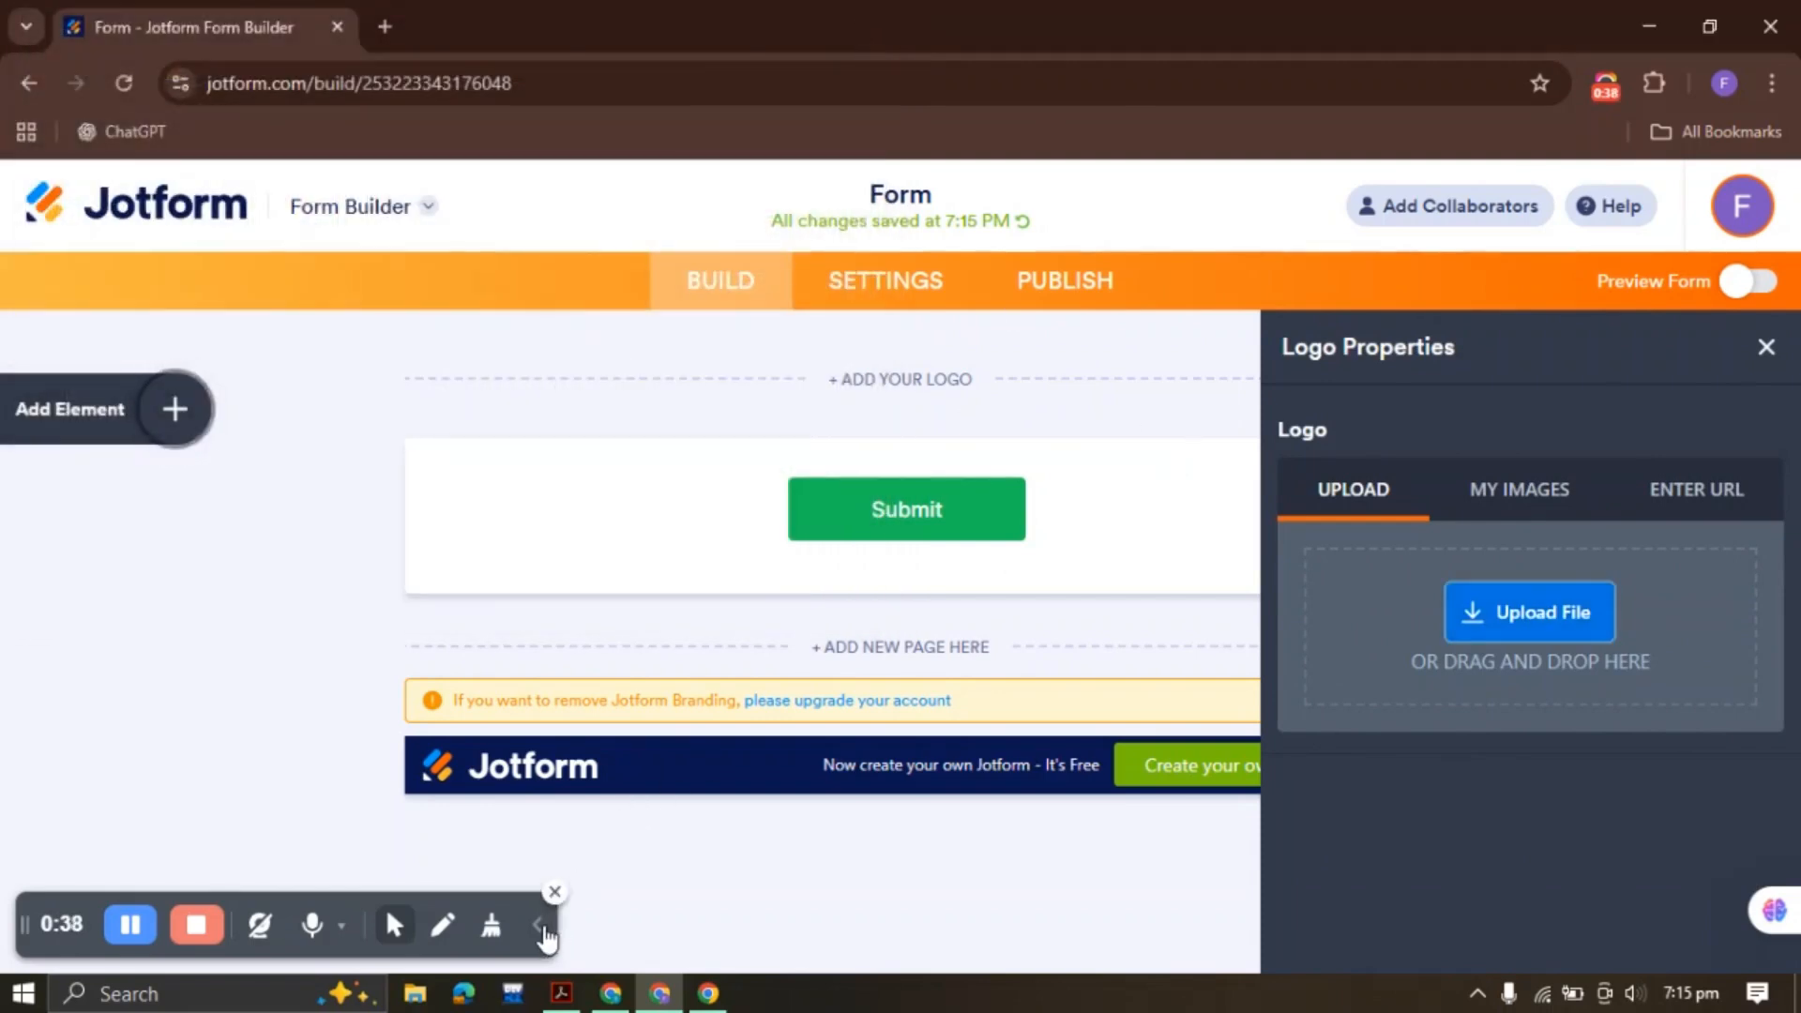
Minimize Chrome and open the Formify Academy Class 4 Practice Form PDF from the desktop in Acrobat
{"action": "left_click", "coordinate": [538, 925]}
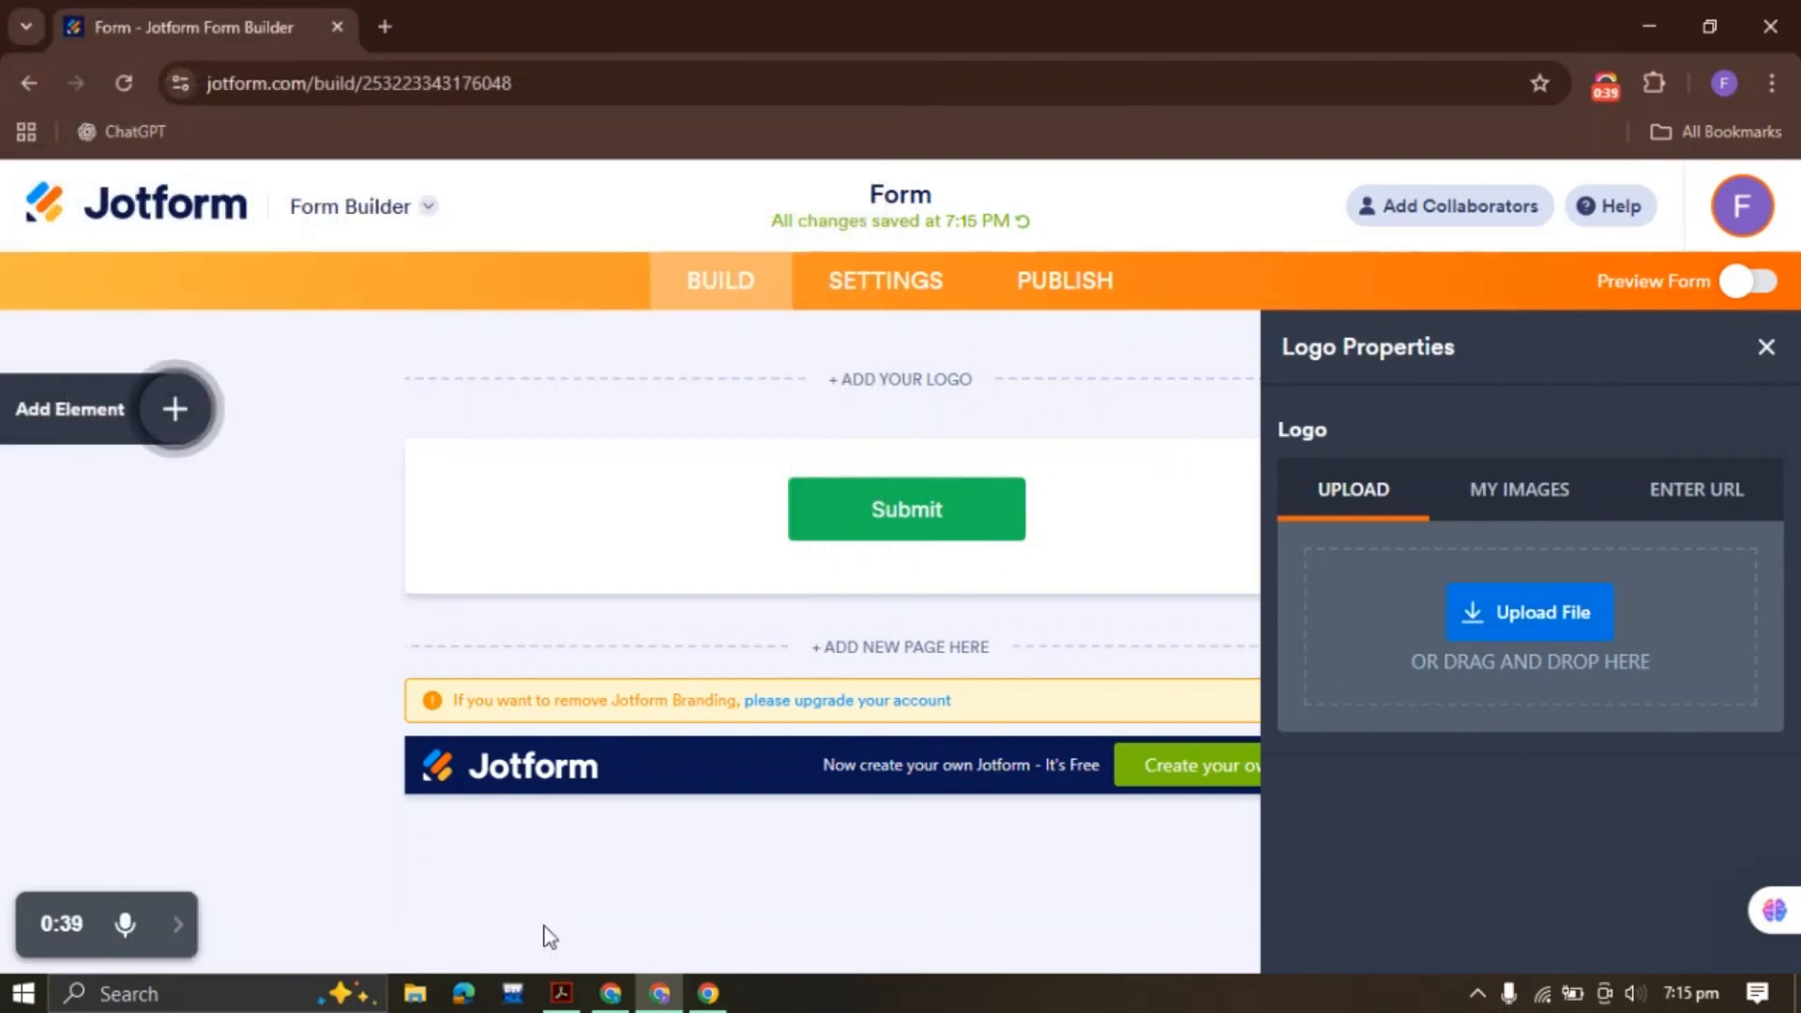
{"action": "left_click", "coordinate": [561, 993]}
{"action": "left_click", "coordinate": [1646, 3]}
{"action": "left_click", "coordinate": [1648, 17]}
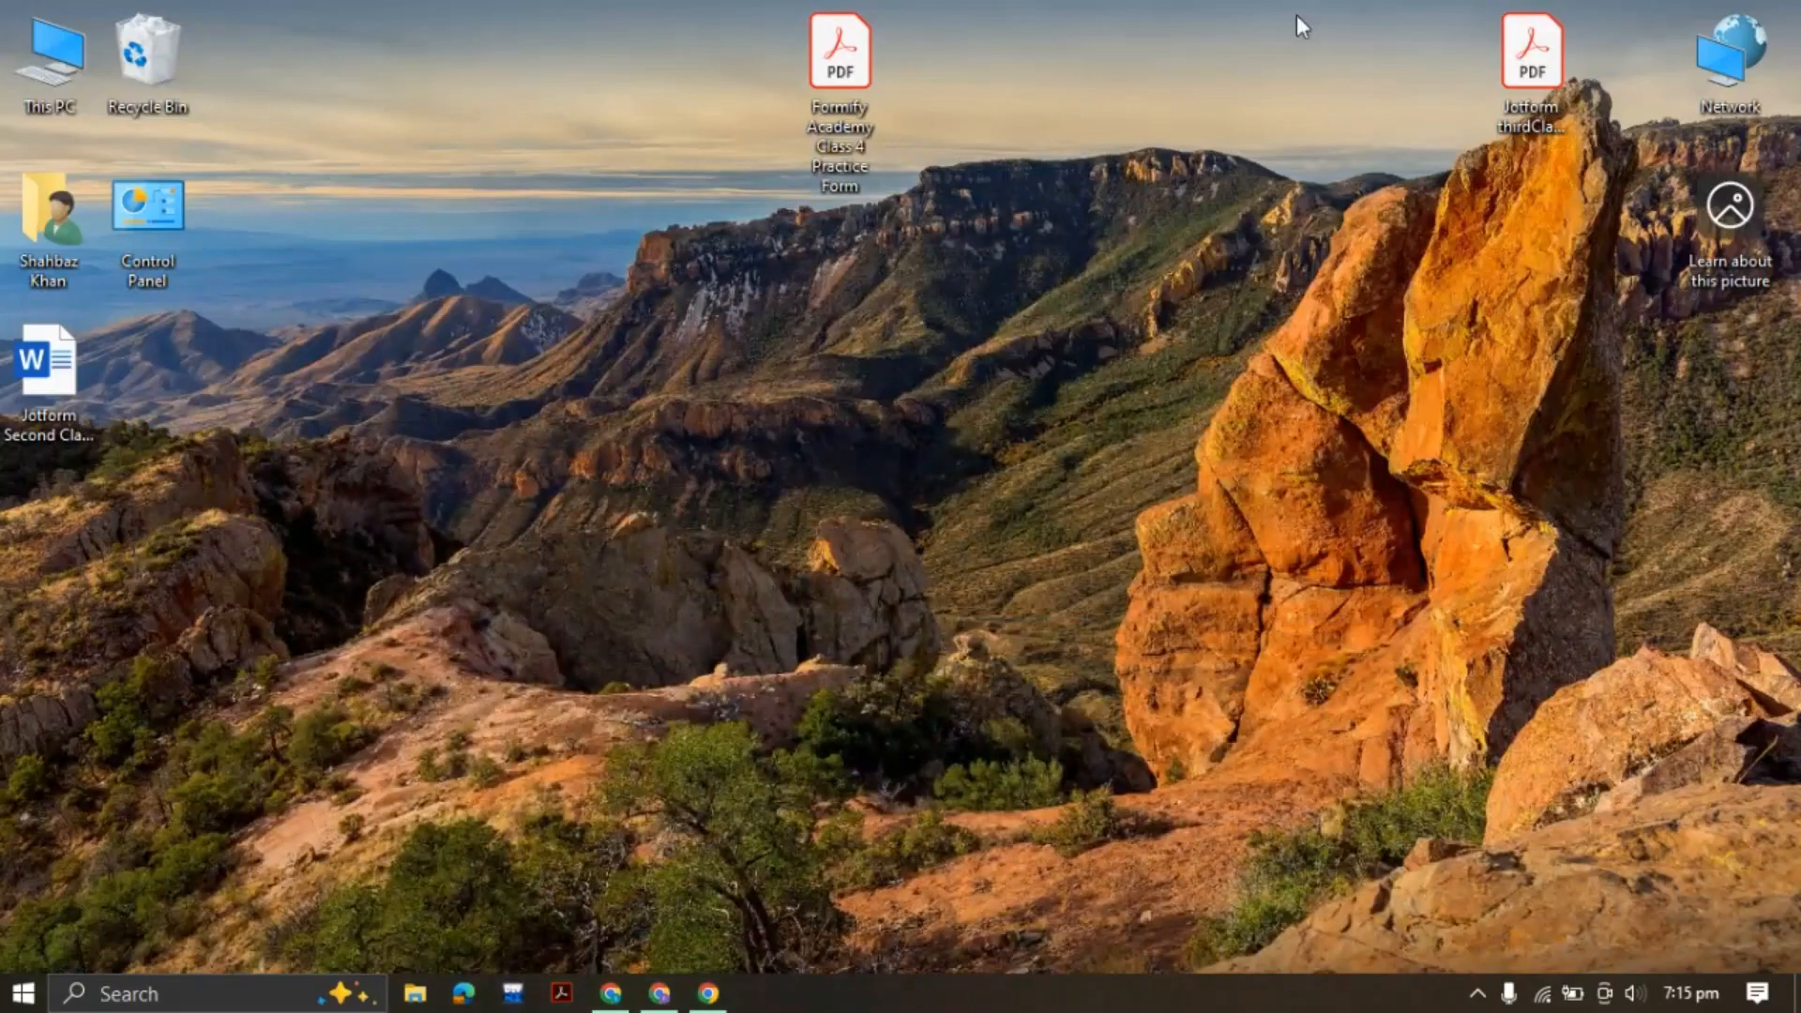
{"action": "double_click", "coordinate": [840, 109]}
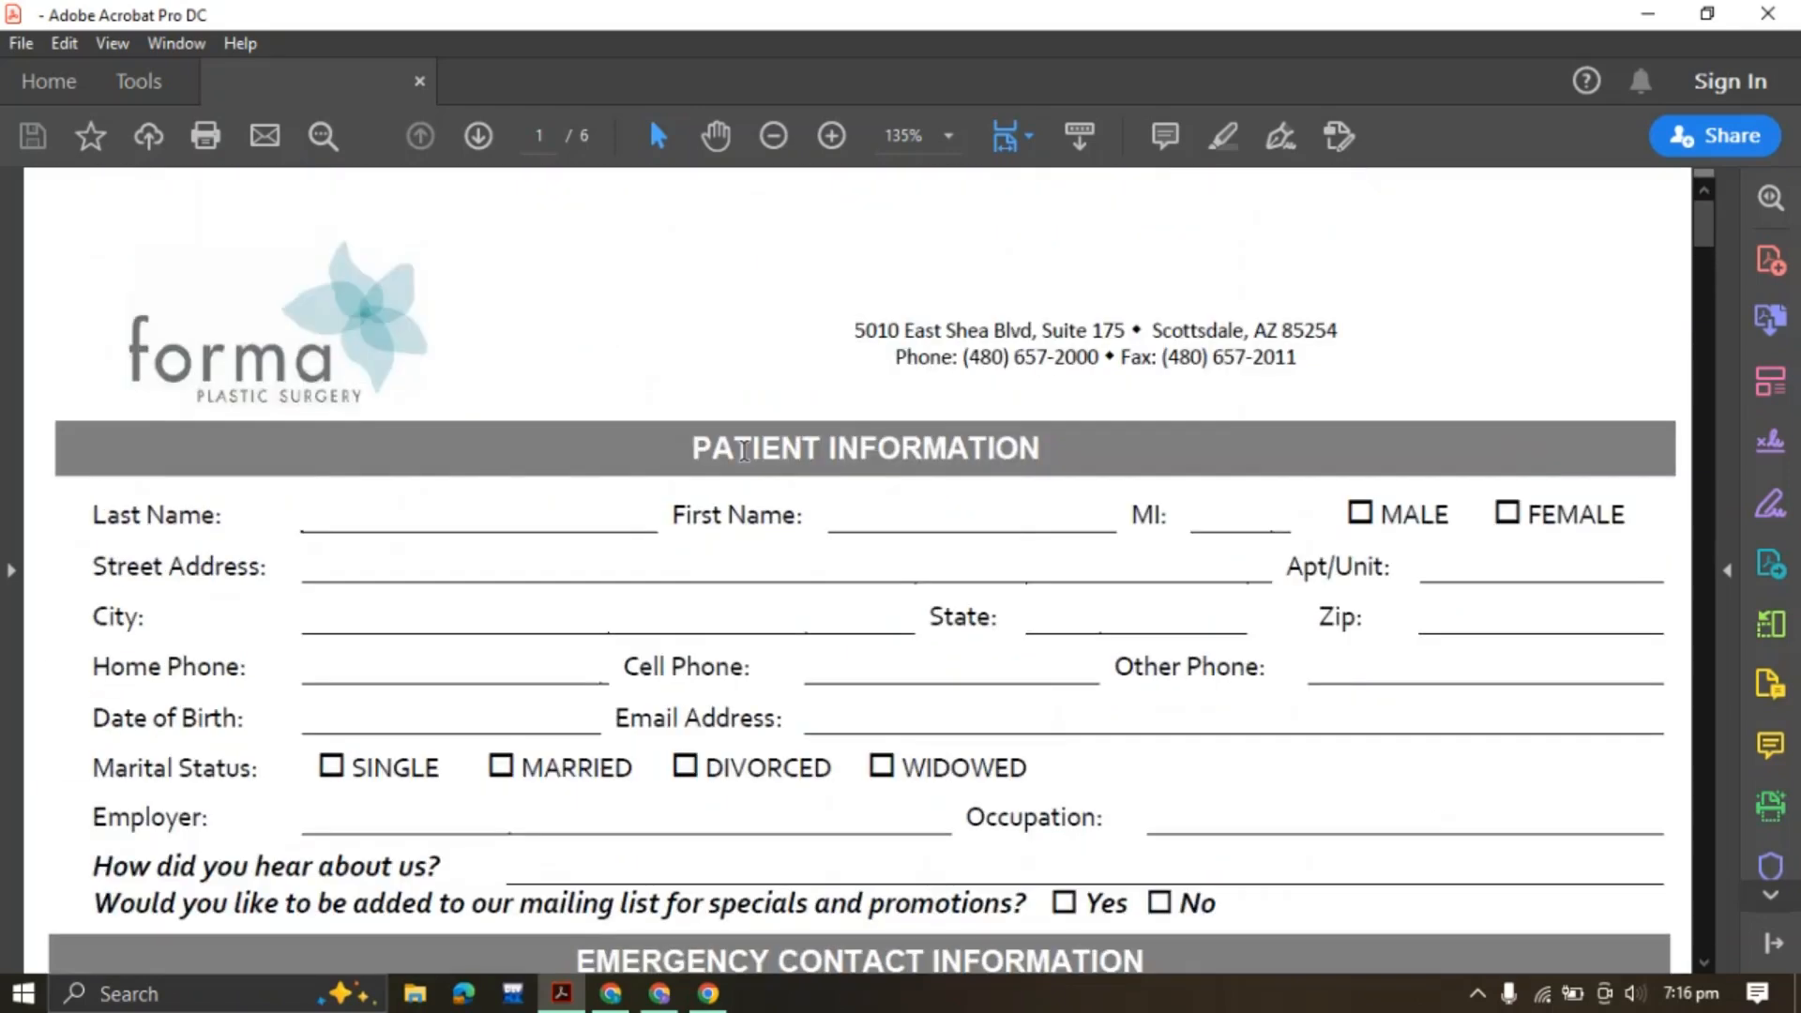
Select the Forma Plastic Surgery logo image on the patient form's first page
{"action": "left_click", "coordinate": [222, 364]}
{"action": "left_click", "coordinate": [503, 379]}
{"action": "left_click", "coordinate": [230, 361]}
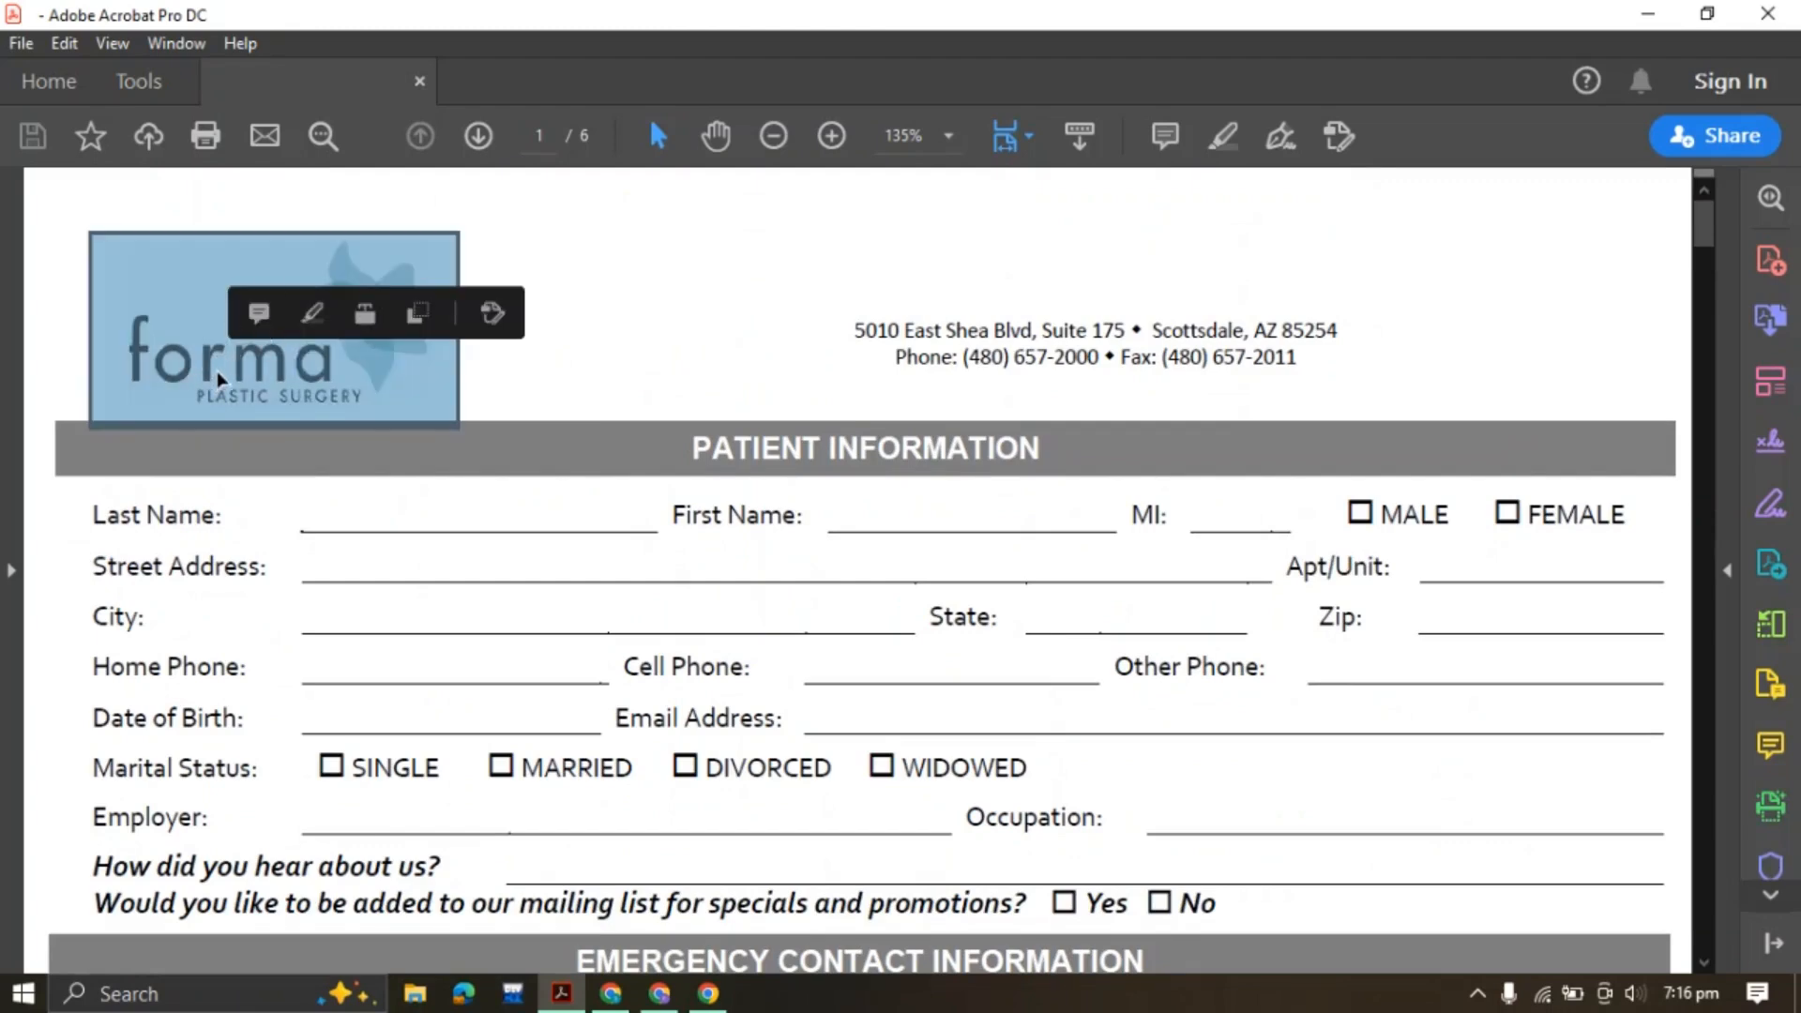
{"action": "left_click", "coordinate": [667, 360]}
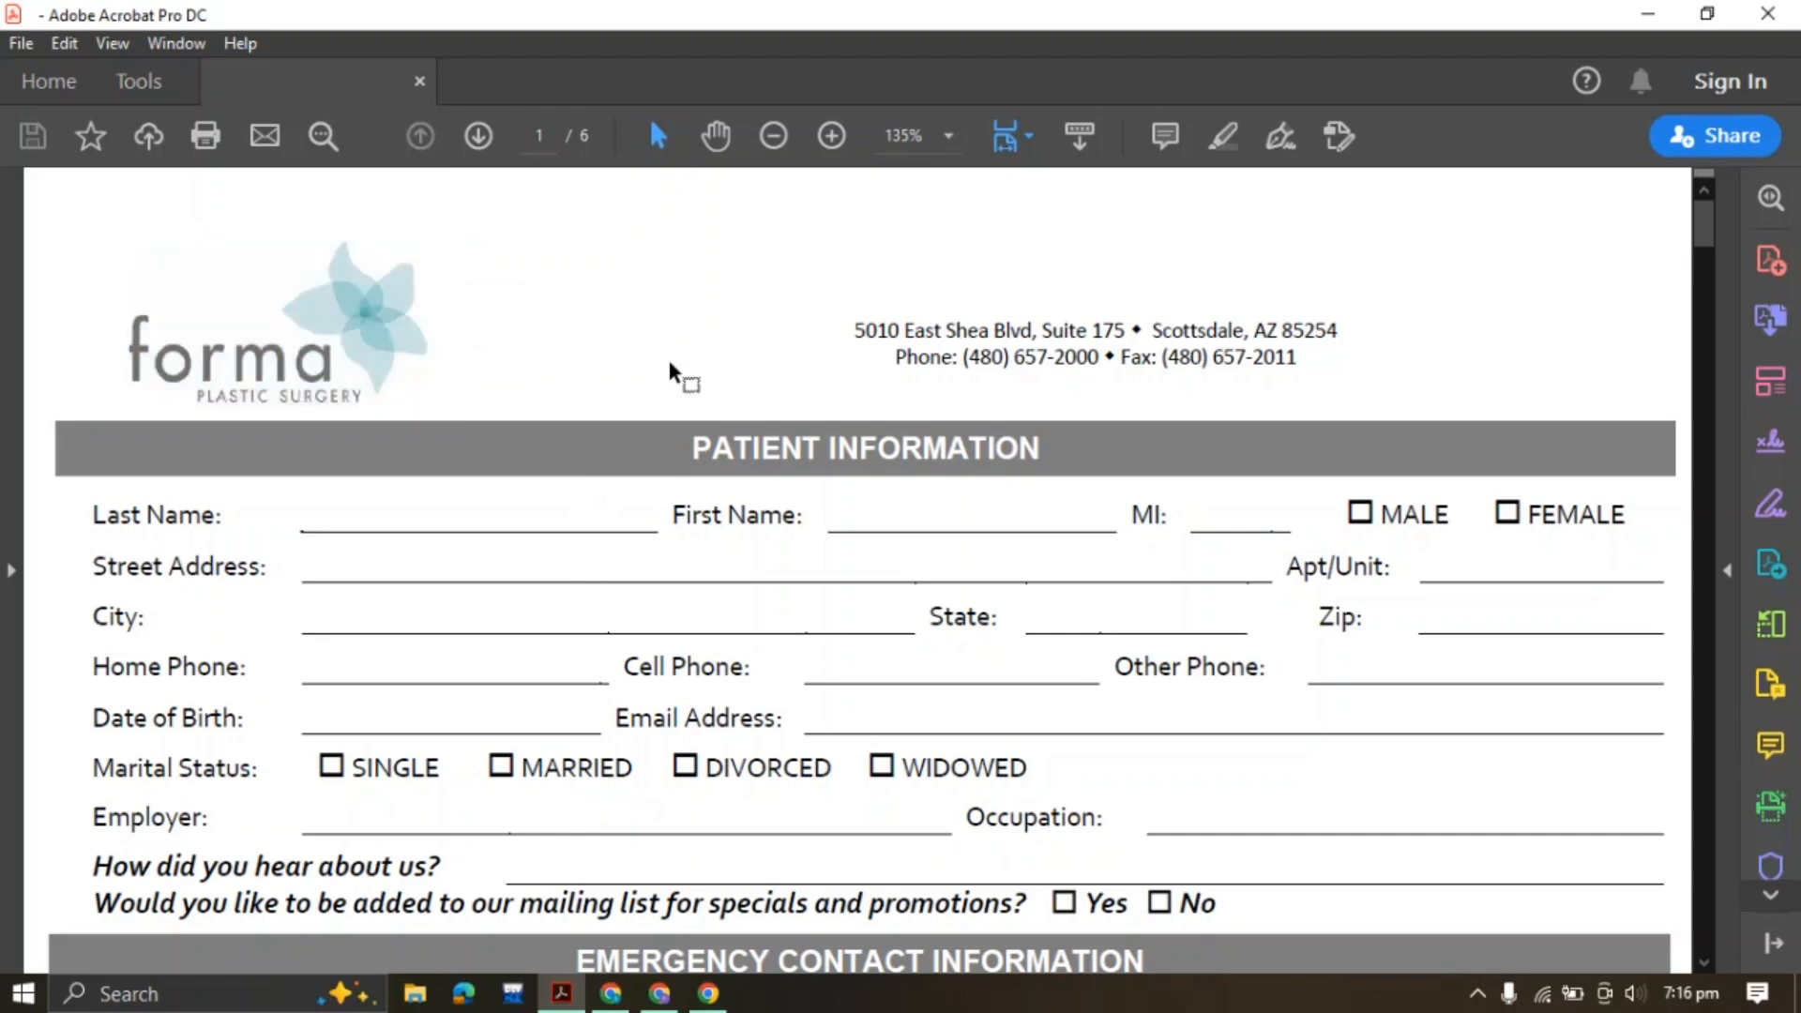
{"action": "left_click", "coordinate": [267, 335]}
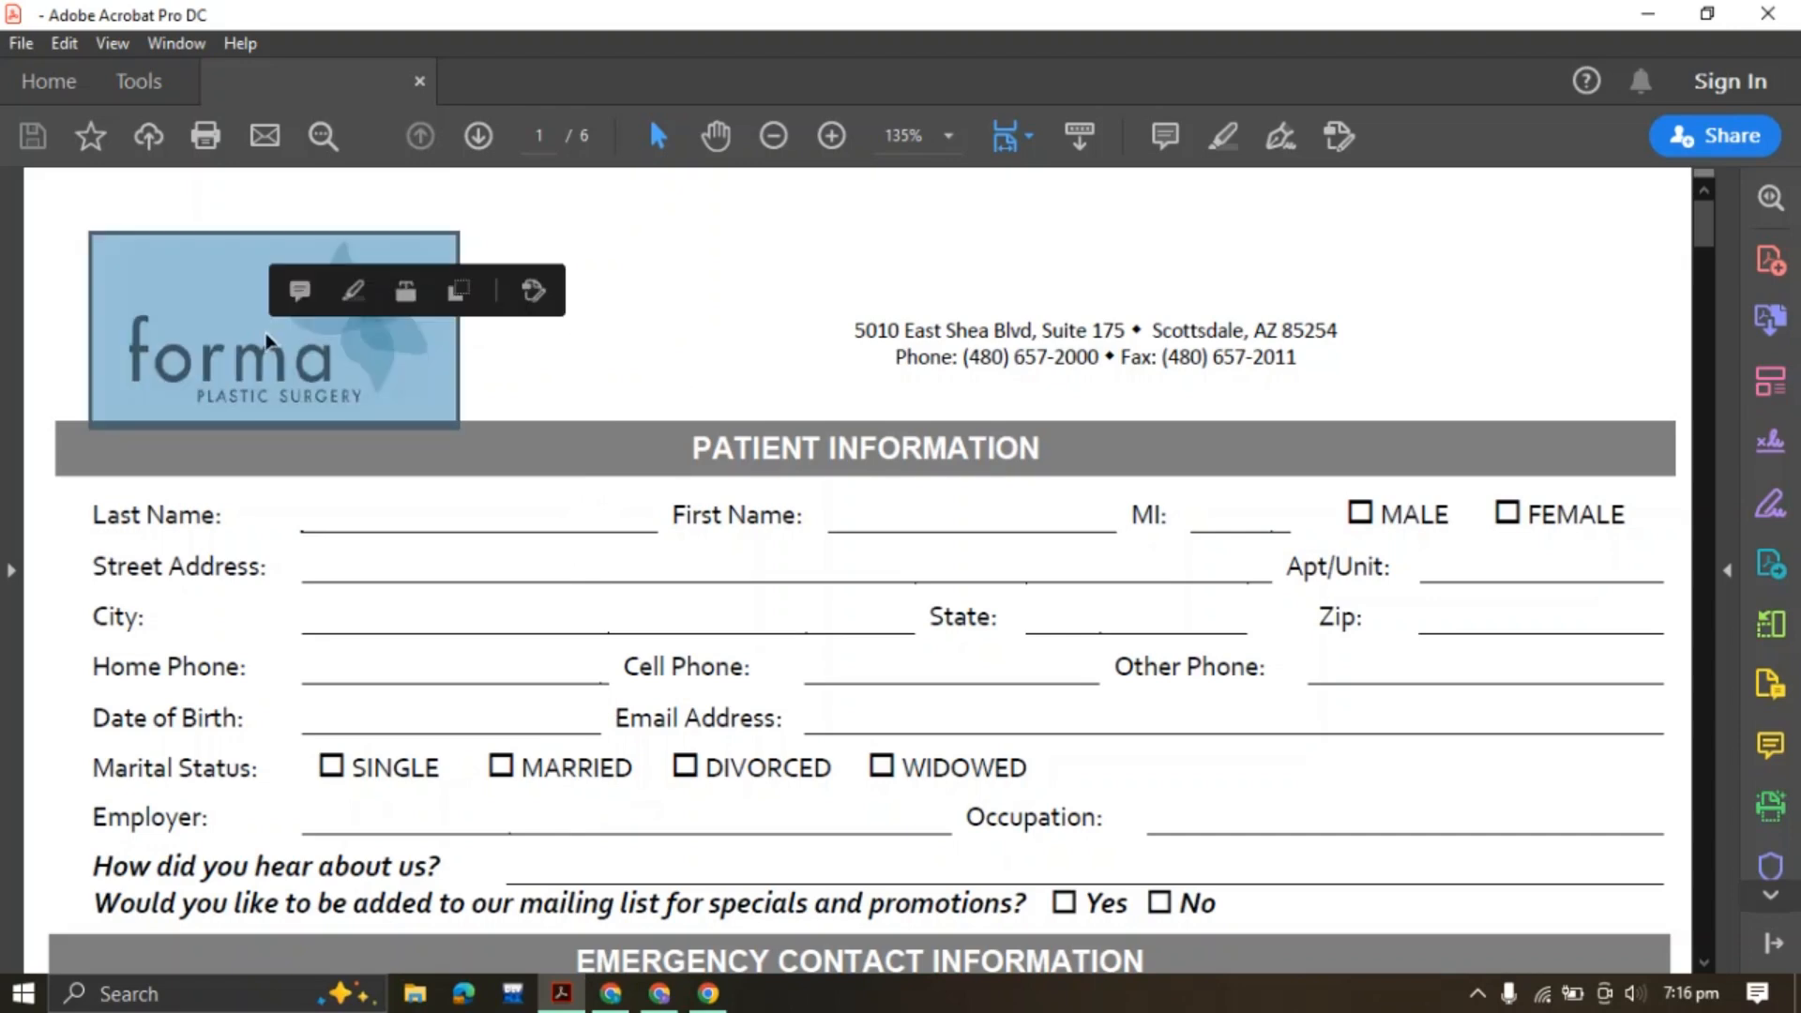
Save the logo image as a JPEG named 'logo' in Downloads
{"action": "right_click", "coordinate": [215, 318]}
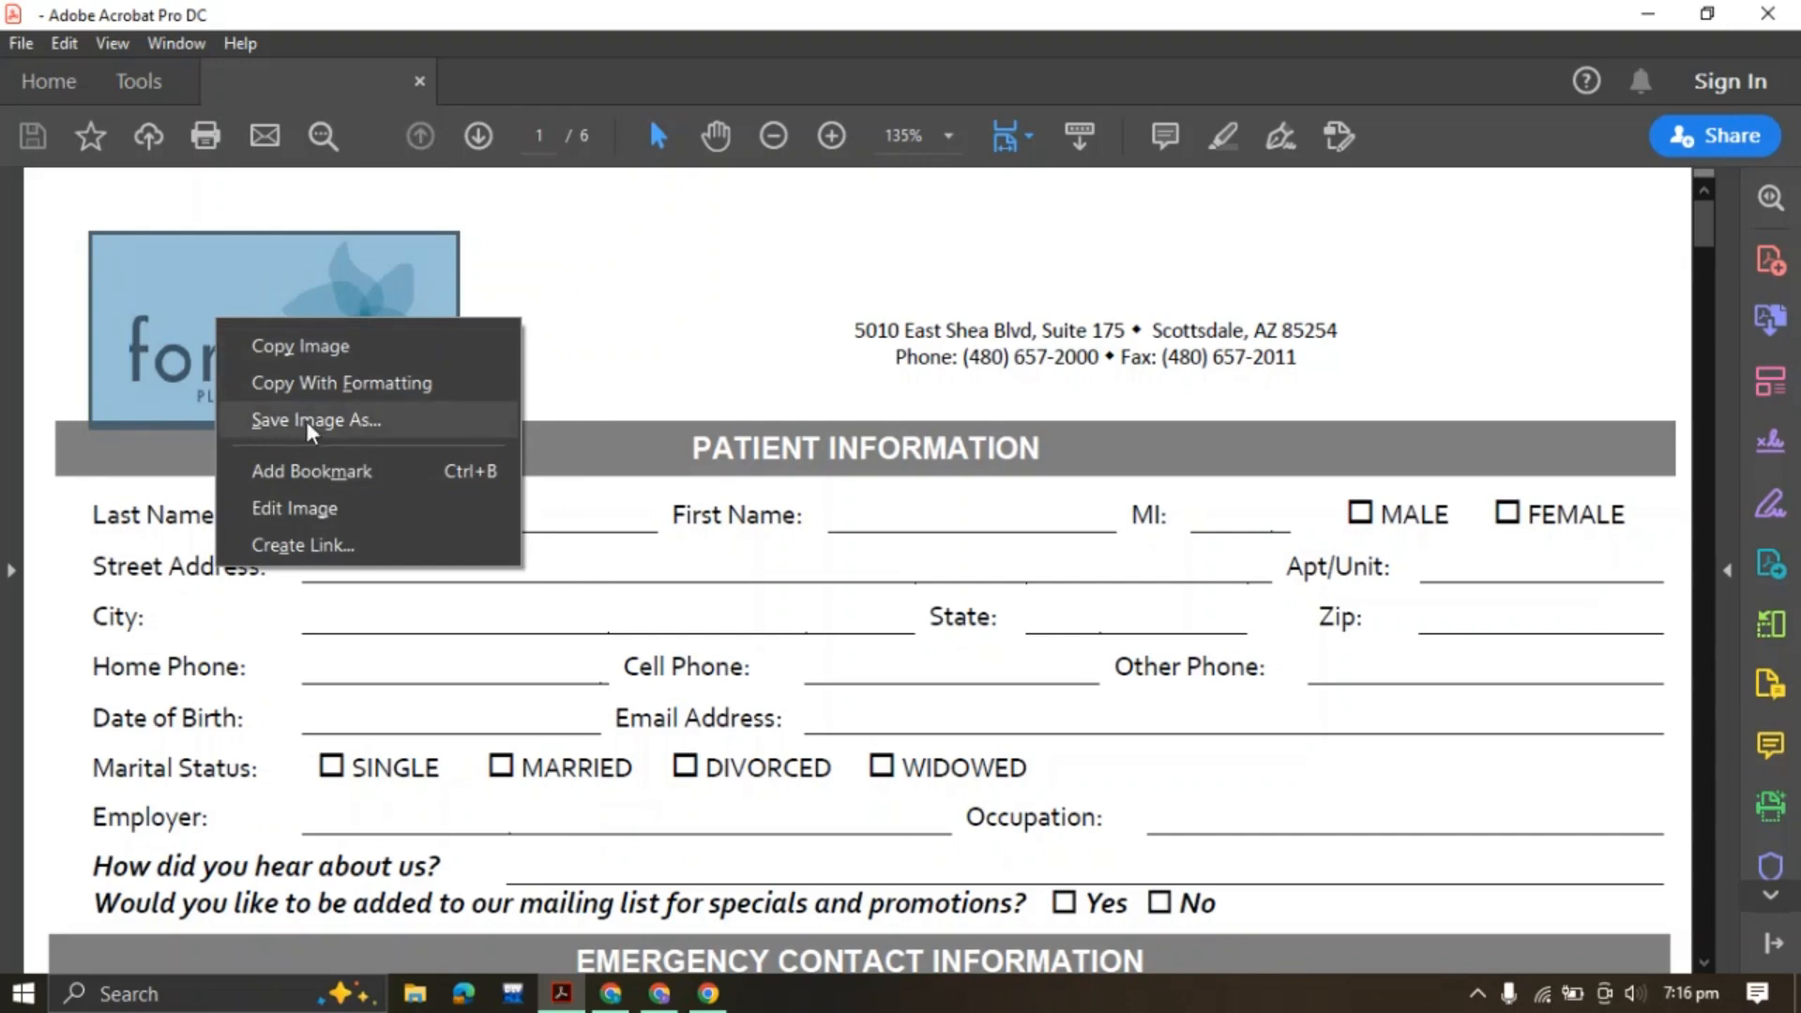
{"action": "left_click", "coordinate": [347, 419]}
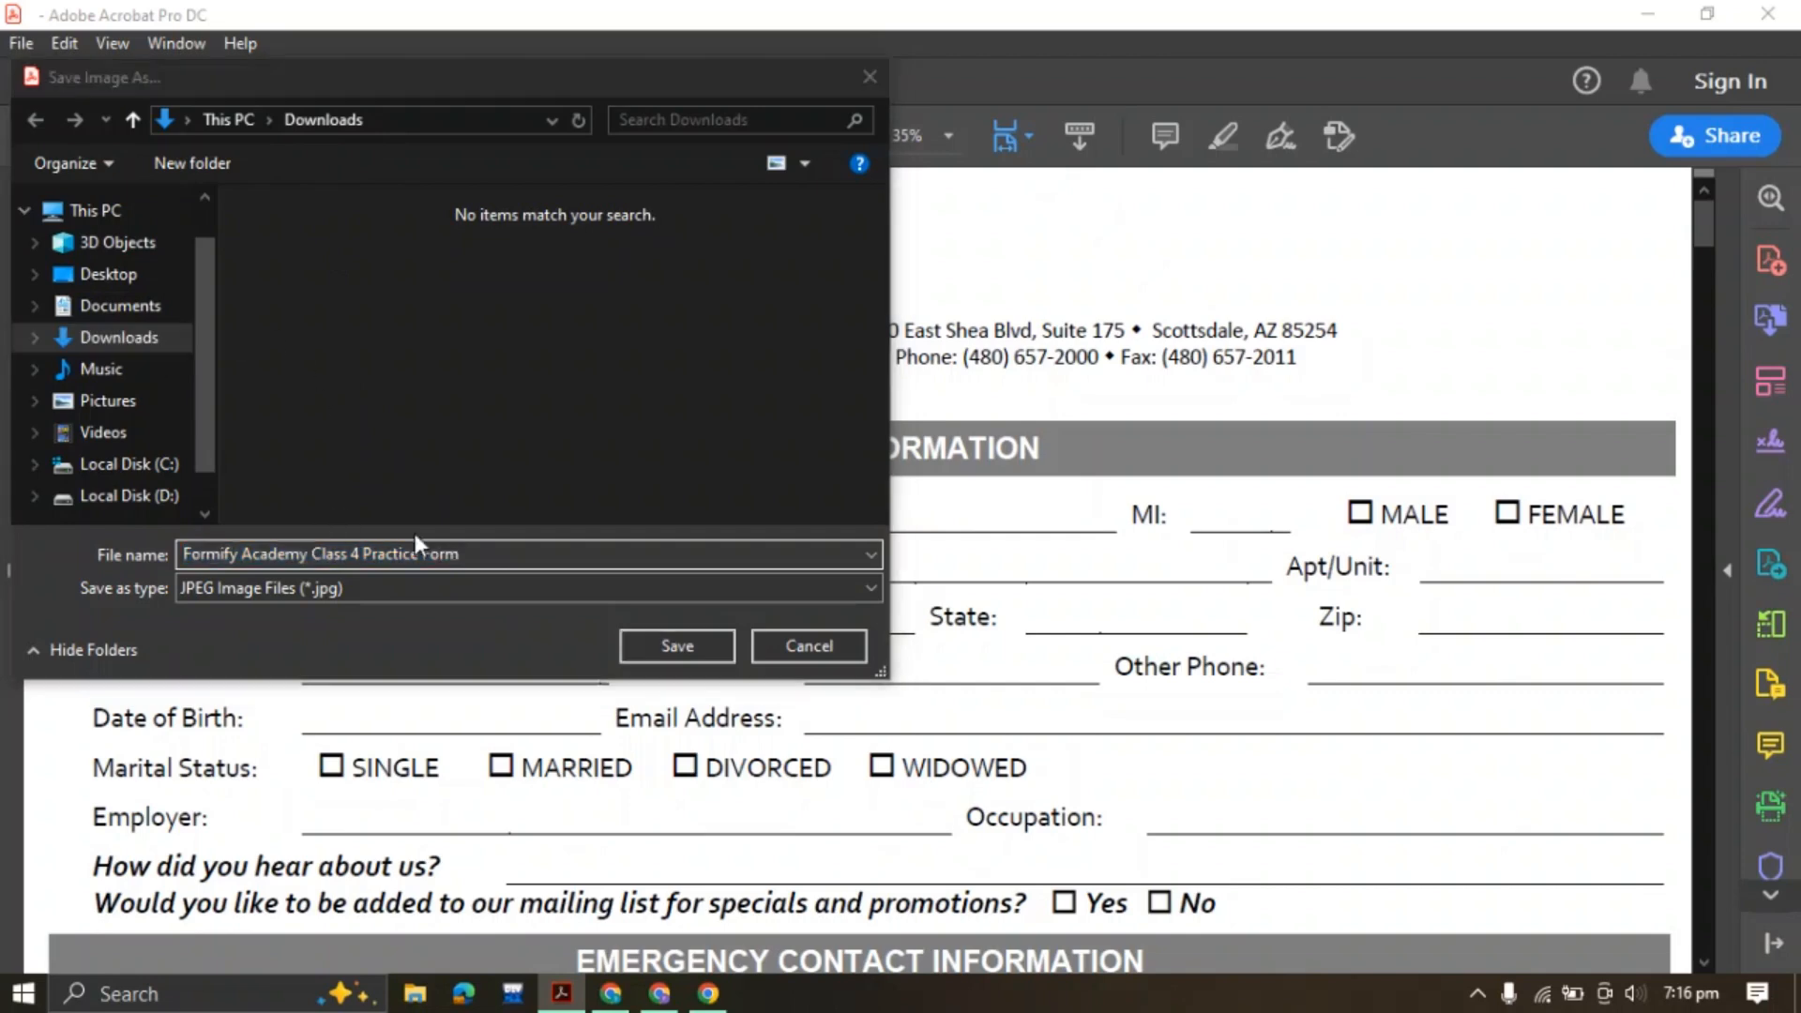
{"action": "left_click", "coordinate": [474, 554]}
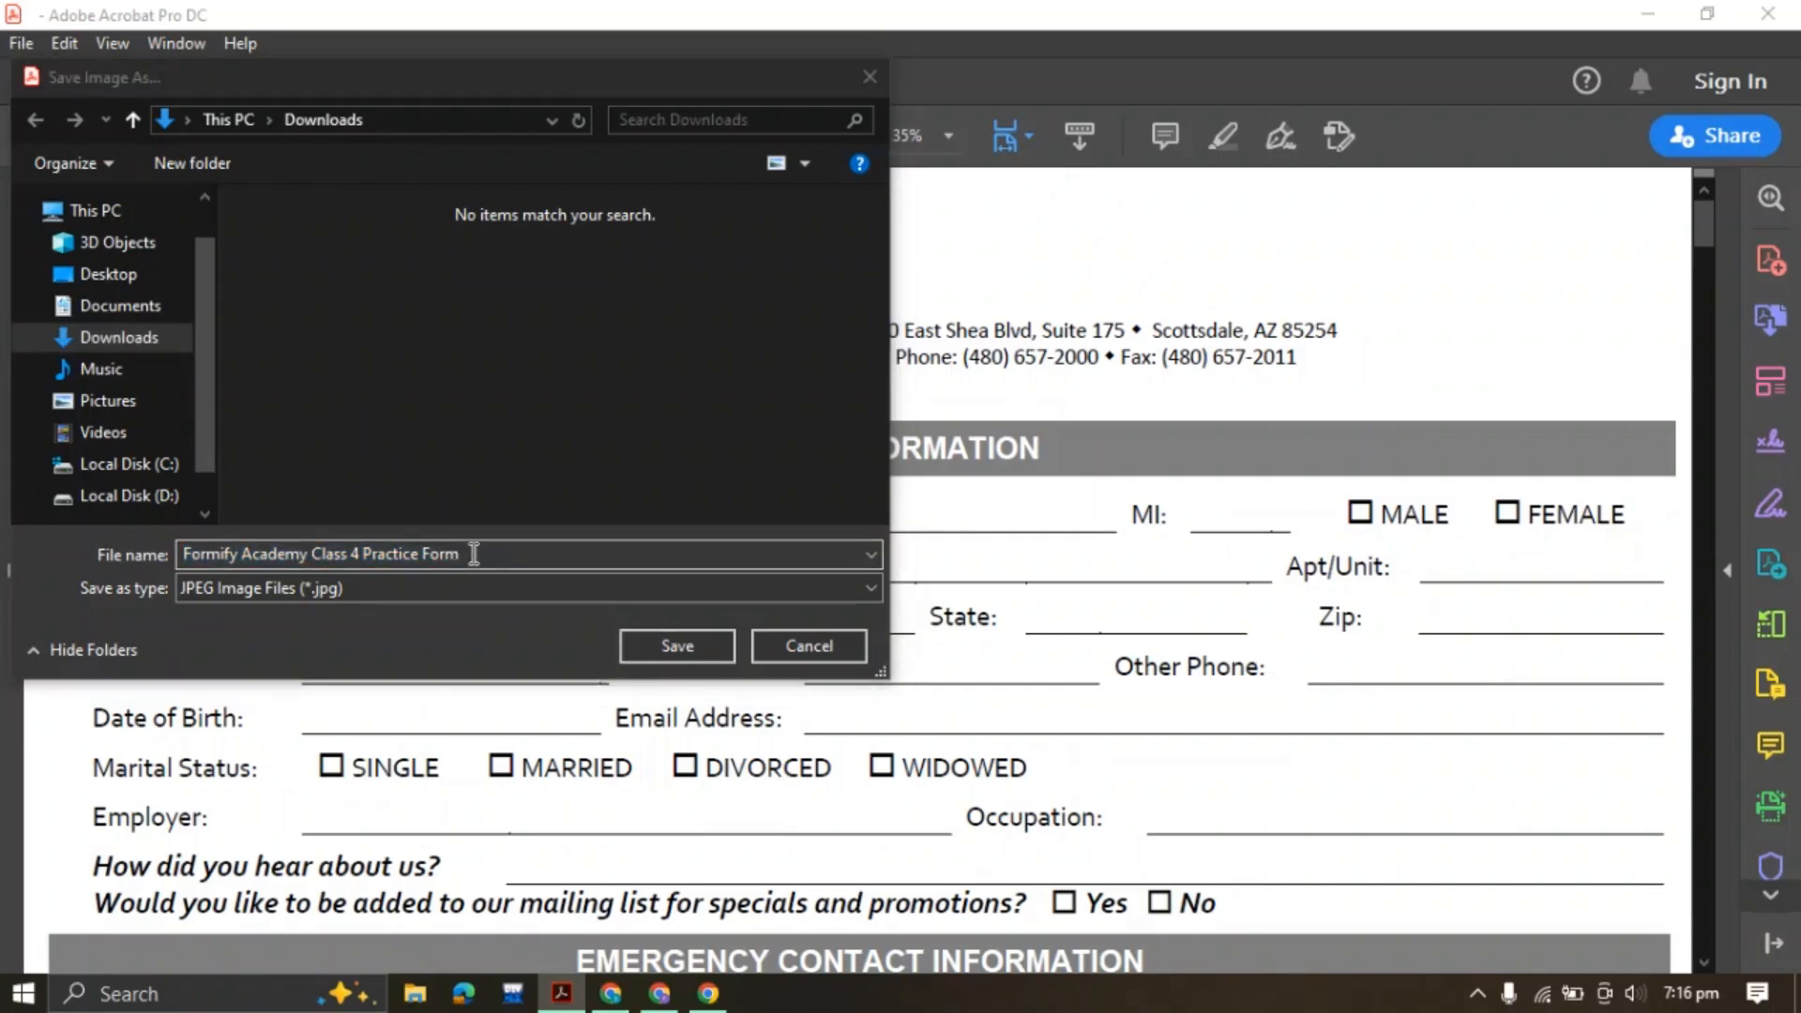
{"action": "left_click", "coordinate": [473, 553]}
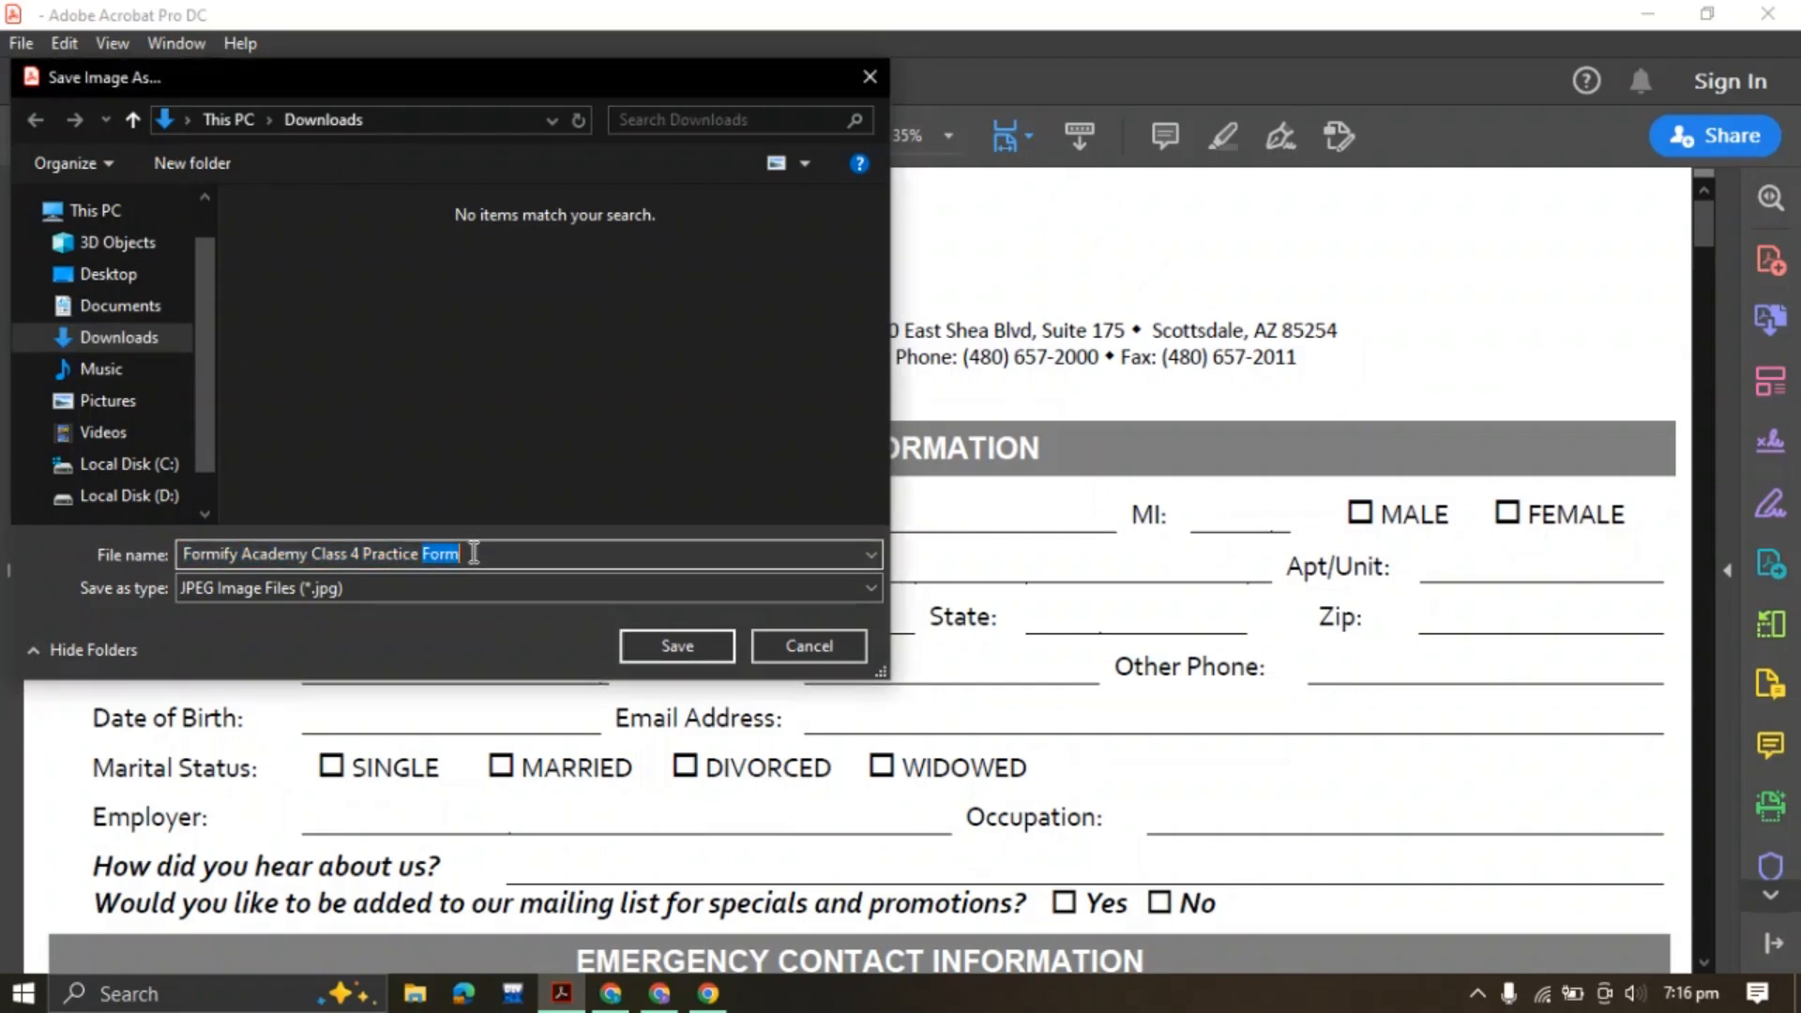
{"action": "key", "text": "ctrl+a"}
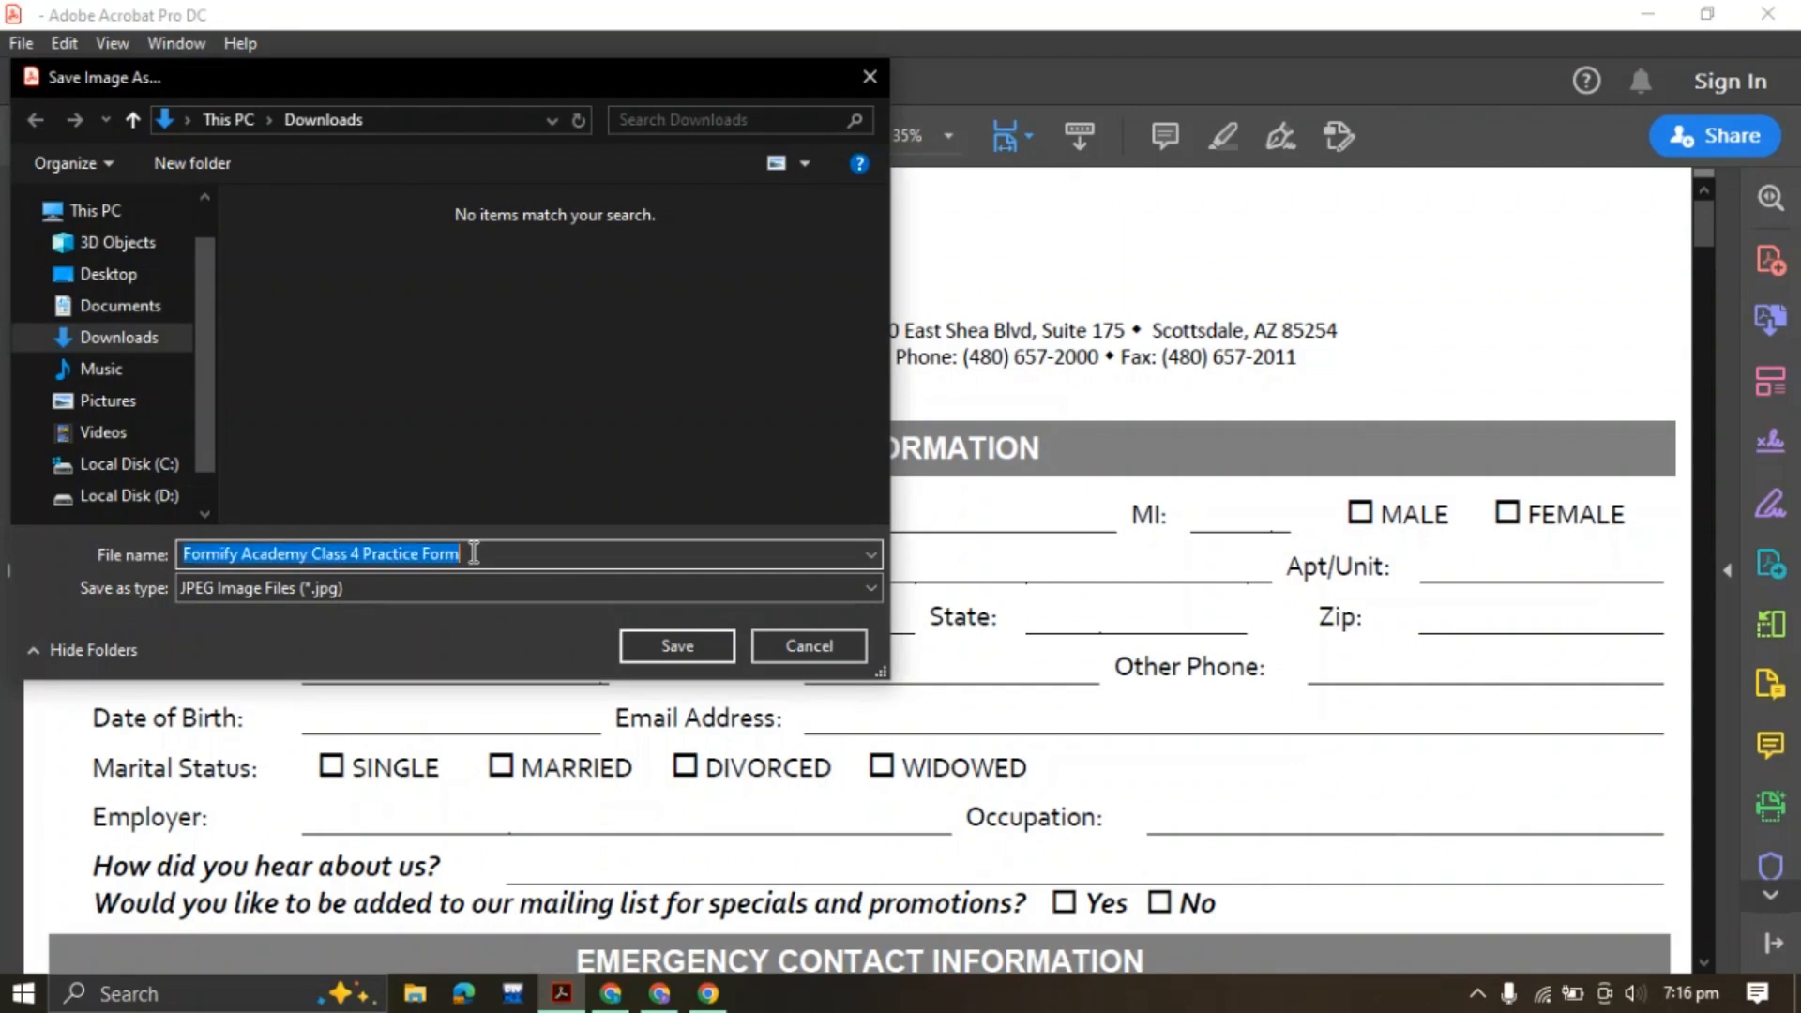
{"action": "type", "text": "logo"}
{"action": "key", "text": "Return"}
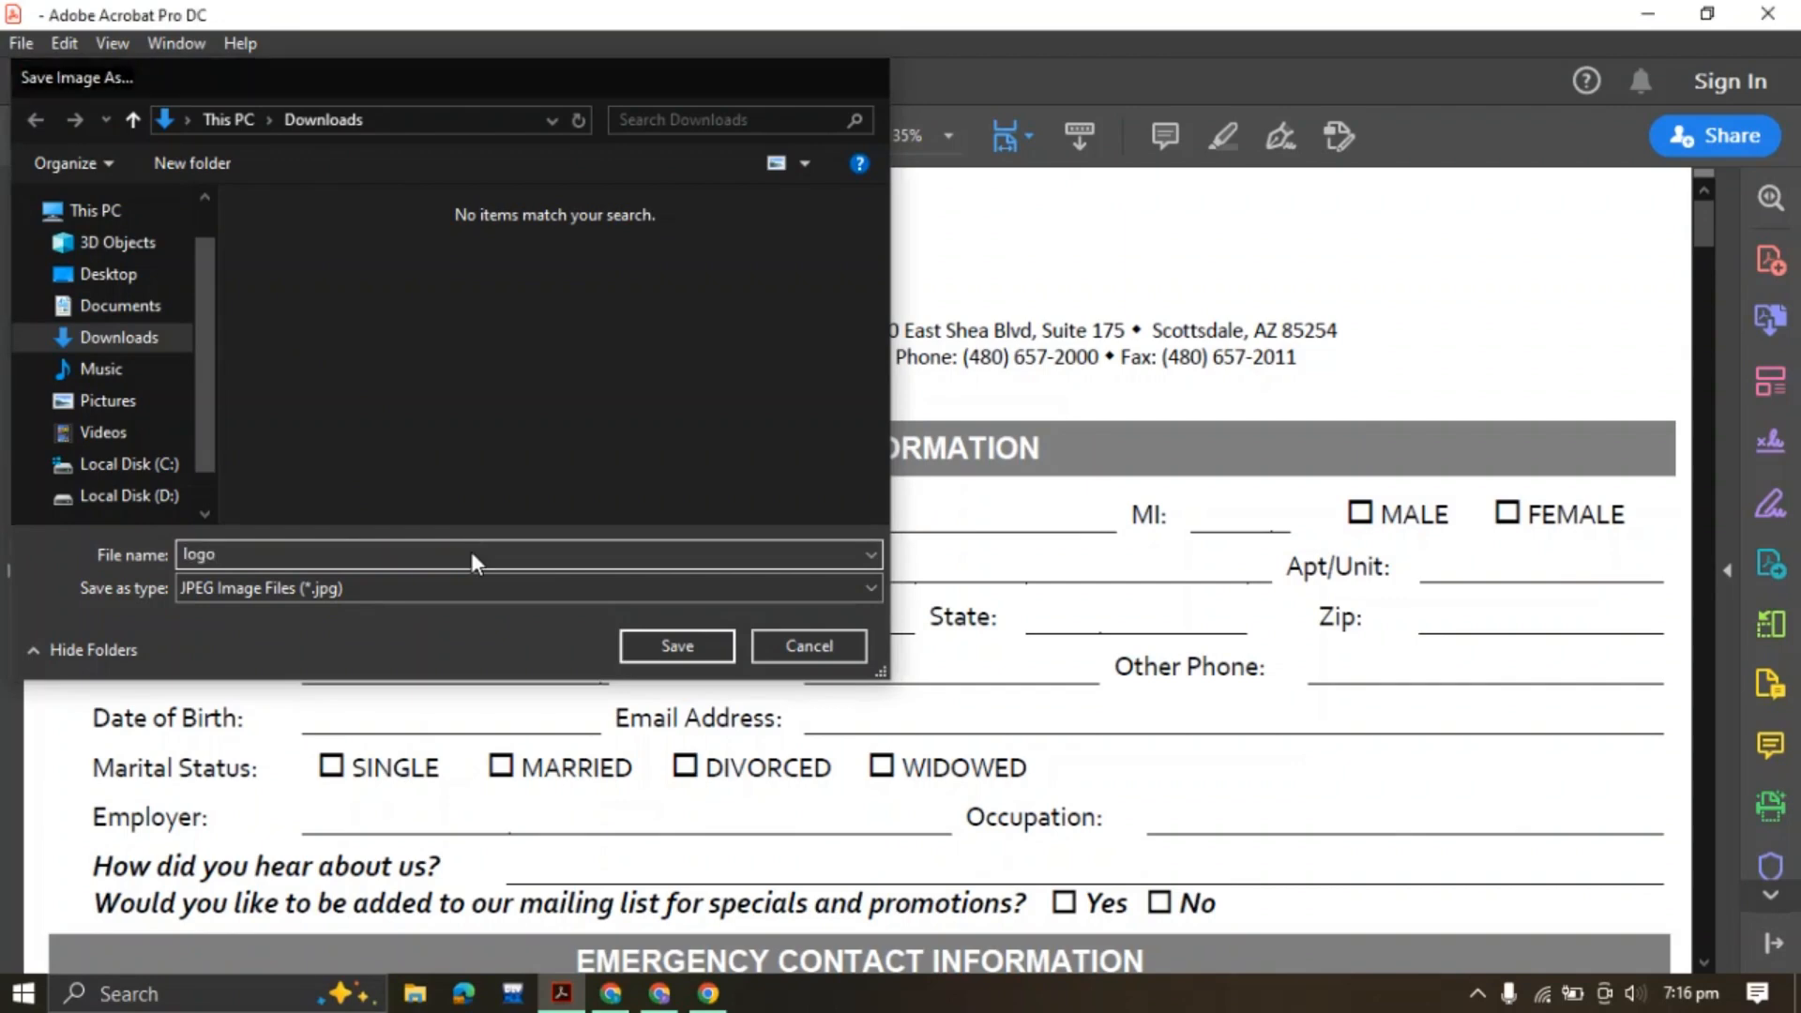
{"action": "left_click", "coordinate": [656, 311]}
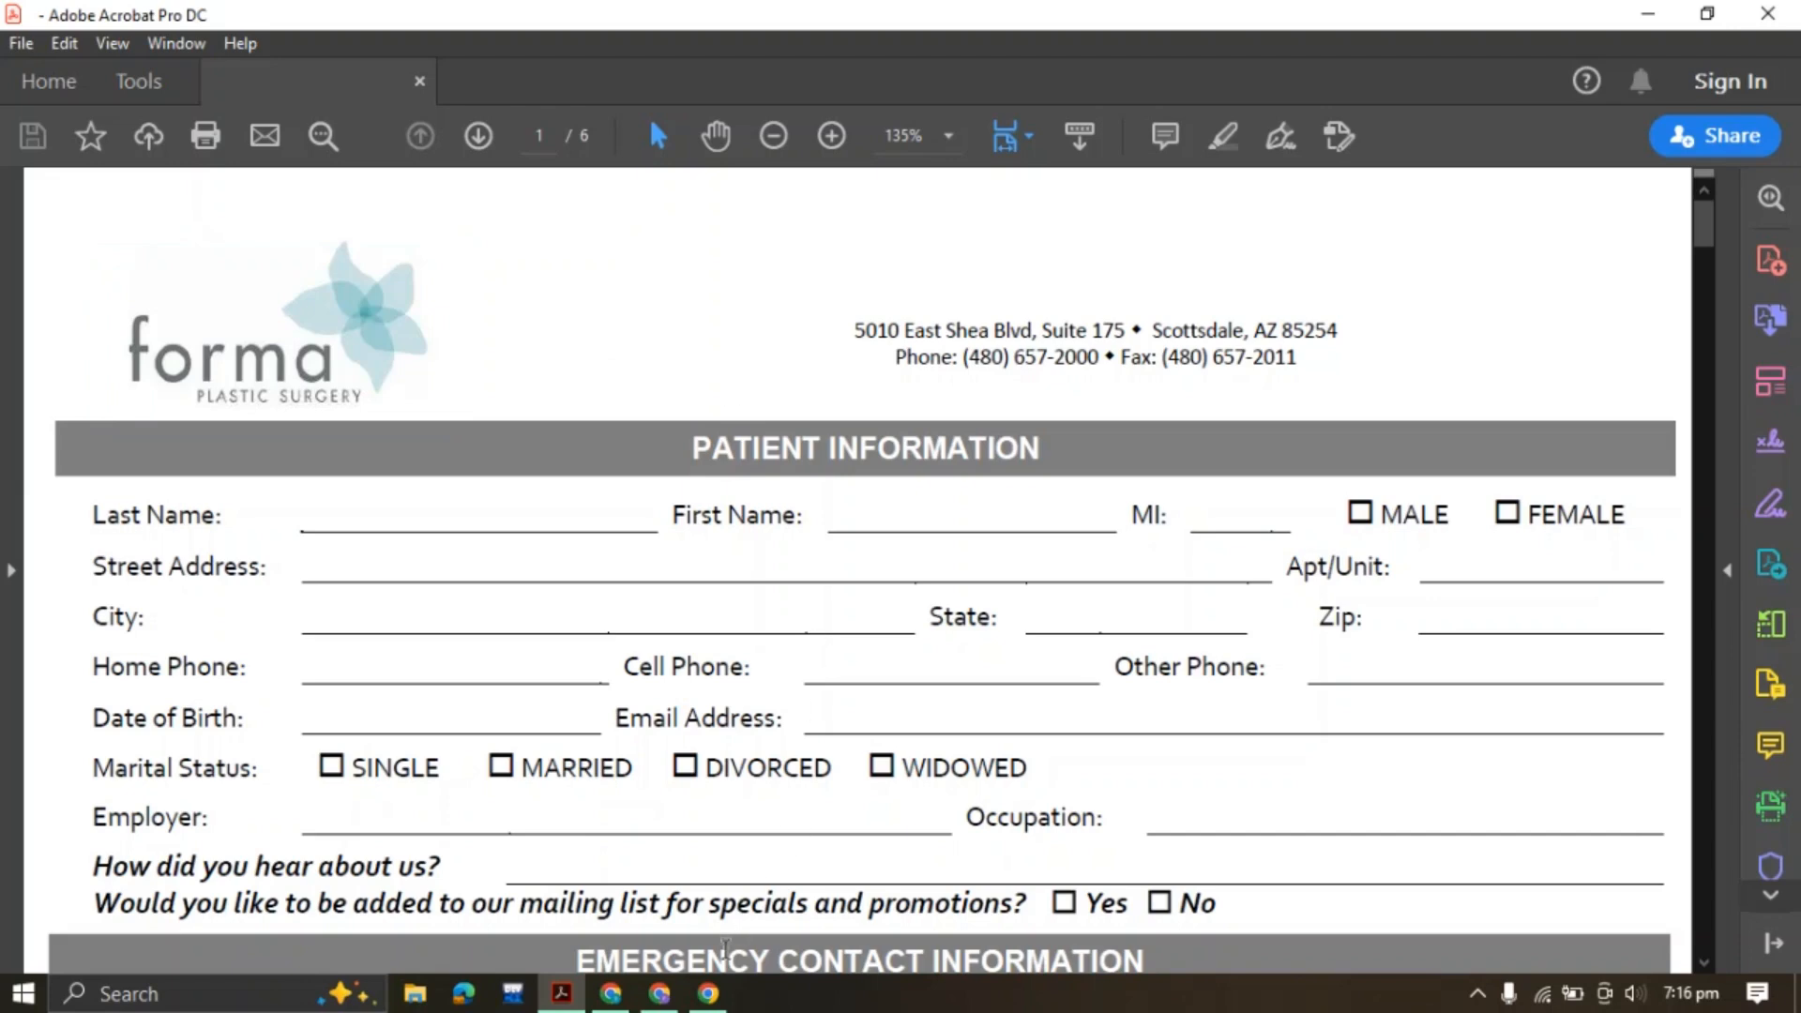
Upload the saved 'logo' file from Downloads as the Jotform form's logo
{"action": "left_click", "coordinate": [659, 994]}
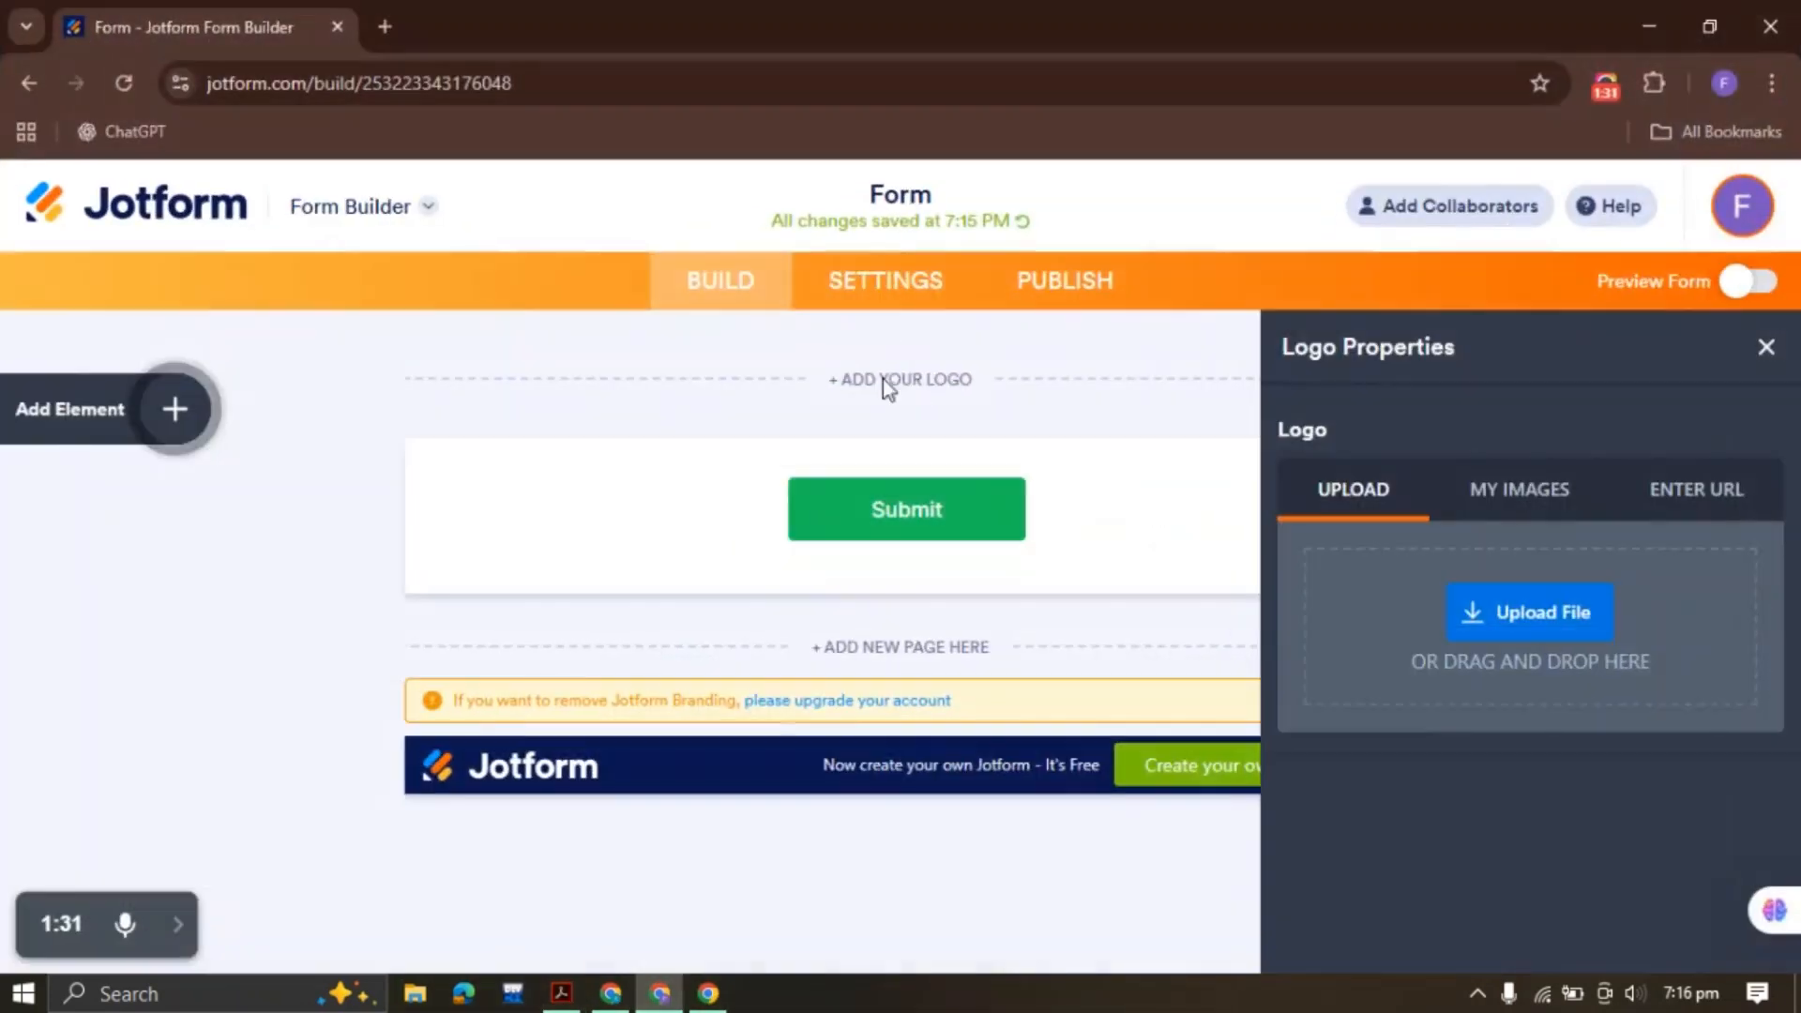
{"action": "left_click", "coordinate": [1767, 348]}
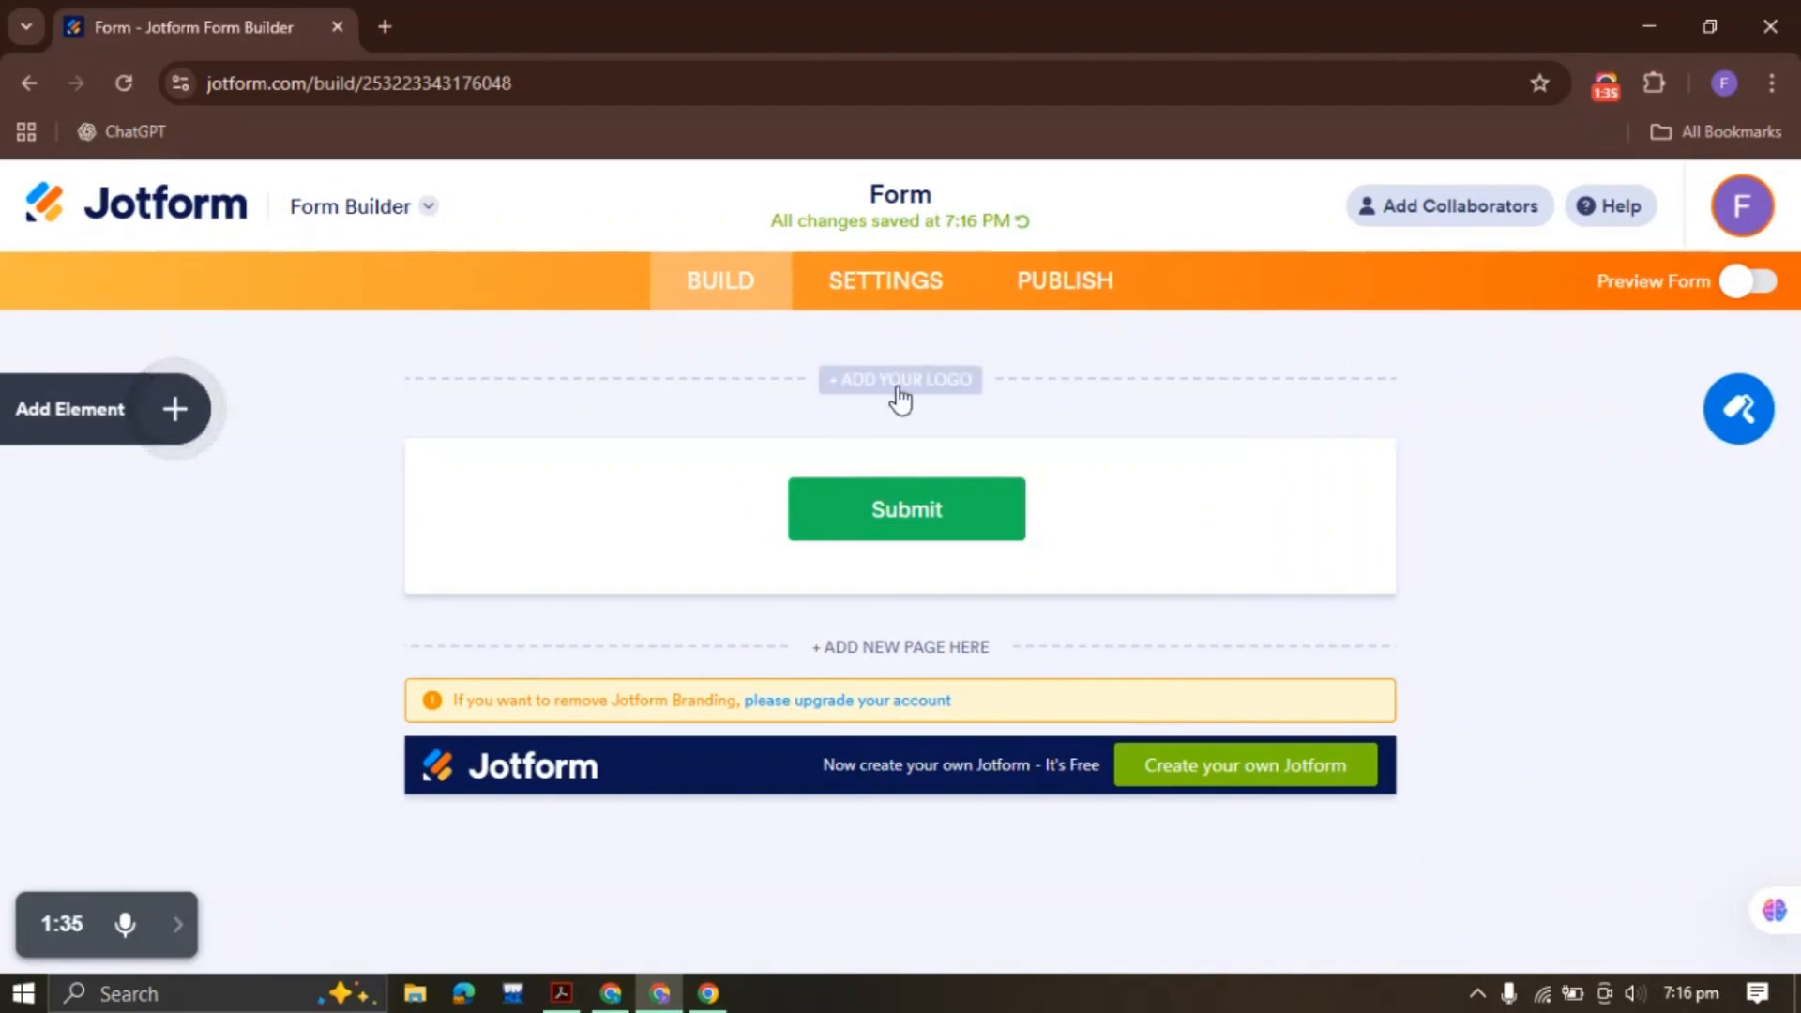
{"action": "left_click", "coordinate": [899, 387]}
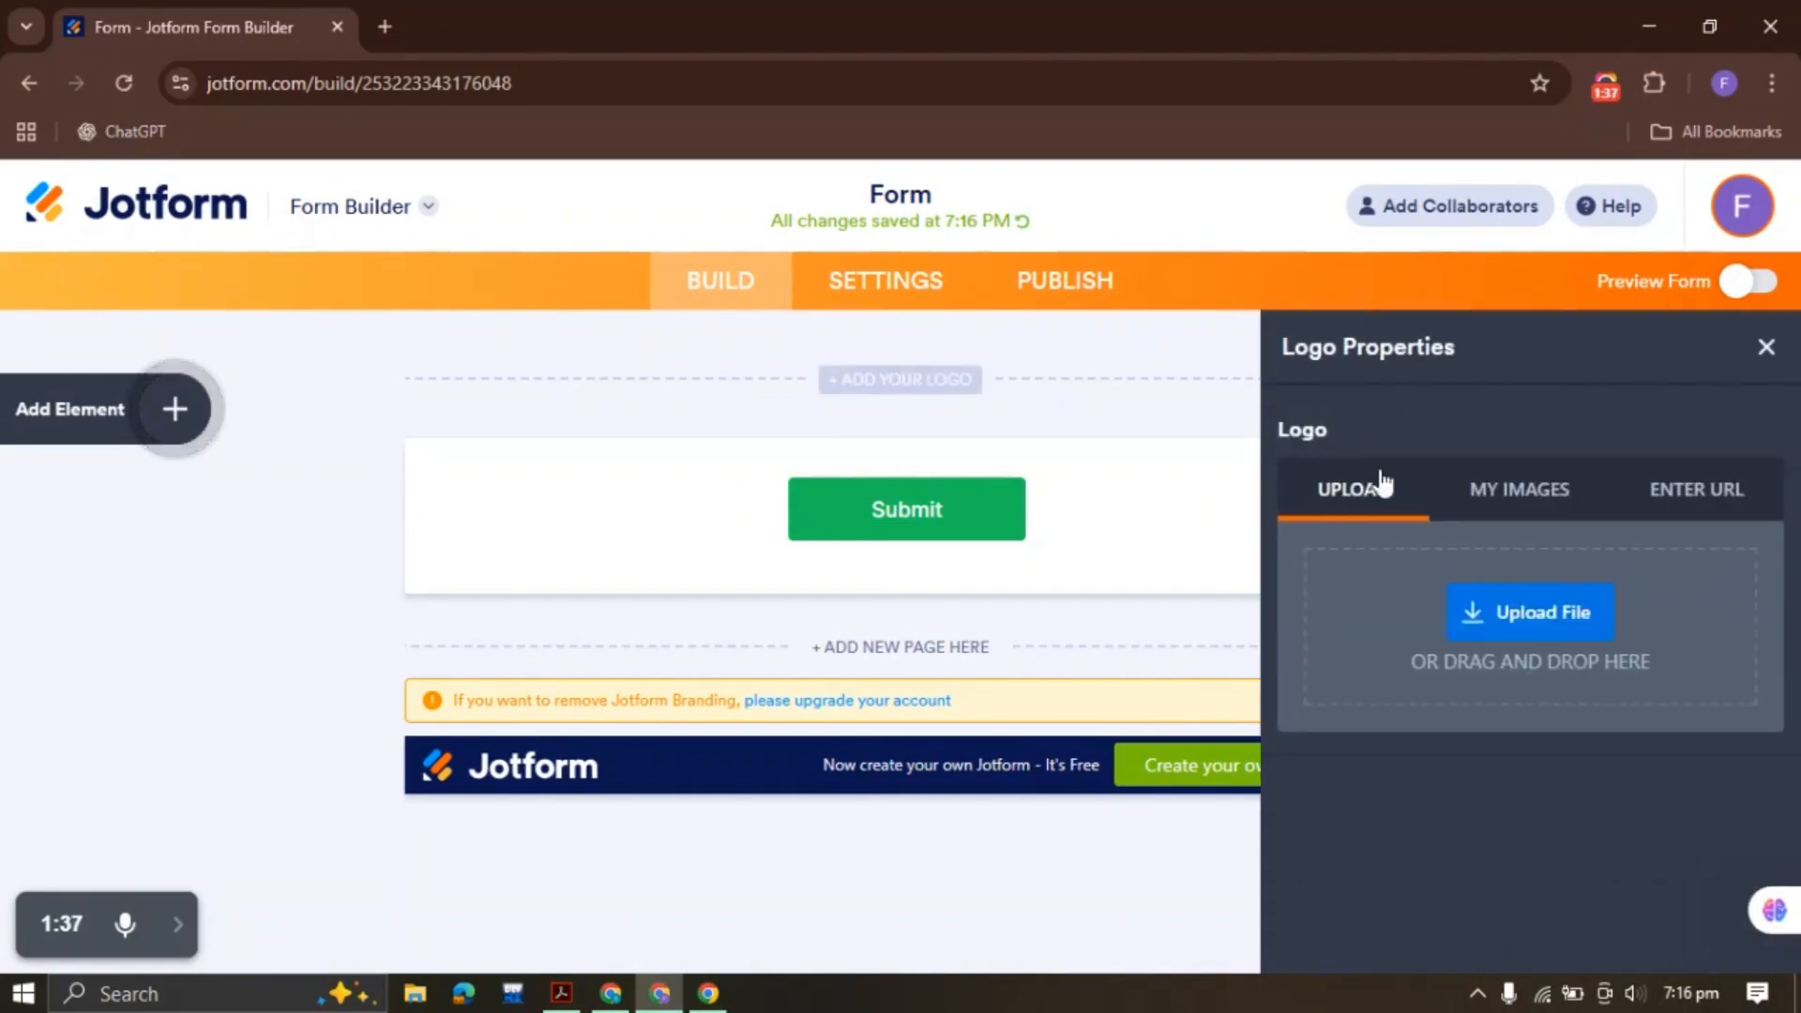
{"action": "left_click", "coordinate": [1532, 621]}
{"action": "left_click", "coordinate": [119, 333]}
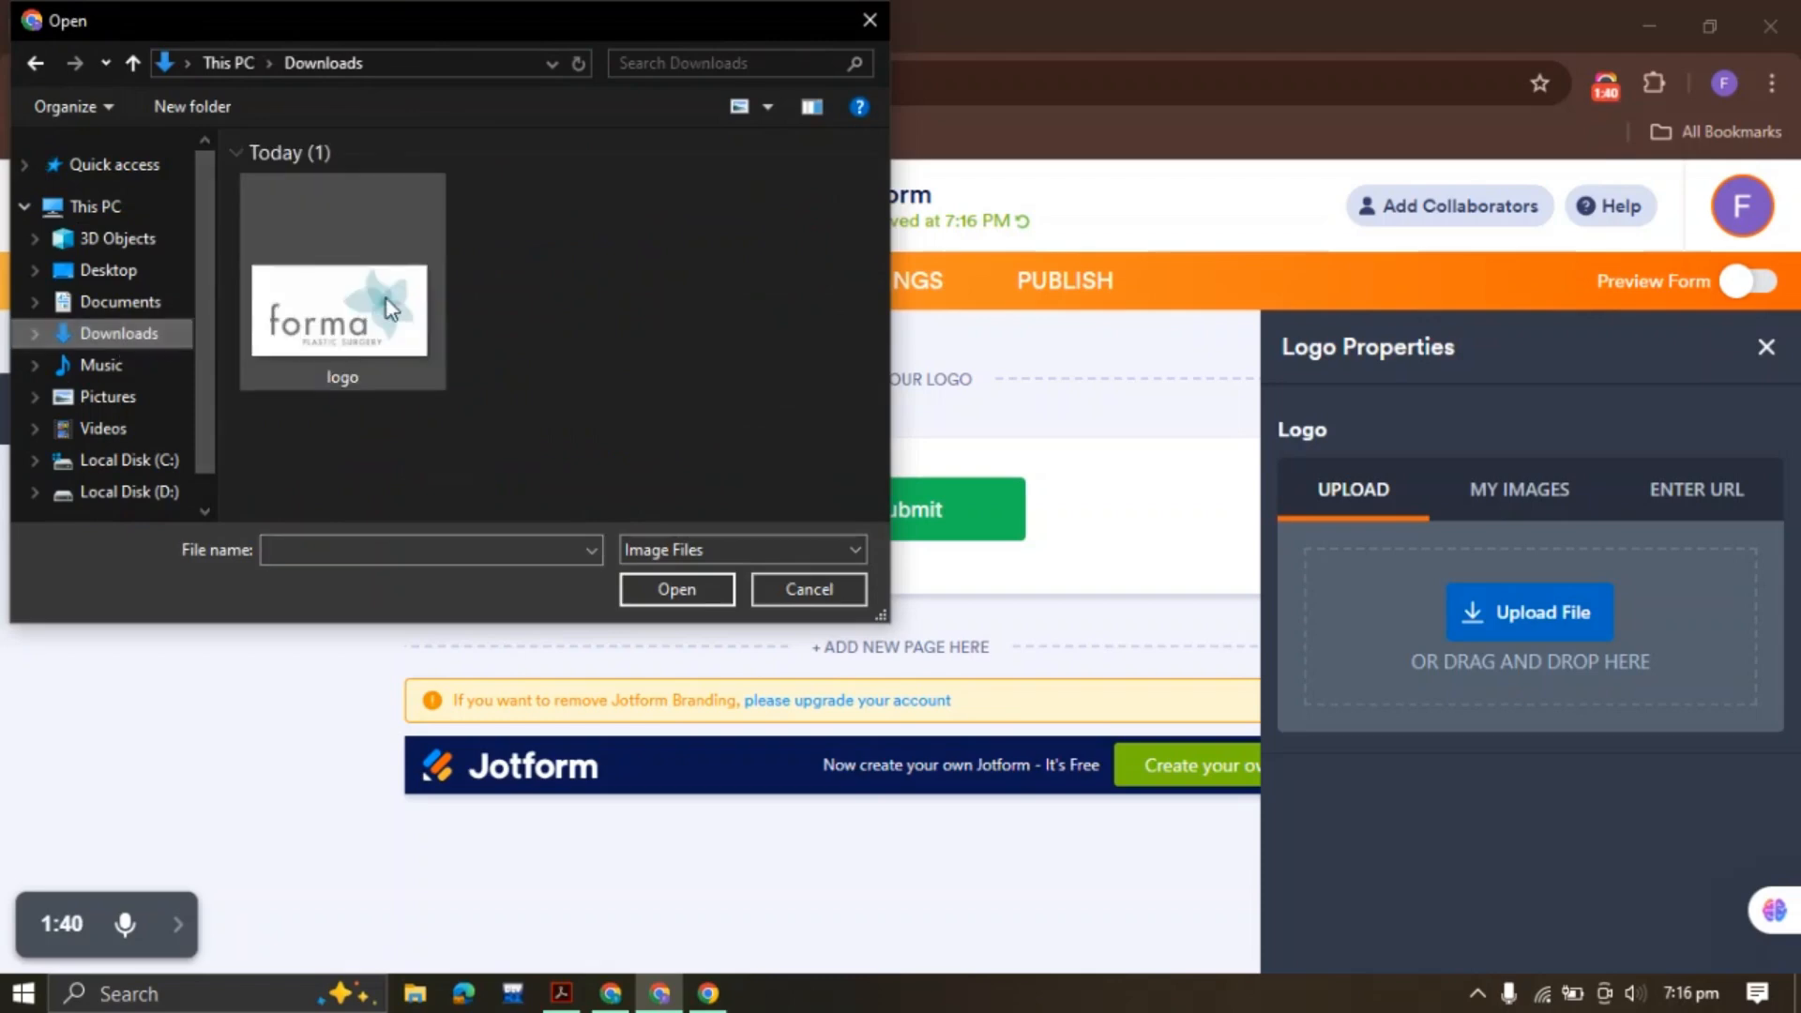
{"action": "double_click", "coordinate": [388, 306]}
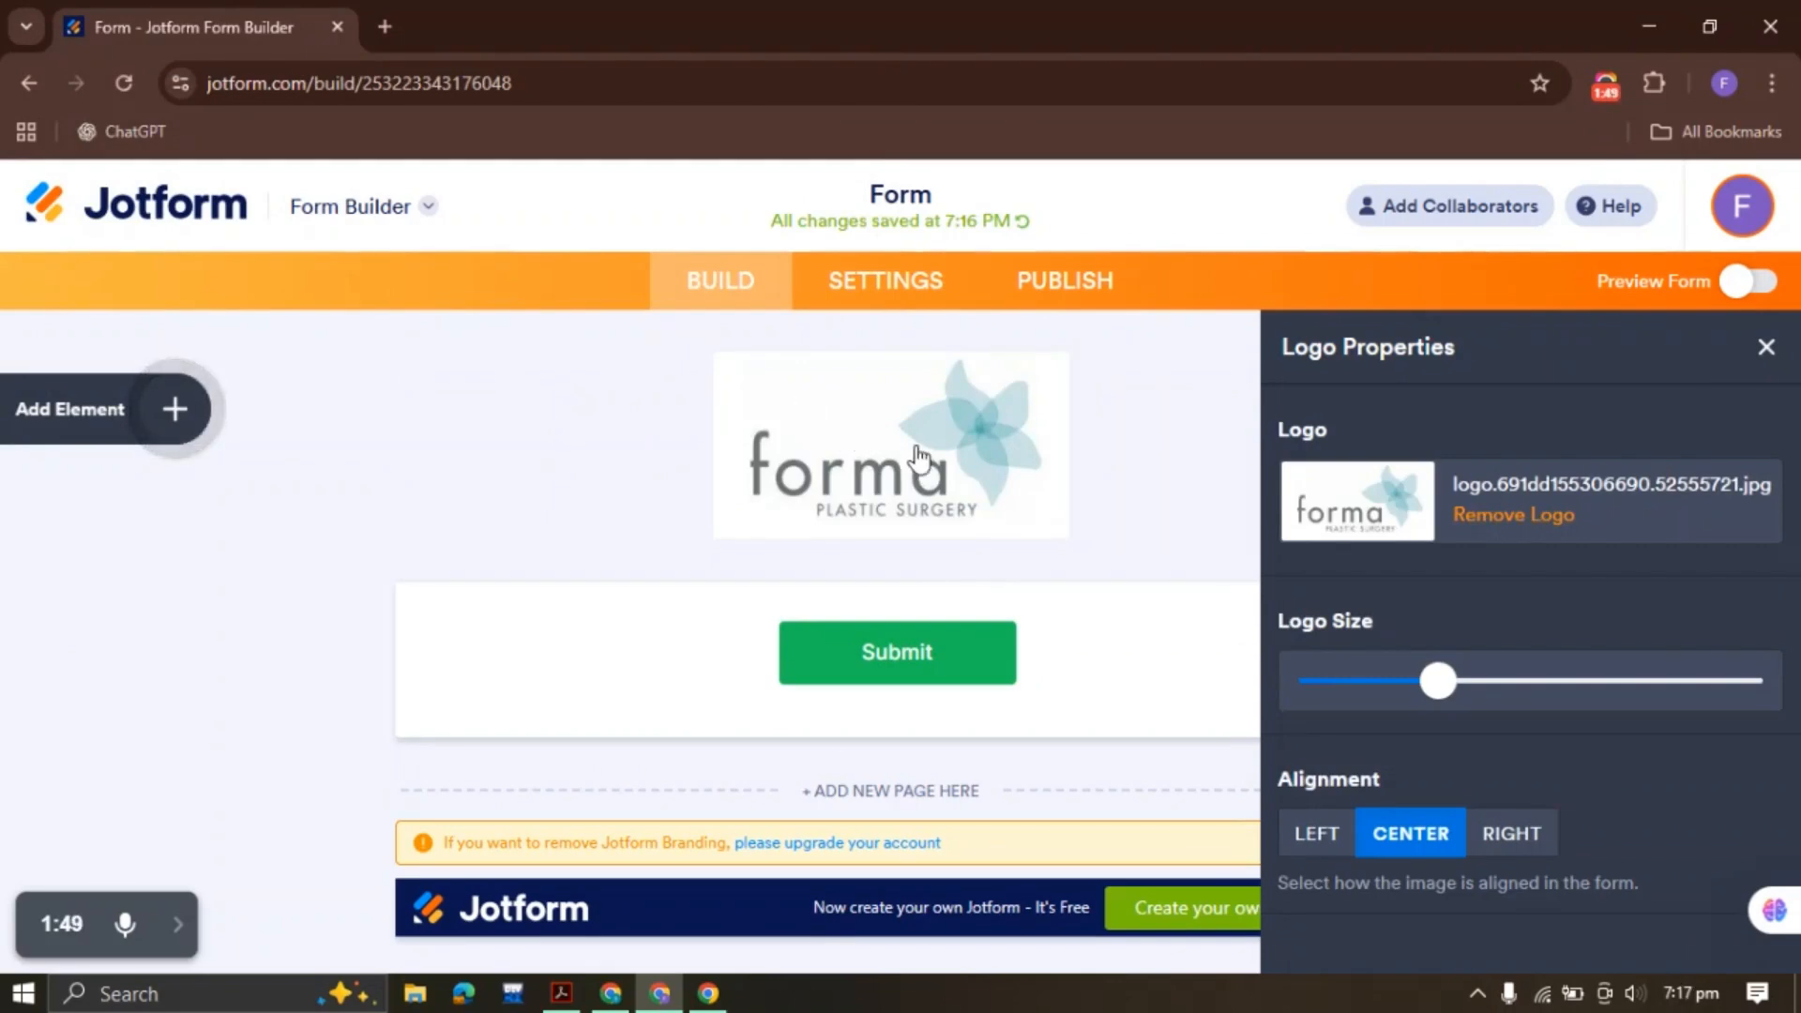
{"action": "left_click", "coordinate": [385, 27]}
Search Google for 'remove bg' and open the remove.bg website
{"action": "left_click", "coordinate": [552, 531]}
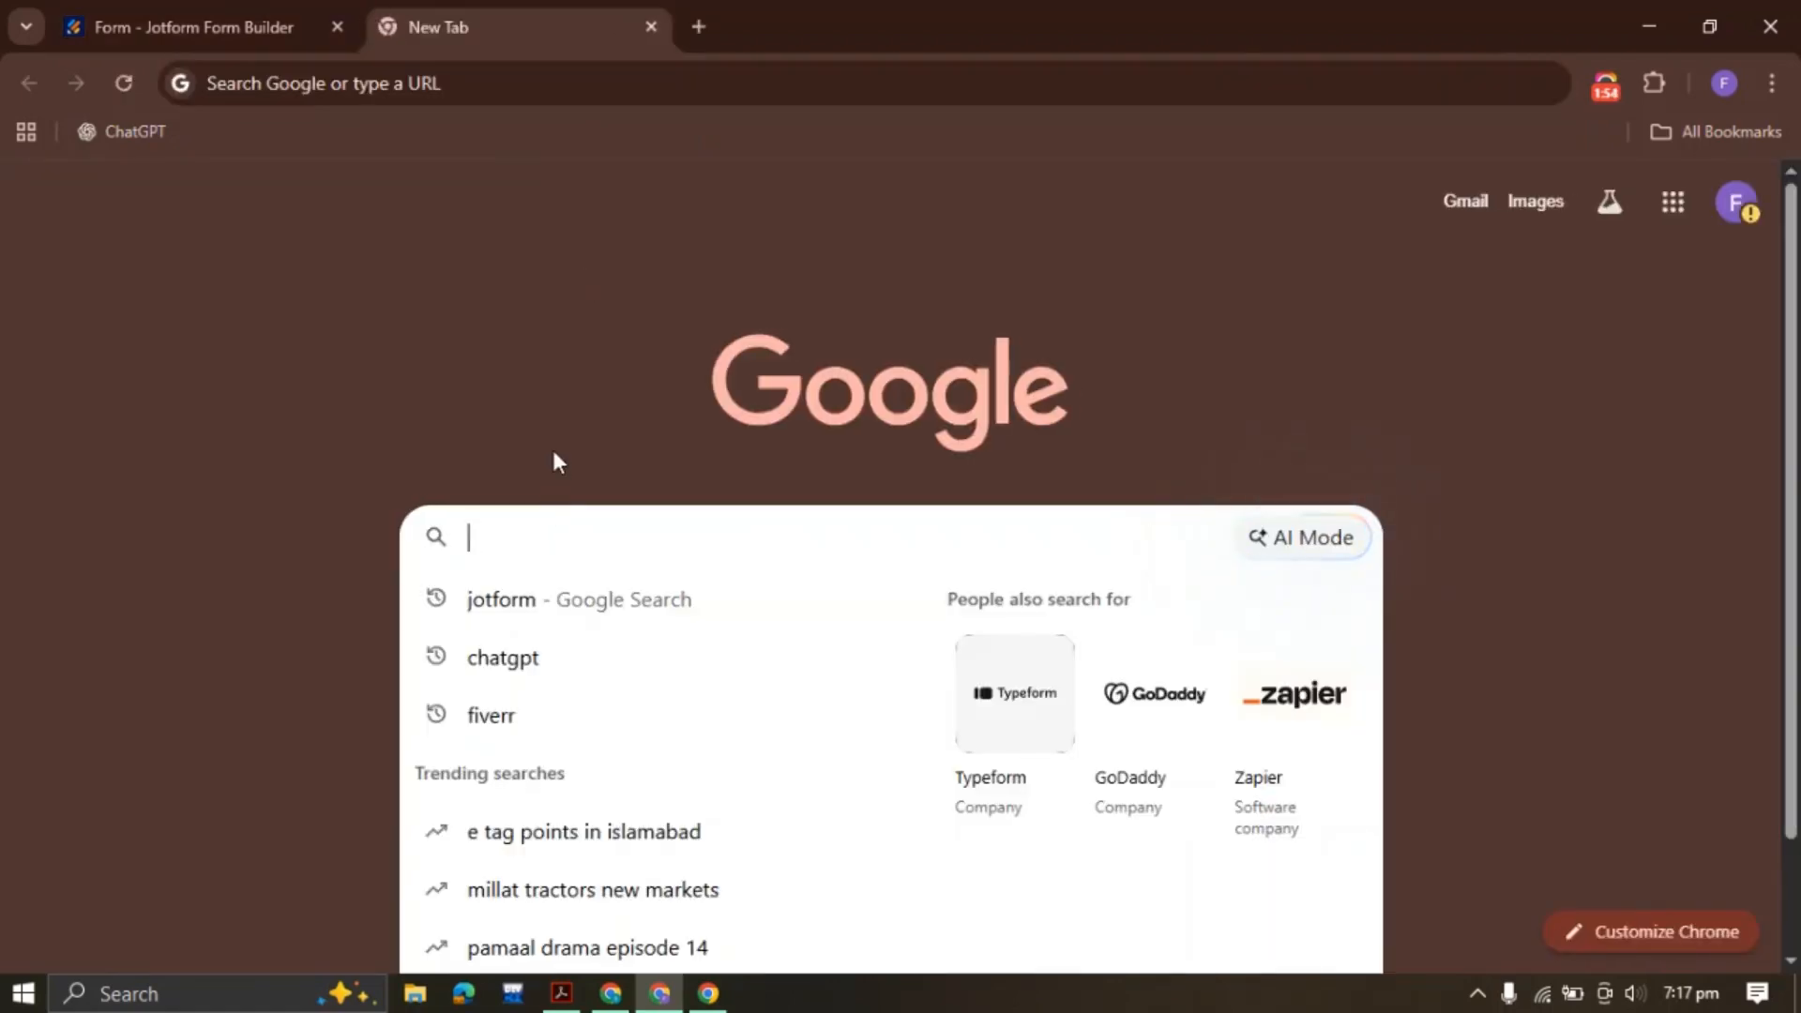
{"action": "type", "text": "remove bg"}
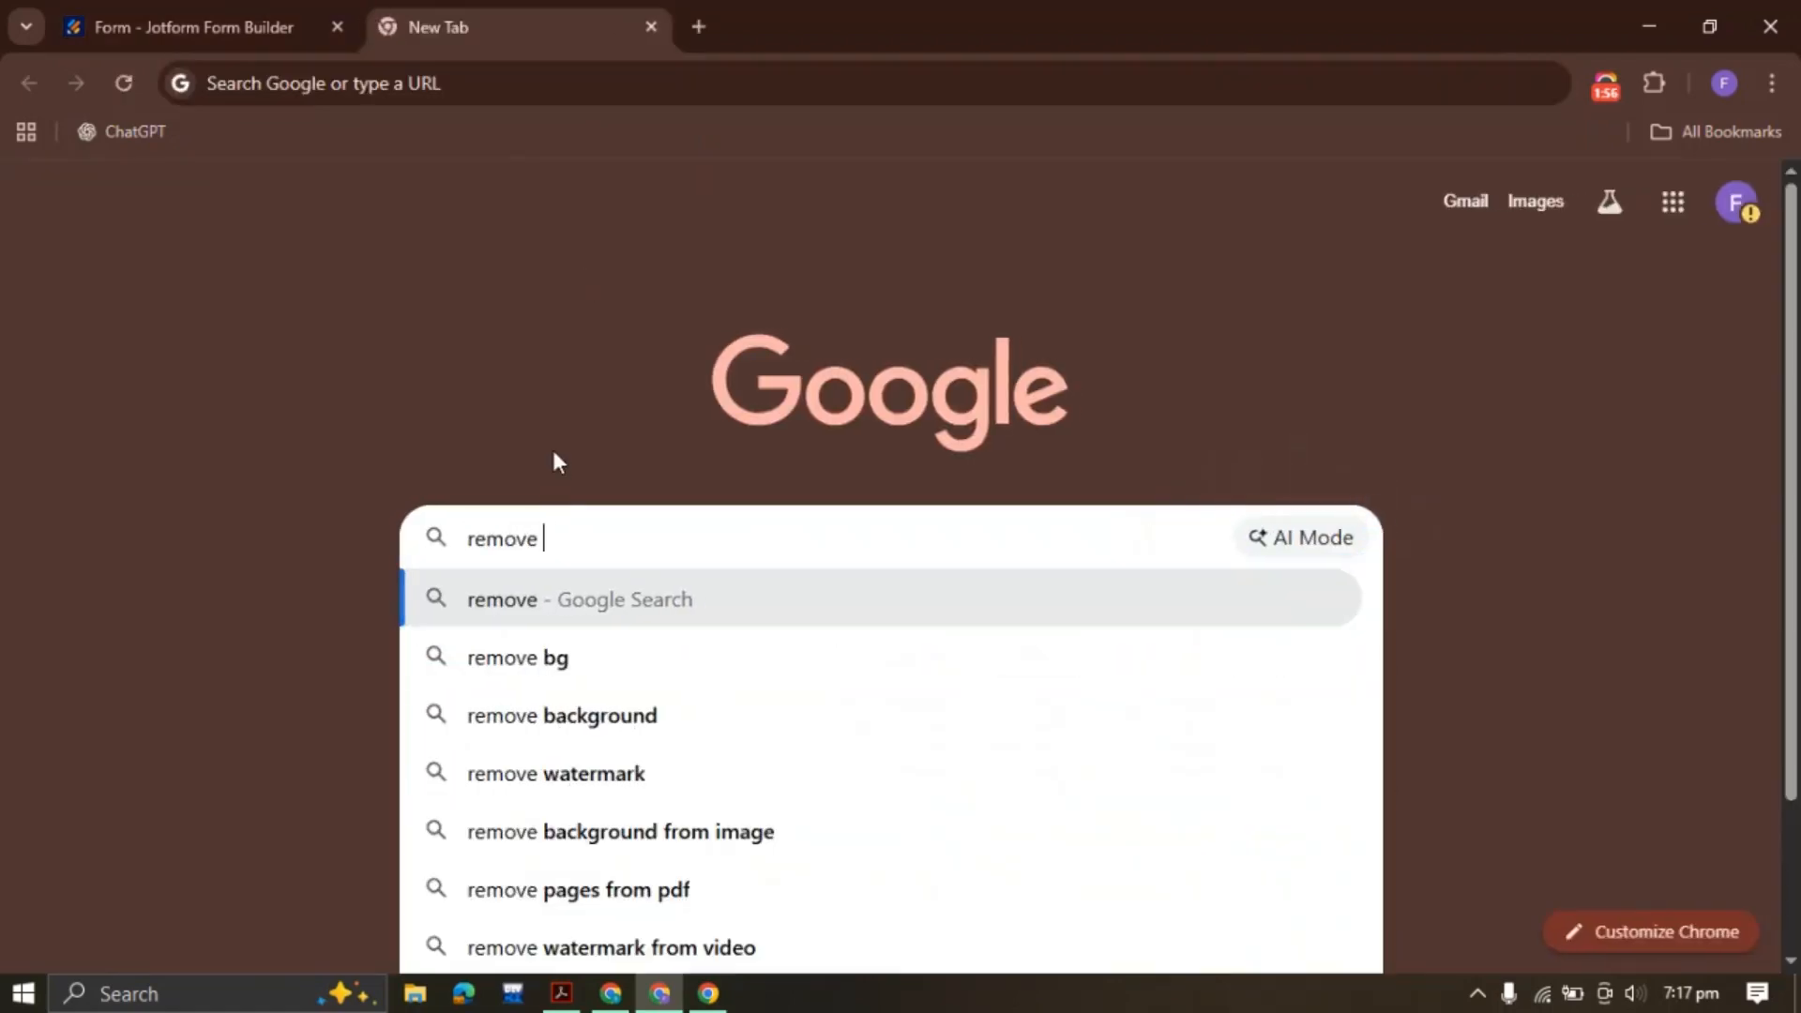
{"action": "key", "text": "Return"}
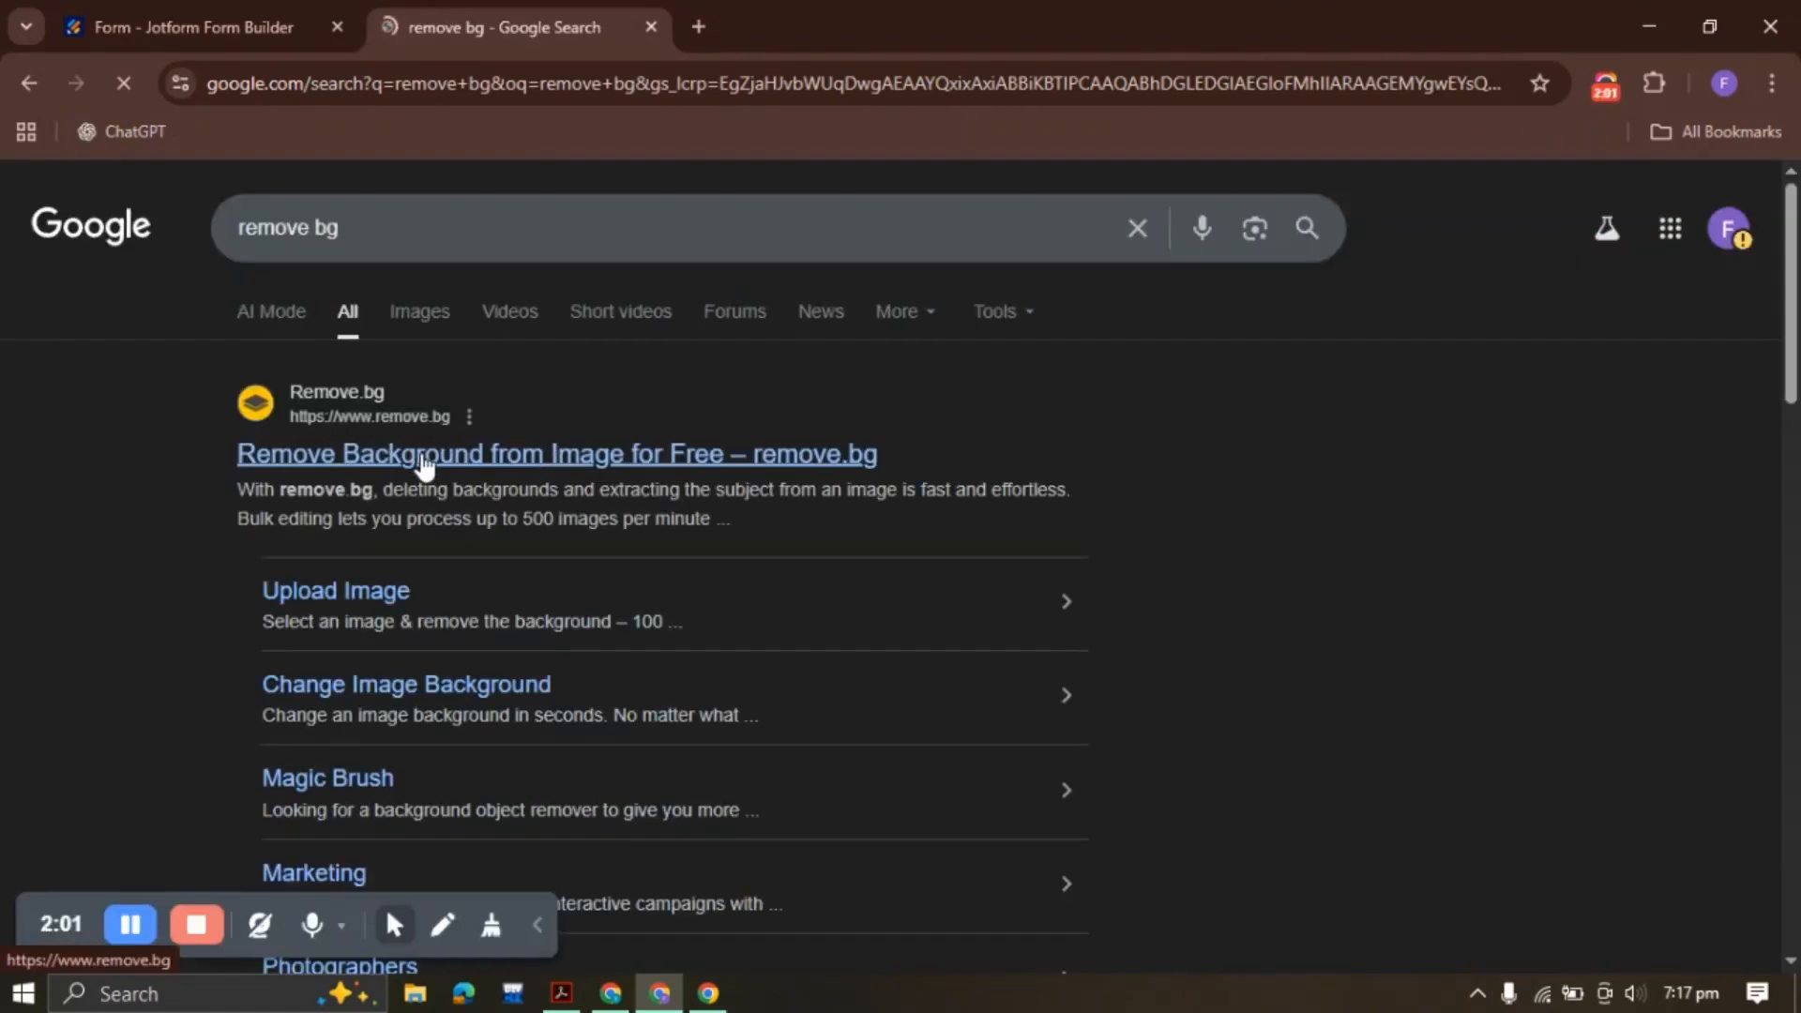
{"action": "left_click", "coordinate": [420, 454]}
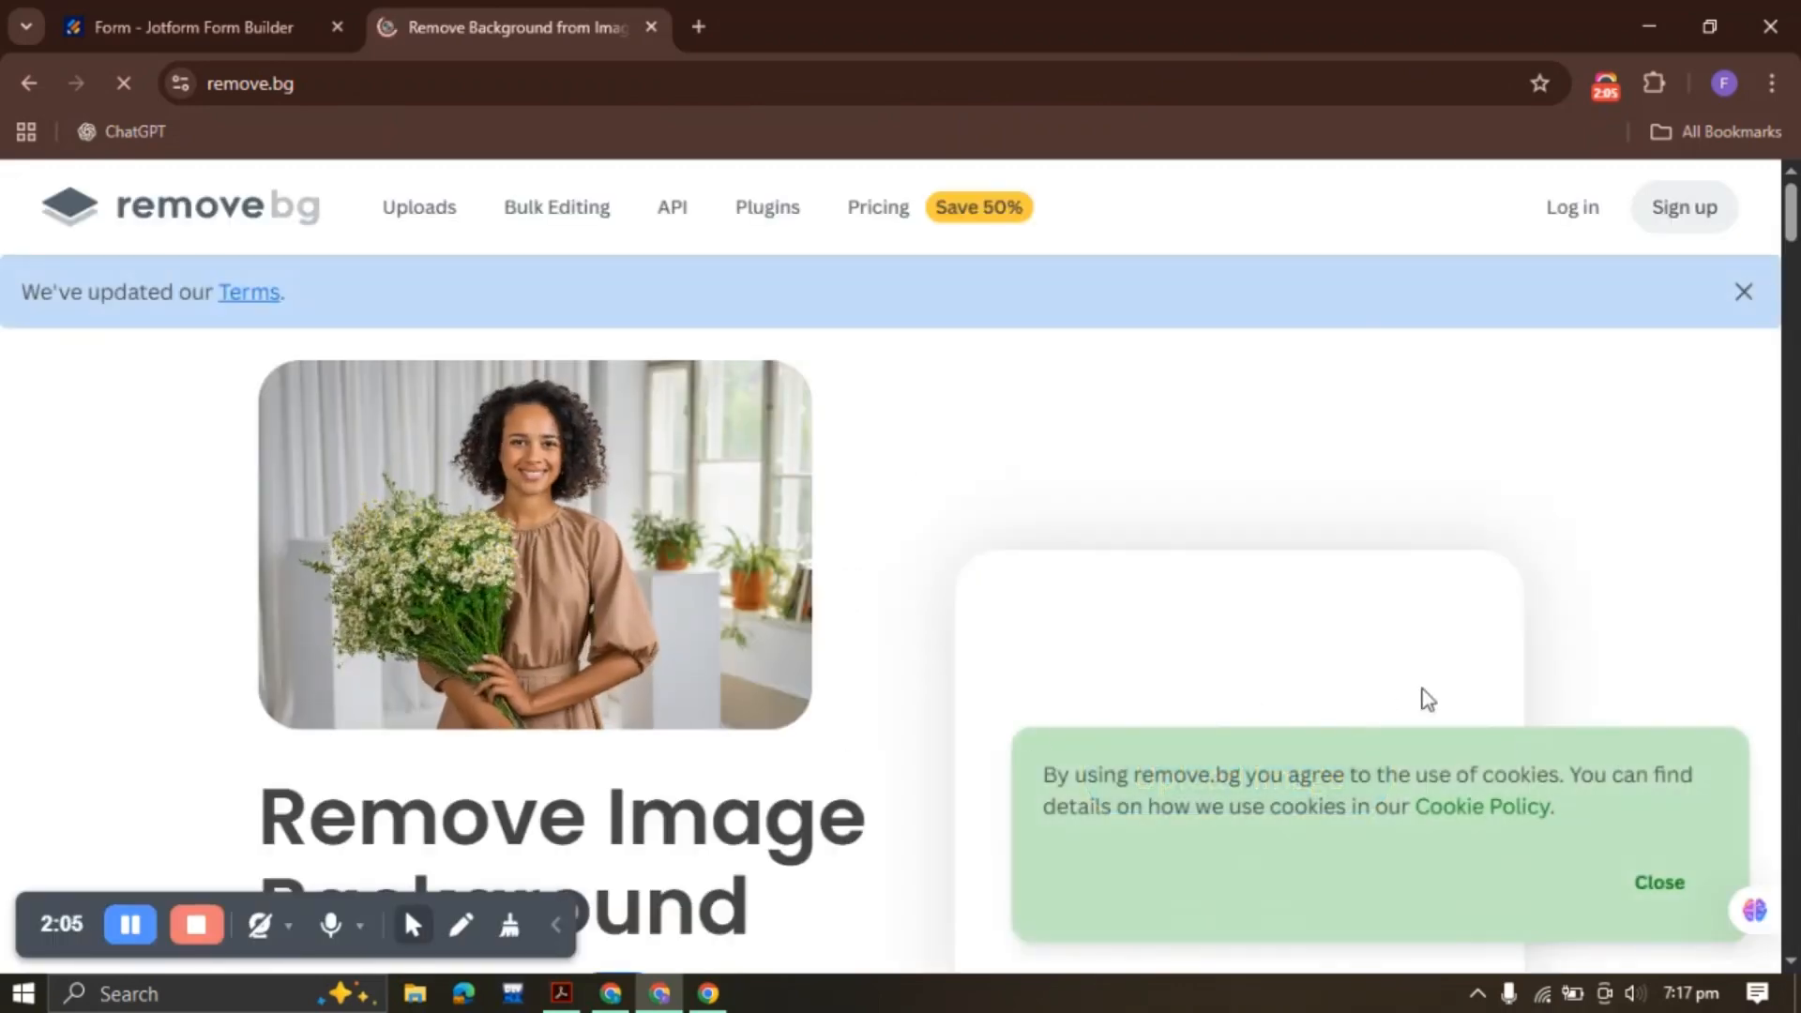
Remove the logo's background on remove.bg and download the preview as logo-removebg-preview.png
{"action": "left_click", "coordinate": [1658, 881]}
{"action": "left_click", "coordinate": [1157, 807]}
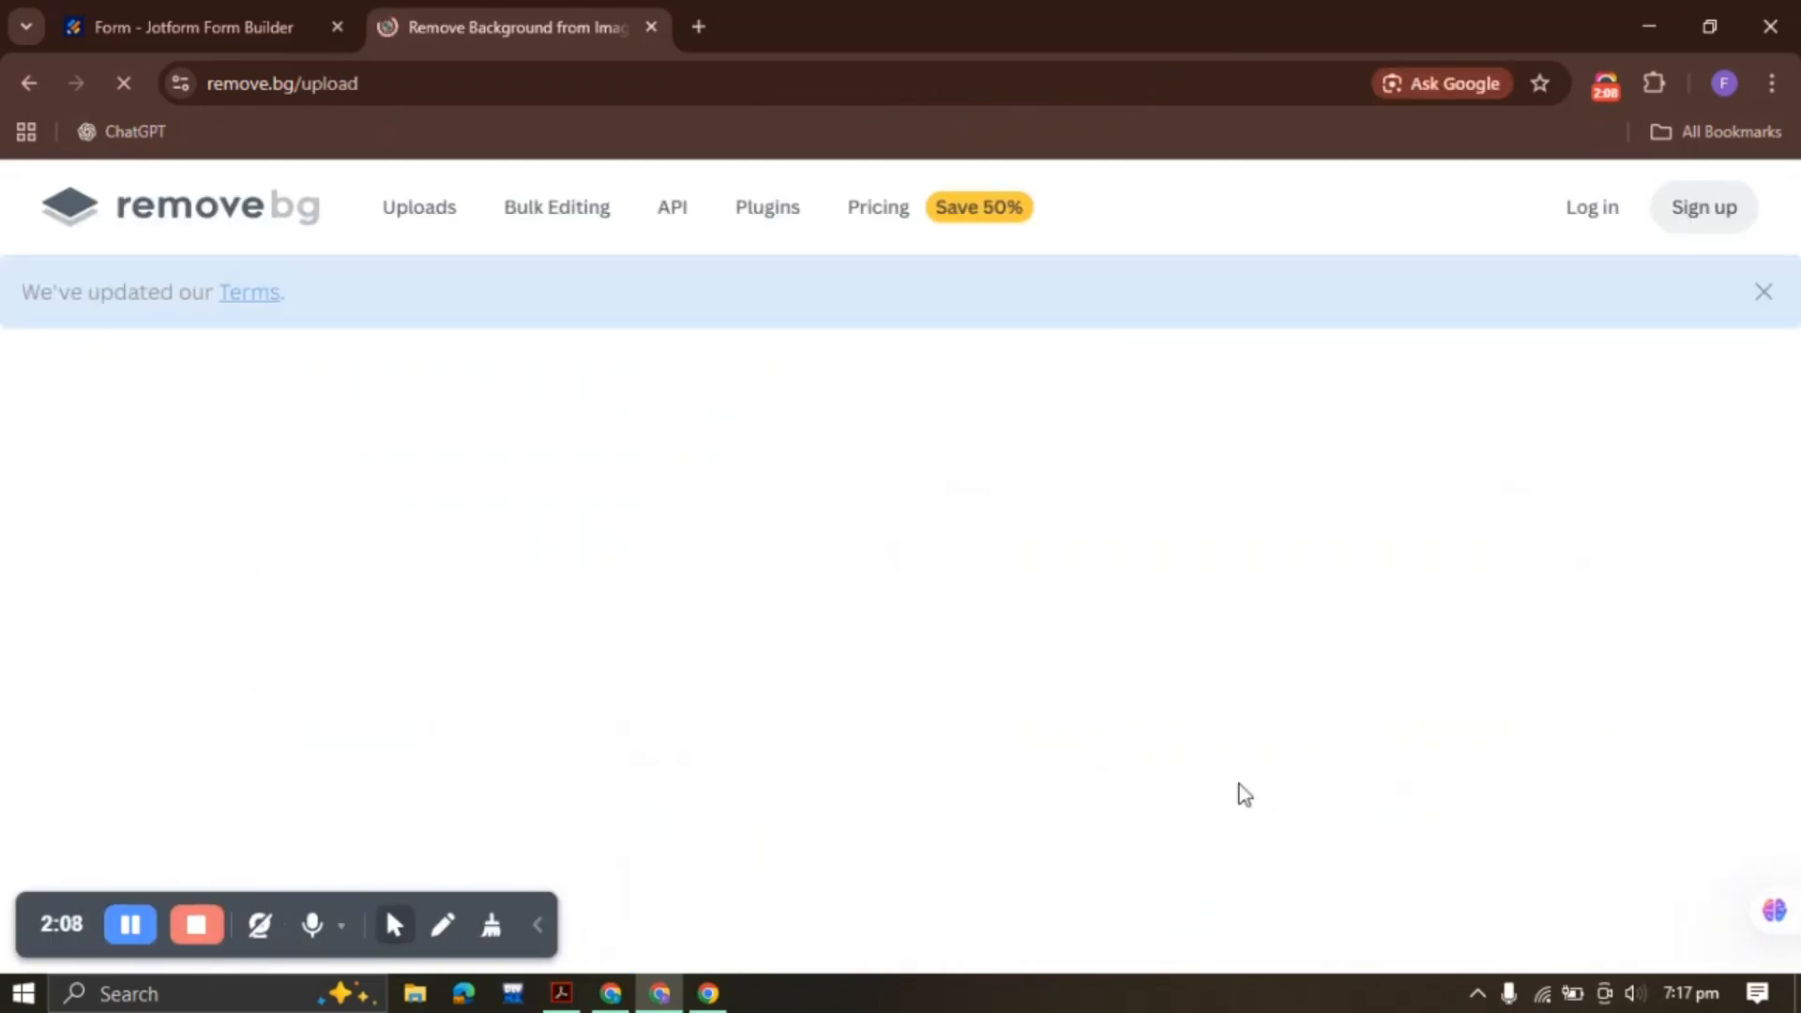
{"action": "double_click", "coordinate": [403, 316]}
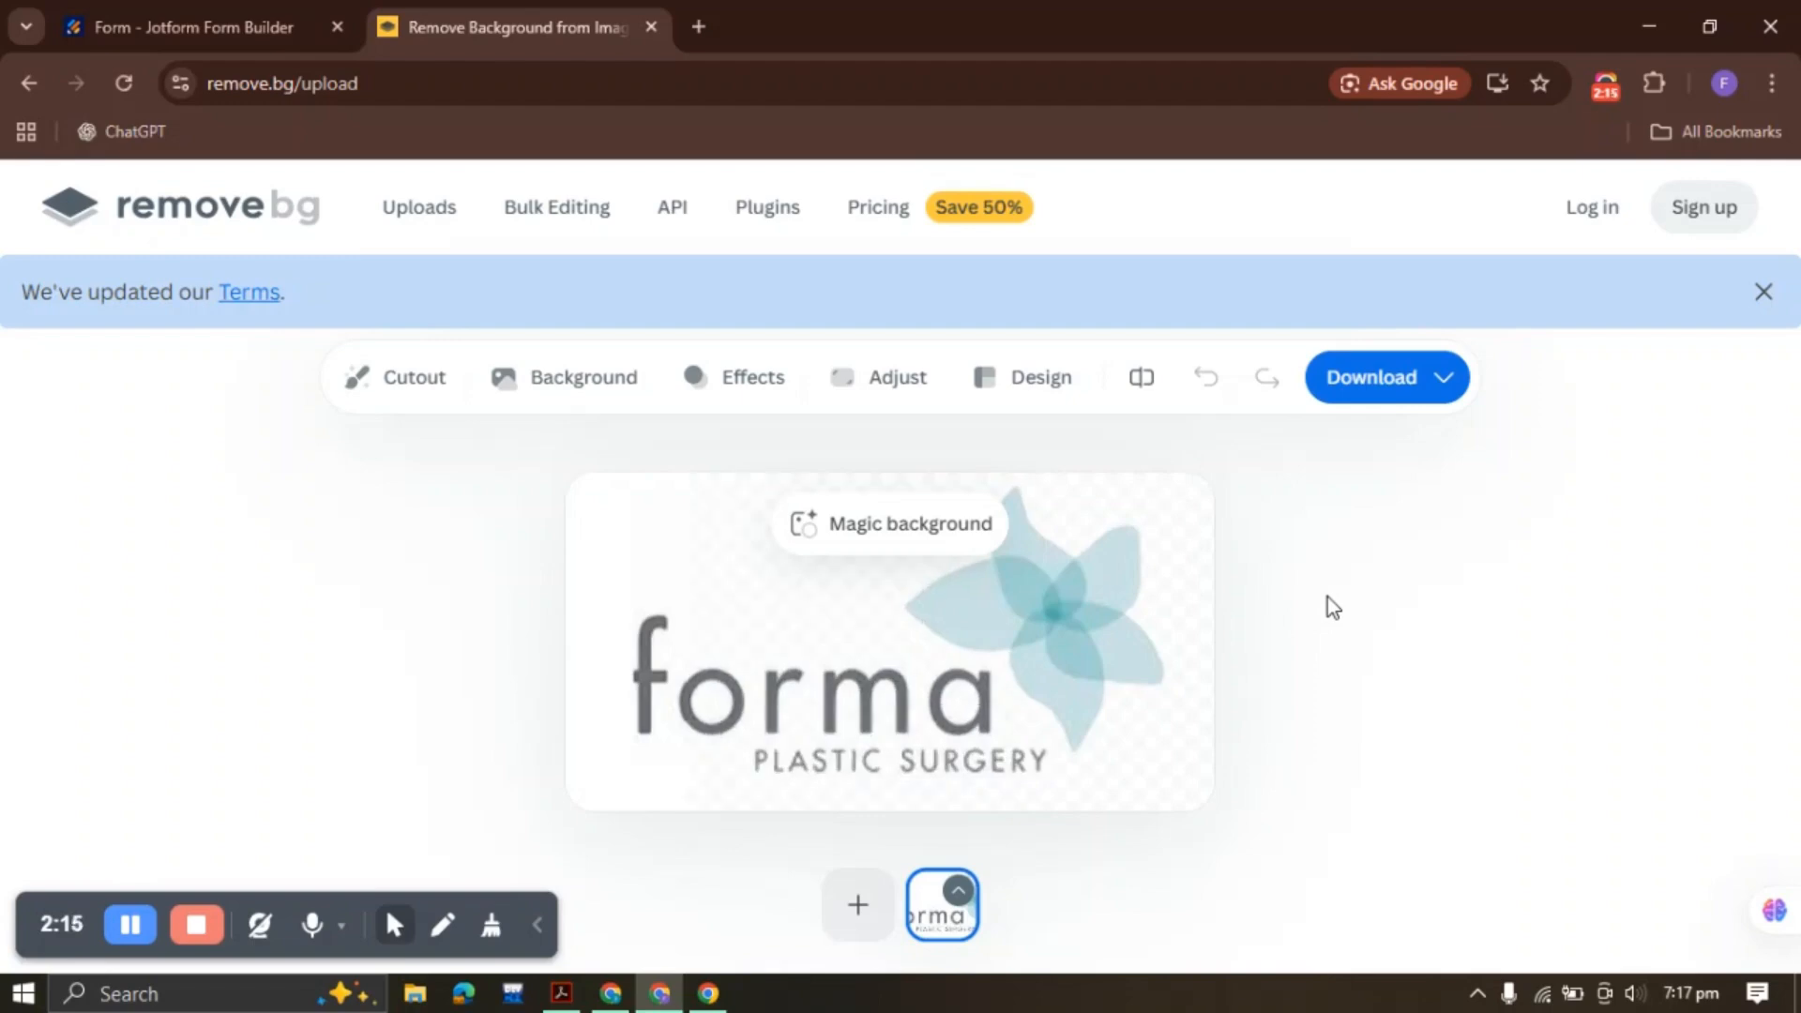
{"action": "left_click", "coordinate": [1379, 386]}
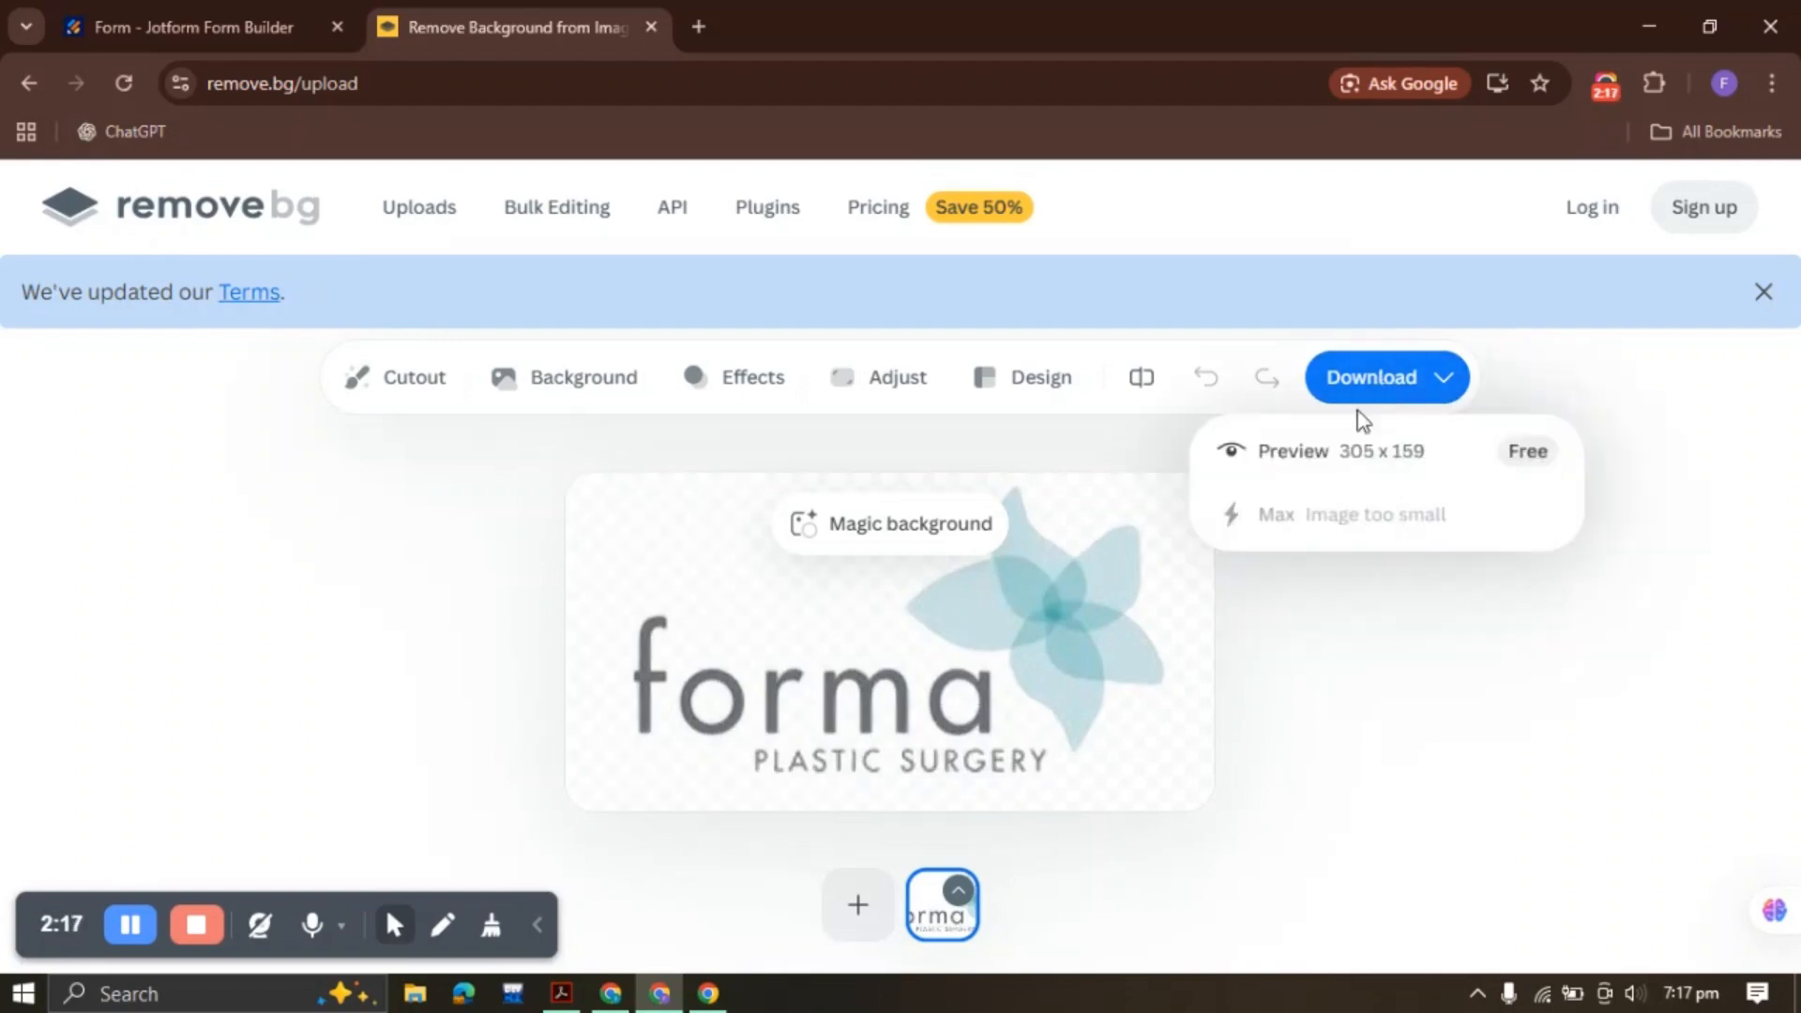
{"action": "left_click", "coordinate": [1354, 460]}
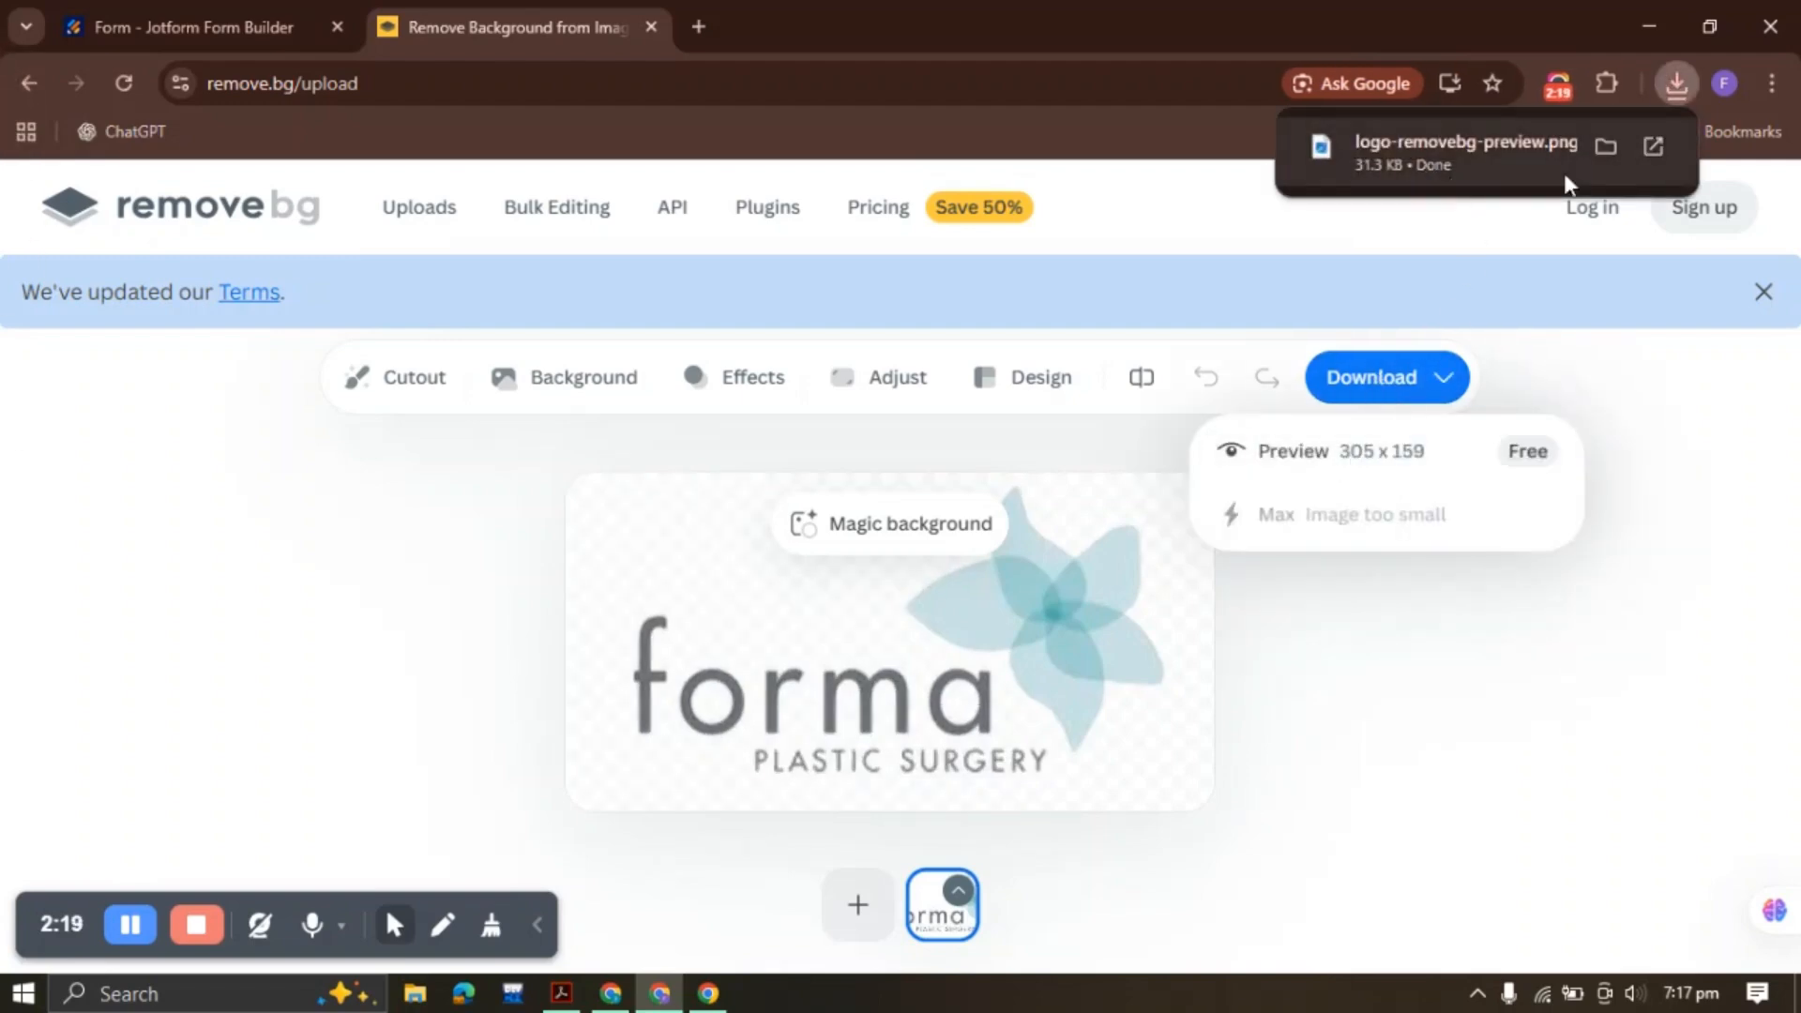
{"action": "left_click", "coordinate": [188, 14]}
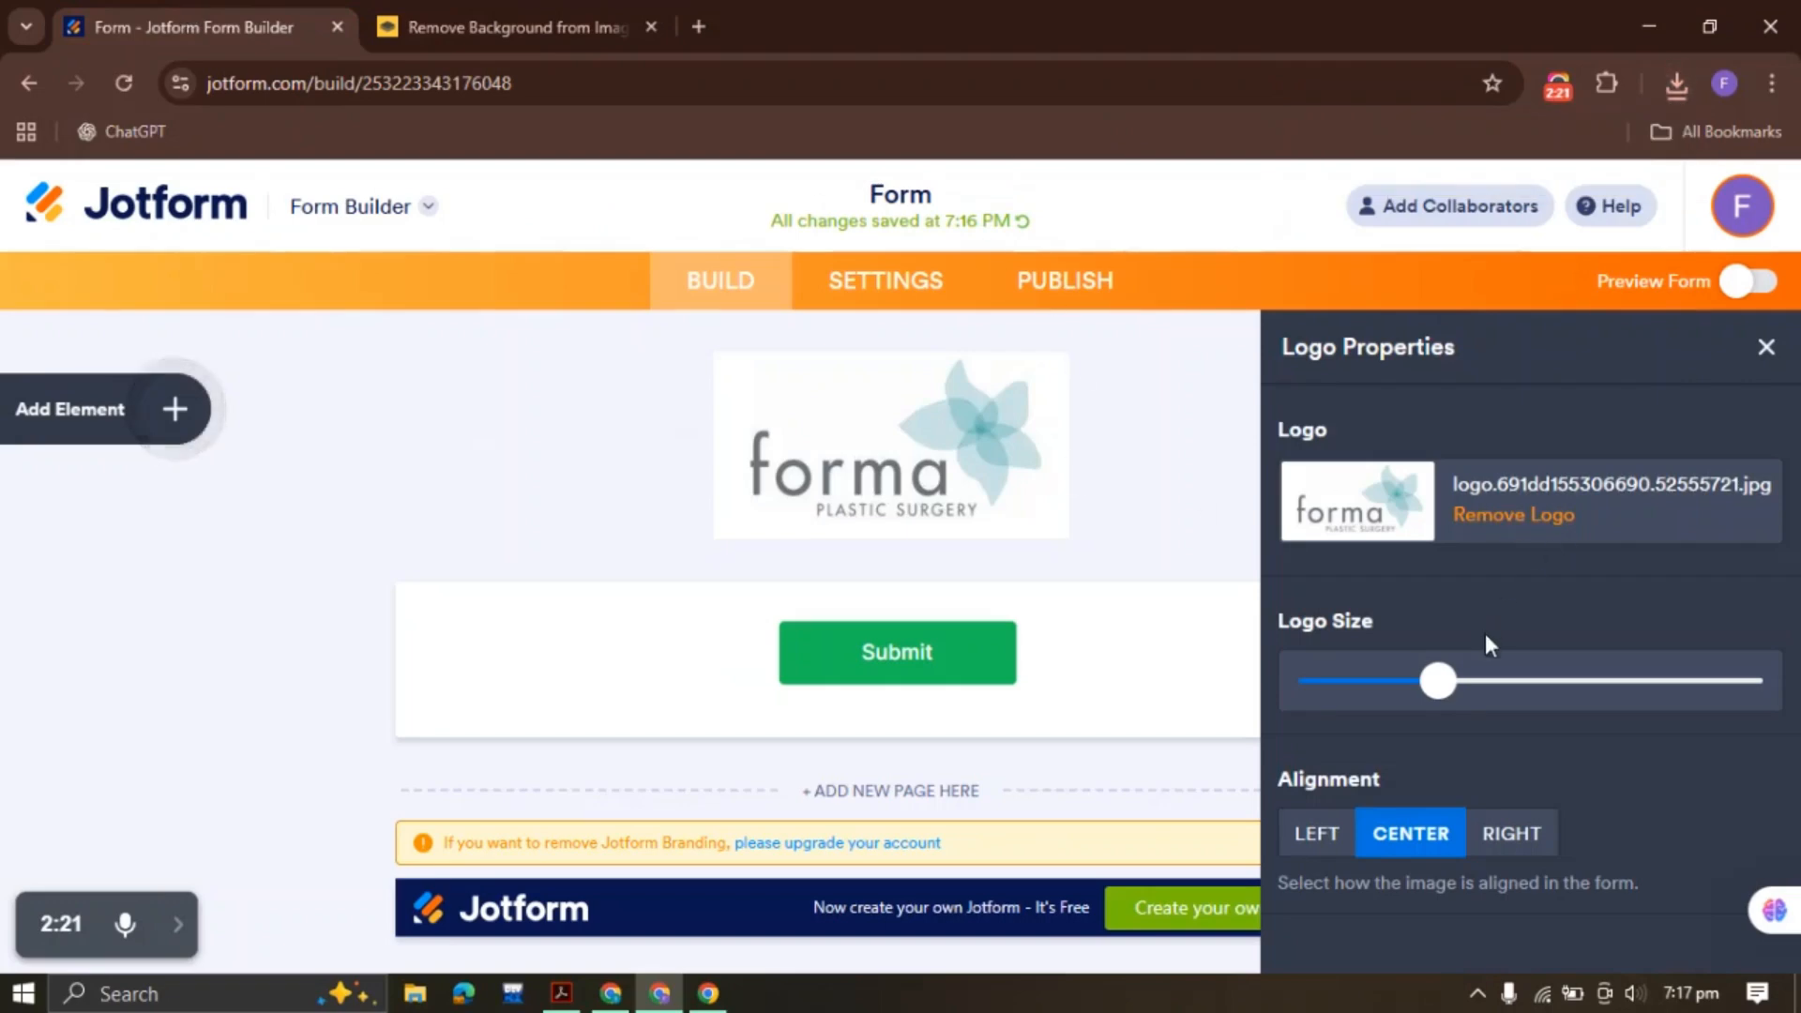
Replace the Jotform logo with logo-removebg-preview, enlarge it slightly and keep it centred
{"action": "left_click", "coordinate": [1509, 525]}
{"action": "left_click", "coordinate": [1520, 619]}
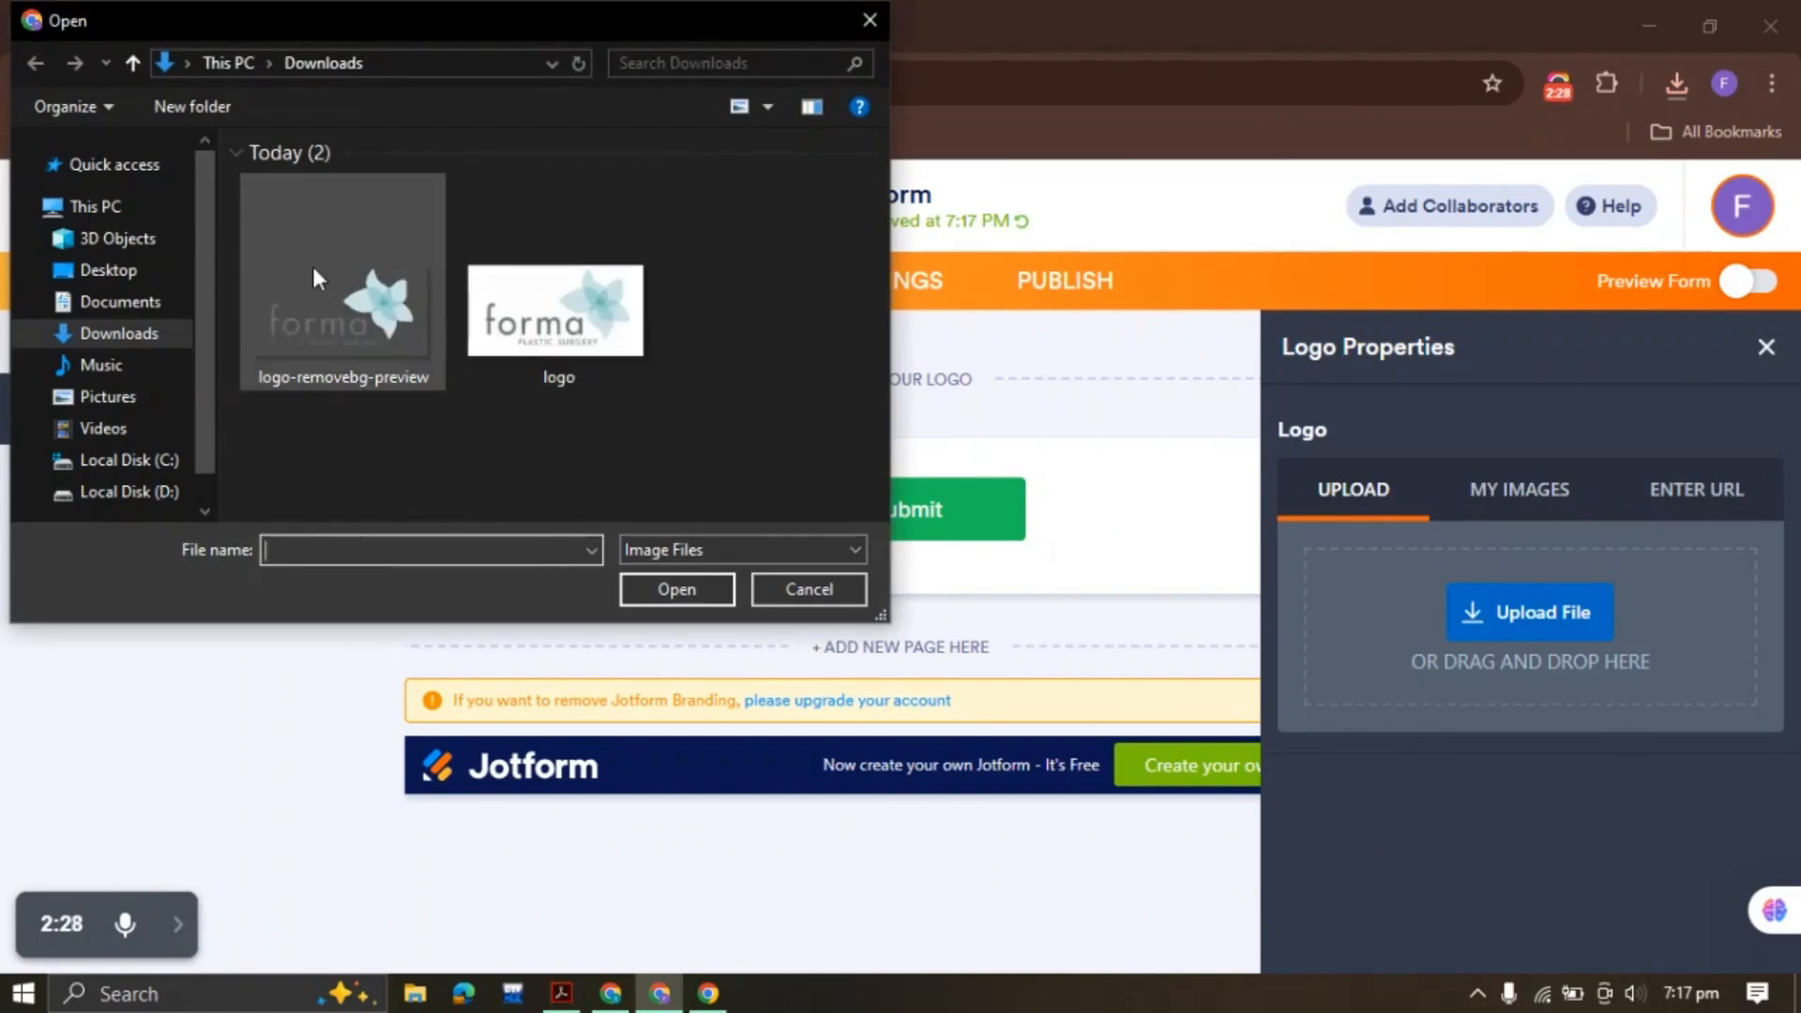
{"action": "double_click", "coordinate": [345, 336]}
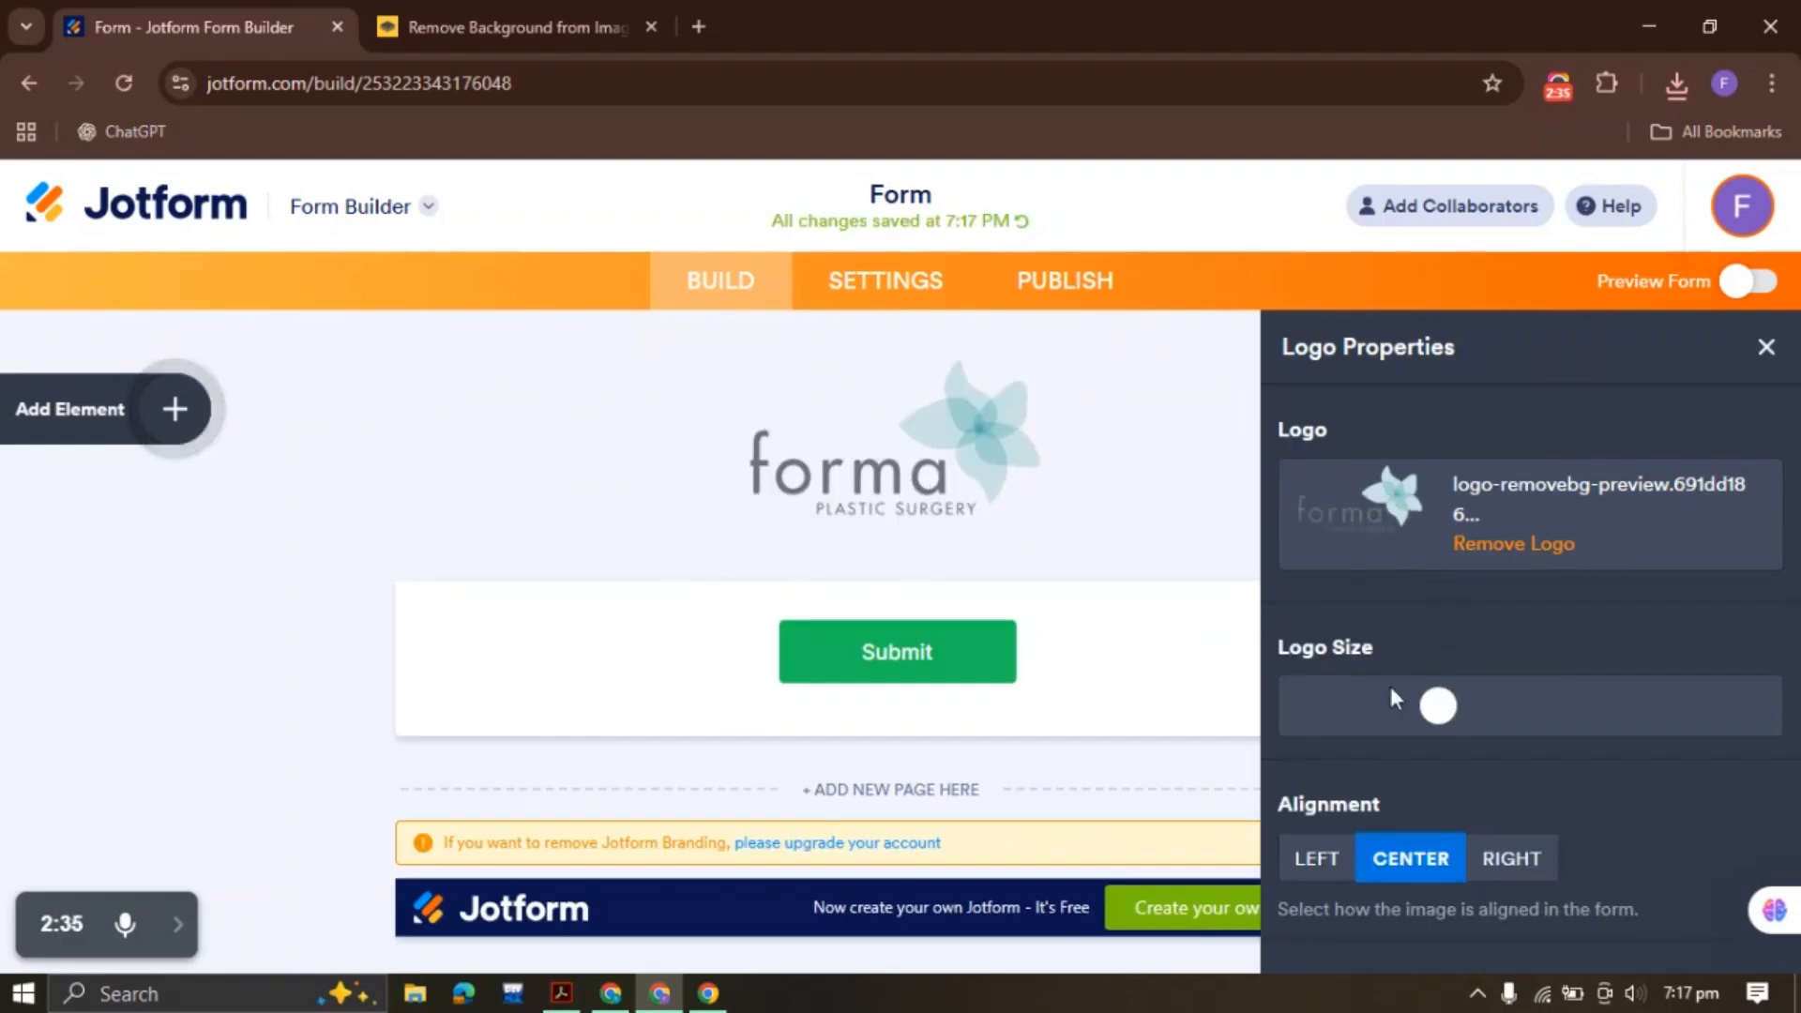
{"action": "mouse_move", "coordinate": [1438, 706]}
{"action": "left_mouse_down"}
{"action": "mouse_move", "coordinate": [1737, 709]}
{"action": "mouse_move", "coordinate": [1438, 729]}
{"action": "left_mouse_up"}
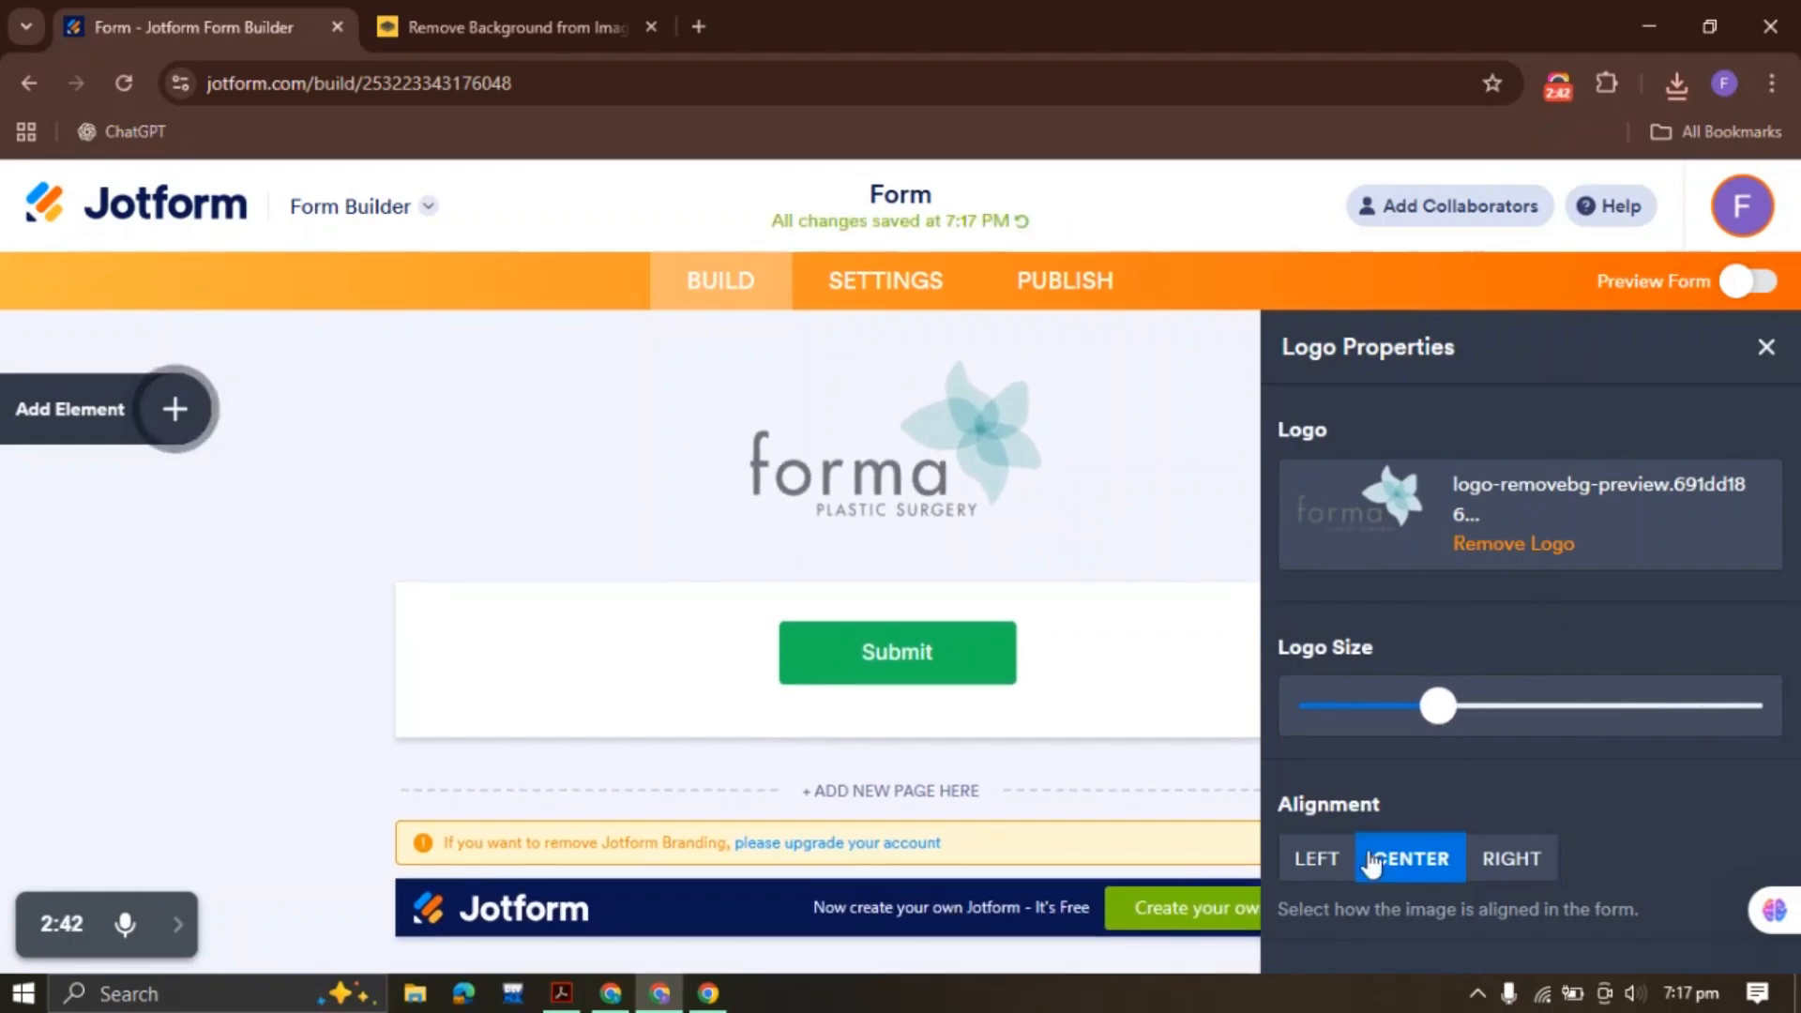
{"action": "left_click", "coordinate": [1507, 858]}
{"action": "left_click", "coordinate": [1416, 857]}
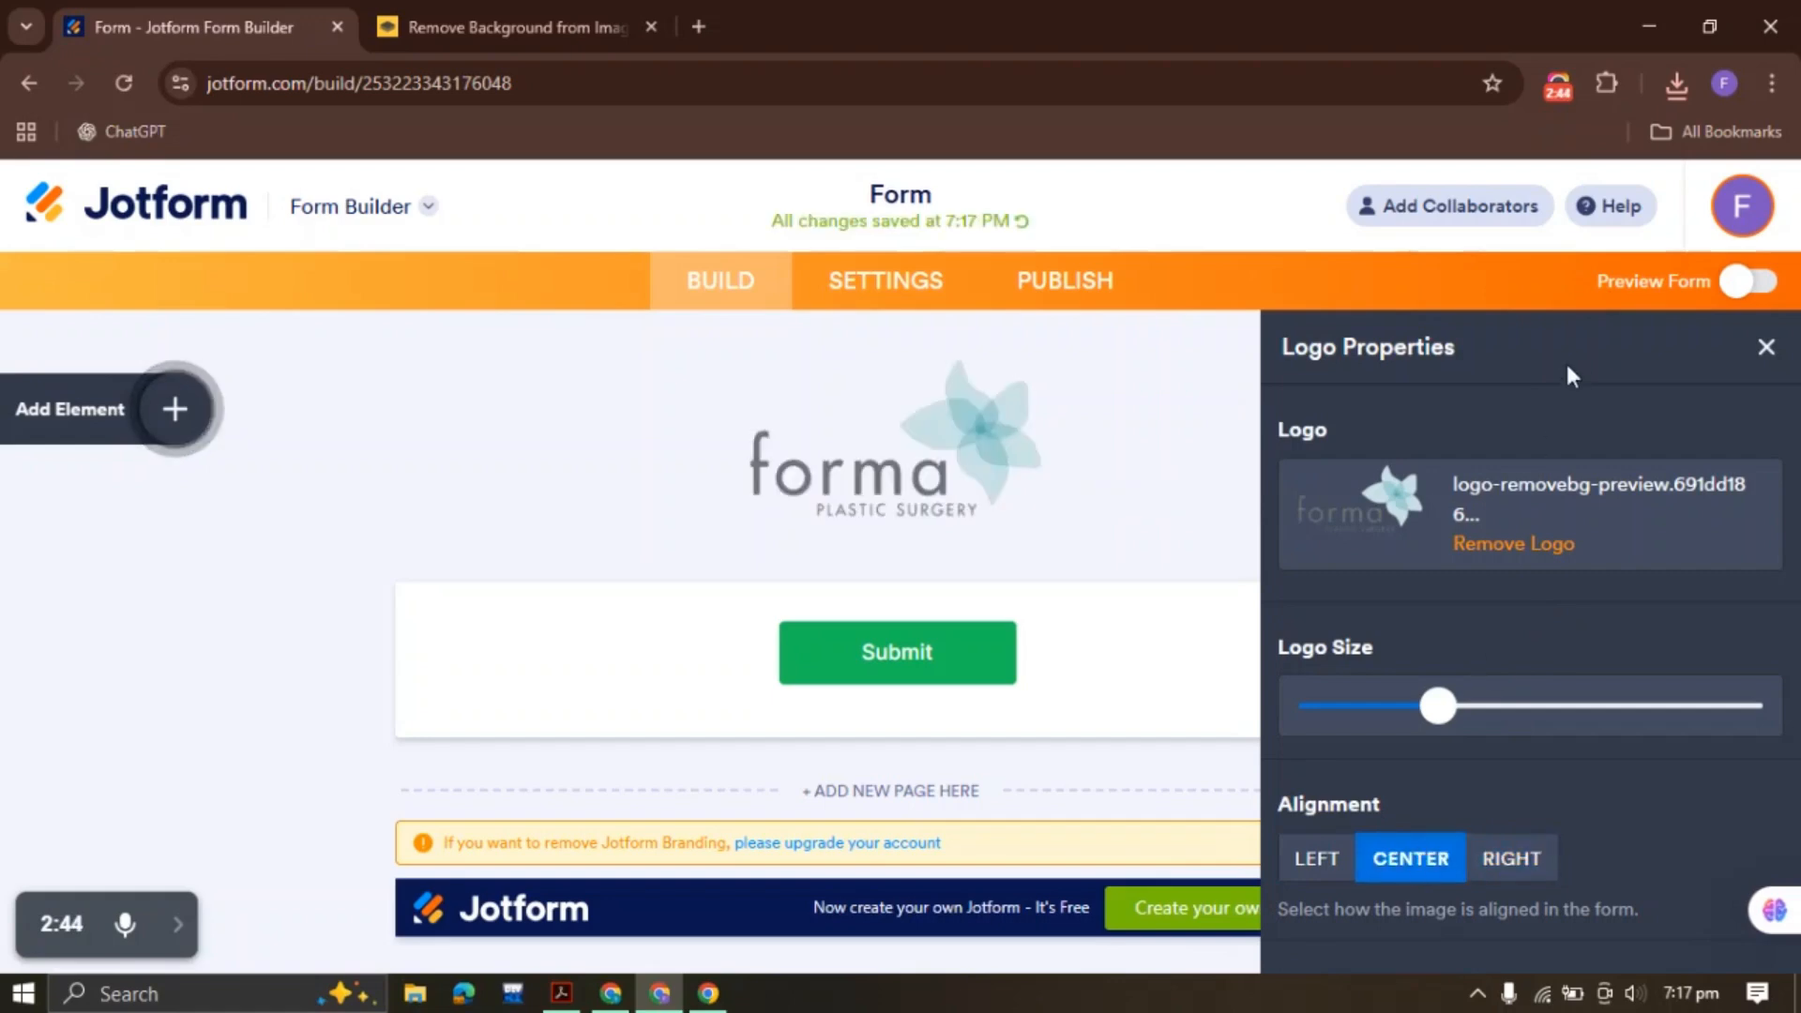
{"action": "left_click", "coordinate": [1768, 348]}
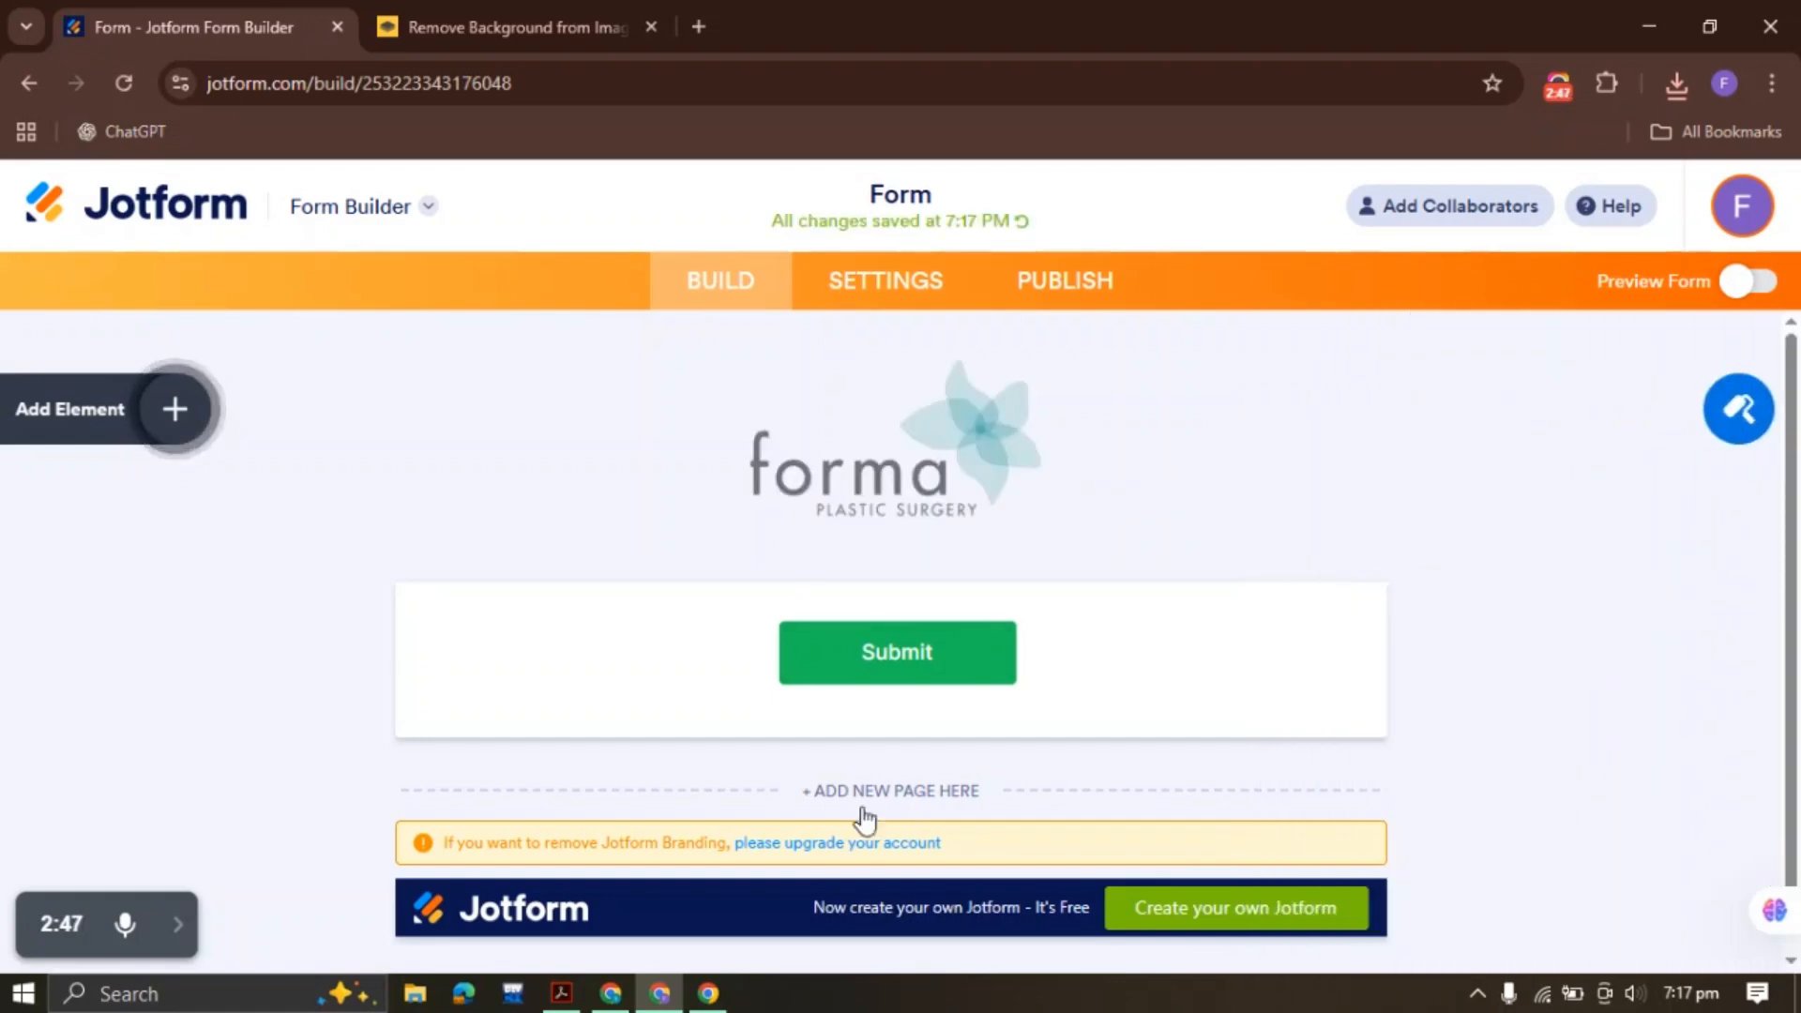
{"action": "left_click", "coordinate": [561, 994]}
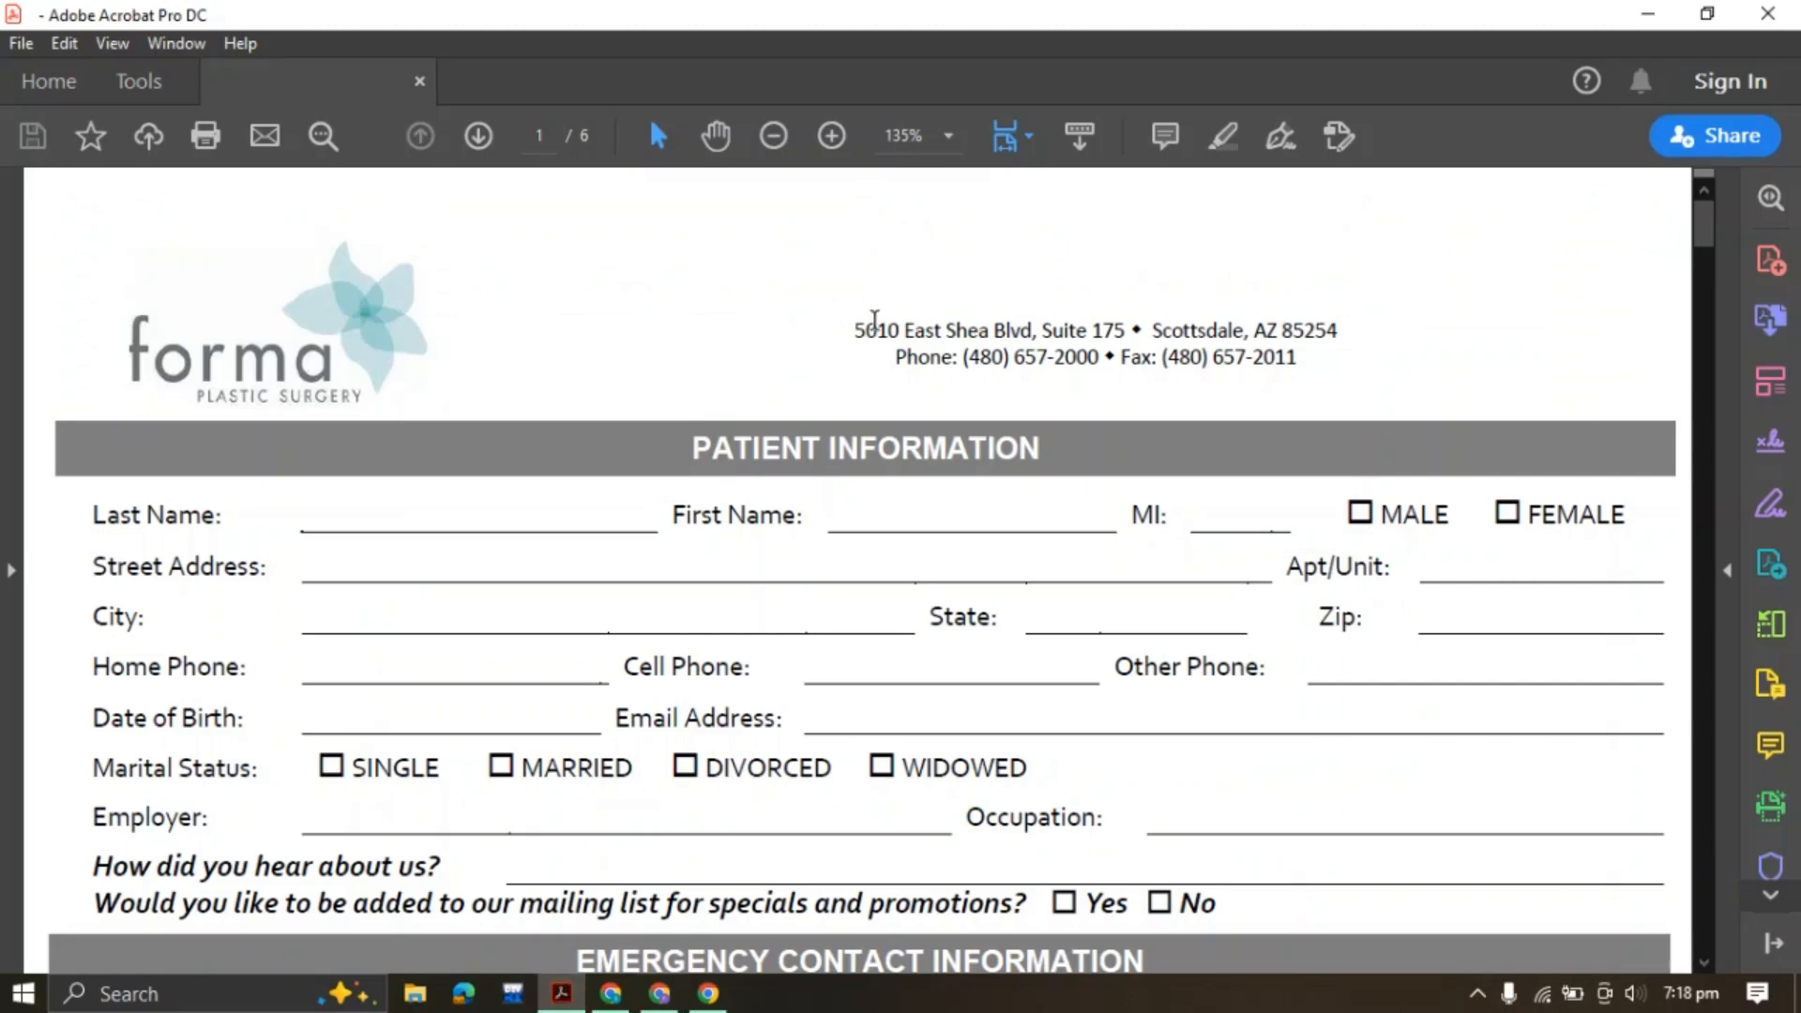
Copy the clinic's address line and phone/fax line from the PDF header
{"action": "left_click_drag", "start_coordinate": [852, 328], "coordinate": [1298, 370]}
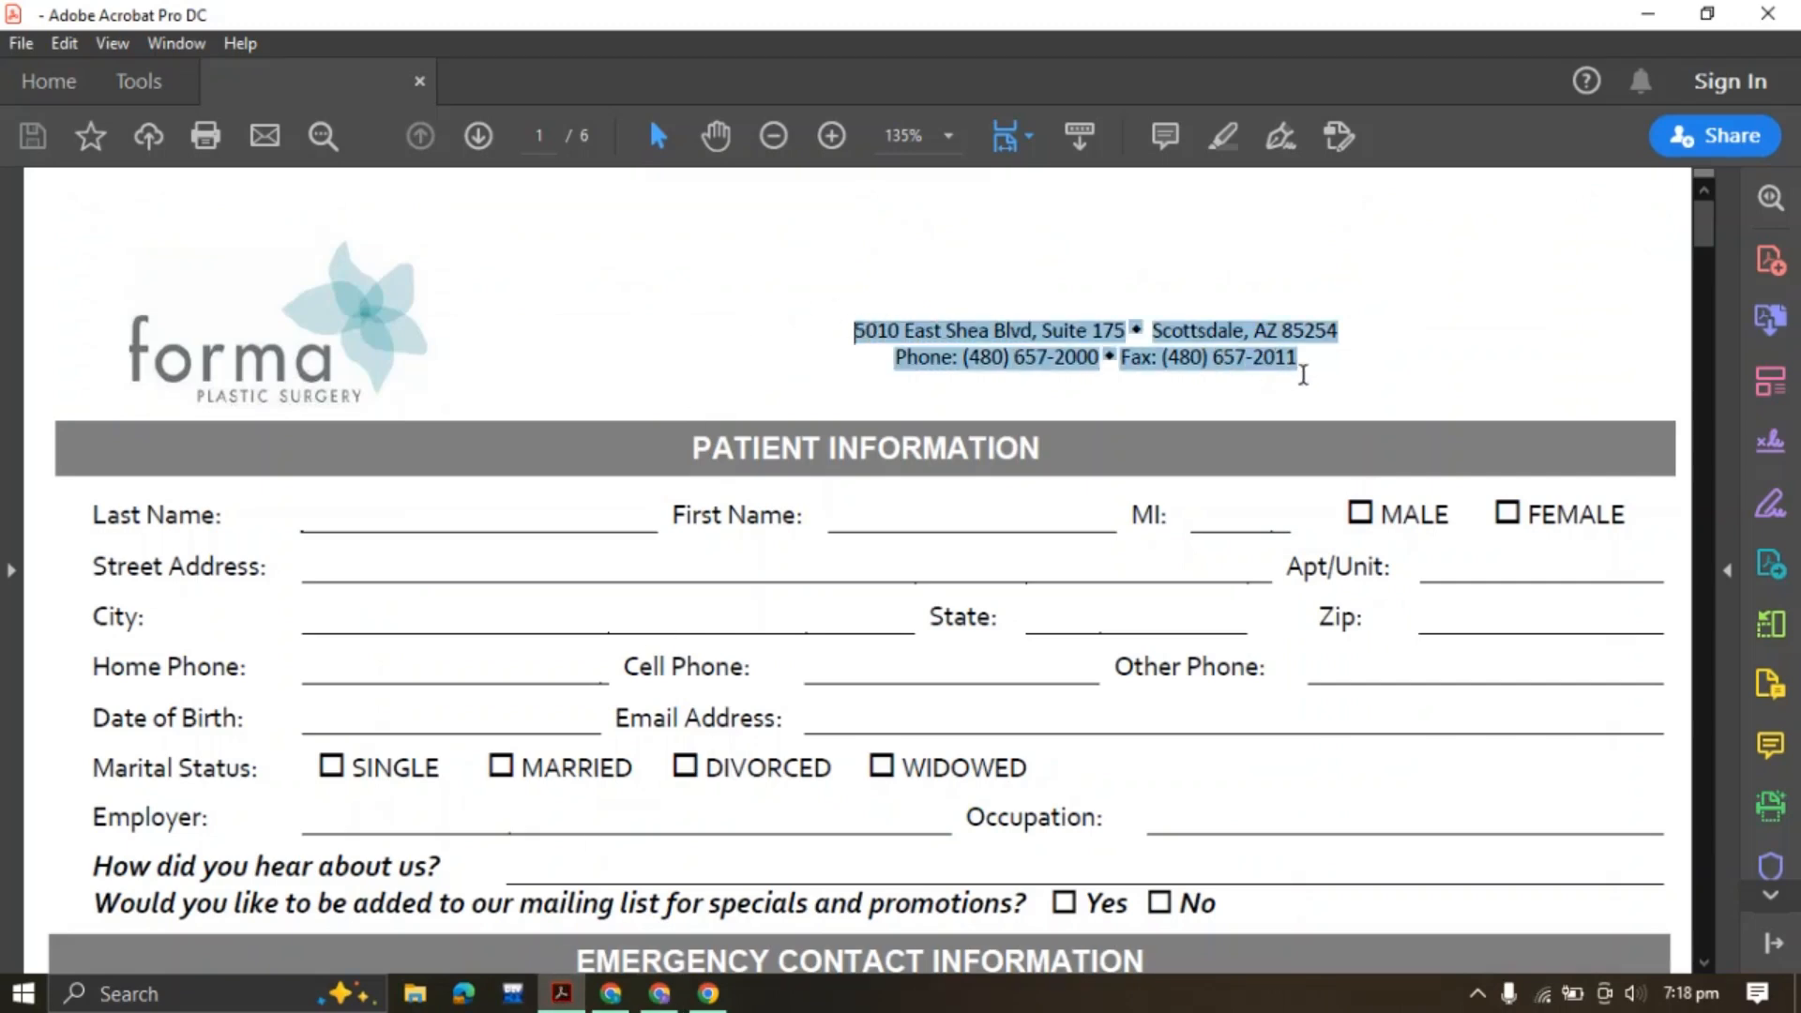
{"action": "left_click", "coordinate": [1146, 359]}
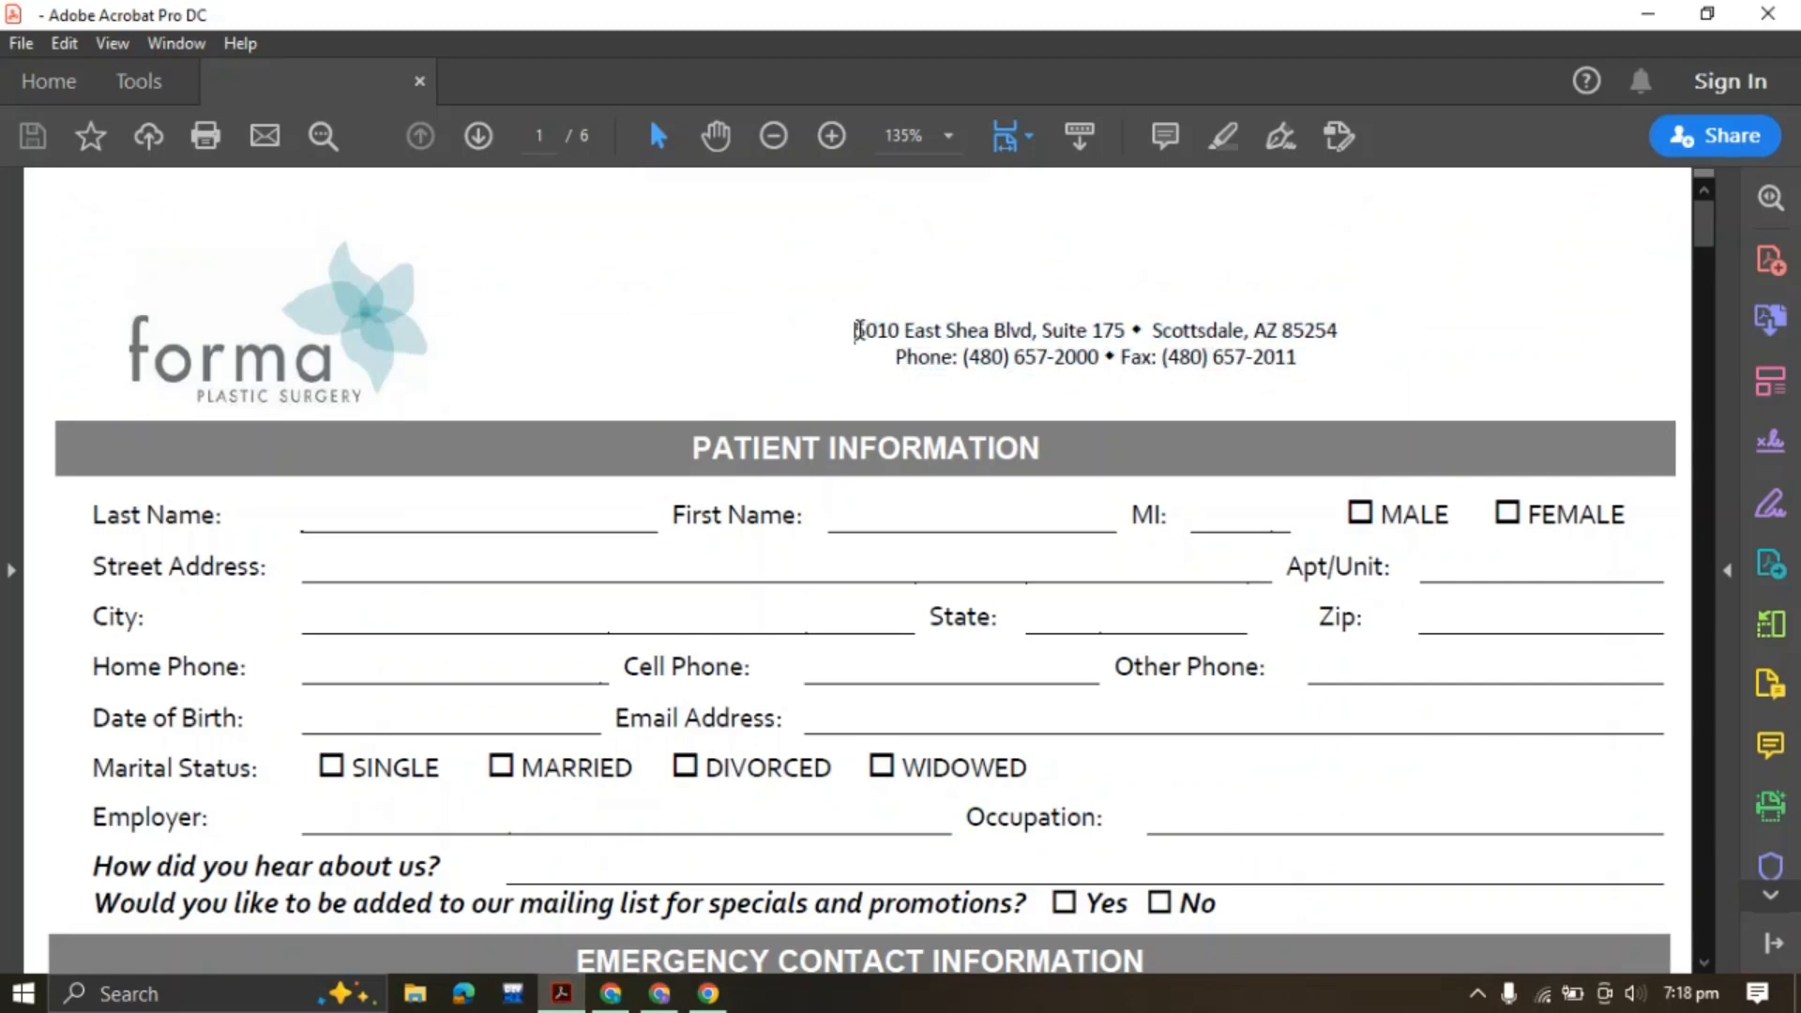
{"action": "left_click_drag", "start_coordinate": [857, 330], "coordinate": [1306, 369]}
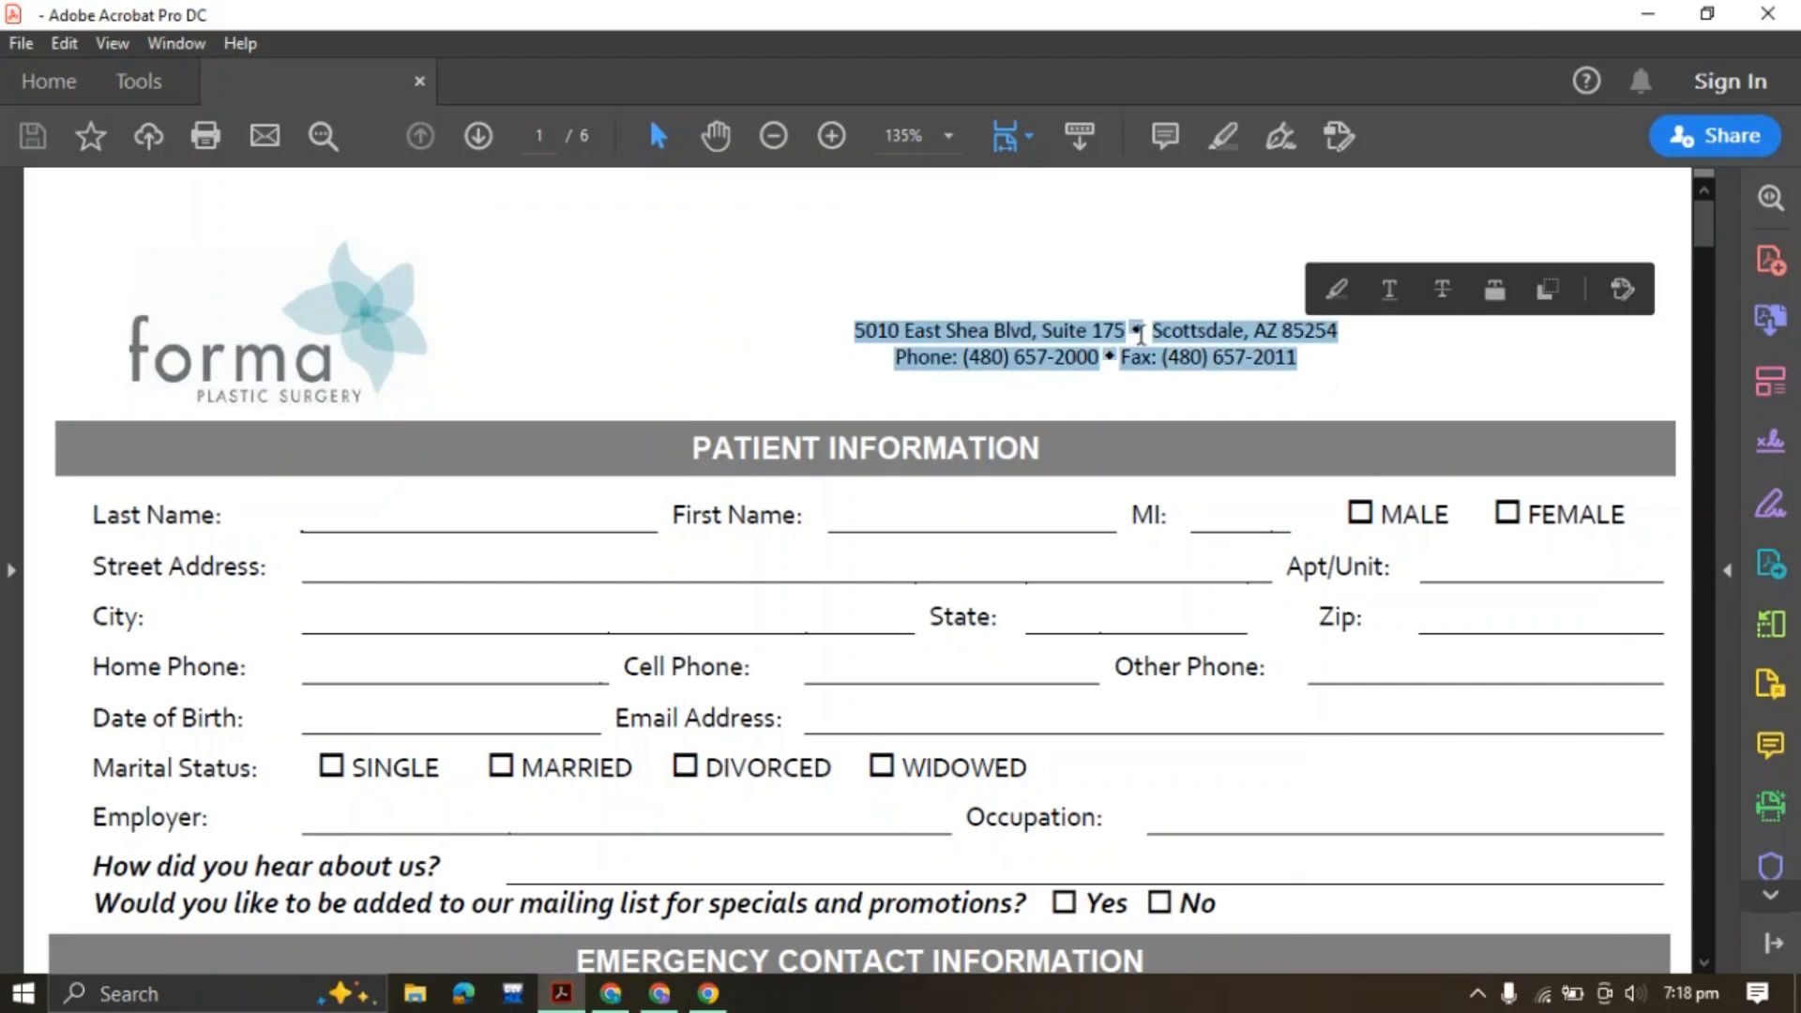
{"action": "left_click", "coordinate": [1550, 290]}
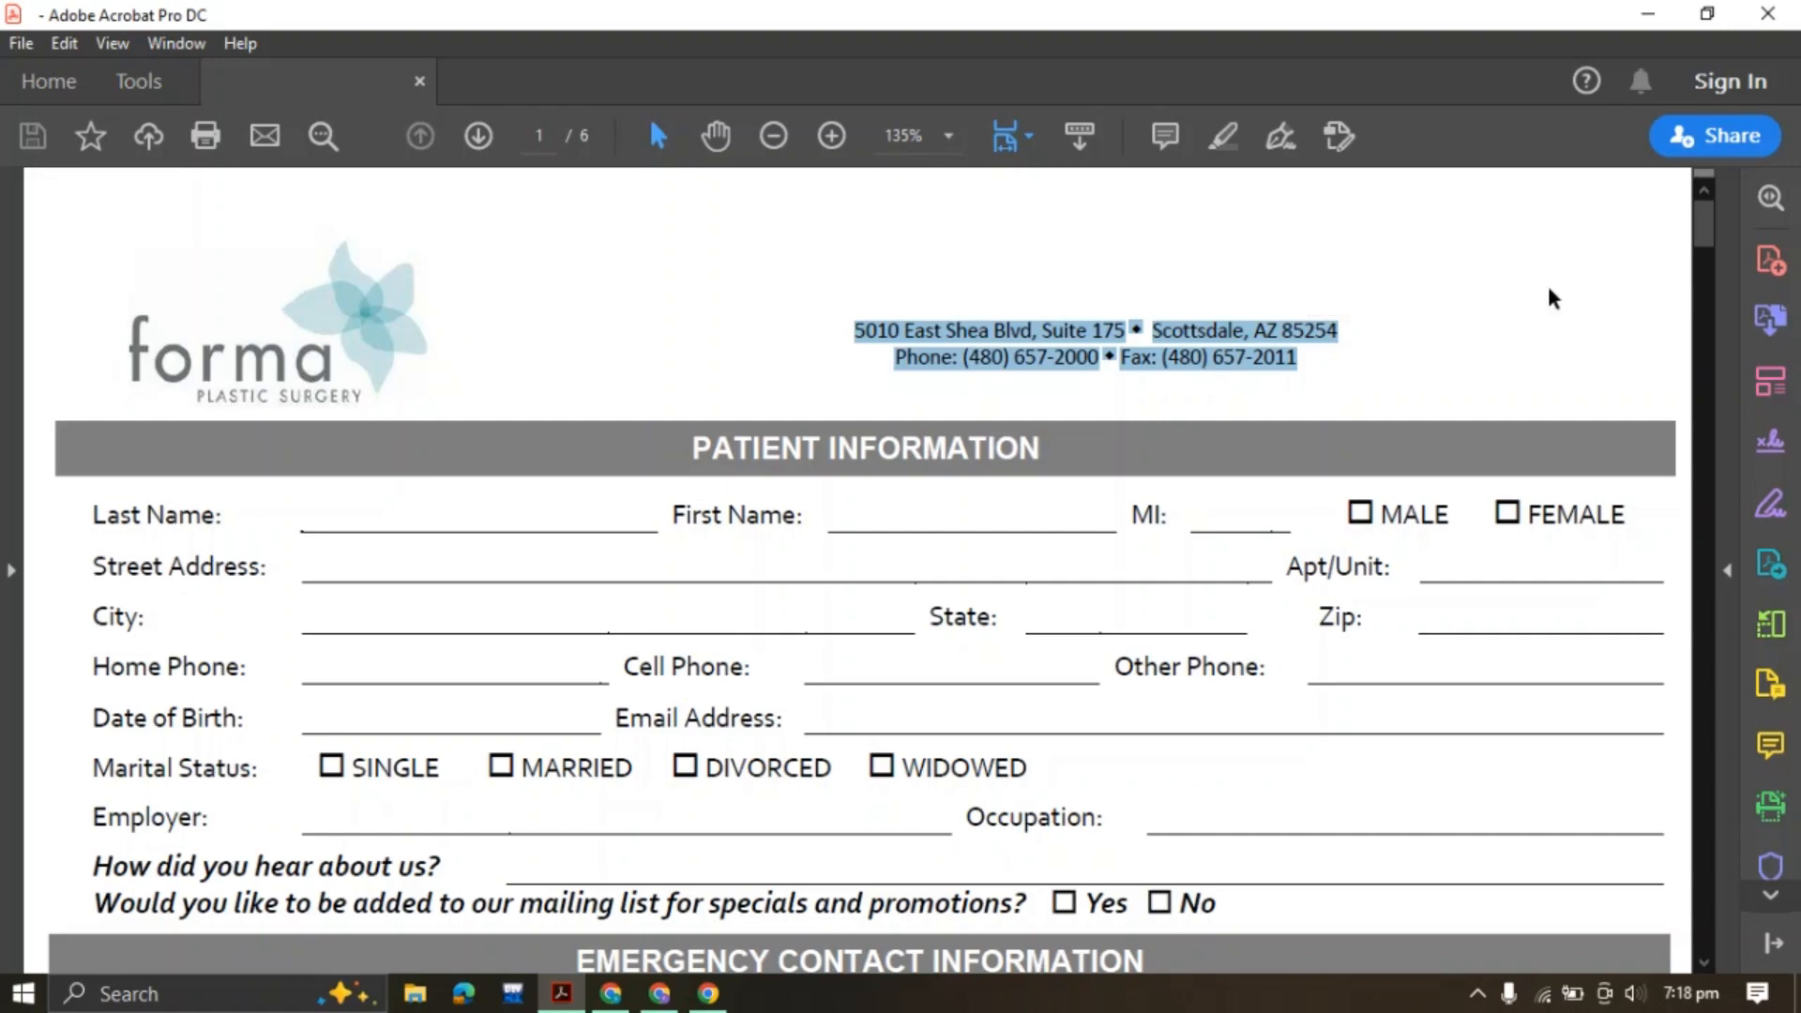
Add a Paragraph block below the logo and paste the clinic's address text into it
{"action": "left_click", "coordinate": [659, 993]}
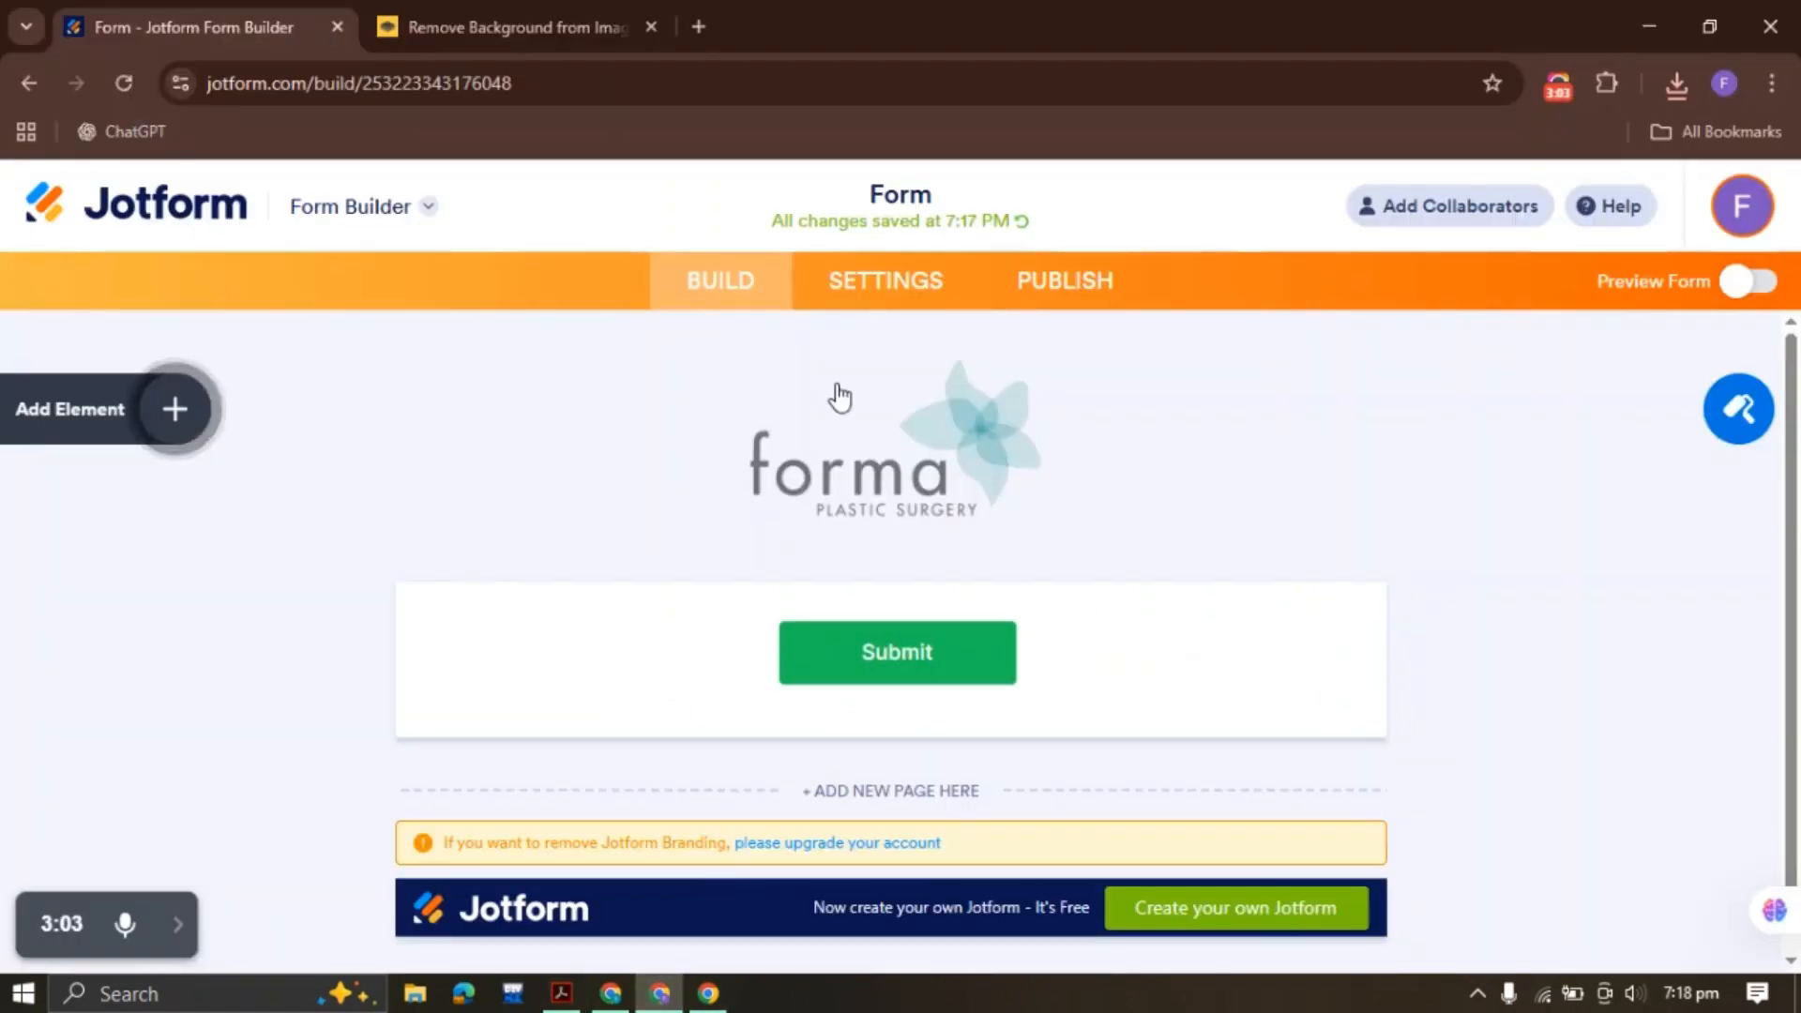
{"action": "left_click", "coordinate": [814, 486]}
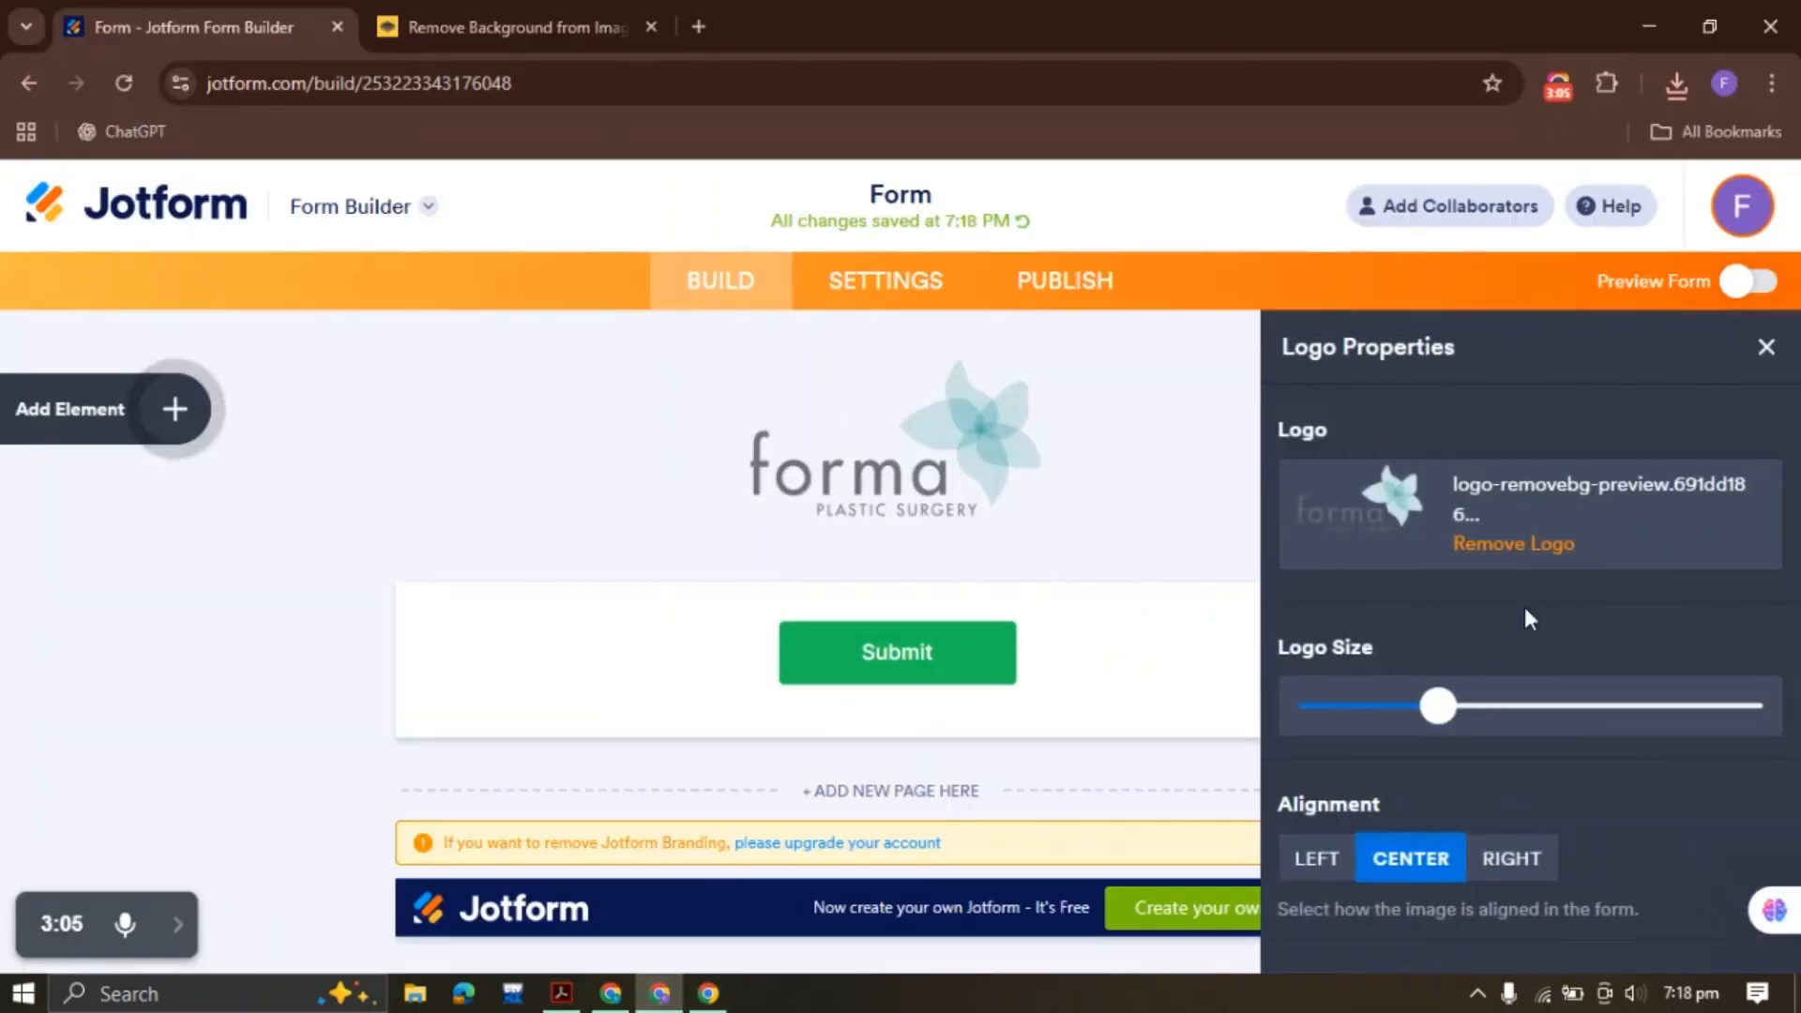
{"action": "left_click", "coordinate": [199, 408]}
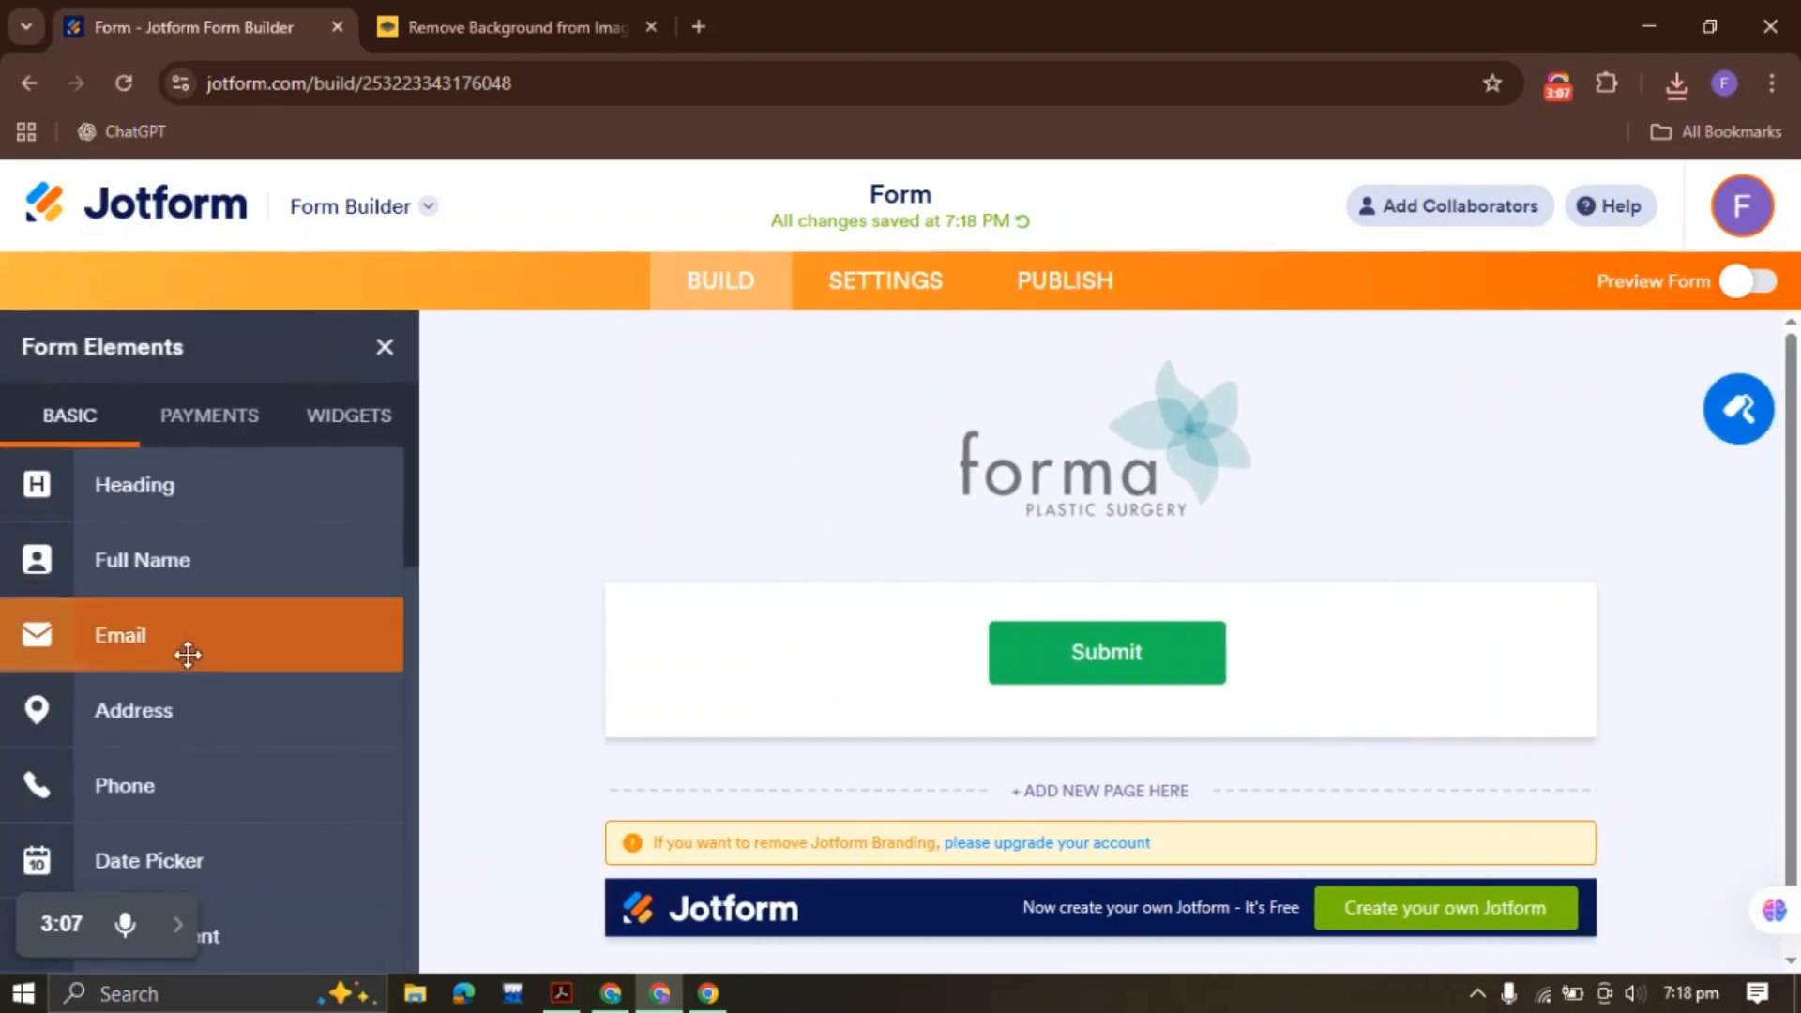
{"action": "scroll", "coordinate": [188, 655], "scroll_direction": "down", "scroll_amount": 5}
{"action": "scroll", "coordinate": [197, 656], "scroll_direction": "down", "scroll_amount": 3}
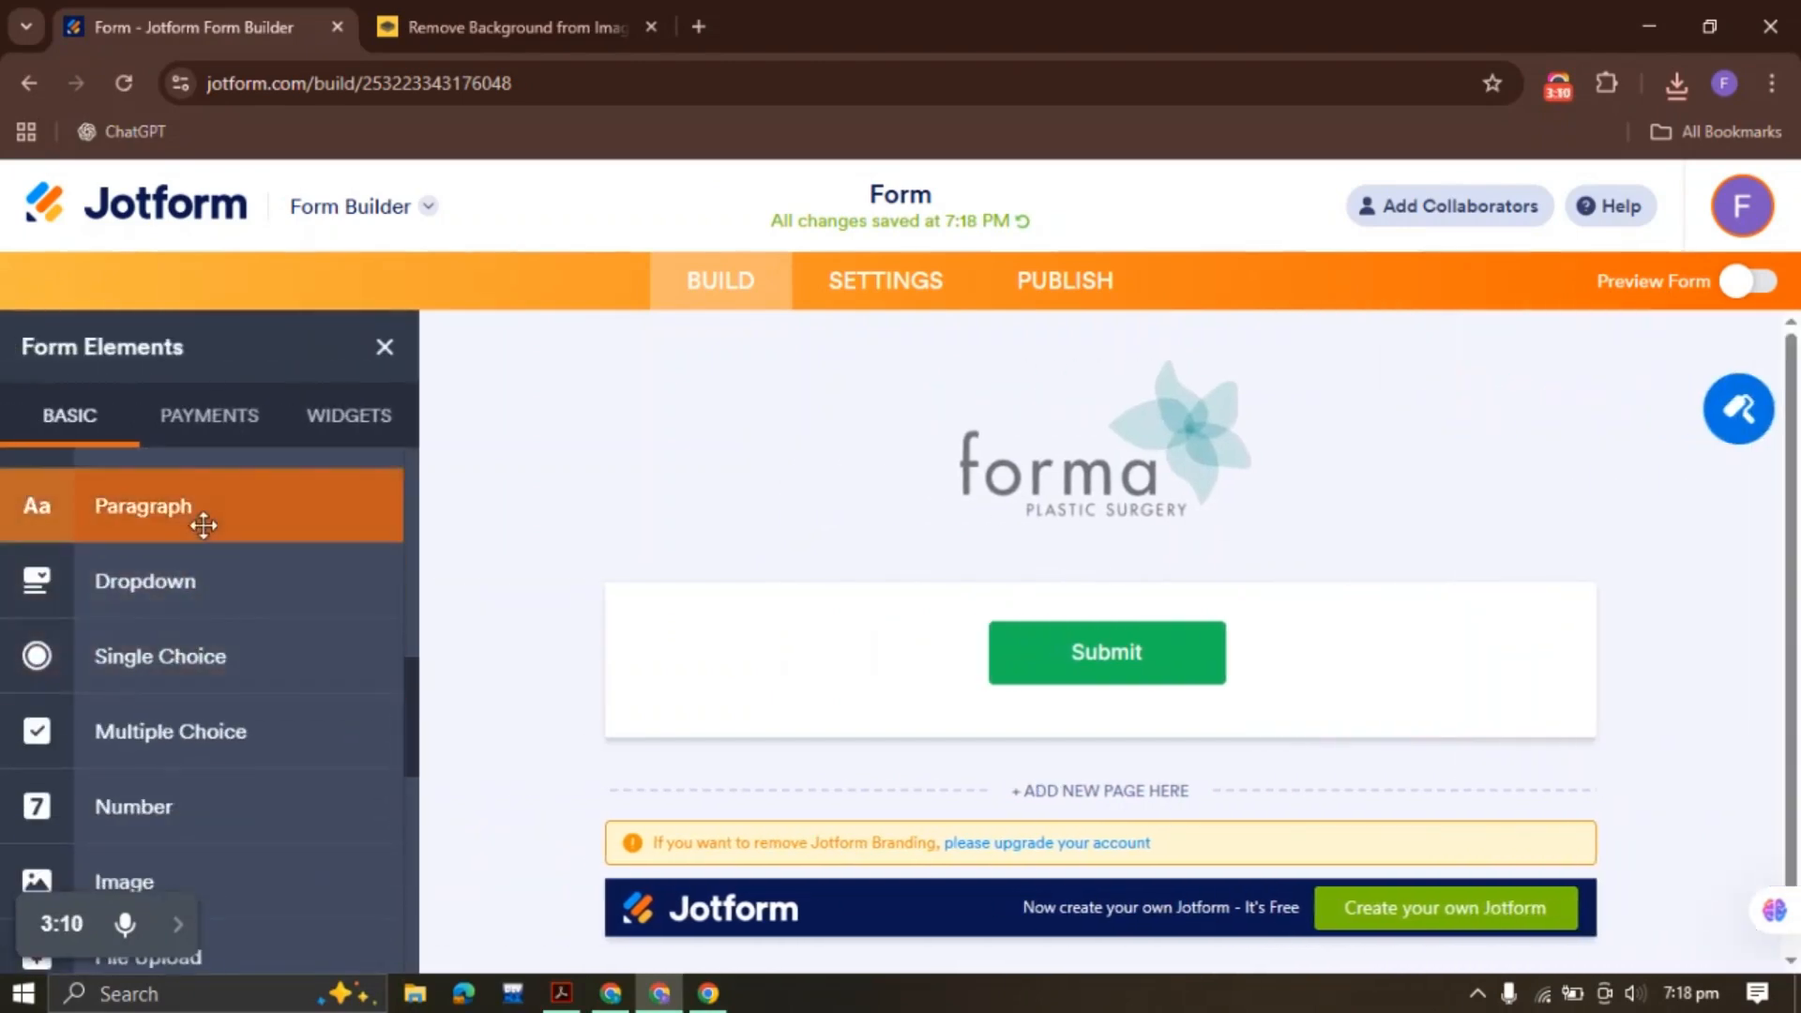
{"action": "left_click", "coordinate": [197, 515]}
{"action": "scroll", "coordinate": [197, 515], "scroll_direction": "up", "scroll_amount": 5}
{"action": "left_click", "coordinate": [1578, 559]}
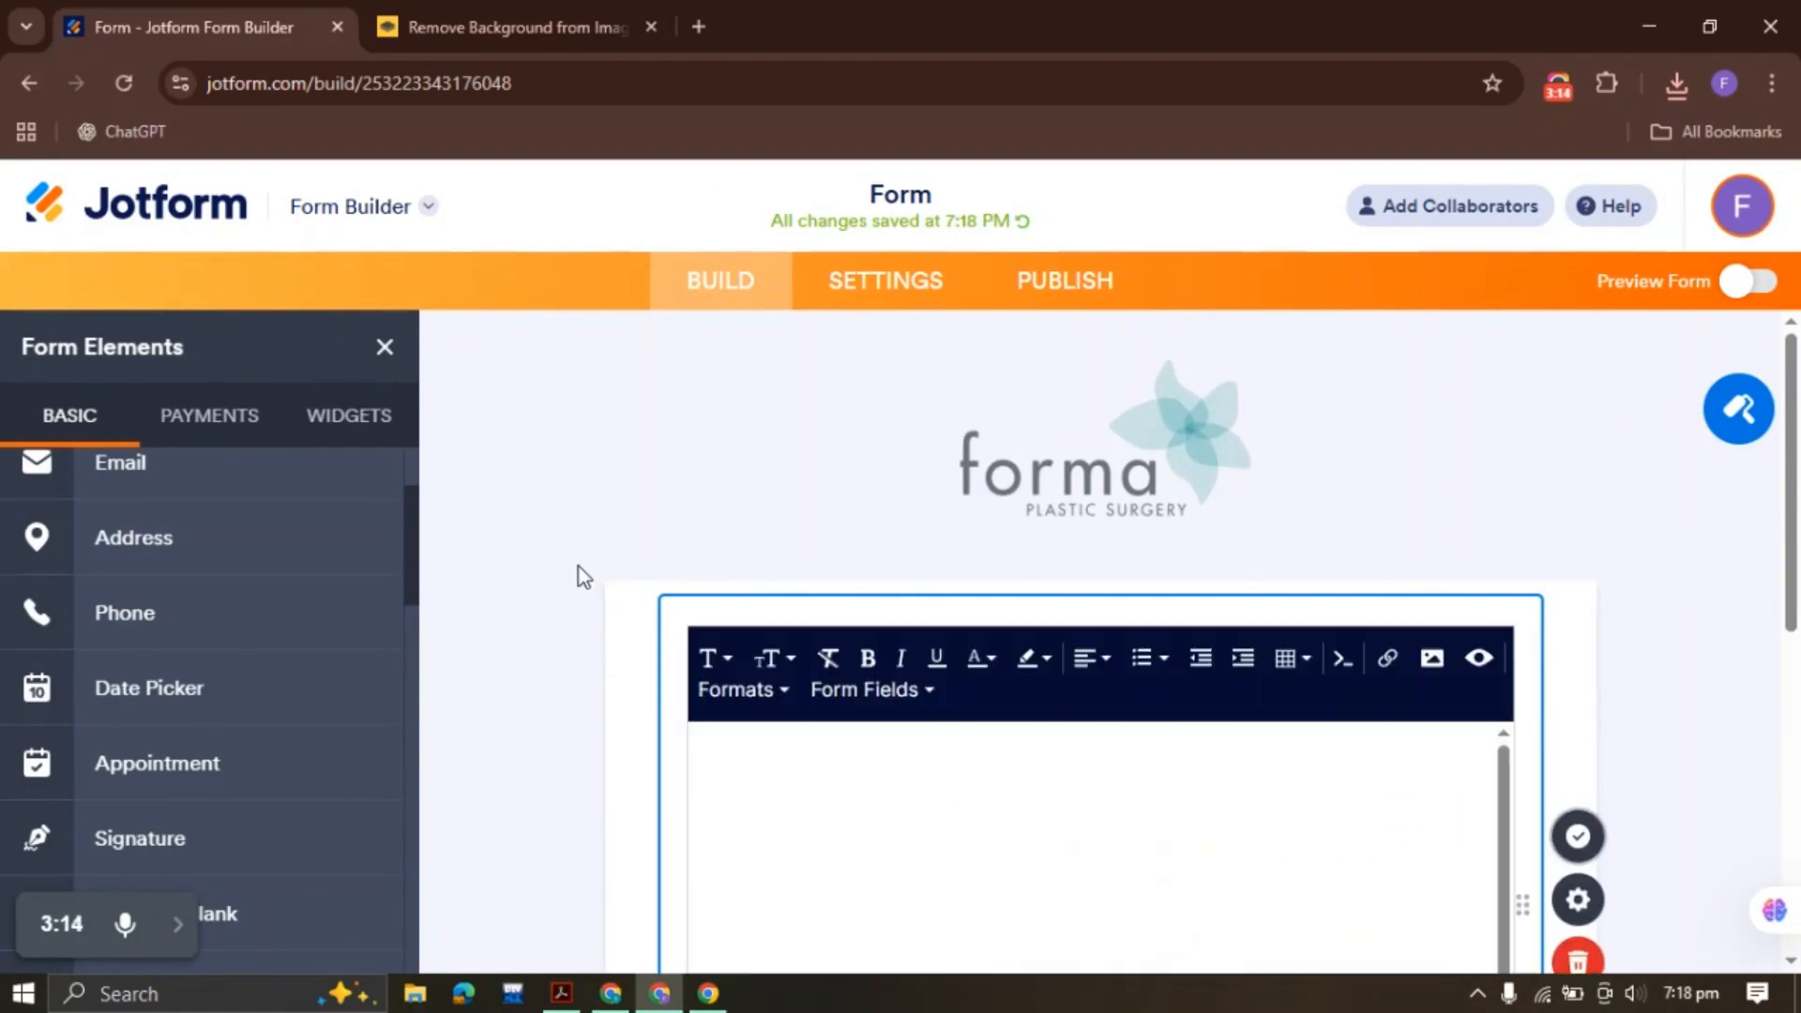
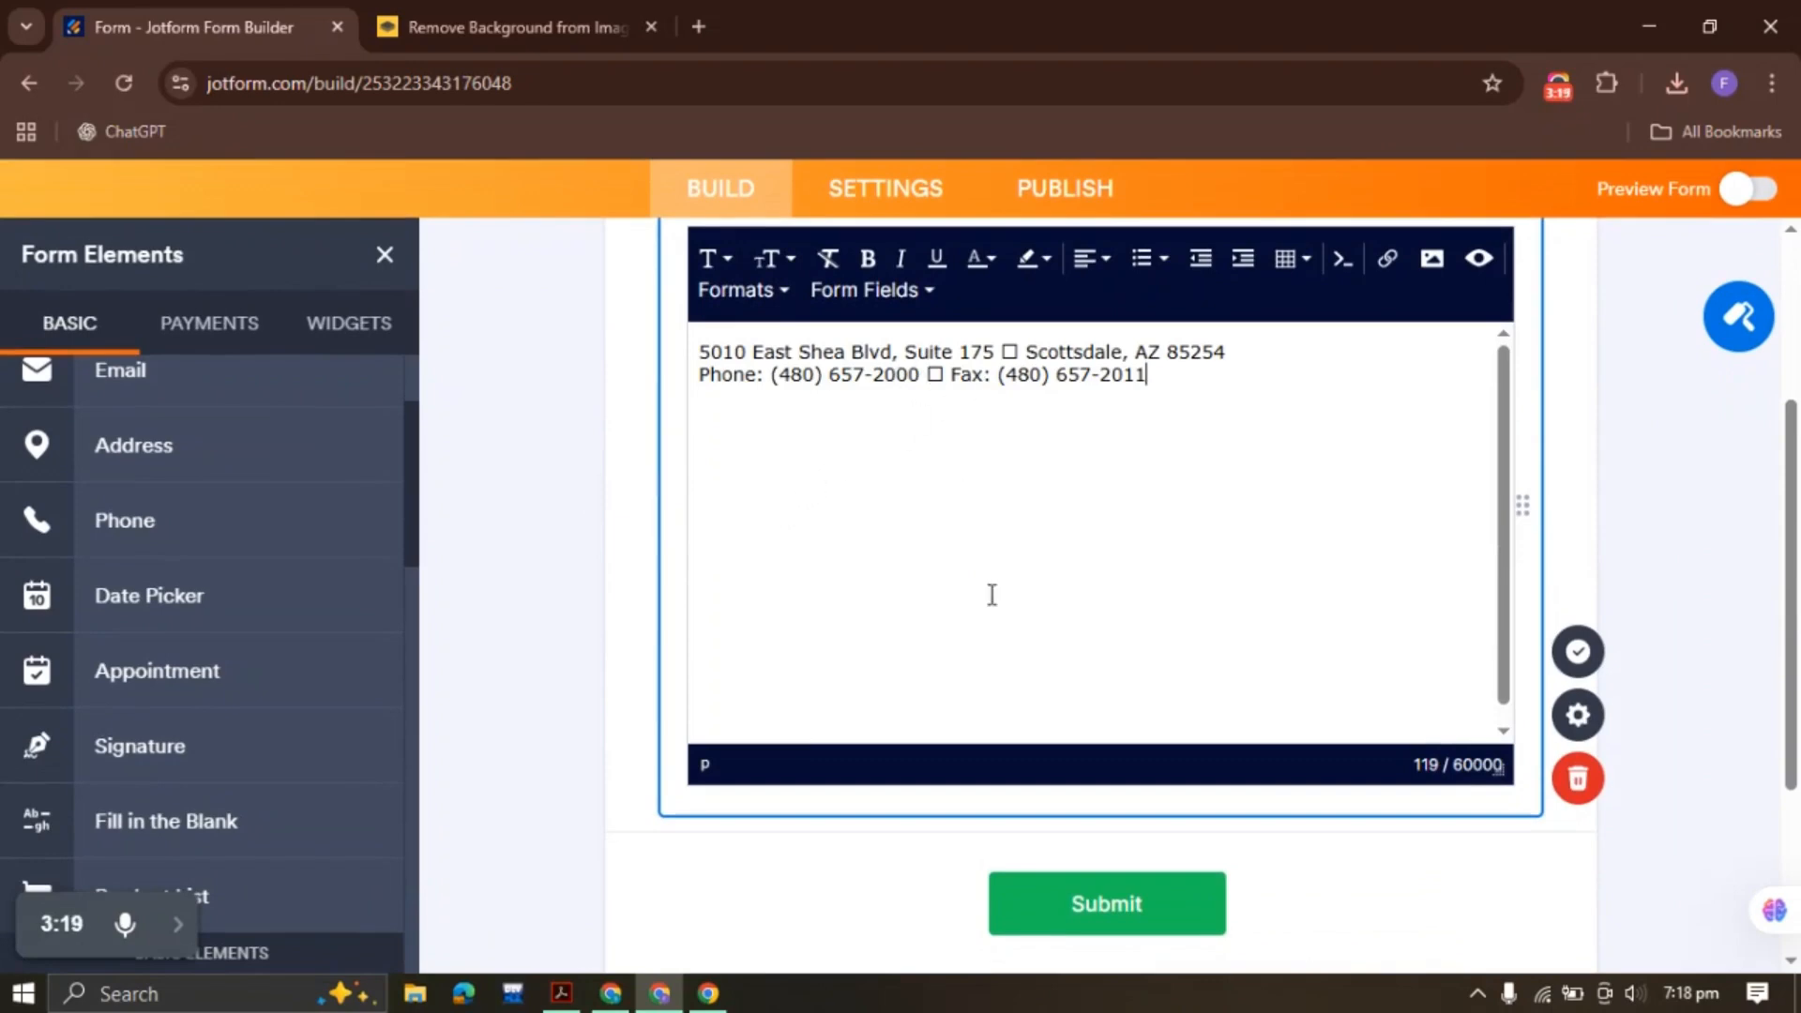
Delete the first-line square symbol, undo an accidental bulleted list, and save the paragraph
{"action": "left_click", "coordinate": [561, 992]}
{"action": "left_click", "coordinate": [967, 321]}
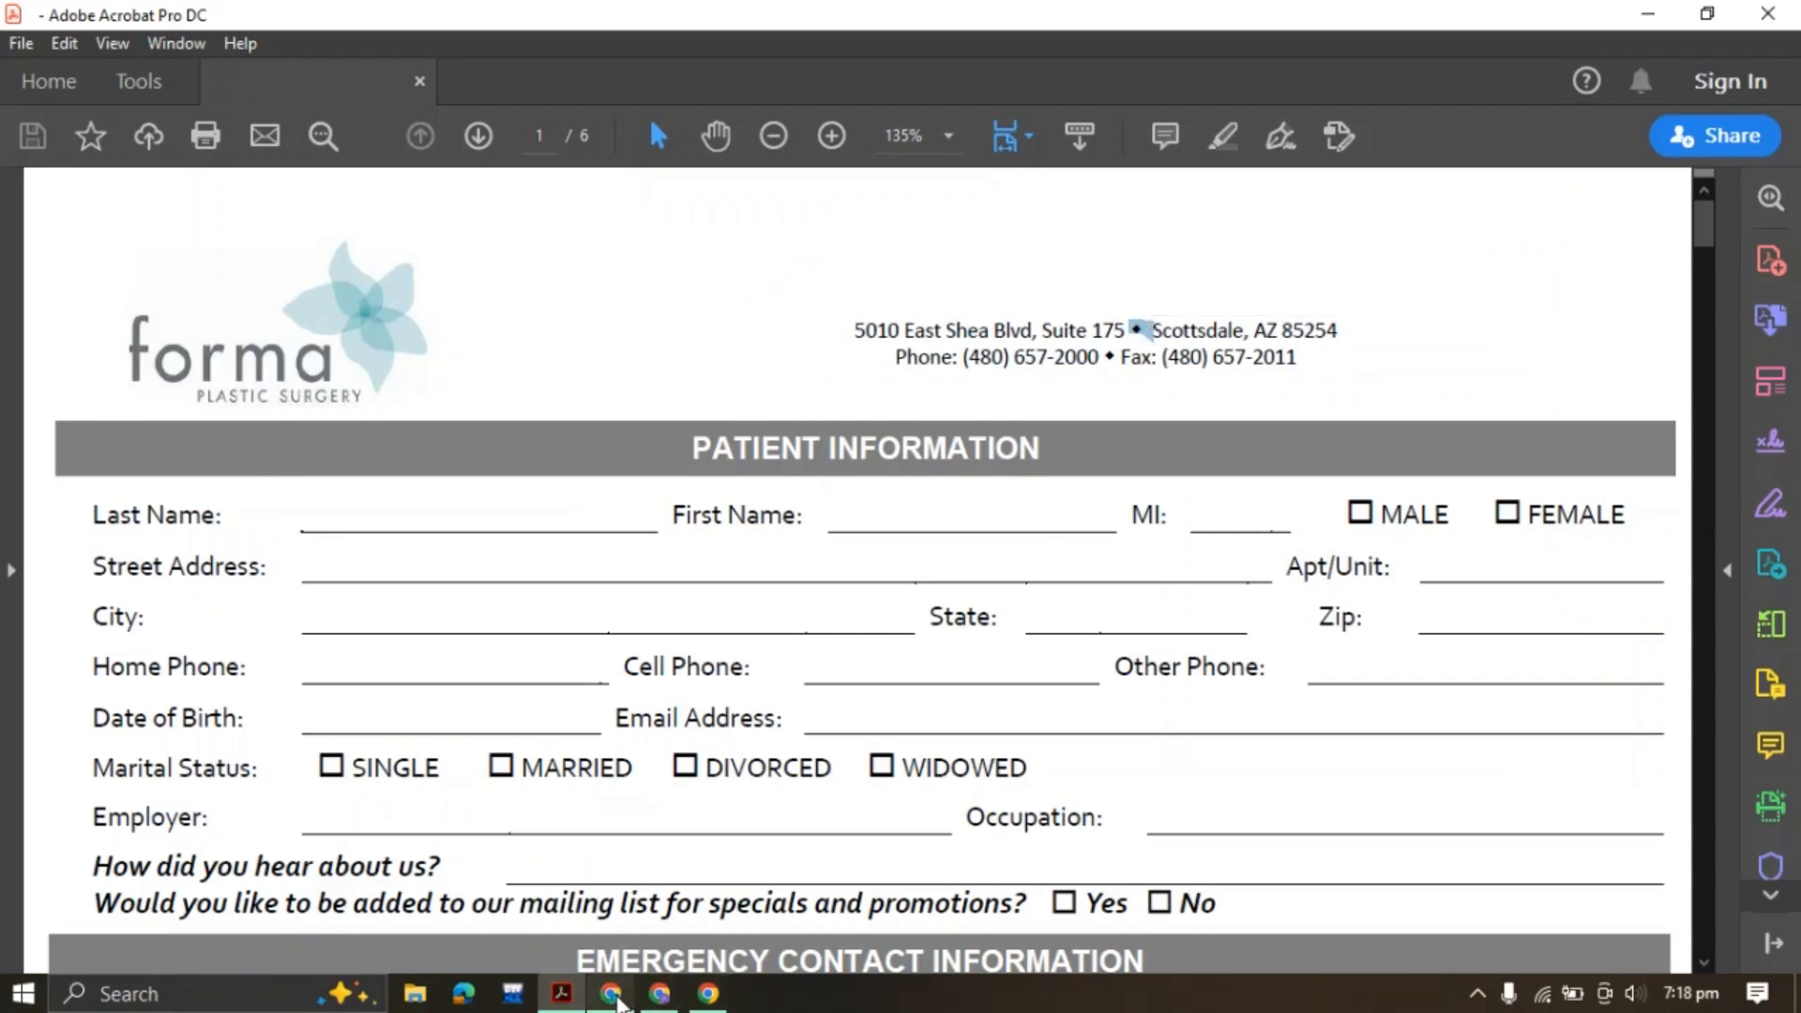
{"action": "left_click", "coordinate": [659, 992]}
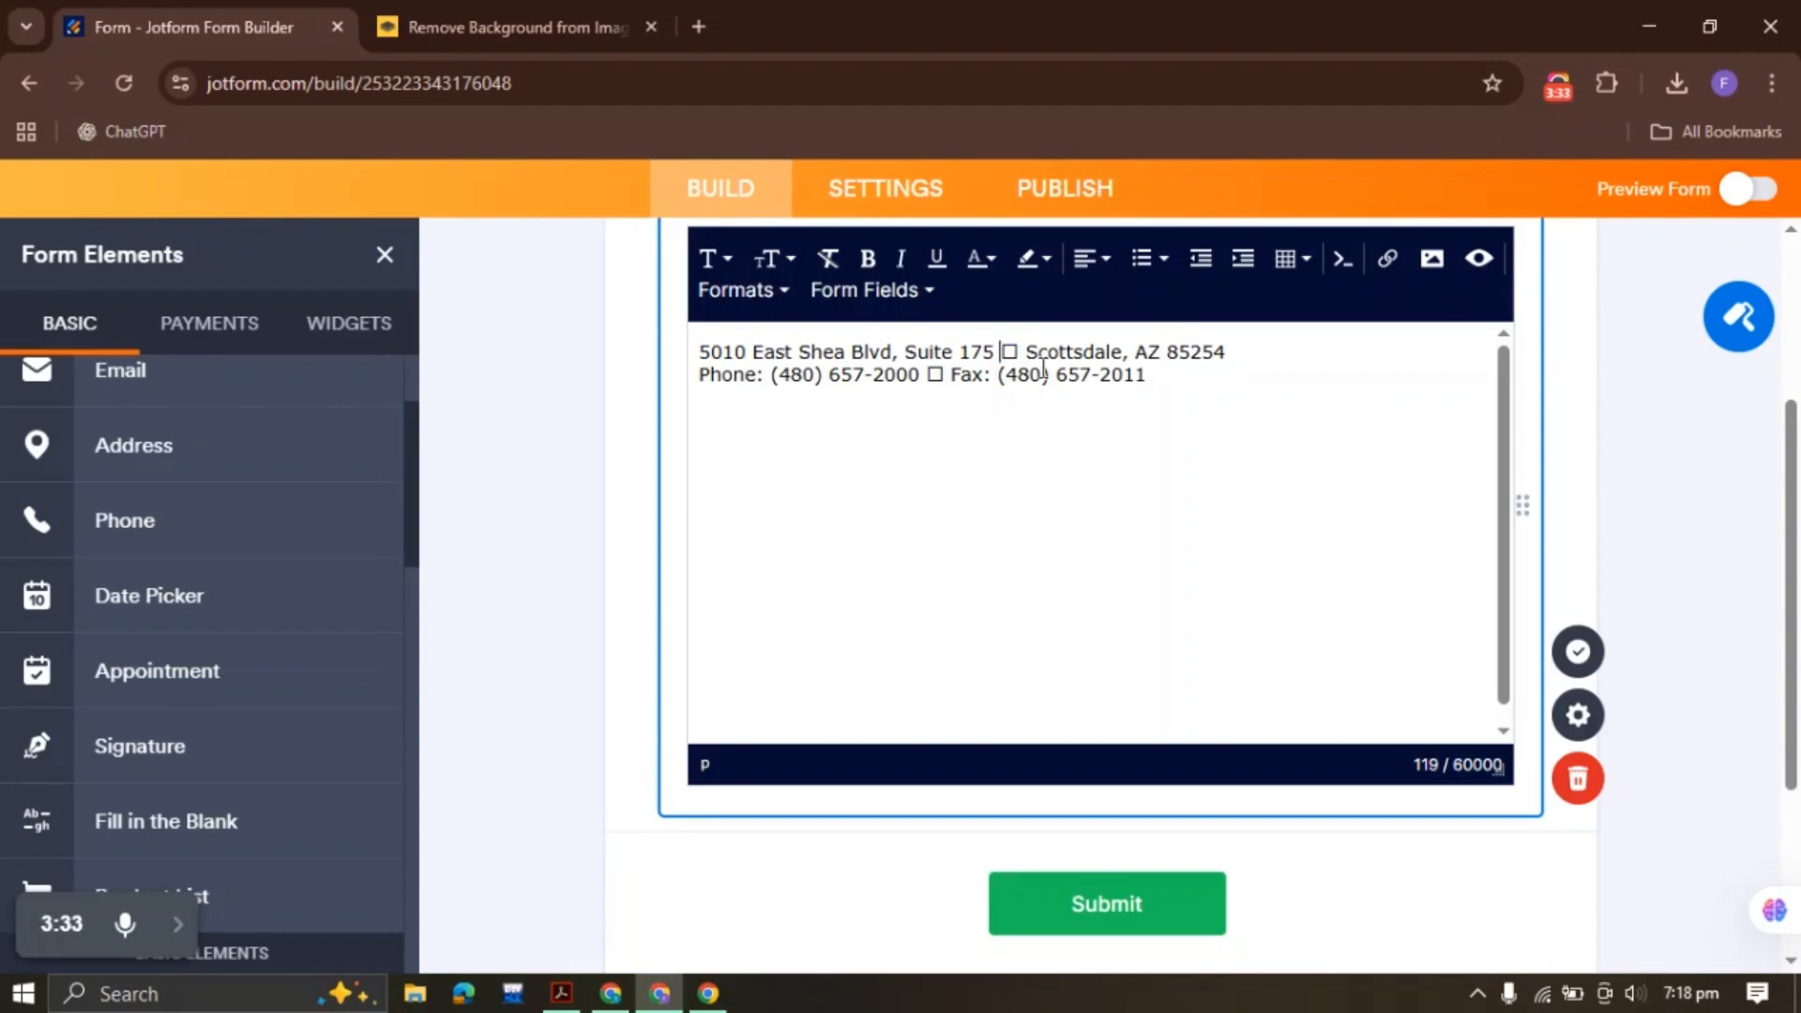
{"action": "key", "text": "BackSpace"}
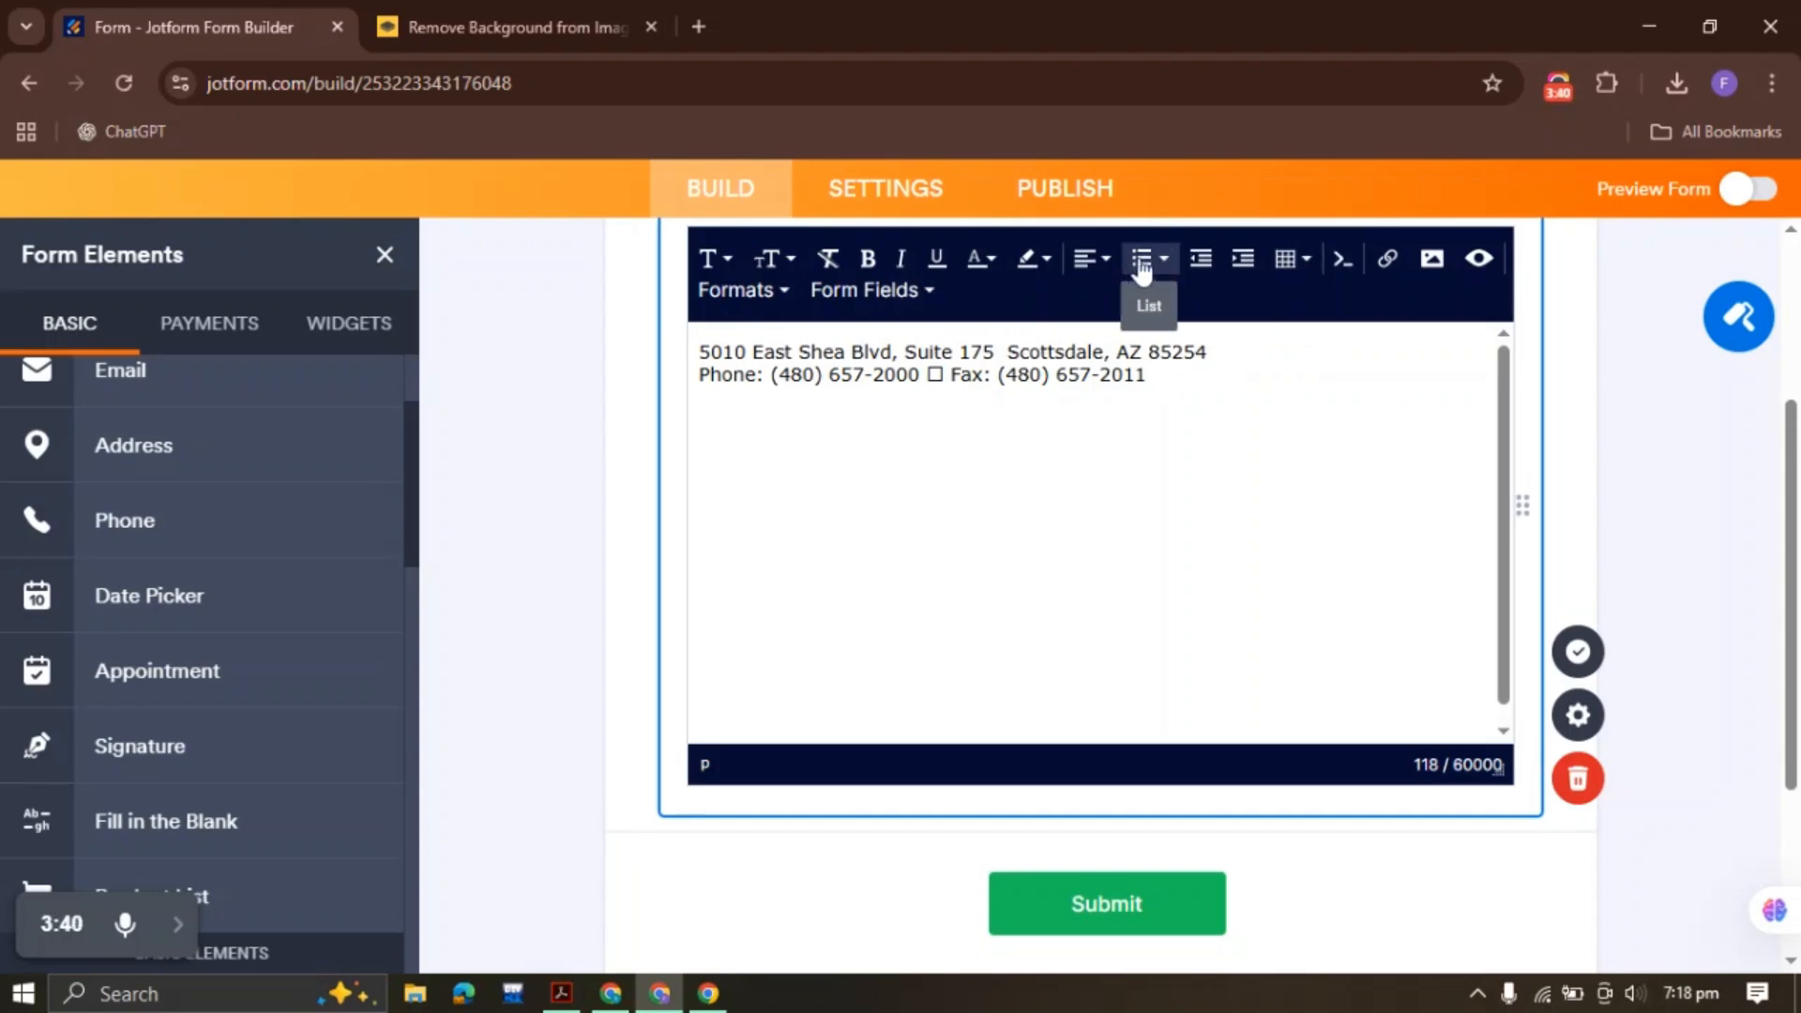
{"action": "left_click", "coordinate": [1144, 265]}
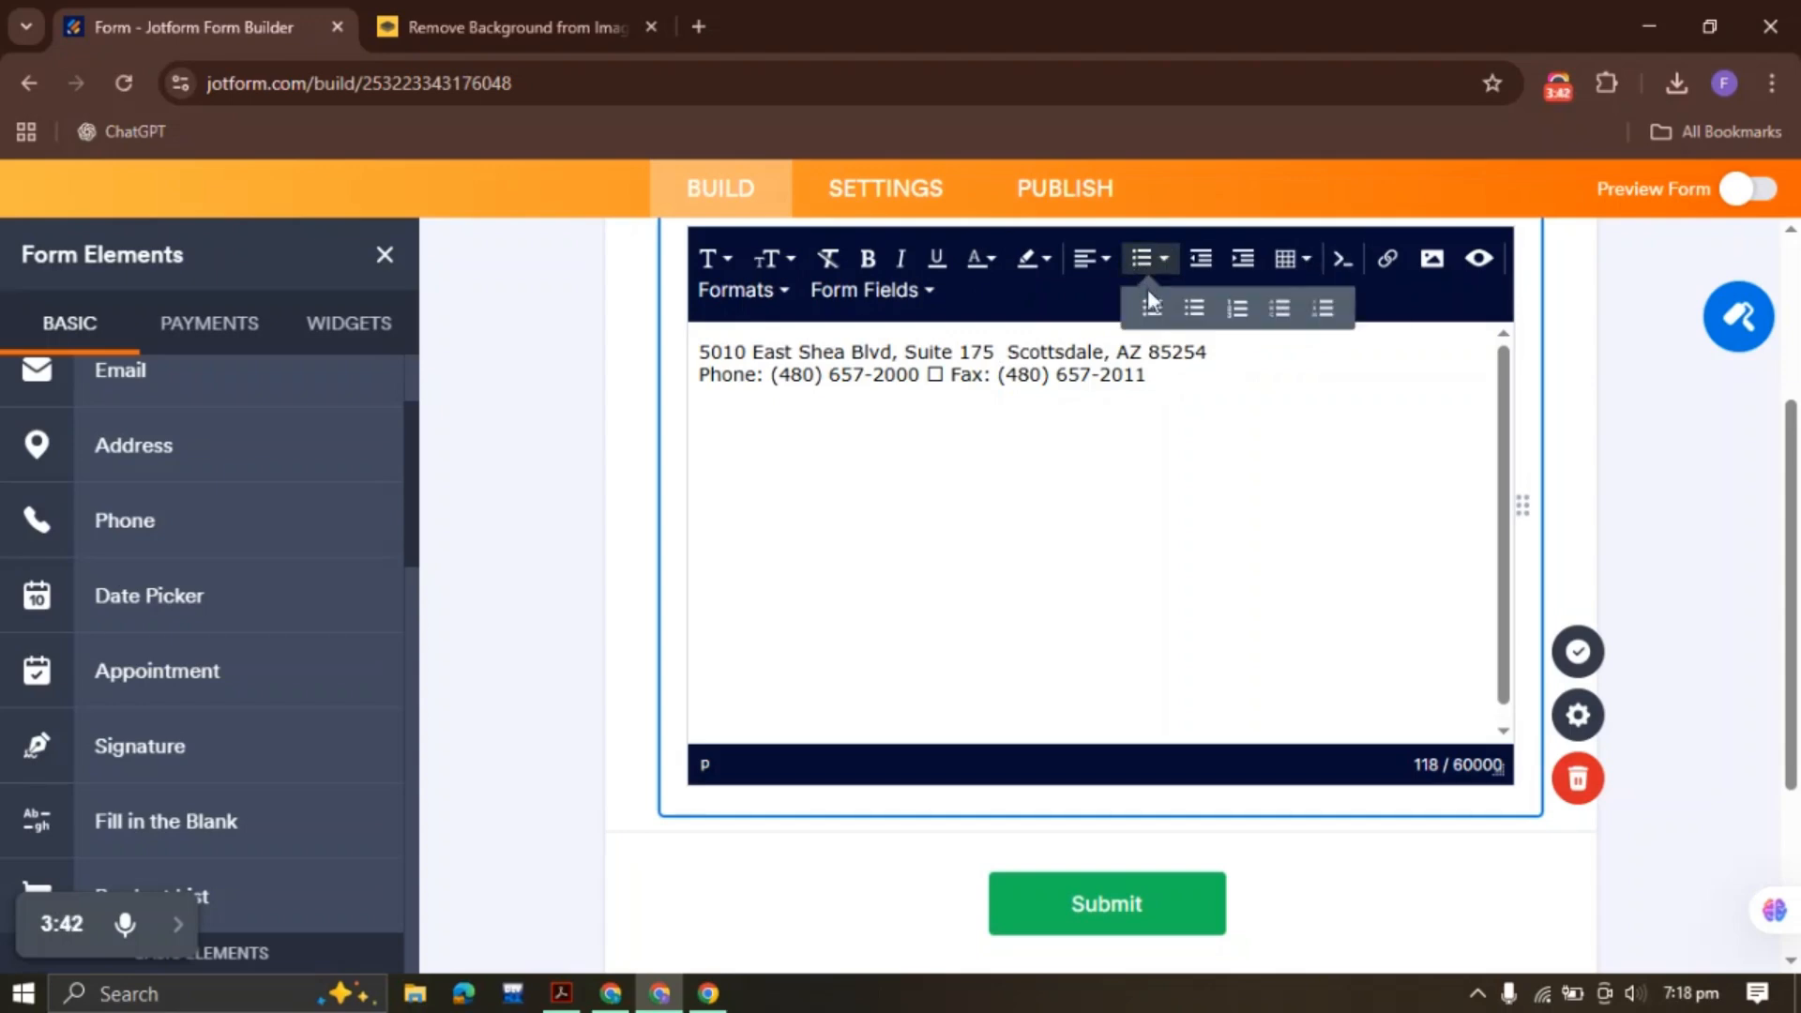
{"action": "left_click", "coordinate": [1153, 311]}
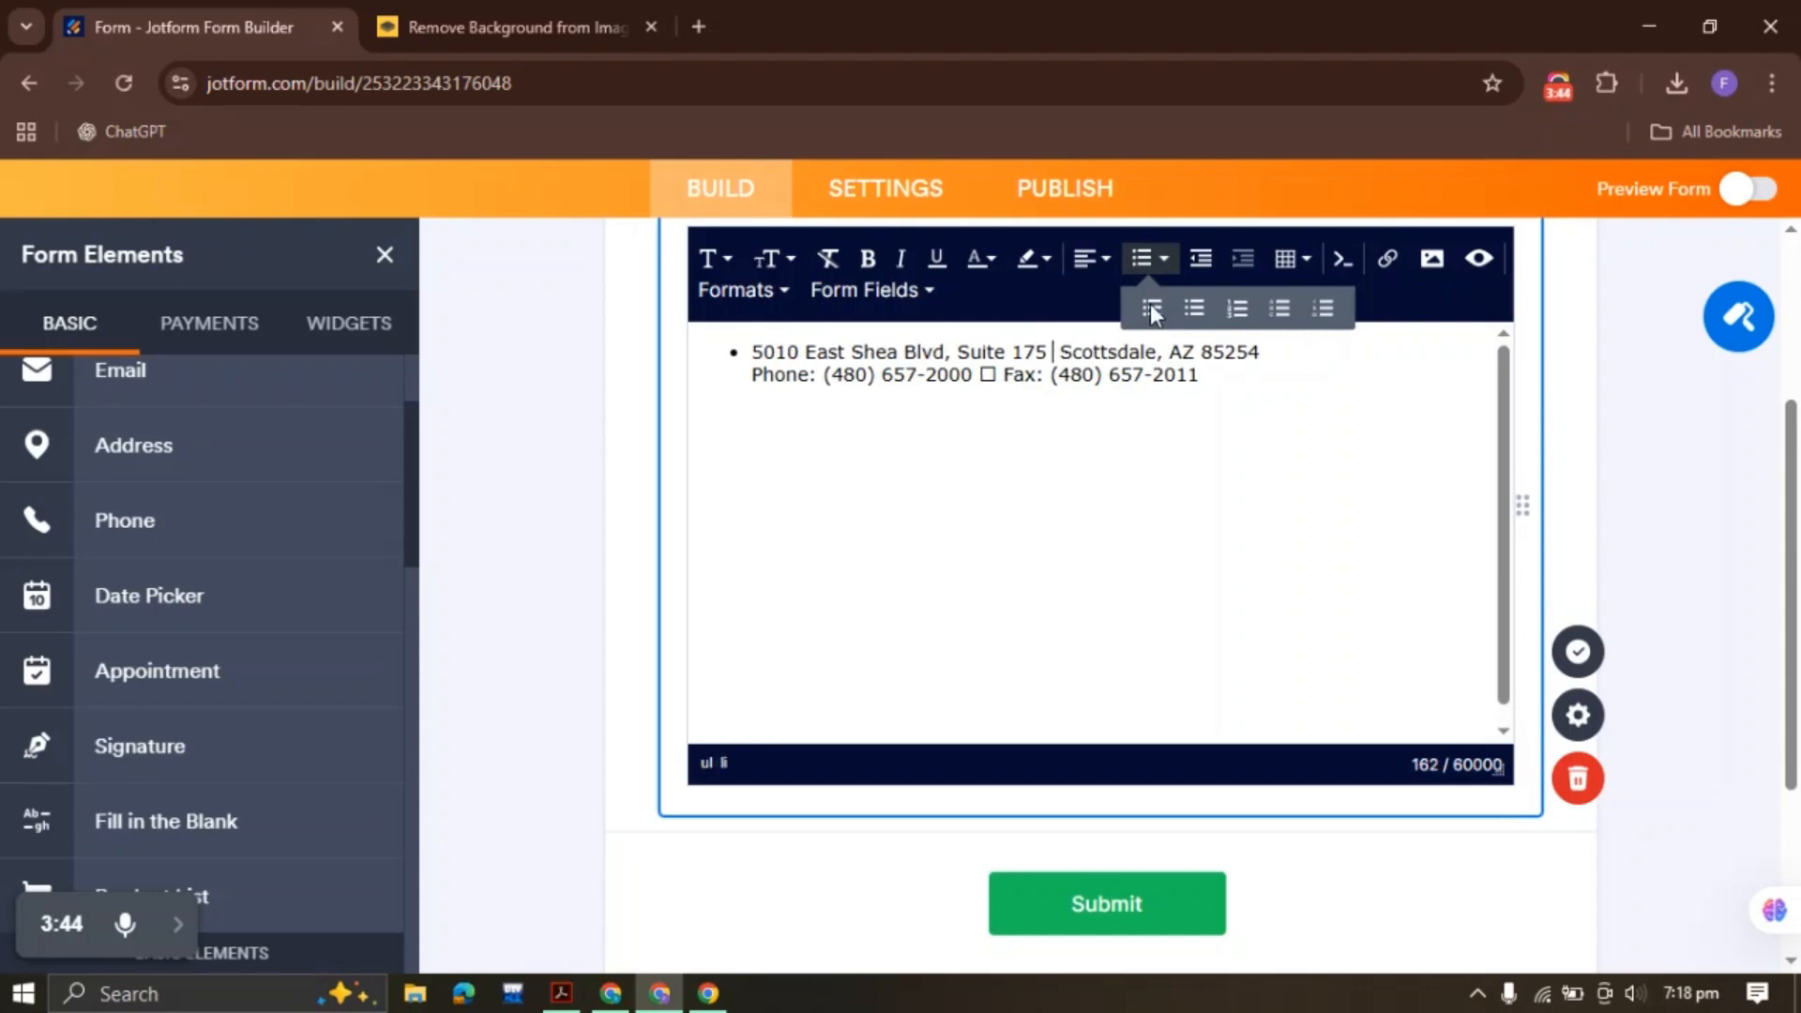
{"action": "left_click", "coordinate": [1004, 376]}
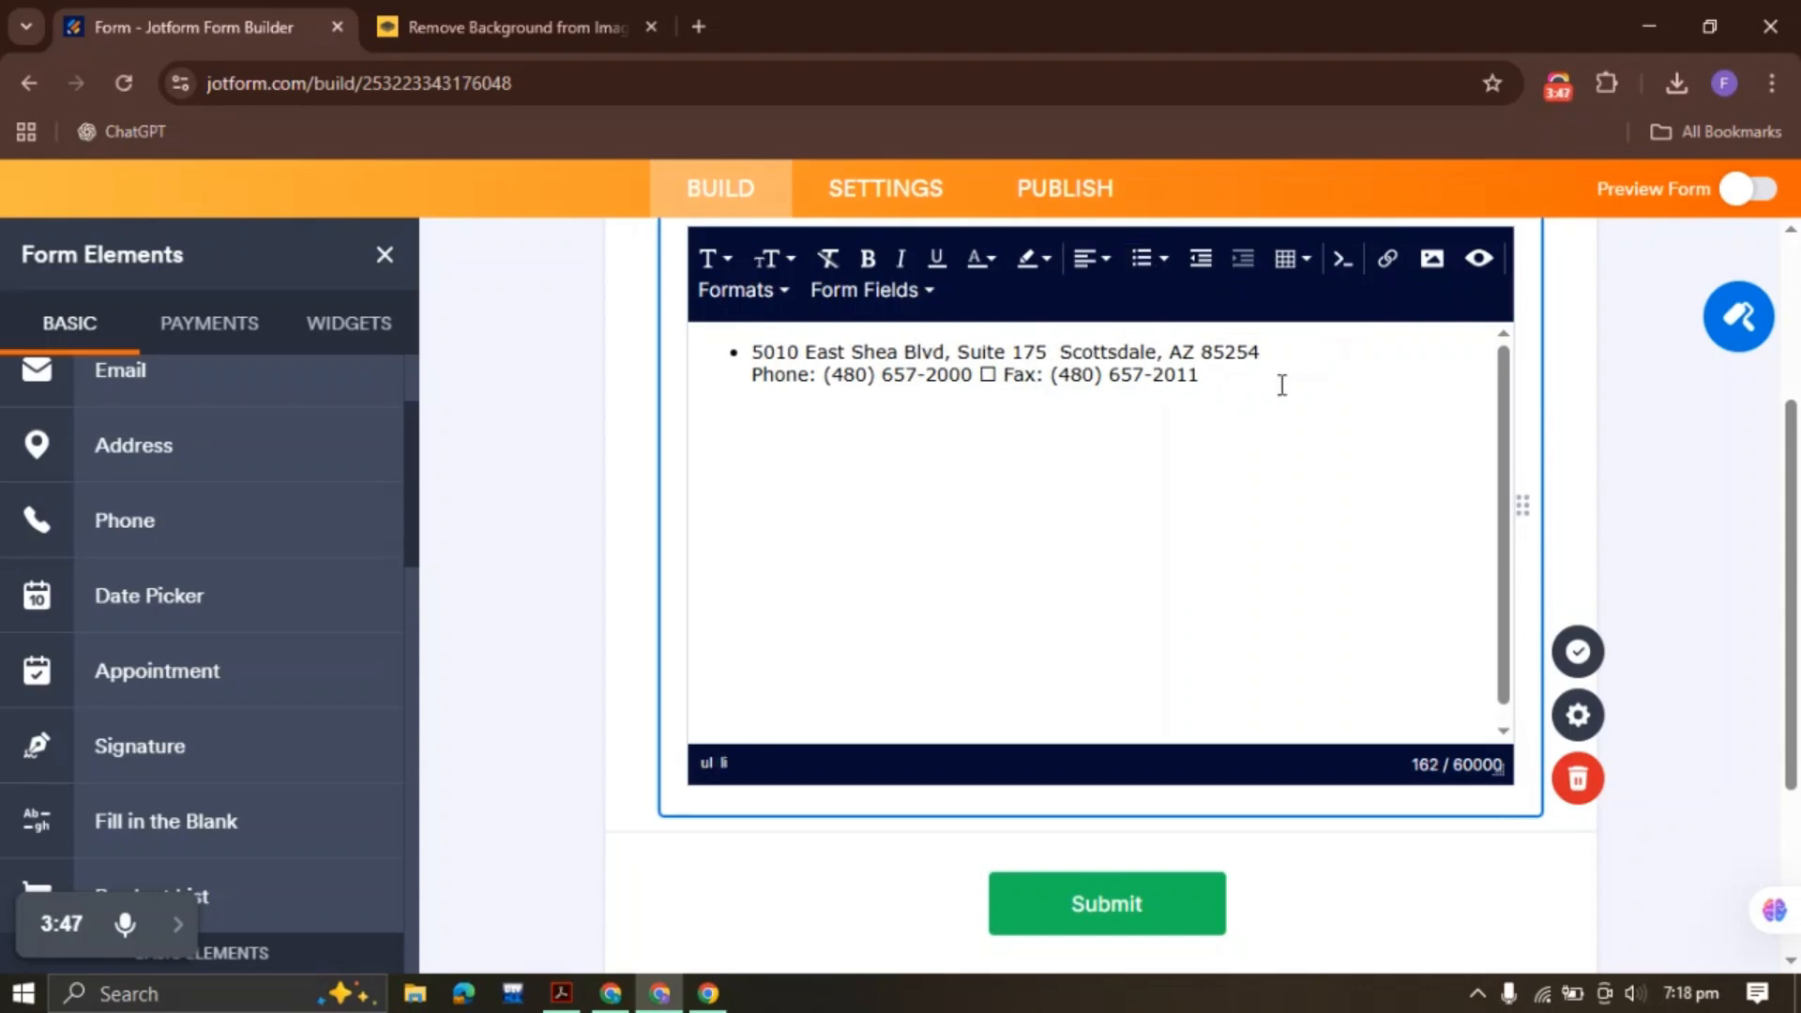
{"action": "key", "text": "ctrl+z"}
{"action": "key", "text": "ctrl+z"}
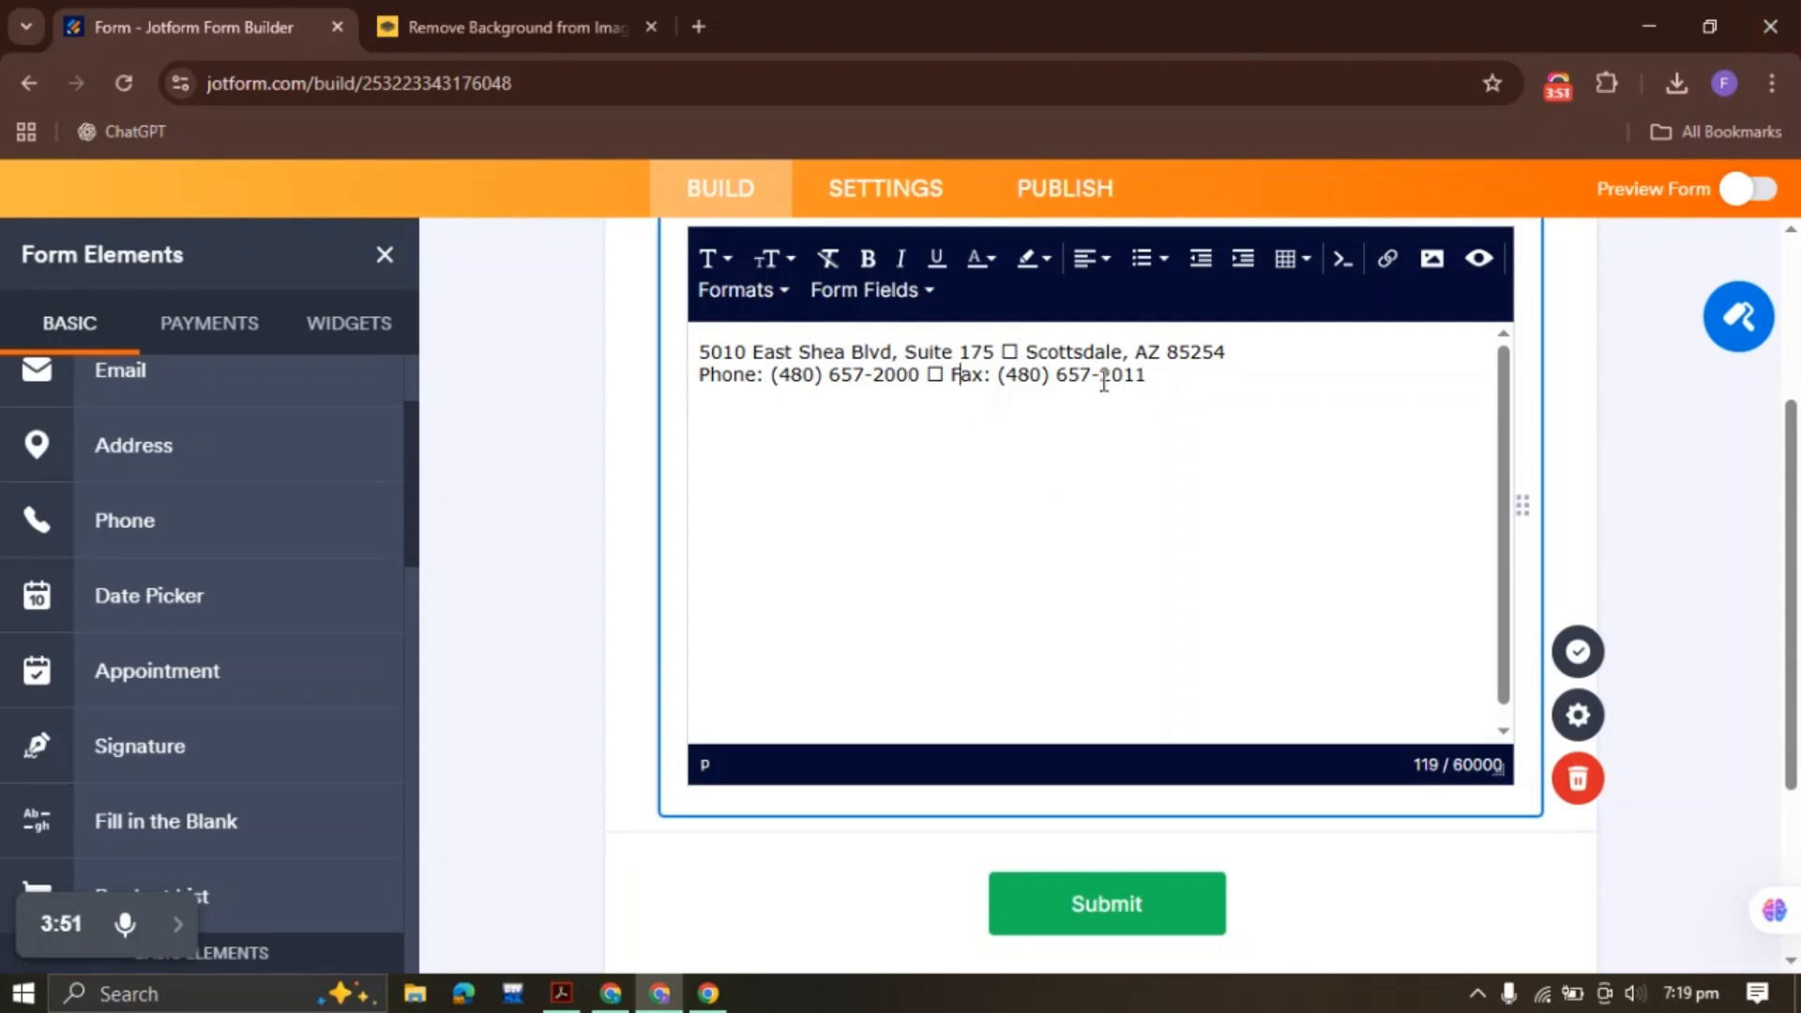
{"action": "left_click", "coordinate": [1578, 651]}
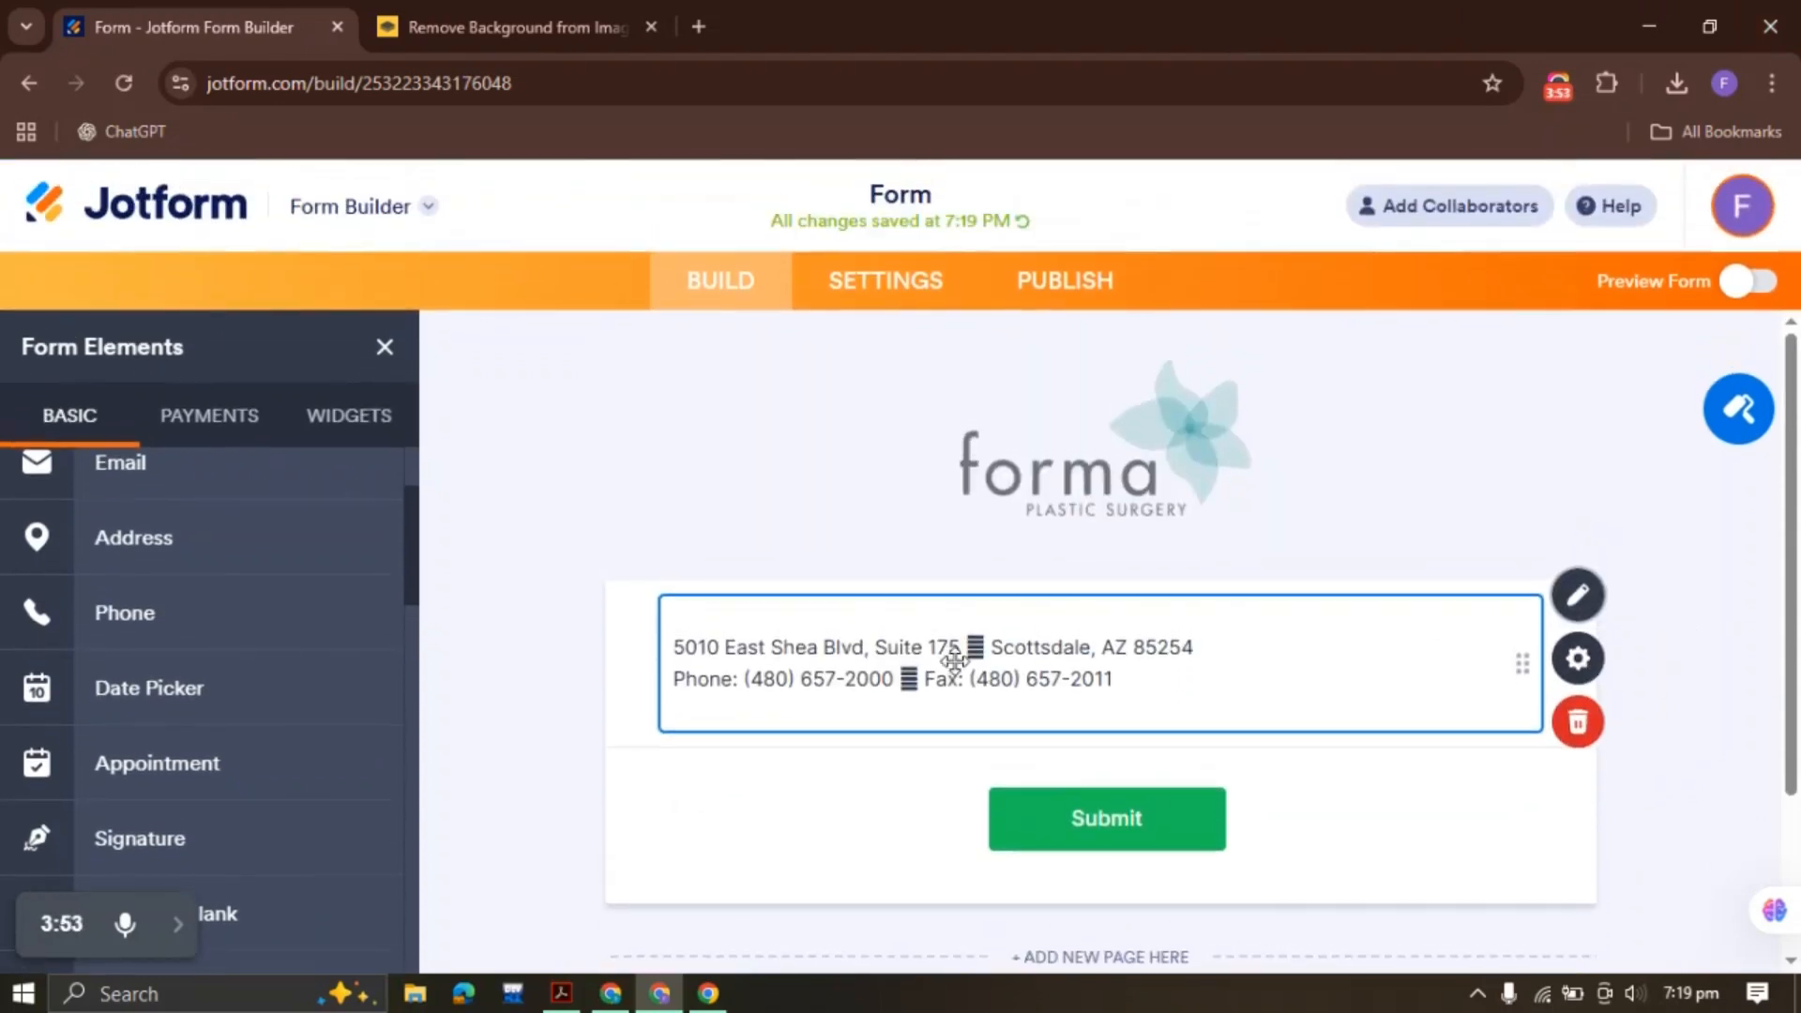
{"action": "left_click", "coordinate": [567, 654]}
{"action": "left_click", "coordinate": [1038, 648]}
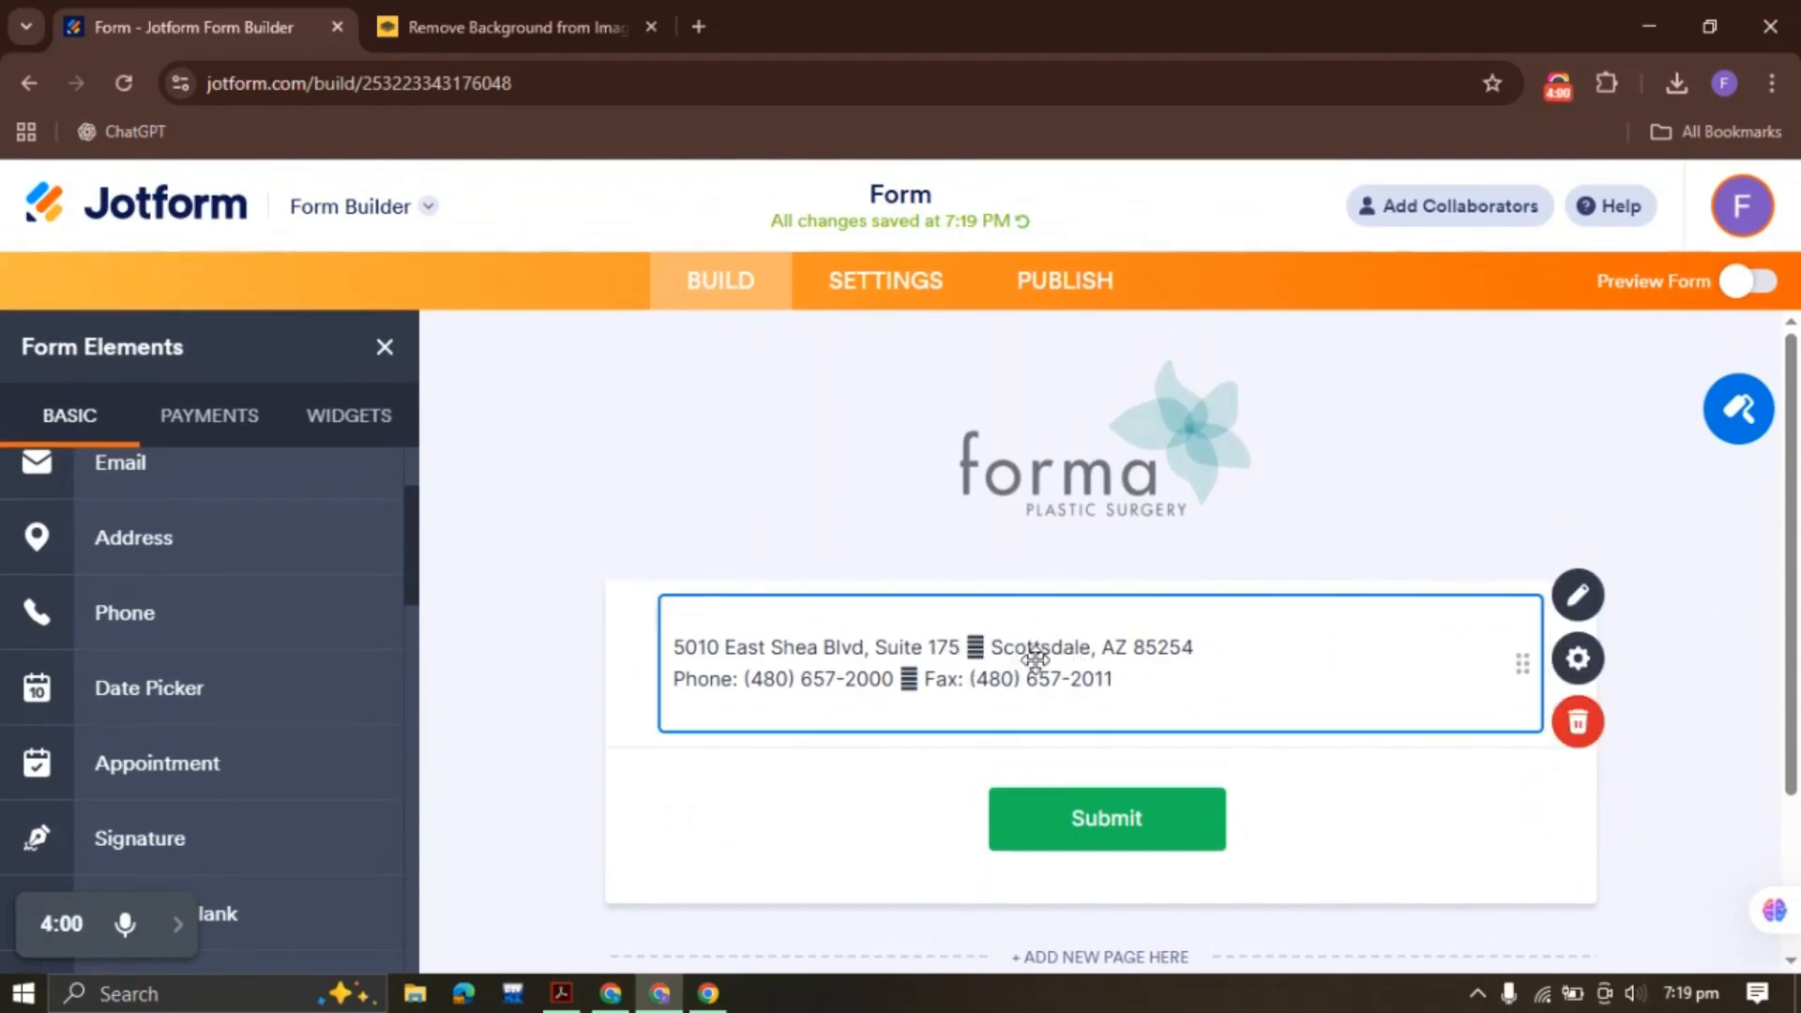
Remove the remaining square symbols, centre both address lines, and save the paragraph
{"action": "left_click", "coordinate": [1572, 589]}
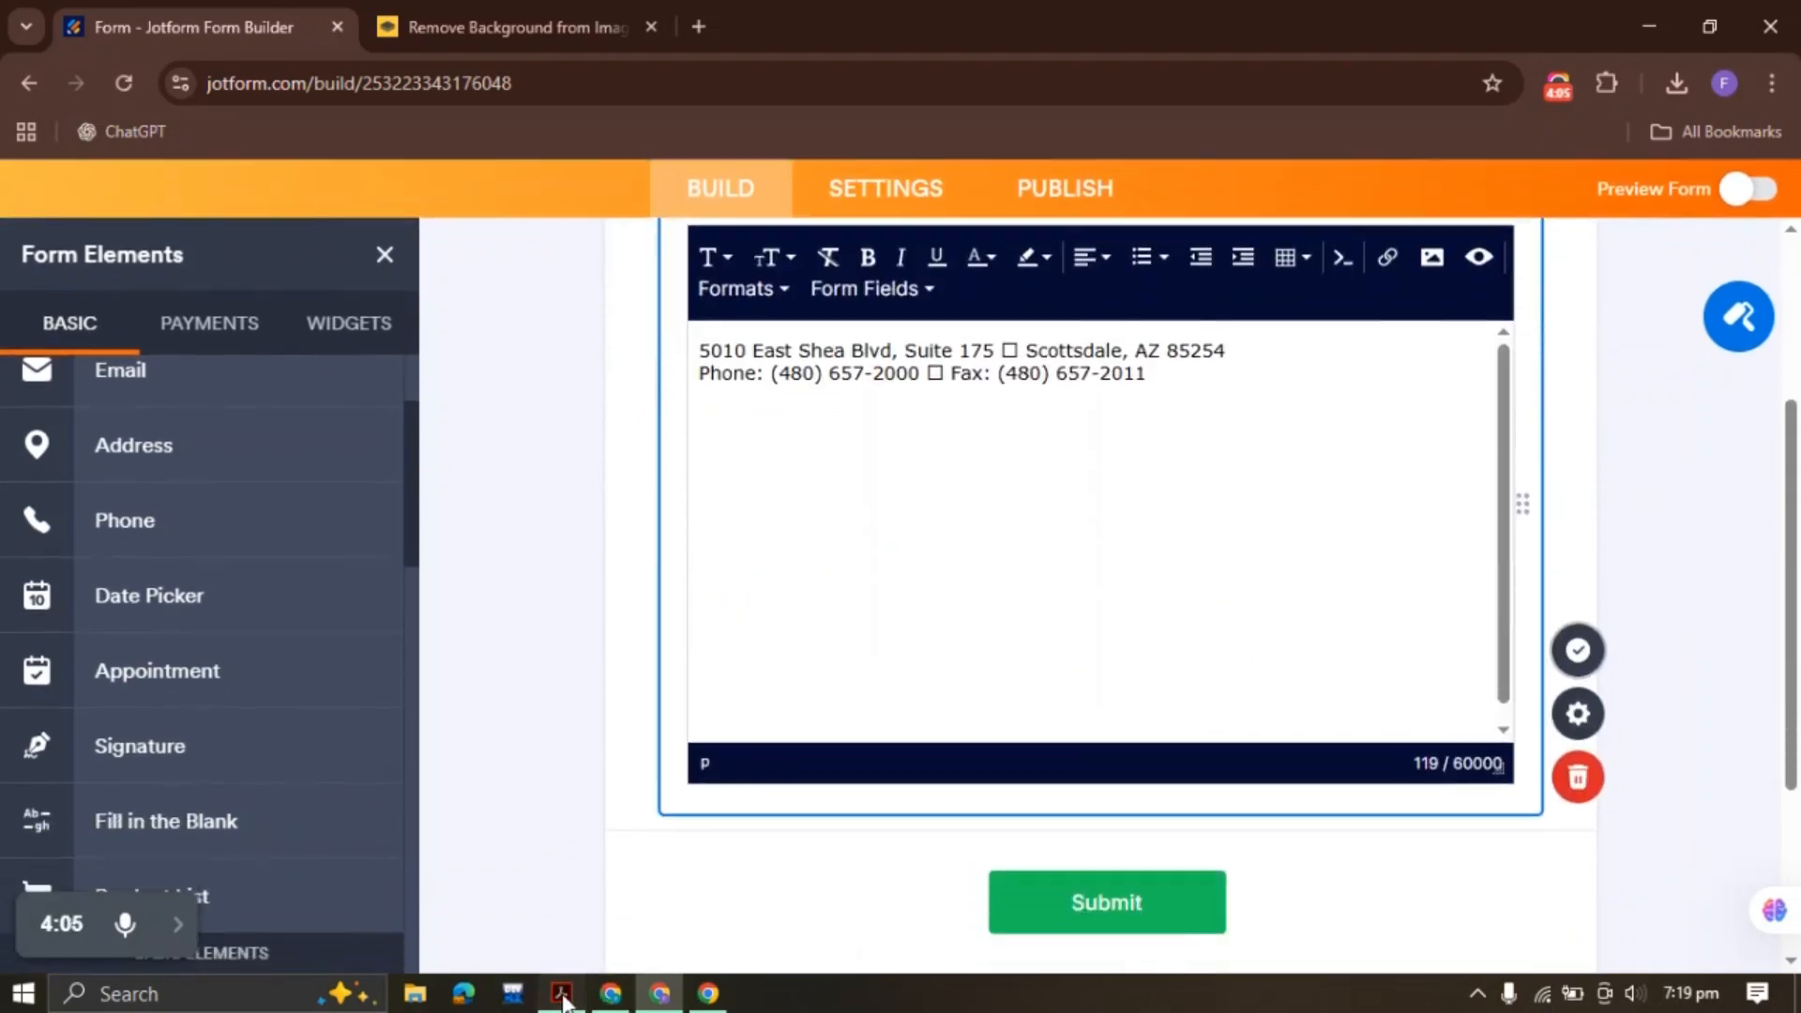
{"action": "left_click", "coordinate": [562, 995]}
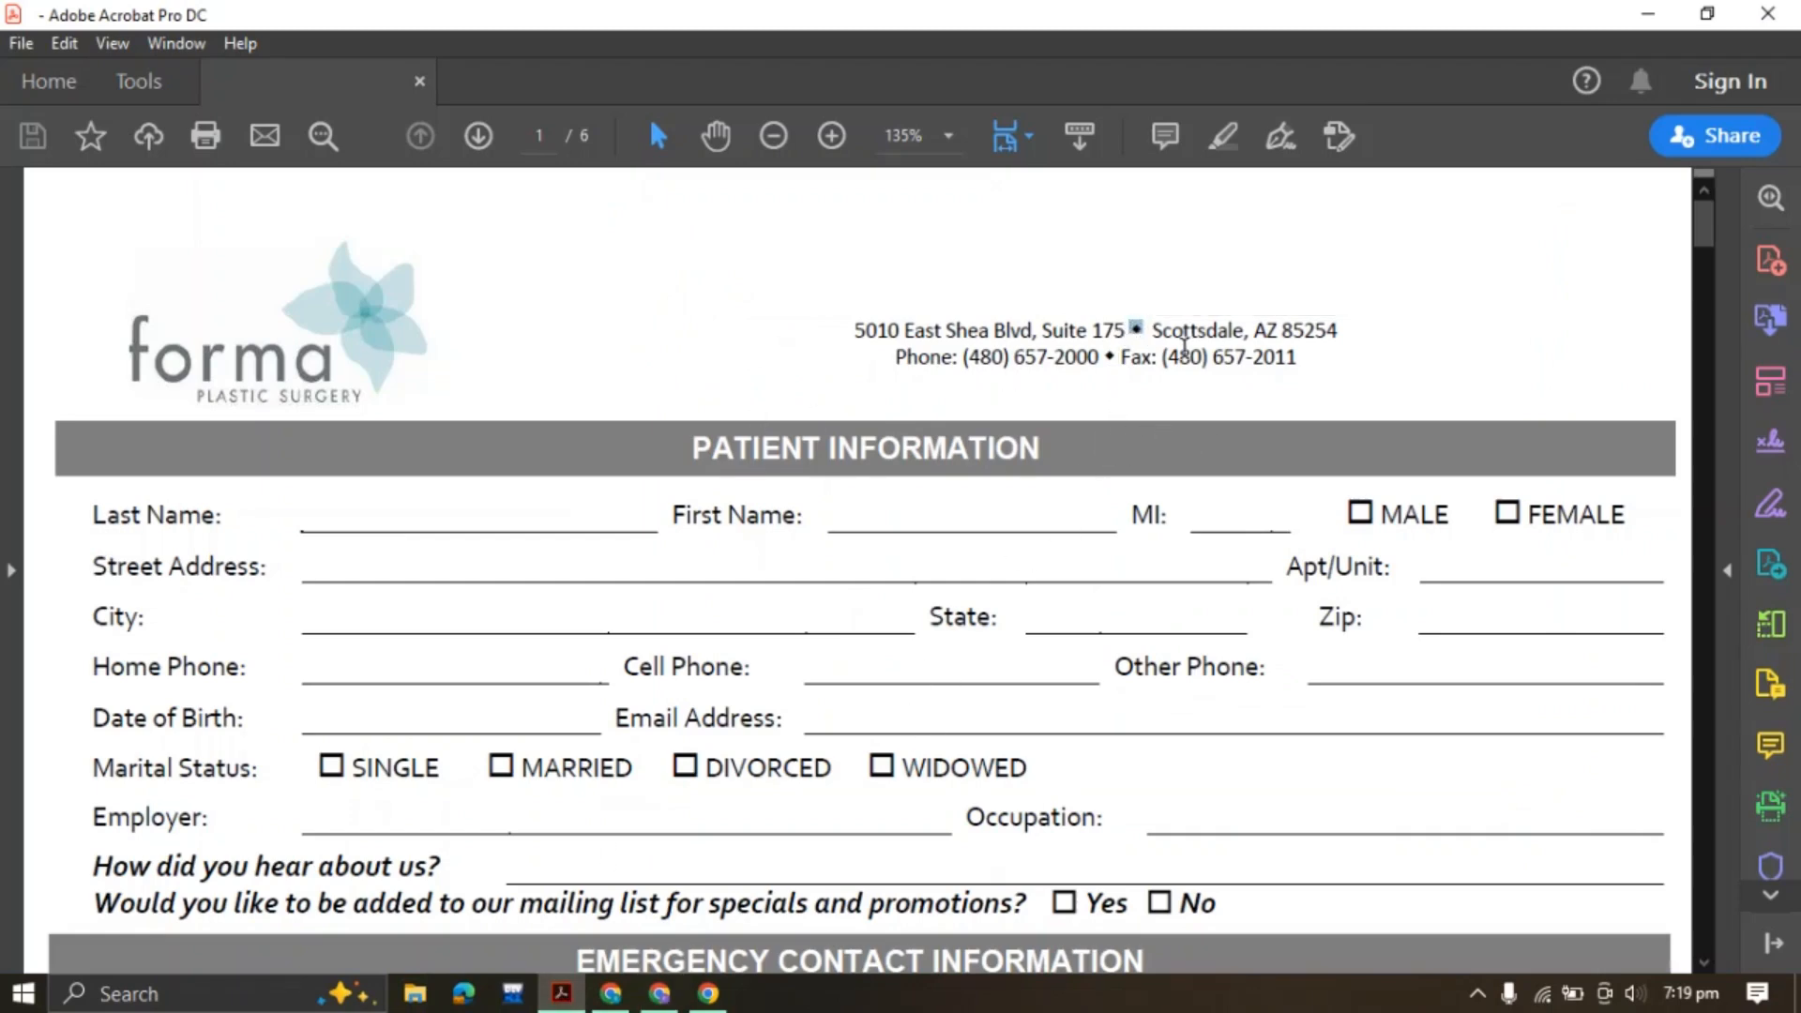
{"action": "left_click", "coordinate": [660, 994]}
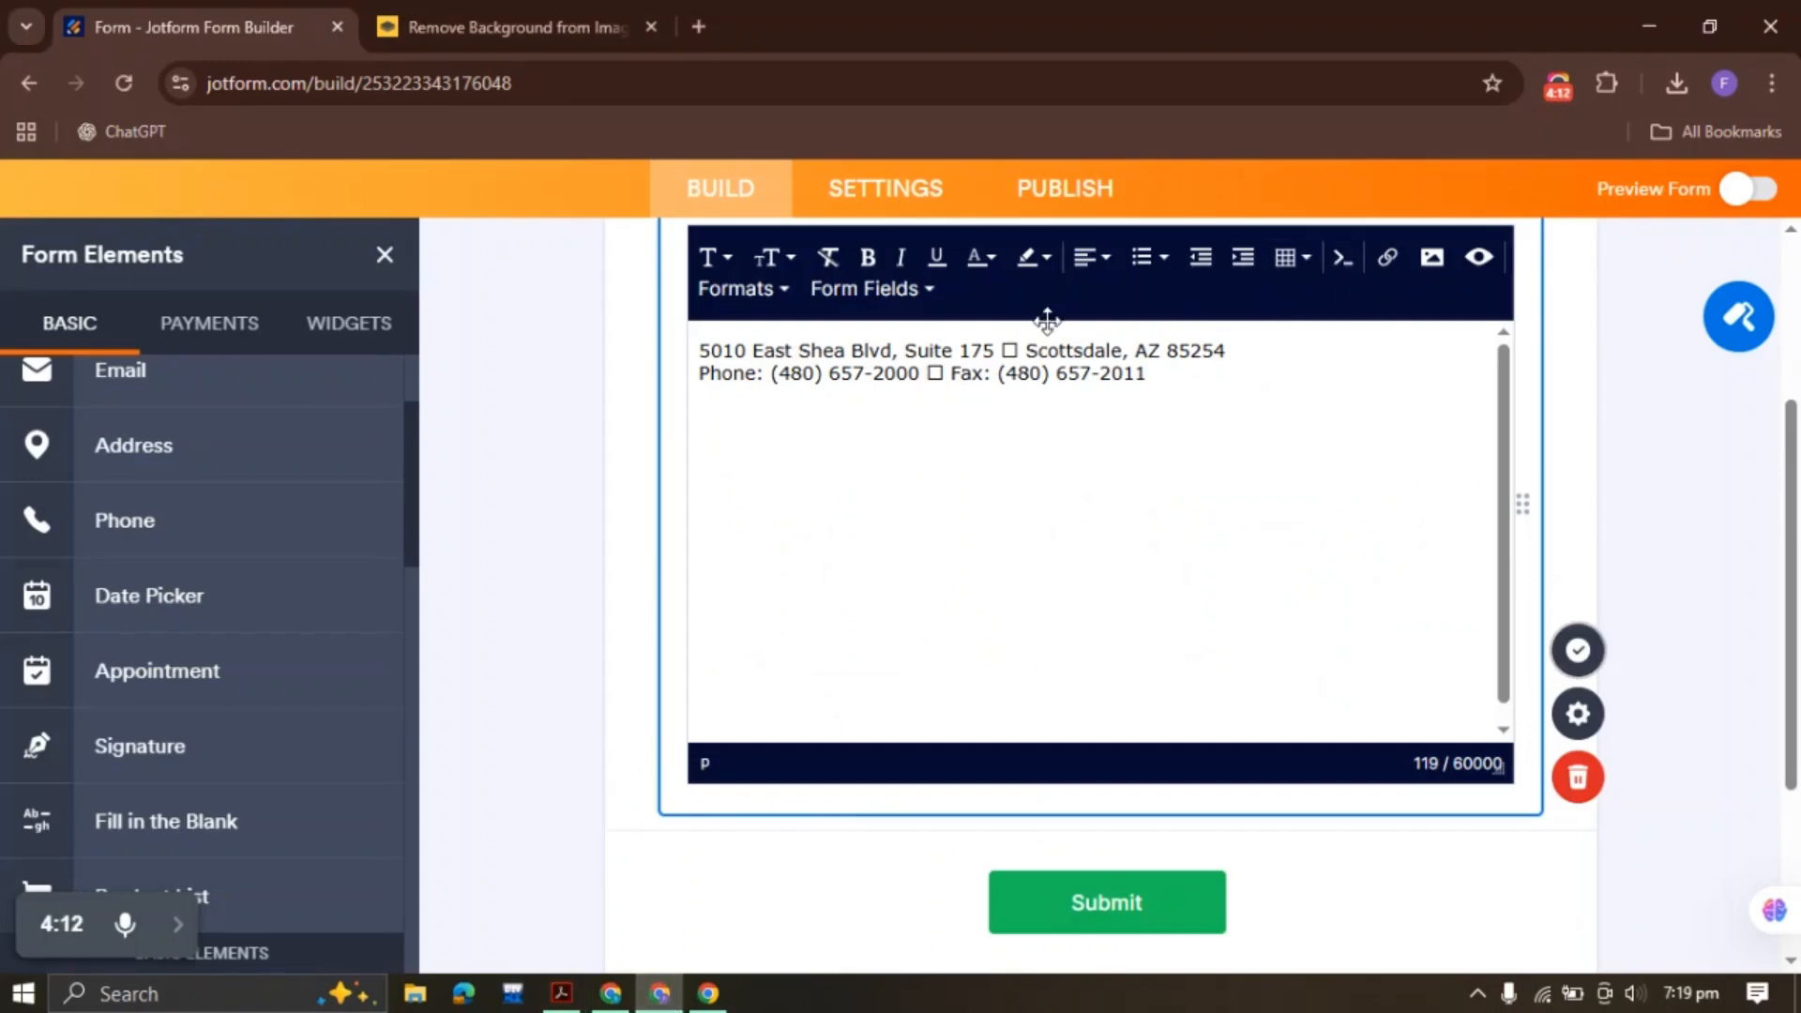
{"action": "left_click", "coordinate": [1021, 344]}
{"action": "key", "text": "BackSpace"}
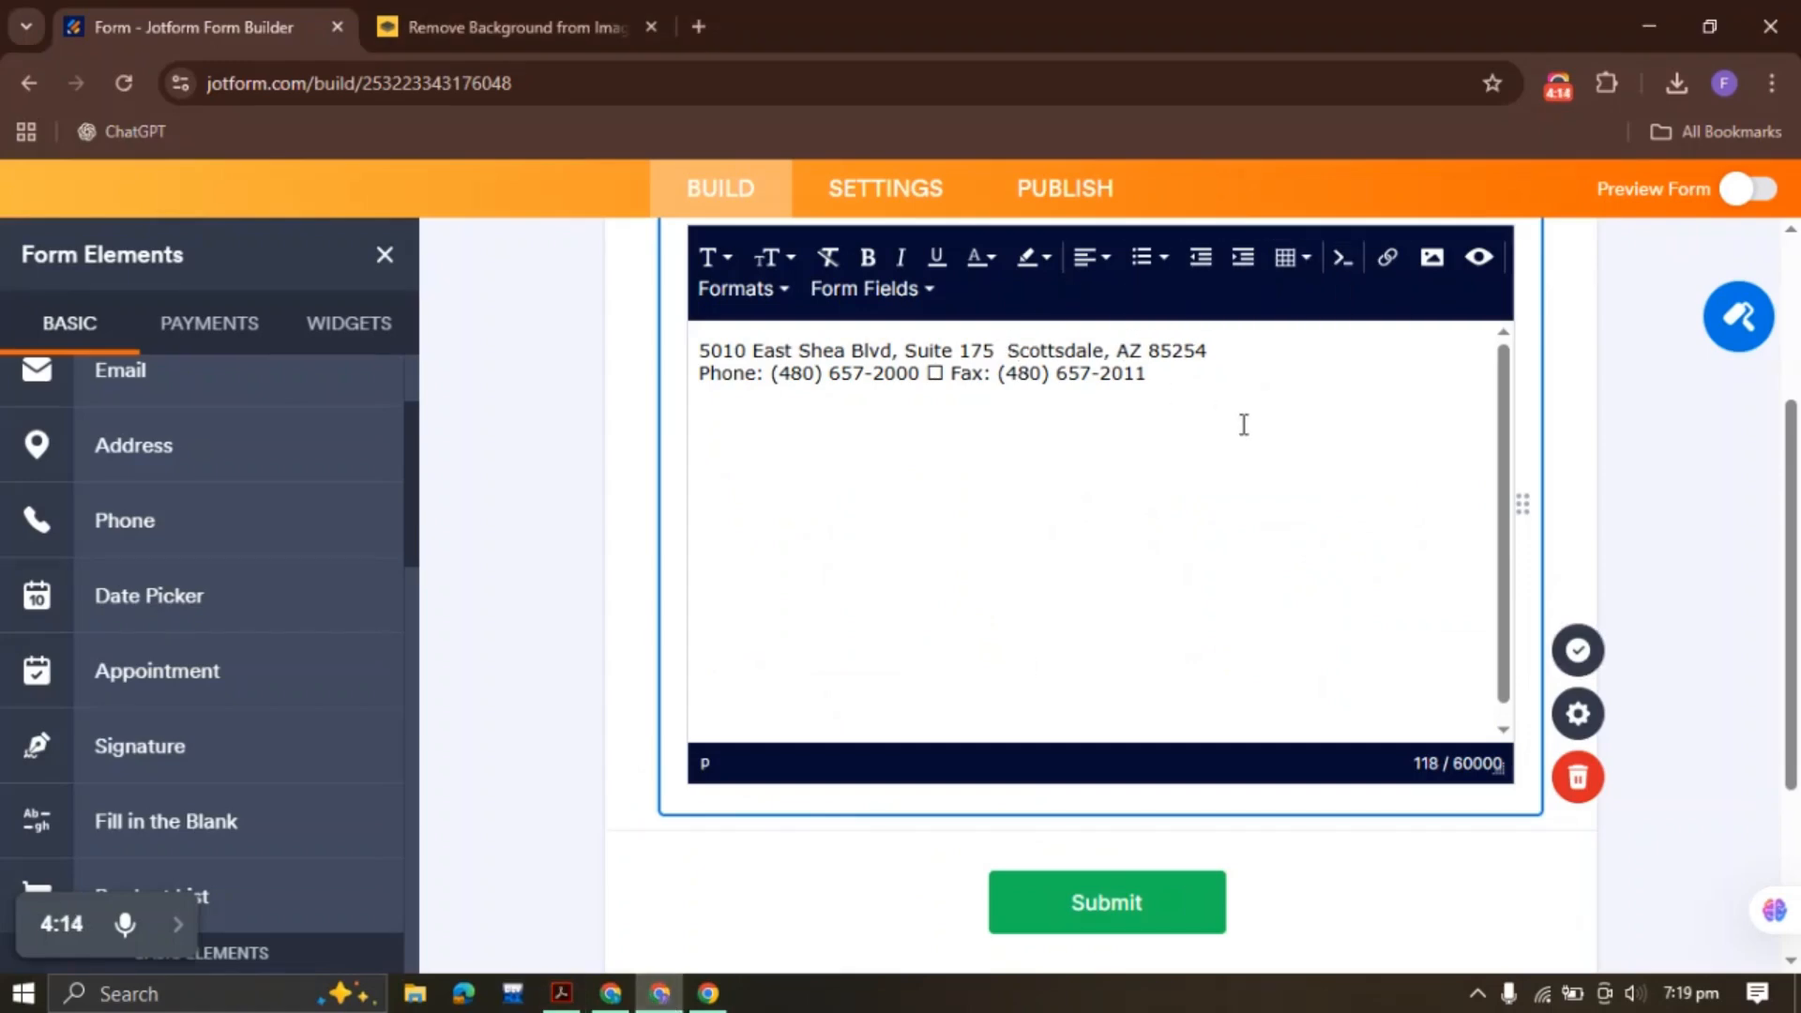
{"action": "key", "text": "BackSpace"}
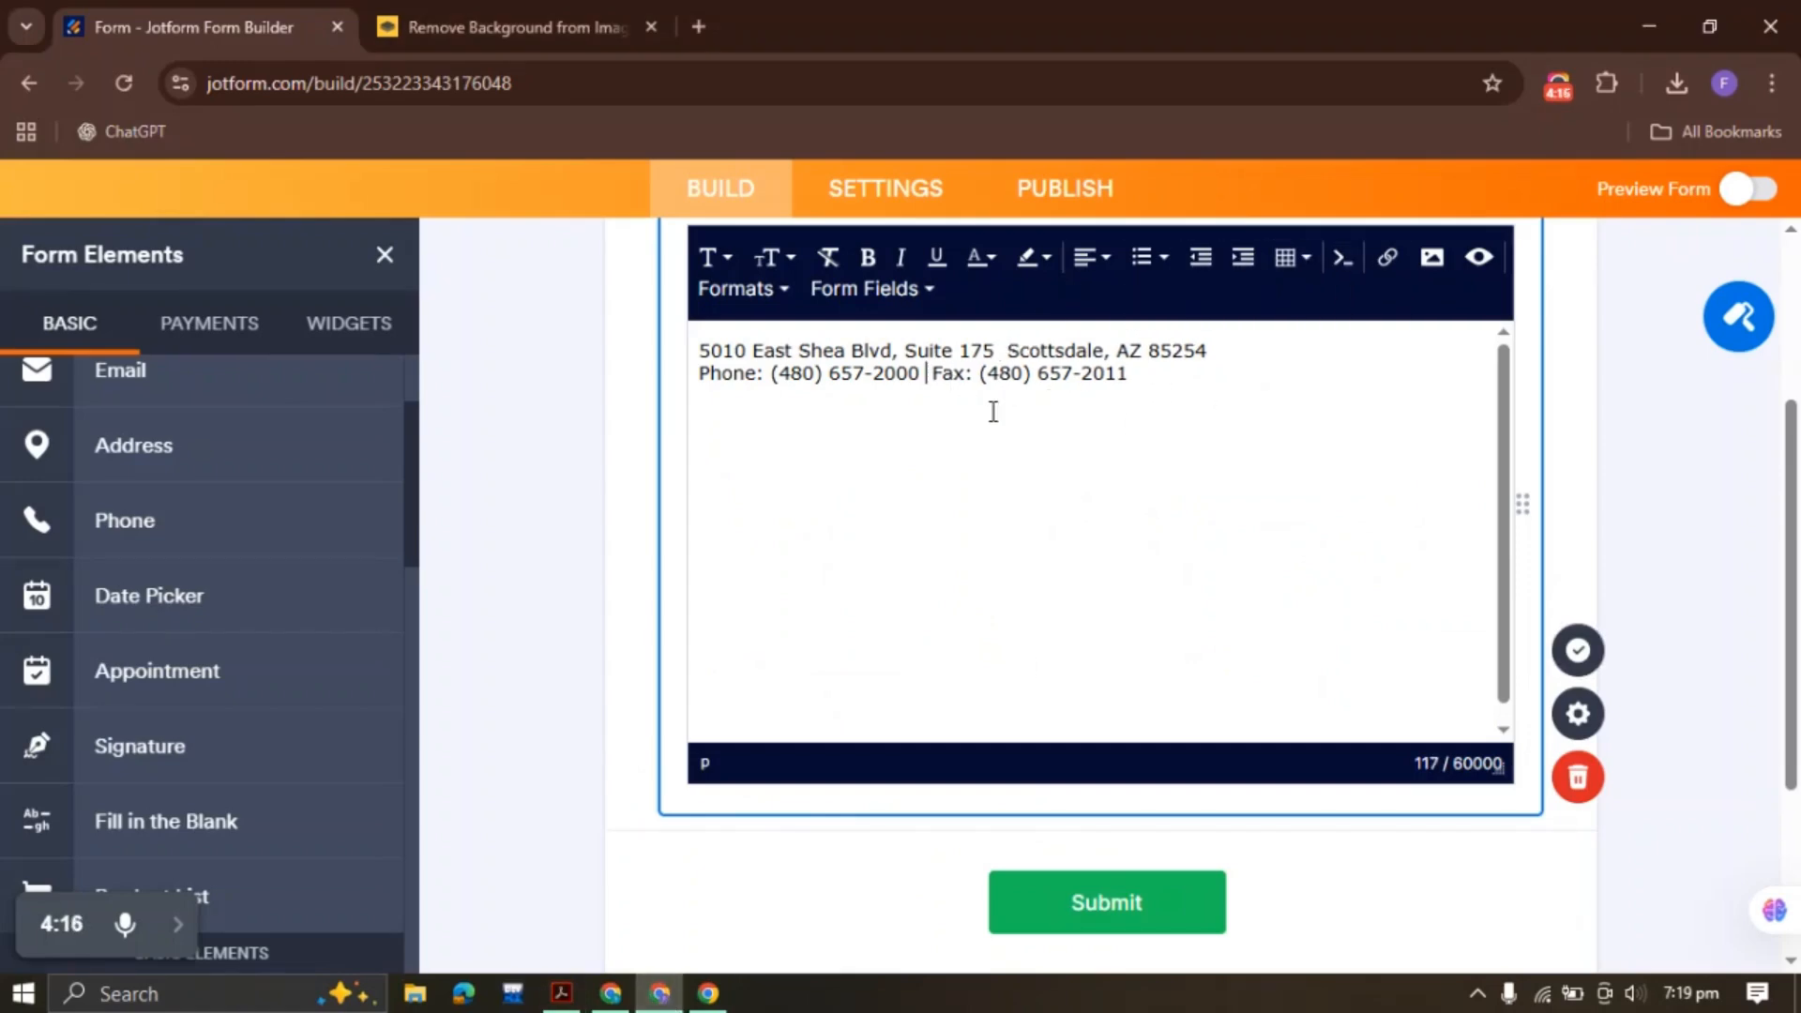
{"action": "left_click_drag", "start_coordinate": [1173, 373], "coordinate": [693, 347]}
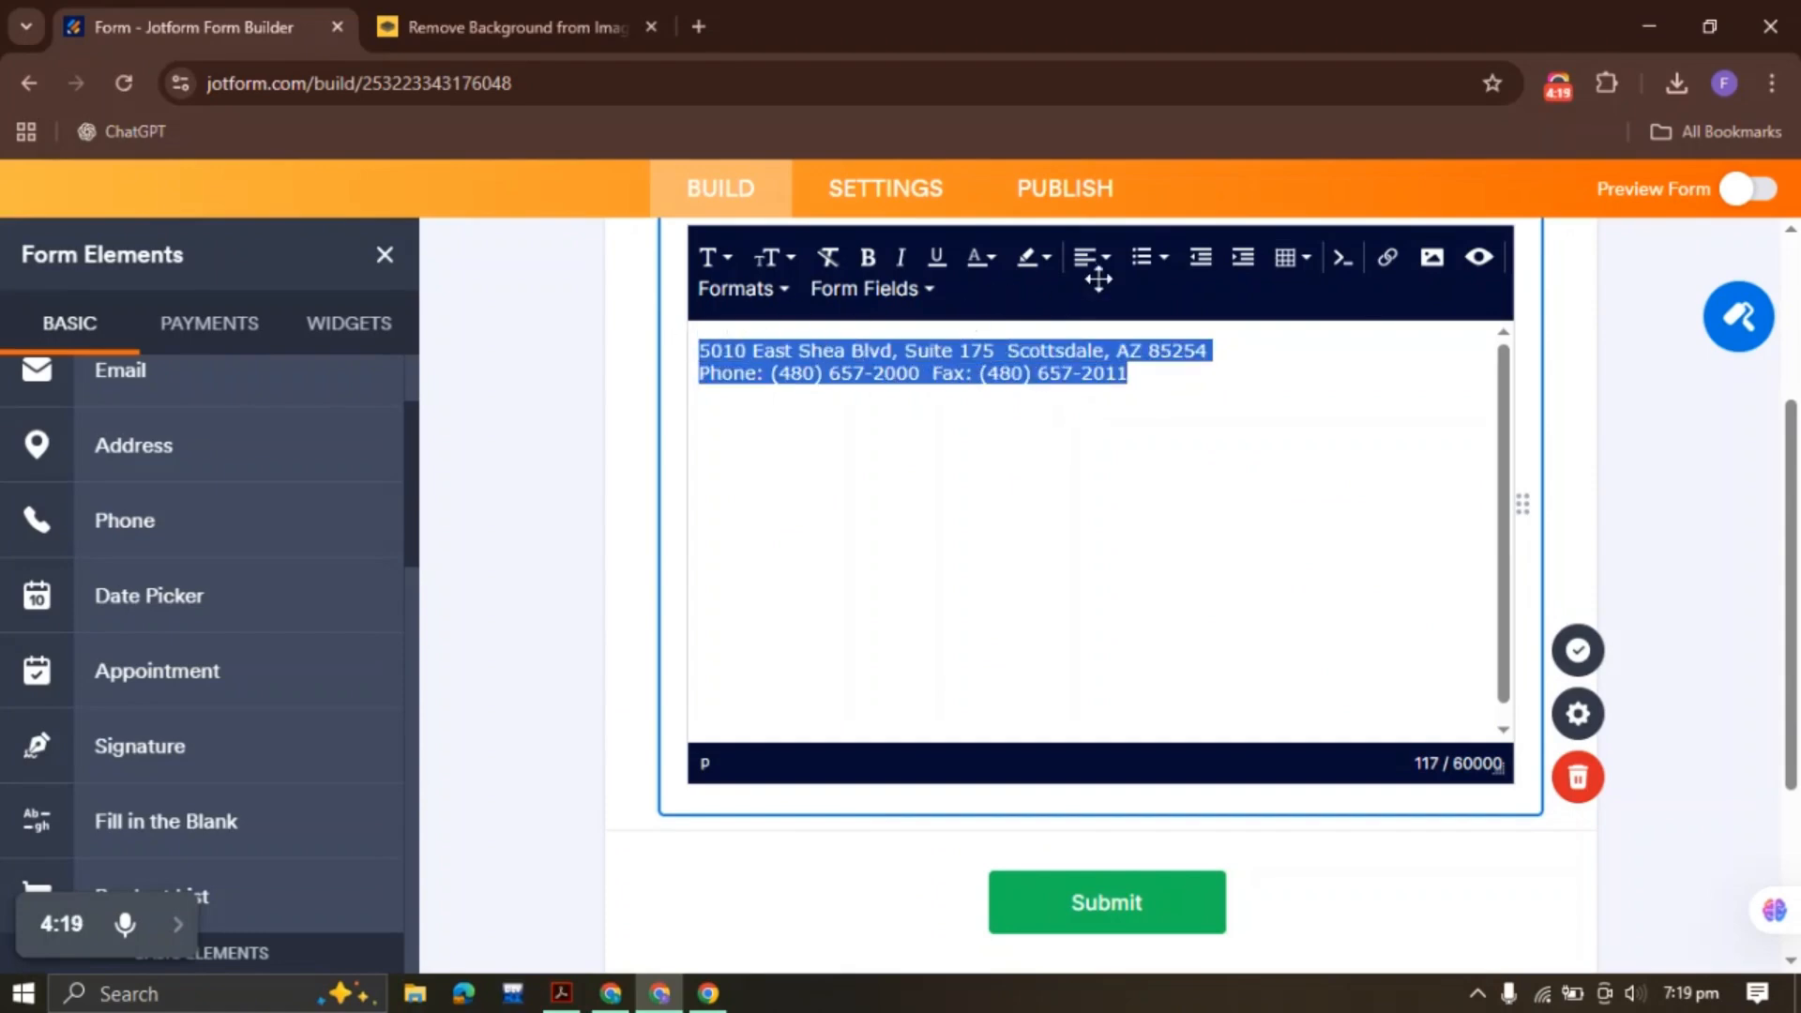
{"action": "left_click", "coordinate": [1088, 259]}
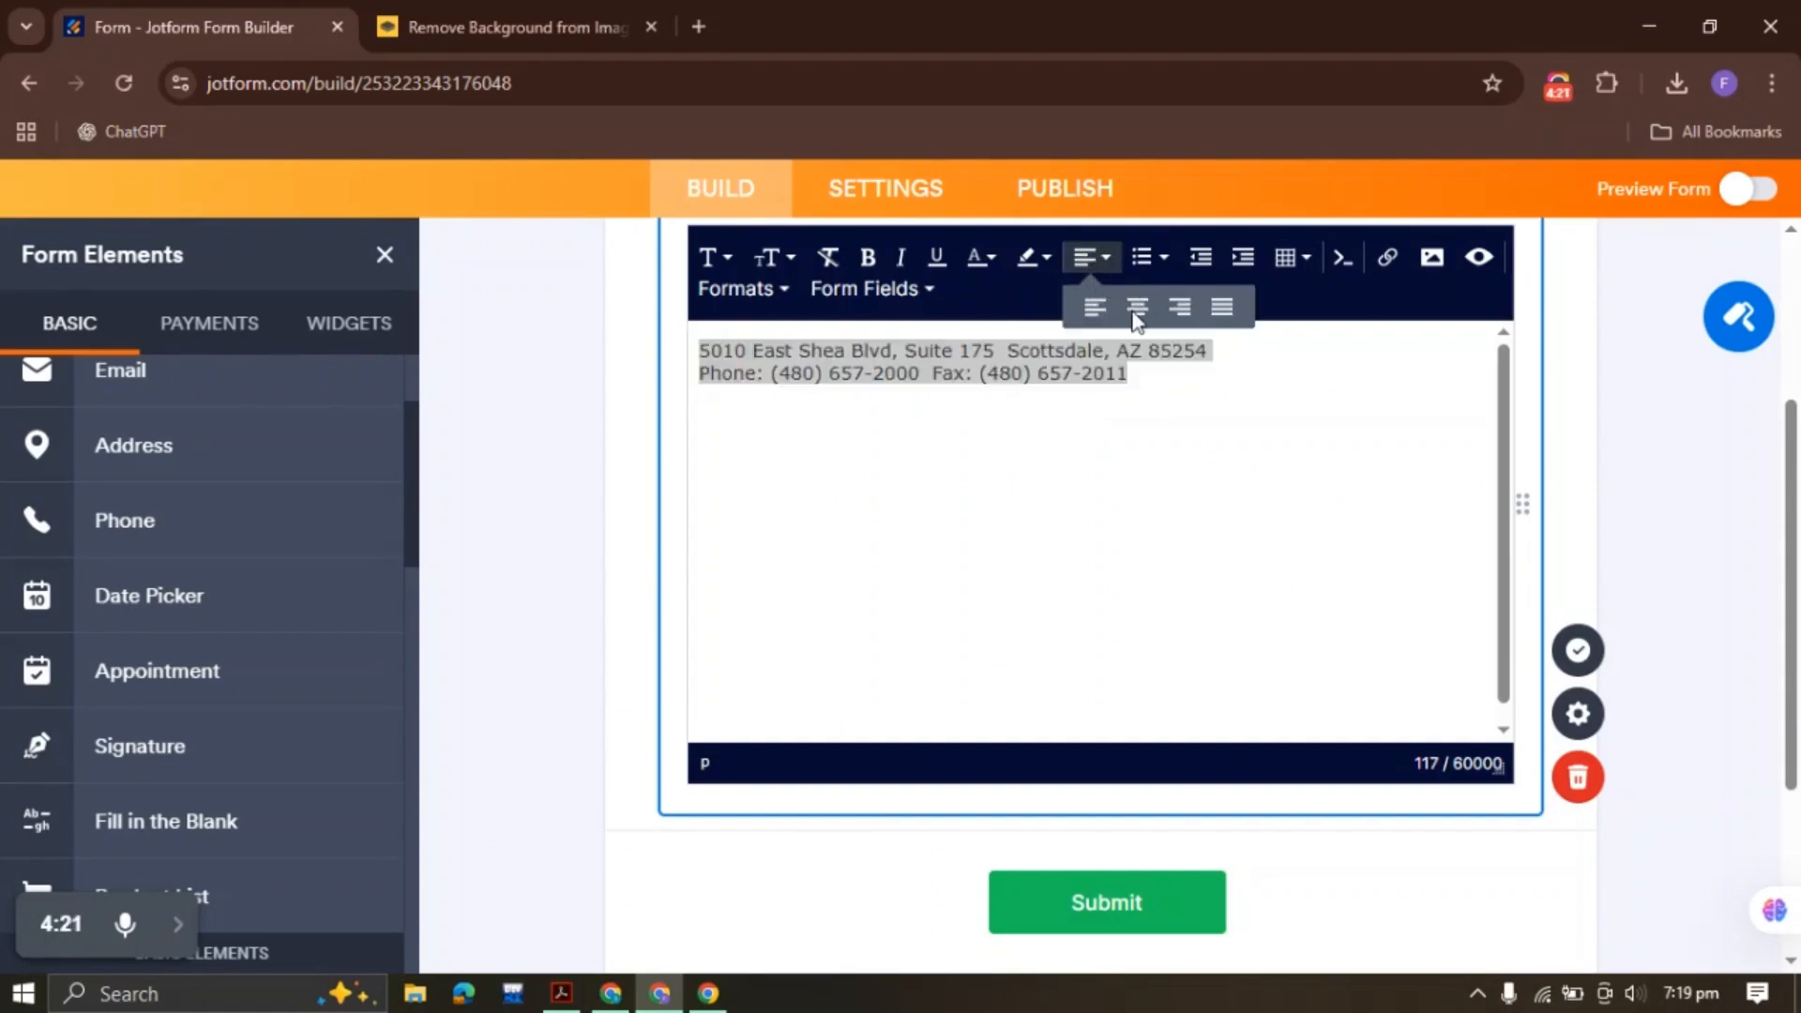
{"action": "left_click", "coordinate": [1135, 309]}
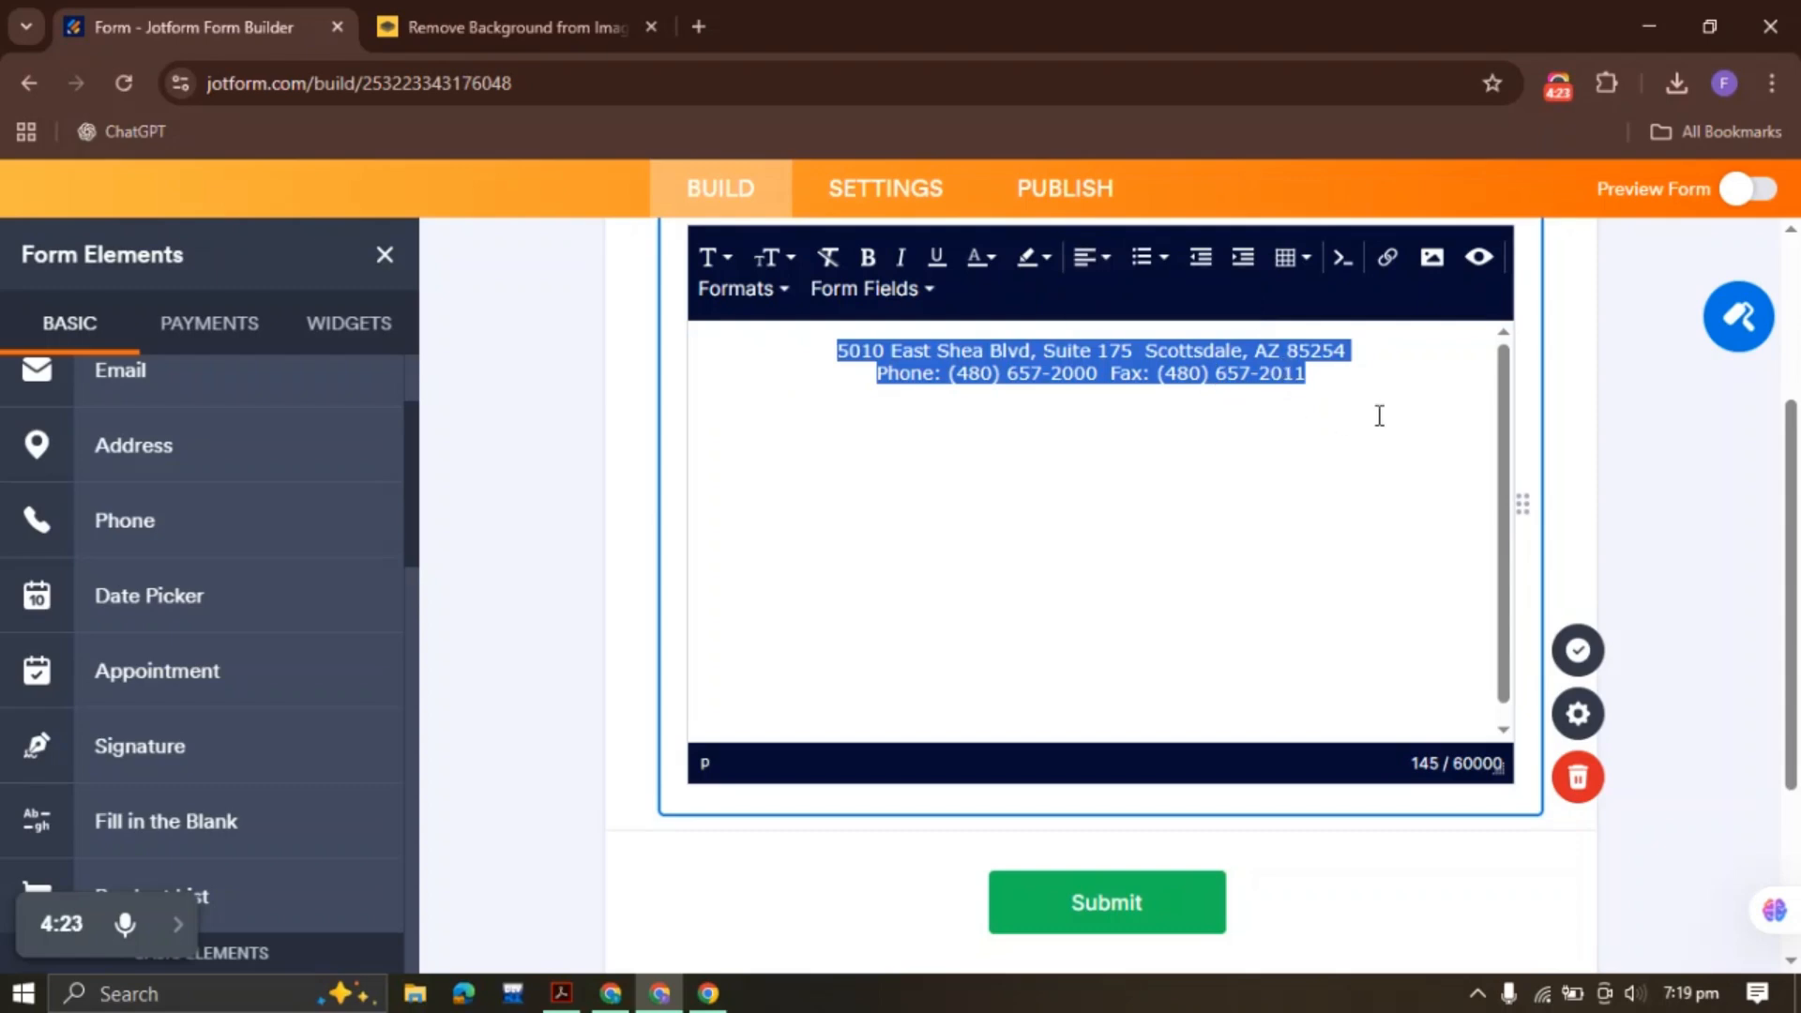
{"action": "left_click", "coordinate": [1578, 650]}
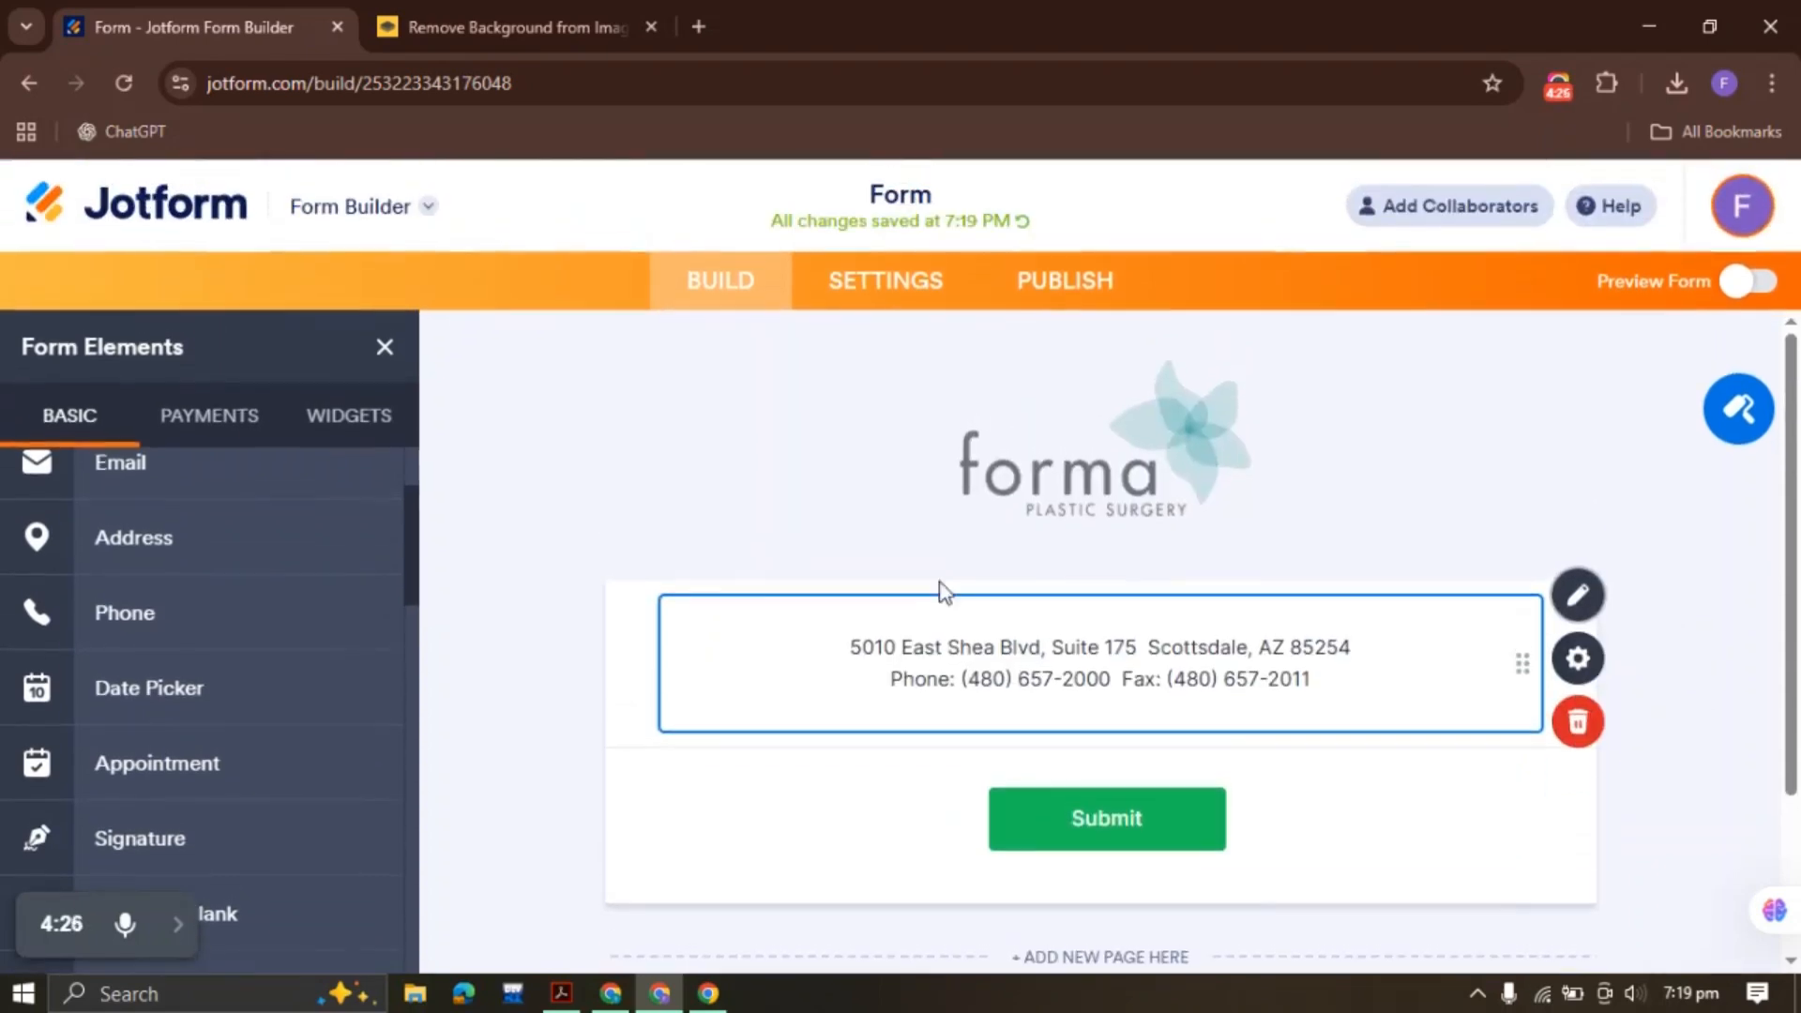
Copy 'PATIENT INFORMATION' from the PDF and paste it into a new Heading element
{"action": "left_click", "coordinate": [579, 589]}
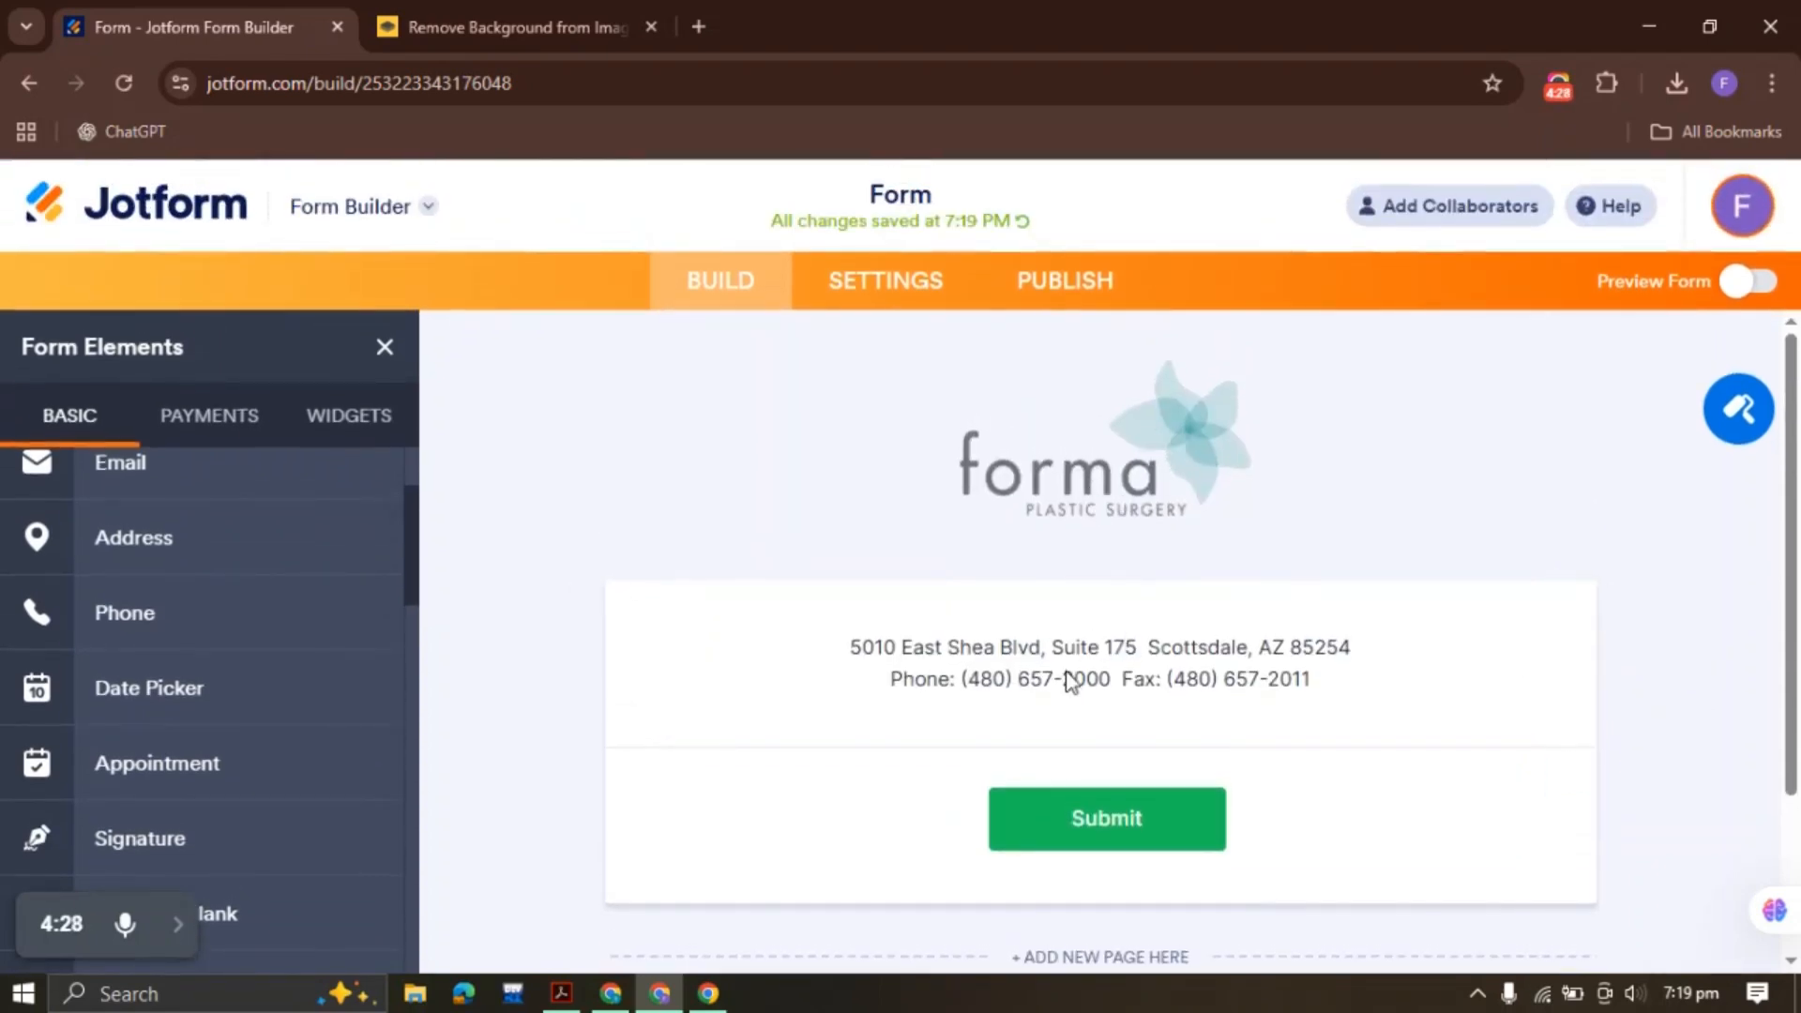
{"action": "left_click", "coordinate": [562, 994]}
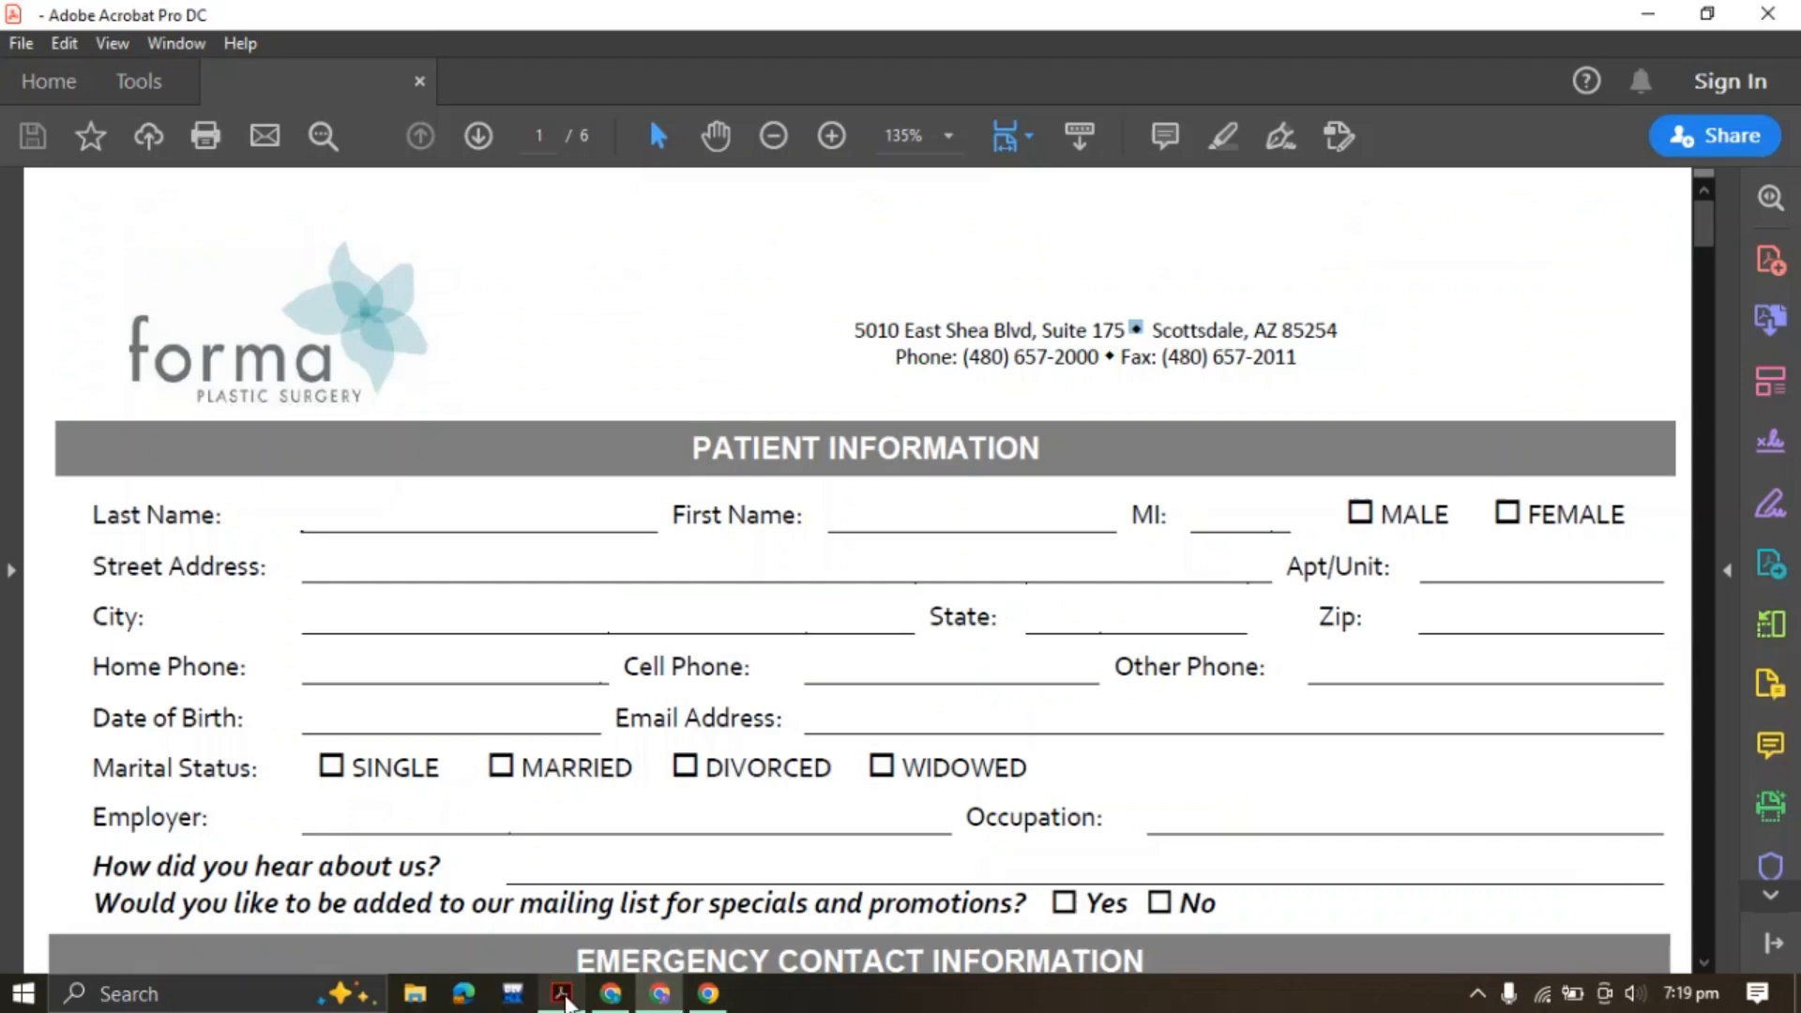
{"action": "left_click_drag", "start_coordinate": [689, 449], "coordinate": [1041, 451]}
{"action": "key", "text": "ctrl+c"}
{"action": "left_click", "coordinate": [1287, 407]}
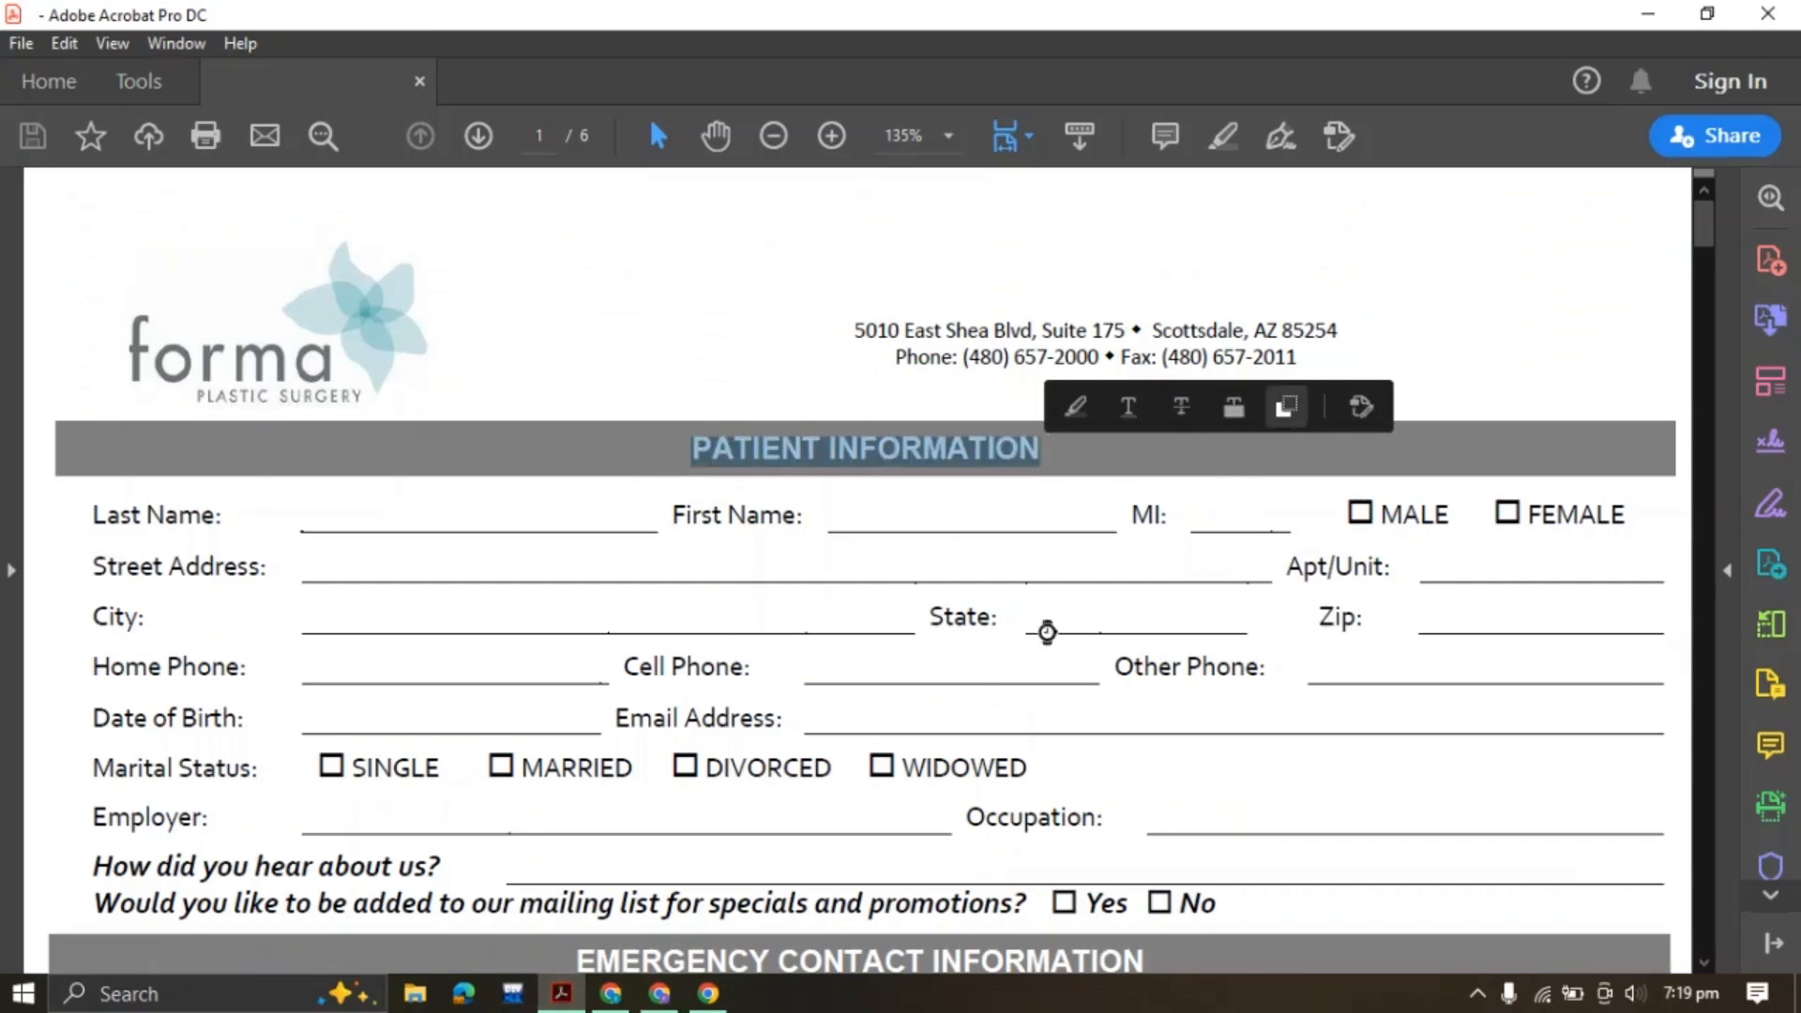
{"action": "left_click", "coordinate": [659, 993]}
{"action": "scroll", "coordinate": [206, 591], "scroll_direction": "up", "scroll_amount": 2}
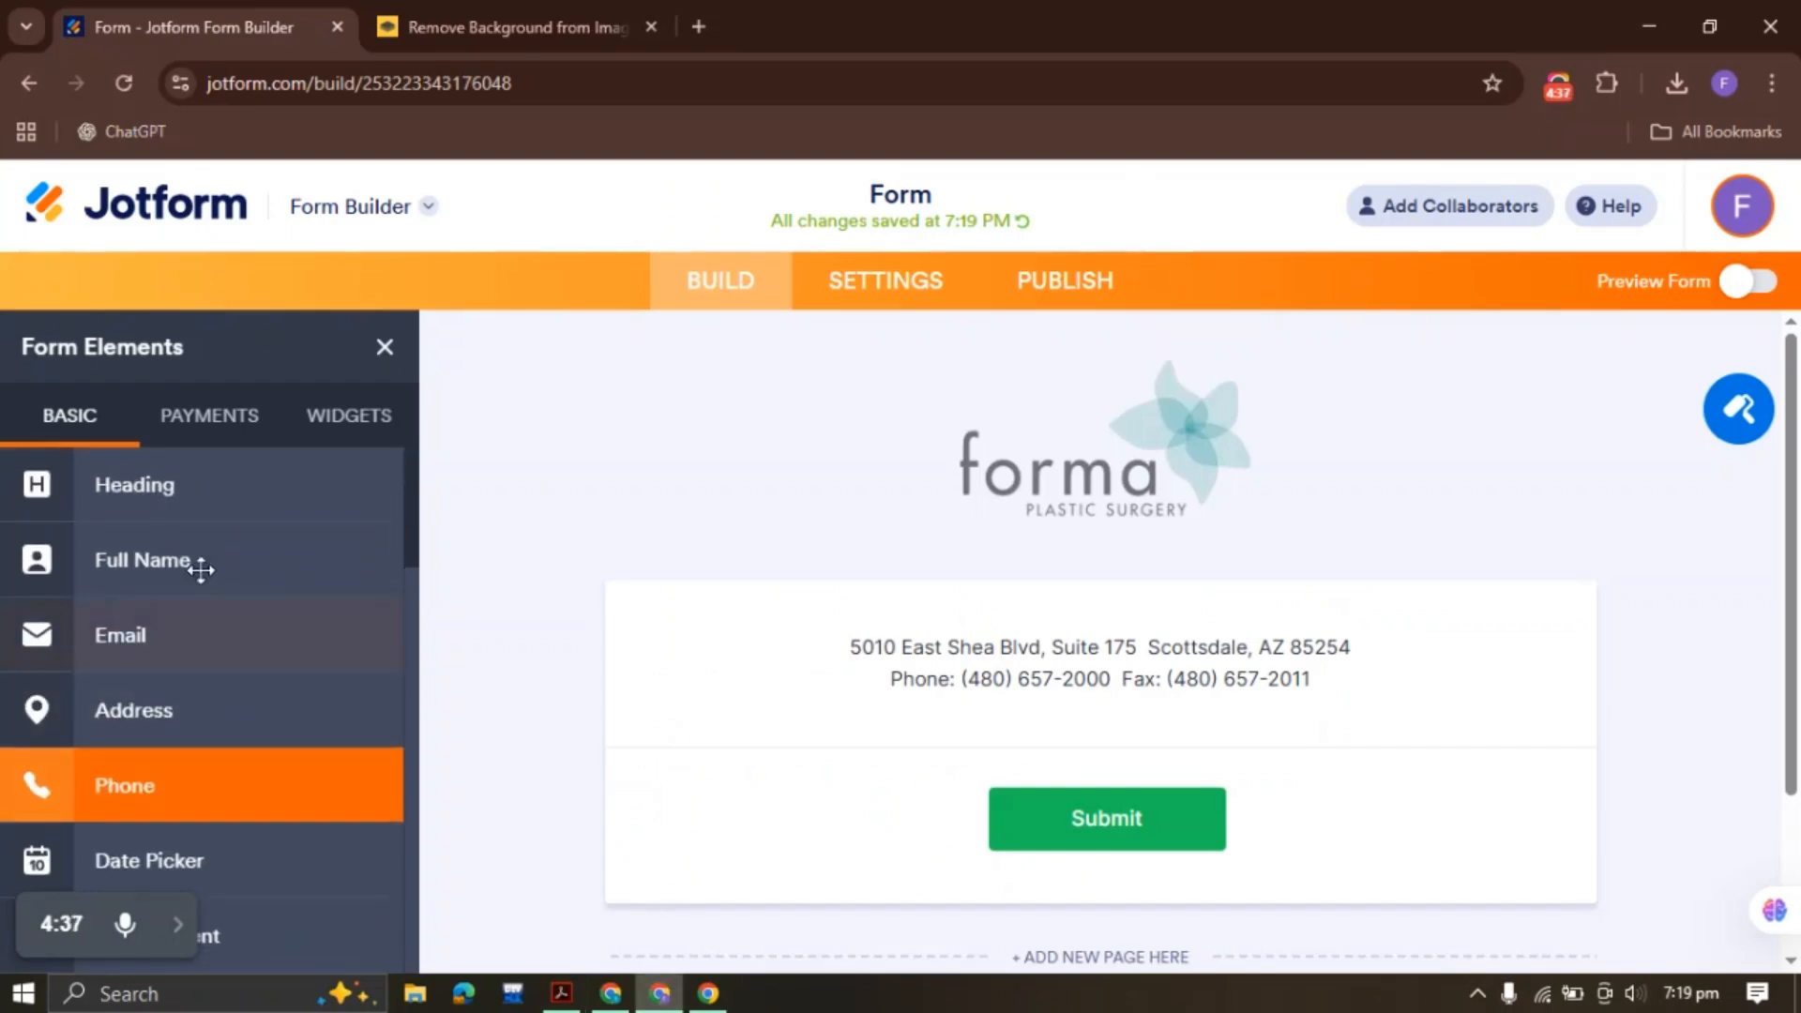
{"action": "left_click", "coordinate": [193, 503]}
{"action": "key", "text": "ctrl+v"}
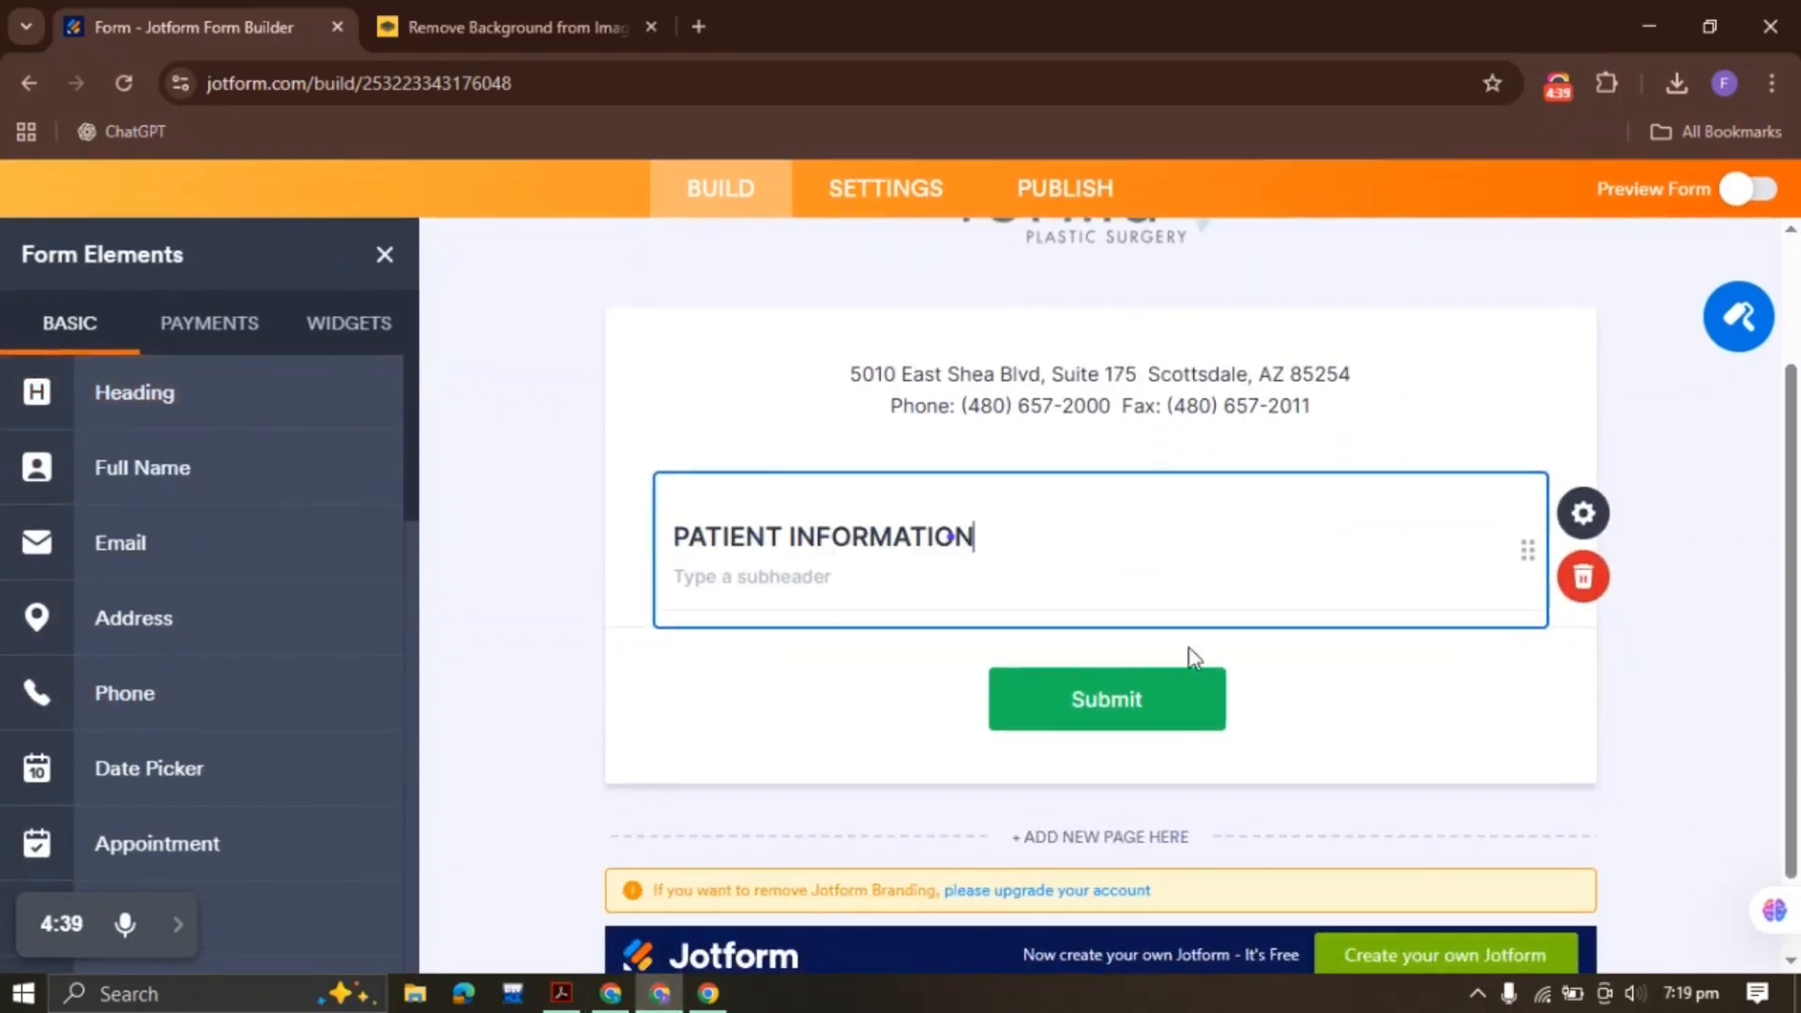
Set the heading's size to Large and its alignment to Center
{"action": "left_click", "coordinate": [1584, 514]}
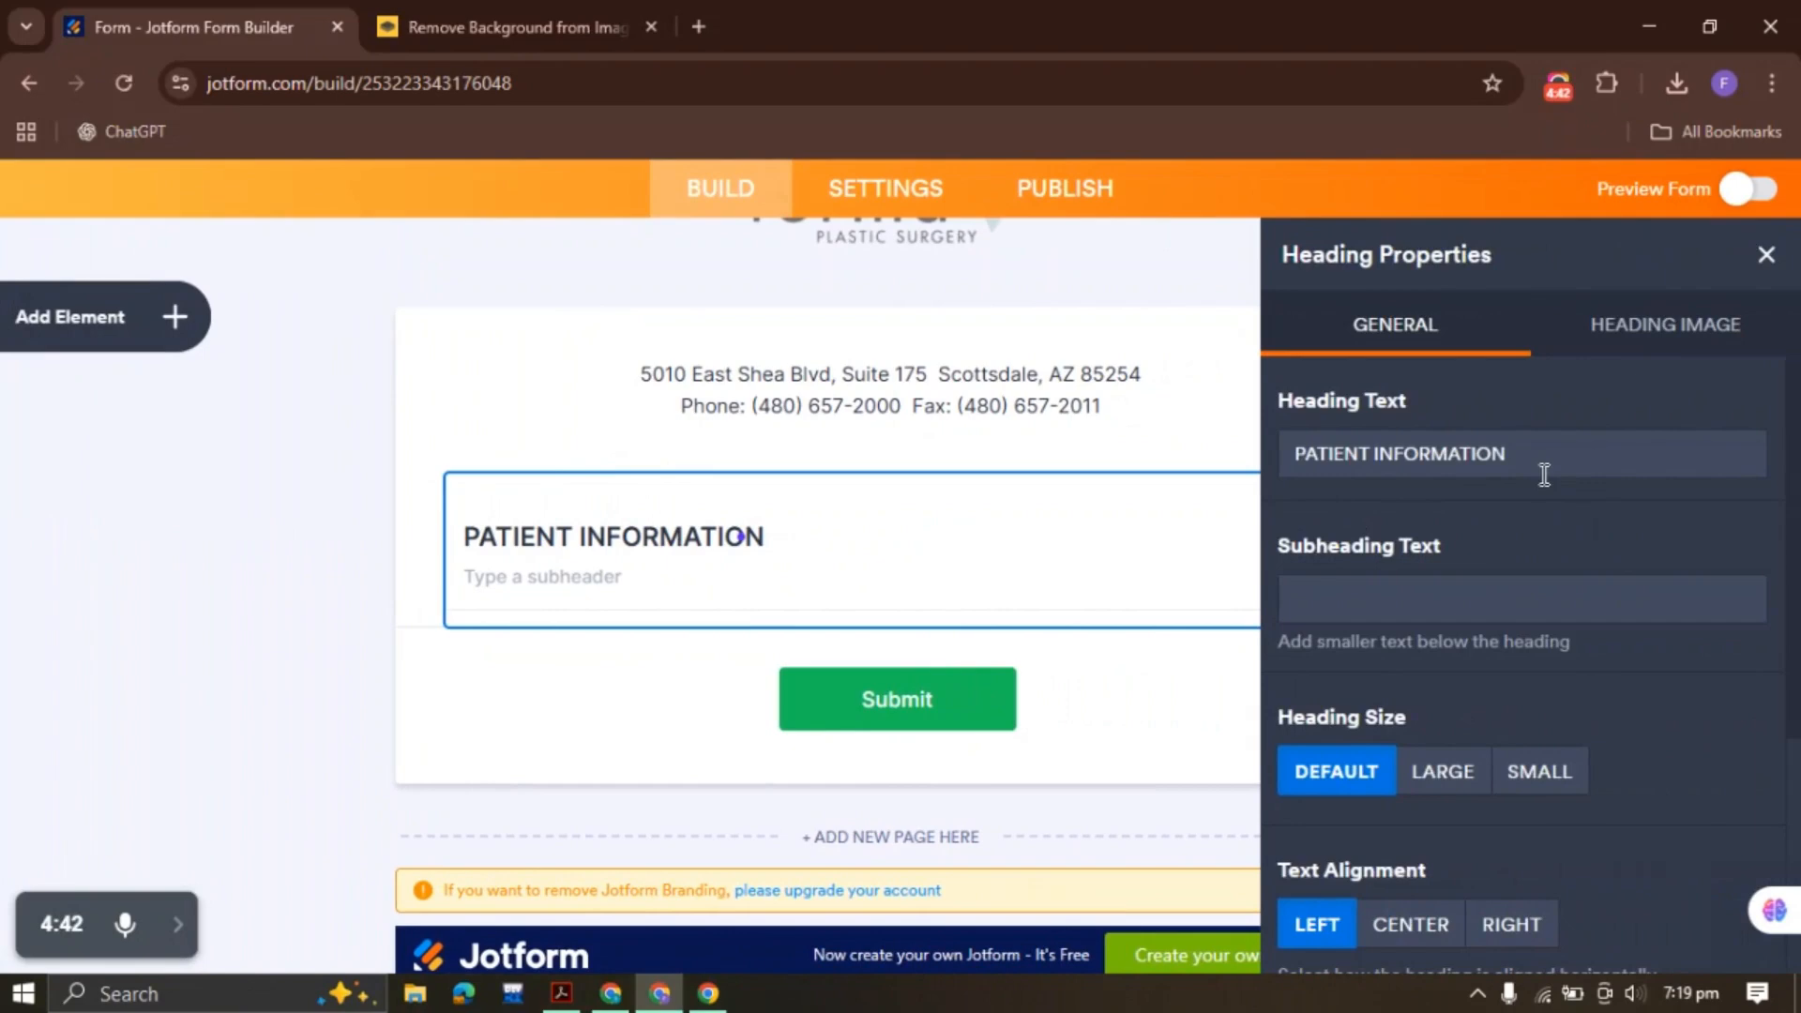
{"action": "scroll", "coordinate": [1432, 561], "scroll_direction": "down", "scroll_amount": 3}
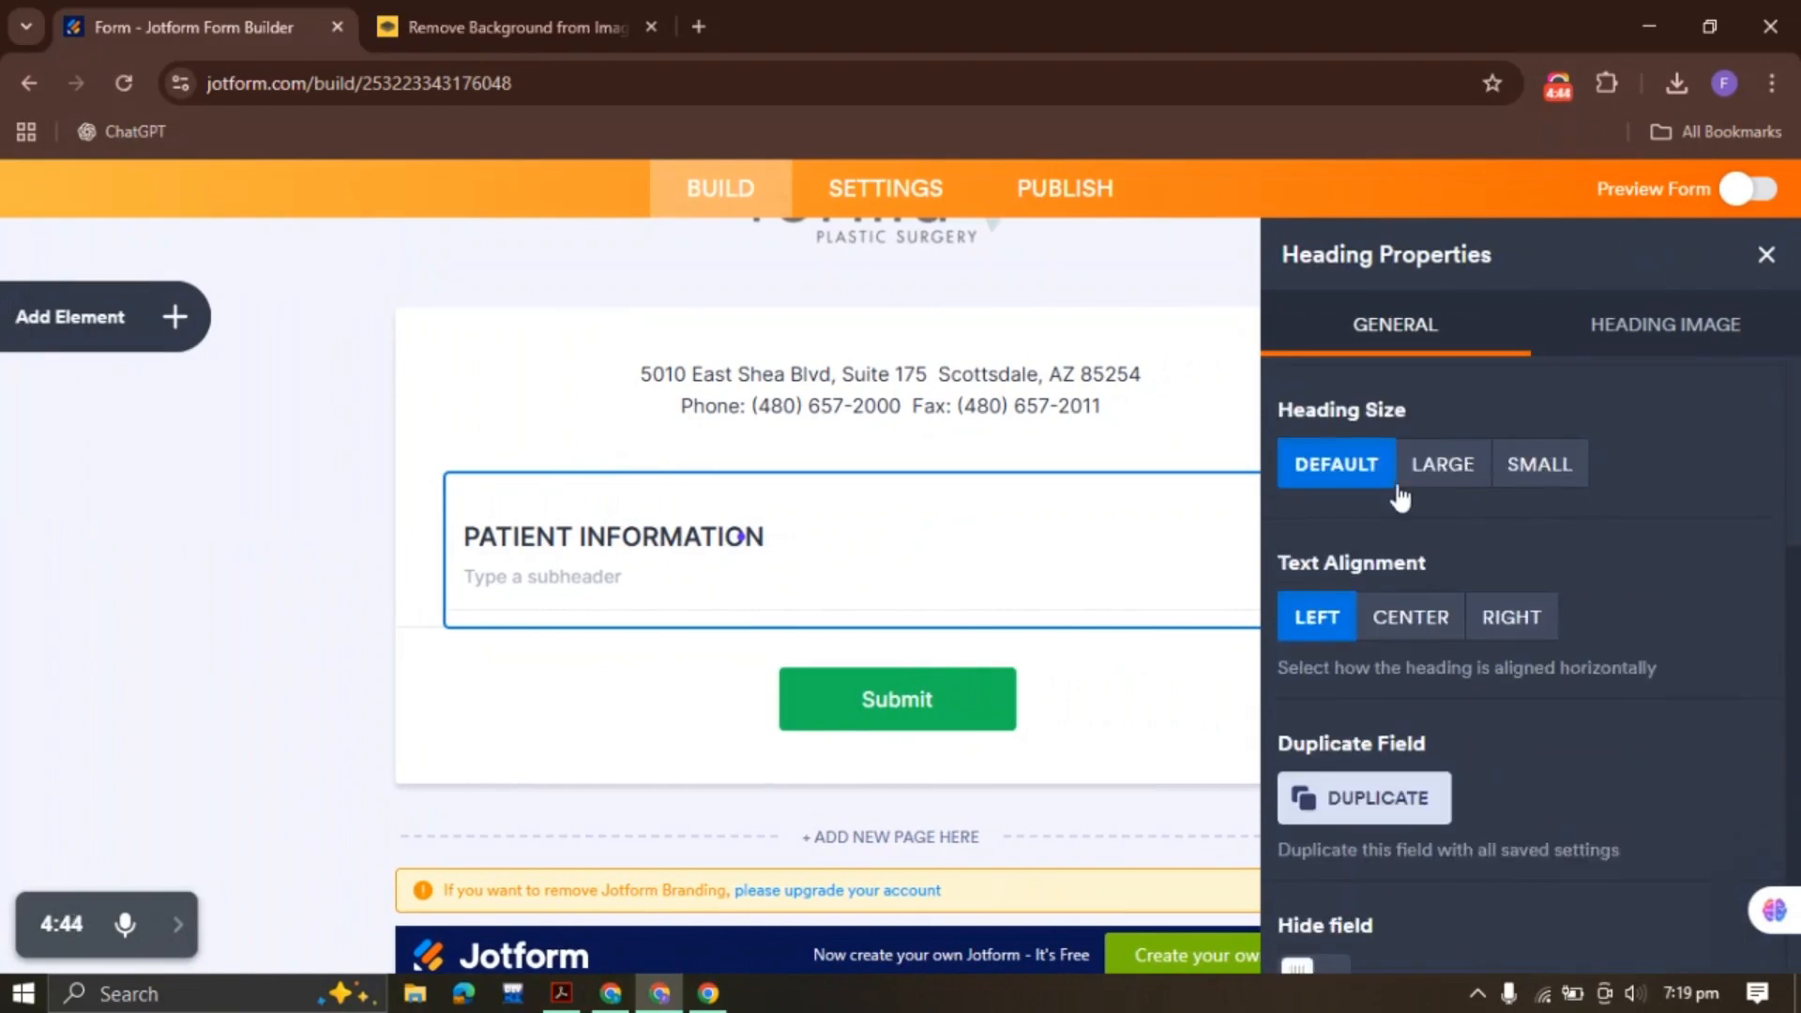
{"action": "left_click", "coordinate": [1445, 473]}
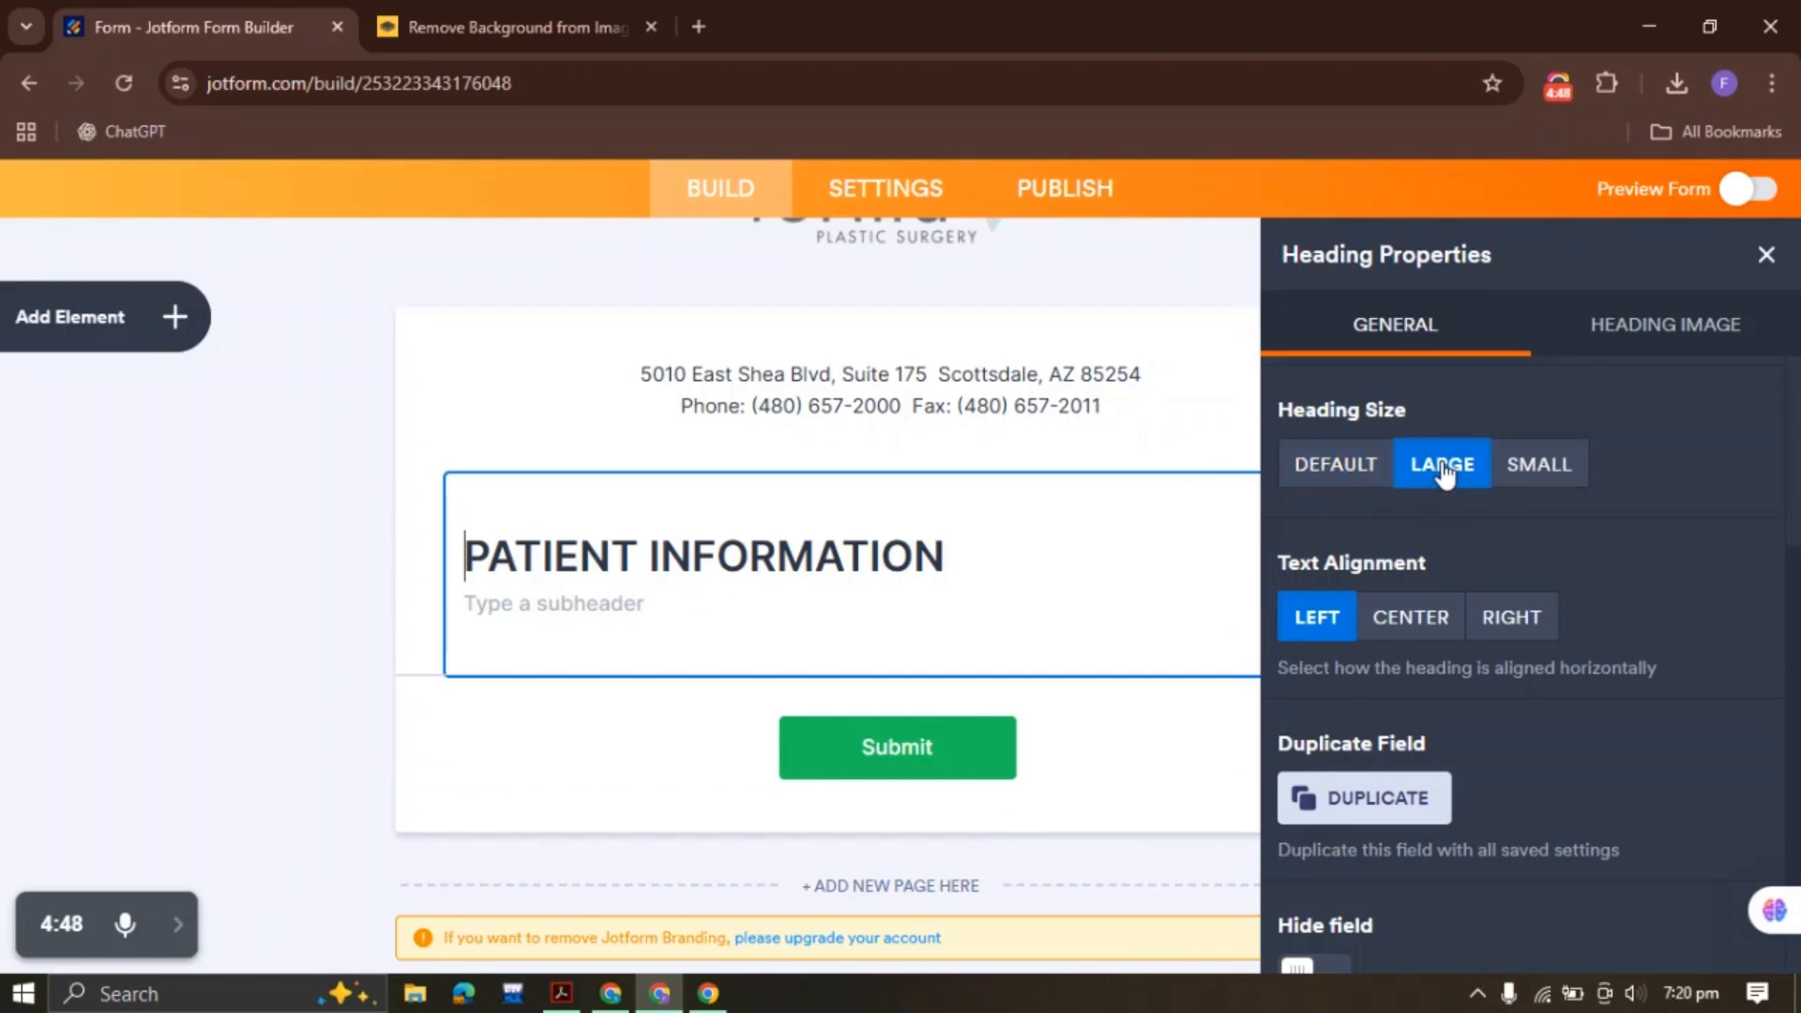
{"action": "left_click", "coordinate": [1431, 627]}
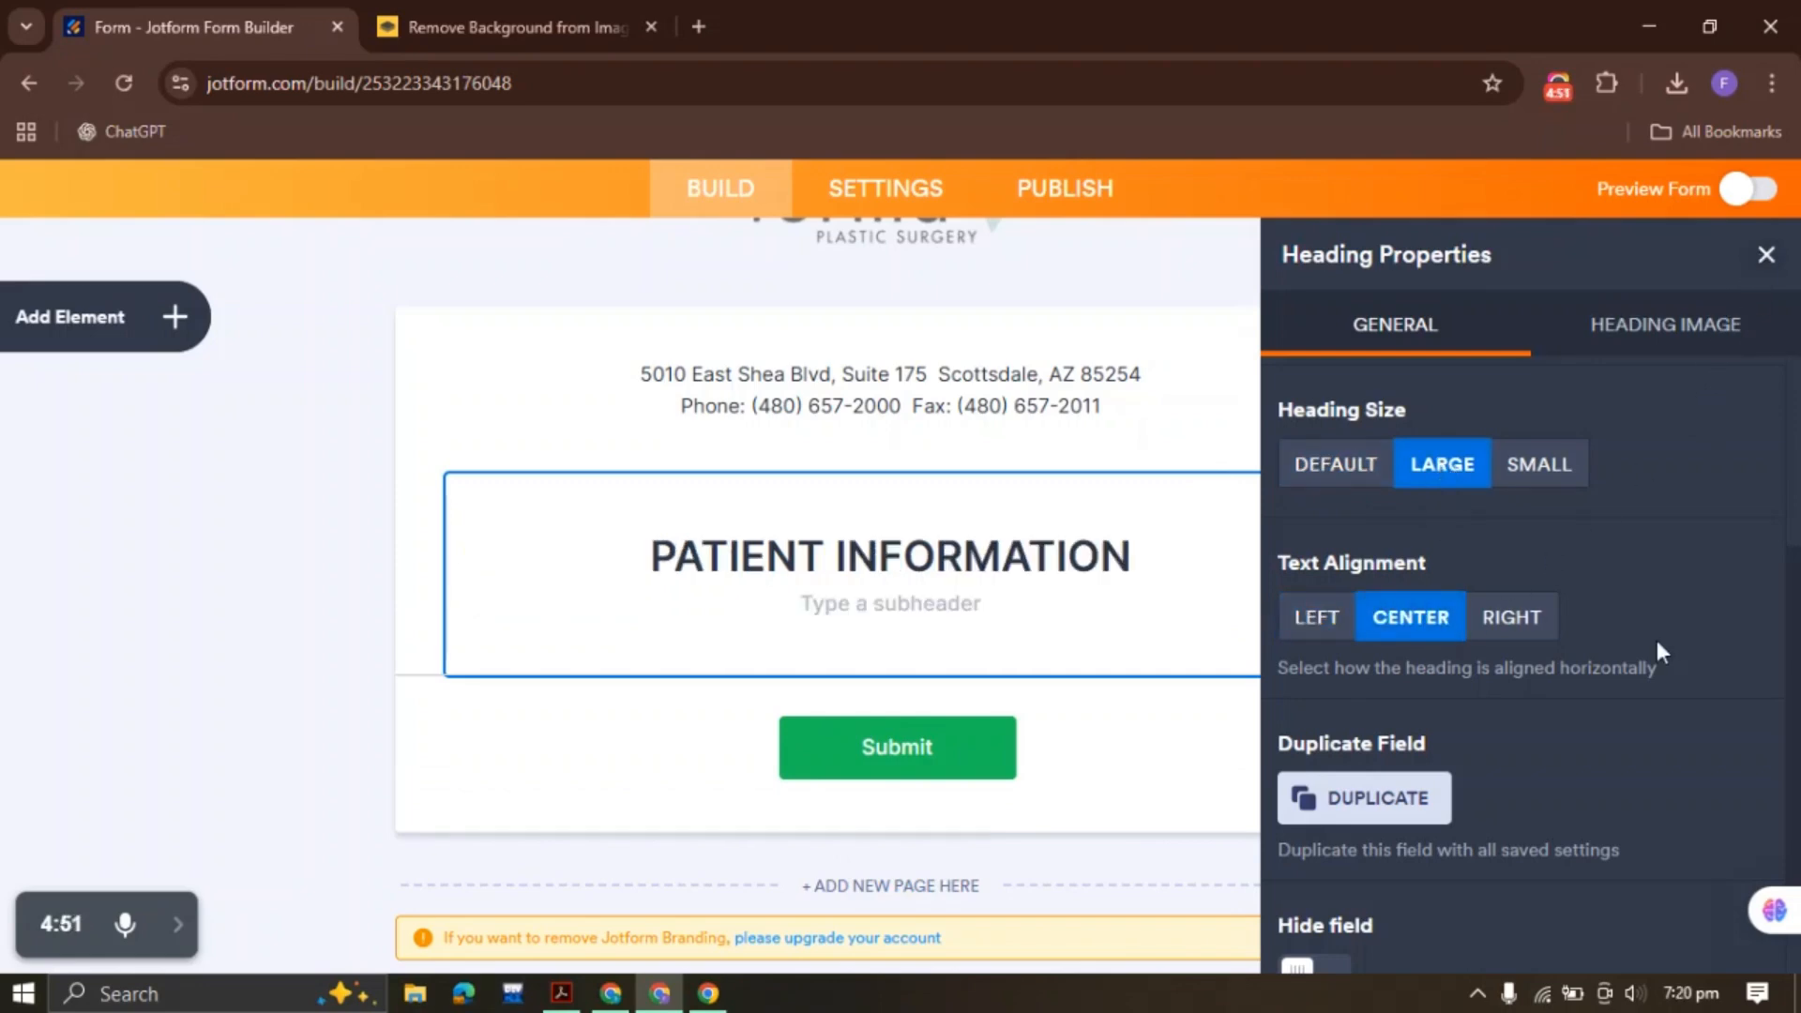
{"action": "scroll", "coordinate": [1656, 640], "scroll_direction": "up", "scroll_amount": 3}
{"action": "left_click", "coordinate": [1693, 323]}
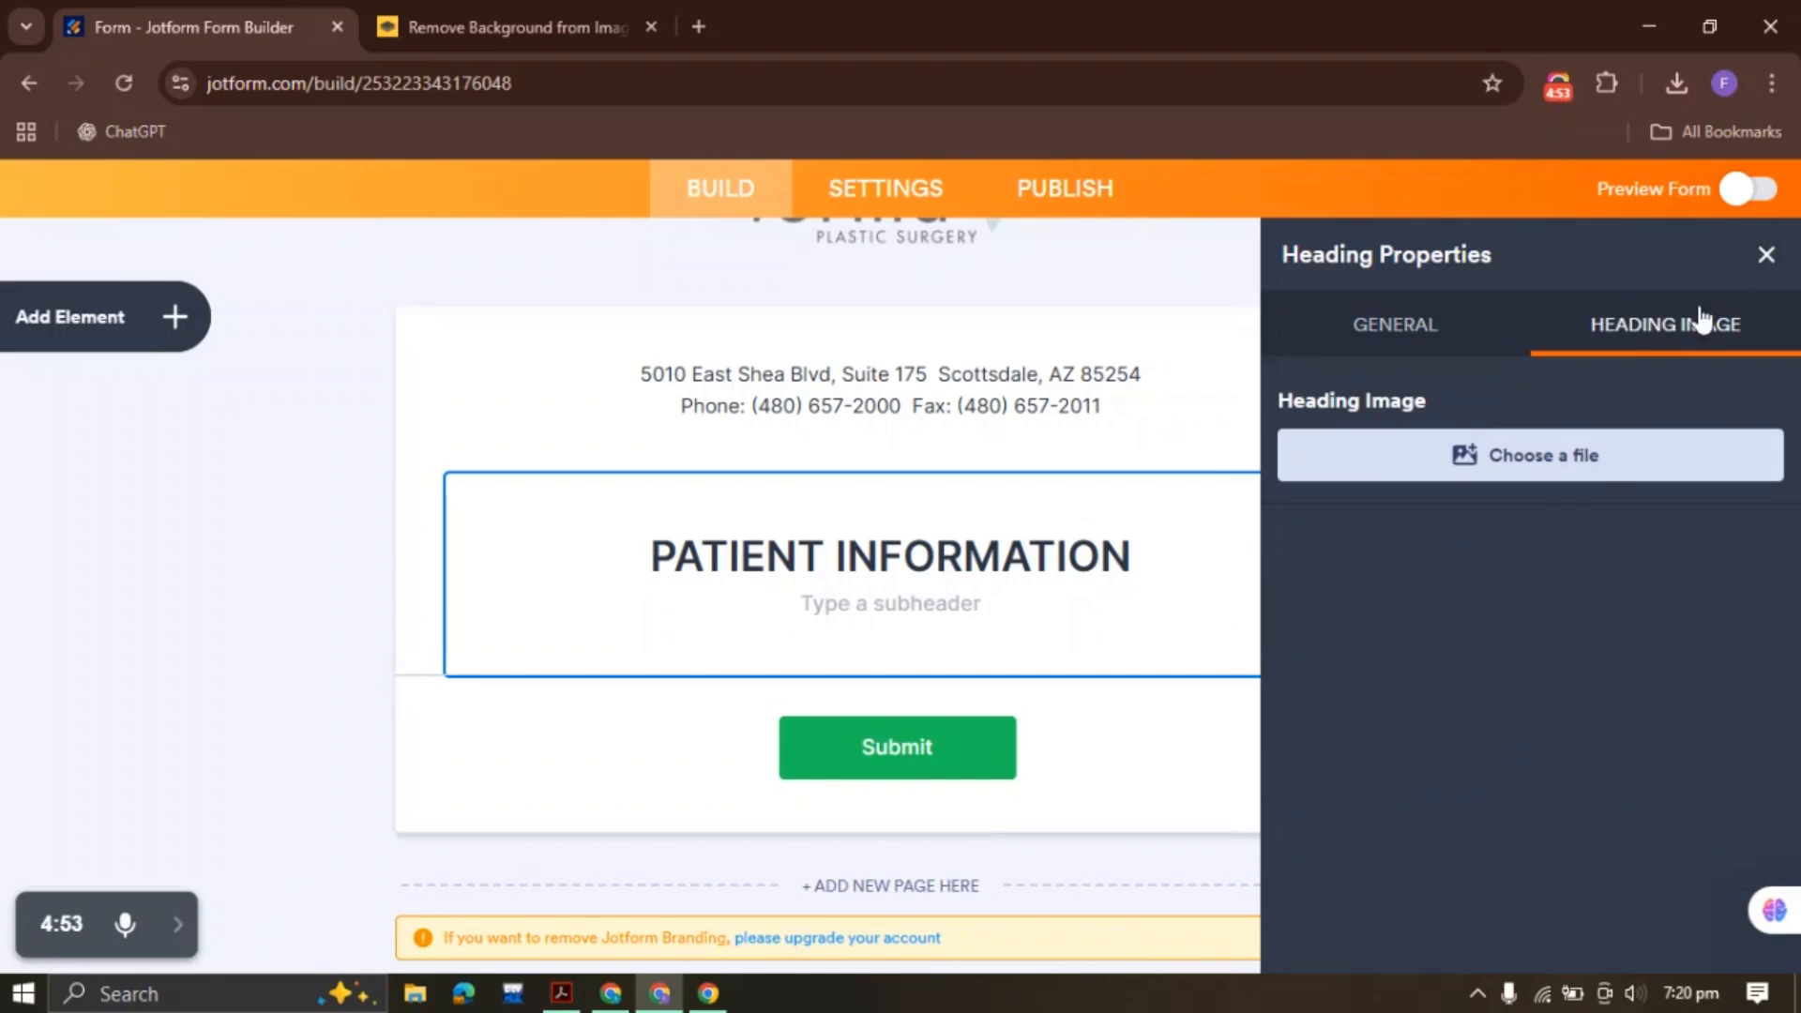
{"action": "left_click", "coordinate": [1765, 255]}
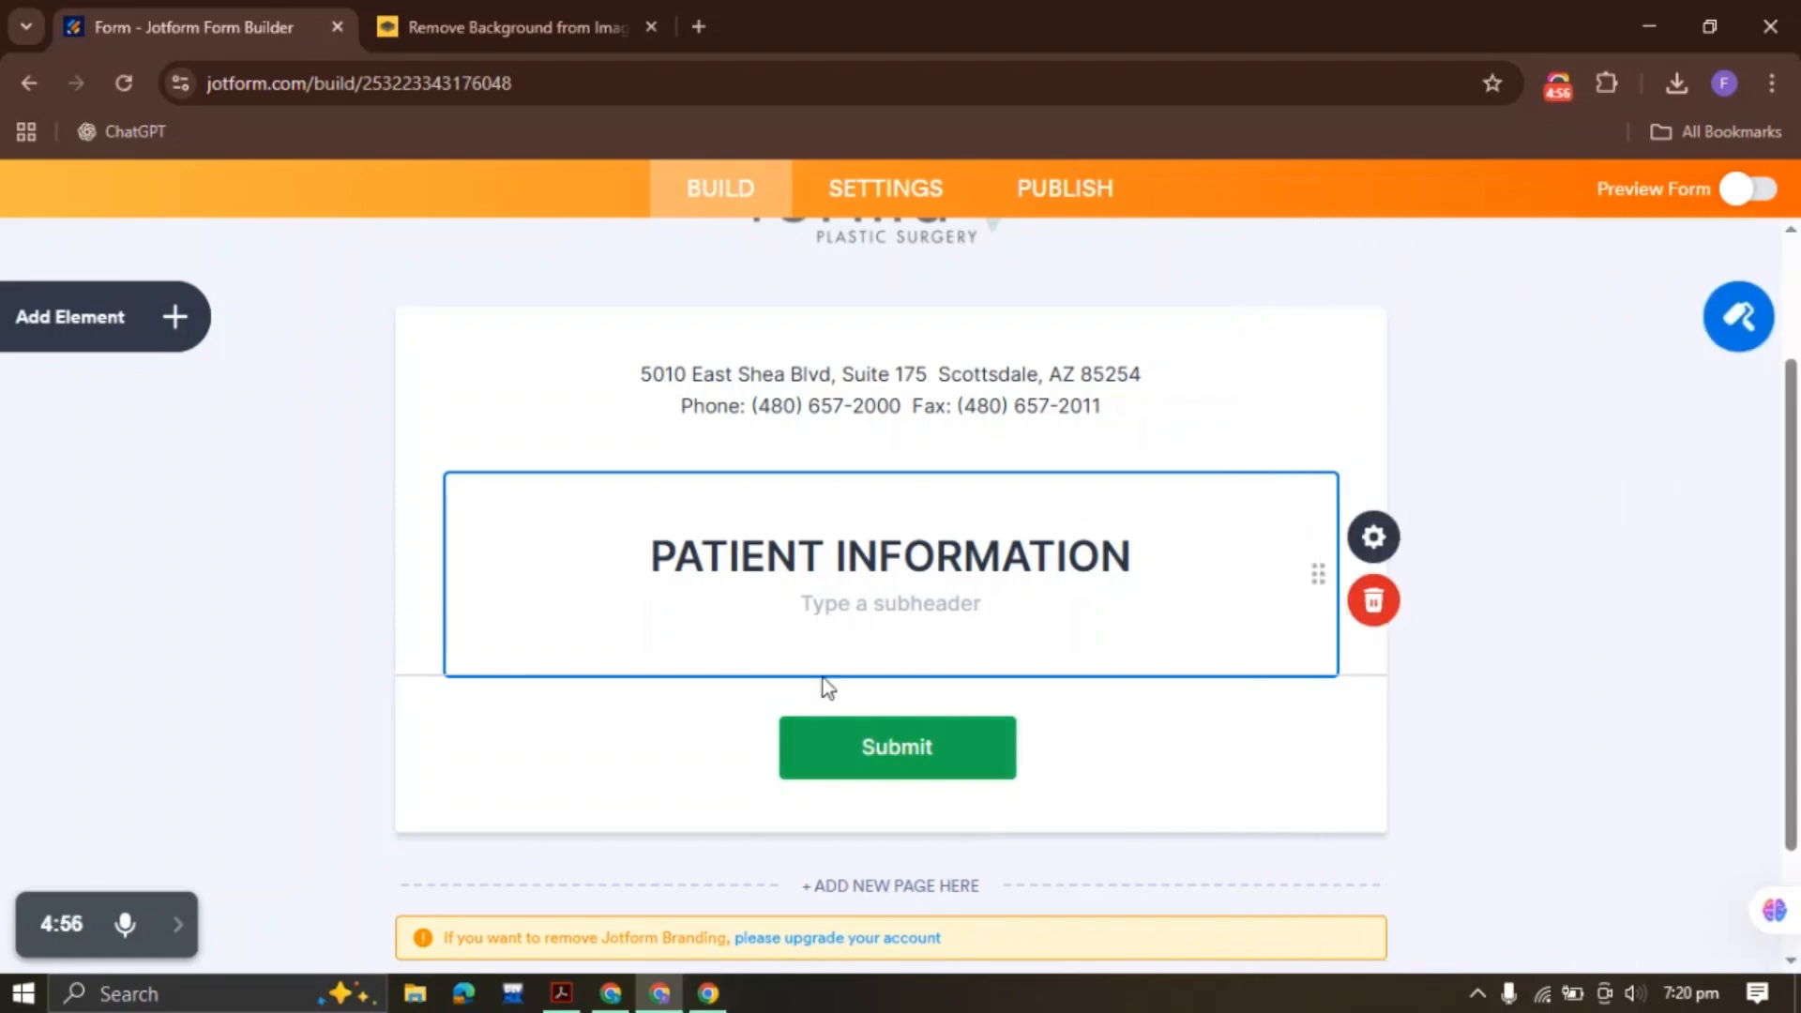
{"action": "left_click", "coordinate": [561, 994]}
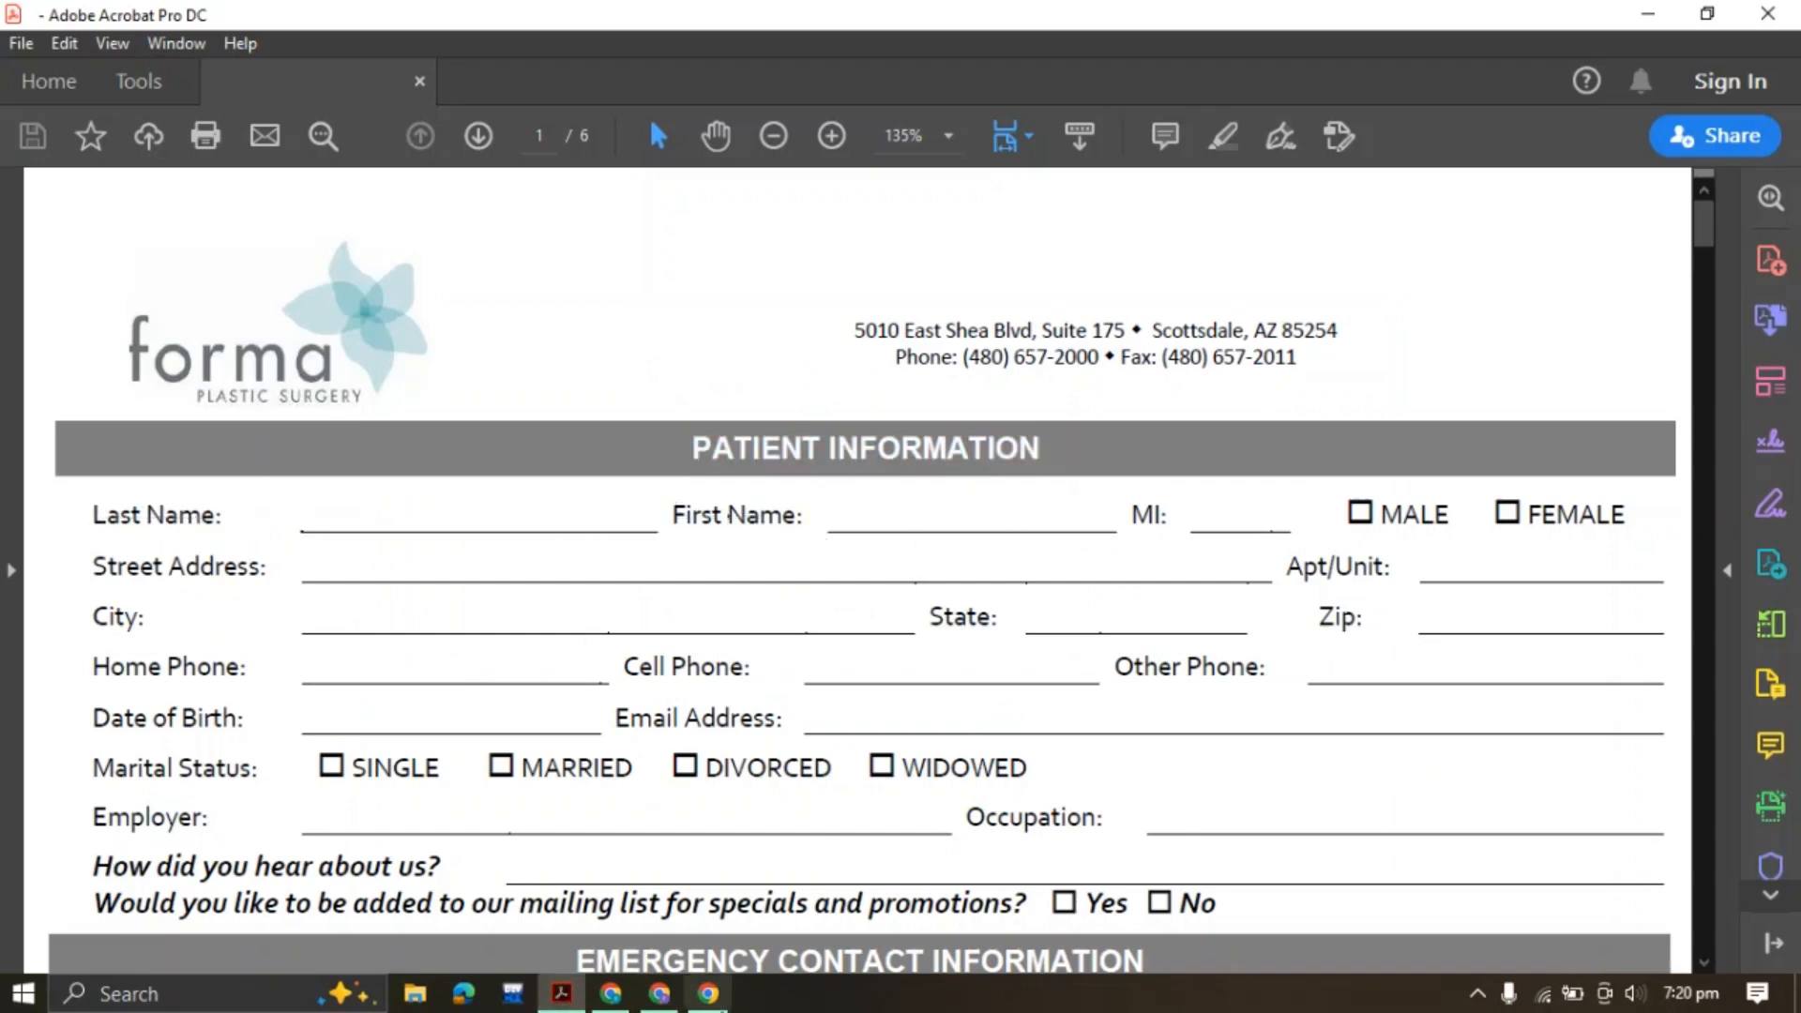
Add a Full Name field below the heading, comparing it with the PDF's Last/First Name labels
{"action": "left_click", "coordinate": [659, 993]}
{"action": "left_click", "coordinate": [174, 319]}
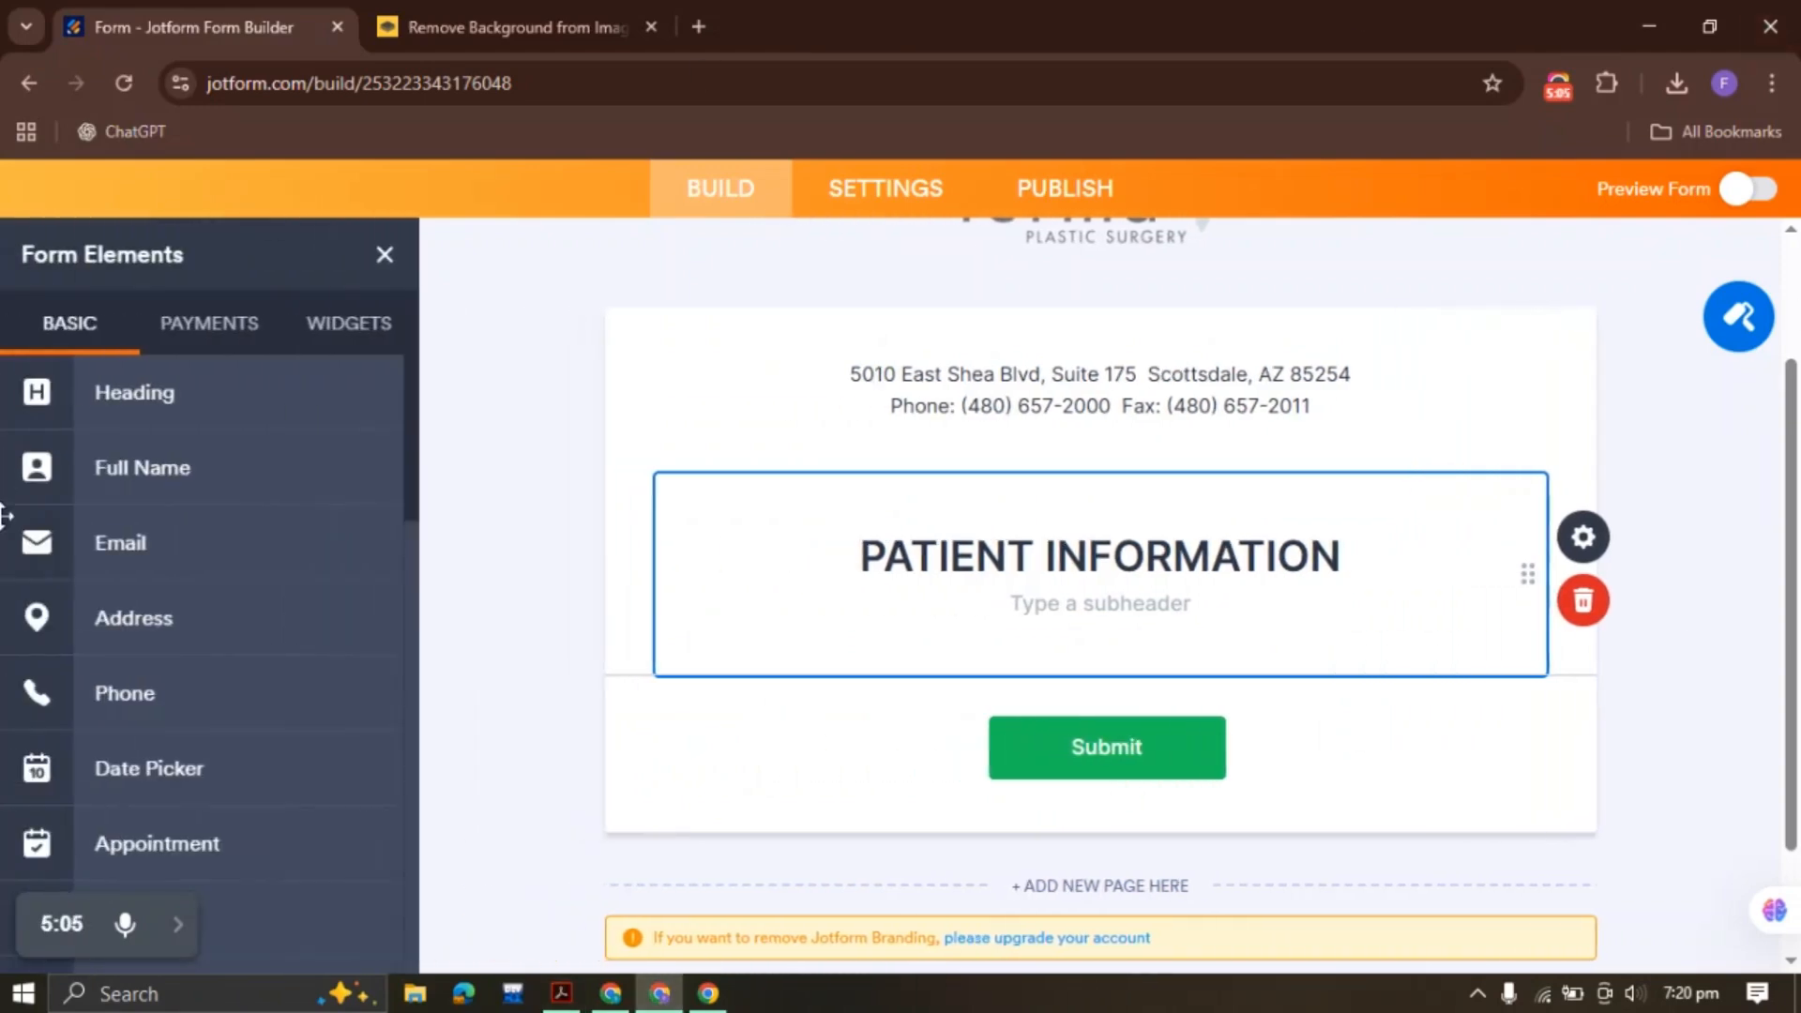
{"action": "left_click", "coordinate": [229, 474]}
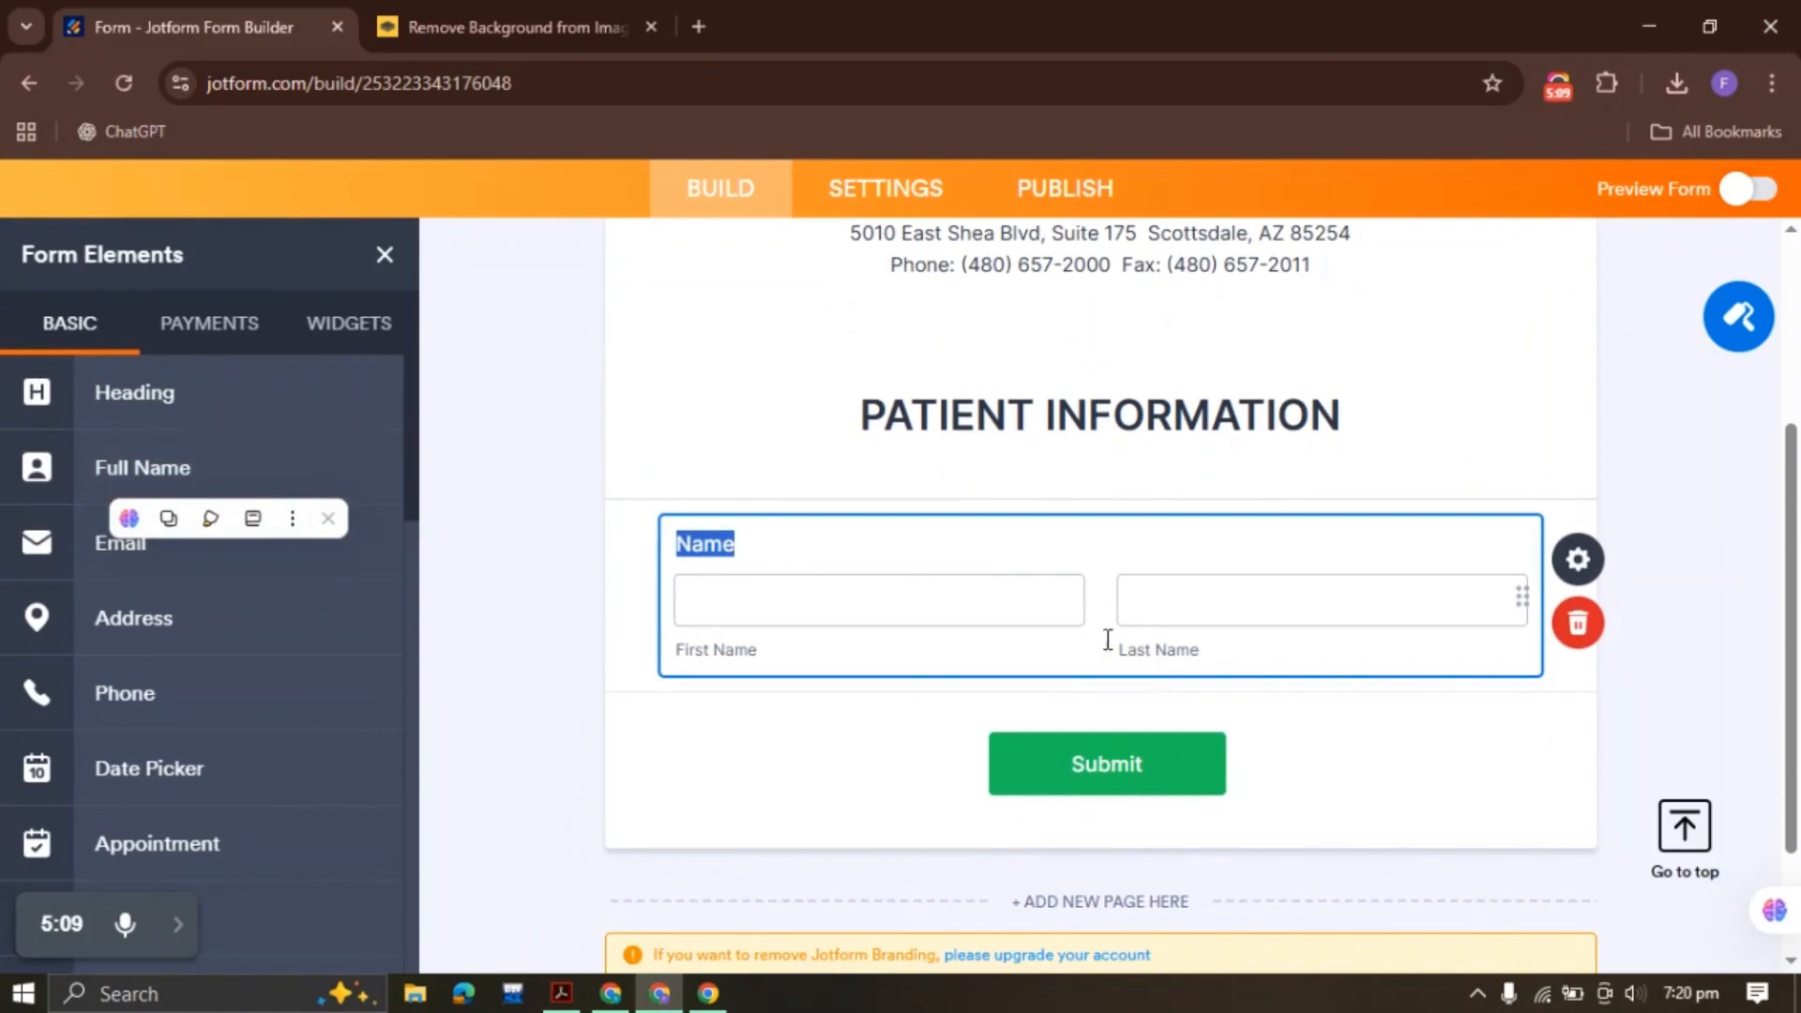
{"action": "left_click", "coordinate": [709, 545]}
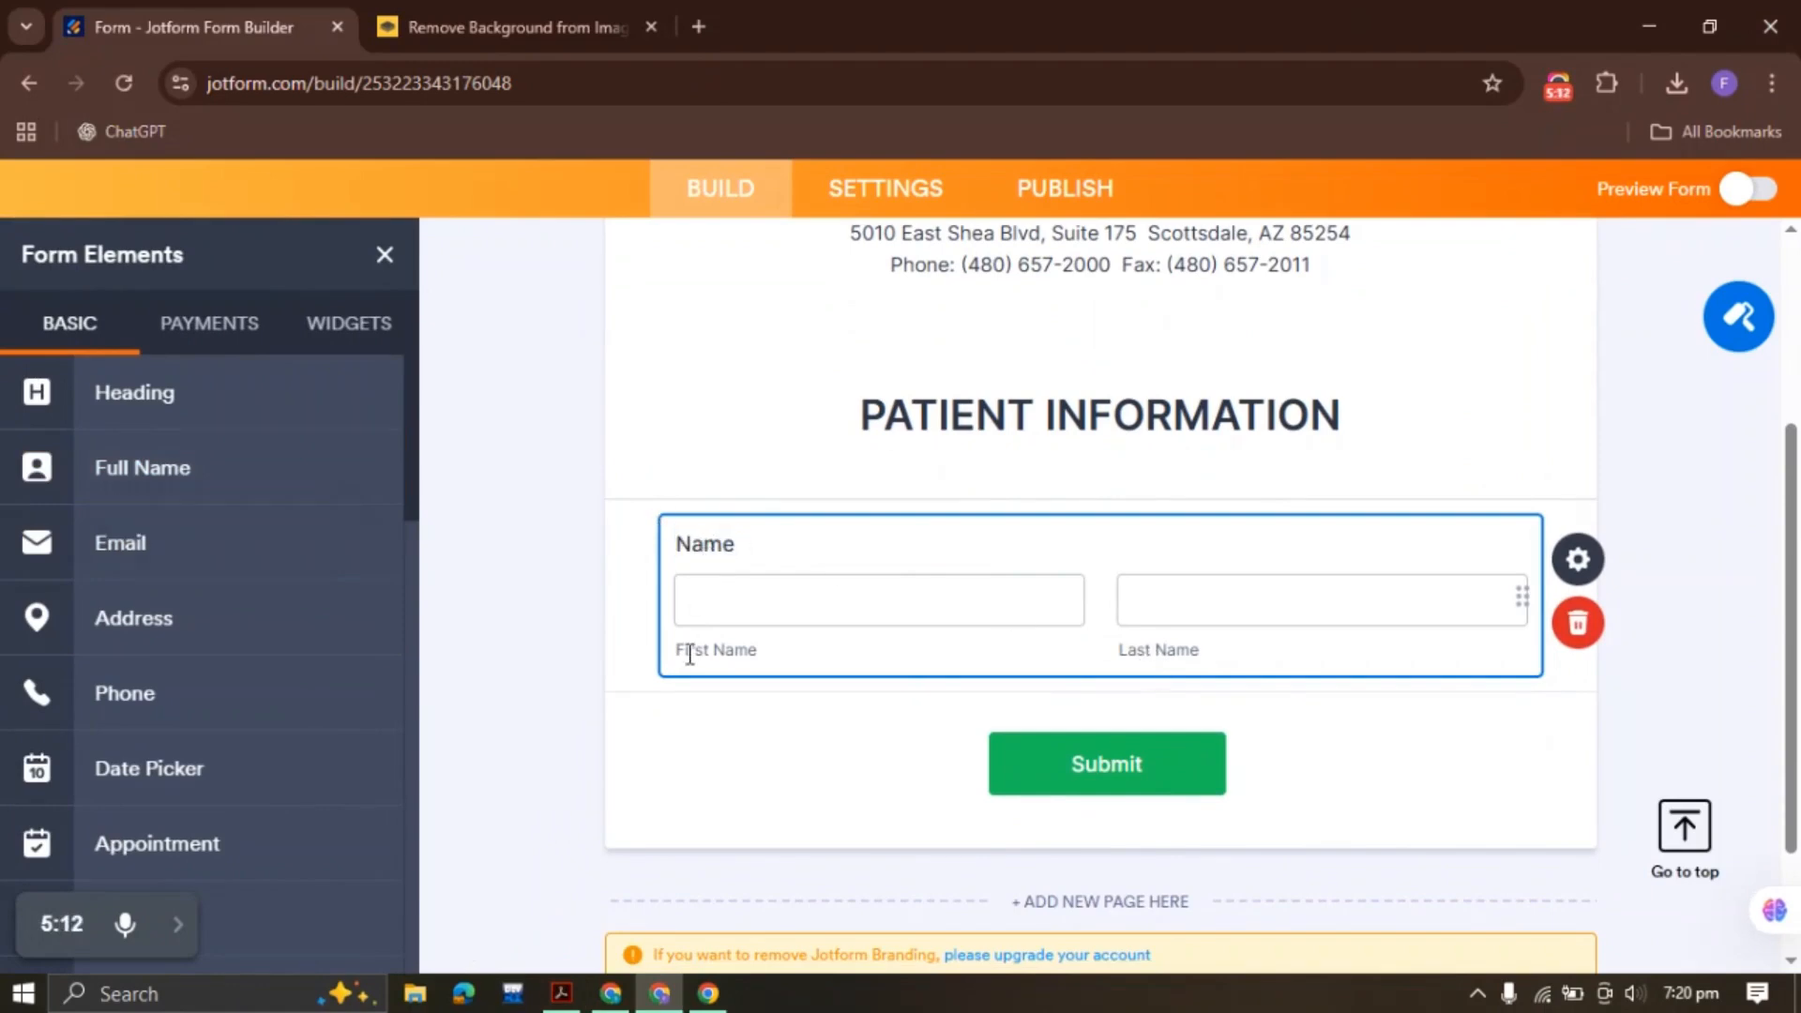
{"action": "left_click", "coordinate": [561, 994]}
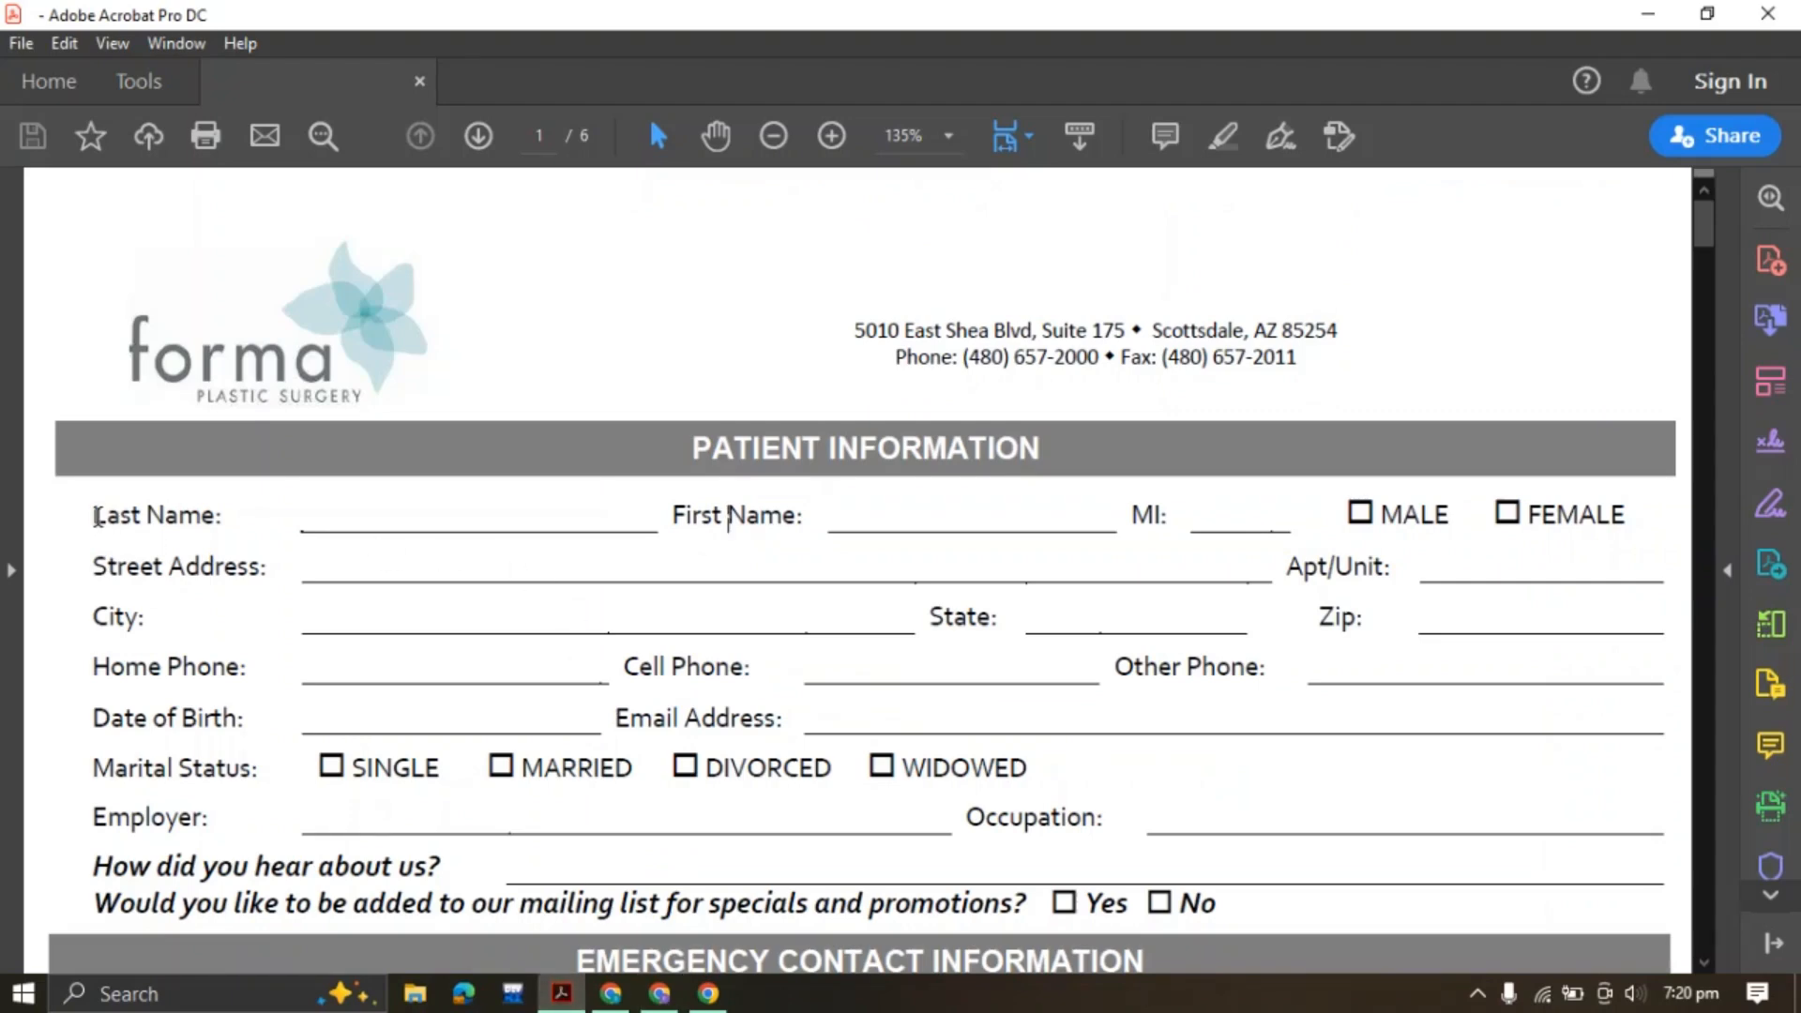
{"action": "left_click_drag", "start_coordinate": [95, 517], "coordinate": [824, 516]}
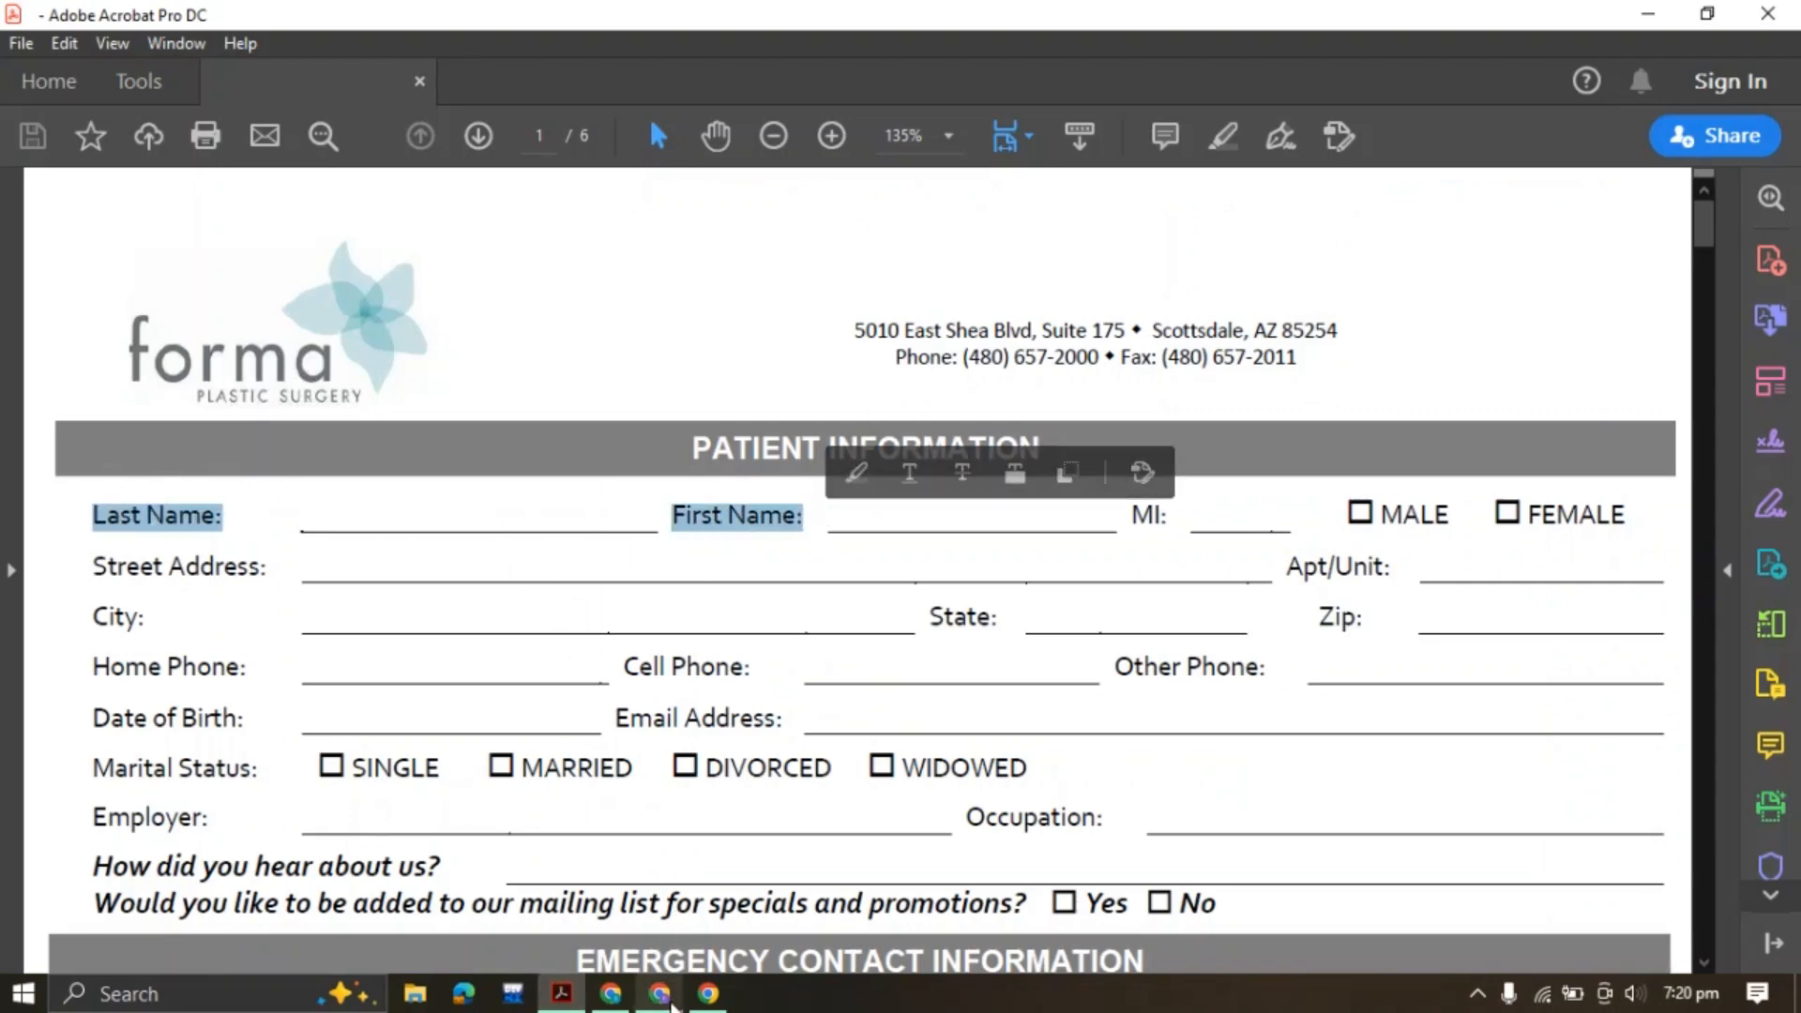
{"action": "left_click", "coordinate": [659, 995]}
{"action": "left_click", "coordinate": [738, 549]}
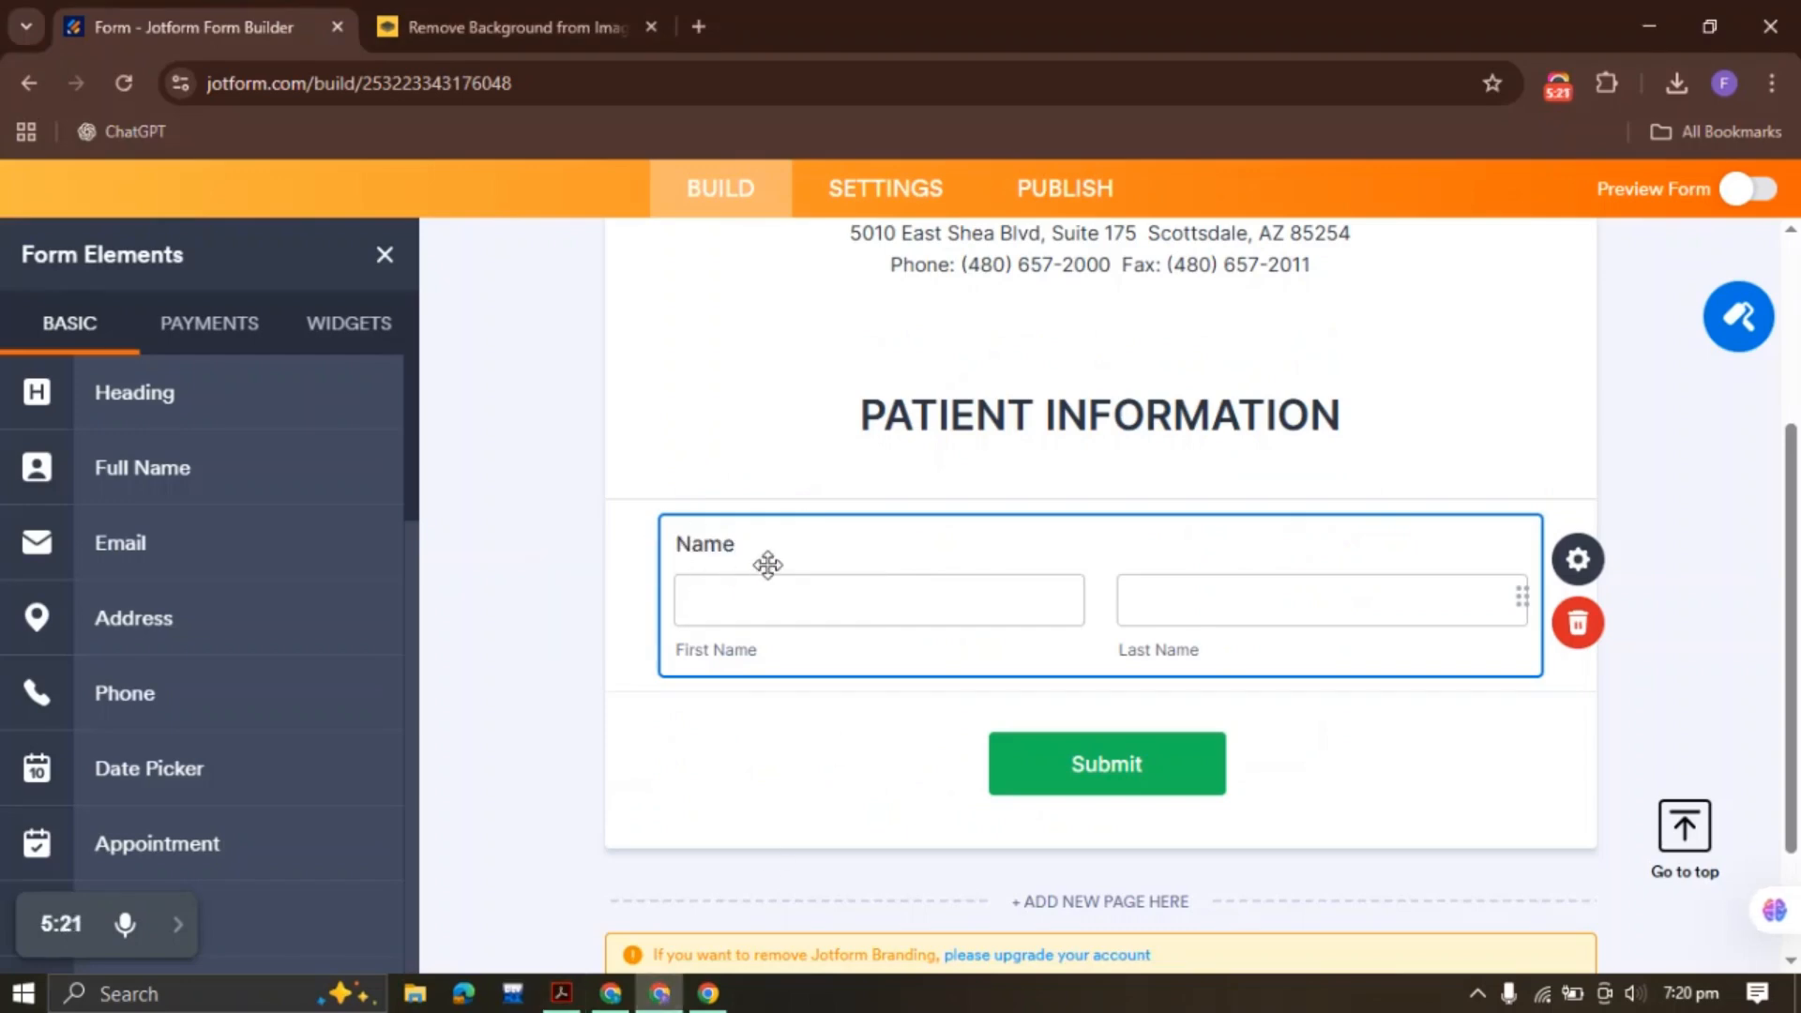
{"action": "left_click", "coordinate": [561, 993]}
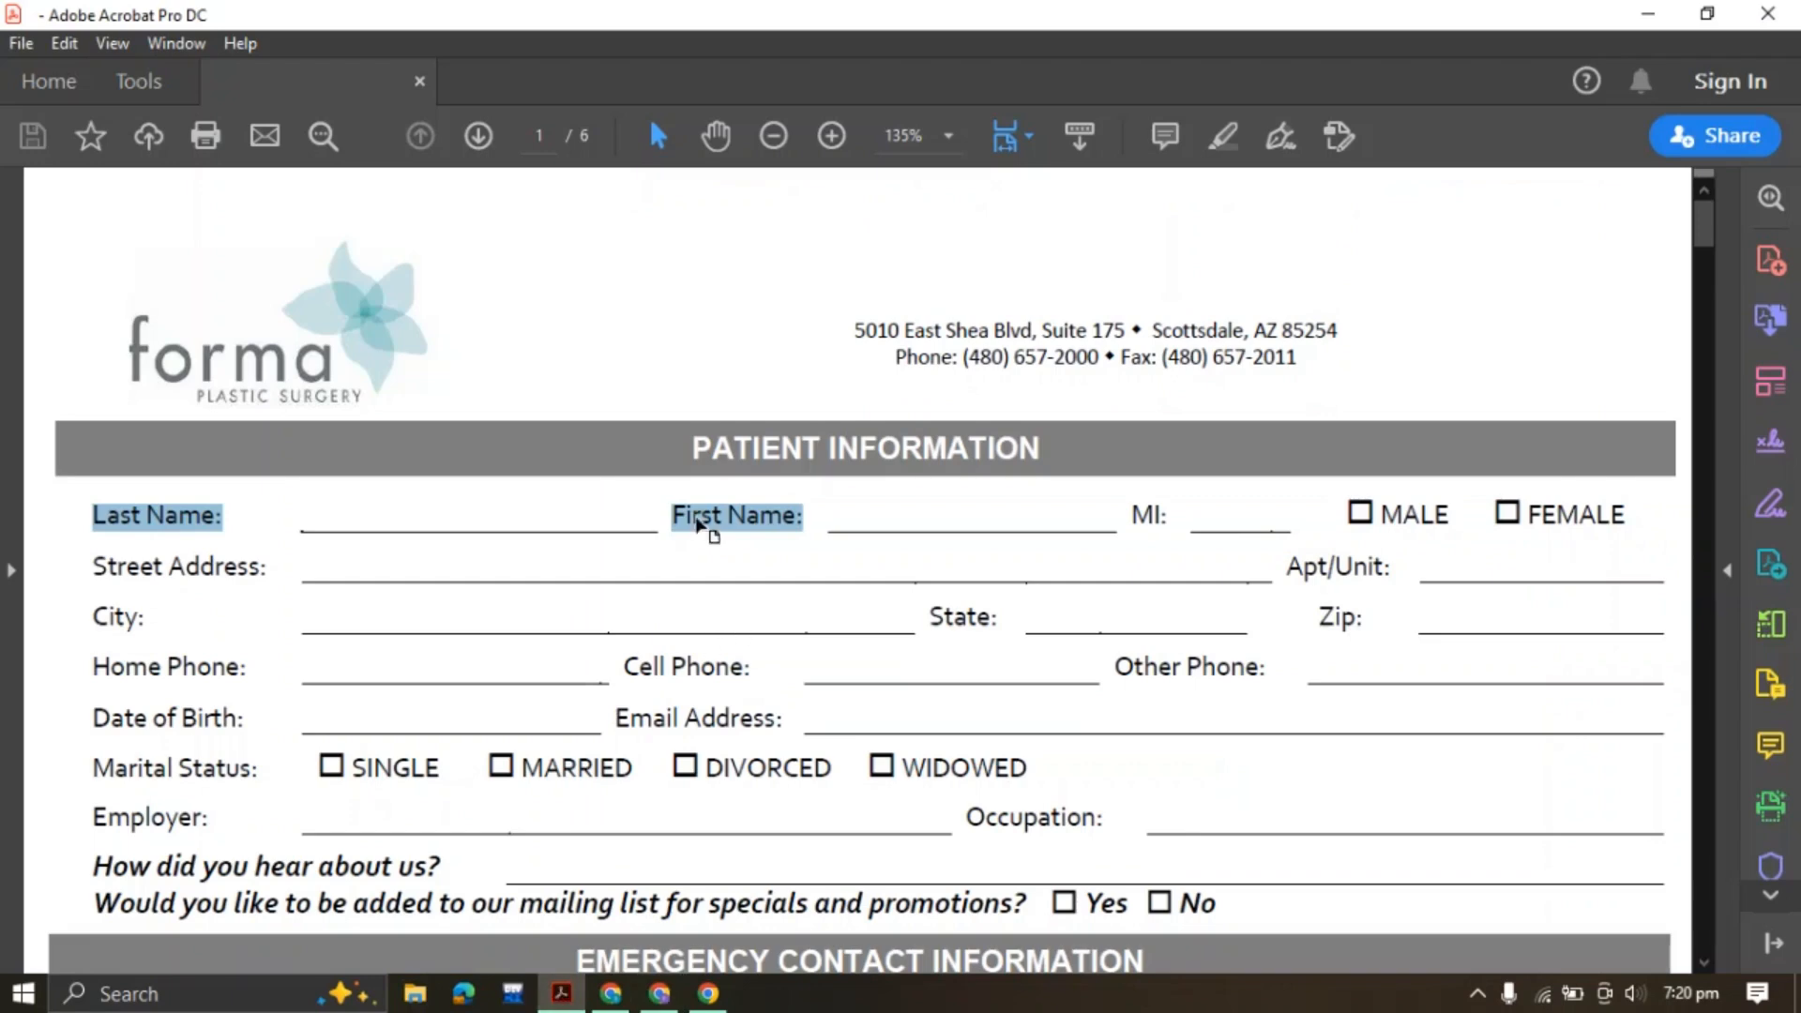
{"action": "left_click", "coordinate": [713, 528]}
Add a Number field below Name and relabel it 'MI'
{"action": "left_click_drag", "start_coordinate": [1166, 516], "coordinate": [1178, 522]}
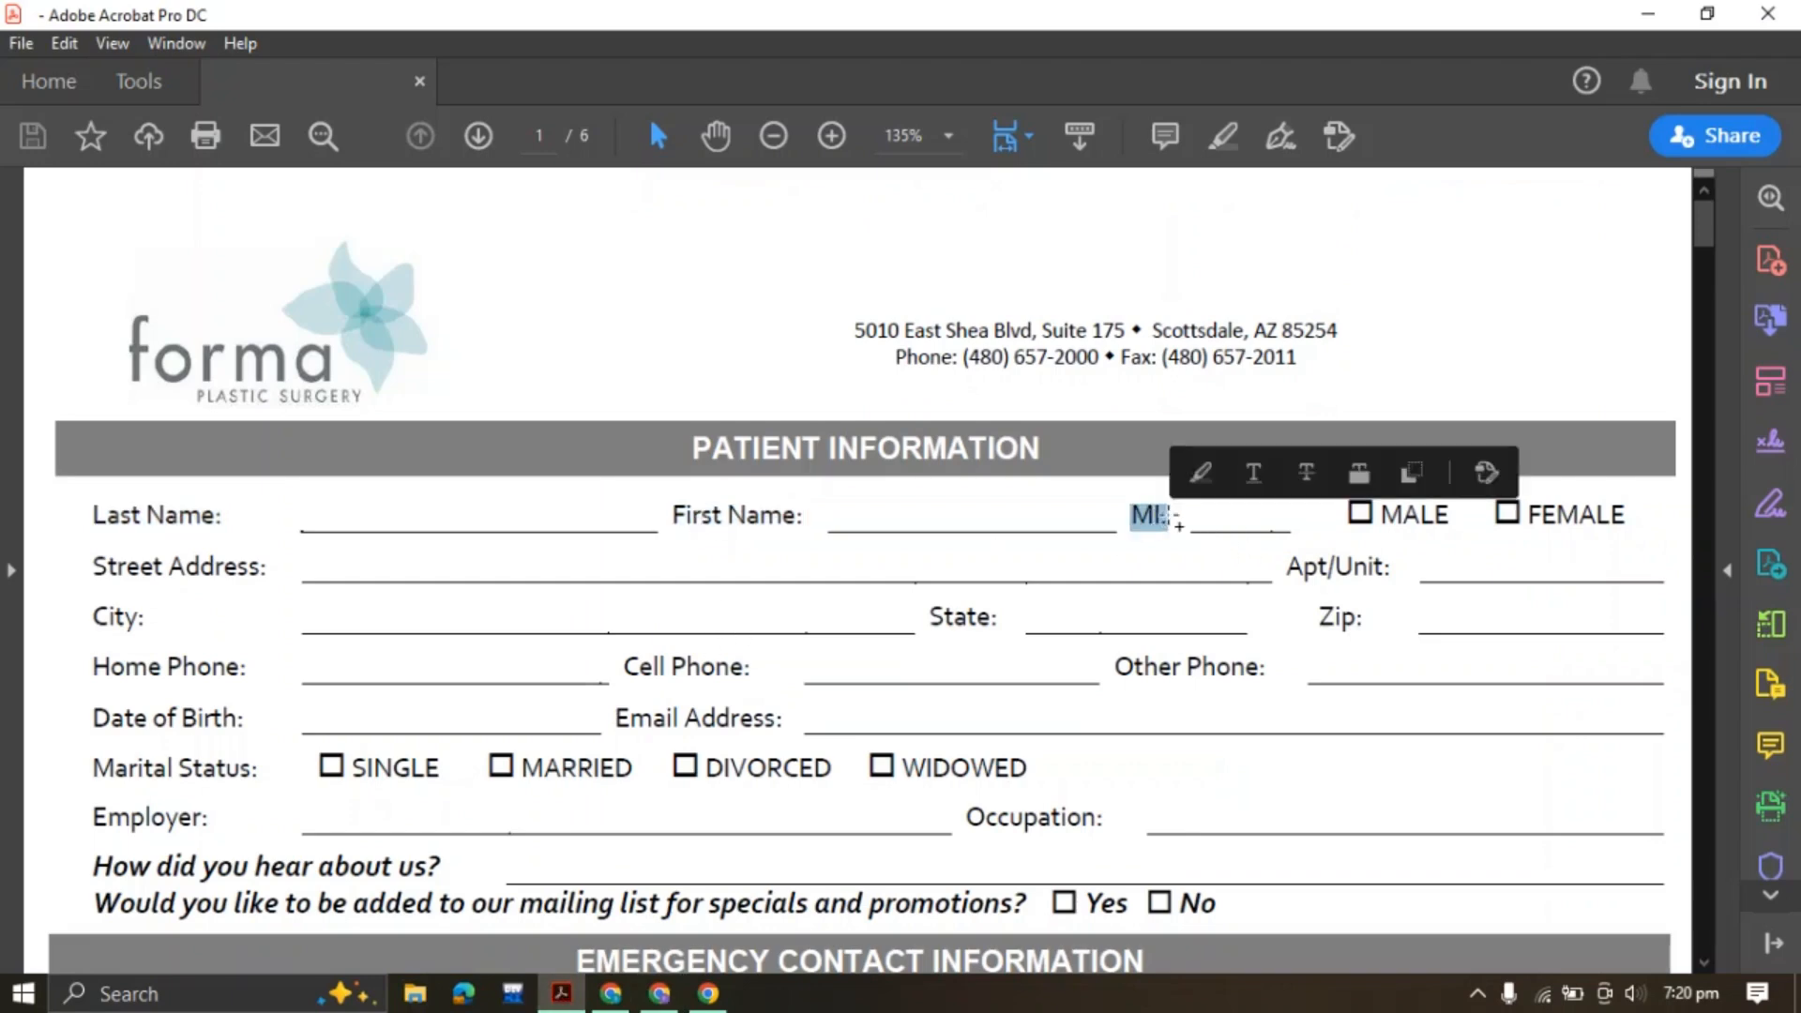
{"action": "left_click", "coordinate": [659, 993]}
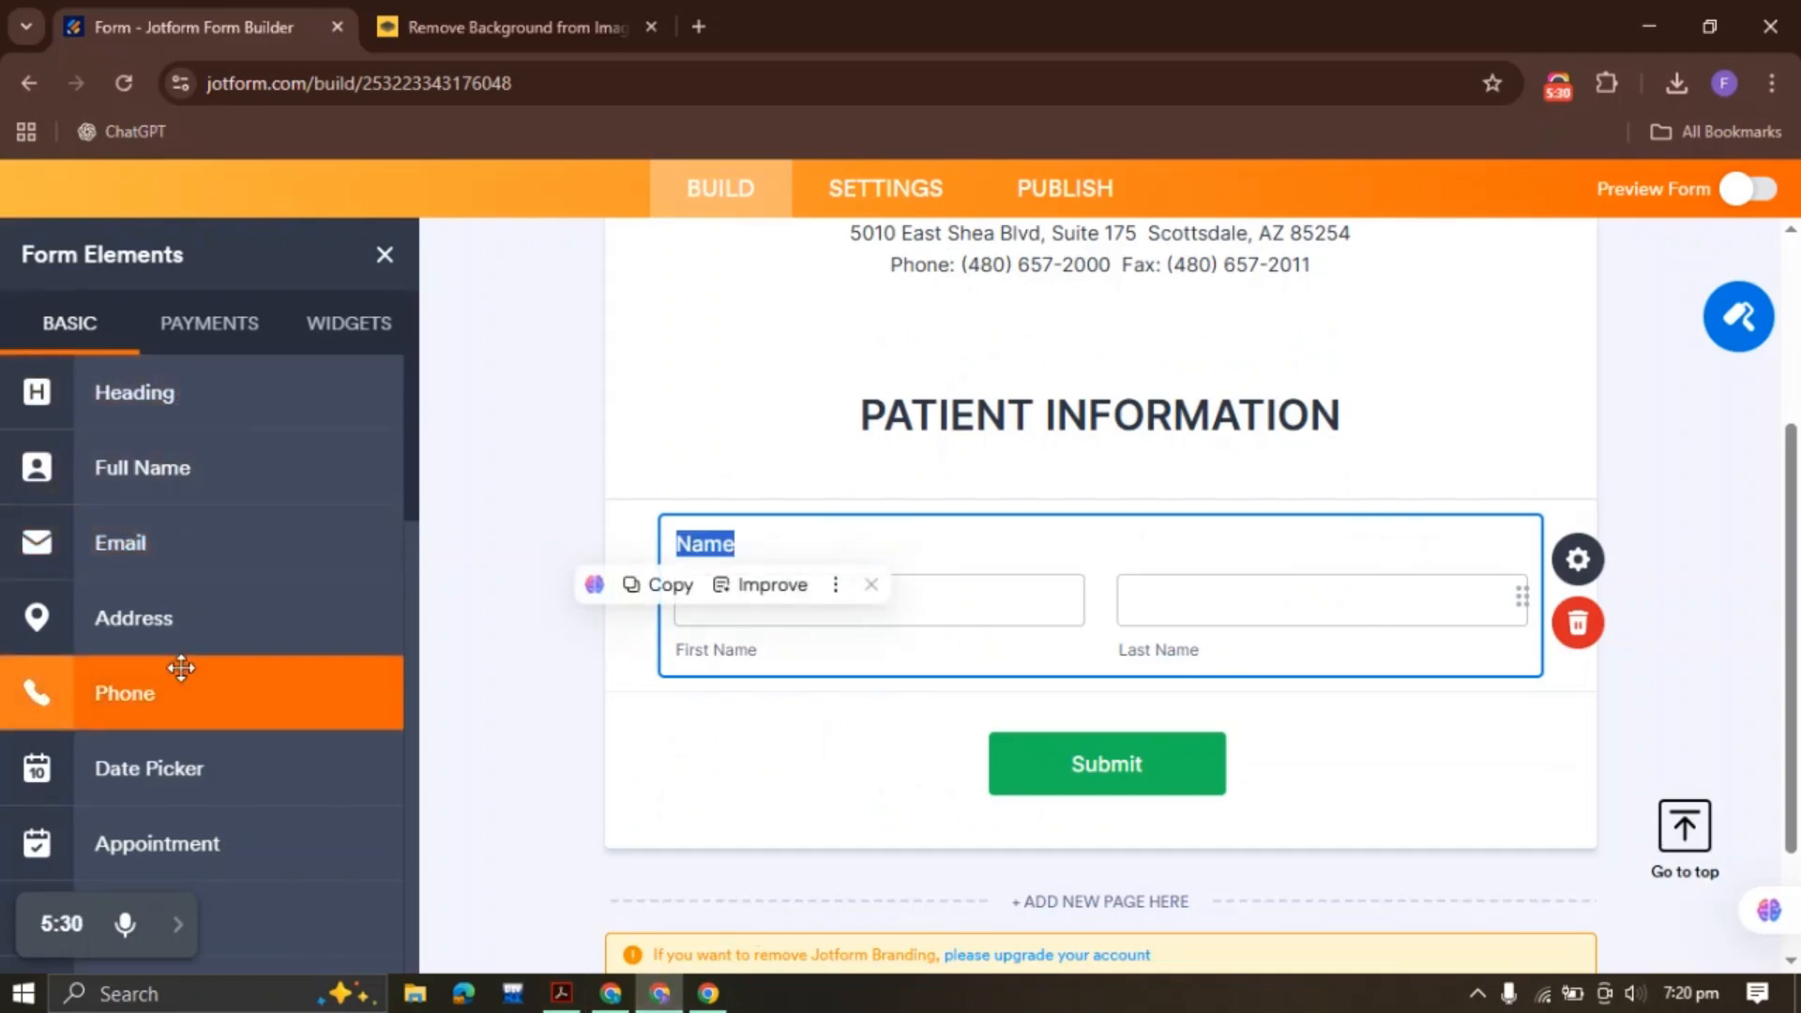
{"action": "scroll", "coordinate": [225, 661], "scroll_direction": "down", "scroll_amount": 3}
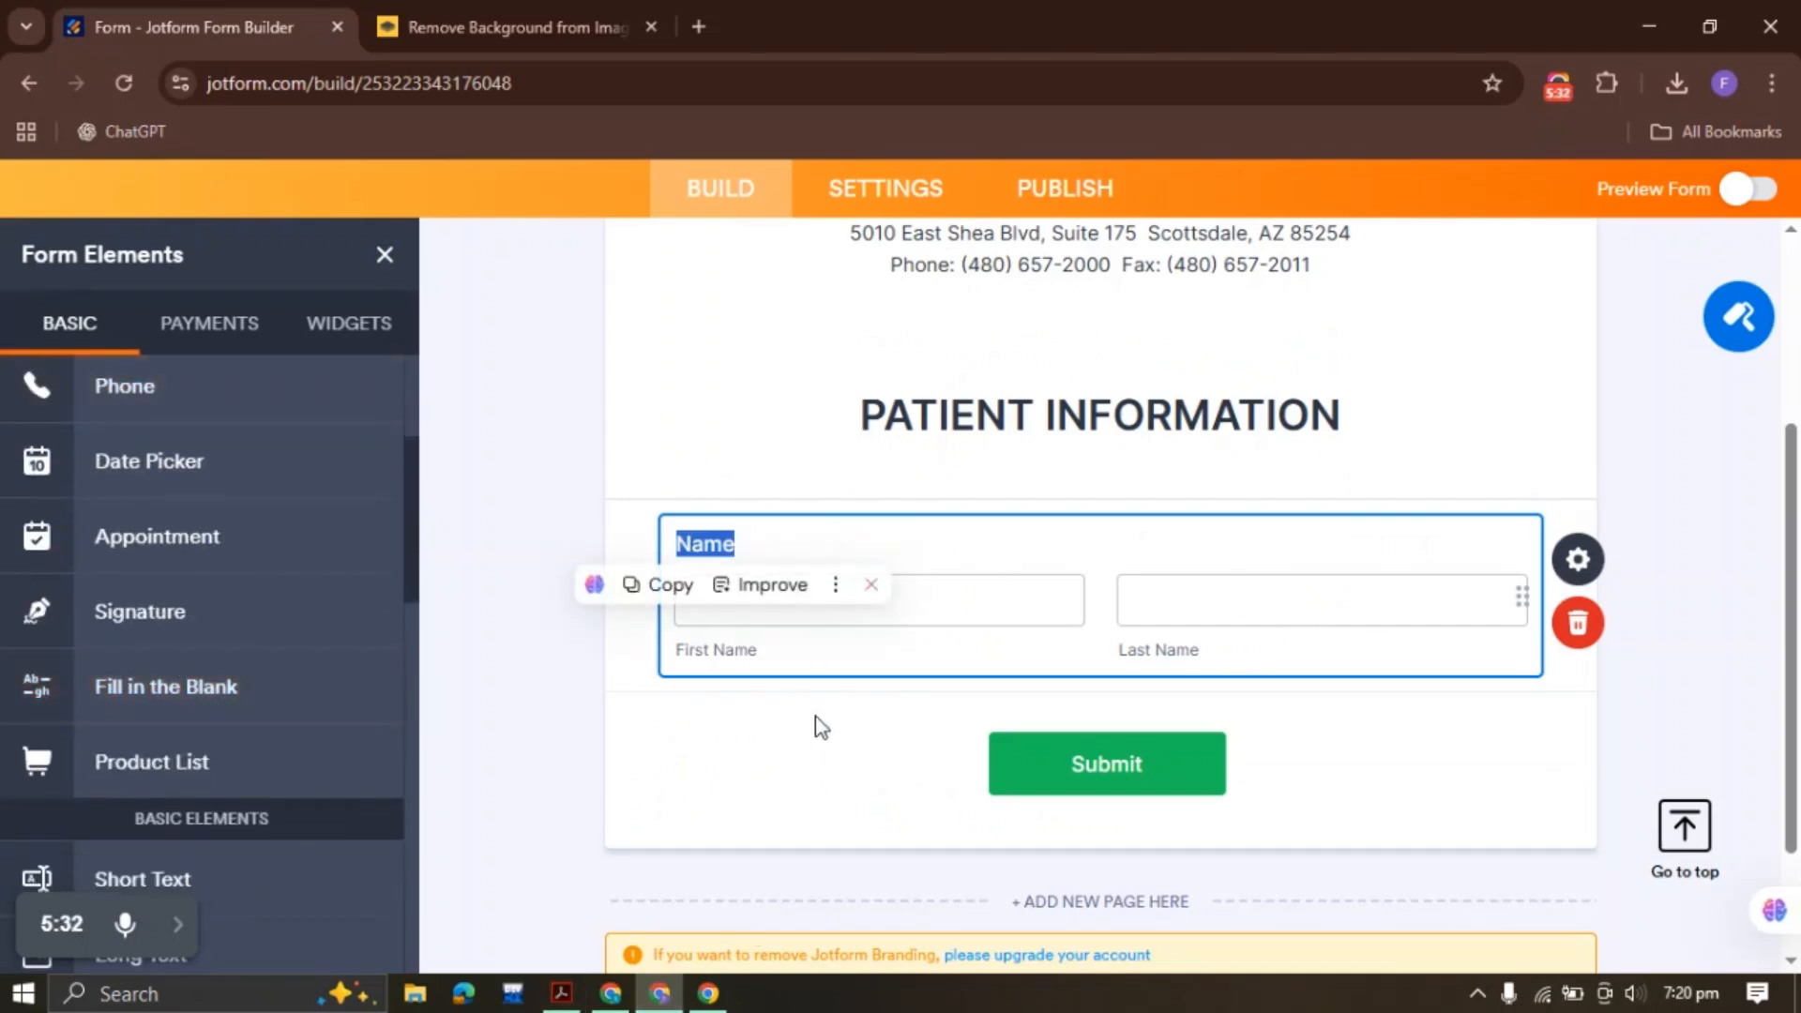
{"action": "scroll", "coordinate": [295, 657], "scroll_direction": "down", "scroll_amount": 3}
{"action": "scroll", "coordinate": [294, 657], "scroll_direction": "down", "scroll_amount": 3}
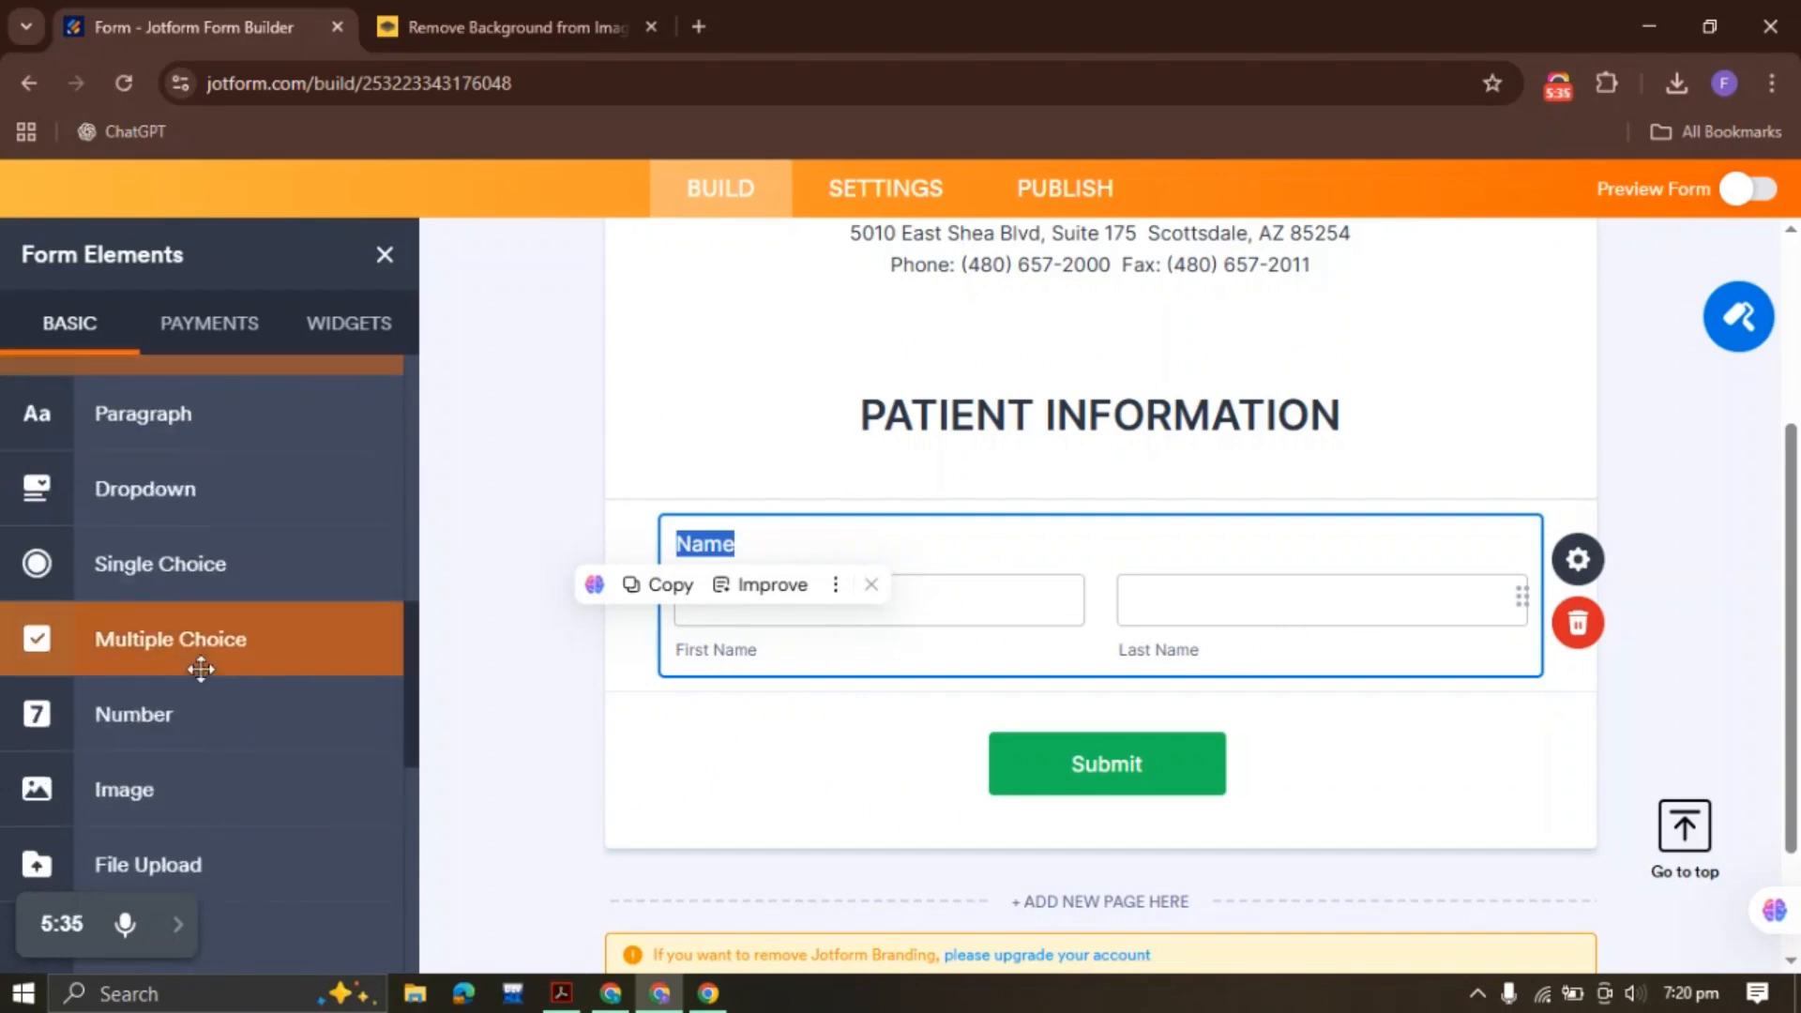
{"action": "left_click", "coordinate": [188, 708]}
{"action": "type", "text": "PATIENT INFORMATION"}
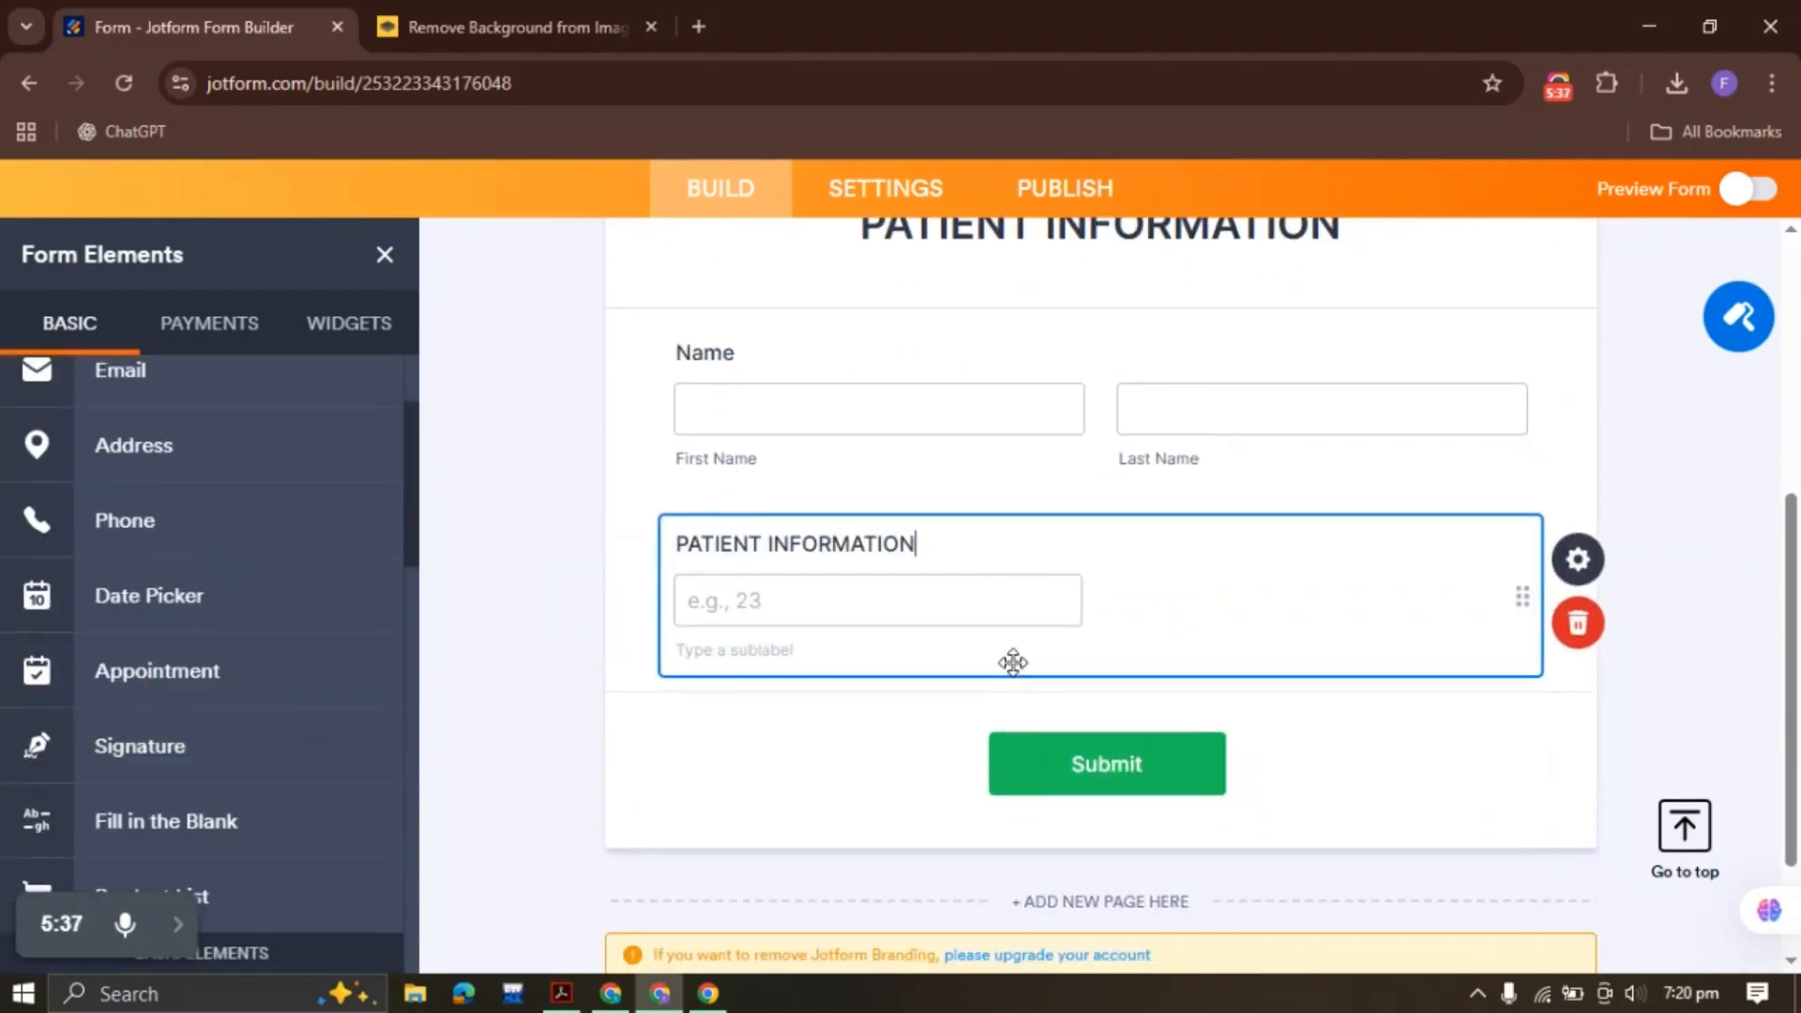
{"action": "left_click_drag", "start_coordinate": [922, 553], "coordinate": [661, 554]}
{"action": "type", "text": "MU"}
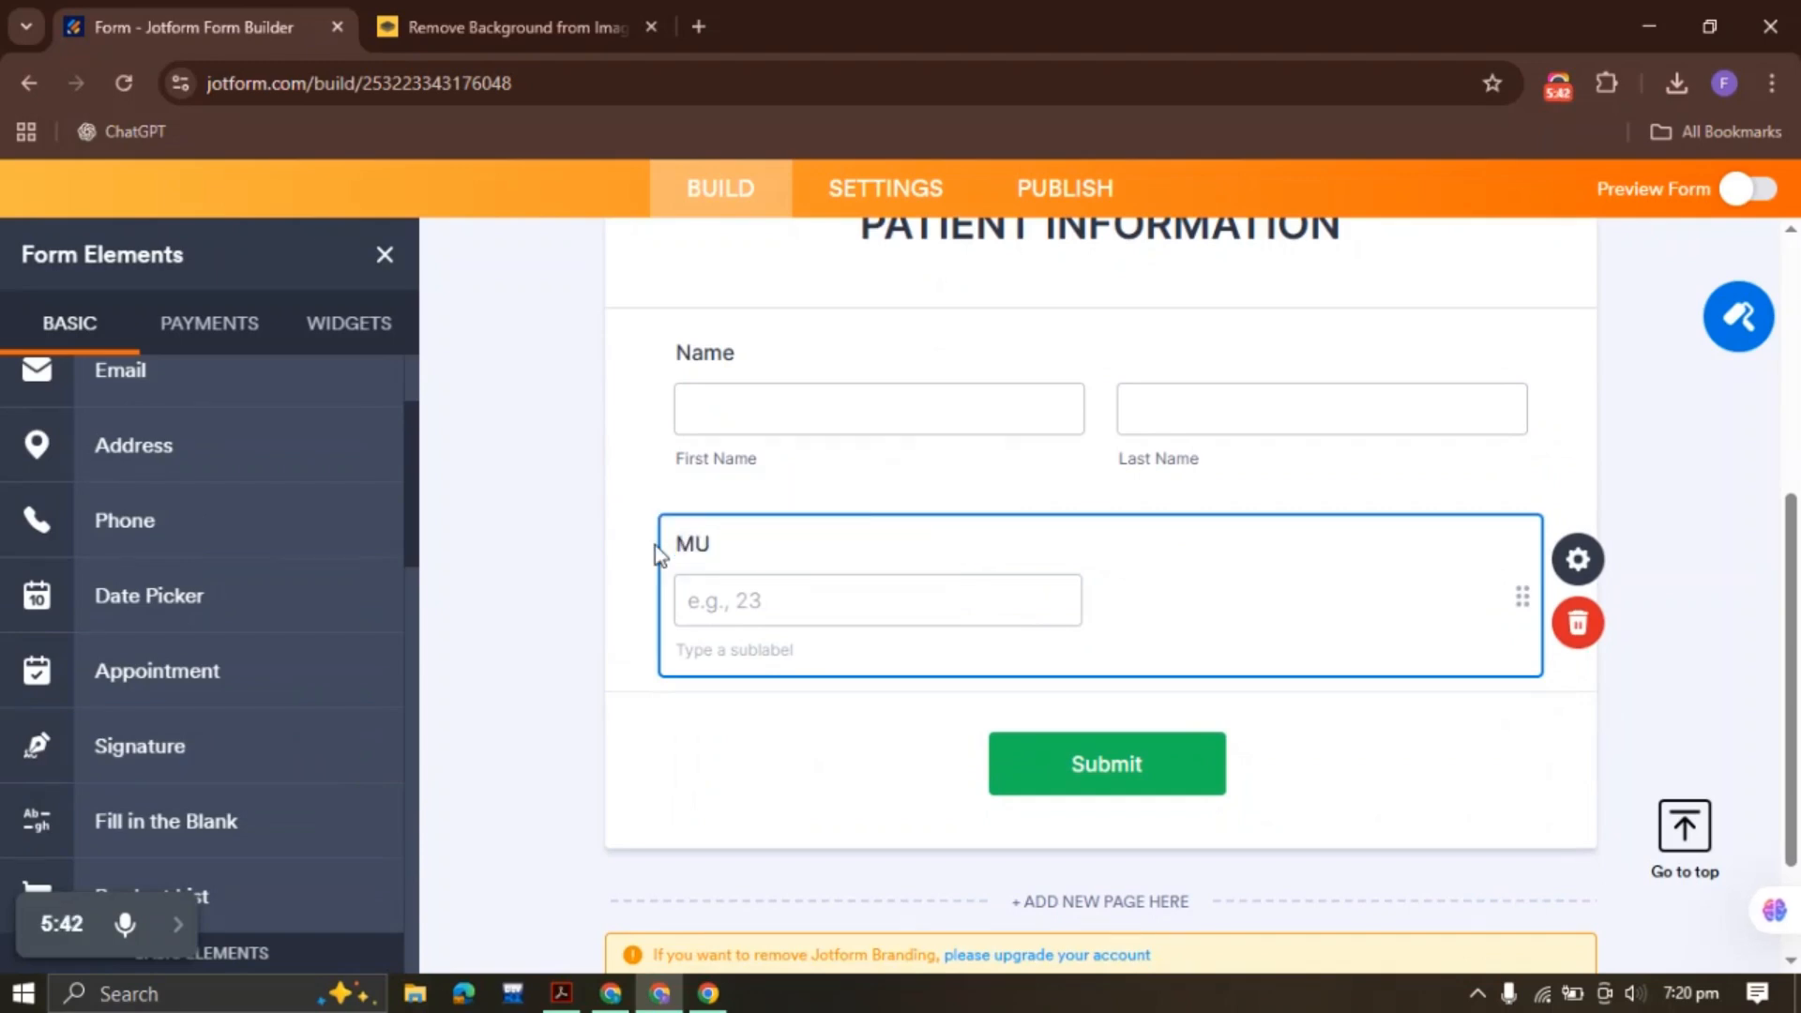
{"action": "left_click", "coordinate": [1686, 471]}
{"action": "left_click", "coordinate": [922, 628]}
{"action": "left_click", "coordinate": [561, 994]}
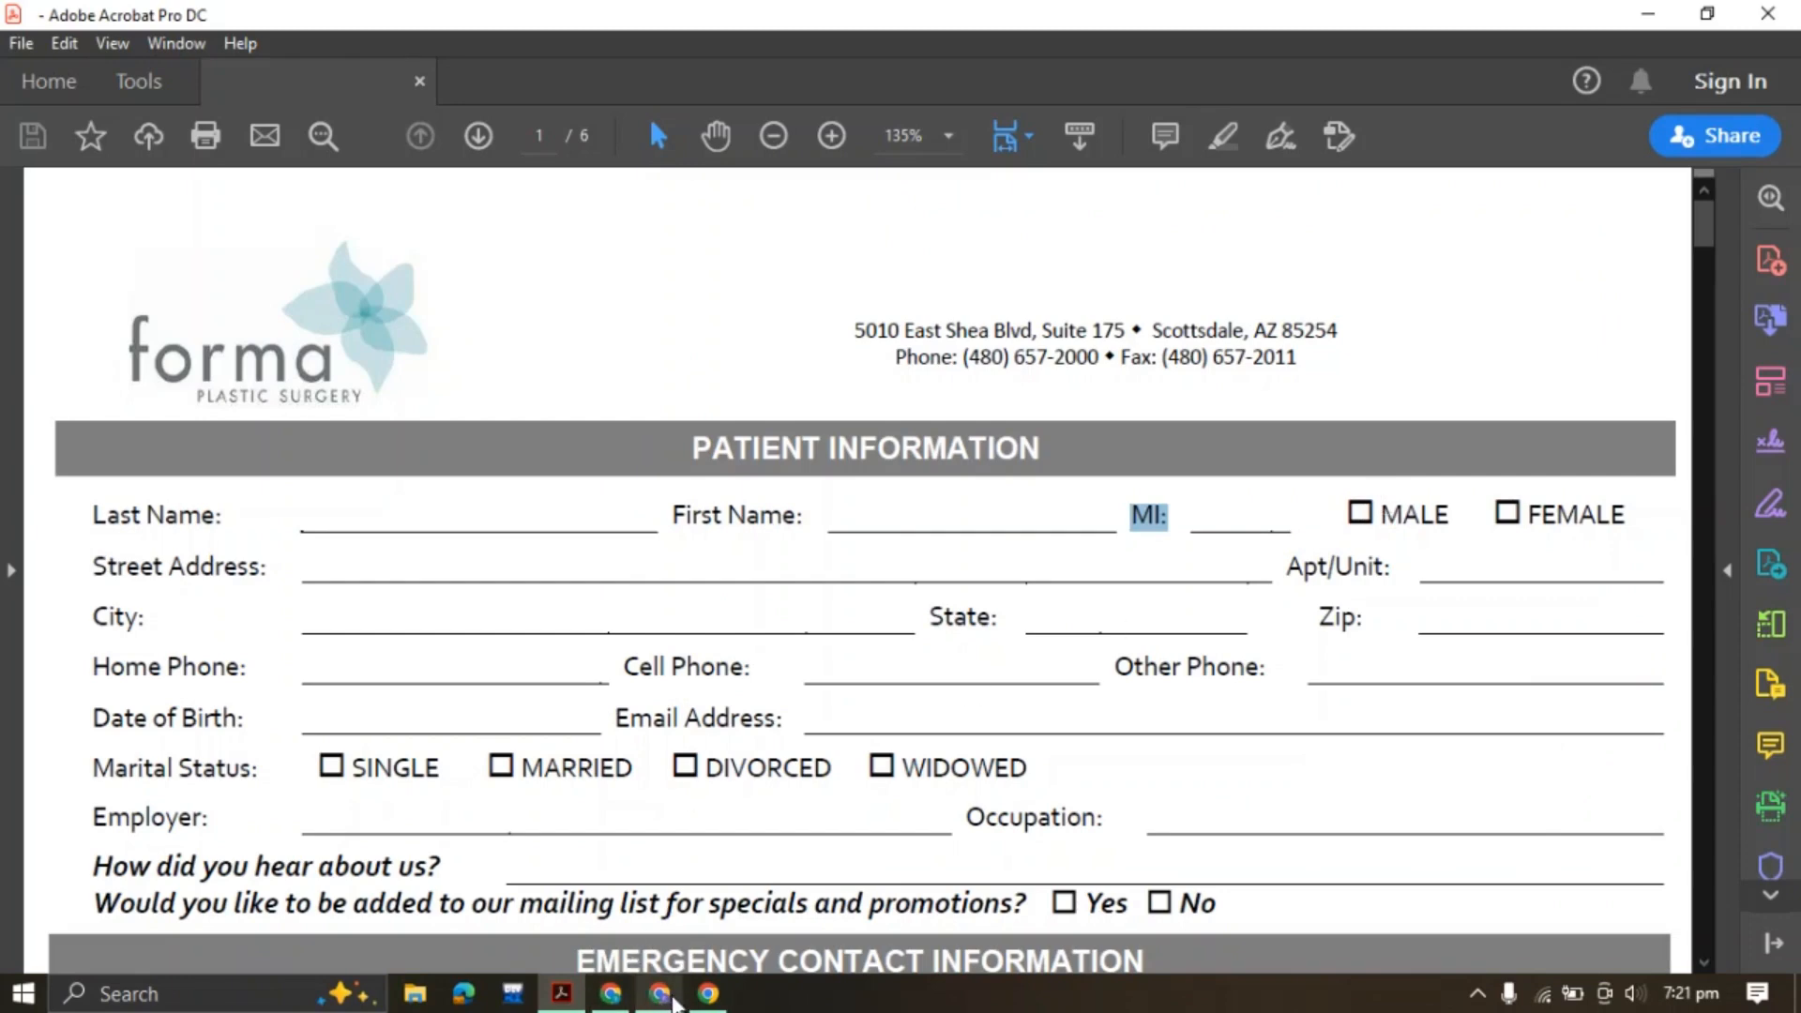
Add a single-choice 'Gender' field below MI with only Male and Female as options
{"action": "left_click", "coordinate": [659, 994]}
{"action": "scroll", "coordinate": [219, 645], "scroll_direction": "down", "scroll_amount": 5}
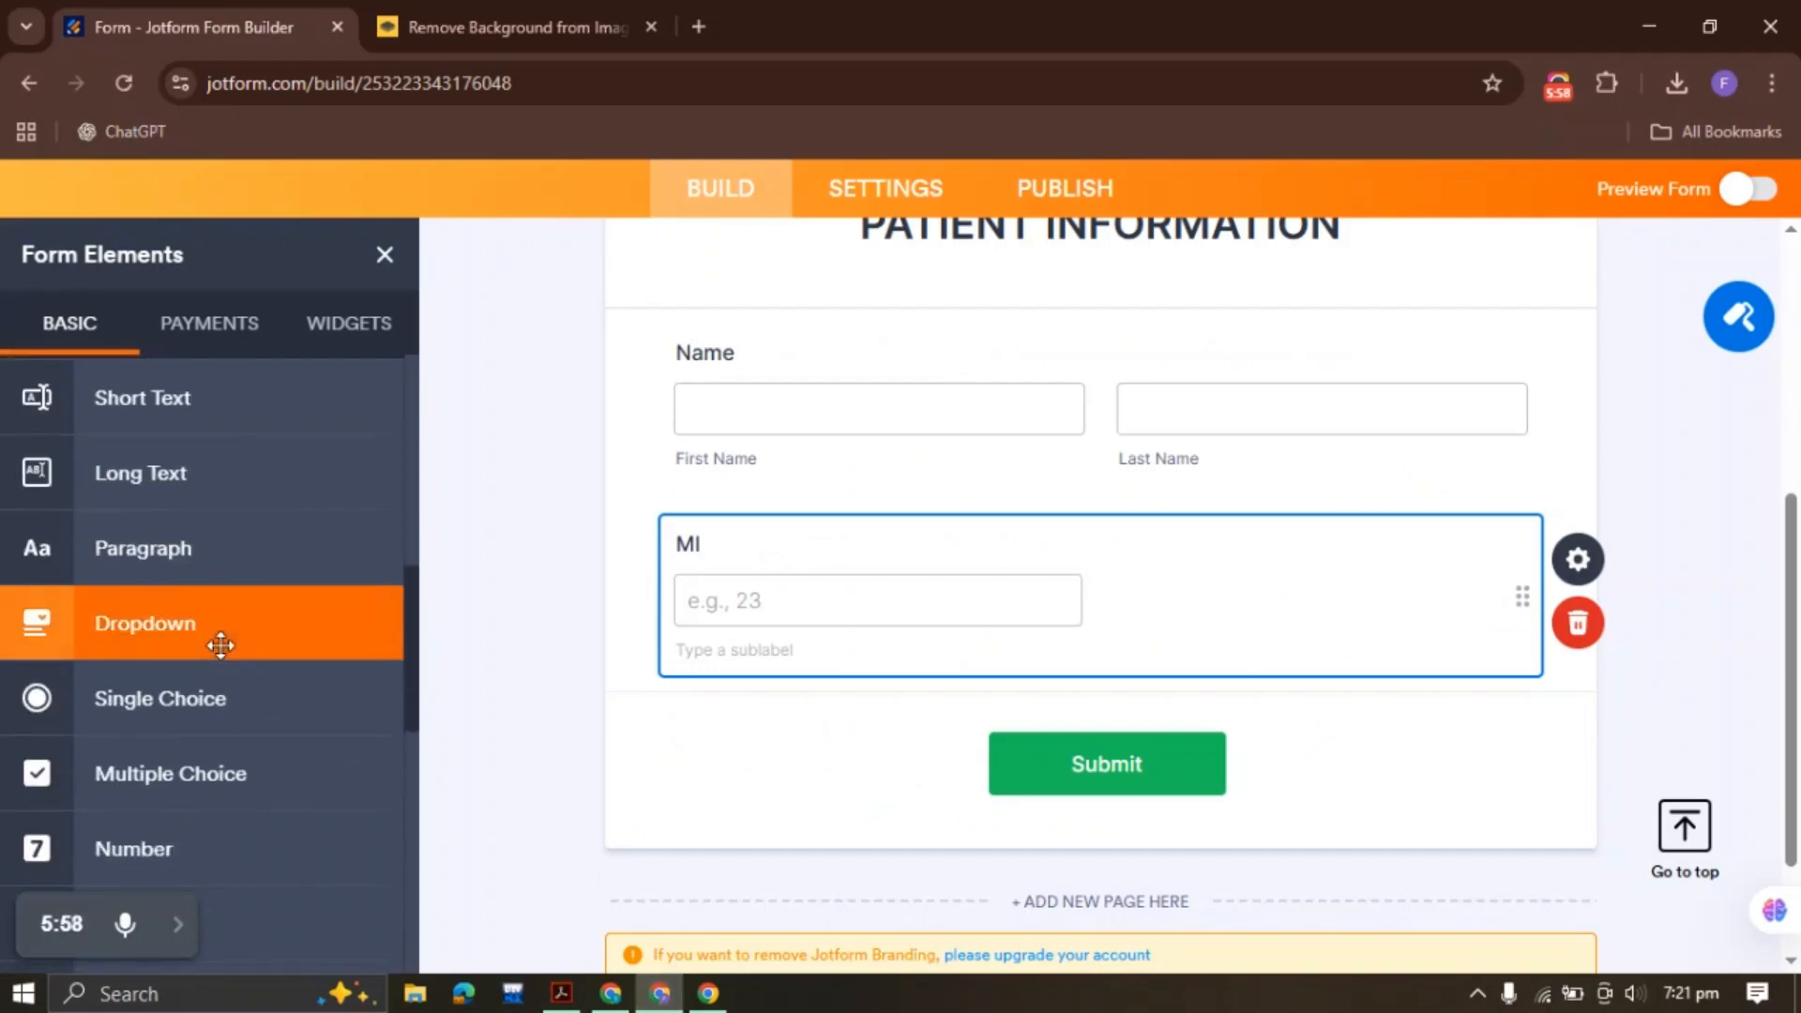
{"action": "left_click", "coordinate": [223, 698]}
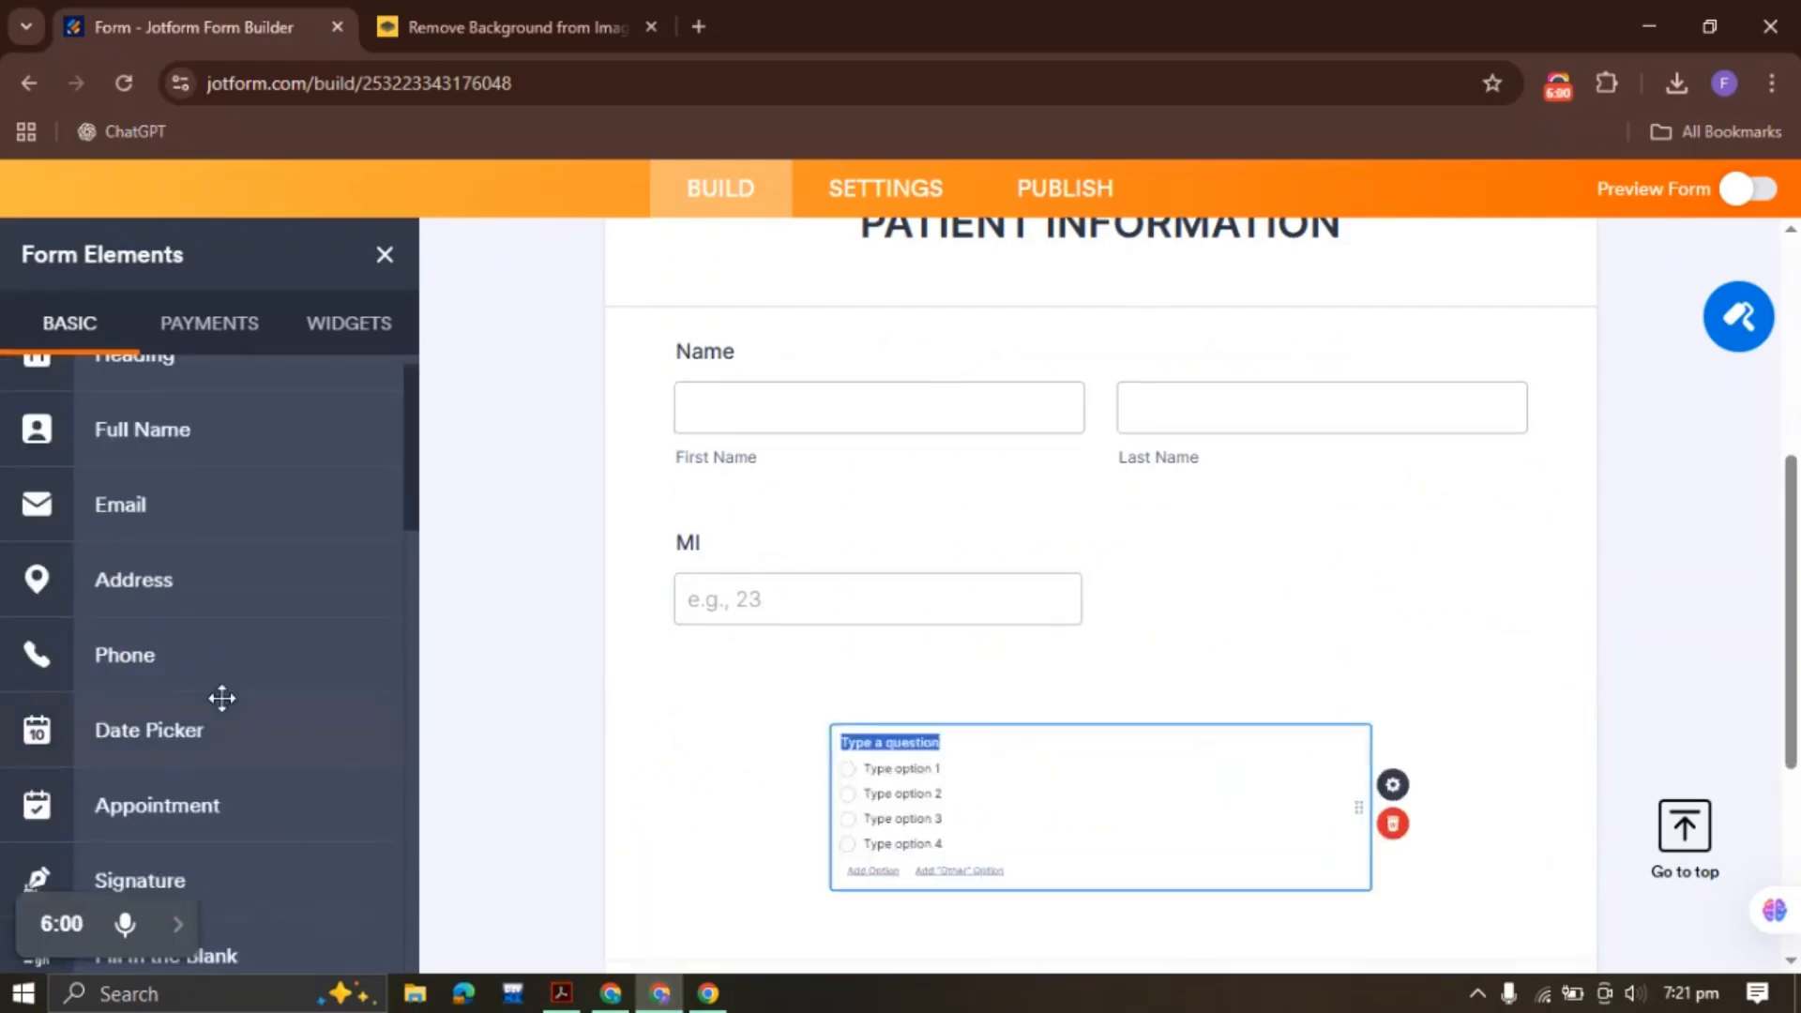
{"action": "type", "text": "G"}
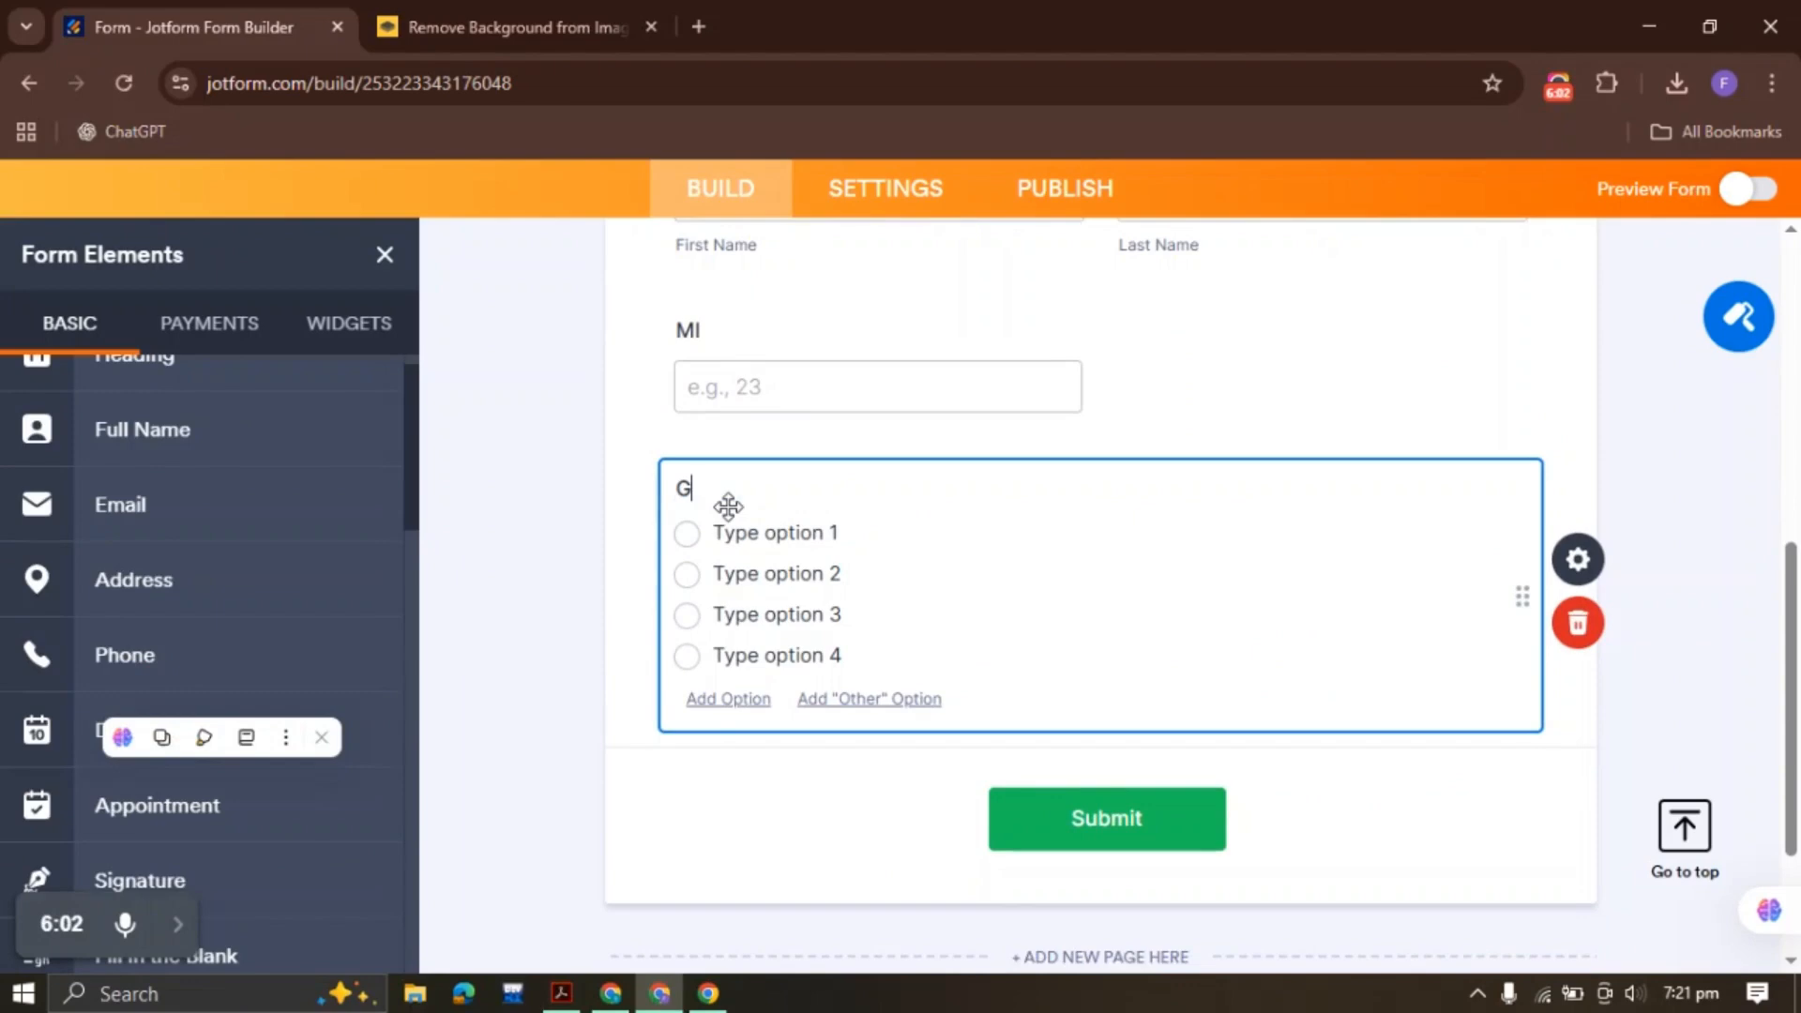
{"action": "type", "text": "ender"}
{"action": "left_click", "coordinate": [777, 532]}
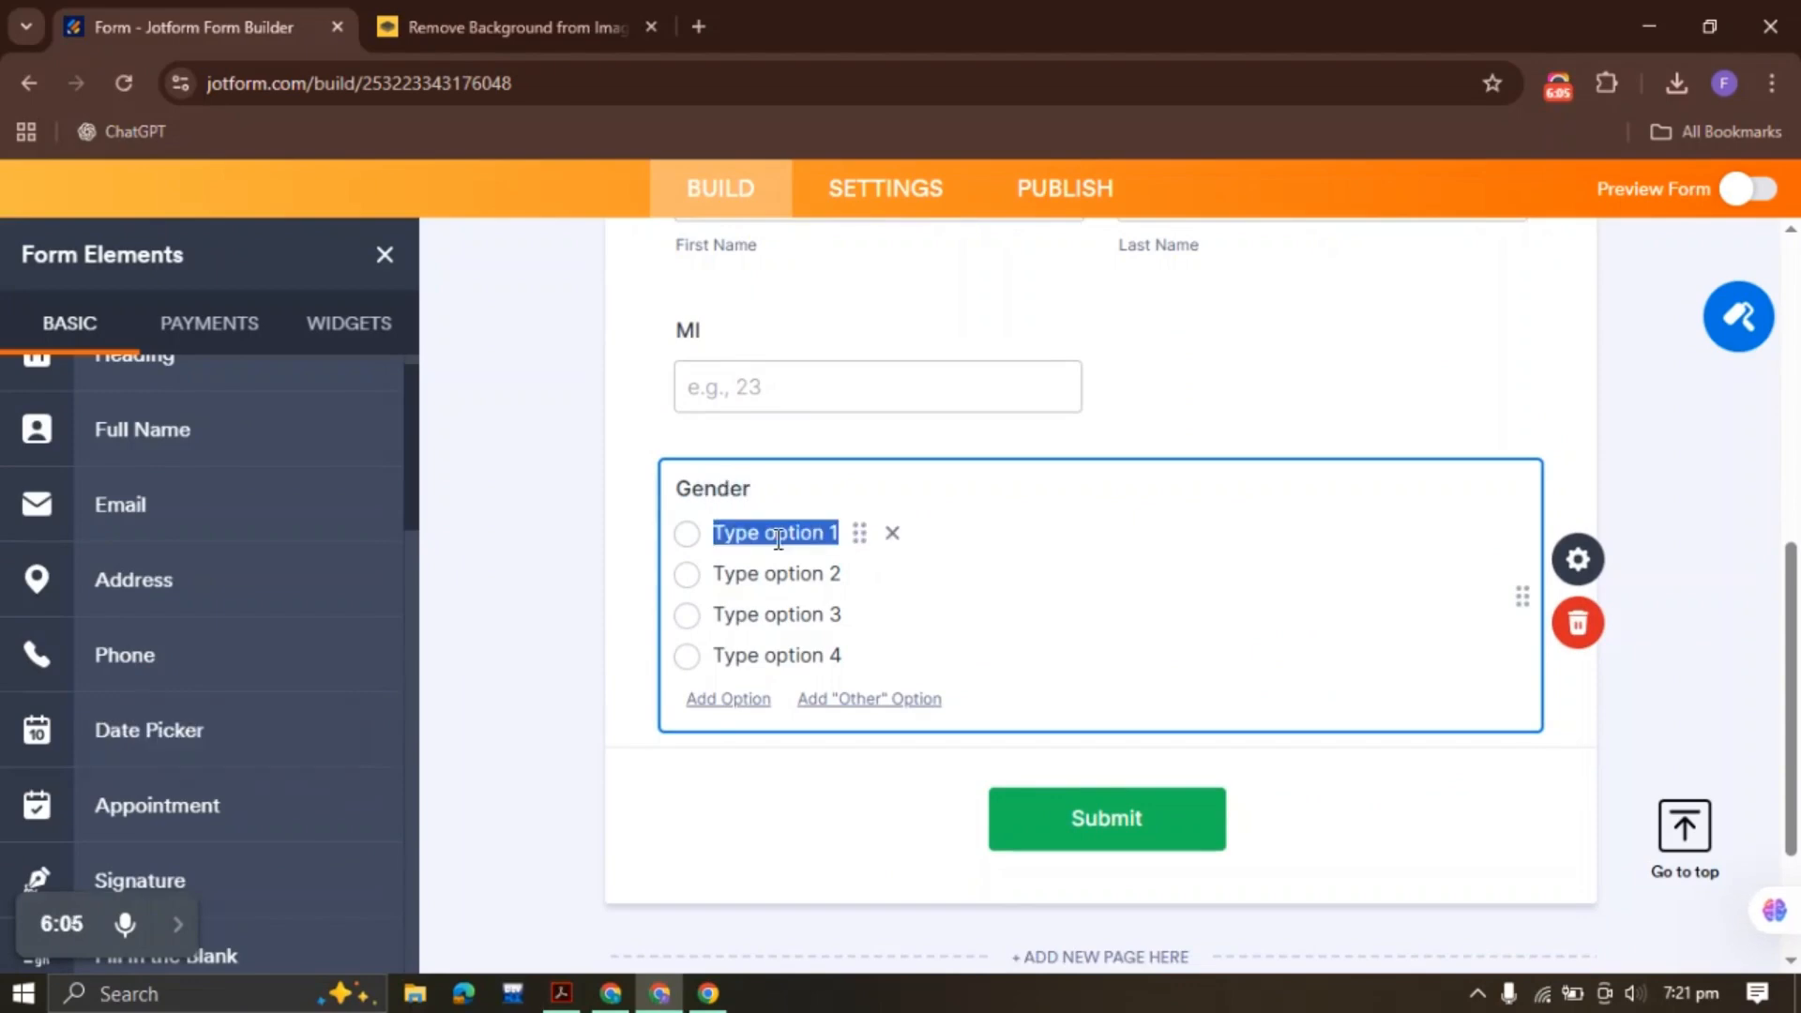
{"action": "type", "text": "Male"}
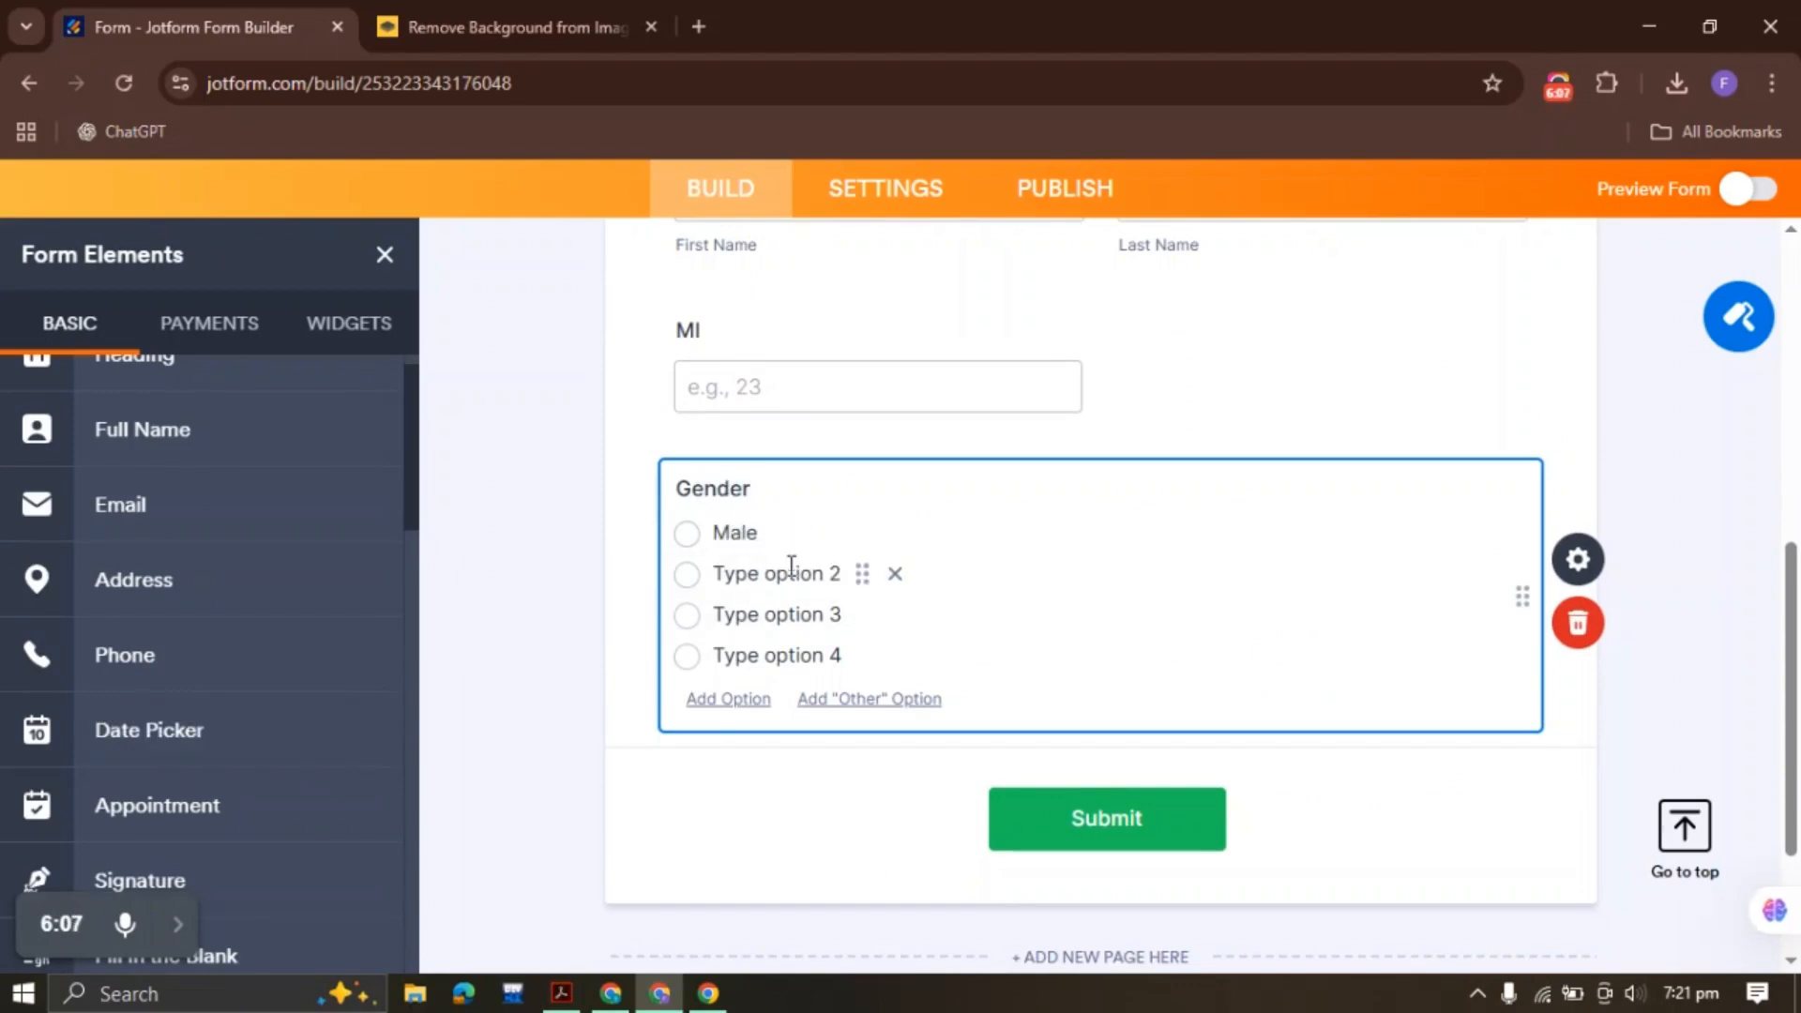
{"action": "left_click", "coordinate": [793, 575]}
{"action": "type", "text": "Female"}
{"action": "left_click", "coordinate": [895, 615]}
{"action": "left_click", "coordinate": [895, 615]}
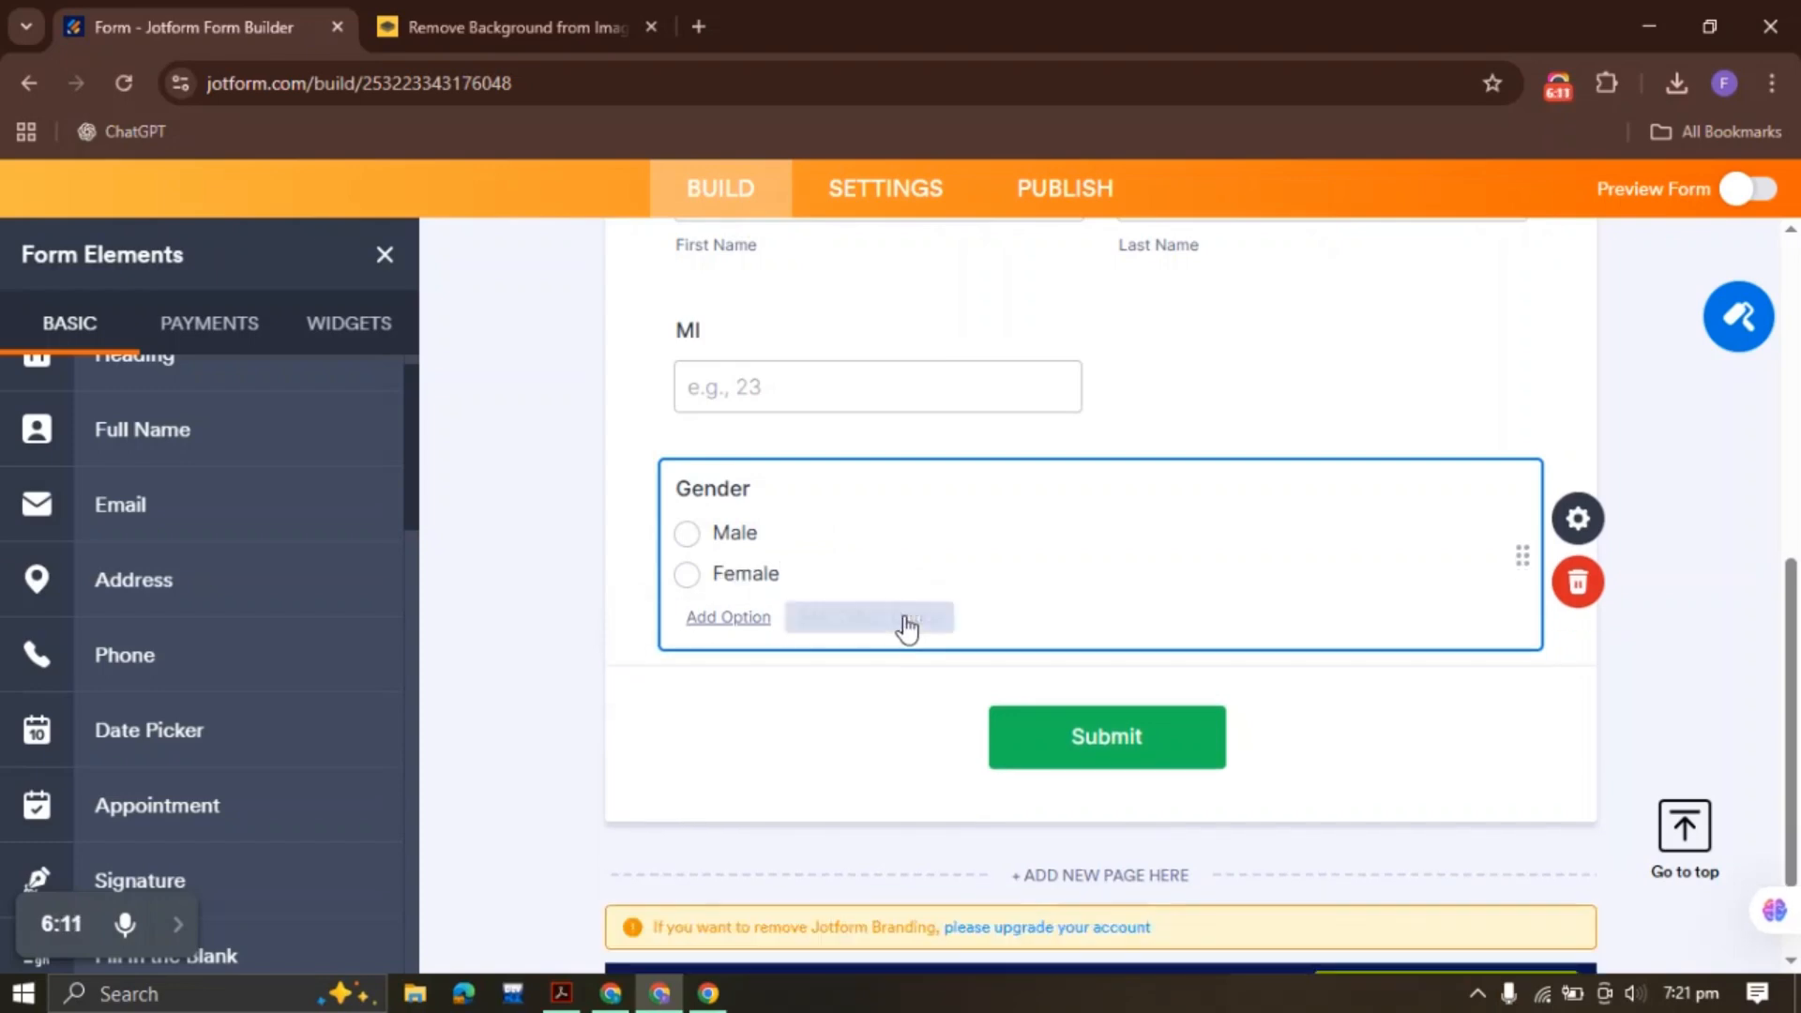
Make the Gender question required
{"action": "left_click", "coordinate": [1595, 527]}
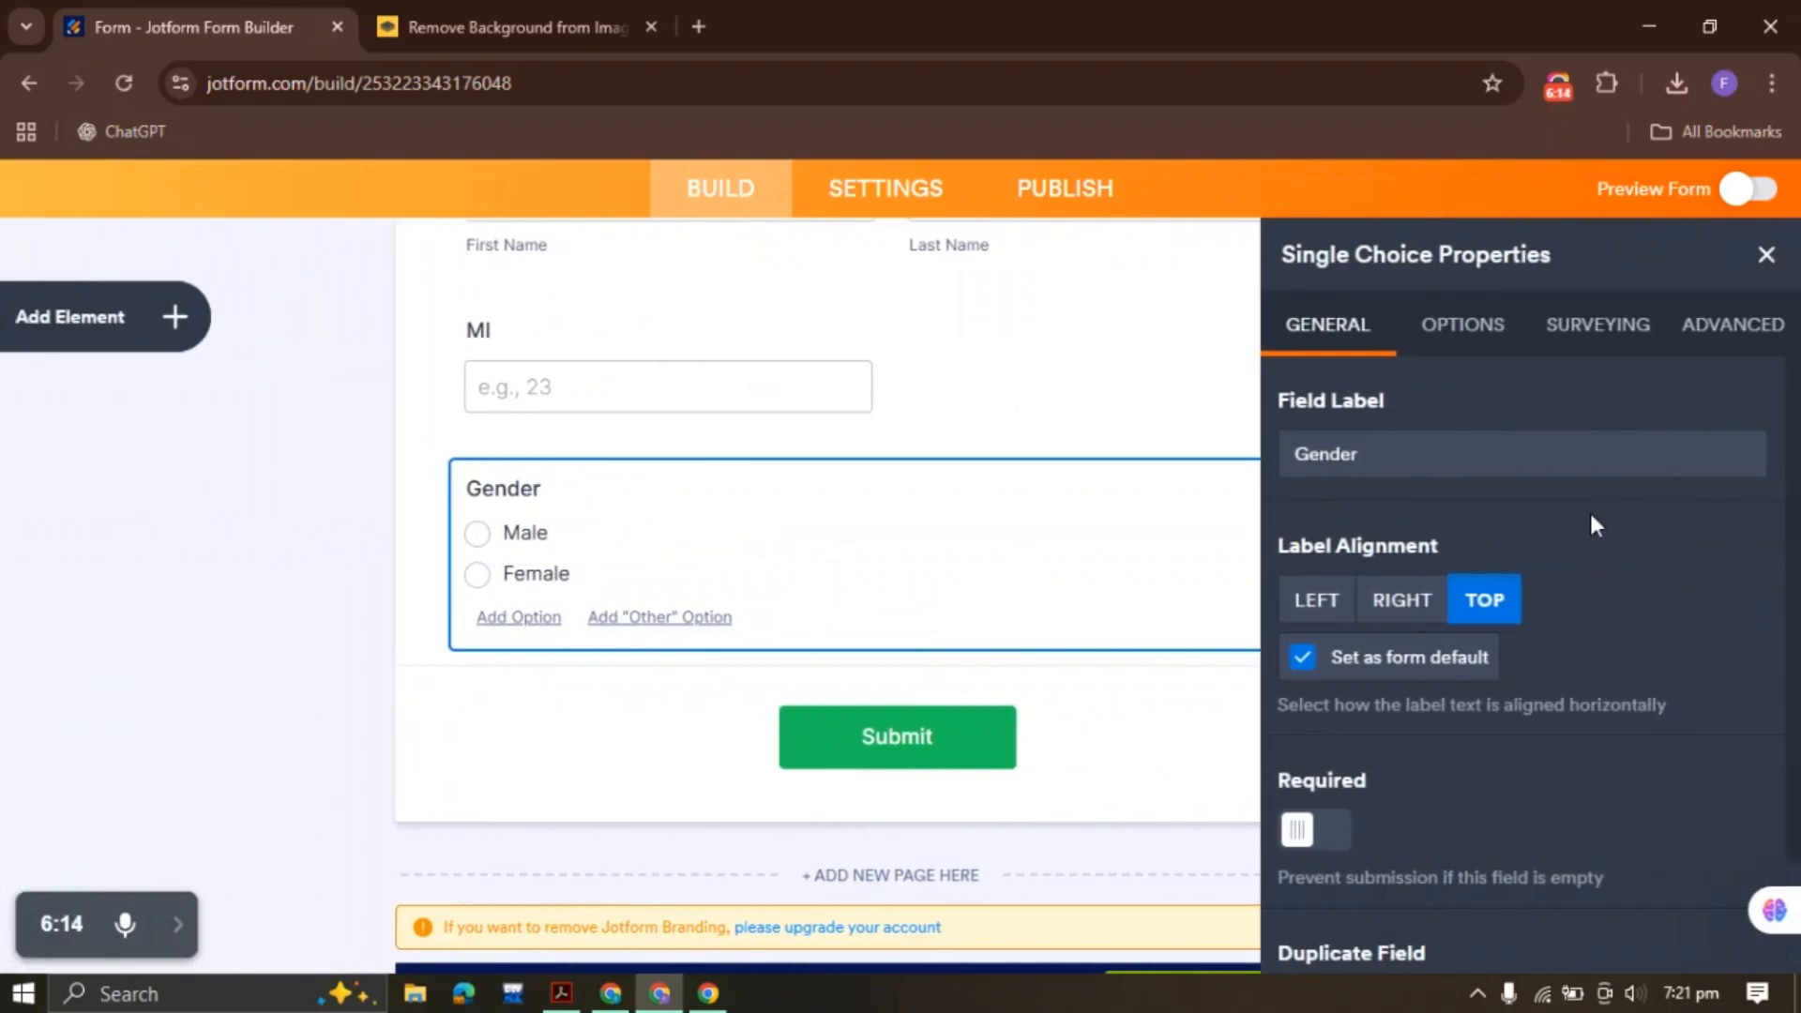
{"action": "scroll", "coordinate": [1574, 499], "scroll_direction": "down", "scroll_amount": 1}
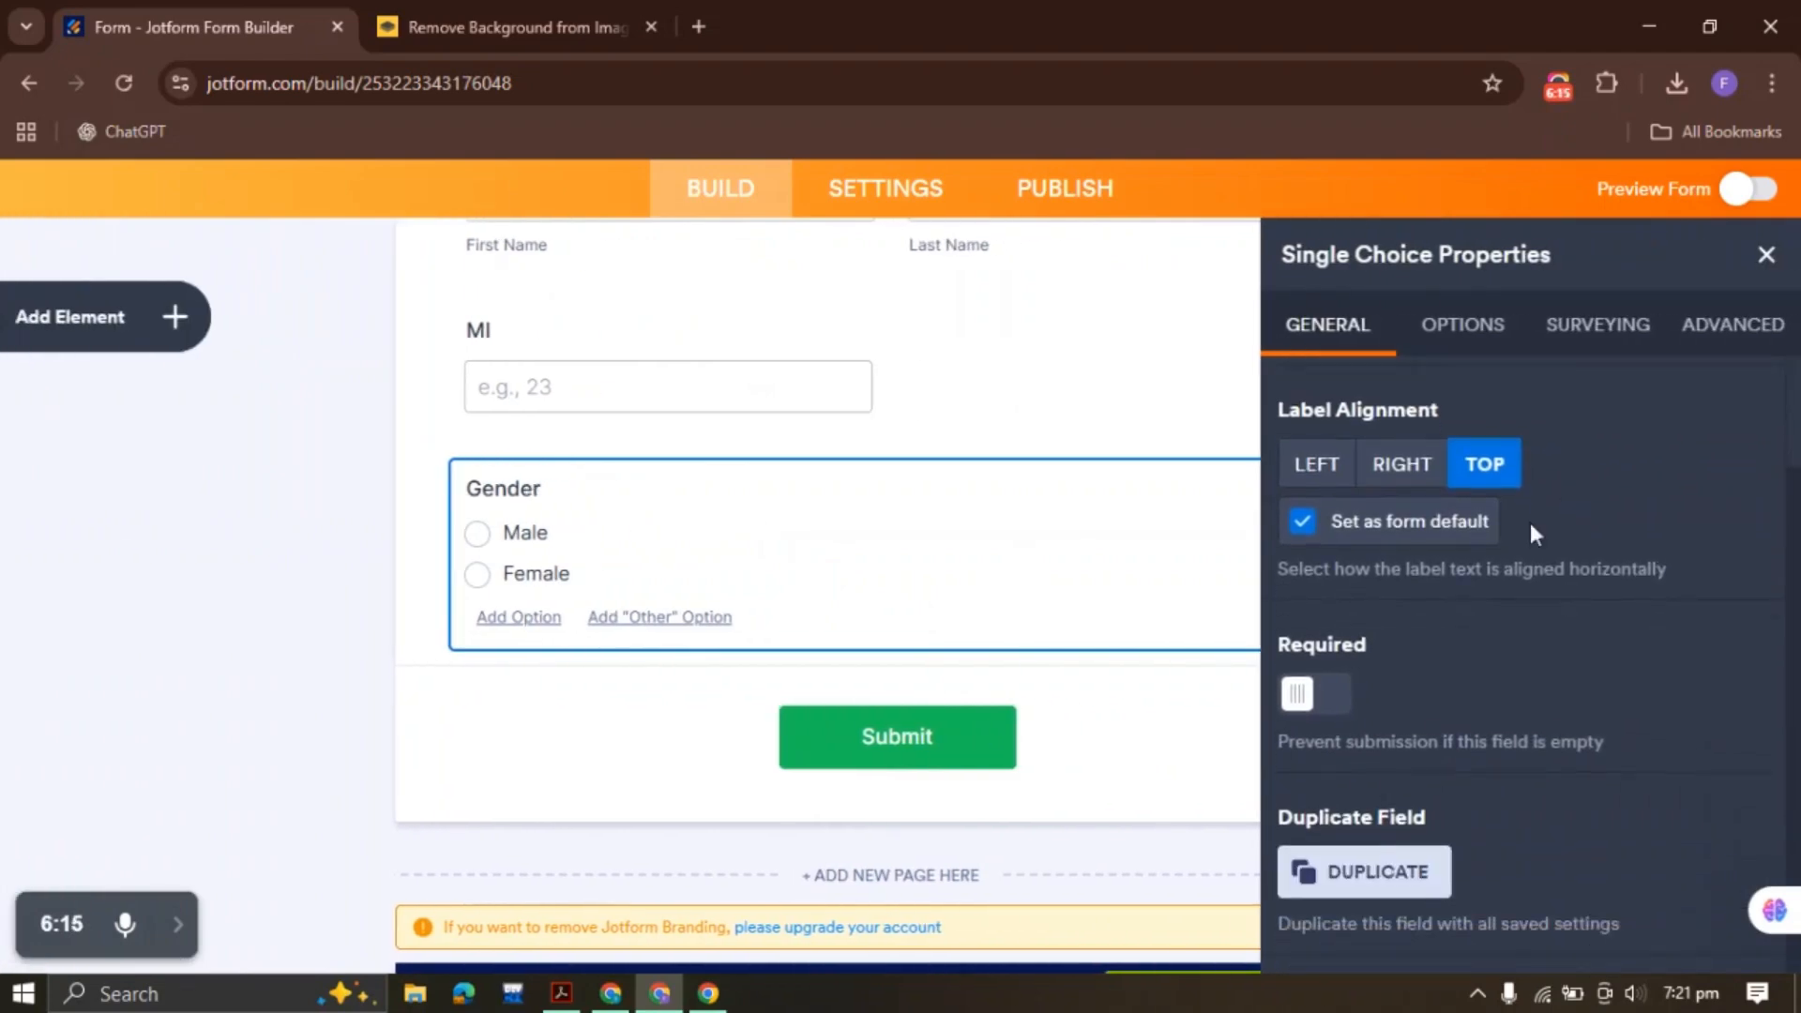
{"action": "left_click", "coordinate": [1332, 696]}
{"action": "scroll", "coordinate": [1482, 654], "scroll_direction": "up", "scroll_amount": 1}
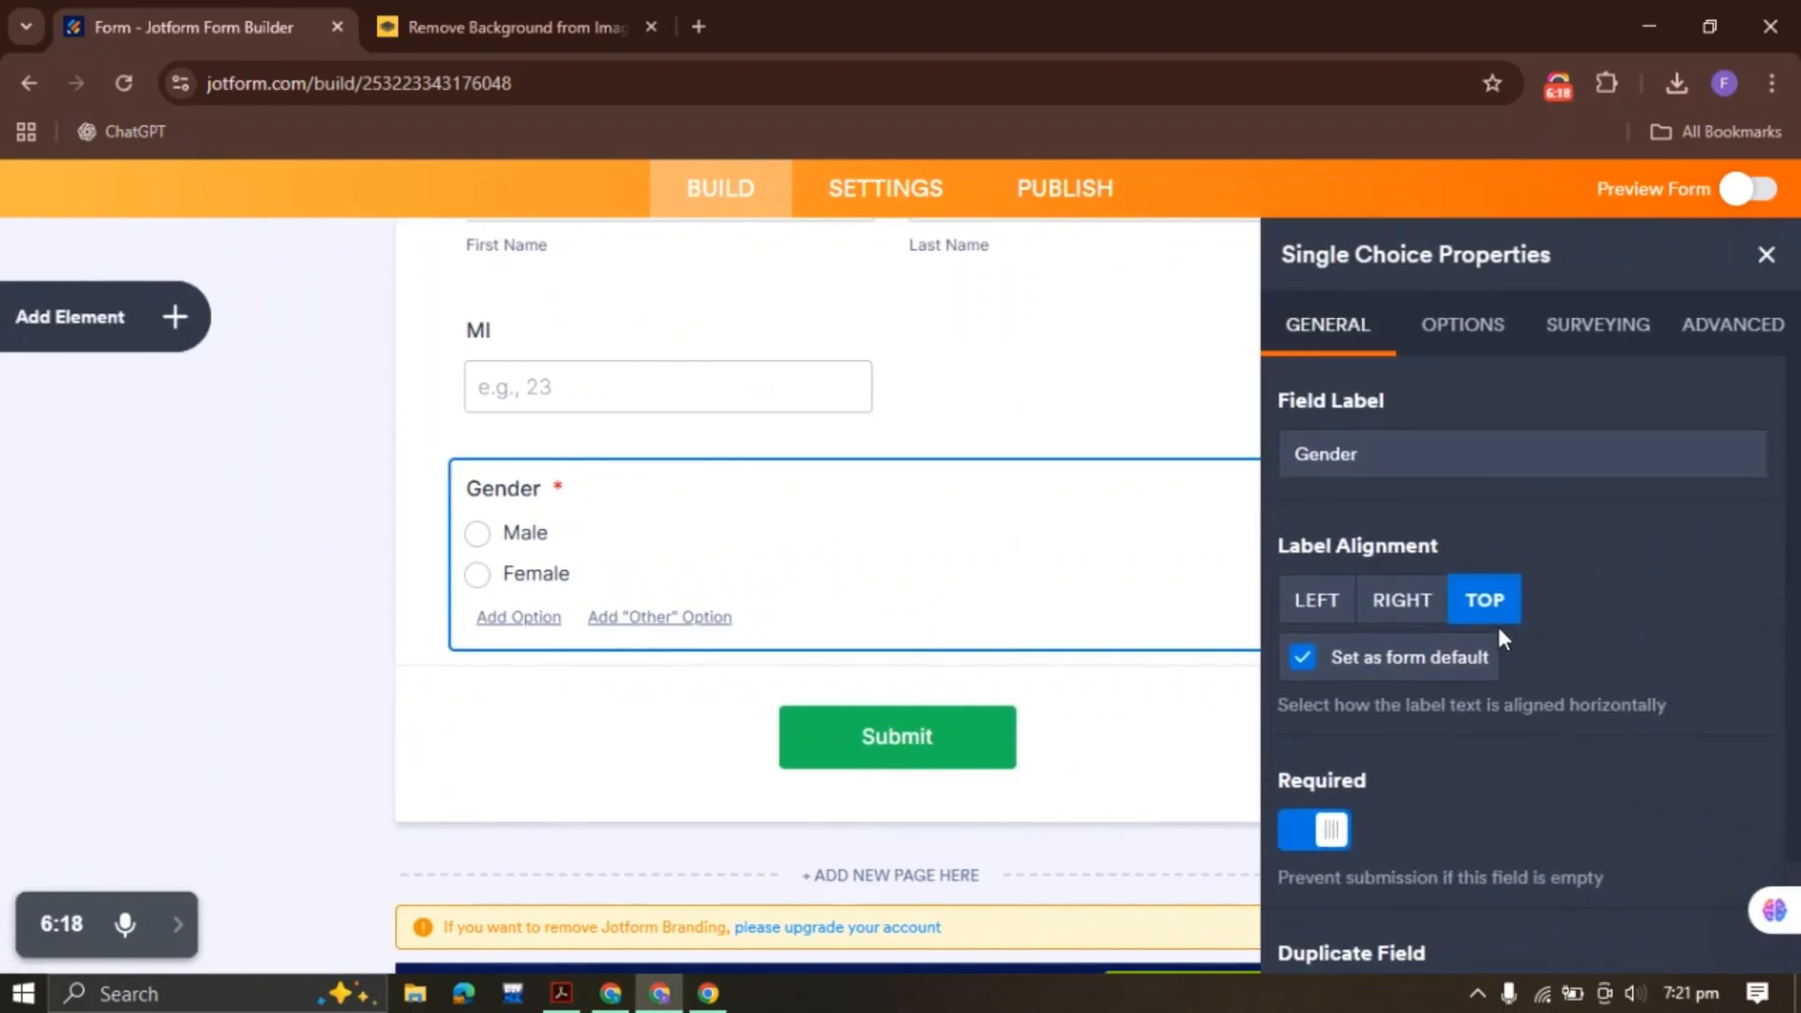
Try the predefined Gender option set, then reset Predefined Options to None
{"action": "left_click", "coordinate": [1460, 349]}
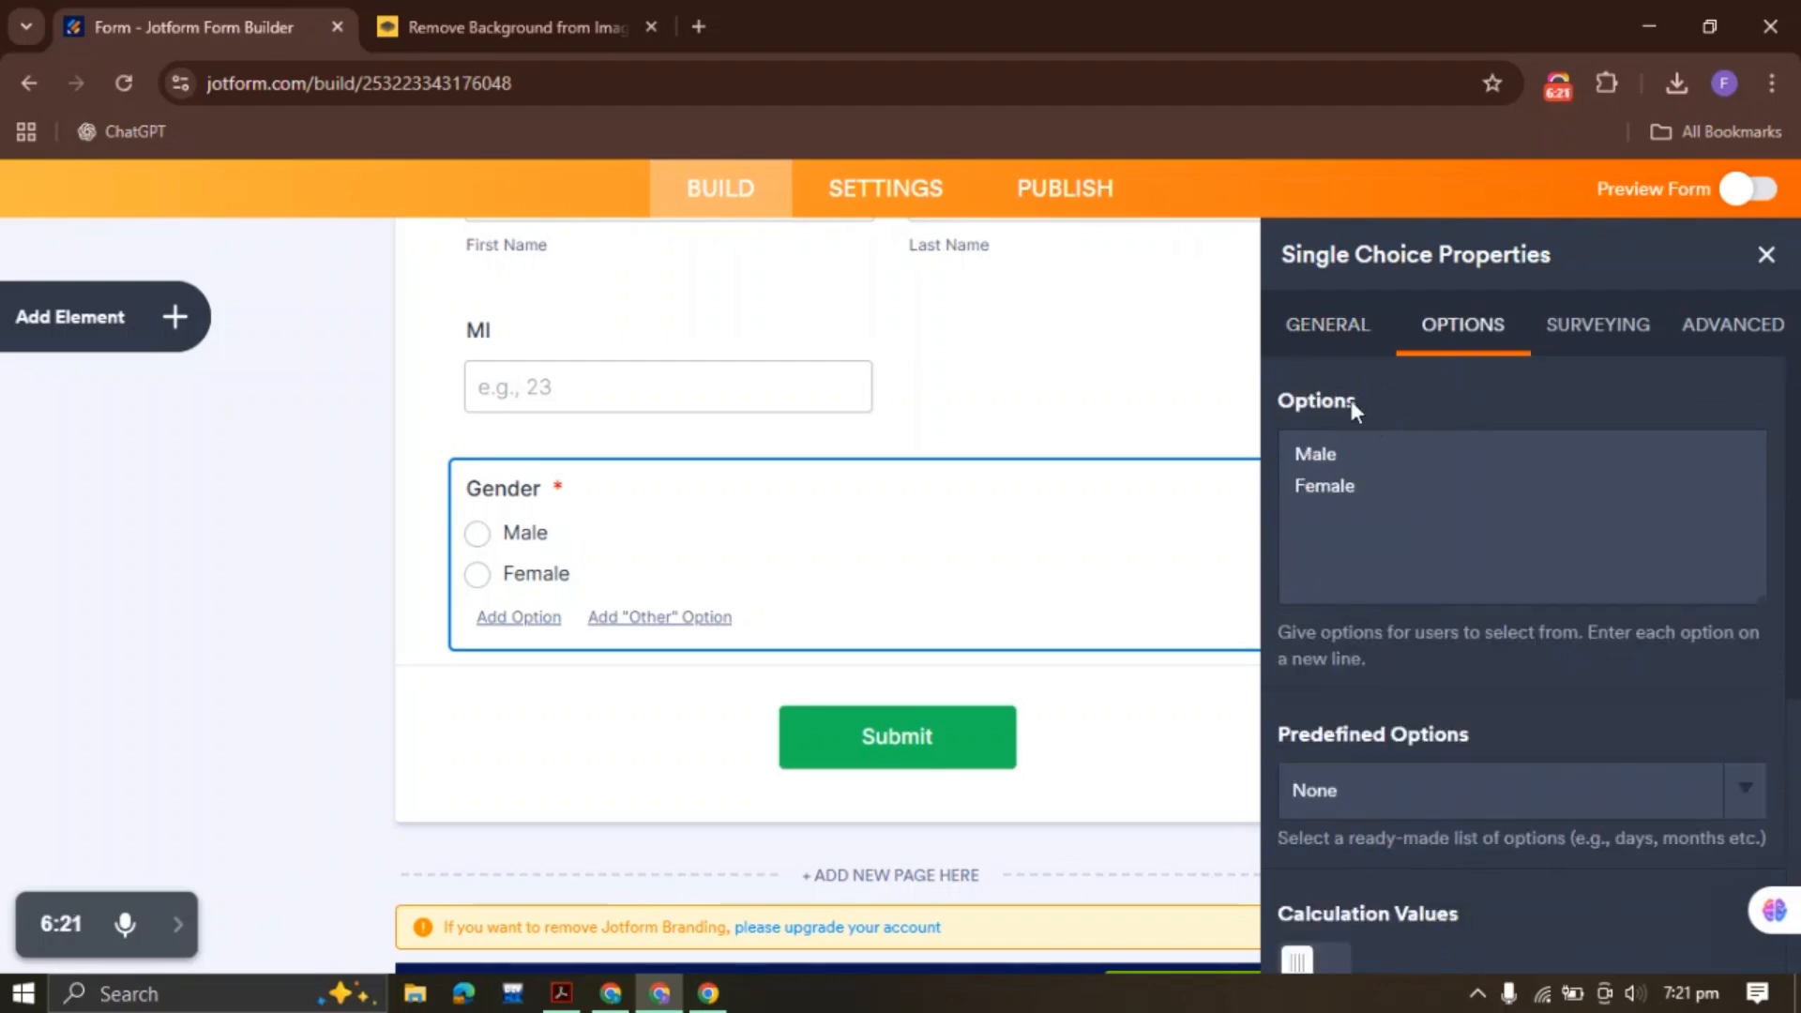
{"action": "scroll", "coordinate": [1397, 633], "scroll_direction": "down", "scroll_amount": 3}
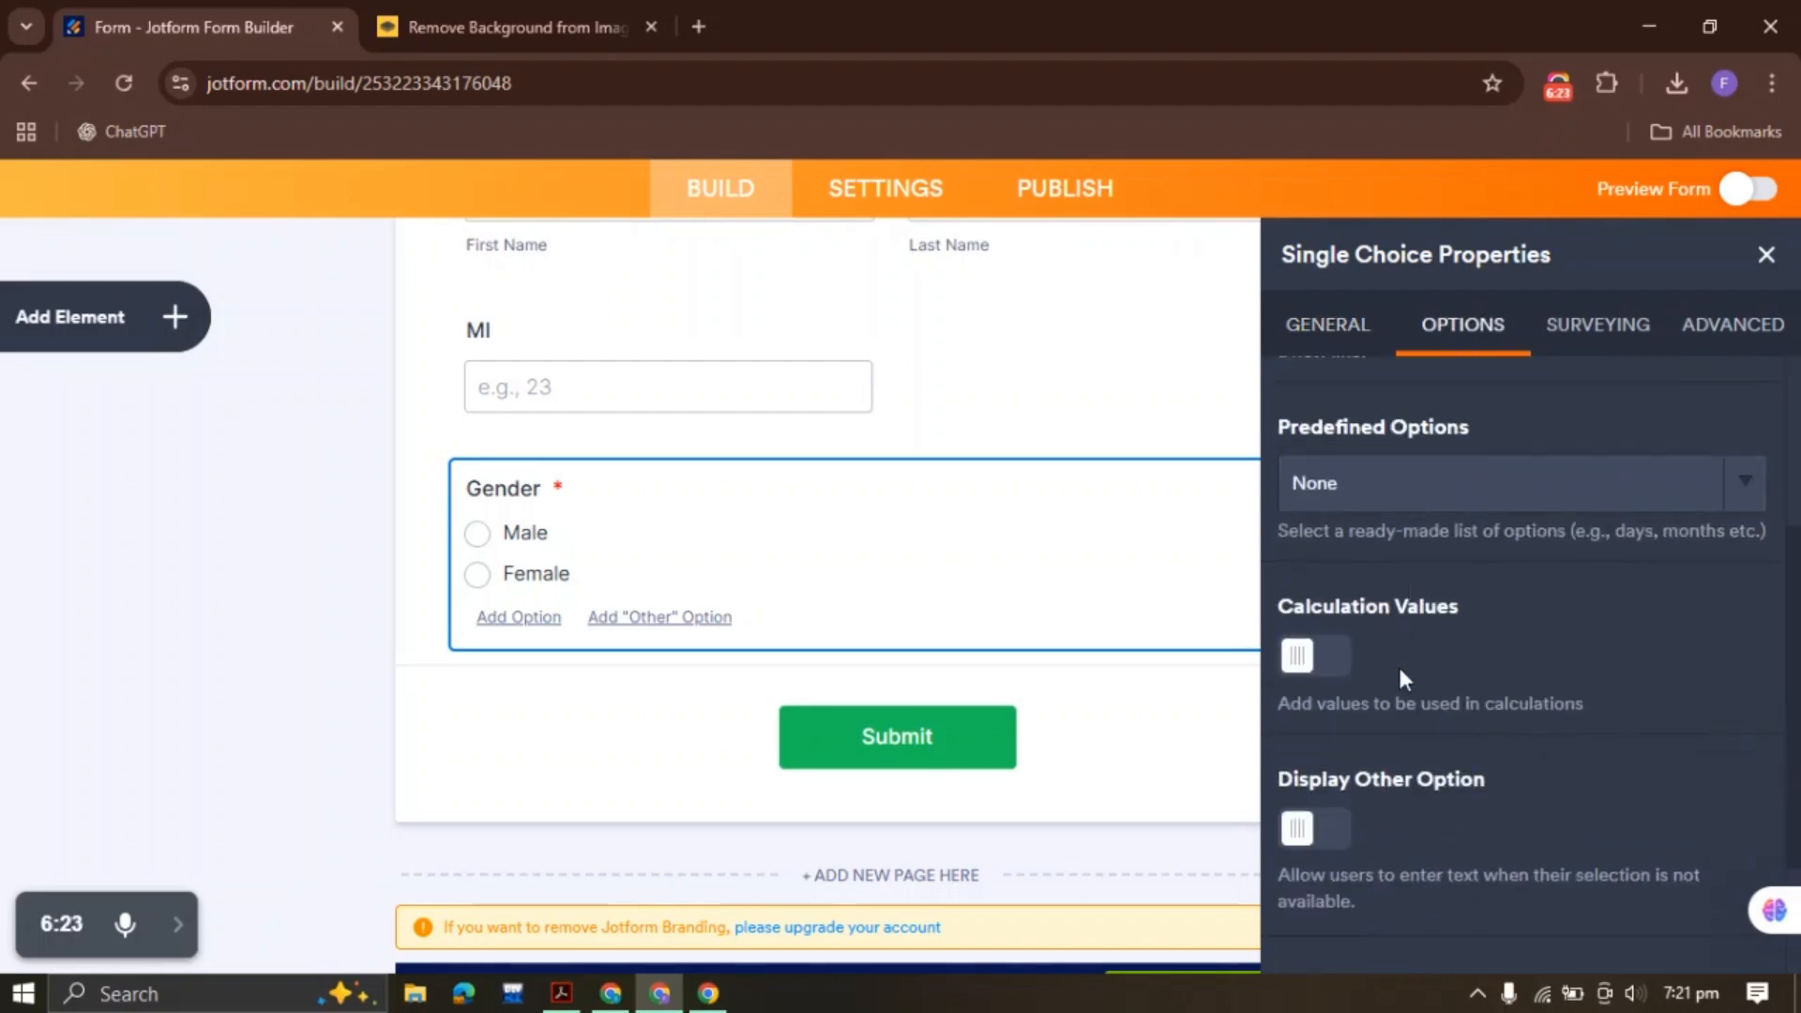
{"action": "left_click", "coordinate": [1387, 482]}
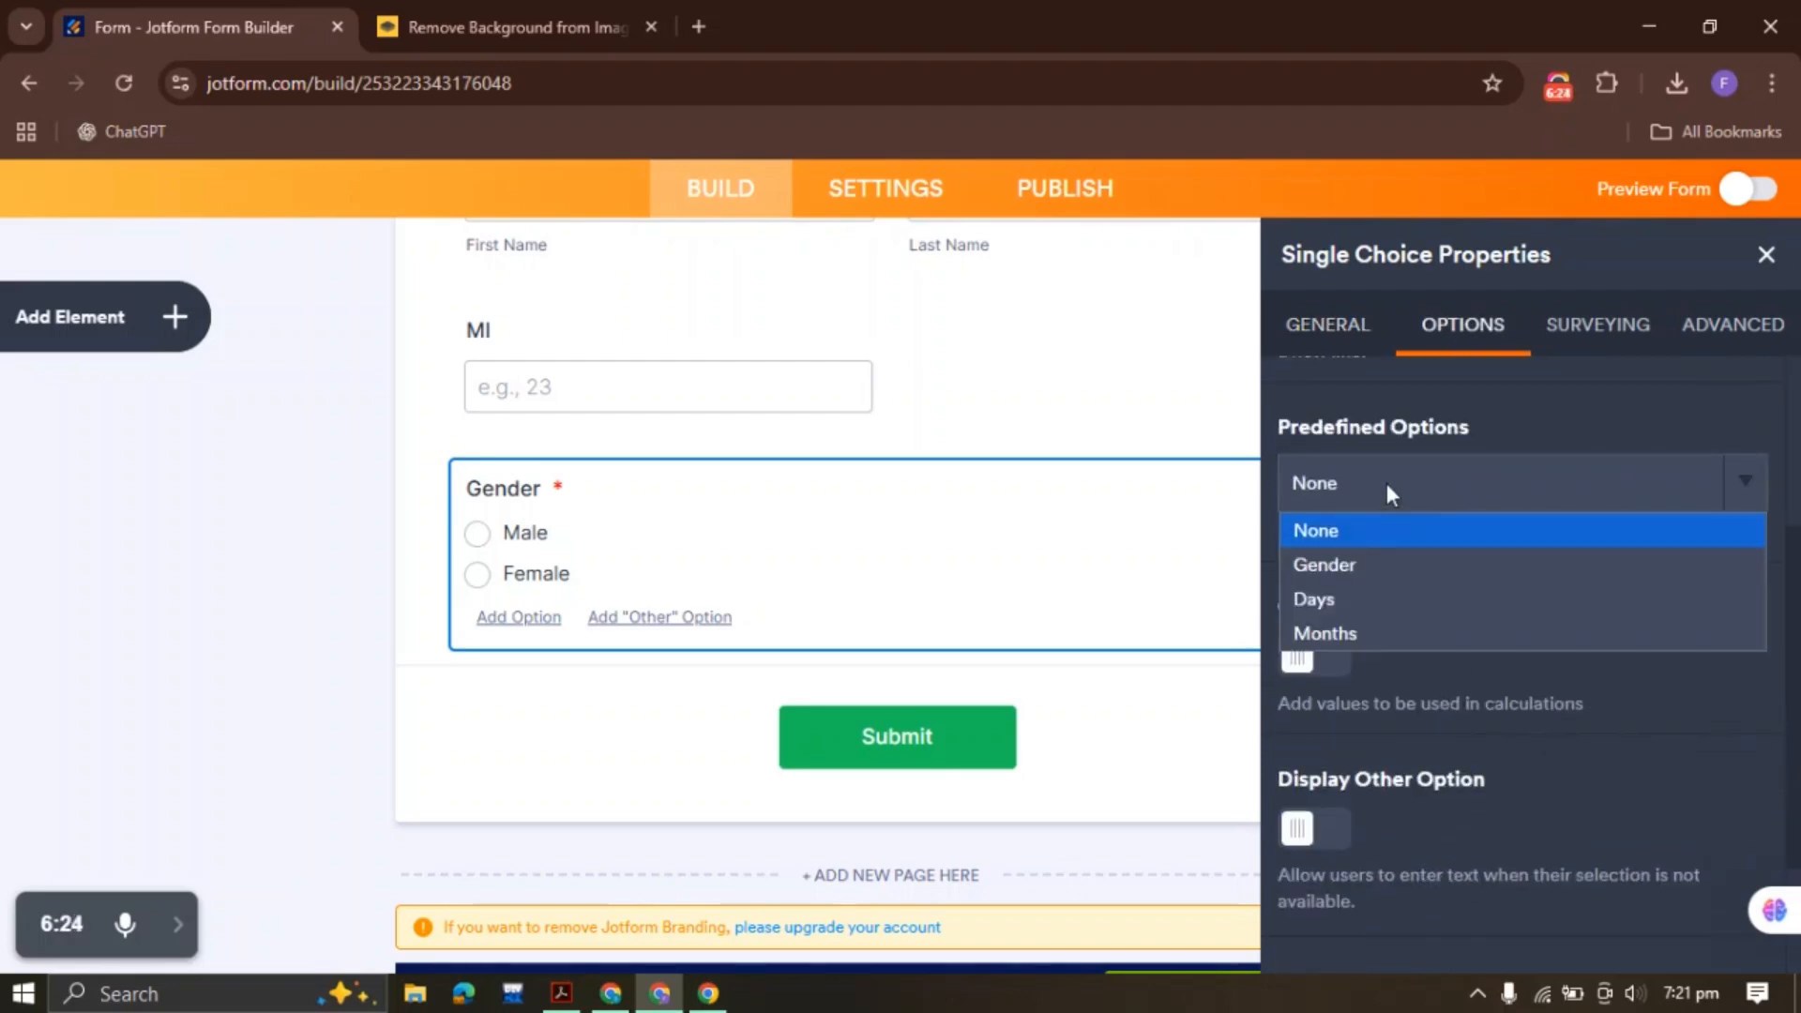
{"action": "left_click", "coordinate": [1361, 565]}
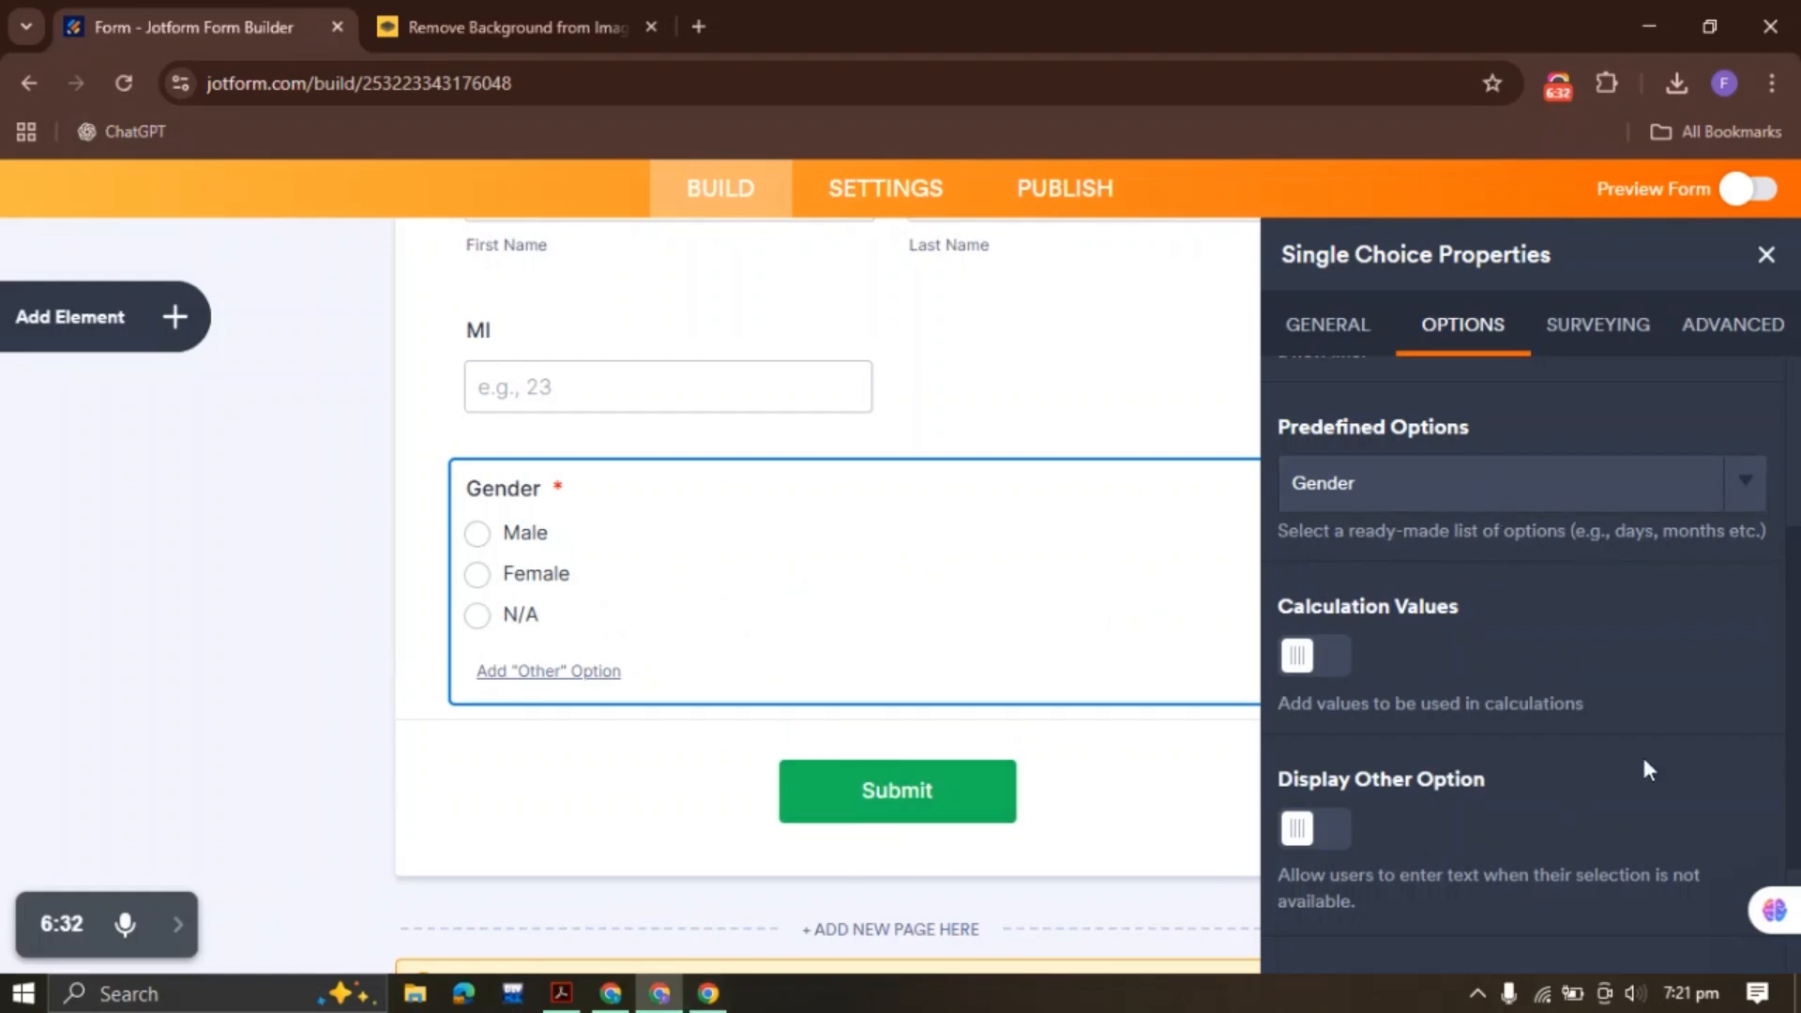
{"action": "left_click", "coordinate": [1440, 488]}
{"action": "left_click", "coordinate": [1351, 532]}
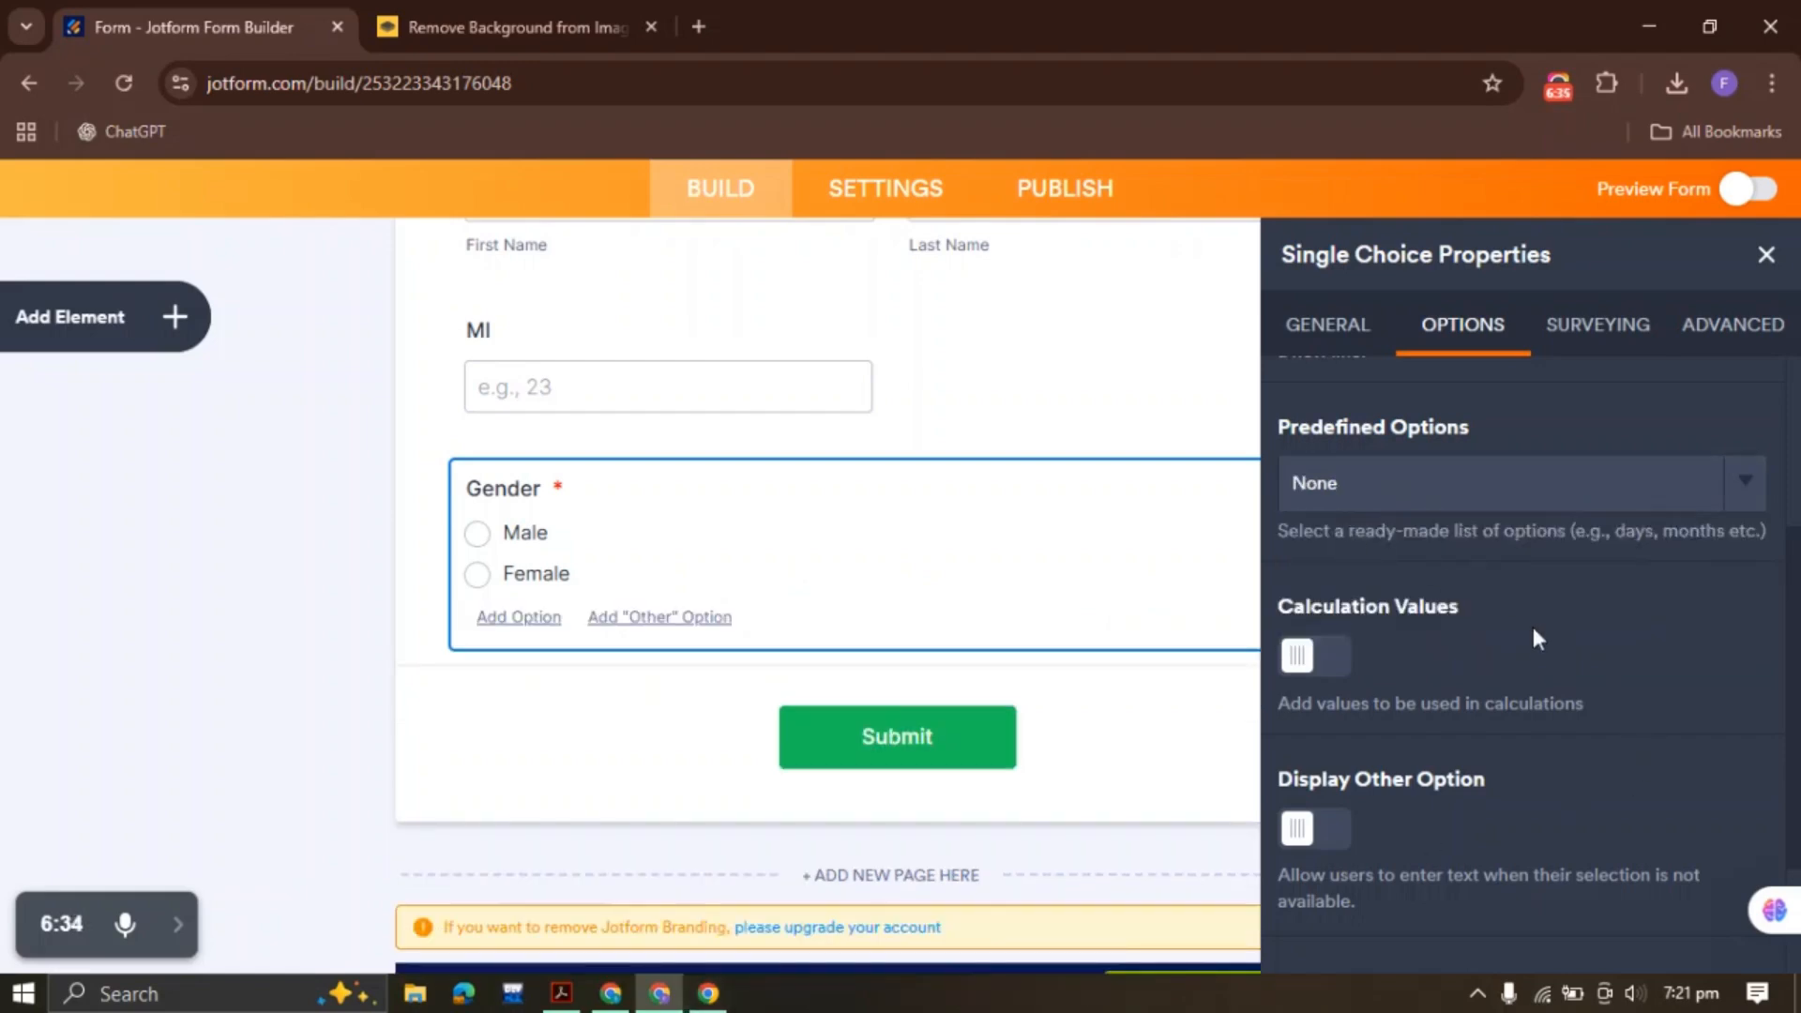
{"action": "scroll", "coordinate": [1482, 582], "scroll_direction": "up", "scroll_amount": 3}
{"action": "scroll", "coordinate": [1363, 655], "scroll_direction": "down", "scroll_amount": 3}
{"action": "scroll", "coordinate": [1494, 668], "scroll_direction": "up", "scroll_amount": 3}
Review Gender's Surveying and Advanced settings, then close its properties panel
{"action": "left_click", "coordinate": [1597, 324]}
{"action": "left_click", "coordinate": [1731, 325]}
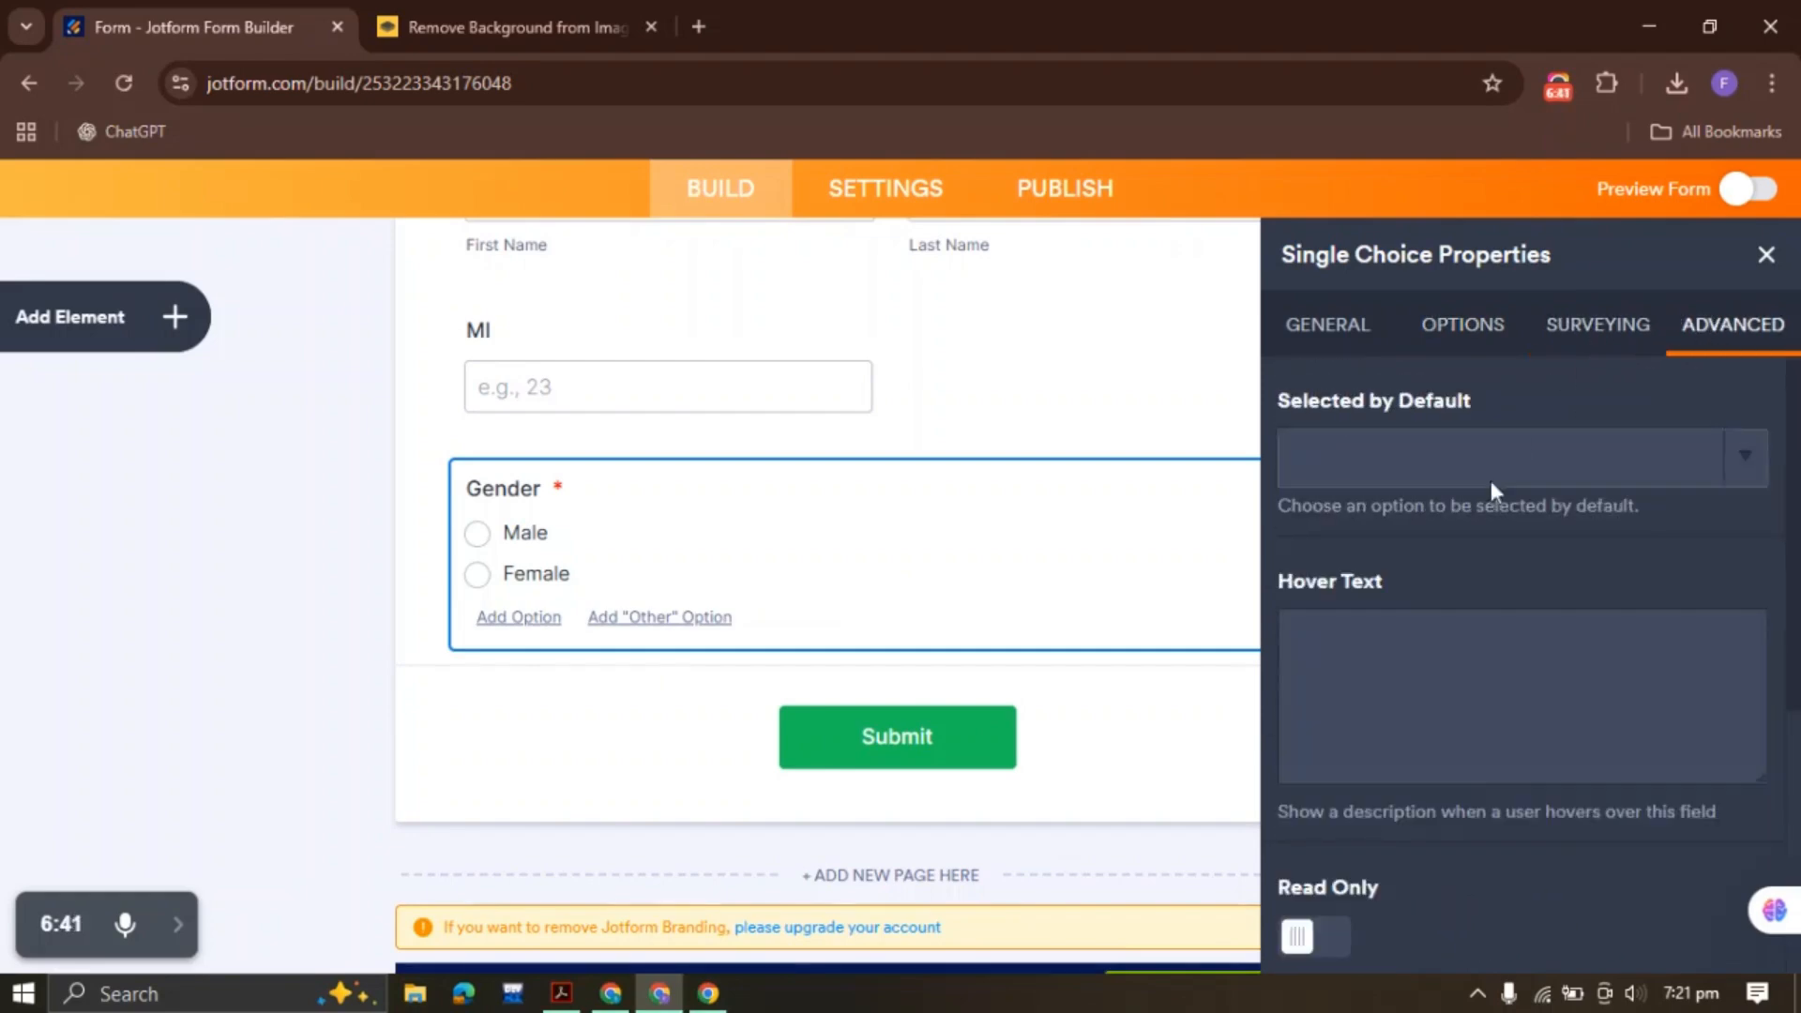
{"action": "scroll", "coordinate": [1492, 558], "scroll_direction": "down", "scroll_amount": 5}
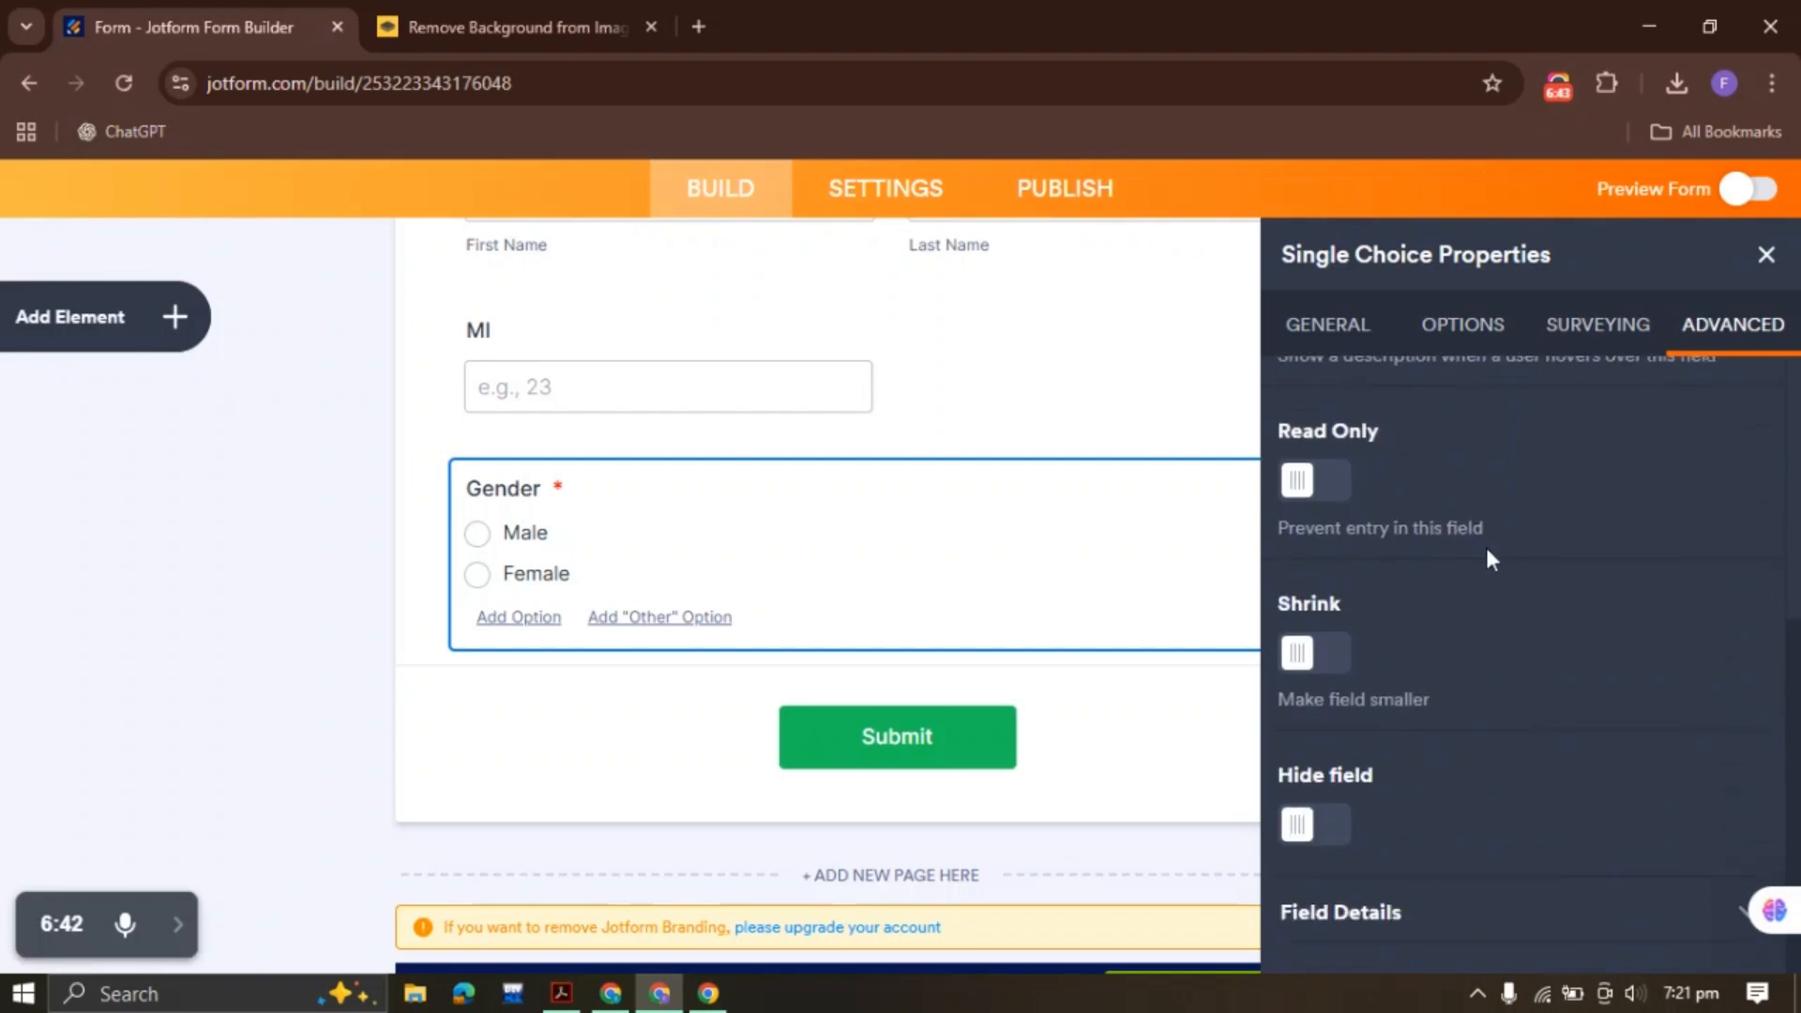
{"action": "left_click", "coordinate": [1766, 255]}
{"action": "left_click", "coordinate": [386, 471]}
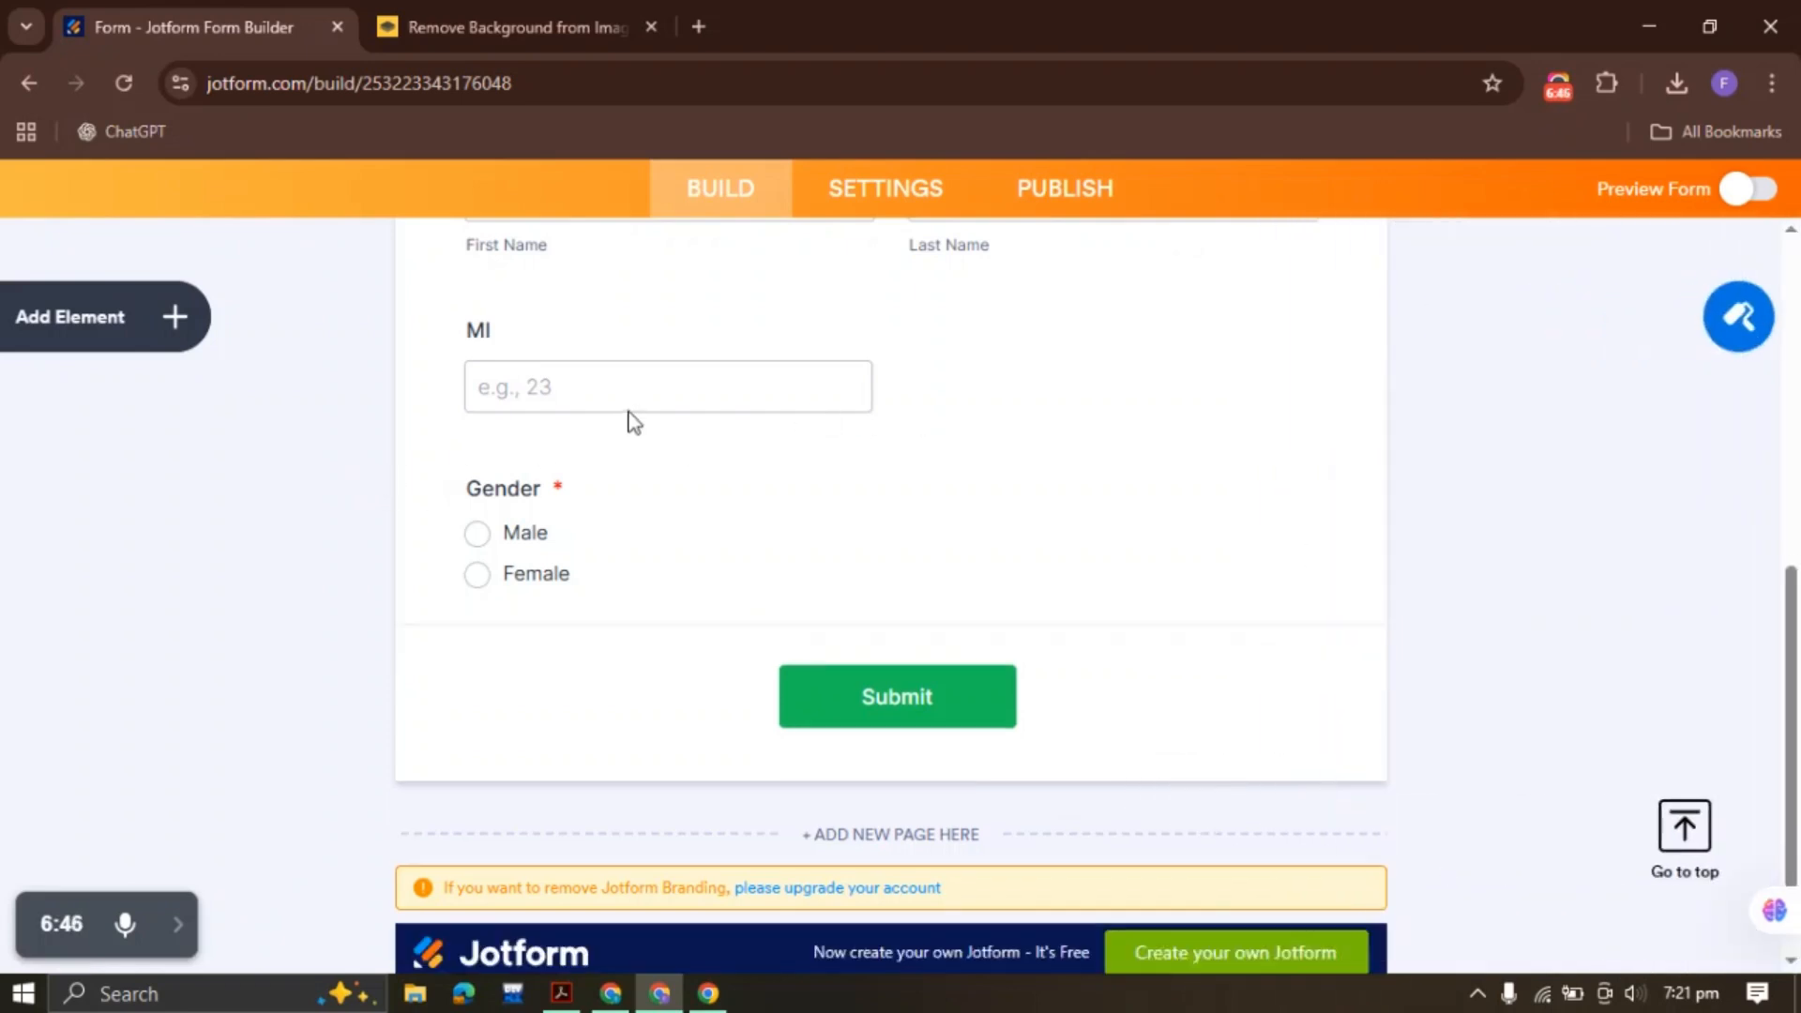
Select the MI, Name and Gender fields to check their current layout
{"action": "scroll", "coordinate": [633, 422], "scroll_direction": "up", "scroll_amount": 3}
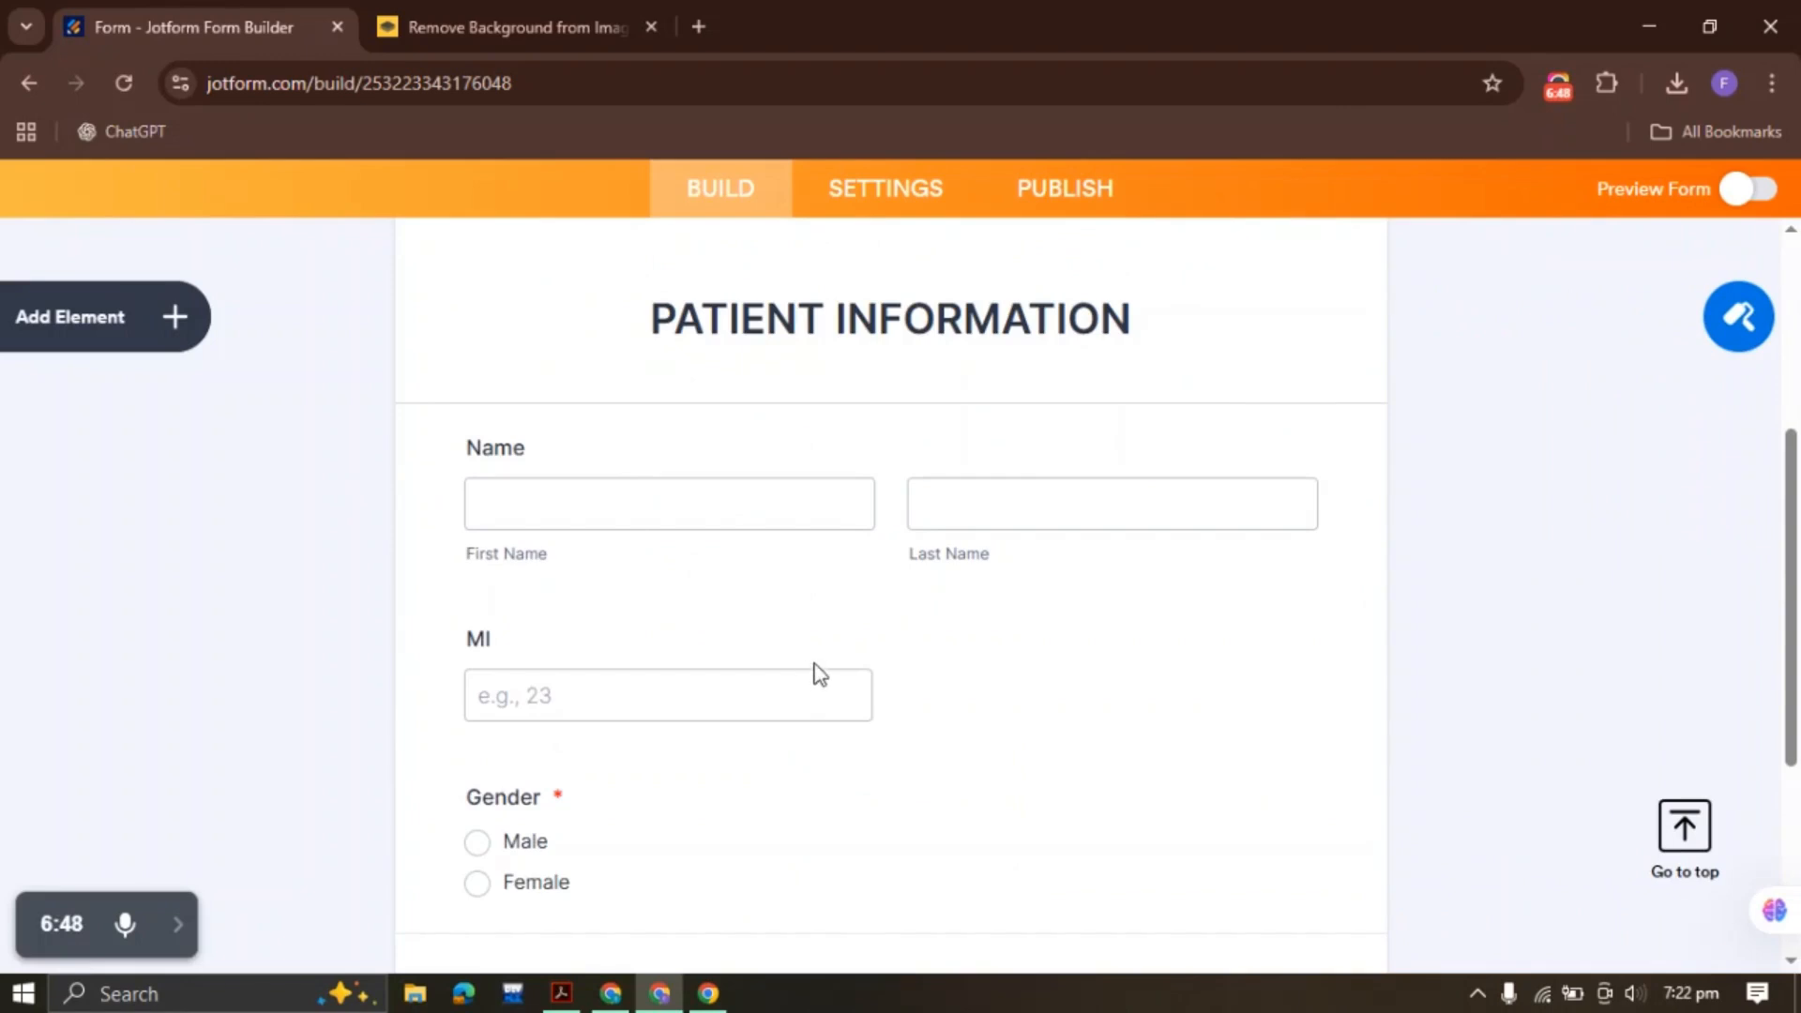
{"action": "scroll", "coordinate": [819, 674], "scroll_direction": "down", "scroll_amount": 3}
{"action": "left_click", "coordinate": [767, 394]}
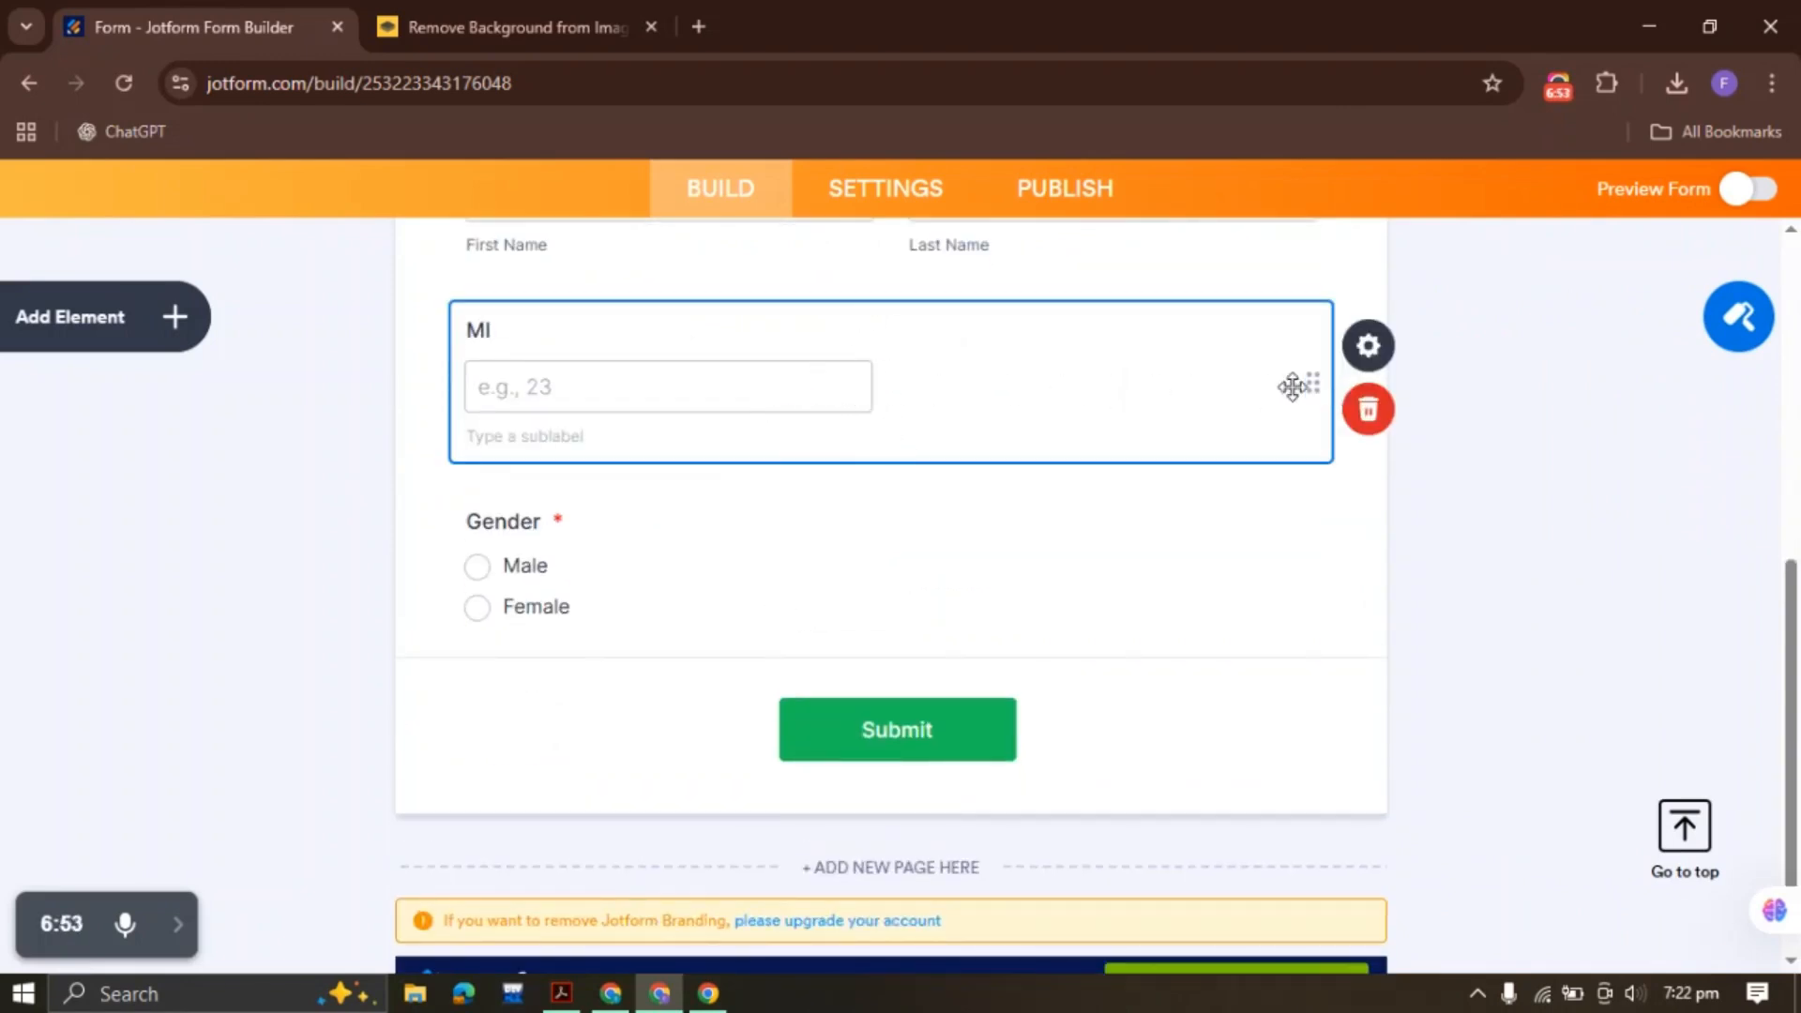
{"action": "scroll", "coordinate": [1137, 408], "scroll_direction": "up", "scroll_amount": 3}
{"action": "left_click", "coordinate": [1015, 510]}
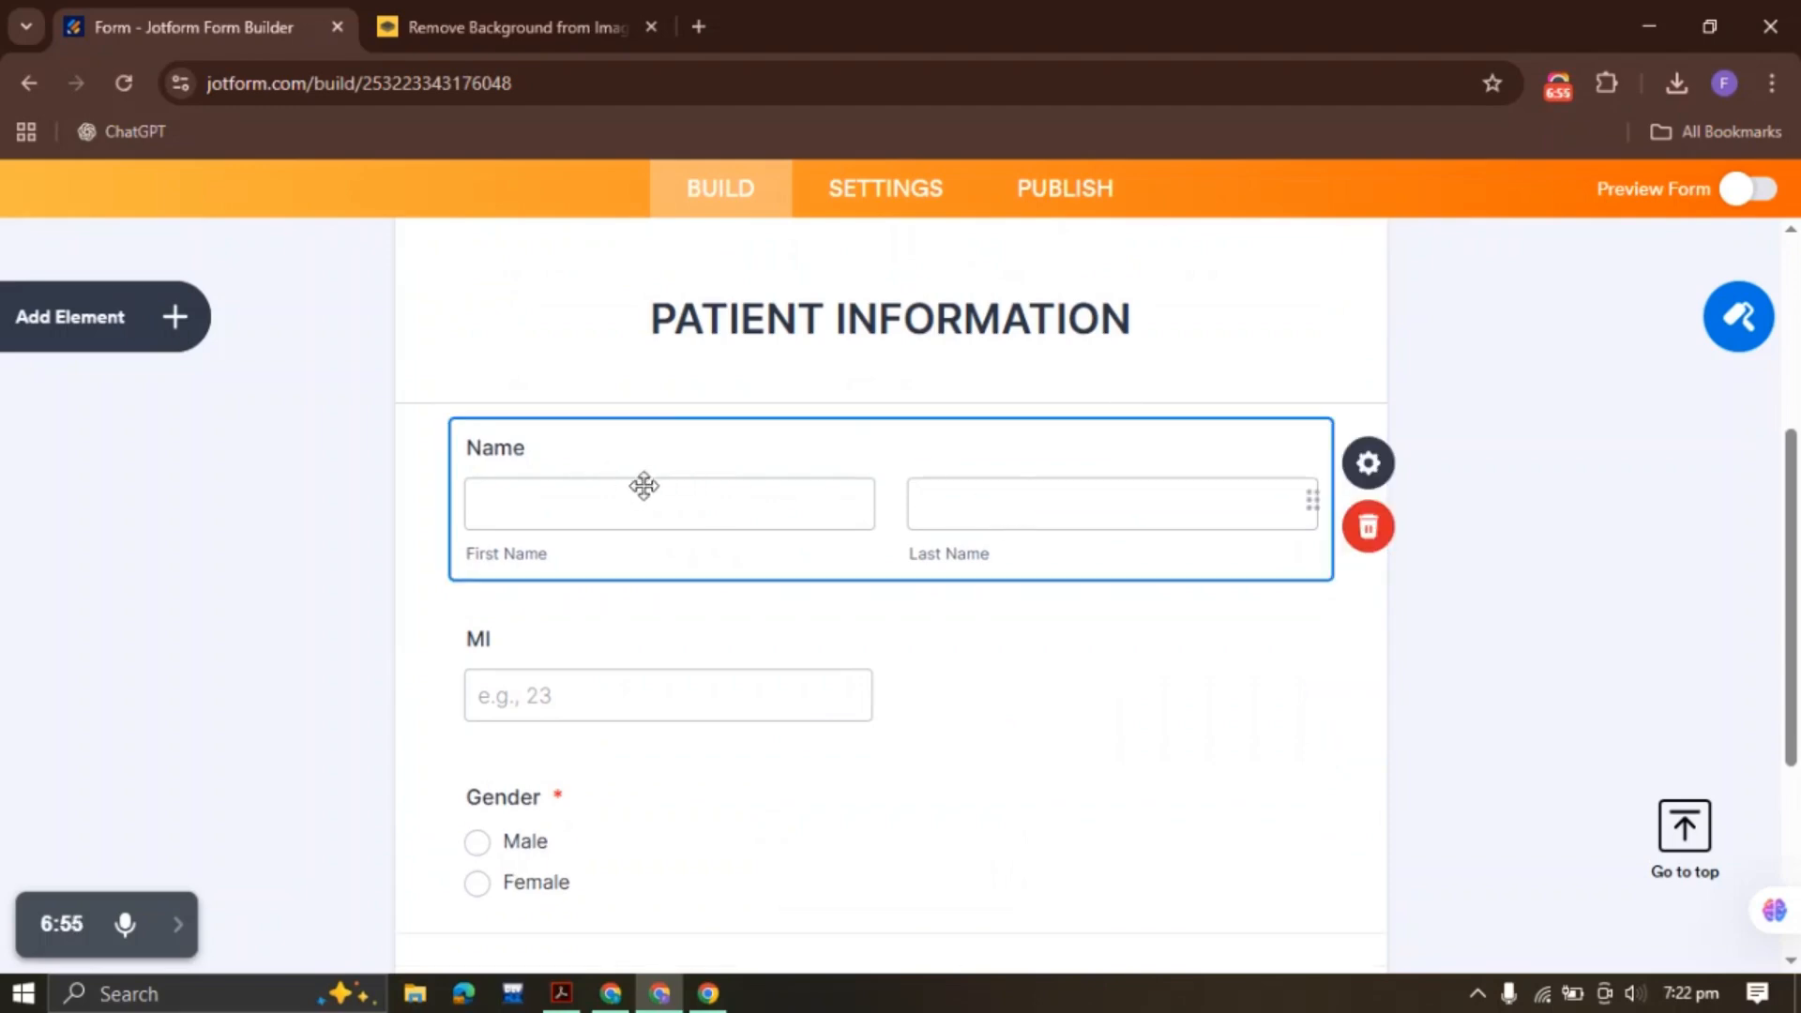
{"action": "scroll", "coordinate": [1013, 463], "scroll_direction": "down", "scroll_amount": 3}
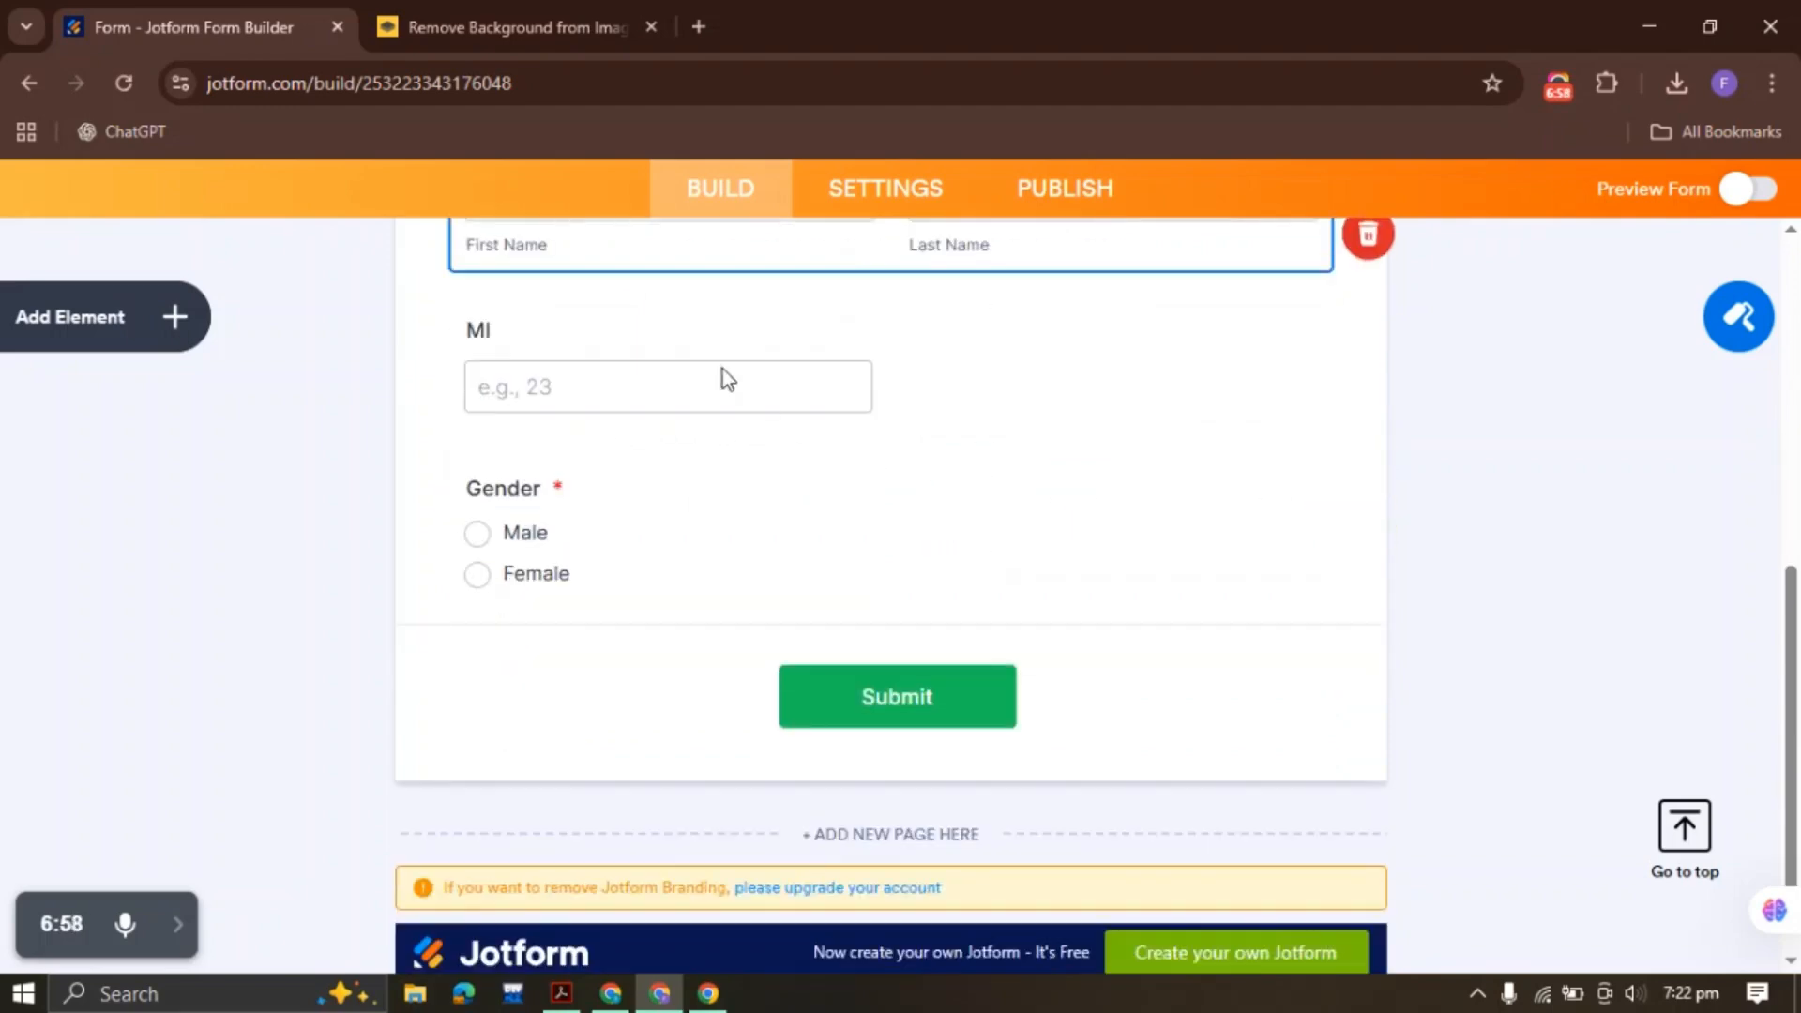
{"action": "left_click", "coordinate": [910, 389]}
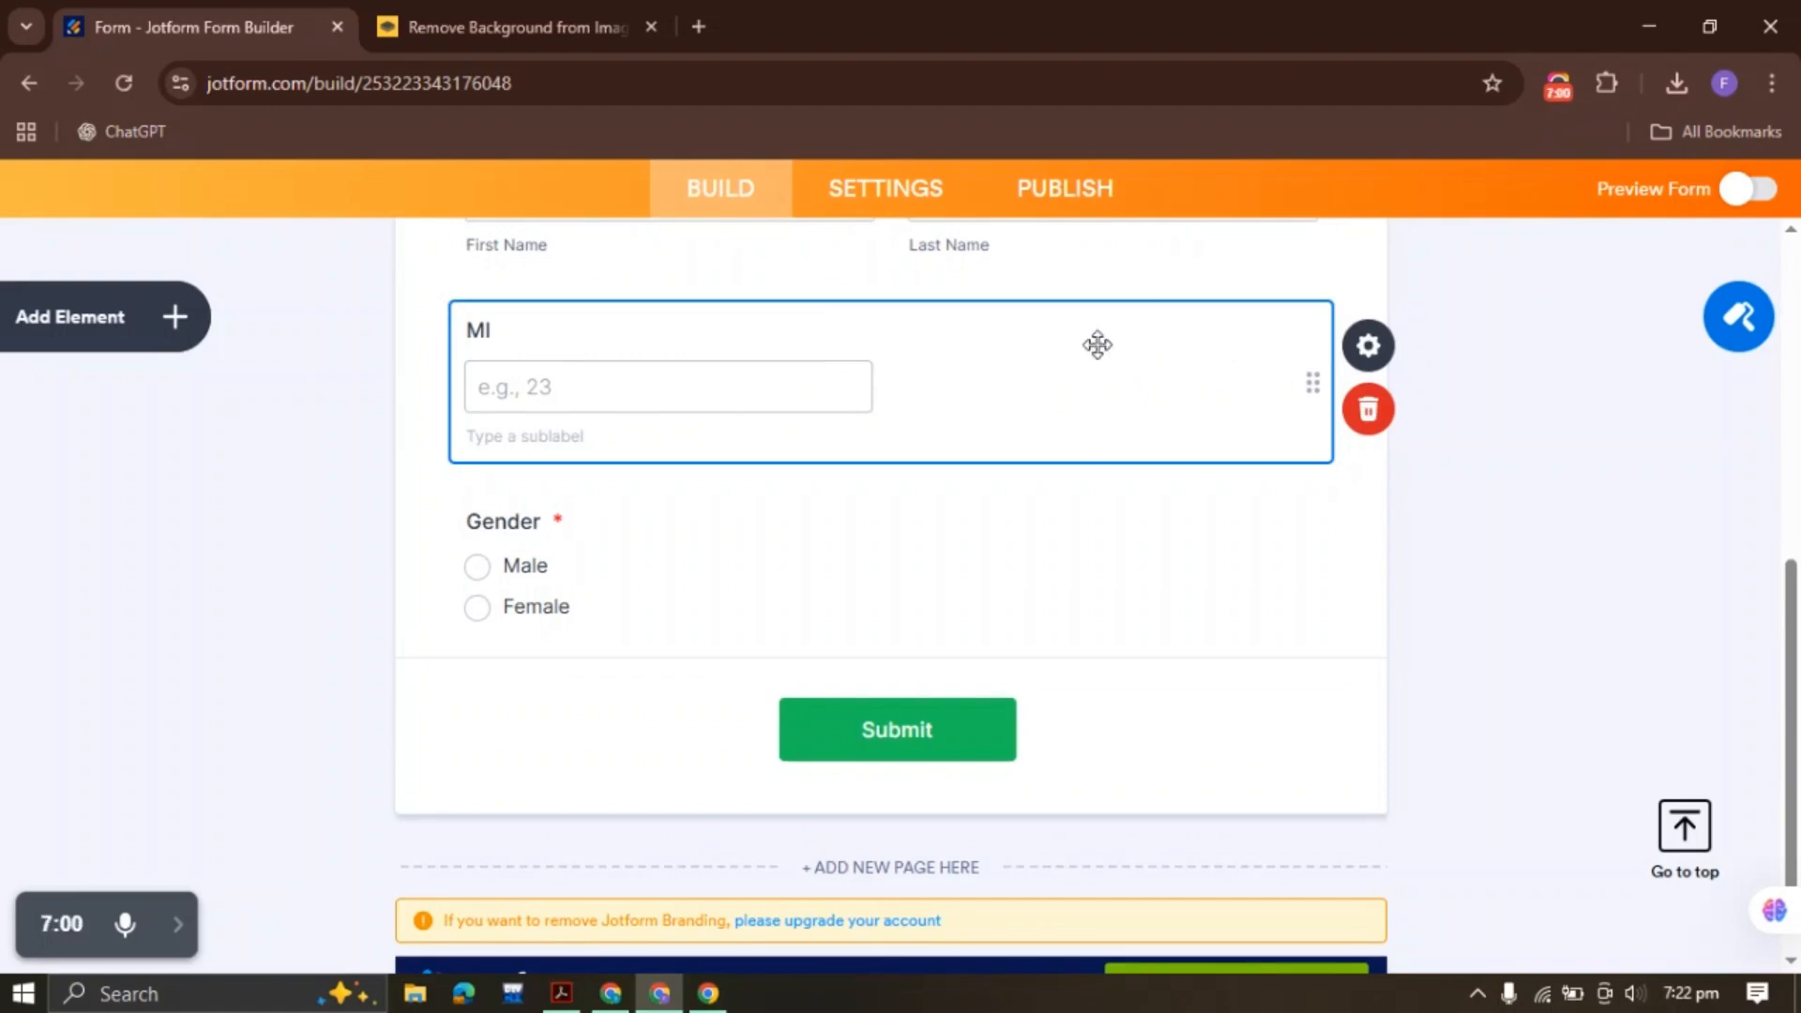
{"action": "left_click", "coordinate": [618, 548]}
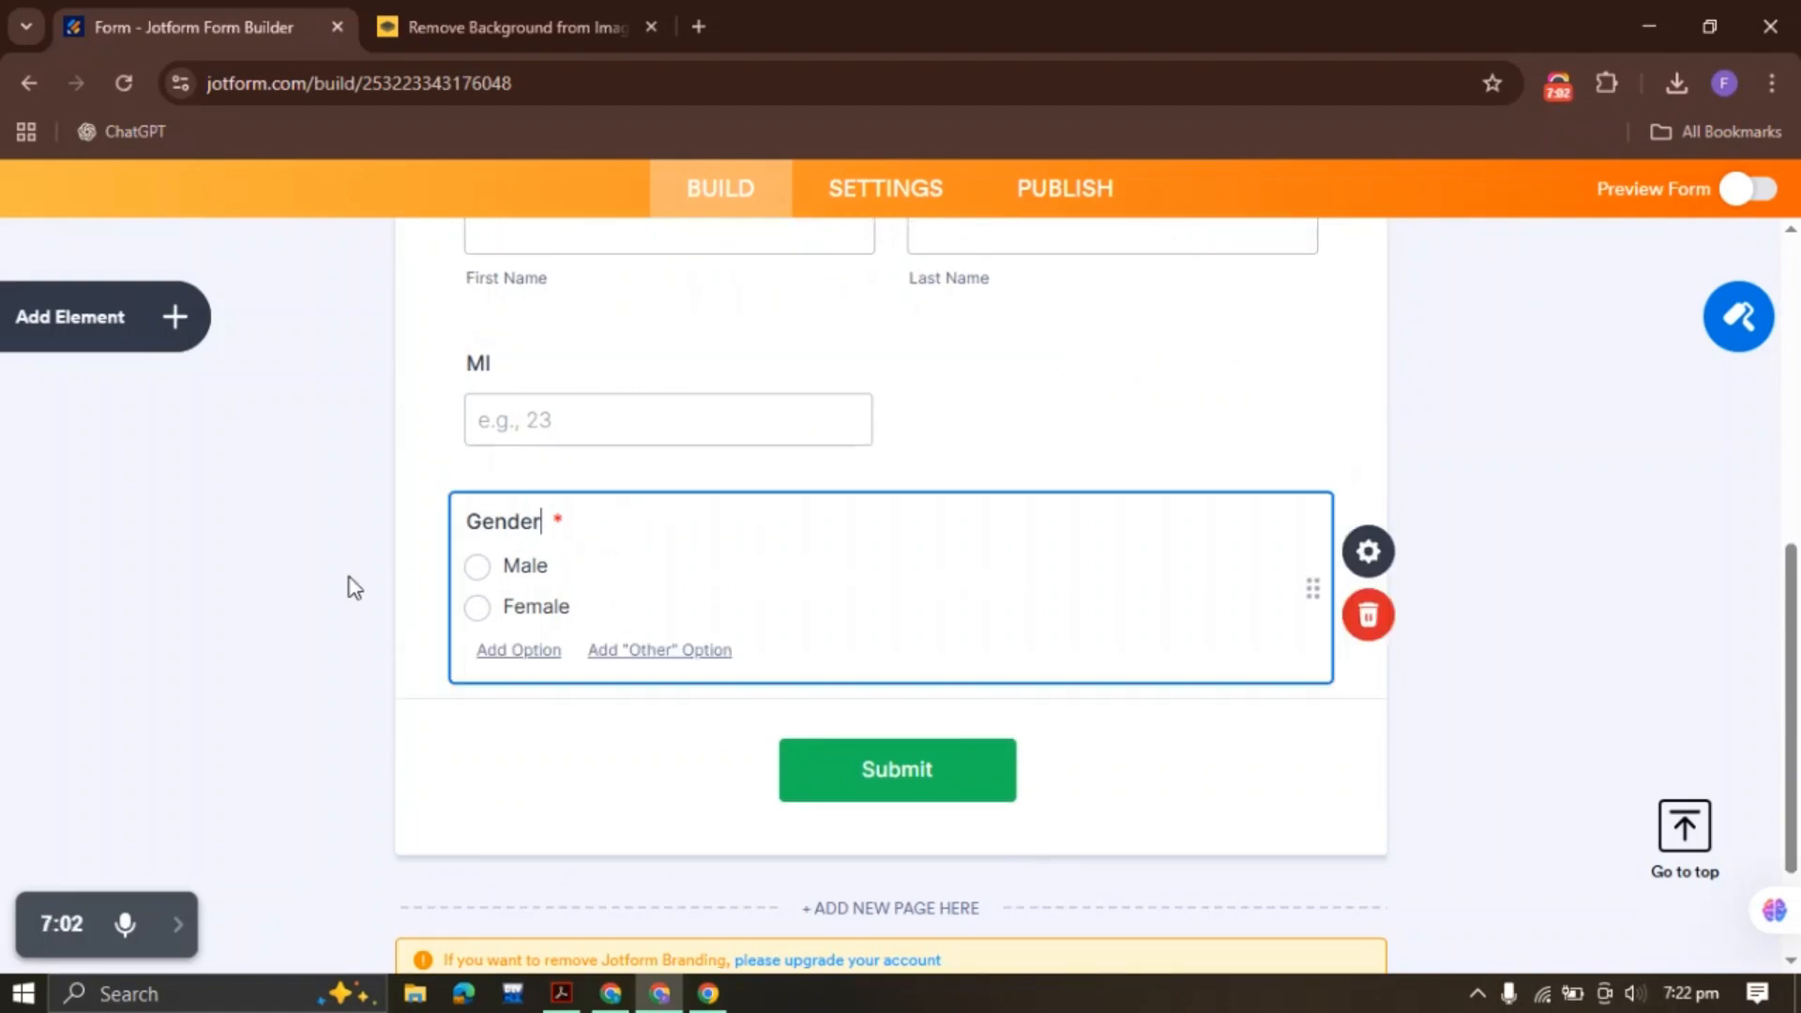
Shrink both MI and Gender to half width so they share one row
{"action": "right_click", "coordinate": [724, 377]}
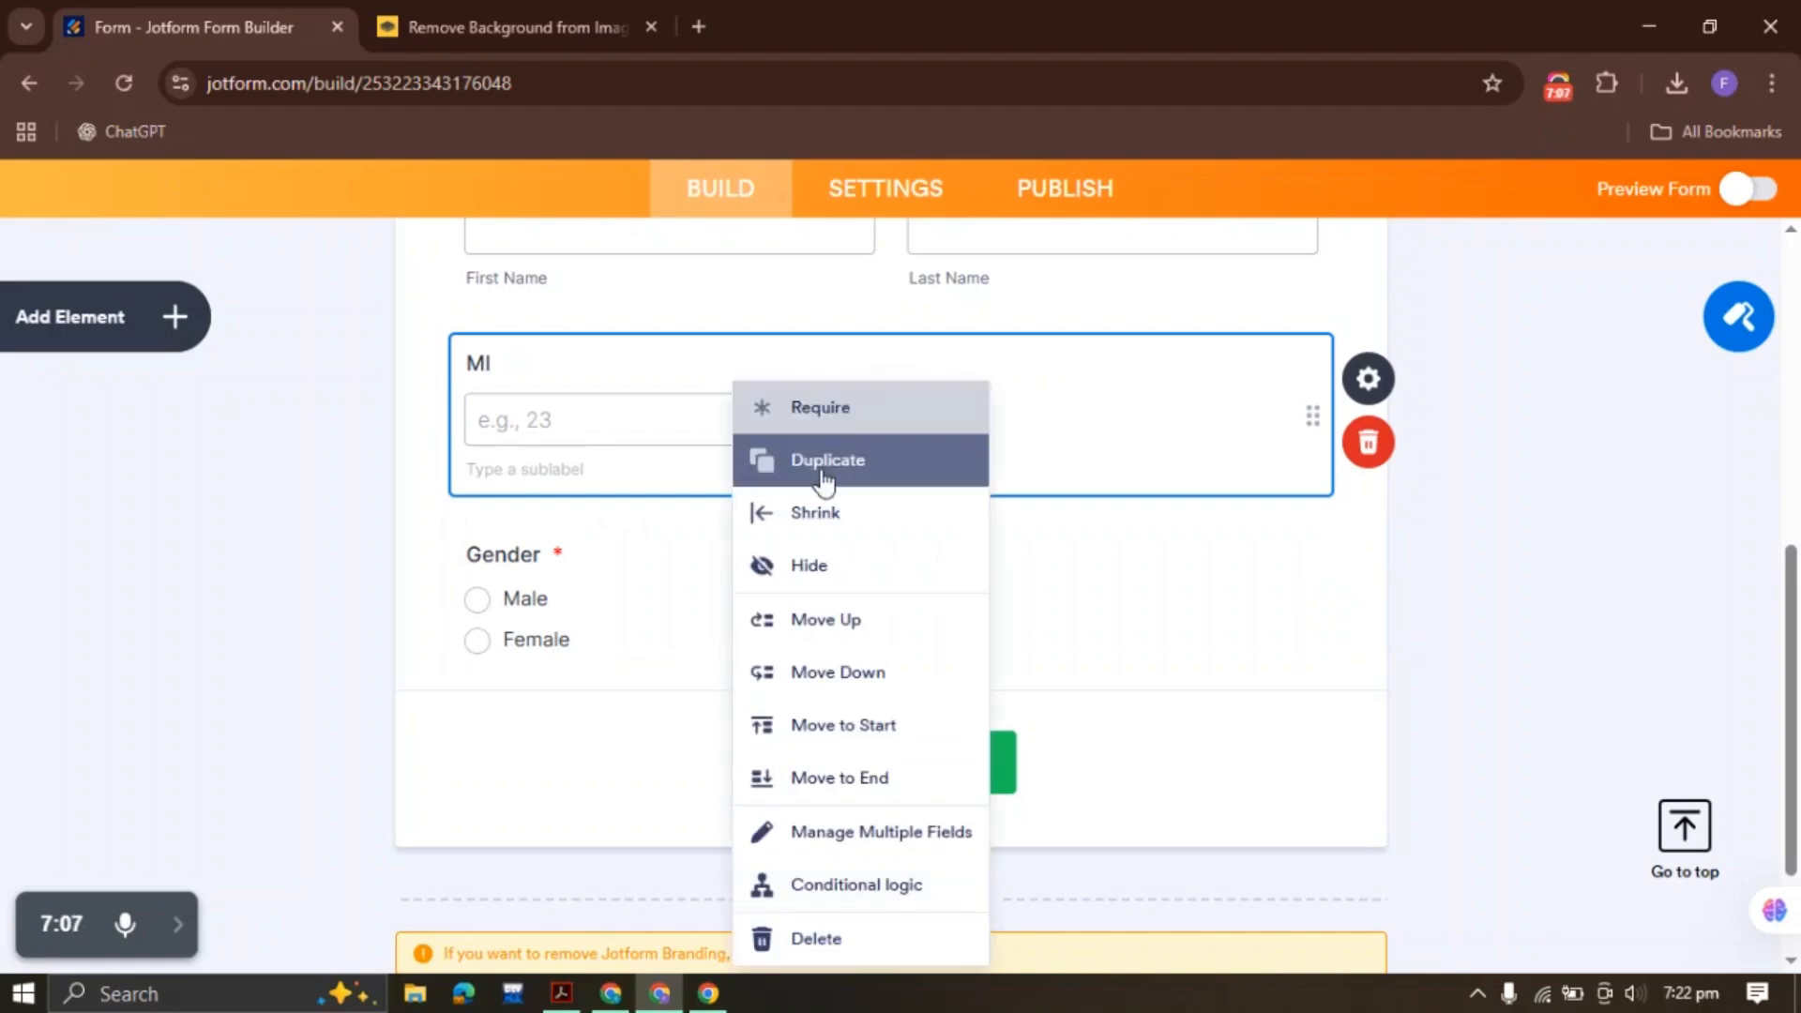
{"action": "left_click", "coordinate": [818, 514]}
{"action": "left_click", "coordinate": [605, 580]}
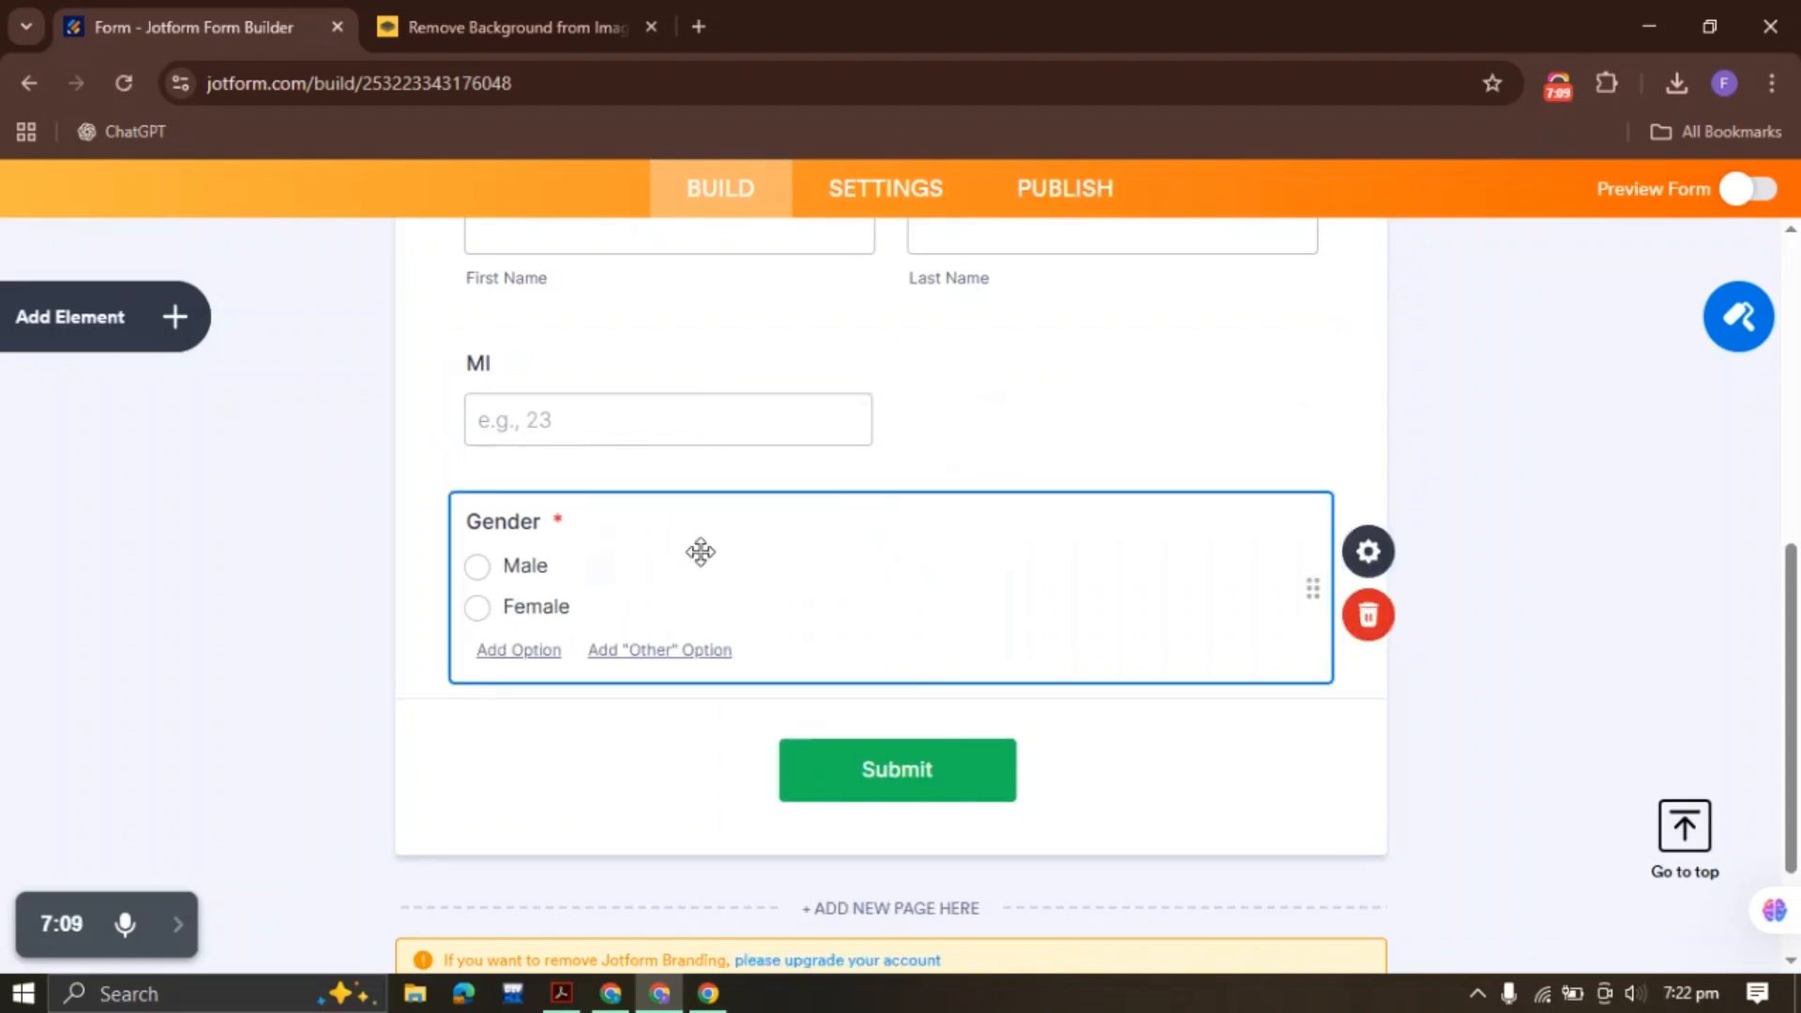
{"action": "right_click", "coordinate": [704, 469]}
{"action": "left_click", "coordinate": [824, 587]}
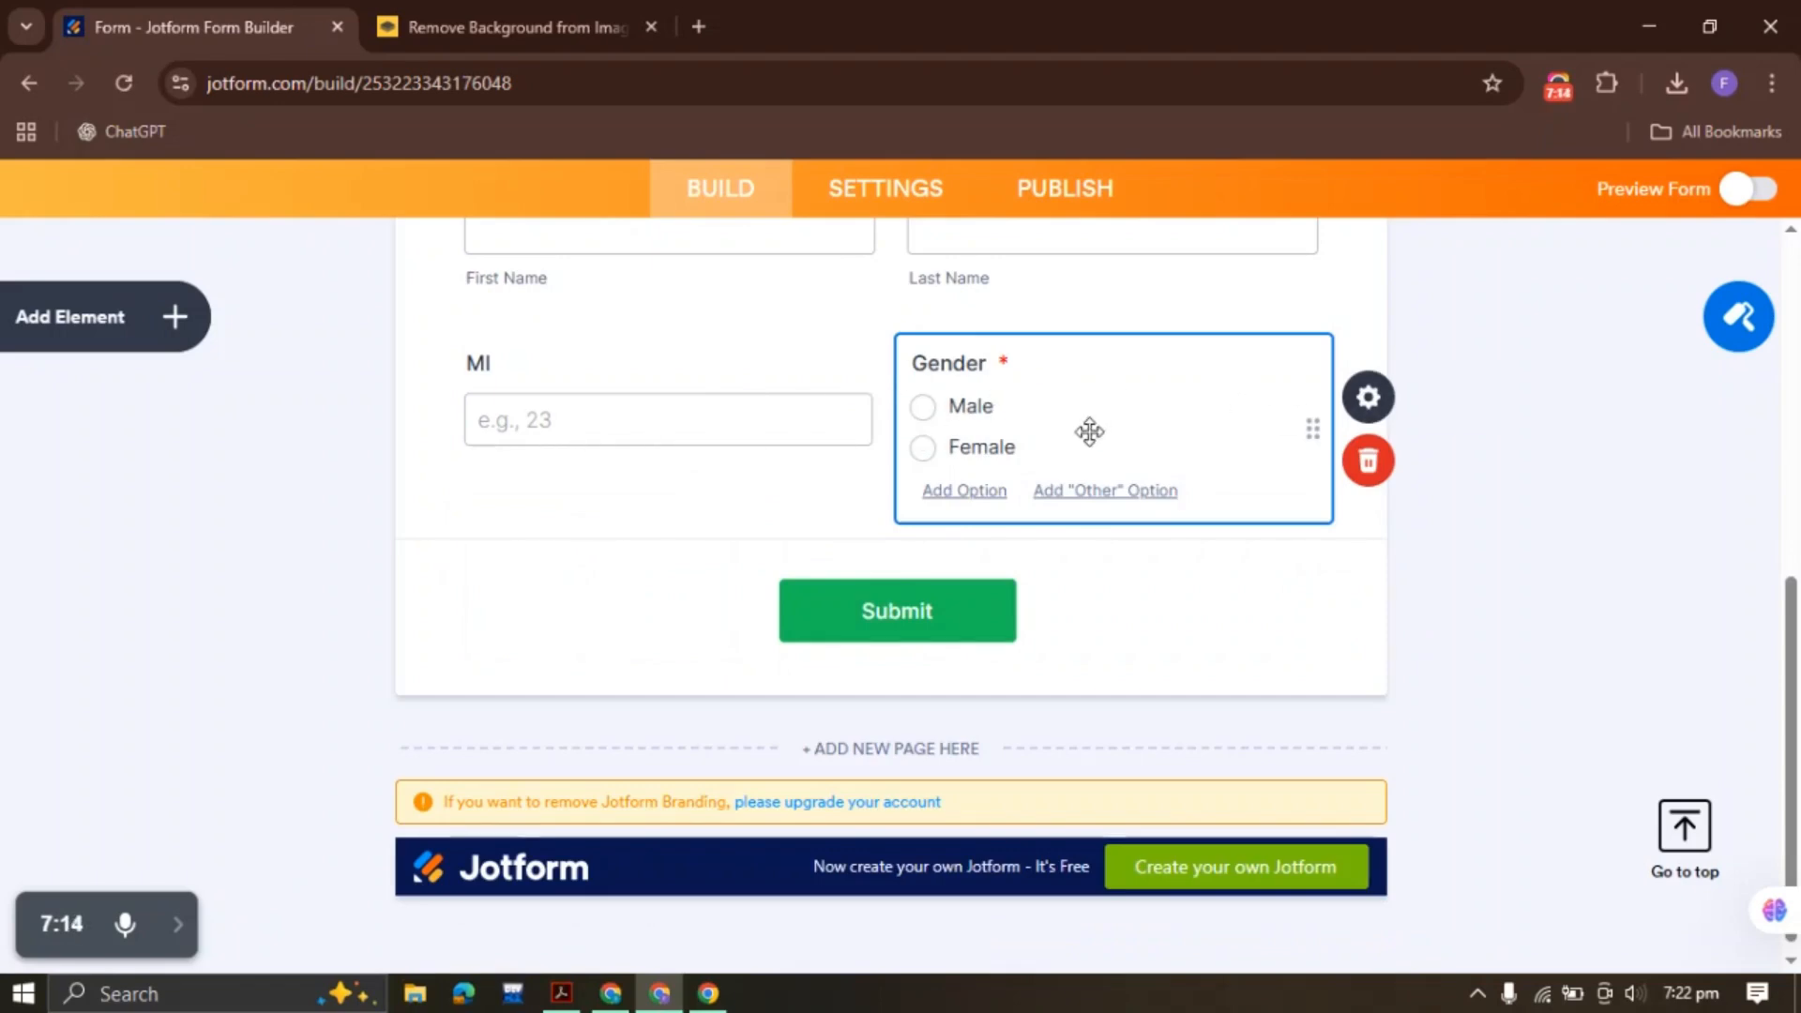
{"action": "left_click", "coordinate": [1535, 402]}
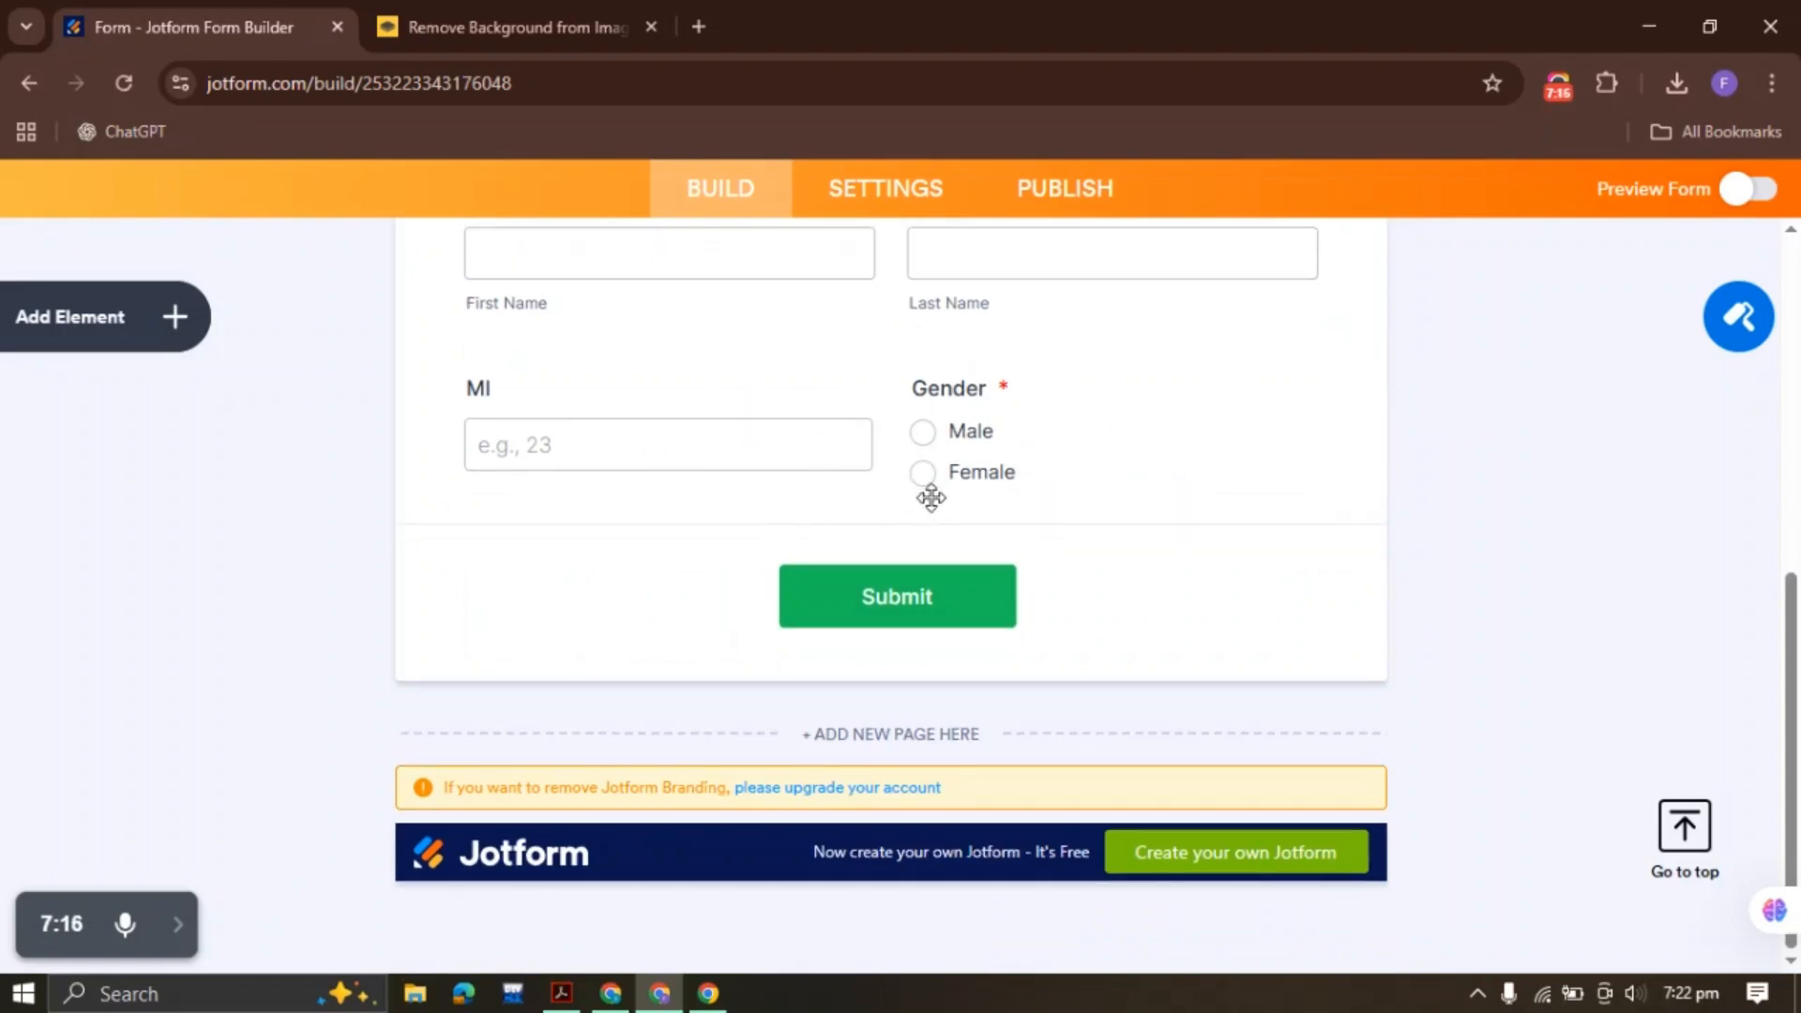
Turn on Spread to Columns so Gender shows Male and Female in two columns
{"action": "left_click", "coordinate": [1095, 447]}
{"action": "left_click", "coordinate": [1388, 419]}
{"action": "left_click", "coordinate": [1501, 340]}
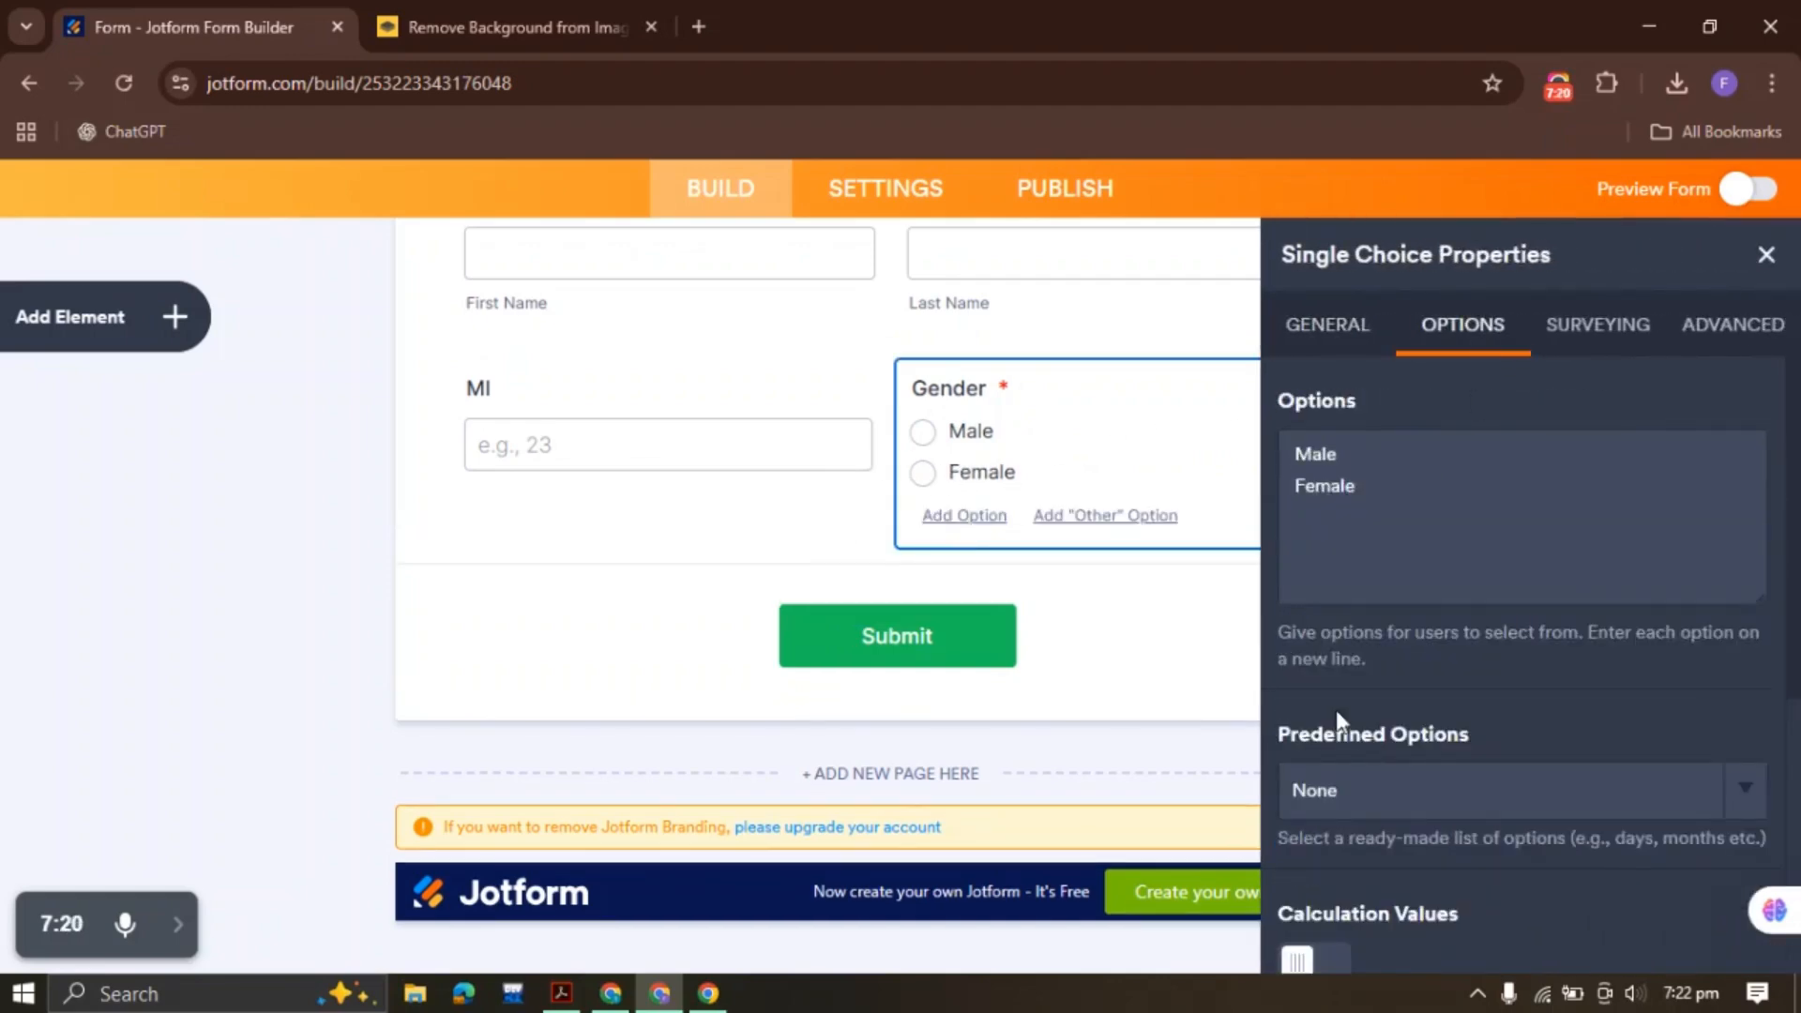
{"action": "scroll", "coordinate": [1336, 751], "scroll_direction": "down", "scroll_amount": 5}
{"action": "left_click", "coordinate": [1324, 847]}
{"action": "left_click", "coordinate": [1767, 255]}
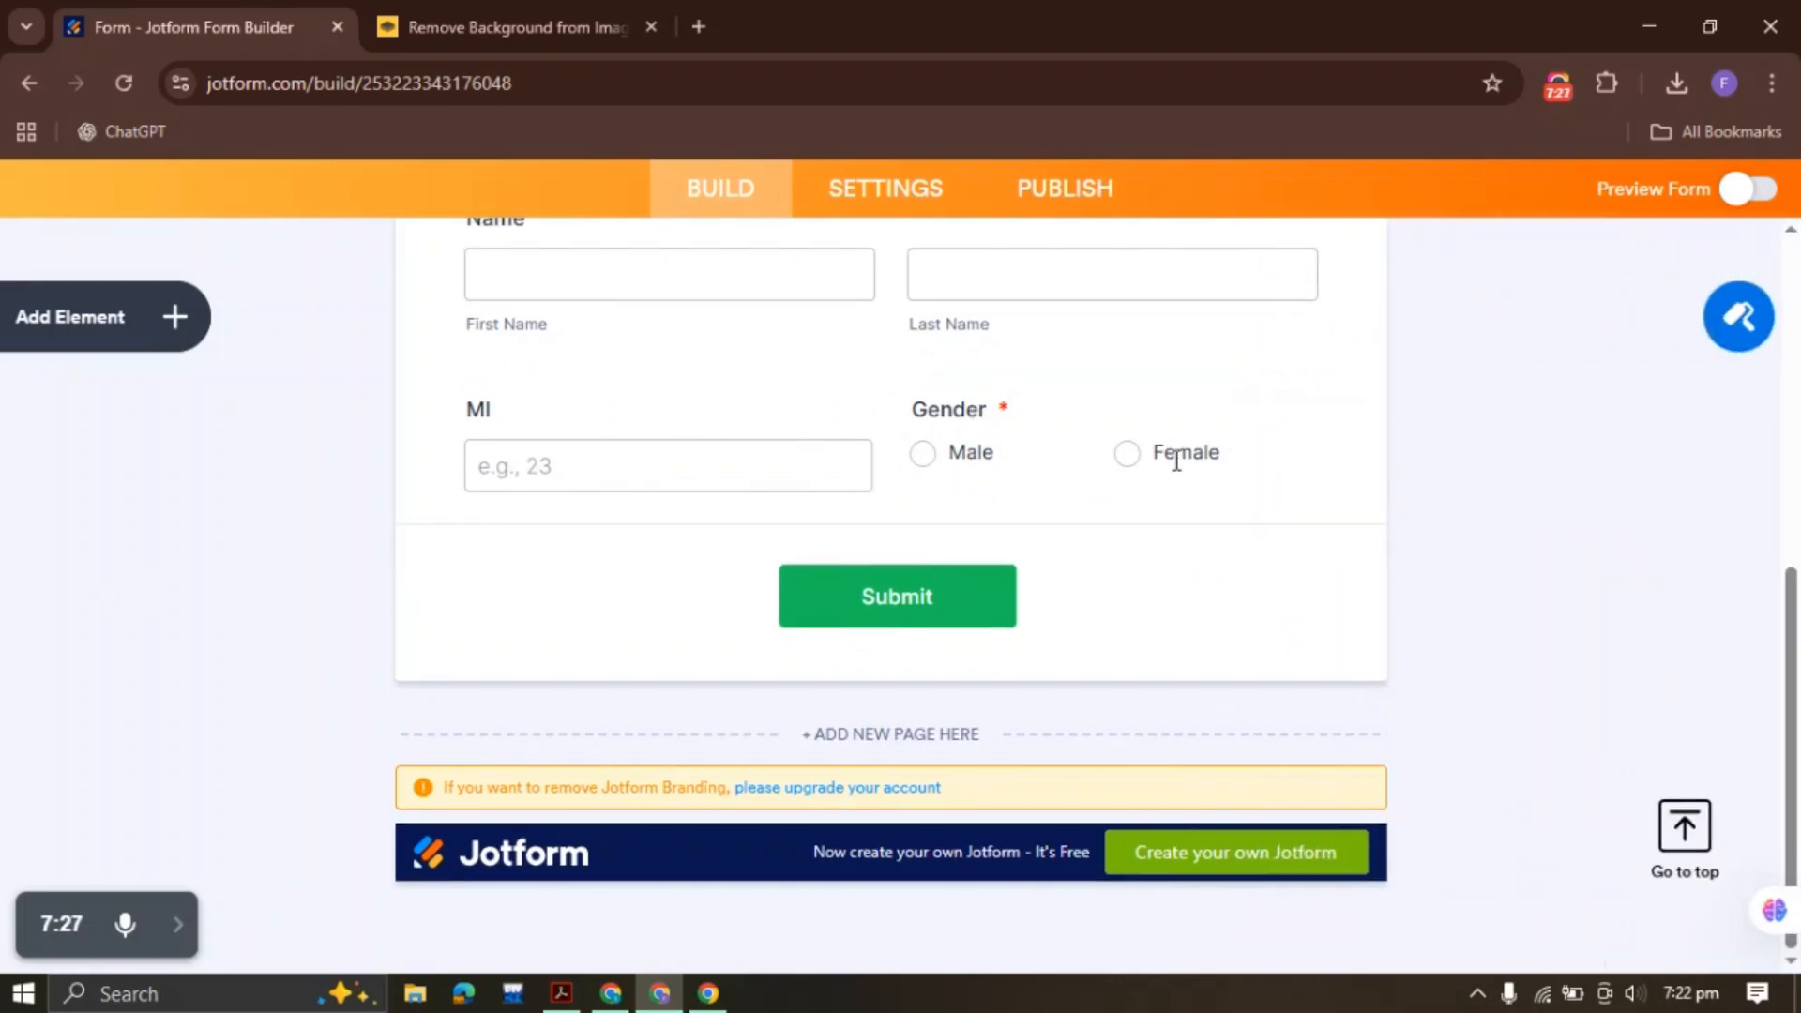
{"action": "left_click", "coordinate": [1119, 428]}
{"action": "left_click", "coordinate": [562, 993]}
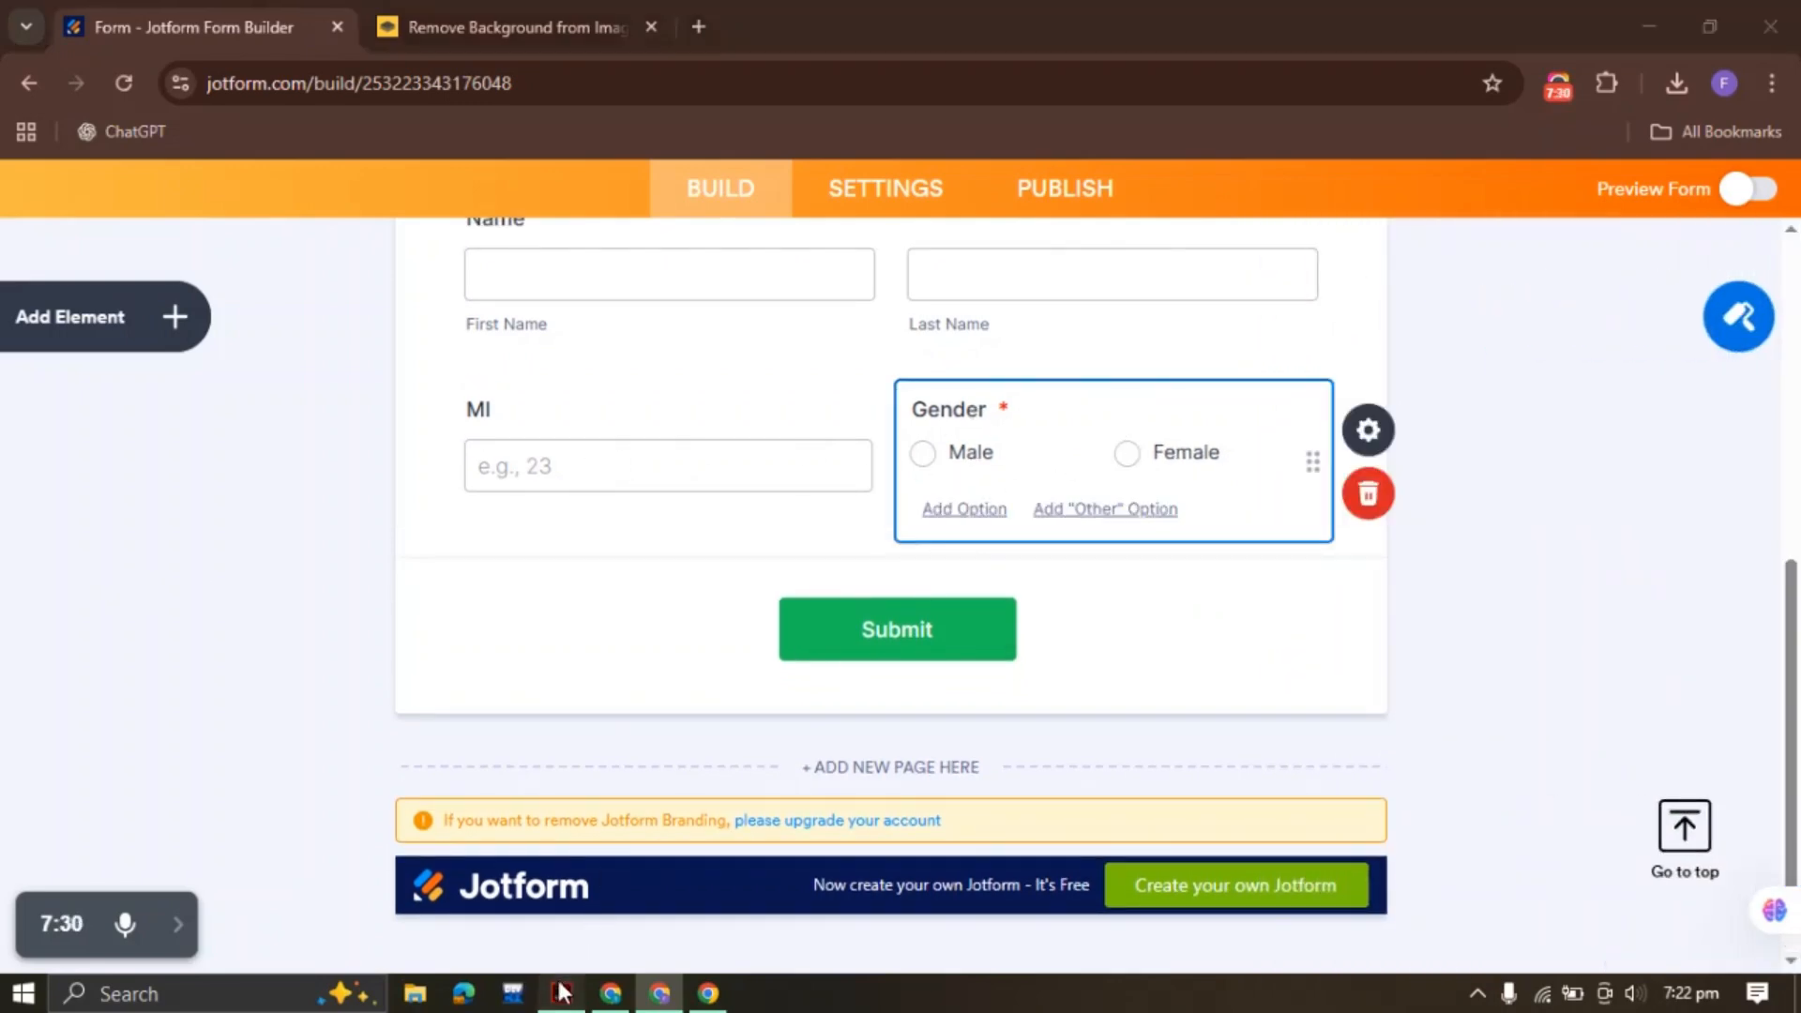
Check the 'Street Address:' and 'Apt/Unit:' labels in the patient PDF, then return to Jotform
{"action": "left_click", "coordinate": [1366, 531]}
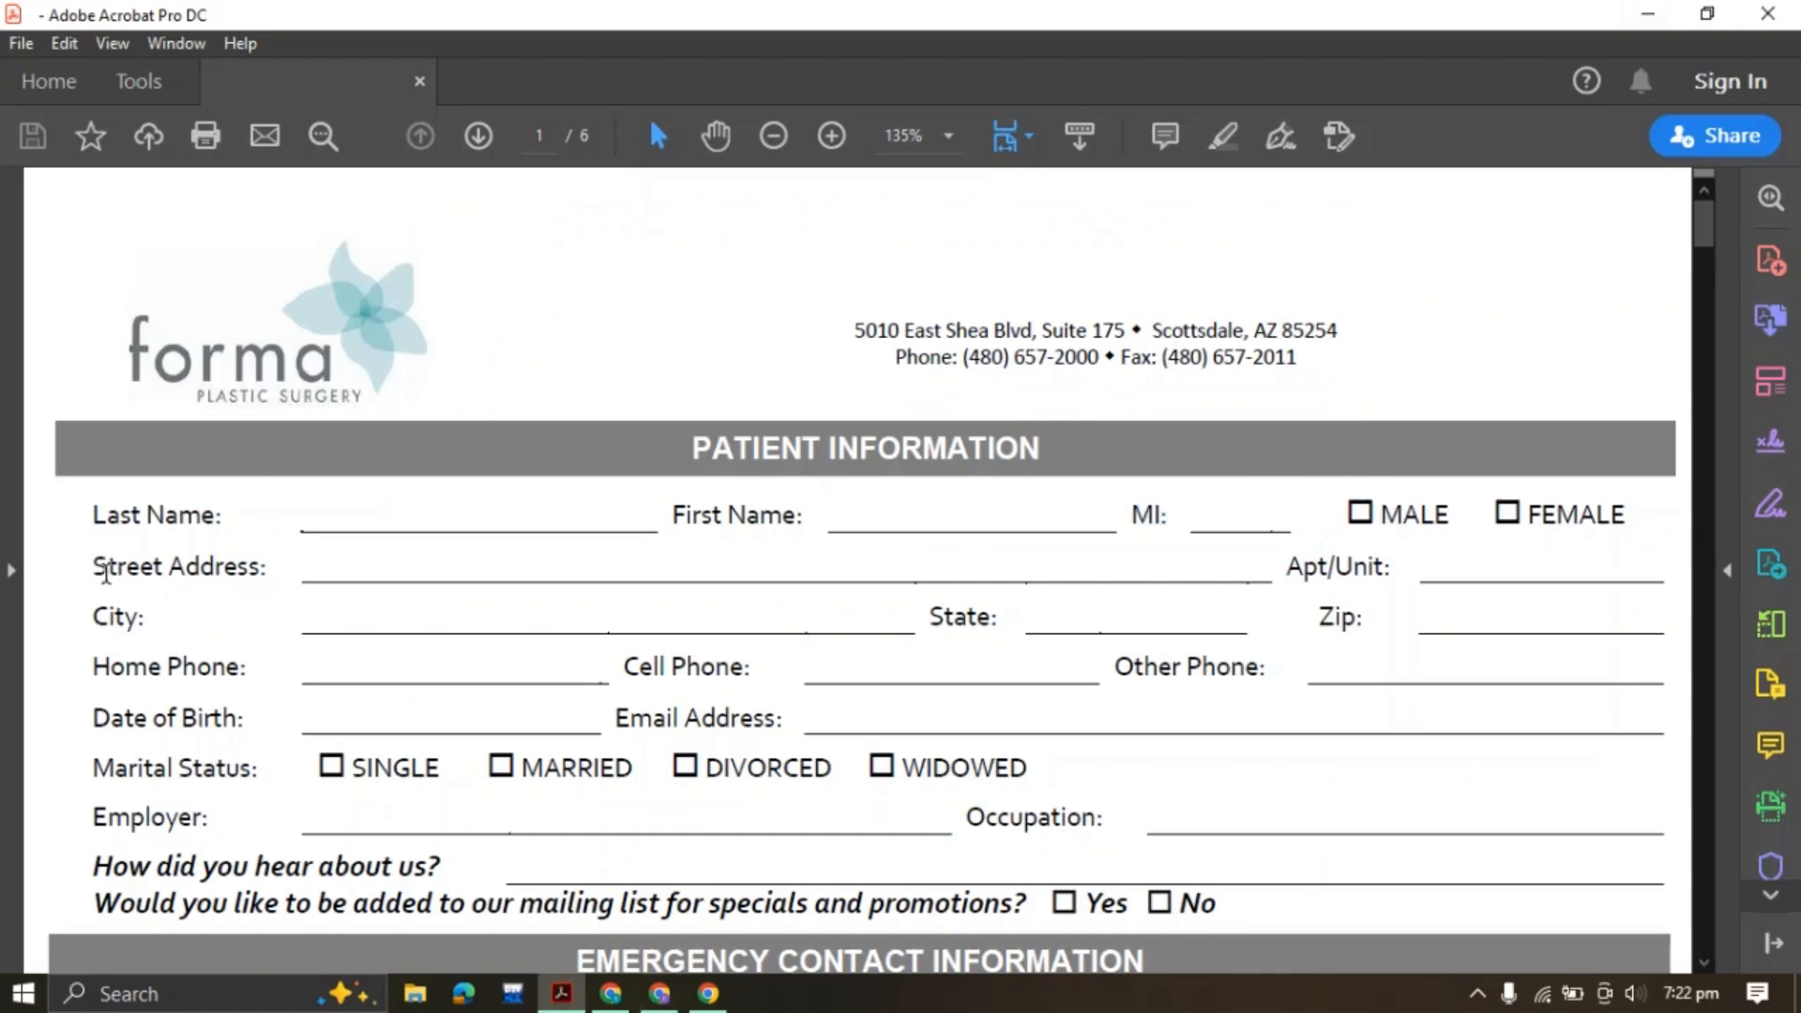
{"action": "left_click_drag", "start_coordinate": [94, 568], "coordinate": [270, 568]}
{"action": "left_click_drag", "start_coordinate": [1285, 568], "coordinate": [1413, 570]}
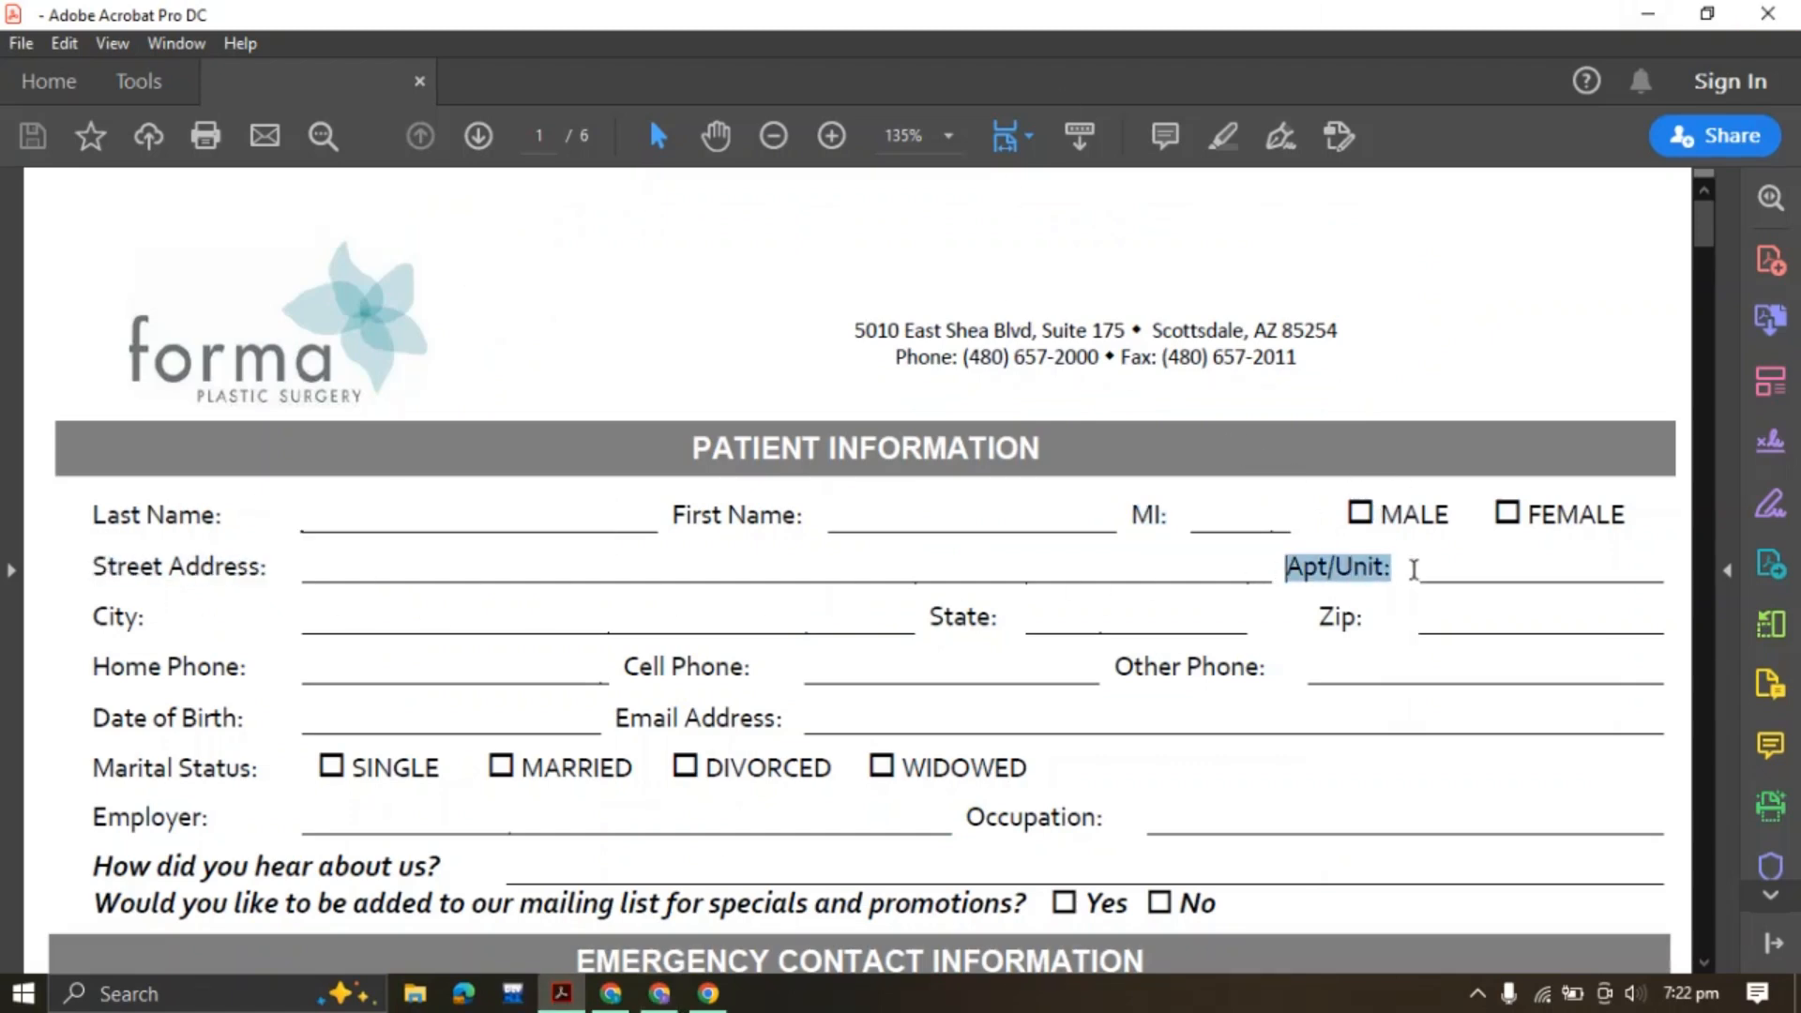
{"action": "left_click", "coordinate": [102, 619]}
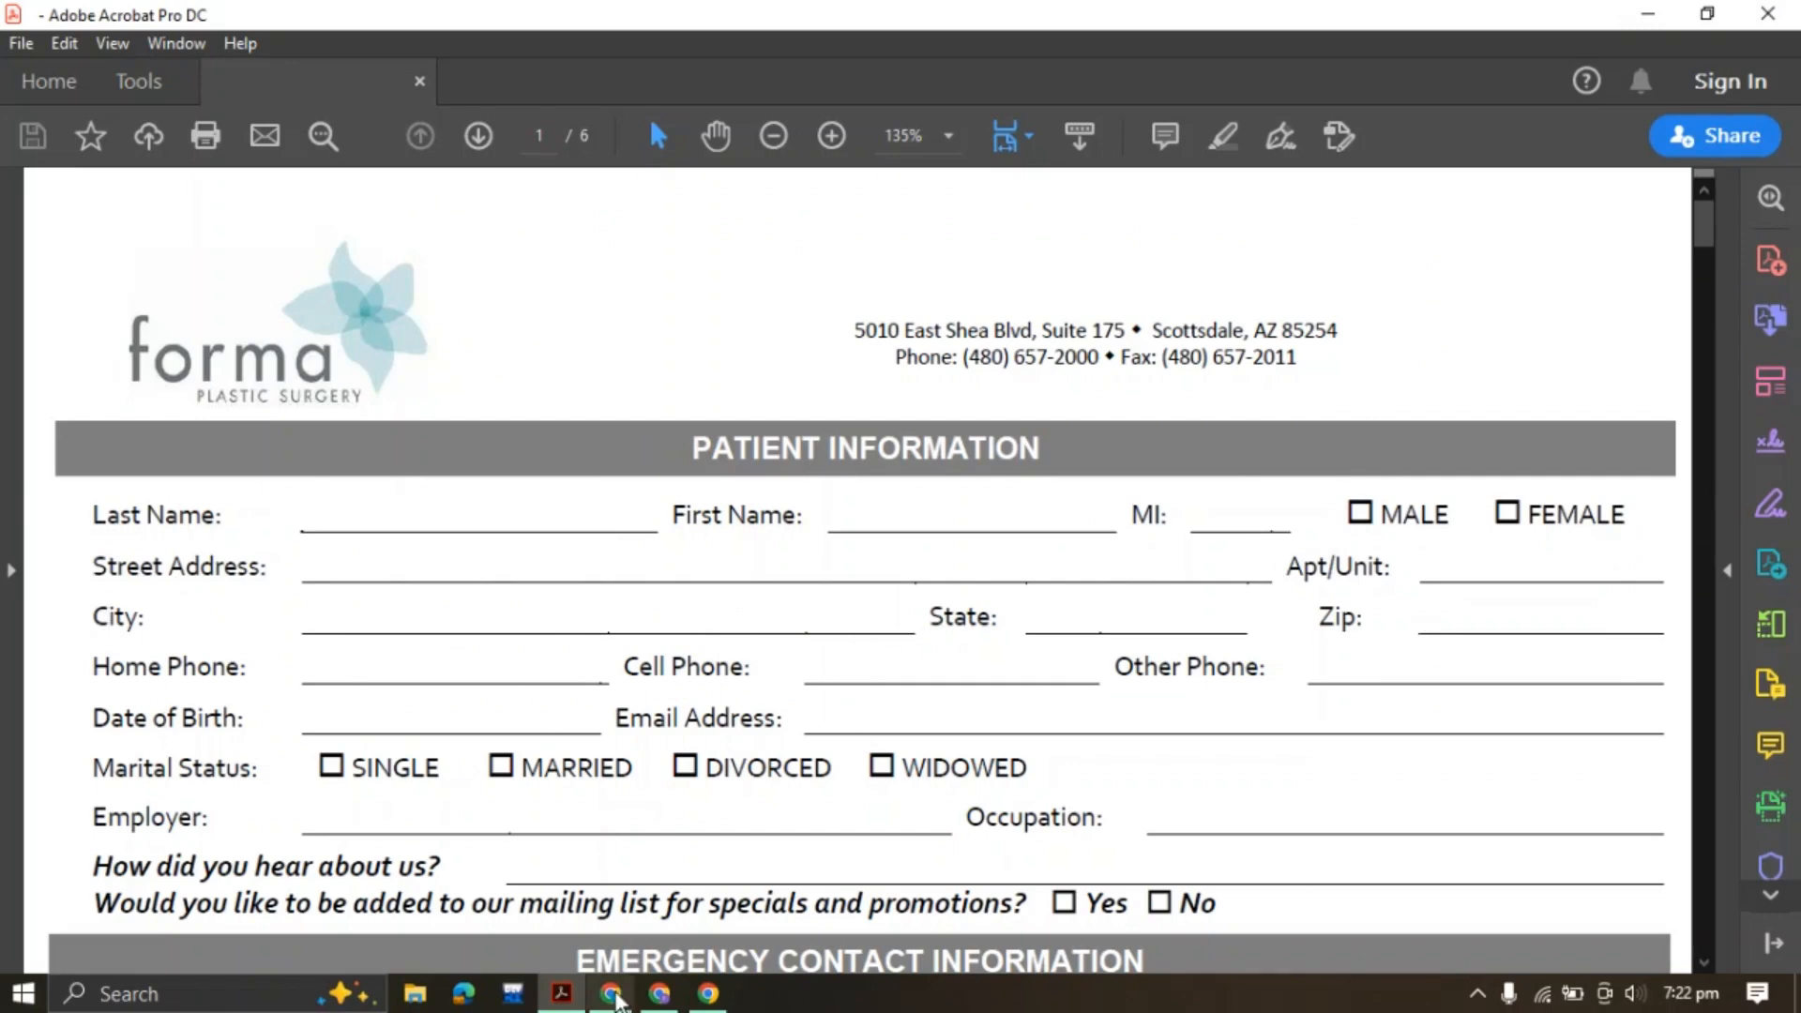
{"action": "key", "text": "alt+Tab"}
Add an Address field, copy the PDF's 'Street Address' label, and open the Address properties
{"action": "left_click", "coordinate": [183, 328]}
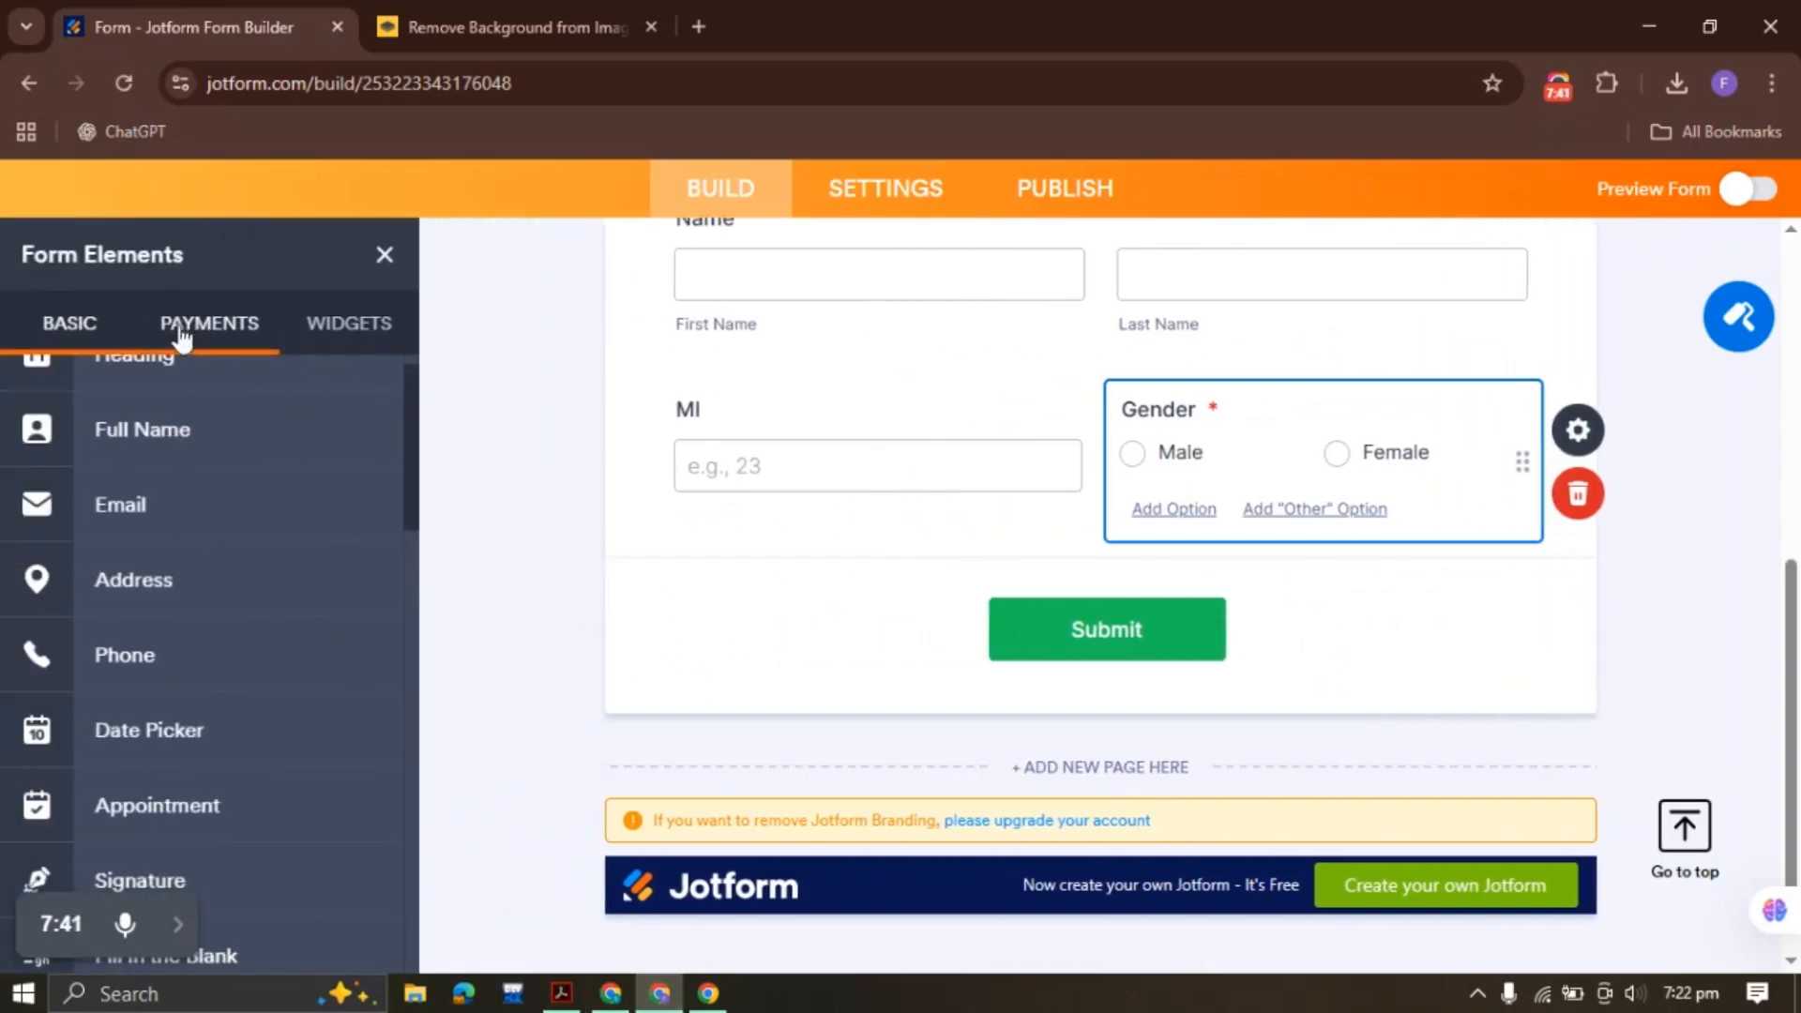
{"action": "left_click", "coordinate": [155, 574]}
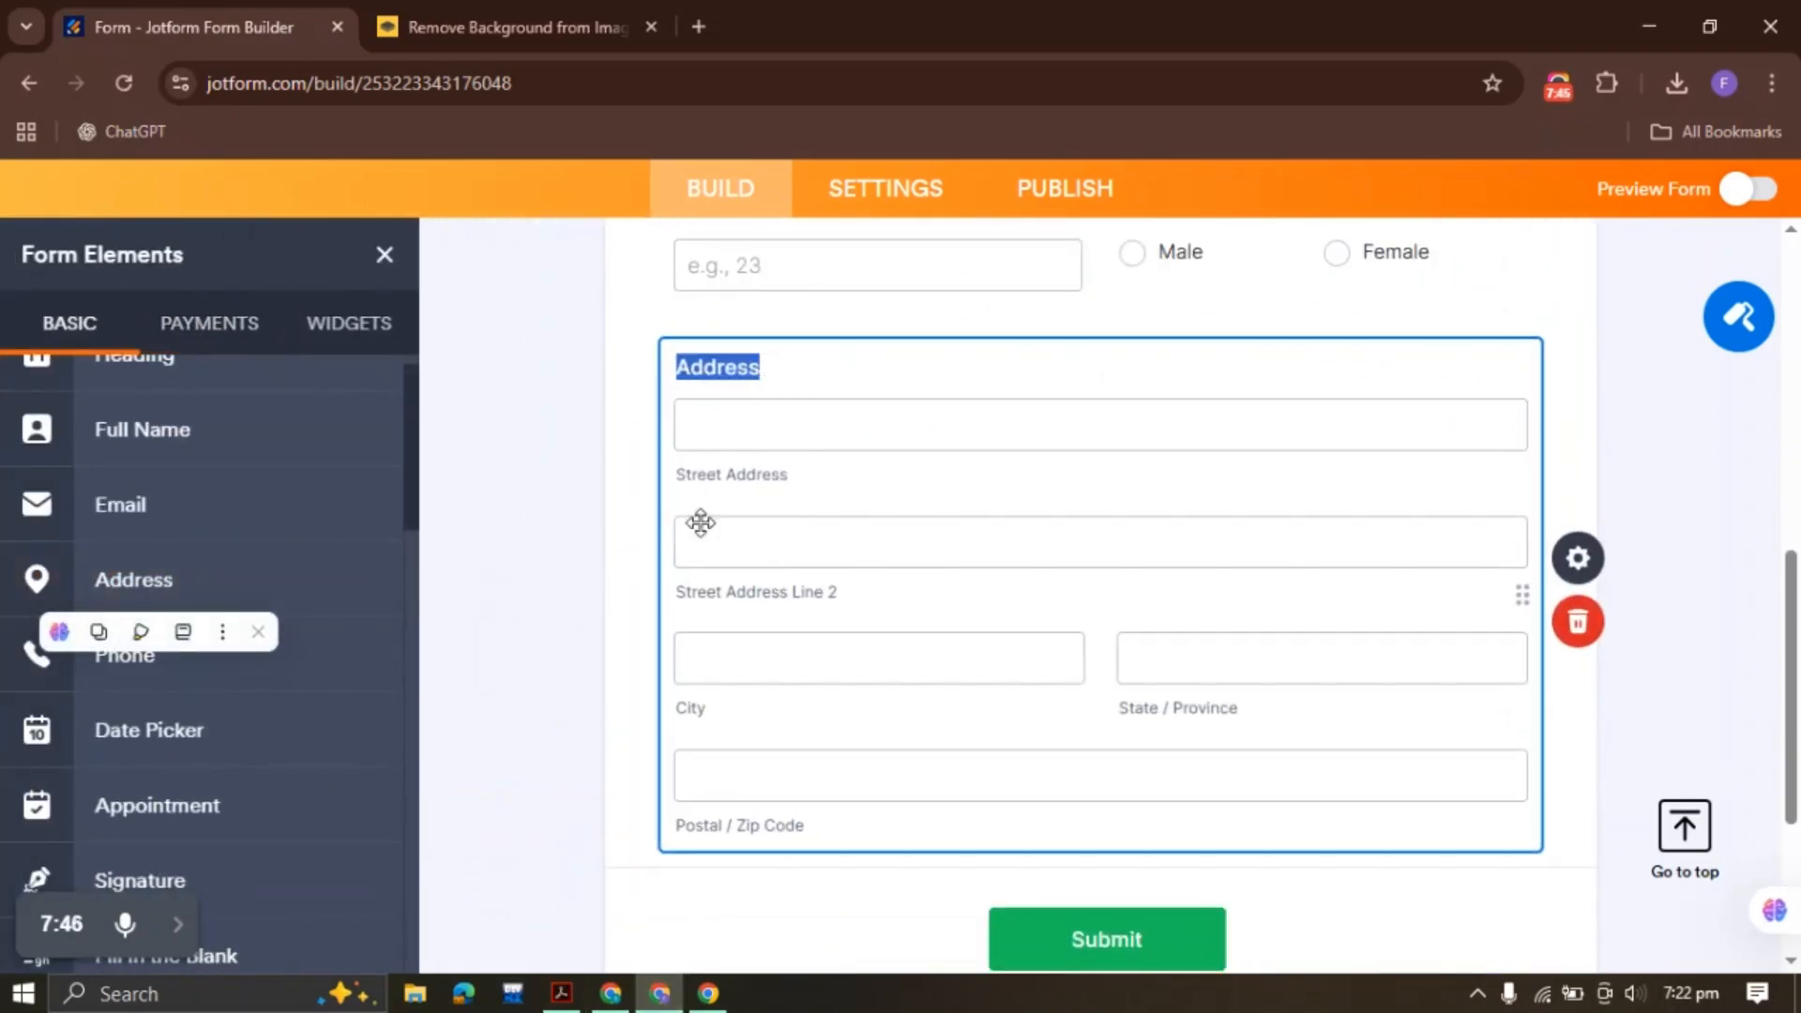
{"action": "left_click", "coordinate": [563, 993]}
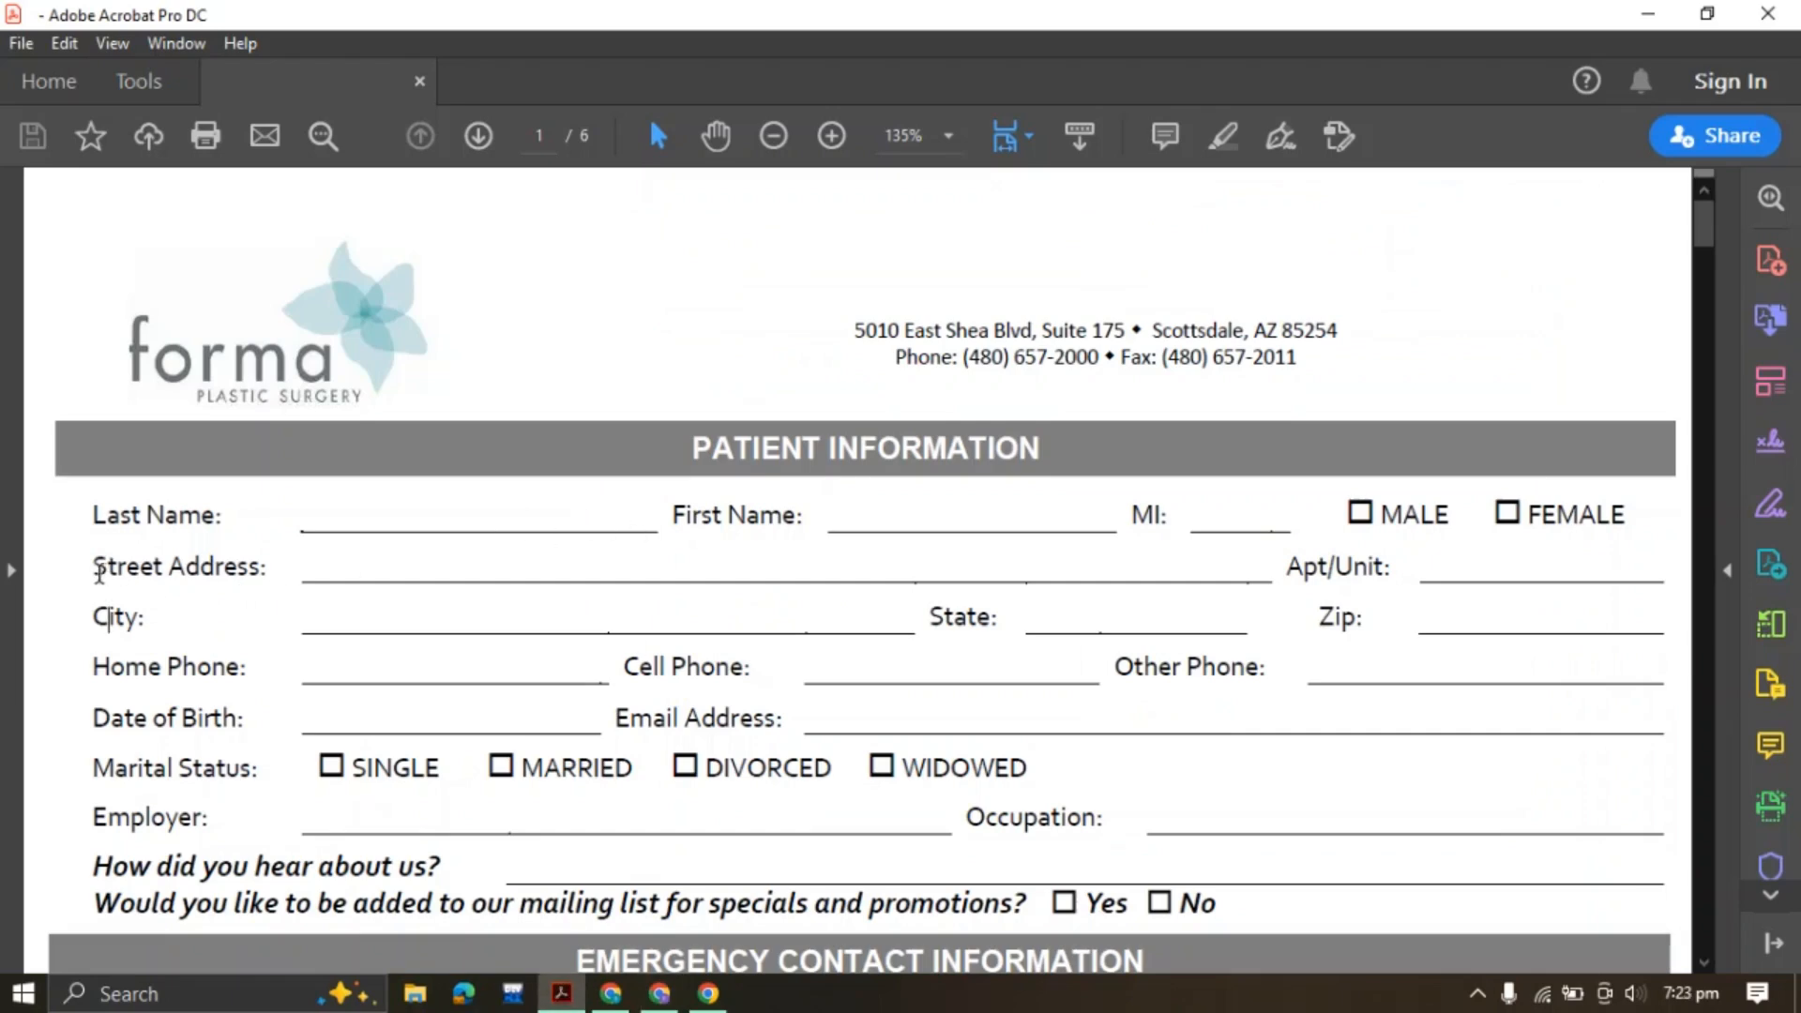
{"action": "left_click_drag", "start_coordinate": [96, 565], "coordinate": [270, 561]}
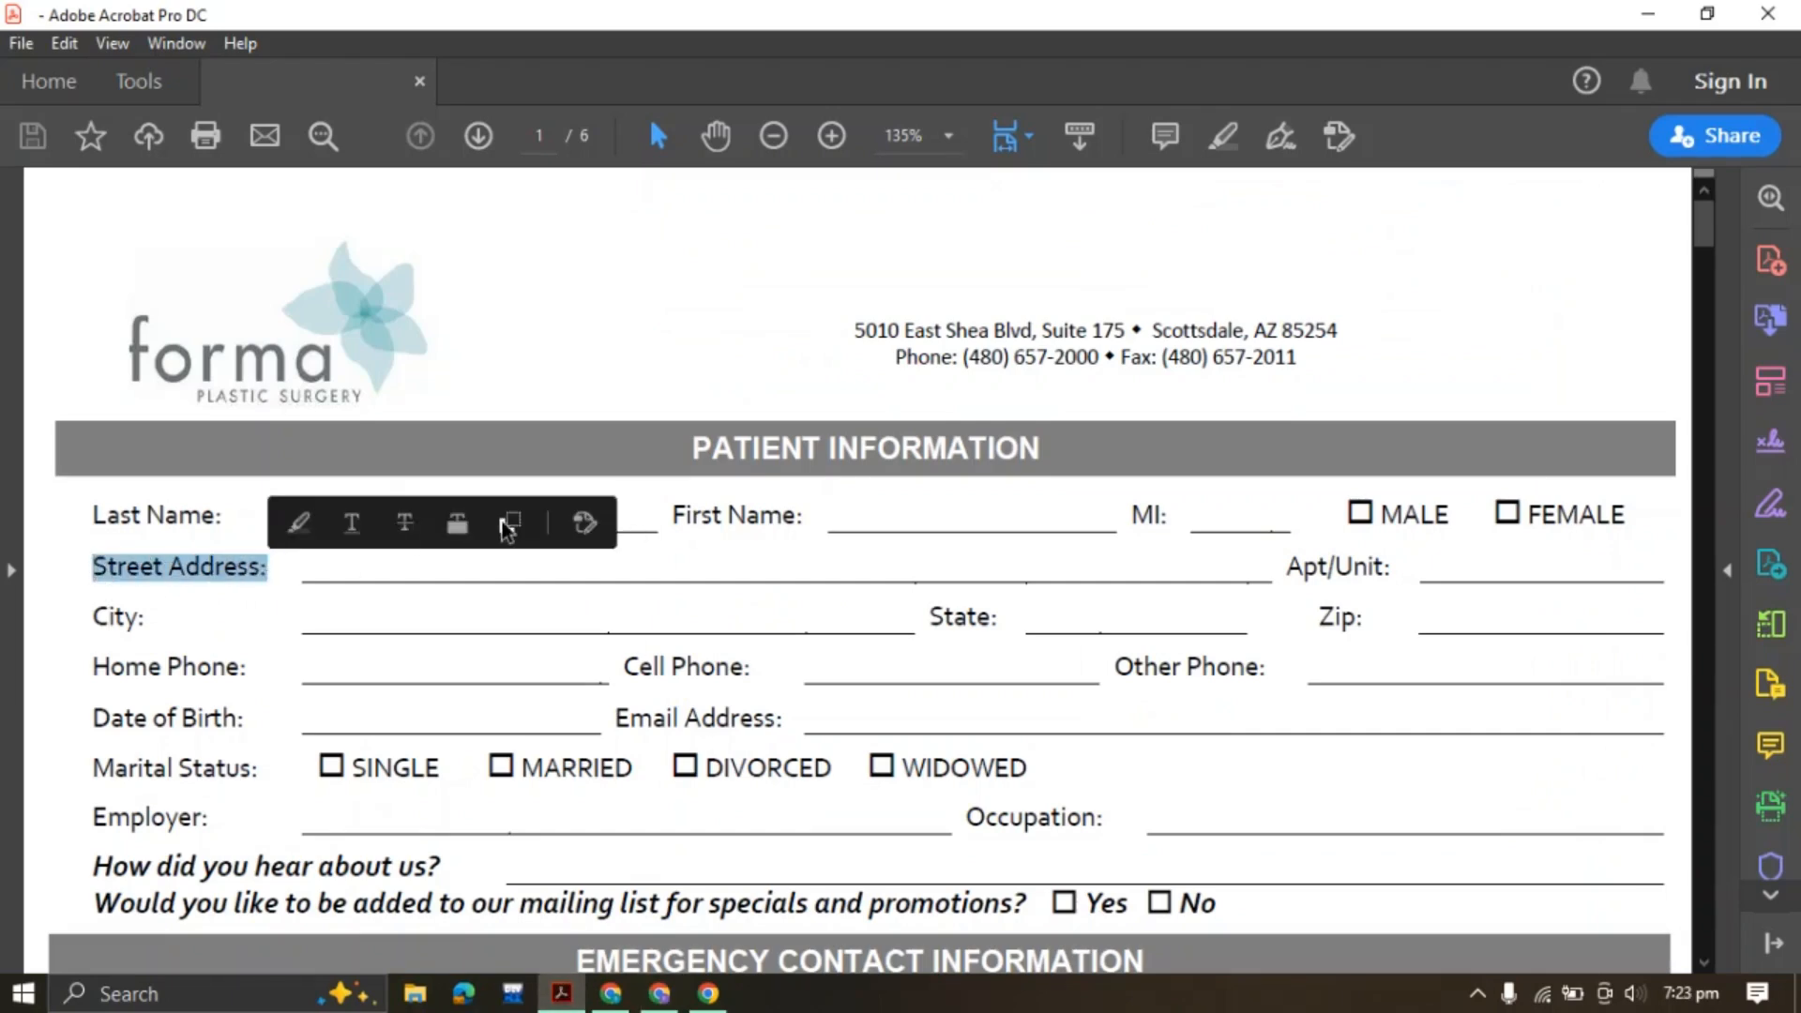
{"action": "left_click", "coordinate": [512, 522]}
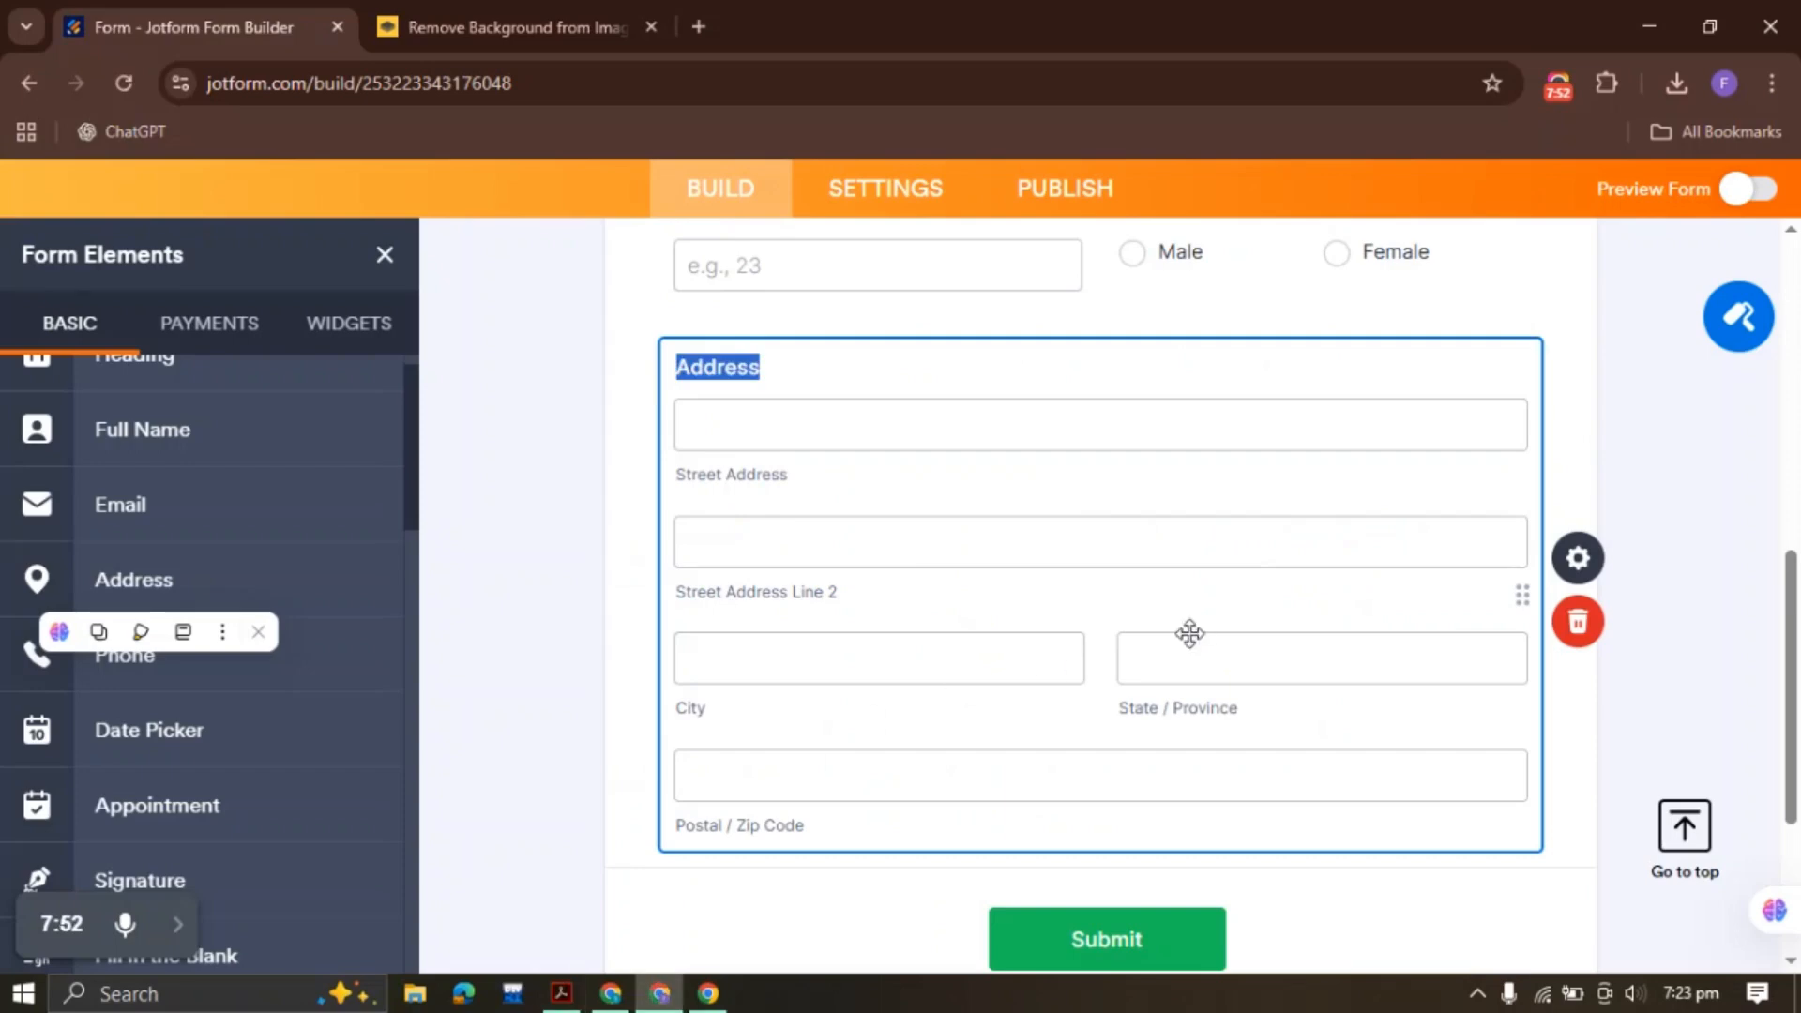
{"action": "left_click", "coordinate": [659, 993]}
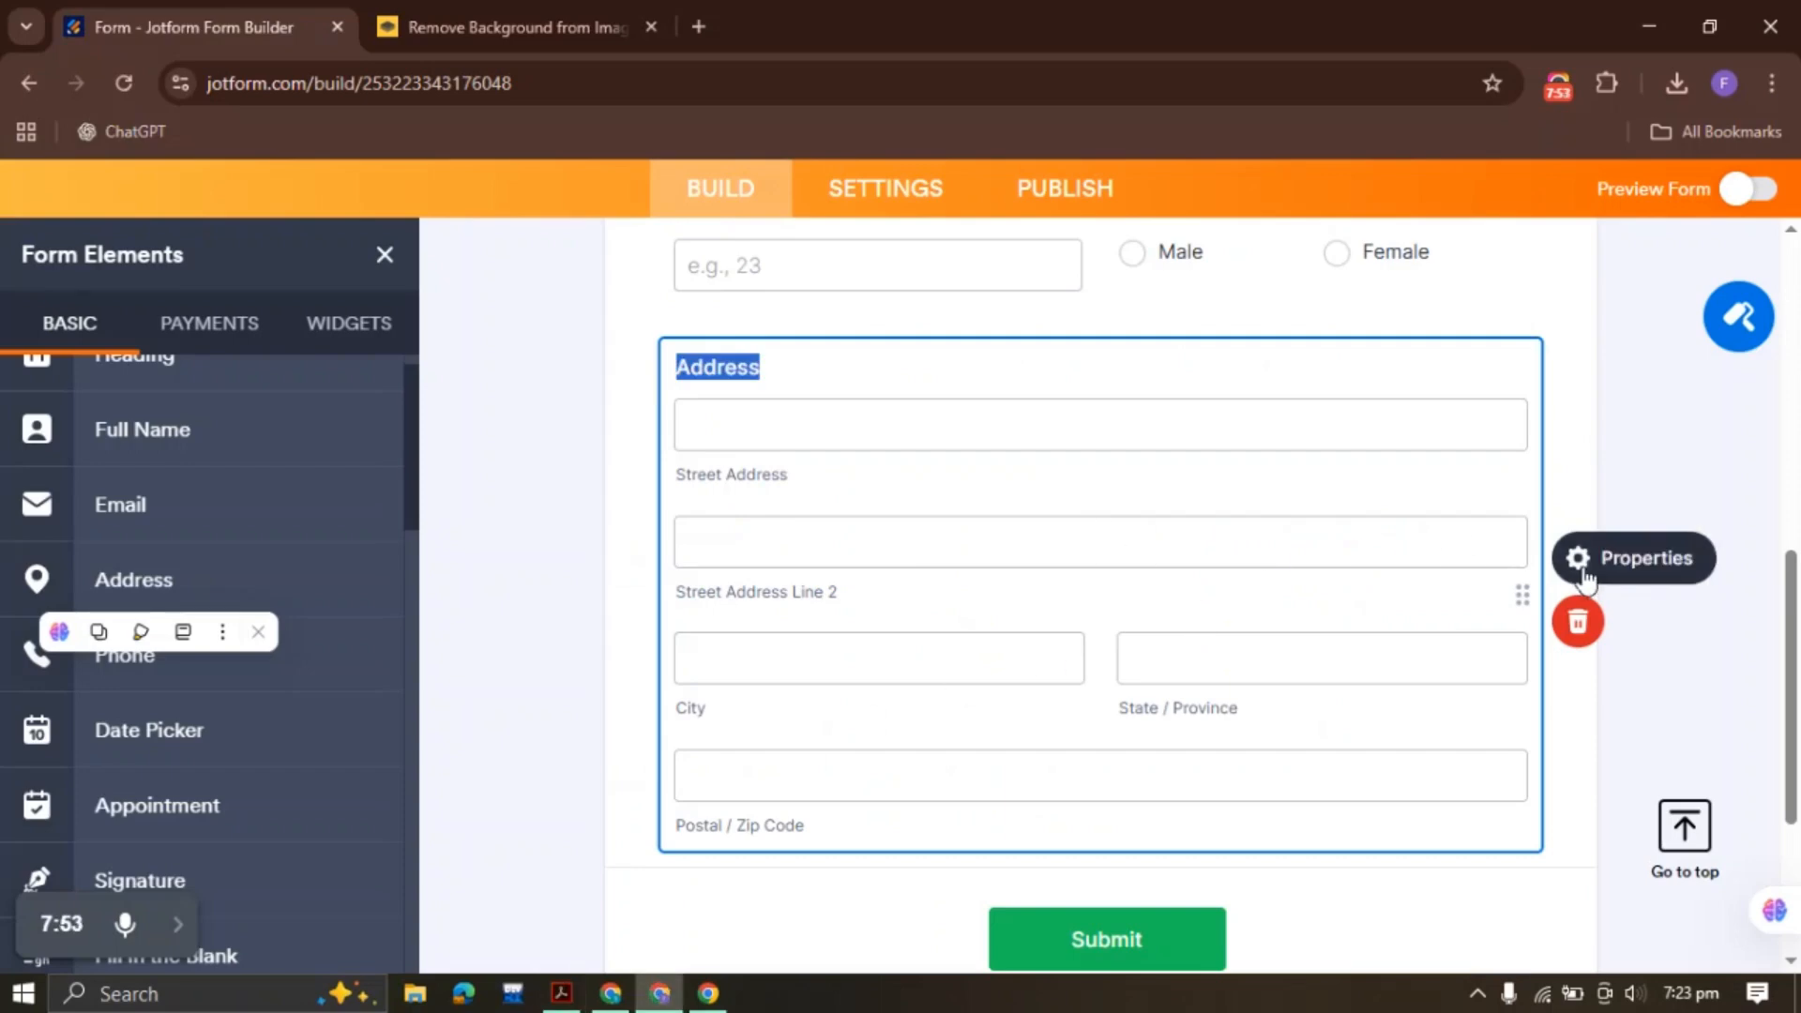
{"action": "left_click", "coordinate": [1583, 575]}
Change the Street Address sublabel to 'Street Address:'
{"action": "scroll", "coordinate": [1486, 593], "scroll_direction": "down", "scroll_amount": 2}
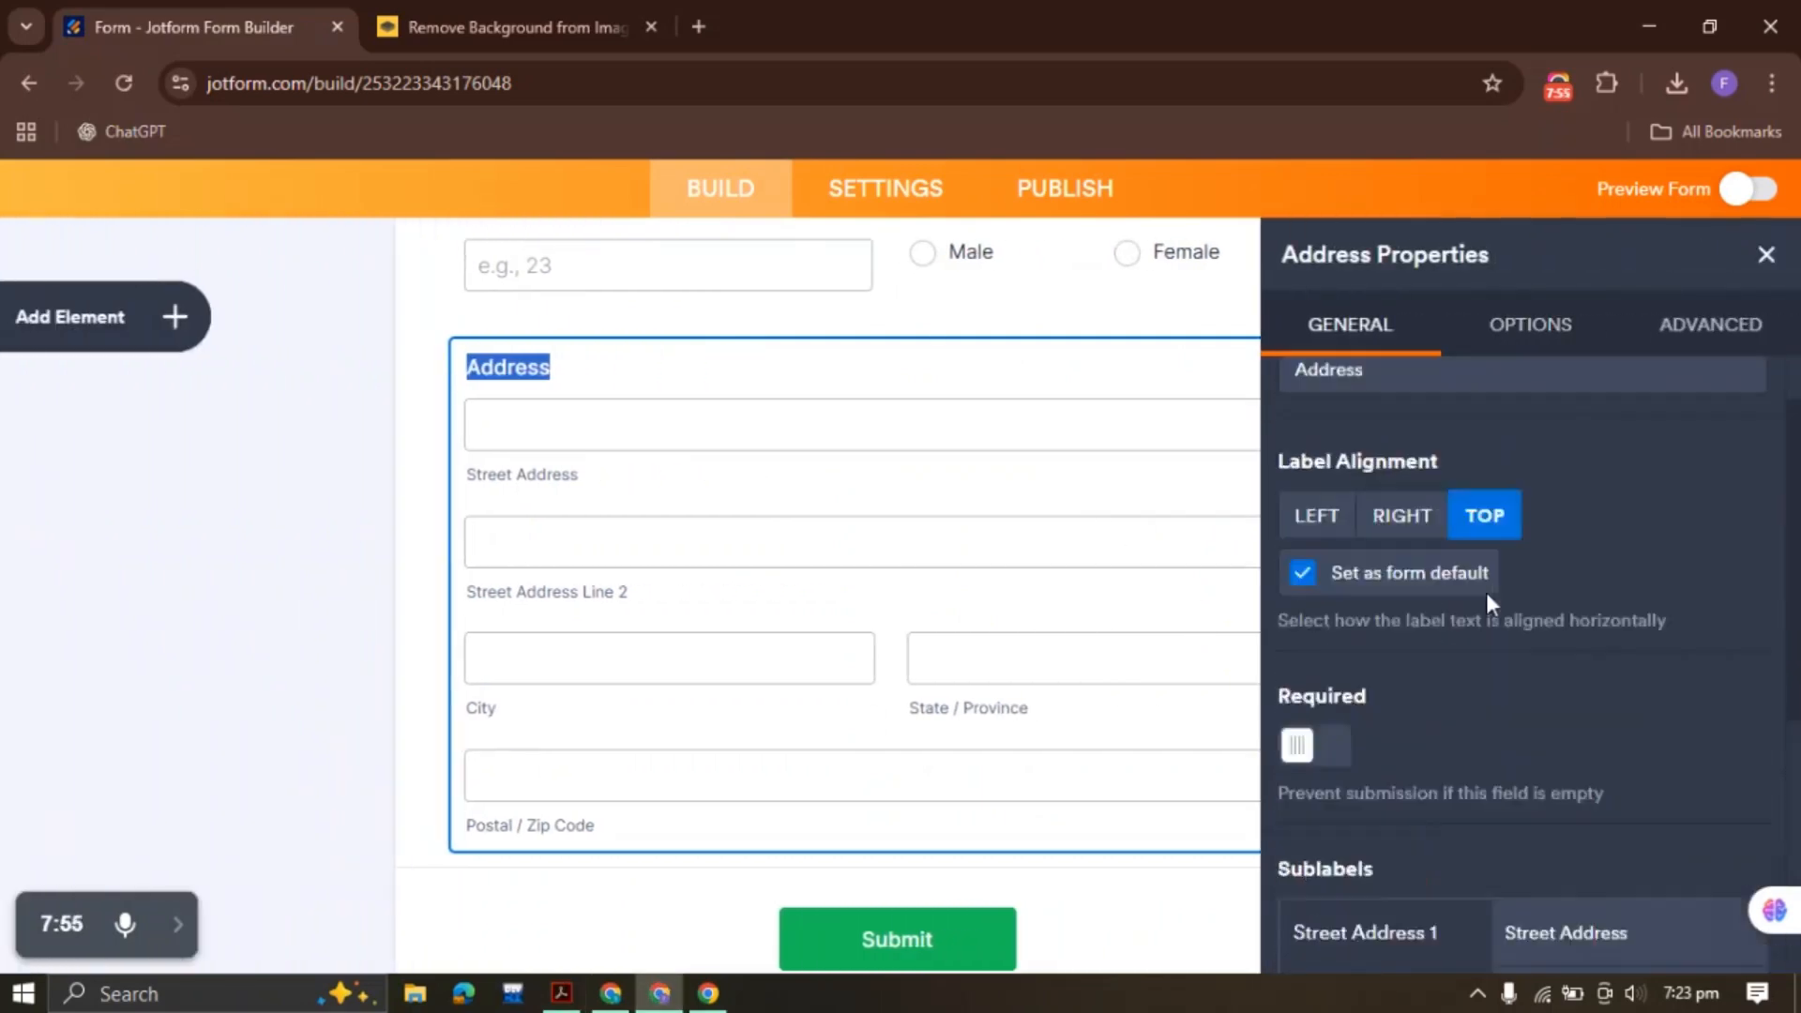
{"action": "scroll", "coordinate": [1486, 593], "scroll_direction": "down", "scroll_amount": 4}
{"action": "left_click", "coordinate": [1531, 329]}
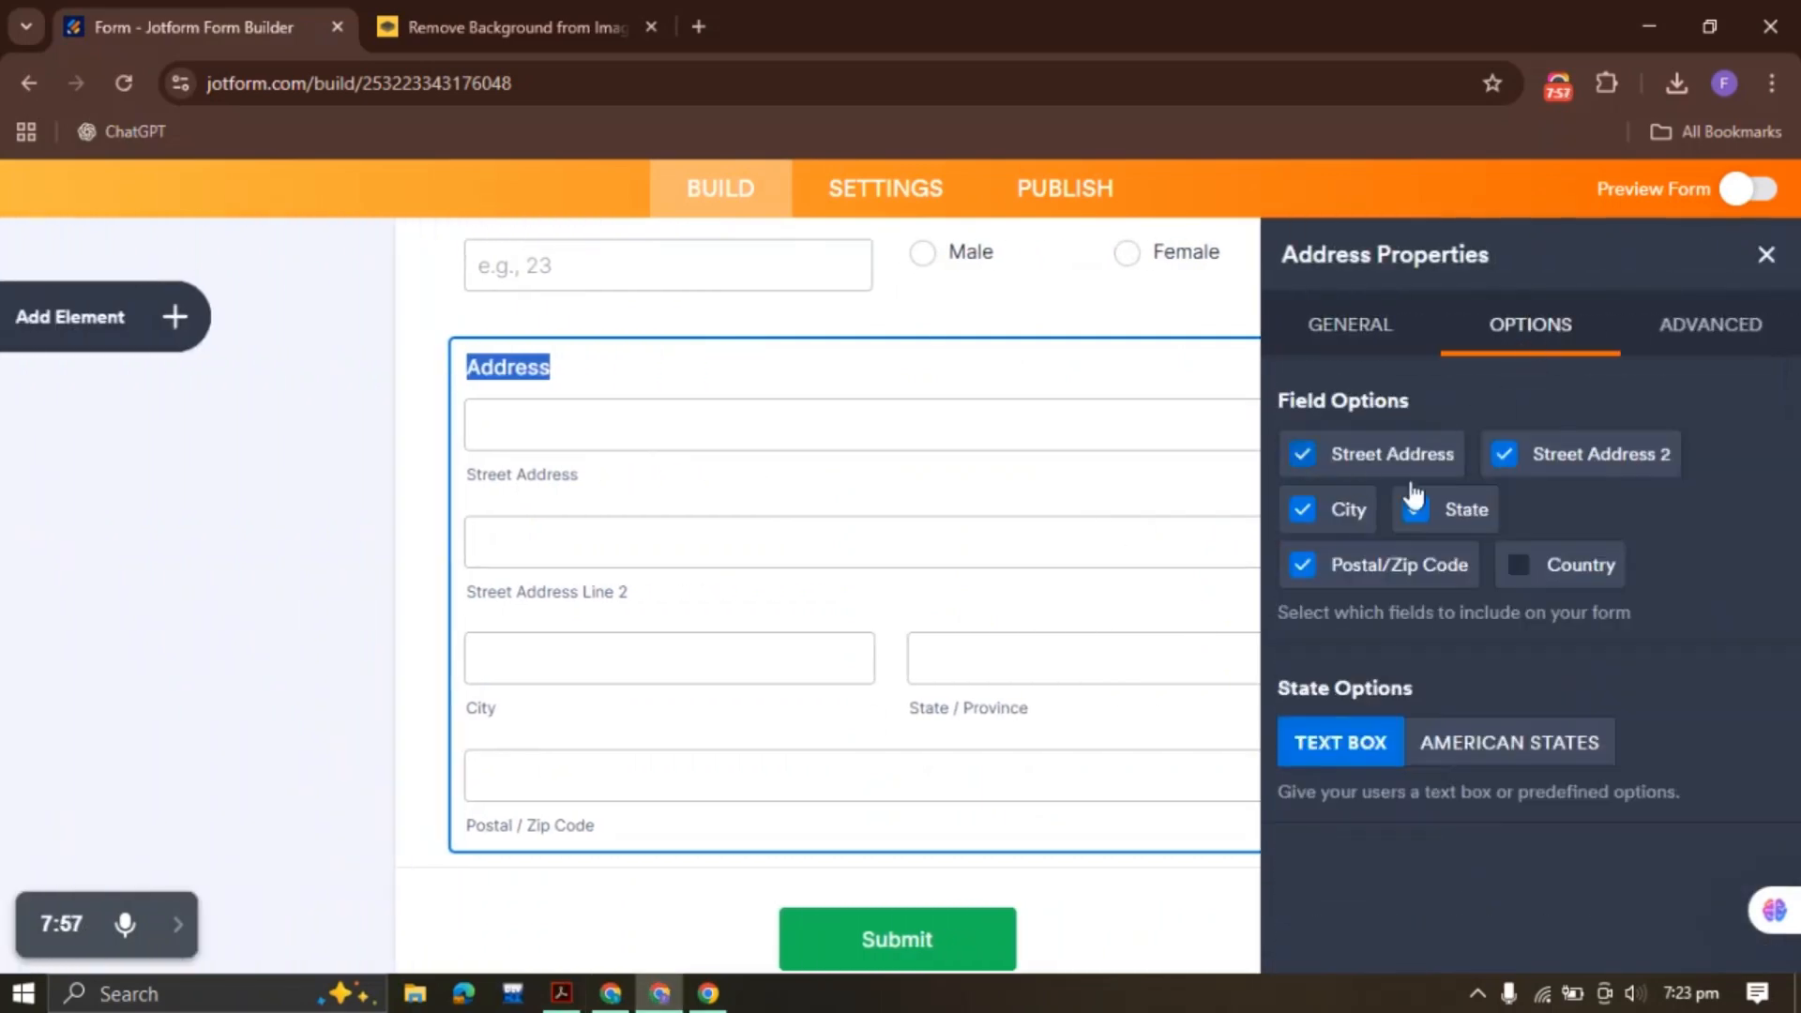
{"action": "left_click", "coordinate": [1367, 349]}
{"action": "scroll", "coordinate": [1467, 551], "scroll_direction": "down", "scroll_amount": 5}
{"action": "left_click", "coordinate": [1633, 441]}
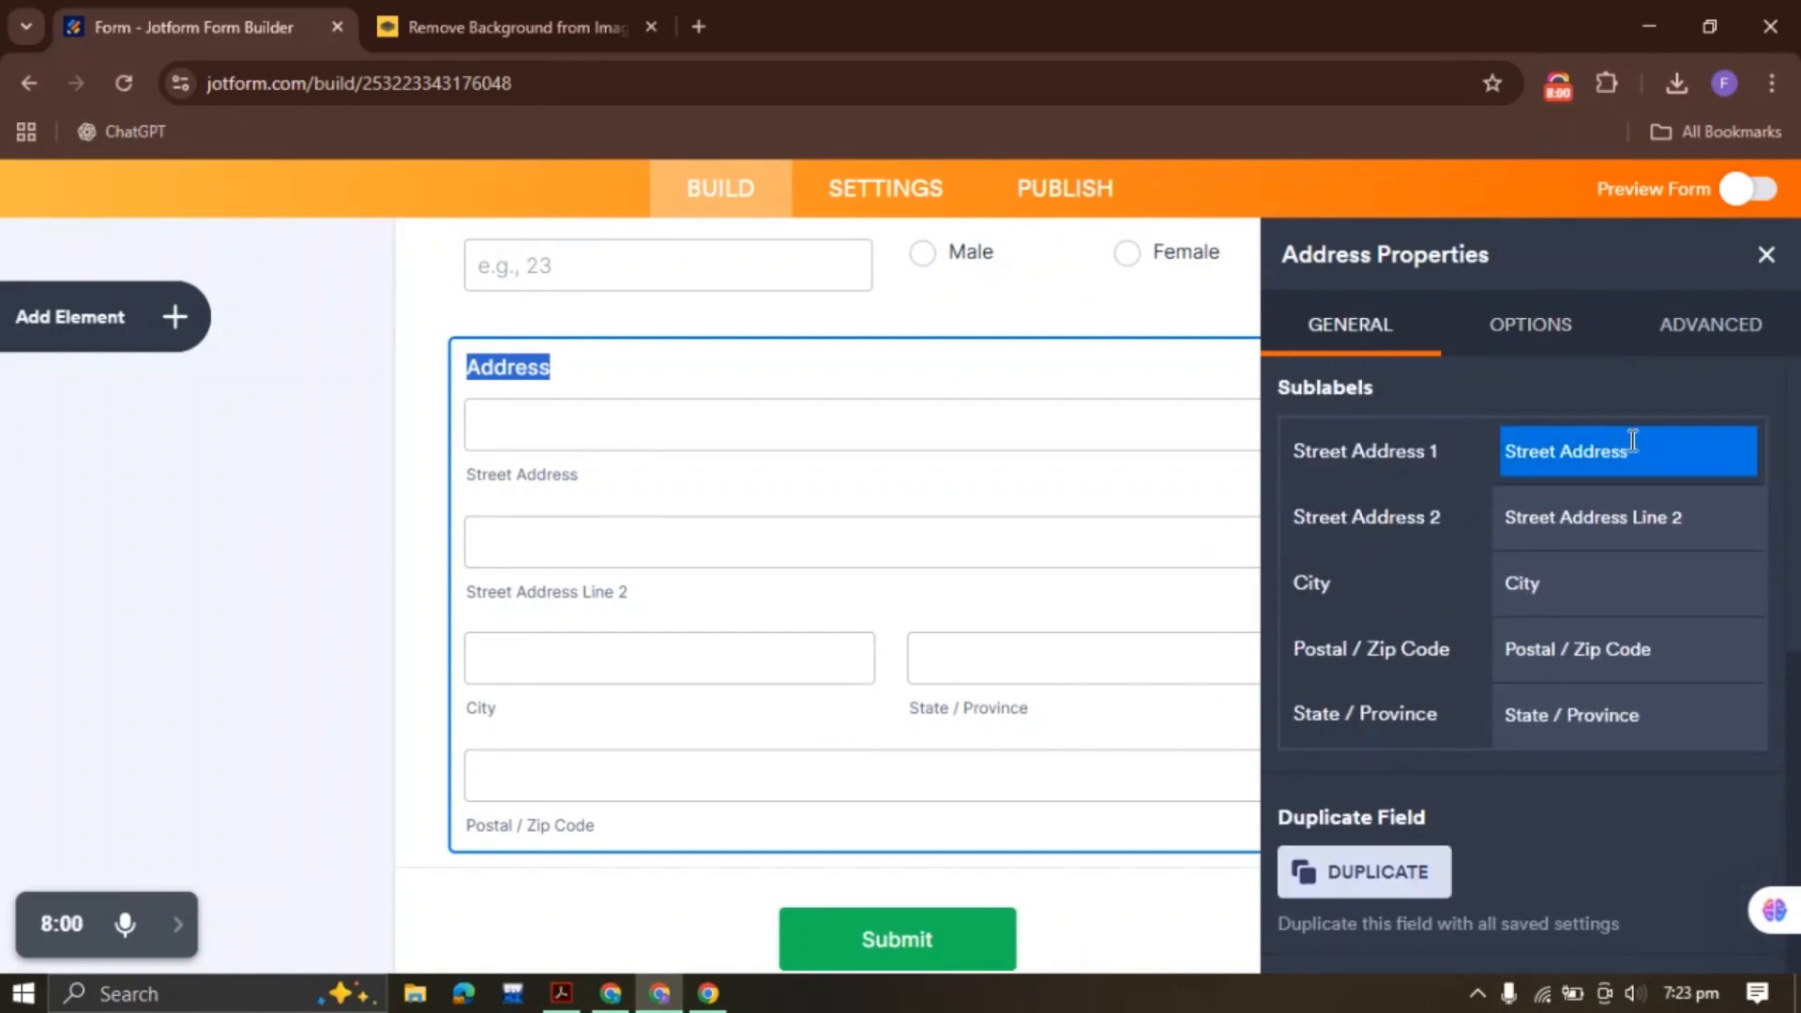
{"action": "left_click", "coordinate": [1640, 442]}
{"action": "key", "text": "ctrl+v"}
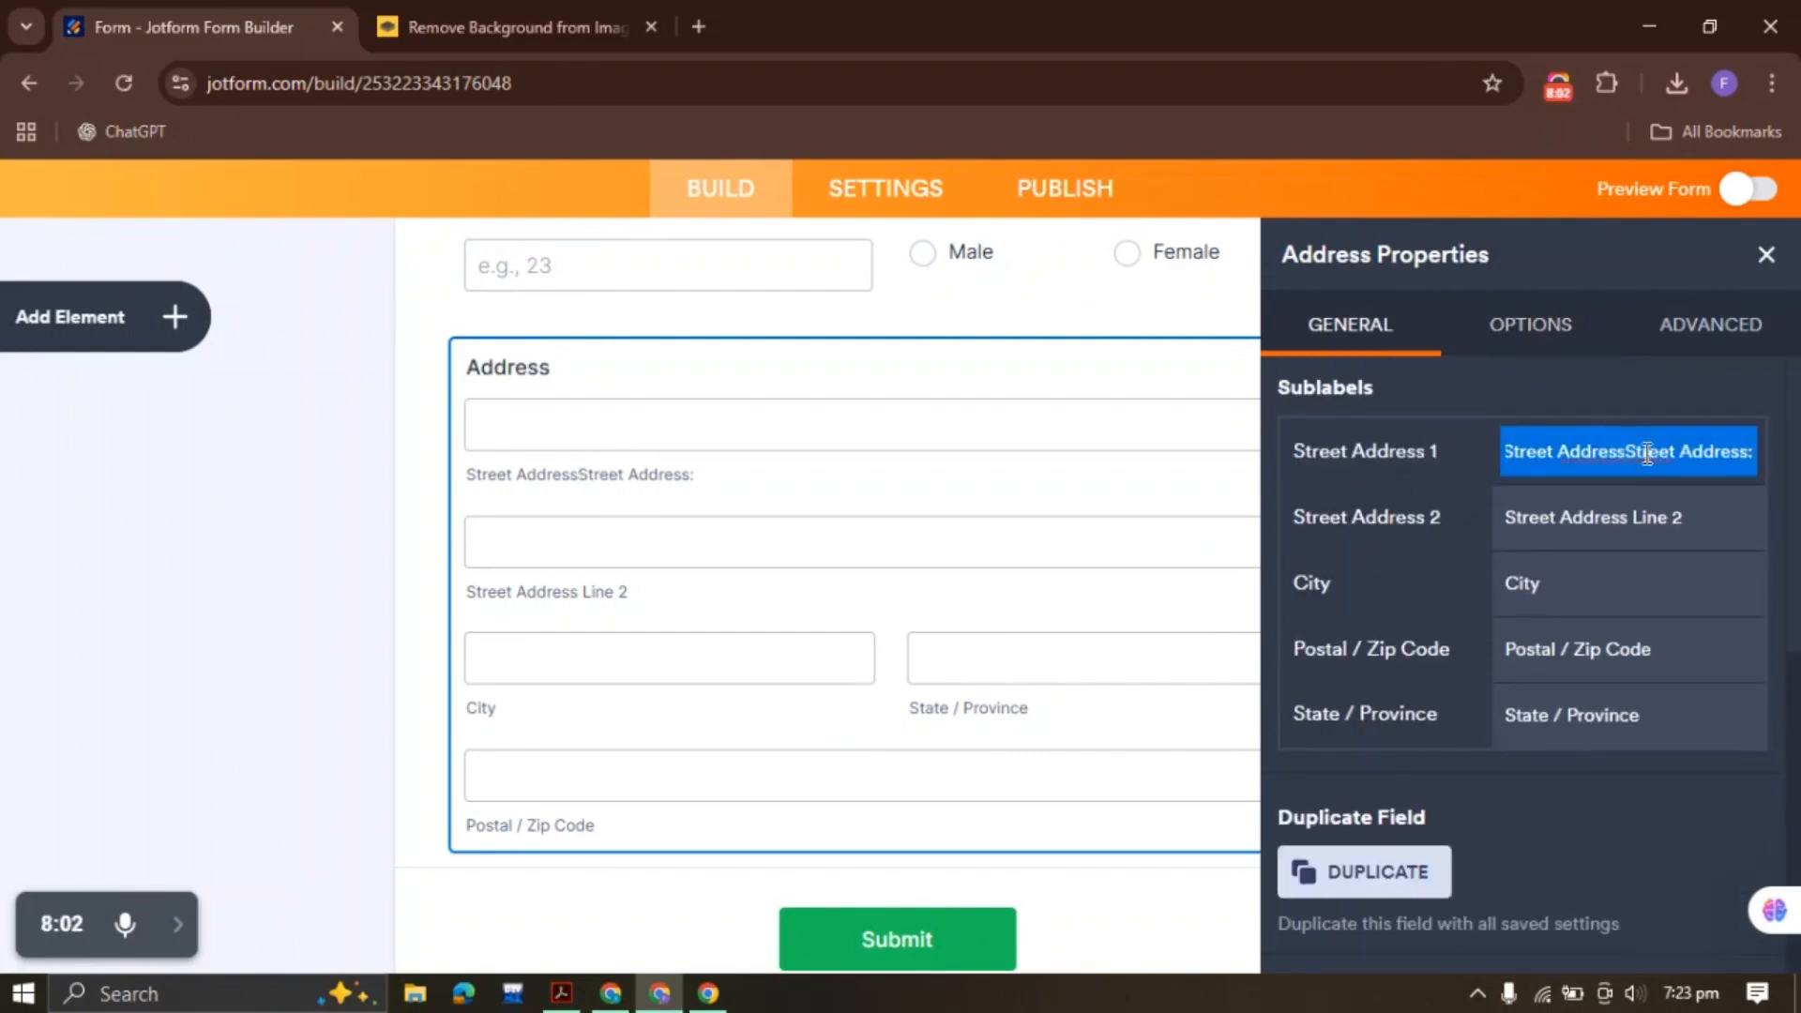
{"action": "key", "text": "BackSpace"}
{"action": "key", "text": "ctrl+v"}
{"action": "left_click", "coordinate": [1580, 362]}
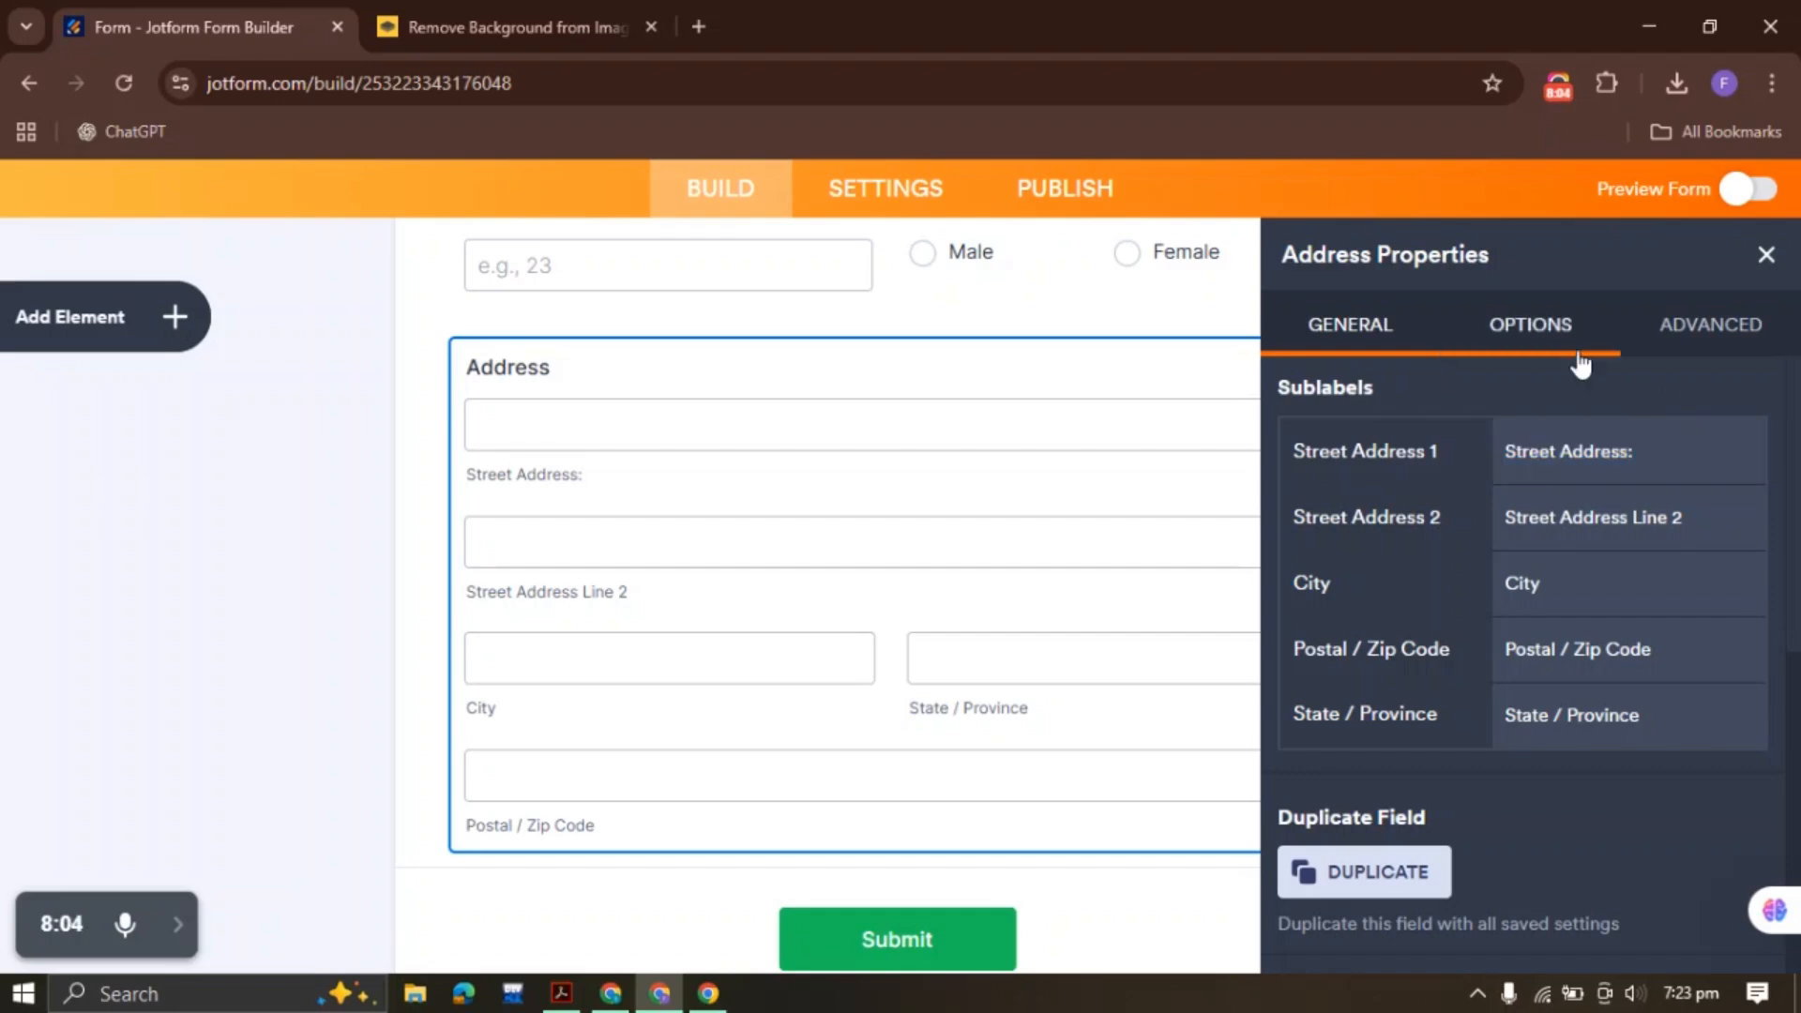
Rename the Street Address 2 sublabel to 'Apt/Unit:'
{"action": "left_click", "coordinate": [1594, 517]}
{"action": "left_click", "coordinate": [561, 993]}
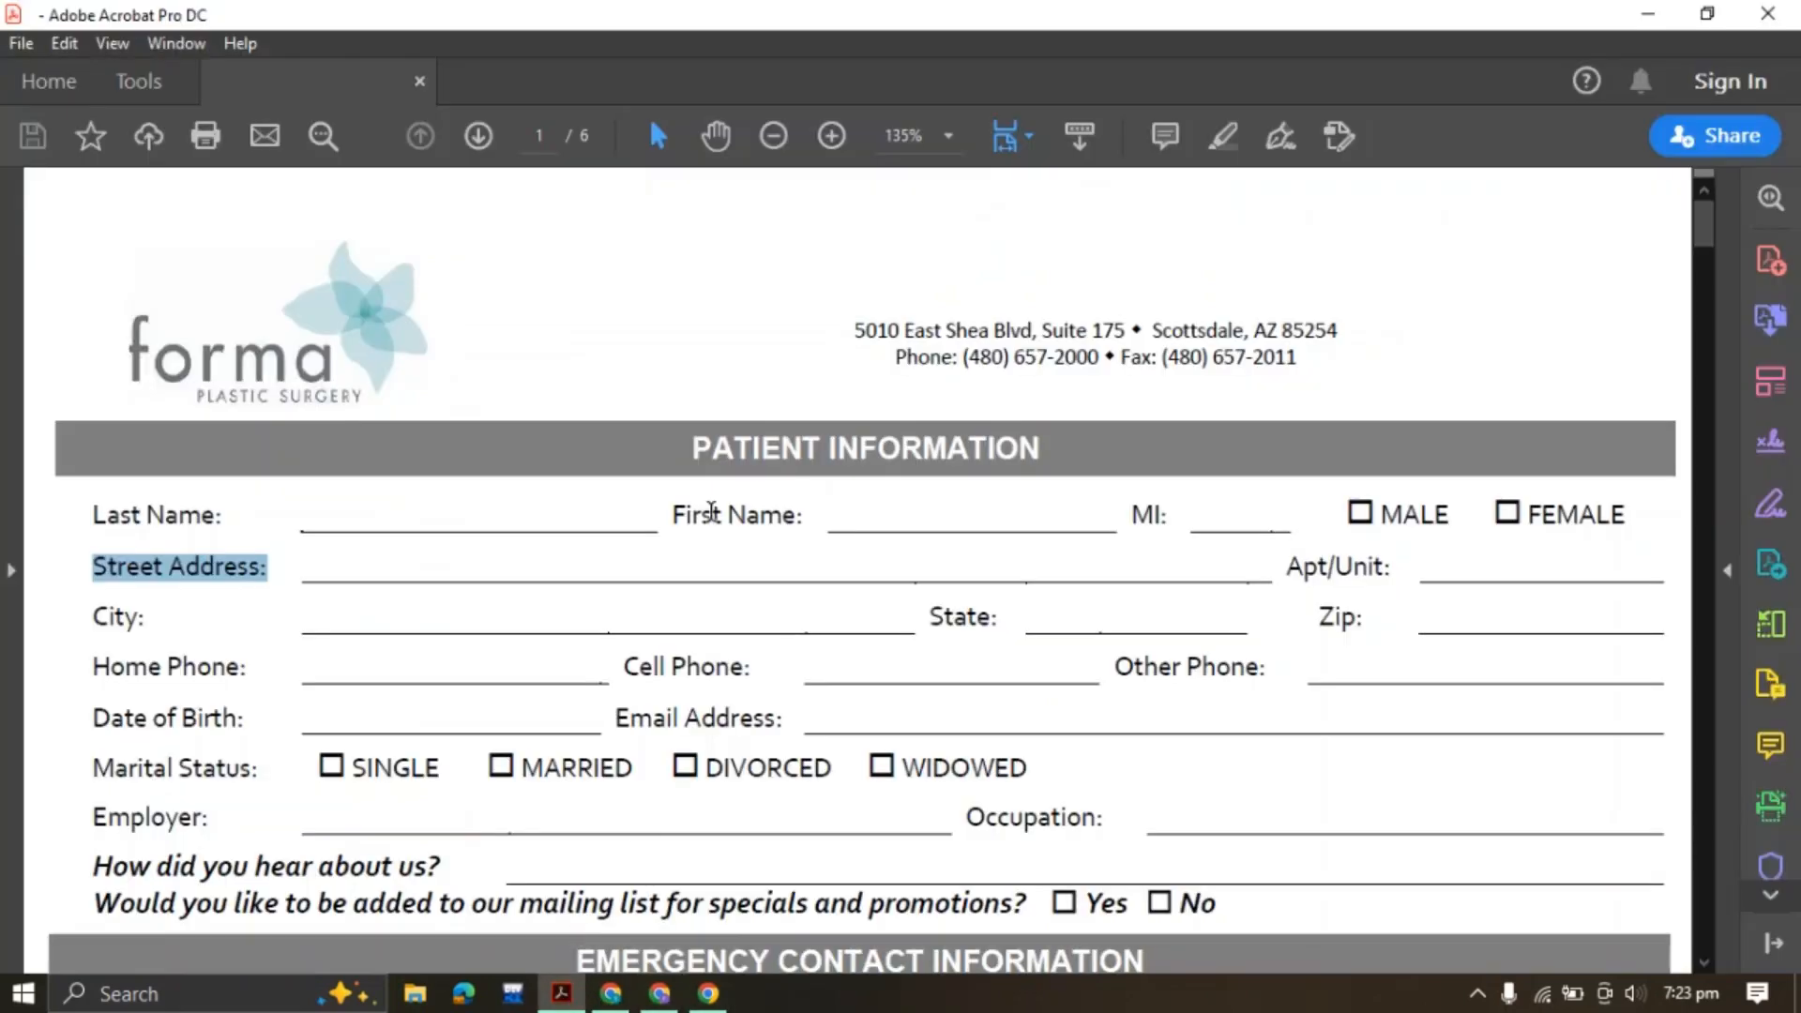
{"action": "left_click_drag", "start_coordinate": [1290, 568], "coordinate": [1370, 569]}
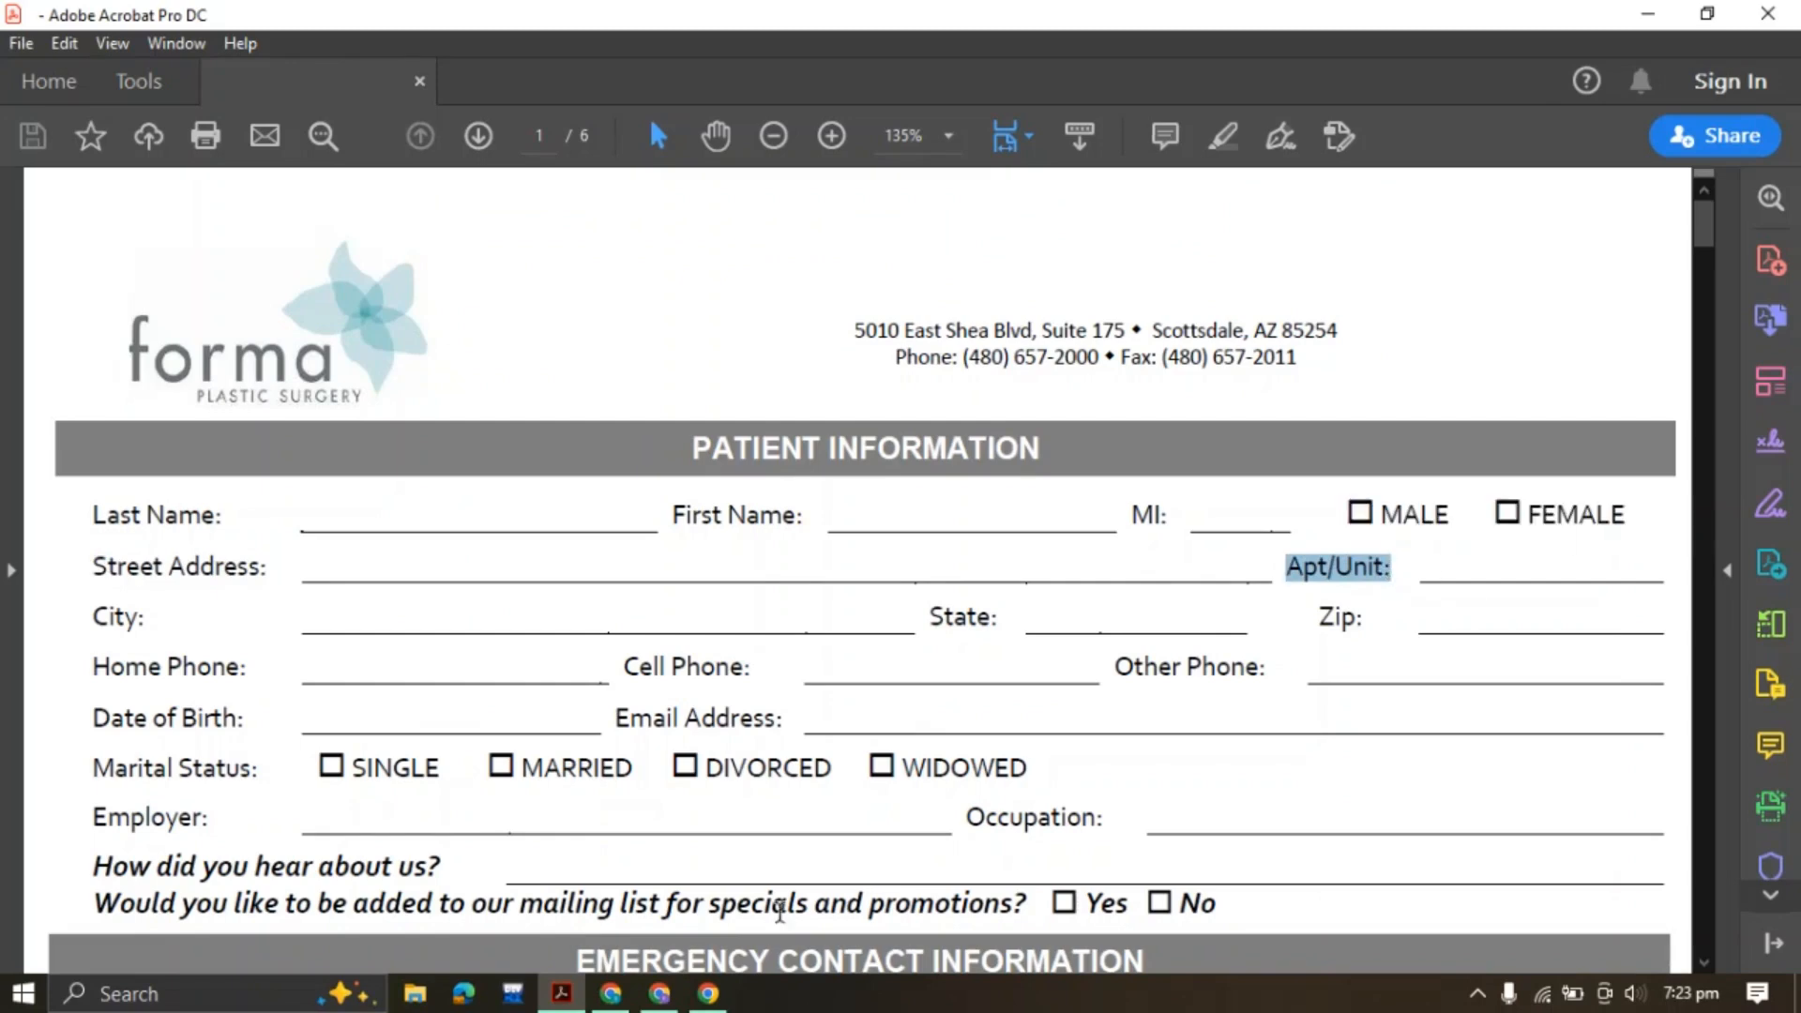
{"action": "left_click", "coordinate": [660, 993]}
{"action": "left_click", "coordinate": [1727, 525]}
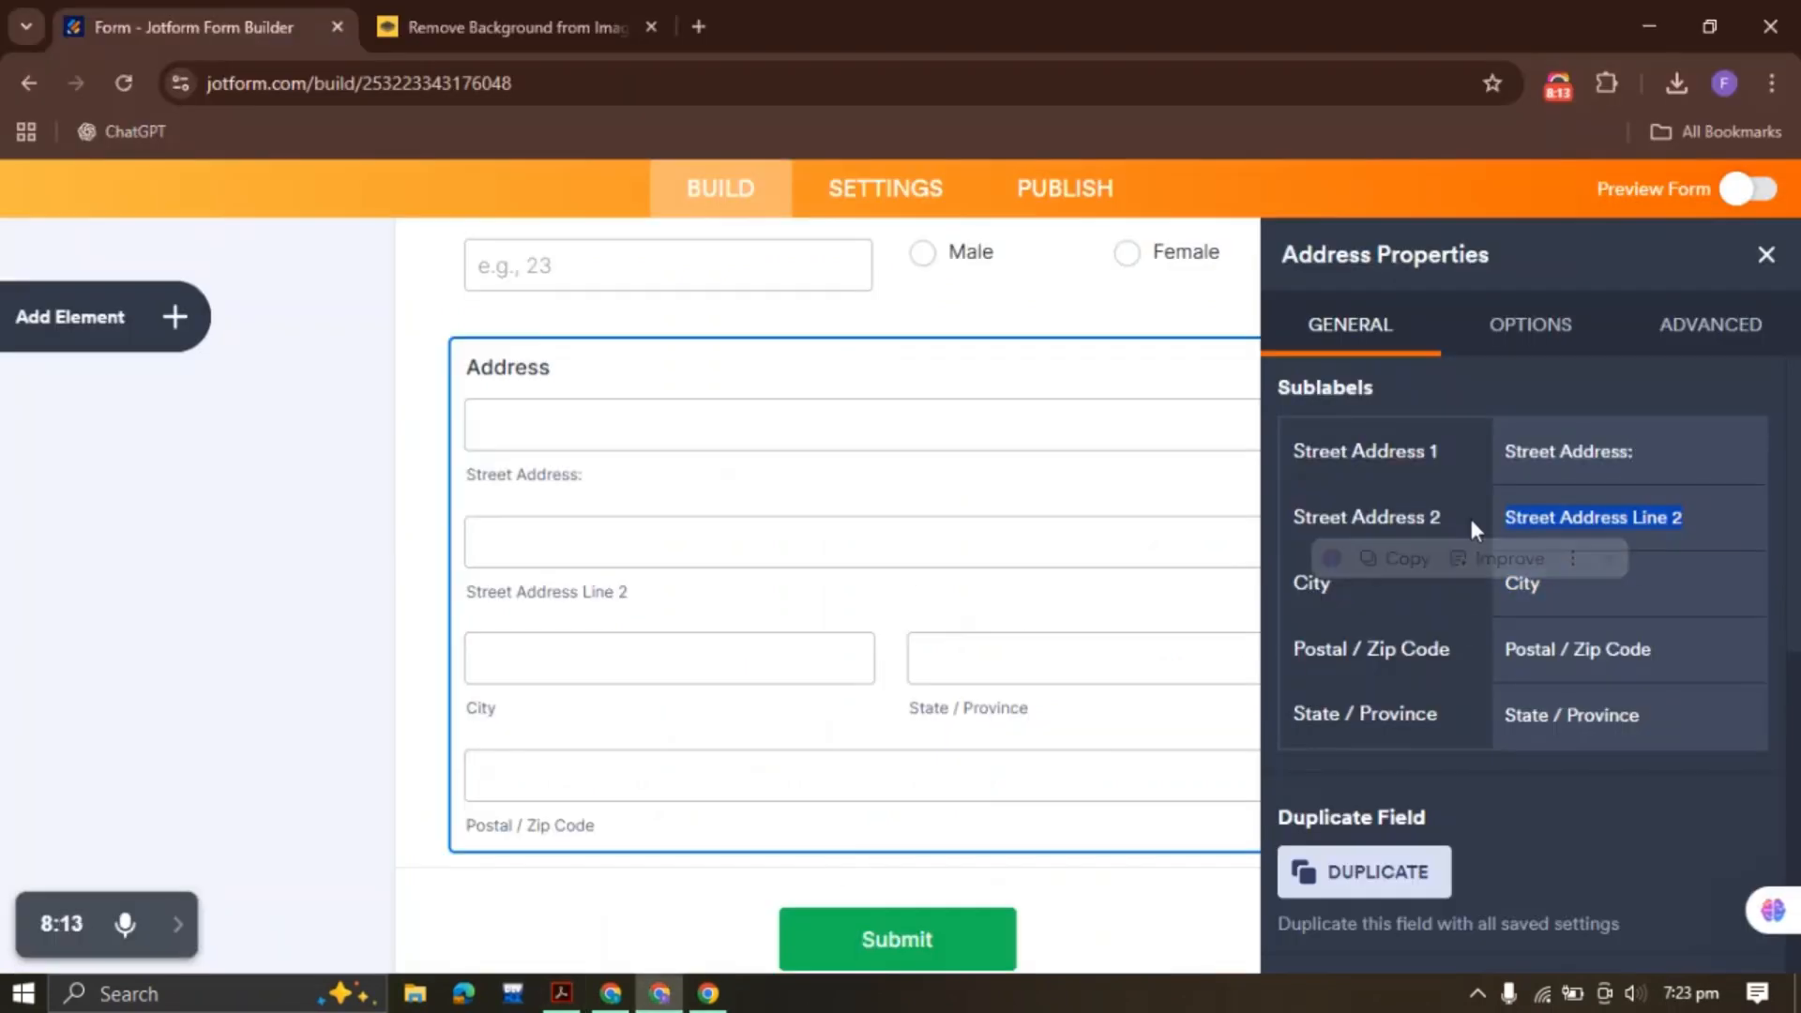
{"action": "type", "text": "Apt/Unit:"}
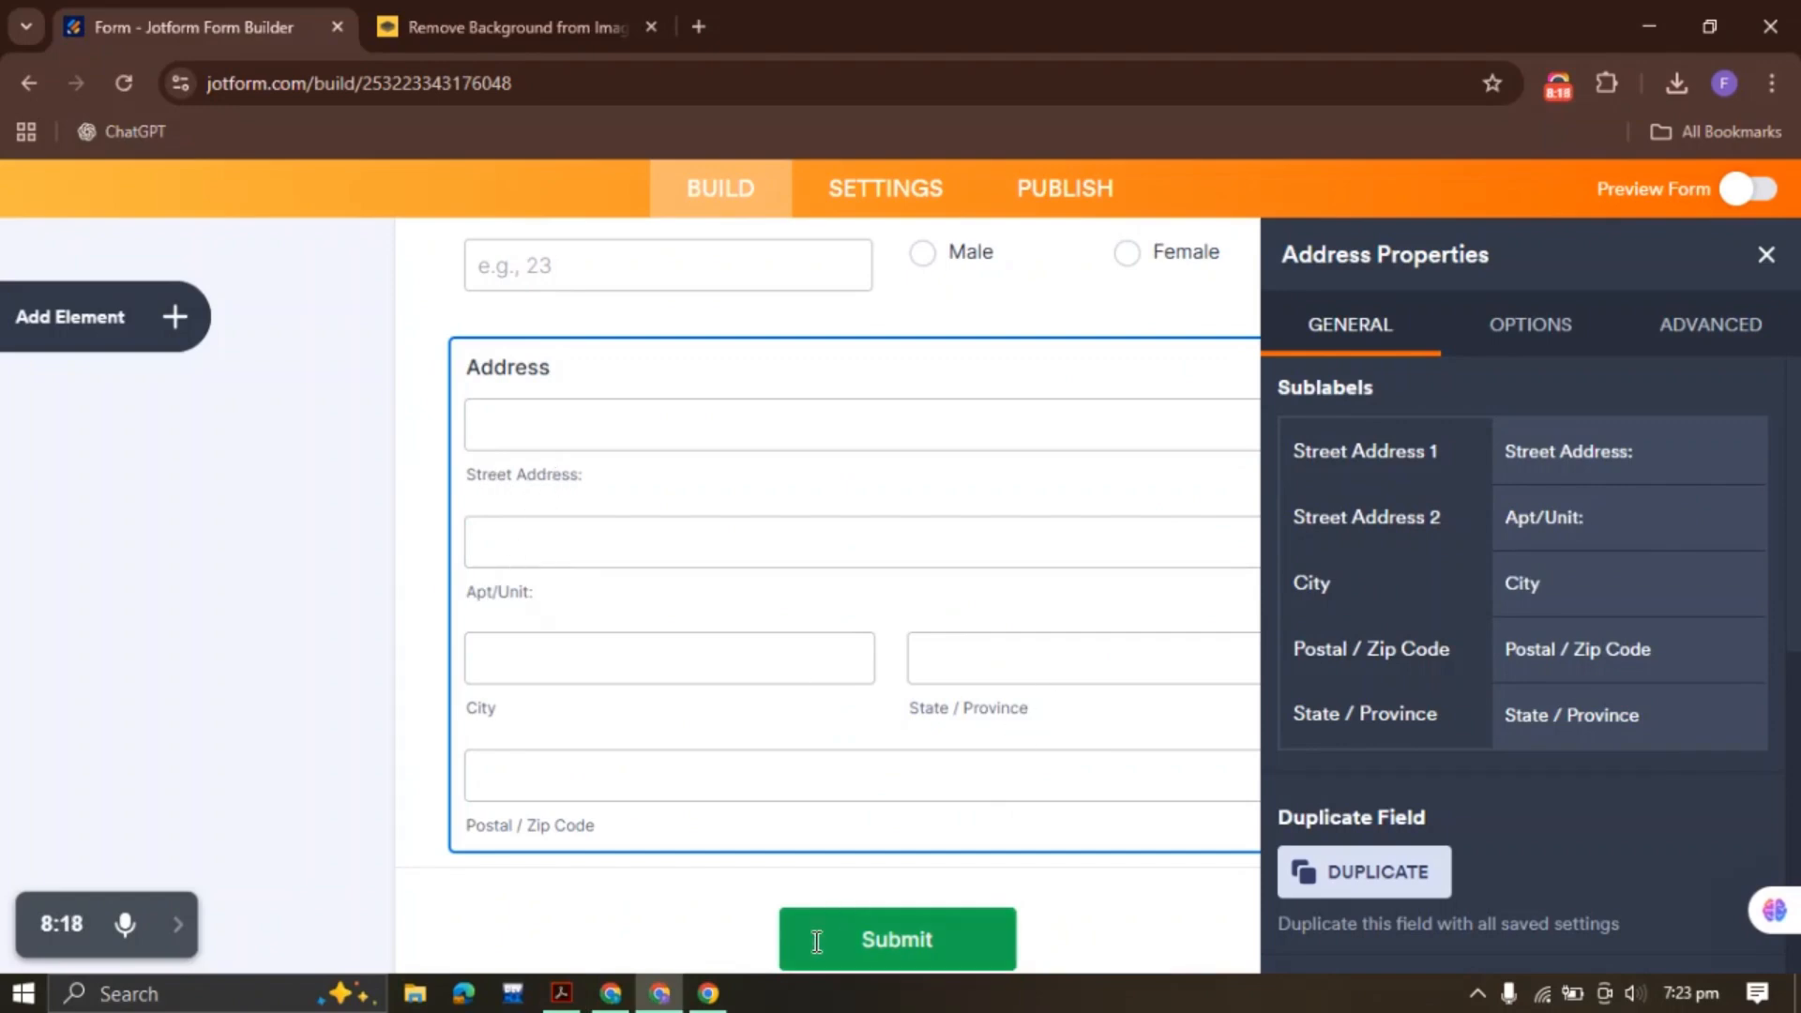
Shorten the Postal / Zip Code sublabel to 'Zip Code'
{"action": "left_click", "coordinate": [561, 993]}
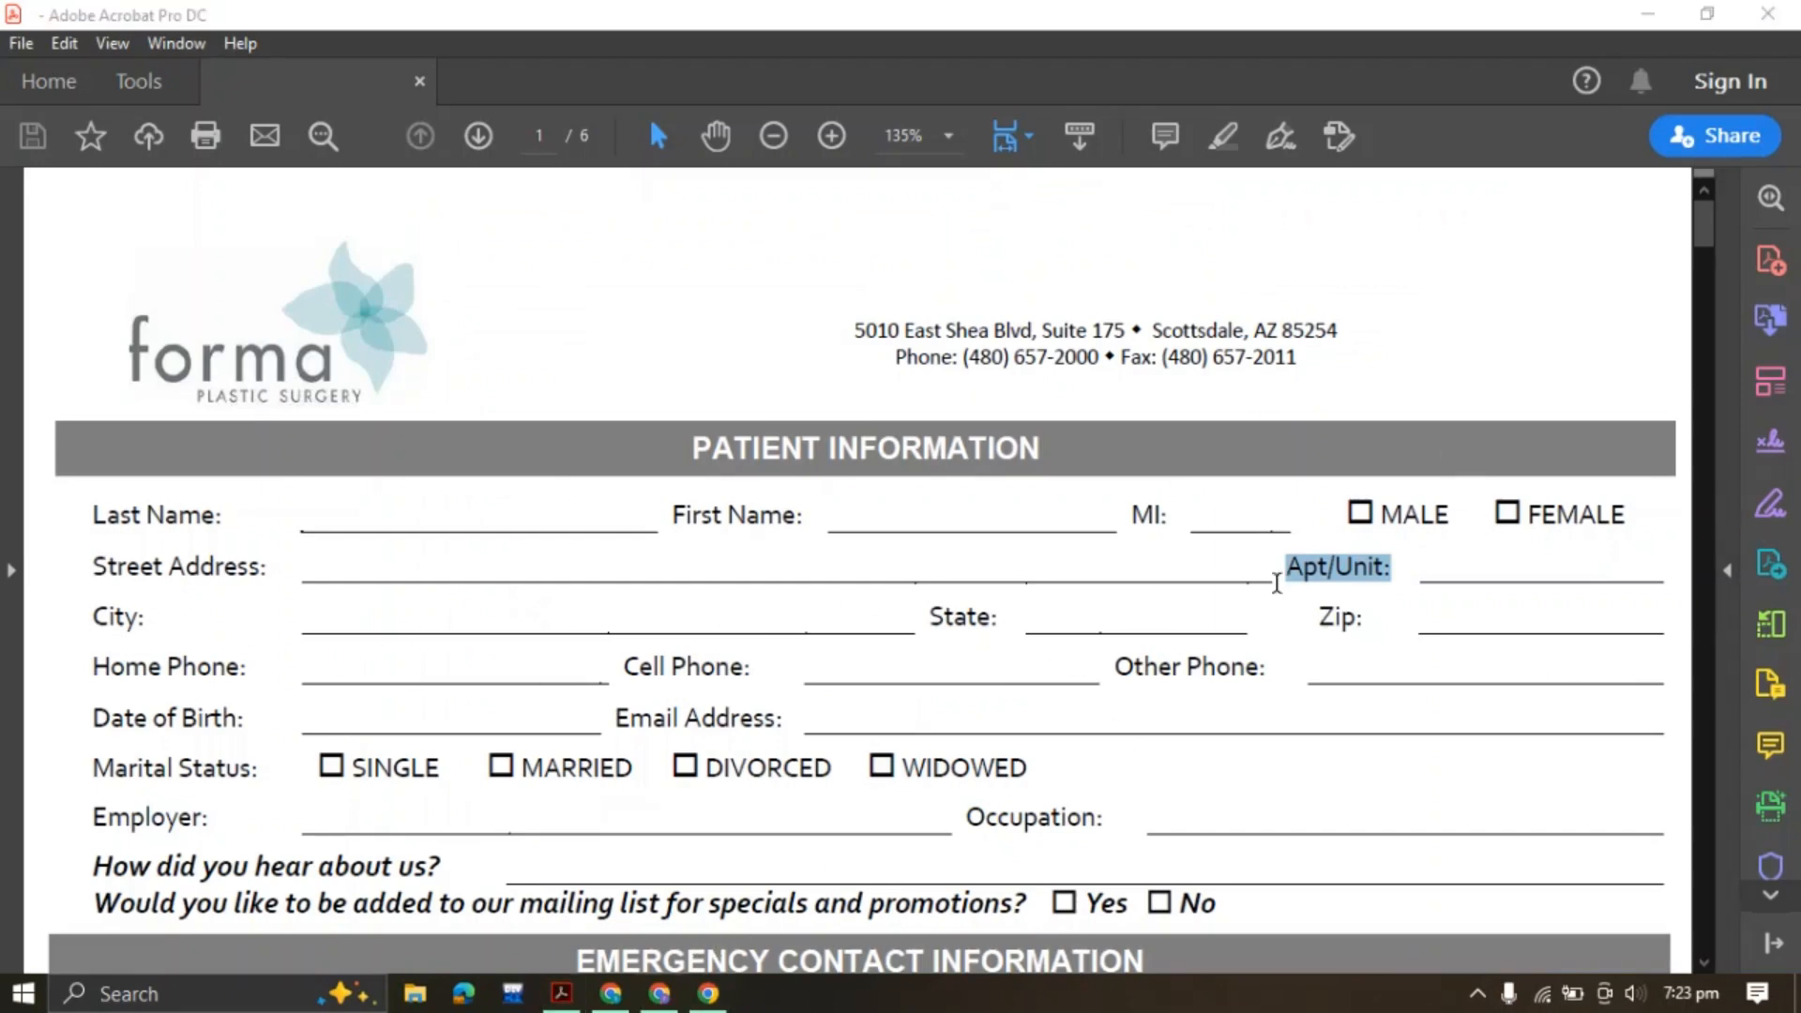
{"action": "left_click", "coordinate": [659, 993]}
{"action": "double_click", "coordinate": [1559, 608]}
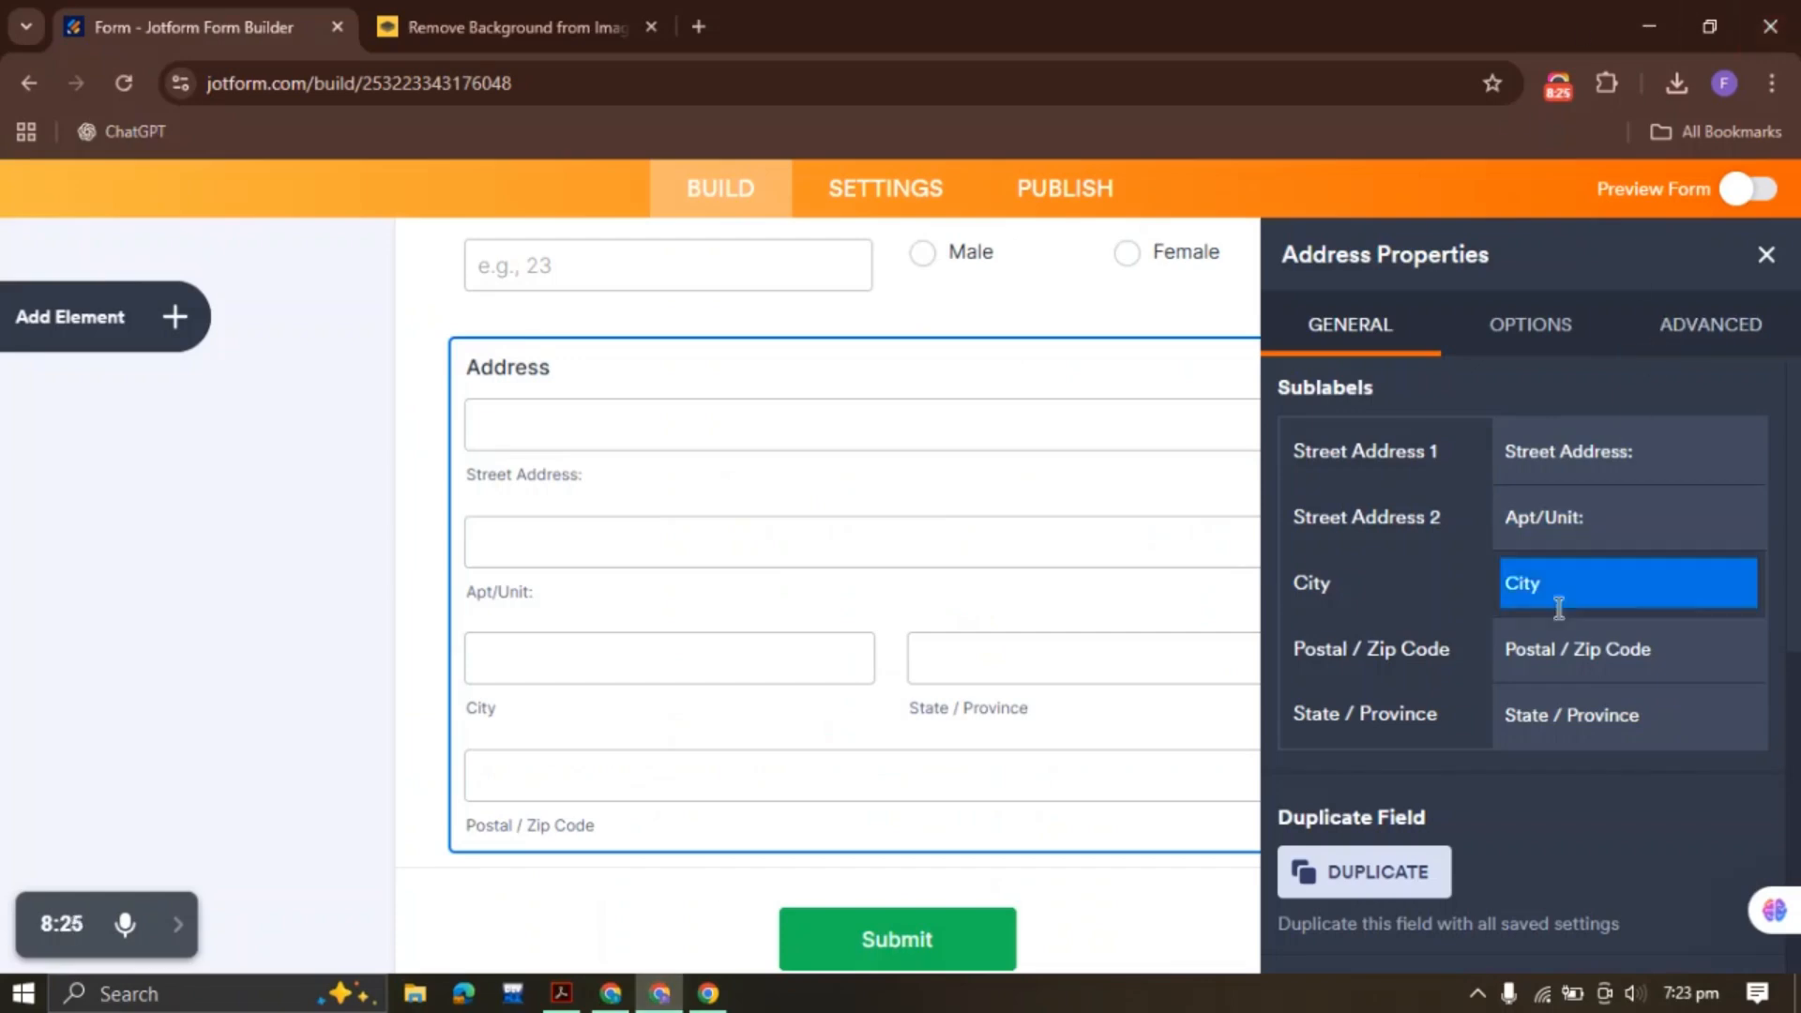
{"action": "left_click", "coordinate": [1560, 661]}
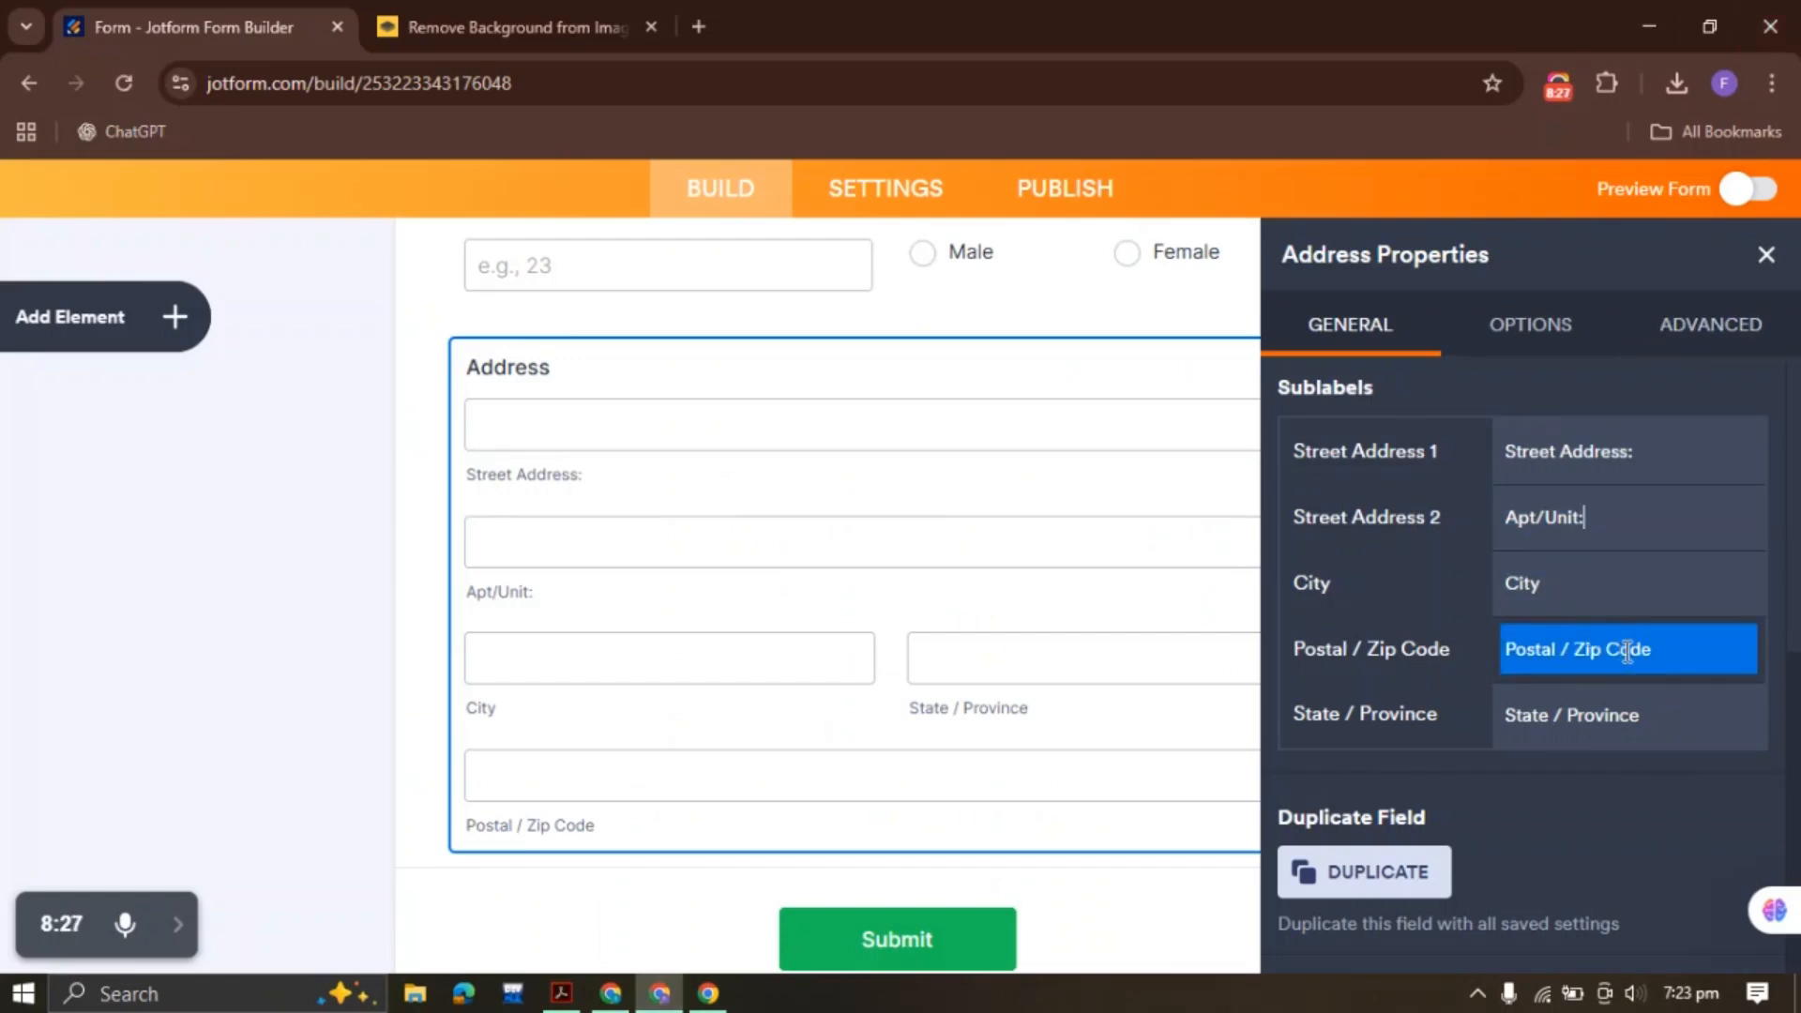
{"action": "left_click_drag", "start_coordinate": [1579, 646], "coordinate": [1518, 647]}
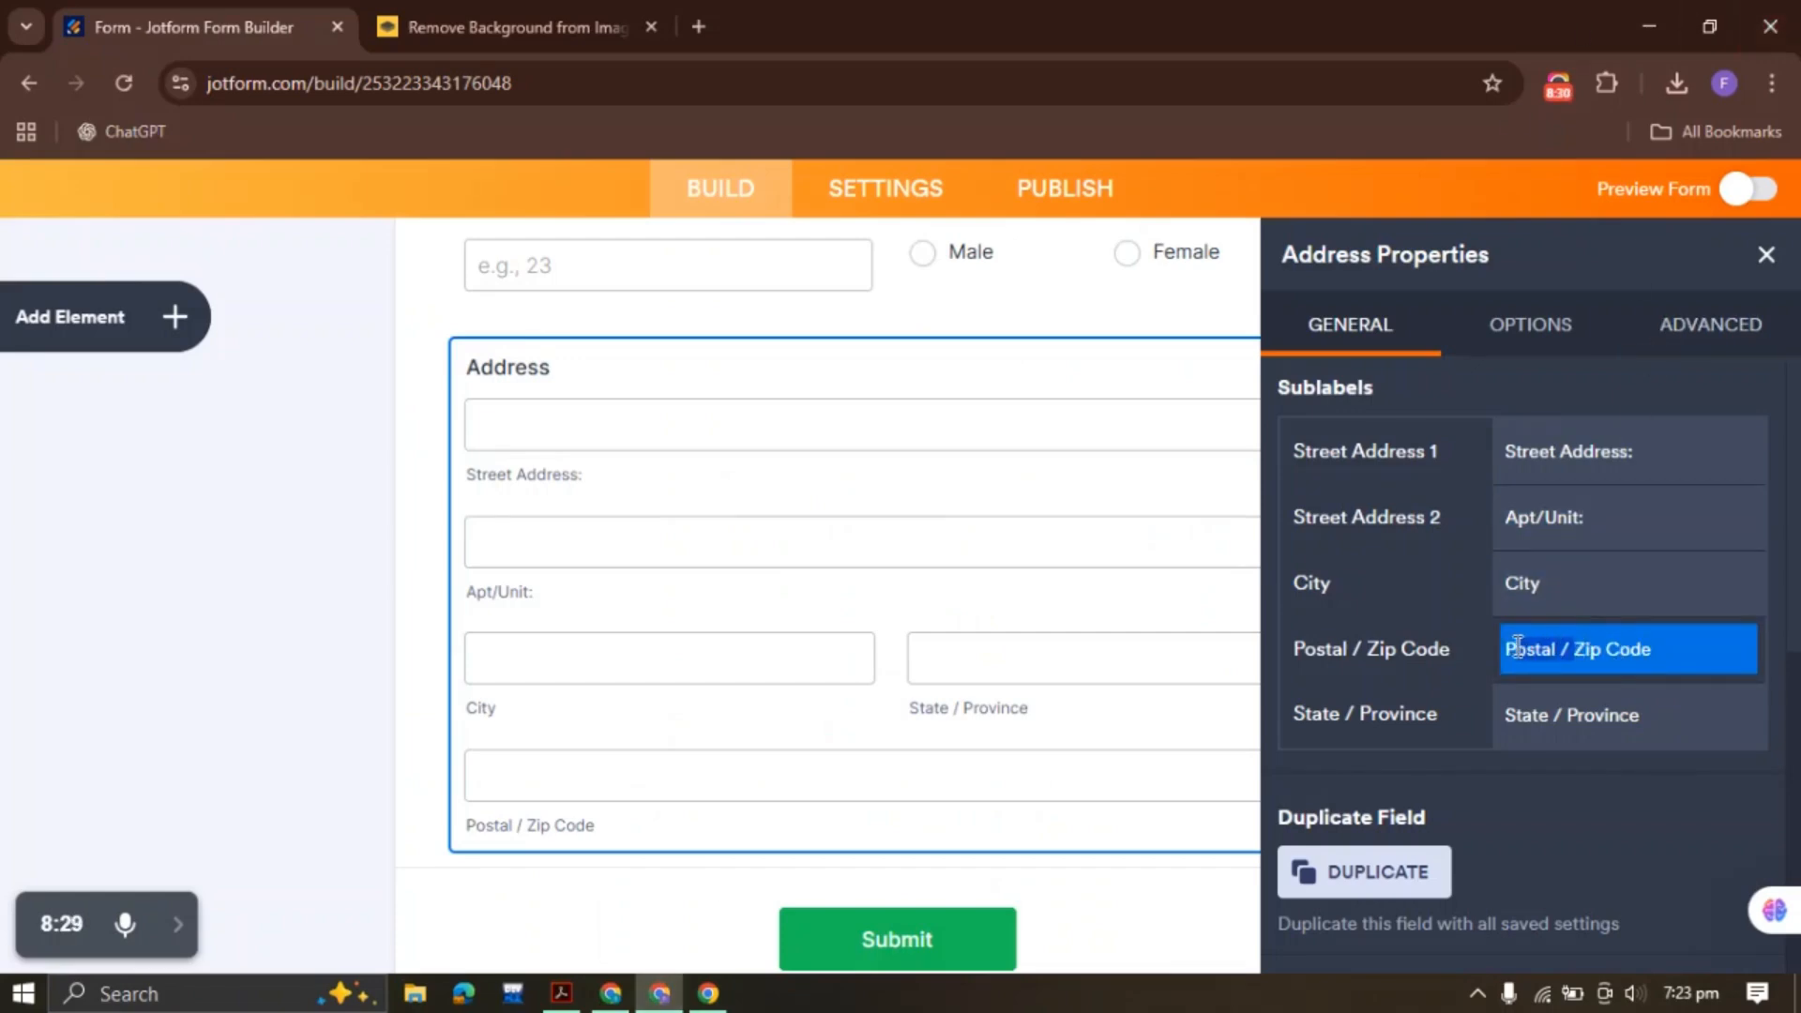
{"action": "key", "text": "BackSpace"}
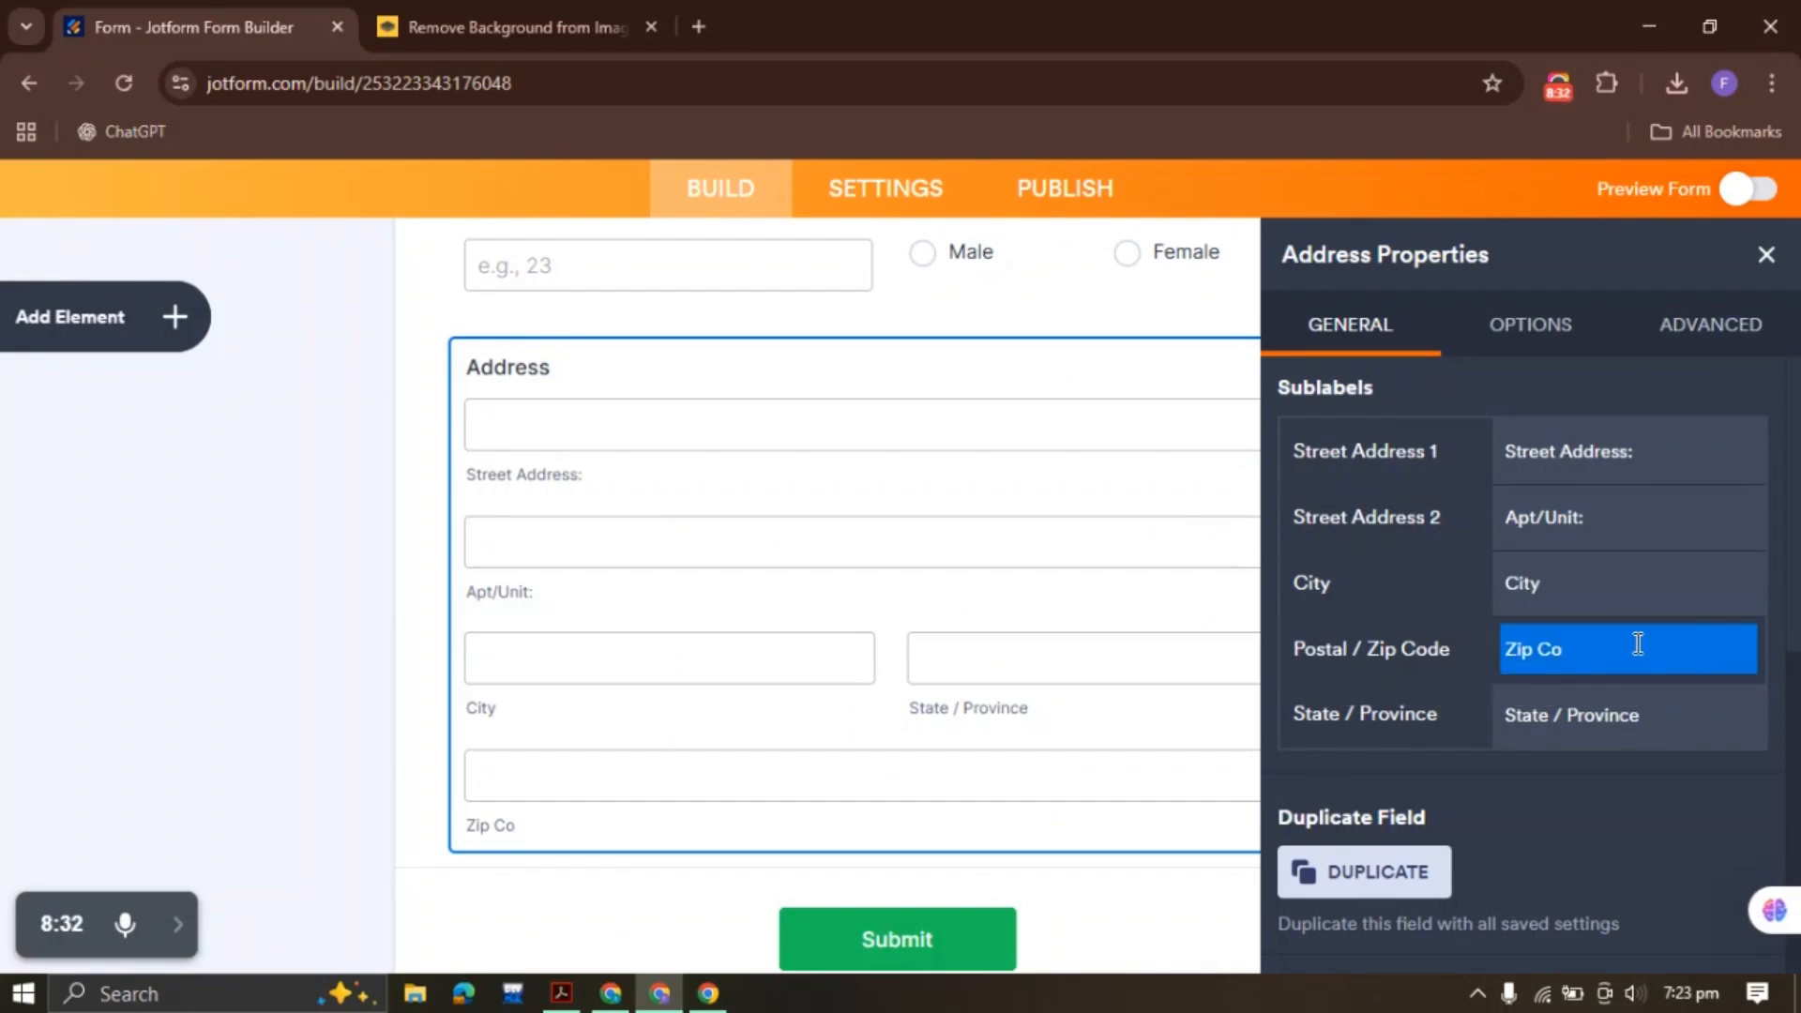
Shorten the State / Province sublabel to 'State', undoing a mistaken 'City' entry
{"action": "left_click", "coordinate": [1594, 720]}
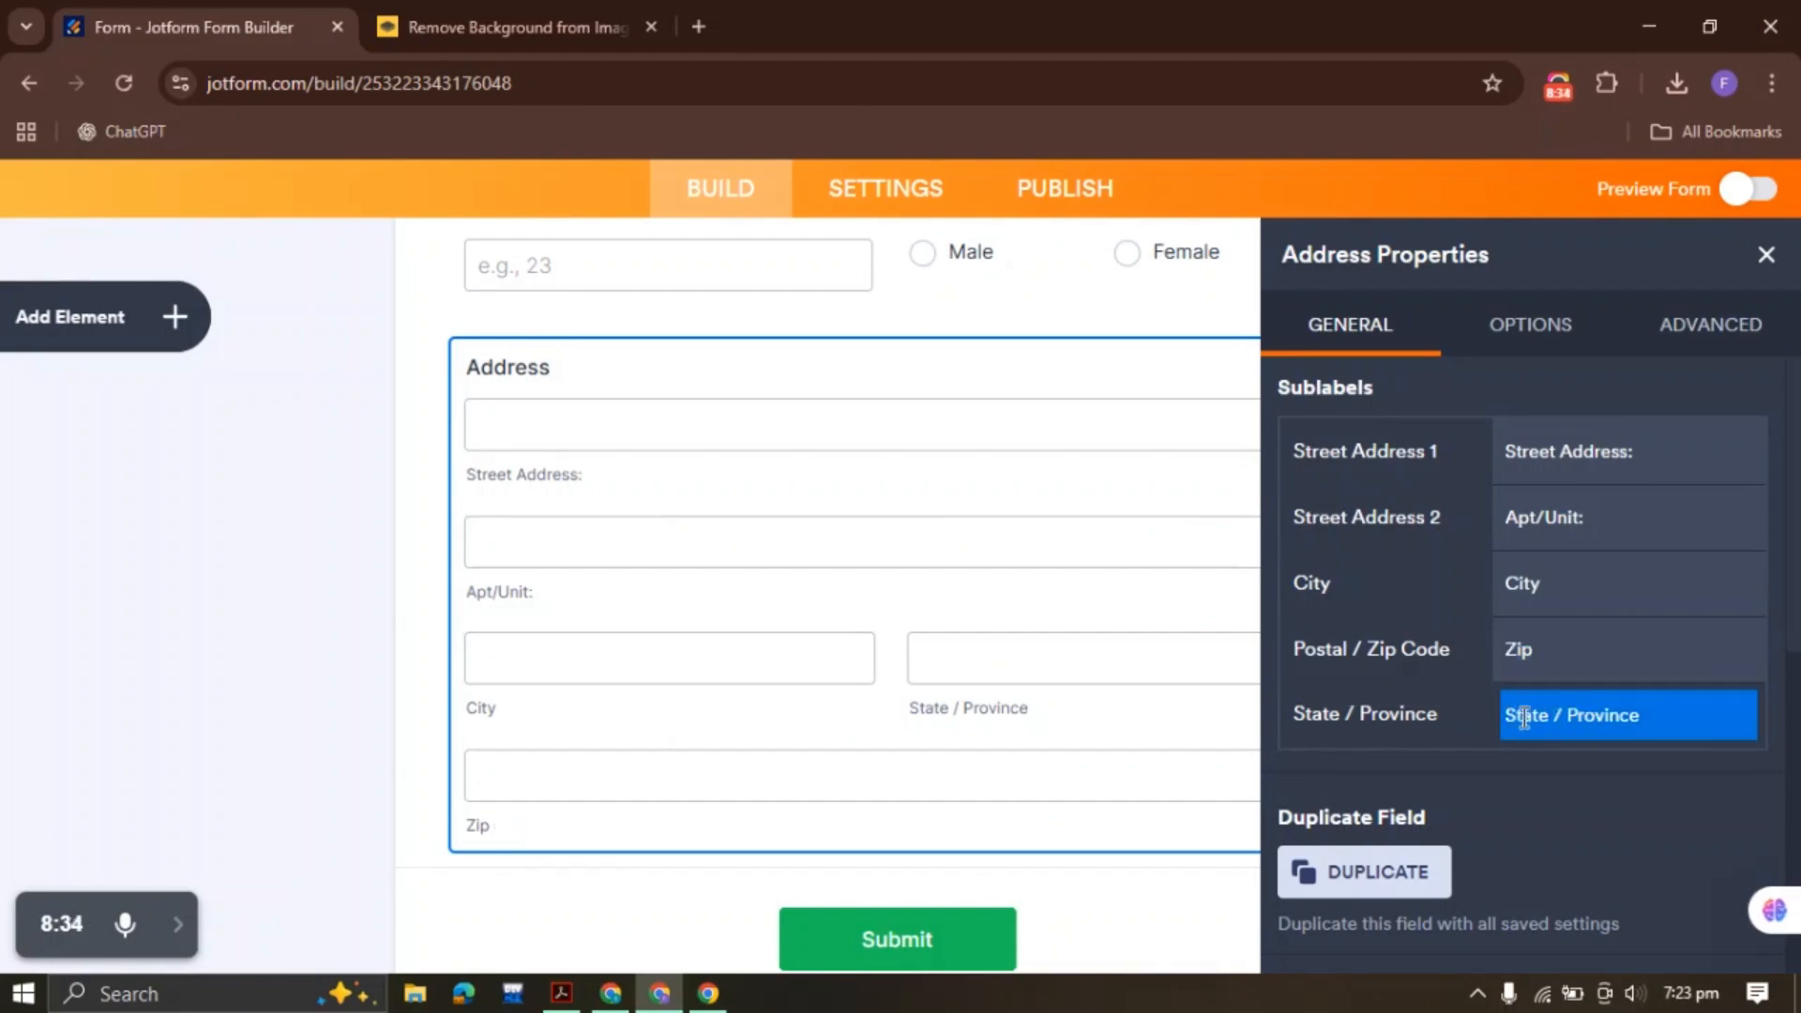
{"action": "left_click_drag", "start_coordinate": [1656, 713], "coordinate": [1477, 705]}
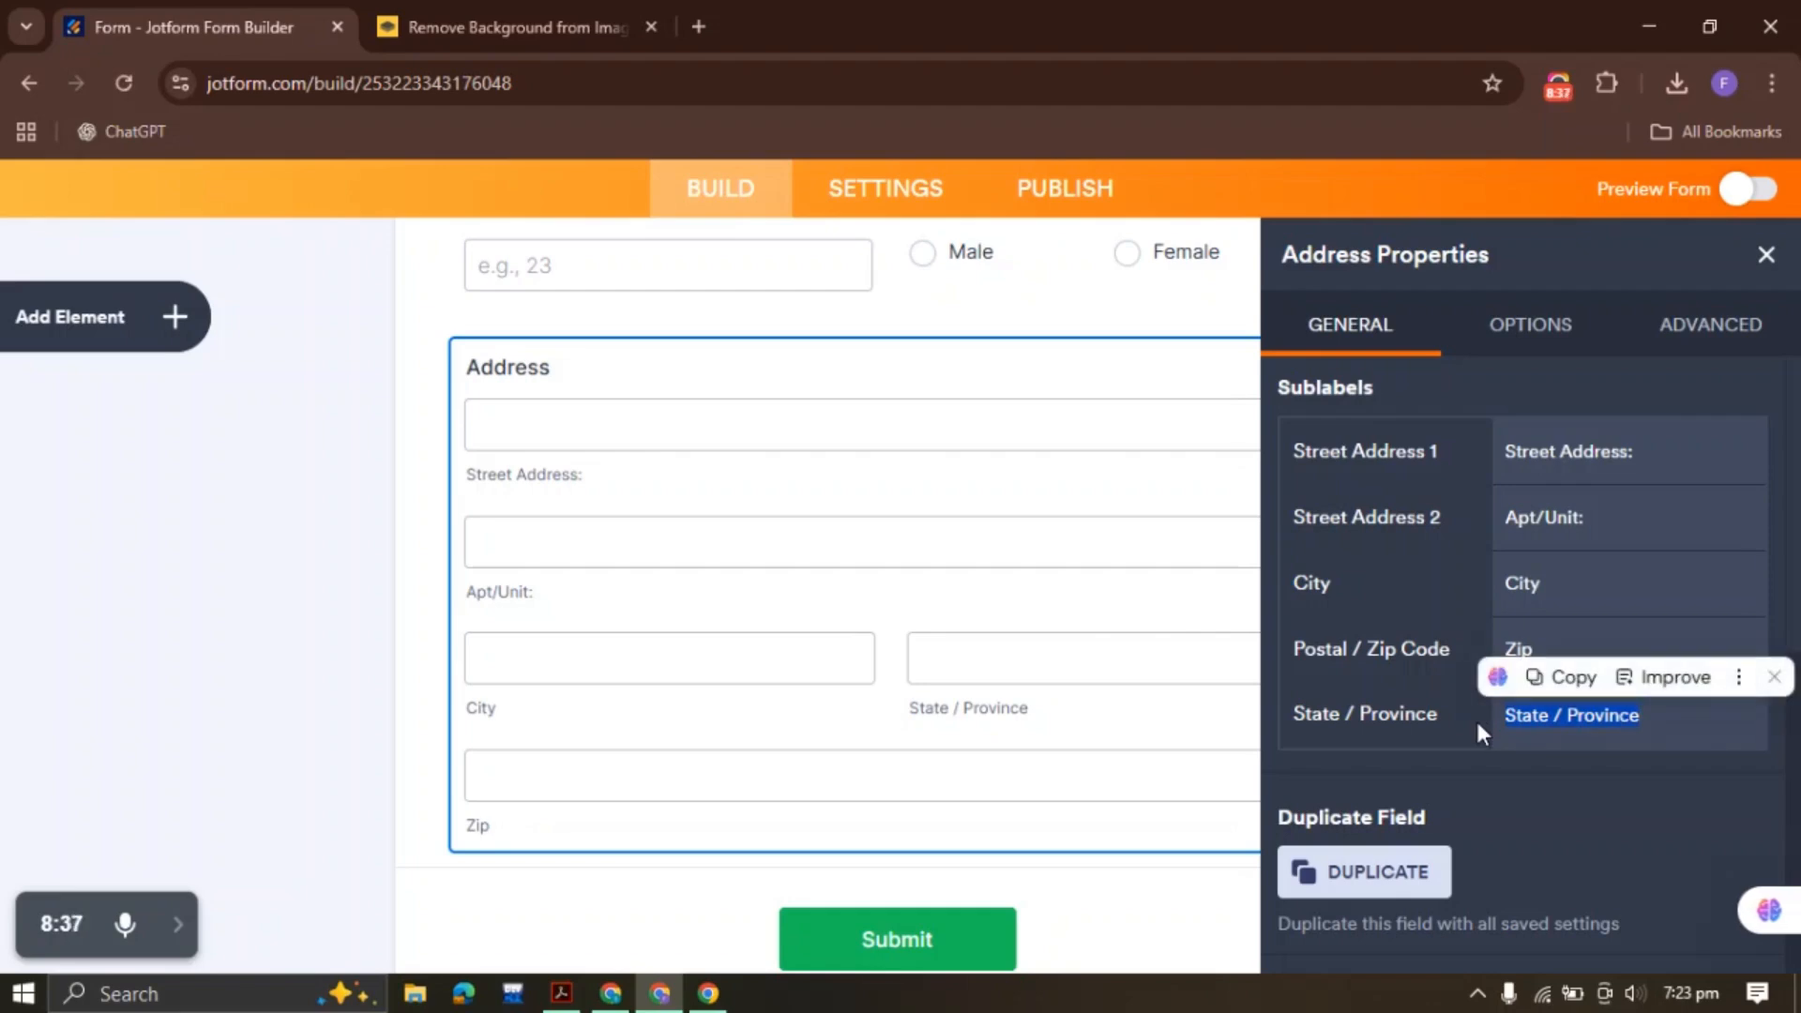
{"action": "type", "text": "City"}
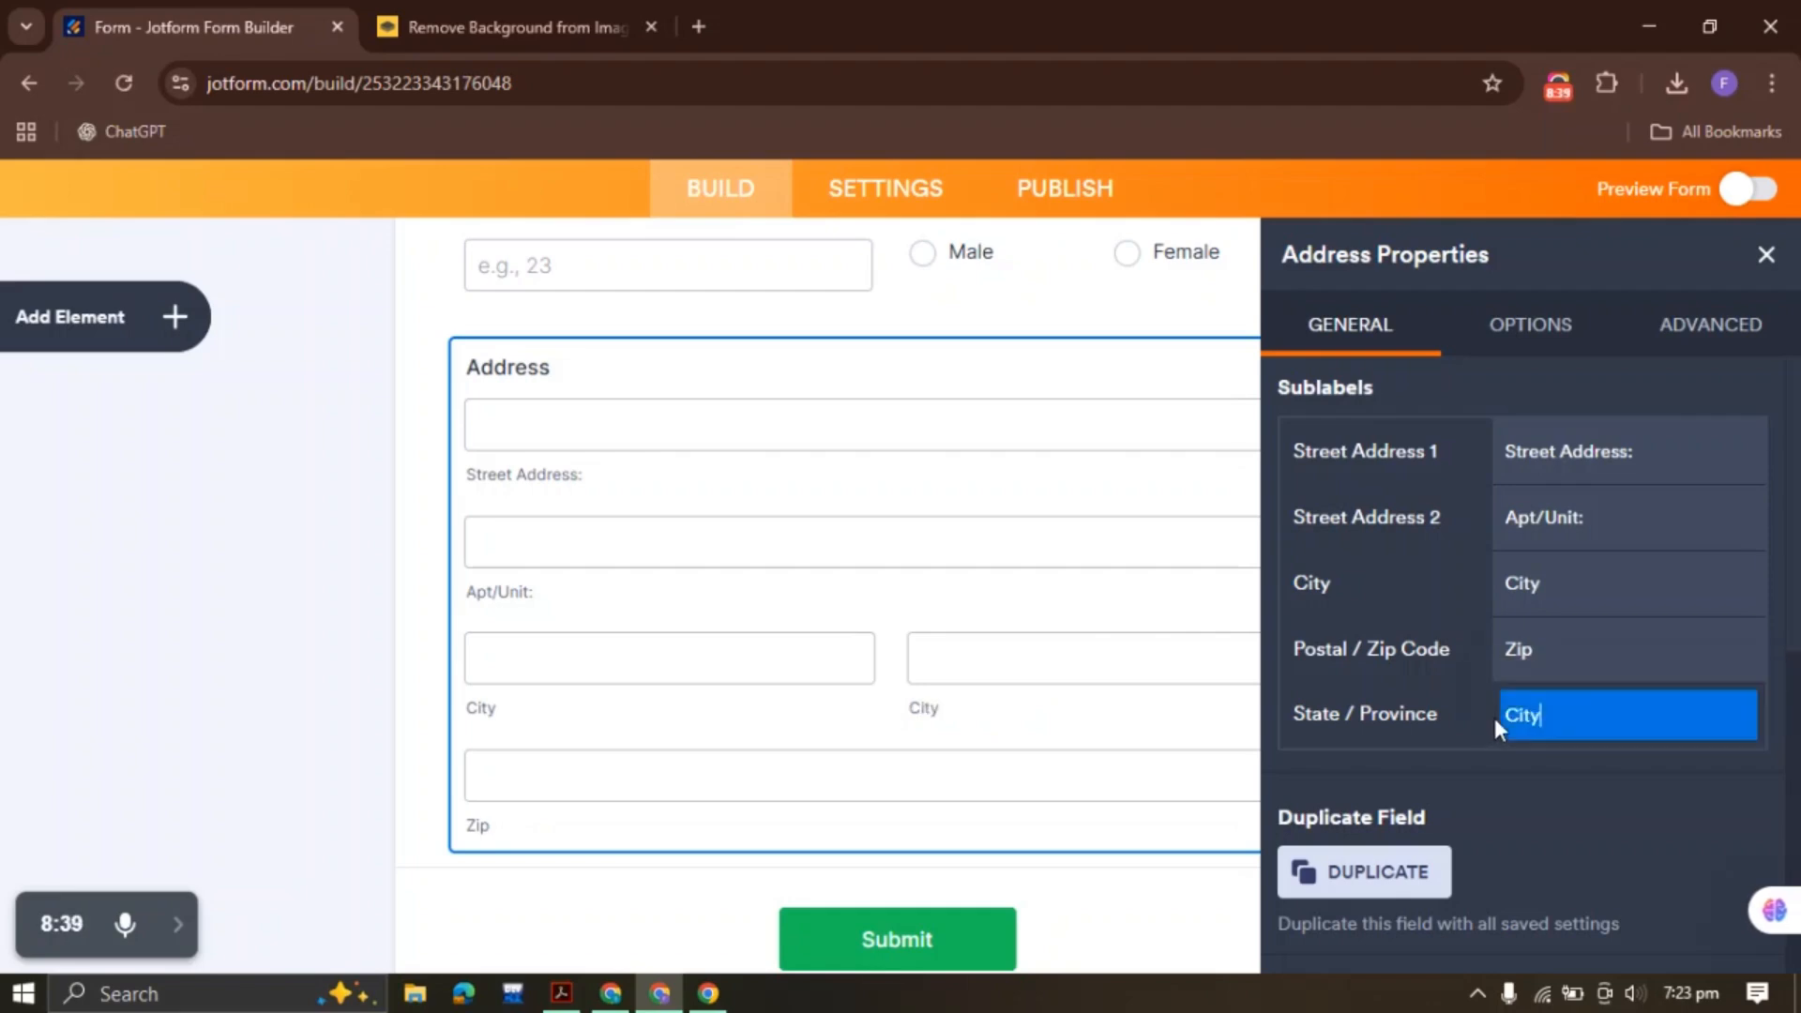
{"action": "left_click", "coordinate": [1502, 328]}
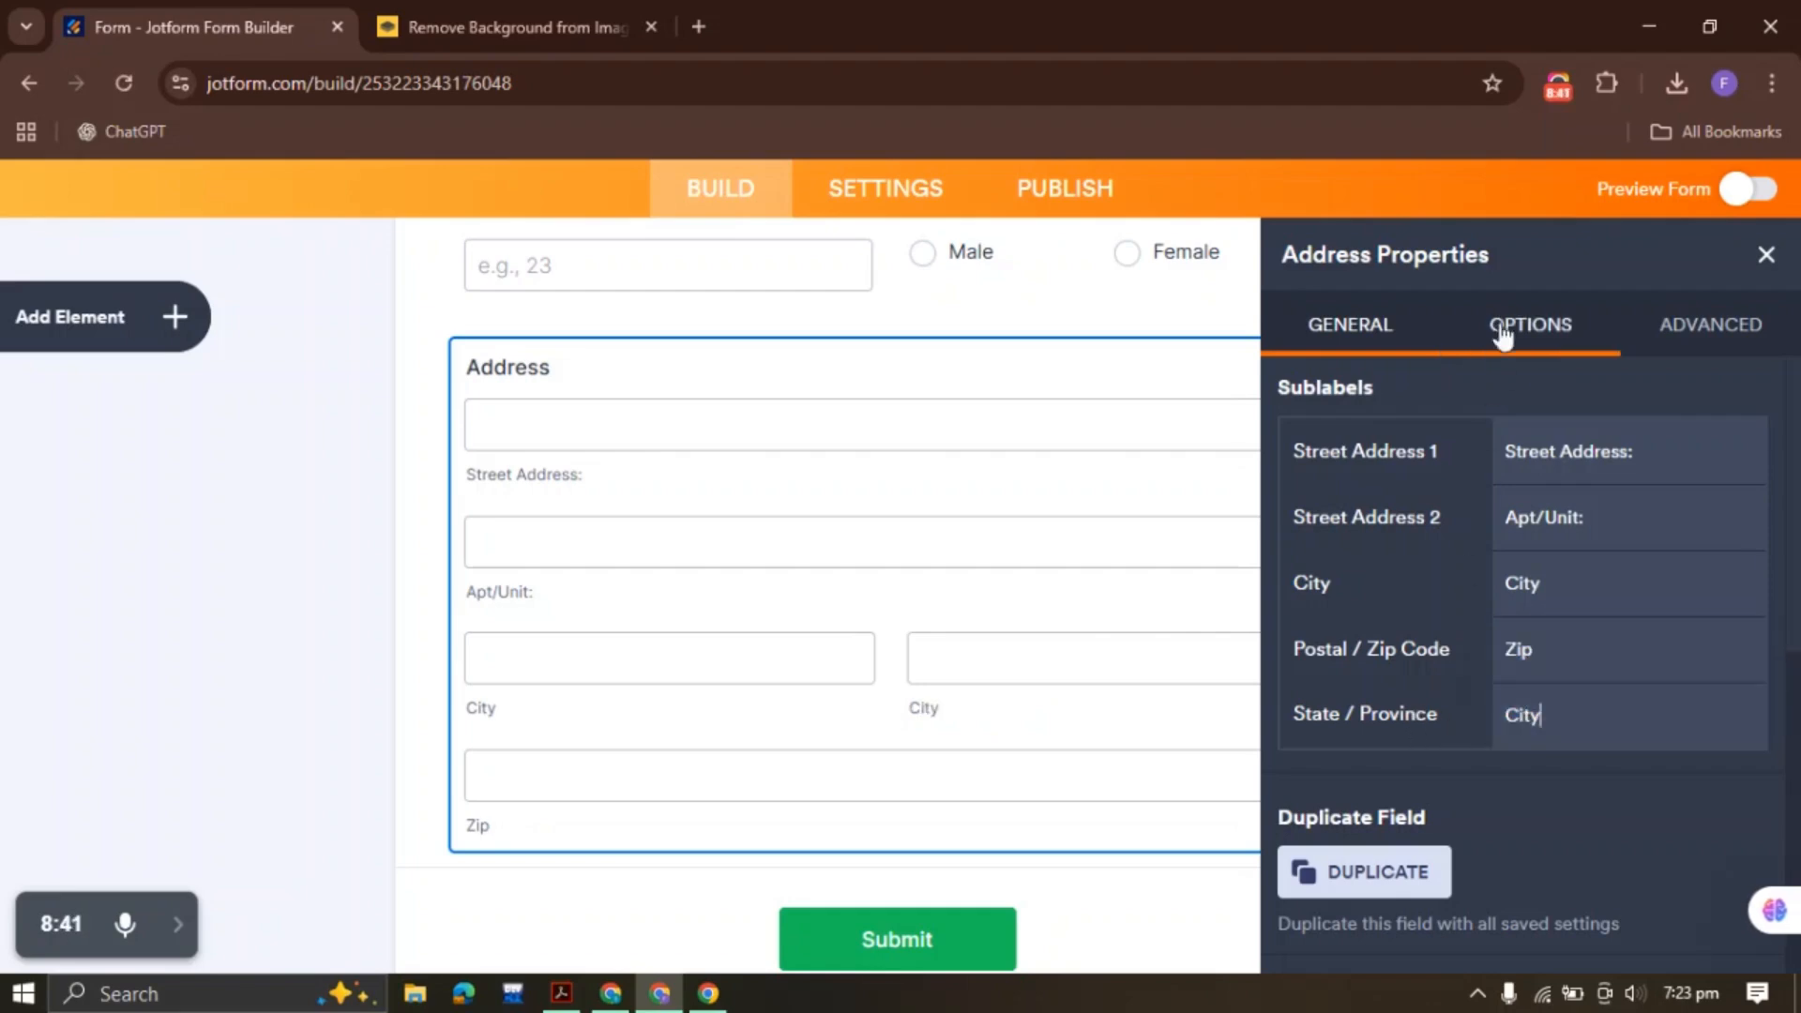
{"action": "left_click", "coordinate": [562, 994]}
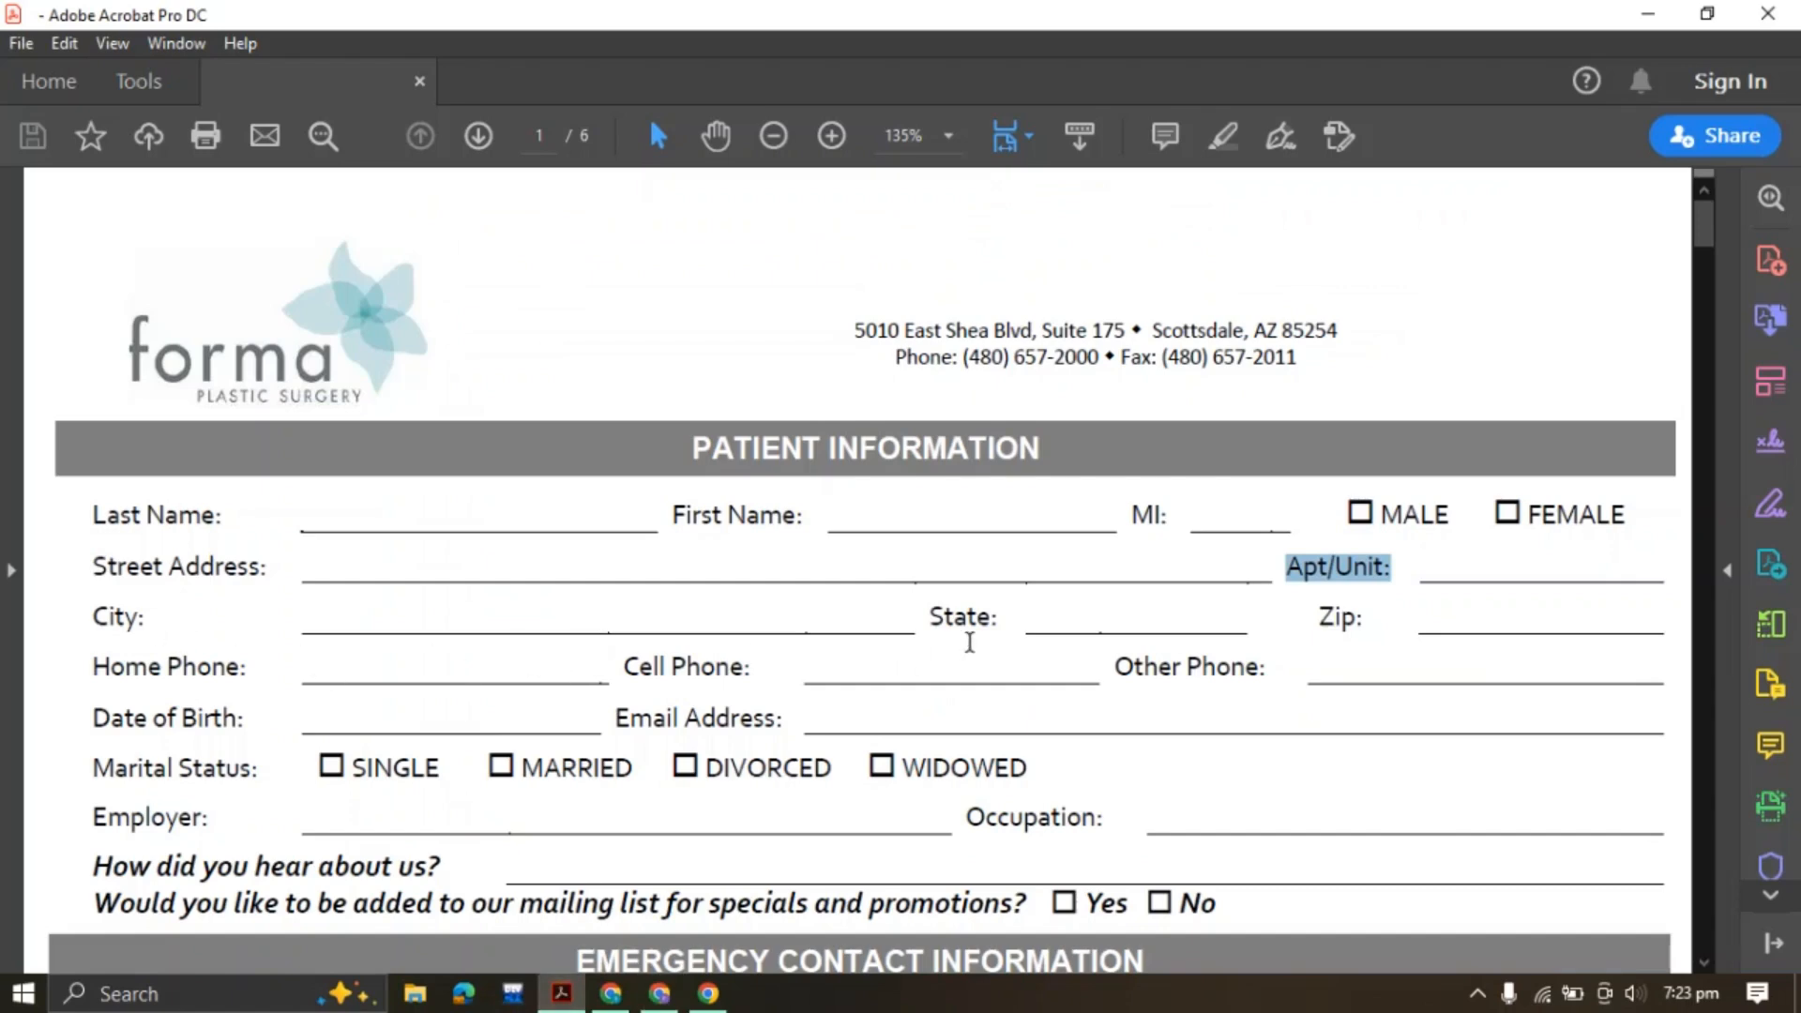
{"action": "left_click", "coordinate": [659, 994]}
{"action": "left_click", "coordinate": [1590, 701]}
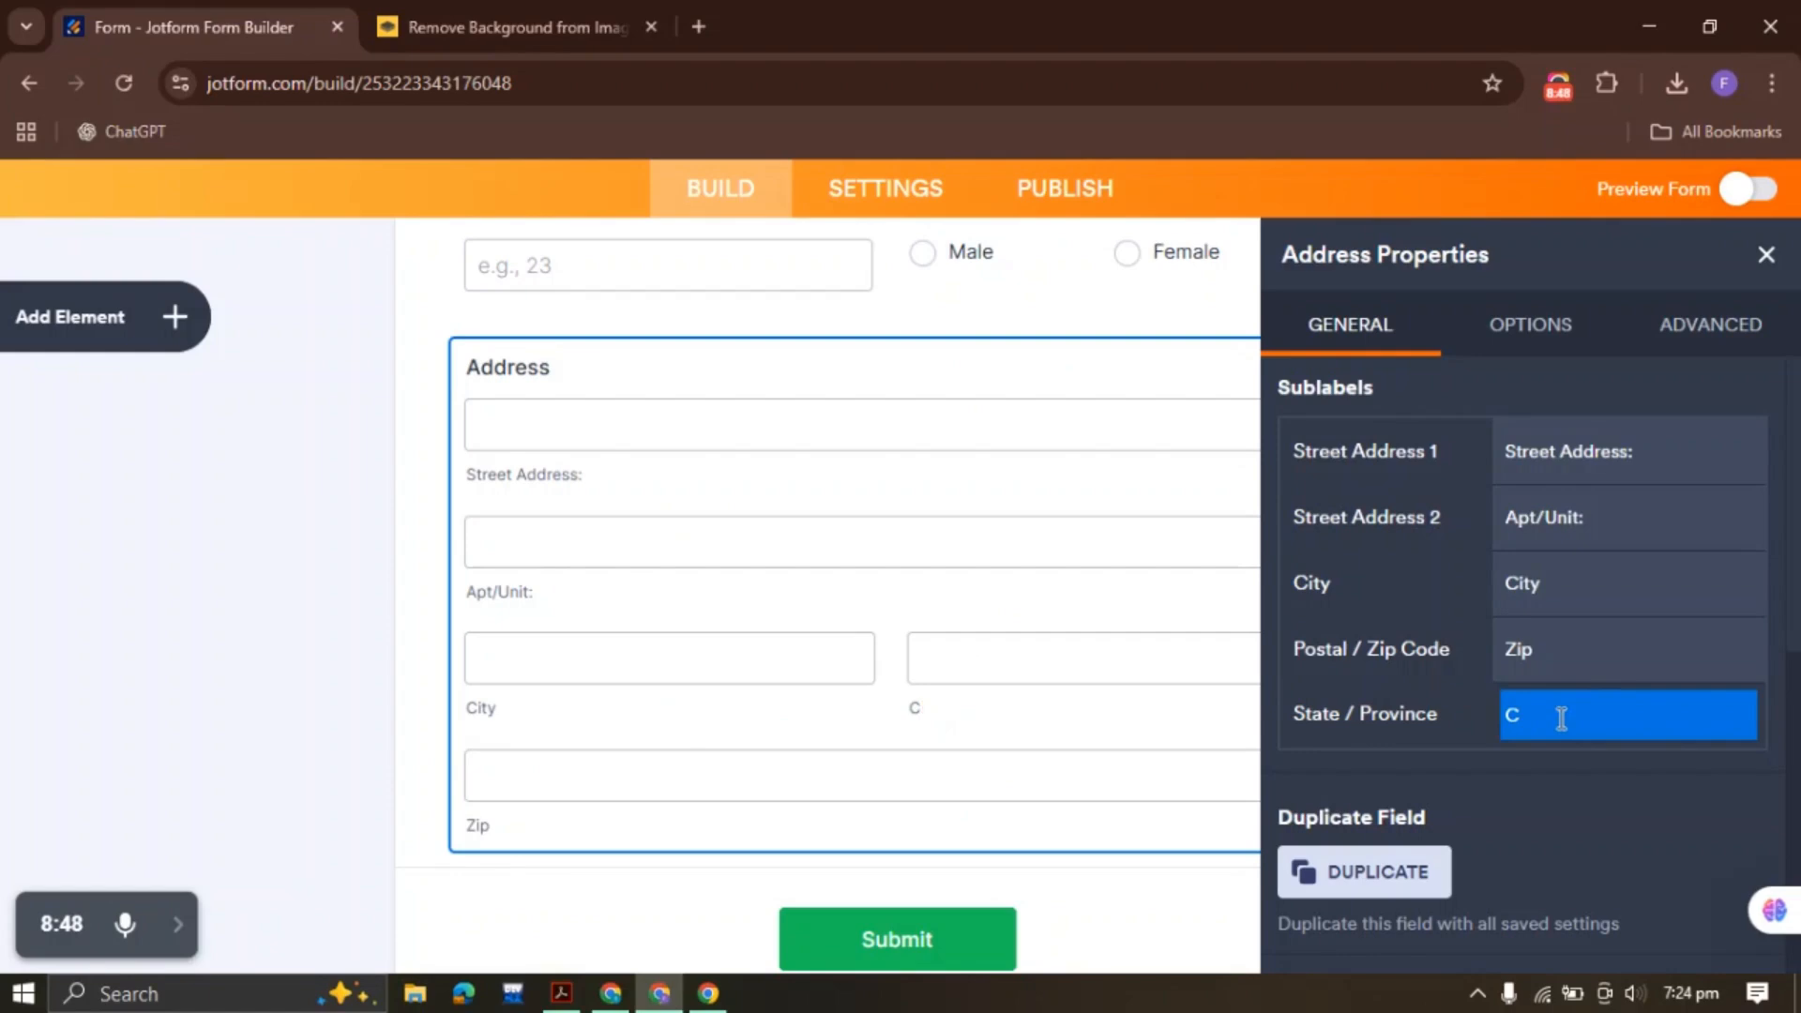
{"action": "key", "text": "BackSpace"}
{"action": "left_click_drag", "start_coordinate": [1549, 715], "coordinate": [1666, 716]}
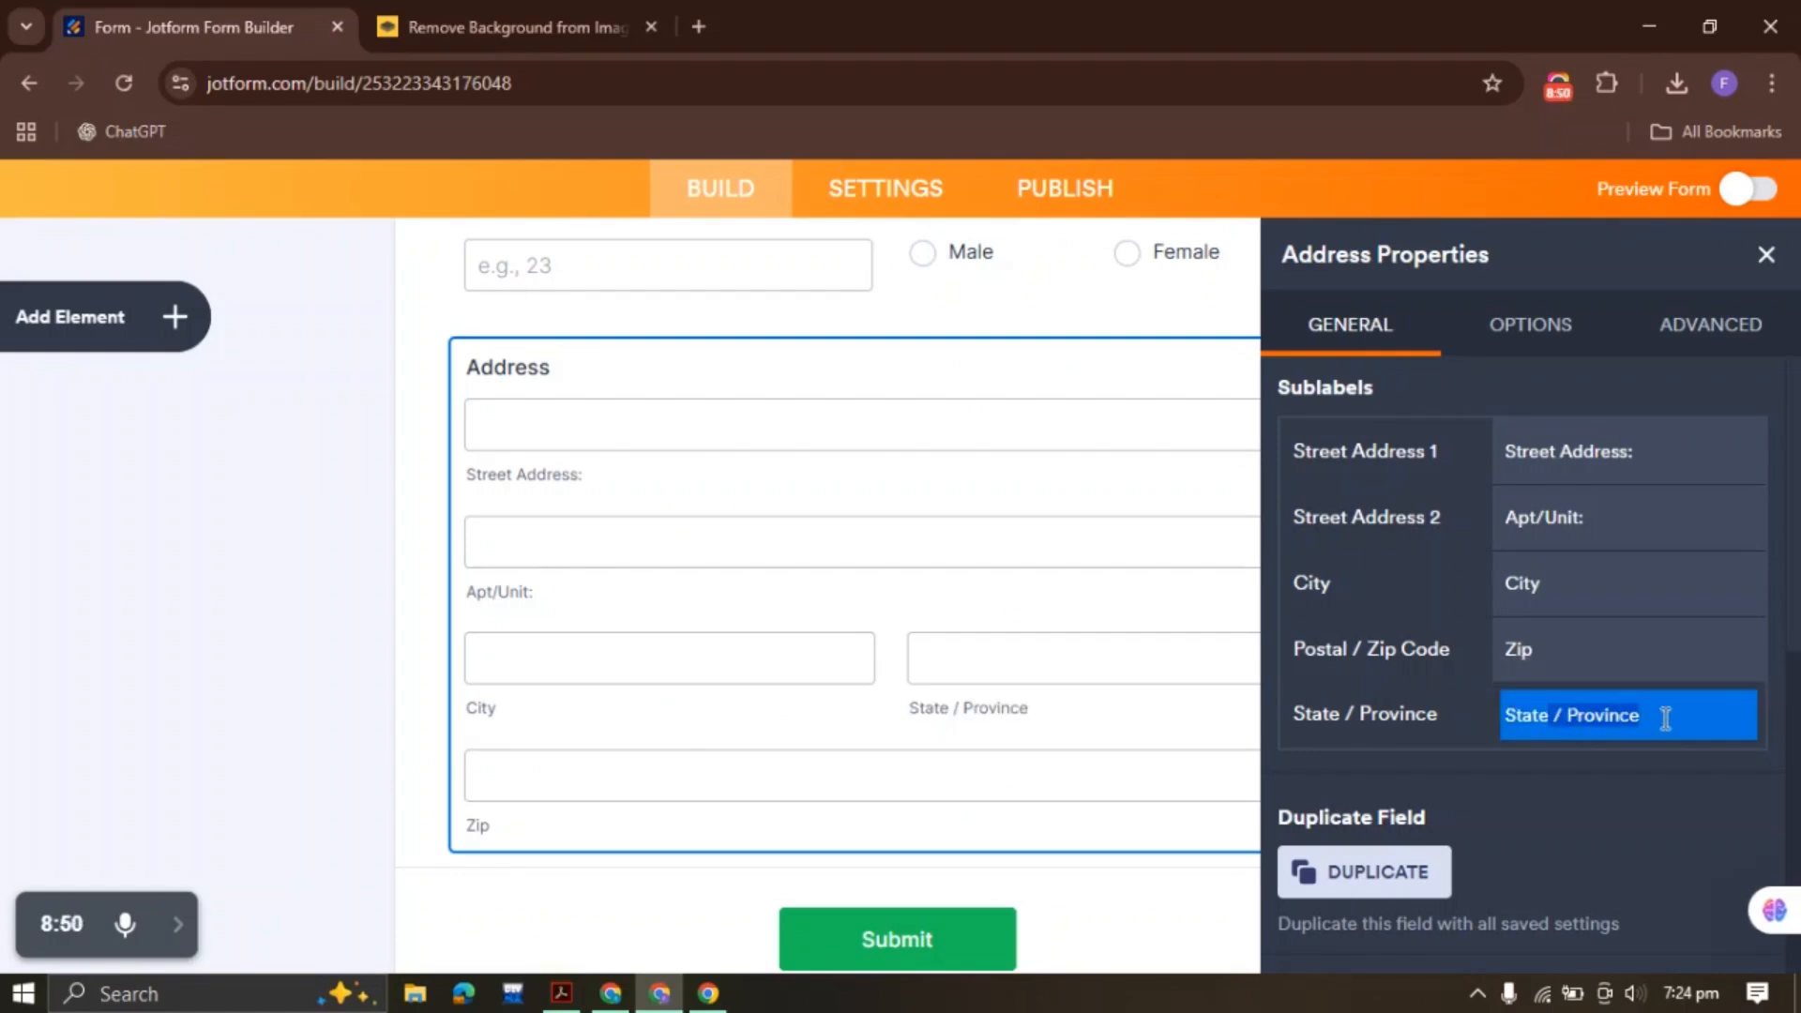
{"action": "key", "text": "BackSpace"}
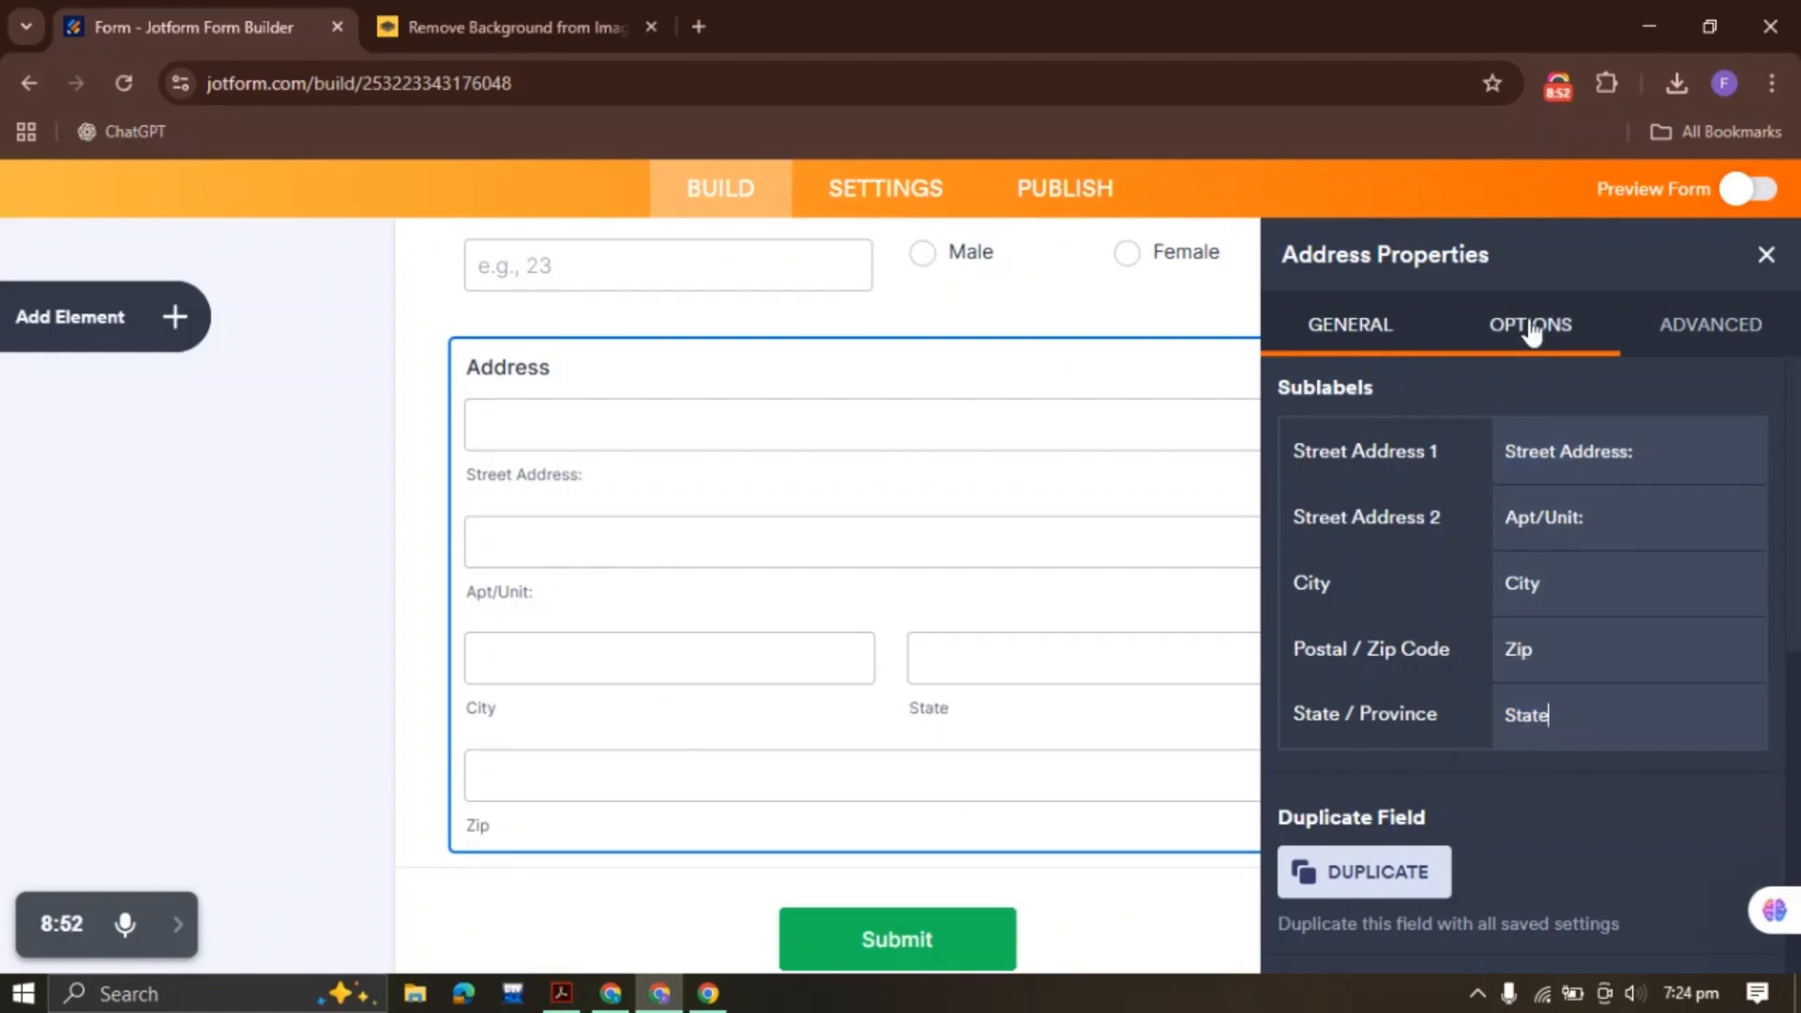
Review the address sub-field and advanced options against the PDF, then close the Address properties
{"action": "left_click", "coordinate": [1552, 339]}
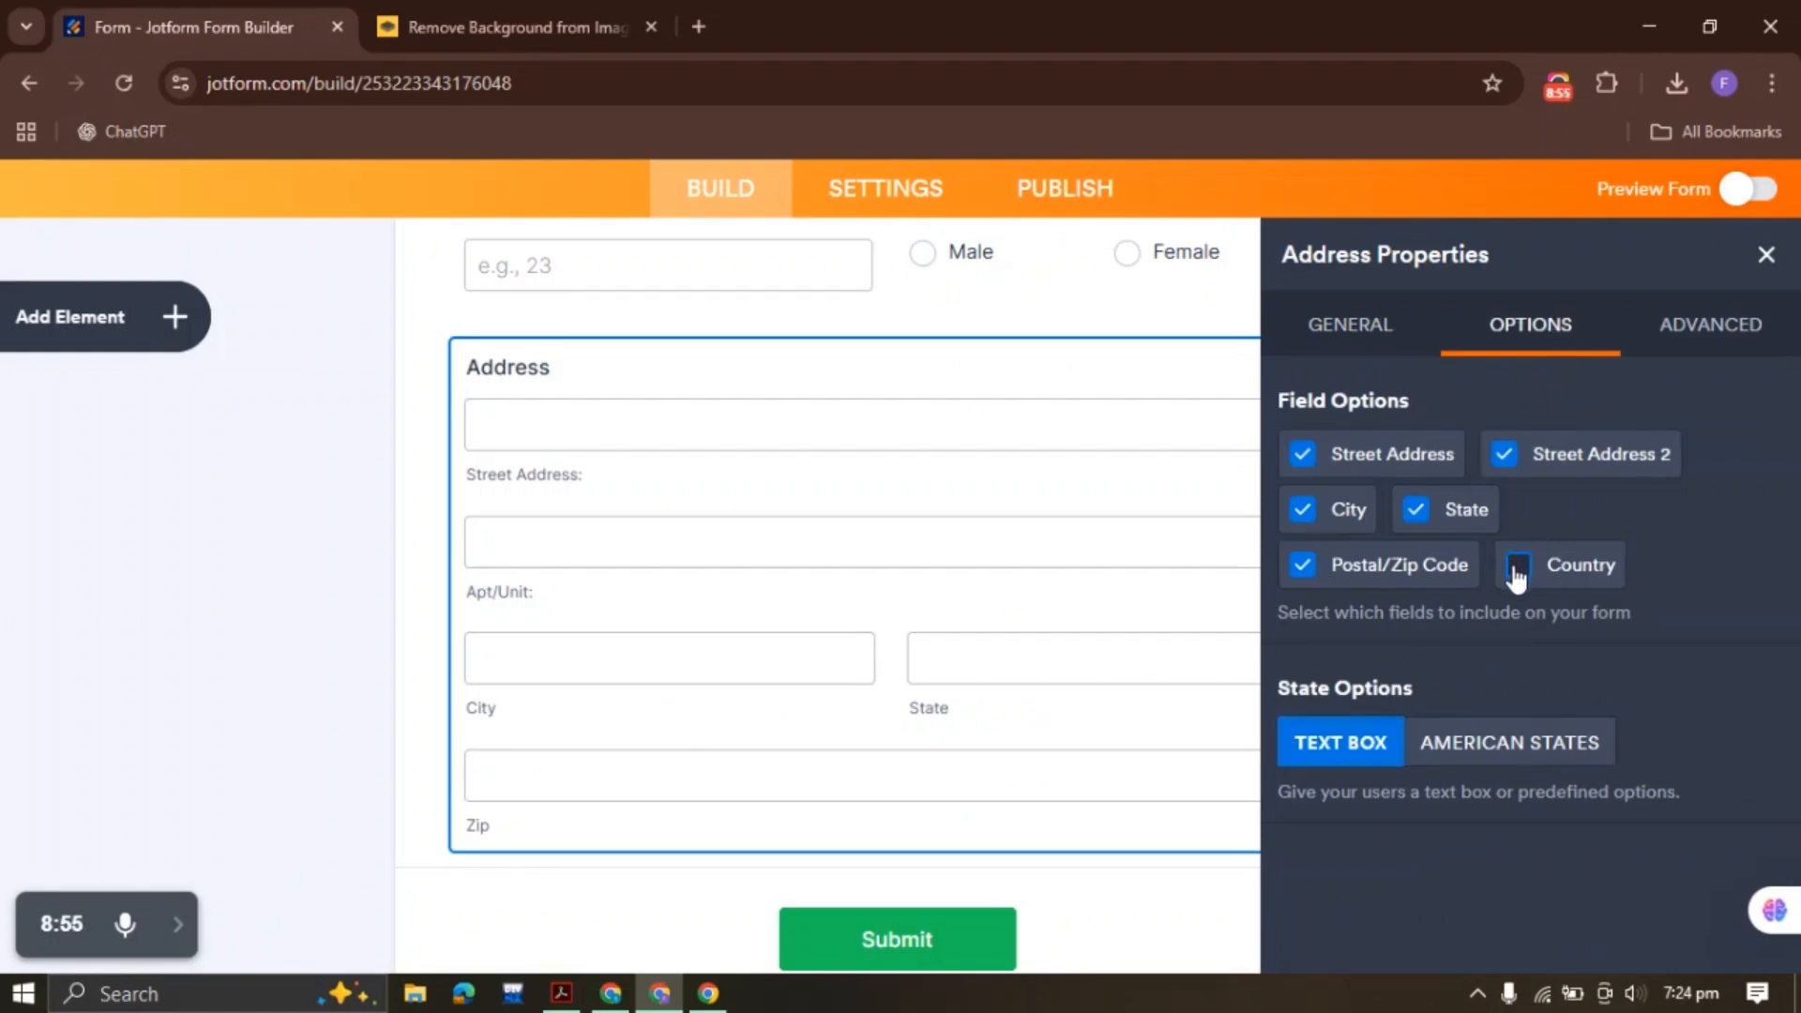
{"action": "left_click", "coordinate": [1428, 355]}
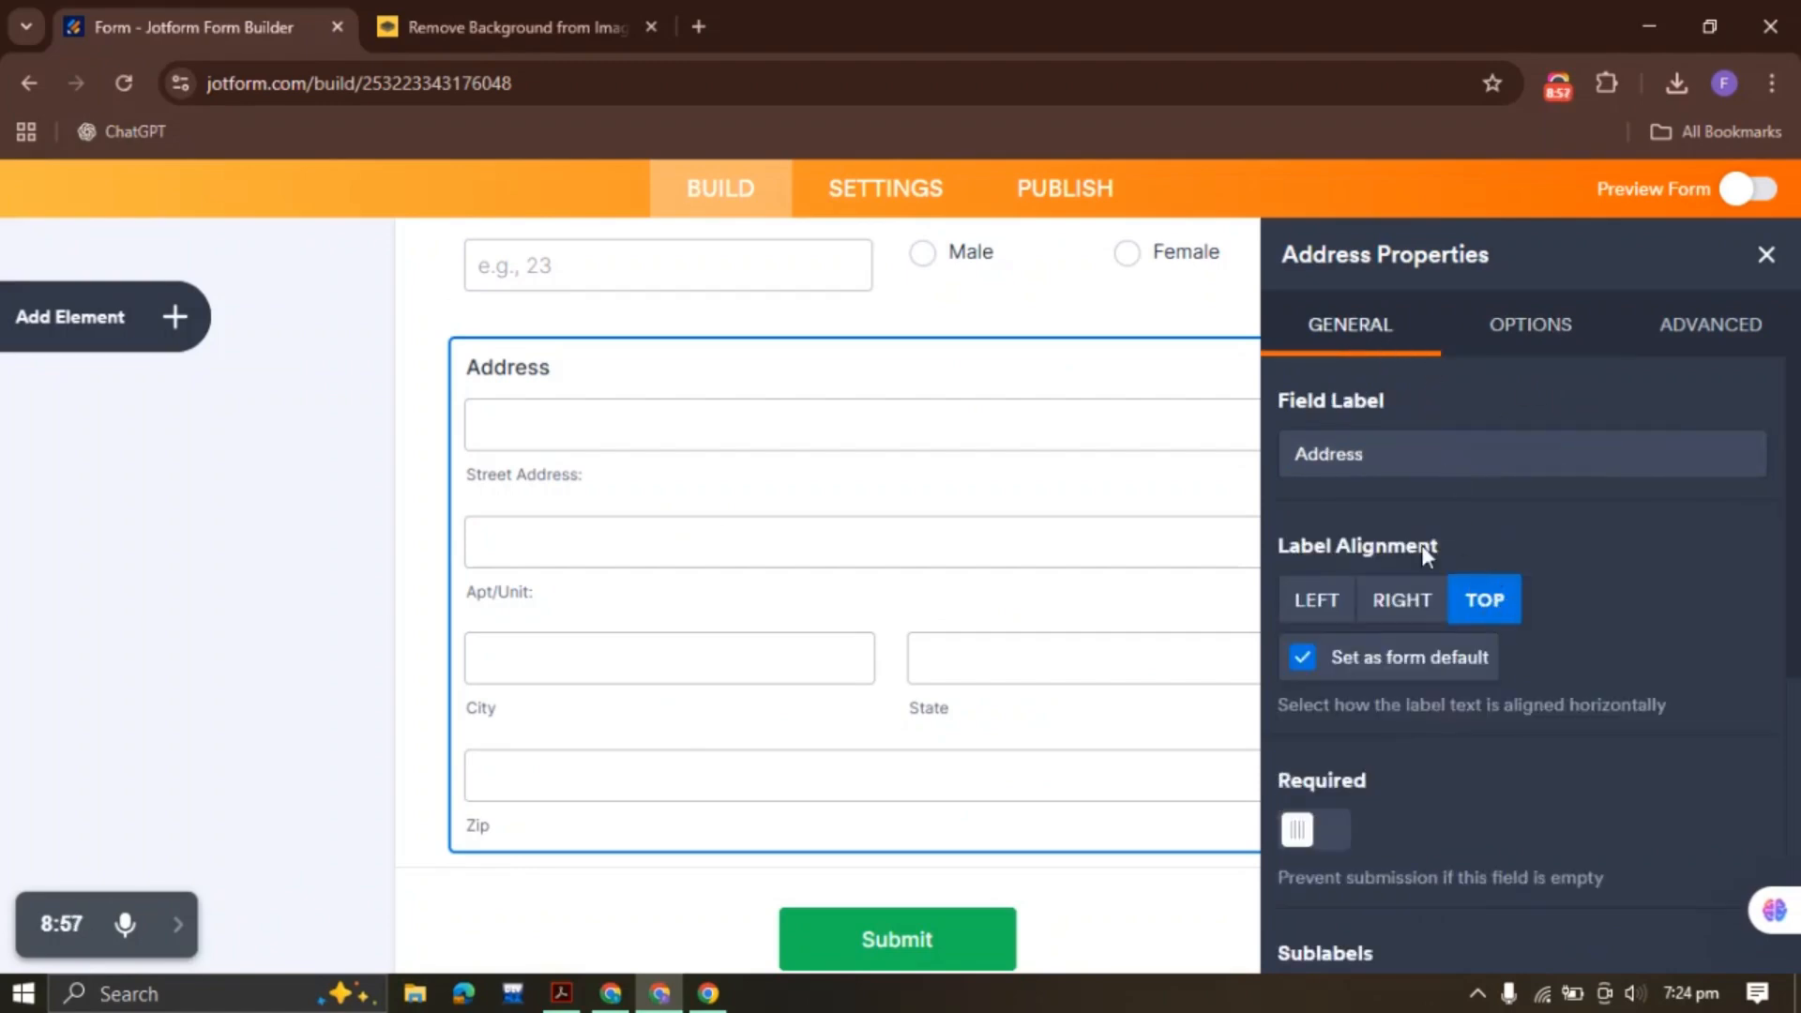
{"action": "scroll", "coordinate": [1482, 486], "scroll_direction": "down", "scroll_amount": 5}
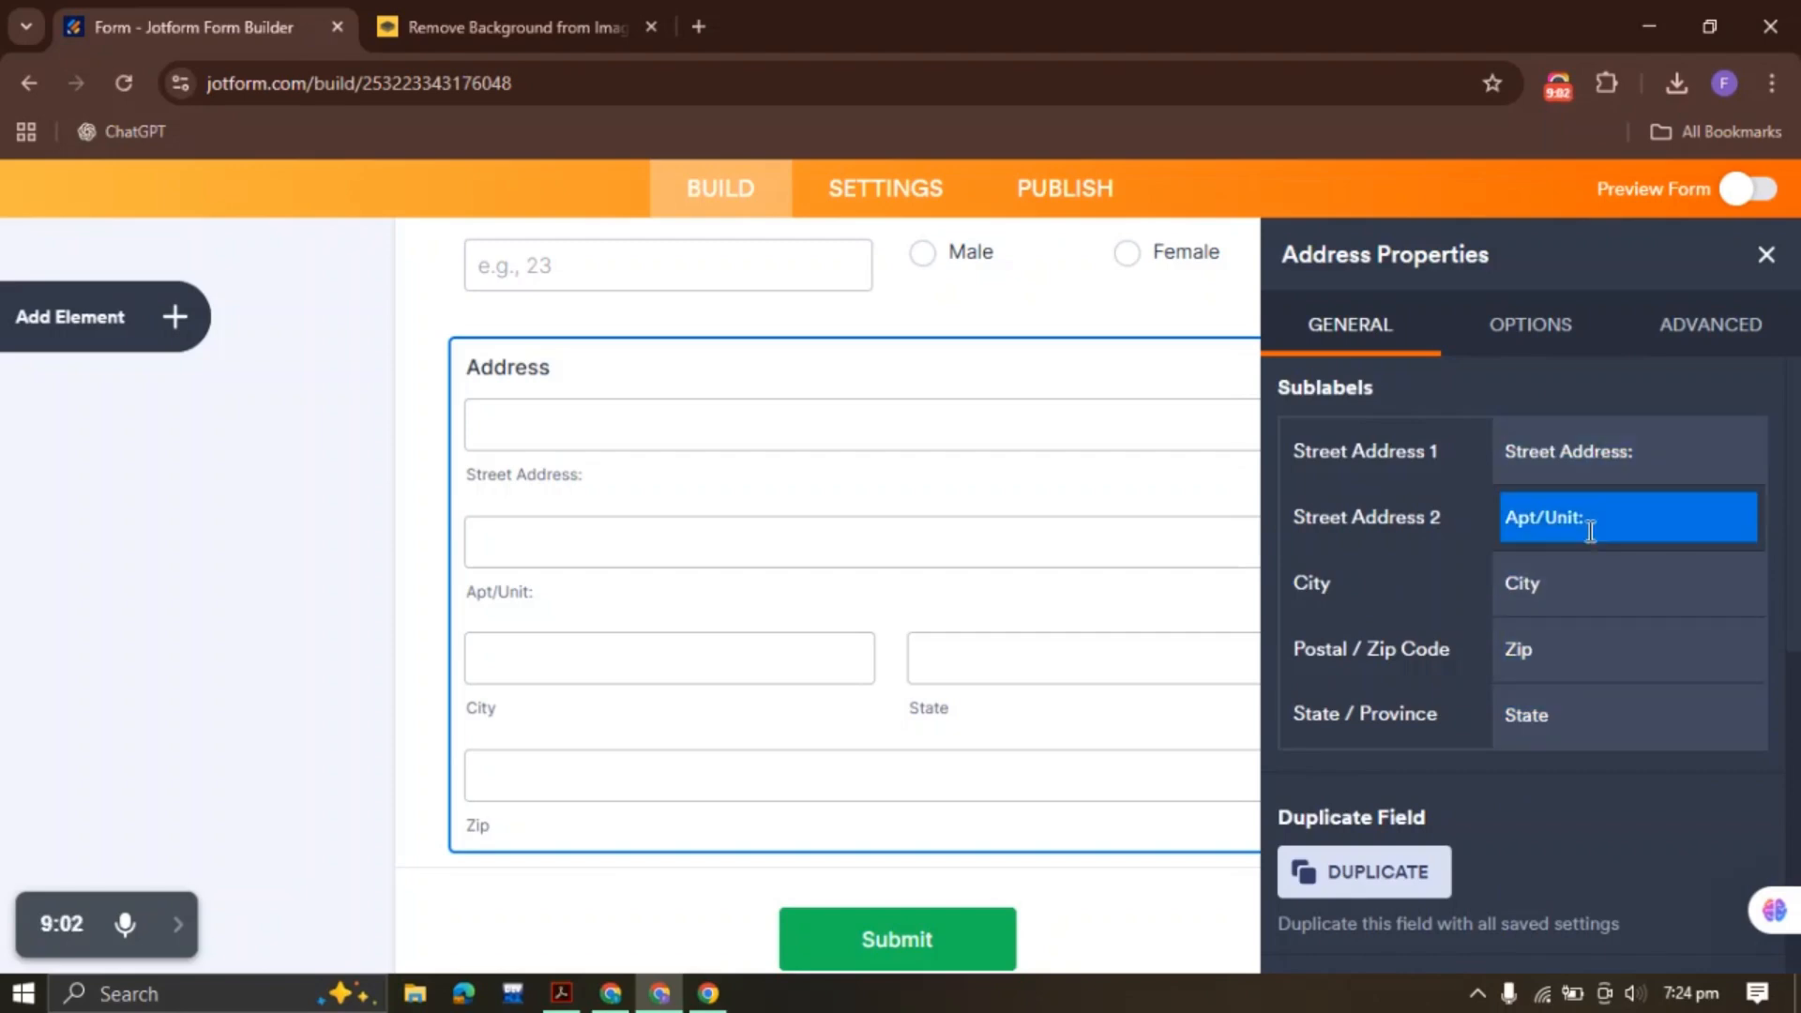
{"action": "left_click", "coordinate": [562, 992]}
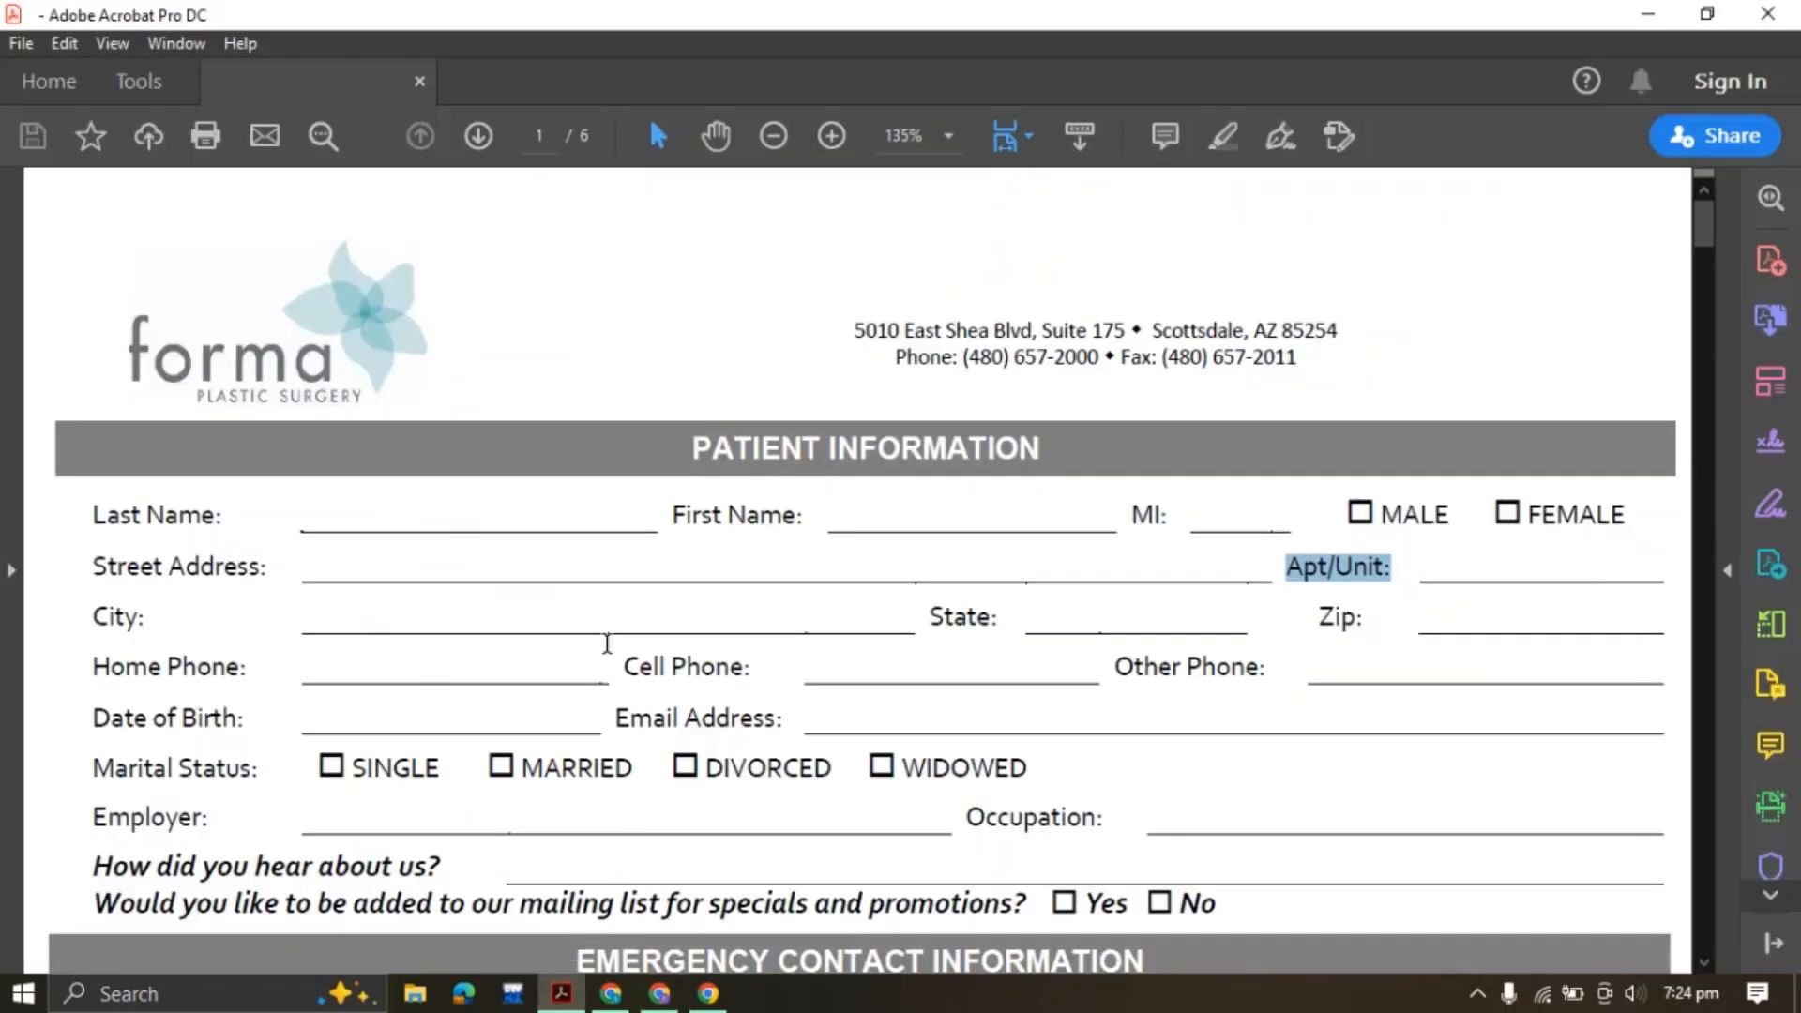
{"action": "left_click", "coordinate": [170, 568]}
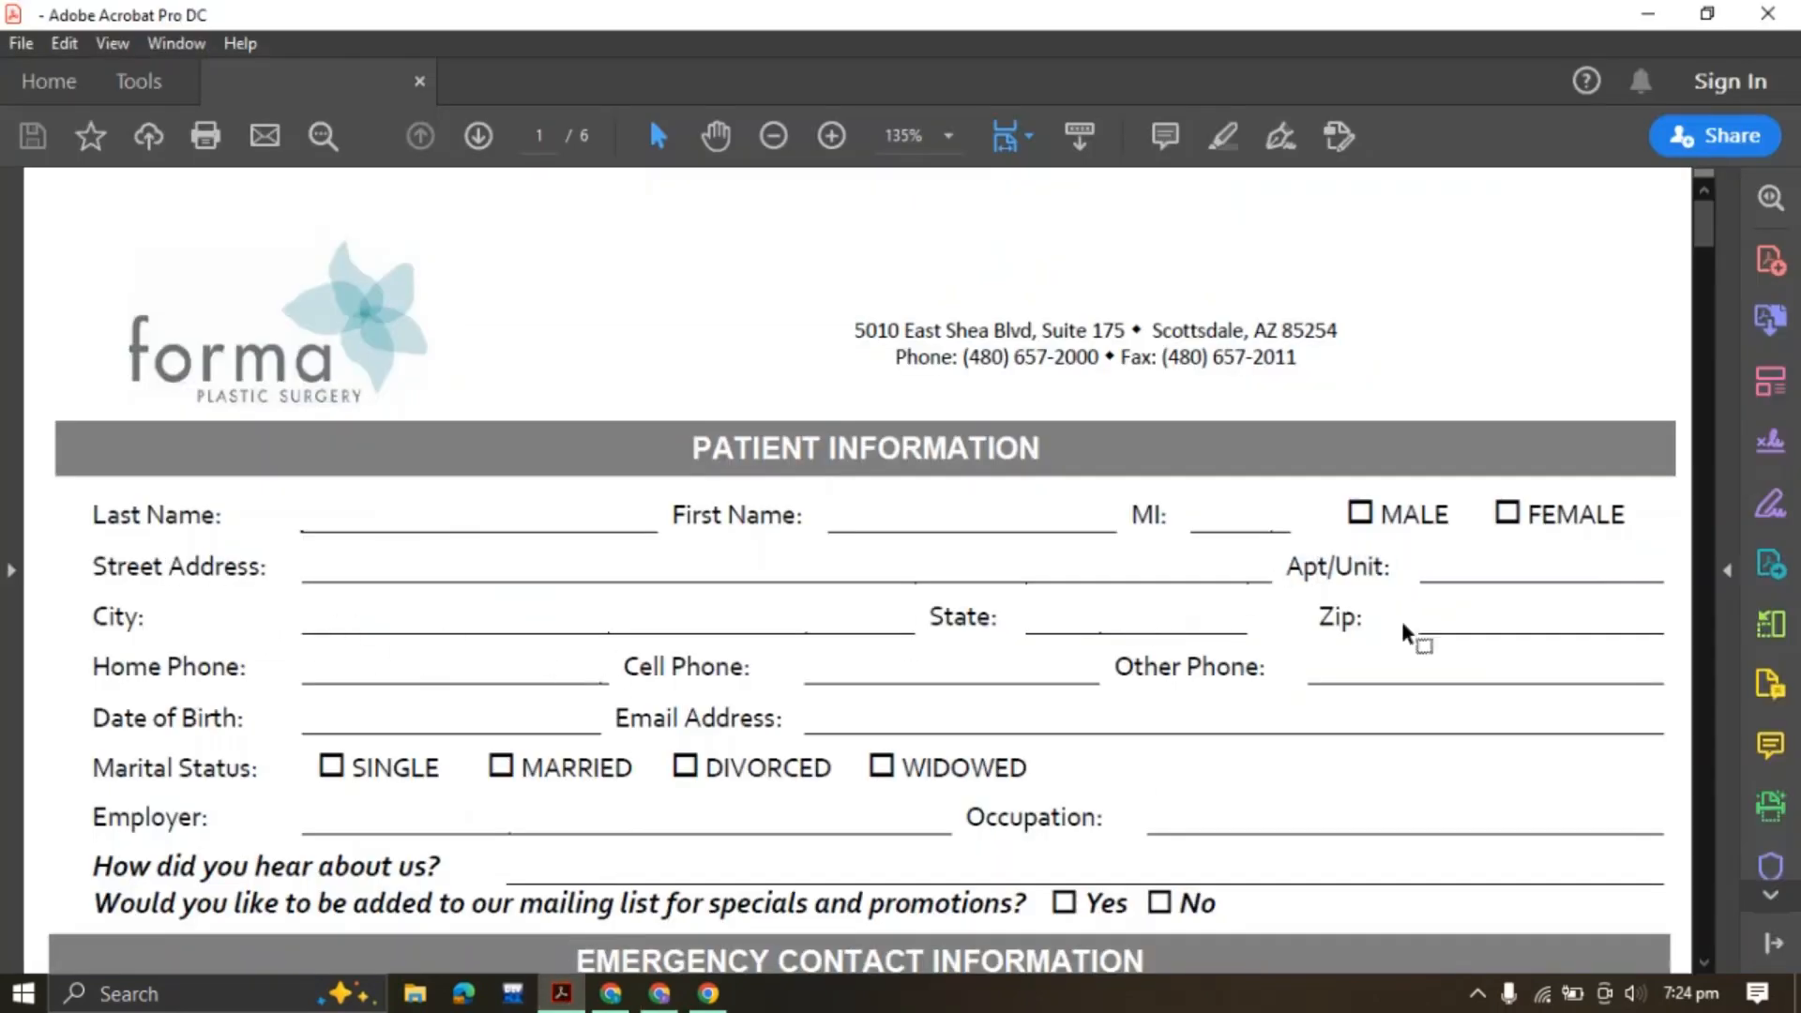
{"action": "left_click", "coordinate": [661, 993]}
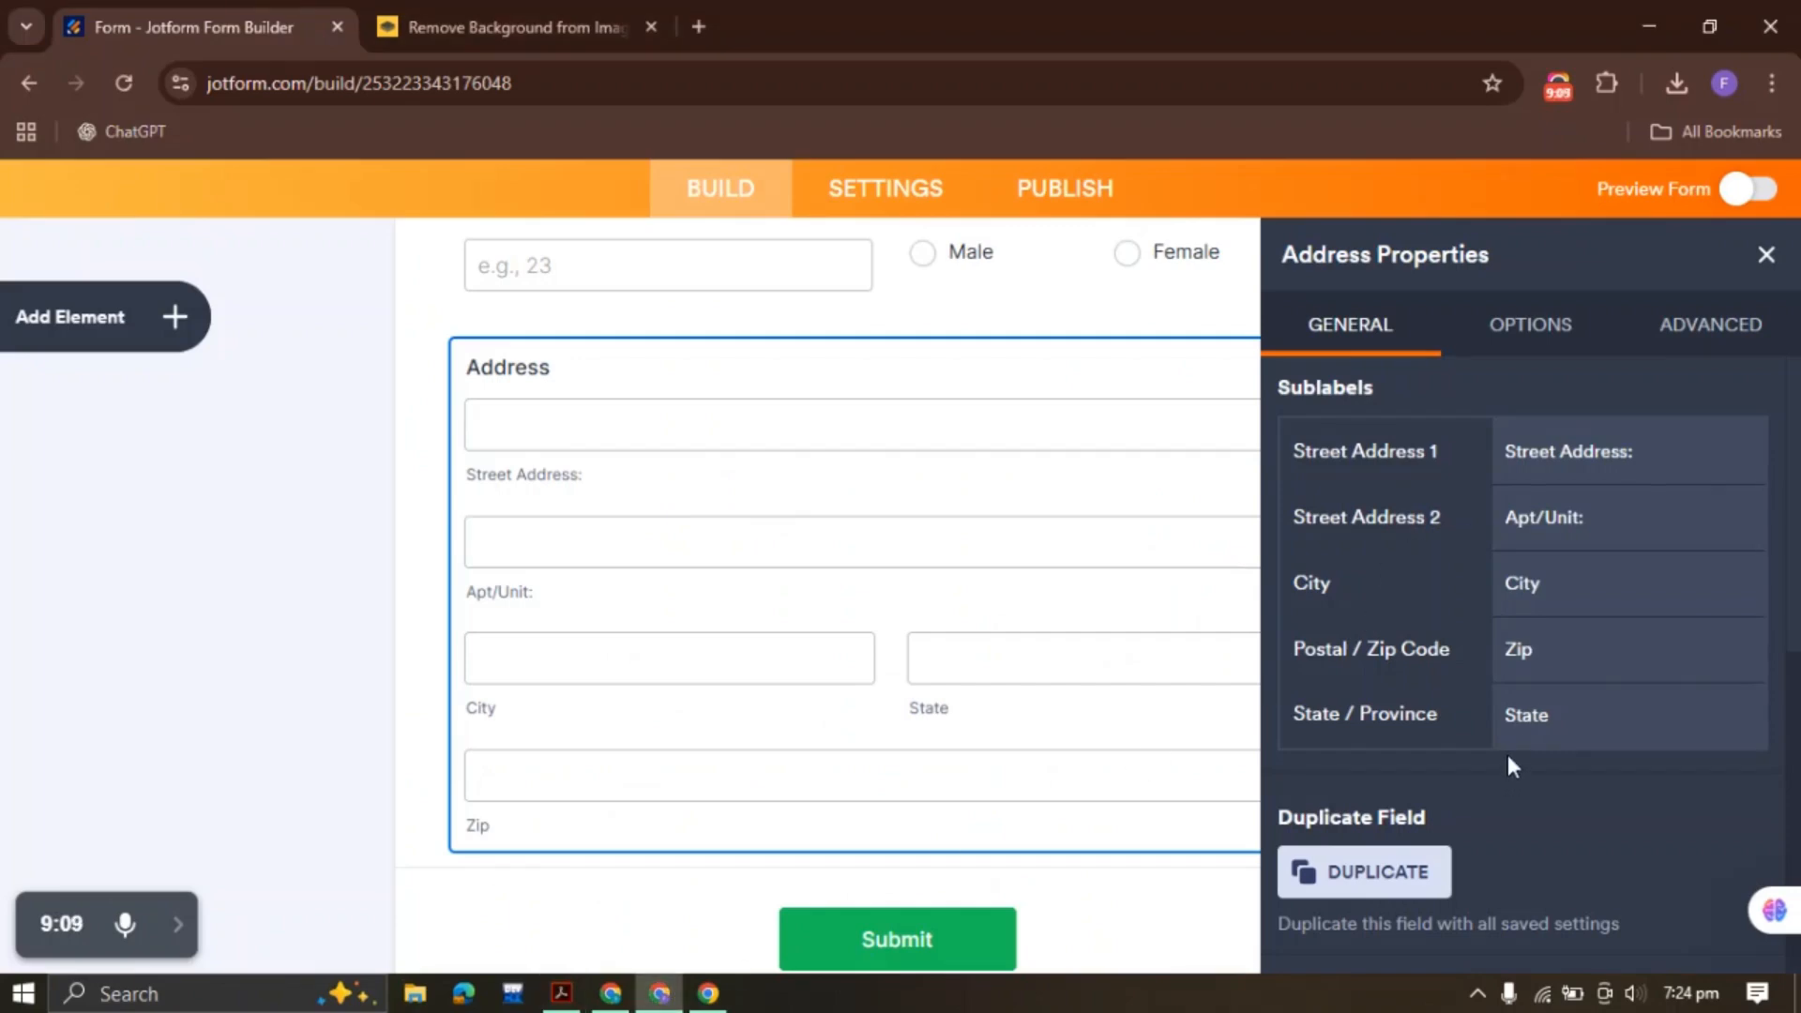
{"action": "scroll", "coordinate": [1507, 755], "scroll_direction": "up", "scroll_amount": 5}
{"action": "left_click", "coordinate": [1710, 329]}
{"action": "scroll", "coordinate": [1403, 600], "scroll_direction": "down", "scroll_amount": 5}
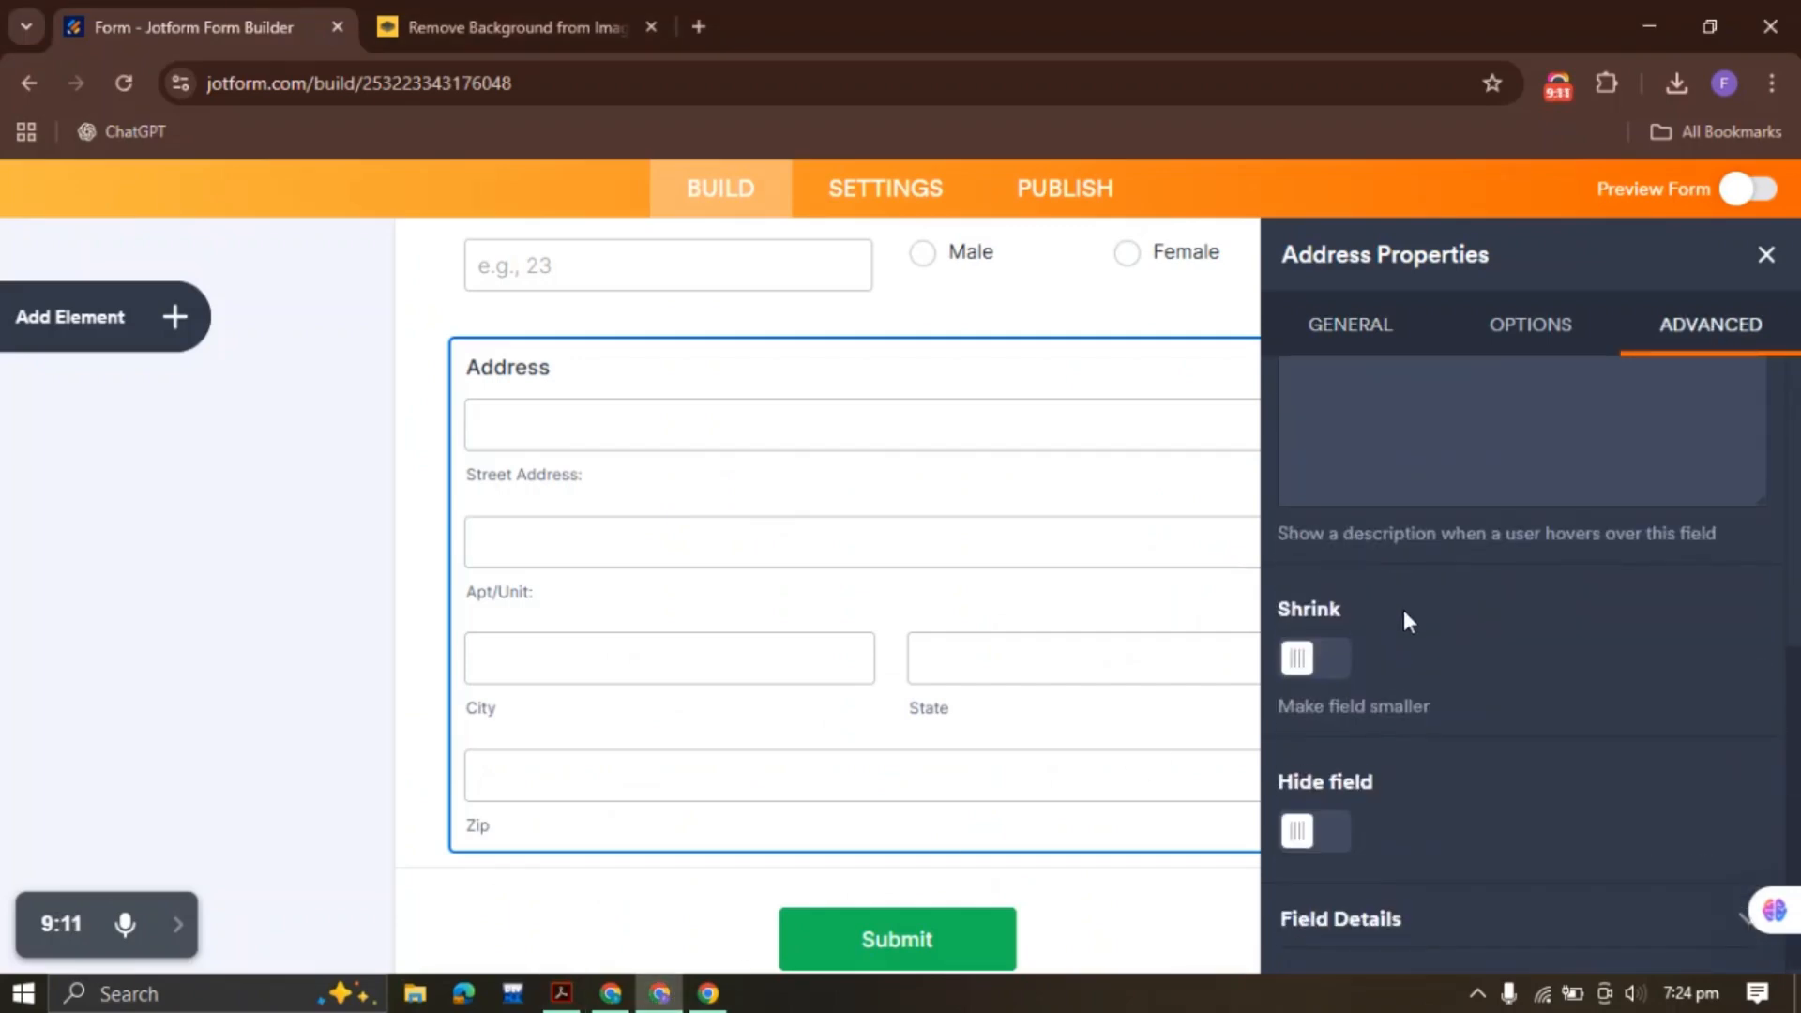
{"action": "scroll", "coordinate": [1403, 610], "scroll_direction": "up", "scroll_amount": 1}
{"action": "left_click", "coordinate": [1530, 324]}
{"action": "scroll", "coordinate": [1459, 684], "scroll_direction": "up", "scroll_amount": 5}
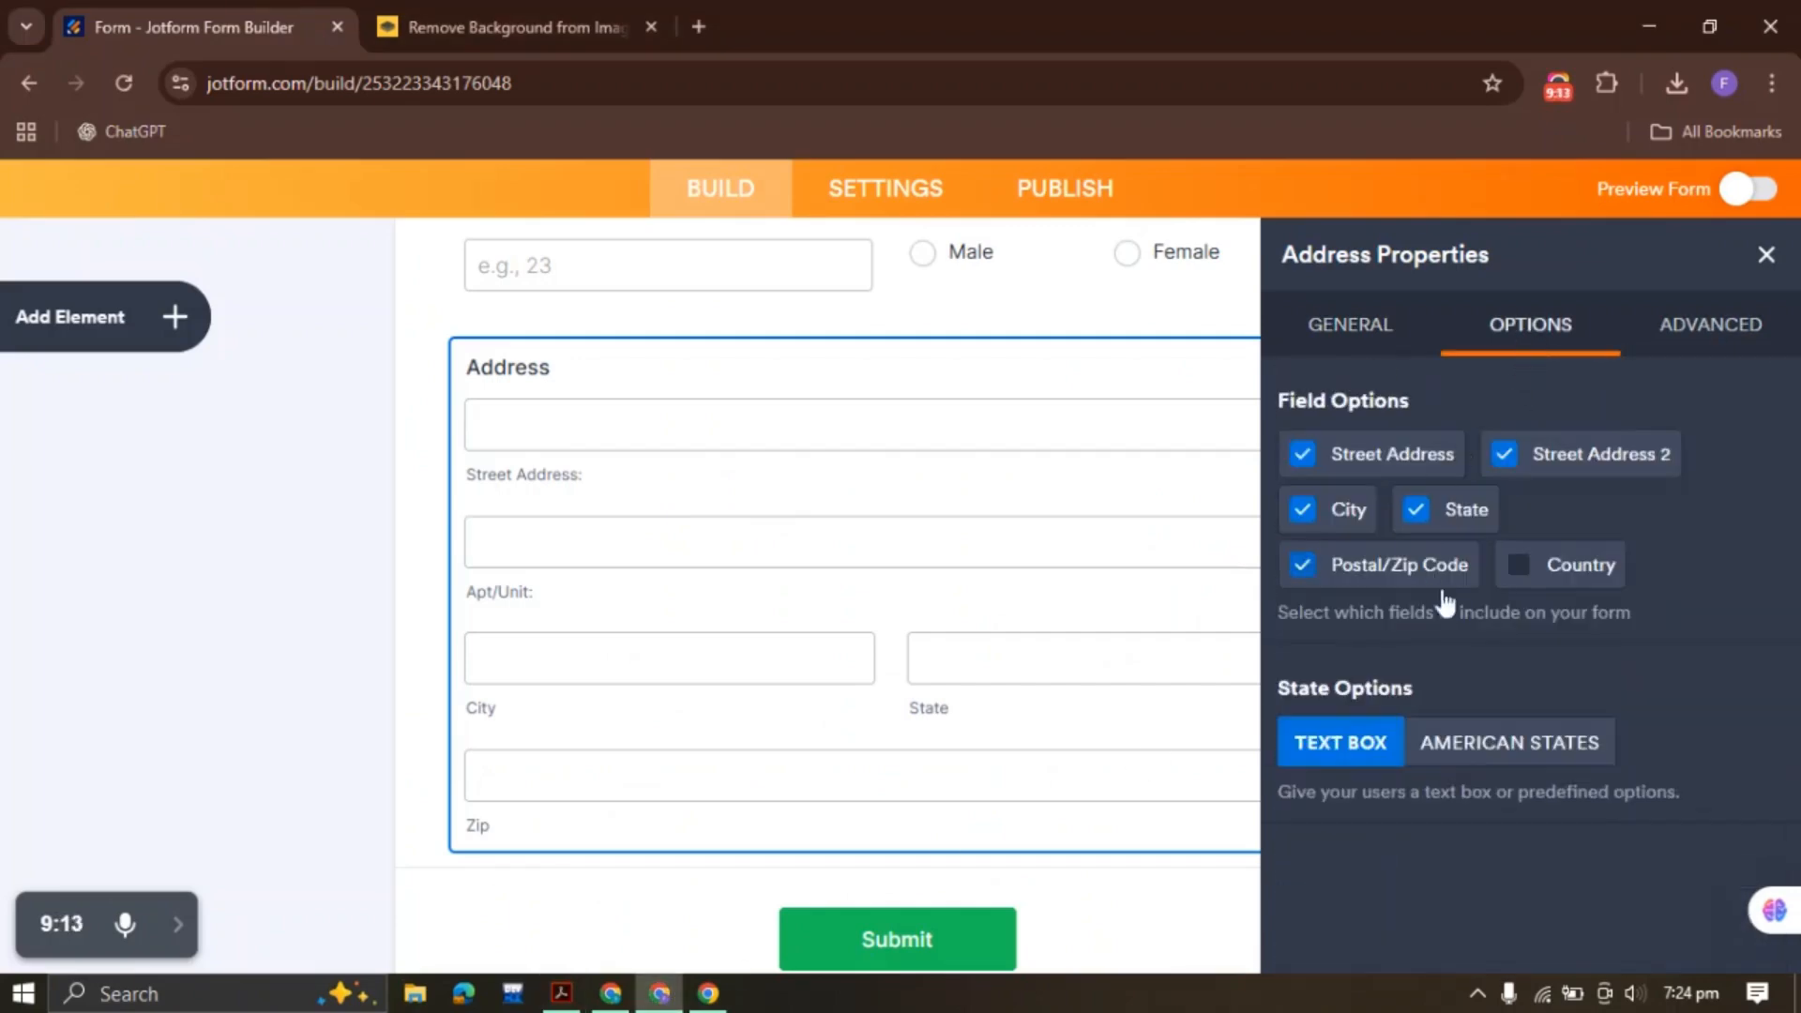
{"action": "left_click", "coordinate": [1766, 254]}
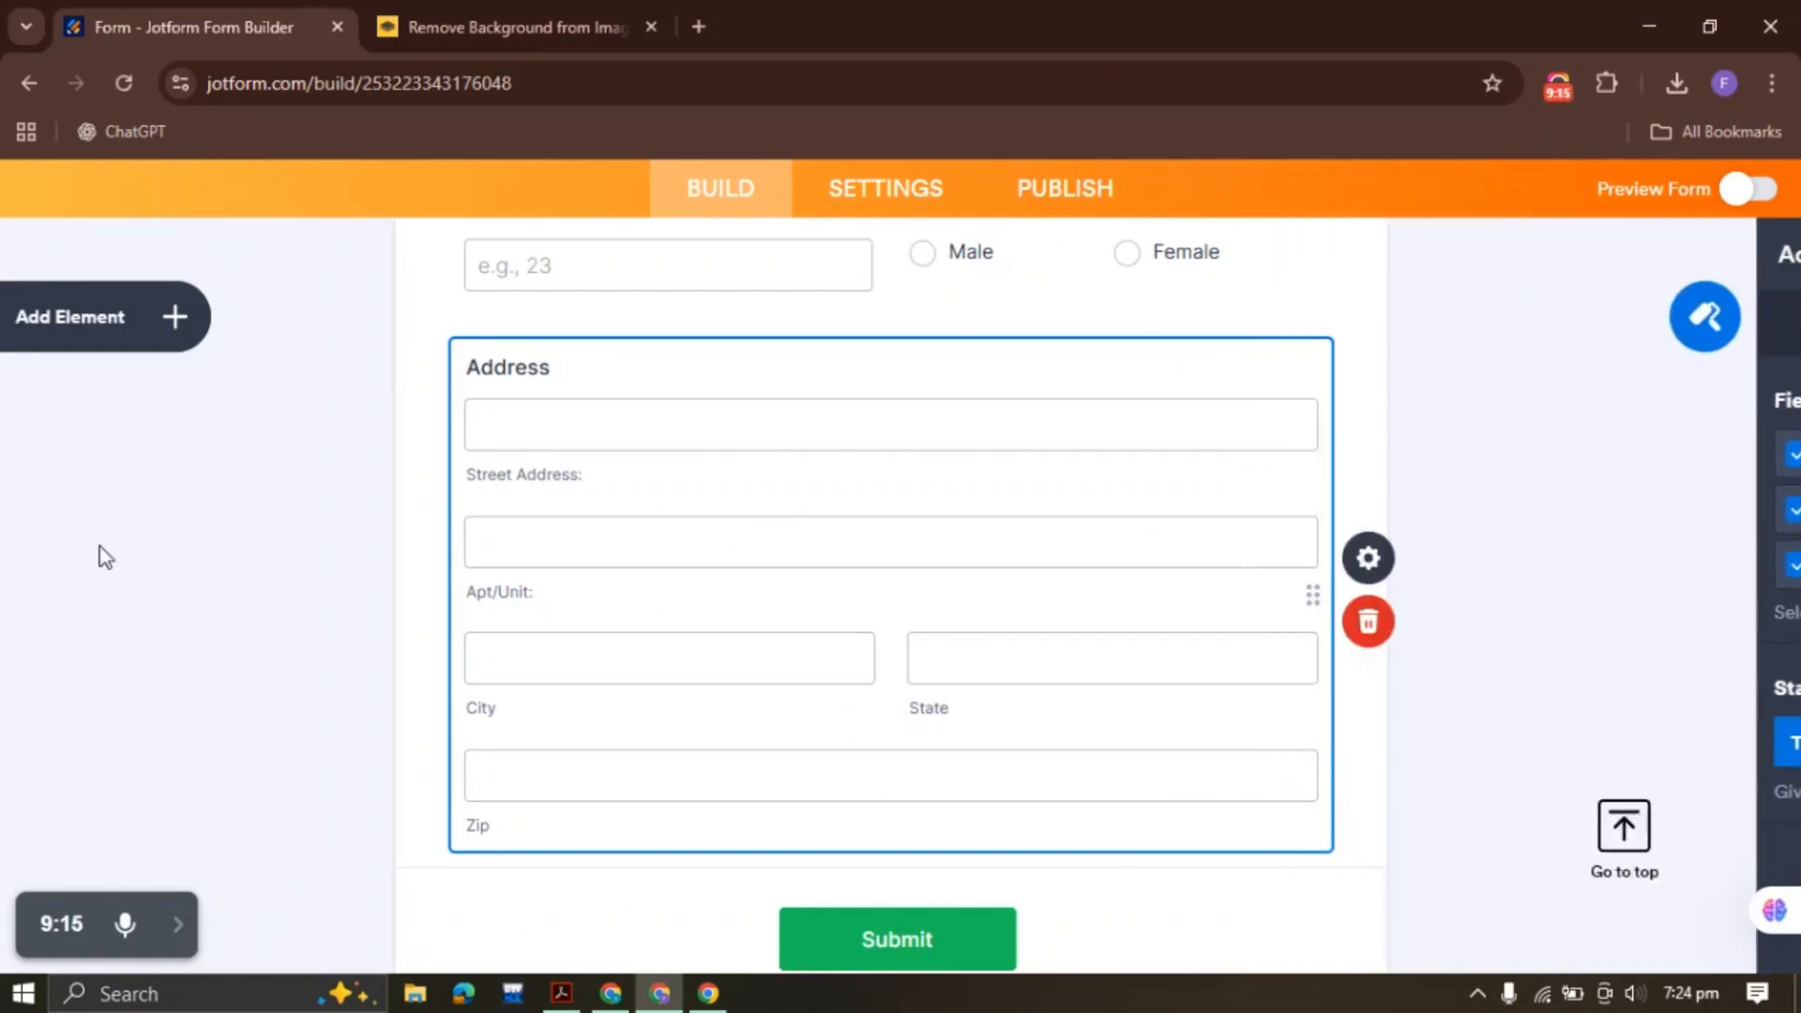
Add a Phone field below Address labelled 'Home Phone:', copied from the PDF
{"action": "left_click", "coordinate": [561, 994]}
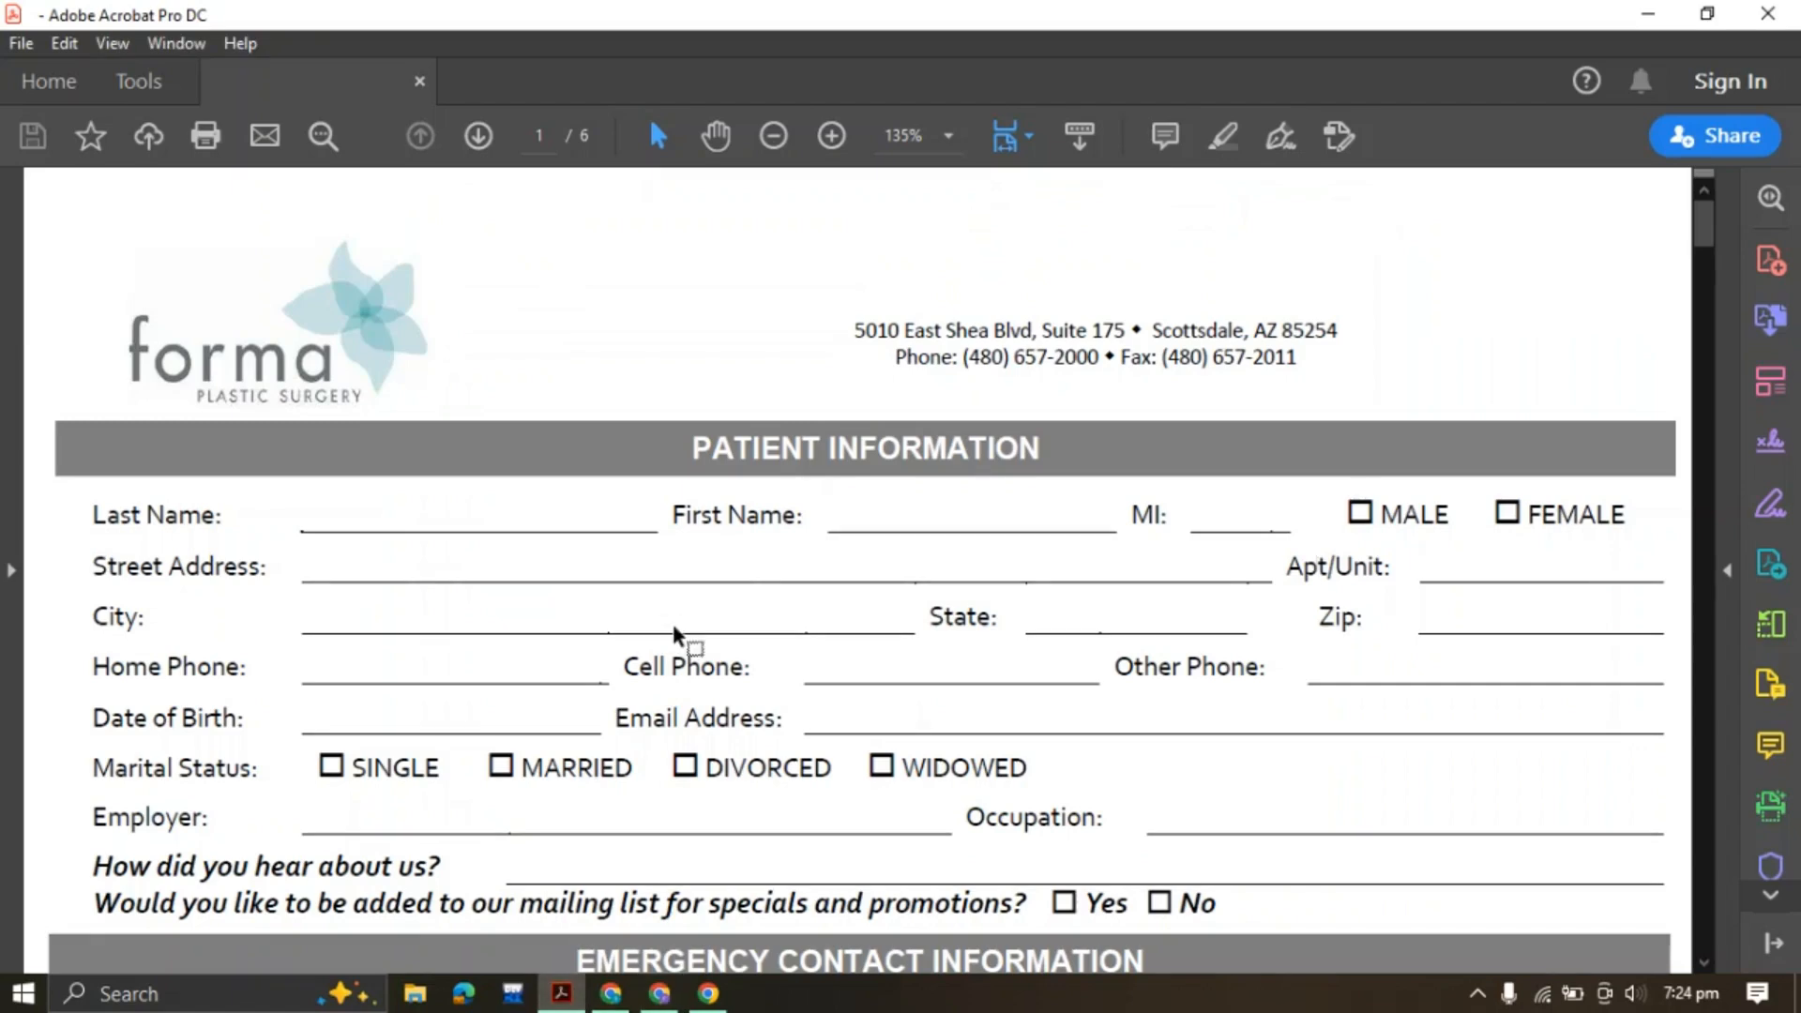
{"action": "scroll", "coordinate": [674, 626], "scroll_direction": "down", "scroll_amount": 3}
{"action": "left_click_drag", "start_coordinate": [103, 521], "coordinate": [263, 521]}
{"action": "key", "text": "ctrl+c"}
{"action": "left_click", "coordinate": [659, 993]}
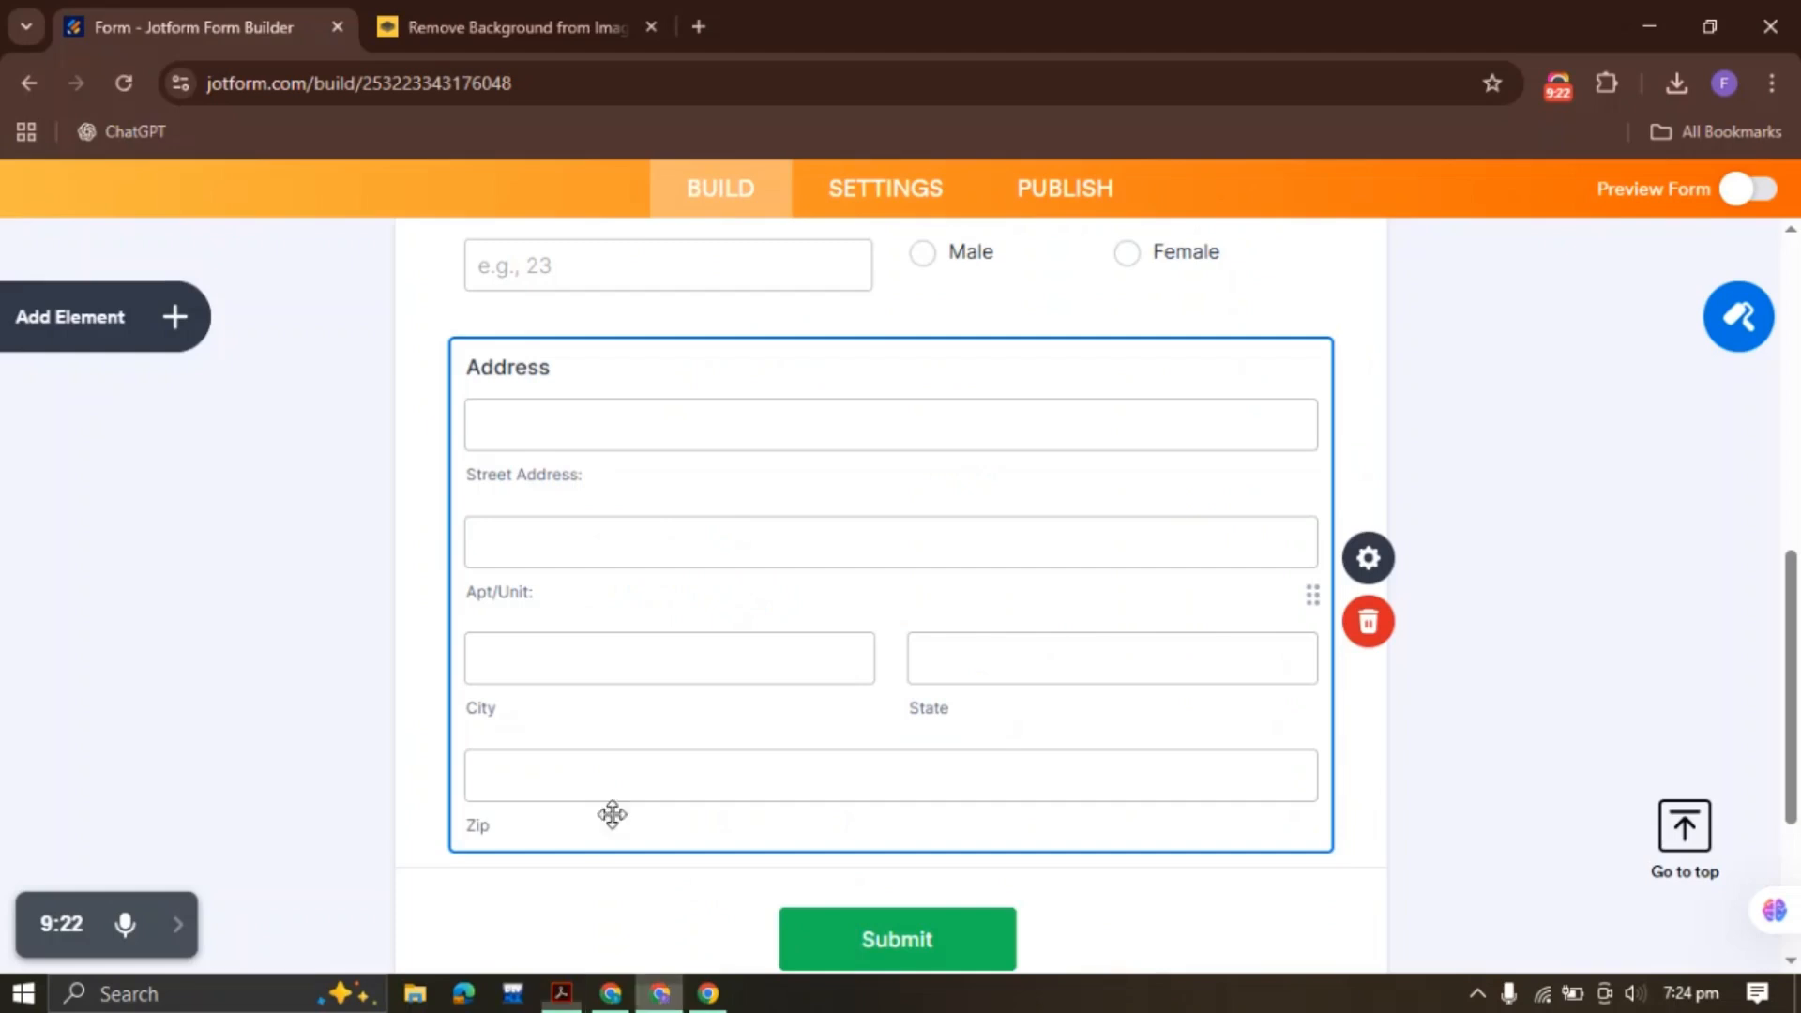
{"action": "left_click", "coordinate": [155, 319]}
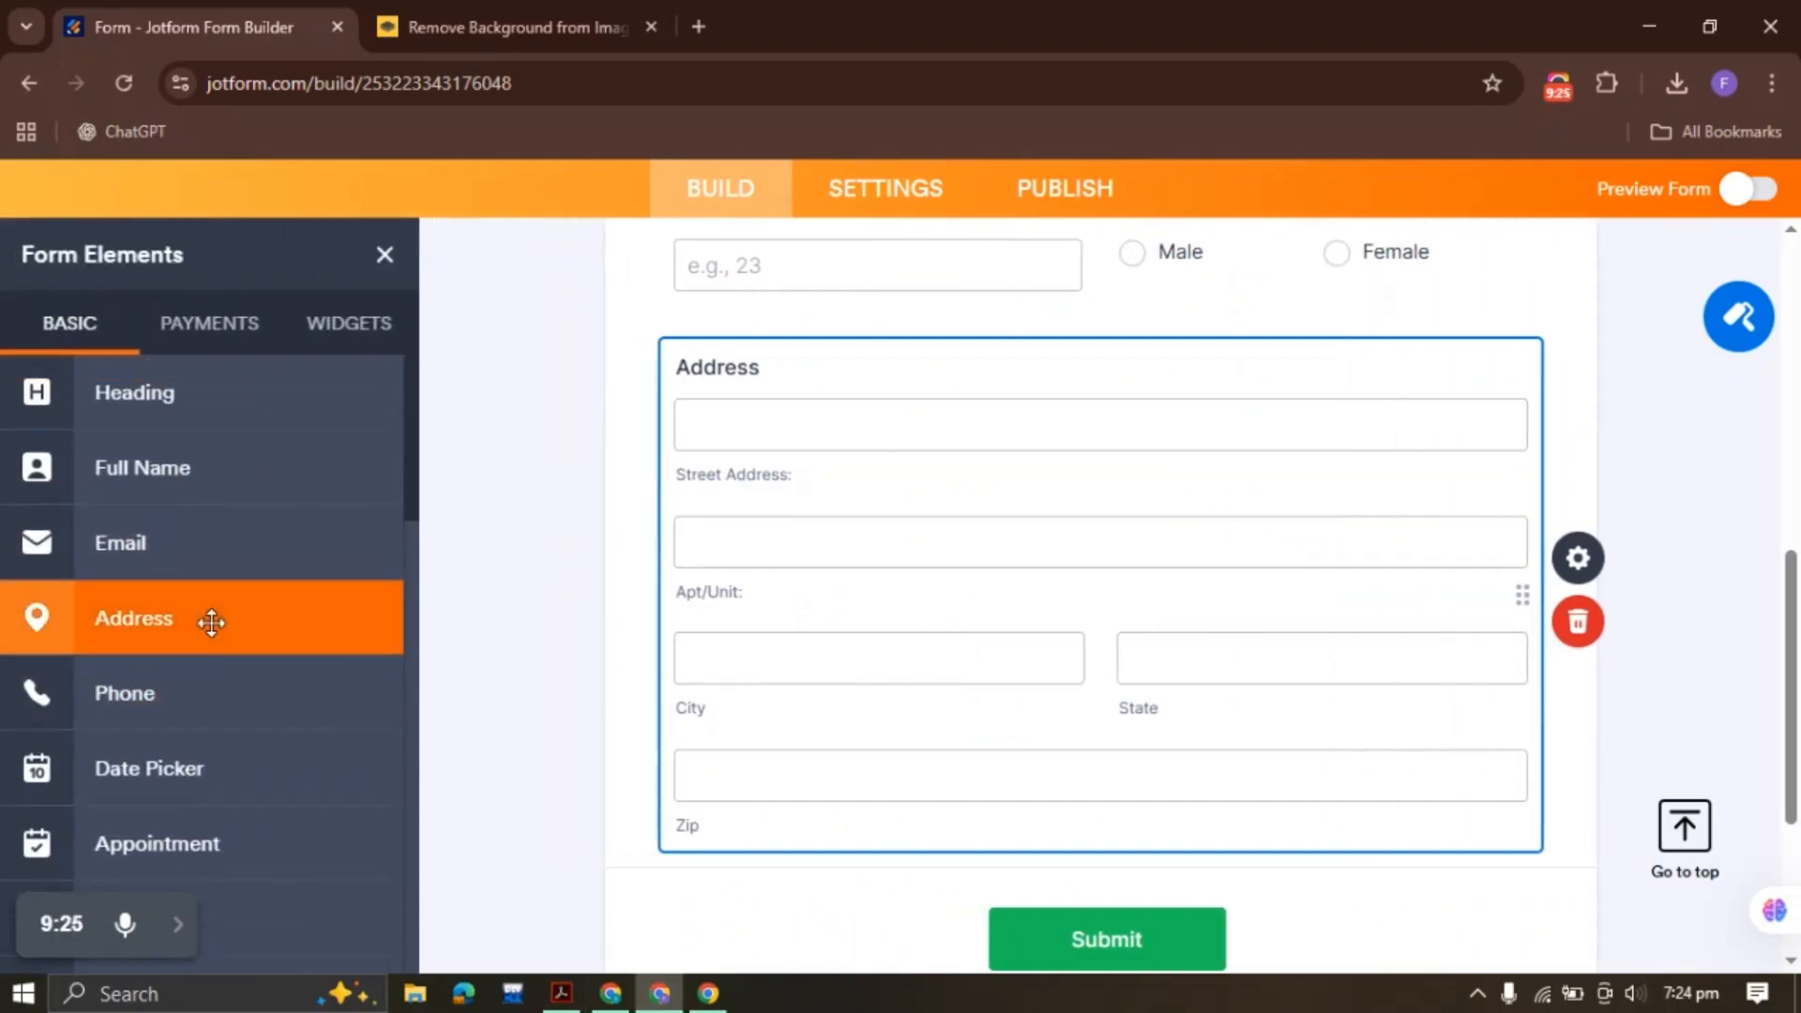
{"action": "left_click", "coordinate": [188, 696]}
{"action": "key", "text": "ctrl+v"}
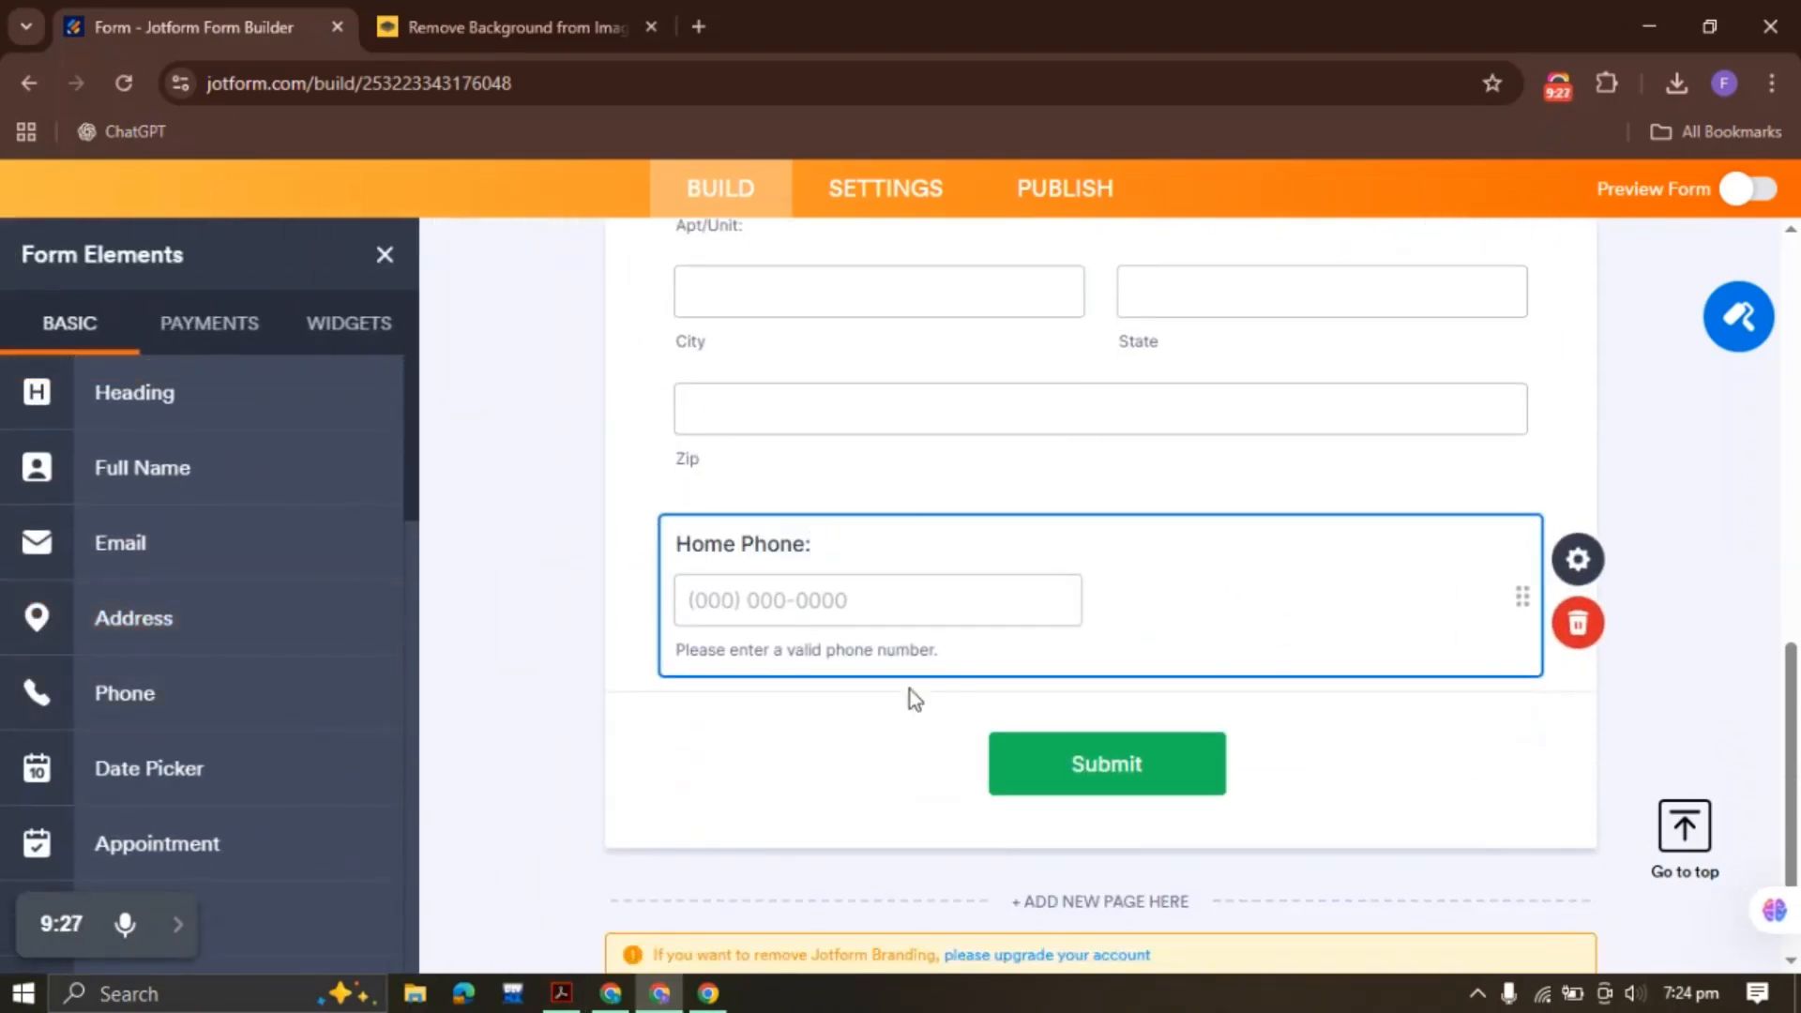
Shrink Home Phone to half width and select the PDF's Cell Phone label
{"action": "right_click", "coordinate": [828, 598]}
{"action": "left_click", "coordinate": [532, 598]}
{"action": "right_click", "coordinate": [884, 560]}
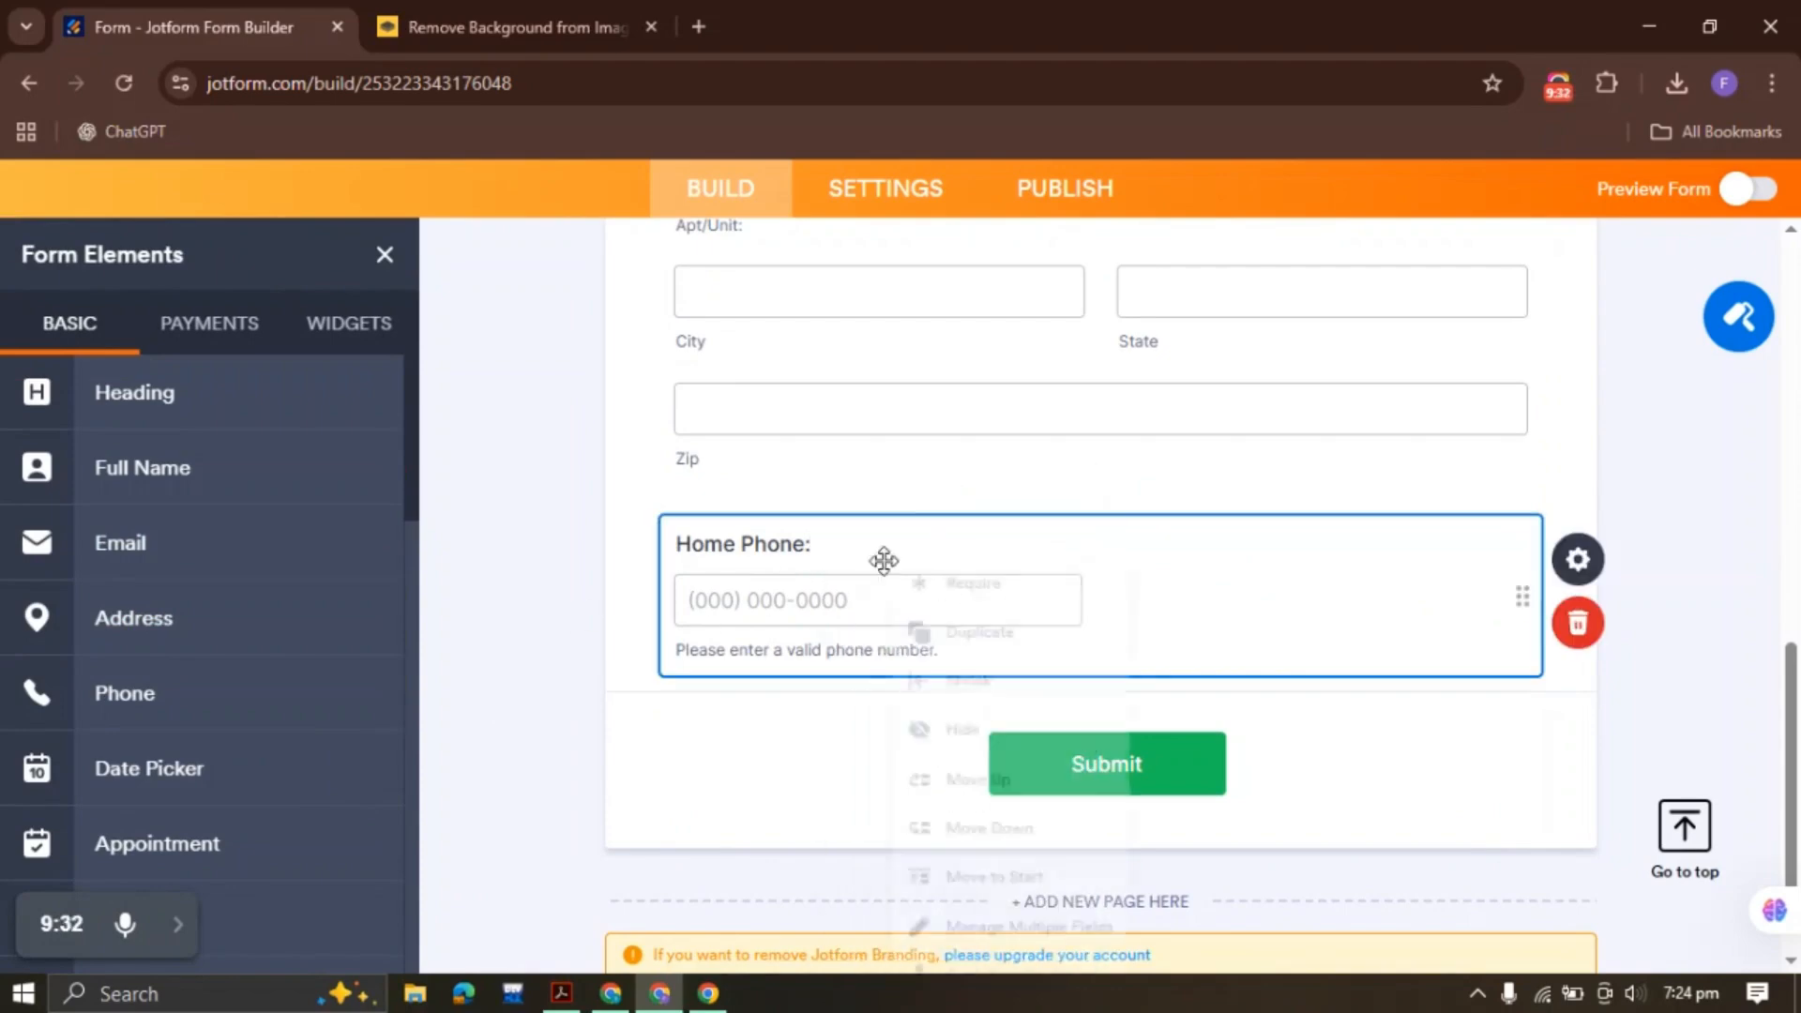
{"action": "left_click", "coordinate": [987, 586]}
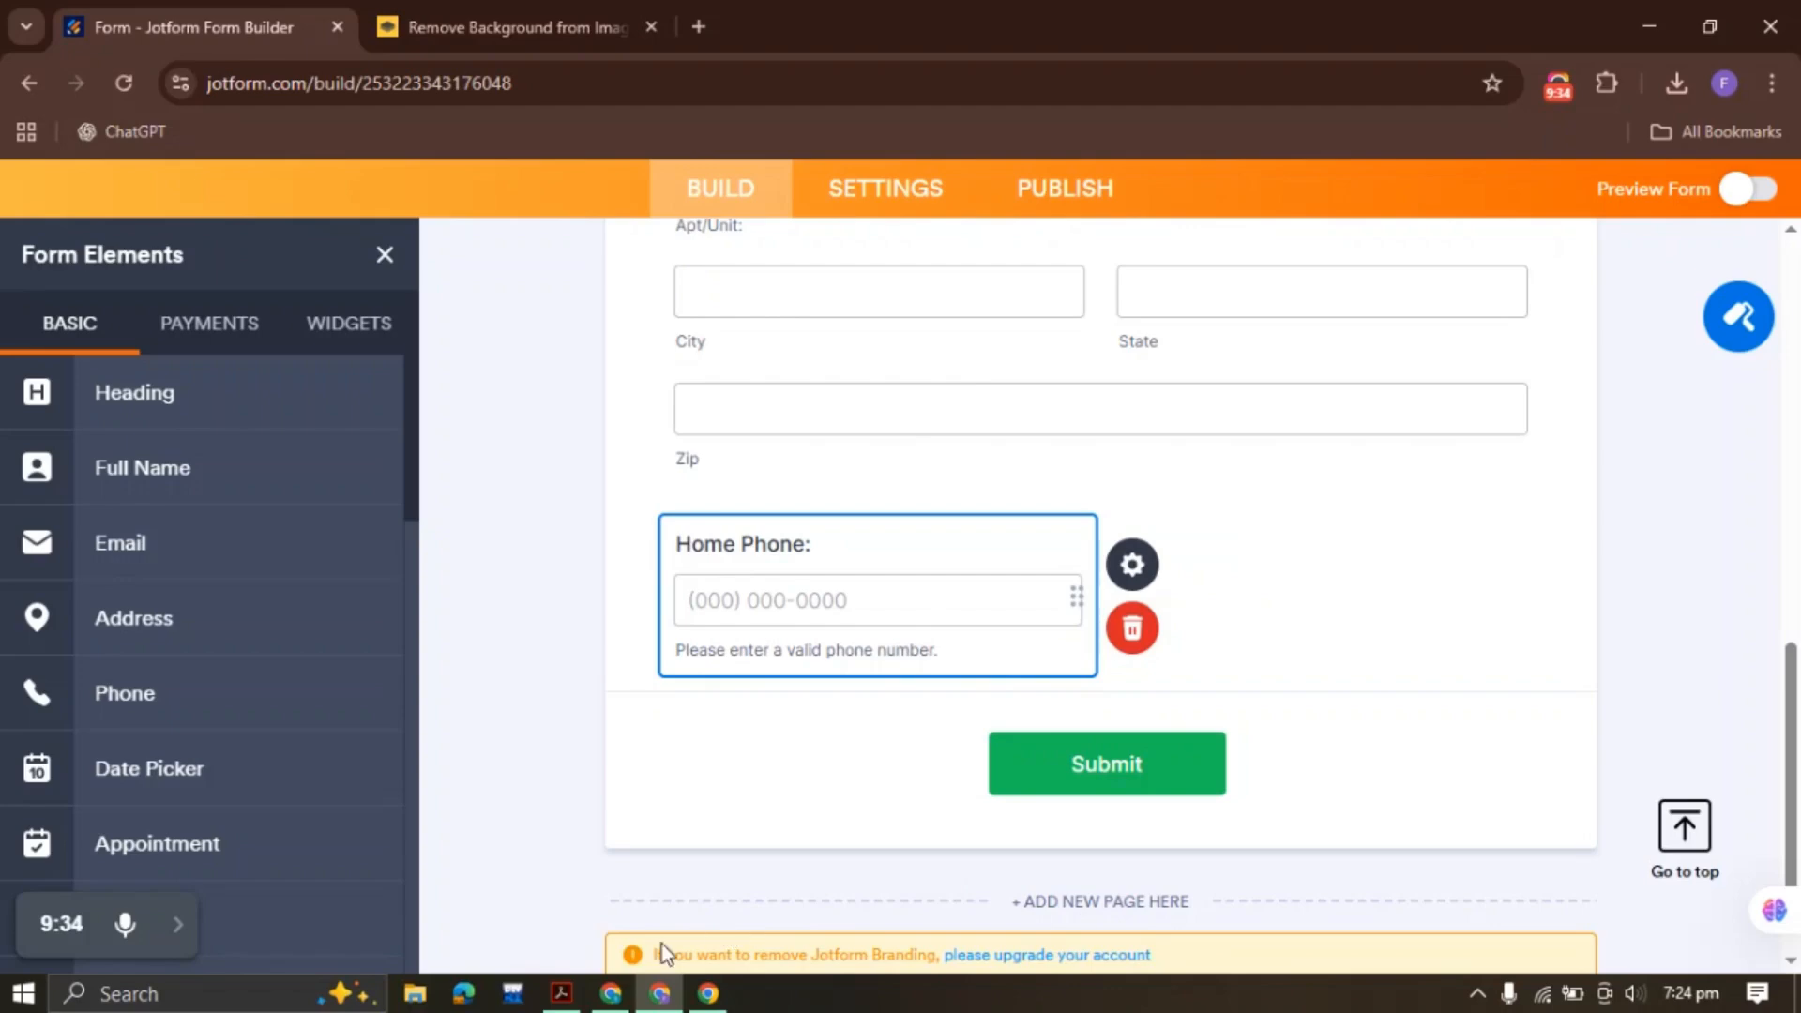
{"action": "left_click", "coordinate": [561, 992]}
{"action": "left_click_drag", "start_coordinate": [625, 522], "coordinate": [756, 525]}
{"action": "left_click", "coordinate": [660, 993]}
{"action": "right_click", "coordinate": [811, 586]}
Duplicate the Home Phone field, relabel the copy 'Cell Phone:', and make it required
{"action": "left_click", "coordinate": [882, 535]}
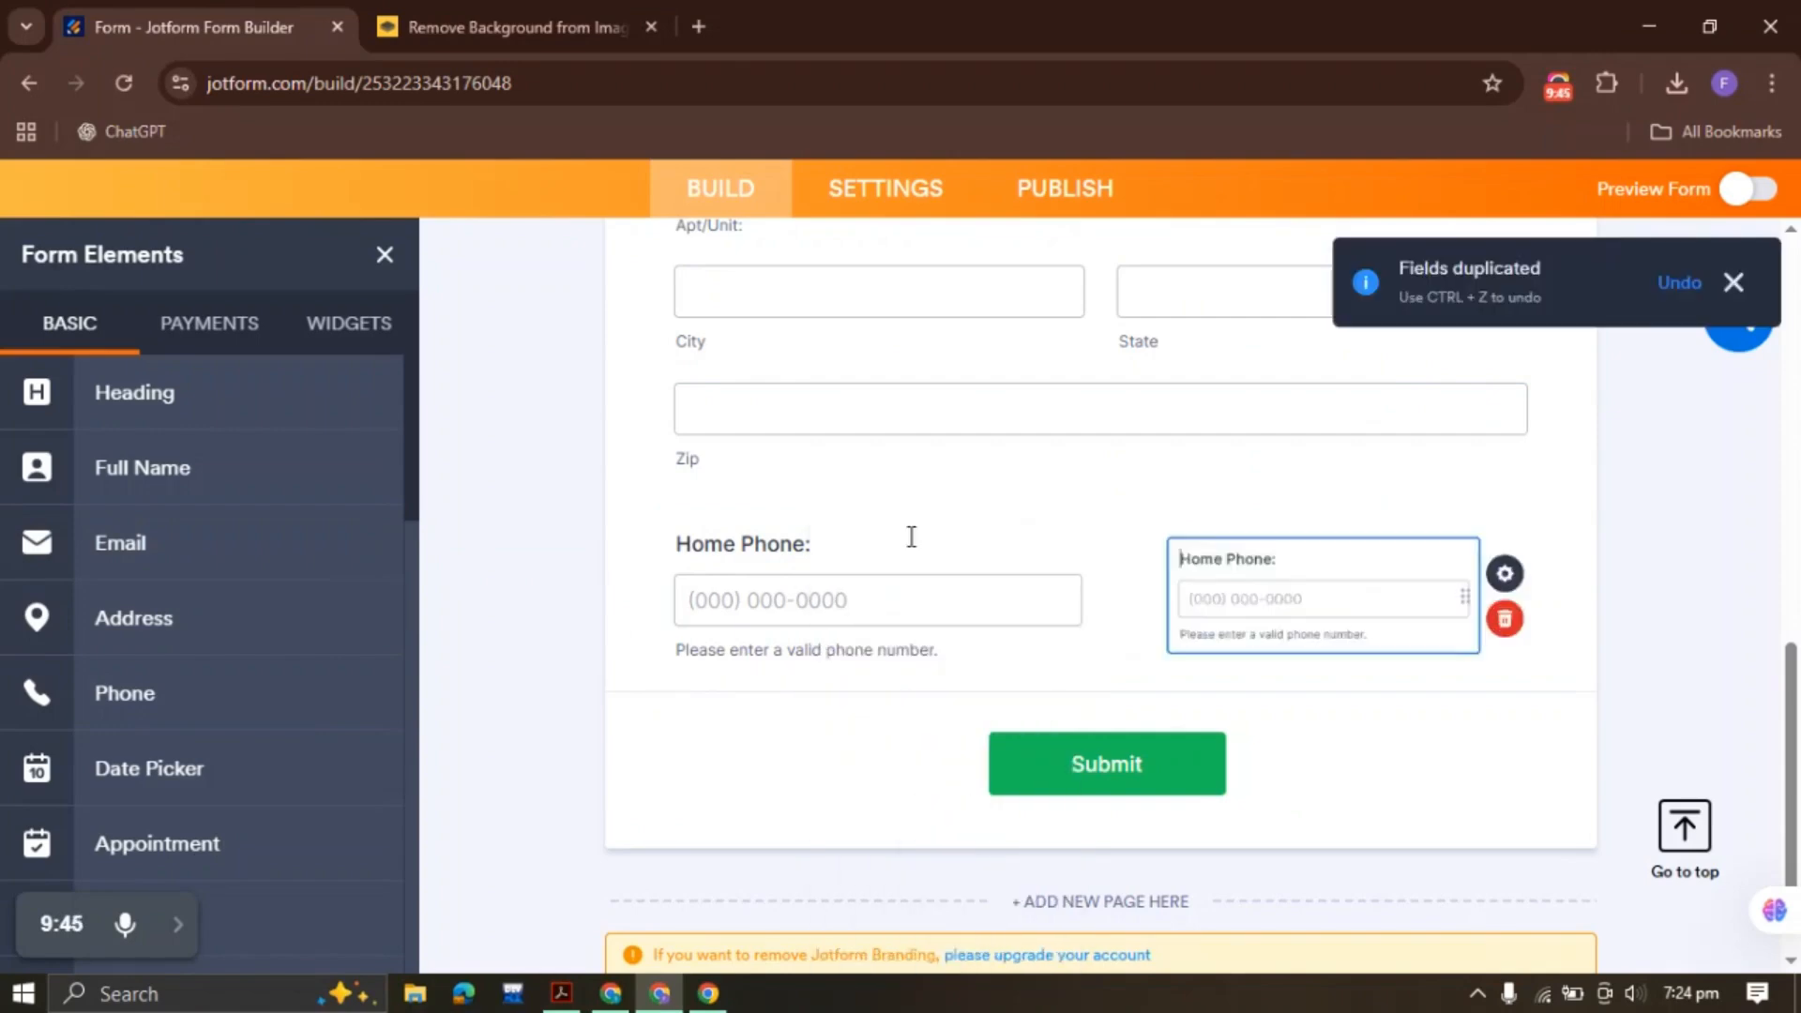
{"action": "left_click_drag", "start_coordinate": [1261, 546], "coordinate": [1101, 542]}
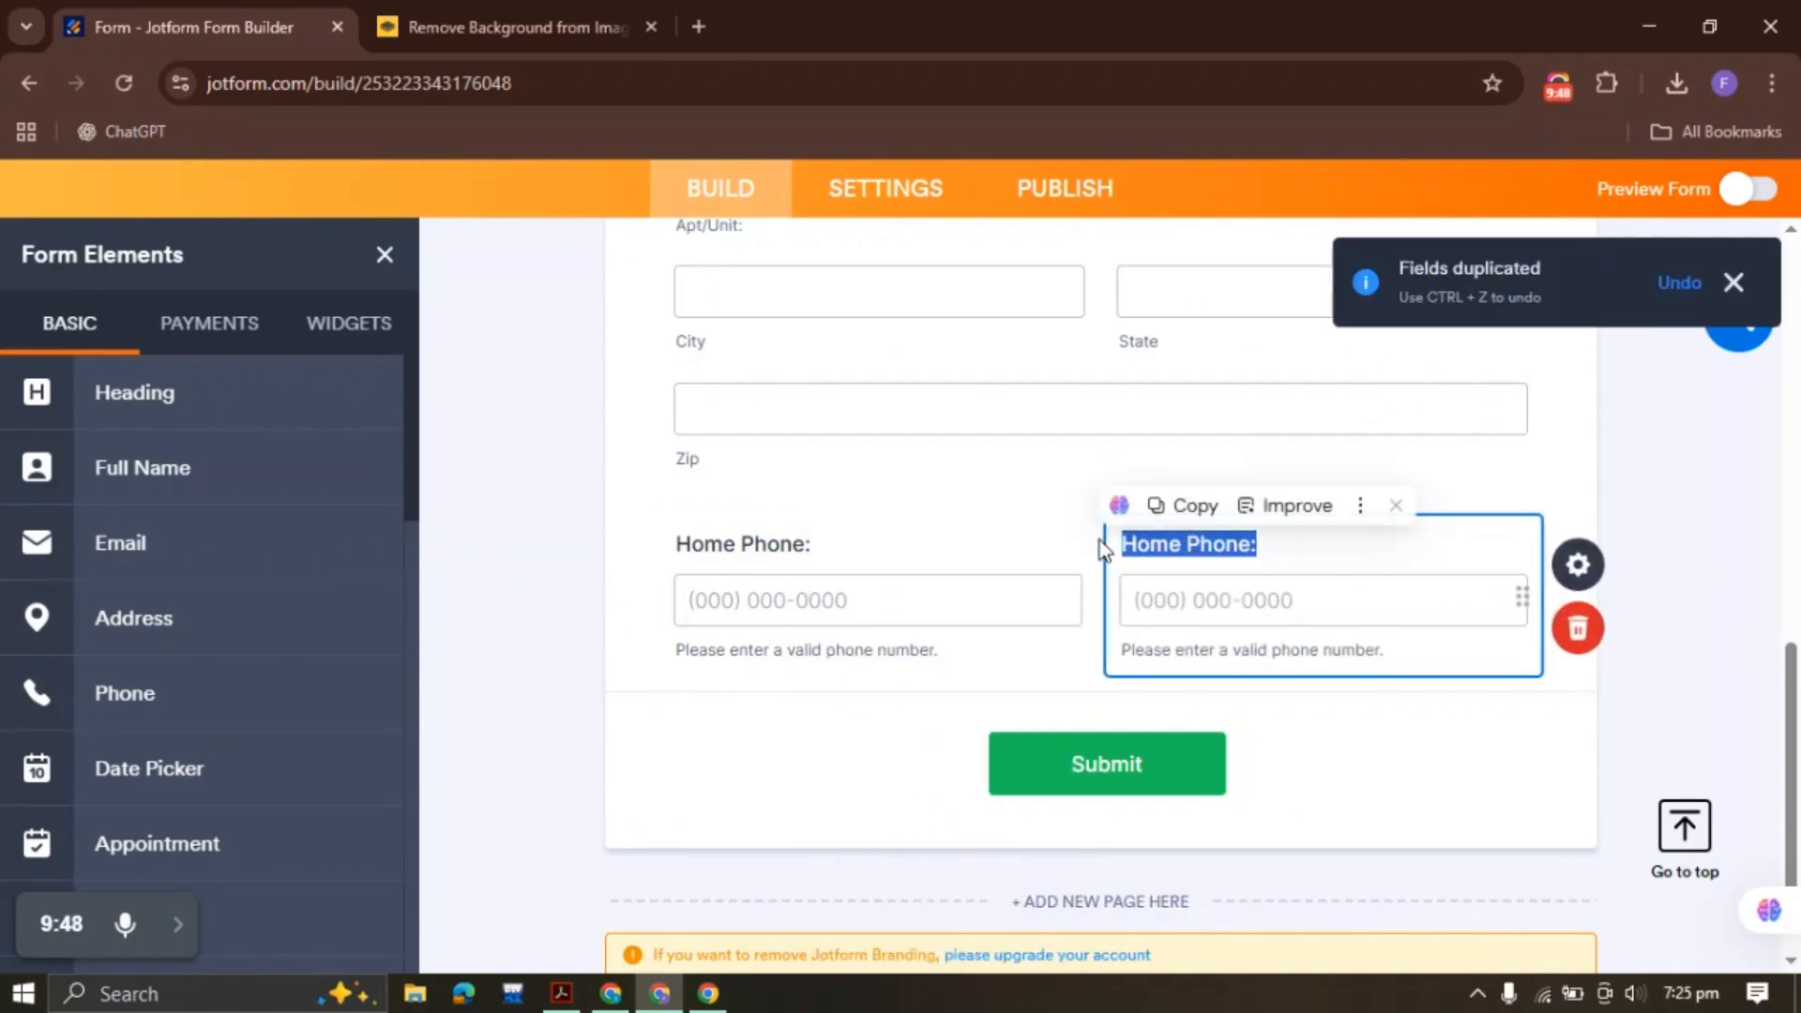
{"action": "type", "text": "Cell Phone:"}
{"action": "left_click", "coordinate": [1576, 567]}
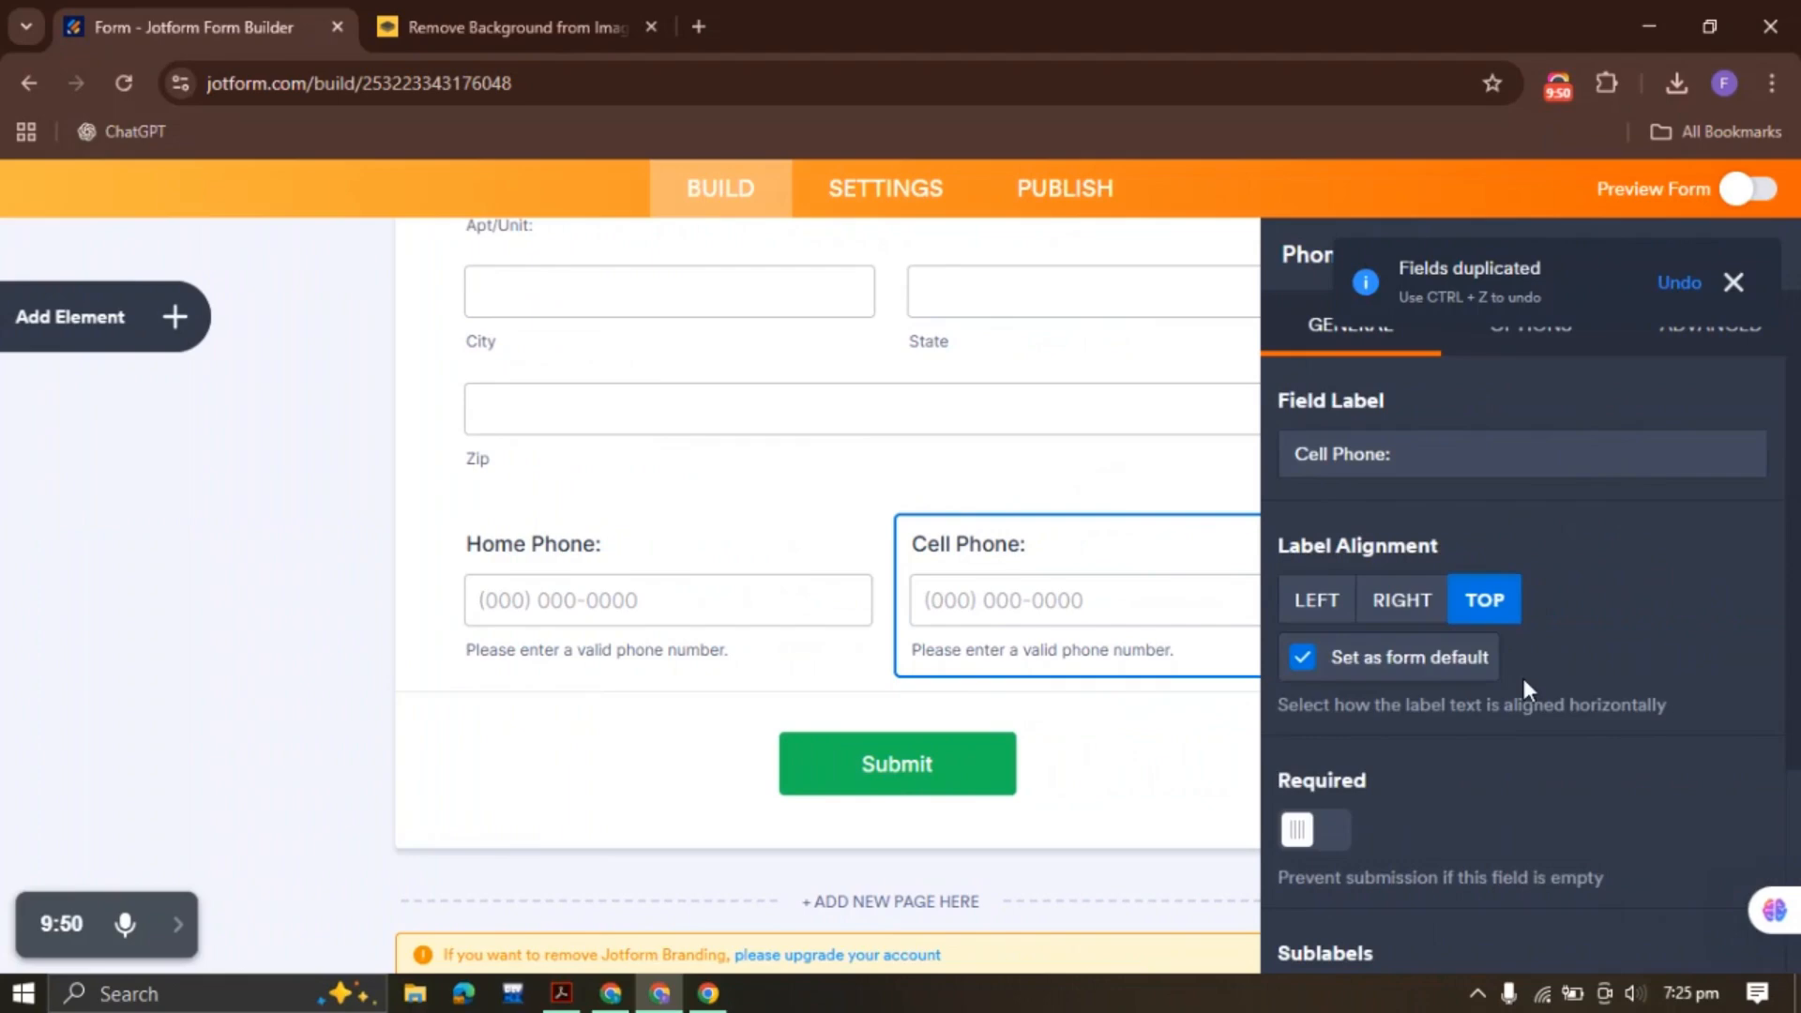
{"action": "scroll", "coordinate": [1522, 674], "scroll_direction": "down", "scroll_amount": 3}
{"action": "scroll", "coordinate": [1522, 671], "scroll_direction": "up", "scroll_amount": 3}
{"action": "left_click", "coordinate": [1308, 831]}
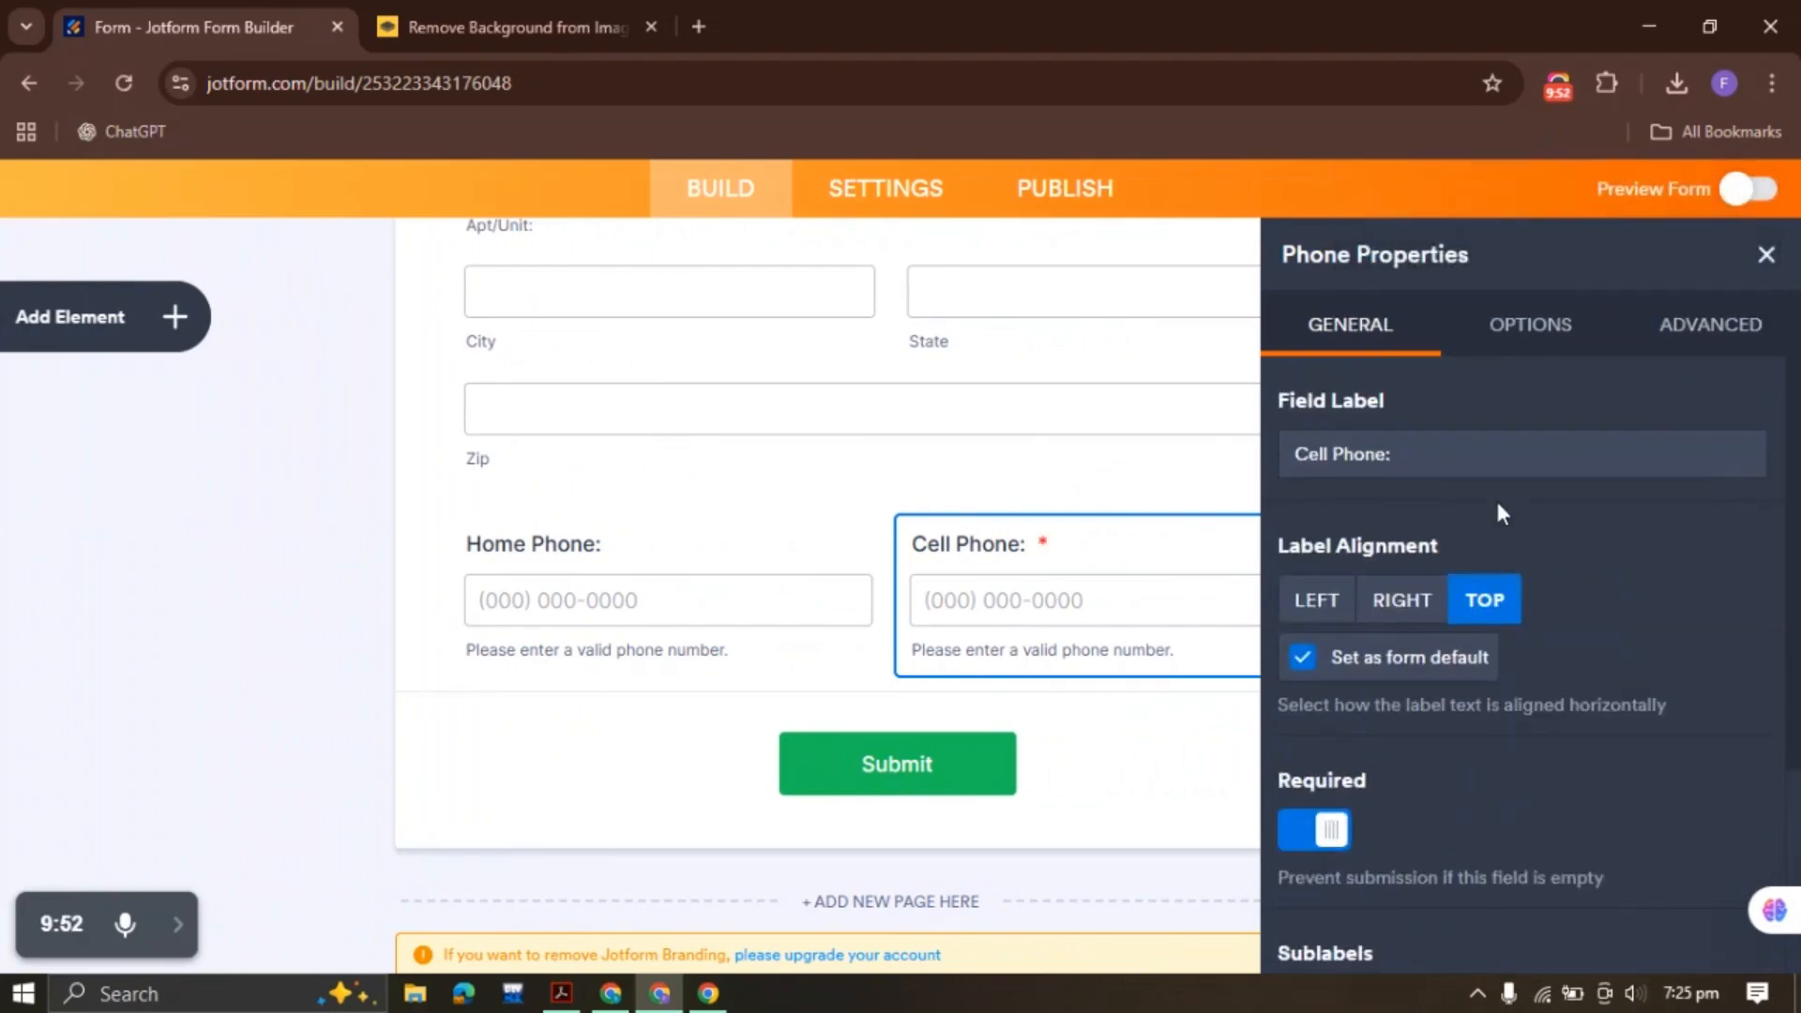
{"action": "left_click", "coordinate": [1538, 345]}
{"action": "left_click", "coordinate": [1693, 337]}
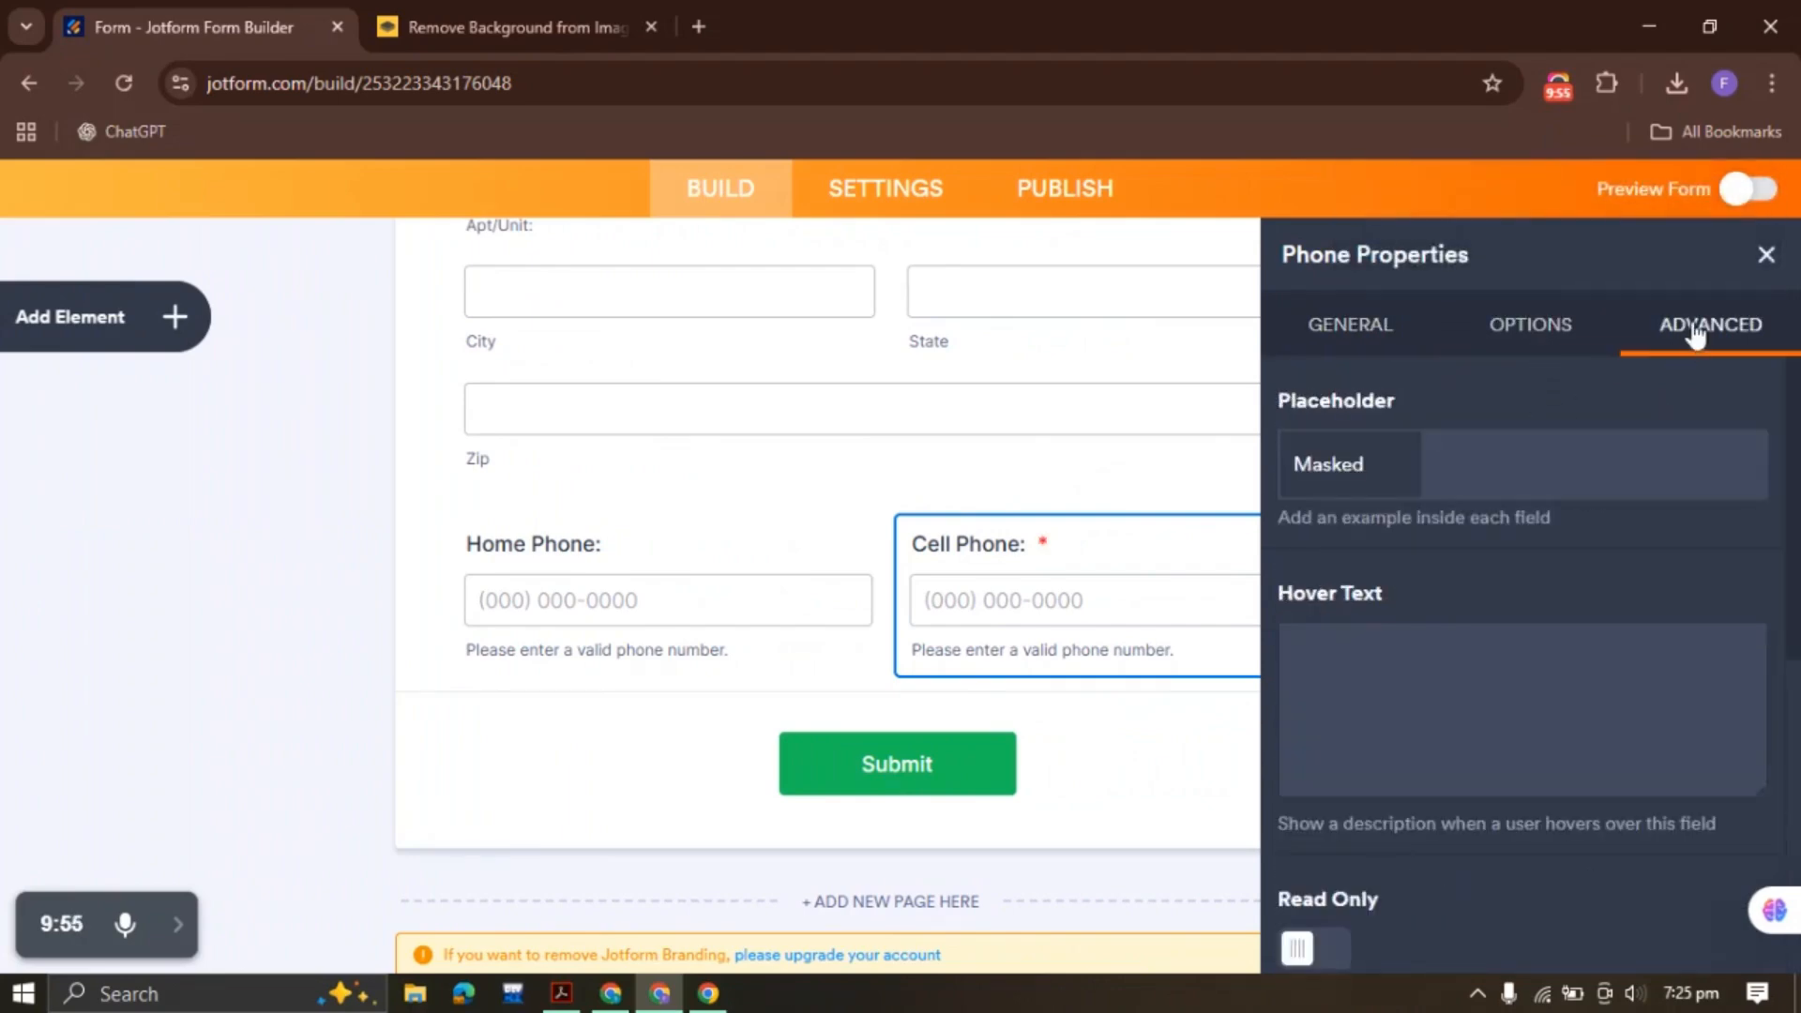
{"action": "scroll", "coordinate": [1422, 619], "scroll_direction": "down", "scroll_amount": 5}
{"action": "scroll", "coordinate": [1418, 640], "scroll_direction": "up", "scroll_amount": 5}
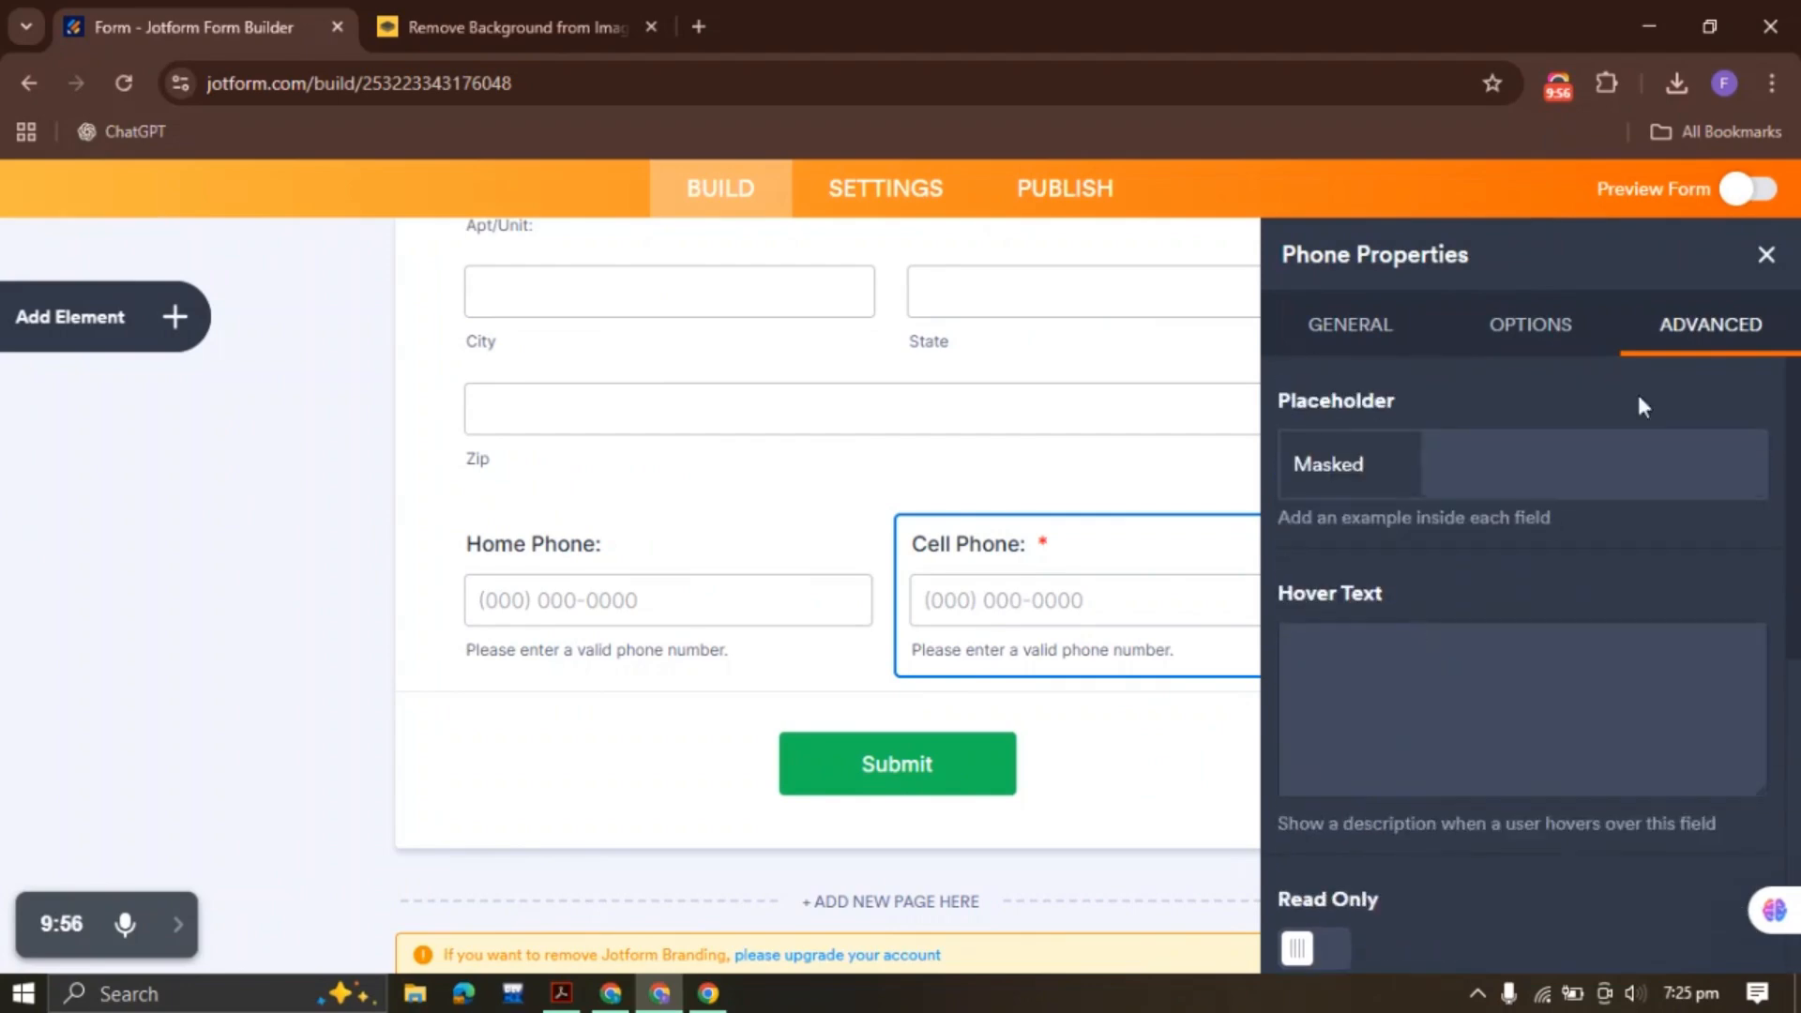
{"action": "left_click", "coordinate": [1767, 254]}
Make the Home Phone and Address fields required
{"action": "right_click", "coordinate": [582, 600]}
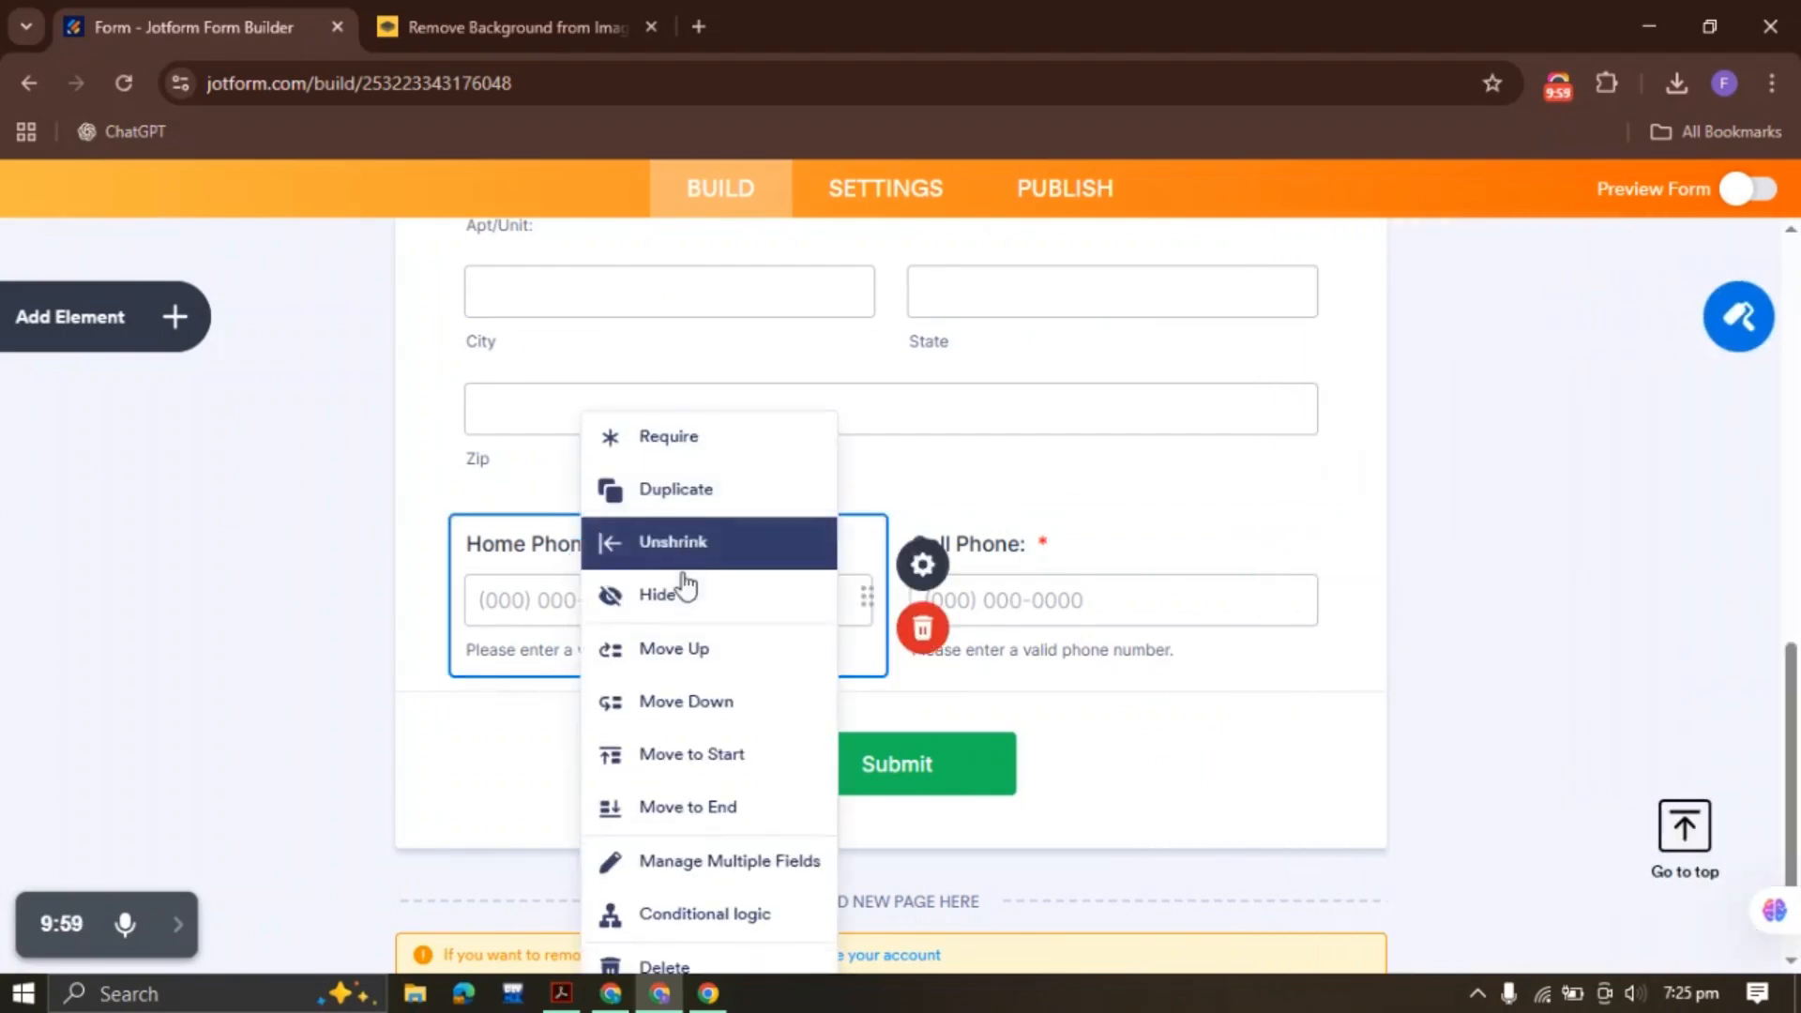
{"action": "left_click", "coordinate": [699, 439]}
{"action": "scroll", "coordinate": [319, 563], "scroll_direction": "up", "scroll_amount": 2}
{"action": "scroll", "coordinate": [313, 553], "scroll_direction": "up", "scroll_amount": 4}
{"action": "left_click", "coordinate": [664, 767]}
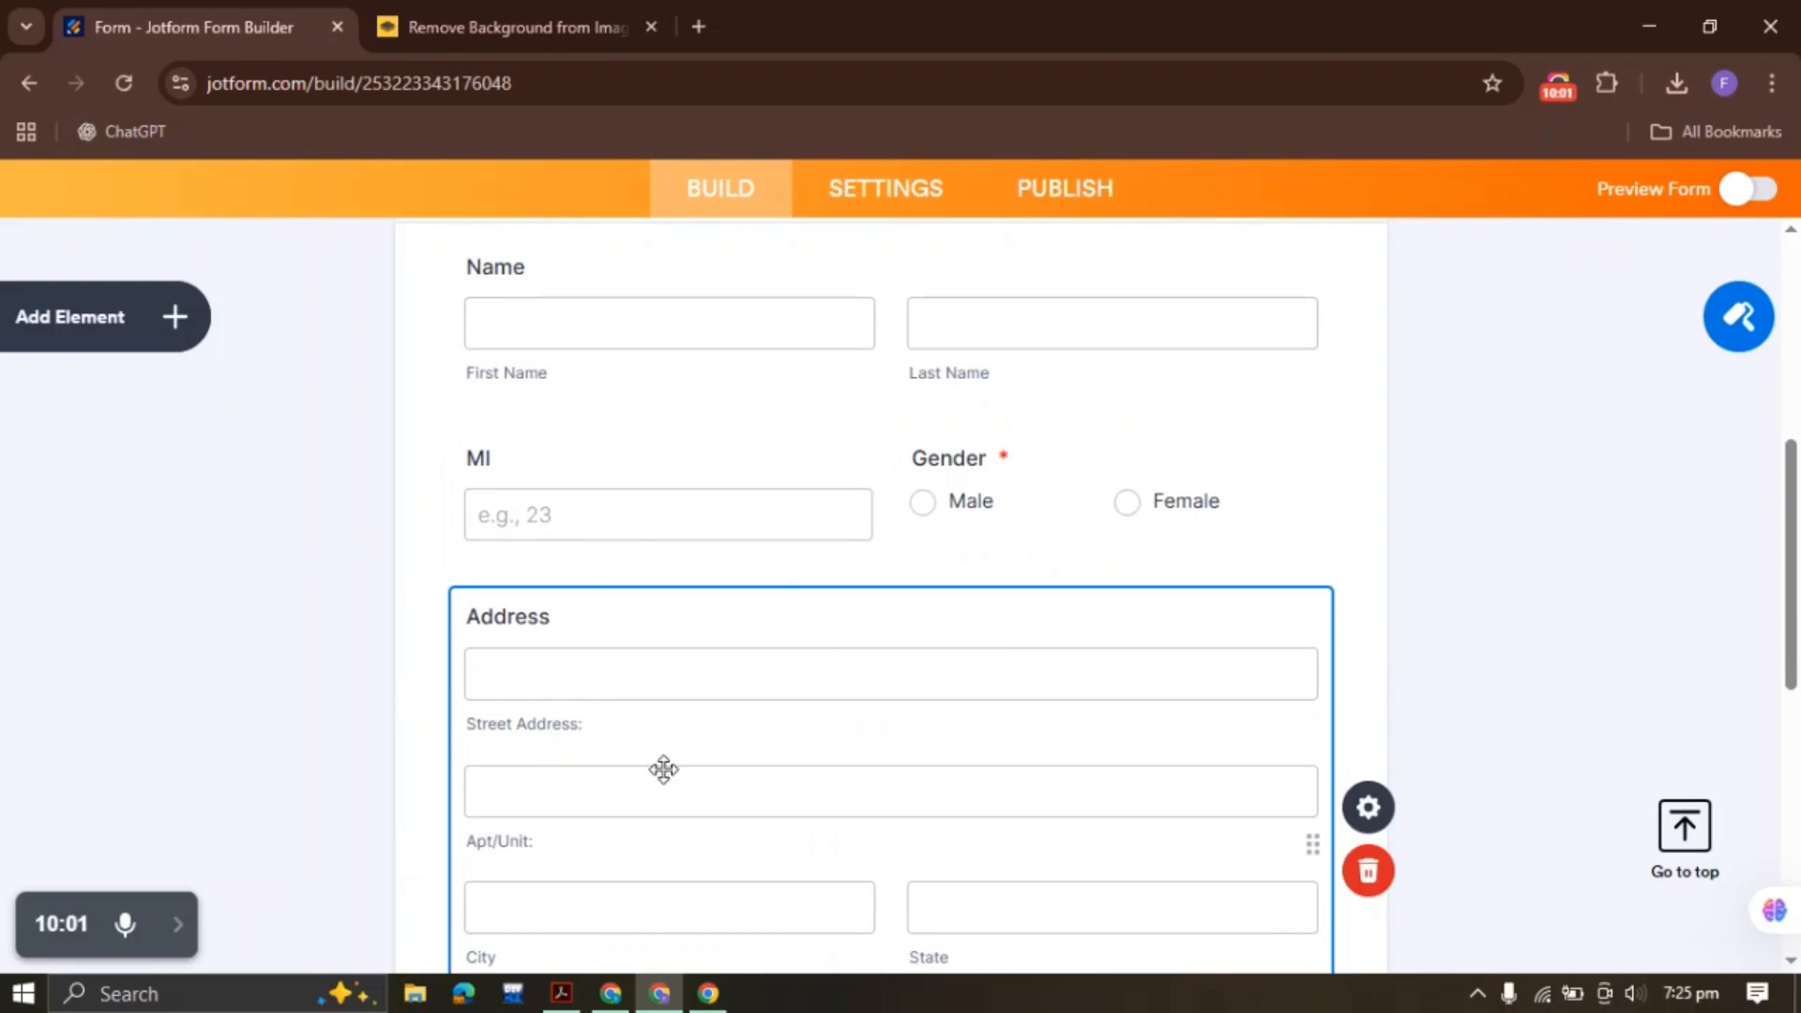
{"action": "right_click", "coordinate": [599, 675]}
{"action": "left_click", "coordinate": [716, 437]}
{"action": "scroll", "coordinate": [498, 547], "scroll_direction": "down", "scroll_amount": 8}
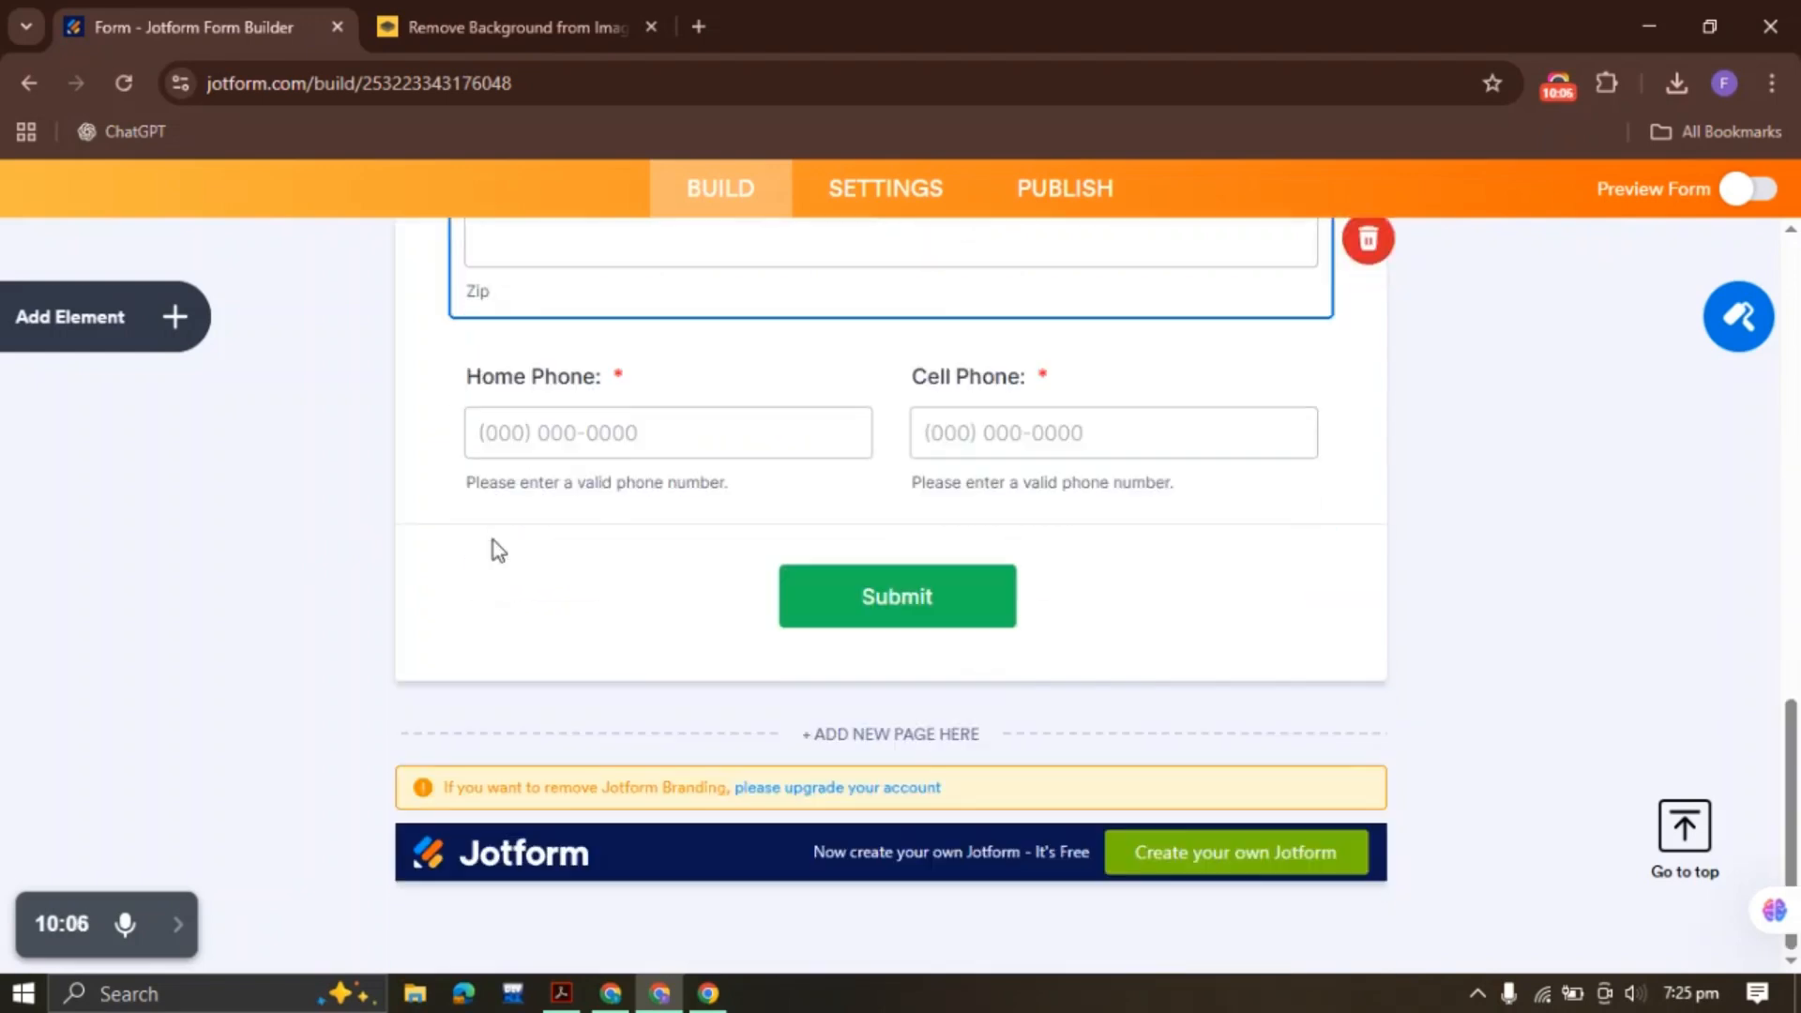
Duplicate Cell Phone into an 'Other Phone:' field, using the label copied from the PDF
{"action": "left_click", "coordinate": [1133, 412]}
{"action": "left_click", "coordinate": [562, 994]}
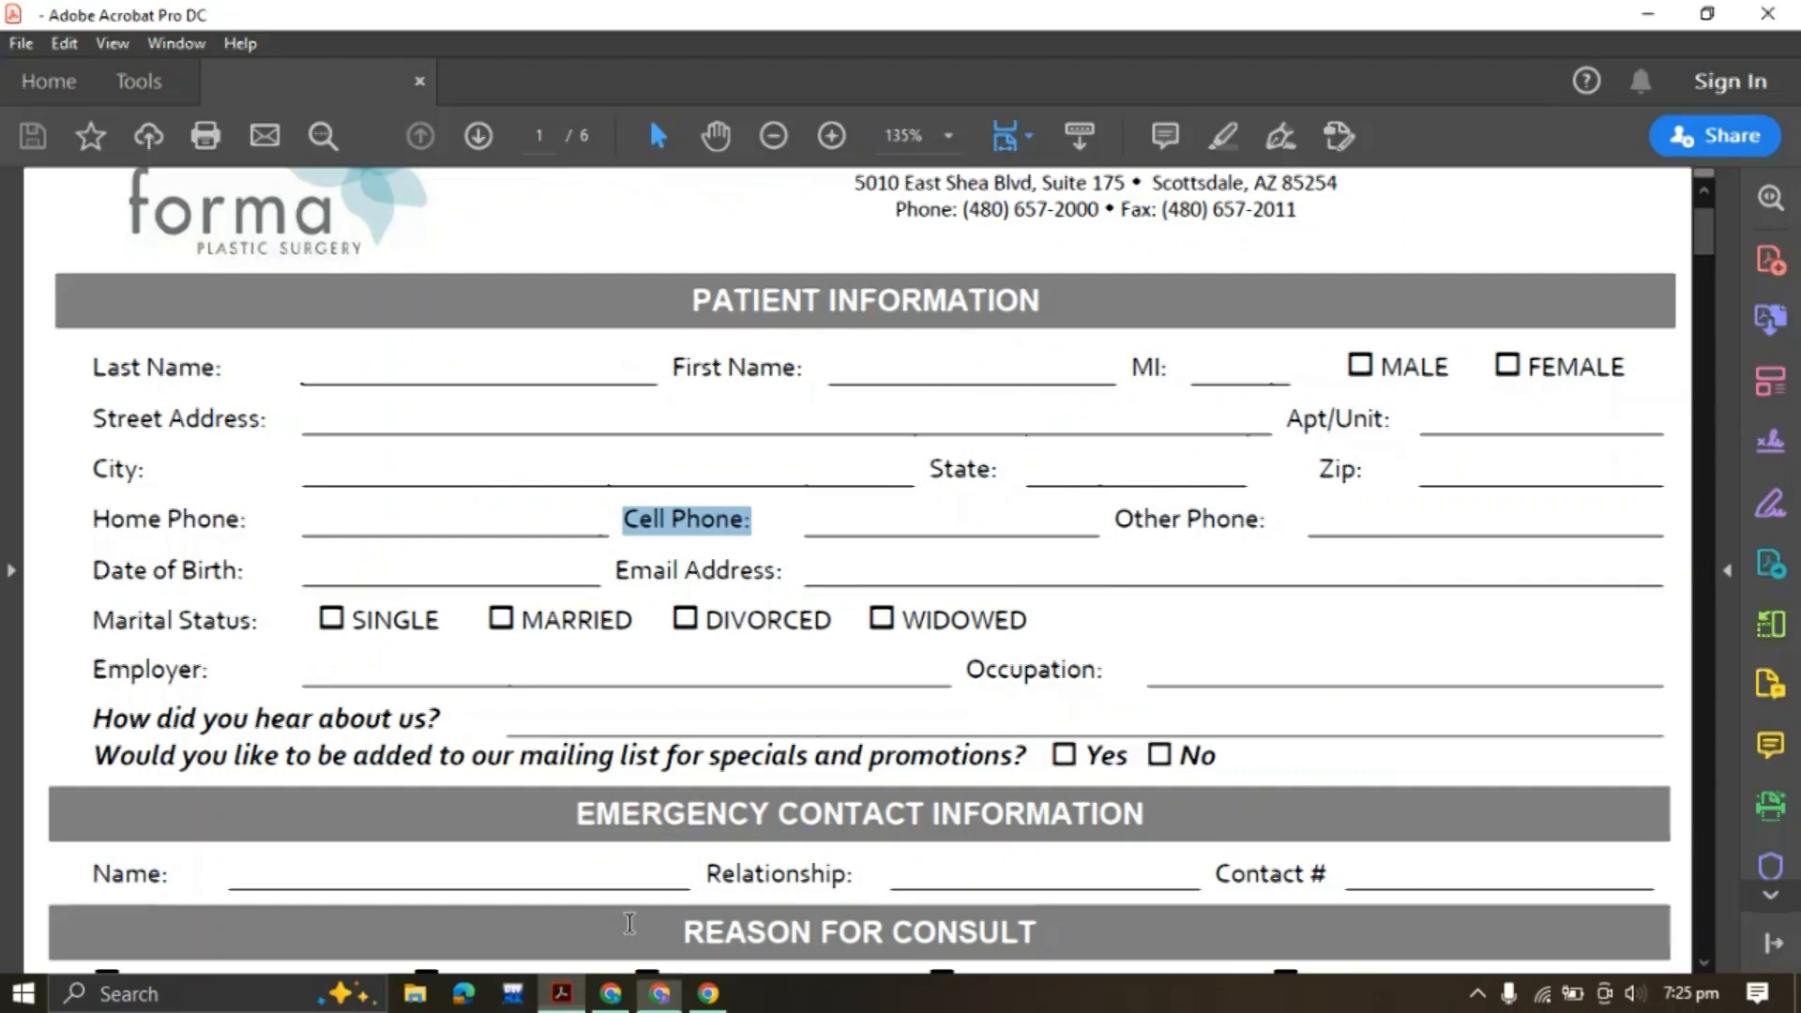
{"action": "left_click", "coordinate": [1002, 527]}
{"action": "left_click_drag", "start_coordinate": [1117, 519], "coordinate": [1268, 521]}
{"action": "key", "text": "ctrl+c"}
{"action": "left_click", "coordinate": [725, 990]}
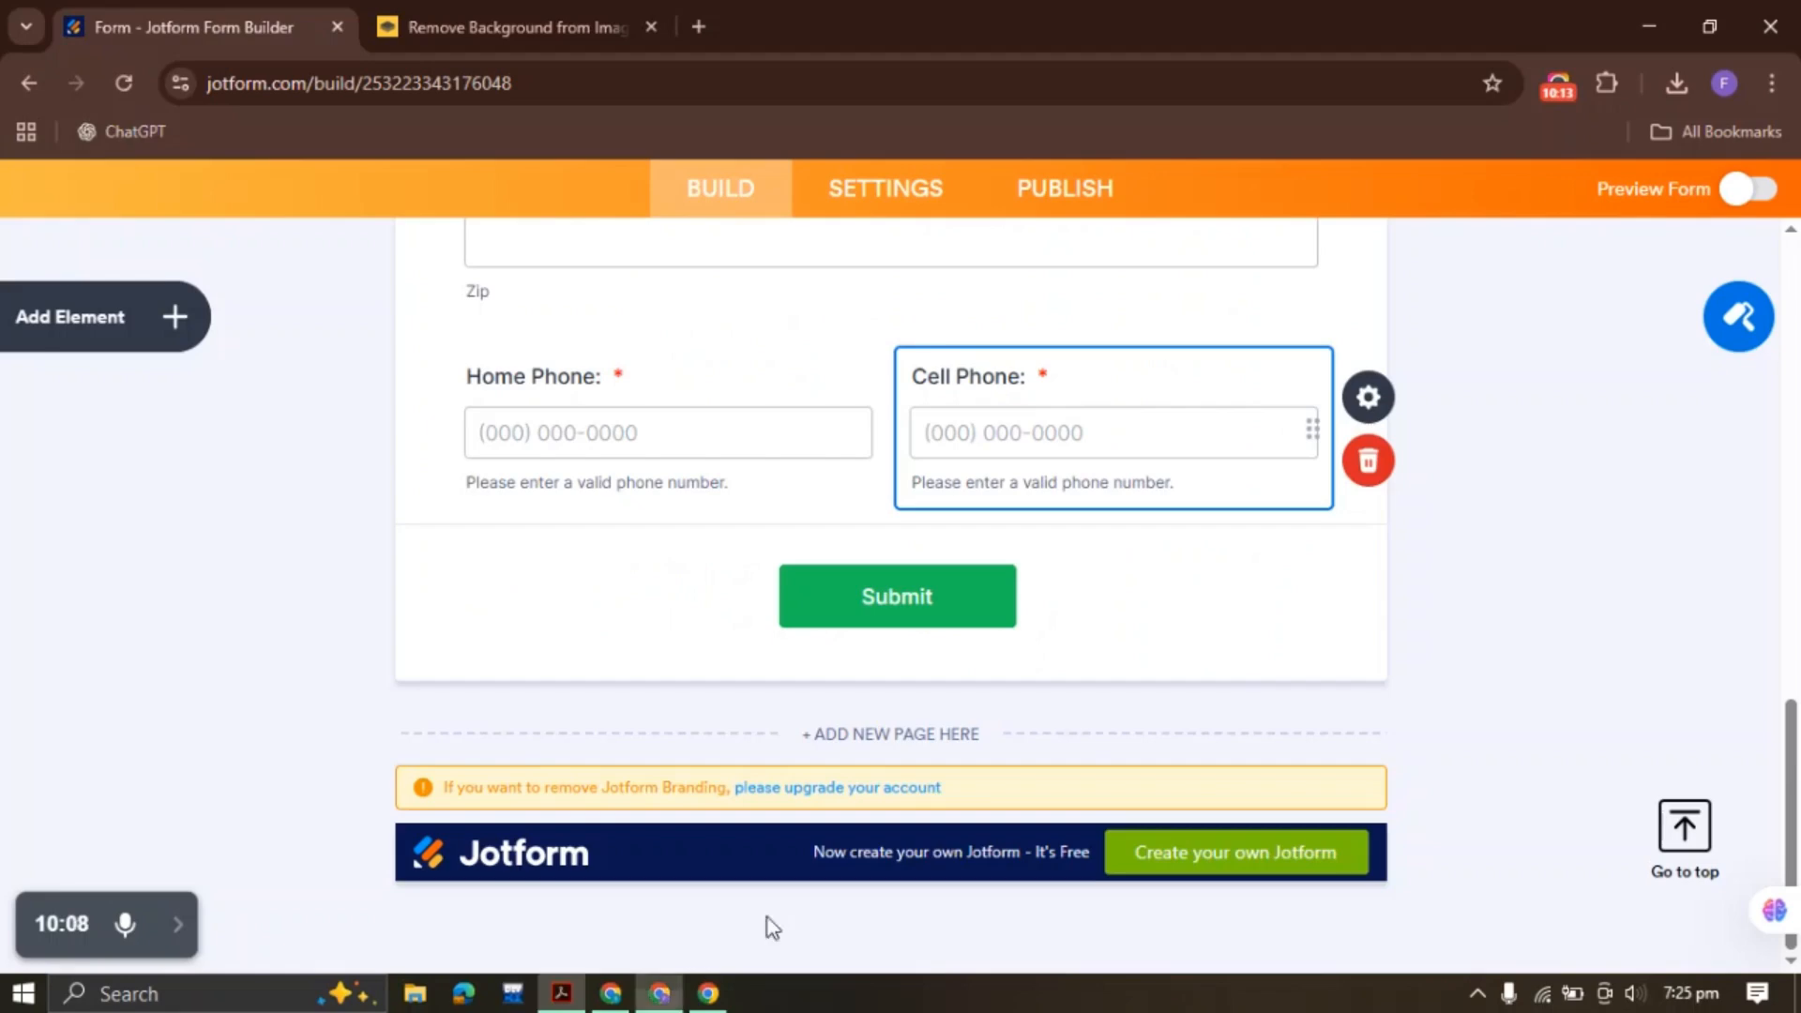
{"action": "right_click", "coordinate": [1202, 406]}
{"action": "left_click", "coordinate": [1310, 487]}
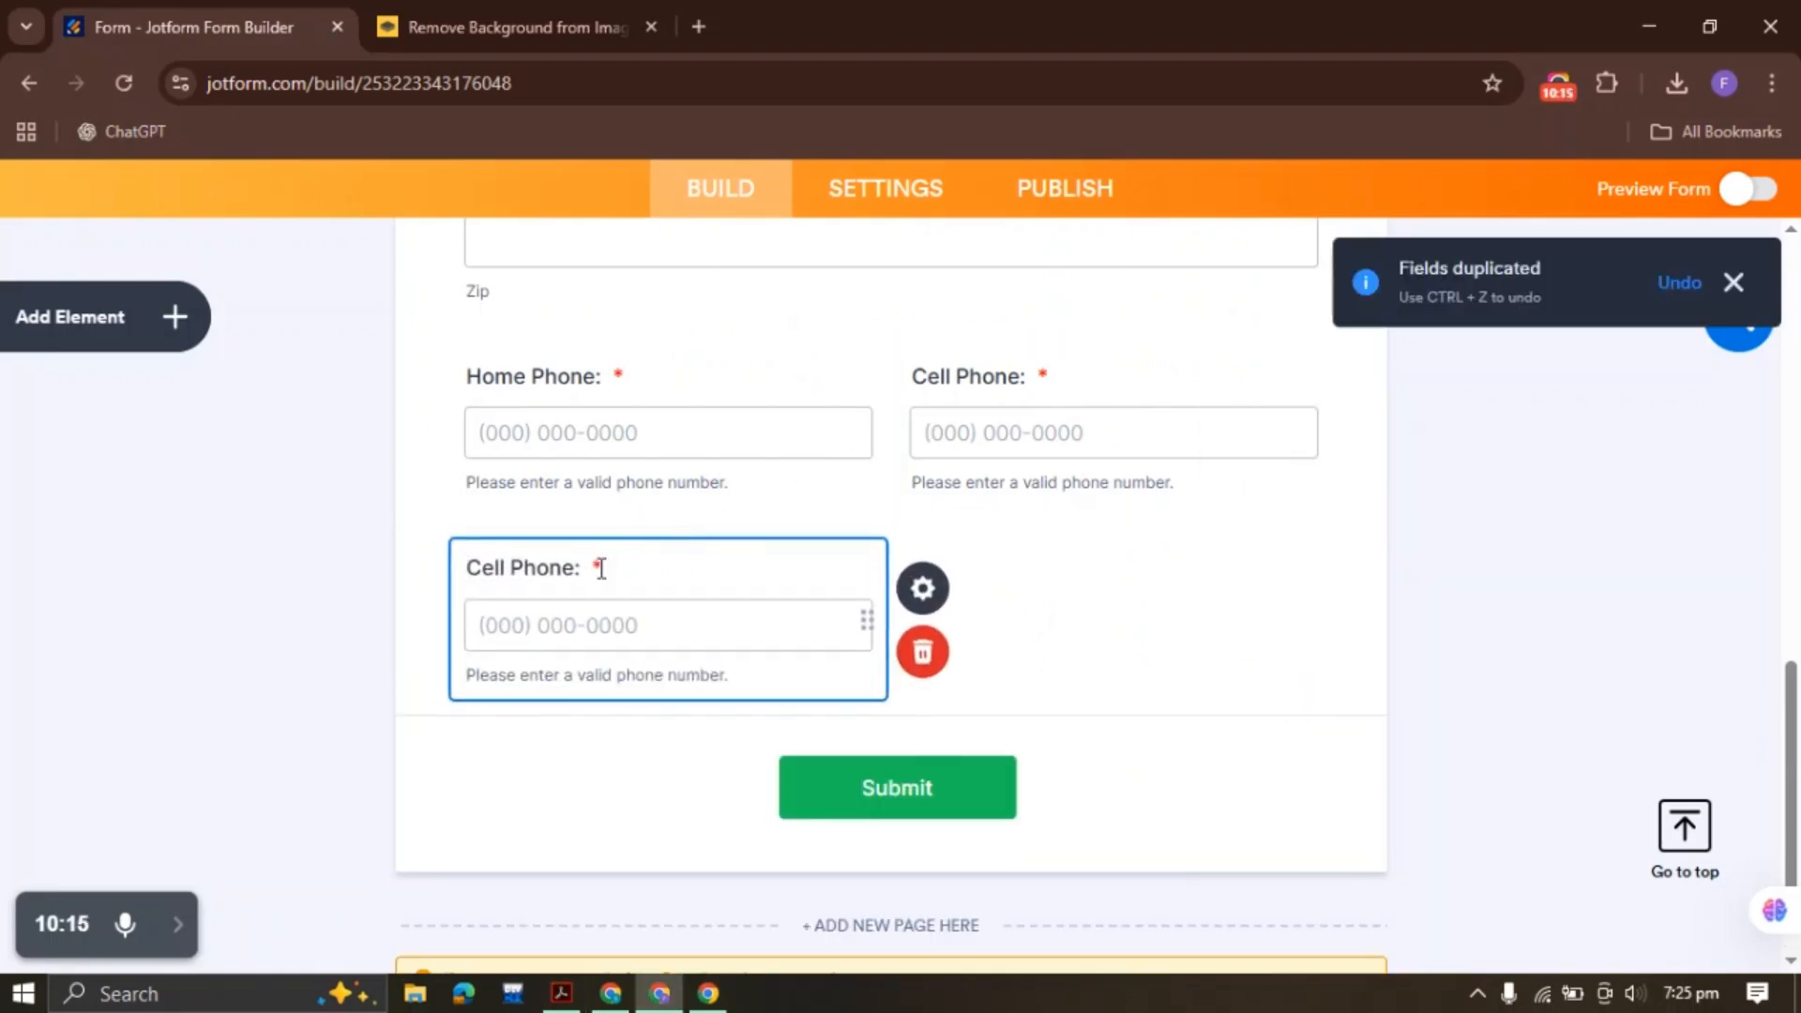
{"action": "left_click_drag", "start_coordinate": [585, 570], "coordinate": [420, 568]}
{"action": "key", "text": "ctrl+v"}
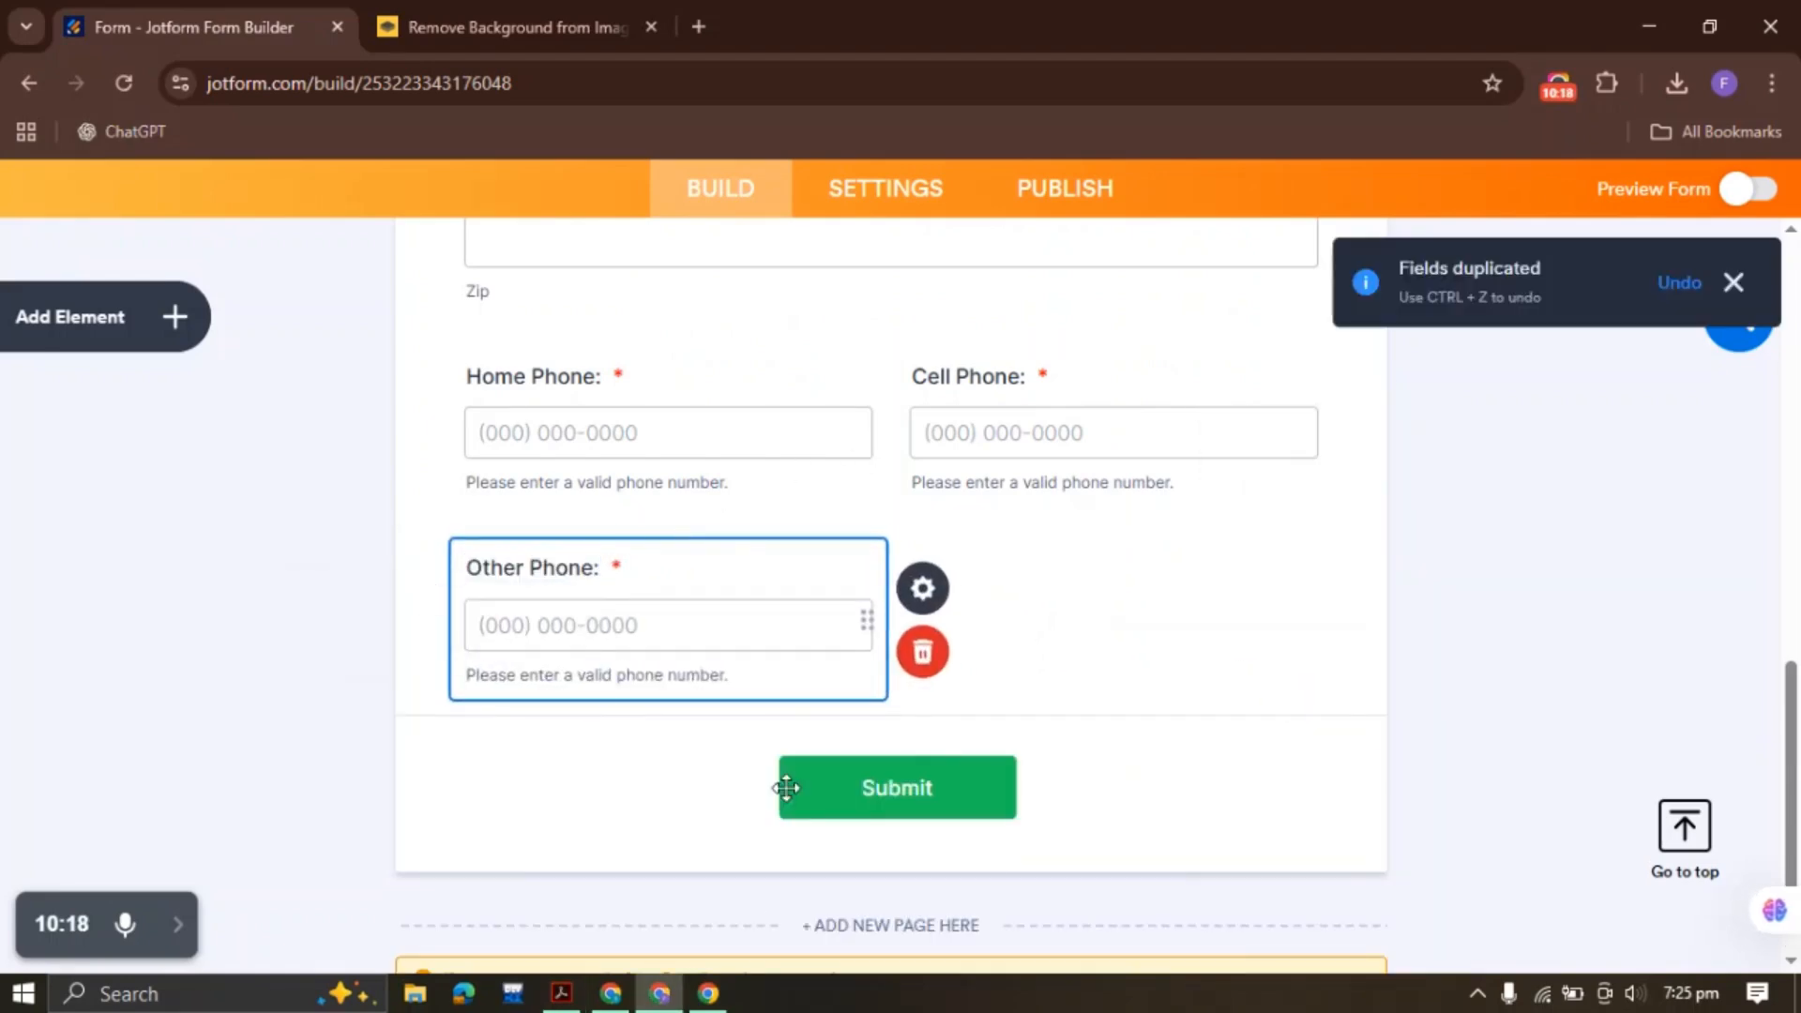
Copy the 'Date of Birth:' label from the patient PDF
{"action": "left_click", "coordinate": [562, 993]}
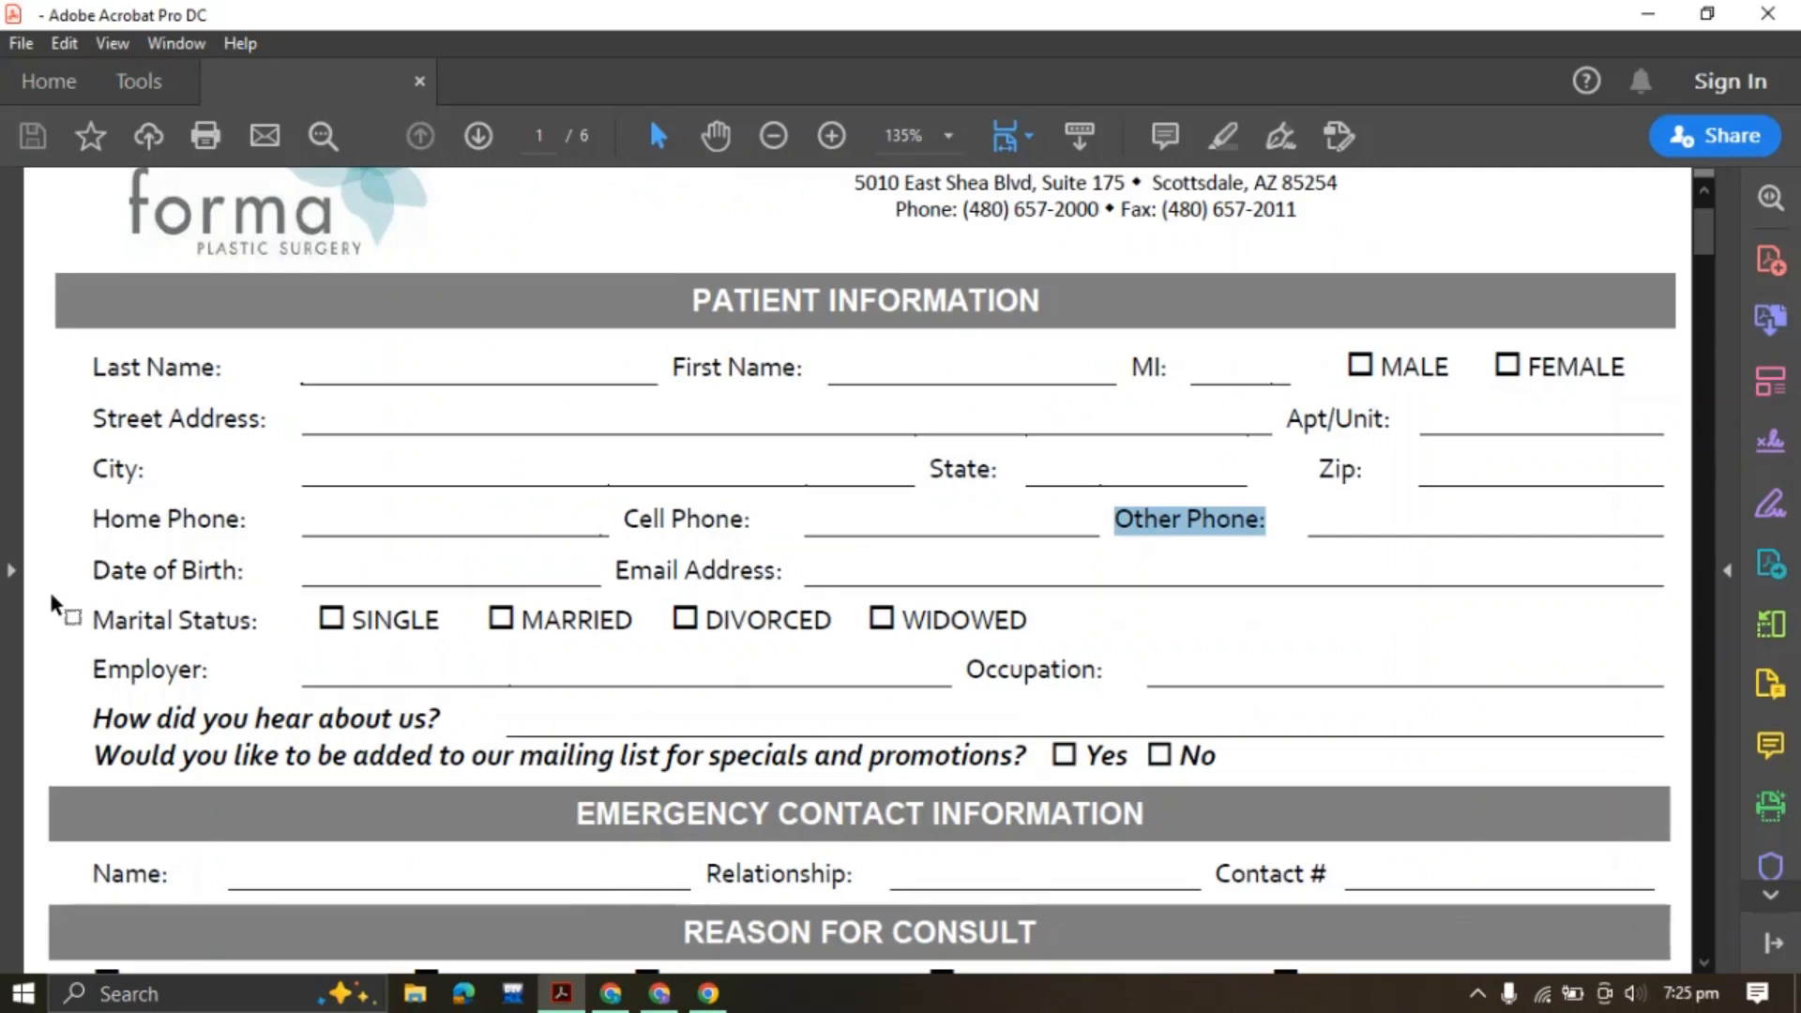
{"action": "left_click_drag", "start_coordinate": [87, 572], "coordinate": [249, 575]}
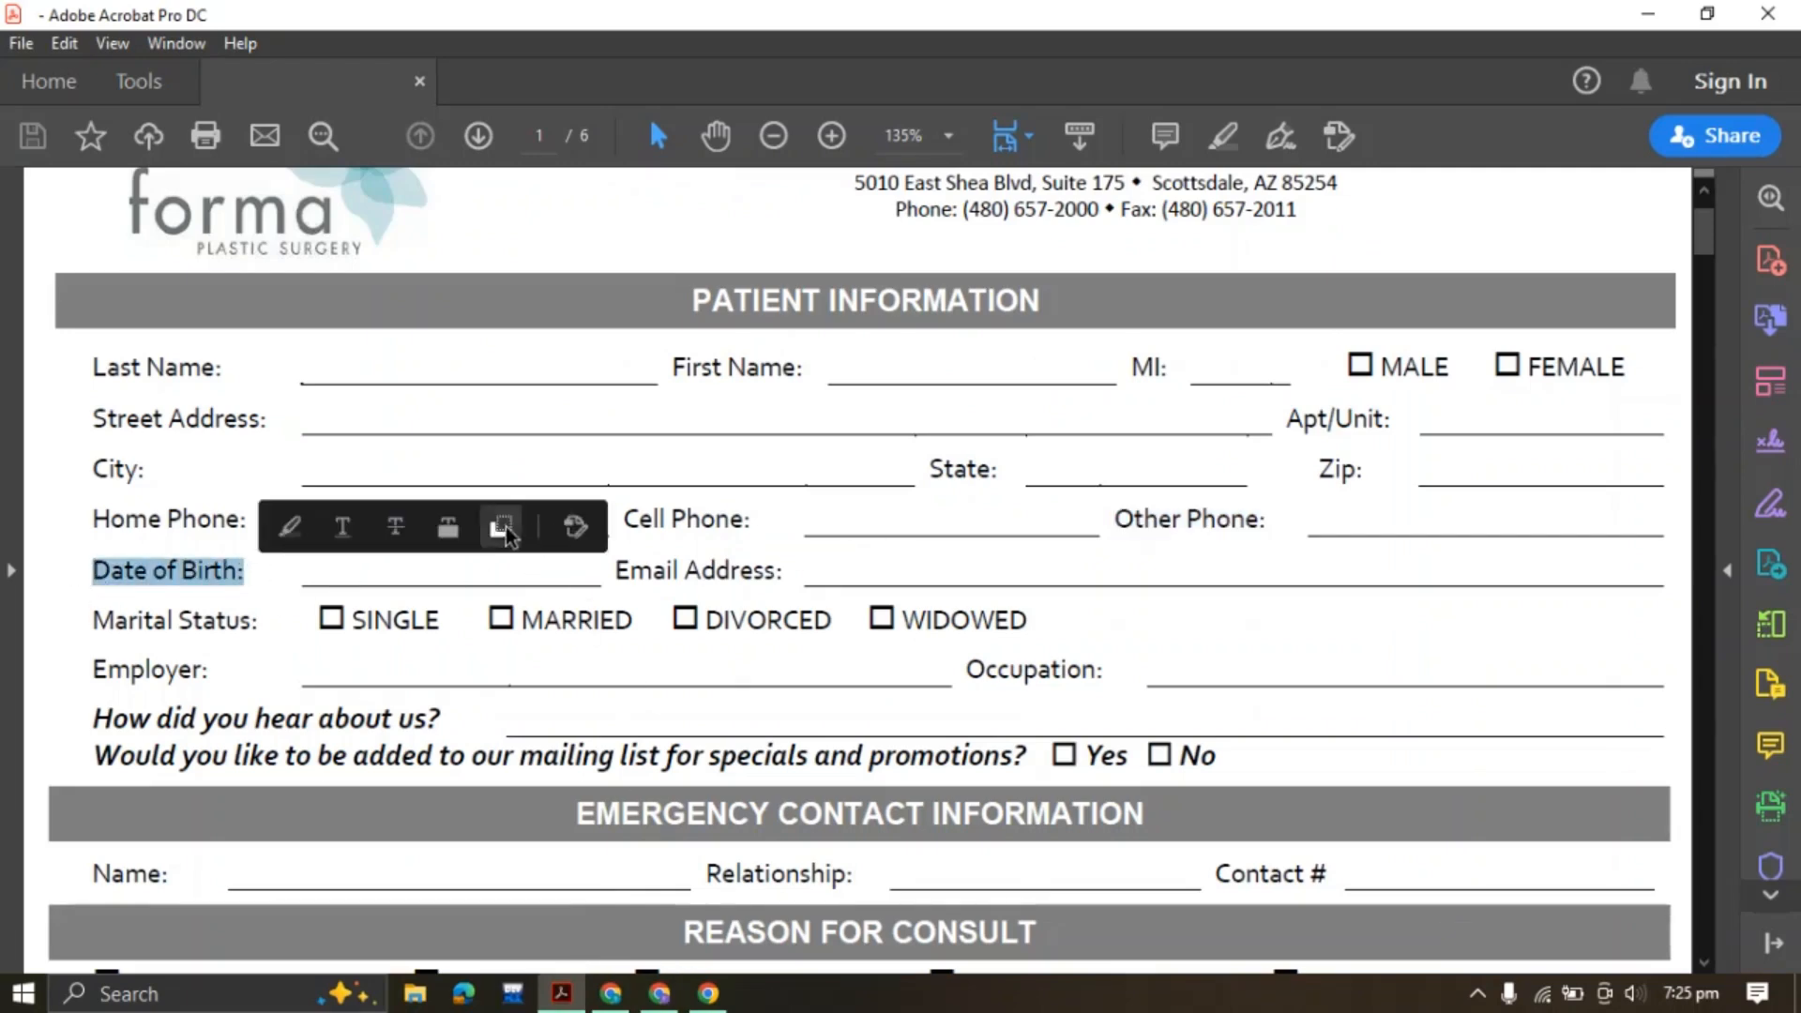
{"action": "left_click", "coordinate": [498, 526]}
{"action": "left_click", "coordinate": [659, 992]}
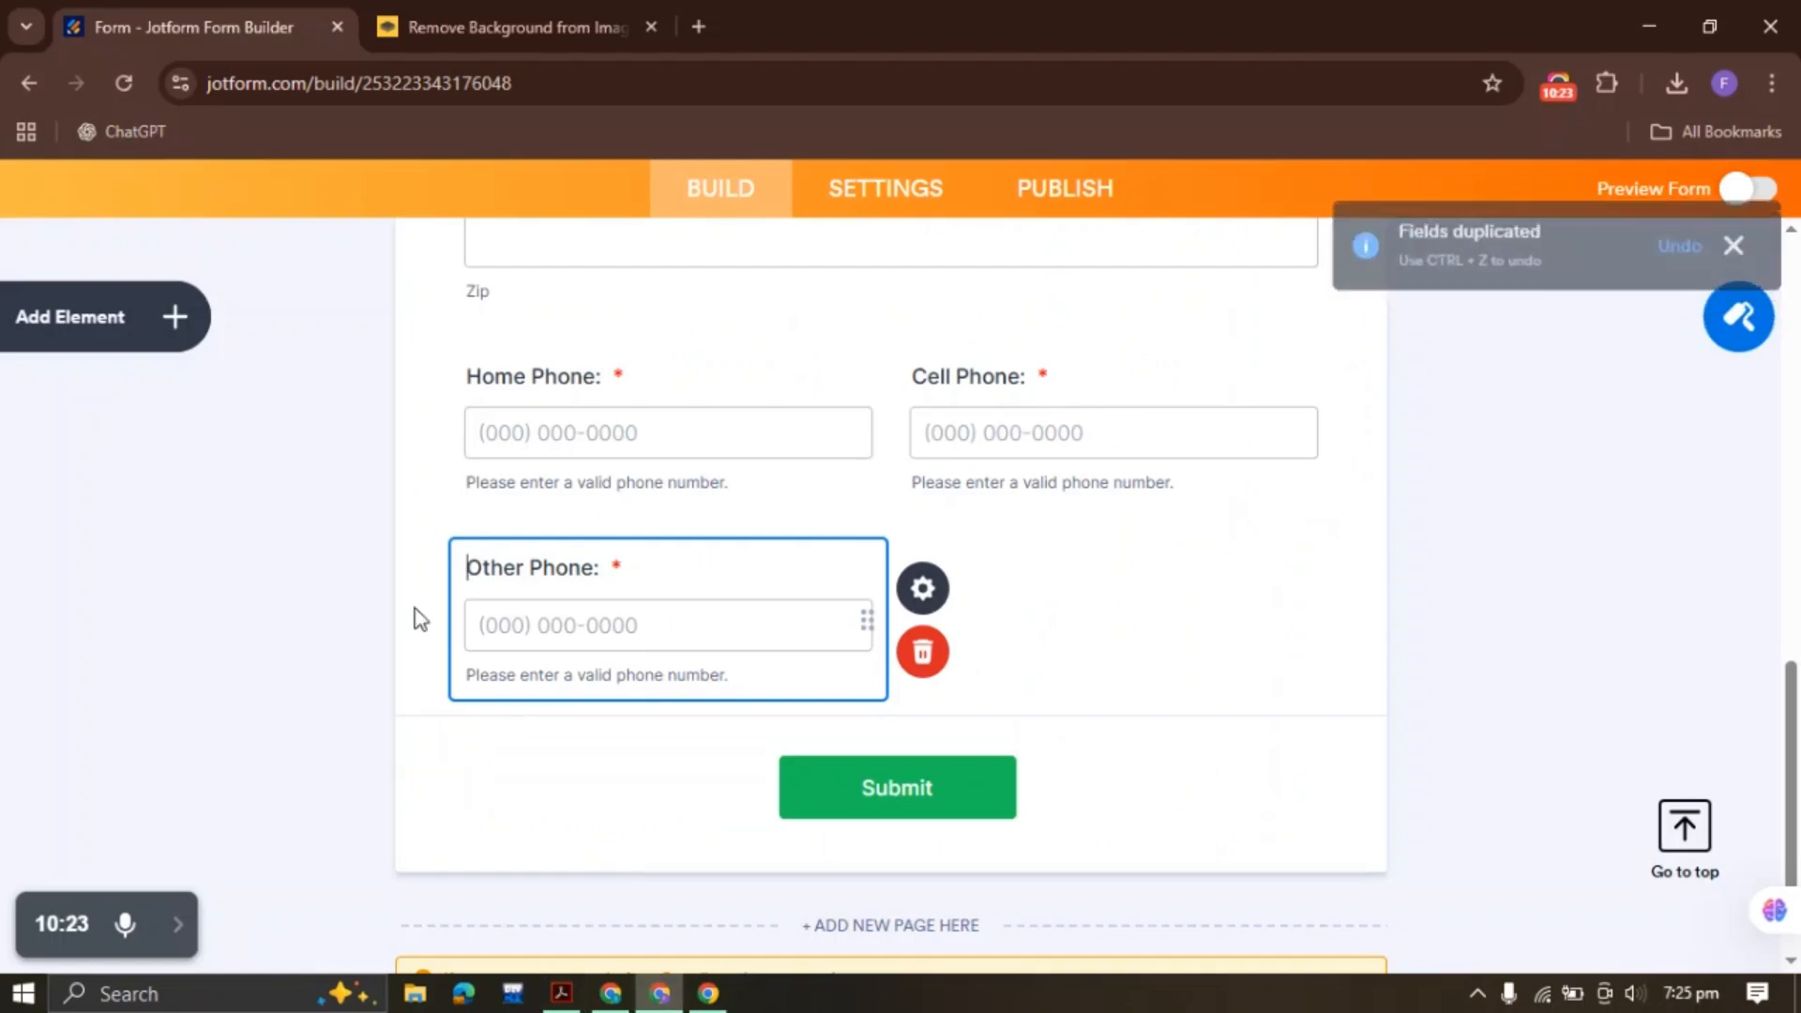
{"action": "left_click", "coordinate": [187, 327]}
Add a half-width 'Date of Birth:' date field beside Other Phone
{"action": "scroll", "coordinate": [160, 563], "scroll_direction": "down", "scroll_amount": 3}
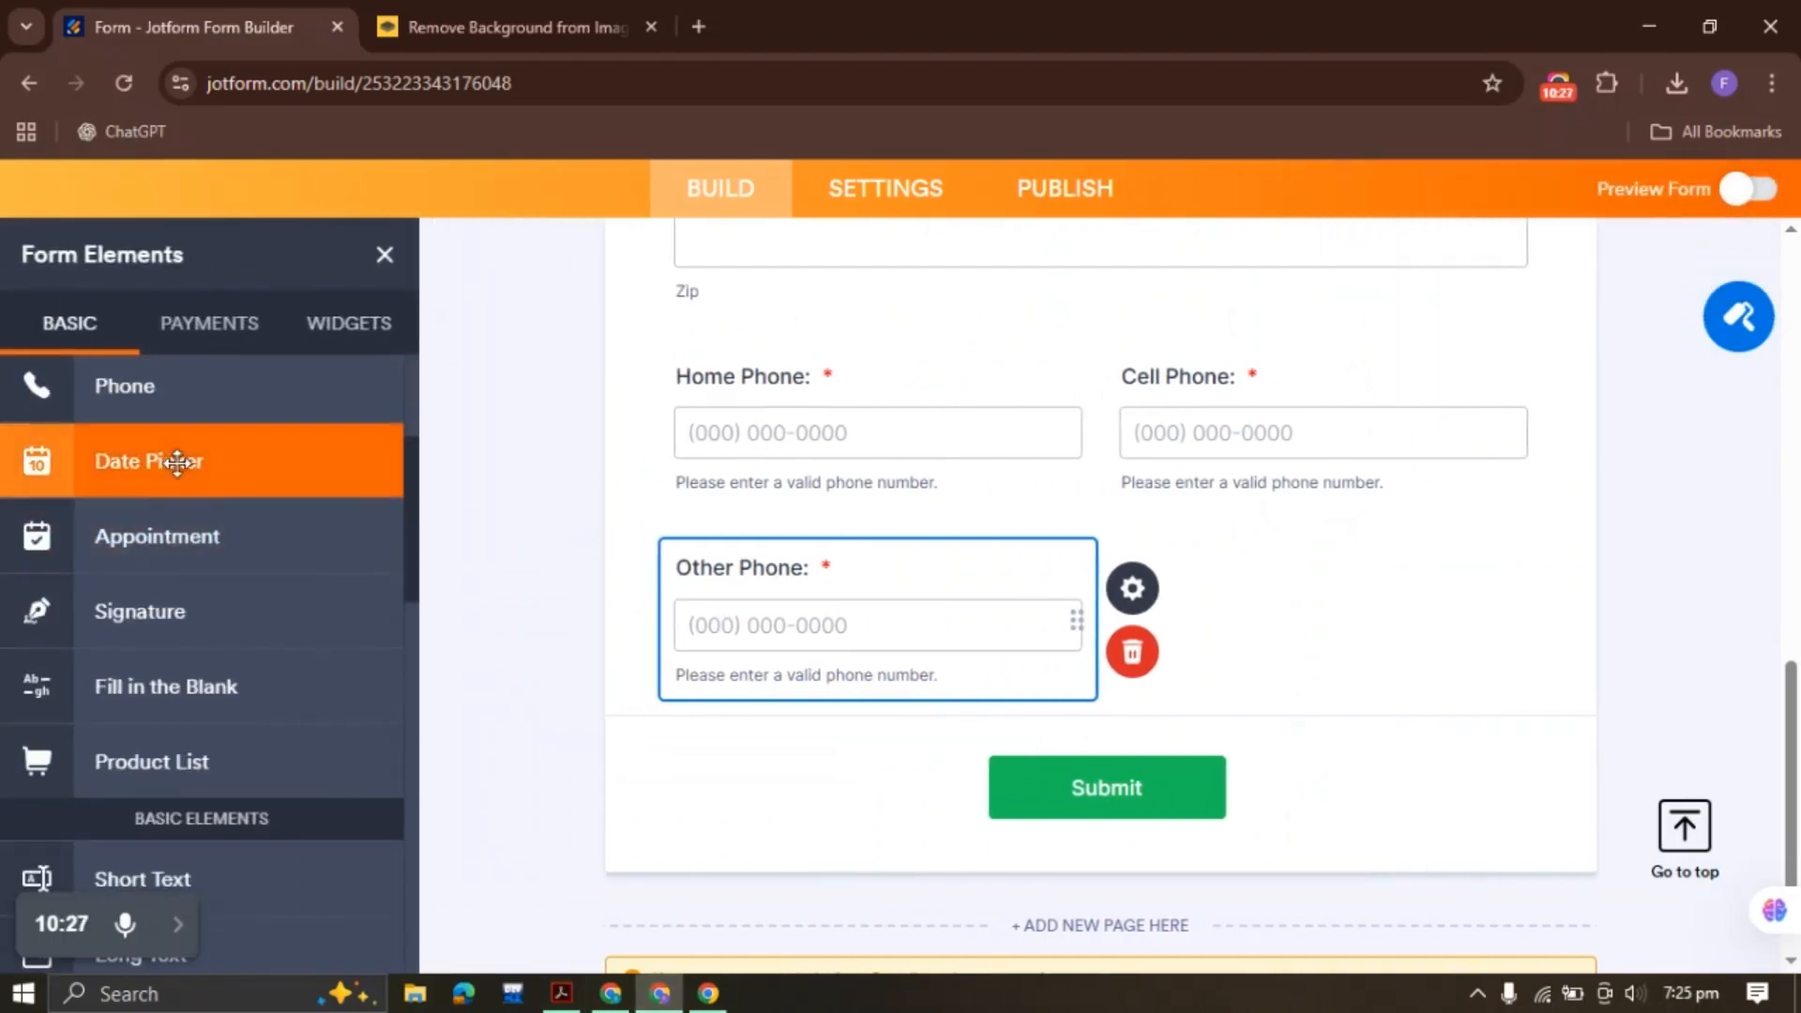
{"action": "left_click", "coordinate": [177, 460]}
{"action": "key", "text": "ctrl+v"}
{"action": "right_click", "coordinate": [852, 589]}
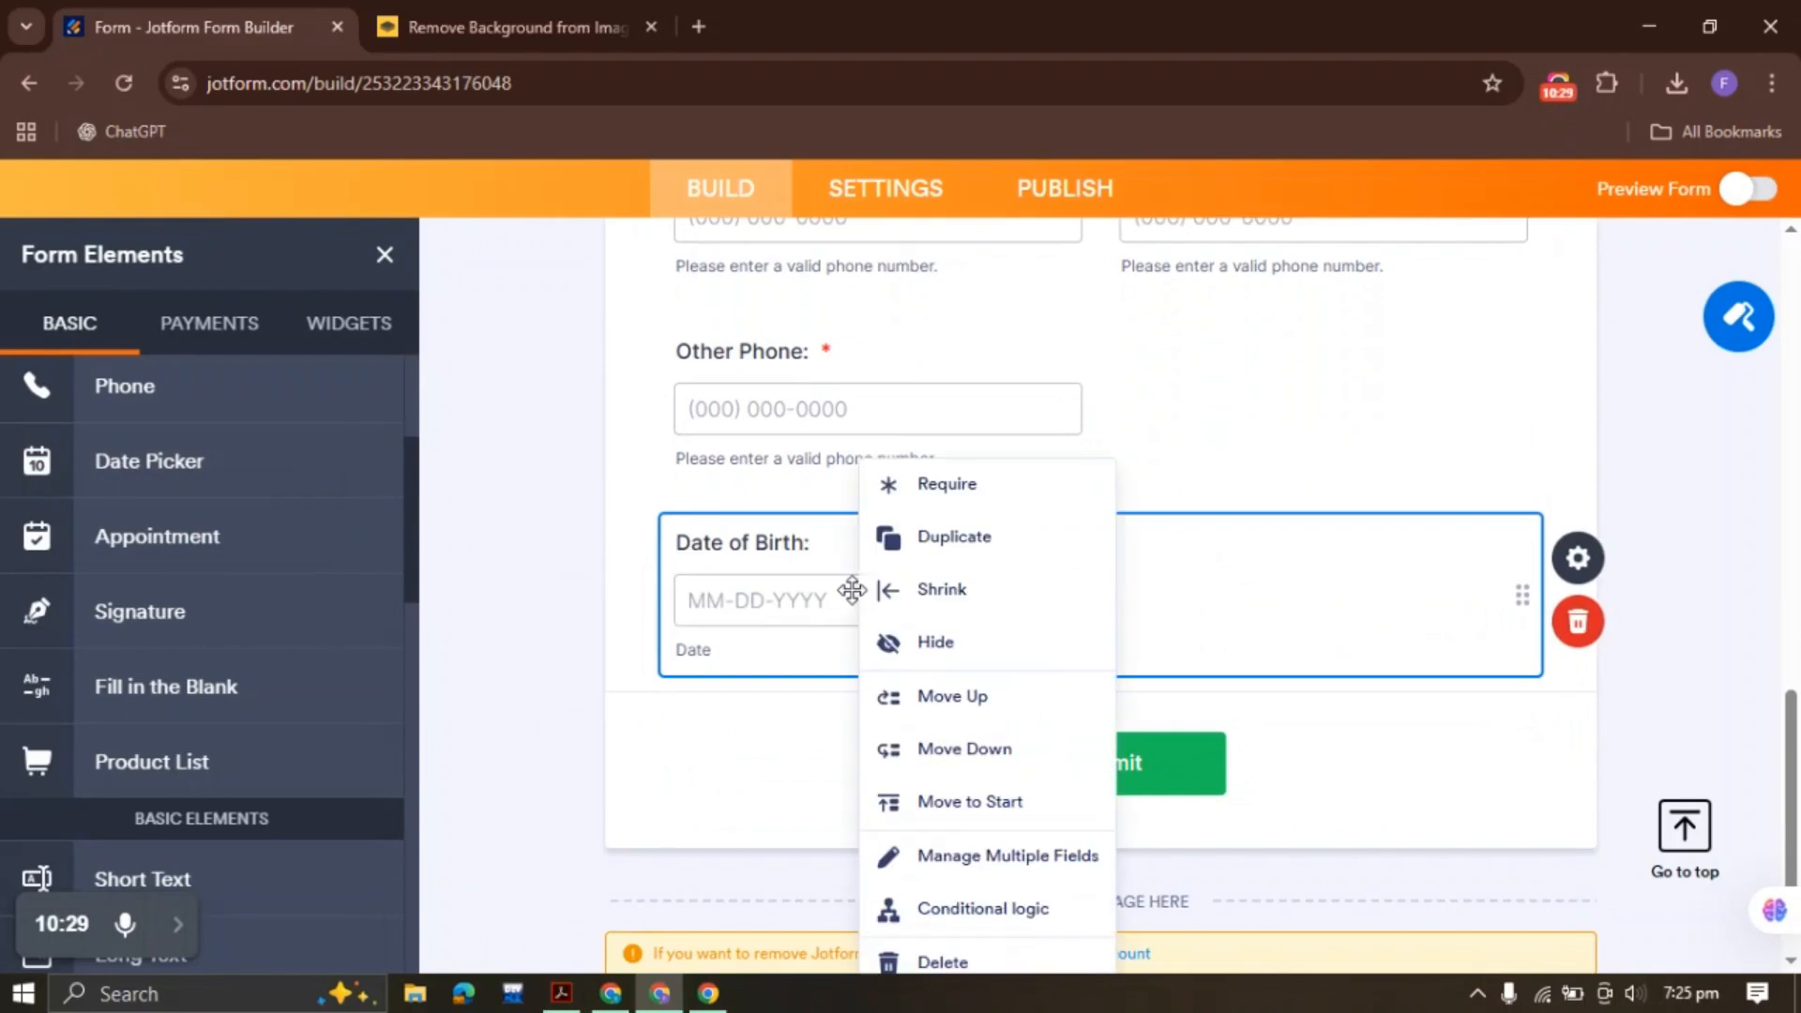
{"action": "left_click", "coordinate": [965, 589]}
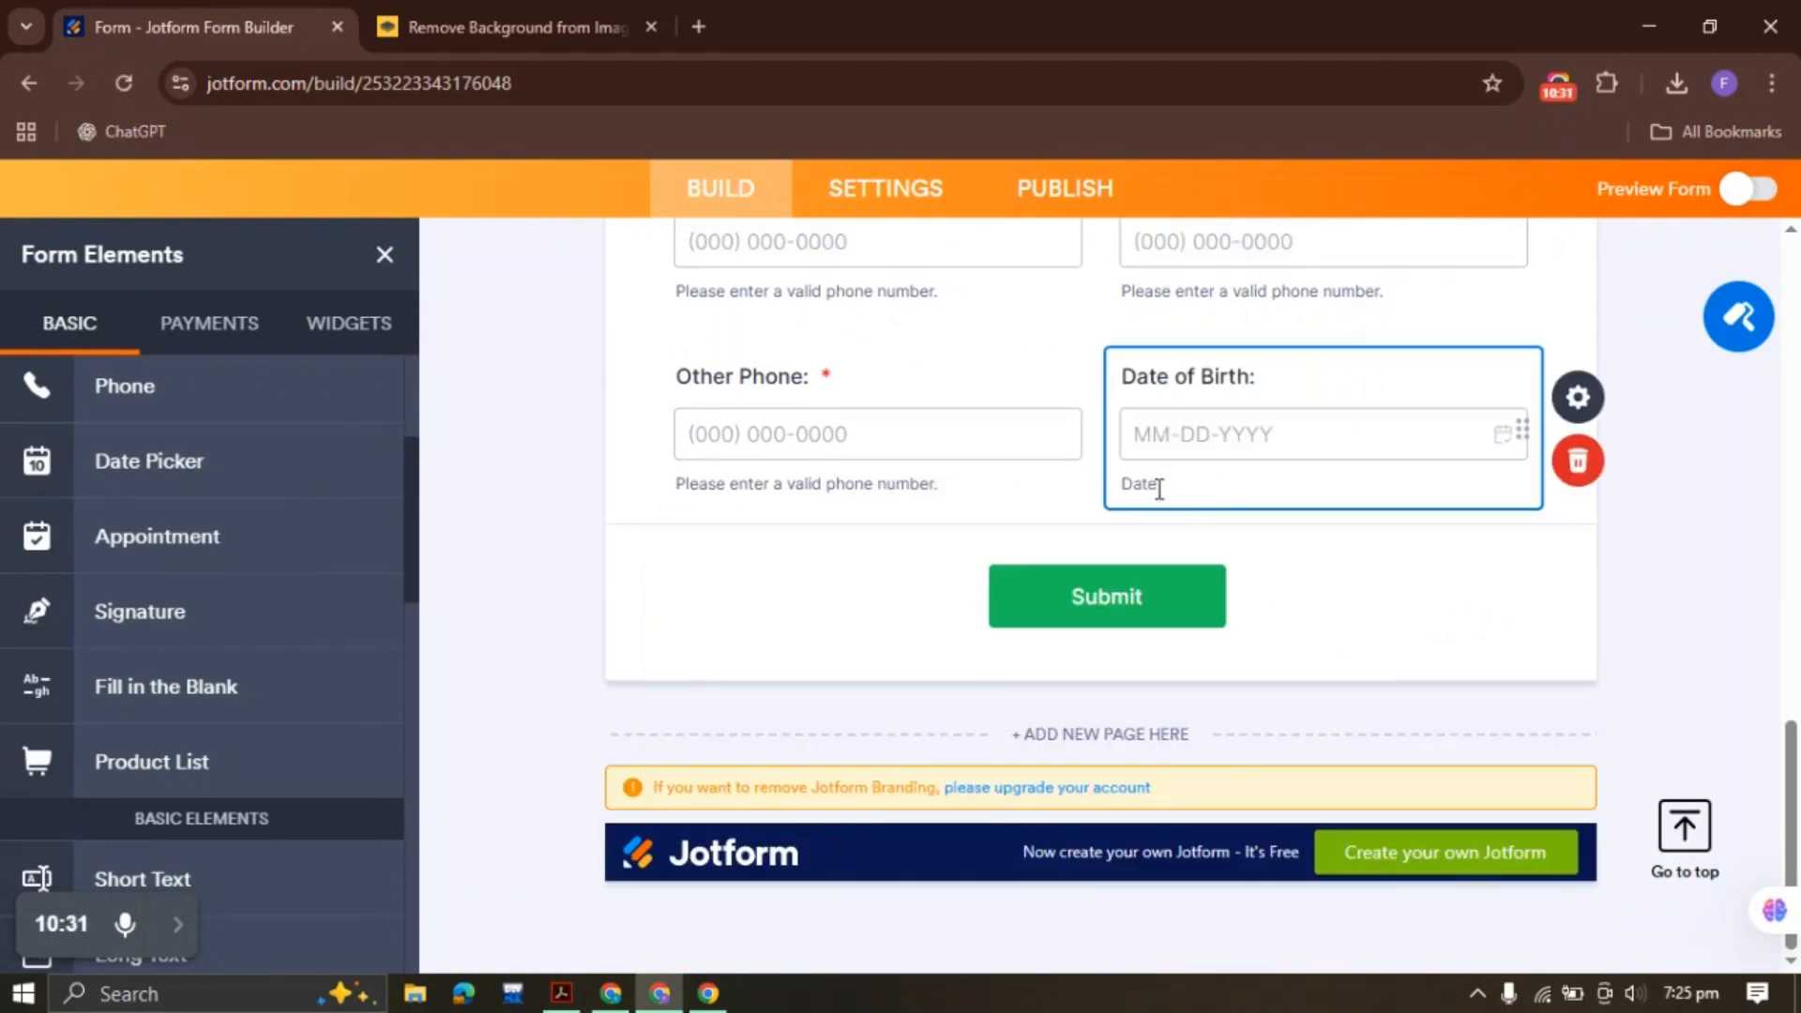
Add a half-width 'Email Address:' field using the label copied from the PDF
{"action": "key", "text": "alt+Tab"}
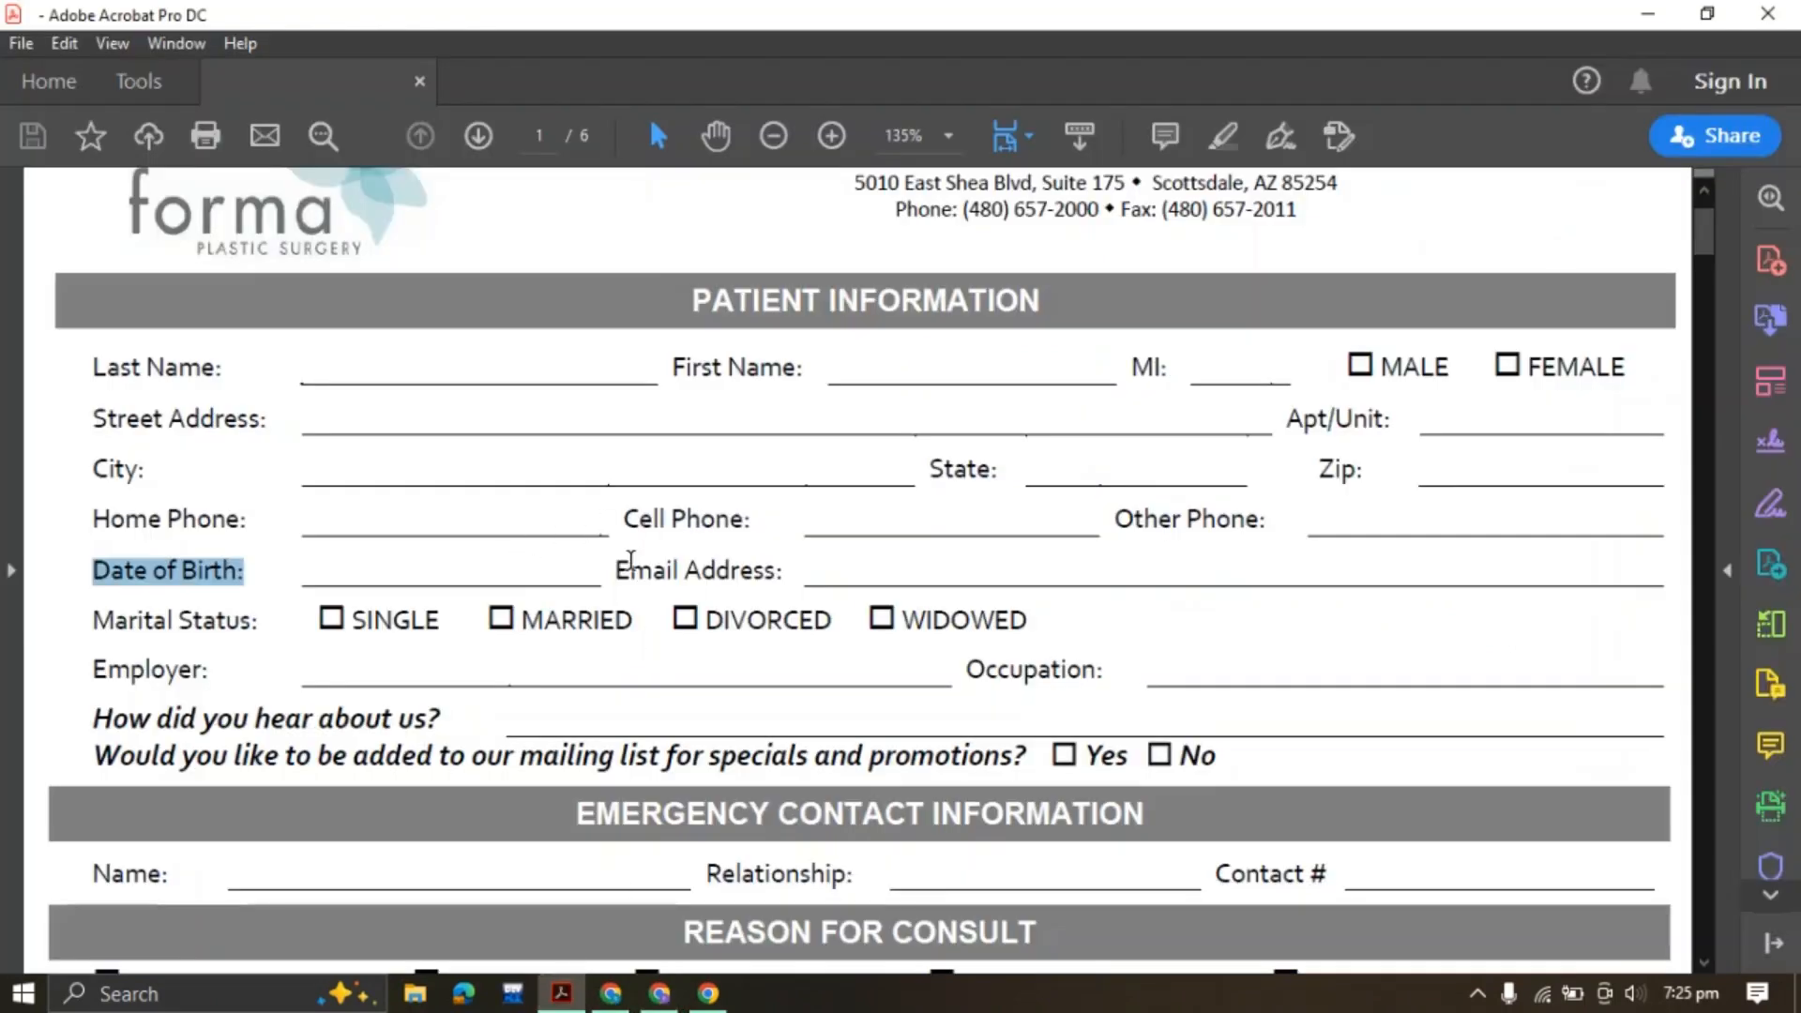
{"action": "left_click_drag", "start_coordinate": [617, 569], "coordinate": [783, 571]}
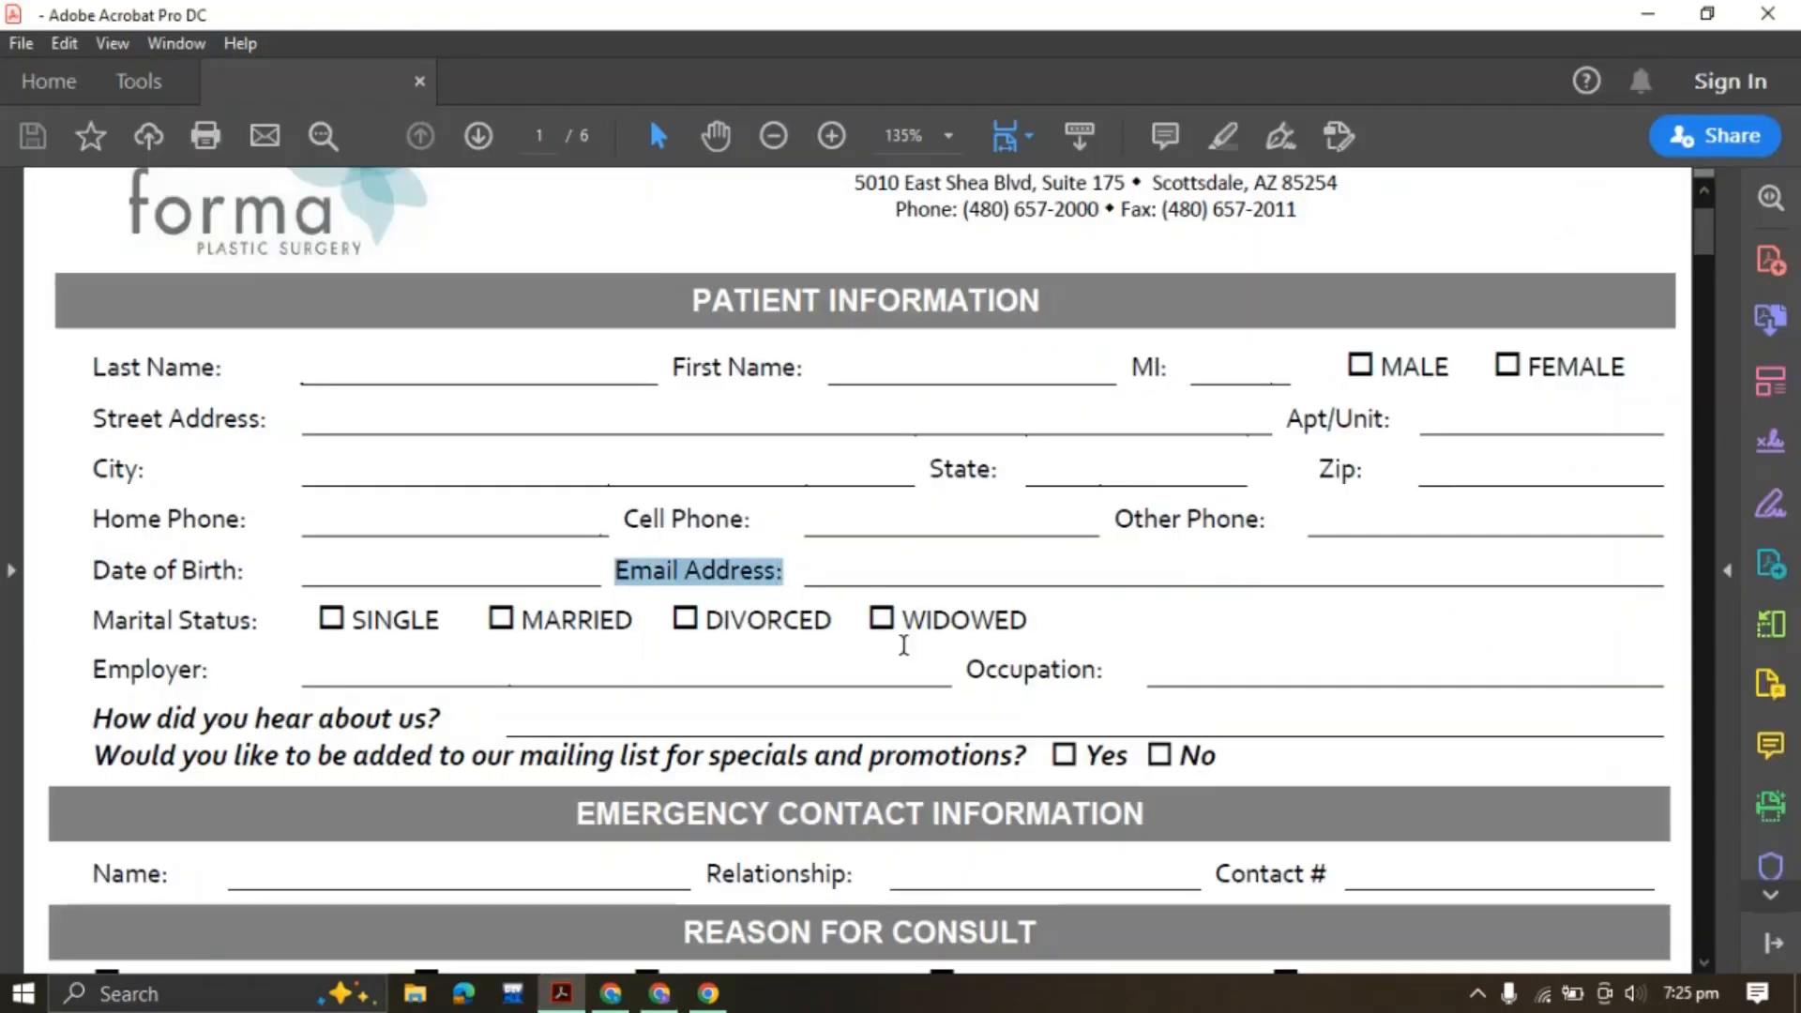
{"action": "left_click", "coordinate": [660, 992]}
{"action": "scroll", "coordinate": [213, 645], "scroll_direction": "up", "scroll_amount": 3}
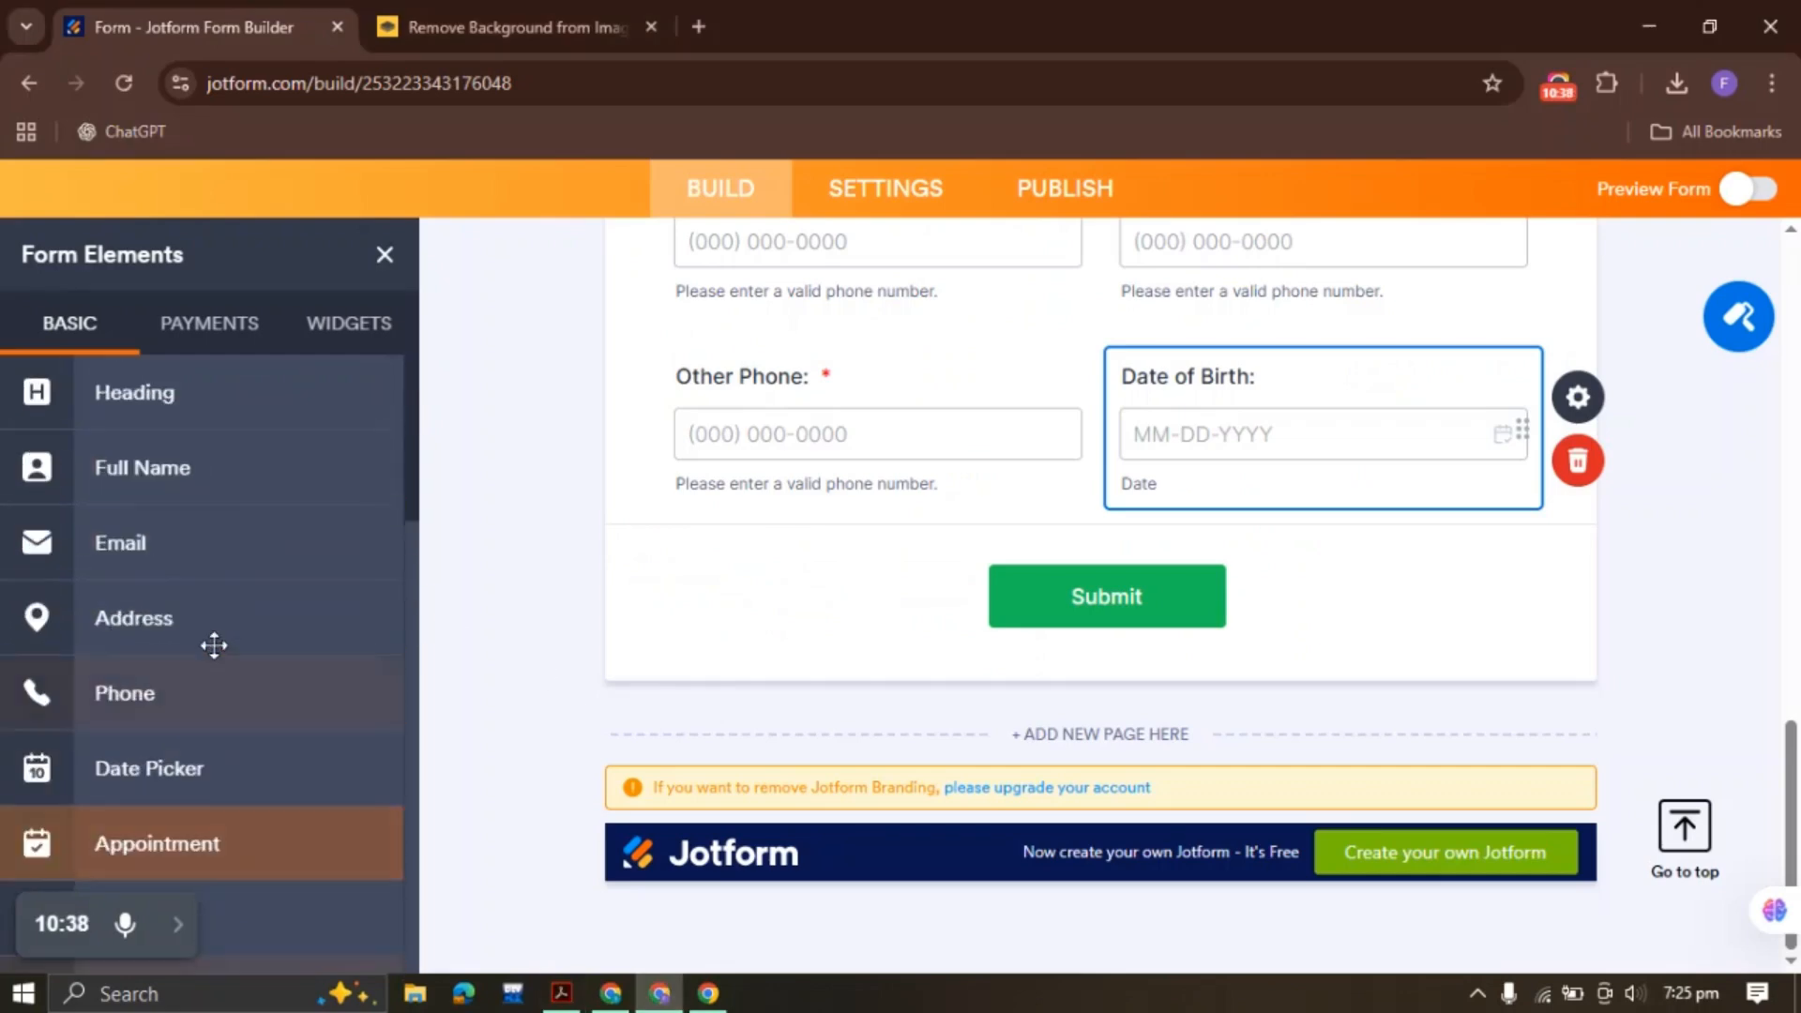
{"action": "left_click", "coordinate": [185, 543]}
{"action": "key", "text": "ctrl+v"}
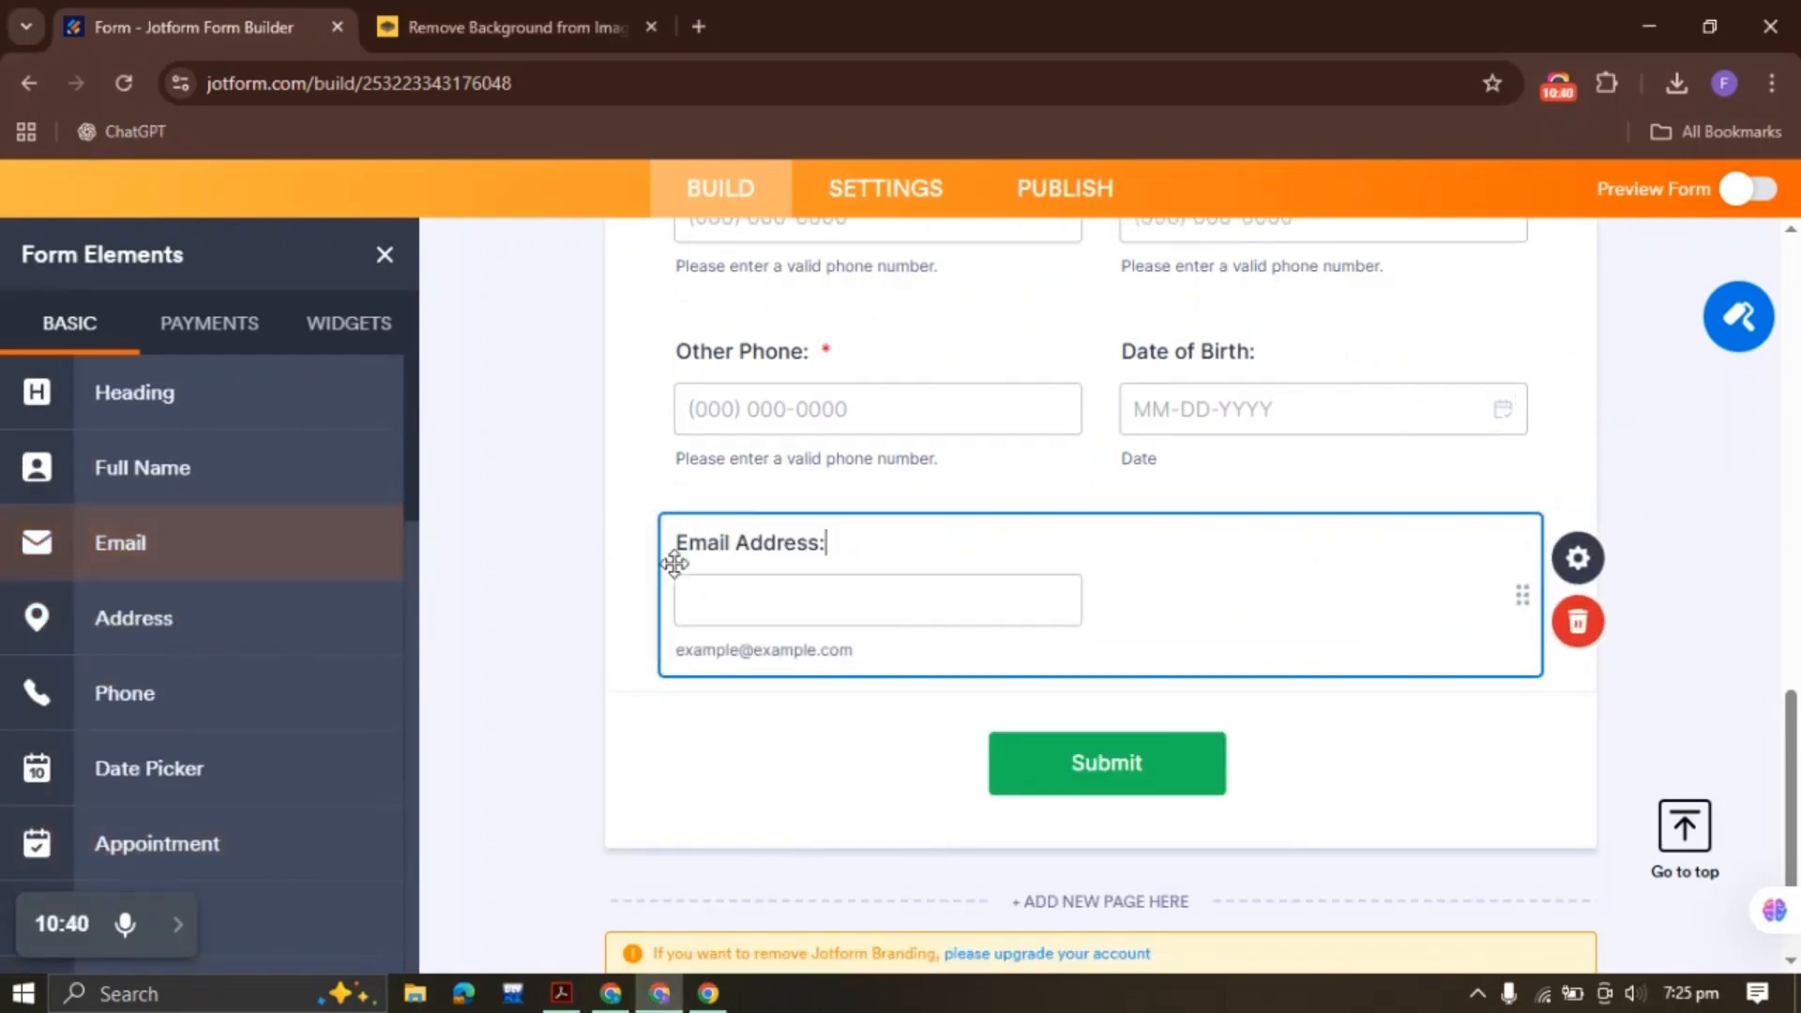
{"action": "right_click", "coordinate": [822, 598]}
{"action": "left_click", "coordinate": [1017, 591]}
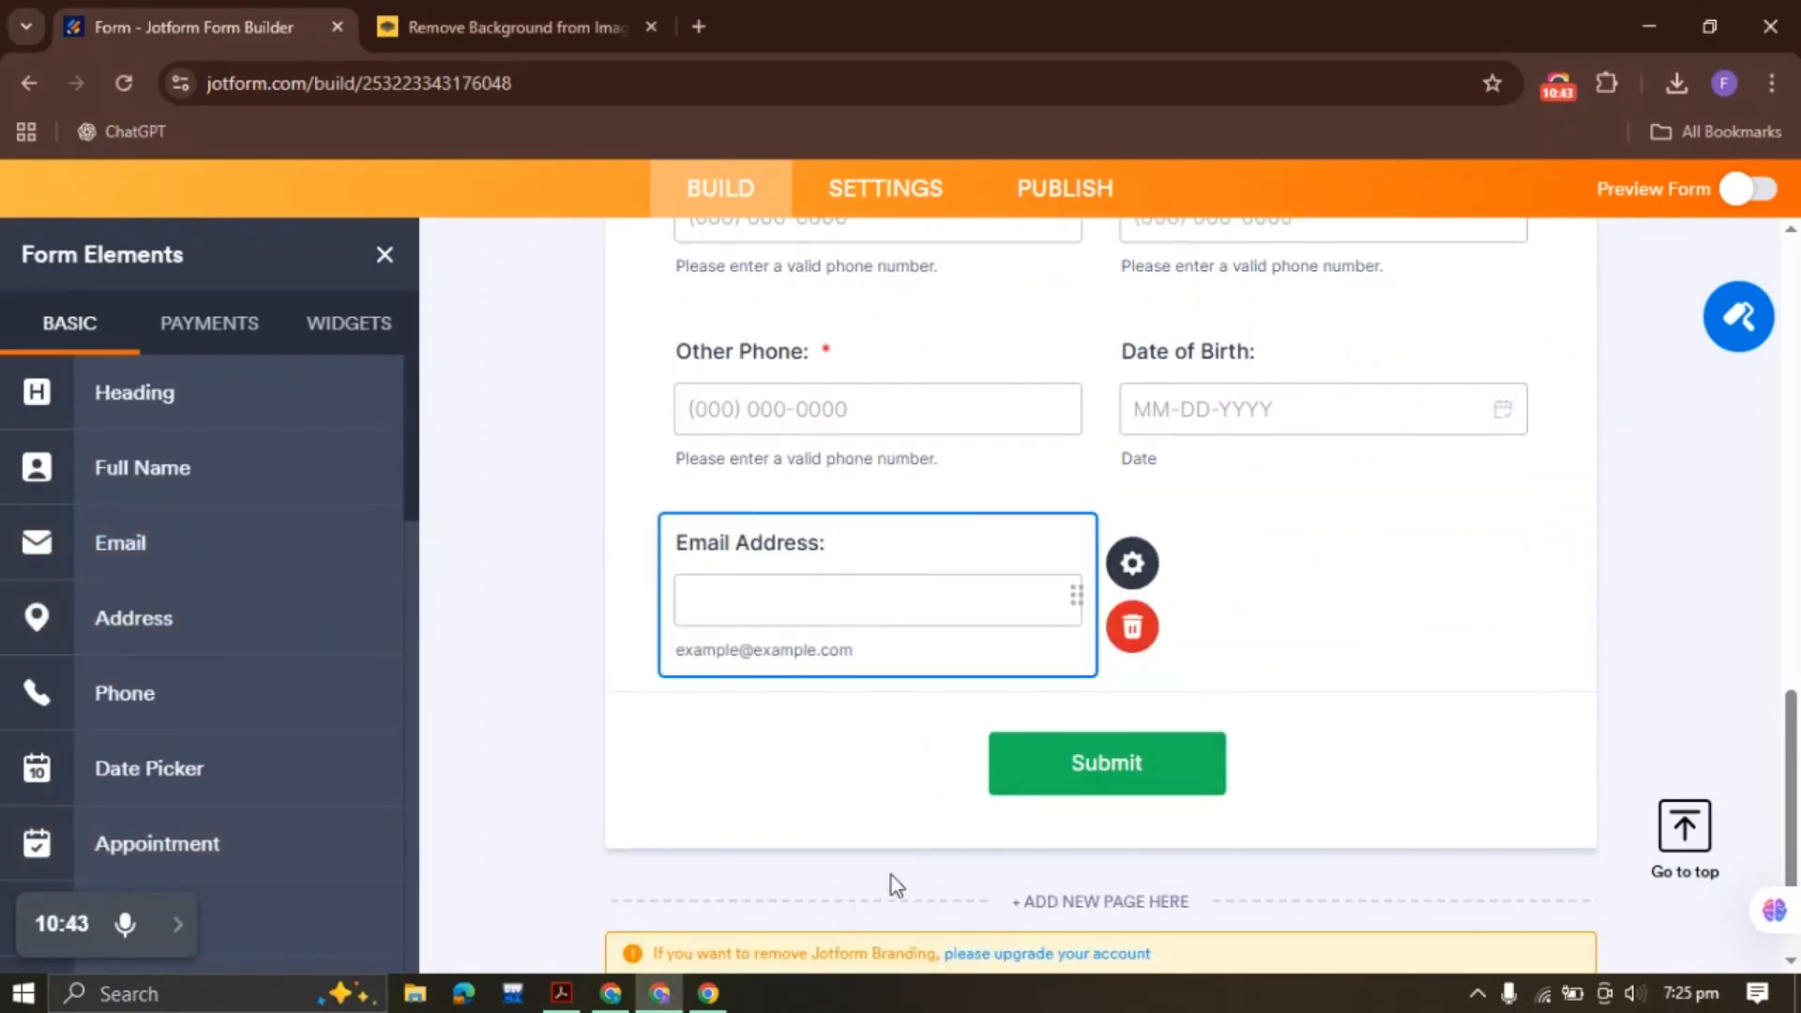
Pick up the 'Marital Status:' label in the PDF and return to the builder
{"action": "key", "text": "alt+Tab"}
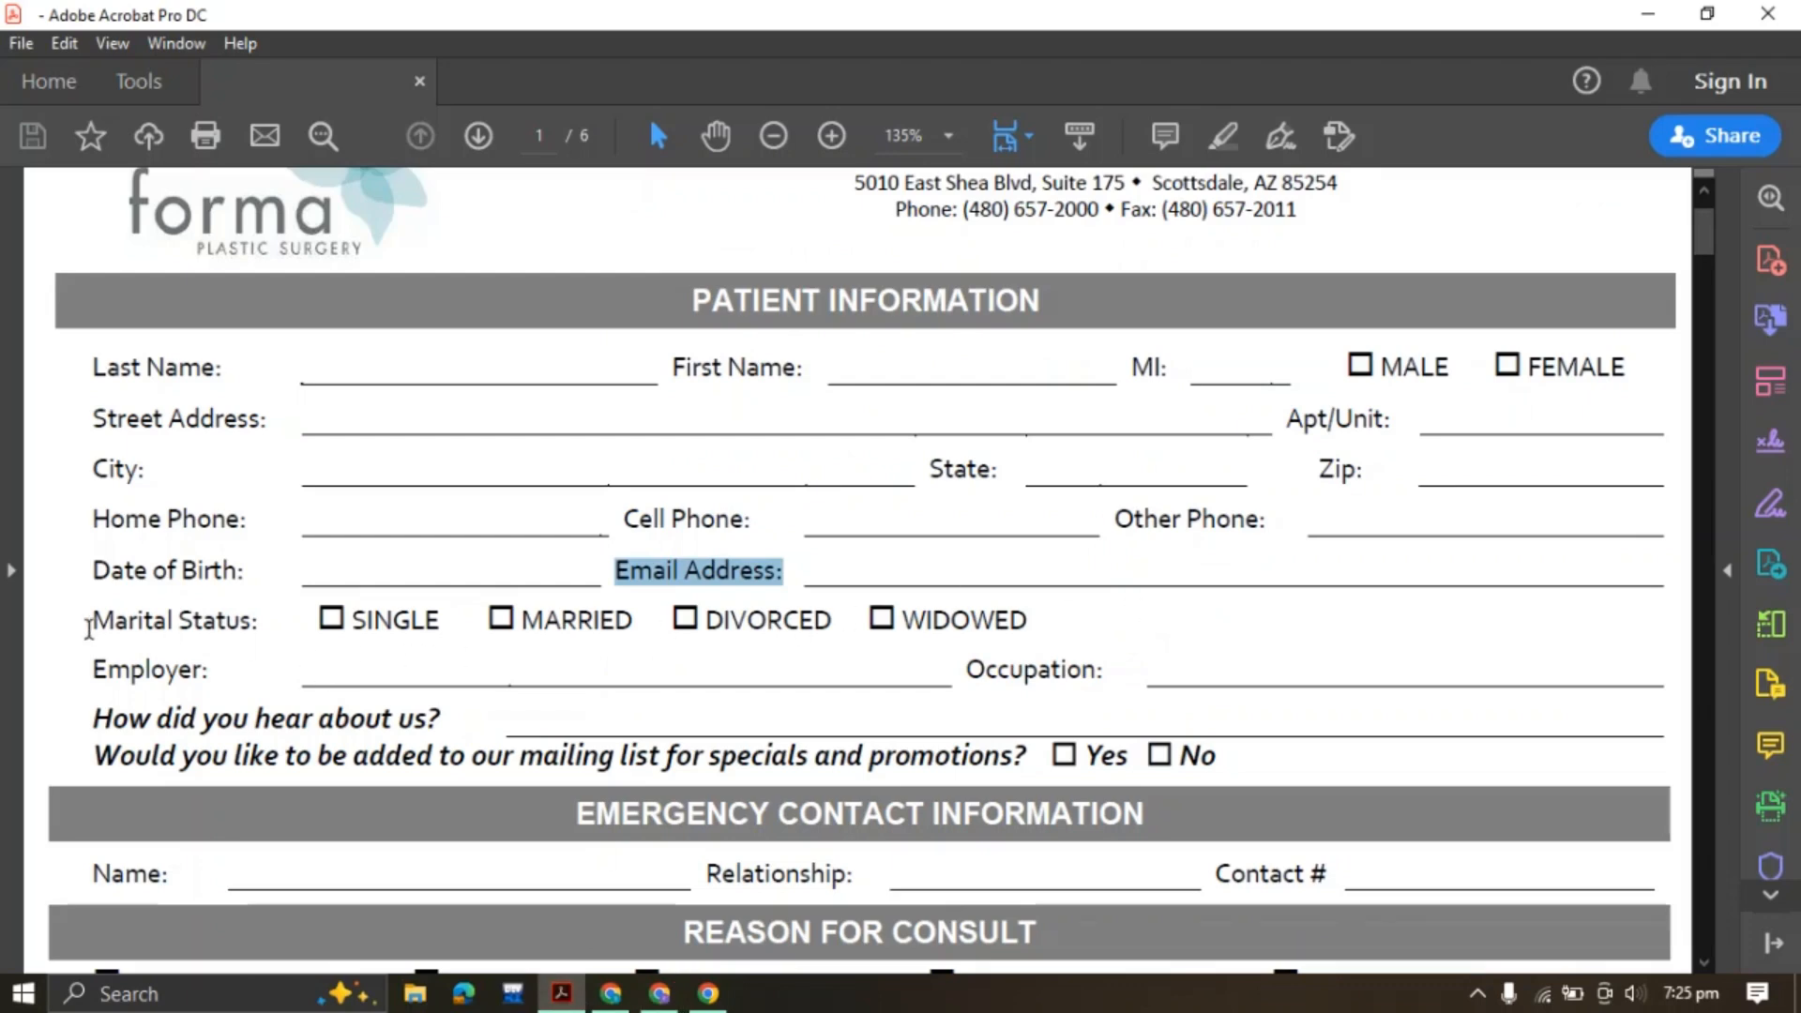
{"action": "left_click_drag", "start_coordinate": [89, 629], "coordinate": [264, 627]}
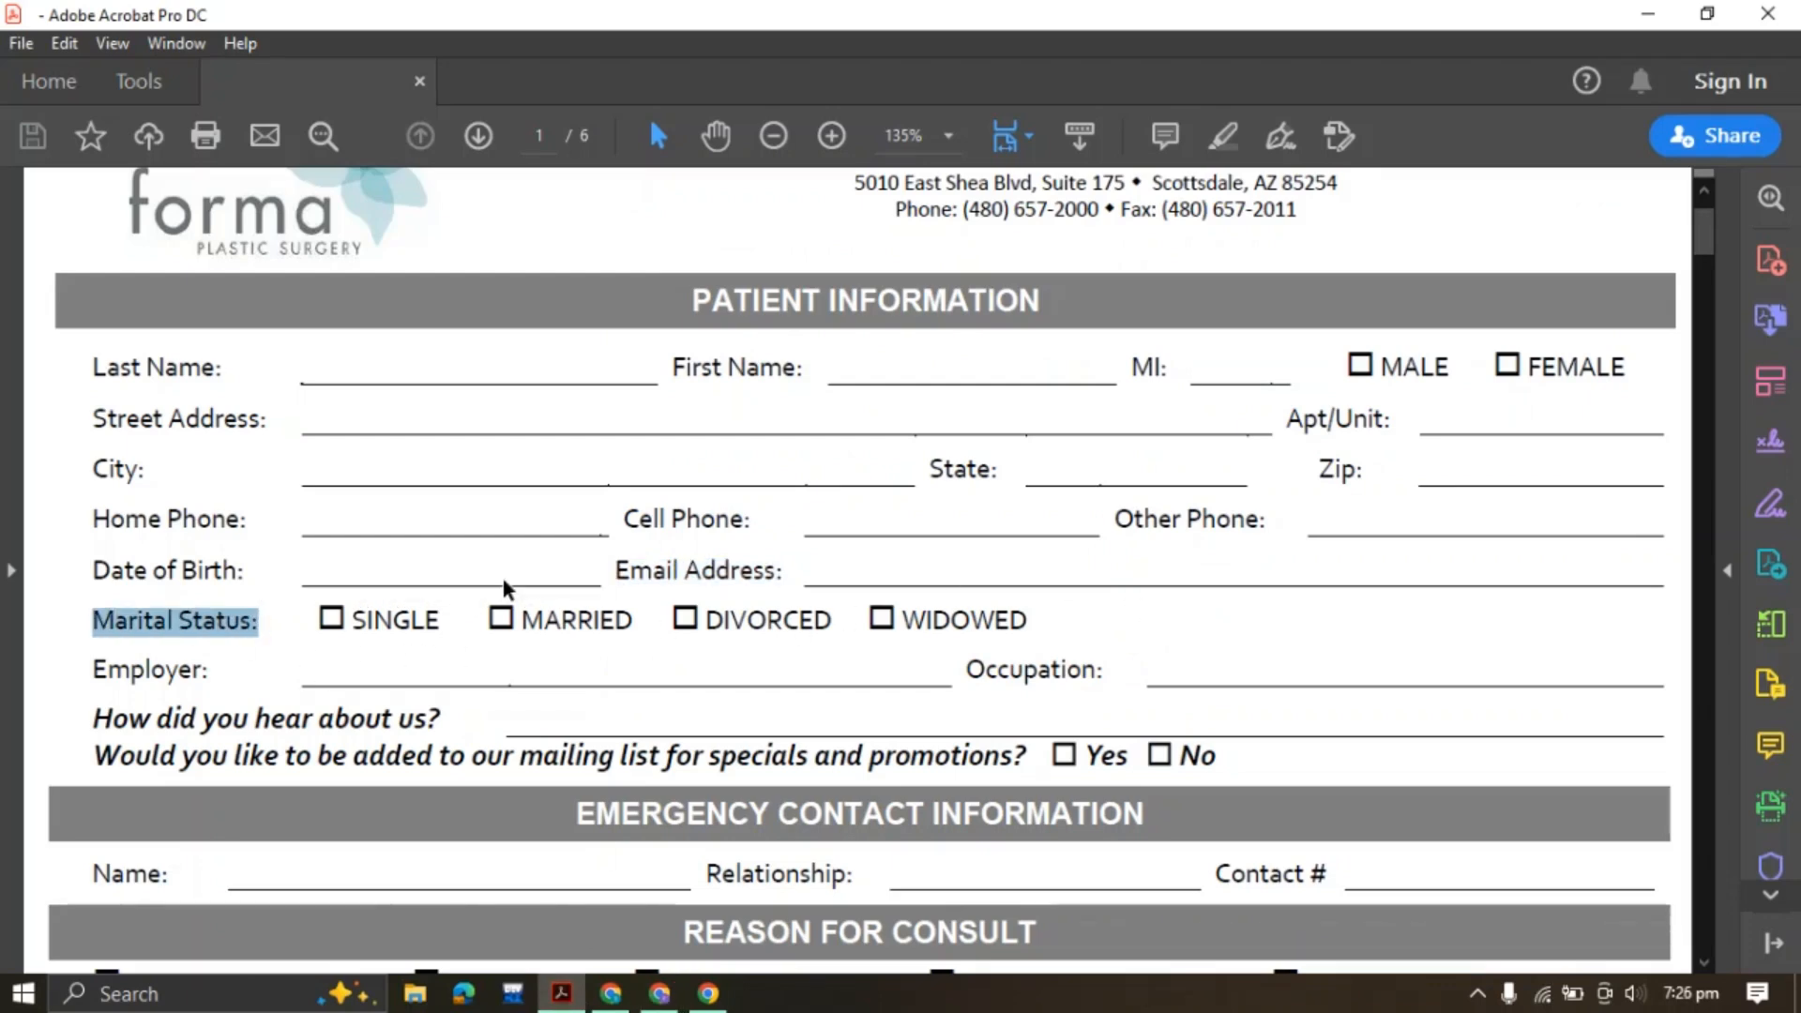
{"action": "left_click", "coordinate": [153, 627]}
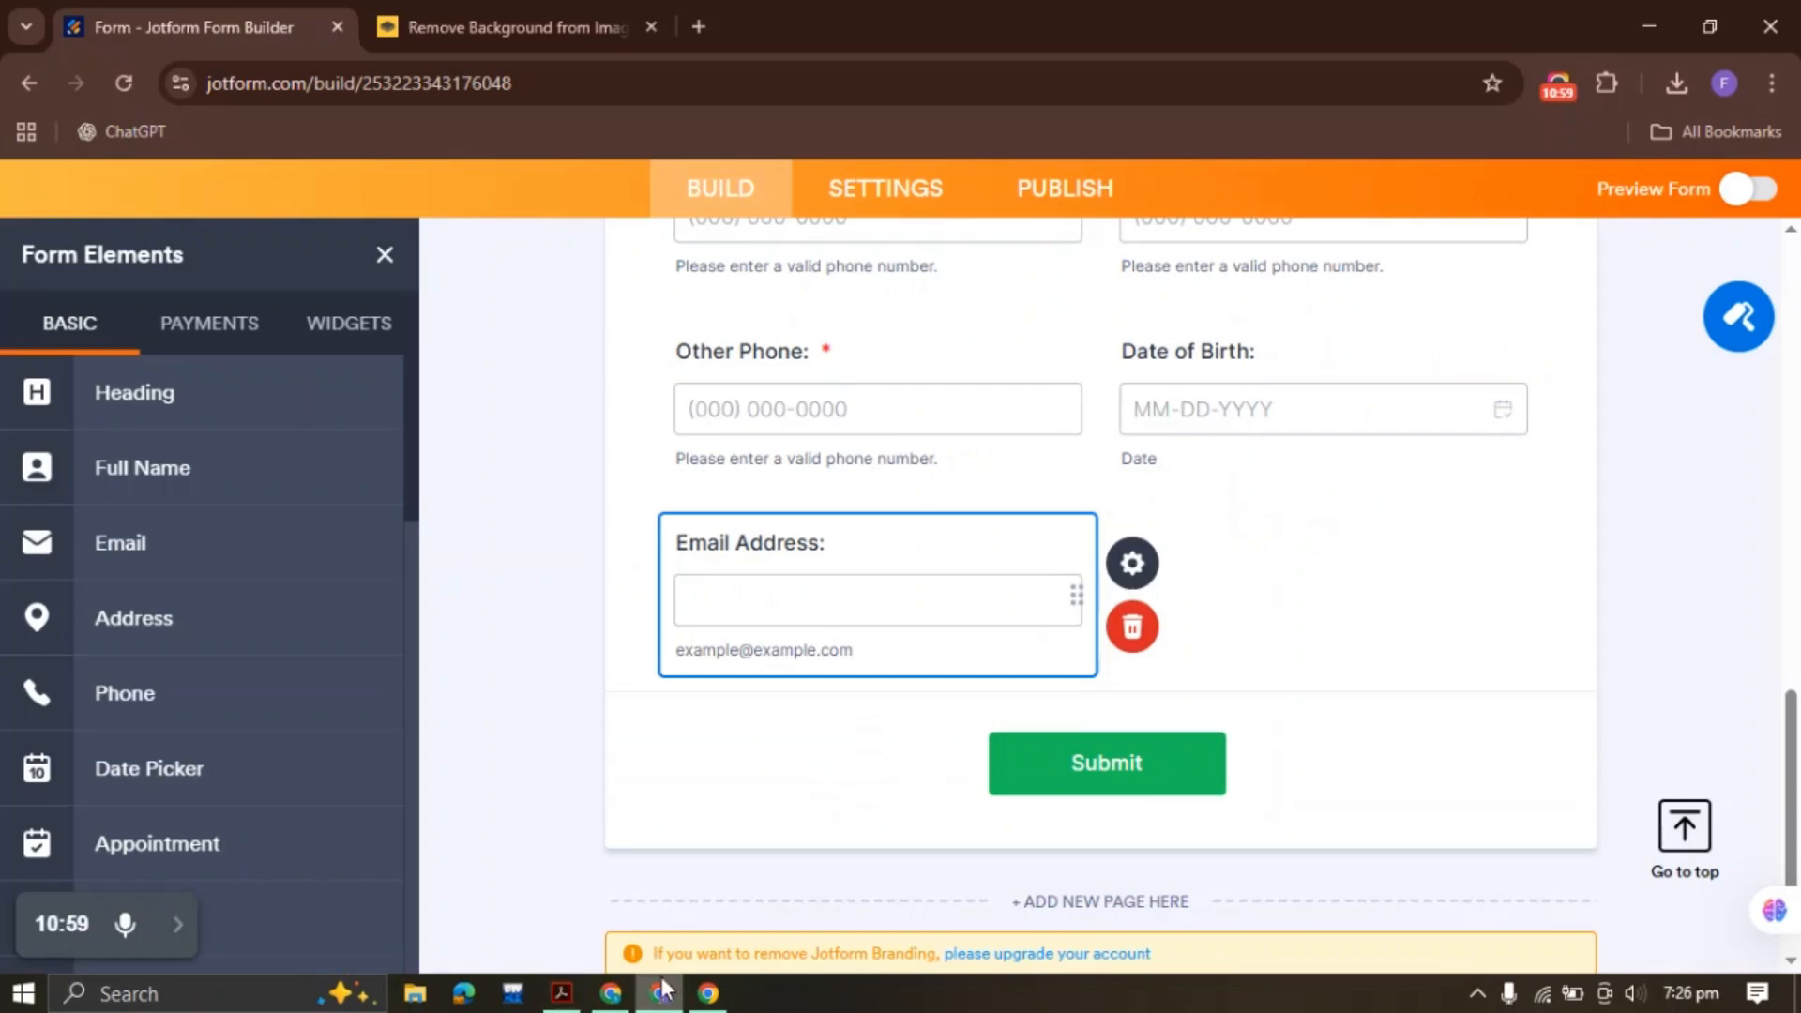
{"action": "key", "text": "alt+Tab"}
Add a single-choice question labelled 'Marital Status:' and clear its placeholder options
{"action": "scroll", "coordinate": [258, 612], "scroll_direction": "down", "scroll_amount": 10}
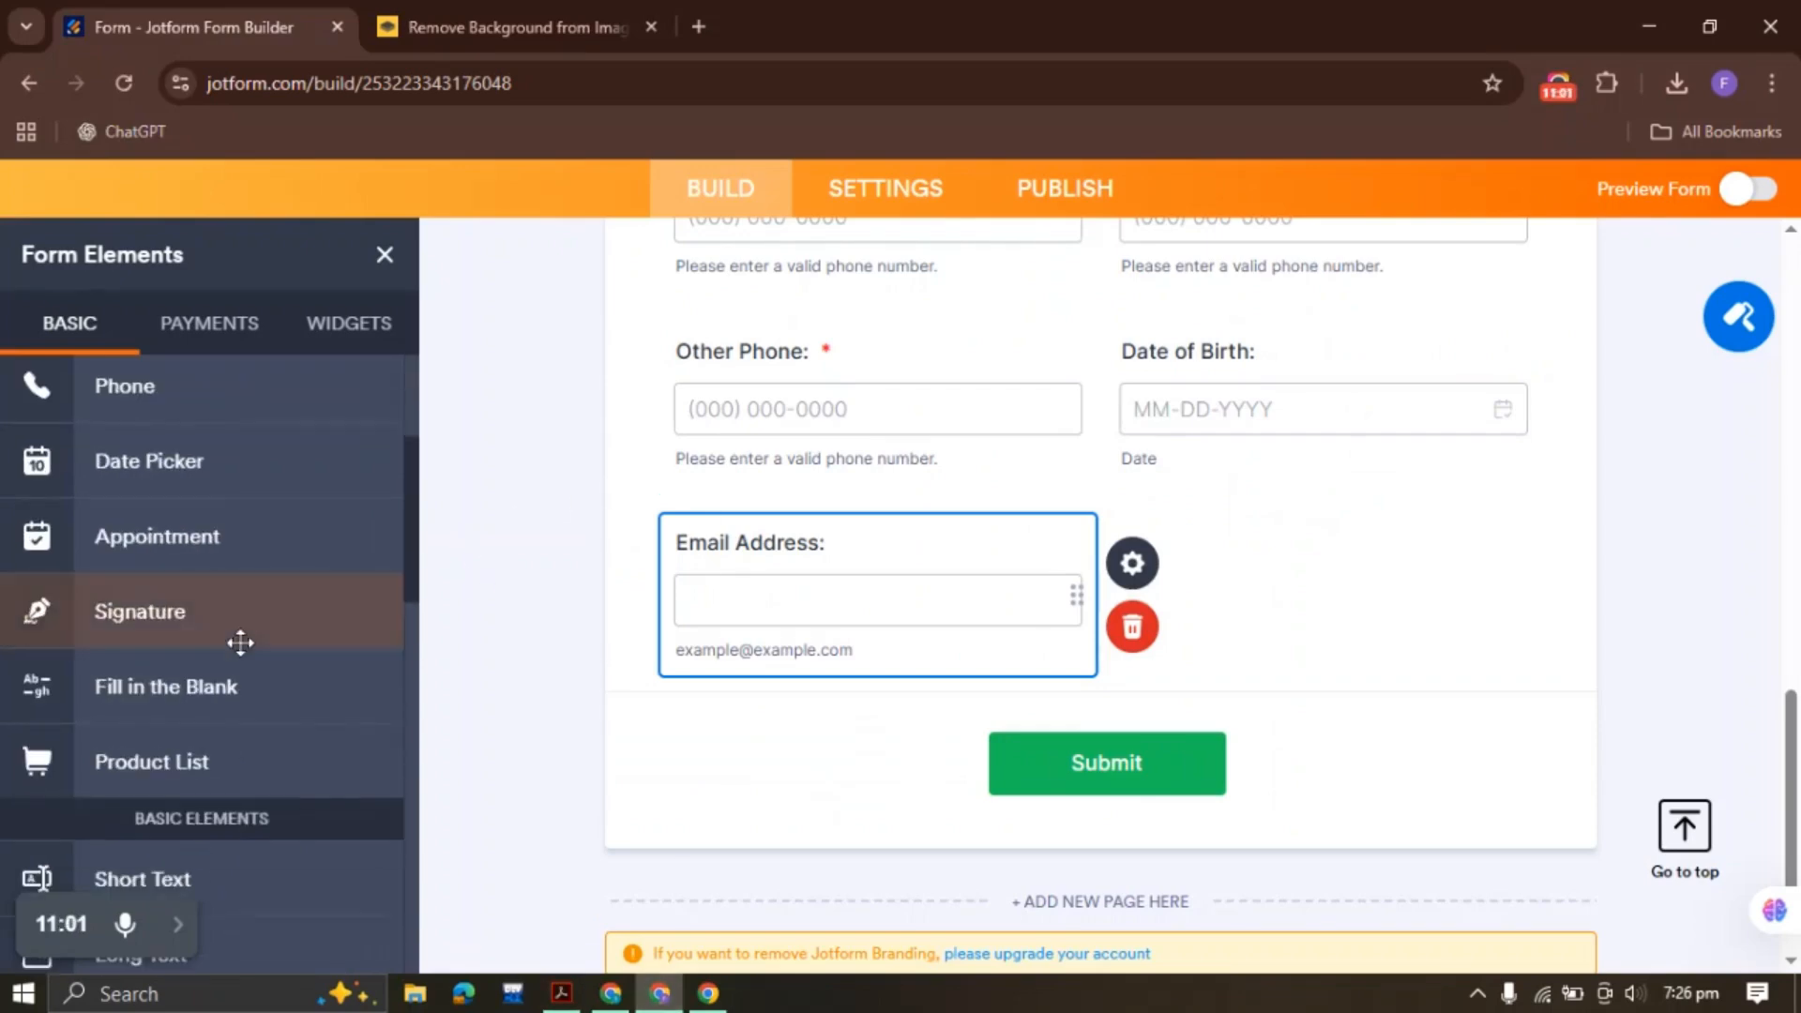
{"action": "left_click", "coordinate": [204, 592]}
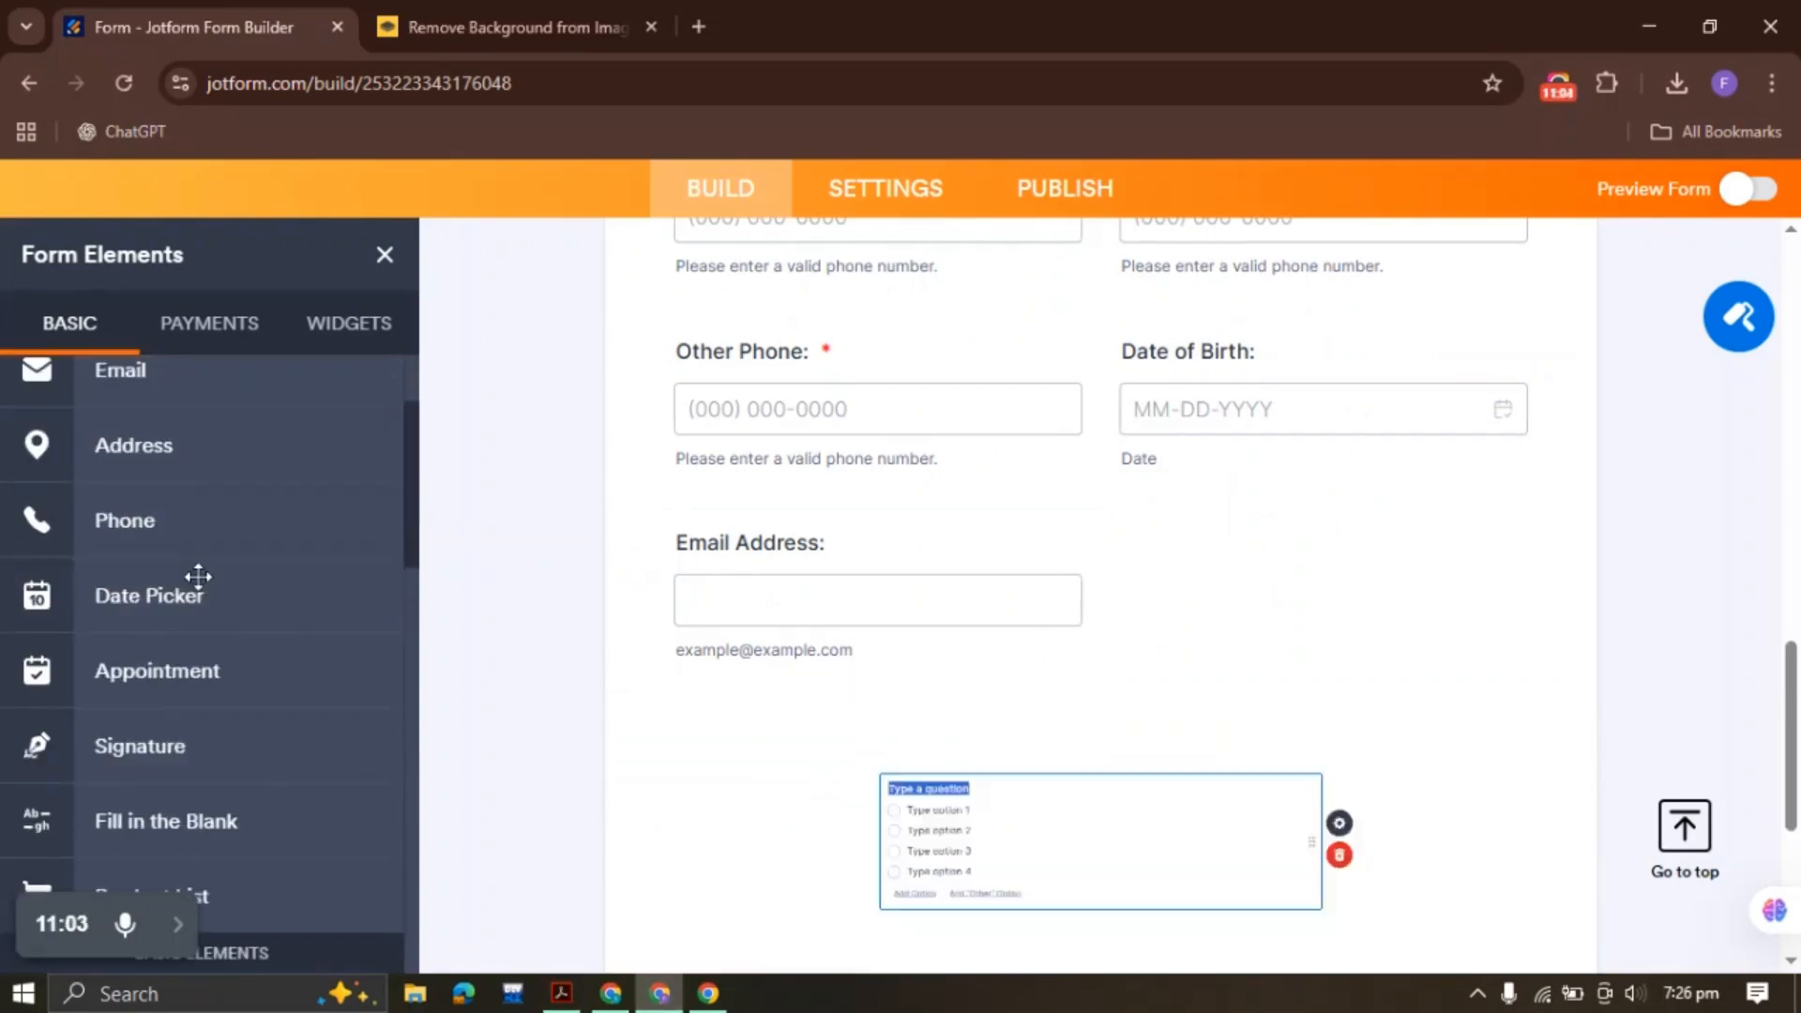
{"action": "type", "text": "Marital Status:"}
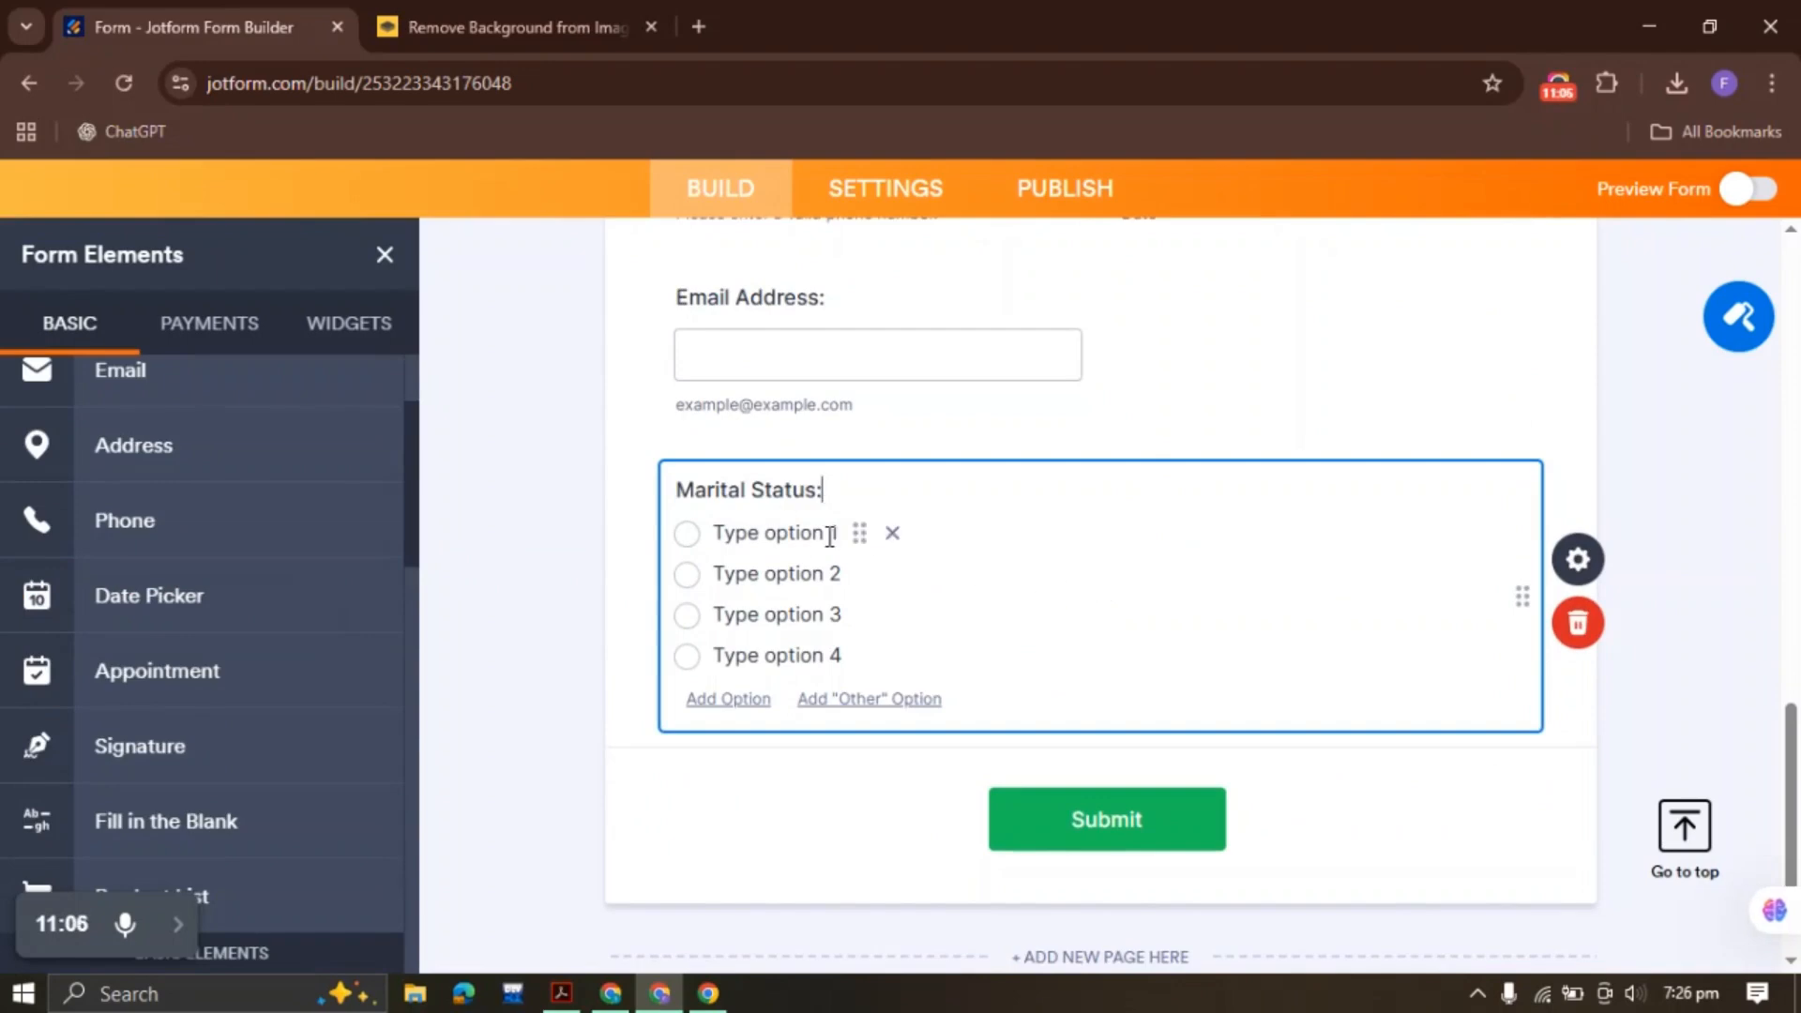
{"action": "left_click", "coordinate": [1578, 559]}
{"action": "left_click", "coordinate": [1450, 371]}
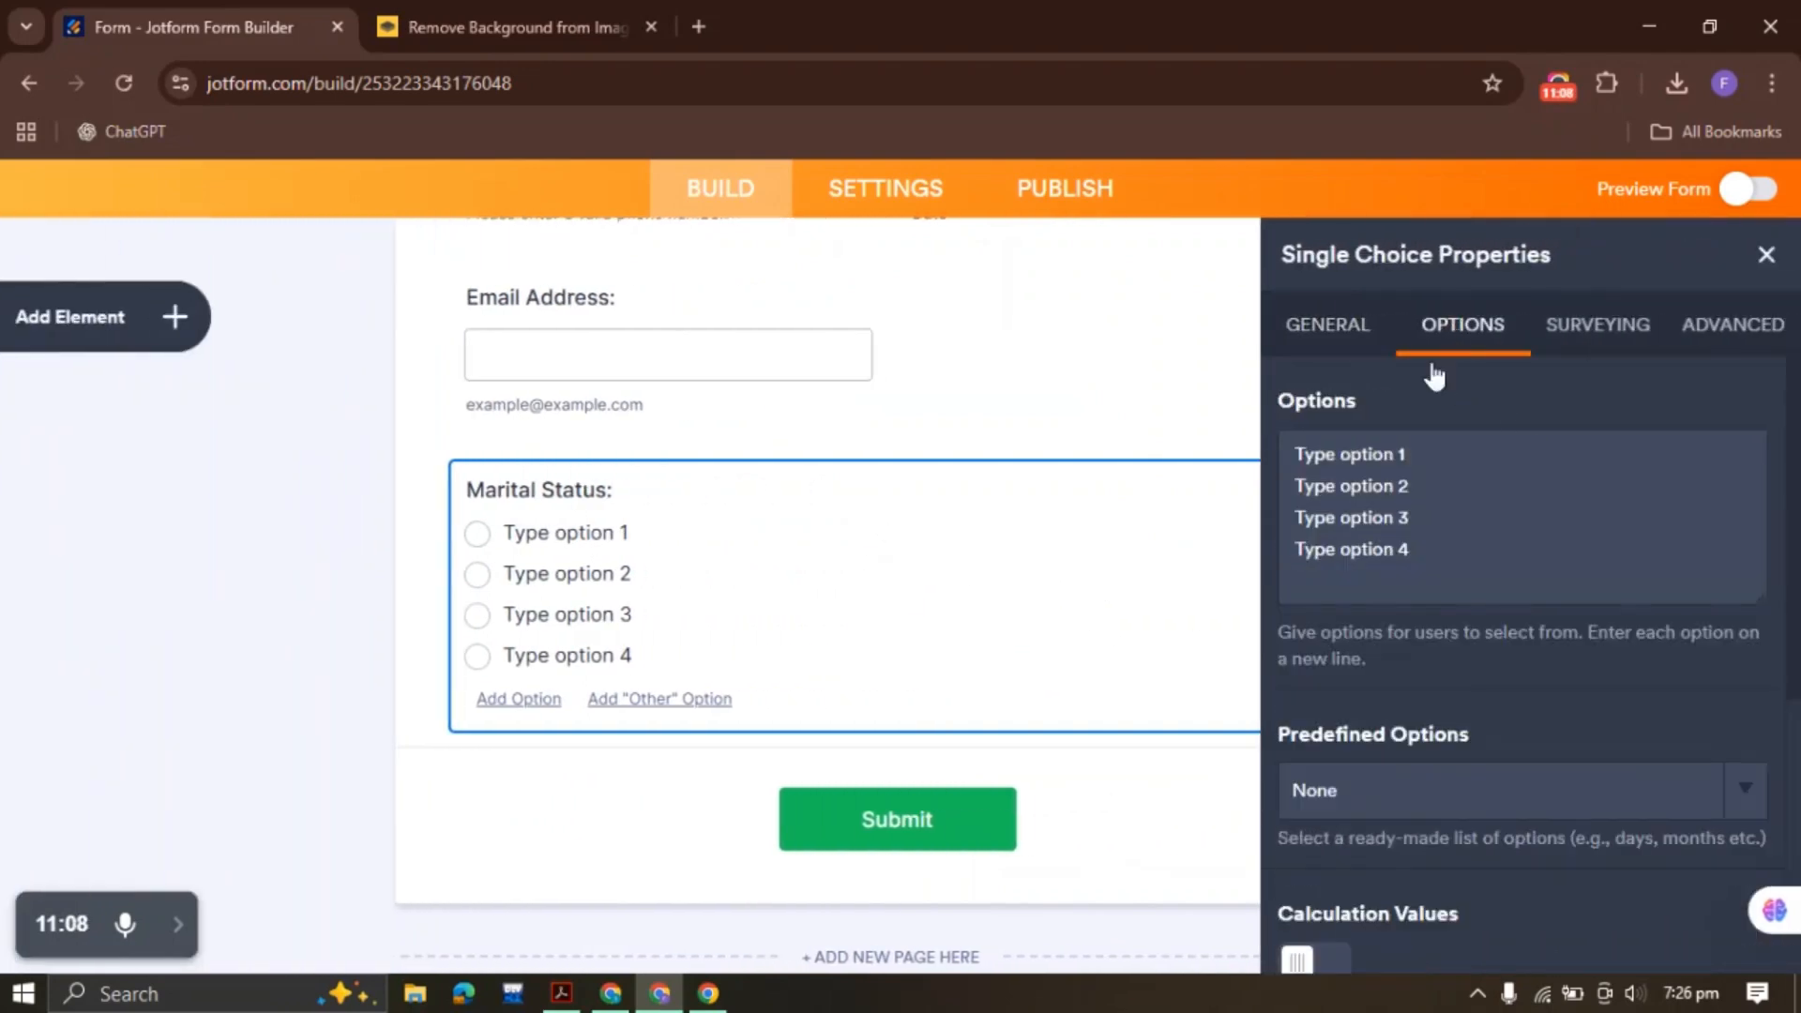
{"action": "left_click_drag", "start_coordinate": [1431, 554], "coordinate": [1195, 441]}
{"action": "key", "text": "BackSpace"}
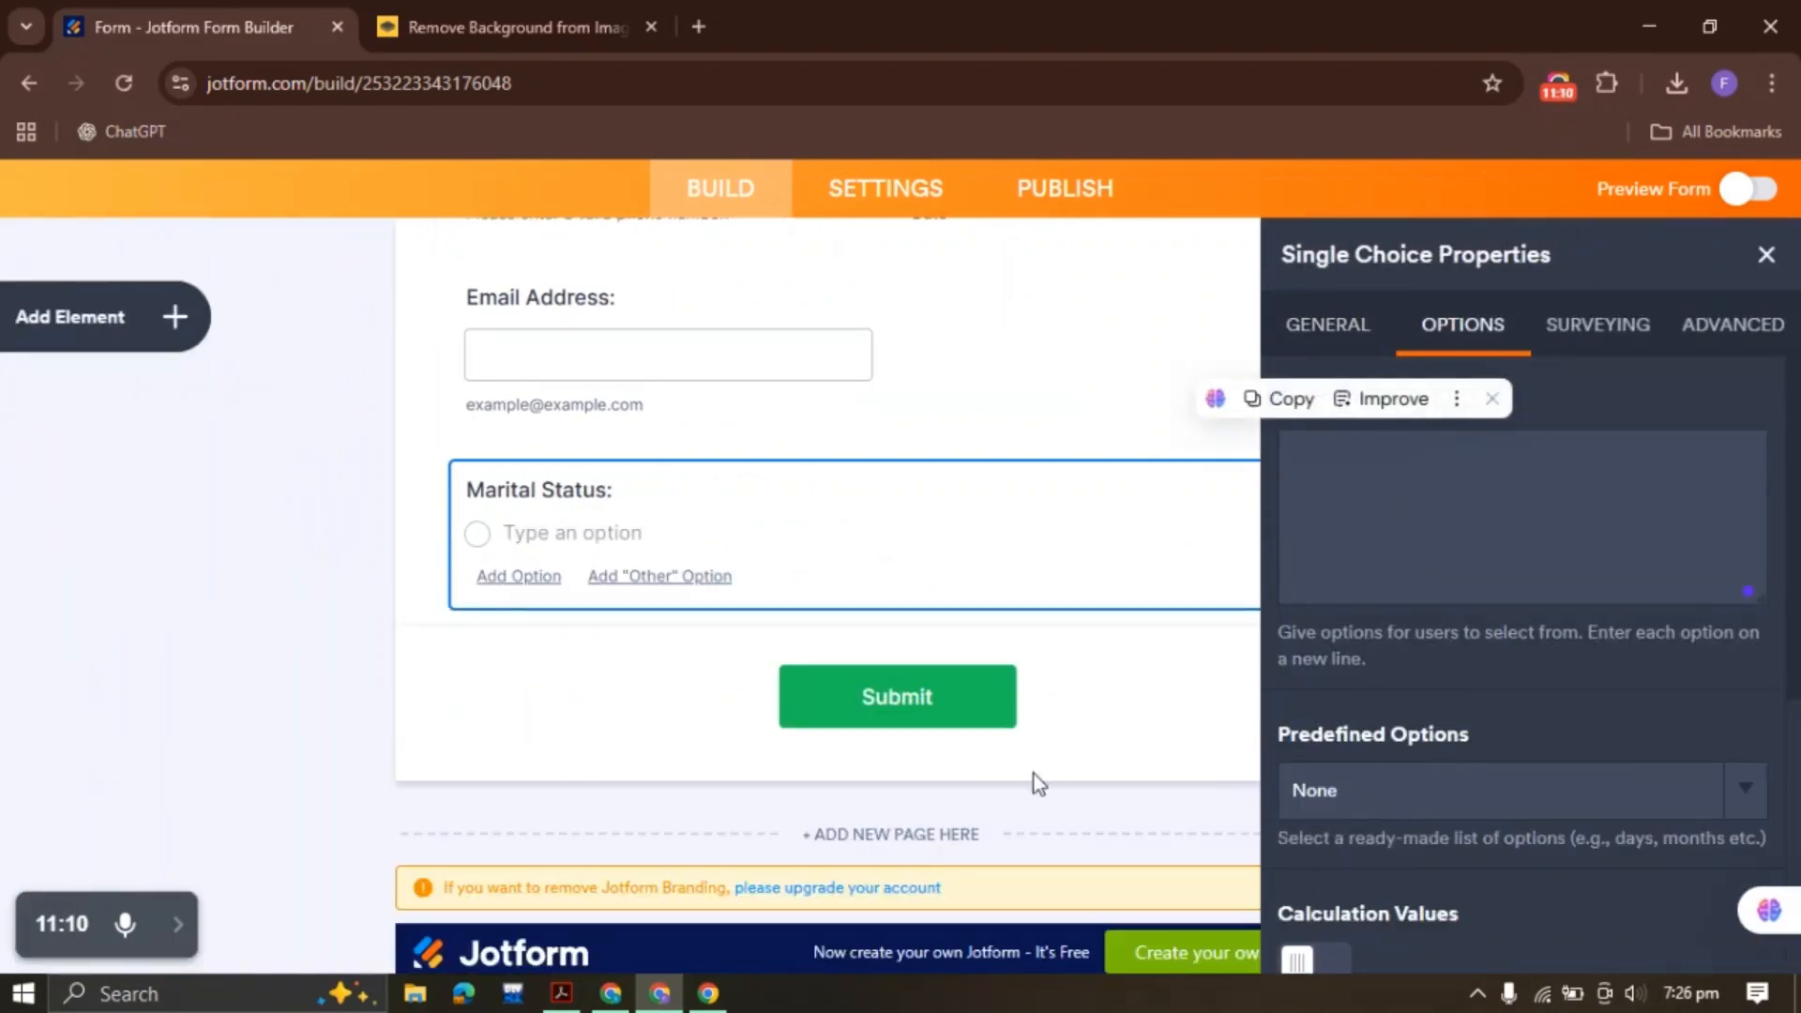
Paste SINGLE, MARRIED, DIVORCED and WIDOWED from the PDF as separate options
{"action": "left_click", "coordinate": [561, 992]}
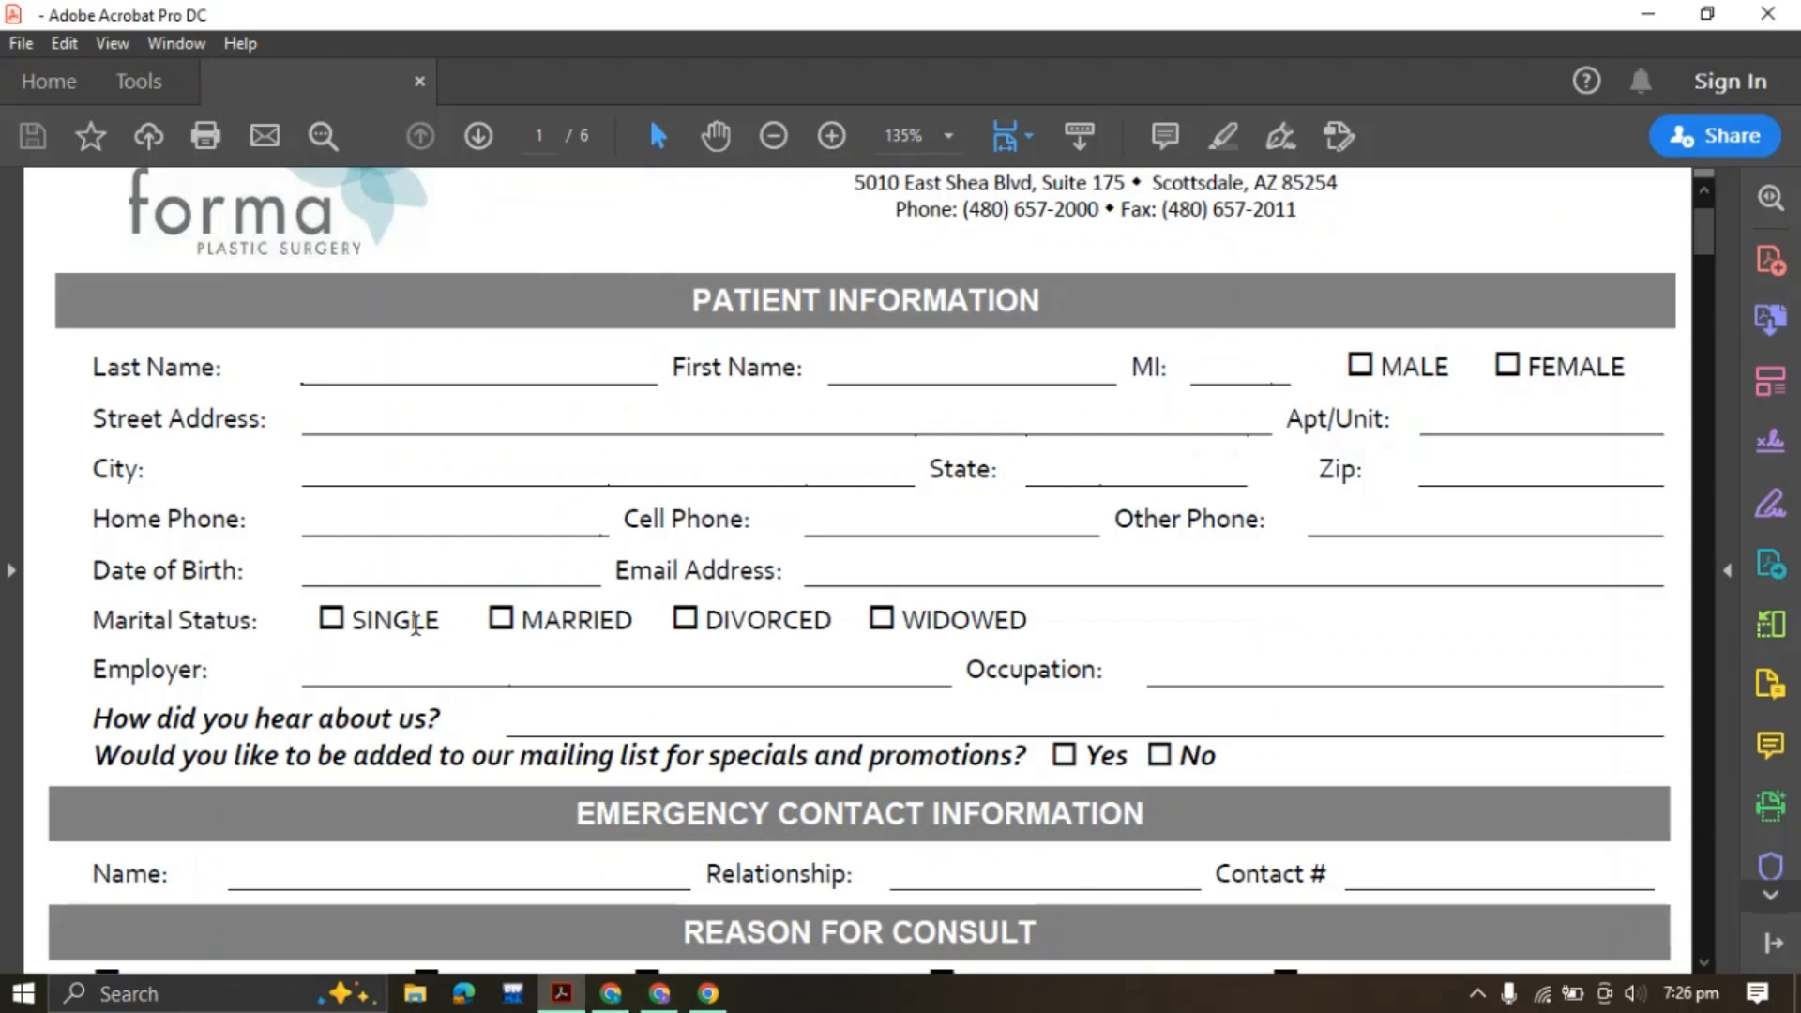
{"action": "left_click_drag", "start_coordinate": [313, 619], "coordinate": [1029, 621]}
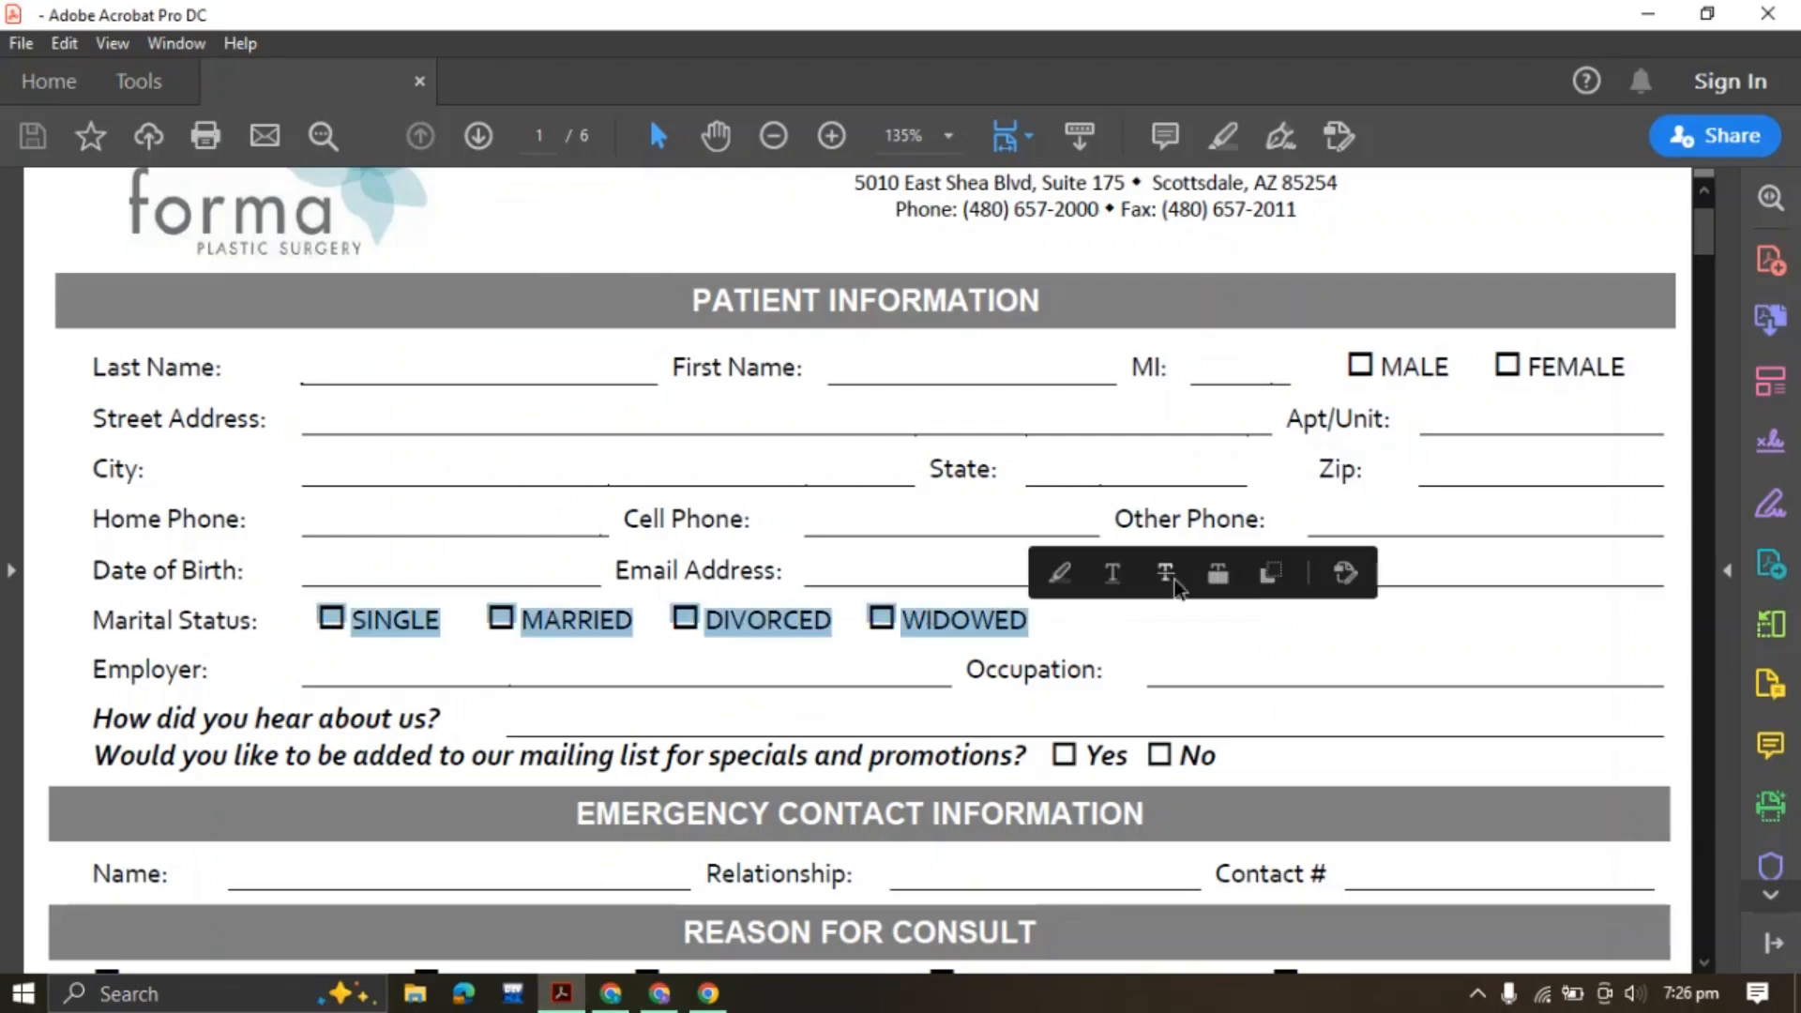
{"action": "left_click", "coordinate": [1264, 577]}
{"action": "left_click", "coordinate": [660, 992]}
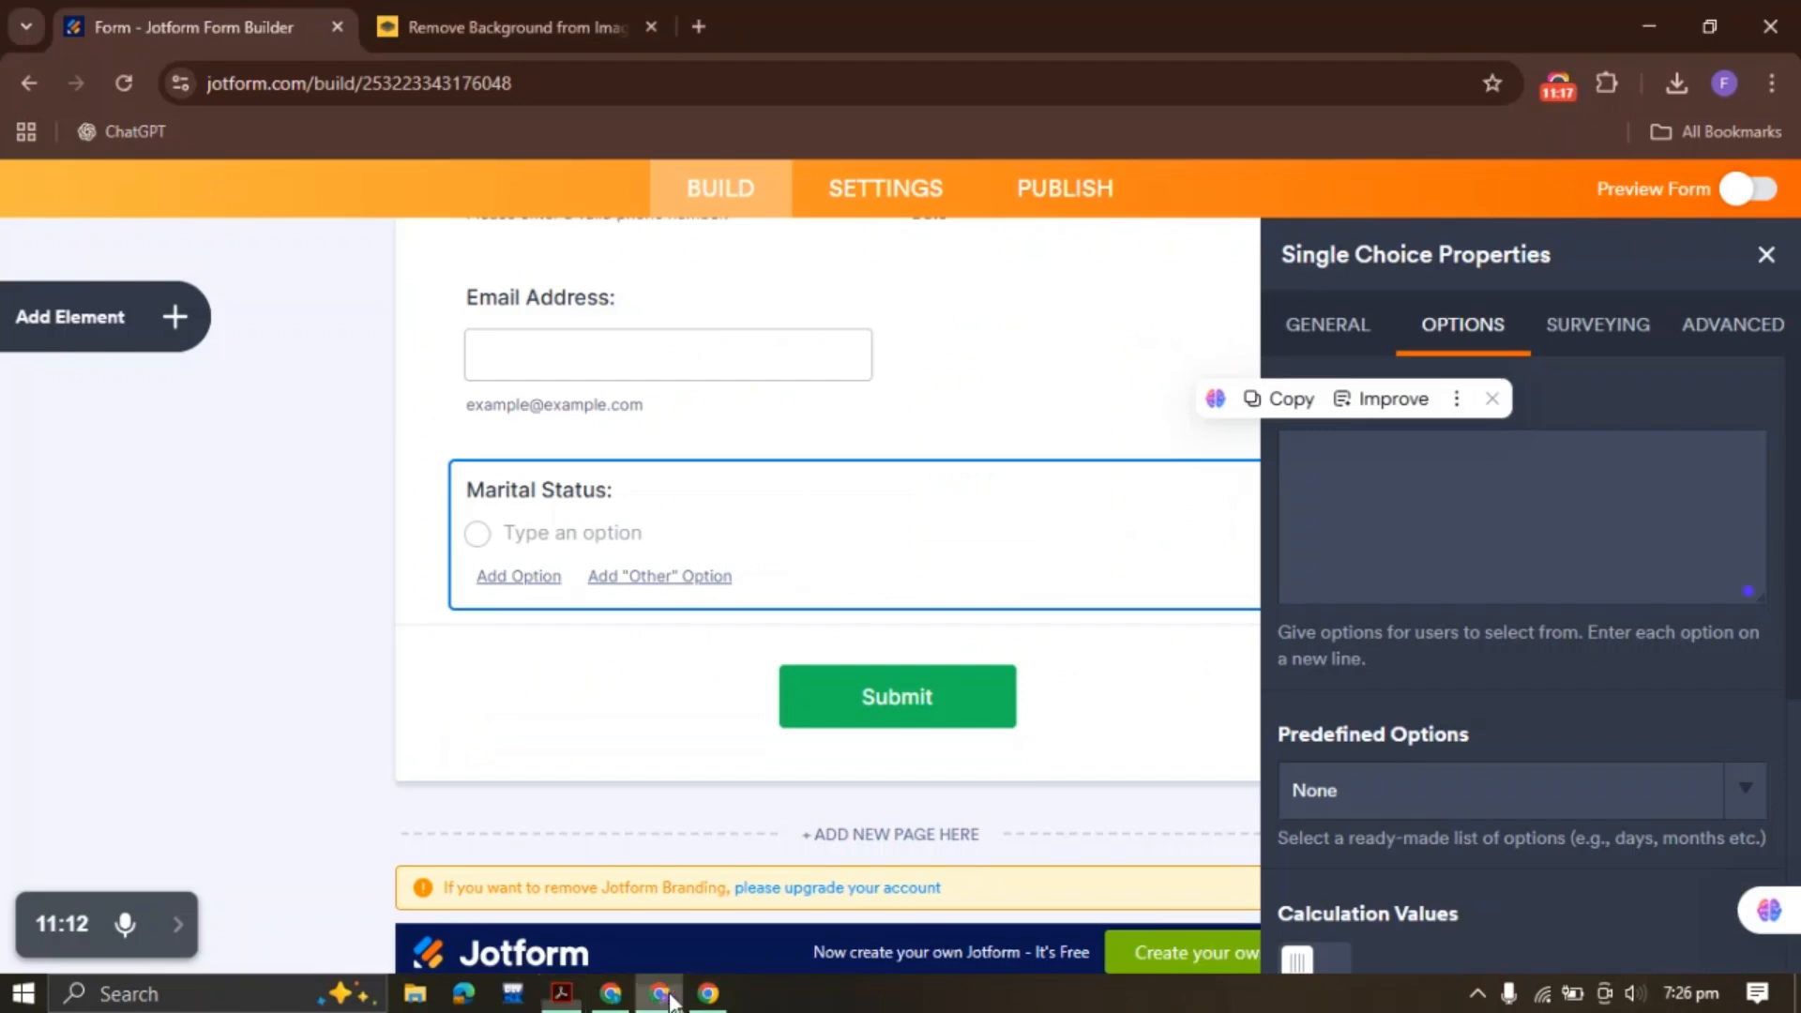
{"action": "key", "text": "ctrl+v"}
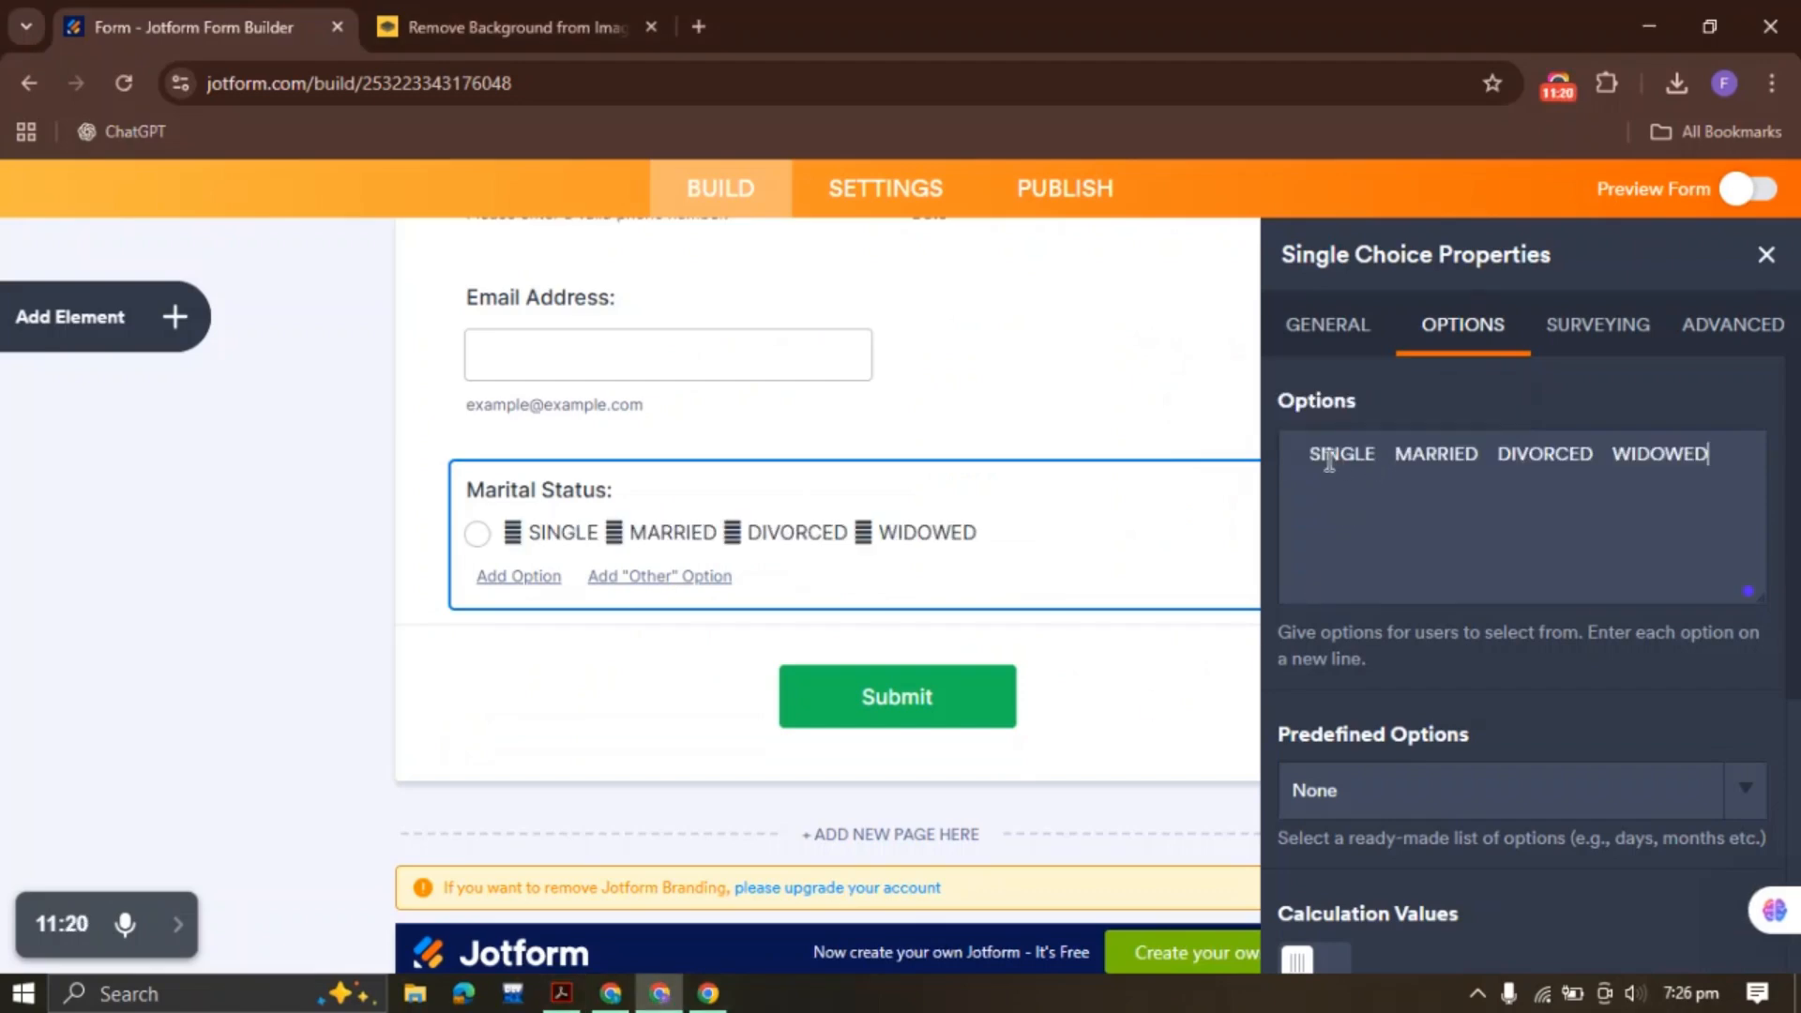
{"action": "key", "text": "BackSpace"}
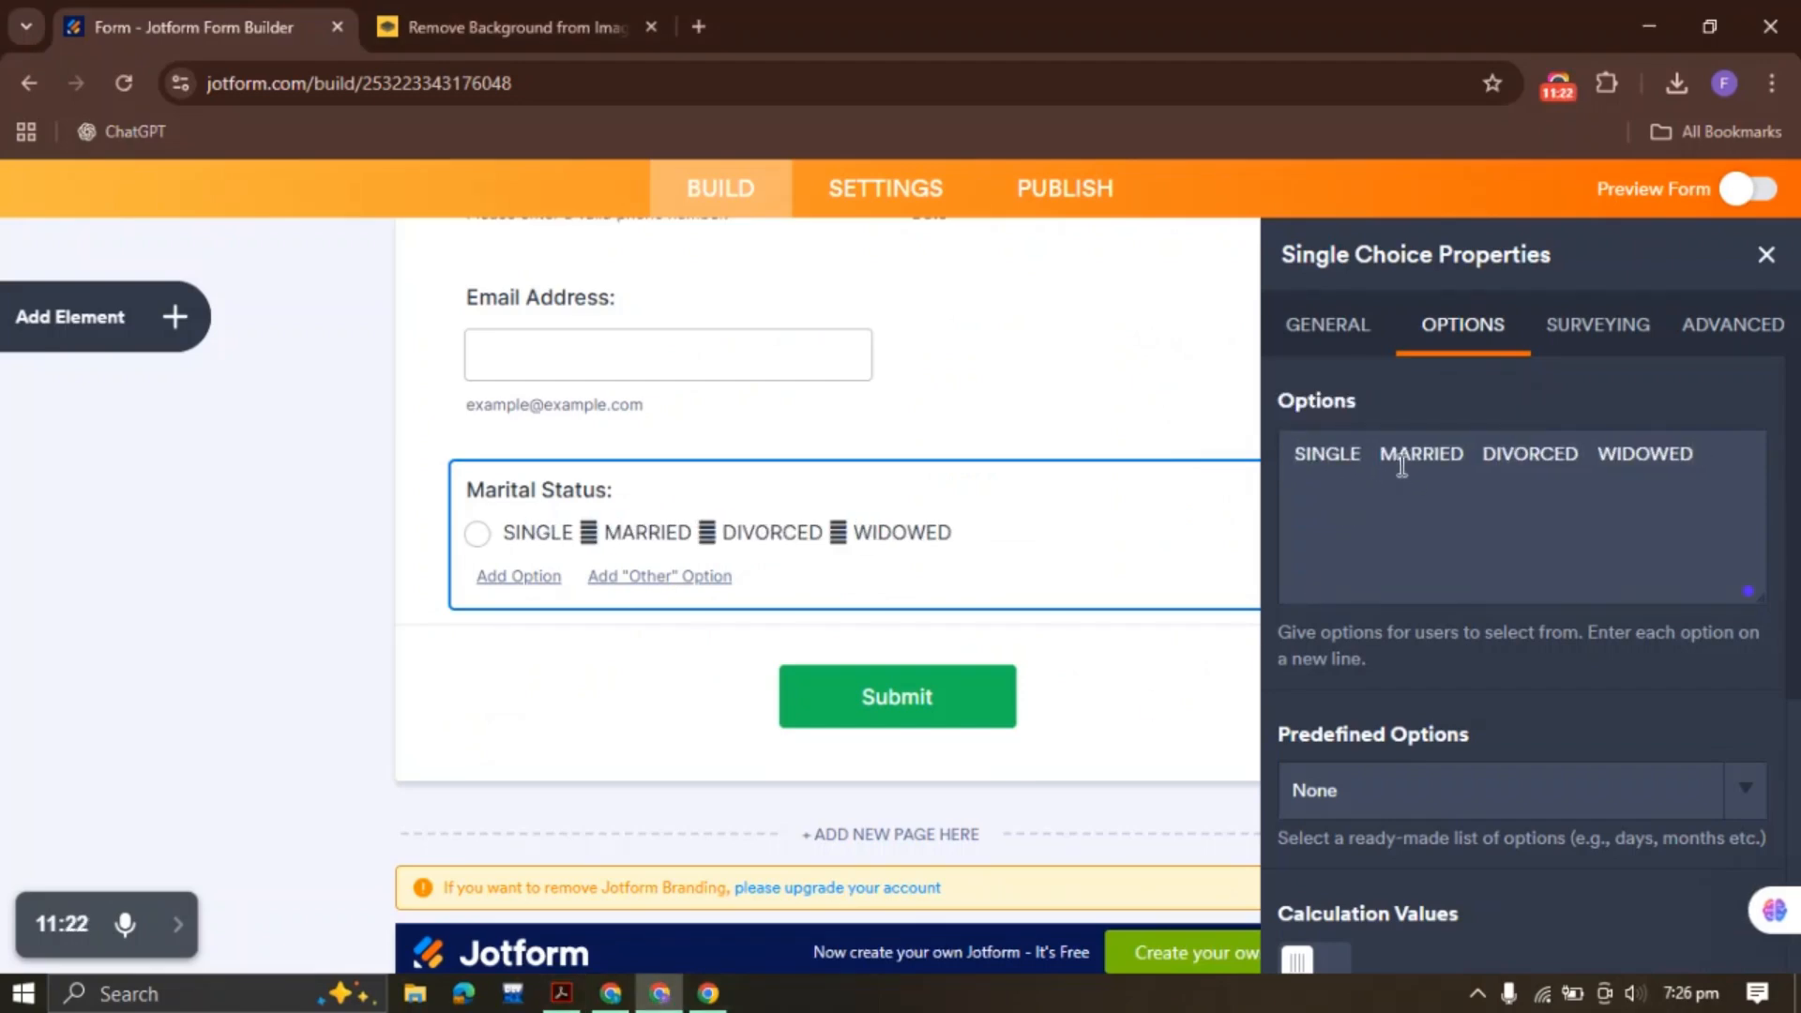
{"action": "key", "text": "BackSpace"}
{"action": "key", "text": "BackSpace"}
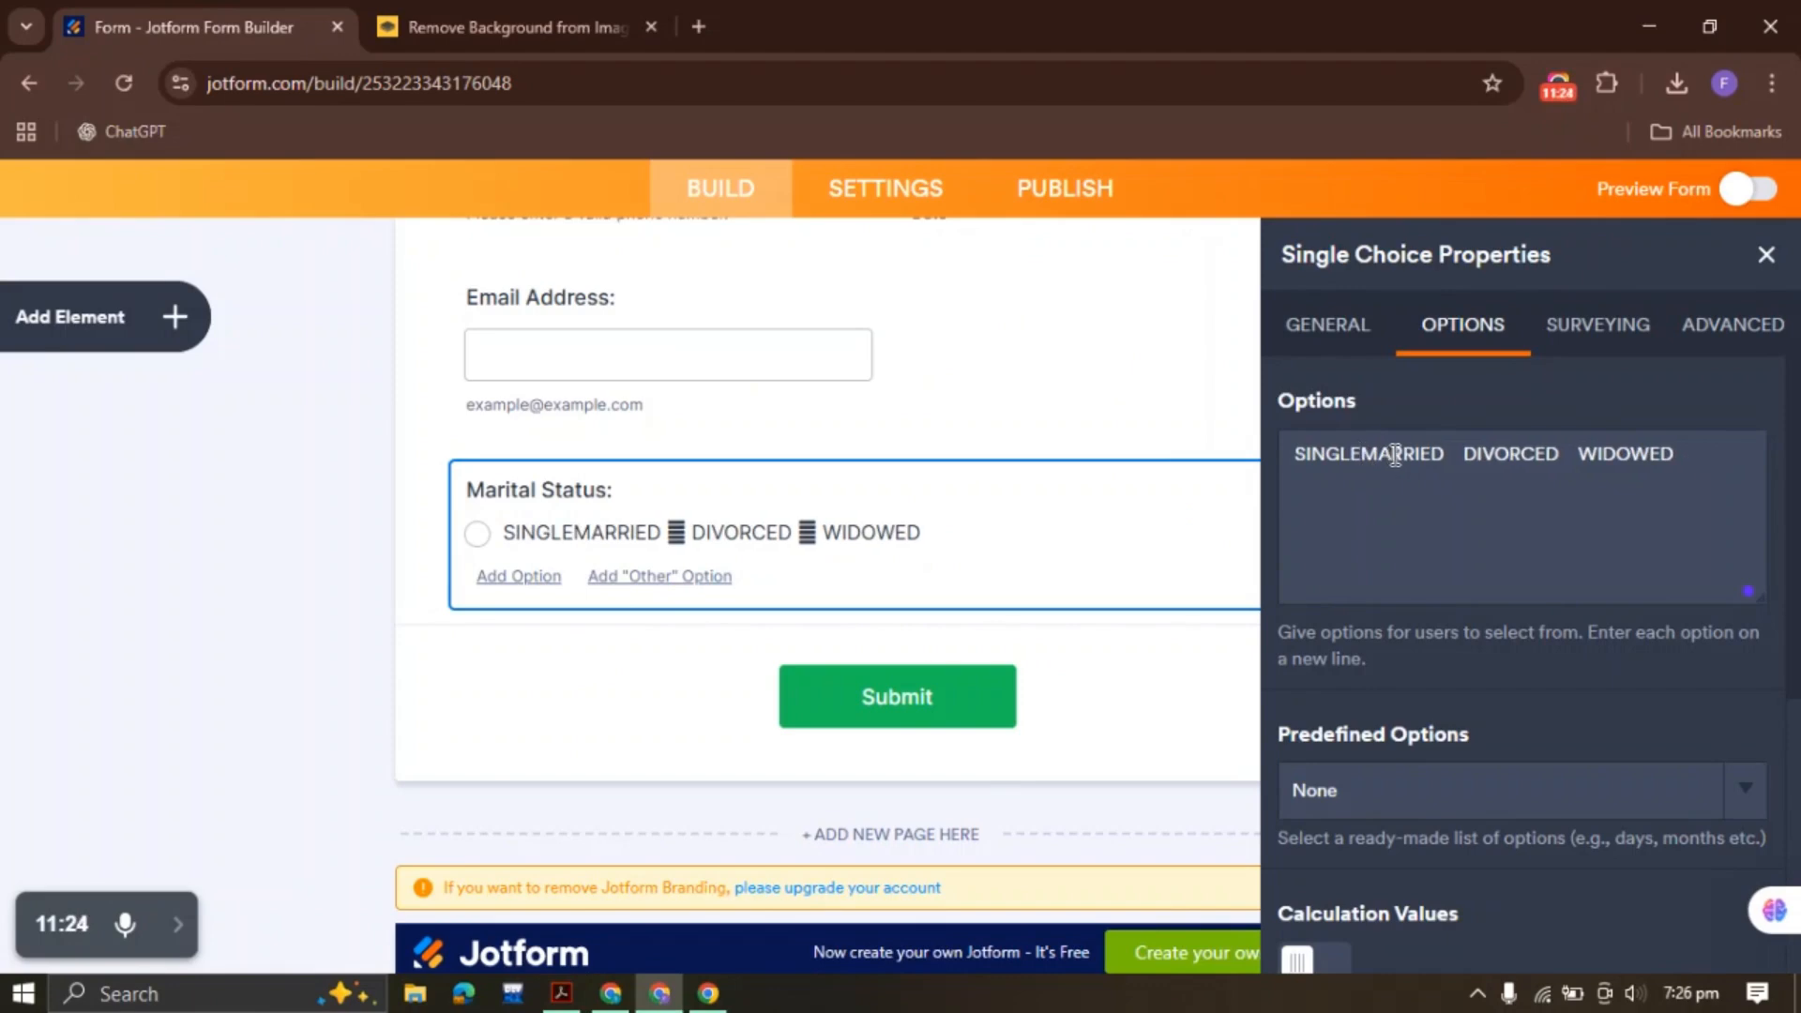
{"action": "key", "text": "Return"}
{"action": "key", "text": "BackSpace"}
{"action": "key", "text": "BackSpace"}
{"action": "key", "text": "BackSpace"}
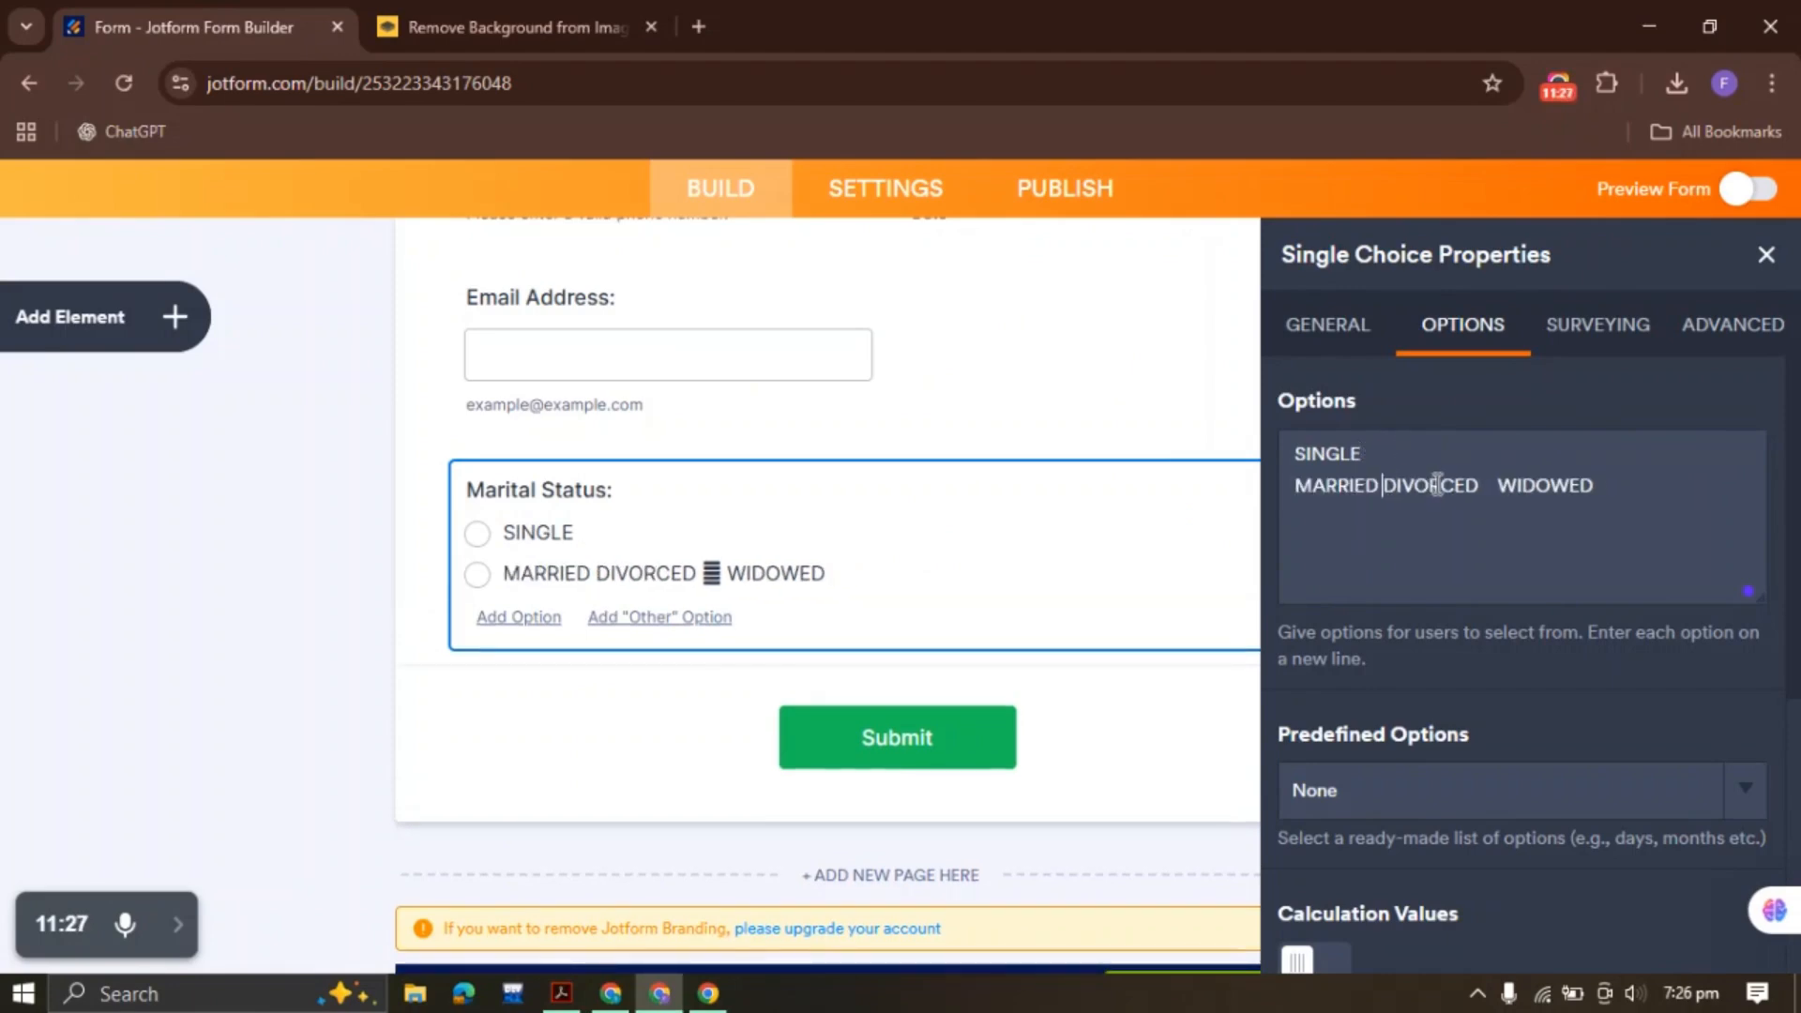
{"action": "key", "text": "Return"}
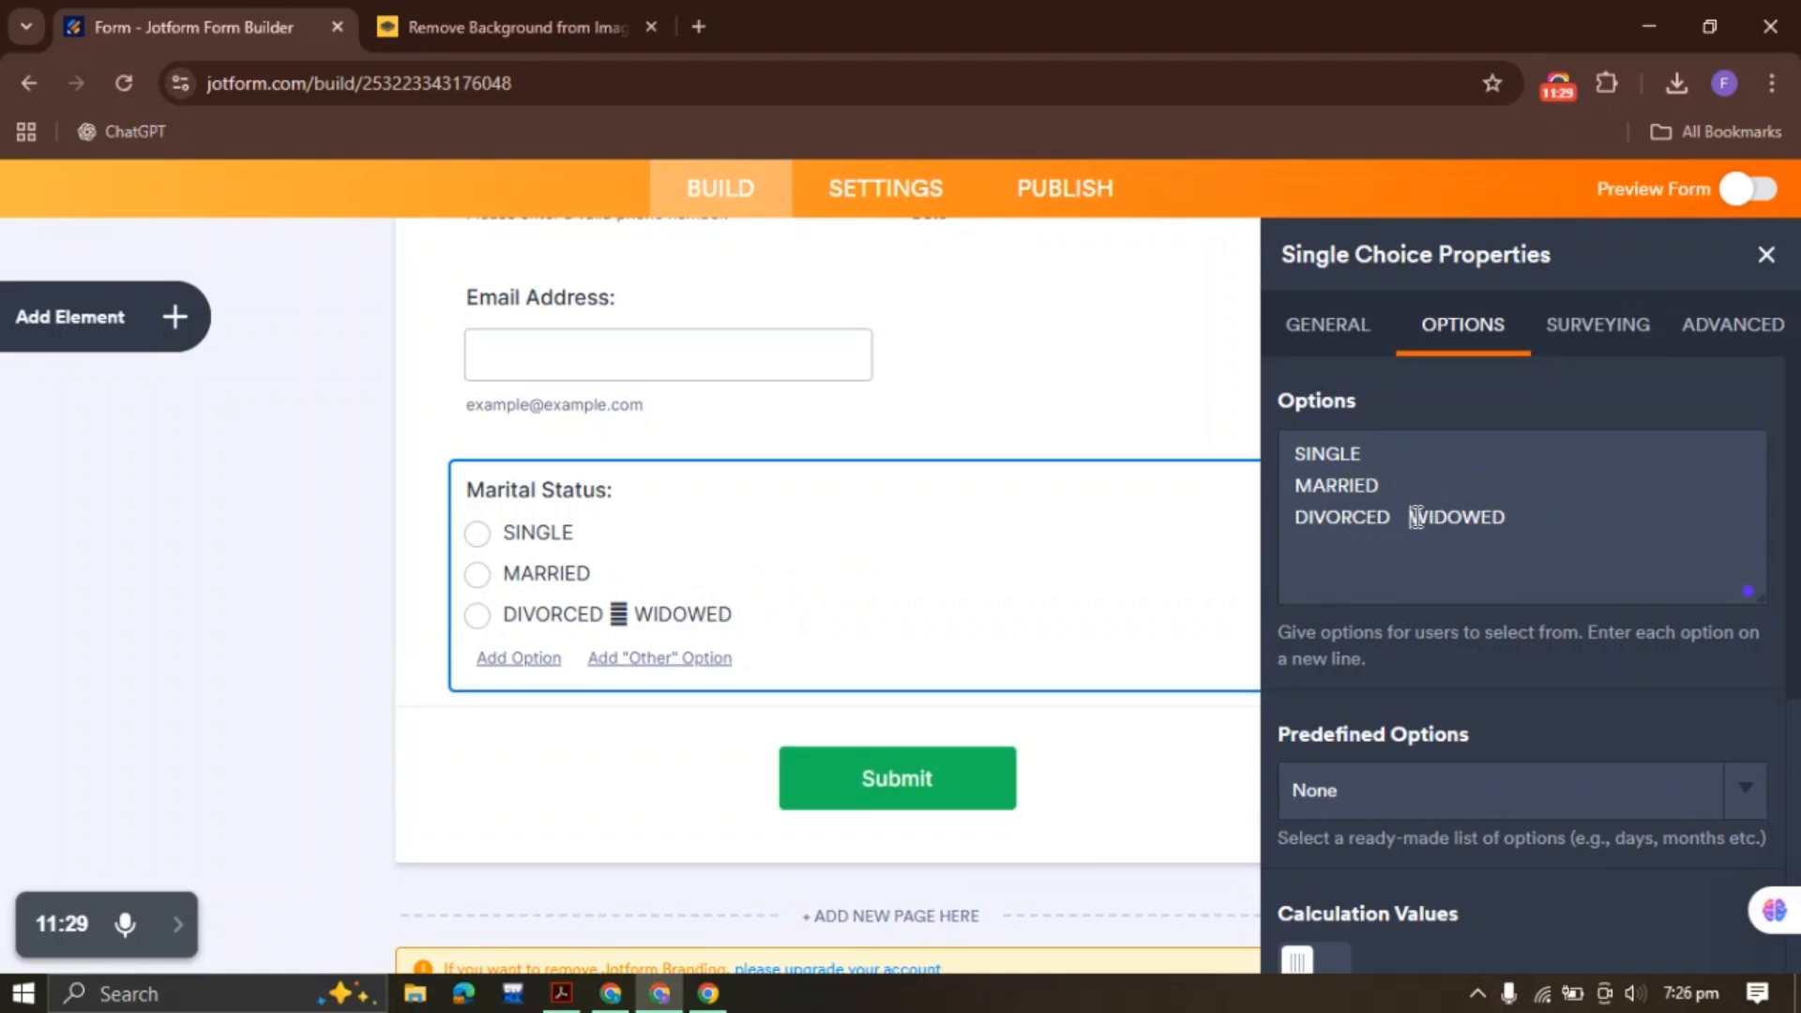
{"action": "key", "text": "Return"}
{"action": "key", "text": "Return"}
{"action": "key", "text": "BackSpace"}
{"action": "key", "text": "BackSpace"}
{"action": "key", "text": "BackSpace"}
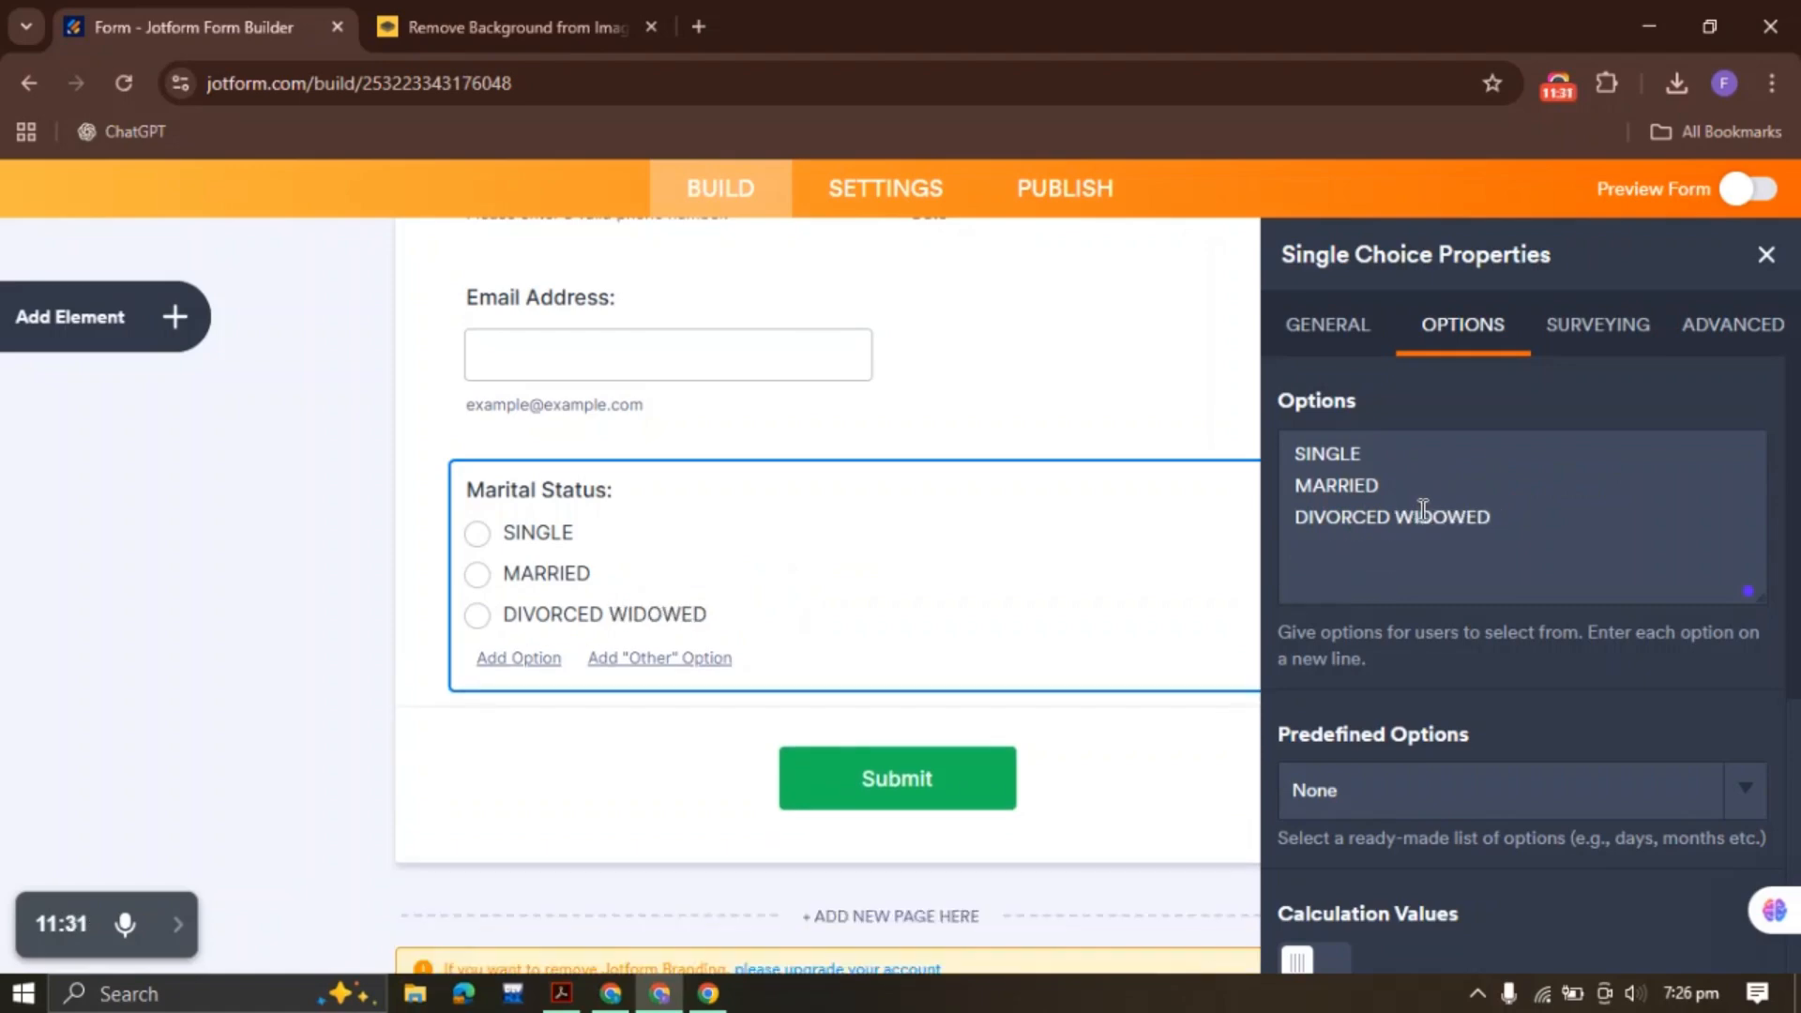
{"action": "key", "text": "Return"}
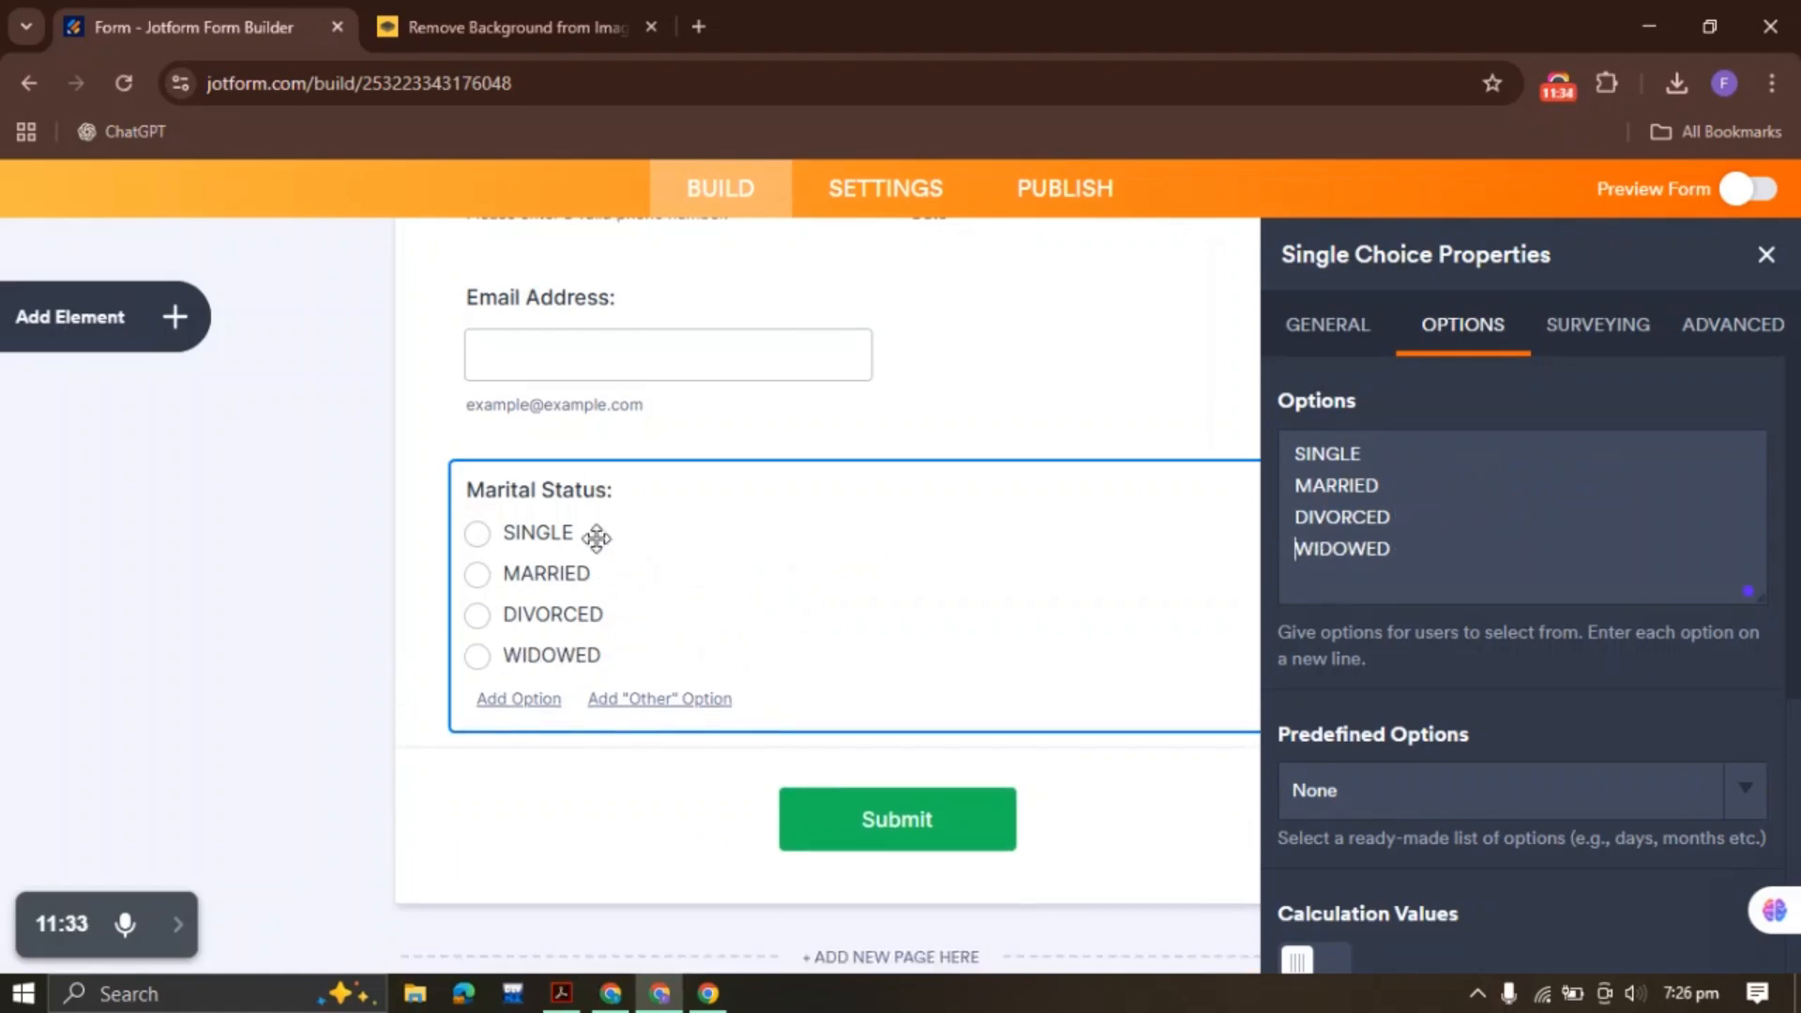
Spread the Marital Status options into two columns and make the question required
{"action": "scroll", "coordinate": [1450, 414], "scroll_direction": "down", "scroll_amount": 5}
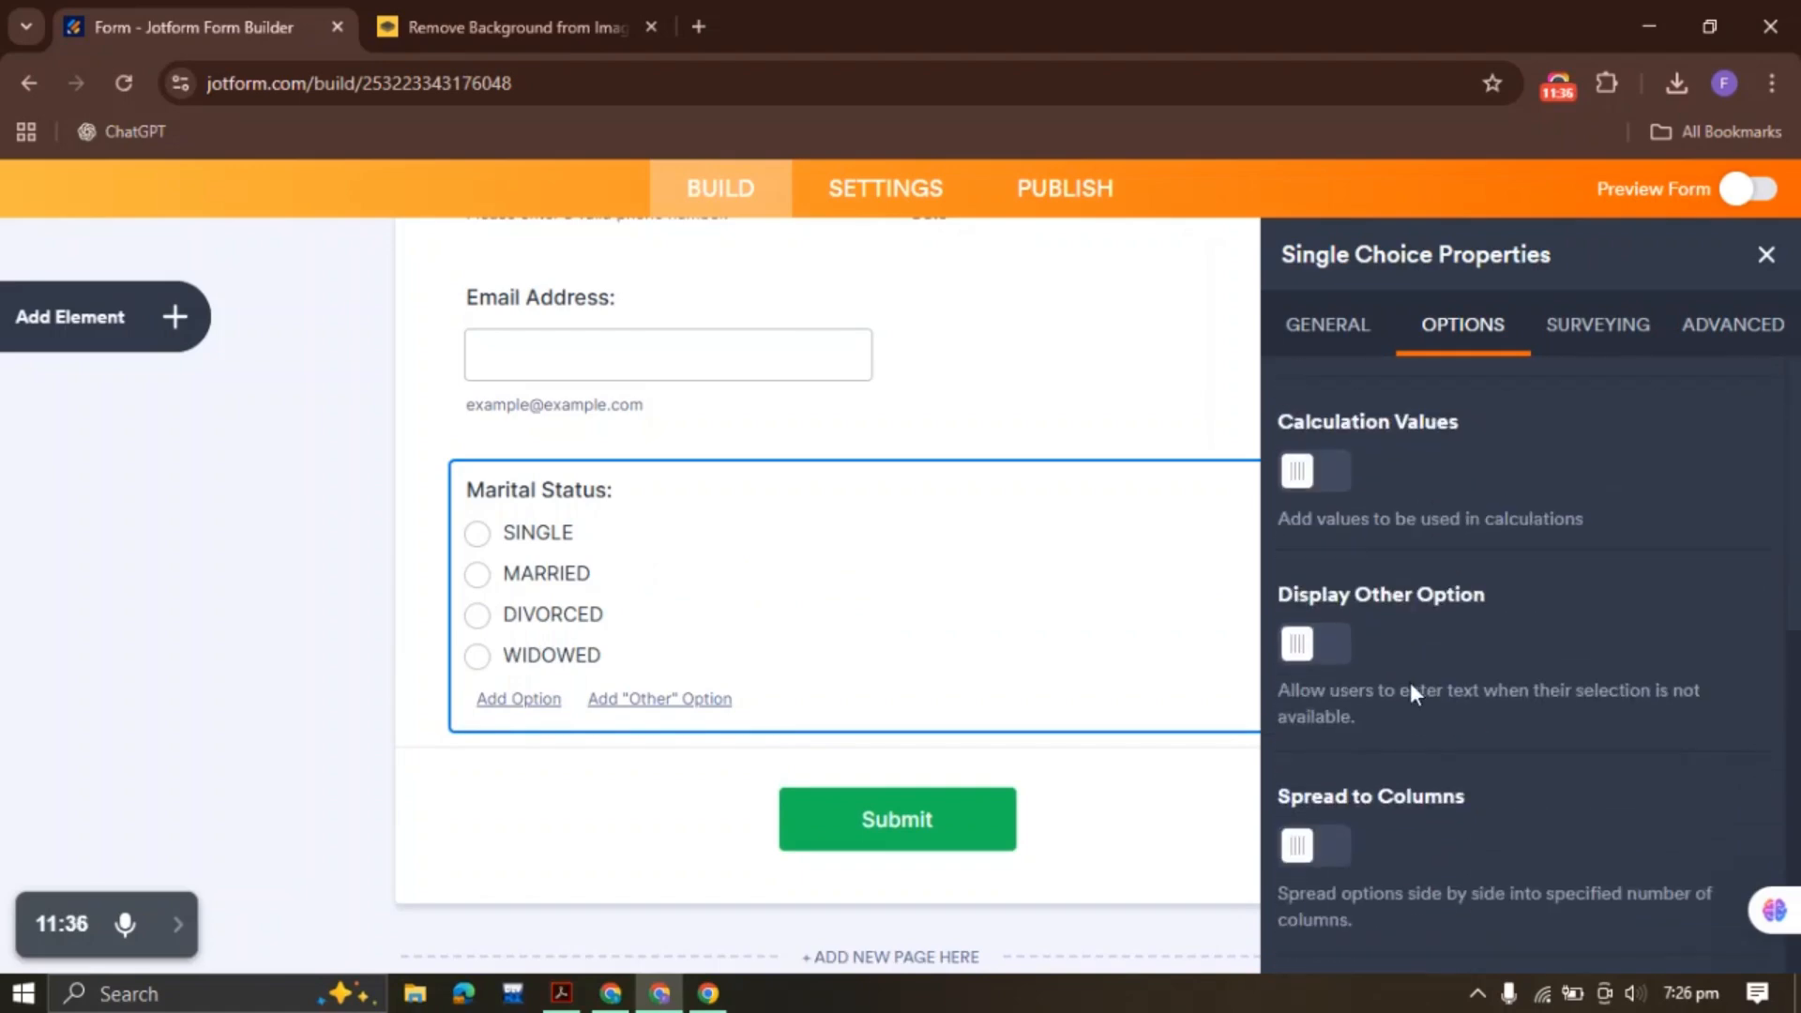
{"action": "left_click", "coordinate": [1329, 848]}
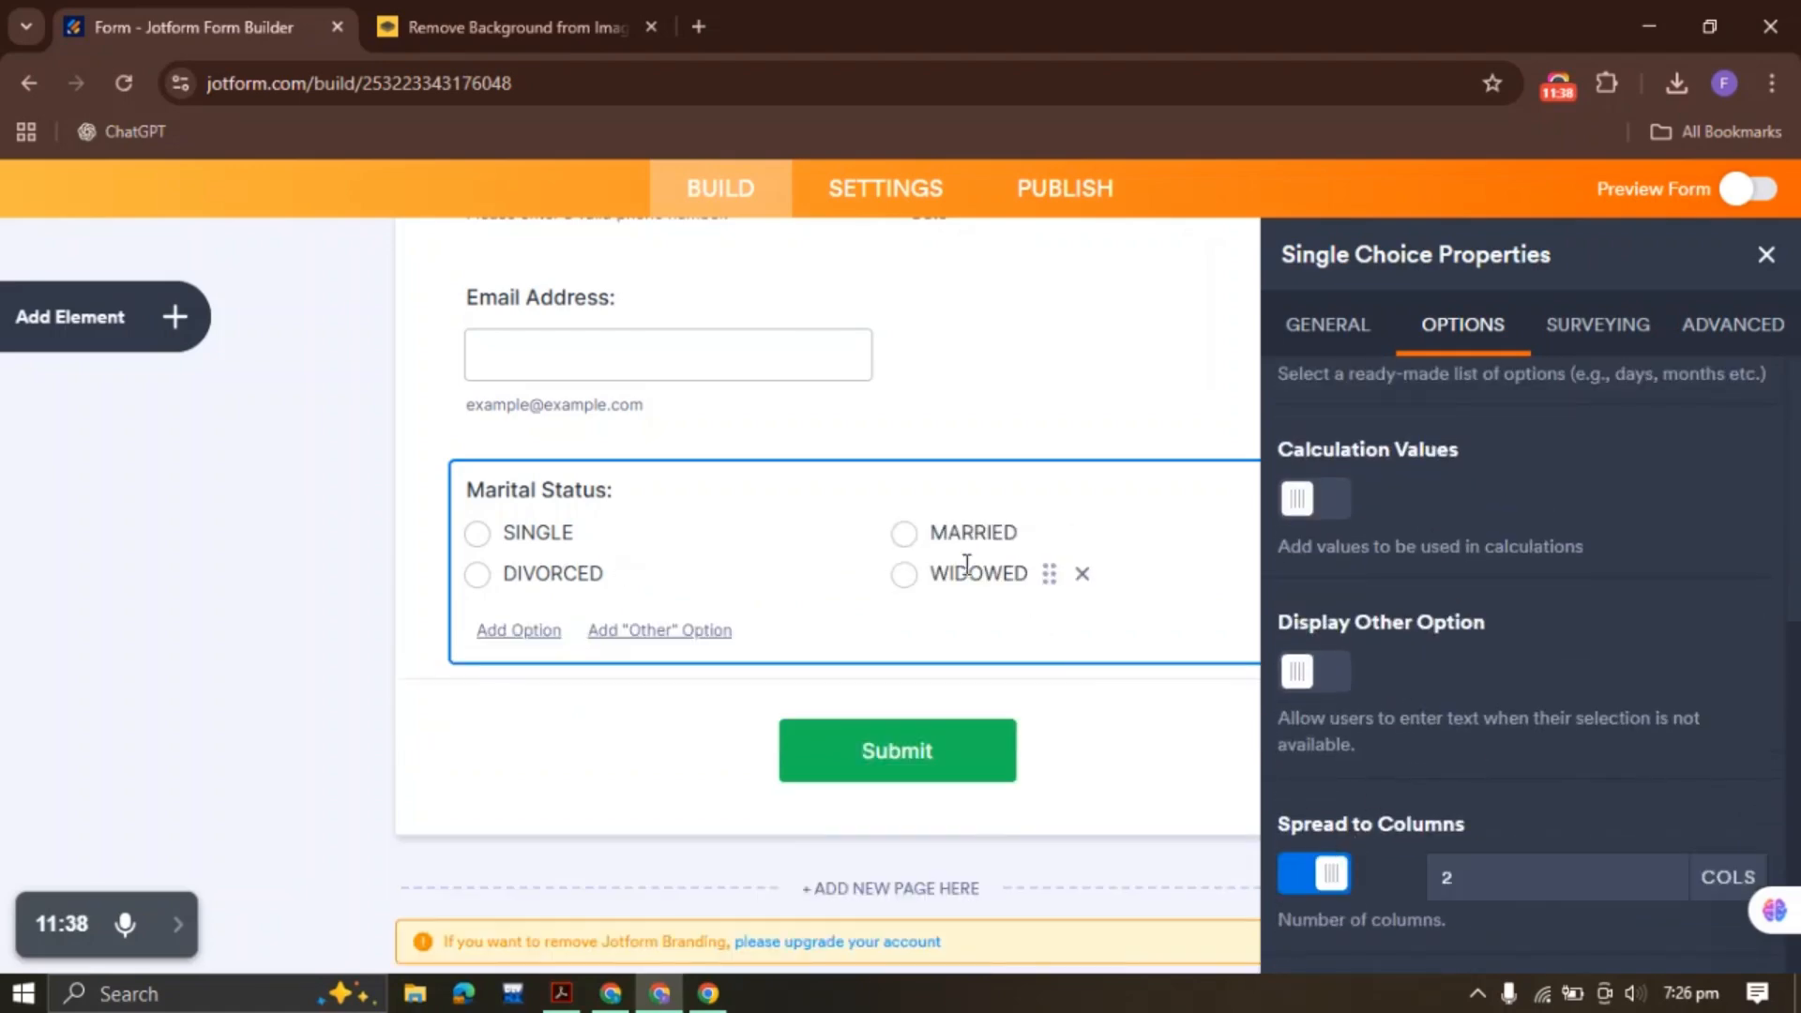
{"action": "left_click", "coordinate": [1340, 336]}
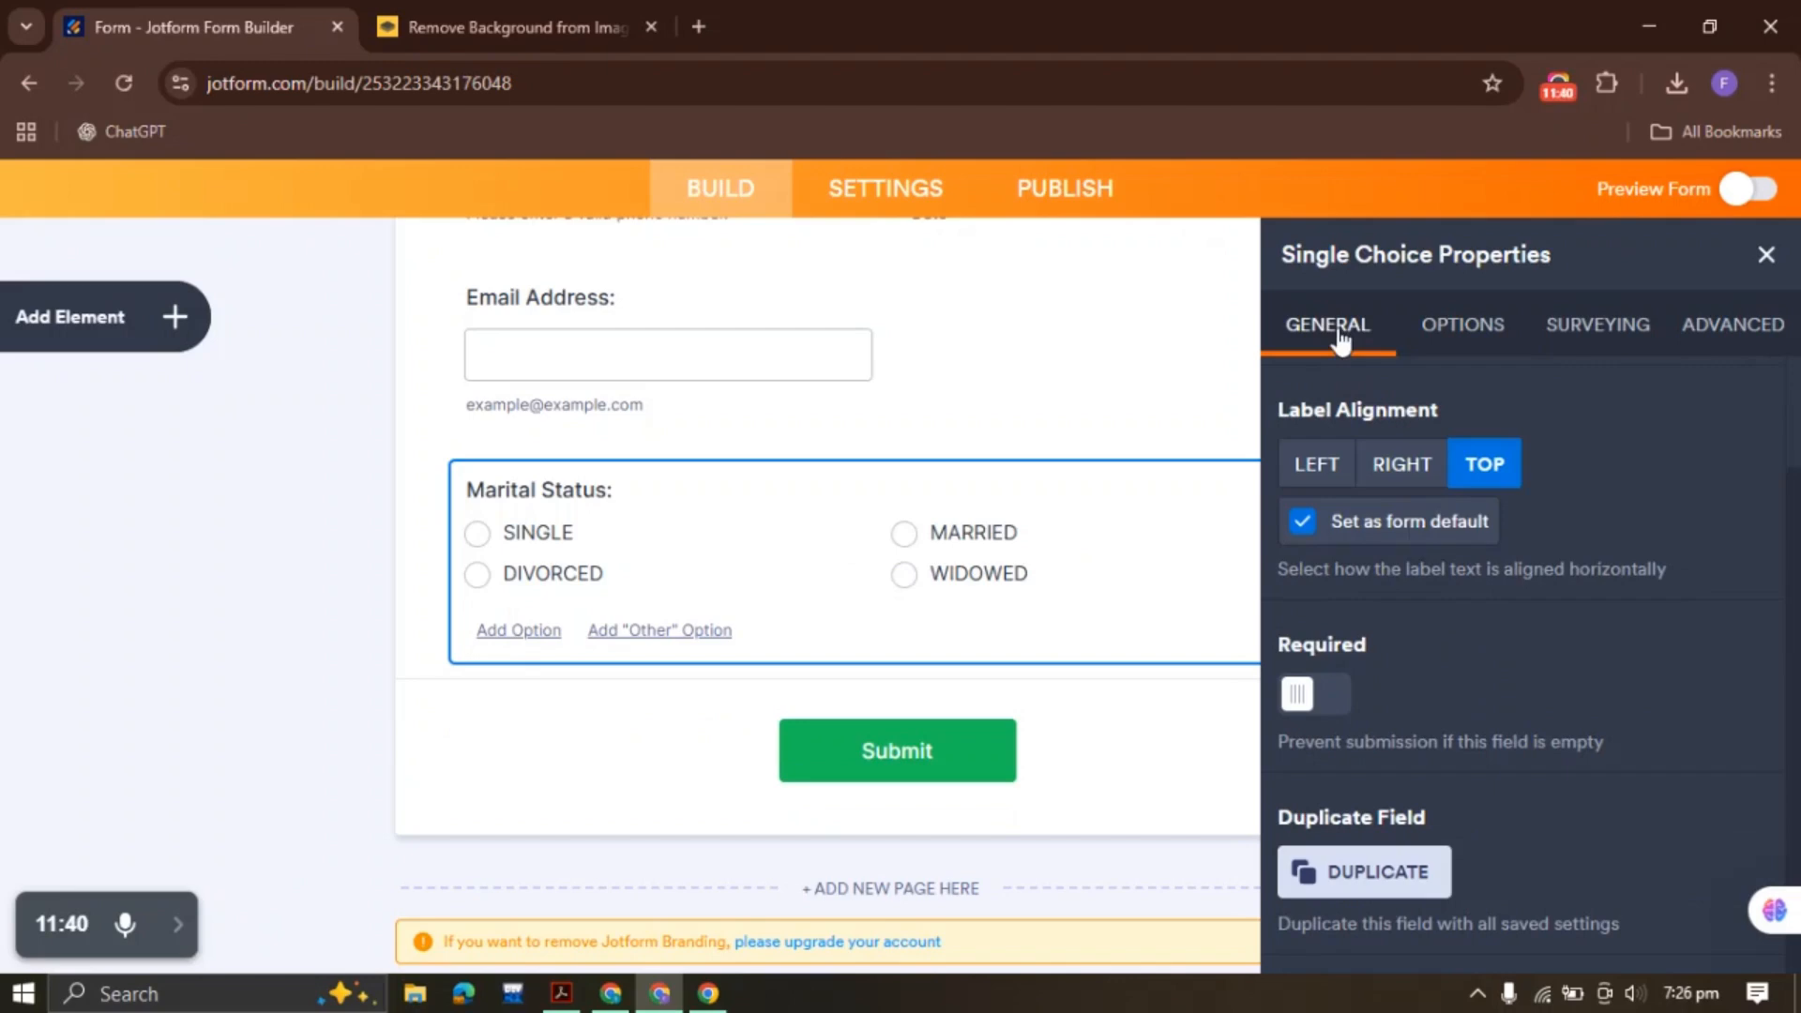
{"action": "left_click", "coordinate": [1330, 696]}
{"action": "scroll", "coordinate": [1656, 507], "scroll_direction": "up", "scroll_amount": 2}
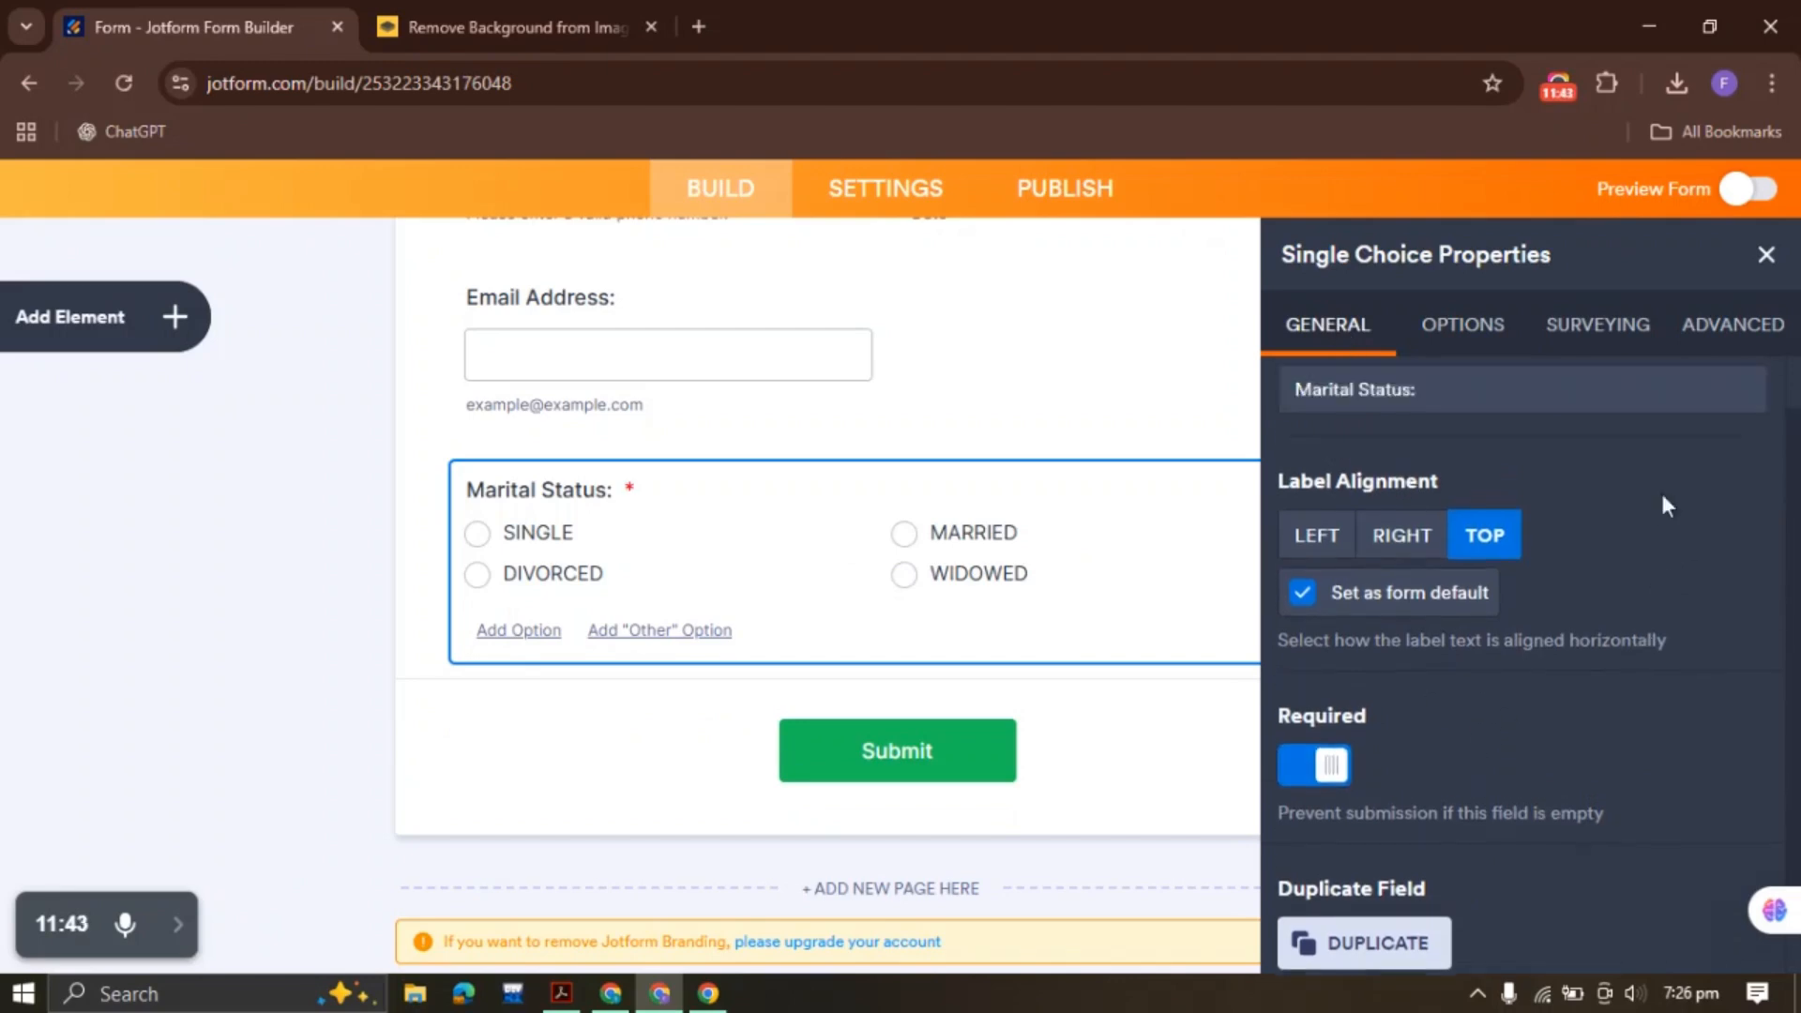
{"action": "left_click", "coordinate": [1629, 338]}
{"action": "left_click", "coordinate": [1768, 345]}
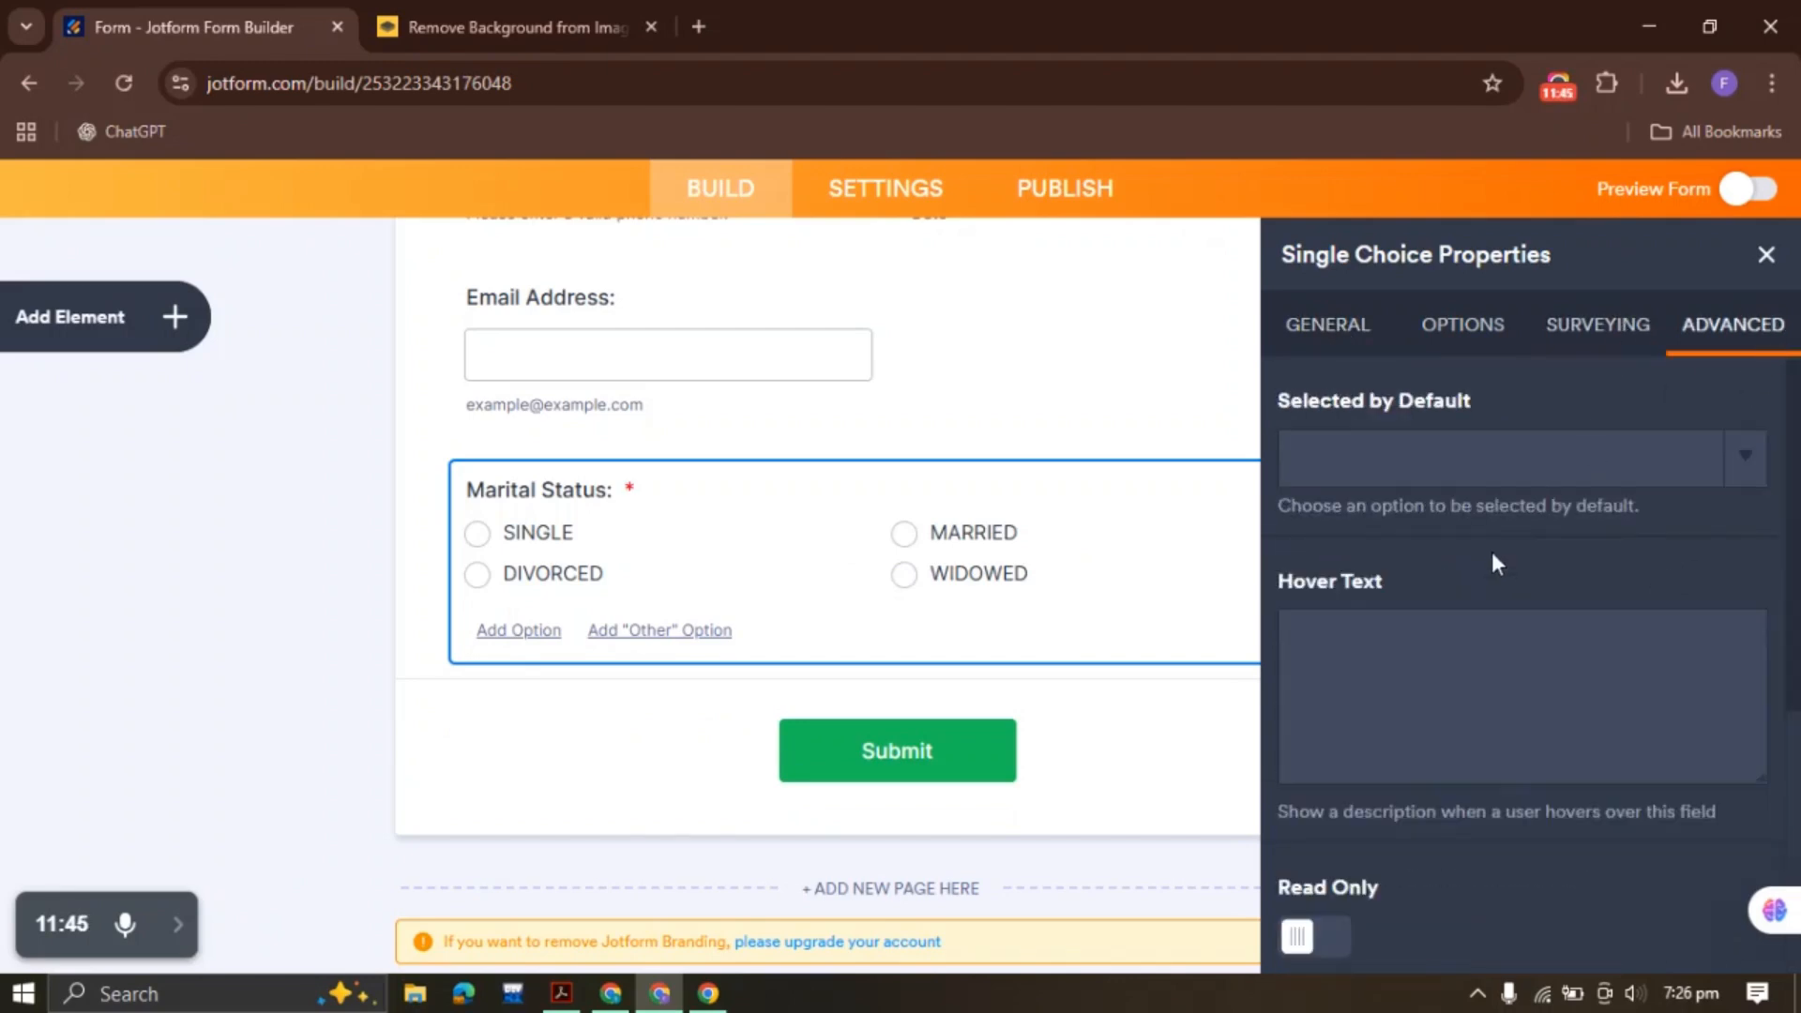
{"action": "scroll", "coordinate": [1492, 552], "scroll_direction": "down", "scroll_amount": 5}
{"action": "left_click", "coordinate": [1769, 255]}
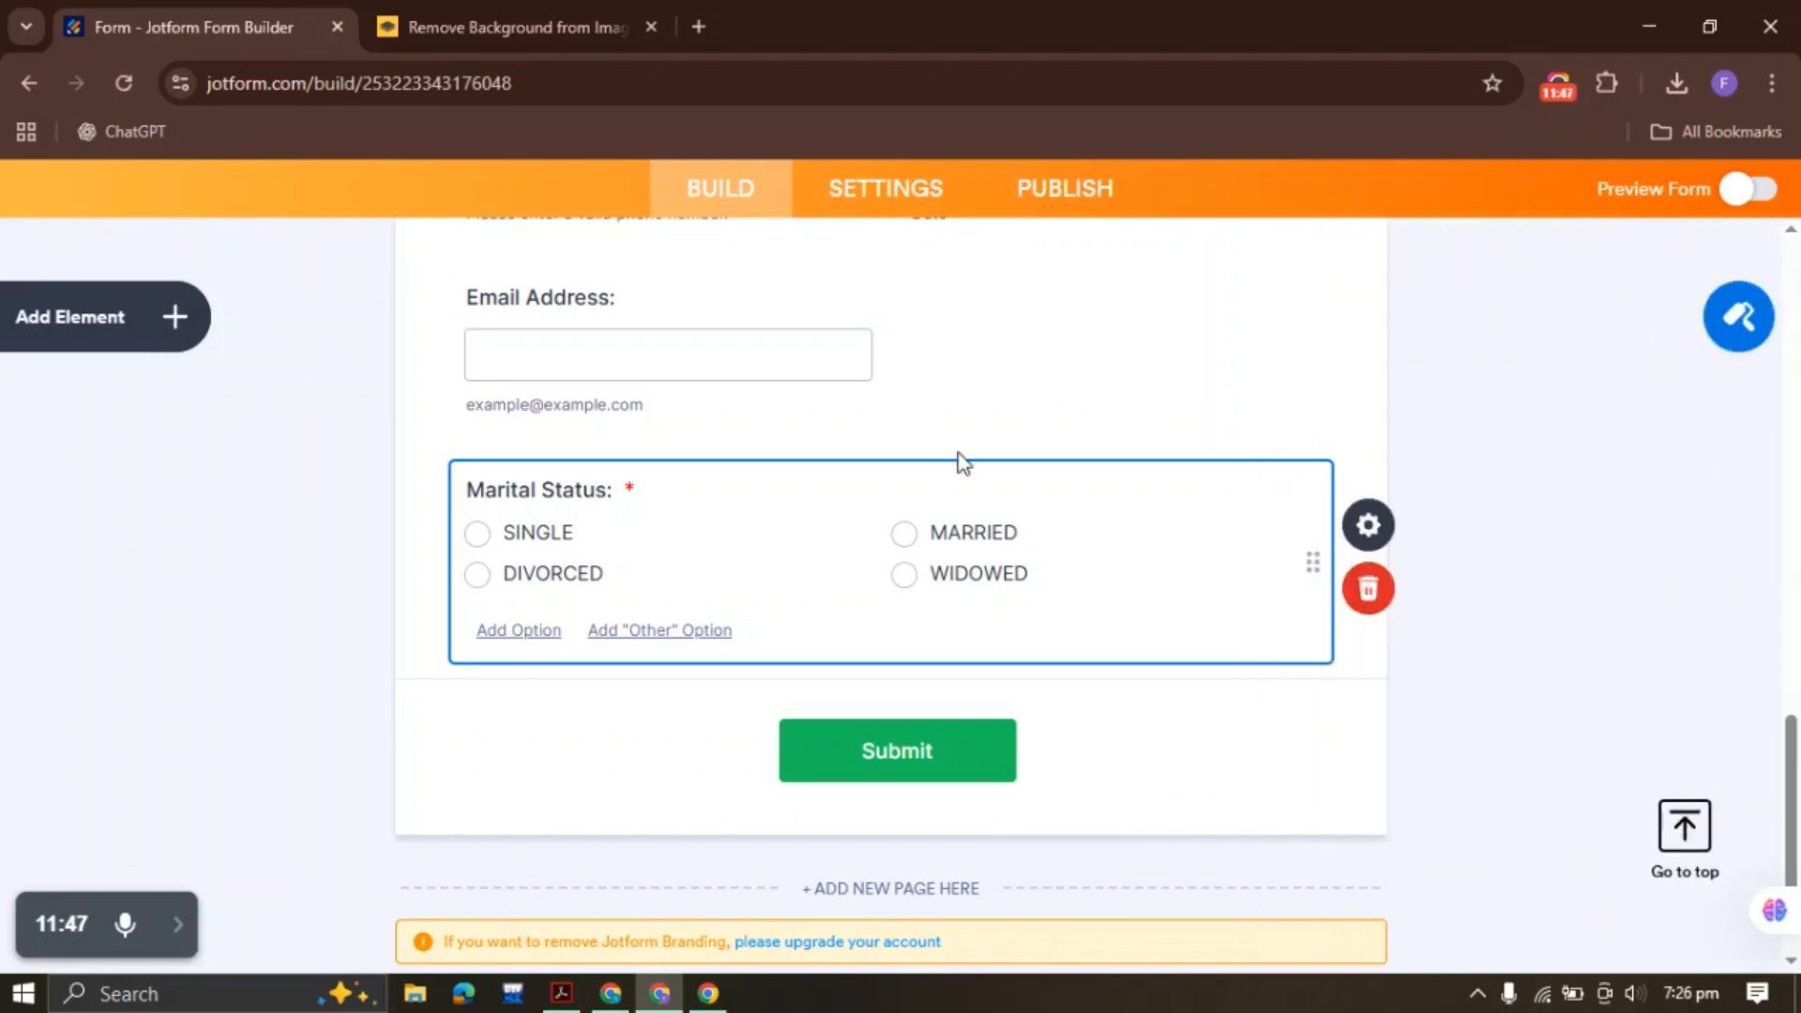
{"action": "scroll", "coordinate": [750, 478], "scroll_direction": "up", "scroll_amount": 3}
{"action": "scroll", "coordinate": [713, 497], "scroll_direction": "down", "scroll_amount": 5}
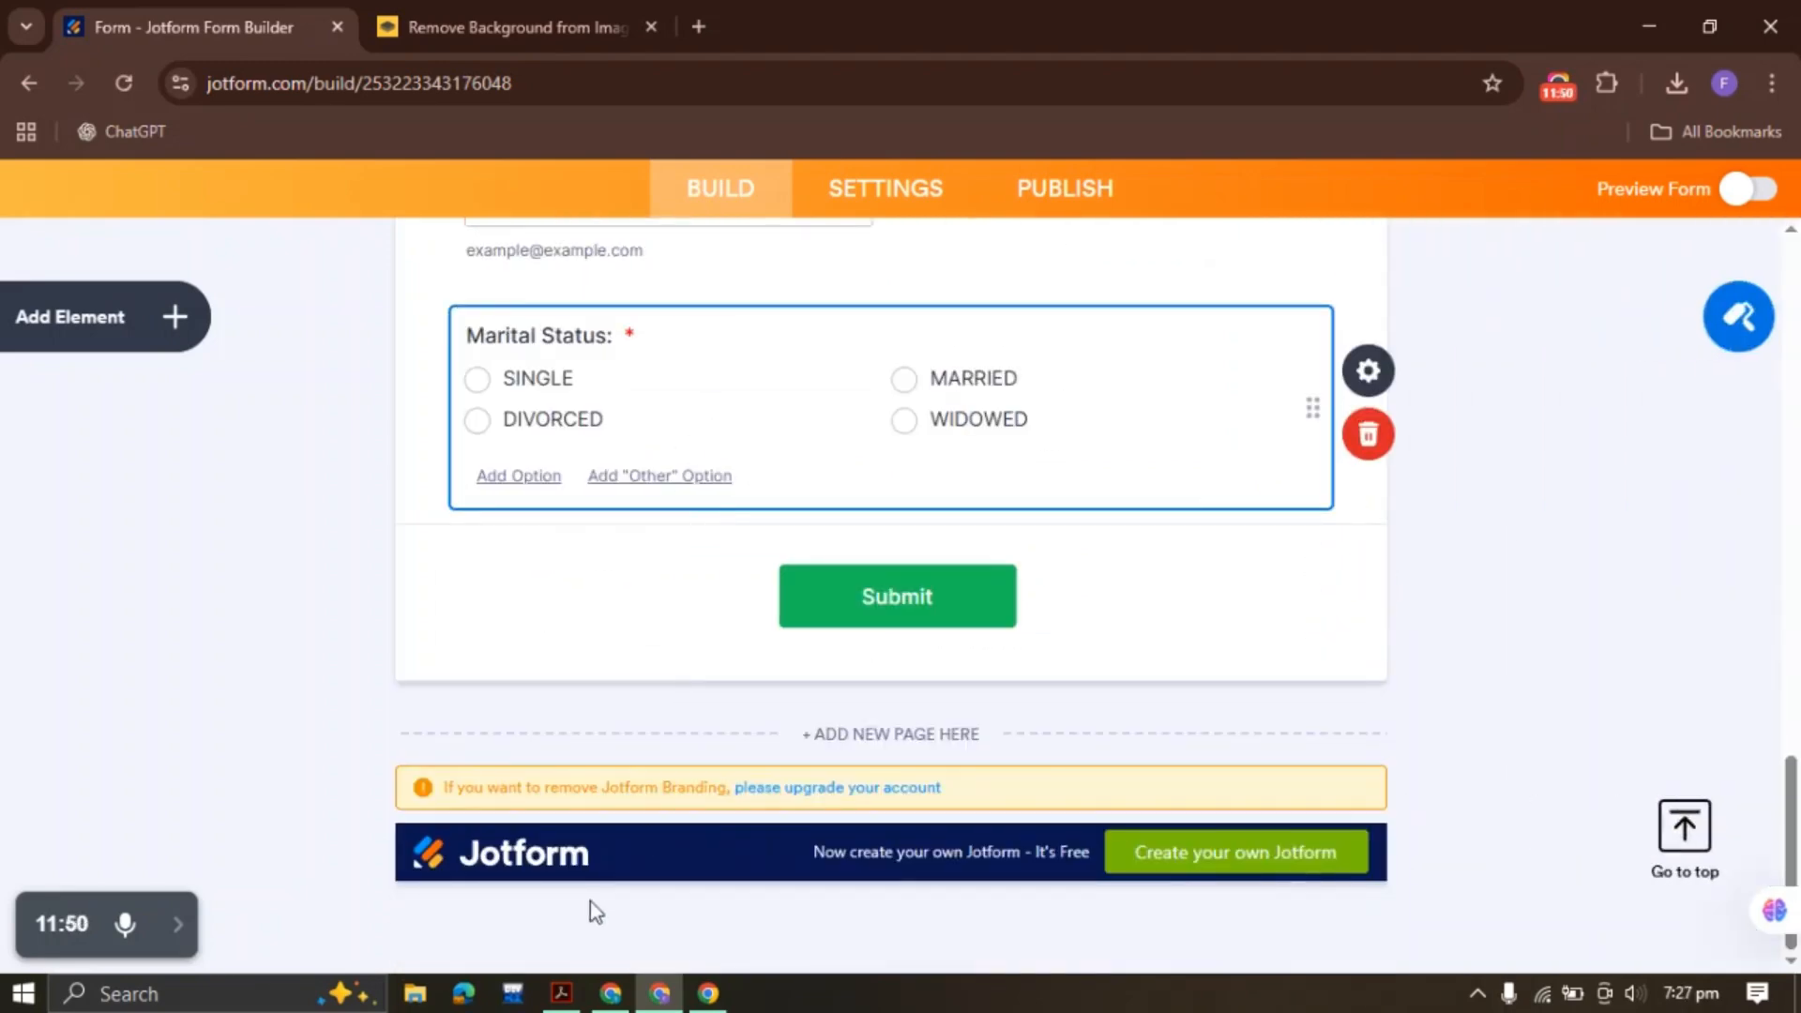
{"action": "left_click", "coordinate": [561, 993]}
Add a half-width 'Employer:' short text field below Marital Status
{"action": "left_click", "coordinate": [798, 650]}
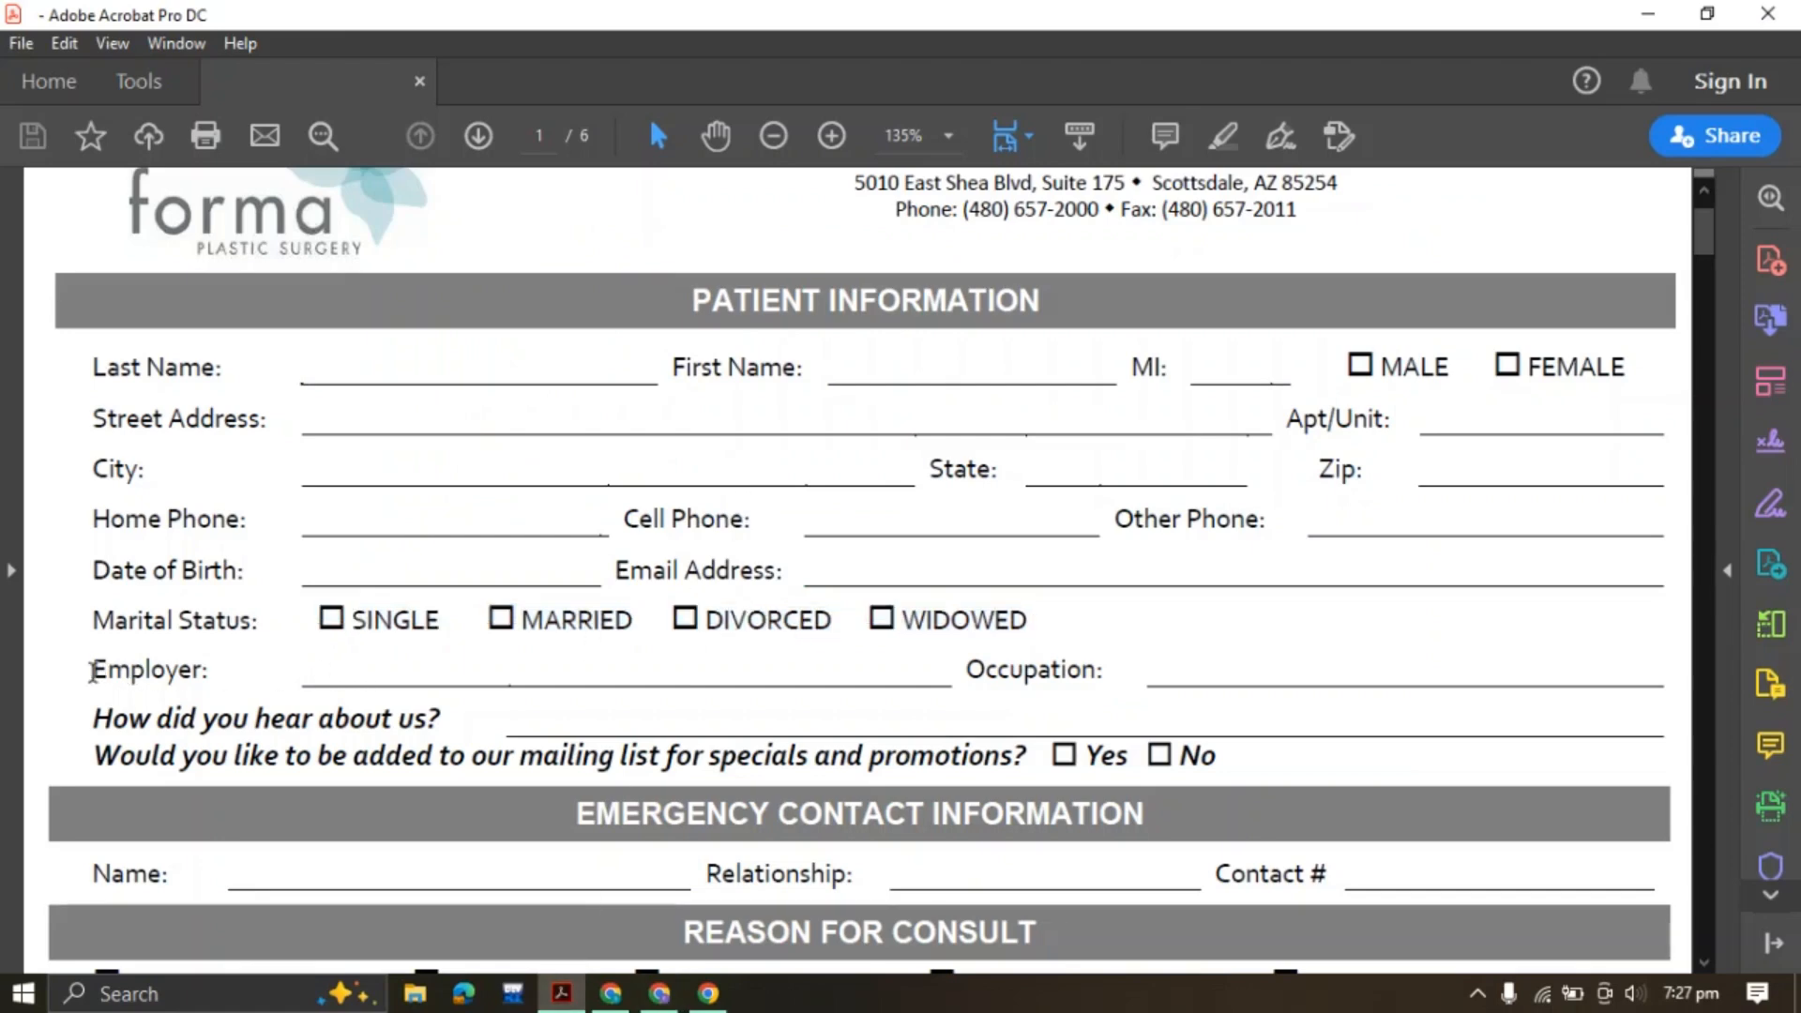
{"action": "left_click_drag", "start_coordinate": [91, 672], "coordinate": [208, 671]}
{"action": "key", "text": "ctrl+c"}
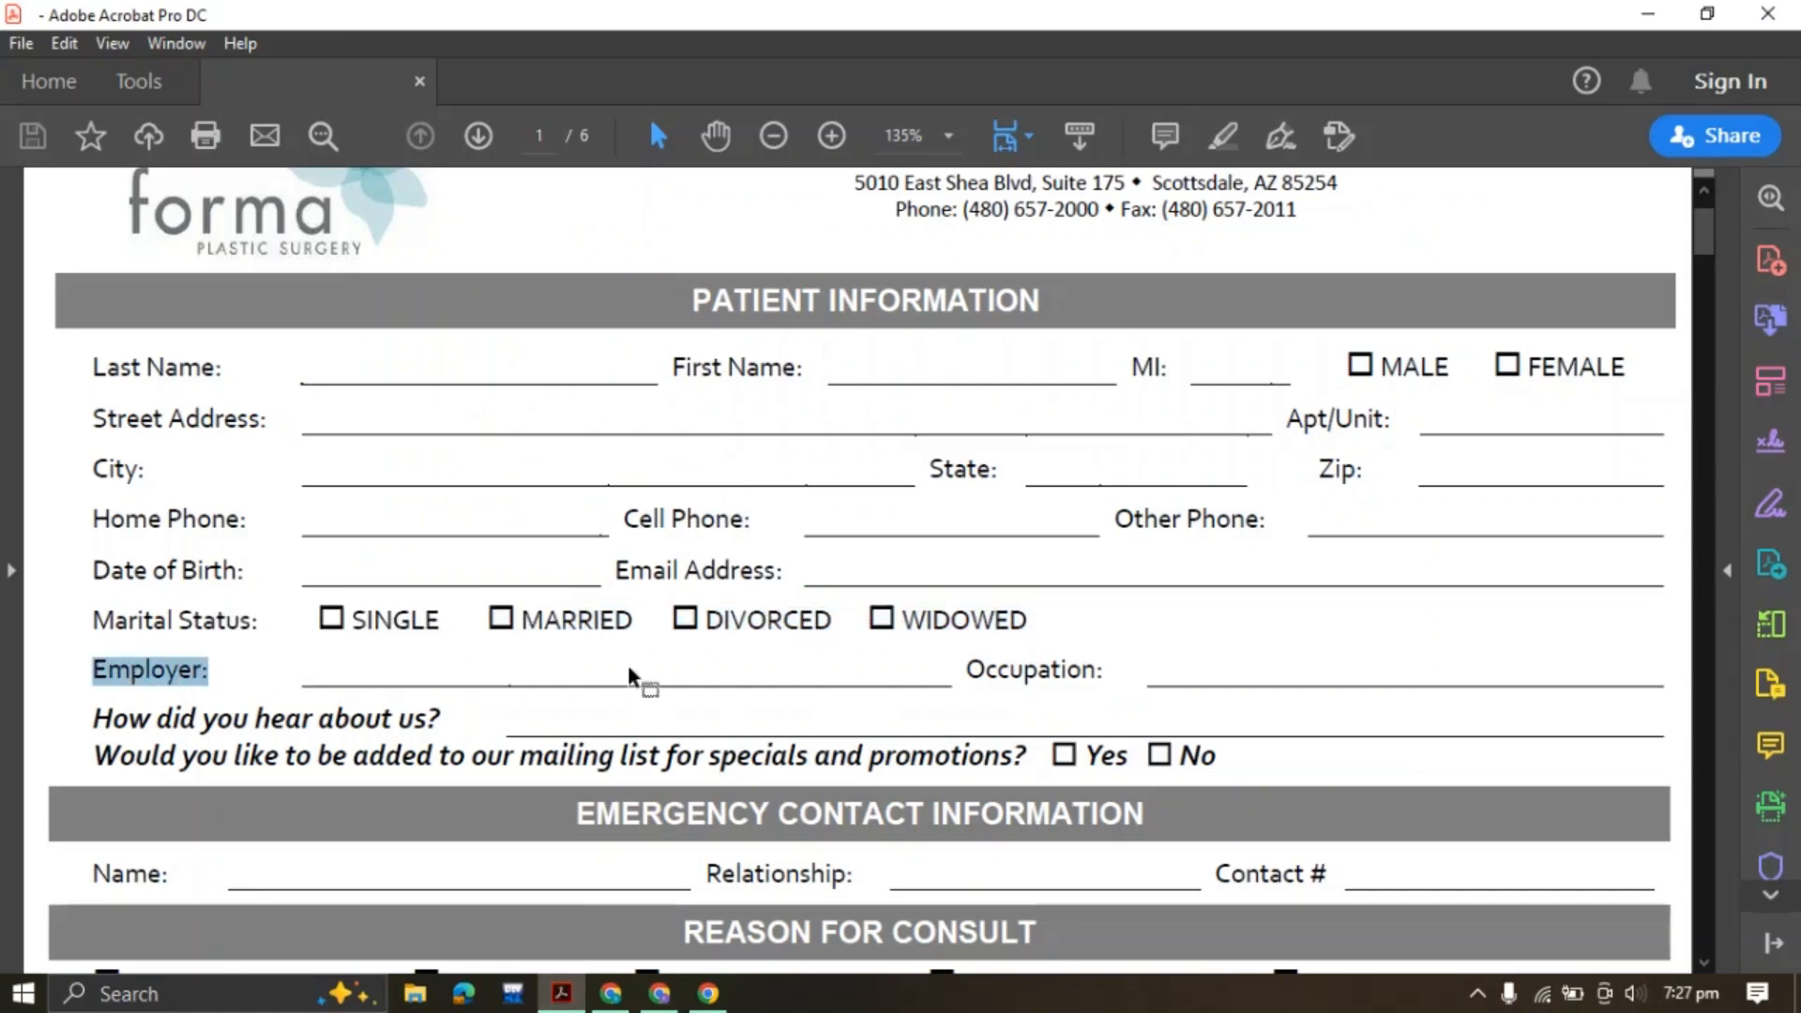
{"action": "left_click", "coordinate": [660, 993]}
{"action": "left_click", "coordinate": [186, 330]}
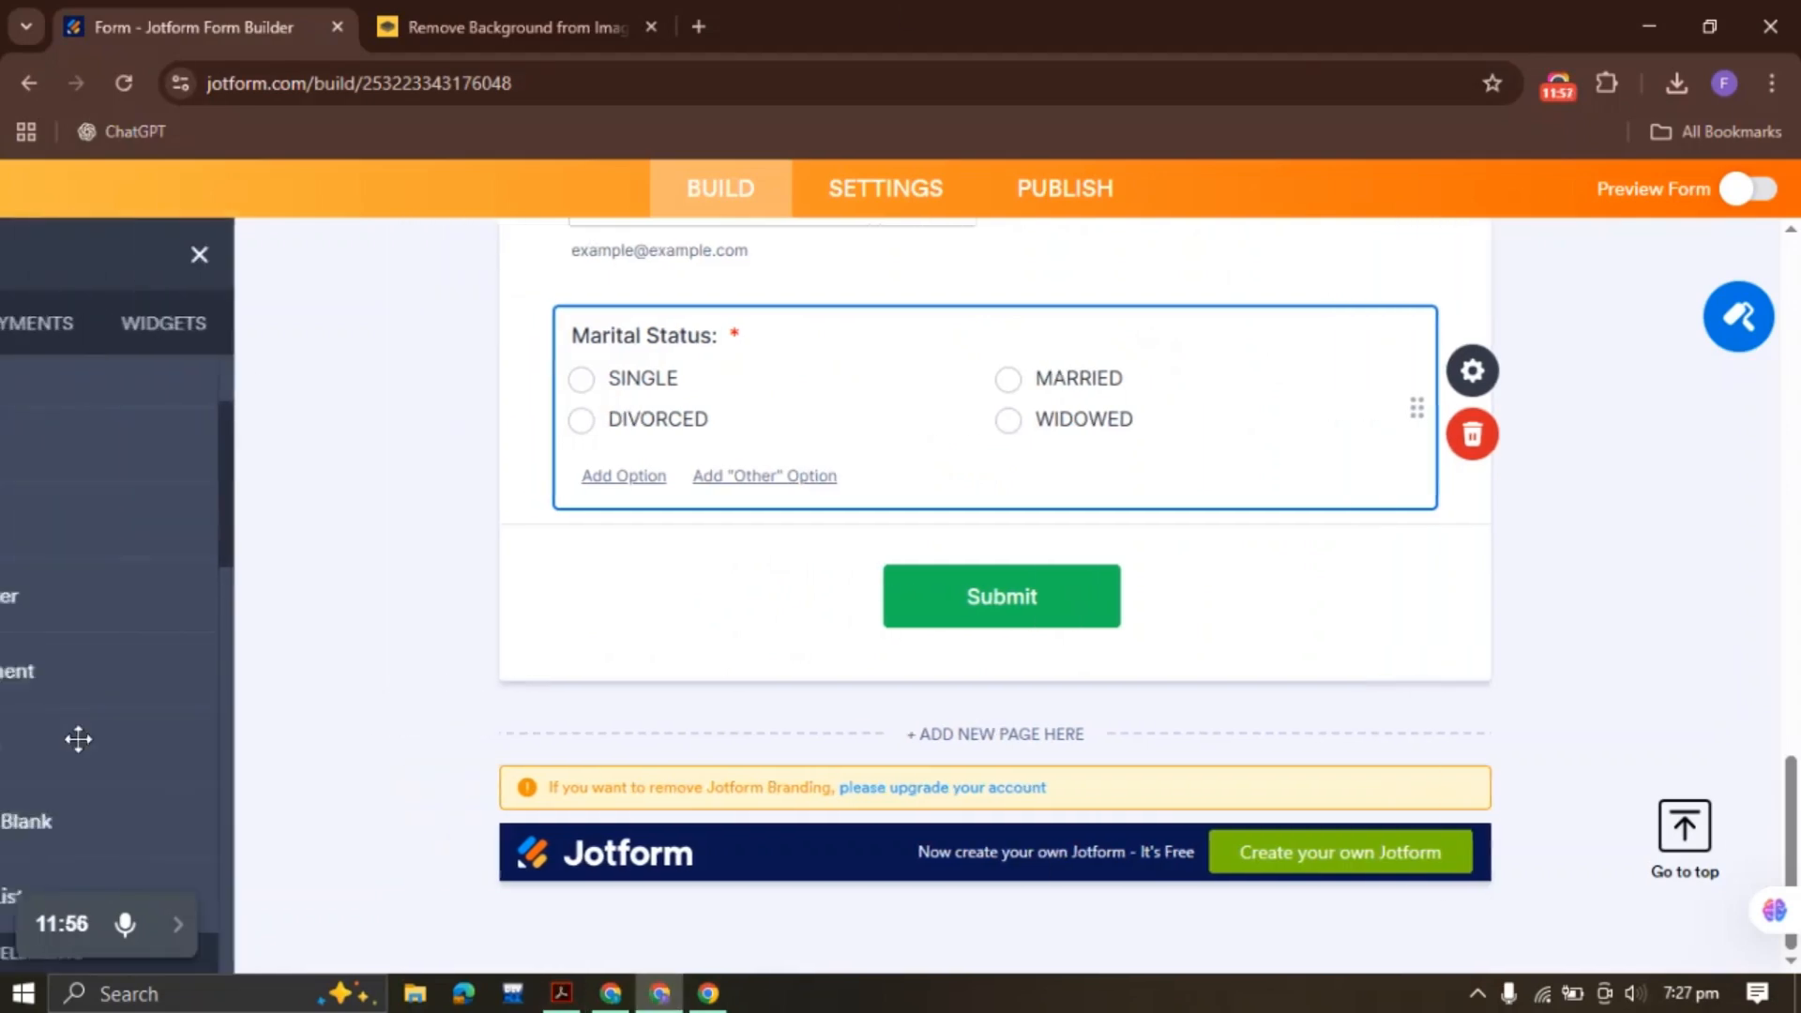
{"action": "scroll", "coordinate": [77, 739], "scroll_direction": "down", "scroll_amount": 5}
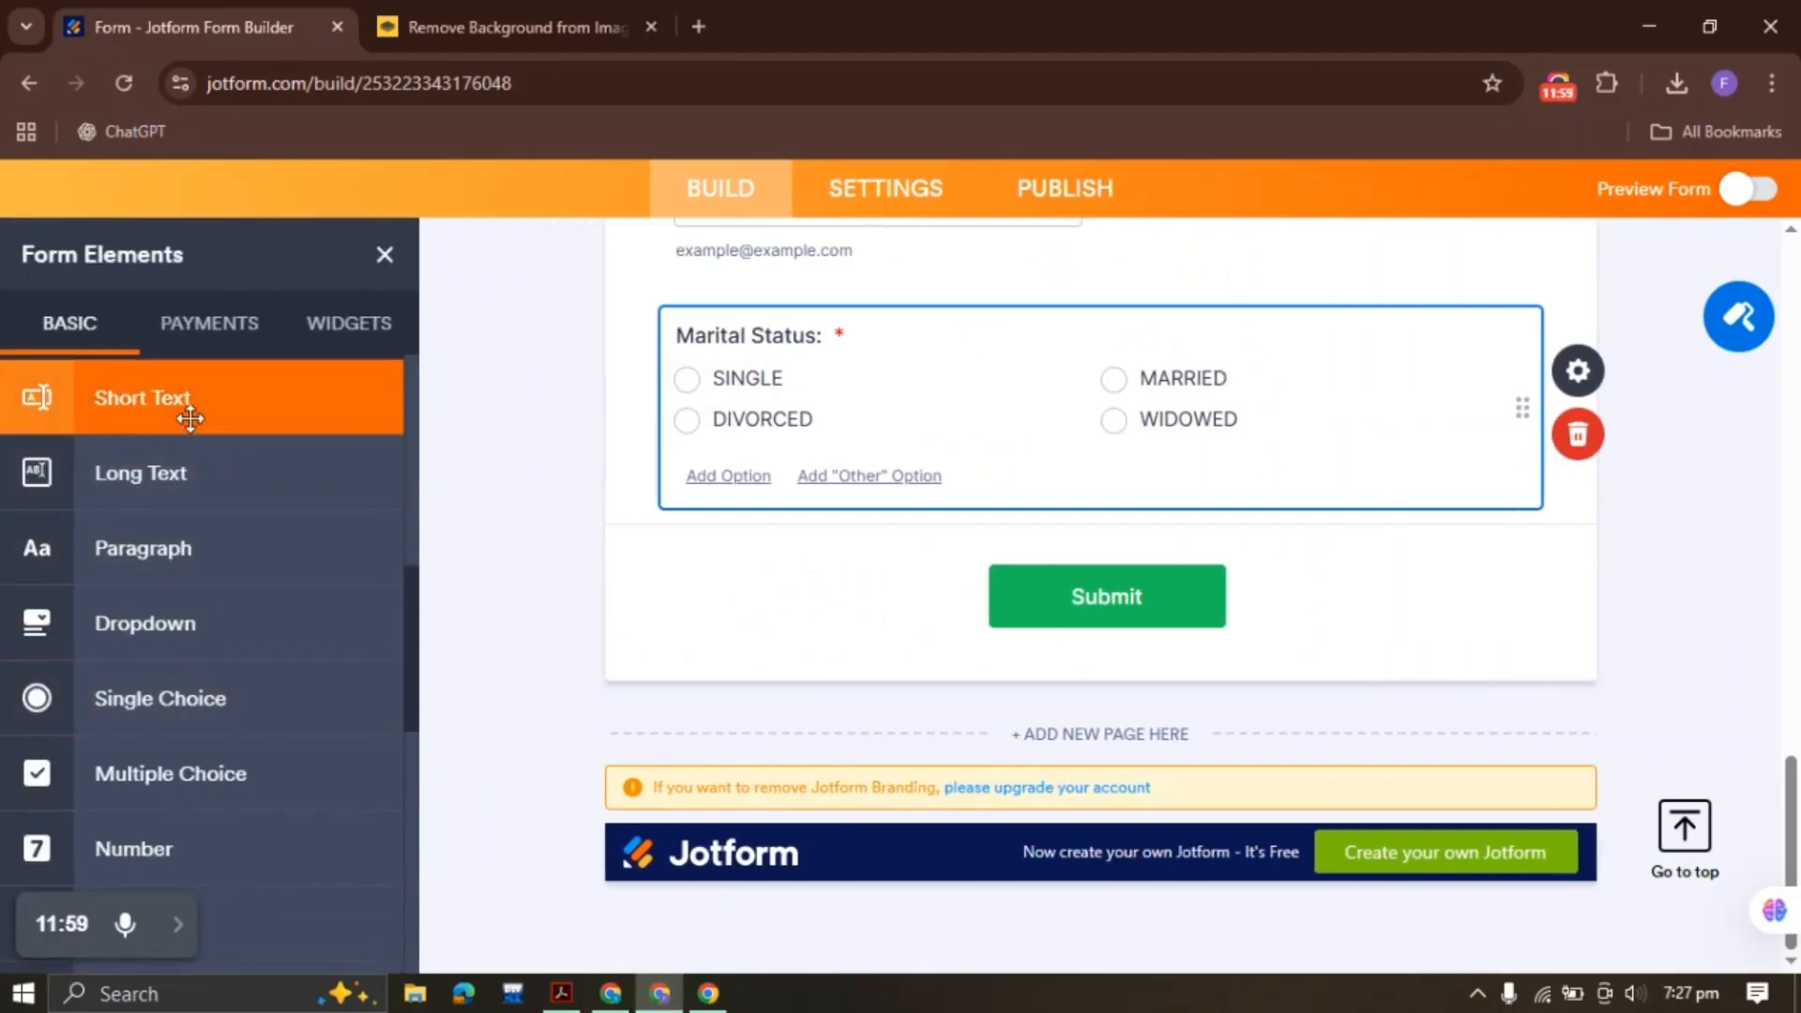
{"action": "left_click", "coordinate": [191, 418]}
{"action": "key", "text": "ctrl+v"}
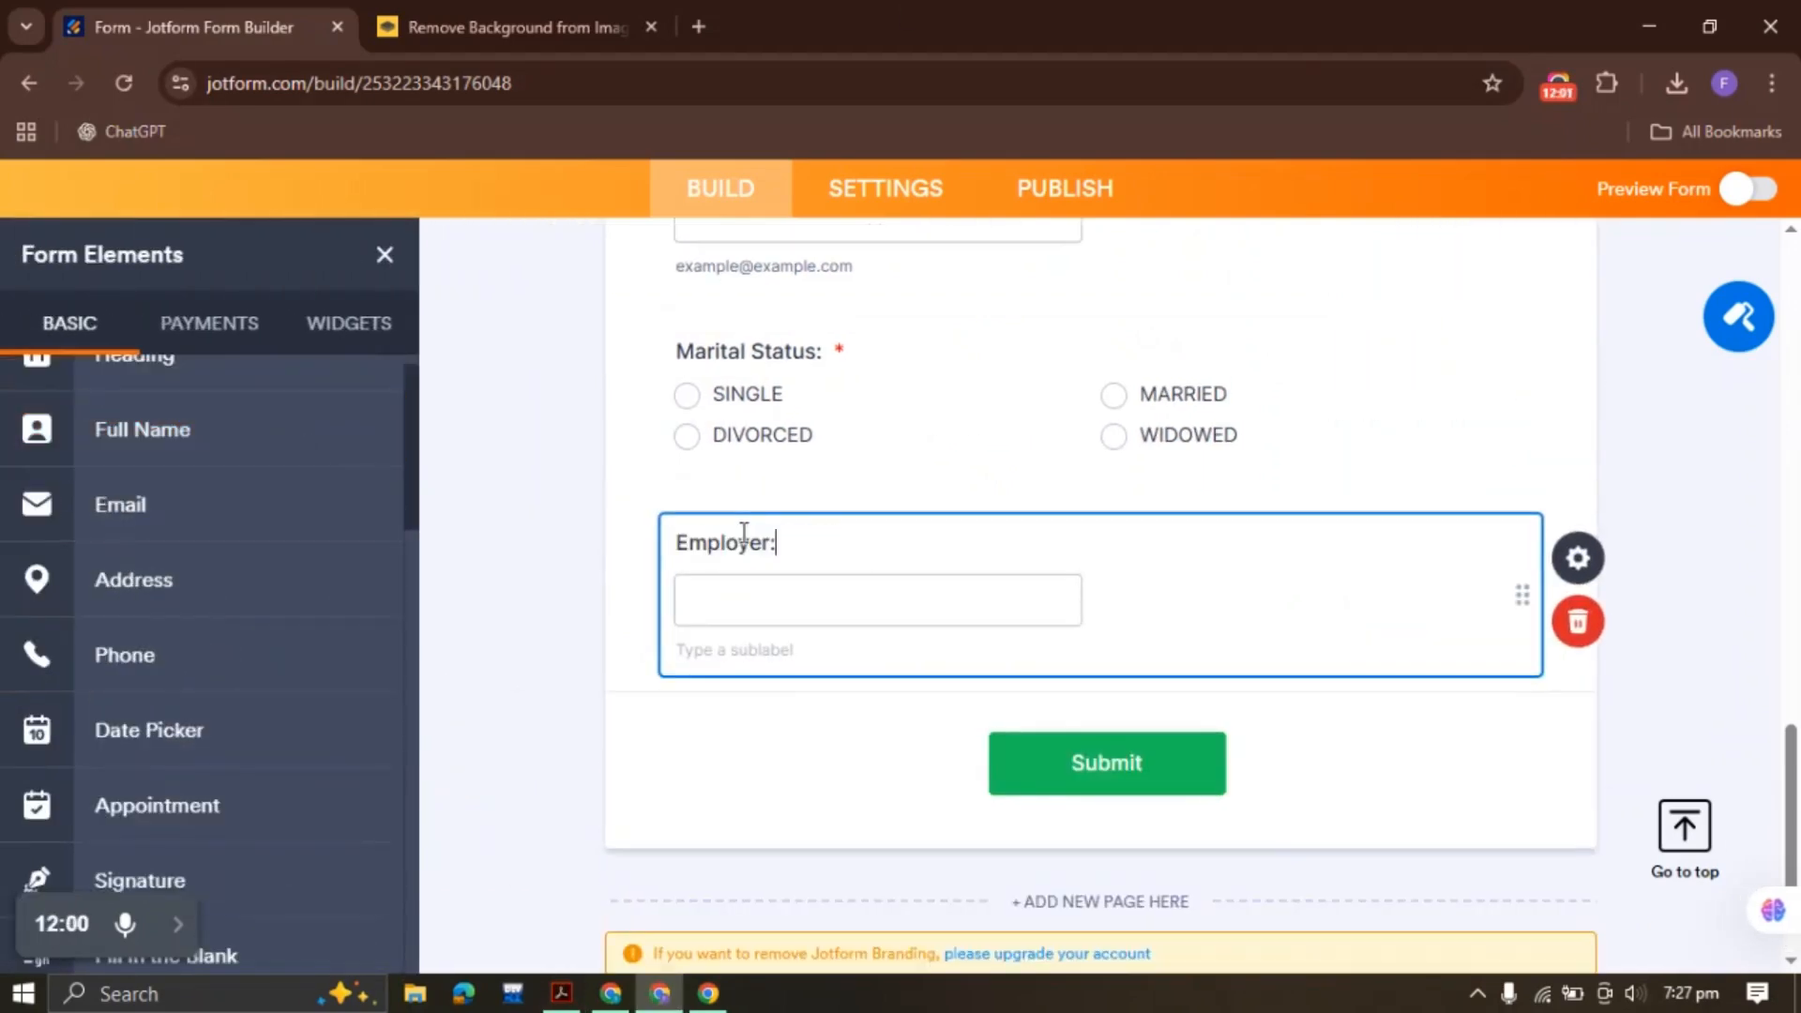
{"action": "right_click", "coordinate": [952, 614]}
{"action": "left_click", "coordinate": [1051, 585]}
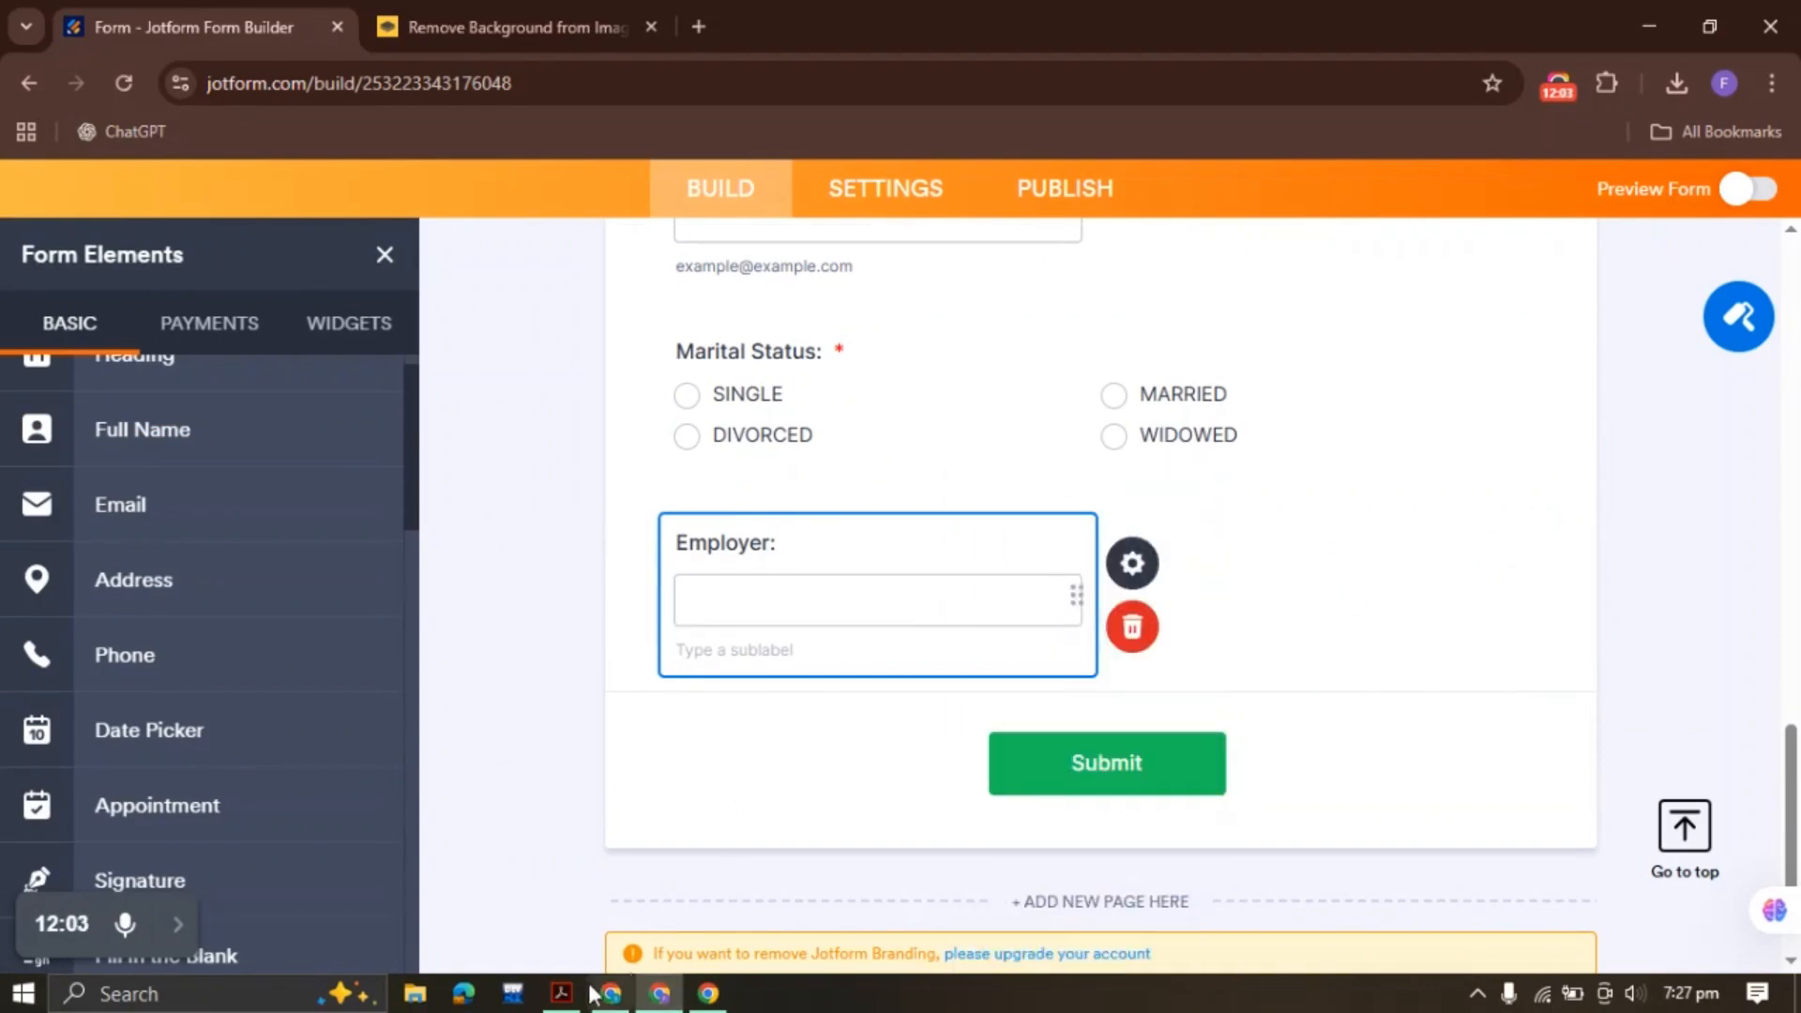
Duplicate Employer as an 'Occupation:' field, then select 'How did you hear about us?' in the PDF
{"action": "left_click", "coordinate": [562, 993]}
{"action": "left_click_drag", "start_coordinate": [966, 669], "coordinate": [1121, 661]}
{"action": "left_click", "coordinate": [1356, 631]}
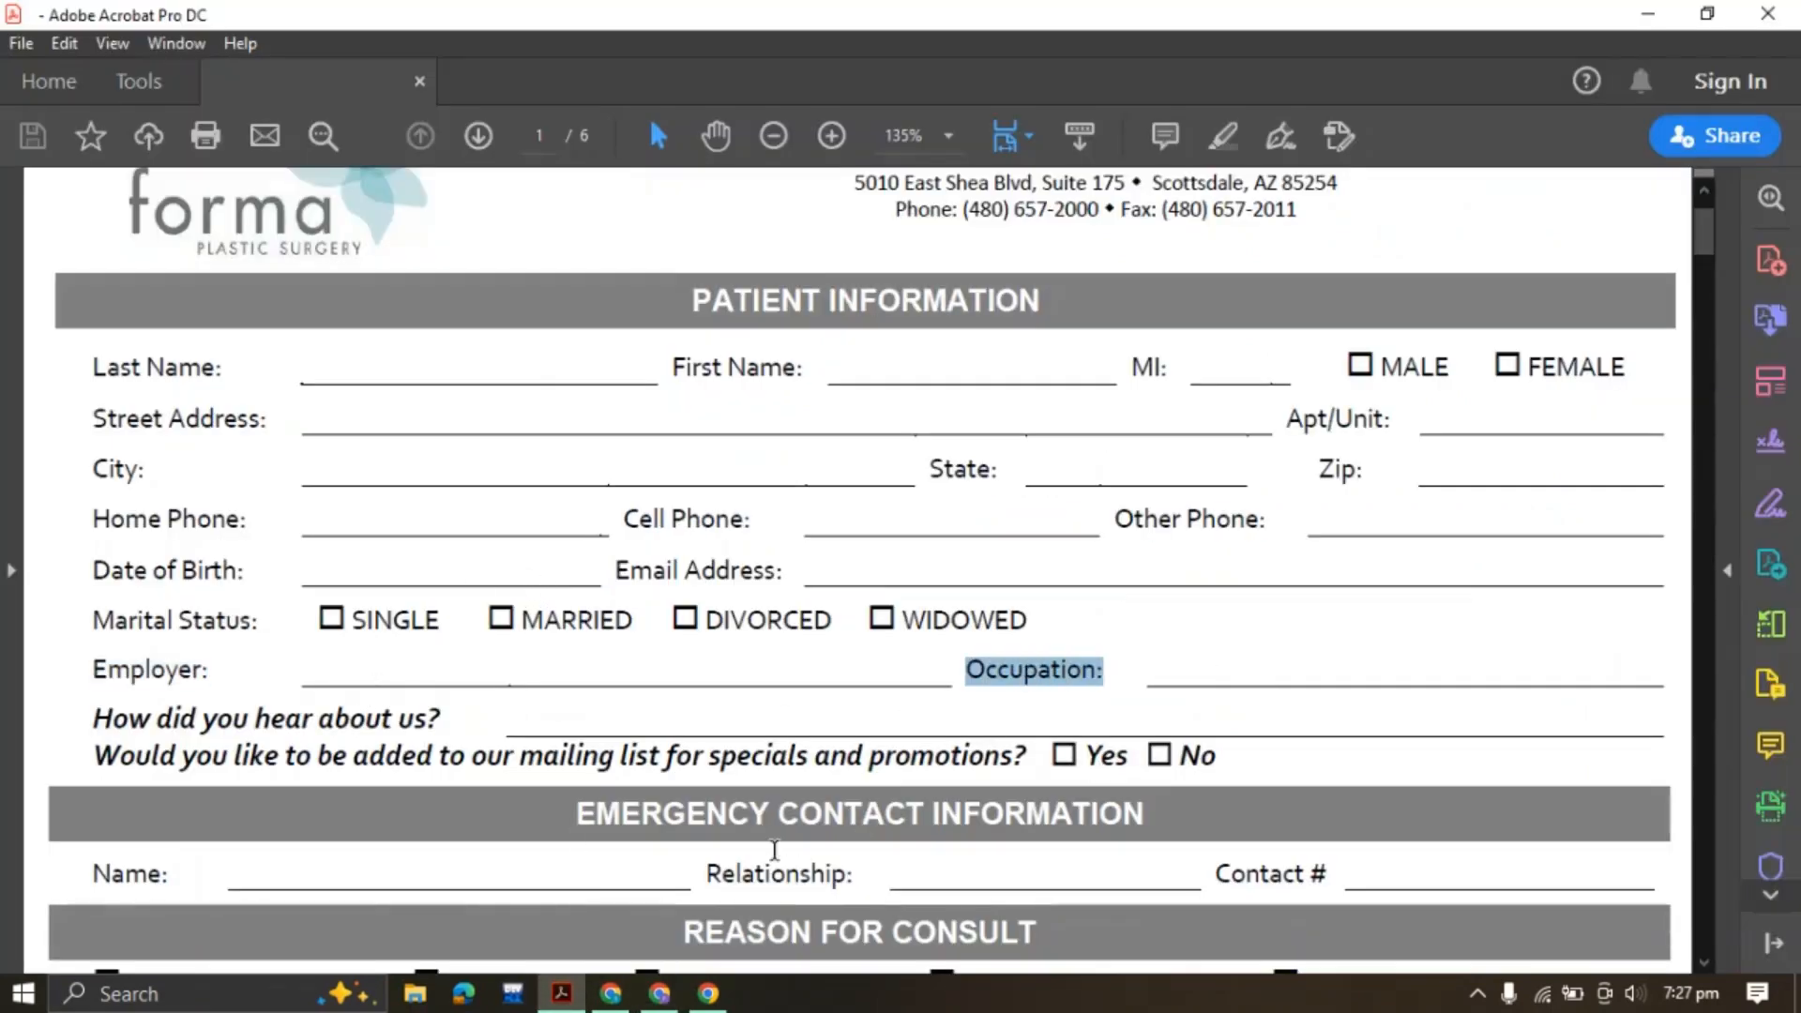
{"action": "left_click", "coordinate": [660, 994]}
{"action": "right_click", "coordinate": [833, 584]}
{"action": "left_click", "coordinate": [1077, 547]}
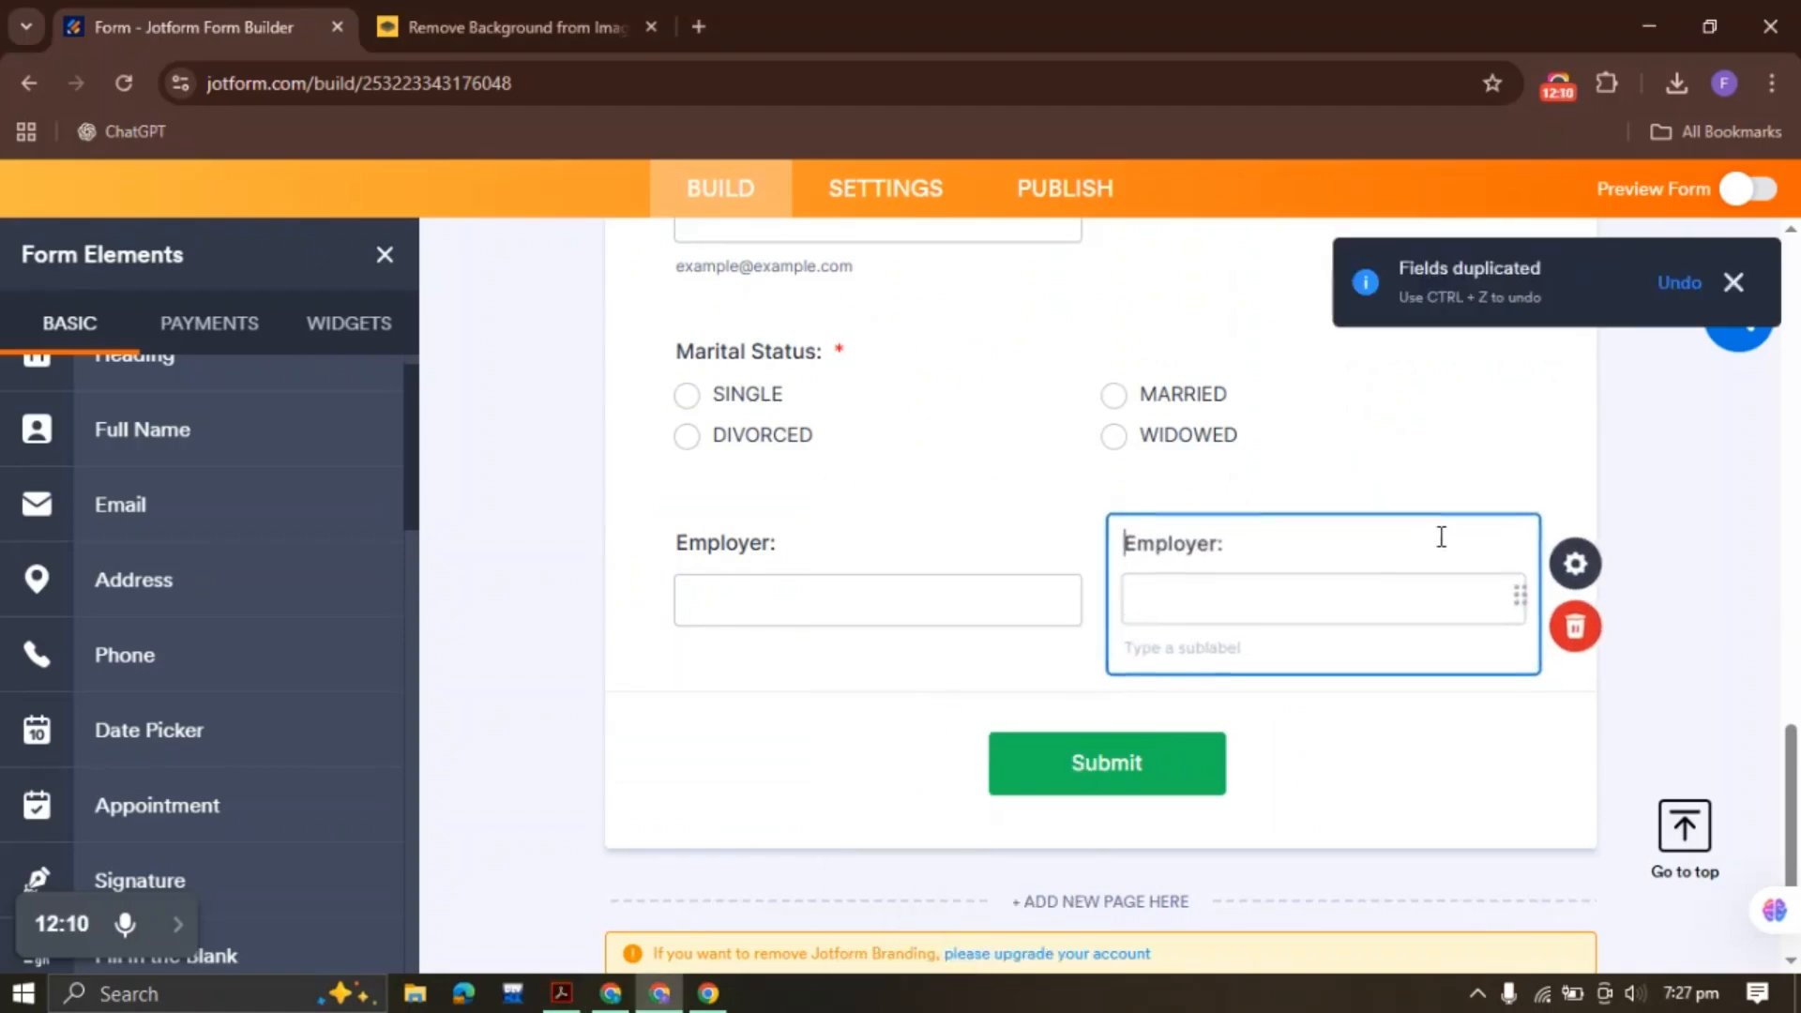
{"action": "key", "text": "ctrl+a"}
{"action": "key", "text": "ctrl+v"}
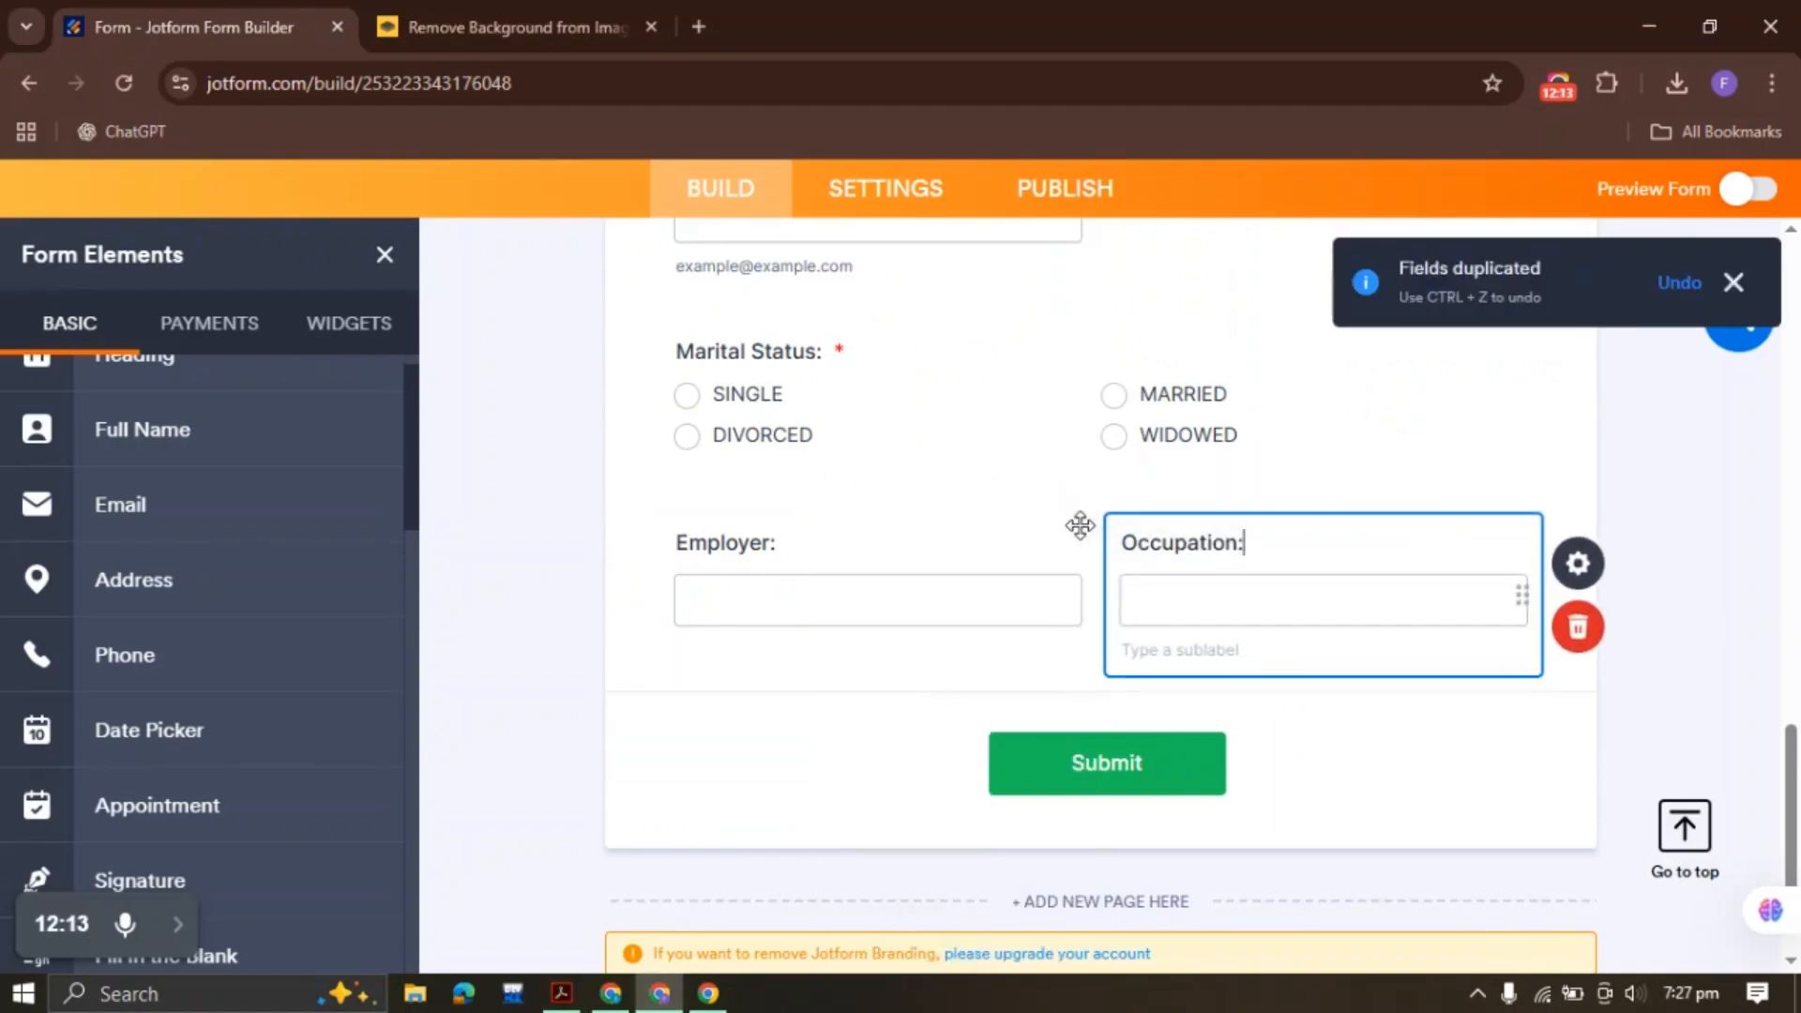
{"action": "left_click", "coordinate": [623, 584]}
{"action": "left_click", "coordinate": [1078, 627]}
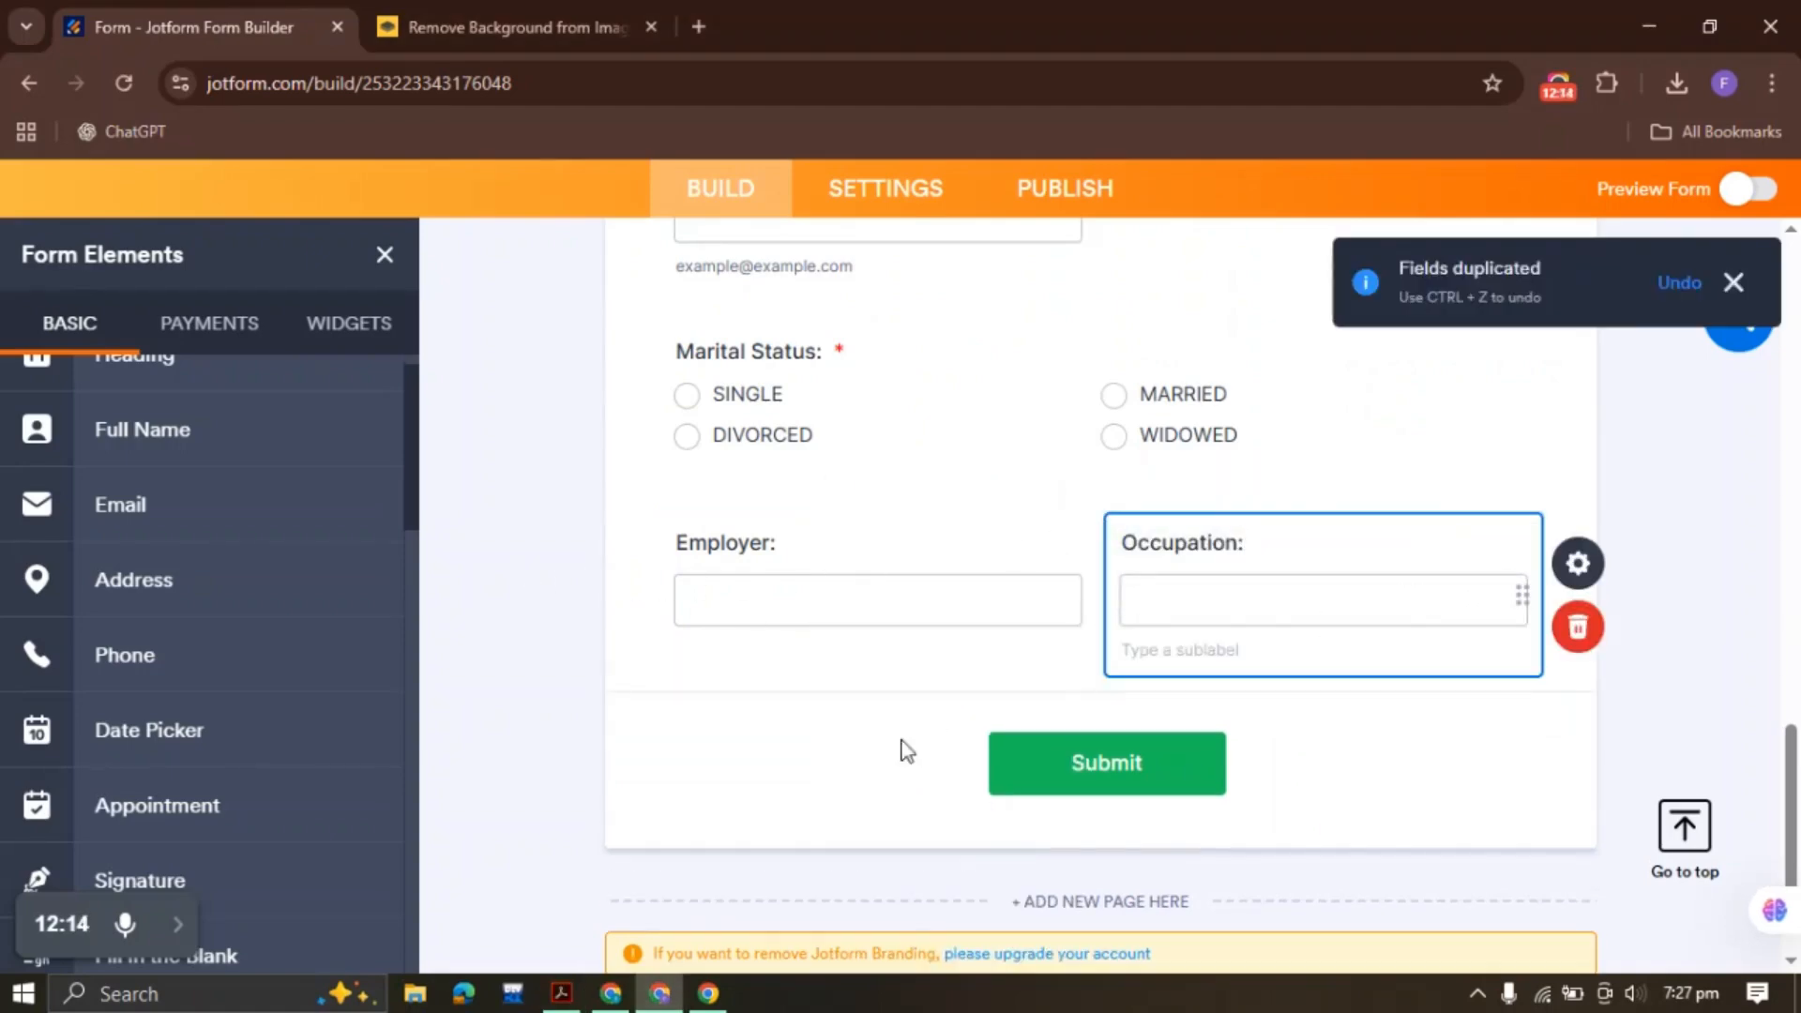
{"action": "left_click", "coordinate": [562, 994]}
{"action": "left_click_drag", "start_coordinate": [103, 570], "coordinate": [458, 561]}
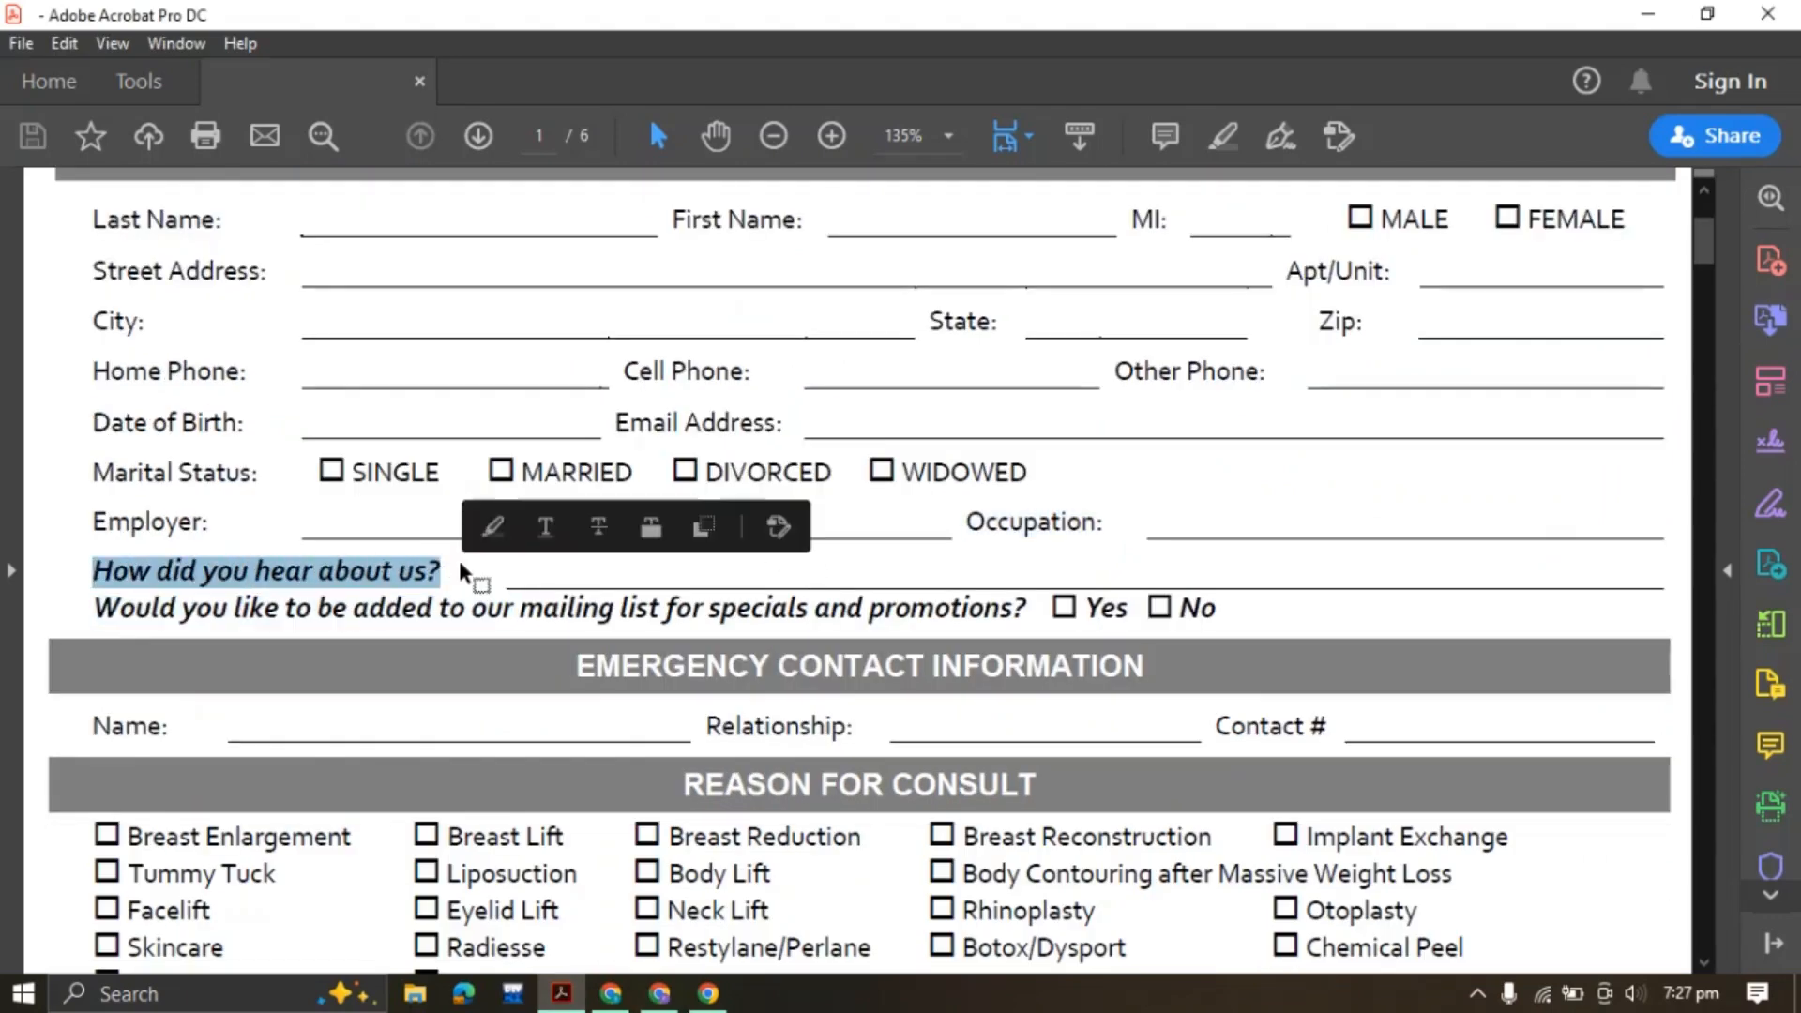
Duplicate Occupation and relabel the copy 'How did you hear about us?'
{"action": "left_click", "coordinate": [660, 993]}
{"action": "right_click", "coordinate": [1248, 563]}
{"action": "left_click", "coordinate": [1342, 535]}
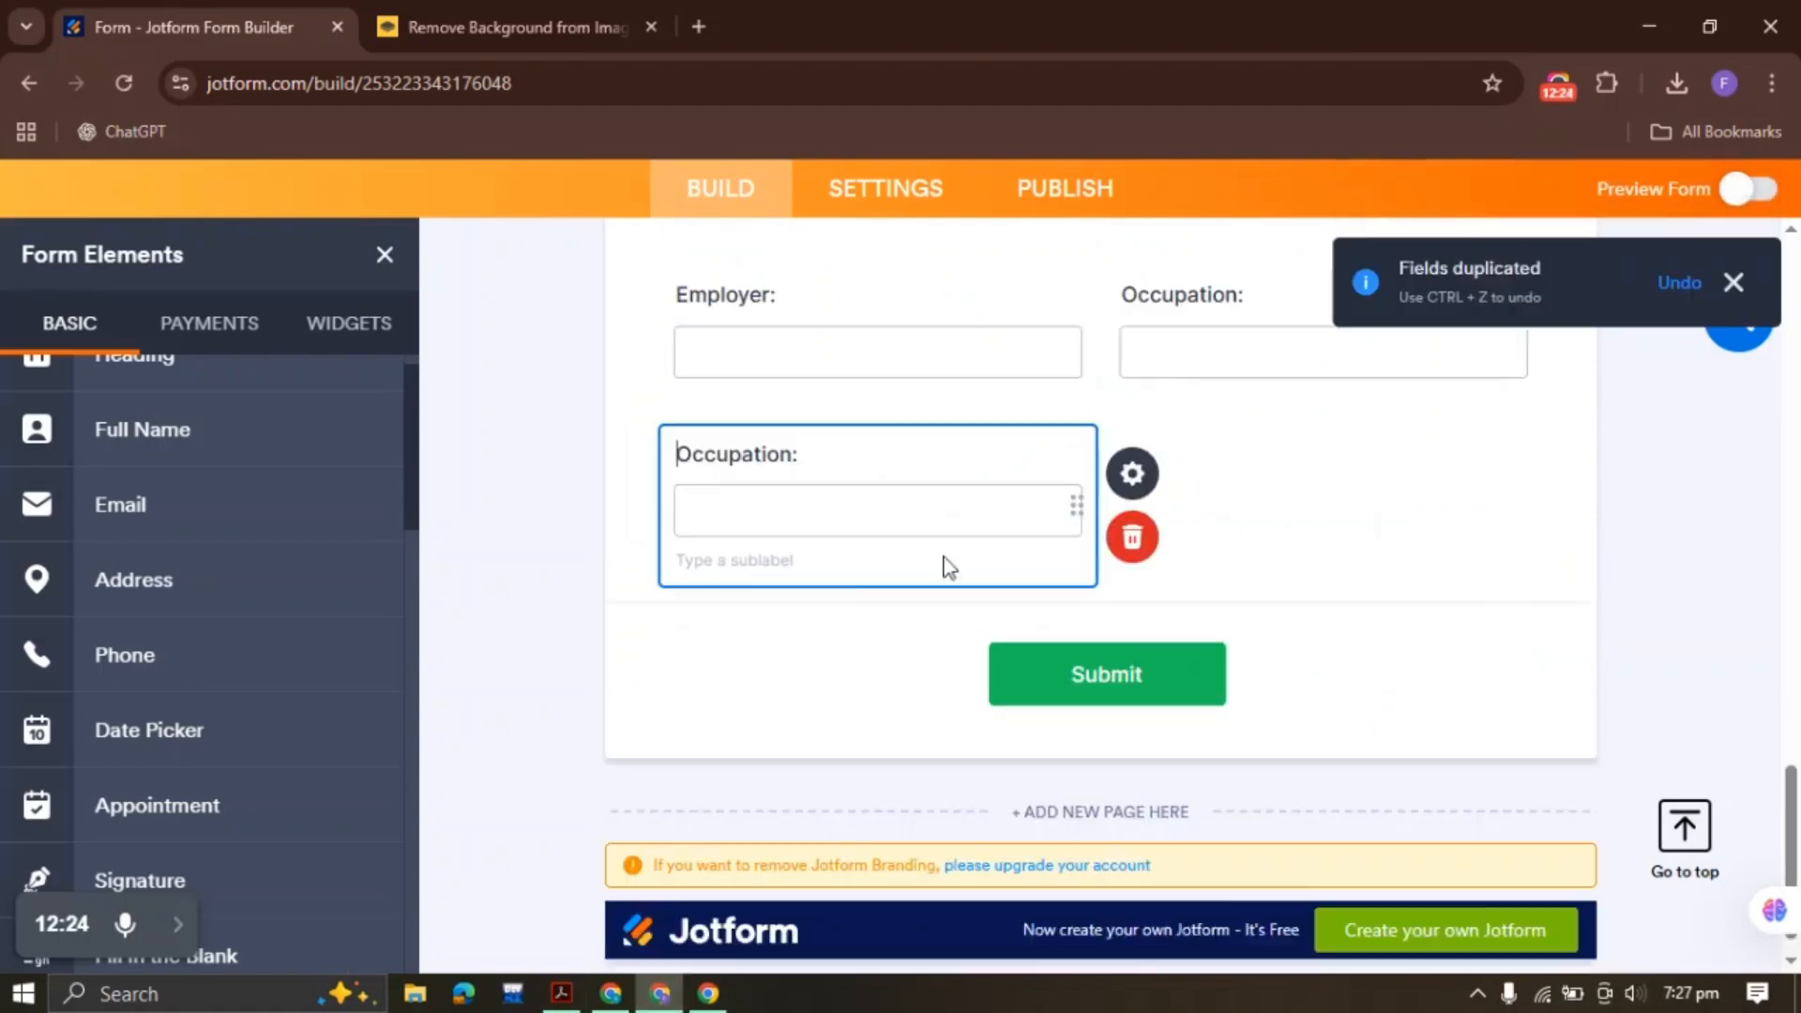
{"action": "left_click_drag", "start_coordinate": [816, 398], "coordinate": [656, 402]}
{"action": "key", "text": "ctrl+v"}
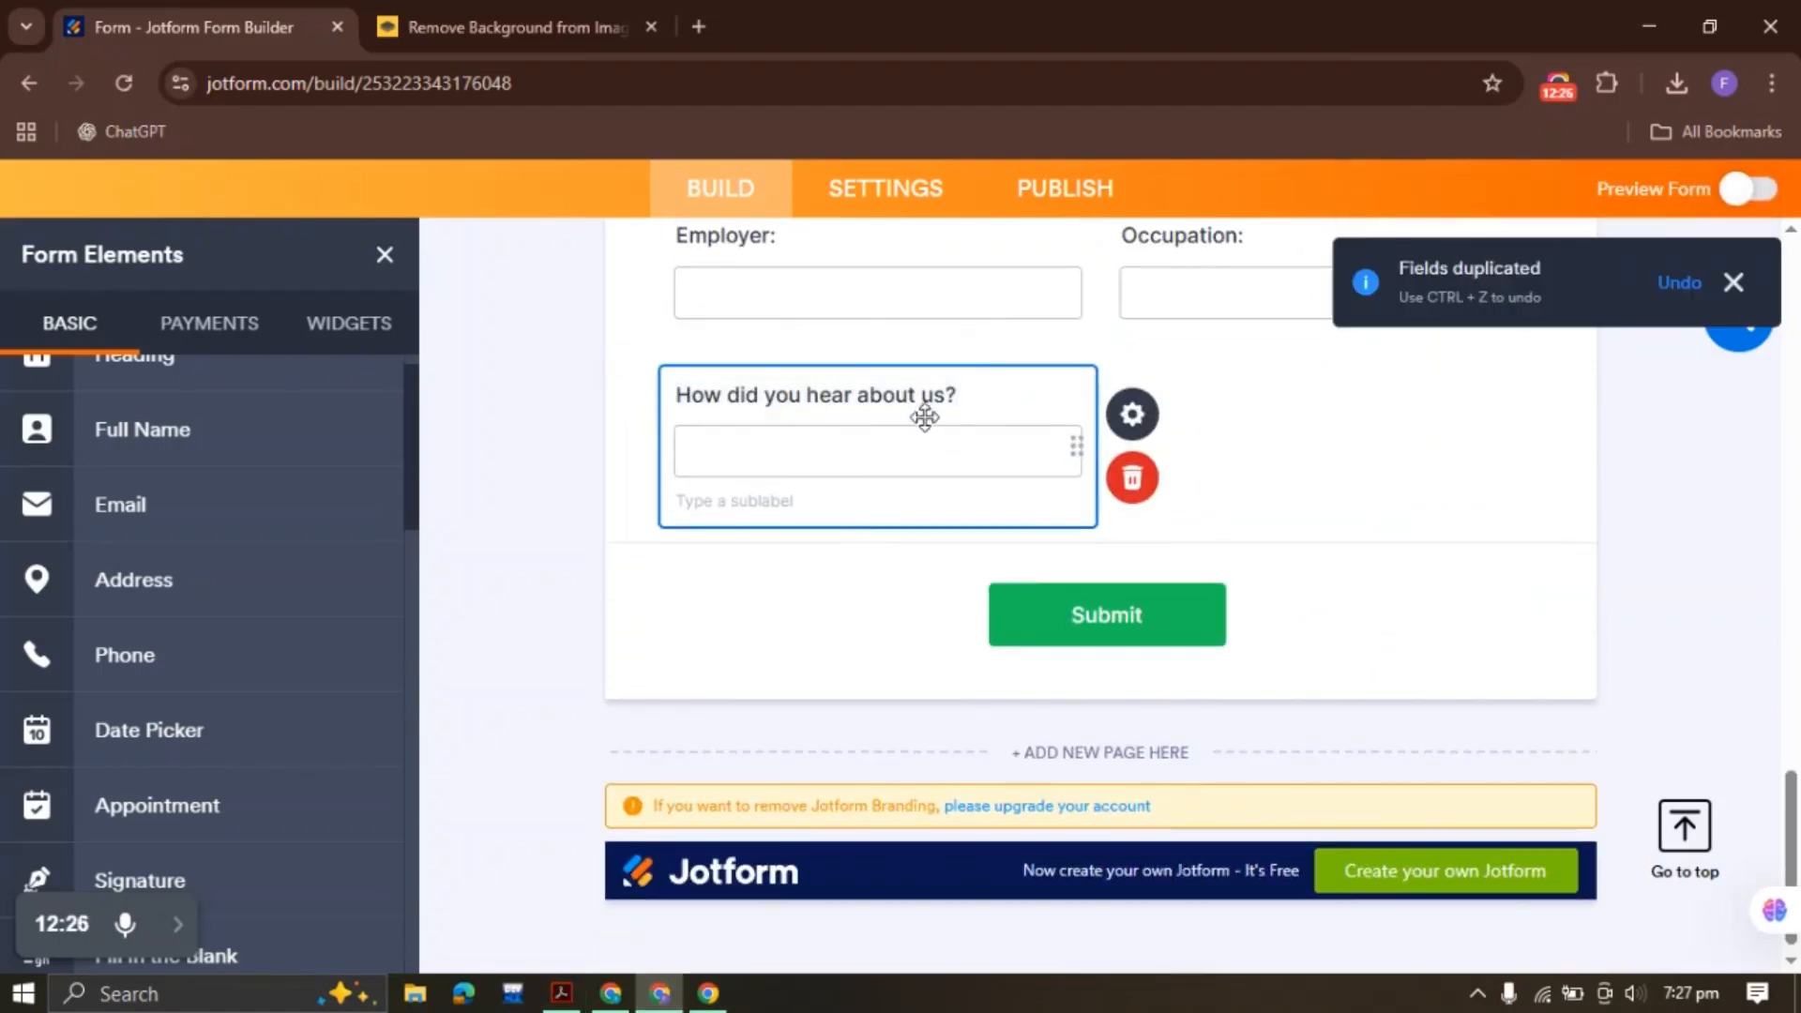
Copy the mailing-list question from the patient PDF
{"action": "left_click", "coordinate": [561, 994]}
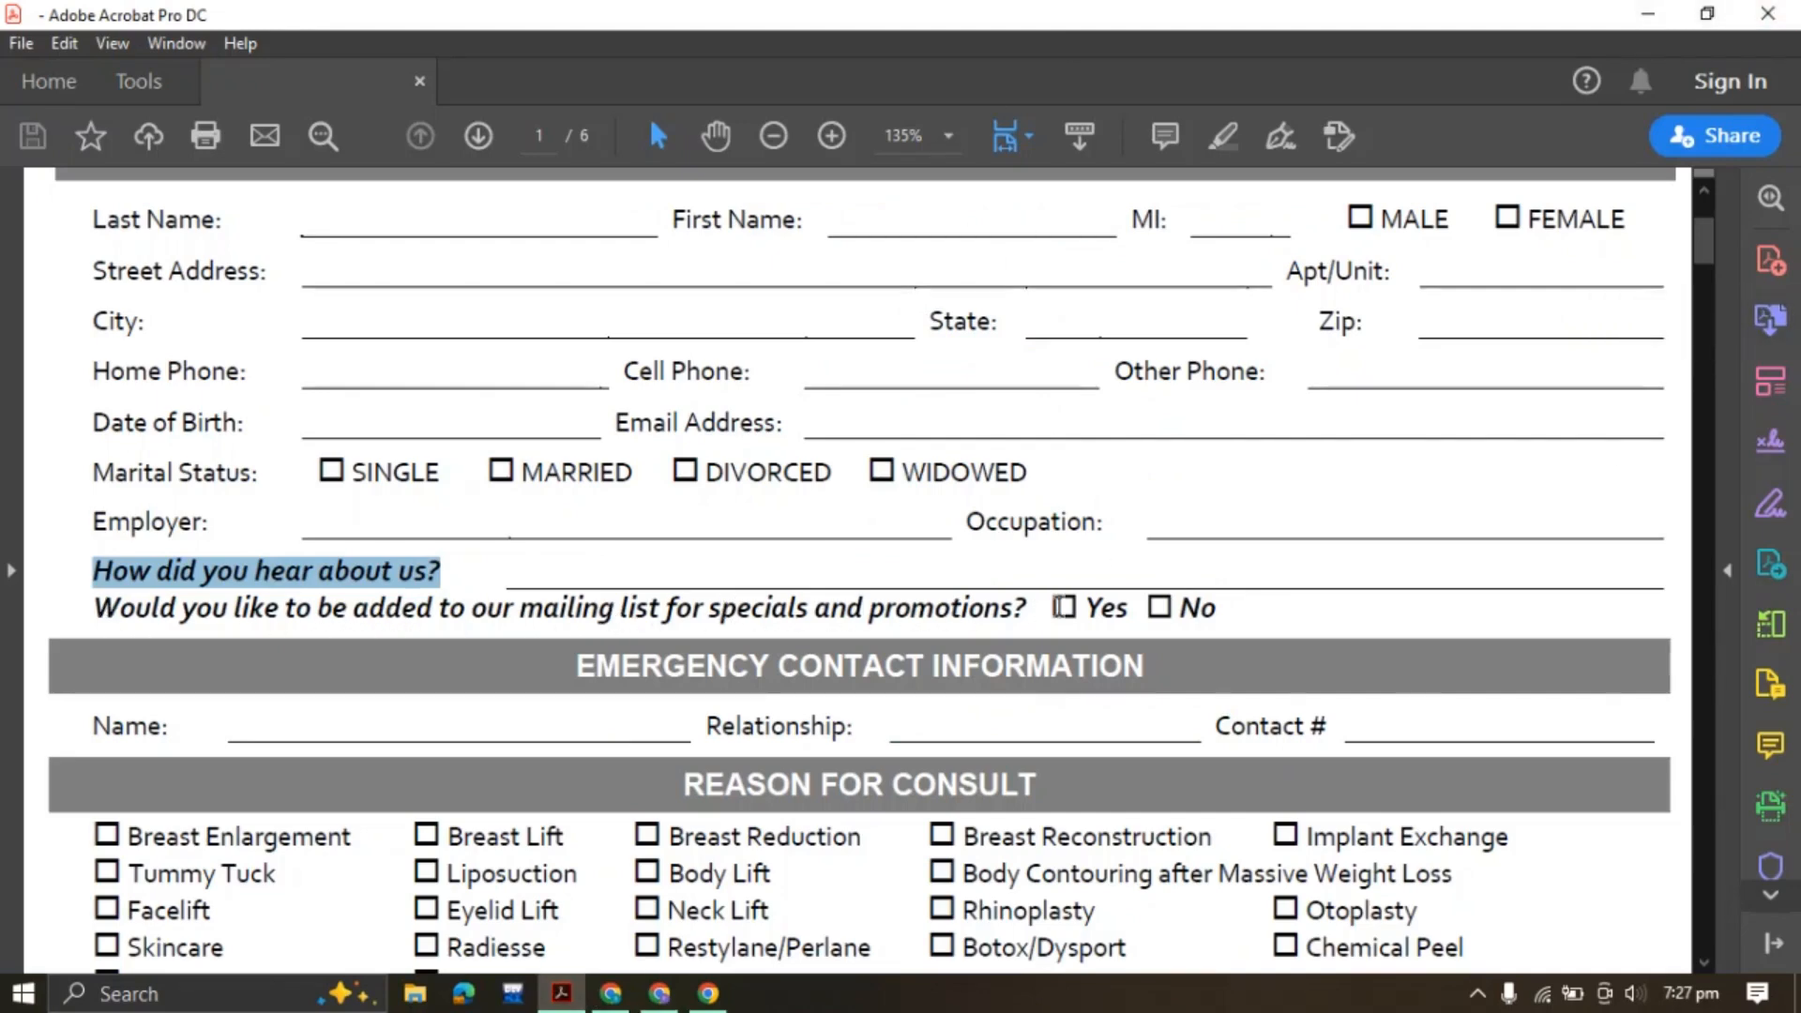
{"action": "left_click_drag", "start_coordinate": [94, 608], "coordinate": [1050, 610]}
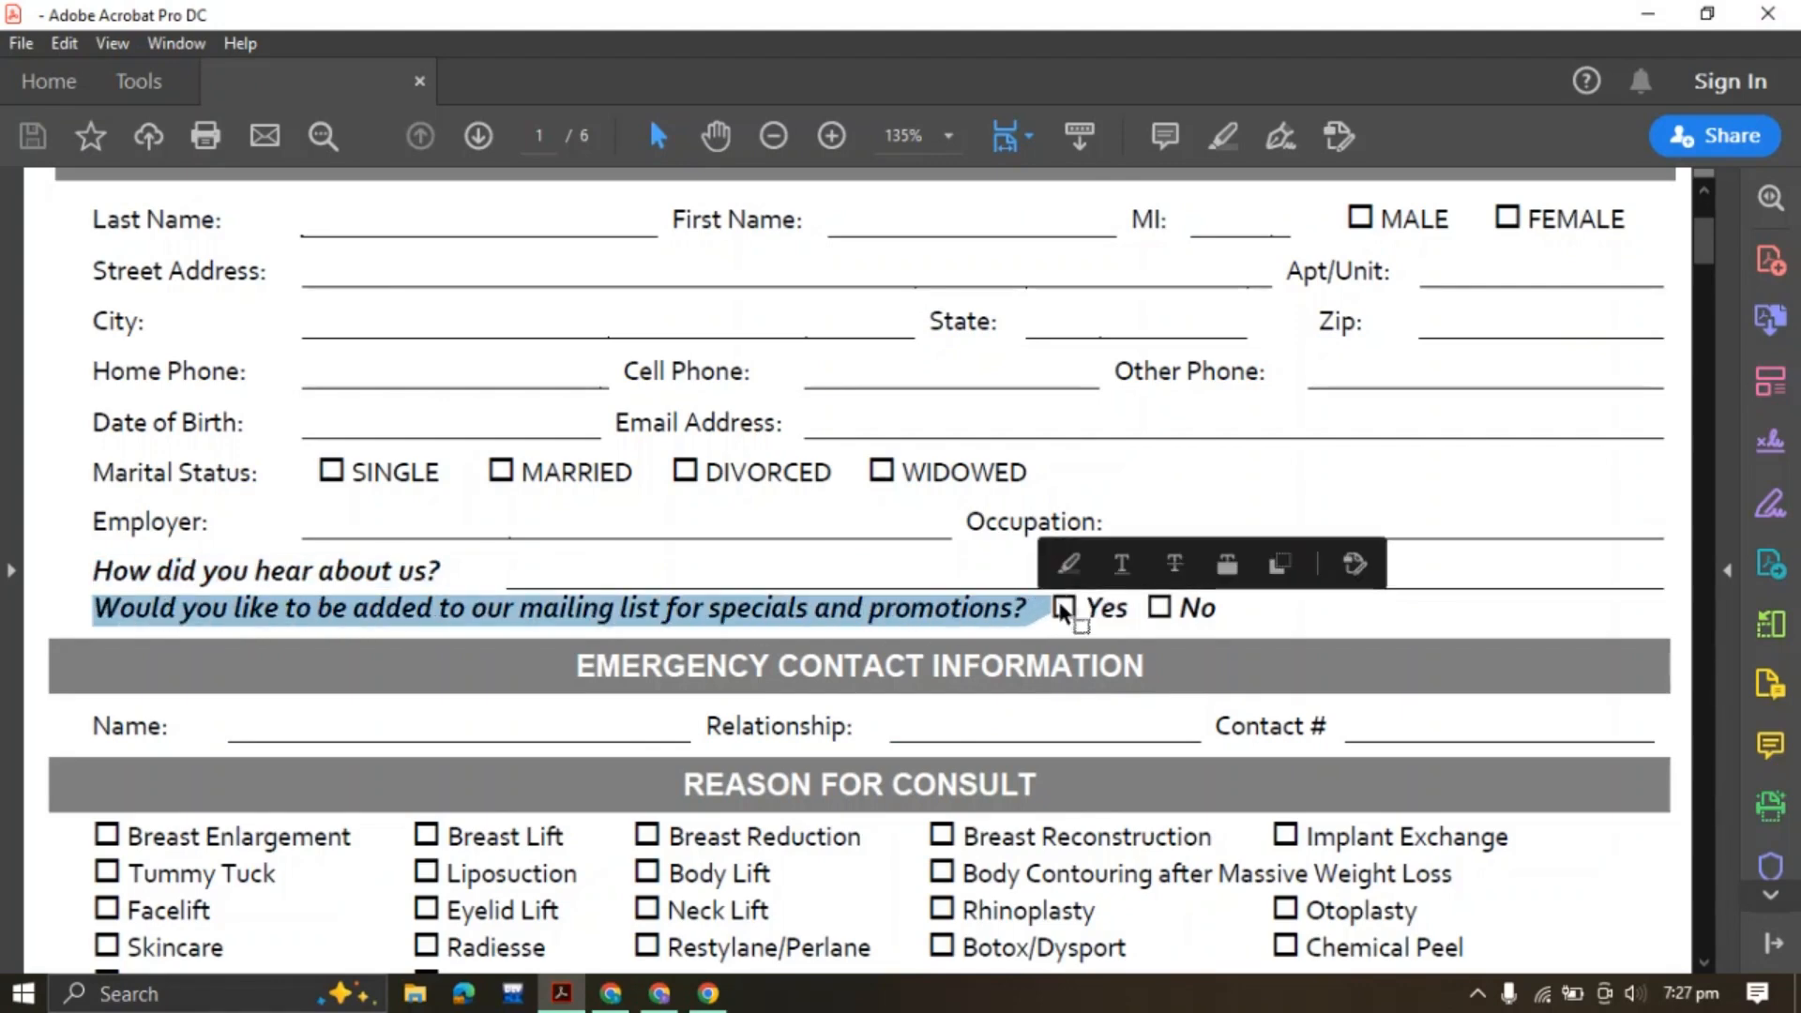
{"action": "left_click", "coordinate": [660, 993]}
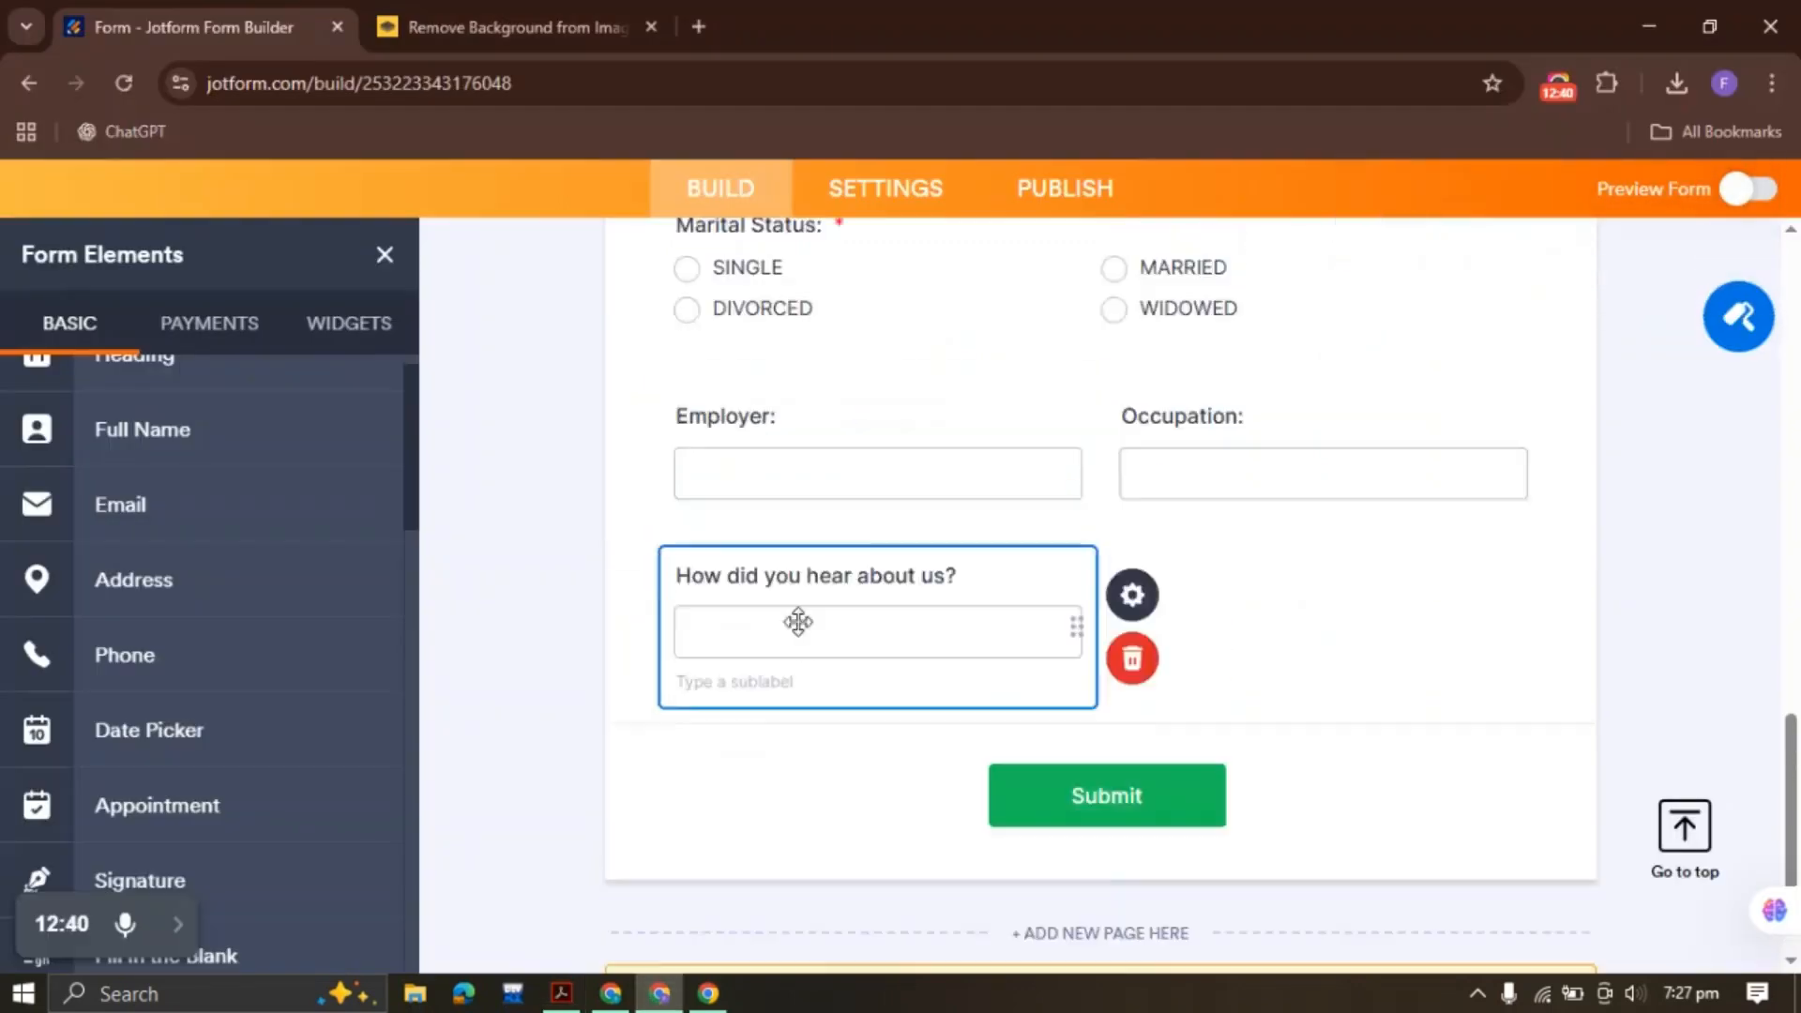
{"action": "scroll", "coordinate": [798, 624], "scroll_direction": "up", "scroll_amount": 20}
{"action": "scroll", "coordinate": [802, 633], "scroll_direction": "down", "scroll_amount": 5}
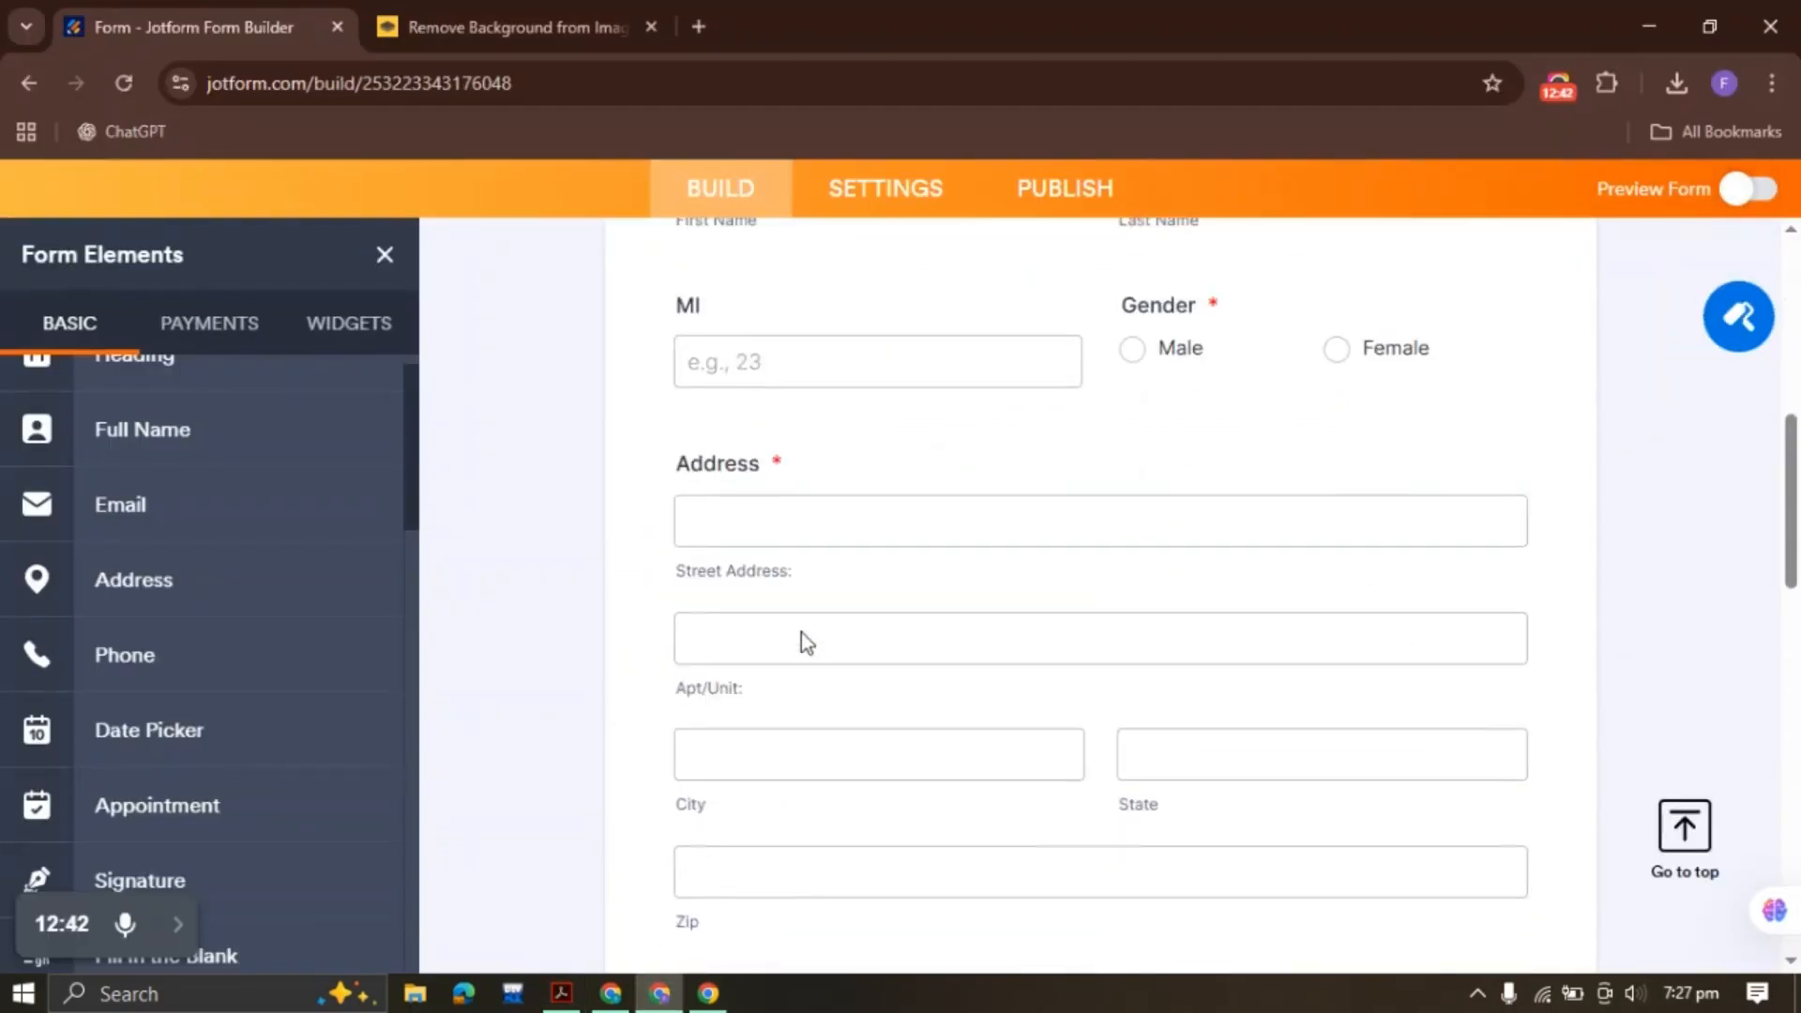
{"action": "scroll", "coordinate": [802, 638], "scroll_direction": "down", "scroll_amount": 10}
{"action": "scroll", "coordinate": [132, 601], "scroll_direction": "down", "scroll_amount": 4}
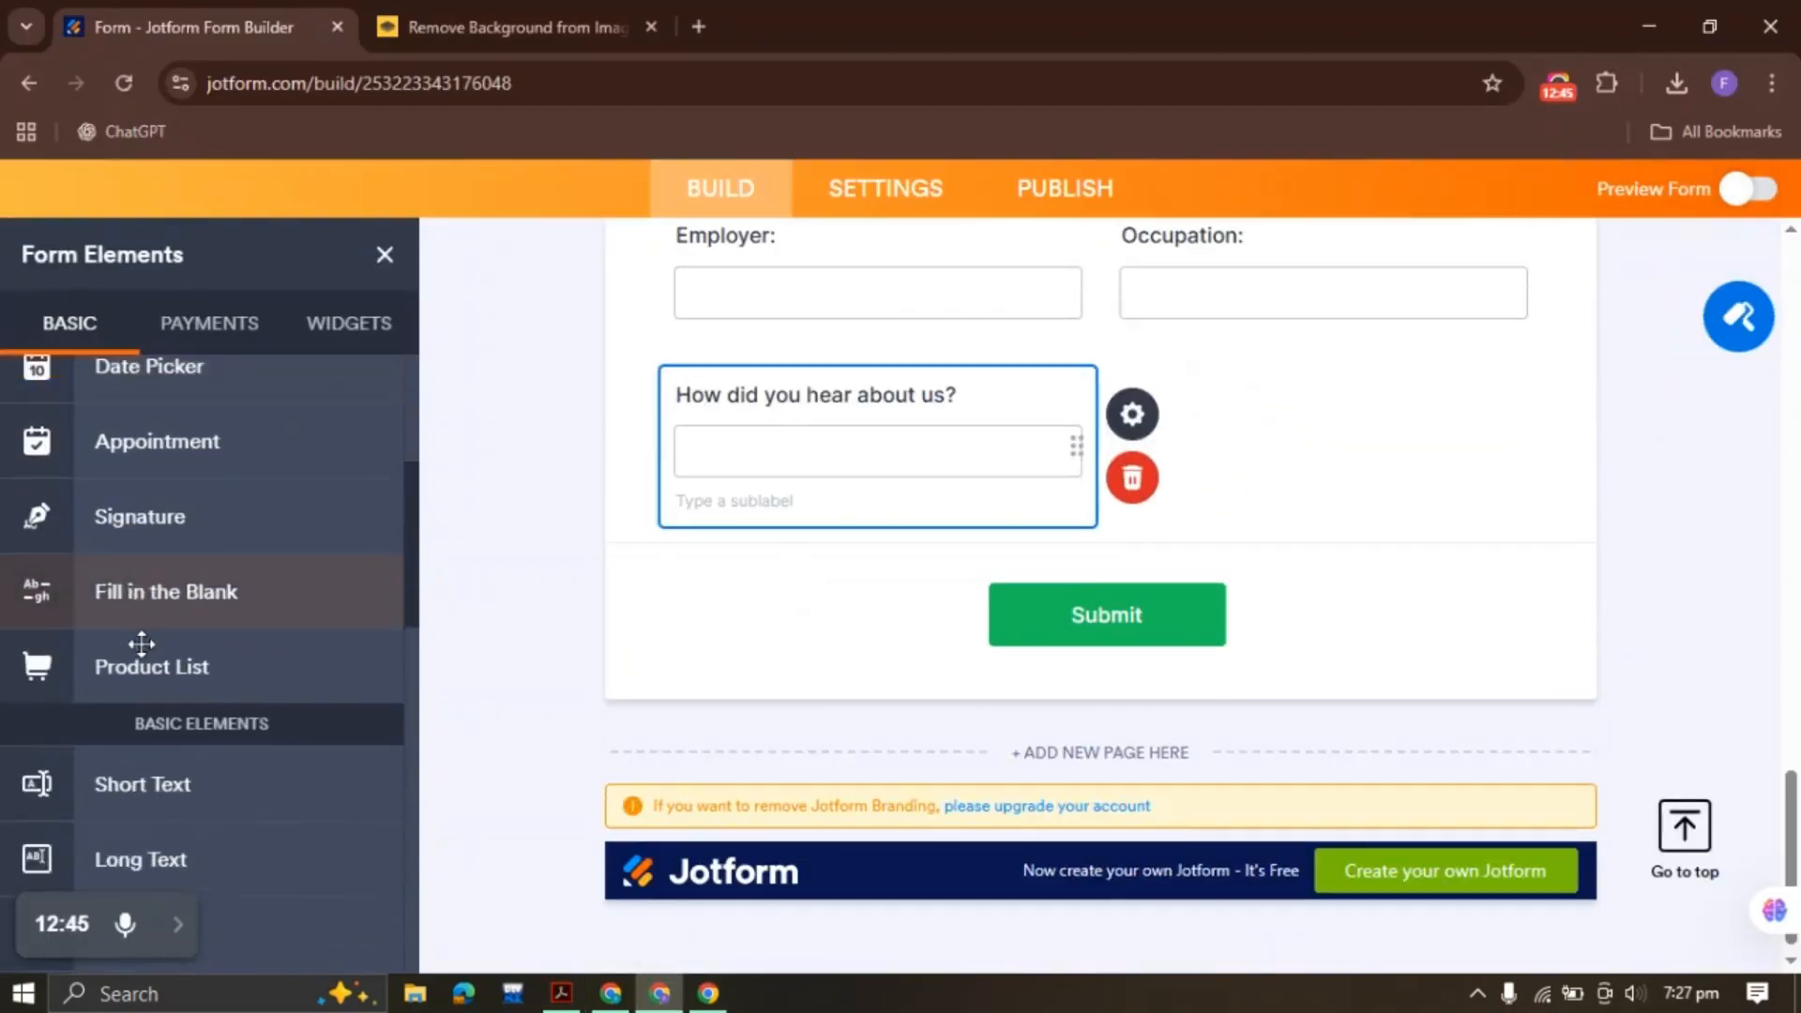
{"action": "scroll", "coordinate": [141, 643], "scroll_direction": "down", "scroll_amount": 6}
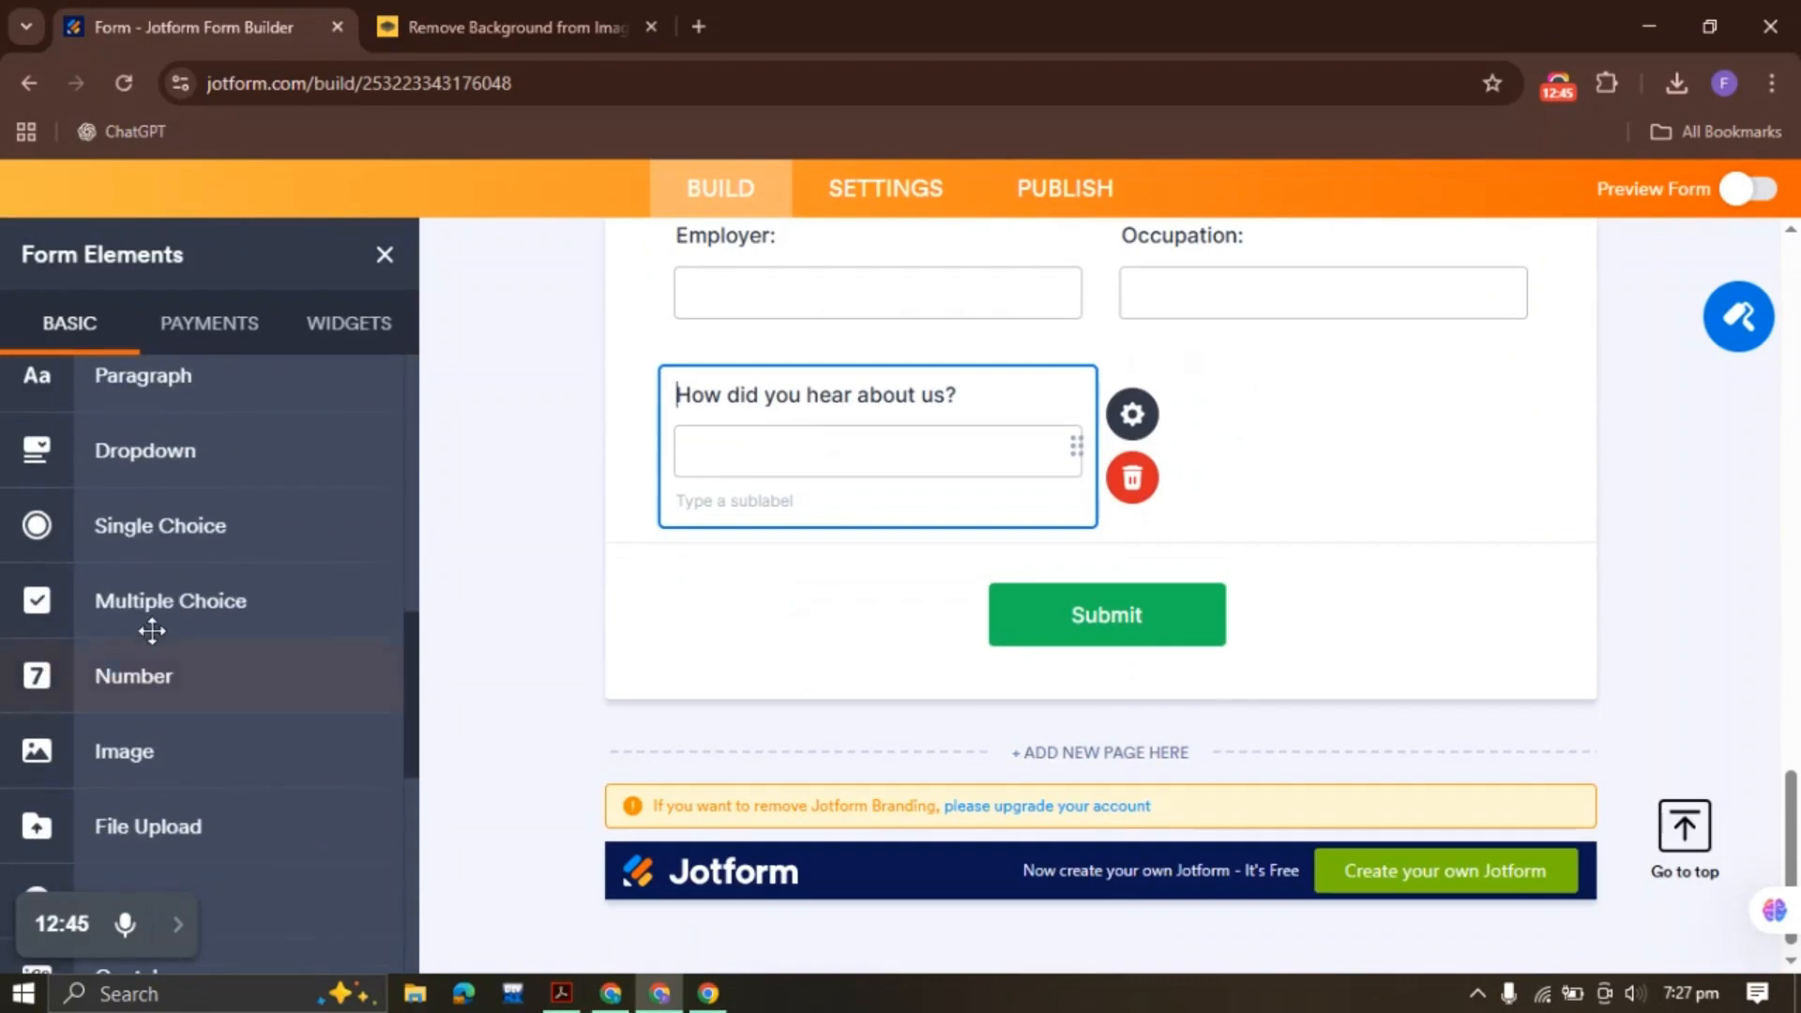
Add a single-choice mailing-list question with options Yes and No
{"action": "left_click", "coordinate": [230, 539]}
{"action": "key", "text": "ctrl+v"}
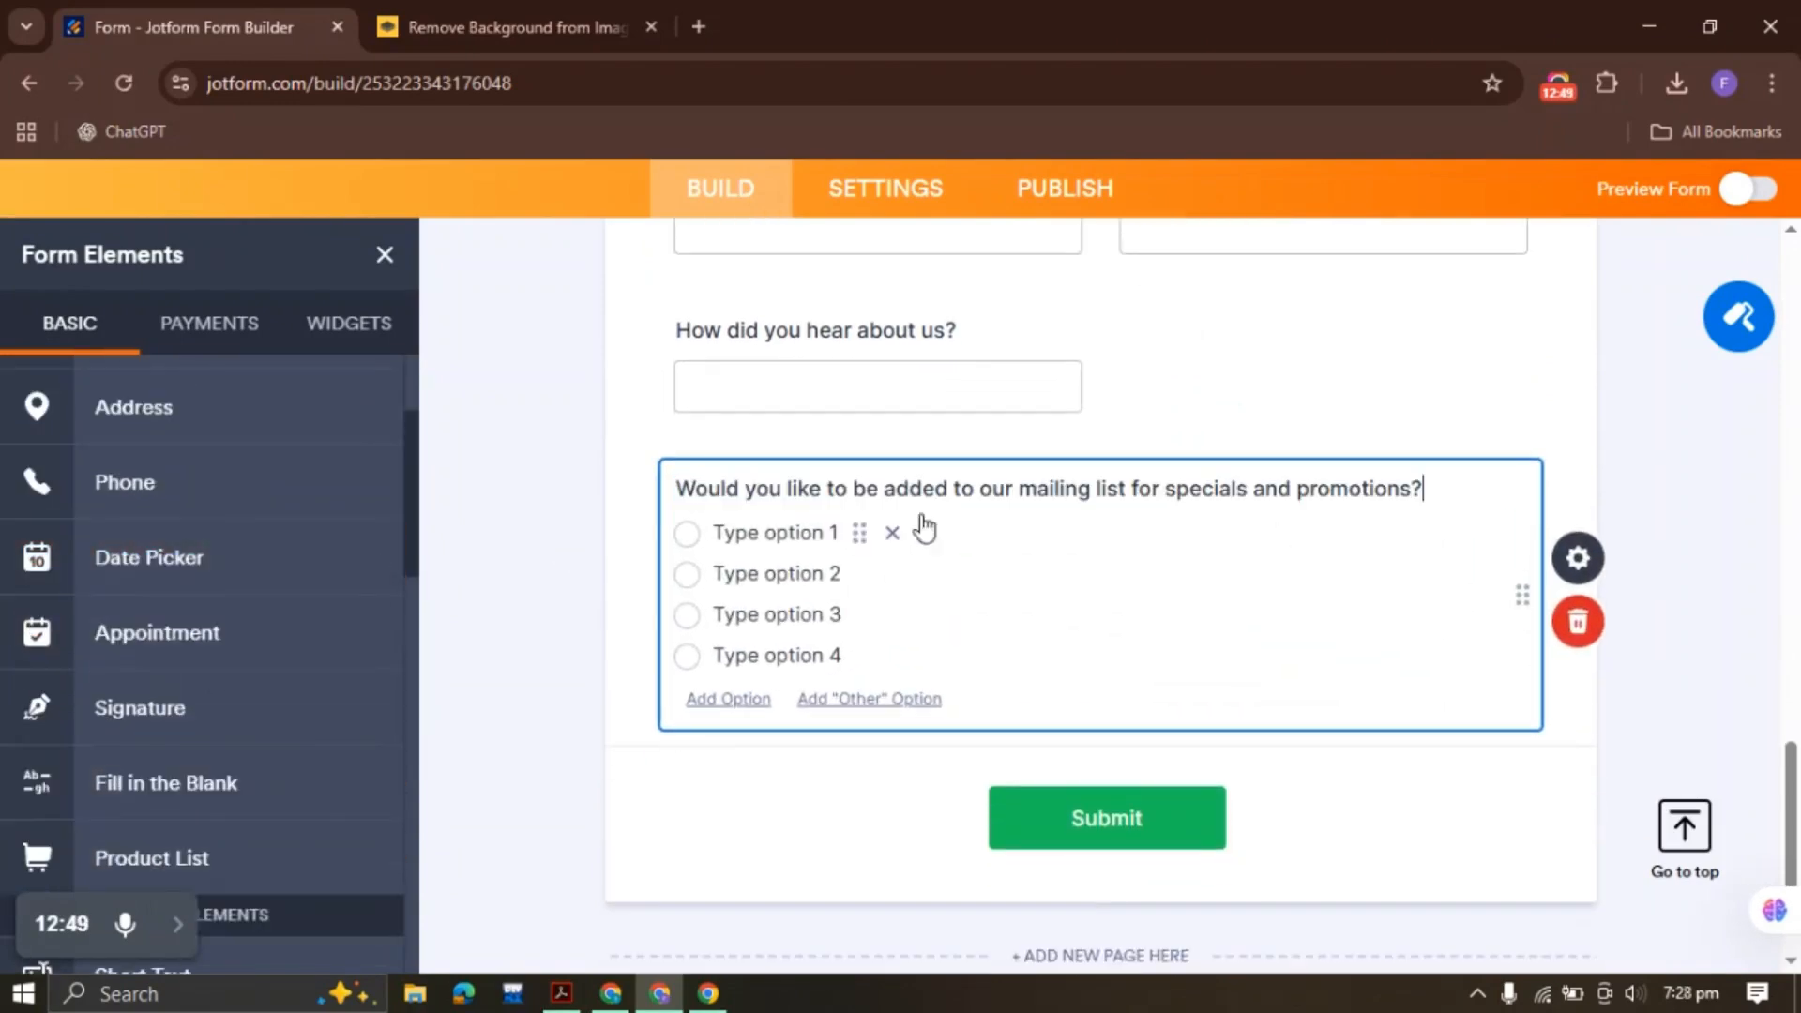
{"action": "left_click", "coordinate": [1585, 559]}
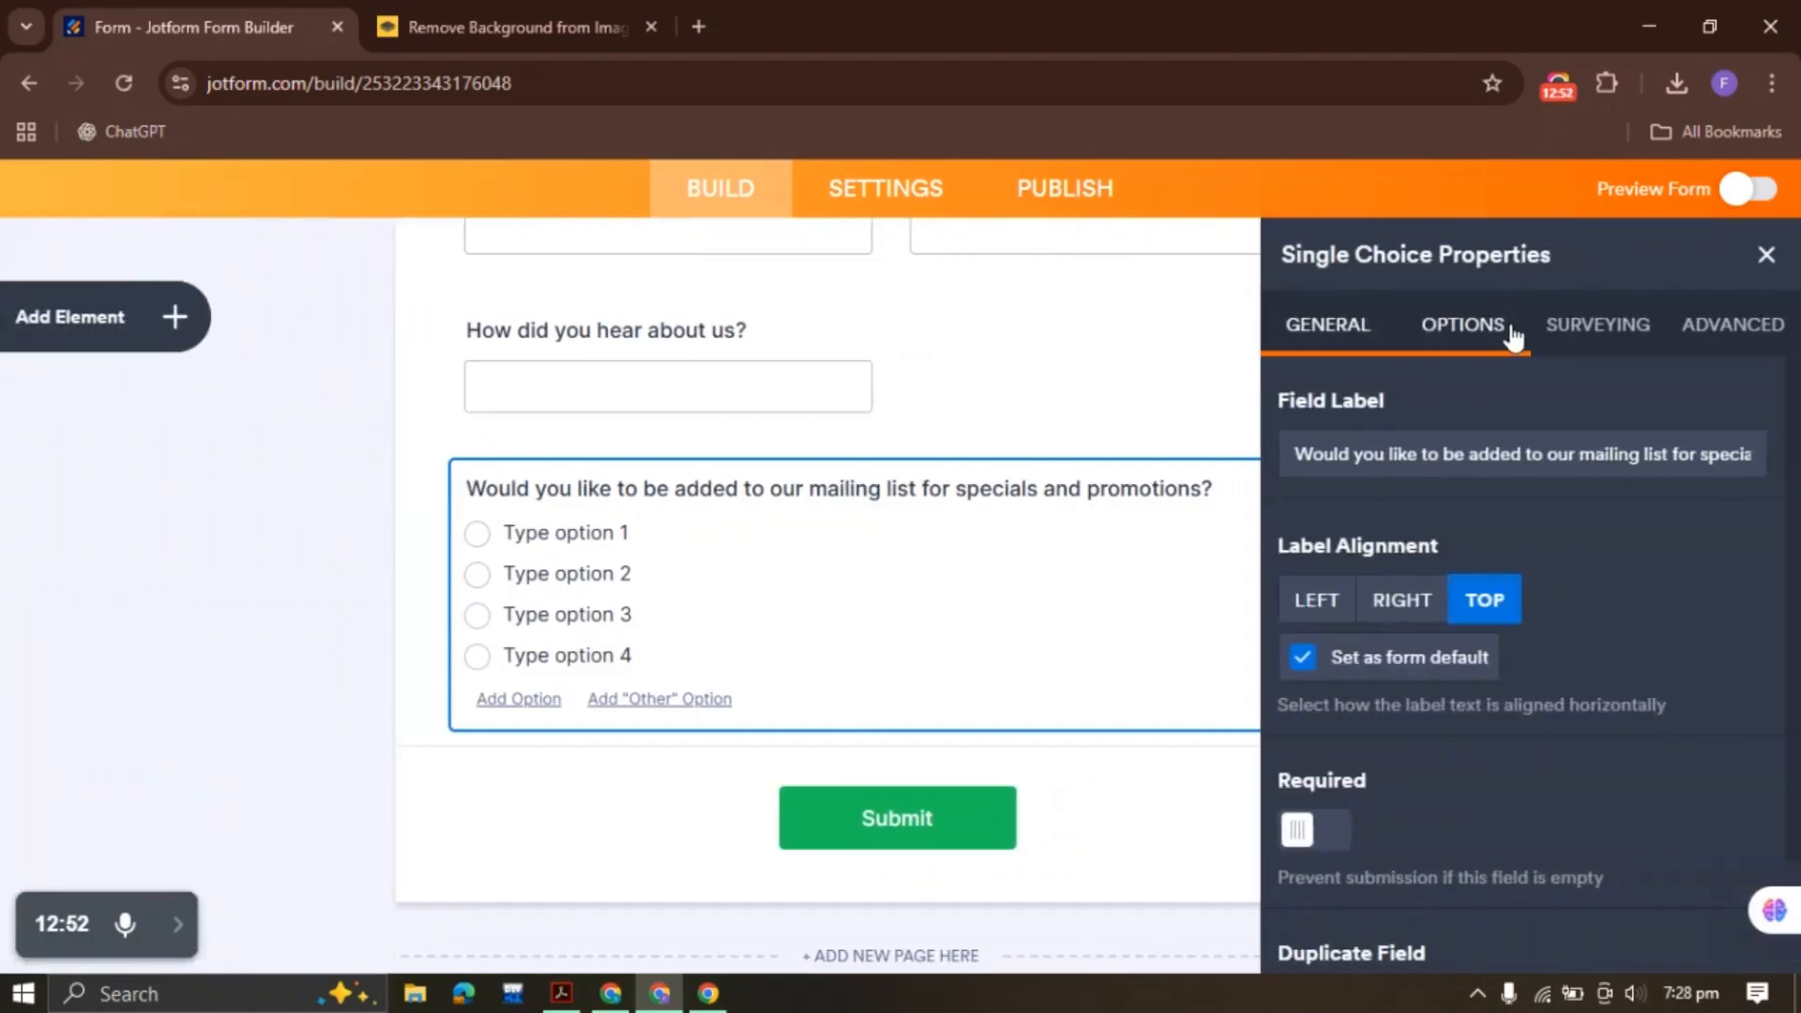
{"action": "left_click", "coordinate": [1512, 336]}
{"action": "left_click_drag", "start_coordinate": [1476, 588], "coordinate": [1202, 403]}
{"action": "key", "text": "BackSpace"}
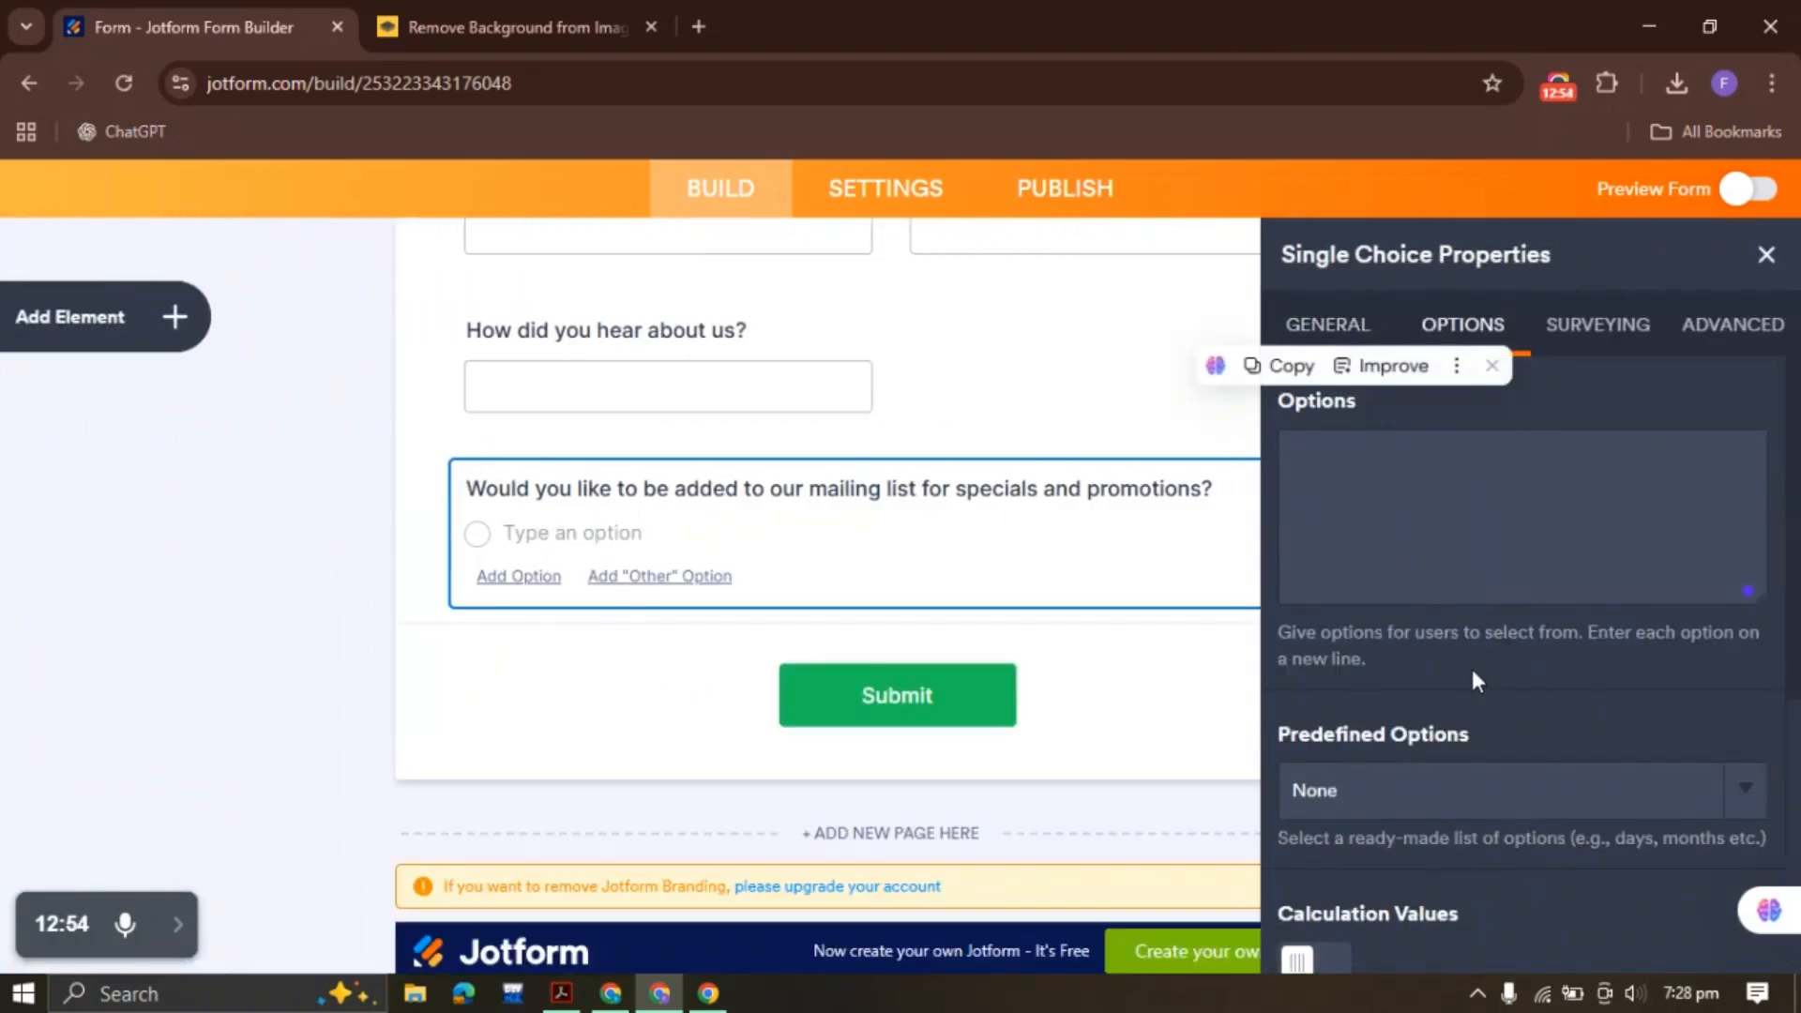
{"action": "left_click", "coordinate": [1467, 793]}
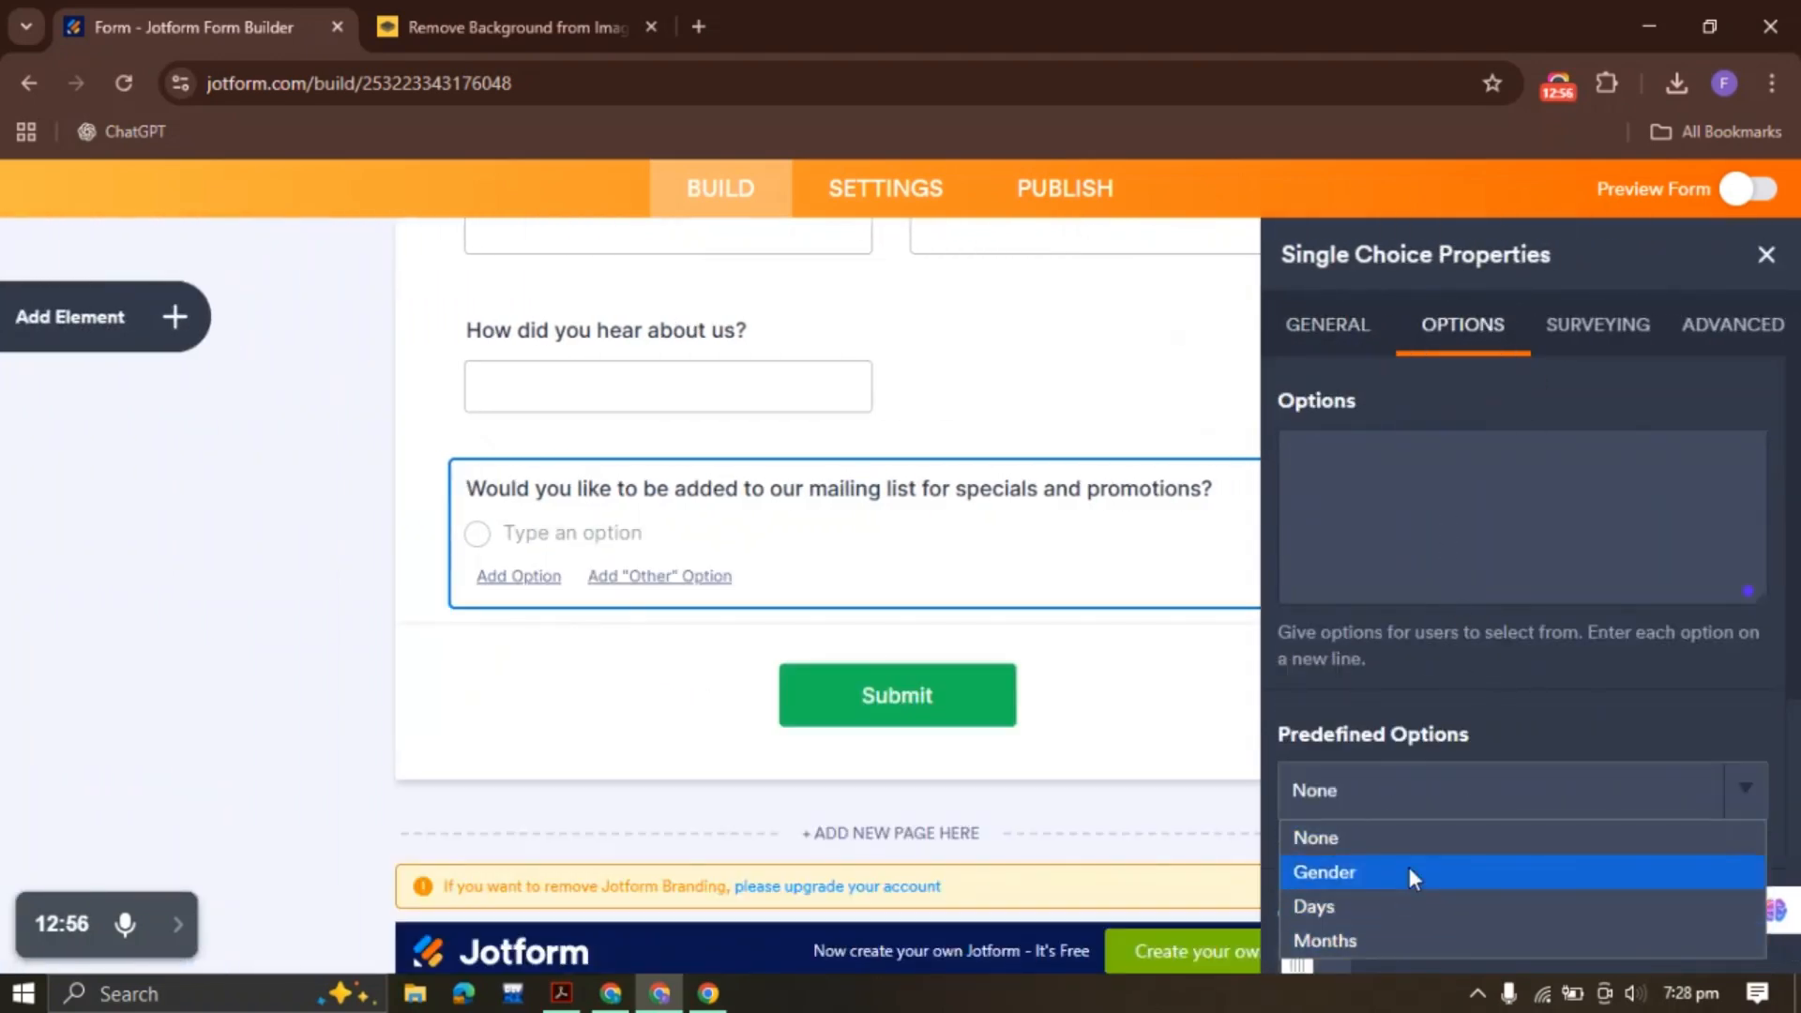
{"action": "left_click", "coordinate": [1348, 470]}
{"action": "type", "text": "Y;es"}
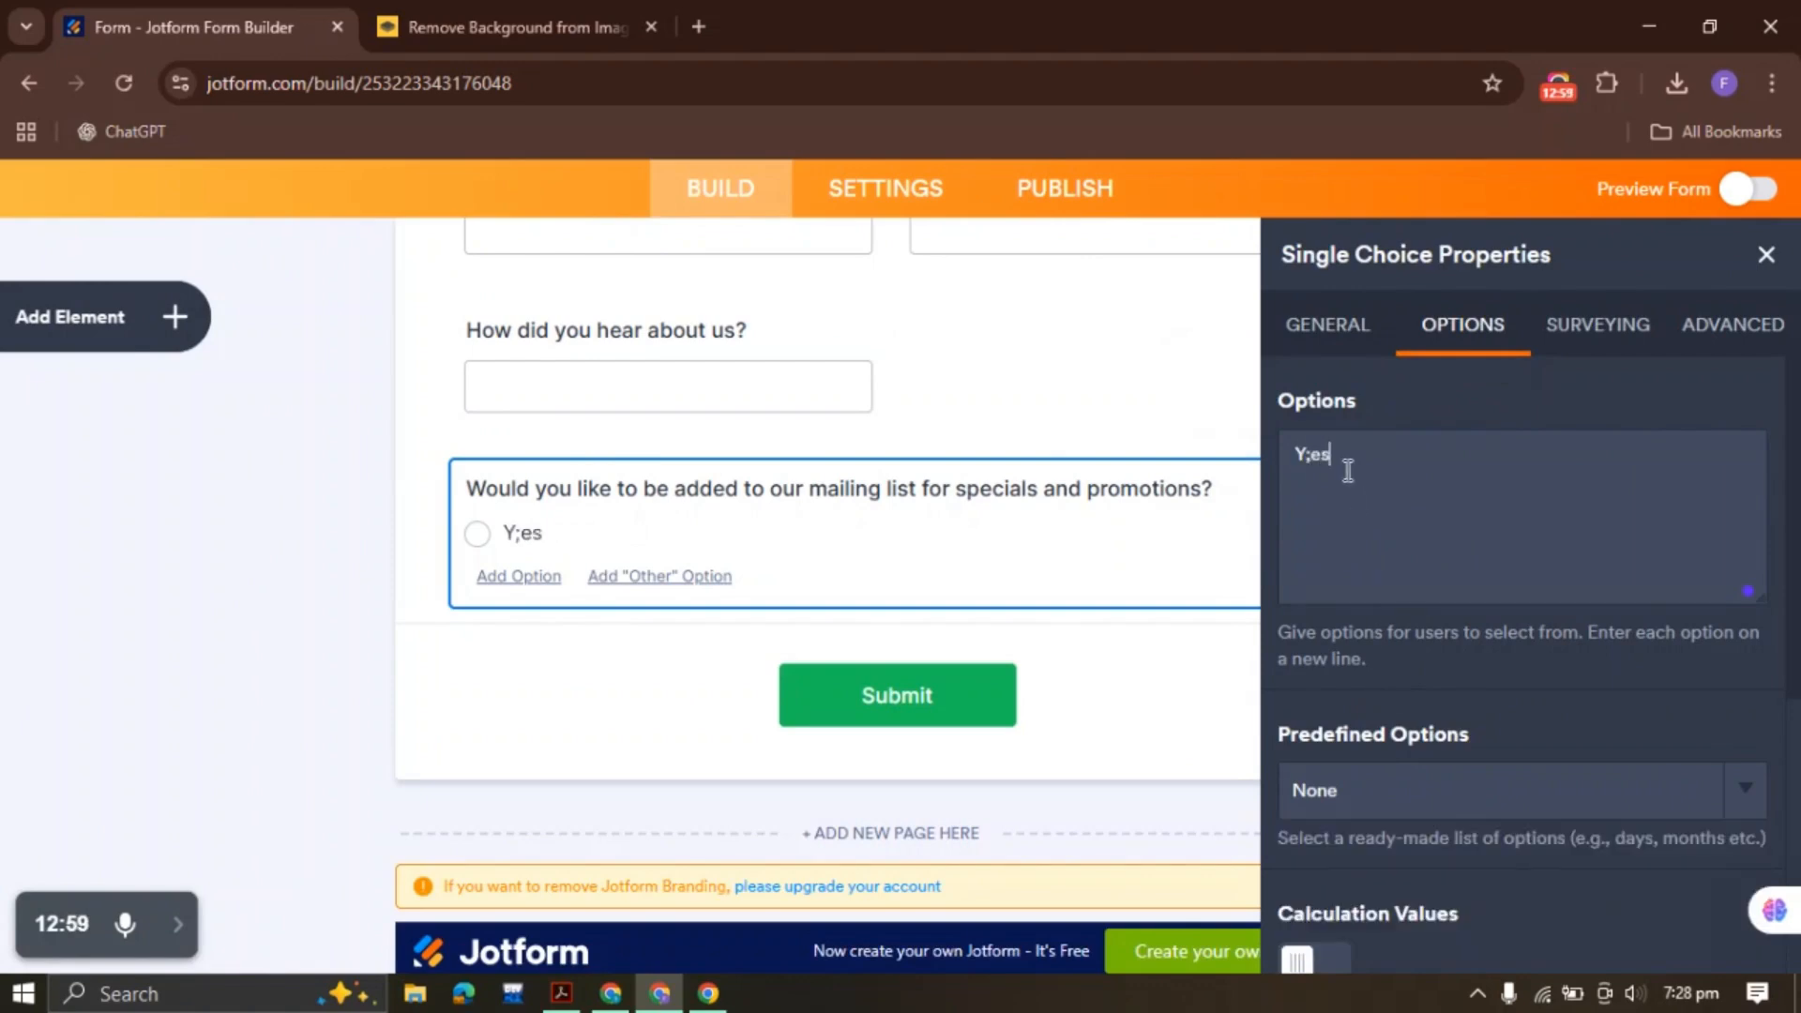
{"action": "key", "text": "Return"}
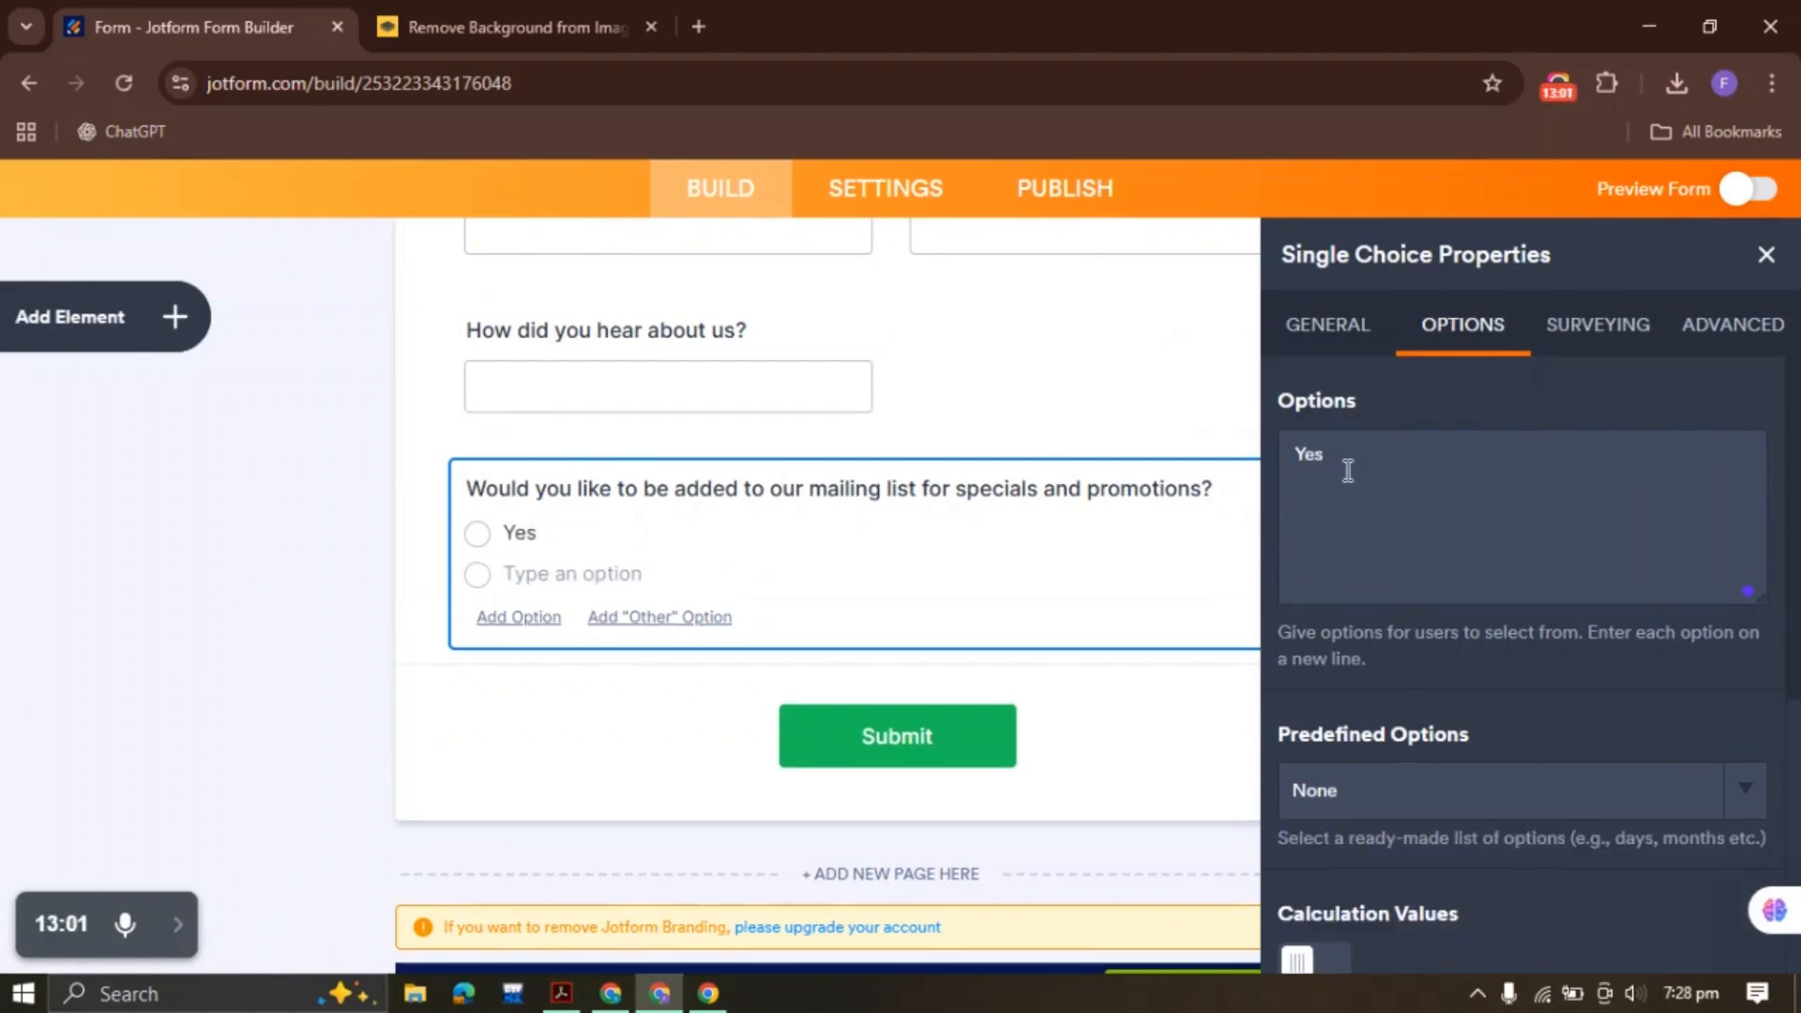
{"action": "type", "text": "No"}
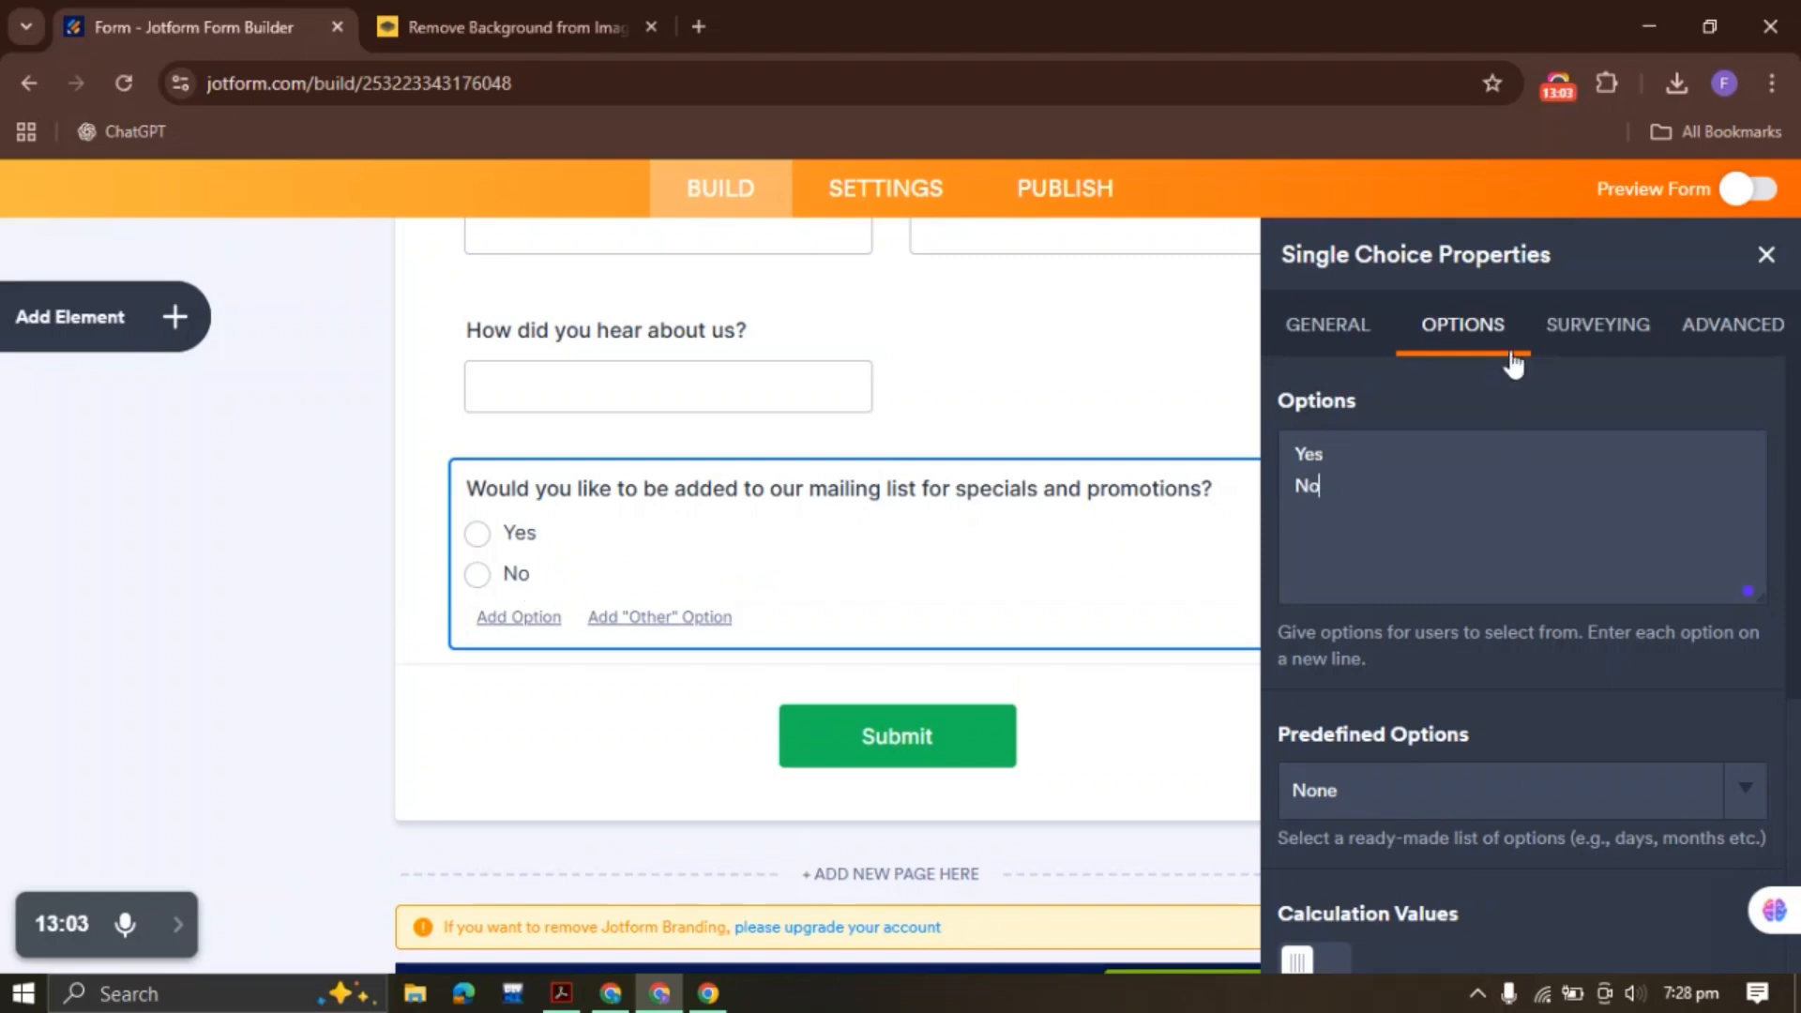
Lay the Yes/No choices in two columns and shrink the question to half width
{"action": "scroll", "coordinate": [1501, 699], "scroll_direction": "down", "scroll_amount": 4}
{"action": "scroll", "coordinate": [1498, 699], "scroll_direction": "down", "scroll_amount": 1}
{"action": "left_click", "coordinate": [1325, 849]}
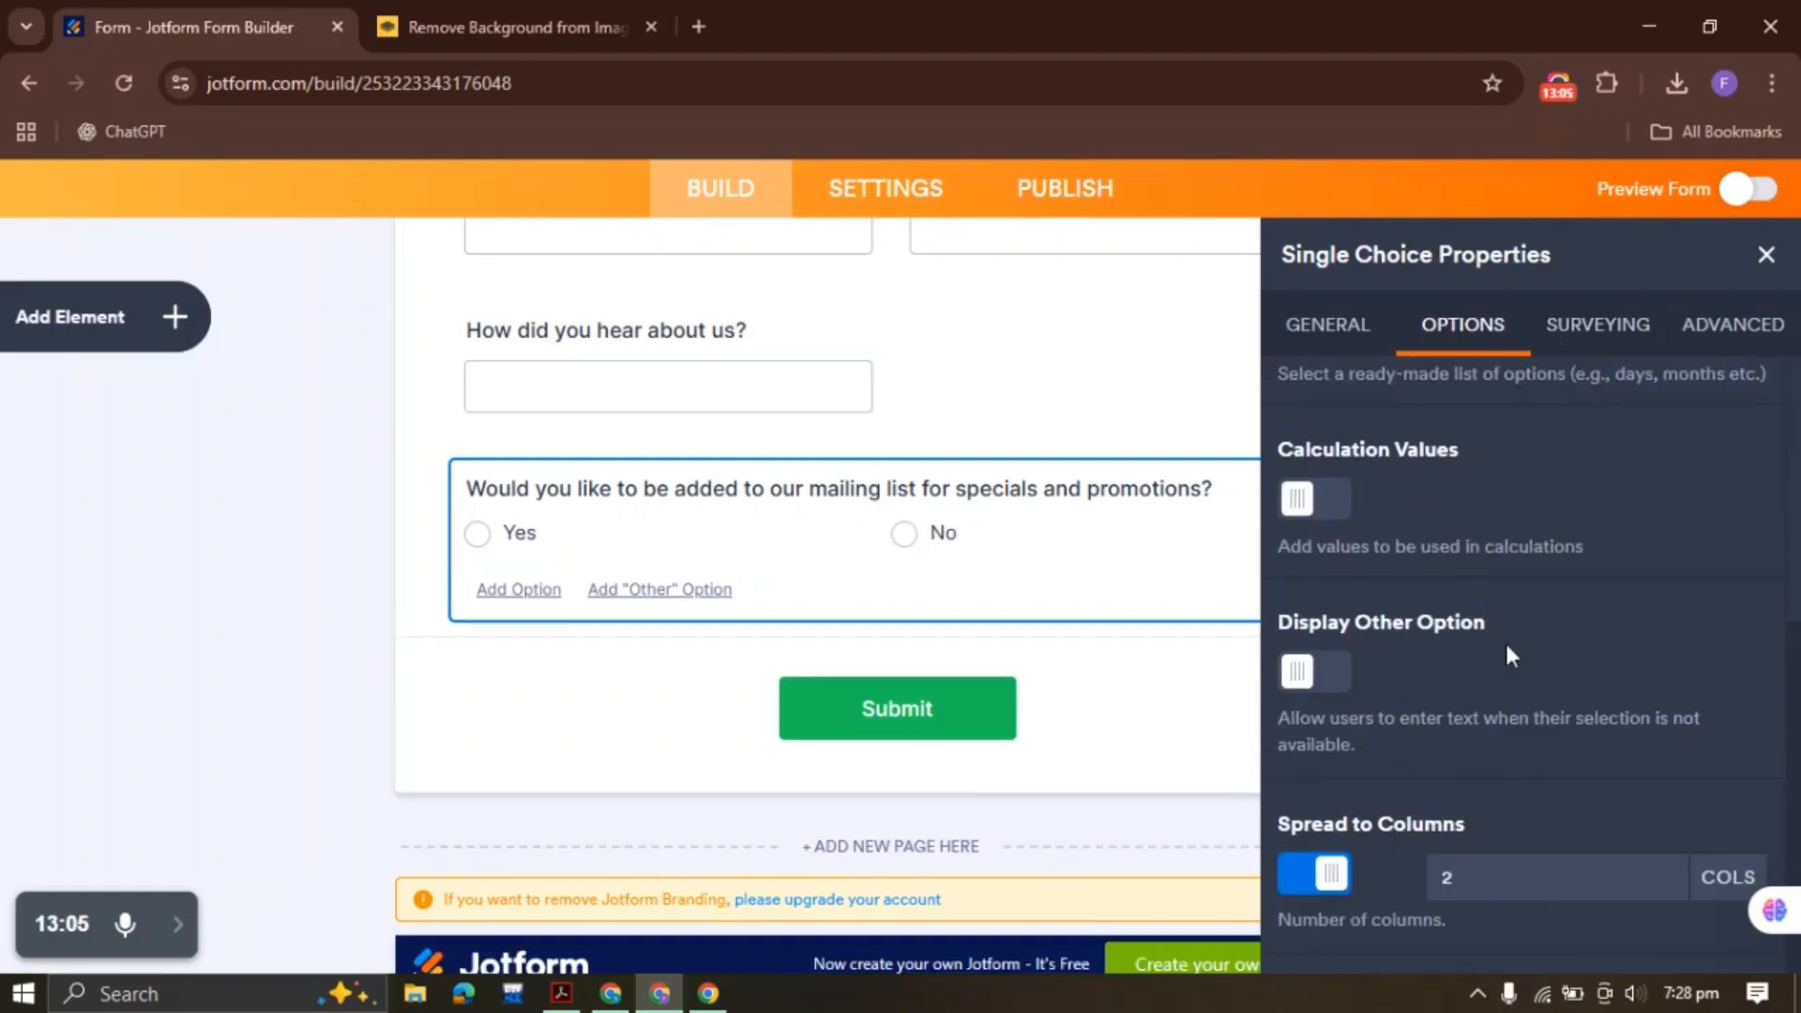
{"action": "left_click", "coordinate": [1766, 255]}
{"action": "right_click", "coordinate": [804, 542]}
{"action": "left_click", "coordinate": [896, 584]}
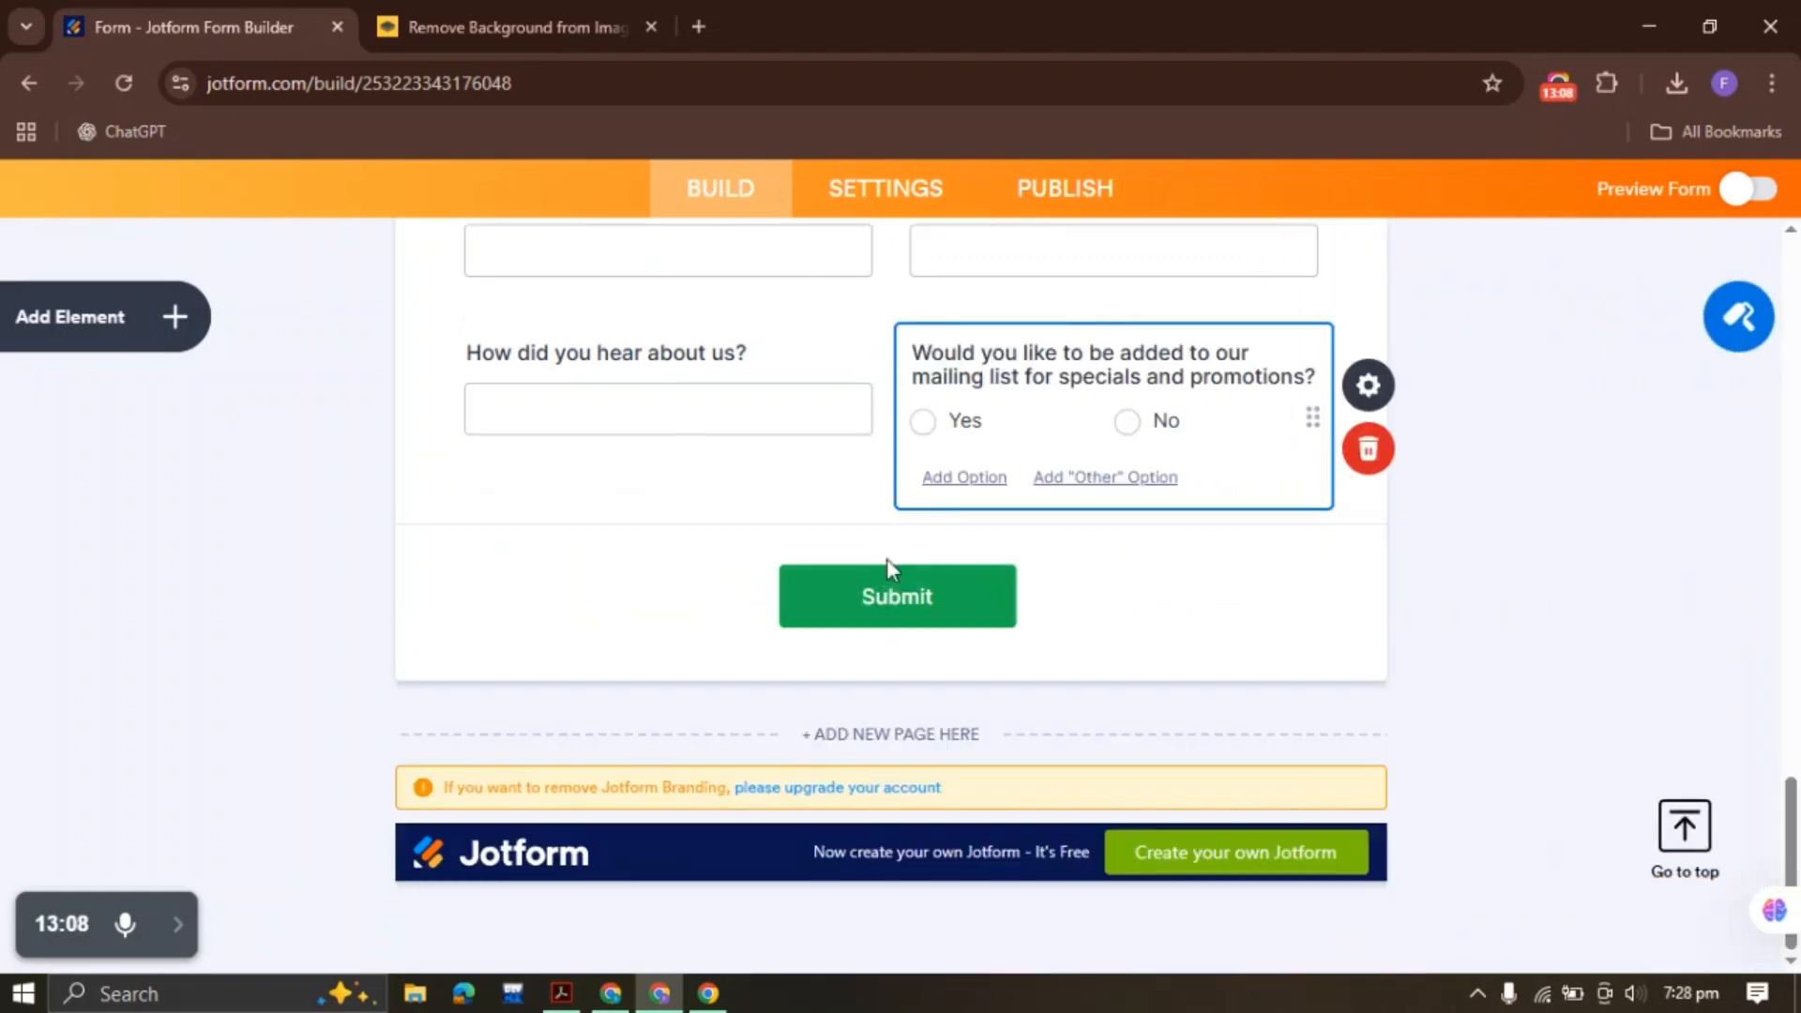
{"action": "left_click", "coordinate": [1541, 409]}
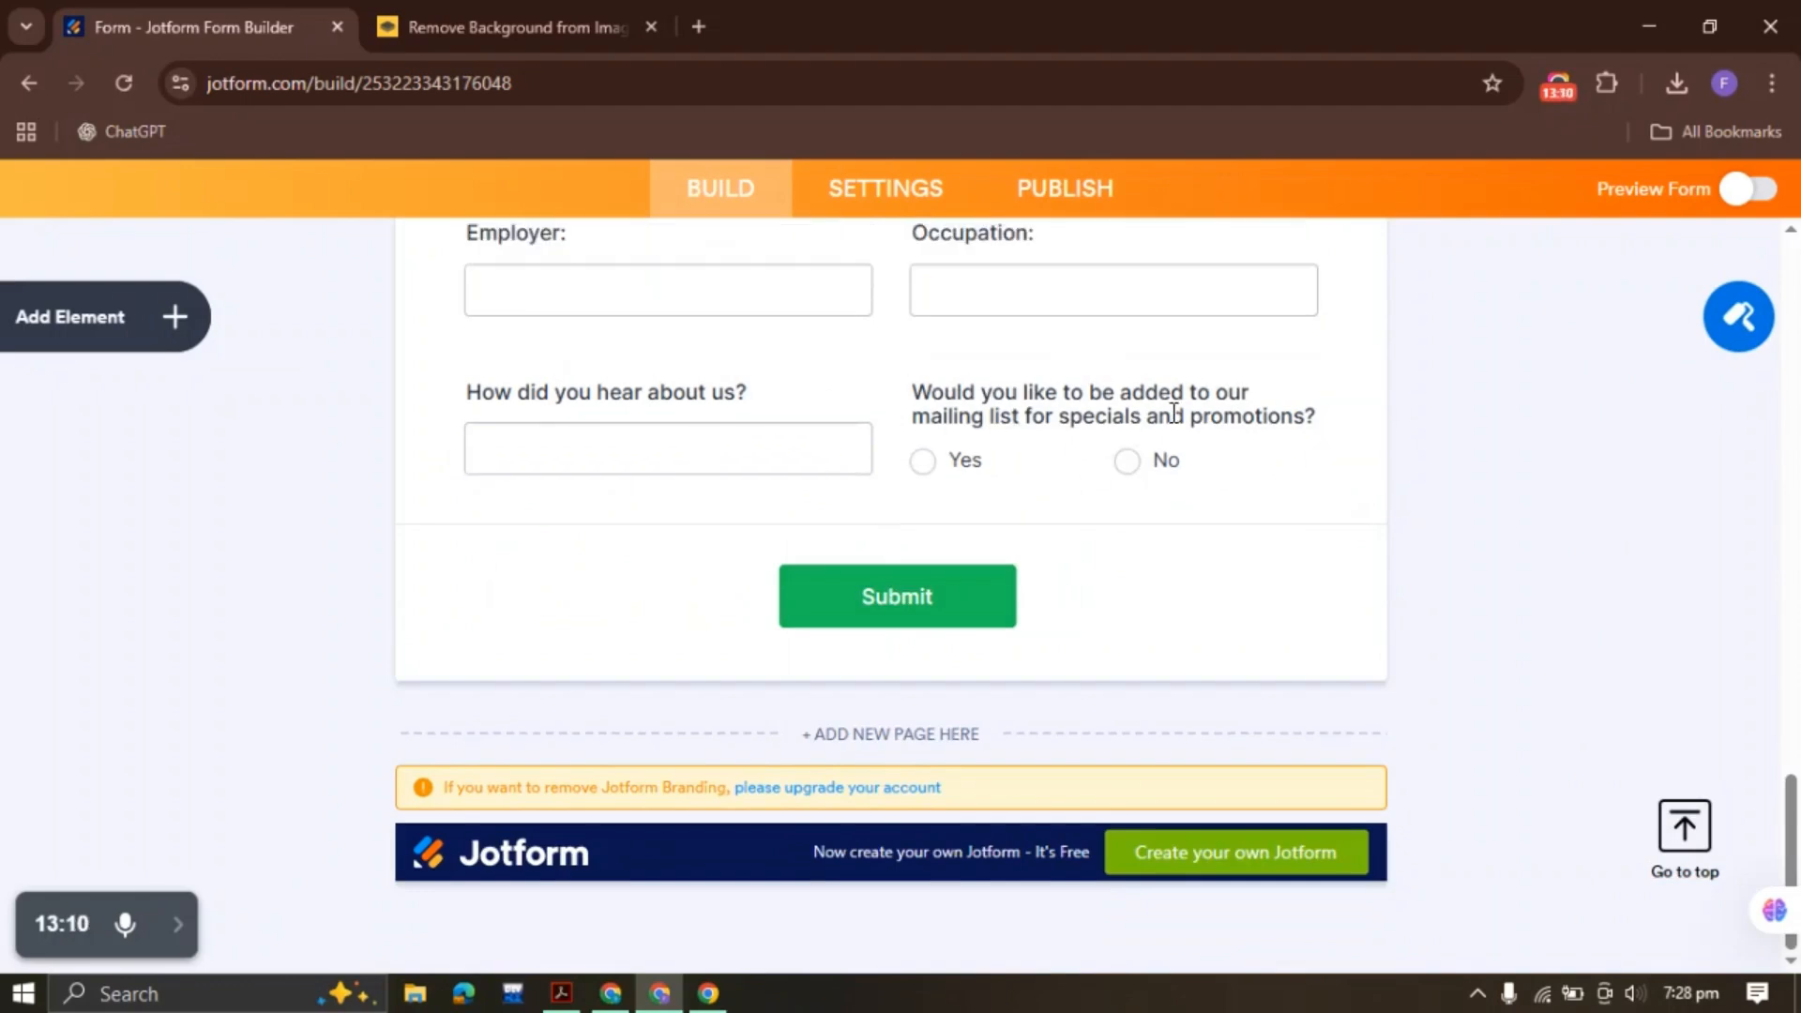
{"action": "left_click", "coordinate": [561, 993]}
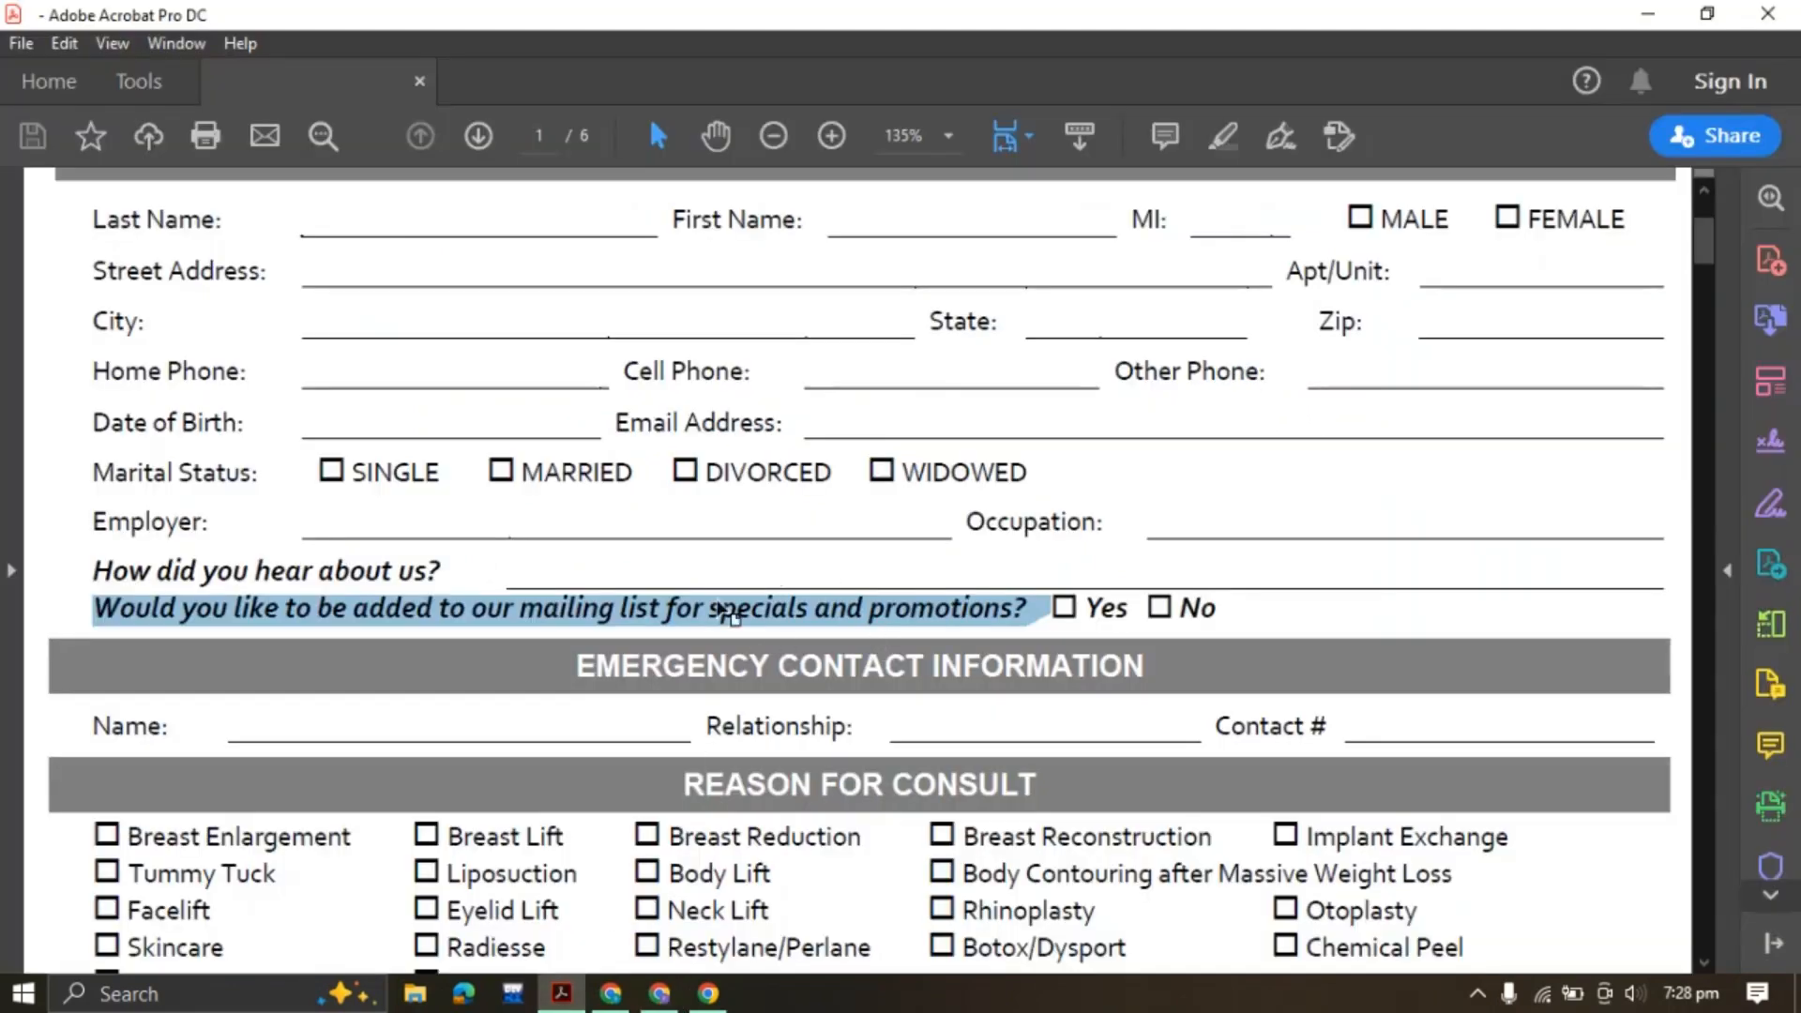
Copy 'EMERGENCY CONTACT INFORMATION' from the PDF and paste it as a new heading above Submit
{"action": "left_click_drag", "start_coordinate": [582, 668], "coordinate": [1159, 668]}
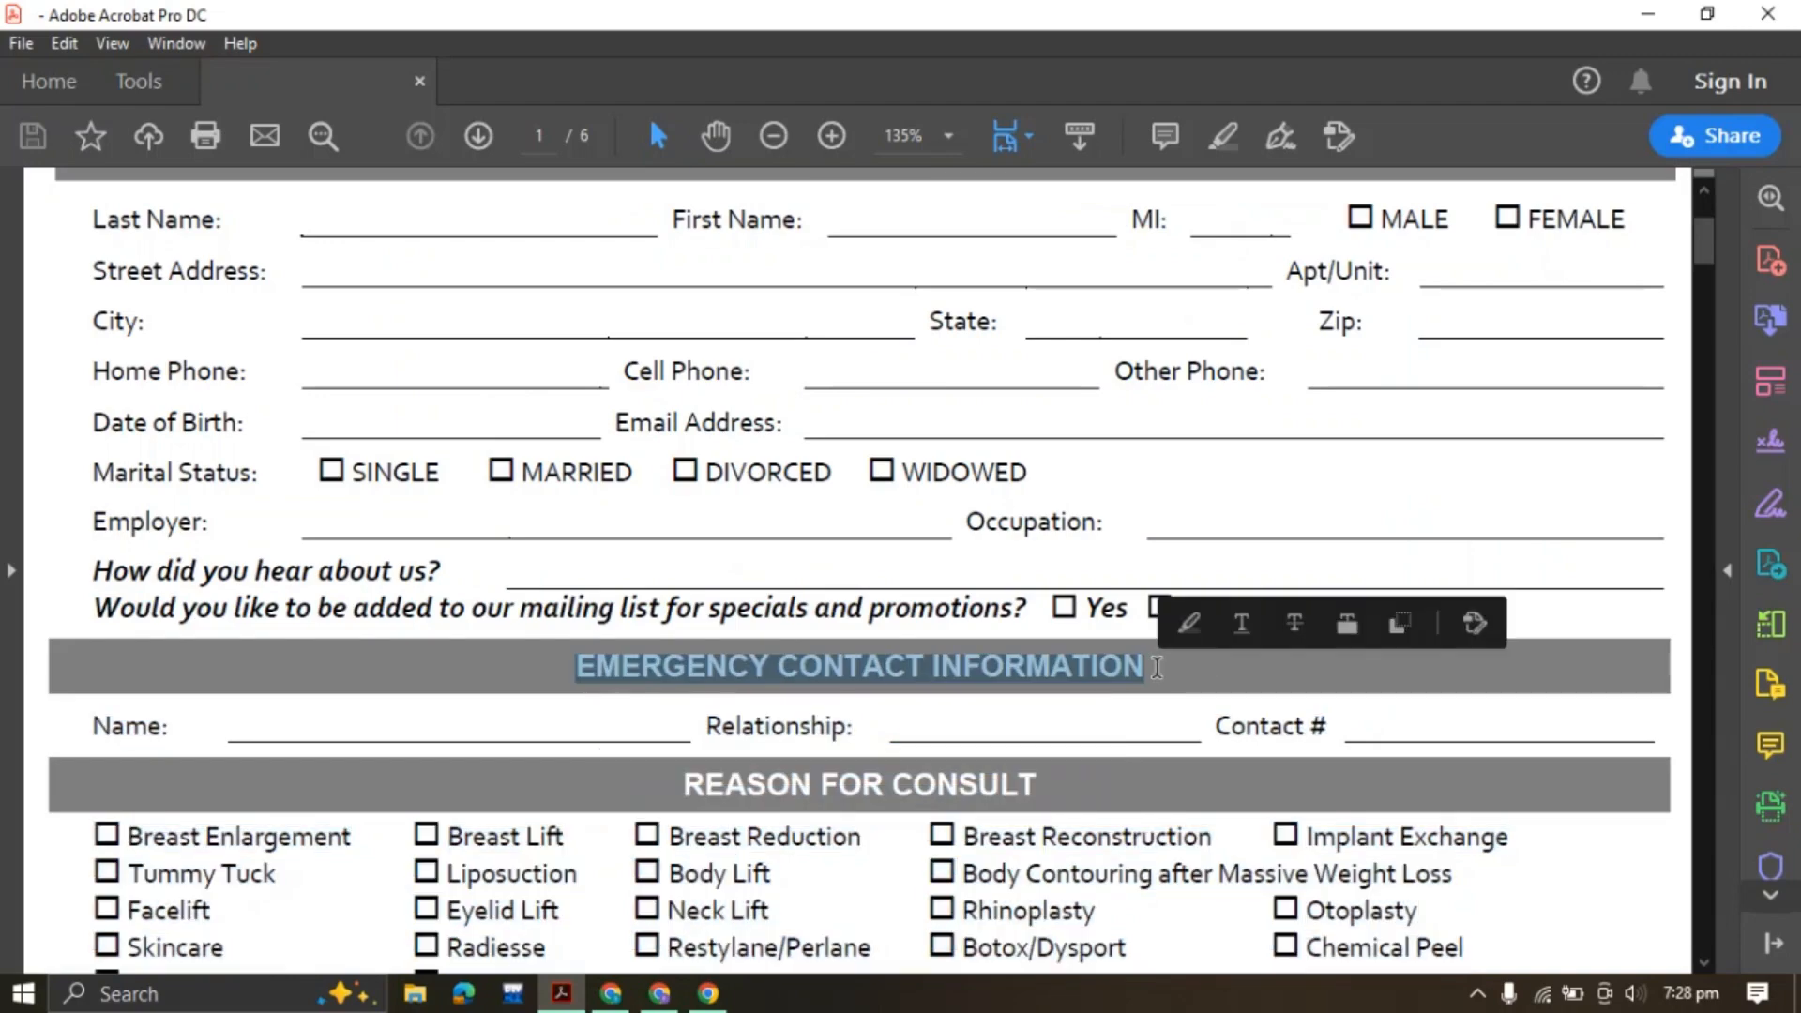
{"action": "left_click", "coordinate": [1360, 630]}
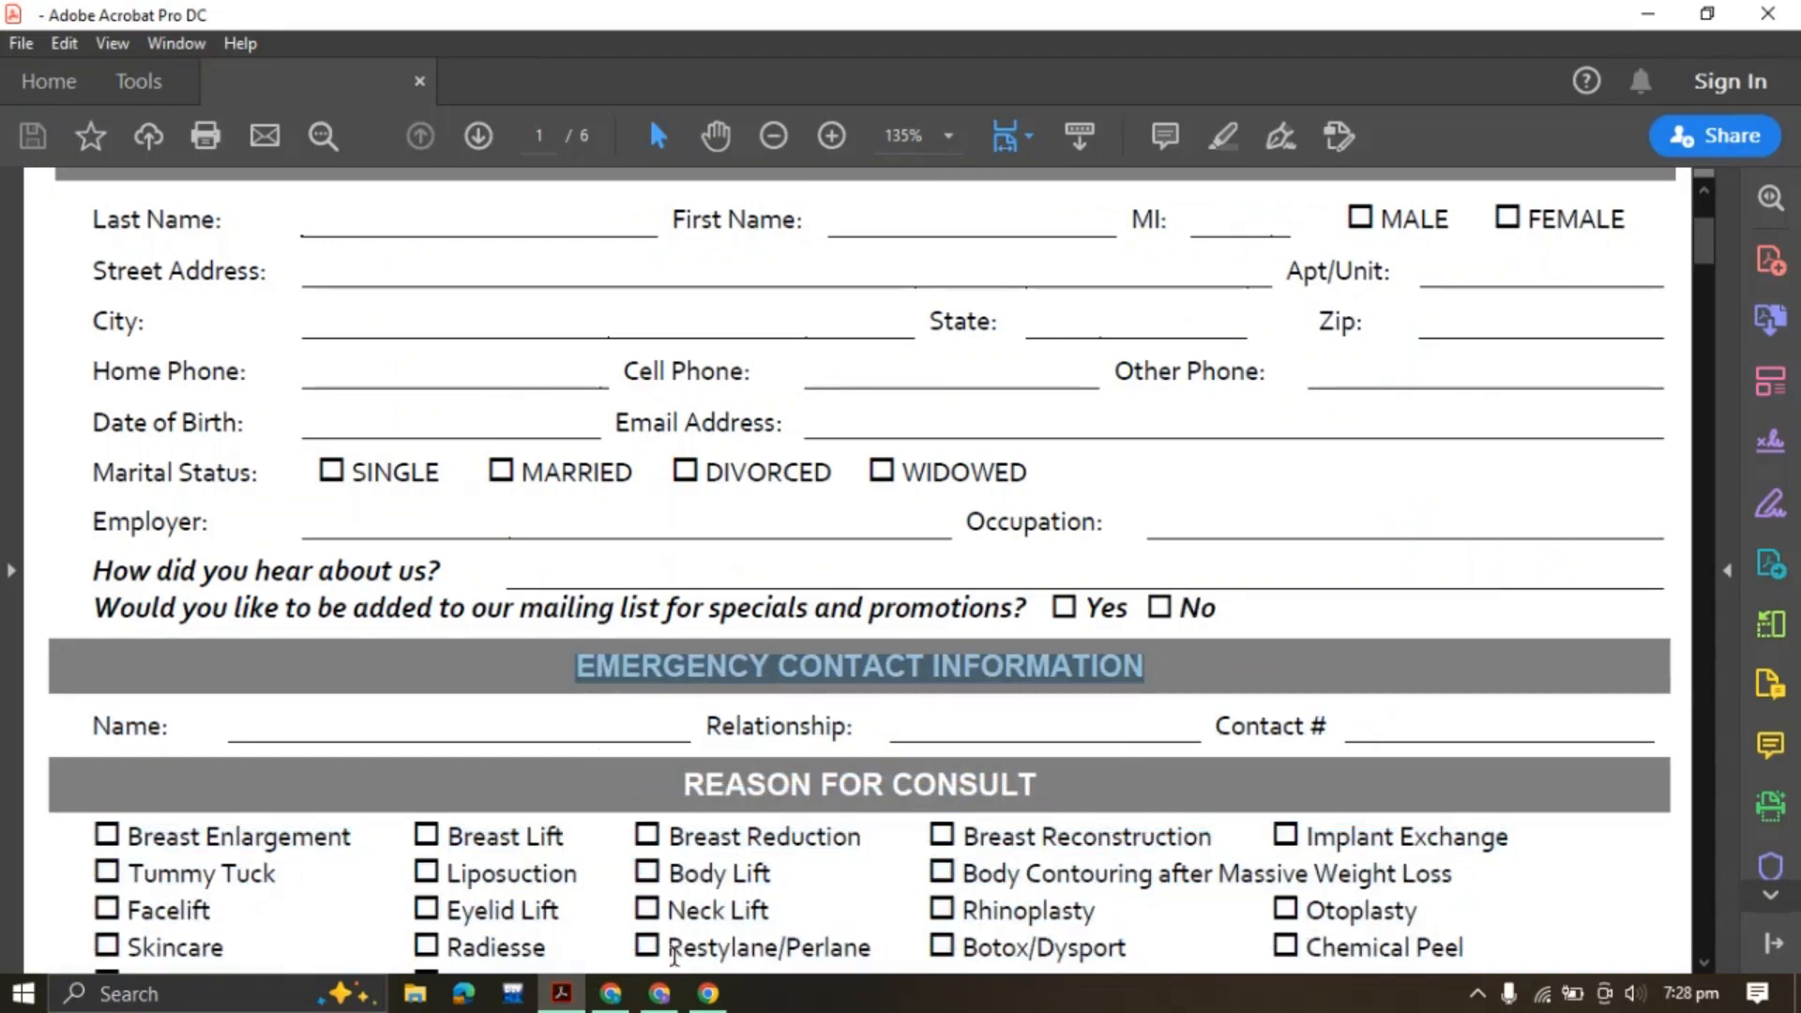
{"action": "left_click", "coordinate": [659, 993]}
{"action": "left_click", "coordinate": [176, 319]}
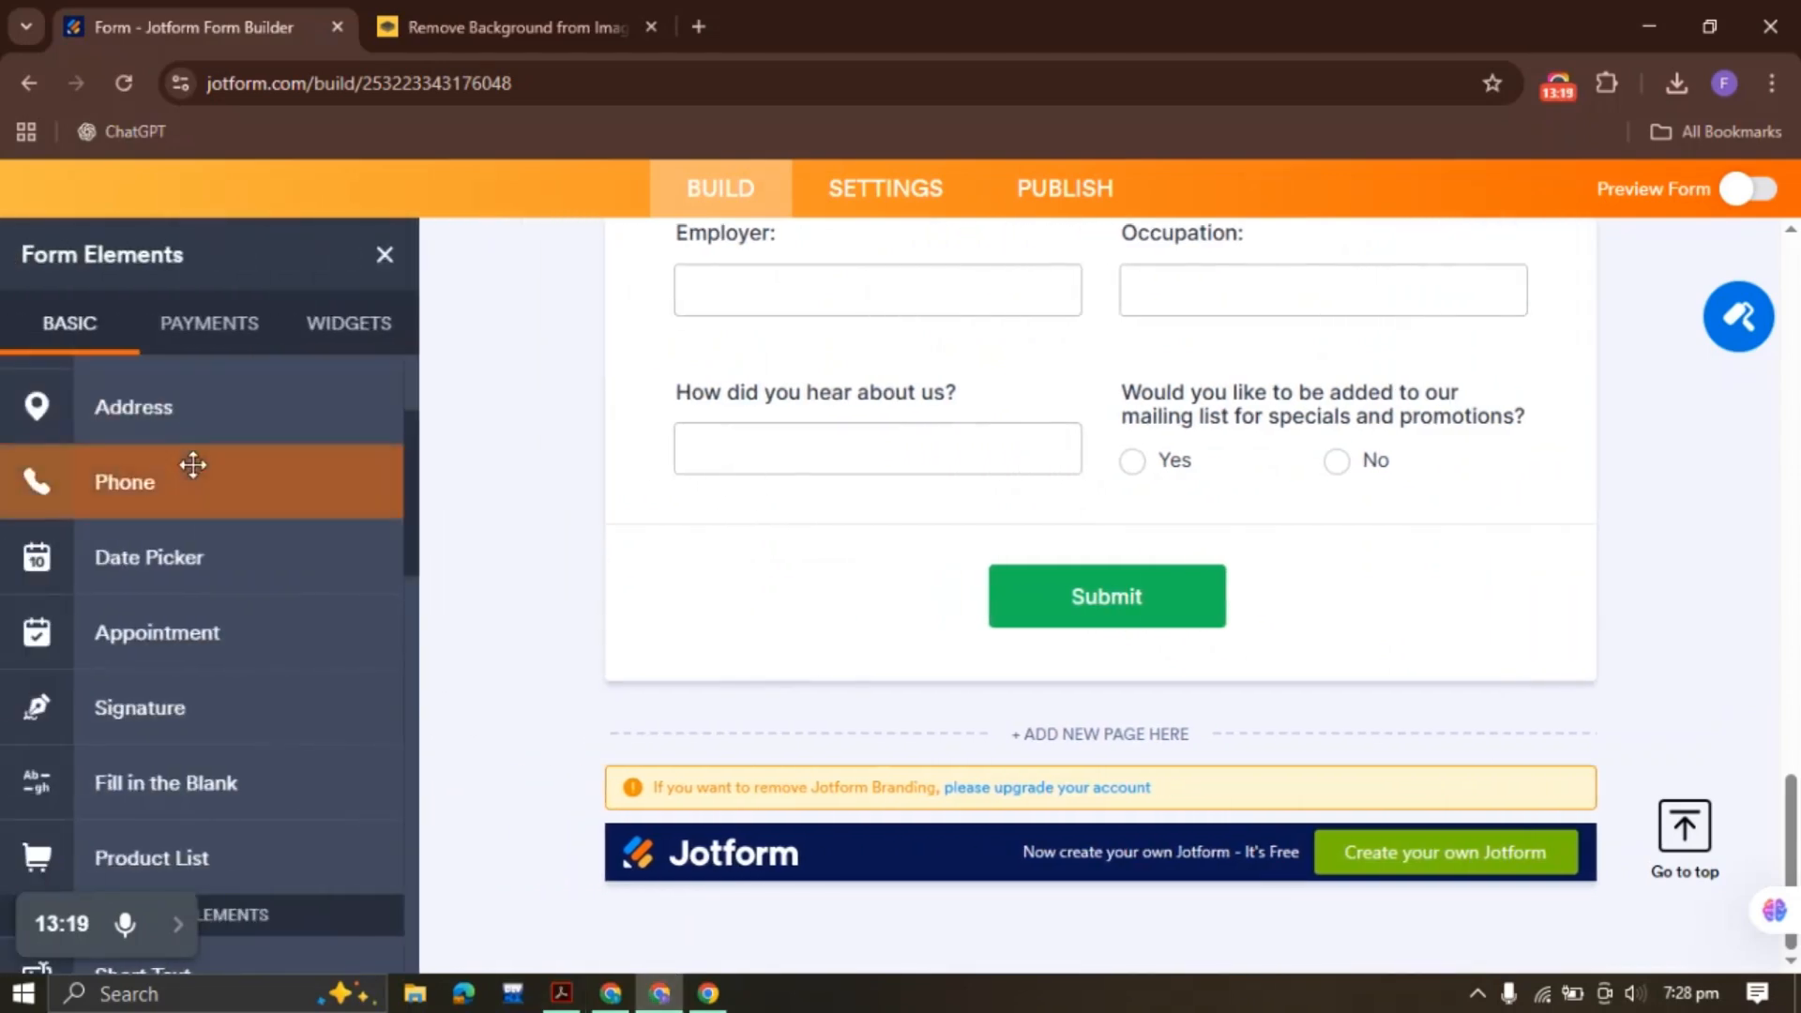
{"action": "scroll", "coordinate": [193, 465], "scroll_direction": "up", "scroll_amount": 3}
{"action": "left_click_drag", "start_coordinate": [193, 390], "coordinate": [1088, 649]}
{"action": "key", "text": "ctrl+v"}
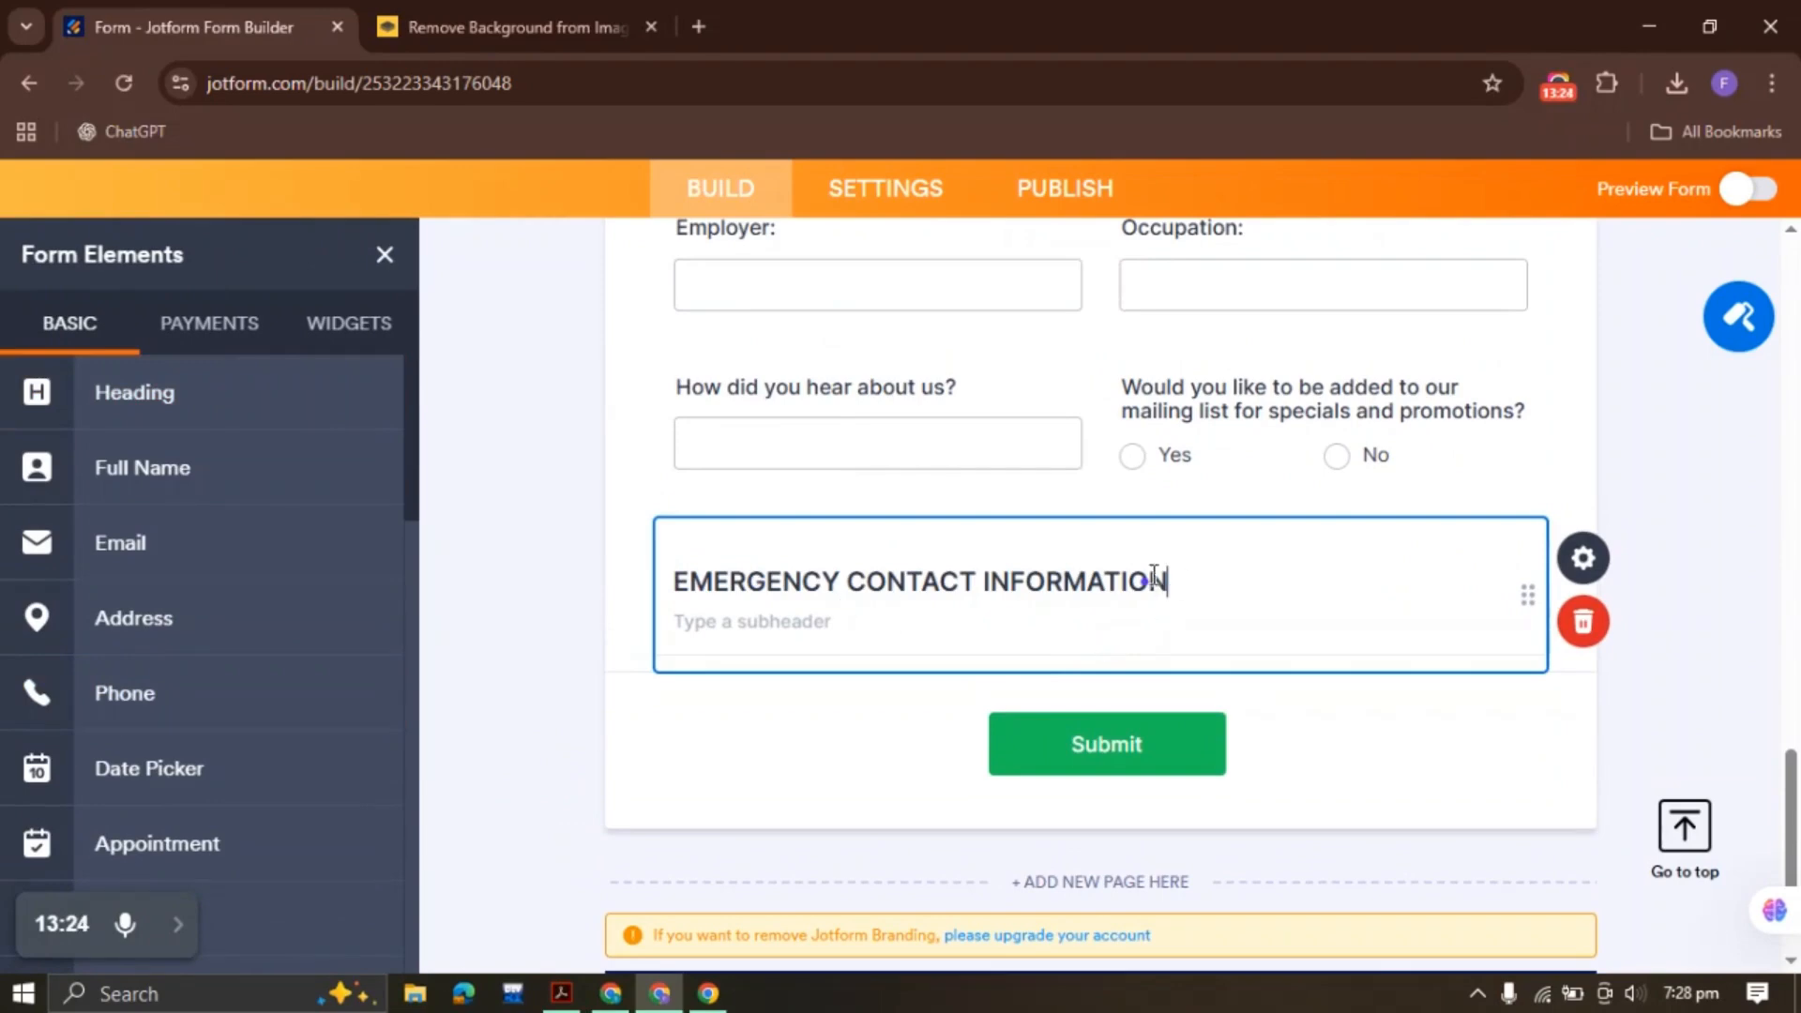
Center the EMERGENCY CONTACT INFORMATION heading text in its properties
{"action": "left_click", "coordinate": [1584, 559]}
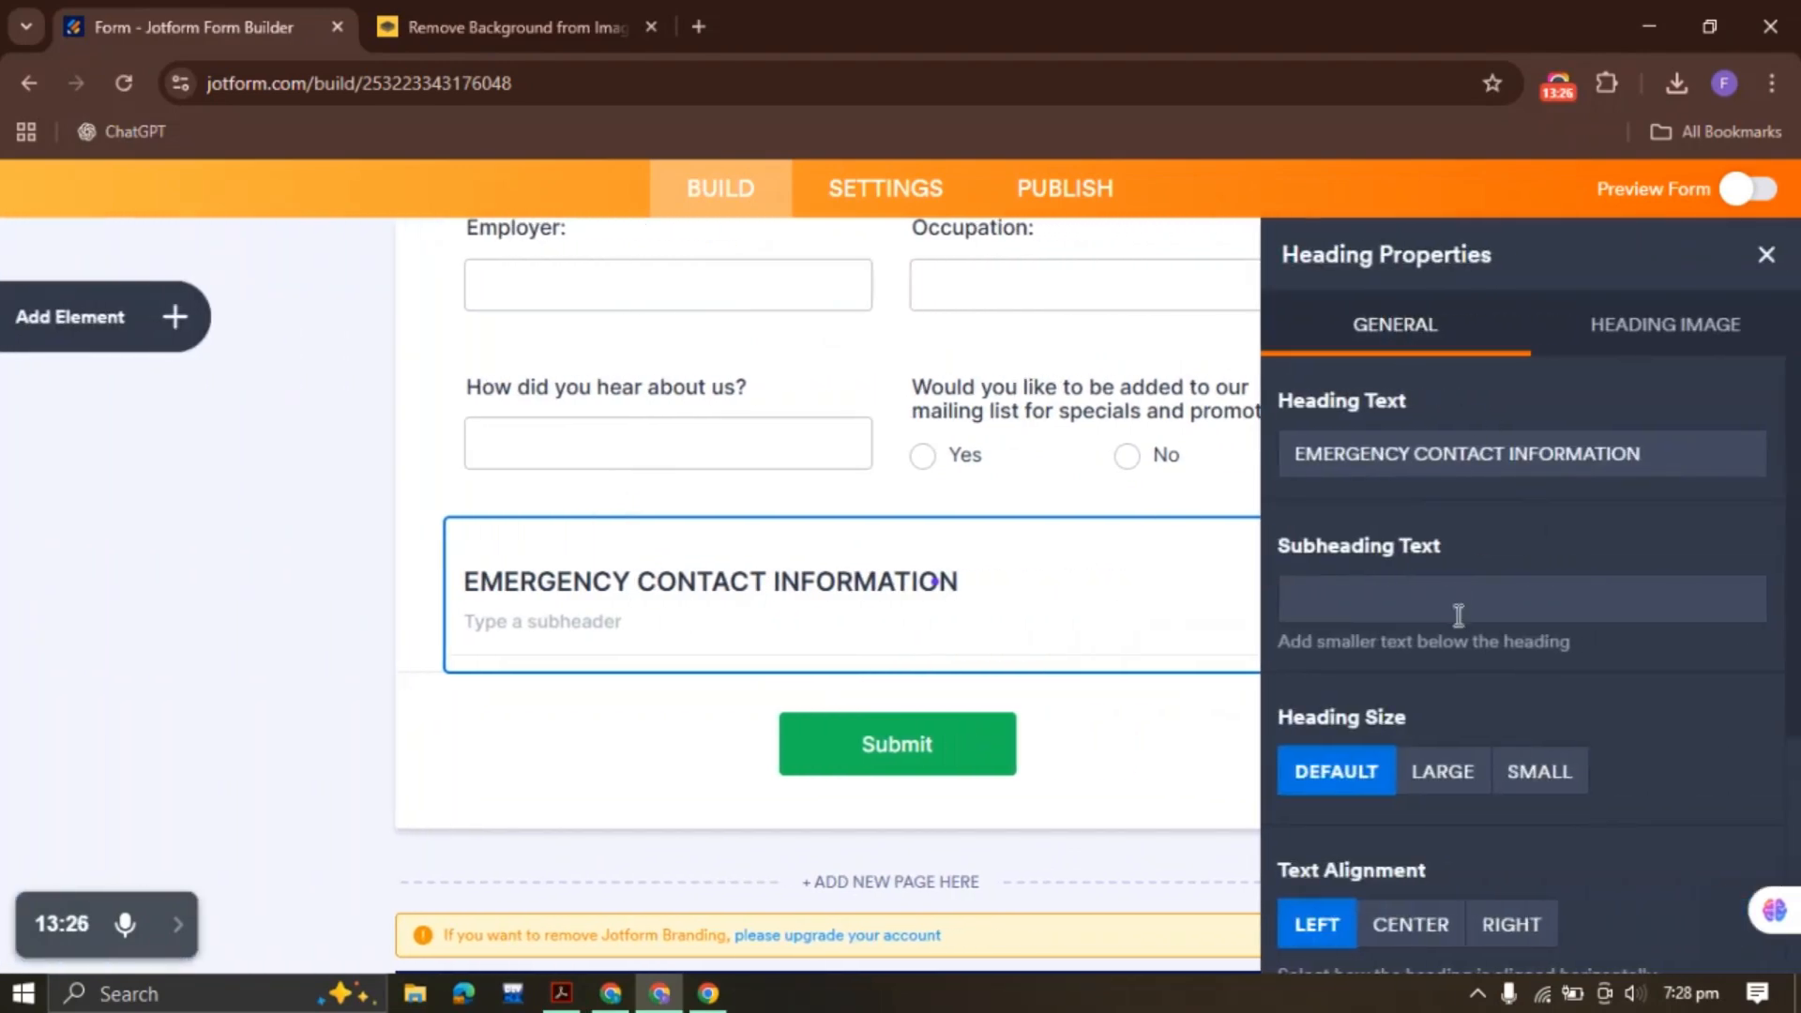
{"action": "scroll", "coordinate": [1436, 634], "scroll_direction": "down", "scroll_amount": 3}
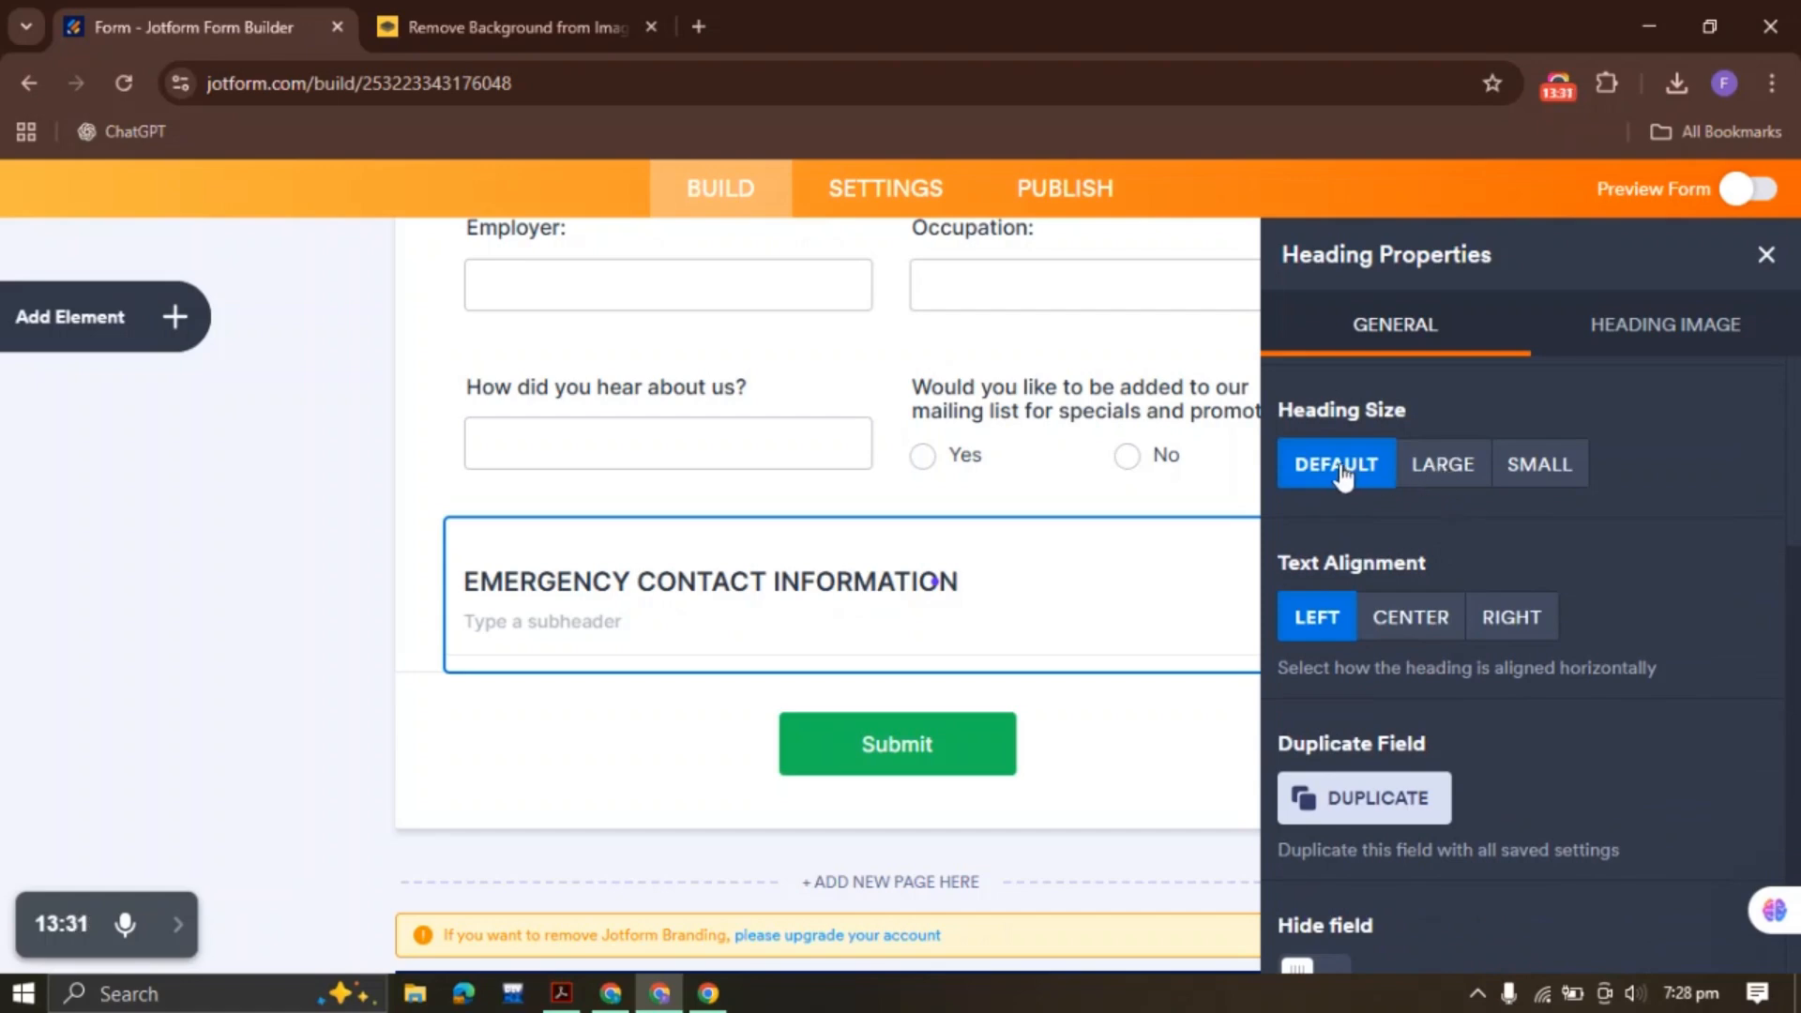
{"action": "left_click", "coordinate": [1412, 617]}
{"action": "scroll", "coordinate": [1508, 744], "scroll_direction": "down", "scroll_amount": 1}
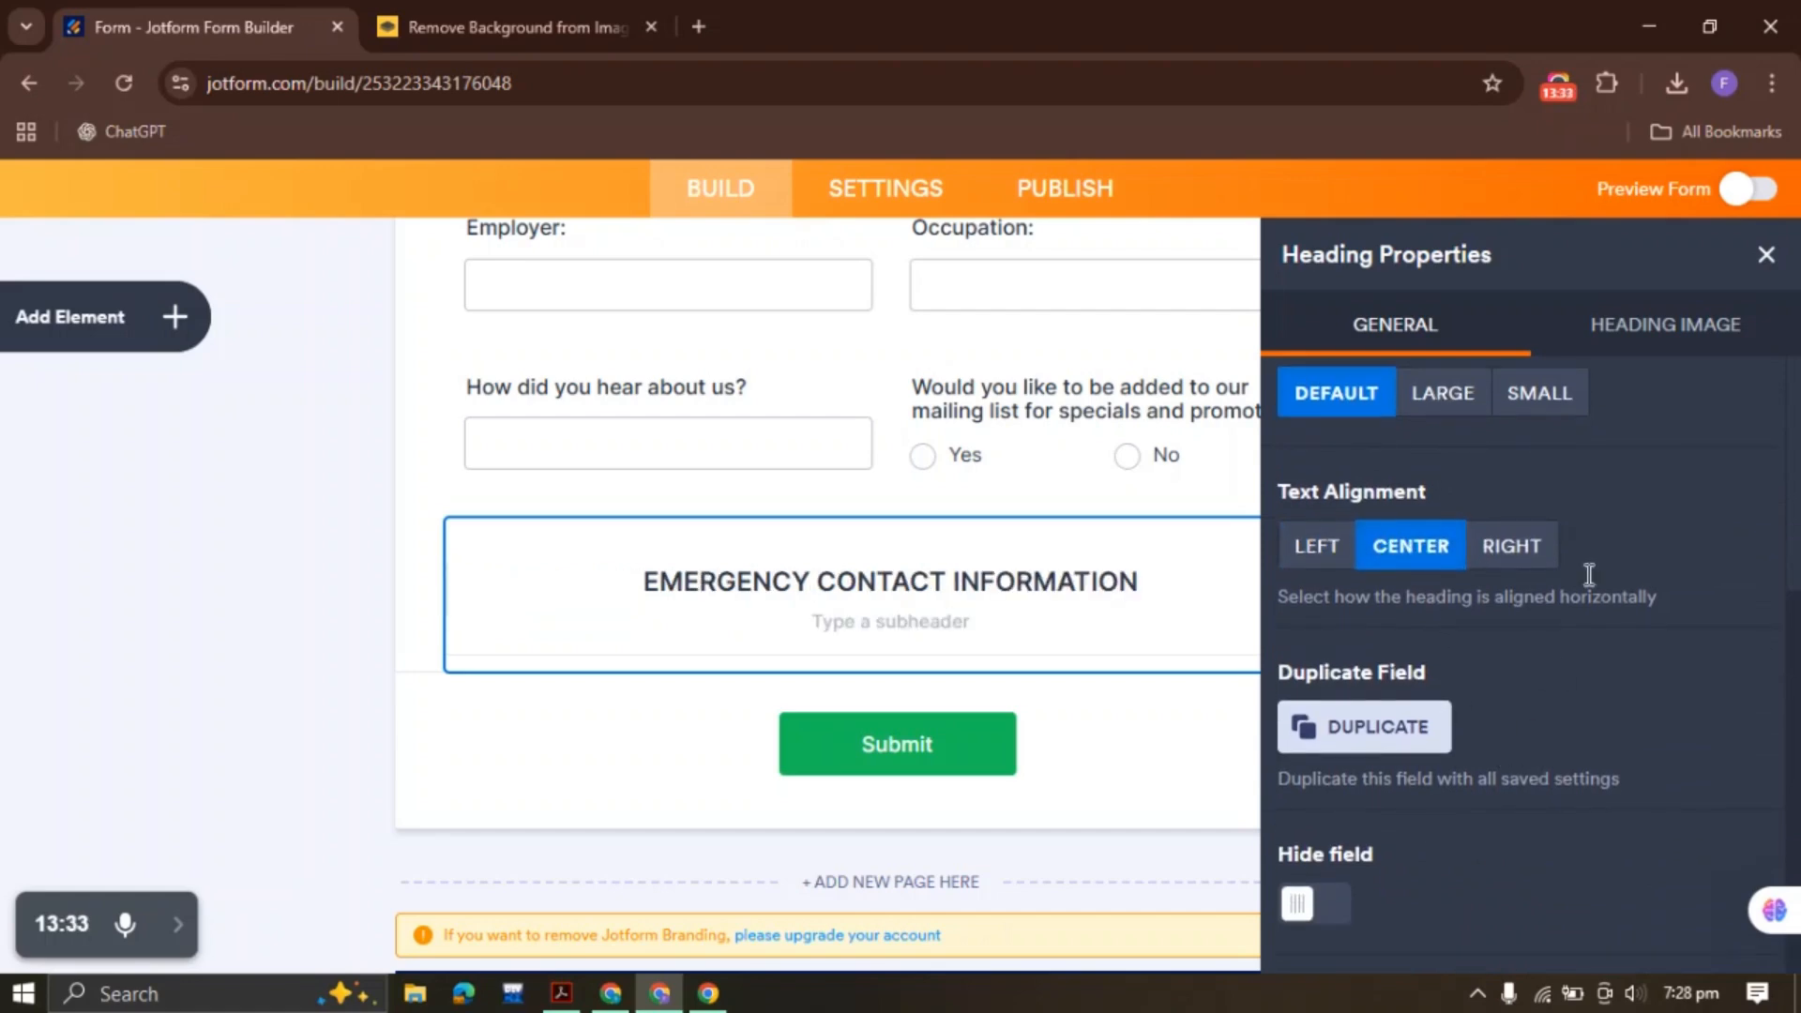
{"action": "left_click", "coordinate": [1698, 319]}
{"action": "left_click", "coordinate": [1763, 257]}
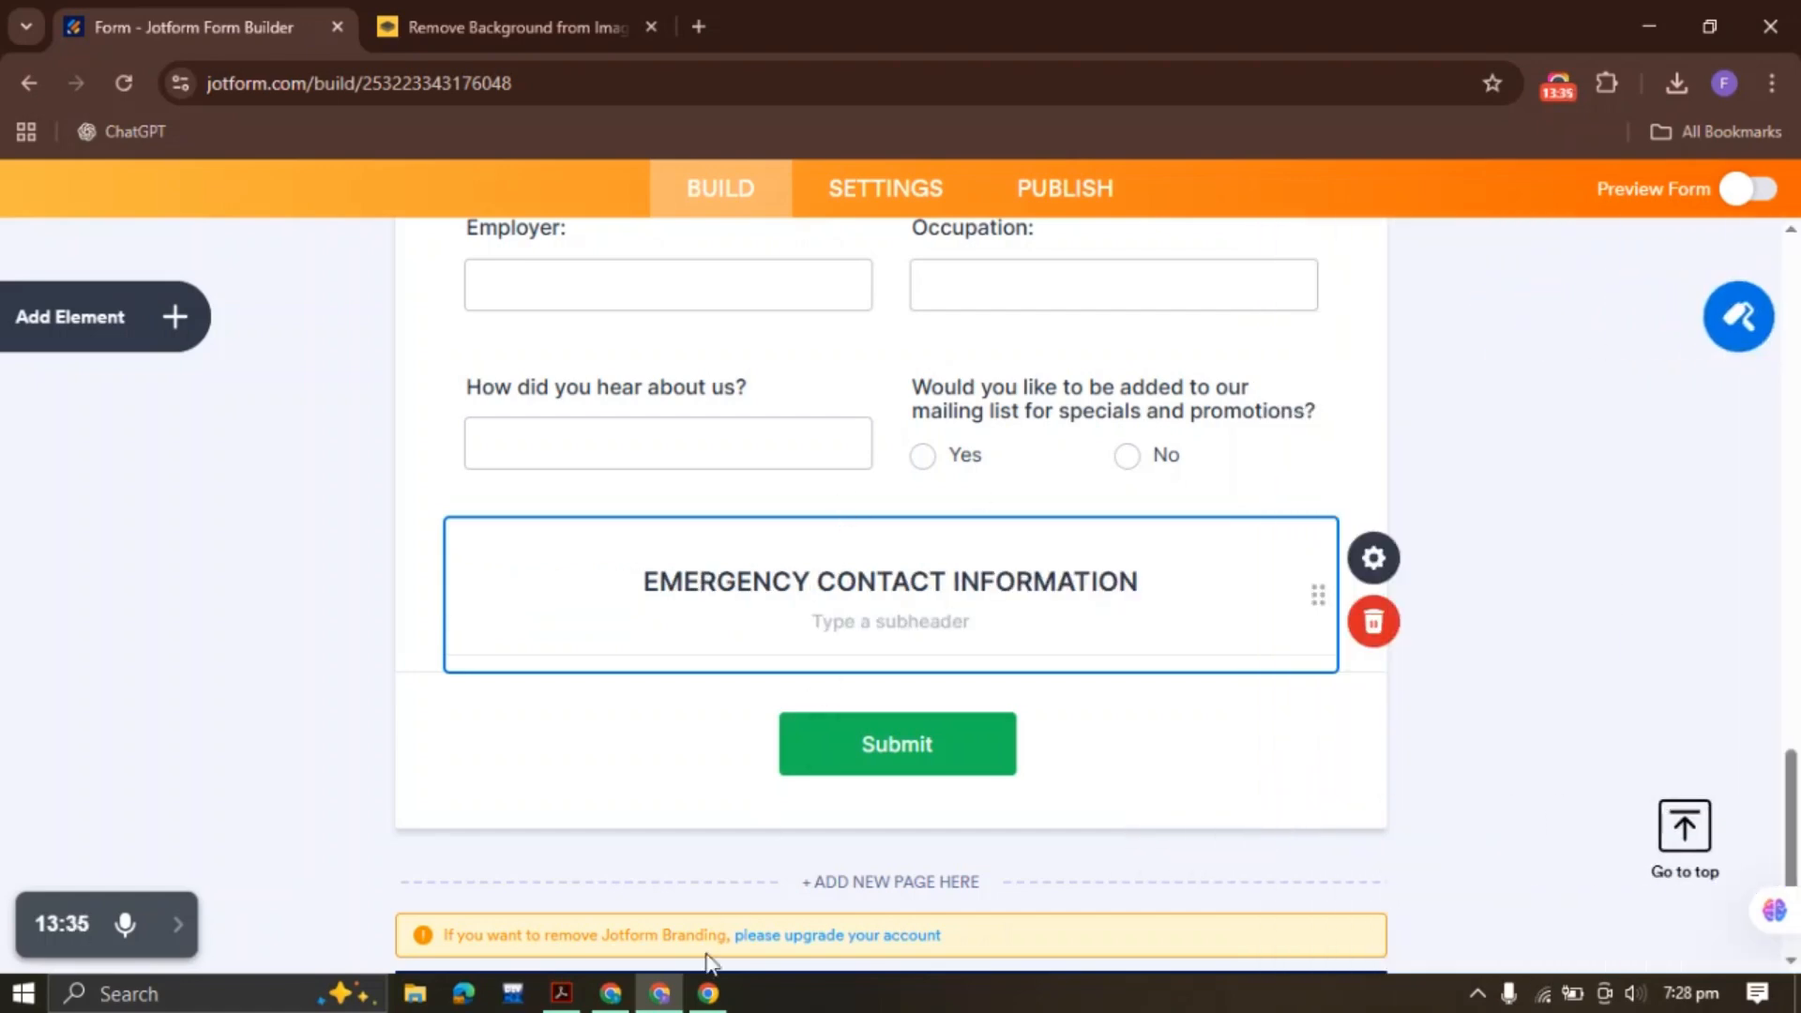
Confirm in the PDF that Name is the next label, then return to Jotform
{"action": "left_click", "coordinate": [561, 993]}
{"action": "scroll", "coordinate": [638, 566], "scroll_direction": "down", "scroll_amount": 2}
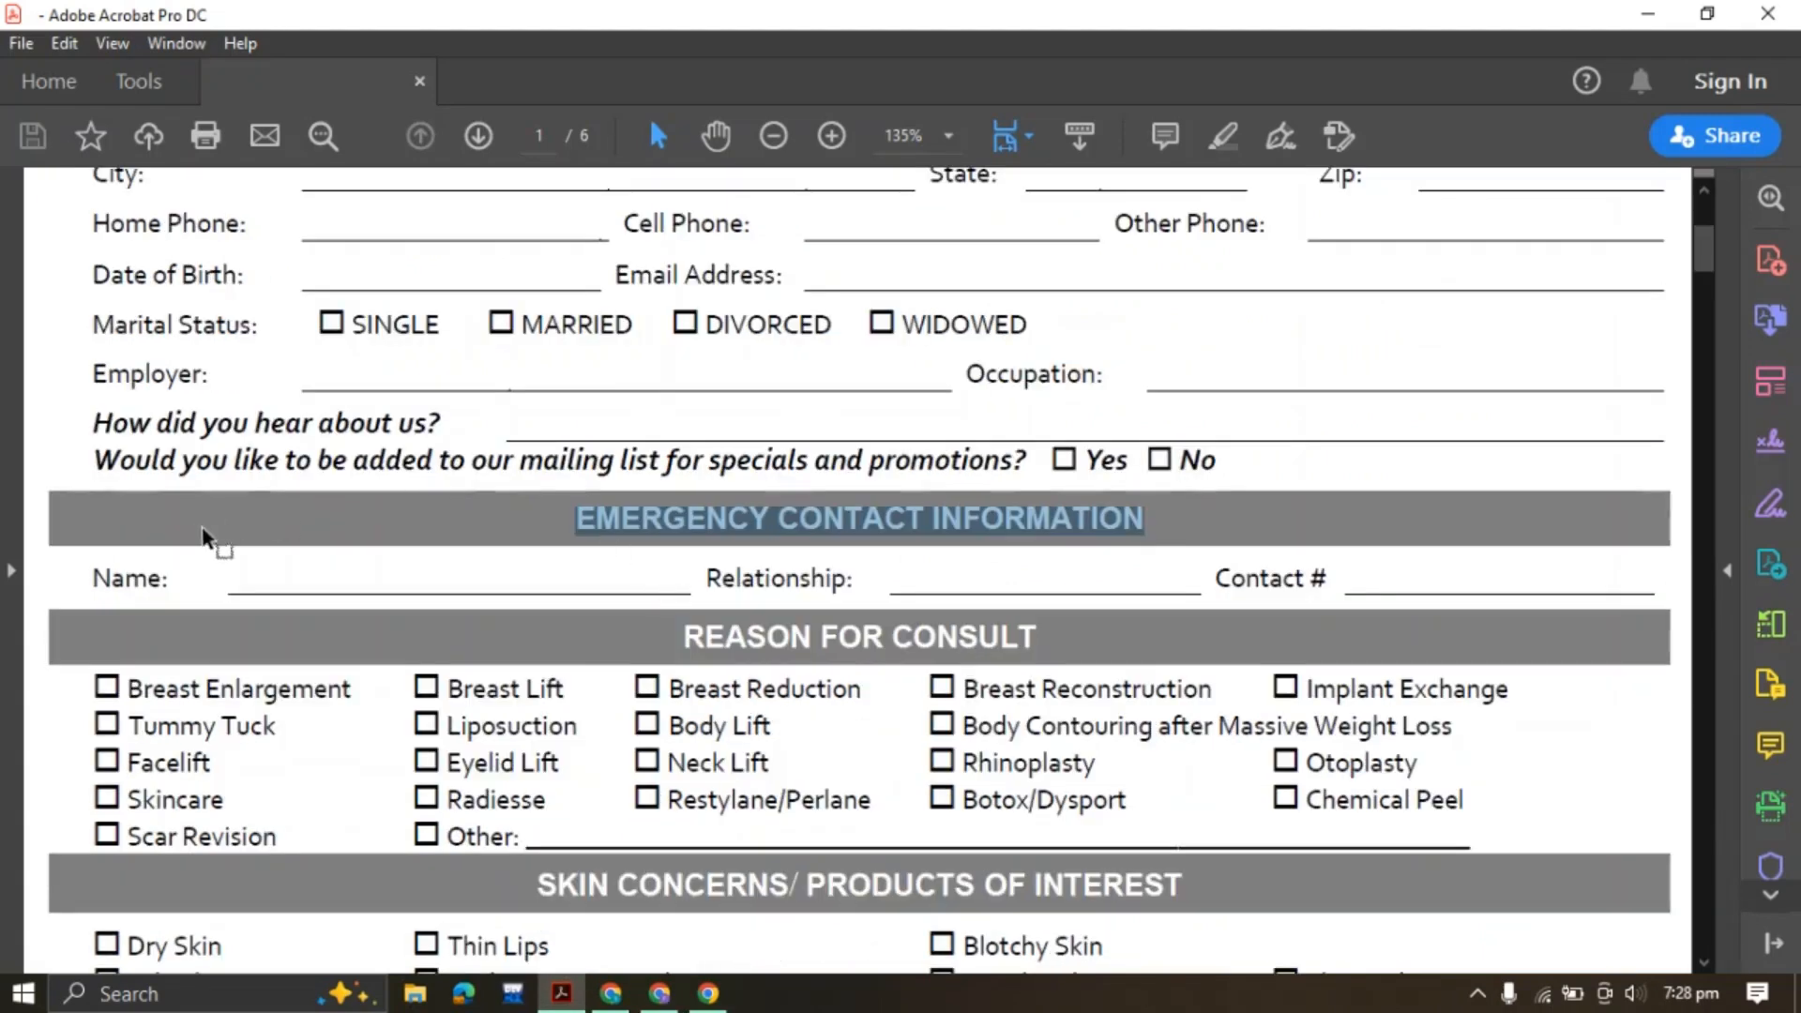
{"action": "left_click_drag", "start_coordinate": [103, 576], "coordinate": [178, 579]}
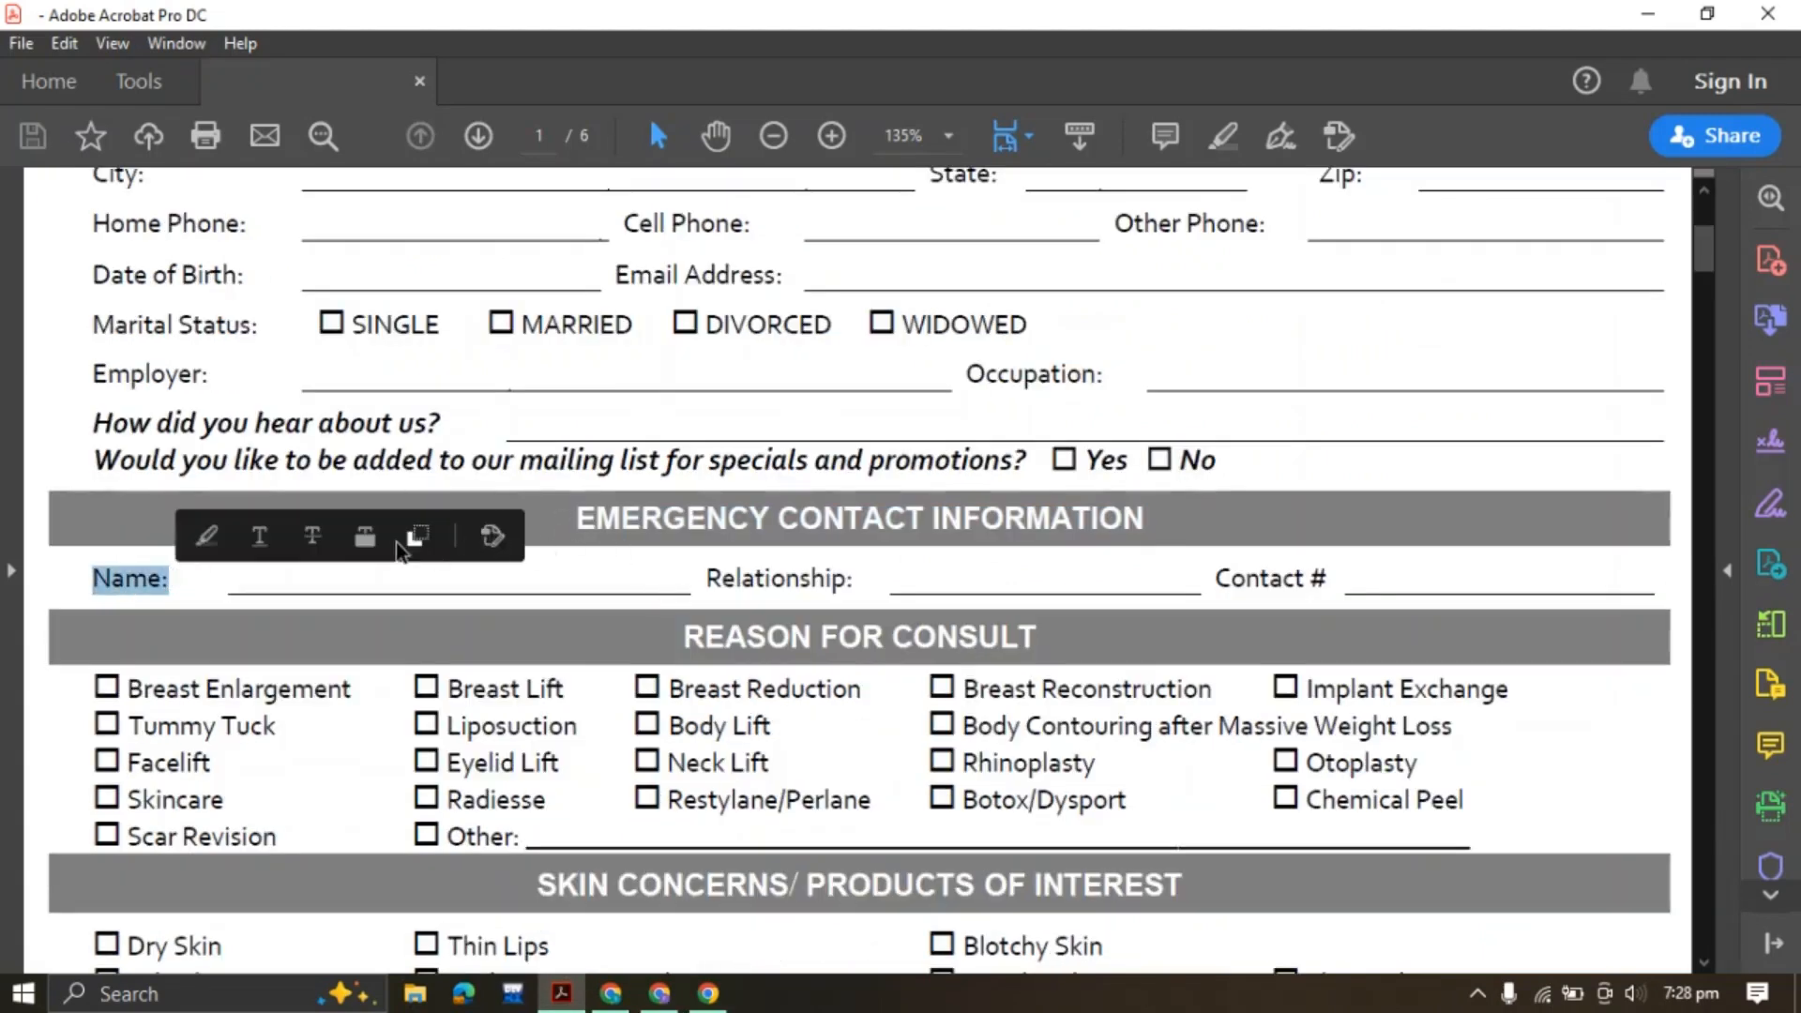
{"action": "left_click", "coordinate": [383, 584]}
{"action": "left_click", "coordinate": [659, 994]}
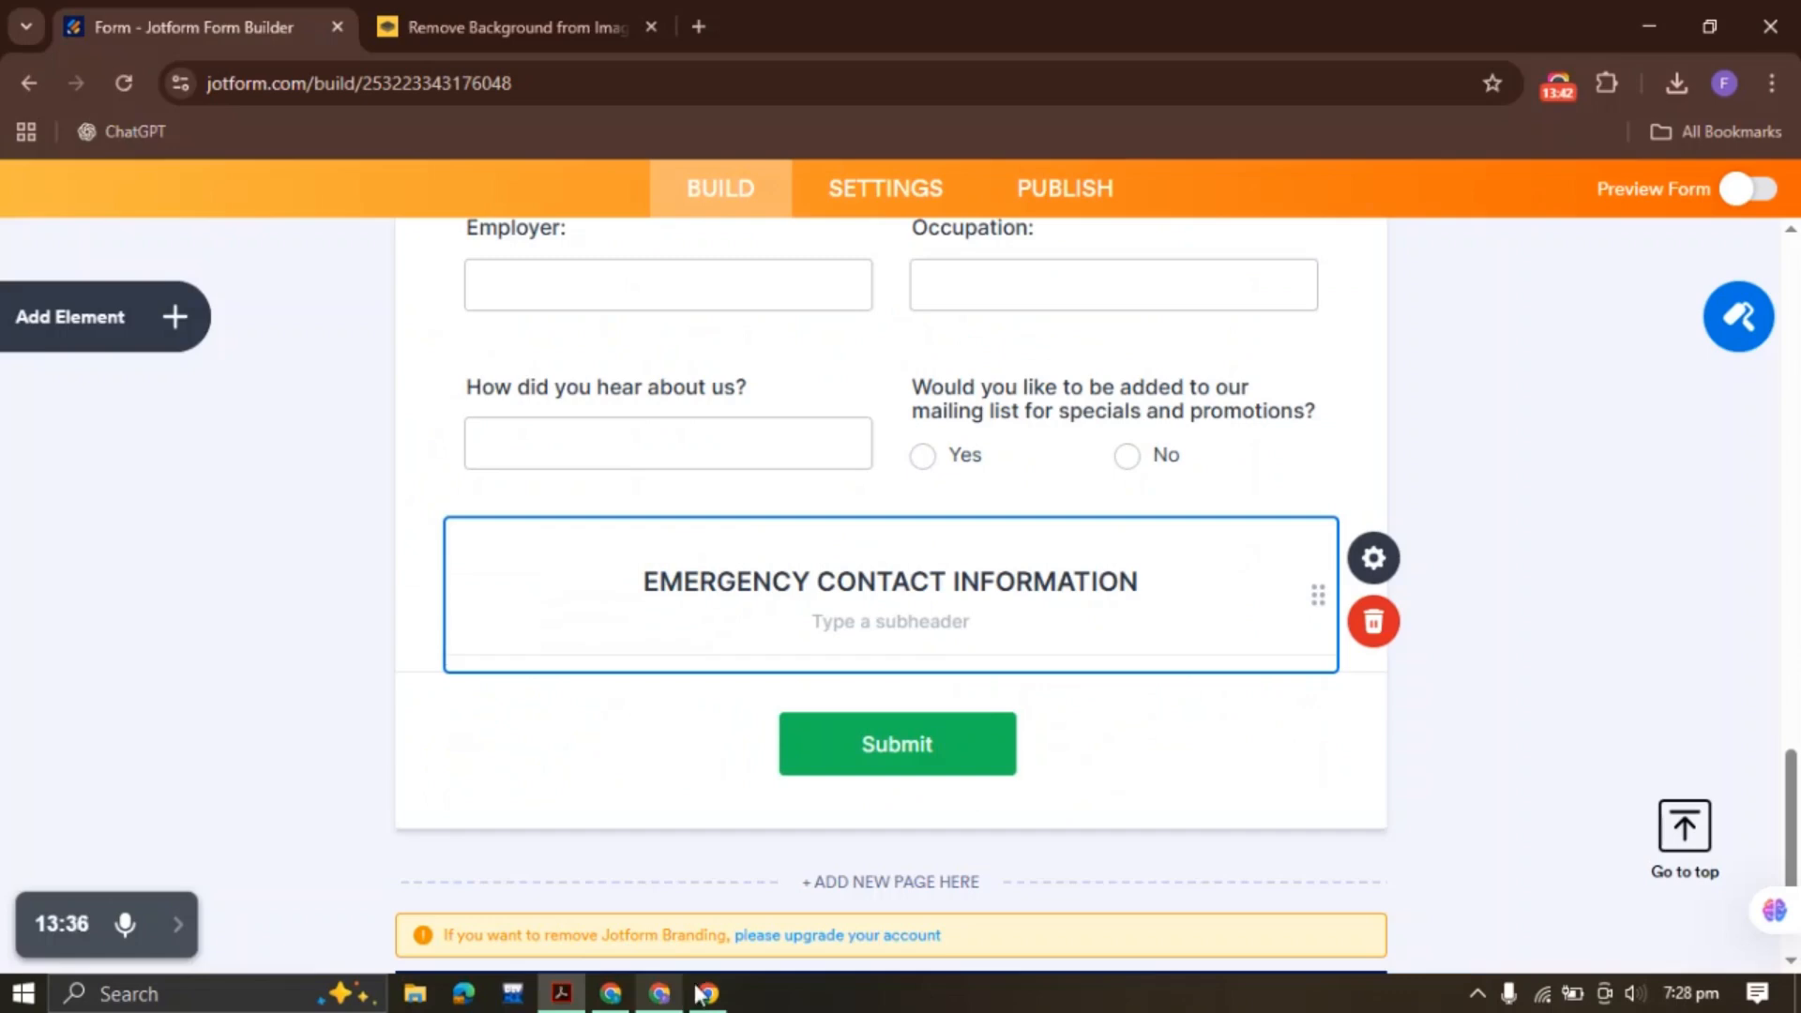
Add a Full Name field under the heading and check the Relationship label in the PDF
{"action": "left_click", "coordinate": [189, 330]}
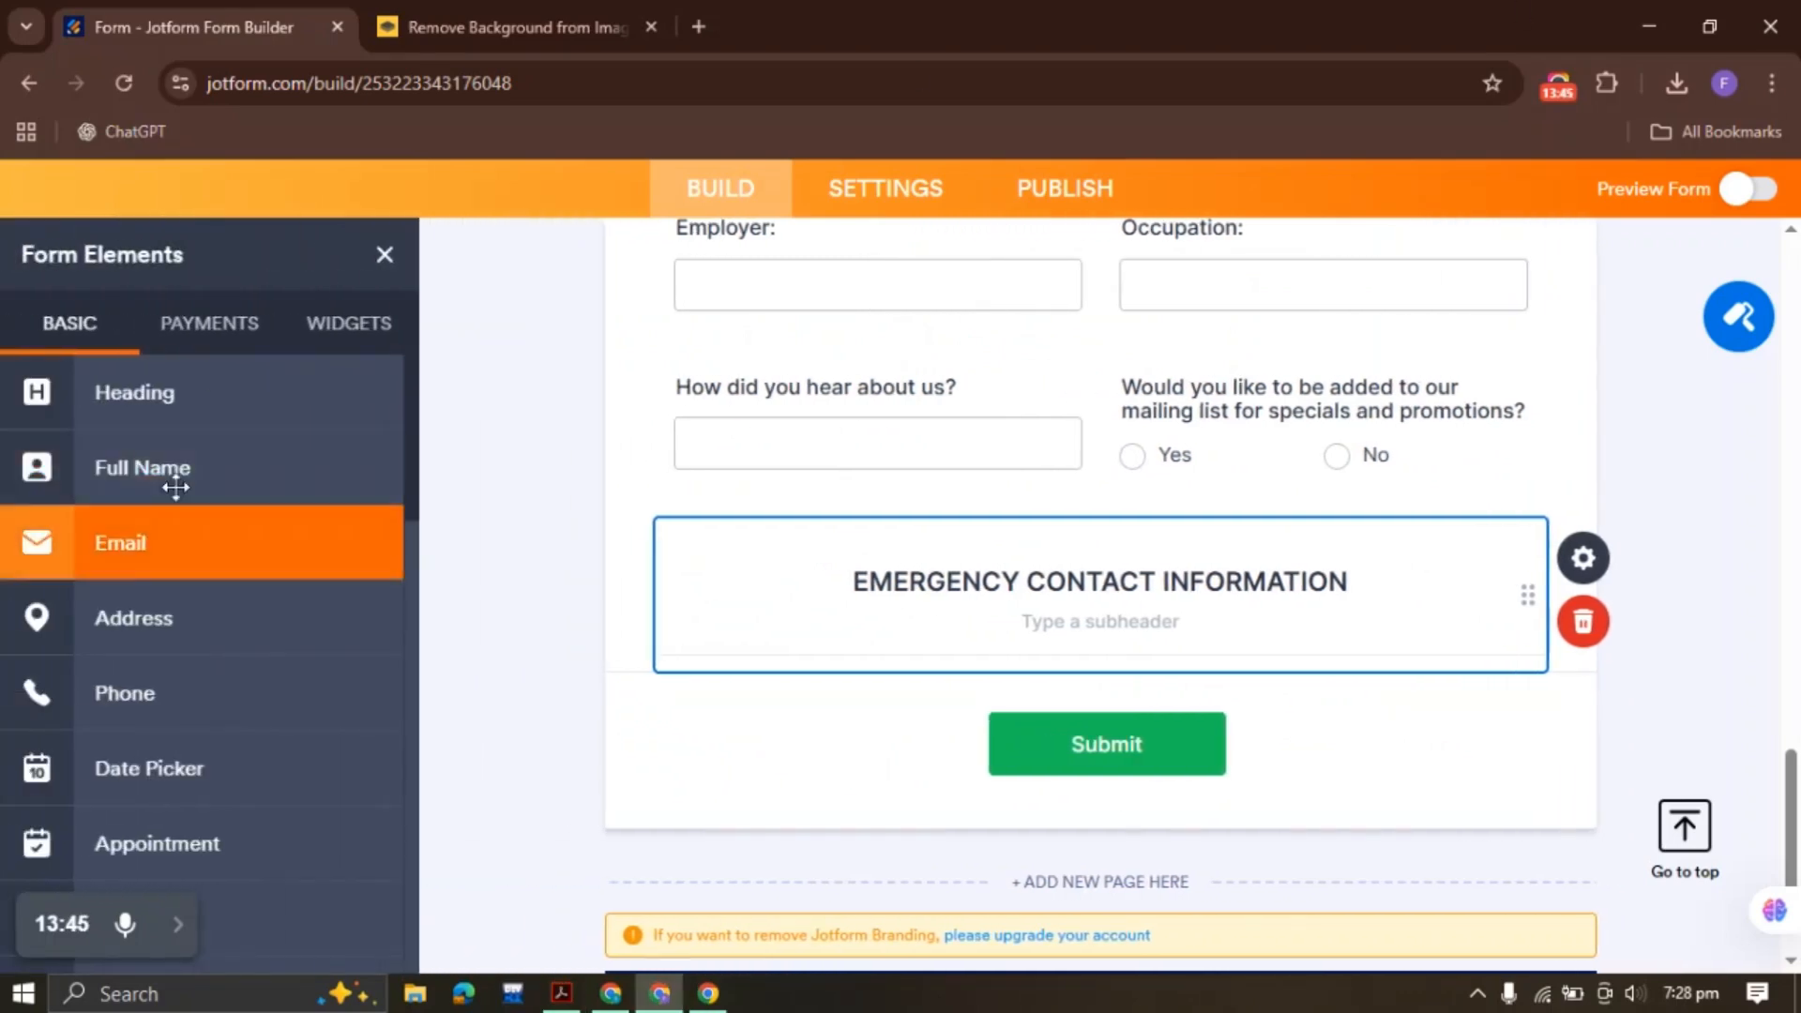
{"action": "left_click", "coordinate": [178, 469]}
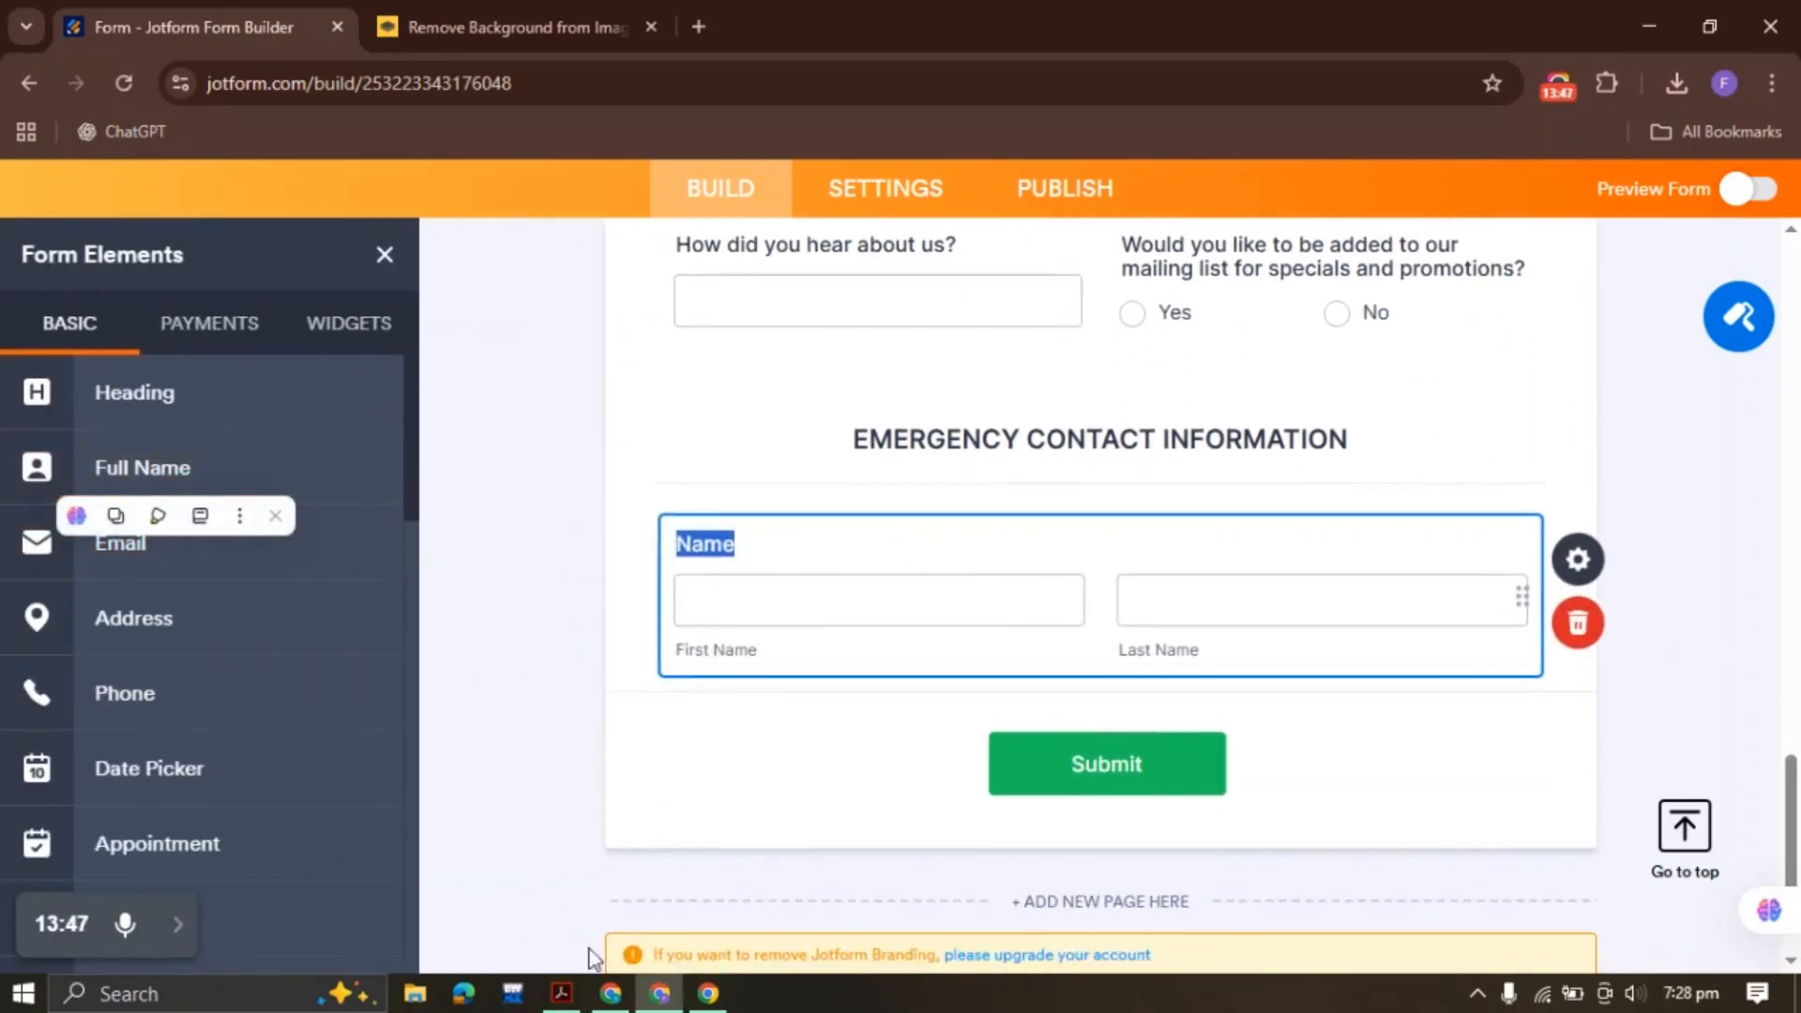
{"action": "left_click", "coordinate": [562, 993]}
{"action": "double_click", "coordinate": [719, 574]}
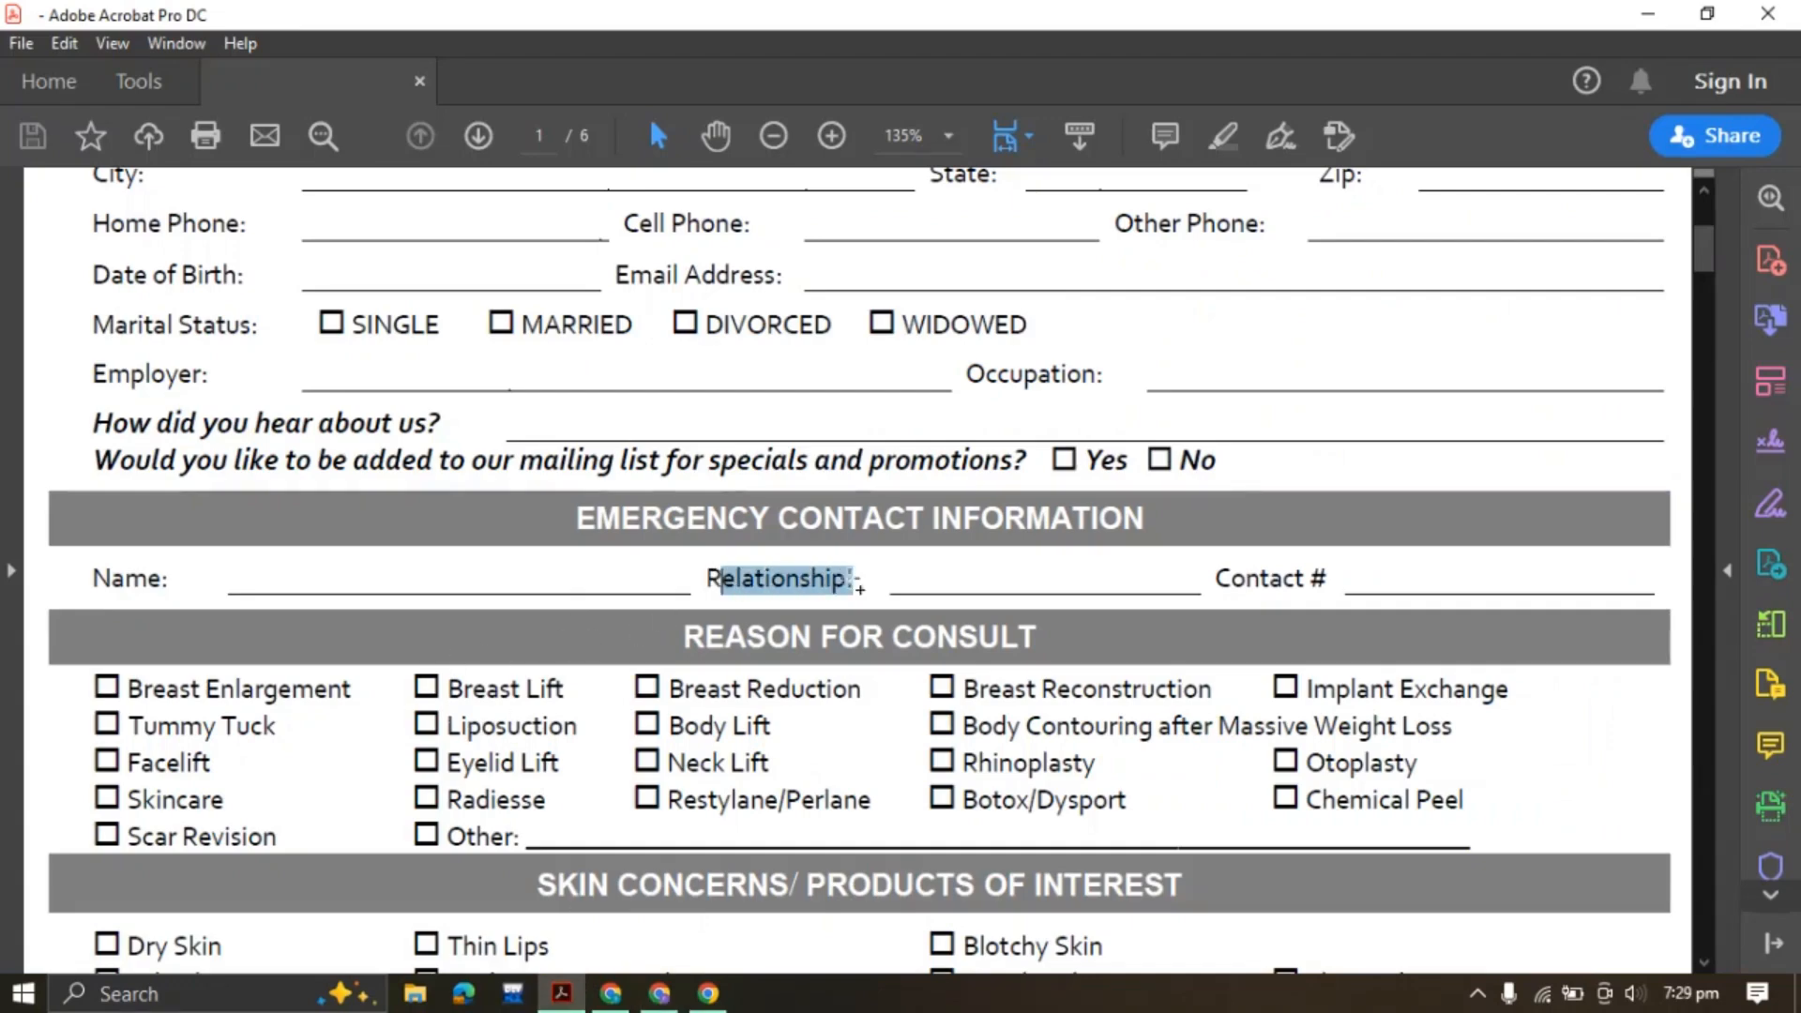
{"action": "left_click", "coordinate": [660, 993]}
Duplicate the 'How did you hear about us?' field and move the copy to the form's end
{"action": "scroll", "coordinate": [784, 523], "scroll_direction": "up", "scroll_amount": 6}
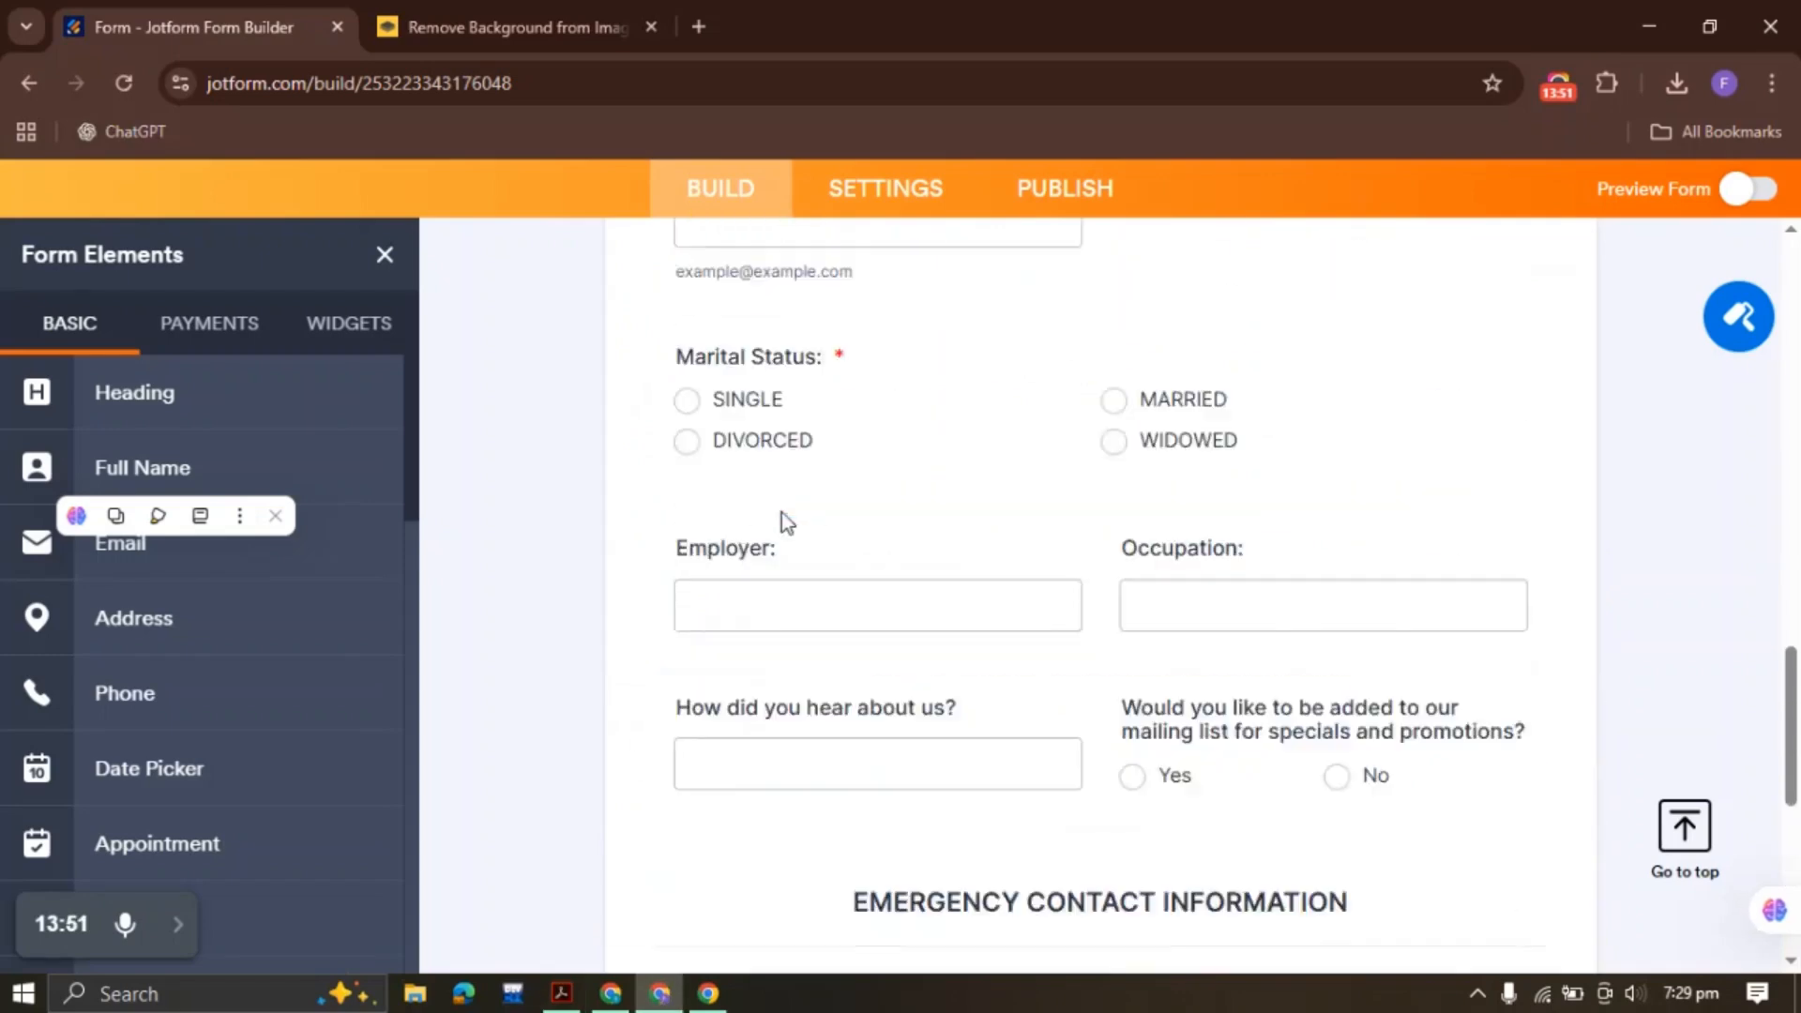
{"action": "scroll", "coordinate": [1203, 727], "scroll_direction": "up", "scroll_amount": 2}
{"action": "scroll", "coordinate": [1074, 628], "scroll_direction": "up", "scroll_amount": 10}
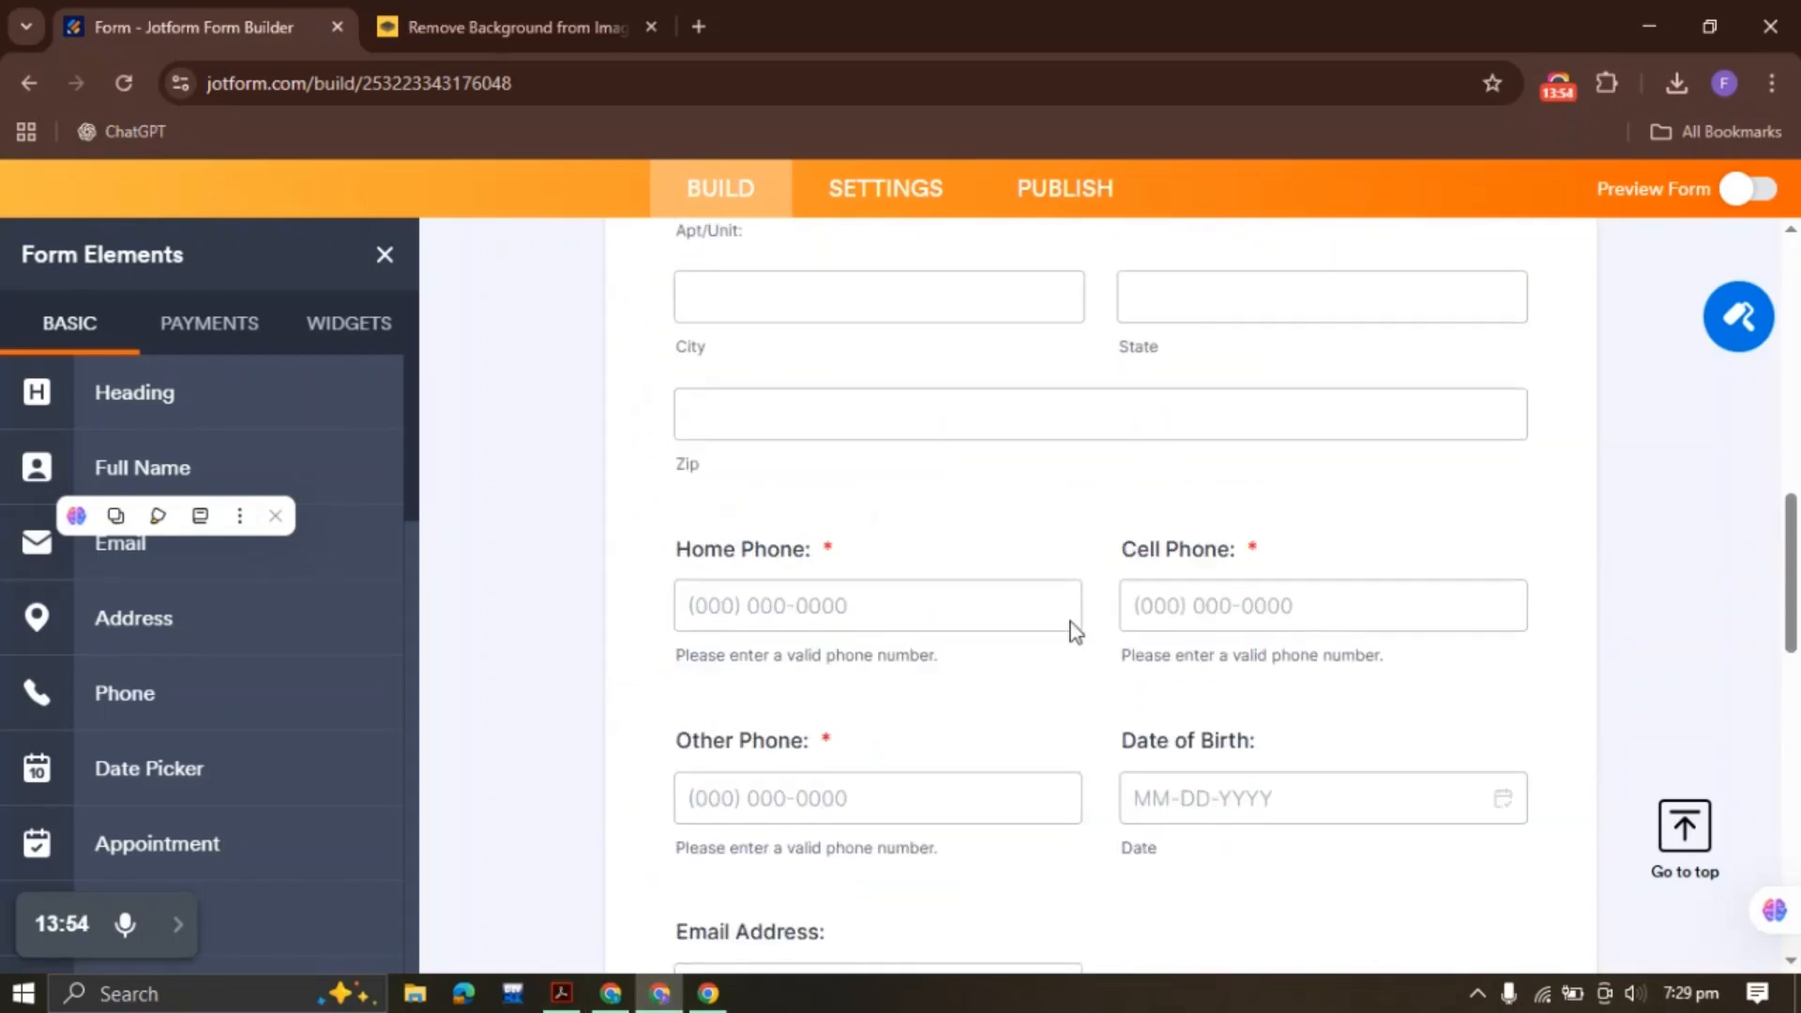
{"action": "scroll", "coordinate": [1073, 621], "scroll_direction": "up", "scroll_amount": 1}
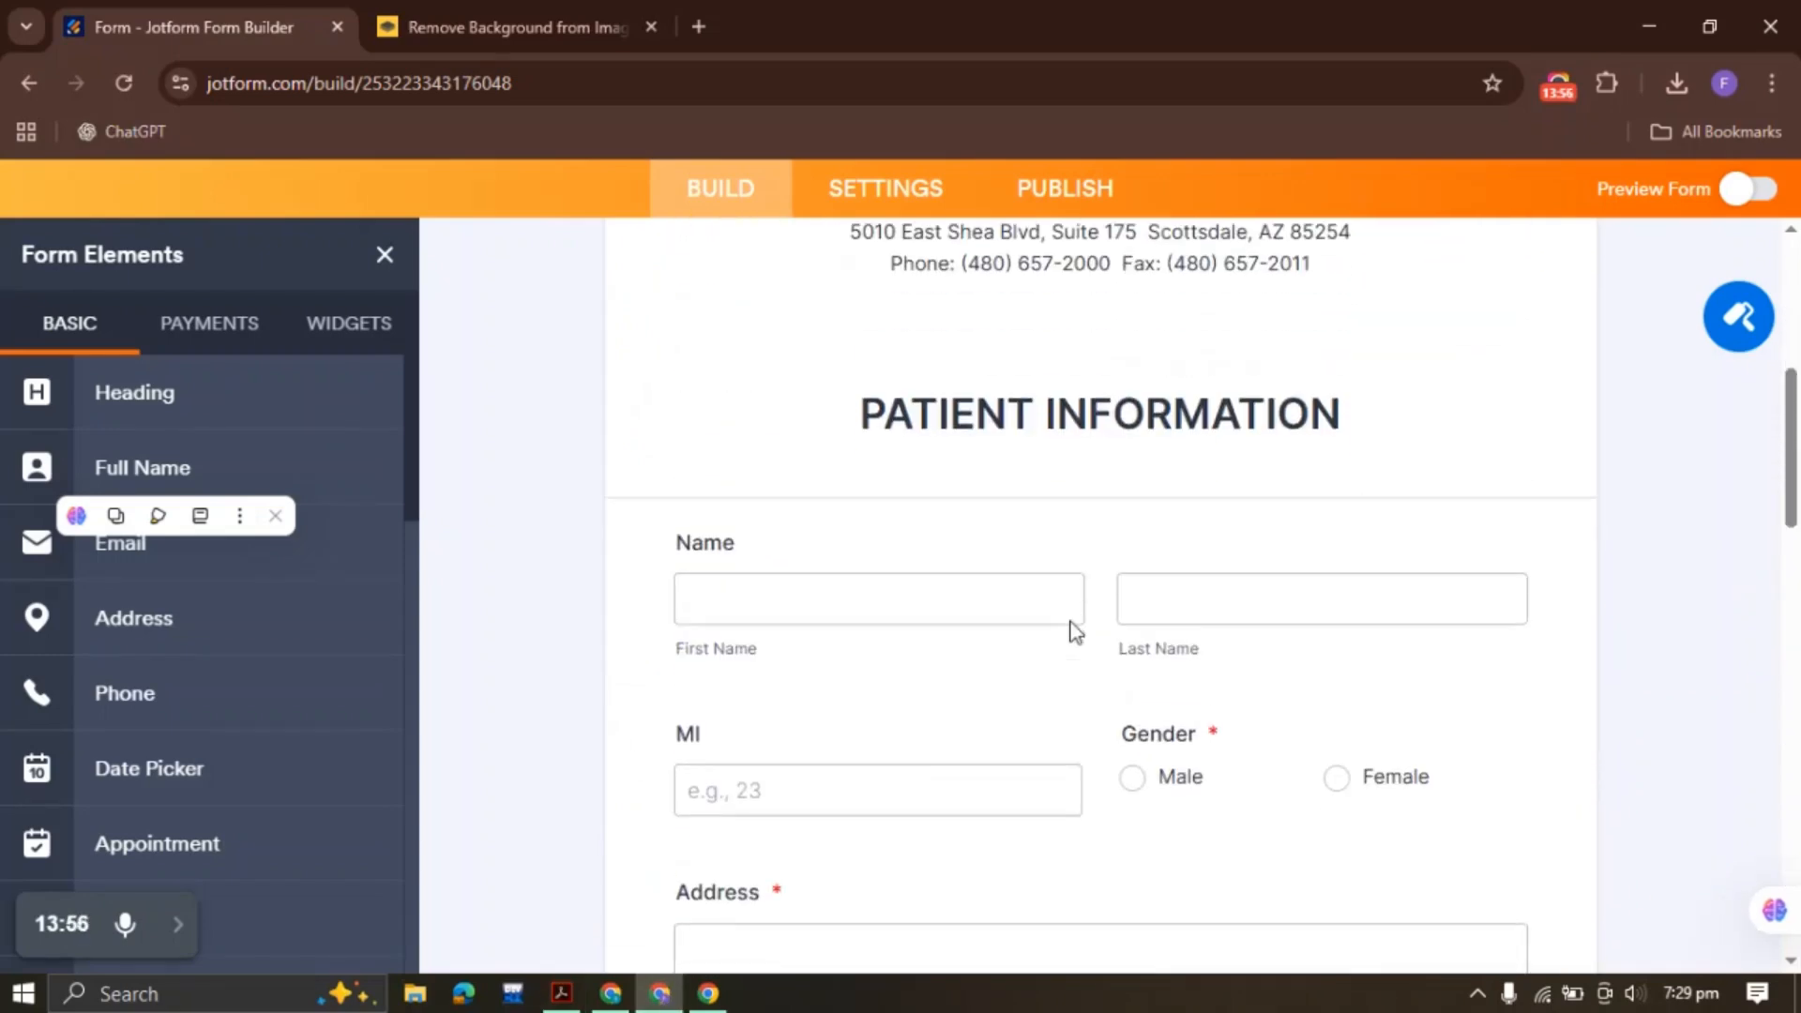
{"action": "scroll", "coordinate": [1073, 627], "scroll_direction": "down", "scroll_amount": 15}
{"action": "scroll", "coordinate": [1073, 621], "scroll_direction": "up", "scroll_amount": 3}
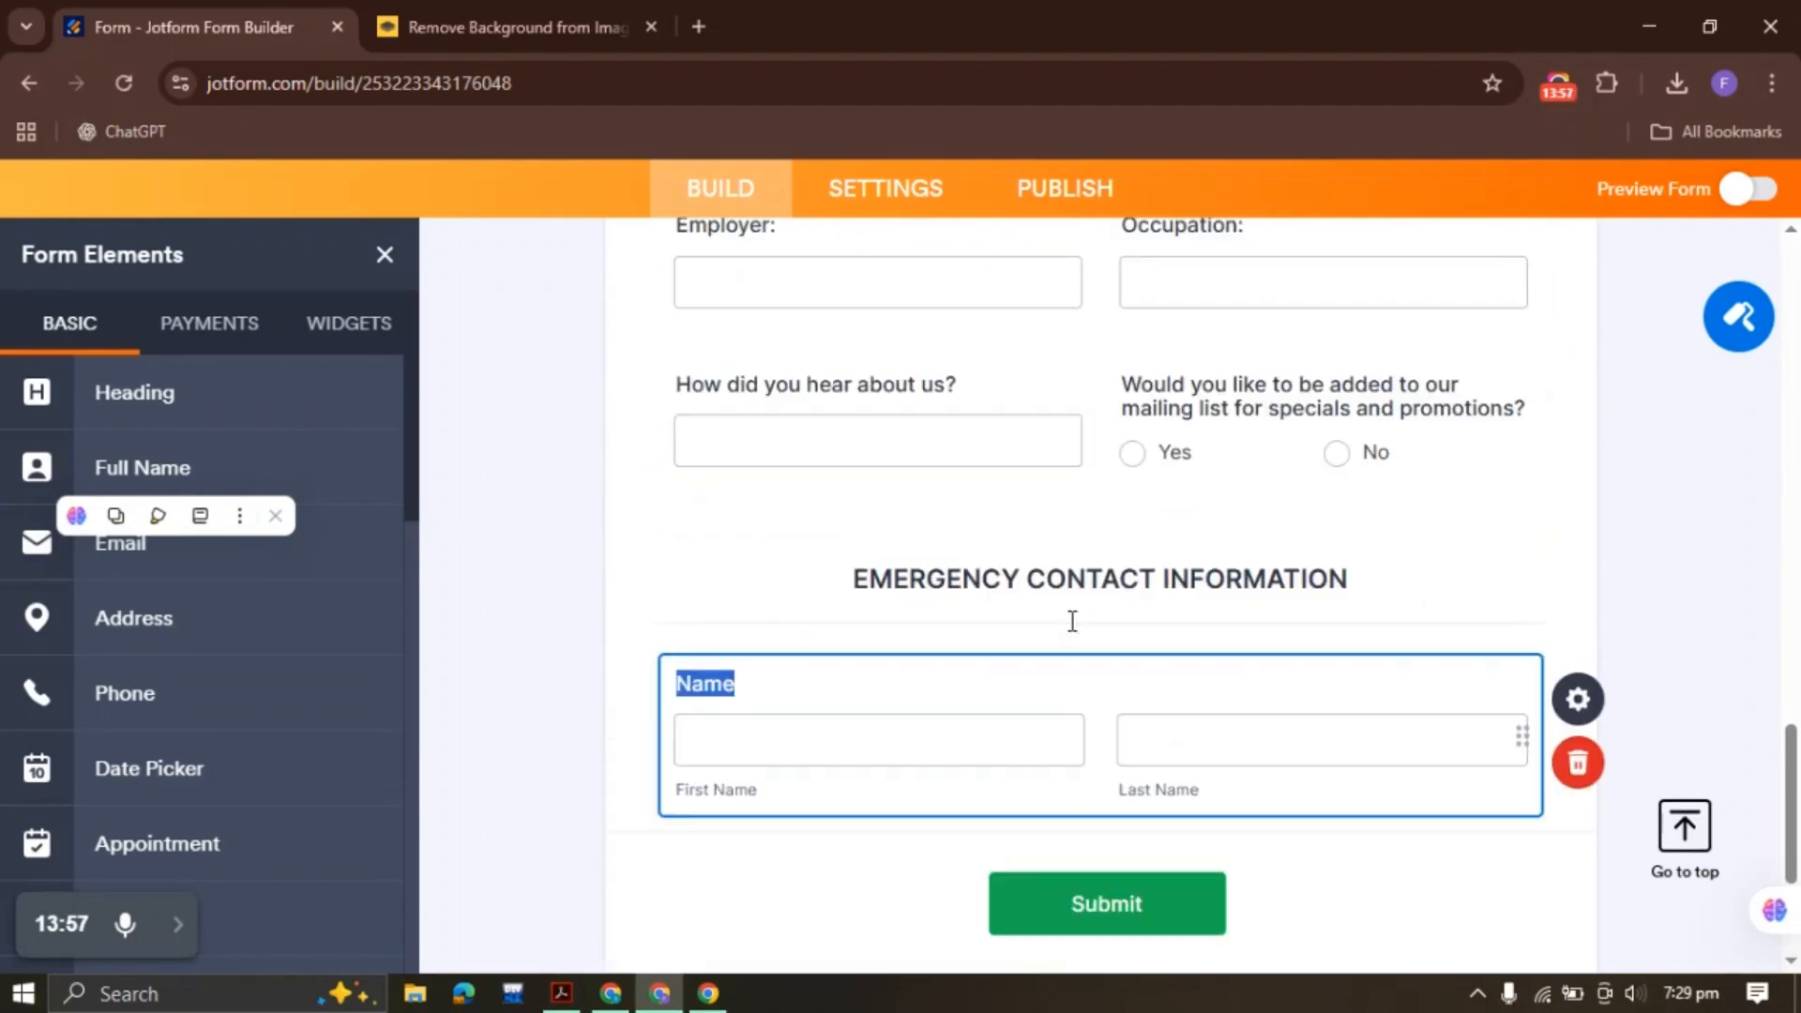
{"action": "left_click", "coordinate": [848, 401]}
{"action": "right_click", "coordinate": [850, 403]}
{"action": "left_click", "coordinate": [933, 479]}
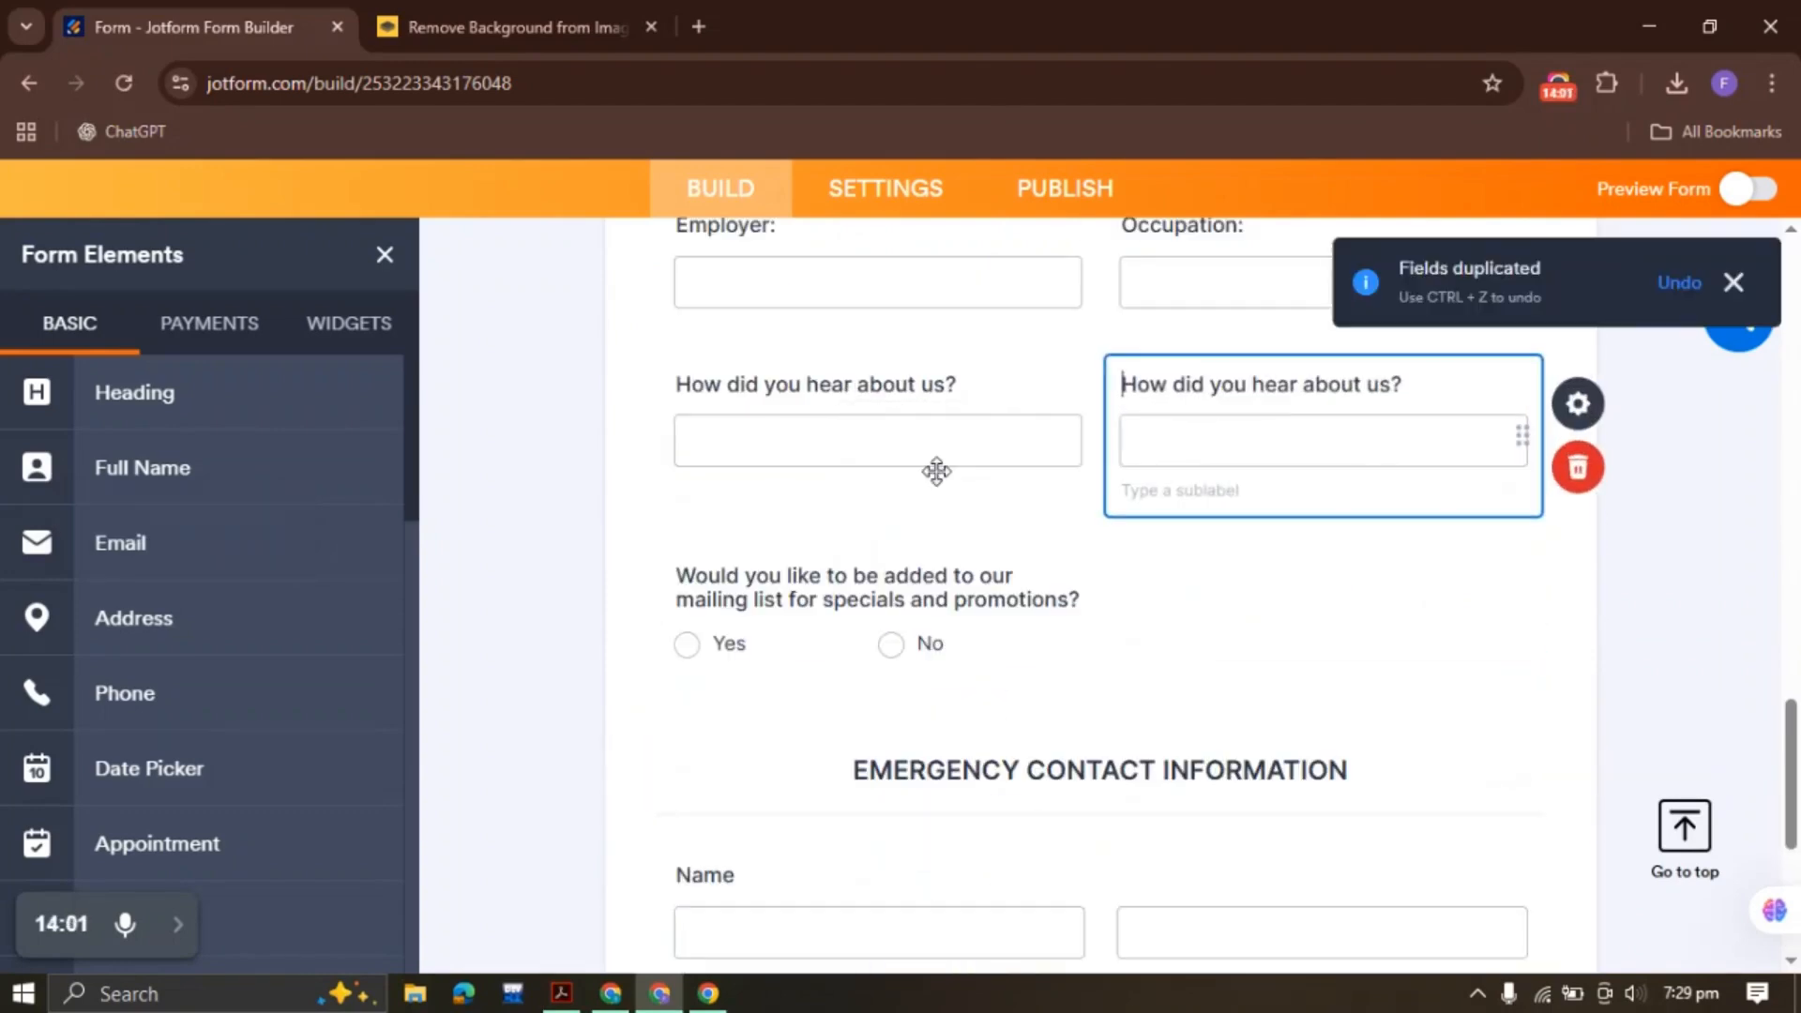
{"action": "right_click", "coordinate": [1263, 421]}
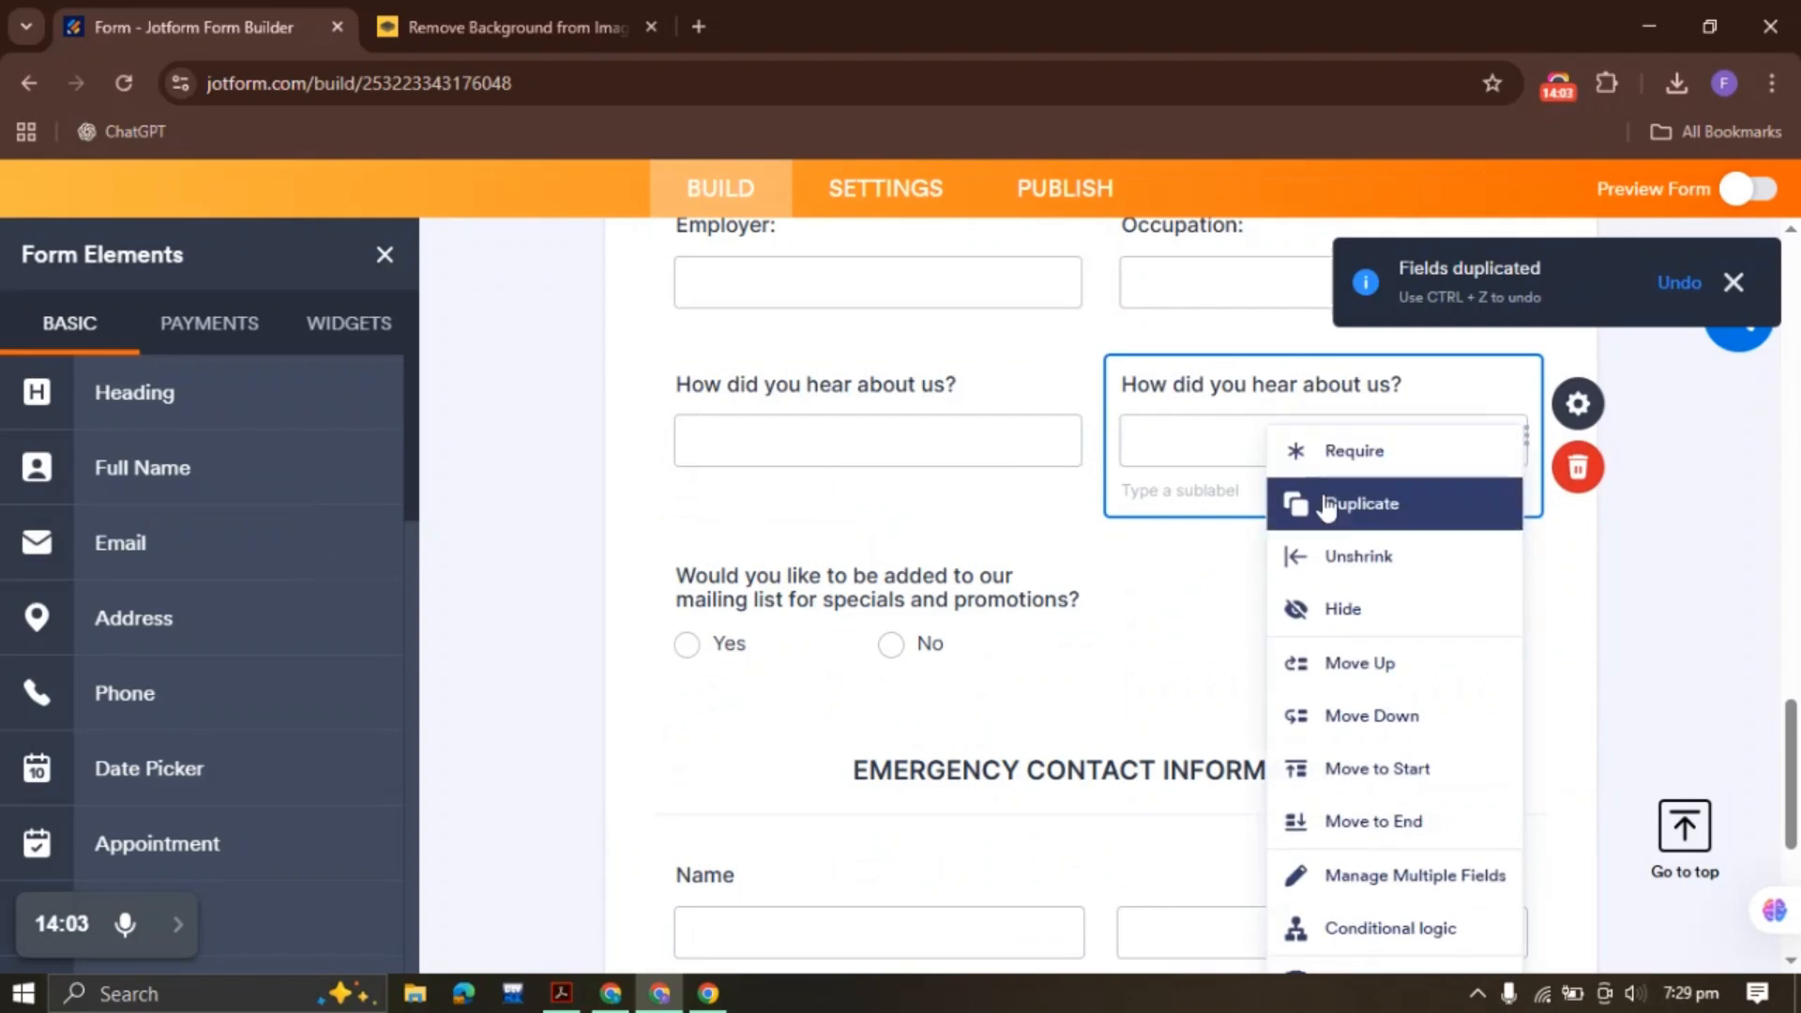
{"action": "left_click", "coordinate": [1371, 822]}
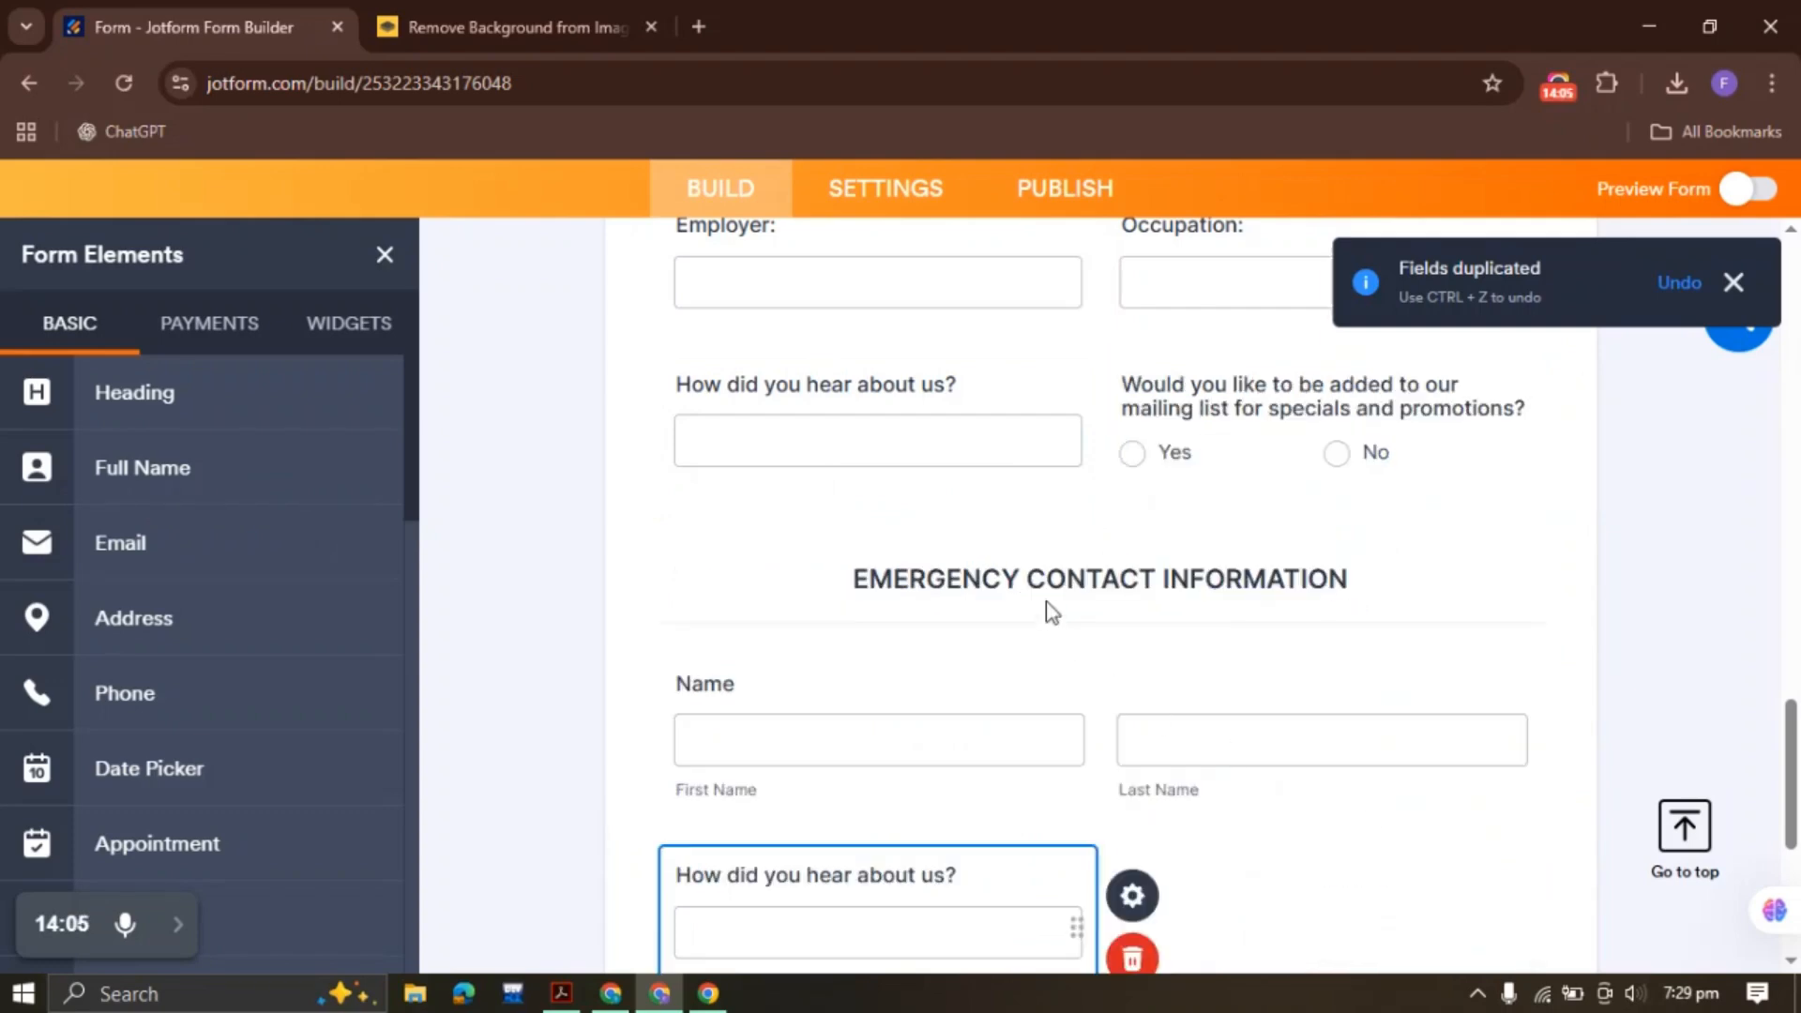
{"action": "scroll", "coordinate": [1051, 610], "scroll_direction": "down", "scroll_amount": 5}
Relabel the duplicated field 'Relationship:' using text copied from the PDF
{"action": "left_click", "coordinate": [561, 994]}
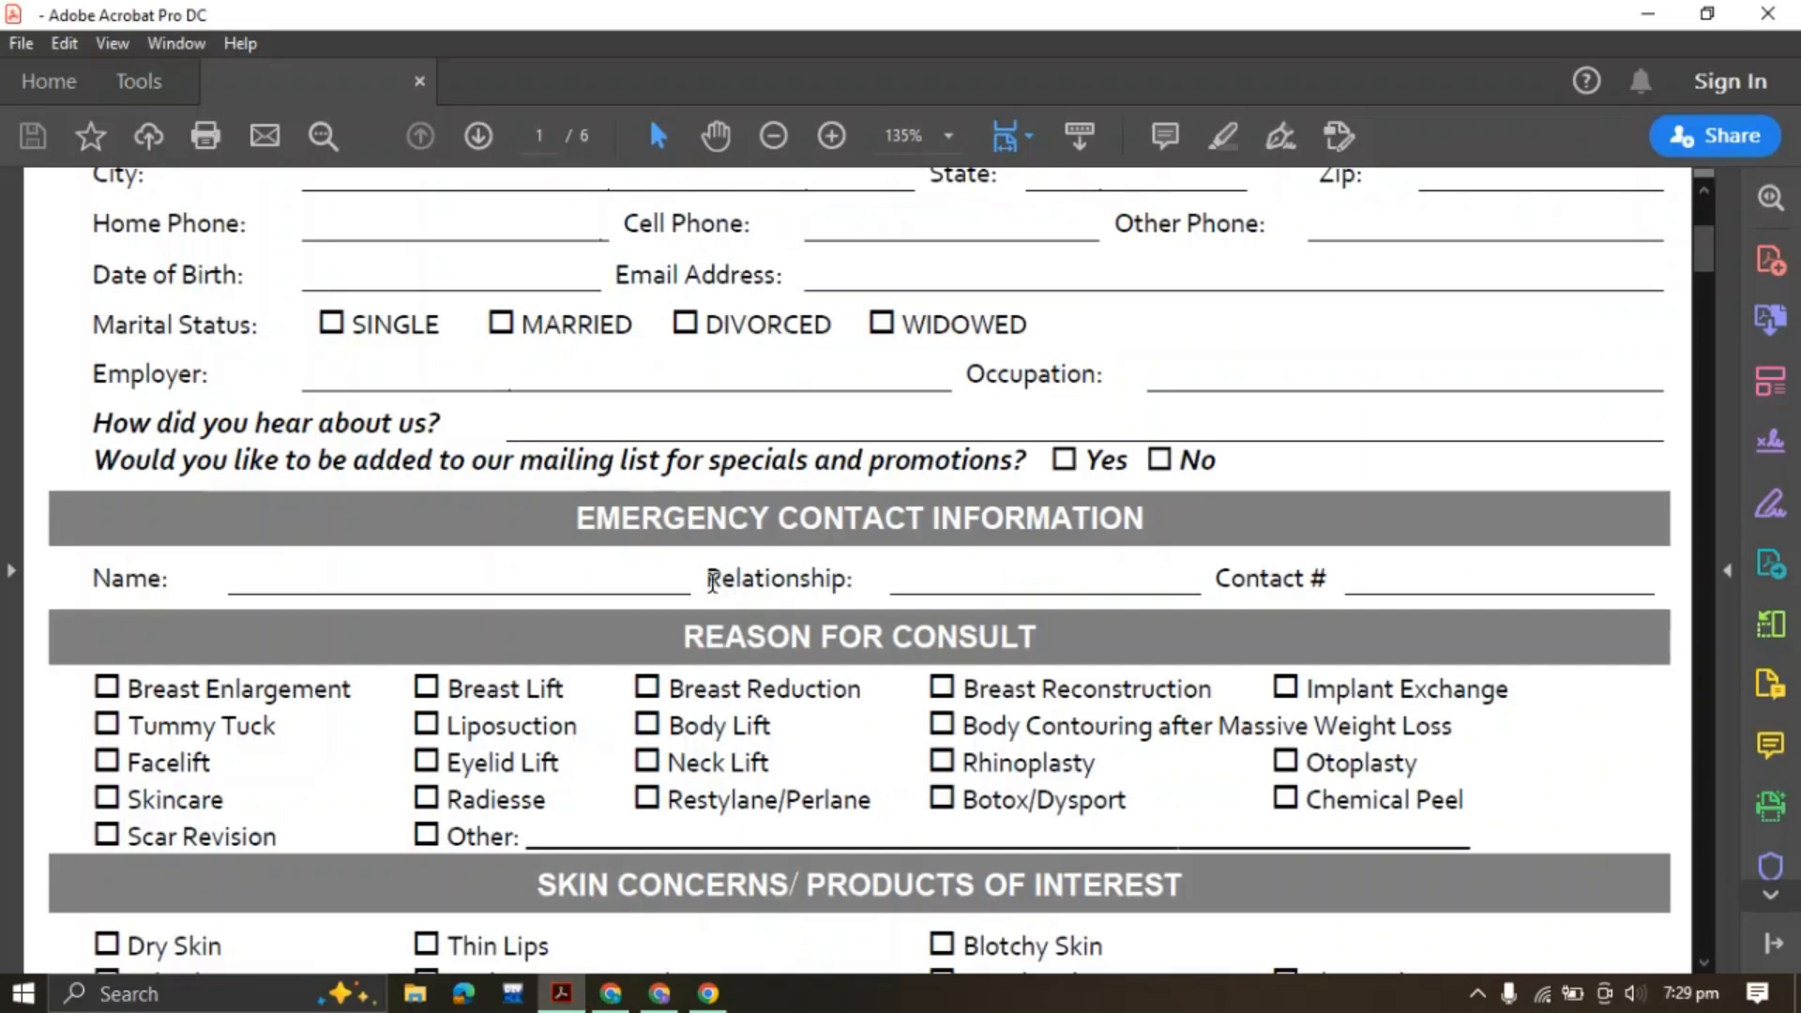
{"action": "left_click_drag", "start_coordinate": [710, 578], "coordinate": [946, 585]}
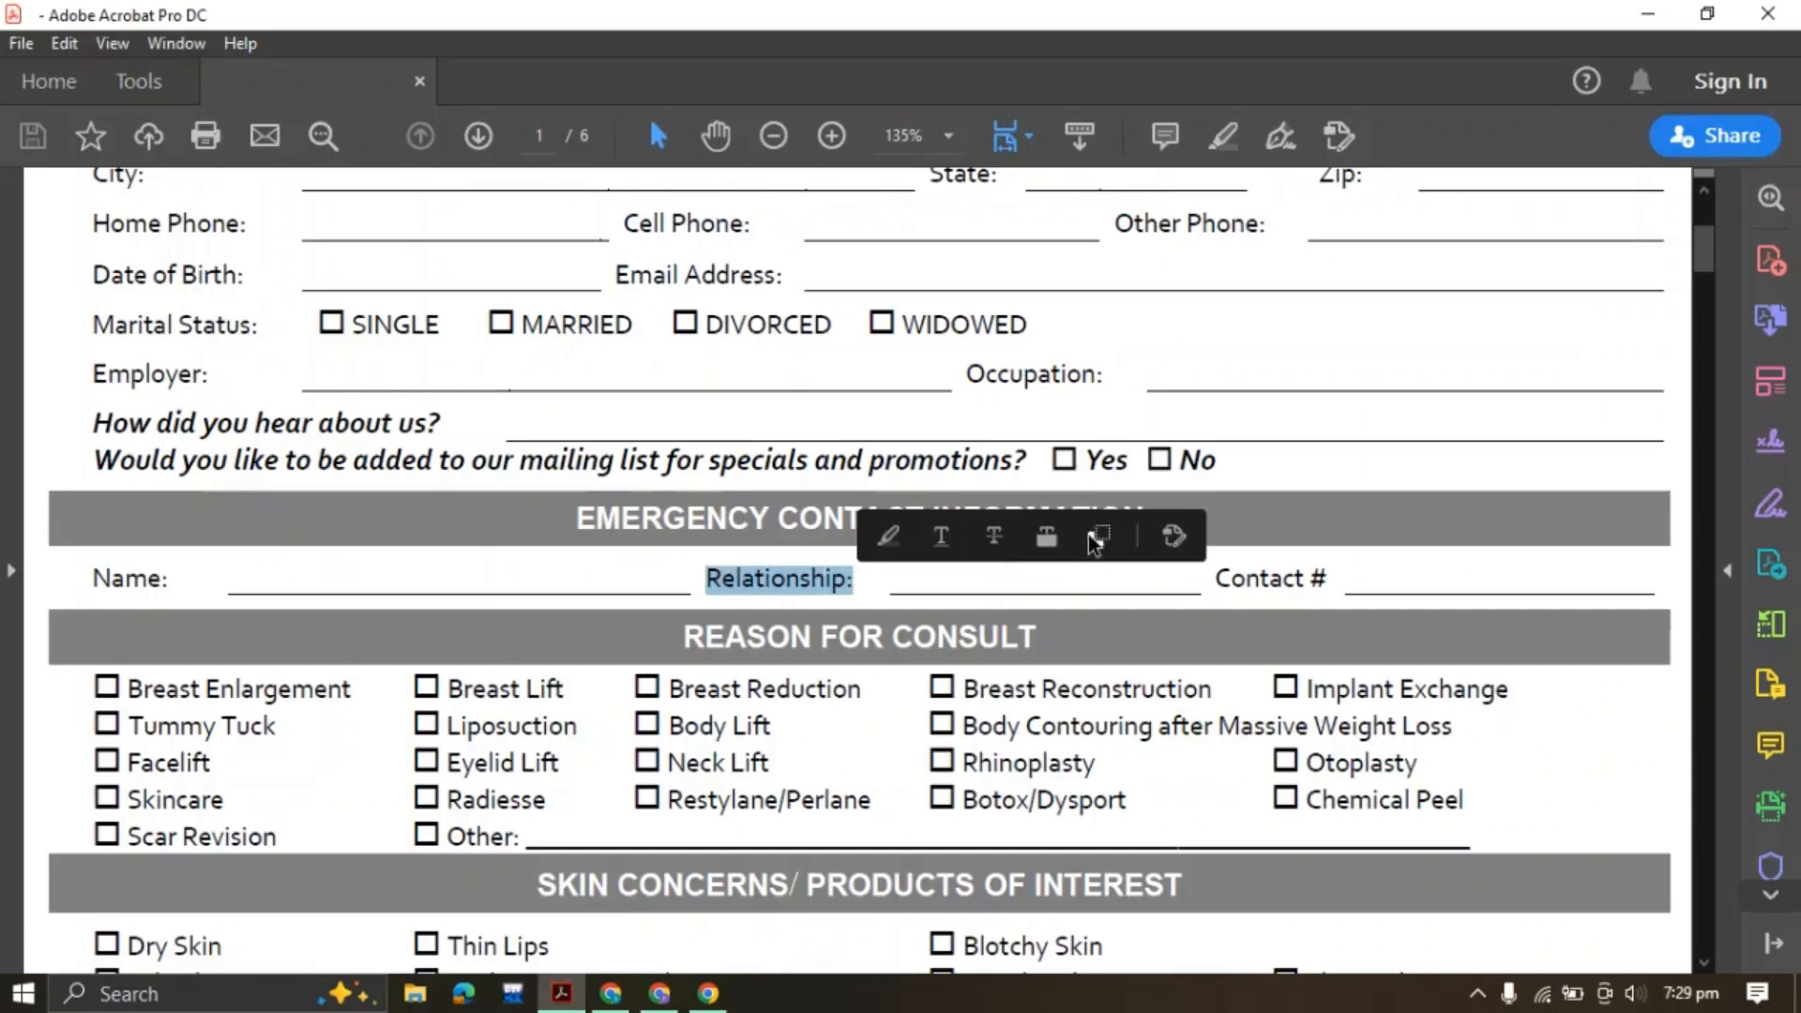
{"action": "left_click", "coordinate": [1094, 539]}
{"action": "left_click", "coordinate": [660, 993]}
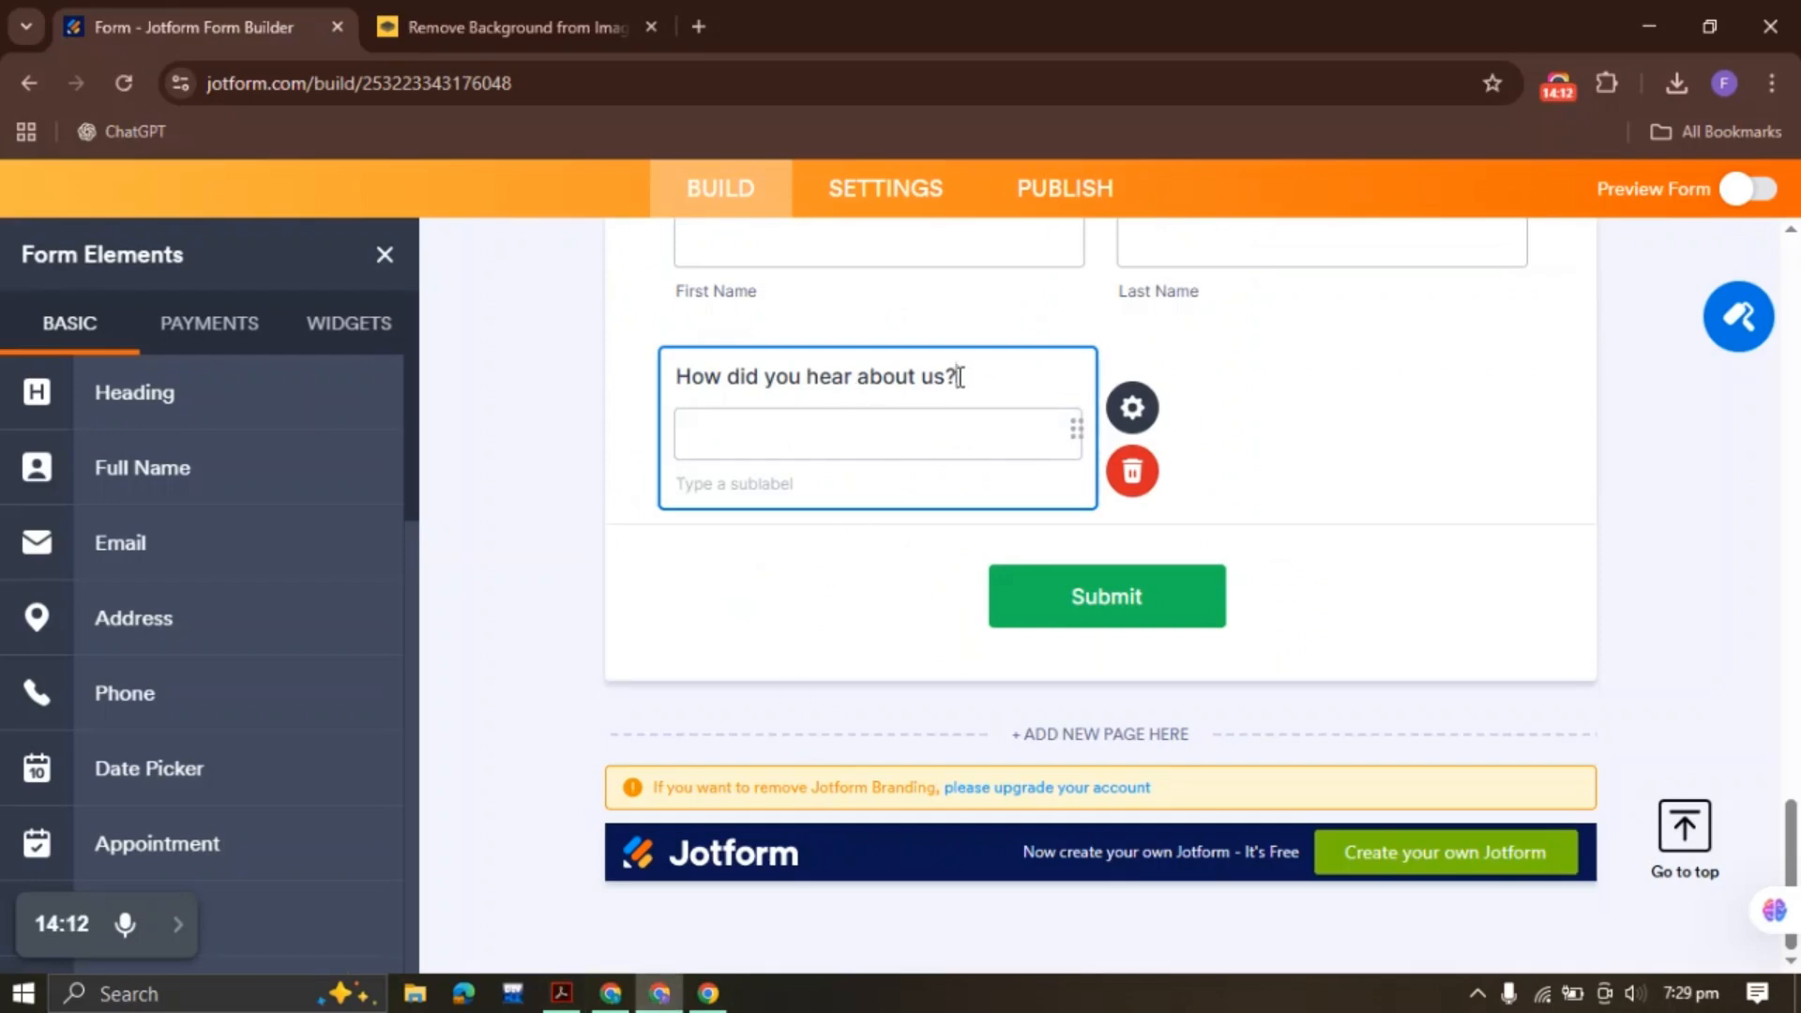
{"action": "left_click_drag", "start_coordinate": [959, 376], "coordinate": [656, 374]}
{"action": "key", "text": "ctrl+v"}
{"action": "left_click", "coordinate": [572, 483]}
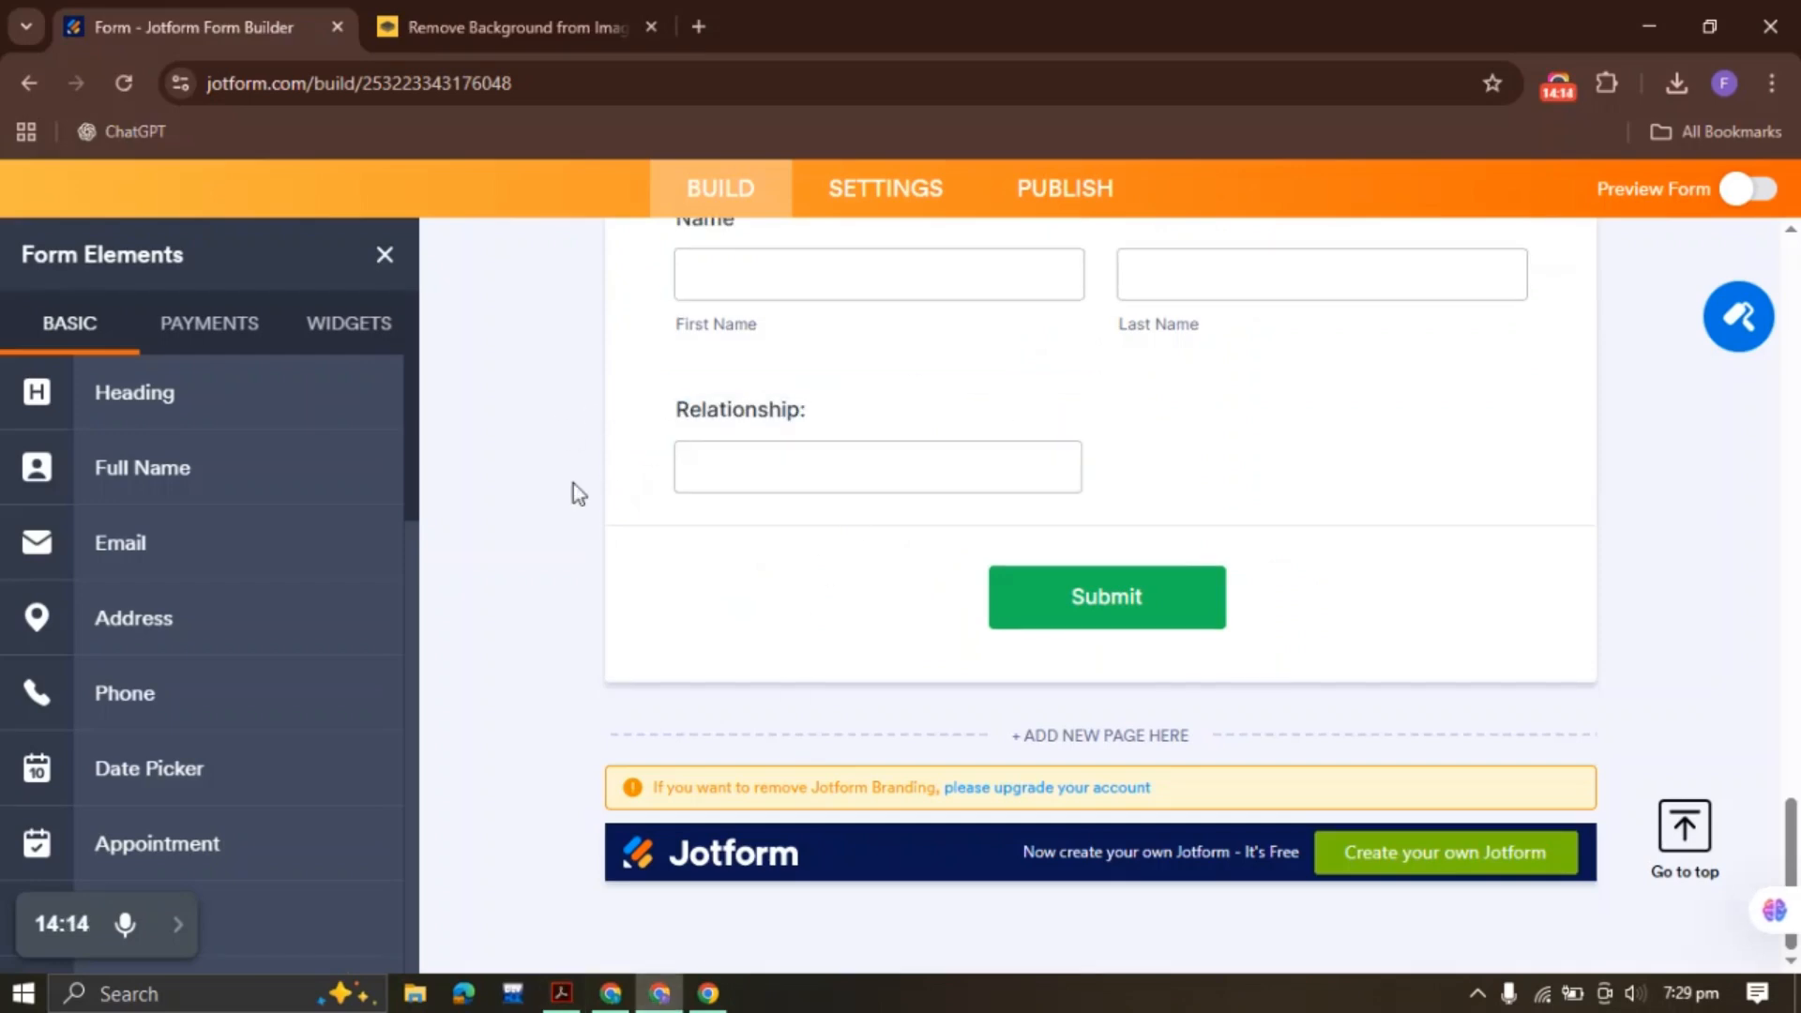
{"action": "left_click", "coordinate": [865, 453]}
{"action": "left_click", "coordinate": [1211, 428]}
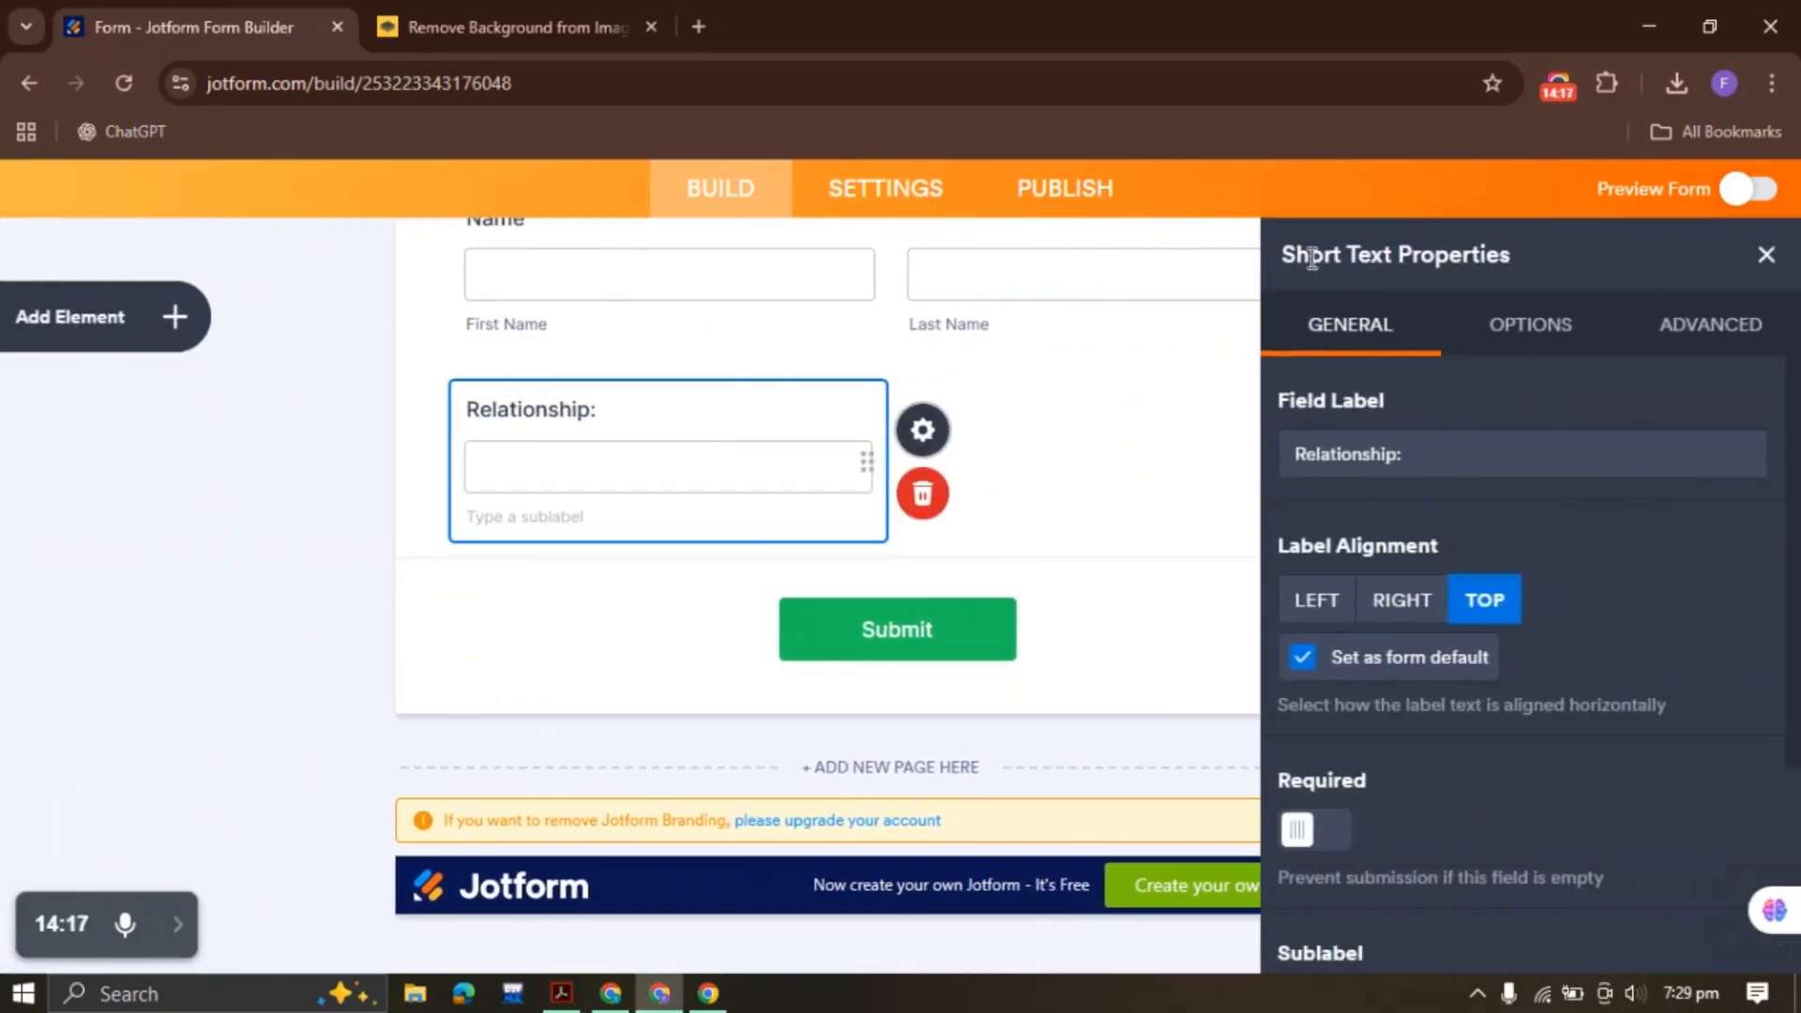
{"action": "left_click", "coordinate": [1765, 253]}
Check the Contact # label in the PDF before returning to the form builder
{"action": "left_click", "coordinate": [561, 993]}
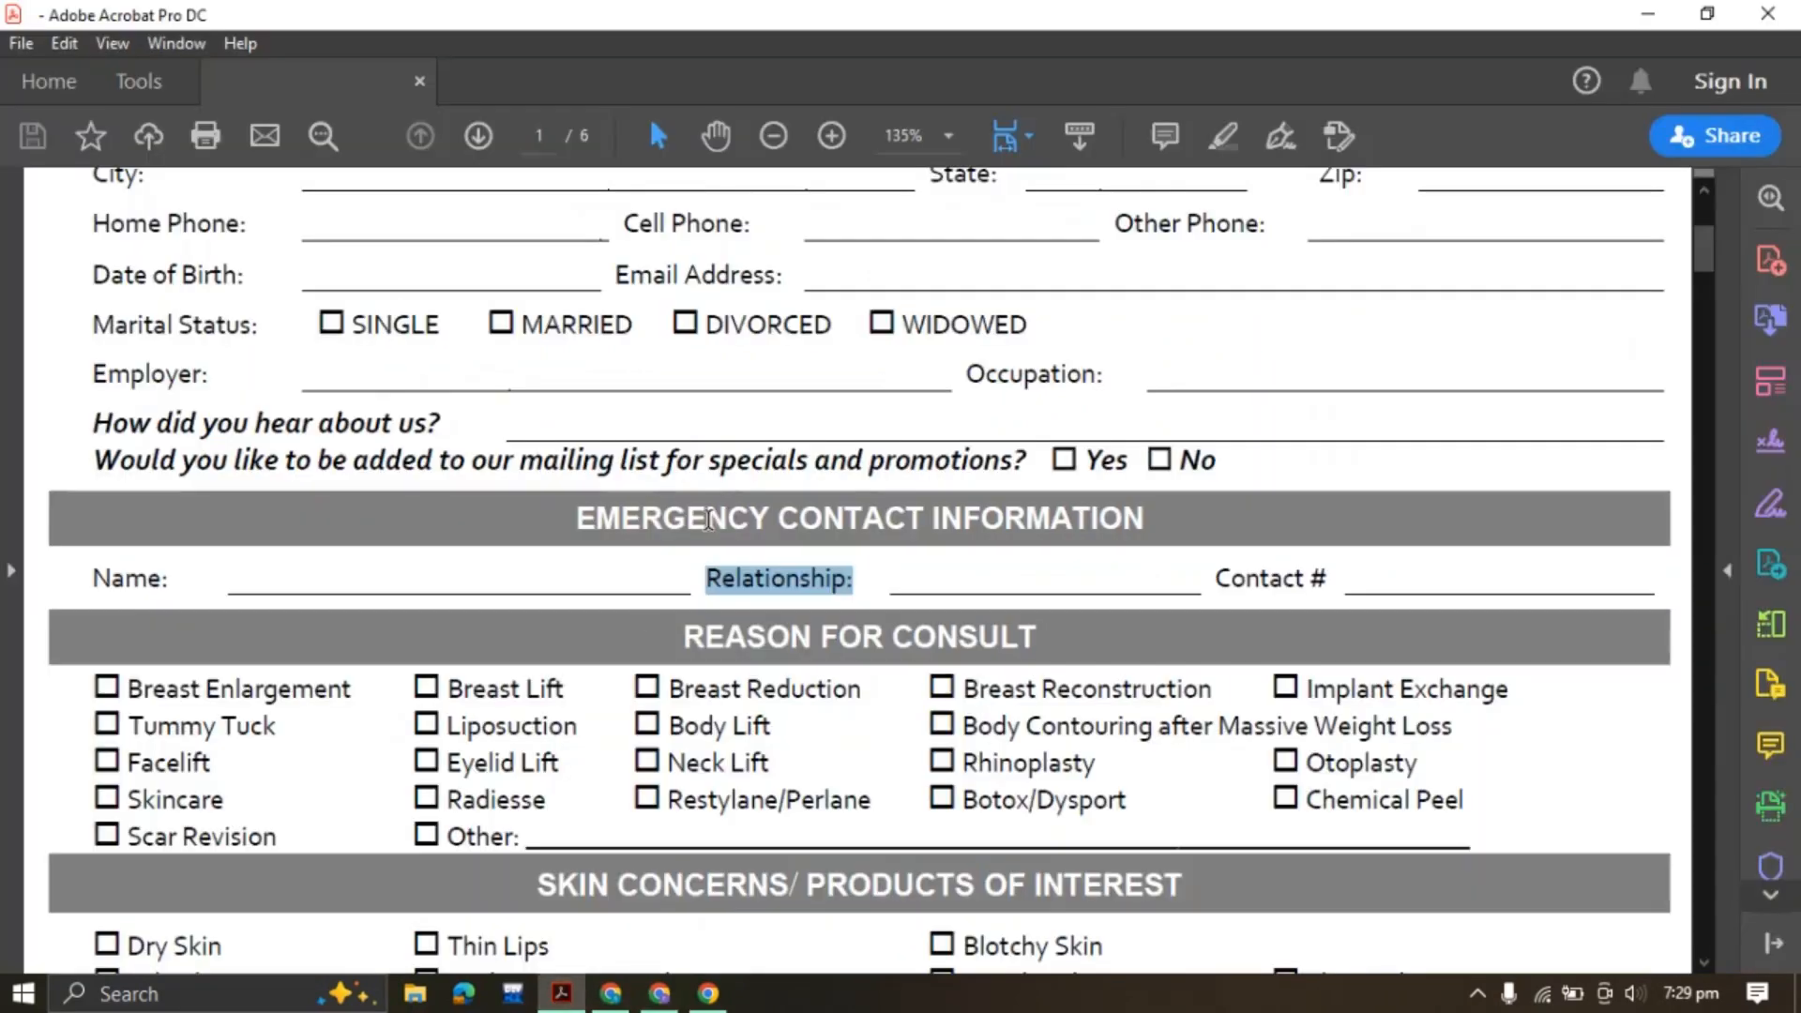
{"action": "left_click_drag", "start_coordinate": [1219, 579], "coordinate": [1354, 576]}
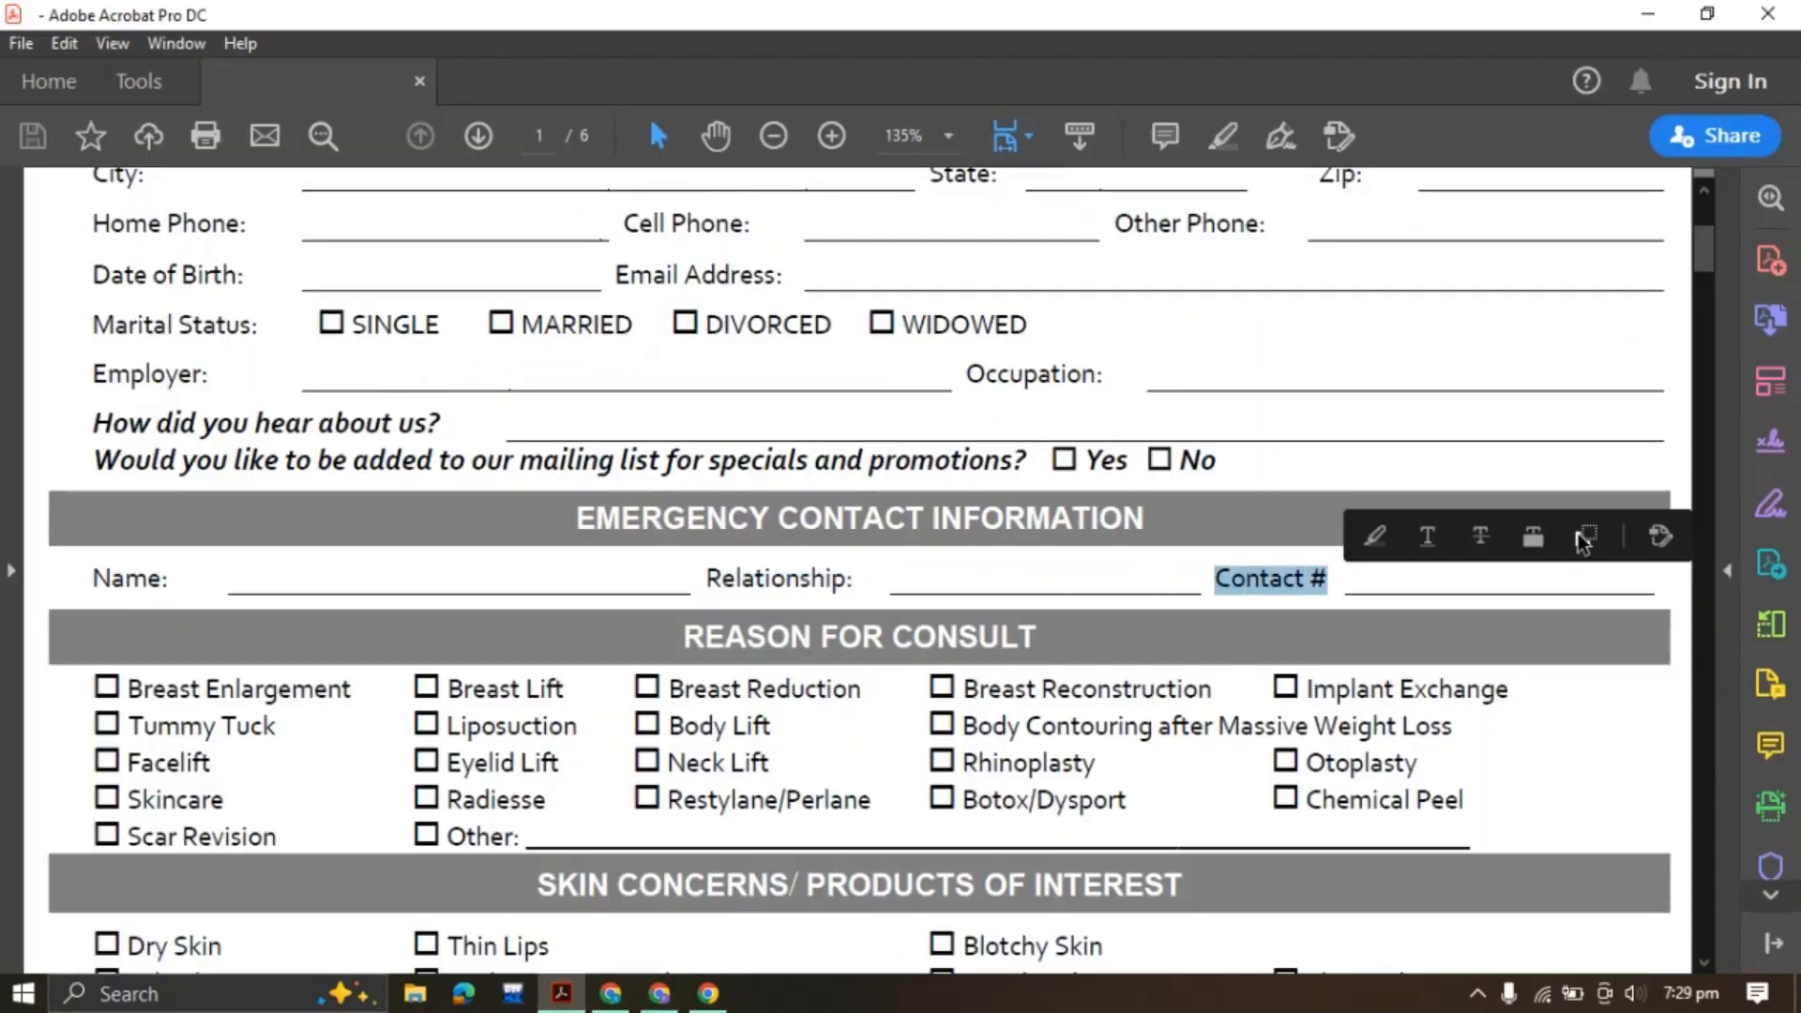
{"action": "left_click", "coordinate": [660, 993]}
{"action": "scroll", "coordinate": [863, 514], "scroll_direction": "up", "scroll_amount": 10}
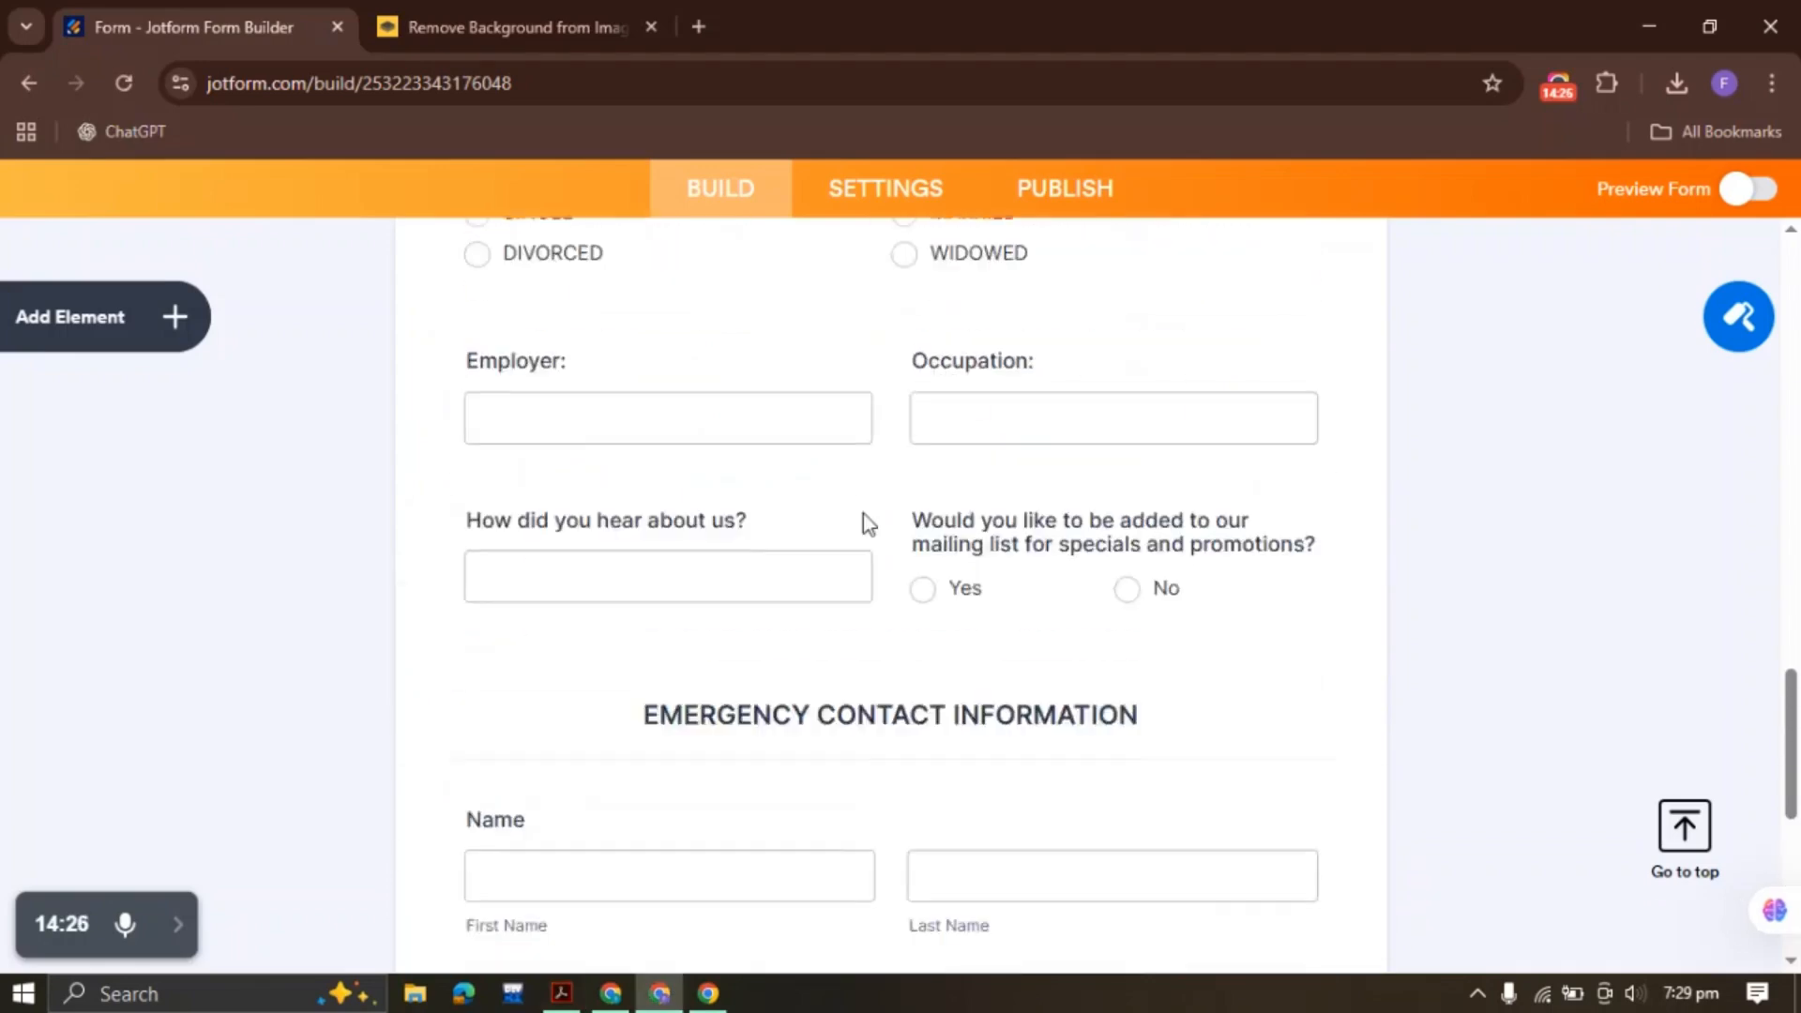
{"action": "scroll", "coordinate": [863, 523], "scroll_direction": "up", "scroll_amount": 3}
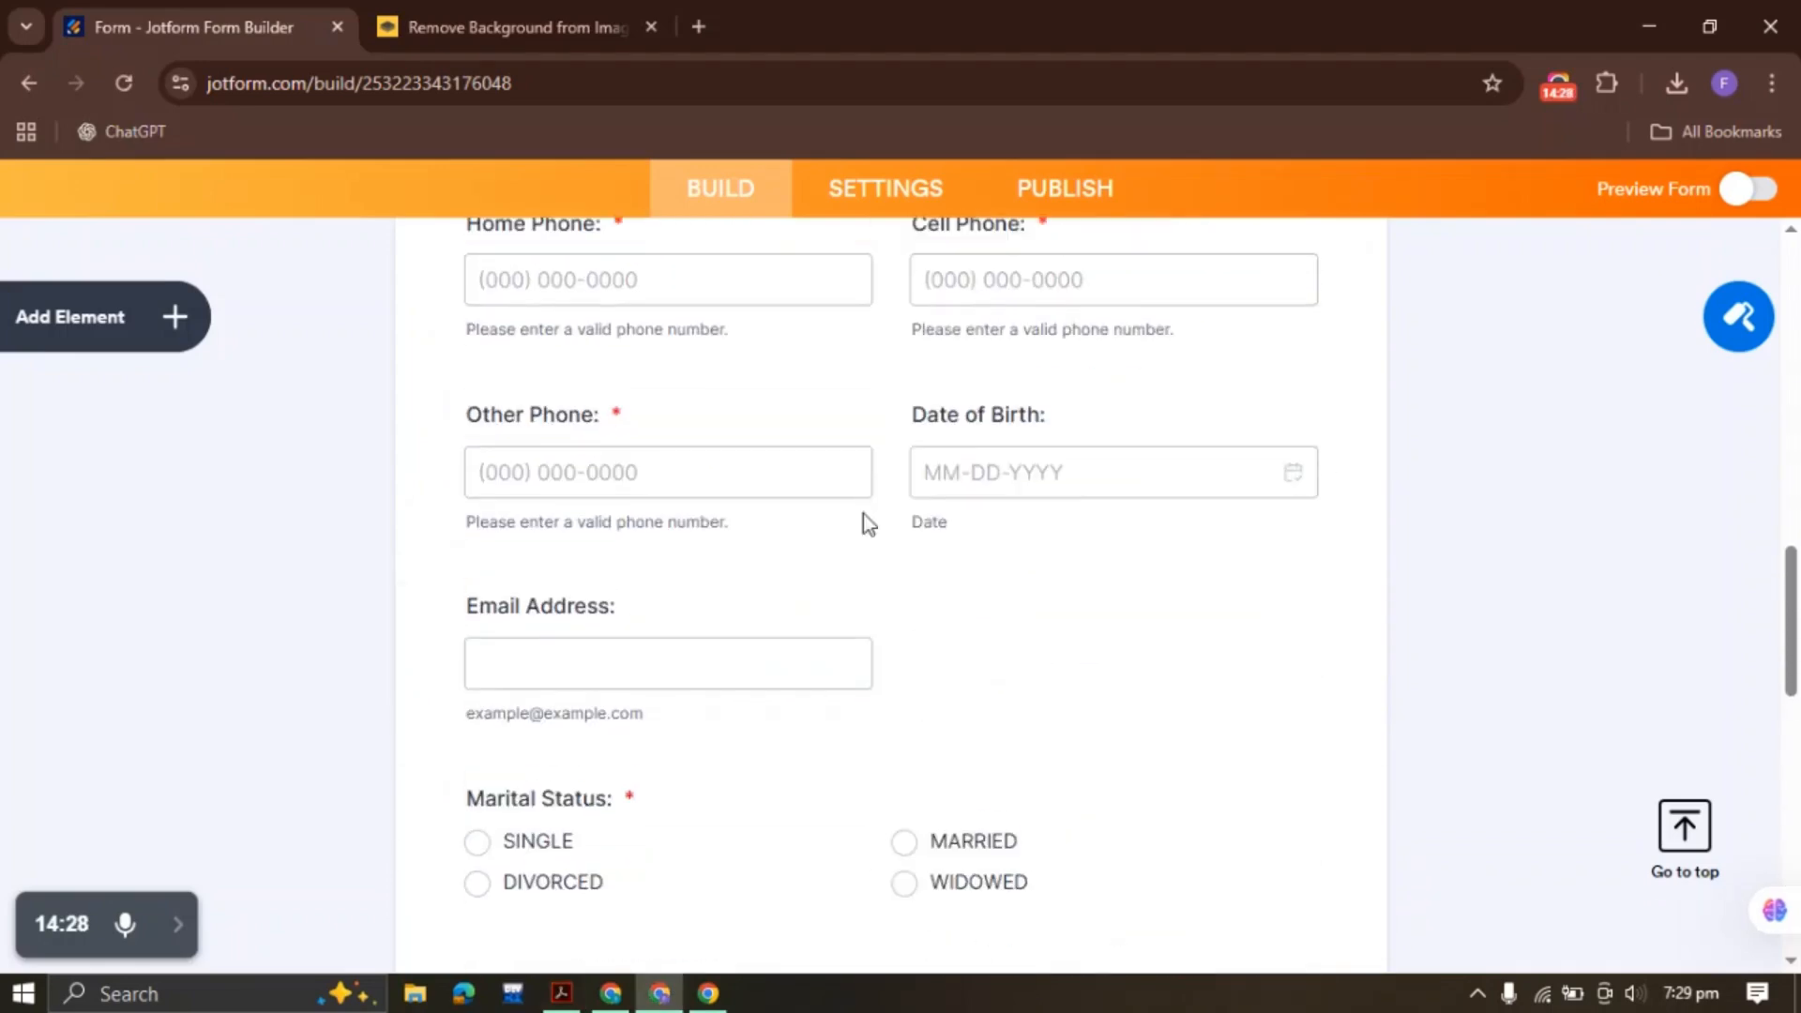
Duplicate the Other Phone field, move it to the end, and relabel it 'Contact #'
{"action": "left_click", "coordinate": [655, 453]}
{"action": "right_click", "coordinate": [654, 452]}
{"action": "left_click", "coordinate": [746, 487]}
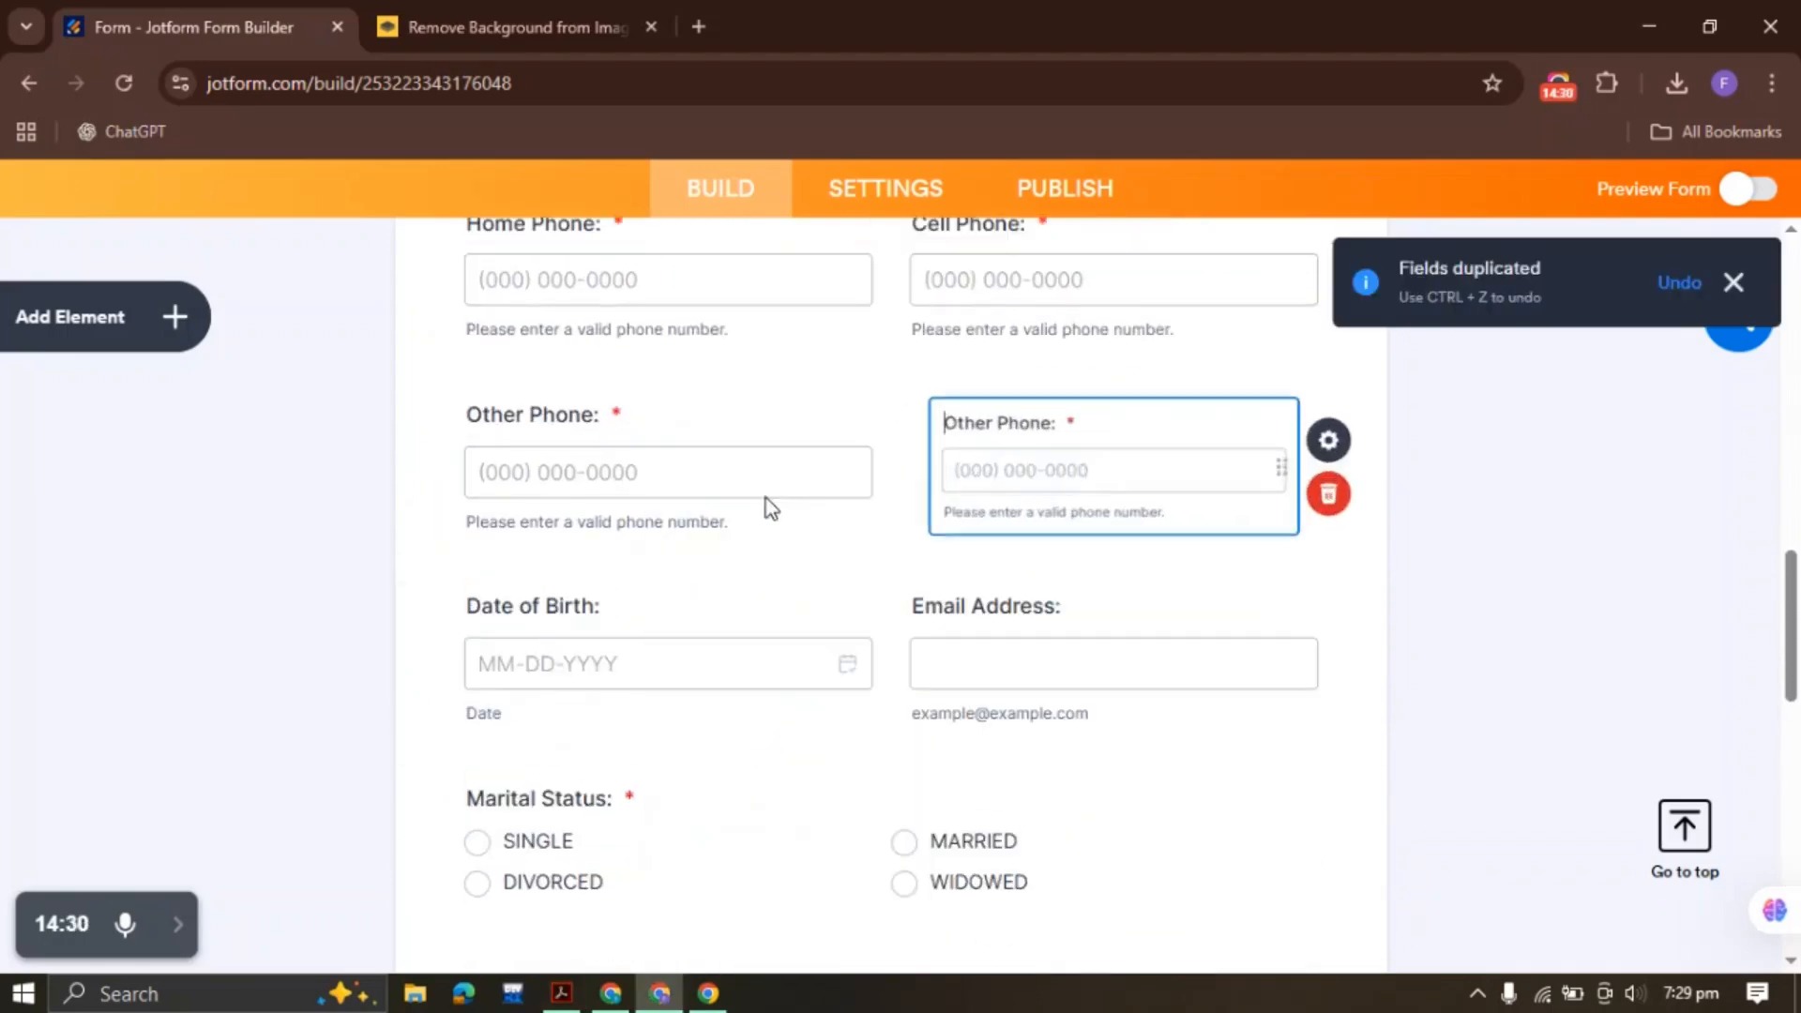
{"action": "right_click", "coordinate": [1086, 458]}
{"action": "left_click", "coordinate": [1184, 804]}
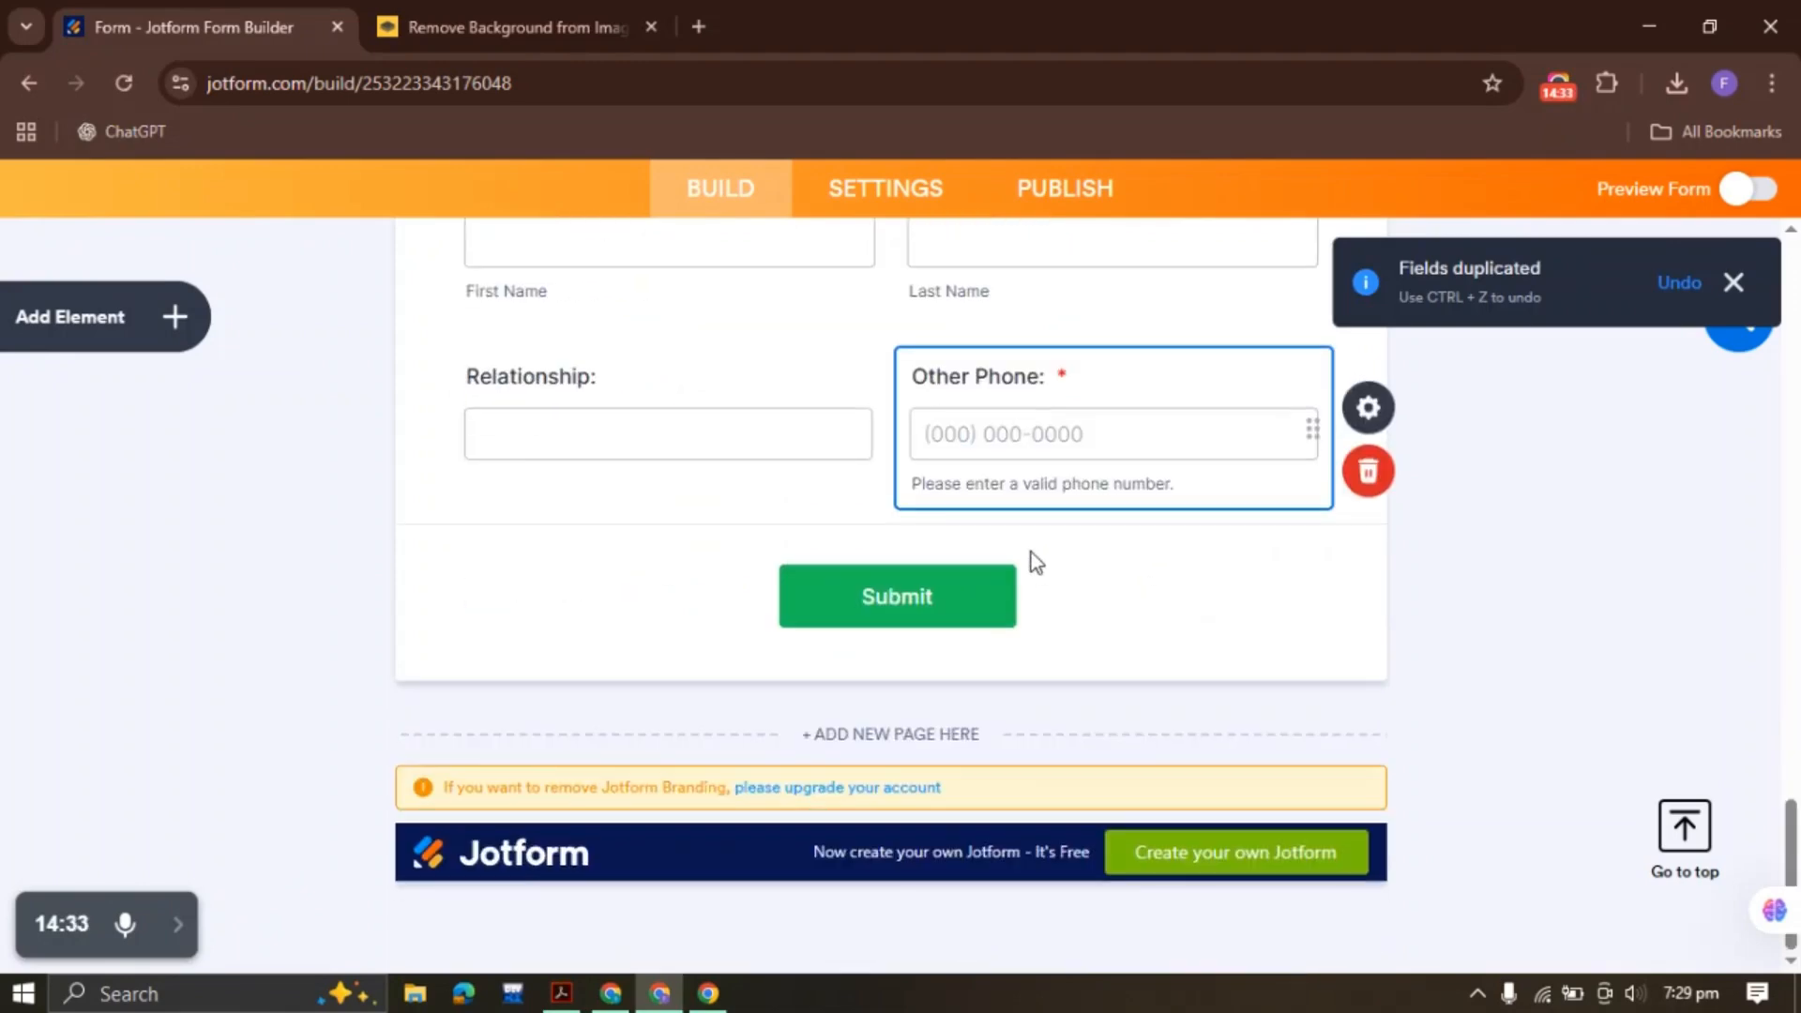
{"action": "left_click", "coordinate": [1050, 380]}
{"action": "left_click_drag", "start_coordinate": [1050, 380], "coordinate": [864, 386]}
{"action": "type", "text": "Contact #"}
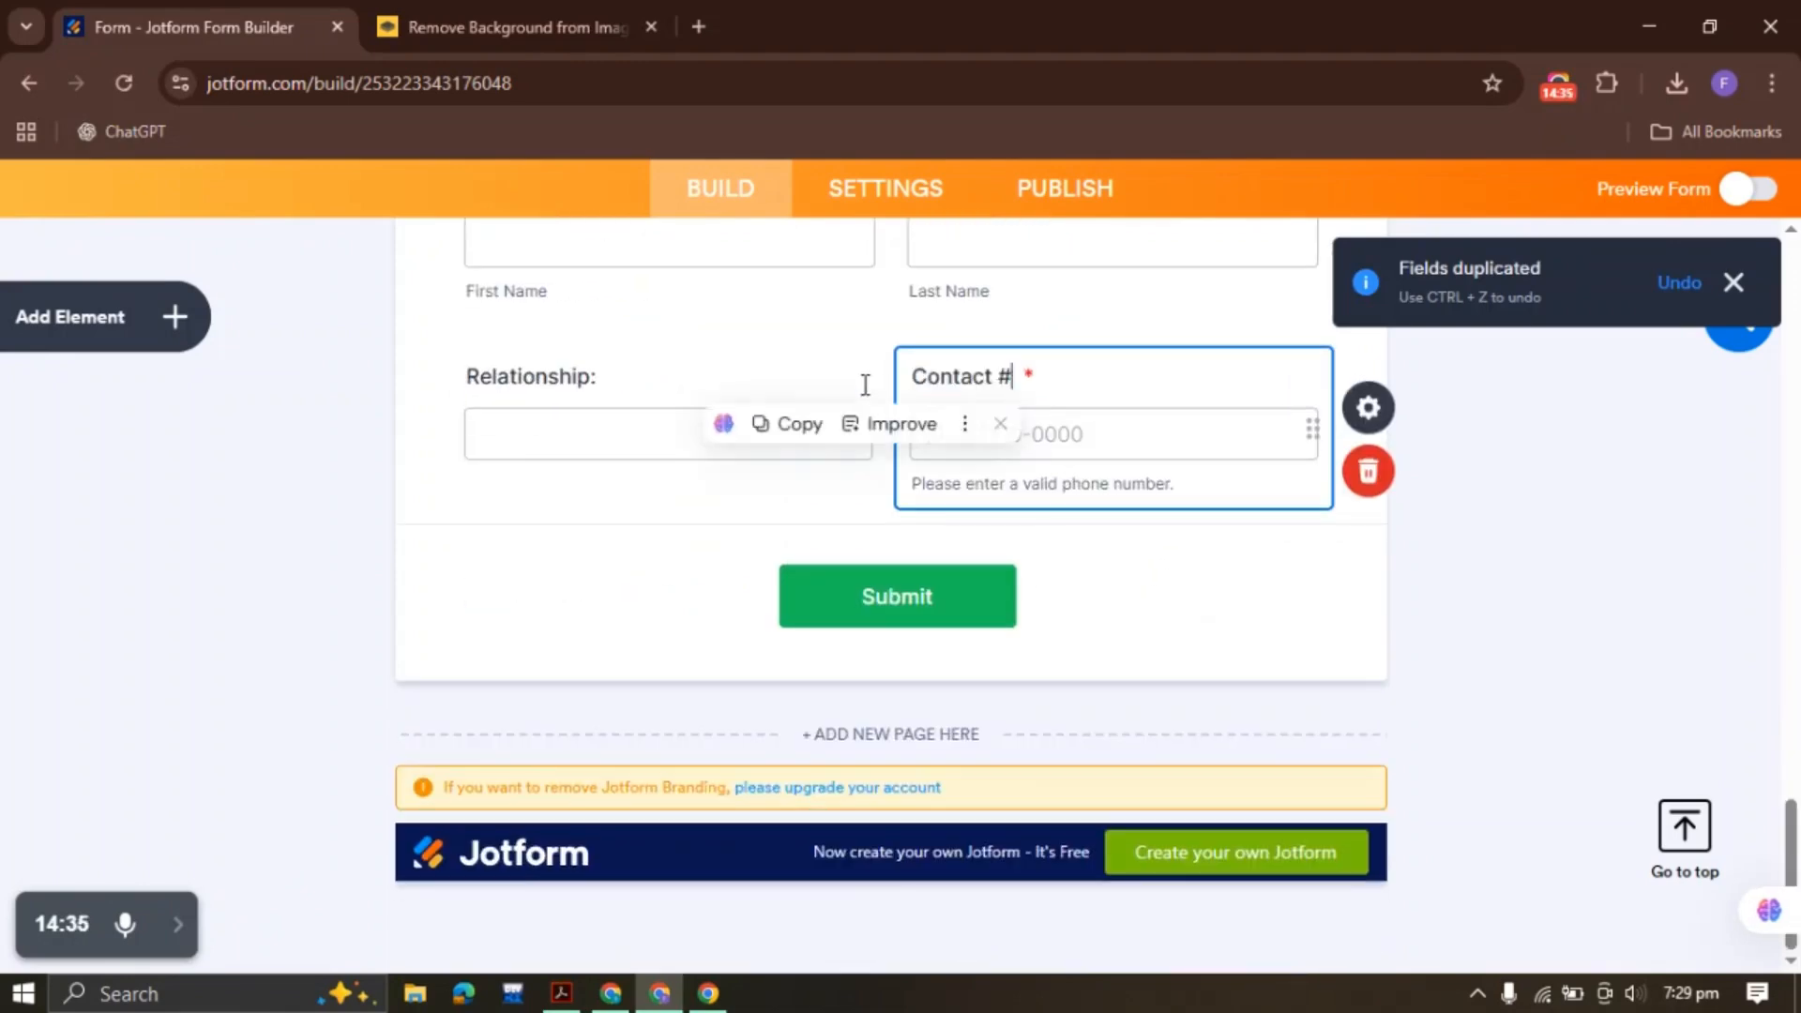
Locate the REASON FOR CONSULT heading in the patient PDF
{"action": "left_click", "coordinate": [562, 993]}
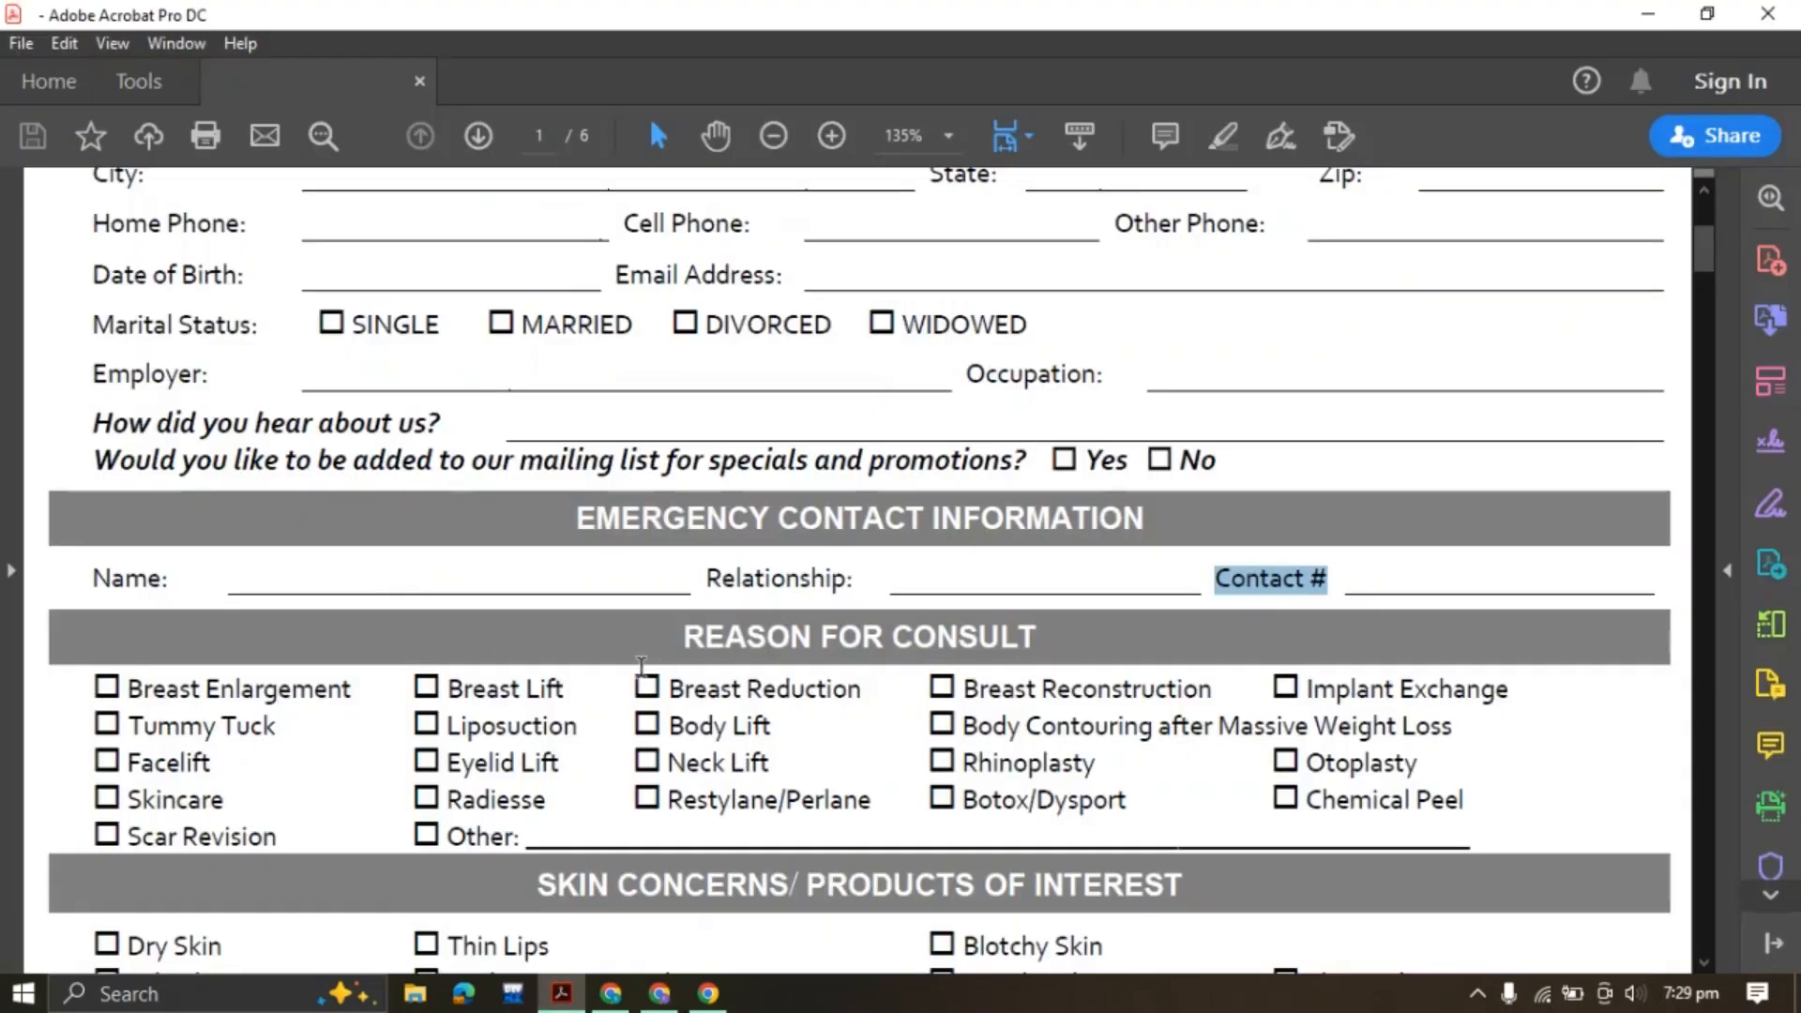
{"action": "left_click_drag", "start_coordinate": [686, 639], "coordinate": [1022, 638]}
{"action": "left_click", "coordinate": [845, 637]}
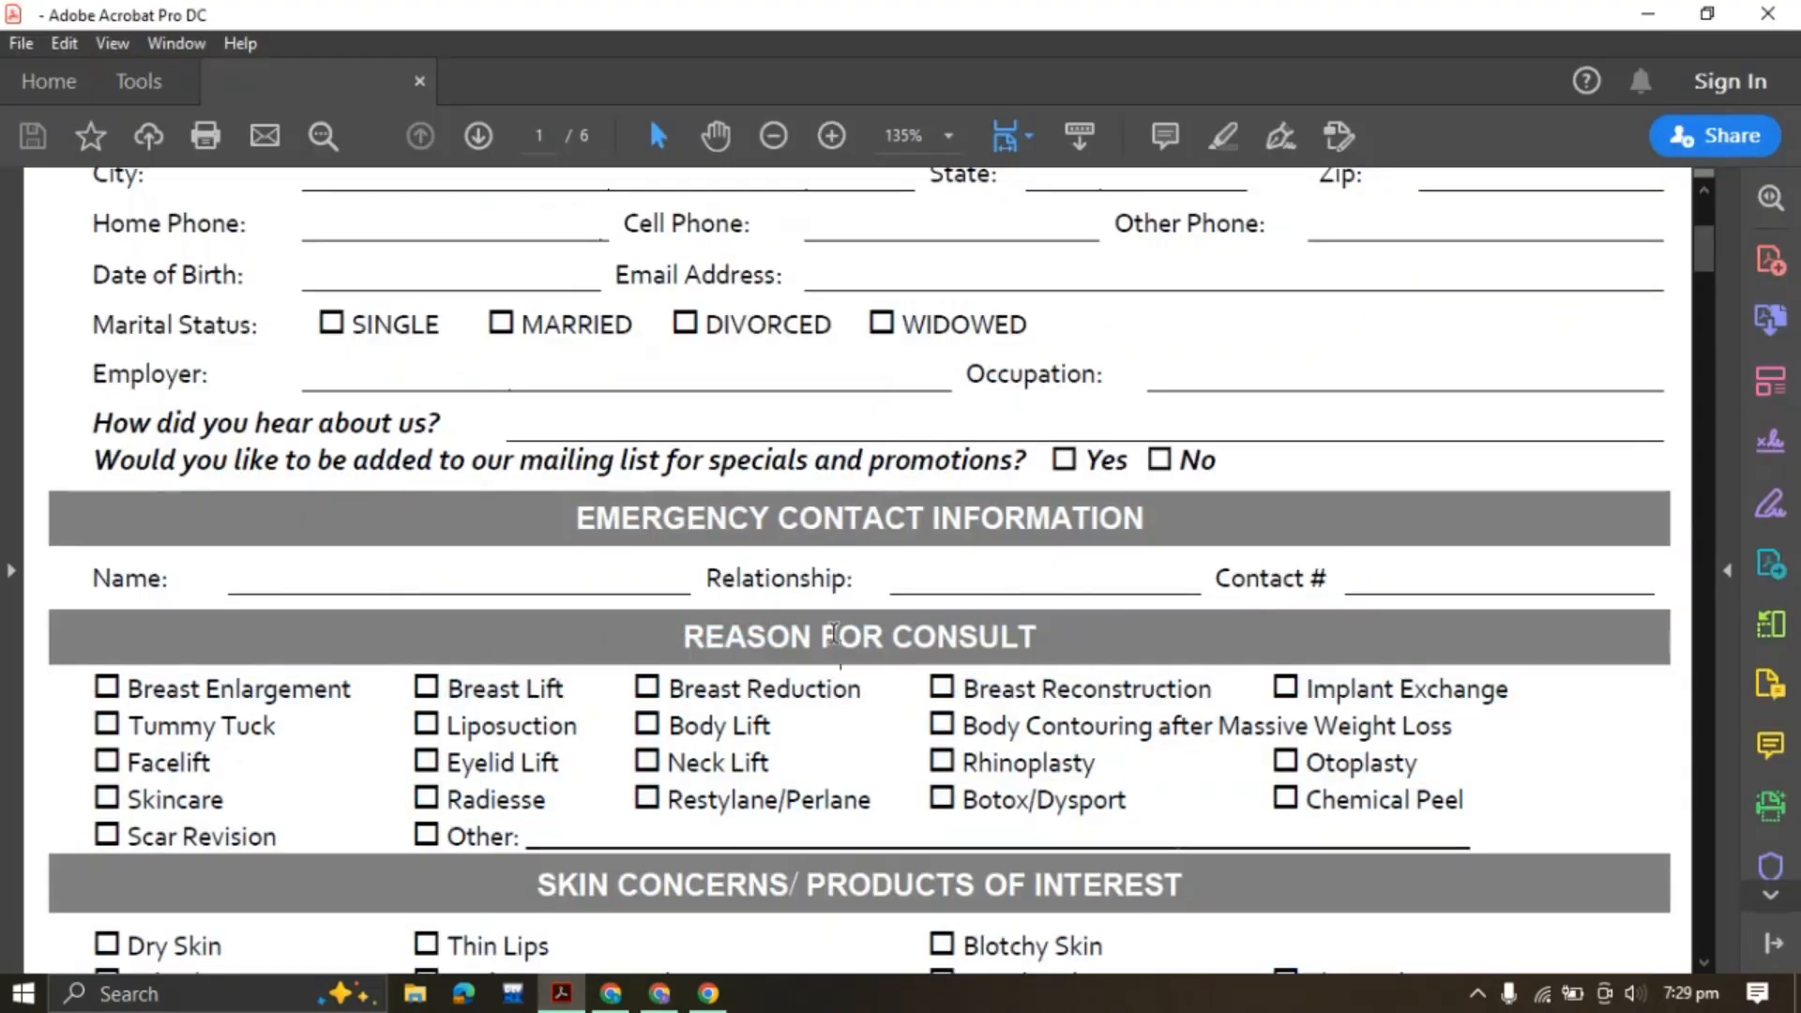
{"action": "scroll", "coordinate": [836, 627], "scroll_direction": "down", "scroll_amount": 3}
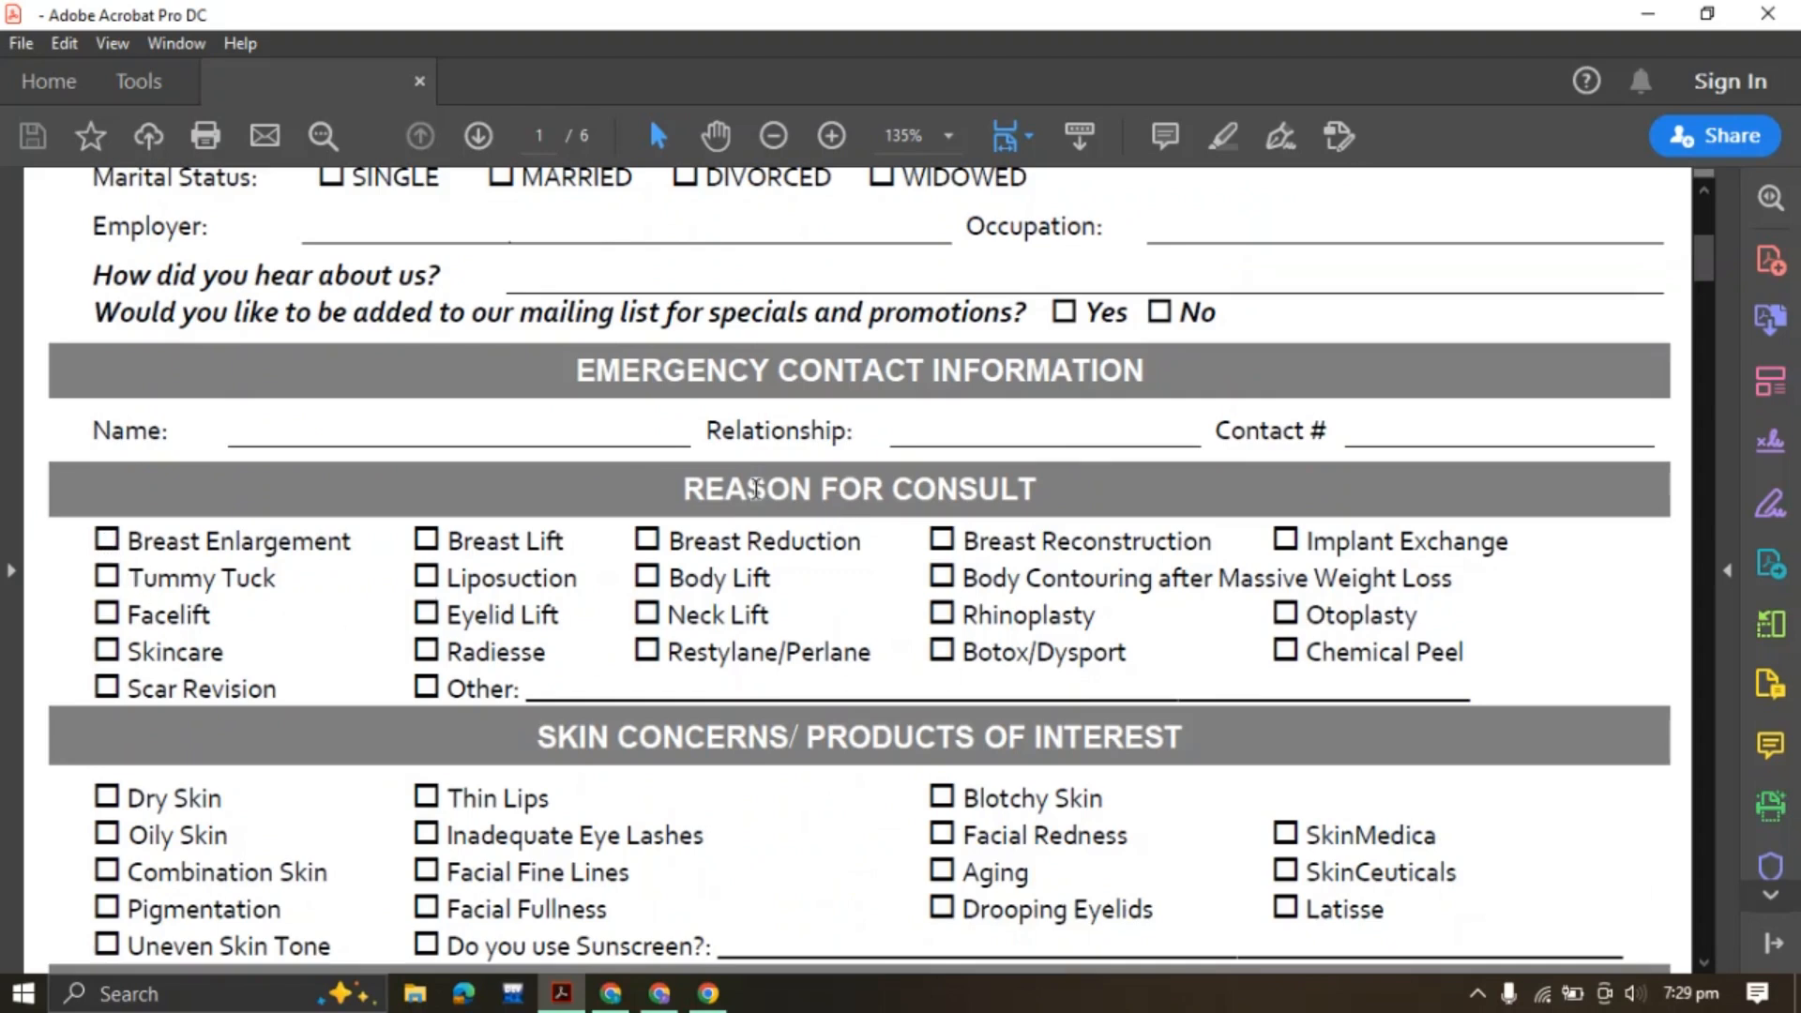
{"action": "left_click_drag", "start_coordinate": [692, 489], "coordinate": [1032, 487]}
{"action": "left_click", "coordinate": [702, 480]}
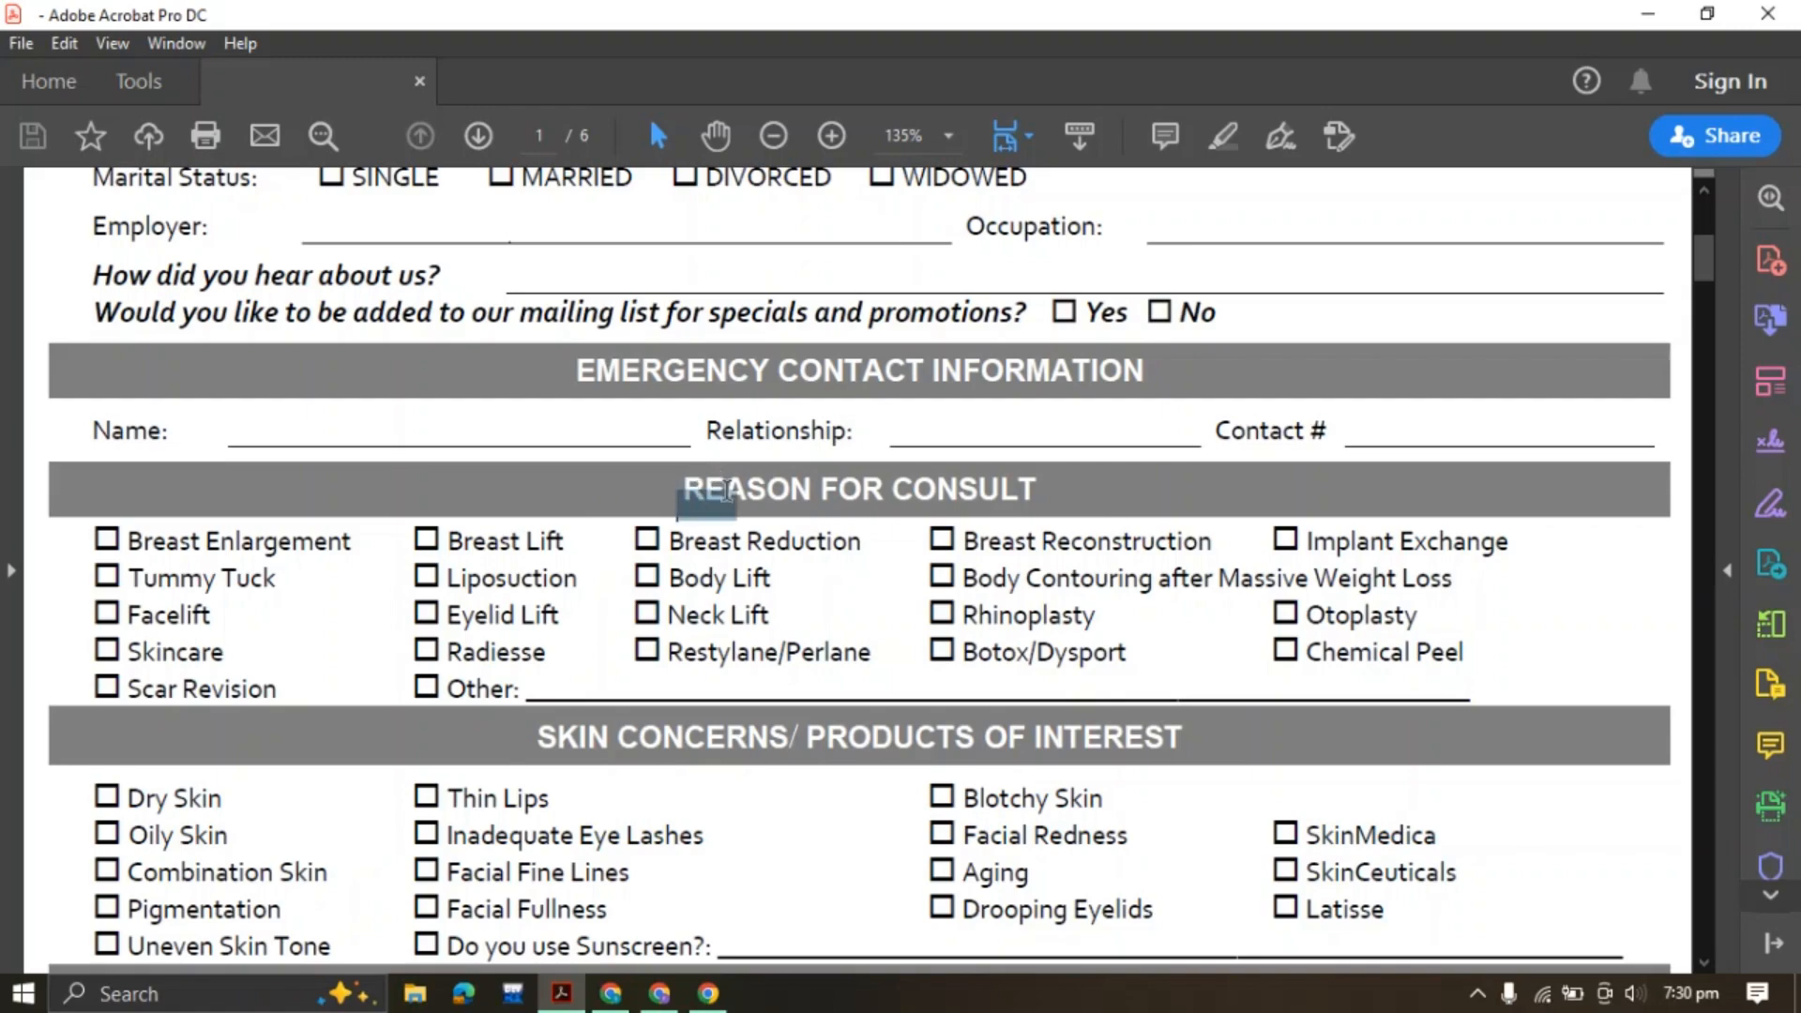
Copy the REASON FOR CONSULT heading from the patient PDF
{"action": "left_click_drag", "start_coordinate": [688, 487], "coordinate": [822, 470]}
{"action": "left_click", "coordinate": [738, 485]}
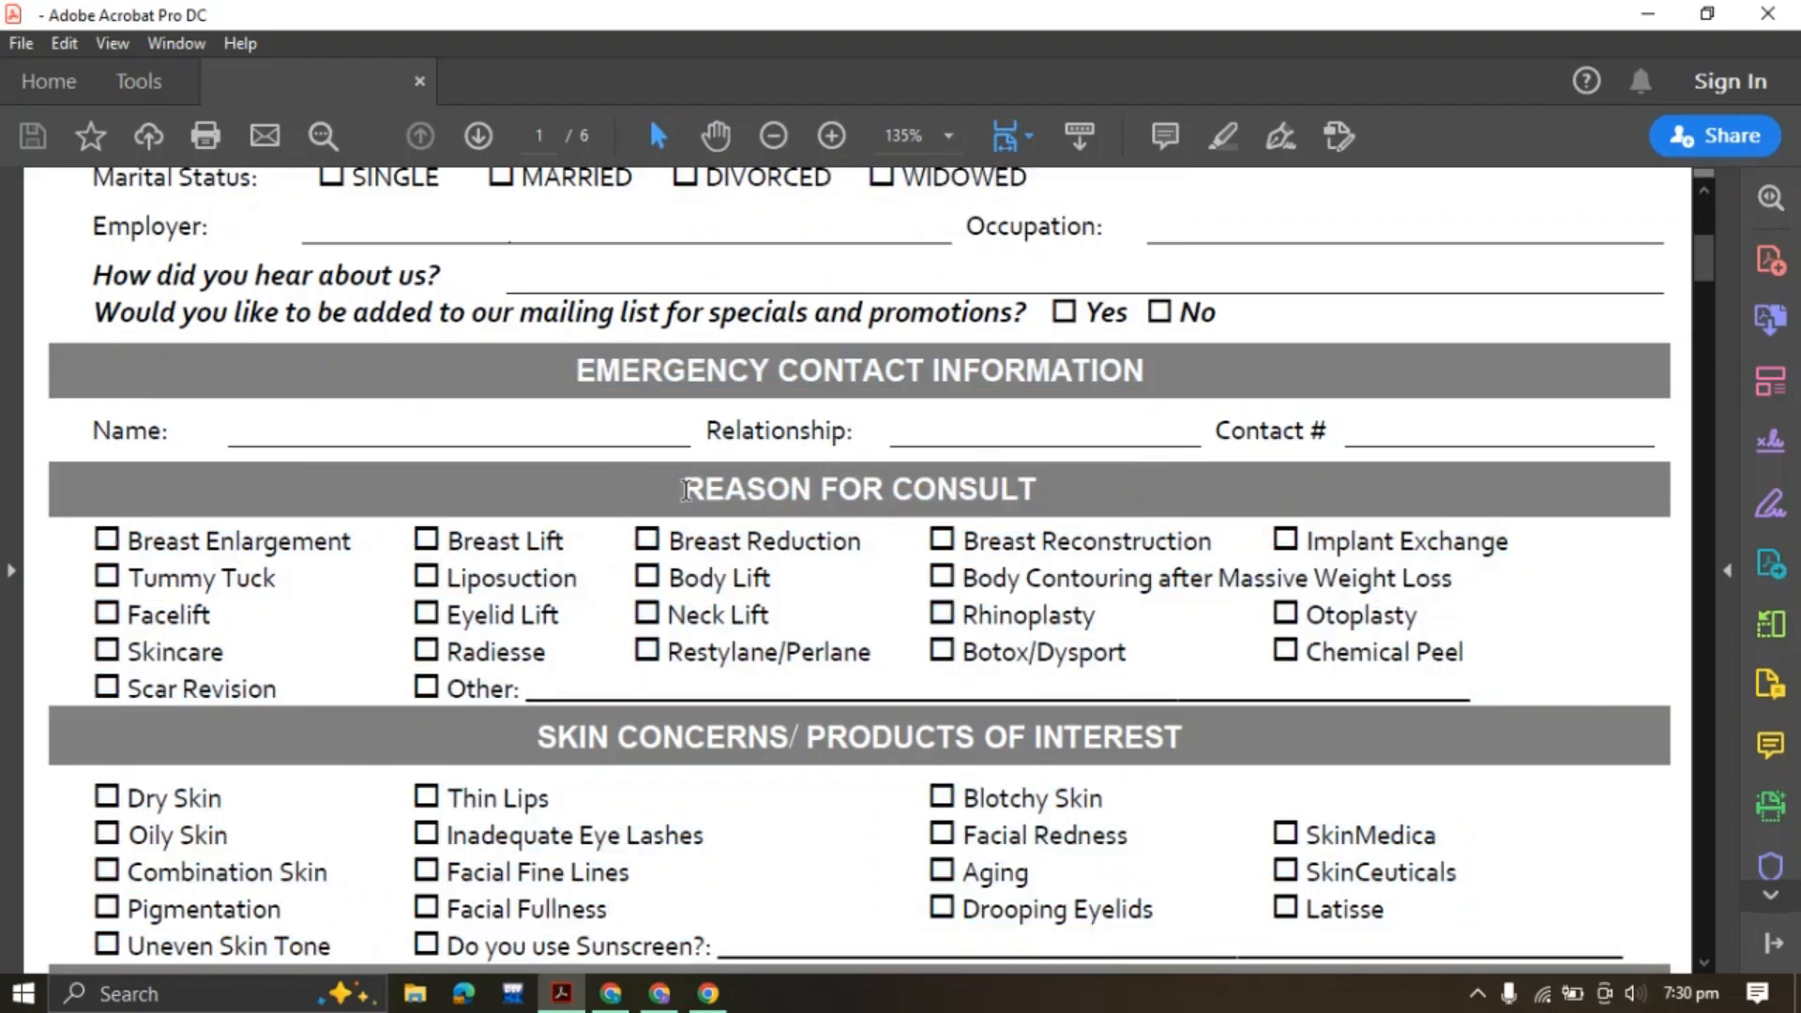
{"action": "left_click_drag", "start_coordinate": [688, 488], "coordinate": [815, 480]}
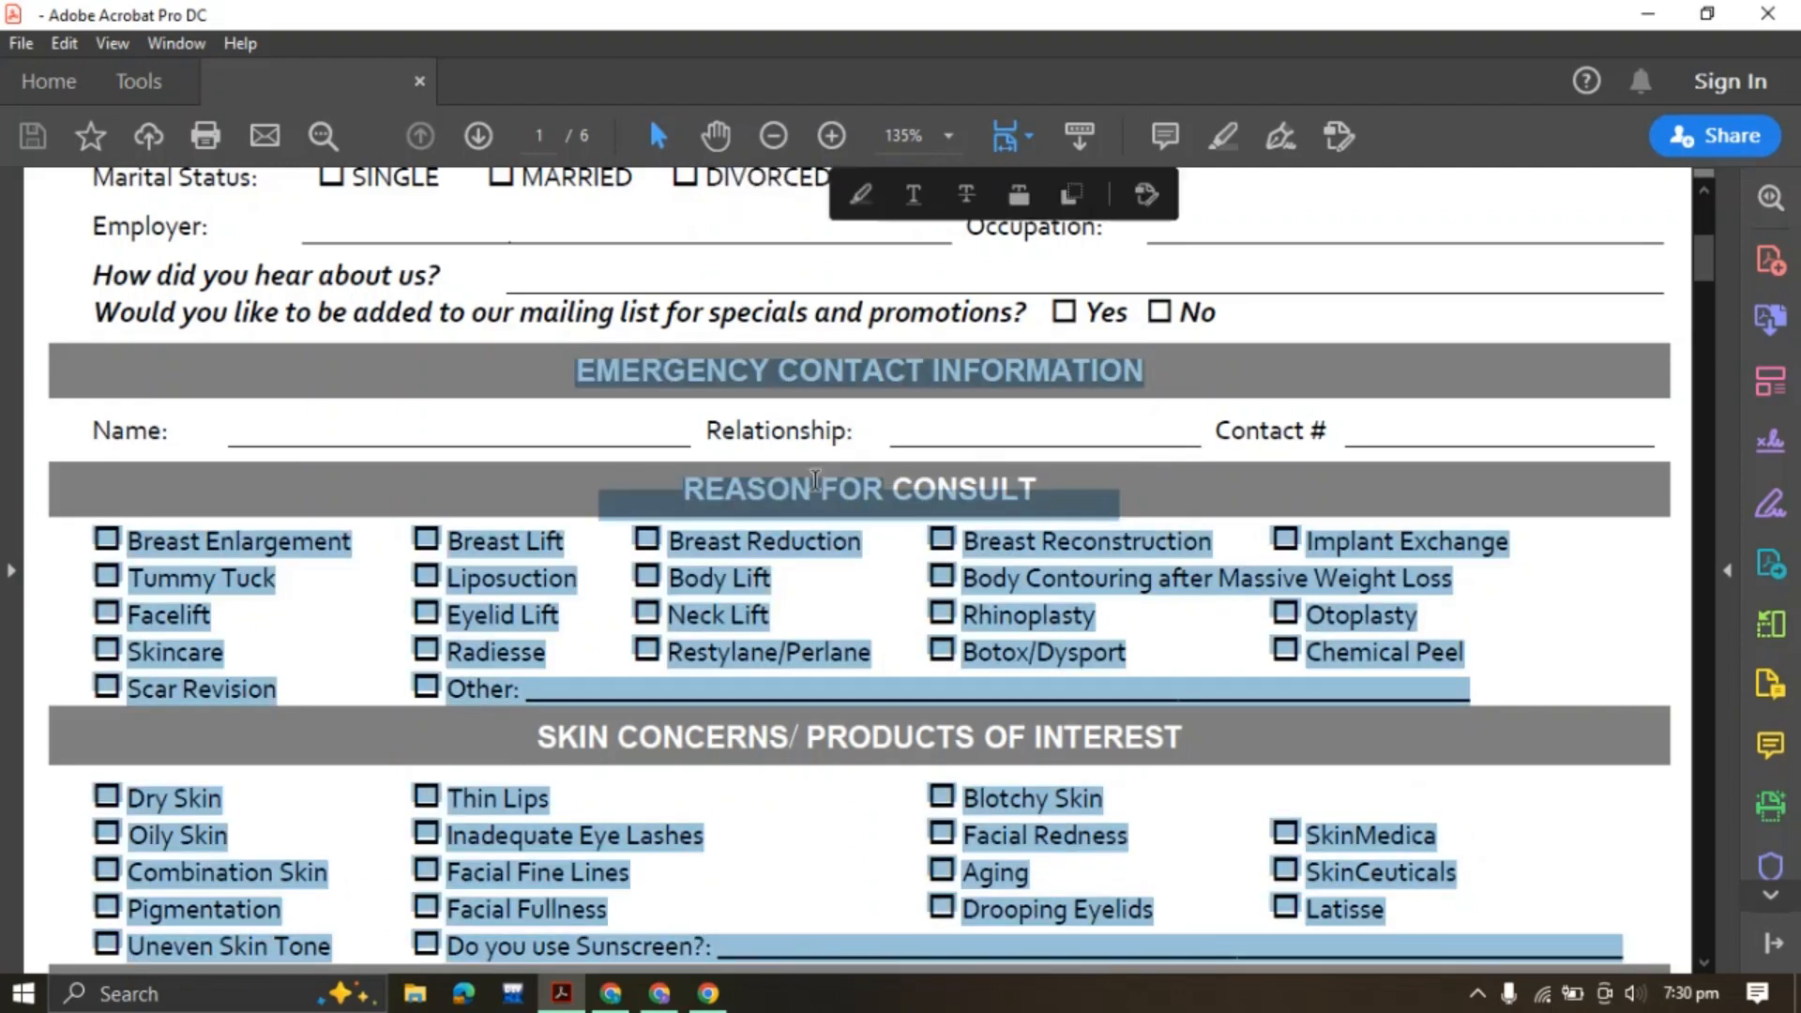
{"action": "left_click_drag", "start_coordinate": [673, 485], "coordinate": [861, 492]}
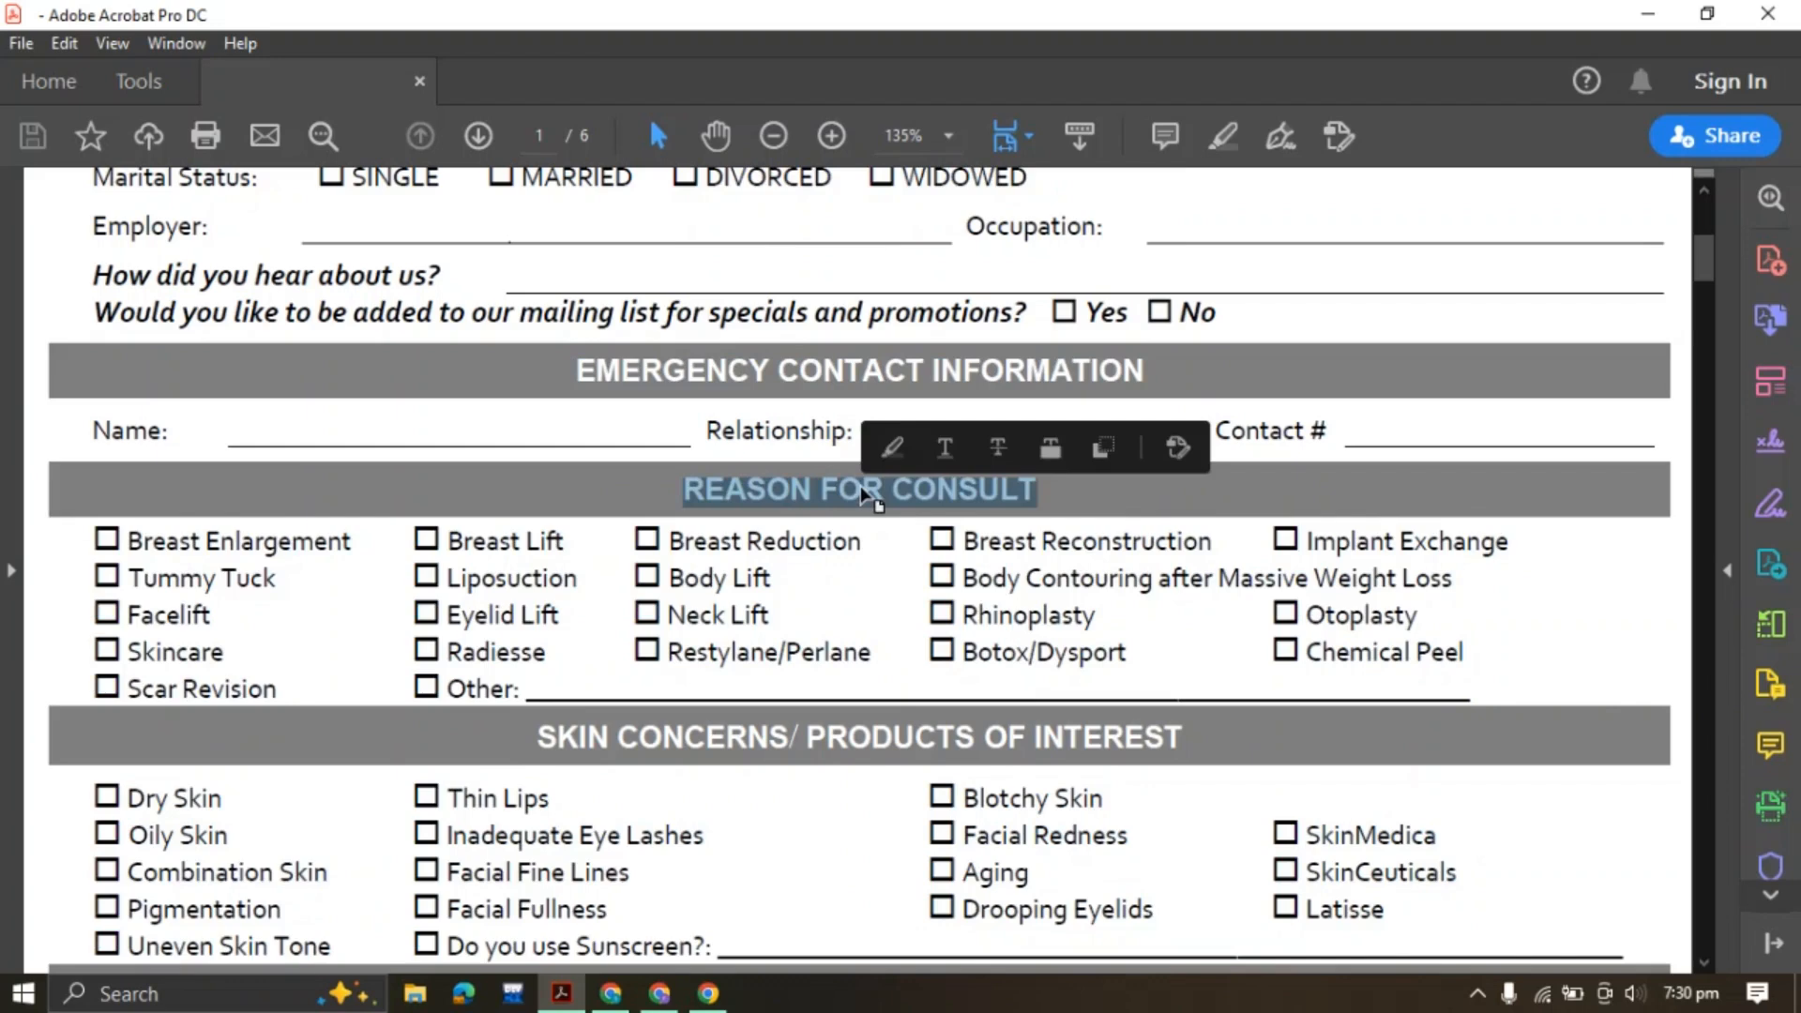
{"action": "left_click", "coordinate": [1104, 450]}
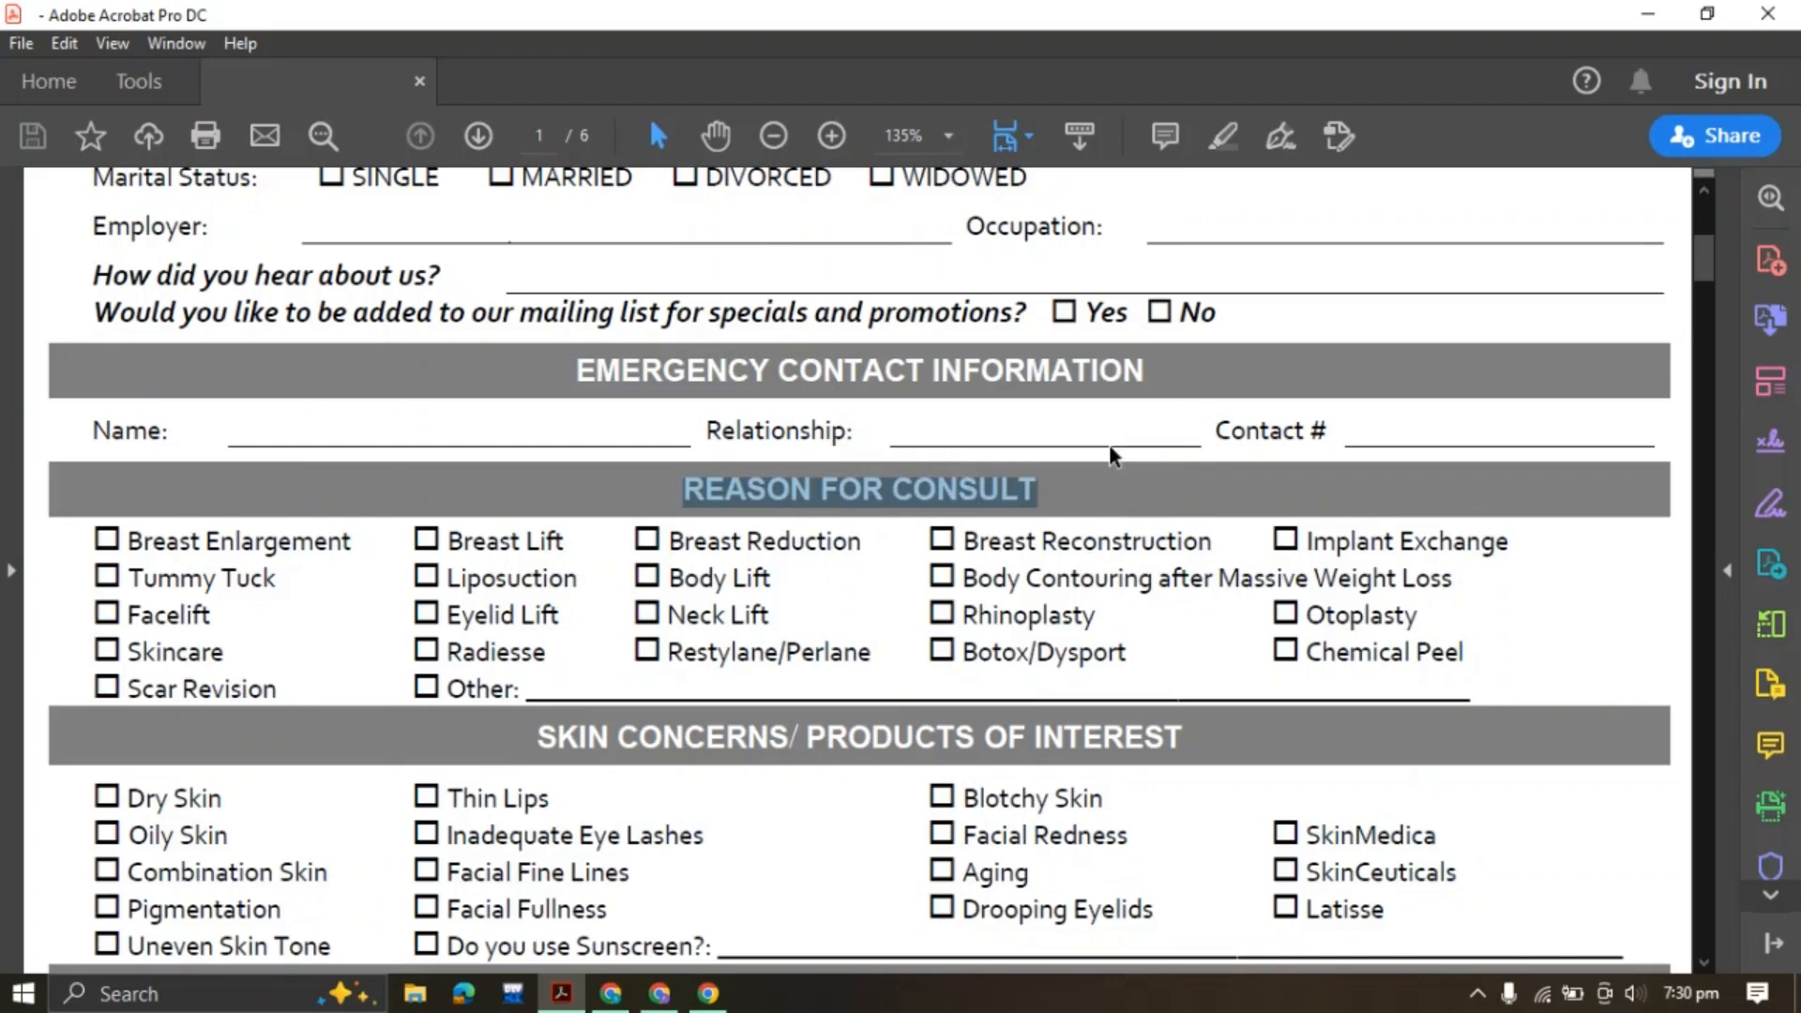
Add a Multiple Choice question titled REASON FOR CONSULT to the Jotform form
{"action": "left_click", "coordinate": [659, 994]}
{"action": "left_click", "coordinate": [183, 330]}
{"action": "scroll", "coordinate": [177, 664], "scroll_direction": "down", "scroll_amount": 6}
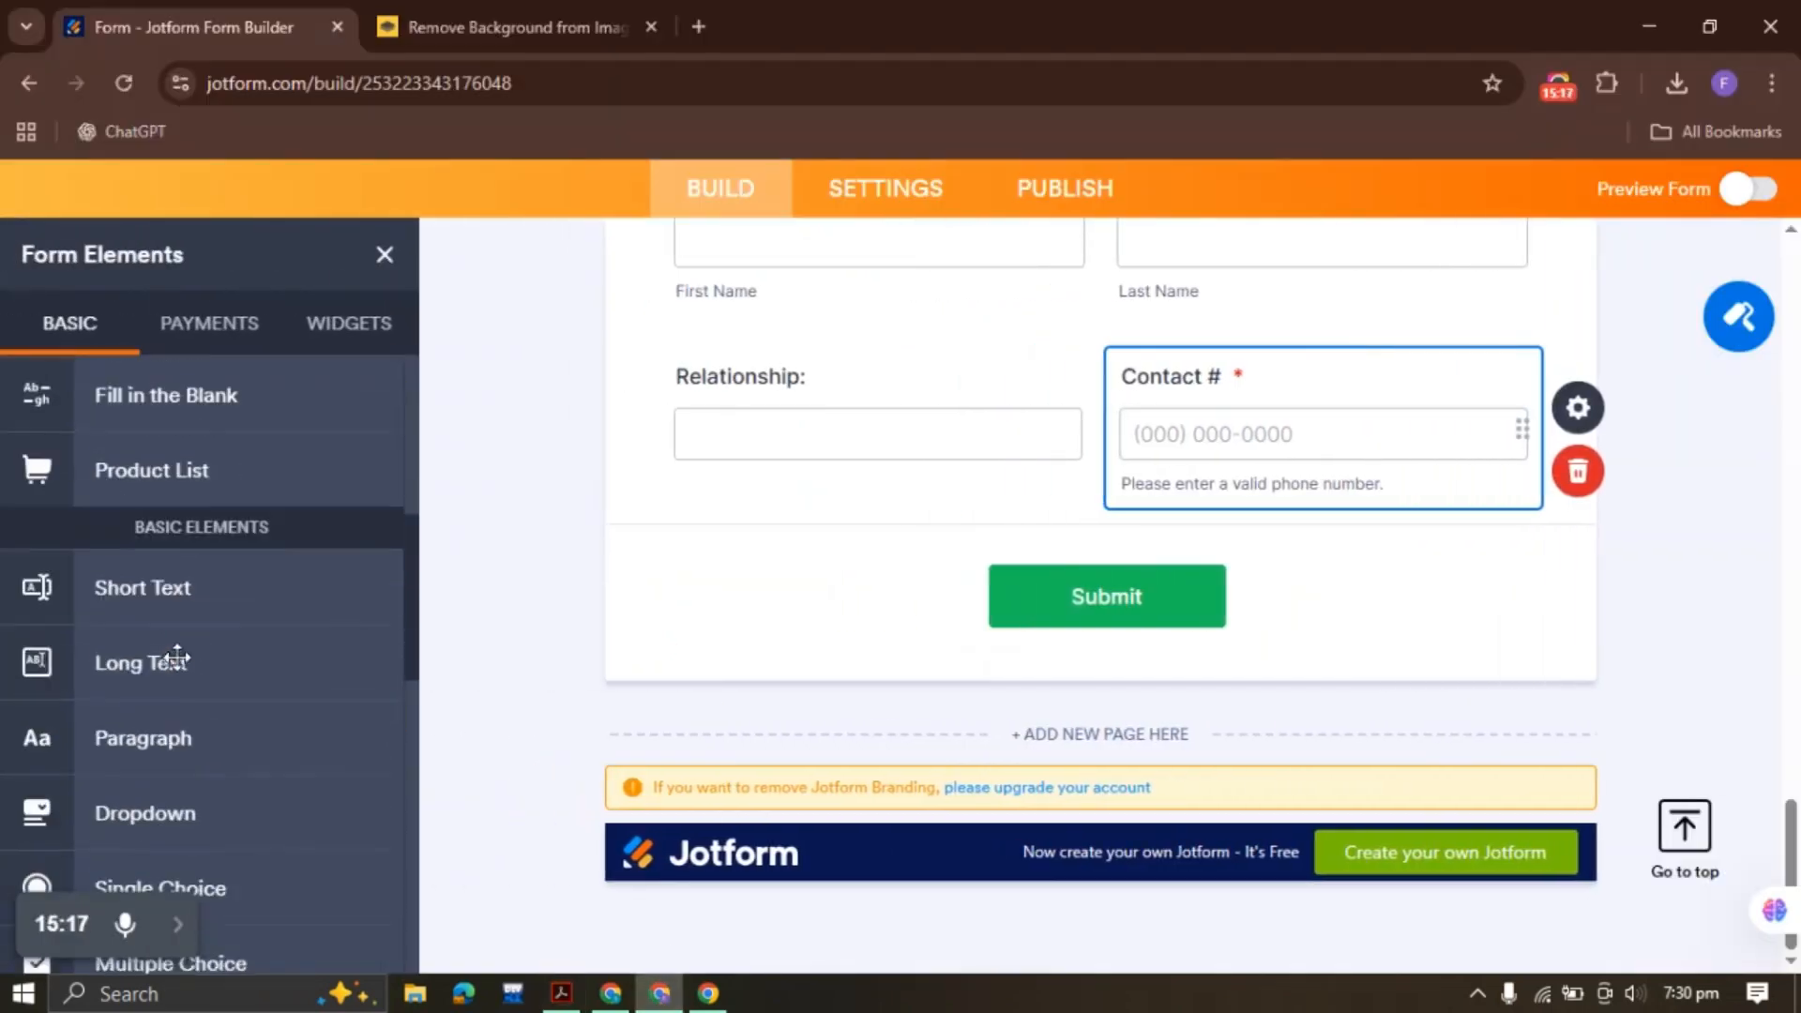
{"action": "scroll", "coordinate": [217, 753], "scroll_direction": "down", "scroll_amount": 3}
{"action": "left_click", "coordinate": [200, 635]}
{"action": "scroll", "coordinate": [289, 612], "scroll_direction": "up", "scroll_amount": 8}
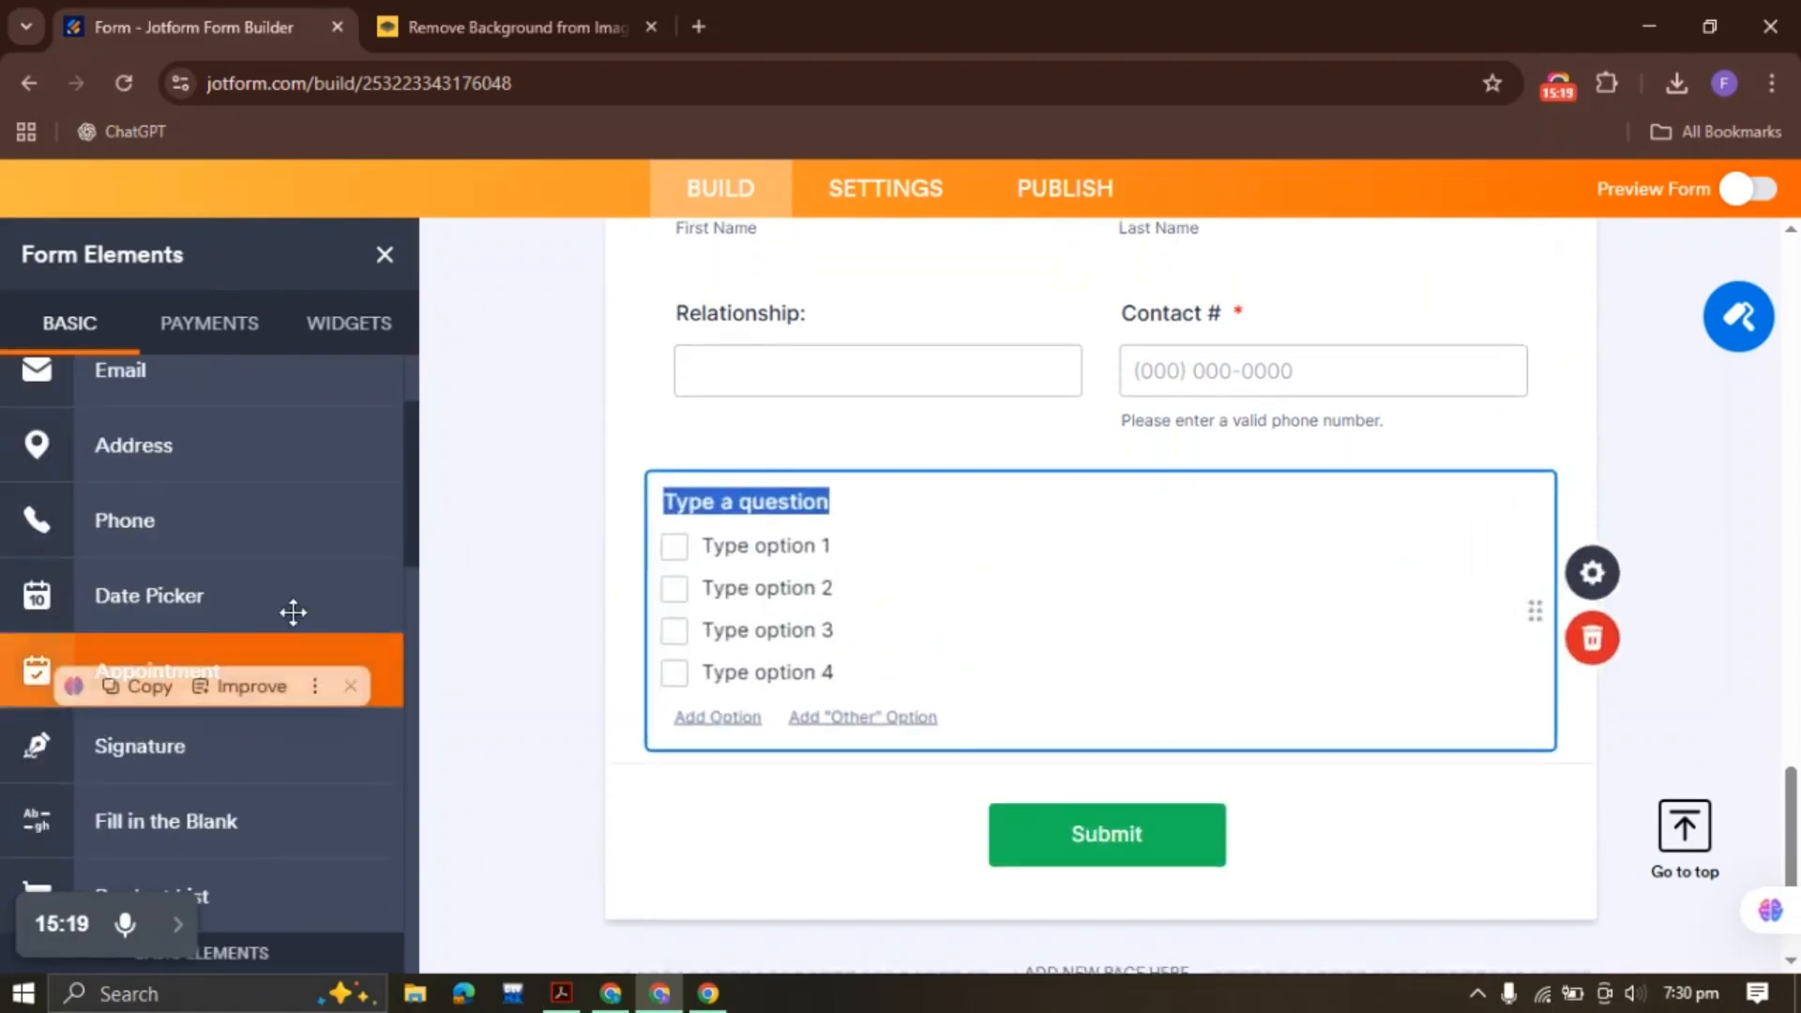
{"action": "key", "text": "ctrl+v"}
Delete the question's four placeholder answer options in its Properties
{"action": "left_click", "coordinate": [1578, 557]}
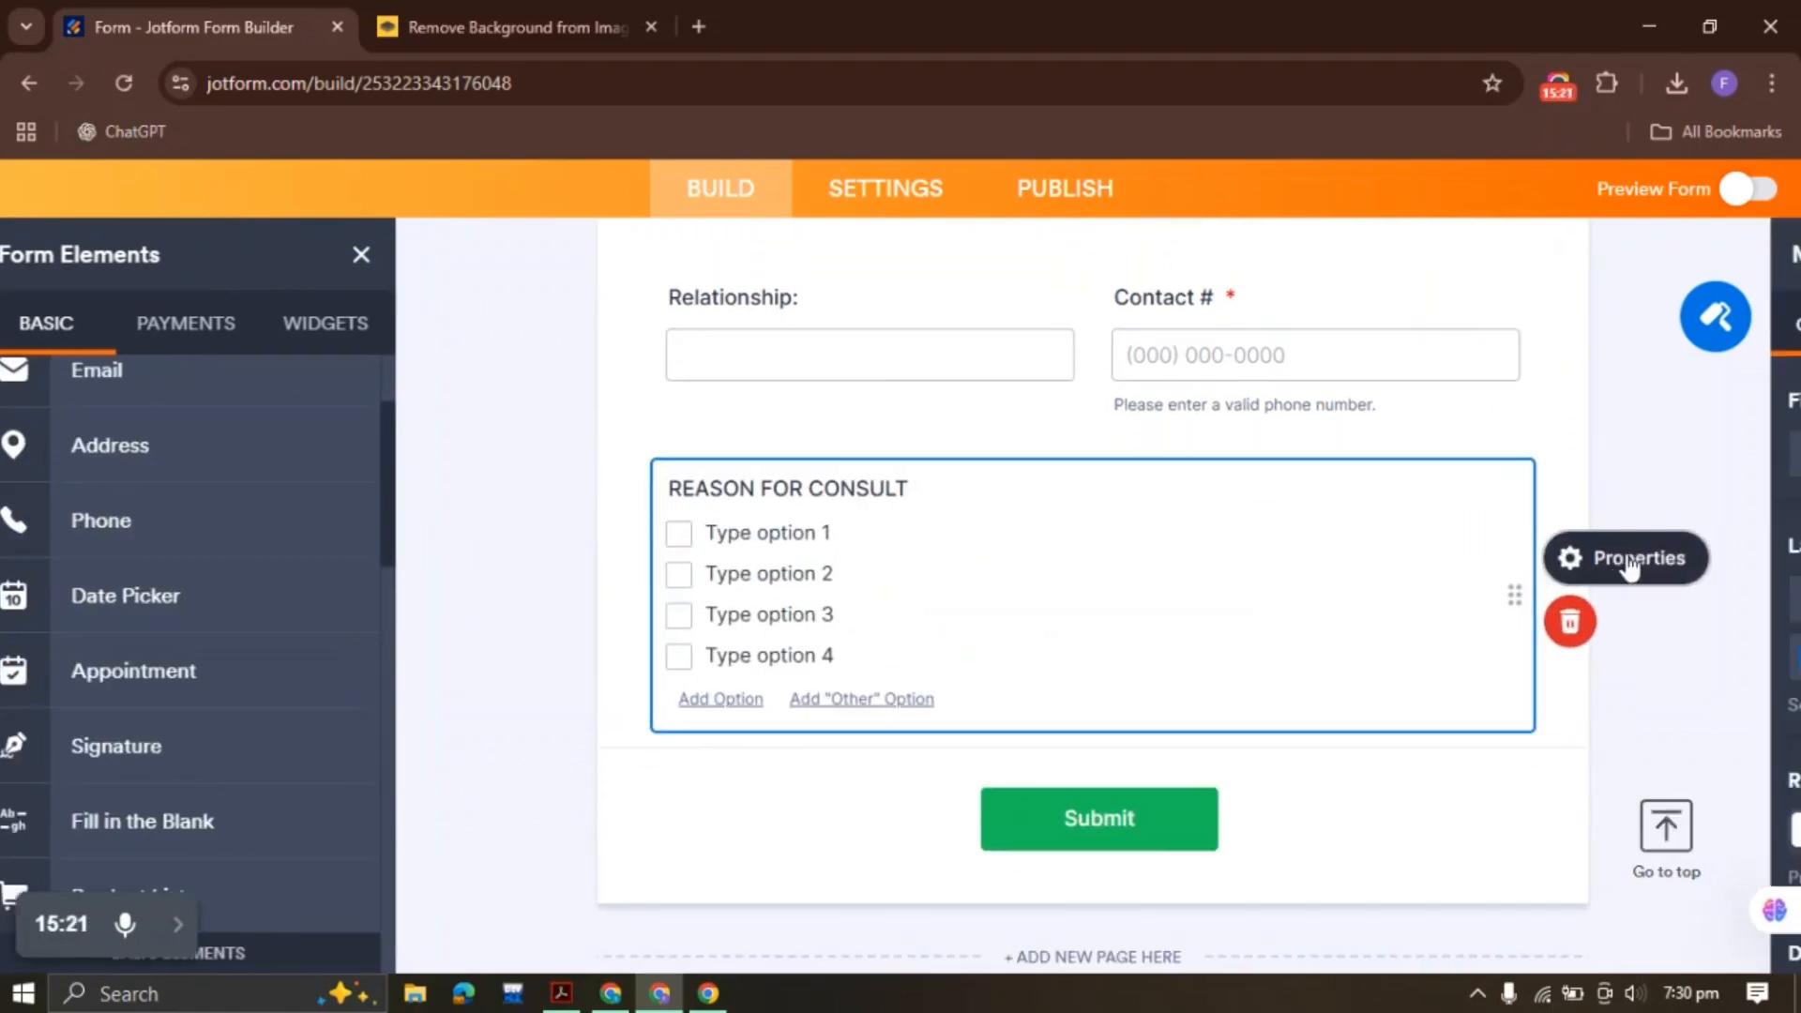
{"action": "left_click", "coordinate": [1459, 326]}
{"action": "key", "text": "ctrl+a"}
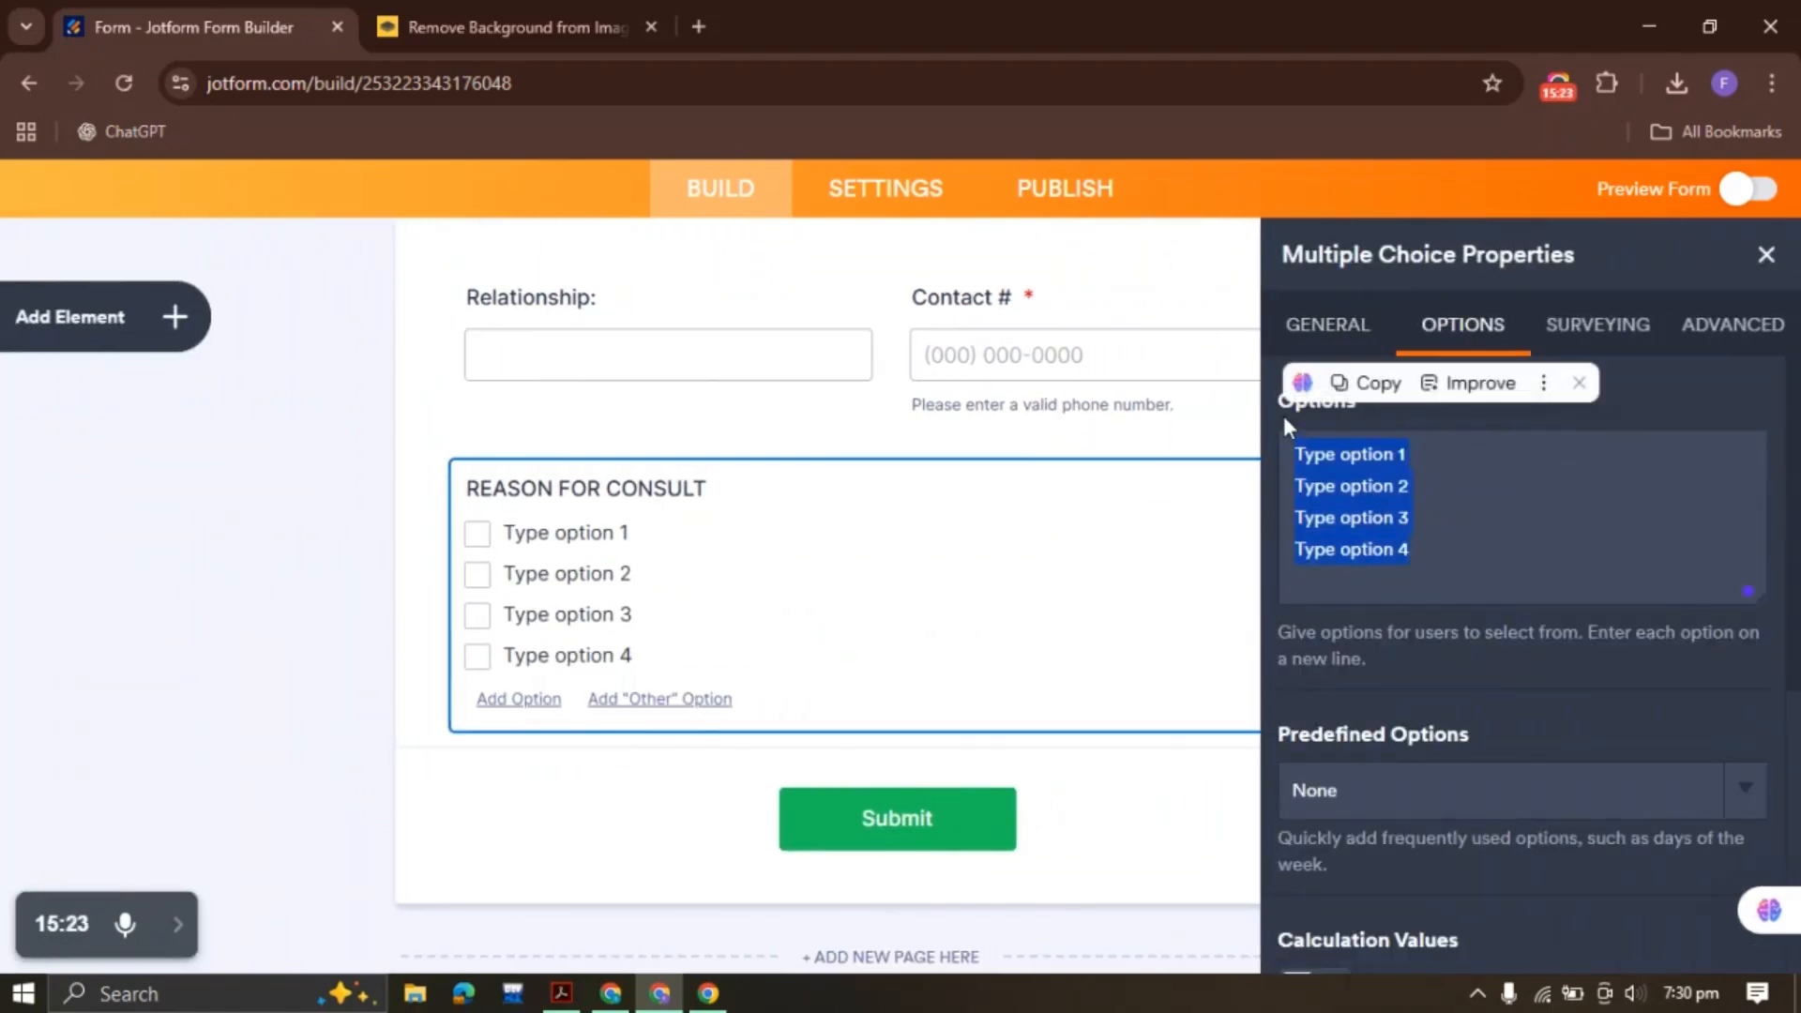
{"action": "key", "text": "BackSpace"}
{"action": "left_click", "coordinate": [561, 992]}
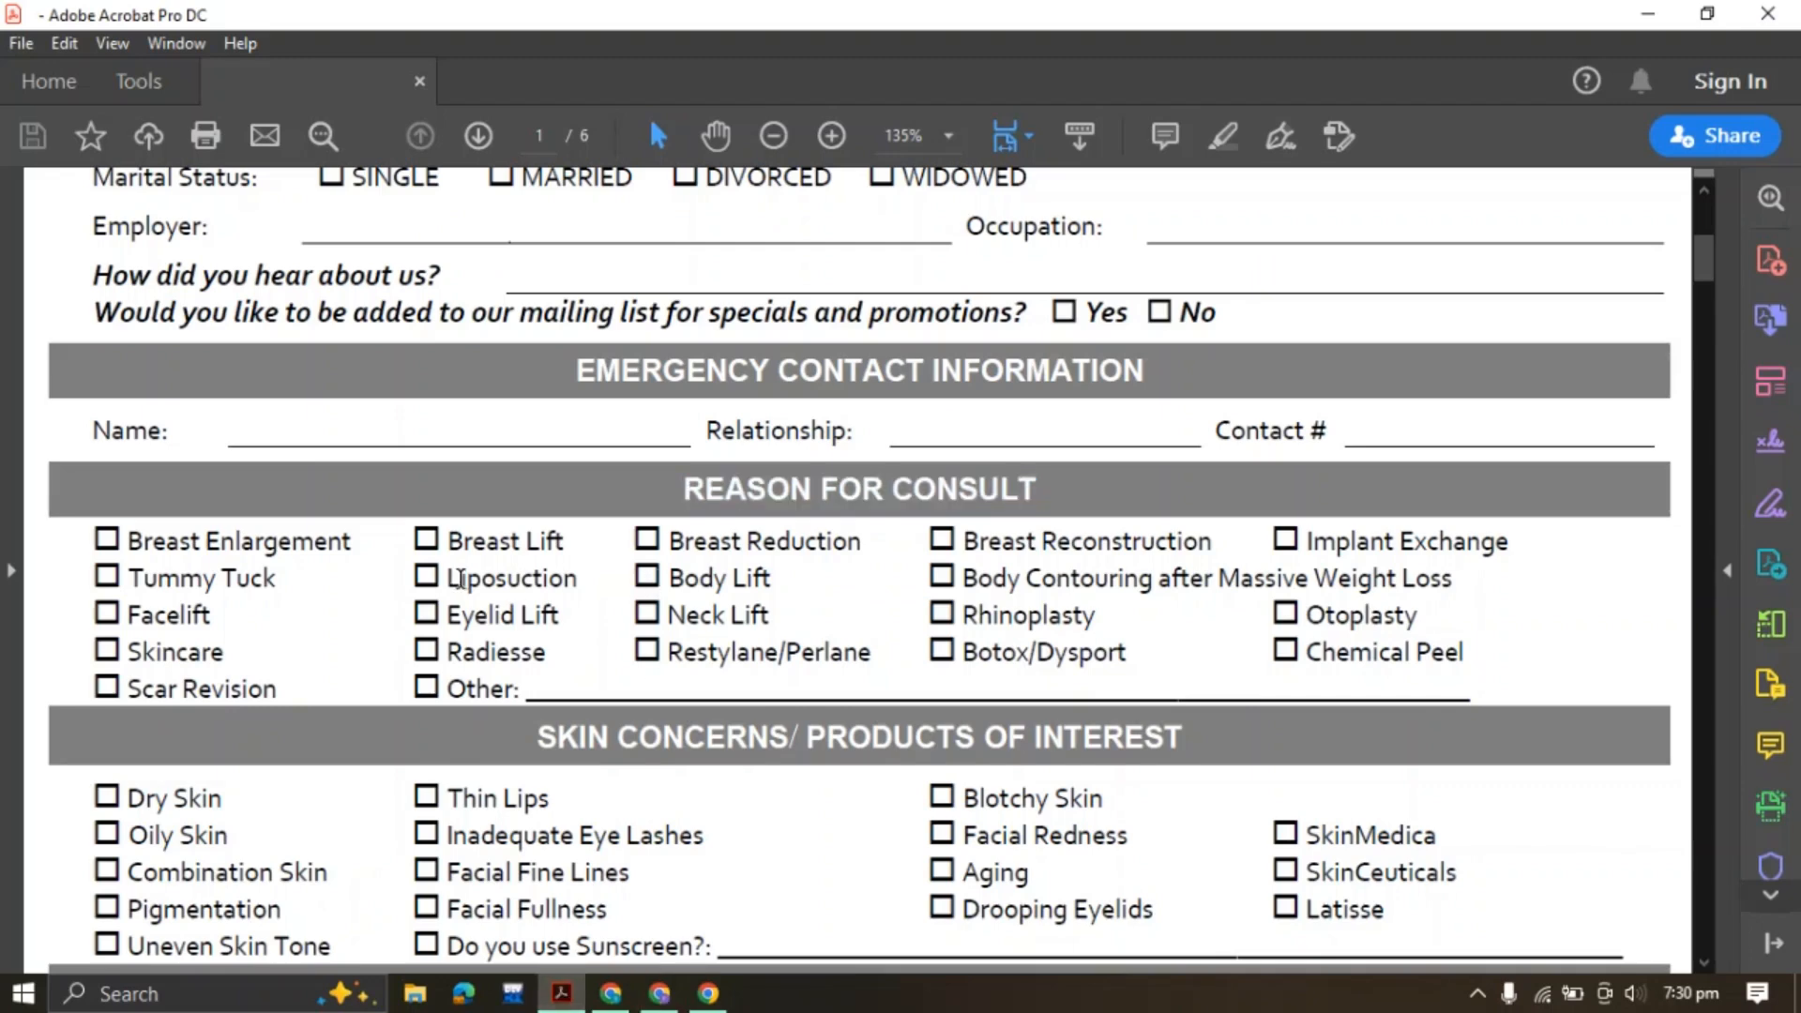
{"action": "left_click_drag", "start_coordinate": [131, 542], "coordinate": [348, 544]}
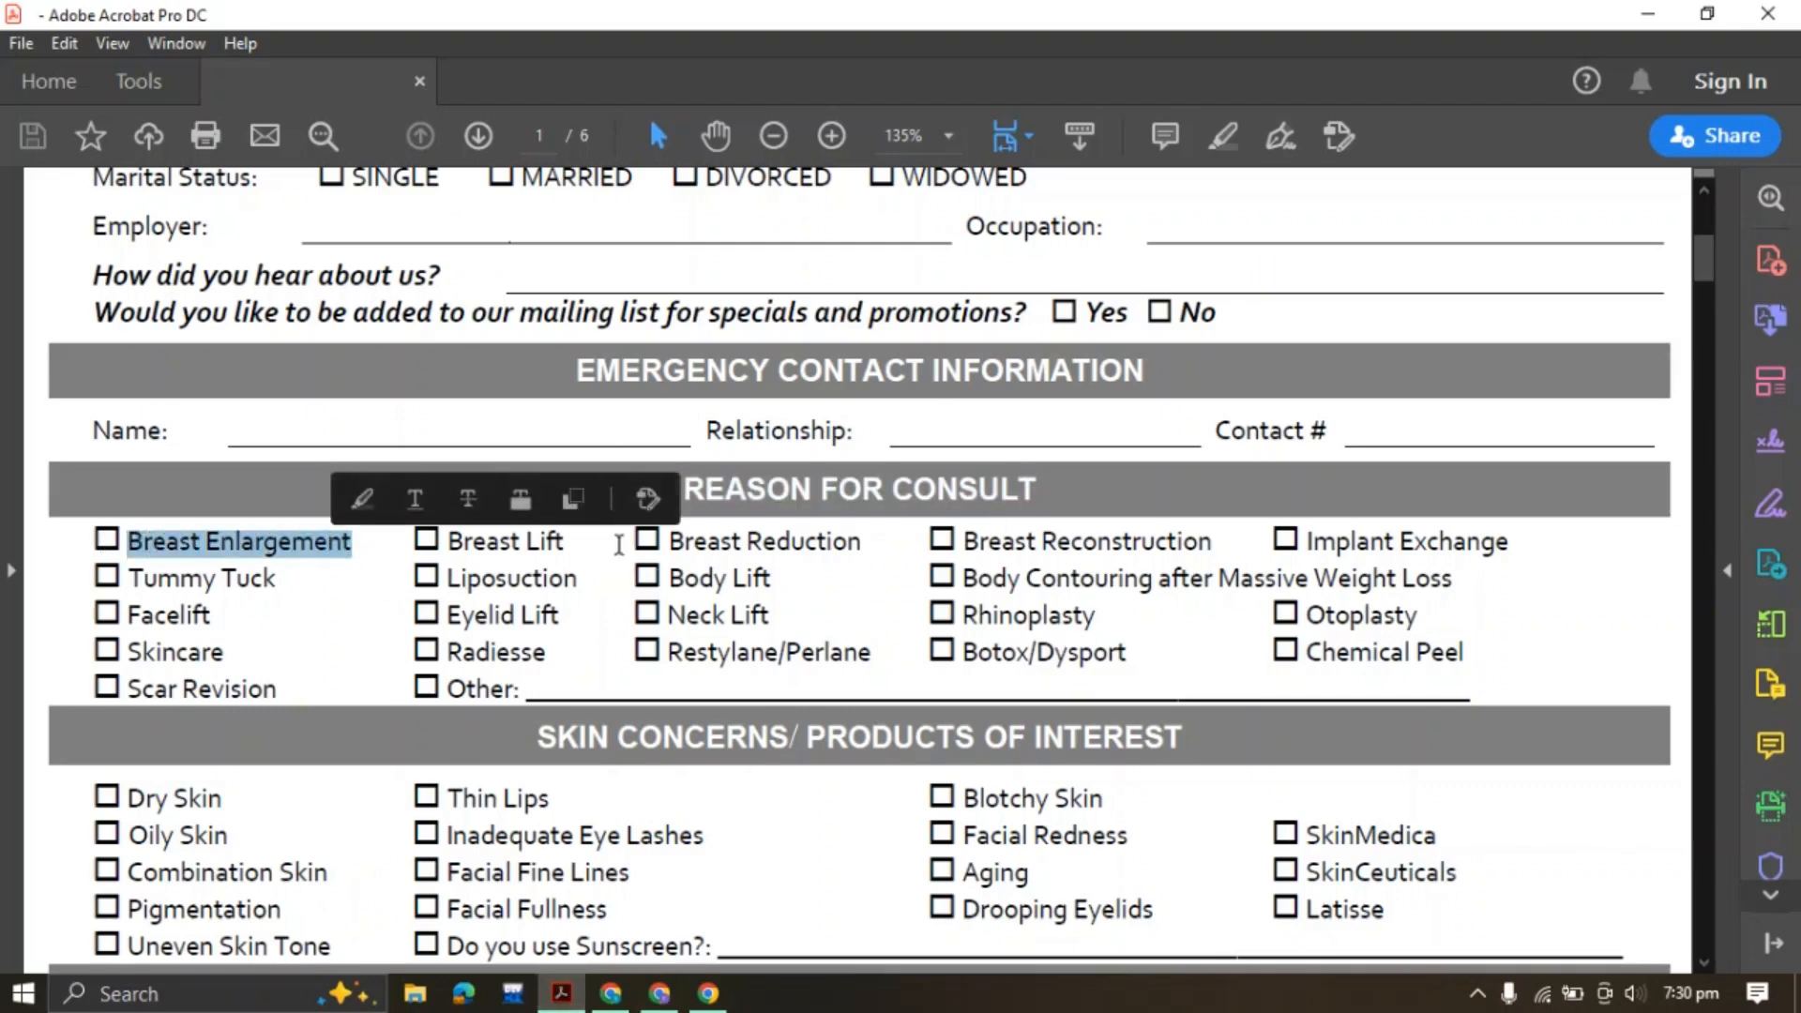
{"action": "left_click", "coordinate": [205, 581]}
{"action": "left_click_drag", "start_coordinate": [106, 538], "coordinate": [1084, 699]}
{"action": "left_click", "coordinate": [1321, 645]}
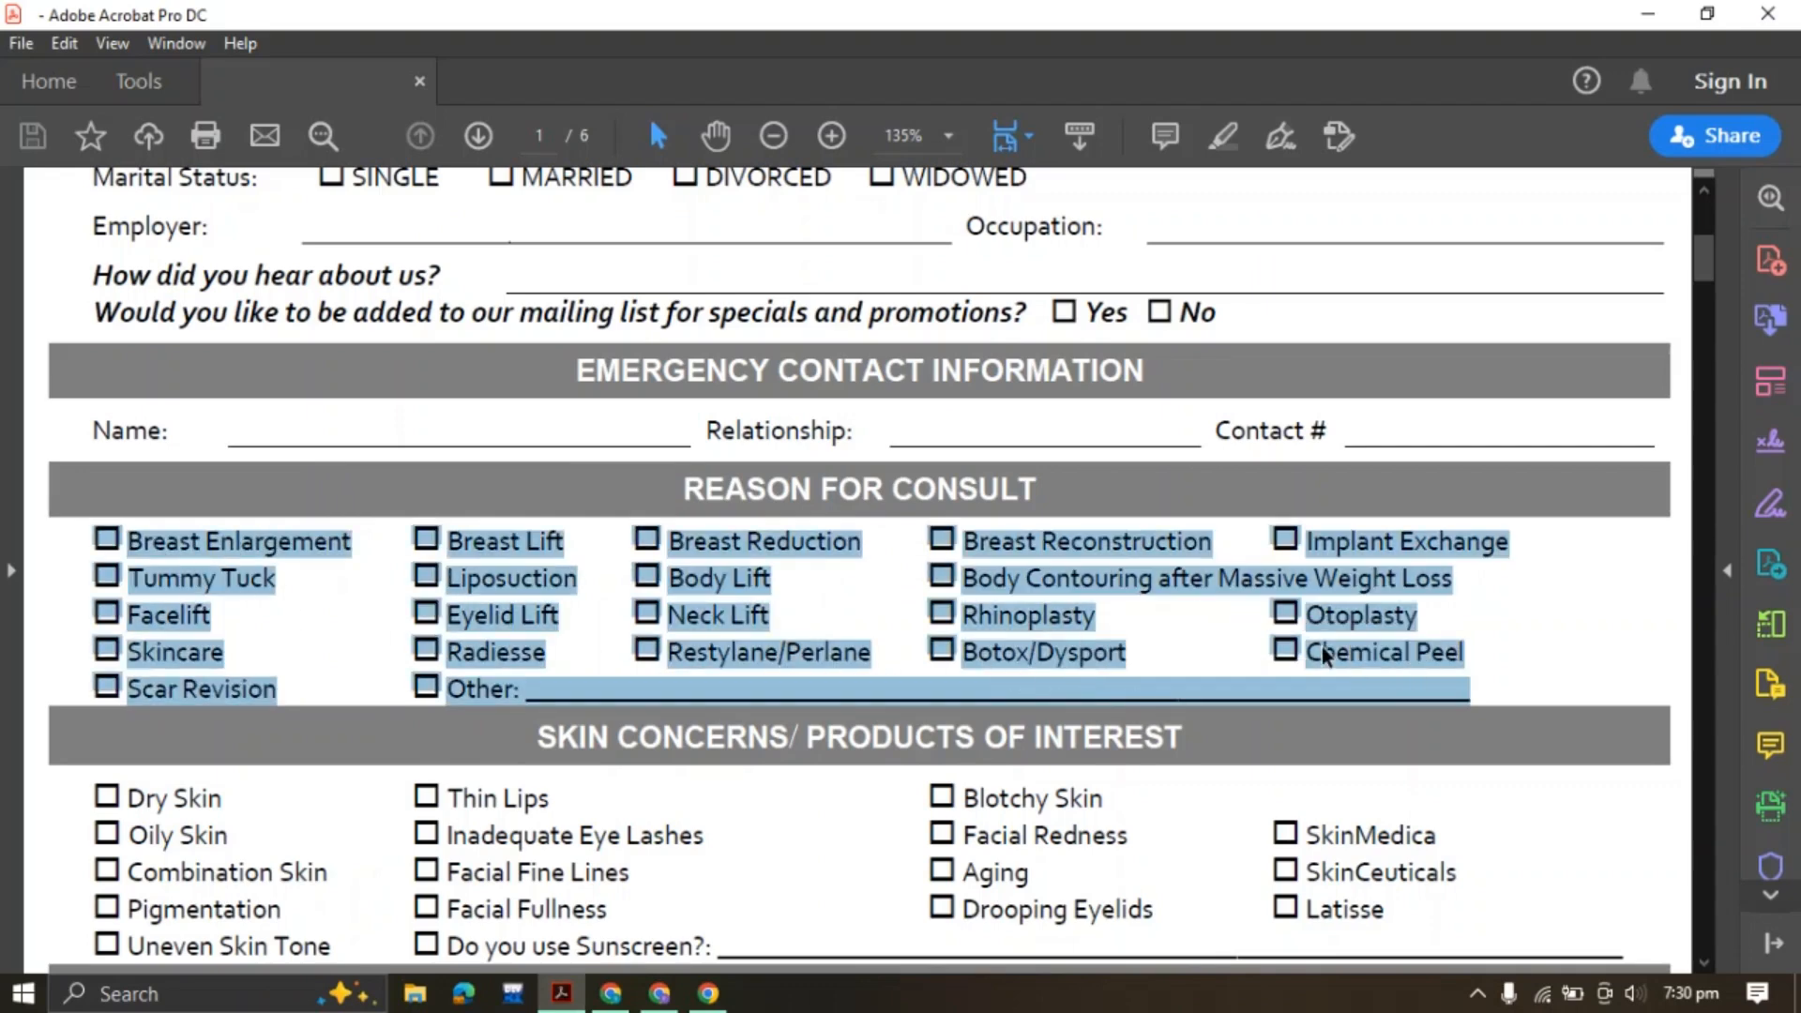
{"action": "left_click", "coordinate": [659, 994]}
{"action": "left_click", "coordinate": [1468, 522]}
{"action": "key", "text": "ctrl+v"}
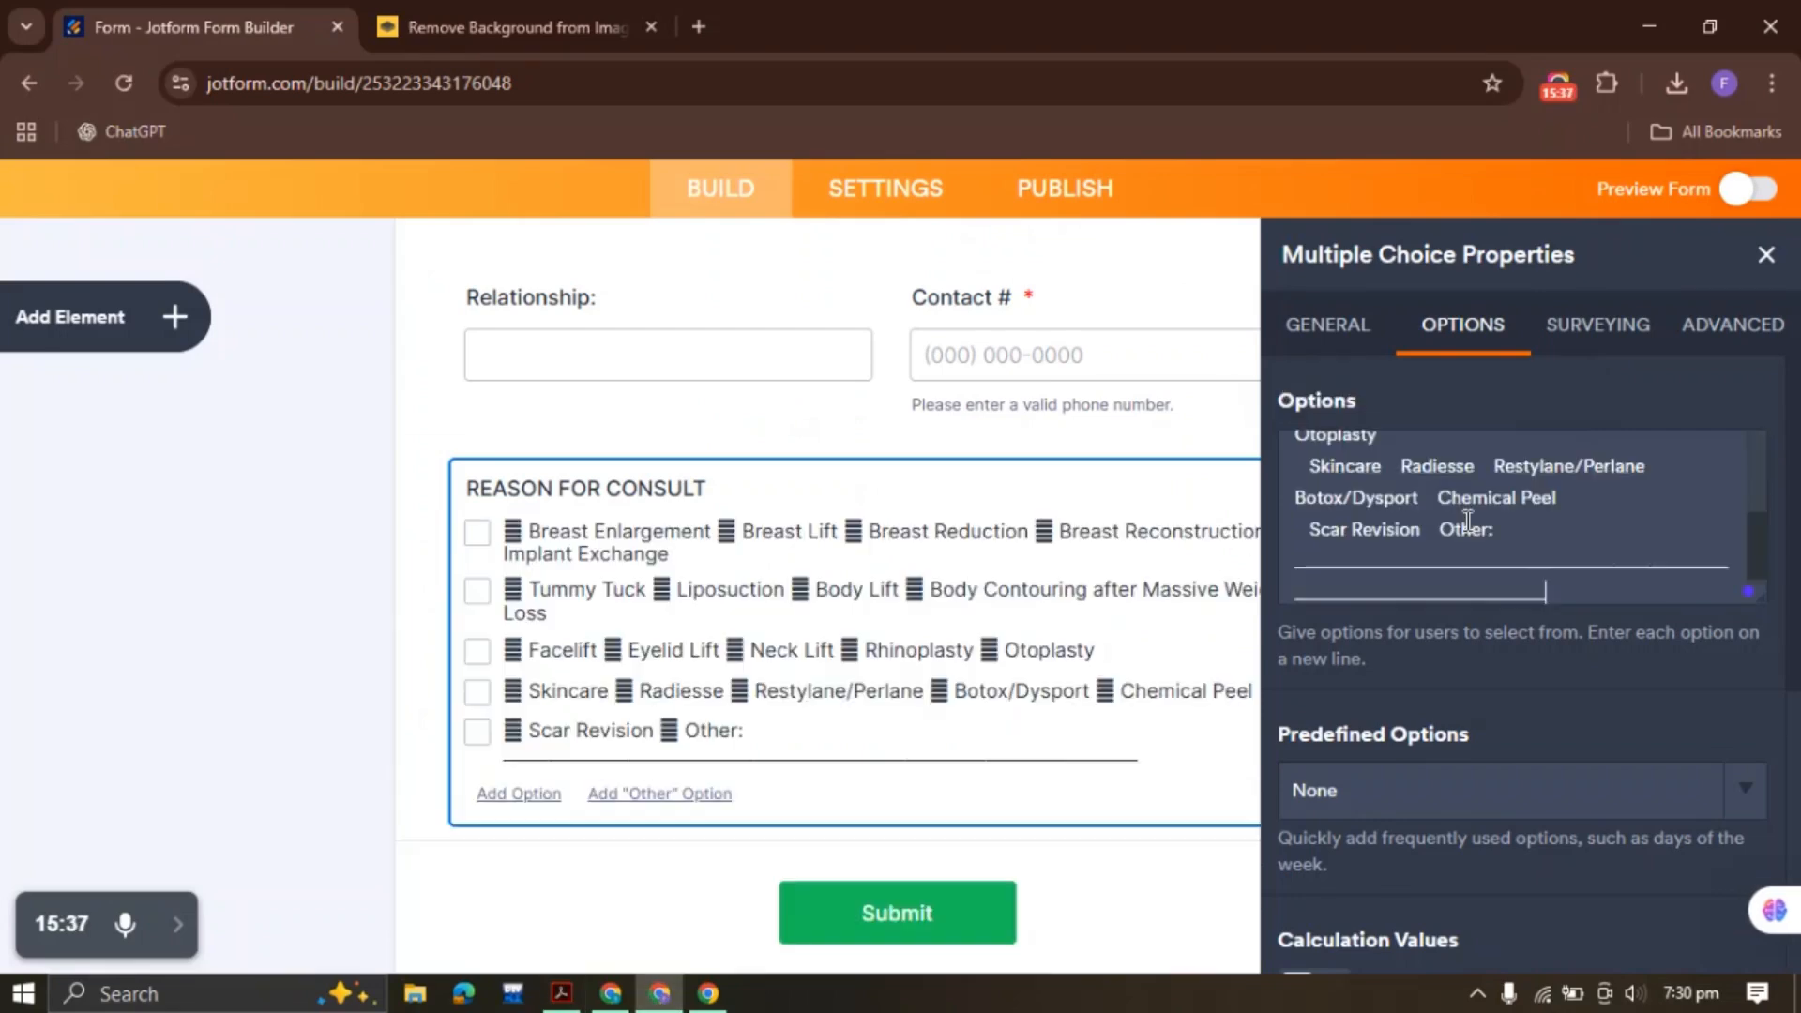
{"action": "scroll", "coordinate": [1366, 539], "scroll_direction": "up", "scroll_amount": 3}
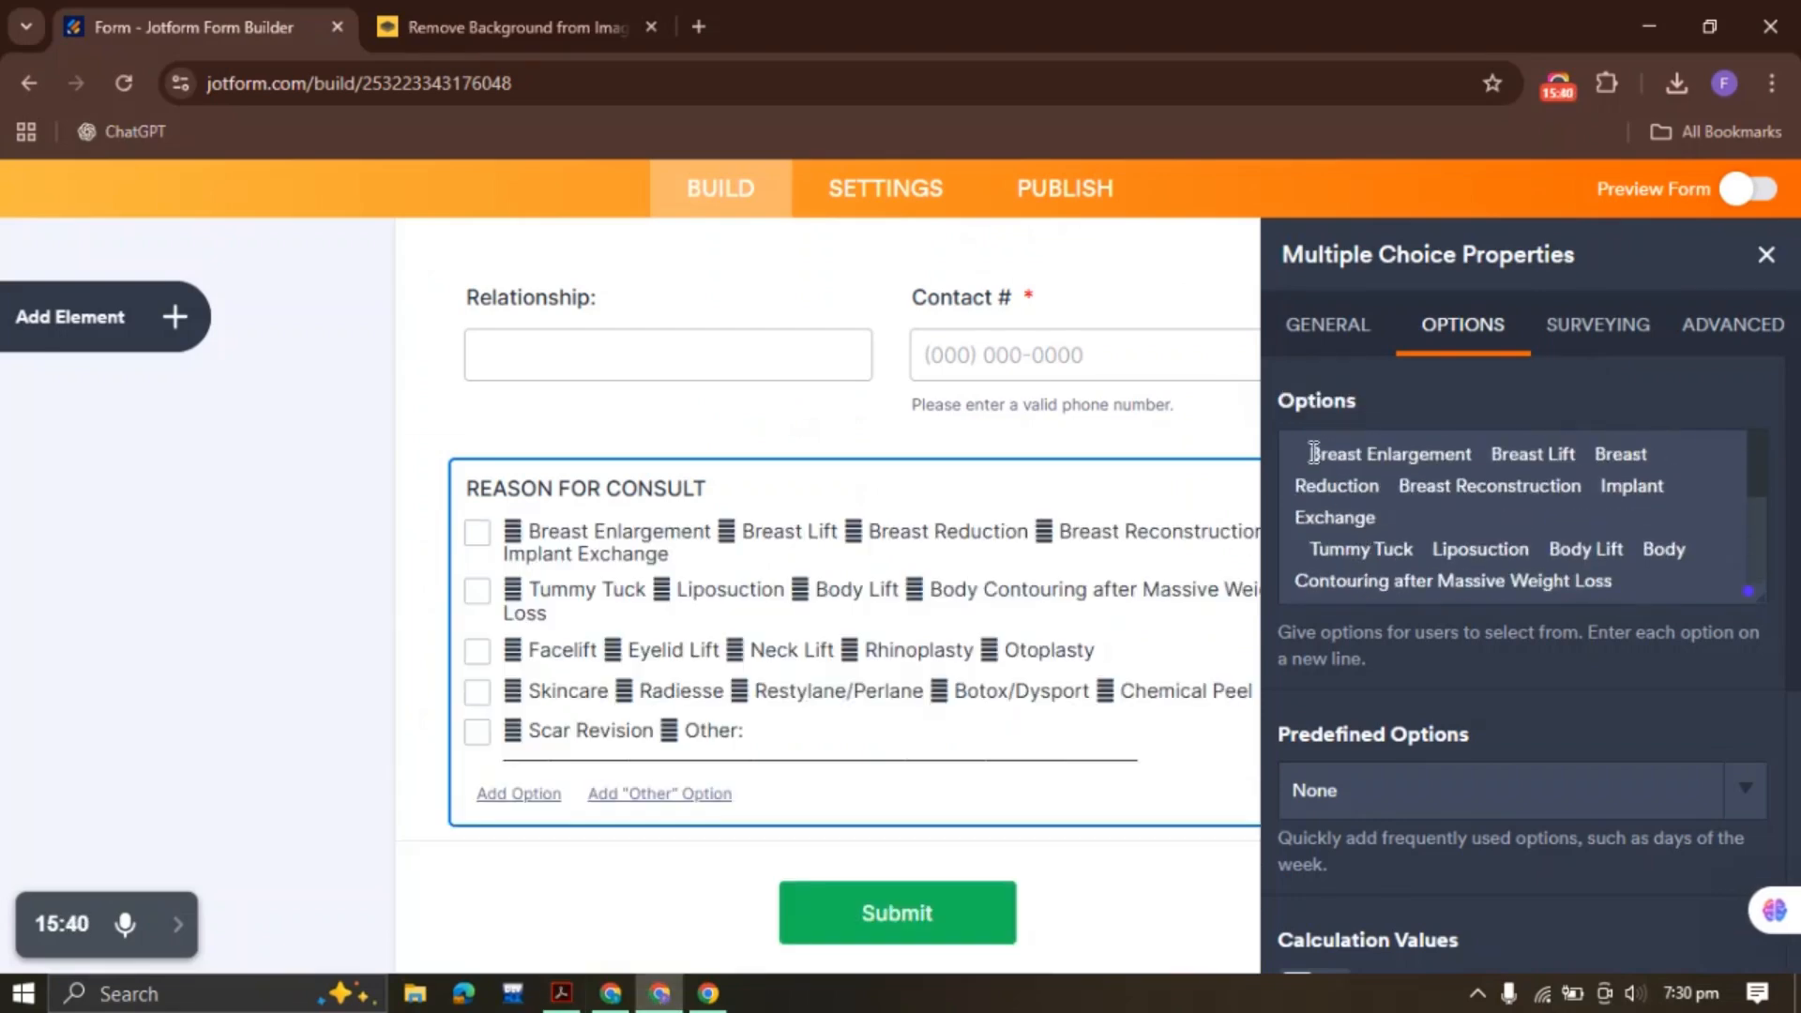
{"action": "key", "text": "ctrl+Home"}
{"action": "key", "text": "Delete"}
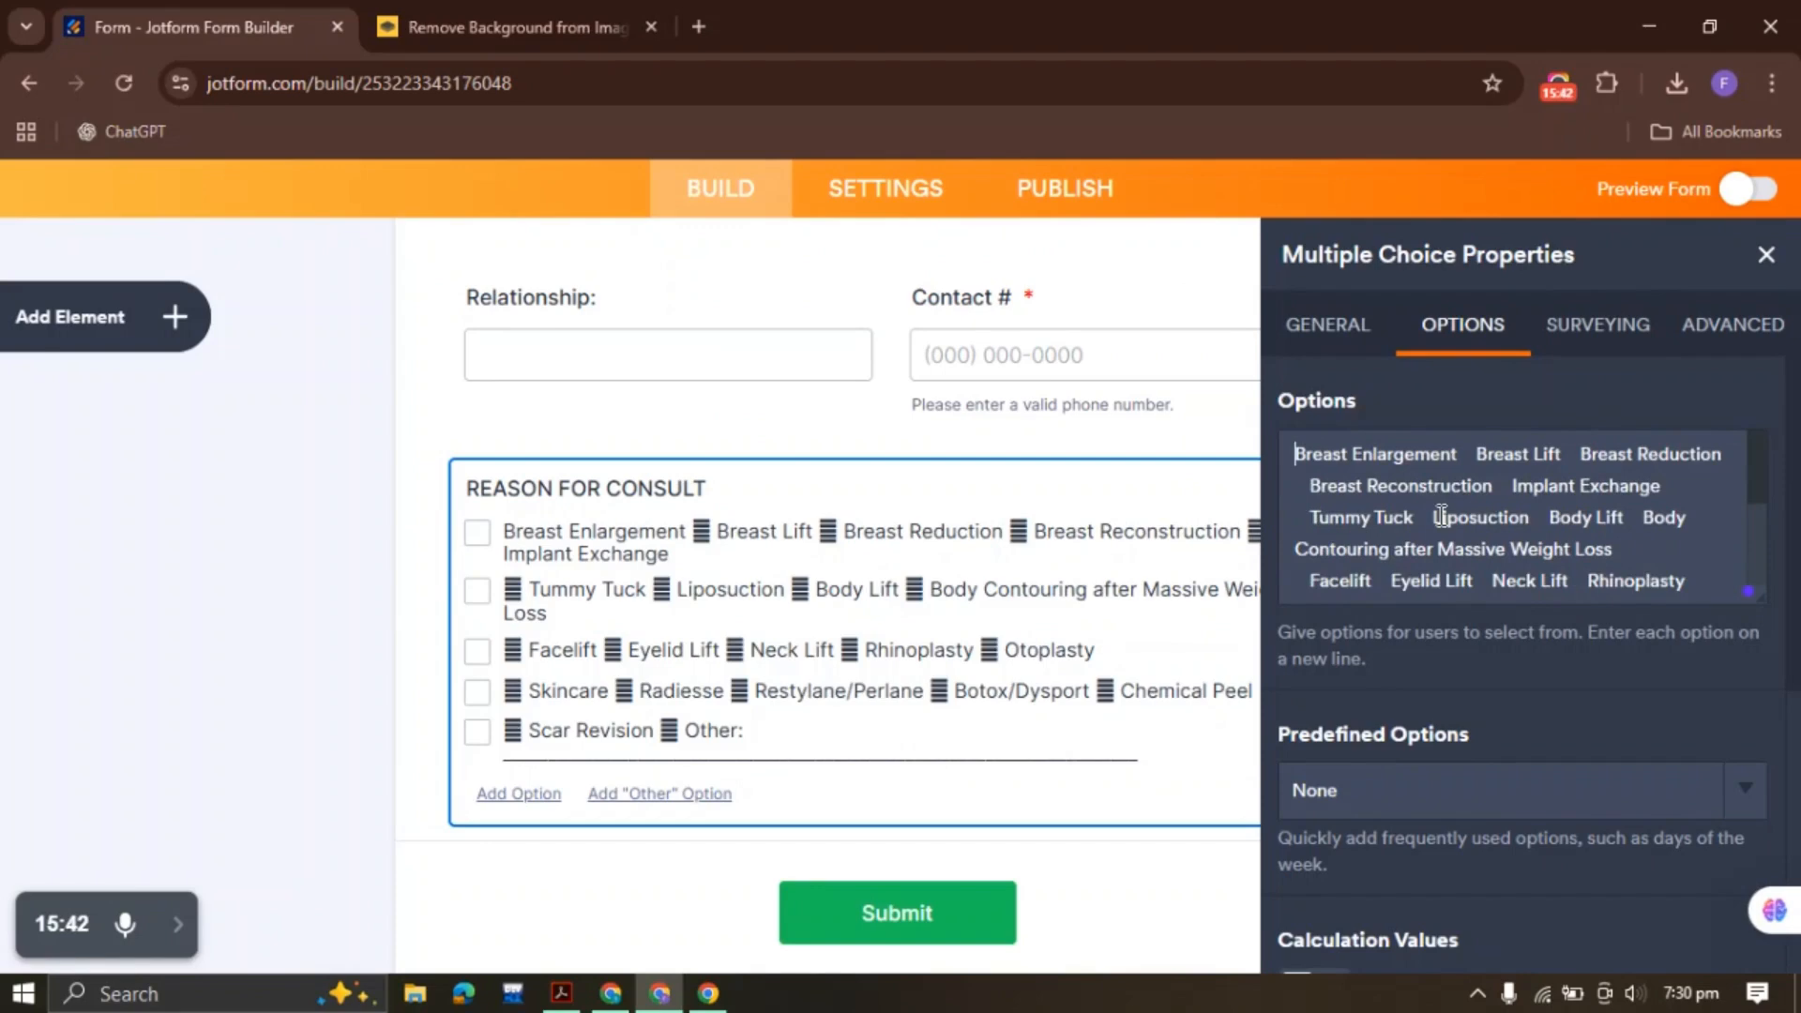
{"action": "left_click", "coordinate": [1490, 461]}
{"action": "key", "text": "BackSpace"}
{"action": "key", "text": "BackSpace"}
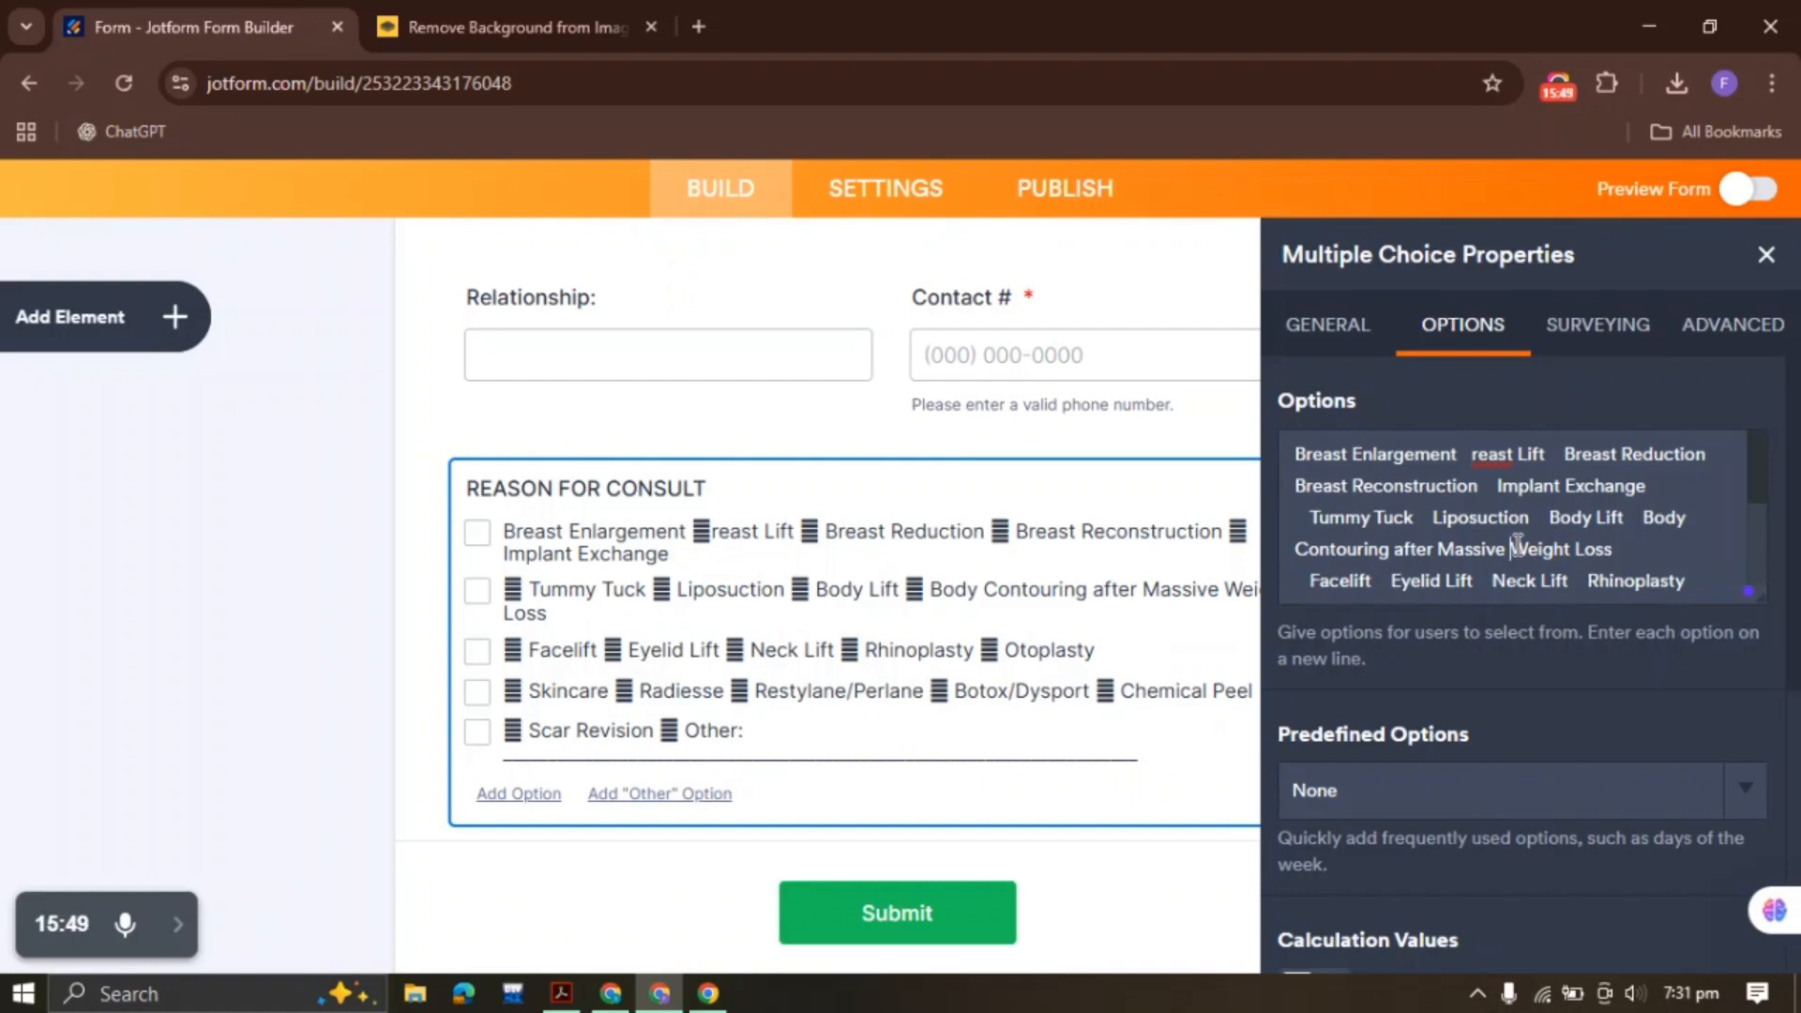
{"action": "key", "text": "ctrl+a"}
{"action": "key", "text": "Delete"}
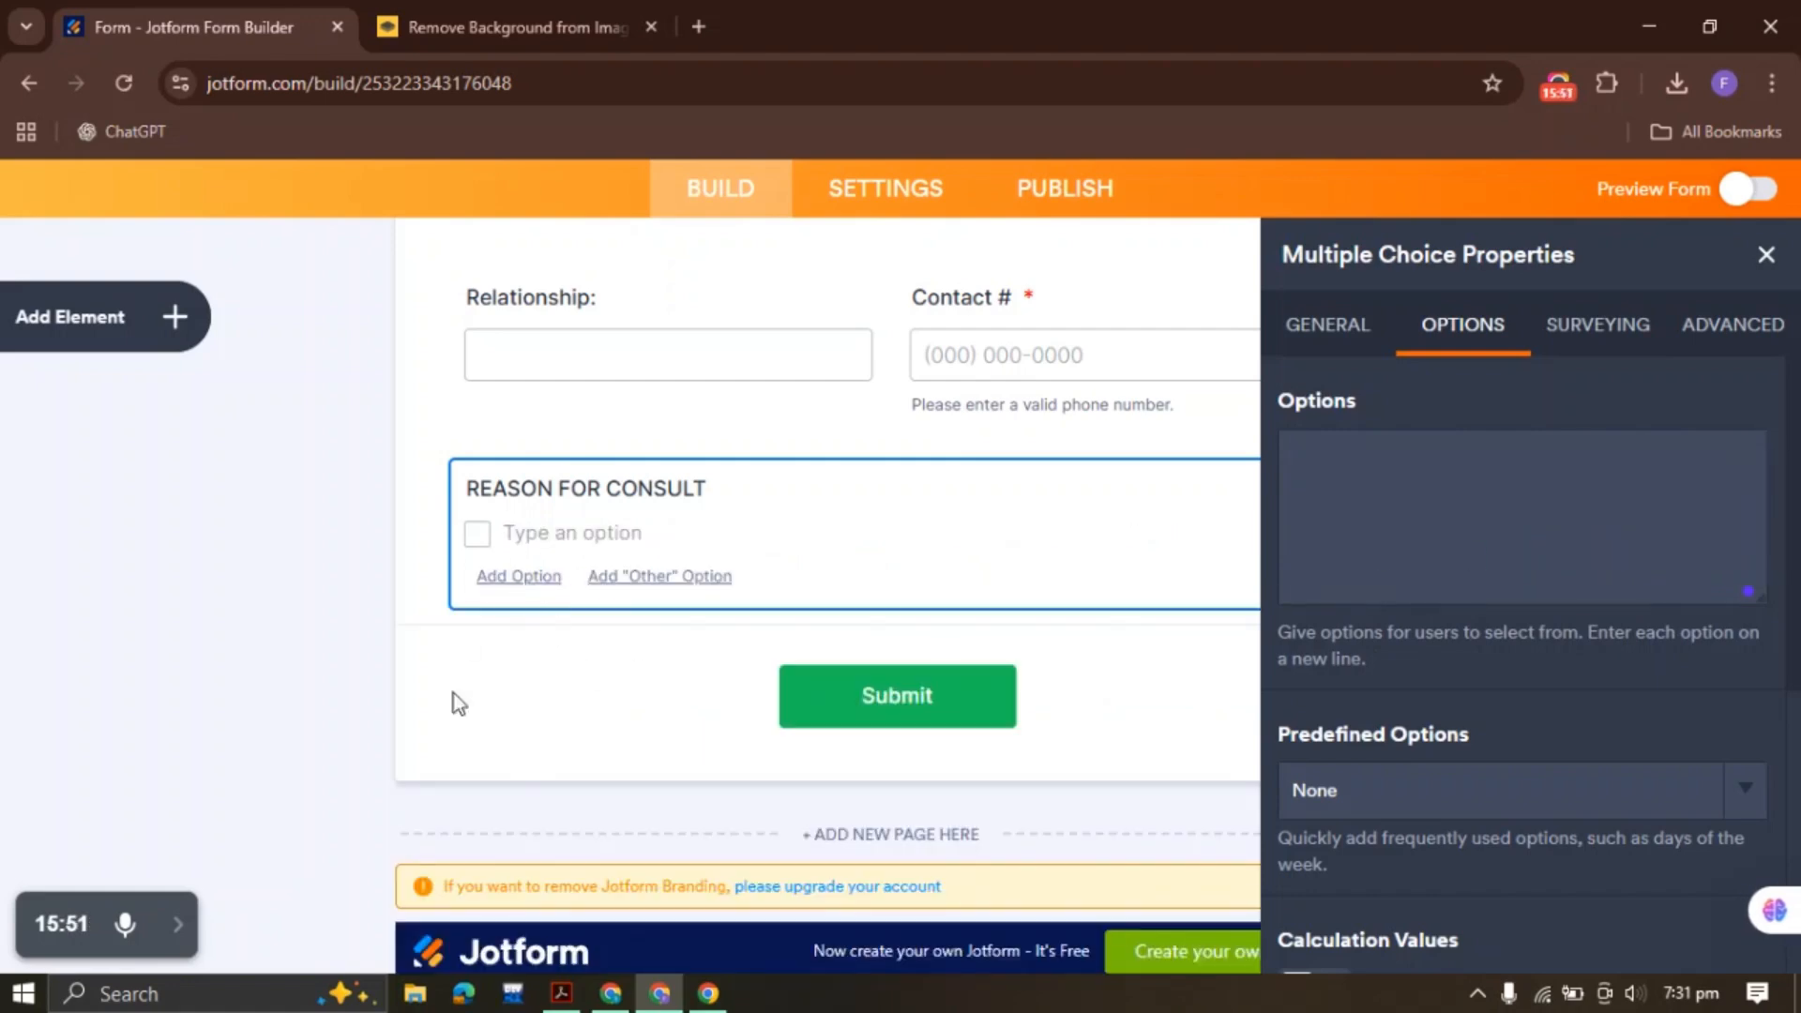
{"action": "left_click", "coordinate": [561, 994]}
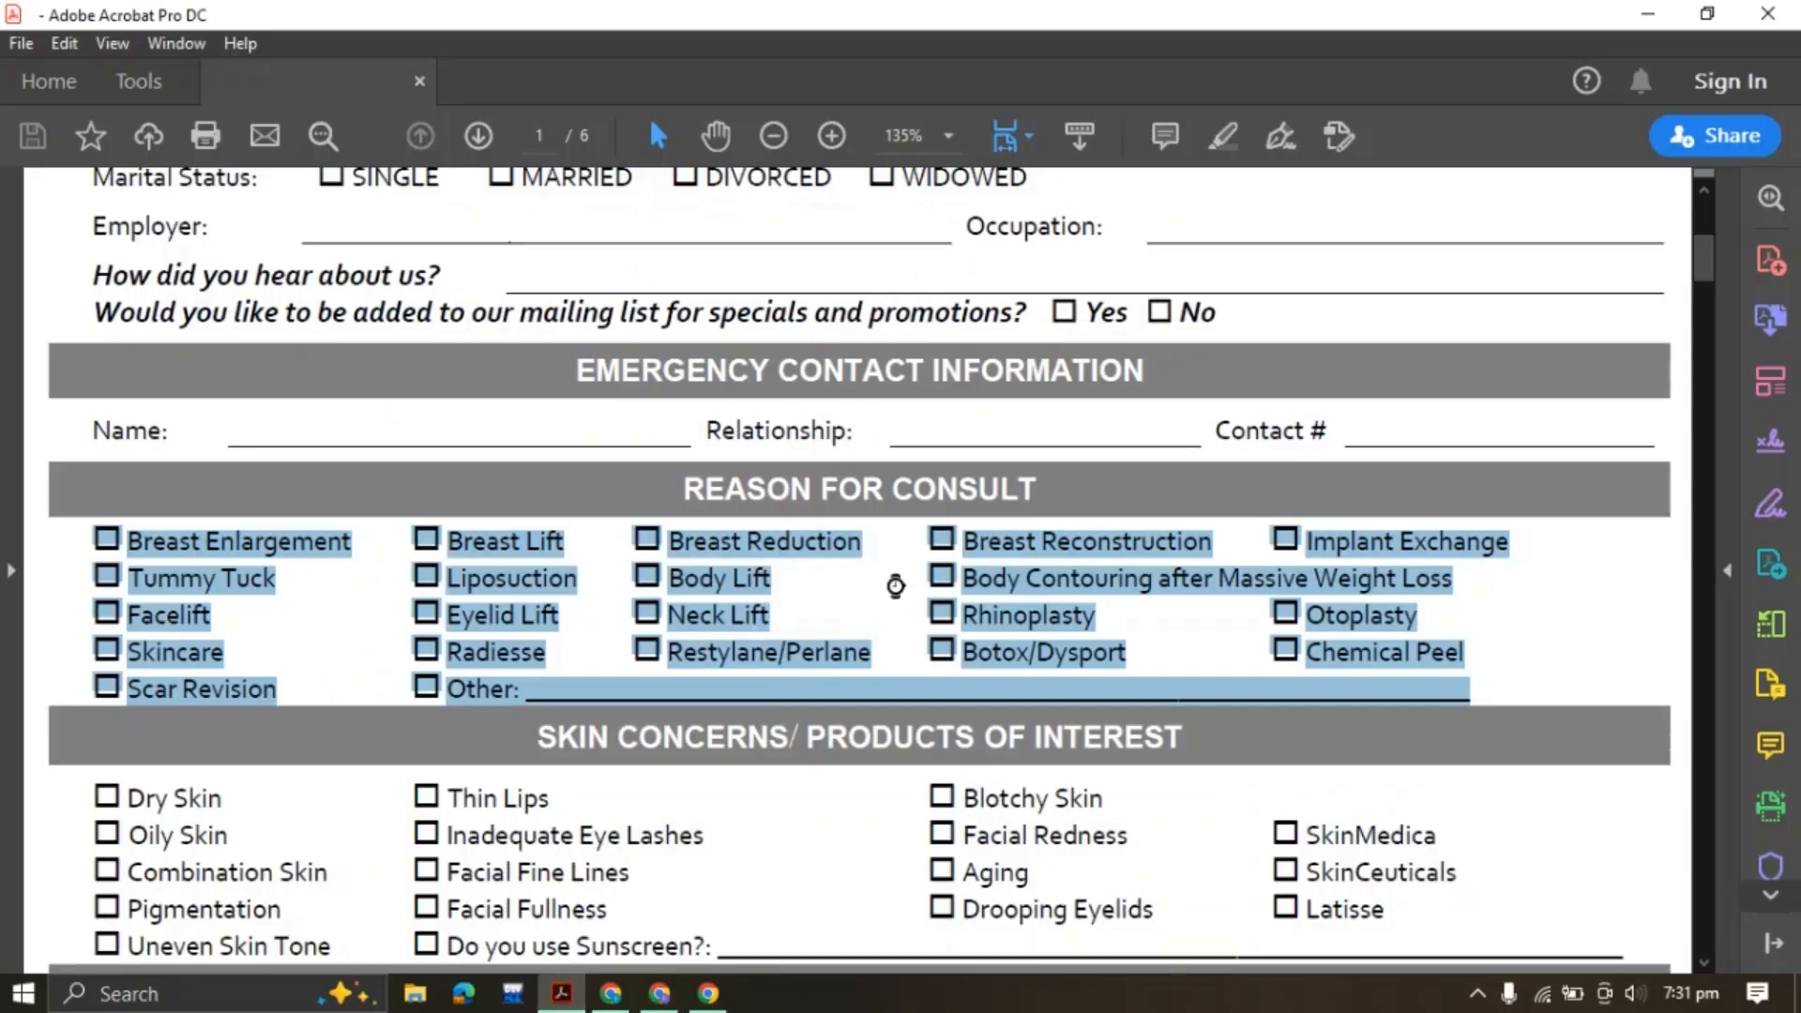
Open a new Chrome tab, search for chatgpt, and go to the ChatGPT website
{"action": "left_click", "coordinate": [659, 995]}
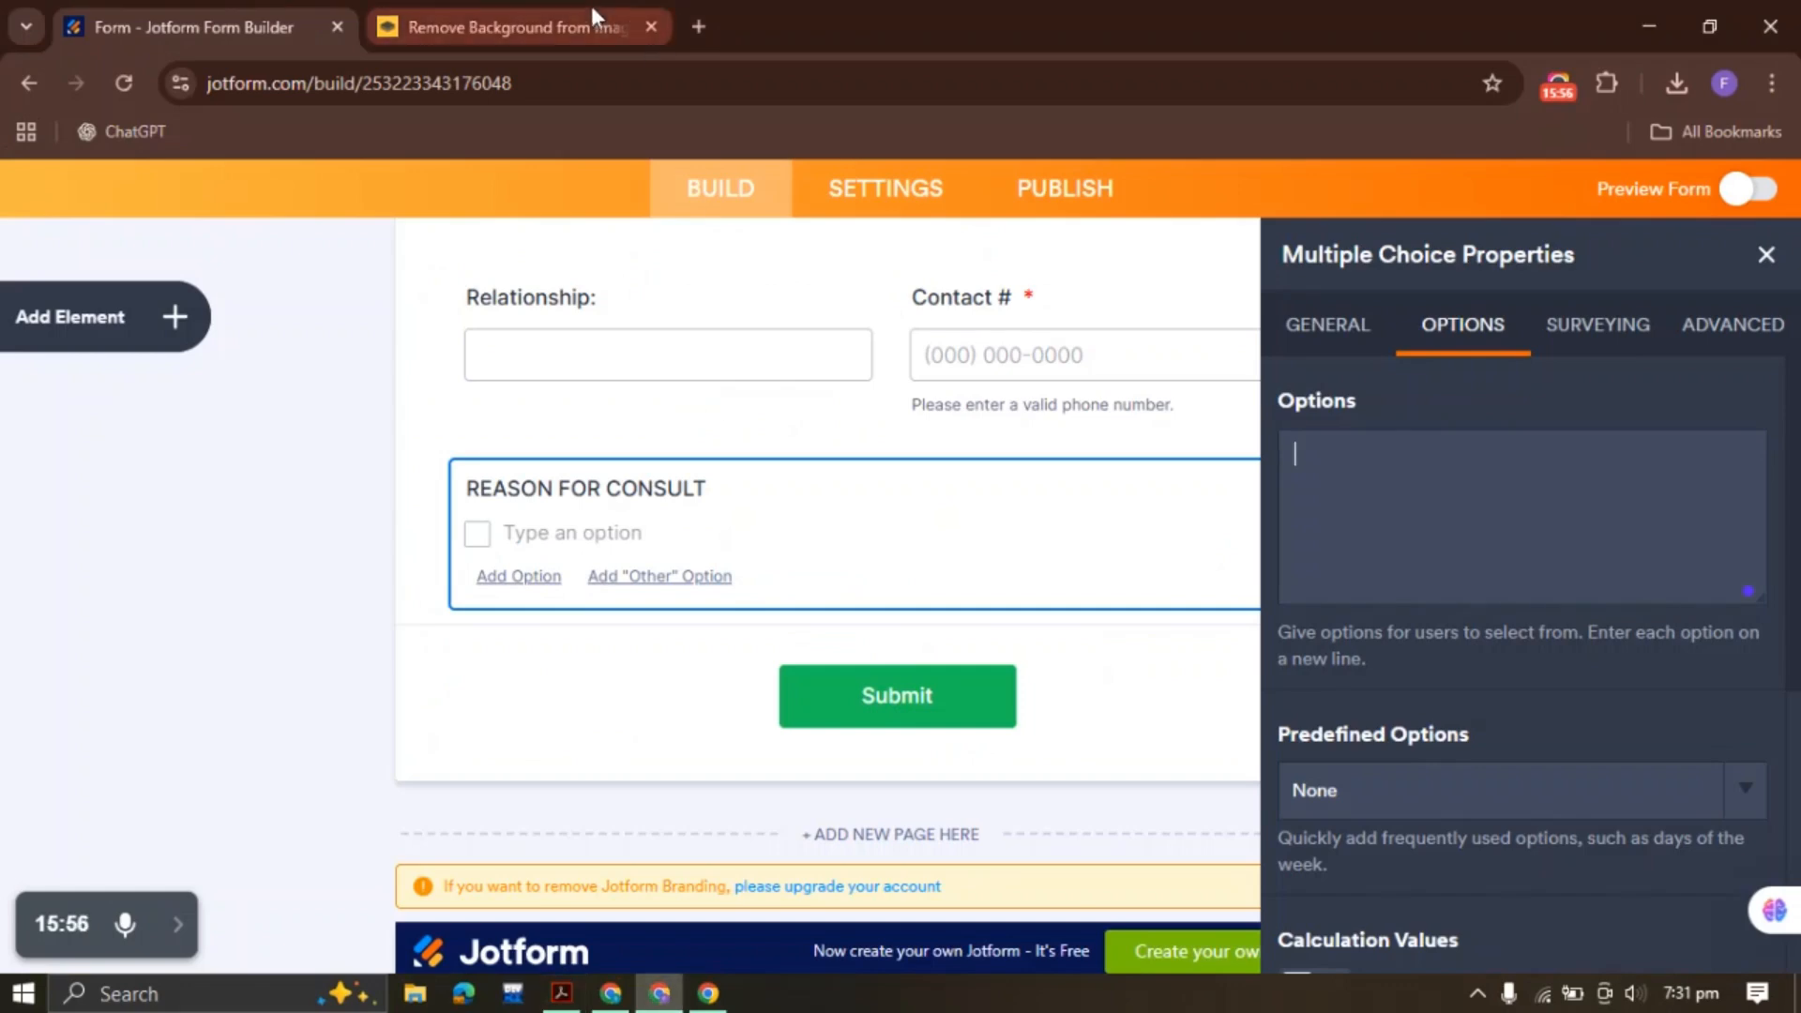
{"action": "left_click", "coordinate": [697, 25]}
{"action": "left_click", "coordinate": [551, 522]}
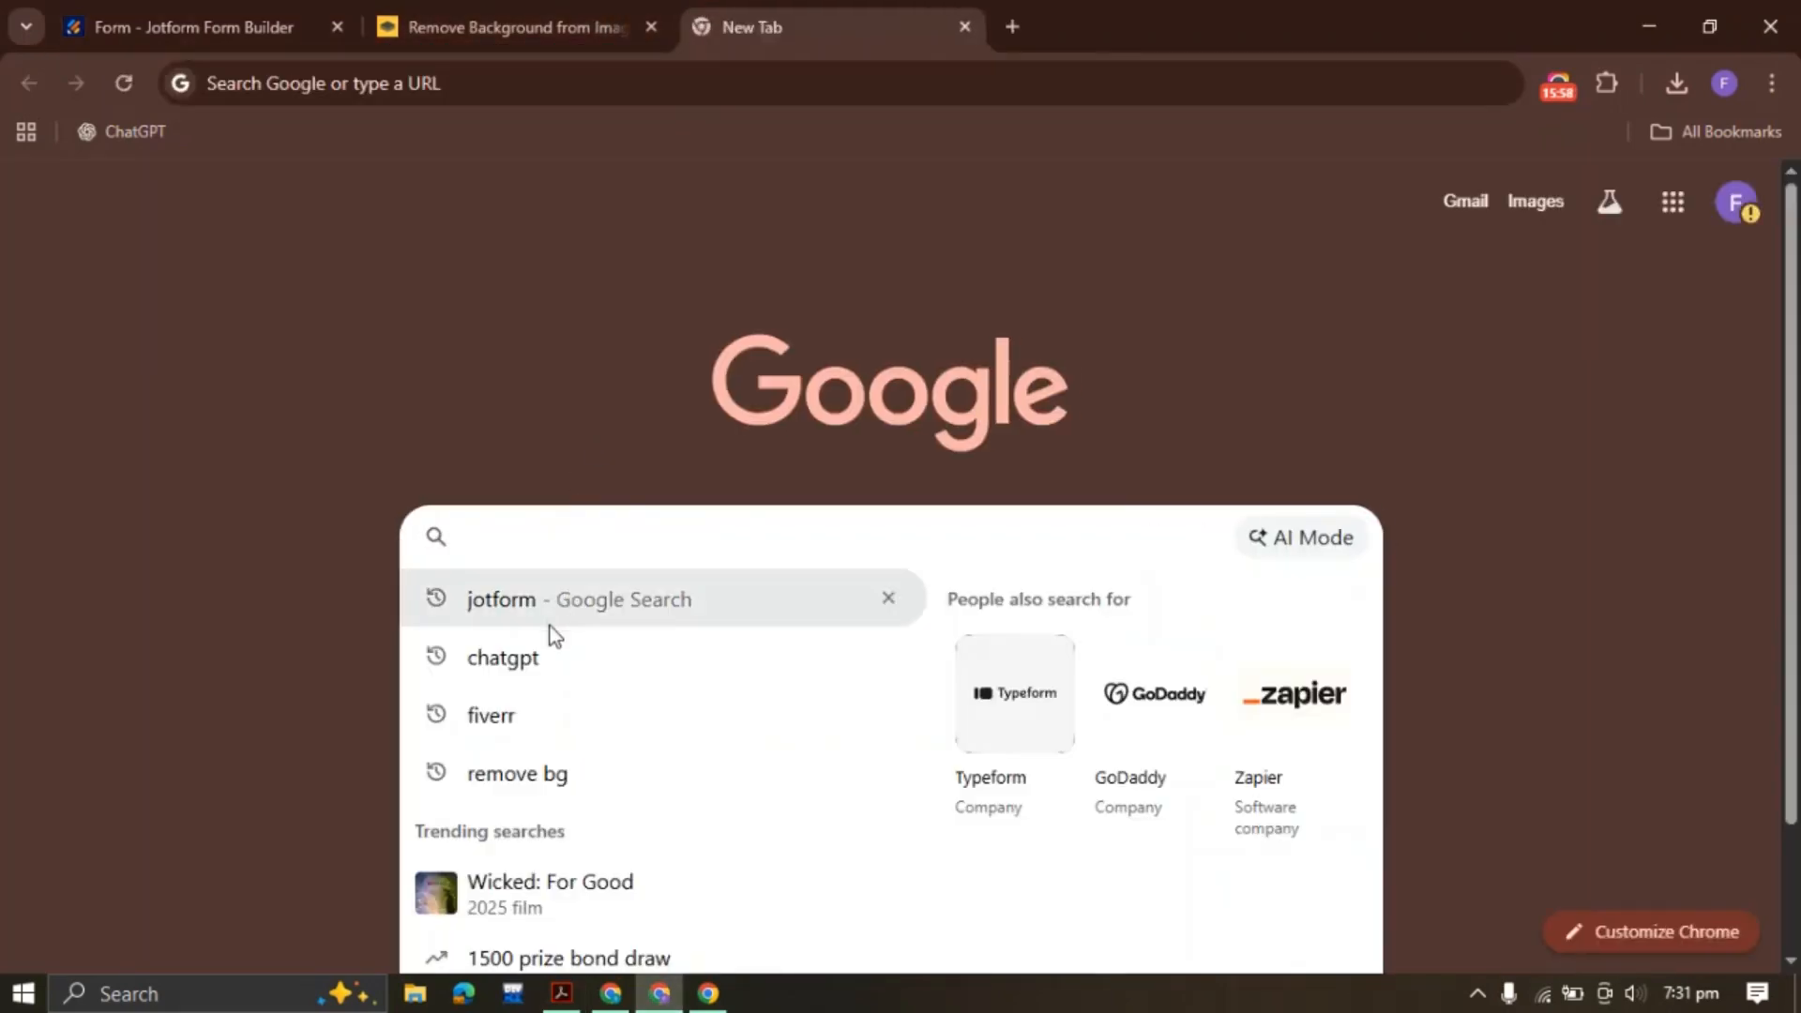
{"action": "left_click", "coordinate": [547, 657]}
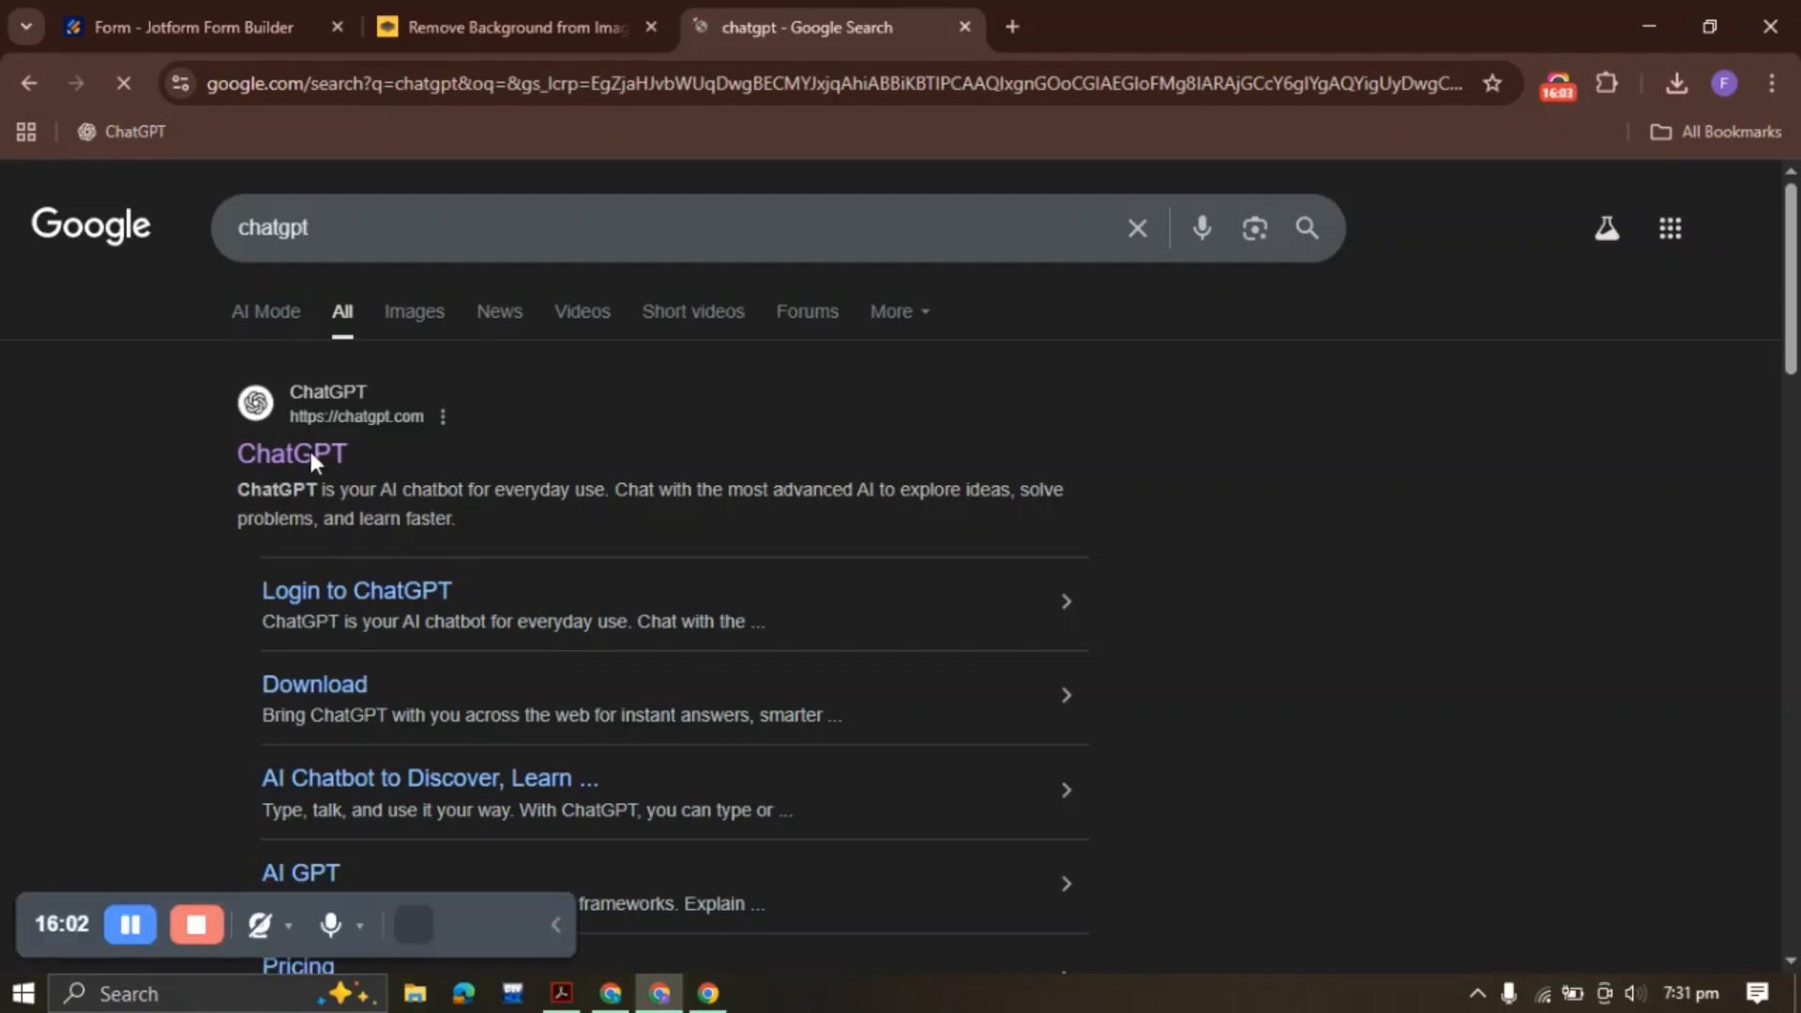
{"action": "left_click", "coordinate": [310, 450]}
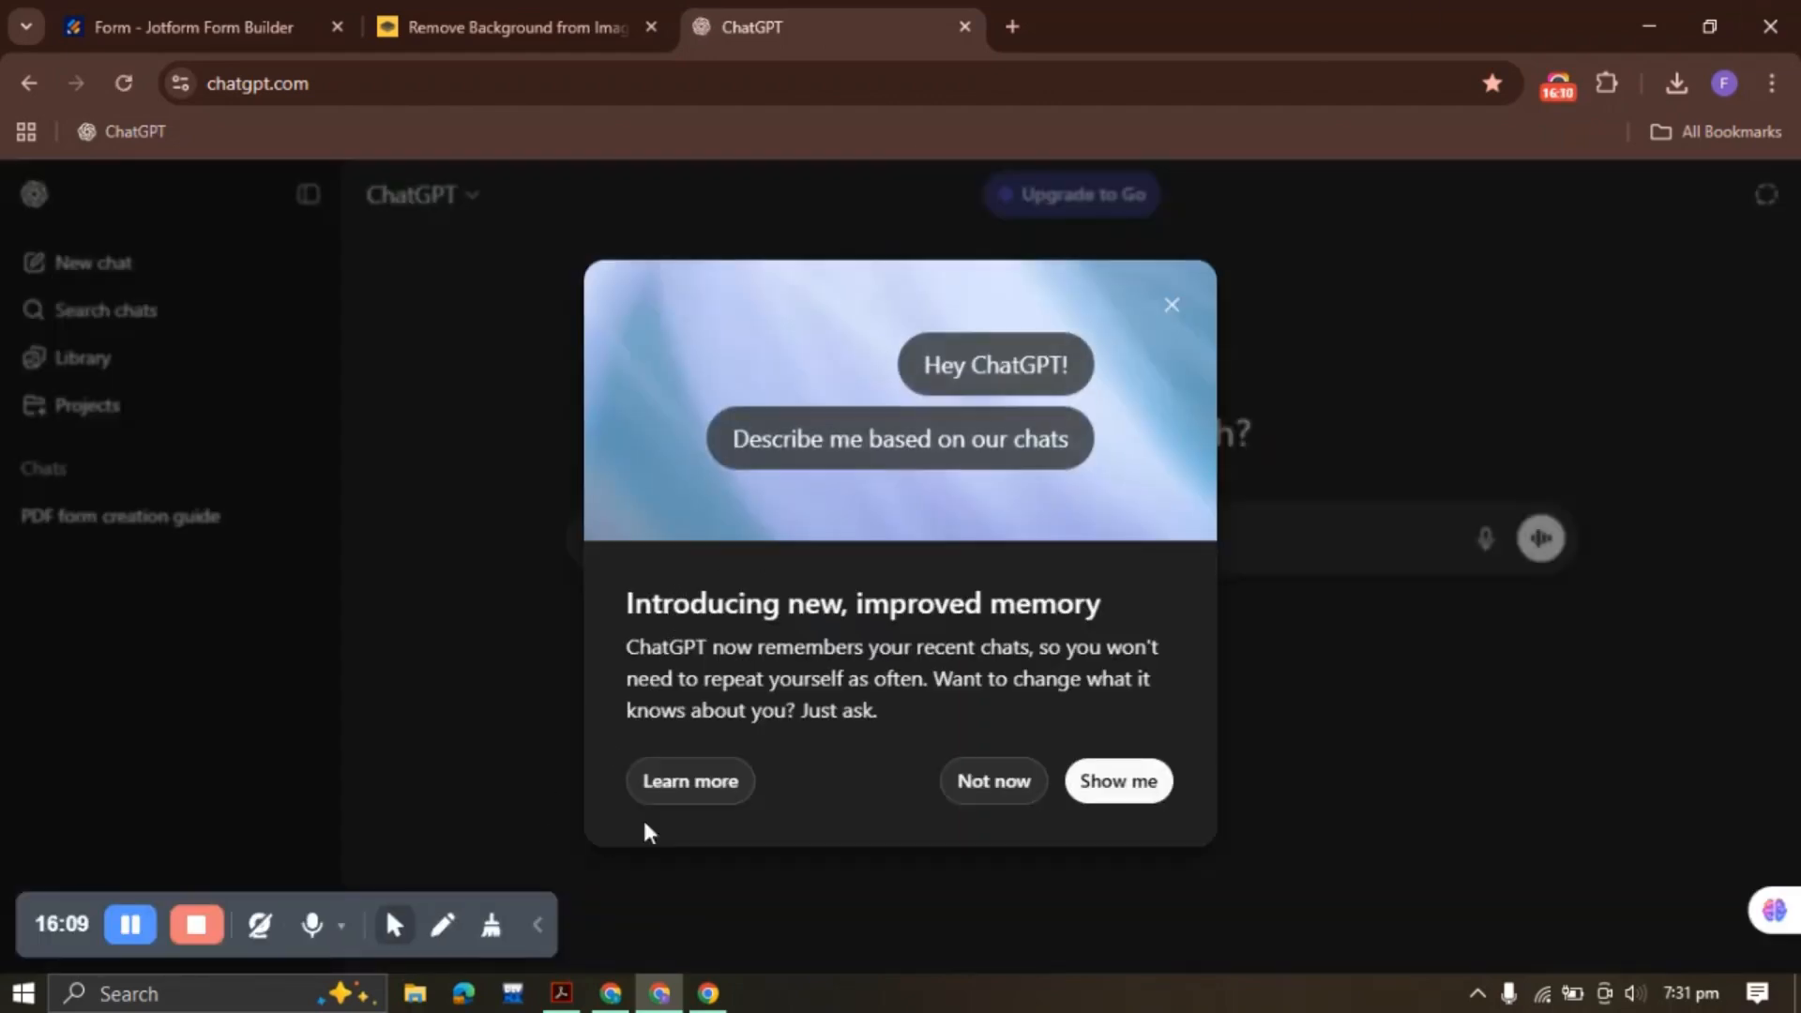
Ask ChatGPT to put the pasted procedure options one per line without checkbox icons
{"action": "left_click", "coordinate": [1013, 792]}
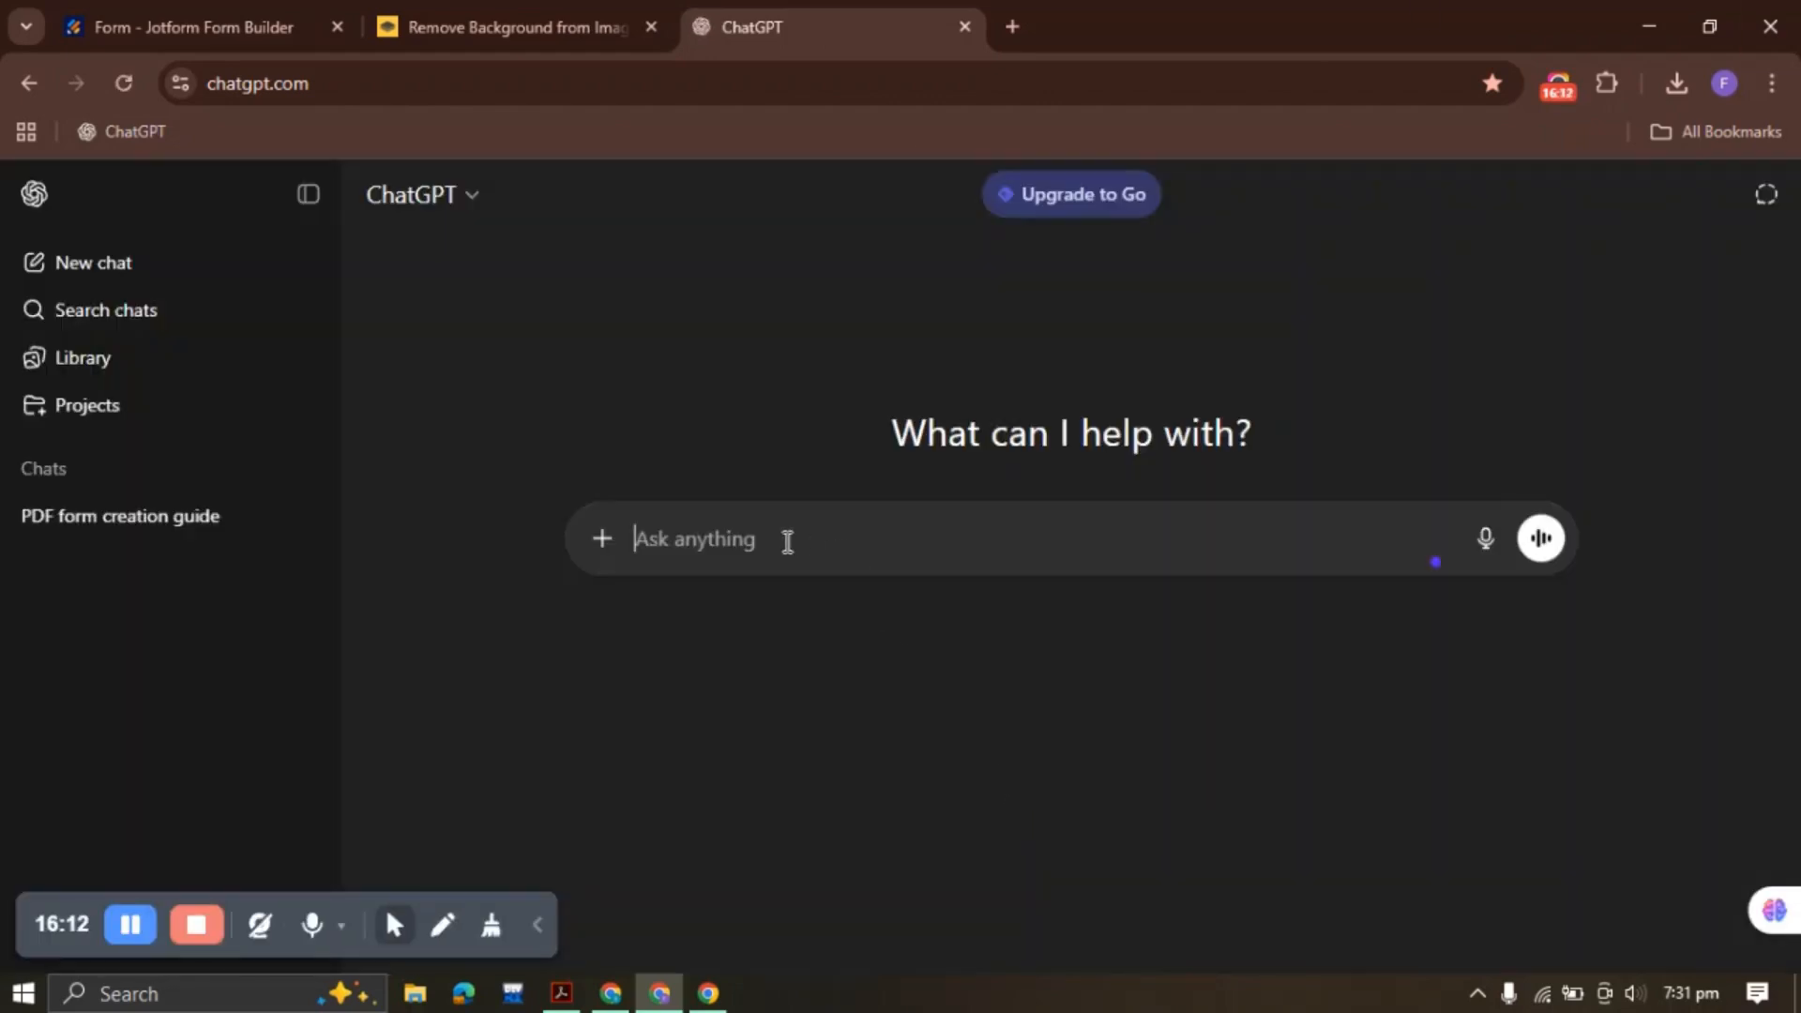
{"action": "type", "text": "here are teh options"}
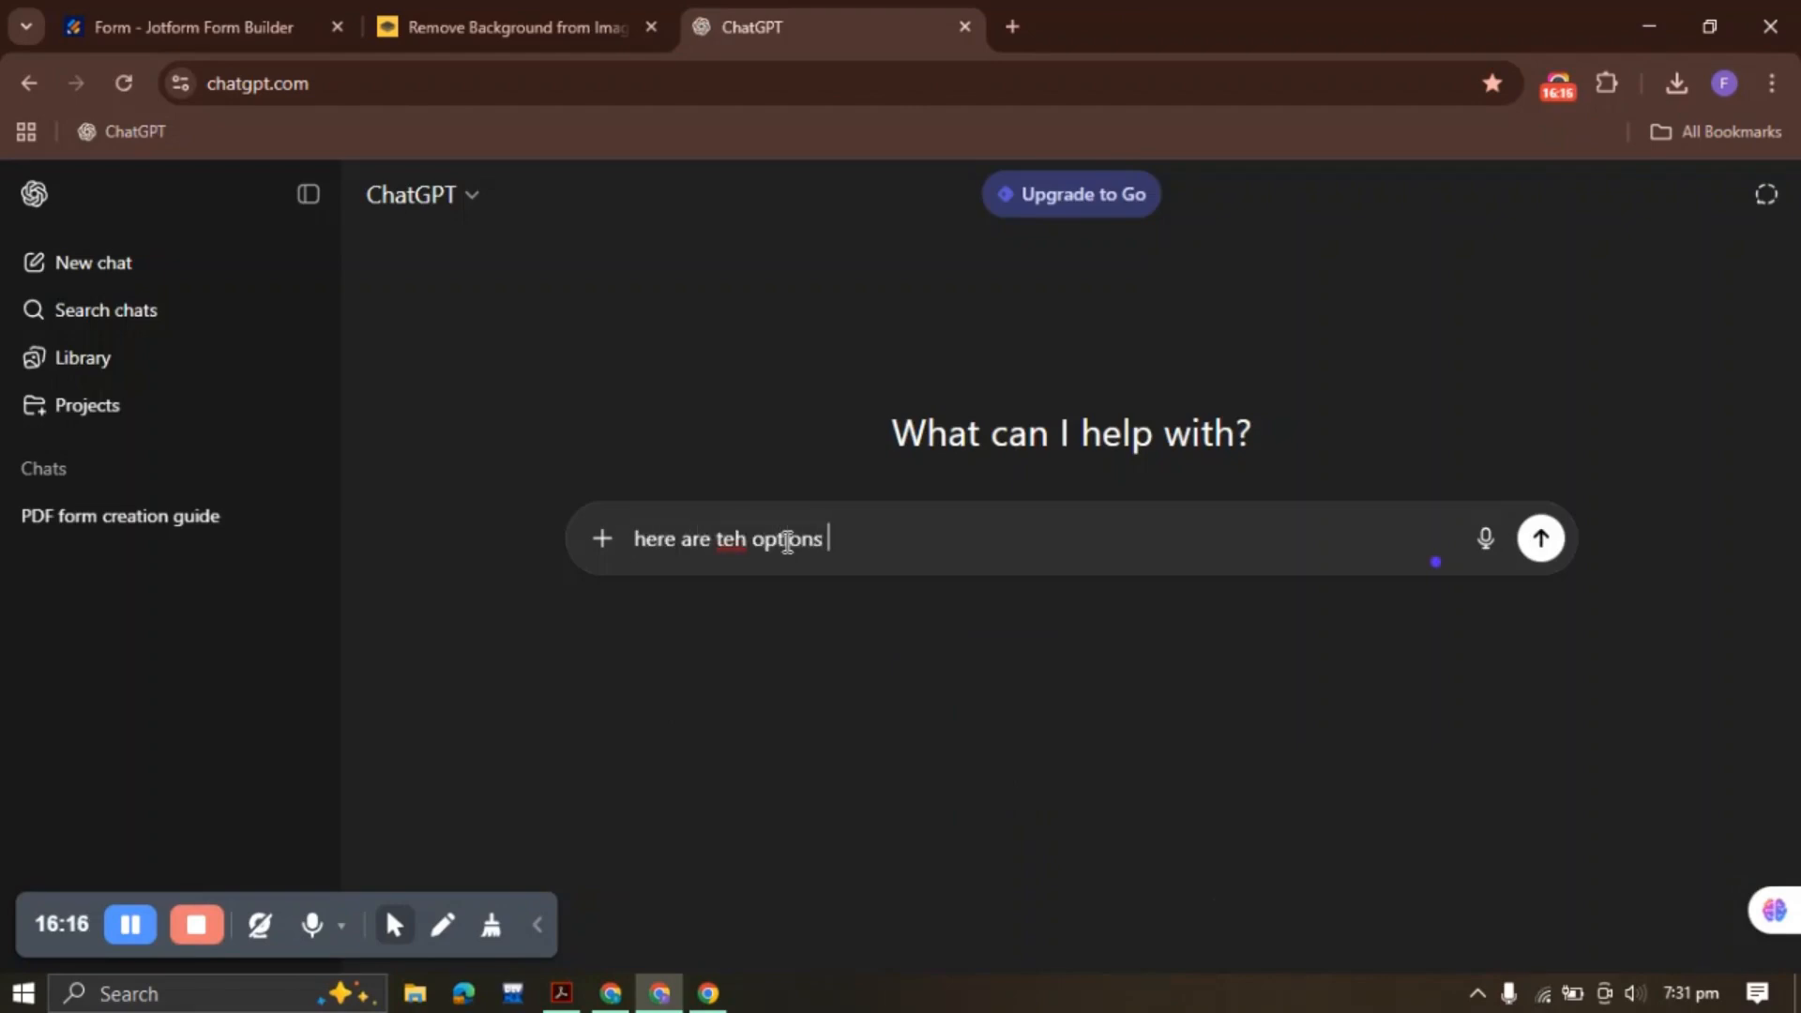
{"action": "type", "text": " for my question "}
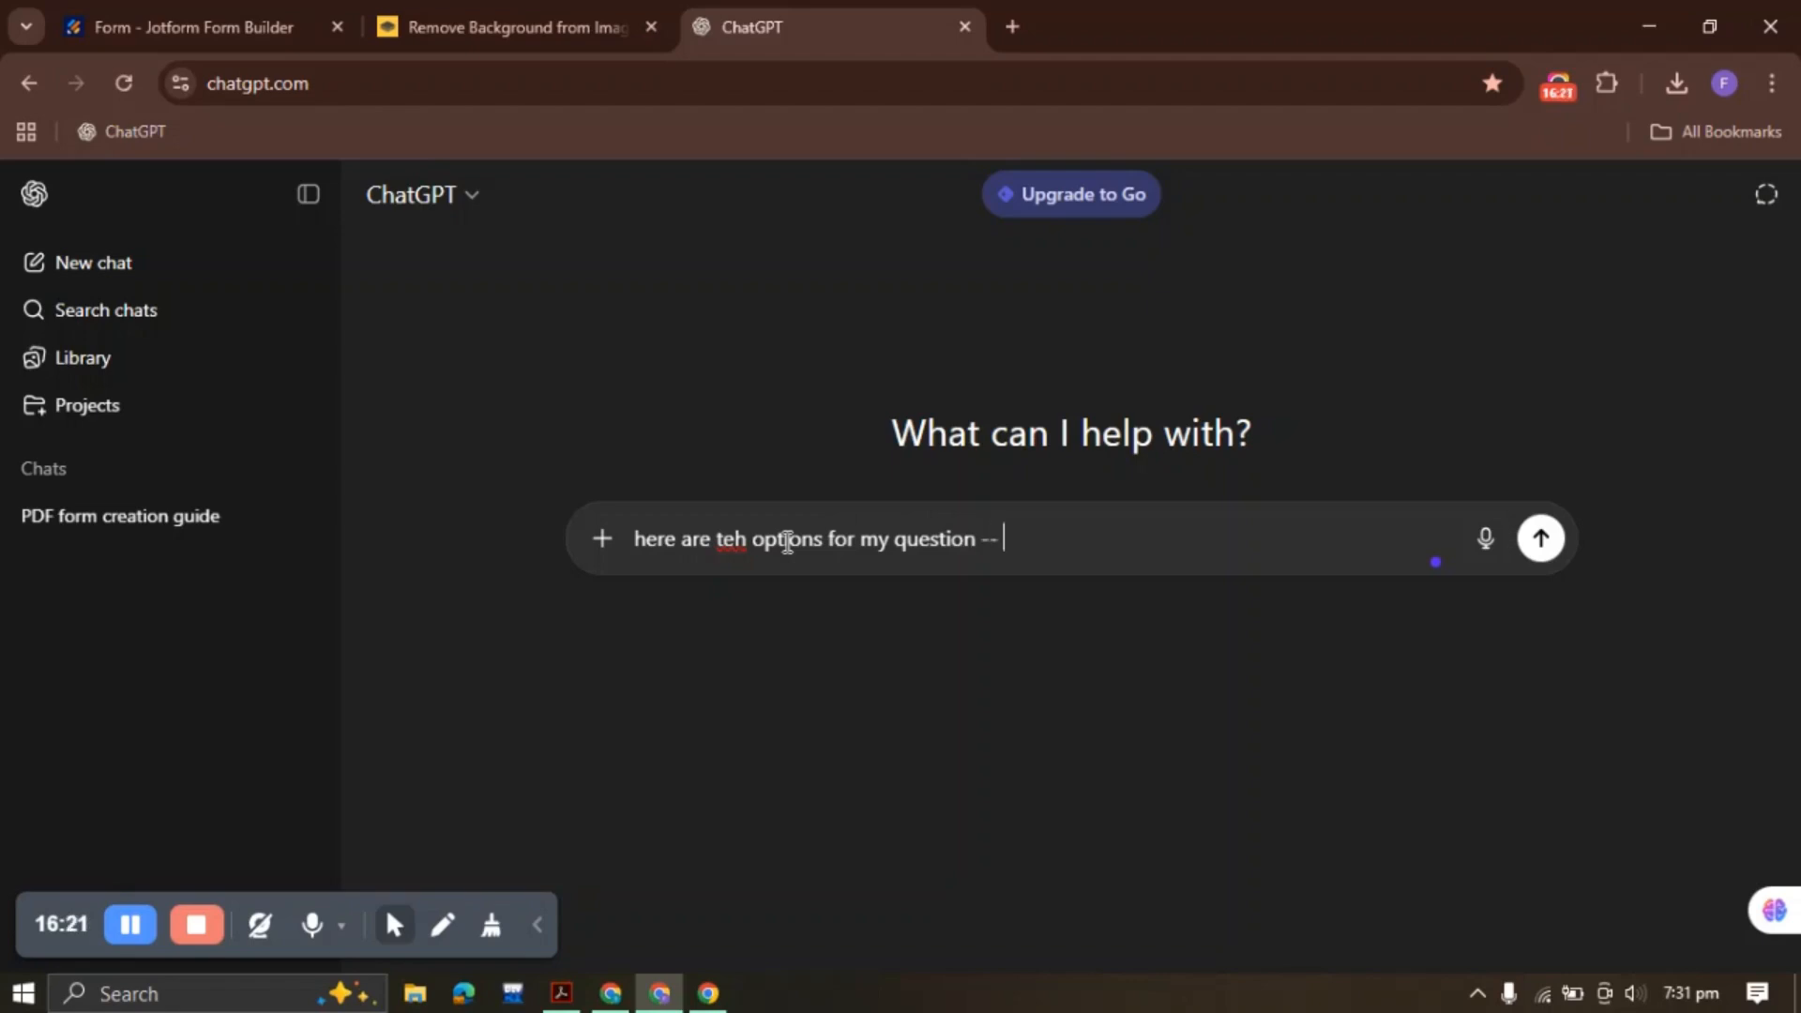
{"action": "type", "text": "--"}
{"action": "key", "text": "ctrl+v"}
{"action": "key", "text": "shift+Return"}
{"action": "key", "text": "shift+Return"}
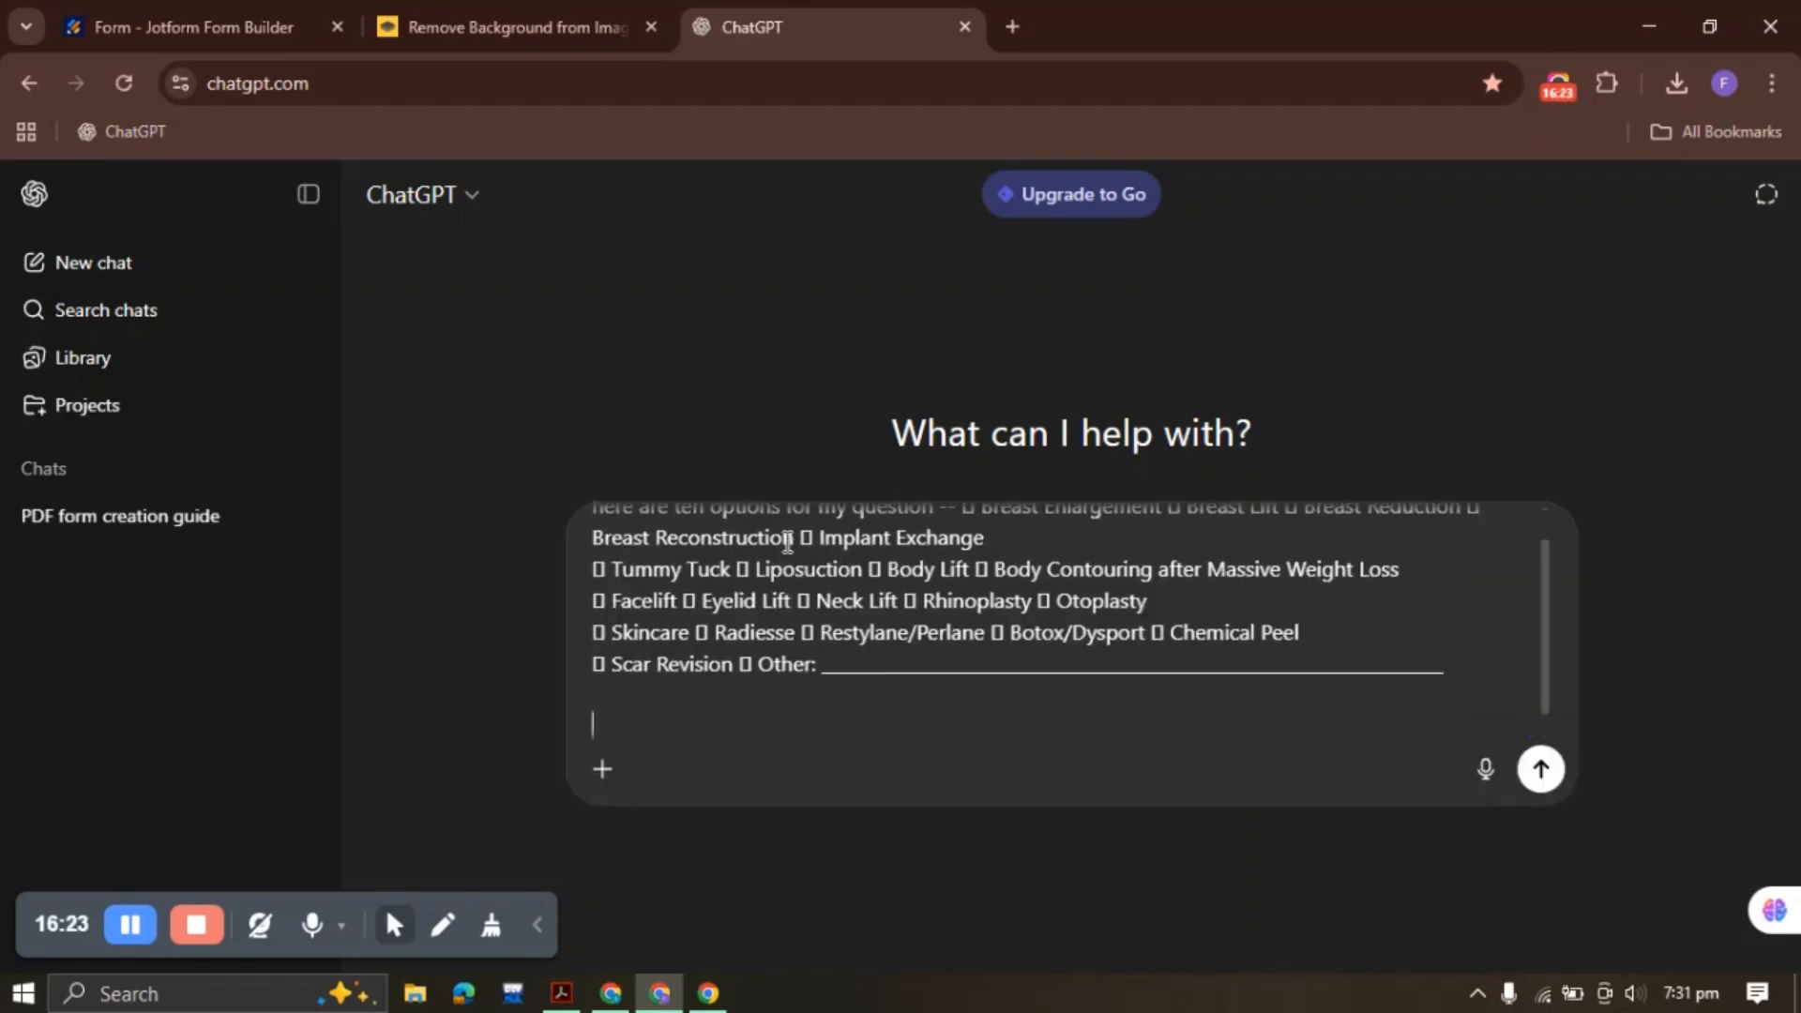
{"action": "type", "text": "put each option at a new"}
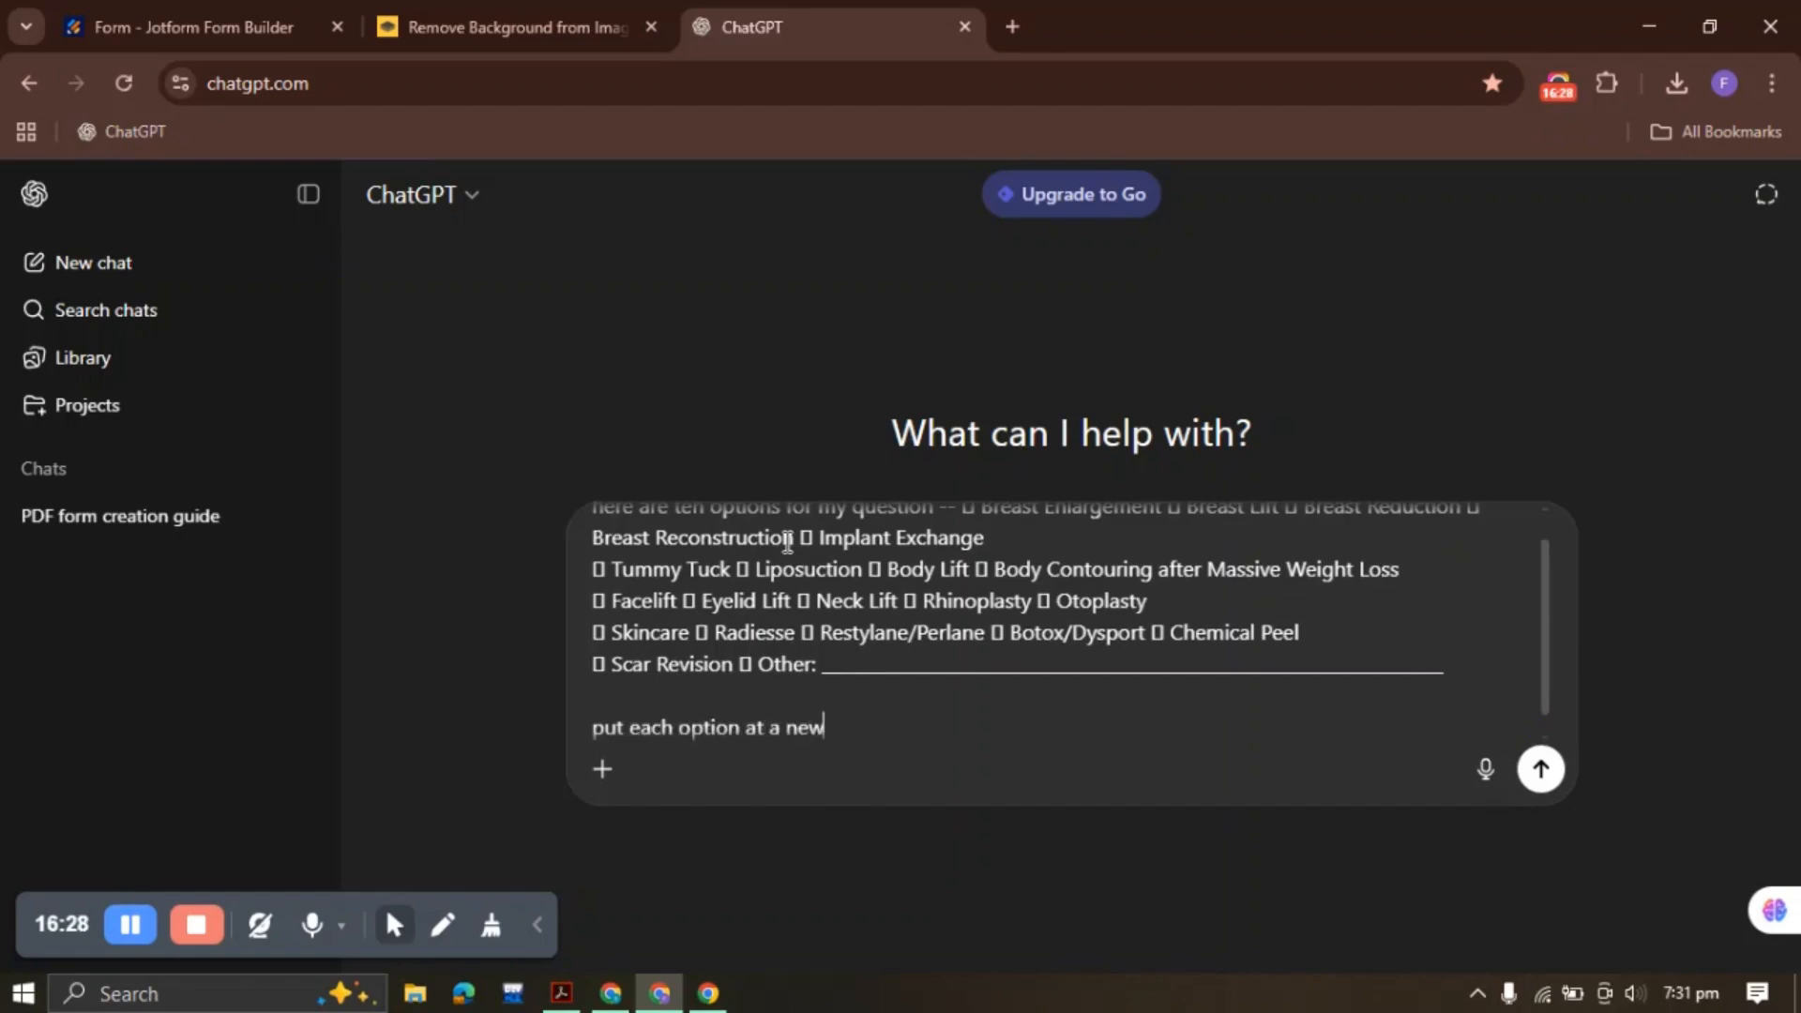
{"action": "type", "text": " line adn d"}
{"action": "type", "text": "nd do not"}
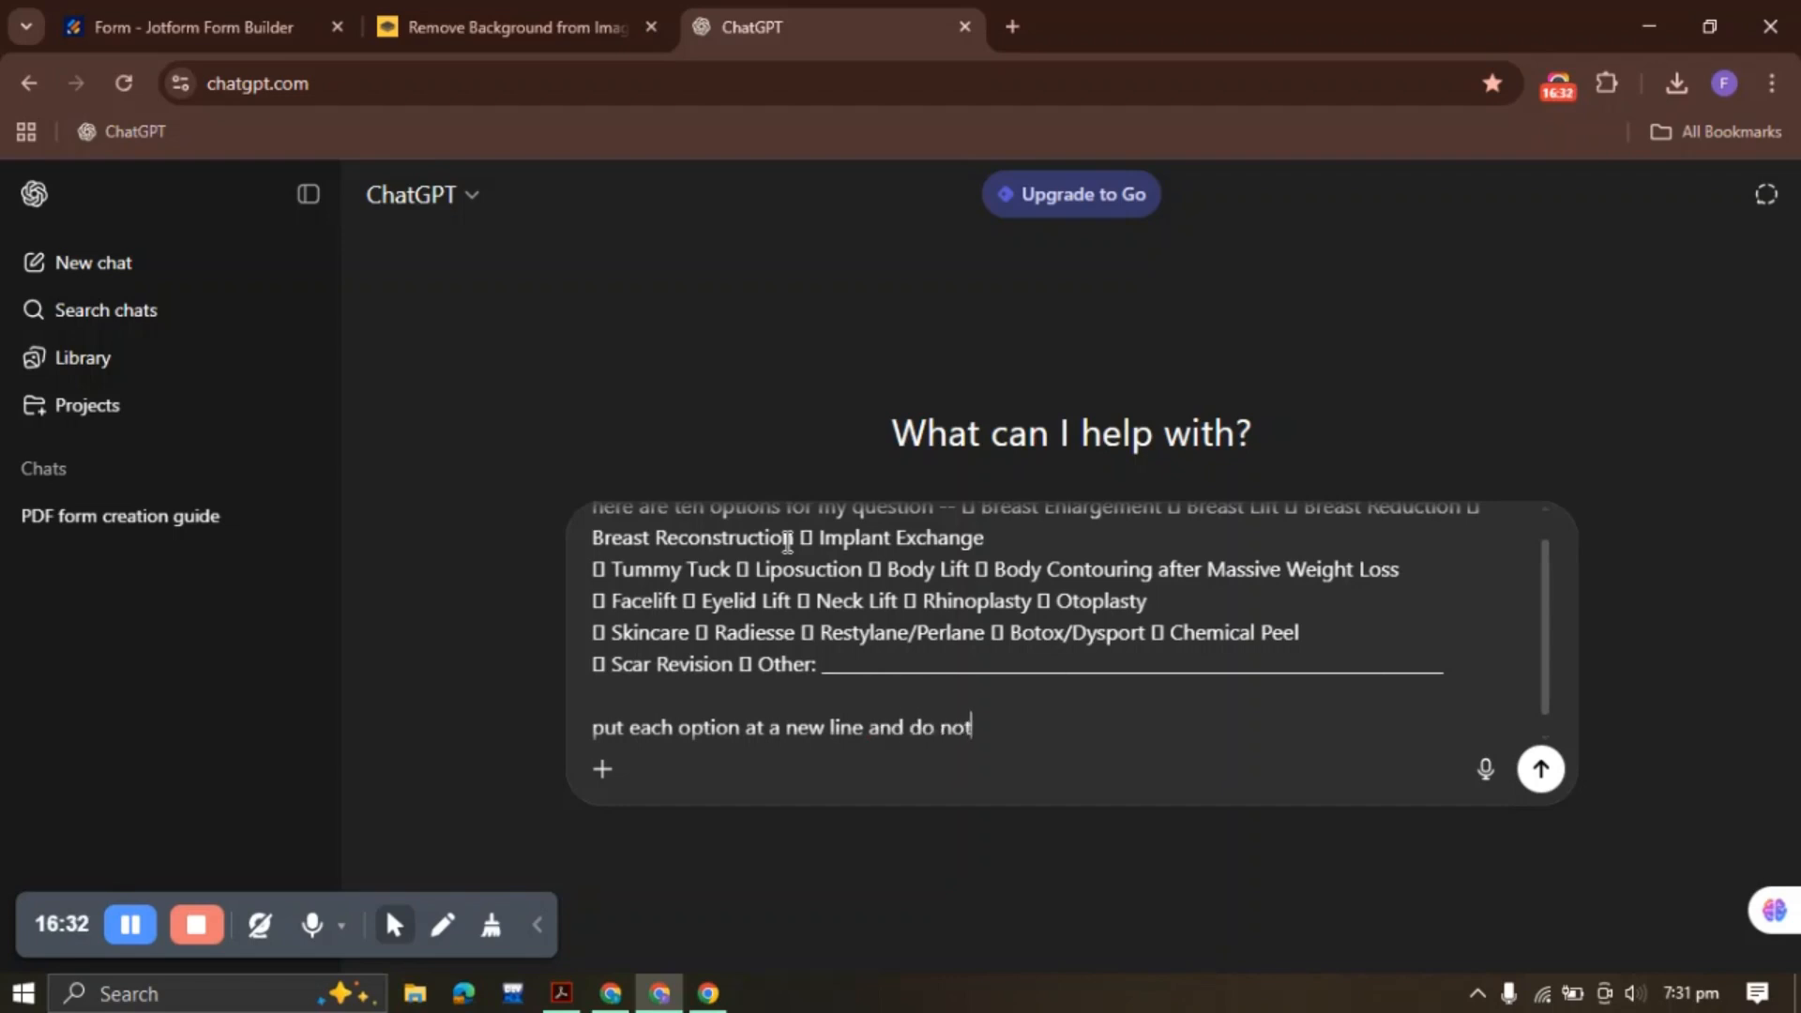
{"action": "type", "text": " include the d"}
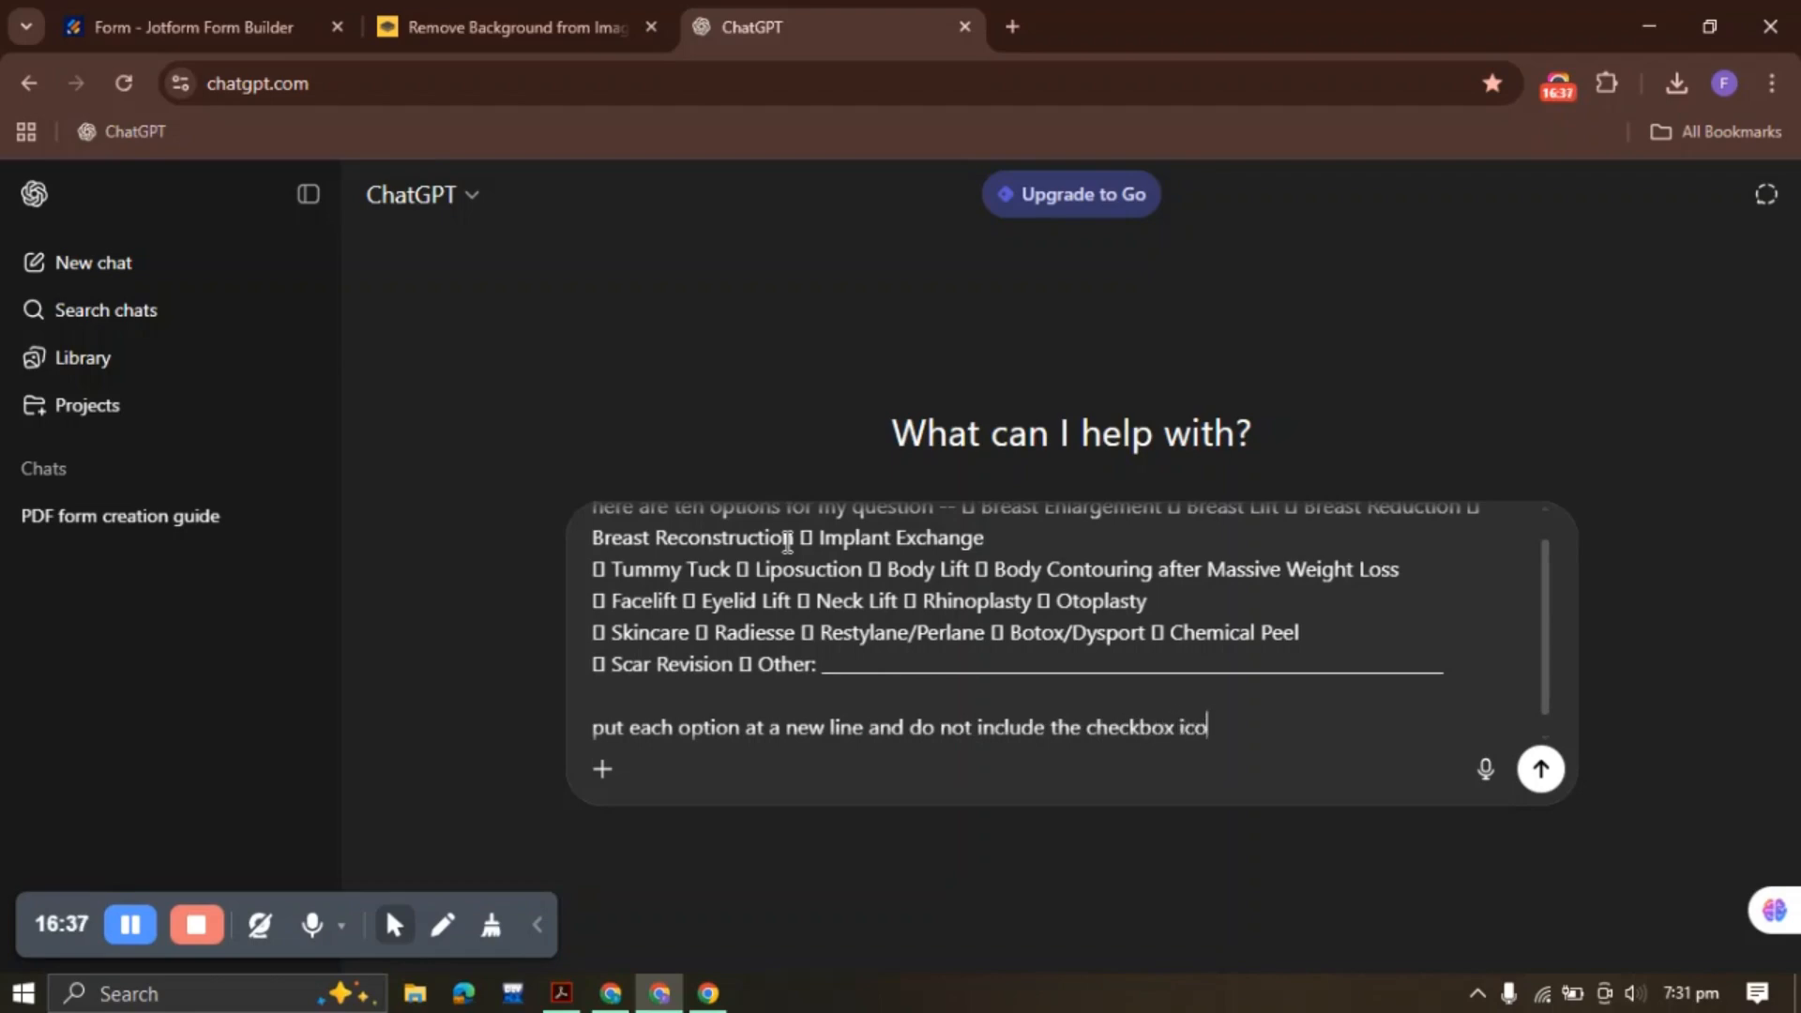
{"action": "type", "text": "eckbox icon -- put your re"}
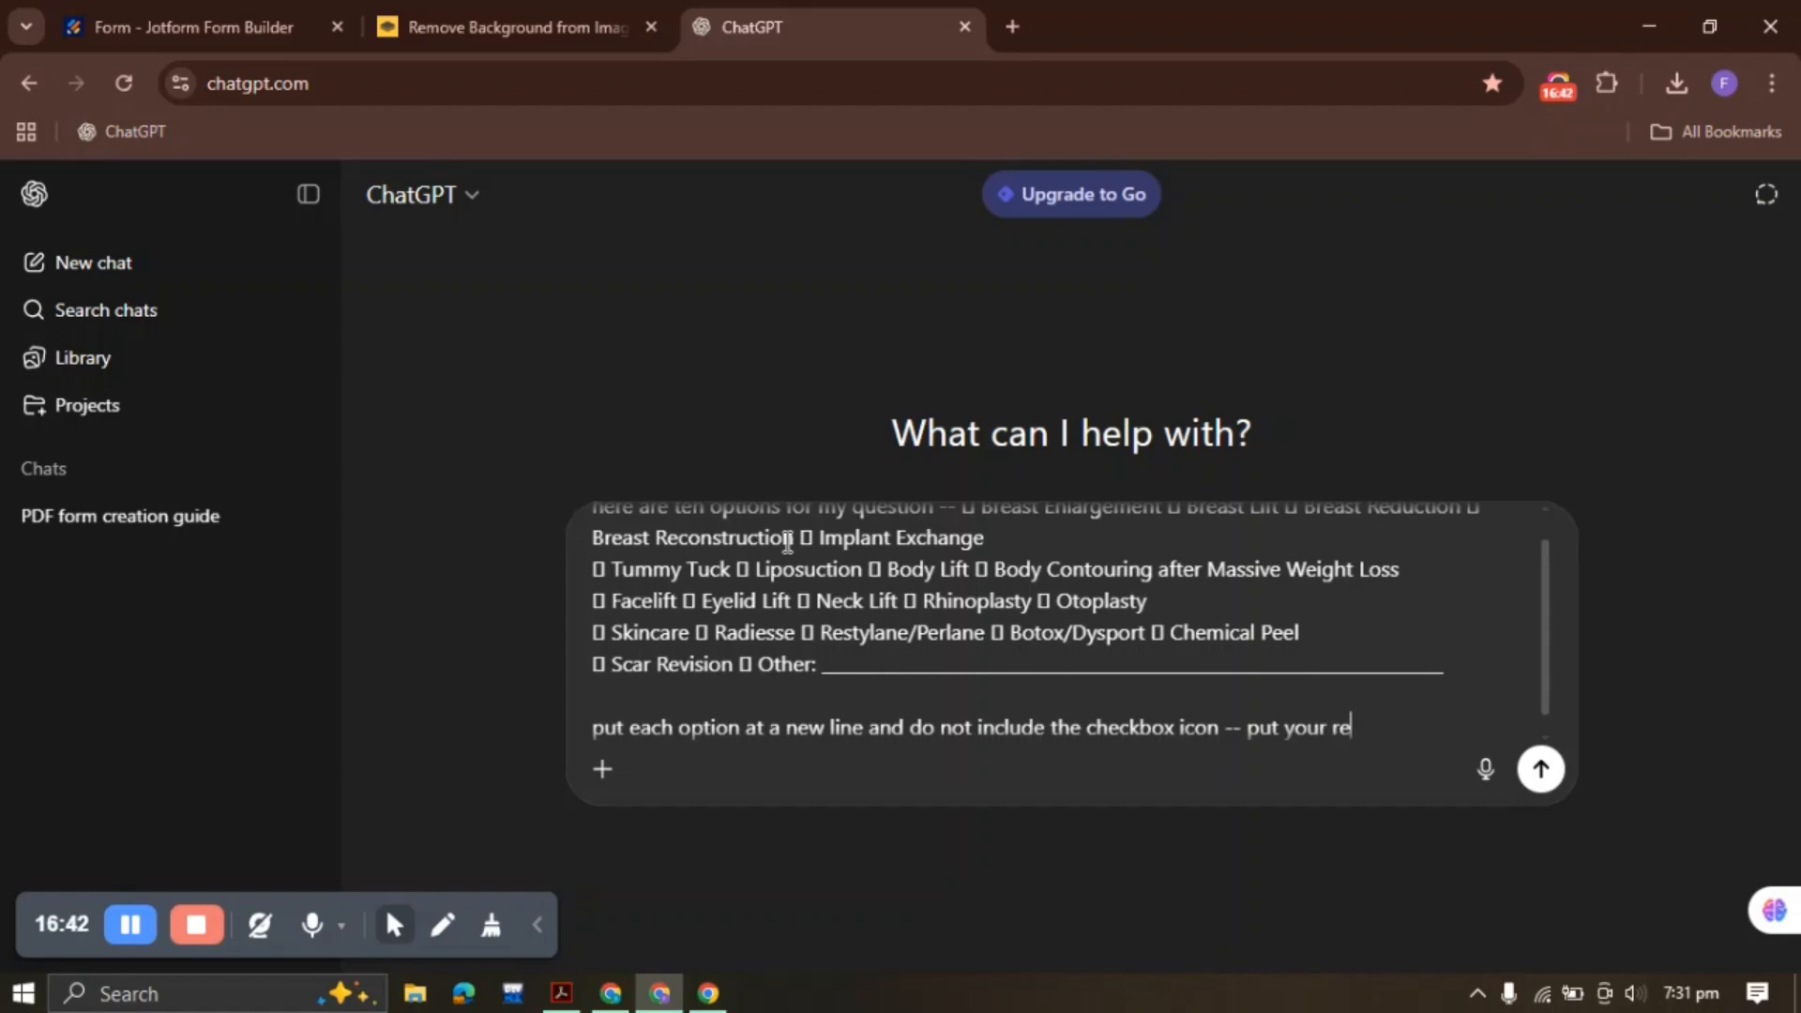
{"action": "type", "text": "sponse in a code like forma"}
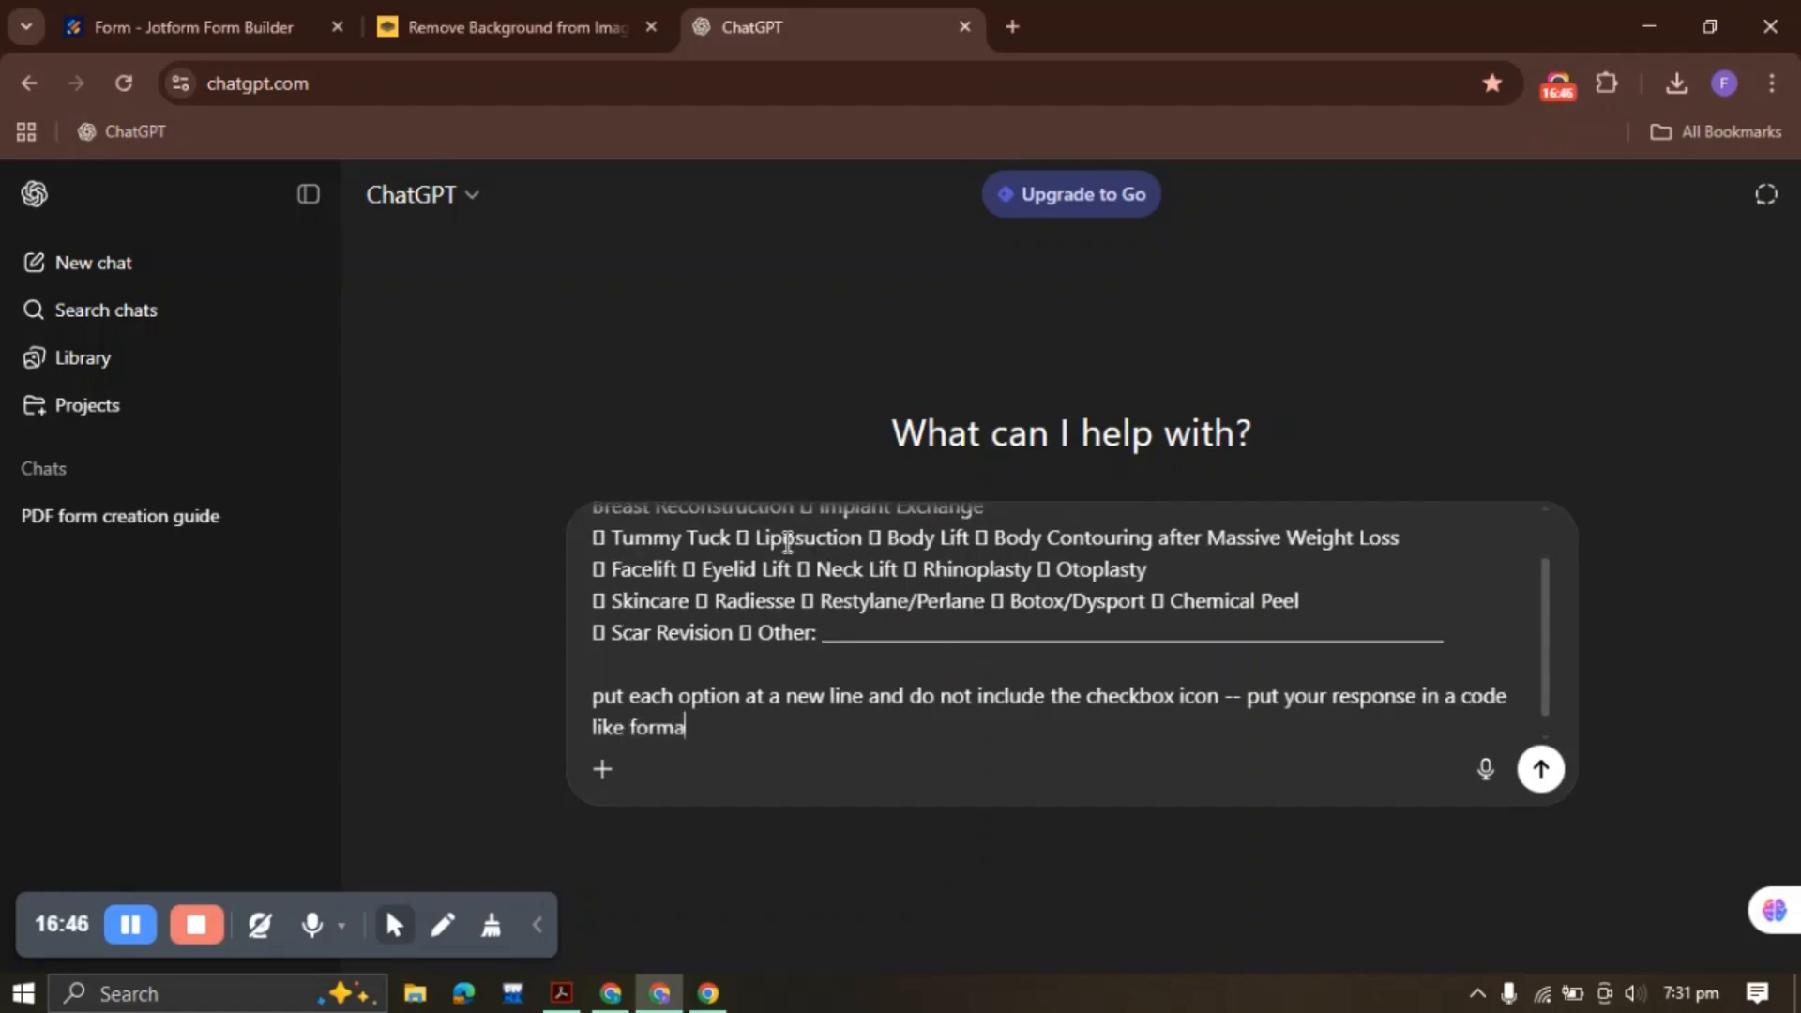
{"action": "type", "text": "t so i can co"}
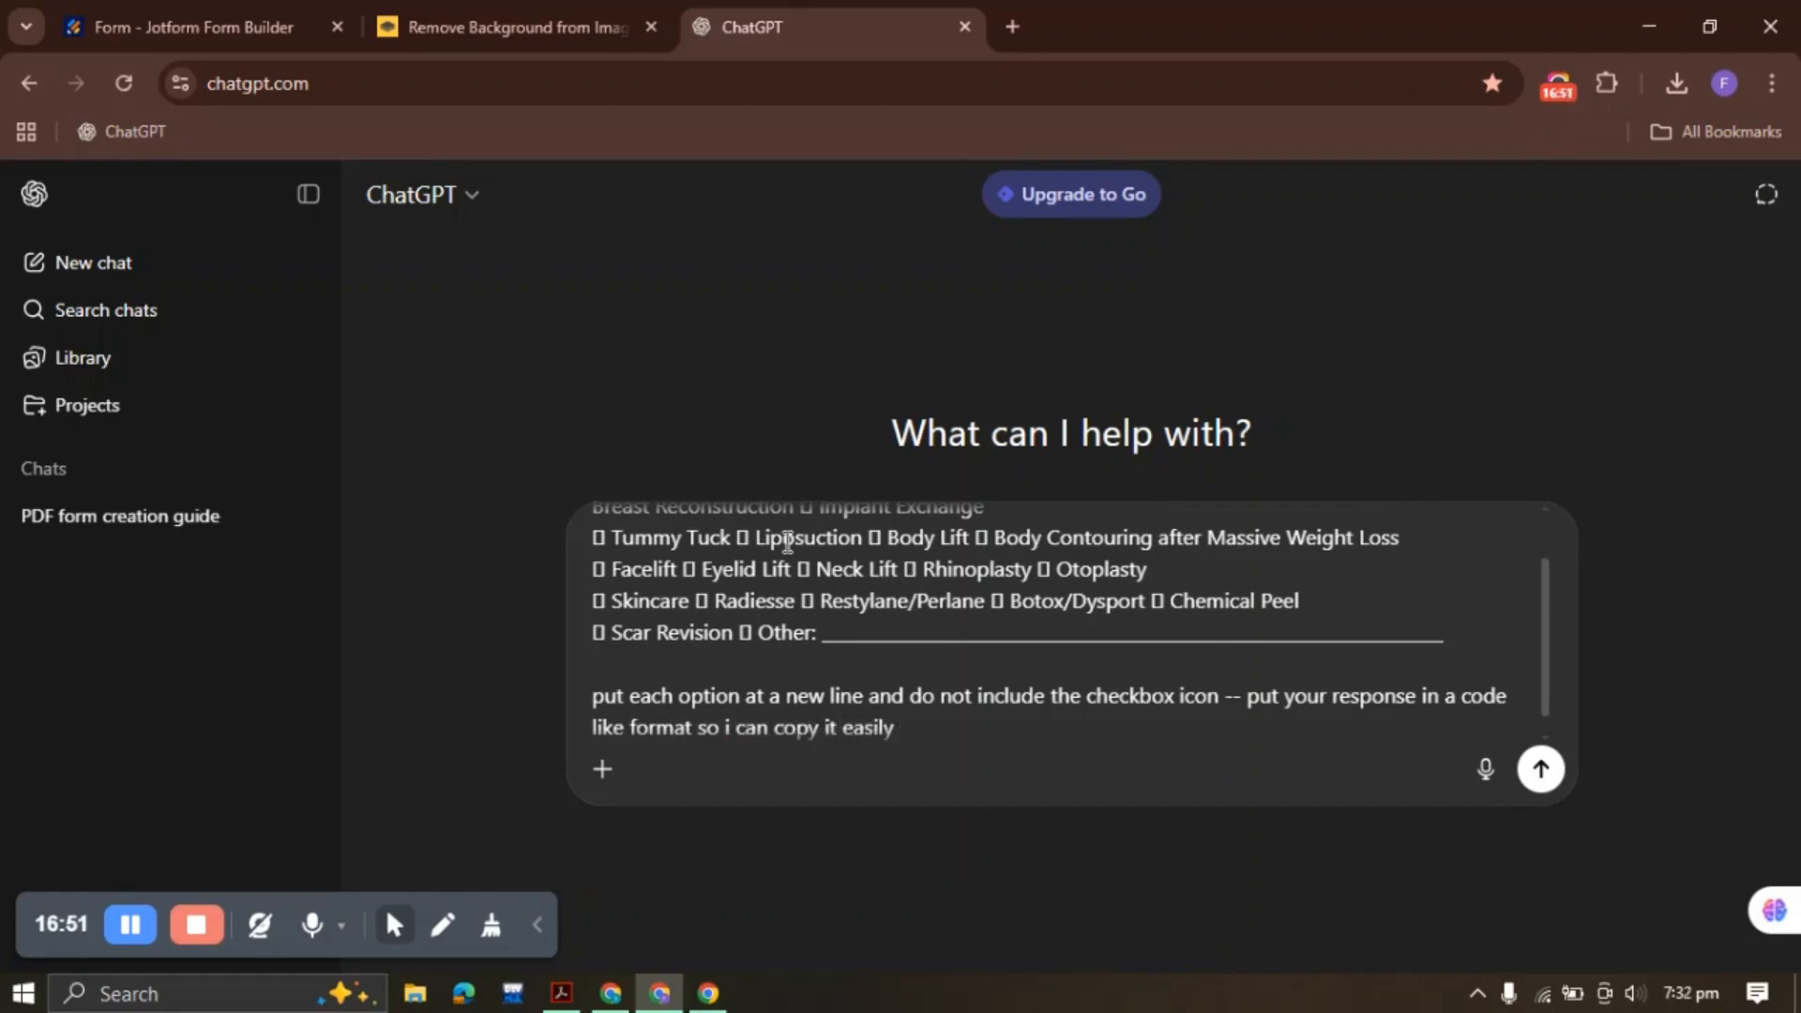
{"action": "type", "text": "py it easily"}
{"action": "key", "text": "Return"}
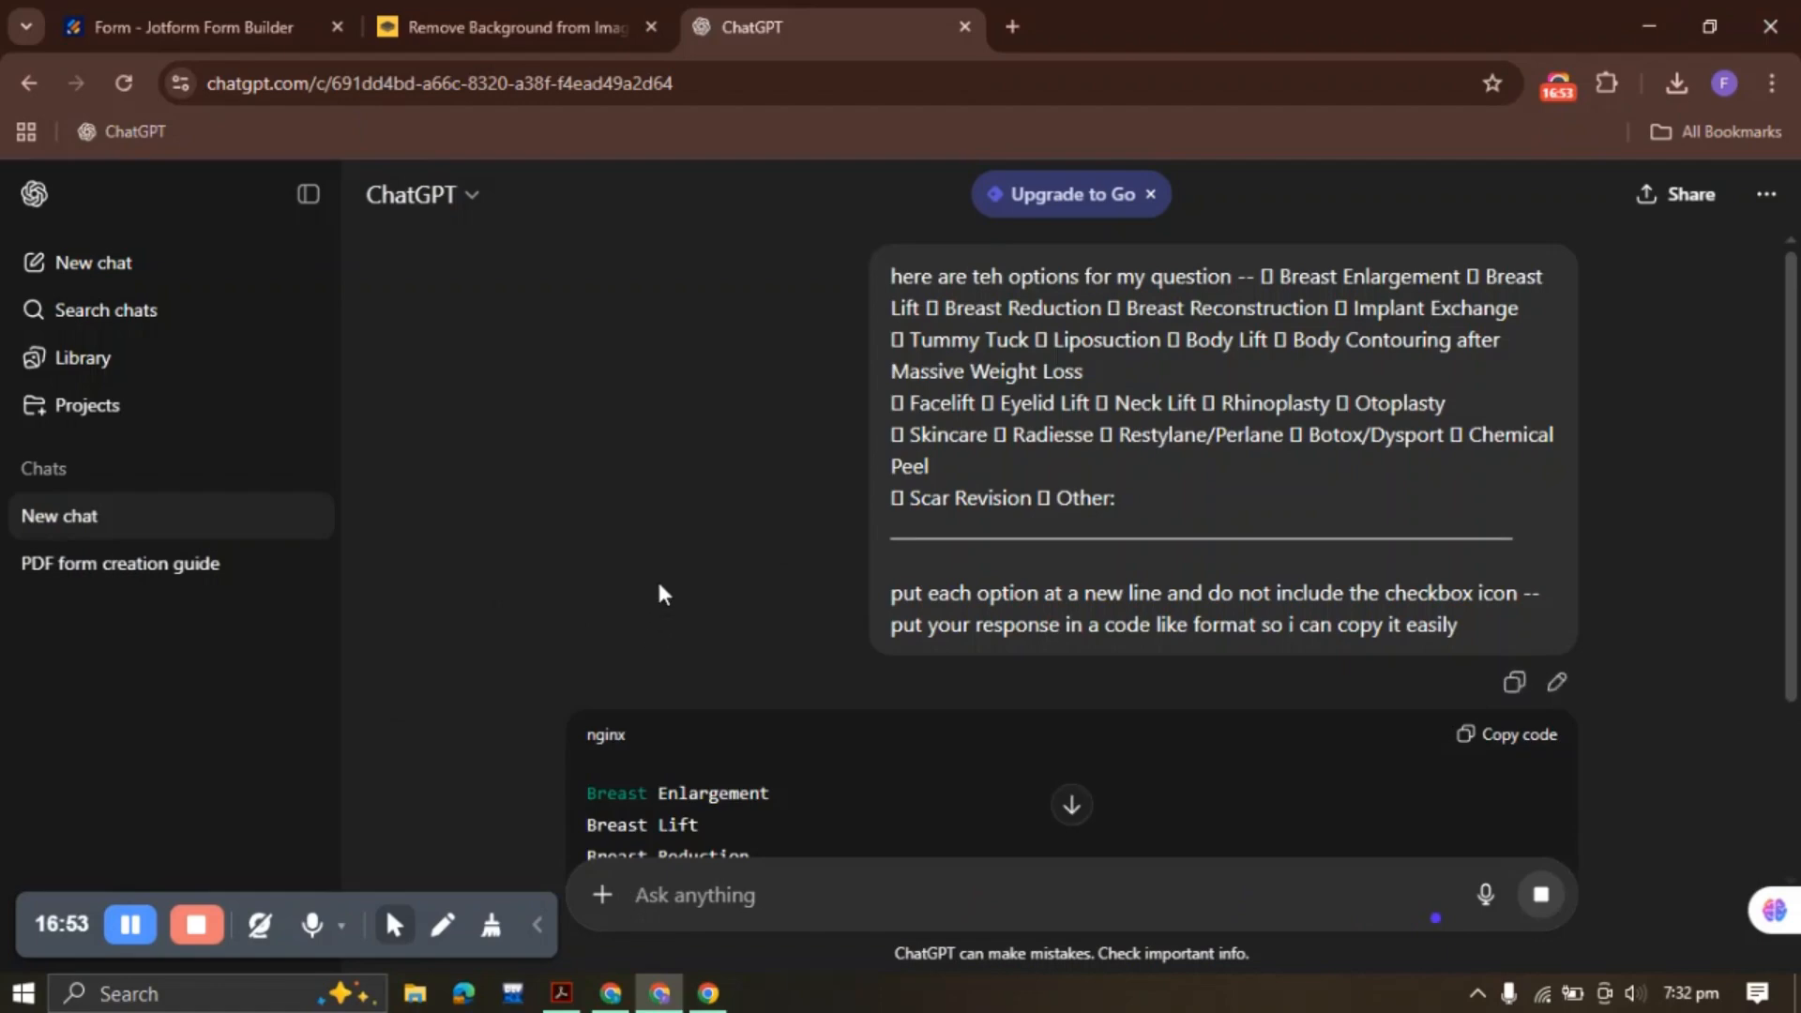
Copy the formatted procedure list from ChatGPT's code block
{"action": "scroll", "coordinate": [661, 593], "scroll_direction": "down", "scroll_amount": 9}
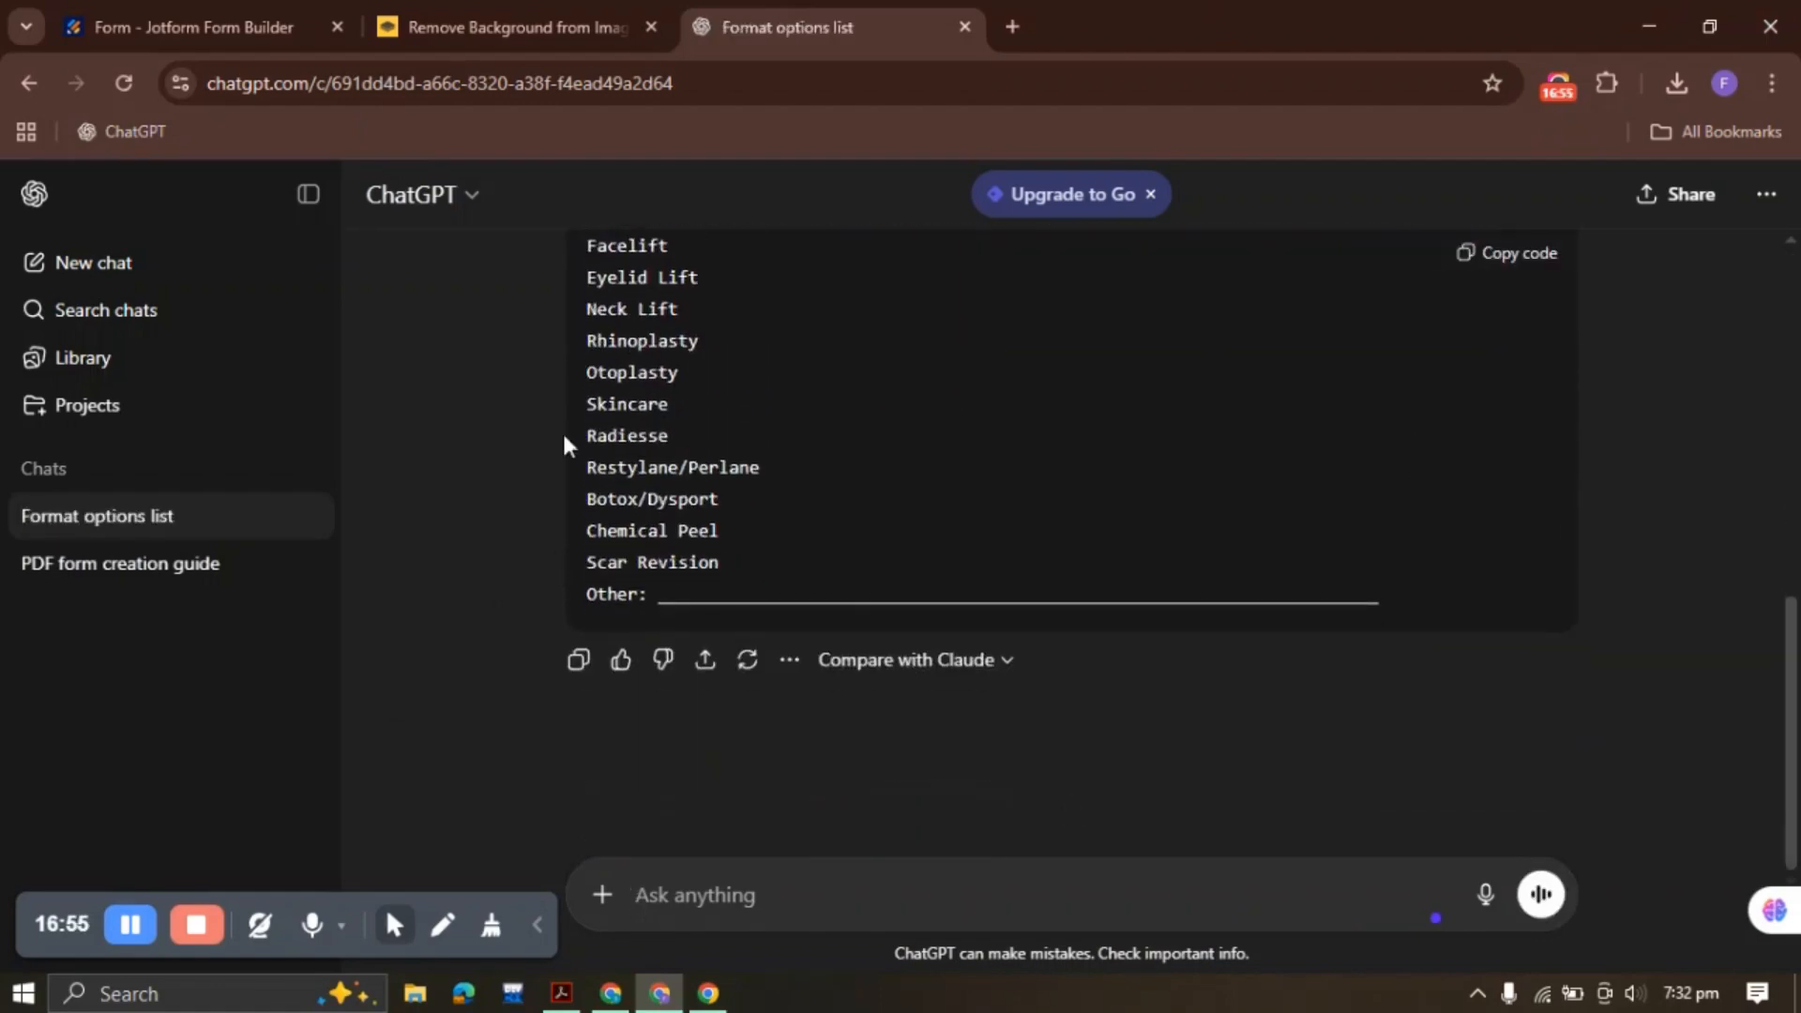
{"action": "left_click", "coordinate": [1517, 253]}
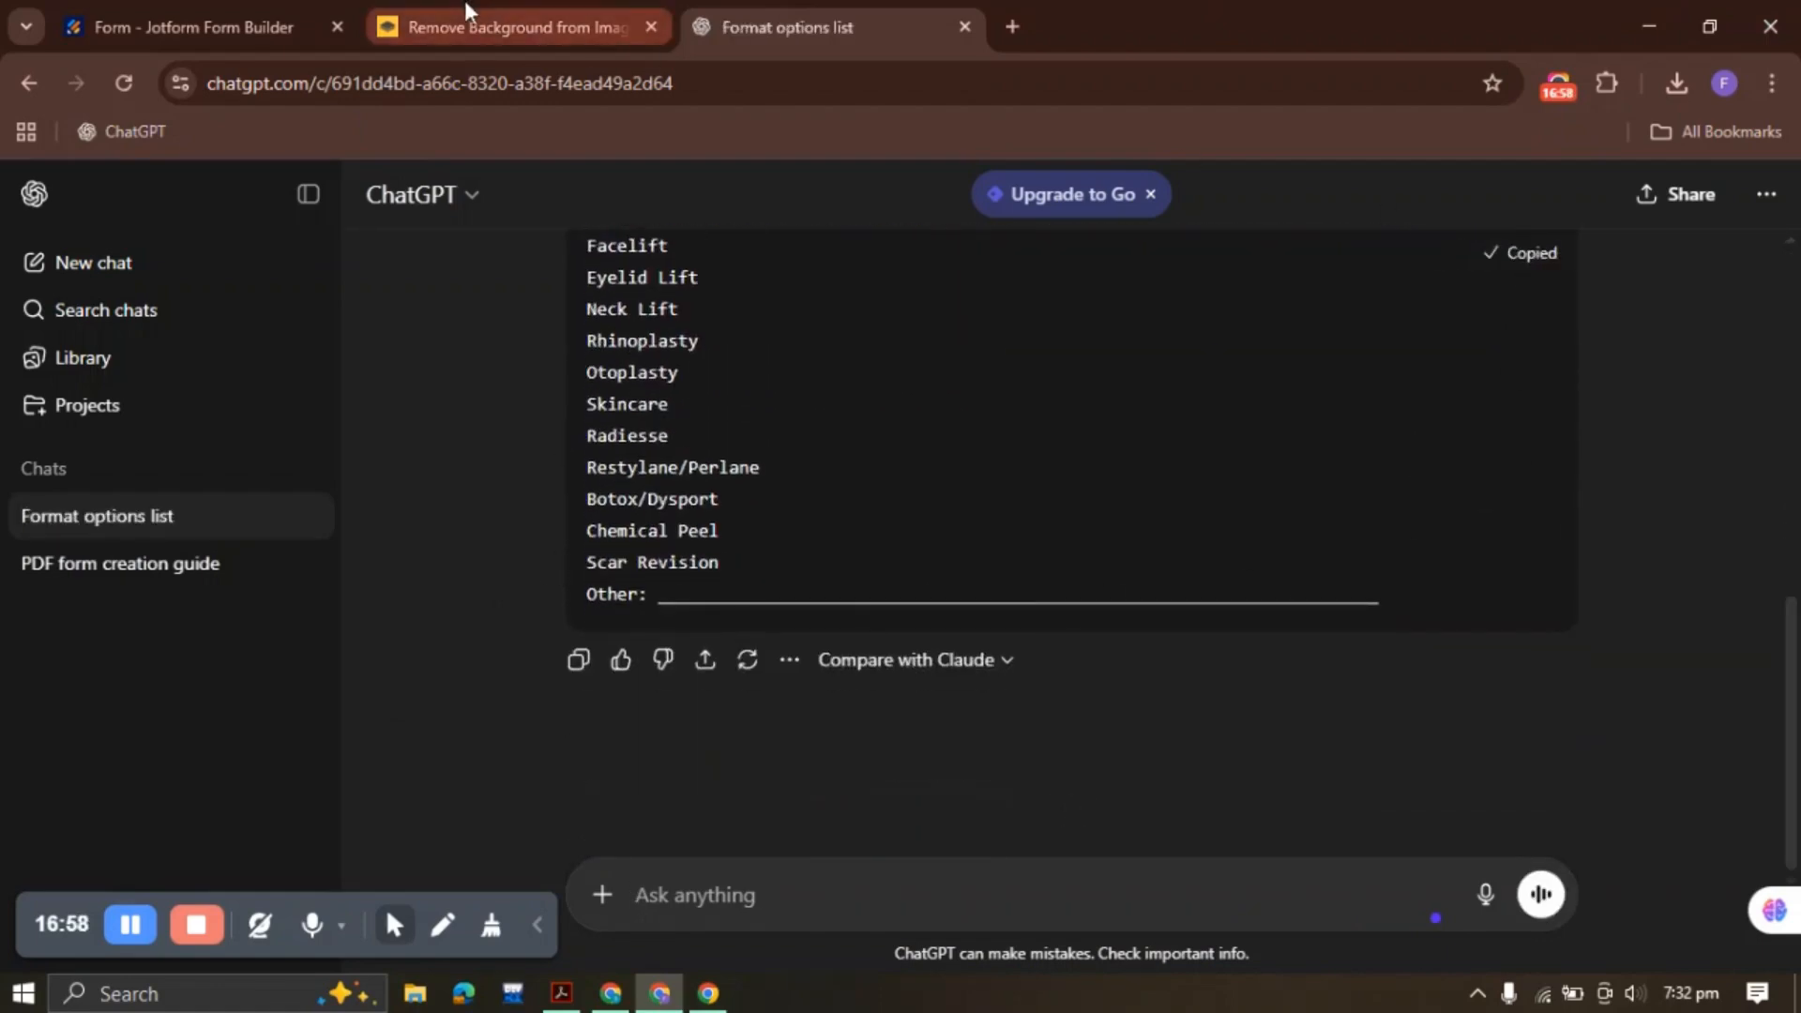
{"action": "left_click", "coordinate": [305, 14]}
Paste the procedure list into Options, strip the underscores after Other, and enable Display Other Option
{"action": "key", "text": "ctrl+v"}
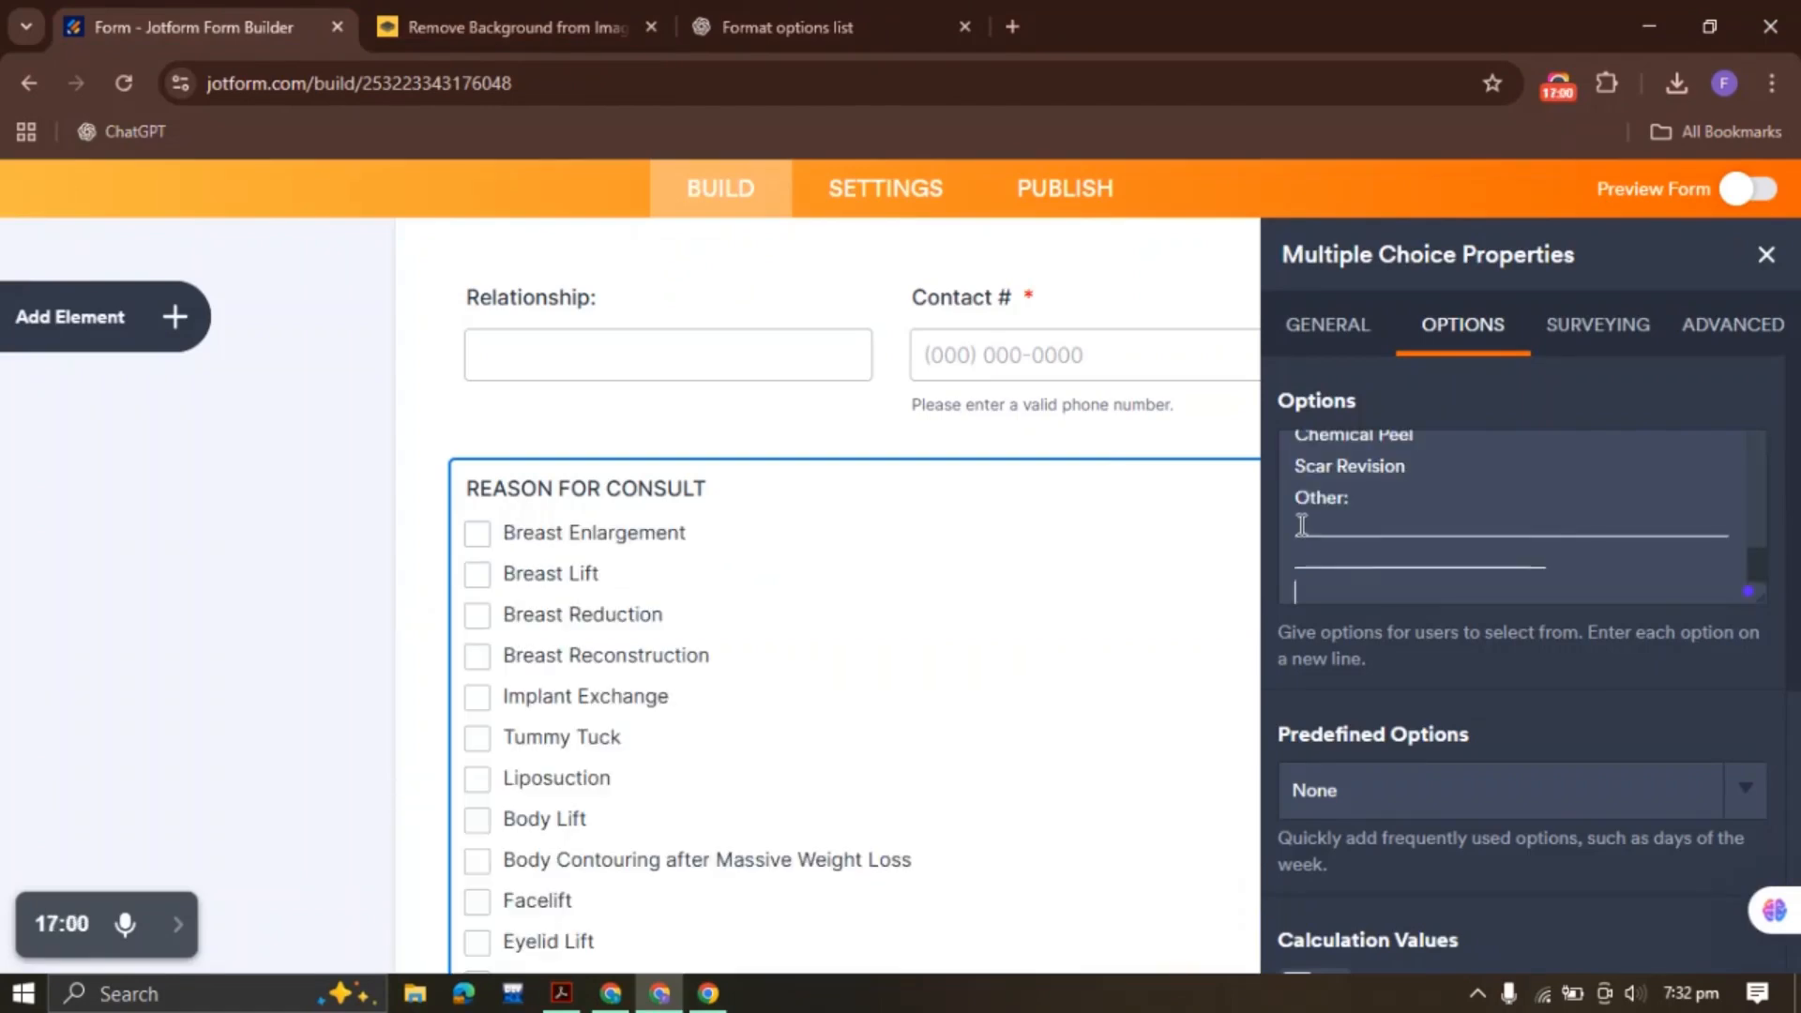
{"action": "left_click_drag", "start_coordinate": [1327, 604], "coordinate": [1285, 535]}
{"action": "key", "text": "BackSpace"}
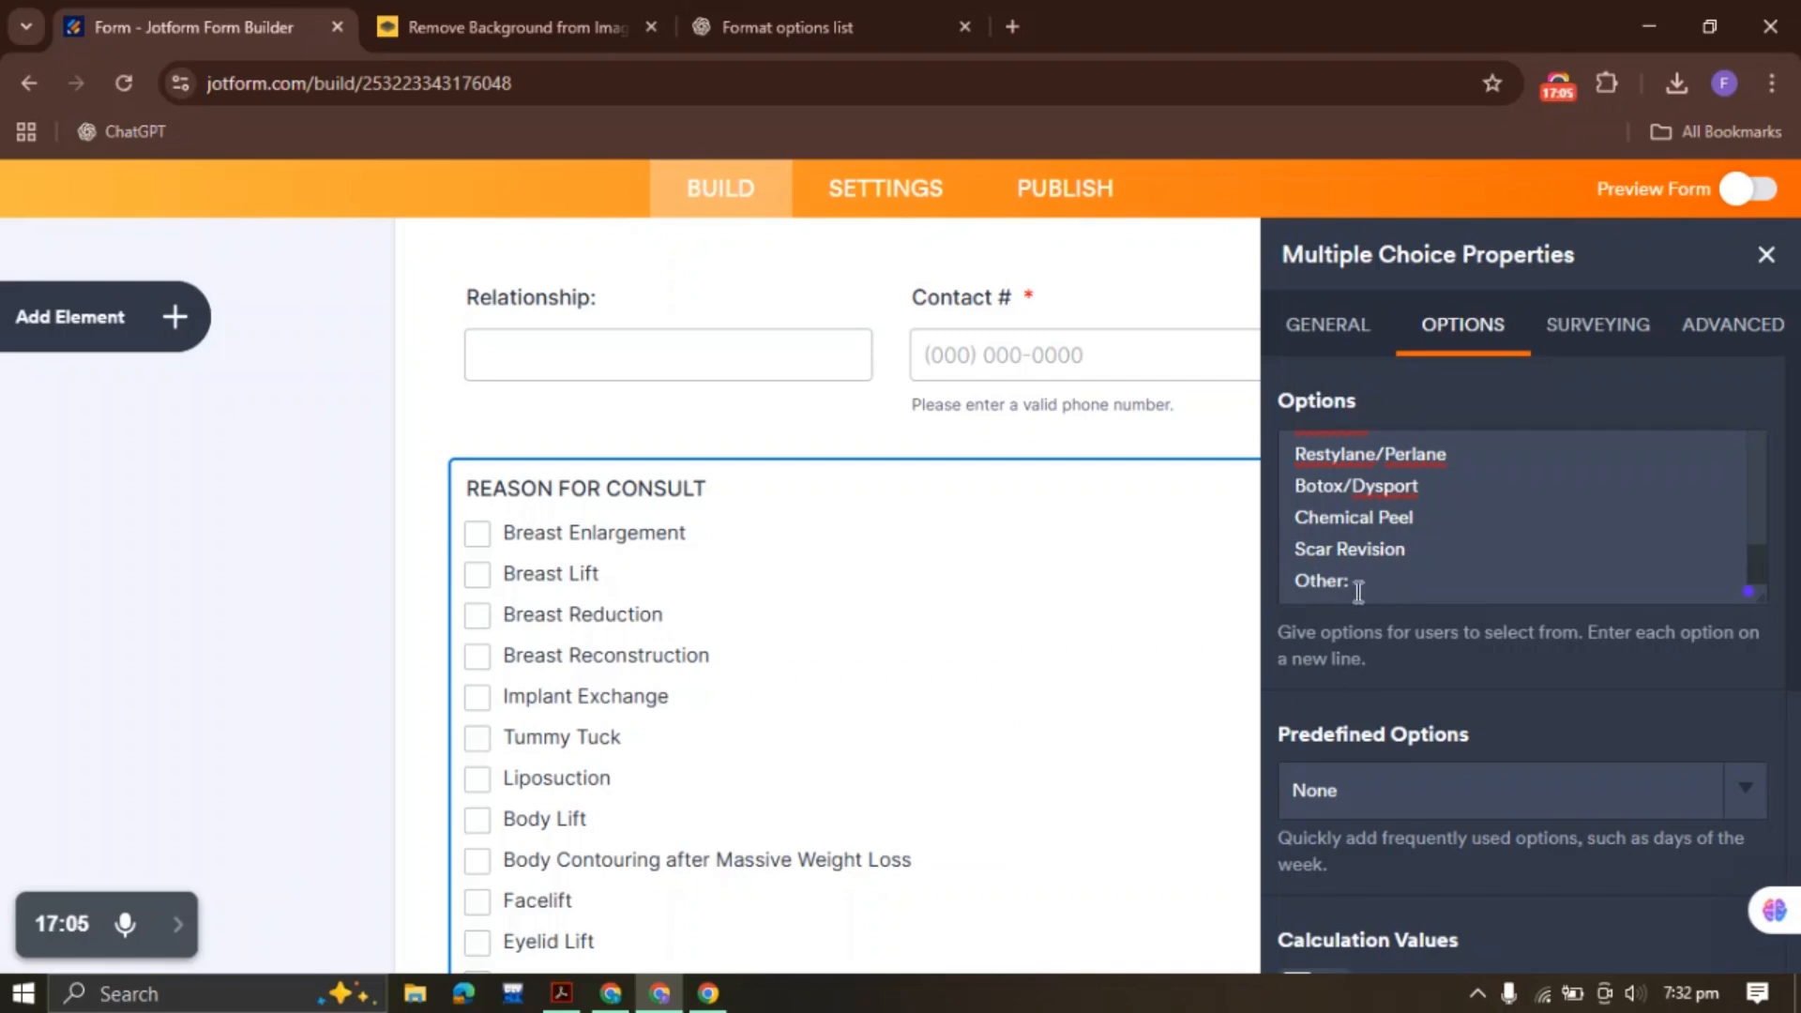
{"action": "key", "text": "BackSpace"}
{"action": "key", "text": "BackSpace"}
{"action": "key", "text": "BackSpace"}
{"action": "key", "text": "BackSpace"}
{"action": "key", "text": "BackSpace"}
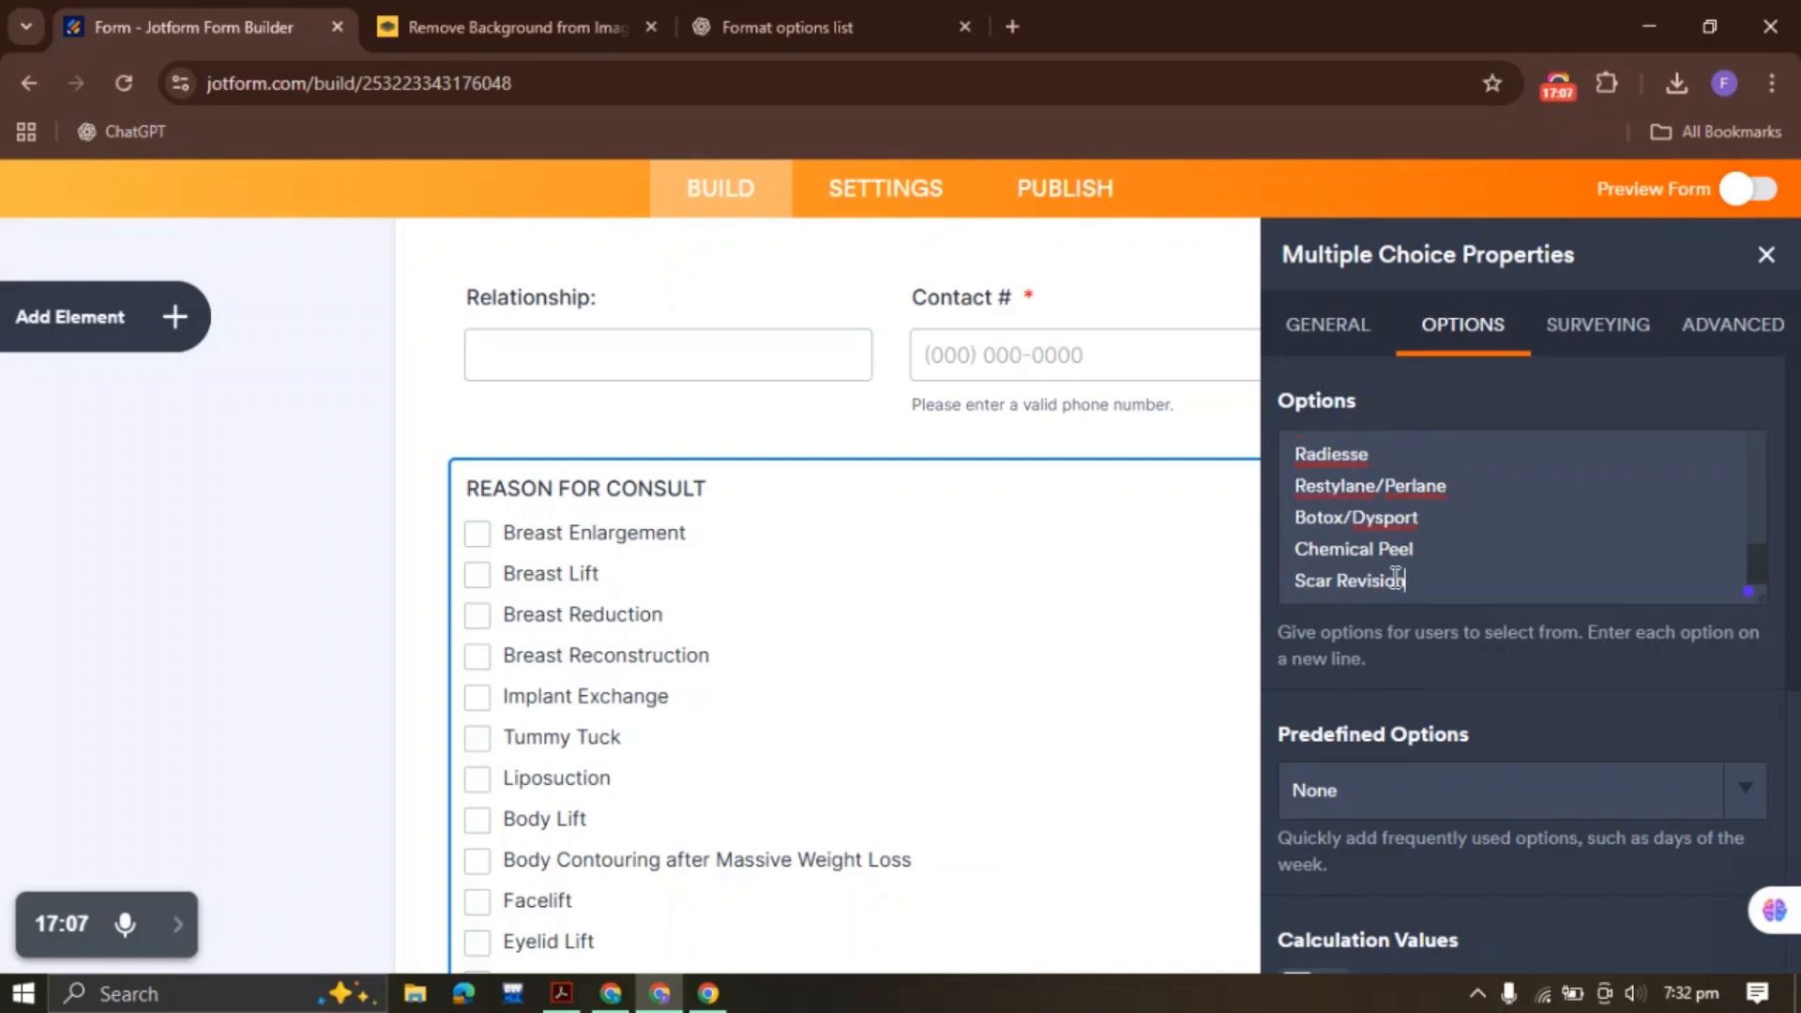
{"action": "scroll", "coordinate": [1392, 748], "scroll_direction": "down", "scroll_amount": 5}
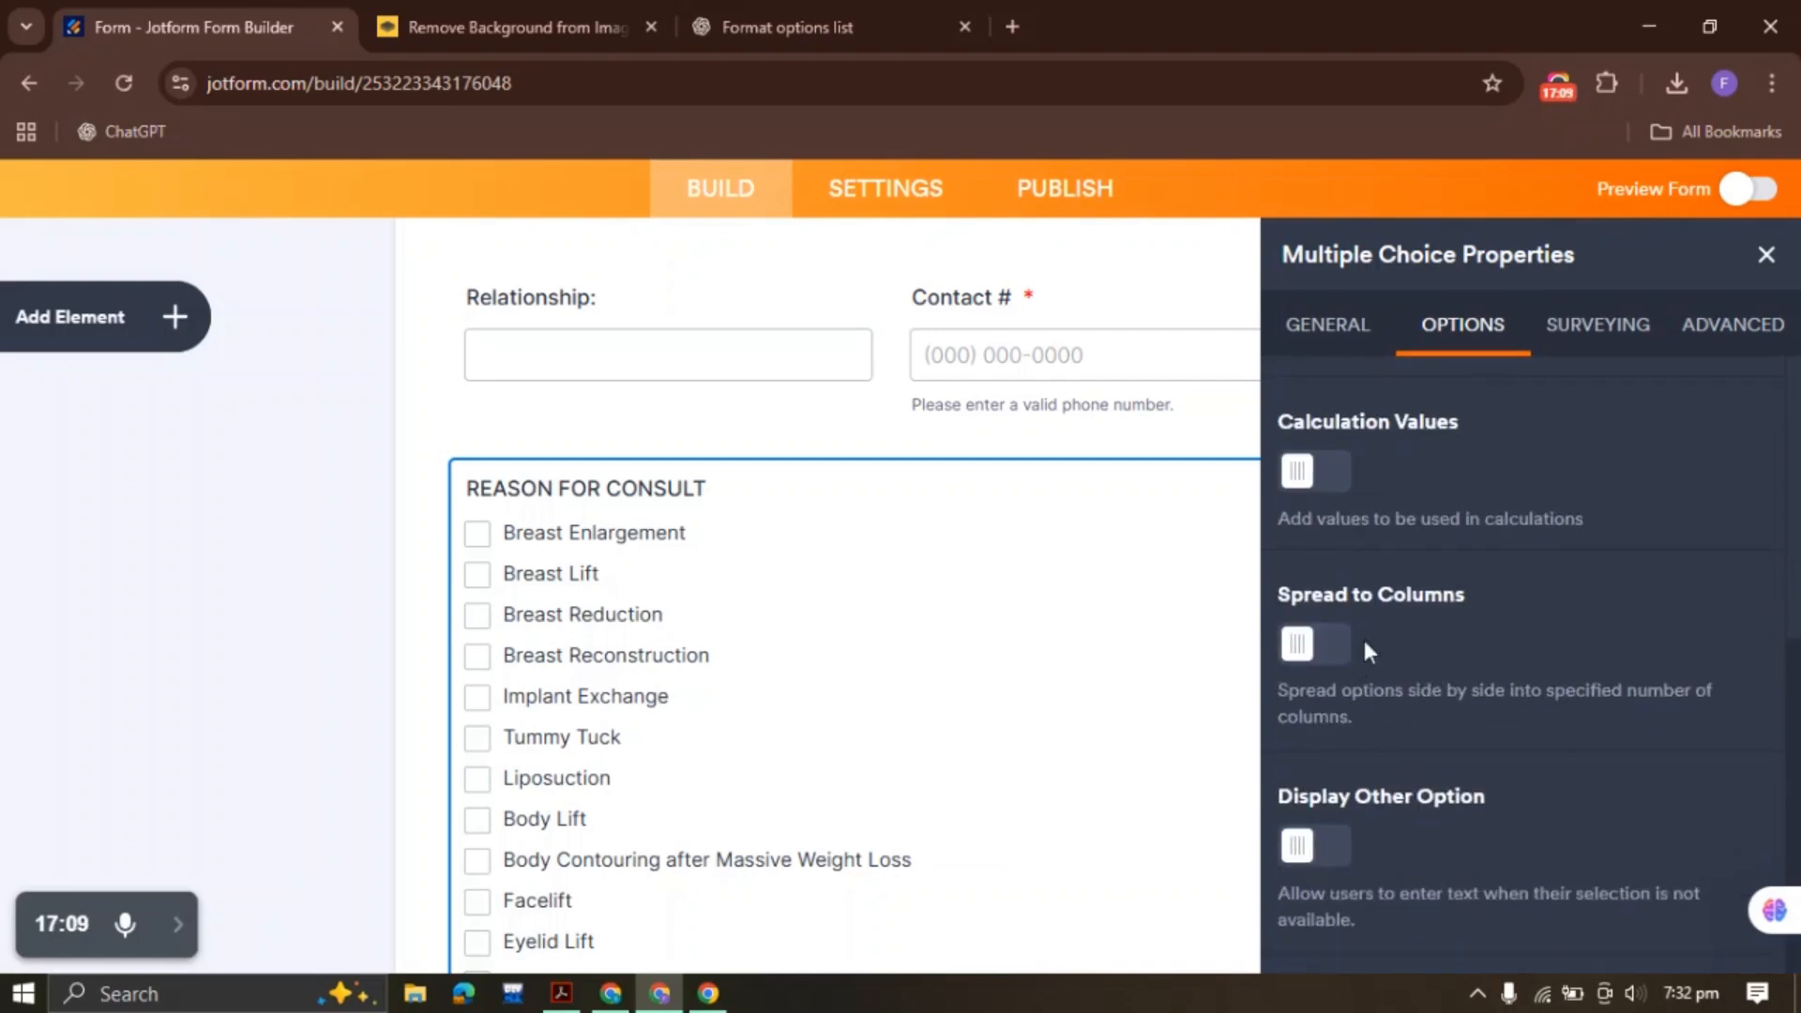
{"action": "left_click", "coordinate": [1313, 845]}
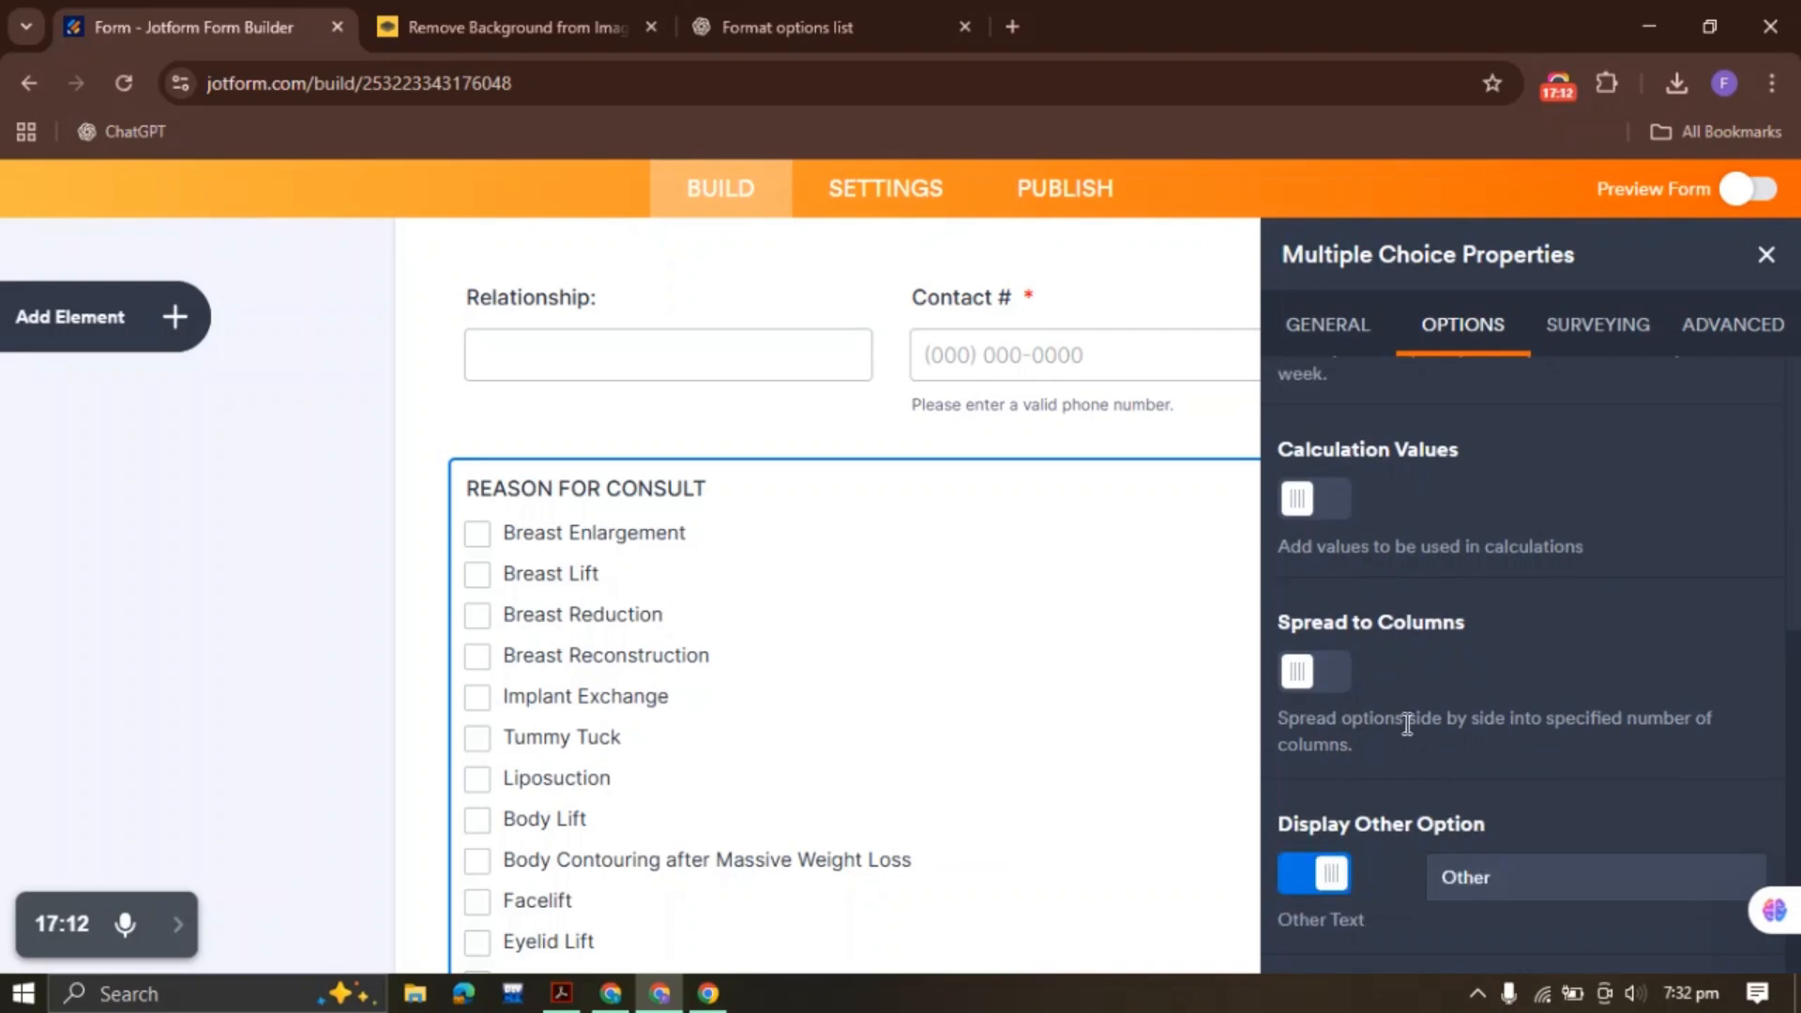
{"action": "scroll", "coordinate": [1406, 725], "scroll_direction": "up", "scroll_amount": 5}
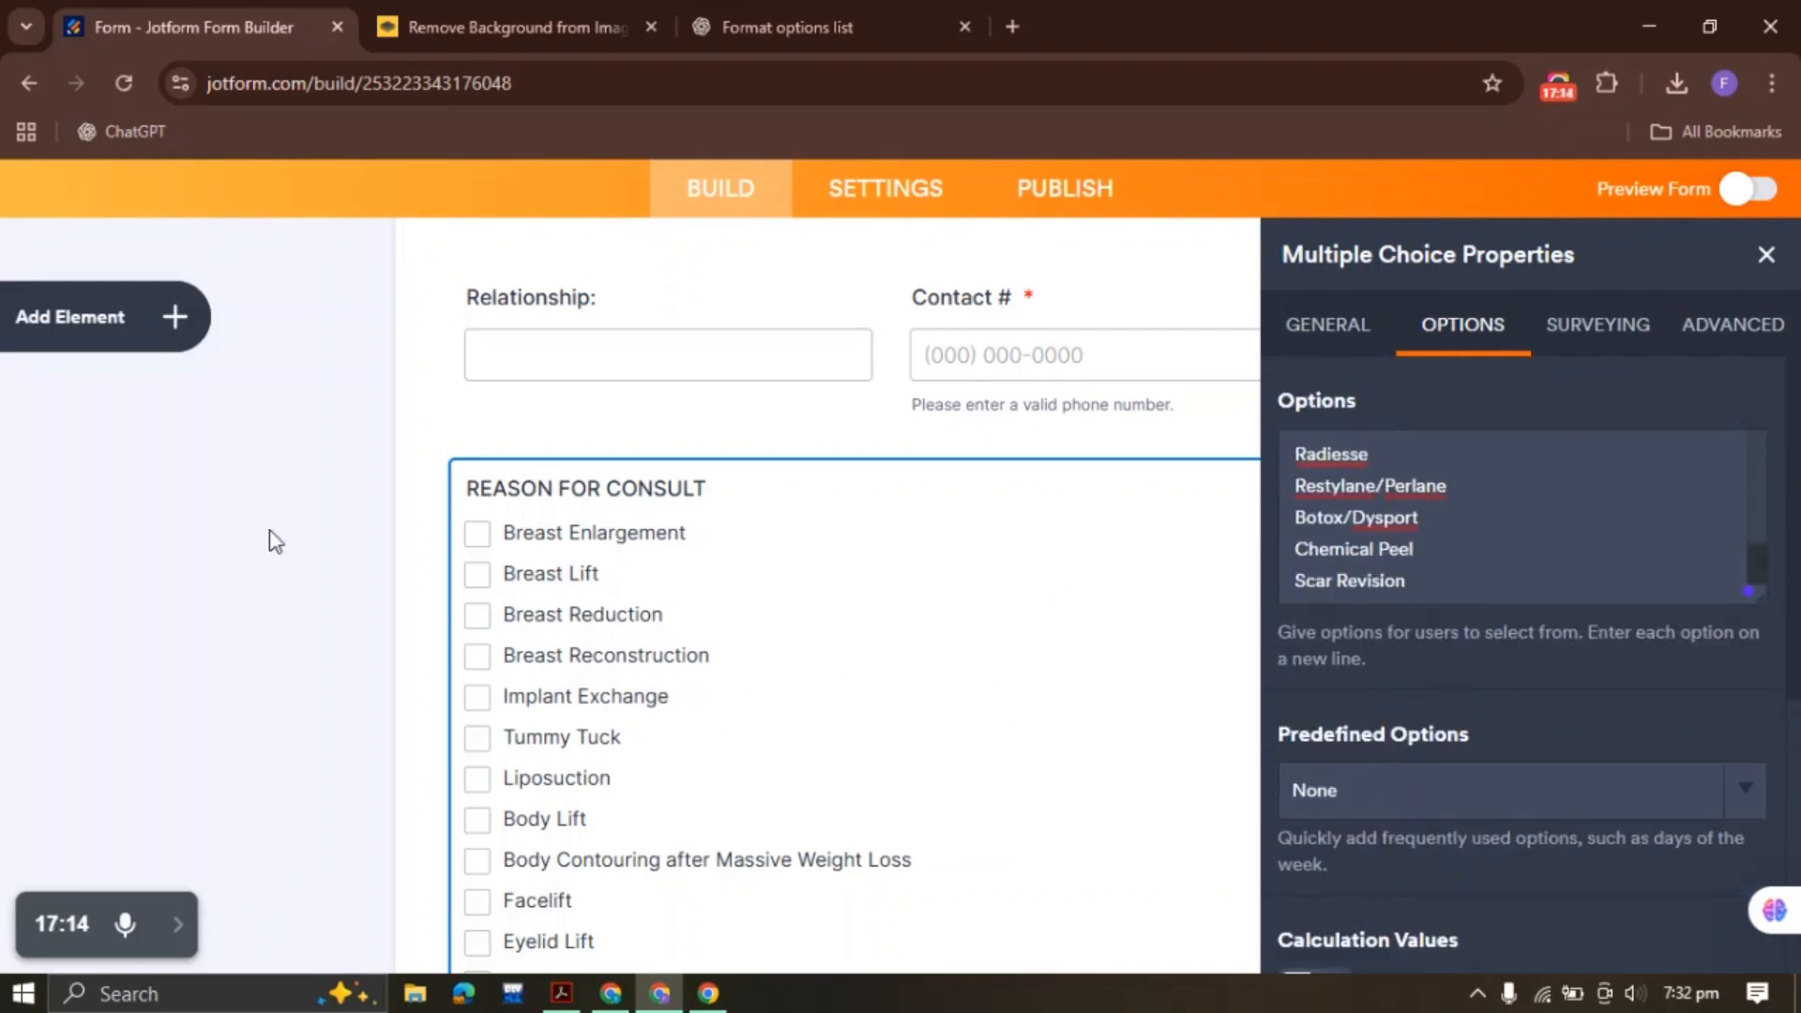
Make the REASON FOR CONSULT question required
{"action": "scroll", "coordinate": [261, 527], "scroll_direction": "down", "scroll_amount": 3}
{"action": "scroll", "coordinate": [413, 694], "scroll_direction": "down", "scroll_amount": 3}
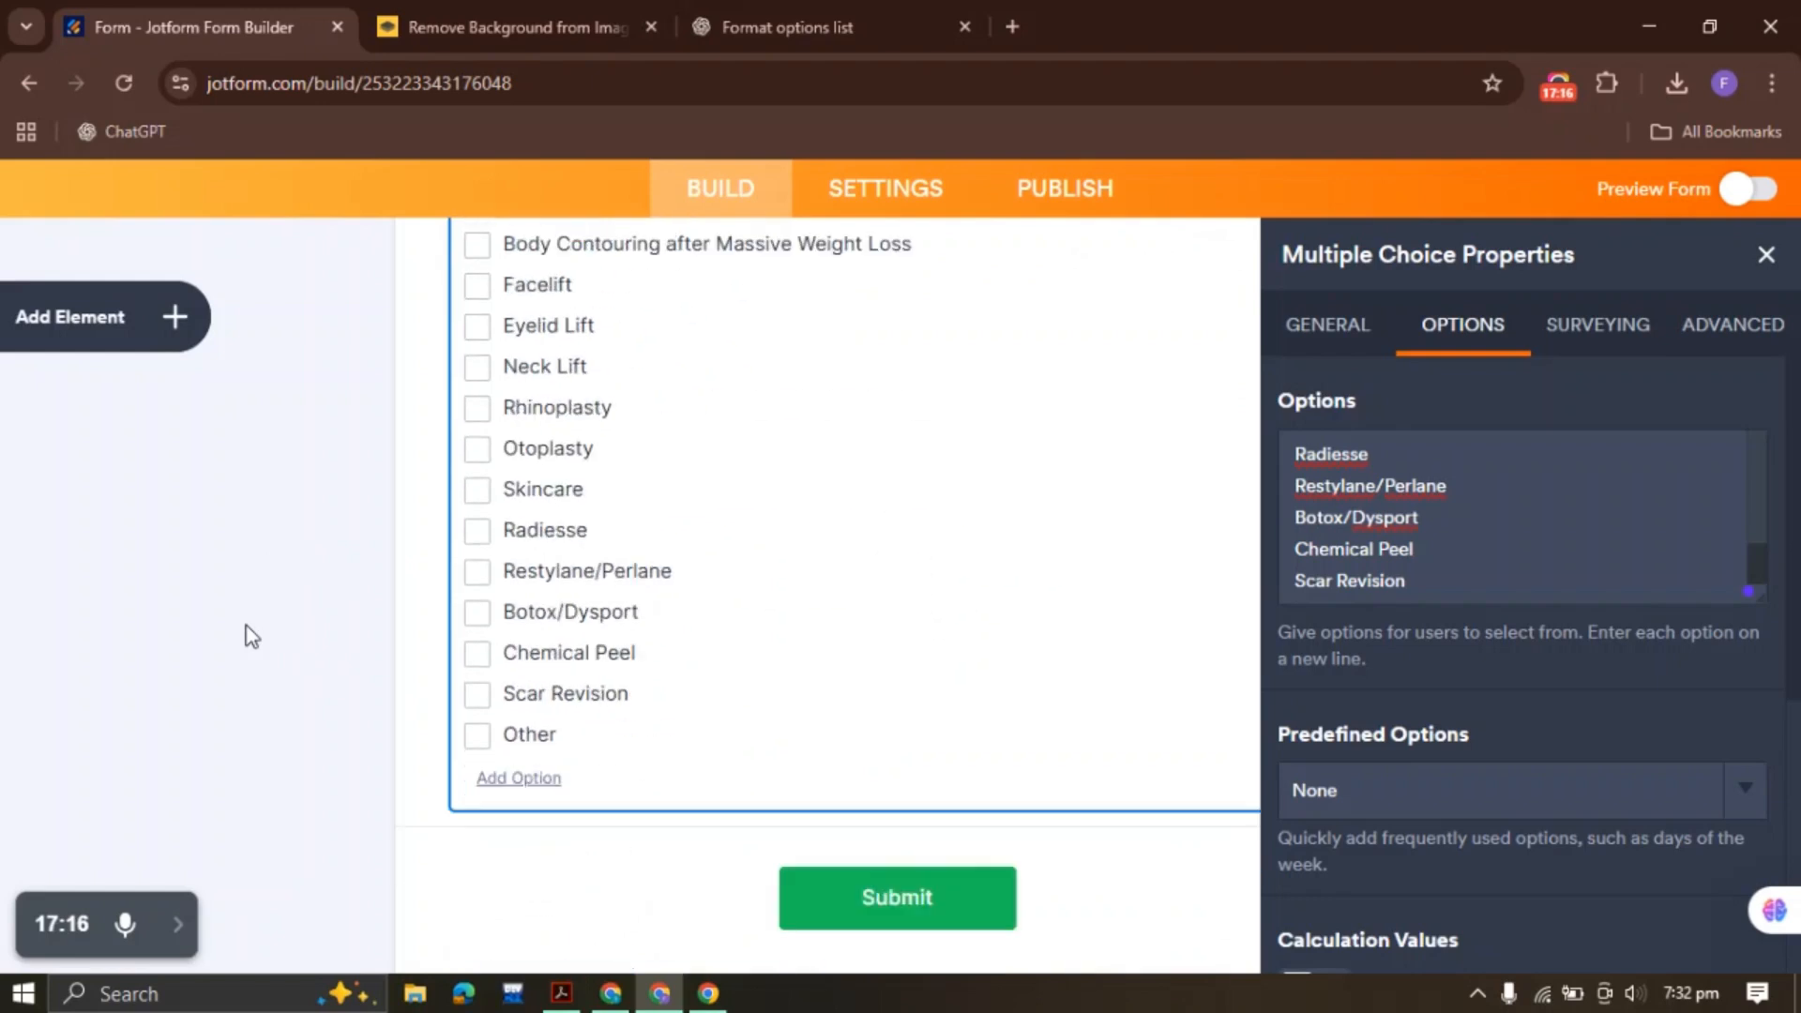
{"action": "left_click", "coordinate": [1326, 329]}
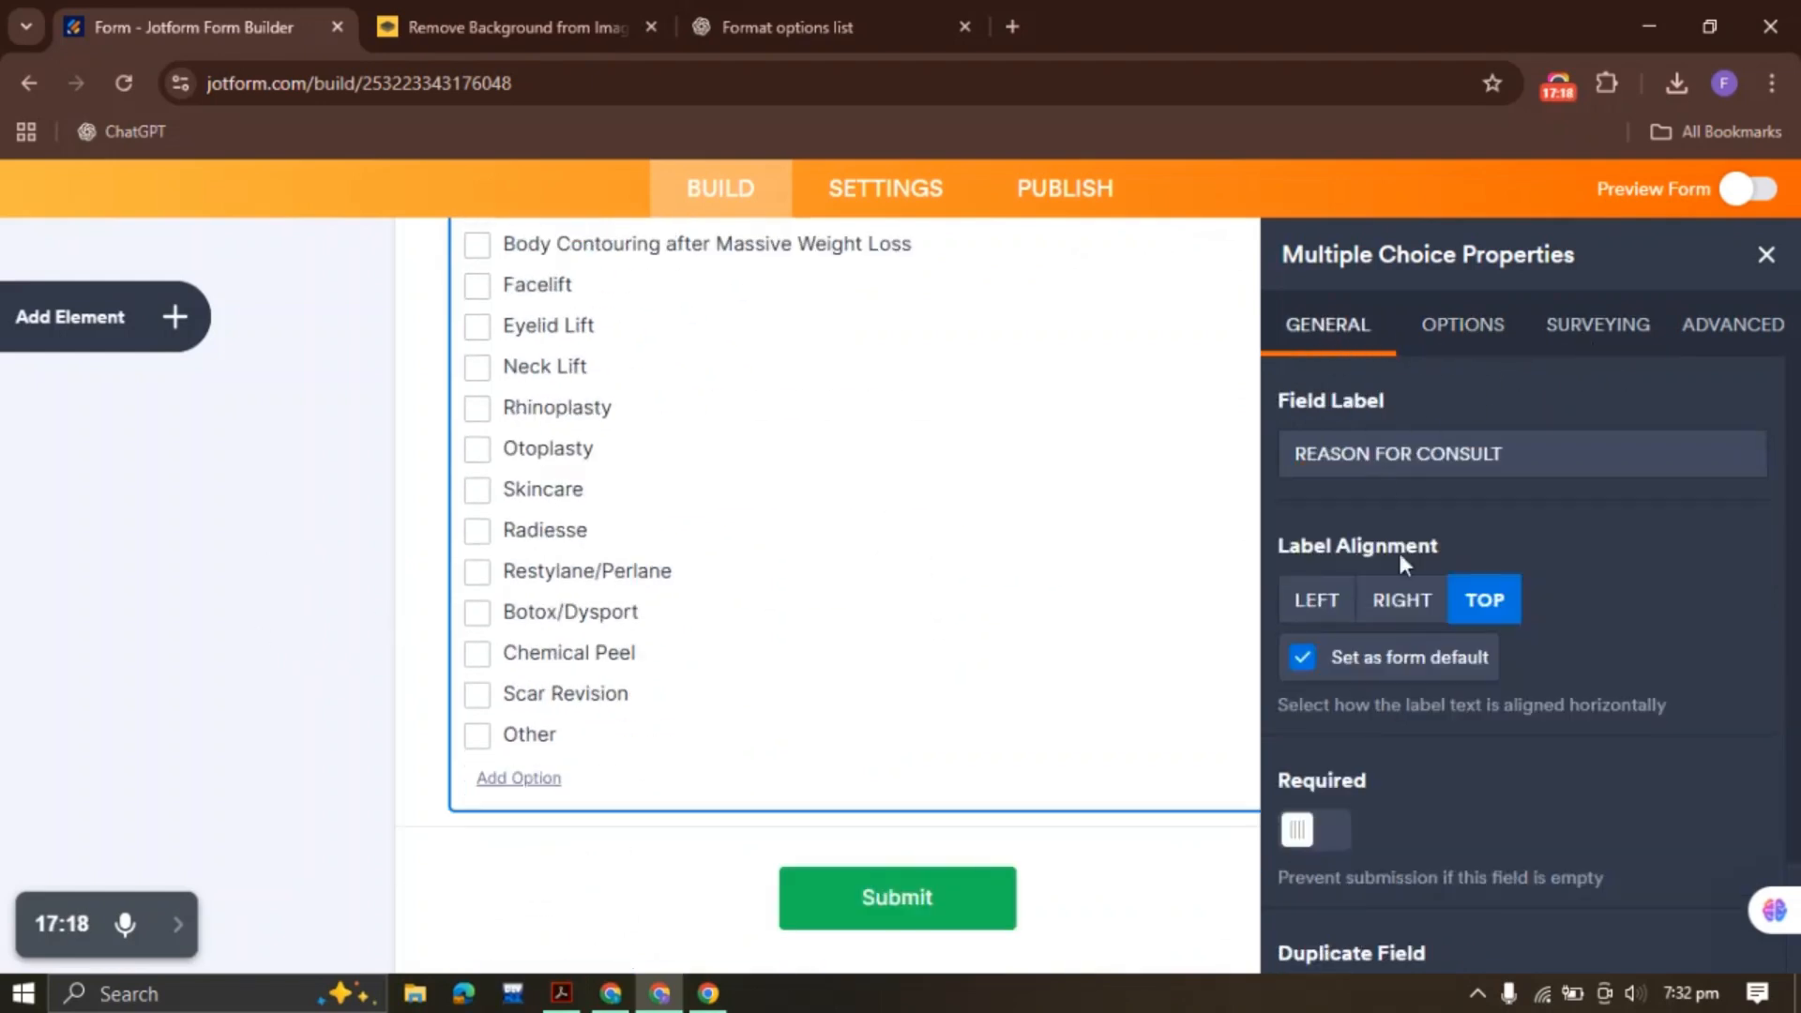
{"action": "scroll", "coordinate": [1407, 600], "scroll_direction": "down", "scroll_amount": 1}
{"action": "scroll", "coordinate": [1412, 619], "scroll_direction": "down", "scroll_amount": 1}
{"action": "left_click", "coordinate": [1318, 694]}
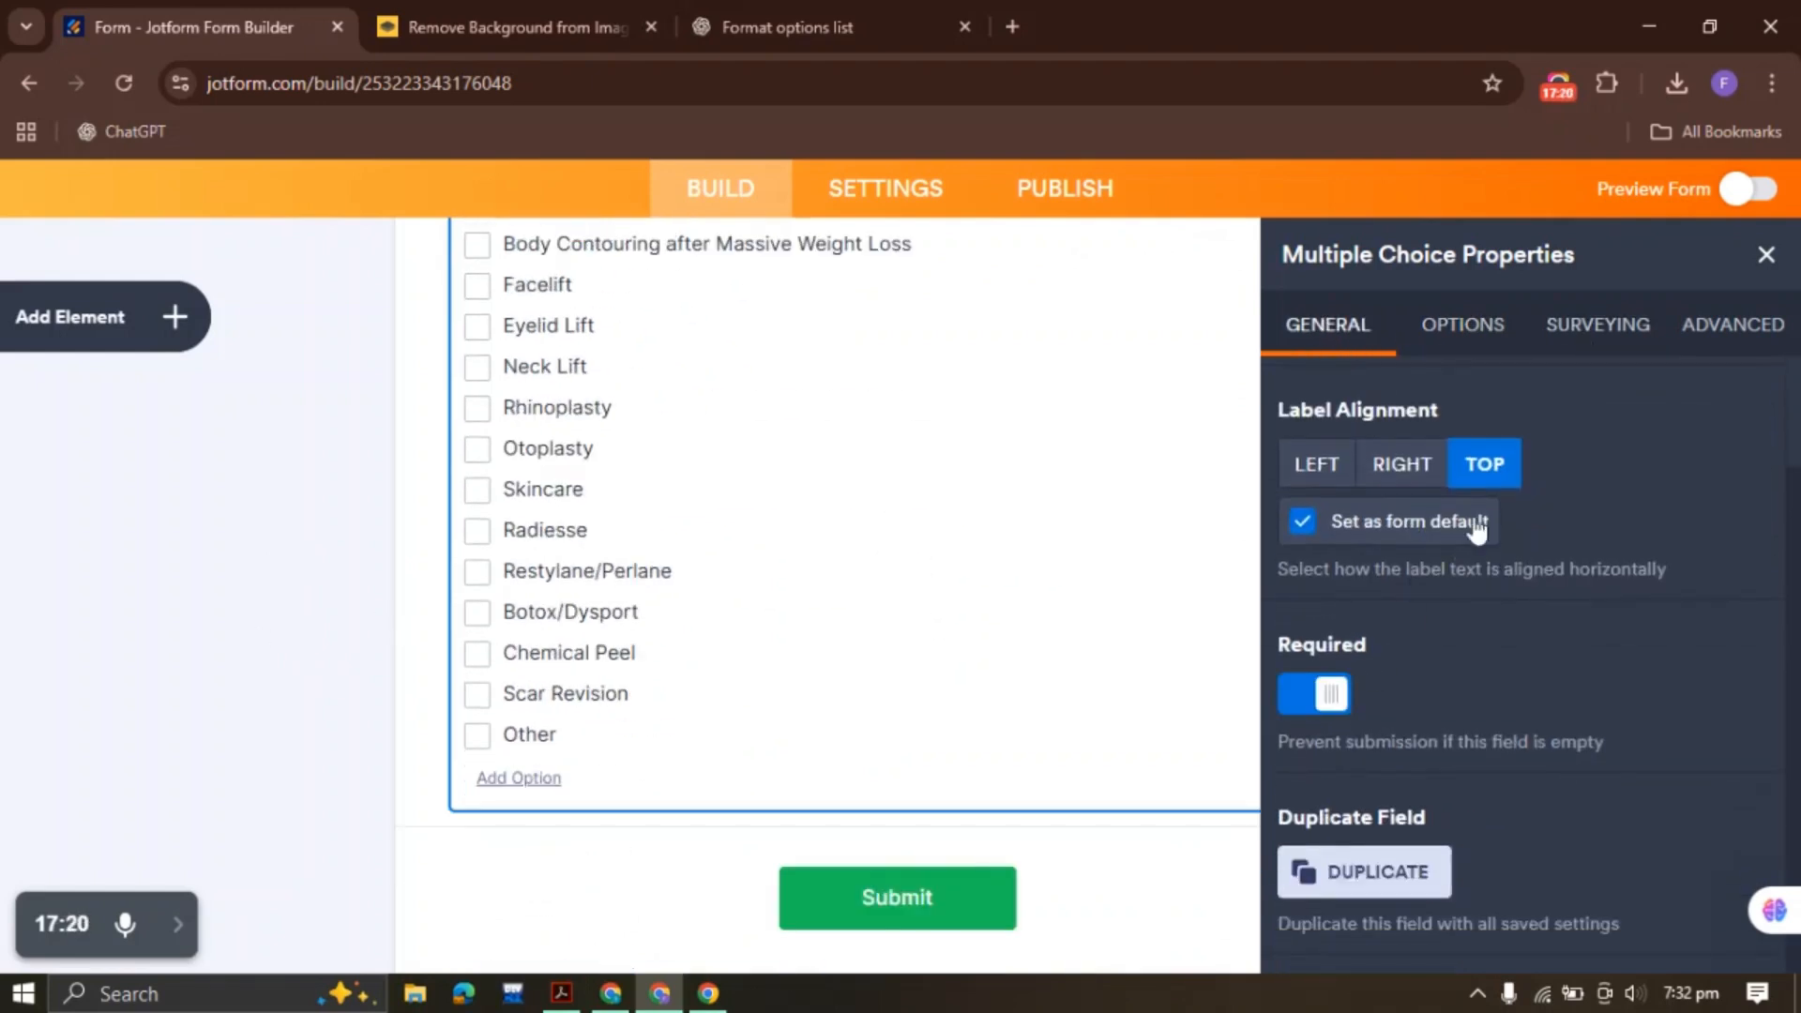
Spread the consult options into 2 columns
{"action": "left_click", "coordinate": [1468, 324]}
{"action": "scroll", "coordinate": [1445, 666], "scroll_direction": "down", "scroll_amount": 2}
{"action": "left_click", "coordinate": [1329, 692]}
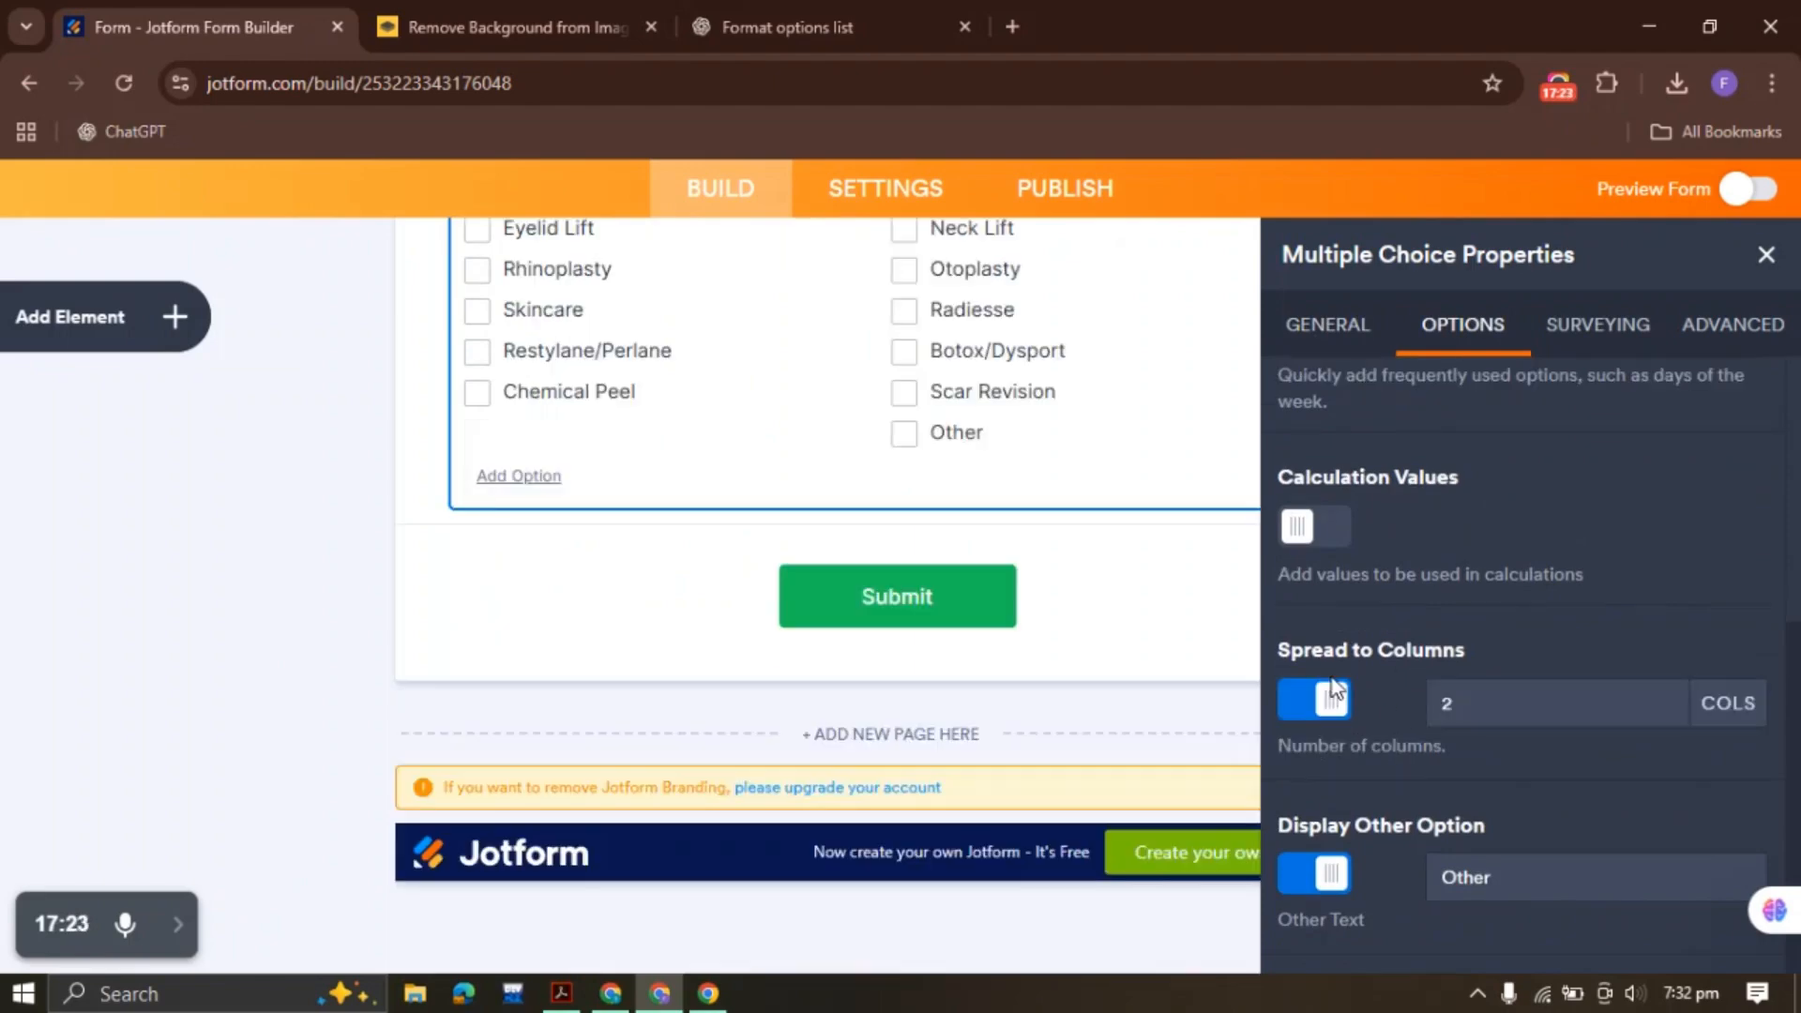
{"action": "scroll", "coordinate": [300, 621], "scroll_direction": "up", "scroll_amount": 5}
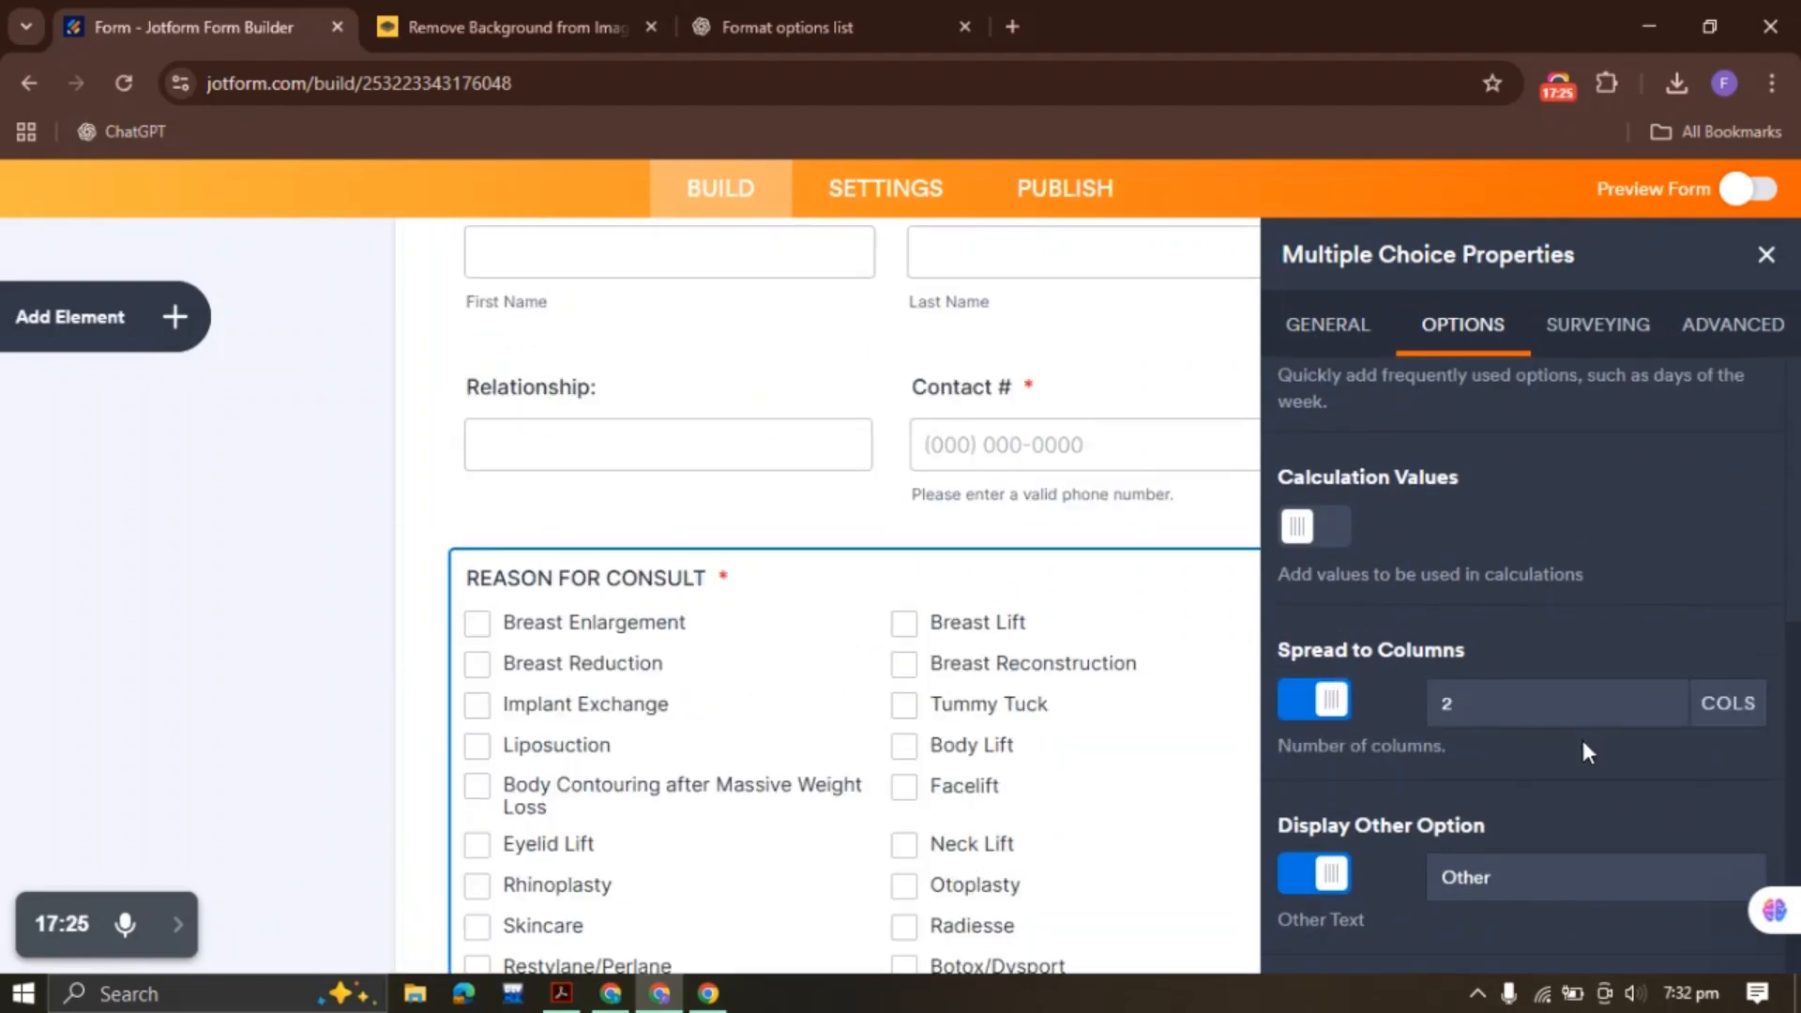
{"action": "scroll", "coordinate": [1539, 563], "scroll_direction": "up", "scroll_amount": 4}
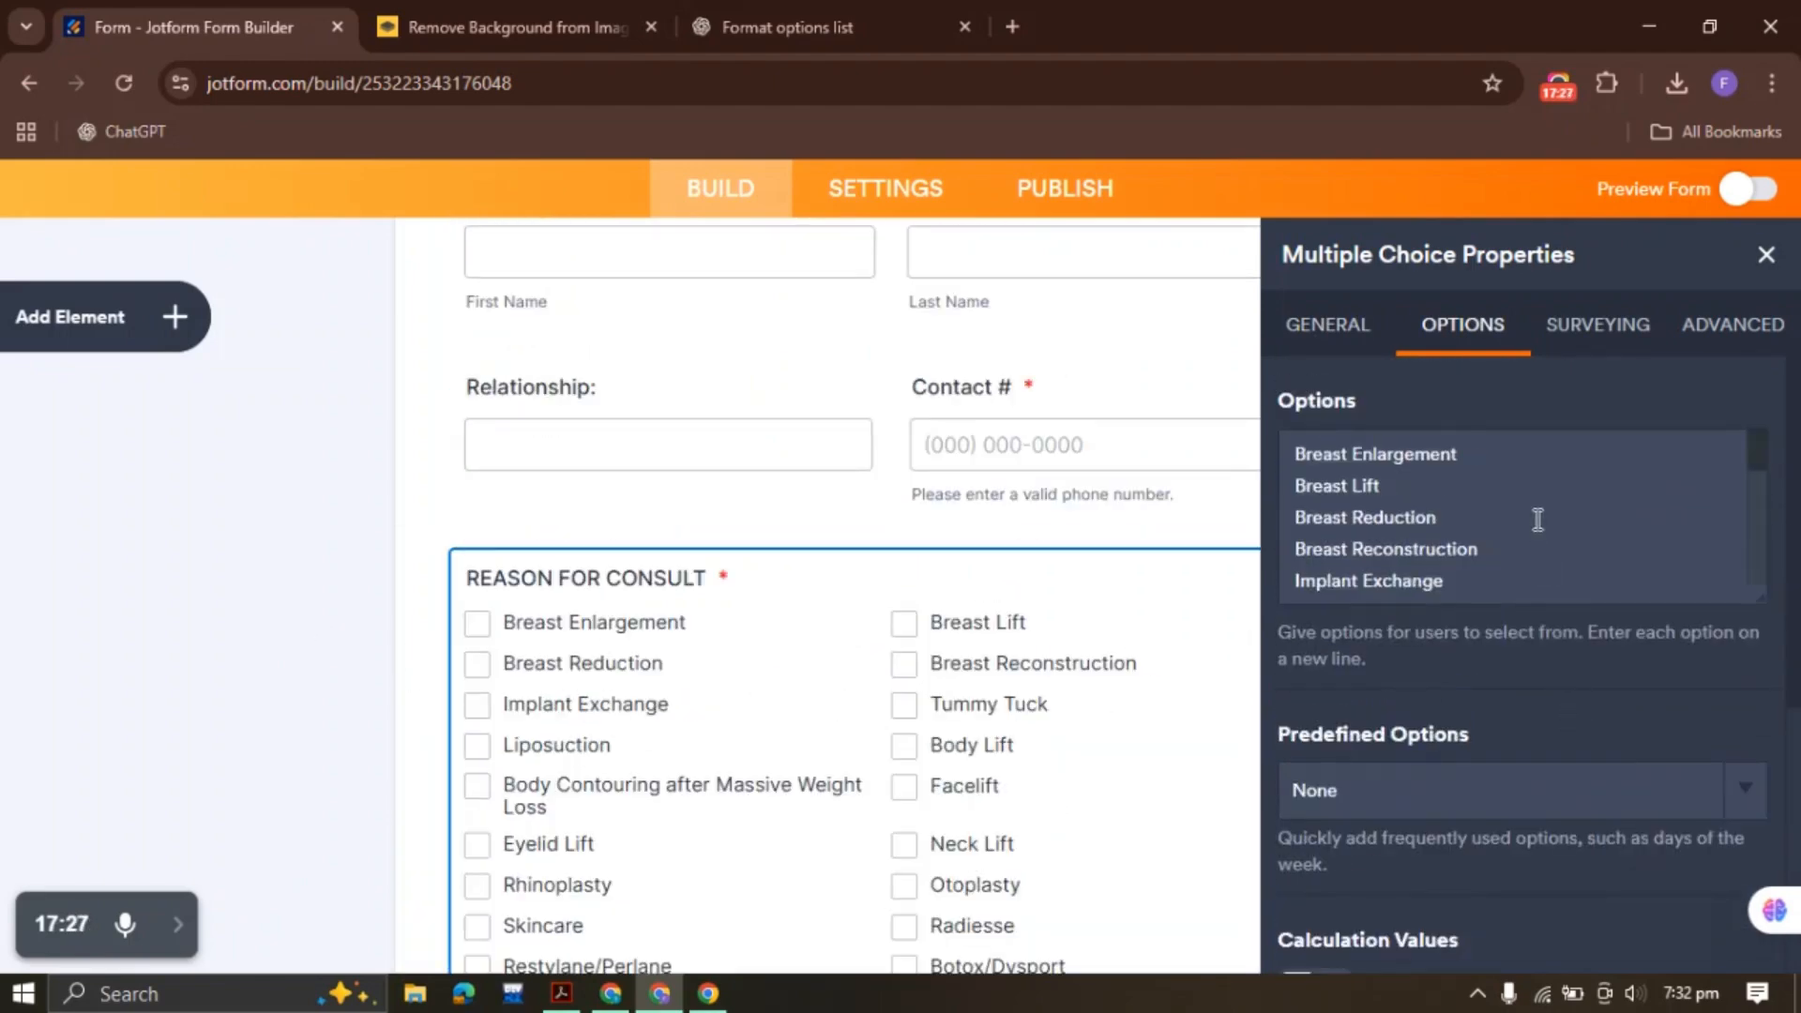
Review the Surveying and Advanced settings, then close the field's properties
{"action": "left_click", "coordinate": [1581, 331]}
{"action": "left_click", "coordinate": [1715, 346]}
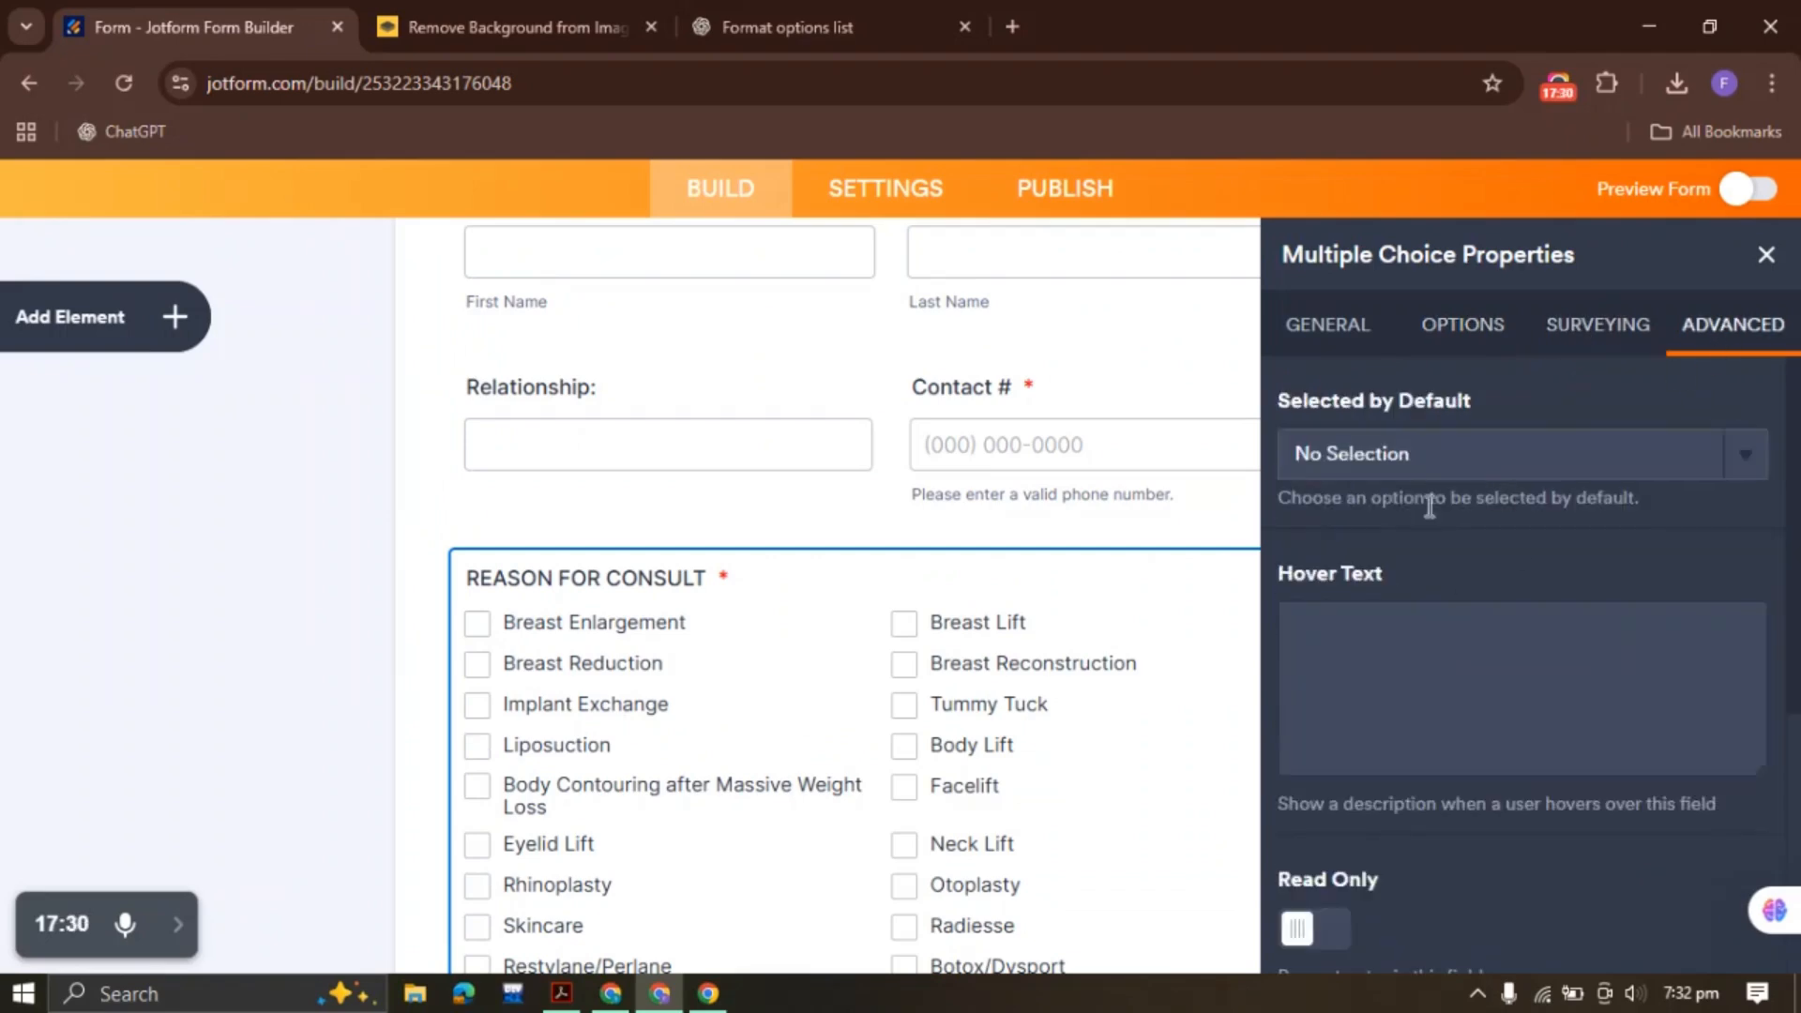
{"action": "scroll", "coordinate": [1430, 516], "scroll_direction": "down", "scroll_amount": 5}
{"action": "scroll", "coordinate": [1432, 530], "scroll_direction": "up", "scroll_amount": 5}
{"action": "left_click", "coordinate": [1766, 255]}
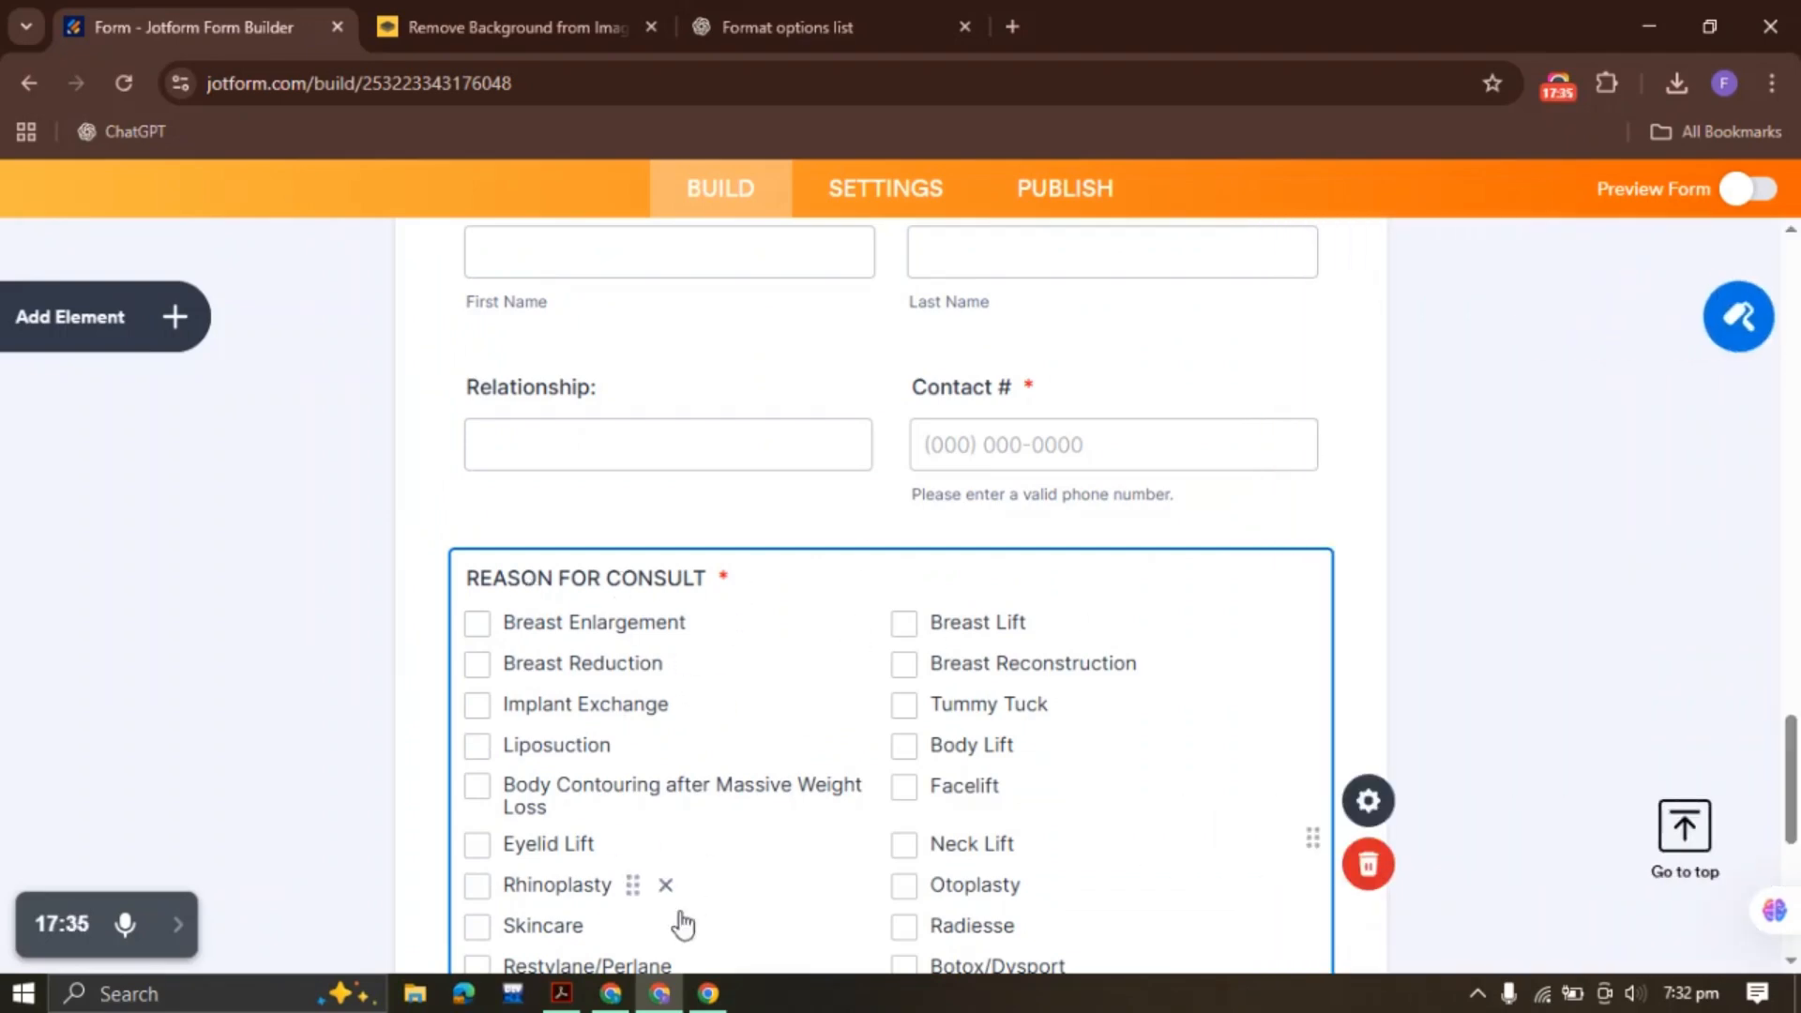
Copy the SKIN CONCERNS/ PRODUCTS OF INTEREST heading from the PDF
{"action": "left_click", "coordinate": [562, 993]}
{"action": "scroll", "coordinate": [695, 582], "scroll_direction": "down", "scroll_amount": 3}
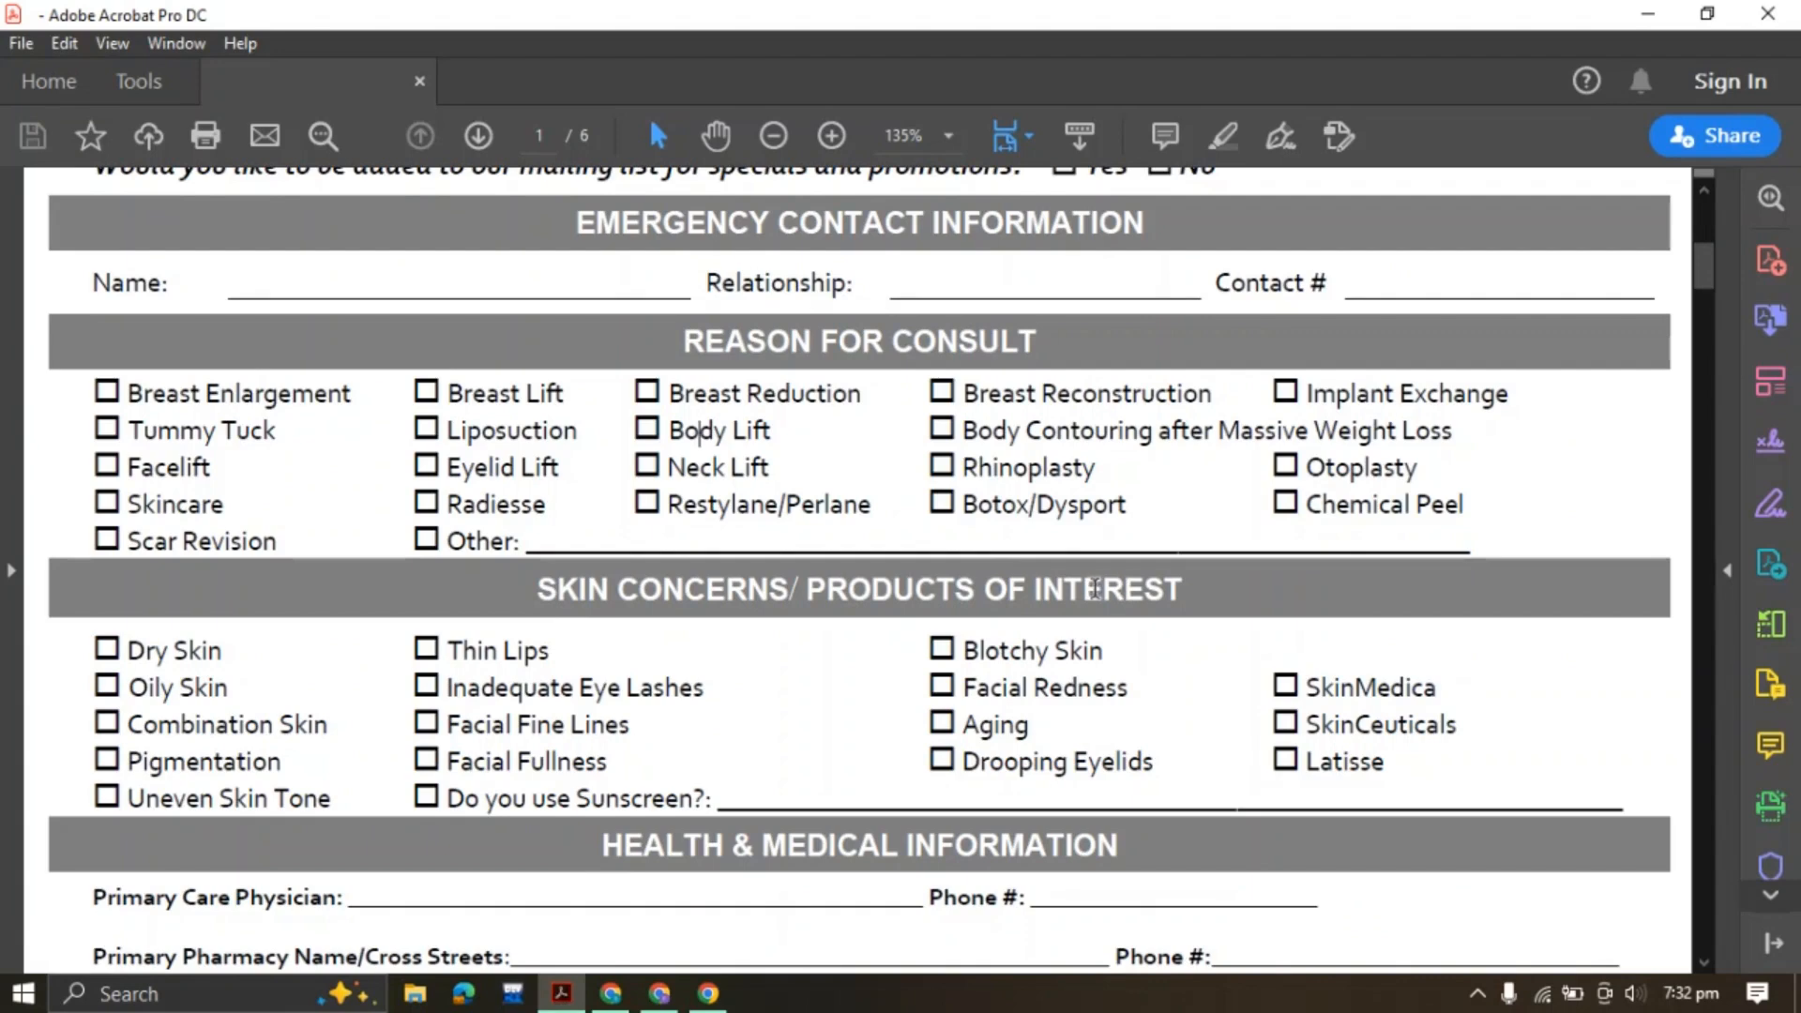
{"action": "triple_click", "coordinate": [848, 579]}
{"action": "key", "text": "ctrl+c"}
{"action": "left_click", "coordinate": [659, 993]}
Duplicate the consult field and relabel the copy SKIN CONCERNS/ PRODUCTS OF INTEREST
{"action": "scroll", "coordinate": [603, 628], "scroll_direction": "down", "scroll_amount": 7}
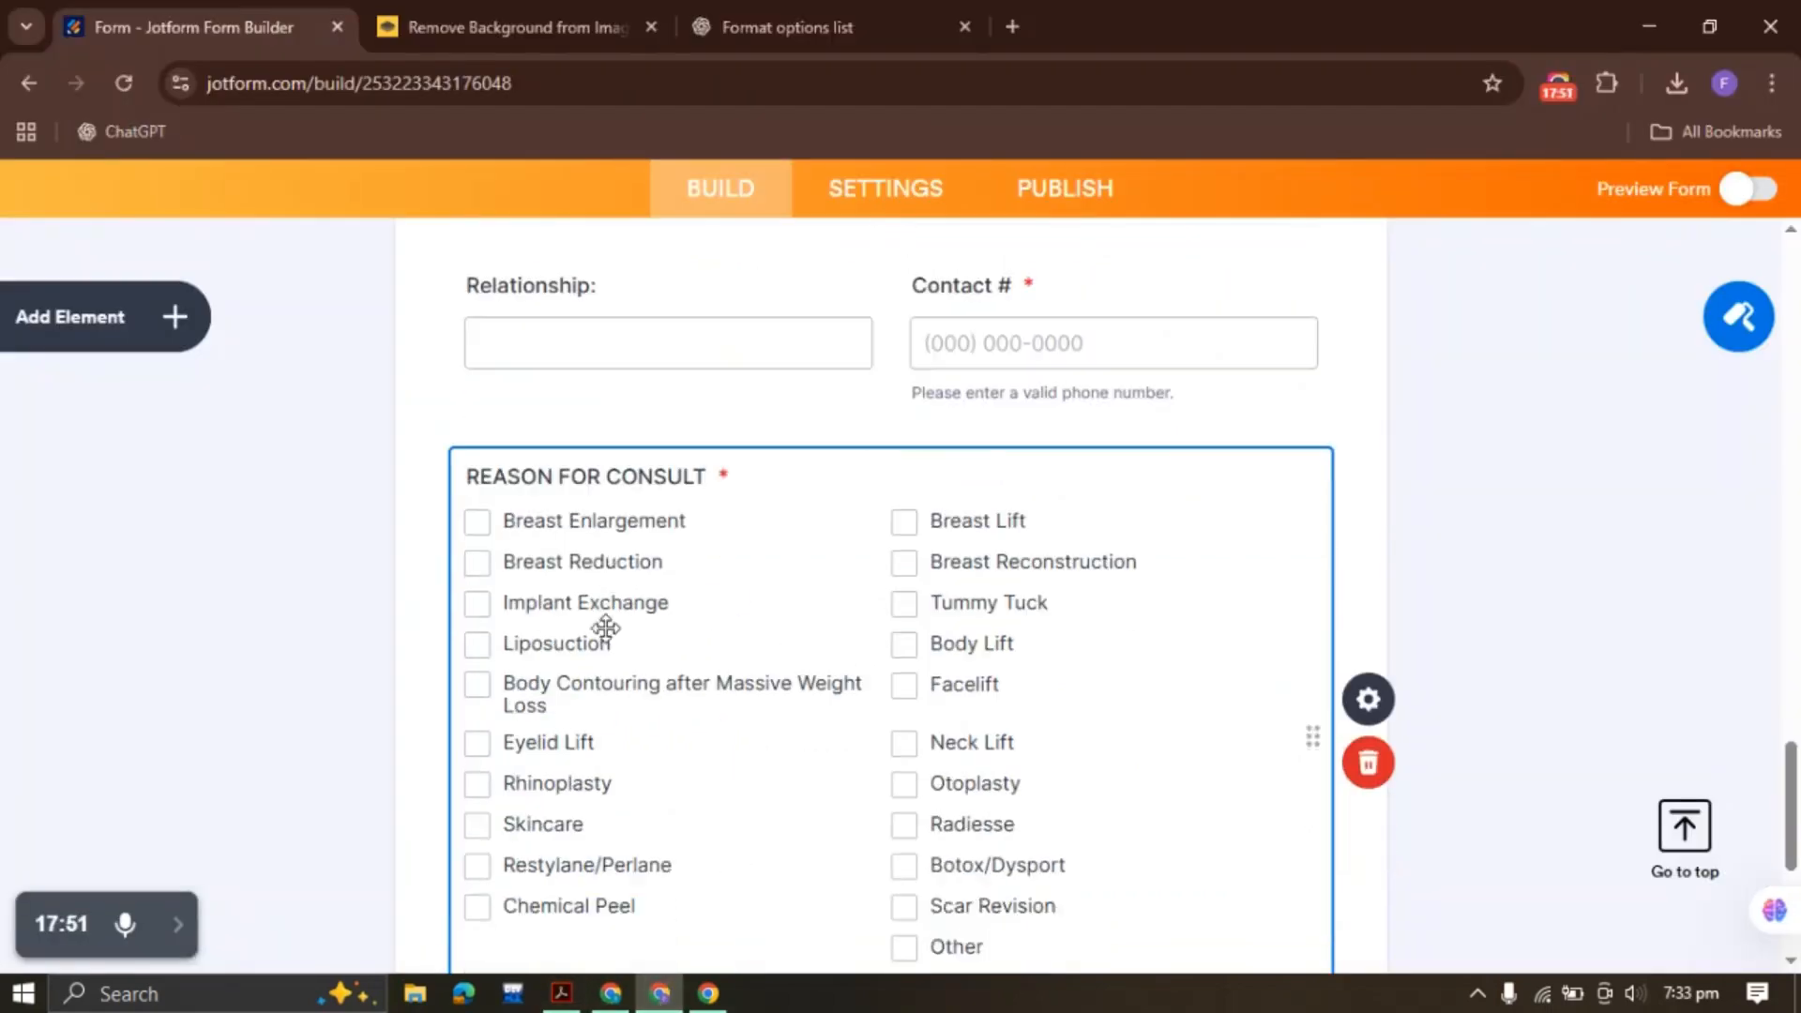
{"action": "right_click", "coordinate": [722, 362]}
{"action": "left_click", "coordinate": [842, 457]}
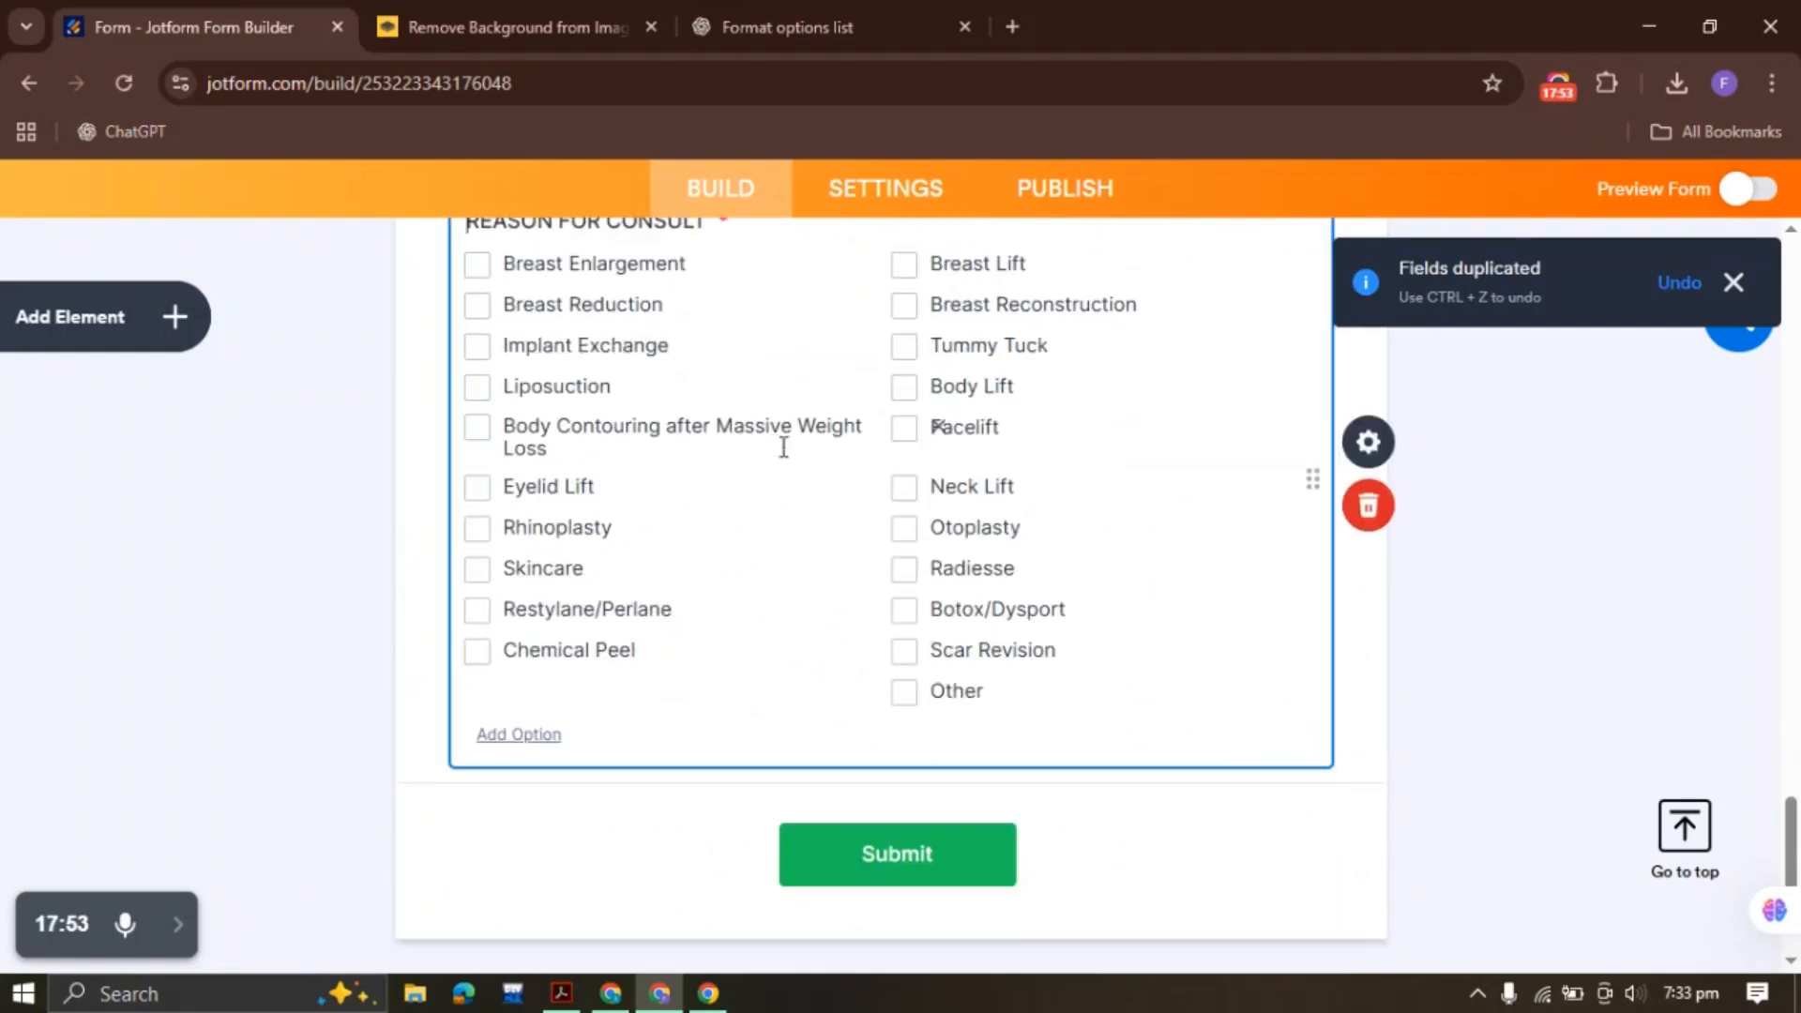
{"action": "left_click", "coordinate": [1379, 437]}
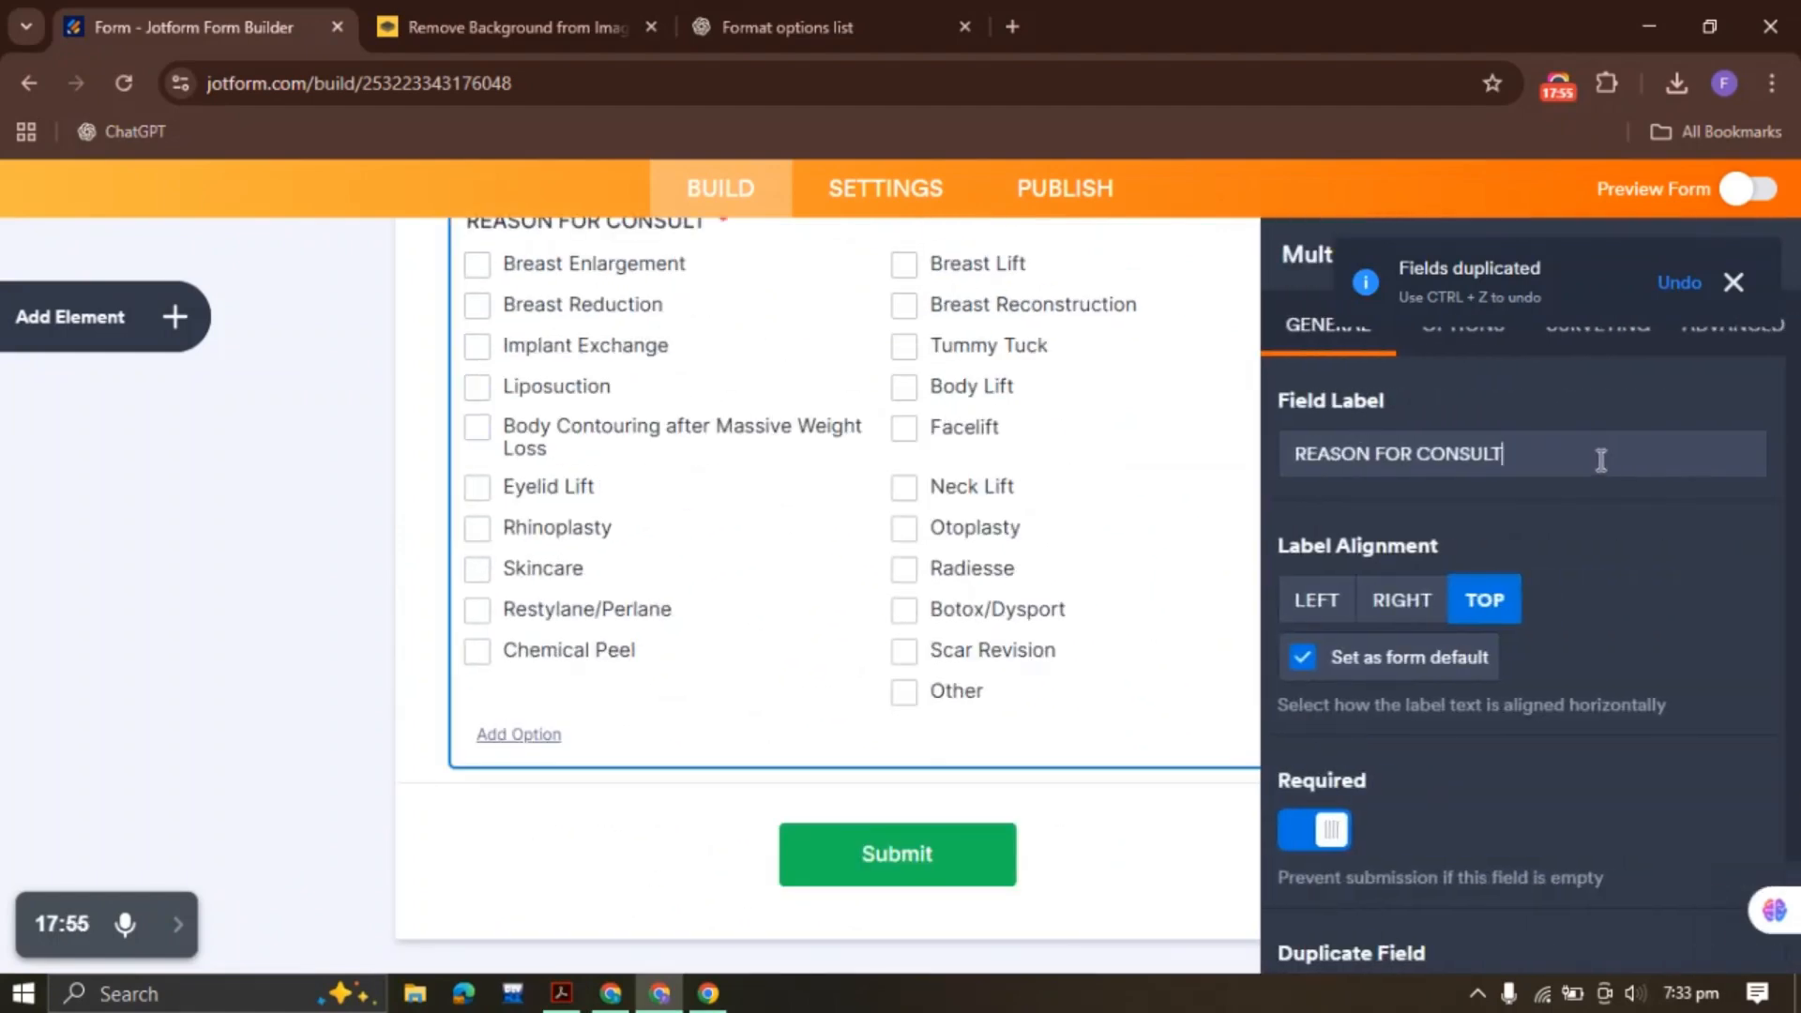
{"action": "left_click_drag", "start_coordinate": [1601, 458], "coordinate": [1179, 471]}
{"action": "key", "text": "ctrl+v"}
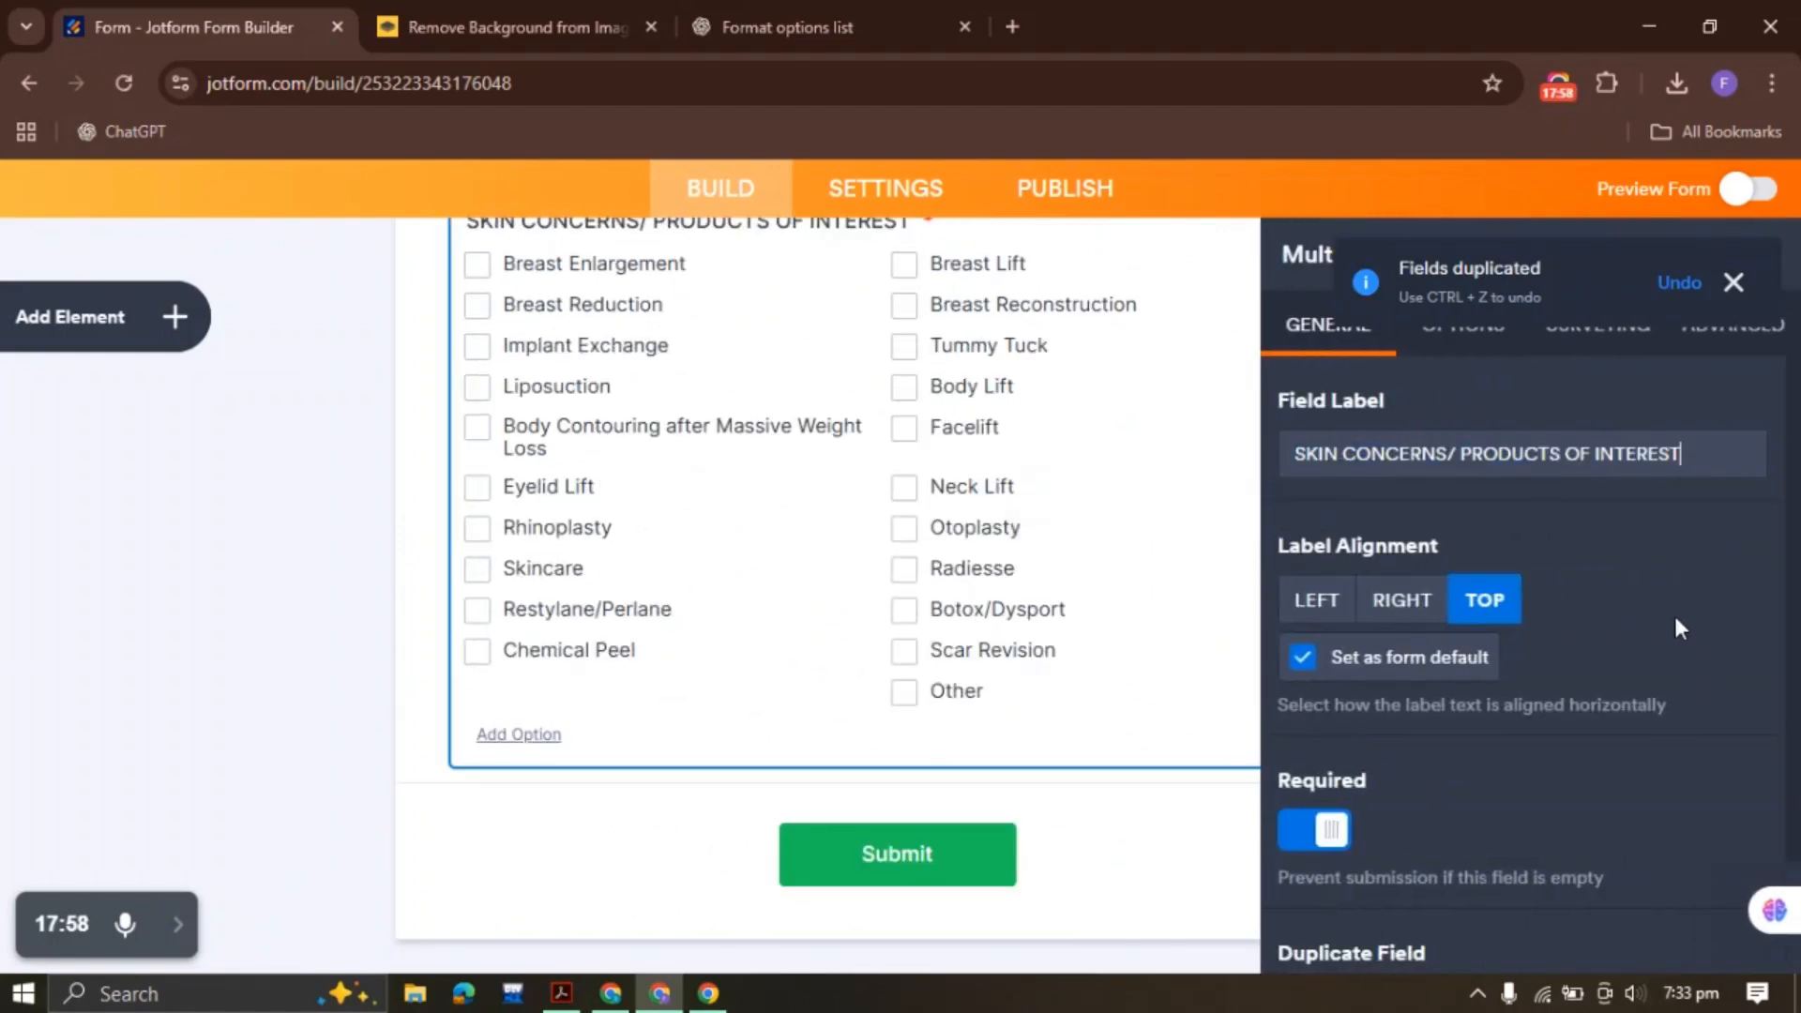
Clear all the copied options from the new field
{"action": "left_click", "coordinate": [1469, 345]}
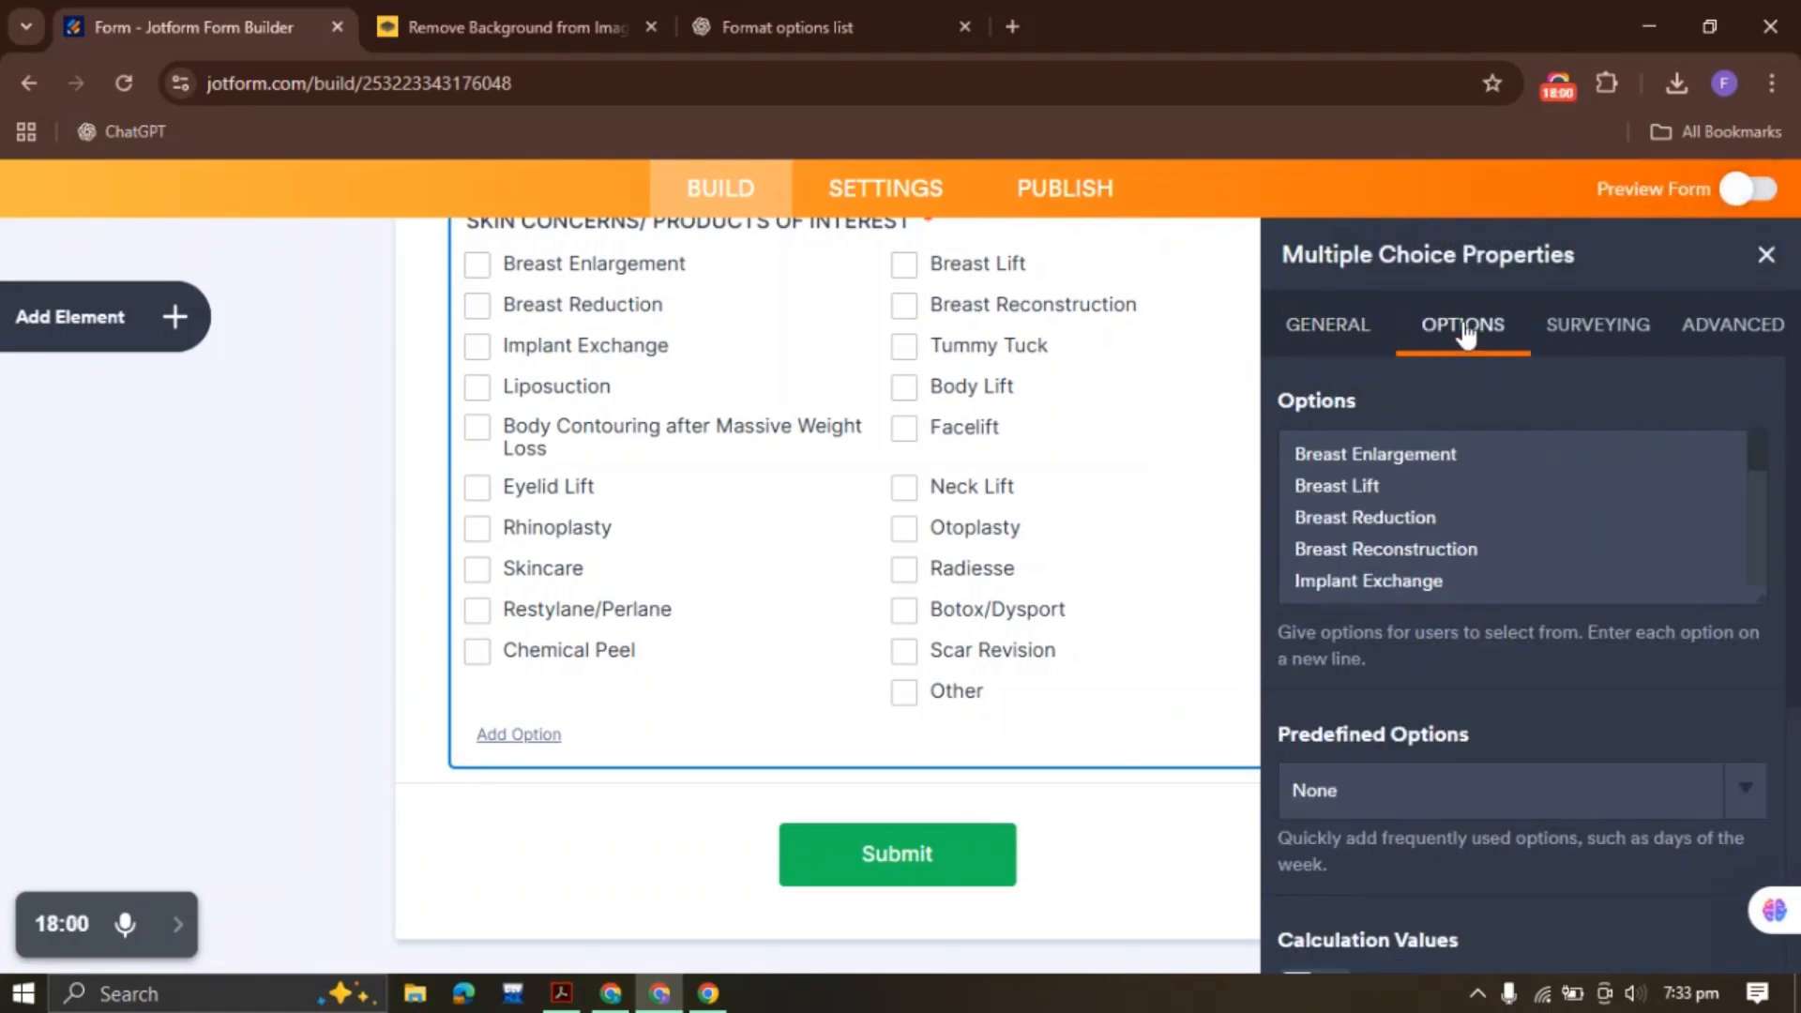
{"action": "left_click", "coordinate": [1484, 548]}
{"action": "key", "text": "ctrl+a"}
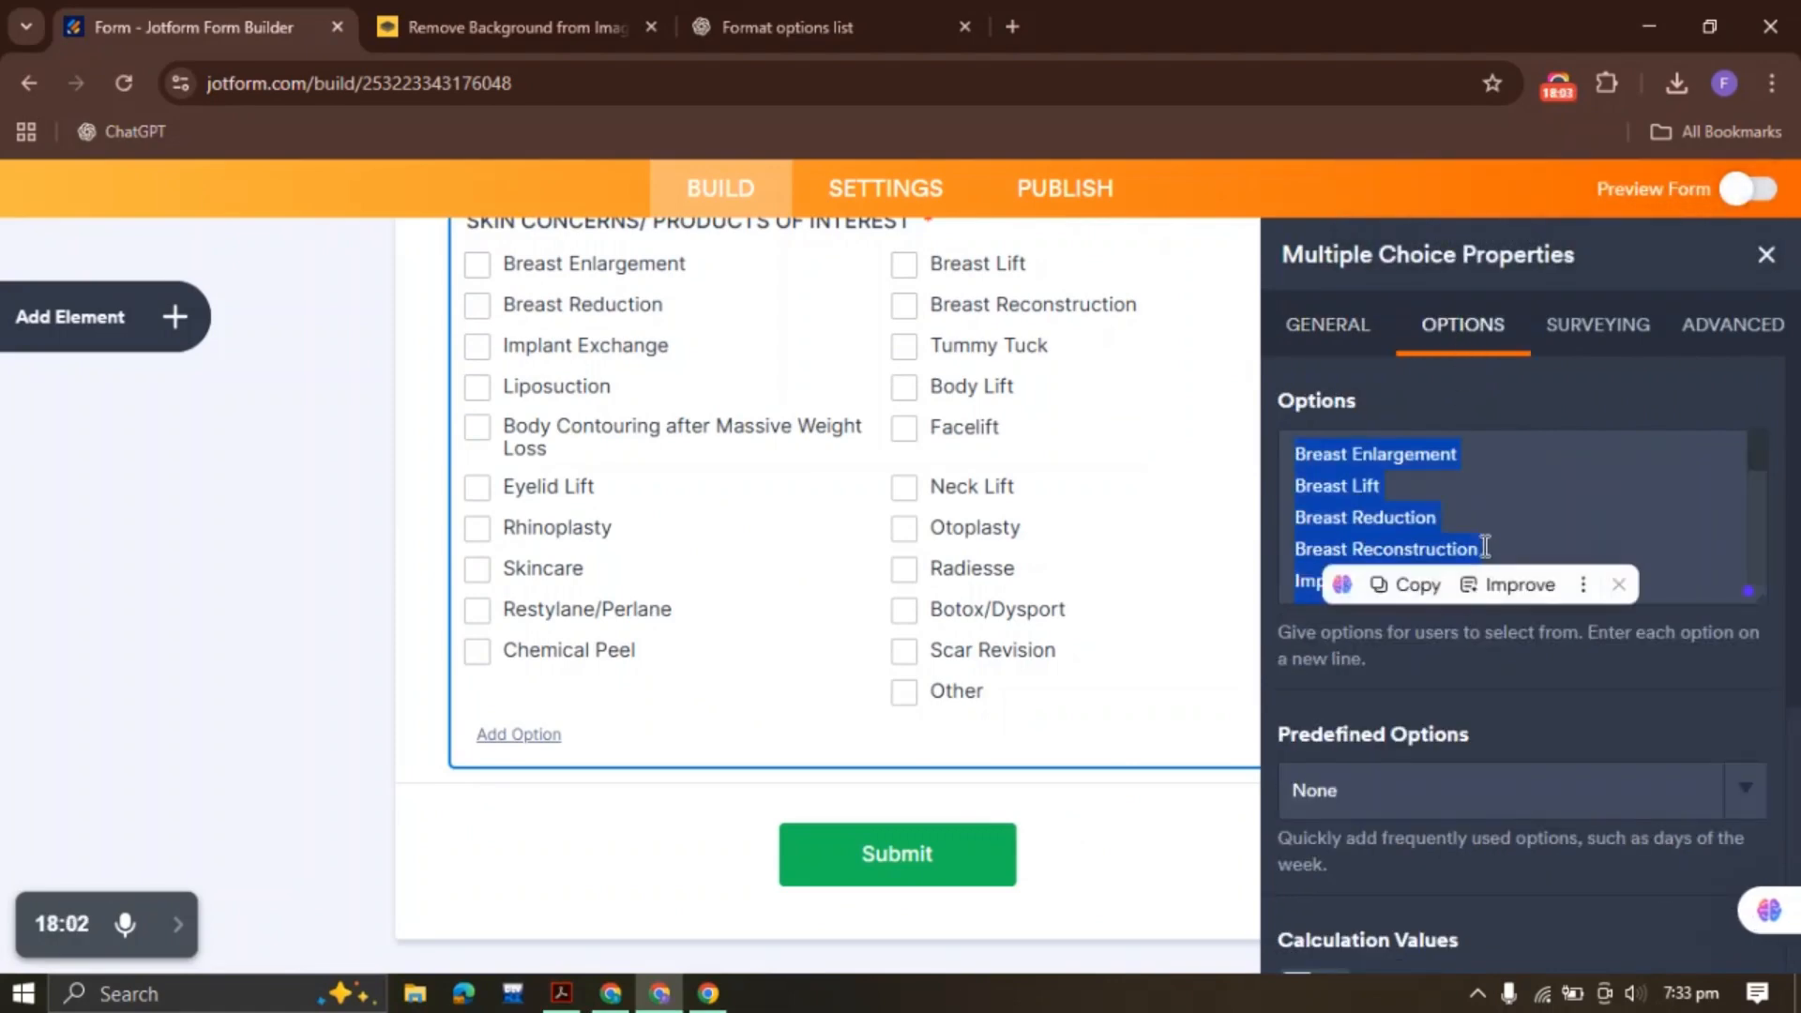
{"action": "key", "text": "BackSpace"}
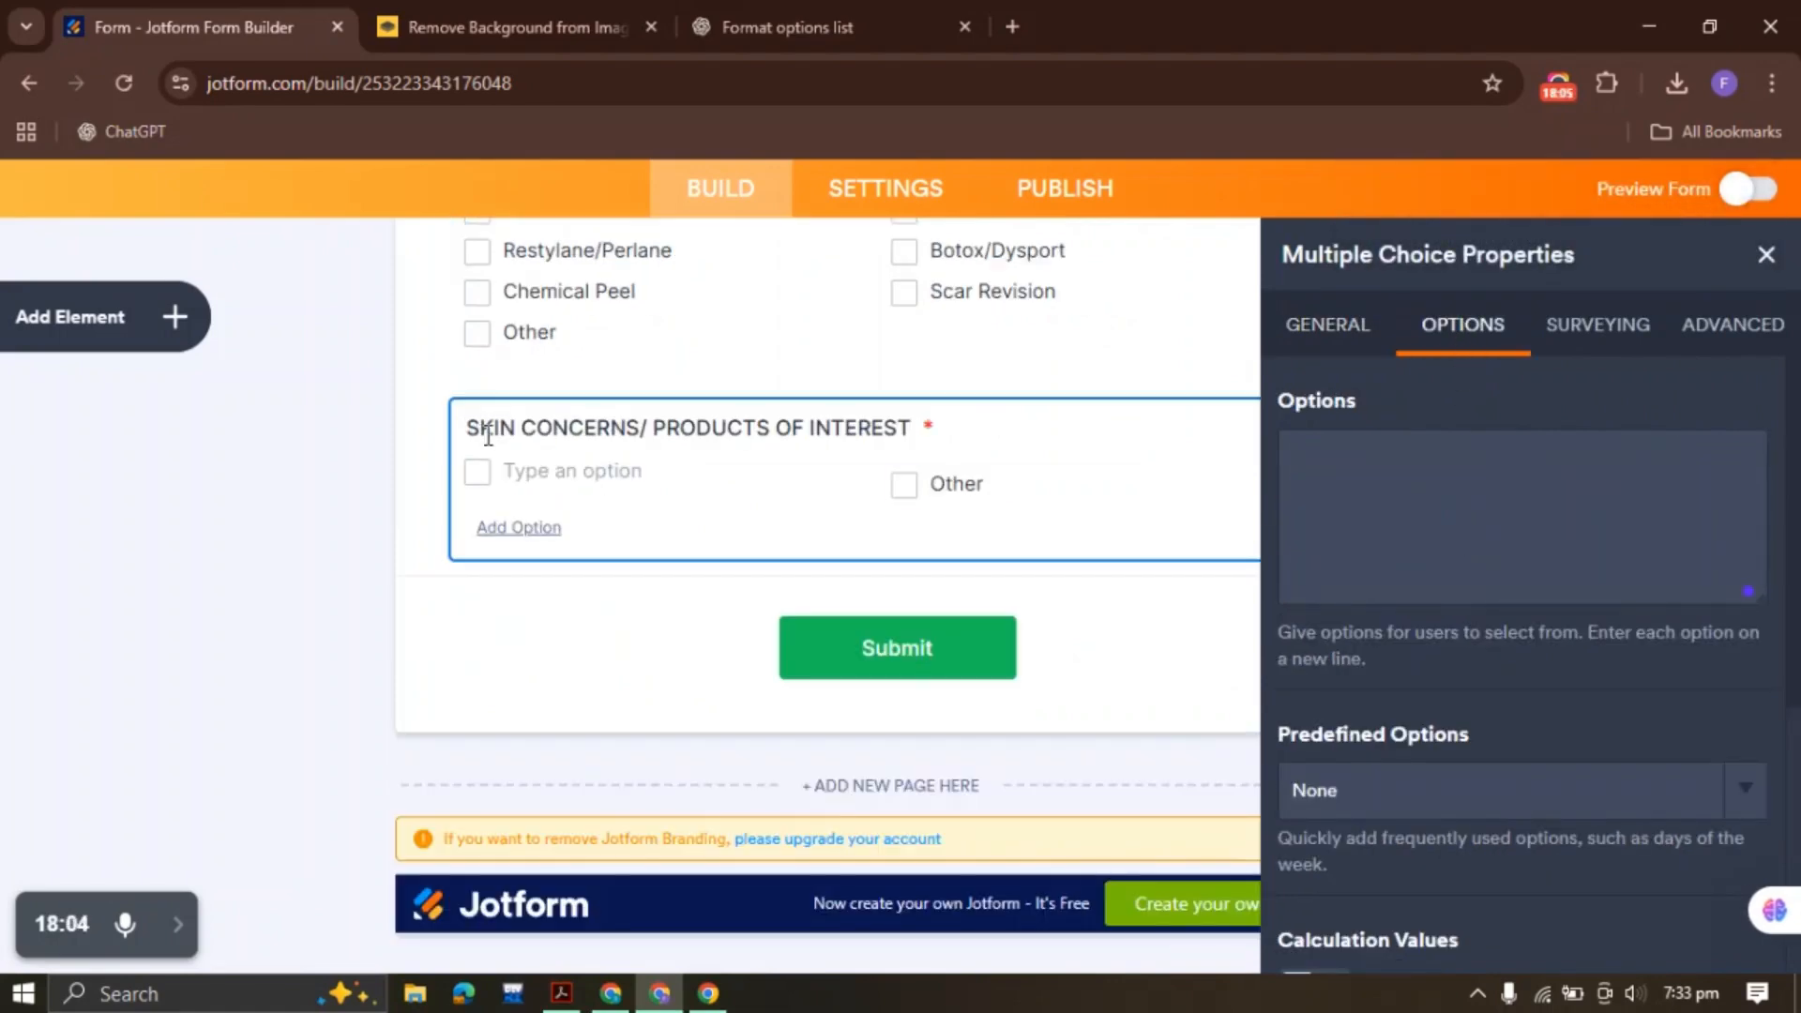
Copy the skin concern items from the PDF
{"action": "left_click", "coordinate": [561, 993]}
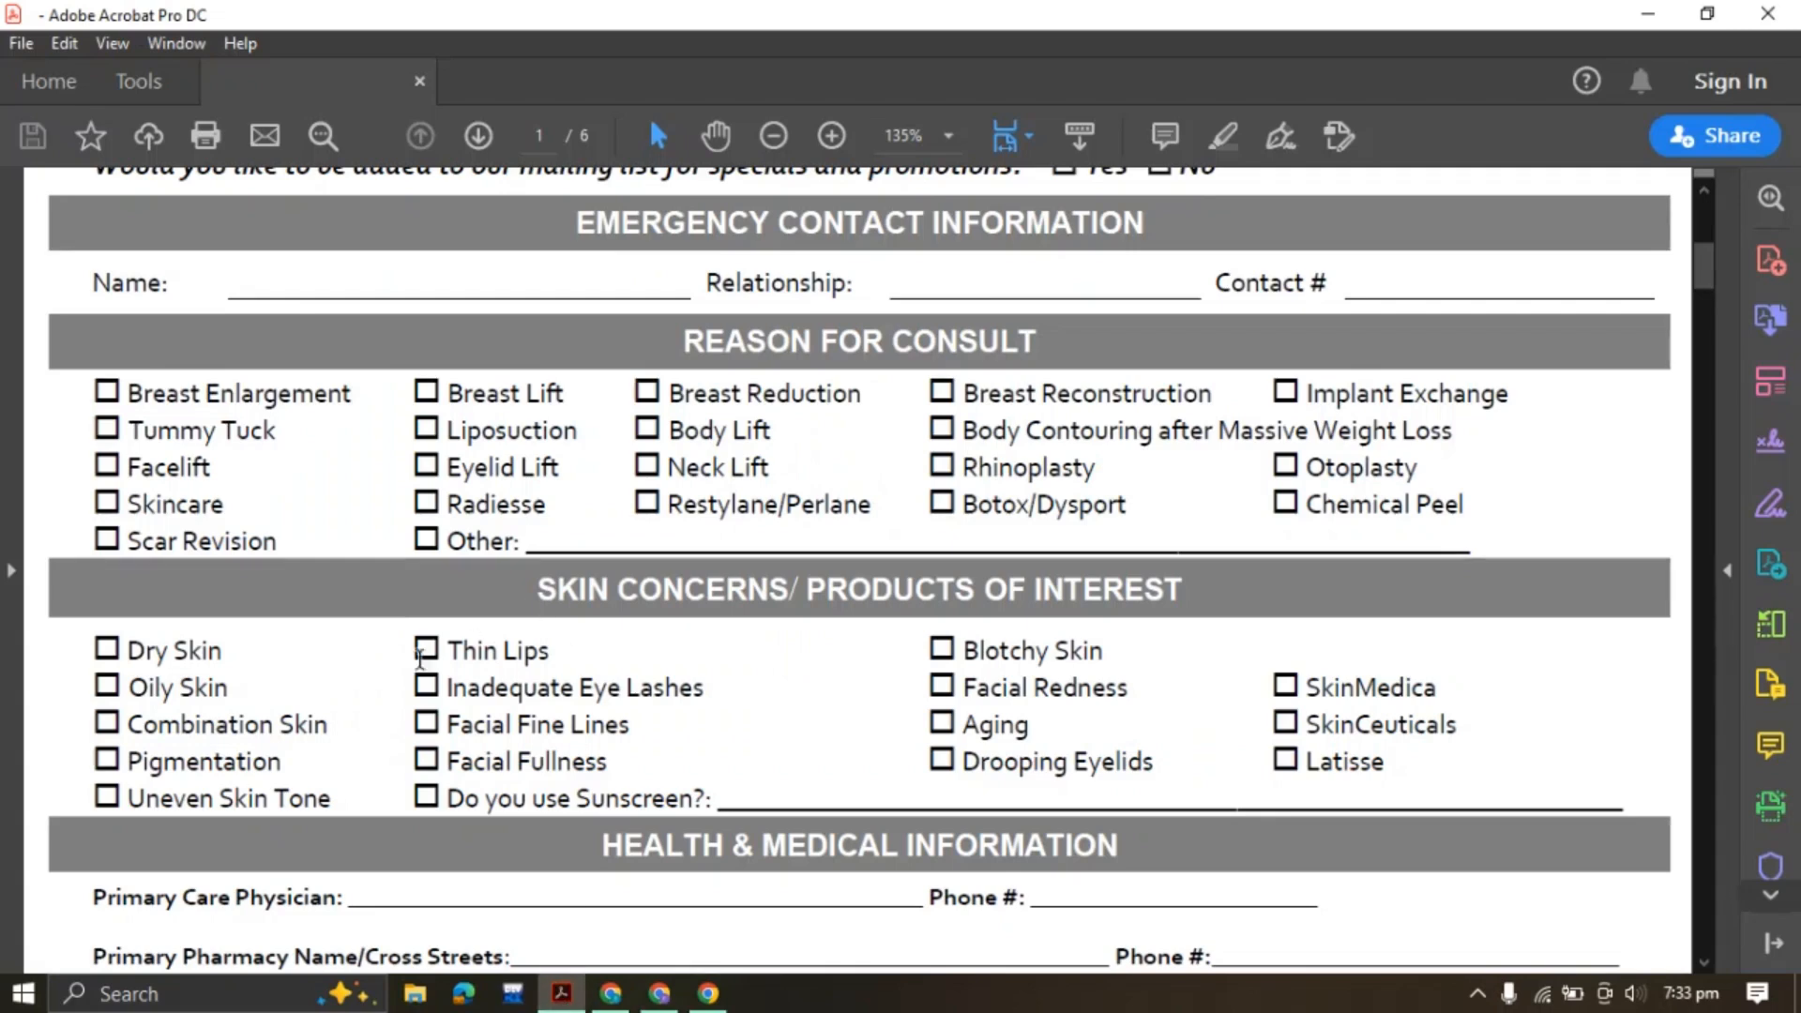
{"action": "left_click_drag", "start_coordinate": [103, 647], "coordinate": [971, 794]}
{"action": "key", "text": "ctrl+c"}
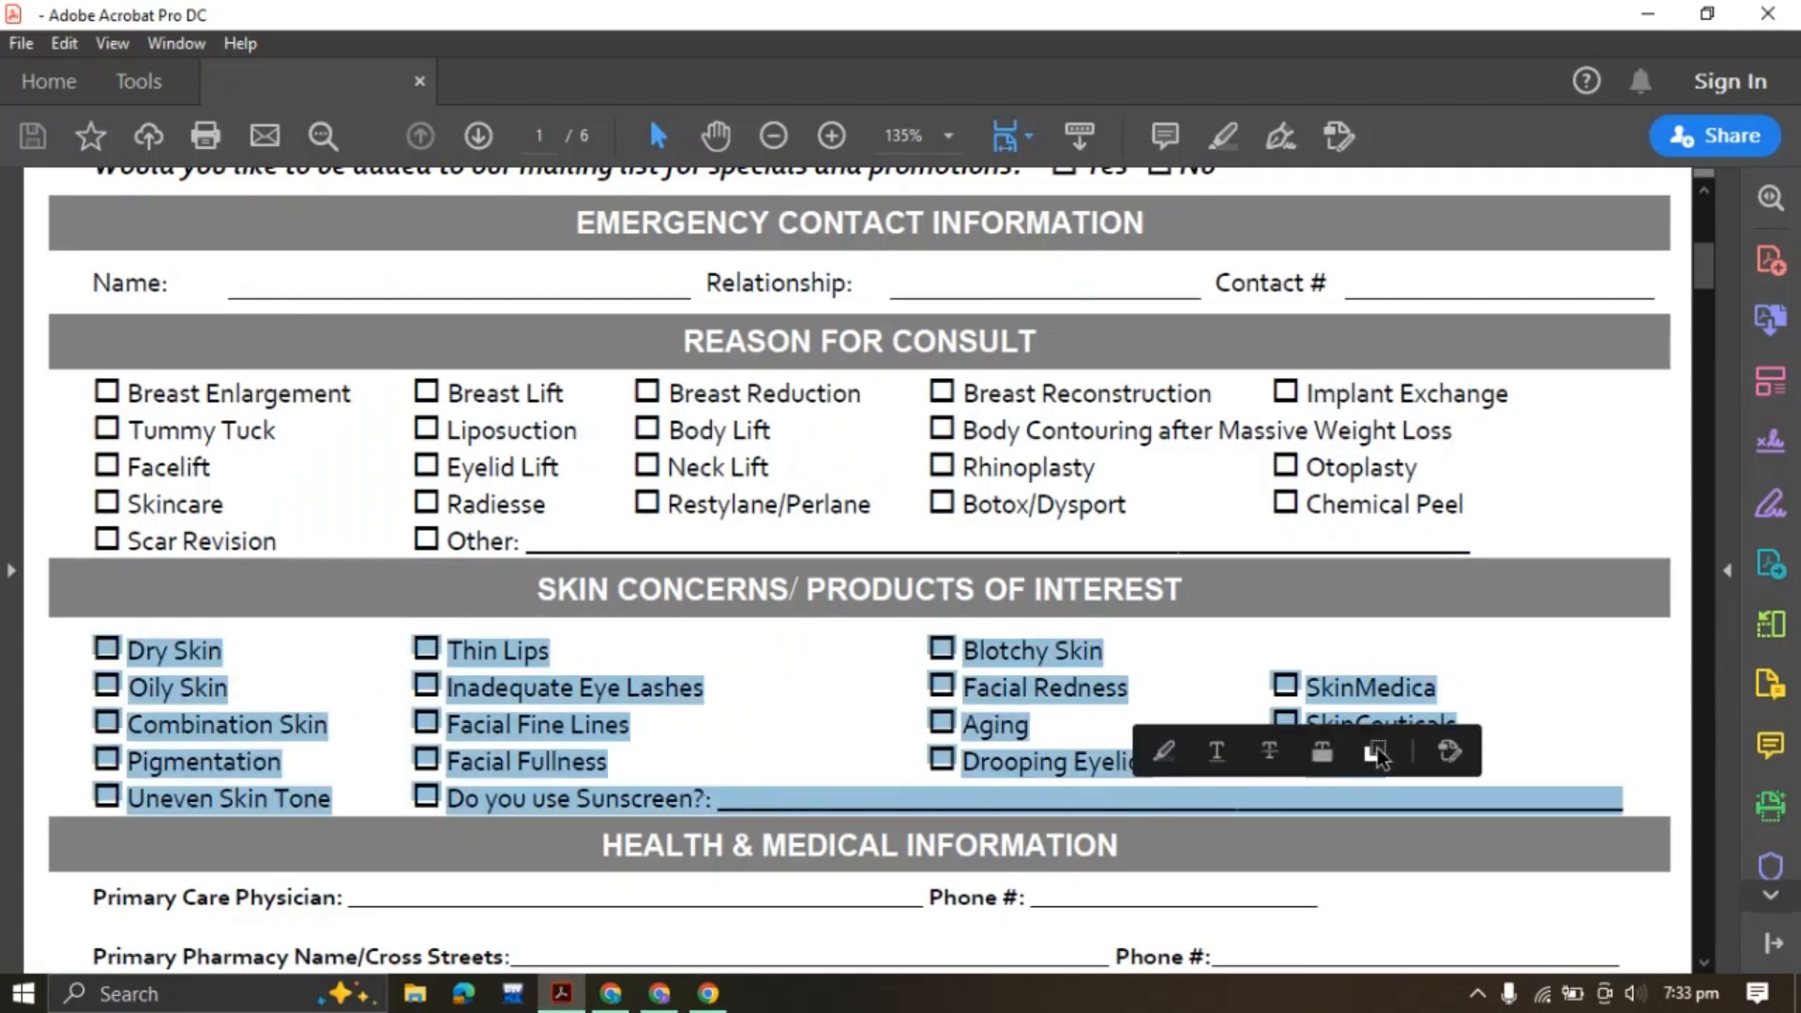
{"action": "left_click", "coordinate": [654, 1002]}
Have ChatGPT list the pasted skin concern items one per line, then copy that list
{"action": "left_click", "coordinate": [783, 26]}
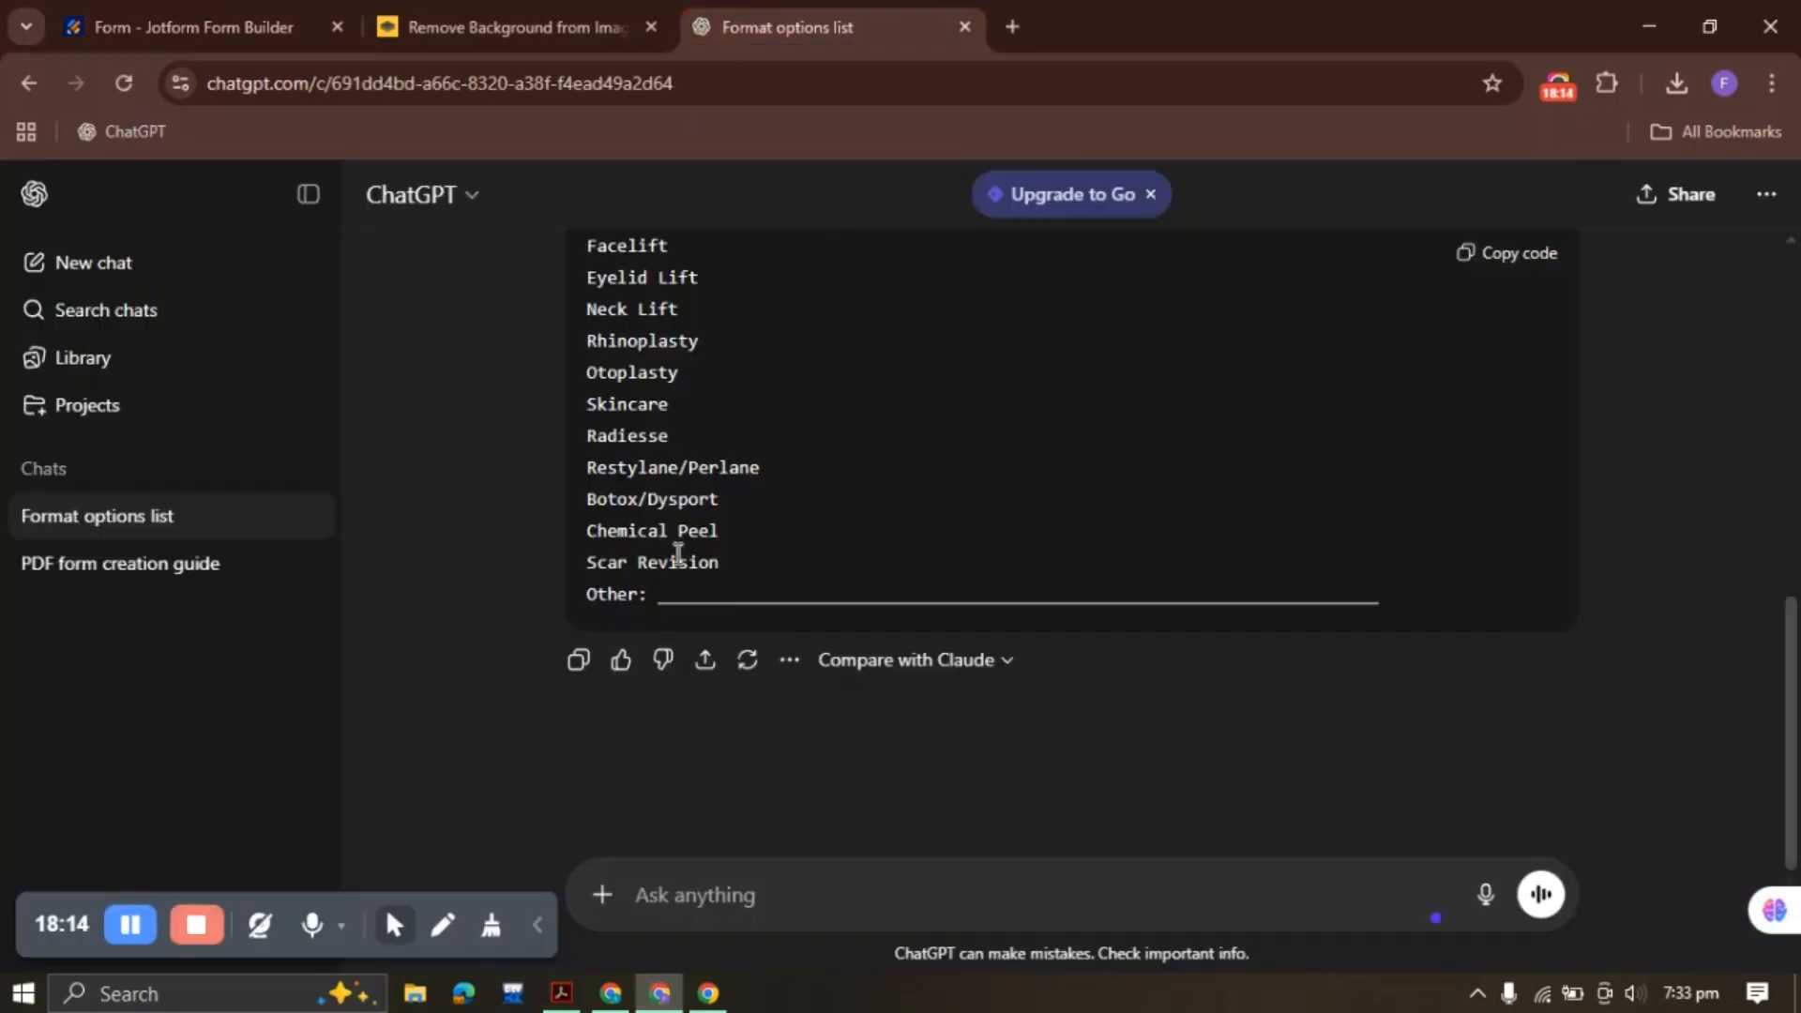
{"action": "type", "text": "do same for thsi"}
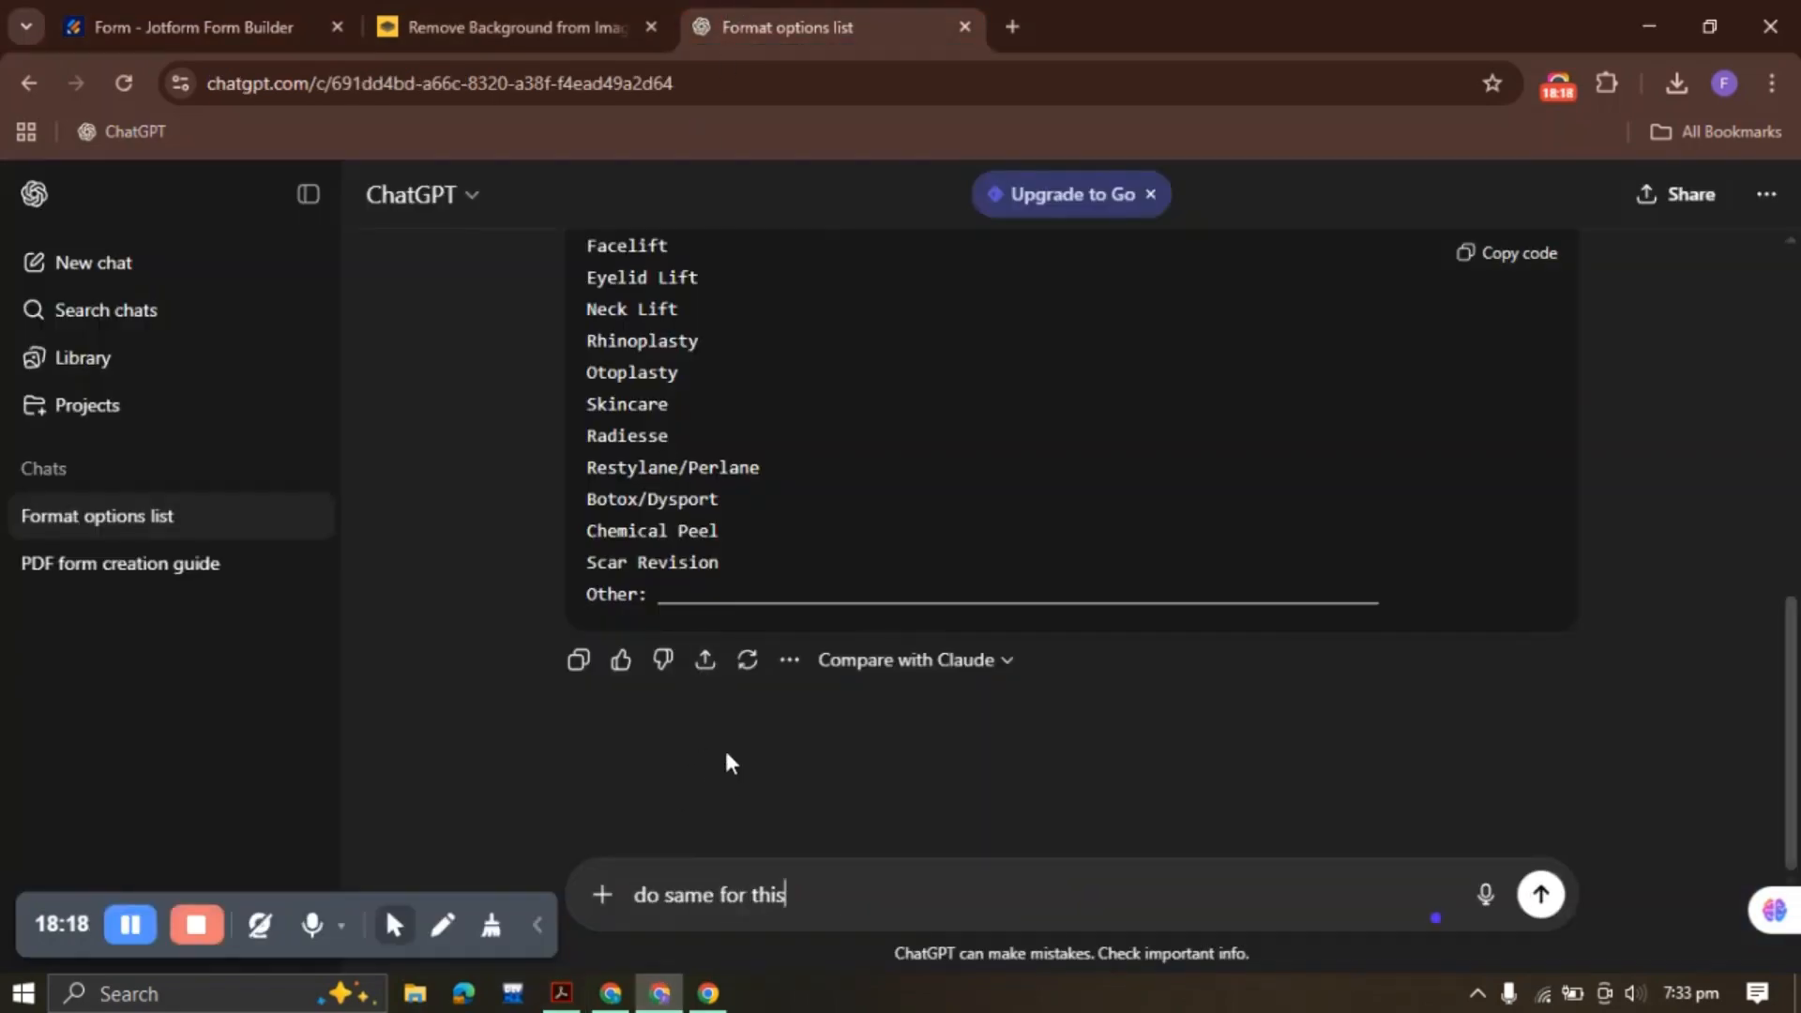
{"action": "key", "text": "ctrl+v"}
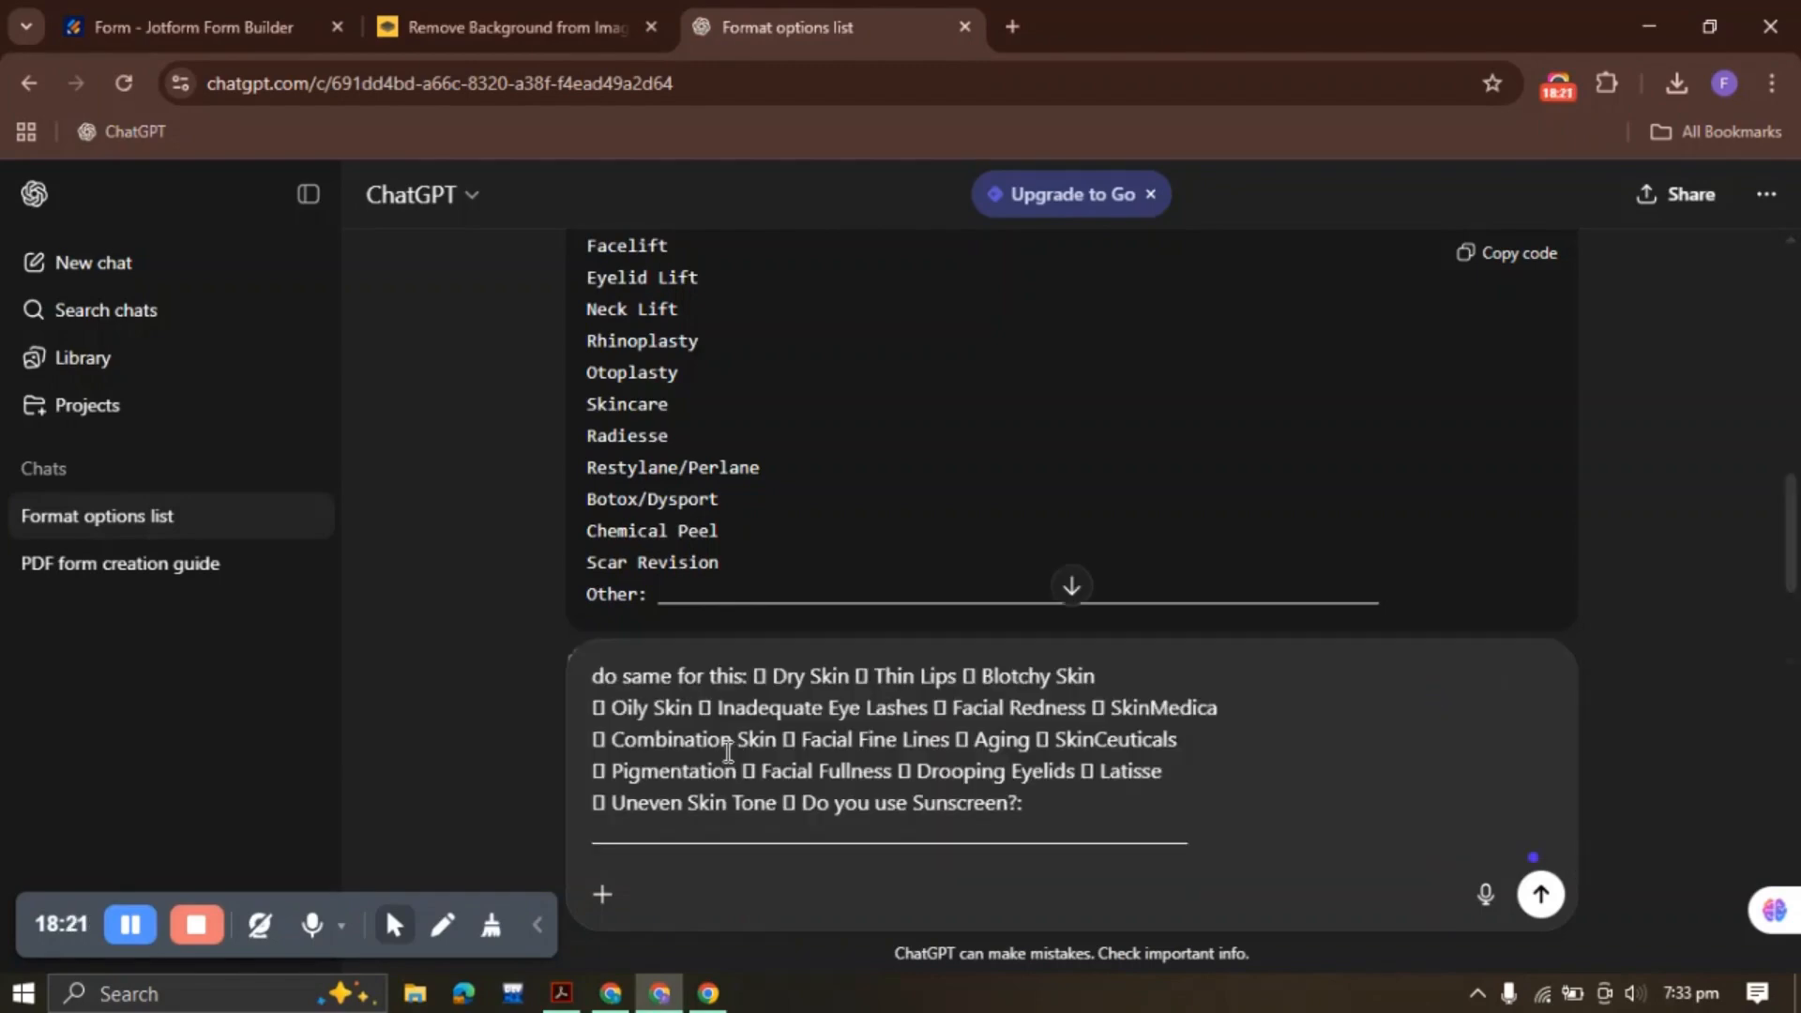
{"action": "key", "text": "Return"}
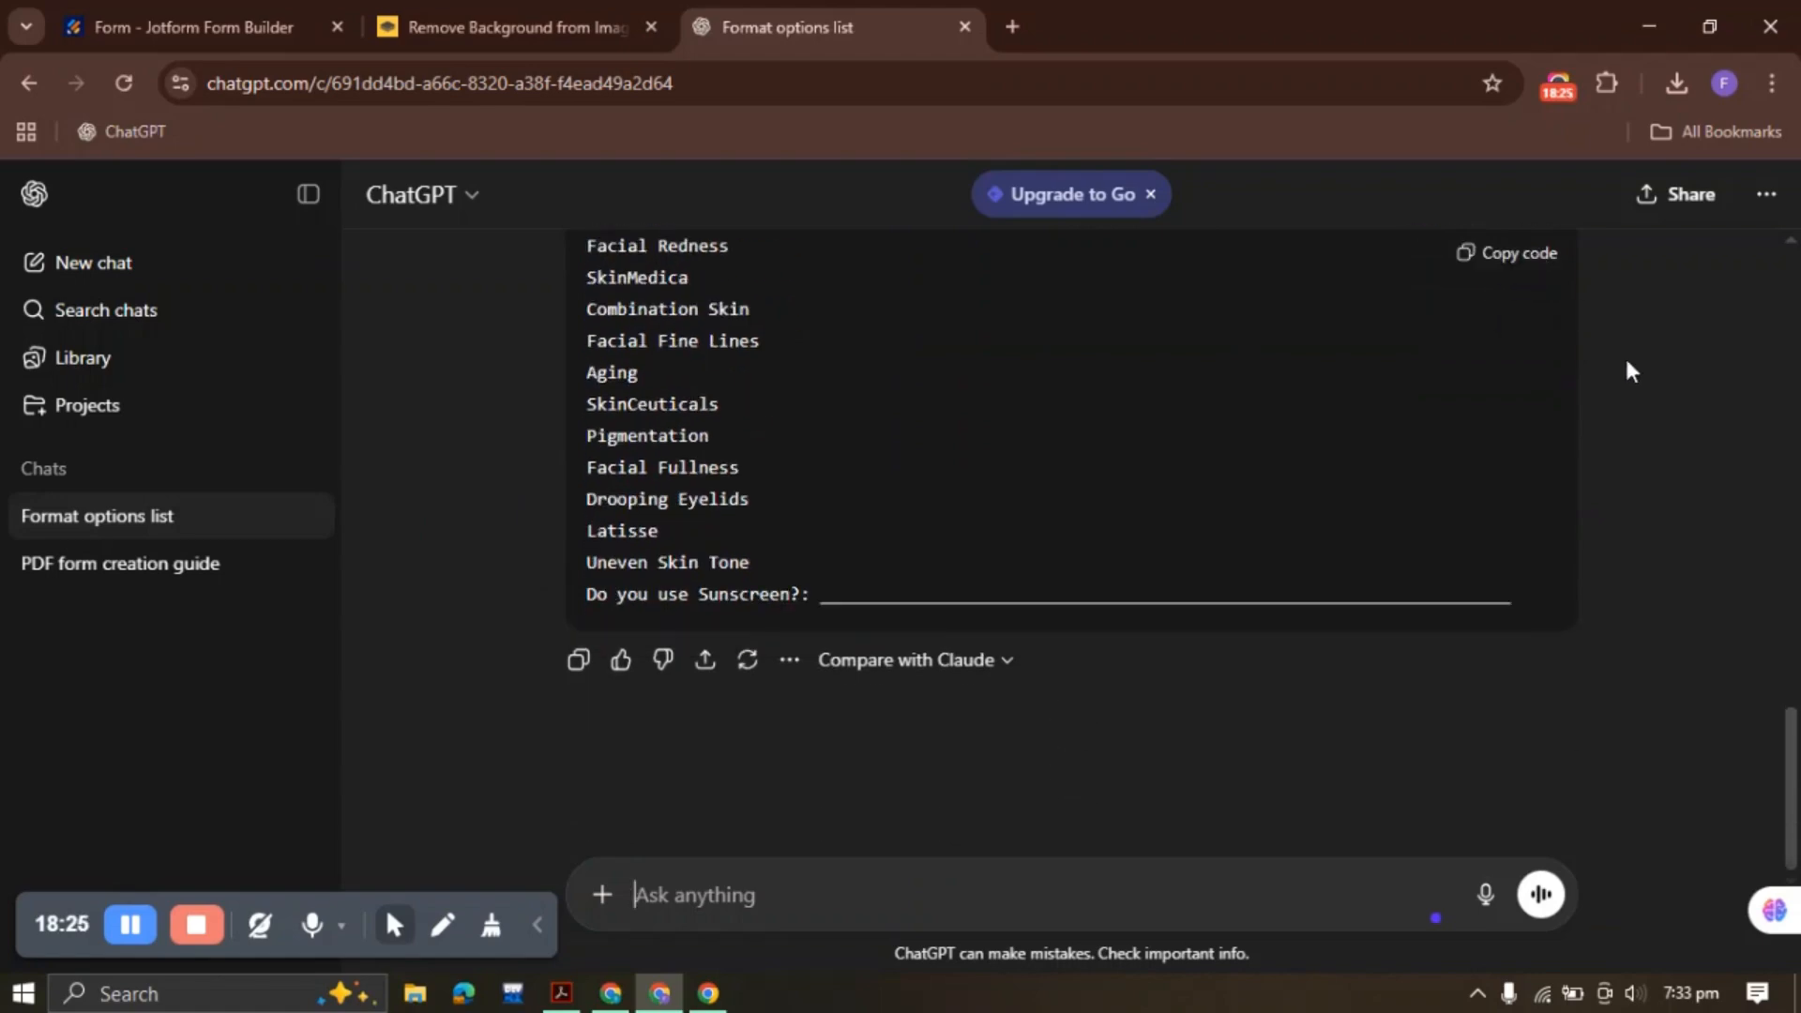
{"action": "scroll", "coordinate": [1628, 366], "scroll_direction": "down", "scroll_amount": 2}
{"action": "left_click", "coordinate": [1533, 263]}
Paste the skin concern options into the field and delete the trailing underscore lines
{"action": "left_click", "coordinate": [237, 23]}
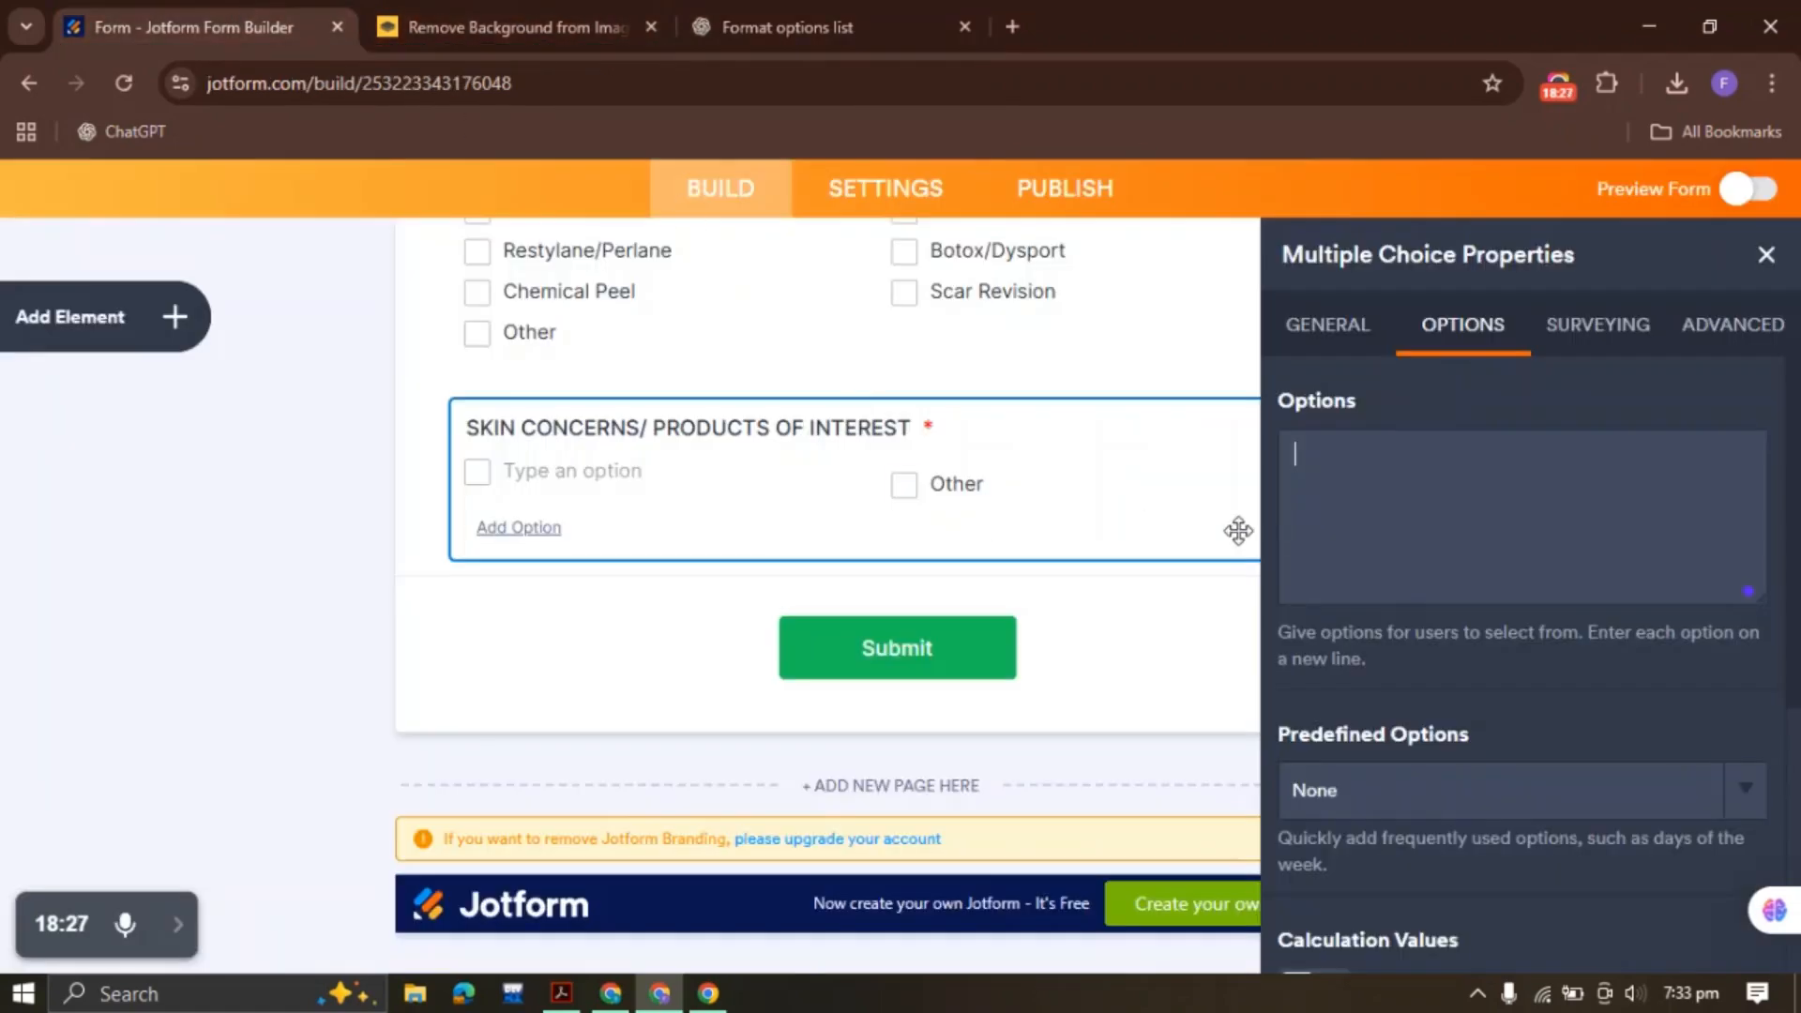
{"action": "left_click", "coordinate": [1295, 564]}
{"action": "key", "text": "ctrl+v"}
{"action": "left_click_drag", "start_coordinate": [1365, 600], "coordinate": [1268, 527]}
{"action": "key", "text": "BackSpace"}
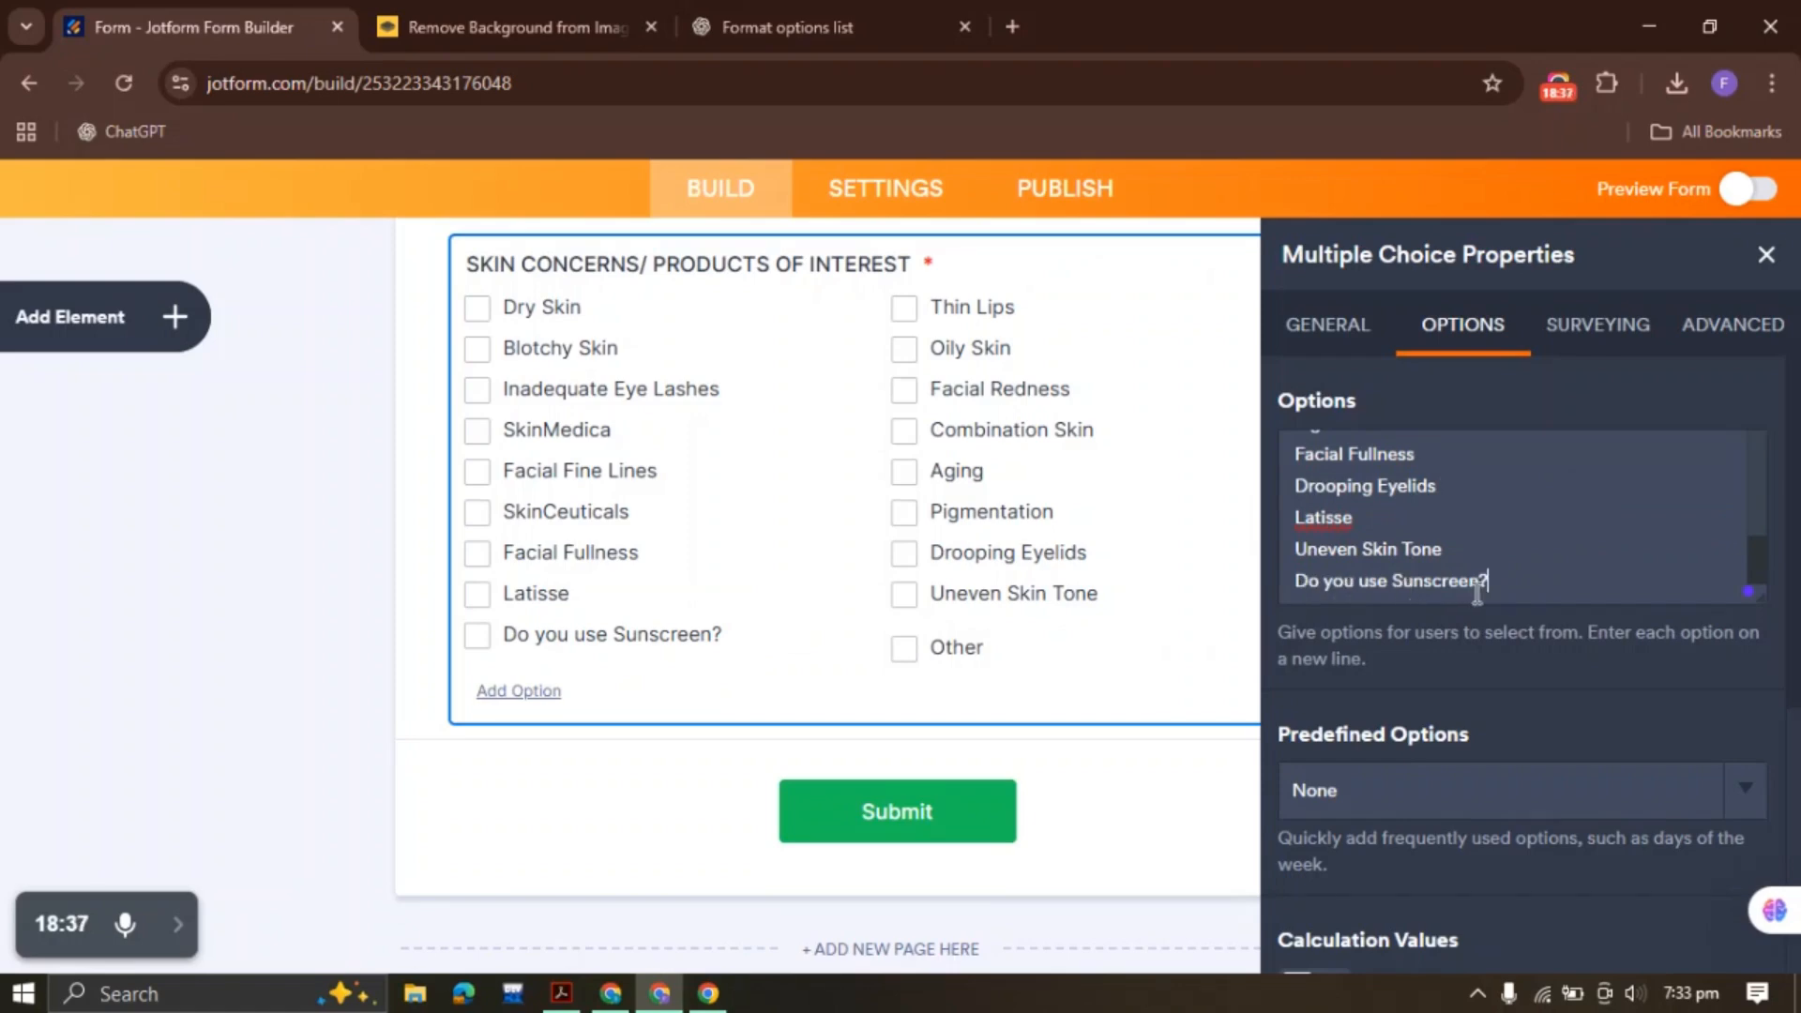
{"action": "left_click", "coordinate": [561, 994]}
{"action": "left_click", "coordinate": [654, 797]}
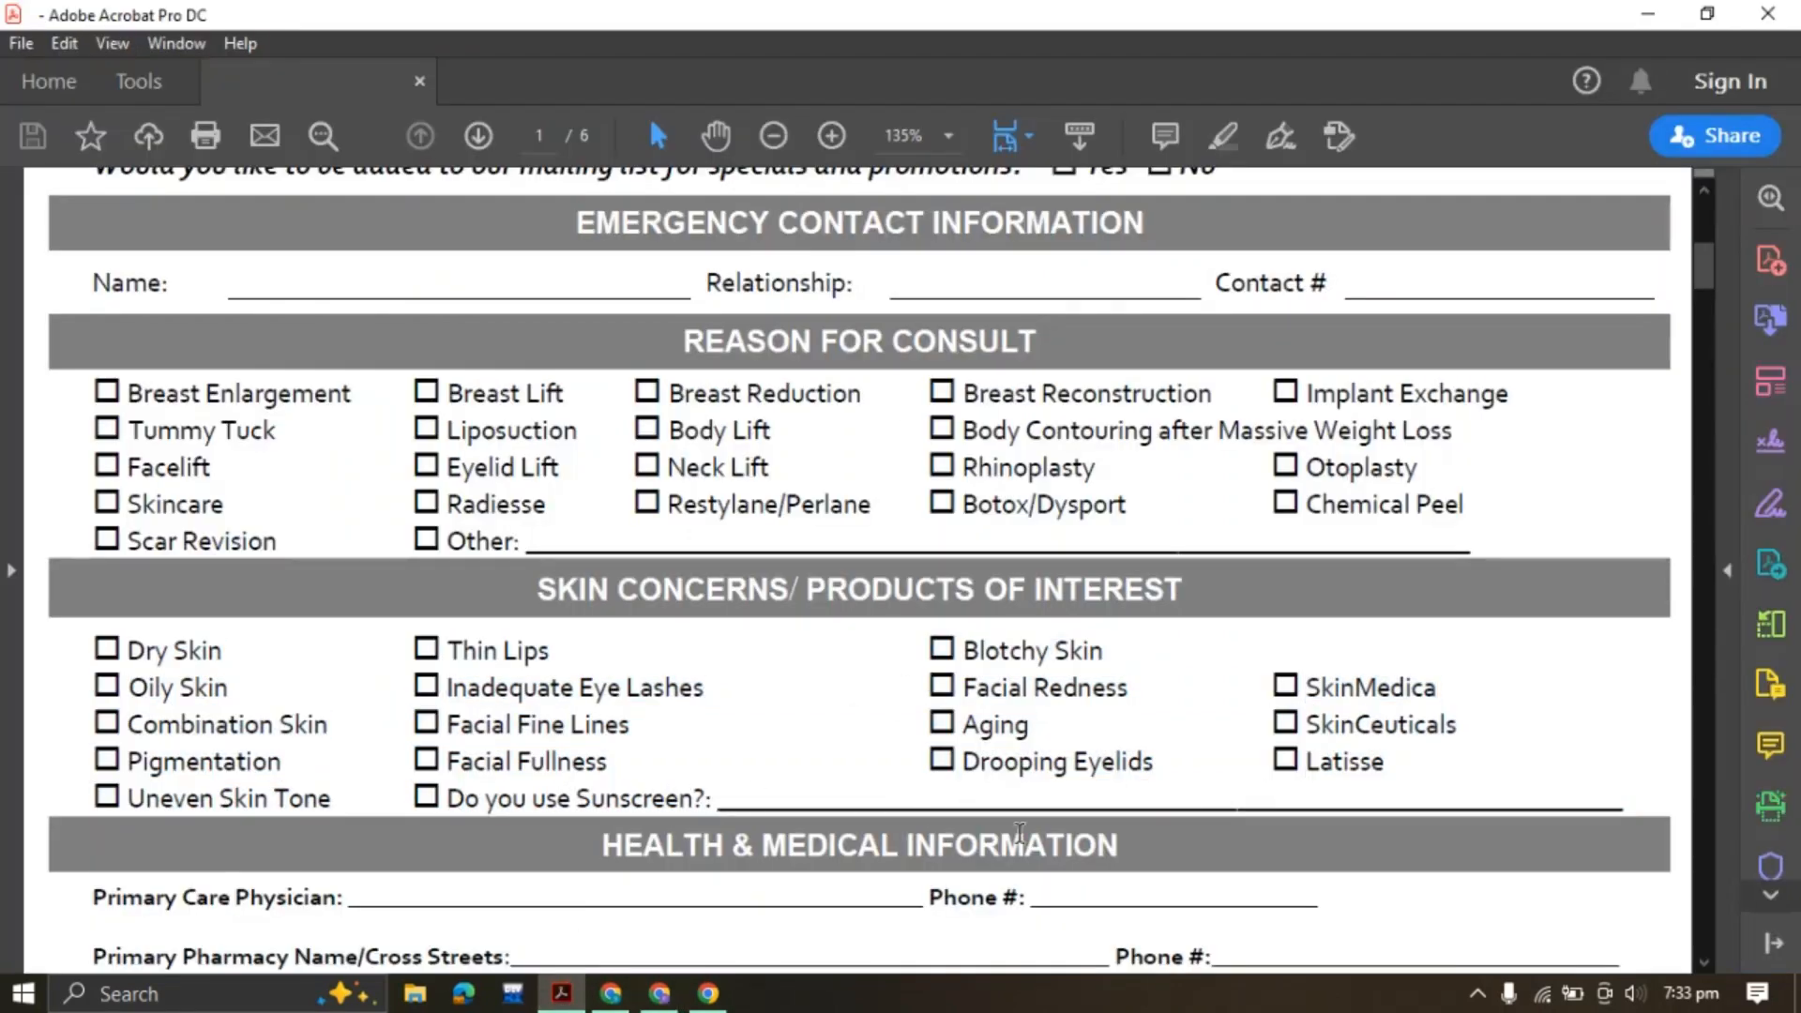
{"action": "left_click", "coordinate": [659, 993]}
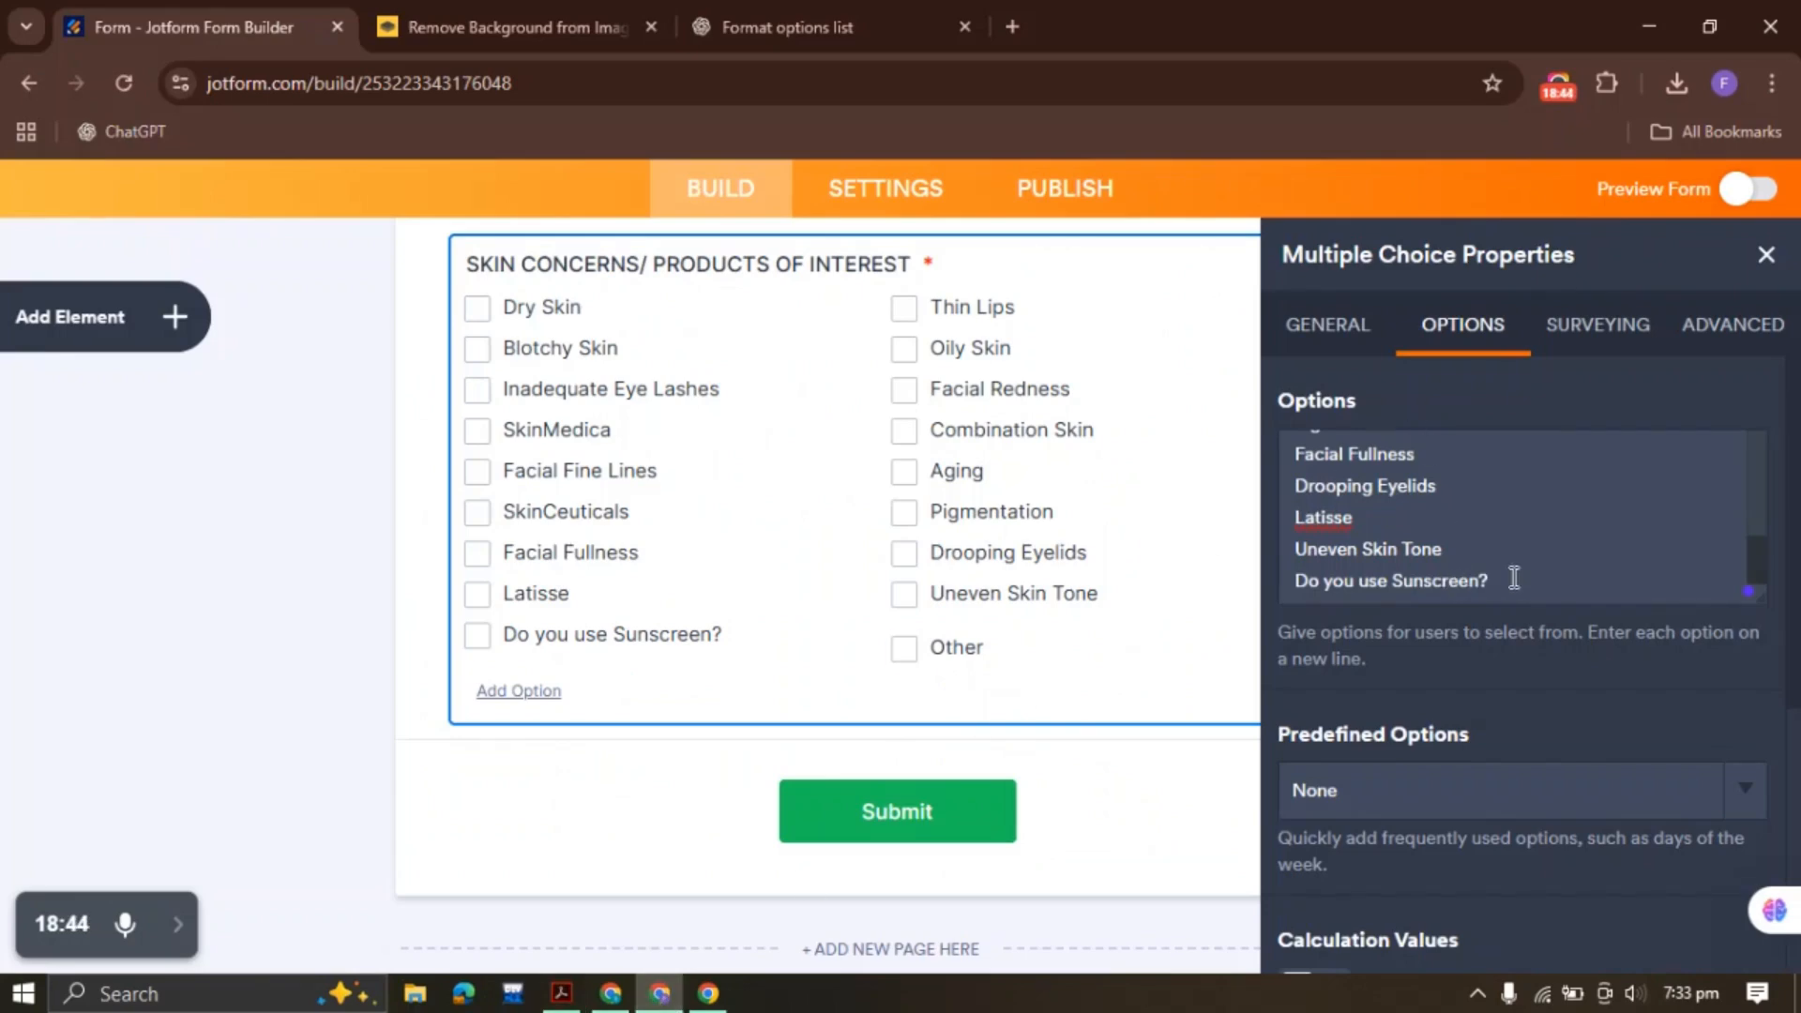
Remove 'Do you use Sunscreen?' from the options and make it the Other label
{"action": "left_click_drag", "start_coordinate": [1514, 578], "coordinate": [1289, 582]}
{"action": "key", "text": "ctrl+c"}
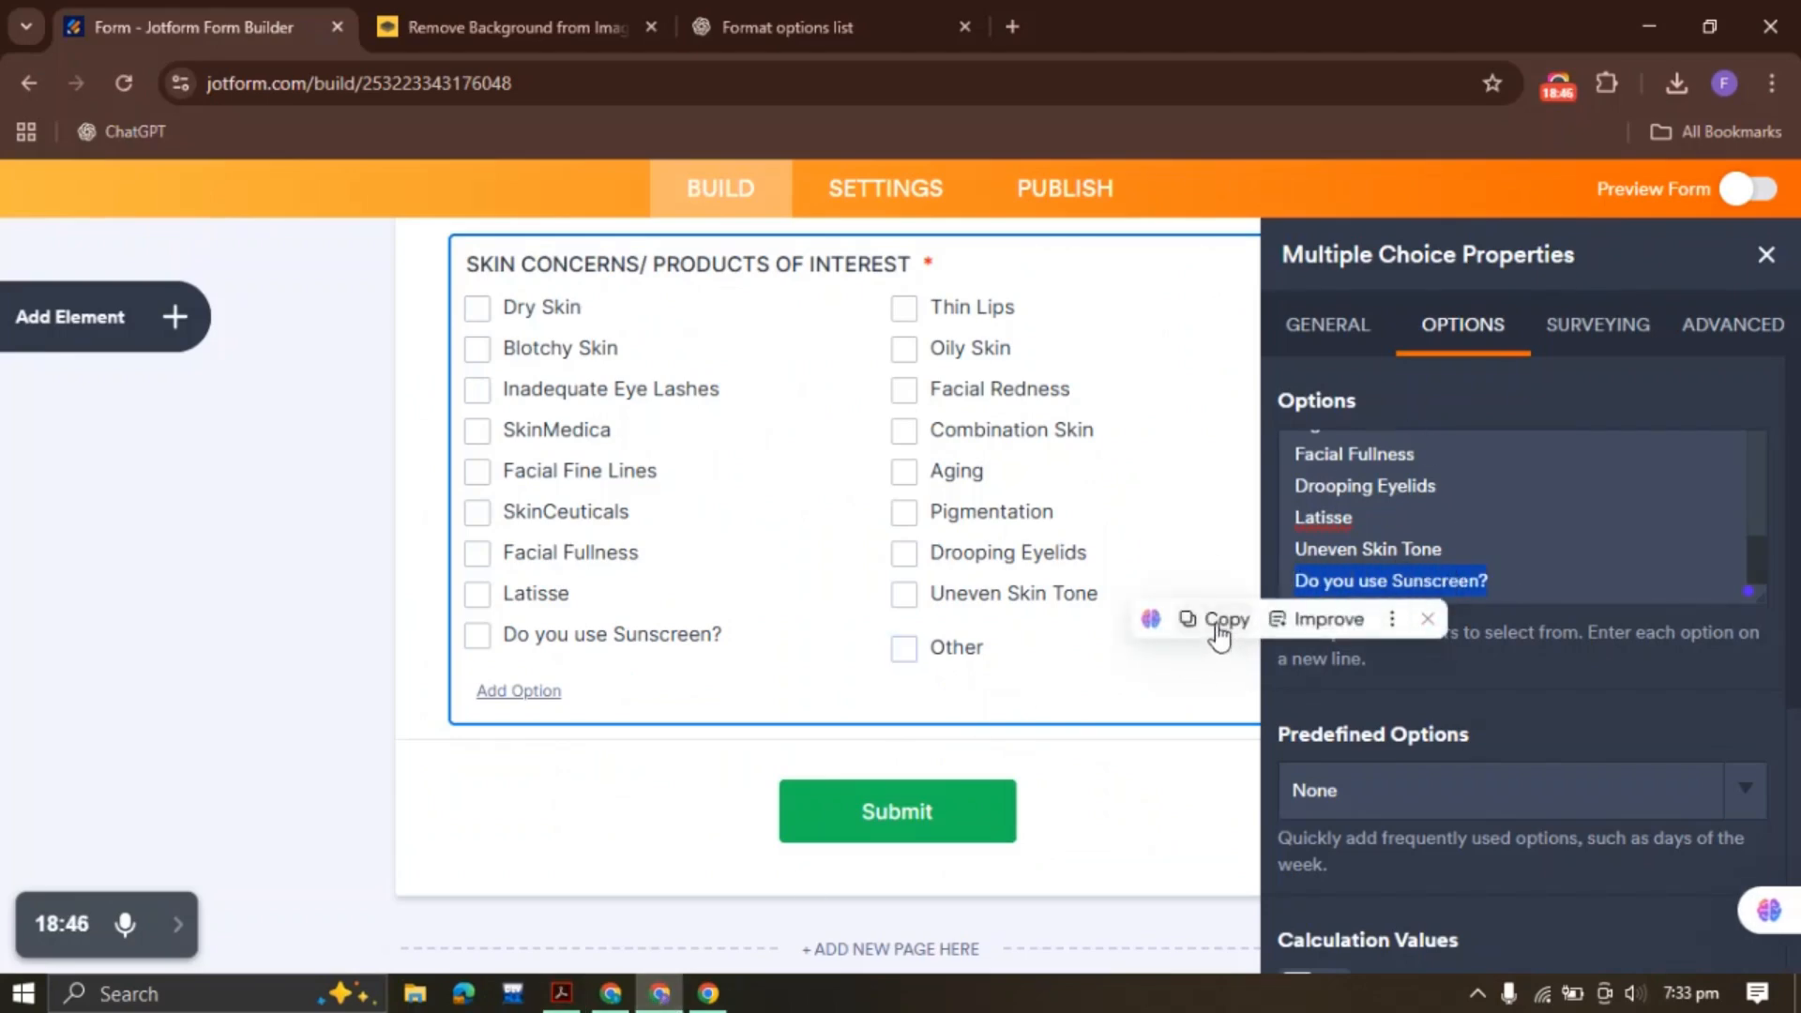
{"action": "key", "text": "BackSpace"}
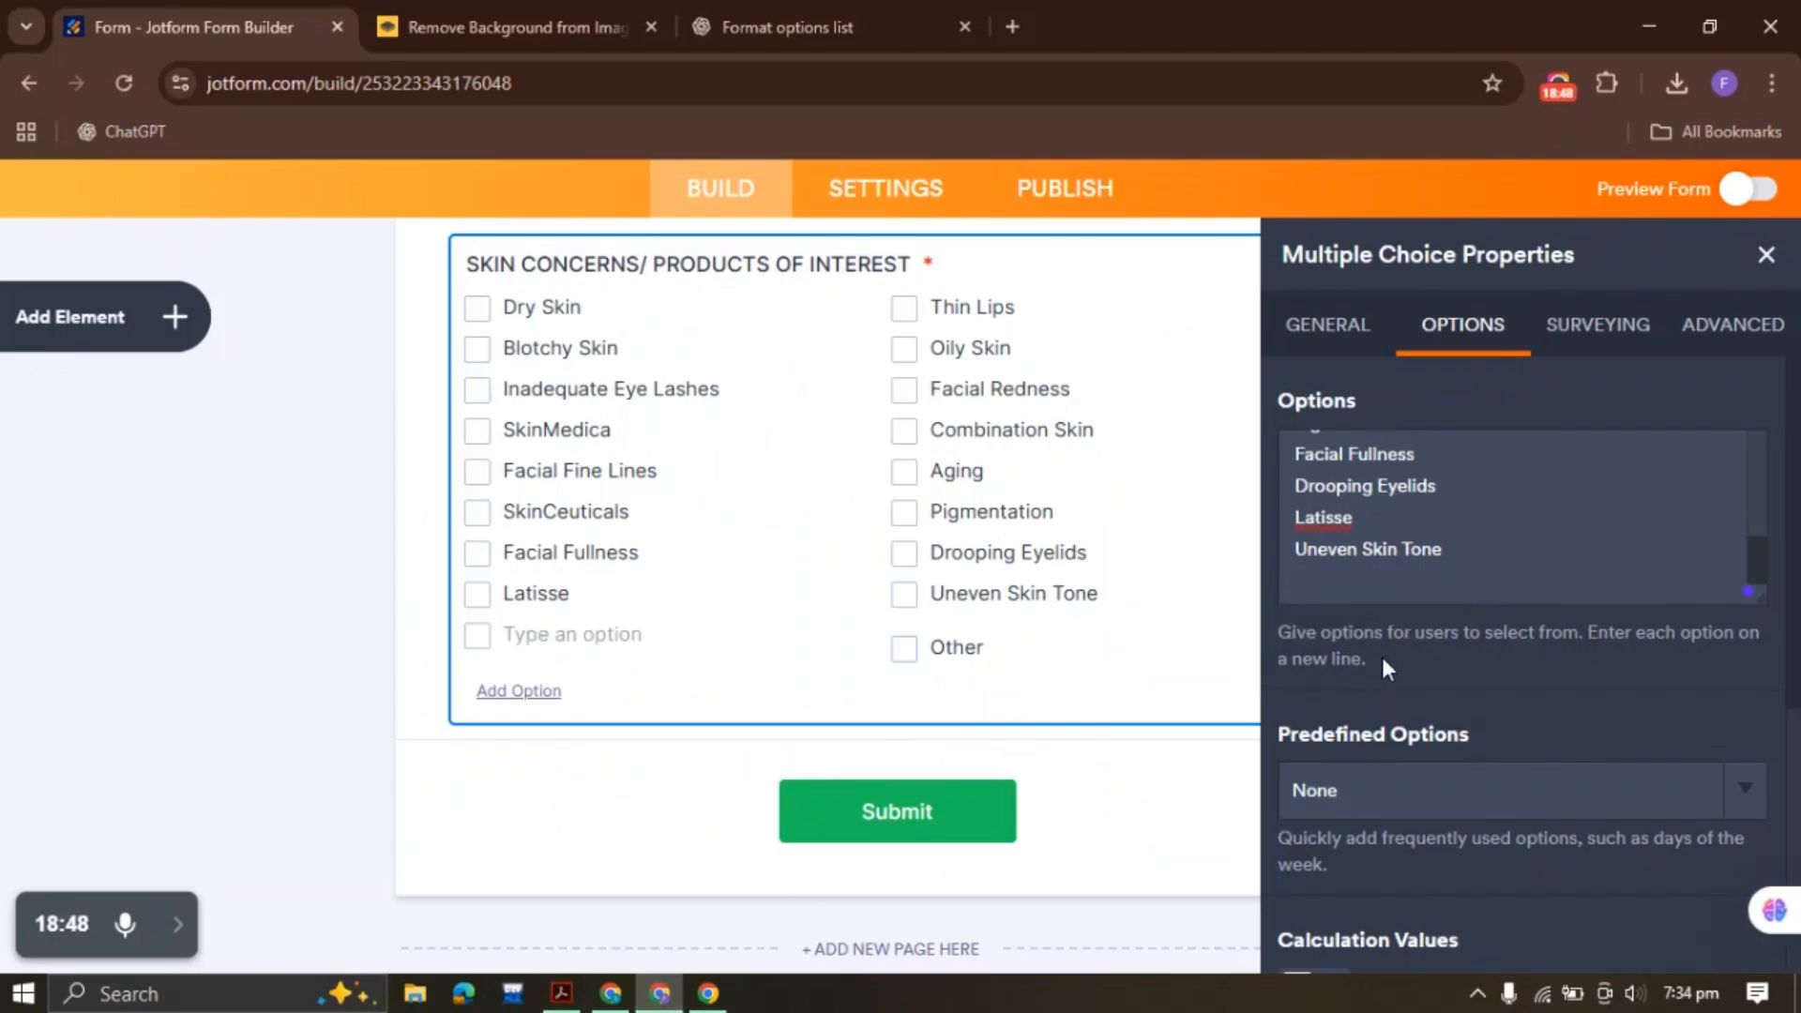
{"action": "key", "text": "BackSpace"}
{"action": "scroll", "coordinate": [1383, 655], "scroll_direction": "down", "scroll_amount": 5}
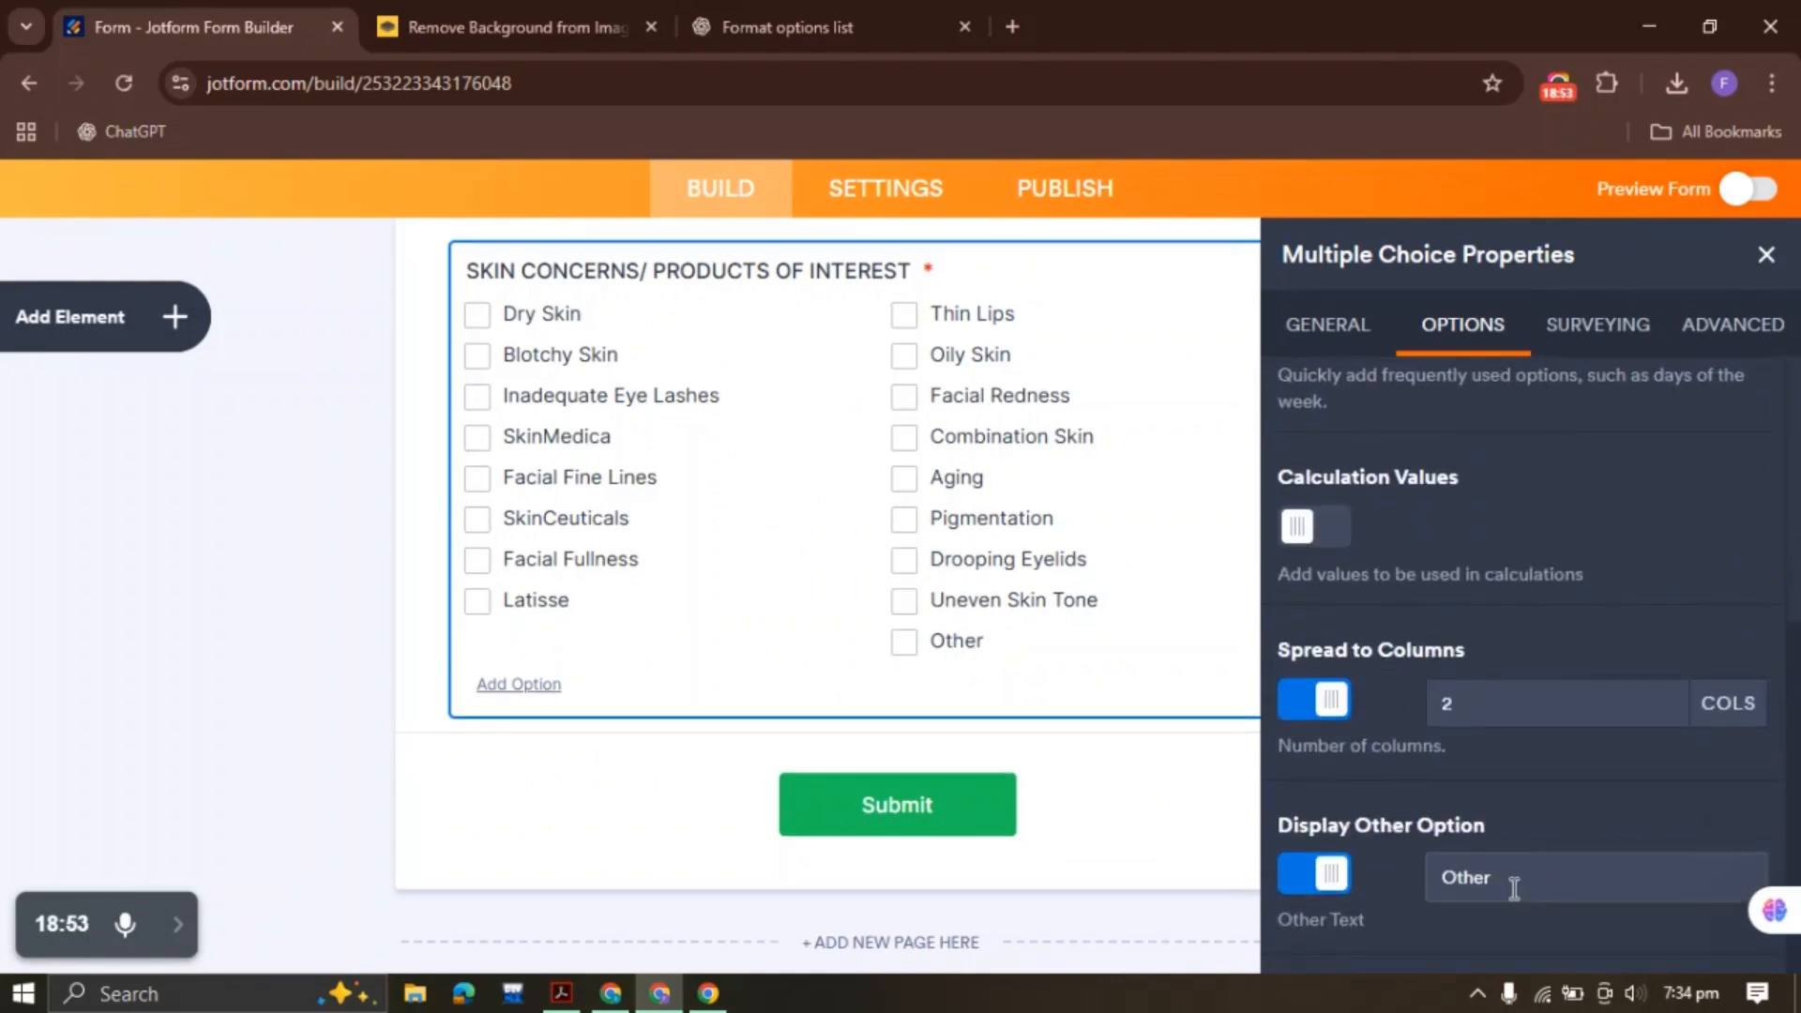
{"action": "double_click", "coordinate": [1528, 880]}
{"action": "key", "text": "ctrl+v"}
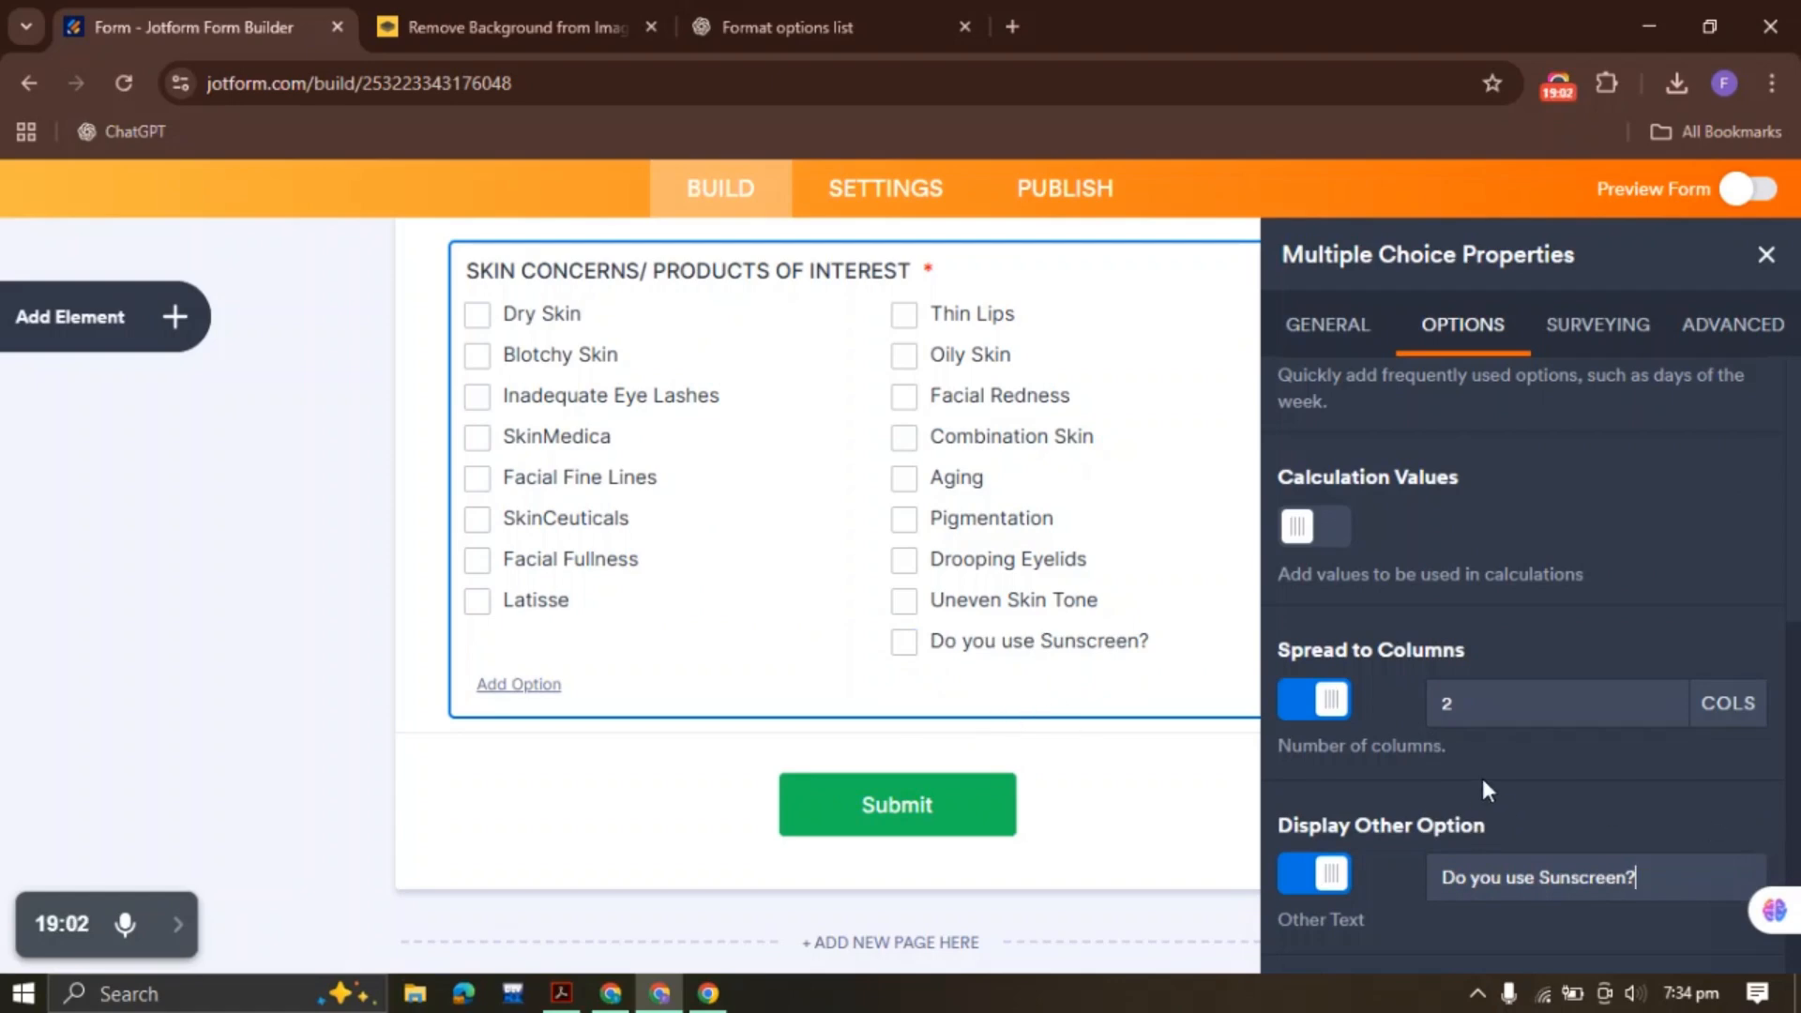
Review the Surveying and Advanced settings and close the field's properties
{"action": "scroll", "coordinate": [1501, 713], "scroll_direction": "up", "scroll_amount": 5}
{"action": "left_click", "coordinate": [1598, 324]}
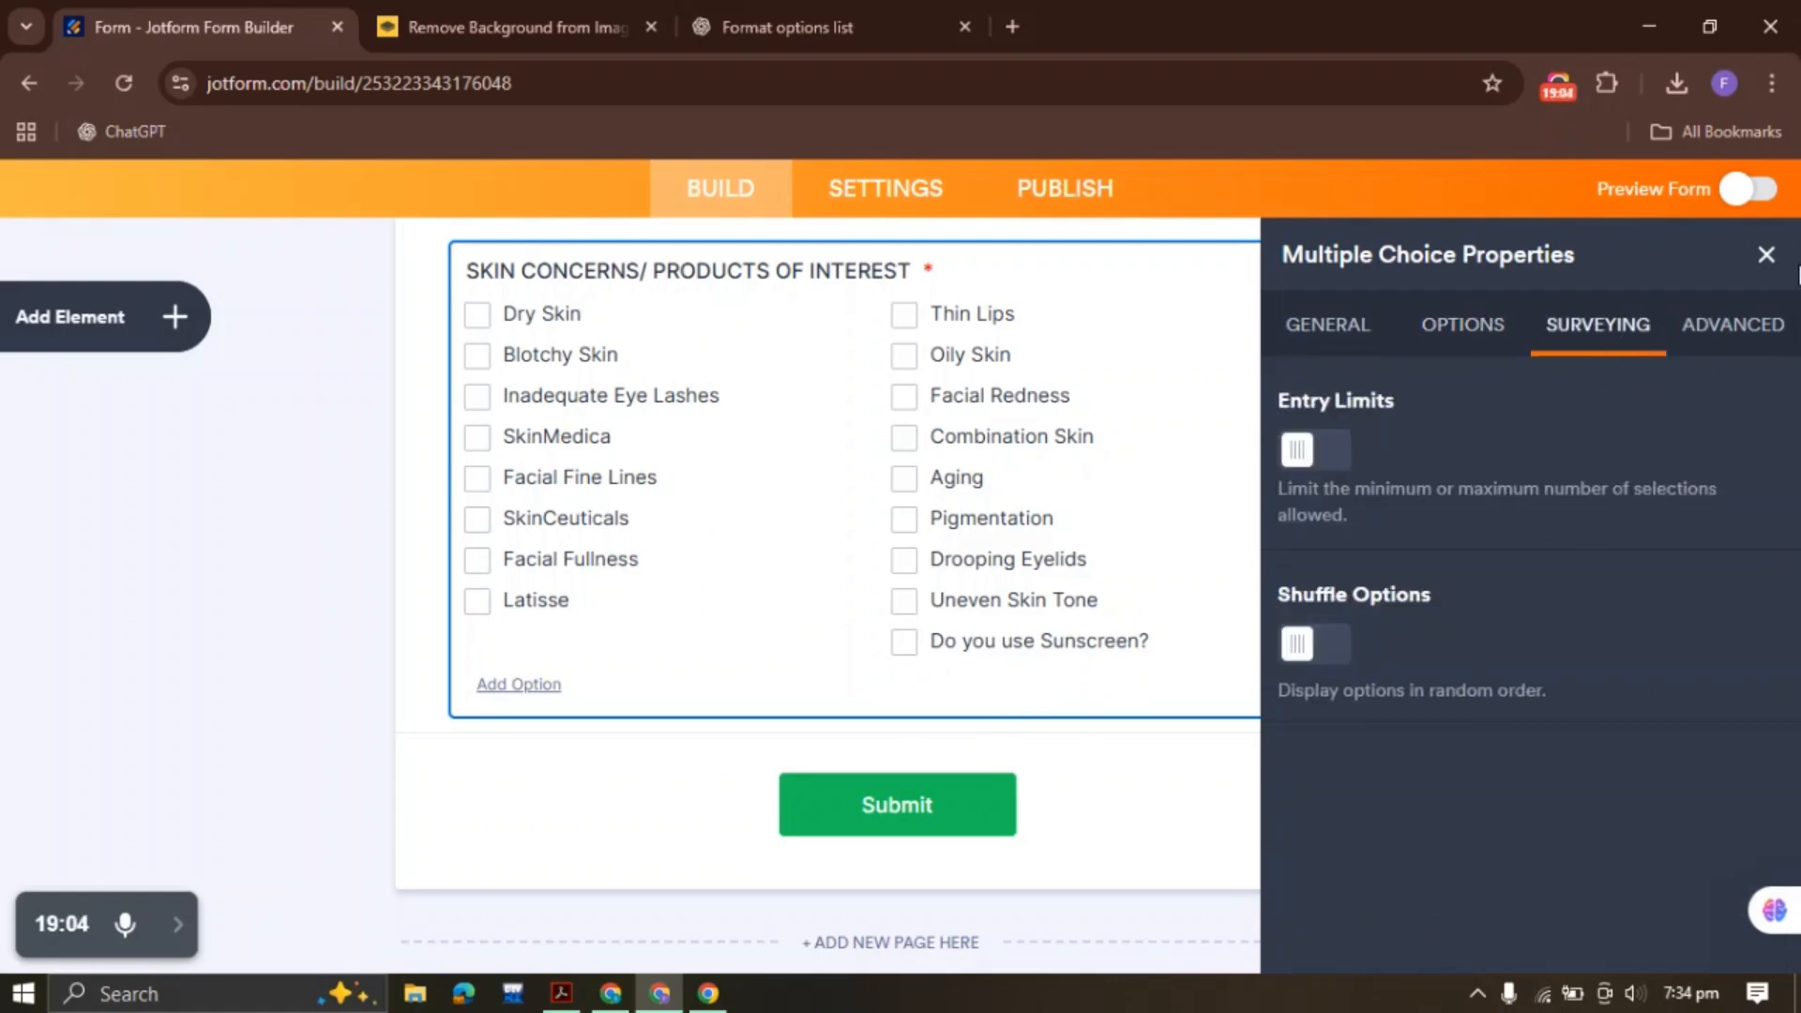
{"action": "left_click", "coordinate": [1733, 324]}
{"action": "left_click", "coordinate": [1766, 254]}
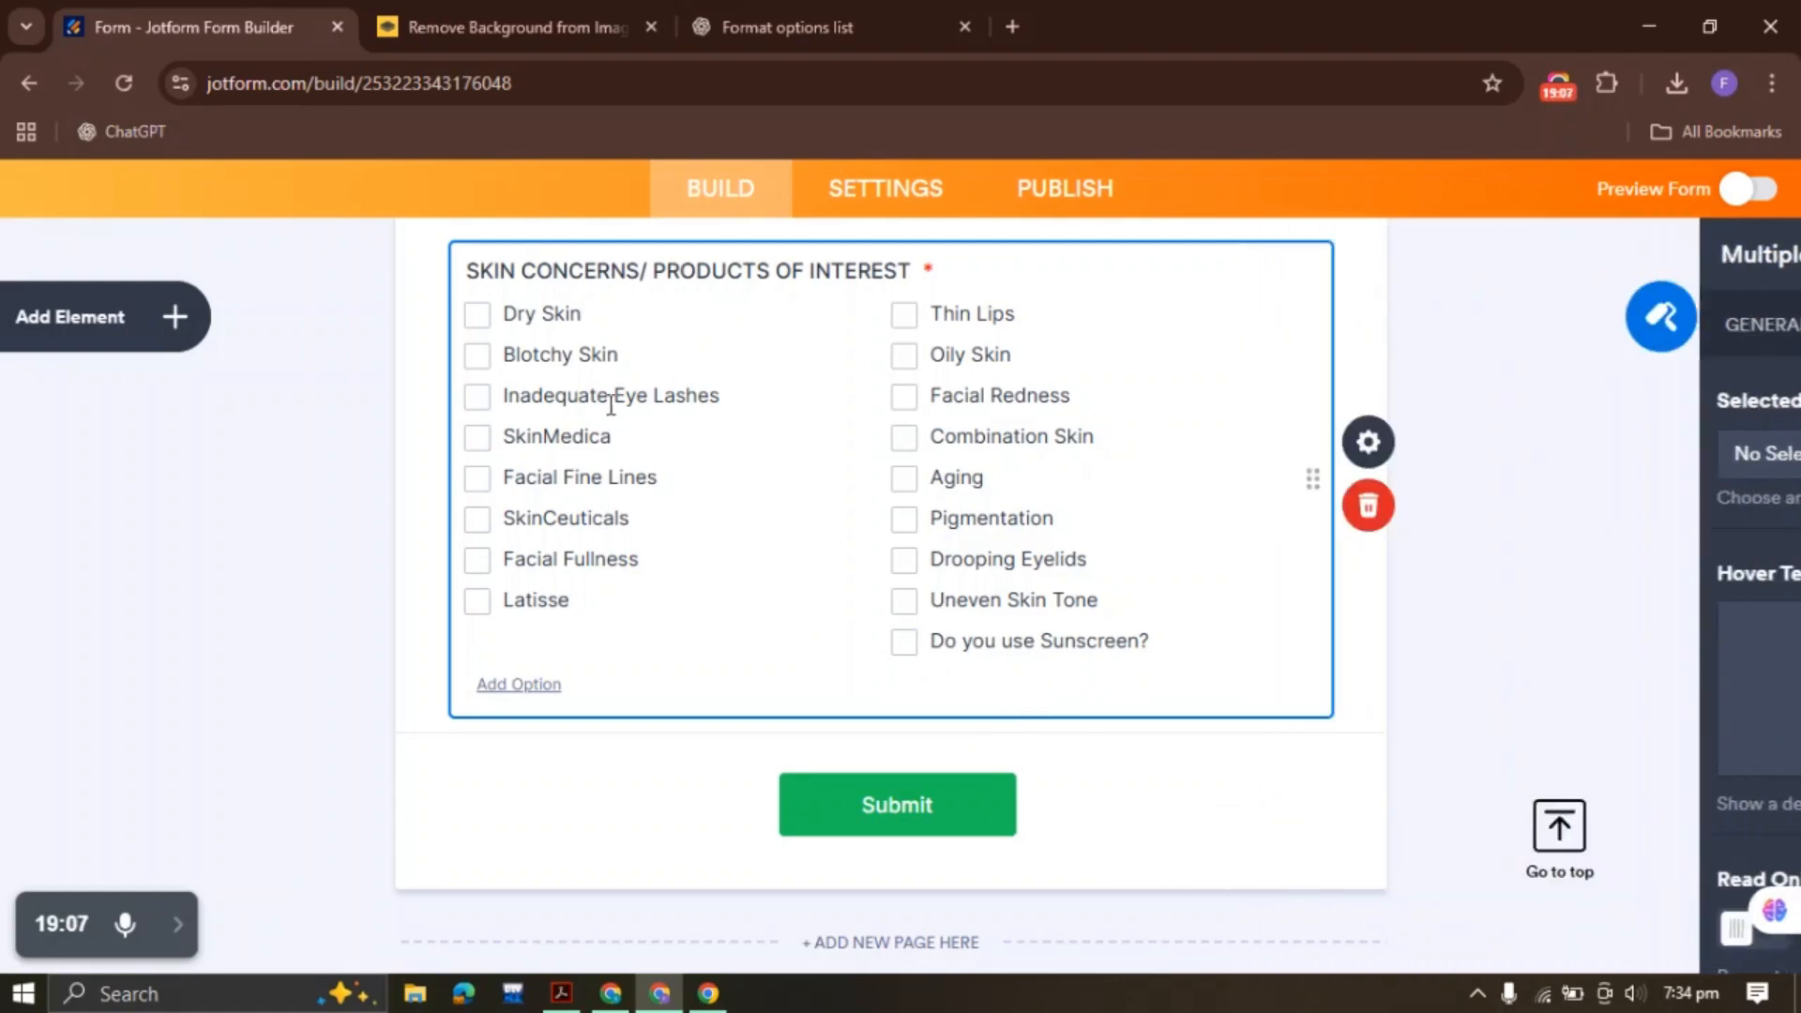
{"action": "left_click", "coordinate": [563, 992]}
{"action": "scroll", "coordinate": [626, 685], "scroll_direction": "down", "scroll_amount": 3}
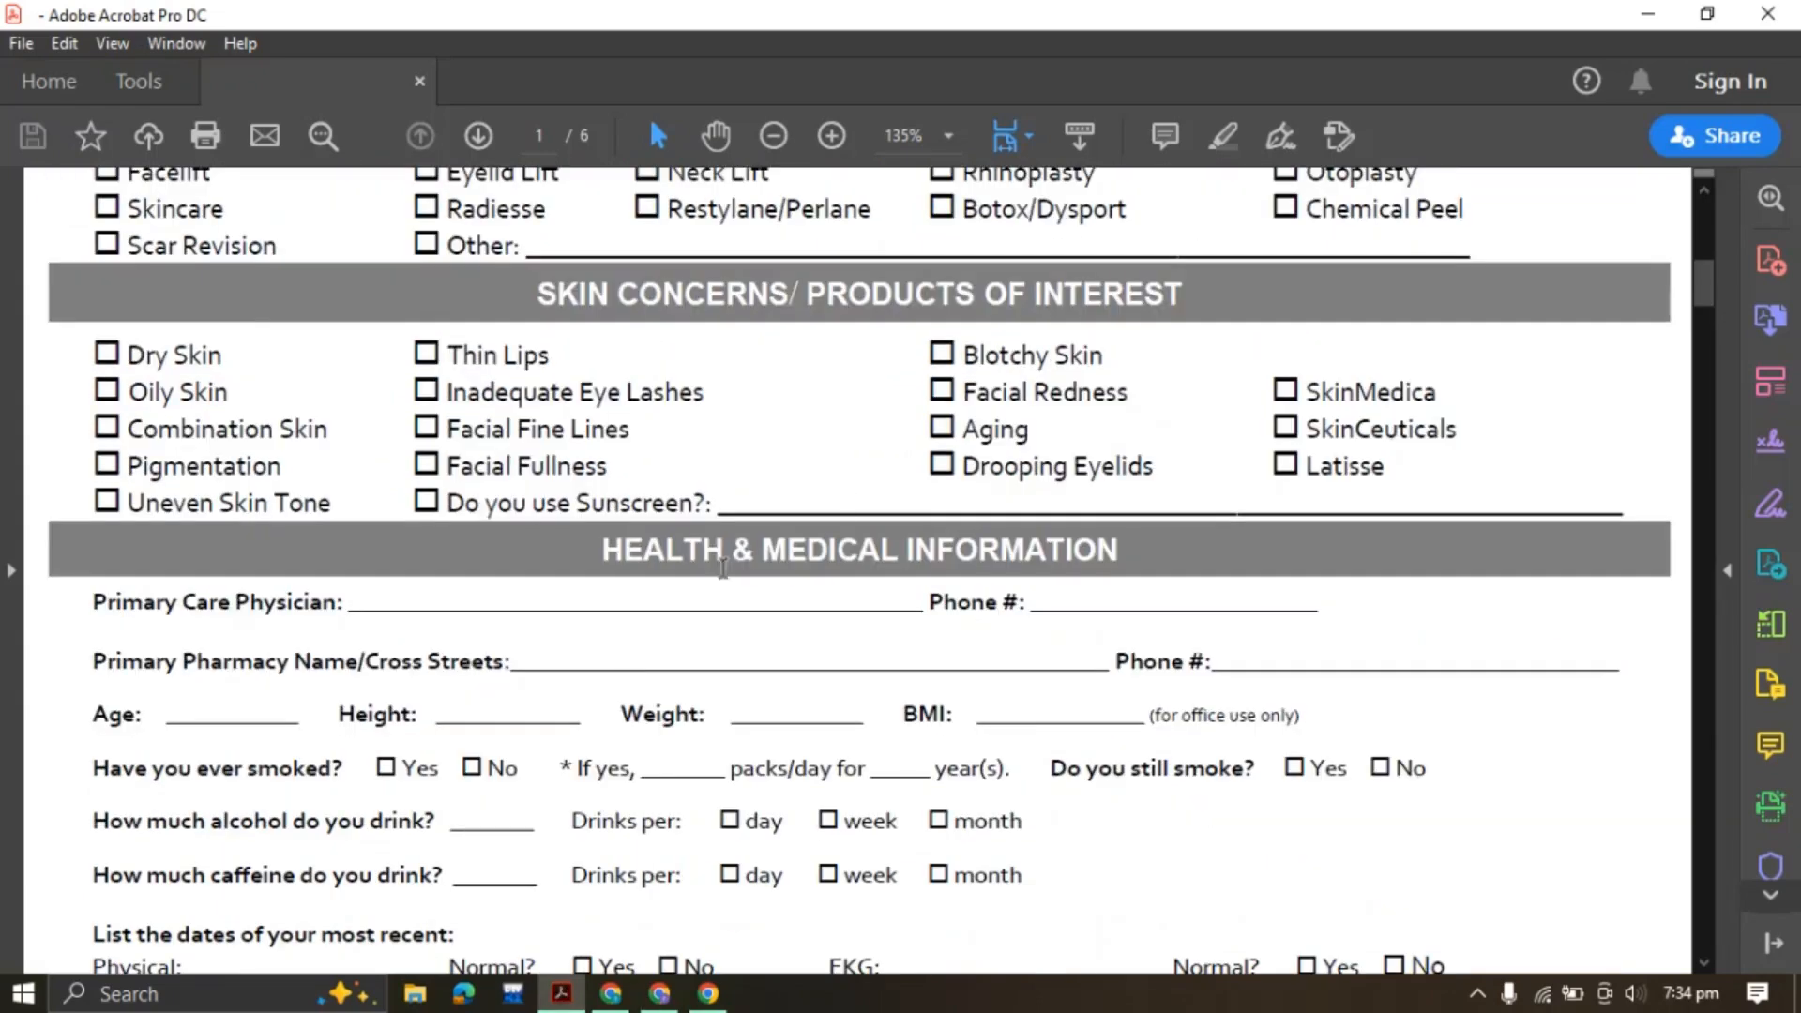
Copy the HEALTH & MEDICAL INFORMATION heading from the PDF
{"action": "left_click", "coordinate": [829, 550]}
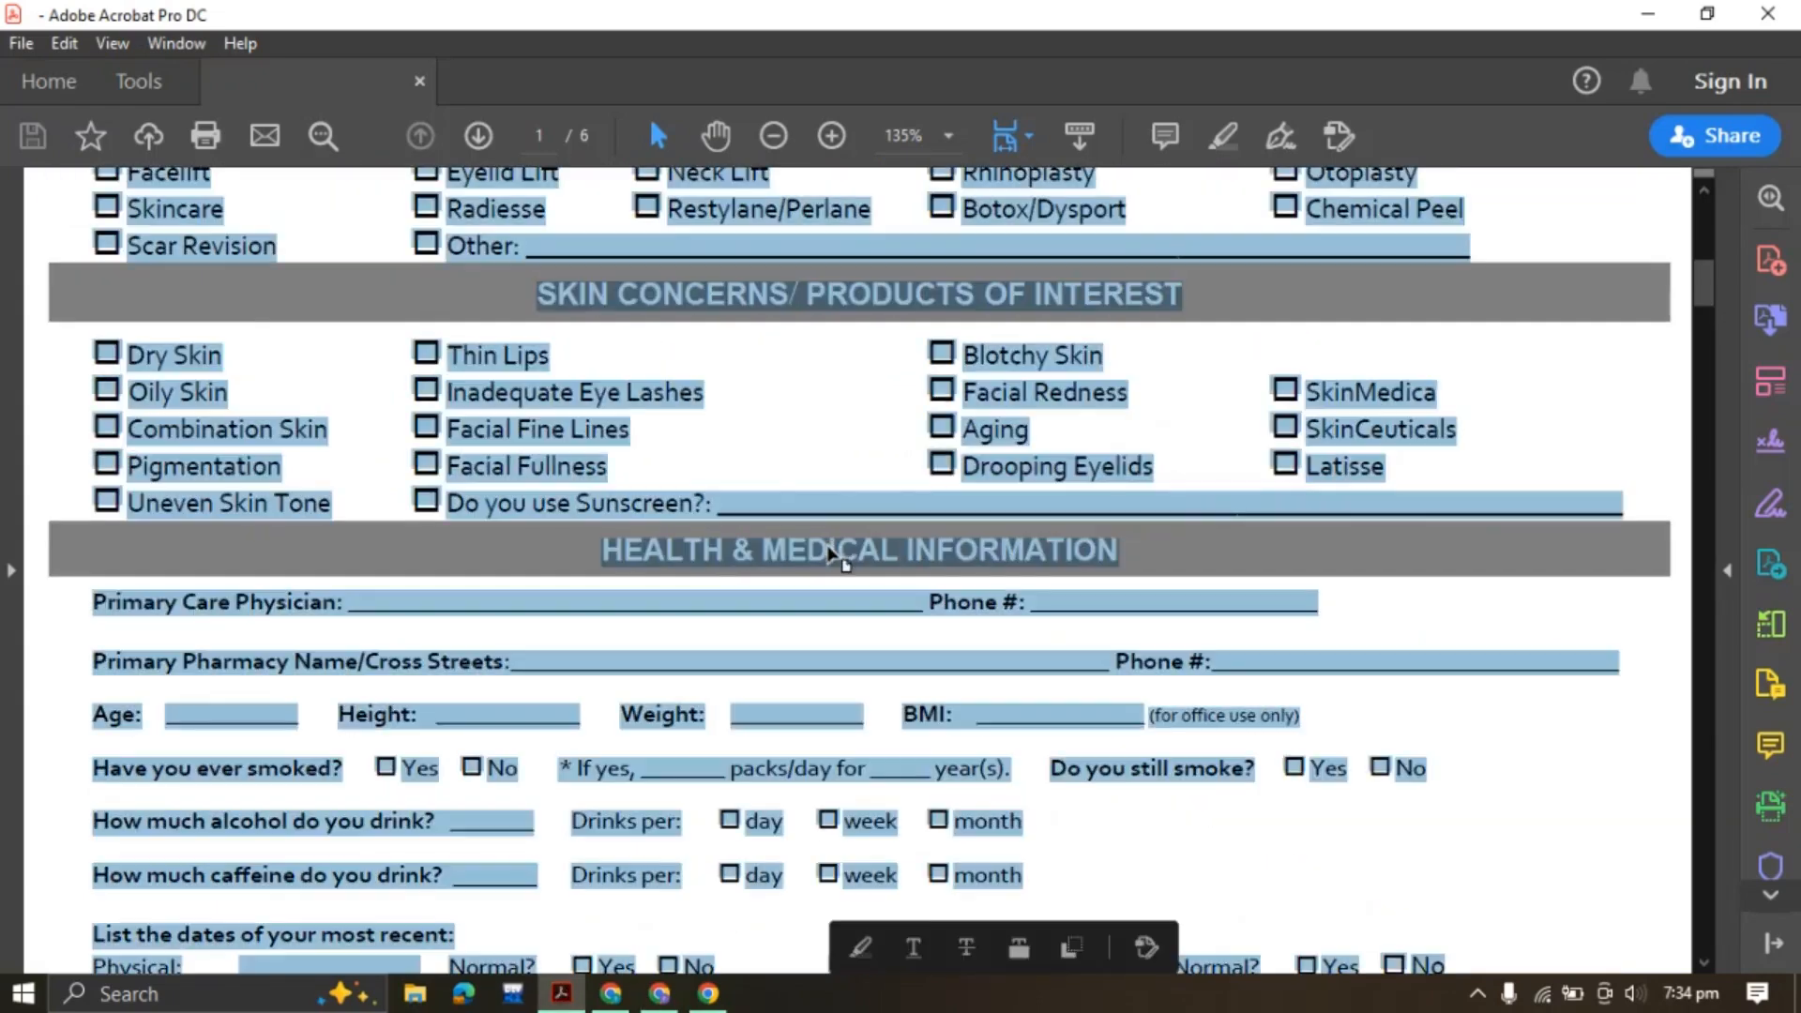
{"action": "triple_click", "coordinate": [822, 554]}
{"action": "key", "text": "ctrl+c"}
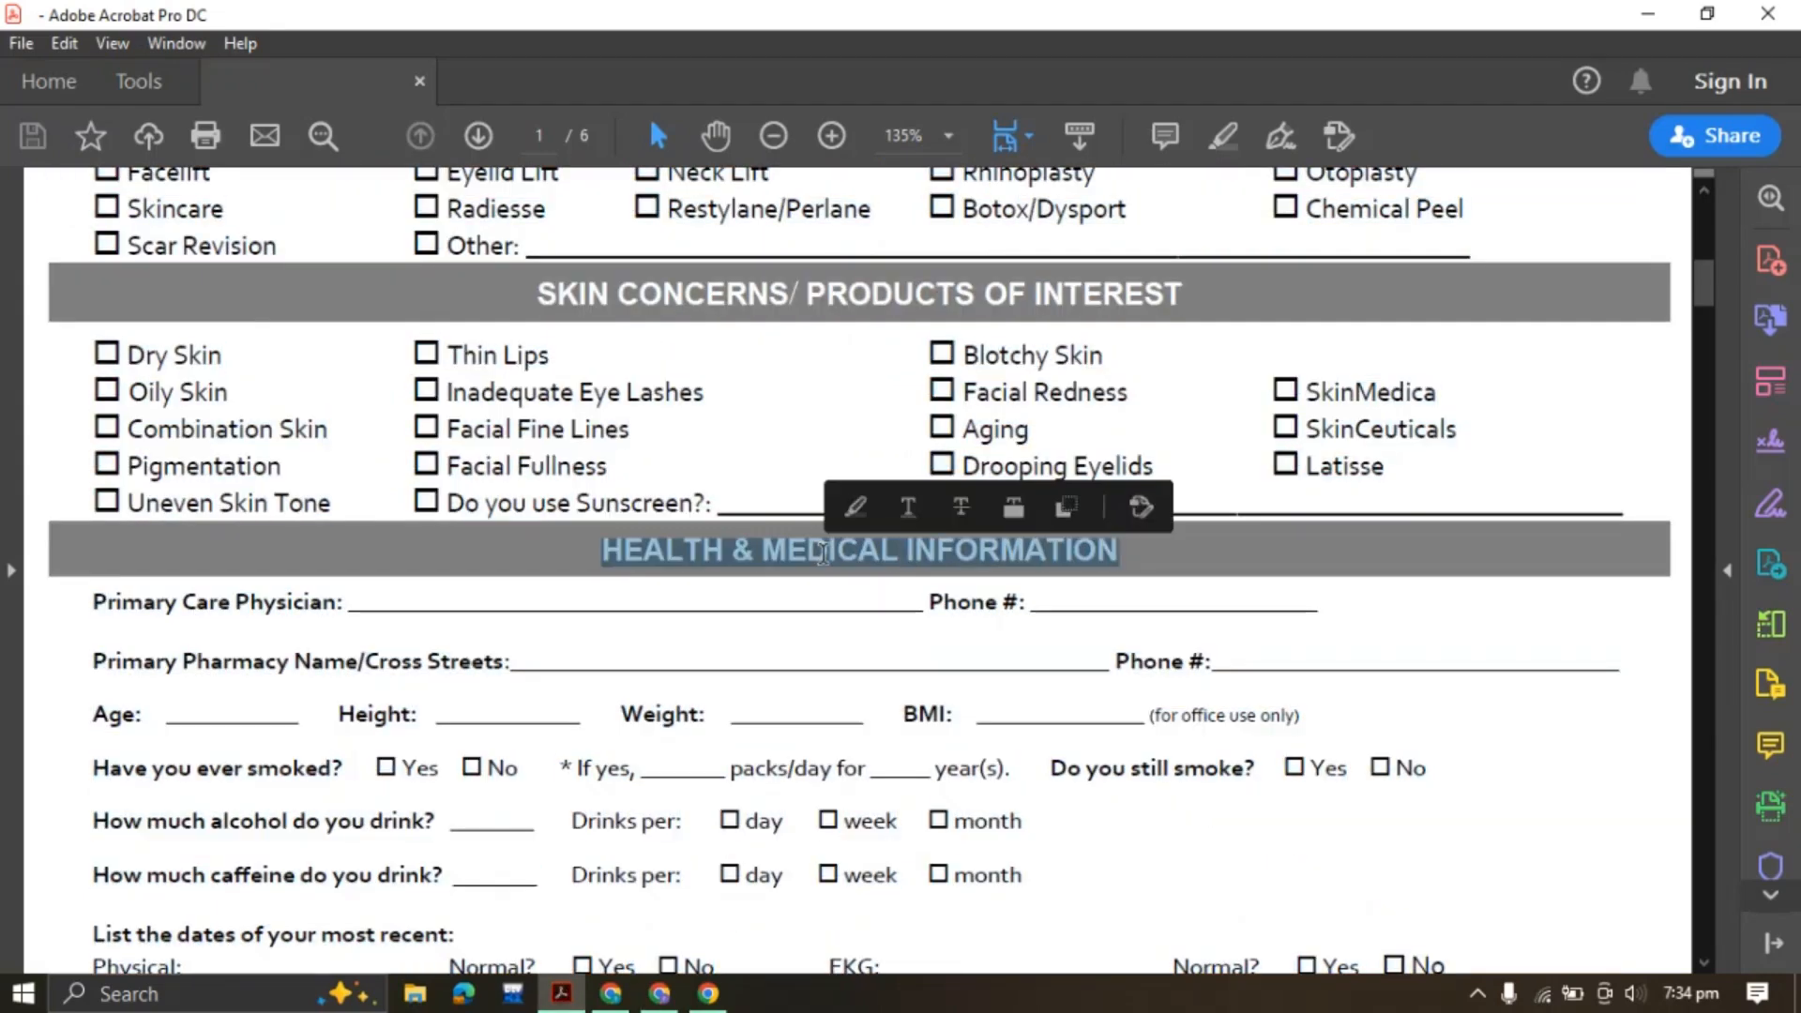
{"action": "scroll", "coordinate": [741, 502], "scroll_direction": "down", "scroll_amount": 2}
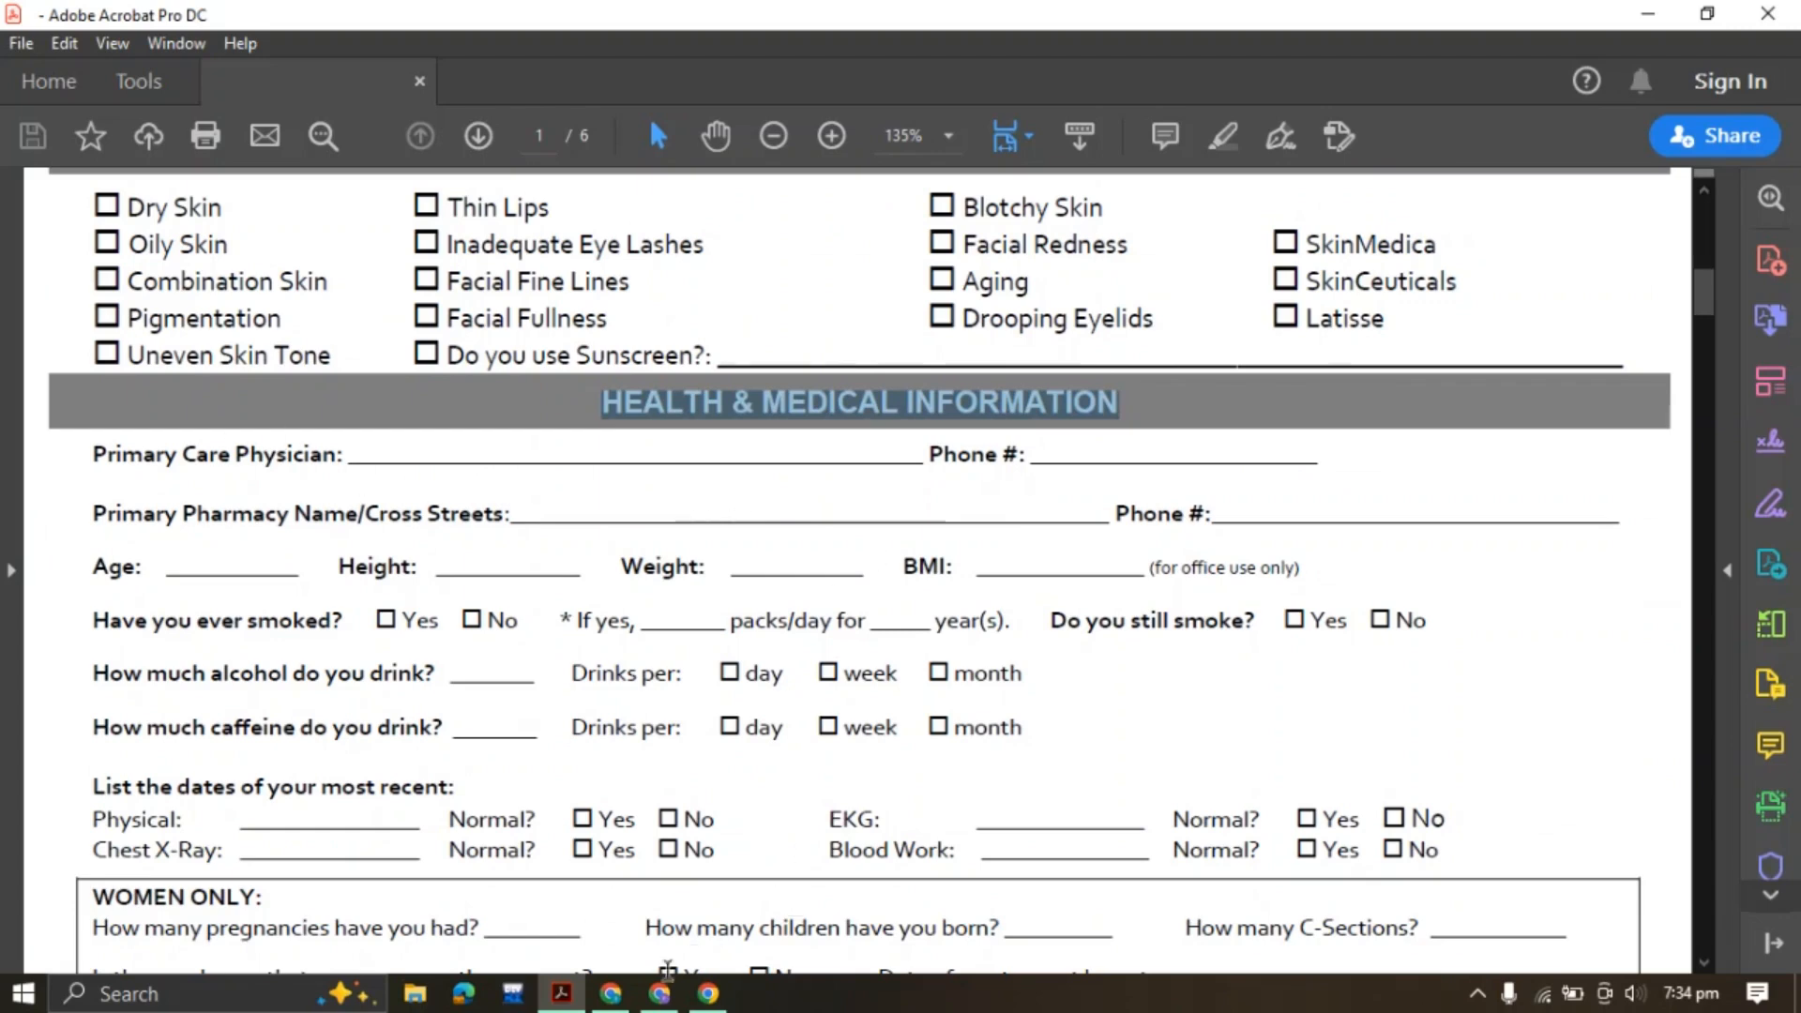
{"action": "left_click", "coordinate": [660, 994]}
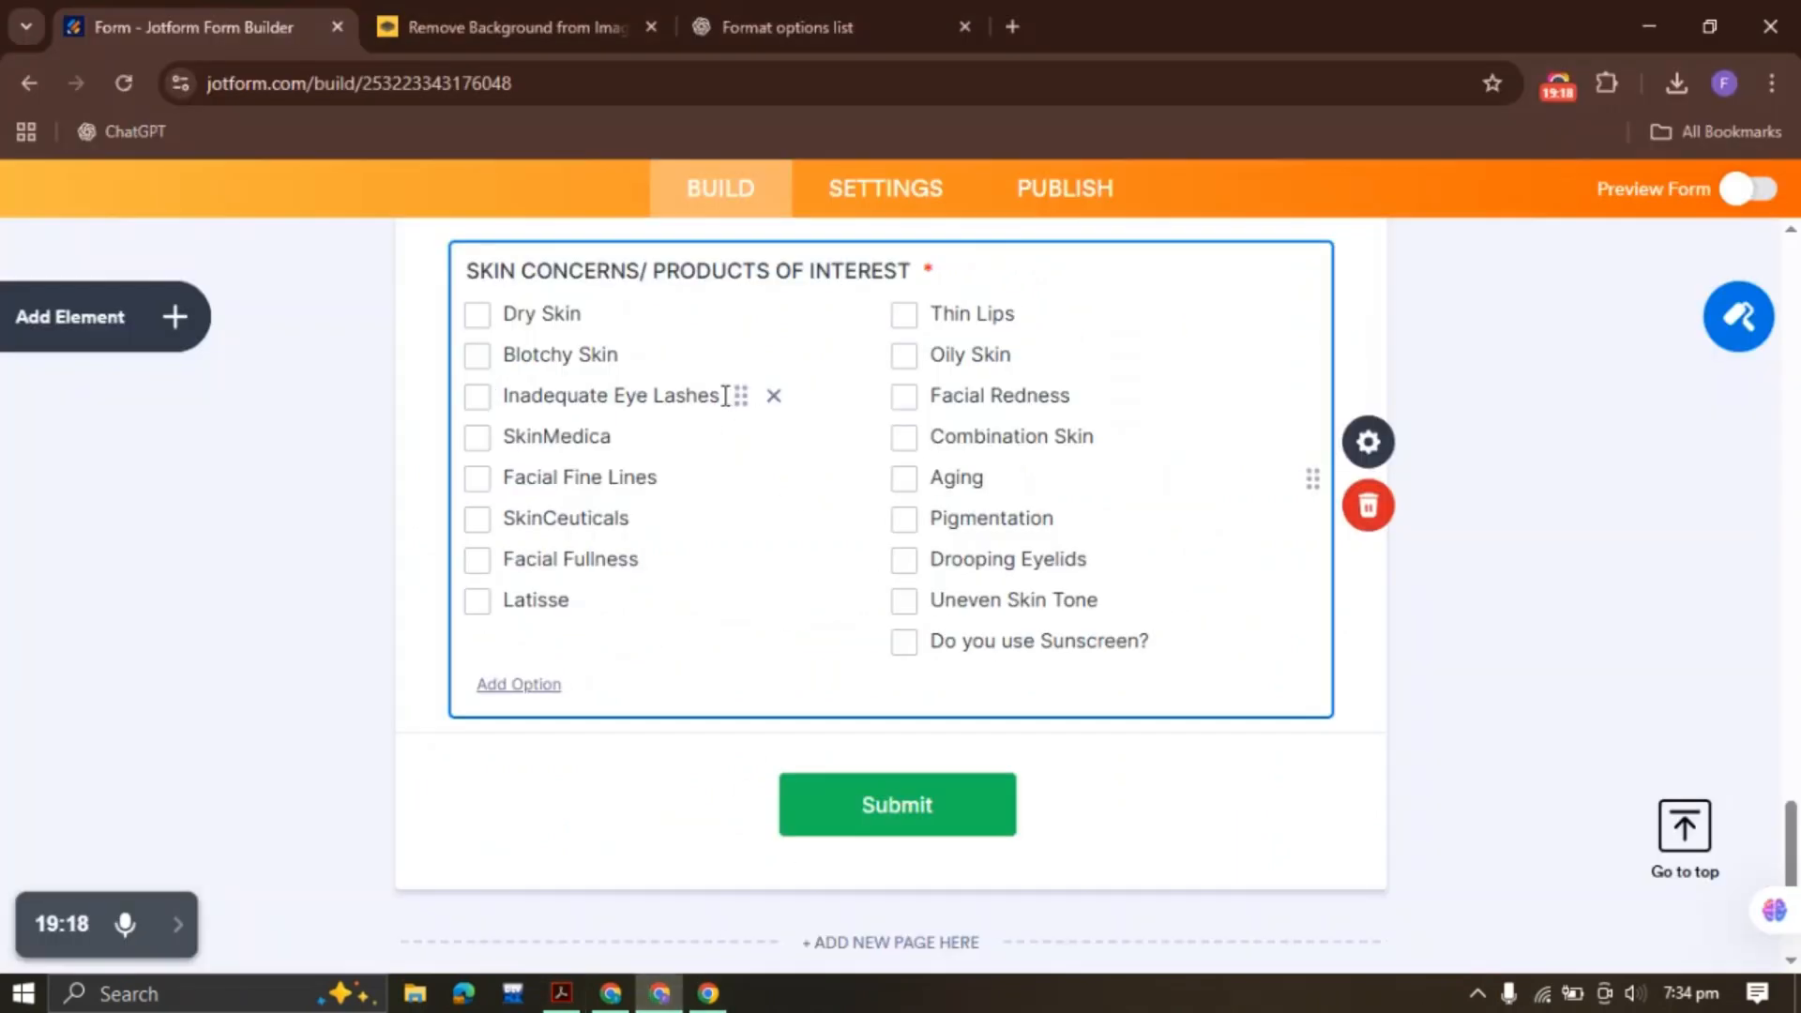
Add a Heading reading HEALTH & MEDICAL INFORMATION with centre text alignment
{"action": "left_click", "coordinate": [192, 324]}
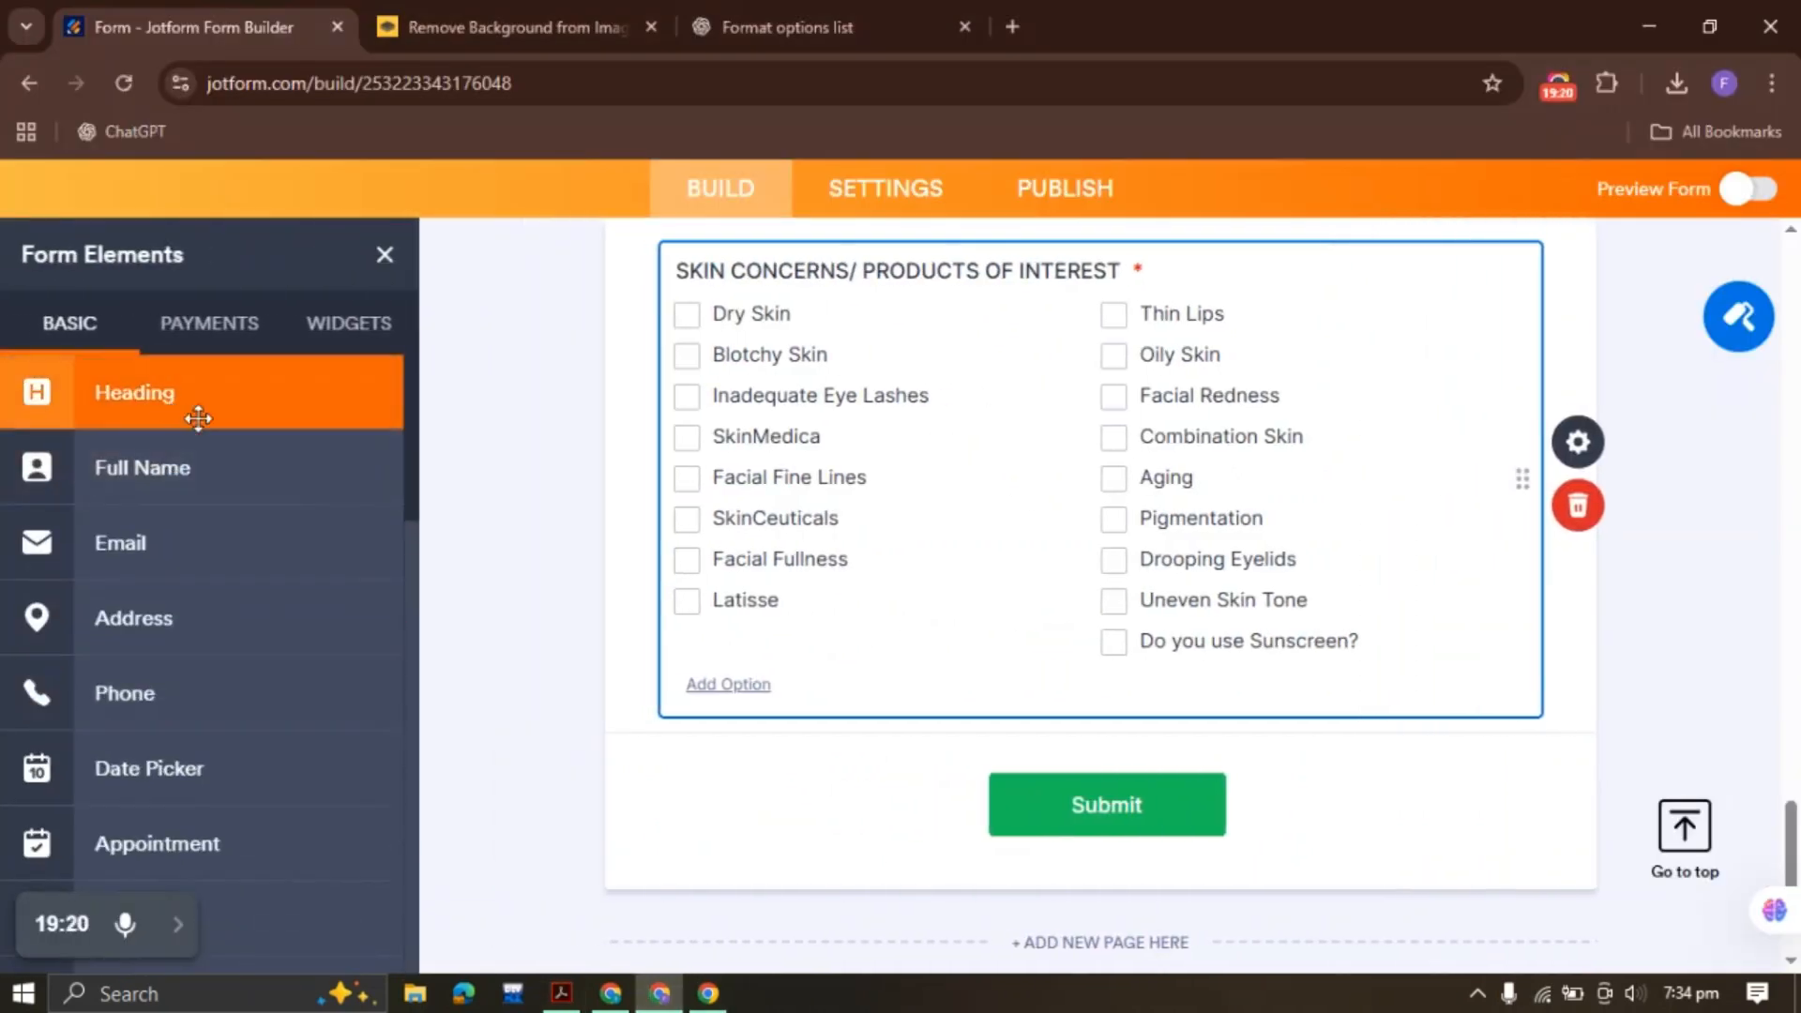
{"action": "left_click", "coordinate": [198, 417]}
{"action": "key", "text": "ctrl+v"}
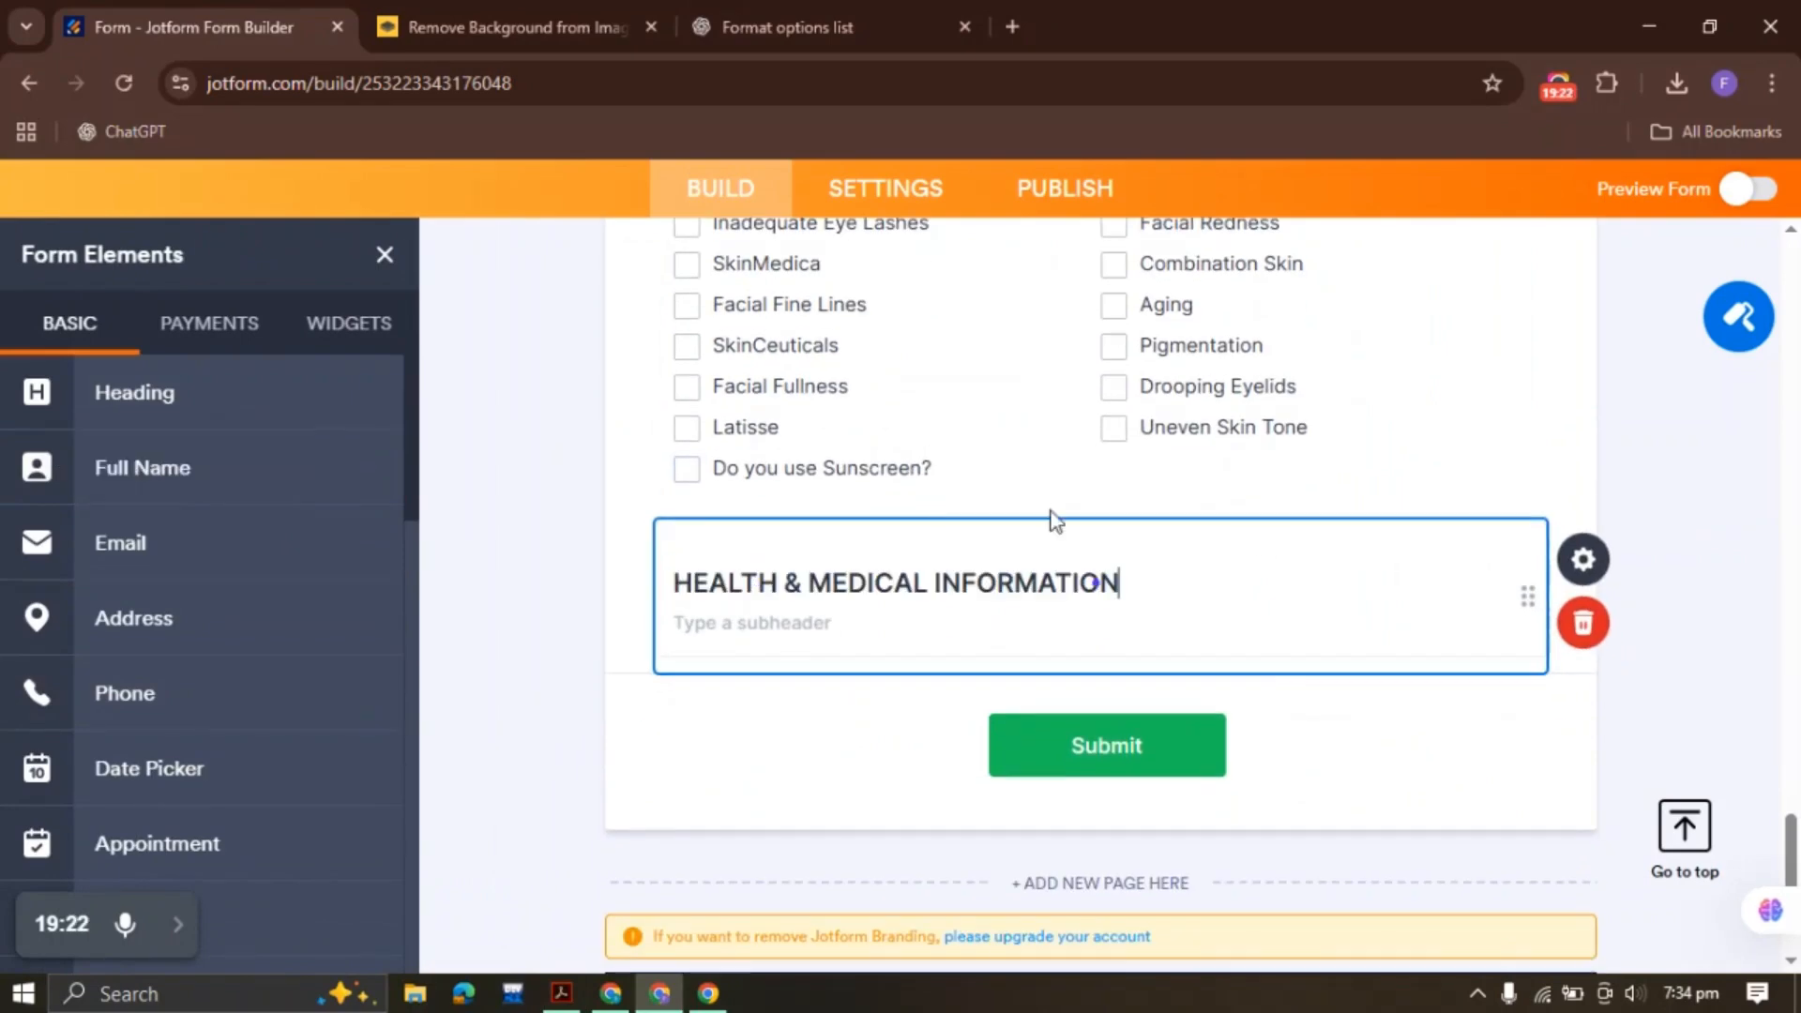
{"action": "left_click", "coordinate": [1598, 561]}
{"action": "scroll", "coordinate": [1539, 534], "scroll_direction": "down", "scroll_amount": 4}
{"action": "left_click", "coordinate": [1411, 546]}
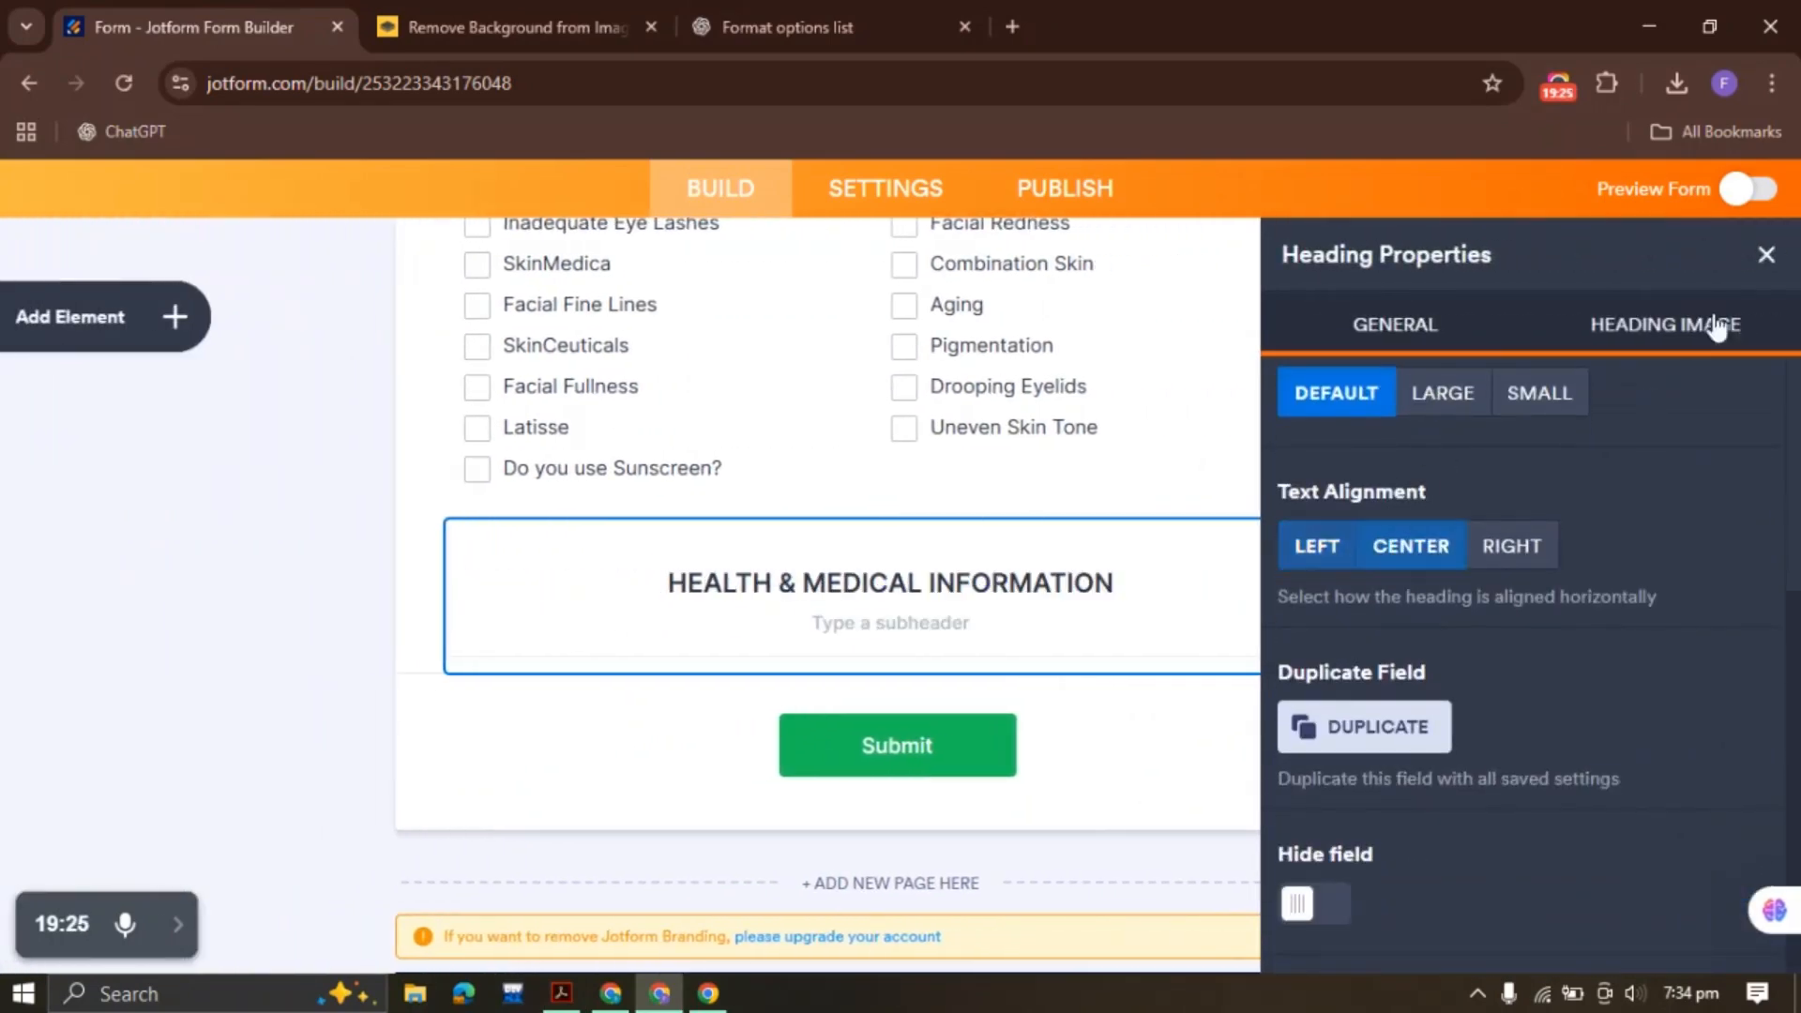
{"action": "left_click", "coordinate": [1766, 256]}
Copy the Primary Care Physician label from the PDF
{"action": "left_click", "coordinate": [561, 992]}
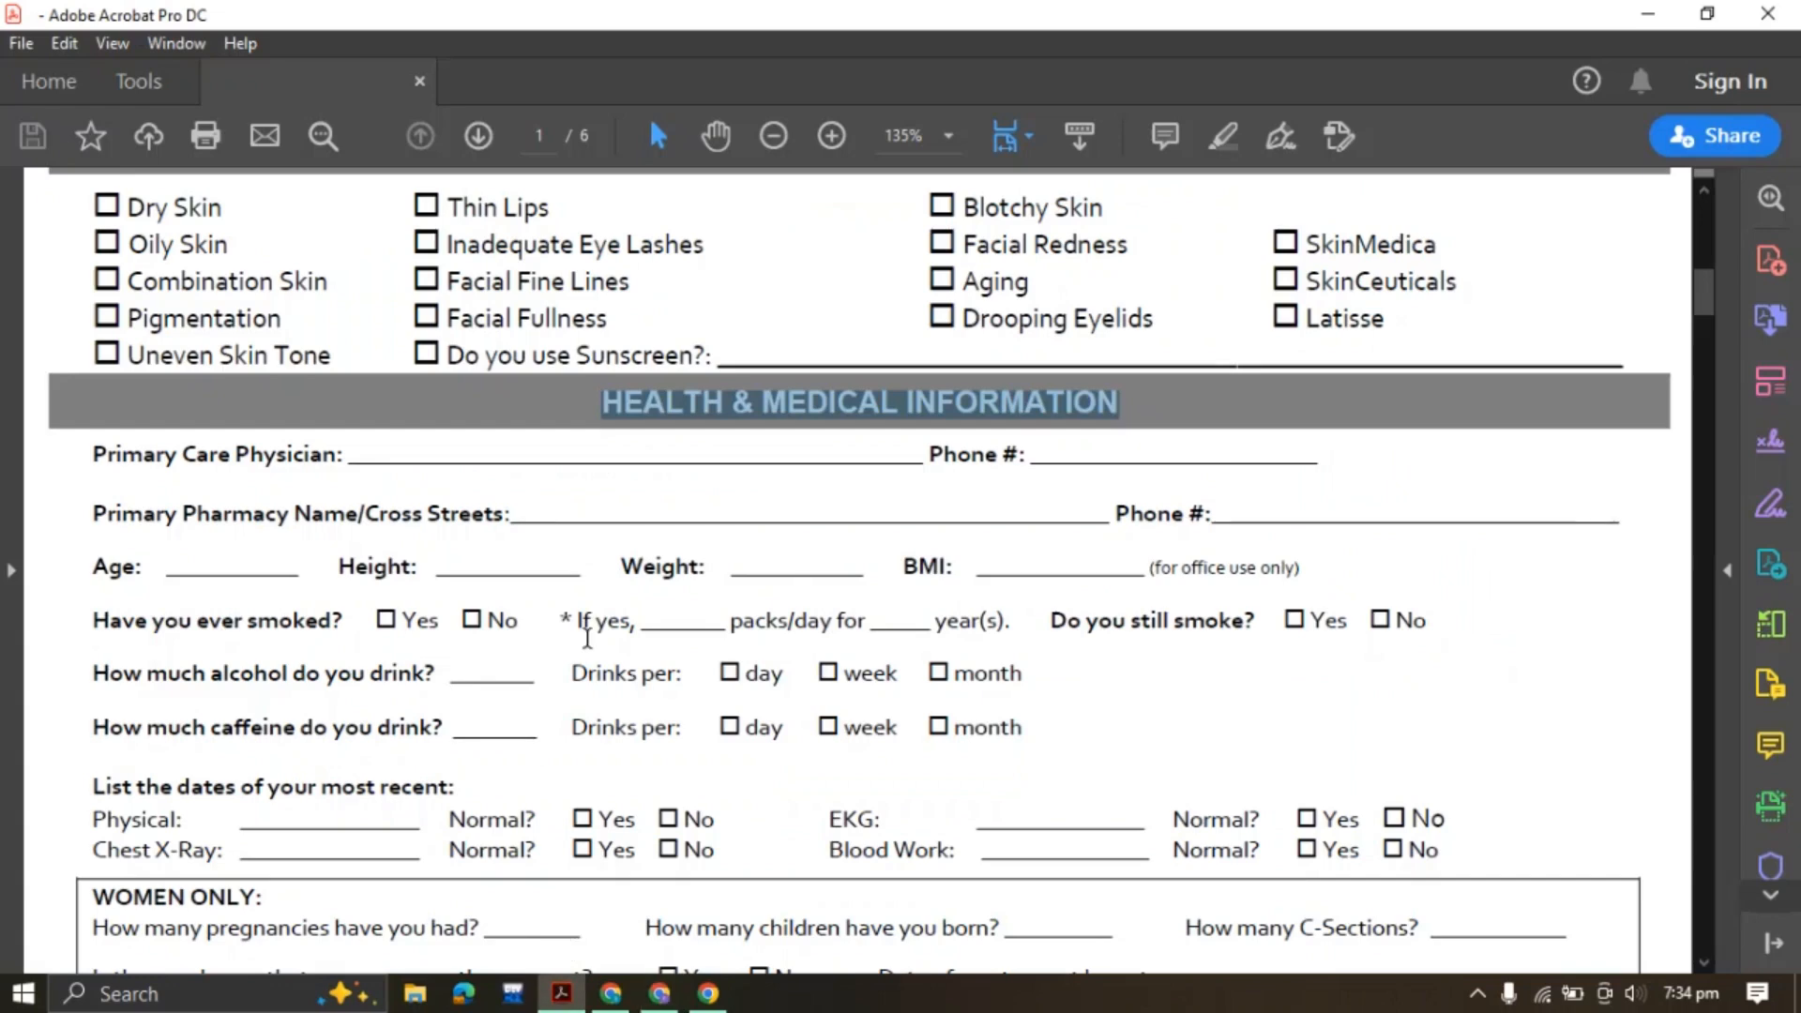
{"action": "left_click_drag", "start_coordinate": [91, 457], "coordinate": [309, 459]}
{"action": "key", "text": "ctrl+c"}
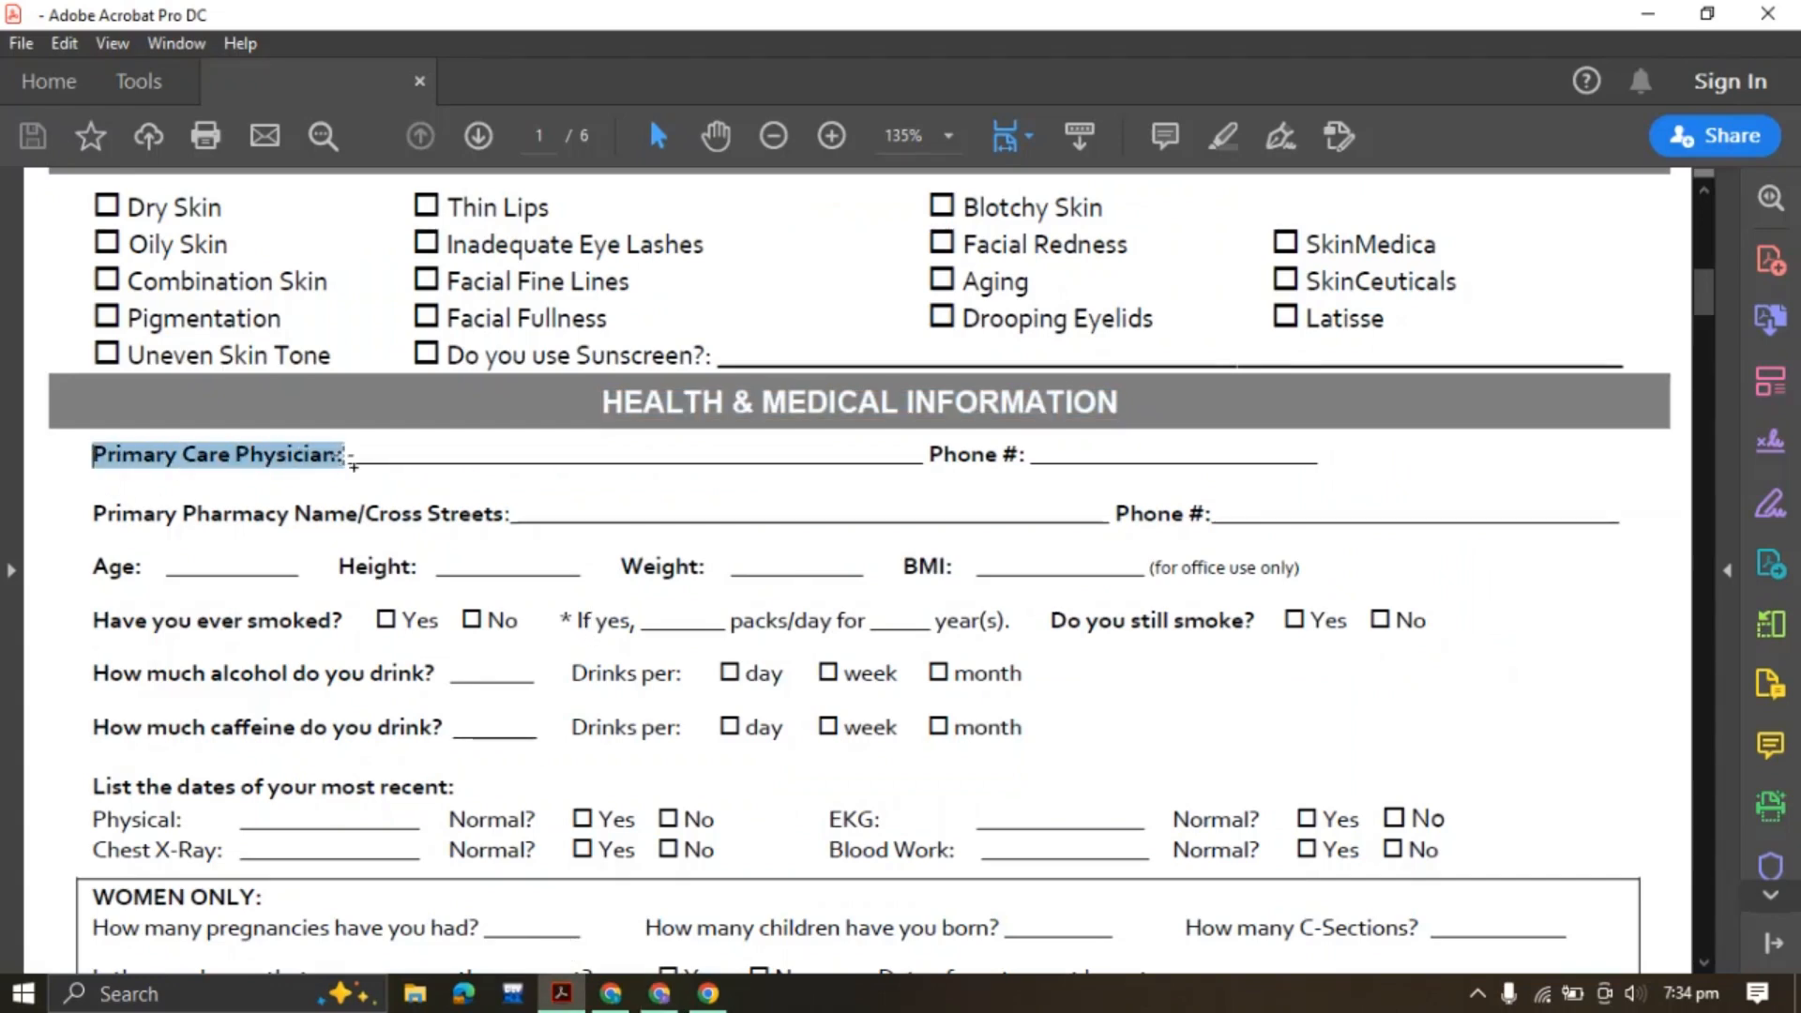
{"action": "left_click", "coordinate": [660, 992]}
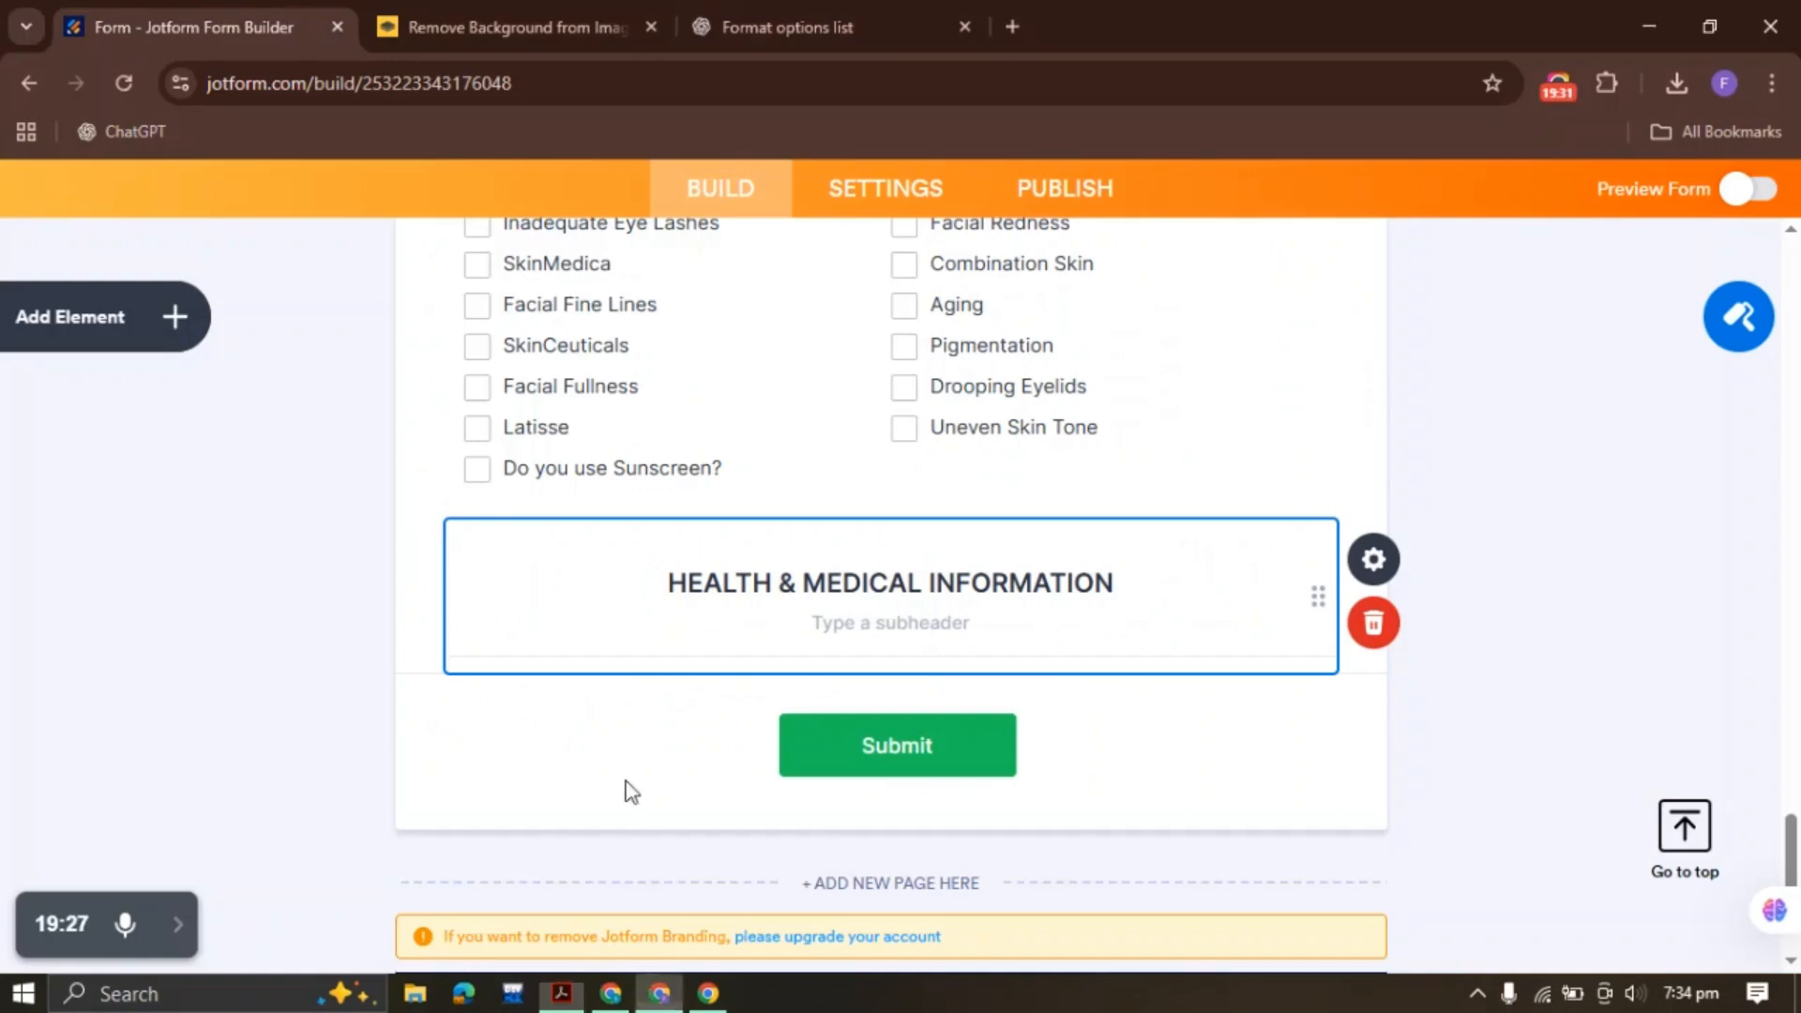
{"action": "left_click", "coordinate": [176, 319]}
{"action": "scroll", "coordinate": [208, 619], "scroll_direction": "down", "scroll_amount": 6}
Add a half-width Short Text field labelled 'Primary Care Physician:'
{"action": "left_click_drag", "start_coordinate": [204, 589], "coordinate": [788, 594]}
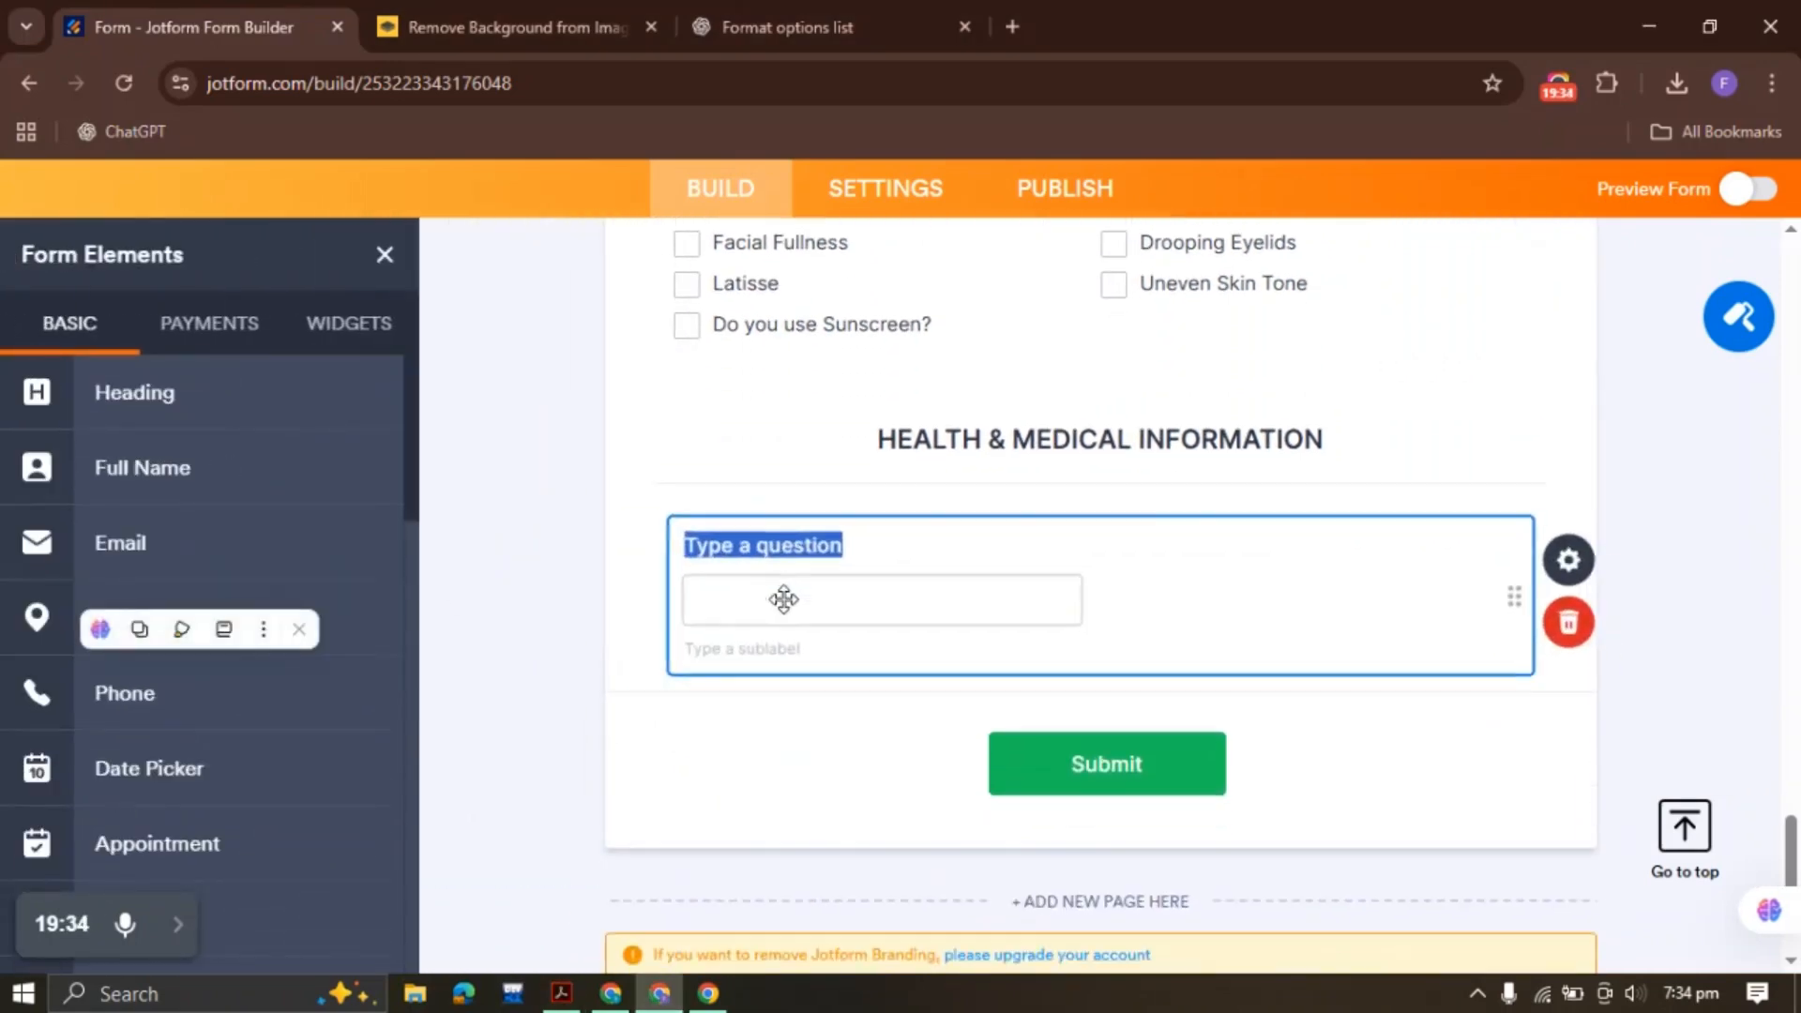
{"action": "key", "text": "ctrl+v"}
{"action": "type", "text": ":"}
{"action": "right_click", "coordinate": [1102, 605]}
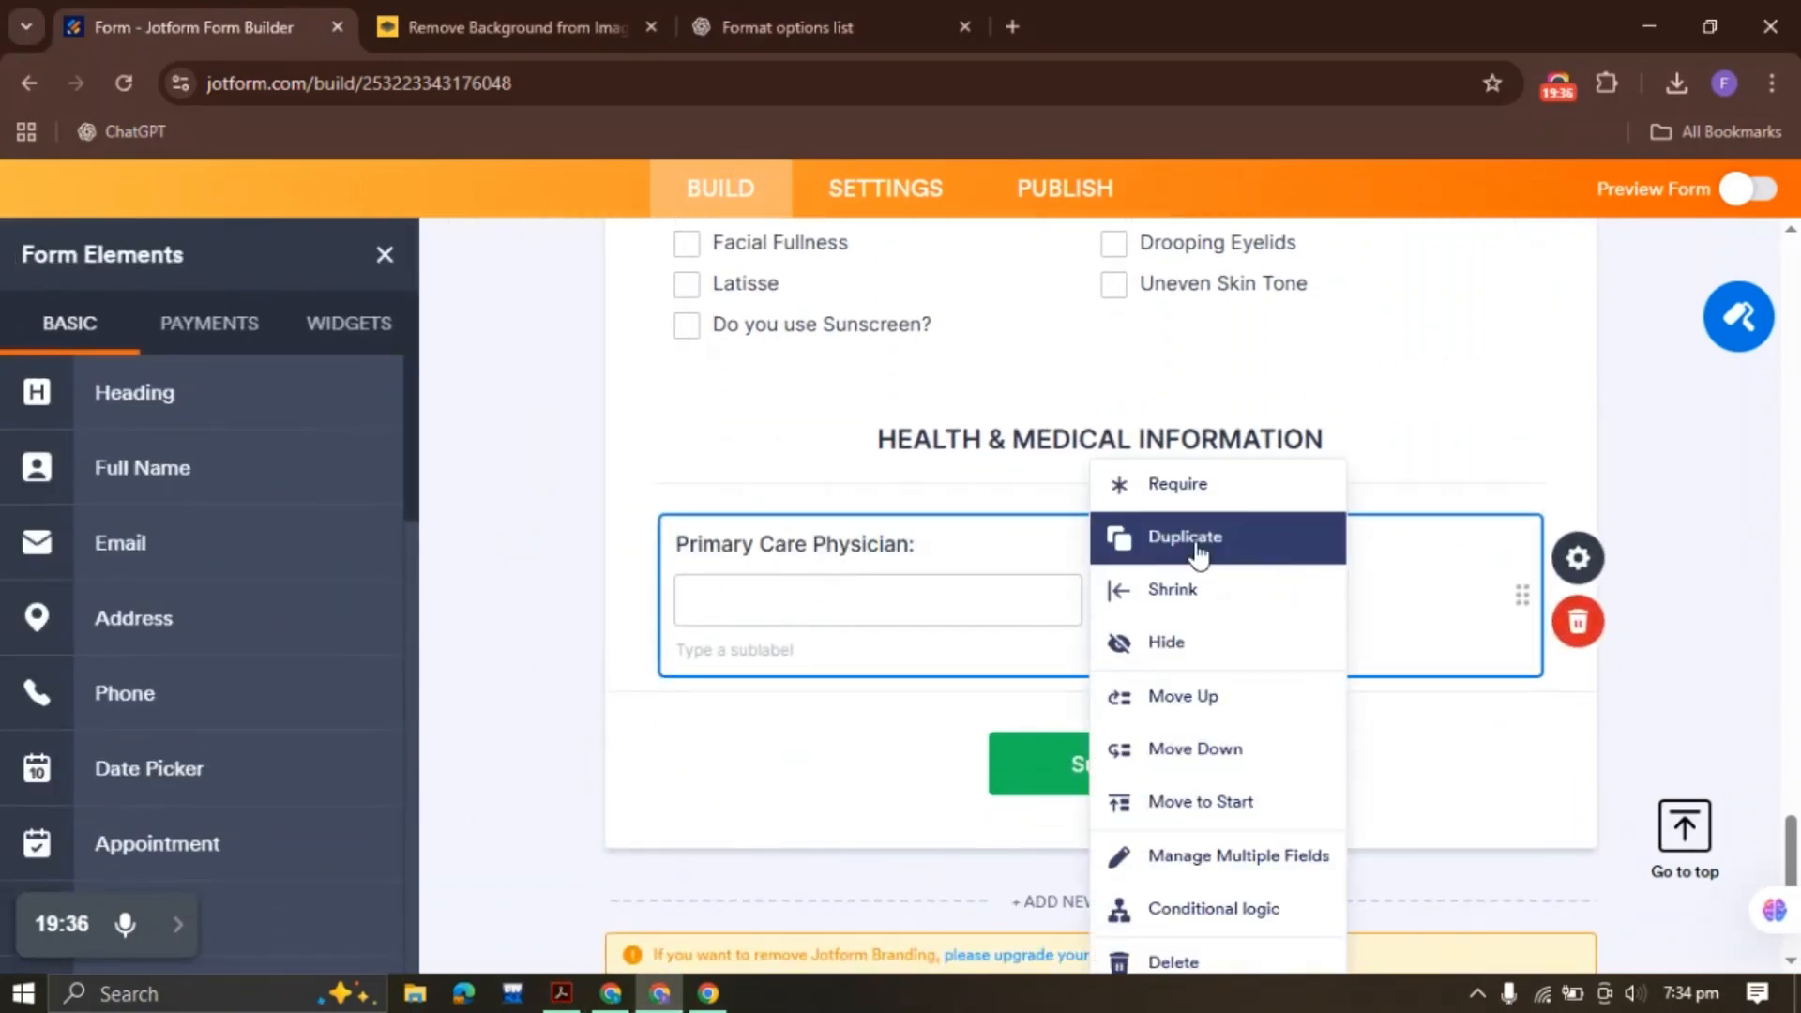
{"action": "left_click", "coordinate": [1170, 656]}
Add a half-width 'Phone #:' Phone field beside it, then copy the Primary Pharmacy Name/Cross Streets label
{"action": "left_click", "coordinate": [562, 992]}
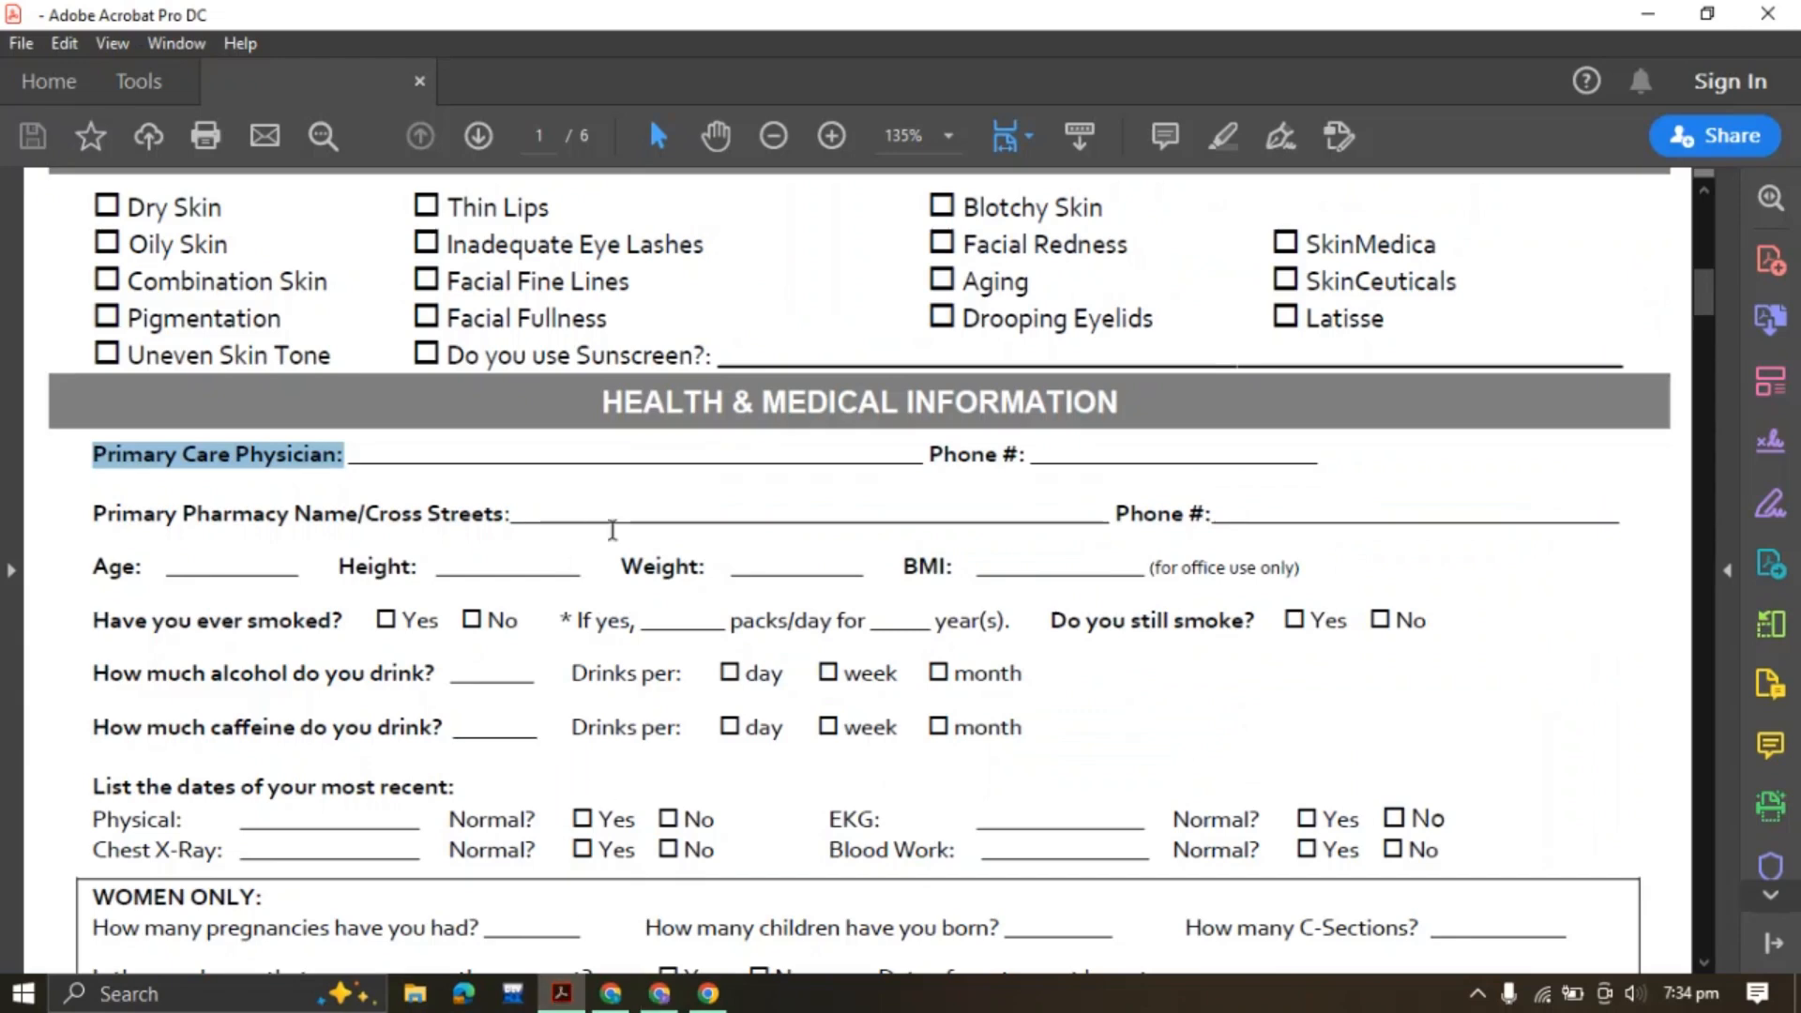
{"action": "left_click_drag", "start_coordinate": [930, 456], "coordinate": [1032, 460]}
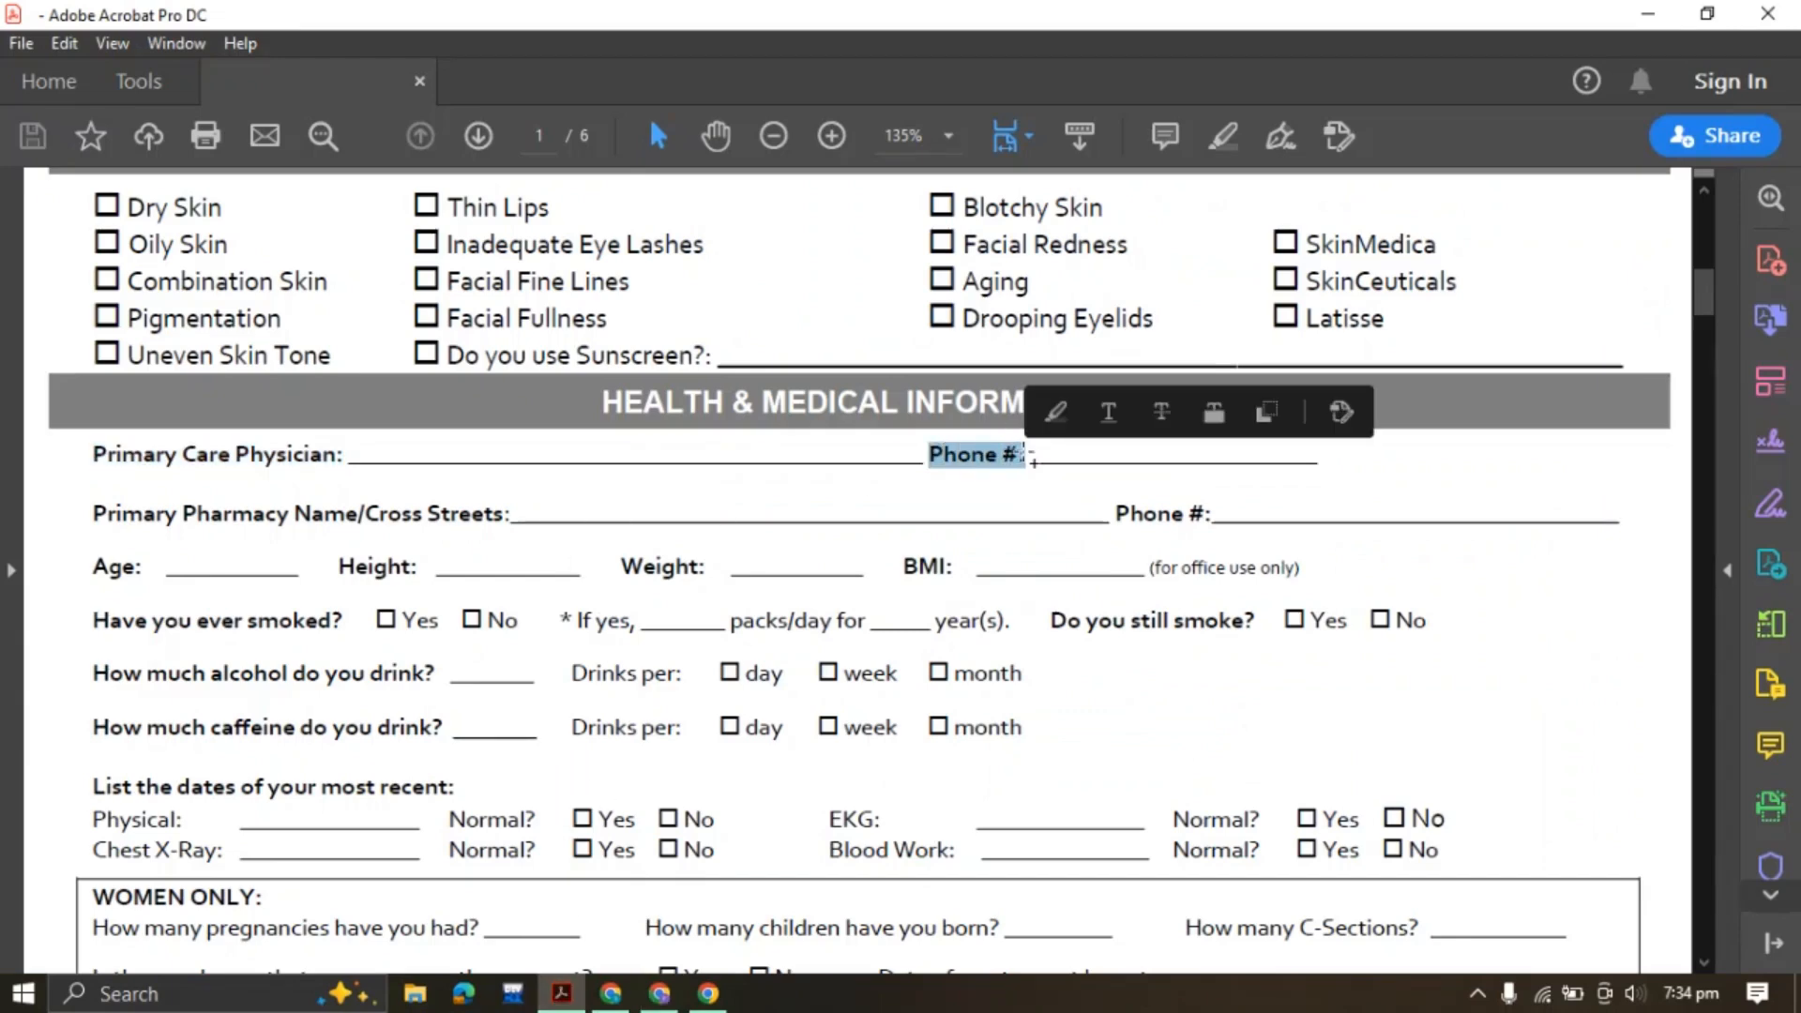
{"action": "left_click", "coordinate": [659, 994]}
{"action": "left_click", "coordinate": [182, 700]}
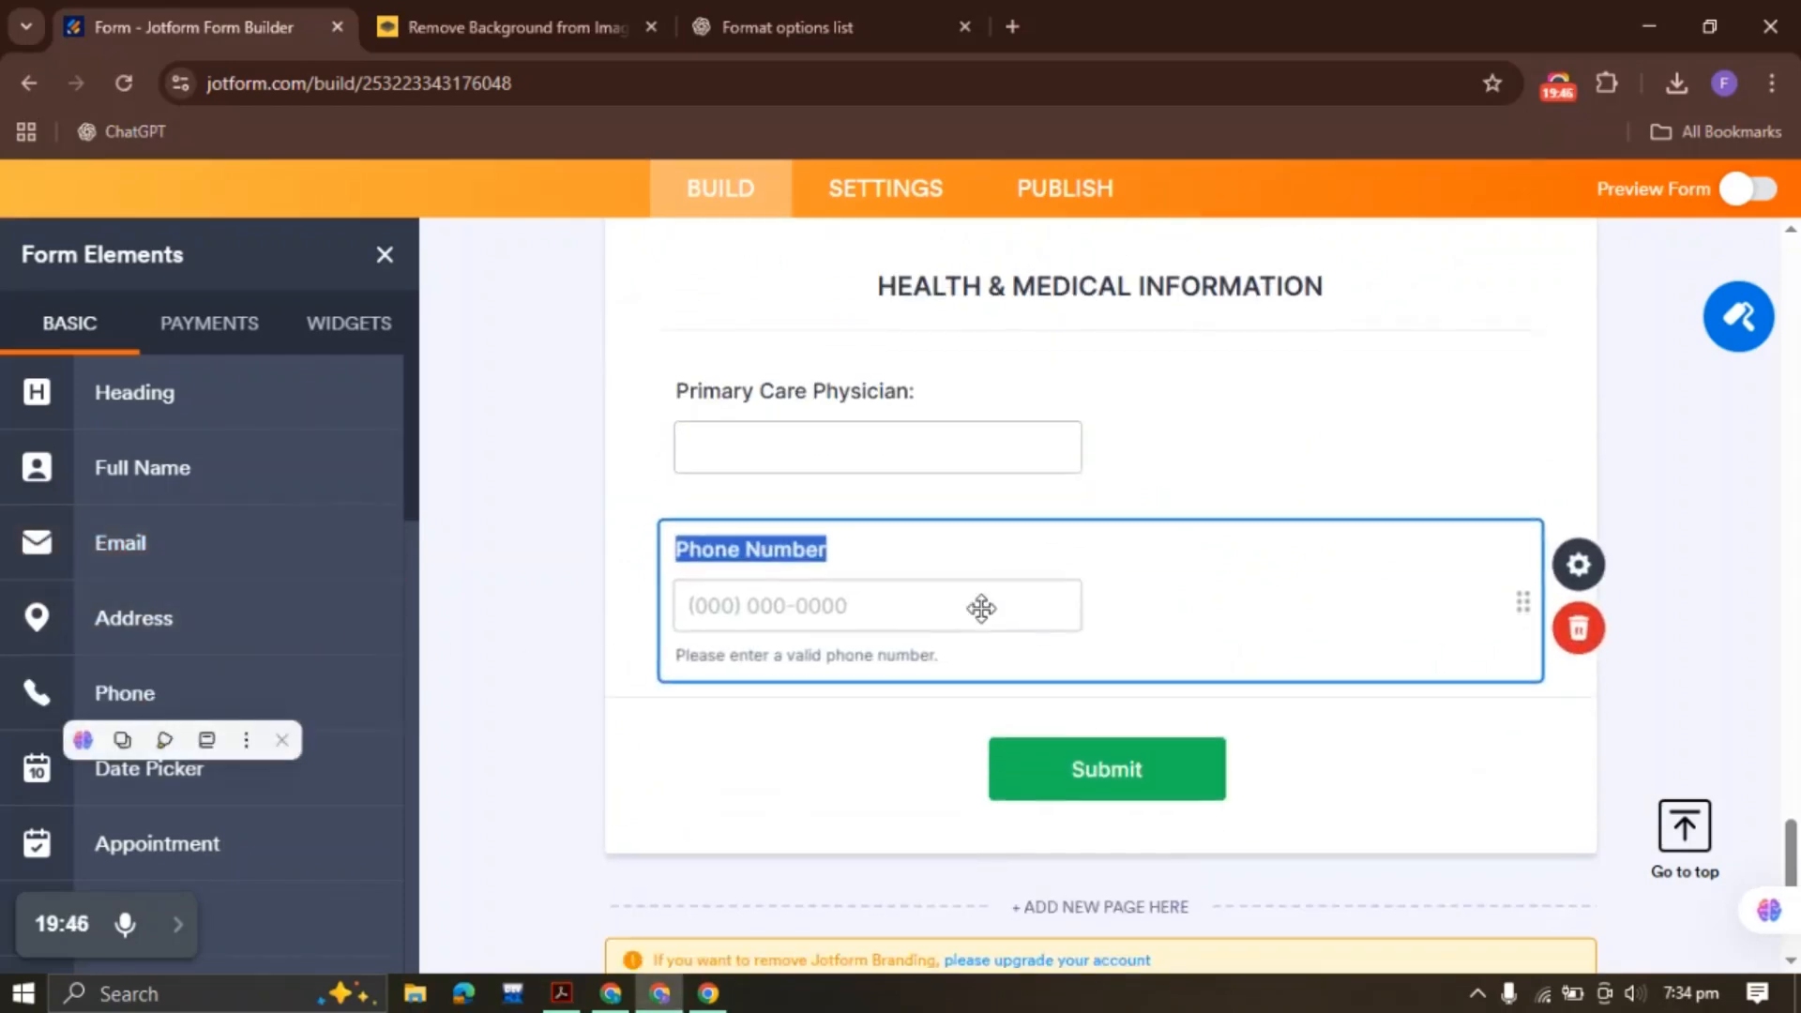
{"action": "type", "text": "Phone #:"}
{"action": "right_click", "coordinate": [804, 606]}
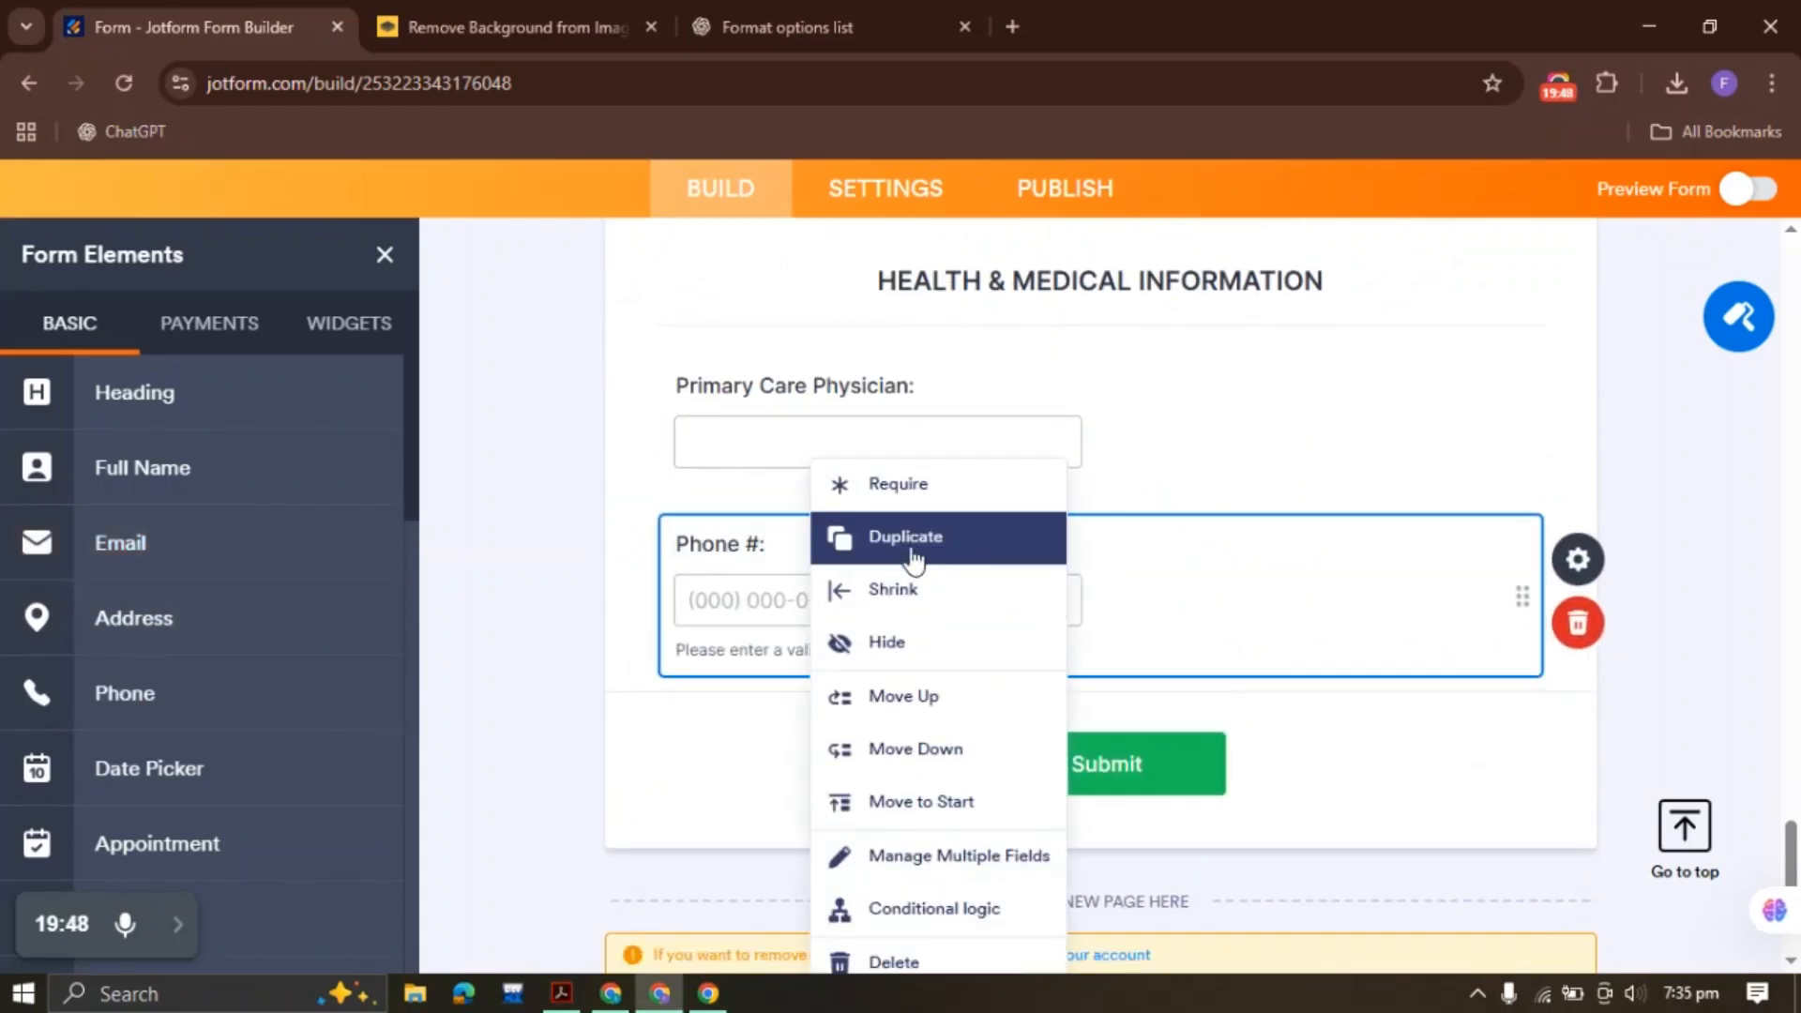
{"action": "left_click", "coordinate": [929, 582]}
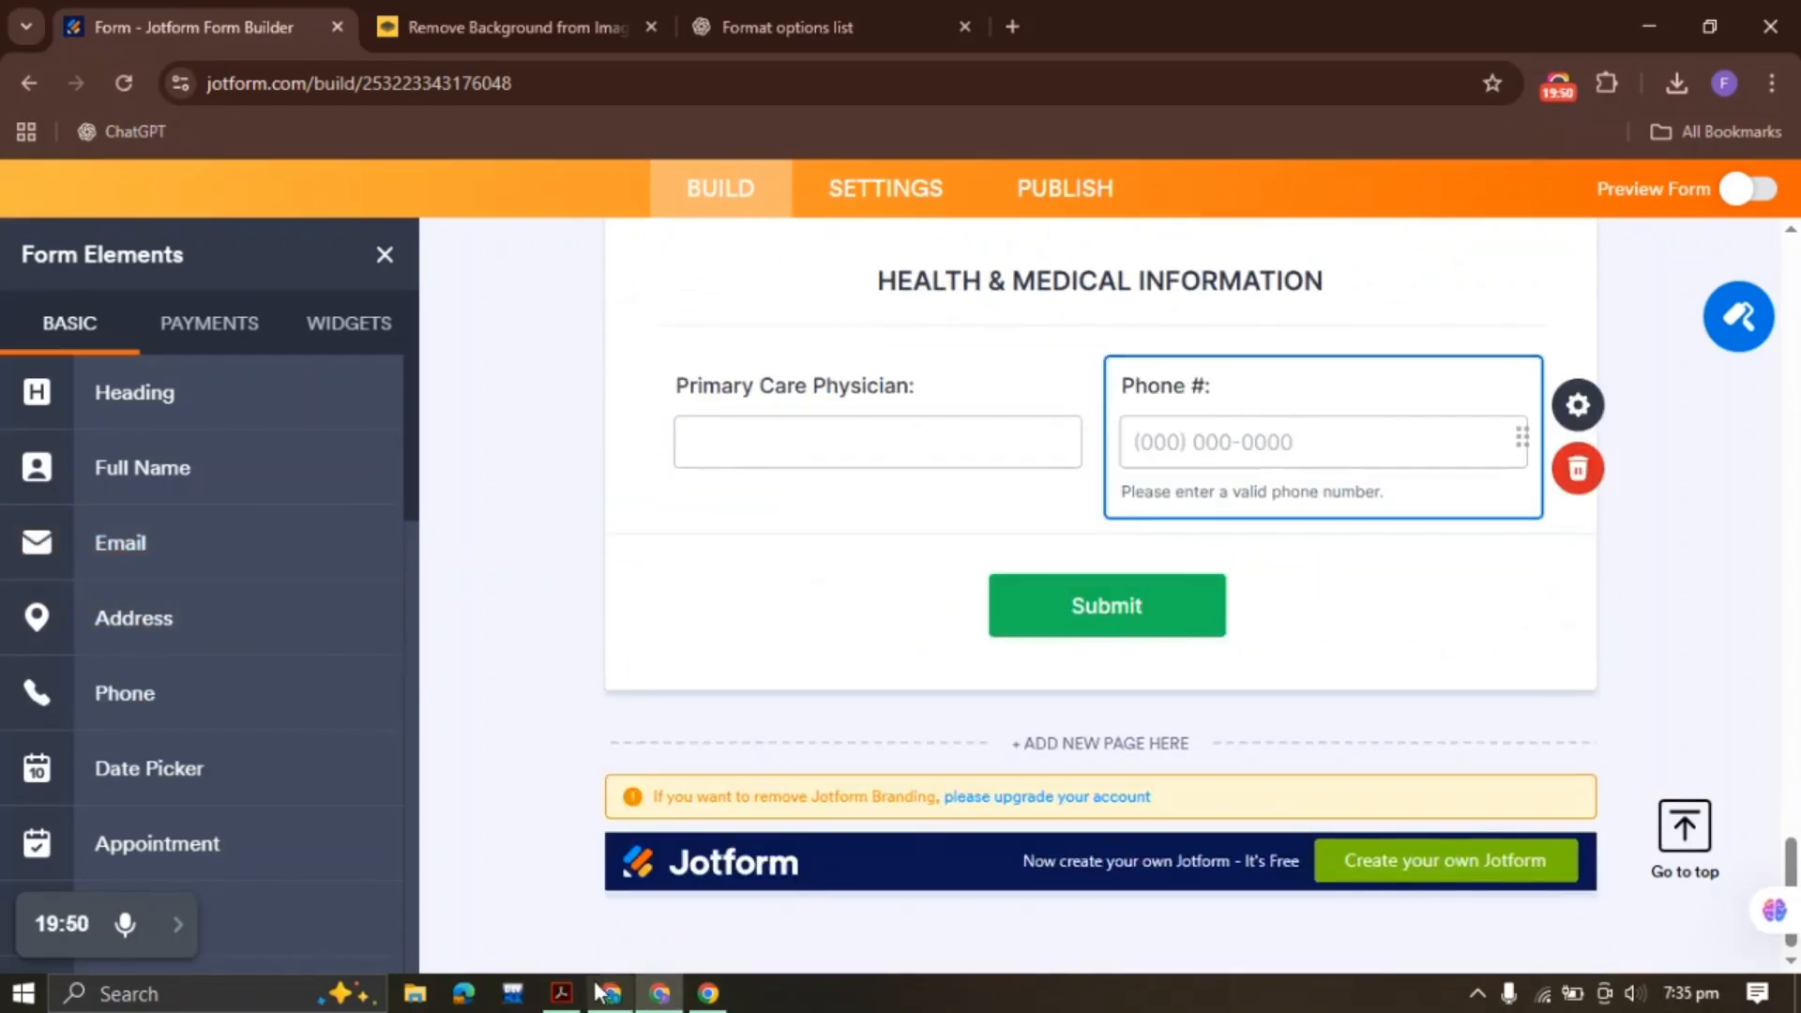
{"action": "left_click", "coordinate": [562, 993]}
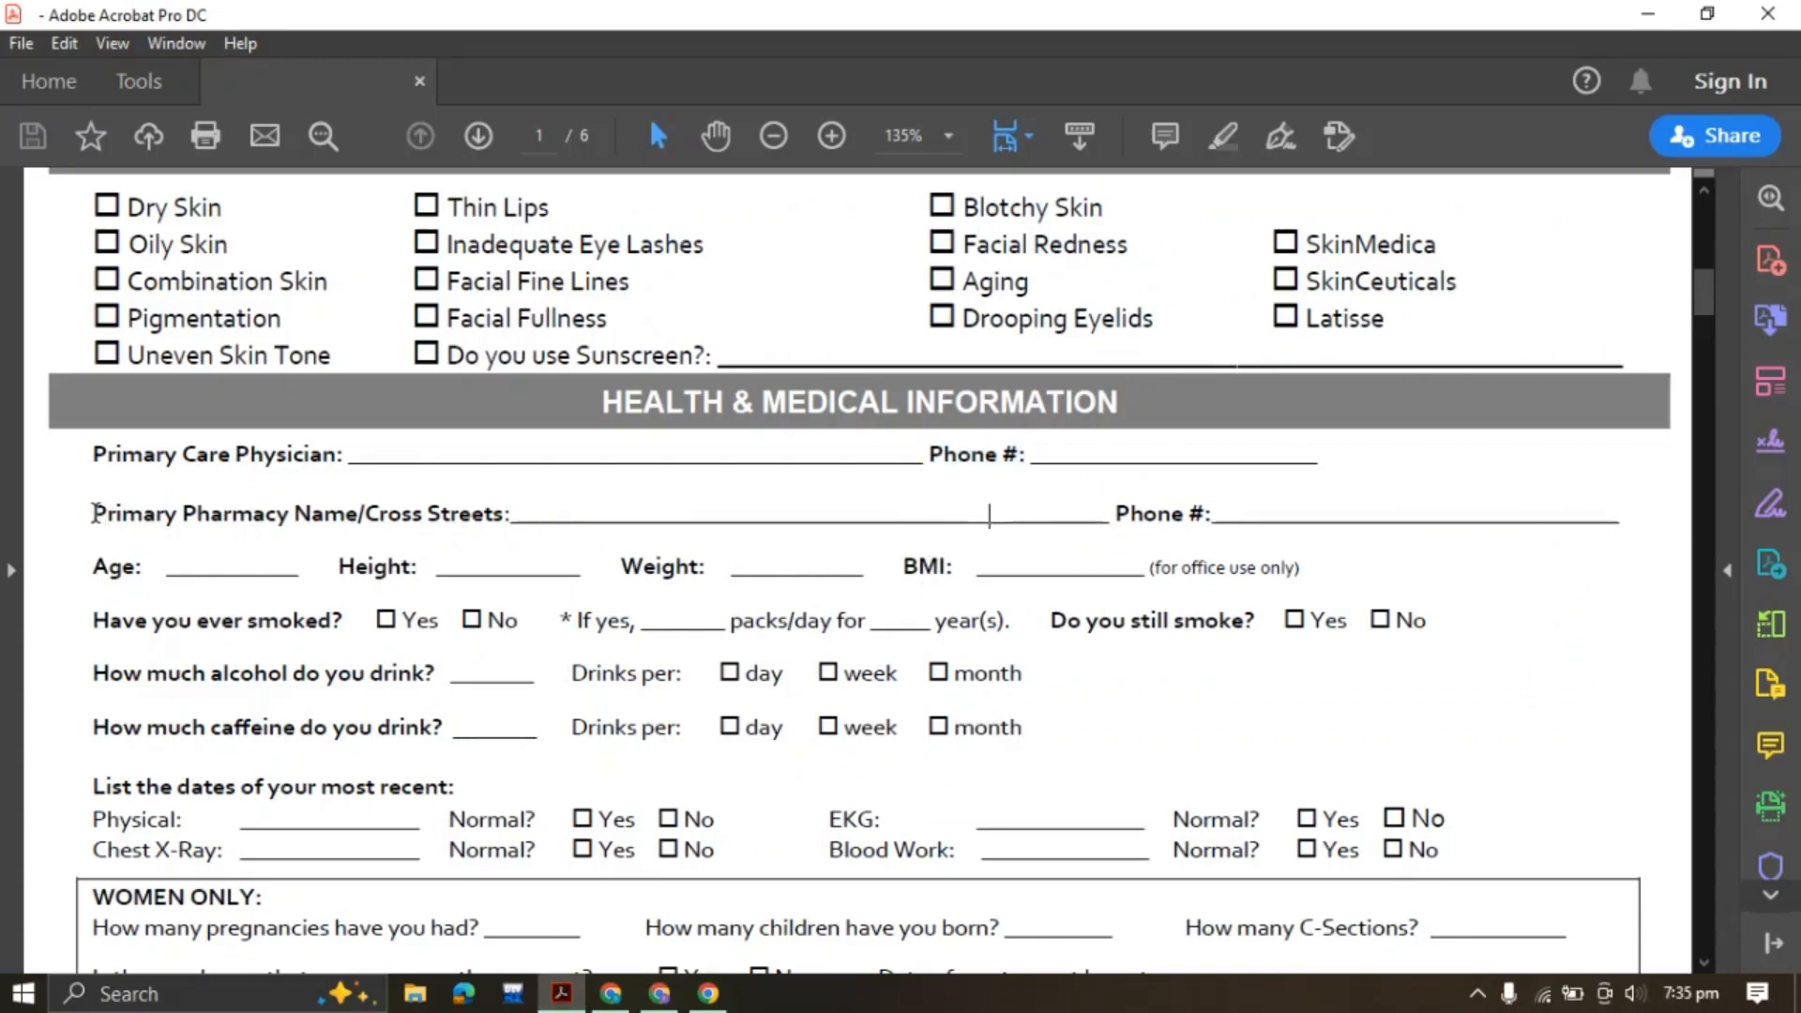
{"action": "left_click_drag", "start_coordinate": [94, 513], "coordinate": [512, 514]}
{"action": "key", "text": "ctrl+c"}
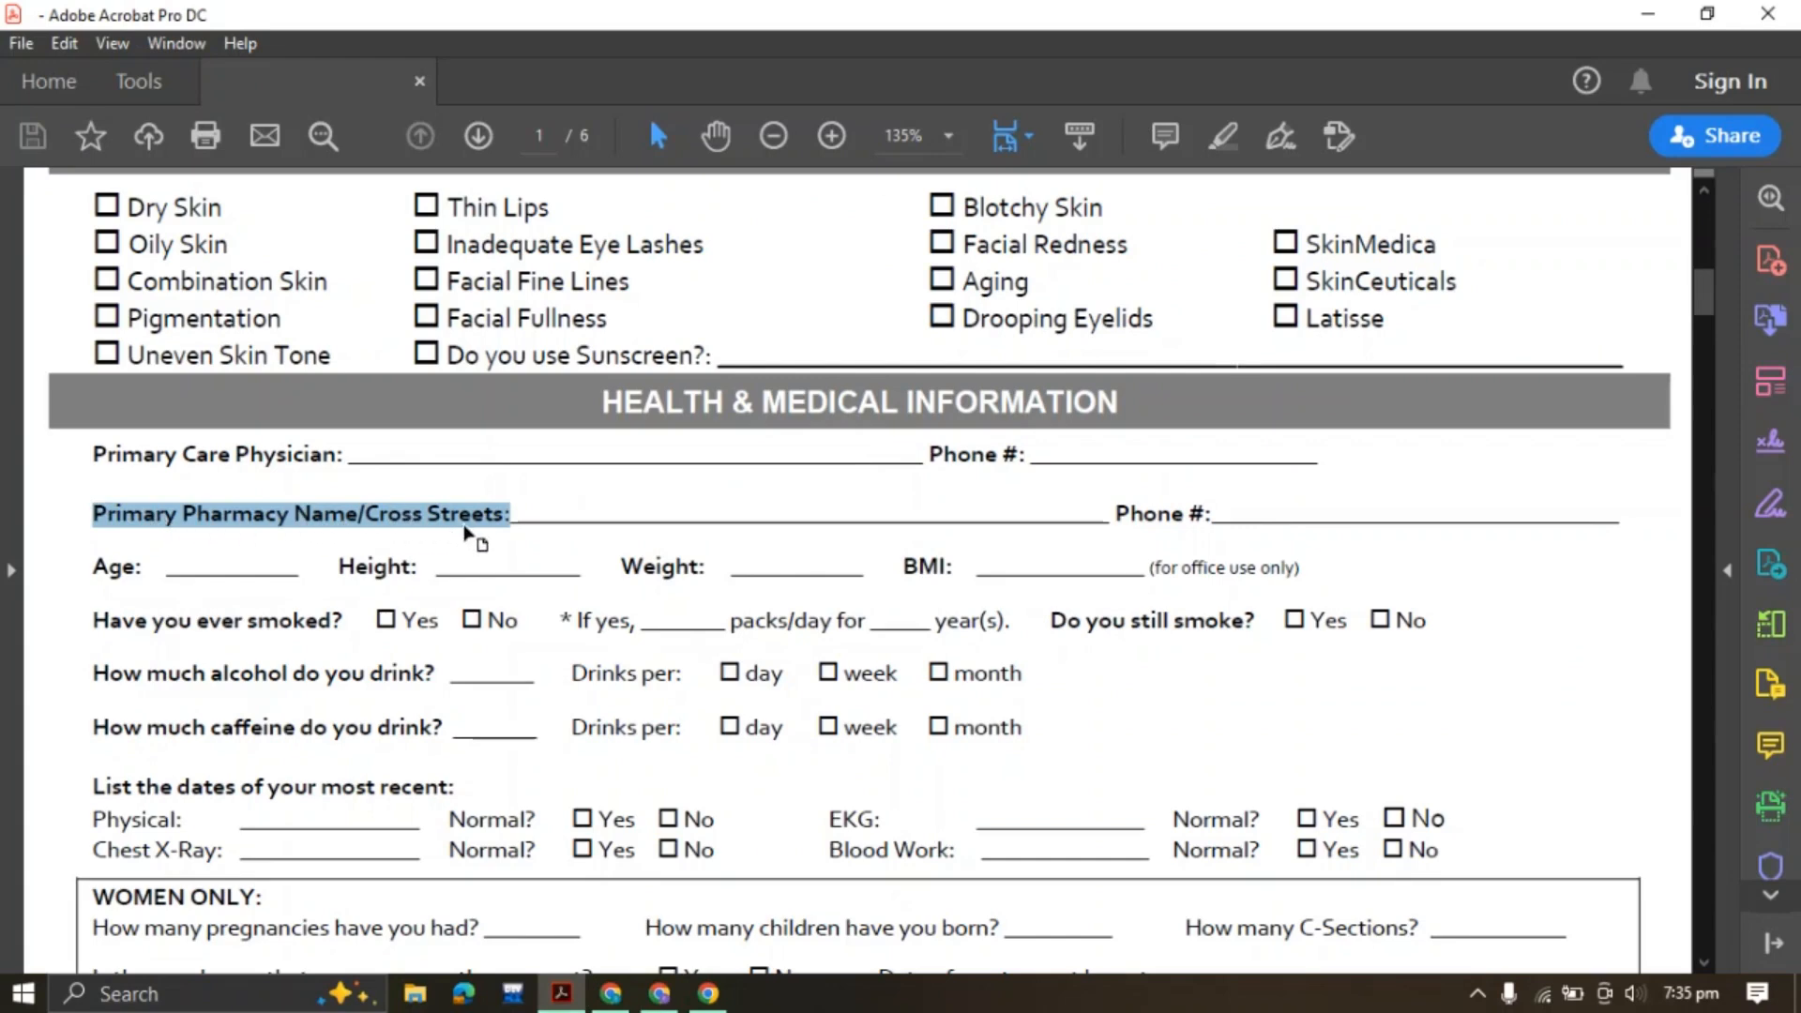
Duplicate the Primary Care Physician field below Phone # and rename it Primary Pharmacy Name/Cross Streets
{"action": "left_click", "coordinate": [660, 993]}
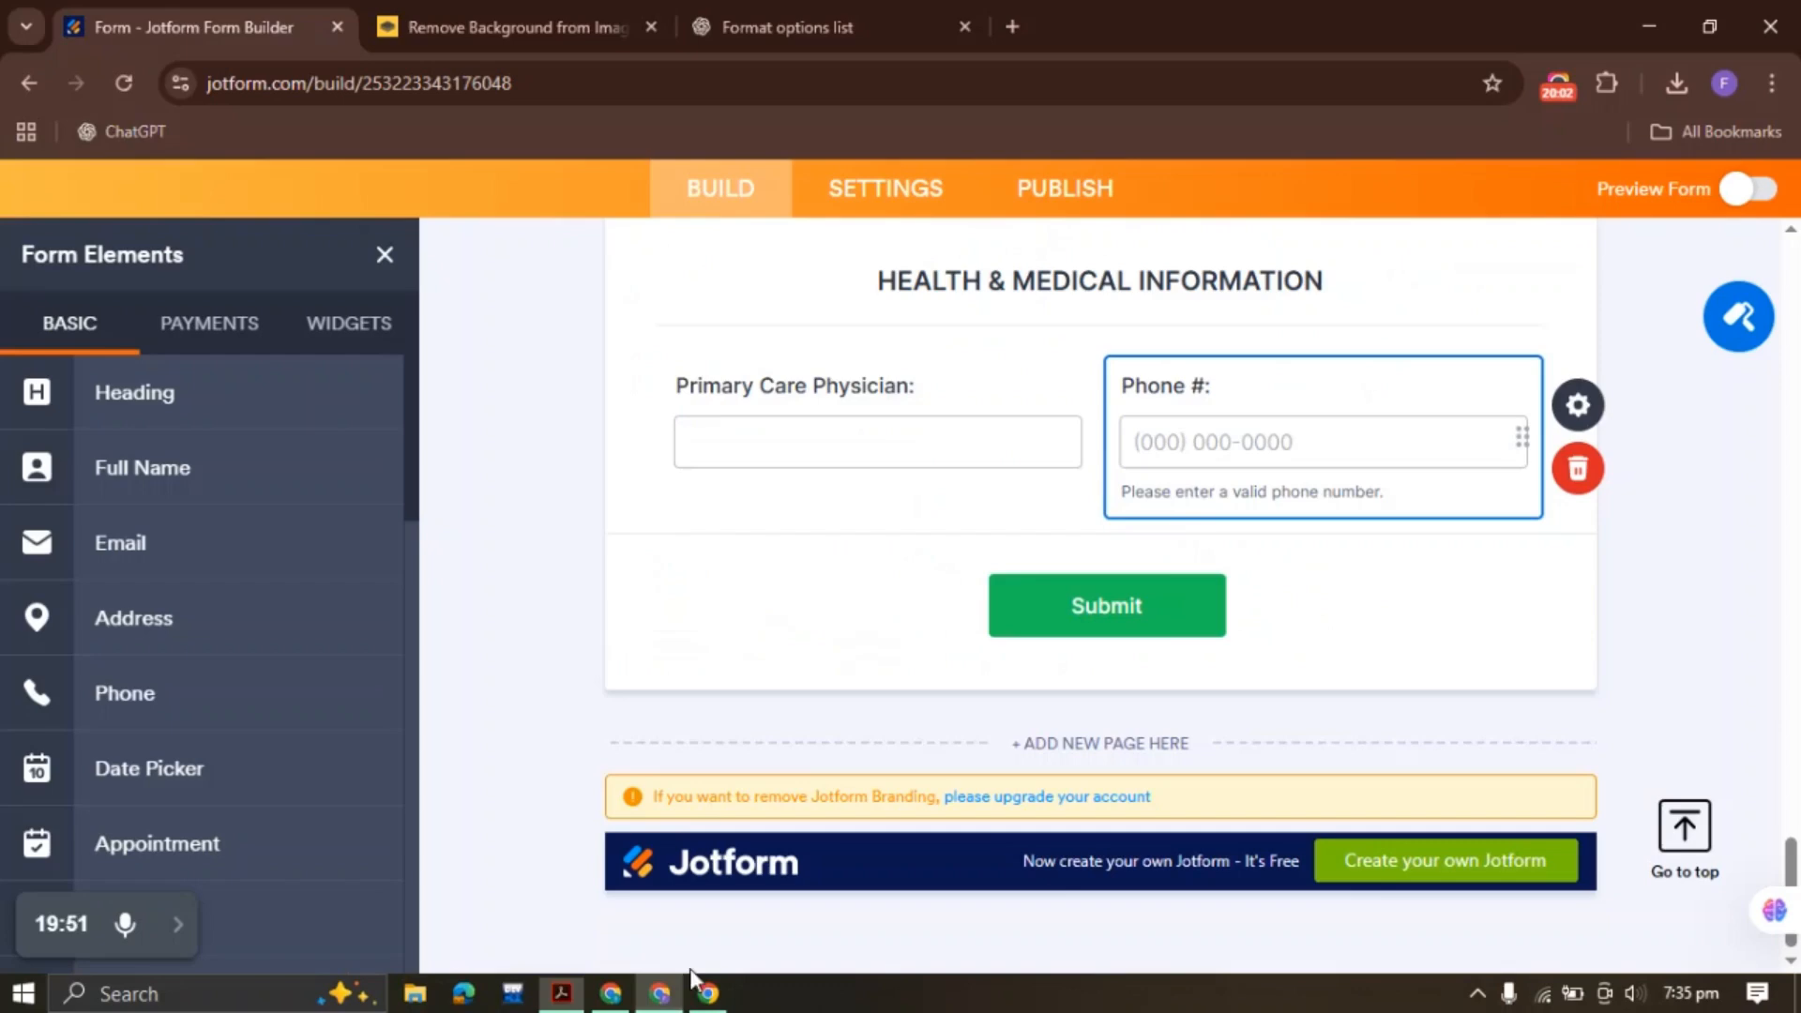
{"action": "right_click", "coordinate": [825, 406]}
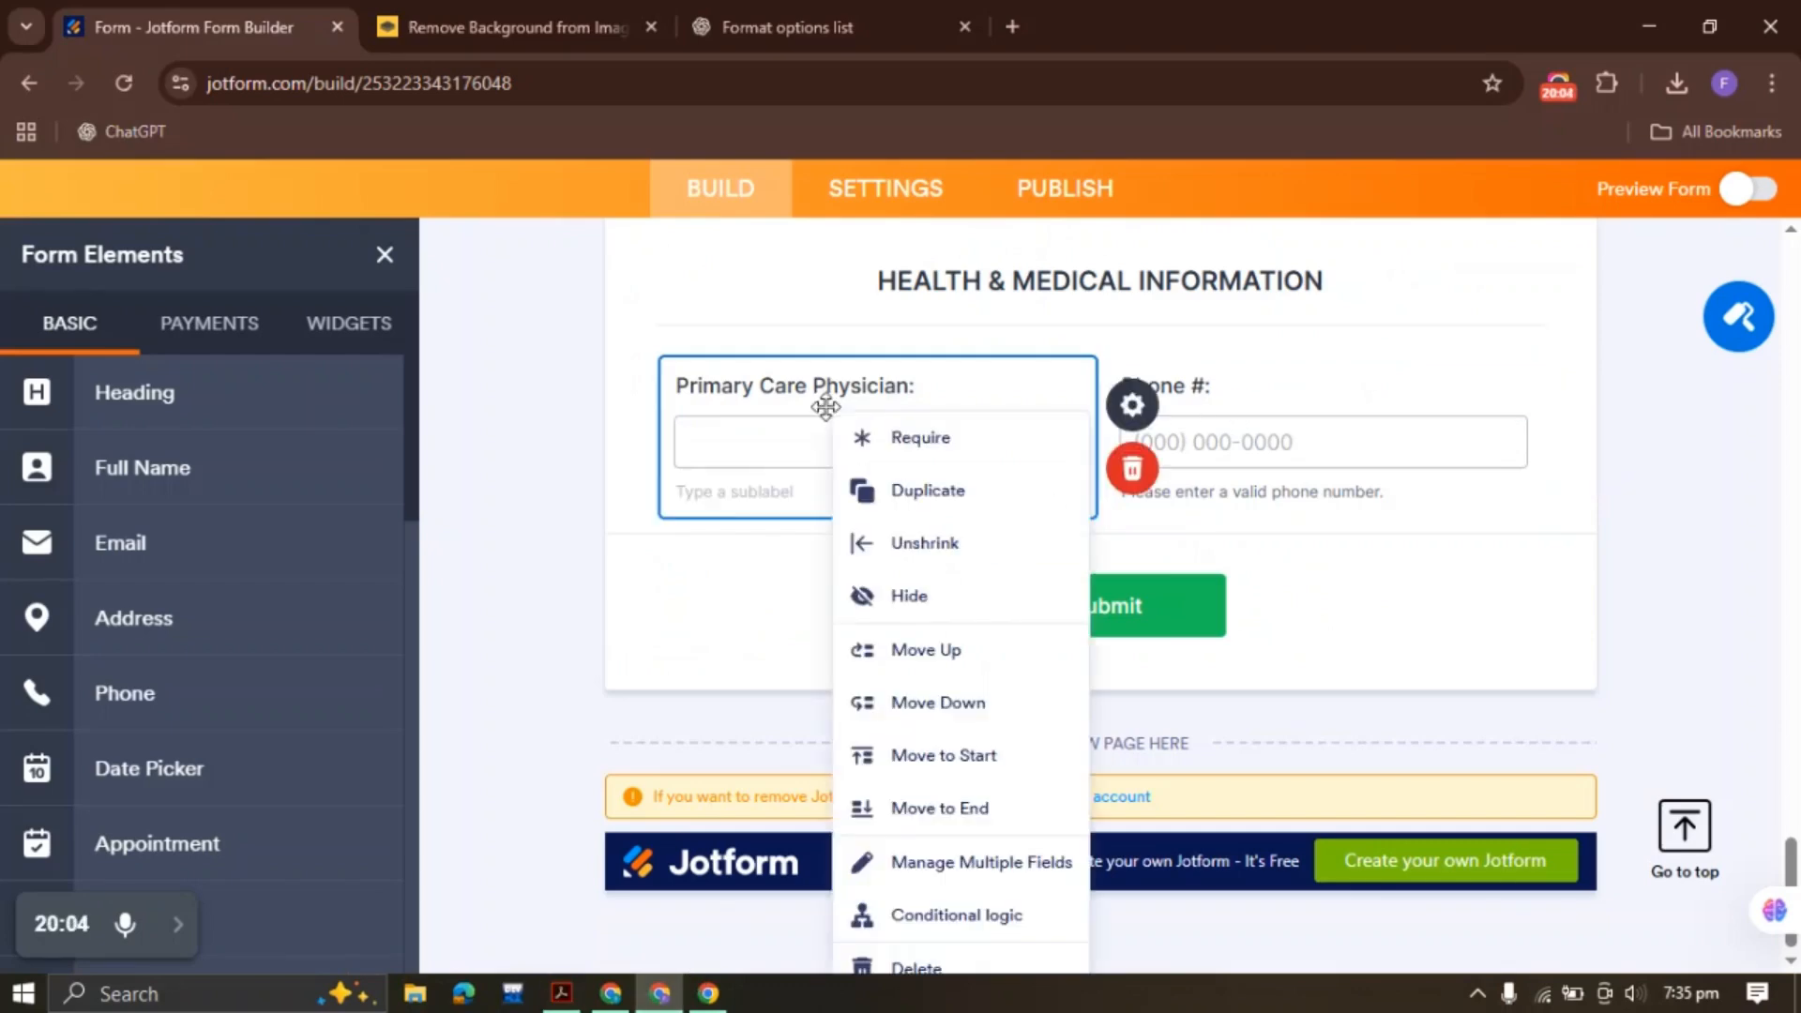
{"action": "left_click", "coordinate": [928, 488]}
{"action": "right_click", "coordinate": [1234, 409]}
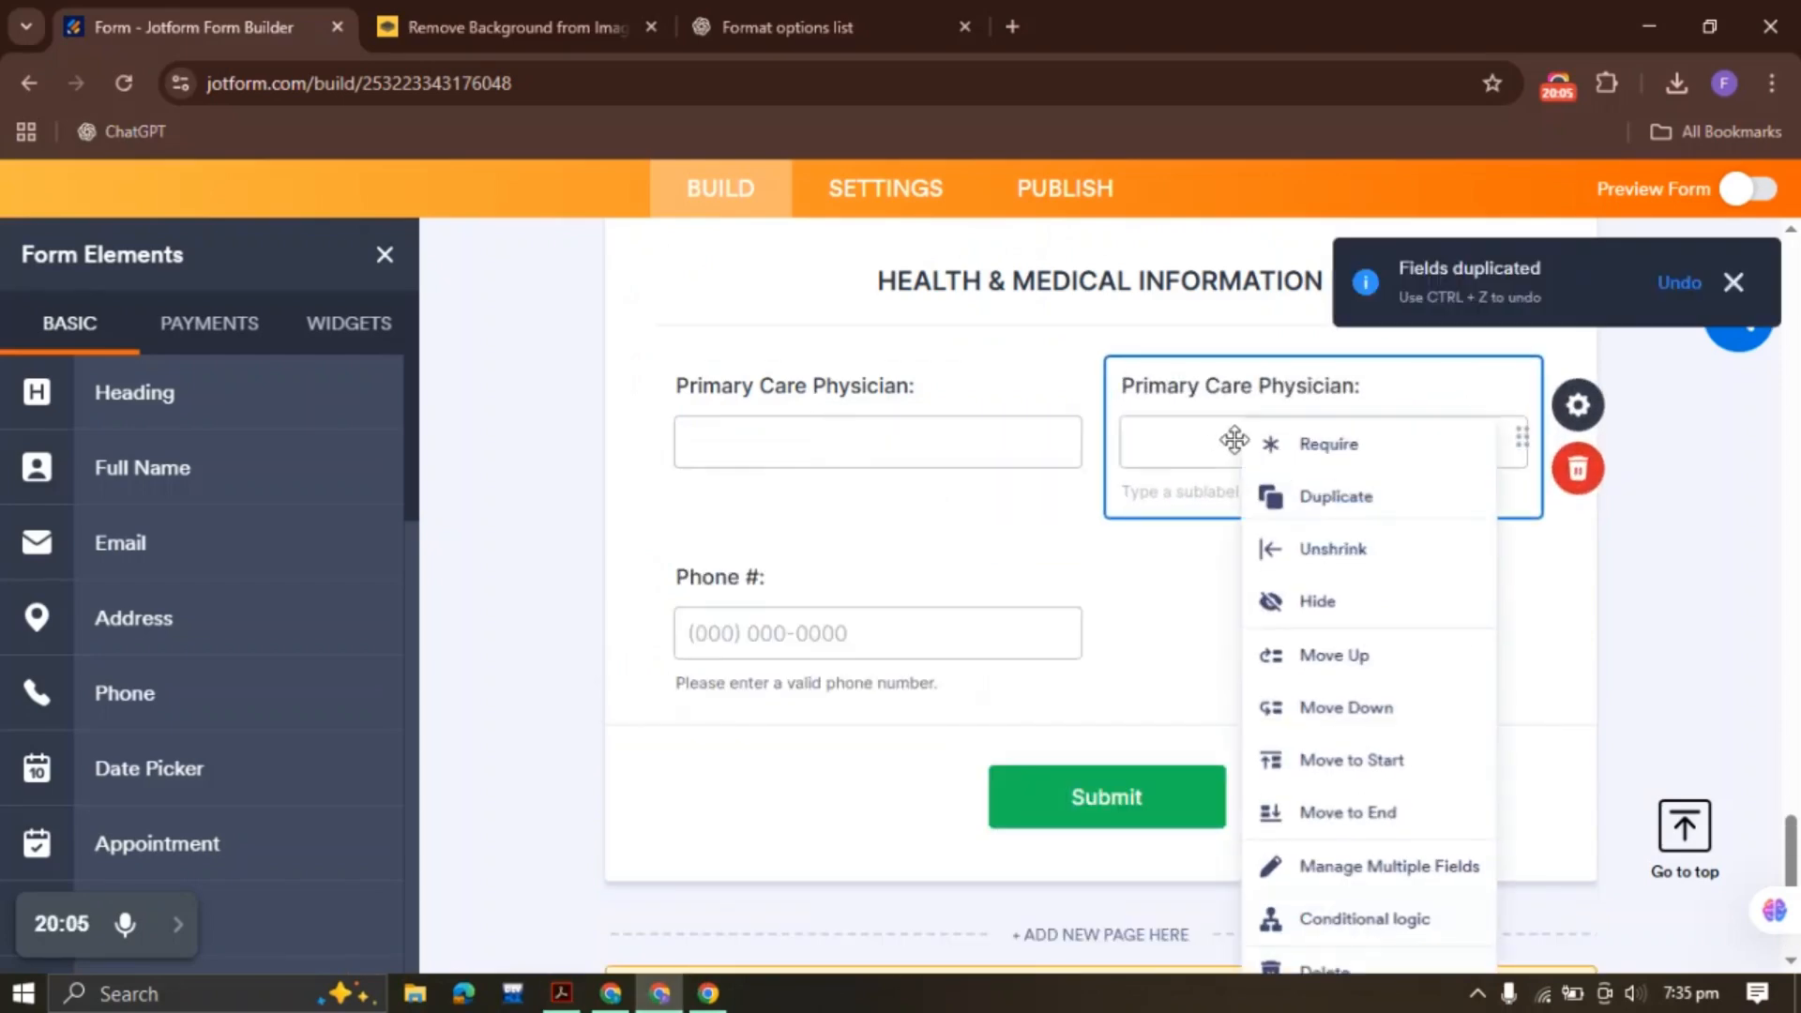
{"action": "left_click", "coordinate": [1289, 812]}
{"action": "left_click_drag", "start_coordinate": [938, 375], "coordinate": [611, 365]}
{"action": "key", "text": "ctrl+v"}
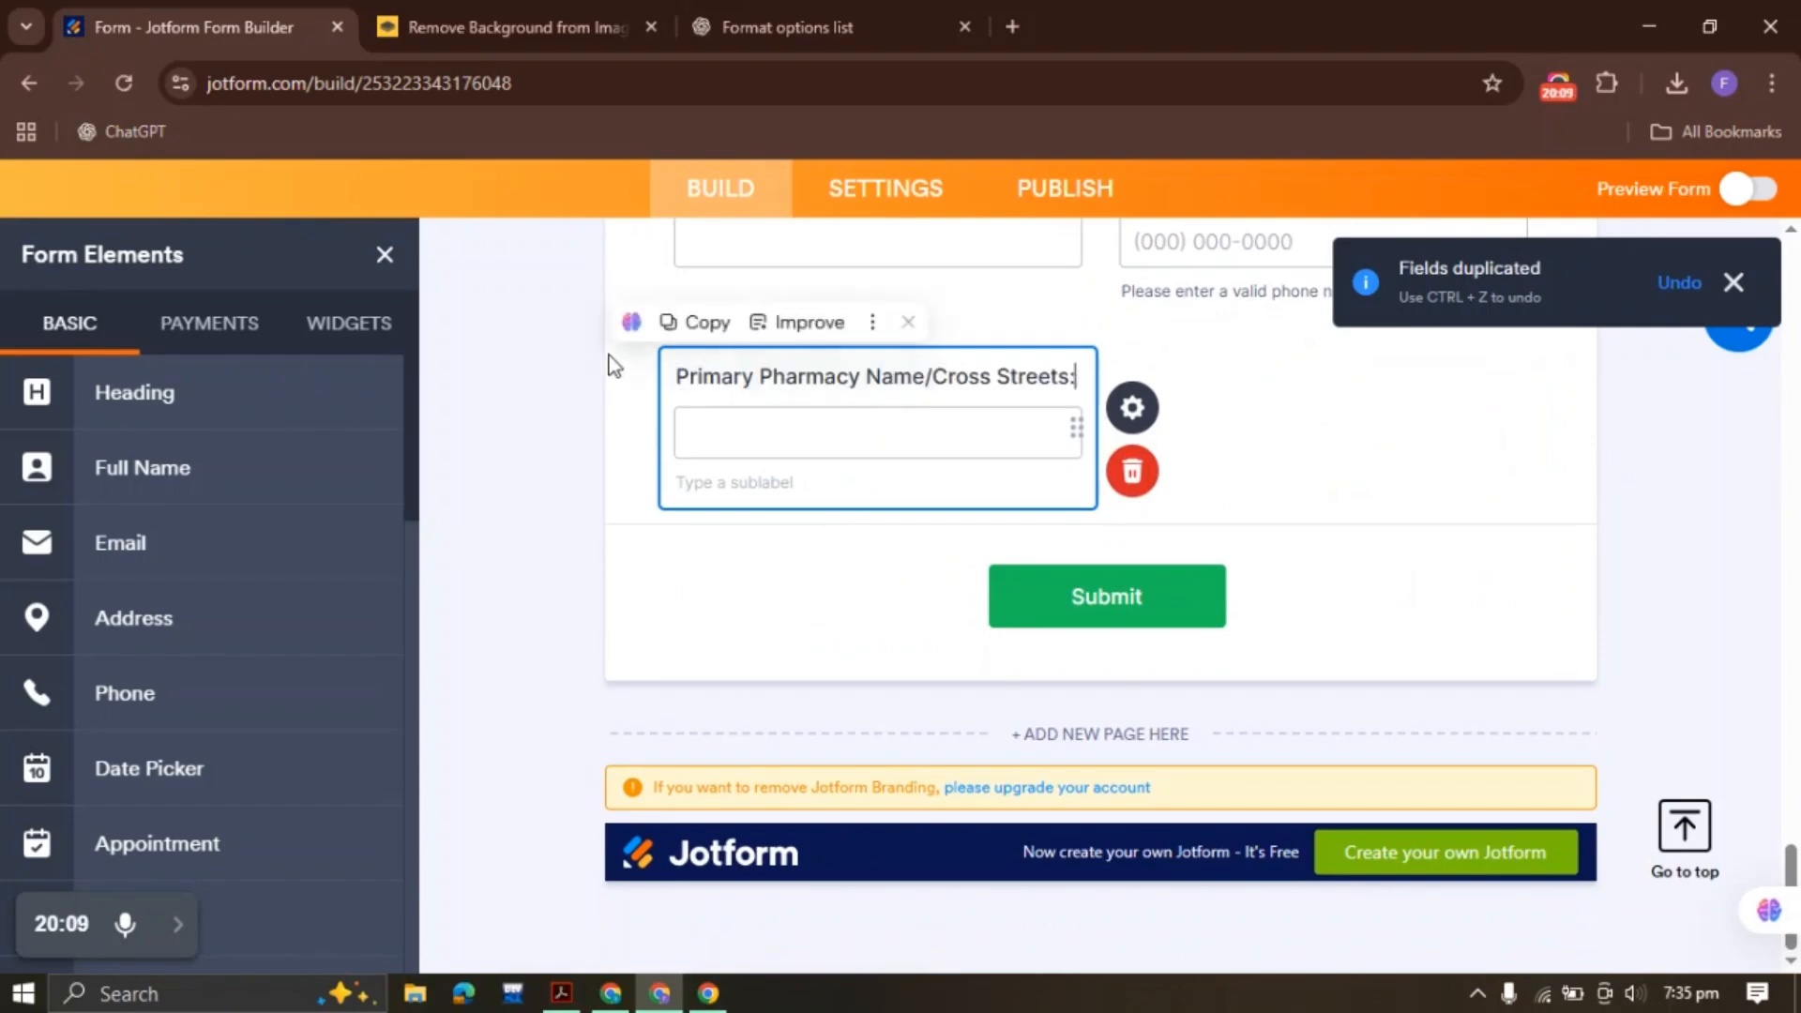
{"action": "left_click", "coordinate": [528, 419]}
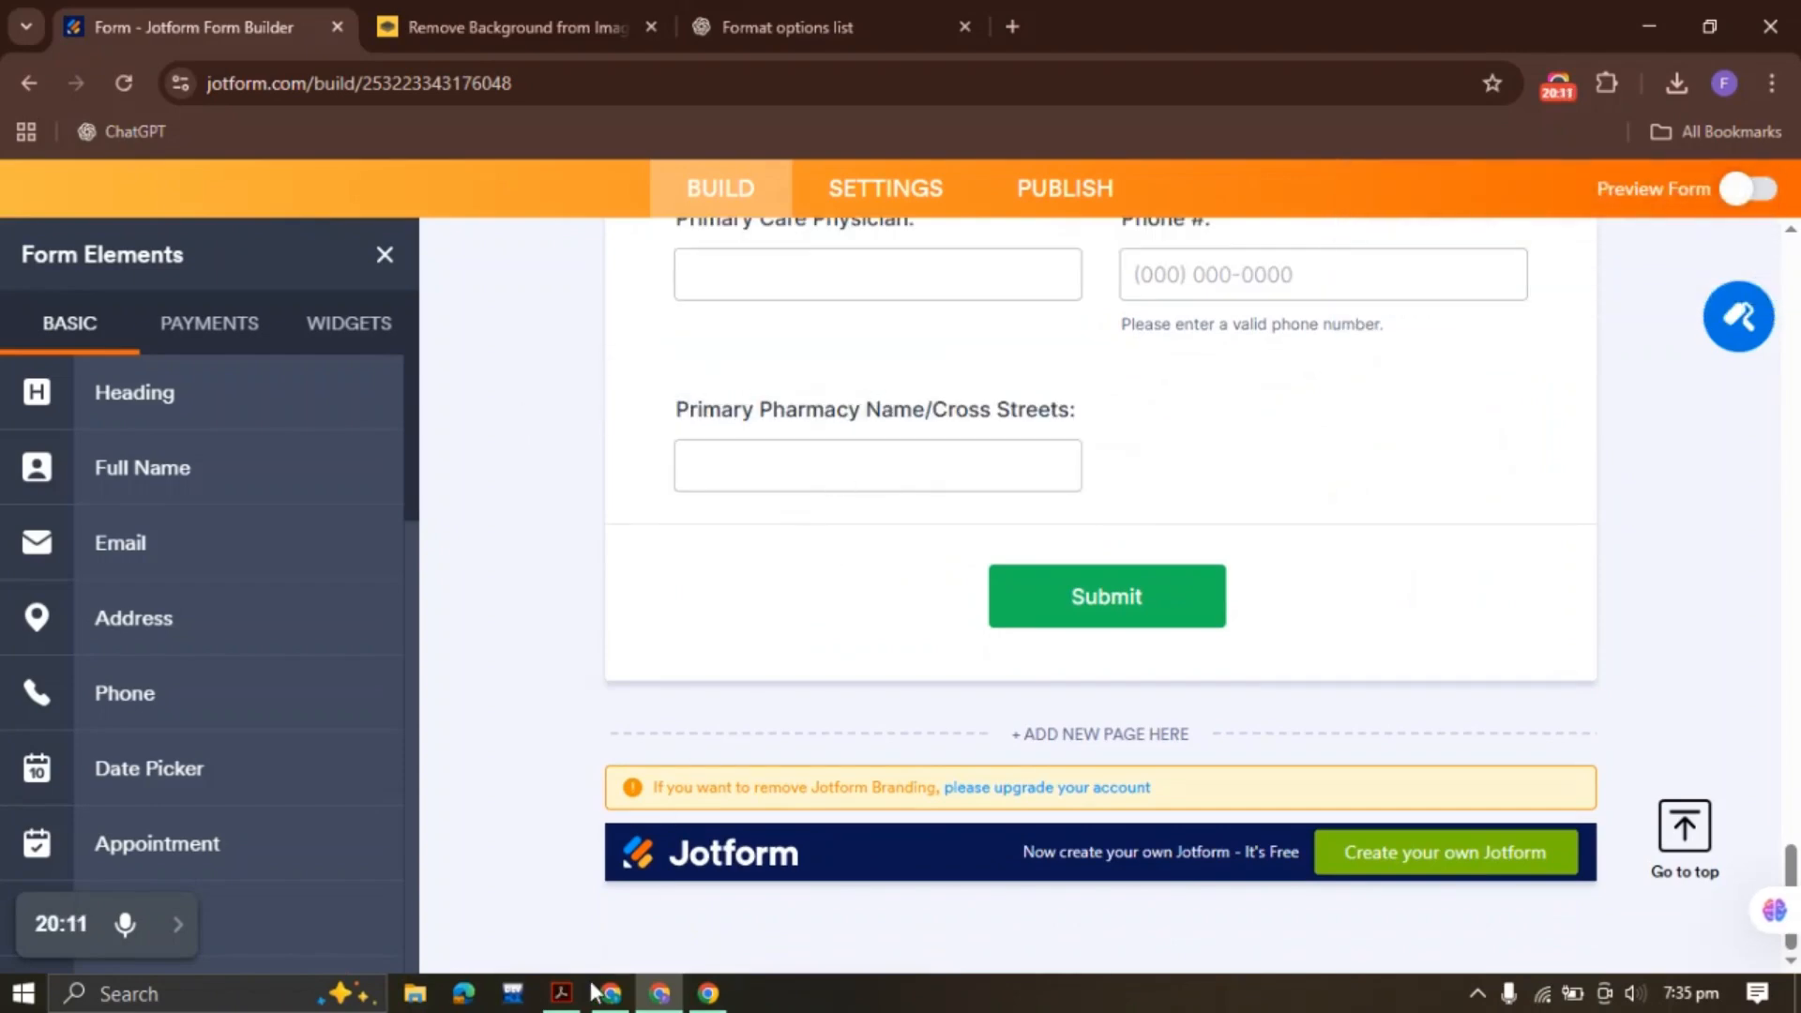
{"action": "left_click", "coordinate": [561, 994]}
{"action": "left_click_drag", "start_coordinate": [1117, 515], "coordinate": [1233, 514]}
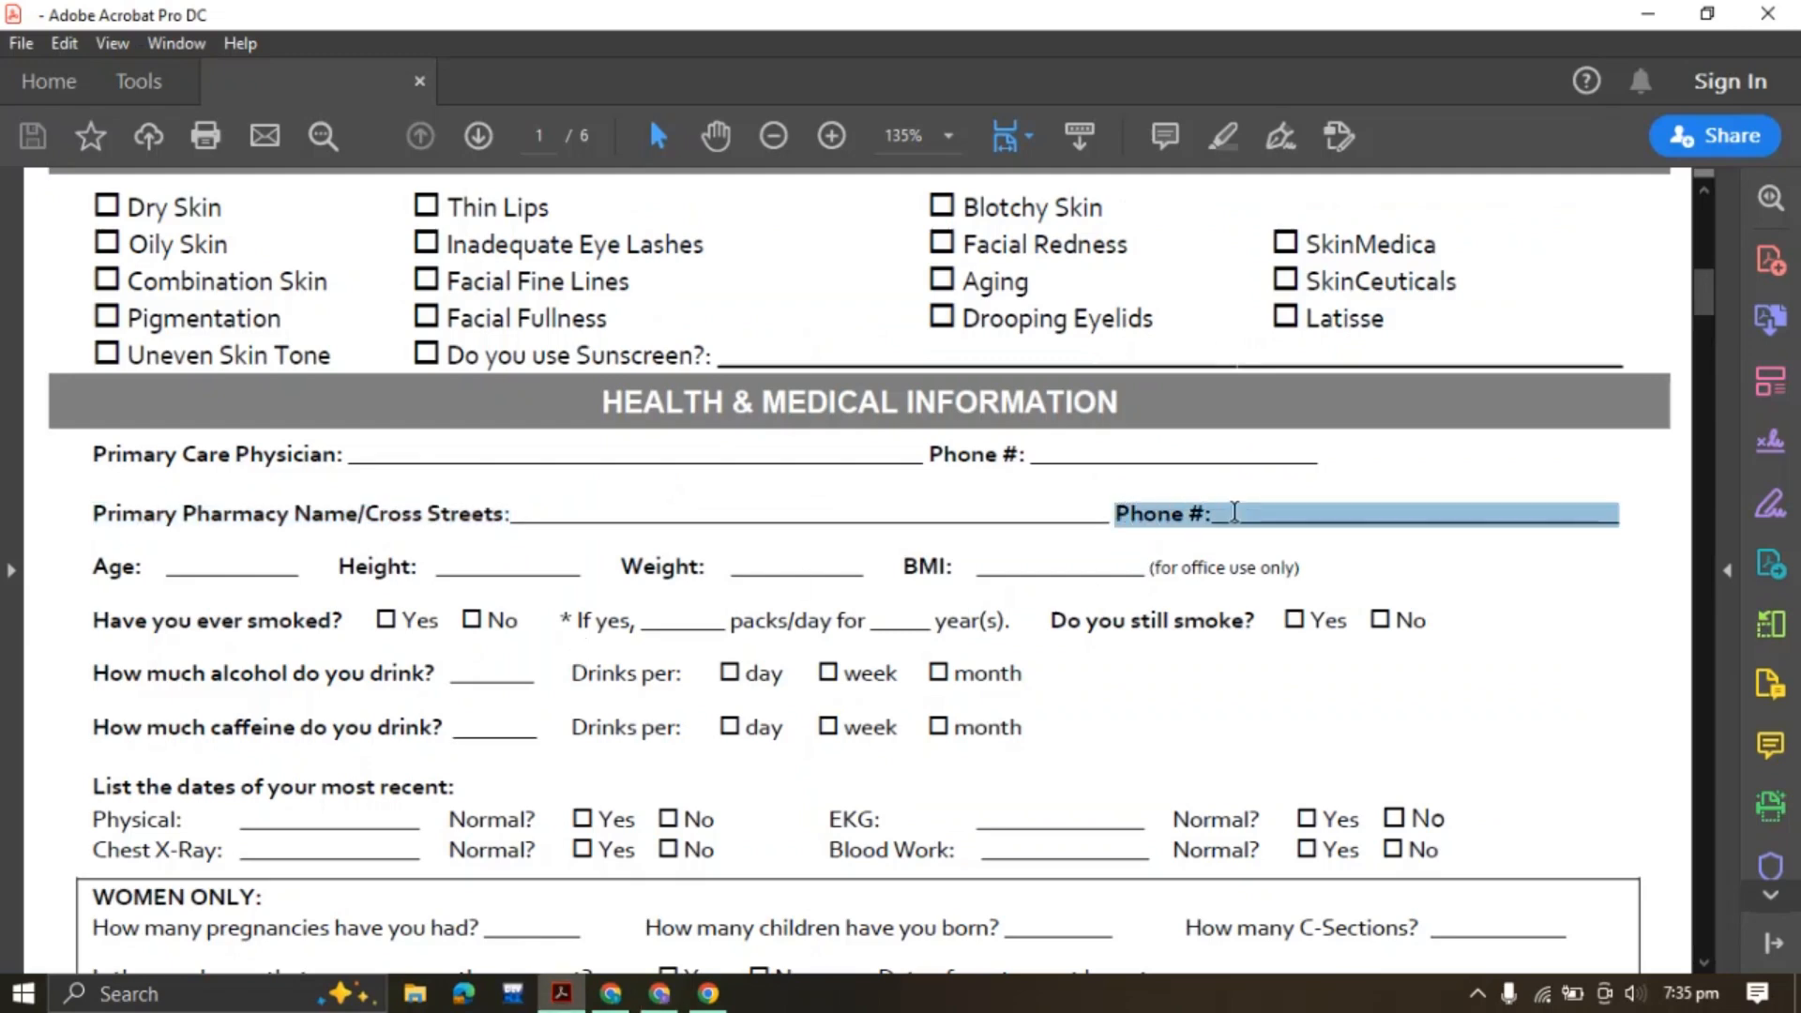
{"action": "left_click", "coordinate": [1204, 515]}
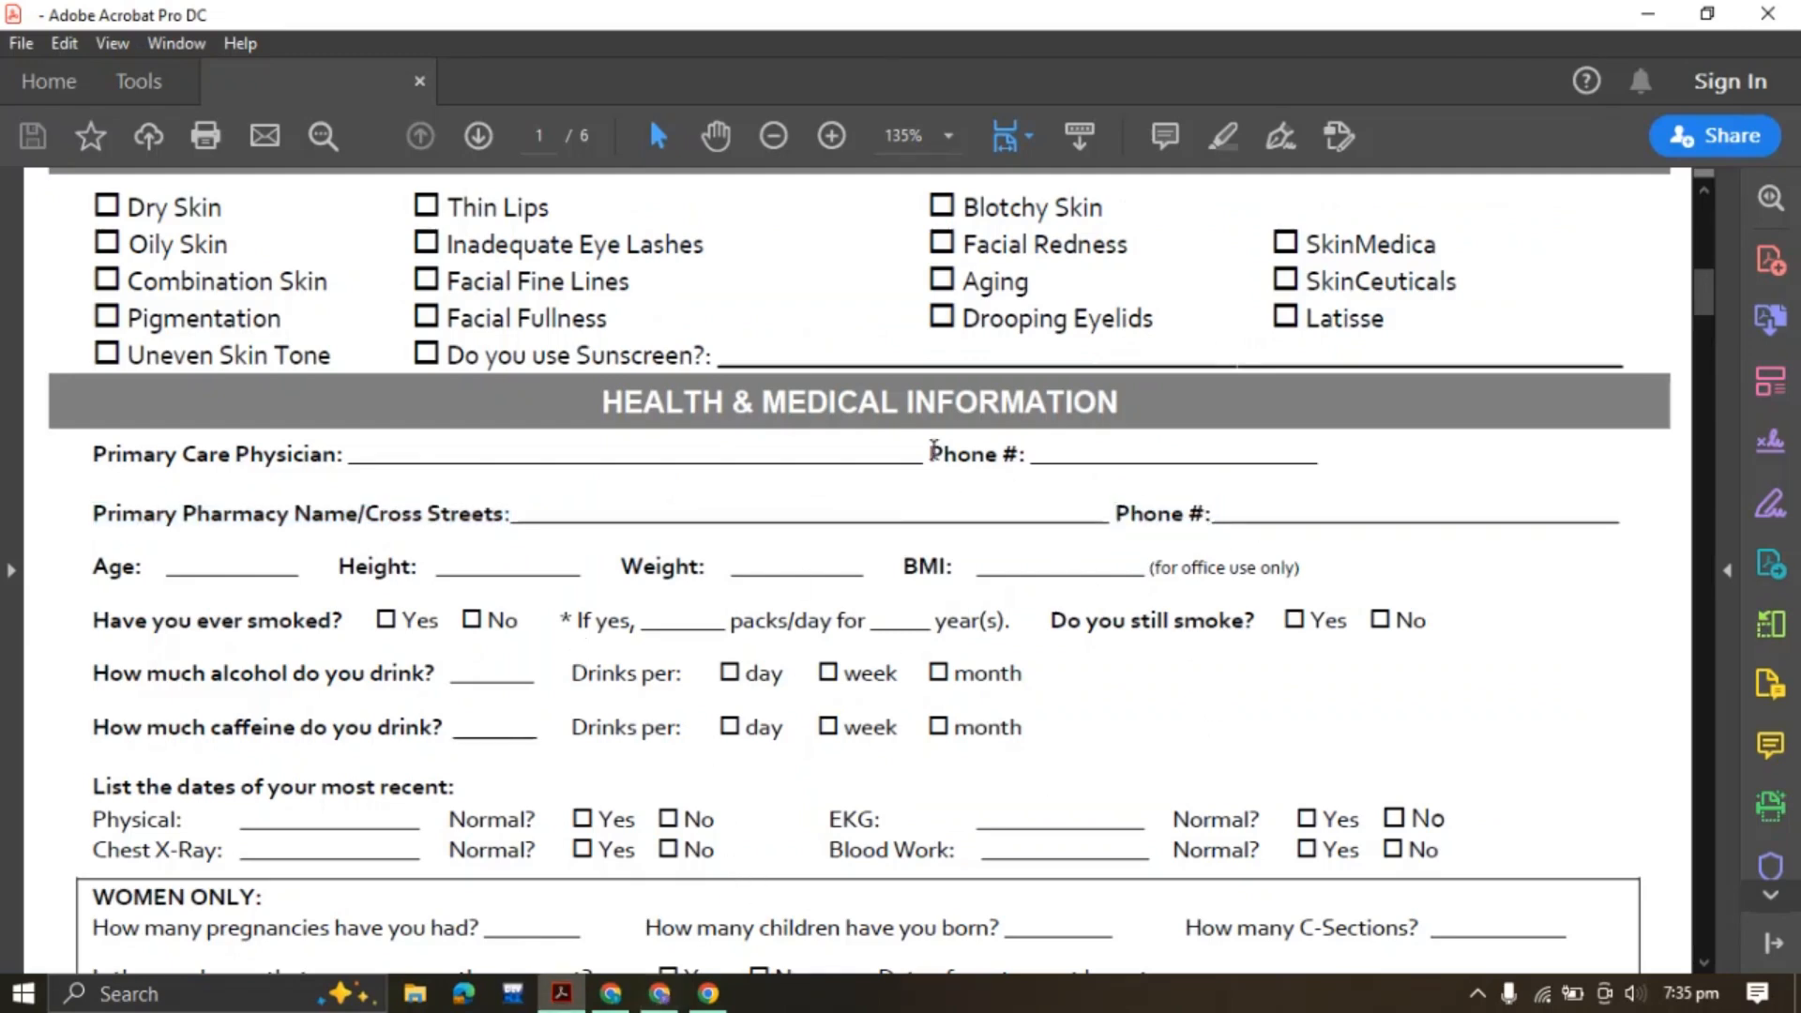
Place a copy of the Phone # field beside the pharmacy field, then mark the PDF's Age label
{"action": "left_click", "coordinate": [659, 995]}
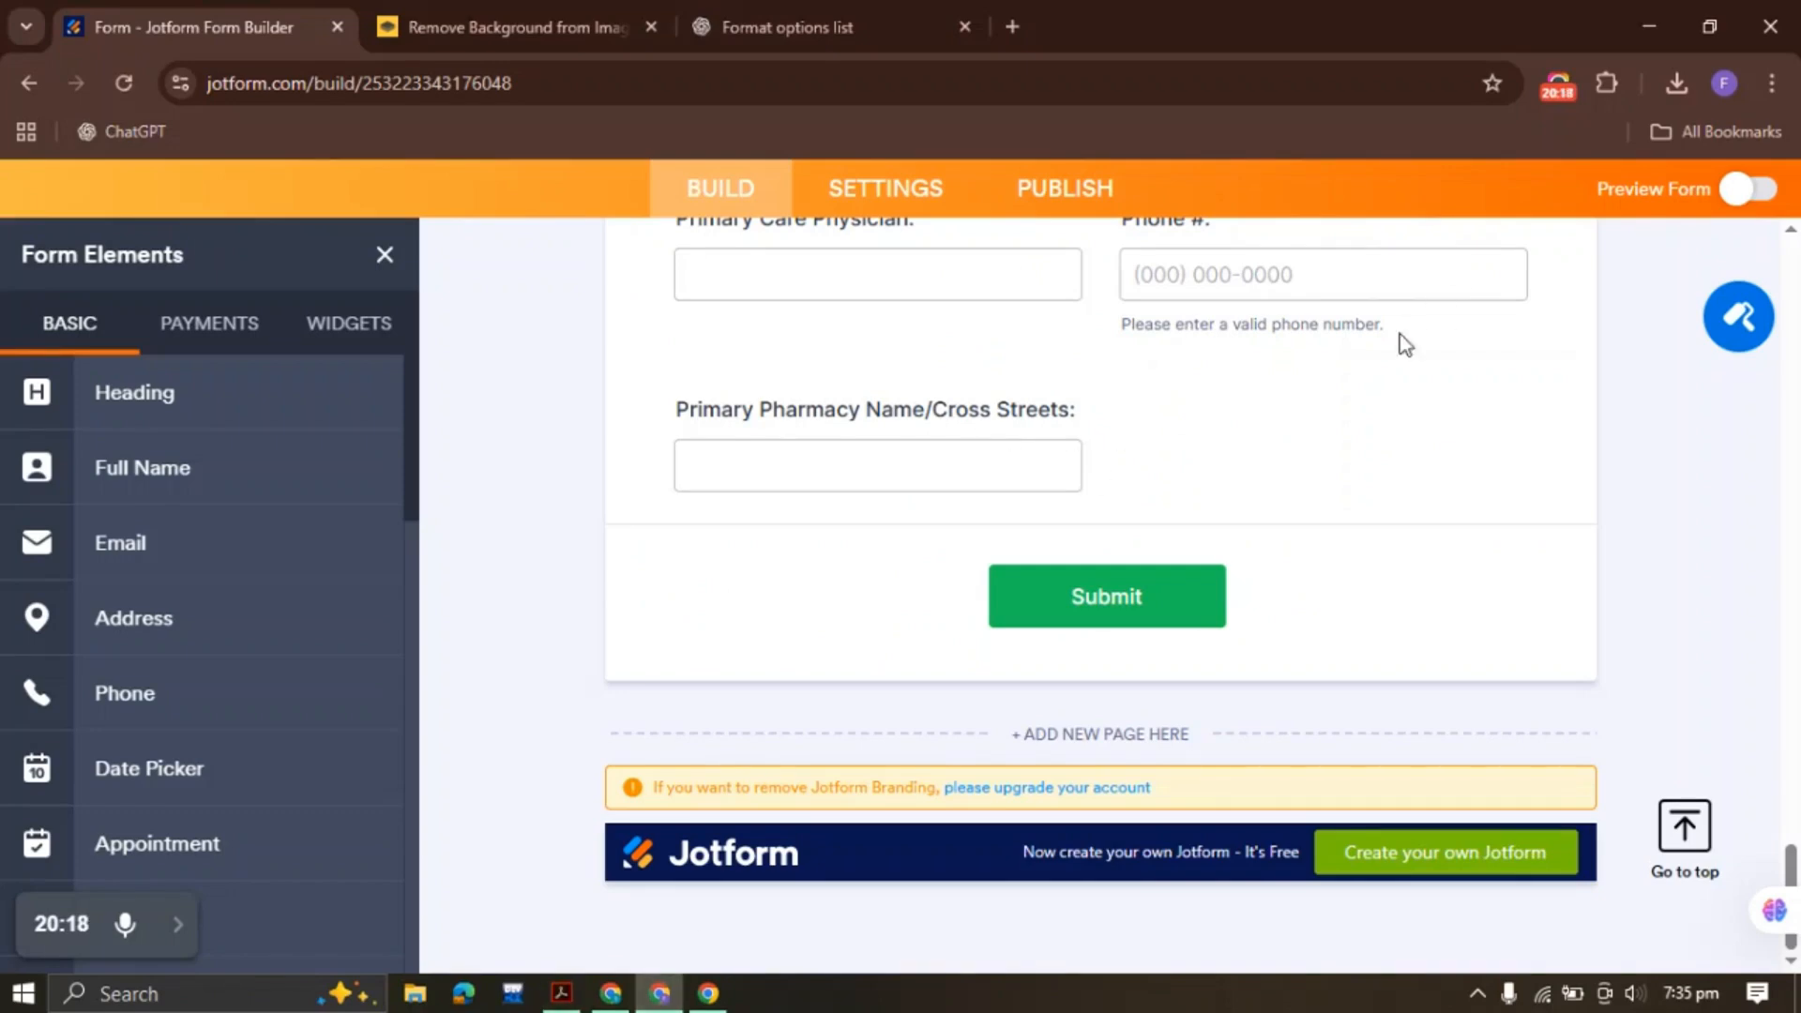
{"action": "scroll", "coordinate": [1225, 311], "scroll_direction": "up", "scroll_amount": 3}
{"action": "left_click", "coordinate": [1238, 555]}
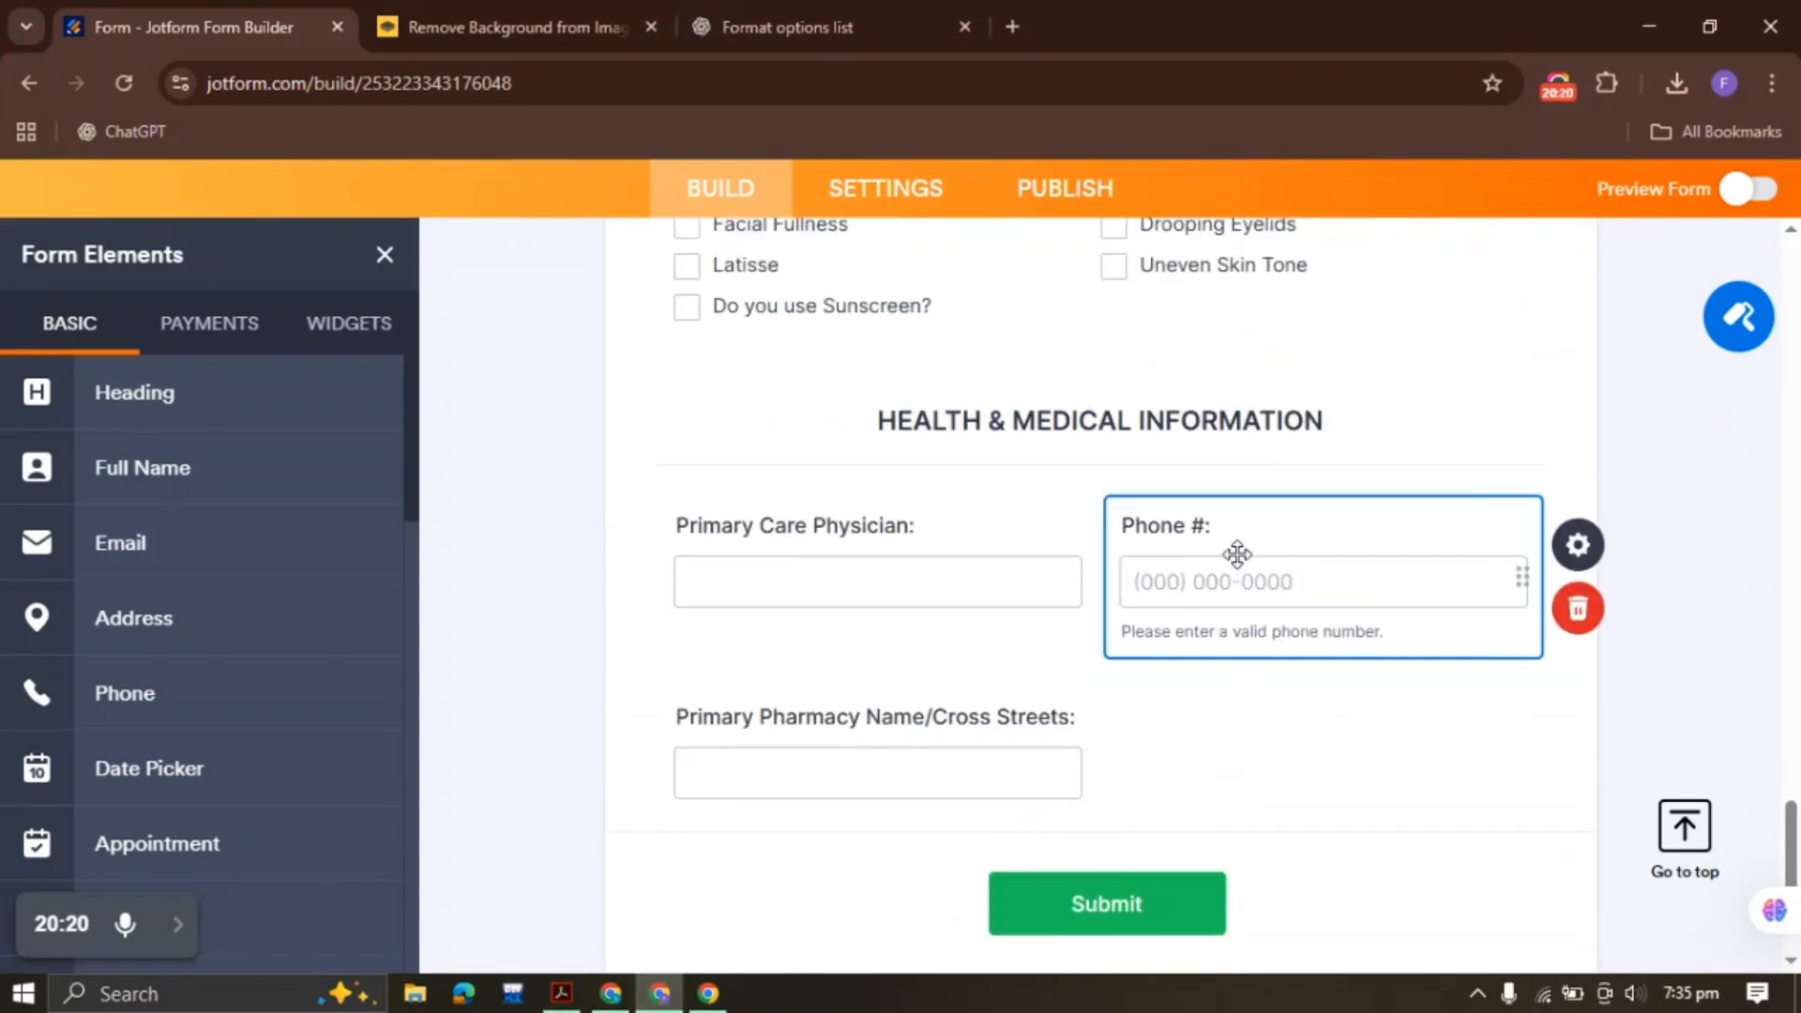
{"action": "right_click", "coordinate": [1239, 555]}
{"action": "left_click", "coordinate": [1369, 511]}
{"action": "scroll", "coordinate": [936, 582], "scroll_direction": "down", "scroll_amount": 3}
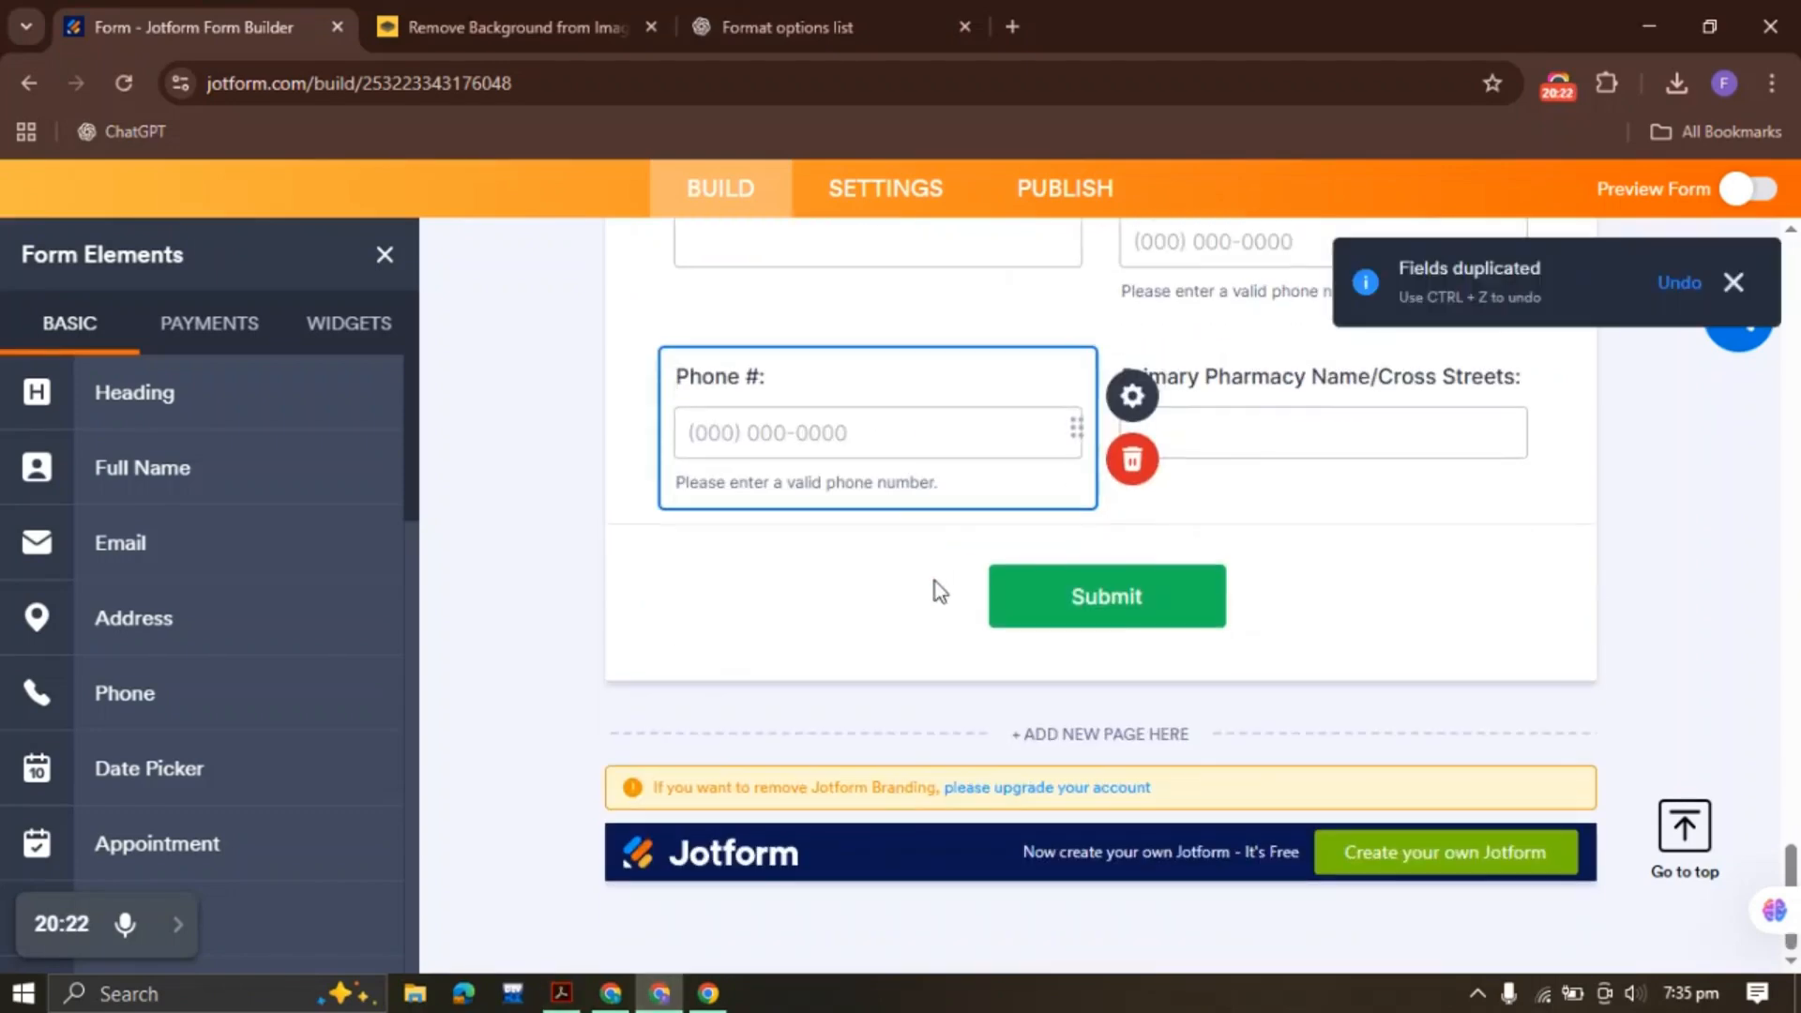
{"action": "right_click", "coordinate": [846, 437]}
{"action": "left_click", "coordinate": [949, 818]}
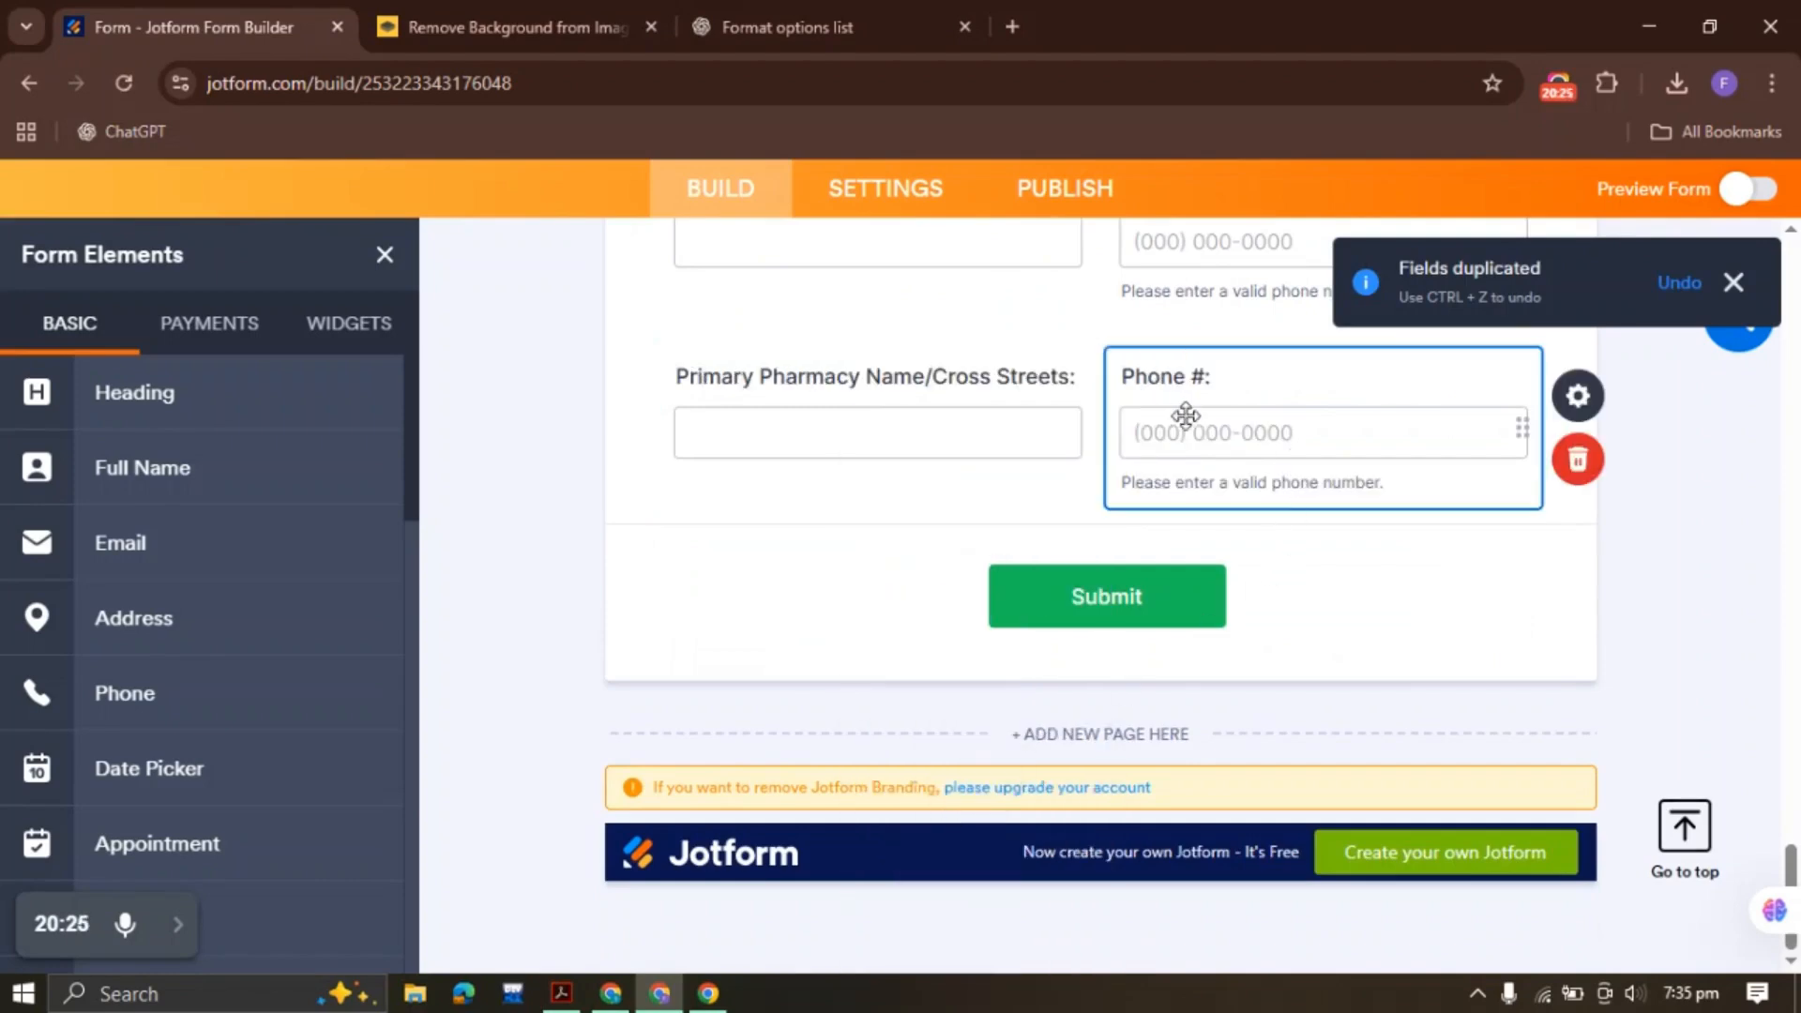
{"action": "left_click", "coordinate": [561, 992]}
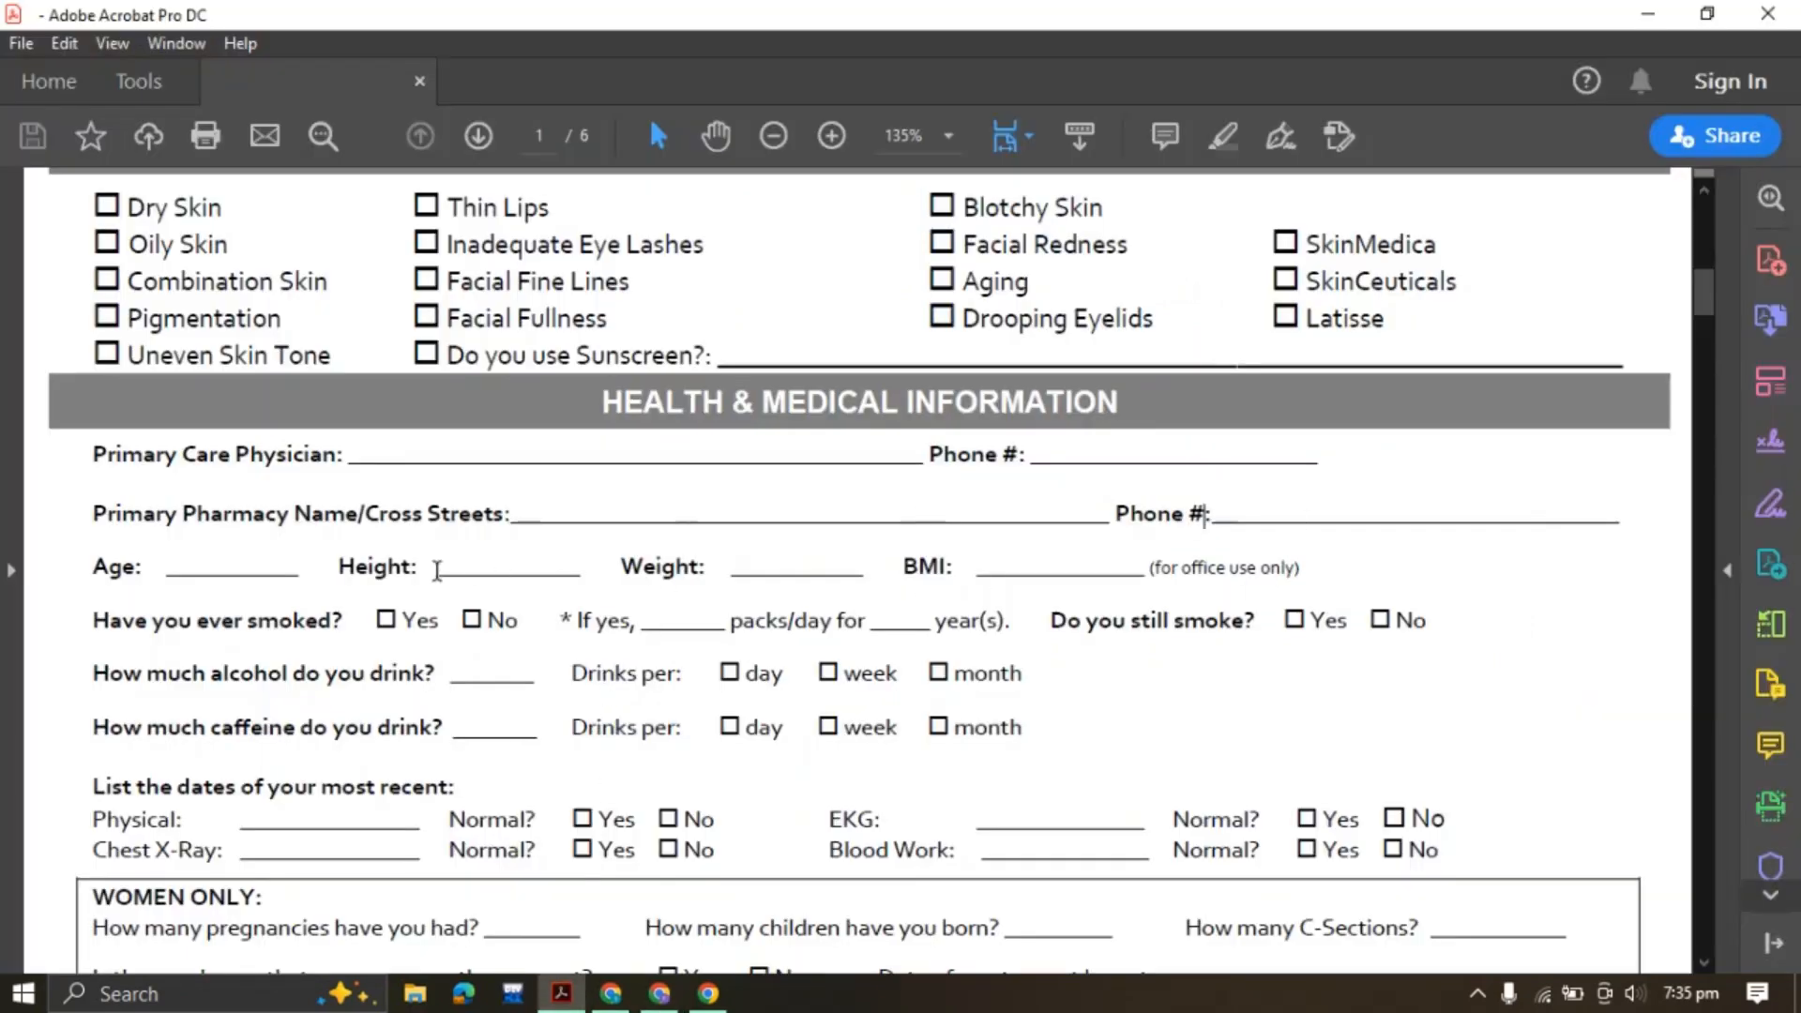
{"action": "left_click_drag", "start_coordinate": [93, 574], "coordinate": [145, 569]}
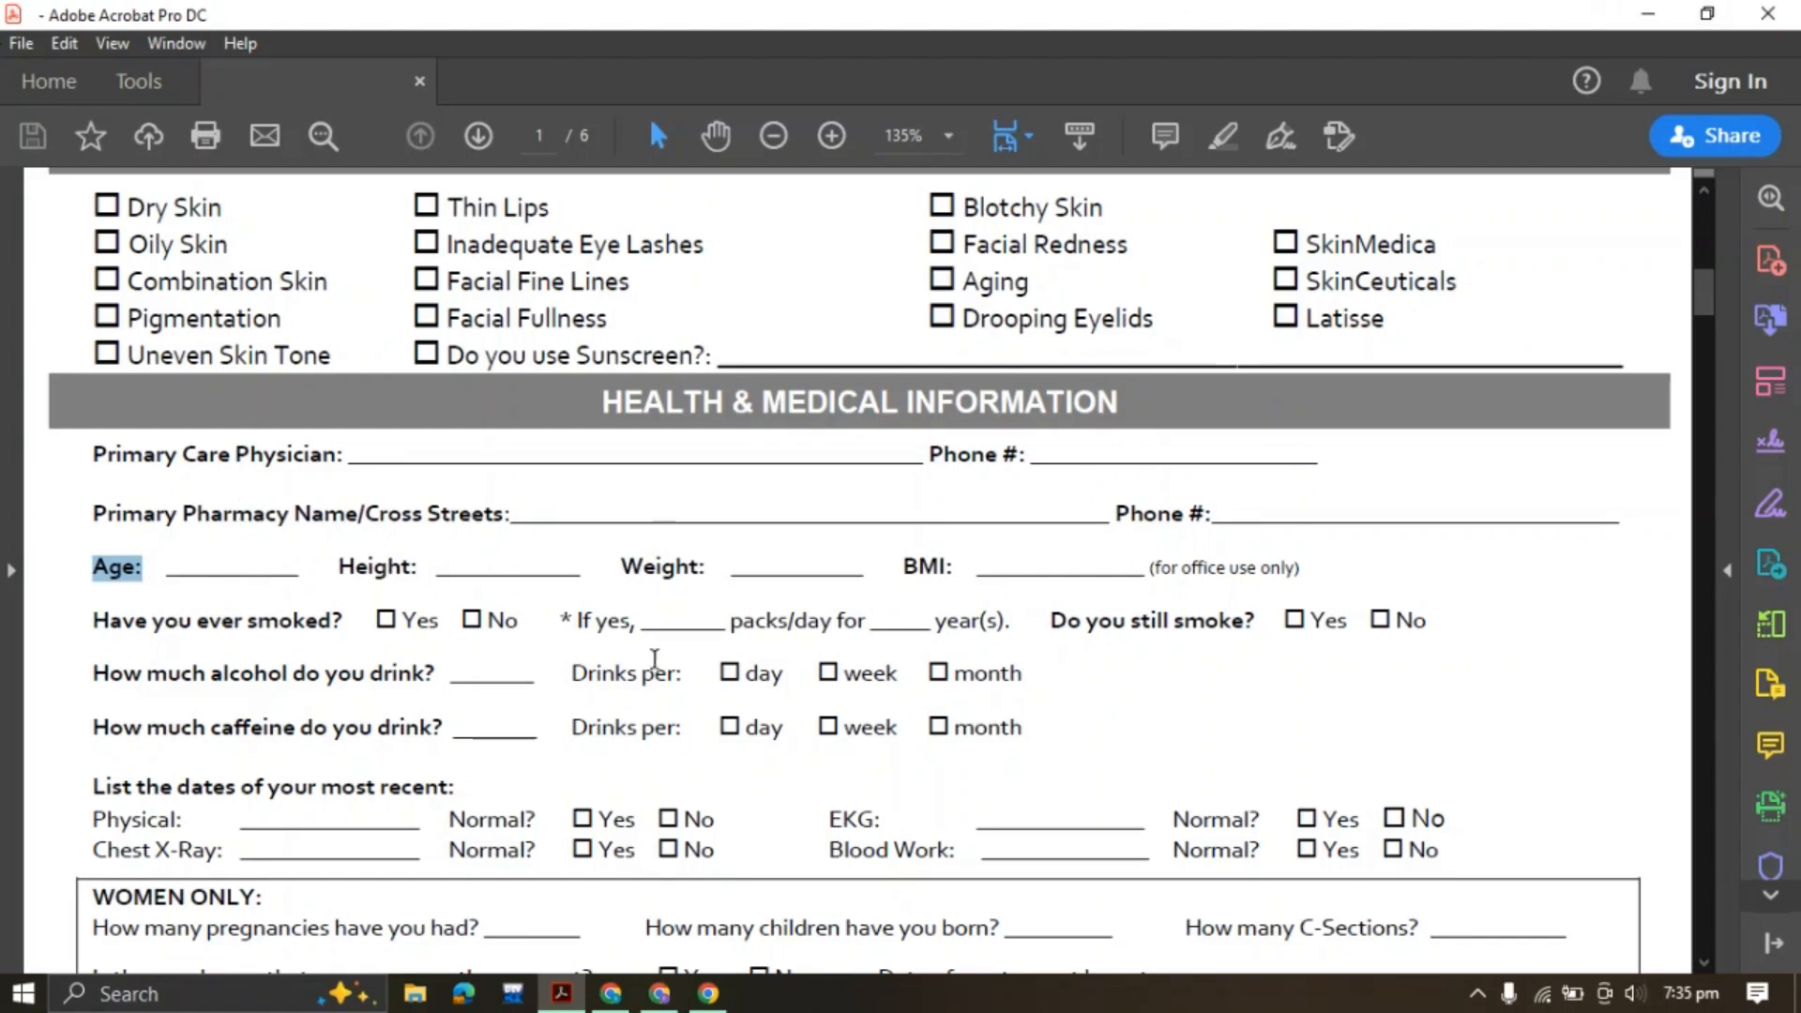
Duplicate the pharmacy field onto its own row and relabel the copy Age:
{"action": "left_click", "coordinate": [659, 993]}
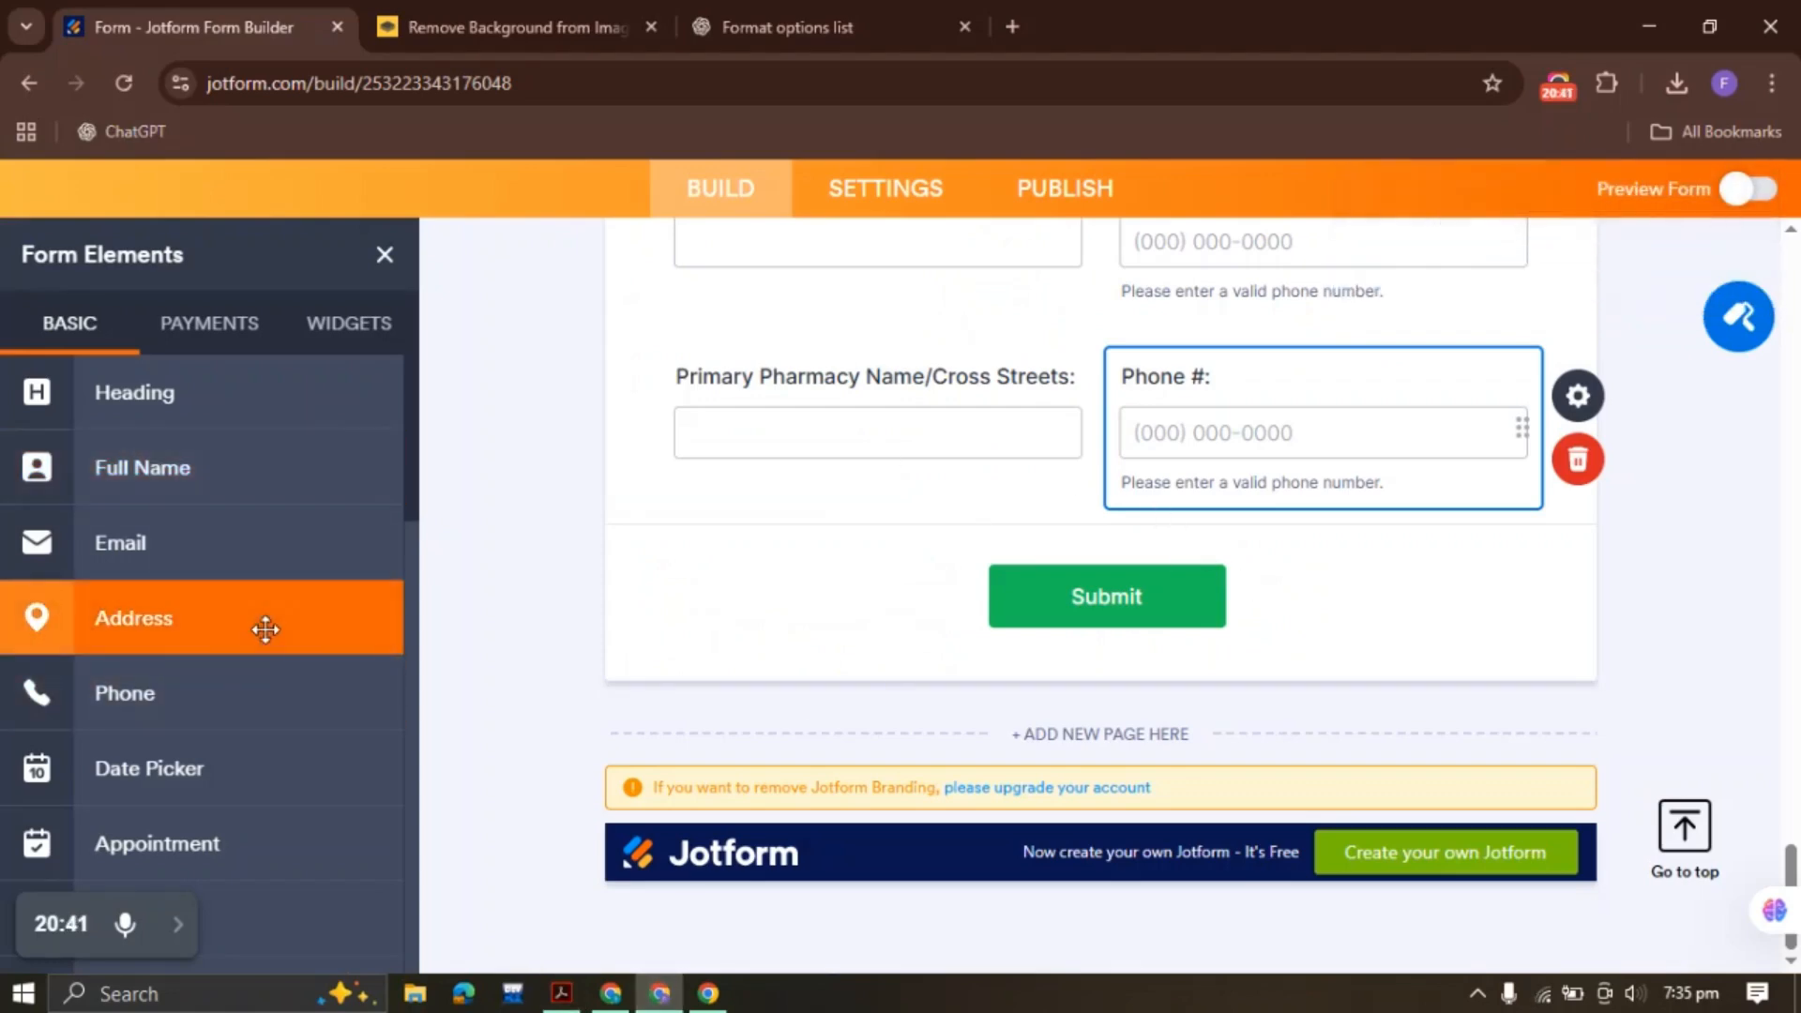
{"action": "scroll", "coordinate": [265, 630], "scroll_direction": "down", "scroll_amount": 1}
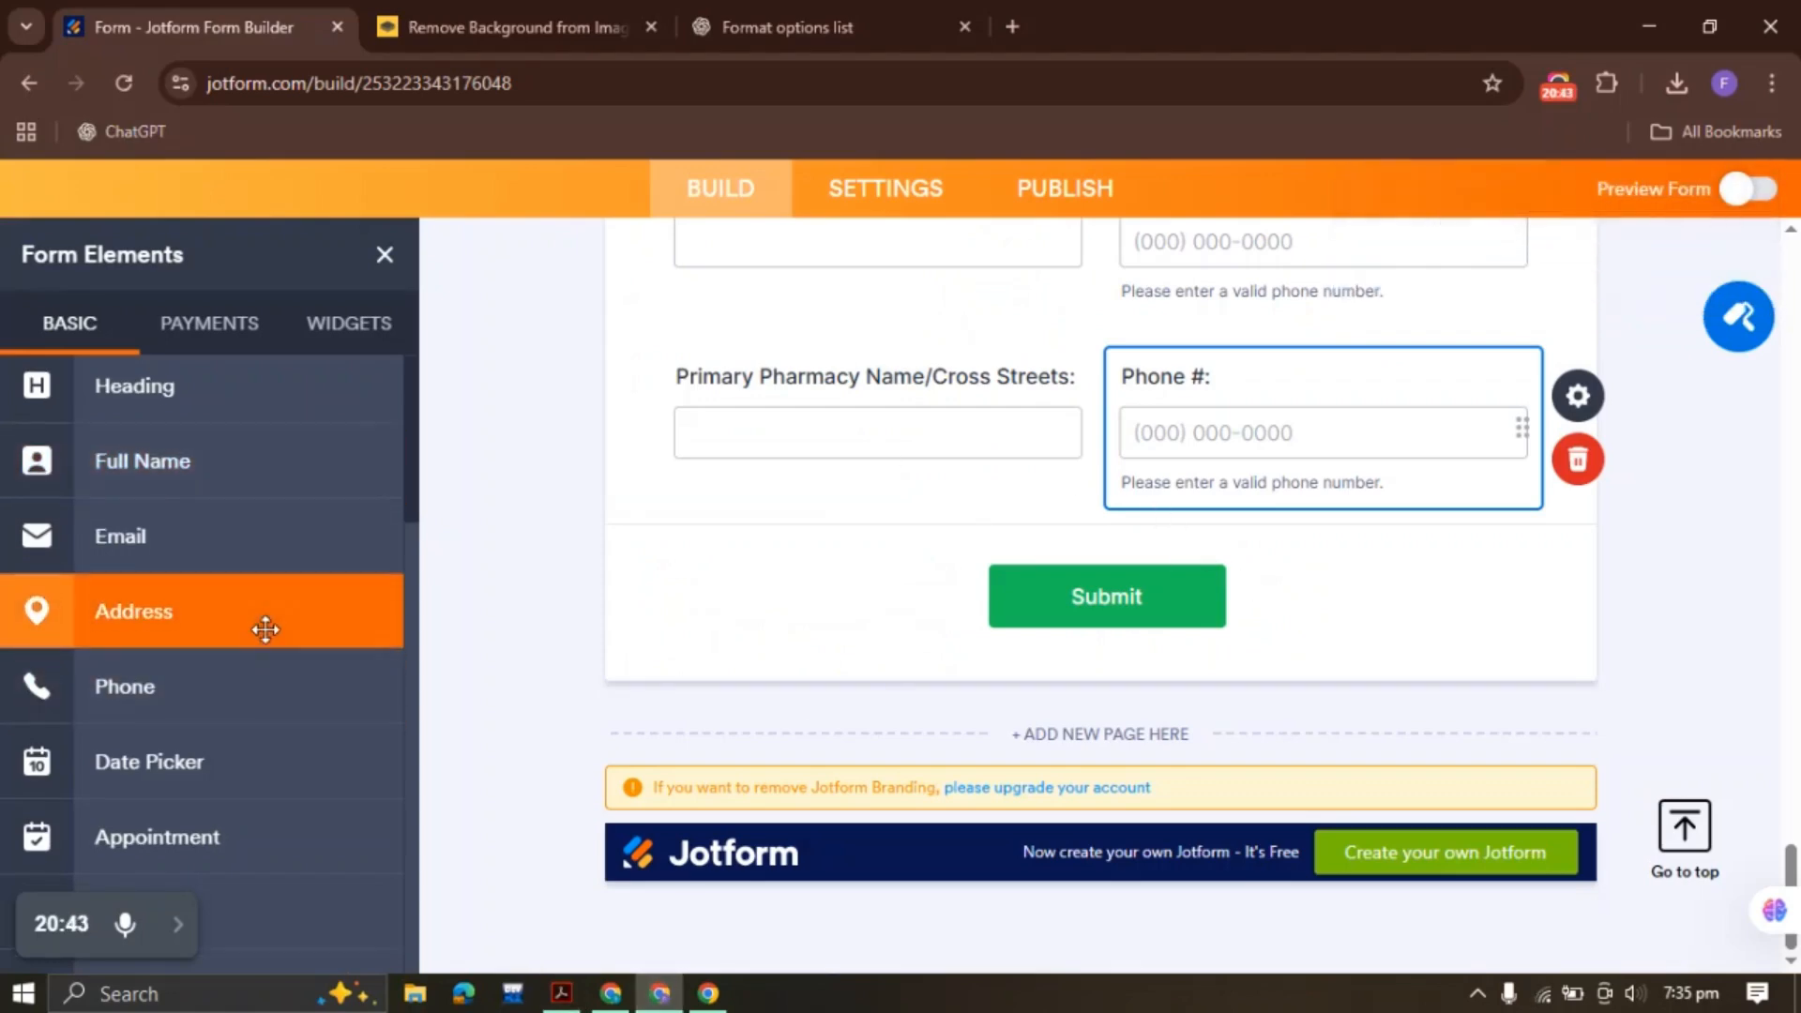
{"action": "scroll", "coordinate": [266, 630], "scroll_direction": "down", "scroll_amount": 3}
{"action": "left_click", "coordinate": [859, 420]}
{"action": "right_click", "coordinate": [820, 409]}
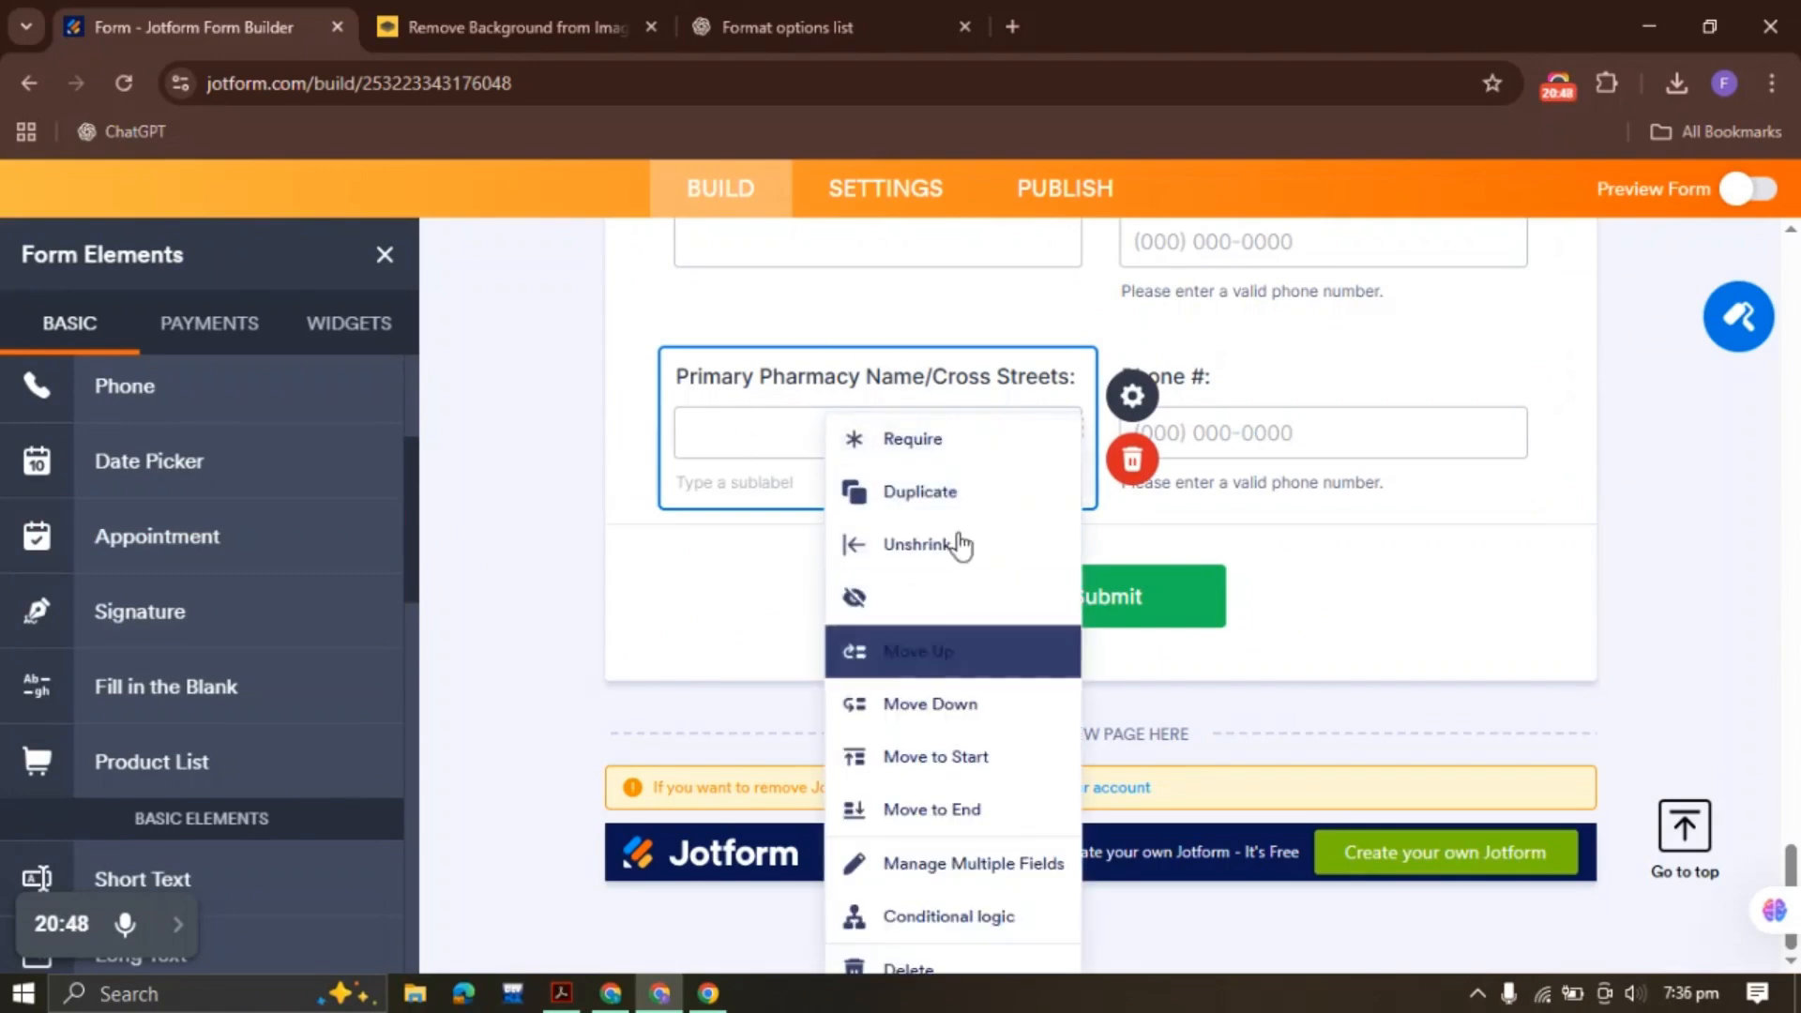
{"action": "left_click", "coordinate": [952, 498]}
{"action": "right_click", "coordinate": [1273, 422]}
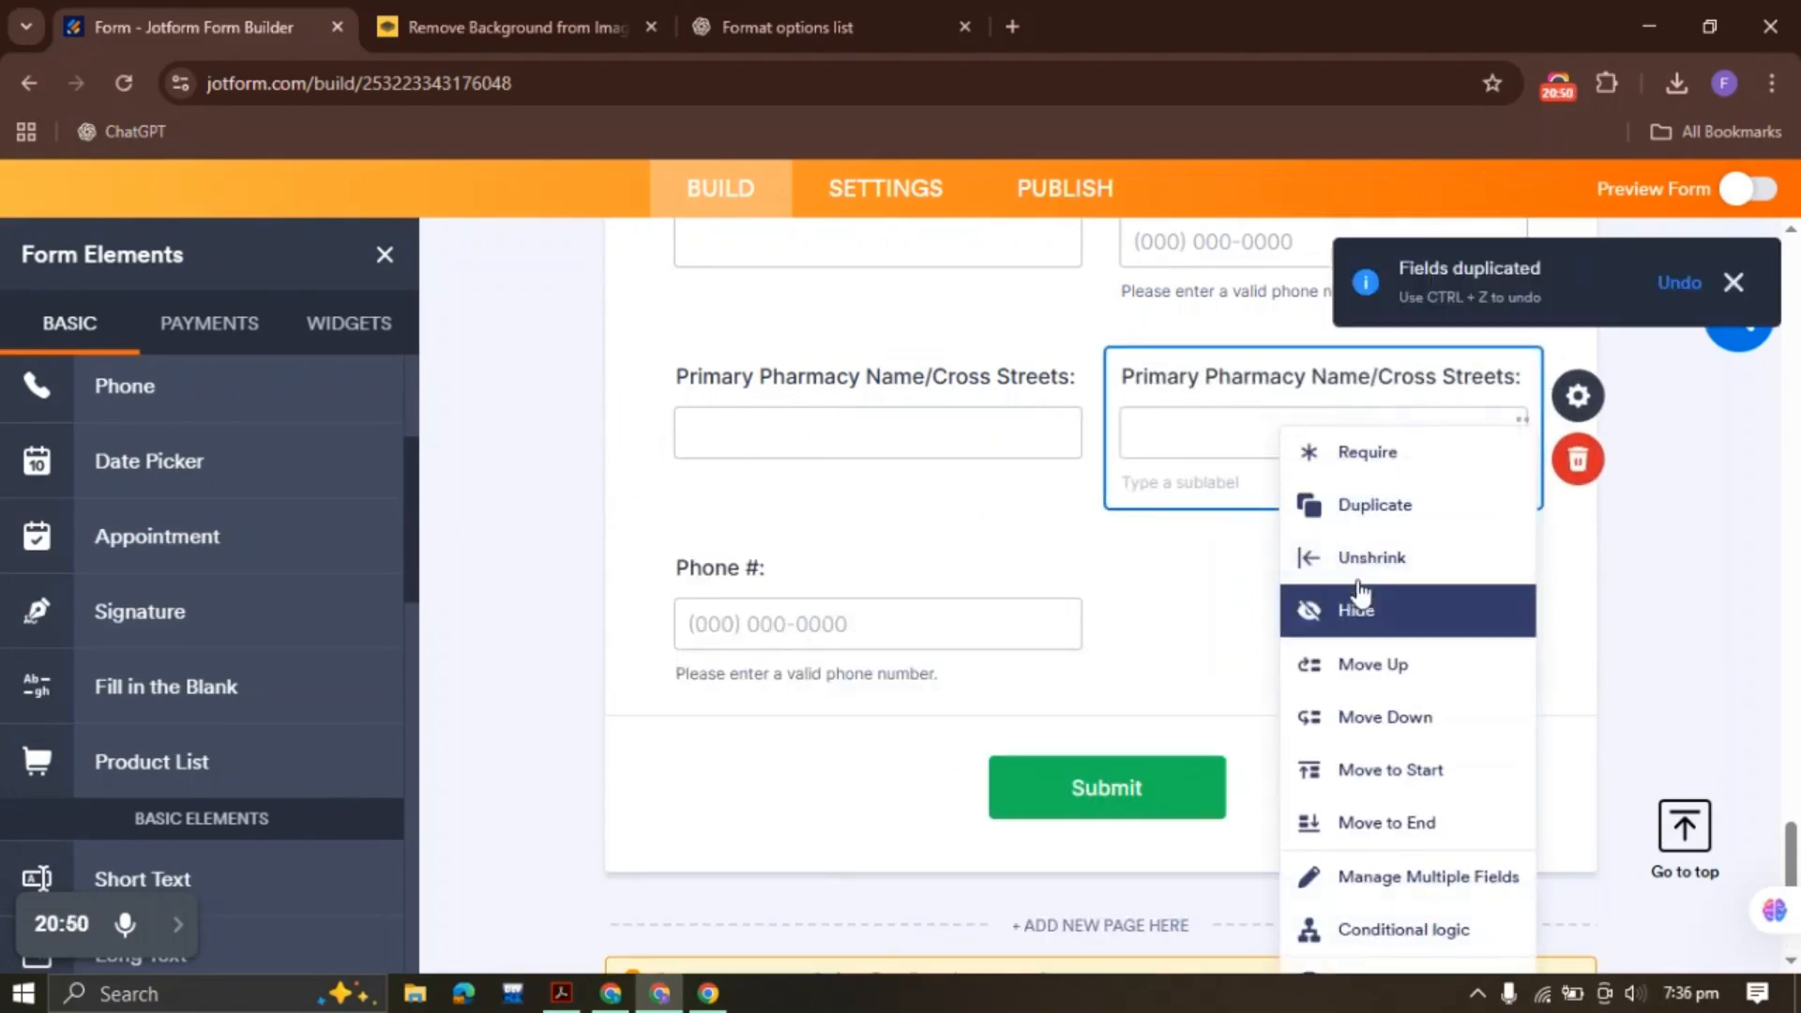
{"action": "left_click", "coordinate": [1391, 769]}
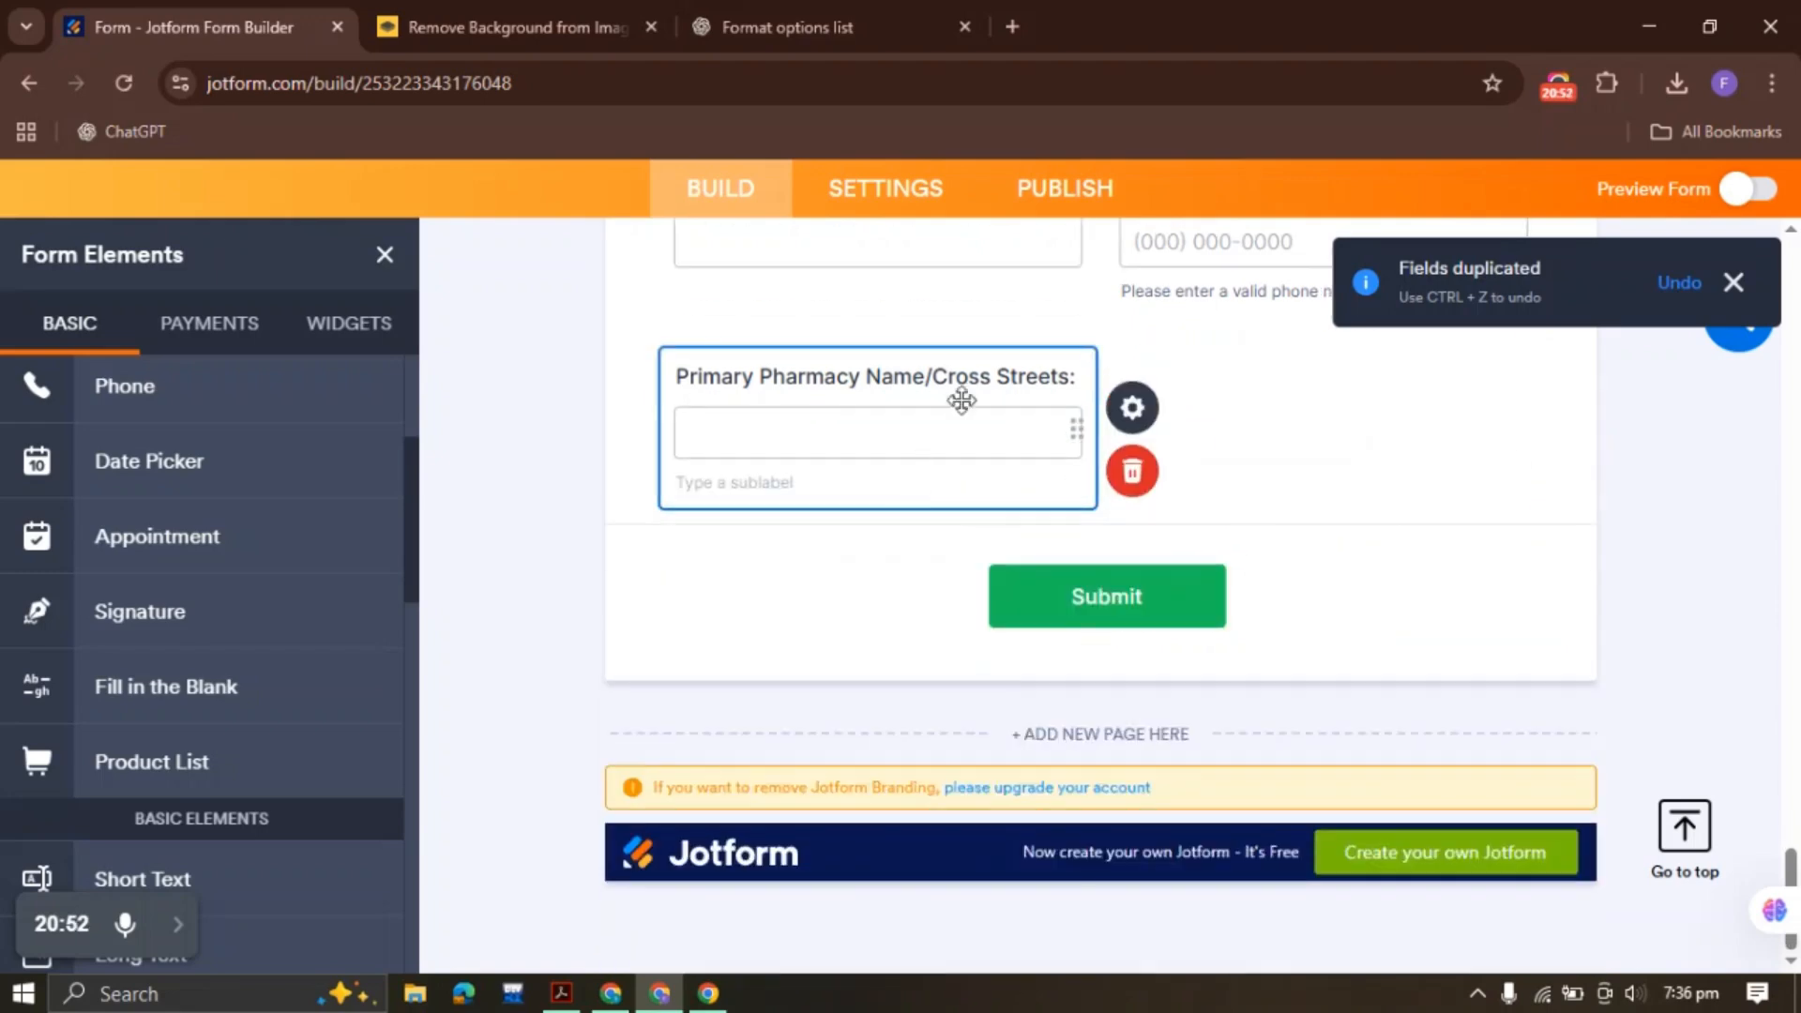
{"action": "left_click", "coordinate": [961, 400]}
{"action": "type", "text": "Age:"}
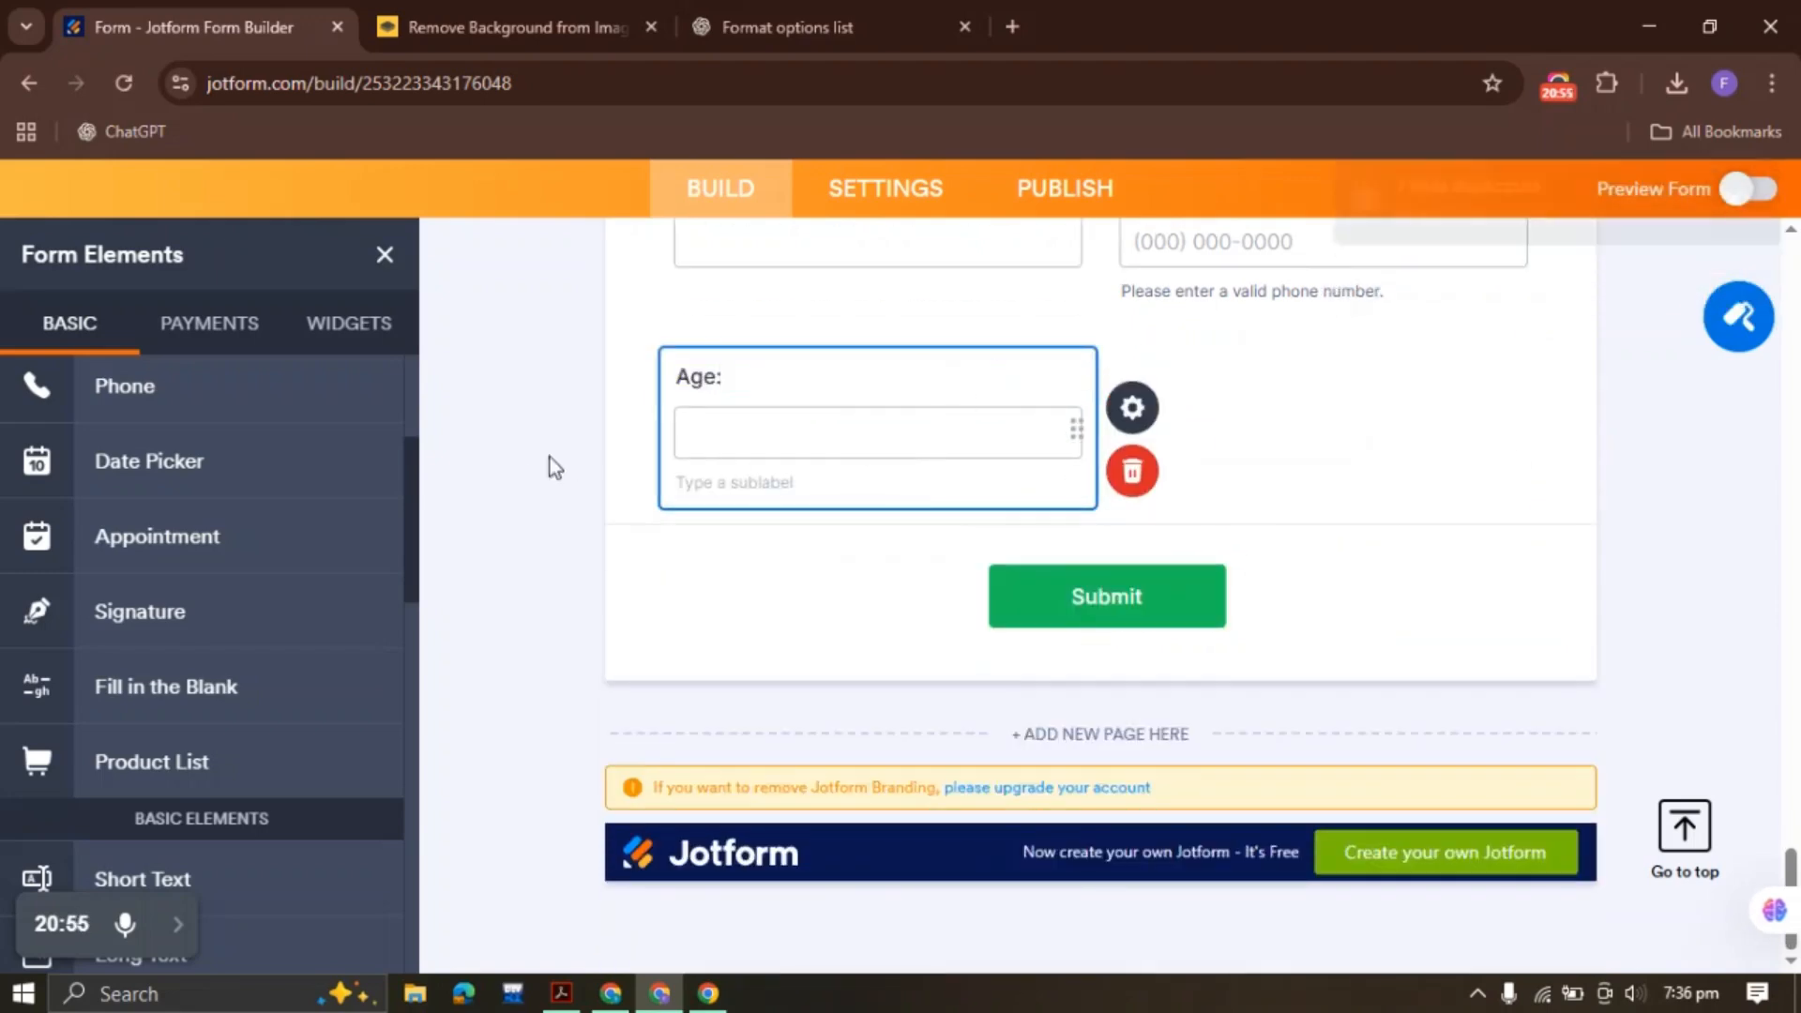
{"action": "left_click", "coordinate": [553, 467]}
Delete '(Years)' from the label so it reads just Age:
{"action": "left_click", "coordinate": [762, 469]}
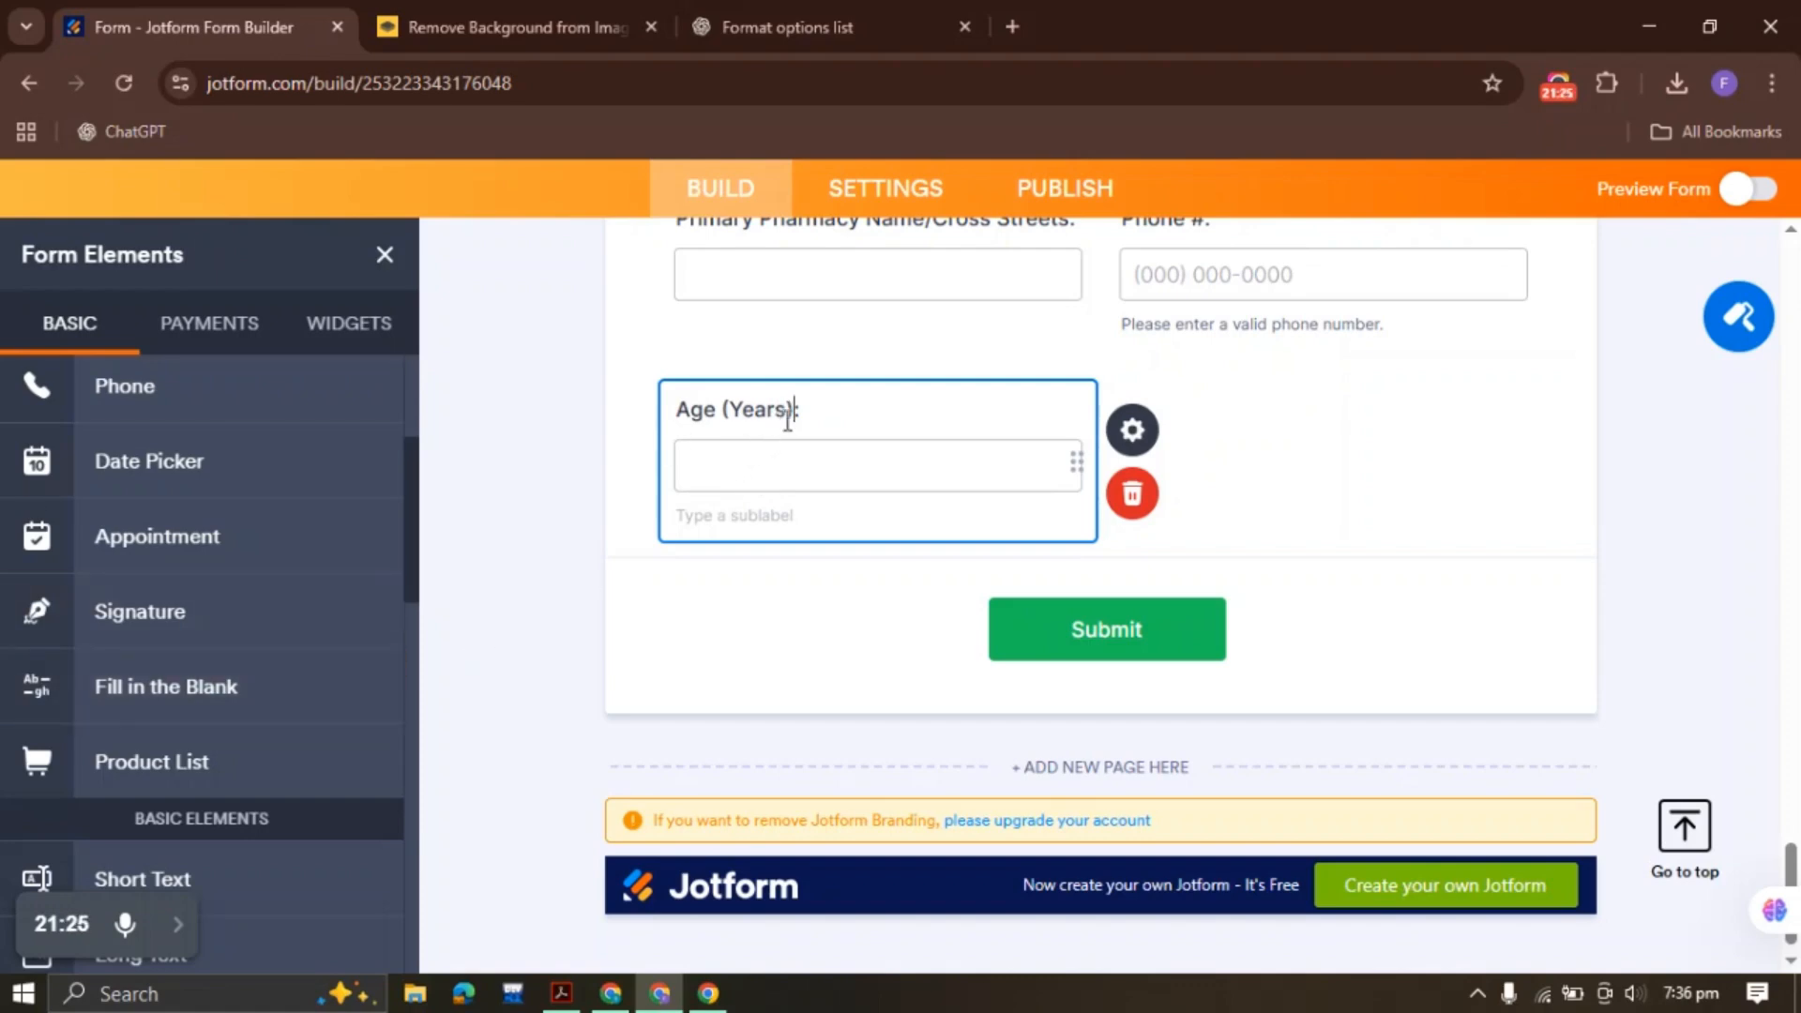
{"action": "left_click_drag", "start_coordinate": [793, 411], "coordinate": [725, 411]}
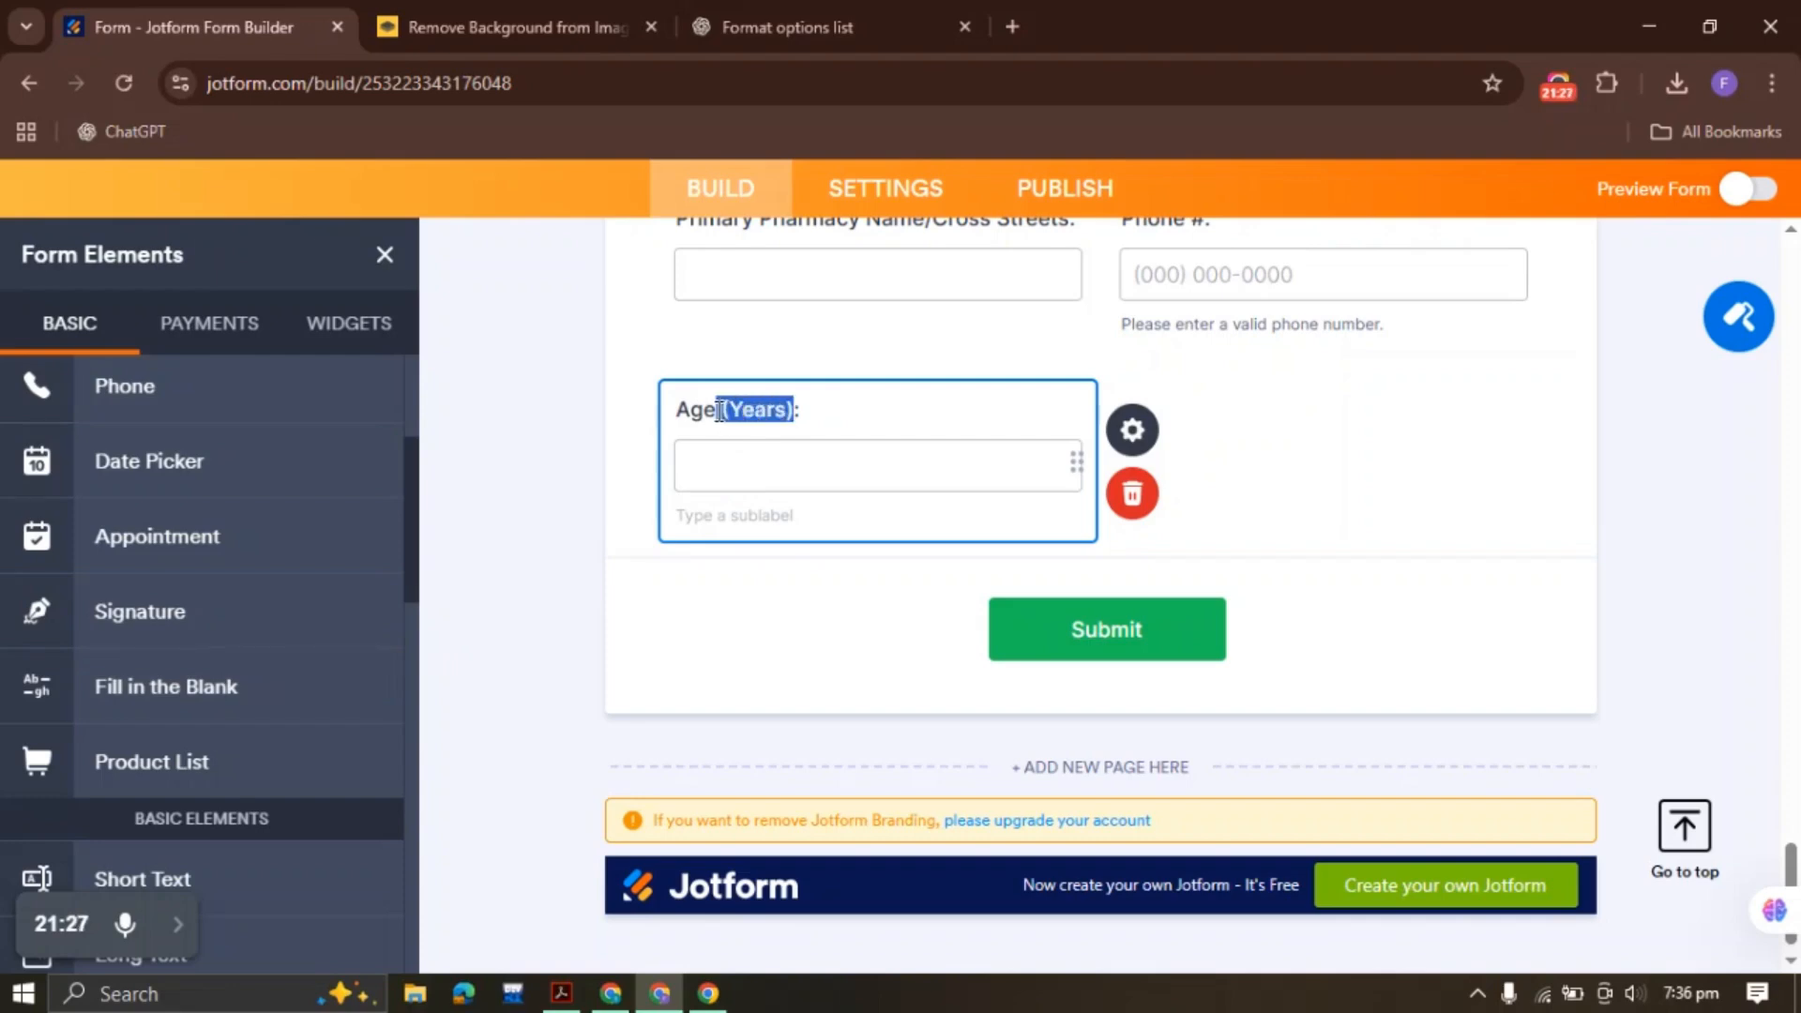
{"action": "key", "text": "BackSpace"}
{"action": "left_click", "coordinate": [509, 482]}
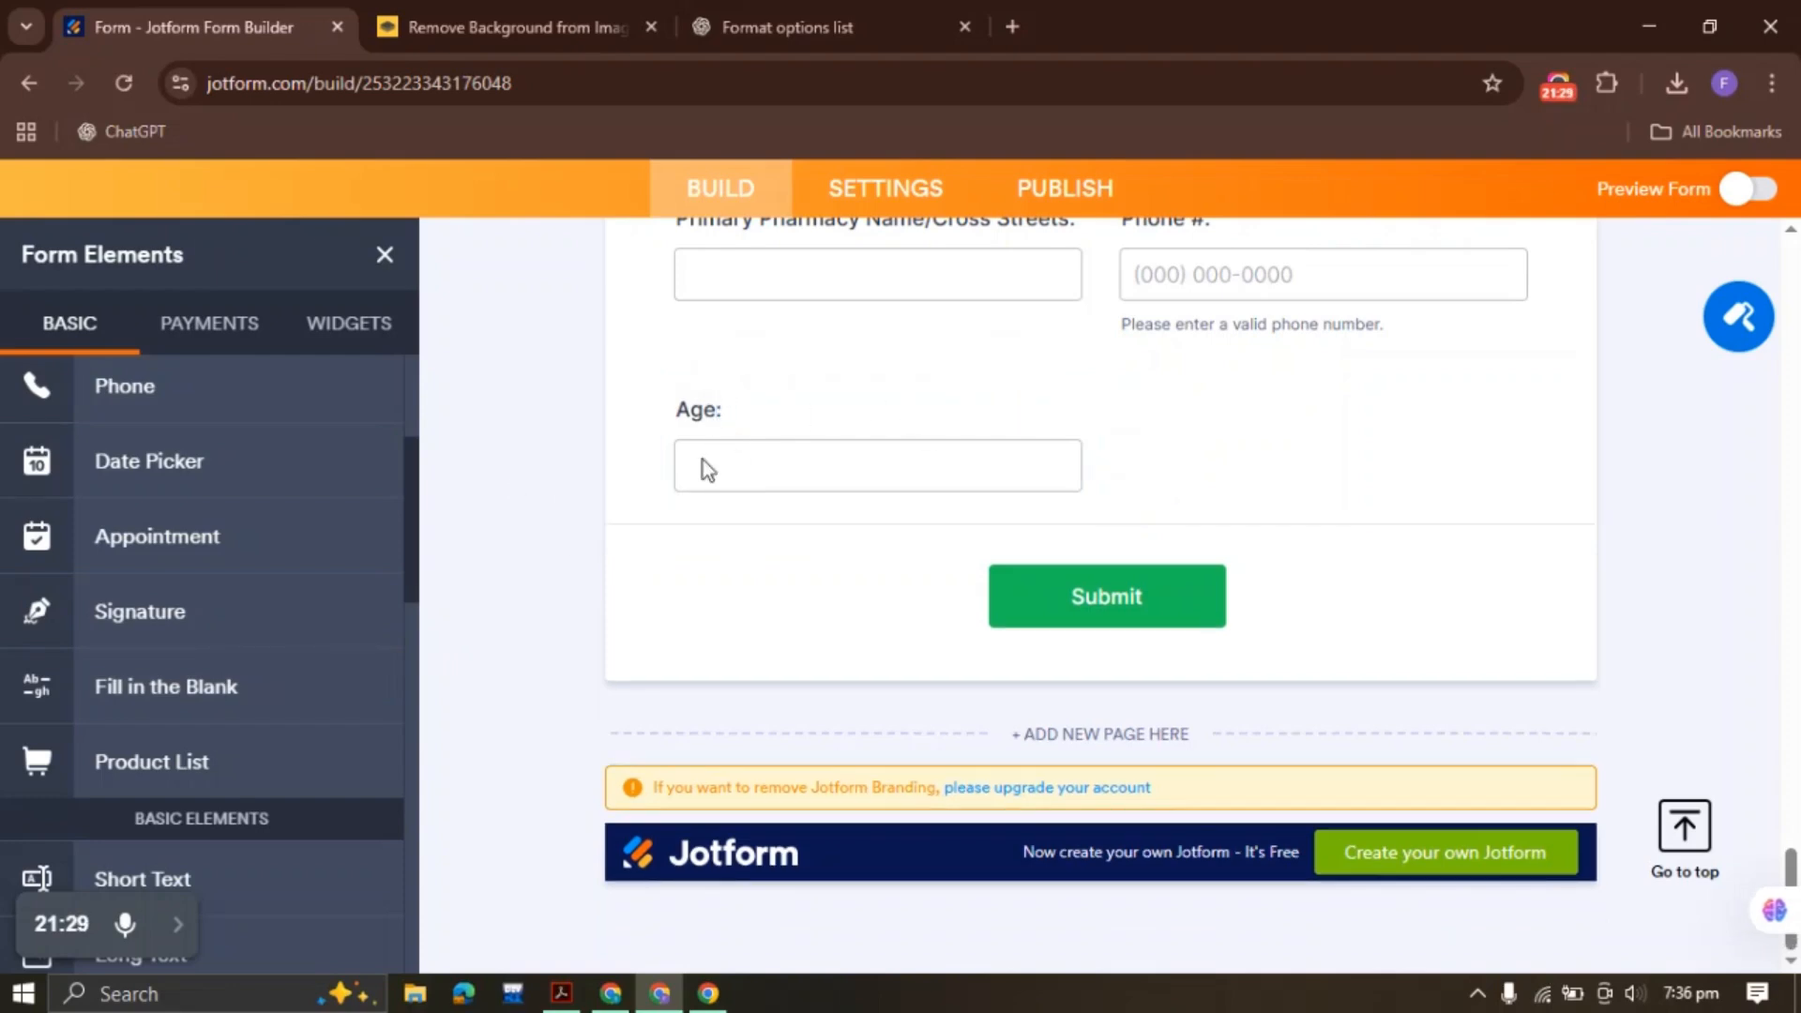
{"action": "left_click", "coordinate": [560, 990]}
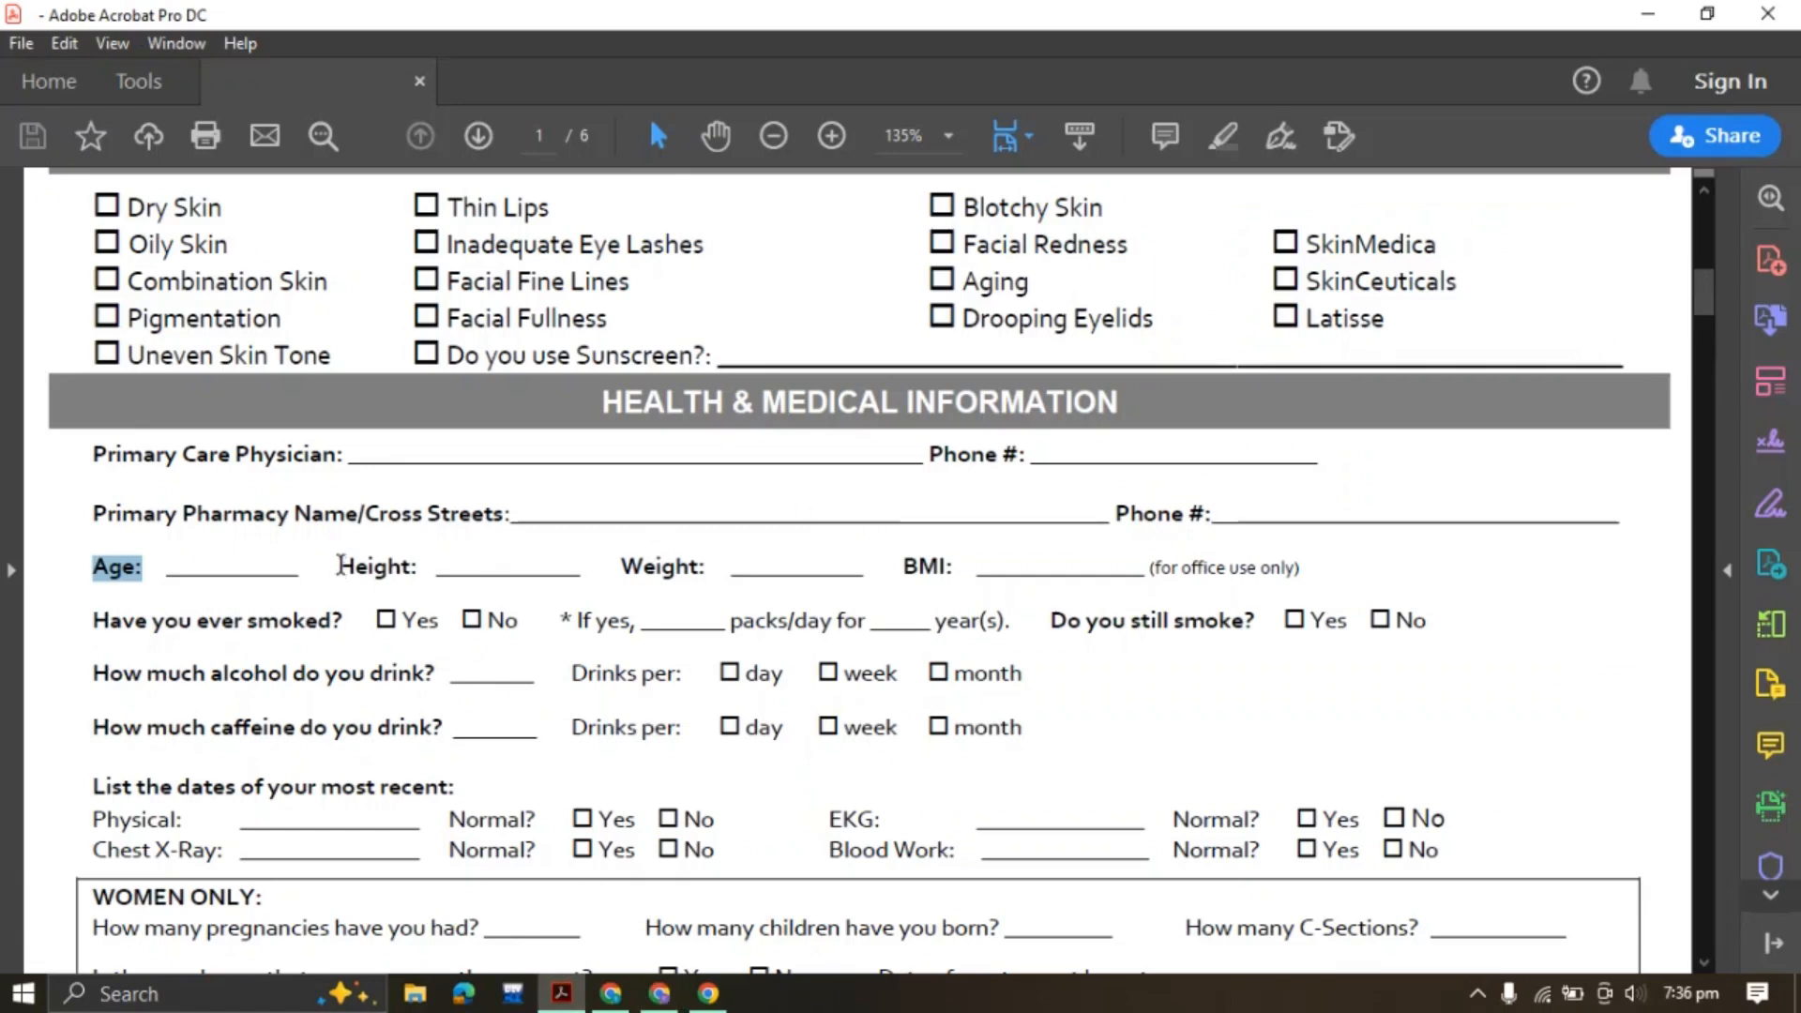
Add a Height: field by duplicating the Age field and pasting the PDF's label
{"action": "left_click_drag", "start_coordinate": [339, 566], "coordinate": [409, 567]}
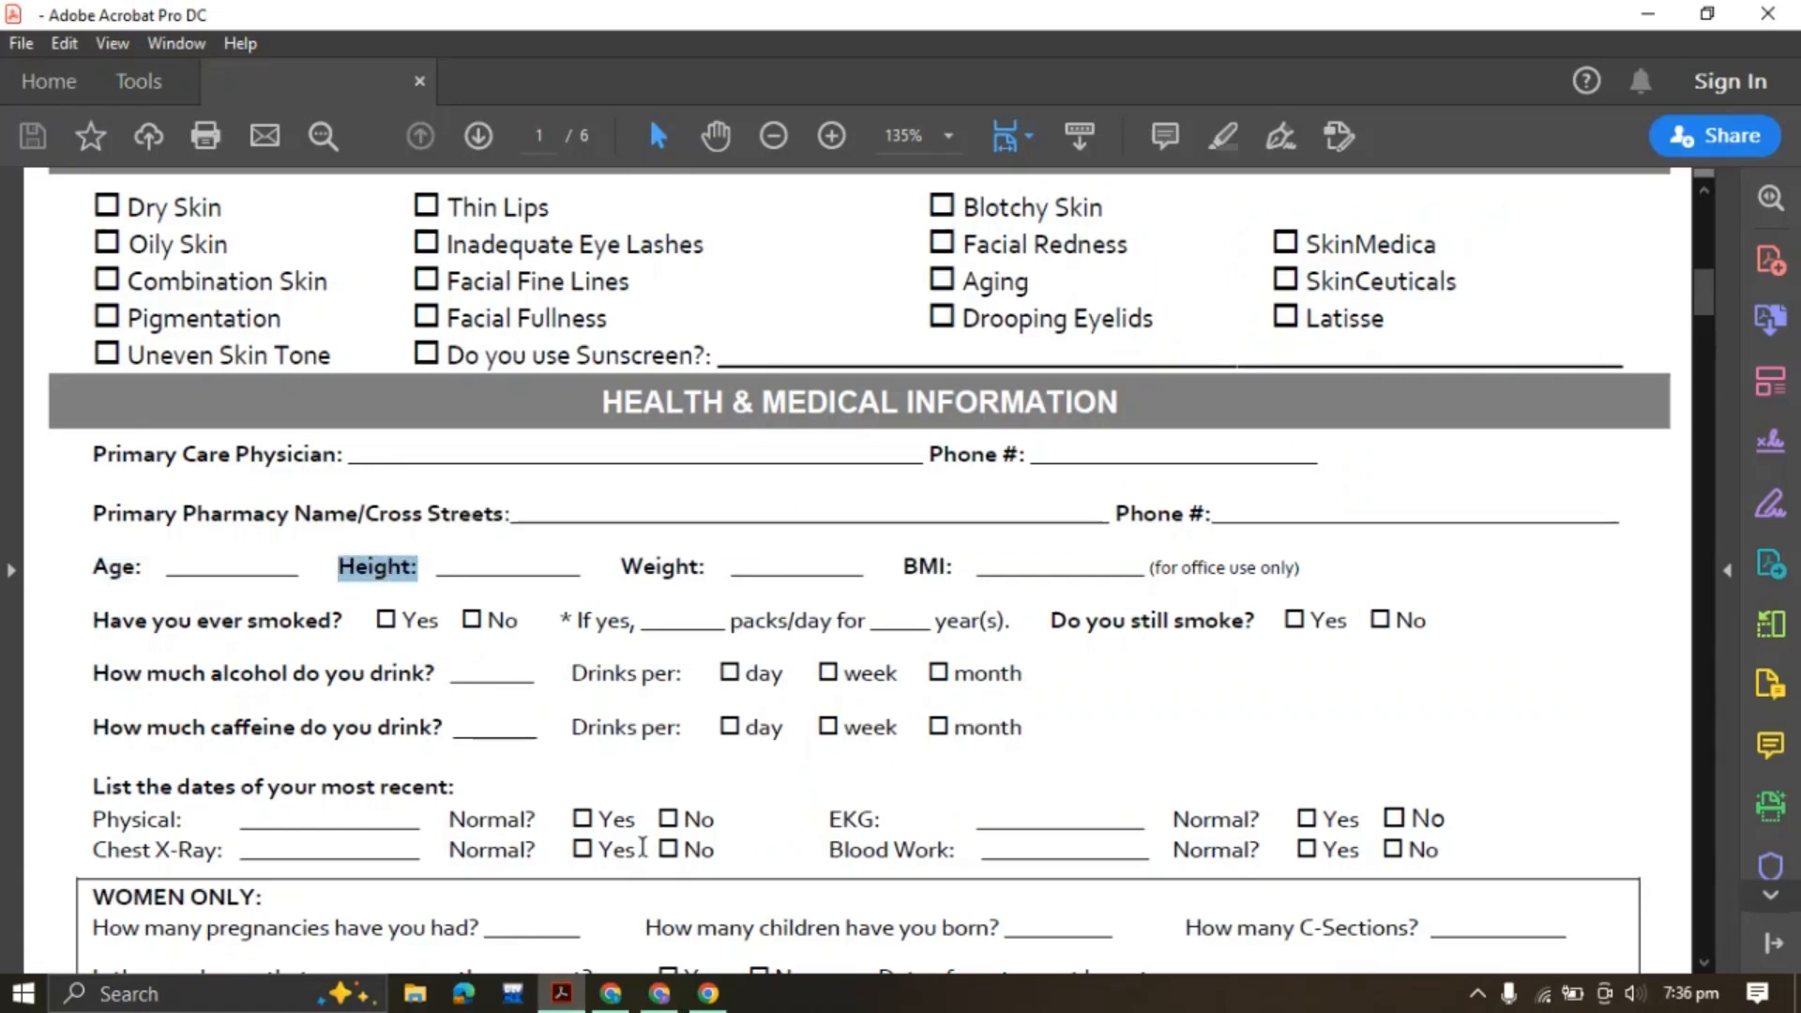
{"action": "left_click", "coordinate": [659, 993]}
{"action": "right_click", "coordinate": [817, 447]}
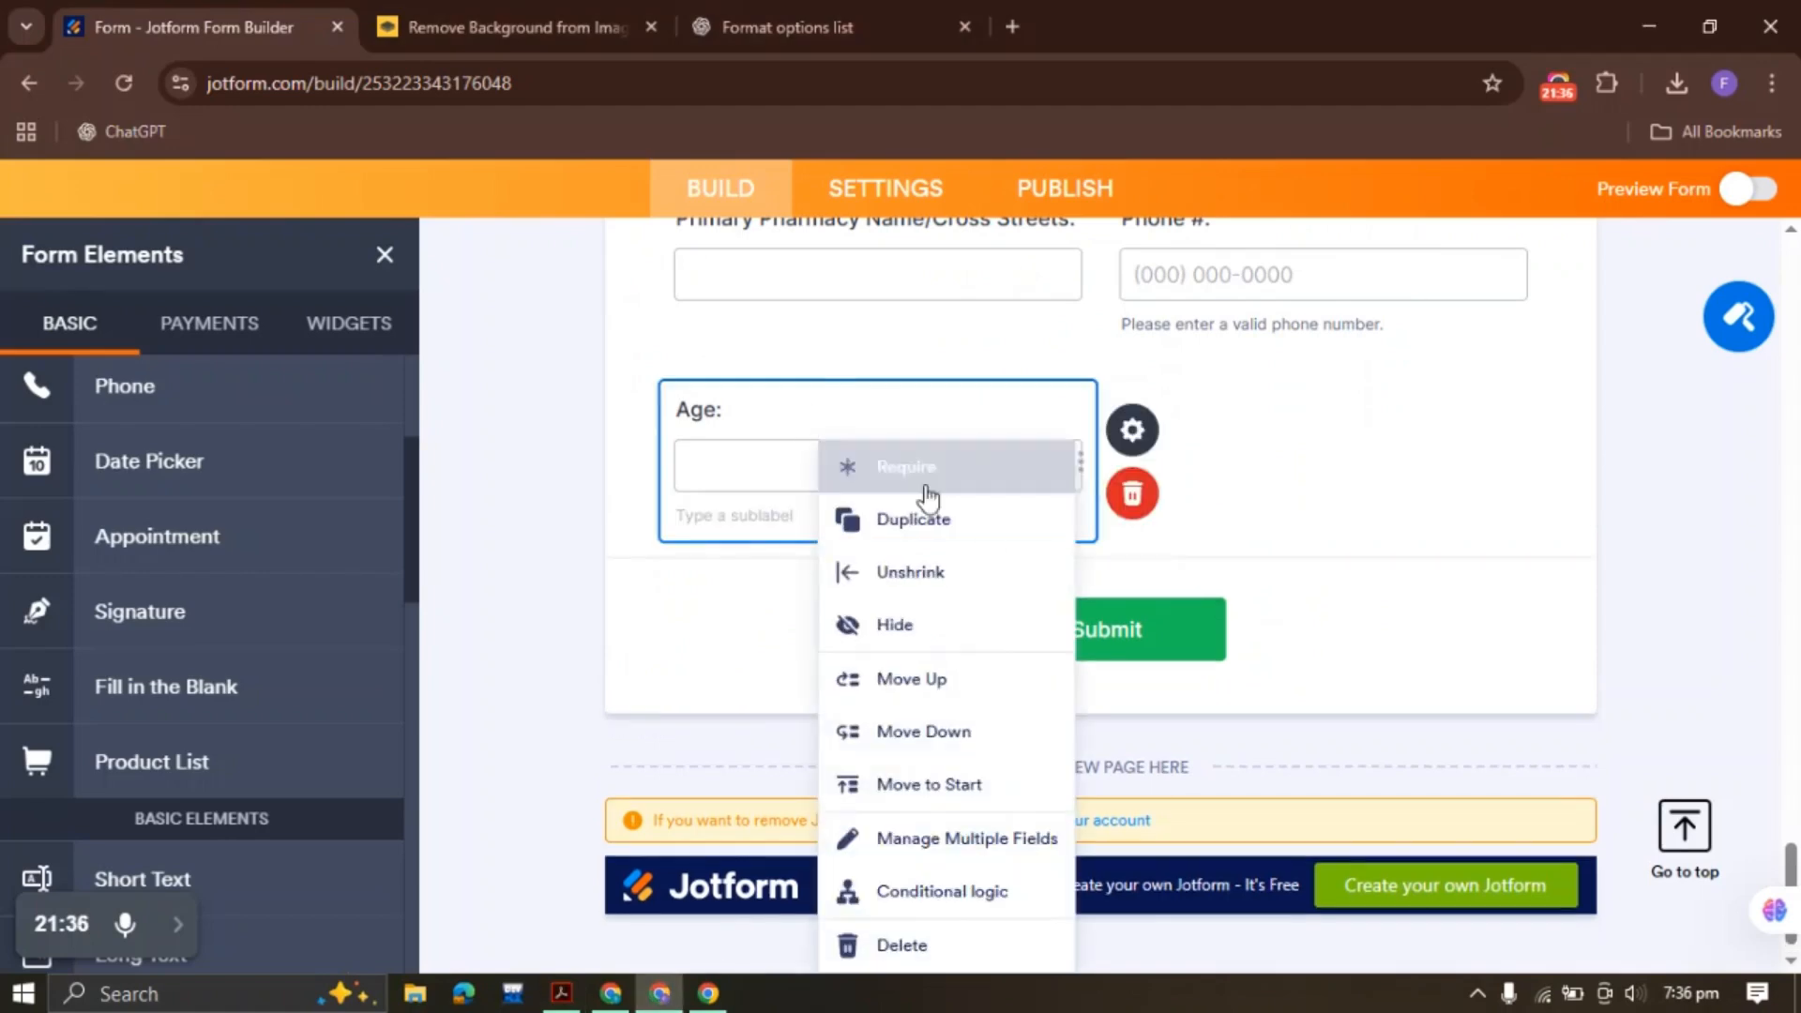
{"action": "left_click", "coordinate": [915, 516]}
{"action": "left_click", "coordinate": [1116, 409]}
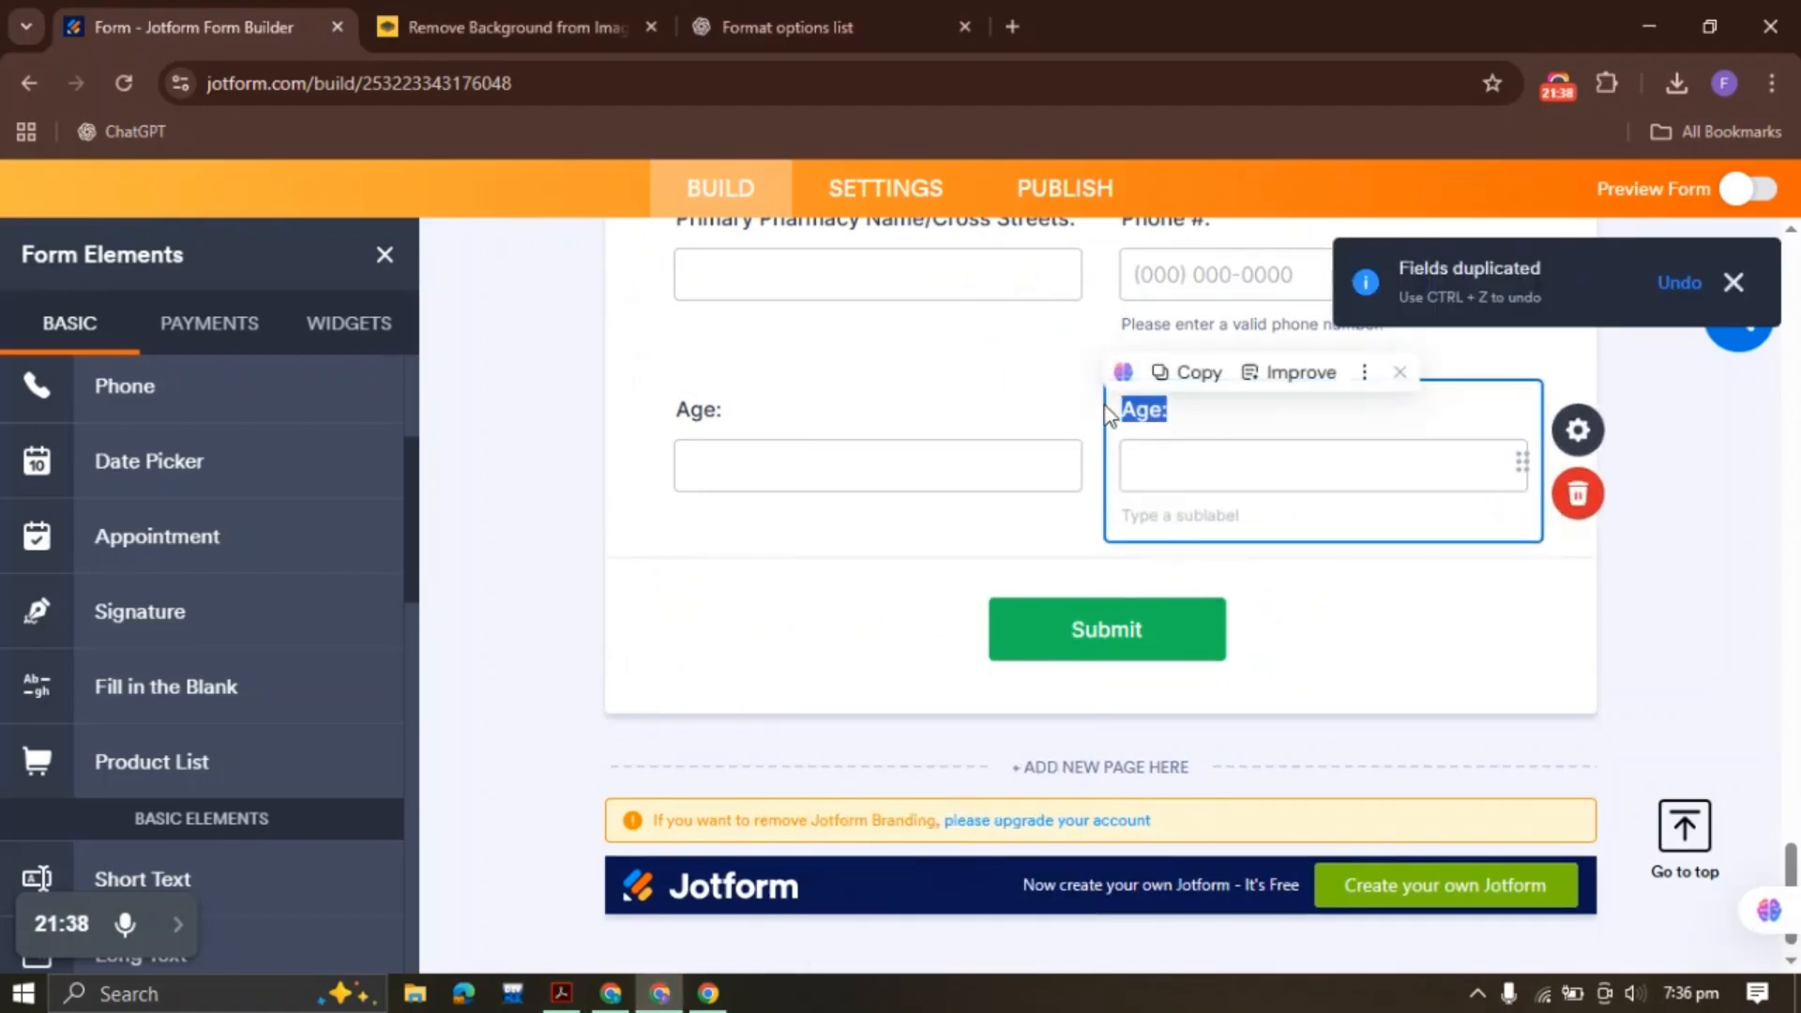
{"action": "type", "text": "Height:"}
{"action": "left_click", "coordinate": [522, 468]}
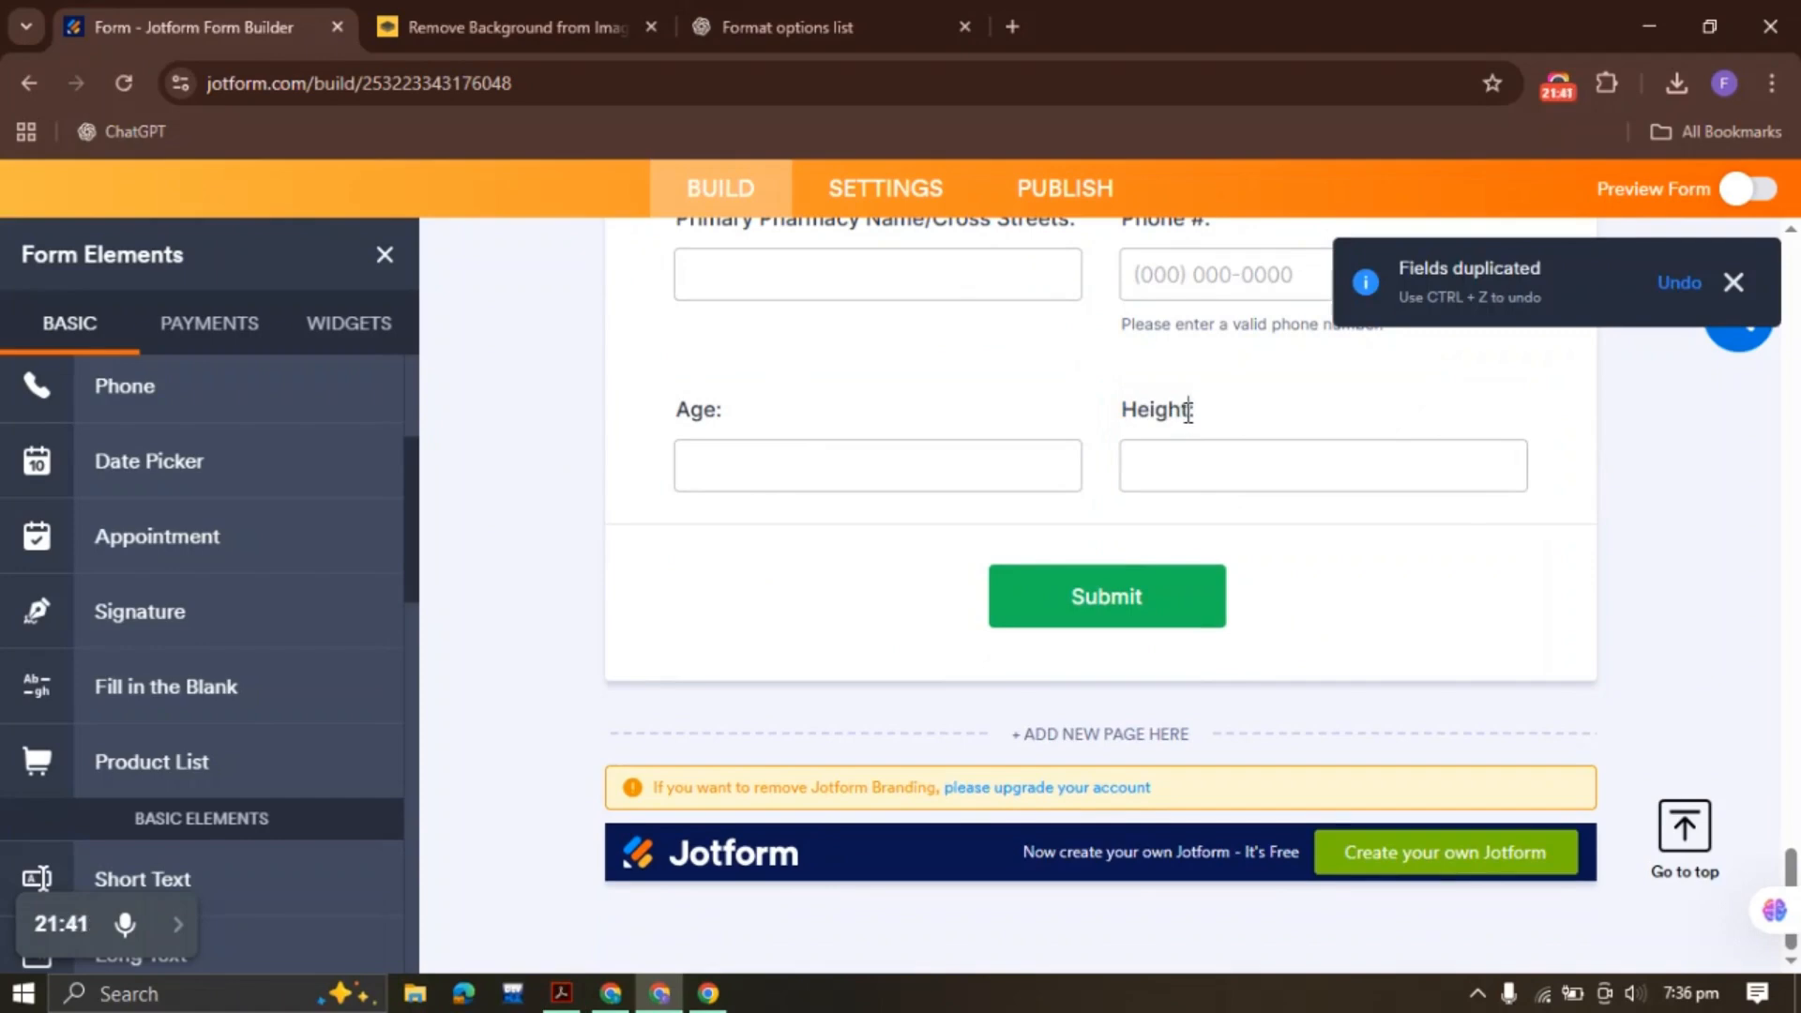
{"action": "left_click", "coordinate": [1188, 413]}
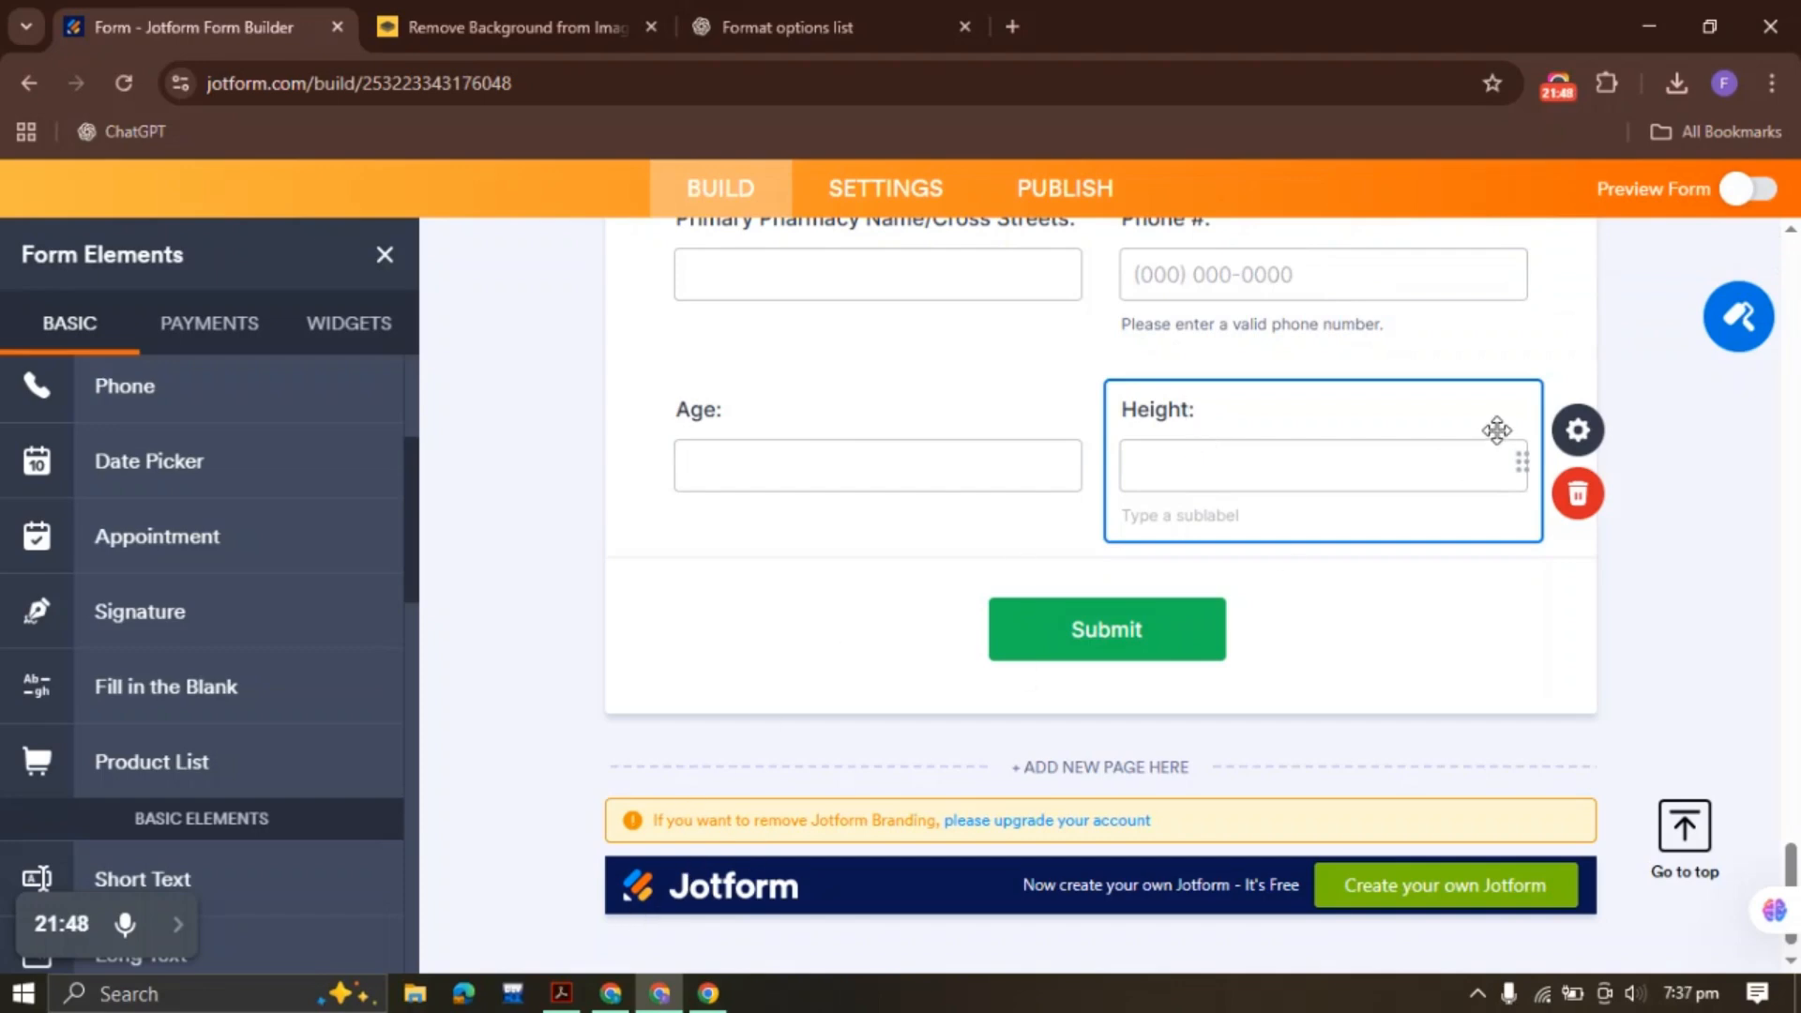
{"action": "left_click", "coordinate": [556, 996]}
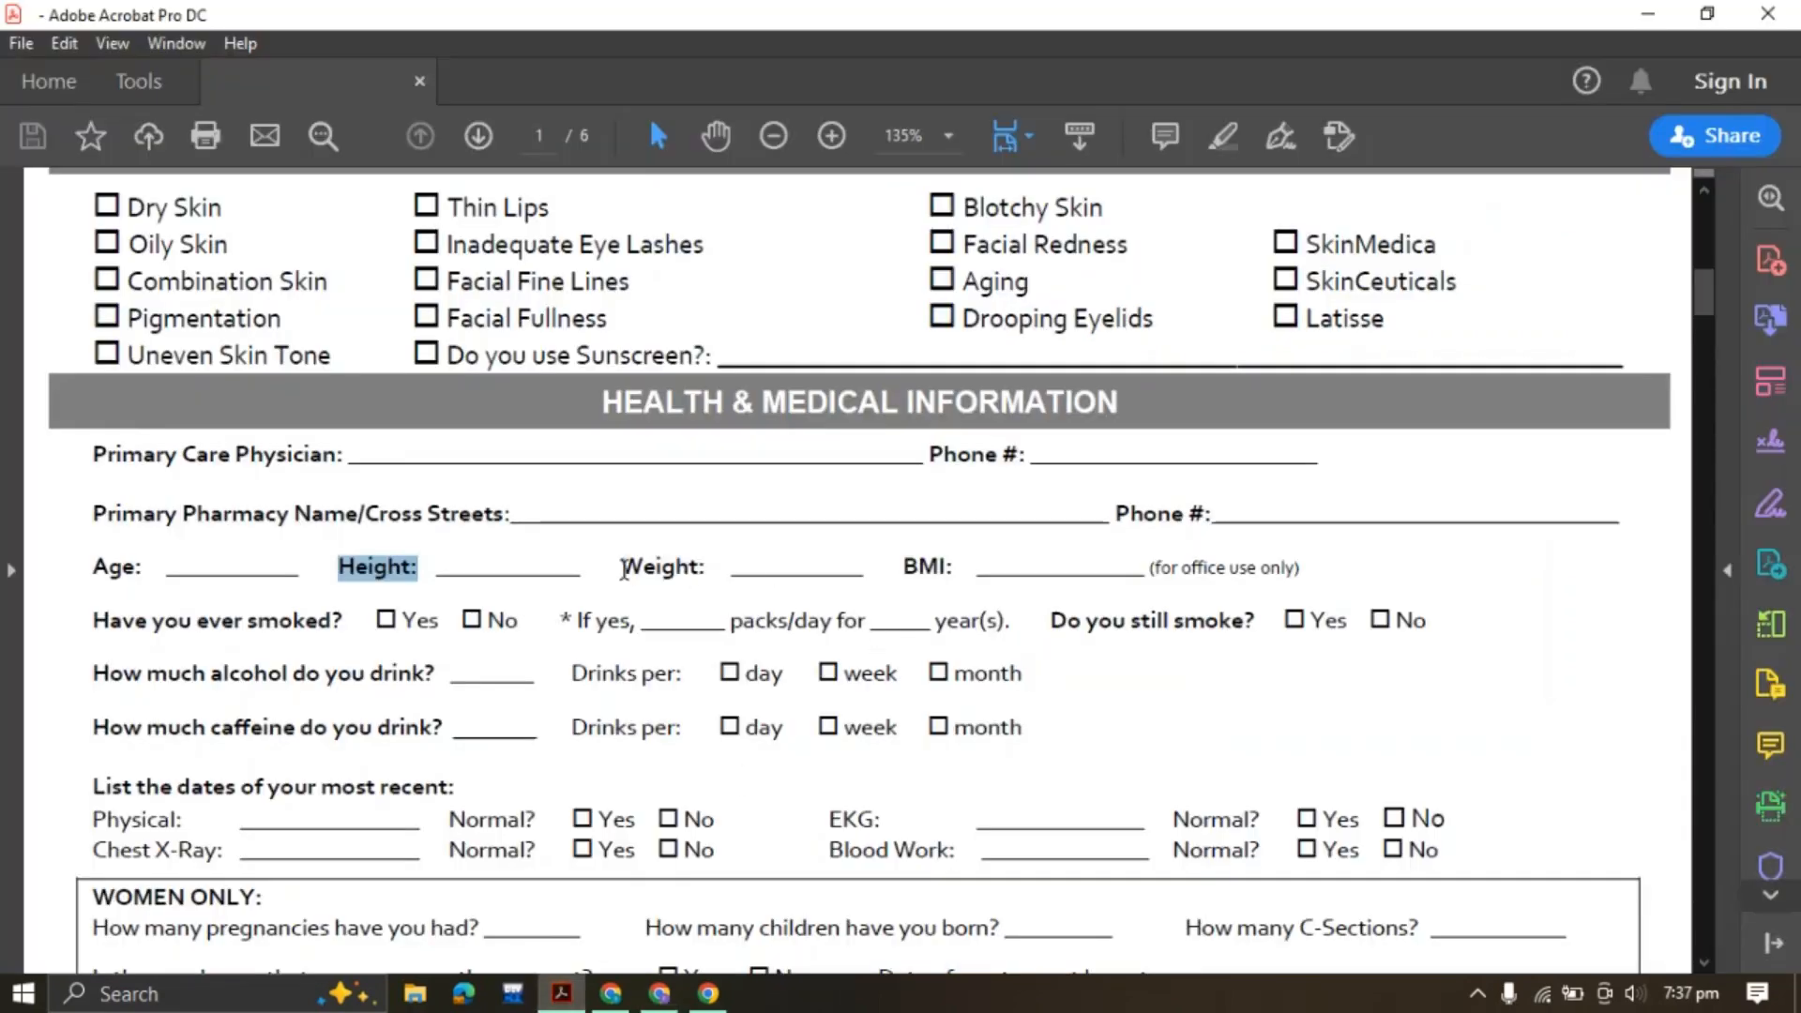
Duplicate the Height field into a Weight: field
{"action": "left_click_drag", "start_coordinate": [622, 569], "coordinate": [706, 570]}
{"action": "key", "text": "ctrl+c"}
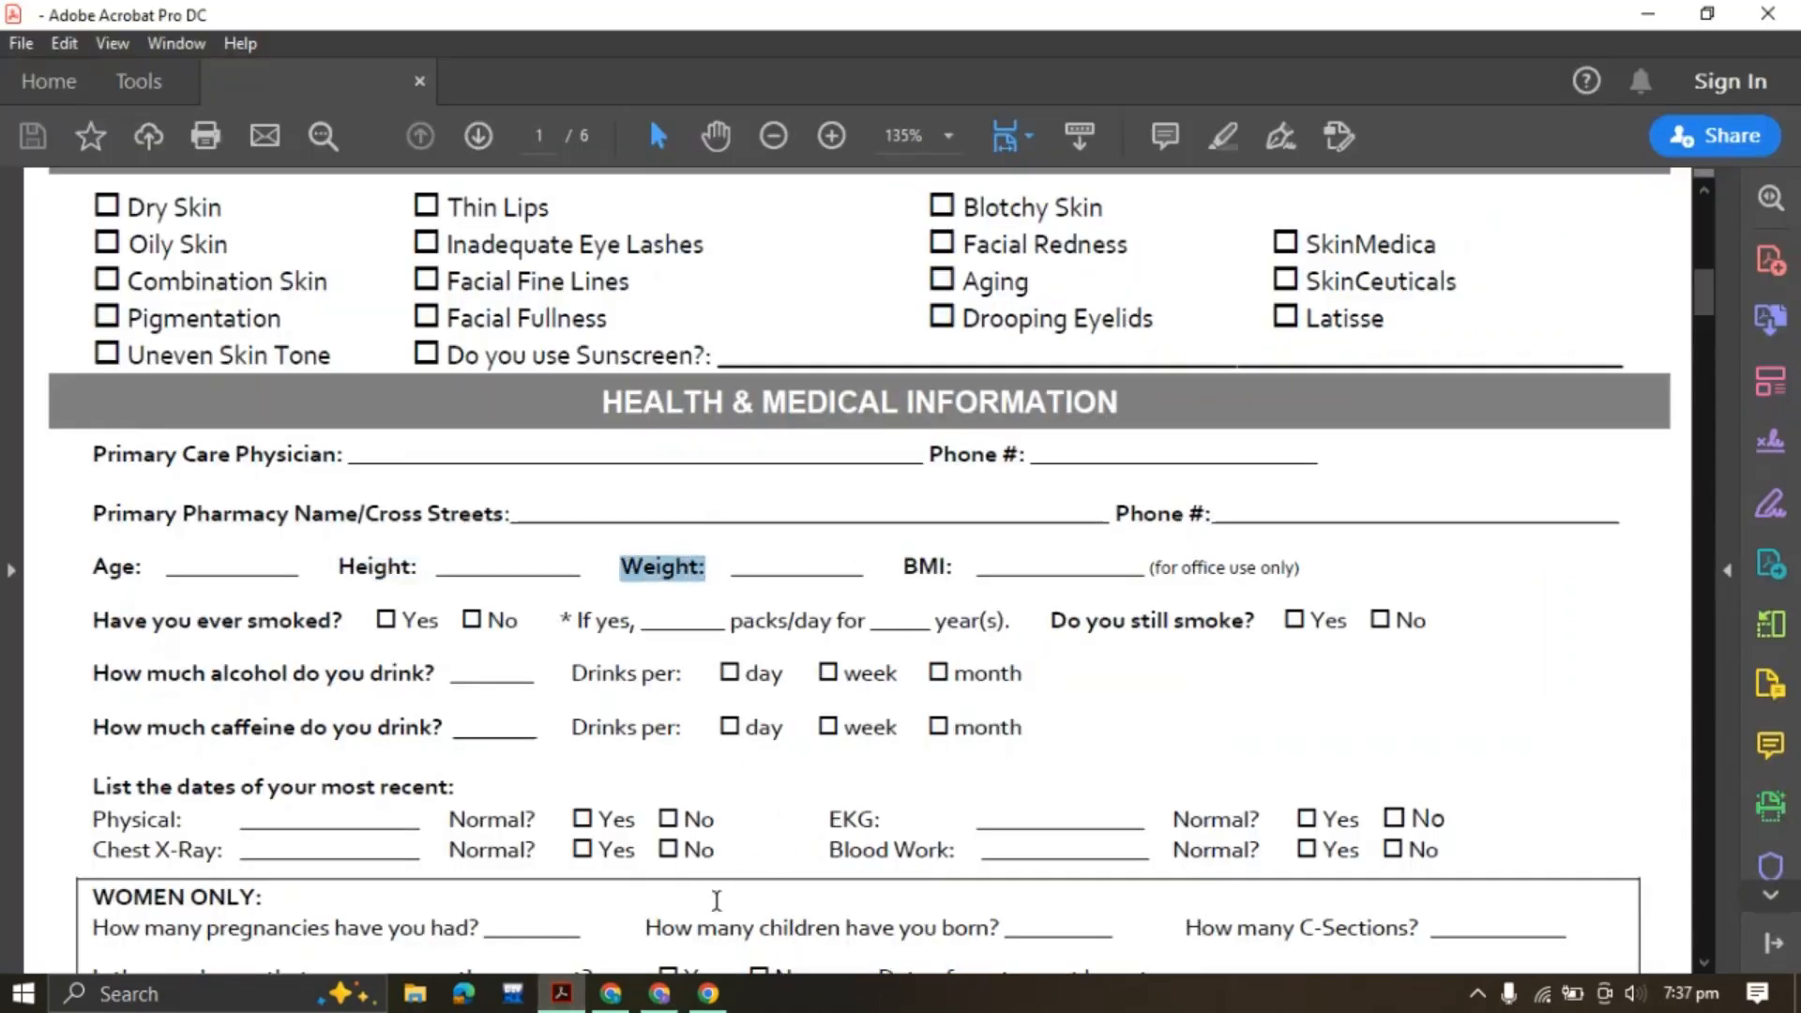
{"action": "left_click", "coordinate": [659, 995]}
{"action": "right_click", "coordinate": [1225, 427]}
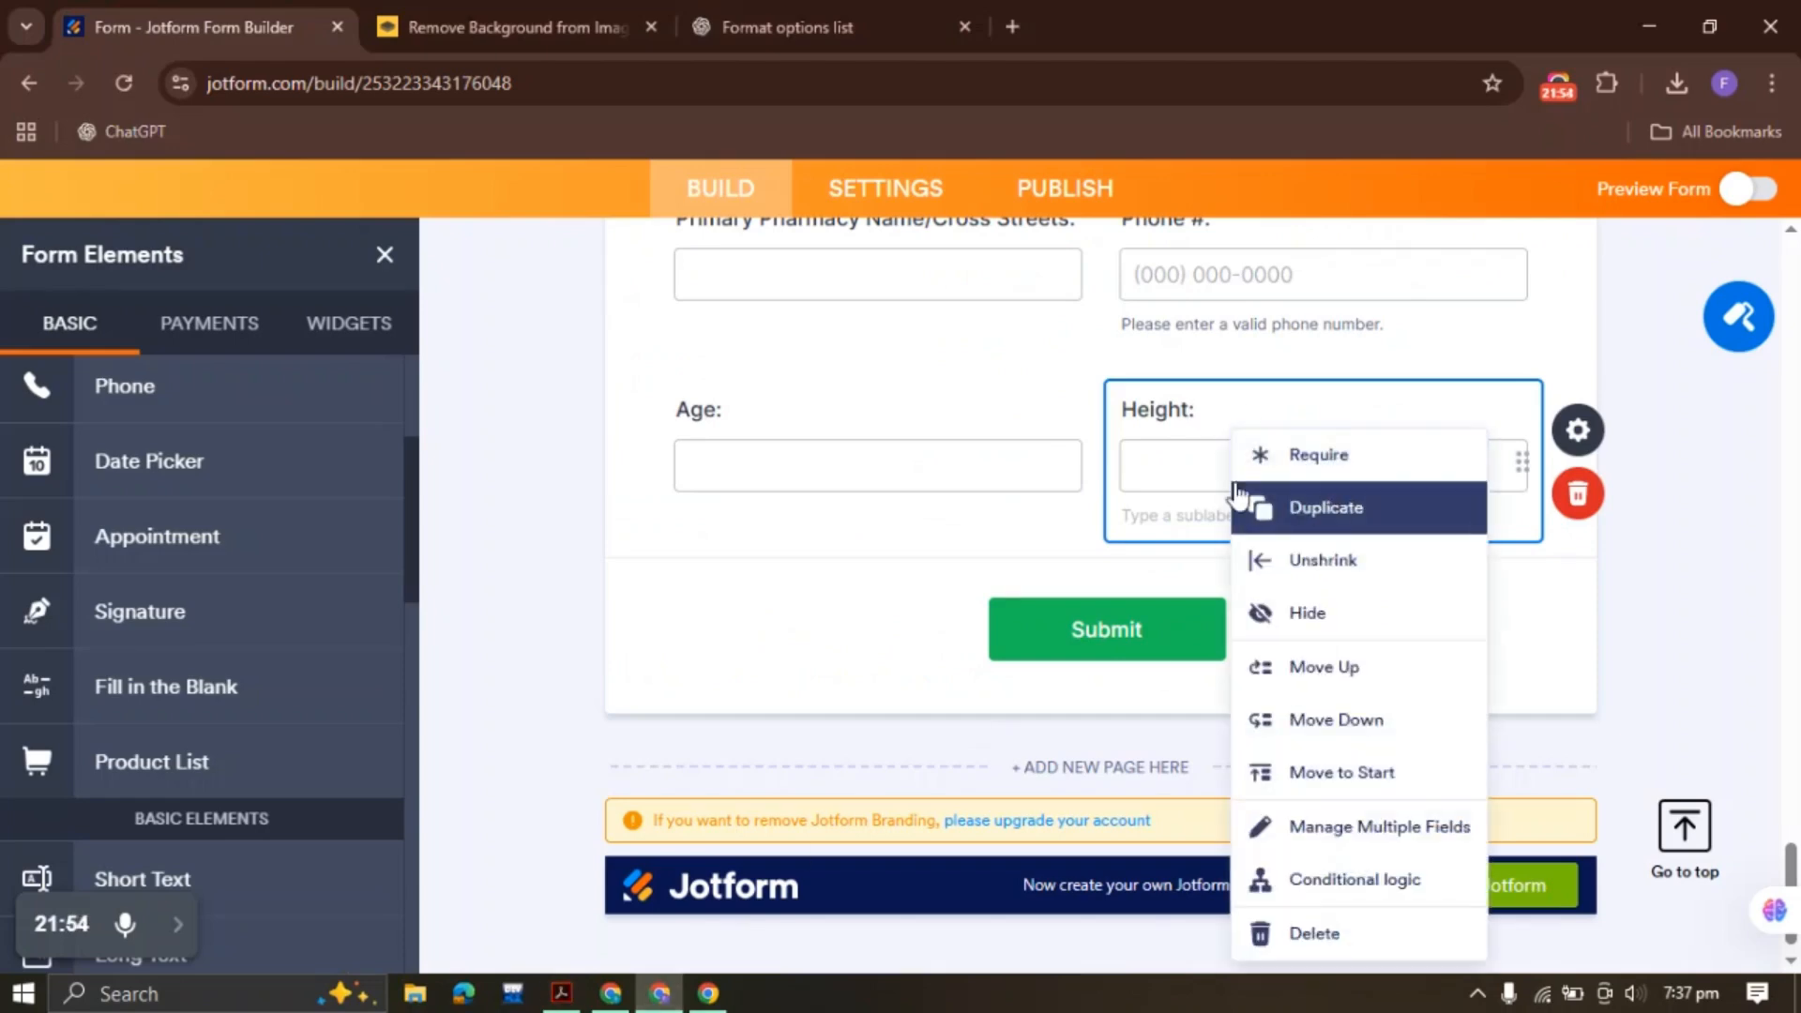
{"action": "left_click", "coordinate": [1325, 506]}
{"action": "left_click", "coordinate": [741, 375]}
{"action": "key", "text": "ctrl+a"}
{"action": "key", "text": "ctrl+v"}
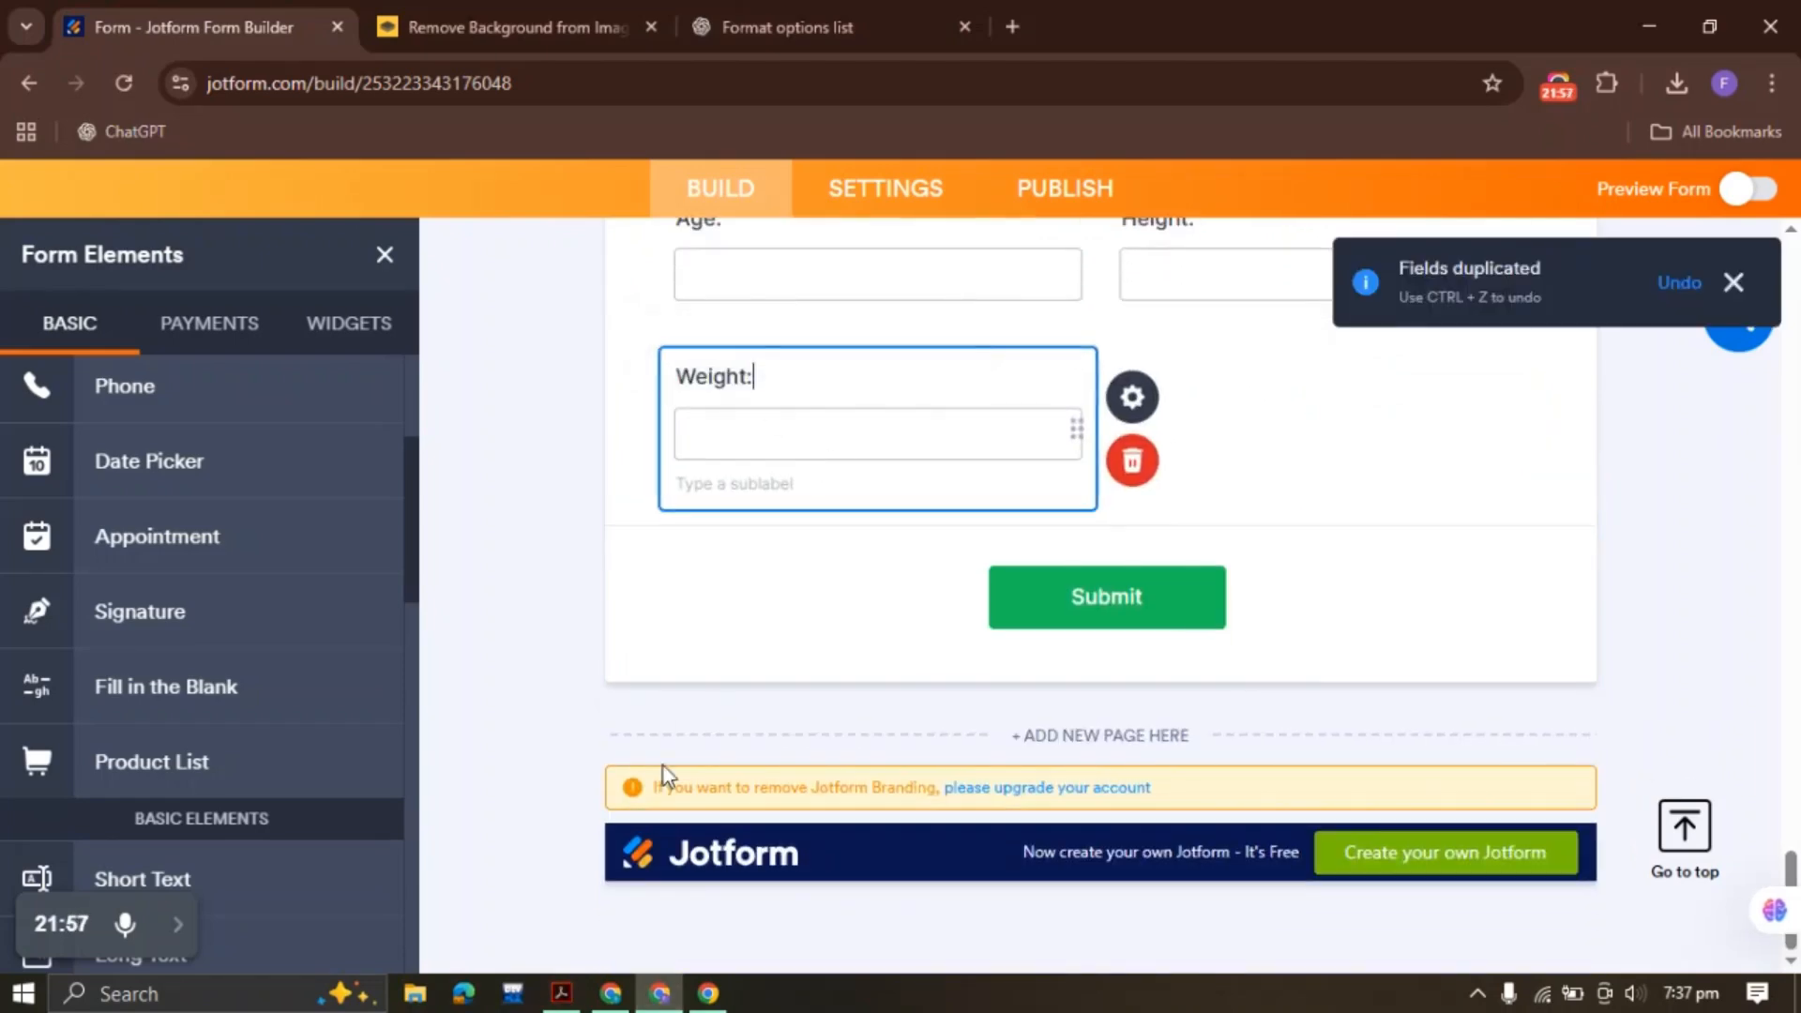
Duplicate the Weight field into a BMI: field
{"action": "left_click", "coordinate": [562, 994]}
{"action": "left_click_drag", "start_coordinate": [916, 567], "coordinate": [953, 566]}
{"action": "key", "text": "ctrl+c"}
{"action": "left_click", "coordinate": [947, 566]}
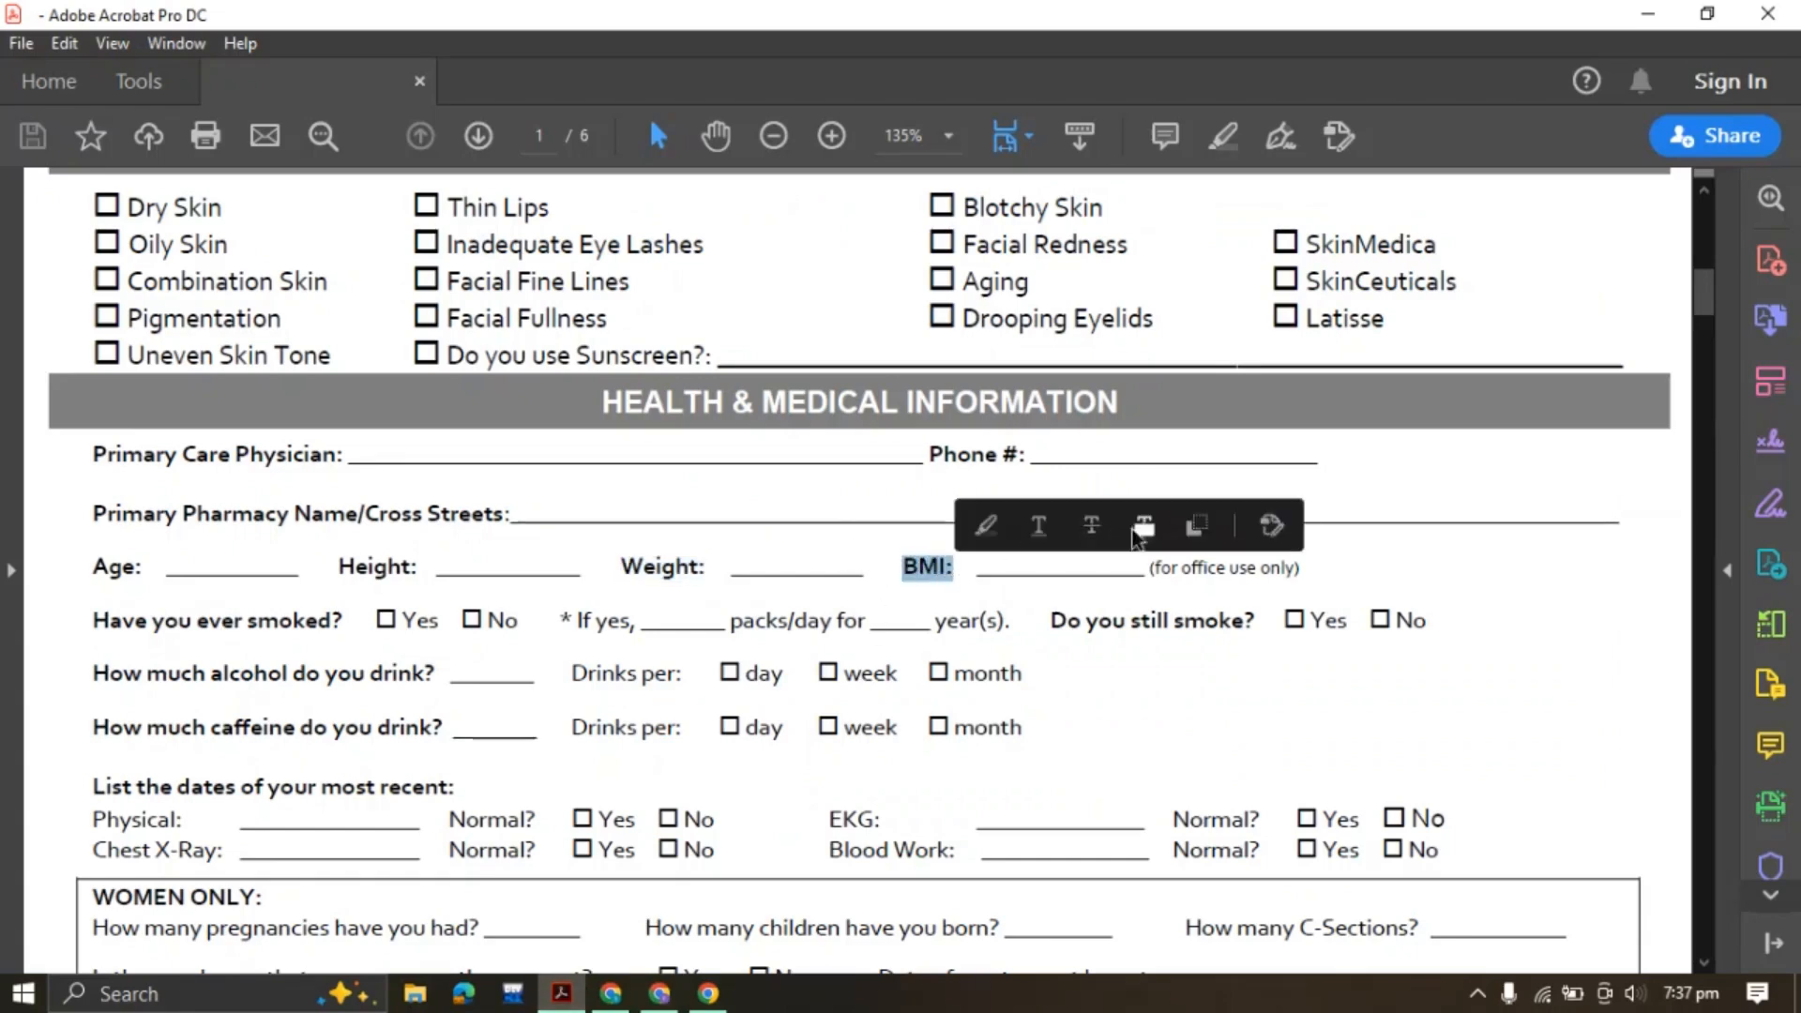
{"action": "left_click", "coordinate": [659, 994]}
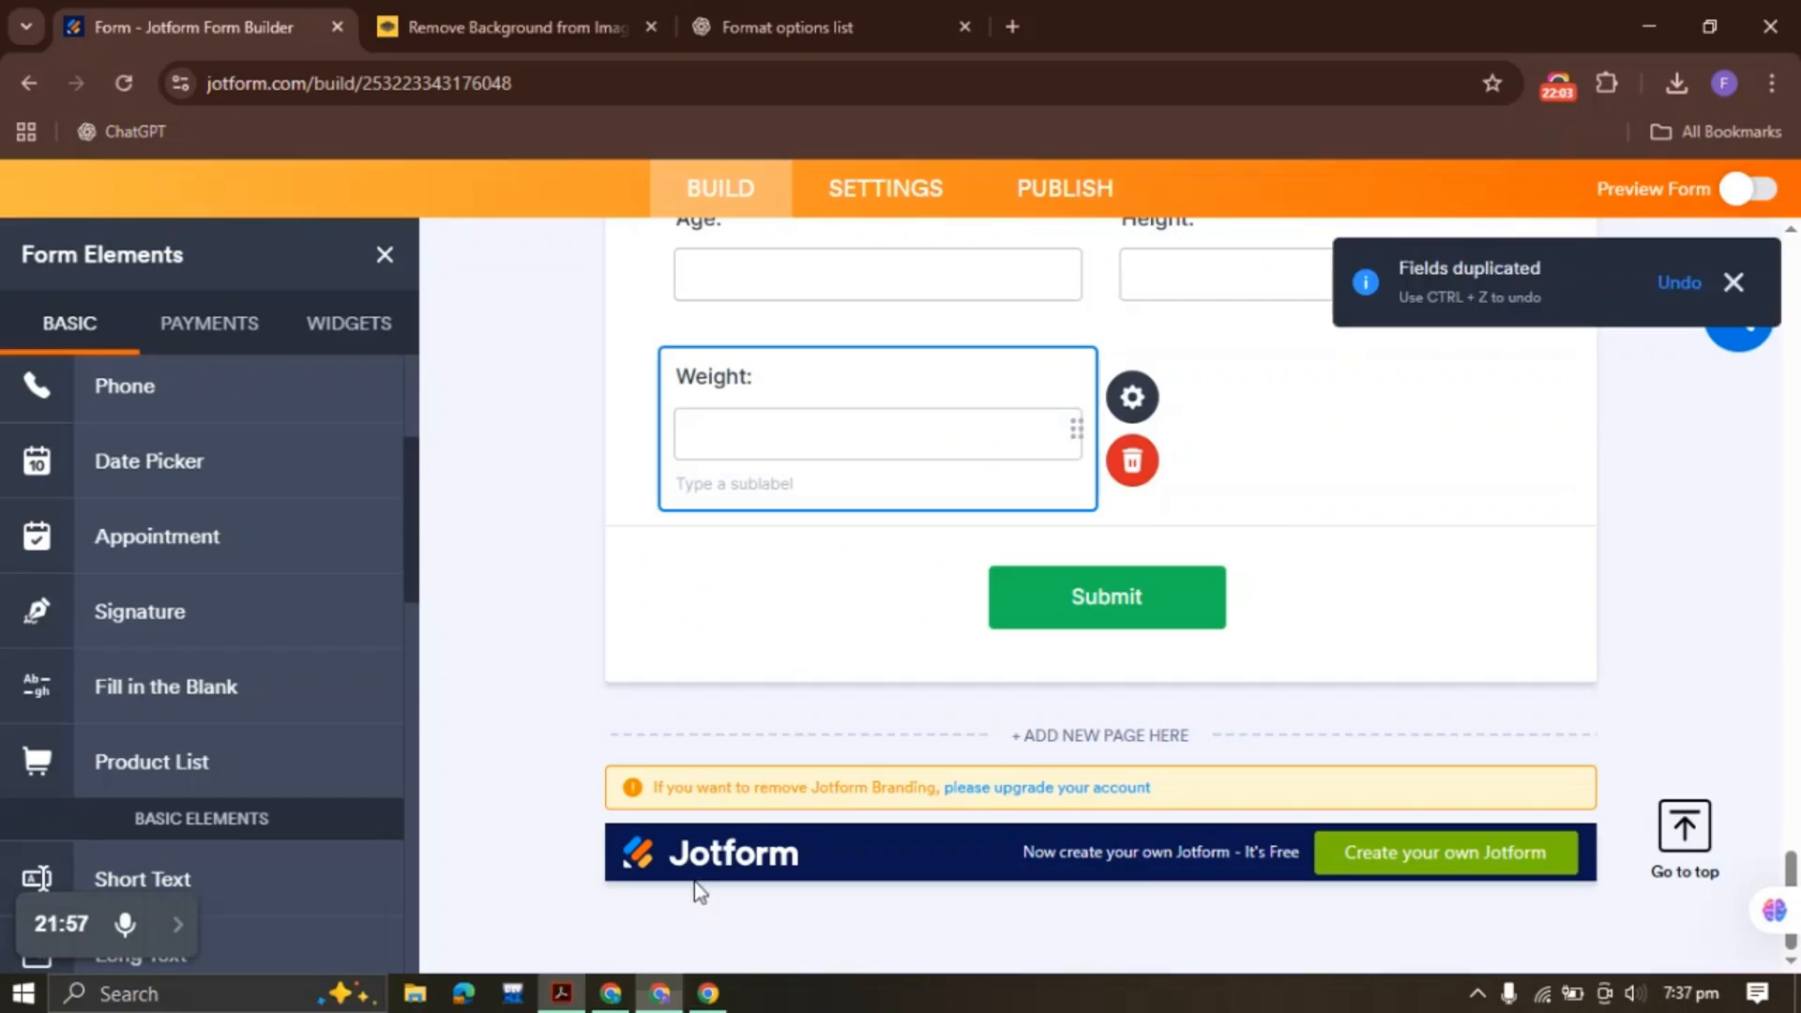
{"action": "right_click", "coordinate": [836, 426]}
{"action": "left_click", "coordinate": [943, 516]}
{"action": "left_click_drag", "start_coordinate": [1231, 374], "coordinate": [1089, 366]}
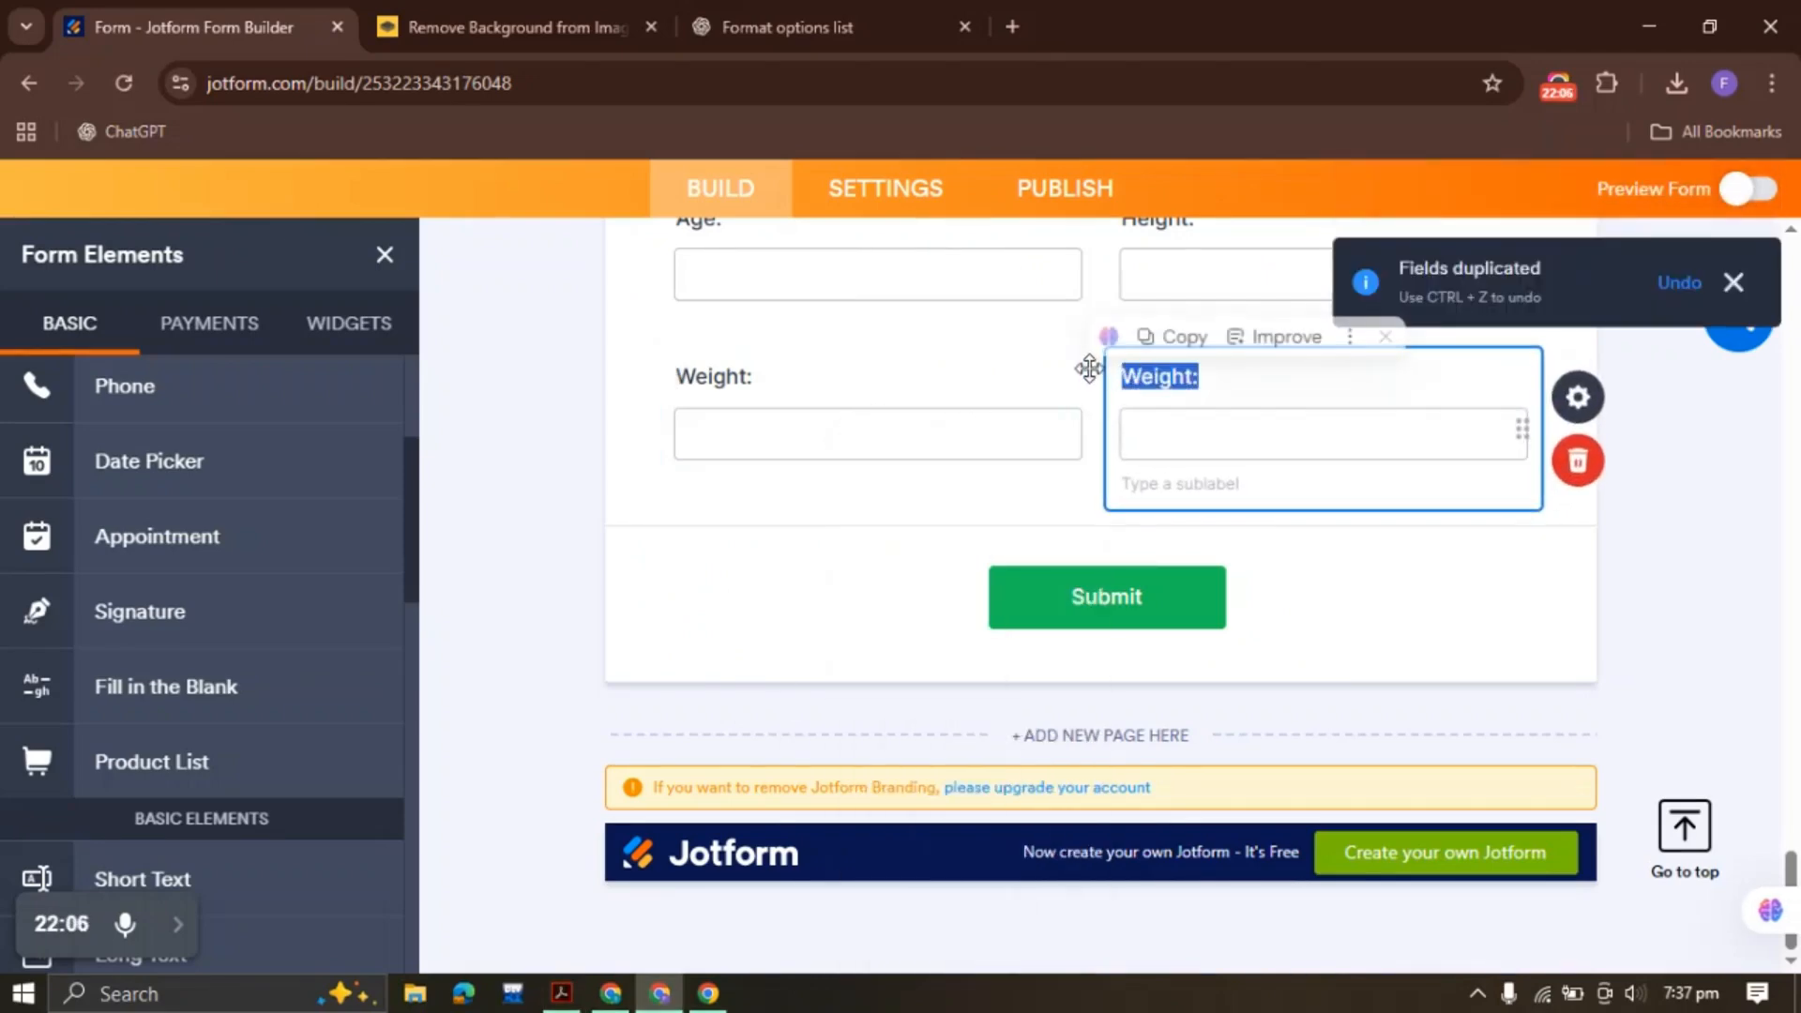
{"action": "key", "text": "ctrl+v"}
Copy 'for office use only' from the PDF and paste it as the BMI sublabel
{"action": "left_click", "coordinate": [561, 994]}
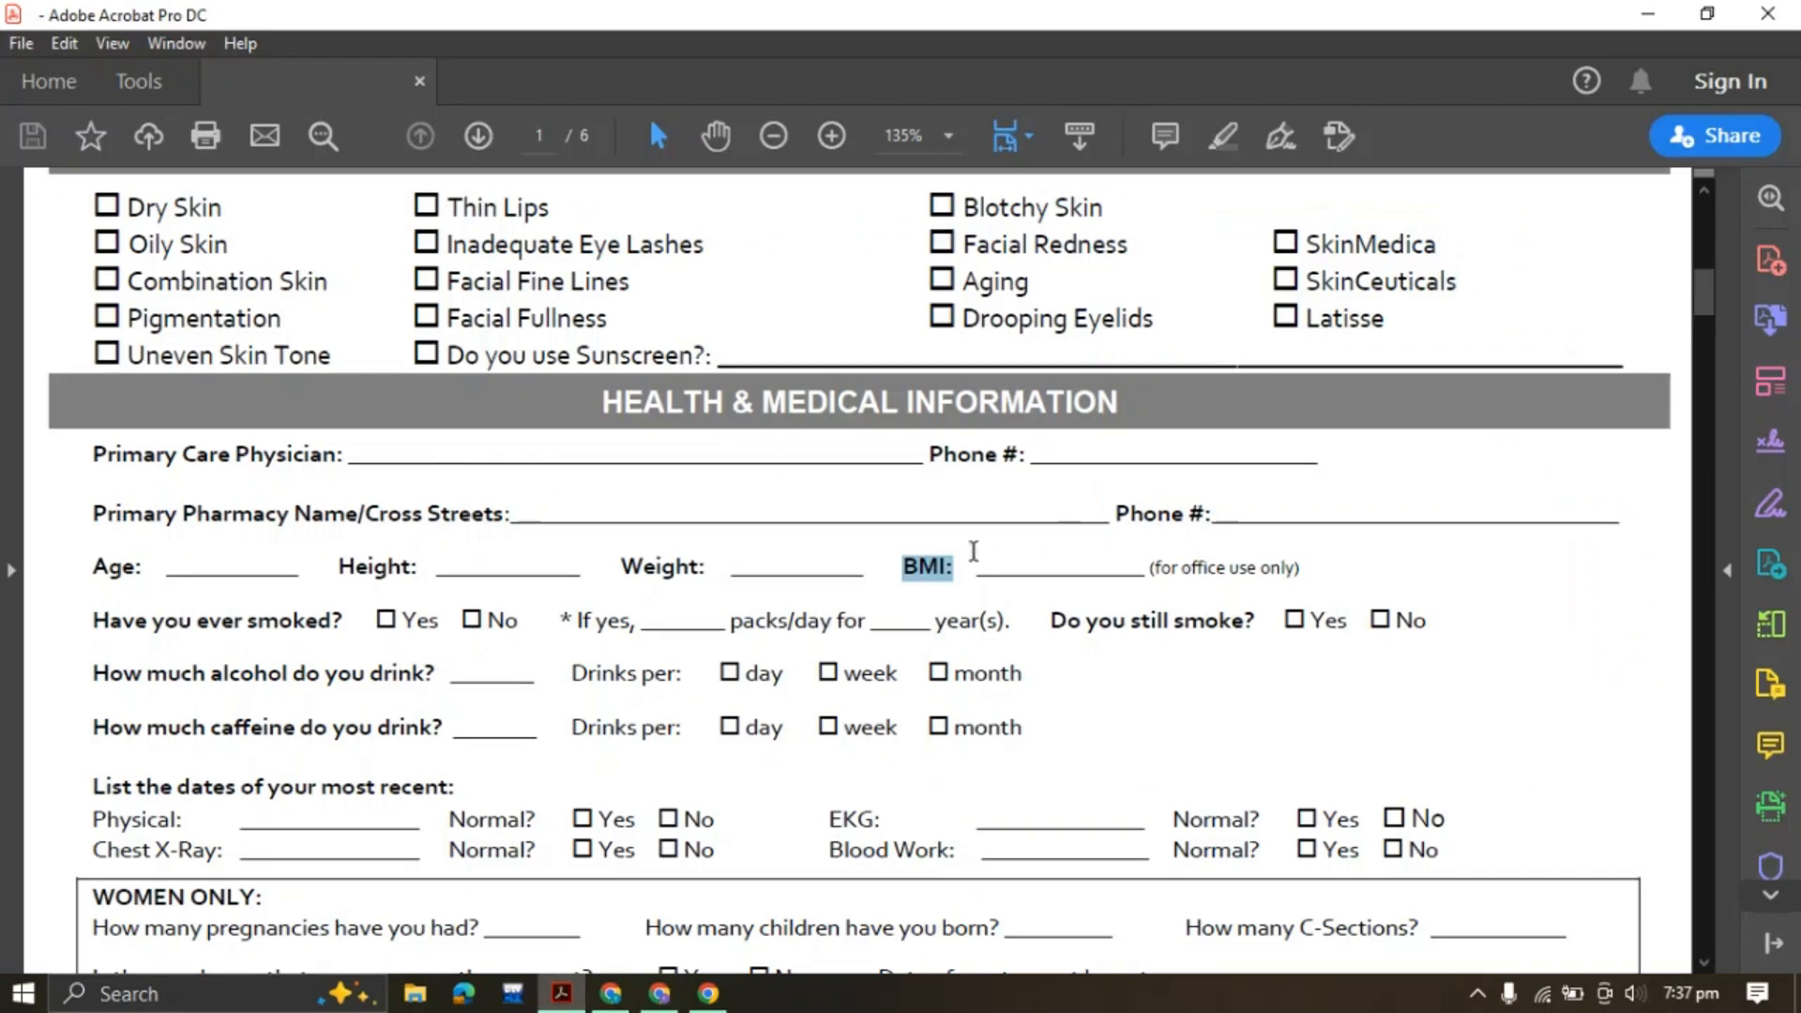
{"action": "left_click_drag", "start_coordinate": [1160, 567], "coordinate": [1298, 572]}
{"action": "left_click", "coordinate": [1548, 530]}
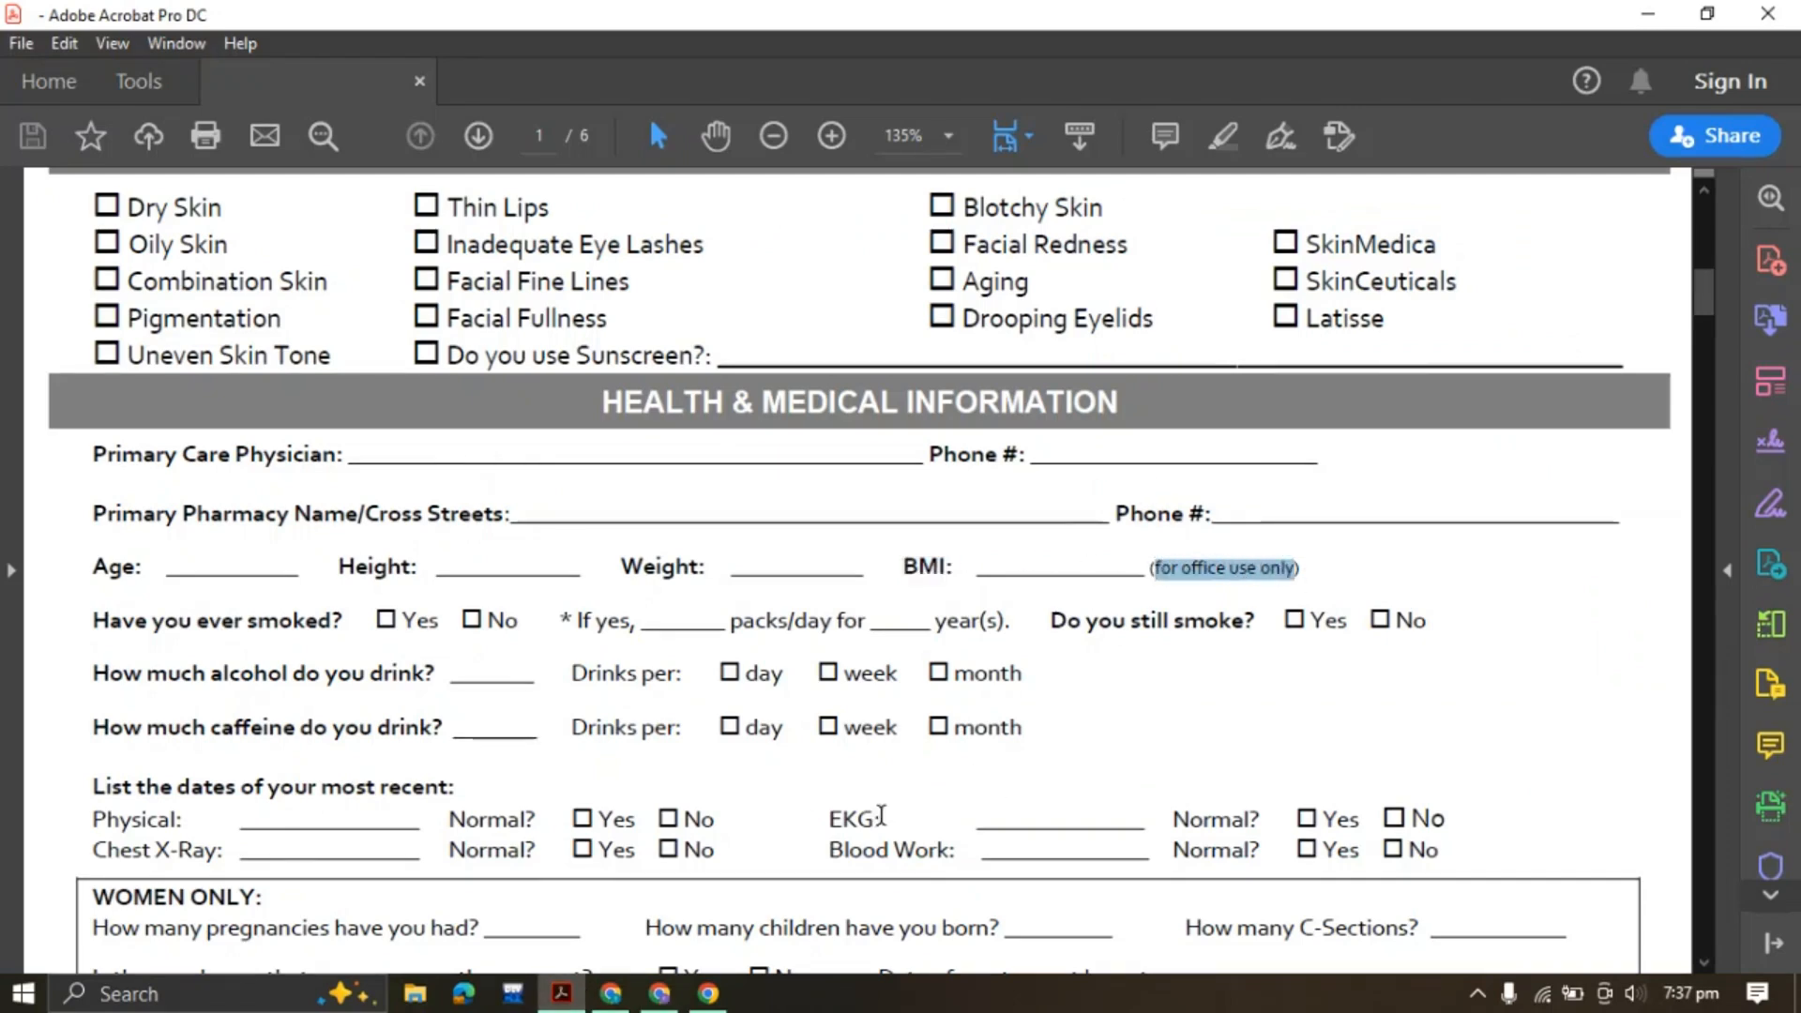
{"action": "left_click", "coordinate": [660, 993]}
{"action": "left_click", "coordinate": [1199, 480]}
{"action": "key", "text": "ctrl+v"}
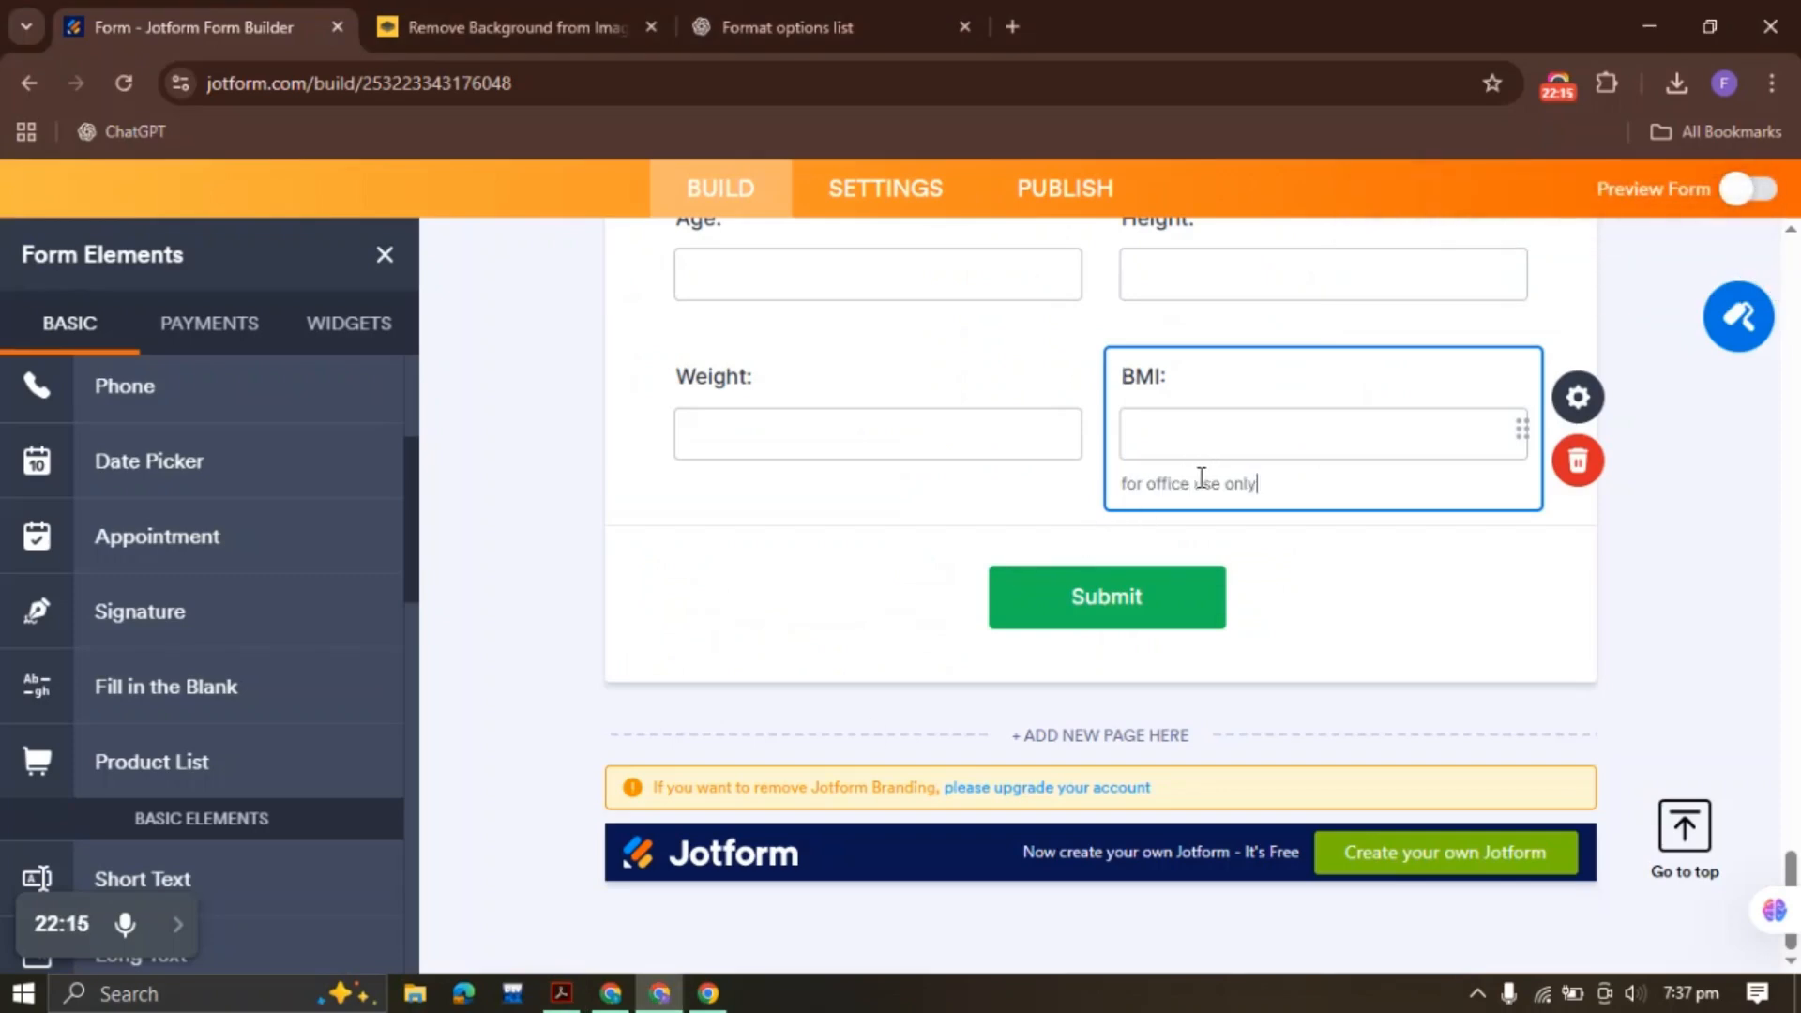
{"action": "left_click", "coordinate": [475, 599]}
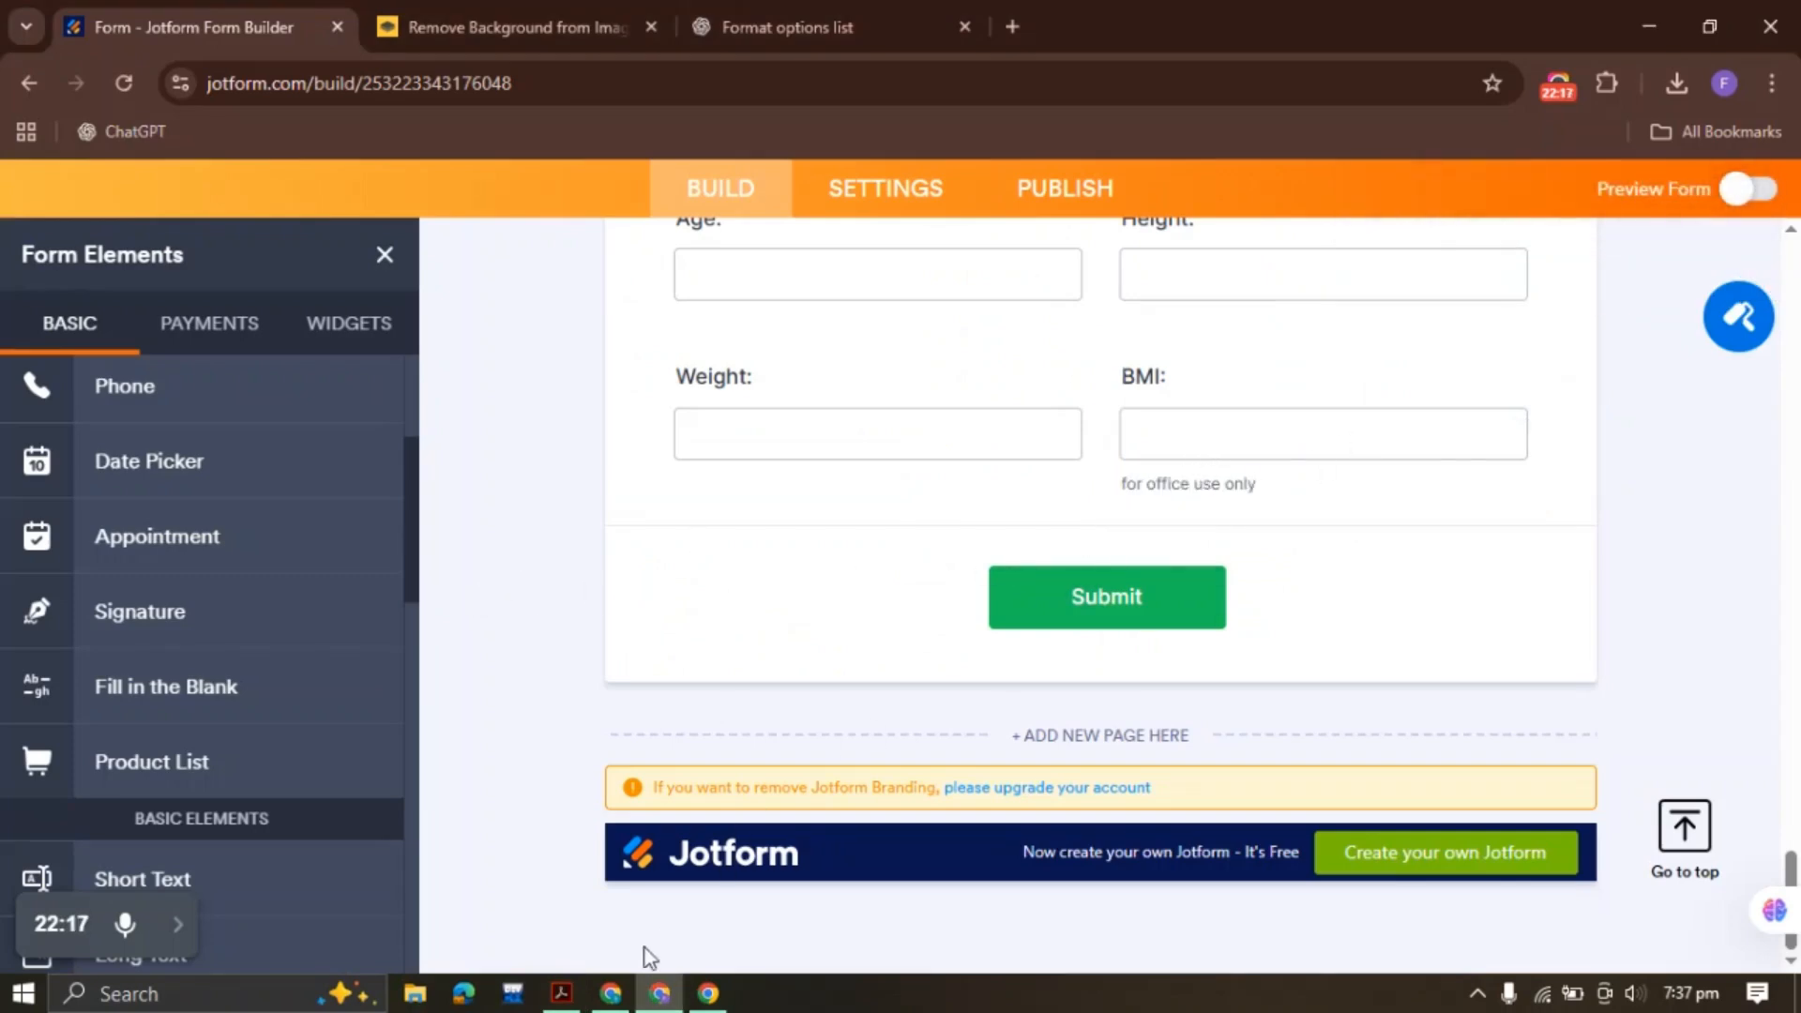
{"action": "left_click", "coordinate": [561, 994]}
{"action": "scroll", "coordinate": [1053, 528], "scroll_direction": "down", "scroll_amount": 2}
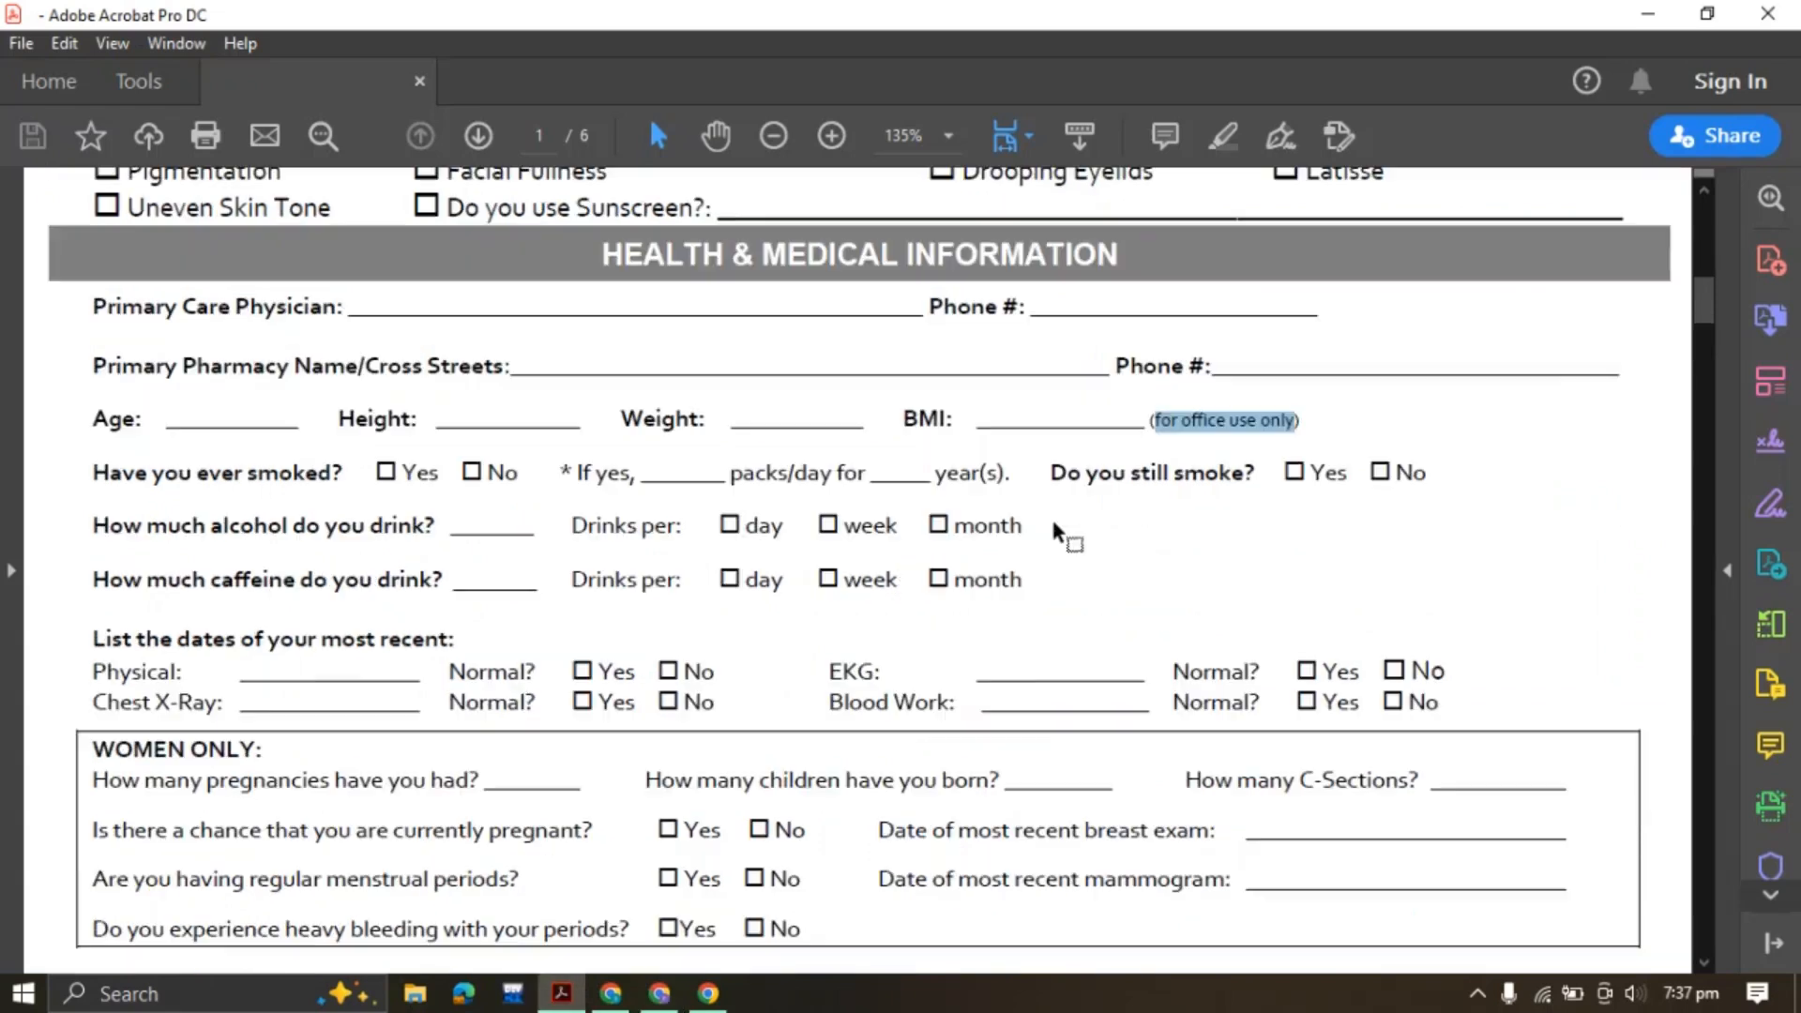
Copy 'Have you ever smoked?' from the PDF and duplicate the mailing-list Yes/No question
{"action": "left_click", "coordinate": [251, 476]}
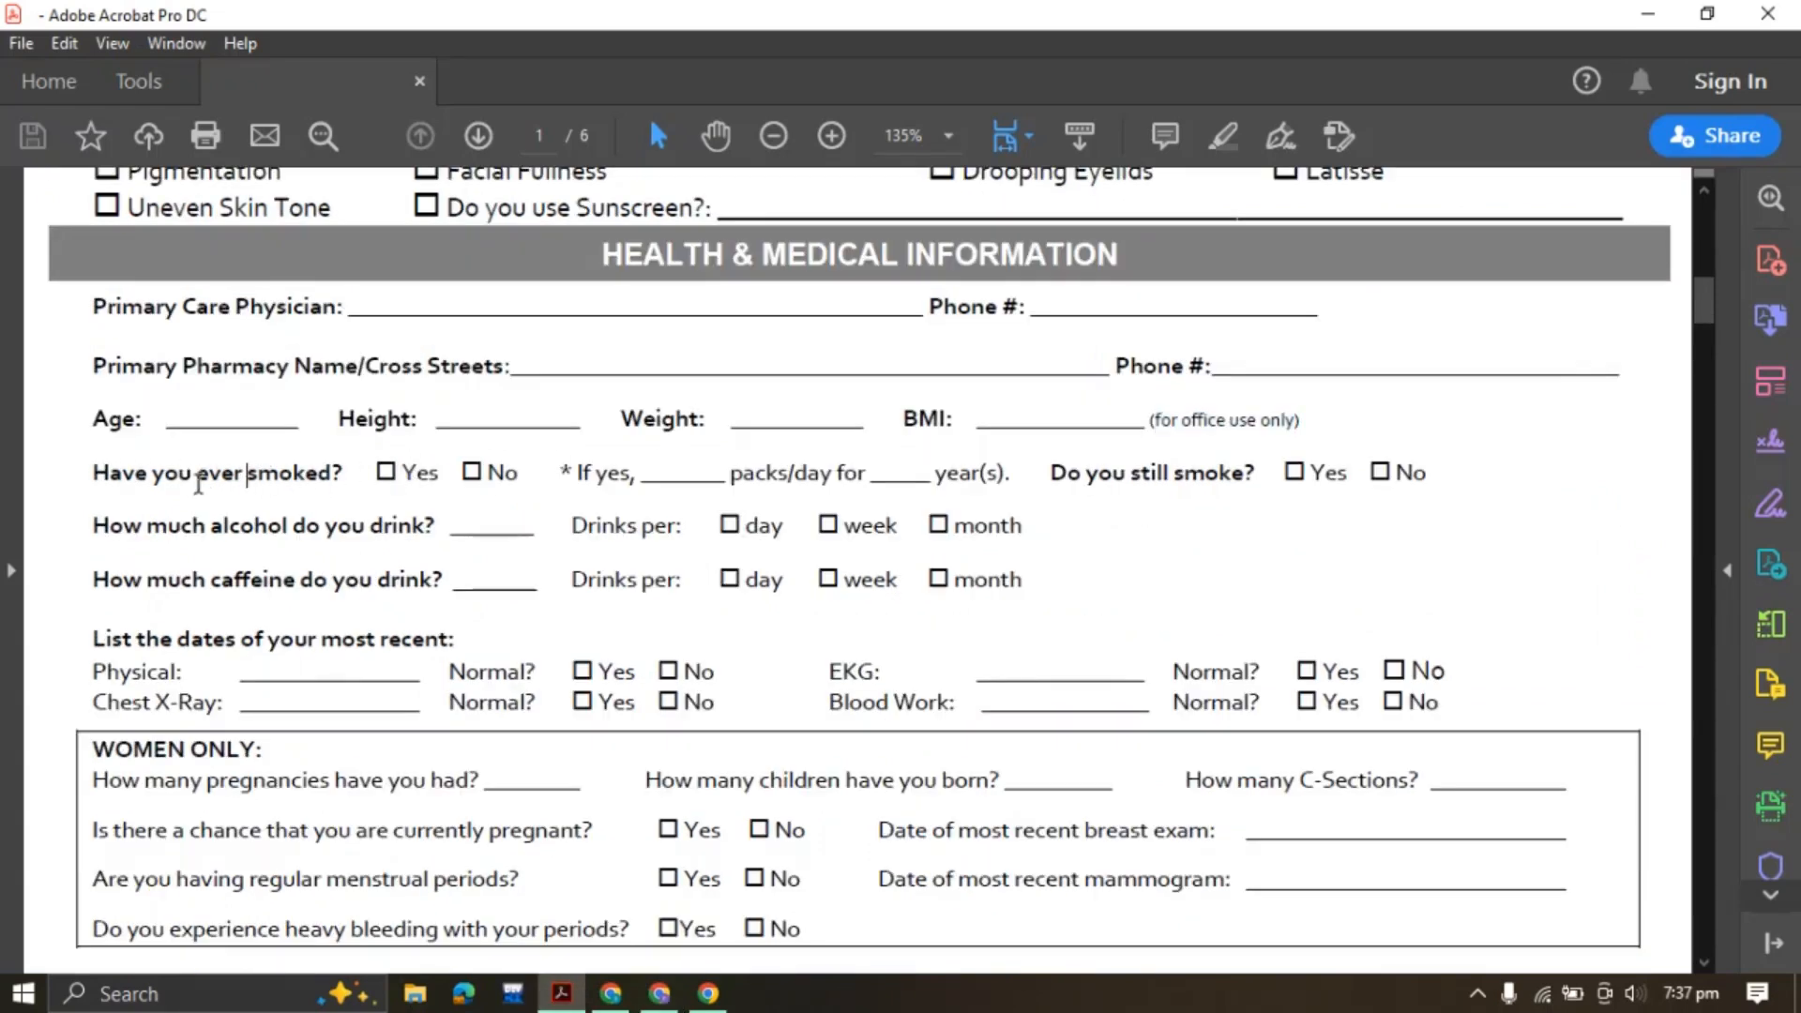
{"action": "left_click_drag", "start_coordinate": [93, 472], "coordinate": [316, 474]}
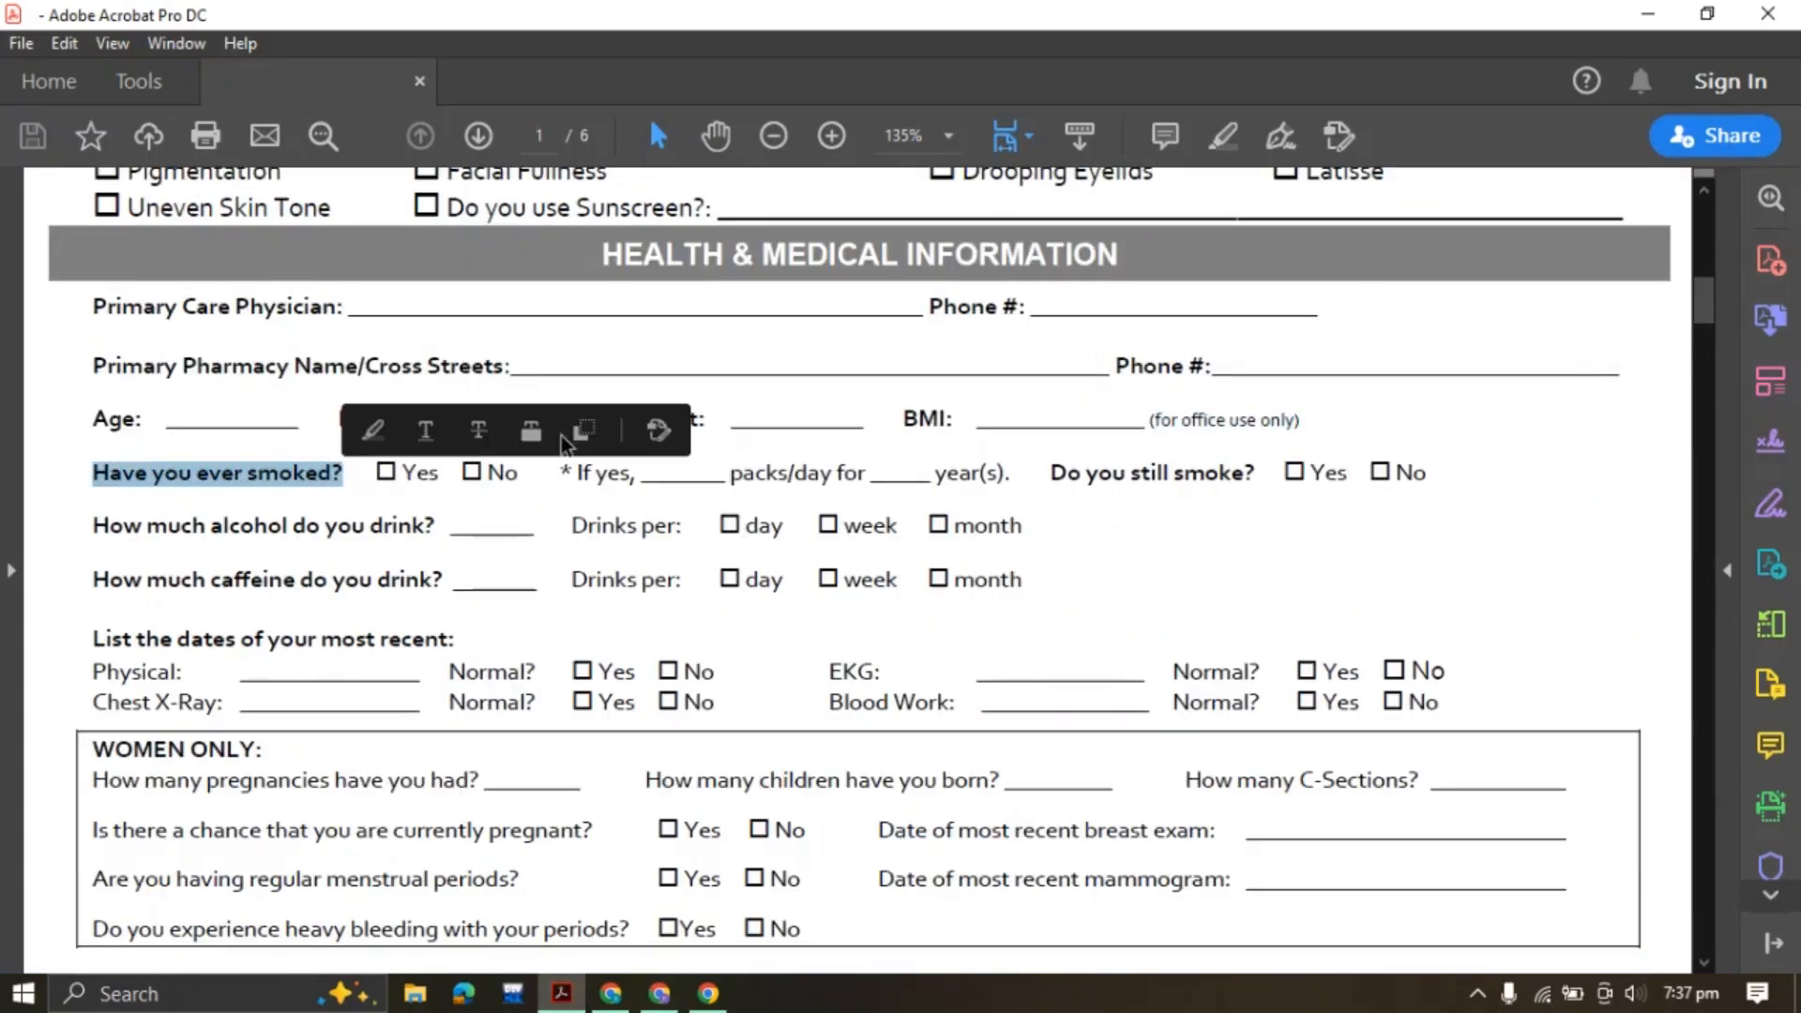
{"action": "left_click", "coordinate": [659, 993]}
{"action": "scroll", "coordinate": [859, 559], "scroll_direction": "up", "scroll_amount": 20}
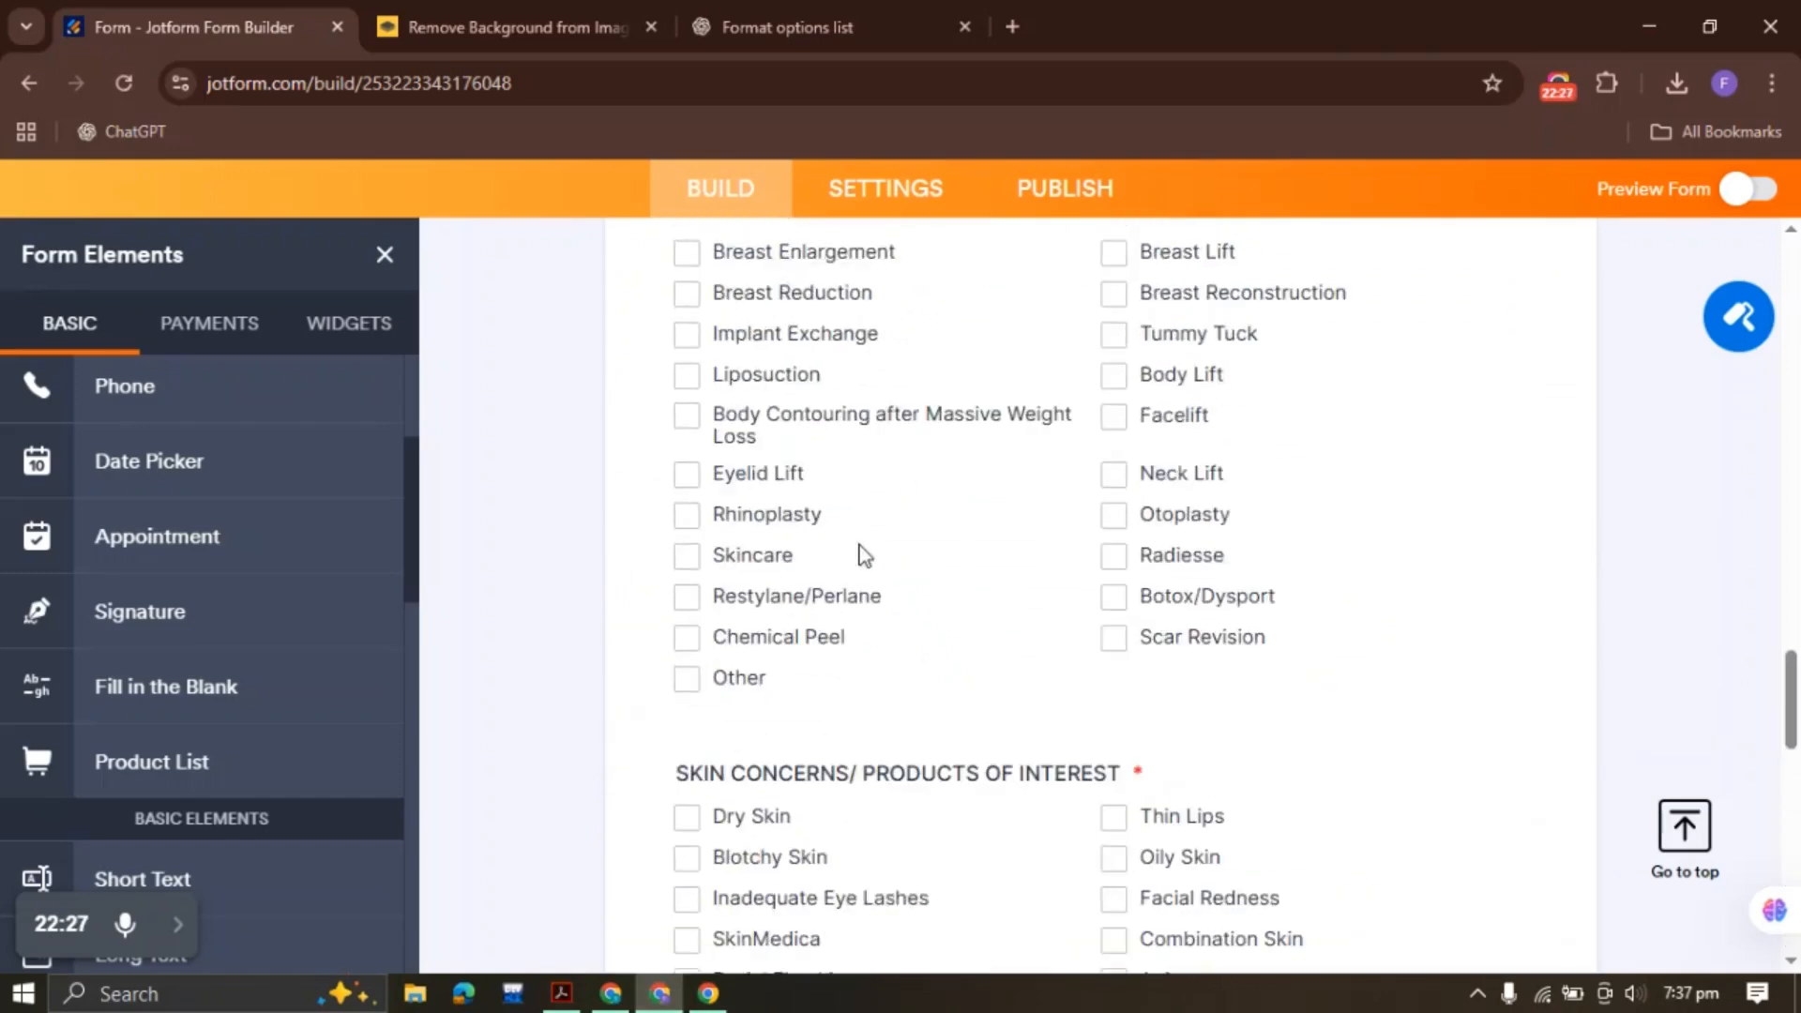
{"action": "scroll", "coordinate": [1135, 535], "scroll_direction": "down", "scroll_amount": 4}
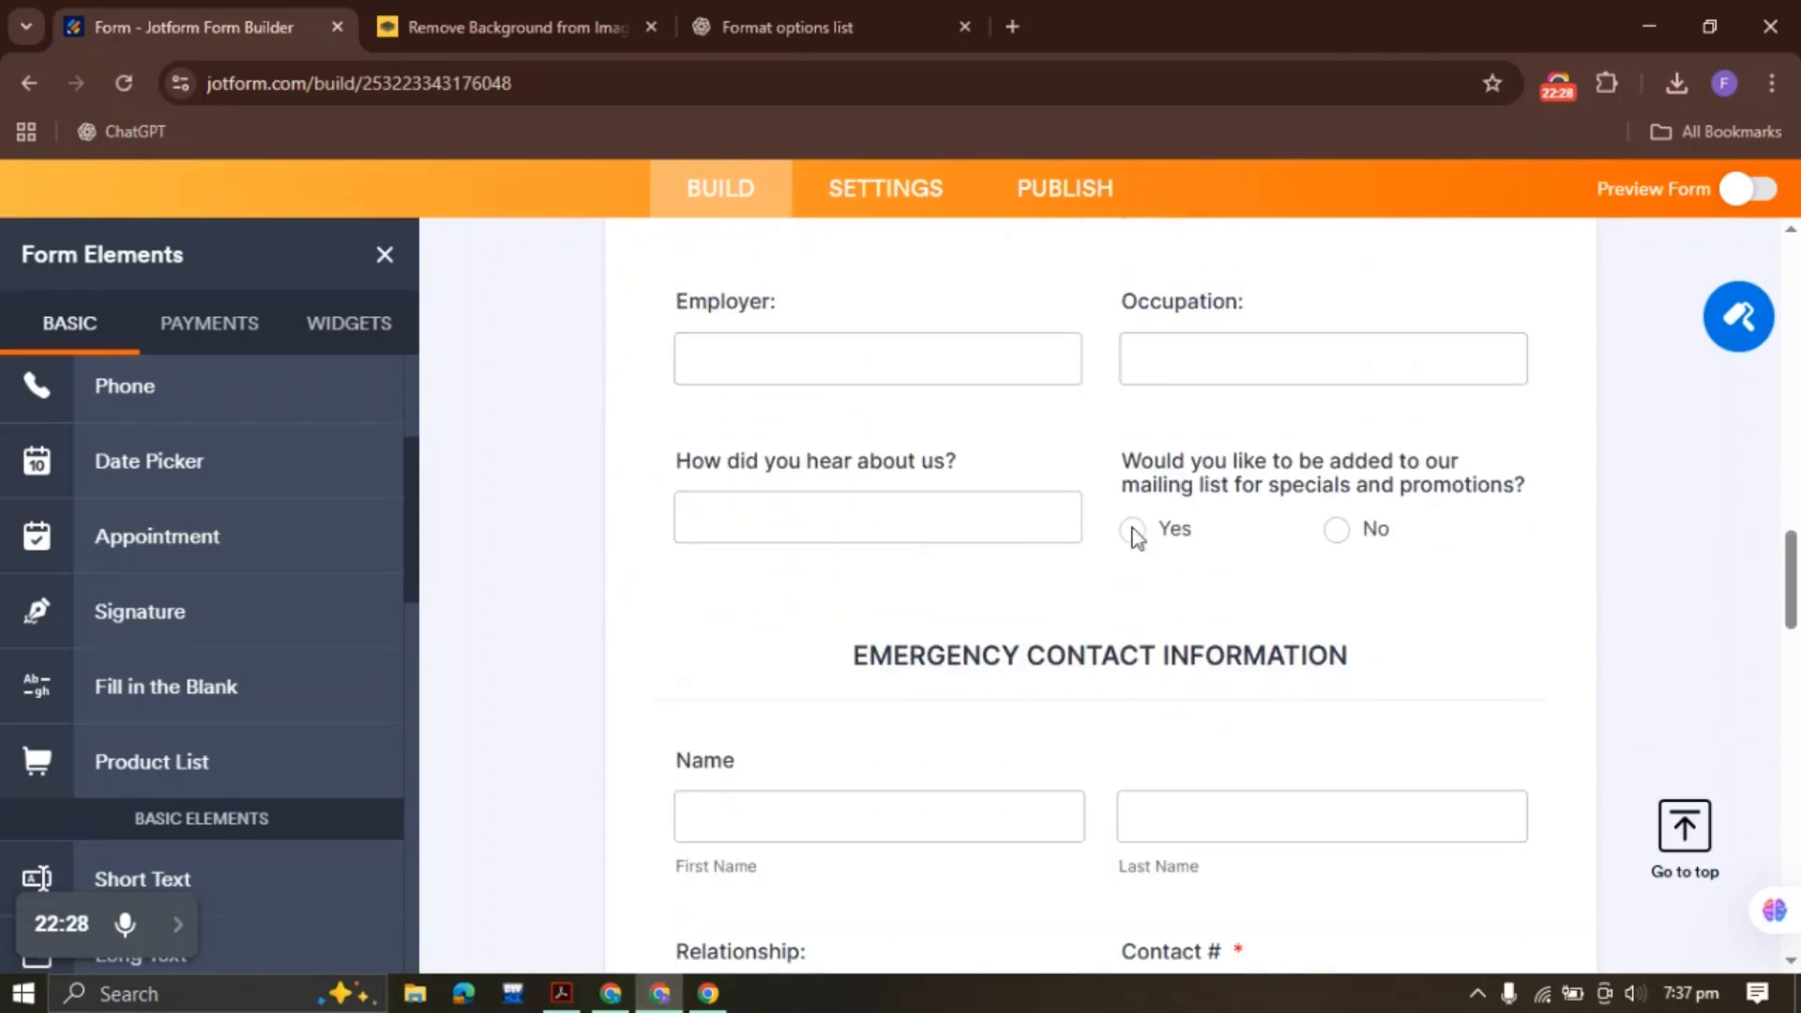
{"action": "left_click", "coordinate": [1268, 505]}
{"action": "right_click", "coordinate": [1266, 500]}
{"action": "left_click", "coordinate": [1387, 497]}
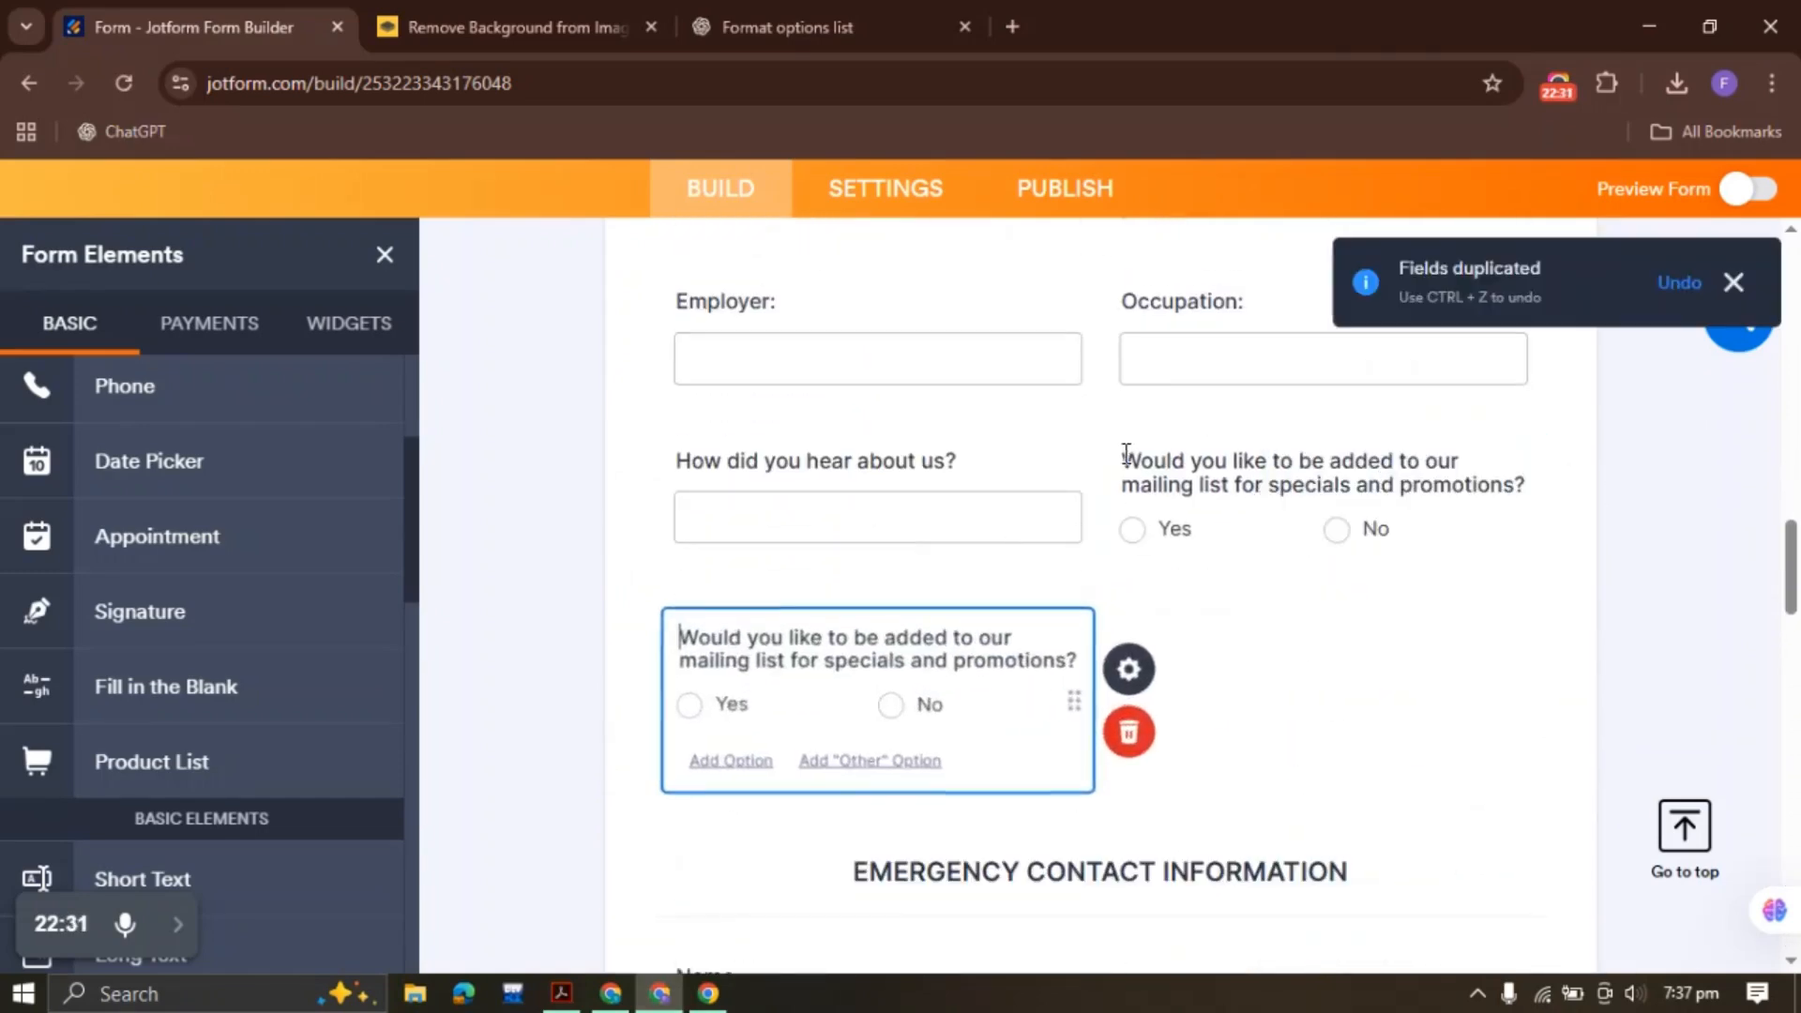
Move the duplicated question to the form's end and relabel it 'Have you ever smoked?'
{"action": "scroll", "coordinate": [1125, 454], "scroll_direction": "down", "scroll_amount": 3}
{"action": "right_click", "coordinate": [781, 398]}
{"action": "right_click", "coordinate": [716, 424]}
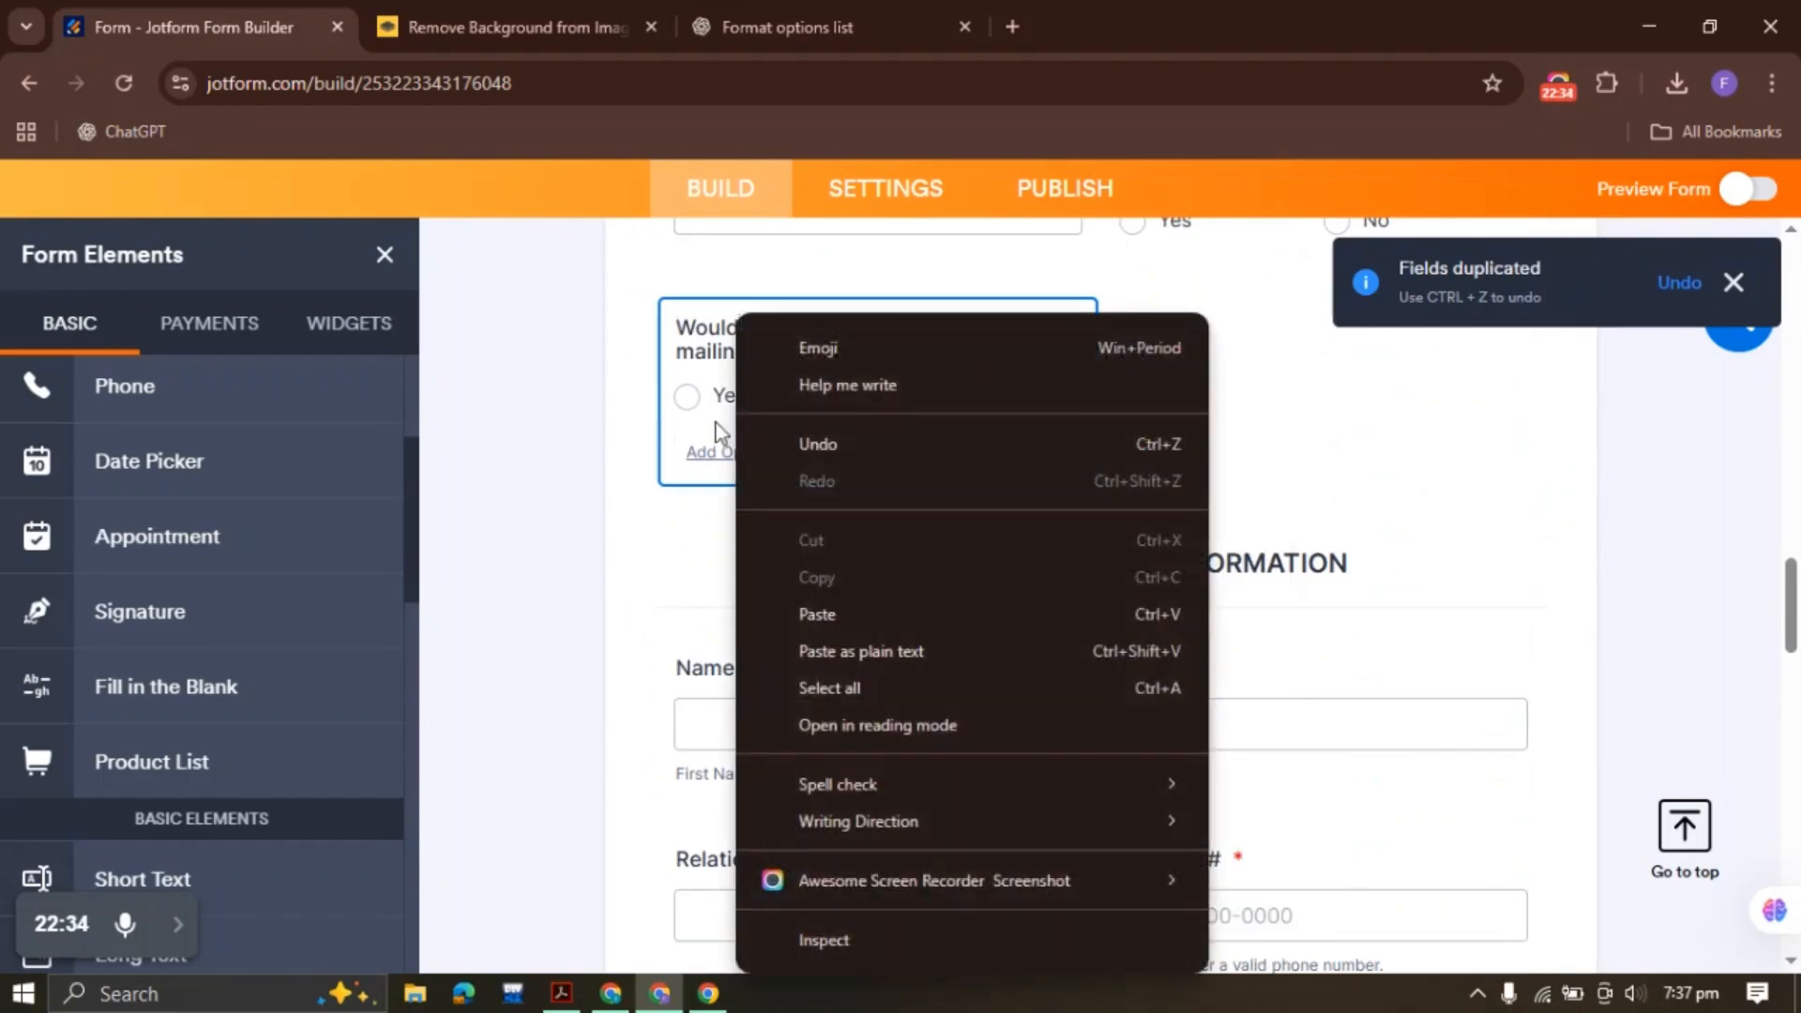
{"action": "left_click", "coordinate": [717, 424]}
{"action": "right_click", "coordinate": [790, 405]}
{"action": "left_click", "coordinate": [773, 401]}
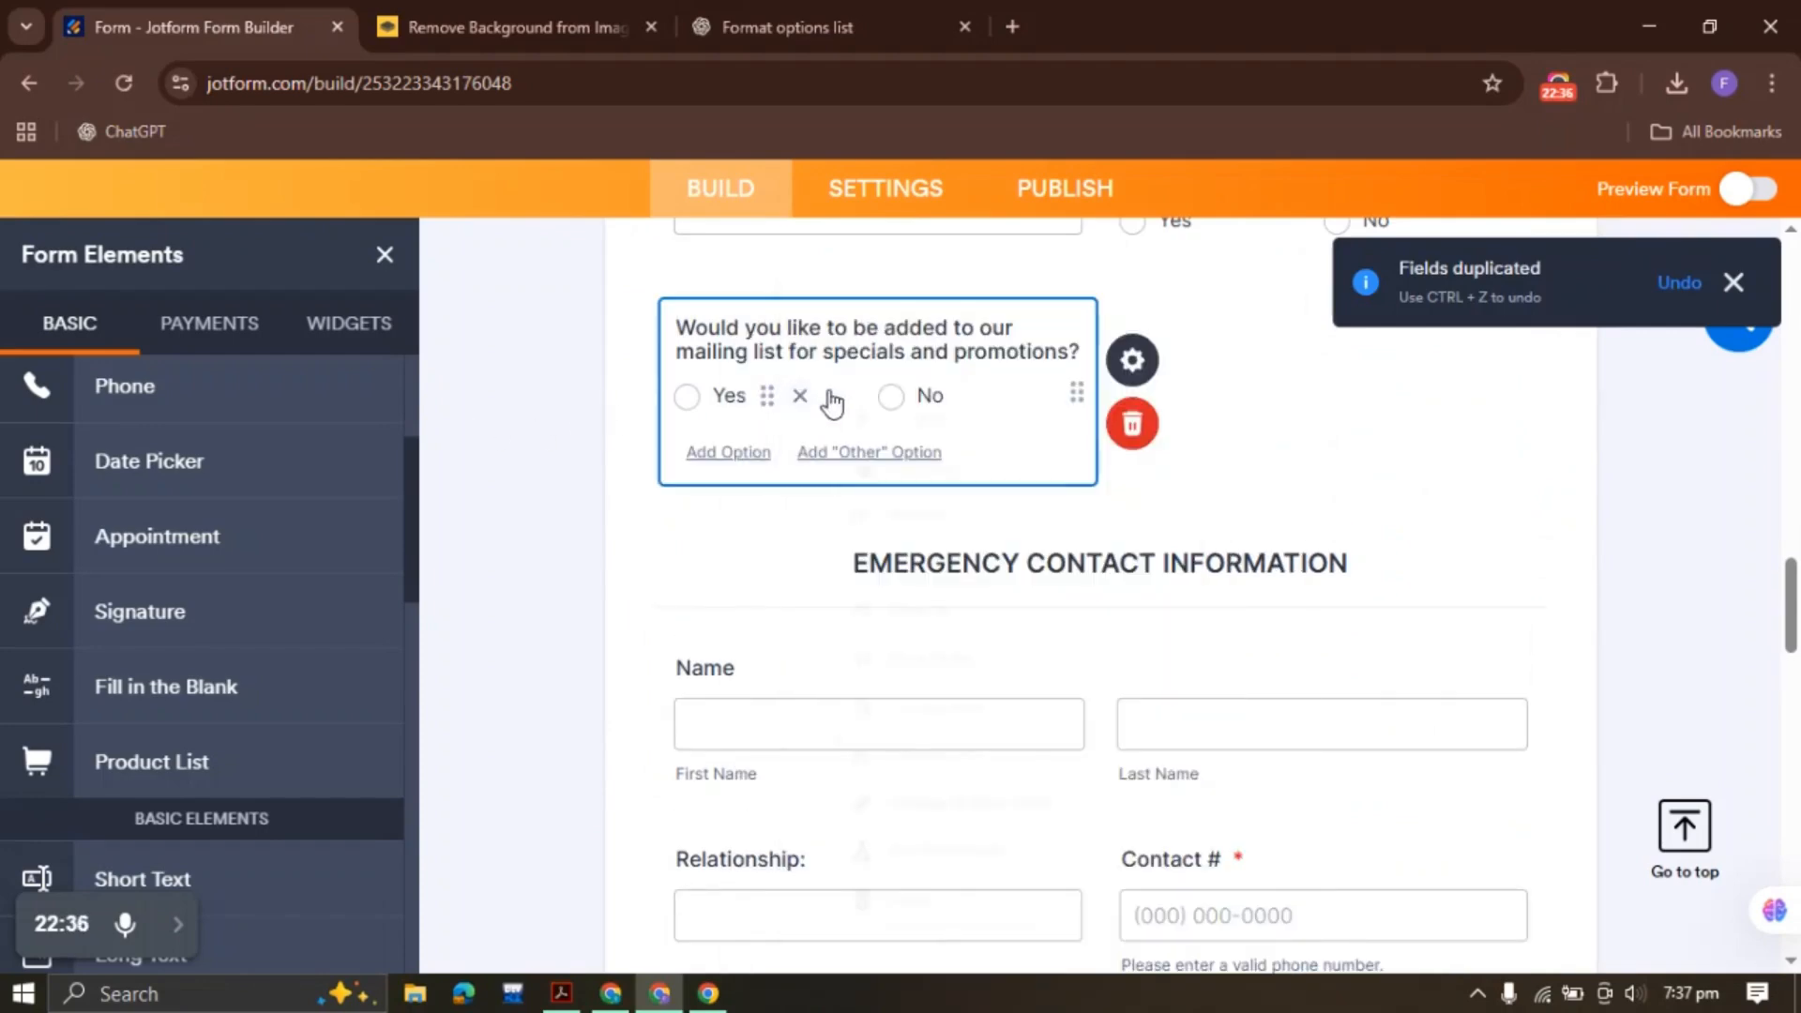
{"action": "right_click", "coordinate": [831, 403]}
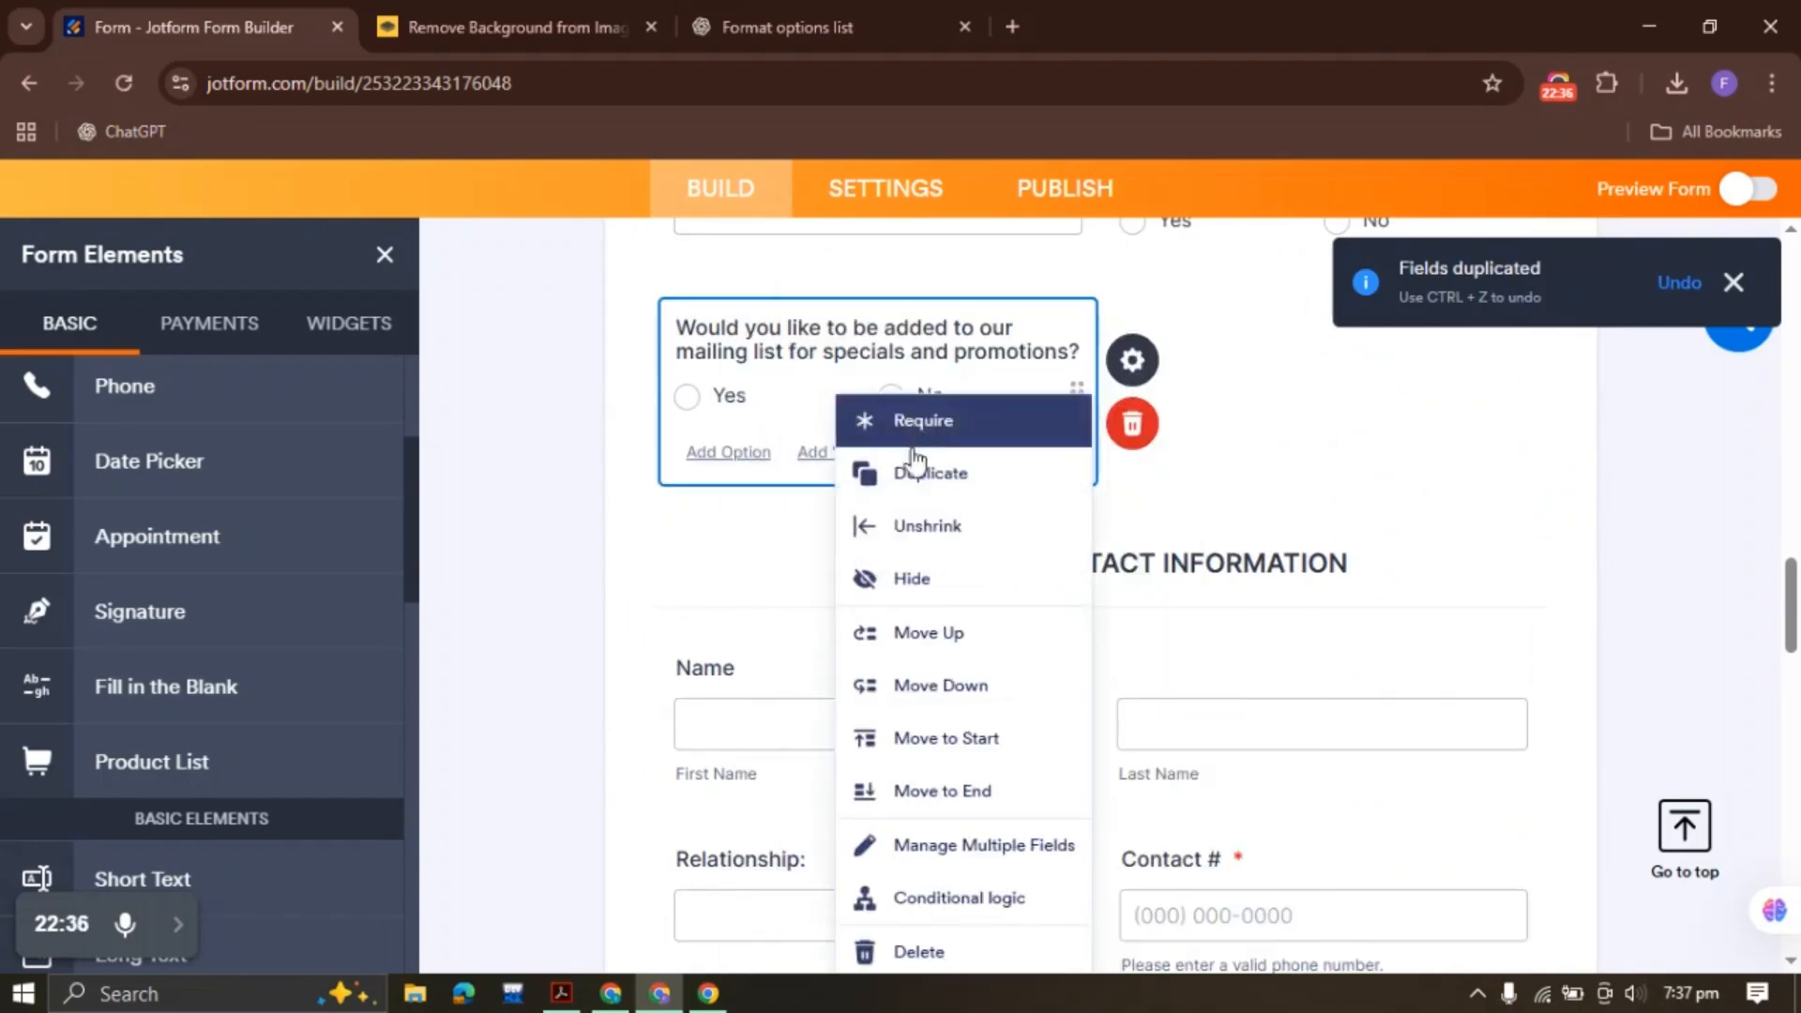
{"action": "left_click", "coordinate": [918, 792]}
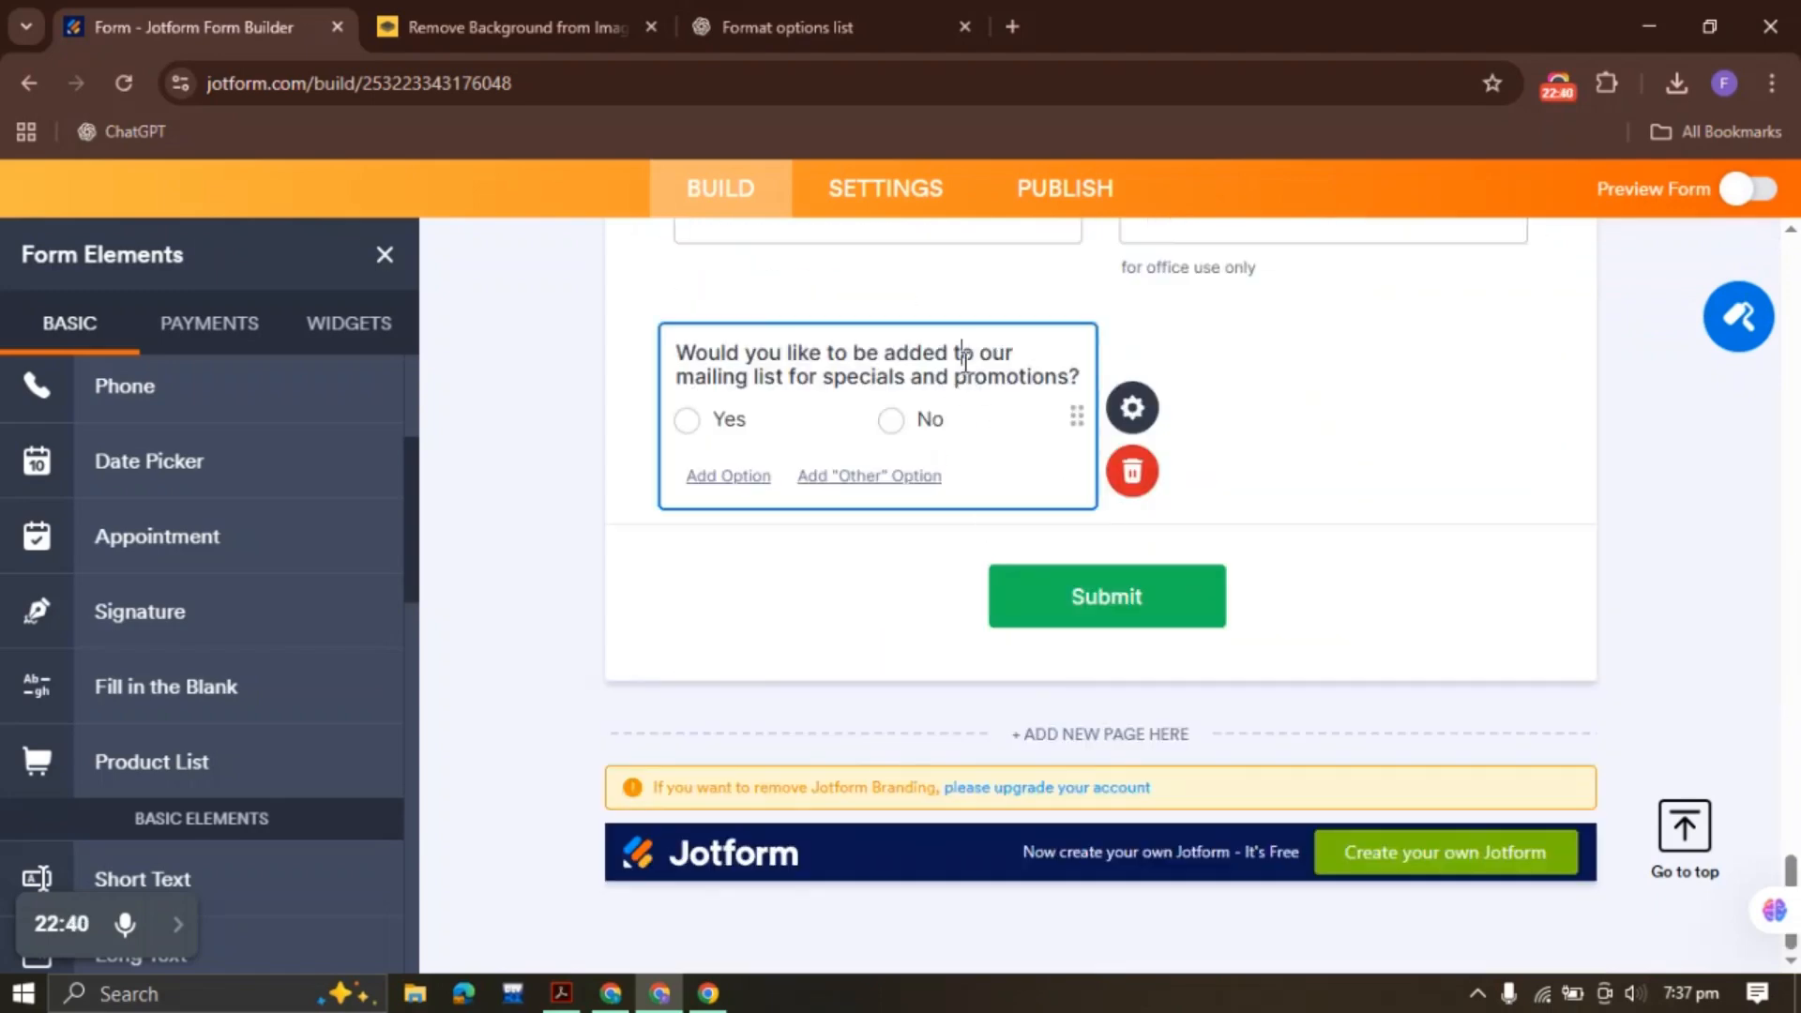
{"action": "triple_click", "coordinate": [964, 361]}
{"action": "key", "text": "BackSpace"}
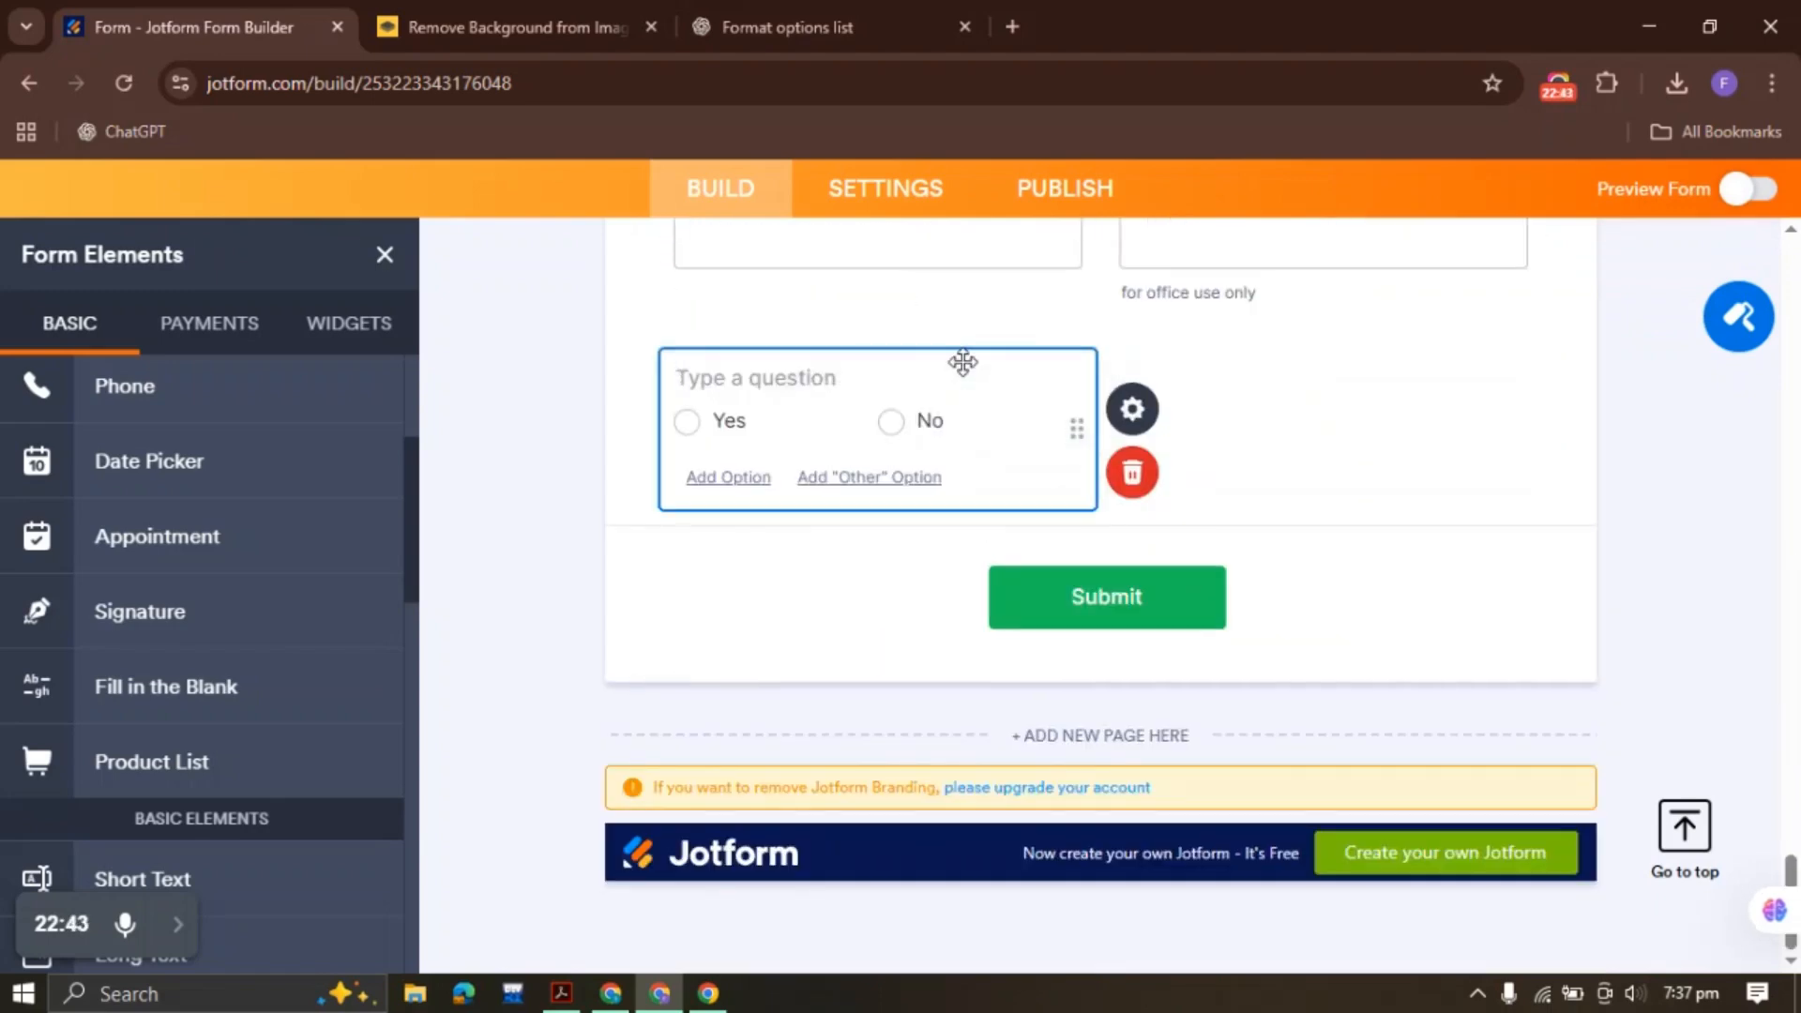
{"action": "key", "text": "ctrl+v"}
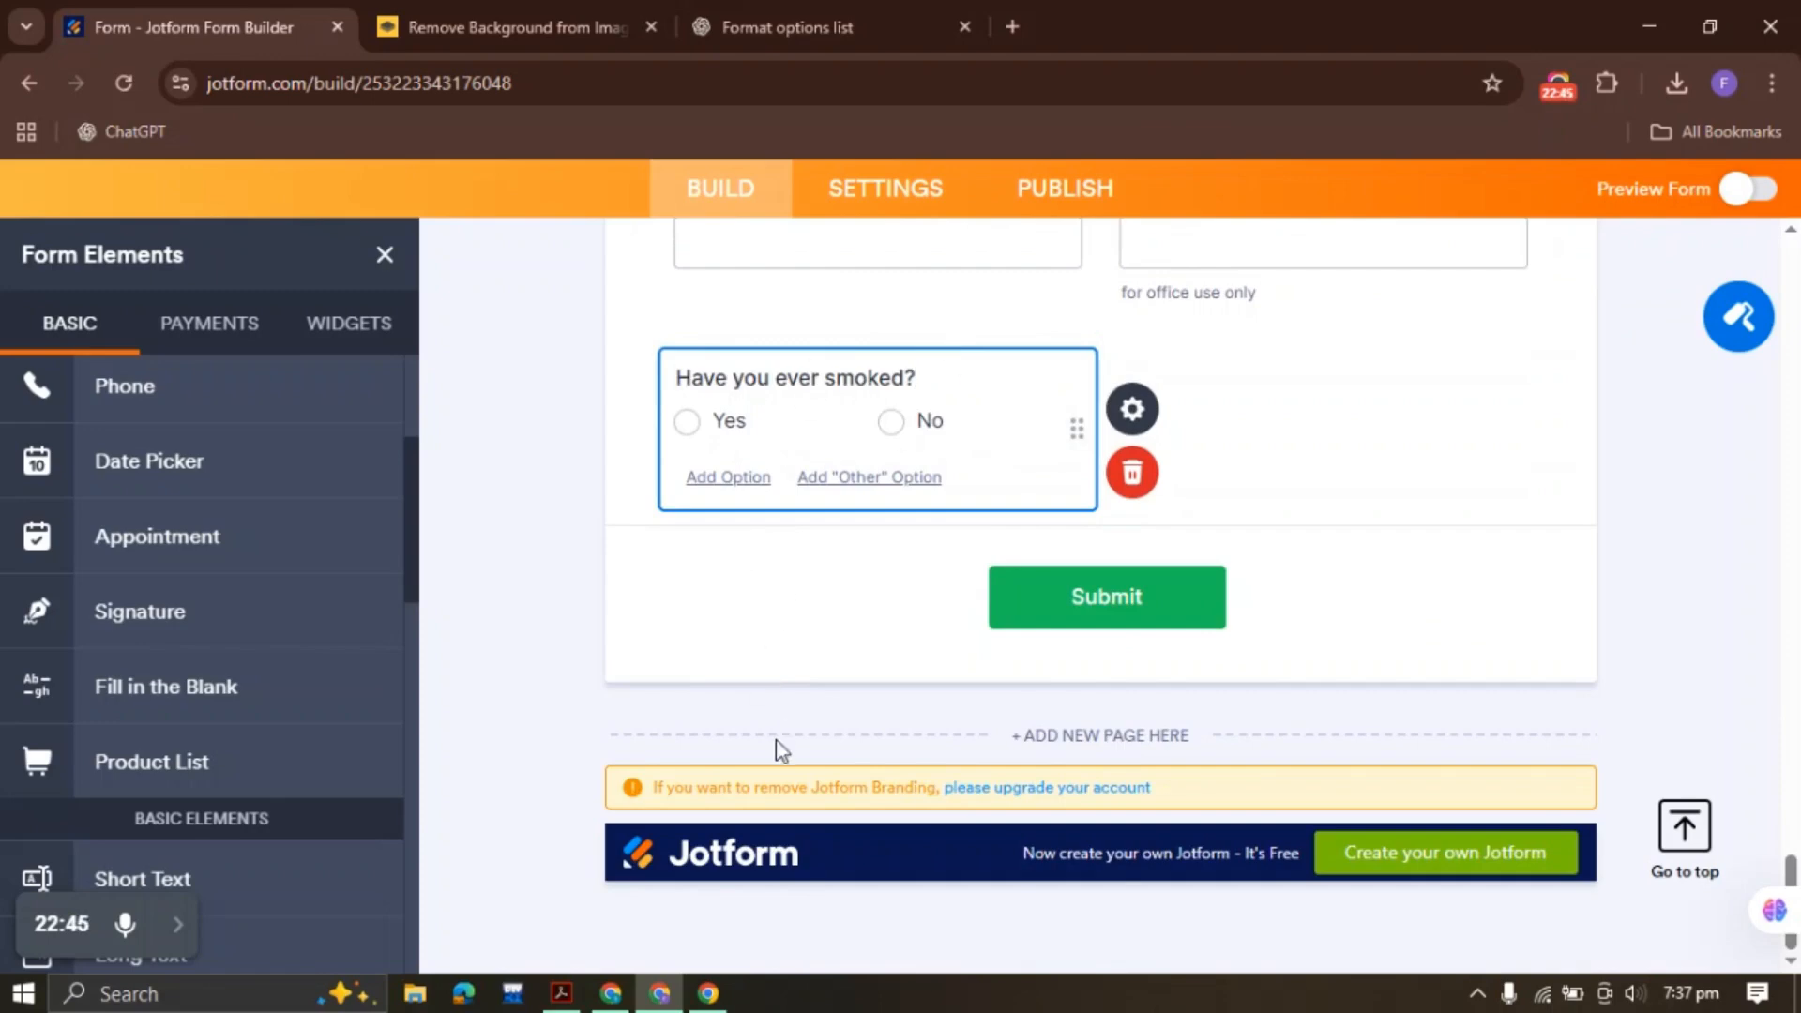
Add a side-by-side copy labelled 'Do you still smoke?', then select the PDF's alcohol question
{"action": "left_click", "coordinate": [562, 992]}
{"action": "left_click", "coordinate": [402, 473]}
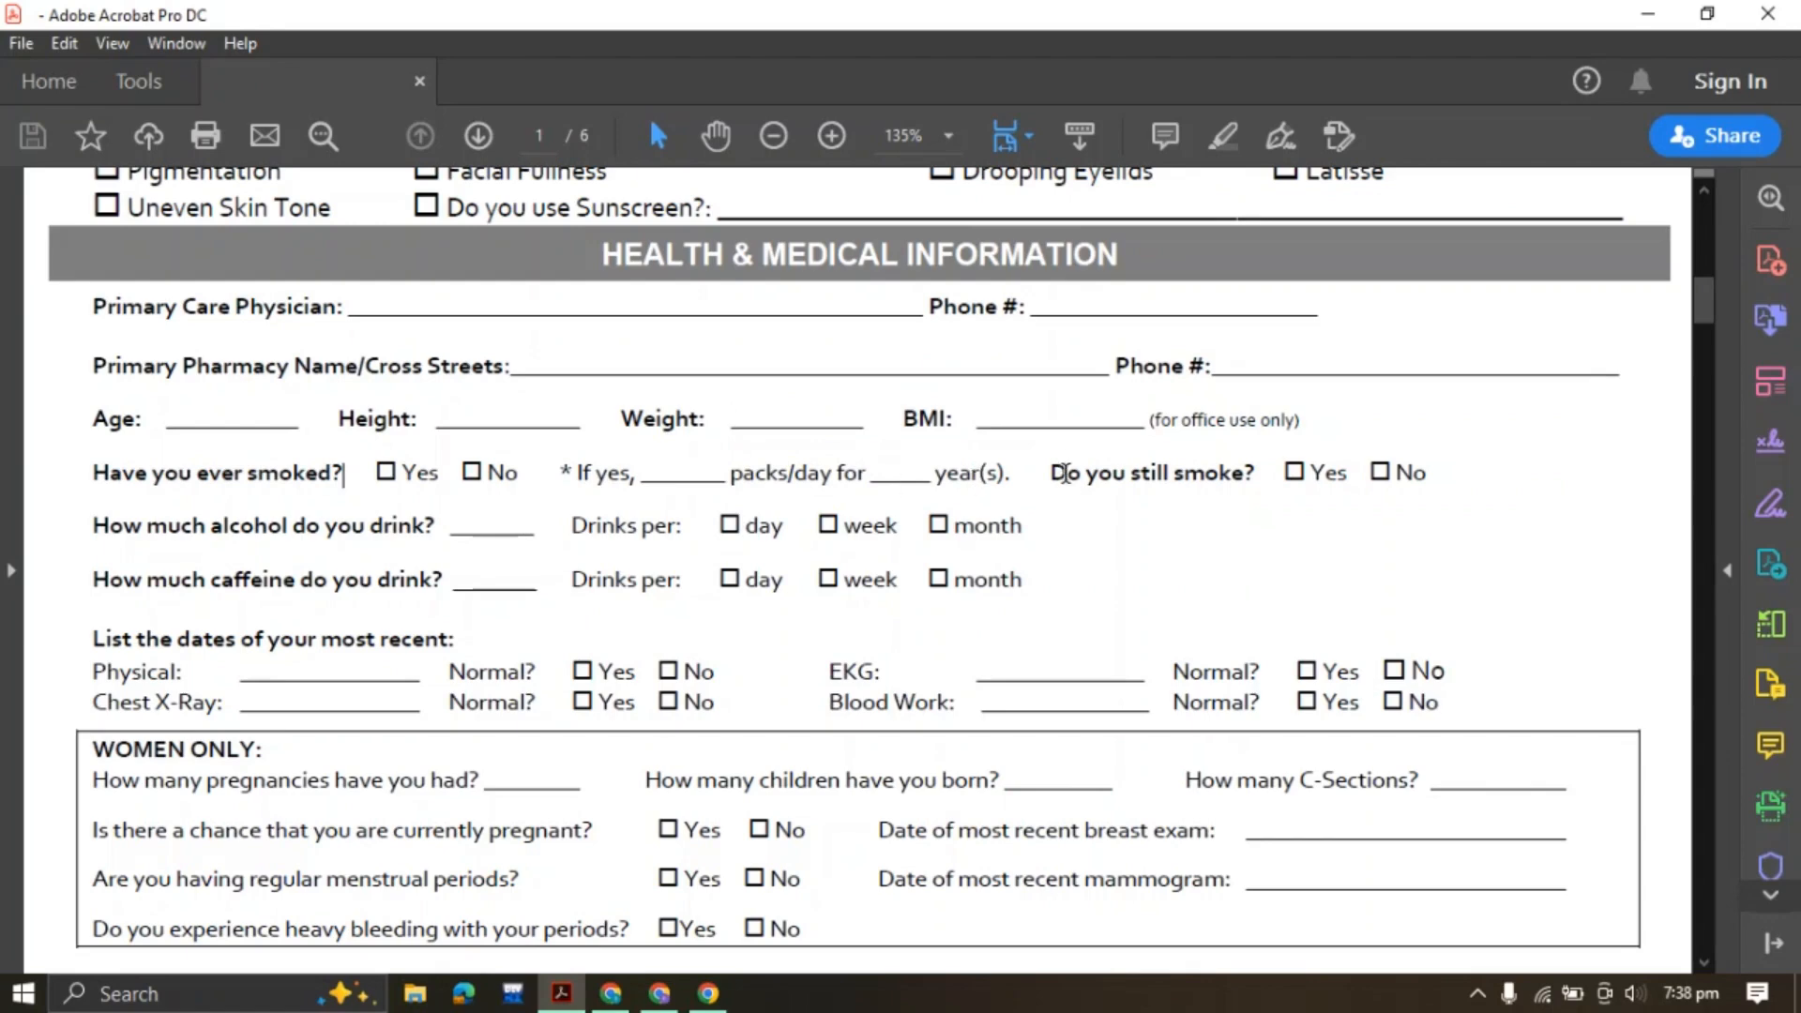
{"action": "left_click_drag", "start_coordinate": [1053, 469], "coordinate": [1258, 480]}
{"action": "key", "text": "ctrl+c"}
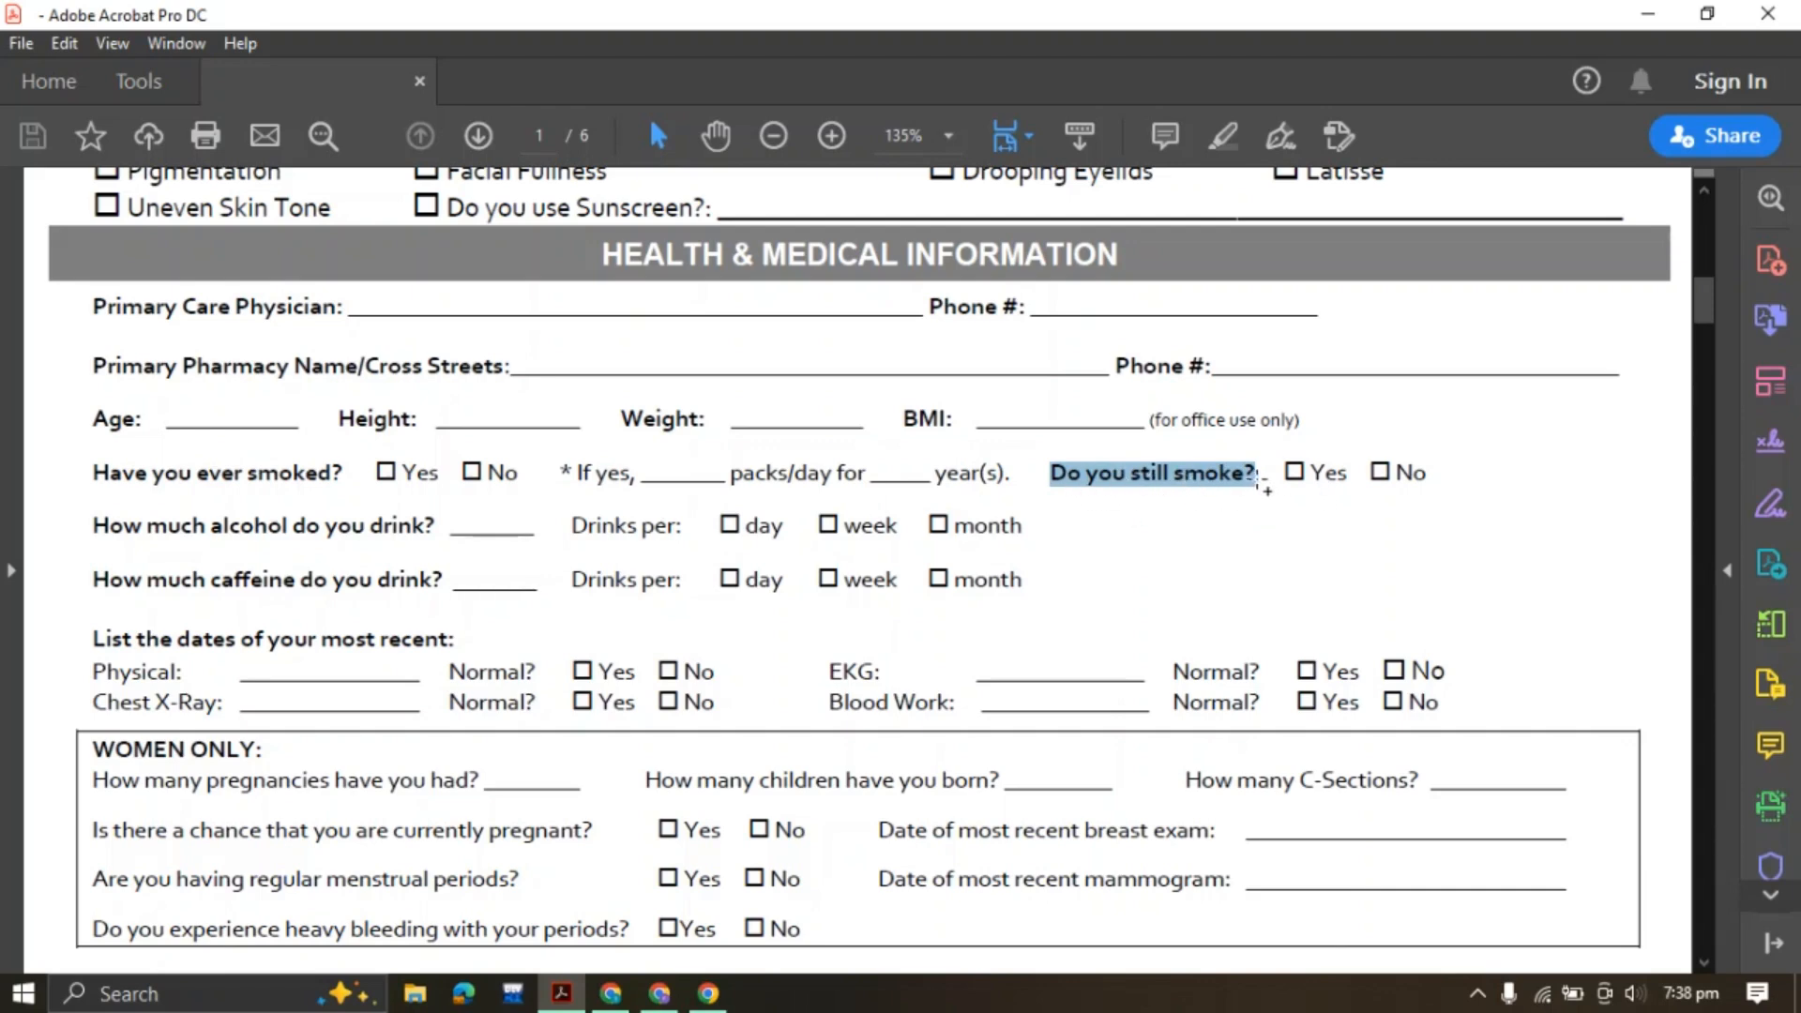
{"action": "left_click", "coordinate": [659, 993]}
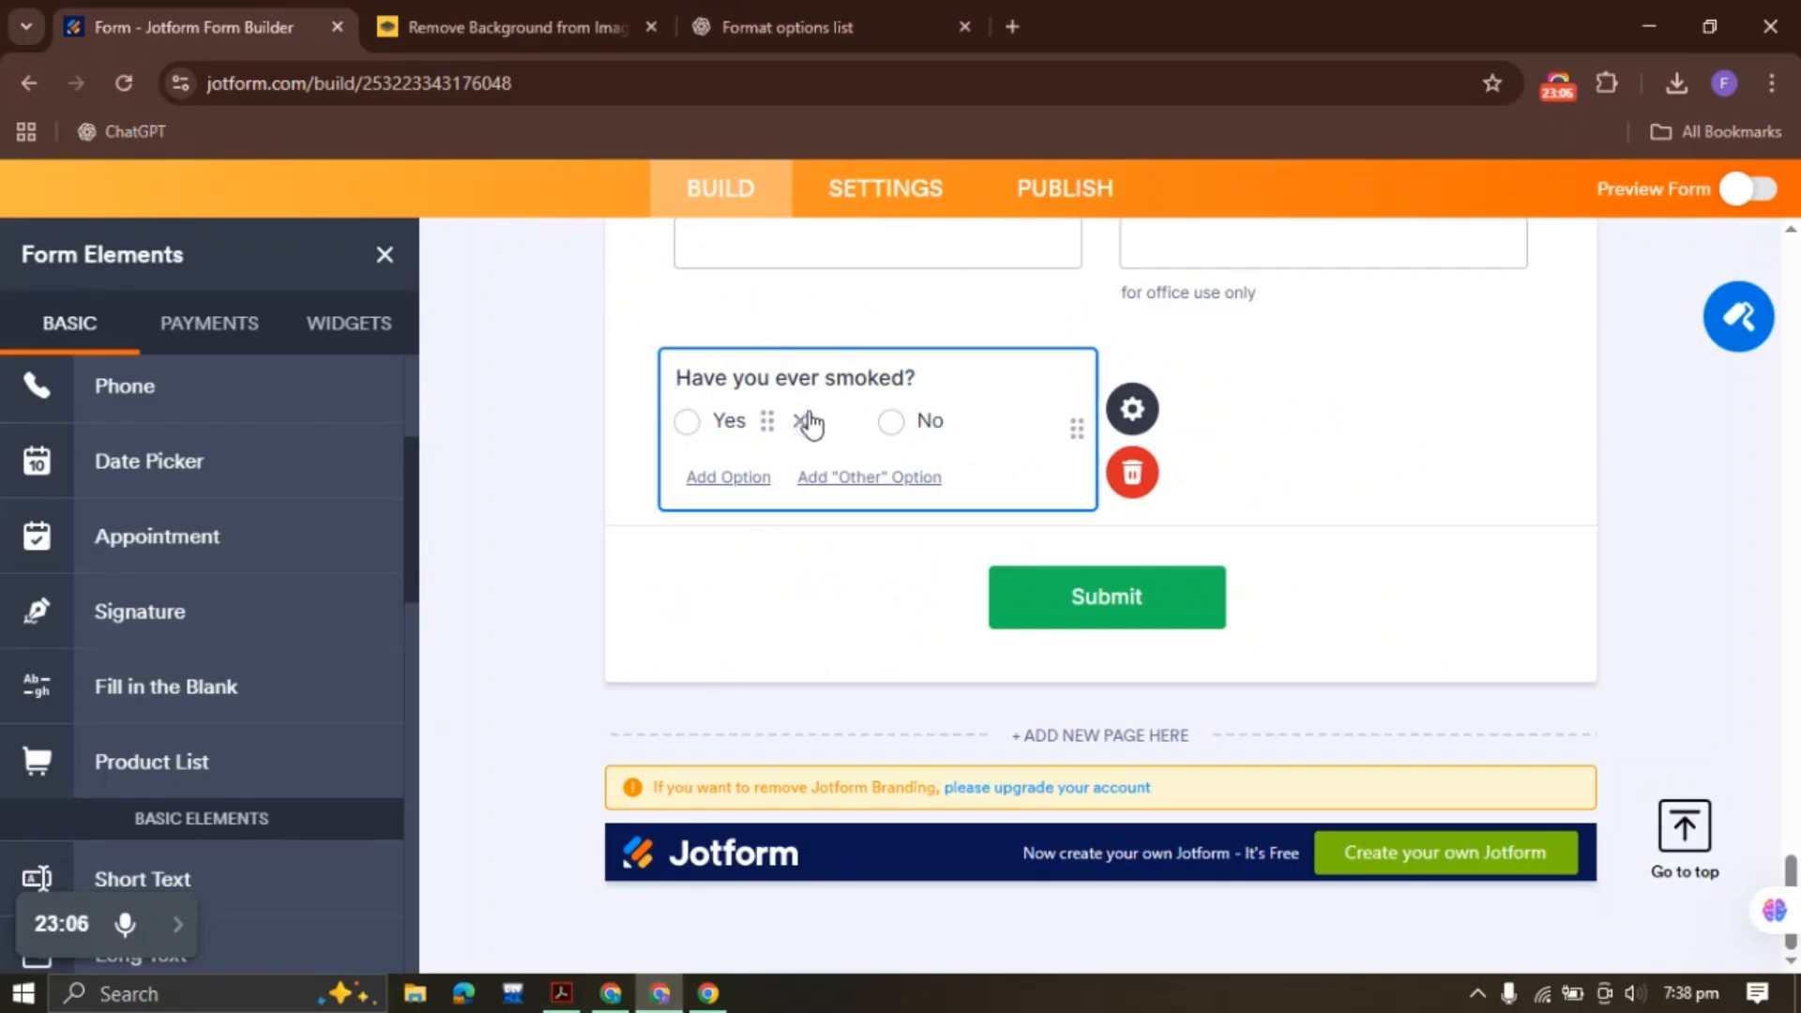
{"action": "right_click", "coordinate": [808, 420]}
{"action": "left_click", "coordinate": [932, 492]}
{"action": "left_click_drag", "start_coordinate": [1360, 377], "coordinate": [1082, 365]}
{"action": "key", "text": "ctrl+v"}
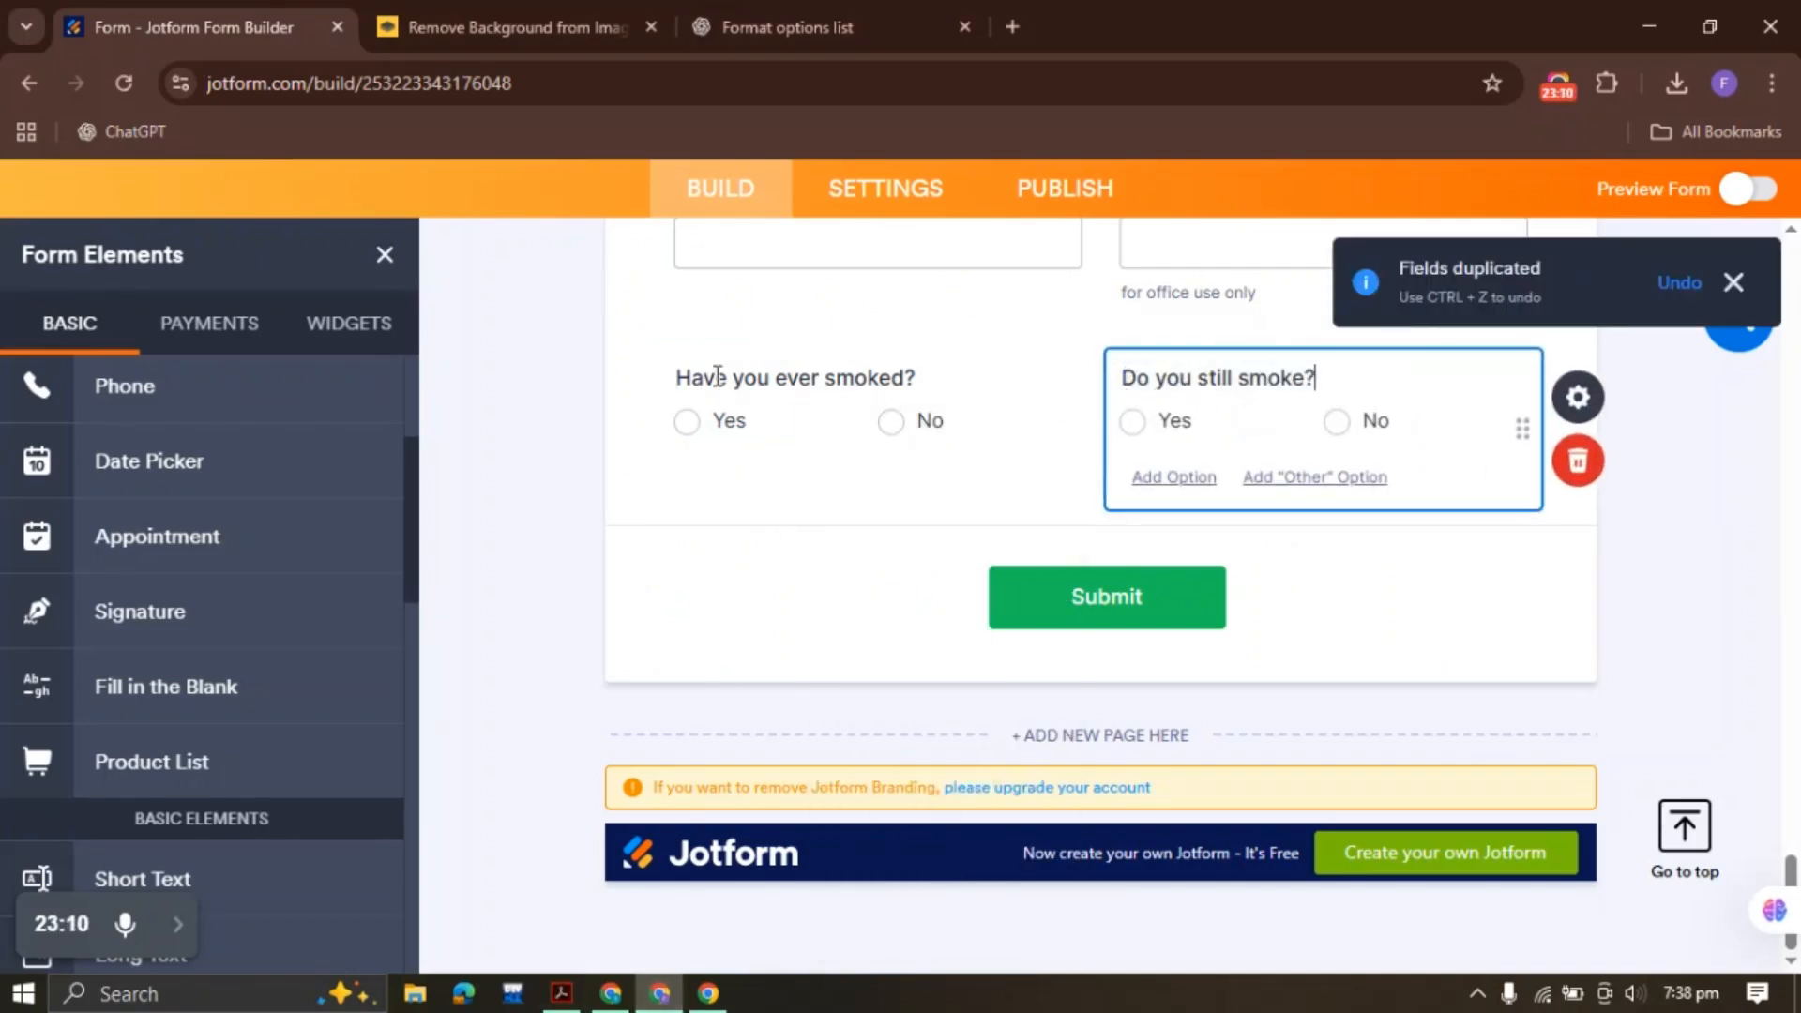
{"action": "left_click", "coordinate": [1063, 375]}
{"action": "left_click", "coordinate": [1303, 378]}
{"action": "left_click", "coordinate": [561, 989]}
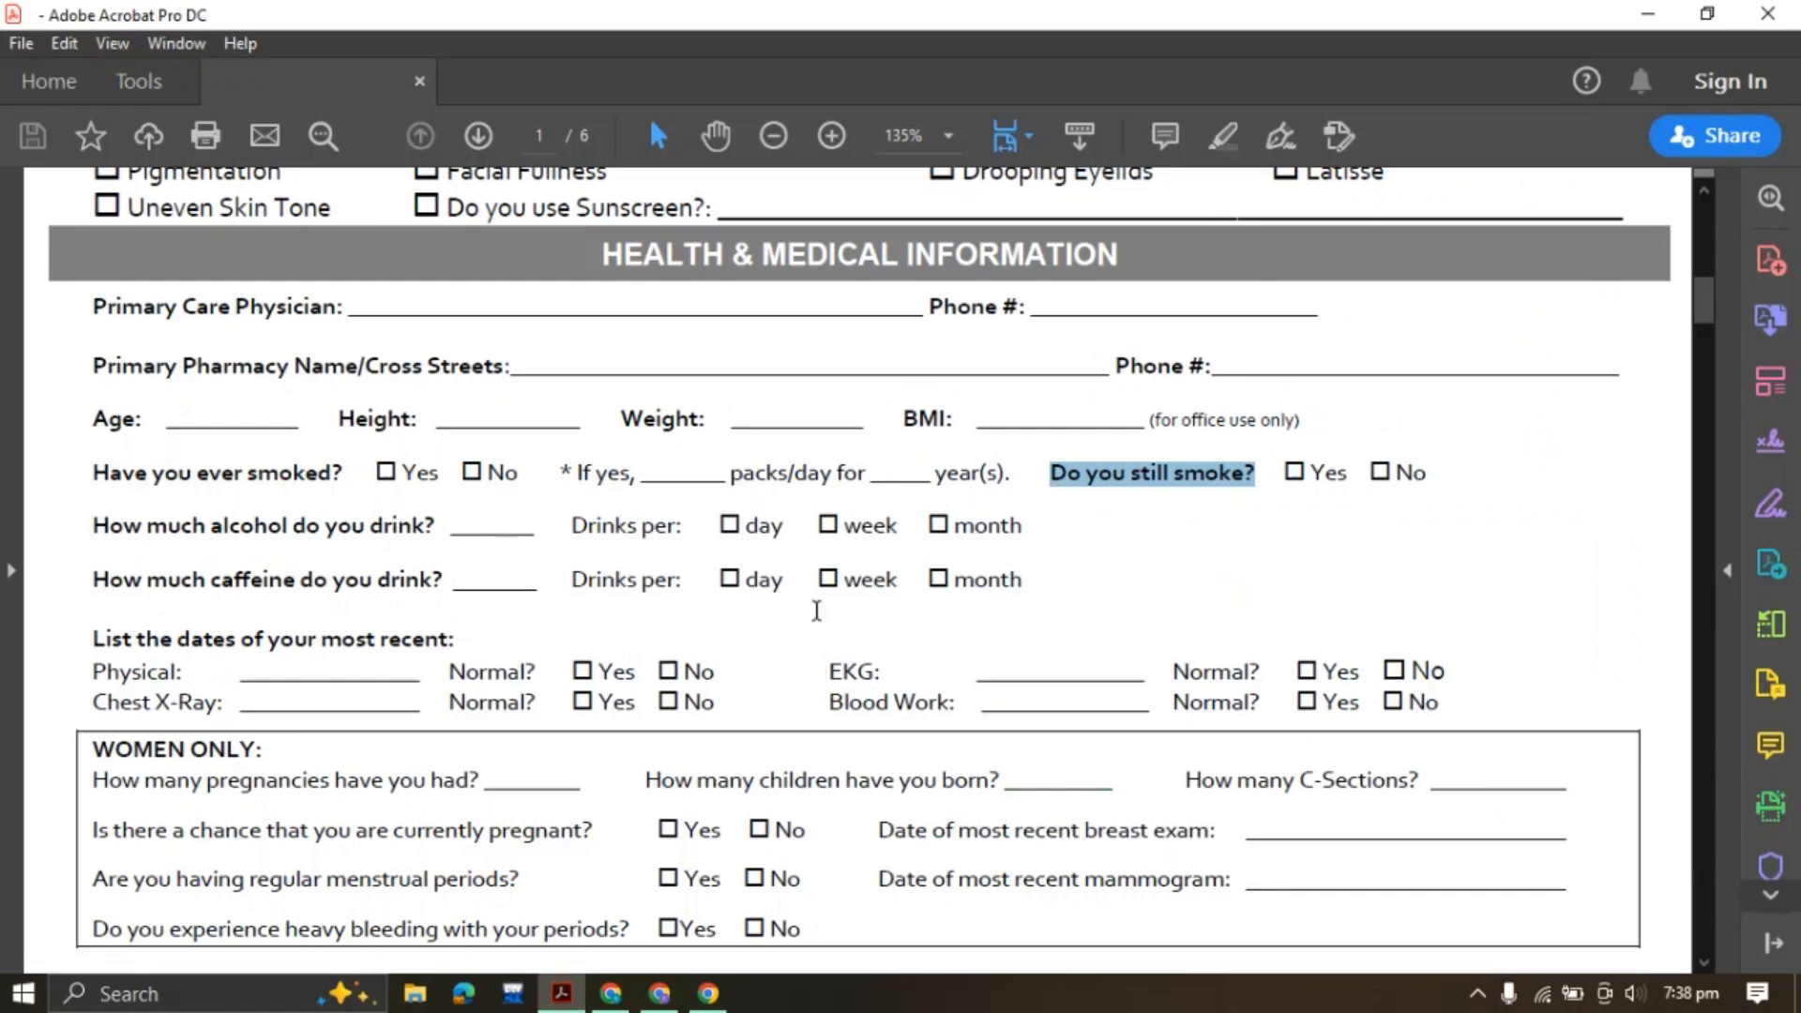
{"action": "left_click_drag", "start_coordinate": [100, 527], "coordinate": [549, 530]}
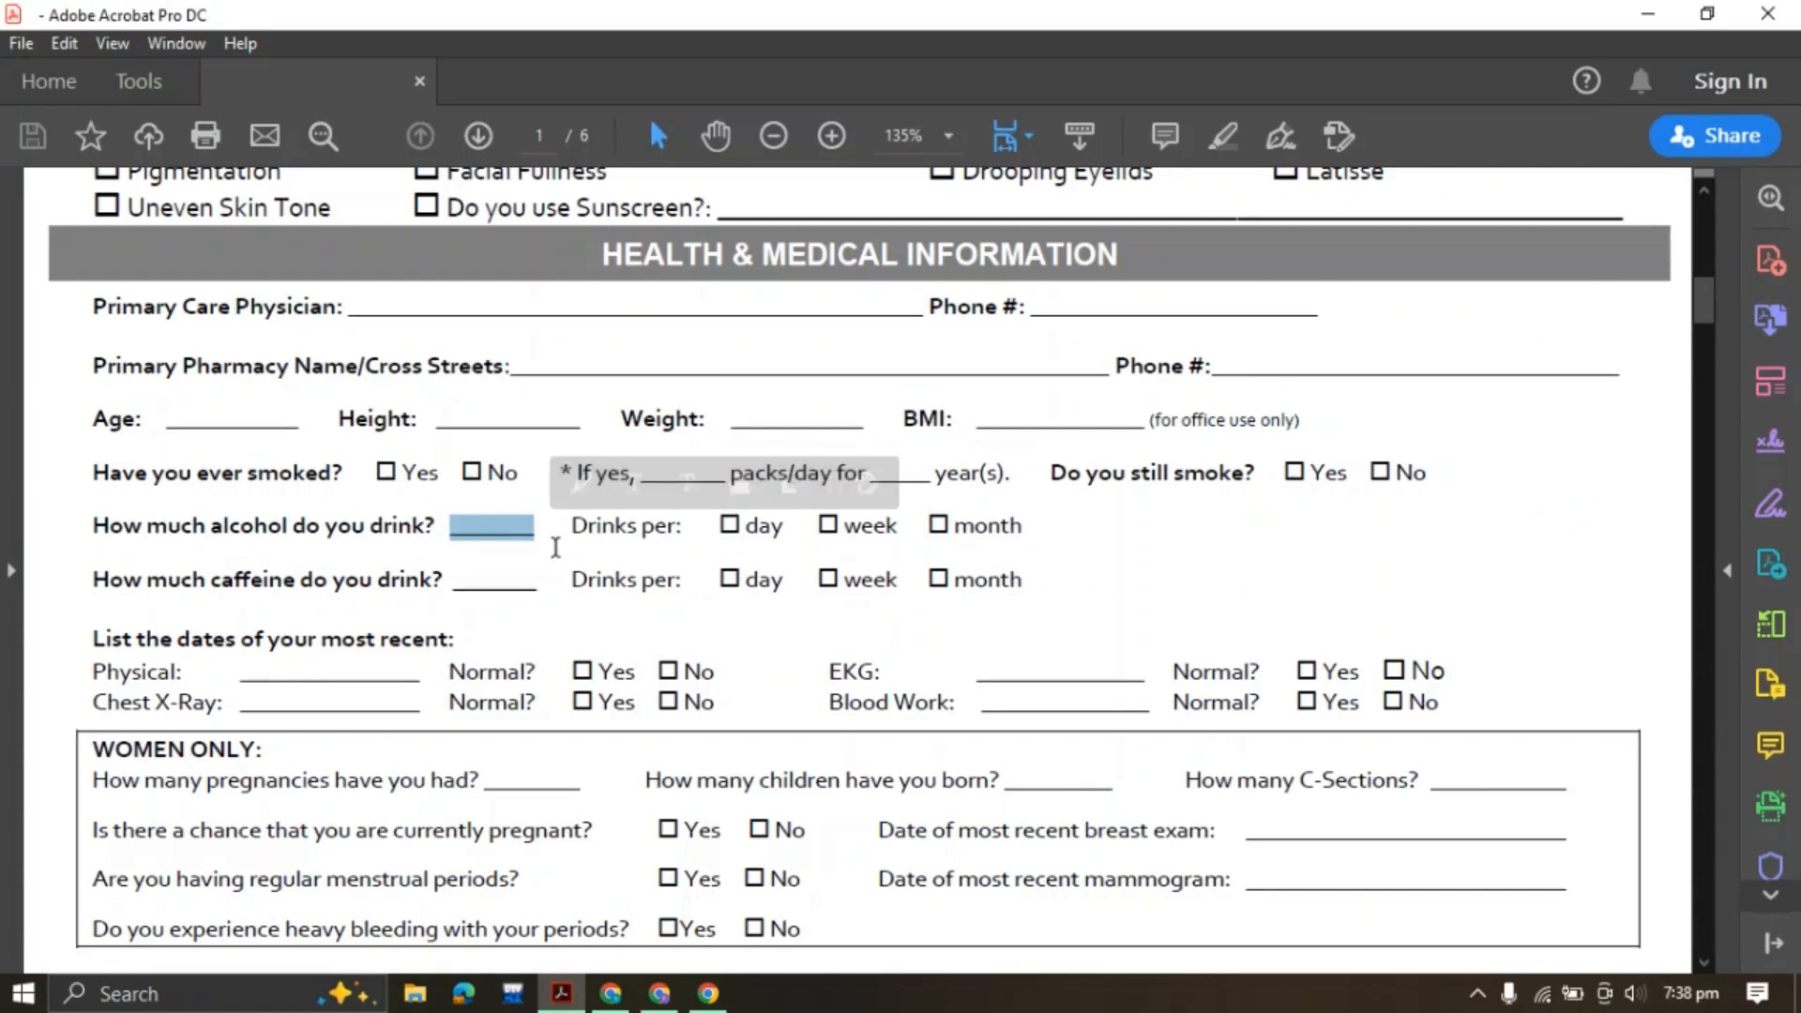
Add a Short Text field labelled 'How much alcohol do you drink?' and shrink it to half width
{"action": "left_click", "coordinate": [660, 994]}
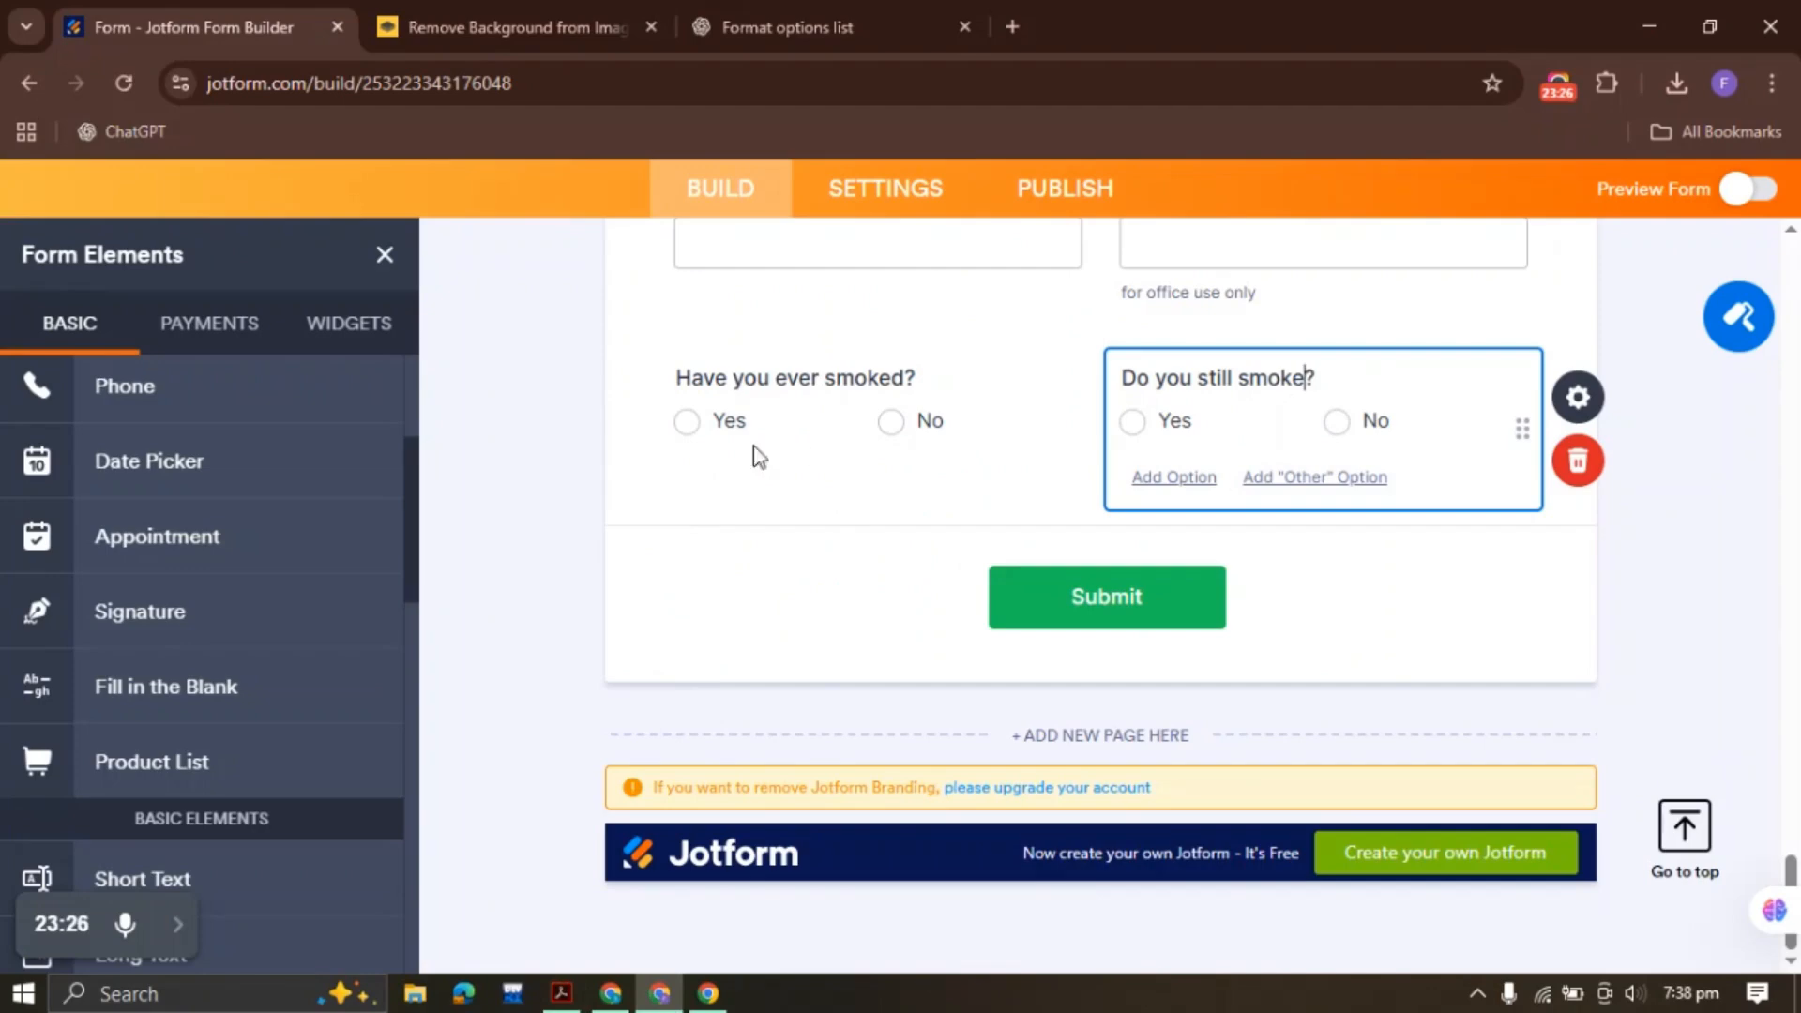
{"action": "scroll", "coordinate": [217, 579], "scroll_direction": "down", "scroll_amount": 3}
{"action": "left_click", "coordinate": [197, 568]}
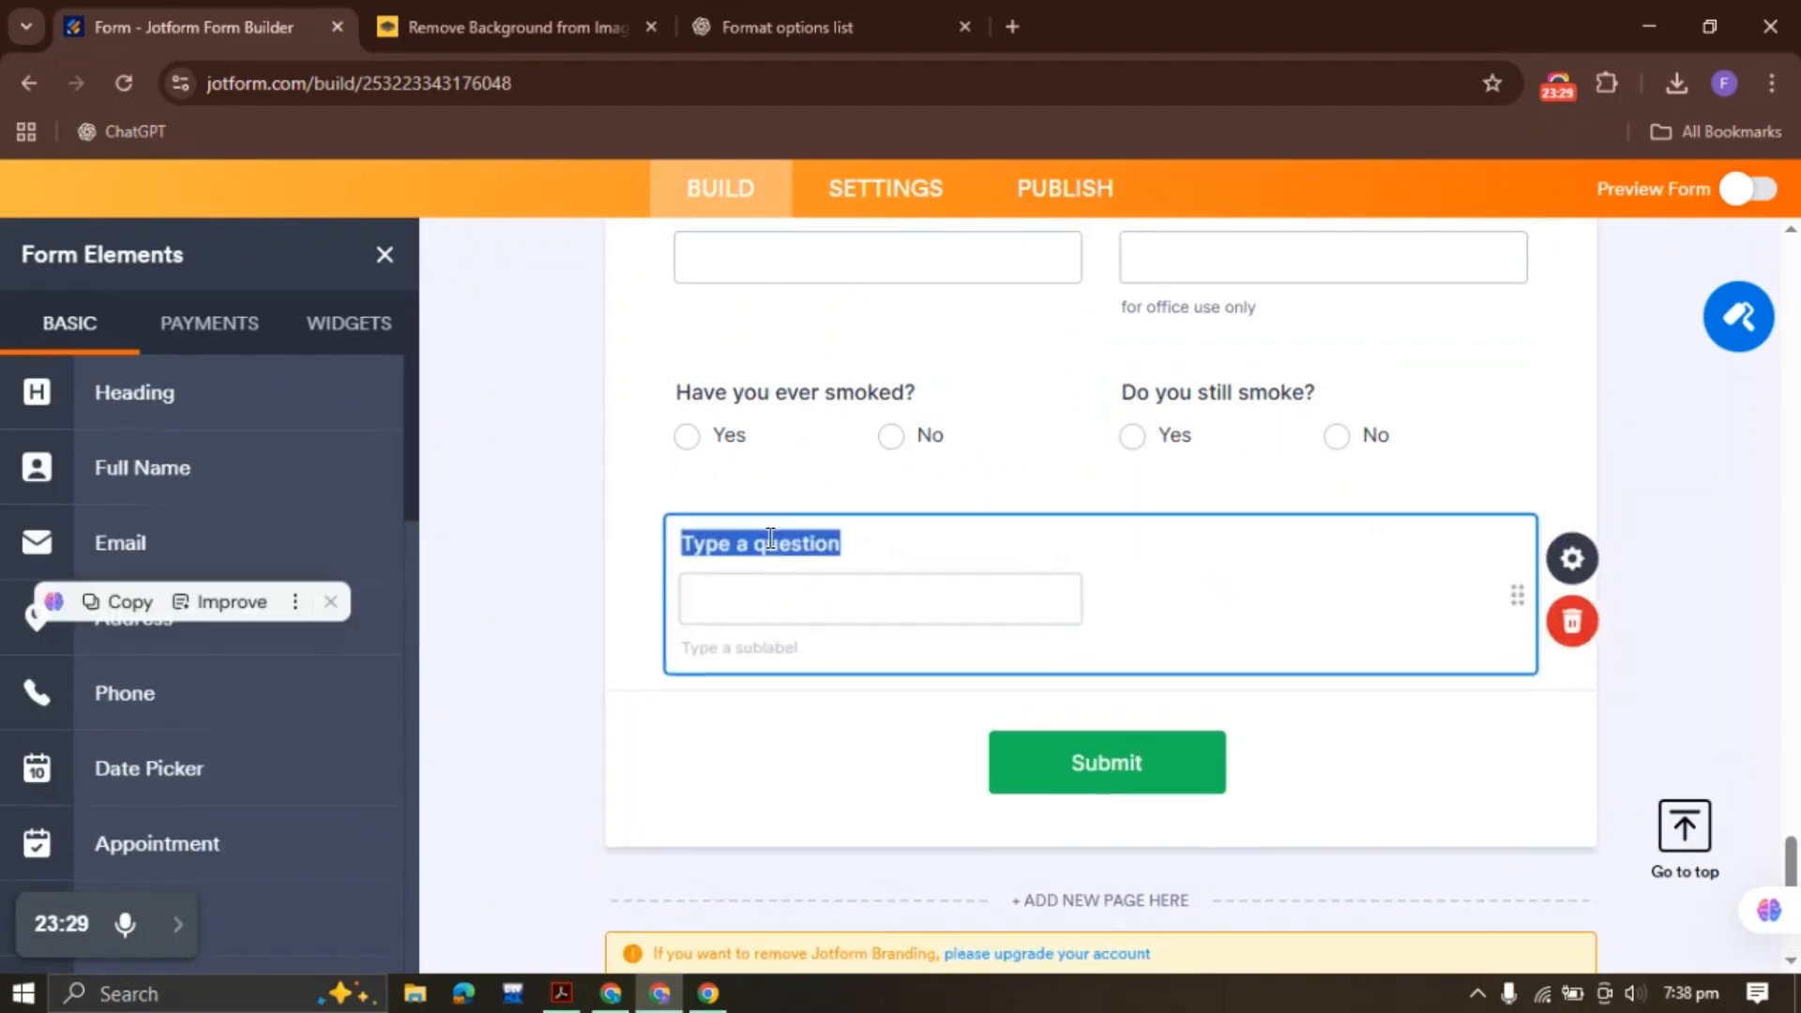
{"action": "type", "text": "How much alcohol do you drink?"}
{"action": "right_click", "coordinate": [793, 589]}
{"action": "left_click", "coordinate": [928, 603]}
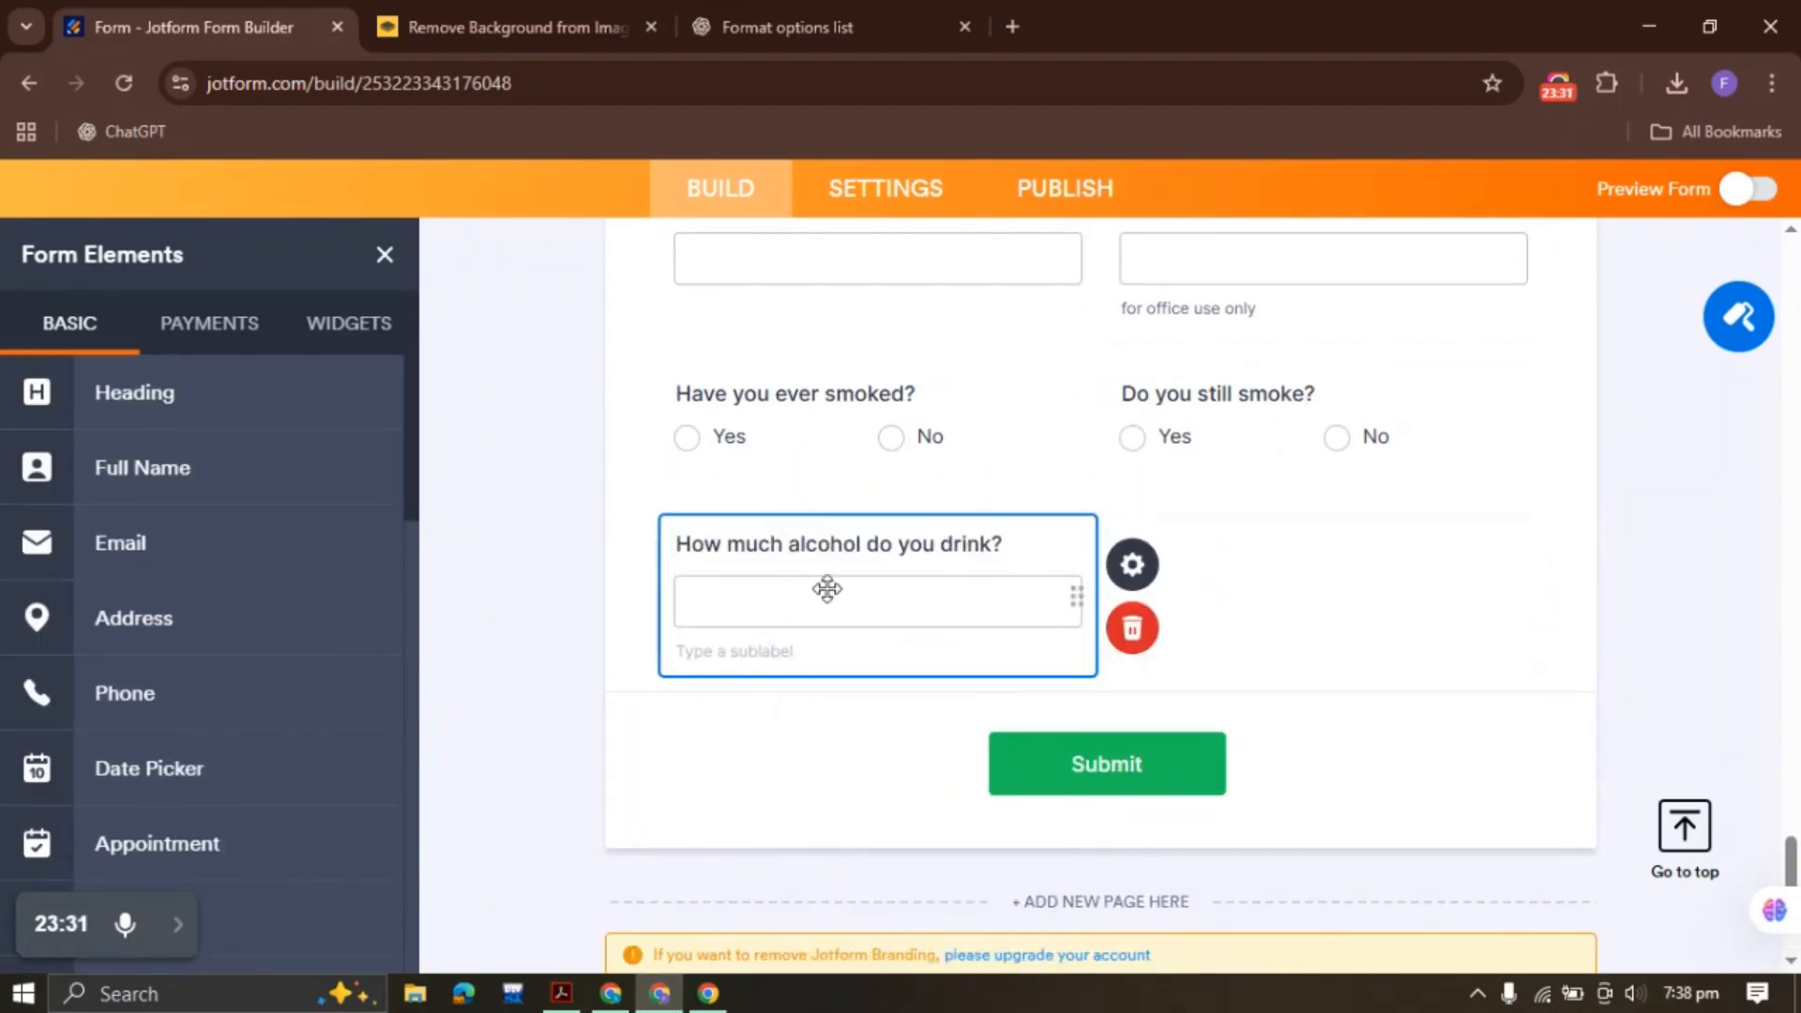
Copy the 'Drinks per:' text from the PDF for the next field
{"action": "left_click", "coordinate": [561, 994]}
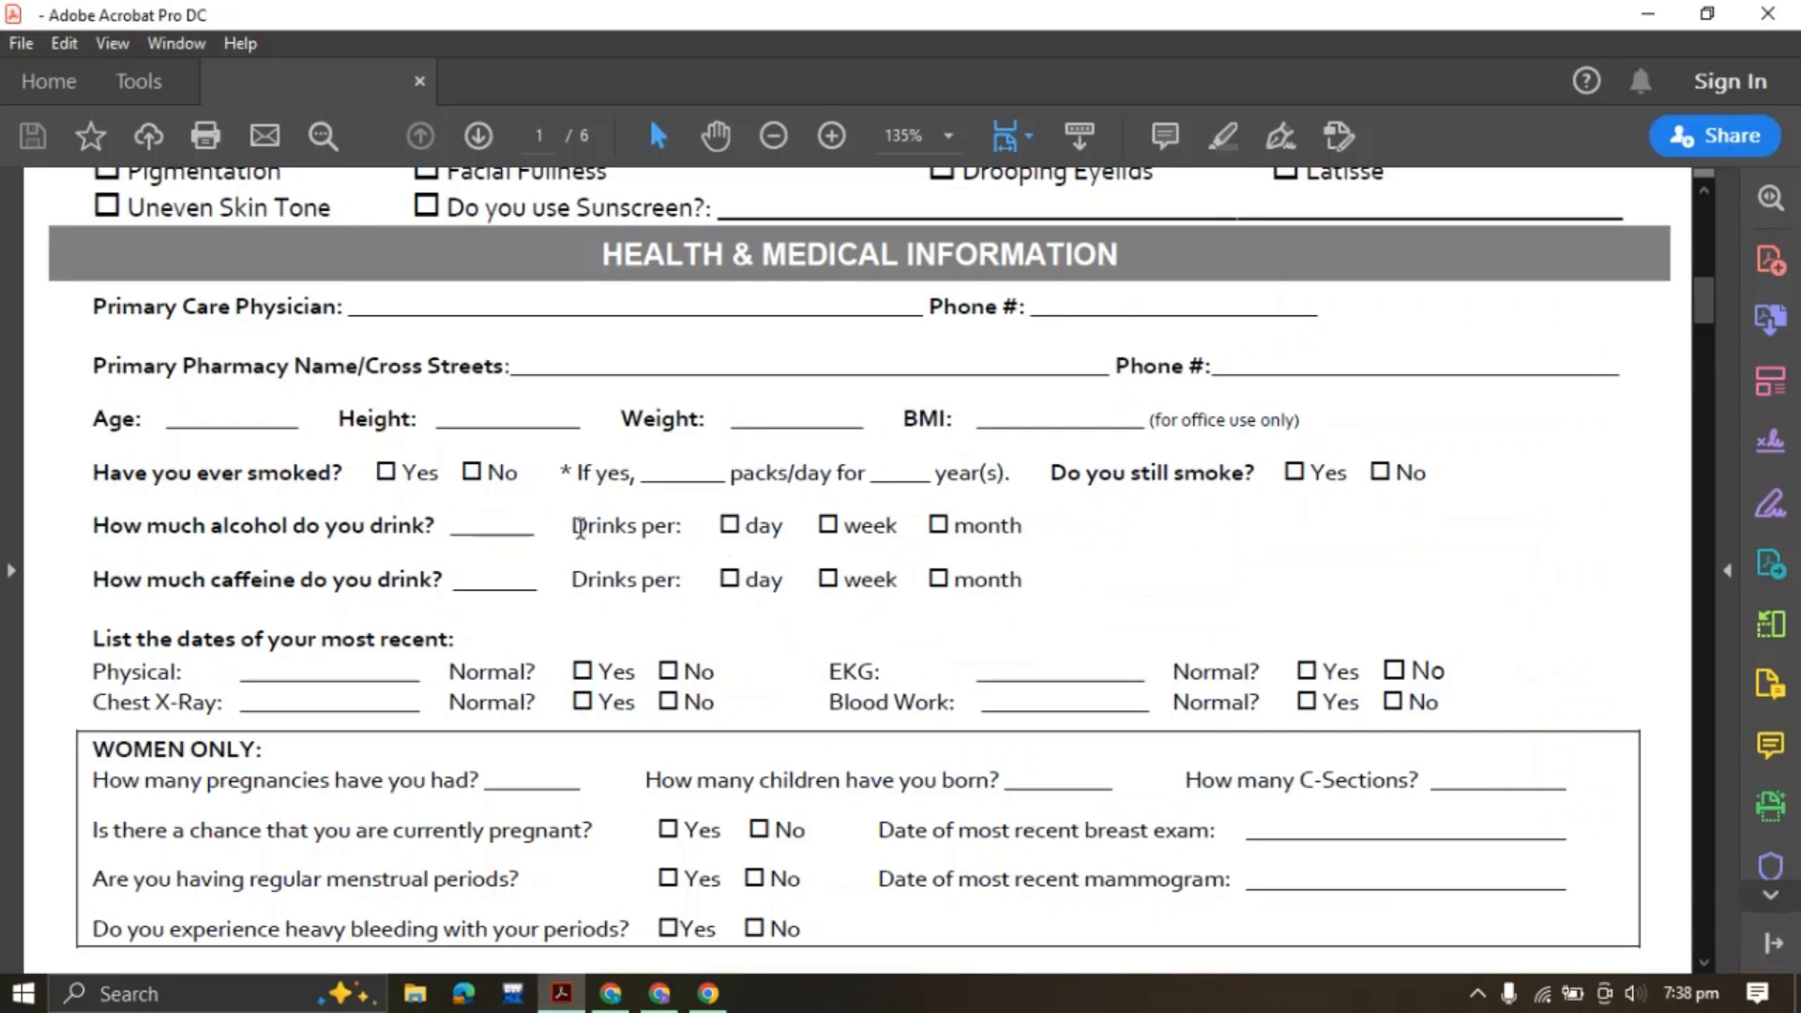
{"action": "left_click_drag", "start_coordinate": [605, 528], "coordinate": [692, 527]}
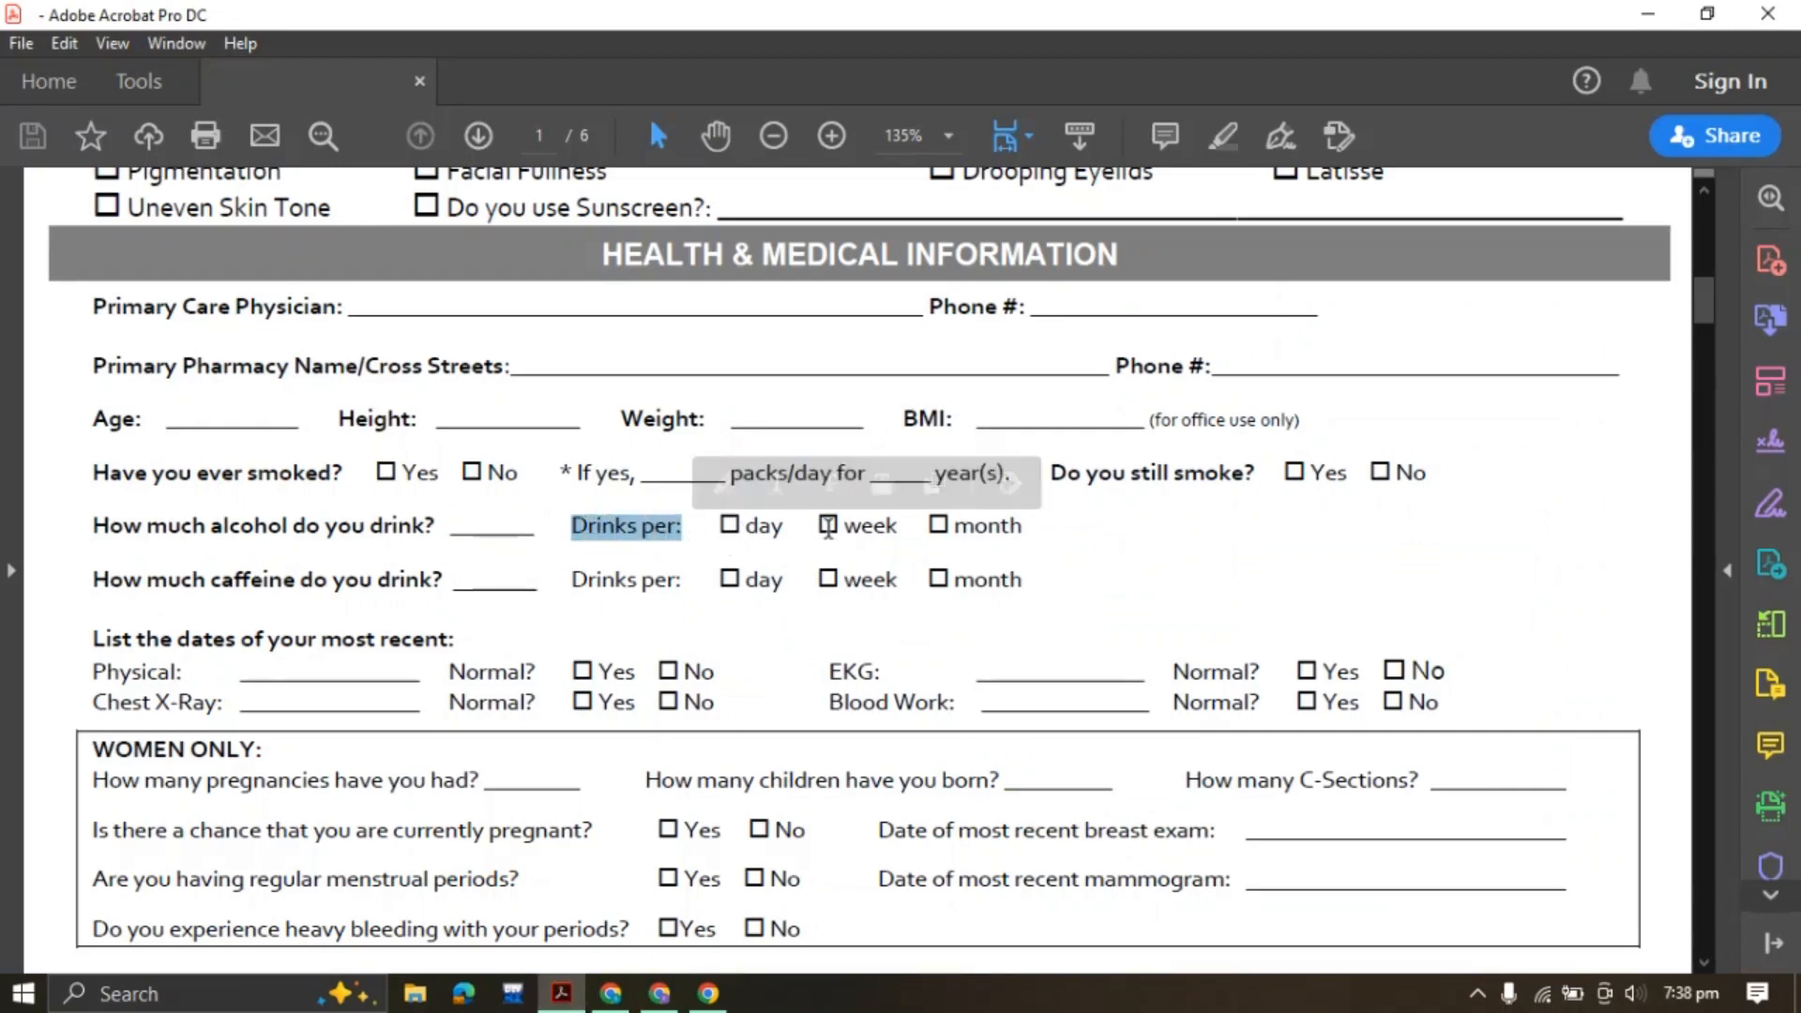
{"action": "left_click", "coordinate": [485, 525]}
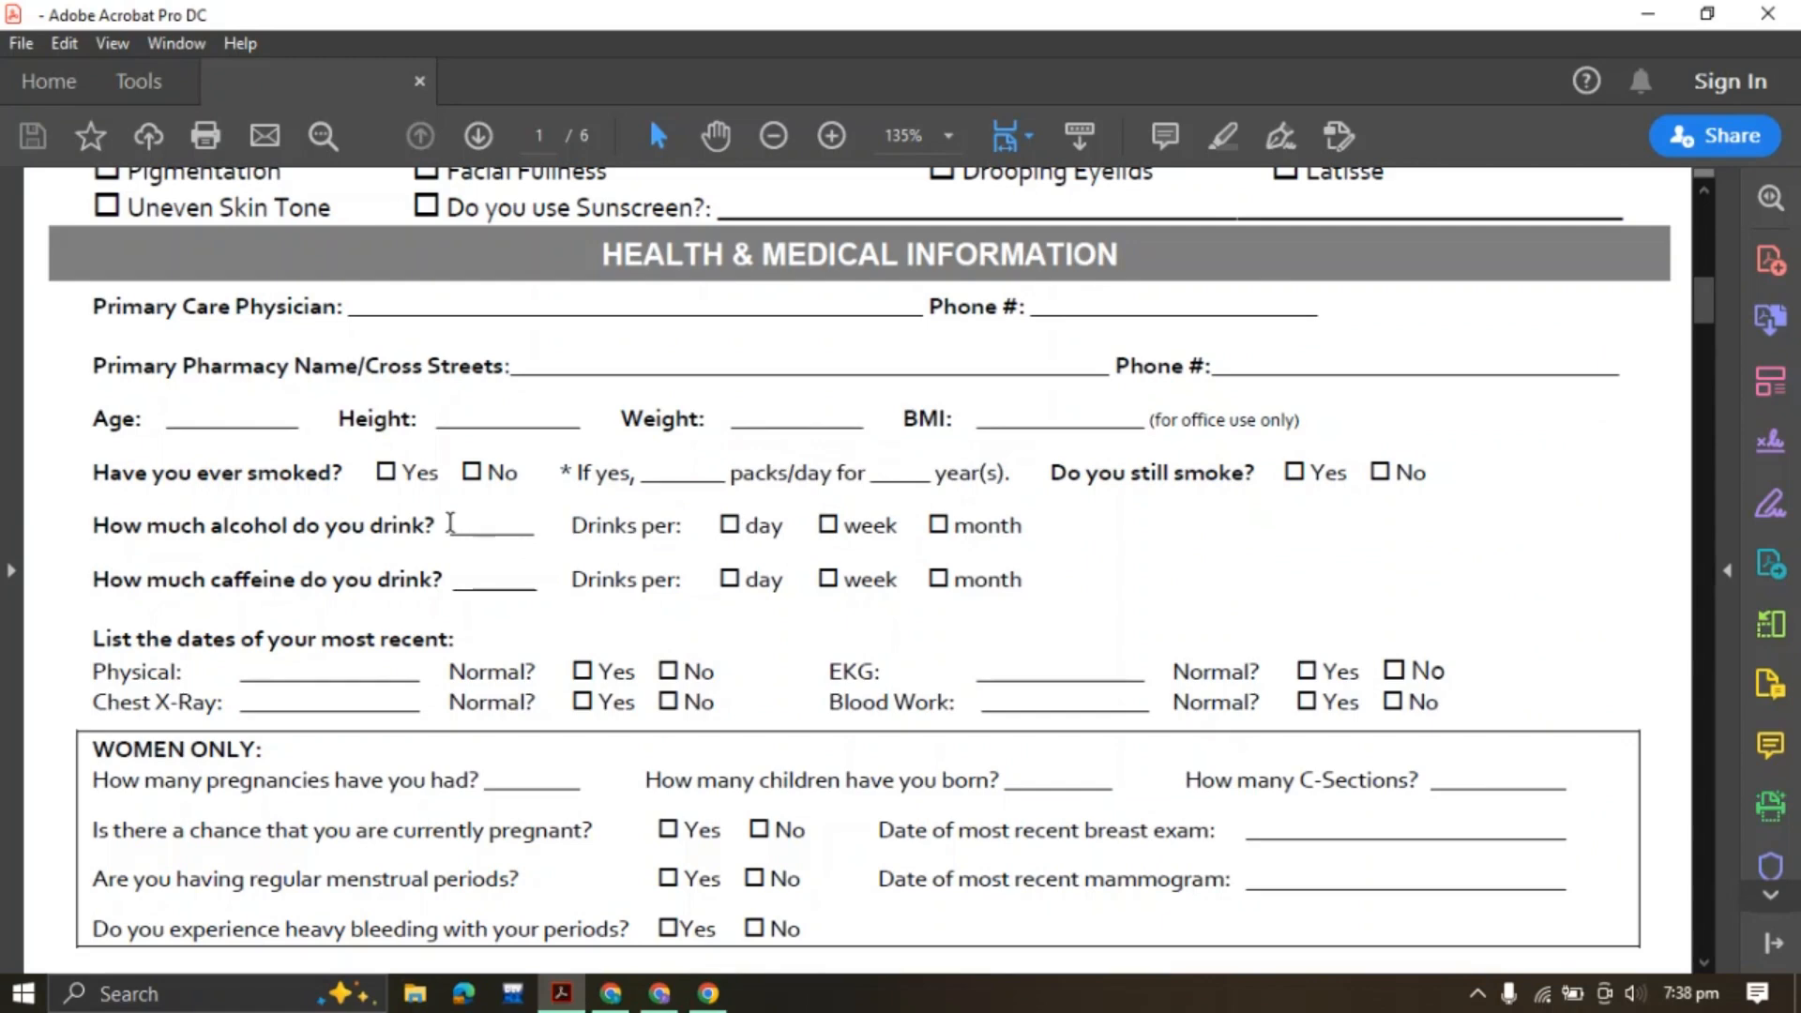
{"action": "left_click_drag", "start_coordinate": [450, 524], "coordinate": [533, 527]}
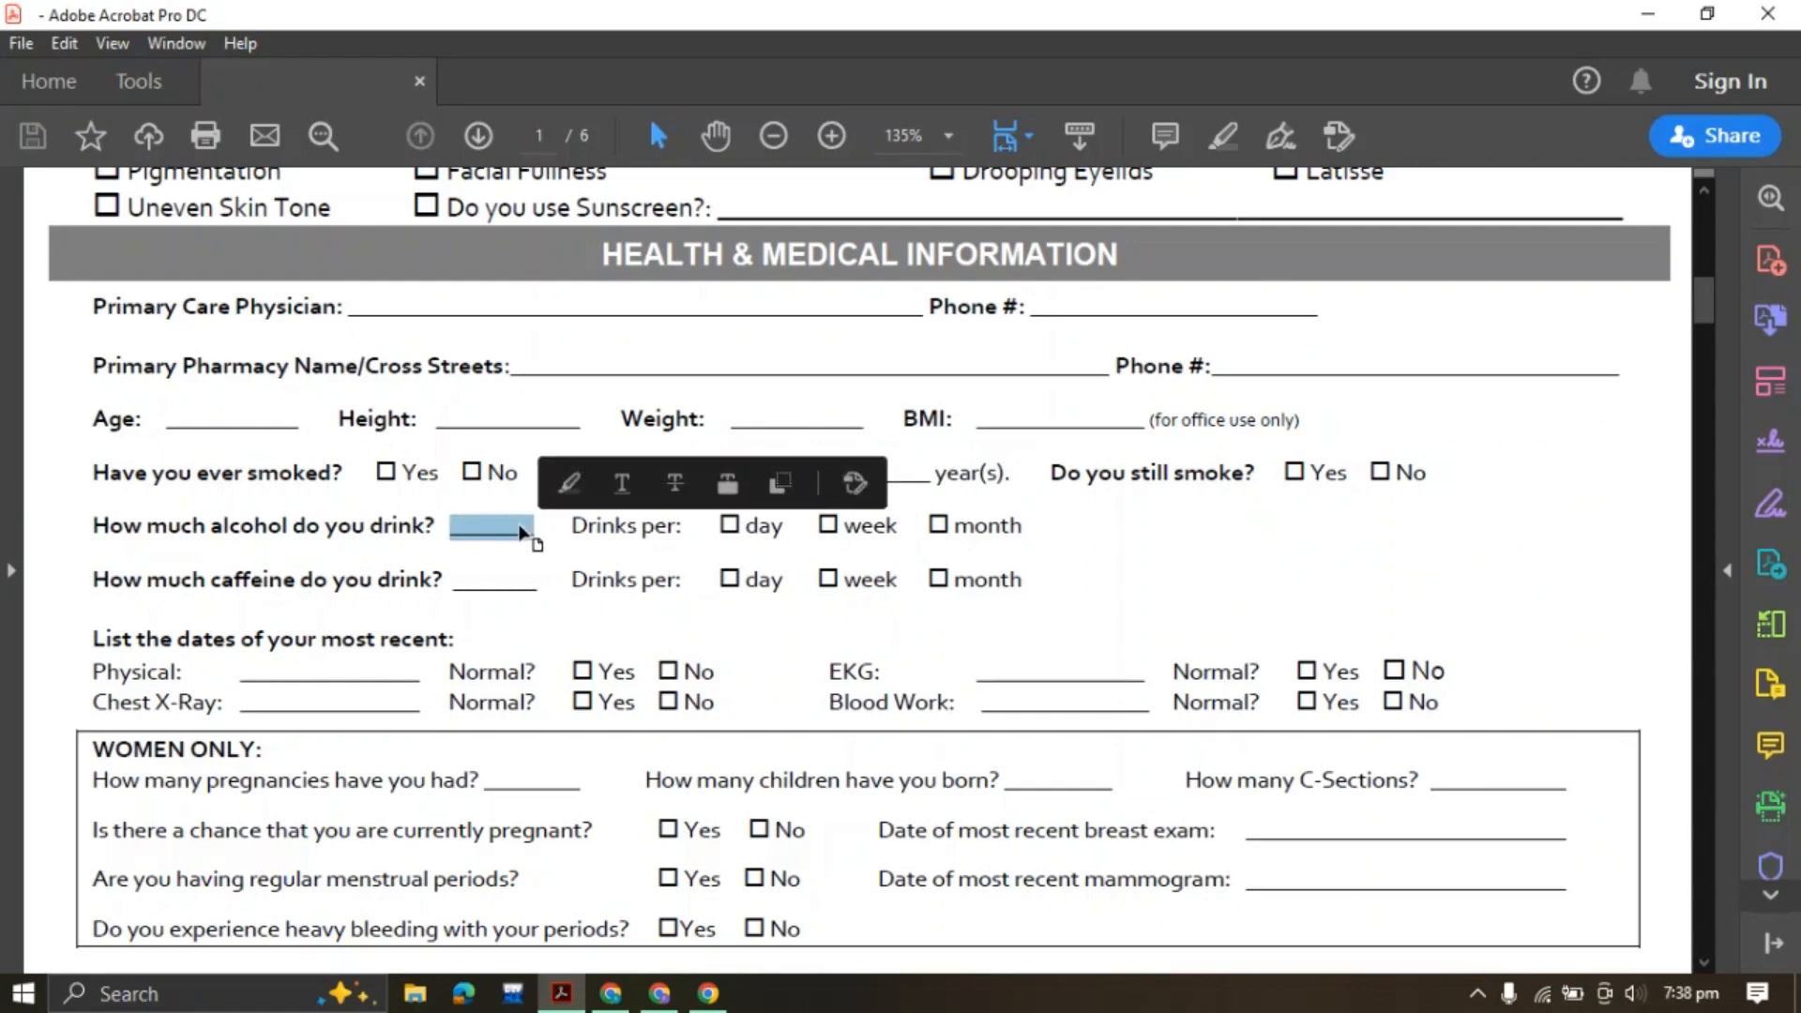
{"action": "left_click", "coordinate": [580, 530]}
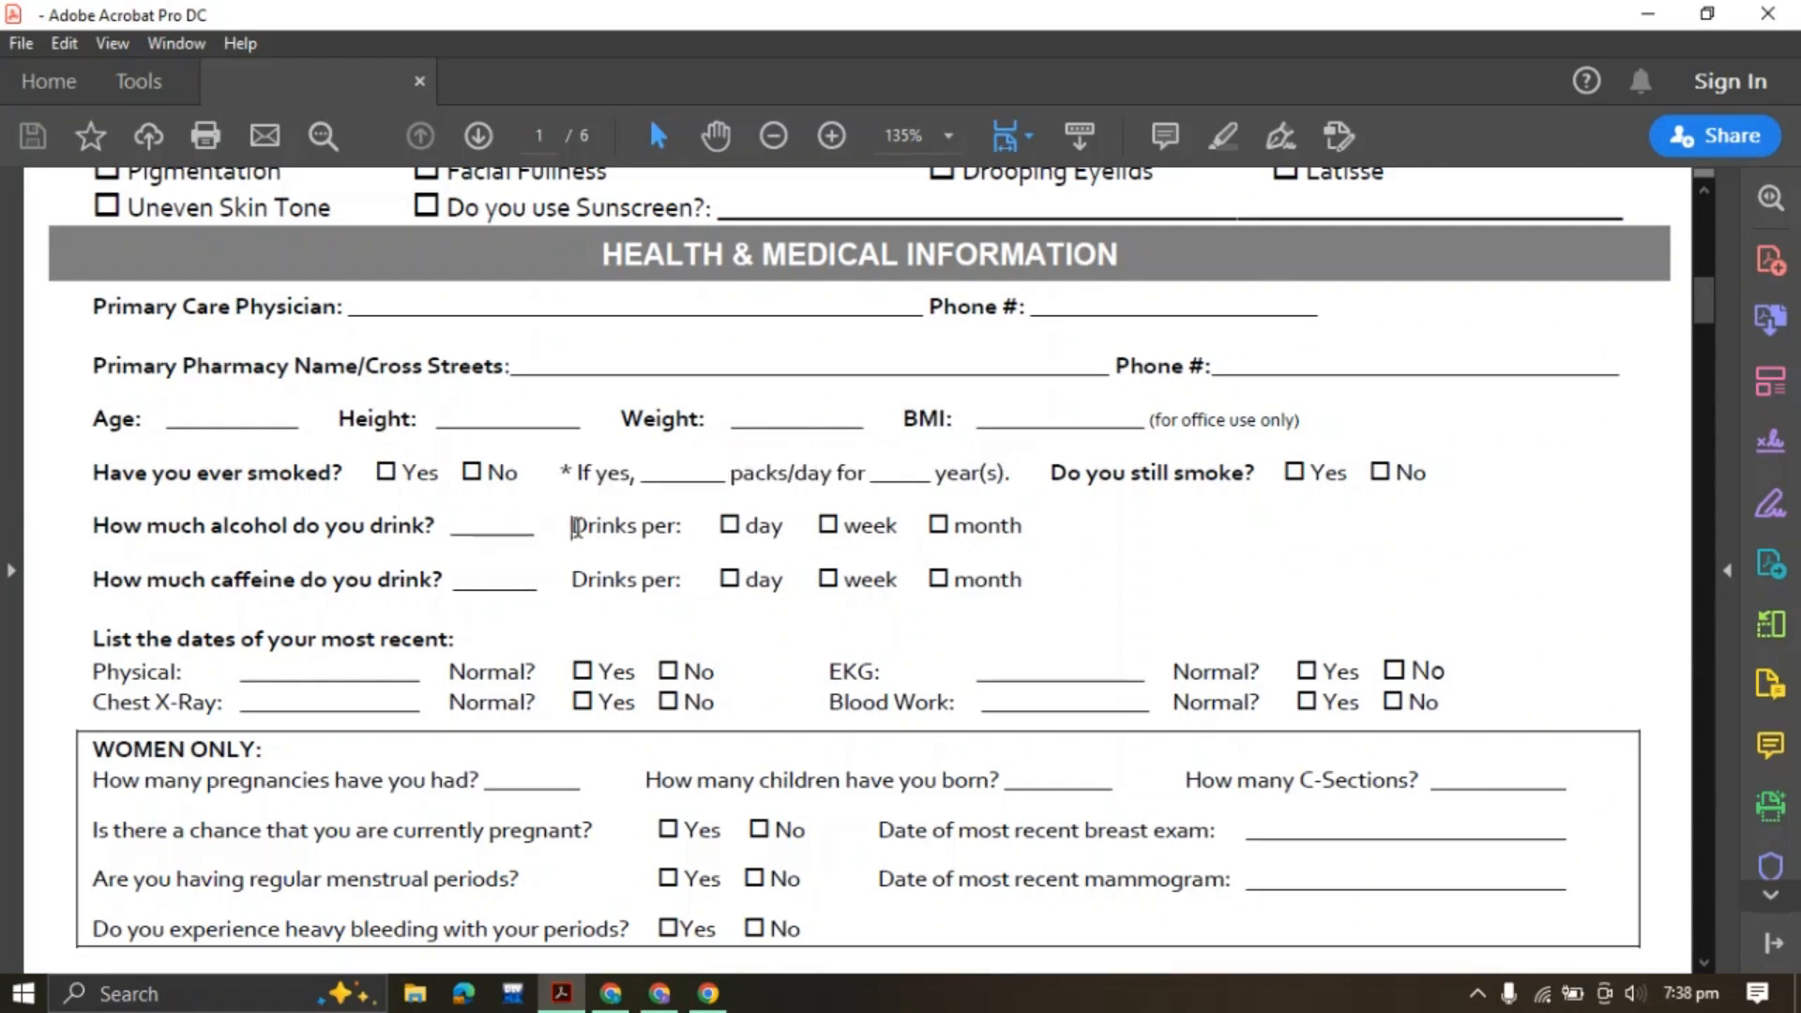
{"action": "double_click", "coordinate": [575, 528]}
{"action": "left_click", "coordinate": [765, 527]}
{"action": "left_click_drag", "start_coordinate": [557, 525], "coordinate": [682, 528]}
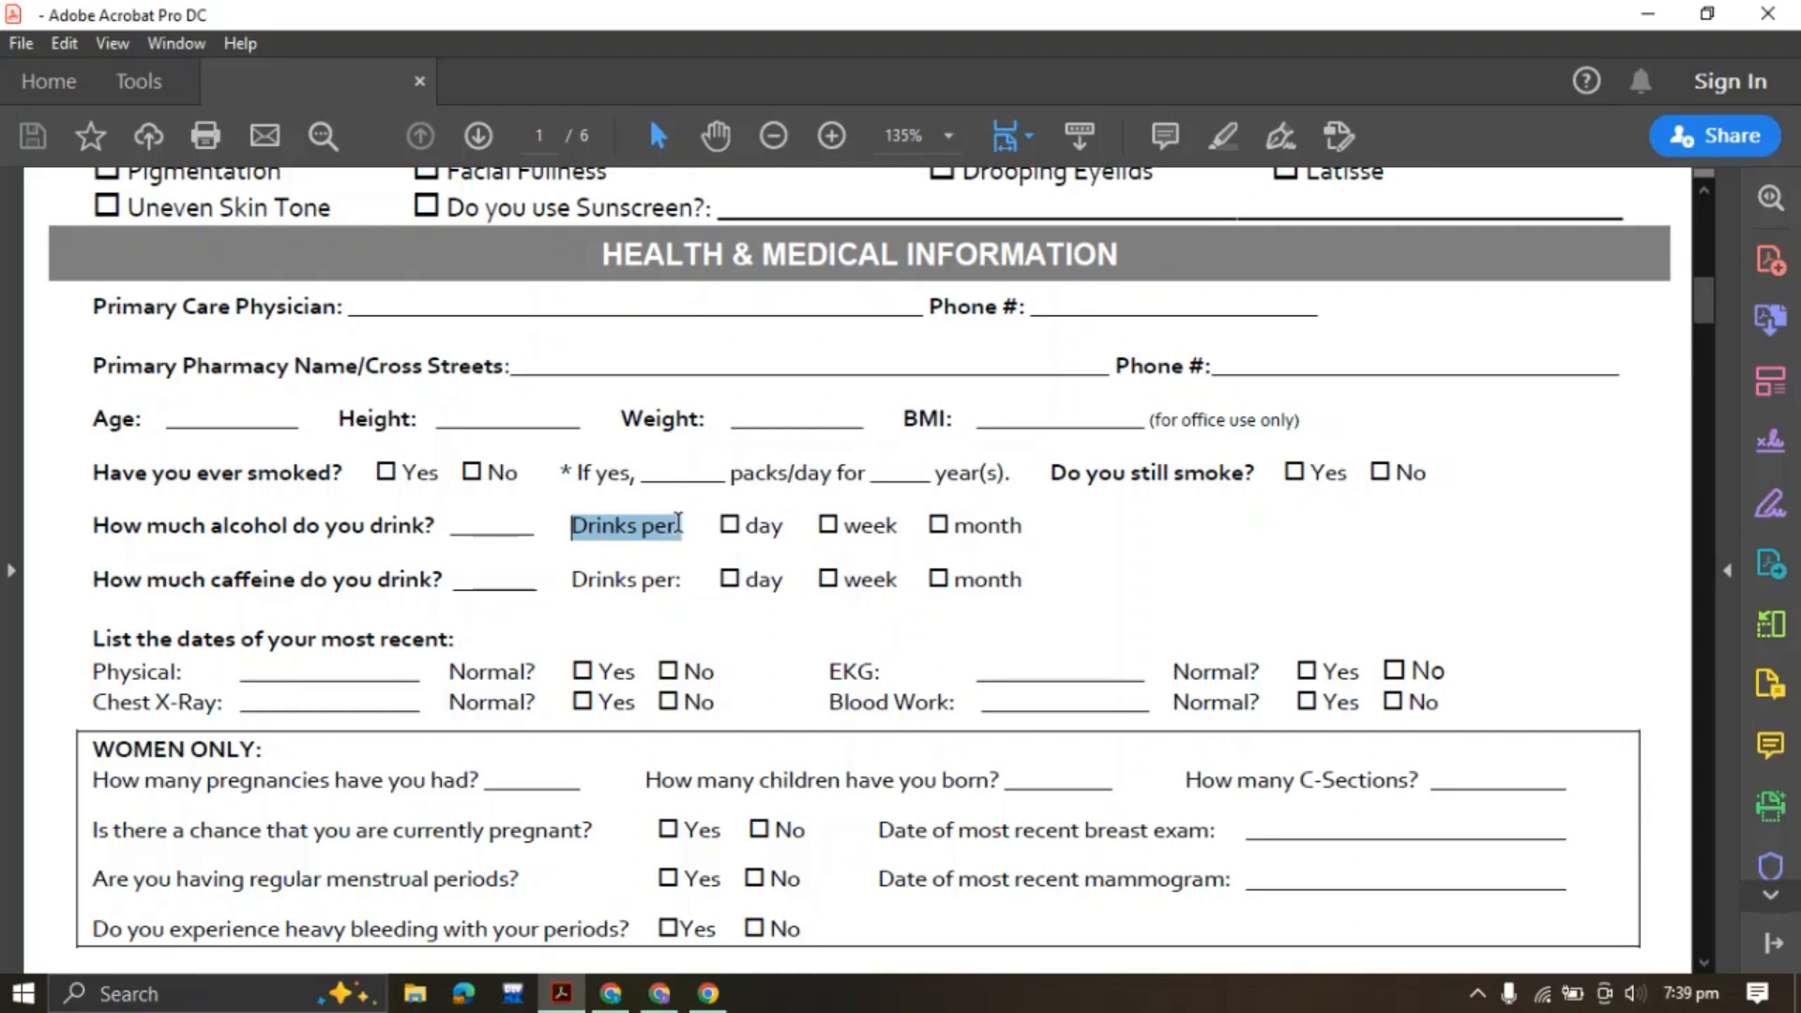
{"action": "left_click", "coordinate": [922, 484]}
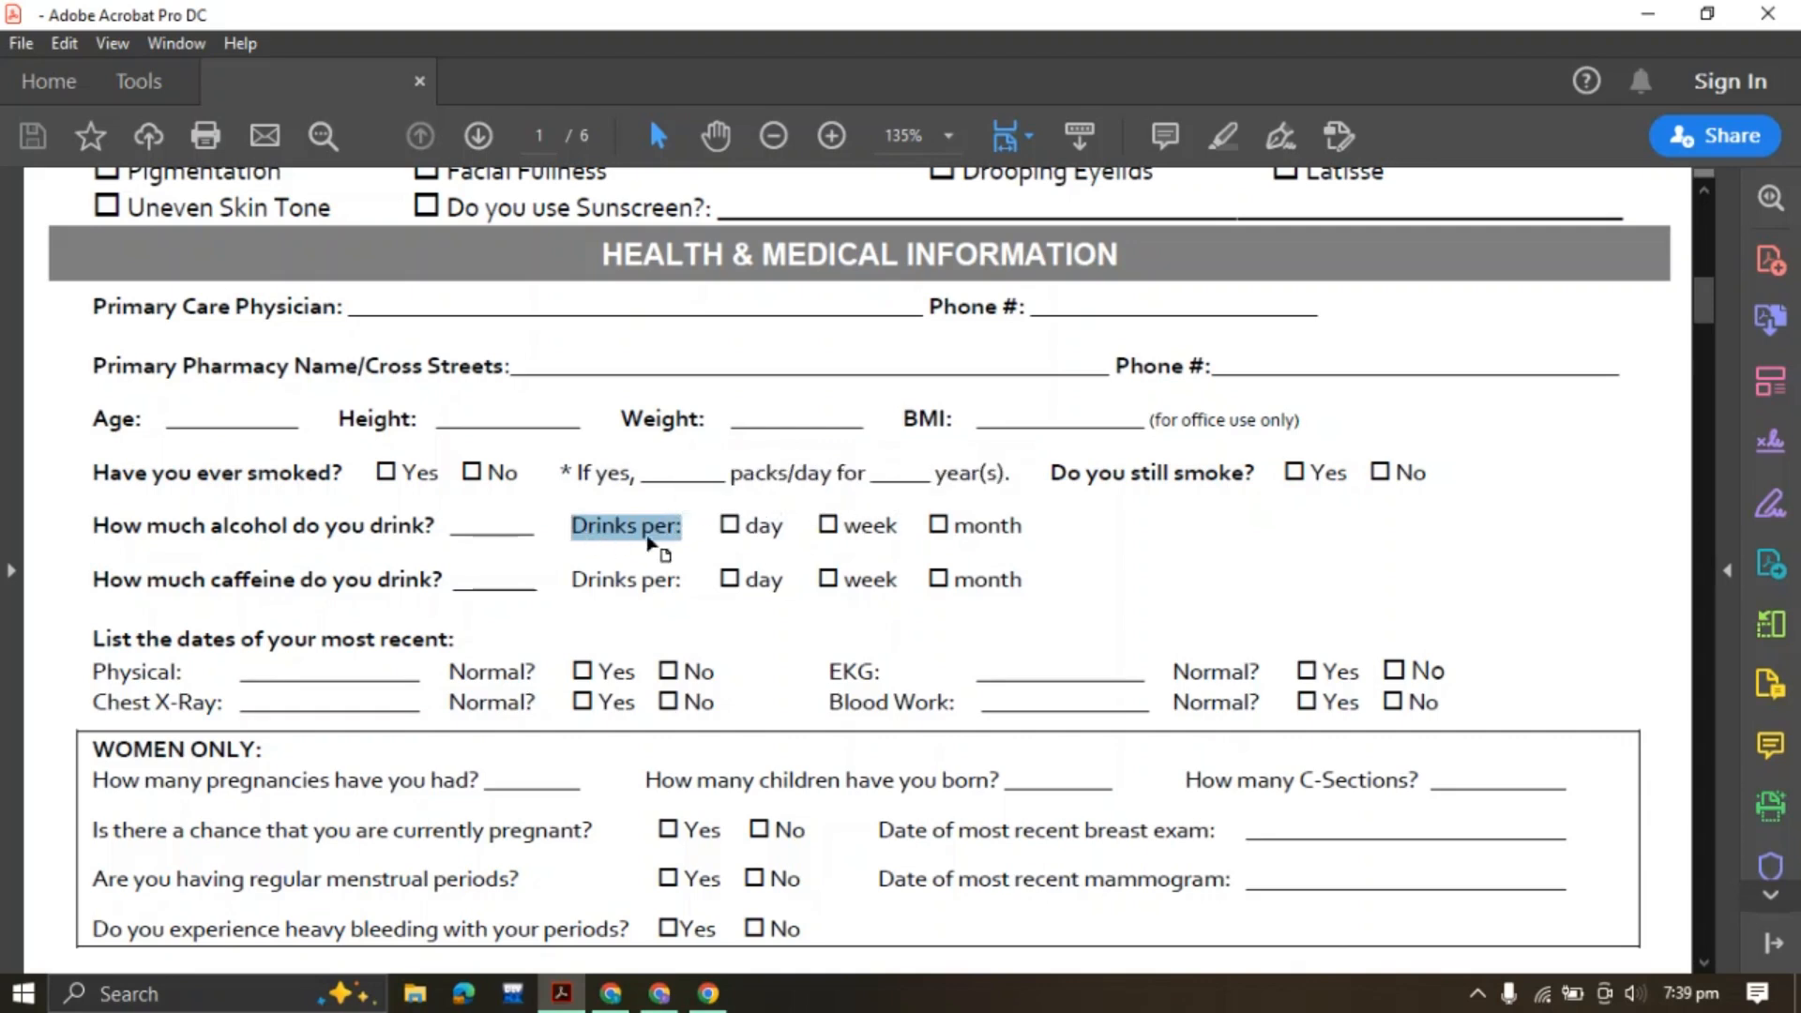
{"action": "left_click", "coordinate": [677, 987]}
{"action": "scroll", "coordinate": [235, 609], "scroll_direction": "down", "scroll_amount": 6}
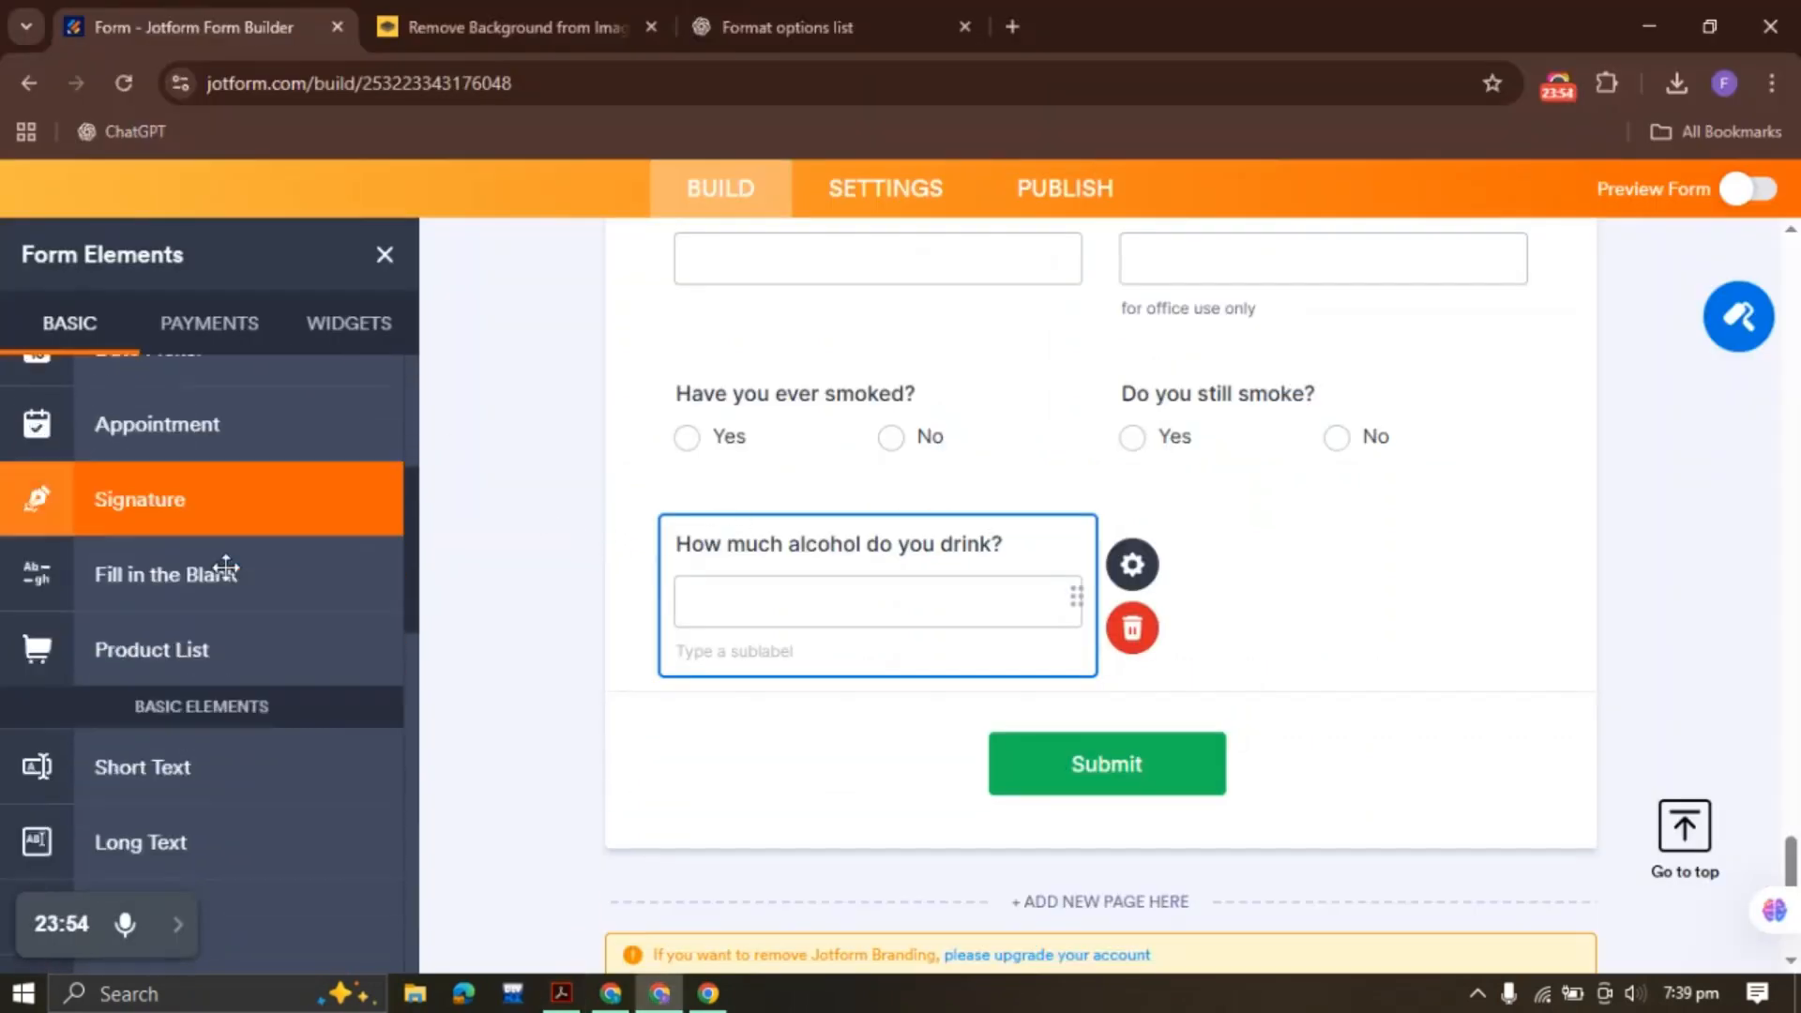
Label the new choice question 'Drinks per:' and delete its placeholder answer options
{"action": "left_click", "coordinate": [197, 859]}
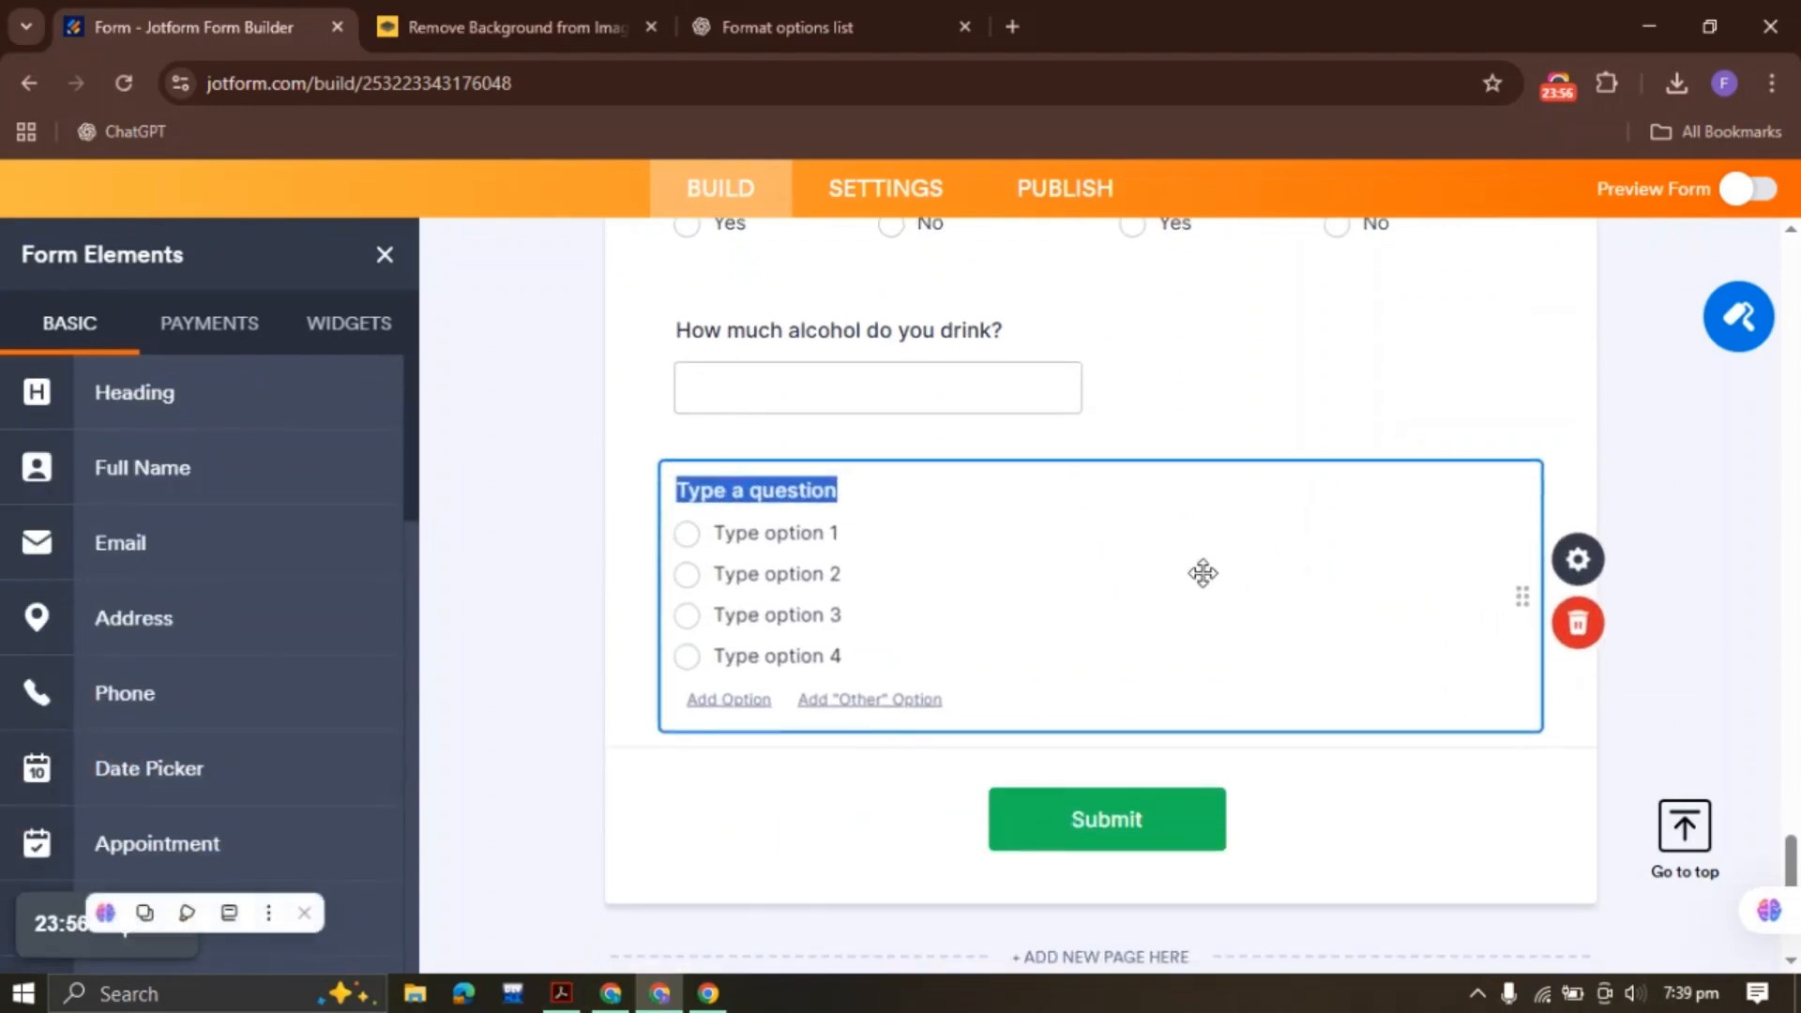
{"action": "key", "text": "ctrl+v"}
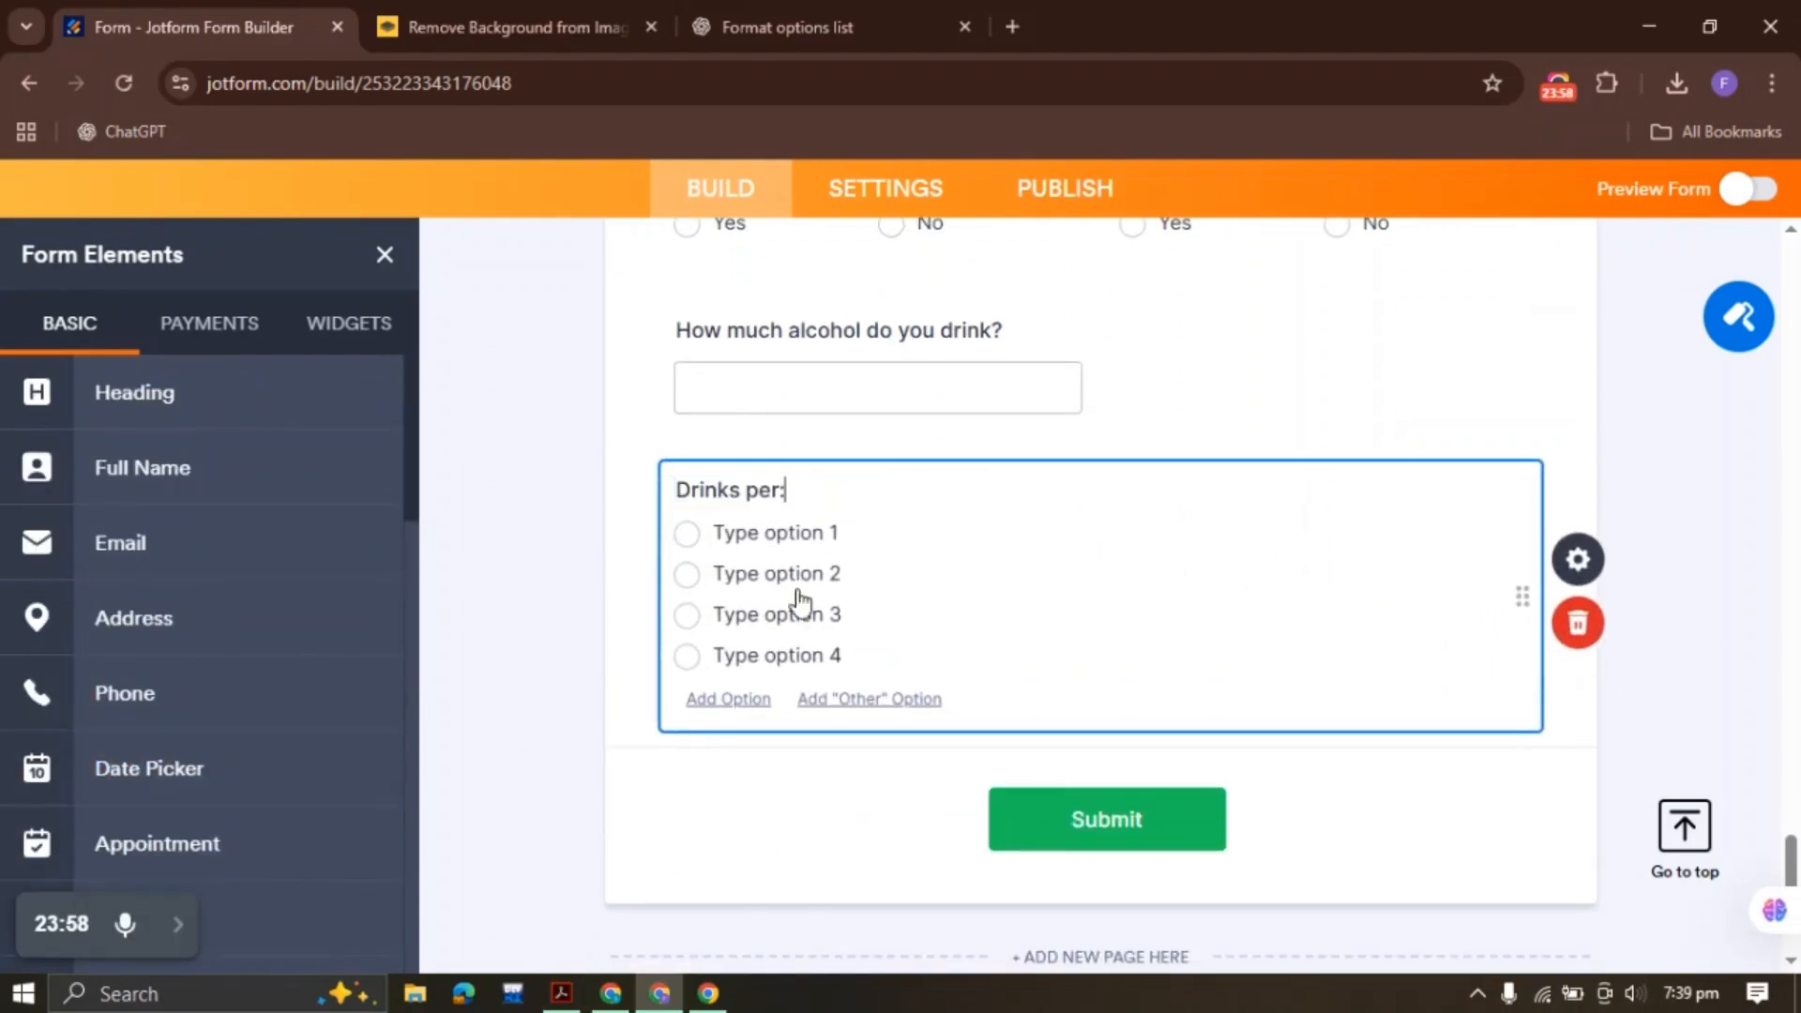
{"action": "left_click", "coordinate": [1578, 559]}
{"action": "left_click", "coordinate": [1474, 330]}
{"action": "left_click_drag", "start_coordinate": [1431, 571], "coordinate": [1254, 405]}
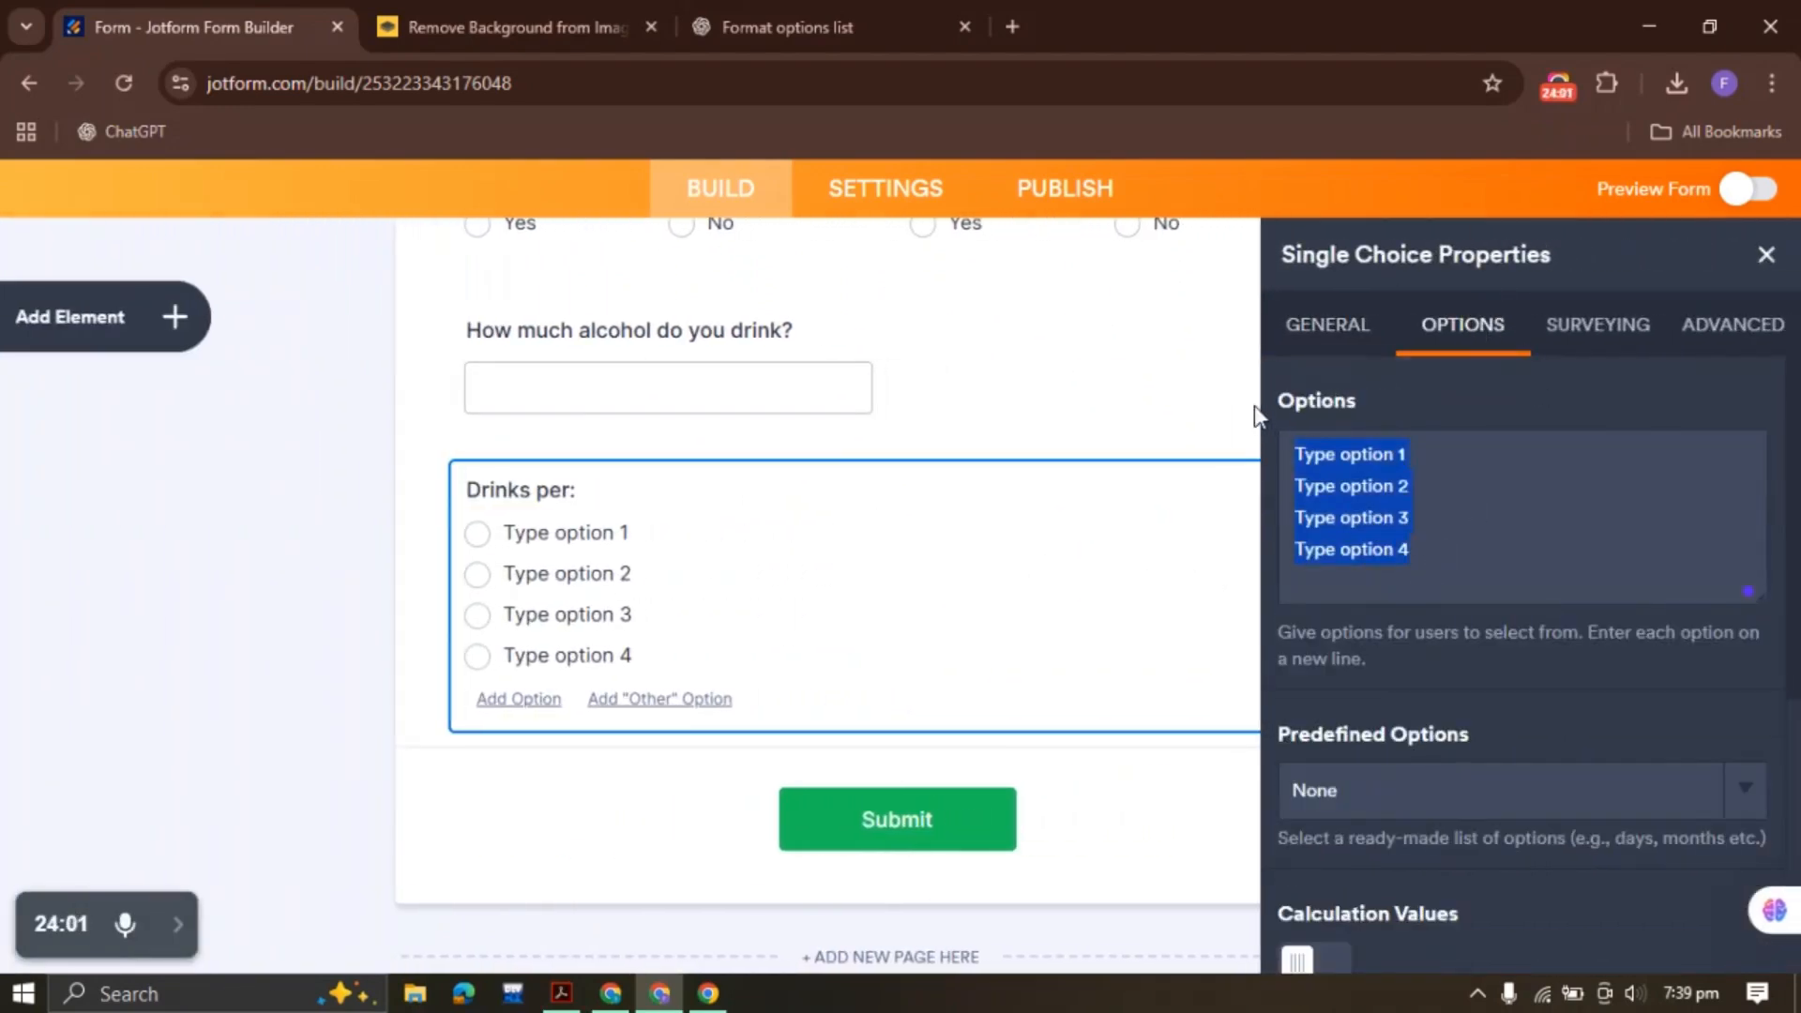
{"action": "key", "text": "BackSpace"}
Copy day, week, month from the PDF's alcohol row and have the chat reformat them
{"action": "left_click", "coordinate": [561, 993]}
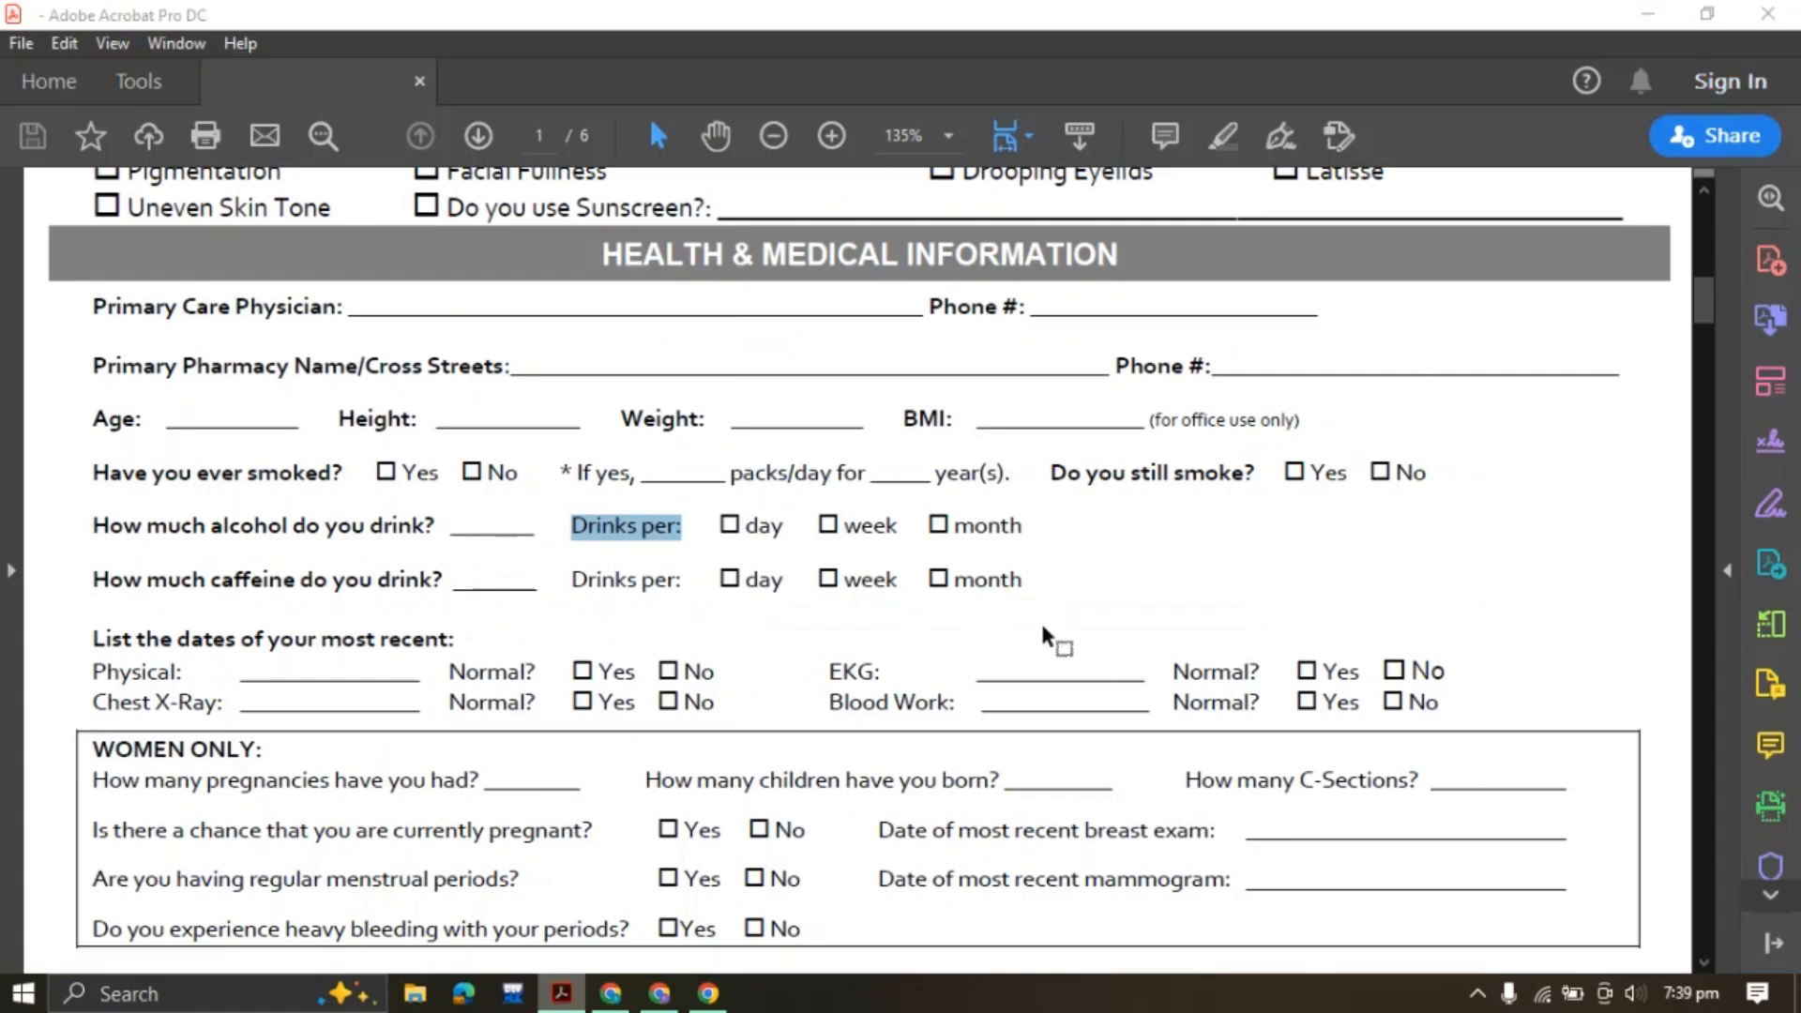
{"action": "right_click", "coordinate": [561, 994]}
{"action": "left_click_drag", "start_coordinate": [771, 526], "coordinate": [1027, 526]}
{"action": "left_click", "coordinate": [1260, 483]}
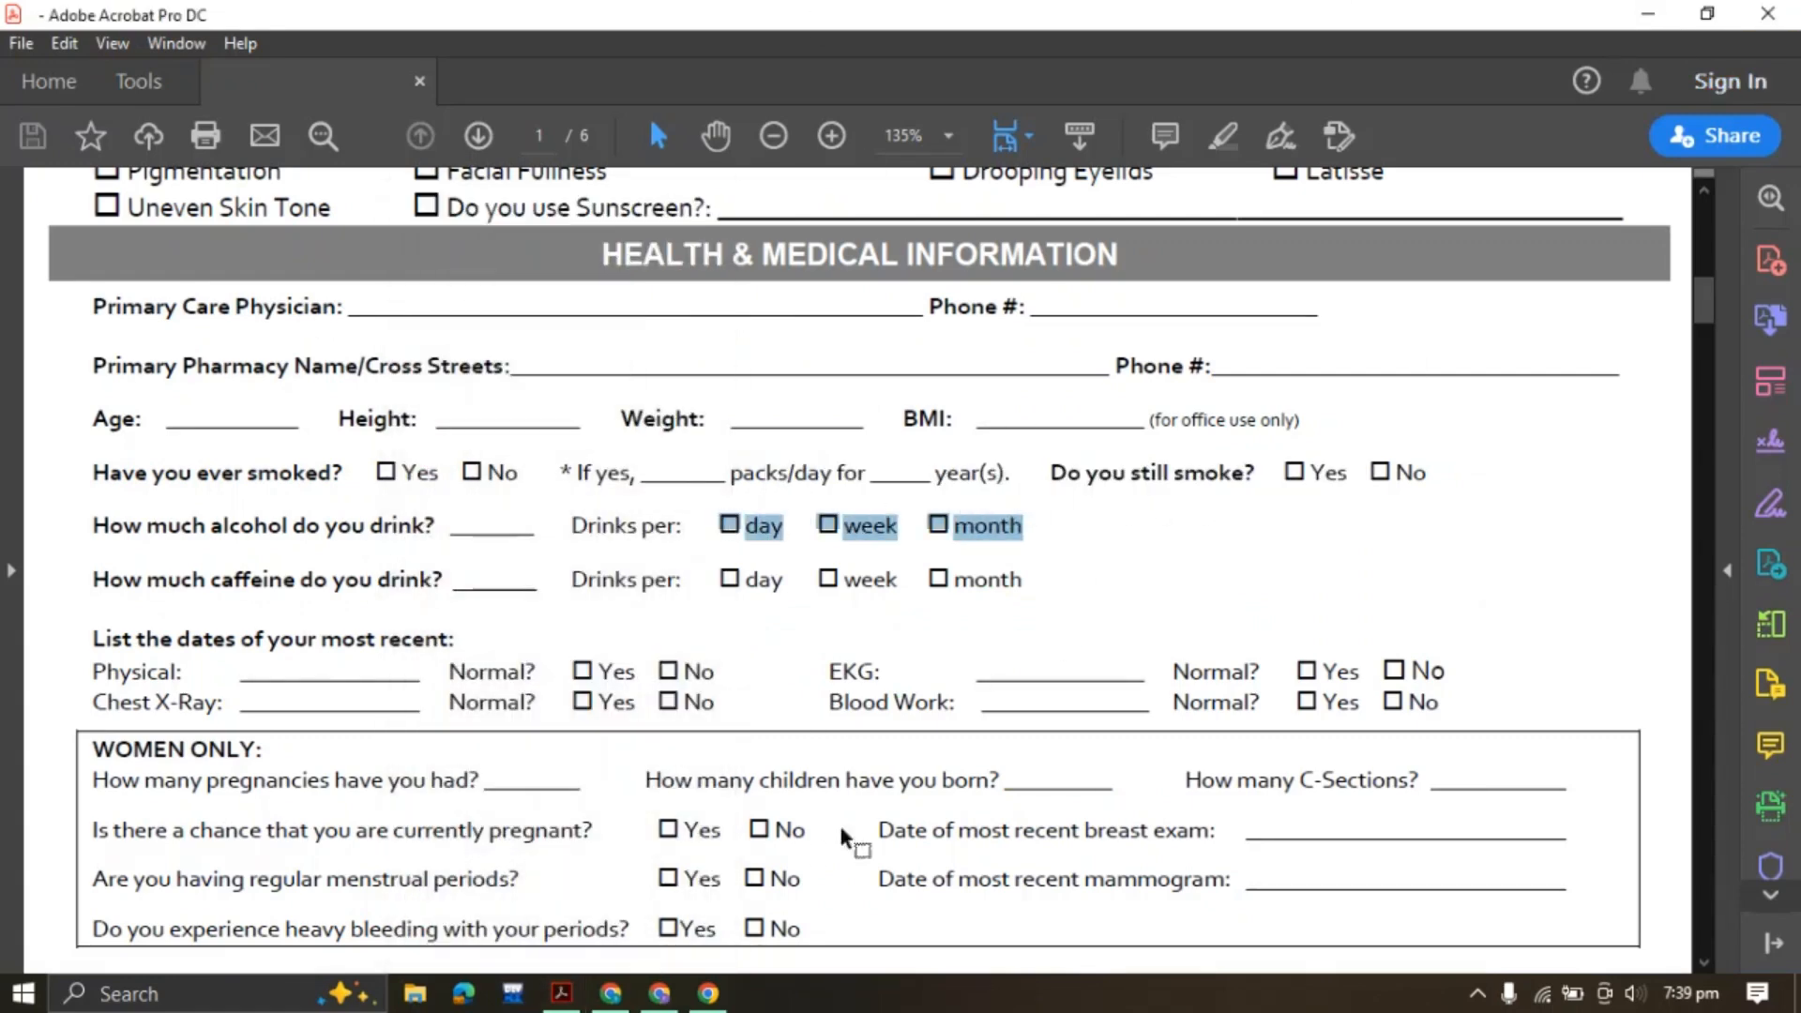
{"action": "left_click", "coordinate": [659, 993]}
{"action": "left_click", "coordinate": [788, 26]}
{"action": "key", "text": "ctrl+v"}
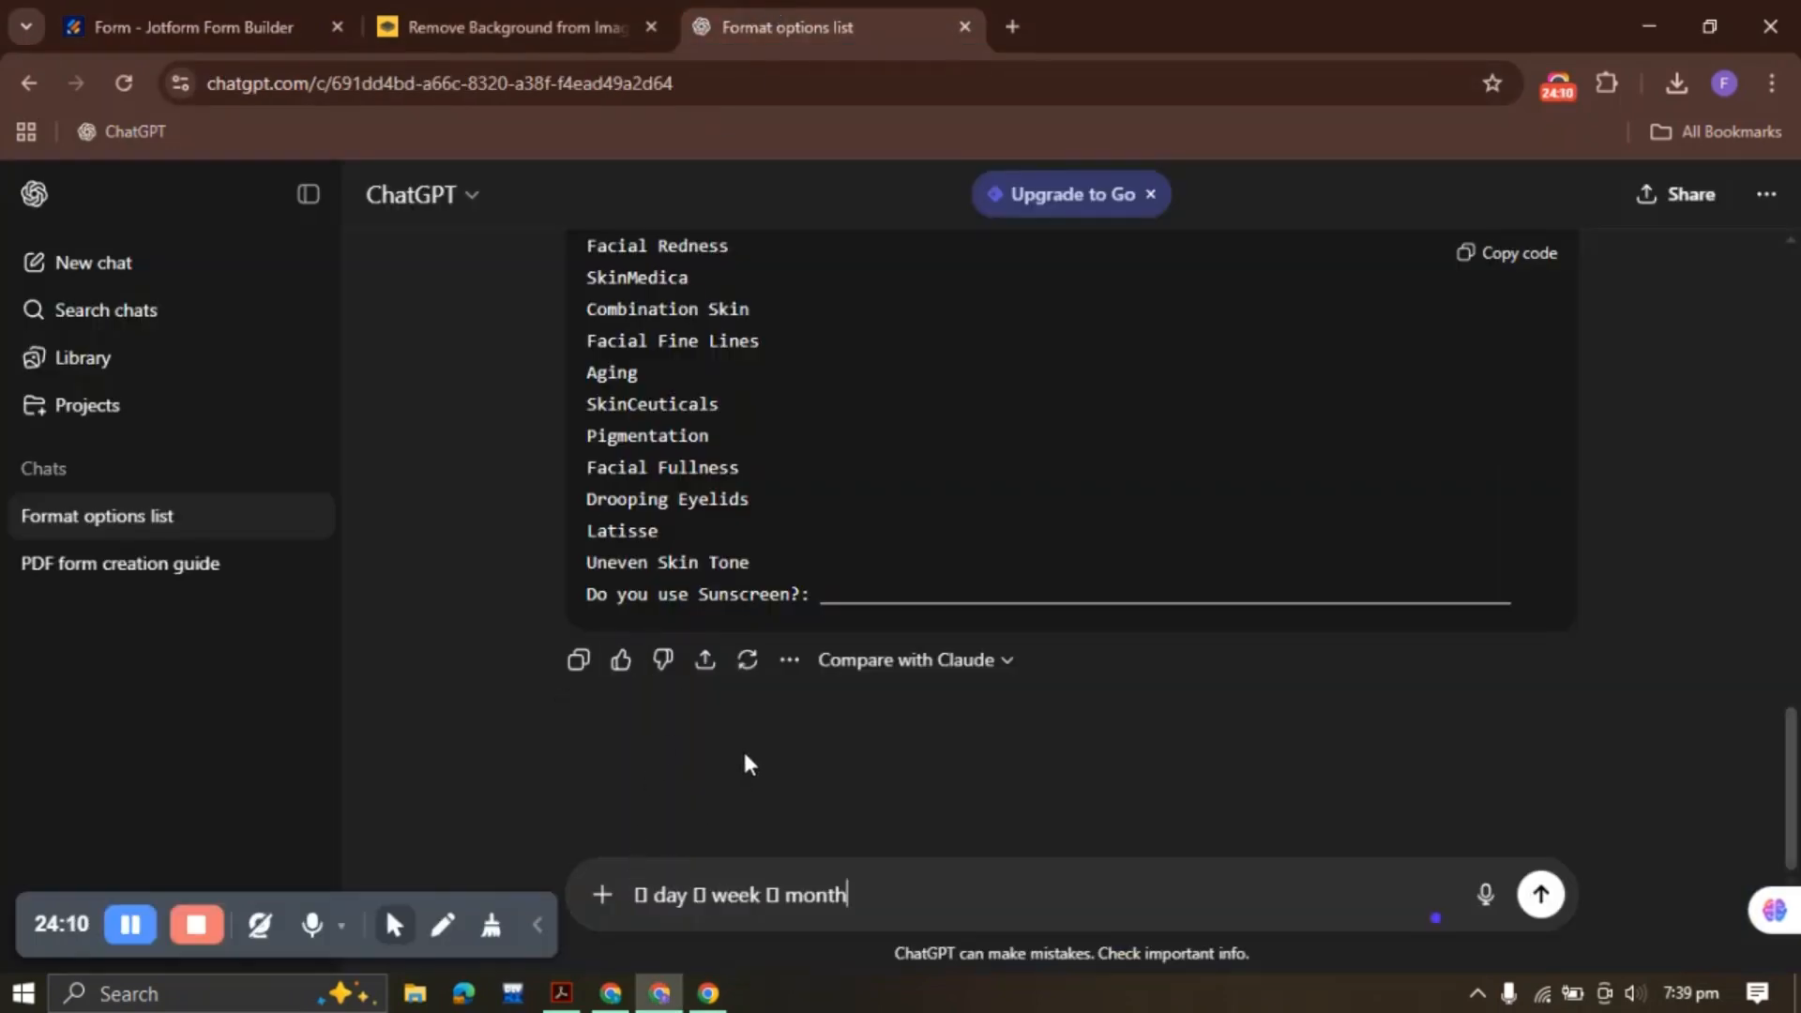
{"action": "key", "text": "Return"}
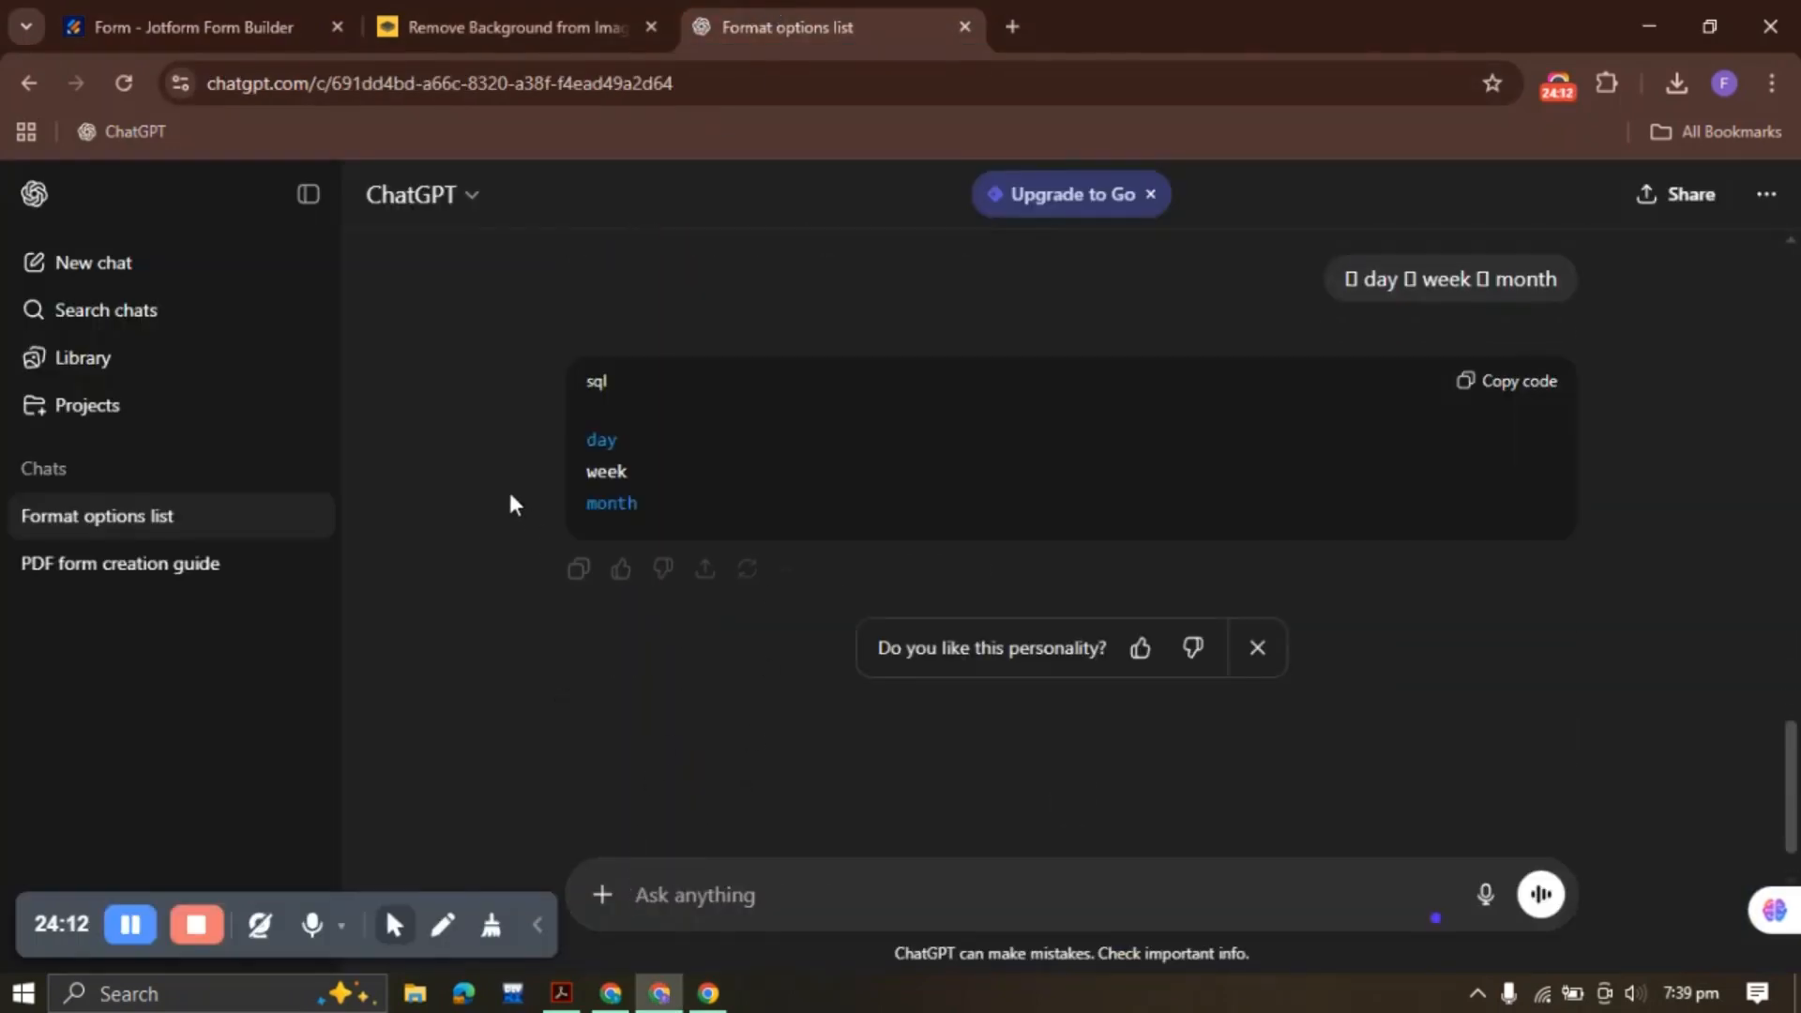
Paste day, week and month as the Drinks per: answer options
{"action": "left_click", "coordinate": [1511, 385]}
{"action": "left_click", "coordinate": [273, 19]}
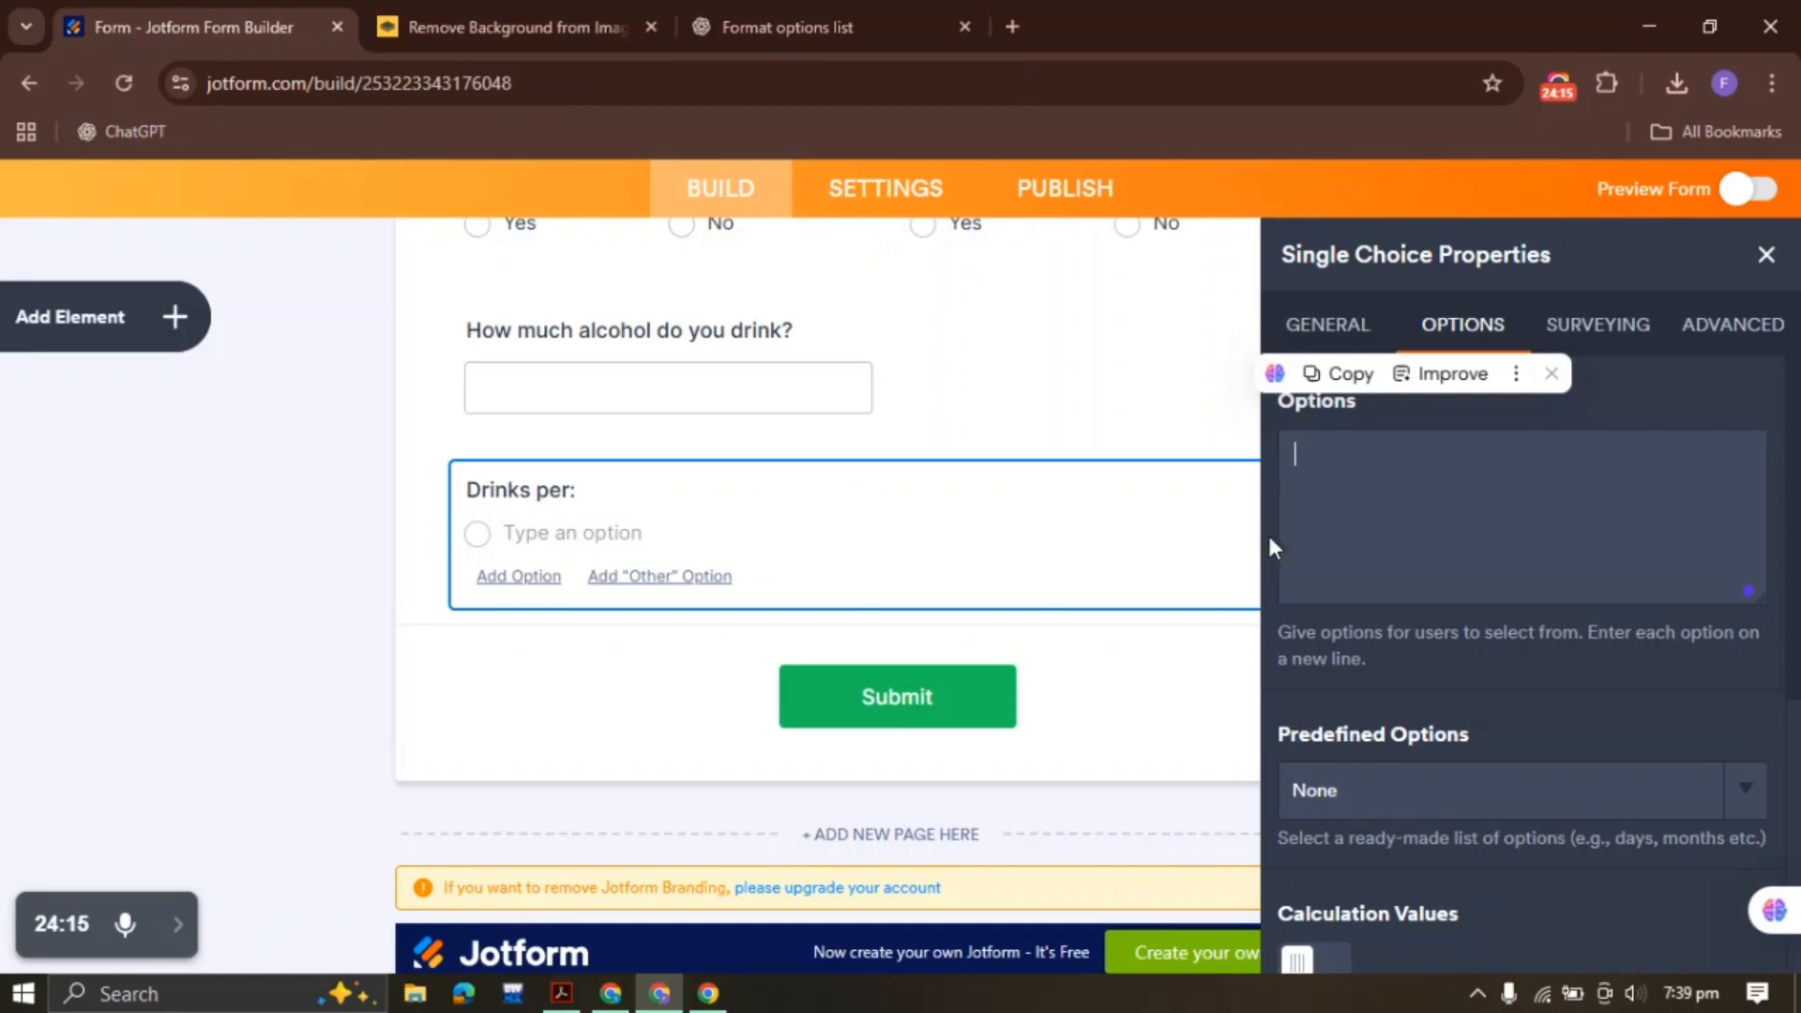
{"action": "key", "text": "ctrl+v"}
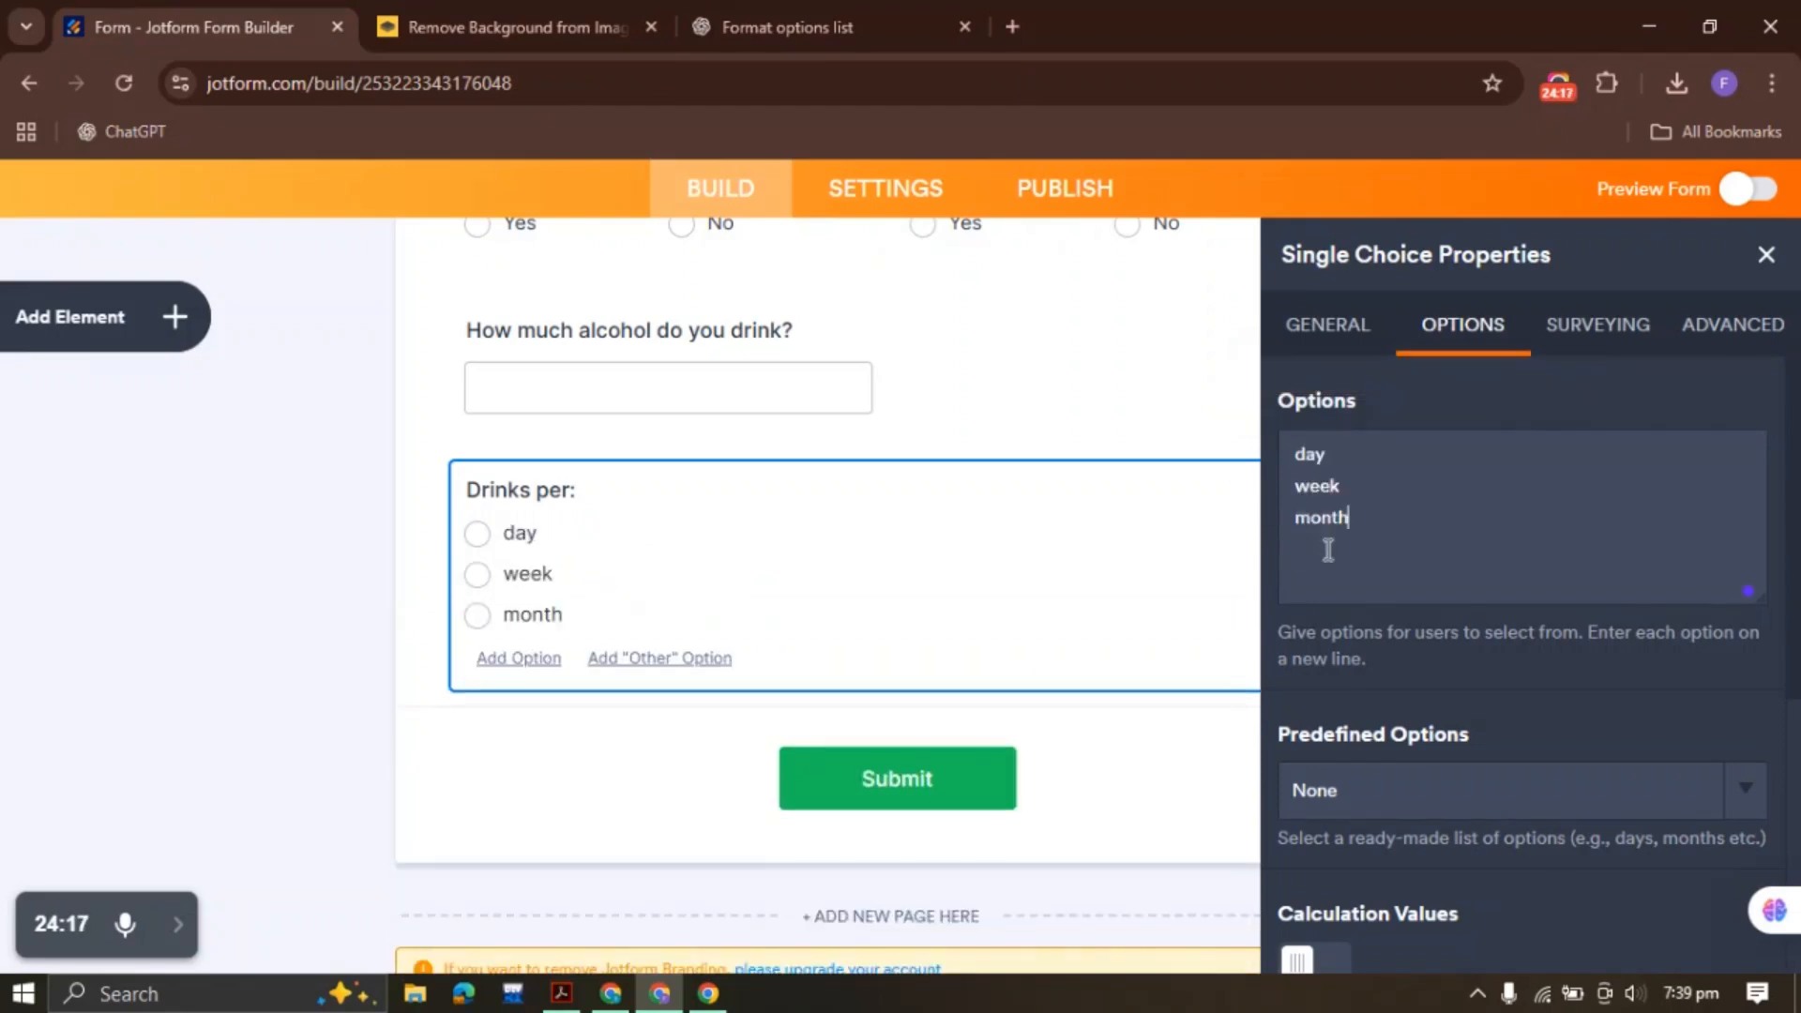
{"action": "key", "text": "Return"}
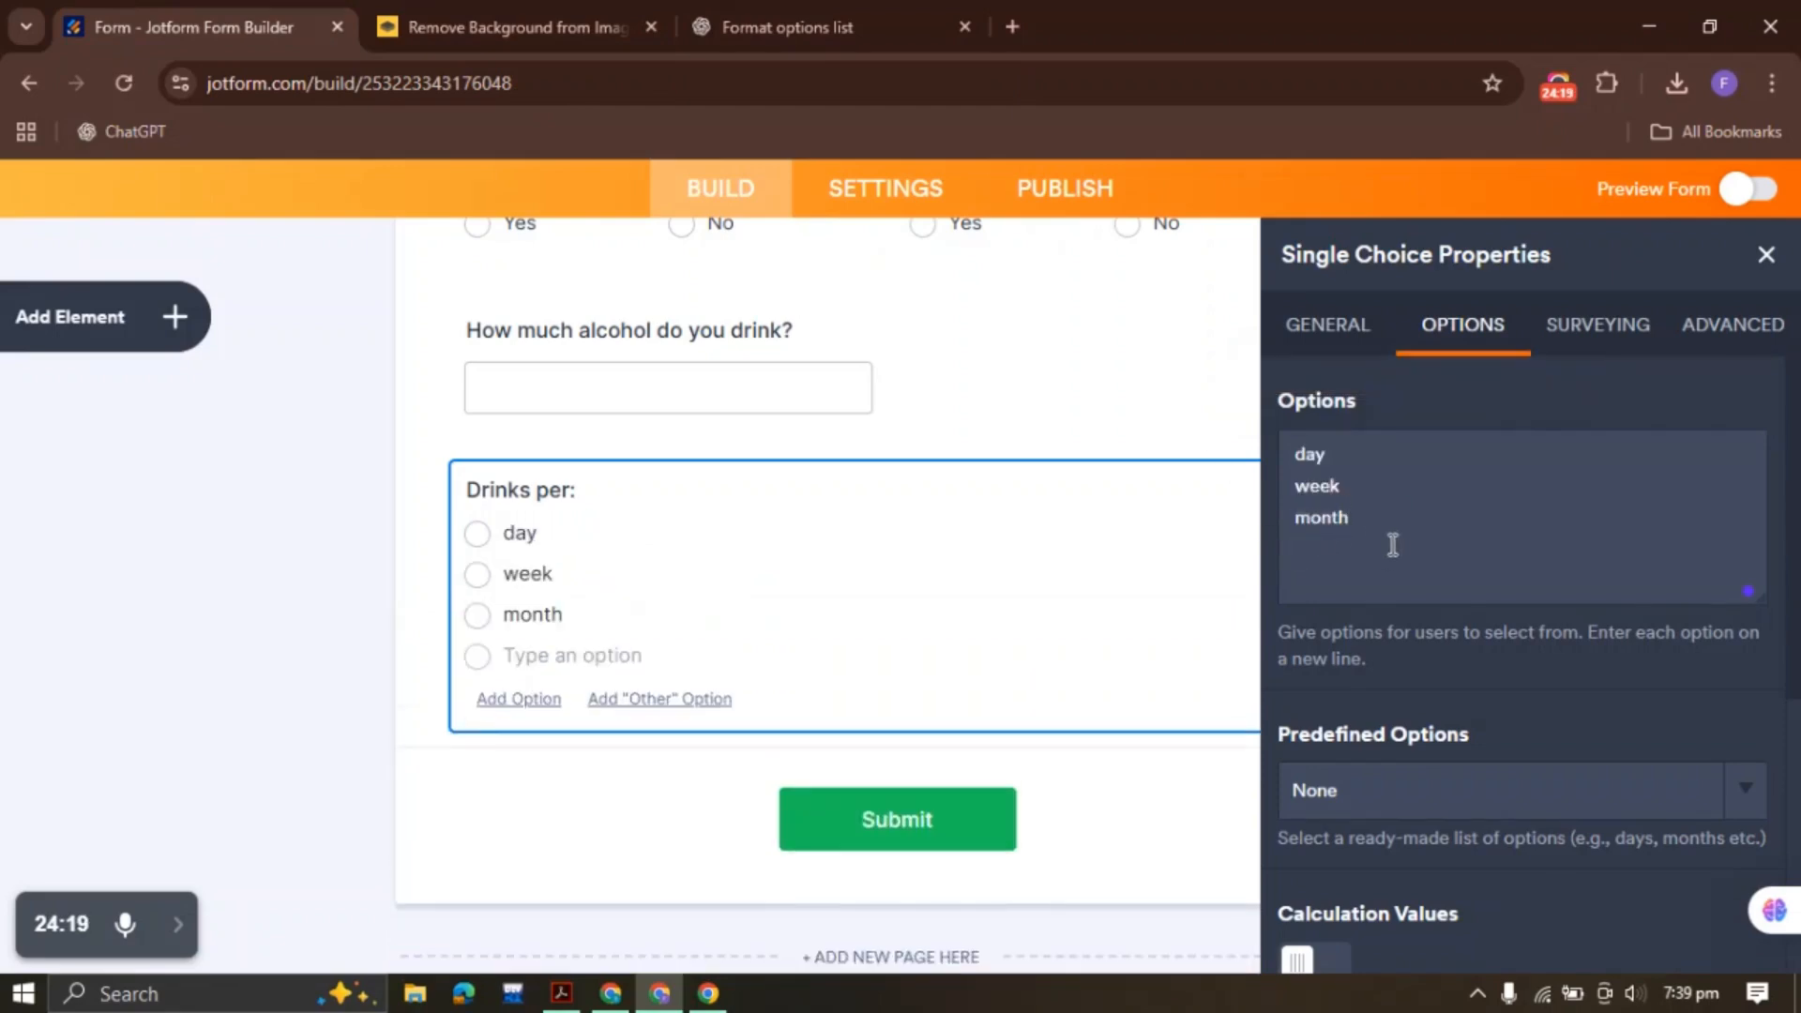
{"action": "mouse_move", "coordinate": [626, 665]}
{"action": "key", "text": "BackSpace"}
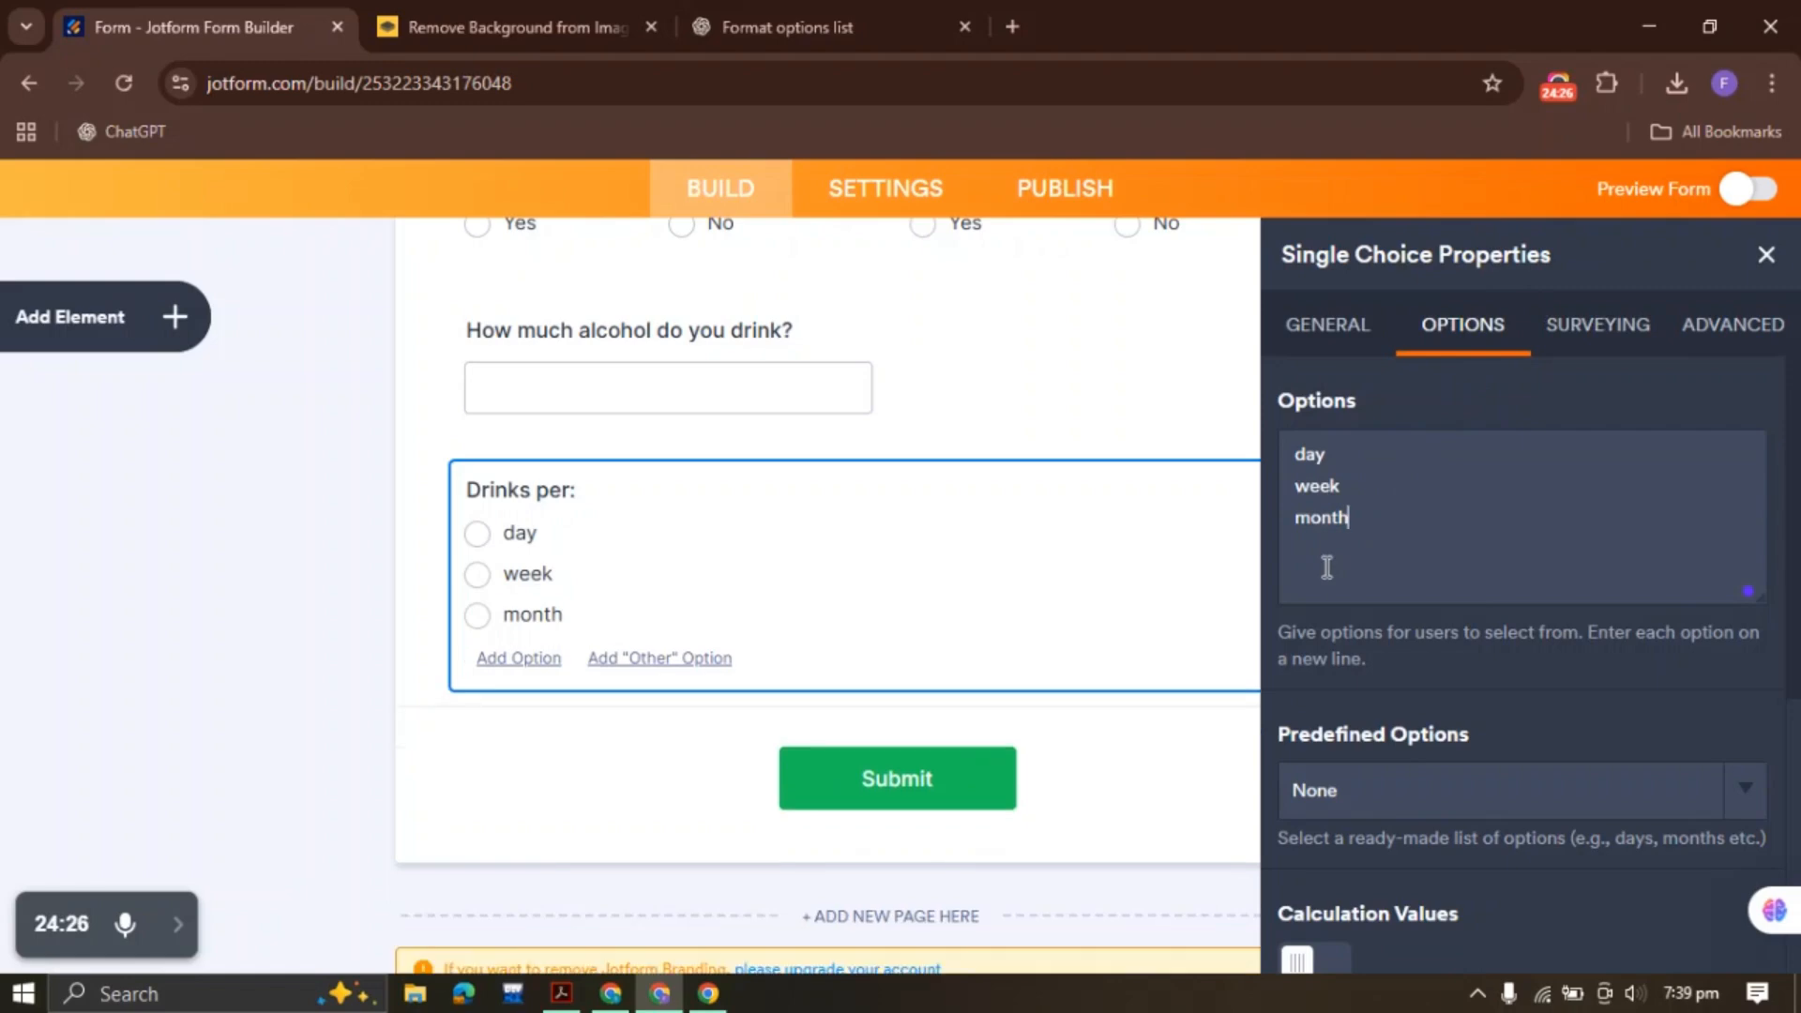
Shrink Drinks per: beside the alcohol question and spread its answers into 2 columns
{"action": "left_click", "coordinate": [1772, 267]}
{"action": "right_click", "coordinate": [634, 566]}
{"action": "left_click", "coordinate": [739, 591]}
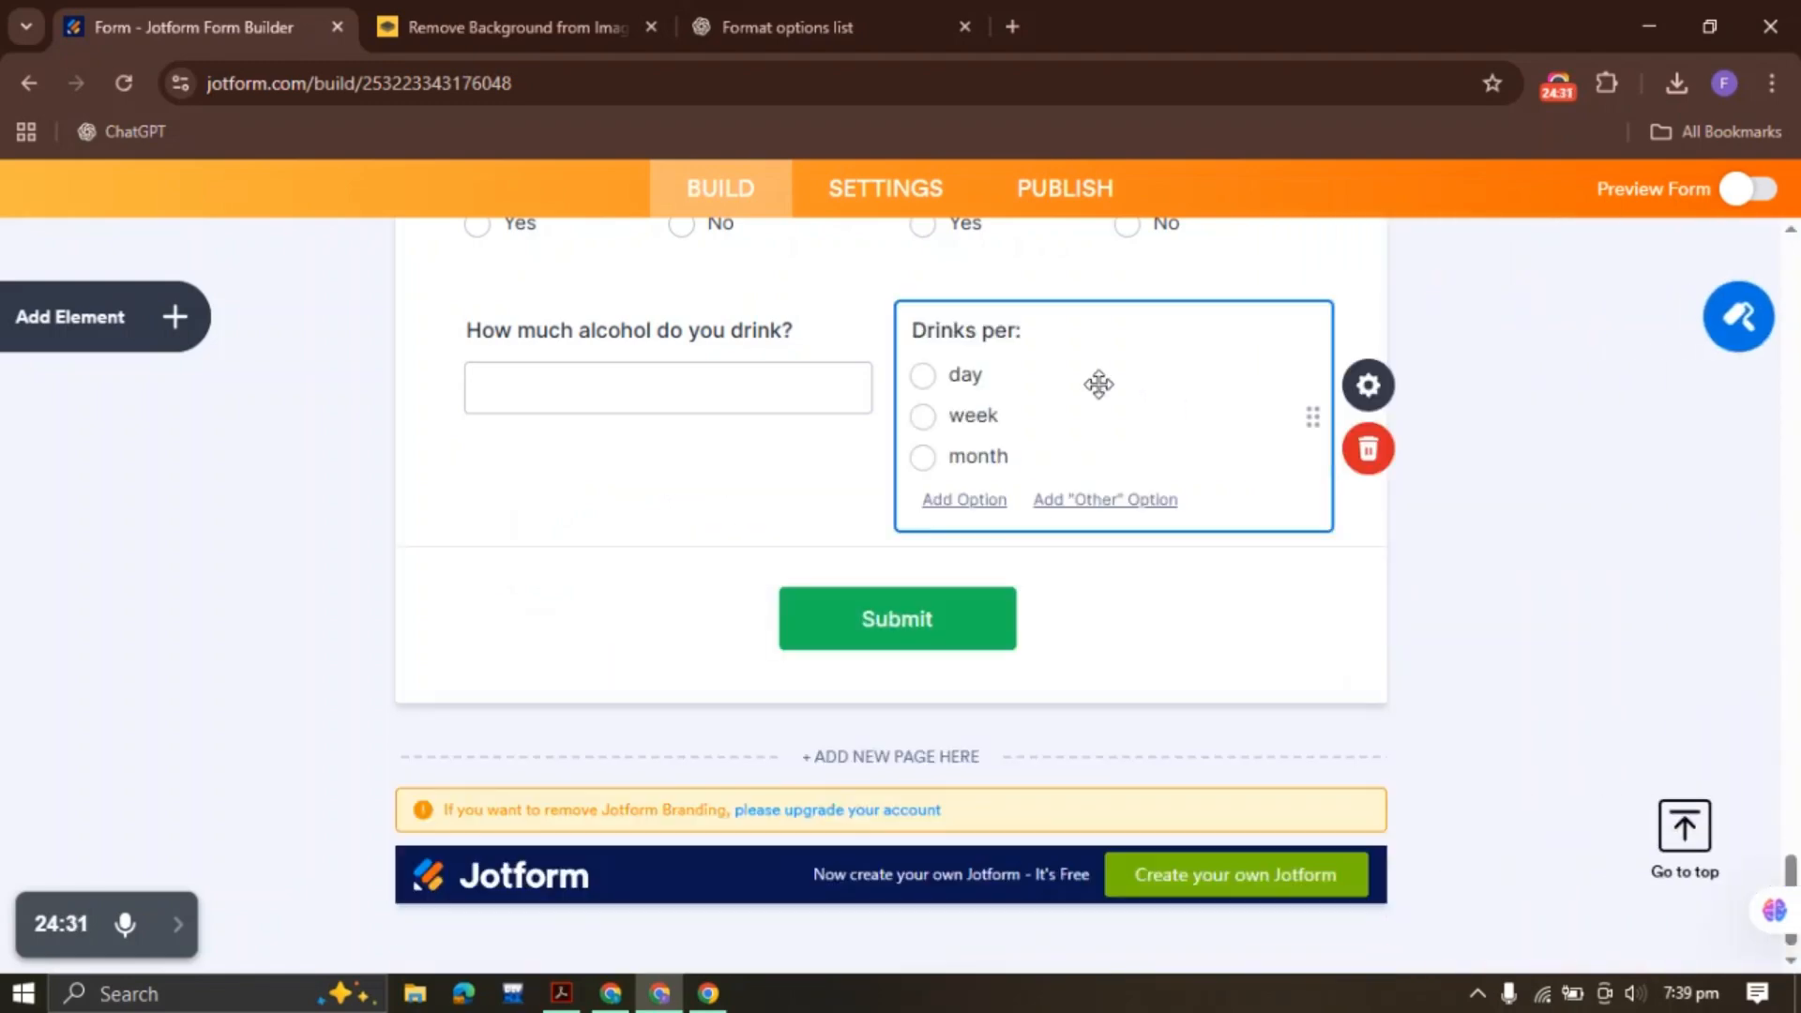
{"action": "left_click", "coordinate": [1367, 385]}
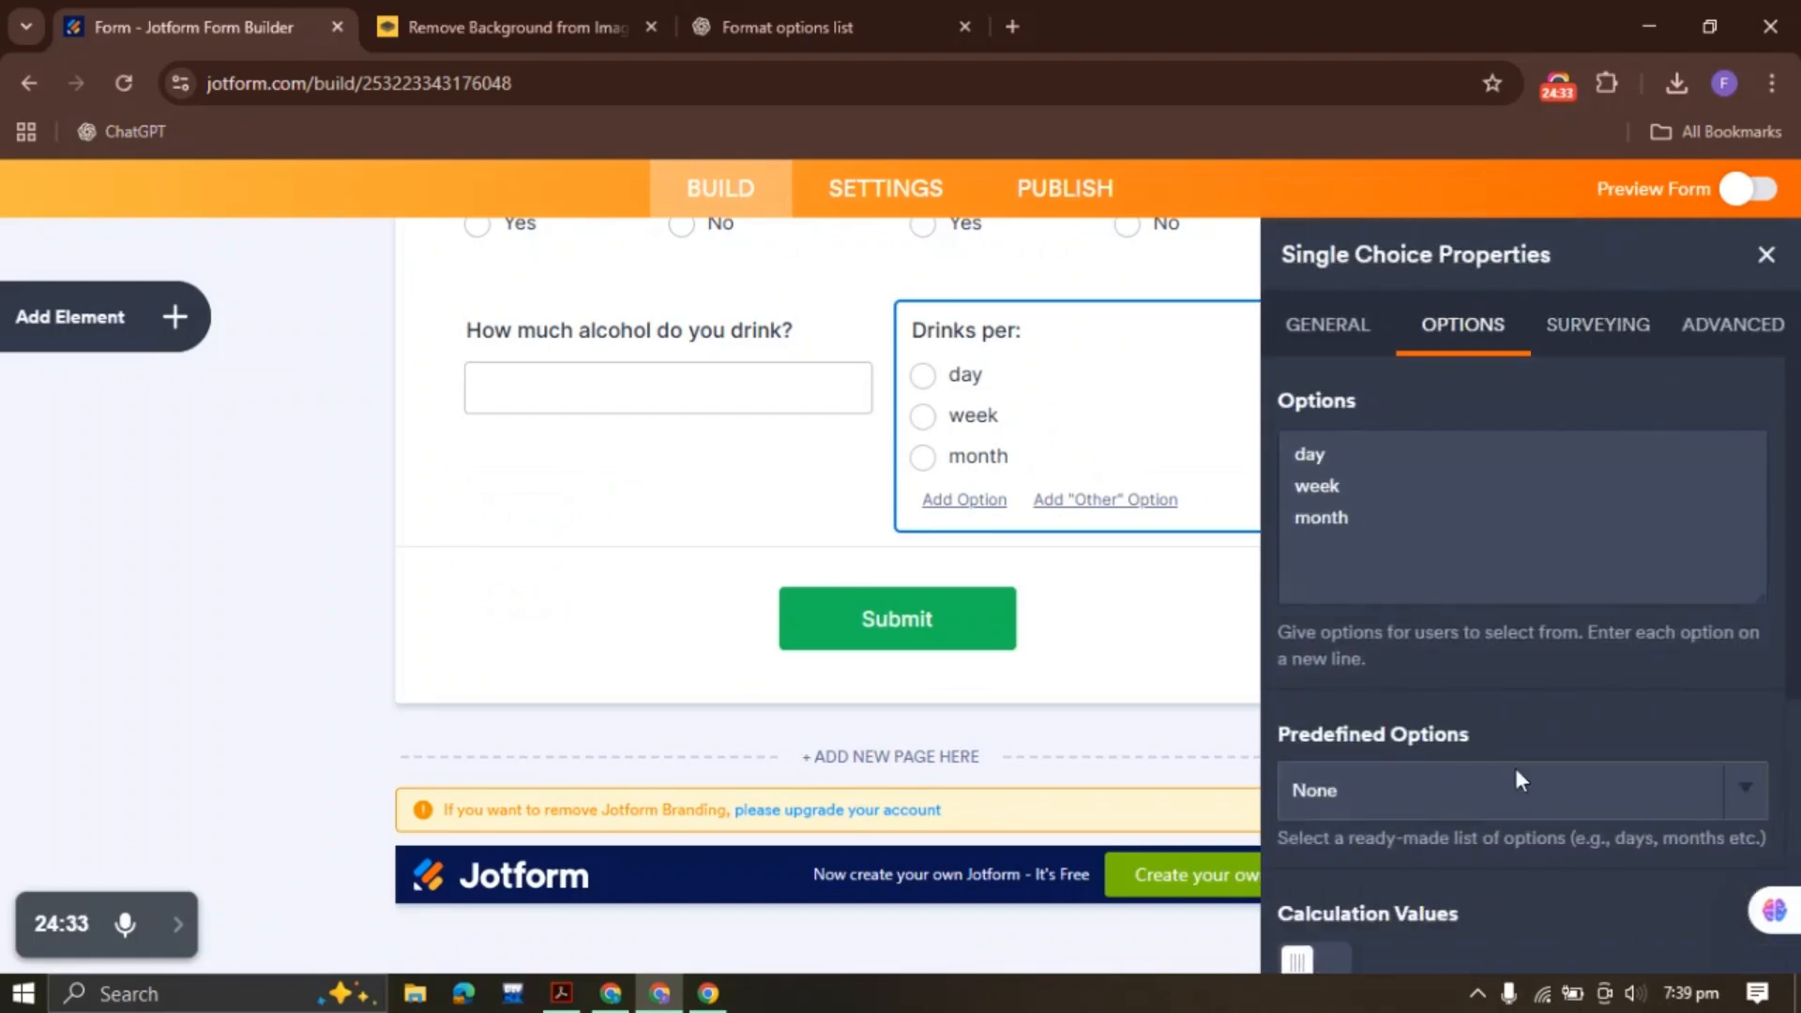
{"action": "scroll", "coordinate": [1516, 776], "scroll_direction": "down", "scroll_amount": 5}
{"action": "left_click", "coordinate": [1299, 844]}
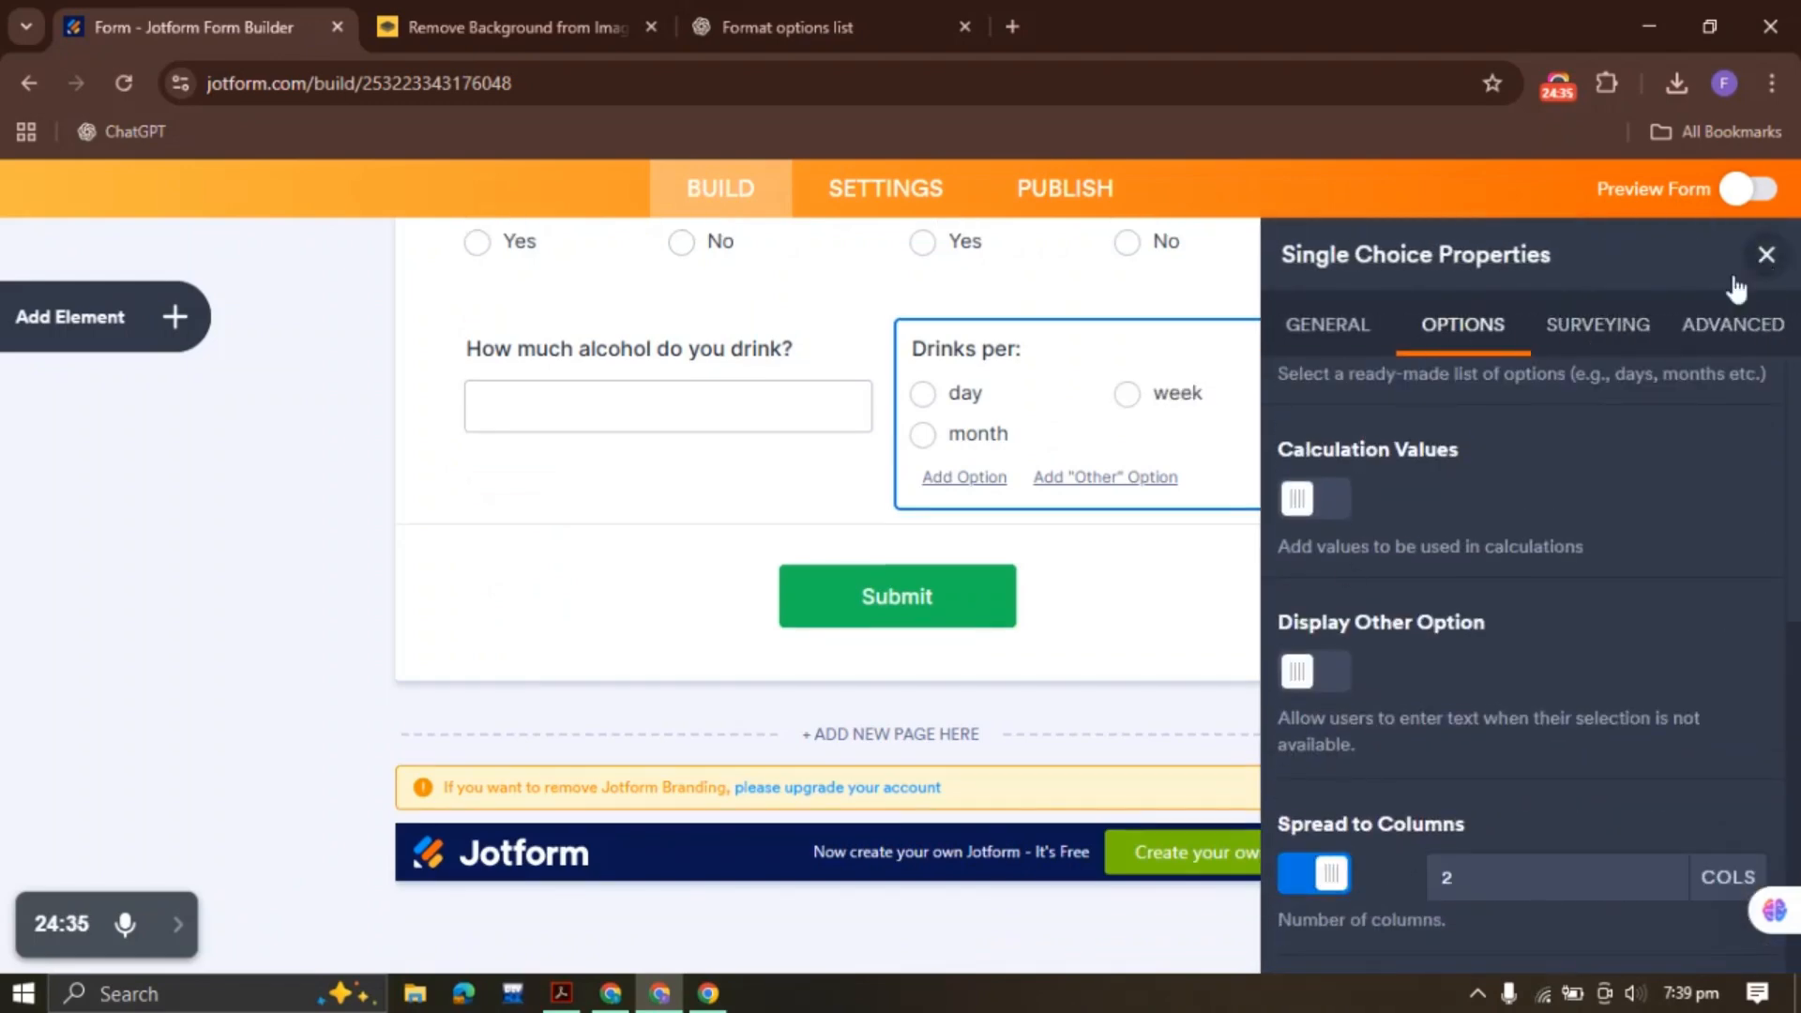
{"action": "left_click", "coordinate": [1767, 255]}
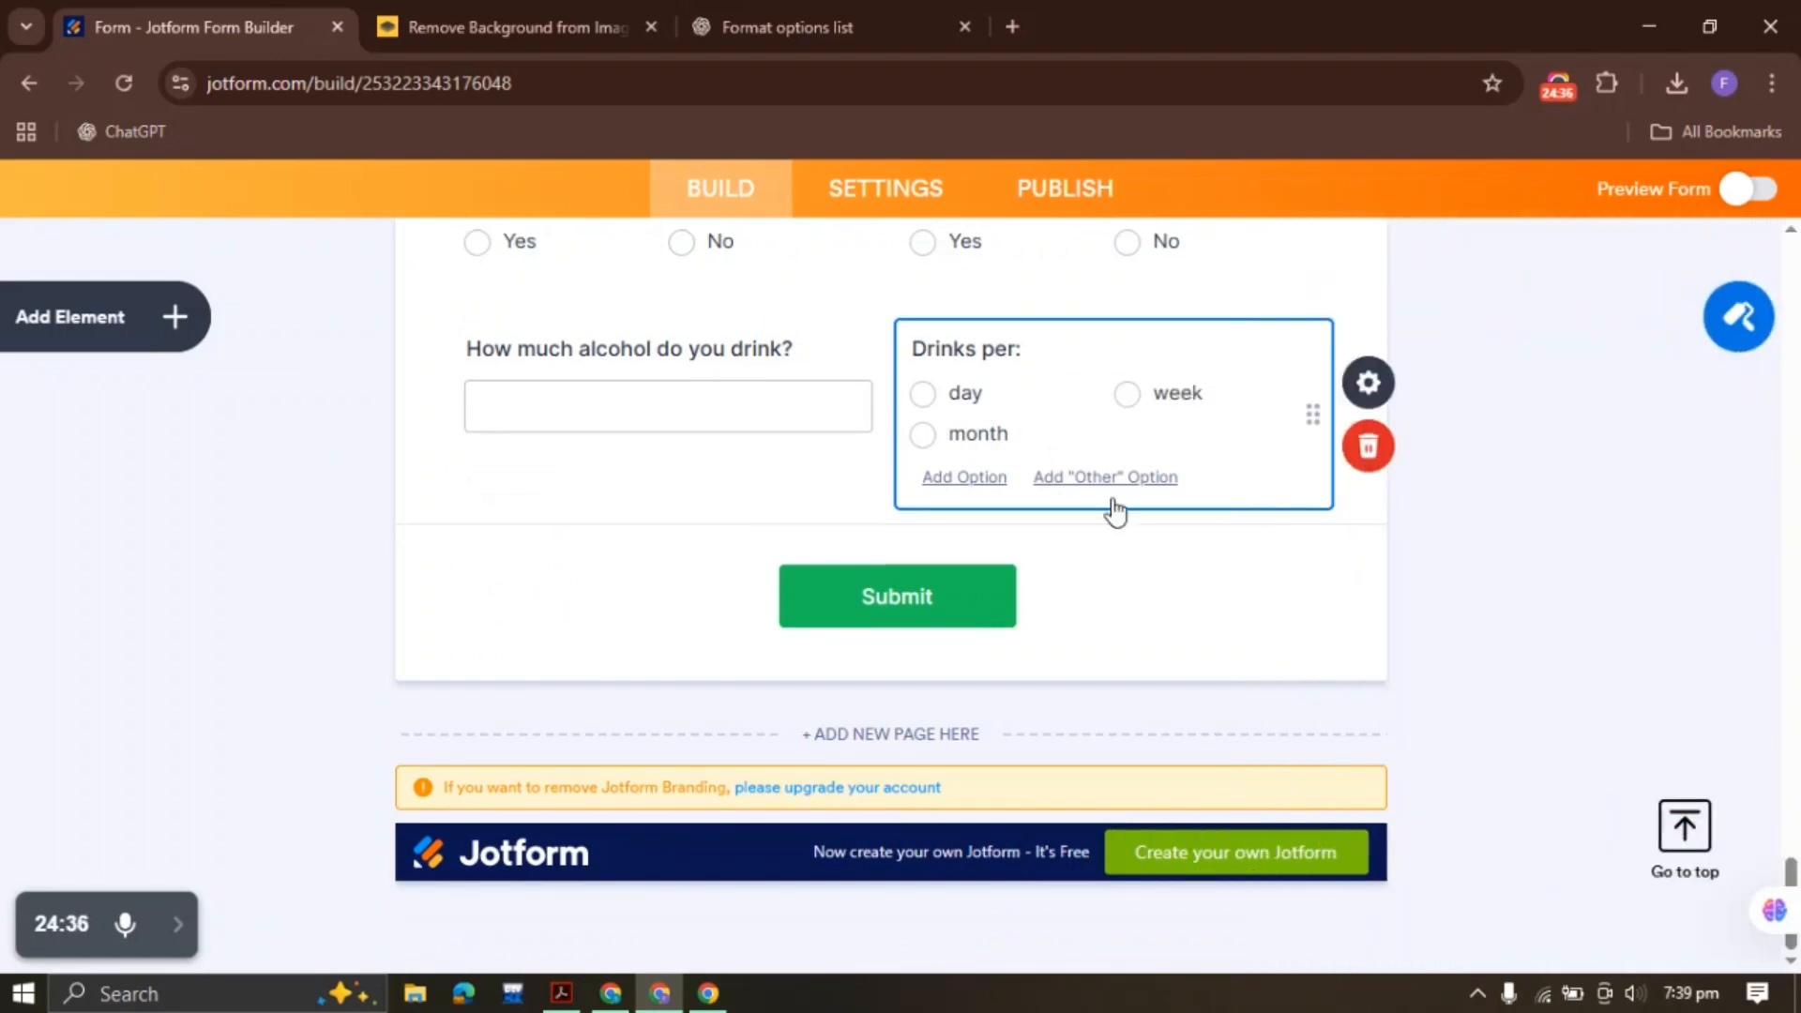
{"action": "left_click", "coordinate": [1368, 381]}
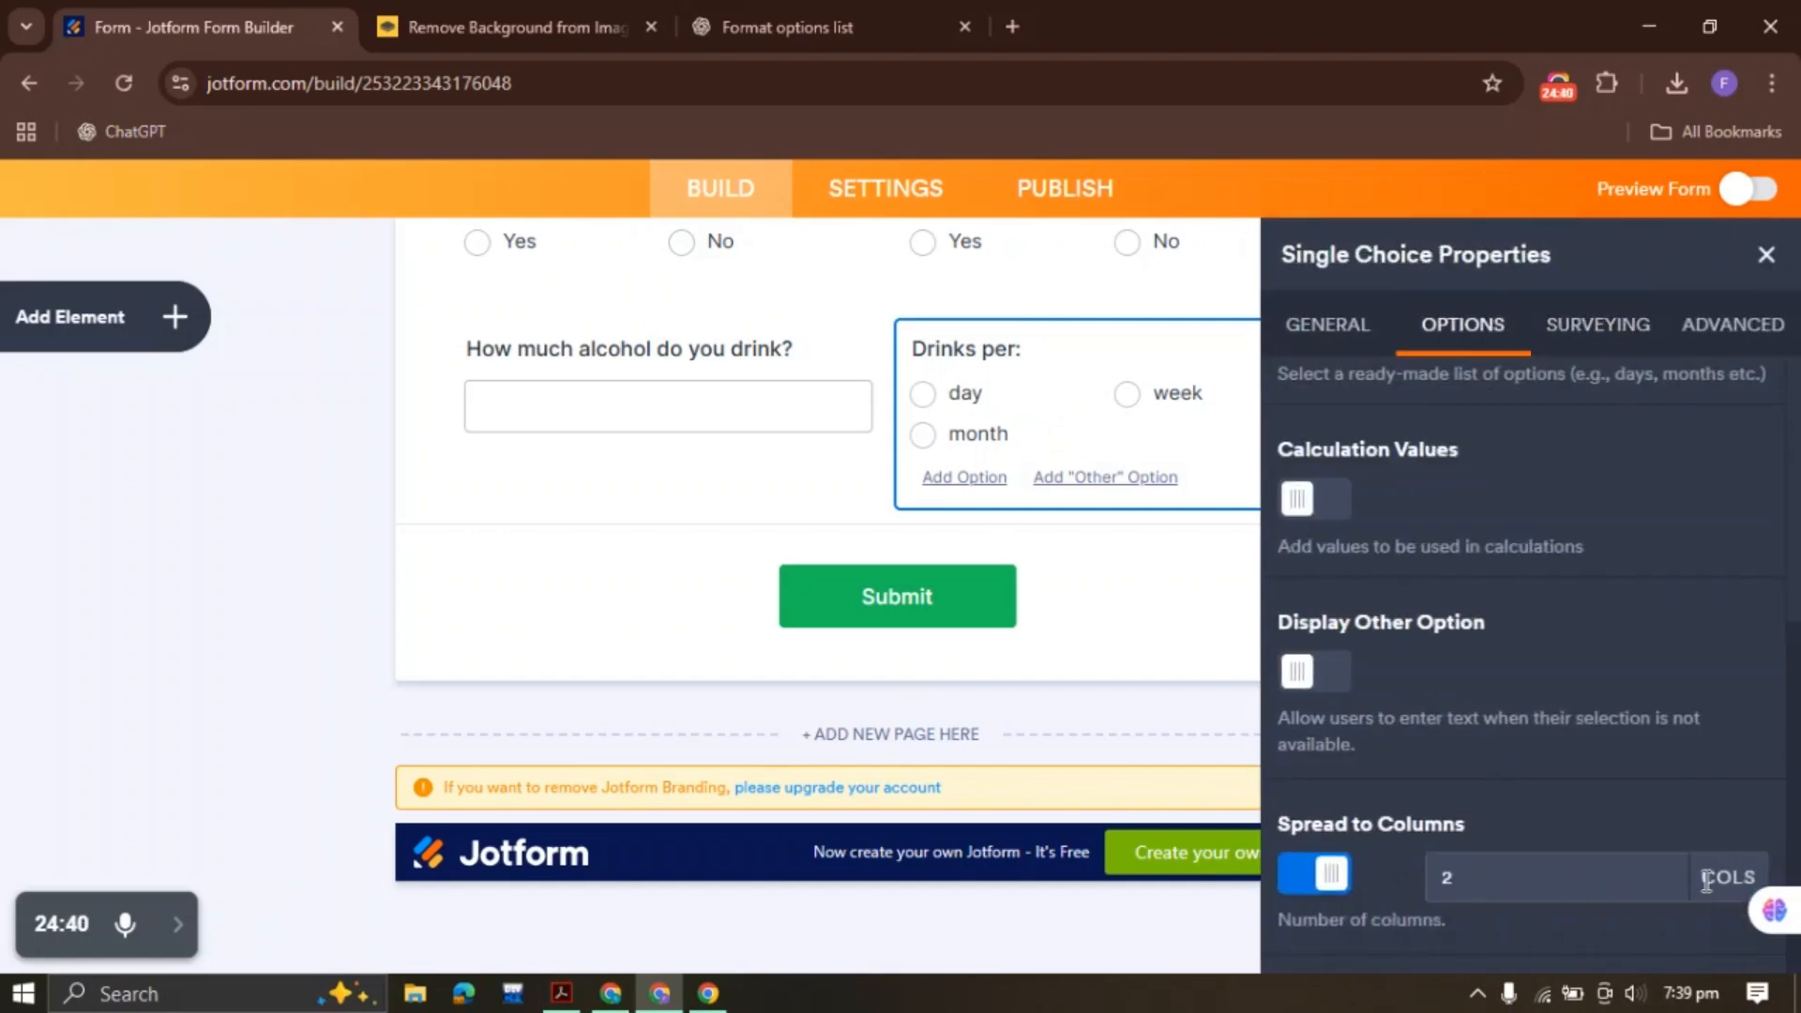
{"action": "left_click", "coordinate": [1664, 870]}
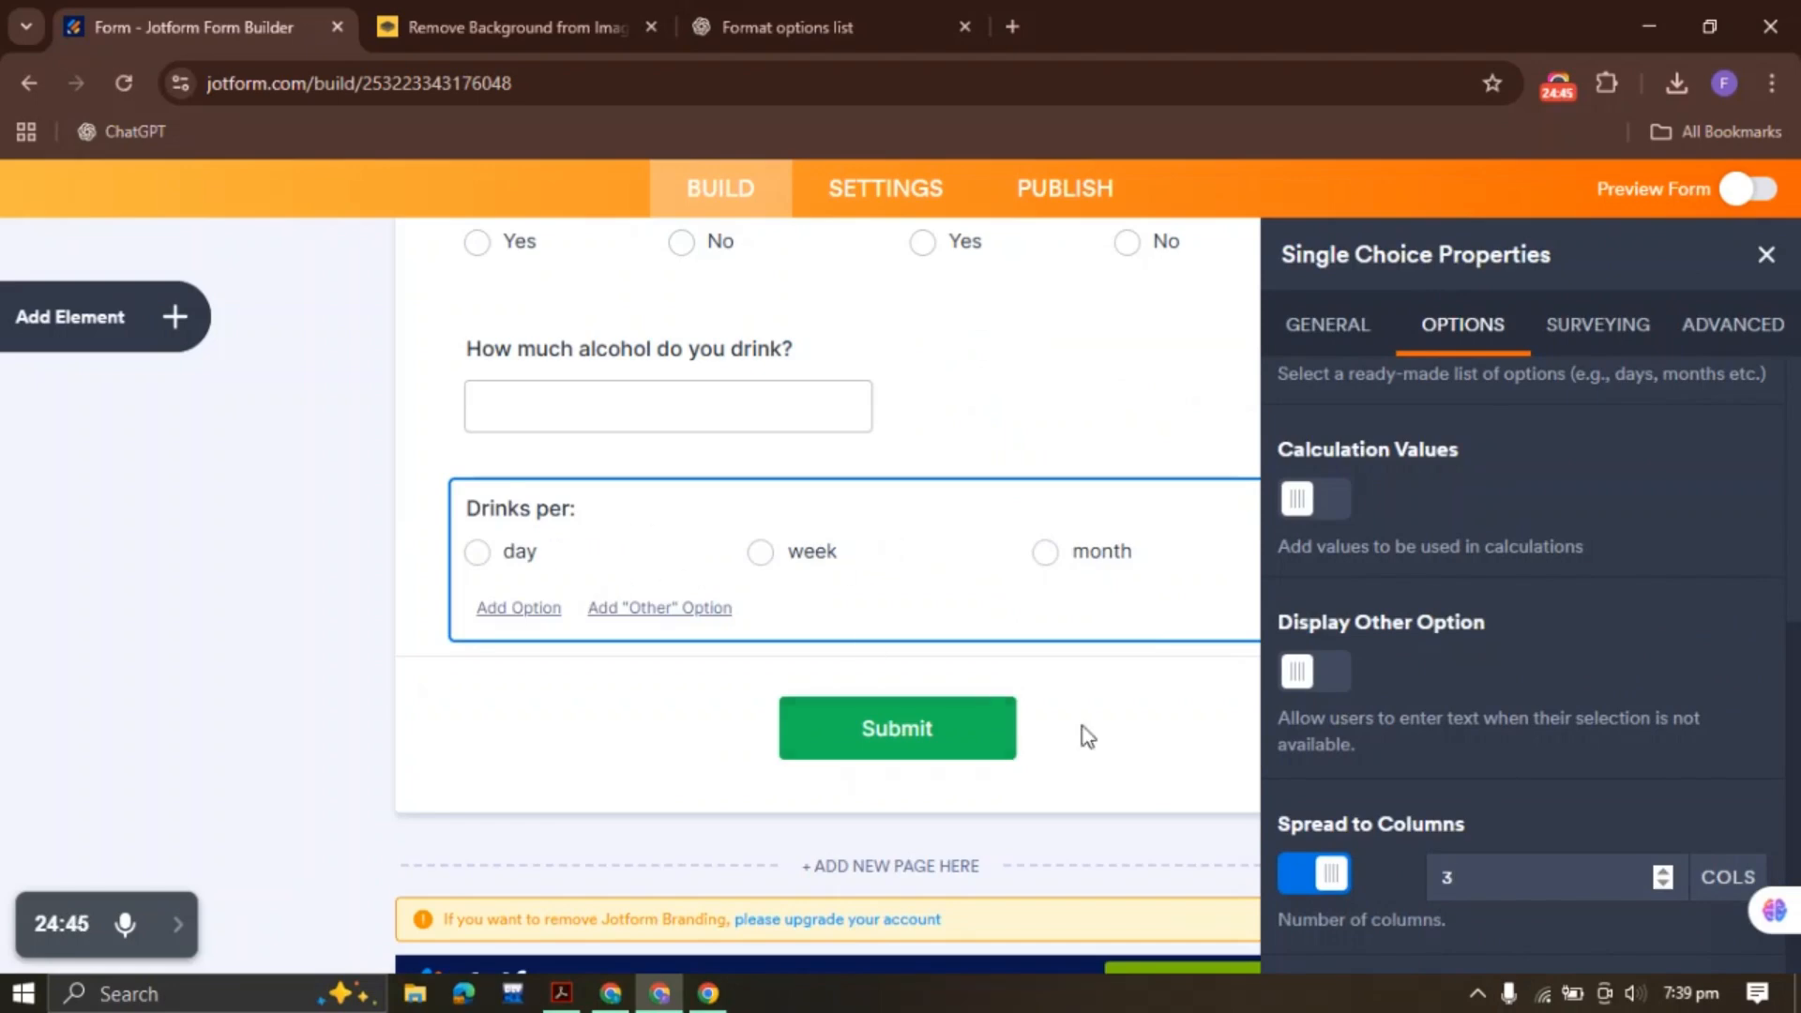
{"action": "left_click", "coordinate": [1663, 886]}
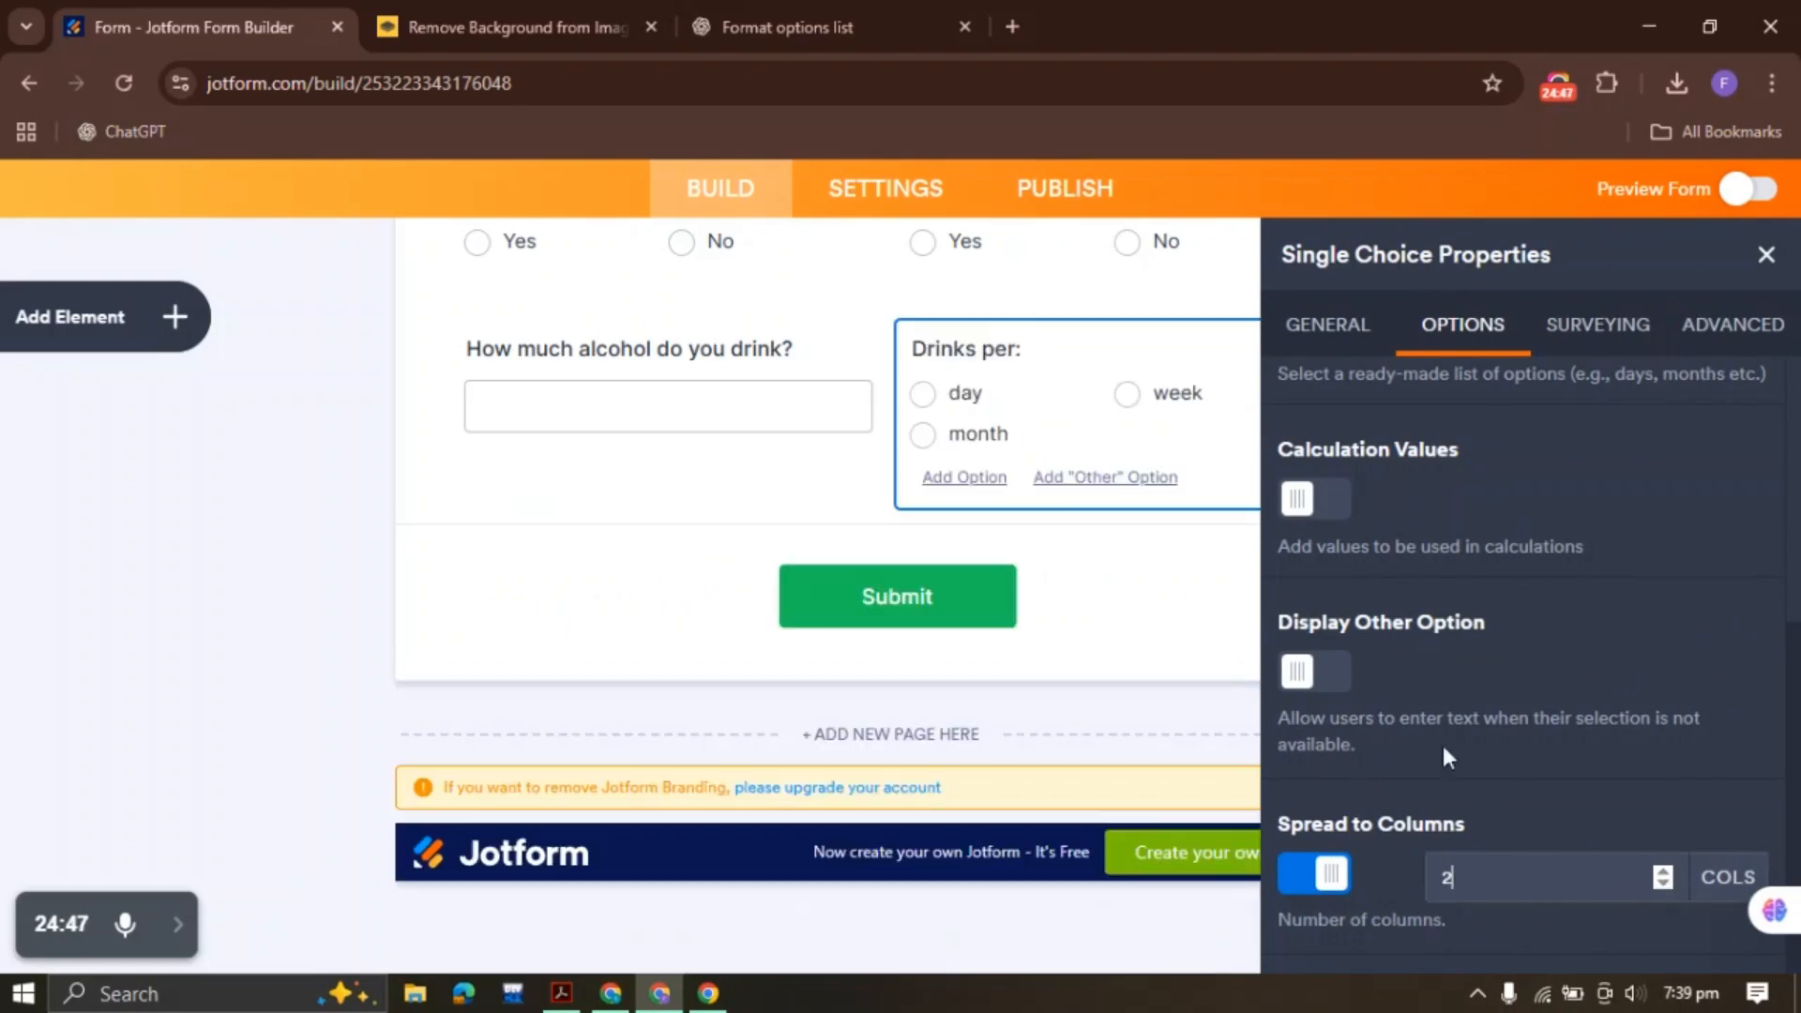
{"action": "left_click", "coordinate": [1767, 254]}
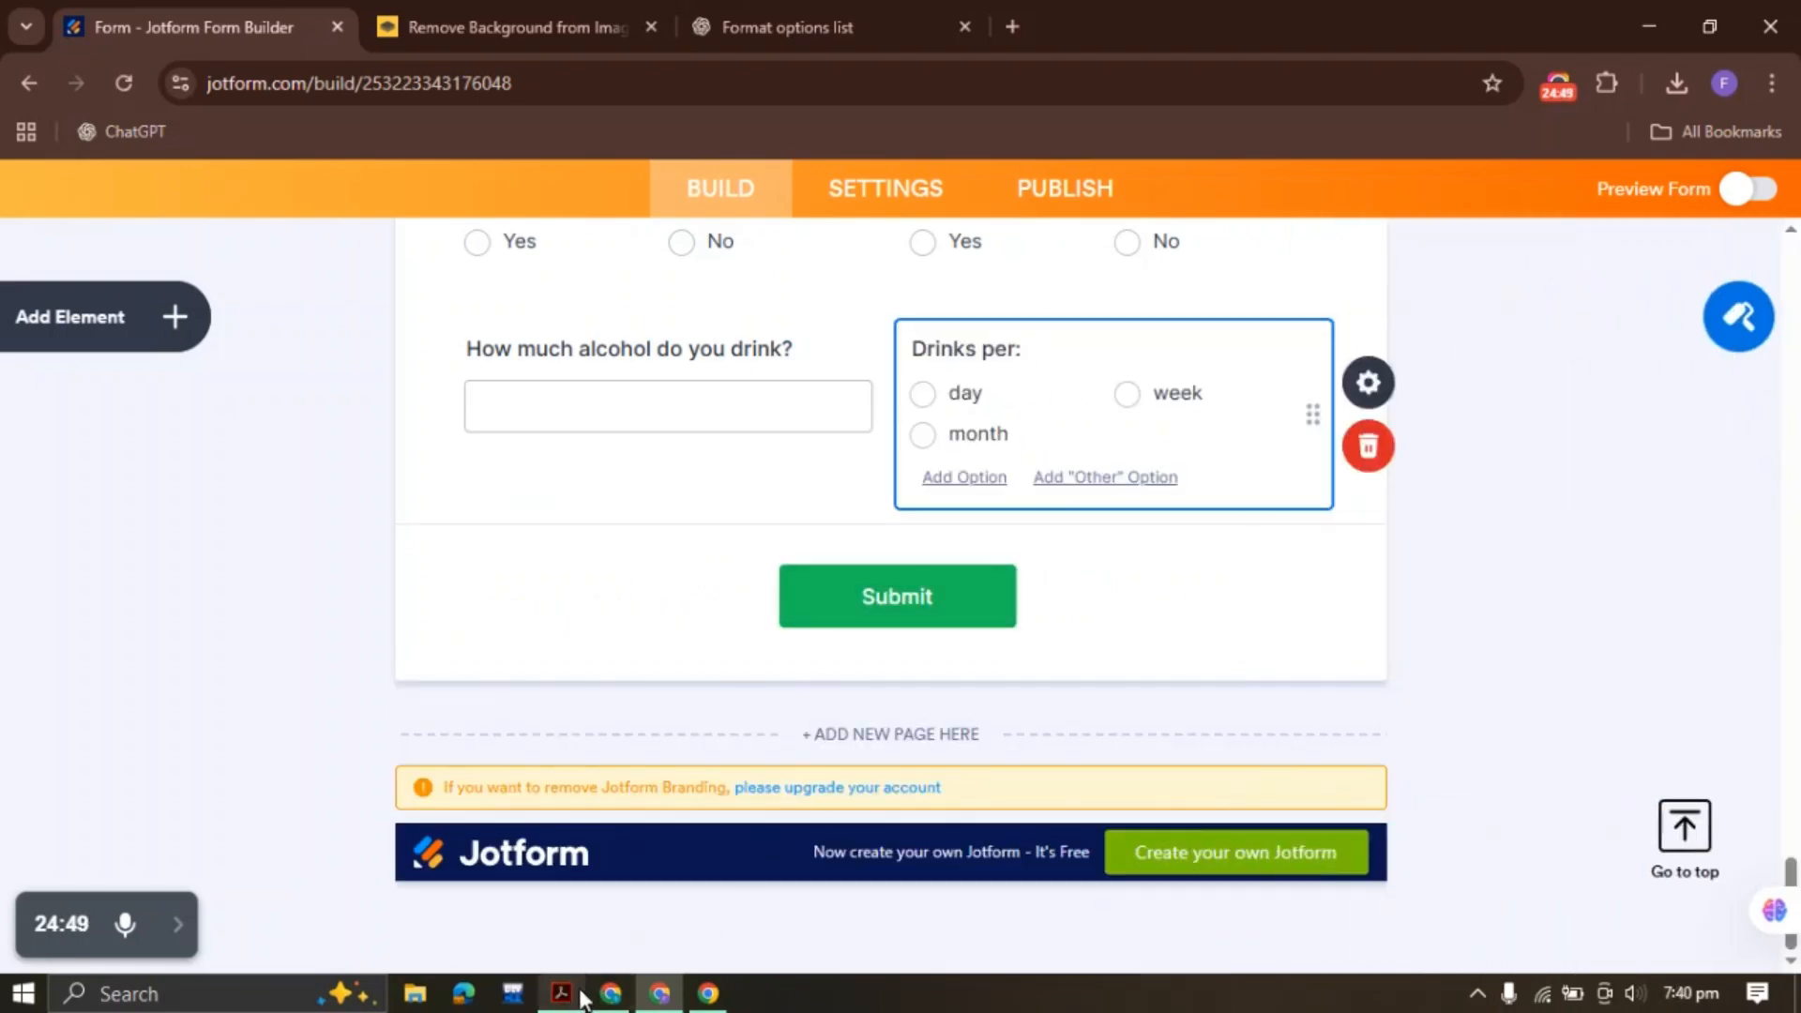
Copy the caffeine question text from the PDF form
{"action": "left_click", "coordinate": [563, 891]}
{"action": "left_click", "coordinate": [758, 578]}
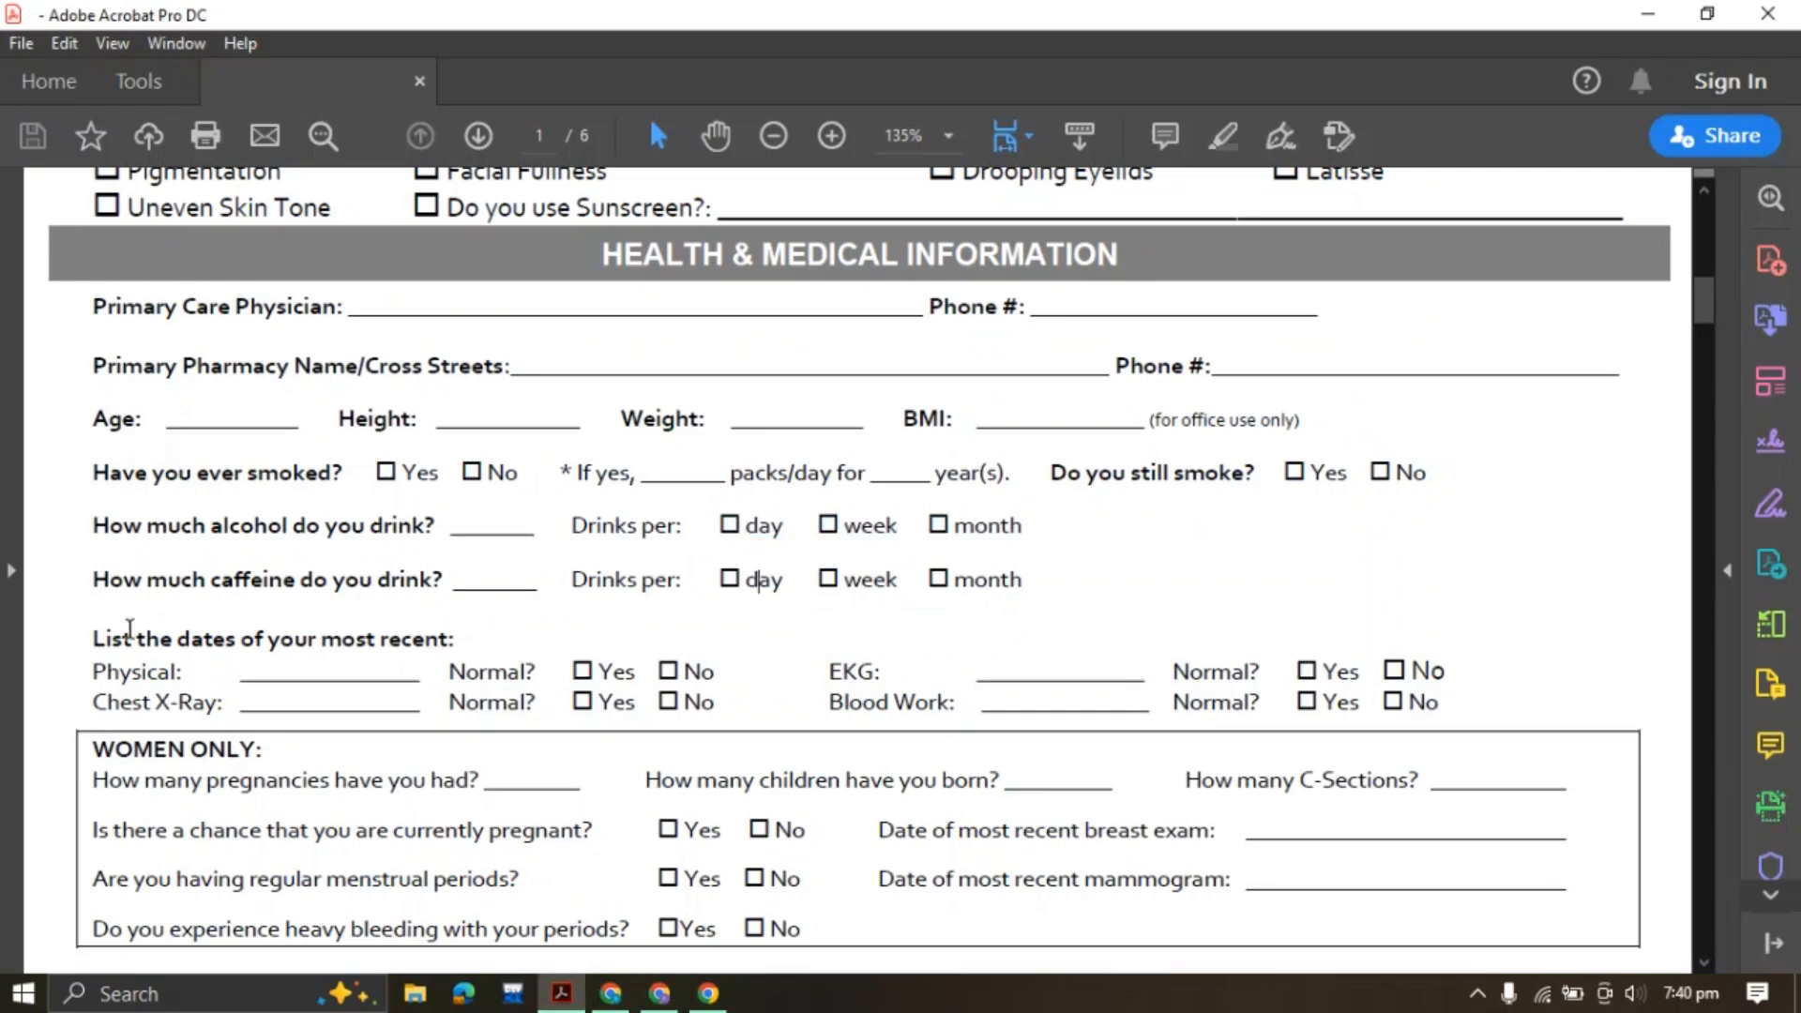
{"action": "left_click_drag", "start_coordinate": [93, 580], "coordinate": [443, 583]}
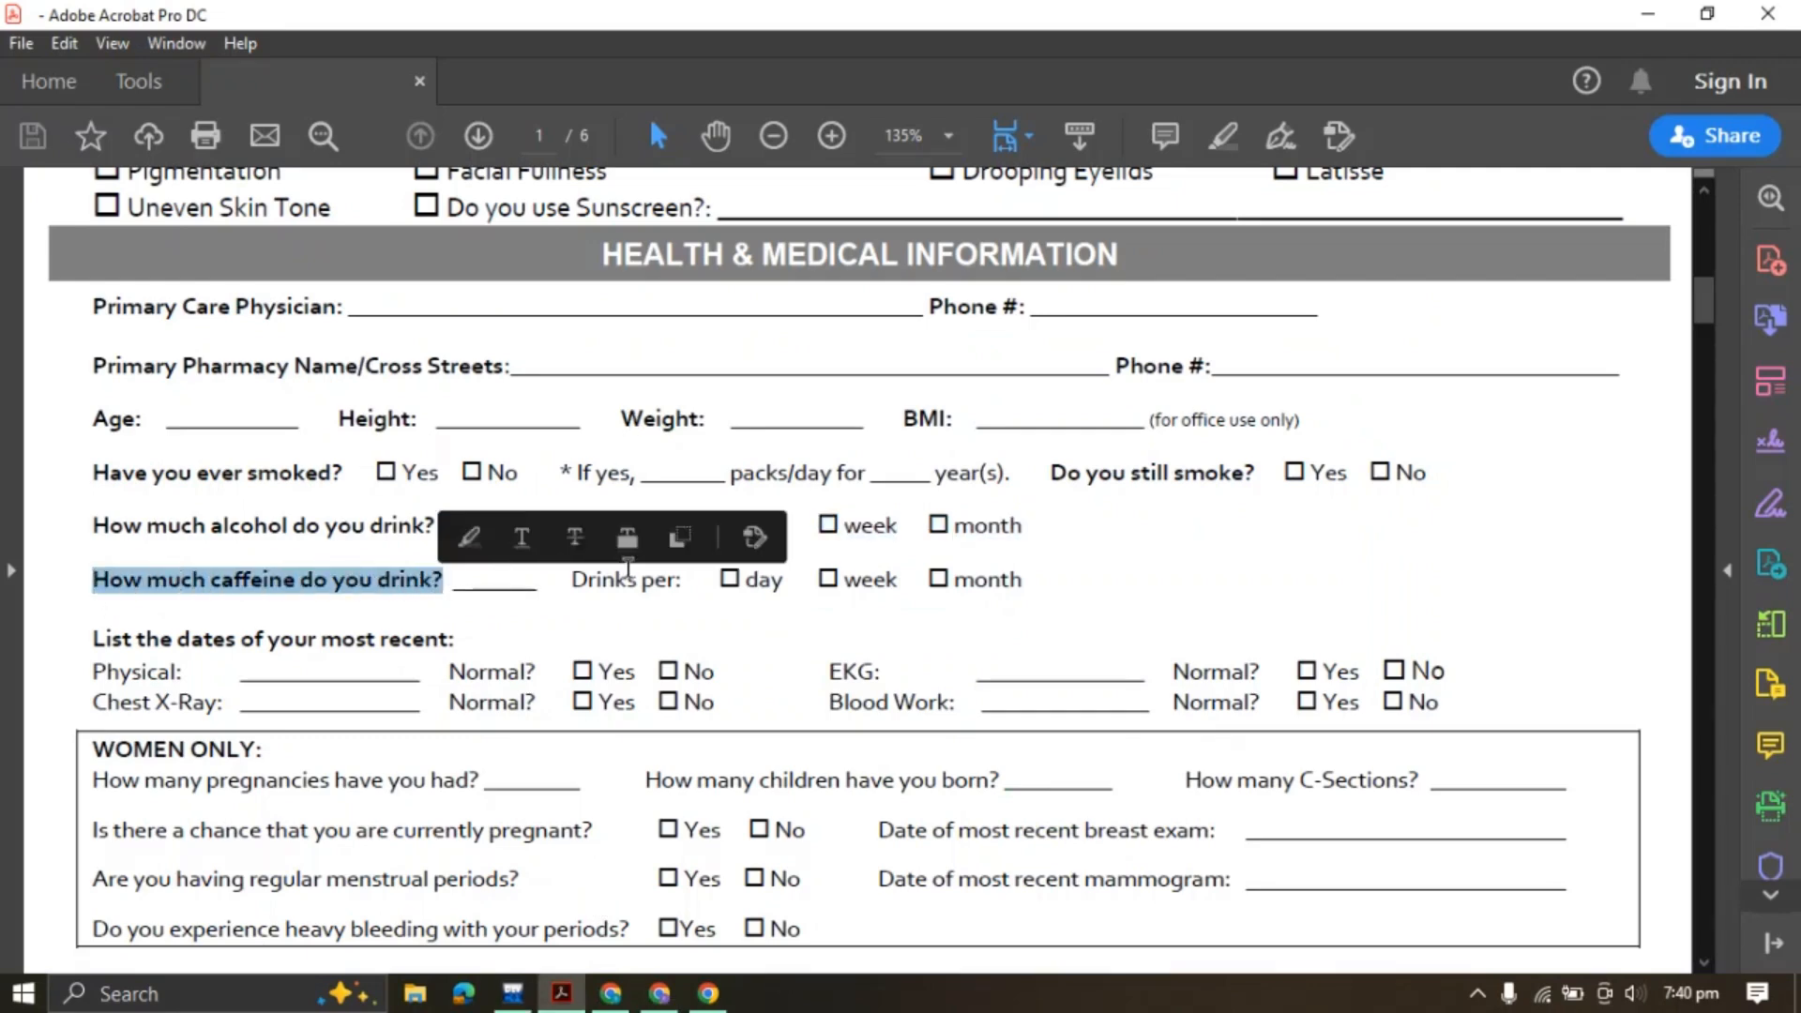
{"action": "left_click", "coordinate": [678, 548]}
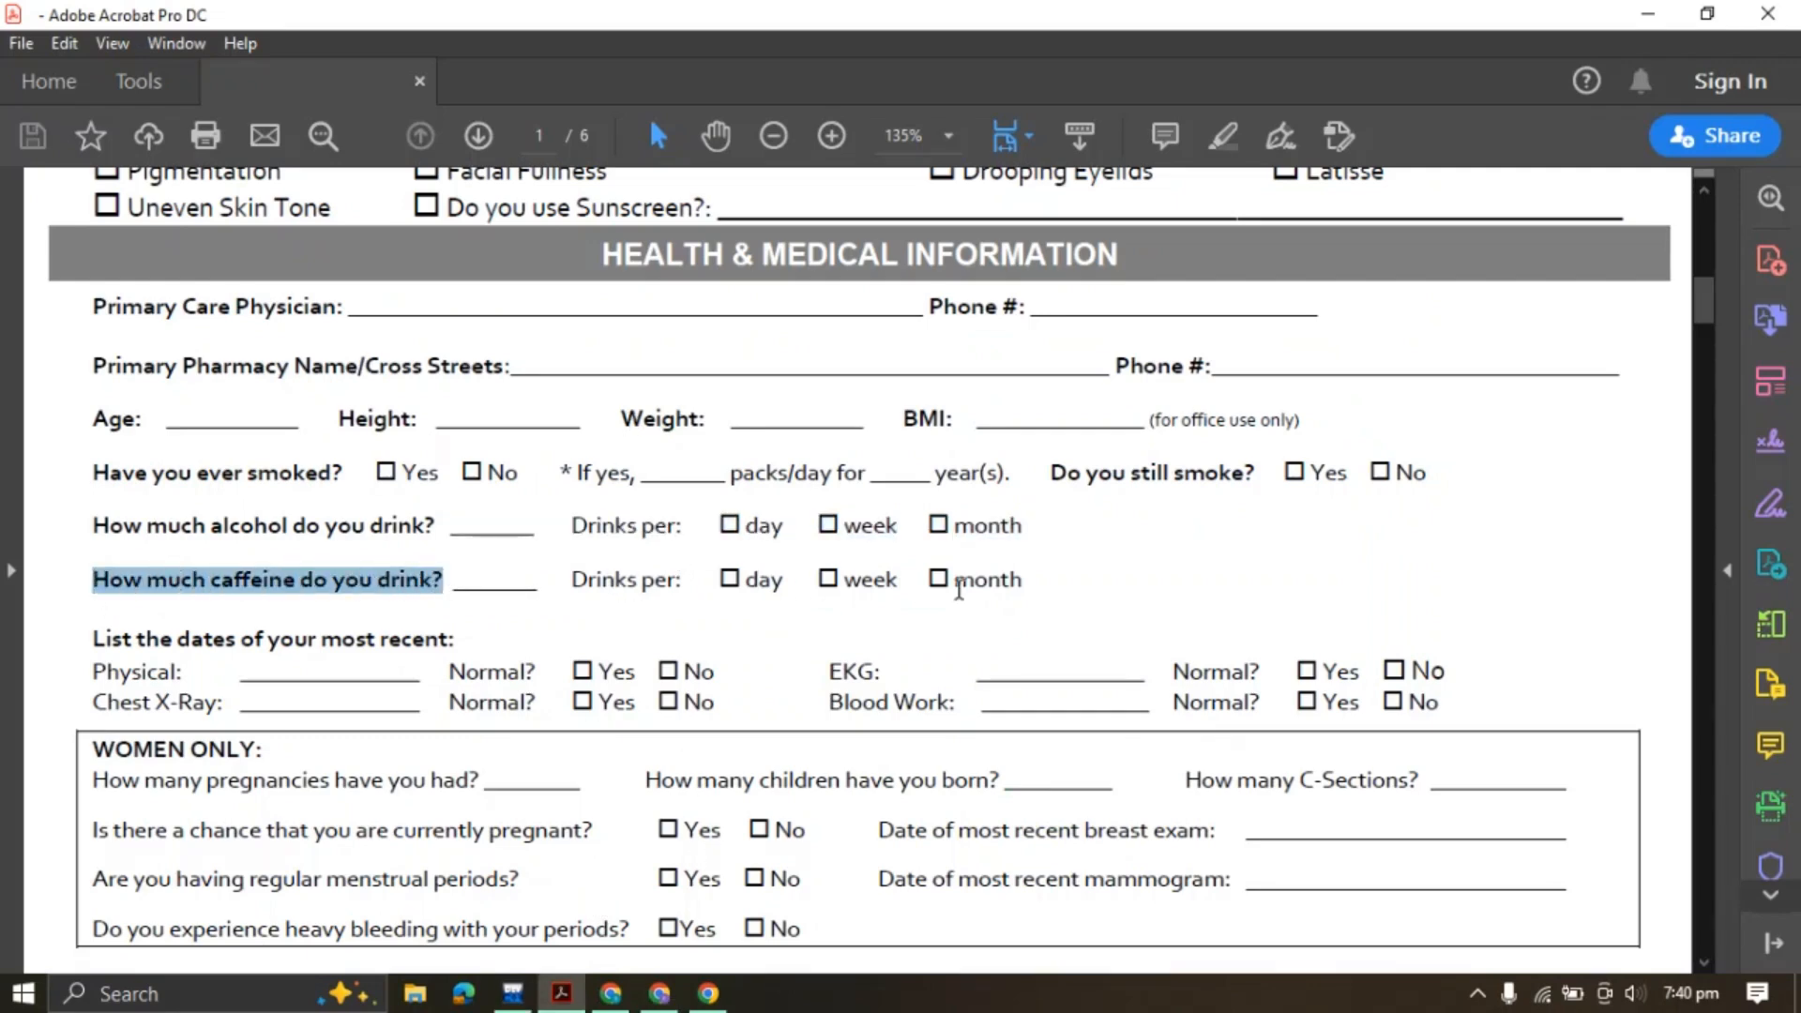
{"action": "left_click", "coordinate": [659, 994]}
Duplicate the alcohol question to the form's end and relabel it 'How much caffeine do you drink?'
{"action": "left_click", "coordinate": [631, 392]}
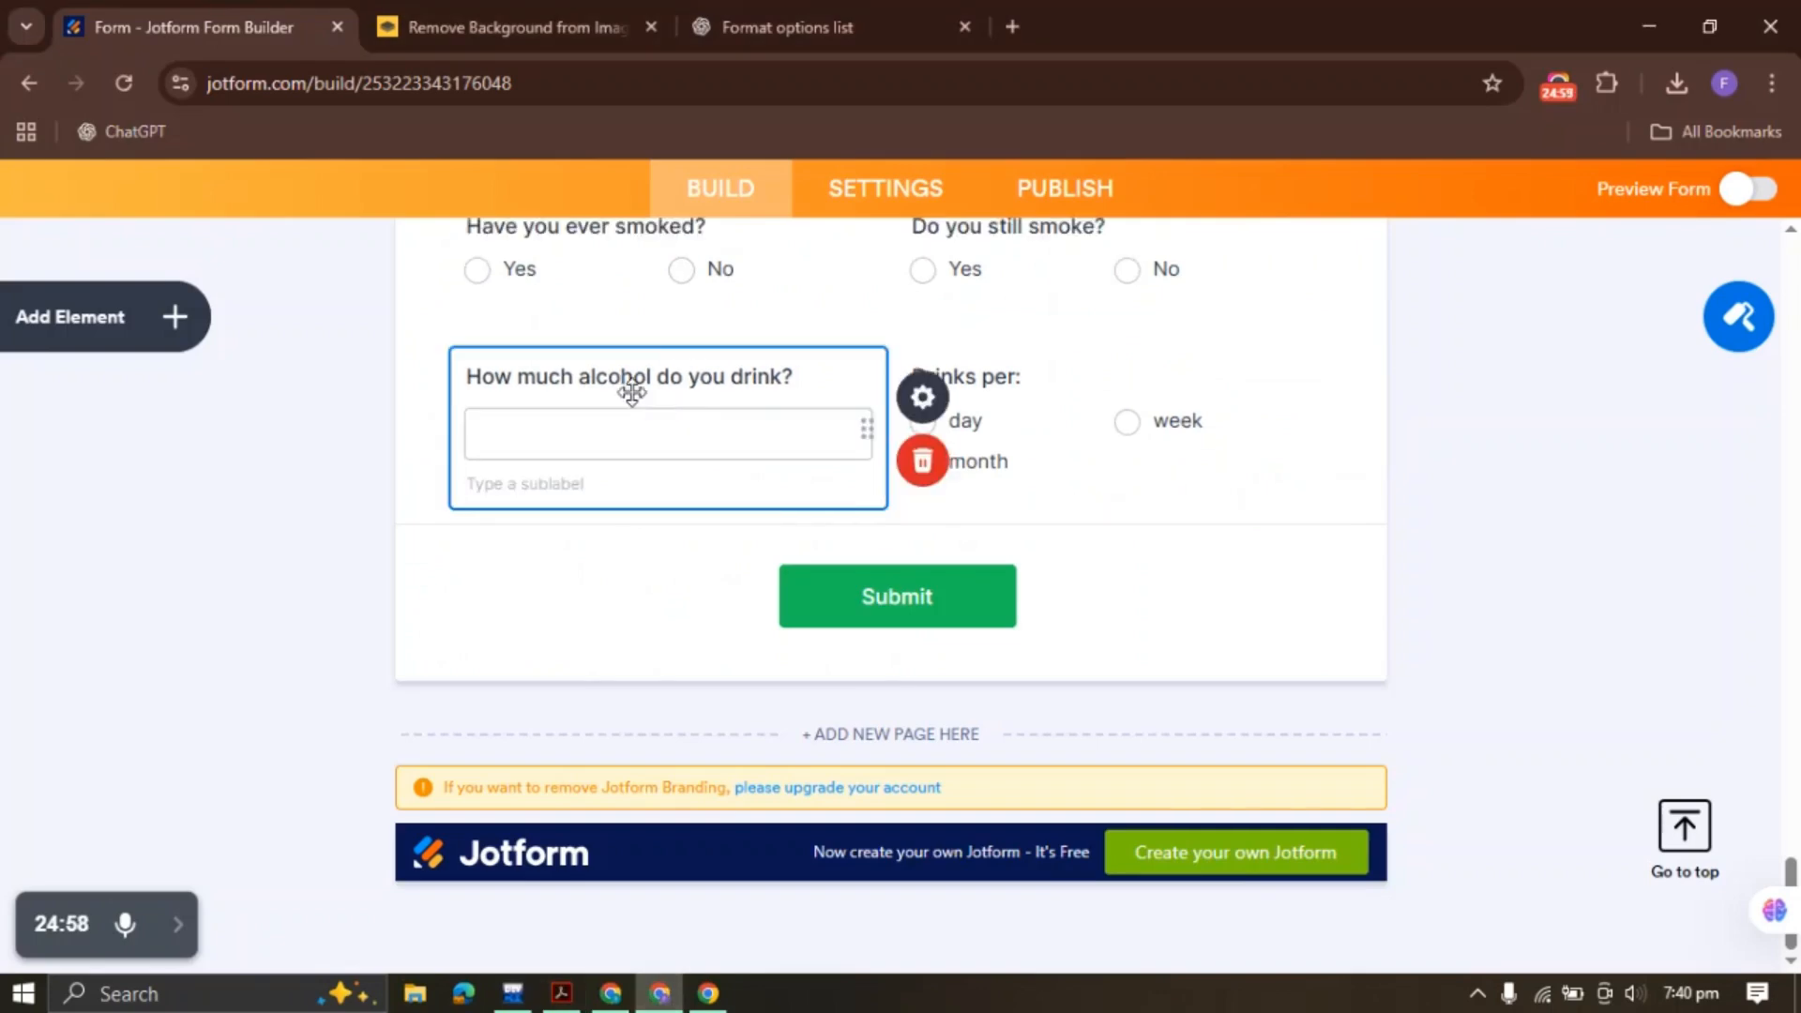
{"action": "right_click", "coordinate": [633, 405]}
{"action": "left_click", "coordinate": [718, 483]}
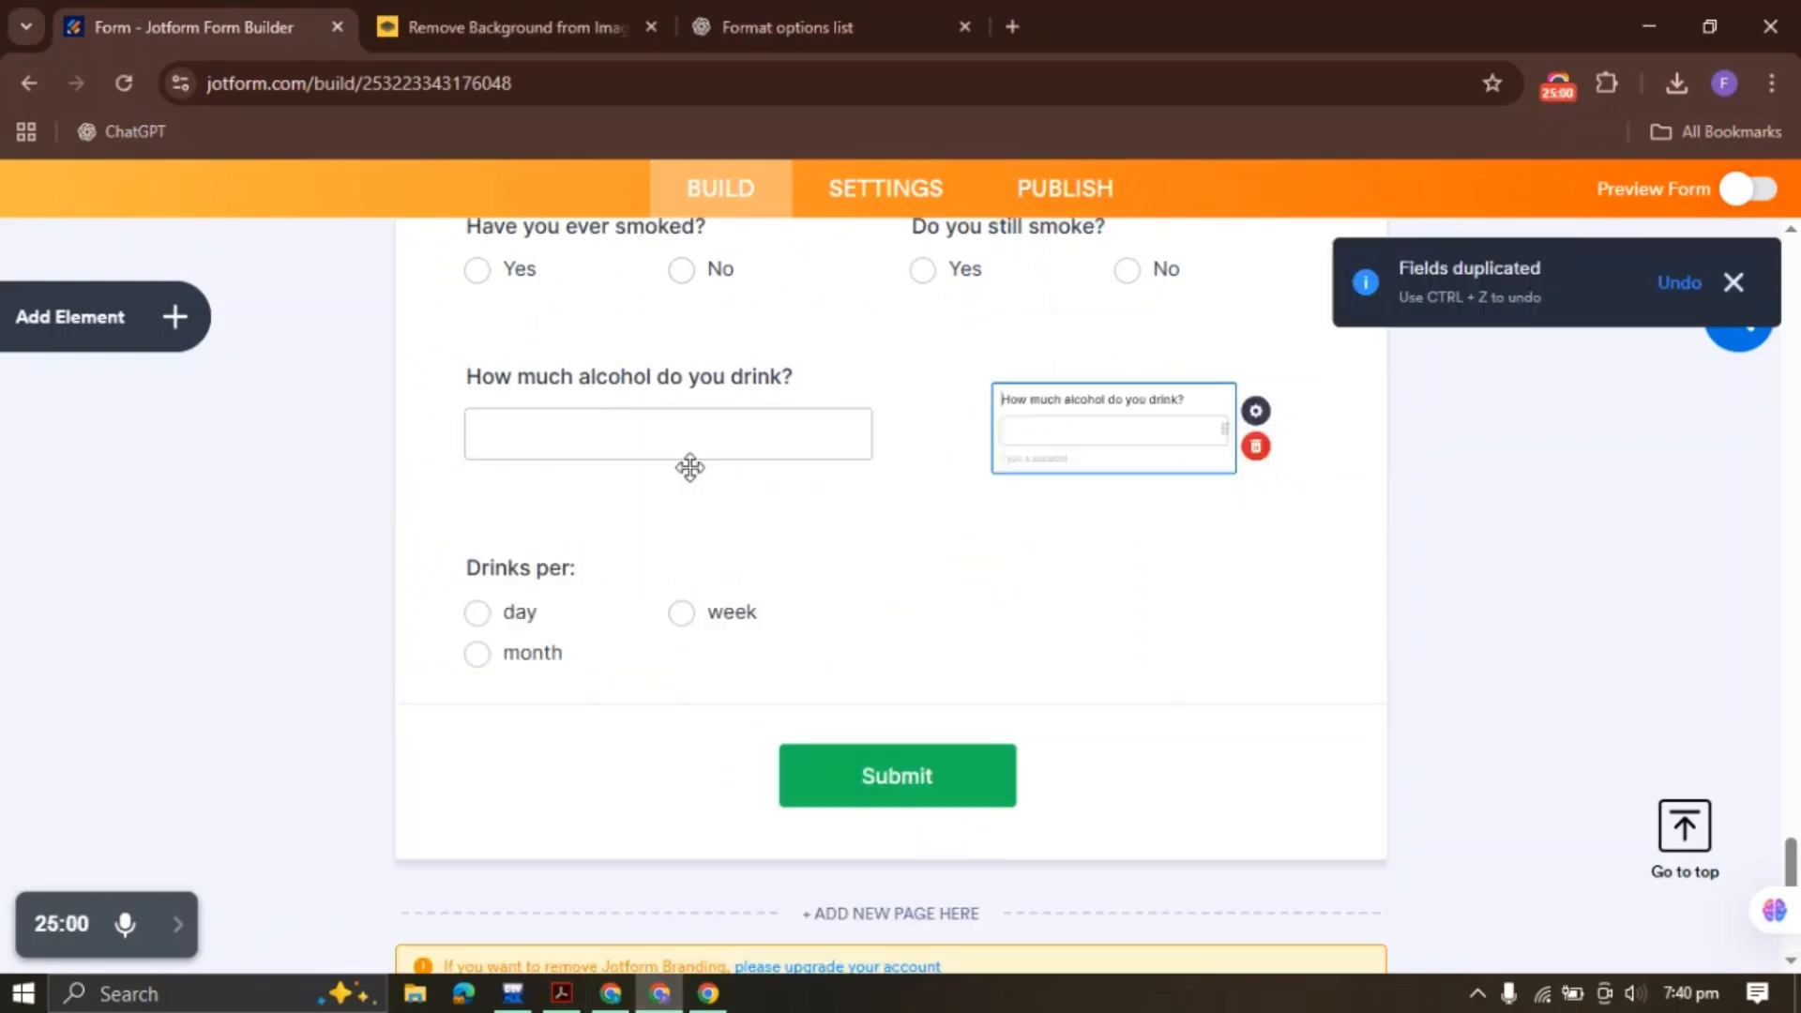
{"action": "right_click", "coordinate": [1032, 402]}
{"action": "left_click", "coordinate": [1163, 799]}
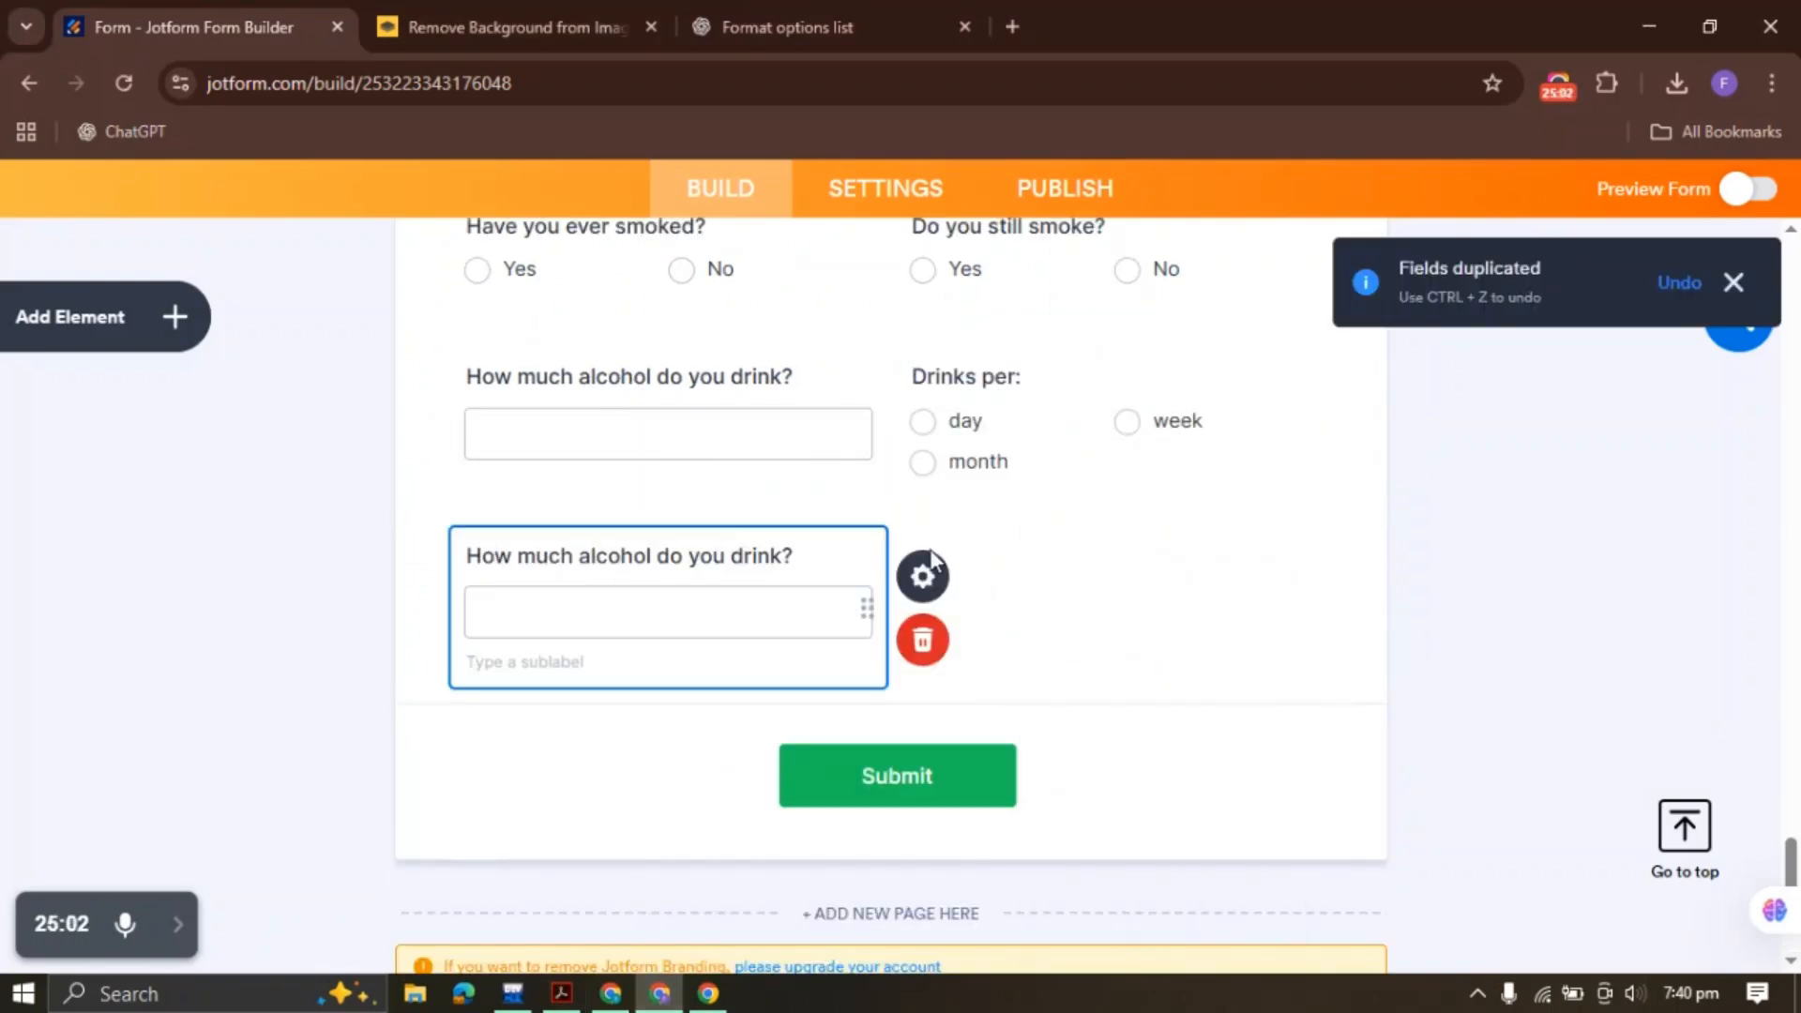
{"action": "triple_click", "coordinate": [738, 554]}
{"action": "key", "text": "ctrl+v"}
Duplicate the Drinks per: question and move the copy beside the caffeine question
{"action": "right_click", "coordinate": [966, 419]}
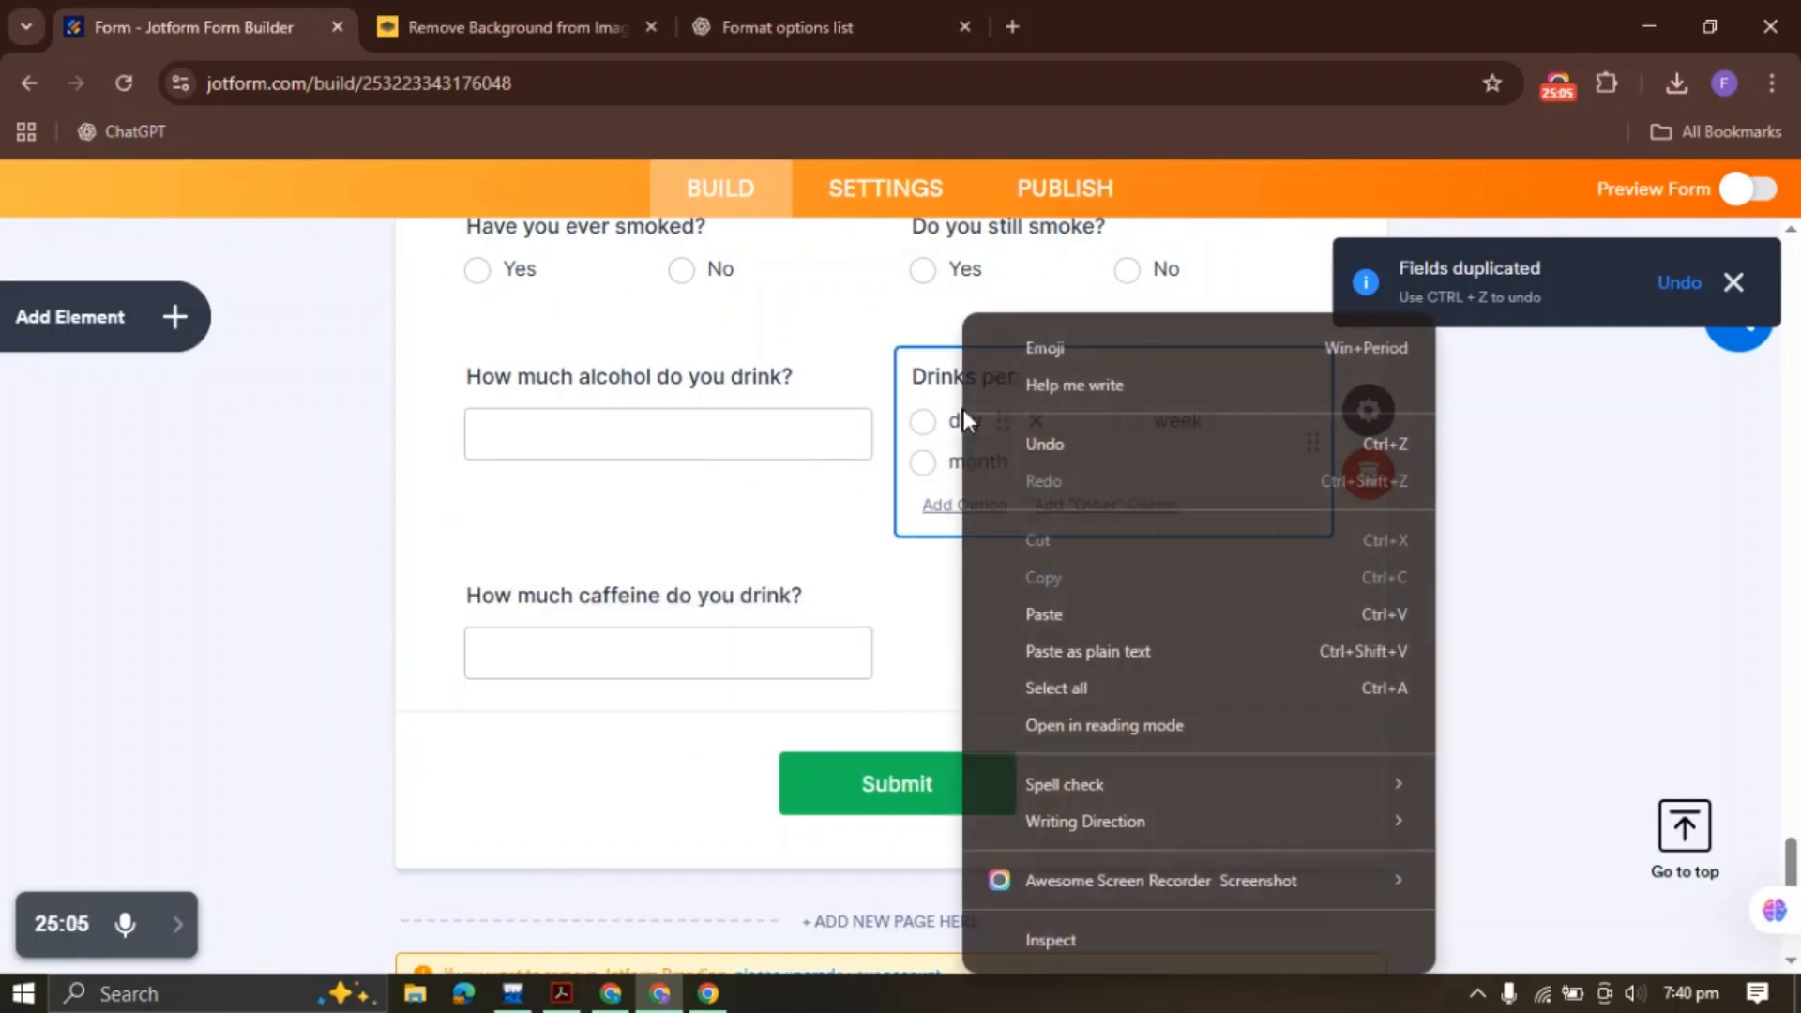
{"action": "key", "text": "Escape"}
{"action": "right_click", "coordinate": [1041, 418]}
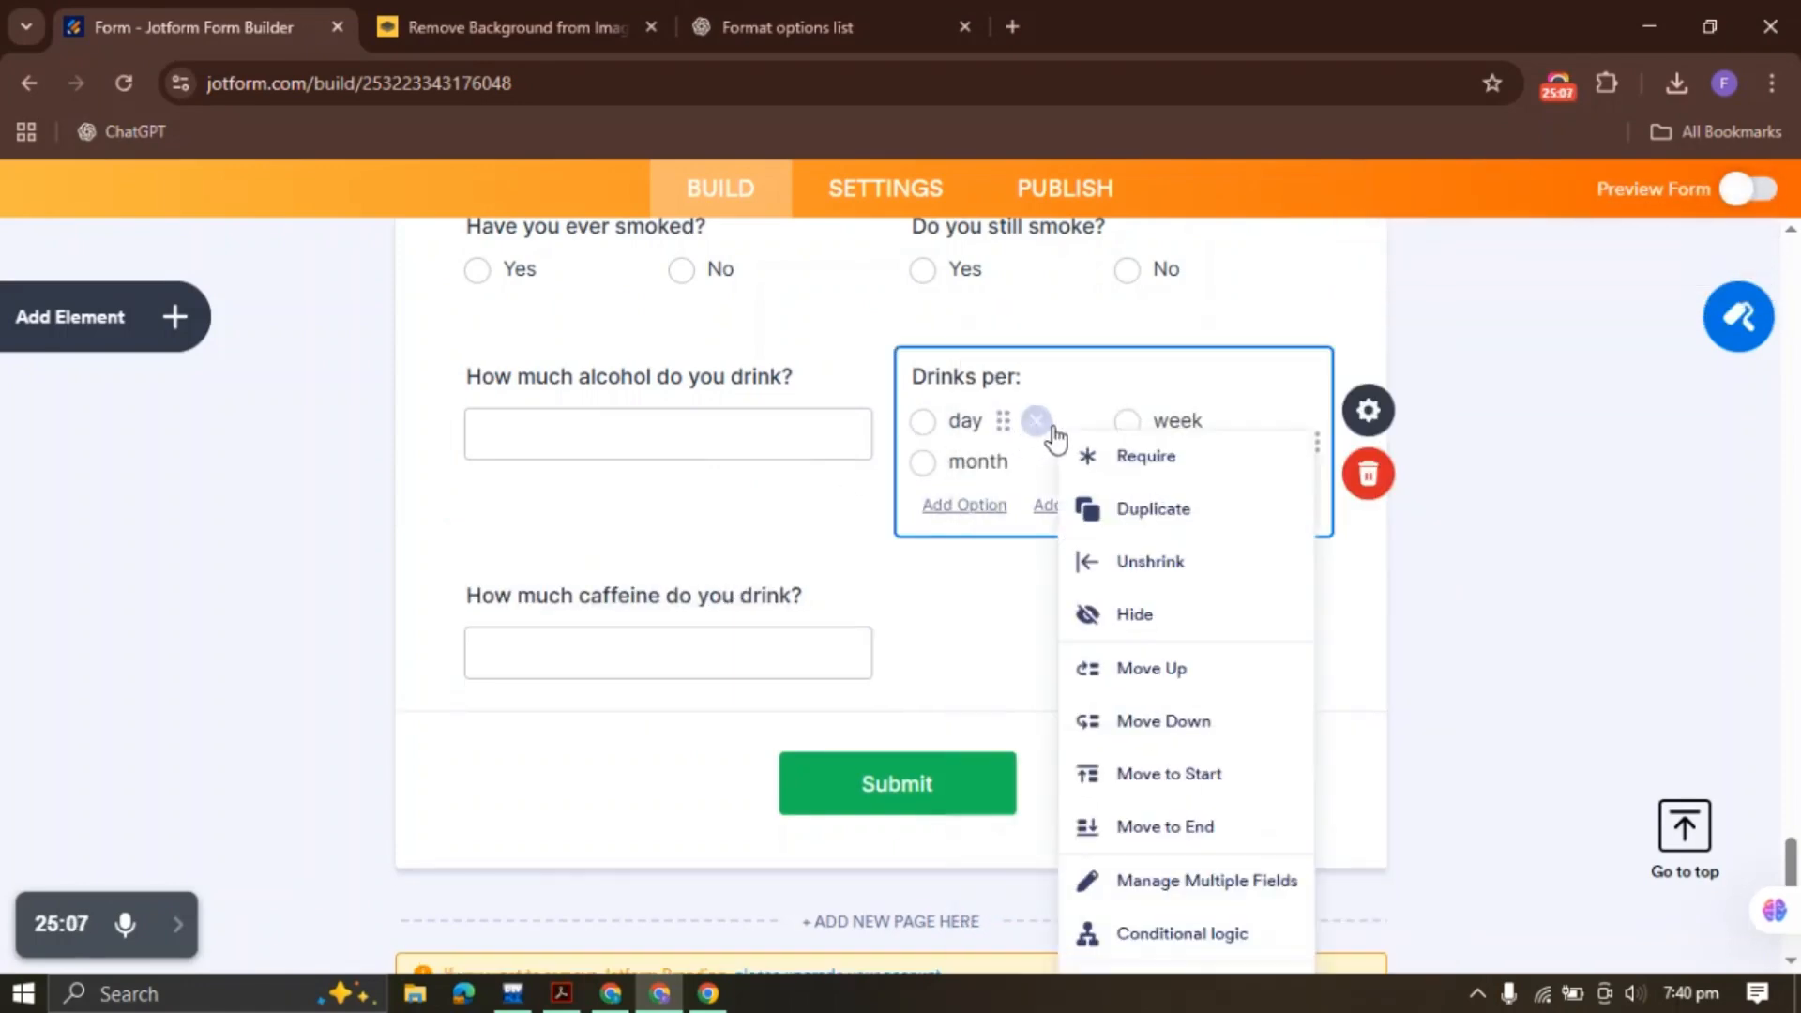
{"action": "left_click", "coordinate": [1154, 521]}
{"action": "right_click", "coordinate": [728, 623]}
{"action": "left_click", "coordinate": [840, 797]}
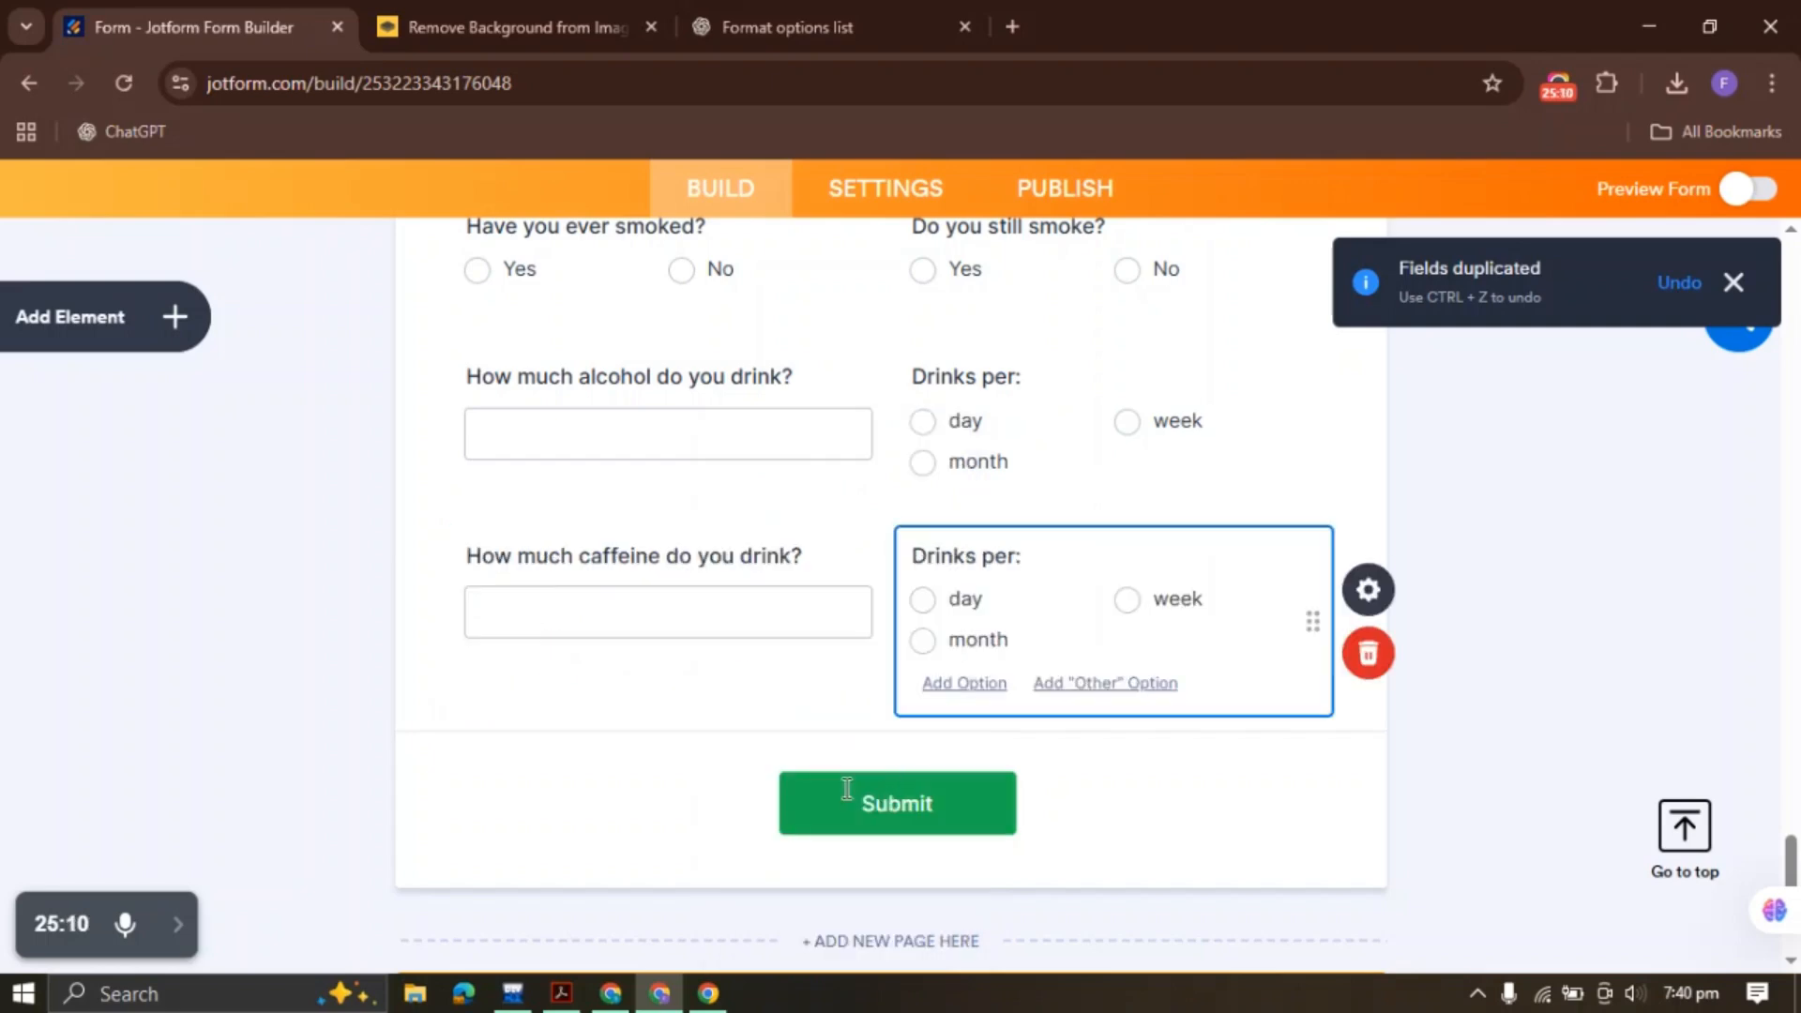
{"action": "left_click", "coordinate": [562, 993]}
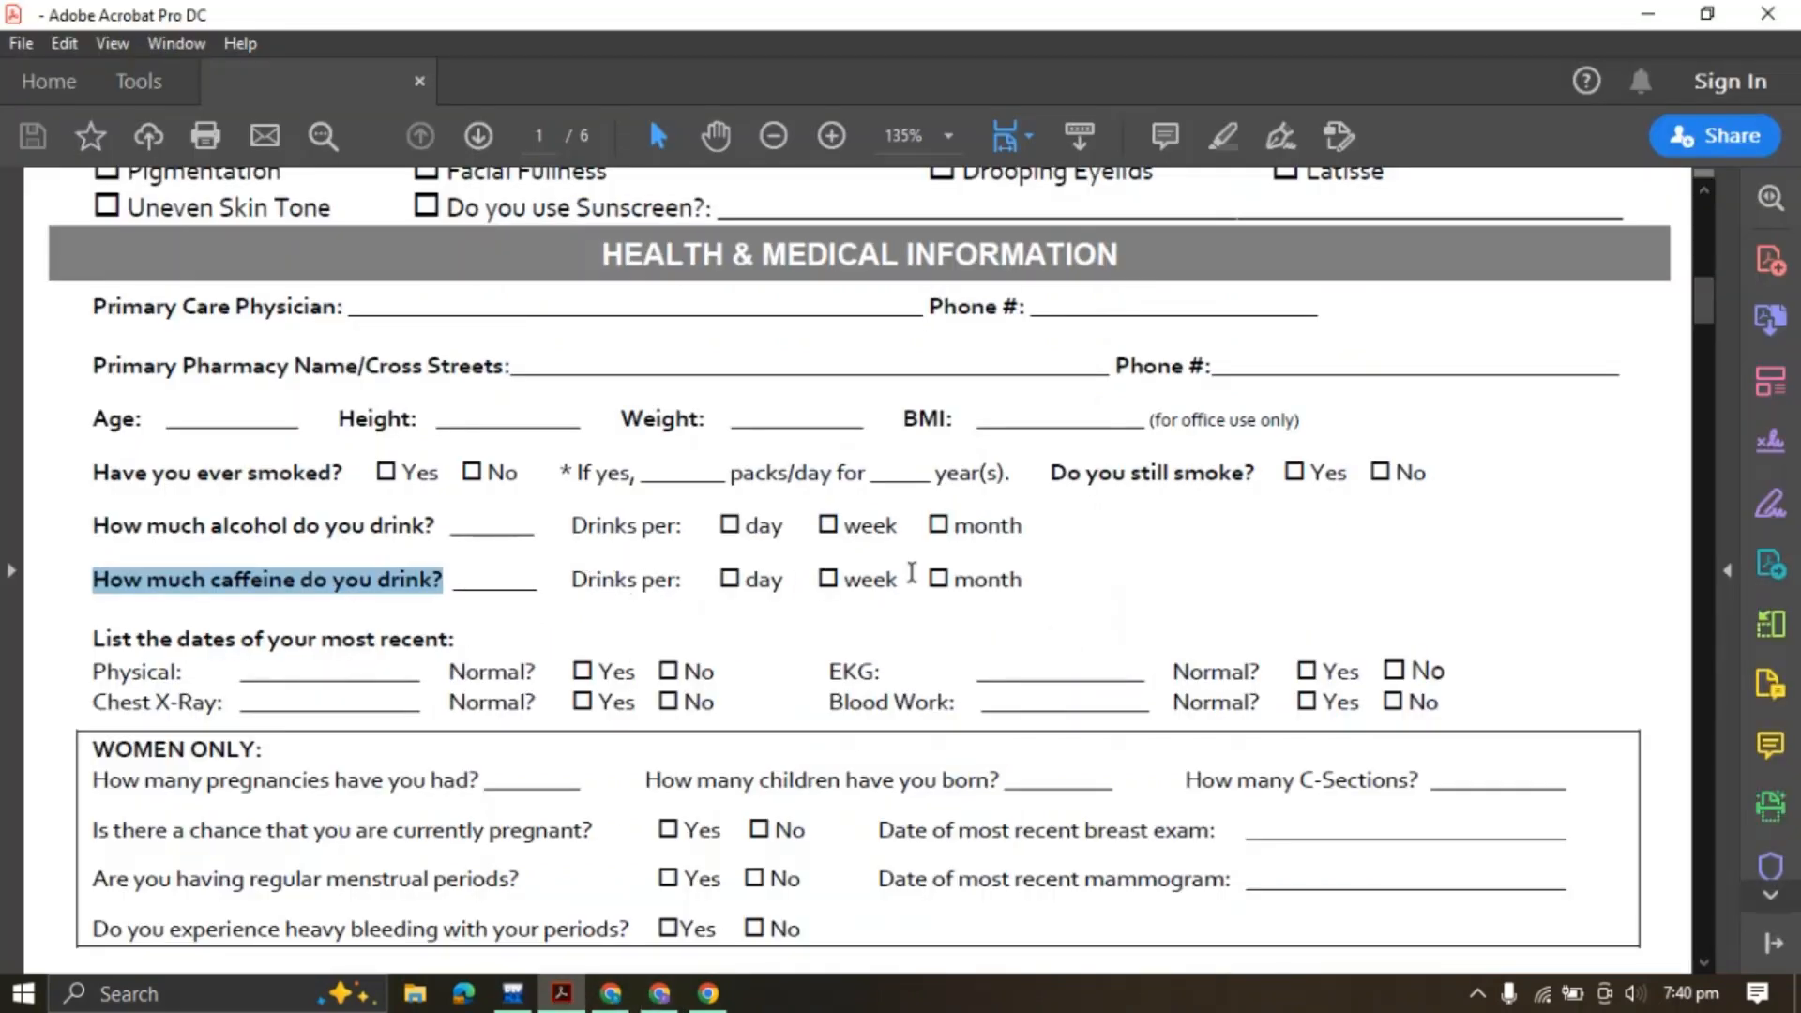
Copy the 'List the dates of your most recent:' heading text from the PDF
{"action": "left_click", "coordinate": [780, 596]}
{"action": "scroll", "coordinate": [561, 587], "scroll_direction": "down", "scroll_amount": 3}
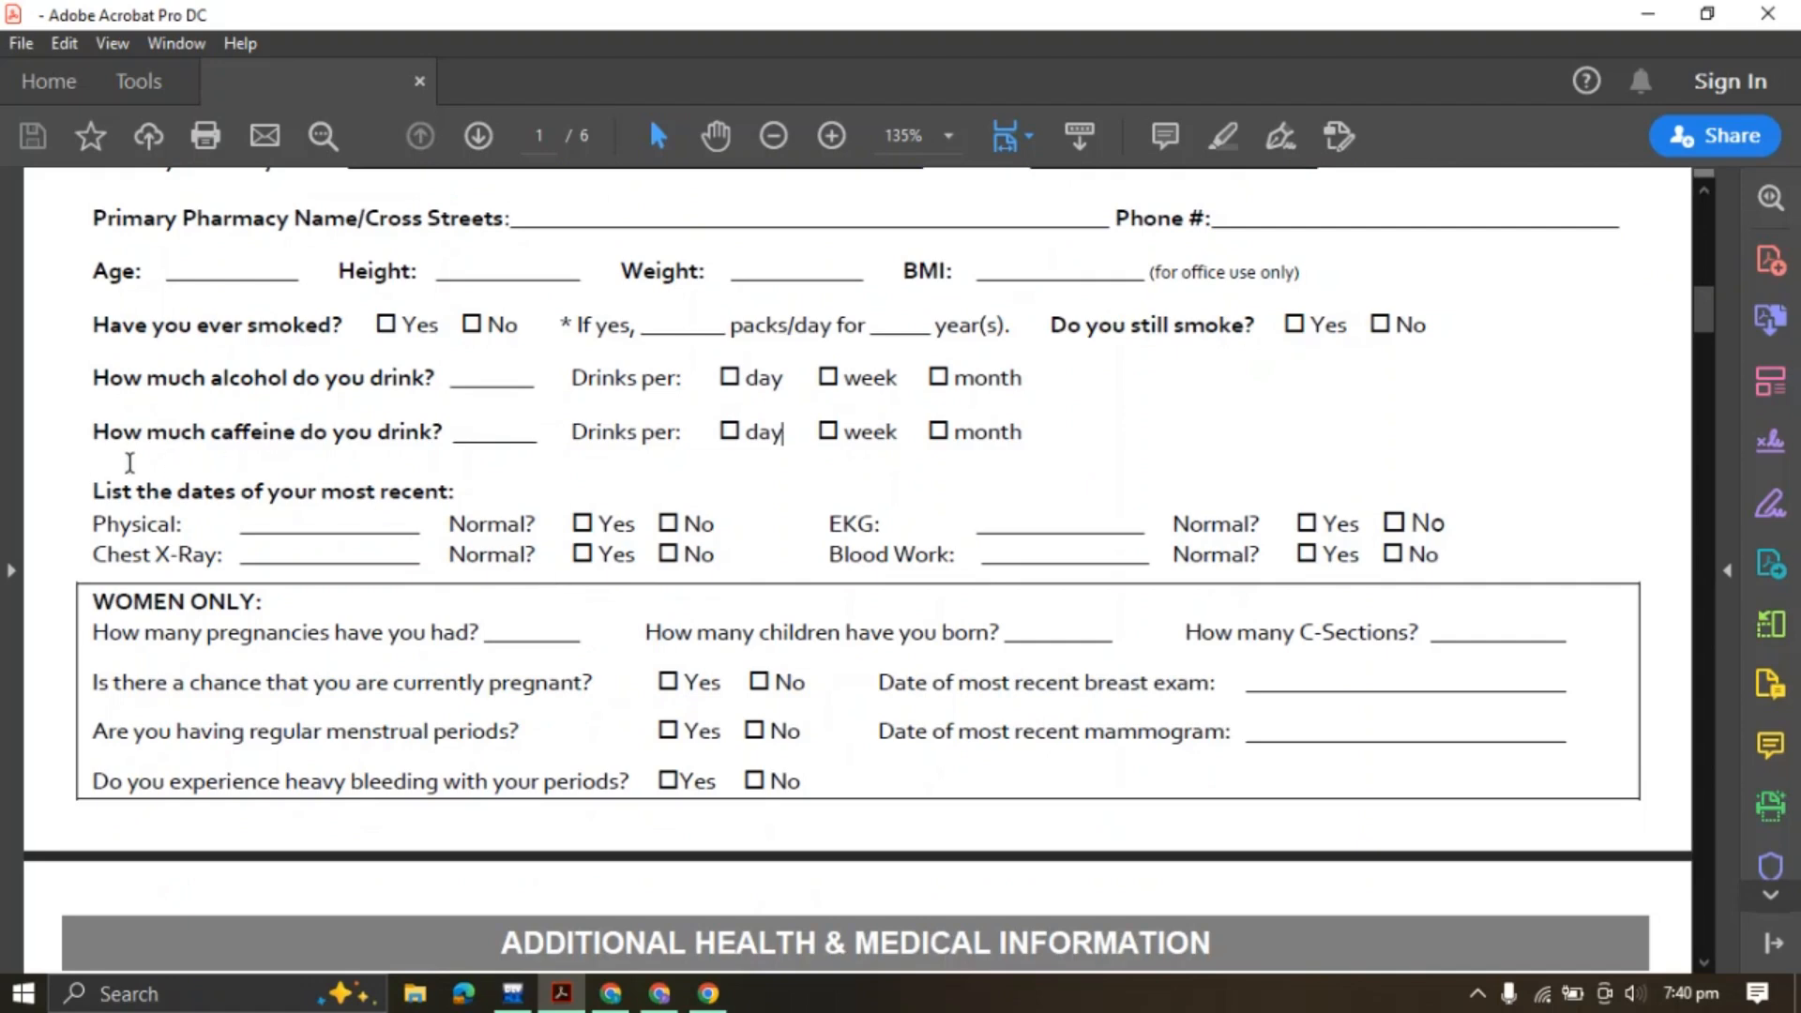
{"action": "left_click_drag", "start_coordinate": [97, 491], "coordinate": [463, 496]}
{"action": "left_click", "coordinate": [687, 448]}
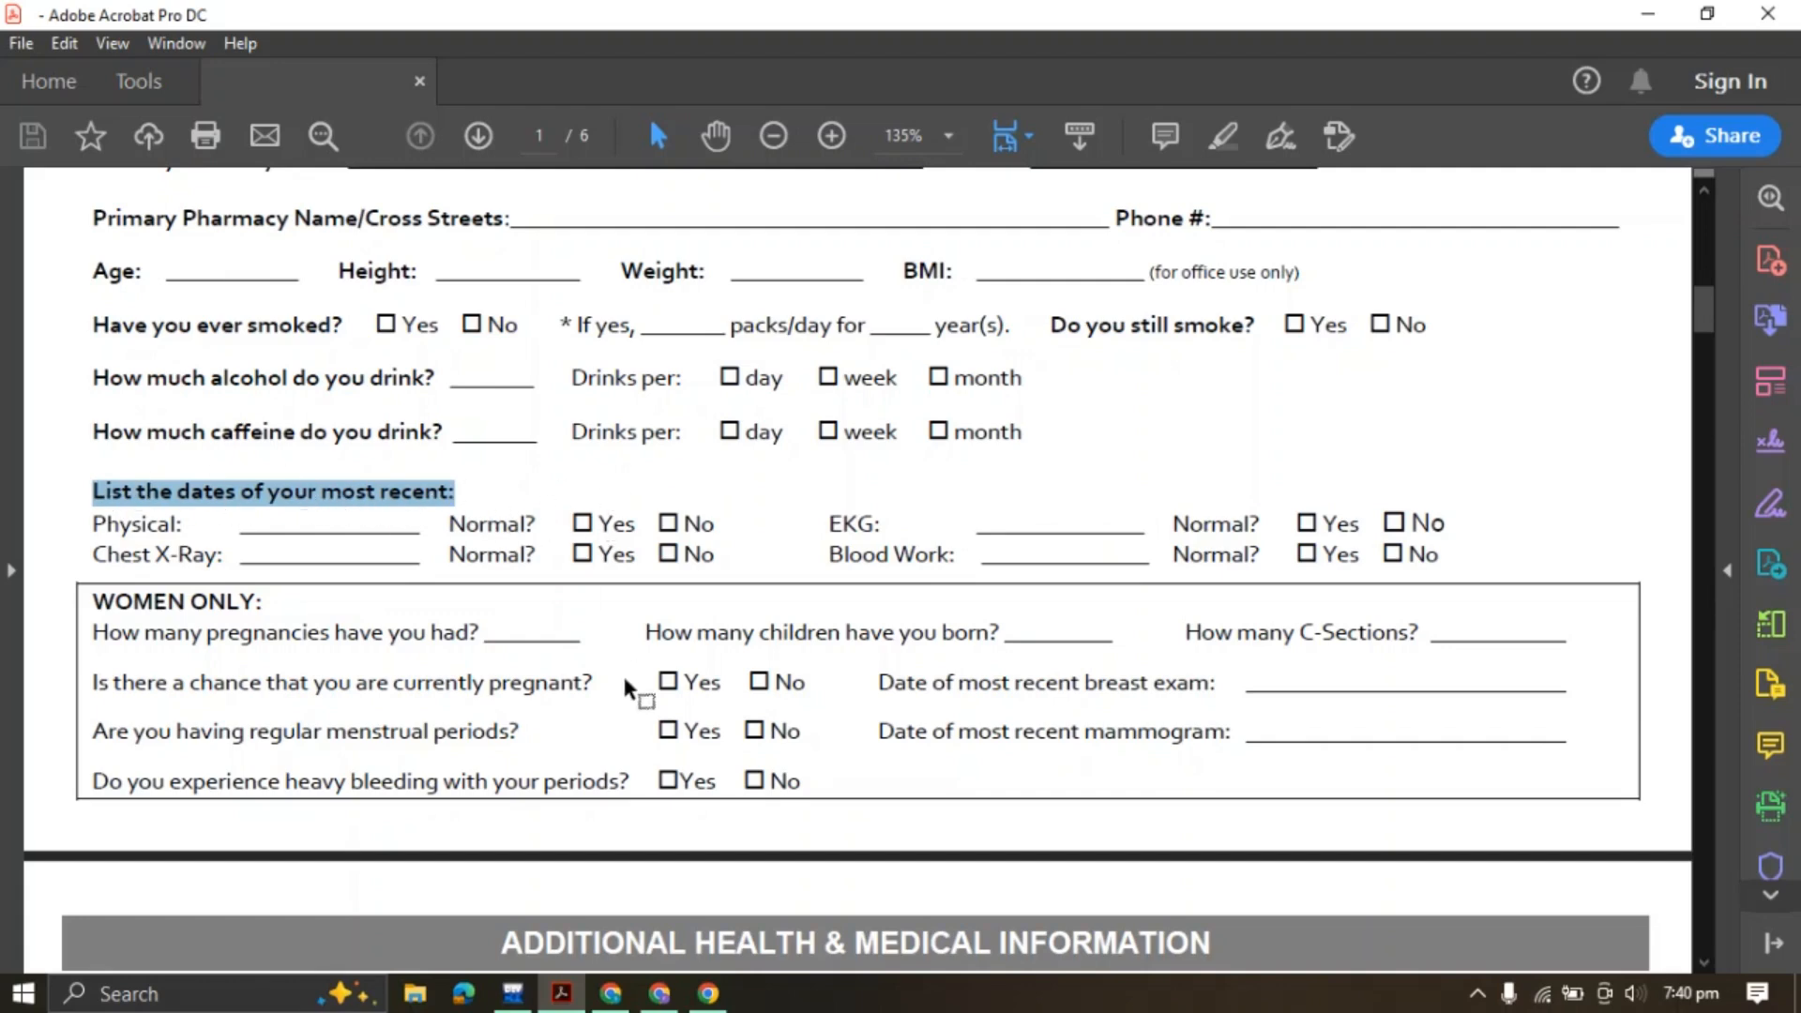
Add a small, left-aligned heading 'List the dates of your most recent:' after the caffeine row
{"action": "left_click", "coordinate": [655, 994]}
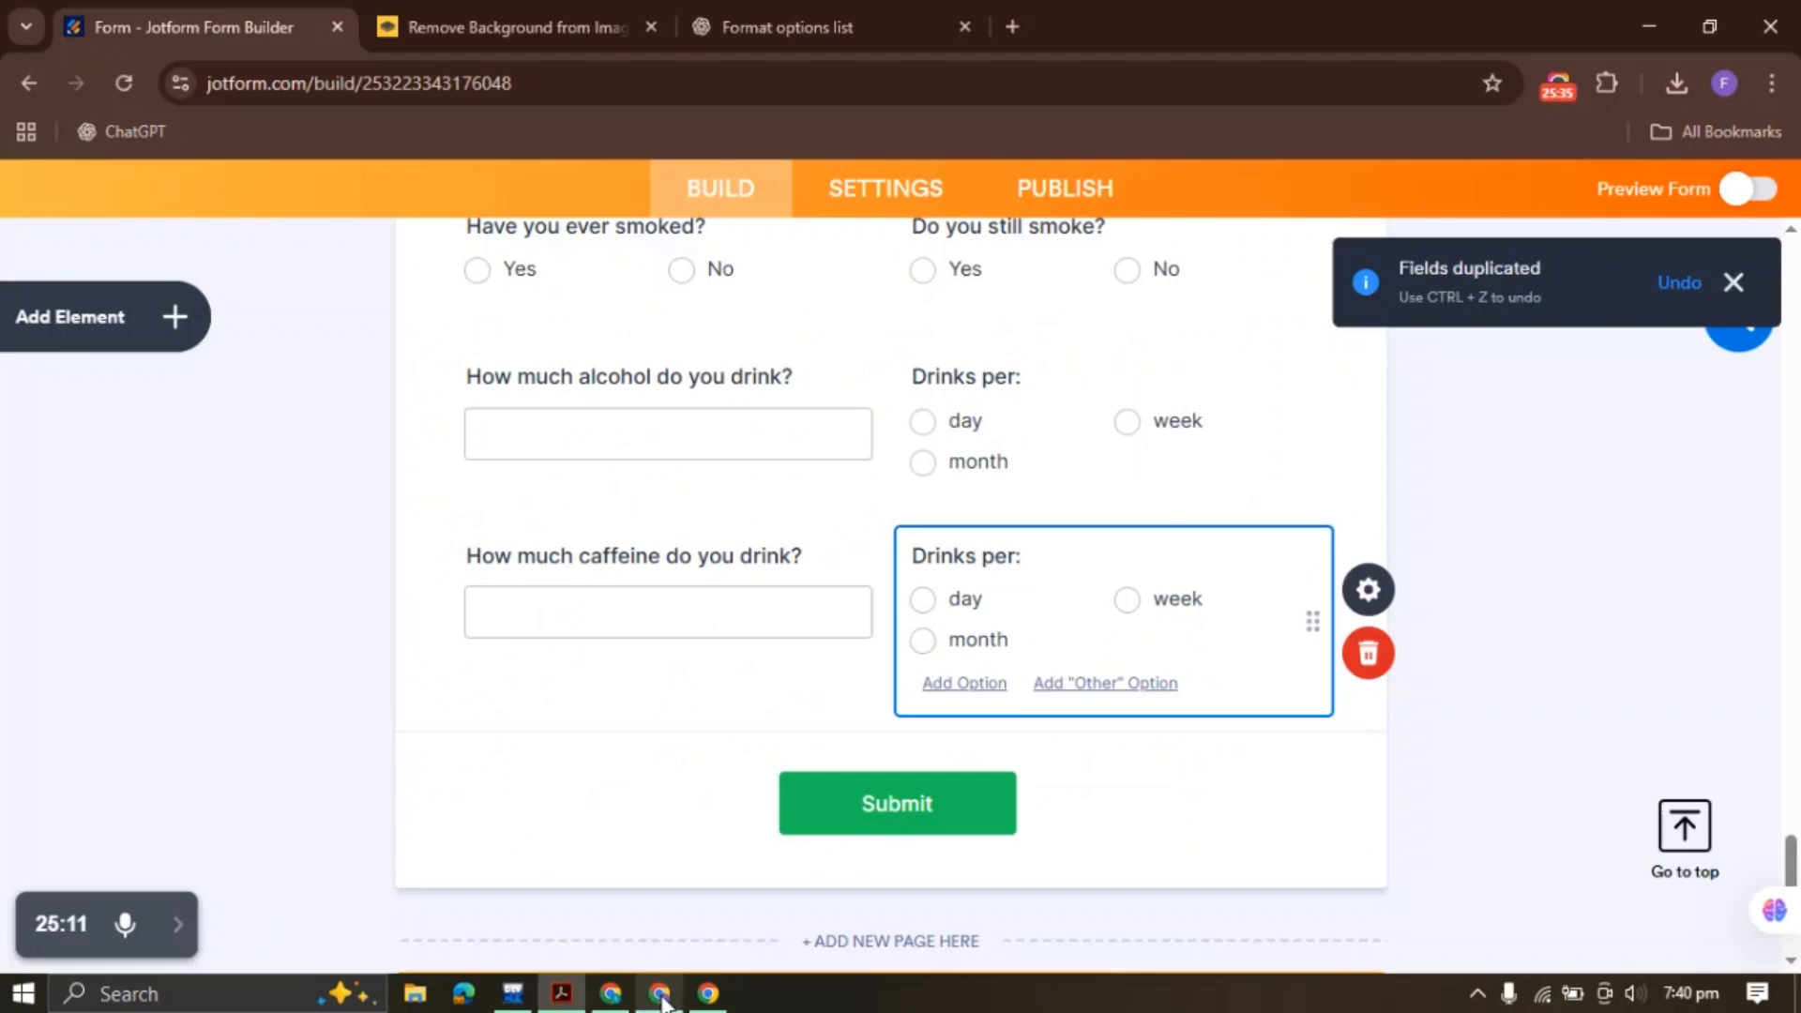
{"action": "left_click", "coordinate": [173, 317]}
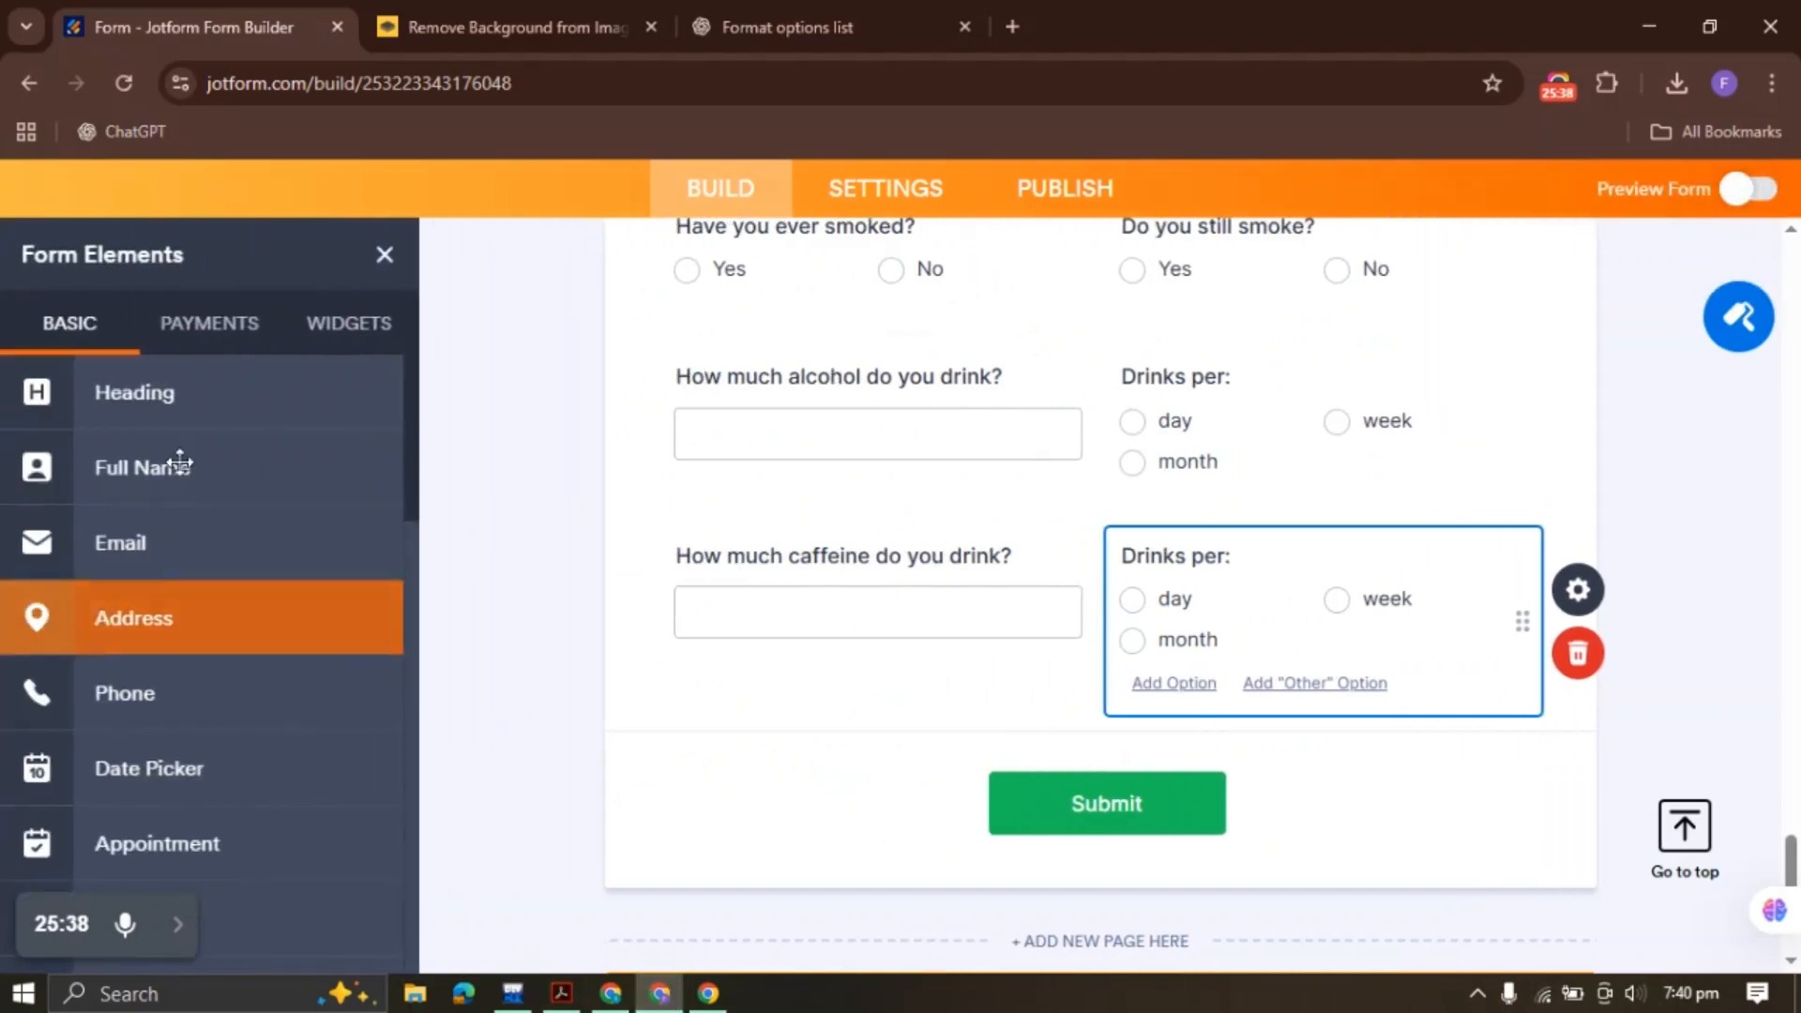
{"action": "left_click", "coordinate": [189, 404]}
{"action": "type", "text": "List the dates of your most recent:"}
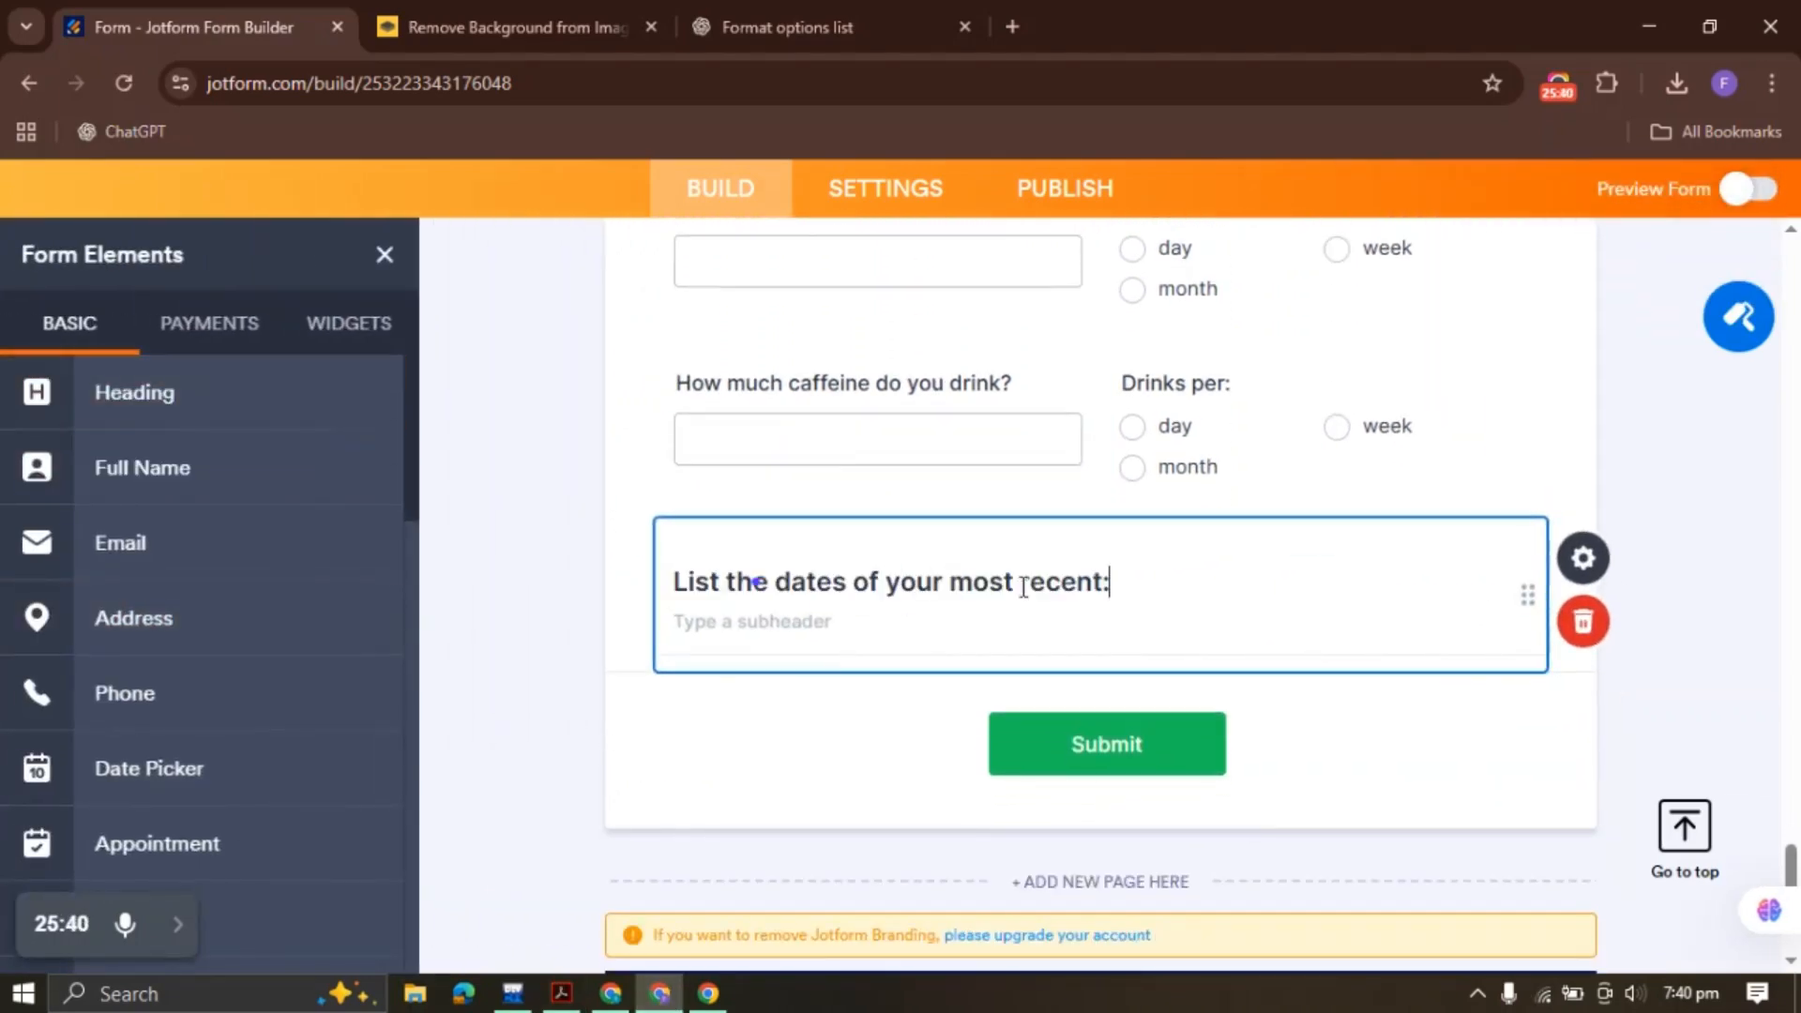
{"action": "left_click", "coordinate": [1584, 574]}
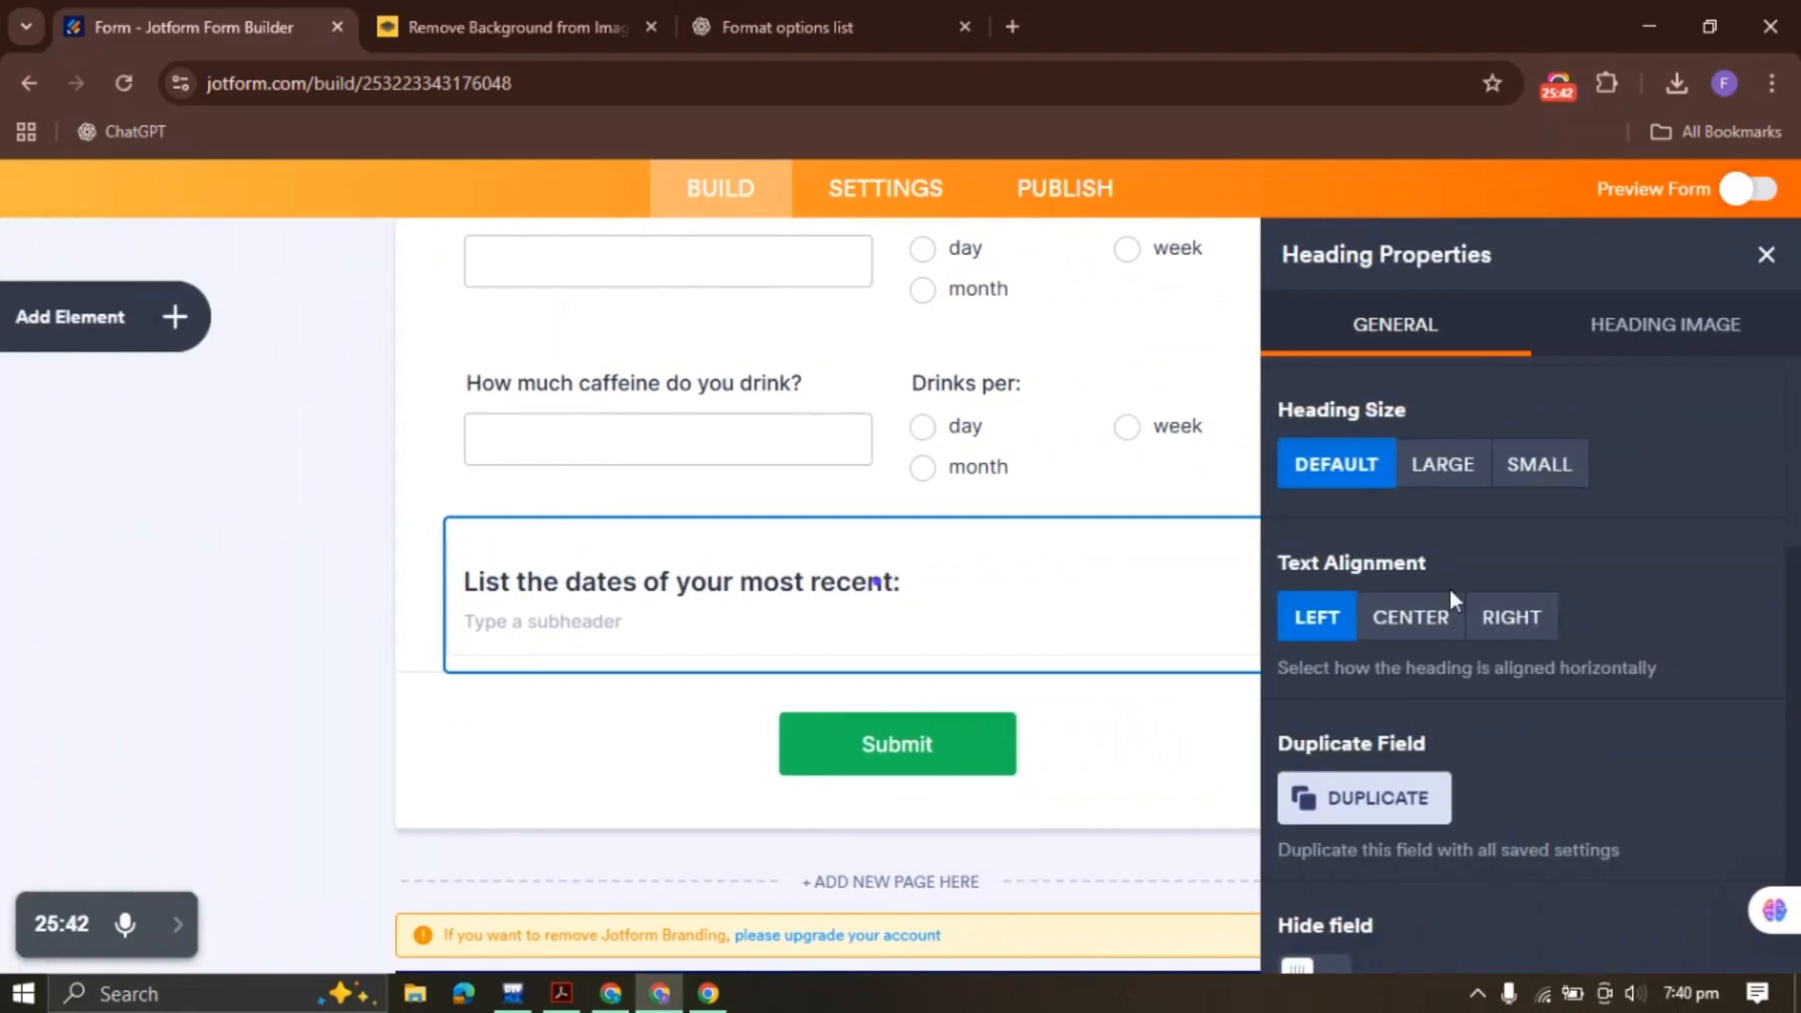
{"action": "left_click", "coordinate": [1542, 466]}
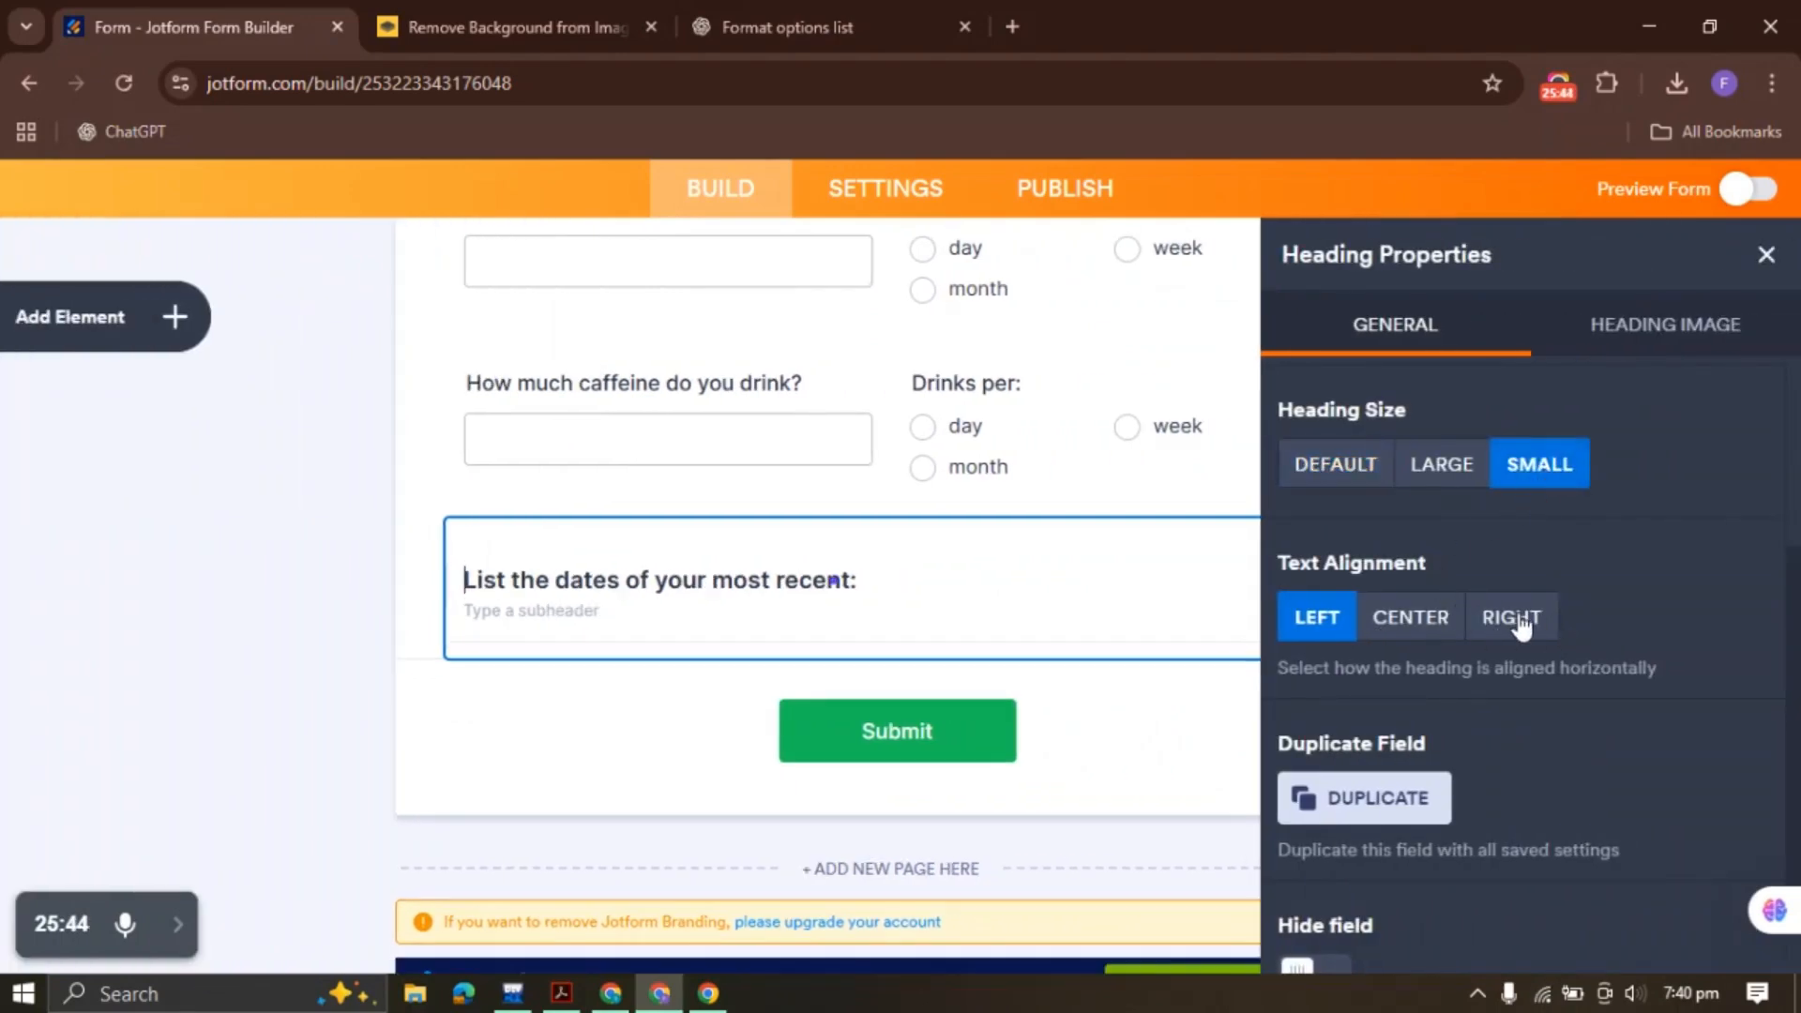
{"action": "left_click", "coordinate": [1405, 625]}
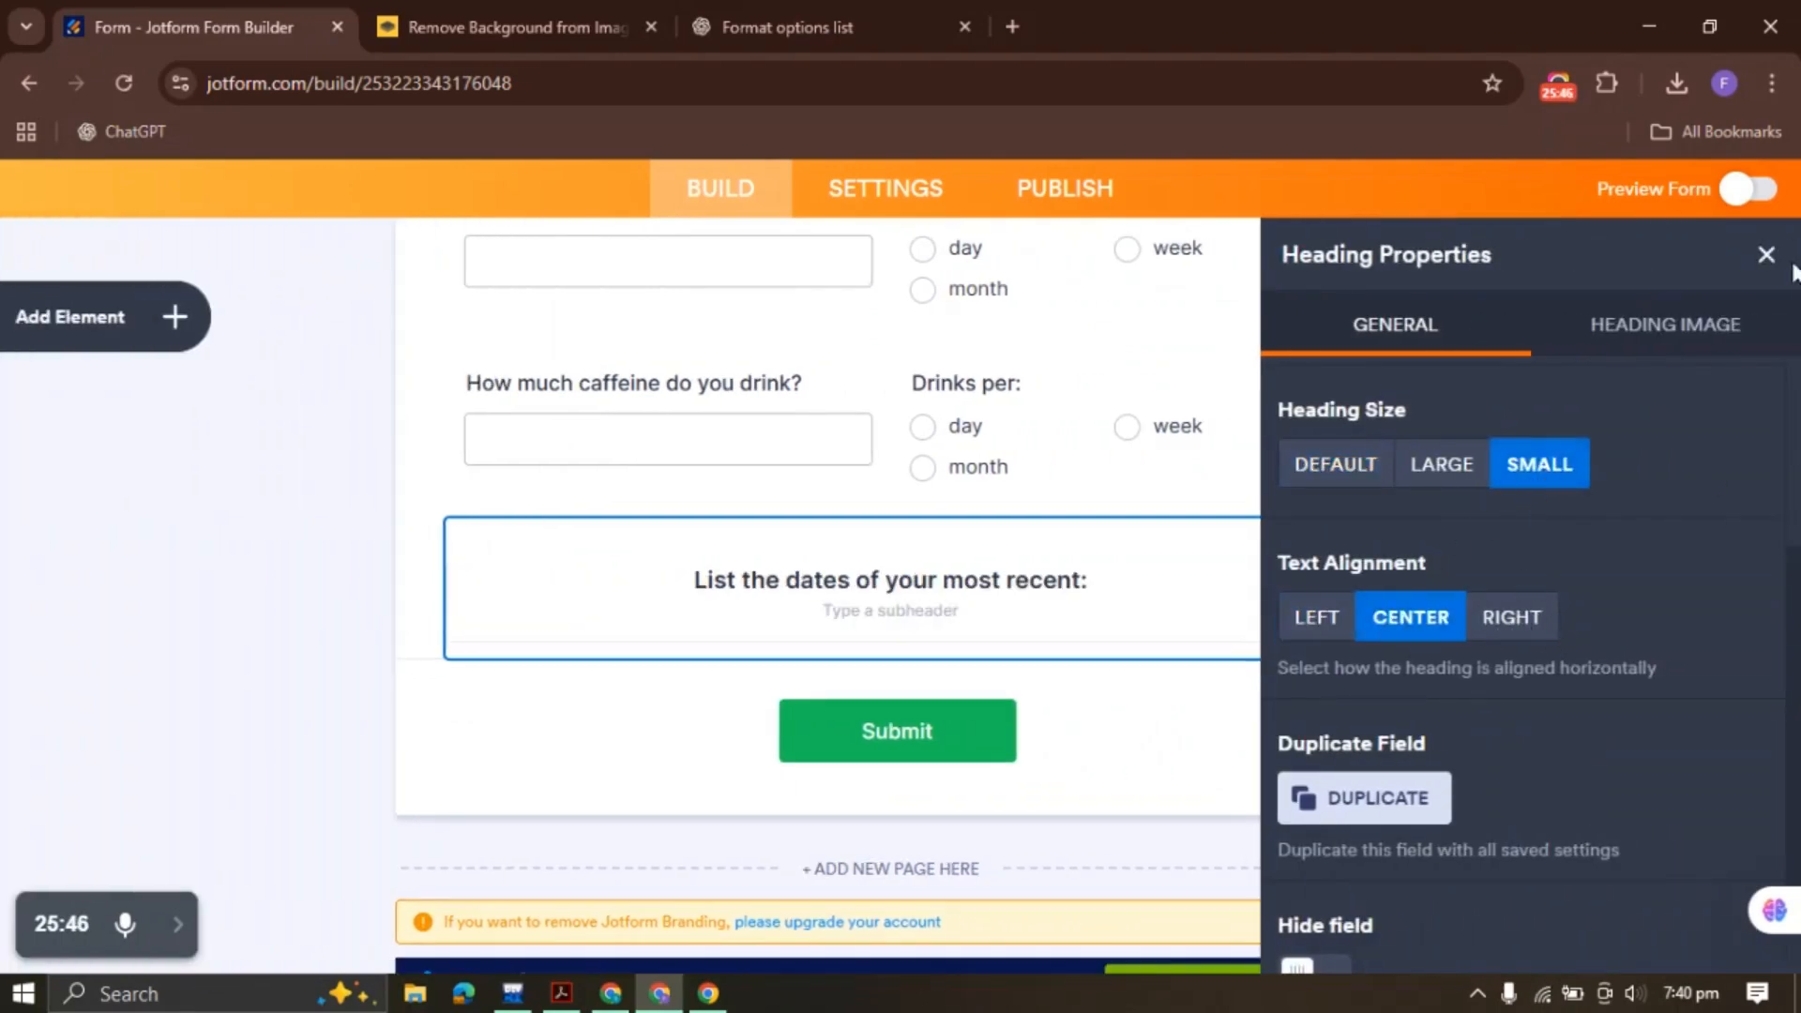
{"action": "left_click", "coordinate": [1318, 617]}
{"action": "left_click", "coordinate": [1767, 255]}
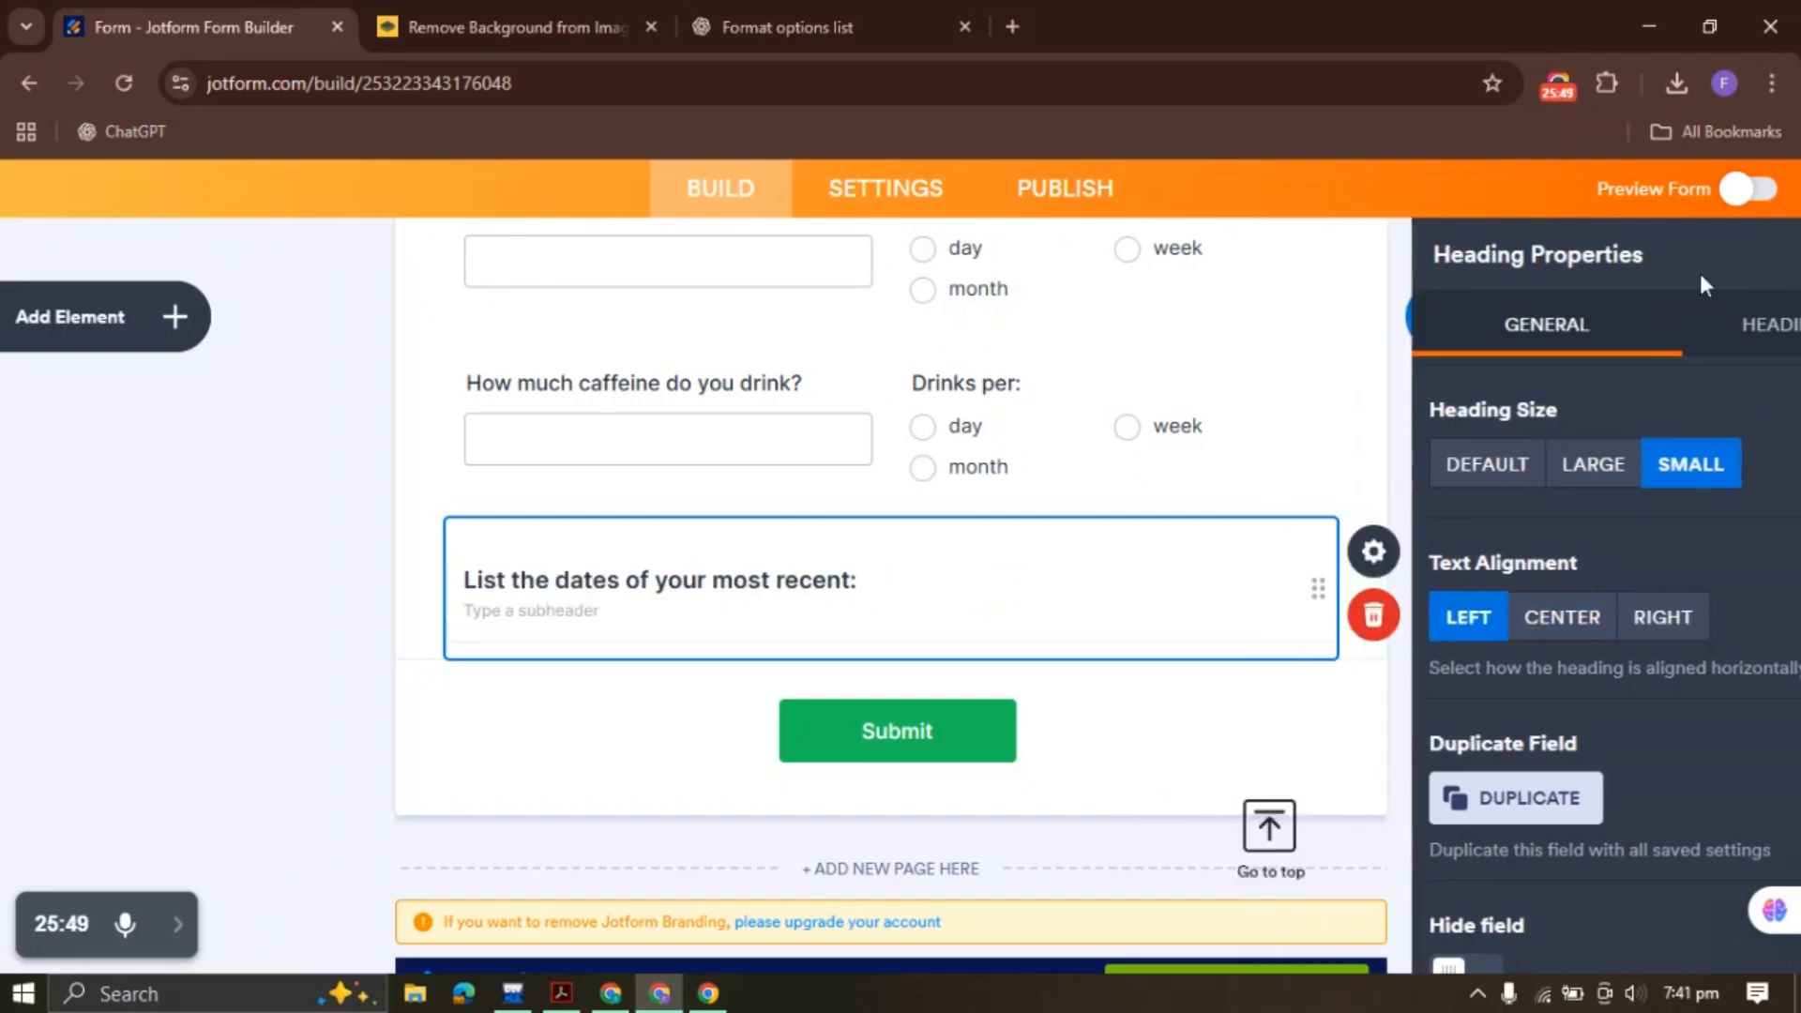
{"action": "left_click", "coordinate": [560, 993]}
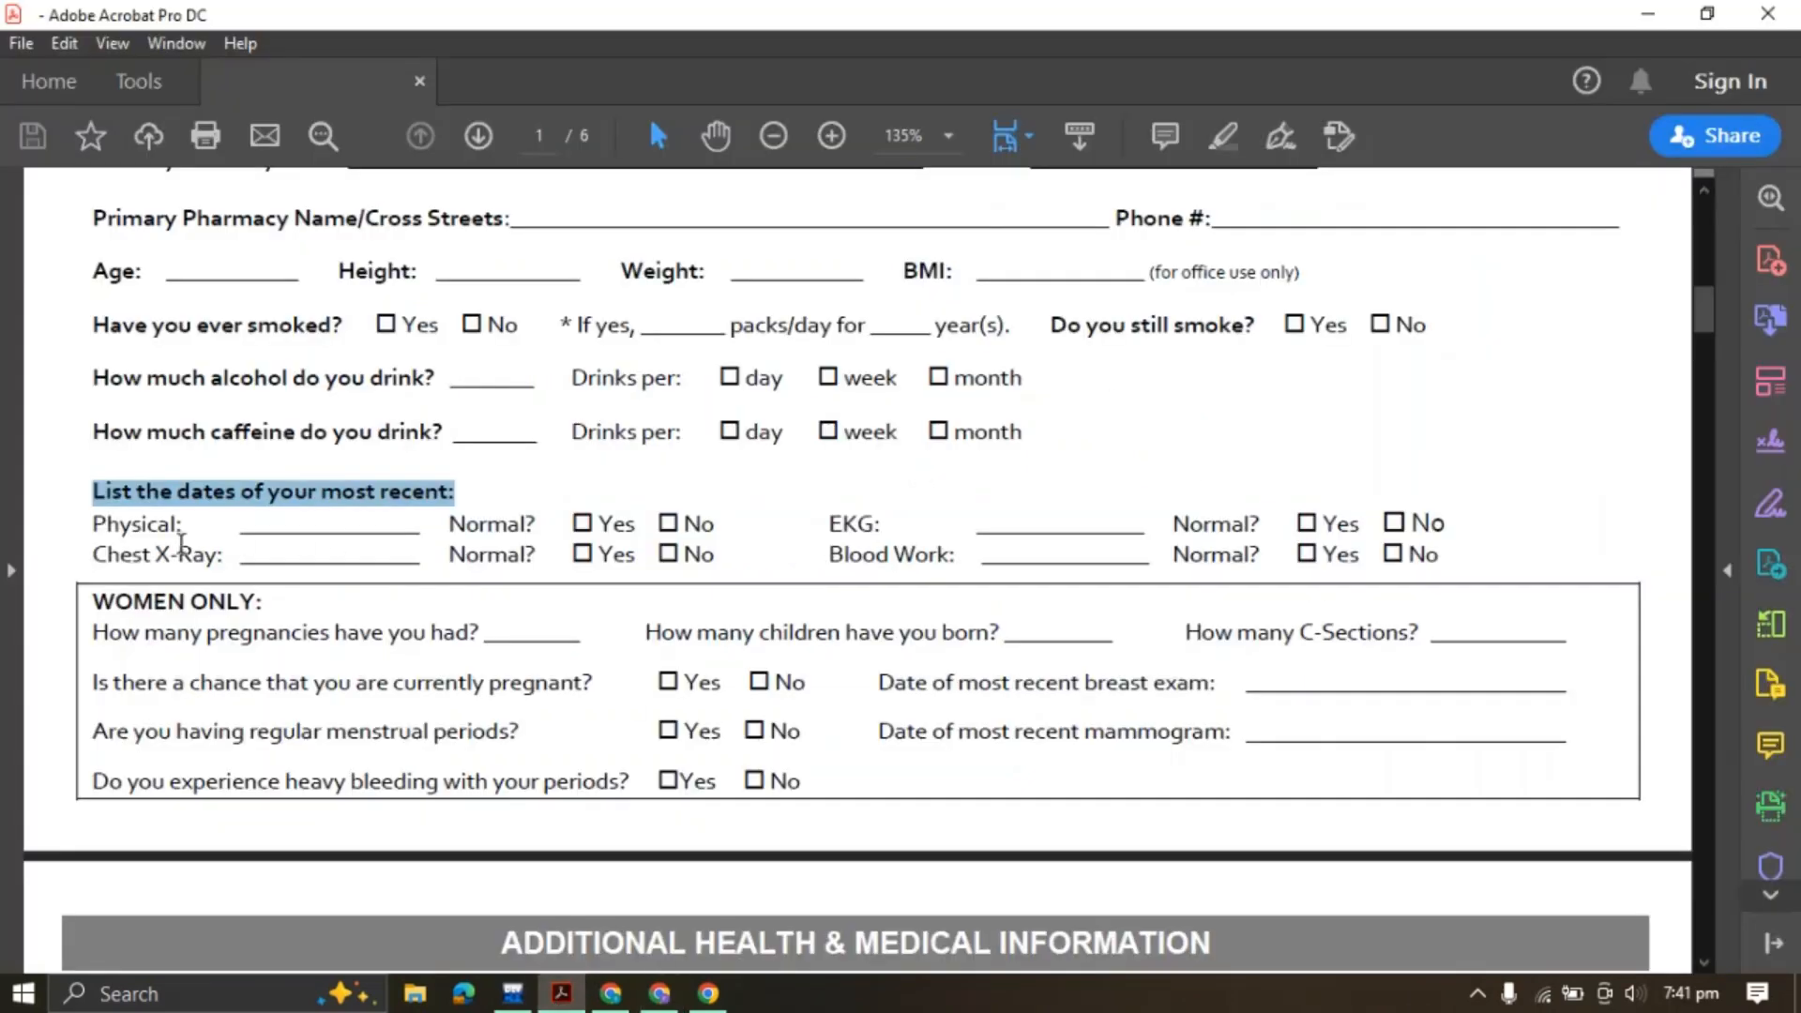
Add a half-width short text field labelled 'Physical:'
{"action": "left_click_drag", "start_coordinate": [99, 526], "coordinate": [182, 526]}
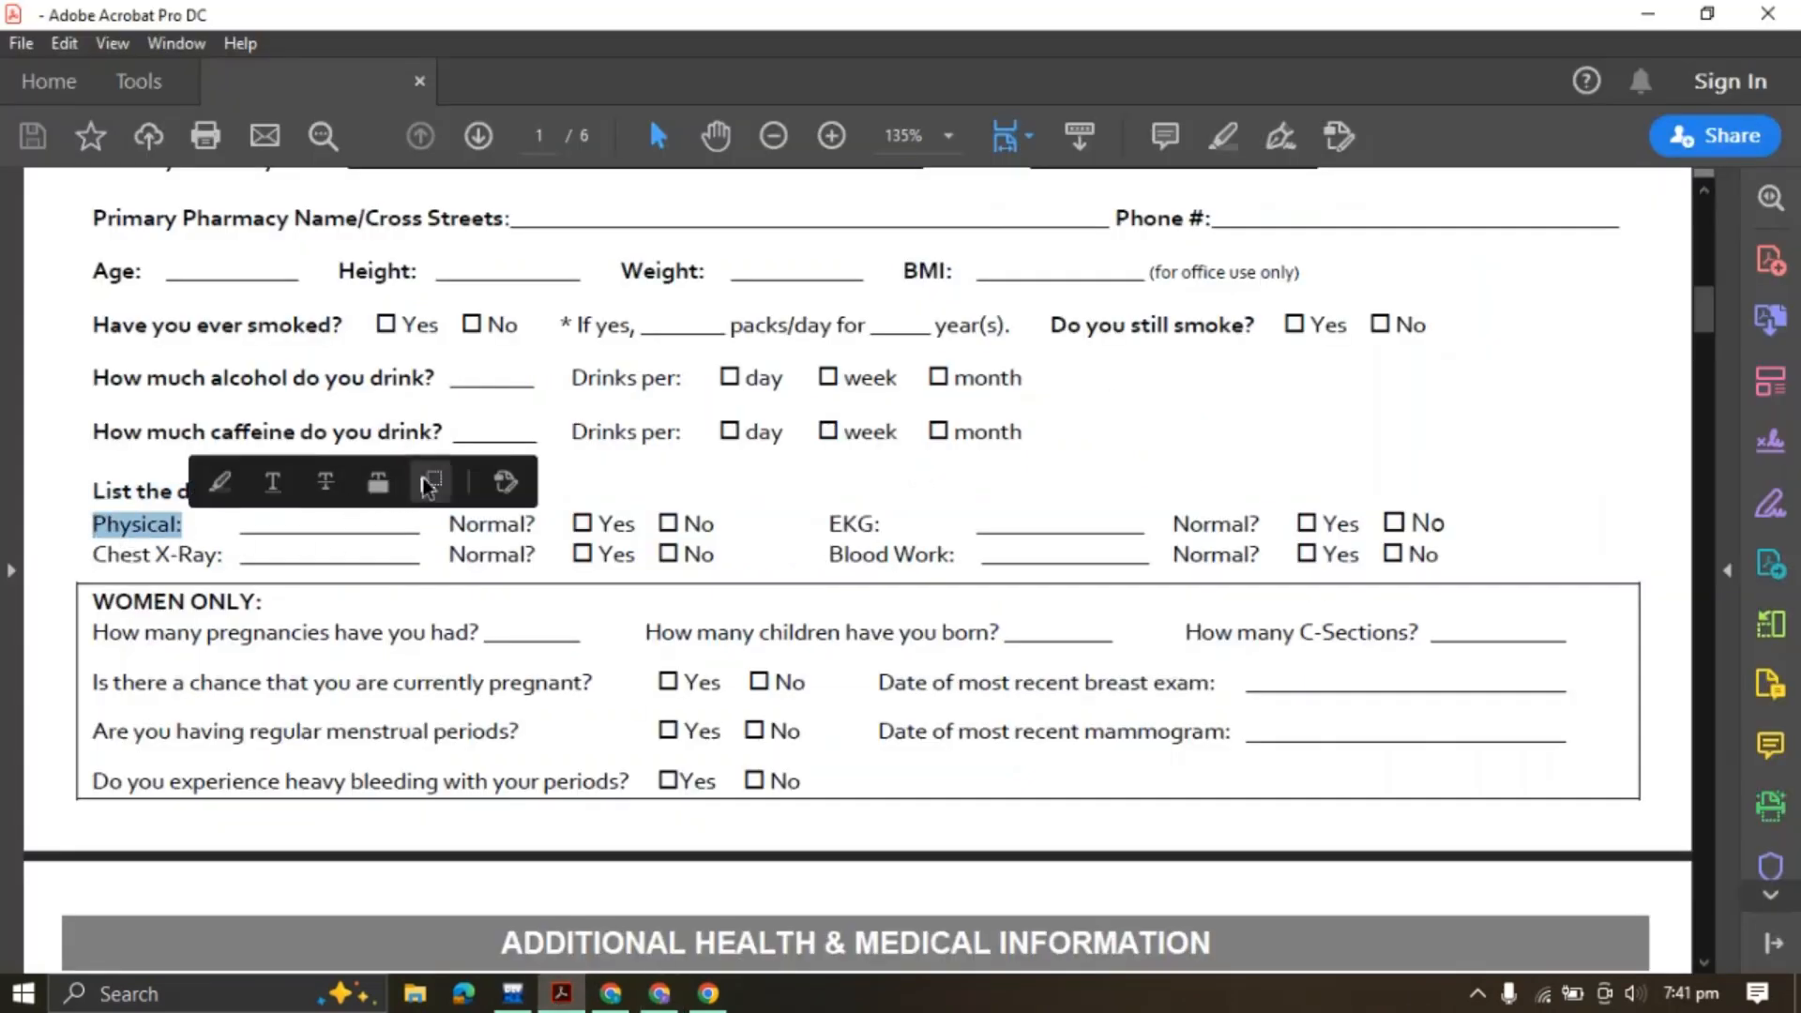
{"action": "left_click", "coordinate": [660, 994]}
{"action": "left_click", "coordinate": [187, 319]}
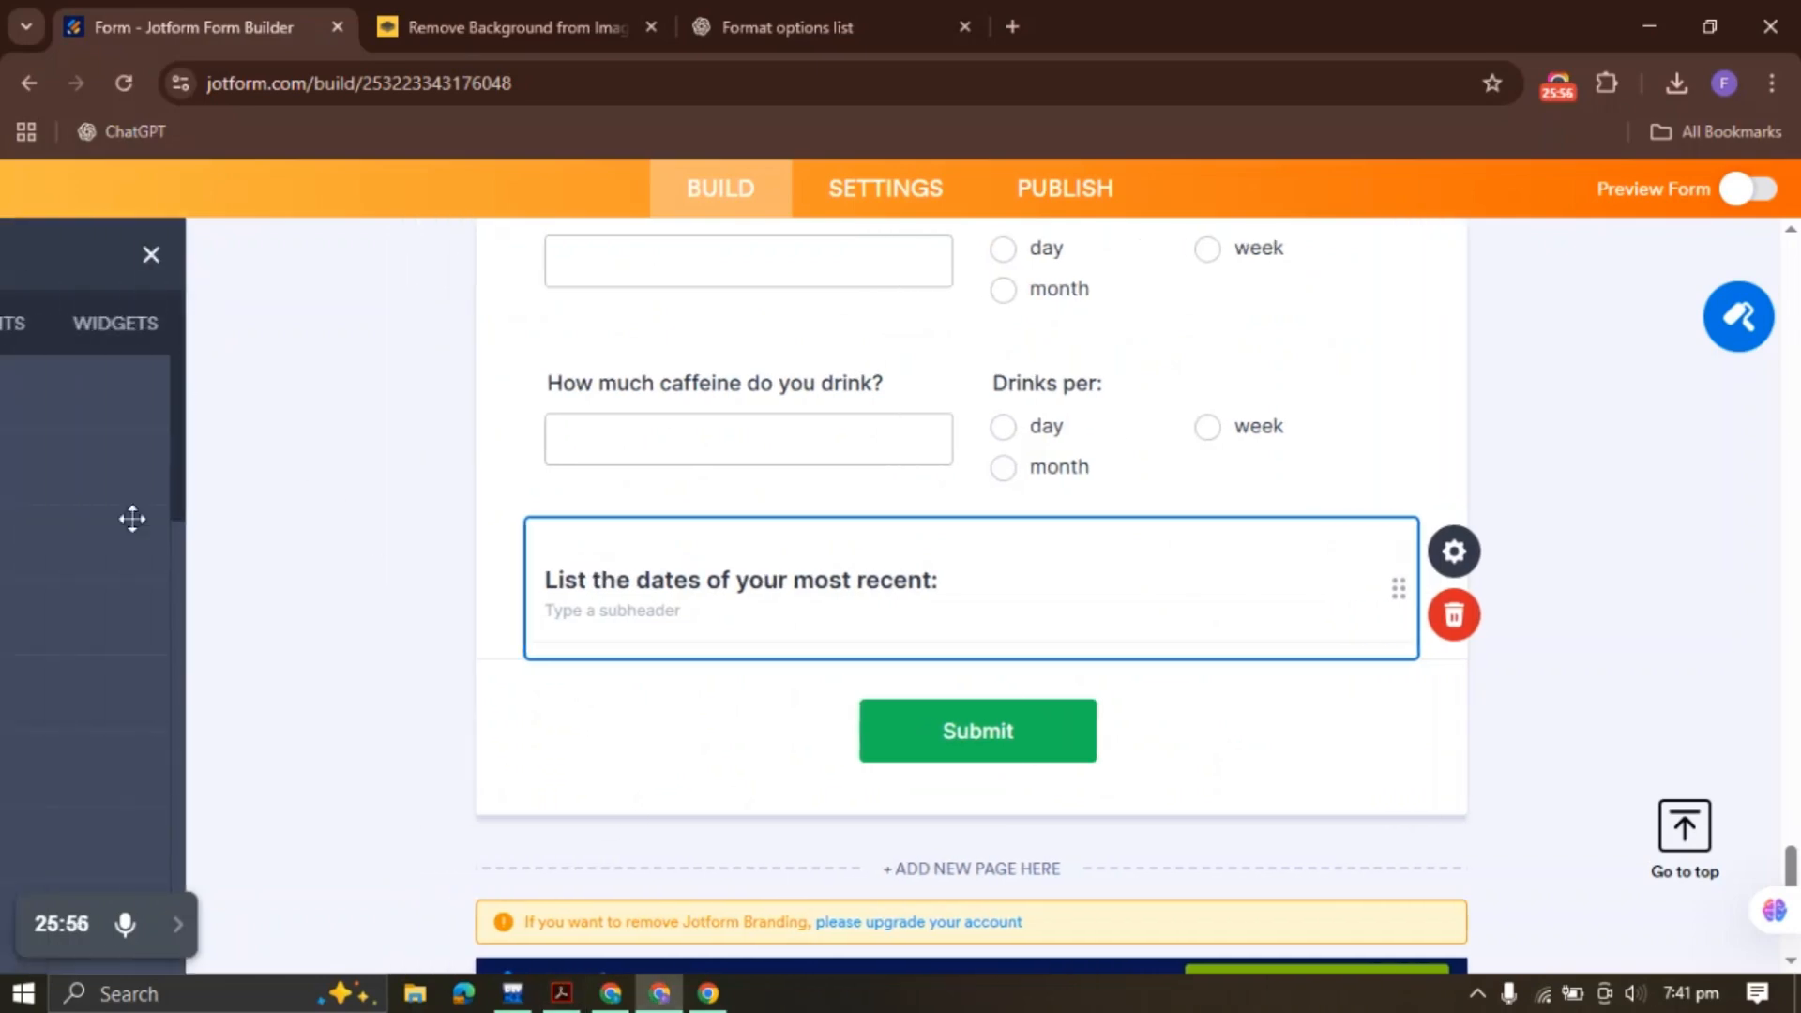
{"action": "scroll", "coordinate": [174, 544], "scroll_direction": "down", "scroll_amount": 3}
{"action": "scroll", "coordinate": [201, 609], "scroll_direction": "down", "scroll_amount": 3}
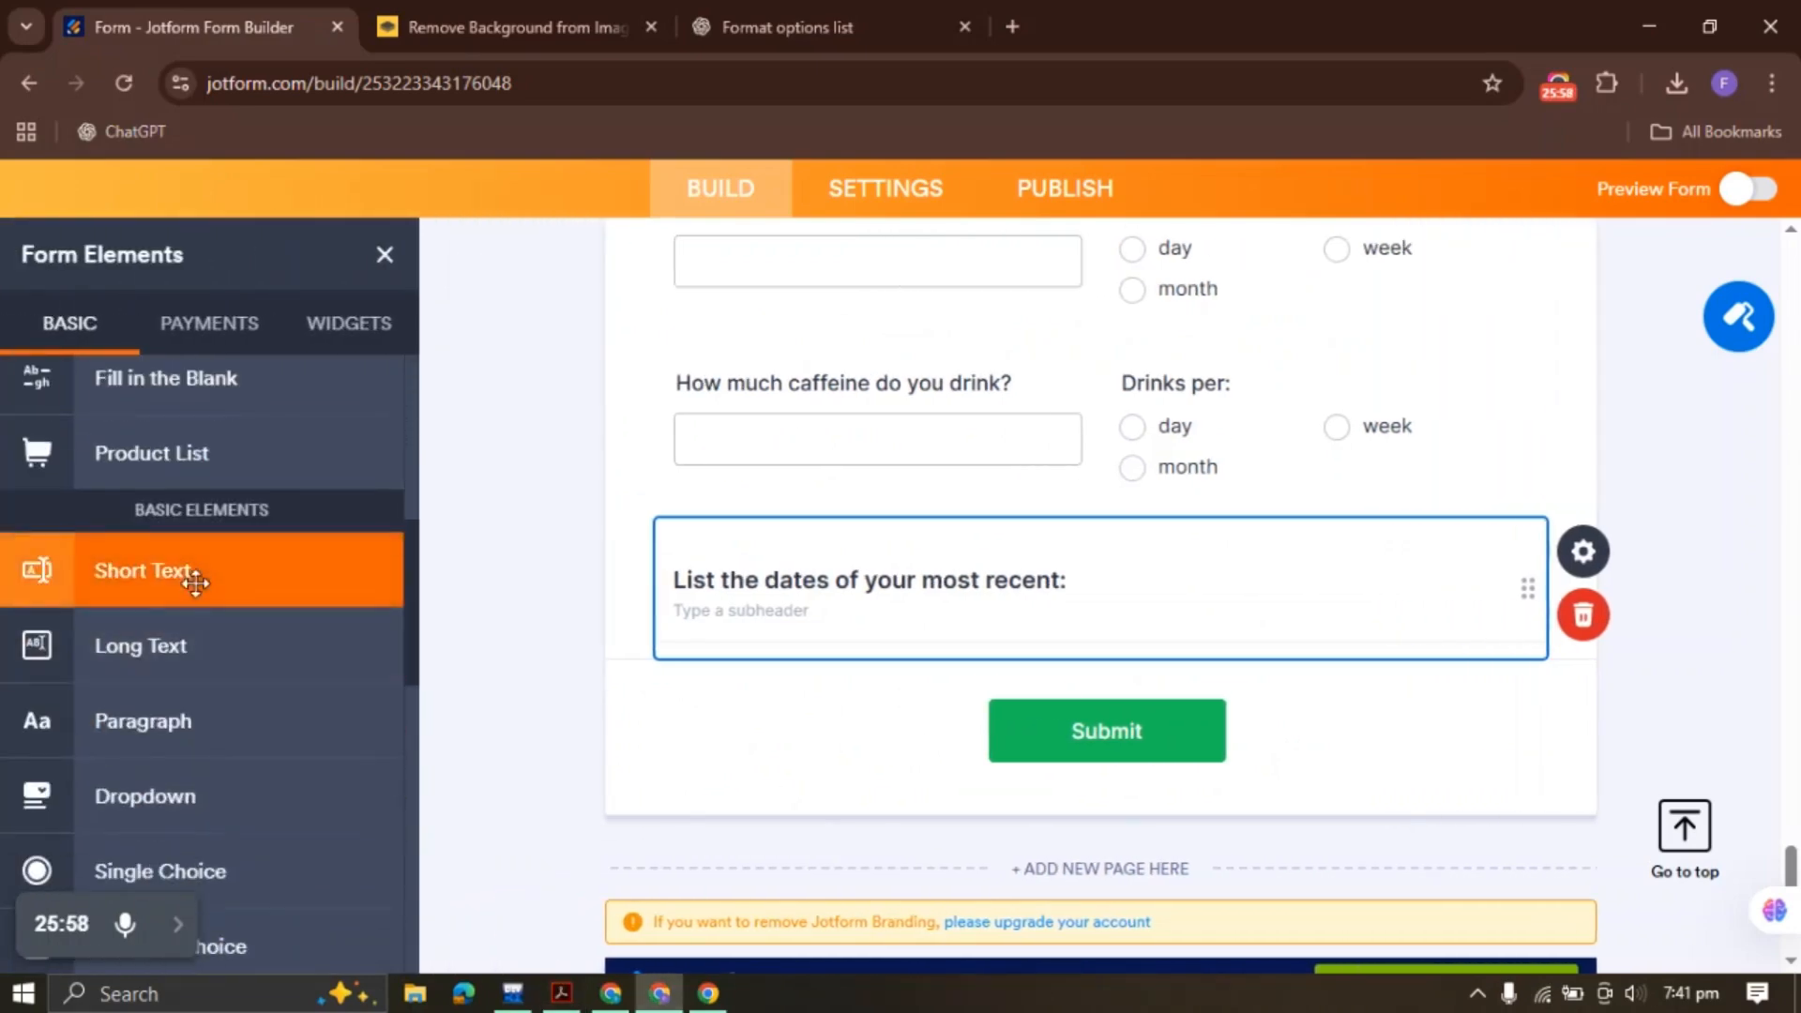
{"action": "left_click_drag", "start_coordinate": [193, 575], "coordinate": [992, 605]}
{"action": "key", "text": "ctrl+v"}
{"action": "right_click", "coordinate": [1045, 595]}
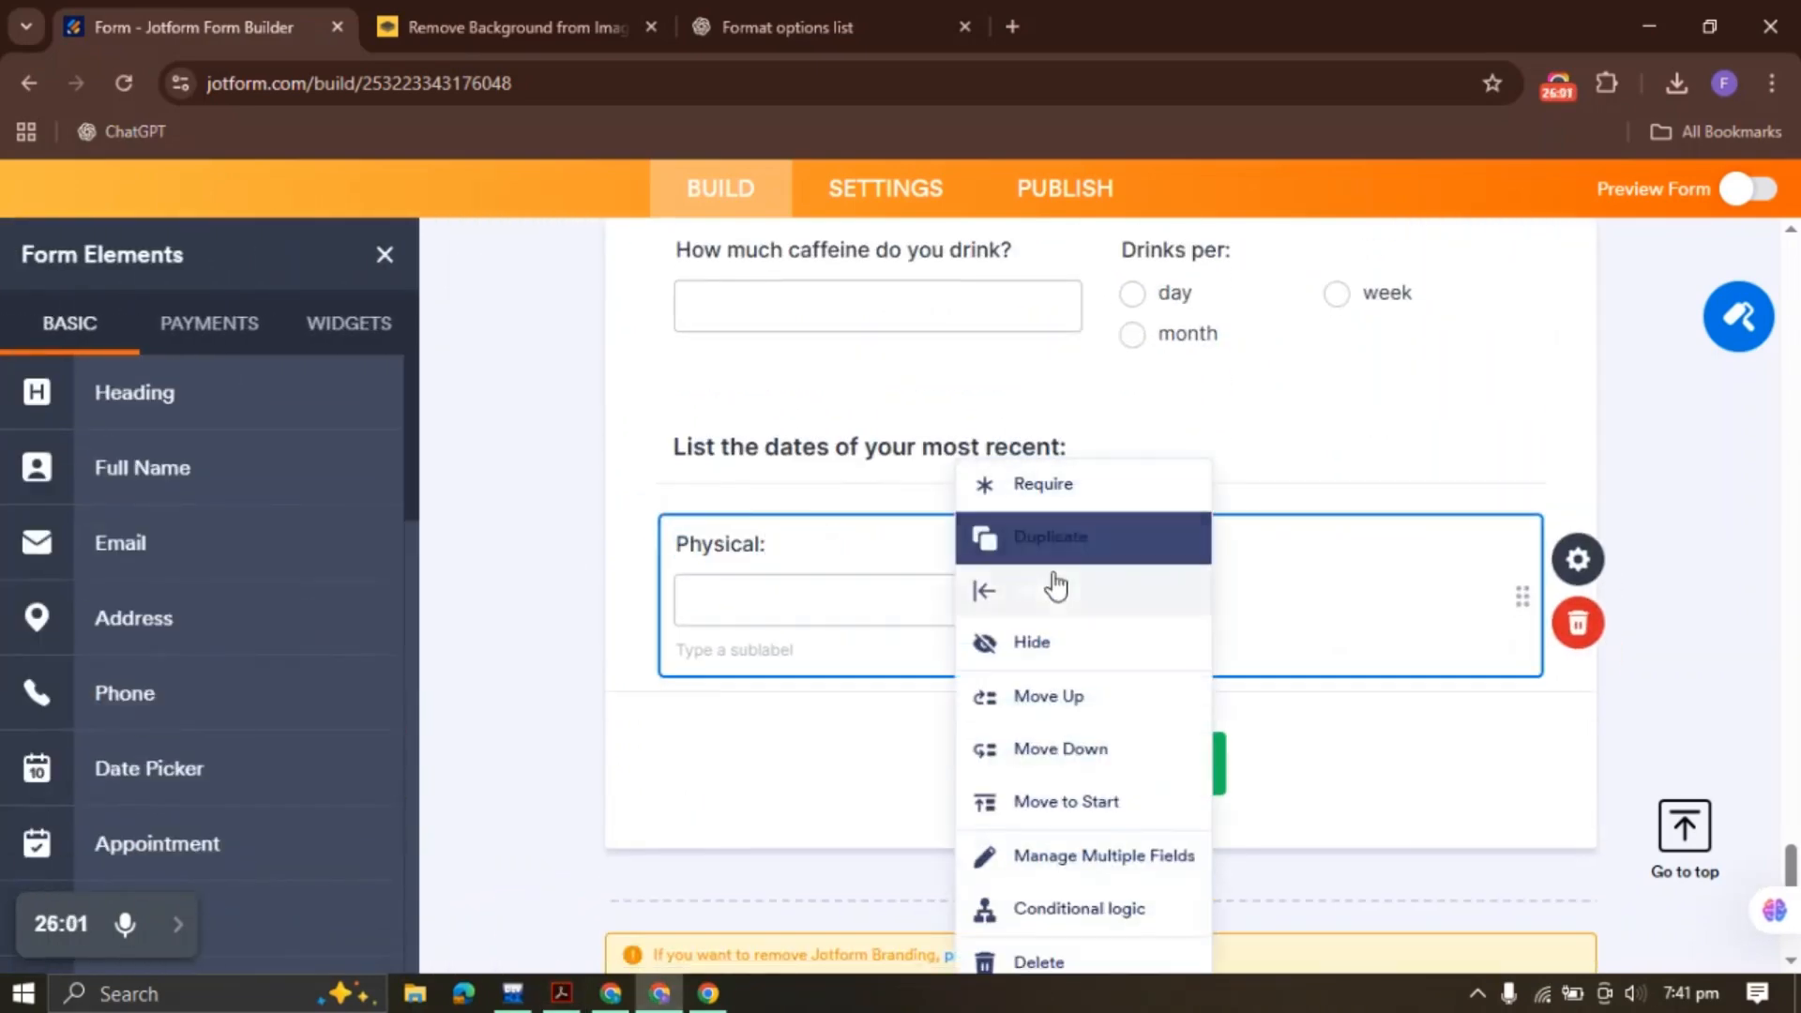
{"action": "left_click", "coordinate": [1049, 593]}
Duplicate the 'Do you still smoke?' Yes/No question beside Physical: and relabel it 'Normal?'
{"action": "left_click", "coordinate": [562, 994]}
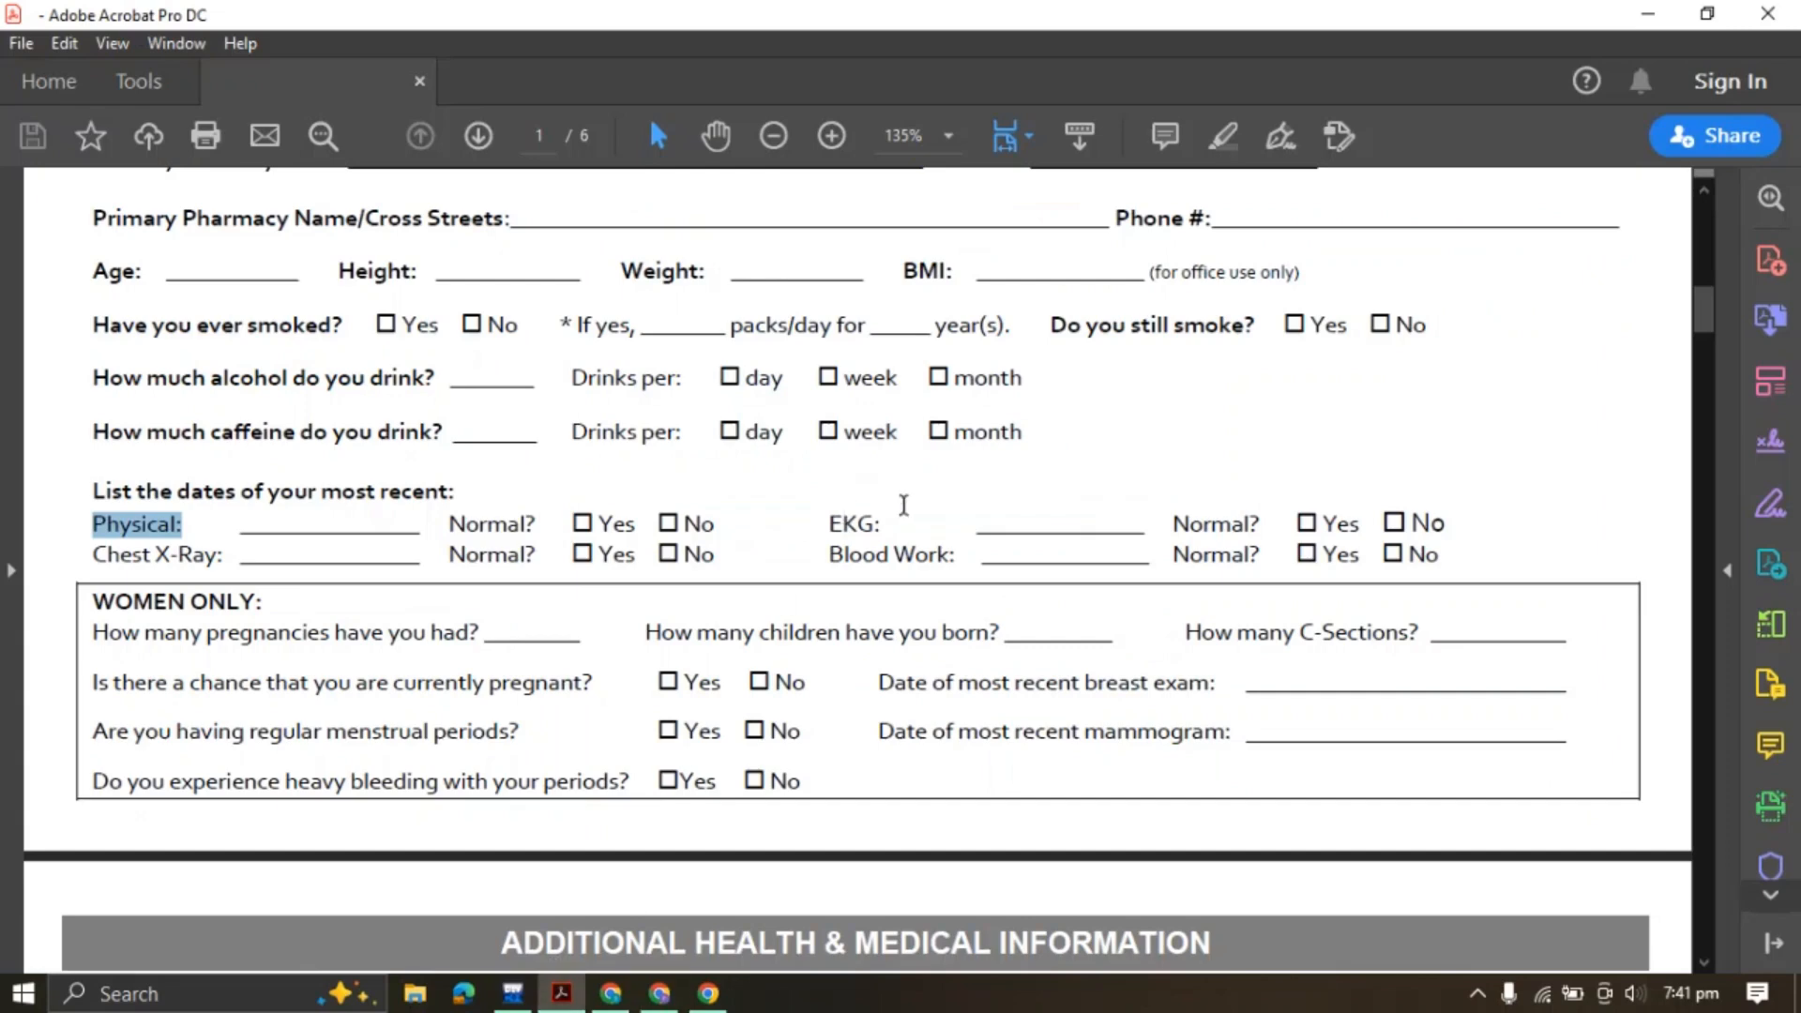
{"action": "left_click_drag", "start_coordinate": [451, 523], "coordinate": [538, 525]}
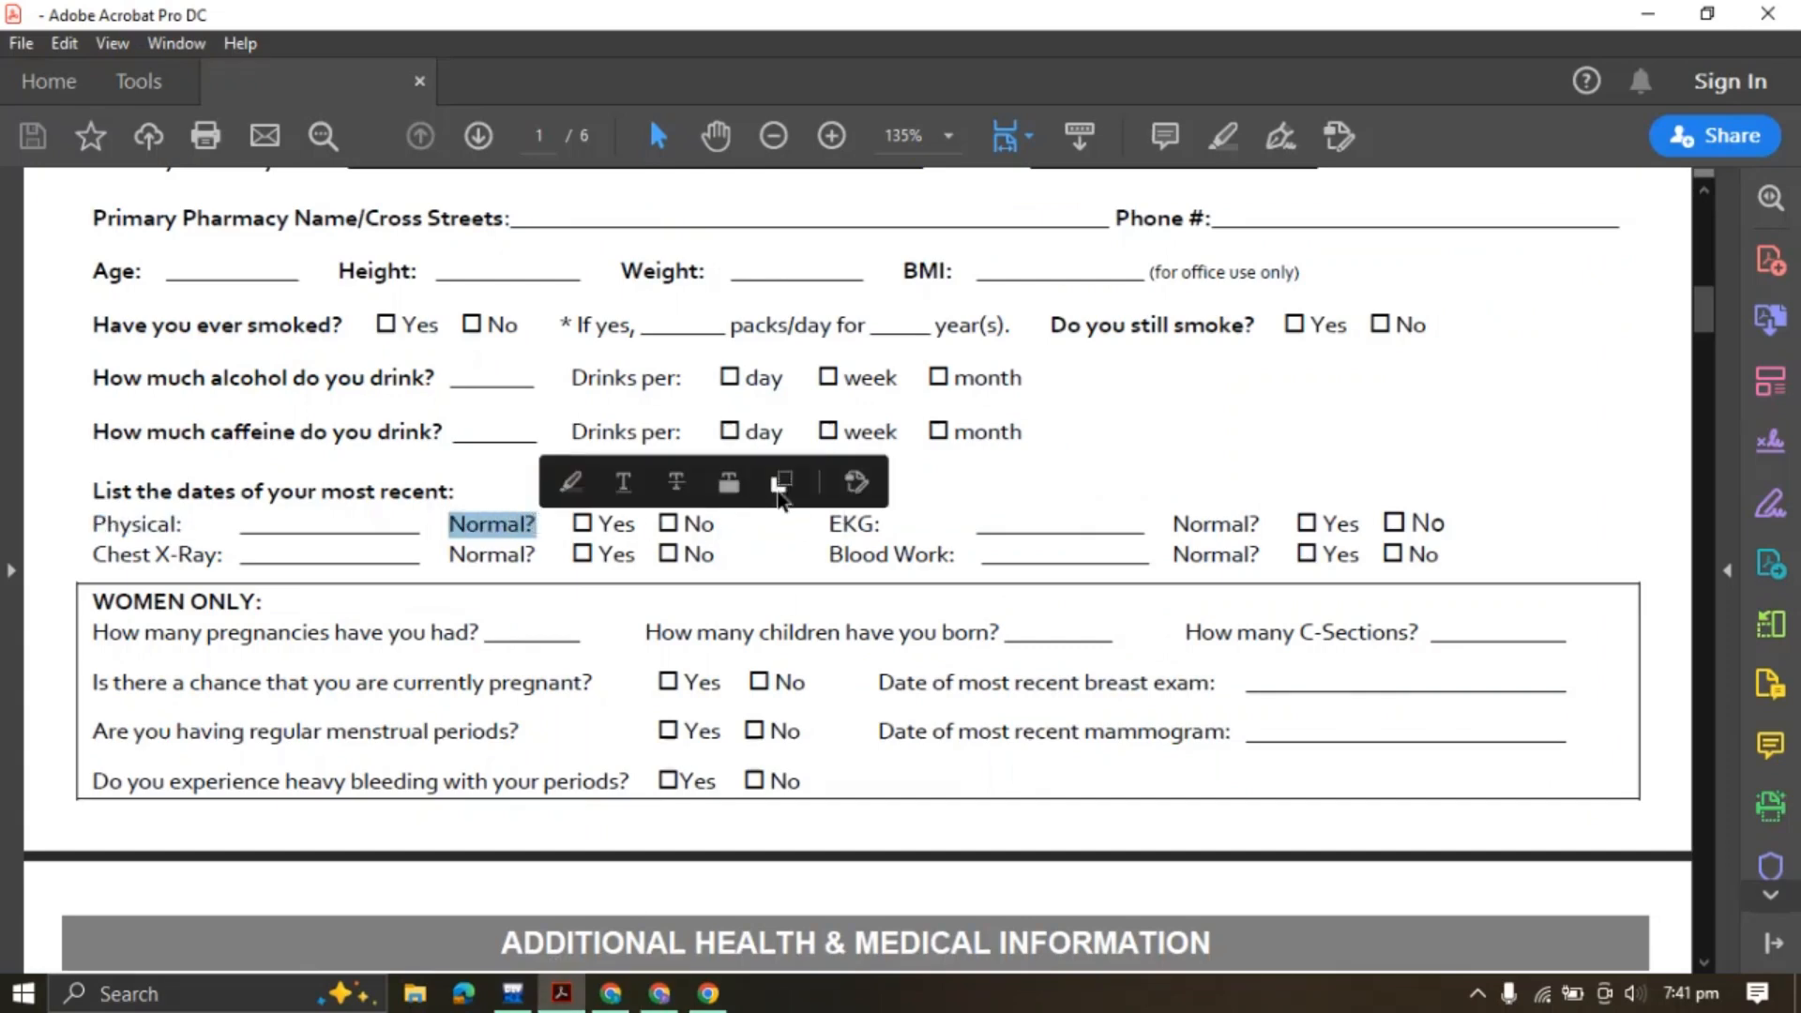
{"action": "left_click", "coordinate": [659, 993]}
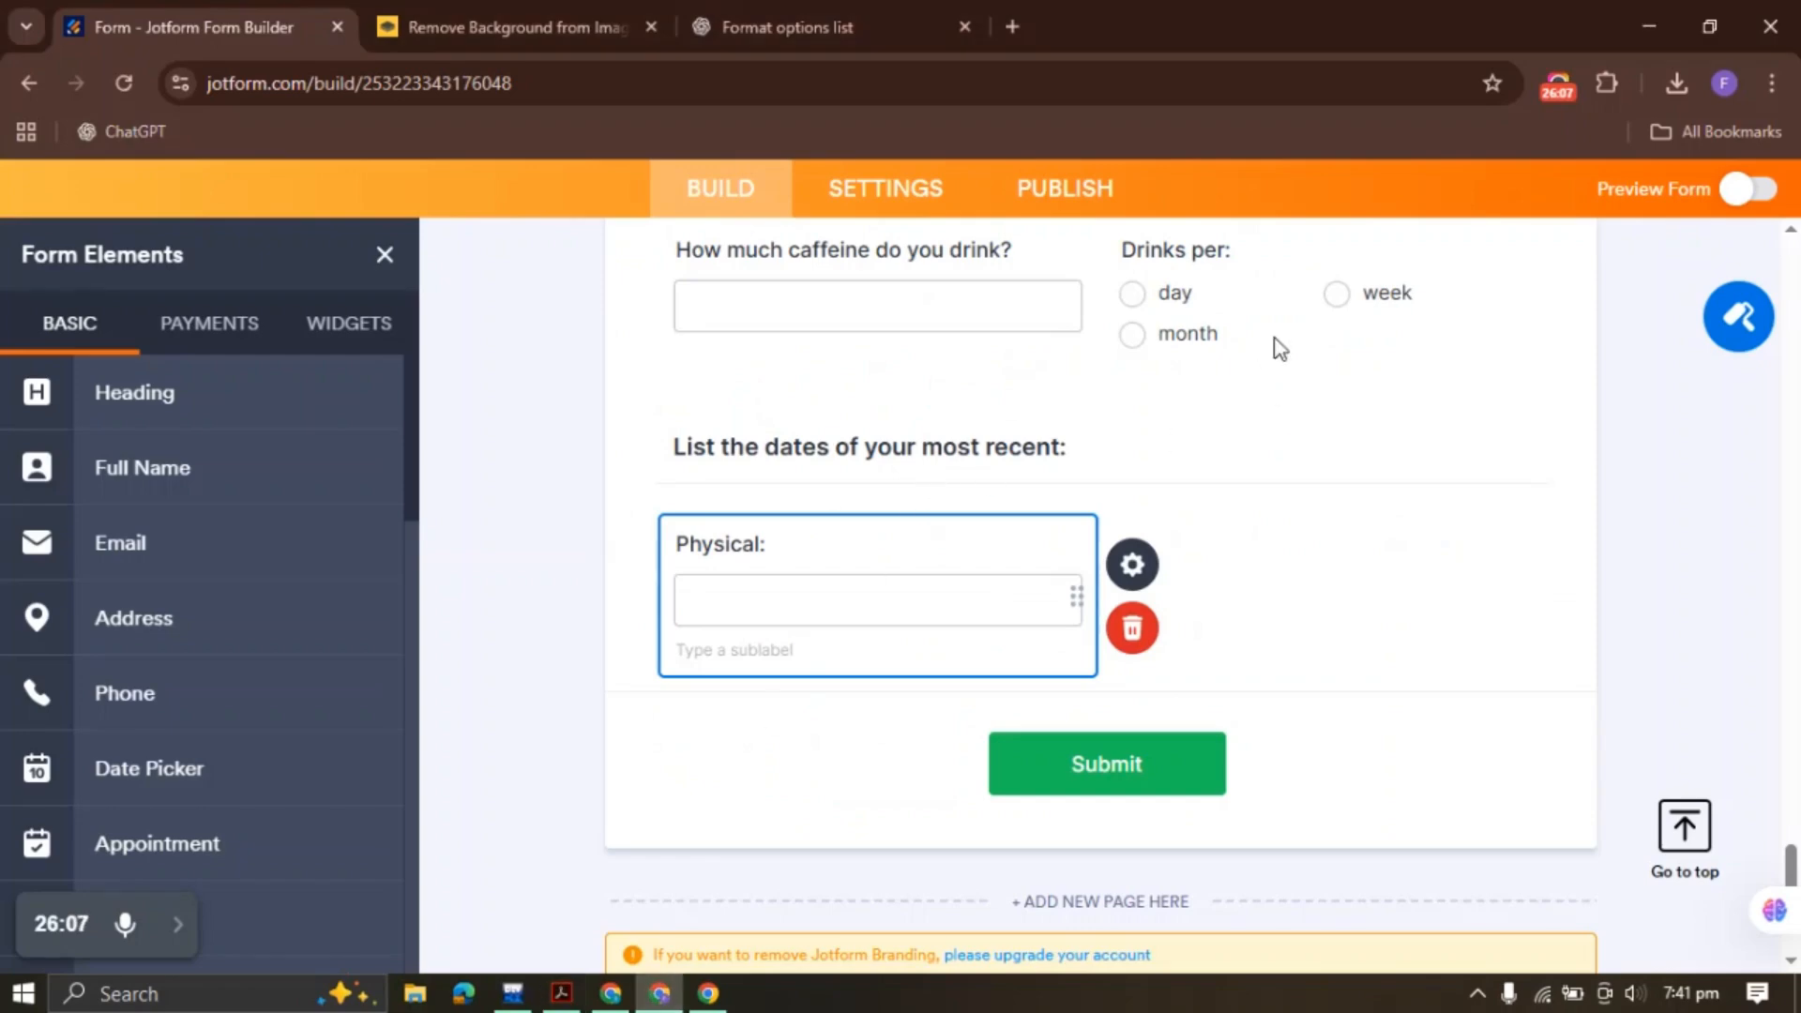
{"action": "scroll", "coordinate": [1154, 405], "scroll_direction": "up", "scroll_amount": 7}
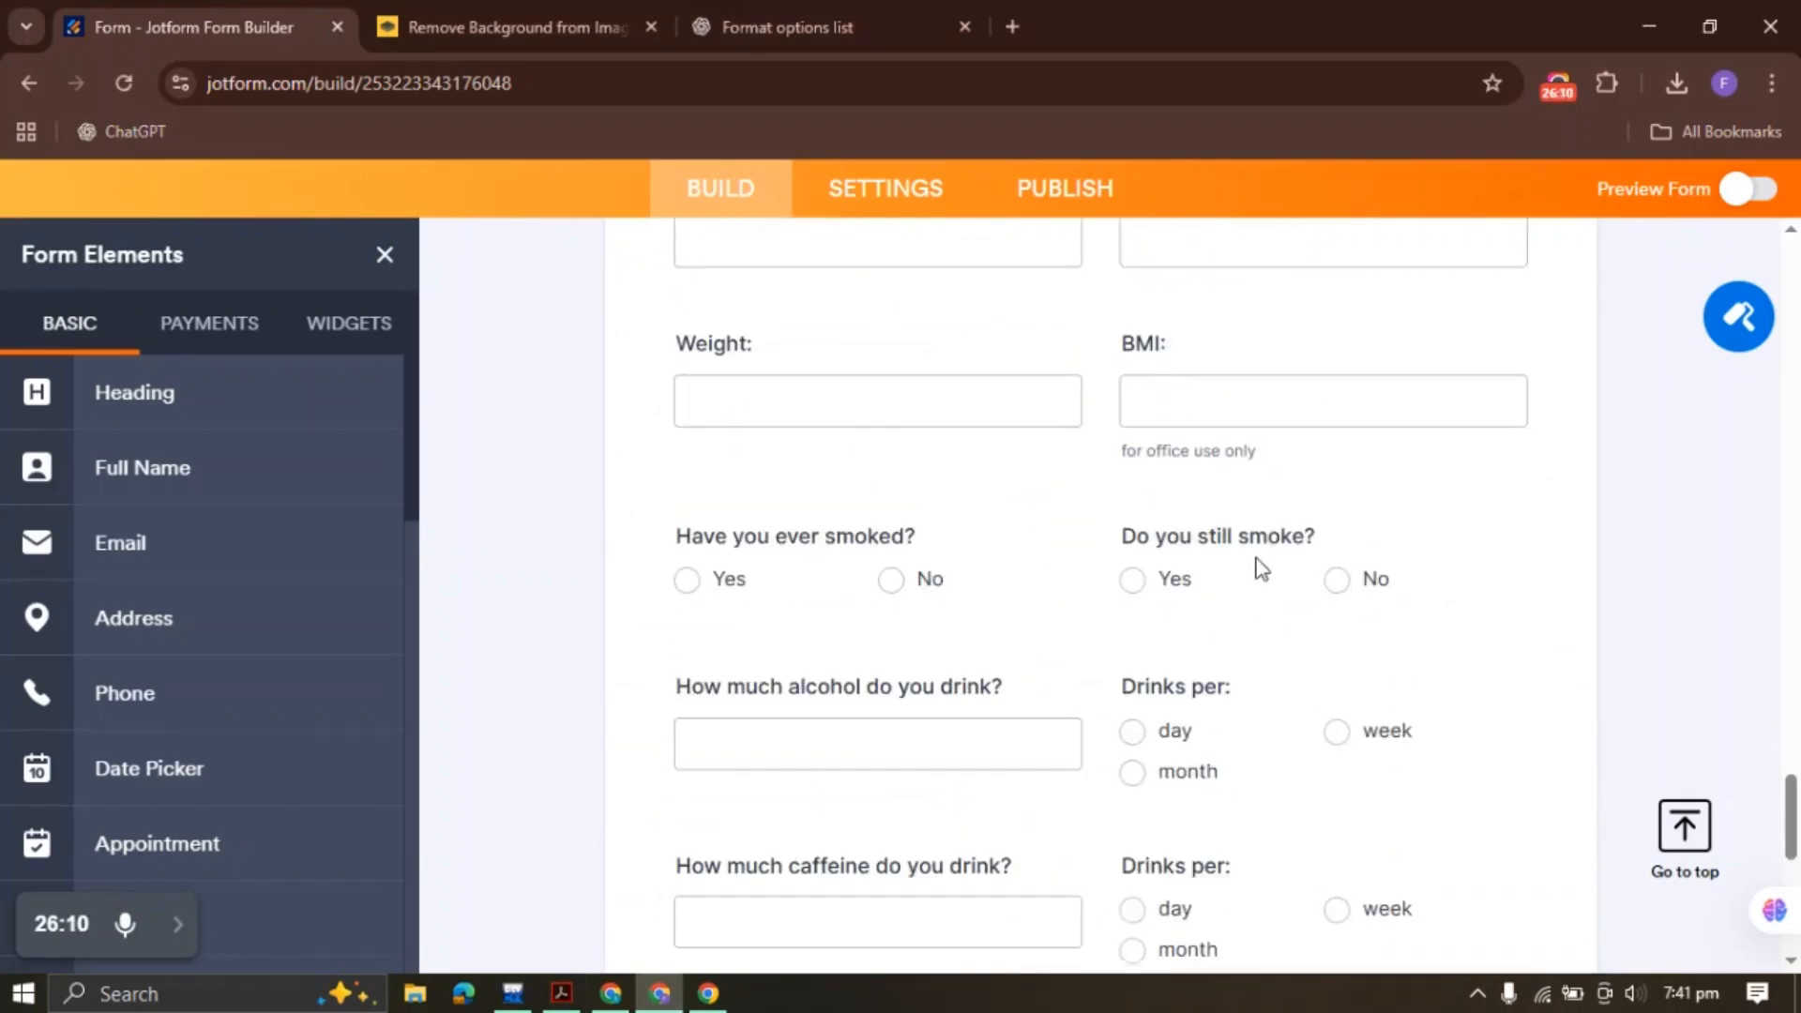
{"action": "left_click", "coordinate": [1255, 554]}
{"action": "right_click", "coordinate": [1255, 554]}
{"action": "left_click", "coordinate": [1359, 490]}
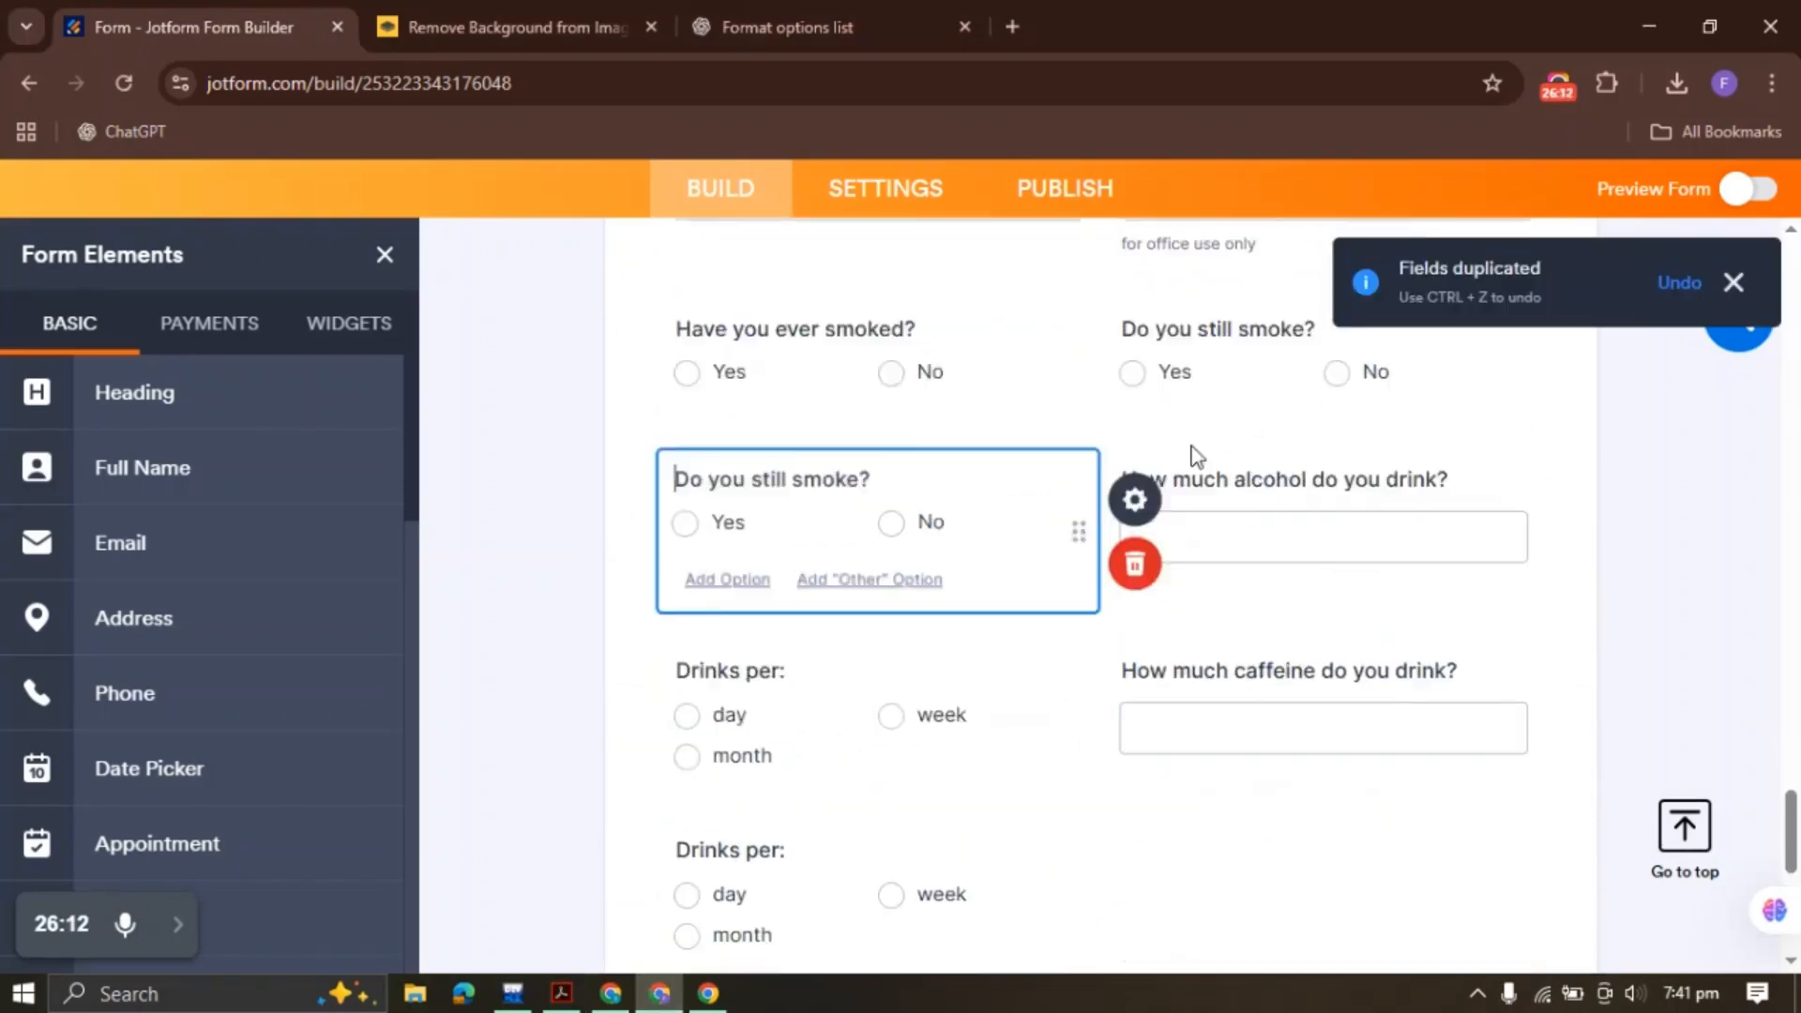
{"action": "right_click", "coordinate": [825, 422]}
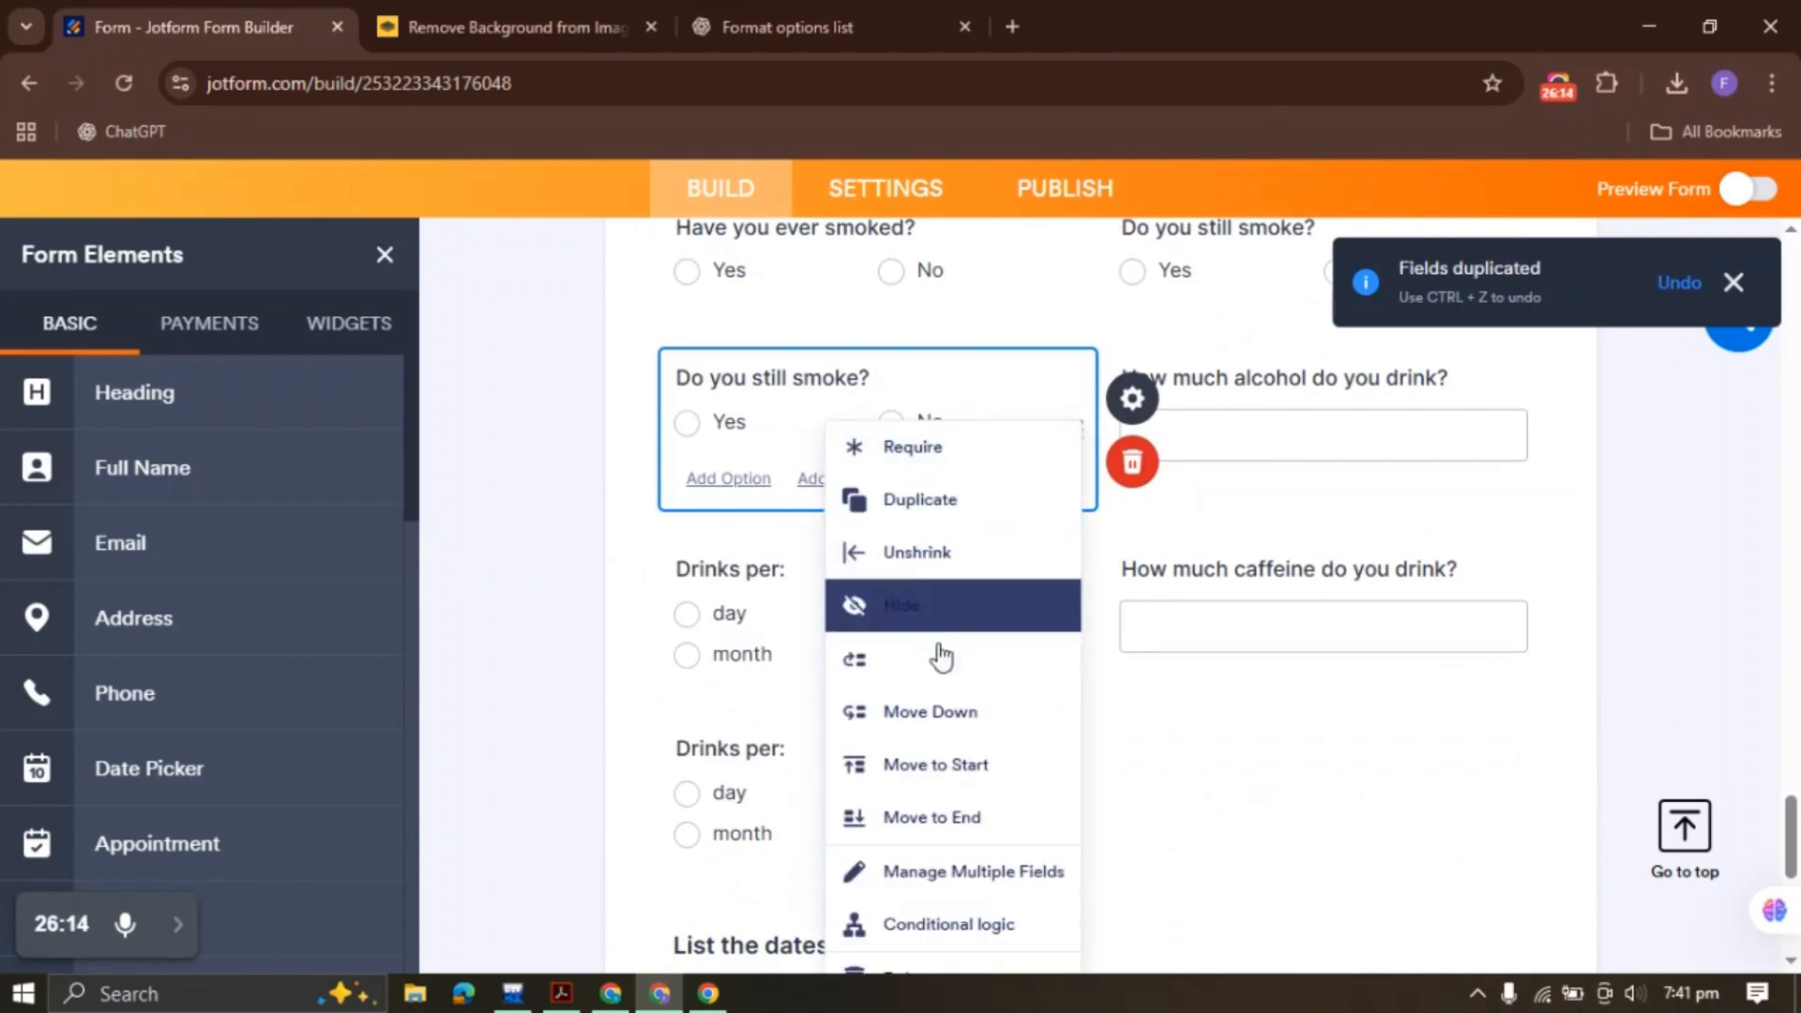
{"action": "left_click", "coordinate": [931, 810]}
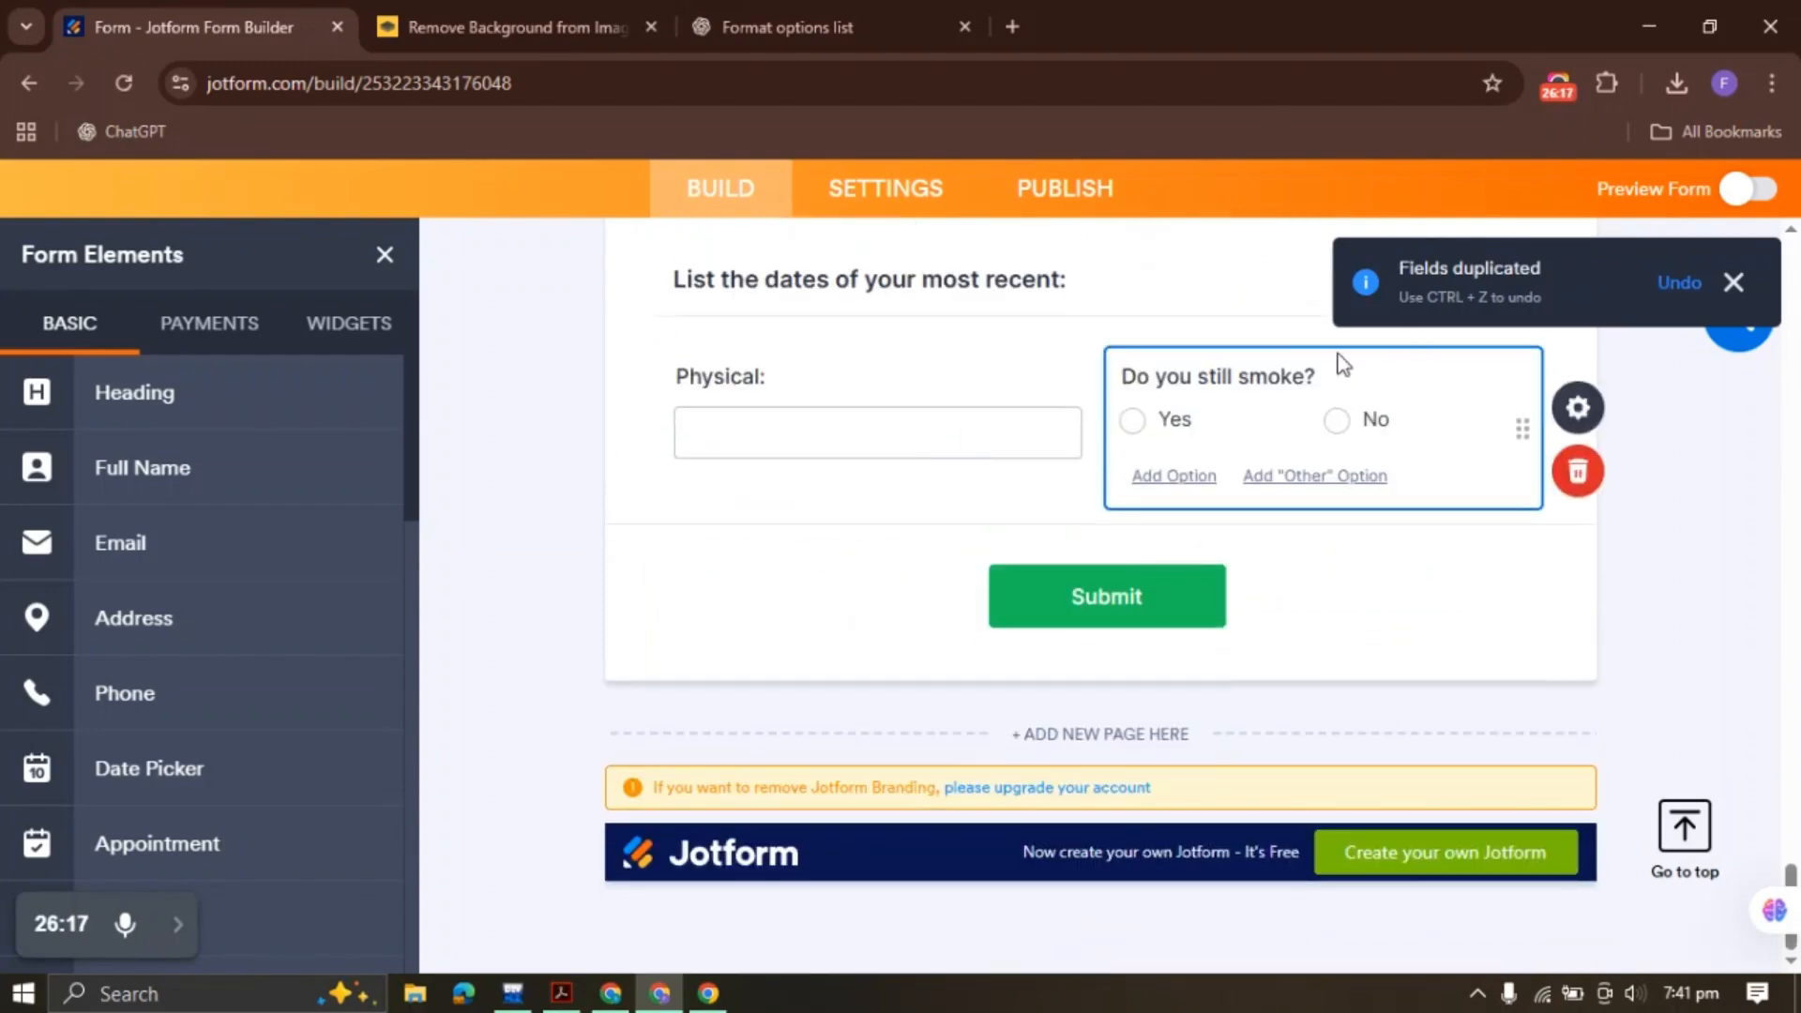
{"action": "triple_click", "coordinate": [1280, 376]}
{"action": "type", "text": "Normal?"}
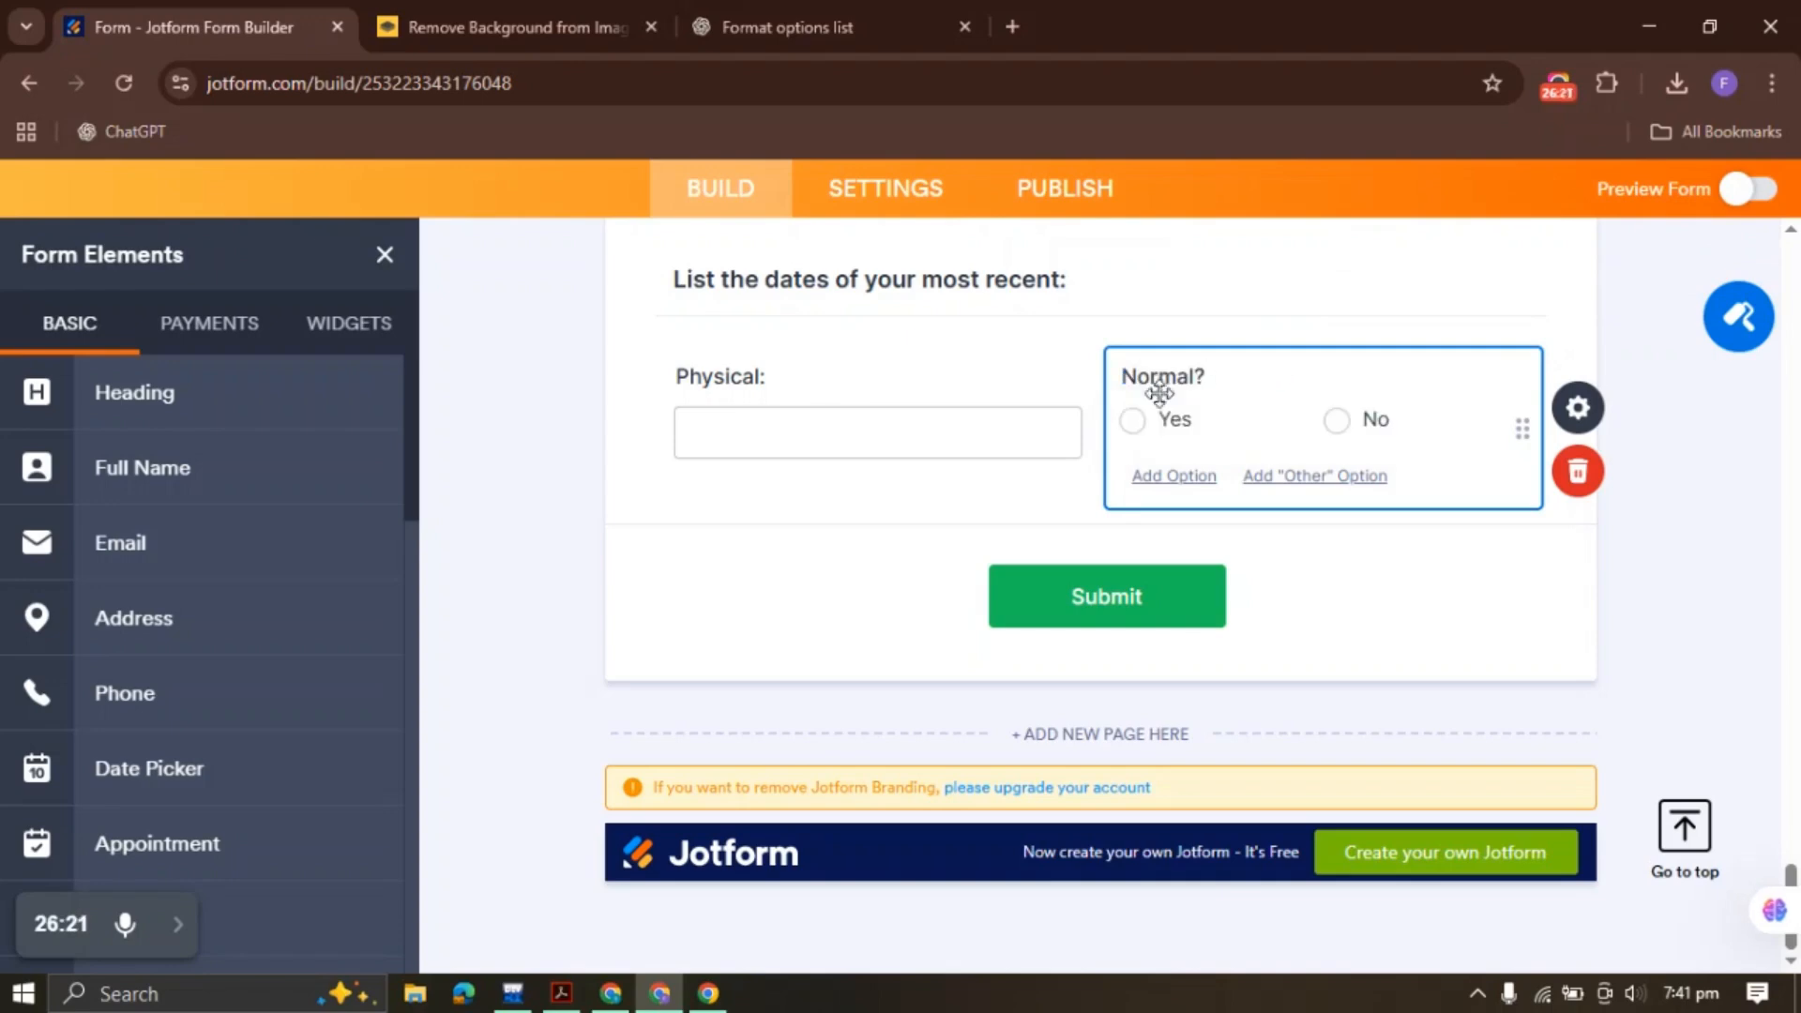
Duplicate the Physical: field to the form's end and rename it 'EKG:'
{"action": "left_click", "coordinate": [561, 993]}
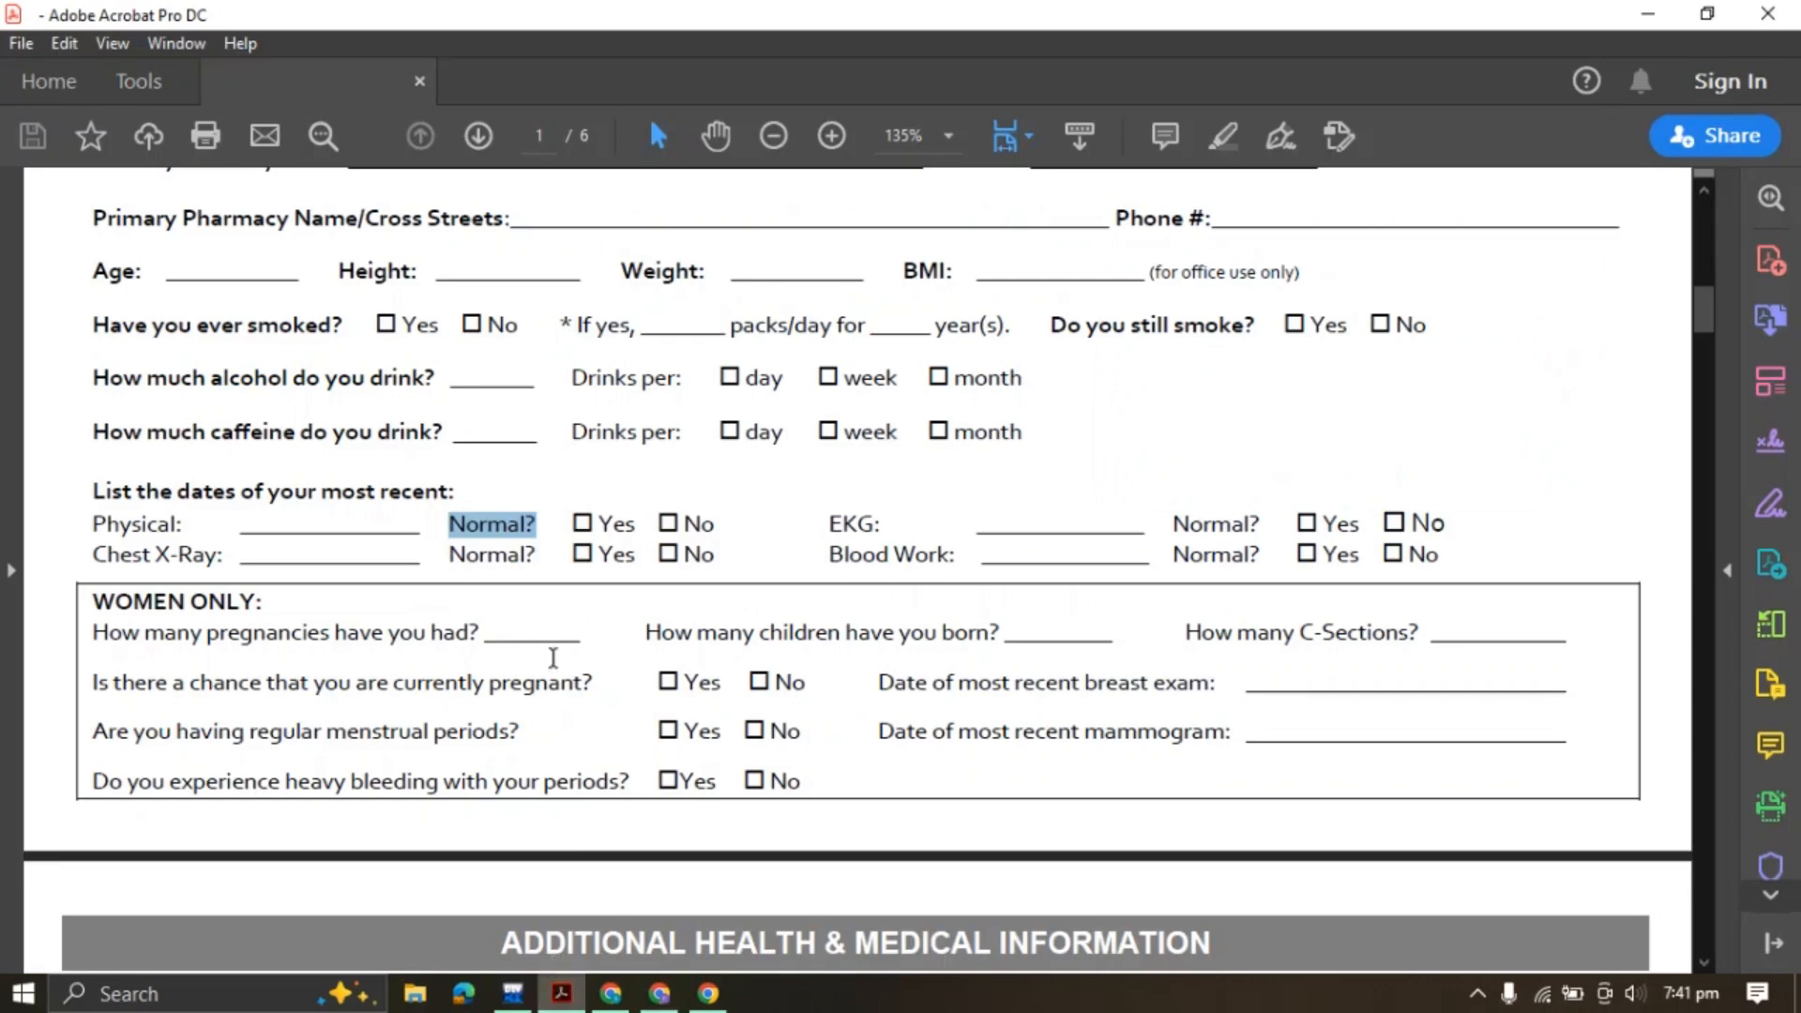
{"action": "left_click_drag", "start_coordinate": [822, 523], "coordinate": [889, 523]}
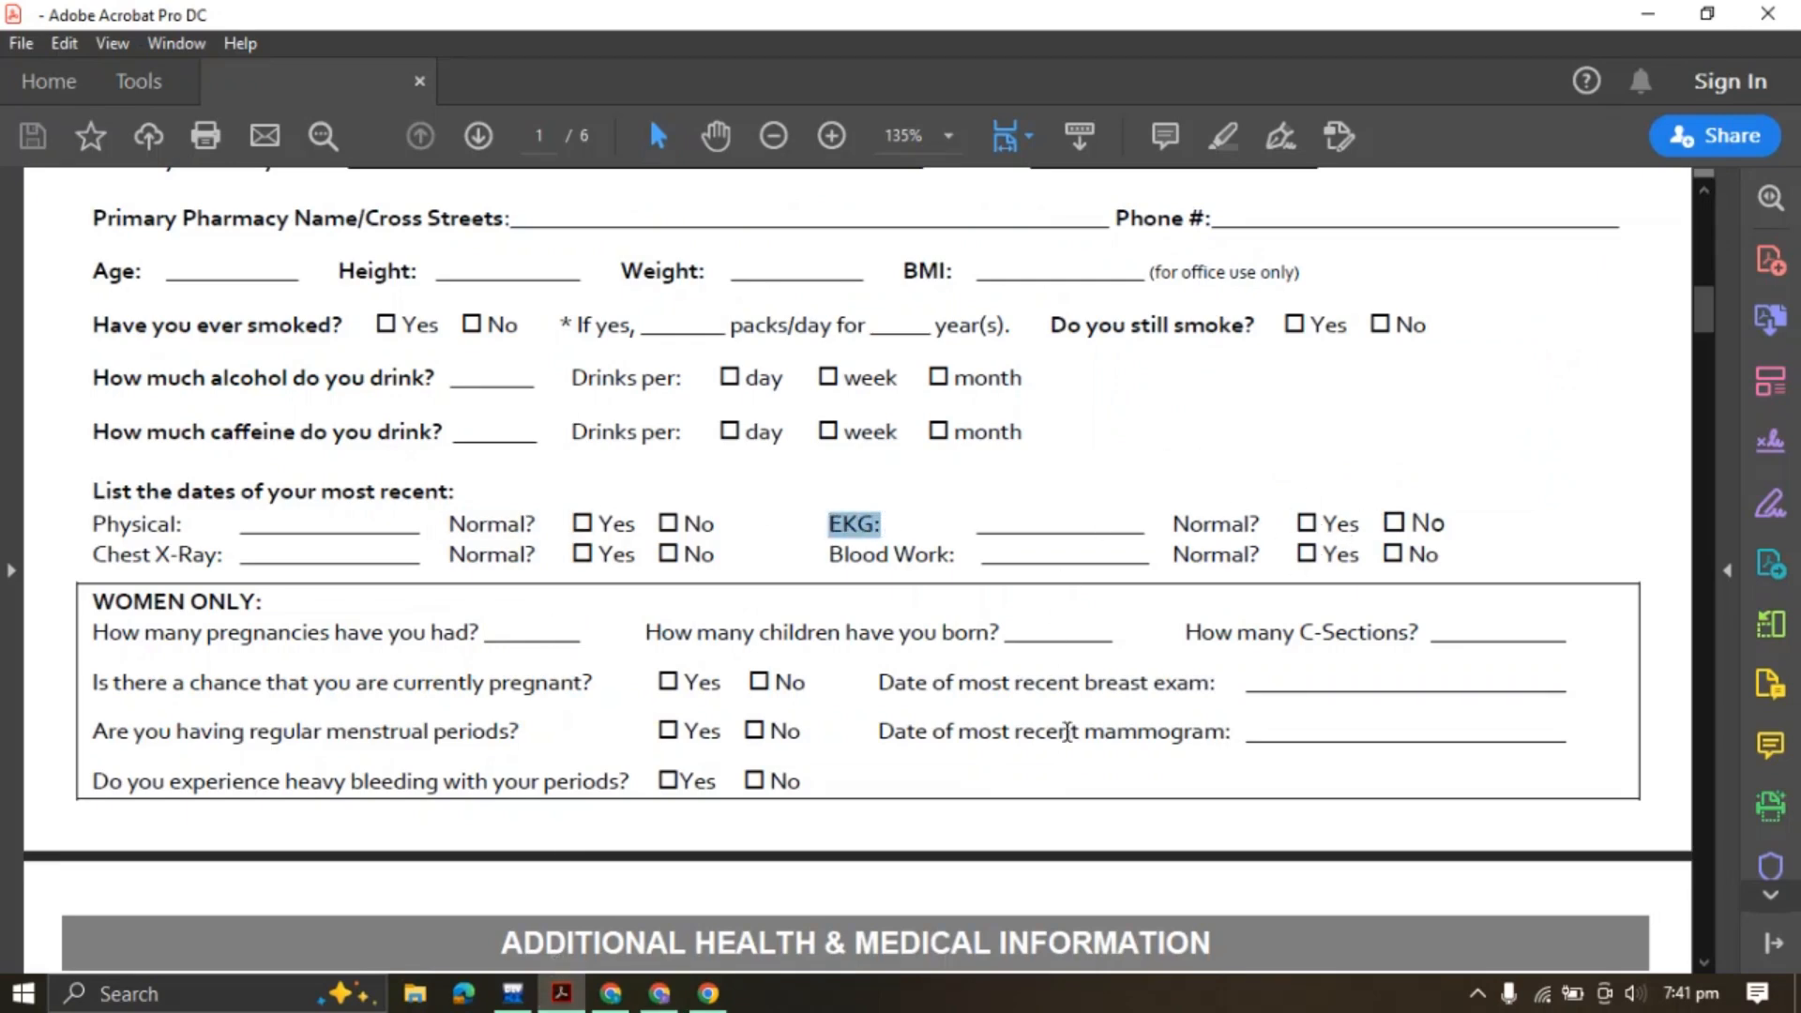
{"action": "left_click", "coordinate": [710, 991]}
{"action": "left_click", "coordinate": [800, 414]}
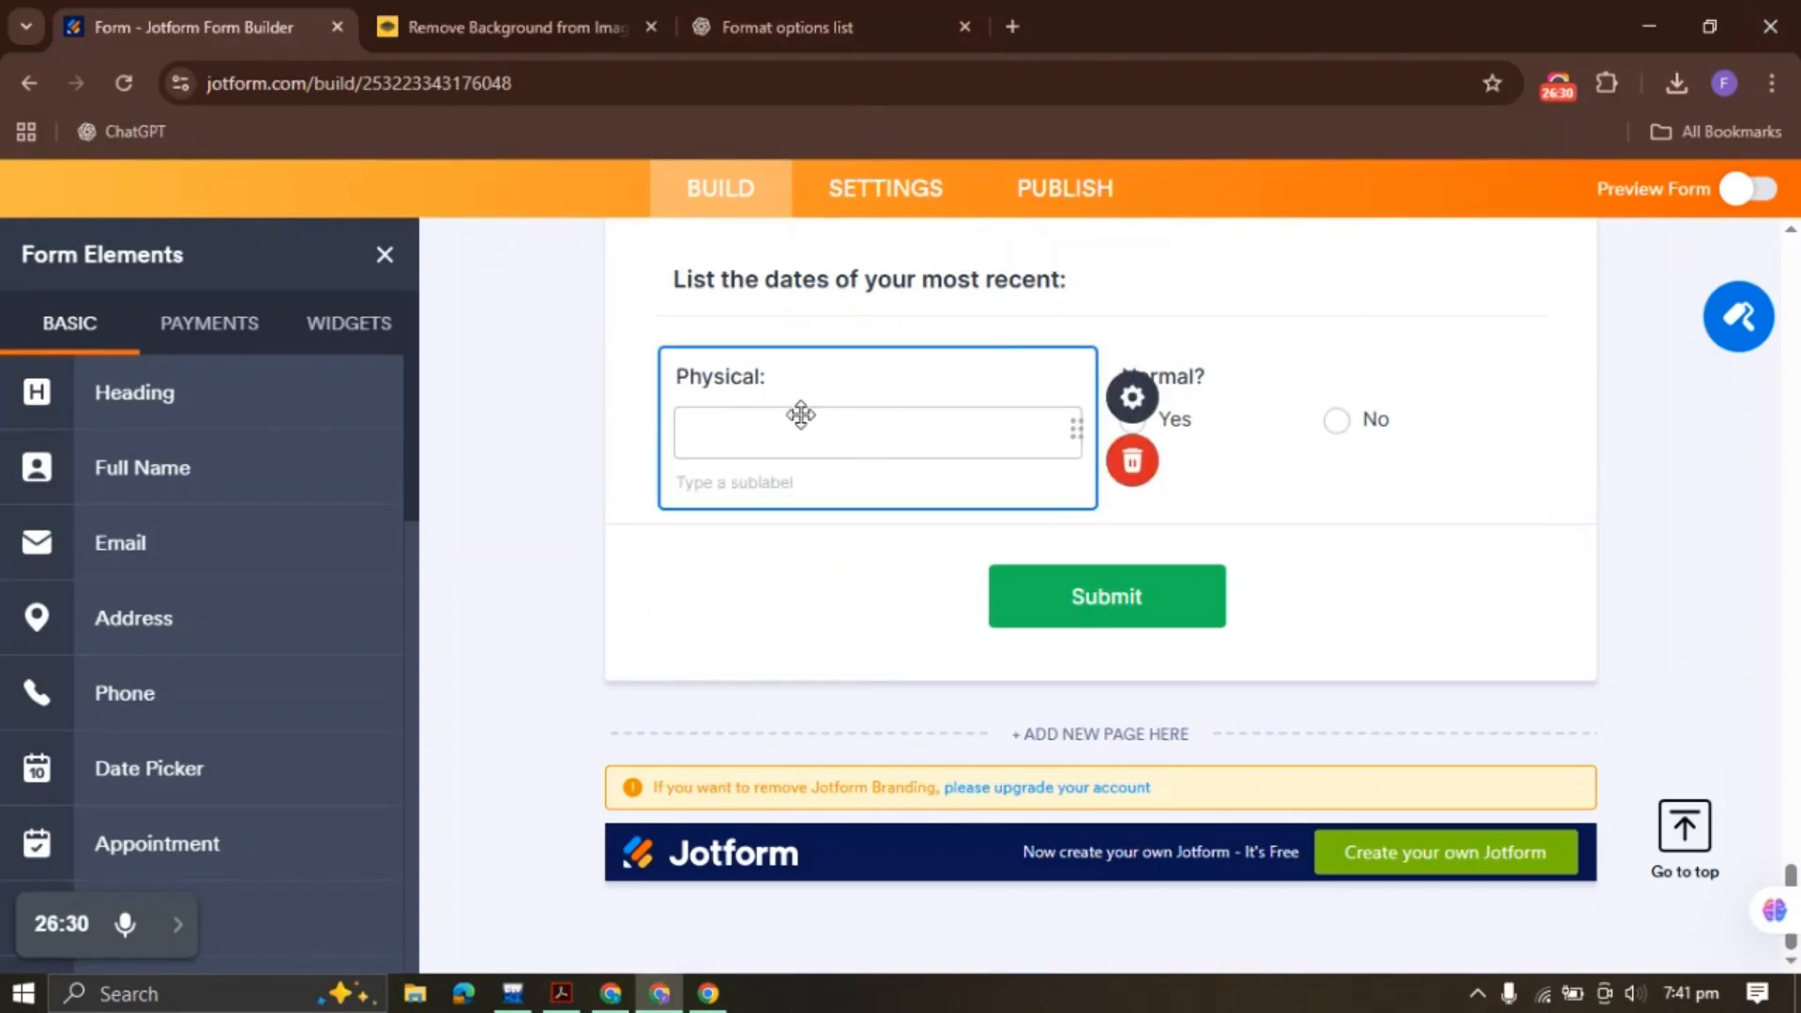
{"action": "right_click", "coordinate": [807, 418]}
{"action": "left_click", "coordinate": [900, 496]}
{"action": "right_click", "coordinate": [1239, 413]}
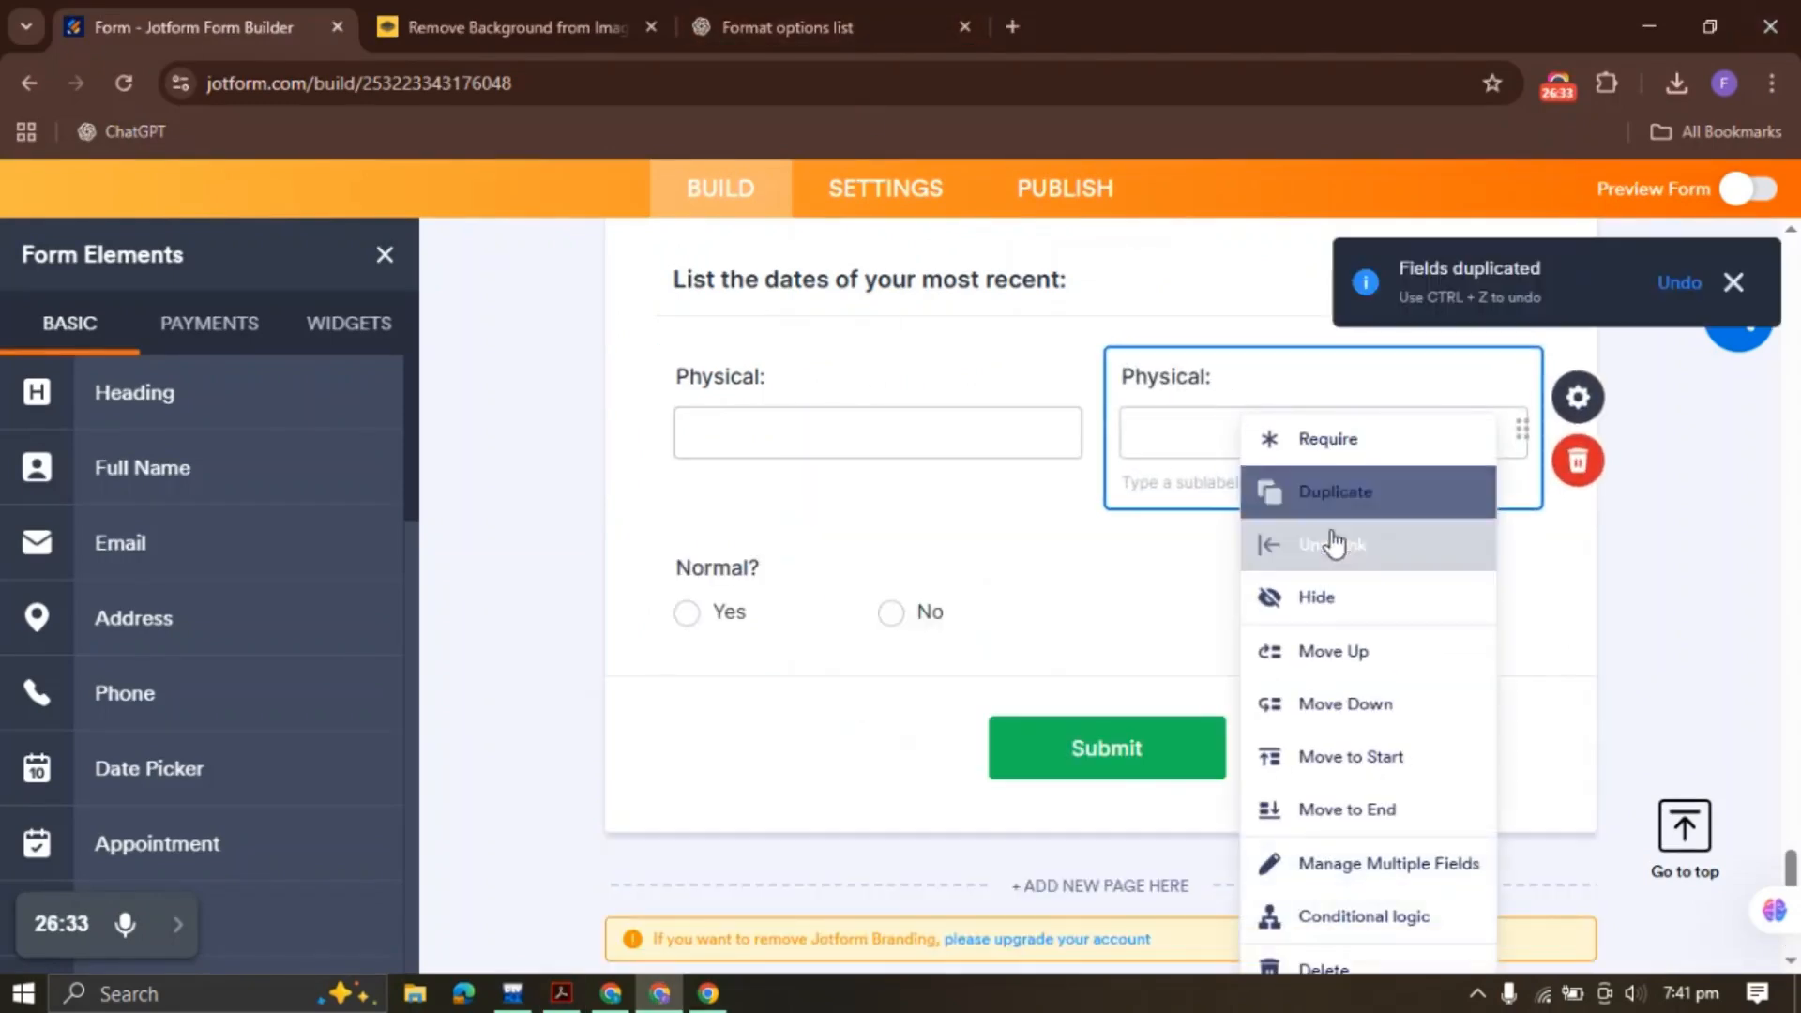
{"action": "left_click", "coordinate": [1330, 809]}
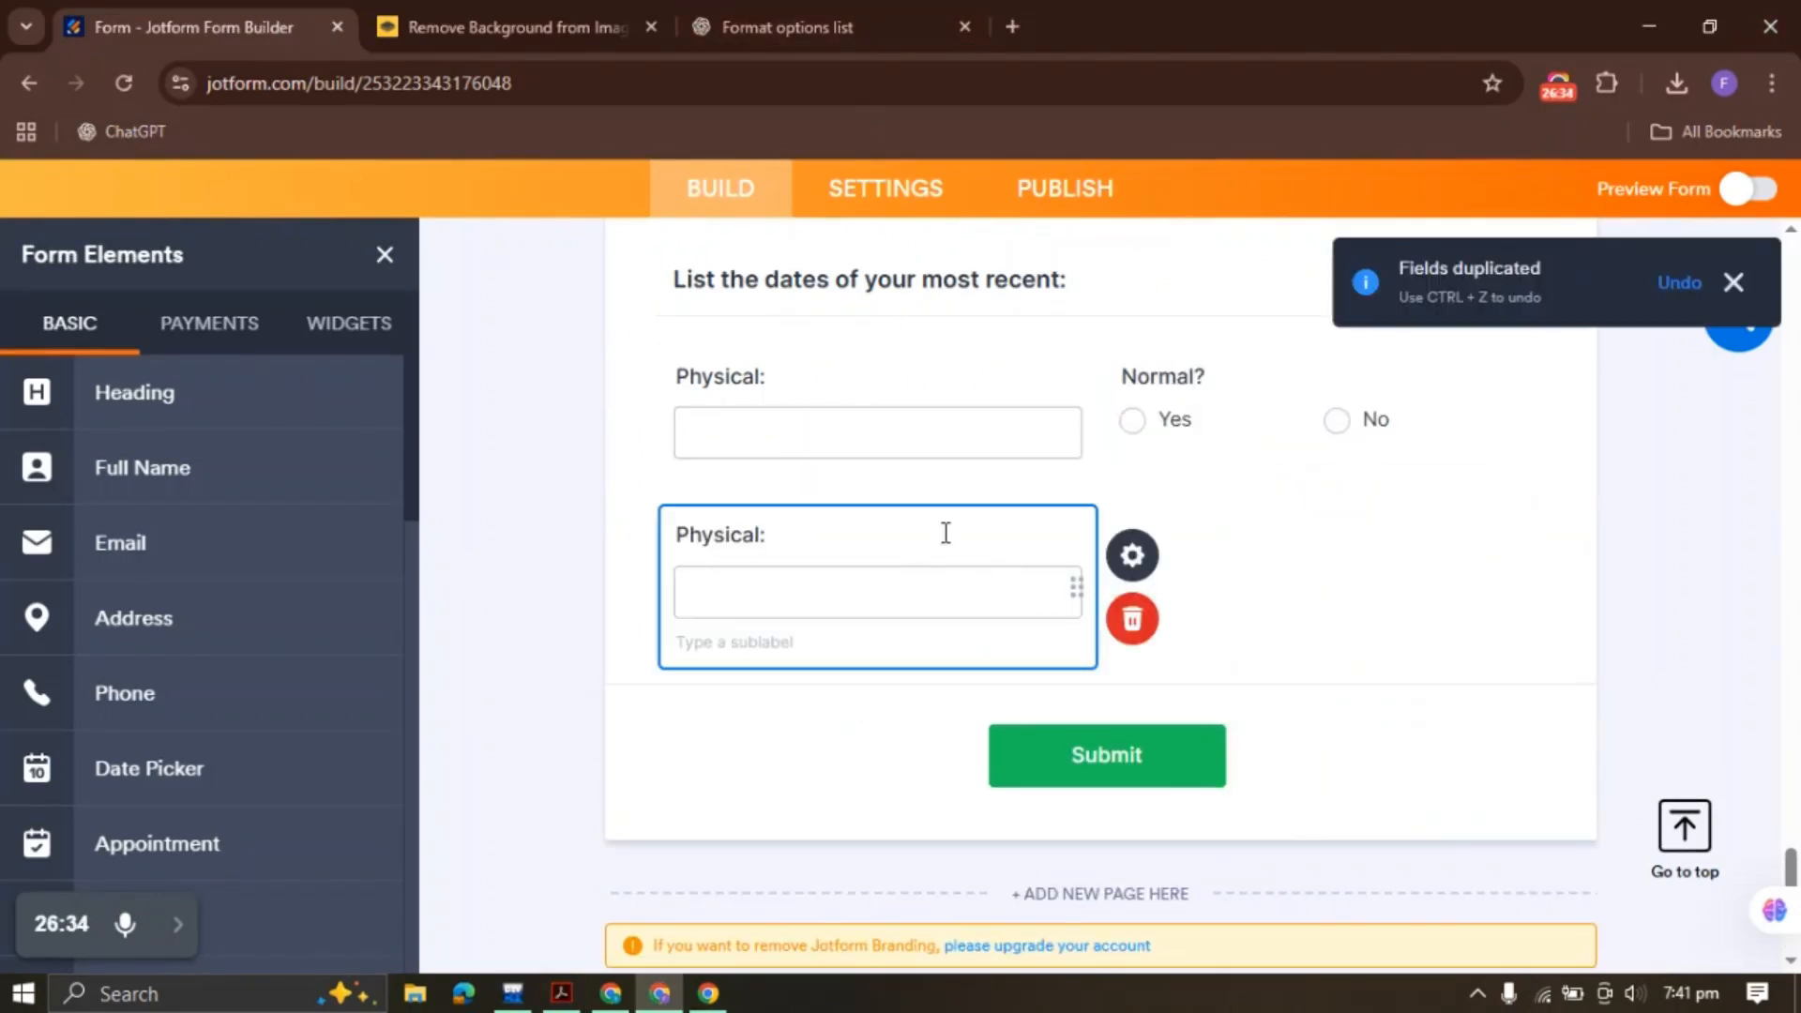
{"action": "double_click", "coordinate": [778, 532]}
{"action": "type", "text": "EKG:"}
Duplicate the Normal? Yes/No question and place the copy beside EKG:
{"action": "right_click", "coordinate": [1308, 387]}
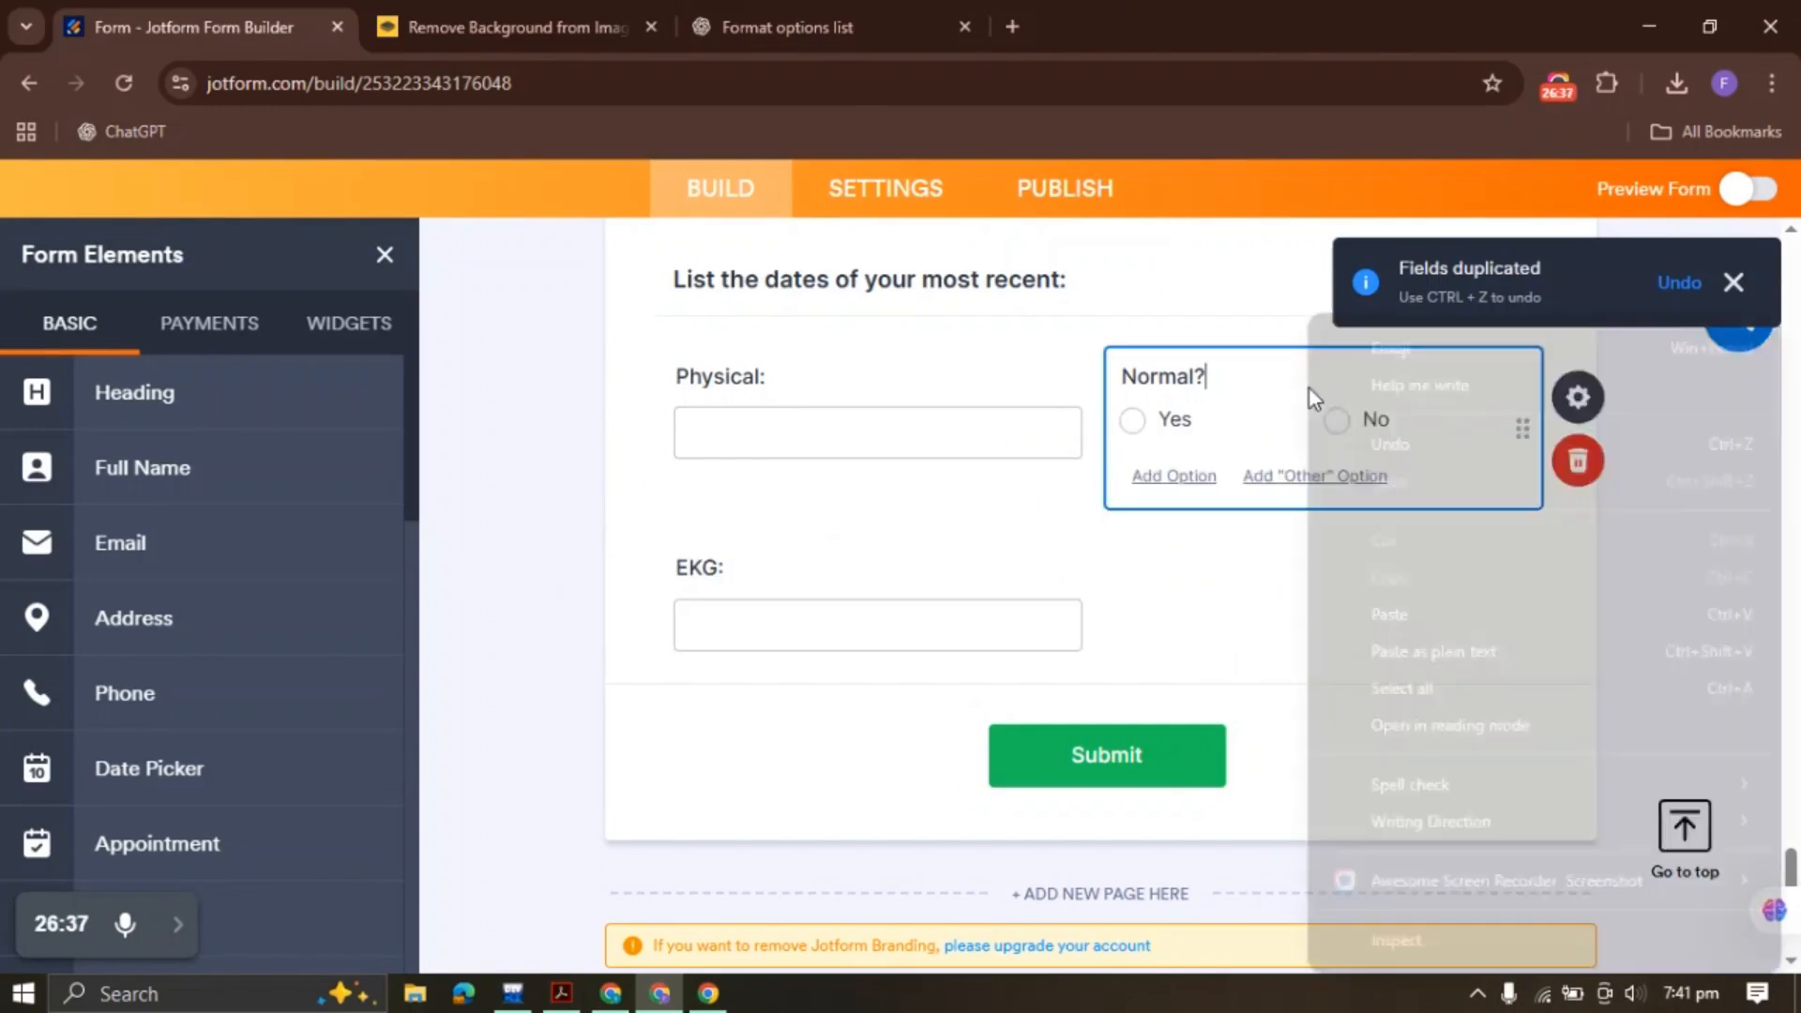
{"action": "right_click", "coordinate": [1248, 390]}
{"action": "right_click", "coordinate": [1191, 411]}
{"action": "left_click", "coordinate": [1188, 420]}
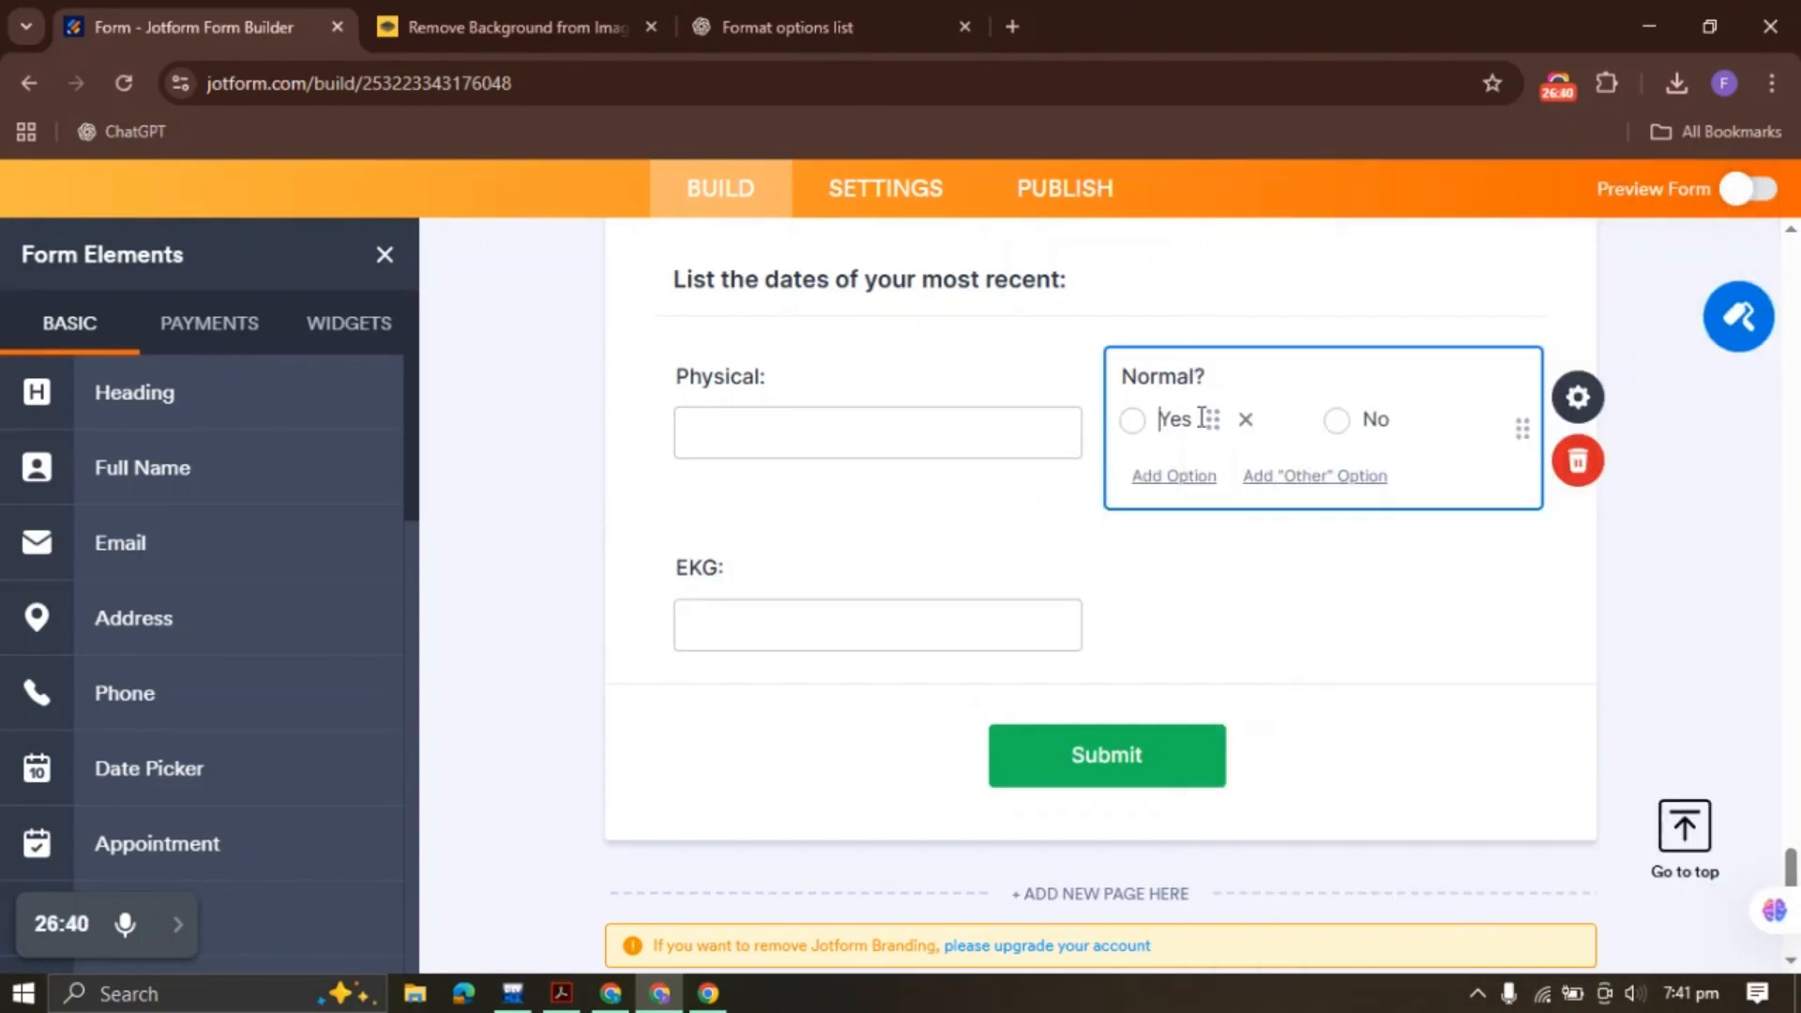
{"action": "right_click", "coordinate": [1229, 427]}
{"action": "left_click", "coordinate": [1257, 494]}
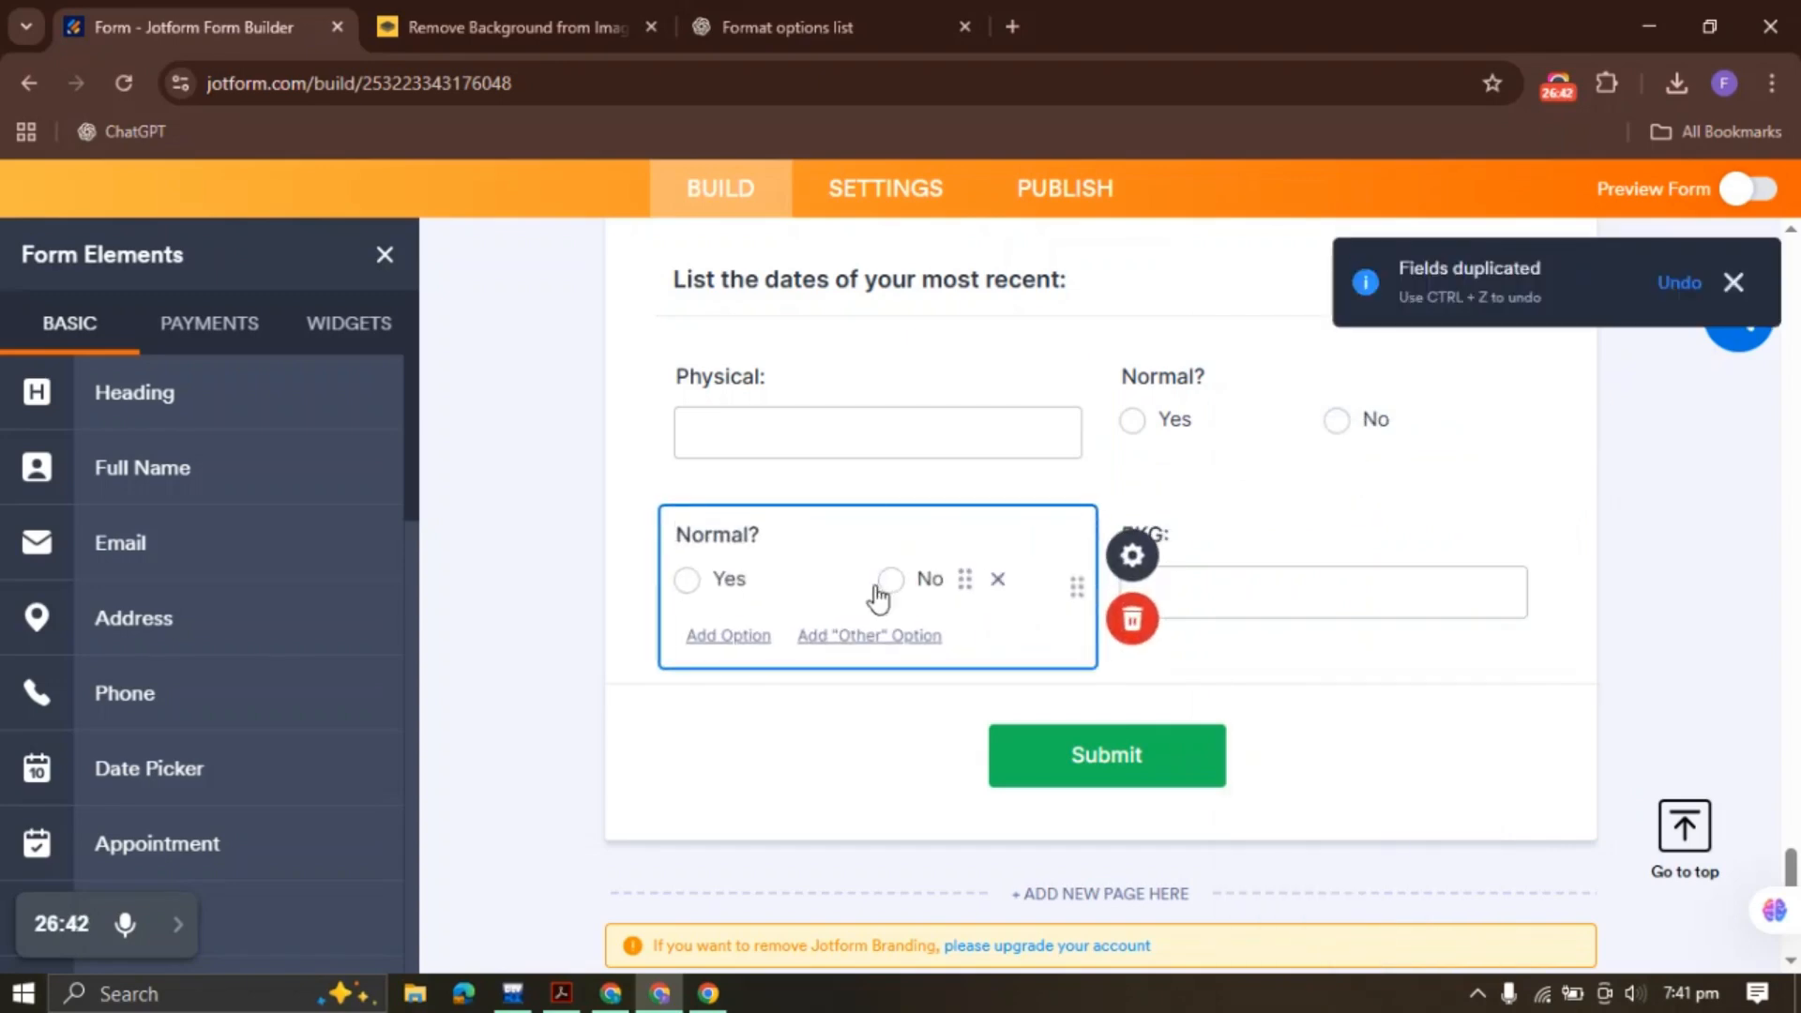
{"action": "right_click", "coordinate": [821, 588]}
{"action": "left_click", "coordinate": [954, 804]}
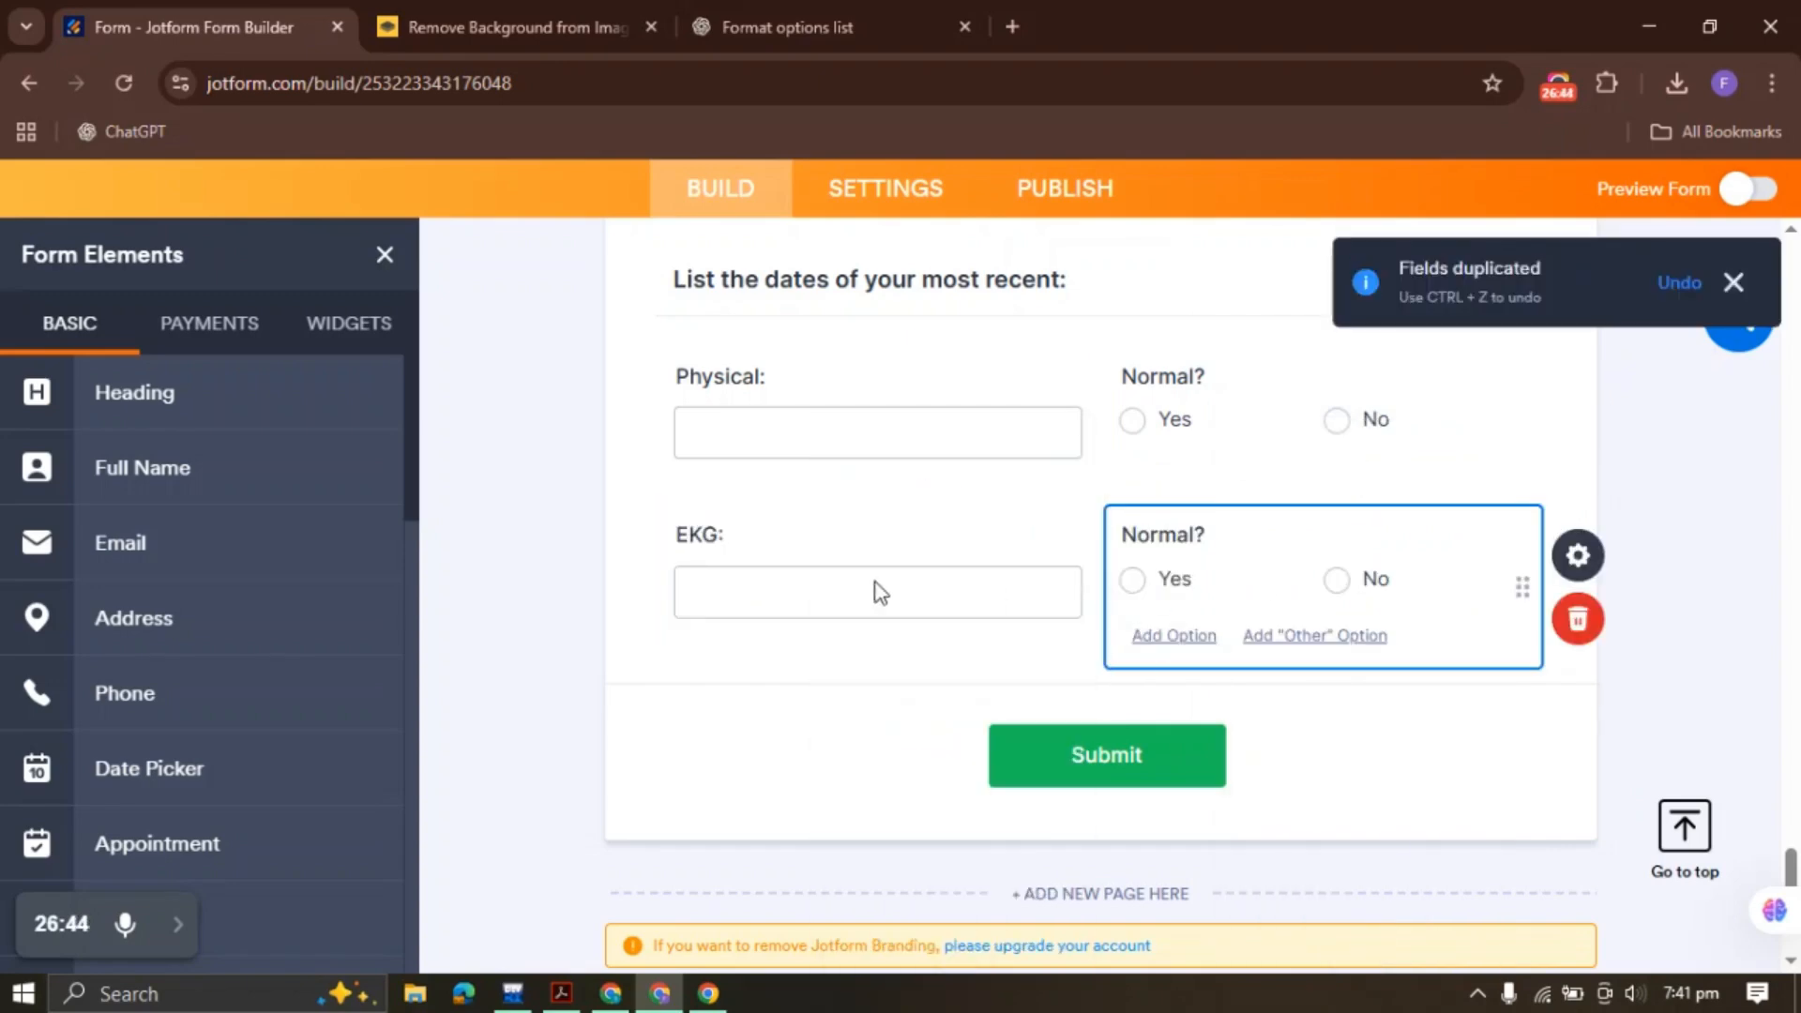
{"action": "scroll", "coordinate": [1075, 538], "scroll_direction": "down", "scroll_amount": 2}
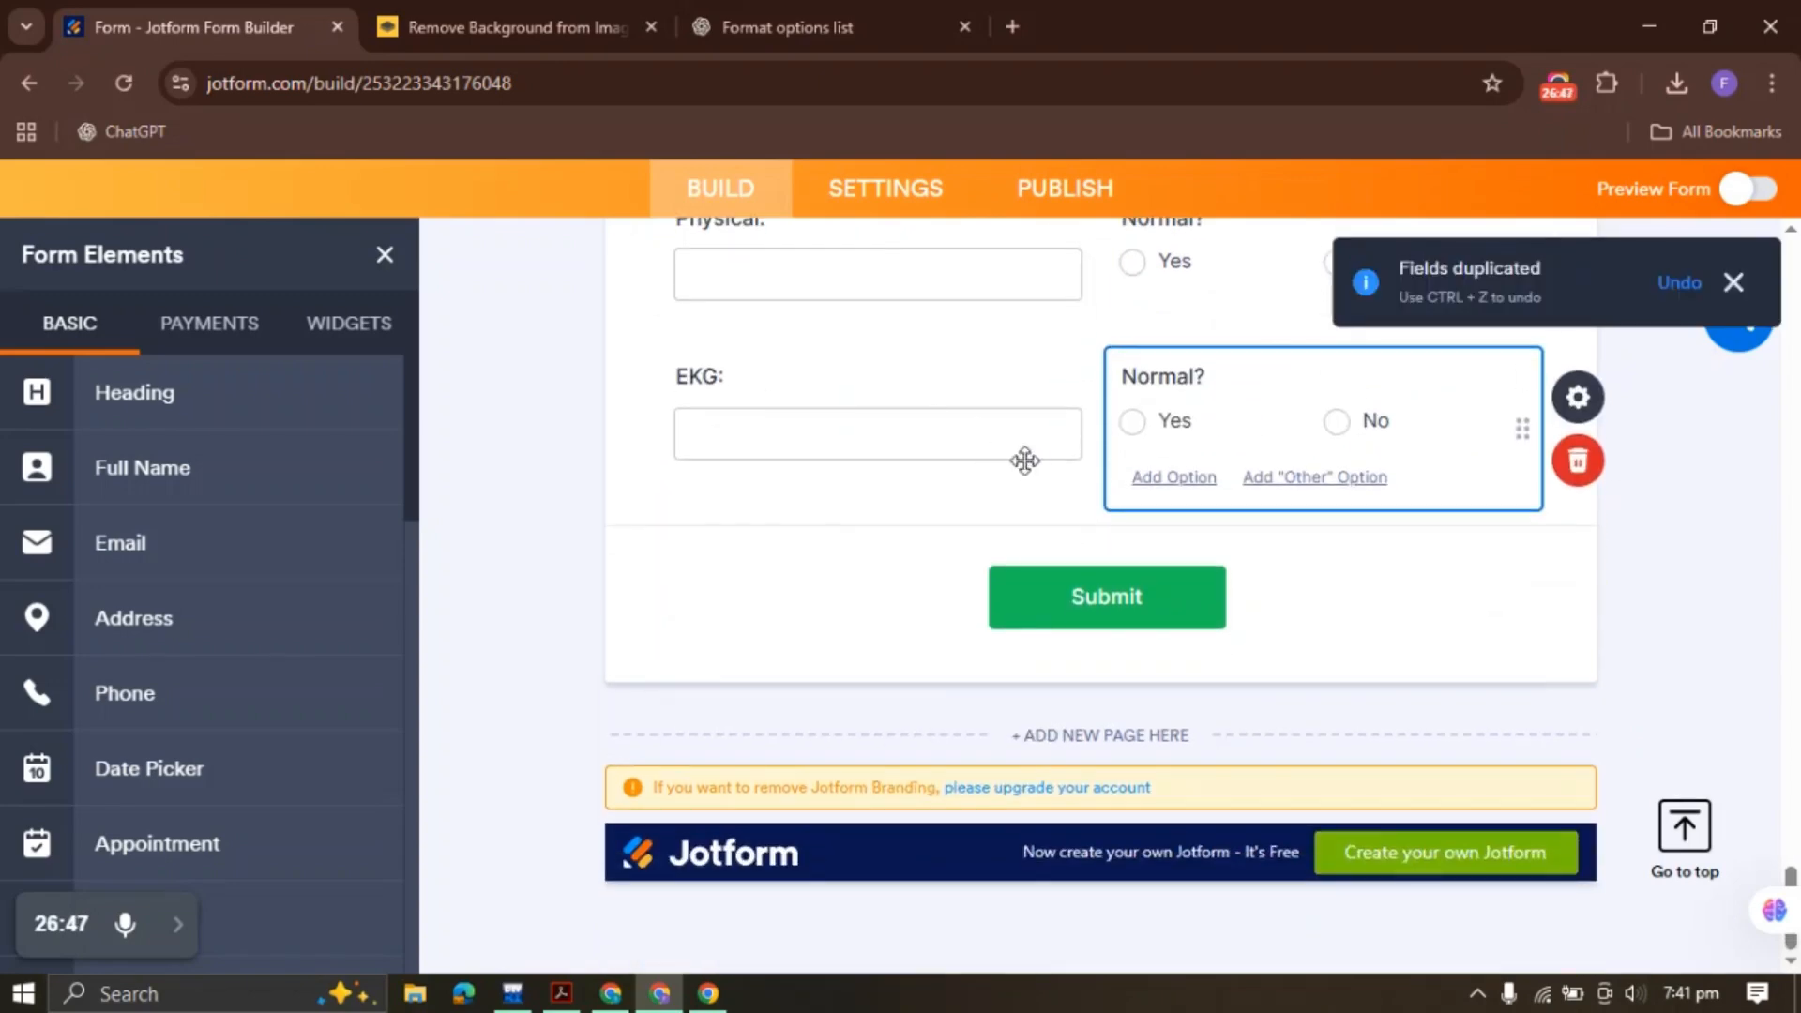
Duplicate the EKG: field to the form's end and relabel it 'Chest X-Ray:'
{"action": "left_click", "coordinate": [561, 993]}
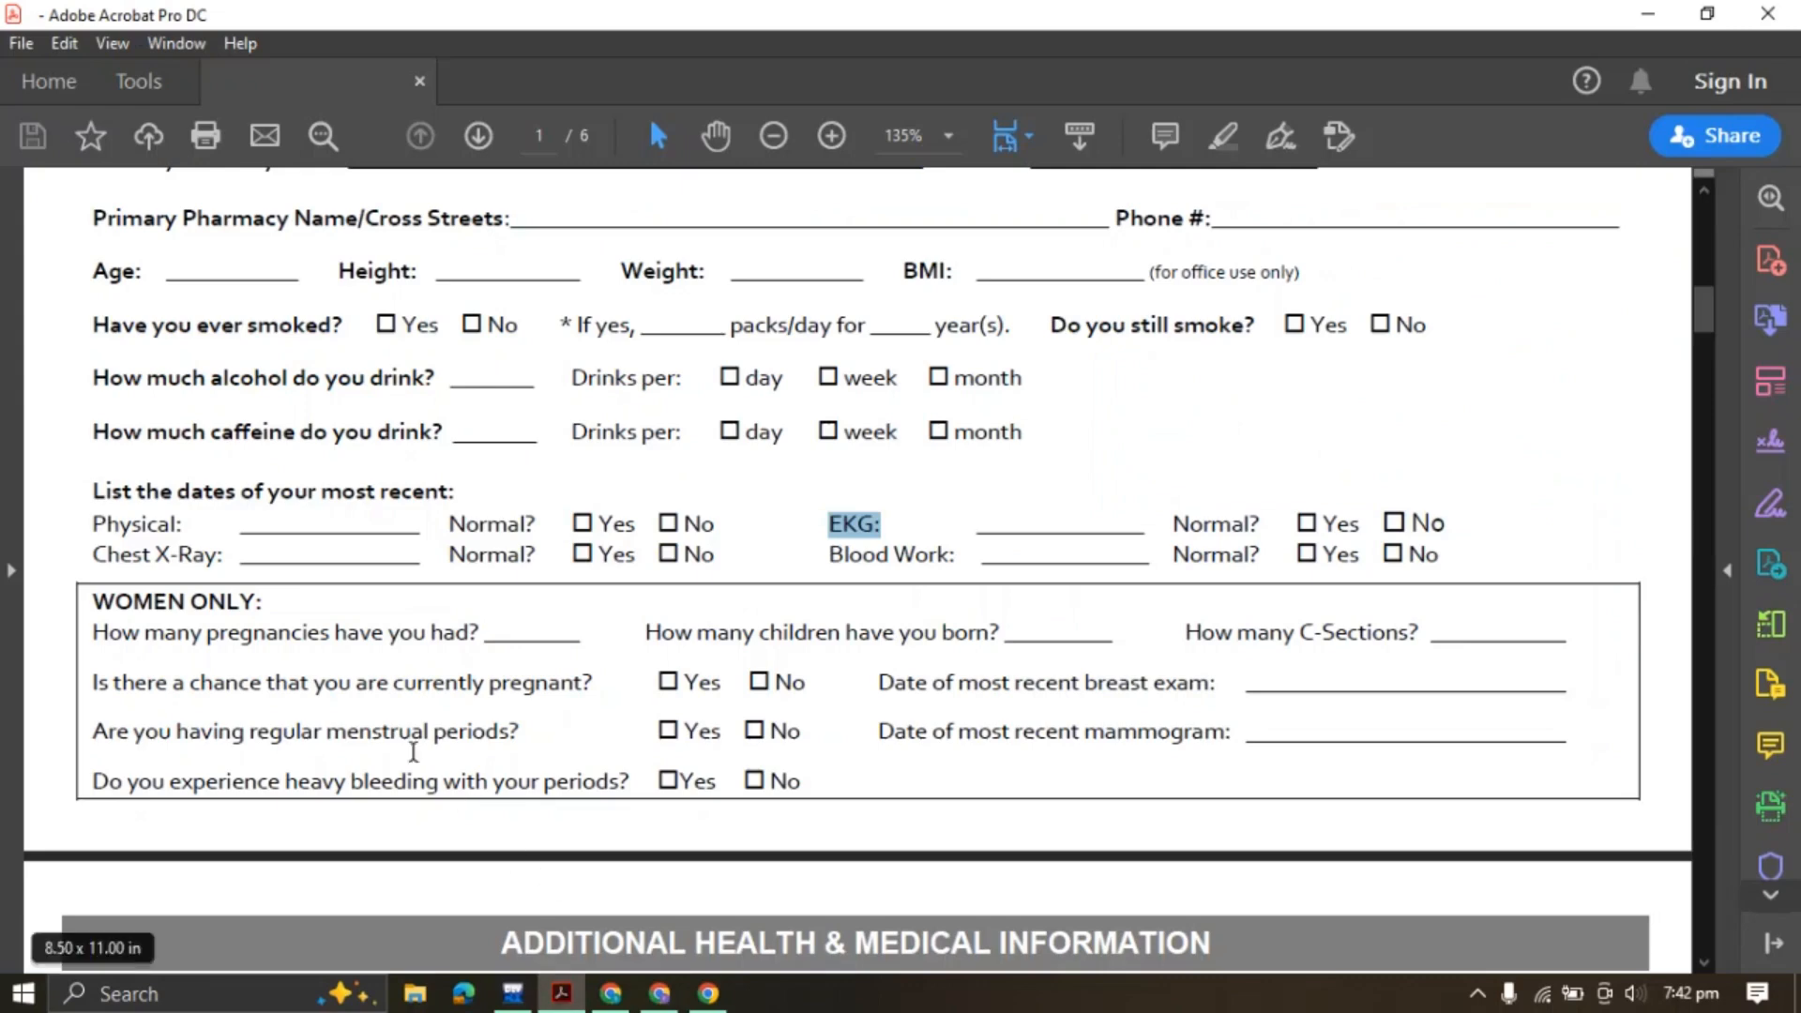
{"action": "left_click_drag", "start_coordinate": [100, 560], "coordinate": [230, 562]}
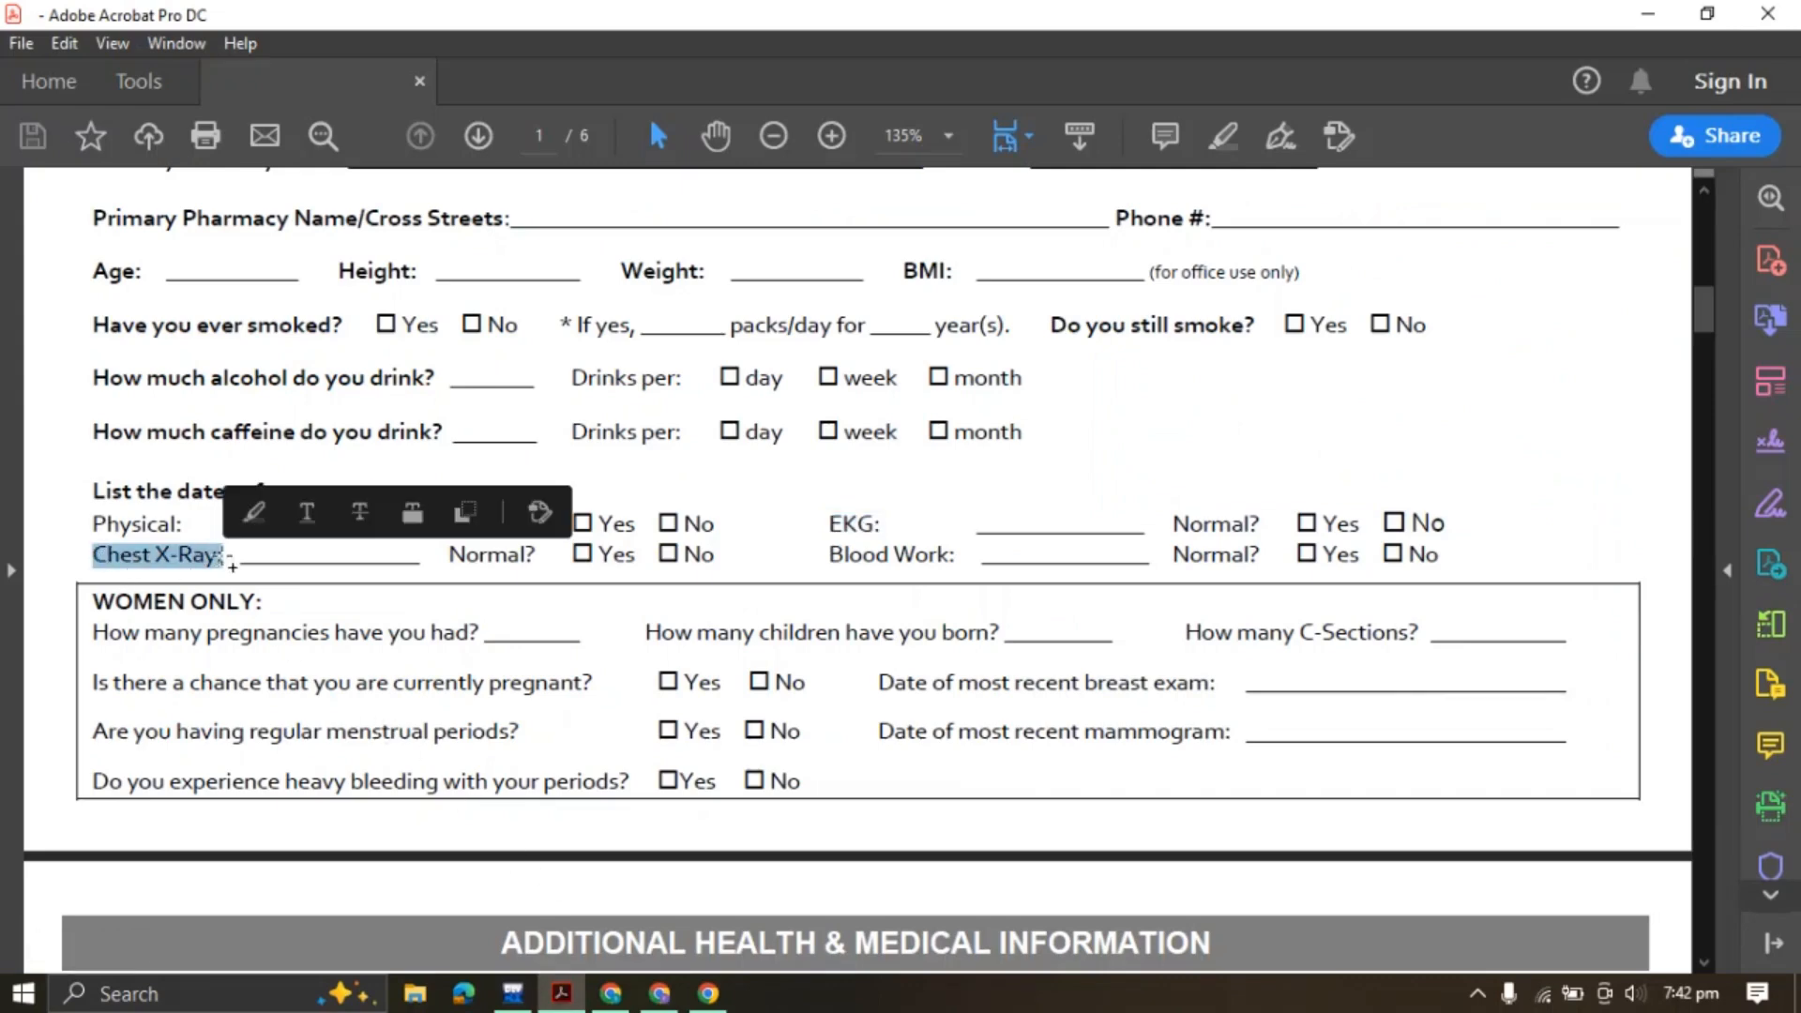
{"action": "left_click", "coordinate": [467, 513]}
{"action": "left_click", "coordinate": [659, 993]}
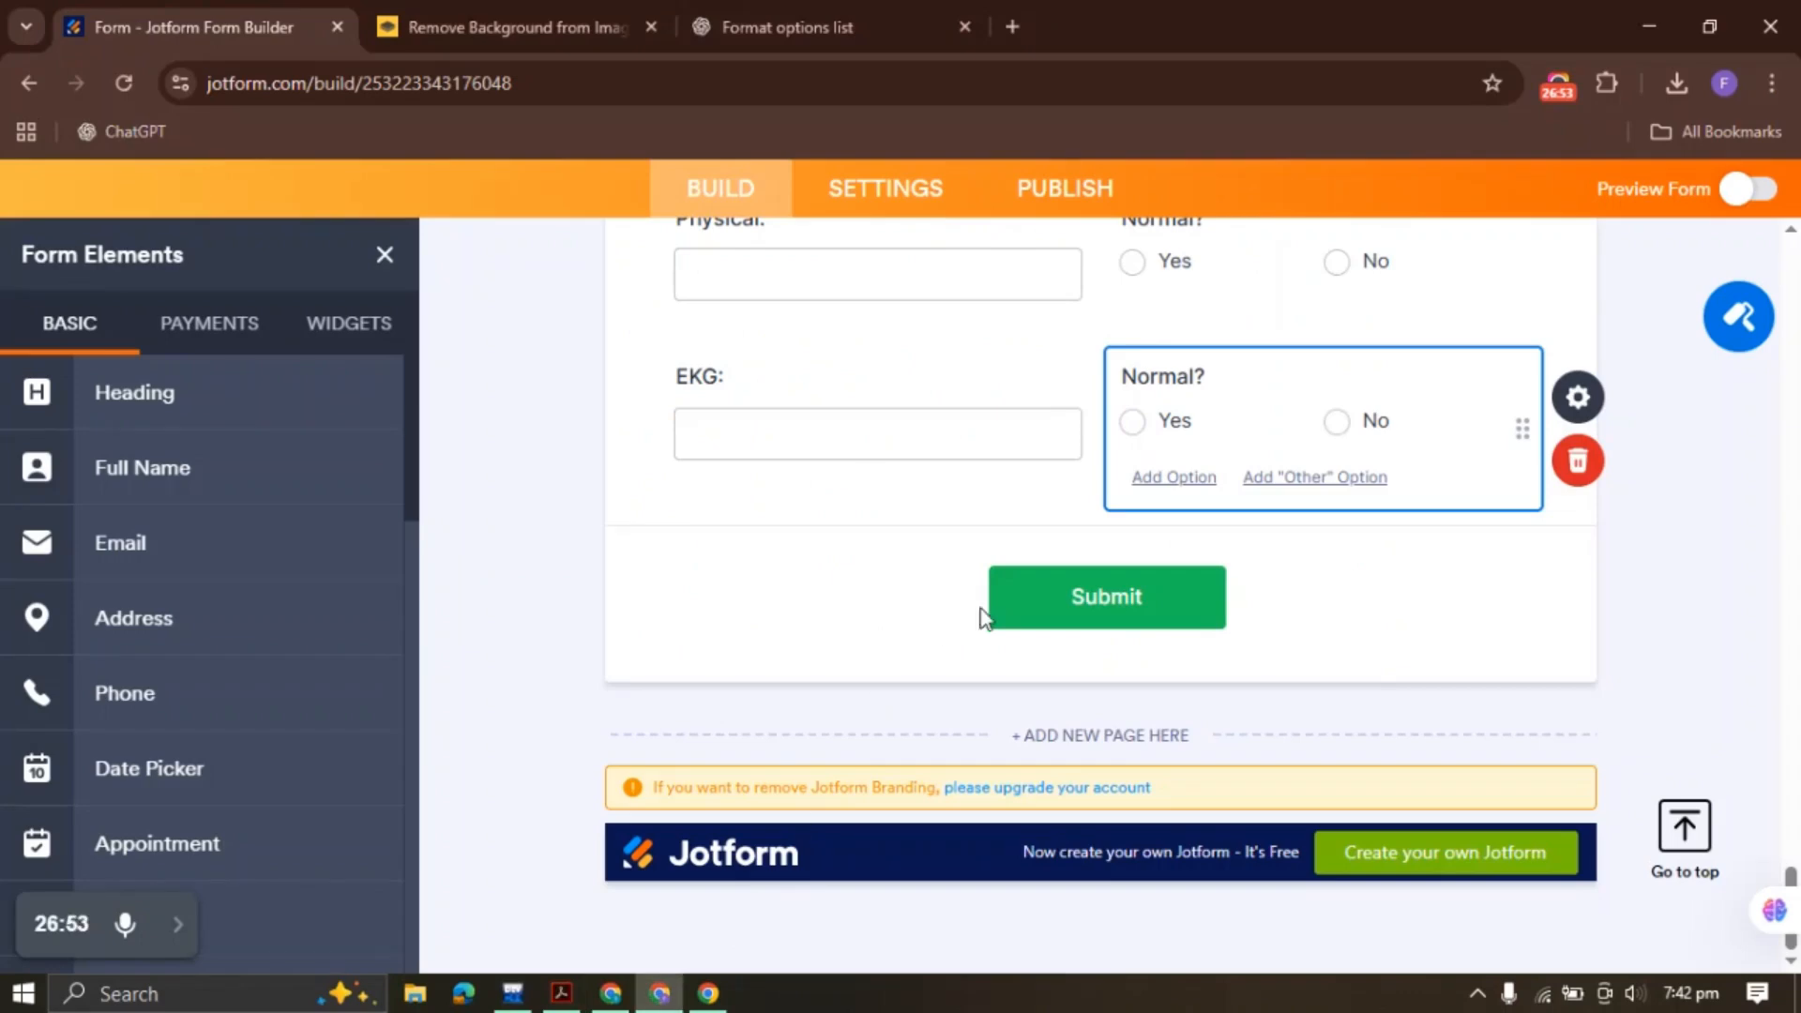
{"action": "right_click", "coordinate": [837, 403]}
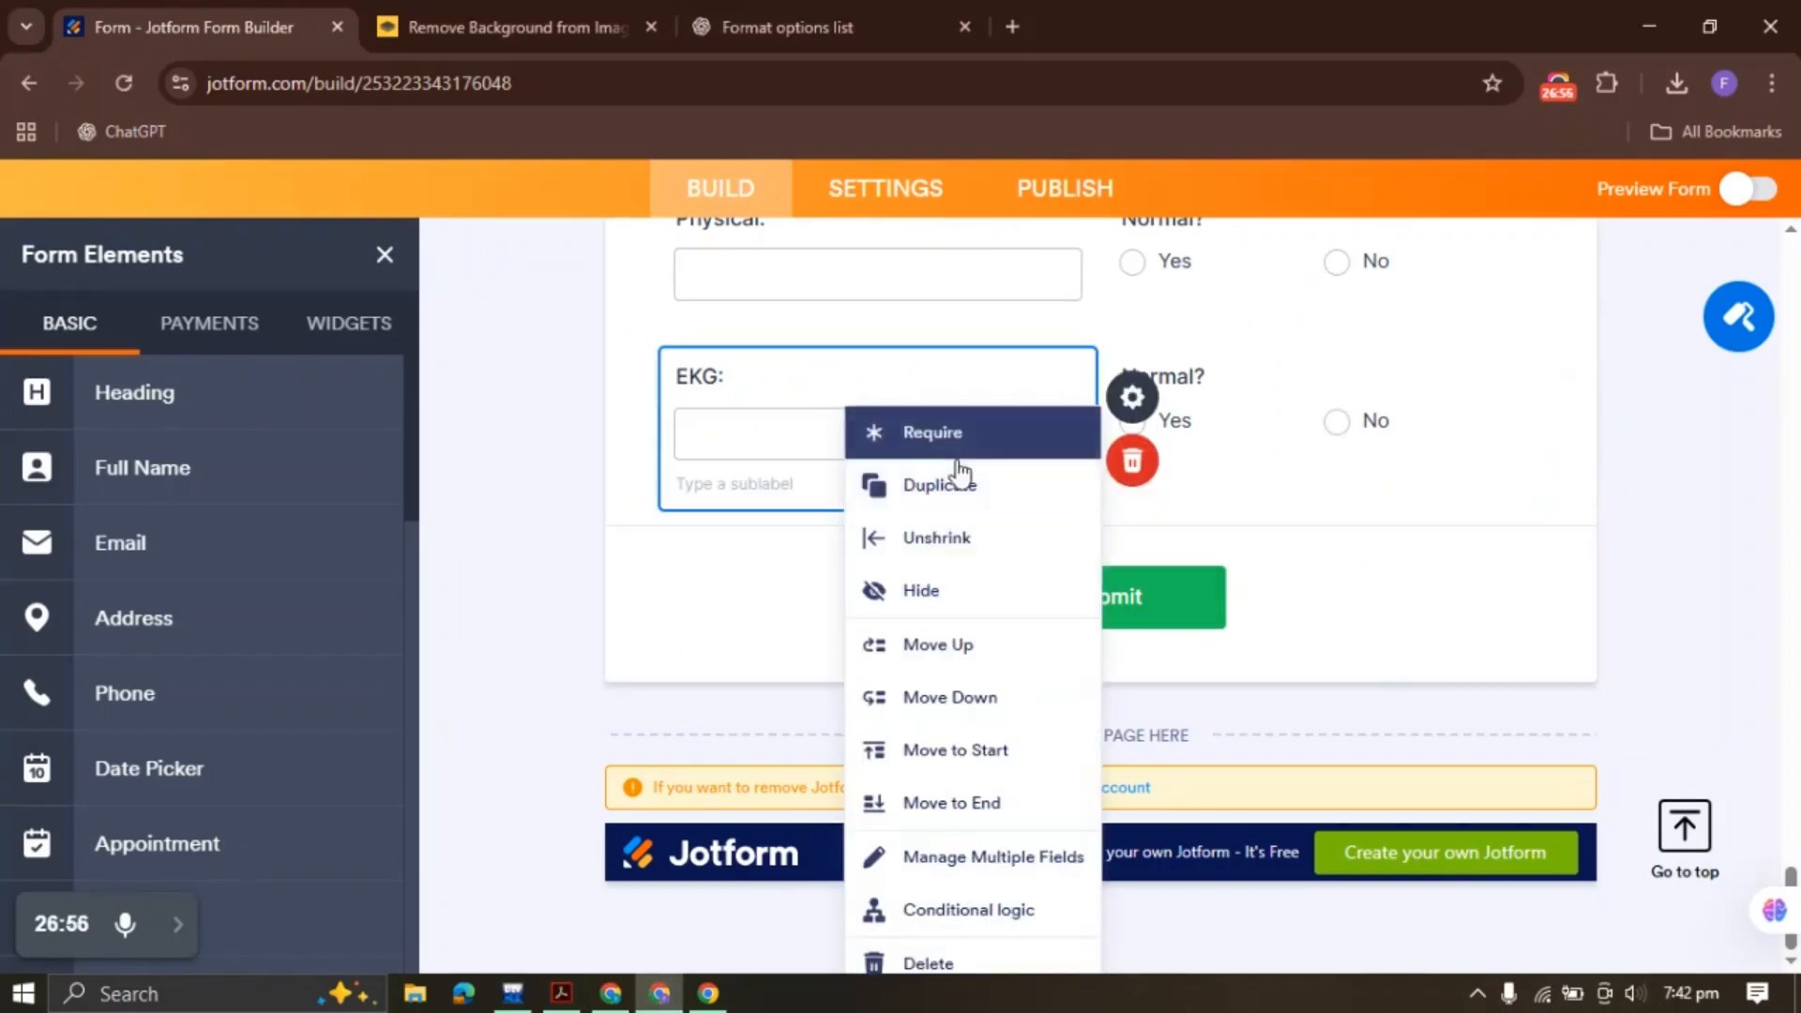
{"action": "left_click", "coordinate": [1007, 471]}
{"action": "right_click", "coordinate": [1191, 416]}
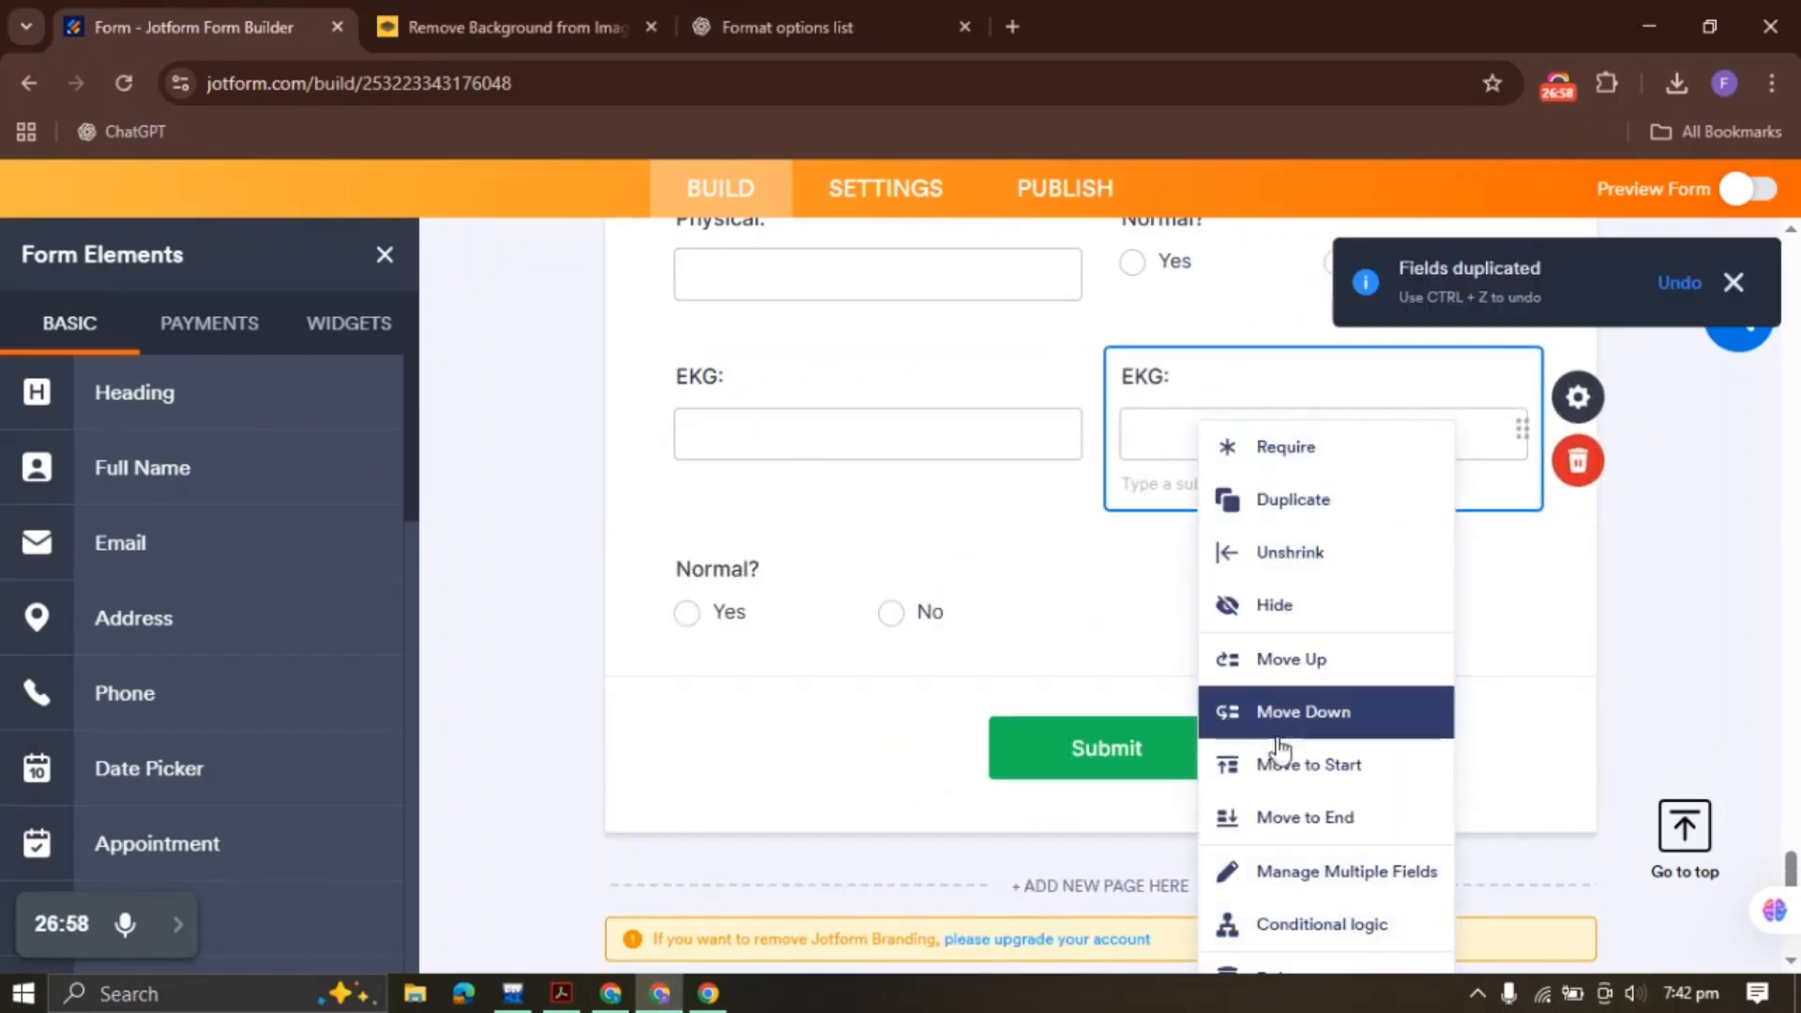
{"action": "left_click", "coordinate": [1282, 814]}
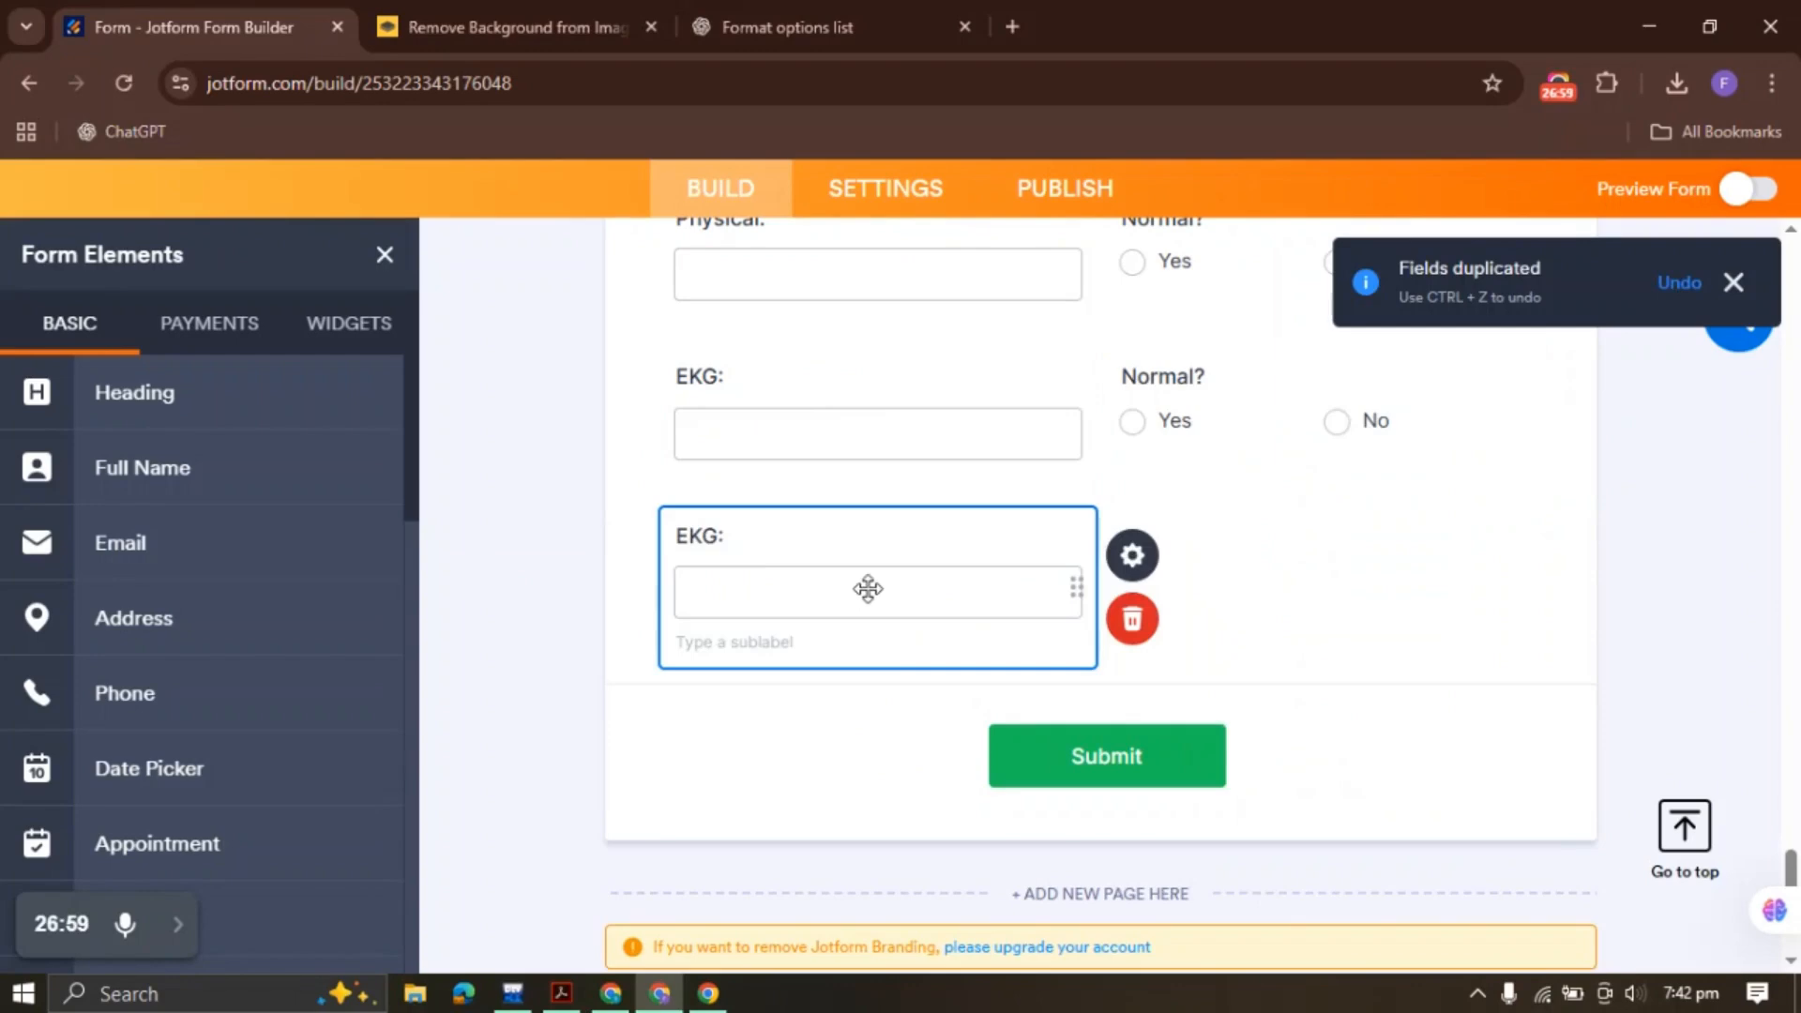
{"action": "triple_click", "coordinate": [725, 539]}
{"action": "key", "text": "ctrl+v"}
Duplicate the Normal? Yes/No question beside Chest X-Ray: and return to the PDF
{"action": "left_click", "coordinate": [562, 994]}
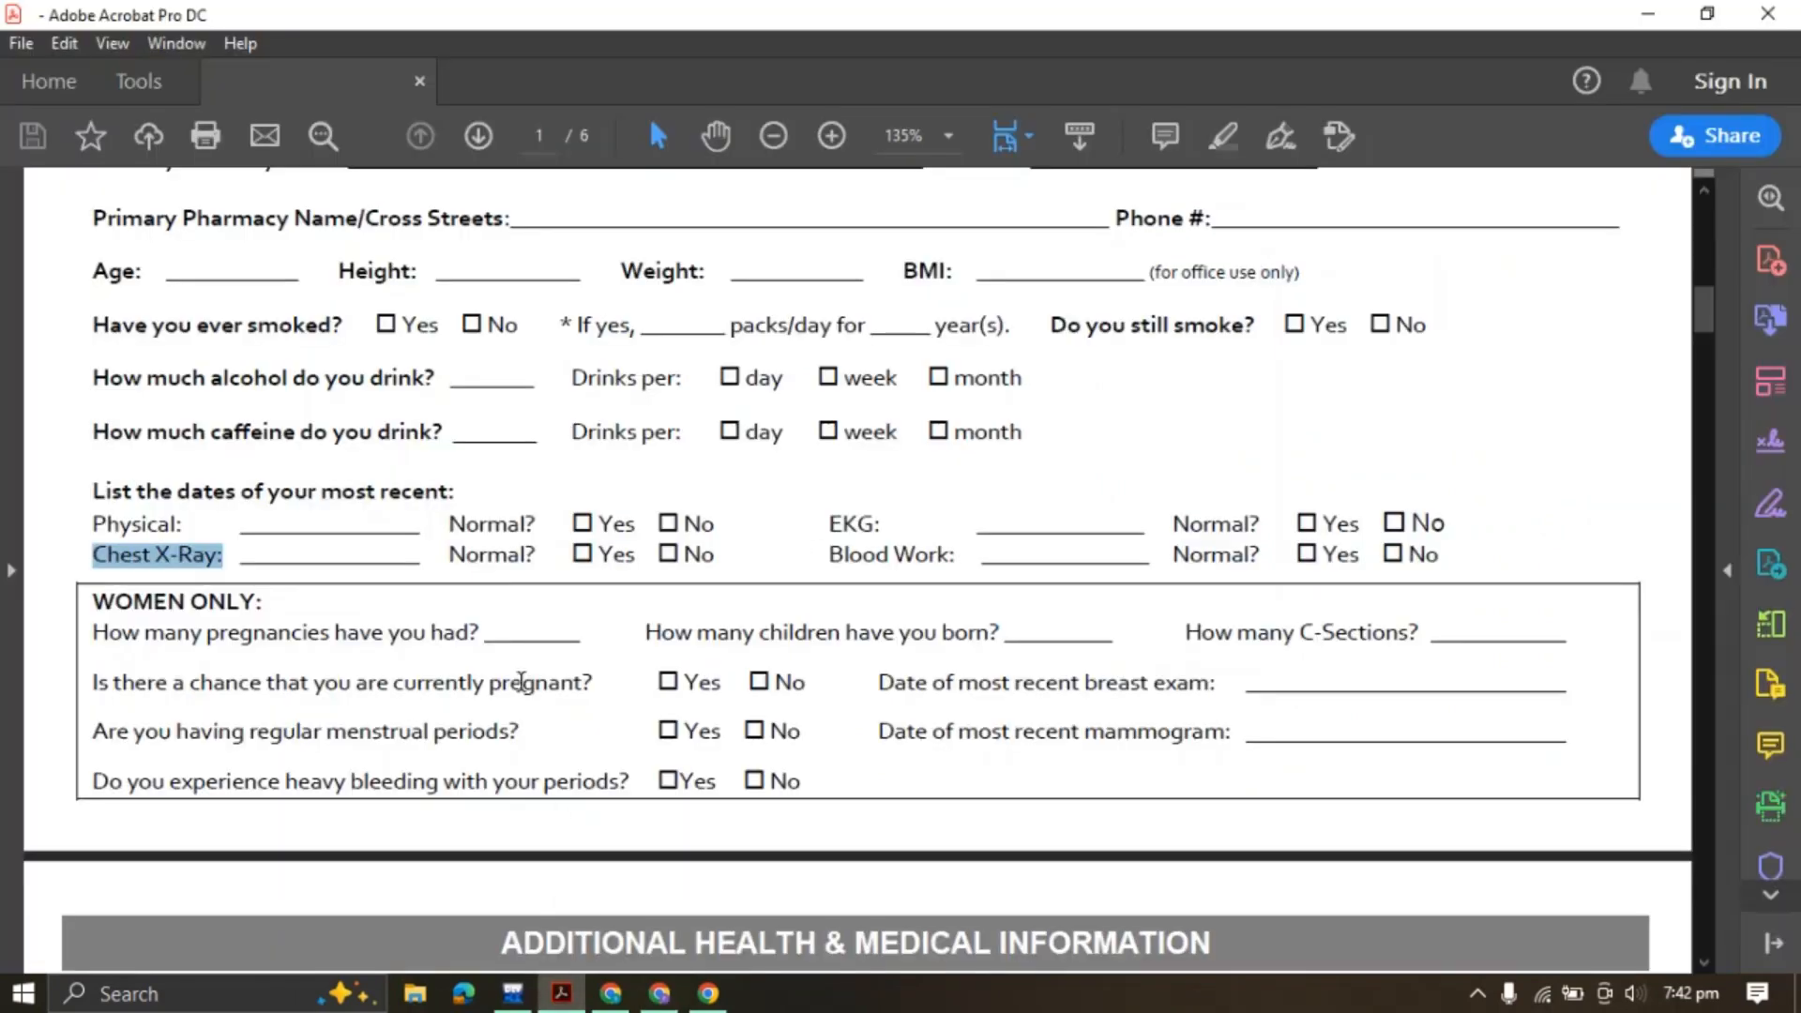
{"action": "left_click", "coordinate": [659, 993]}
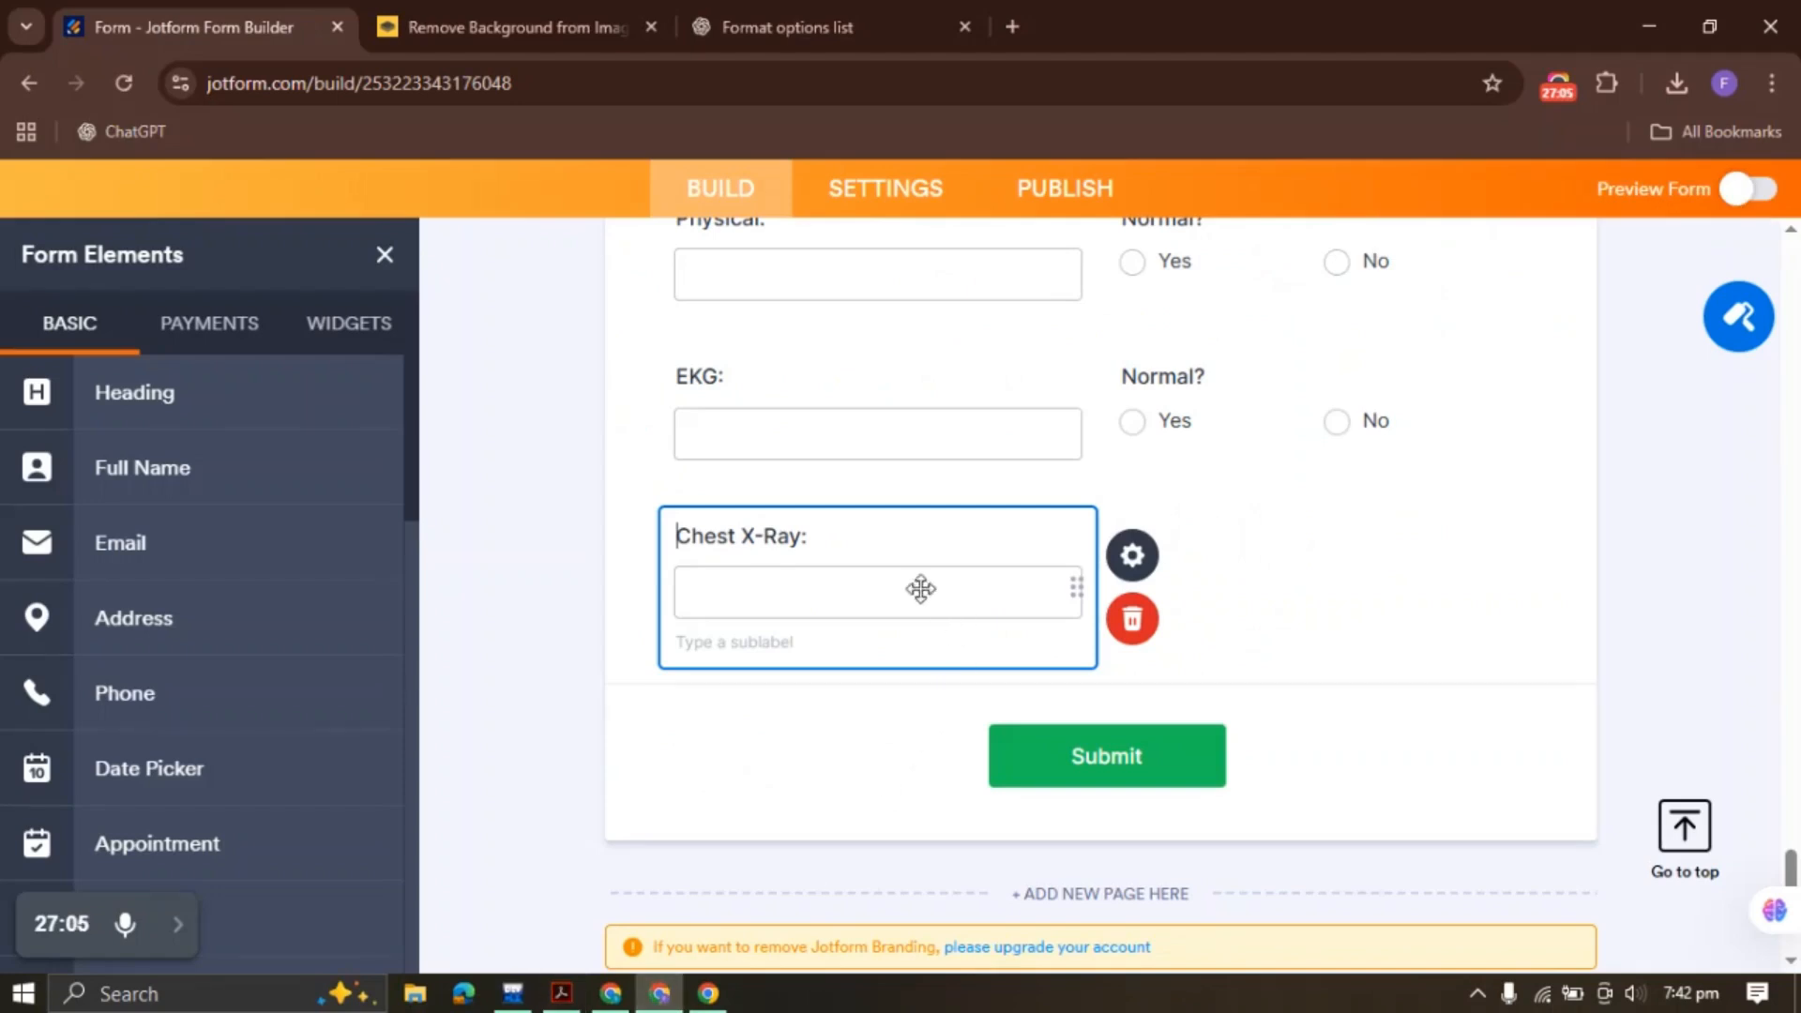
{"action": "right_click", "coordinate": [1290, 413]}
{"action": "left_click", "coordinate": [1370, 488]}
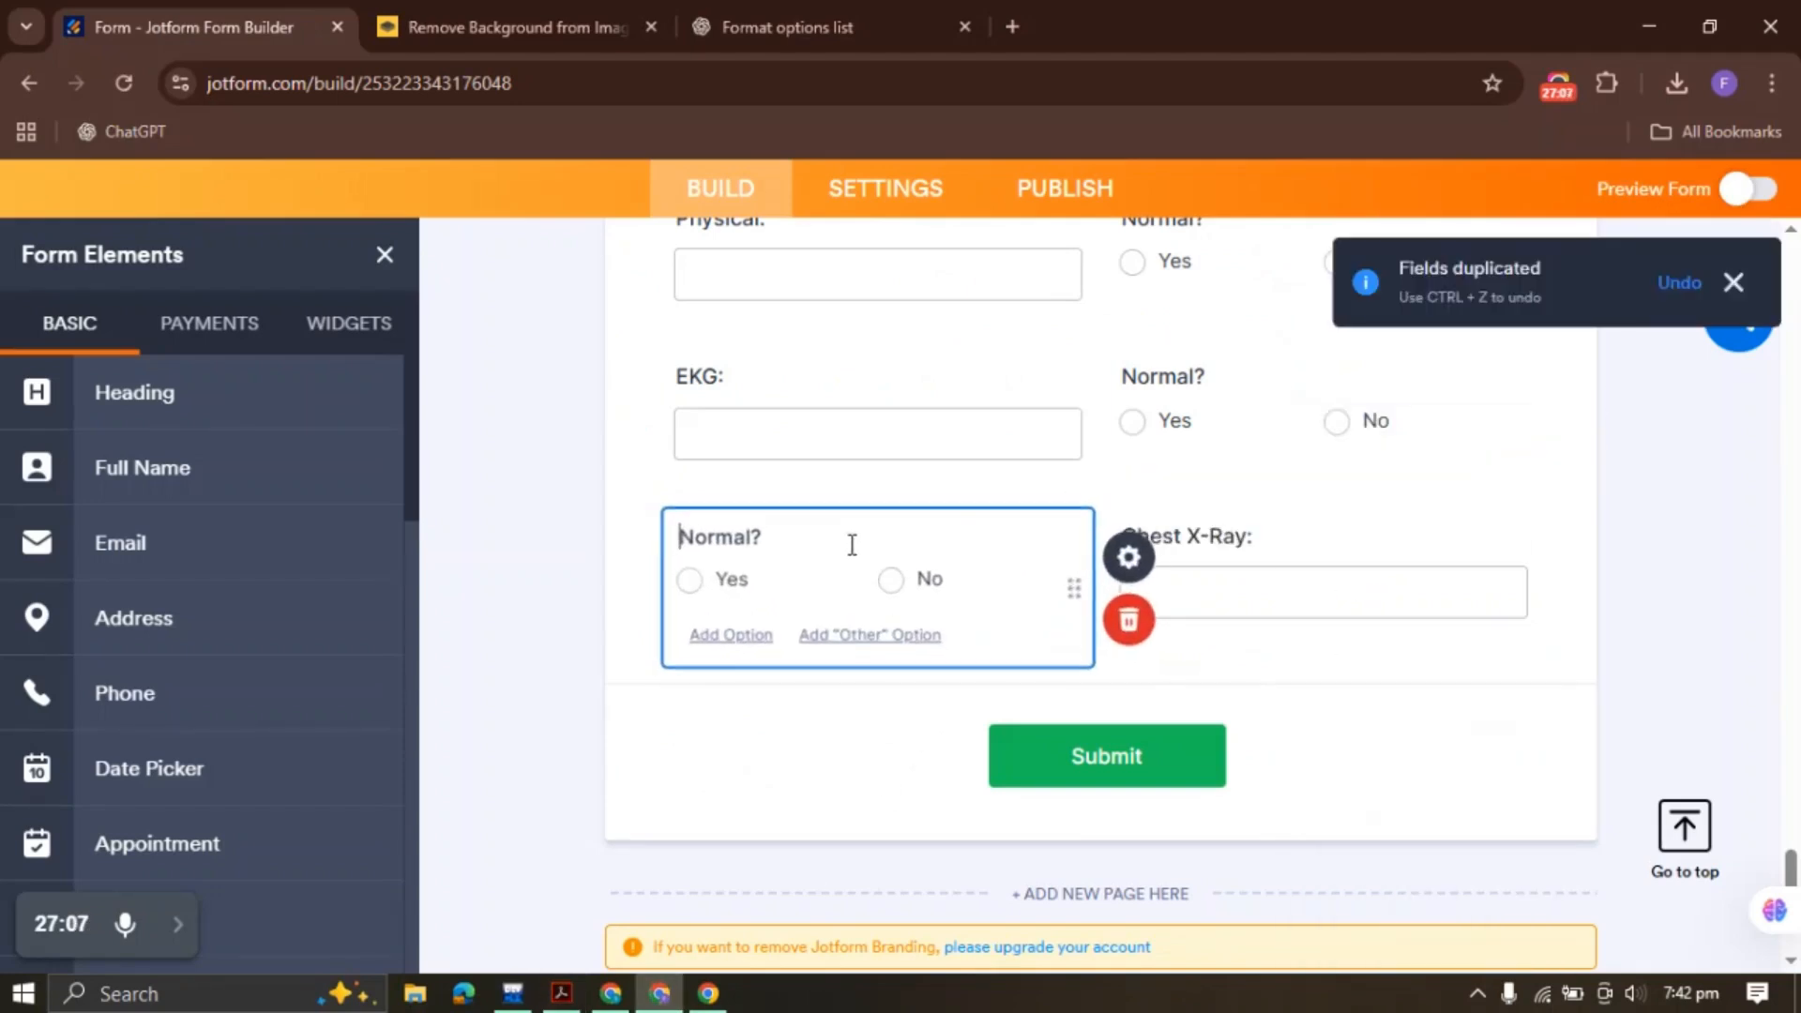
{"action": "right_click", "coordinate": [837, 583]}
{"action": "left_click", "coordinate": [950, 804]}
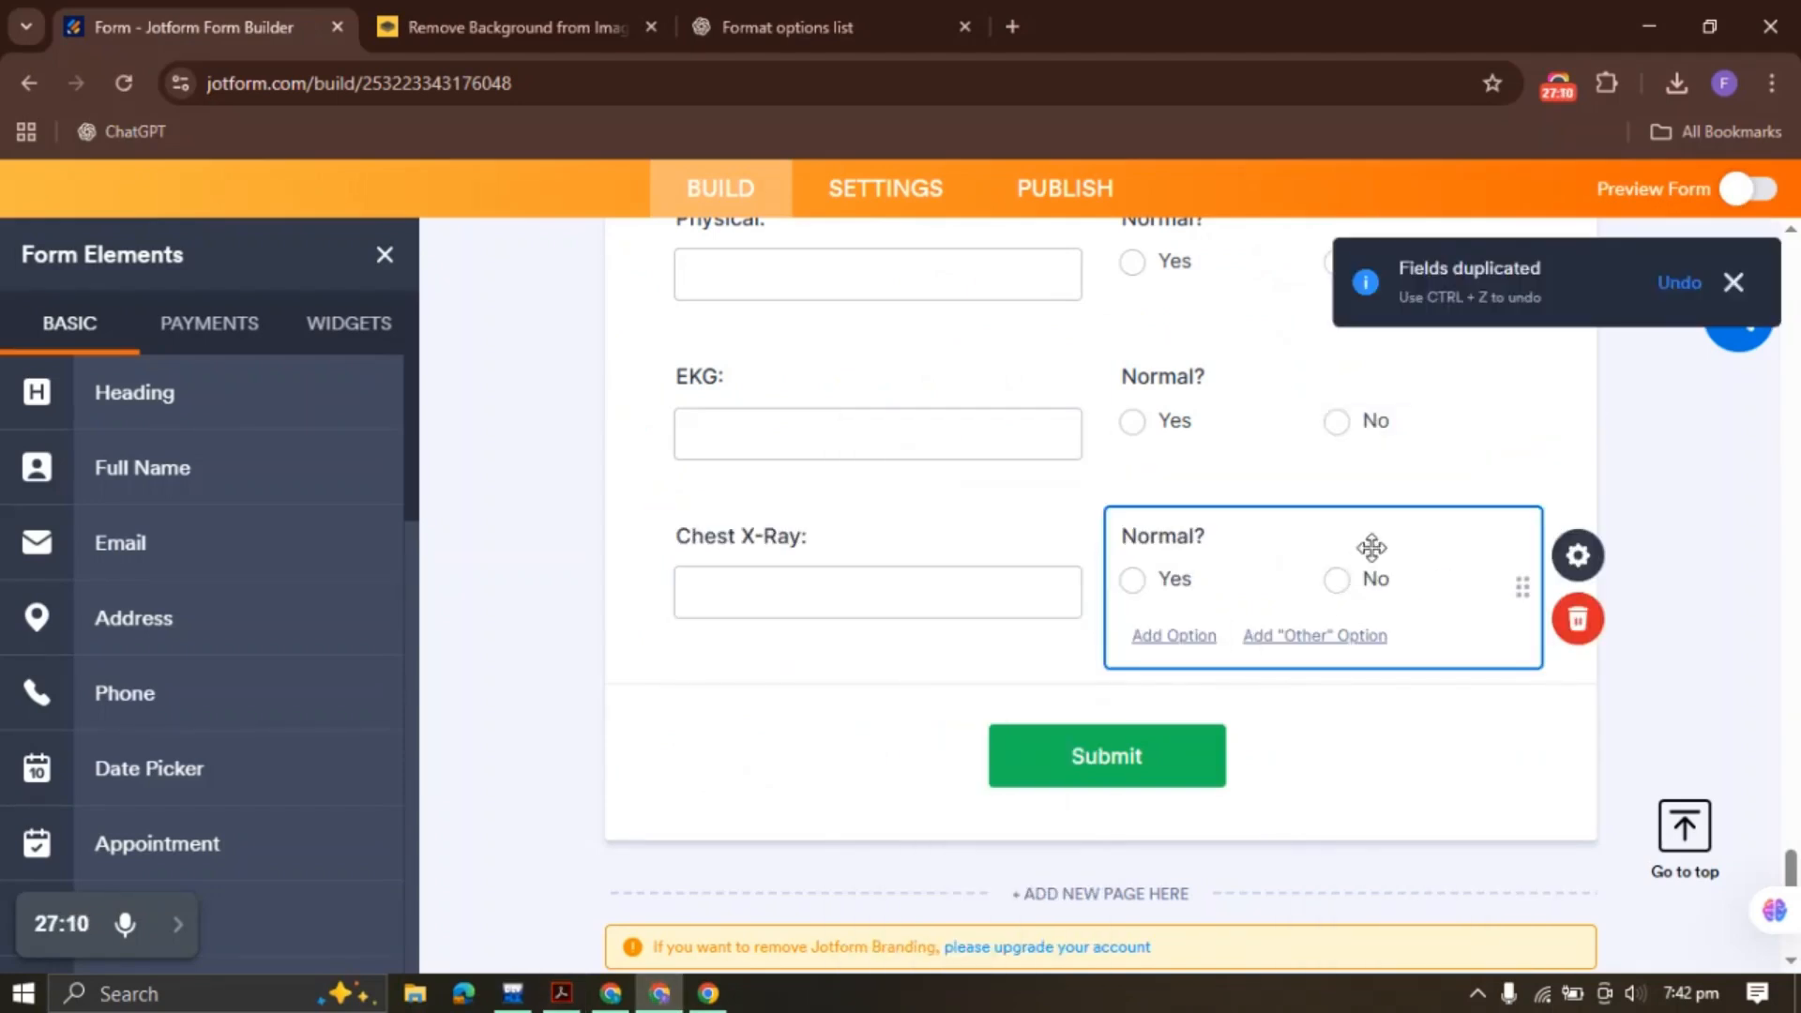
{"action": "left_click", "coordinate": [562, 994]}
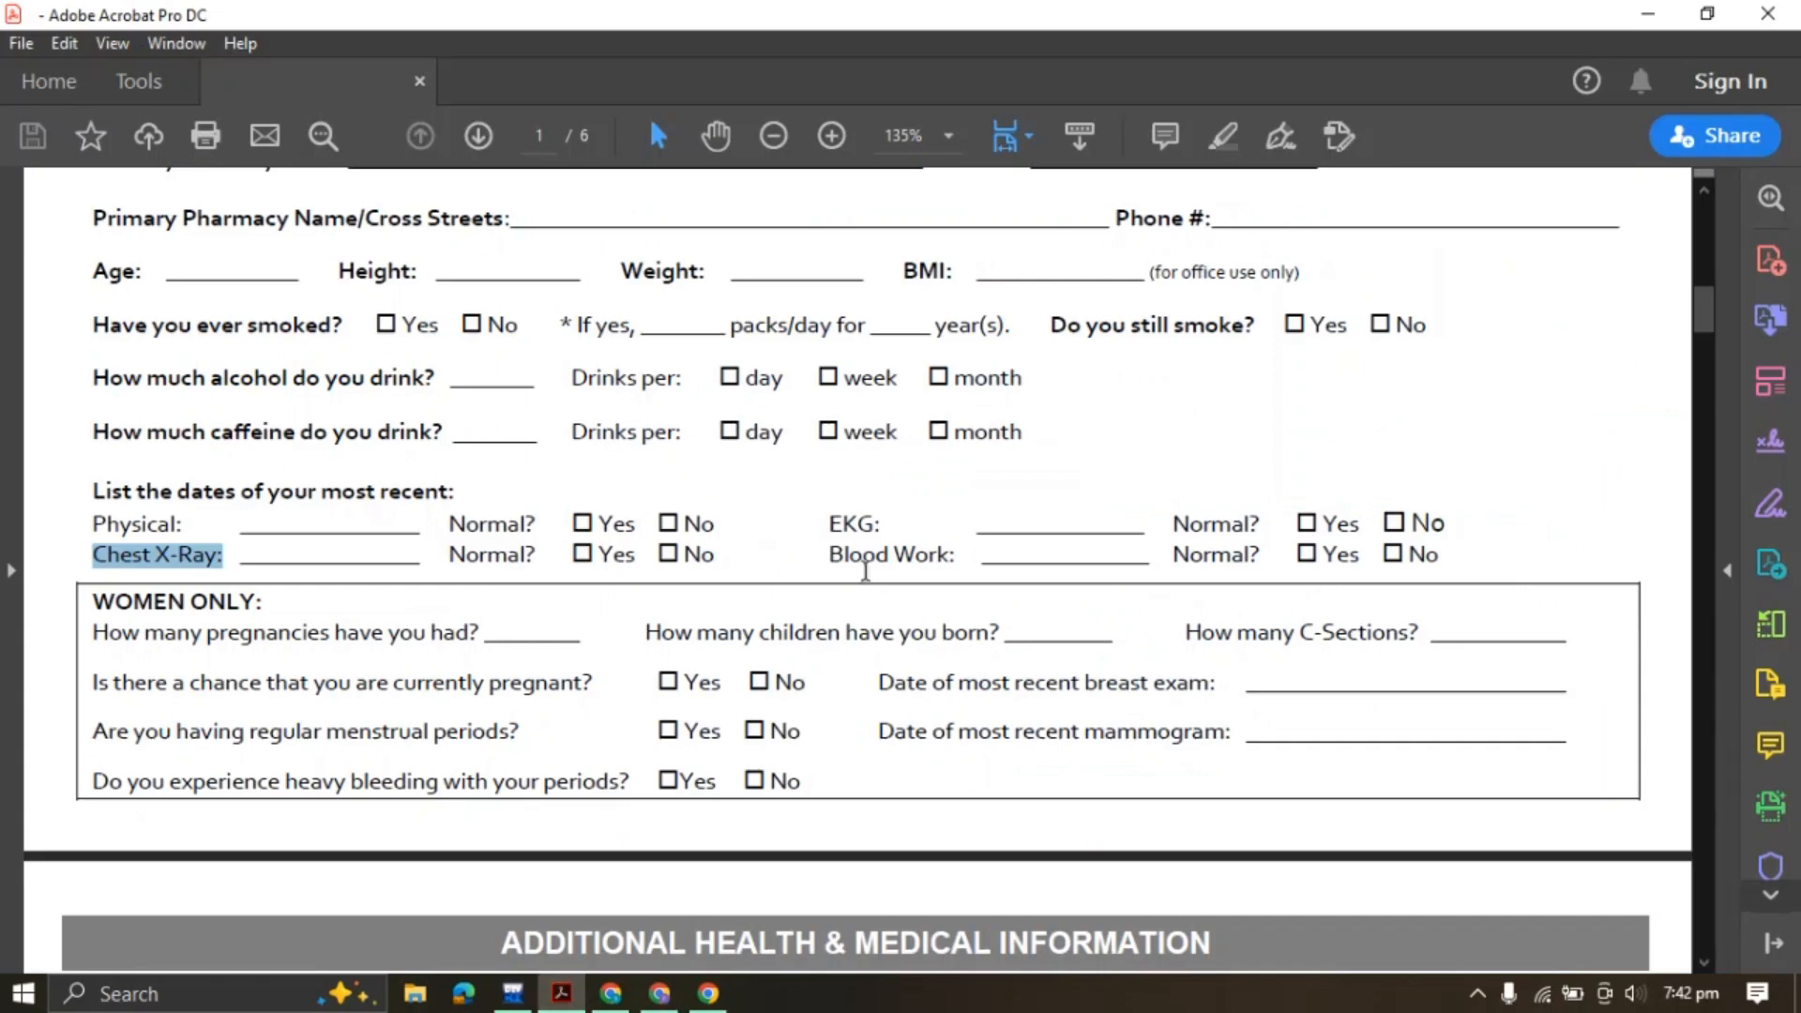
Duplicate the Chest X-Ray: field to the form's end and rename it 'Blood Work:'
{"action": "left_click_drag", "start_coordinate": [830, 553], "coordinate": [955, 556]}
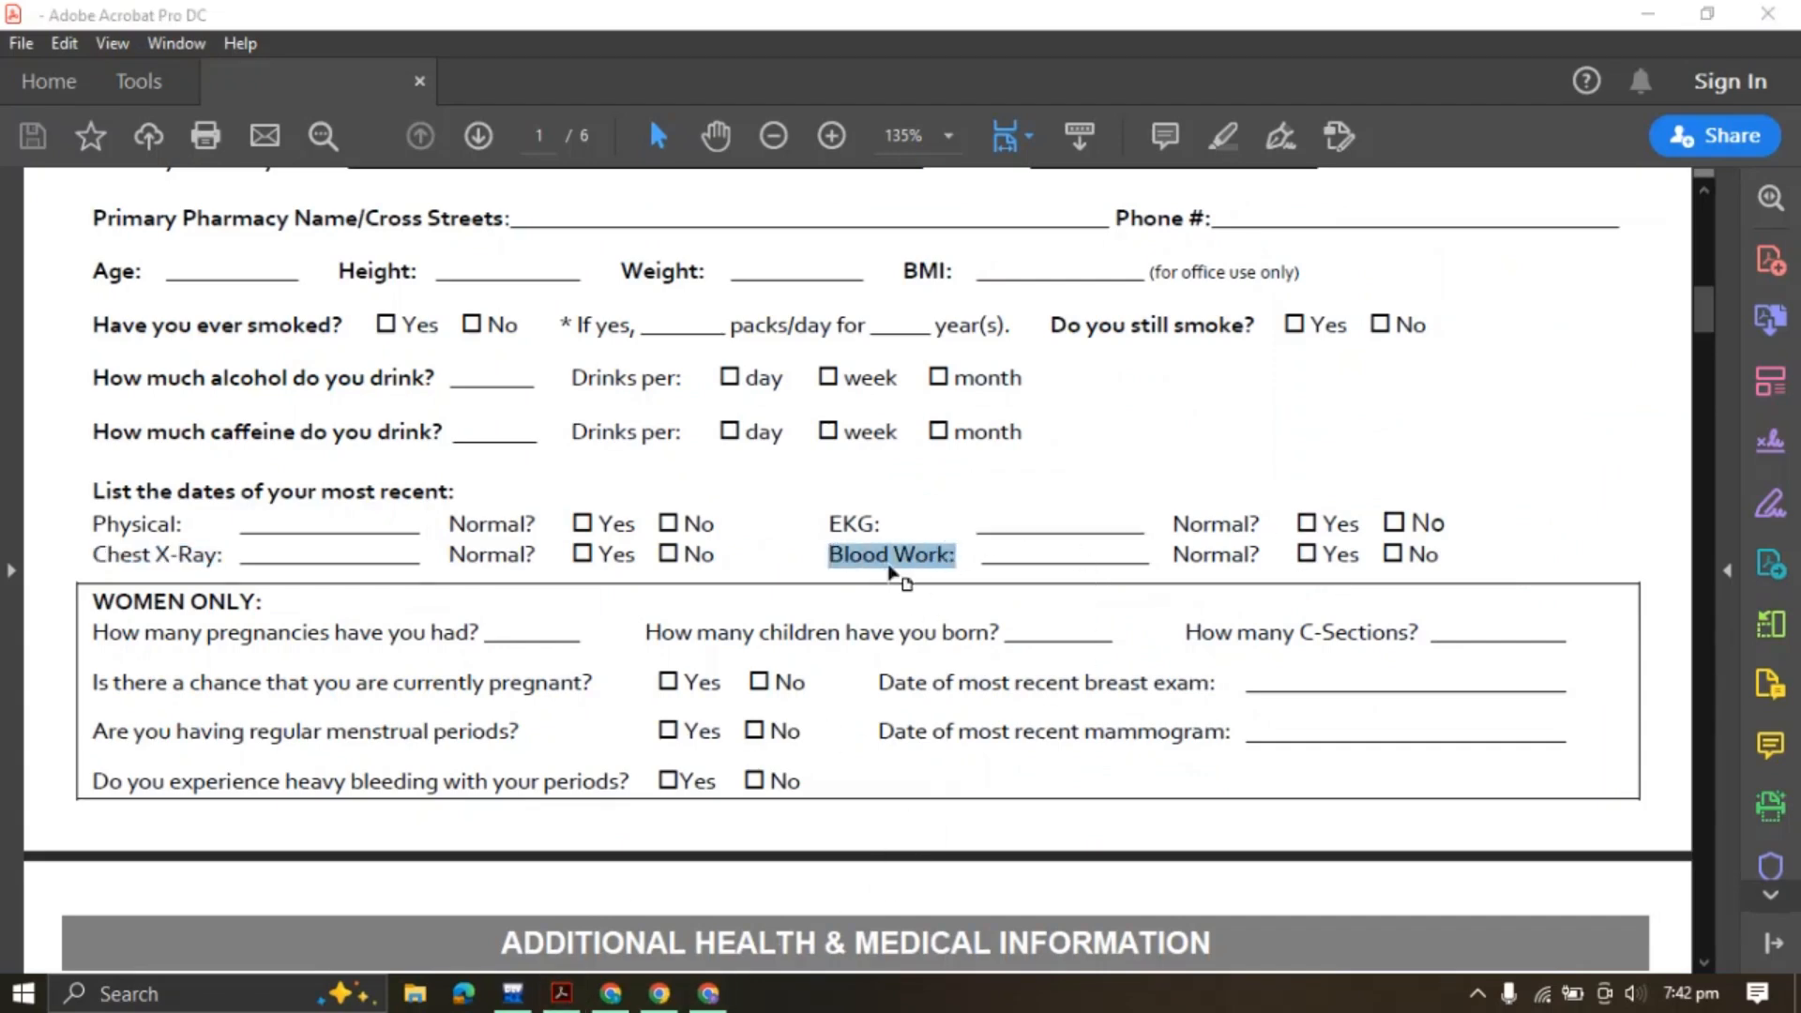
{"action": "left_click", "coordinate": [609, 996]}
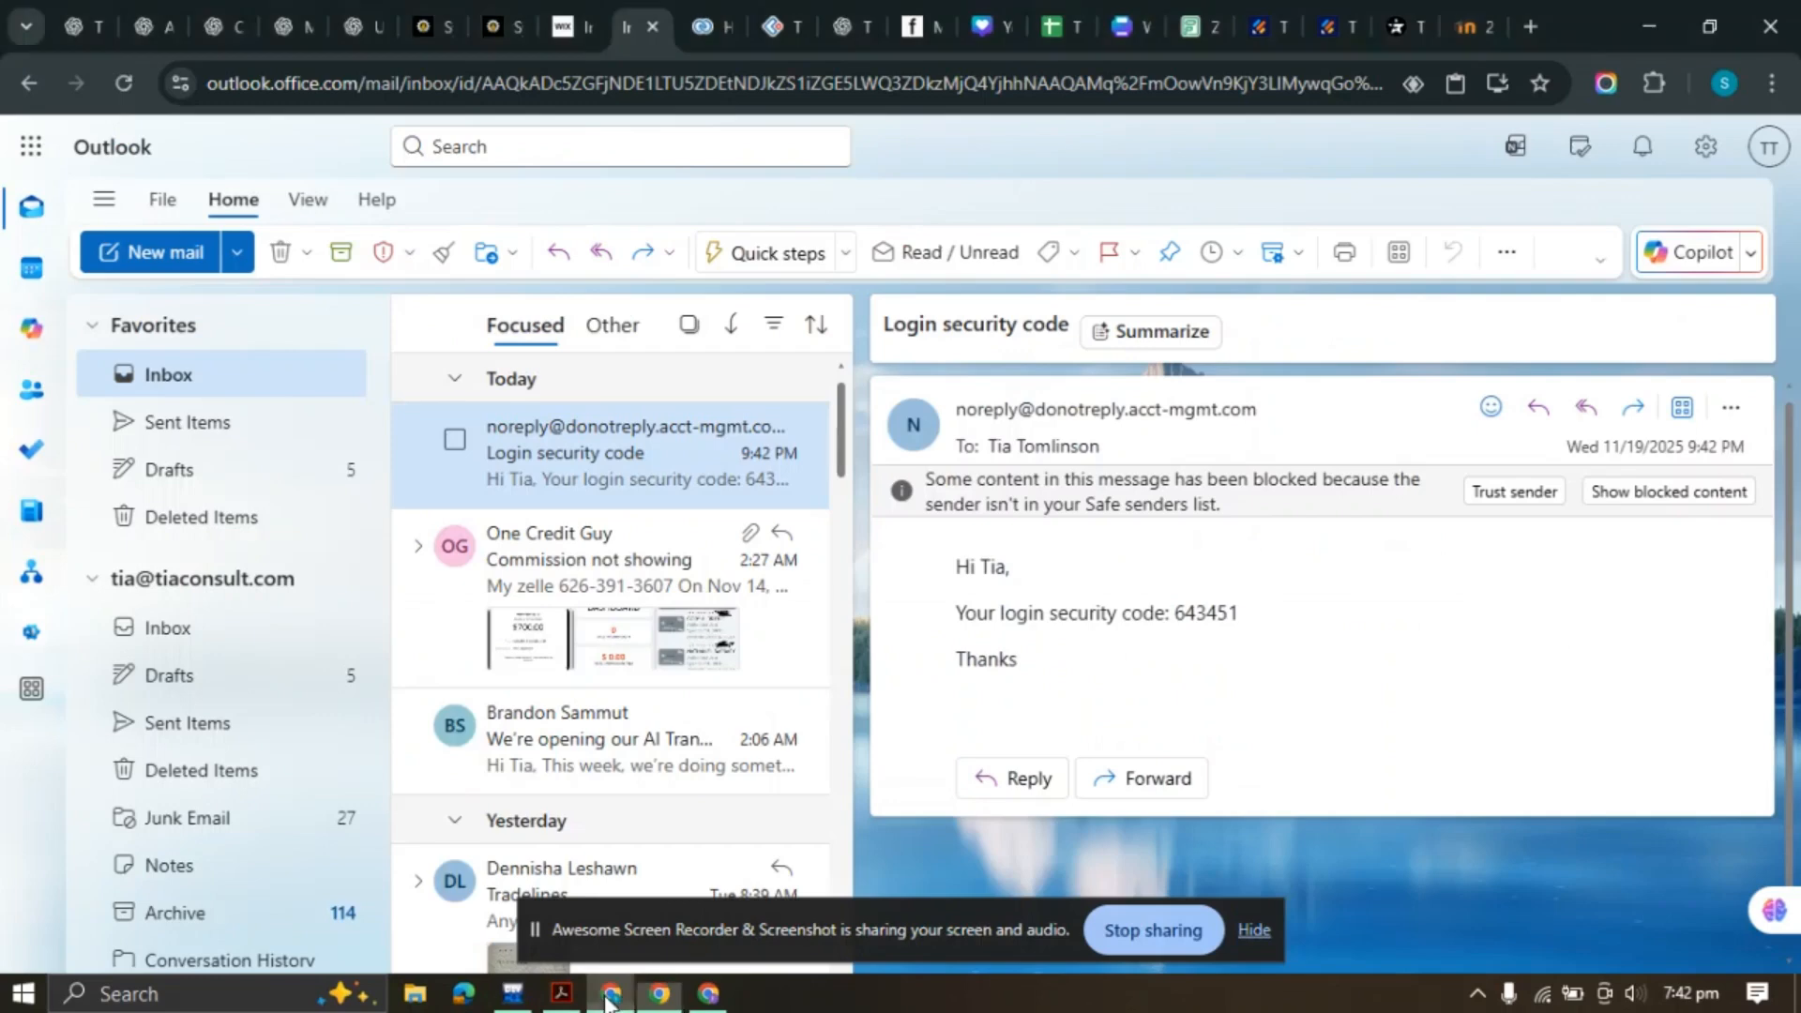
{"action": "left_click", "coordinate": [708, 994]}
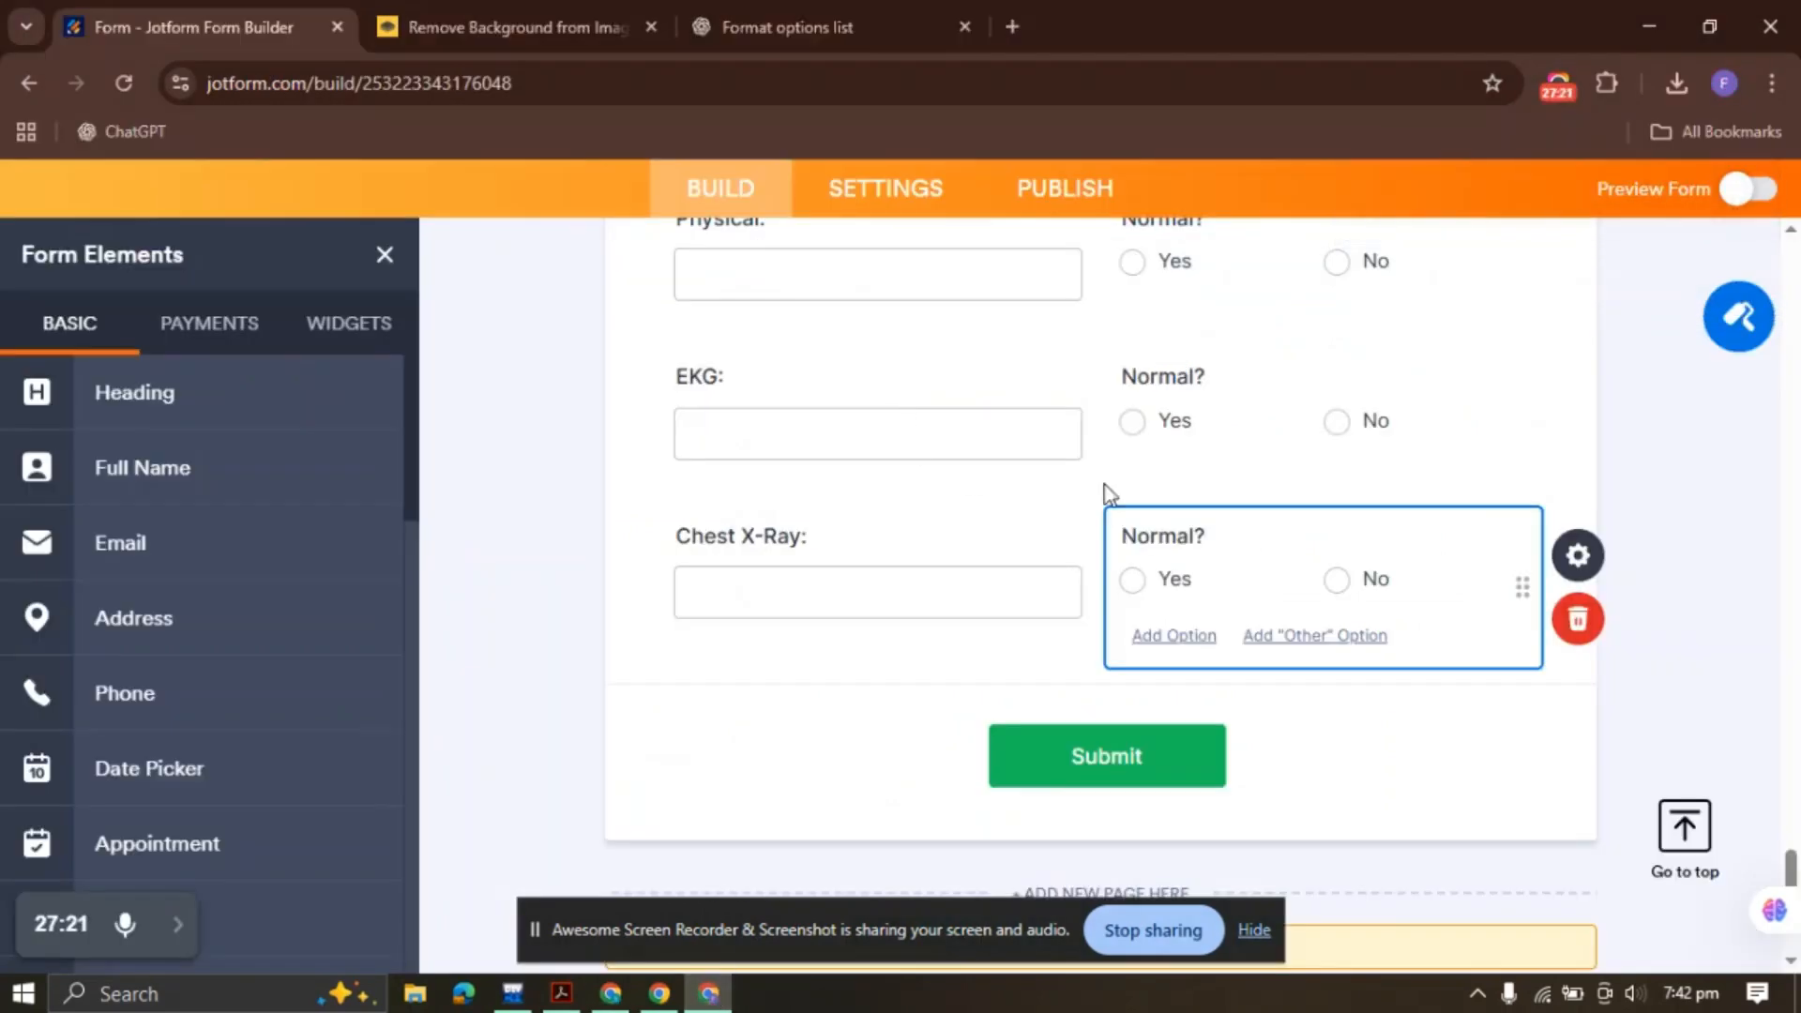
{"action": "left_click", "coordinate": [838, 550]}
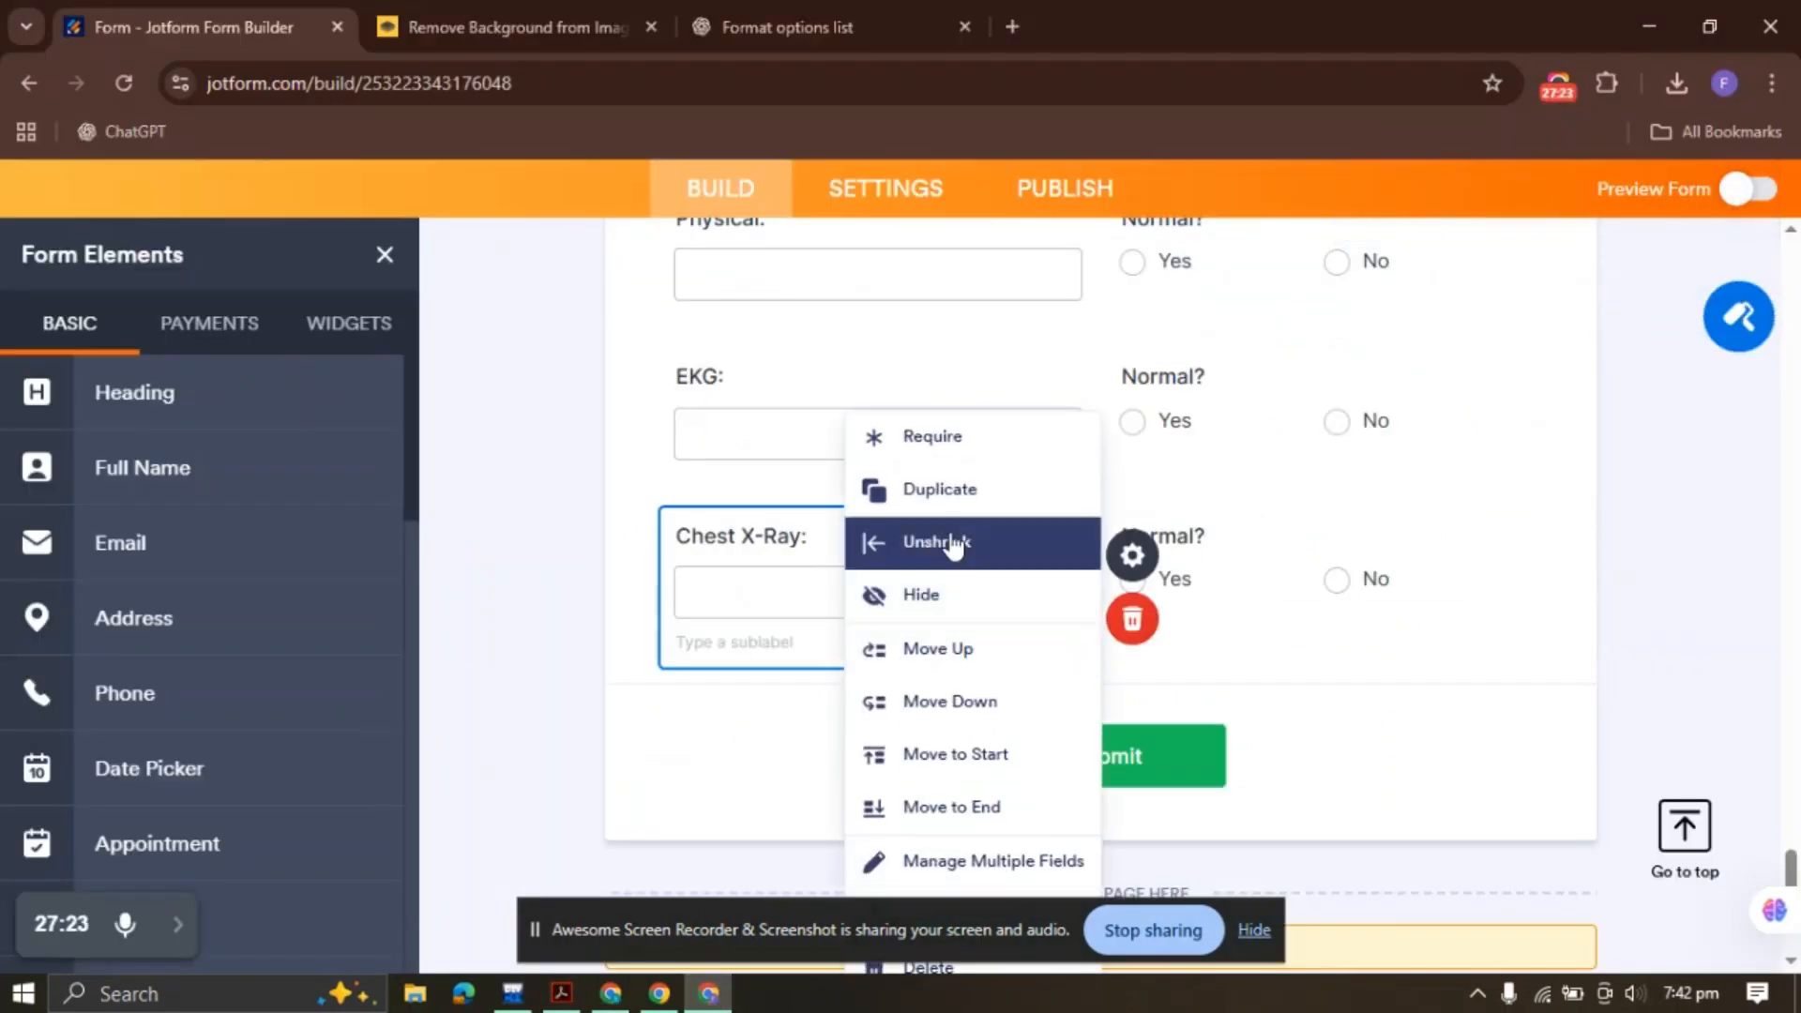
{"action": "left_click", "coordinate": [947, 492]}
{"action": "right_click", "coordinate": [1192, 563]}
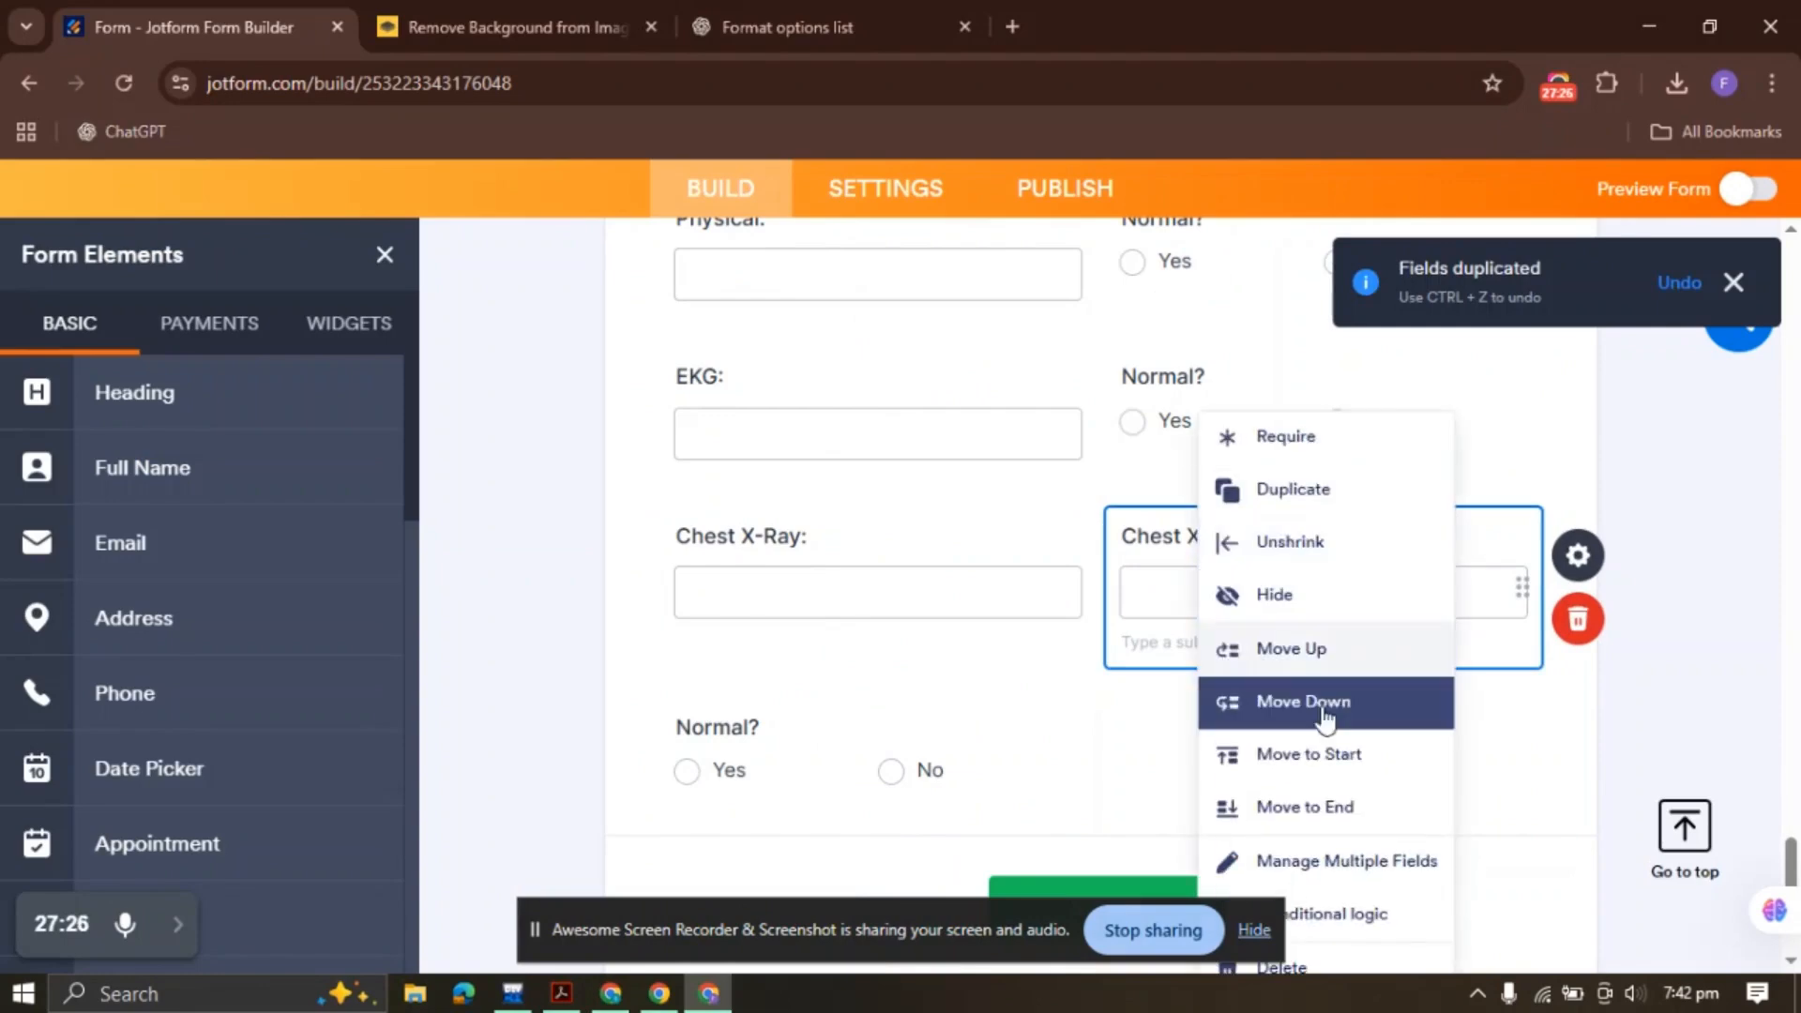
{"action": "left_click", "coordinate": [1219, 805]}
{"action": "scroll", "coordinate": [766, 488], "scroll_direction": "down", "scroll_amount": 3}
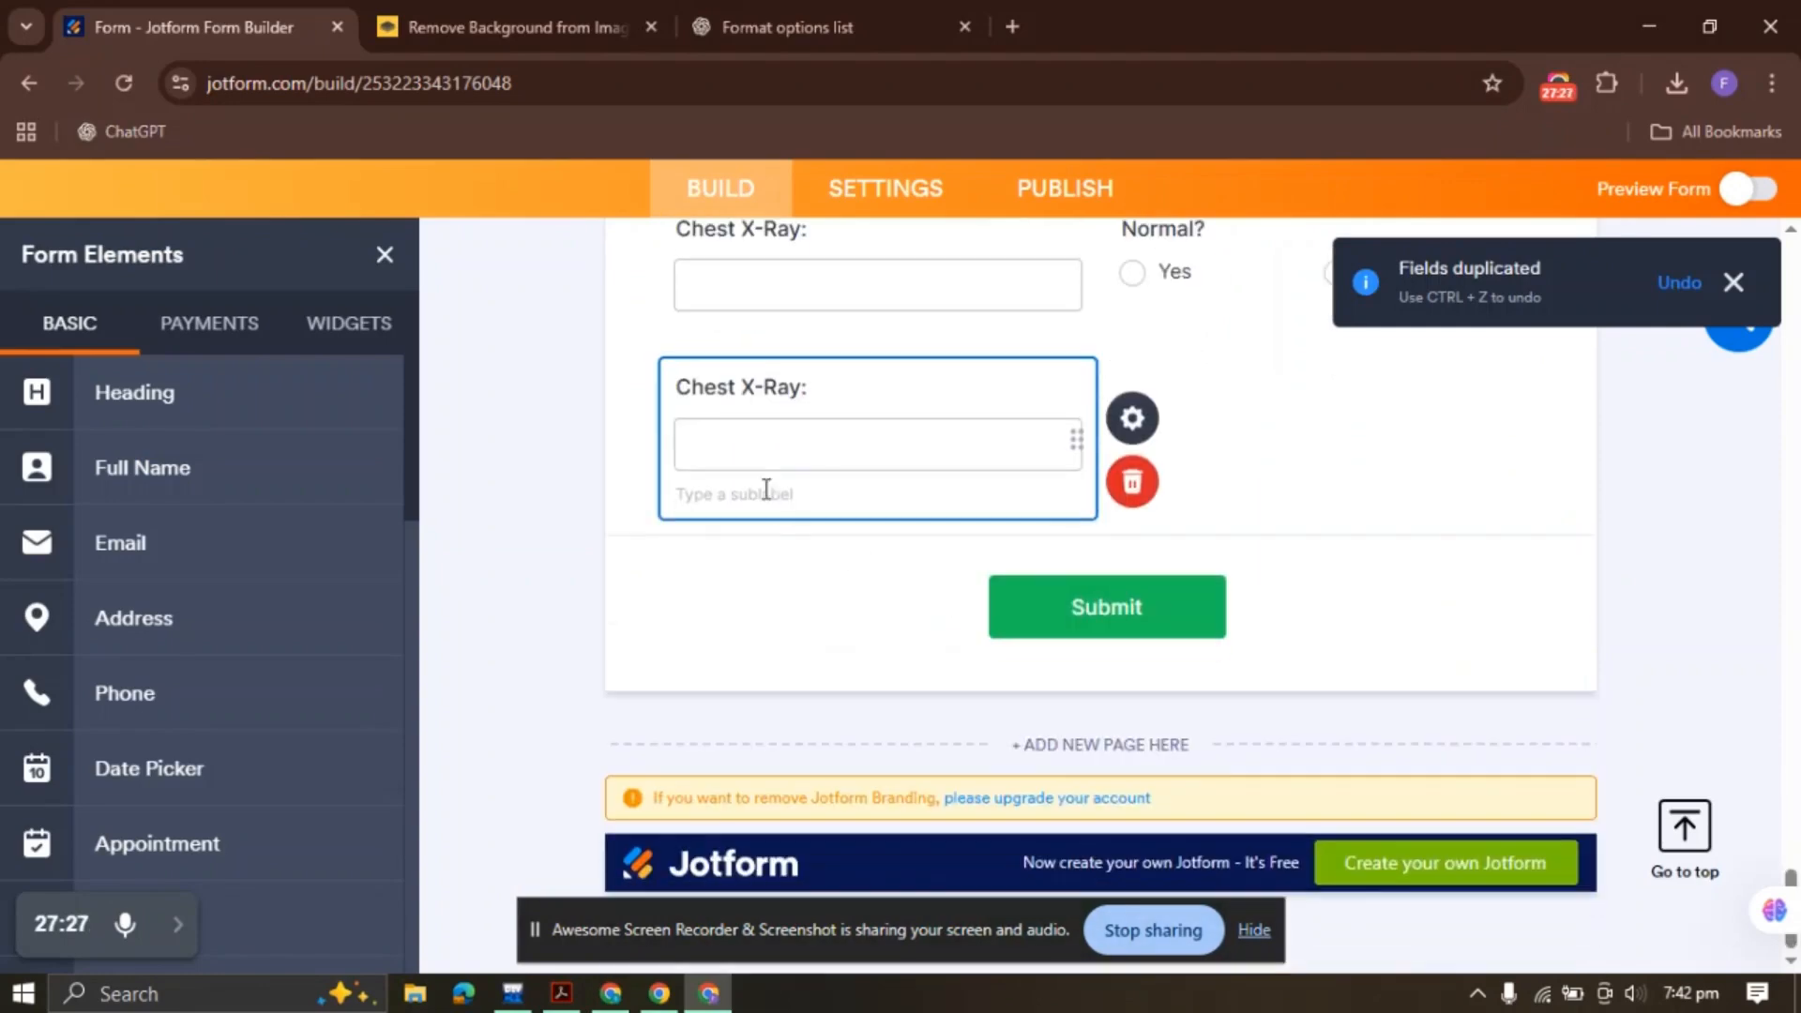
{"action": "triple_click", "coordinate": [788, 389]}
{"action": "type", "text": "Blood Work:"}
{"action": "left_click", "coordinate": [1254, 930]}
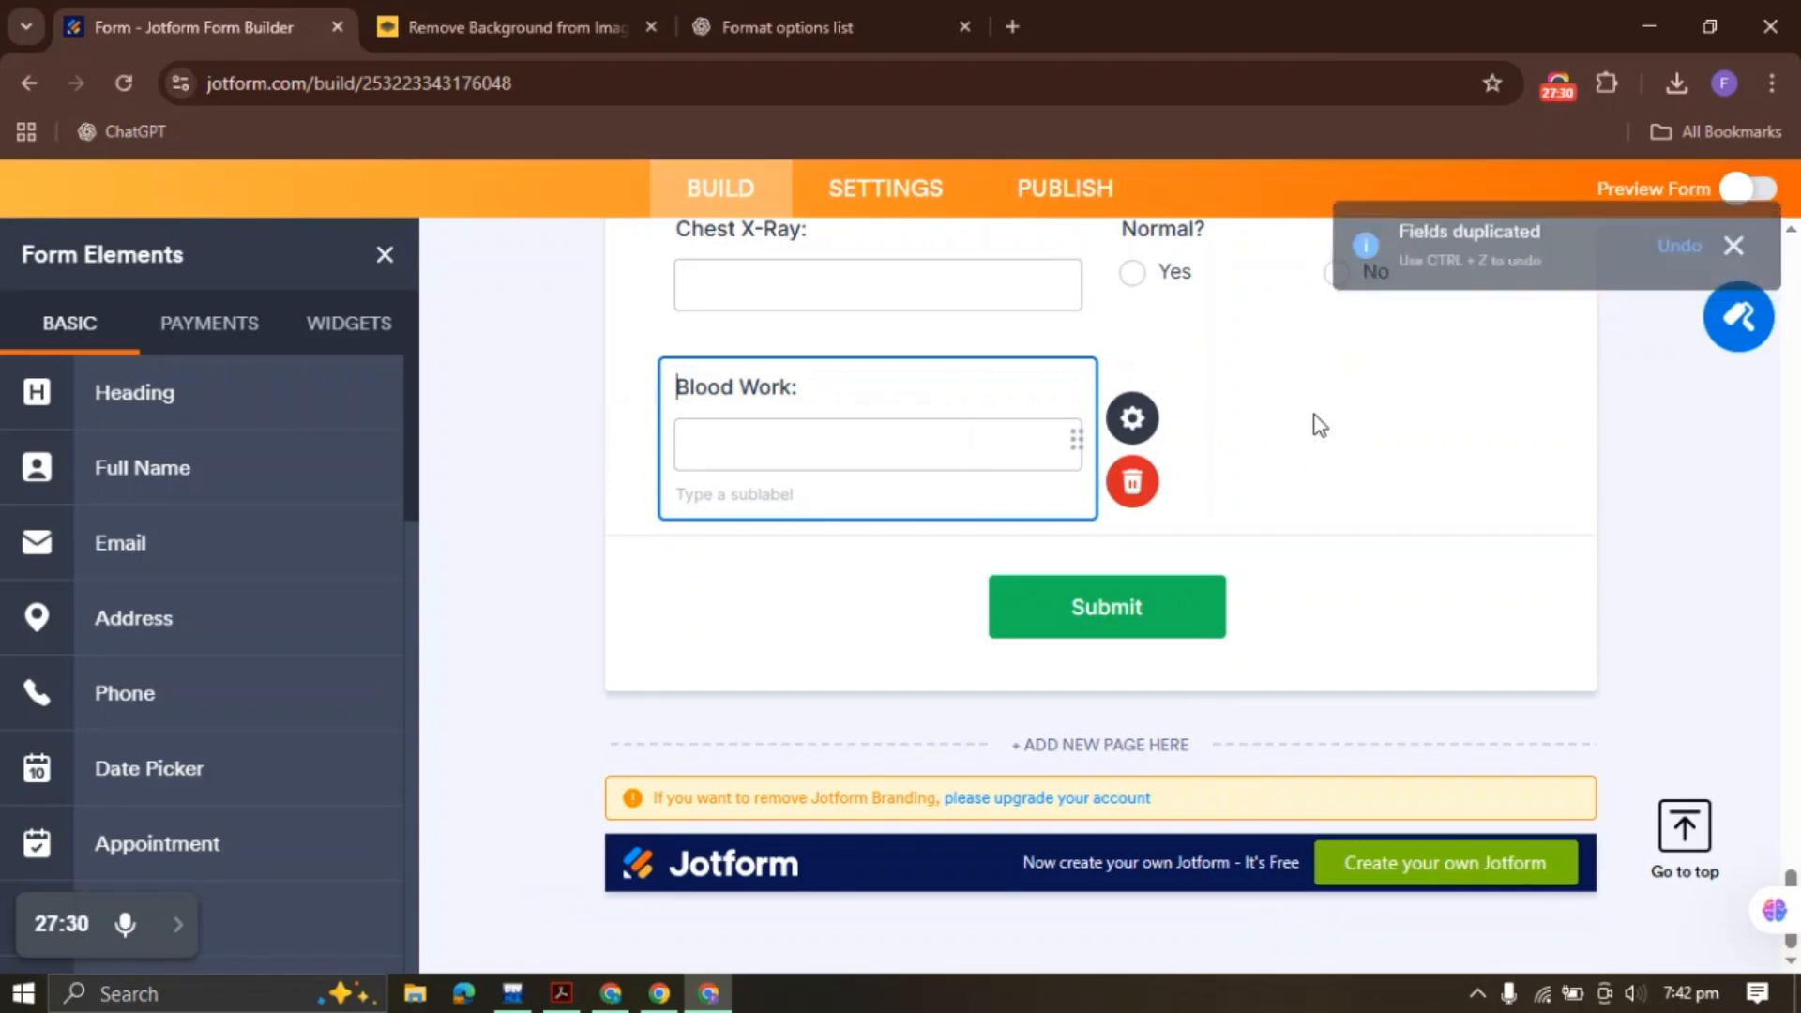
Duplicate the Normal? Yes/No question beside Blood Work: and return to the PDF
{"action": "left_click", "coordinate": [1227, 275]}
{"action": "right_click", "coordinate": [1248, 274]}
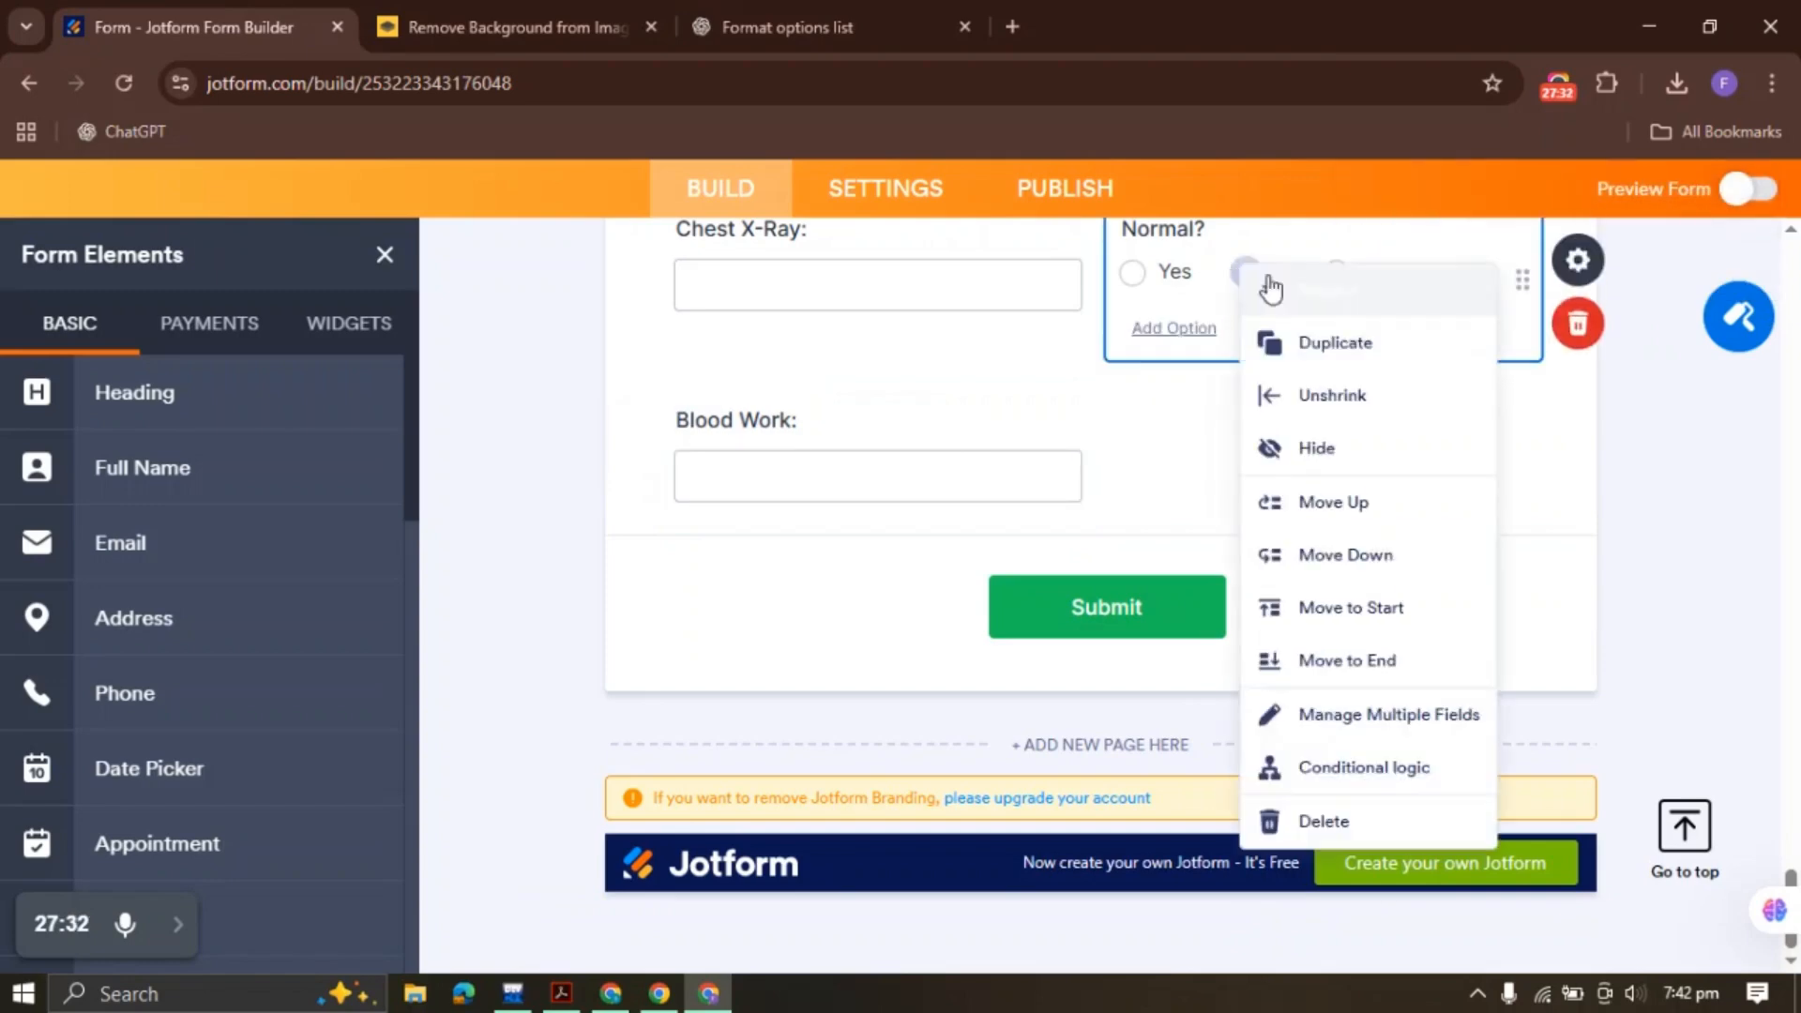
{"action": "left_click", "coordinate": [1313, 342]}
{"action": "right_click", "coordinate": [882, 449]}
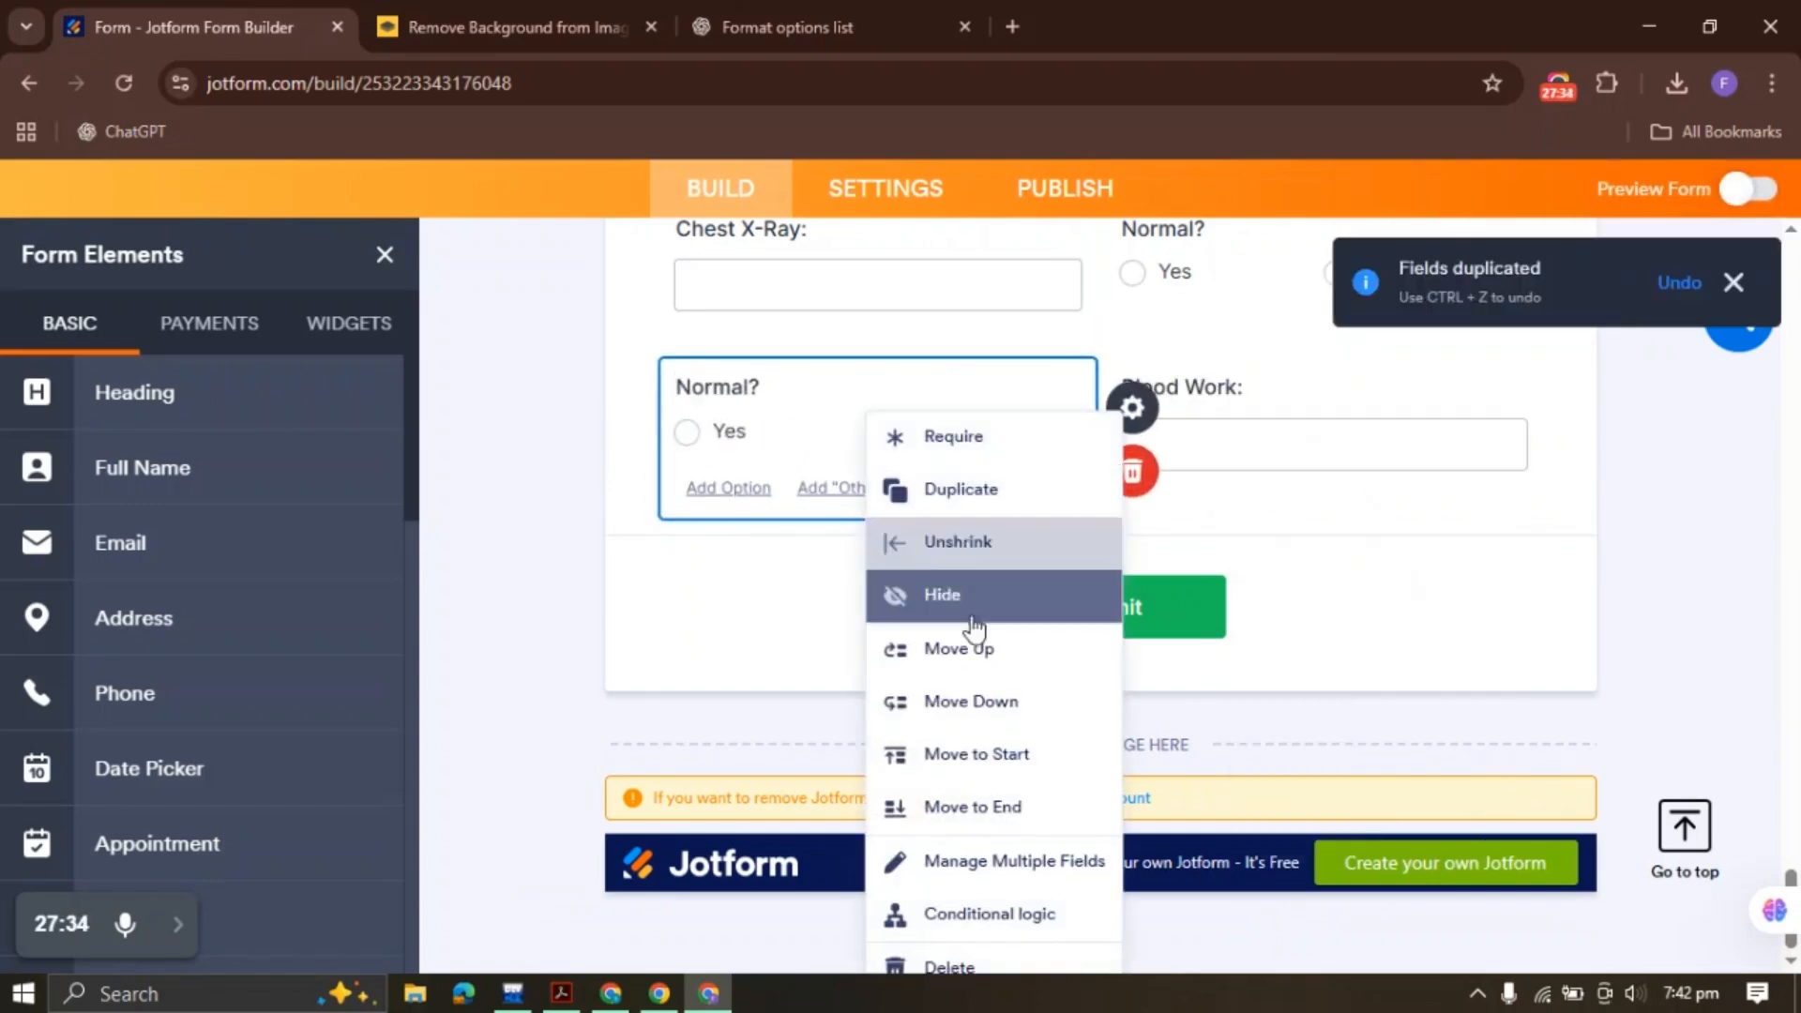
{"action": "left_click", "coordinate": [947, 805]}
{"action": "scroll", "coordinate": [1077, 465], "scroll_direction": "up", "scroll_amount": 6}
{"action": "scroll", "coordinate": [926, 448], "scroll_direction": "down", "scroll_amount": 6}
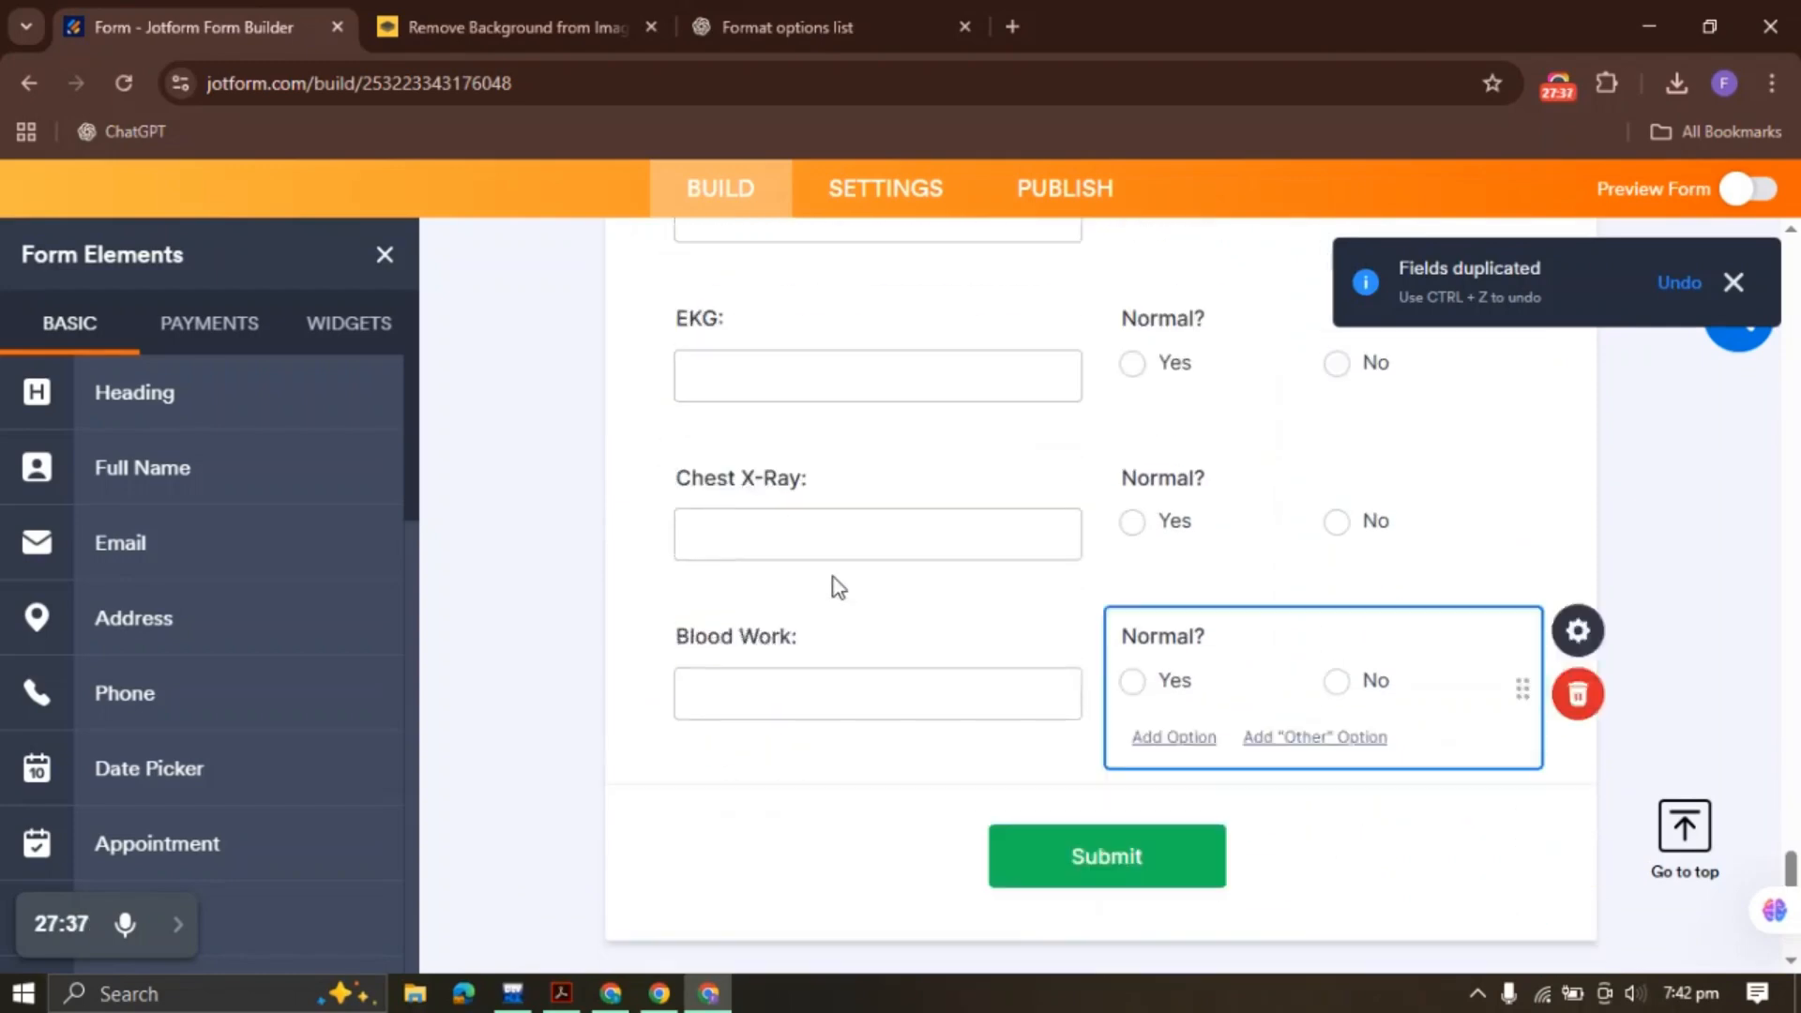
{"action": "left_click", "coordinate": [560, 992]}
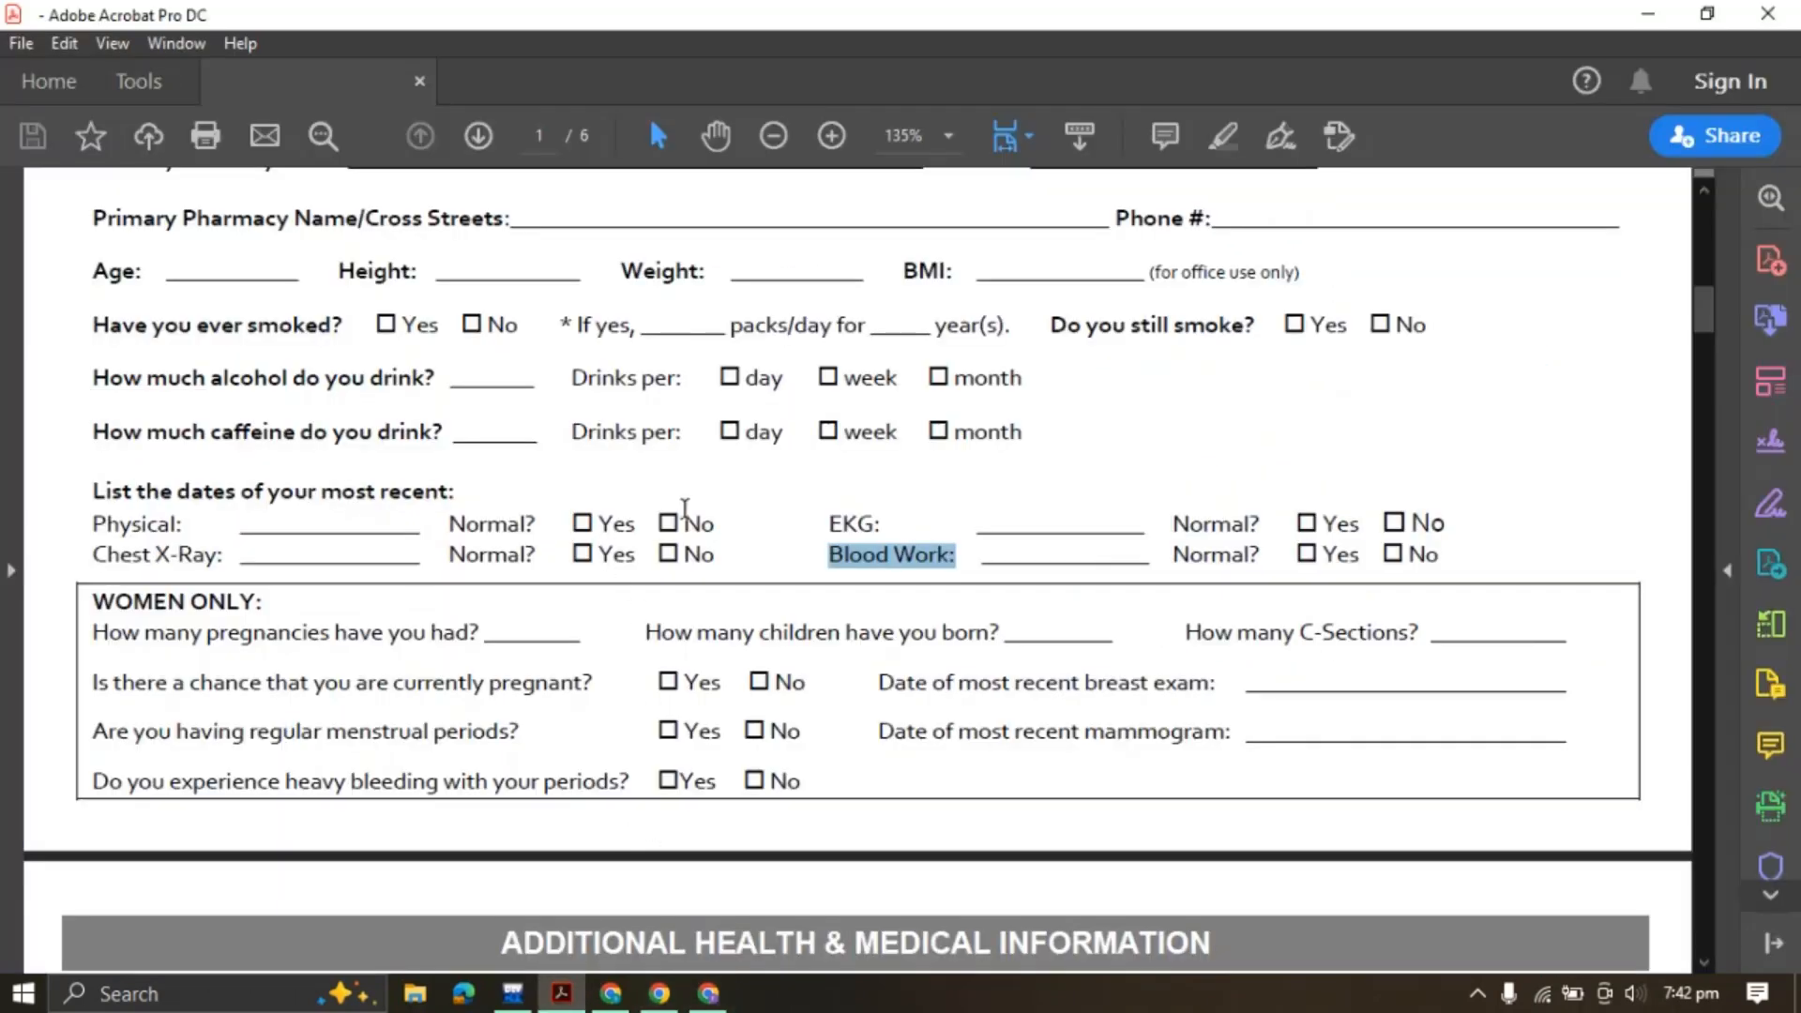
Copy the 'WOMEN ONLY:' text from the PDF and return to the form builder
{"action": "left_click_drag", "start_coordinate": [101, 600], "coordinate": [369, 589]}
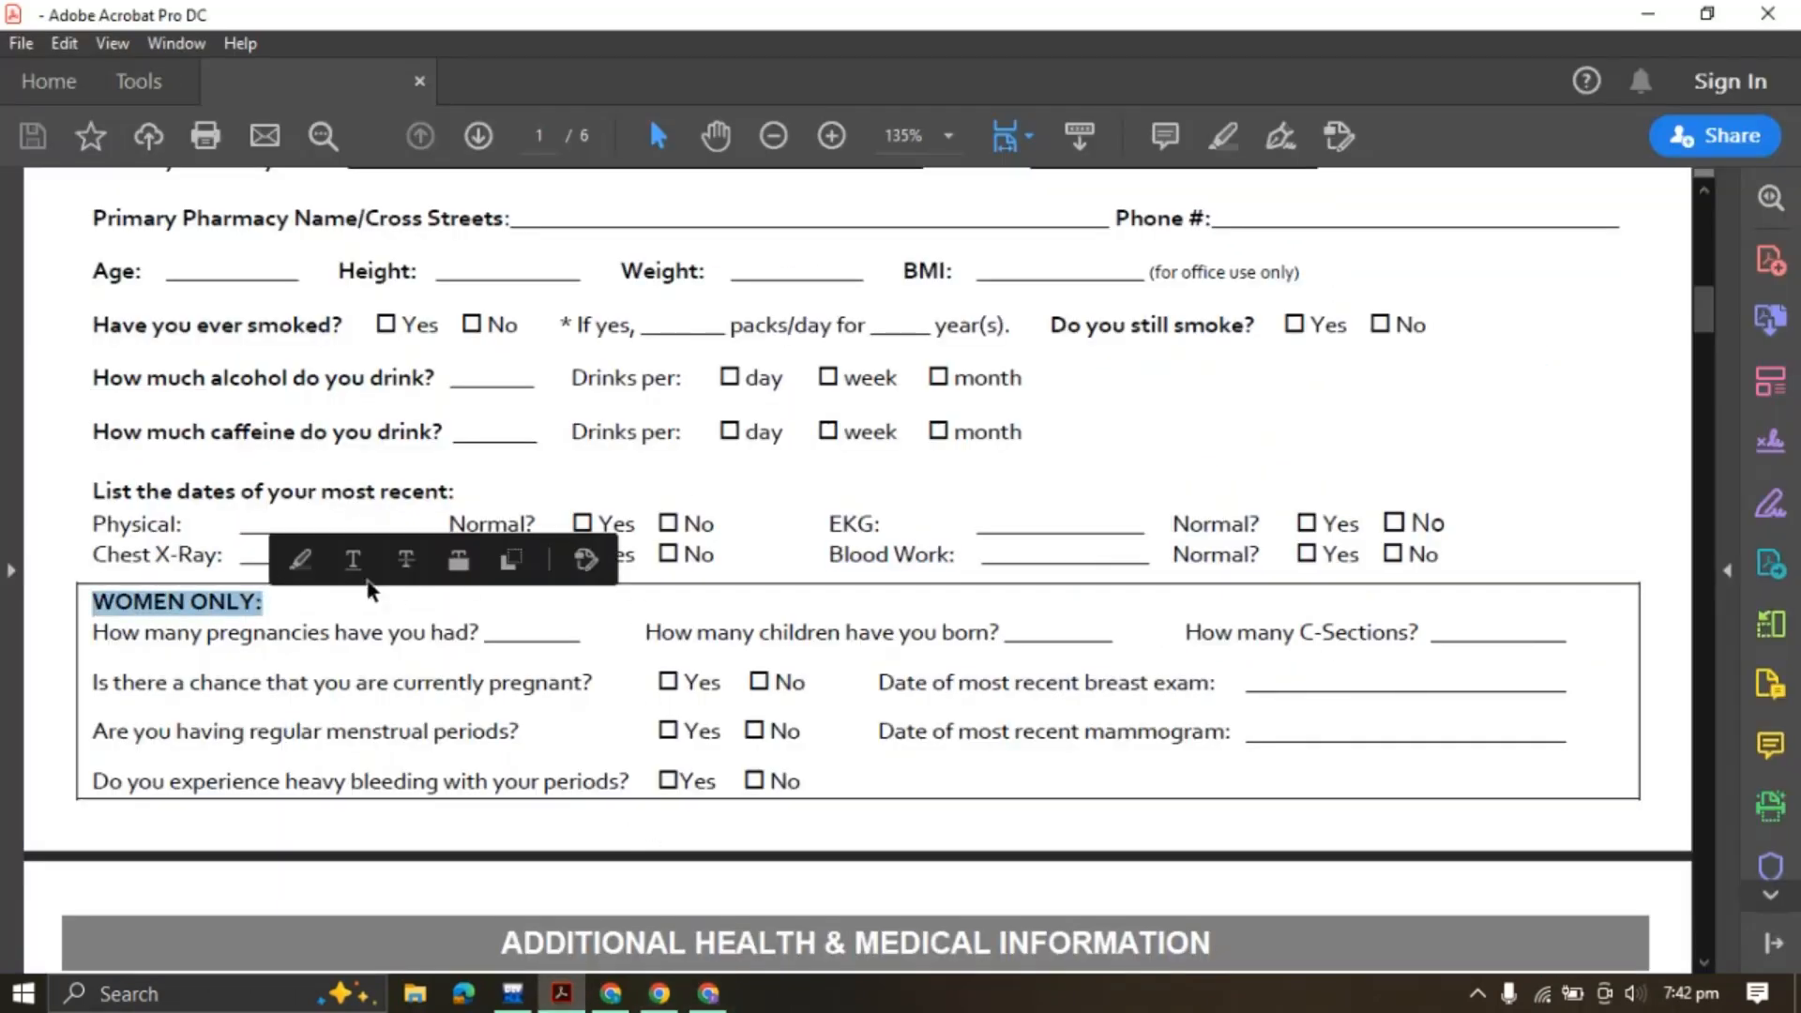
{"action": "left_click", "coordinate": [511, 561]}
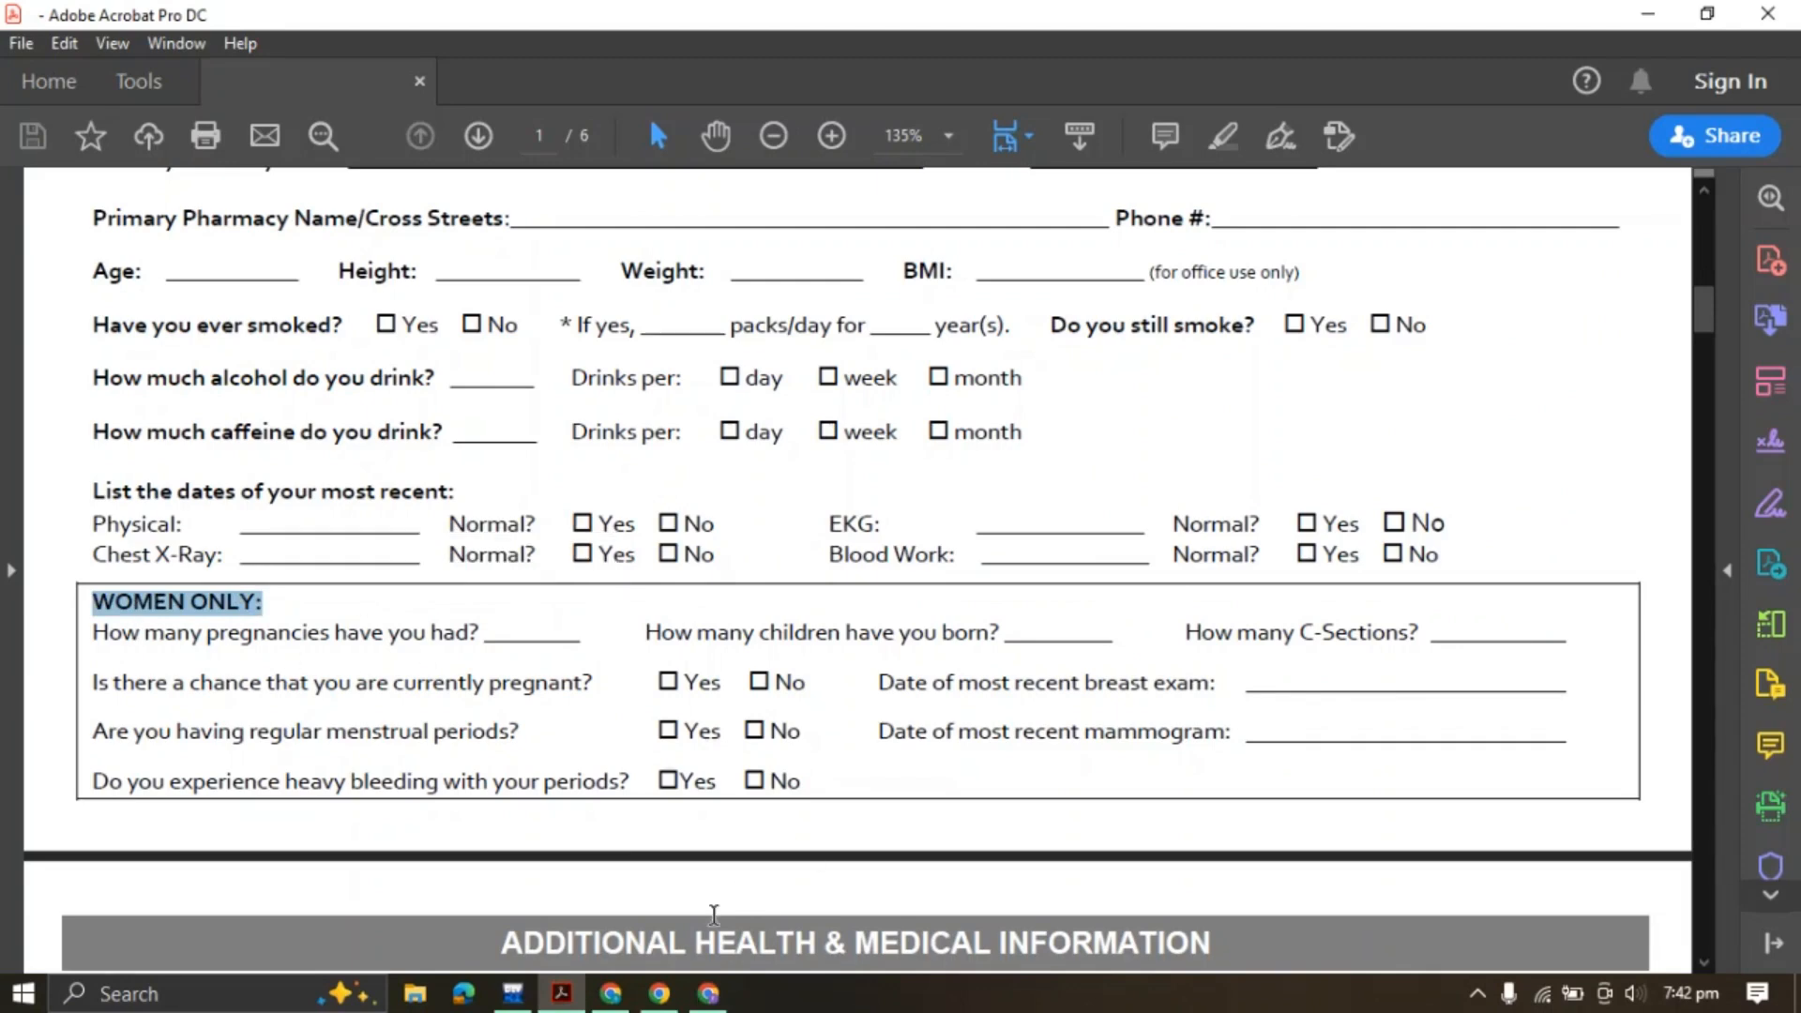
{"action": "left_click", "coordinate": [611, 992]}
{"action": "left_click", "coordinate": [709, 992]}
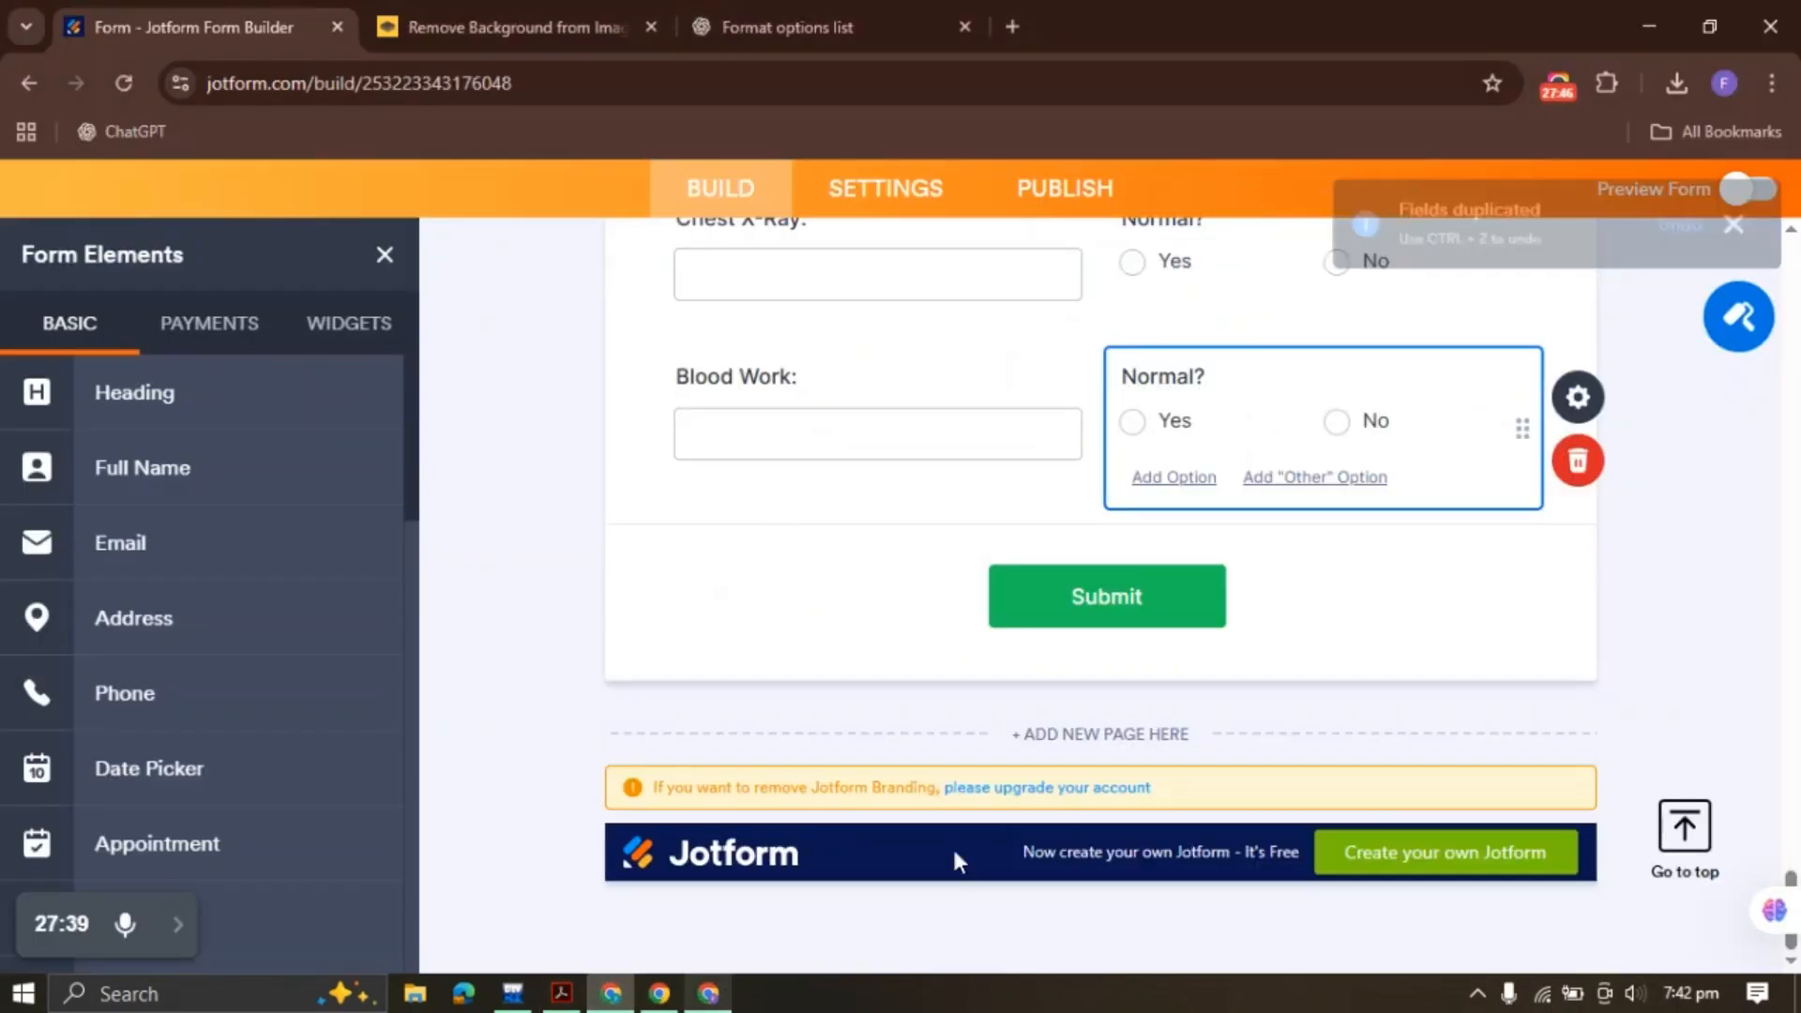
Add a small 'WOMEN ONLY:' heading below the Blood Work row
{"action": "left_click_drag", "start_coordinate": [193, 399], "coordinate": [704, 547]}
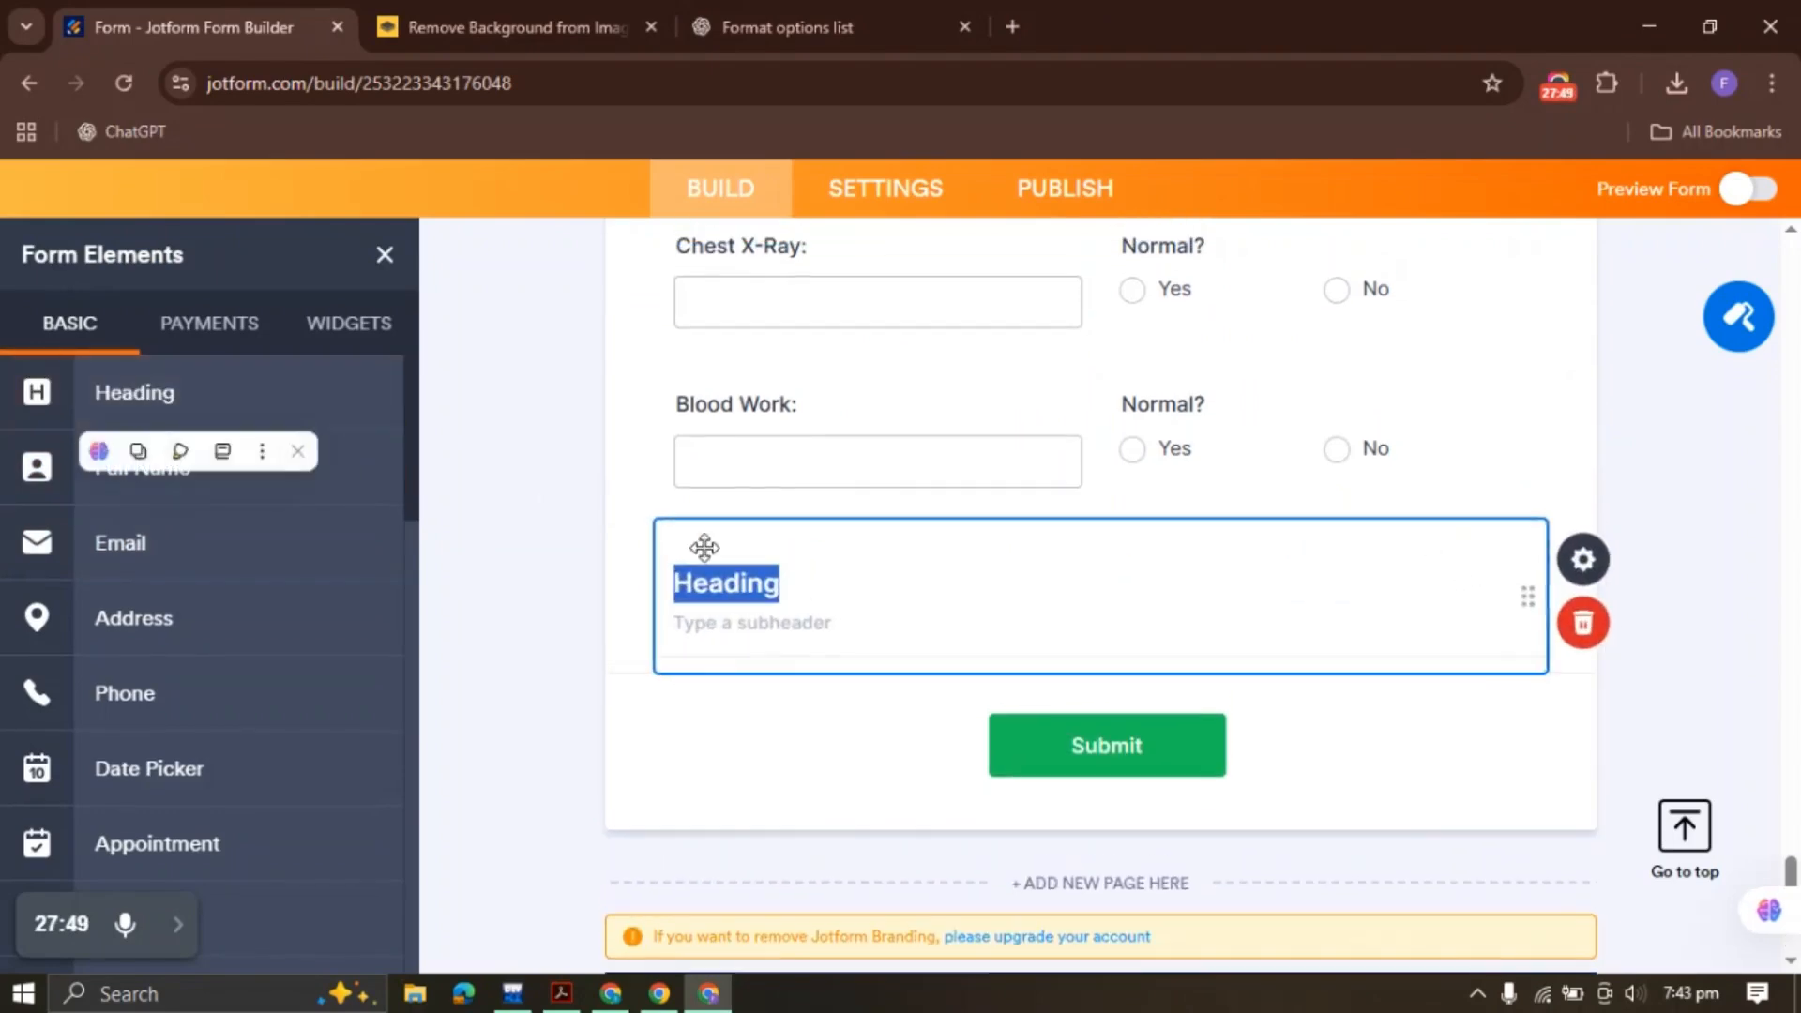
{"action": "key", "text": "ctrl+v"}
{"action": "left_click", "coordinate": [1624, 560]}
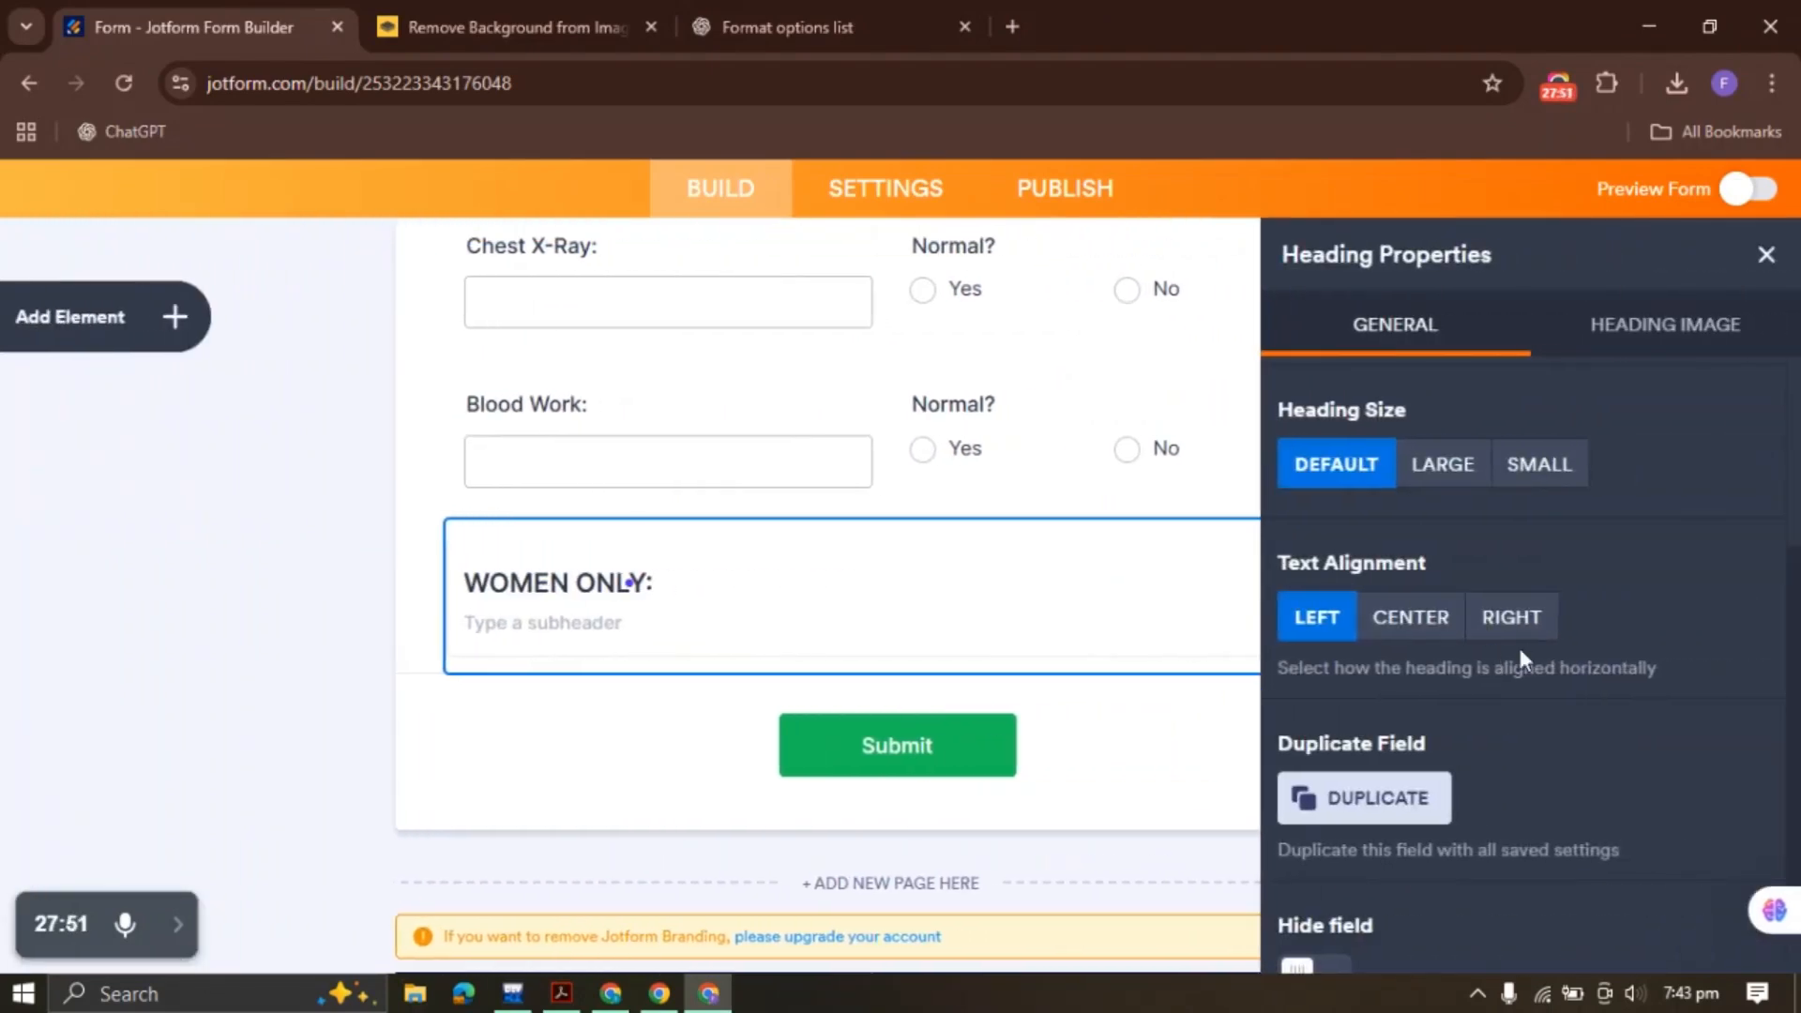
{"action": "left_click", "coordinate": [1552, 463]}
{"action": "left_click", "coordinate": [1764, 254]}
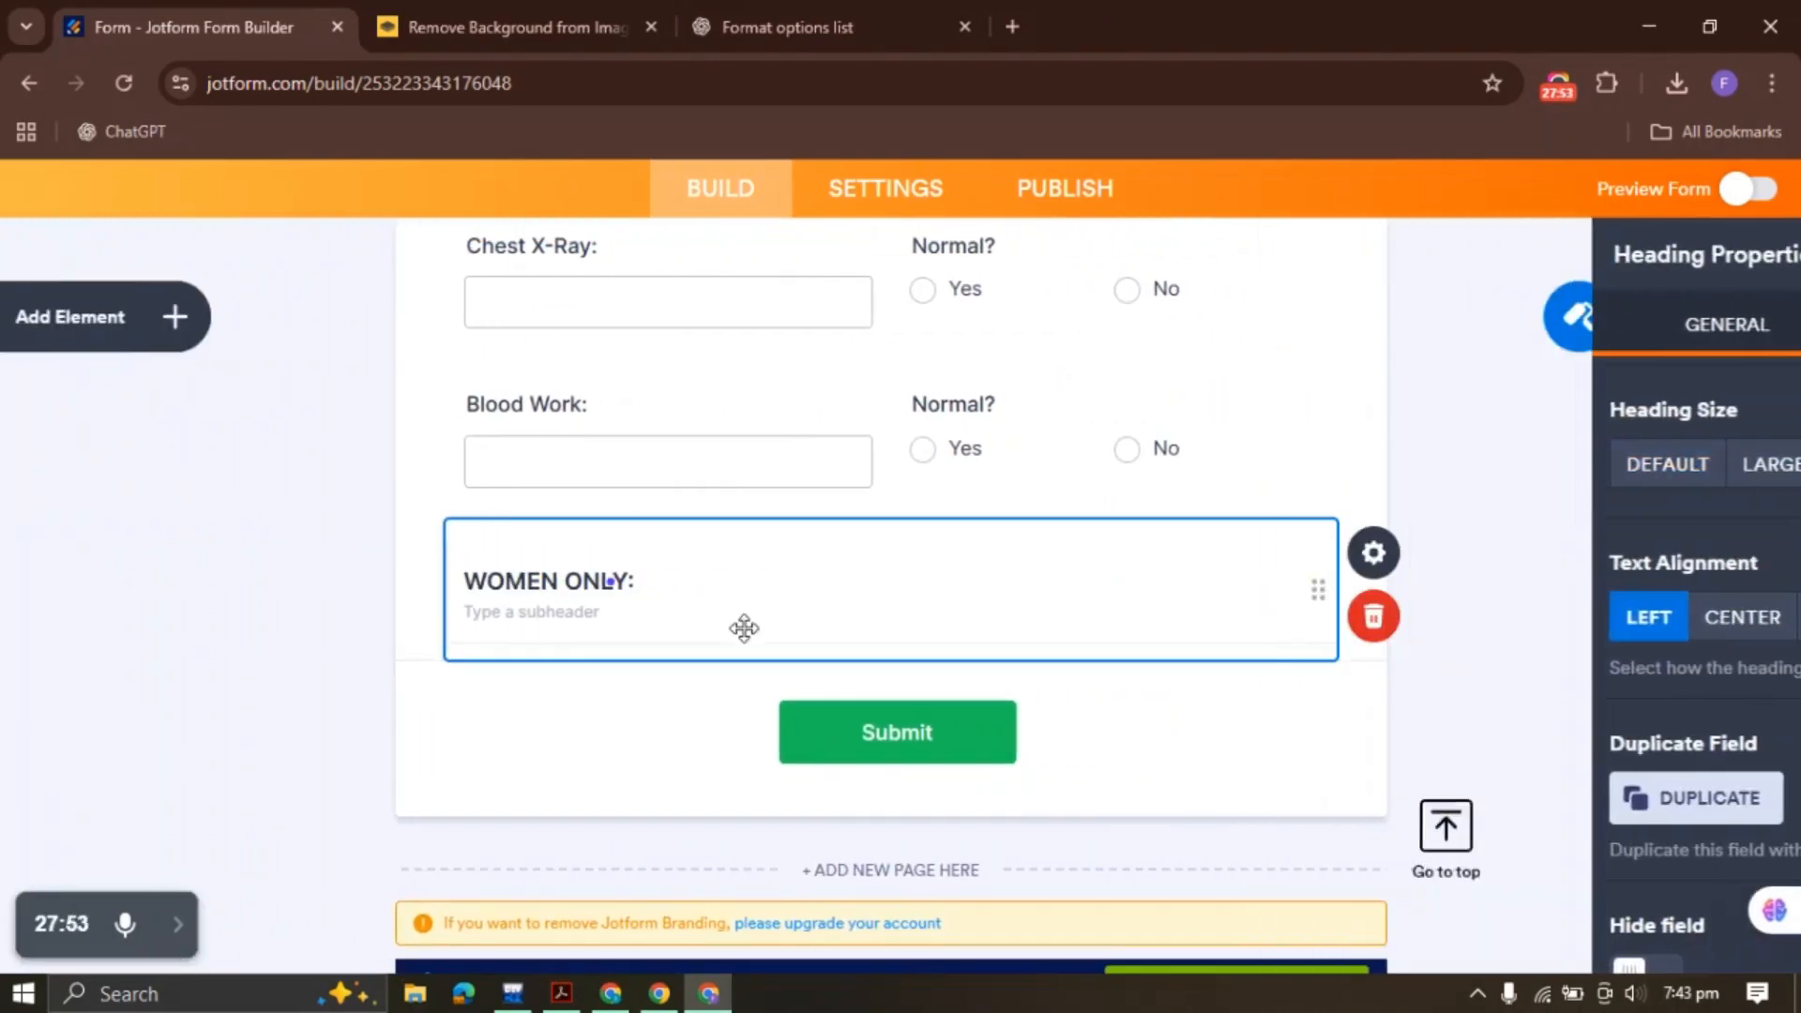
Copy the 'How many pregnancies have you had?' question text from the PDF
{"action": "left_click", "coordinate": [562, 993]}
{"action": "left_click", "coordinate": [135, 646]}
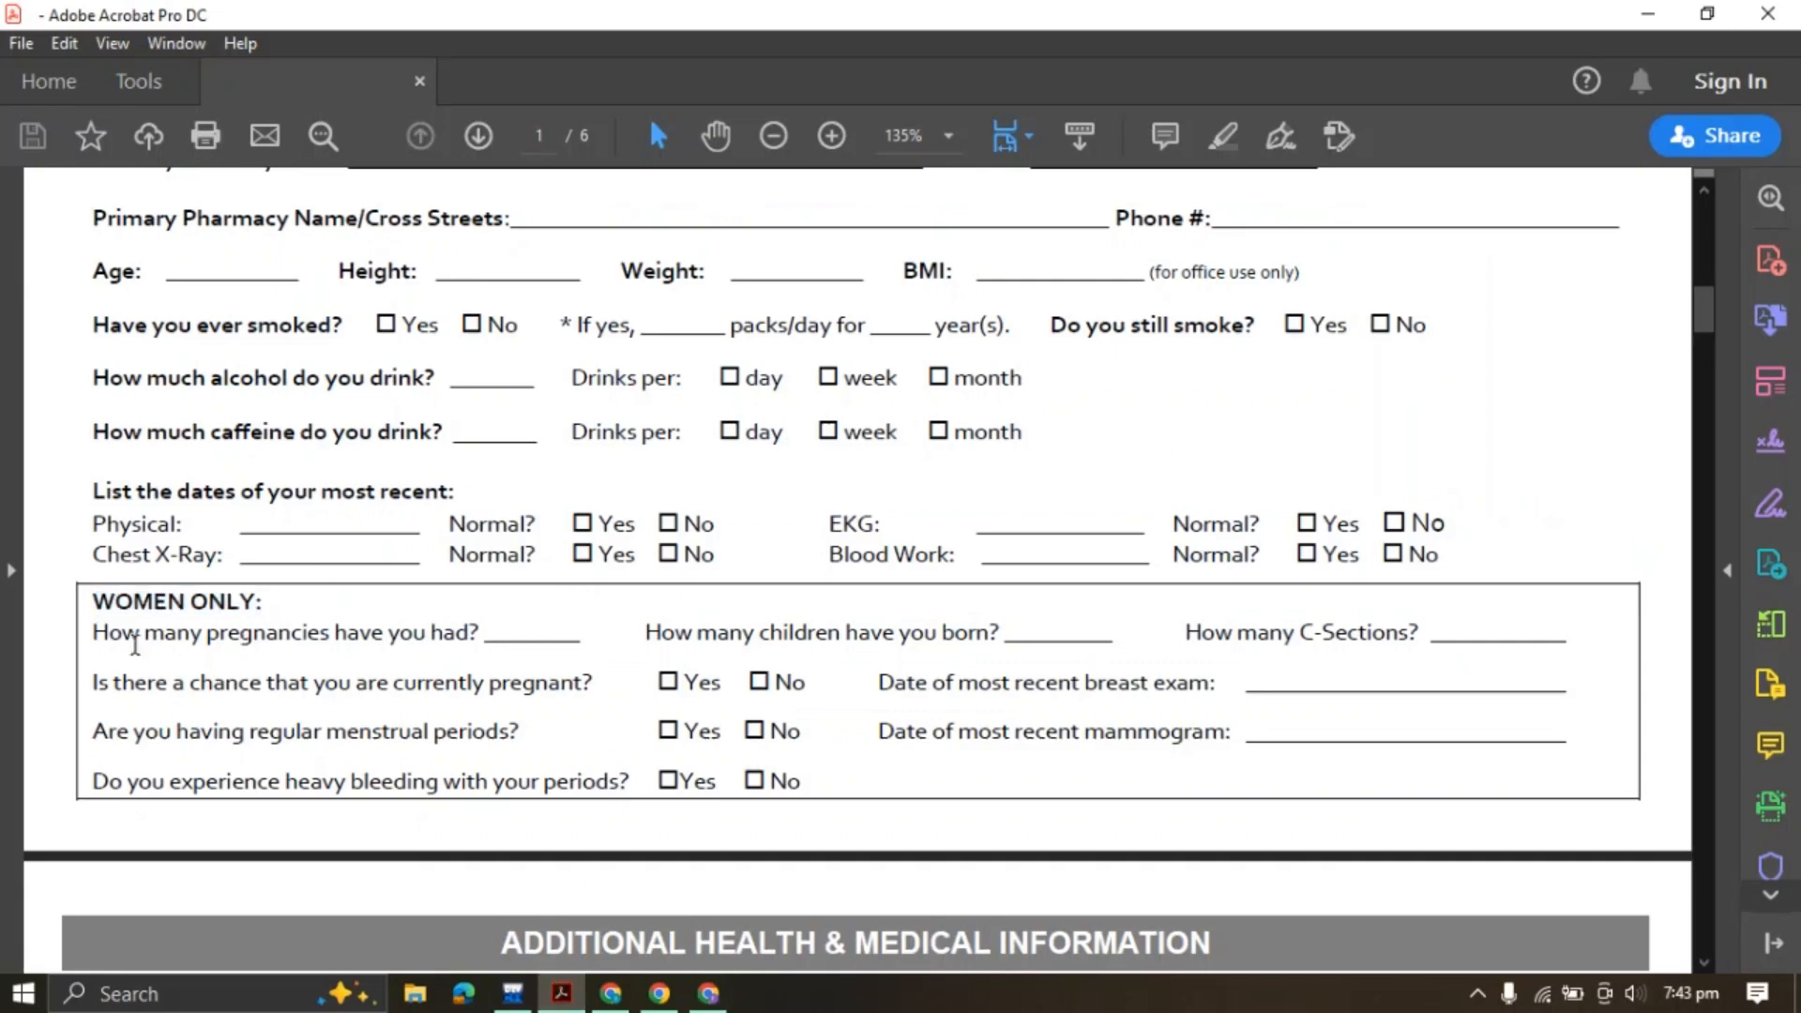
{"action": "left_click_drag", "start_coordinate": [94, 635], "coordinate": [522, 615]}
{"action": "left_click", "coordinate": [710, 592]}
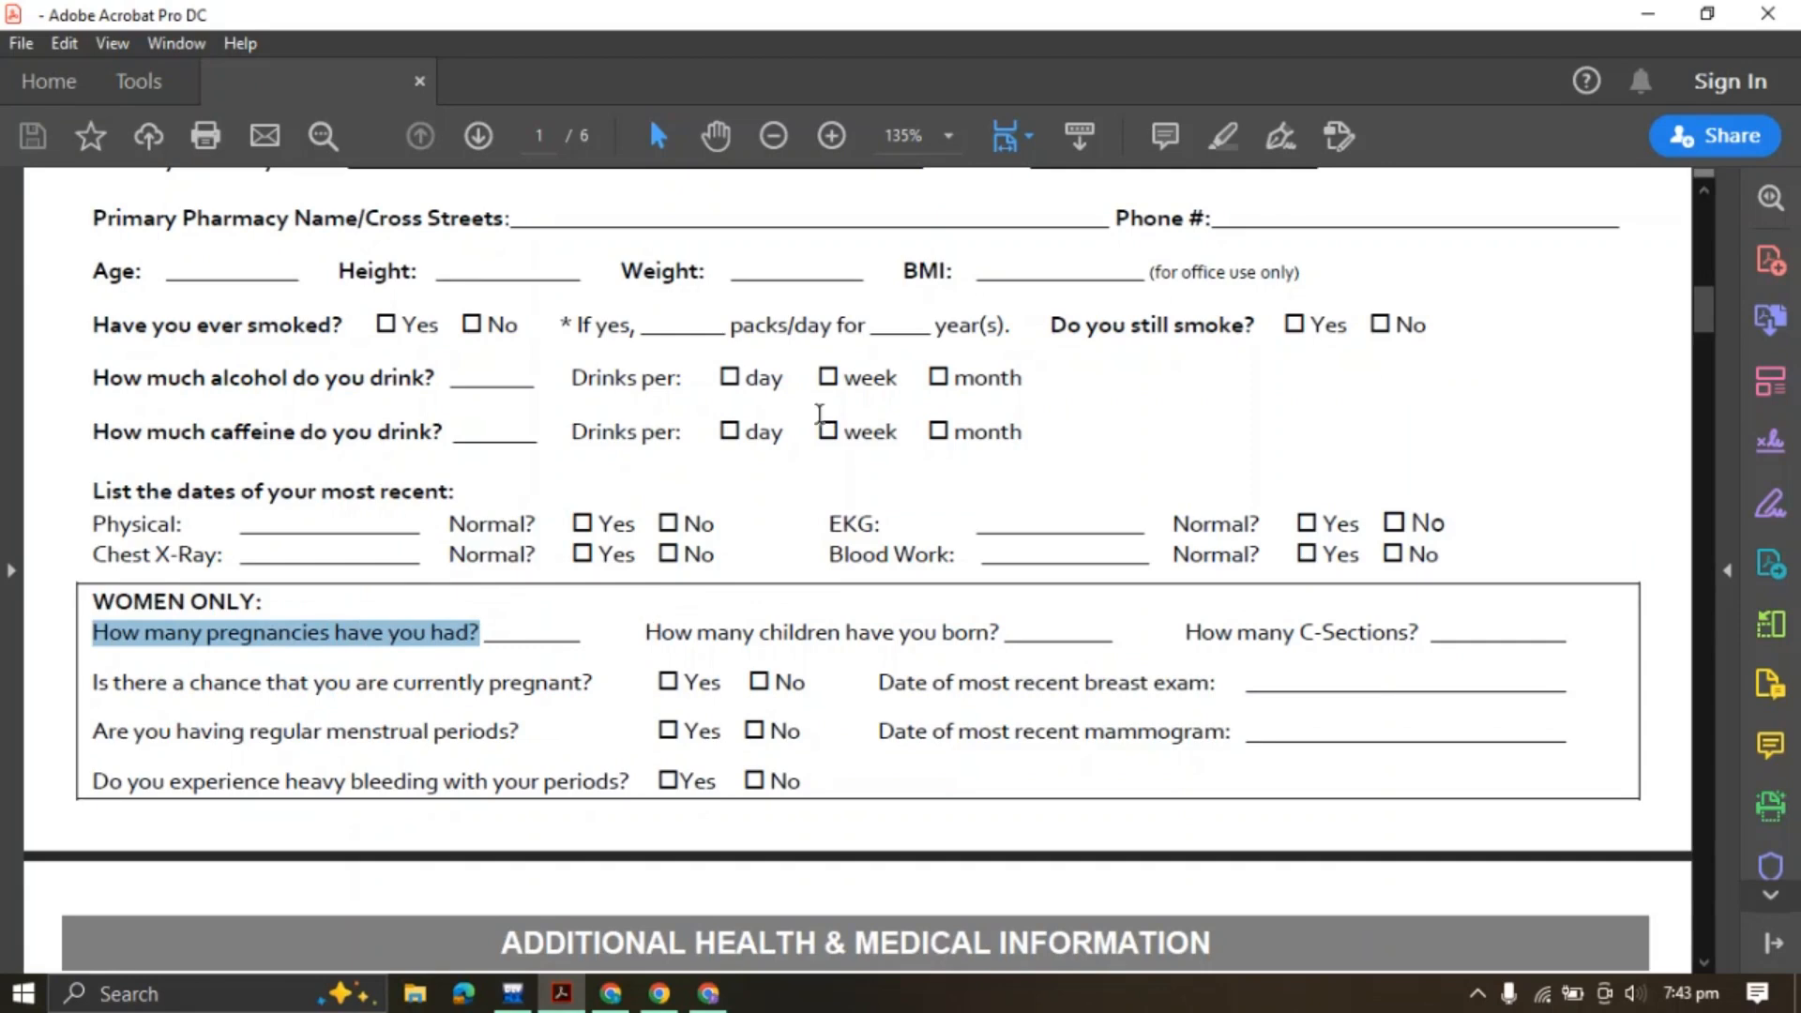
Add a half-width Number question 'How many pregnancies have you had?' under WOMEN ONLY
{"action": "left_click", "coordinate": [708, 994]}
{"action": "left_click", "coordinate": [173, 334]}
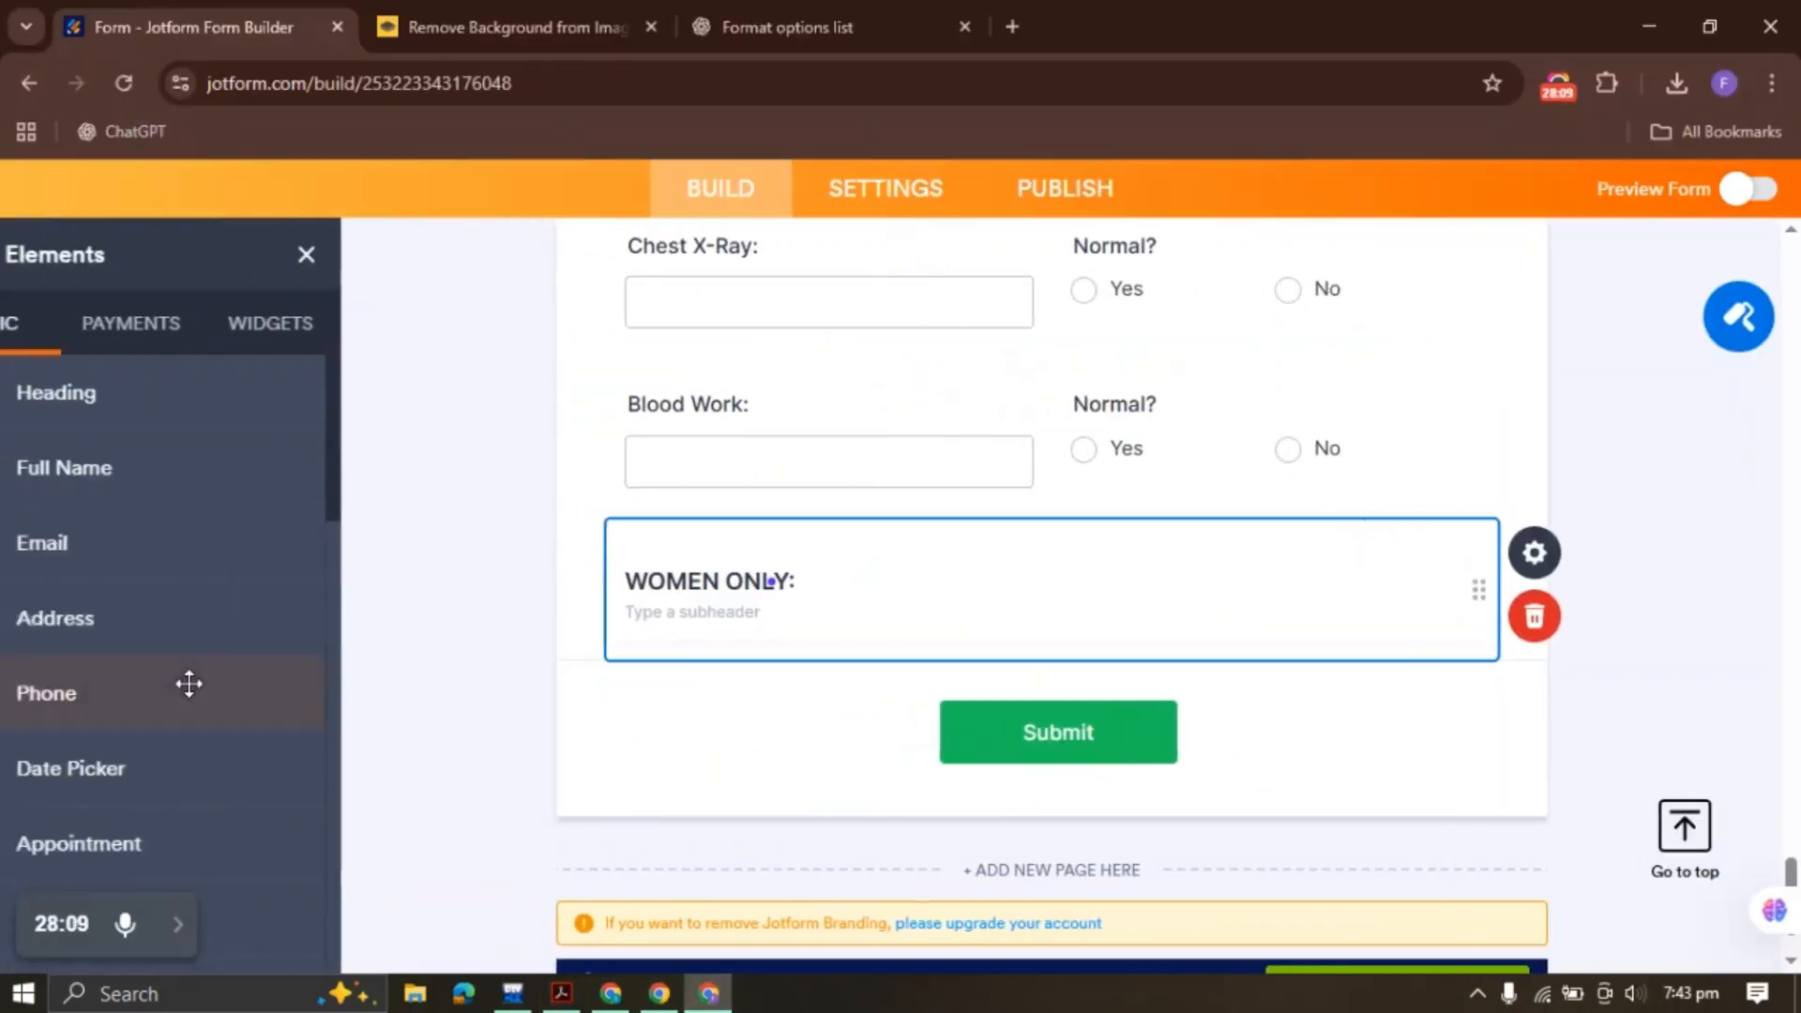
{"action": "scroll", "coordinate": [185, 676], "scroll_direction": "down", "scroll_amount": 10}
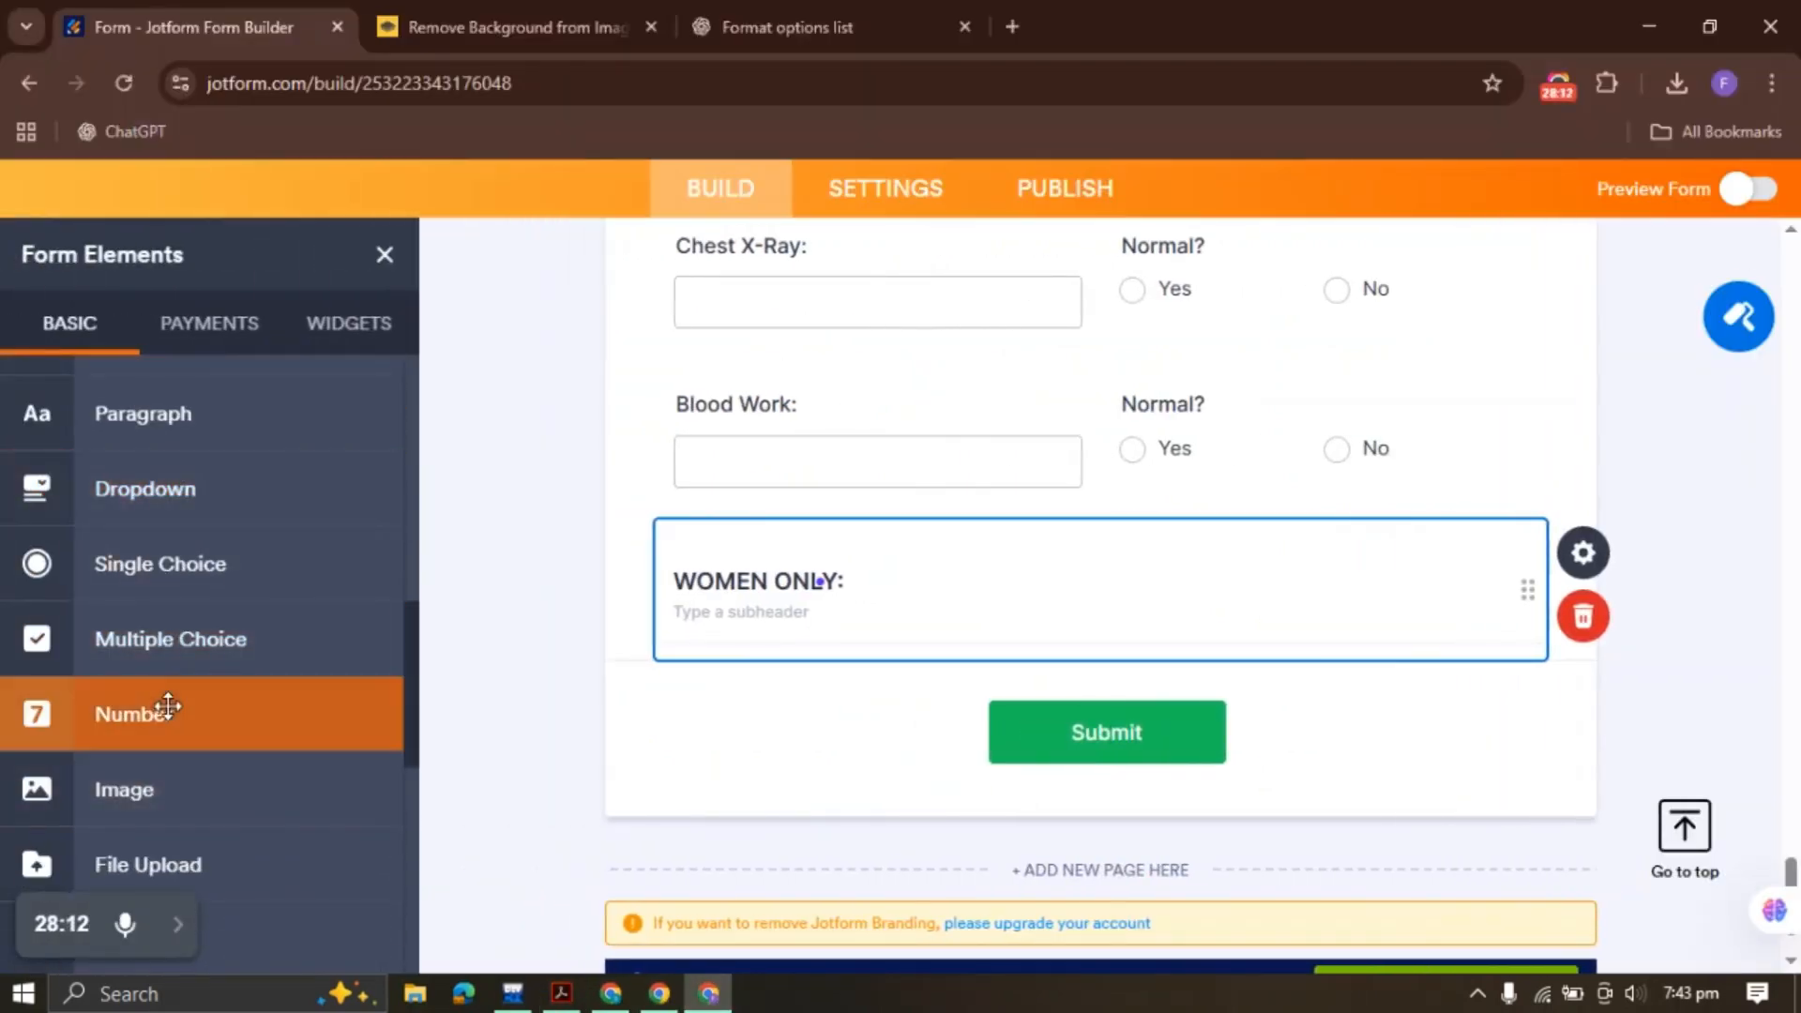
{"action": "left_click_drag", "start_coordinate": [161, 707], "coordinate": [624, 704]}
{"action": "type", "text": "How many pregnancies have you had?"}
{"action": "right_click", "coordinate": [840, 602]}
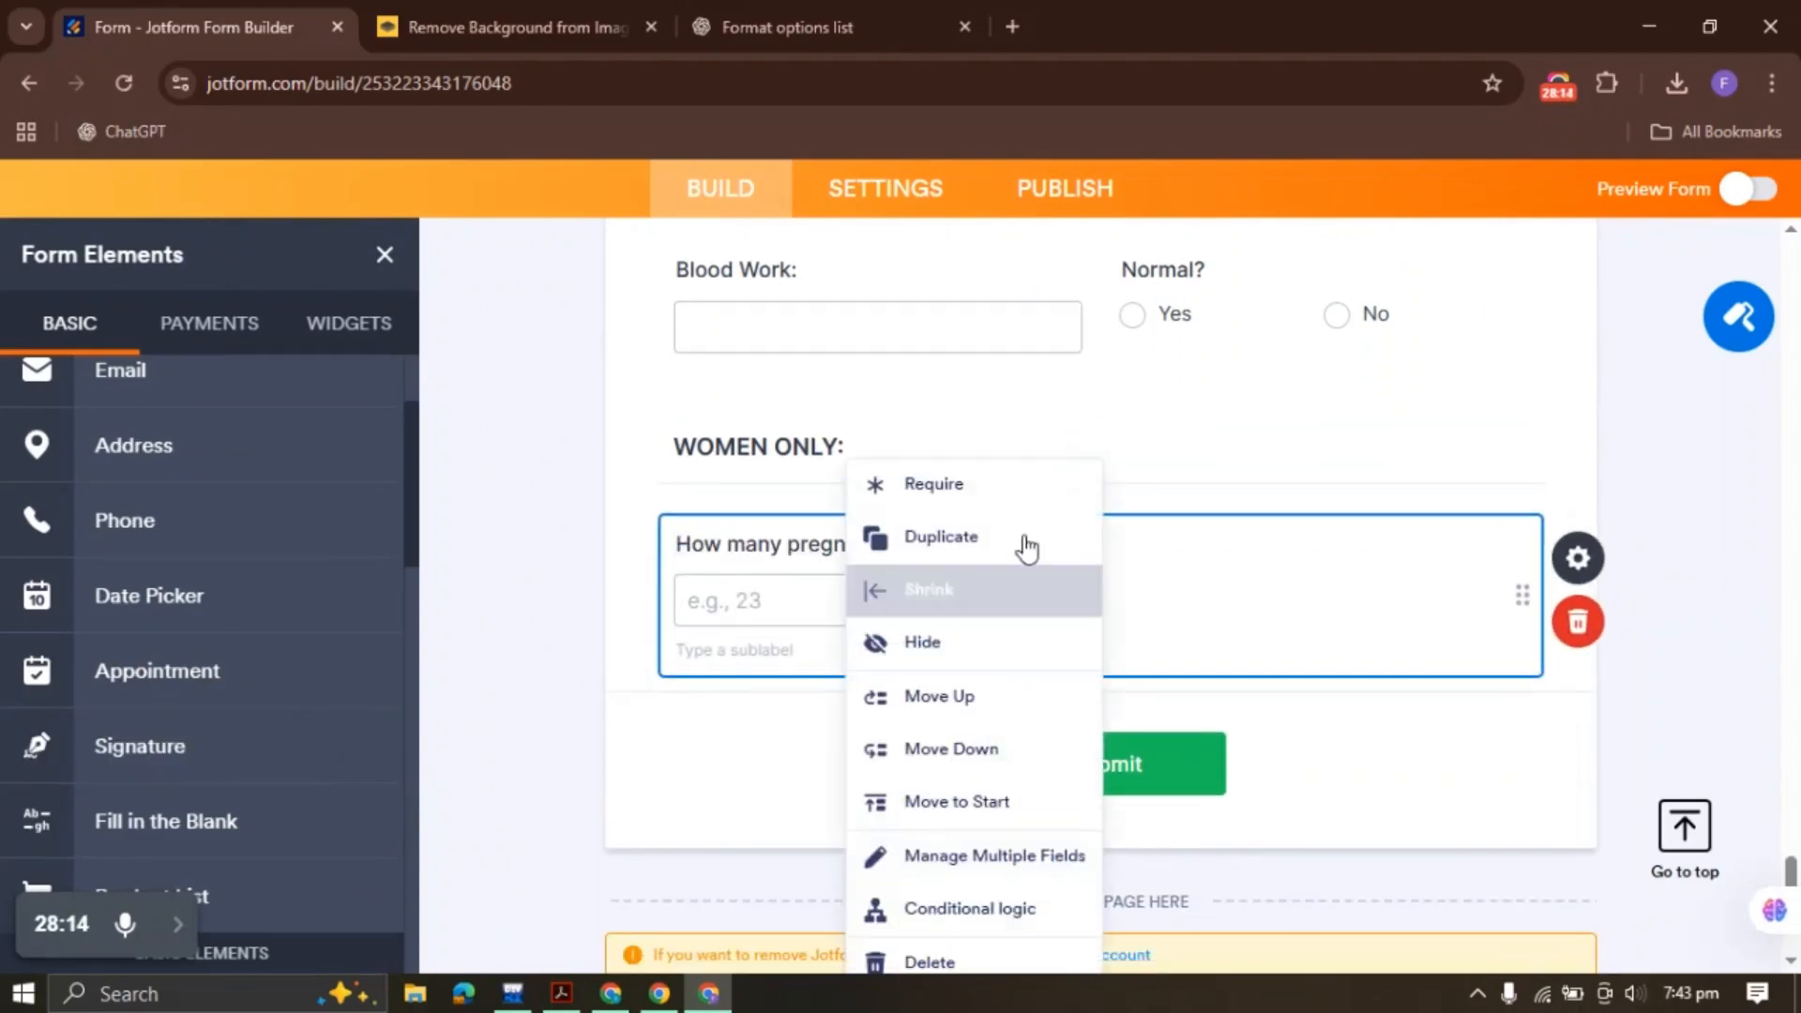
{"action": "left_click", "coordinate": [959, 585]}
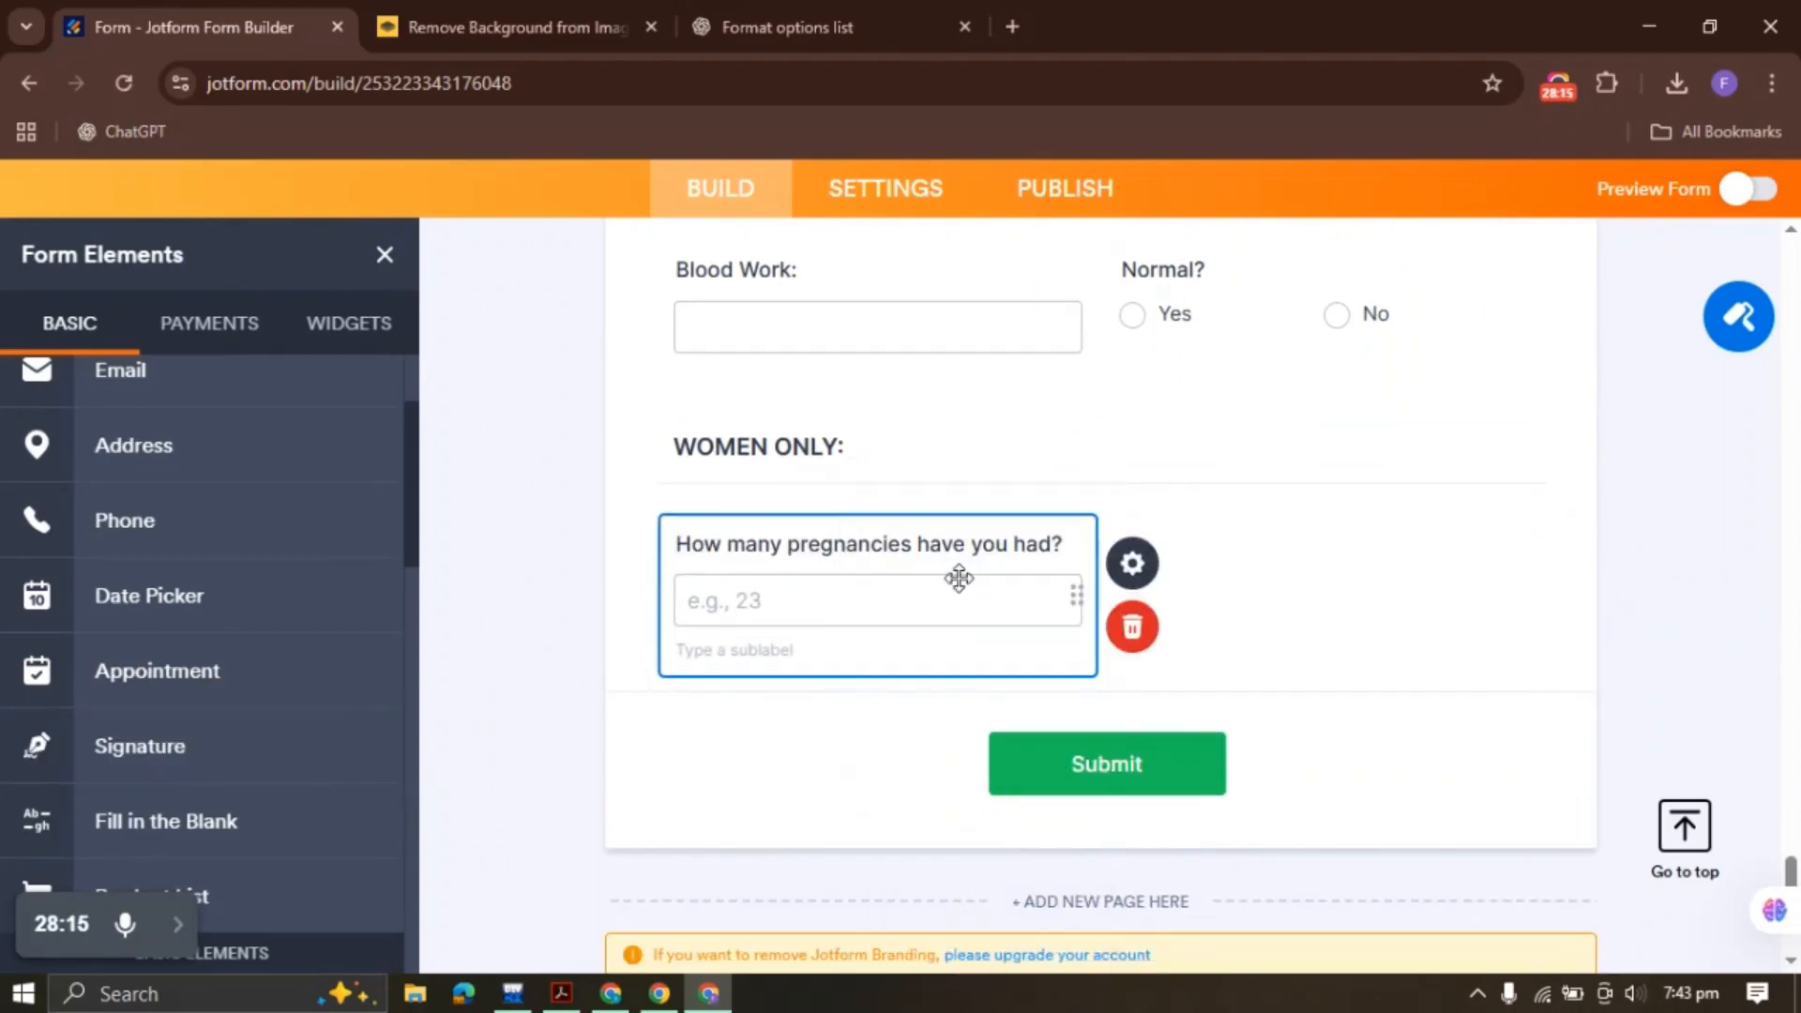
Duplicate the pregnancies field and relabel the copy with the PDF's children-born question
{"action": "left_click", "coordinate": [561, 995]}
{"action": "left_click_drag", "start_coordinate": [648, 632], "coordinate": [991, 634]}
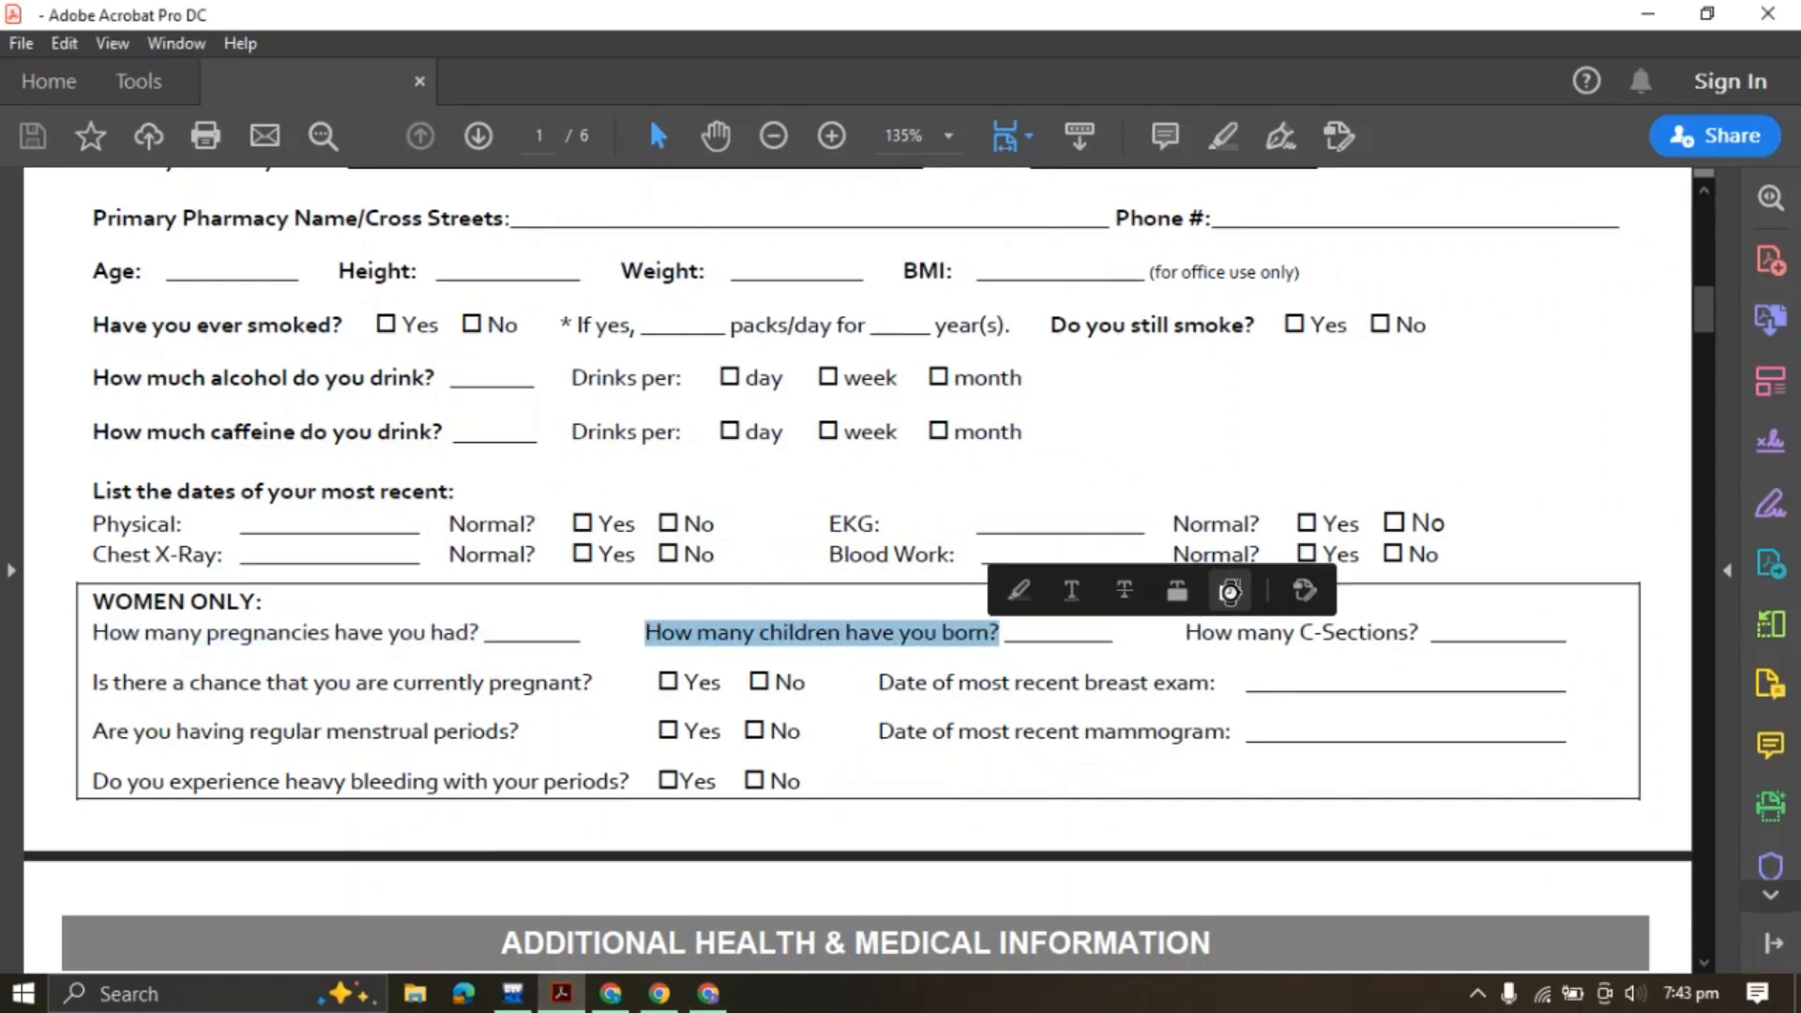
{"action": "left_click", "coordinate": [1230, 590]}
{"action": "left_click", "coordinate": [714, 994]}
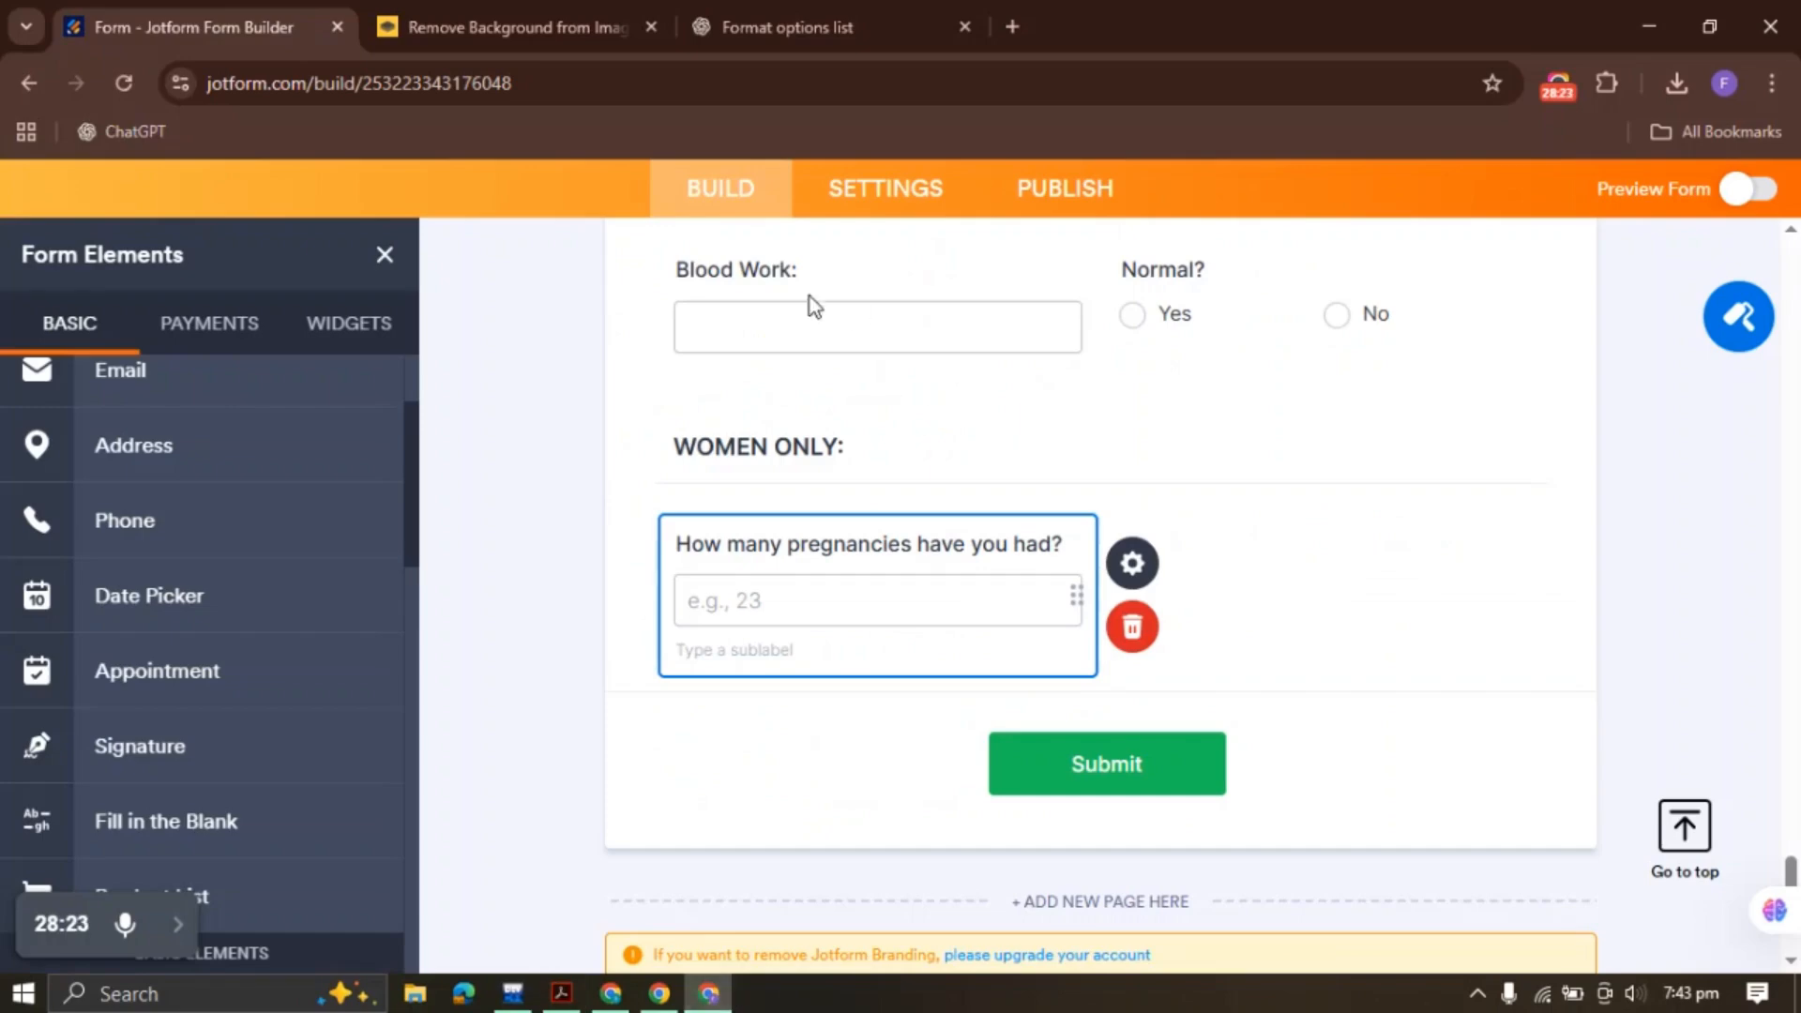
{"action": "right_click", "coordinate": [815, 574]}
{"action": "left_click", "coordinate": [937, 535]}
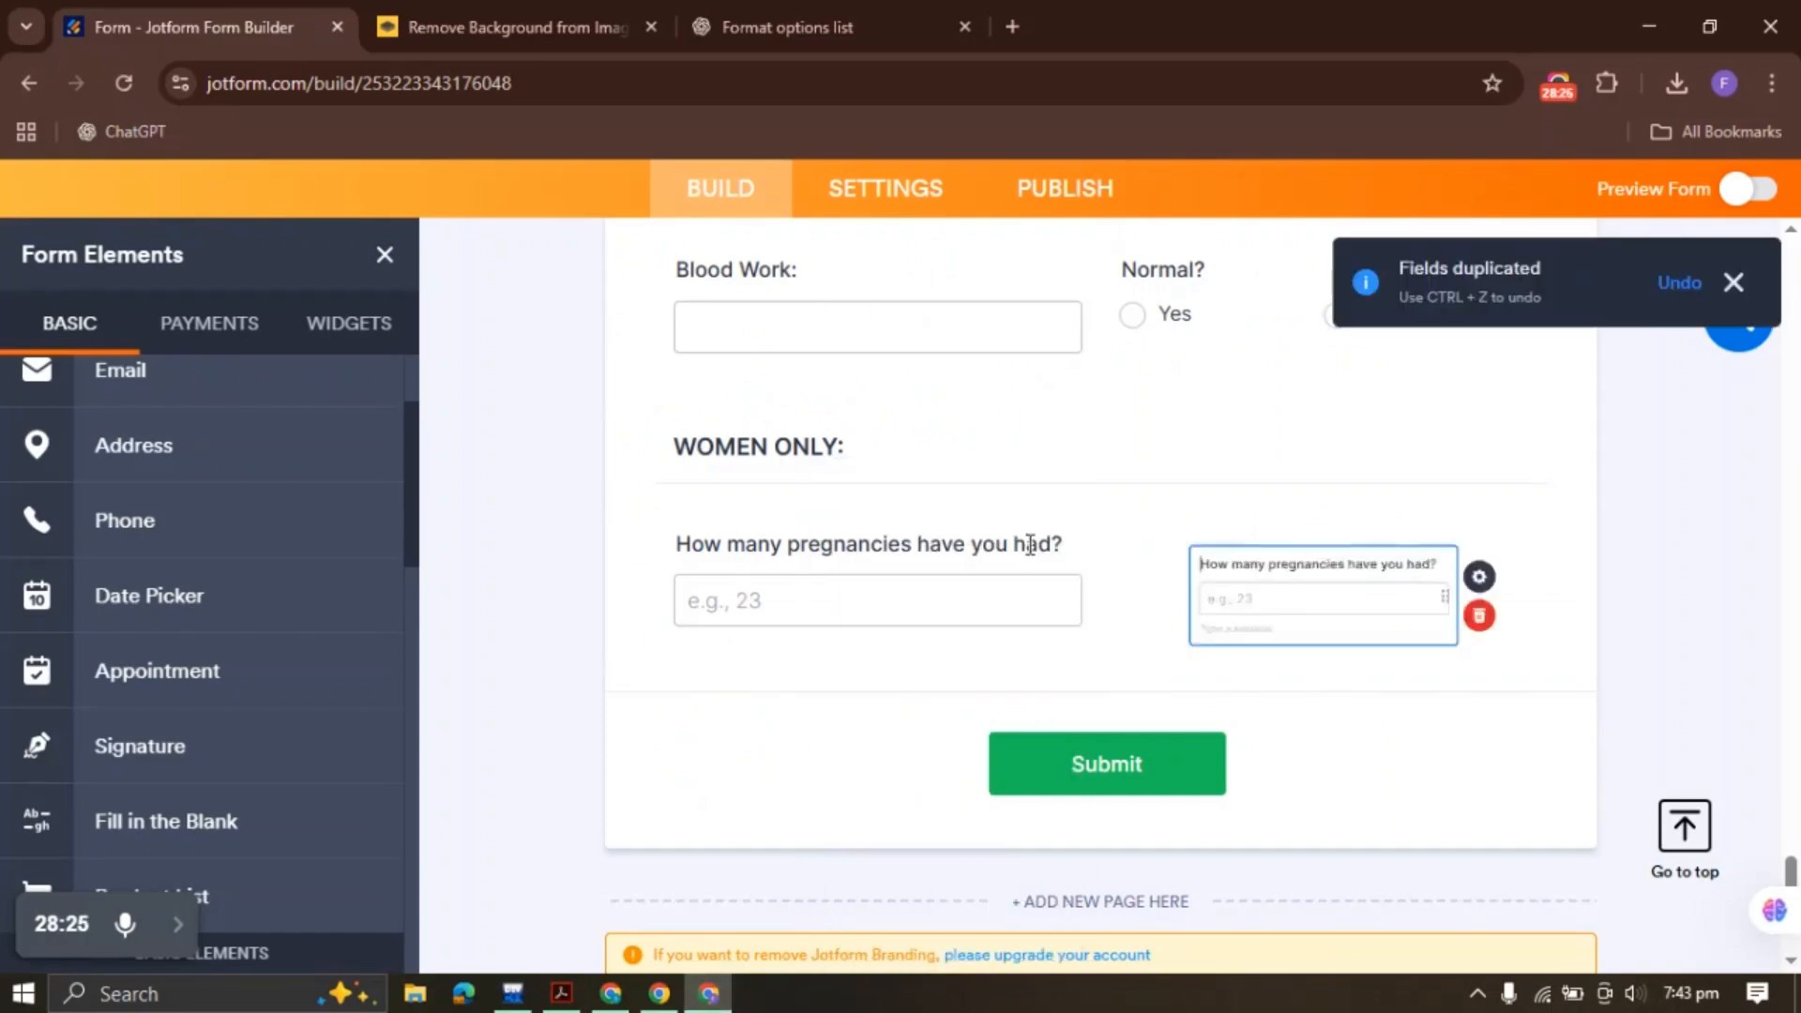
{"action": "triple_click", "coordinate": [1233, 547]}
{"action": "key", "text": "ctrl+v"}
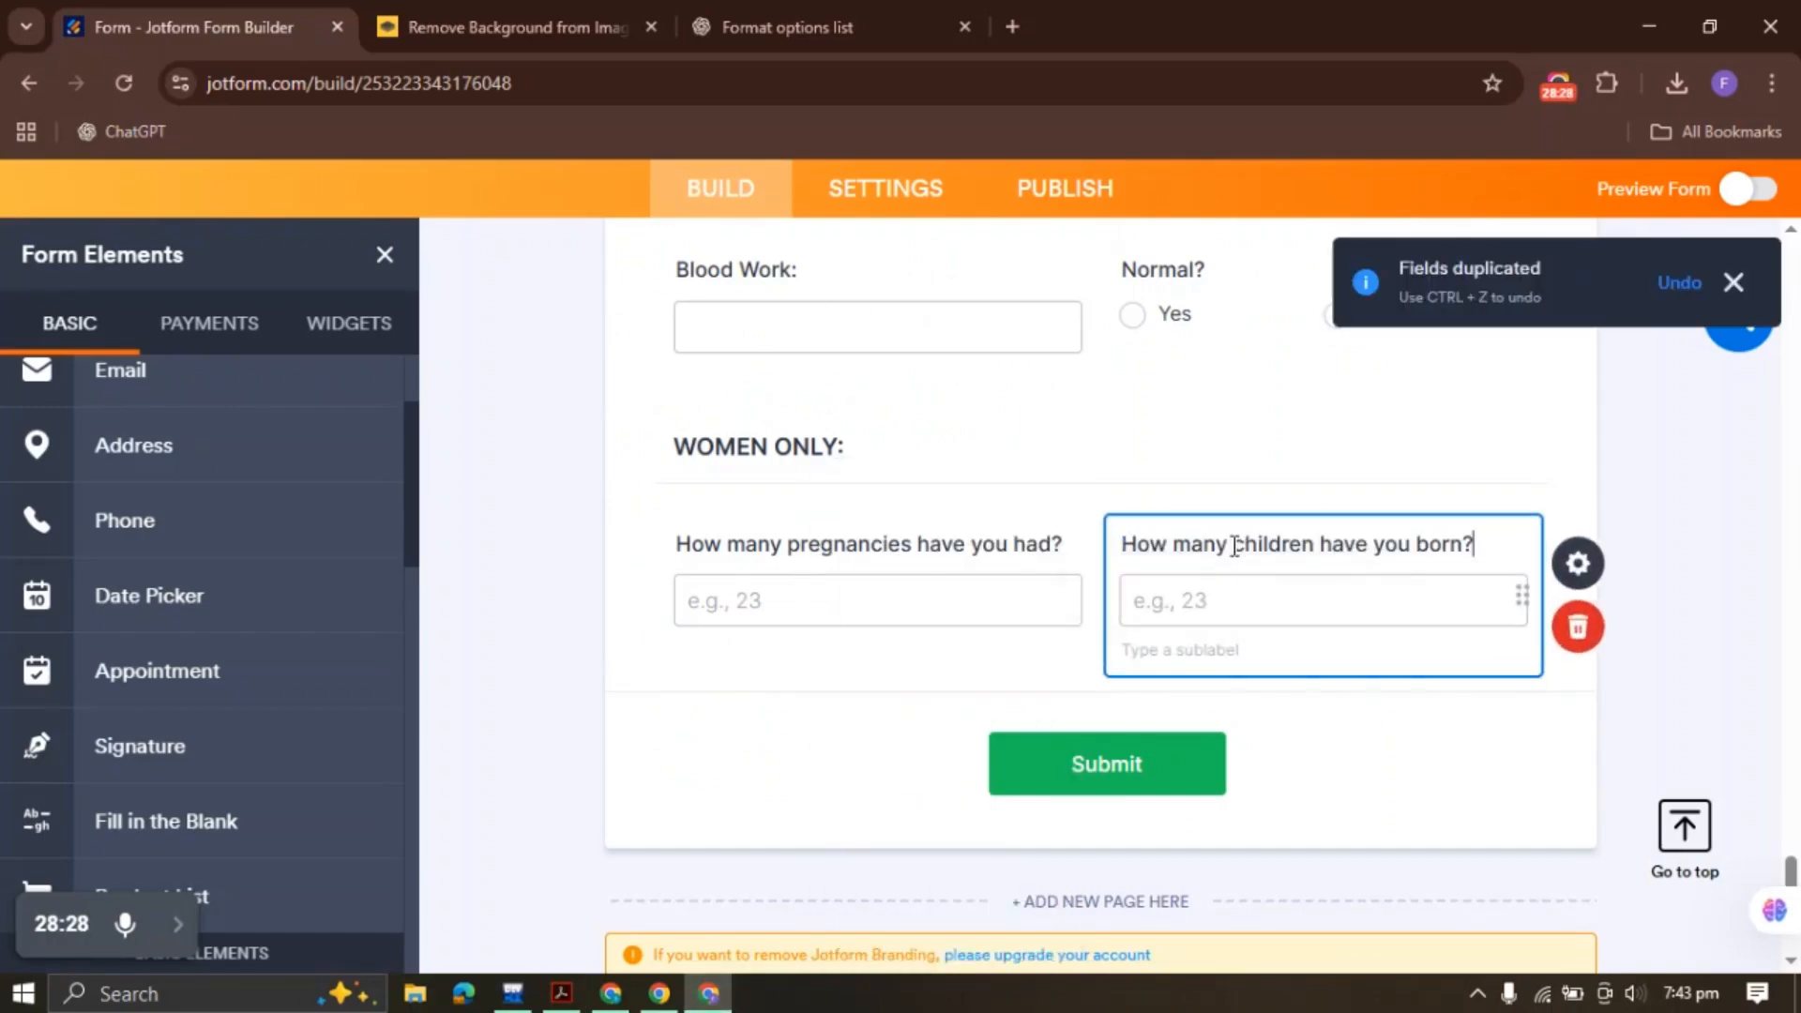
Duplicate again and relabel the copy 'How many C-Sections?', then select the current-pregnancy question in the PDF
{"action": "left_click", "coordinate": [561, 994]}
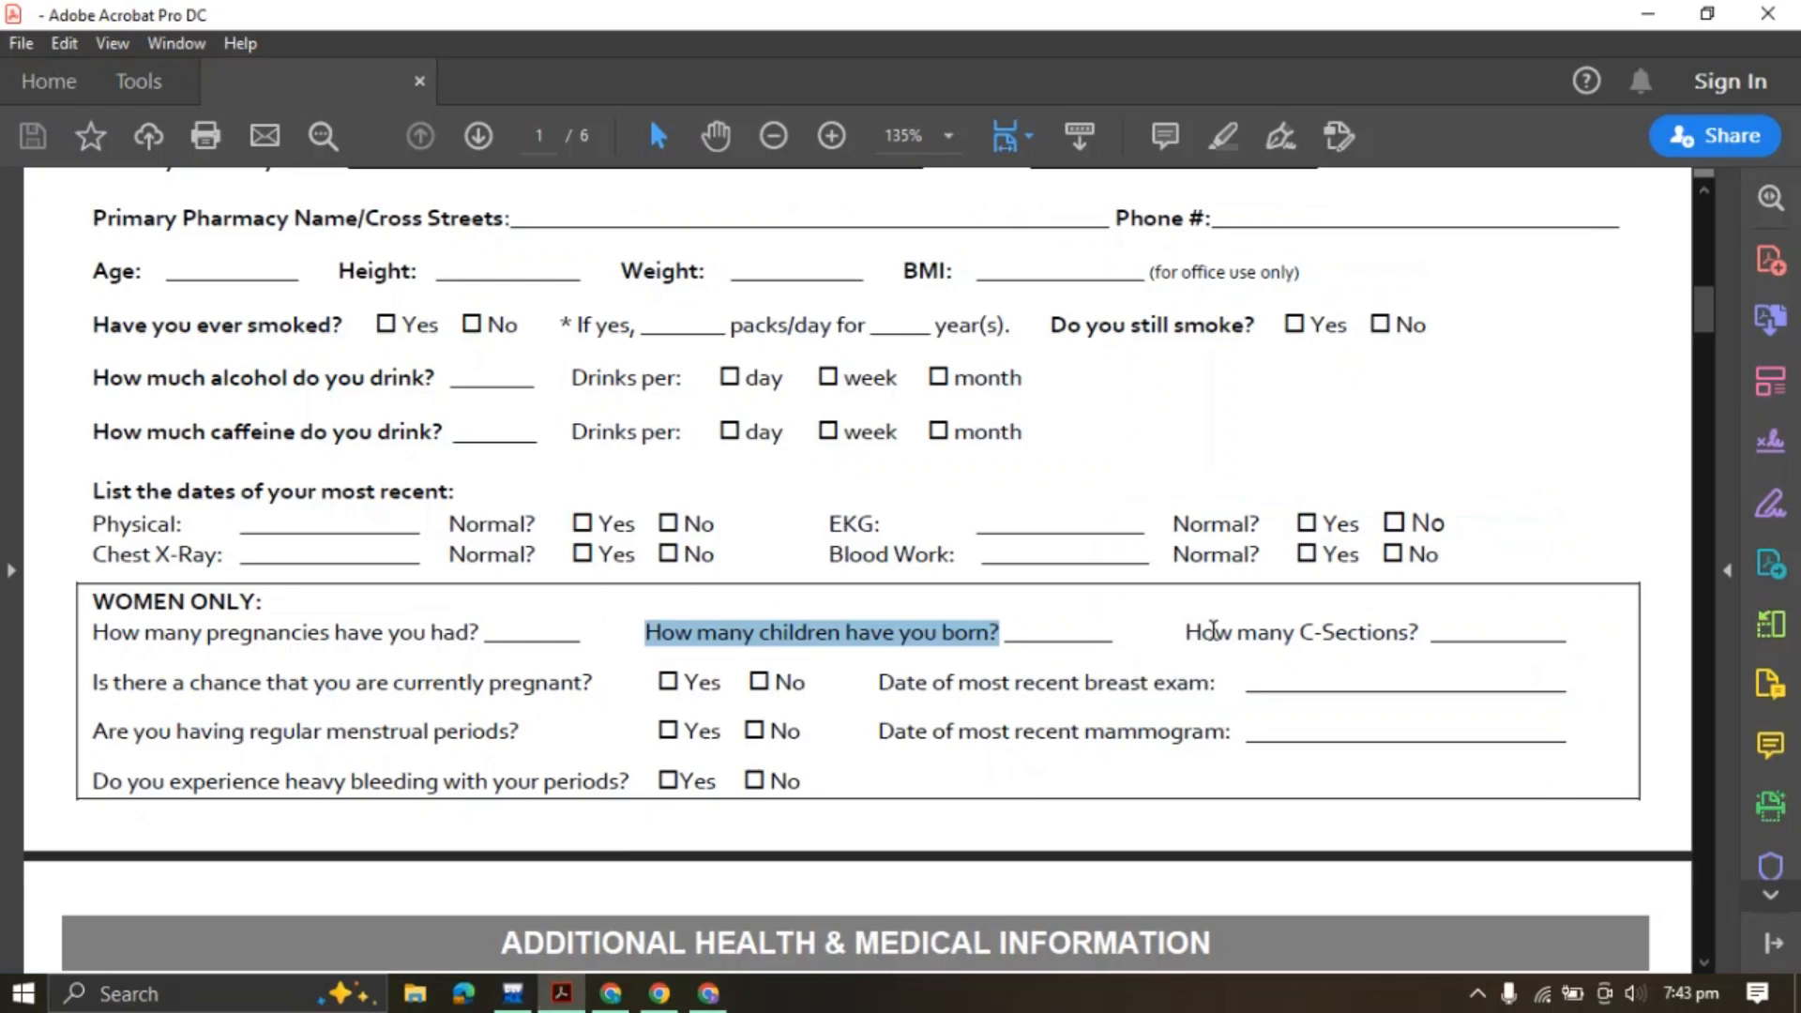
{"action": "left_click_drag", "start_coordinate": [1188, 632], "coordinate": [1418, 633]}
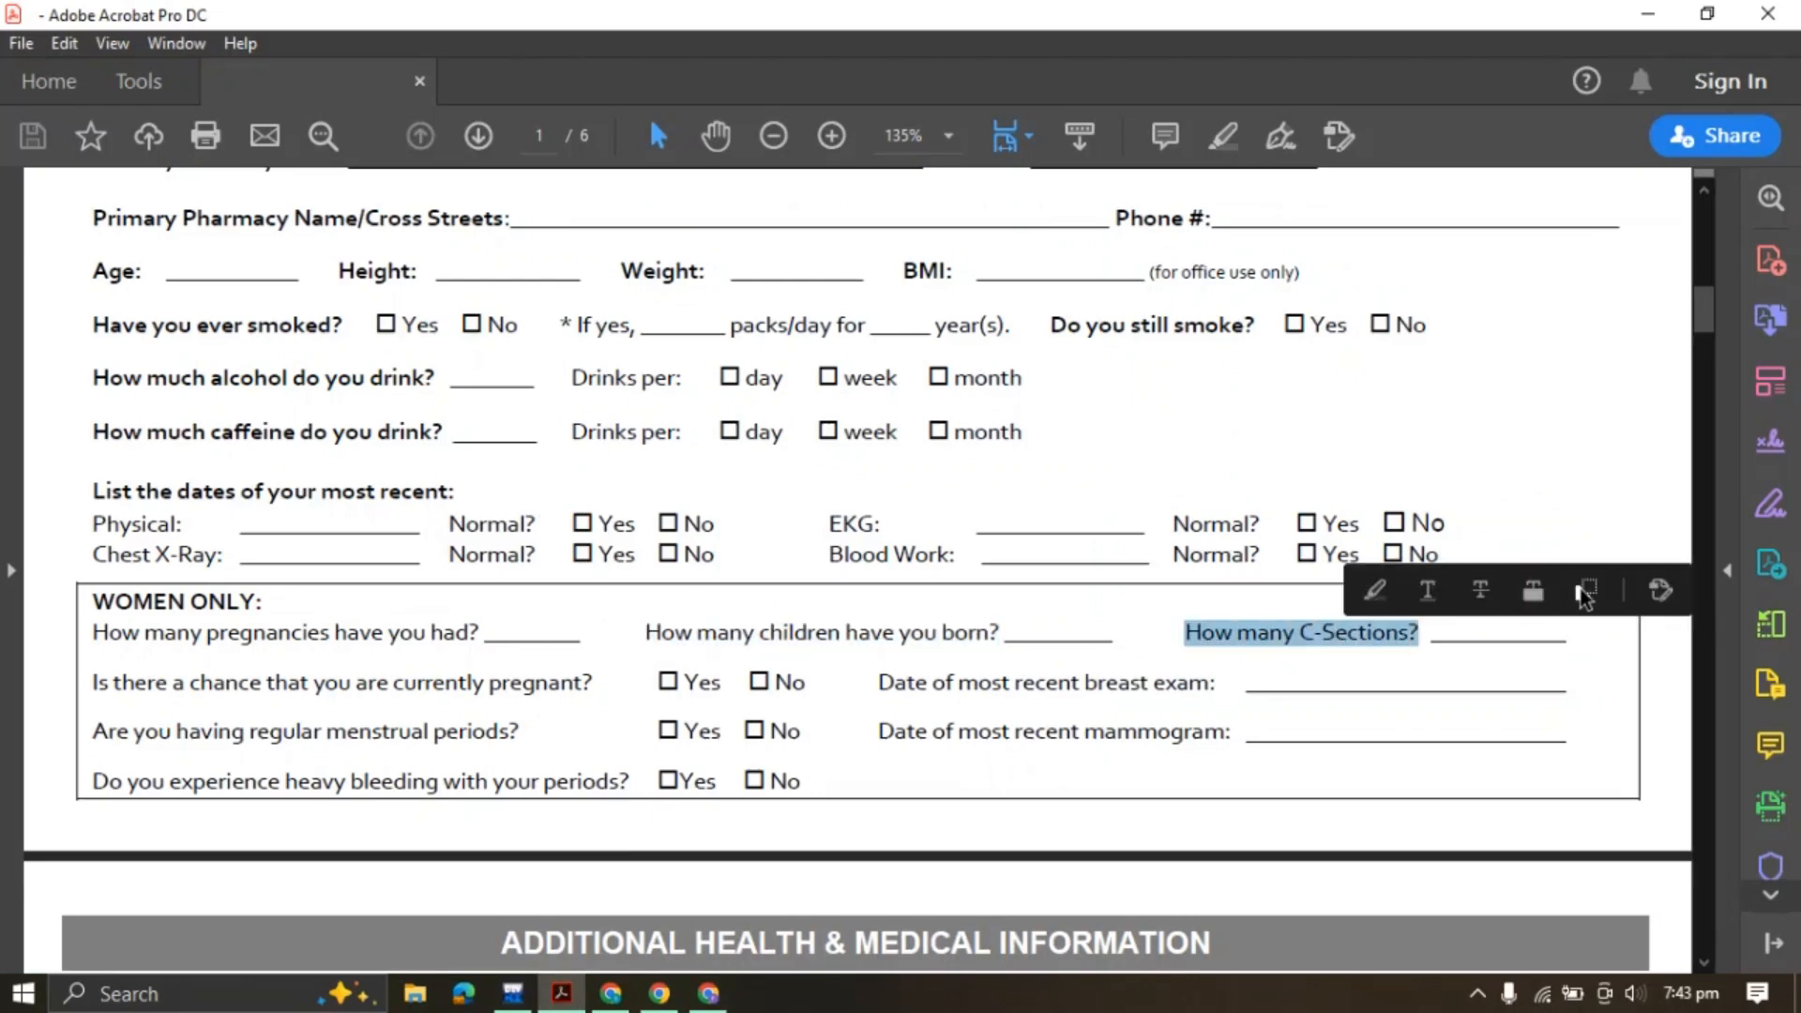
{"action": "left_click", "coordinate": [1585, 592]}
{"action": "left_click", "coordinate": [708, 993]}
{"action": "right_click", "coordinate": [1224, 525]}
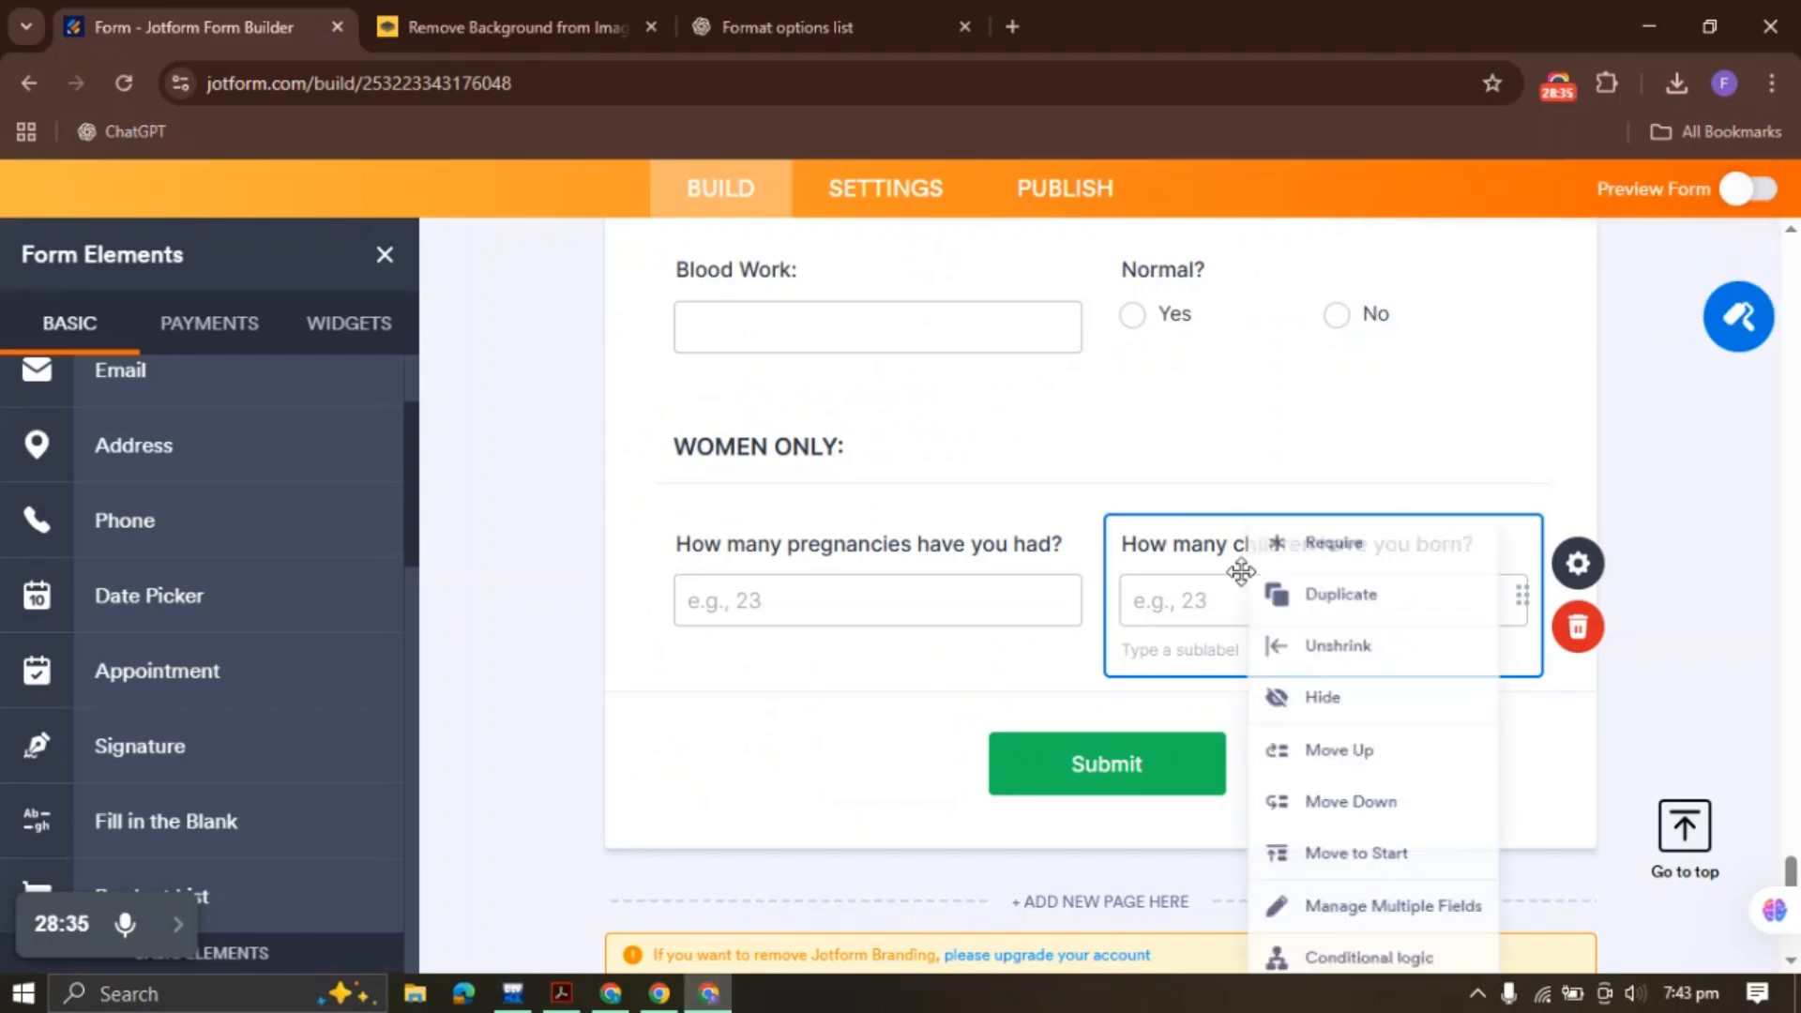
{"action": "left_click", "coordinate": [1330, 528]}
{"action": "scroll", "coordinate": [844, 464], "scroll_direction": "down", "scroll_amount": 3}
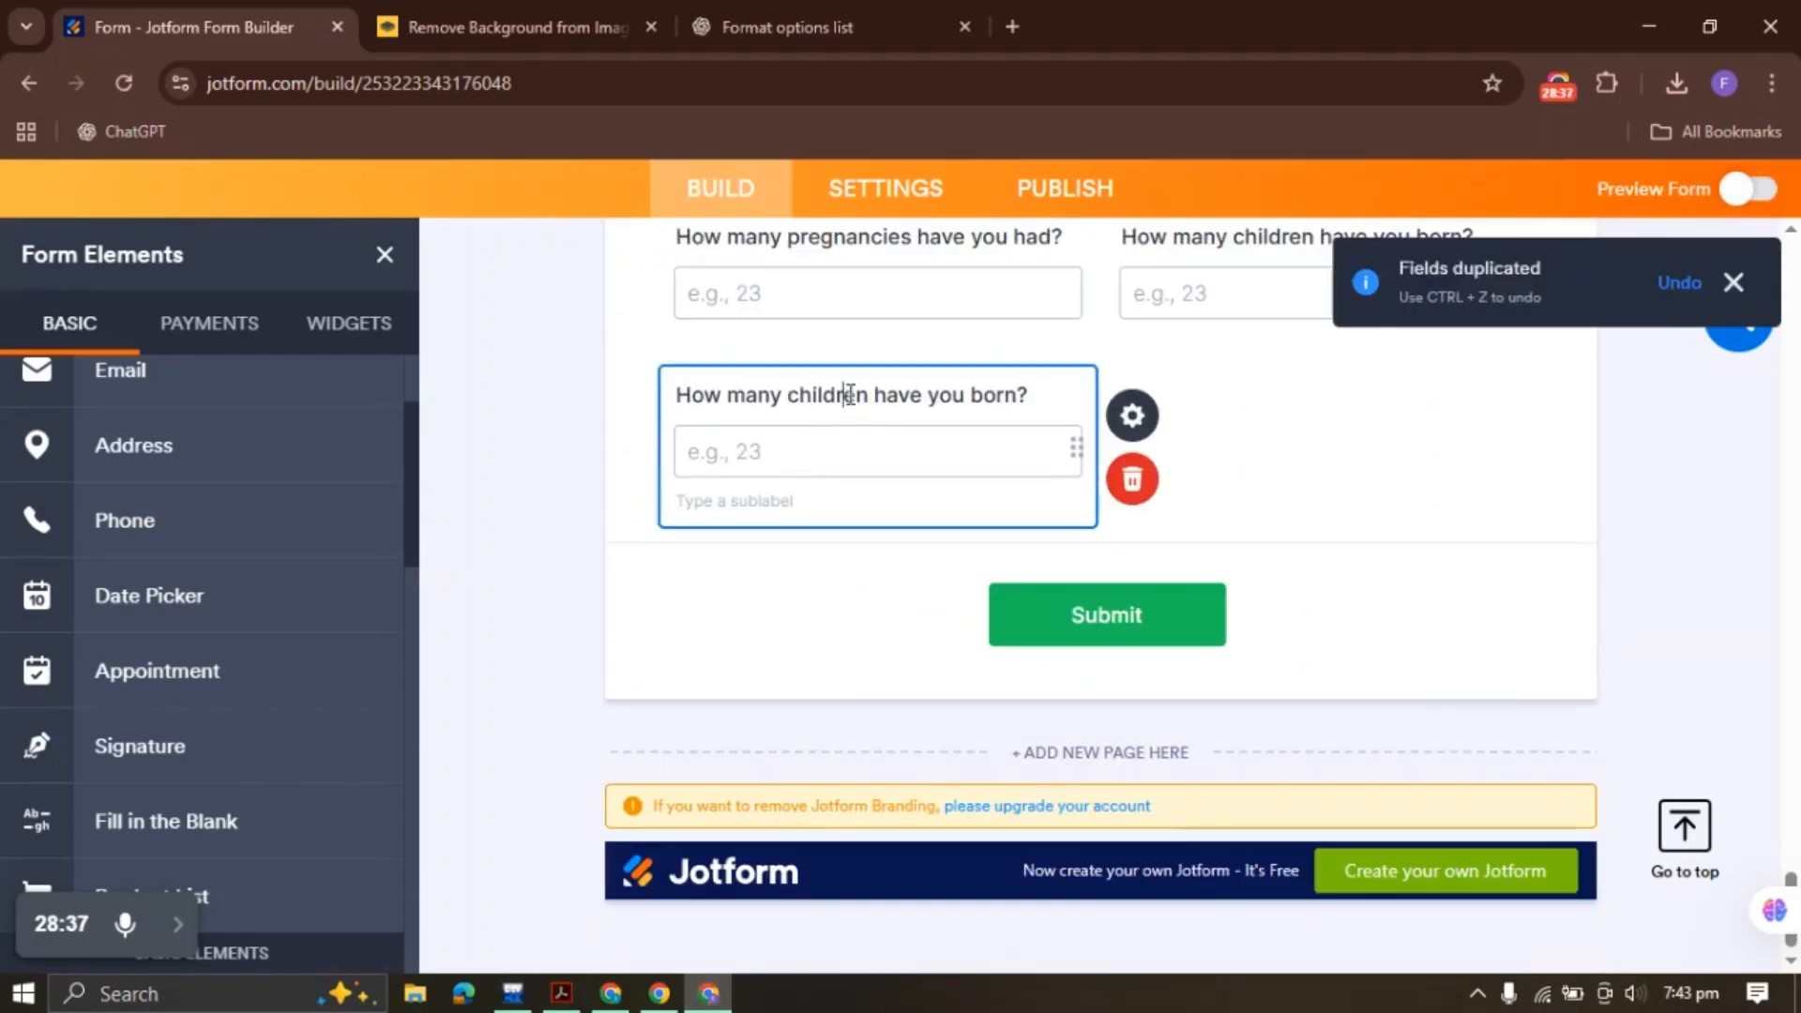
{"action": "triple_click", "coordinate": [848, 394]}
{"action": "key", "text": "ctrl+v"}
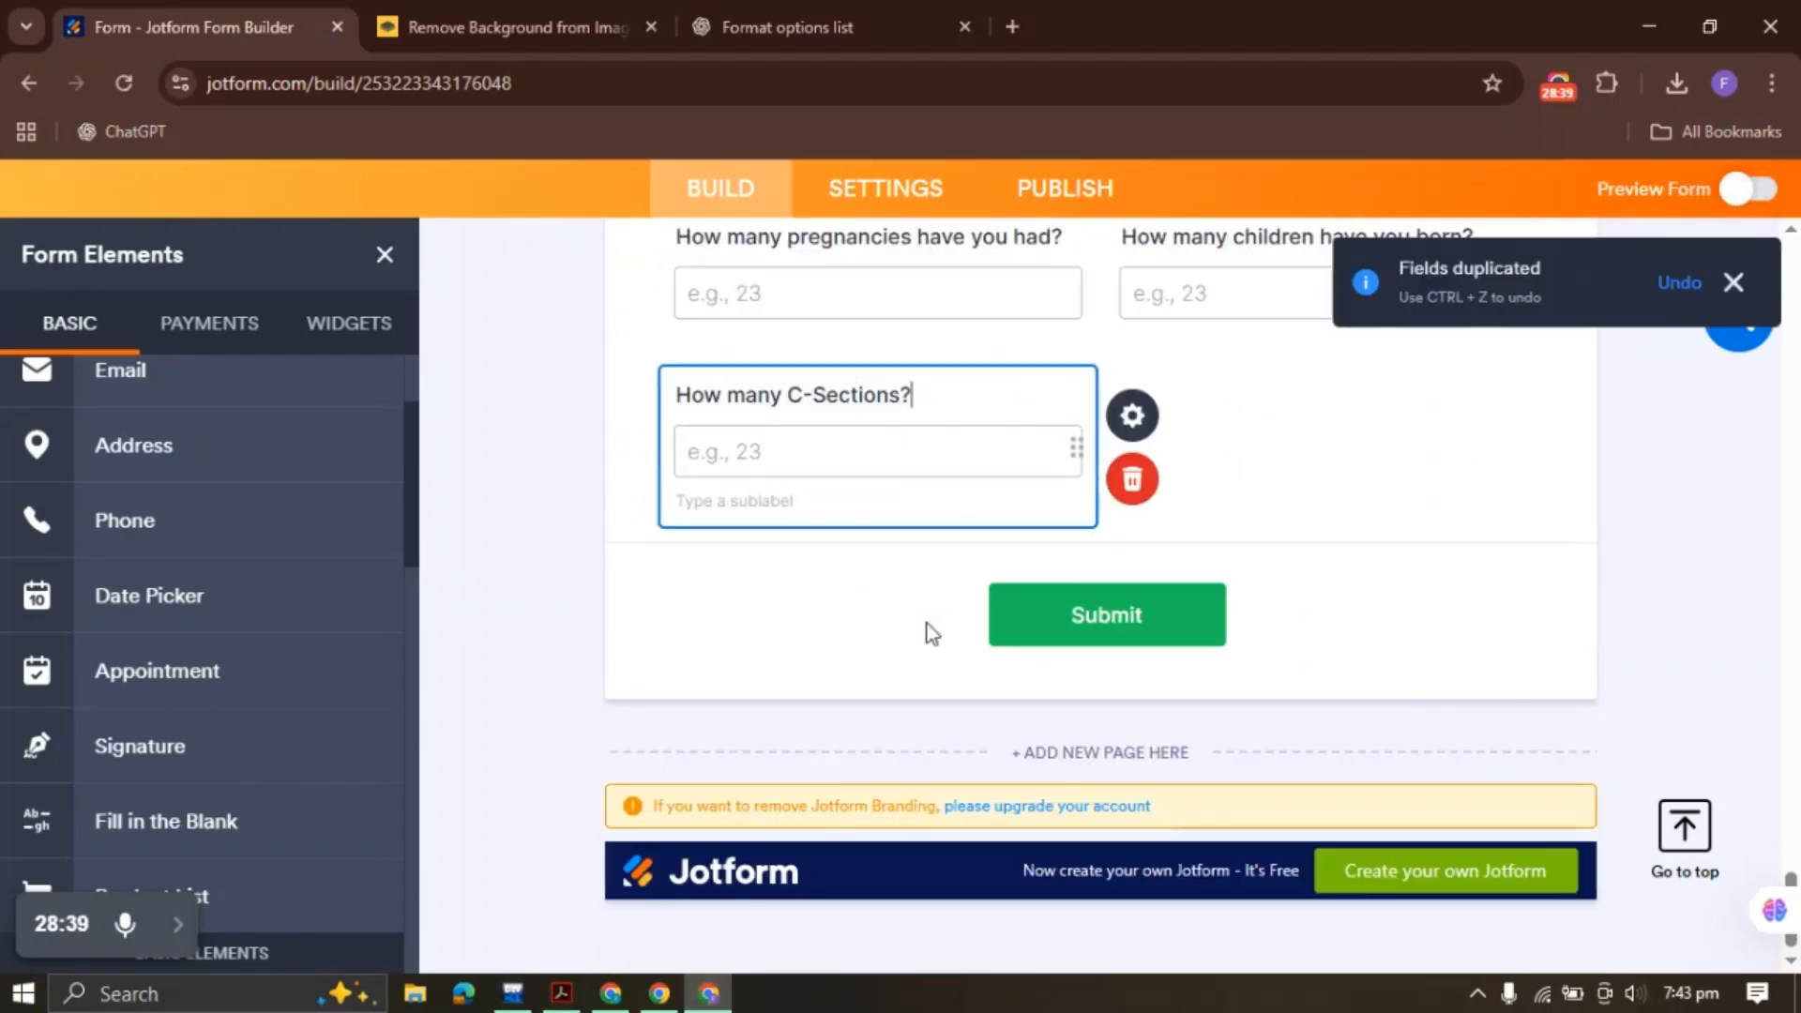
{"action": "left_click", "coordinate": [562, 994]}
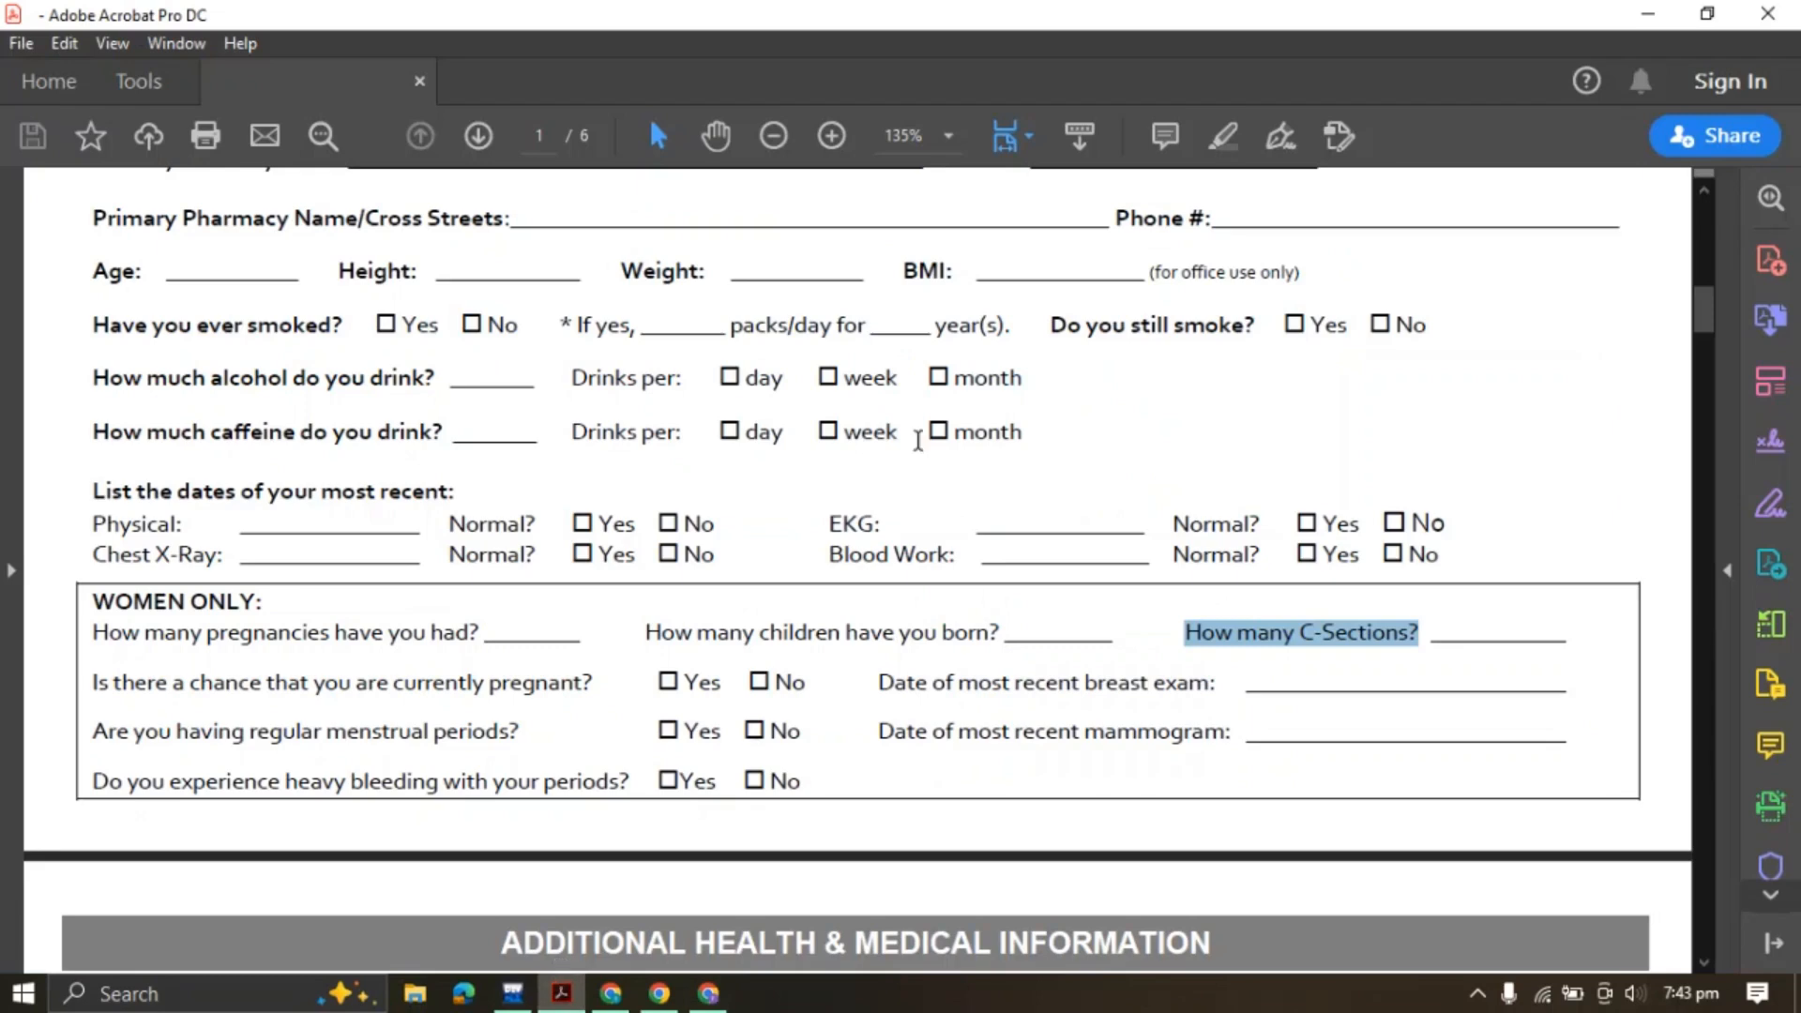
{"action": "left_click_drag", "start_coordinate": [90, 683], "coordinate": [593, 683]}
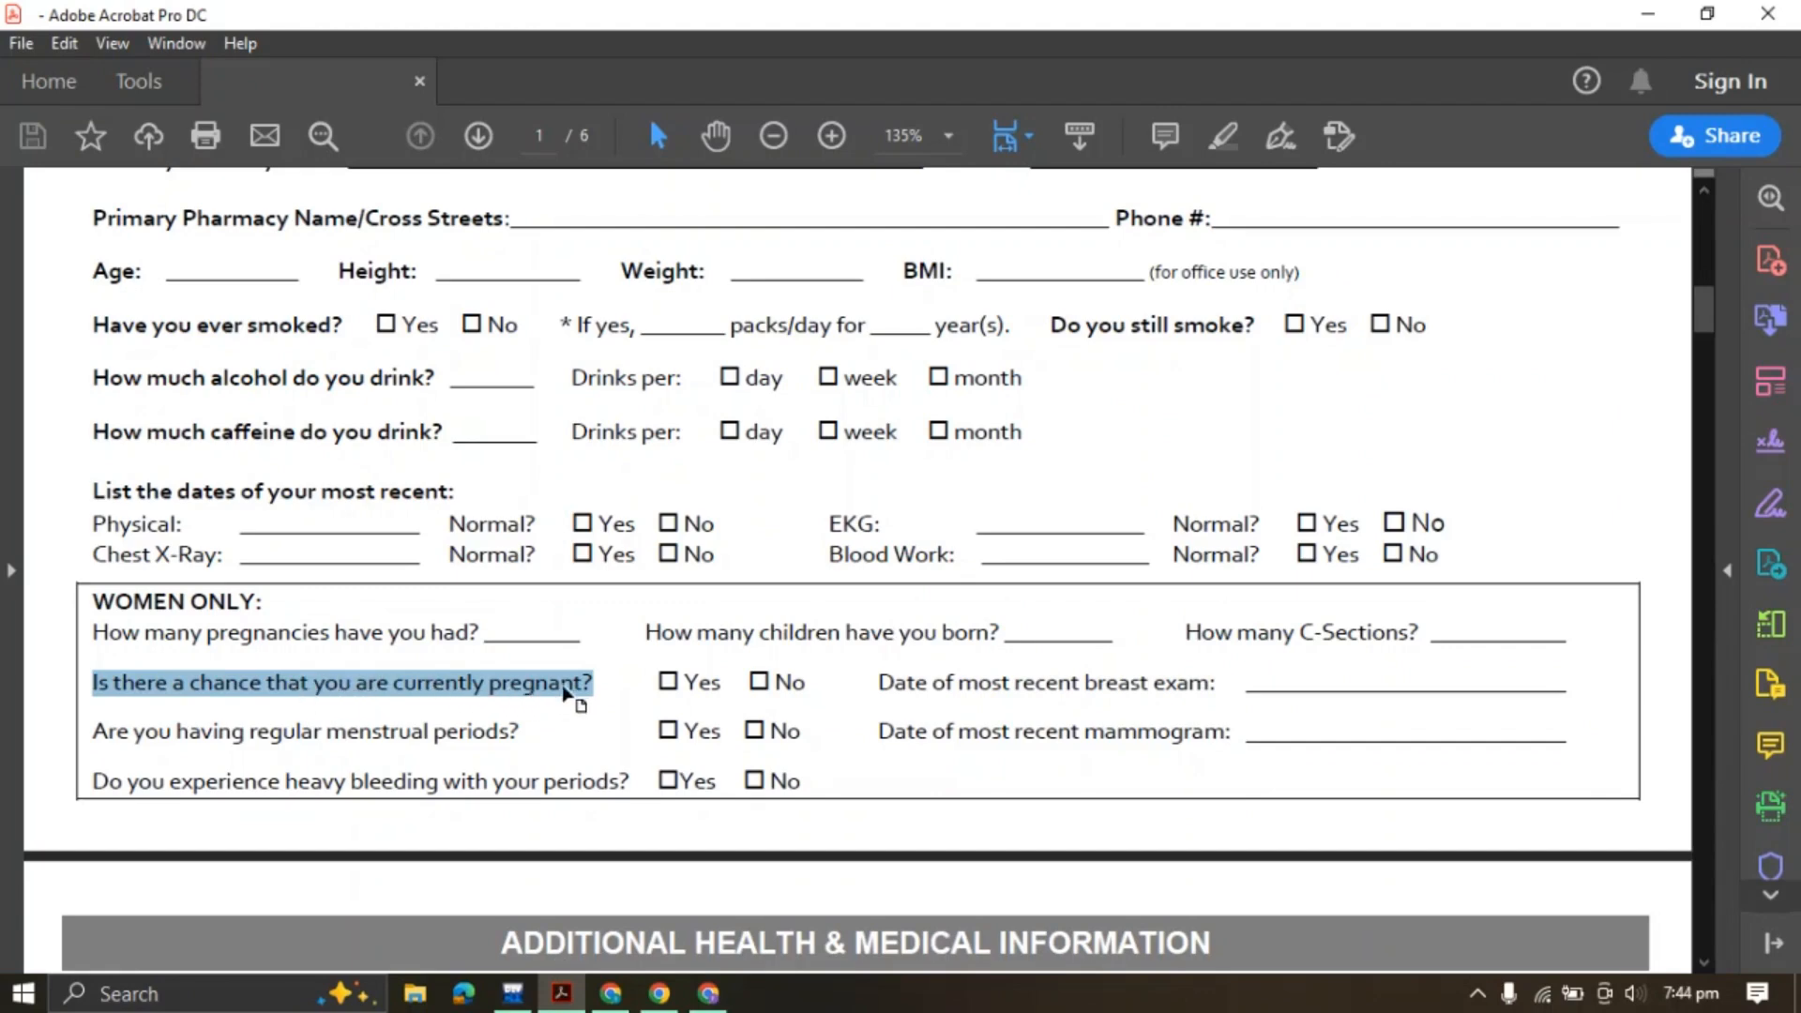
Duplicate the Blood Work Normal? Yes/No question
{"action": "left_click", "coordinate": [709, 993]}
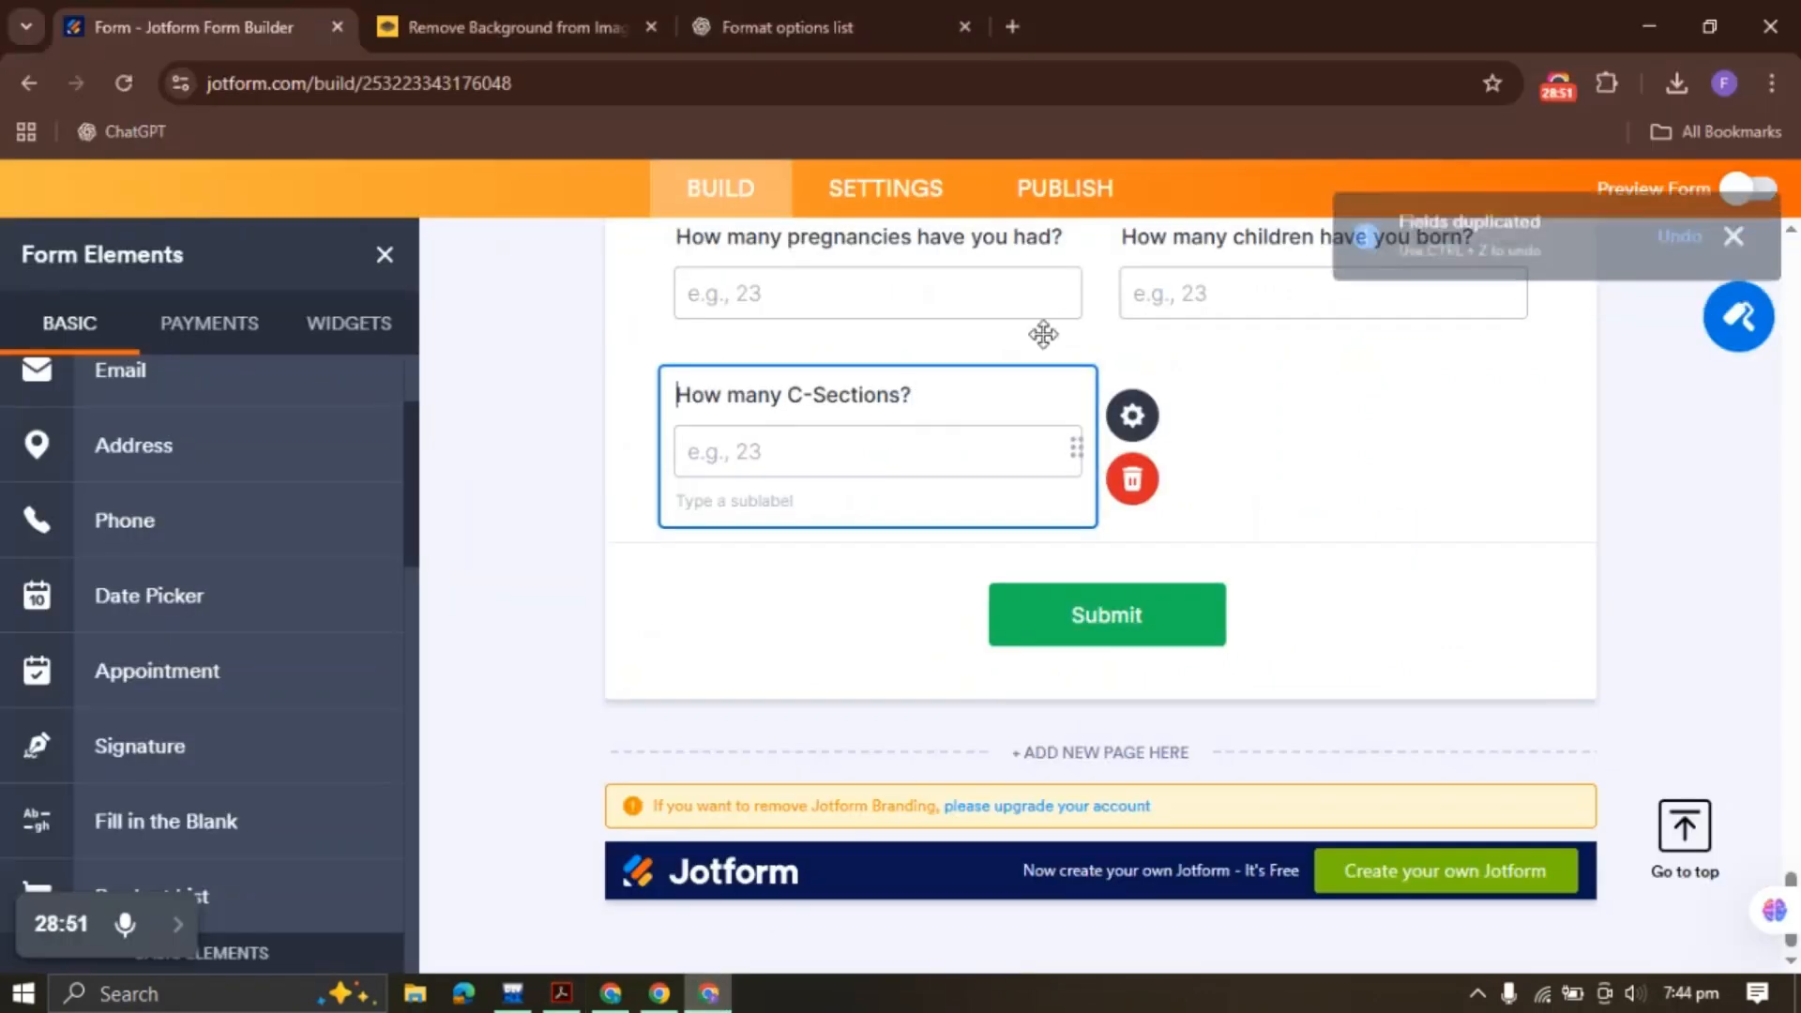
{"action": "scroll", "coordinate": [981, 454], "scroll_direction": "up", "scroll_amount": 5}
{"action": "right_click", "coordinate": [1219, 586]}
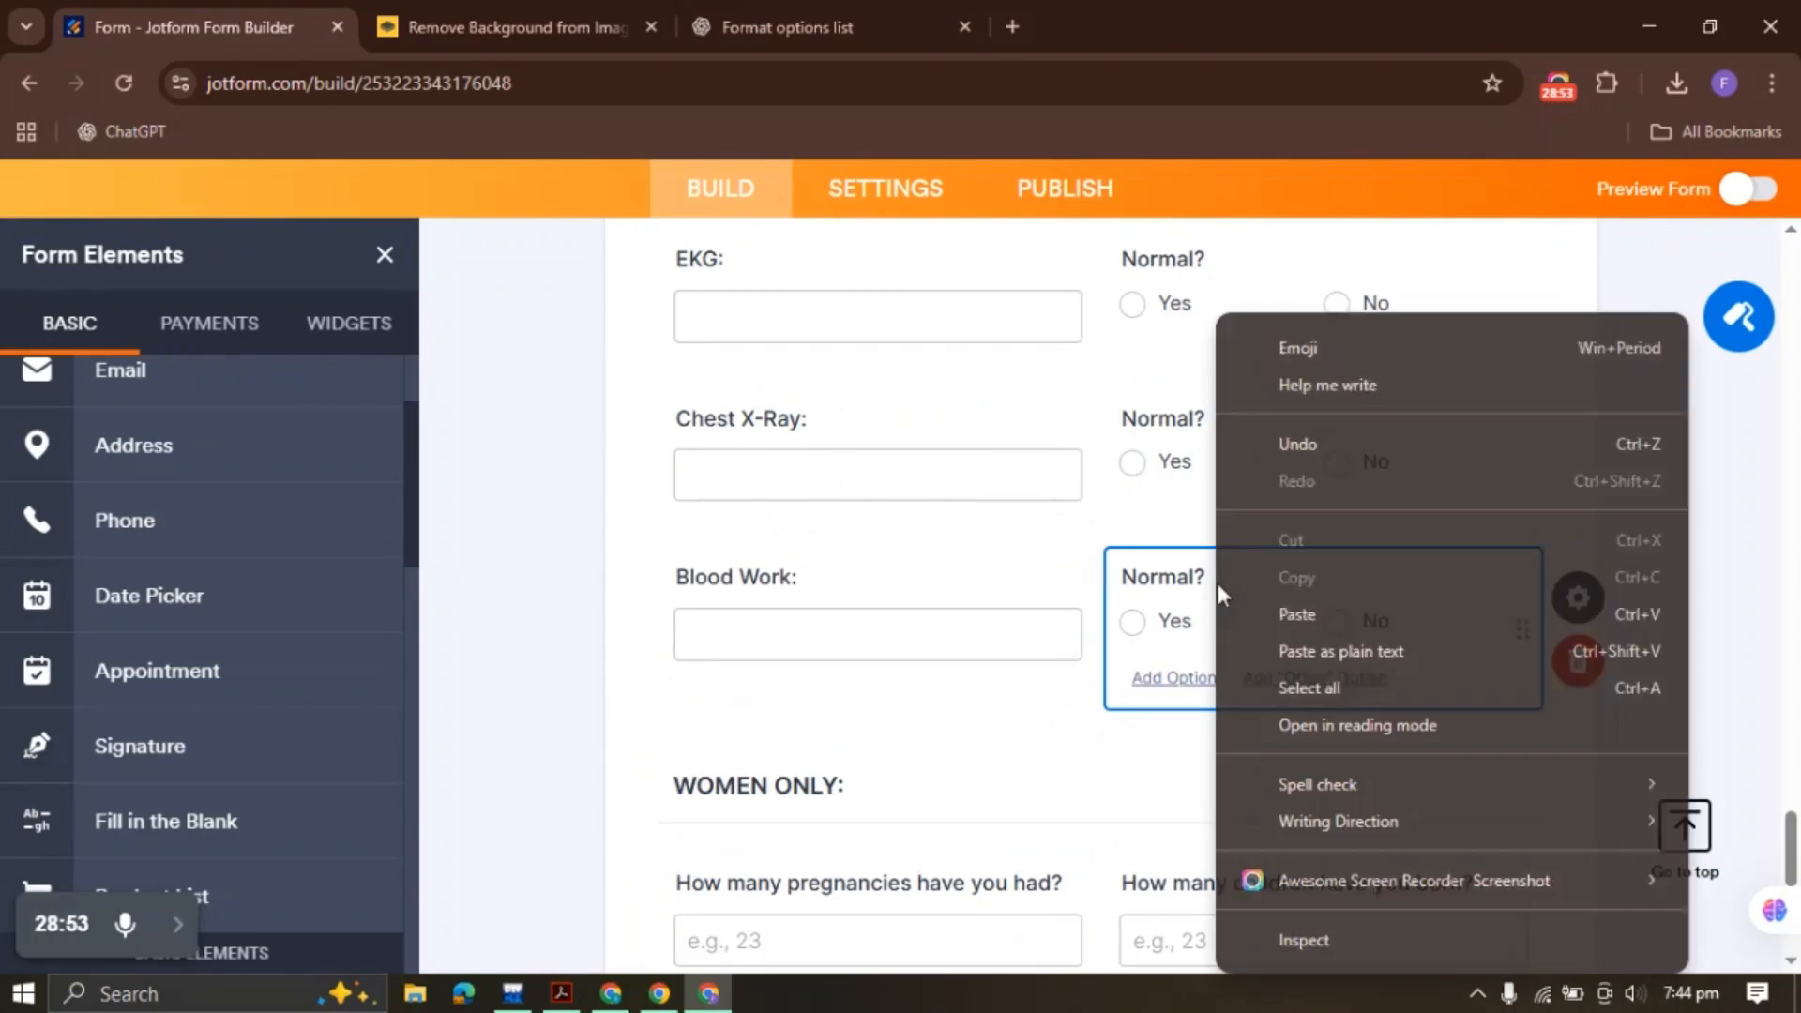
{"action": "right_click", "coordinate": [1173, 619]}
{"action": "left_click", "coordinate": [1174, 616]}
{"action": "right_click", "coordinate": [1192, 624]}
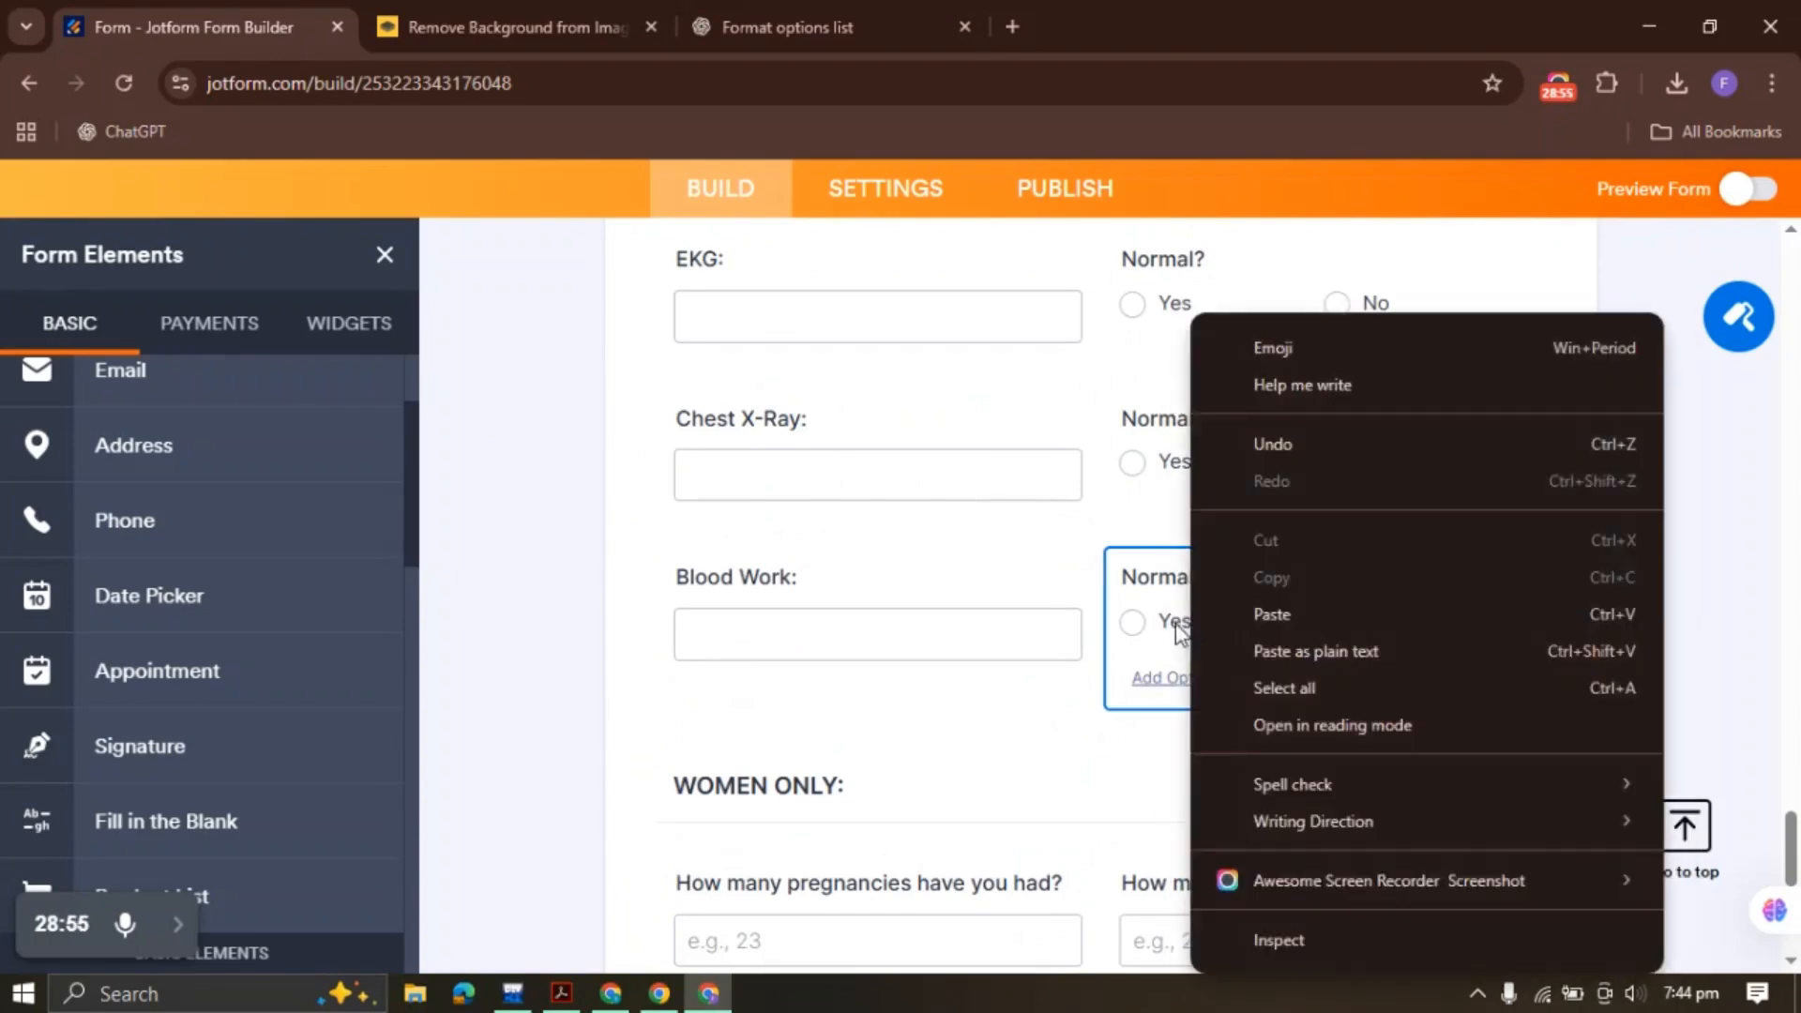
{"action": "left_click", "coordinate": [1242, 623]}
{"action": "right_click", "coordinate": [1244, 621]}
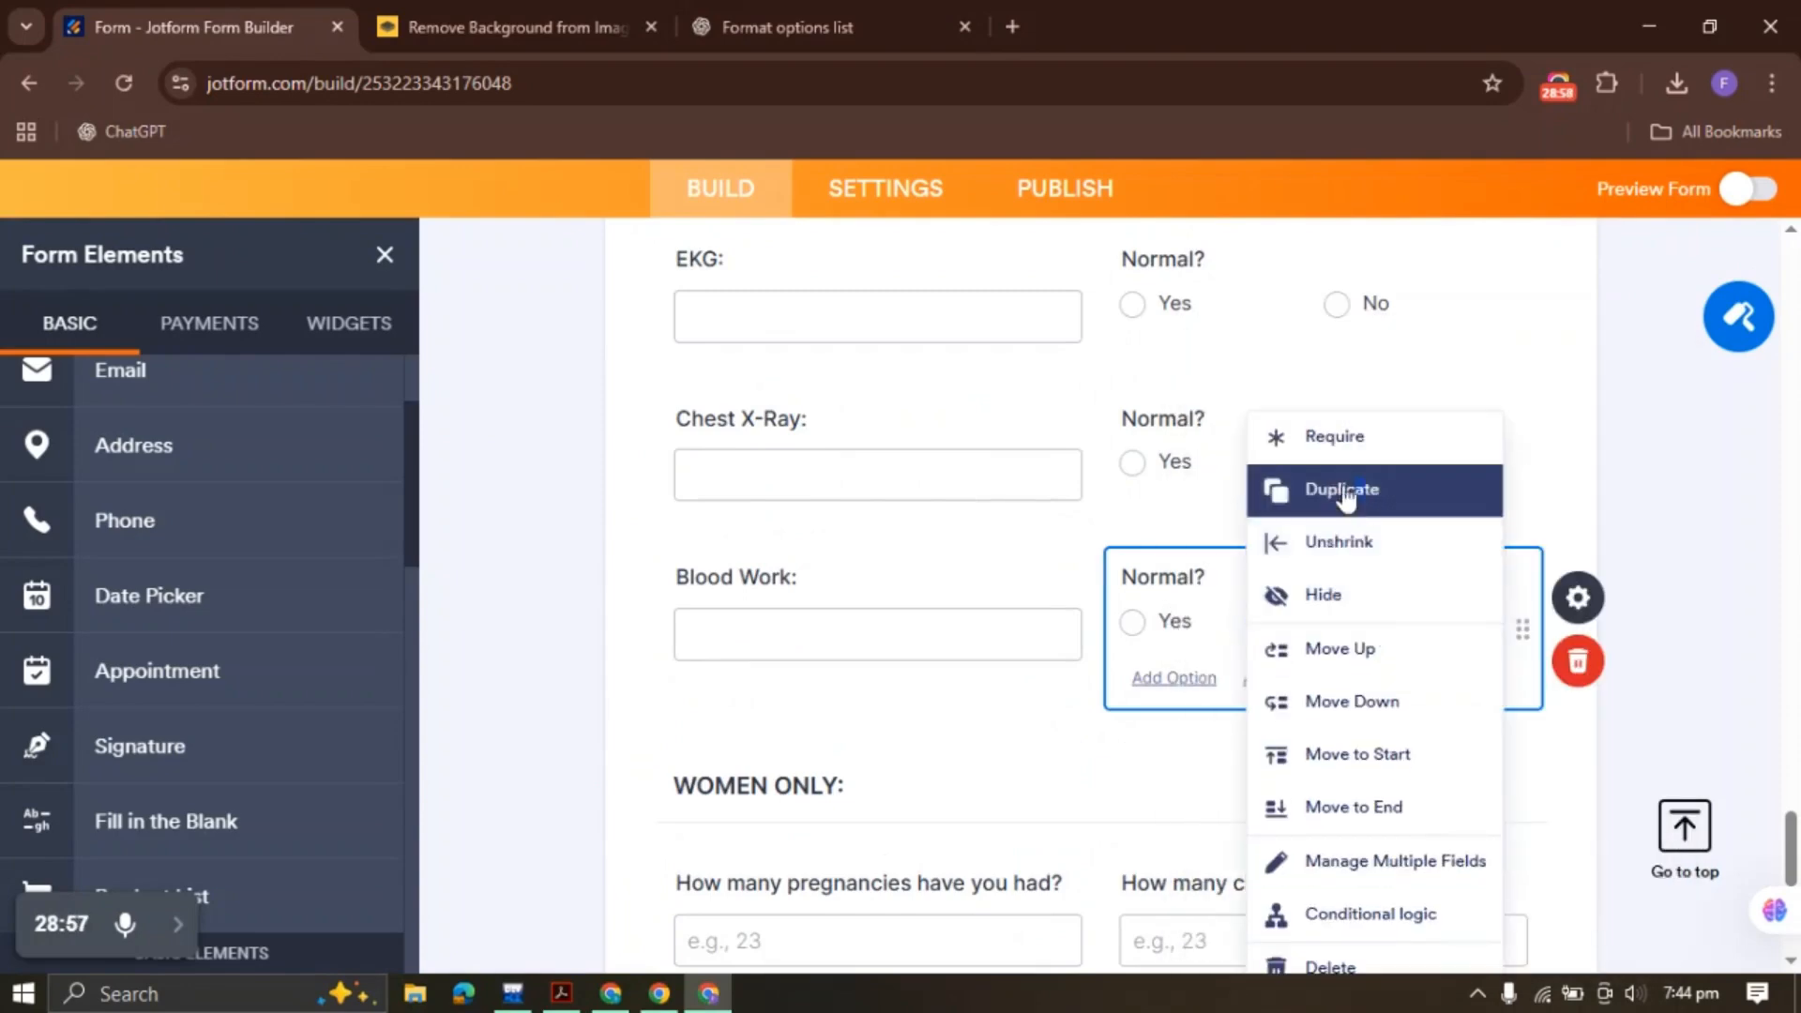
{"action": "left_click", "coordinate": [1455, 493]}
Move the copy to the form end and relabel it 'Is there a chance that you are currently pregnant?'
{"action": "right_click", "coordinate": [856, 483]}
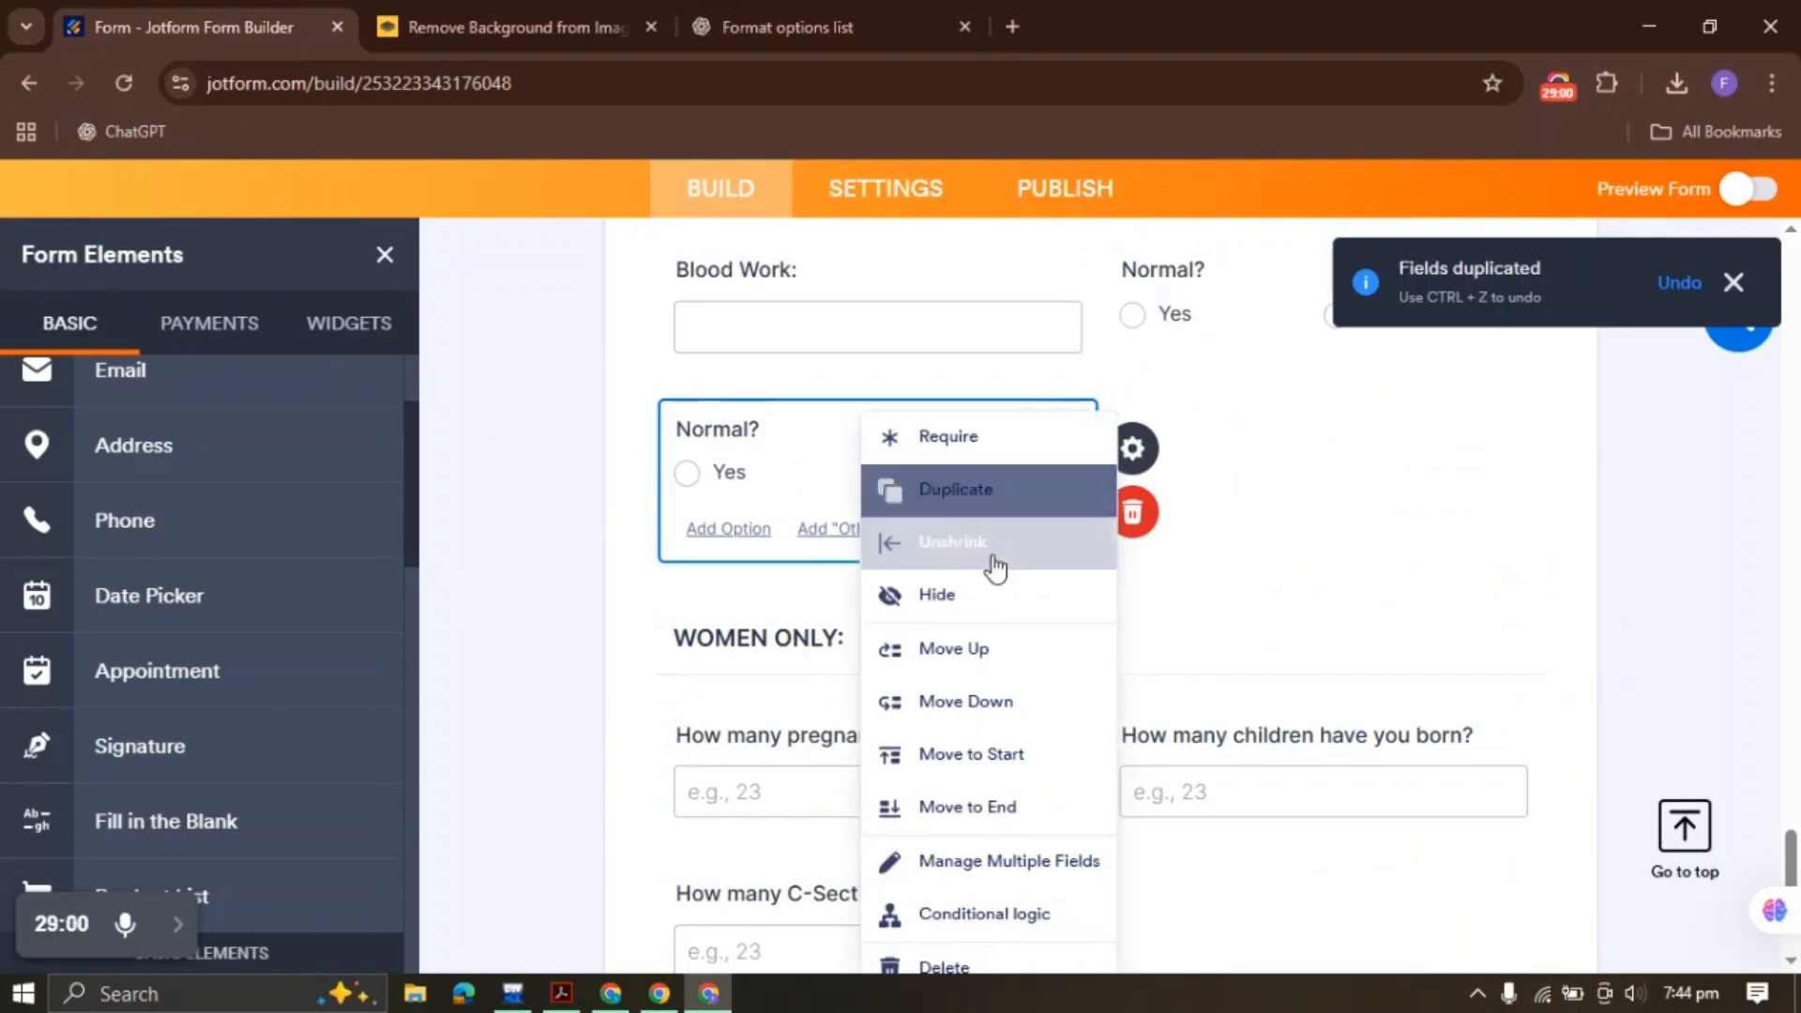
{"action": "left_click", "coordinate": [1001, 804]}
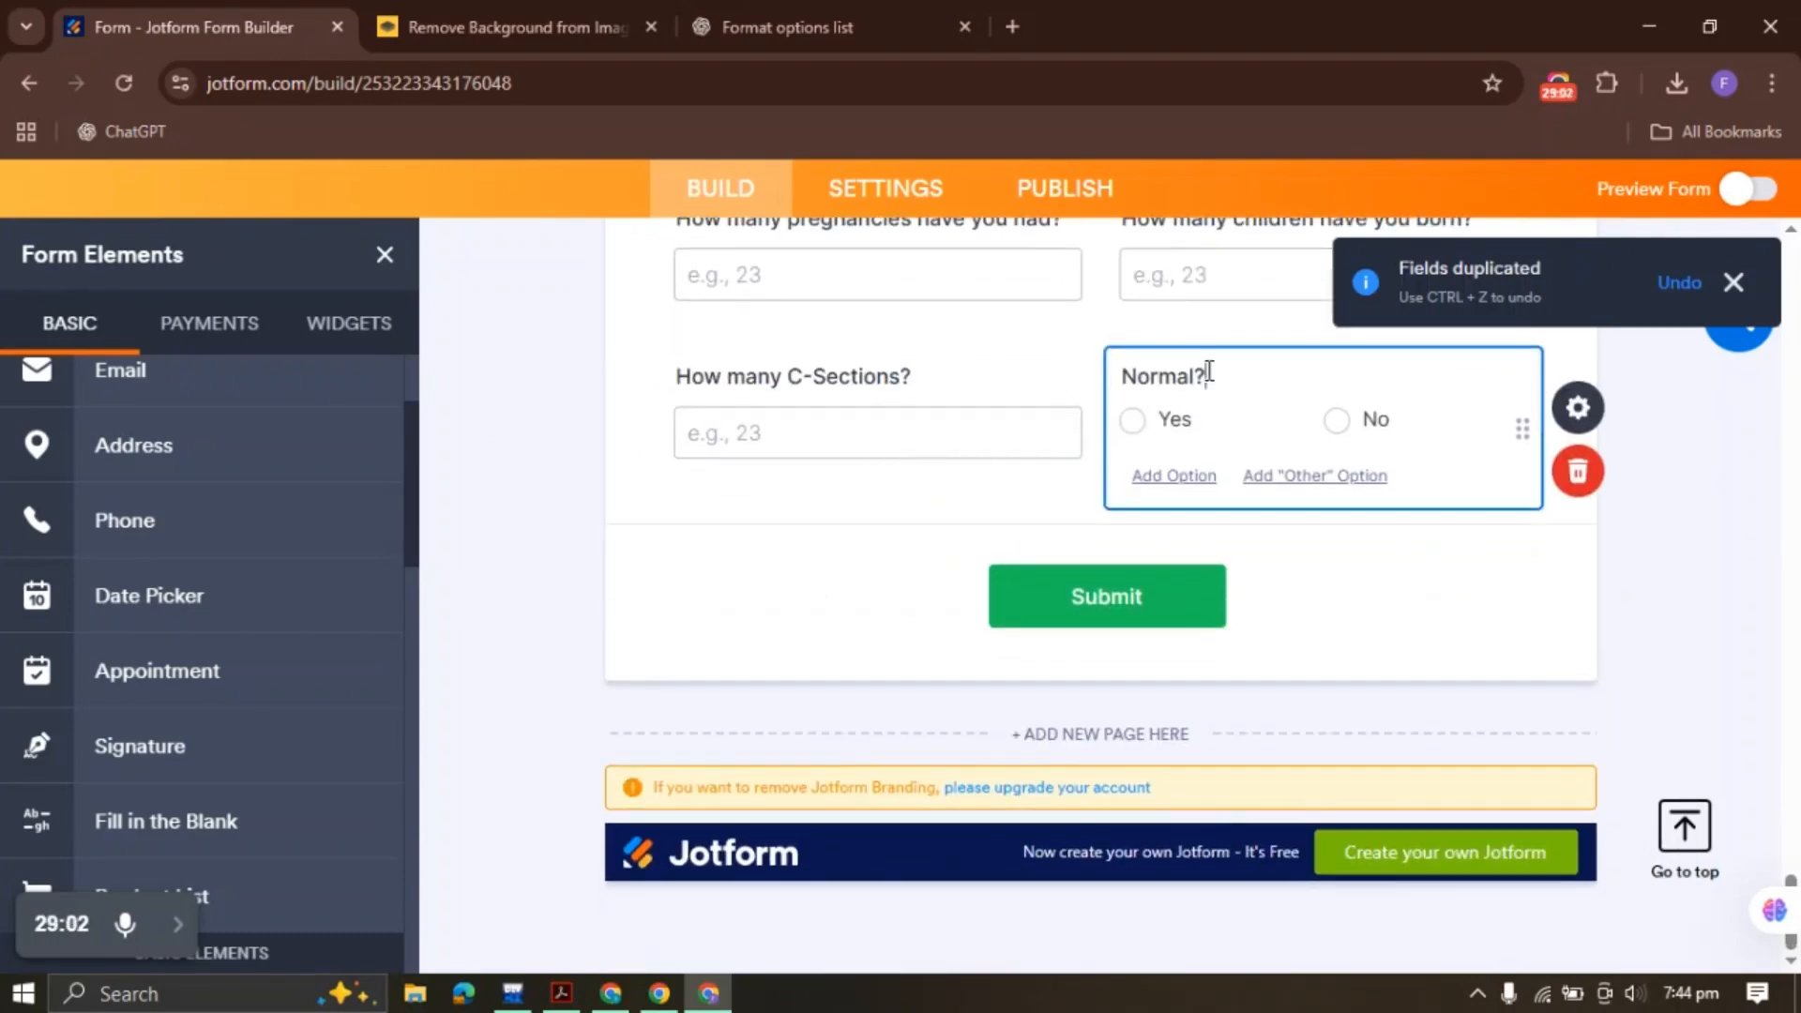
{"action": "triple_click", "coordinate": [1209, 372]}
{"action": "key", "text": "ctrl+v"}
{"action": "mouse_move", "coordinate": [1457, 454]}
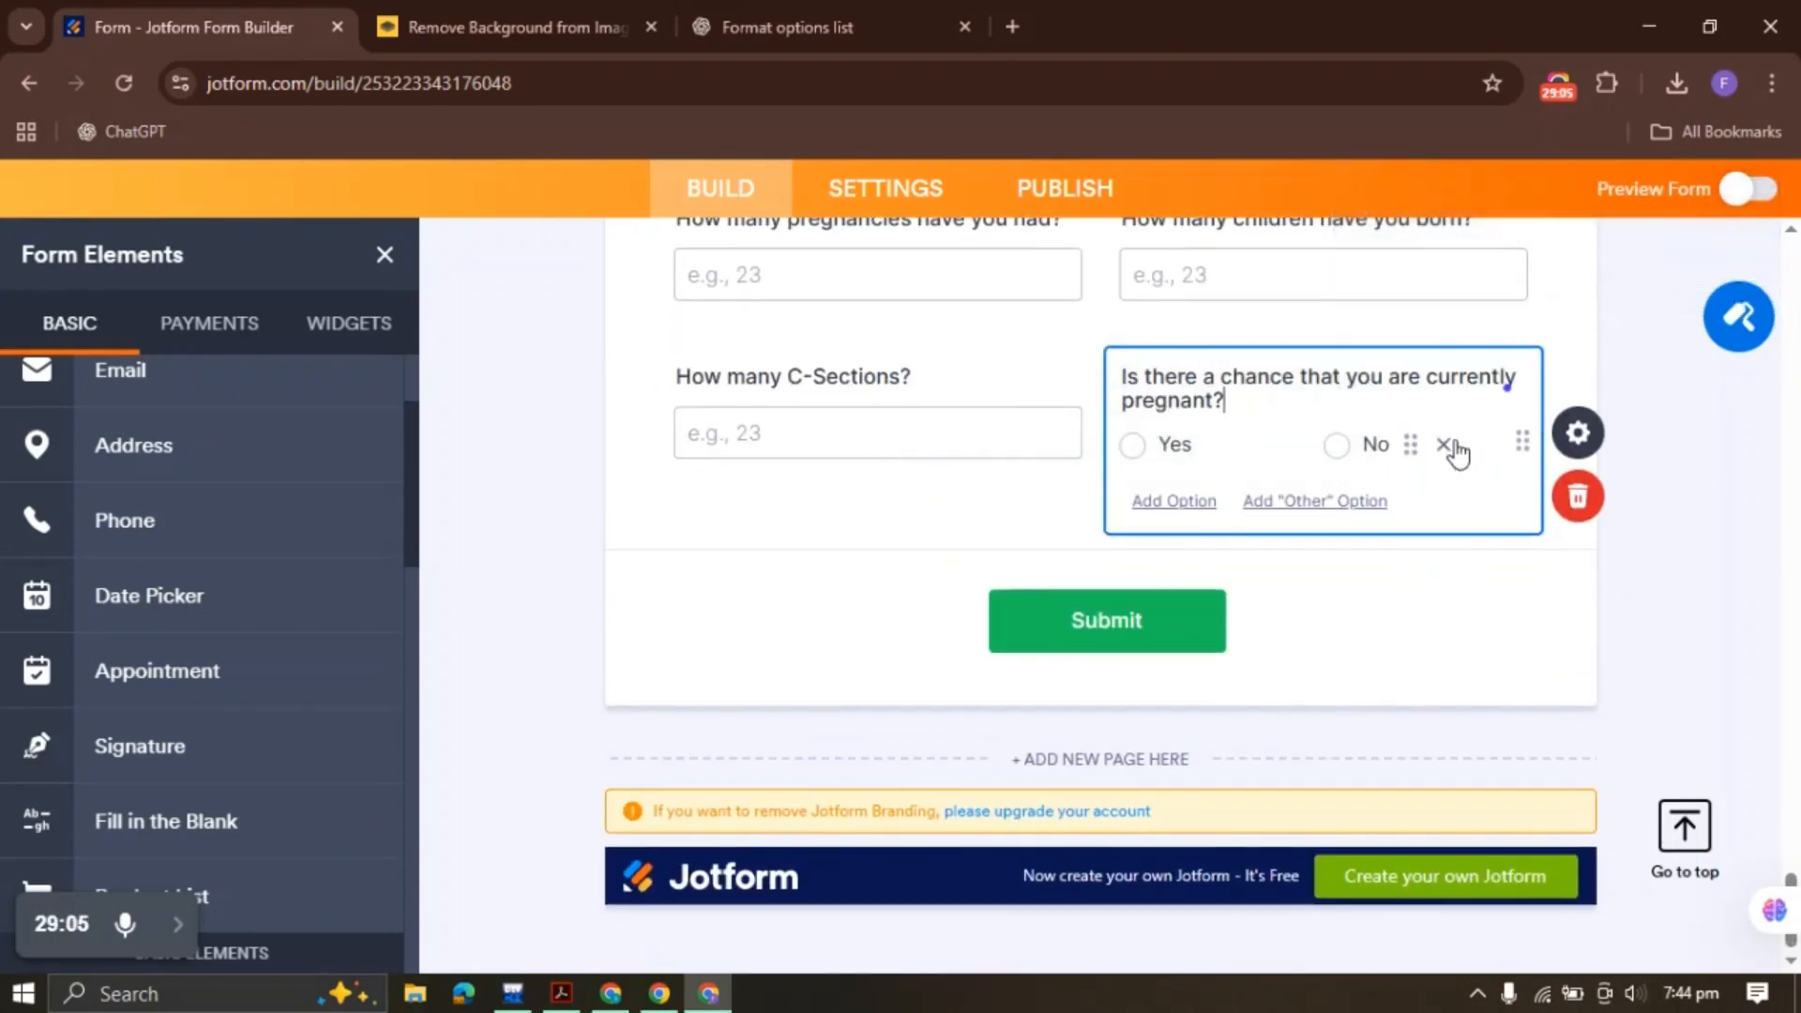
{"action": "left_click", "coordinate": [630, 555]}
Copy the PDF's breast exam question and add a date field after the pregnancy question
{"action": "left_click", "coordinate": [560, 993]}
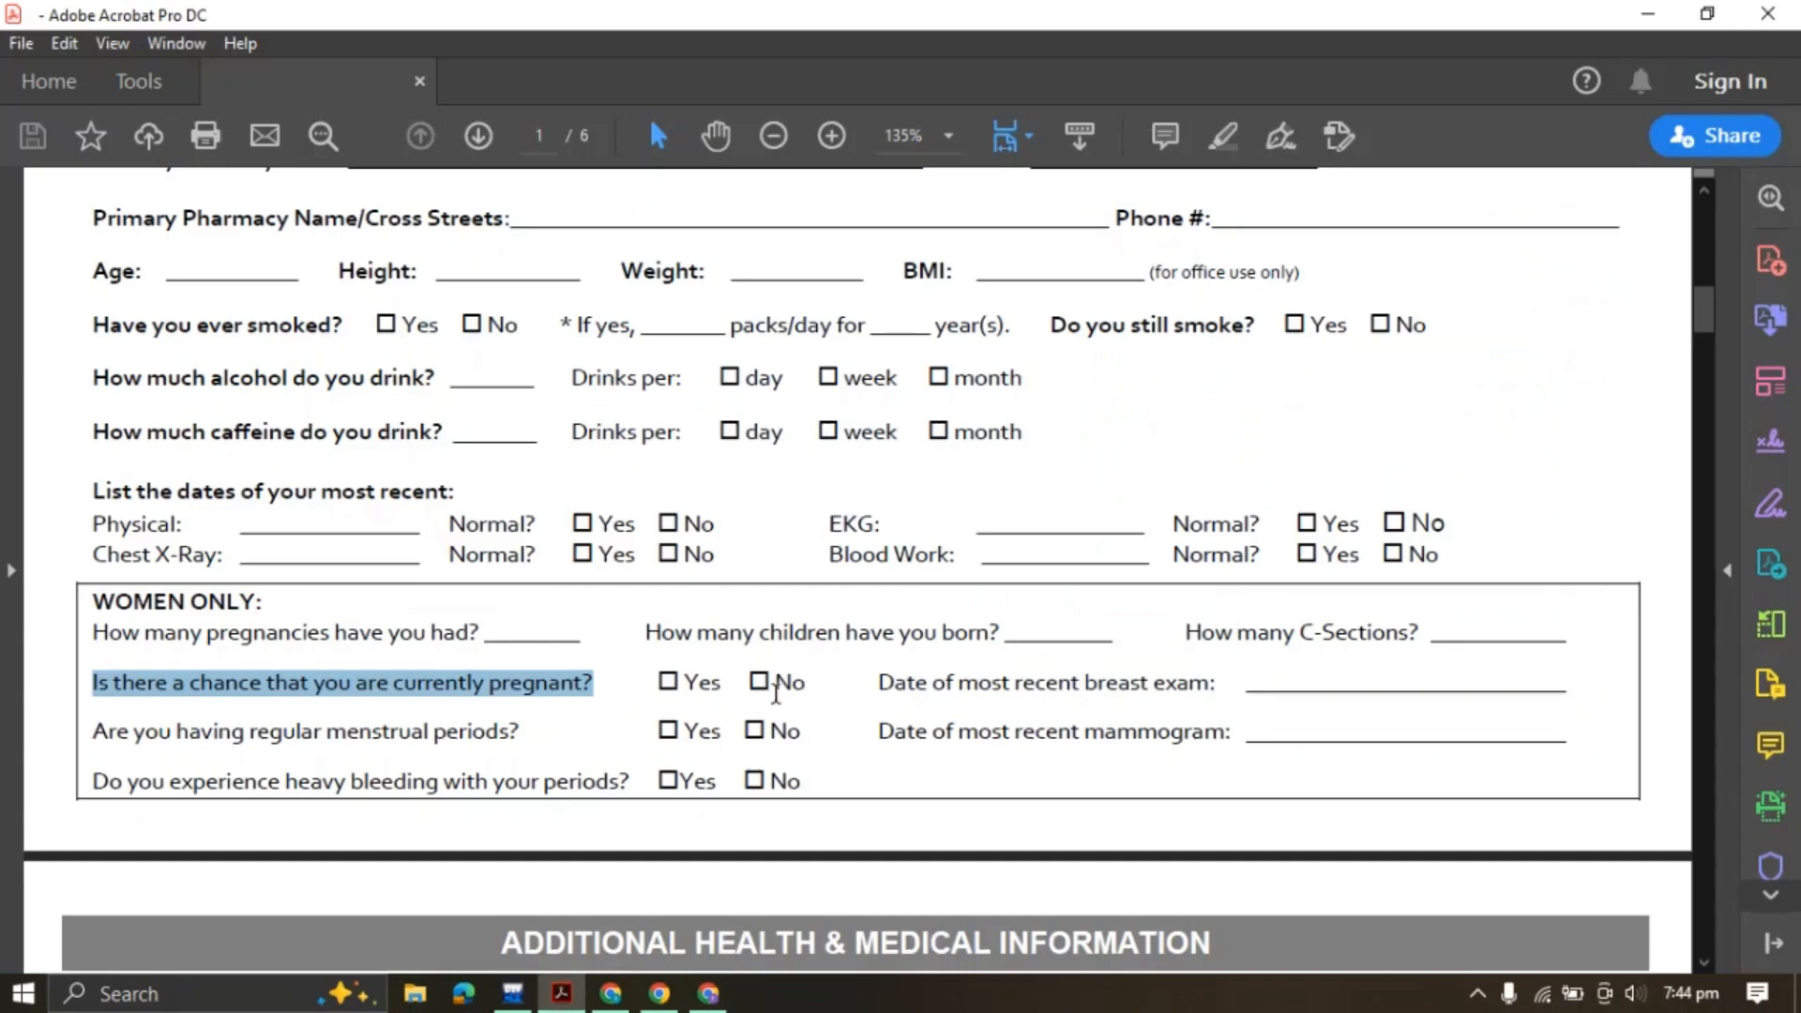
{"action": "left_click_drag", "start_coordinate": [879, 683], "coordinate": [1222, 683]}
{"action": "left_click", "coordinate": [1467, 644]}
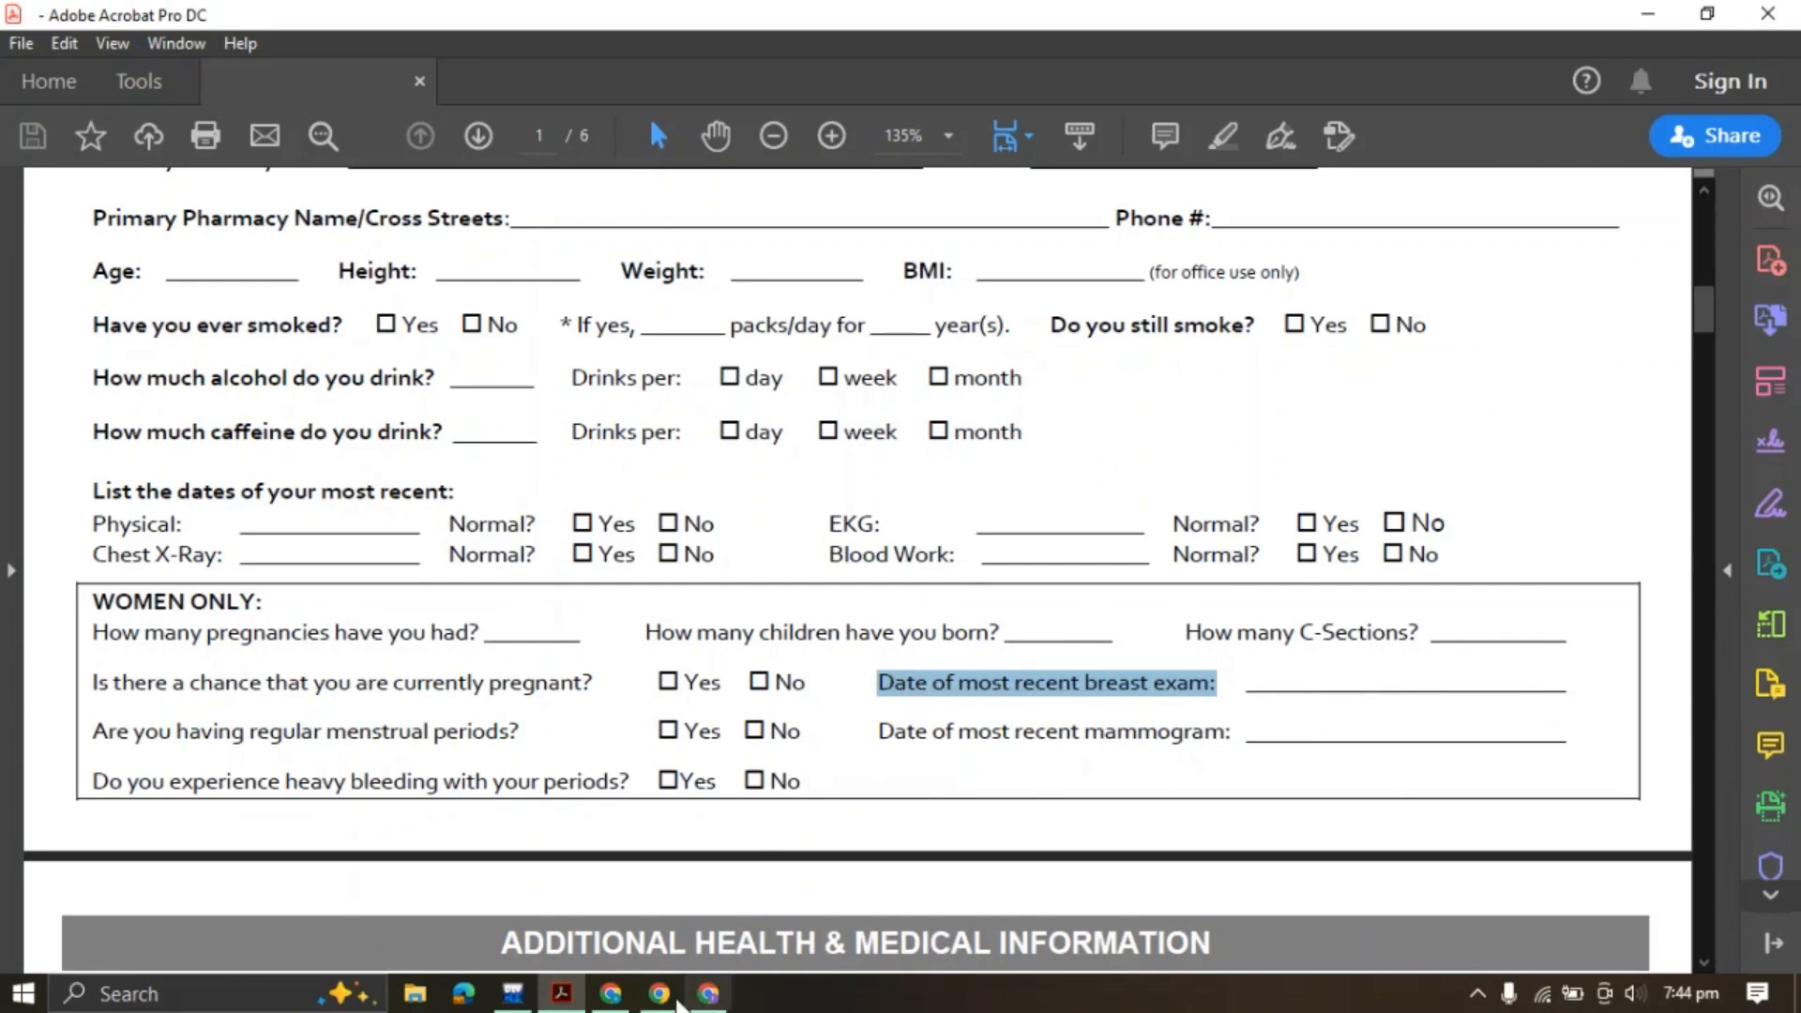
{"action": "left_click", "coordinate": [708, 995]}
{"action": "left_click", "coordinate": [1247, 439]}
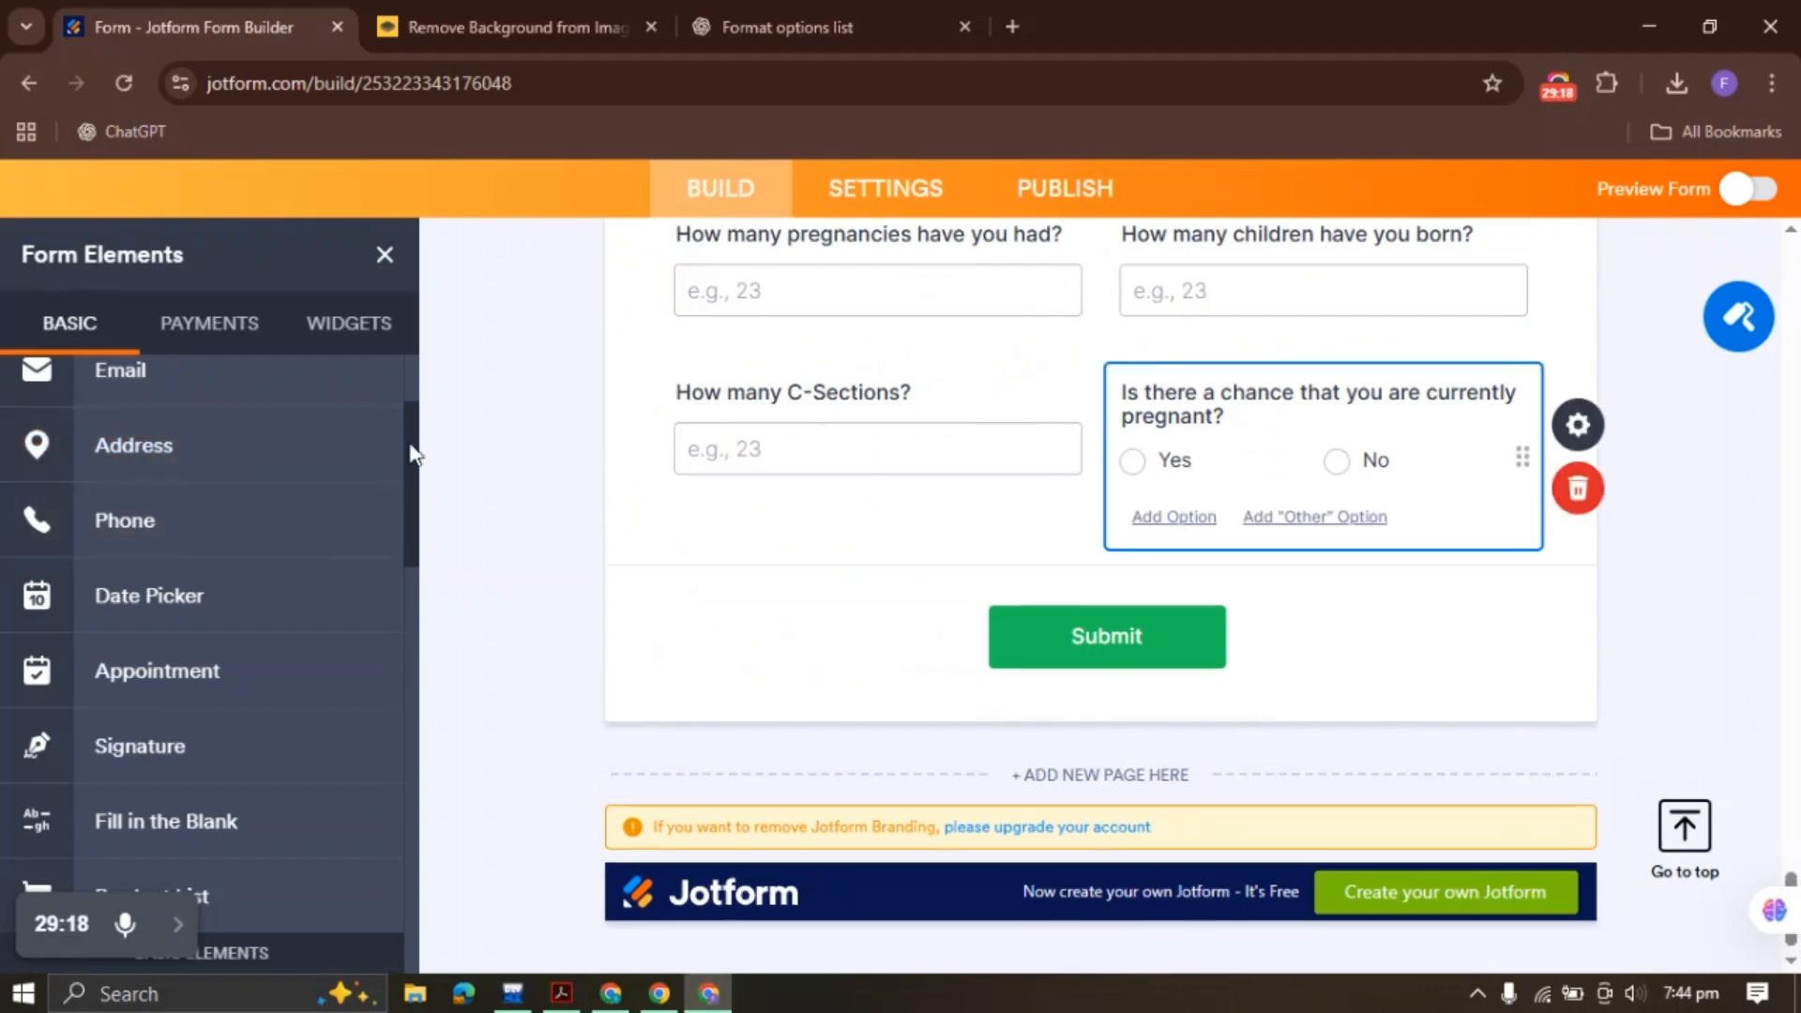
{"action": "scroll", "coordinate": [121, 515], "scroll_direction": "up", "scroll_amount": 2}
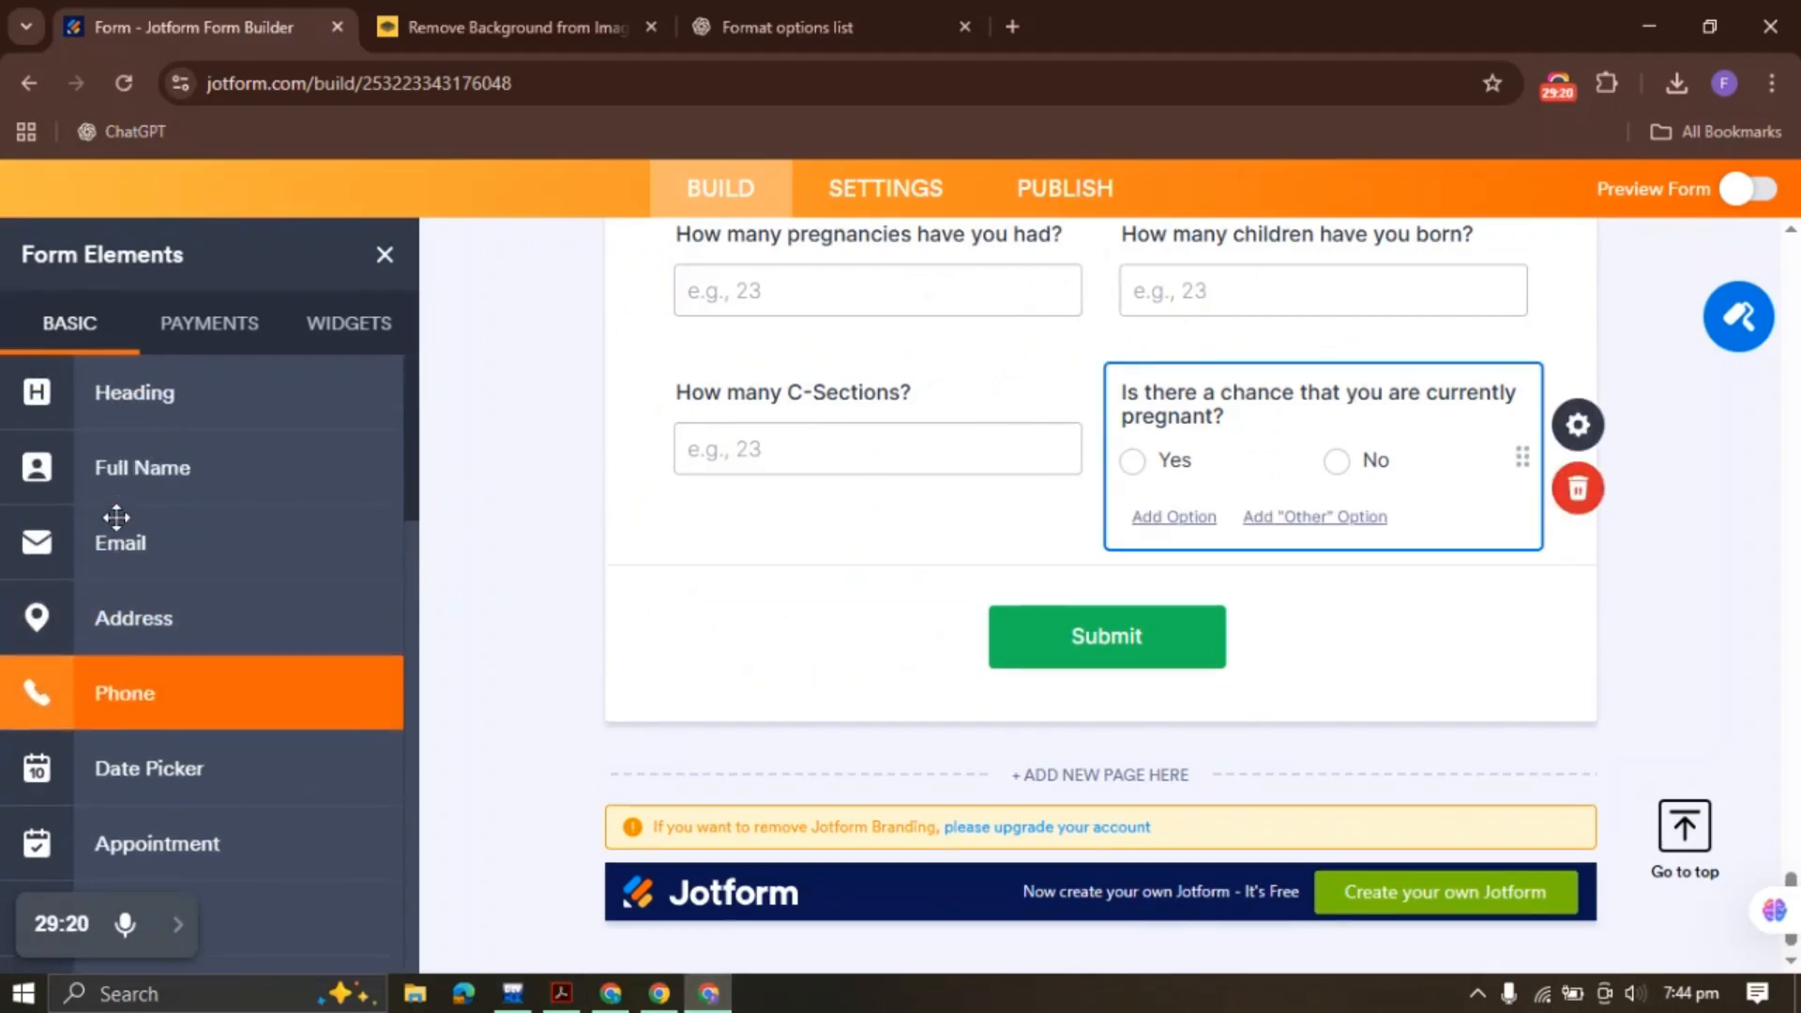
{"action": "left_click", "coordinate": [200, 796]}
Label the date field with the breast exam question and make it half width
{"action": "key", "text": "ctrl+v"}
{"action": "right_click", "coordinate": [927, 600]}
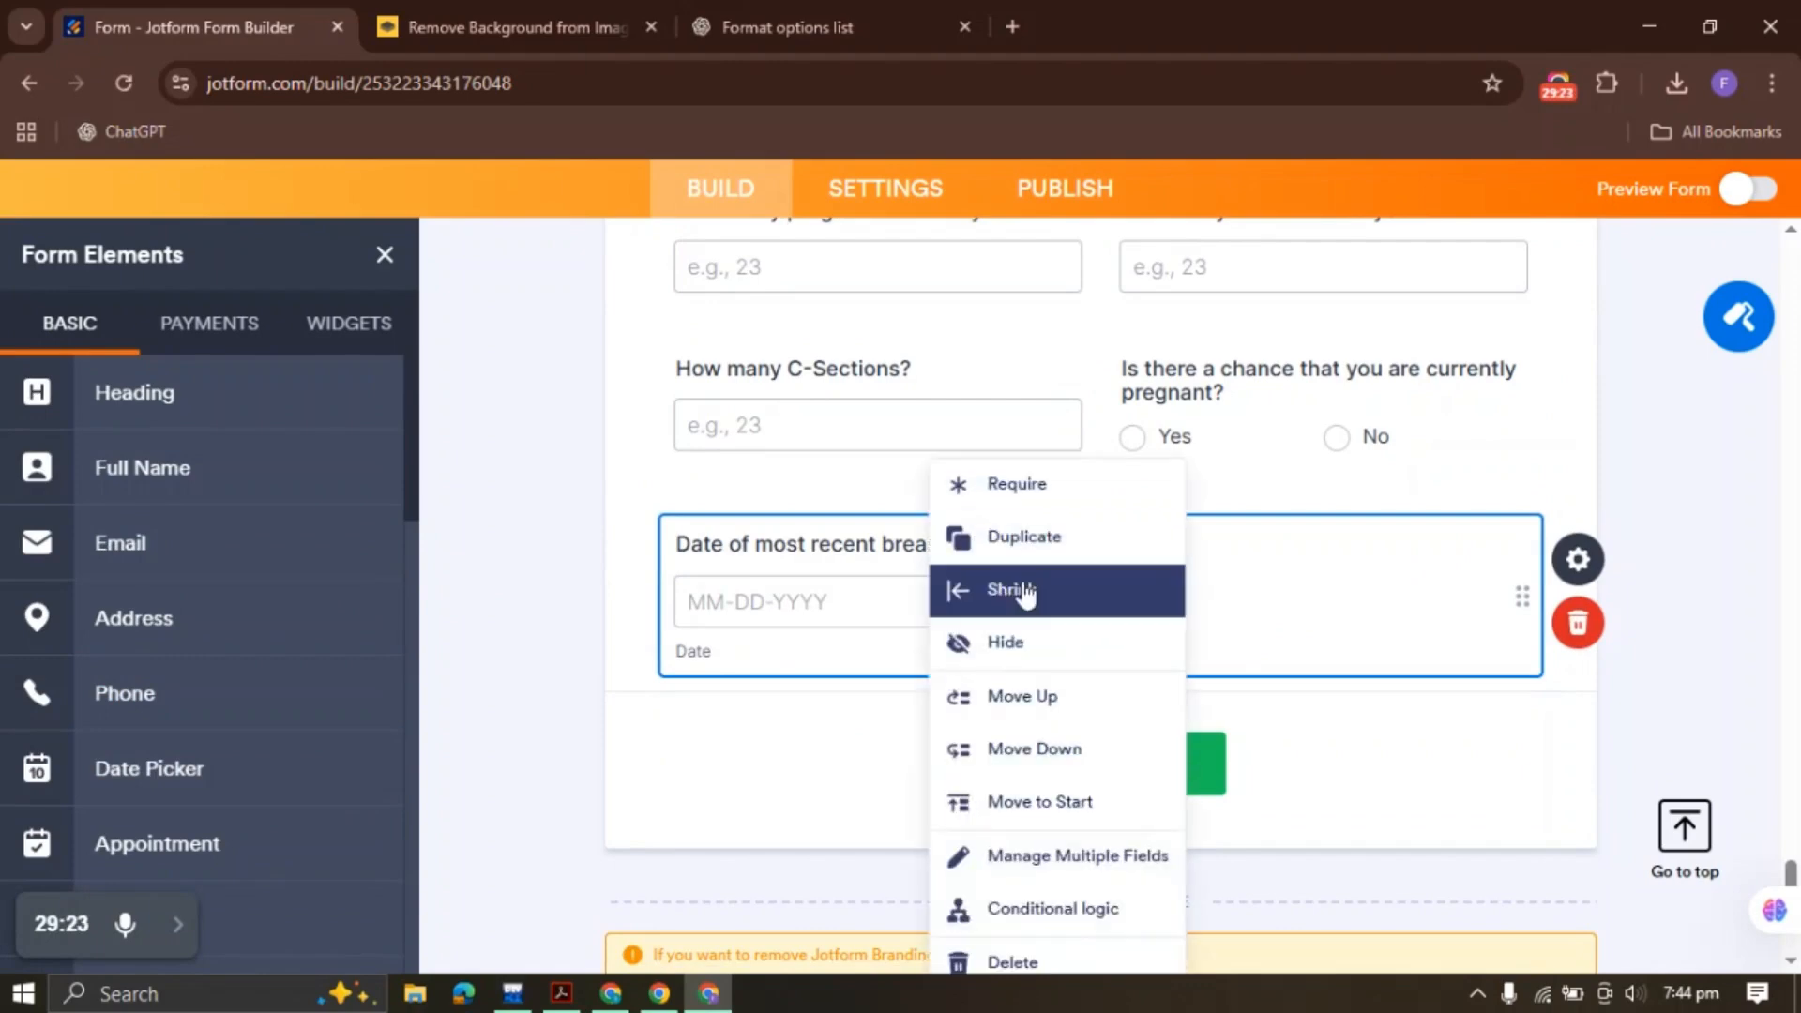
{"action": "left_click", "coordinate": [1025, 591]}
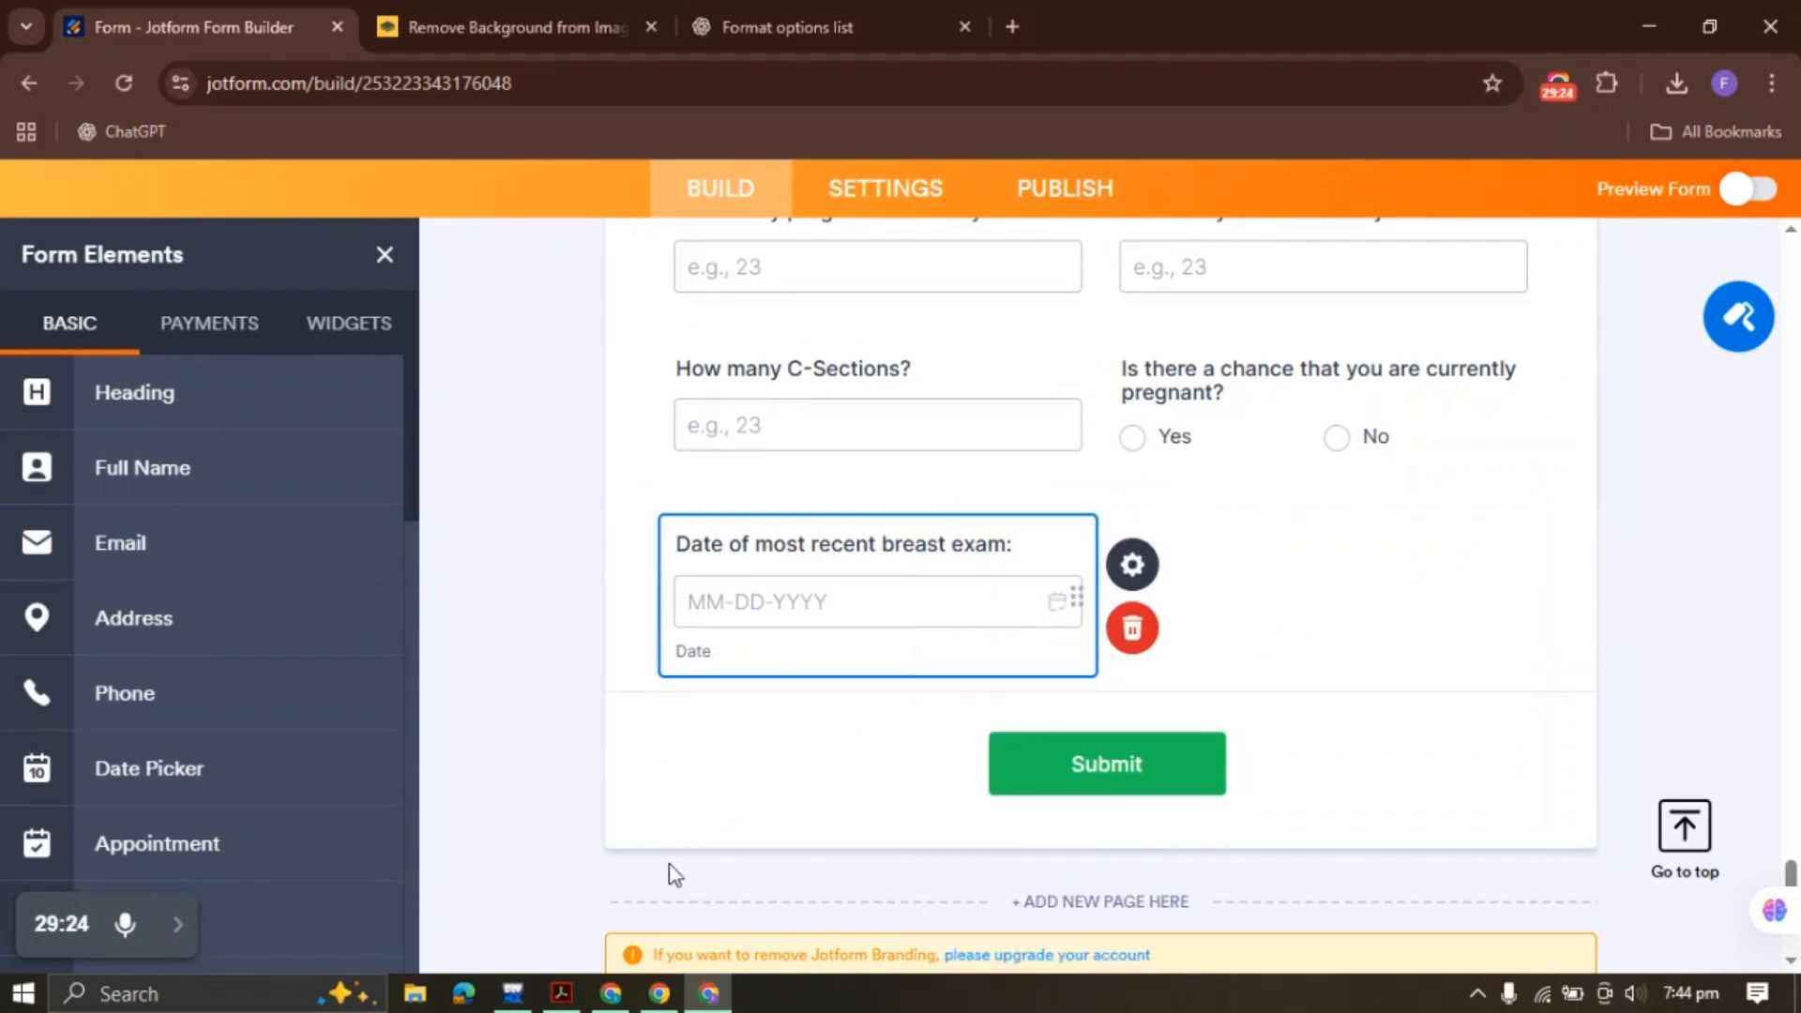
Add a Yes/No menstrual periods question by duplicating the pregnancy question at the form end
{"action": "left_click", "coordinate": [561, 993]}
{"action": "left_click_drag", "start_coordinate": [94, 734], "coordinate": [527, 733]}
{"action": "left_click", "coordinate": [776, 690]}
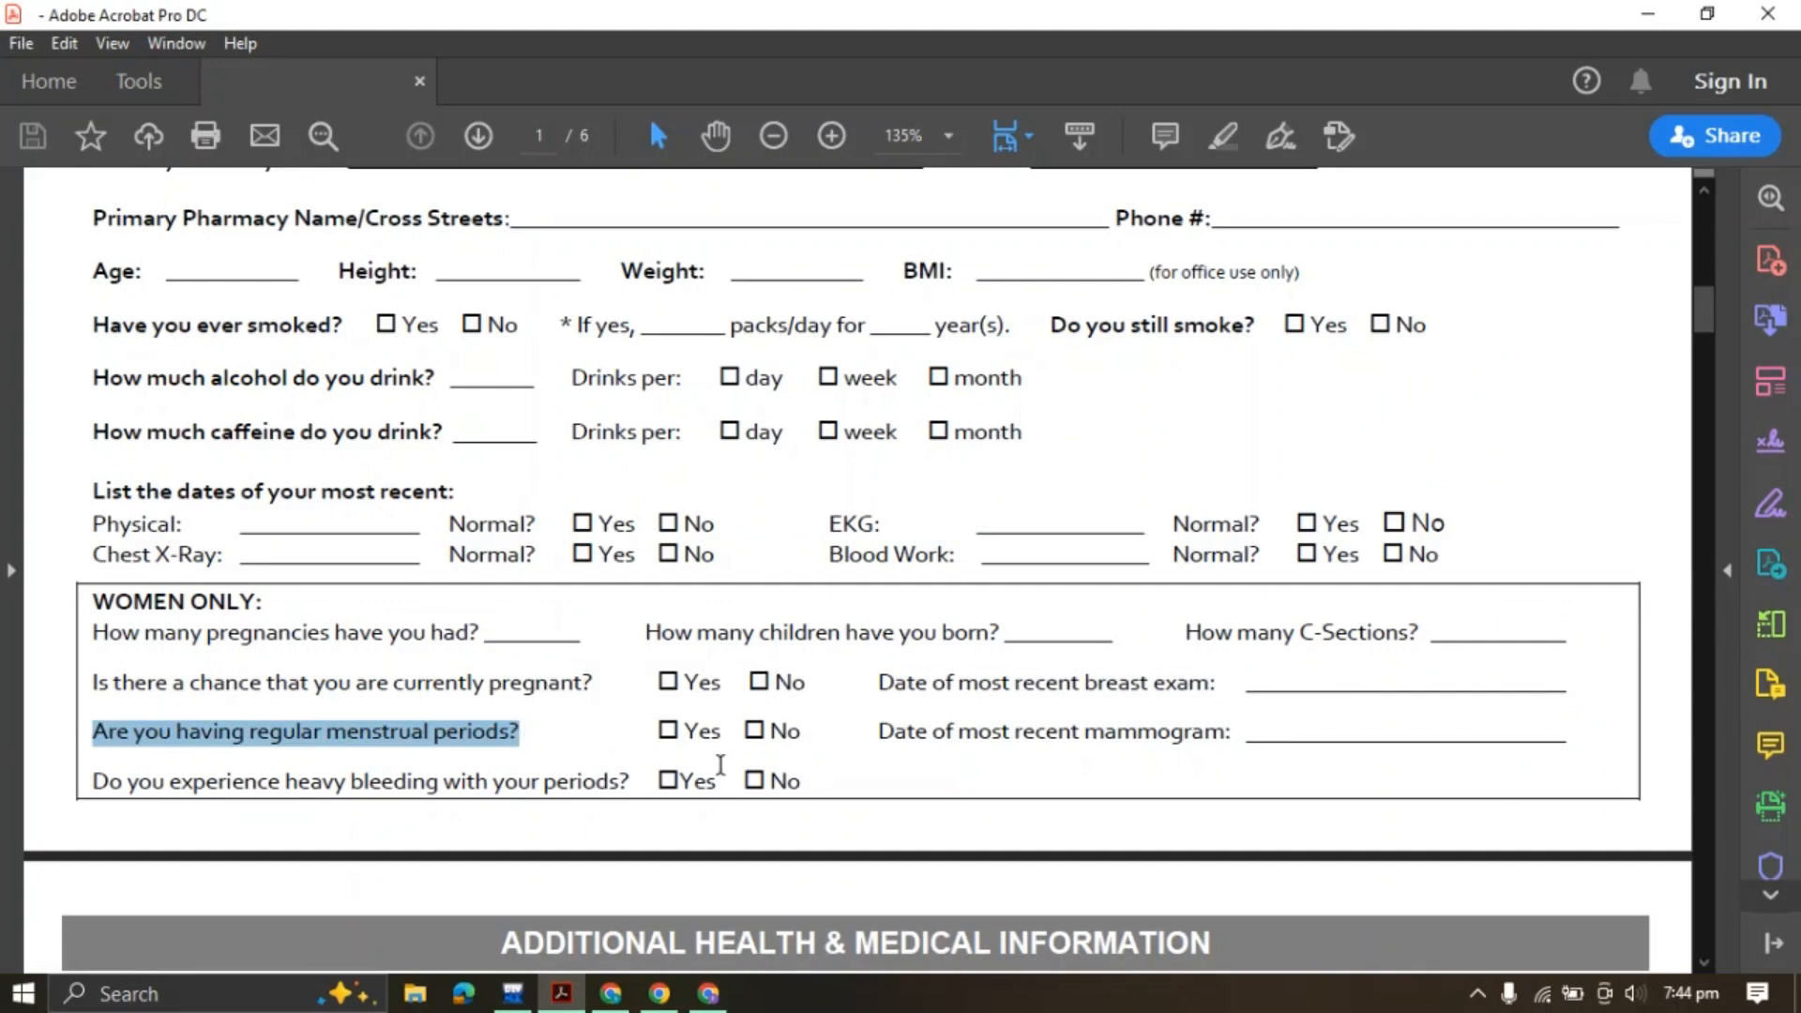
{"action": "left_click", "coordinate": [709, 993]}
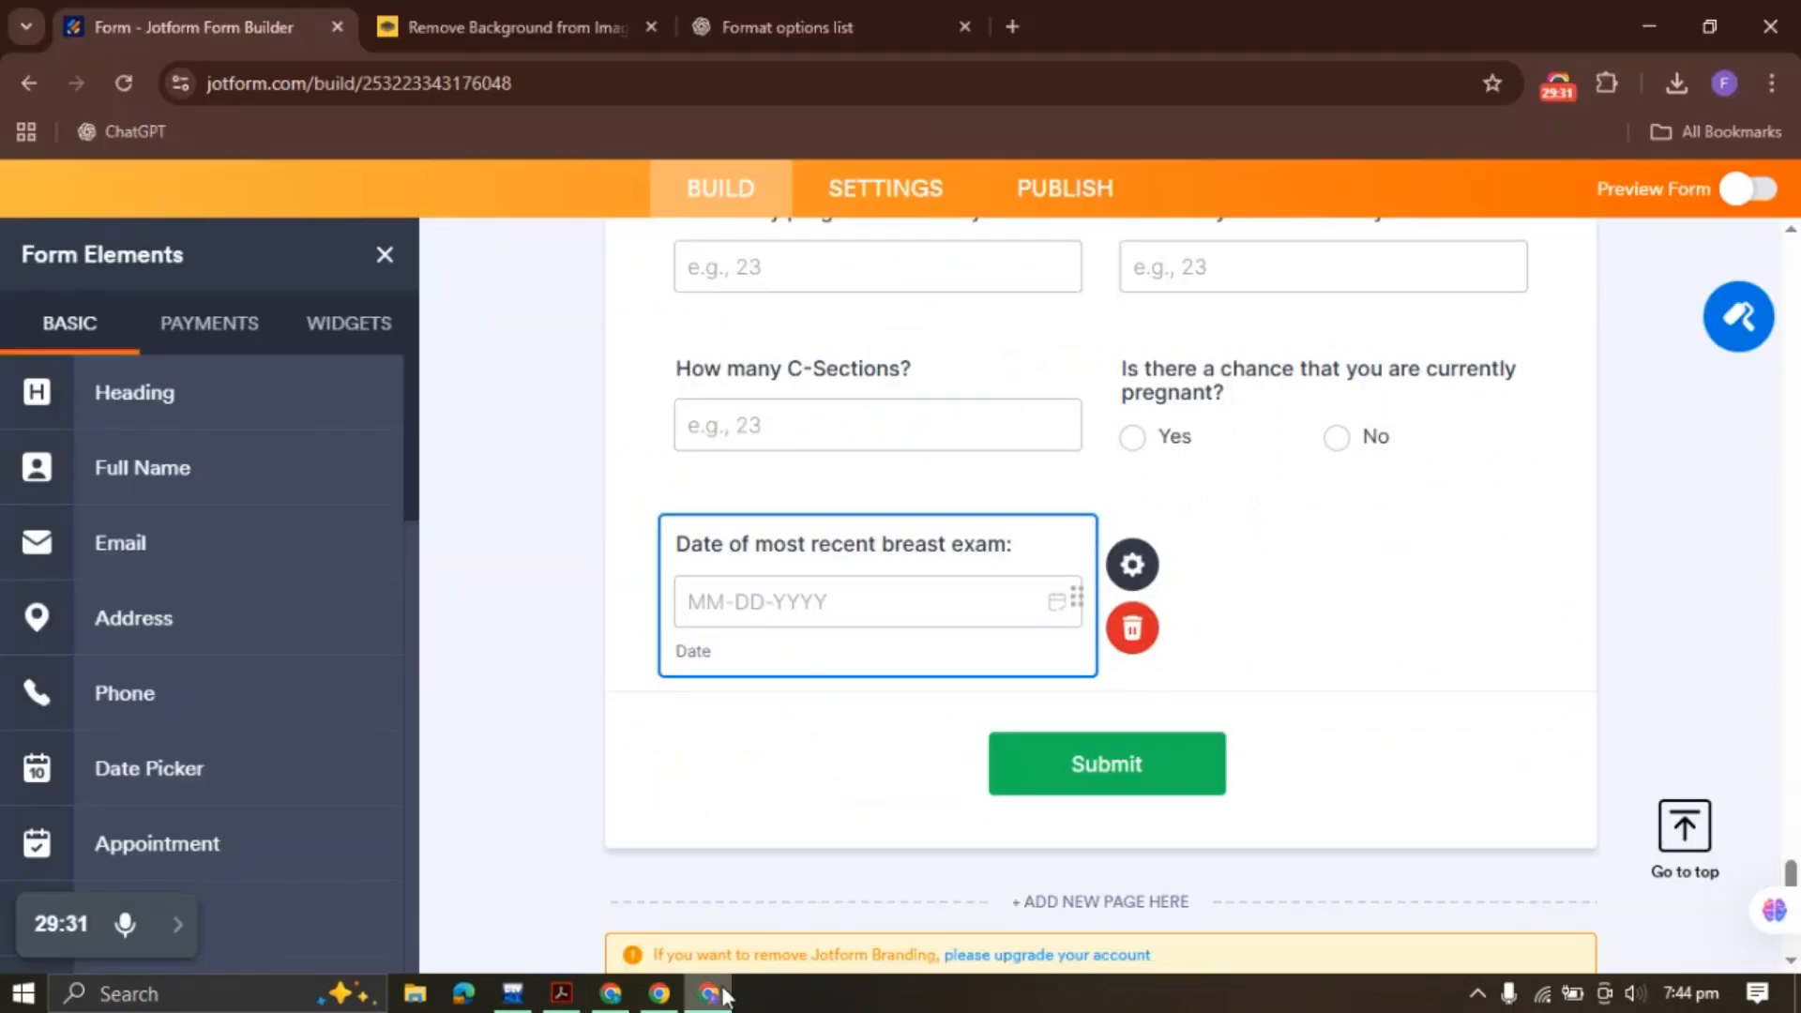
{"action": "left_click", "coordinate": [1244, 410]}
{"action": "right_click", "coordinate": [1244, 410]}
{"action": "left_click", "coordinate": [1338, 490]}
{"action": "scroll", "coordinate": [929, 460], "scroll_direction": "down", "scroll_amount": 2}
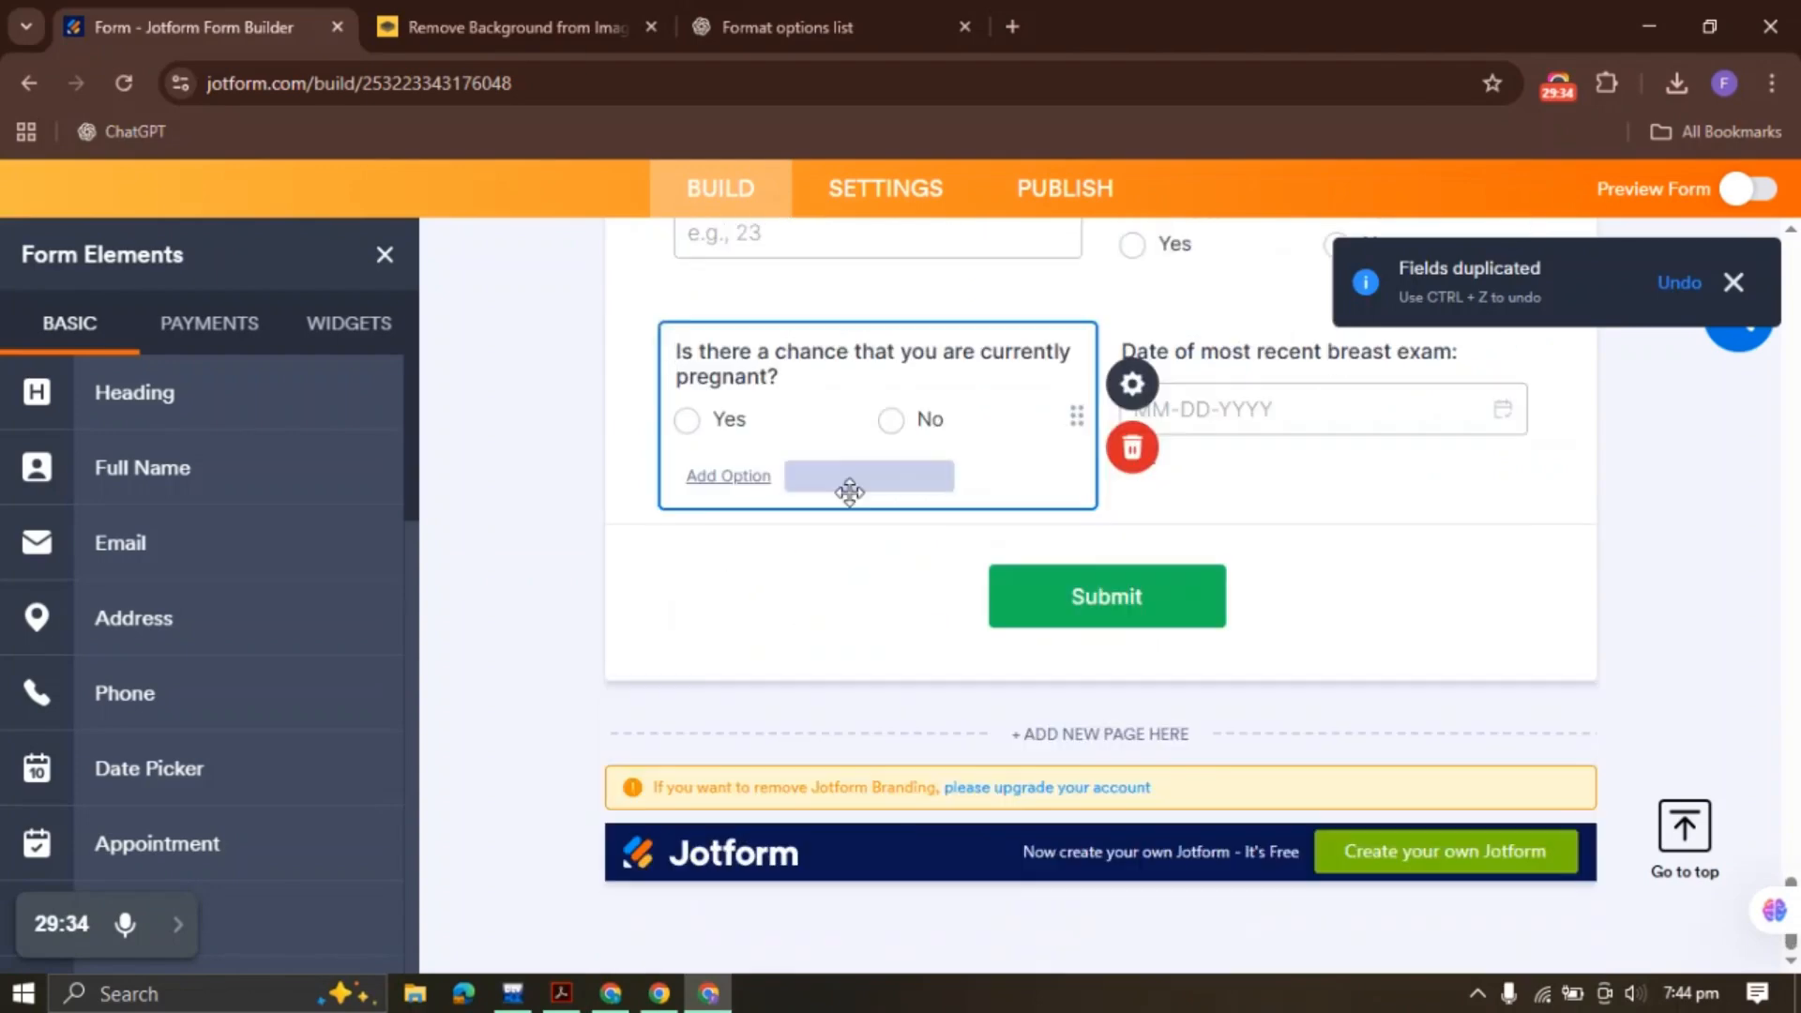
{"action": "right_click", "coordinate": [815, 401]}
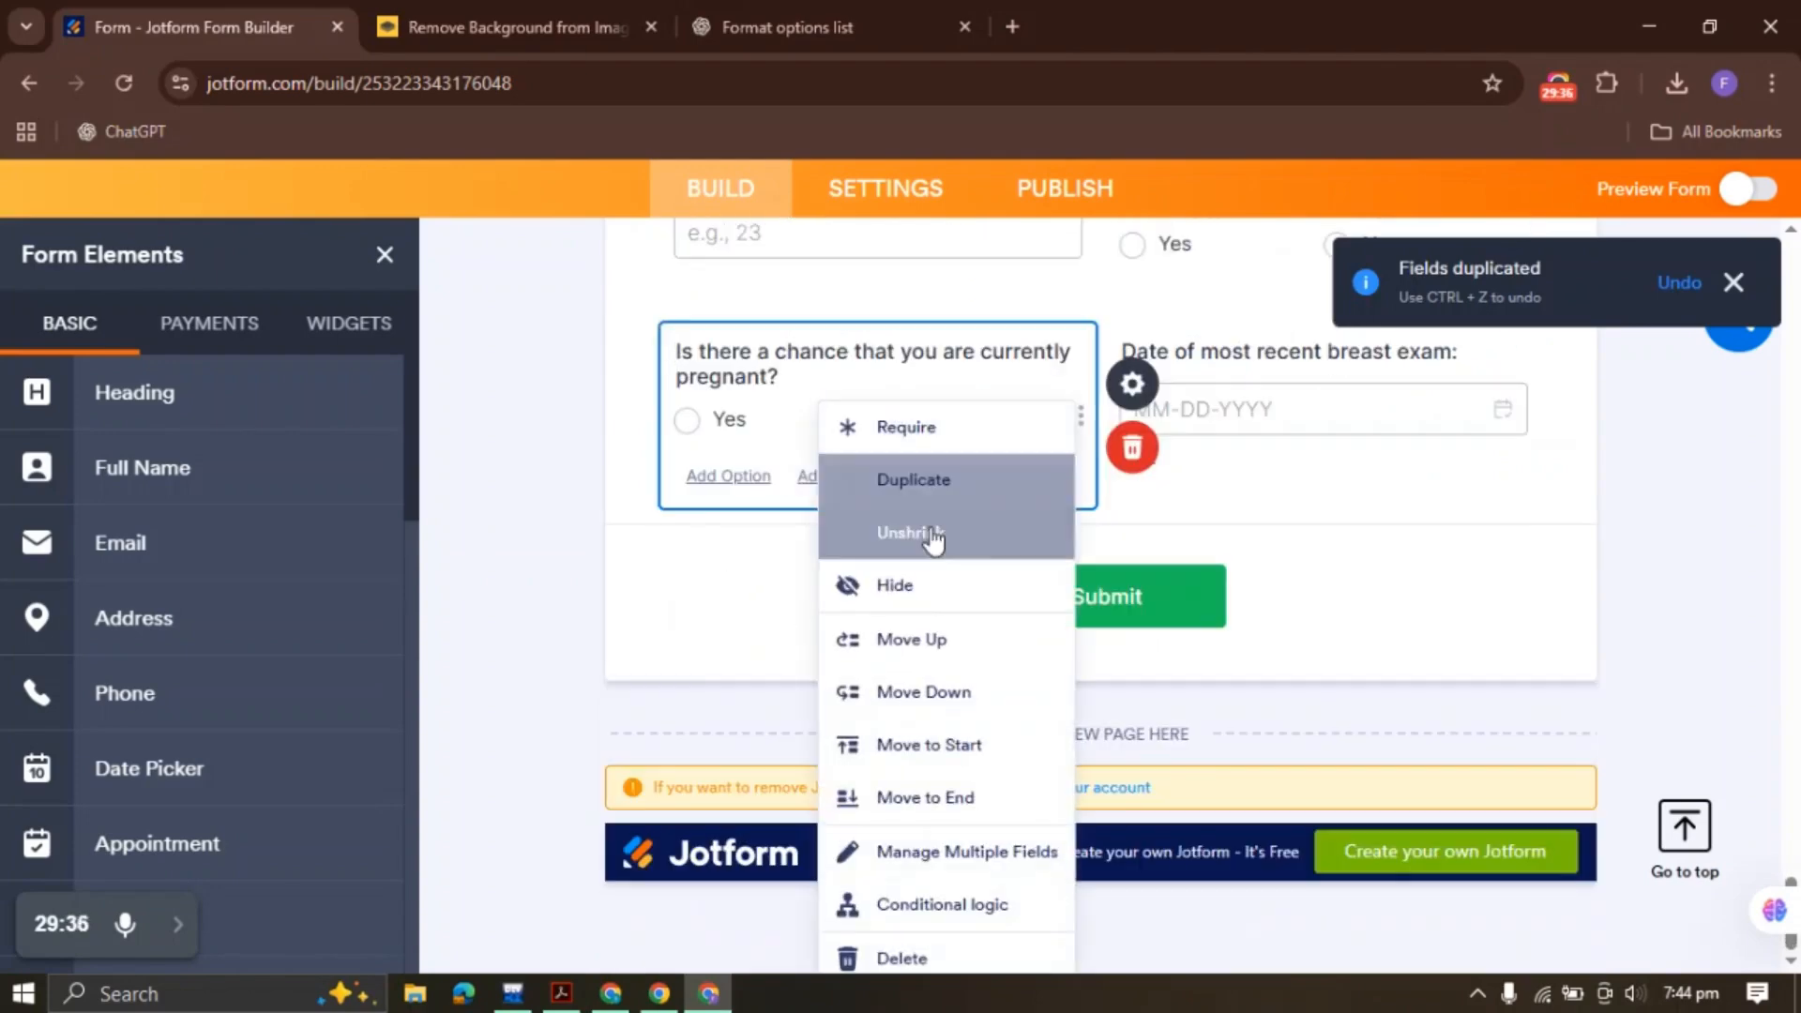
{"action": "left_click", "coordinate": [919, 797]}
{"action": "left_click_drag", "start_coordinate": [1215, 376], "coordinate": [1106, 341]}
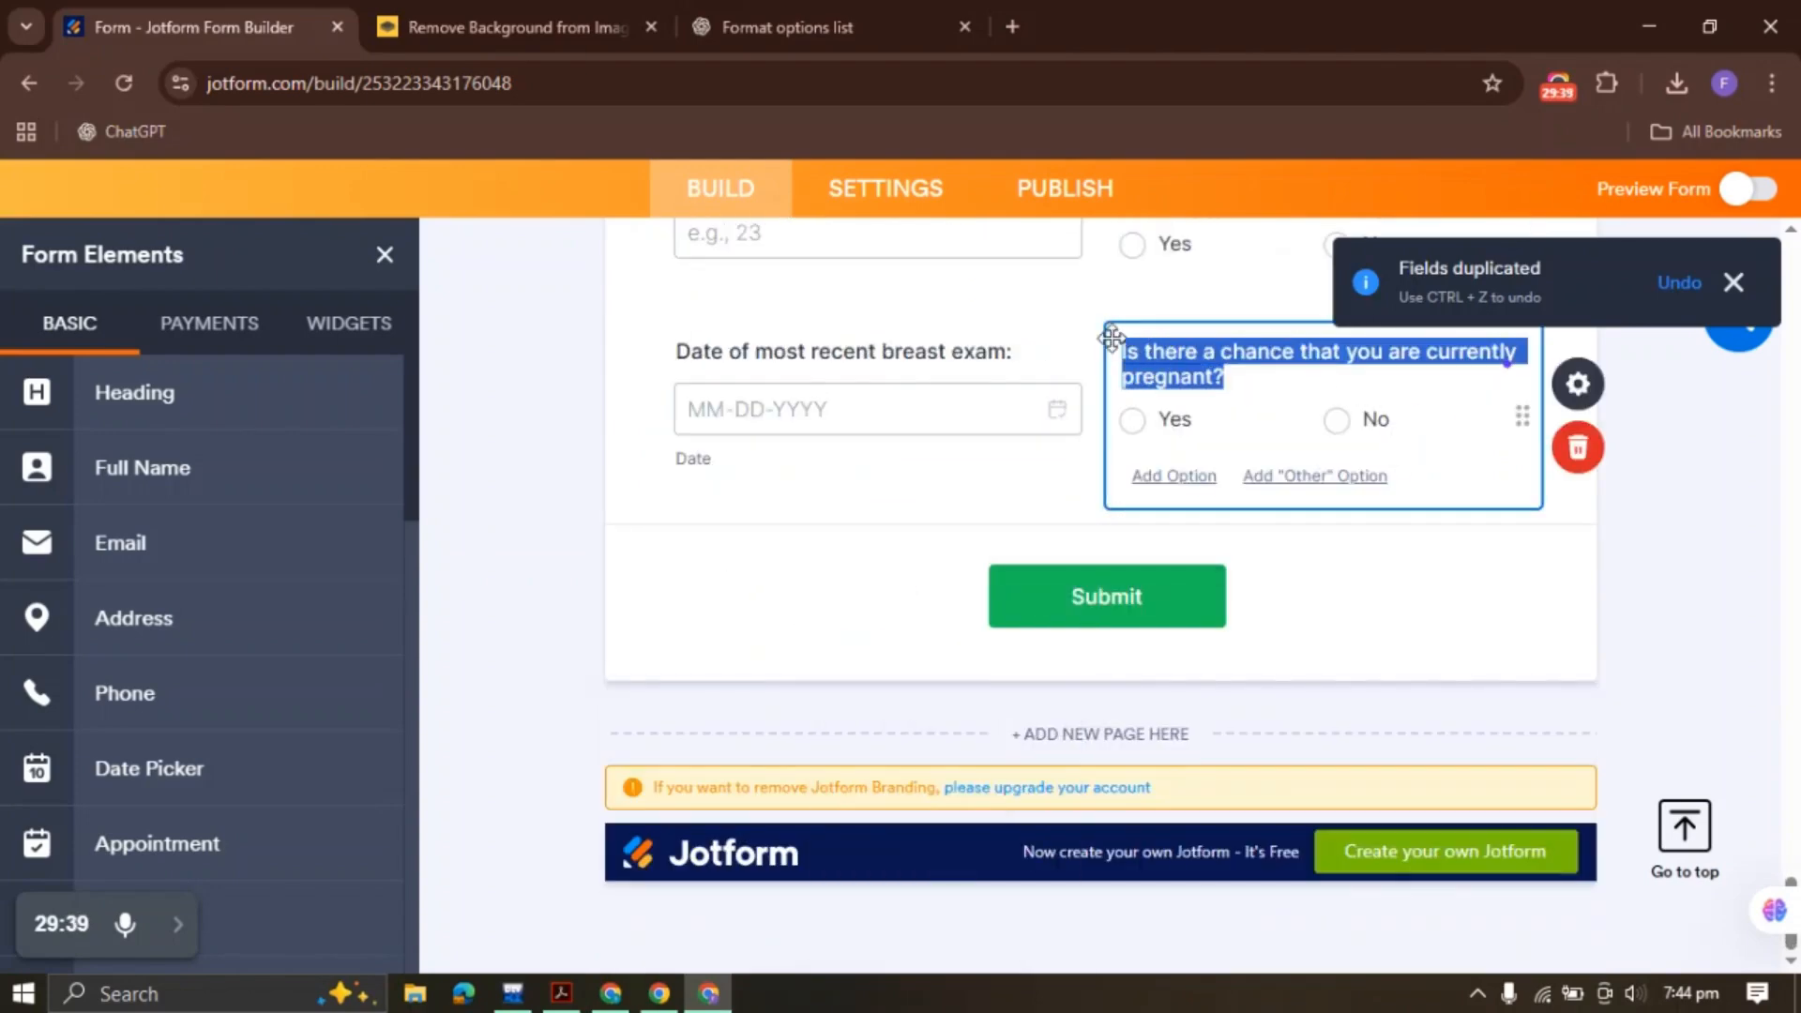
{"action": "key", "text": "ctrl+v"}
Duplicate the breast exam date field to the end, labelled 'Date of most recent mammogram'
{"action": "left_click", "coordinate": [610, 992]}
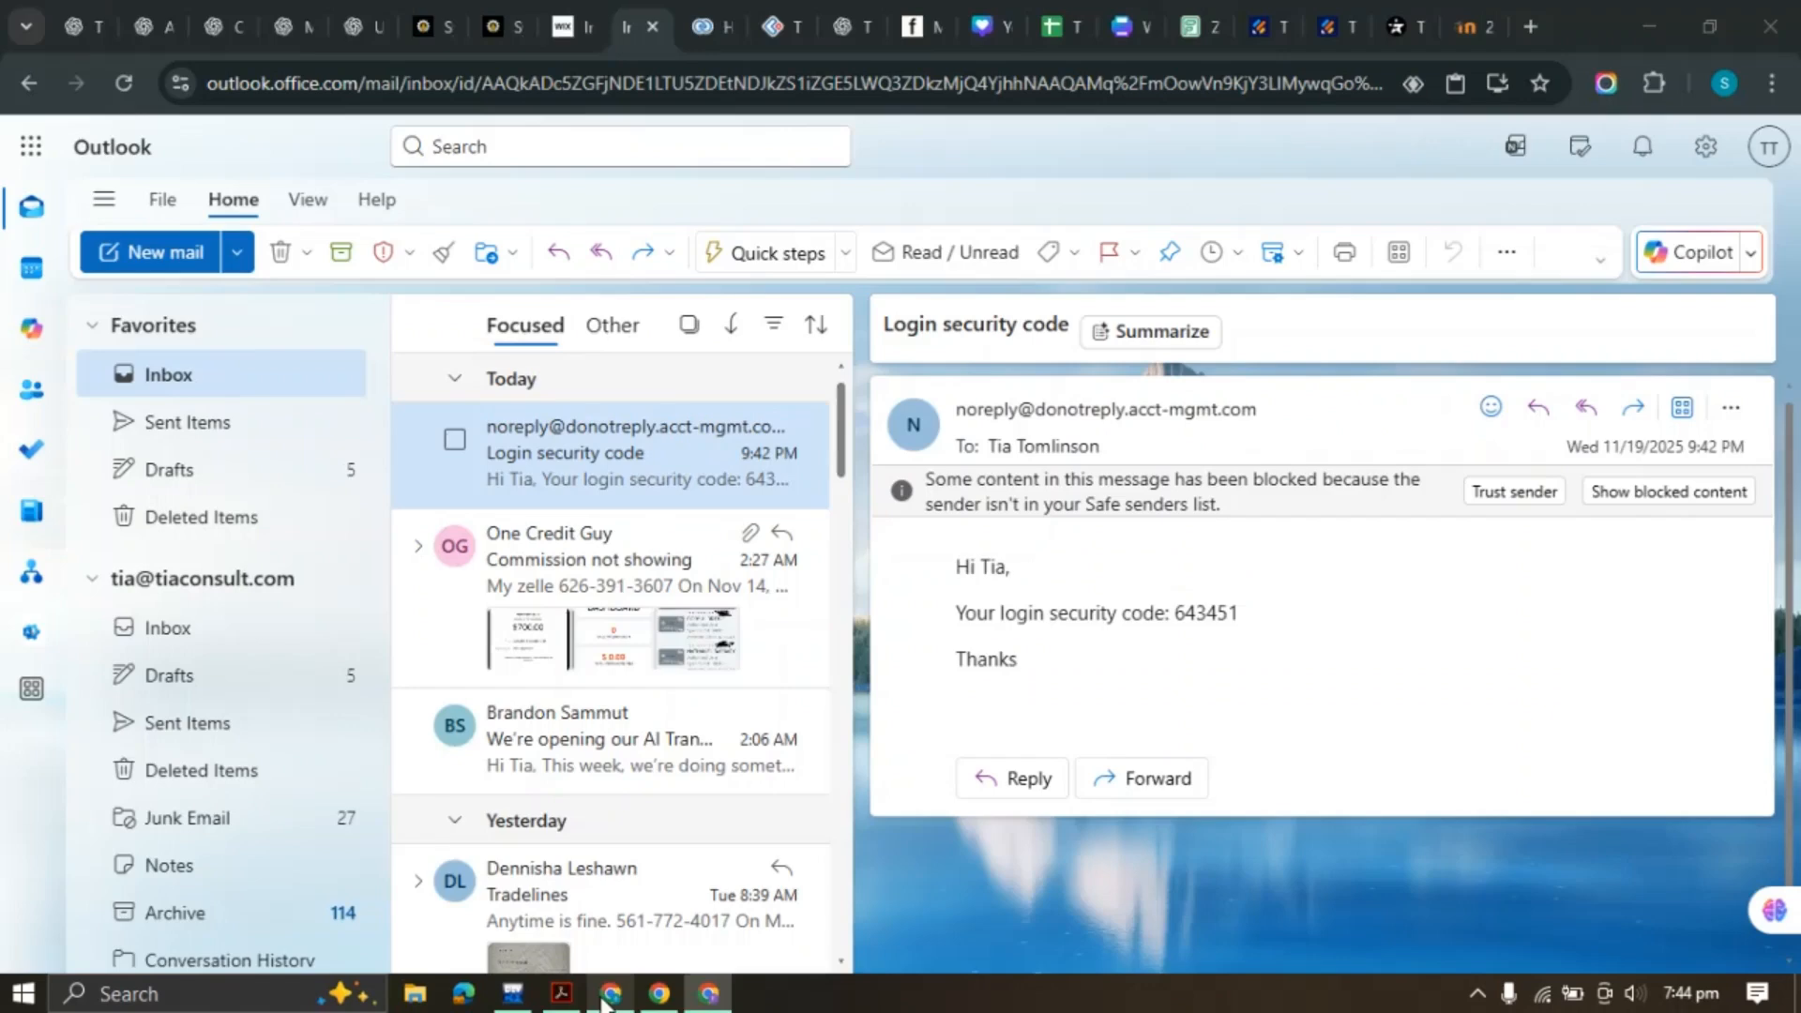
{"action": "left_click", "coordinate": [561, 992]}
{"action": "left_click_drag", "start_coordinate": [882, 732], "coordinate": [1227, 733]}
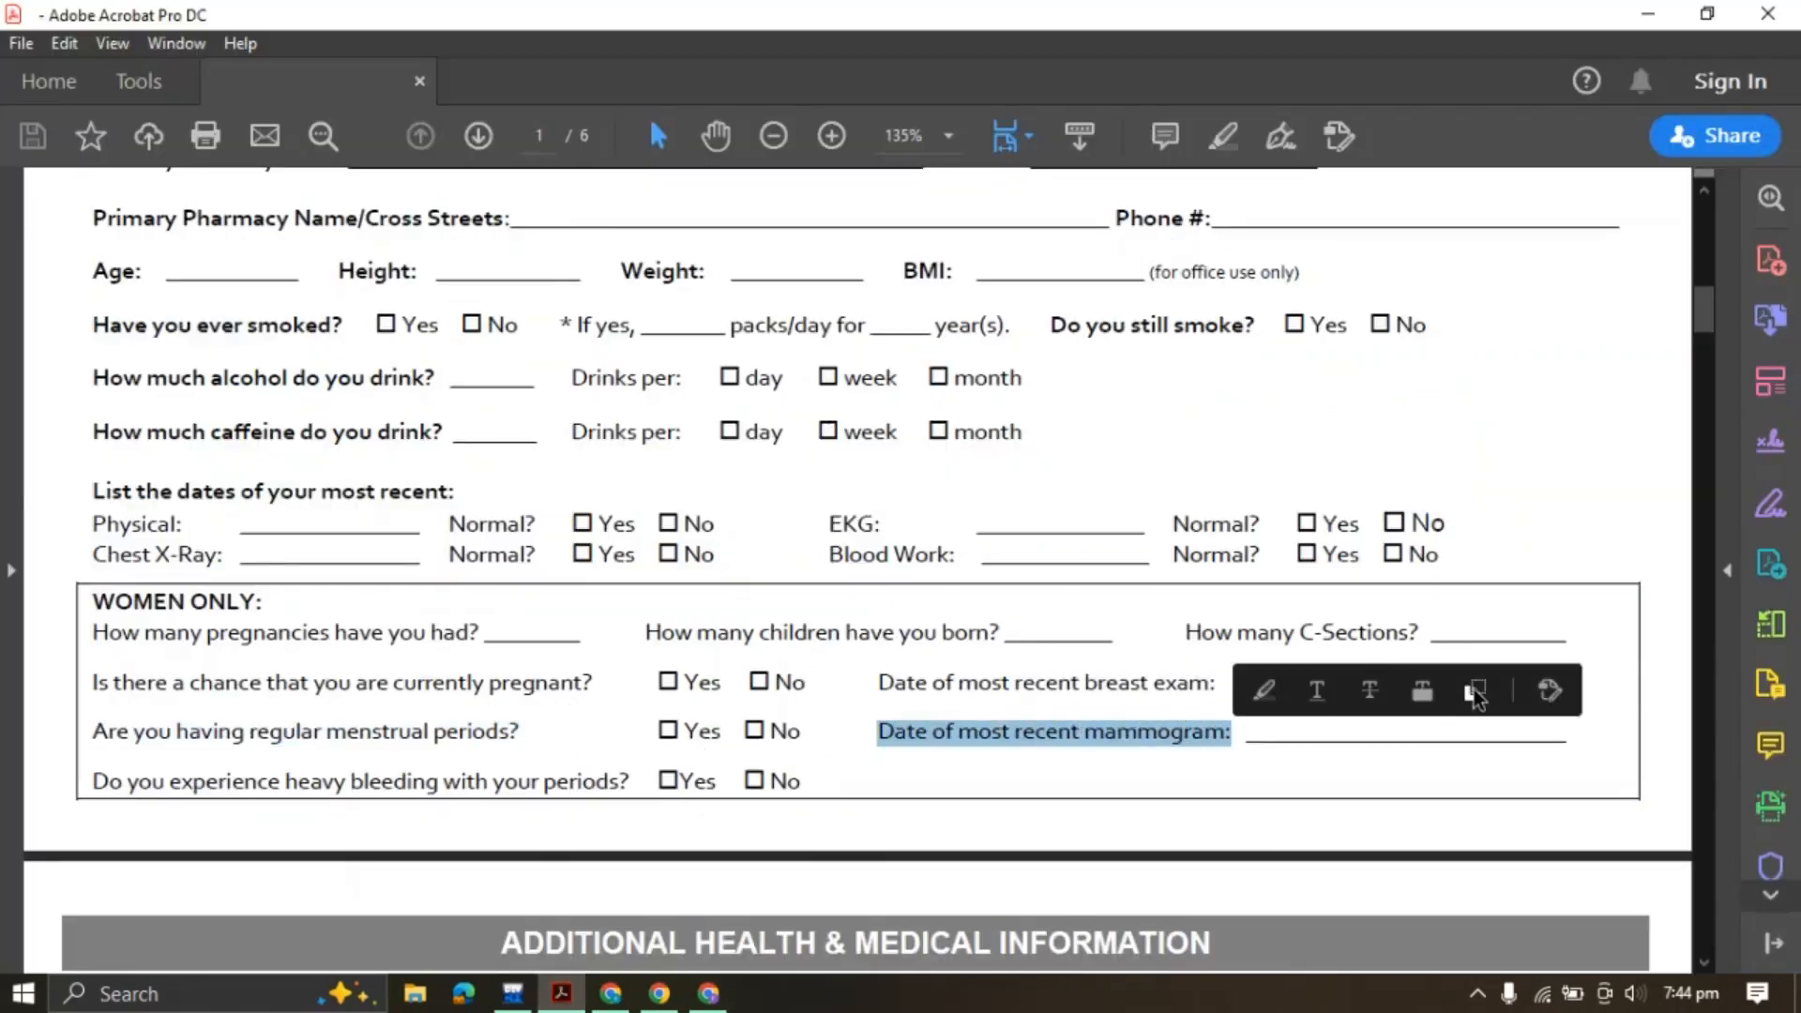
{"action": "left_click", "coordinate": [1475, 692]}
{"action": "left_click", "coordinate": [708, 993]}
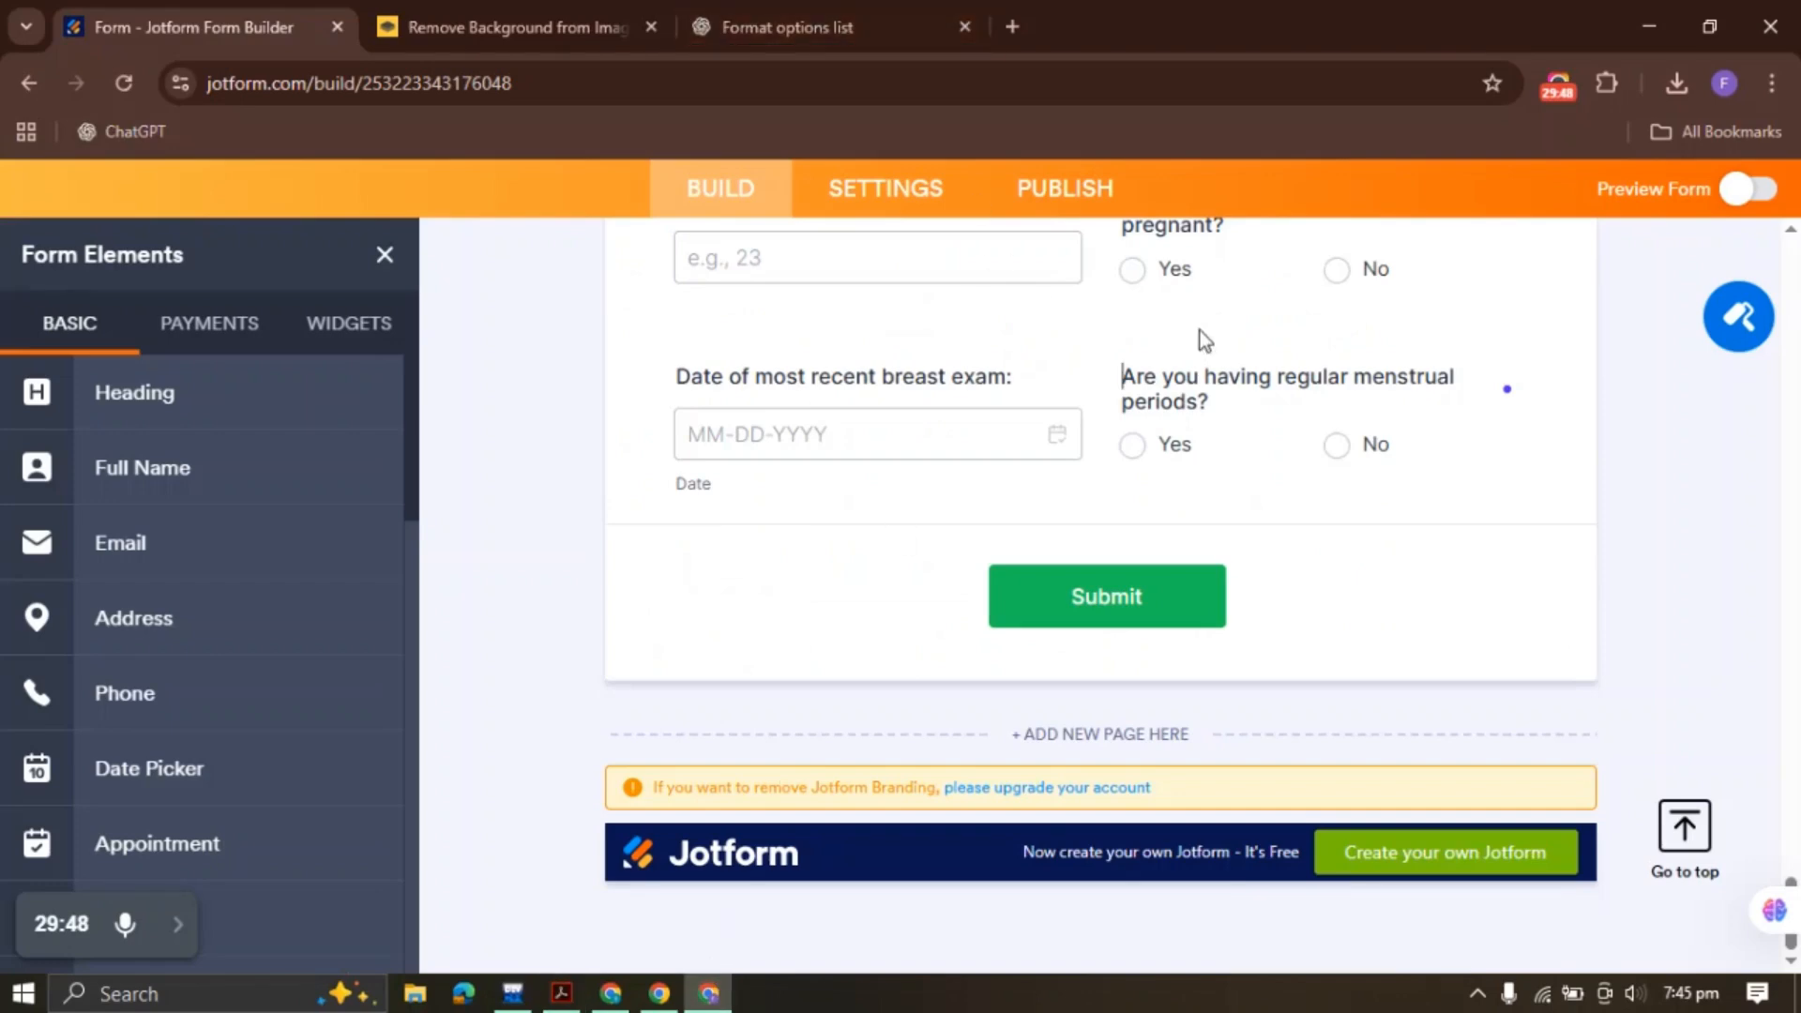
{"action": "right_click", "coordinate": [856, 417]}
{"action": "left_click", "coordinate": [924, 495]}
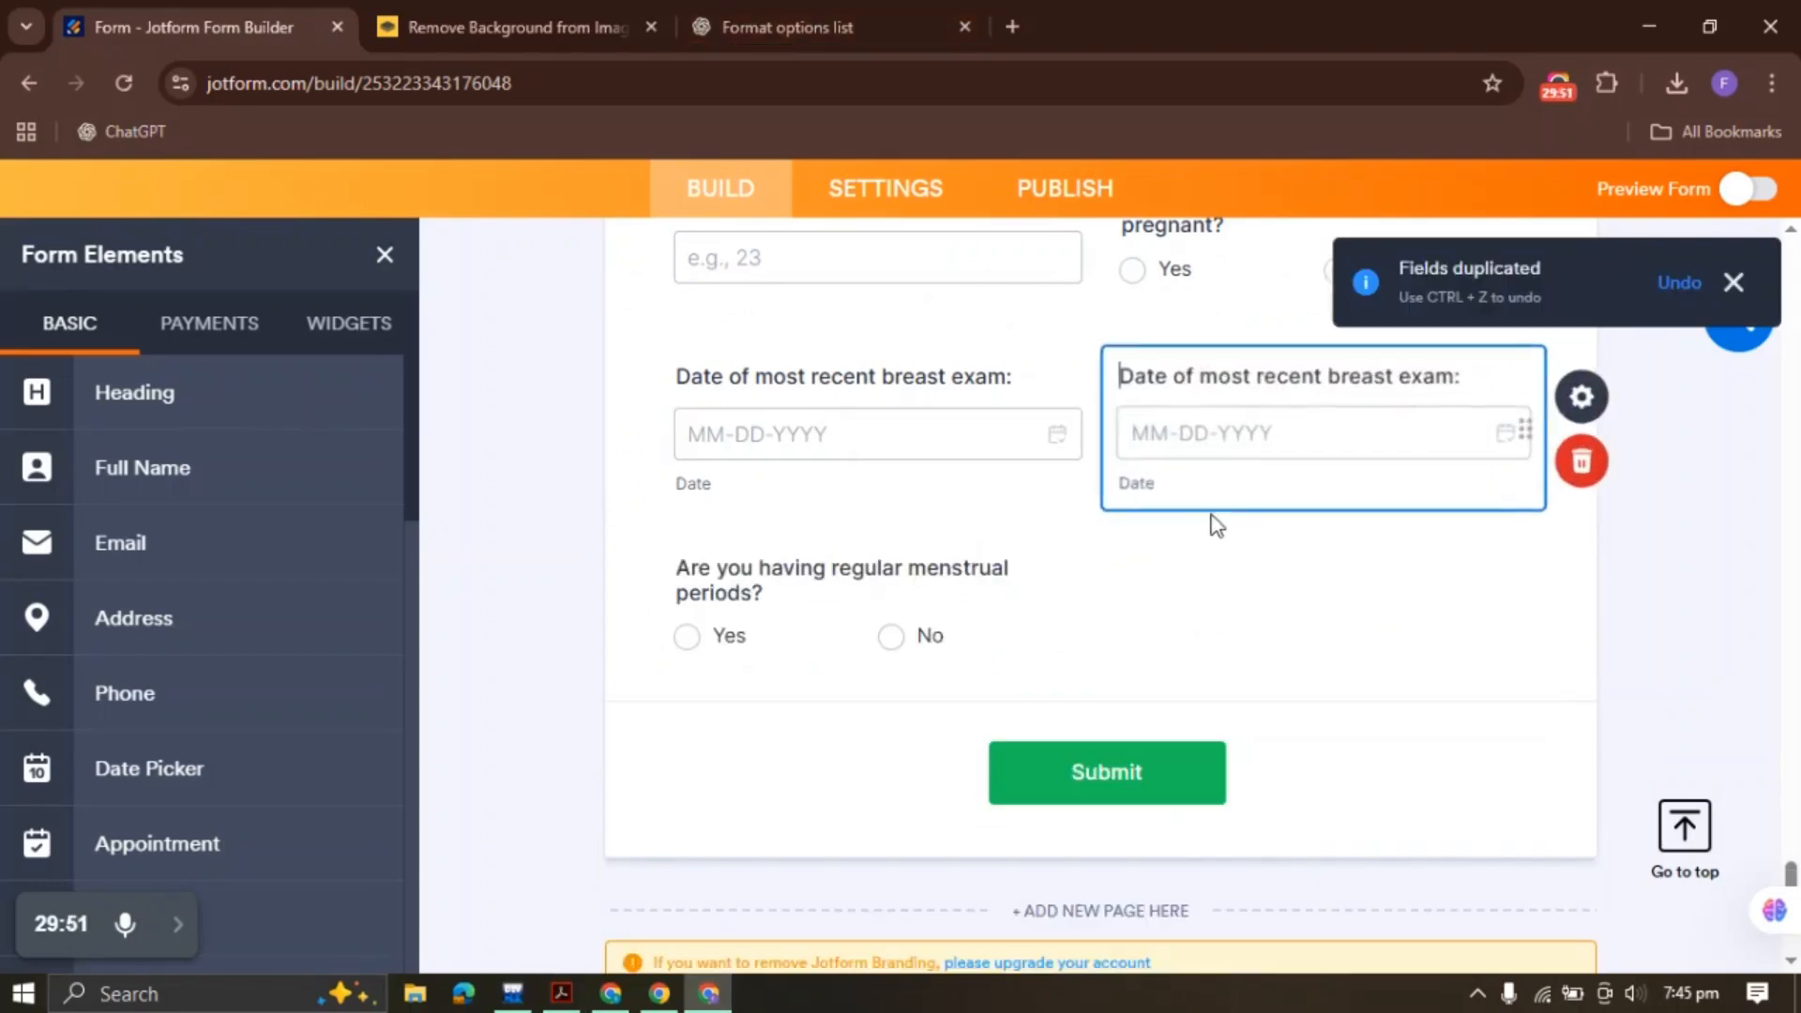
{"action": "right_click", "coordinate": [1246, 427]}
{"action": "left_click", "coordinate": [1280, 826]}
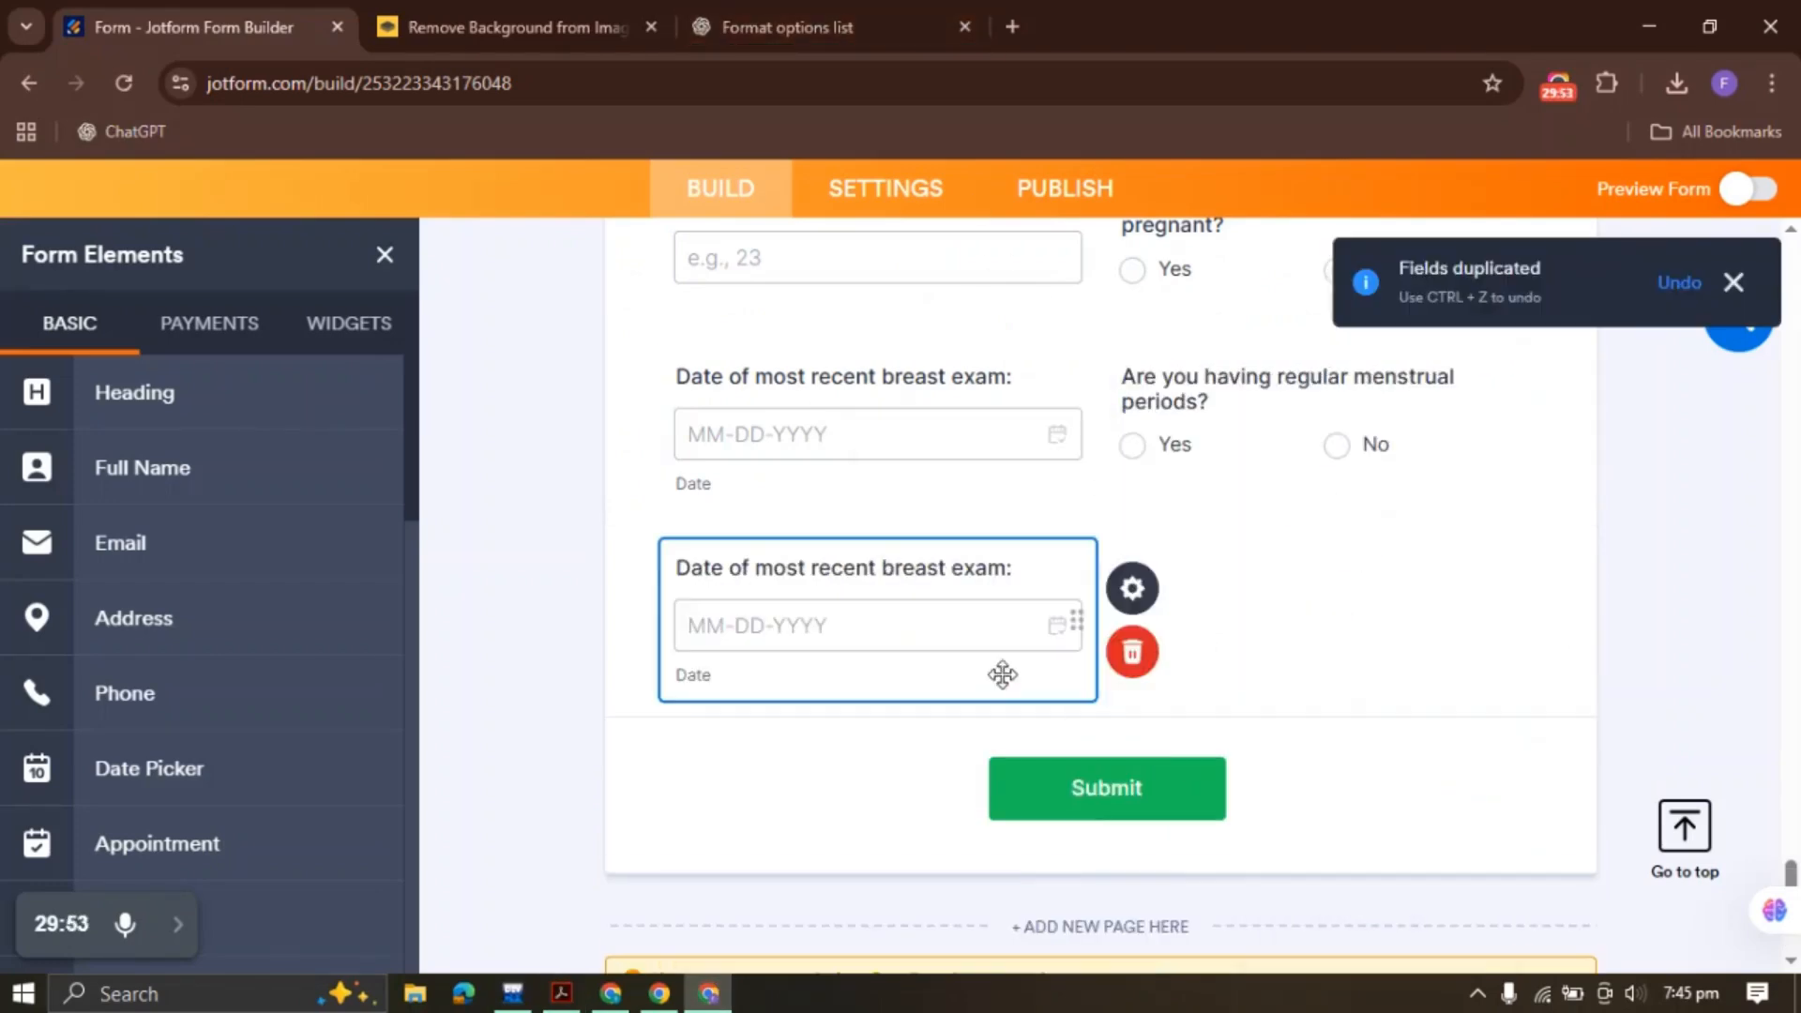
{"action": "left_click", "coordinate": [948, 563]}
{"action": "key", "text": "ctrl+v"}
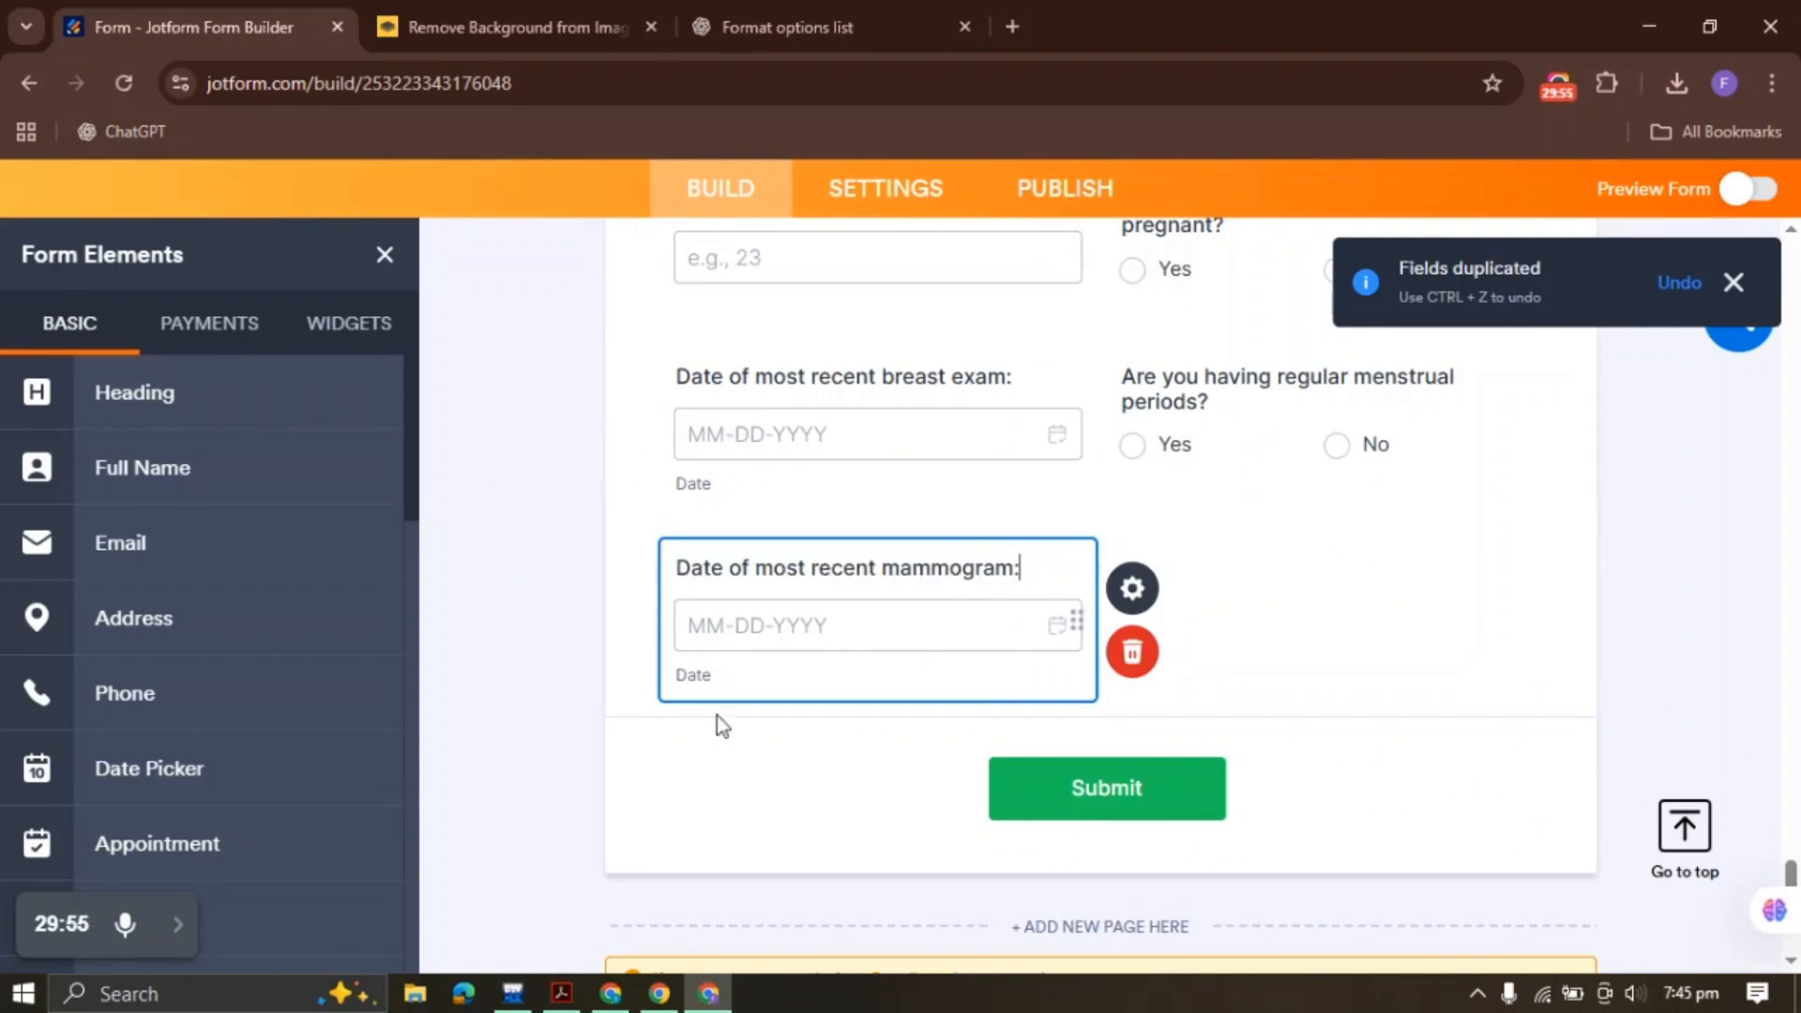
Add a Yes/No heavy bleeding question by duplicating the menstrual periods question at the end
{"action": "left_click", "coordinate": [562, 994]}
{"action": "left_click_drag", "start_coordinate": [93, 780], "coordinate": [633, 776]}
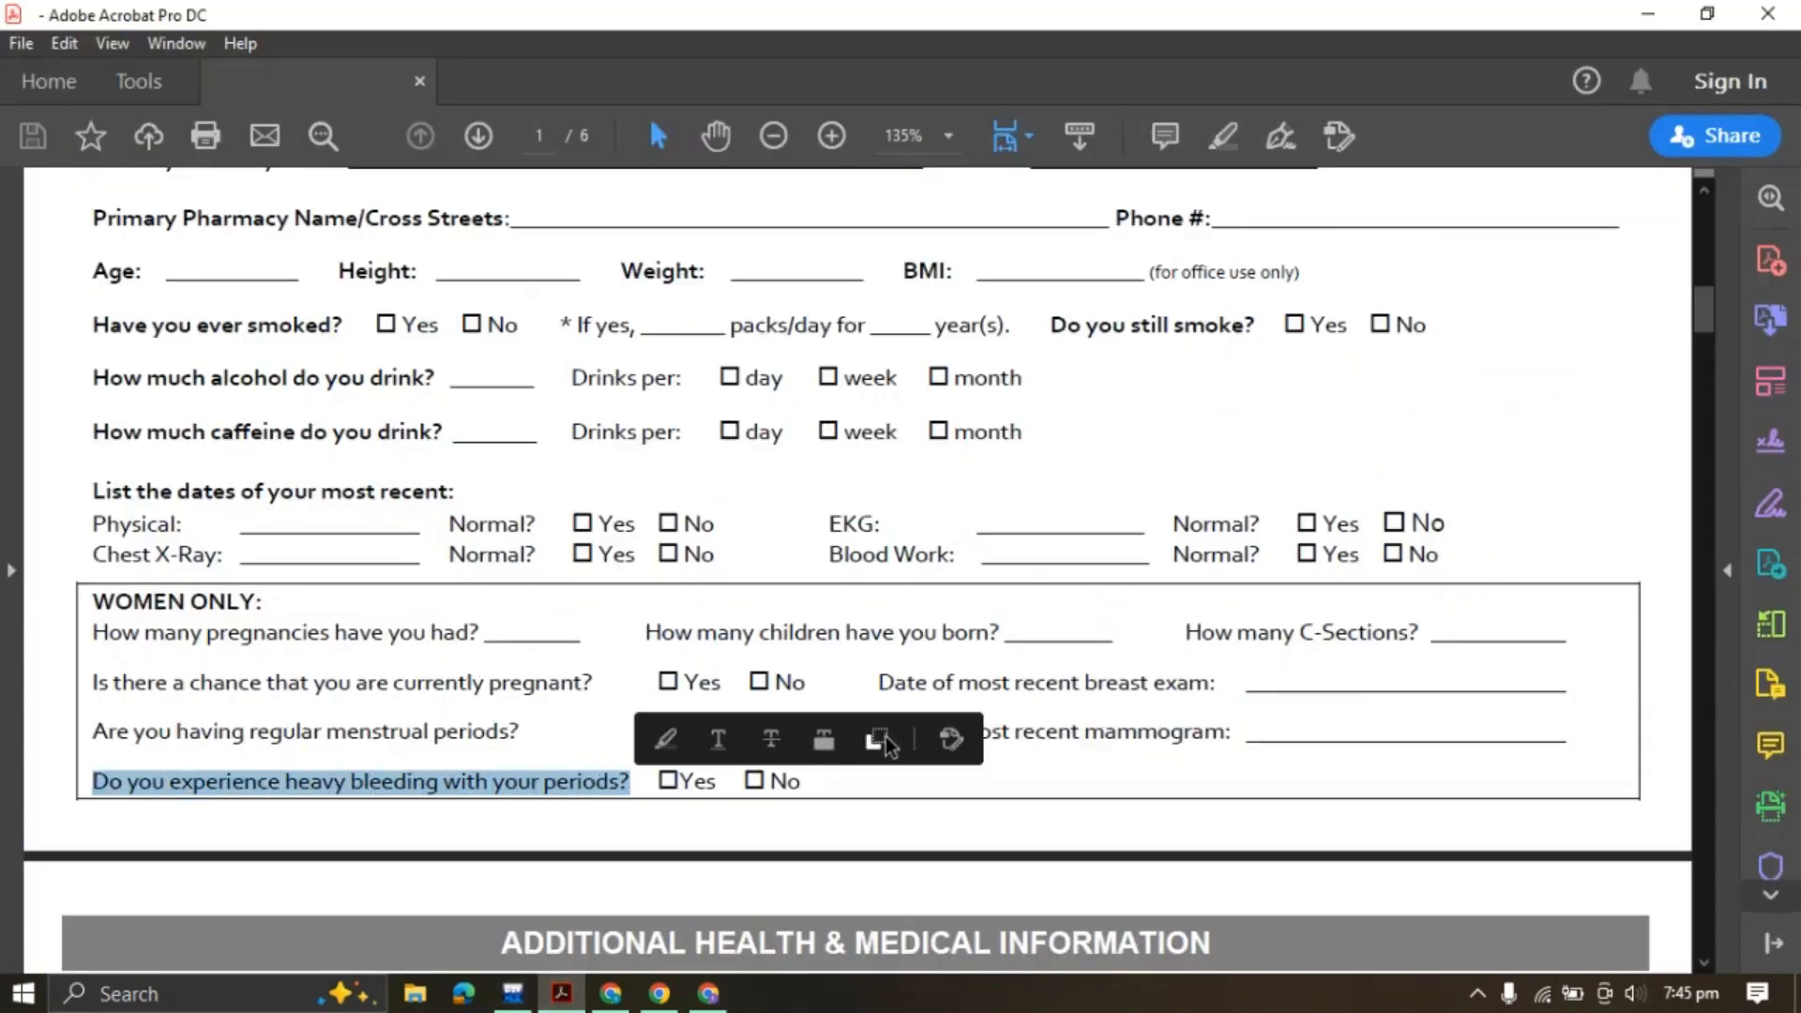
{"action": "left_click", "coordinate": [879, 740]}
{"action": "left_click", "coordinate": [724, 995]}
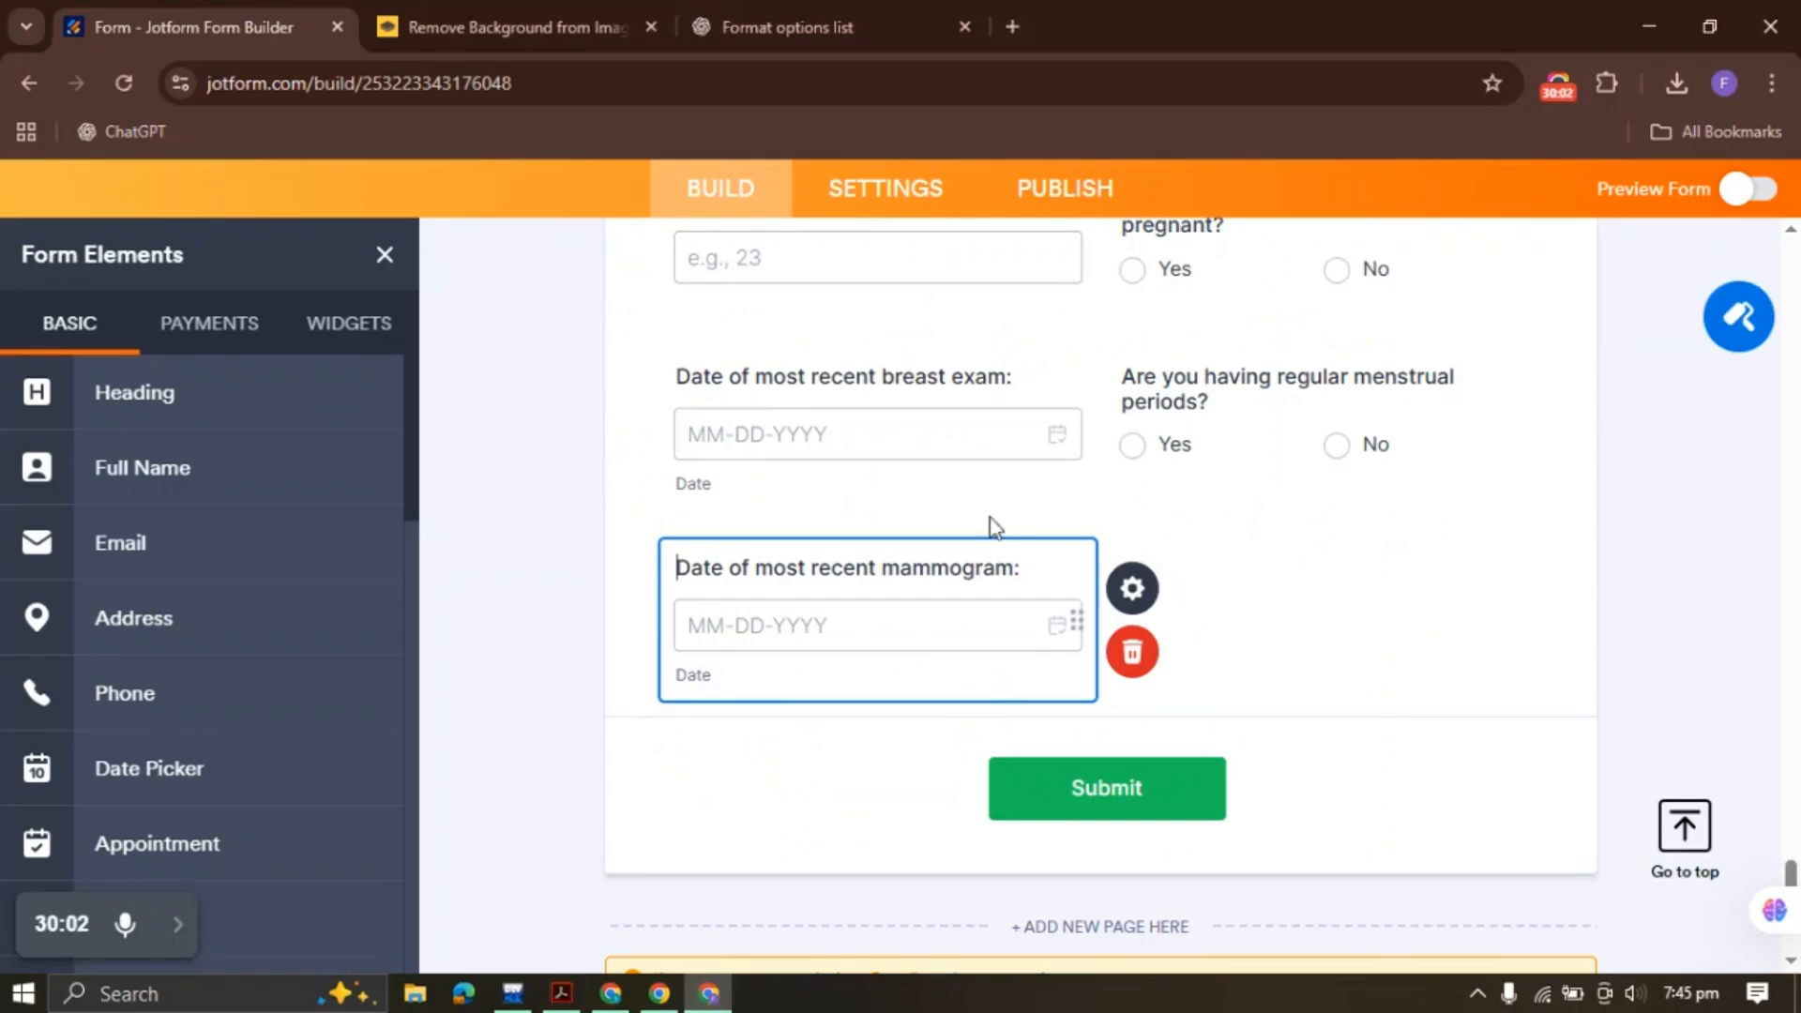
{"action": "right_click", "coordinate": [1230, 417]}
{"action": "left_click", "coordinate": [1219, 418]}
{"action": "right_click", "coordinate": [1235, 441]}
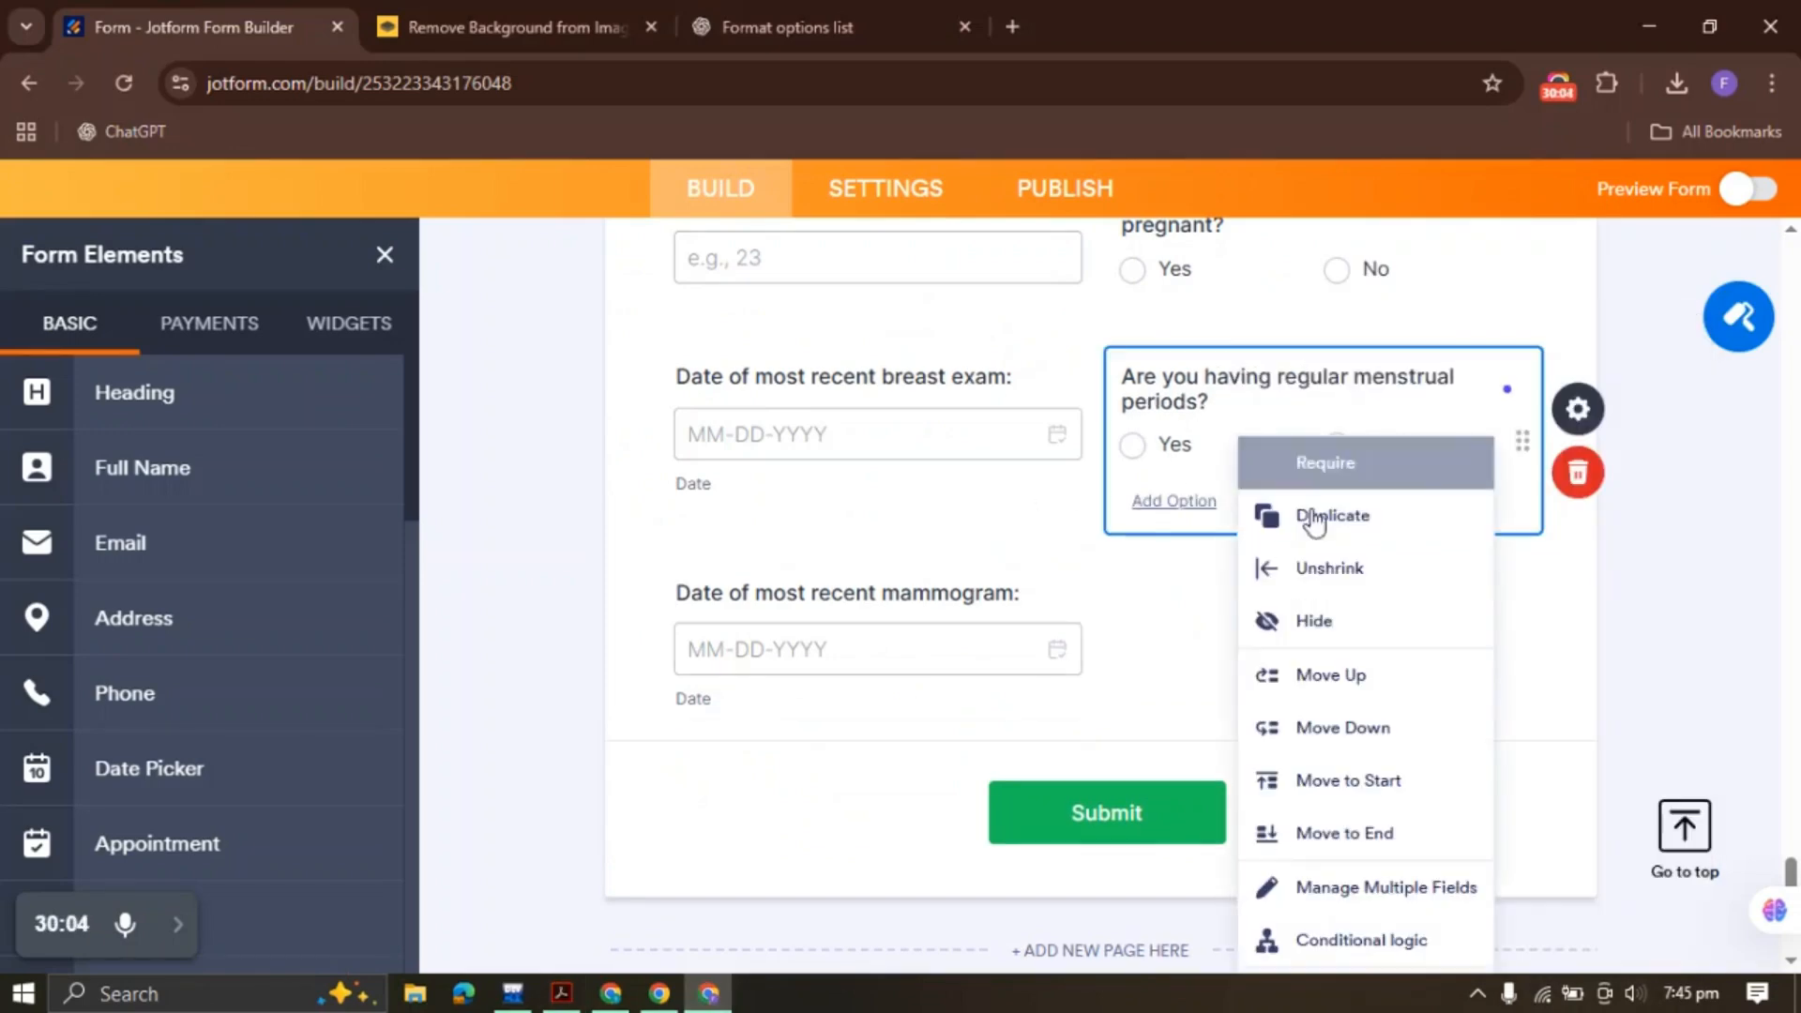
{"action": "left_click", "coordinate": [1262, 523]}
{"action": "right_click", "coordinate": [842, 646]}
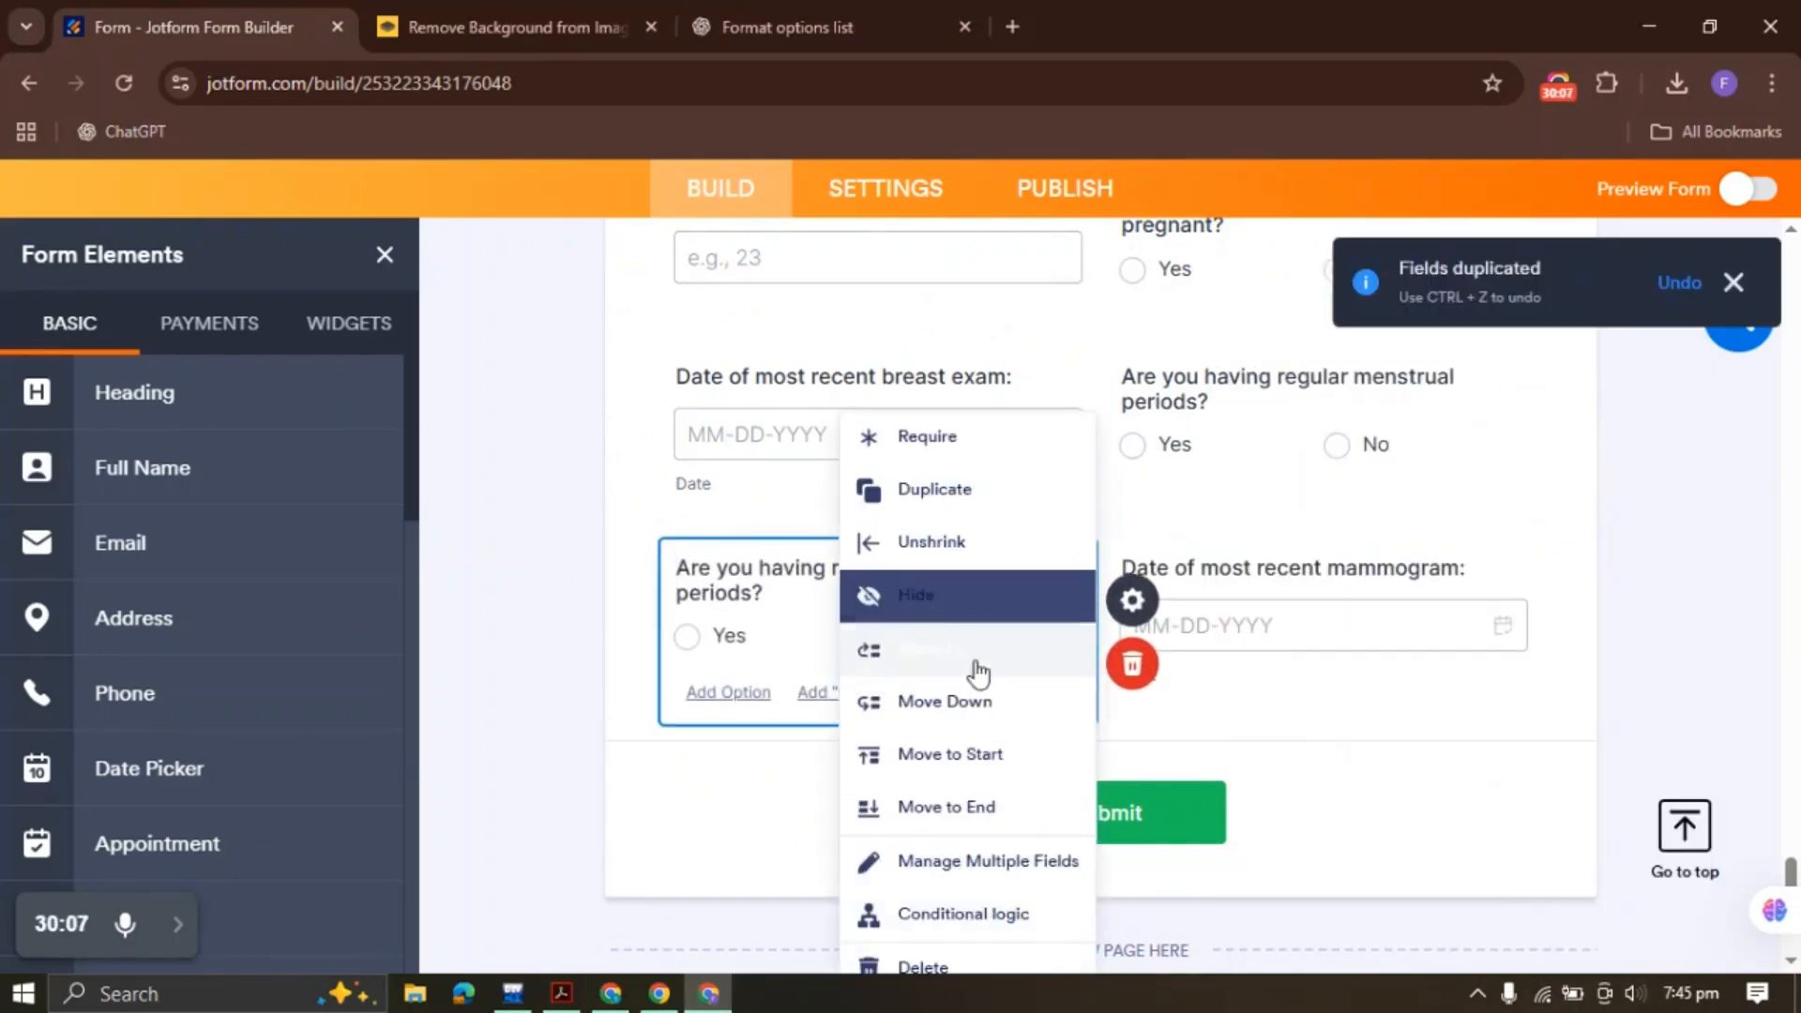
{"action": "left_click", "coordinate": [864, 802]}
{"action": "left_click_drag", "start_coordinate": [1219, 600], "coordinate": [1109, 546]}
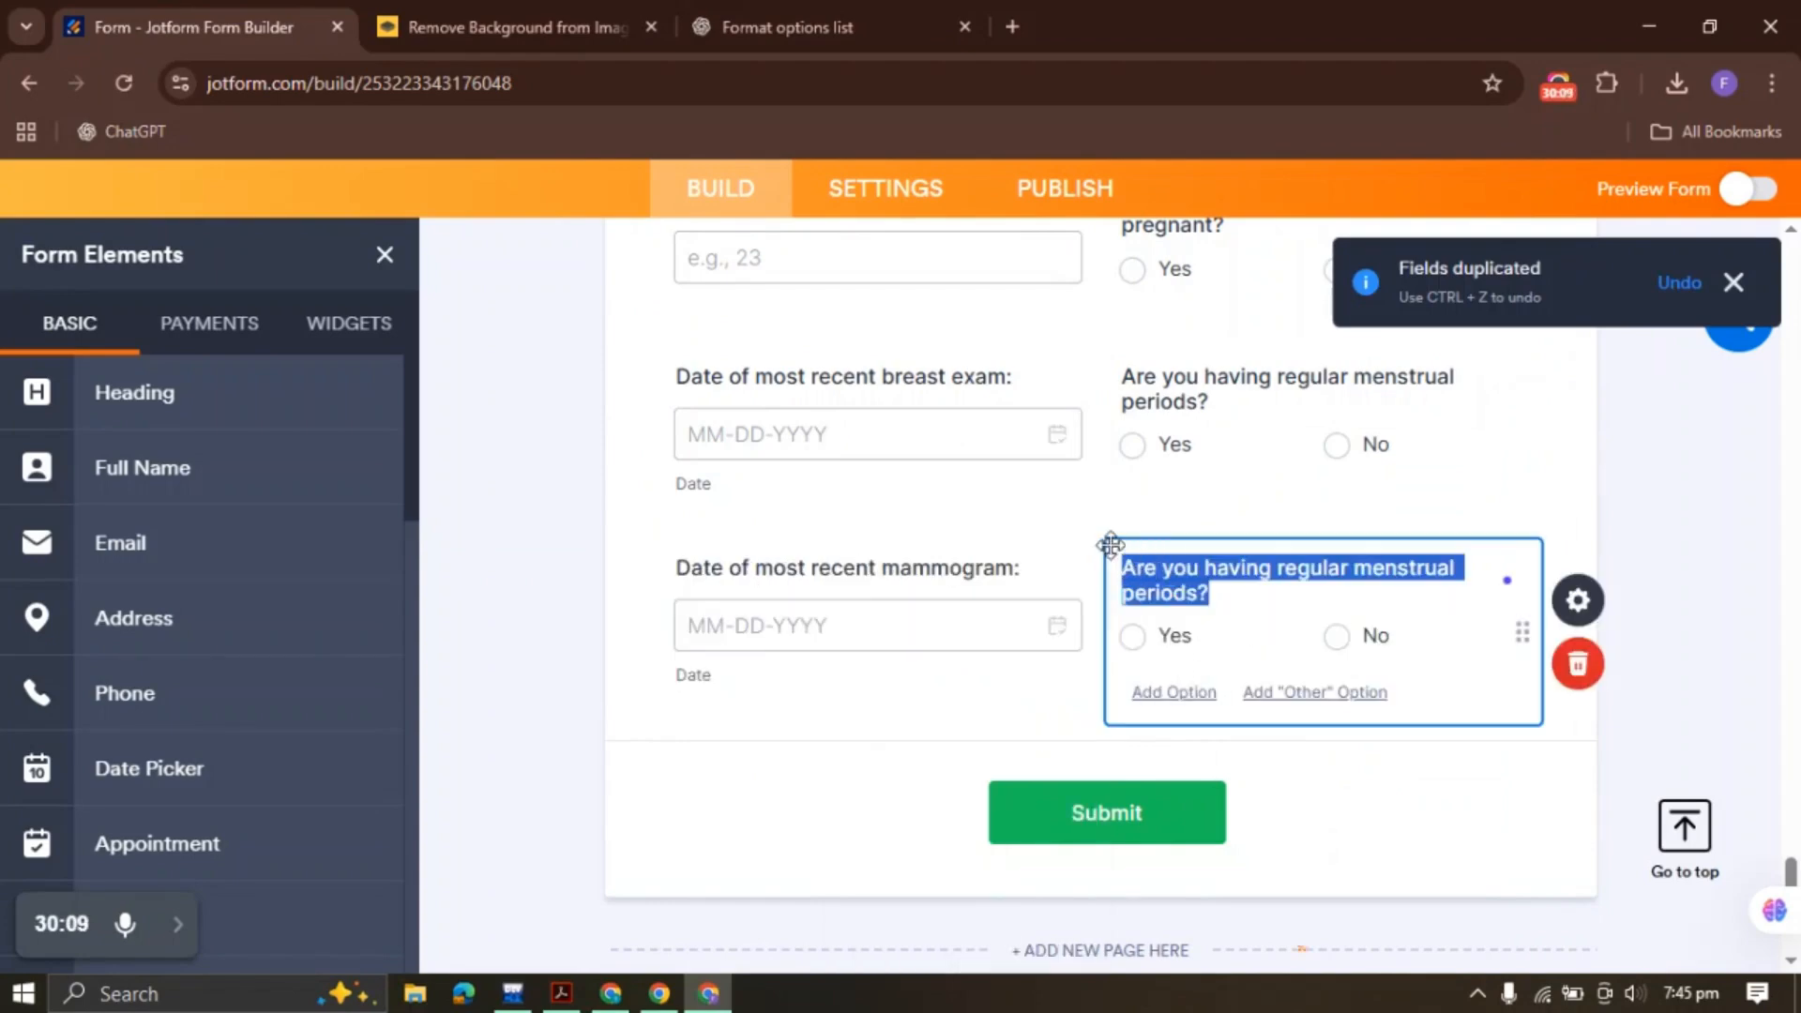
{"action": "key", "text": "ctrl+v"}
Scroll the PDF and select the ADDITIONAL HEALTH & MEDICAL INFORMATION heading
{"action": "left_click", "coordinate": [580, 987]}
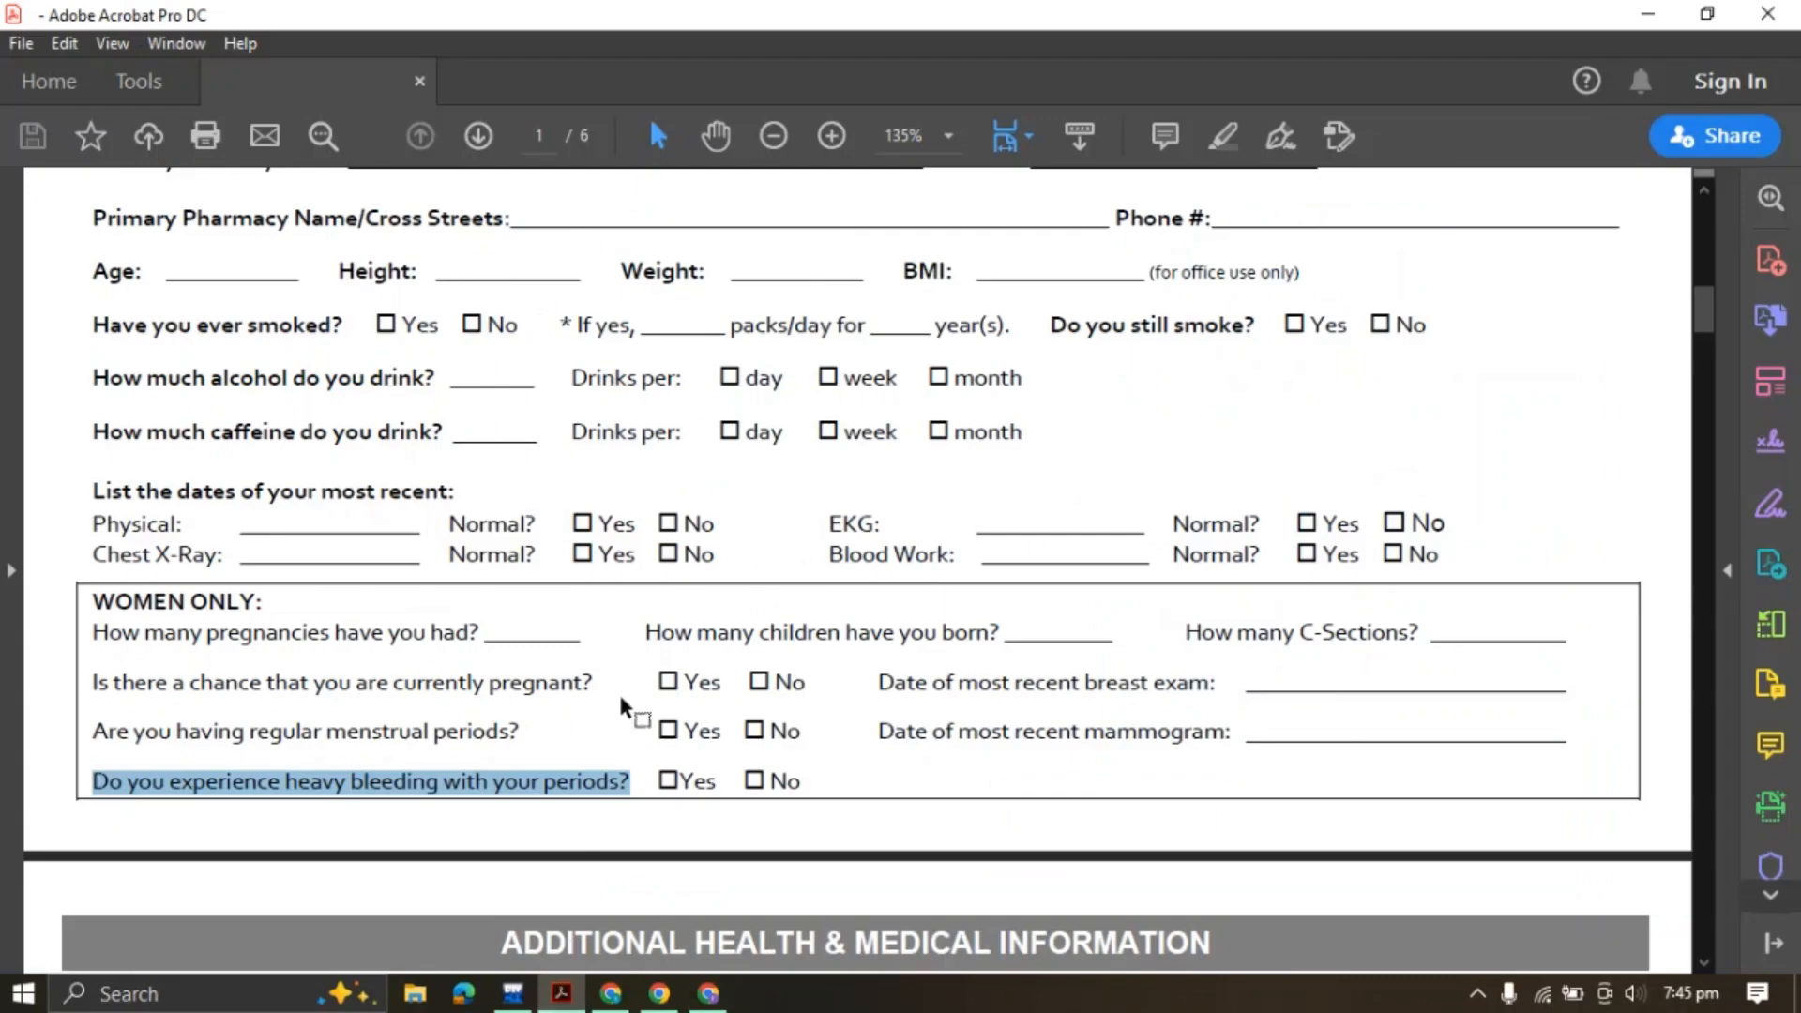
{"action": "scroll", "coordinate": [670, 638], "scroll_direction": "down", "scroll_amount": 3}
{"action": "left_click", "coordinate": [473, 389]}
{"action": "scroll", "coordinate": [471, 408], "scroll_direction": "down", "scroll_amount": 2}
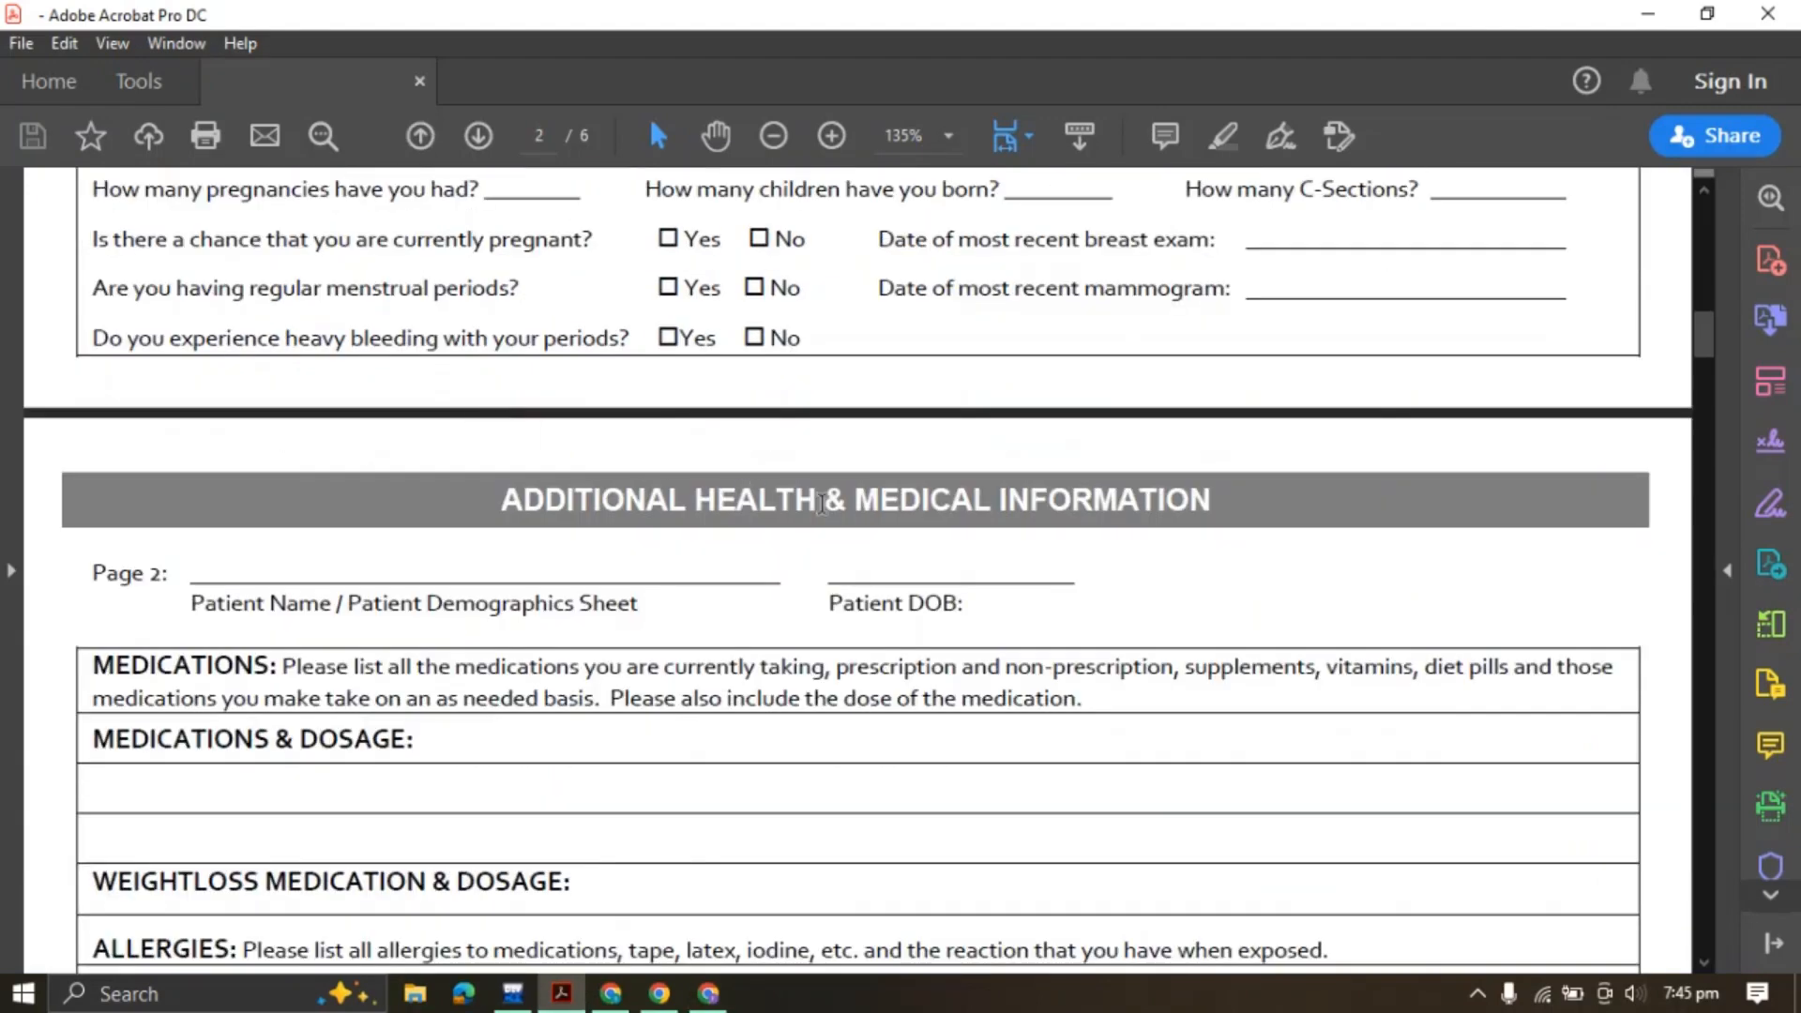
{"action": "double_click", "coordinate": [855, 500]}
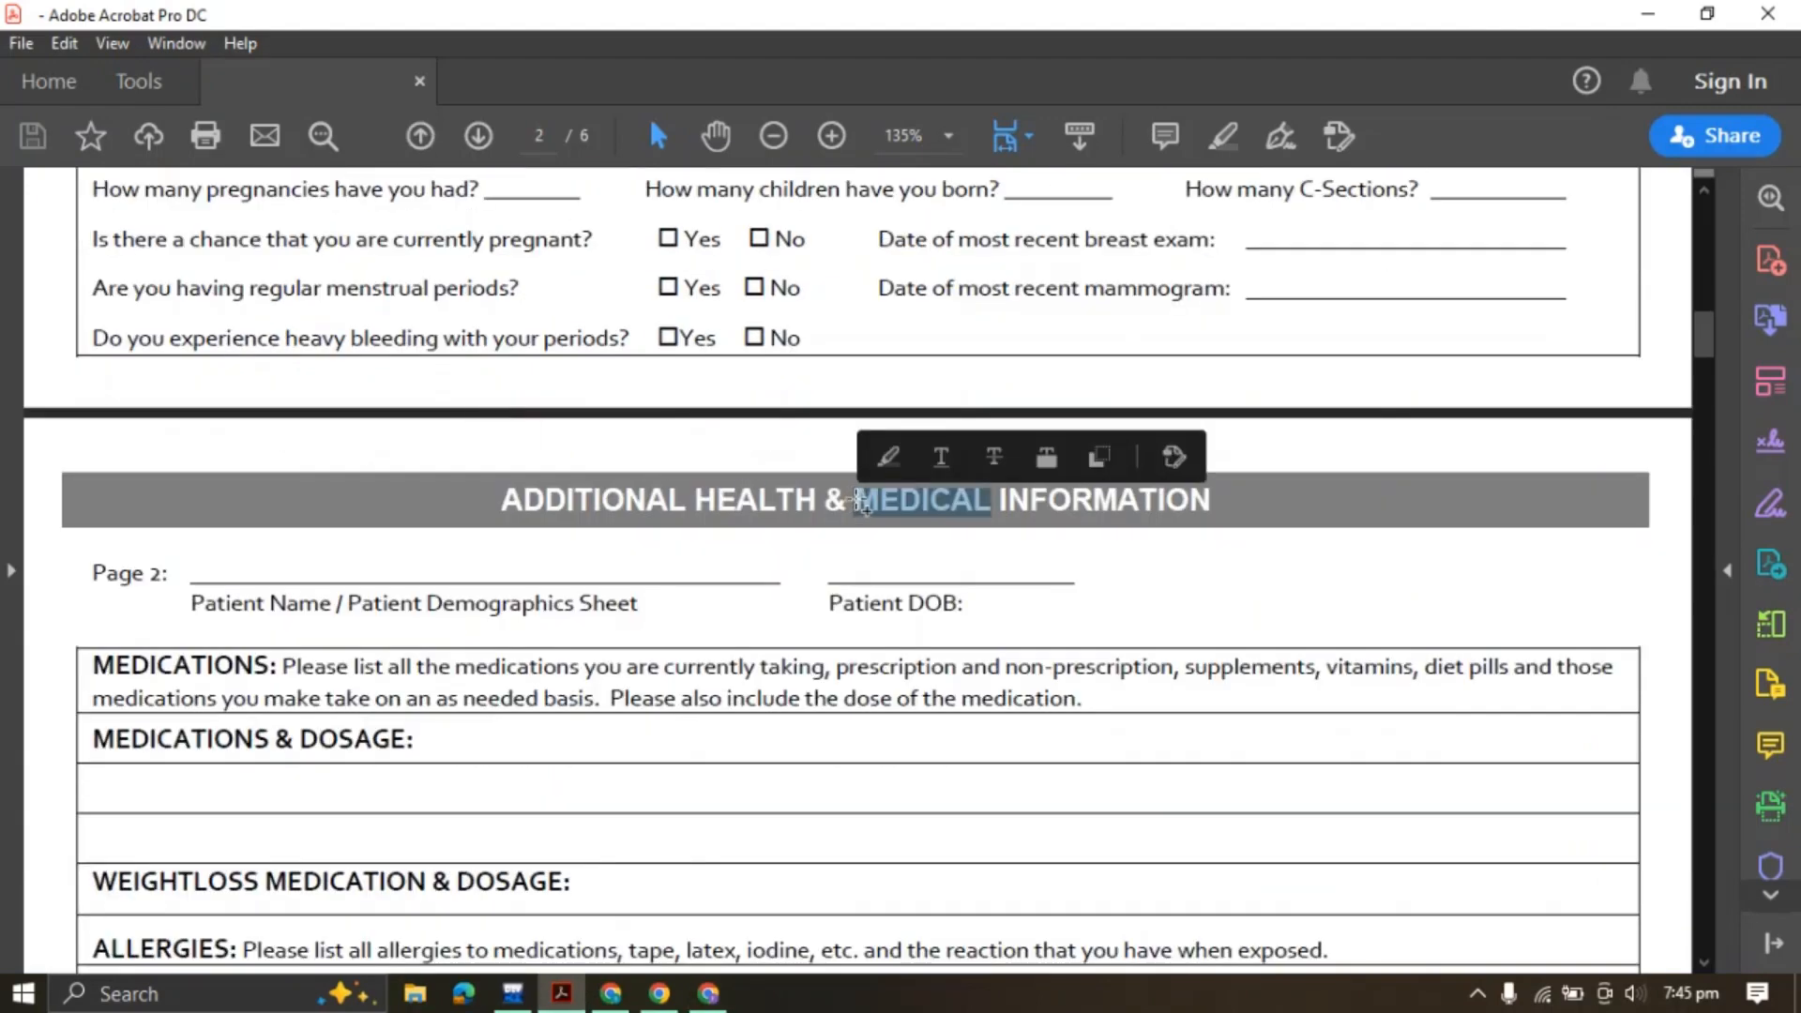
{"action": "triple_click", "coordinate": [835, 505]}
Add a centre-aligned Heading 'ADDITIONAL HEALTH & MEDICAL INFORMATION' at the end of the form
{"action": "left_click", "coordinate": [1076, 457]}
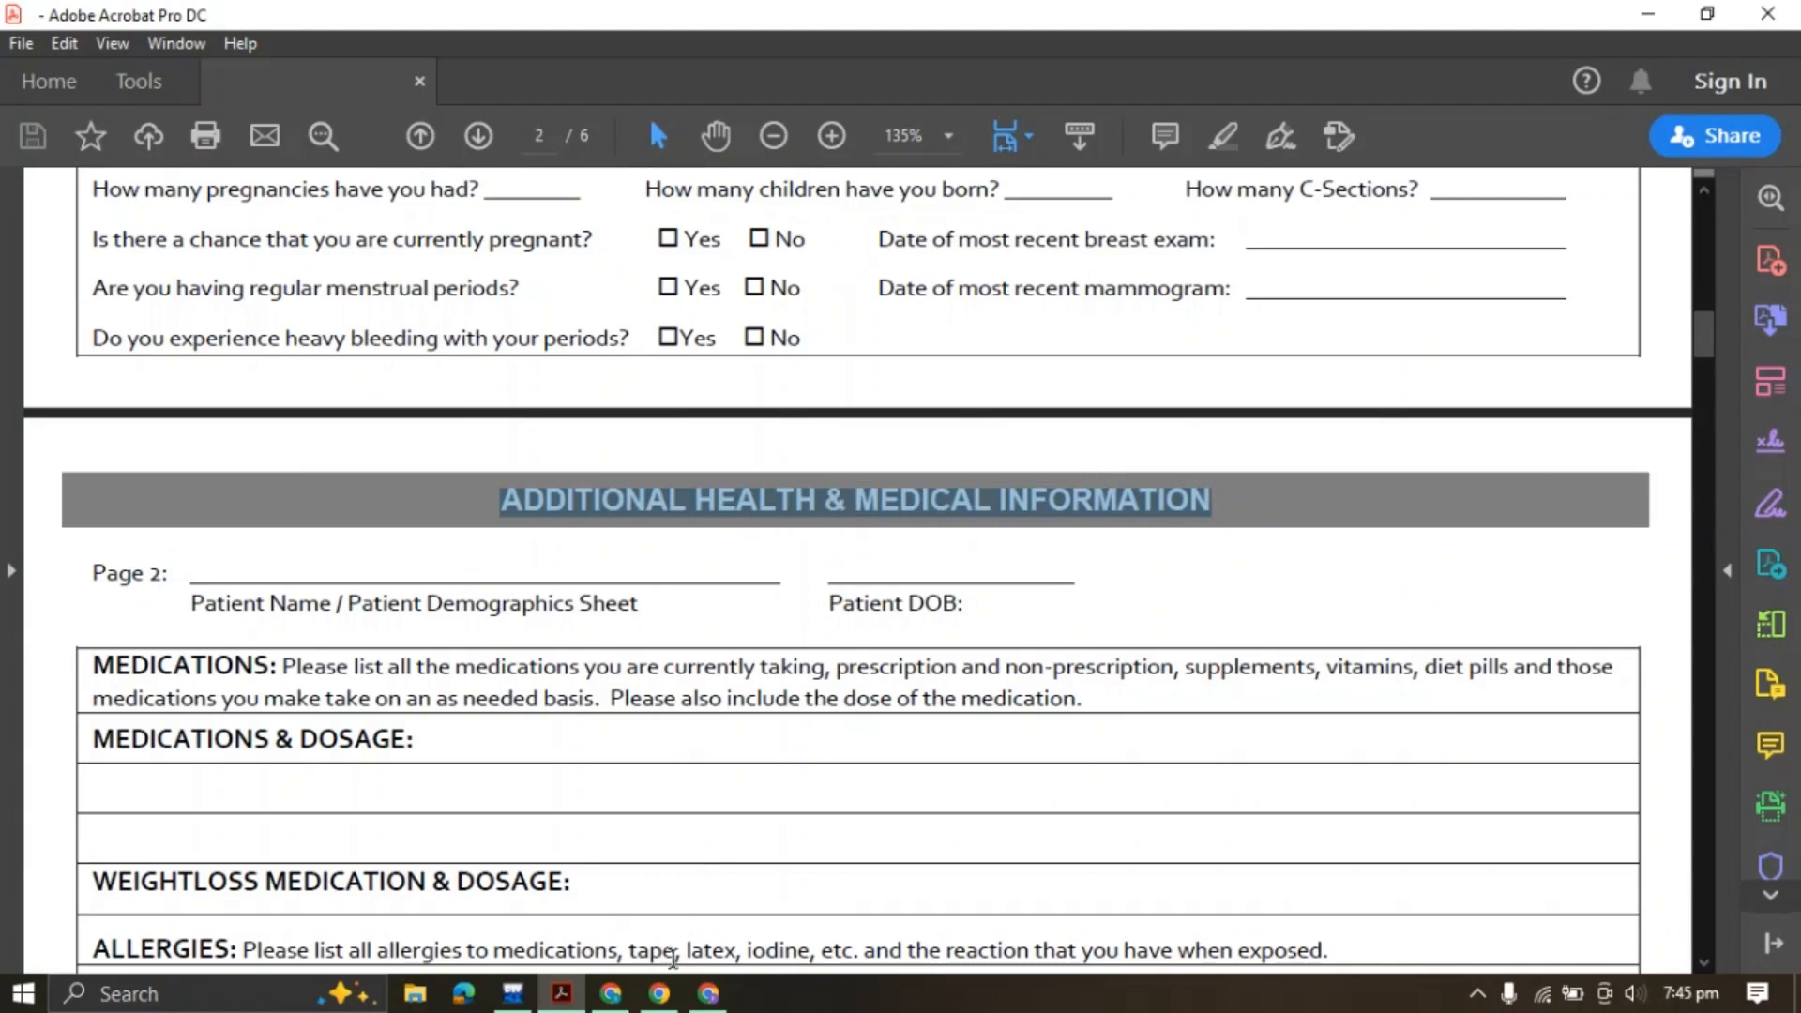
{"action": "left_click", "coordinate": [660, 994]}
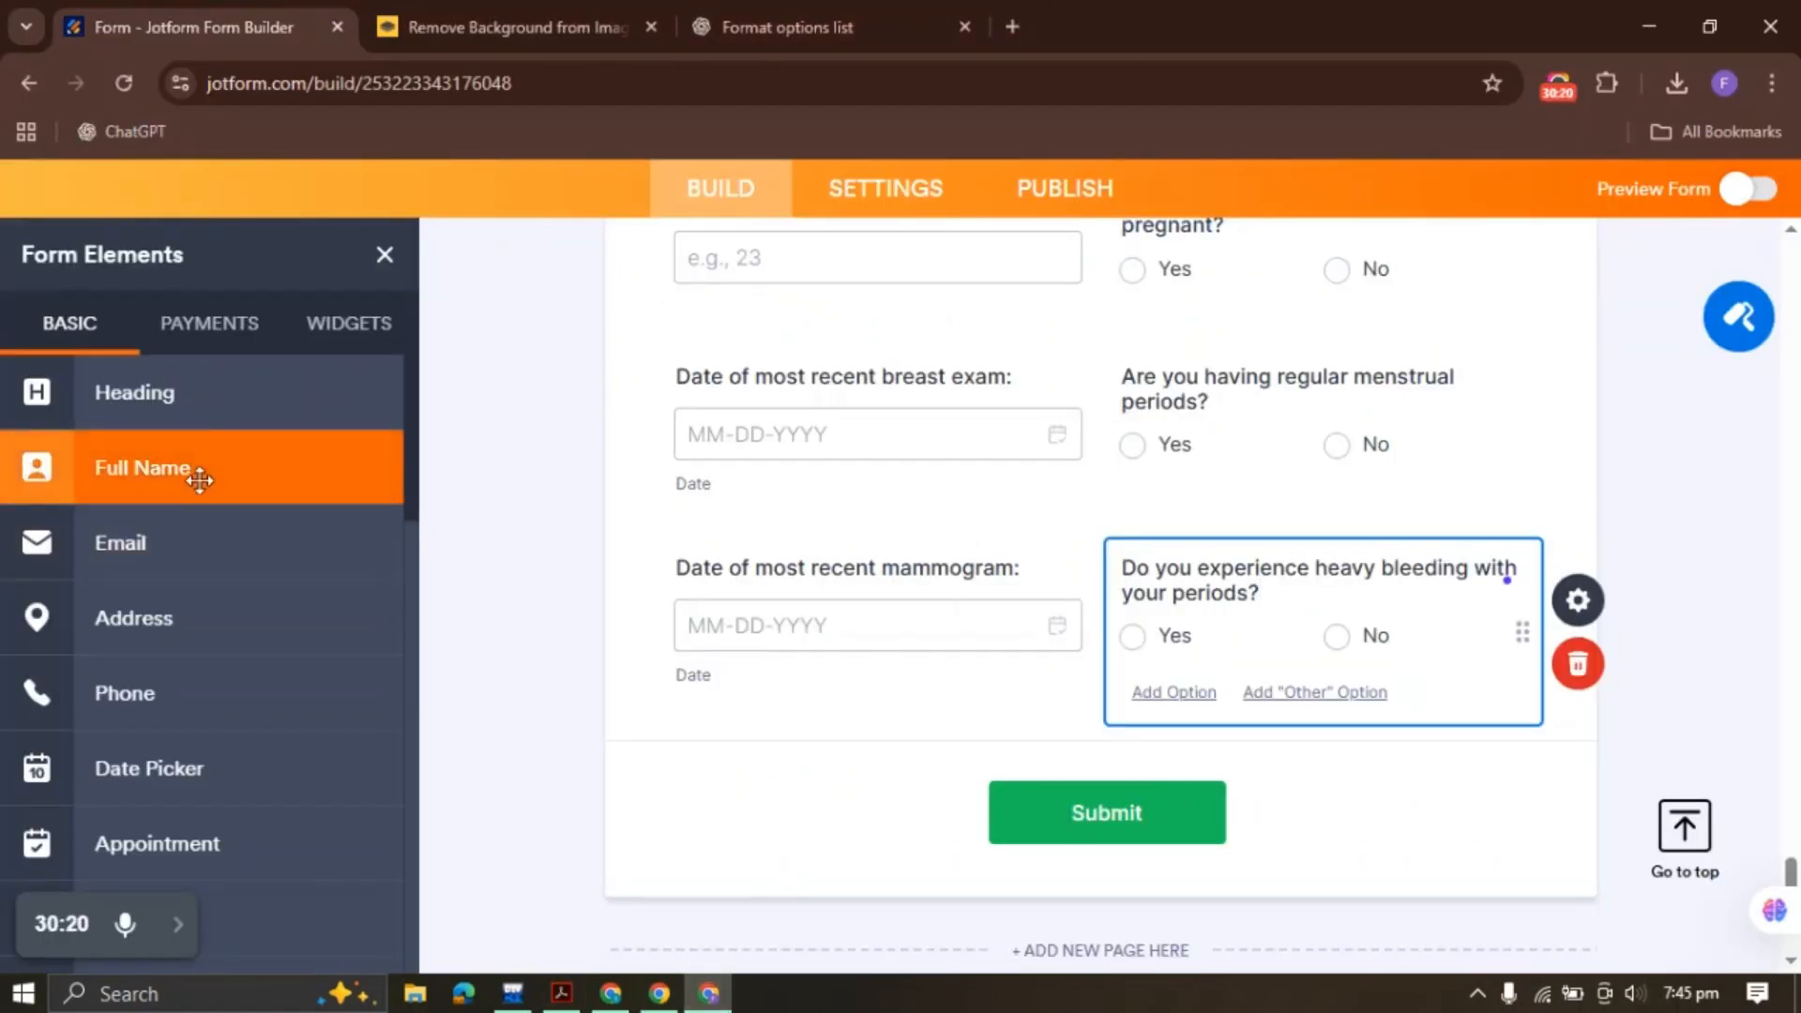
{"action": "left_click_drag", "start_coordinate": [188, 383], "coordinate": [916, 744]}
{"action": "key", "text": "ctrl+v"}
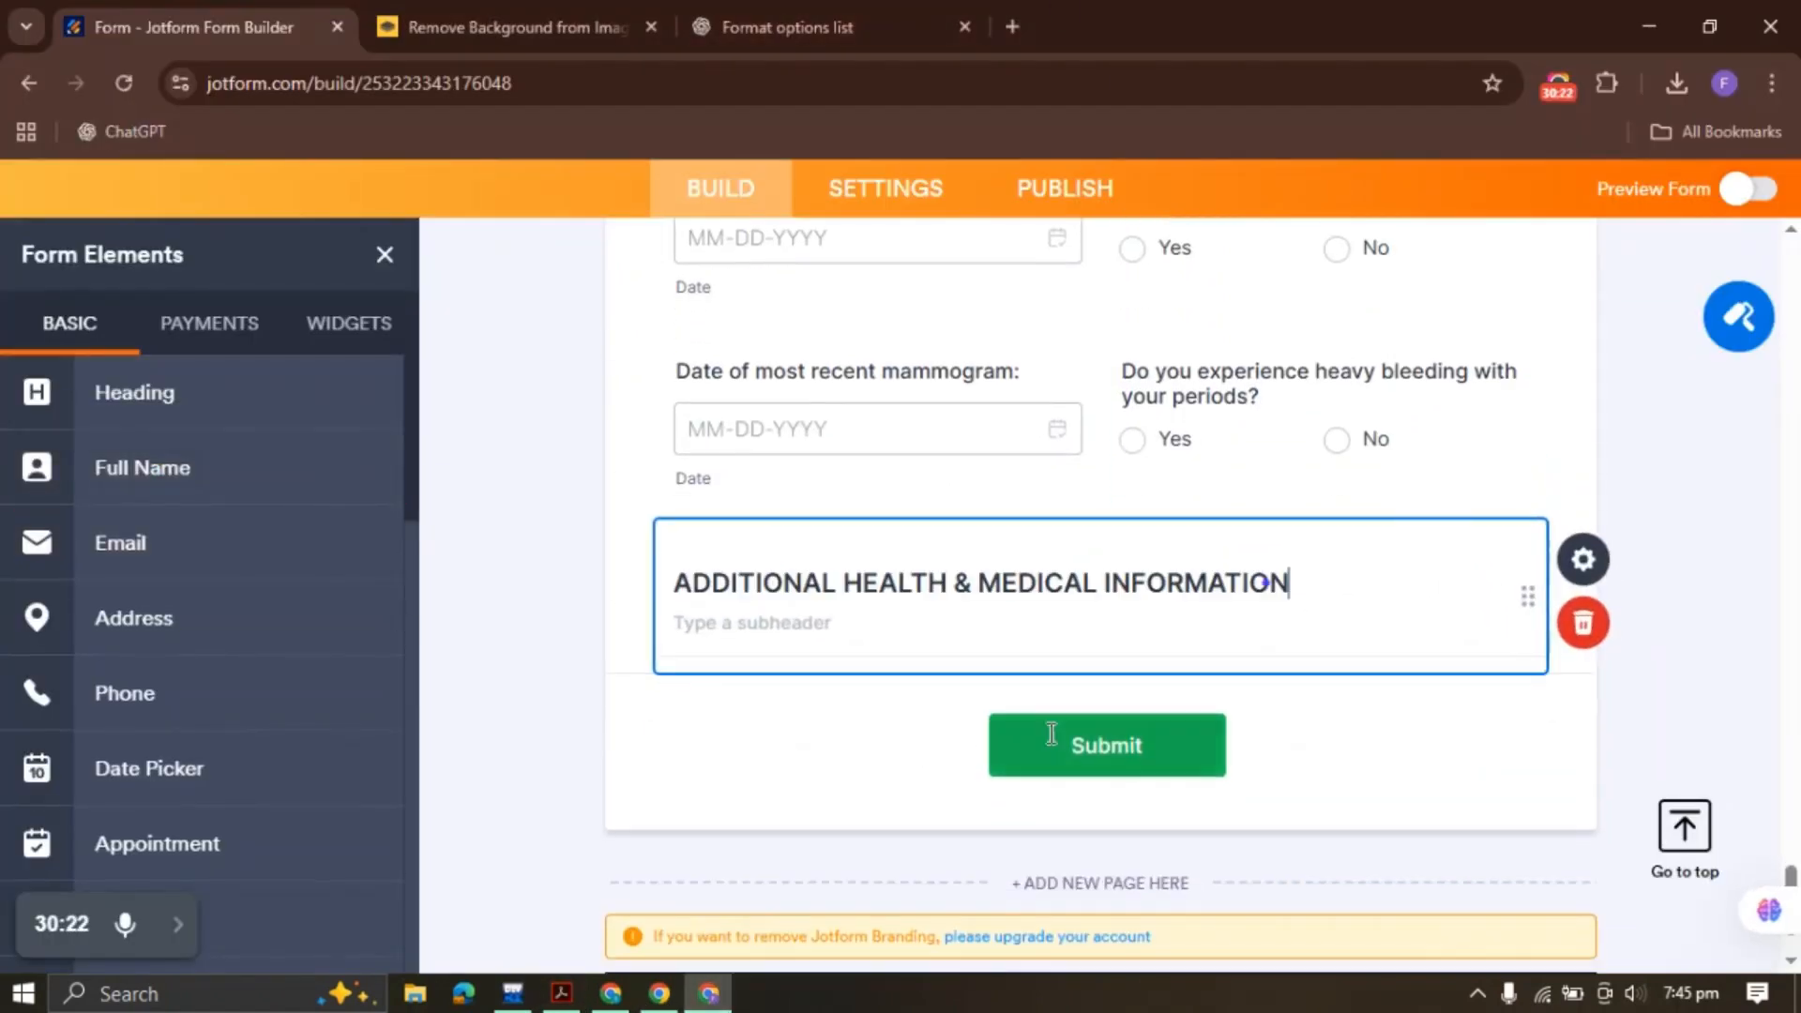
{"action": "left_click", "coordinate": [1585, 559]}
{"action": "left_click", "coordinate": [1407, 921]}
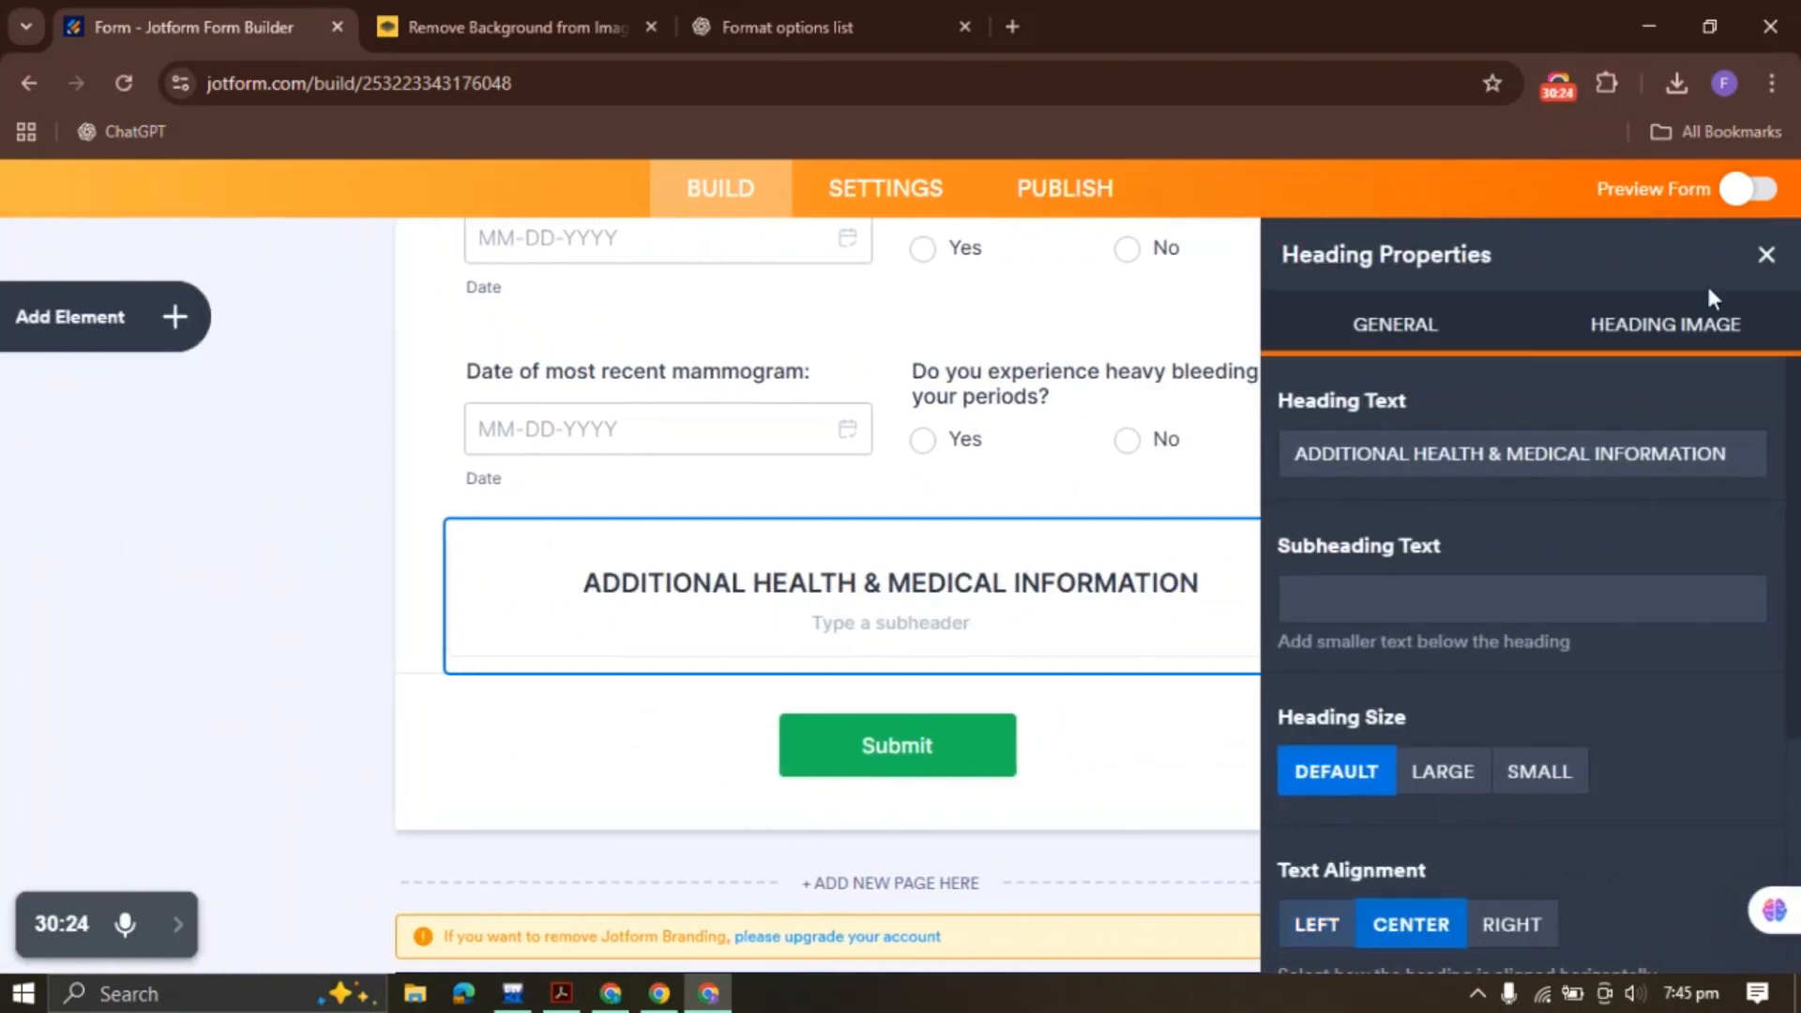
{"action": "left_click", "coordinate": [1763, 251]}
Copy the Patient Name label from the PDF
{"action": "left_click", "coordinate": [562, 994]}
{"action": "scroll", "coordinate": [108, 417], "scroll_direction": "down", "scroll_amount": 2}
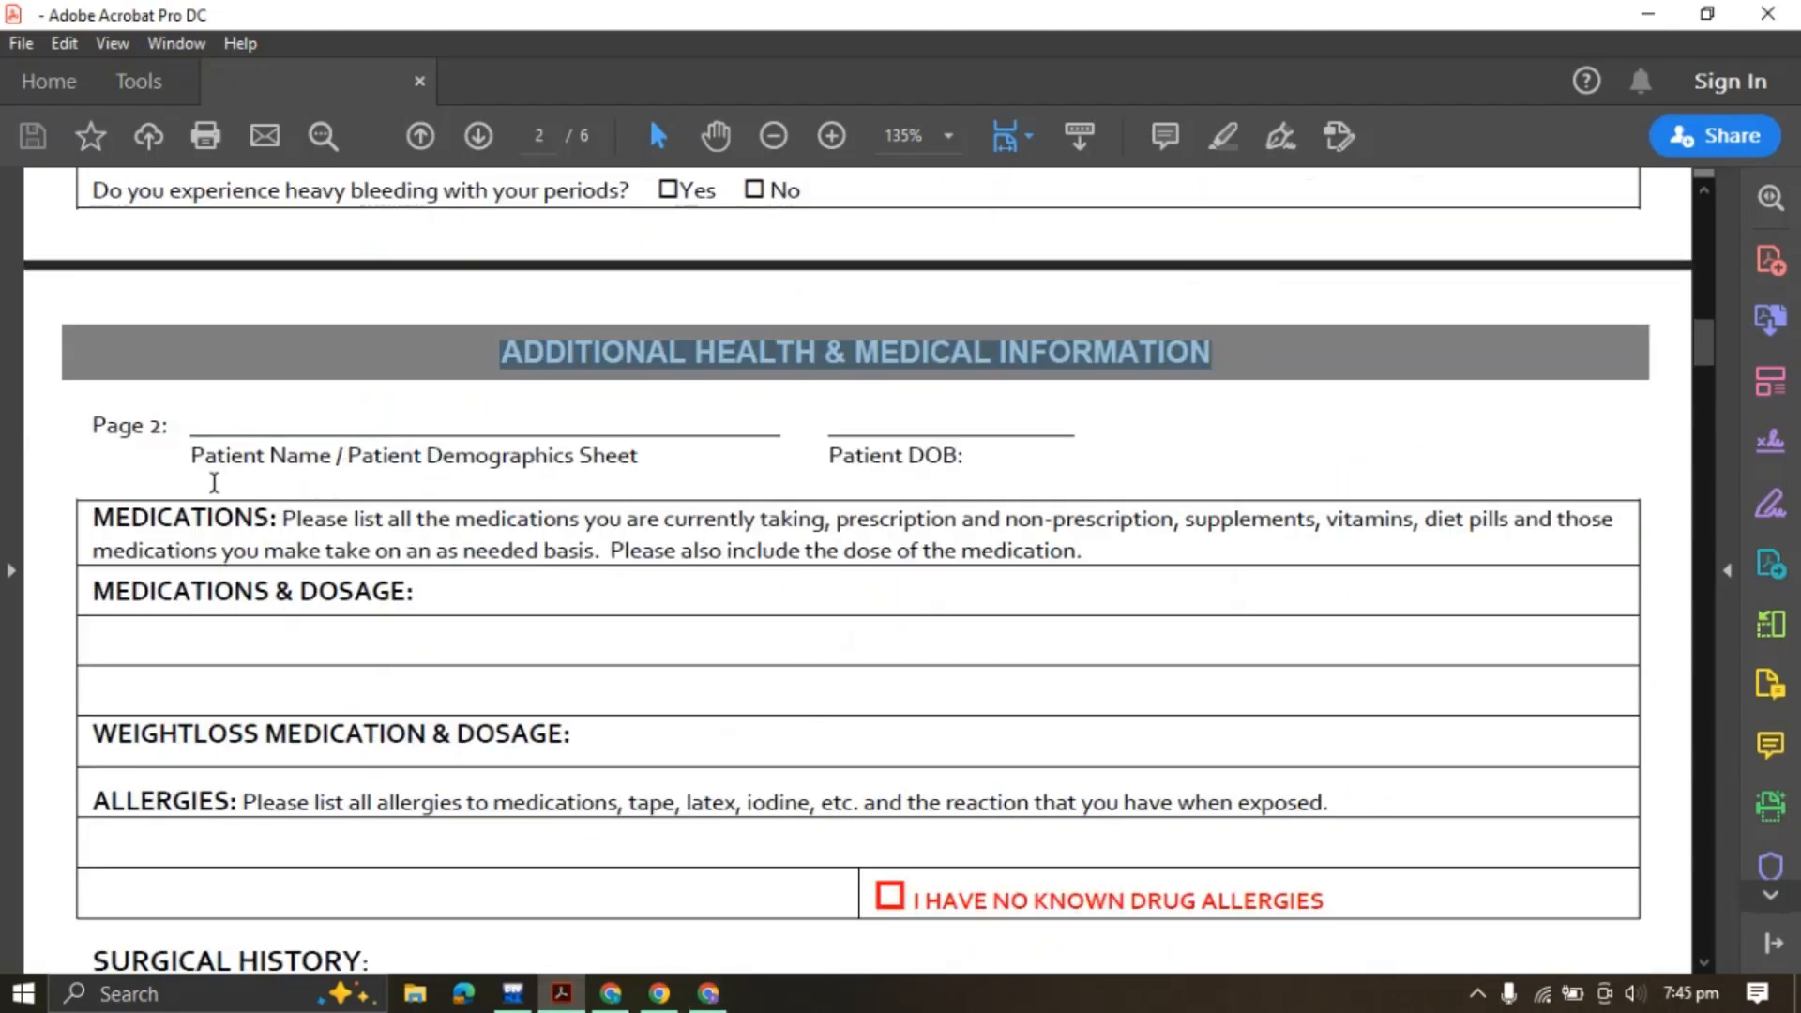
{"action": "left_click_drag", "start_coordinate": [193, 455], "coordinate": [332, 456]}
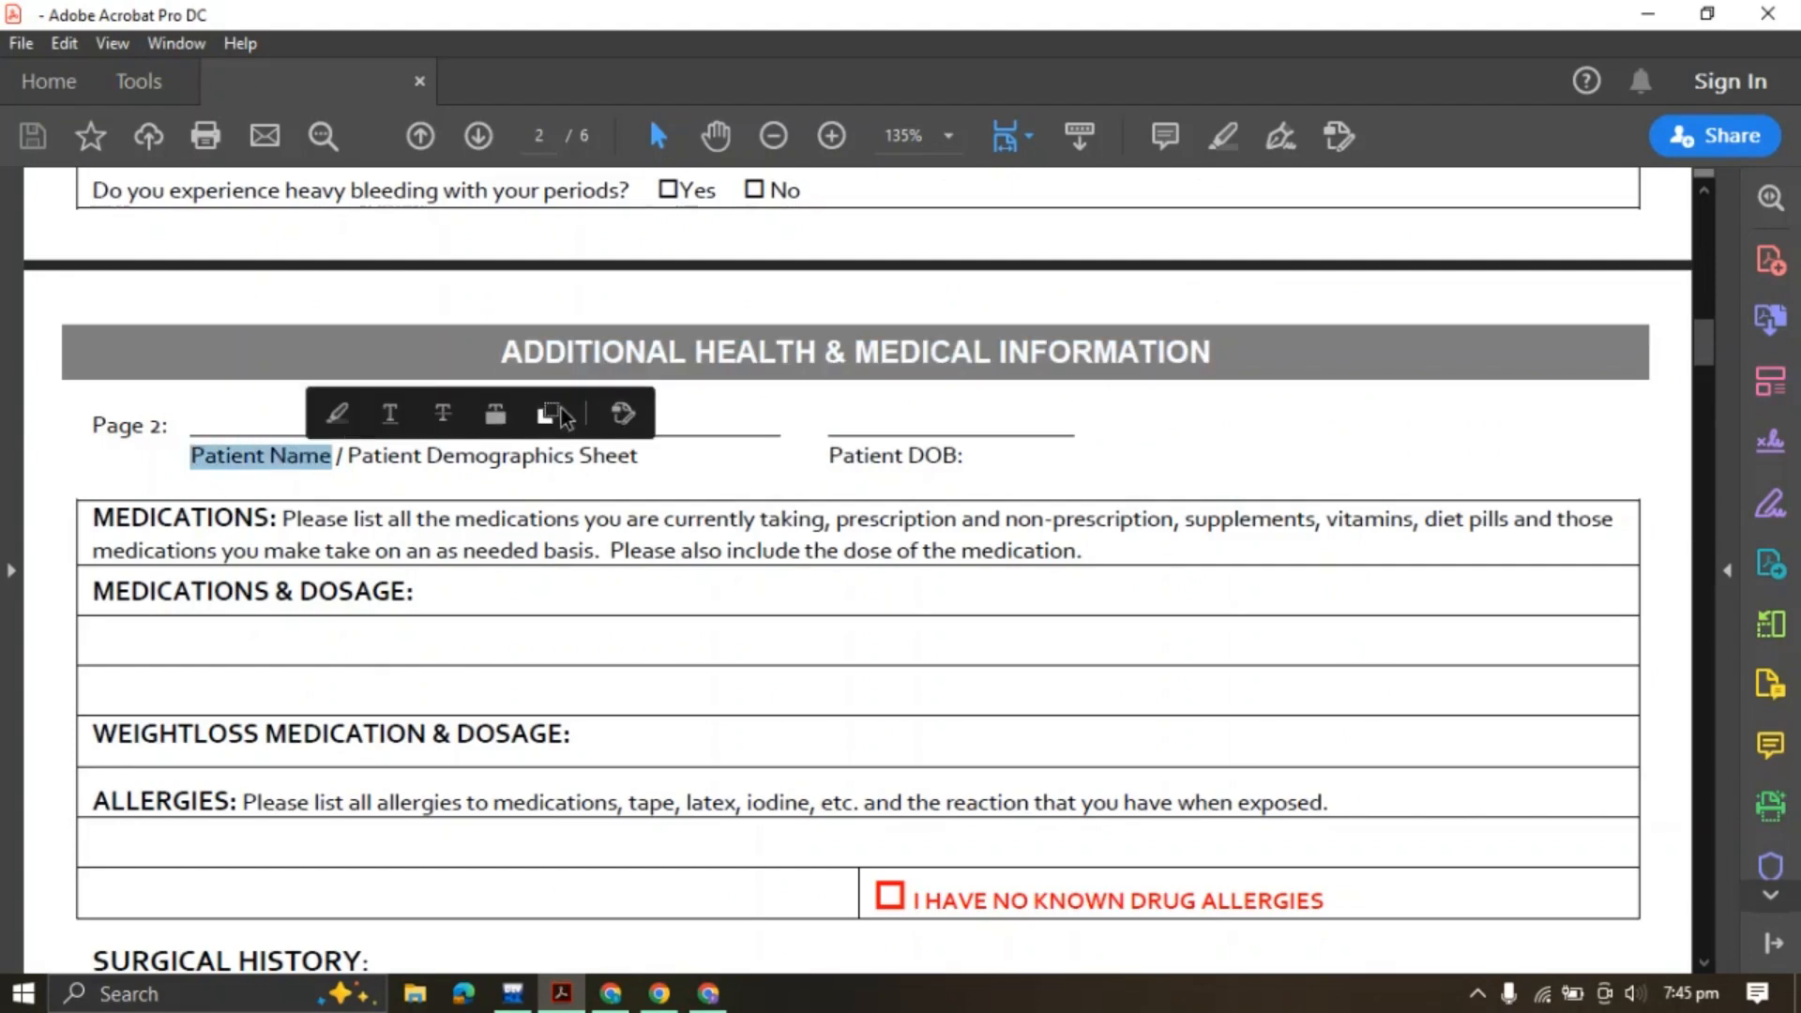
{"action": "left_click", "coordinate": [551, 413]}
Add a Full Name field labelled 'Patient Name' below the heading
{"action": "left_click", "coordinate": [709, 993]}
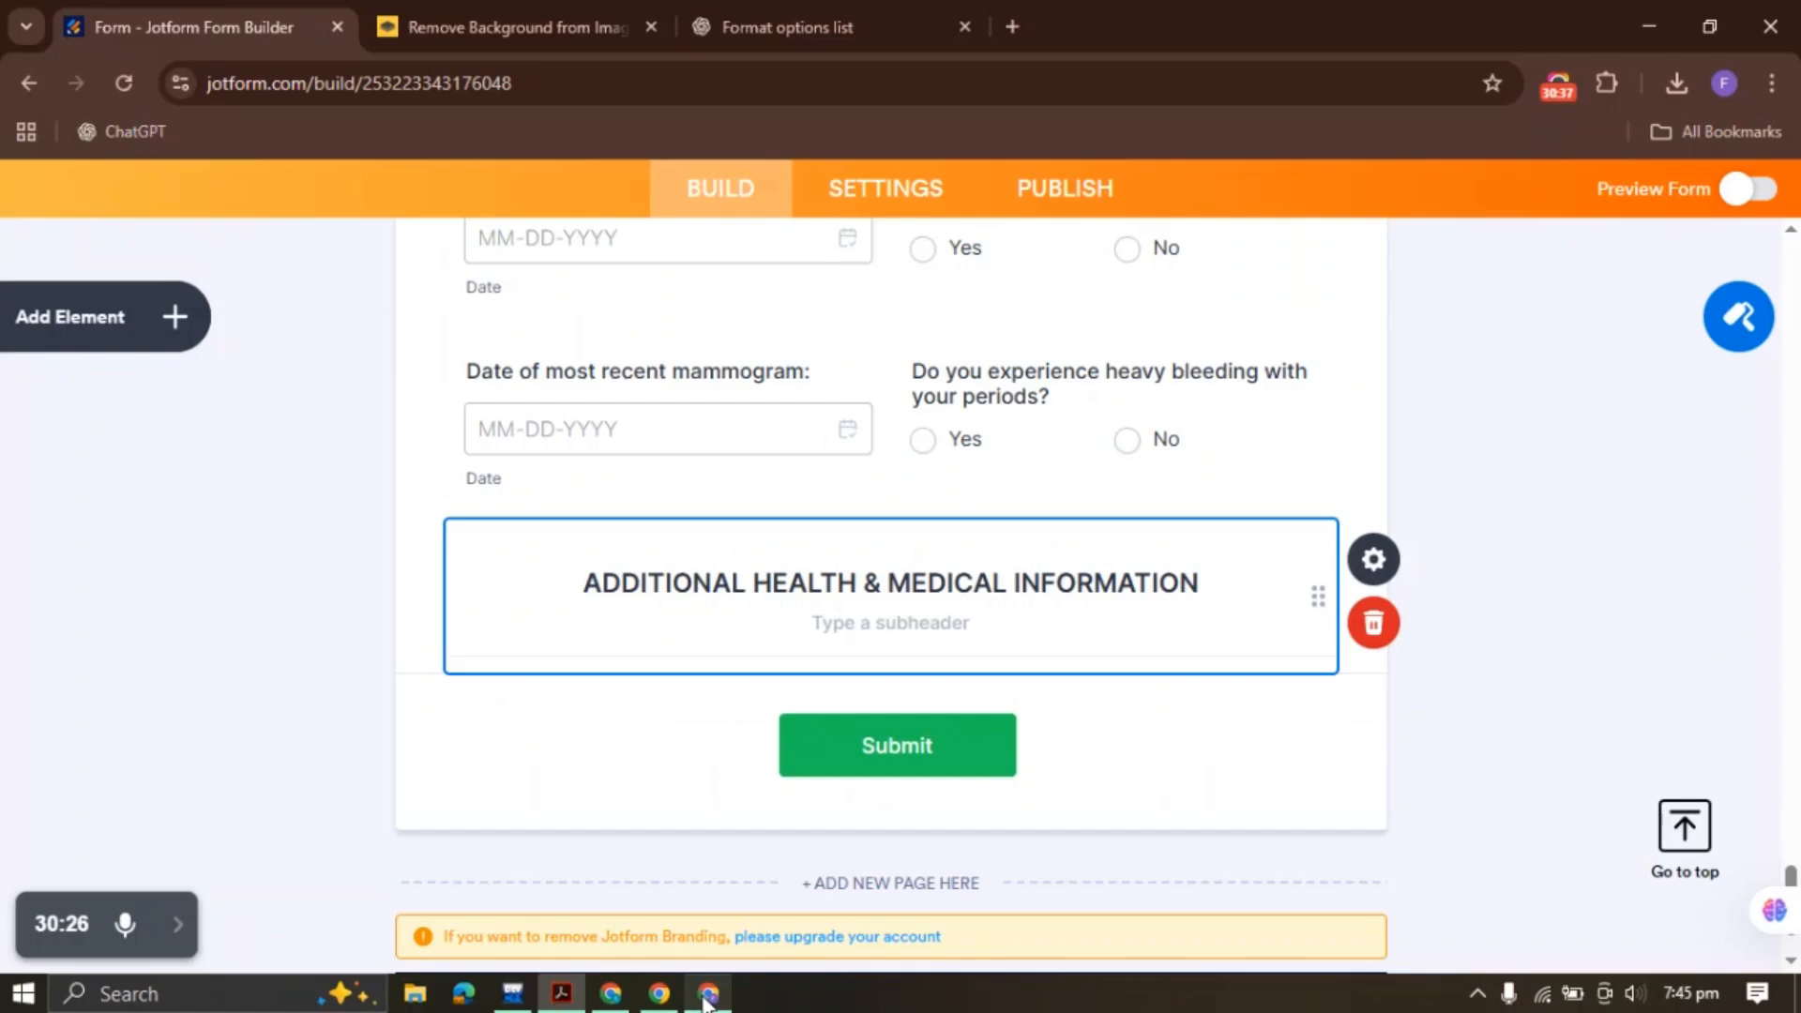
{"action": "left_click", "coordinate": [175, 316]}
{"action": "left_click_drag", "start_coordinate": [140, 468], "coordinate": [651, 474]}
{"action": "key", "text": "ctrl+v"}
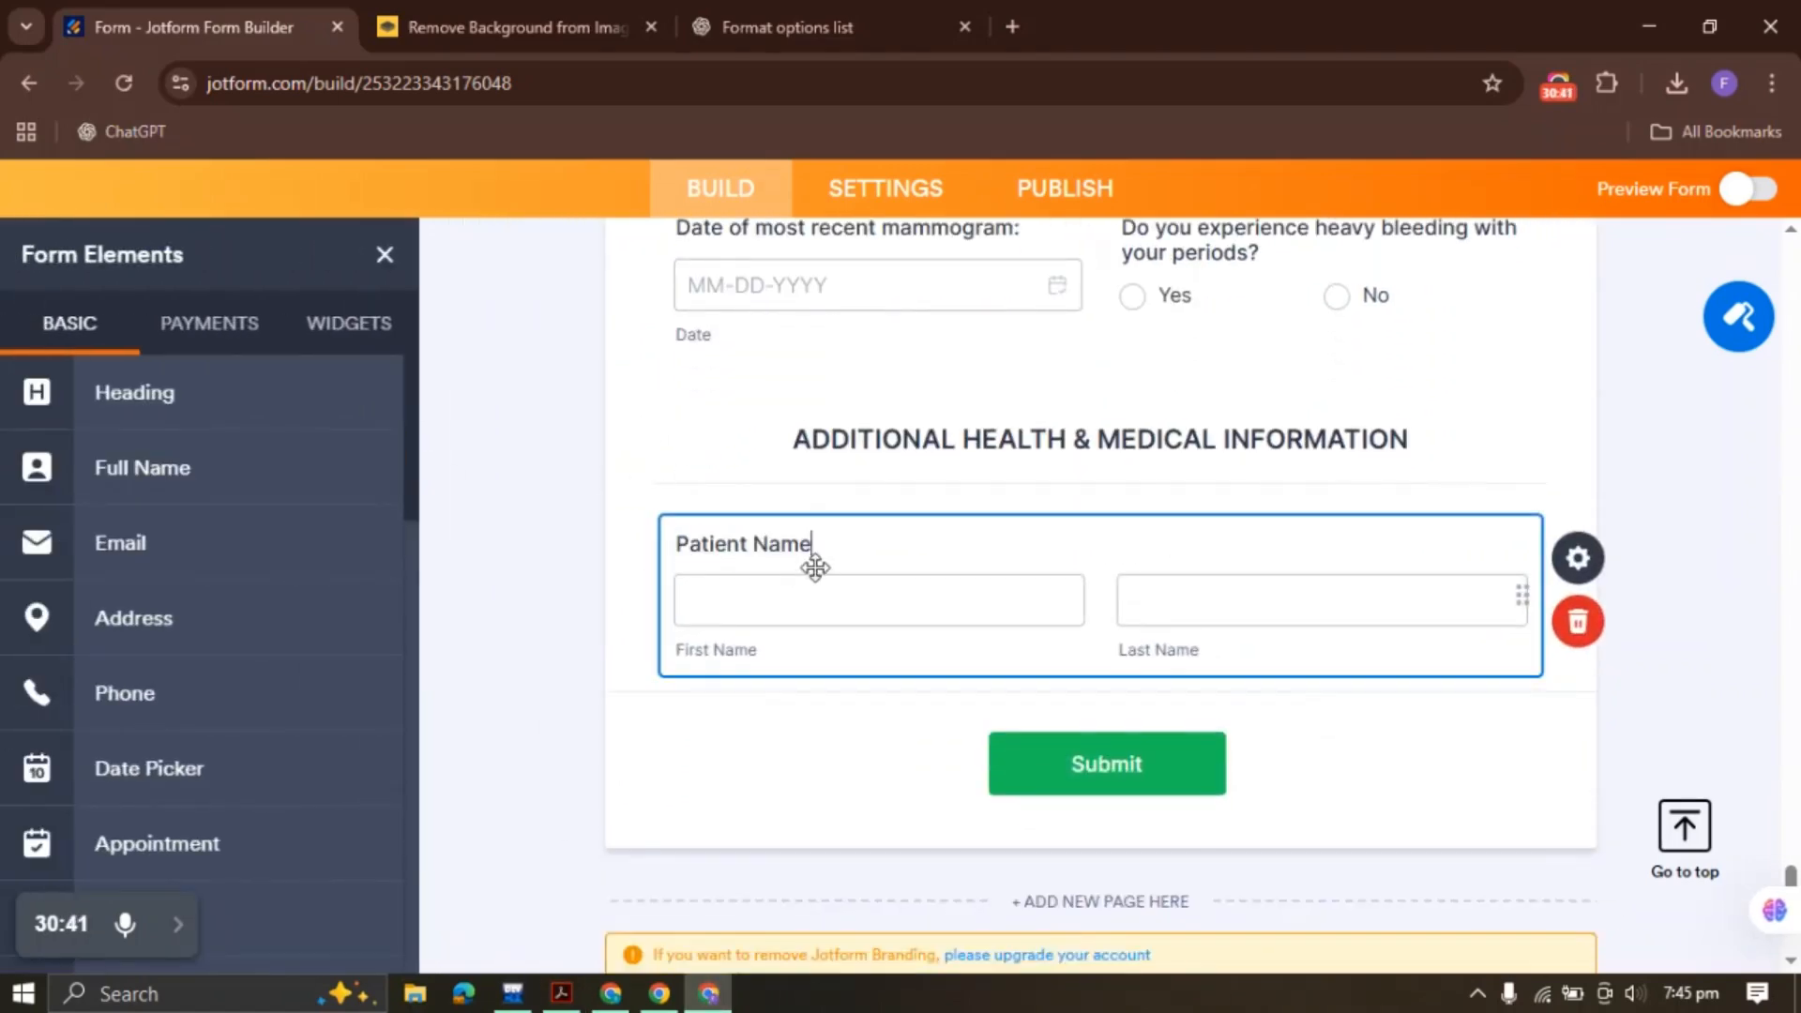
{"action": "left_click", "coordinate": [595, 555]}
Add a half-width short text field labelled 'Patient Demographics Sheet'
{"action": "left_click", "coordinate": [561, 993]}
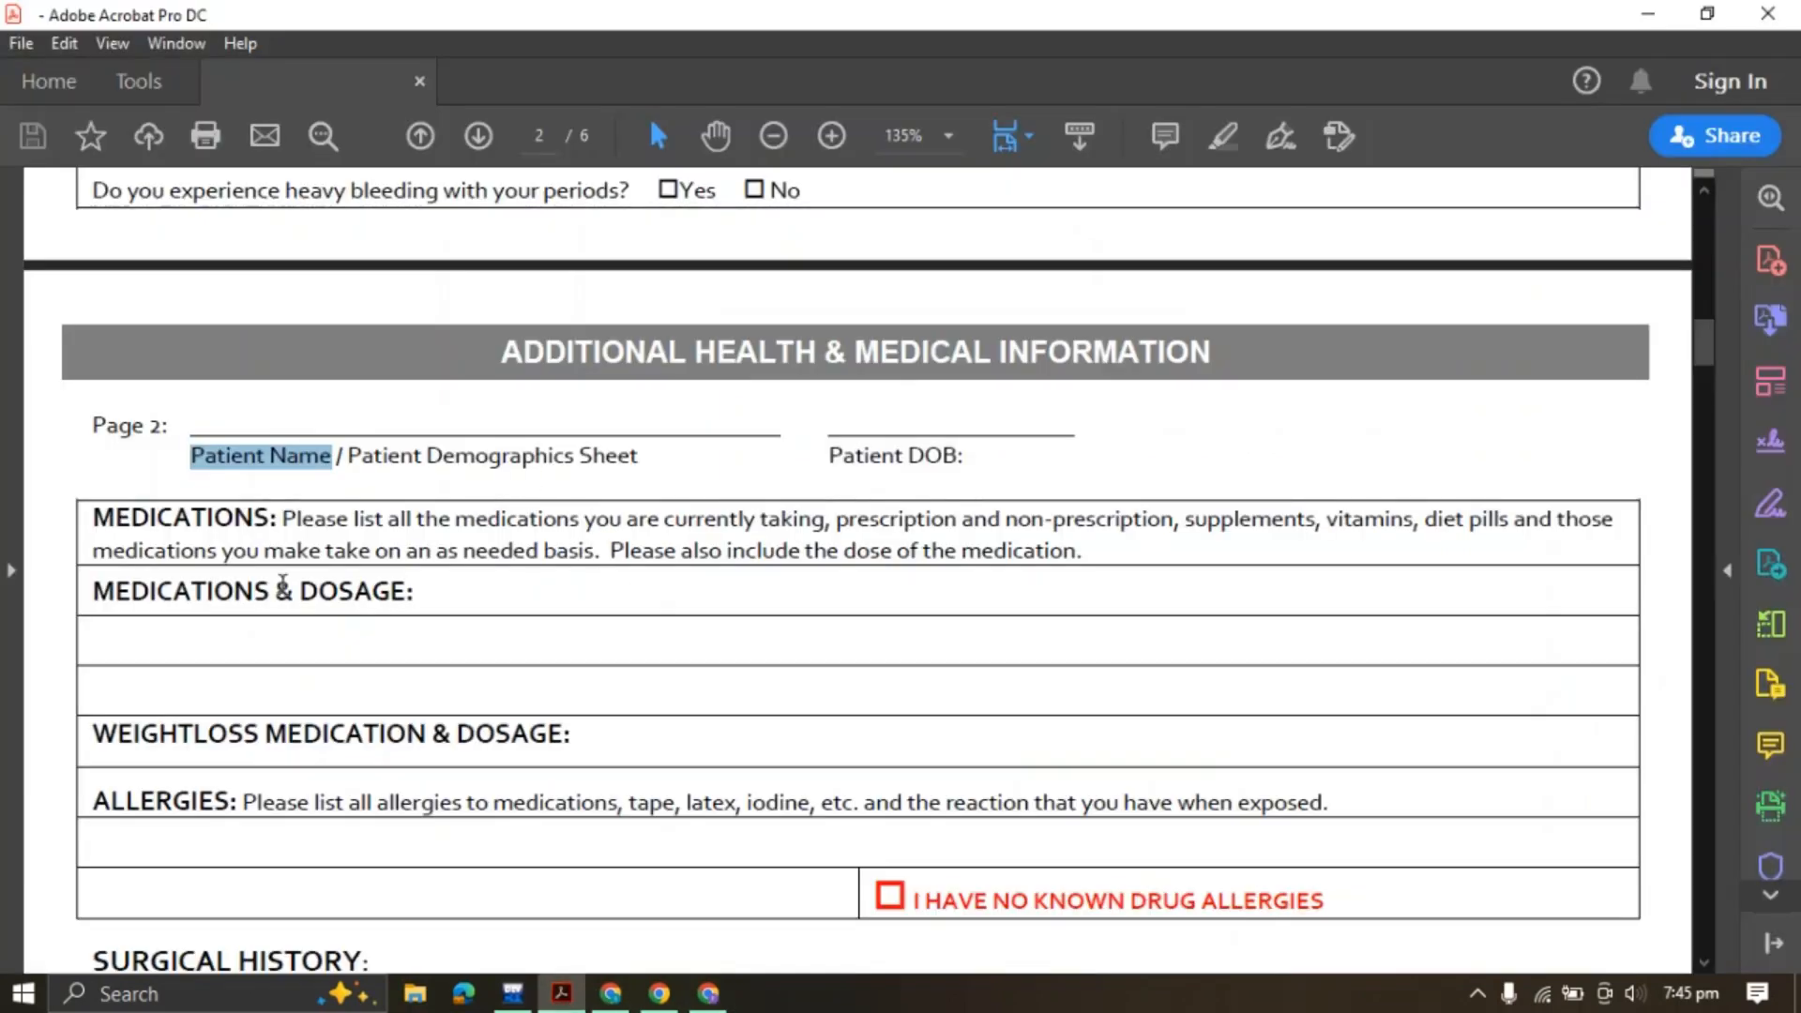
{"action": "left_click_drag", "start_coordinate": [348, 460], "coordinate": [638, 458]}
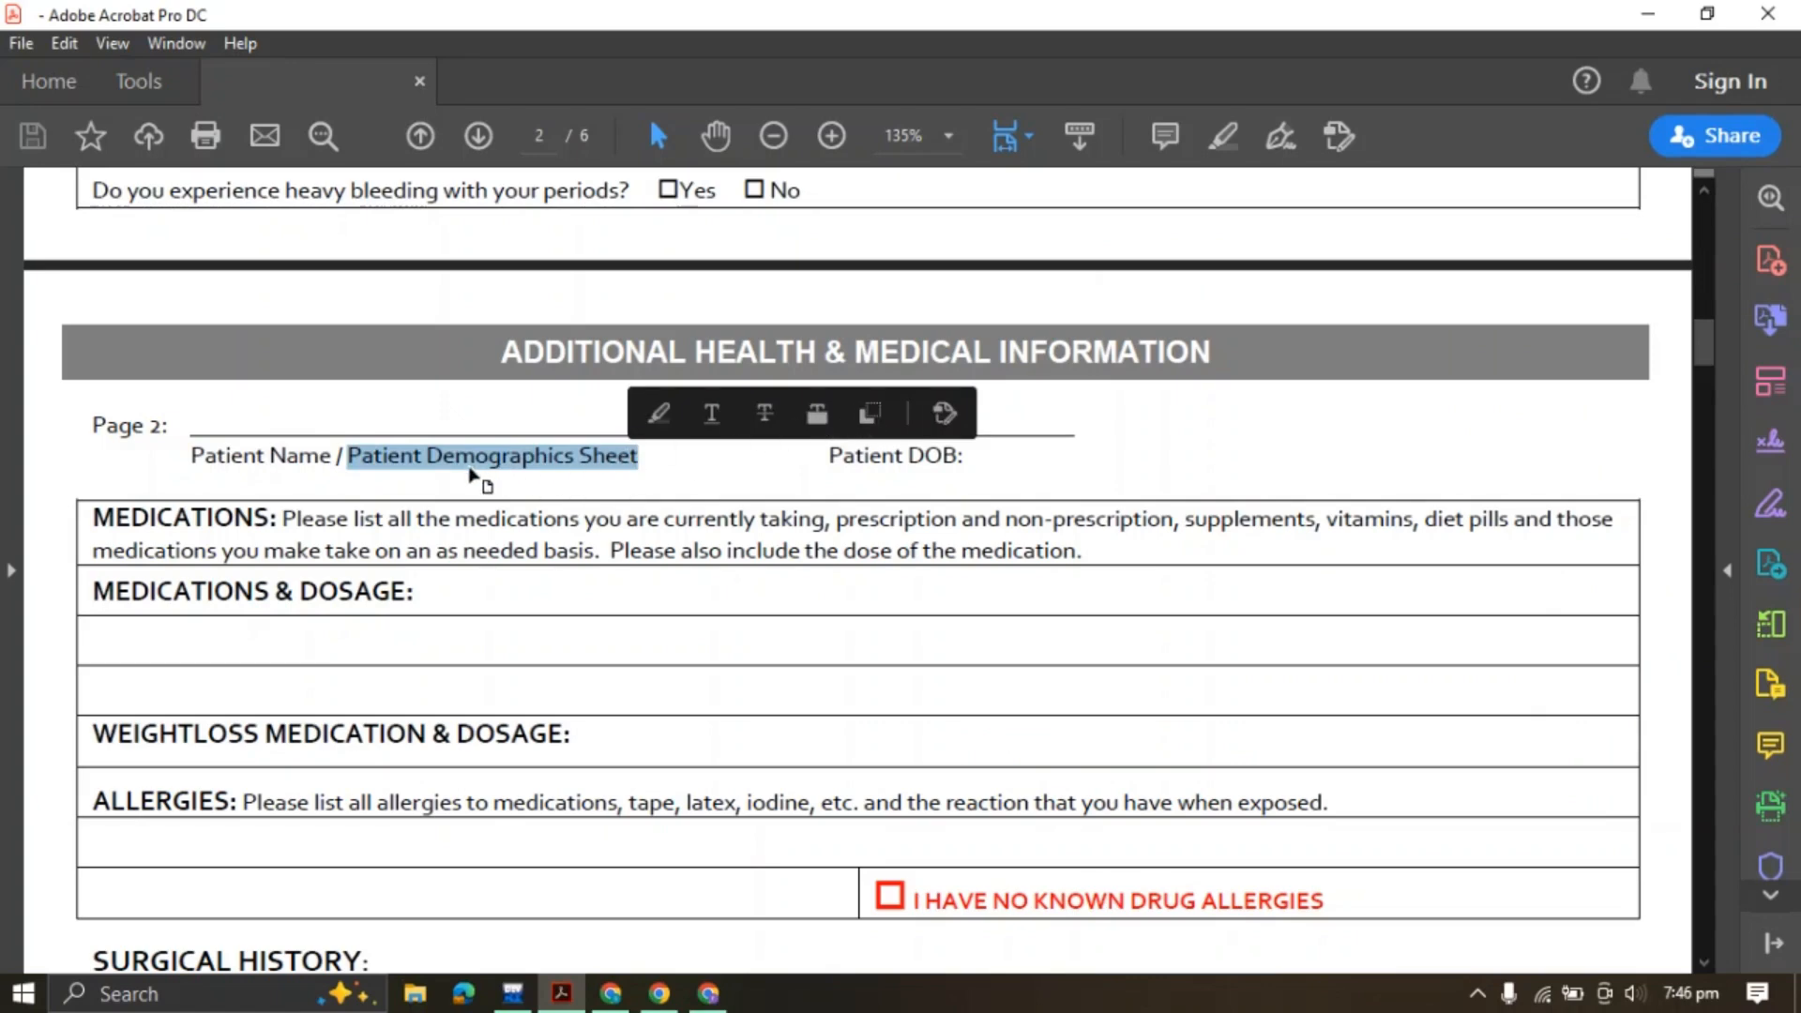
{"action": "left_click", "coordinate": [870, 415]}
{"action": "left_click", "coordinate": [660, 993]}
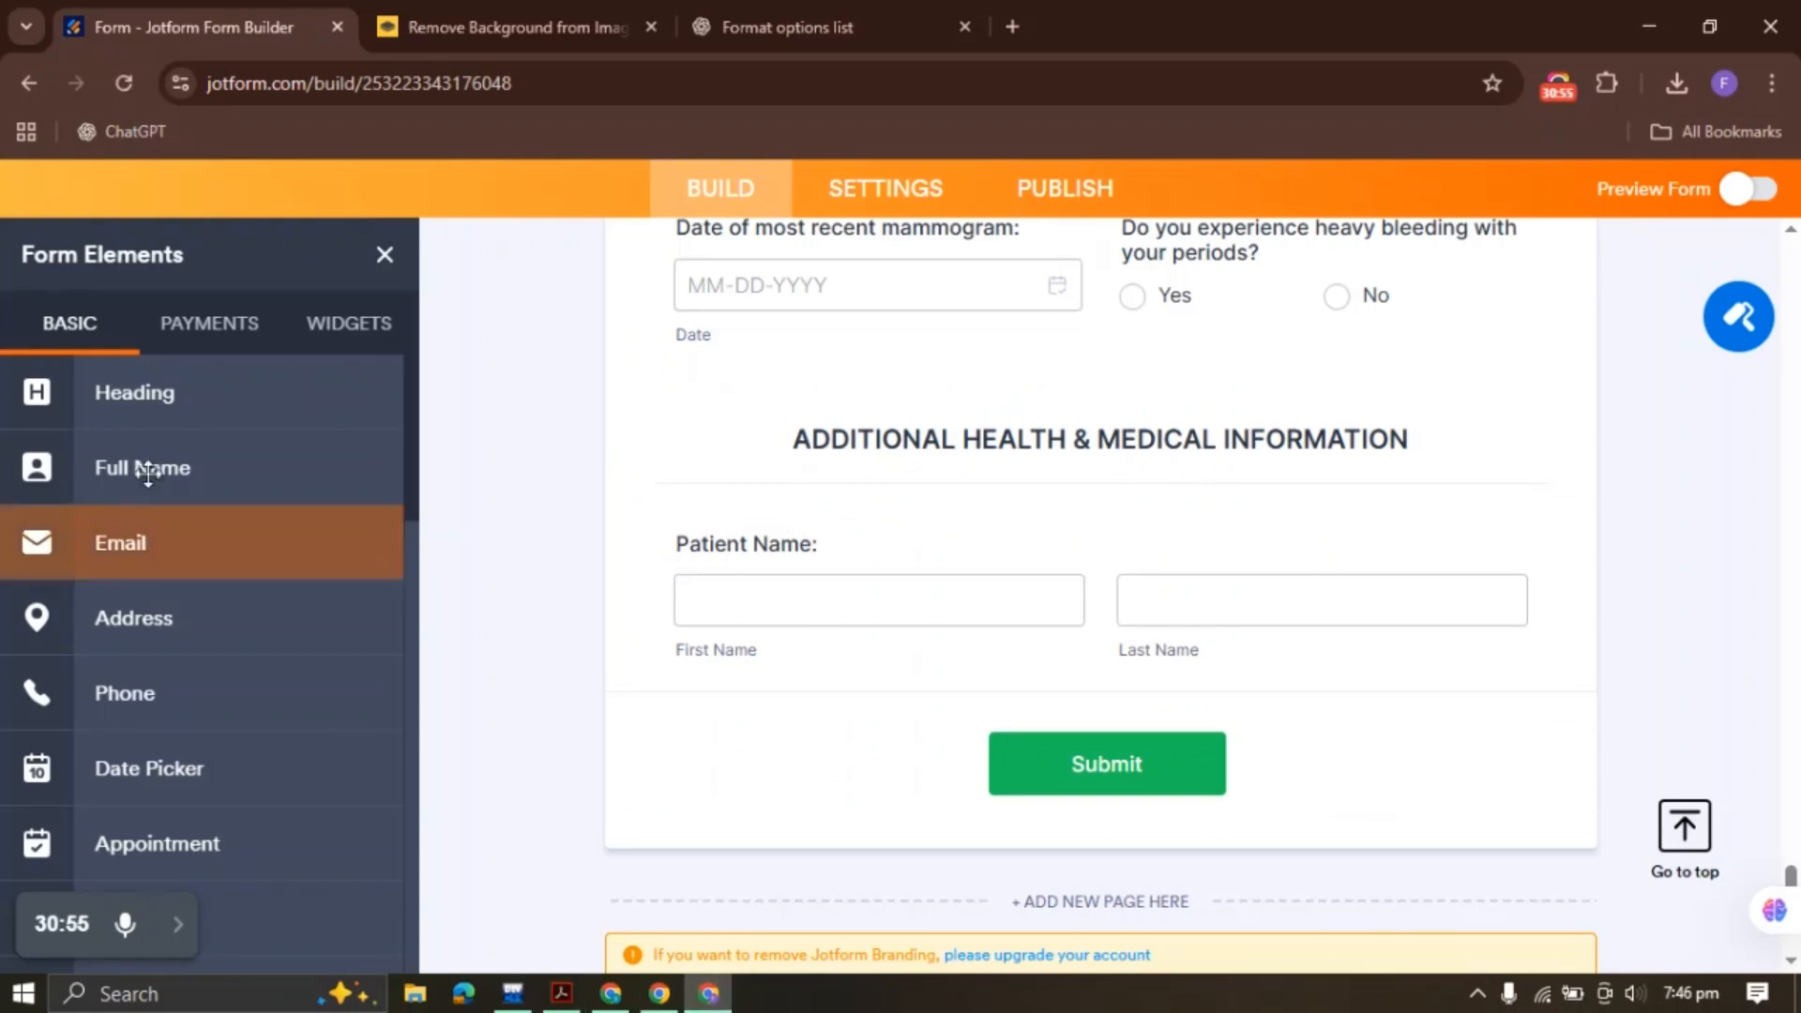
{"action": "scroll", "coordinate": [213, 638], "scroll_direction": "down", "scroll_amount": 6}
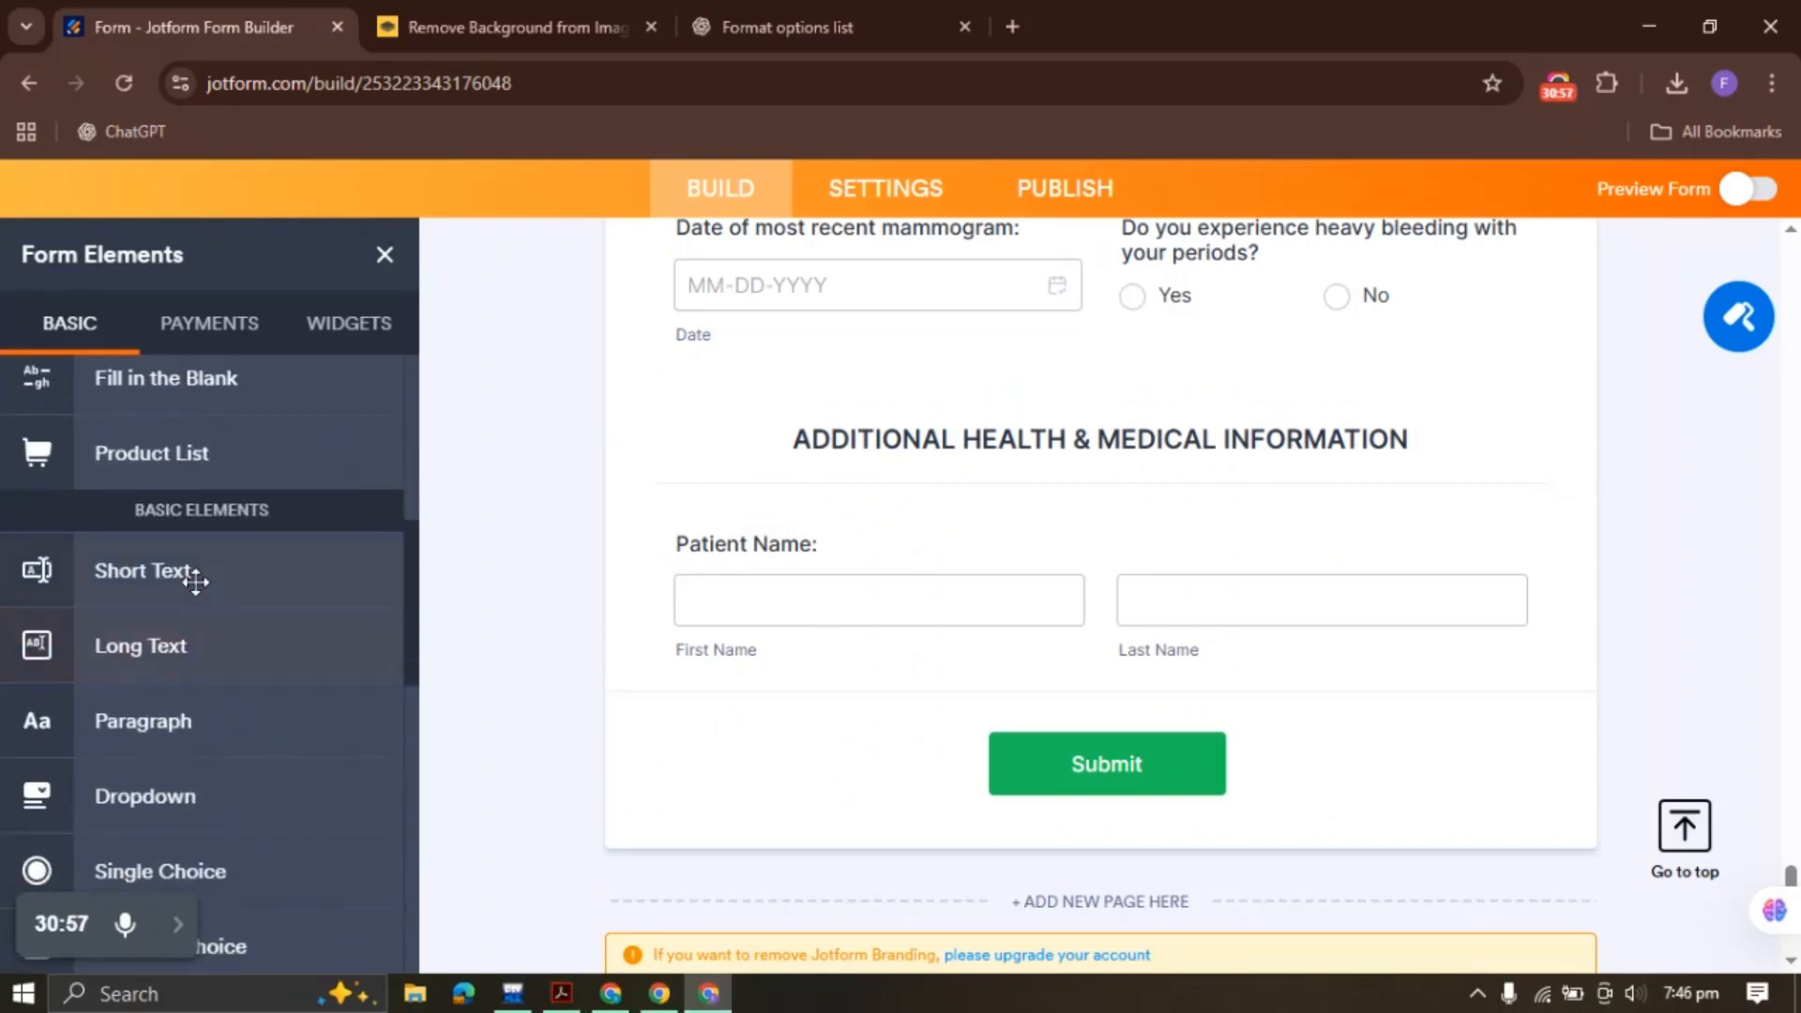
{"action": "left_click", "coordinate": [200, 574]}
{"action": "key", "text": "ctrl+v"}
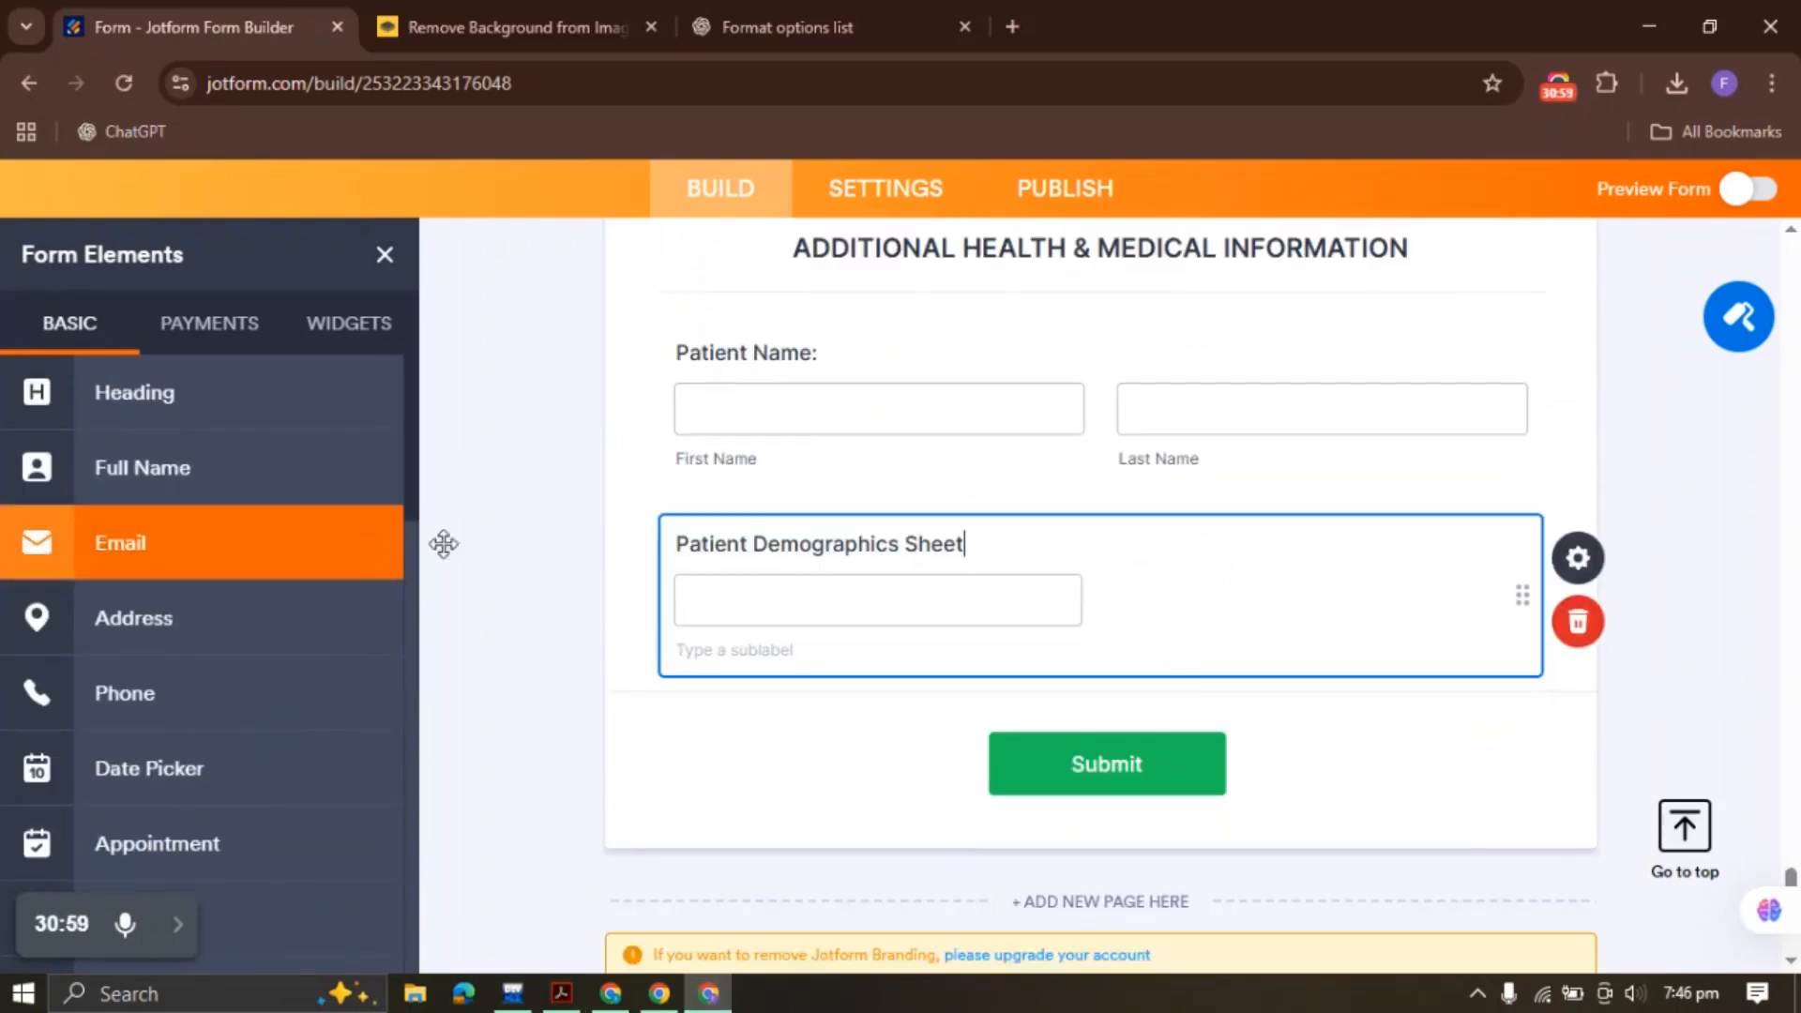
{"action": "right_click", "coordinate": [853, 600]}
{"action": "left_click", "coordinate": [967, 590]}
Add a half-width date field 'Patient DOB:' beside Patient Demographics Sheet
{"action": "left_click", "coordinate": [562, 993]}
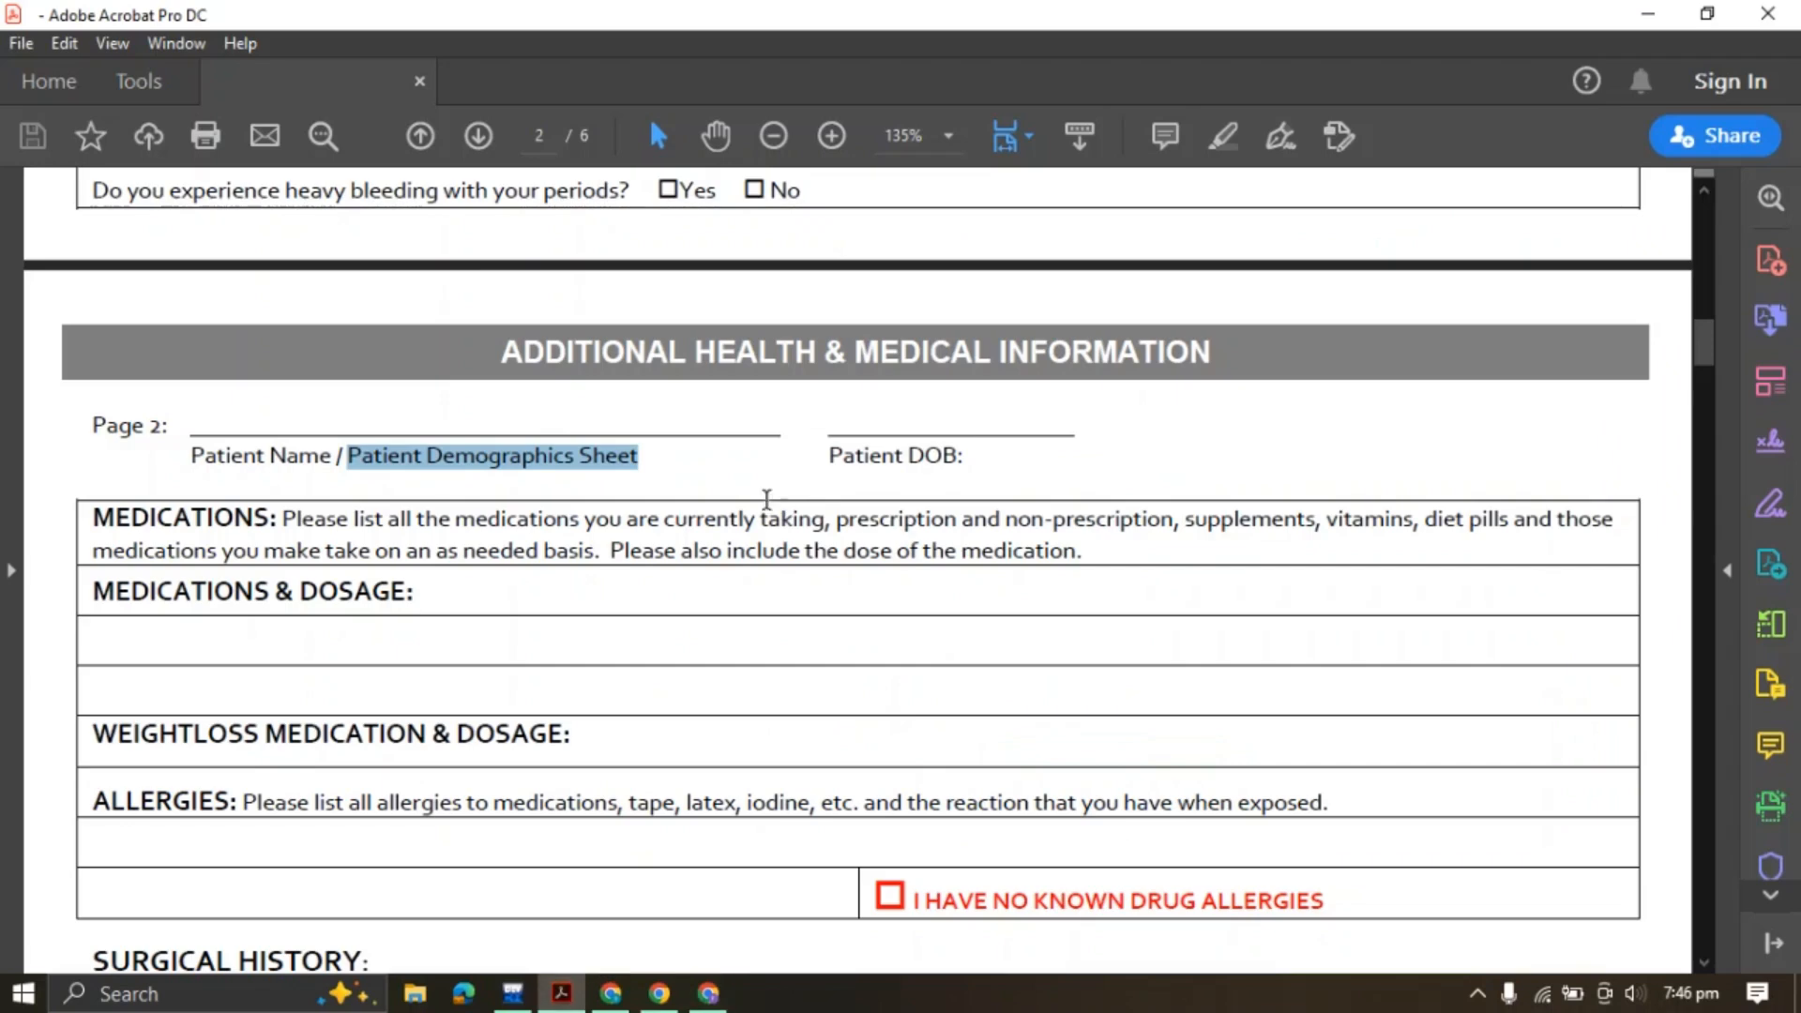
{"action": "left_click_drag", "start_coordinate": [825, 458], "coordinate": [966, 458]}
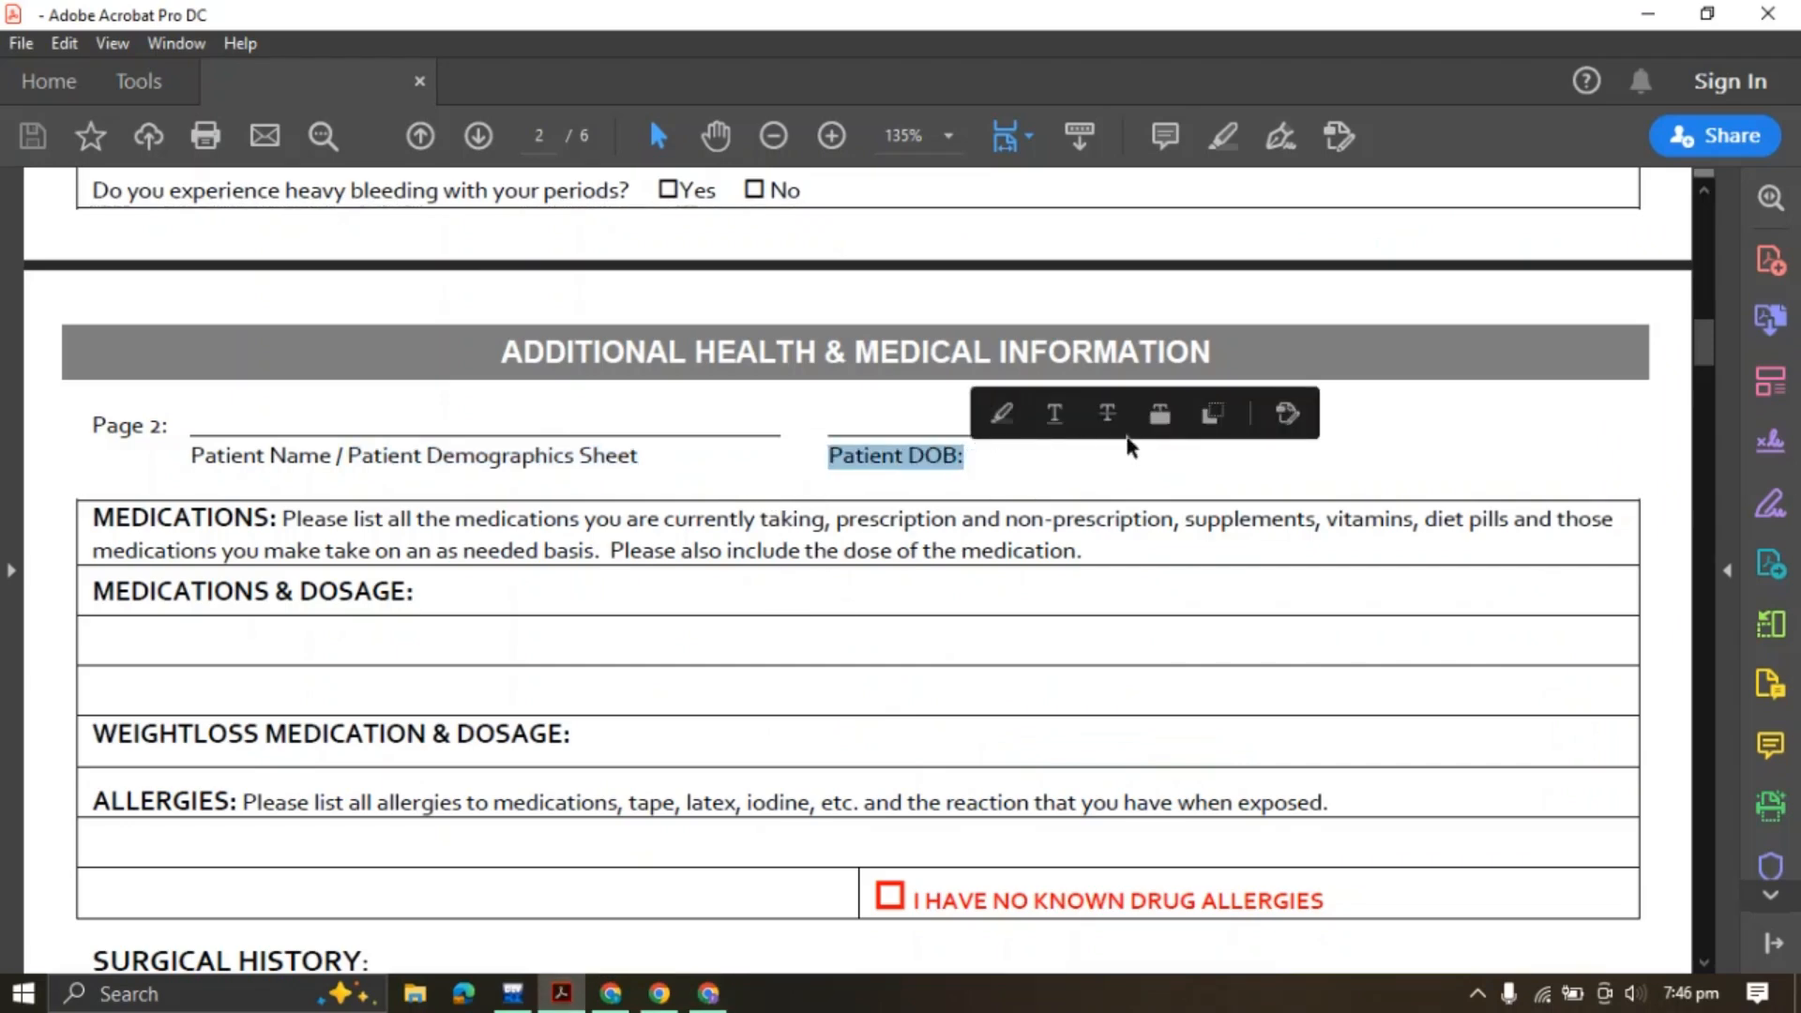
{"action": "left_click", "coordinate": [708, 994]}
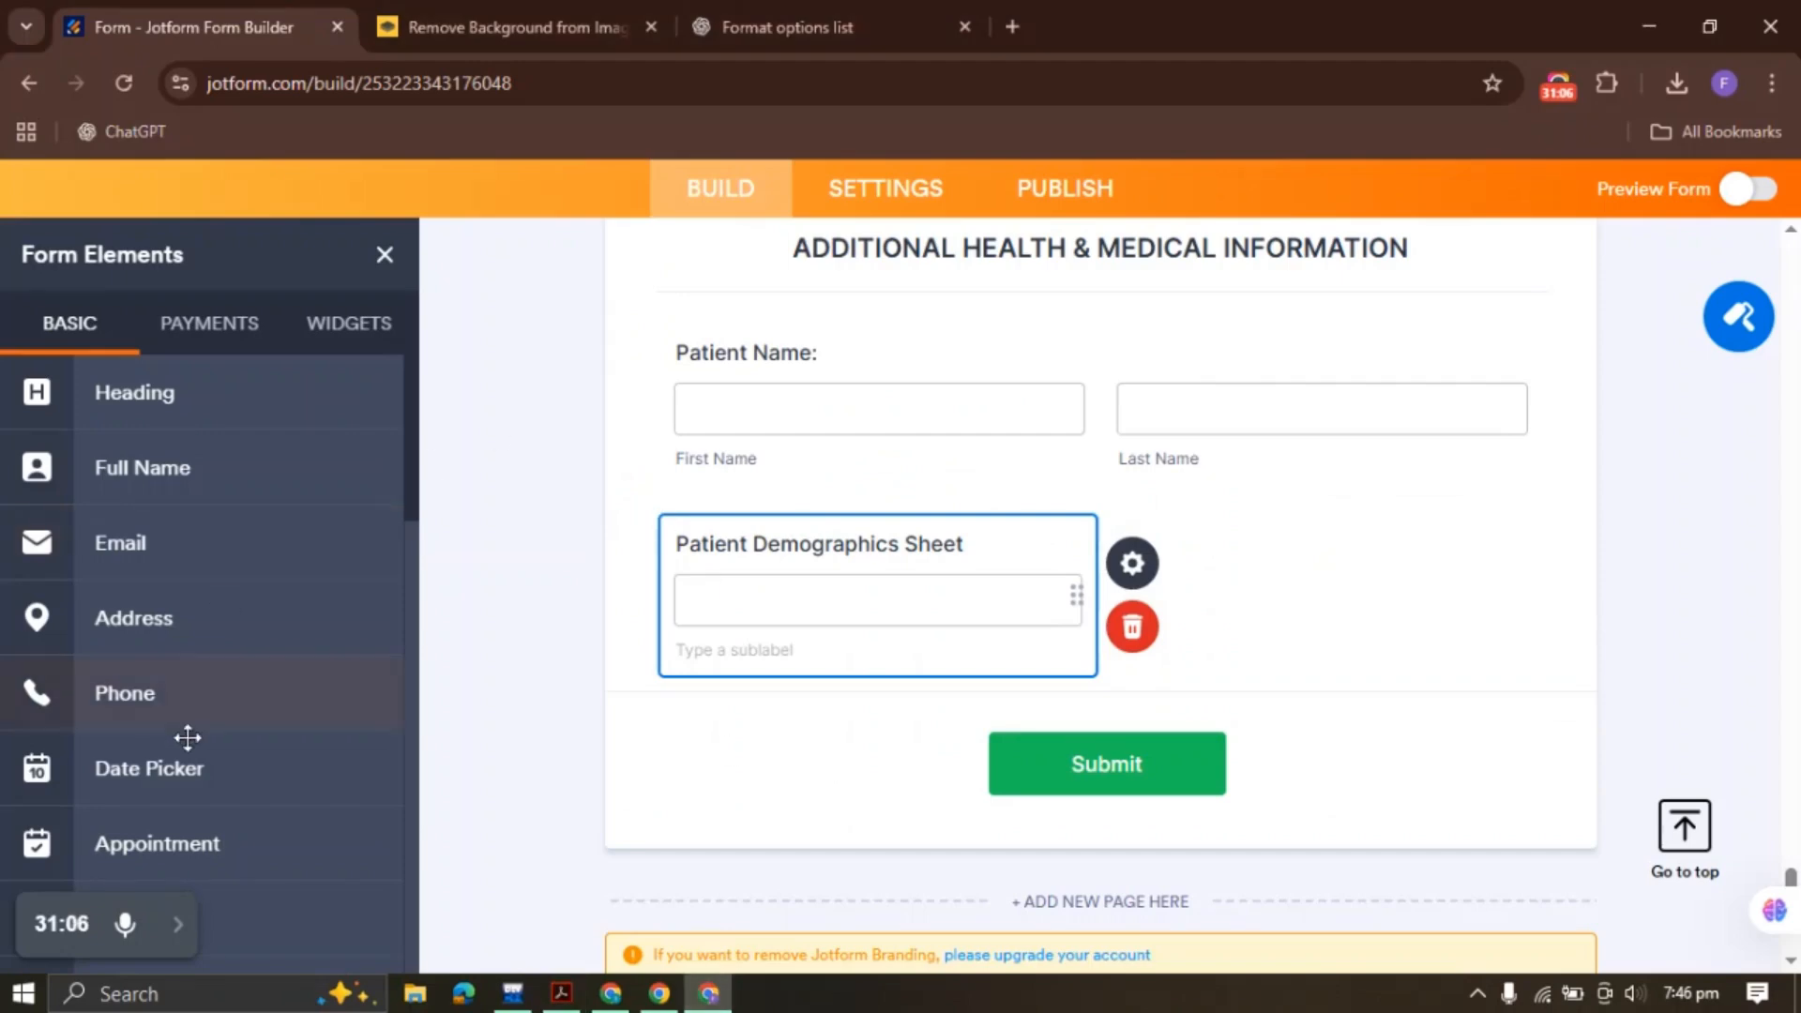
{"action": "left_click", "coordinate": [201, 776]}
{"action": "key", "text": "ctrl+v"}
{"action": "scroll", "coordinate": [793, 615], "scroll_direction": "down", "scroll_amount": 1}
{"action": "right_click", "coordinate": [854, 506]}
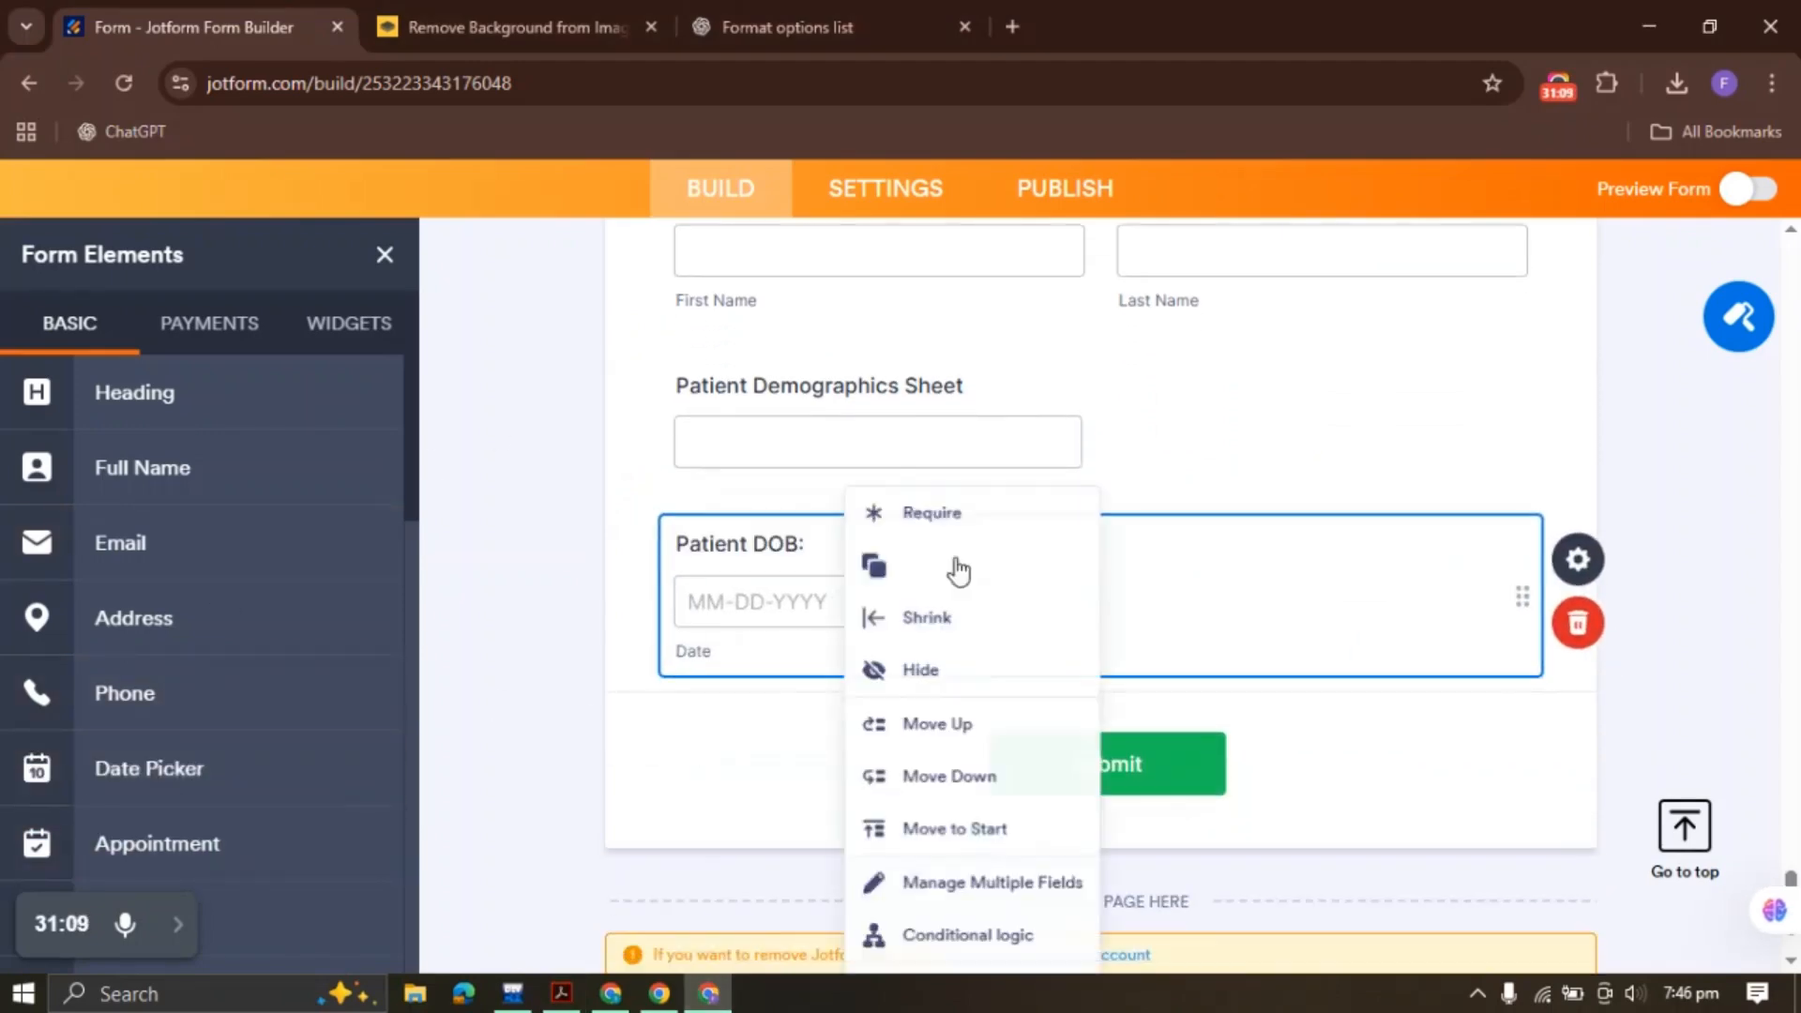
{"action": "left_click", "coordinate": [985, 608]}
Copy the MEDICATIONS instruction text from the PDF
{"action": "left_click", "coordinate": [562, 994]}
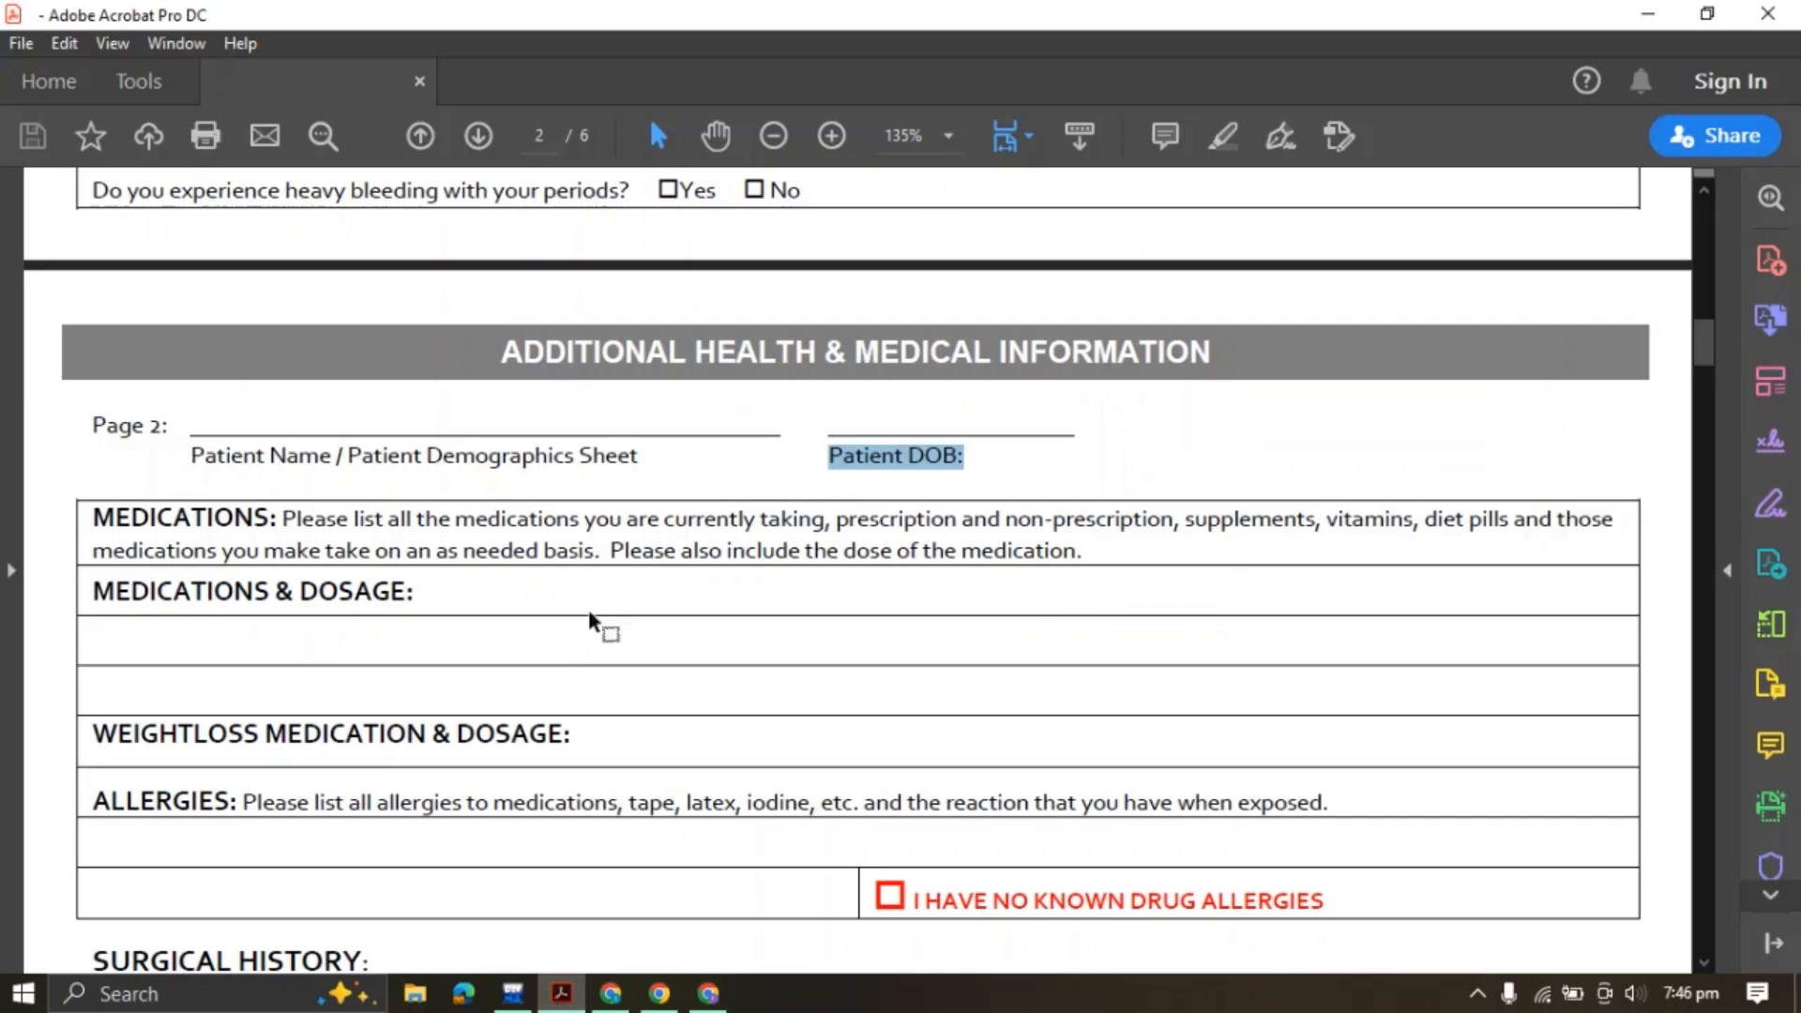
{"action": "left_click_drag", "start_coordinate": [305, 515], "coordinate": [1100, 553]}
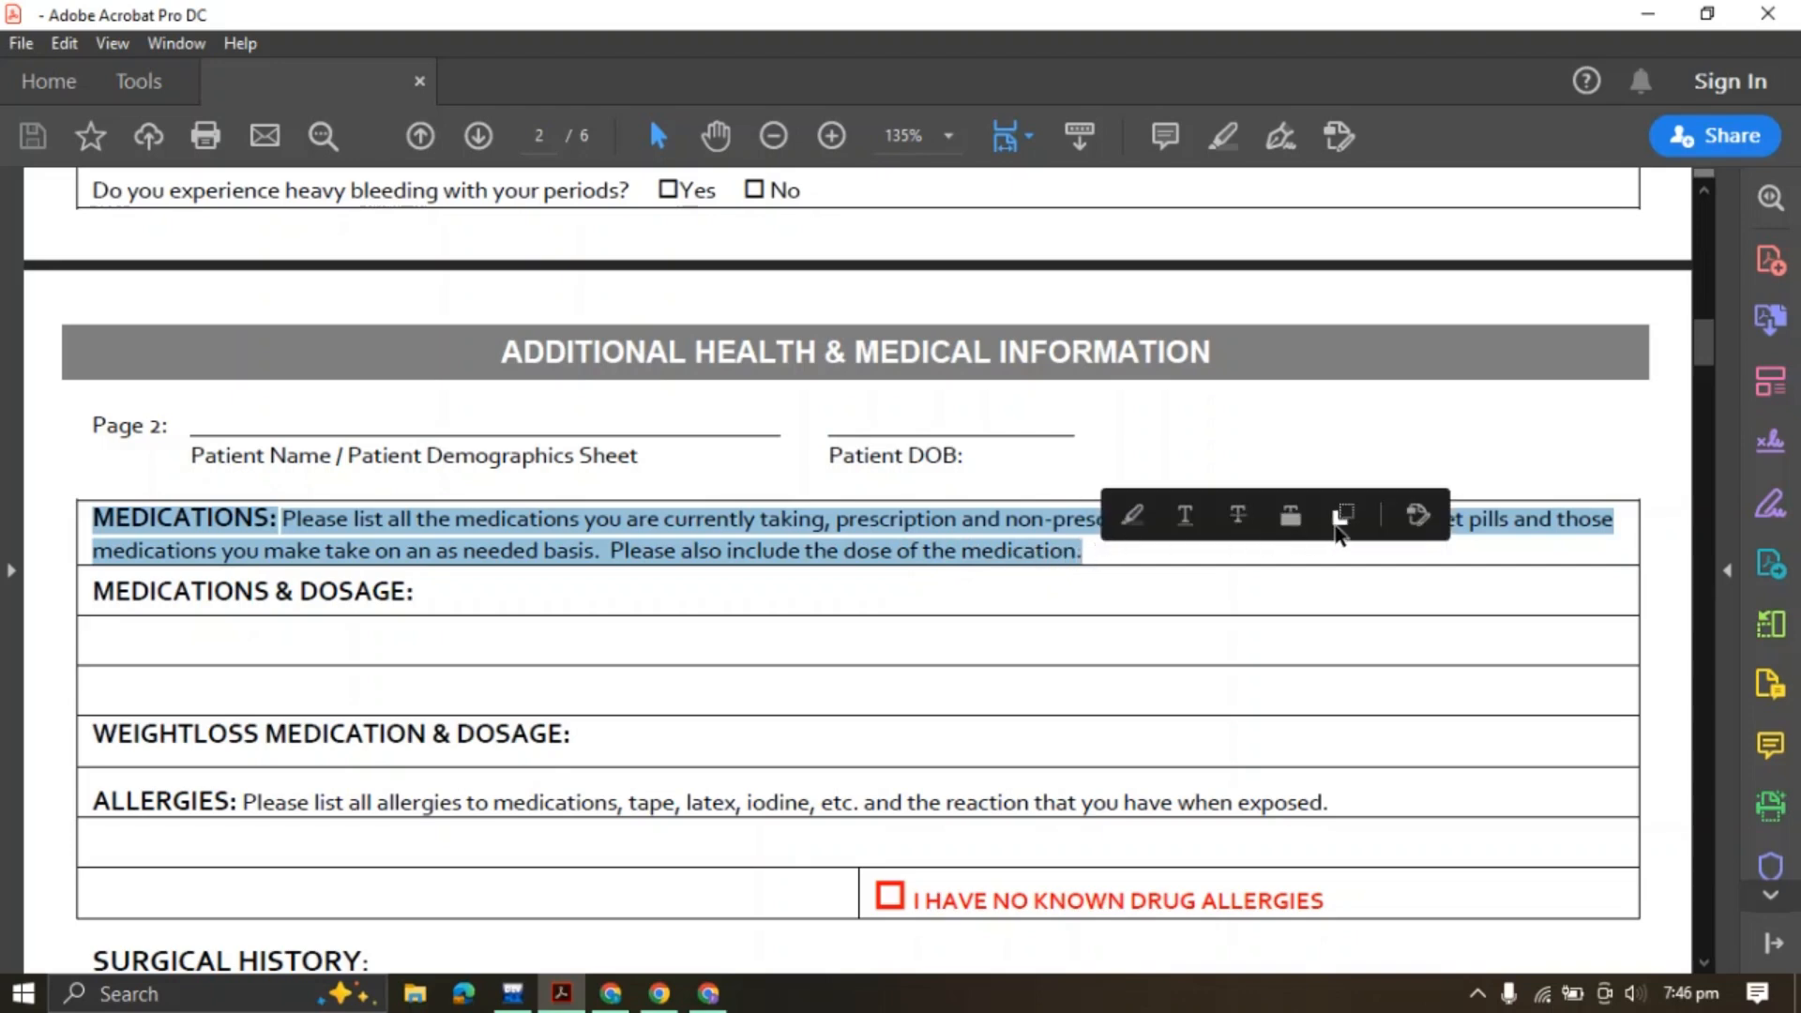
{"action": "left_click", "coordinate": [1341, 518]}
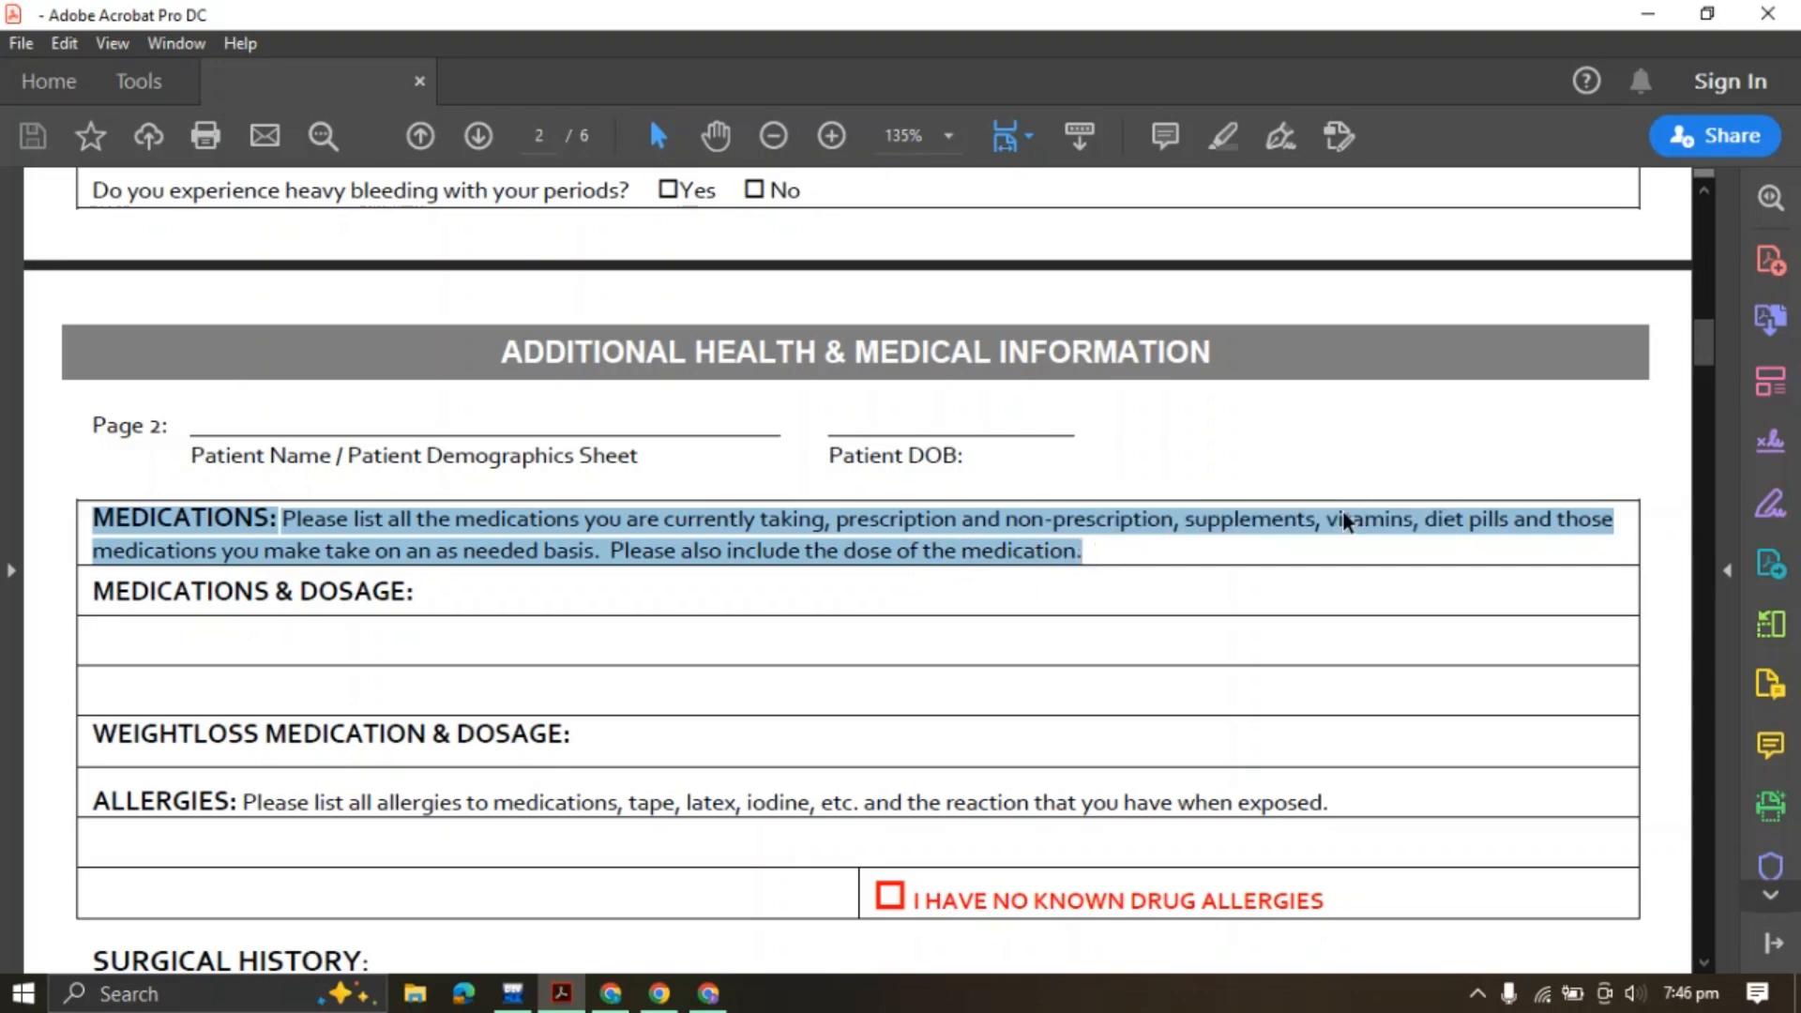
{"action": "left_click", "coordinate": [709, 994]}
{"action": "scroll", "coordinate": [215, 634], "scroll_direction": "down", "scroll_amount": 3}
Add a paragraph with the pasted medication instructions, making 'MEDICATIONS:' bold
{"action": "scroll", "coordinate": [214, 634], "scroll_direction": "down", "scroll_amount": 3}
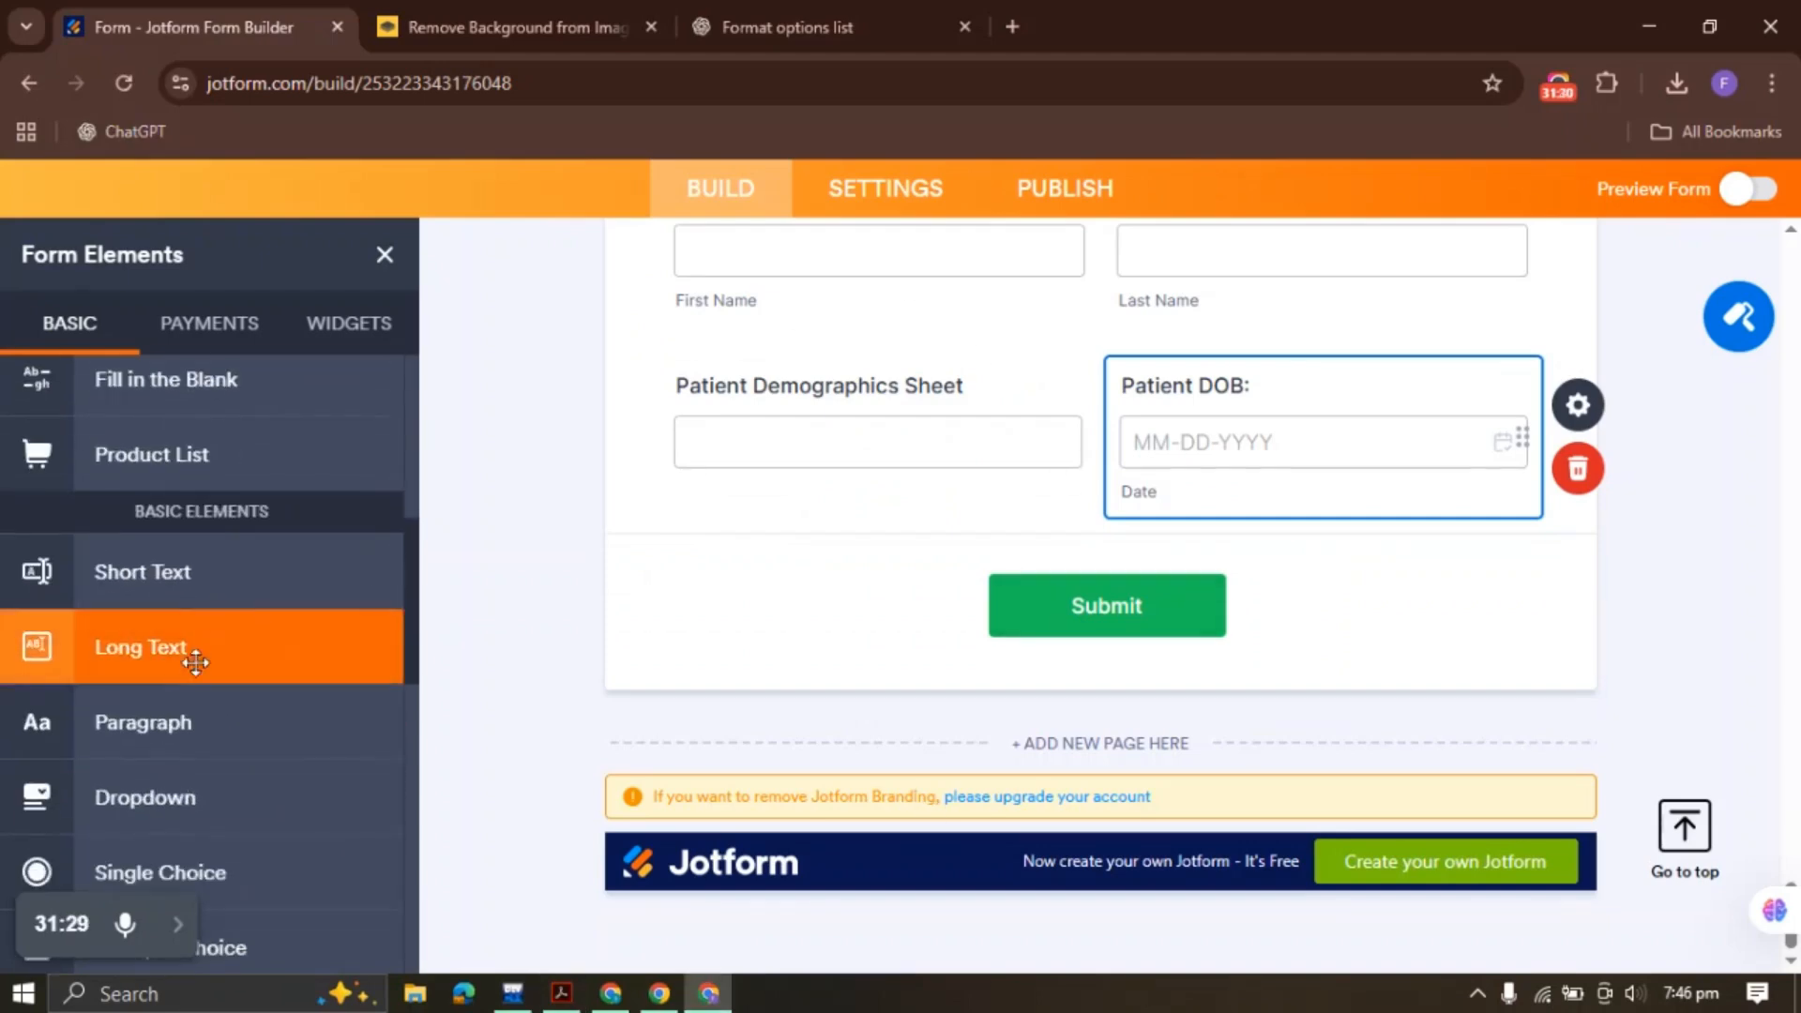
{"action": "left_click", "coordinate": [192, 716]}
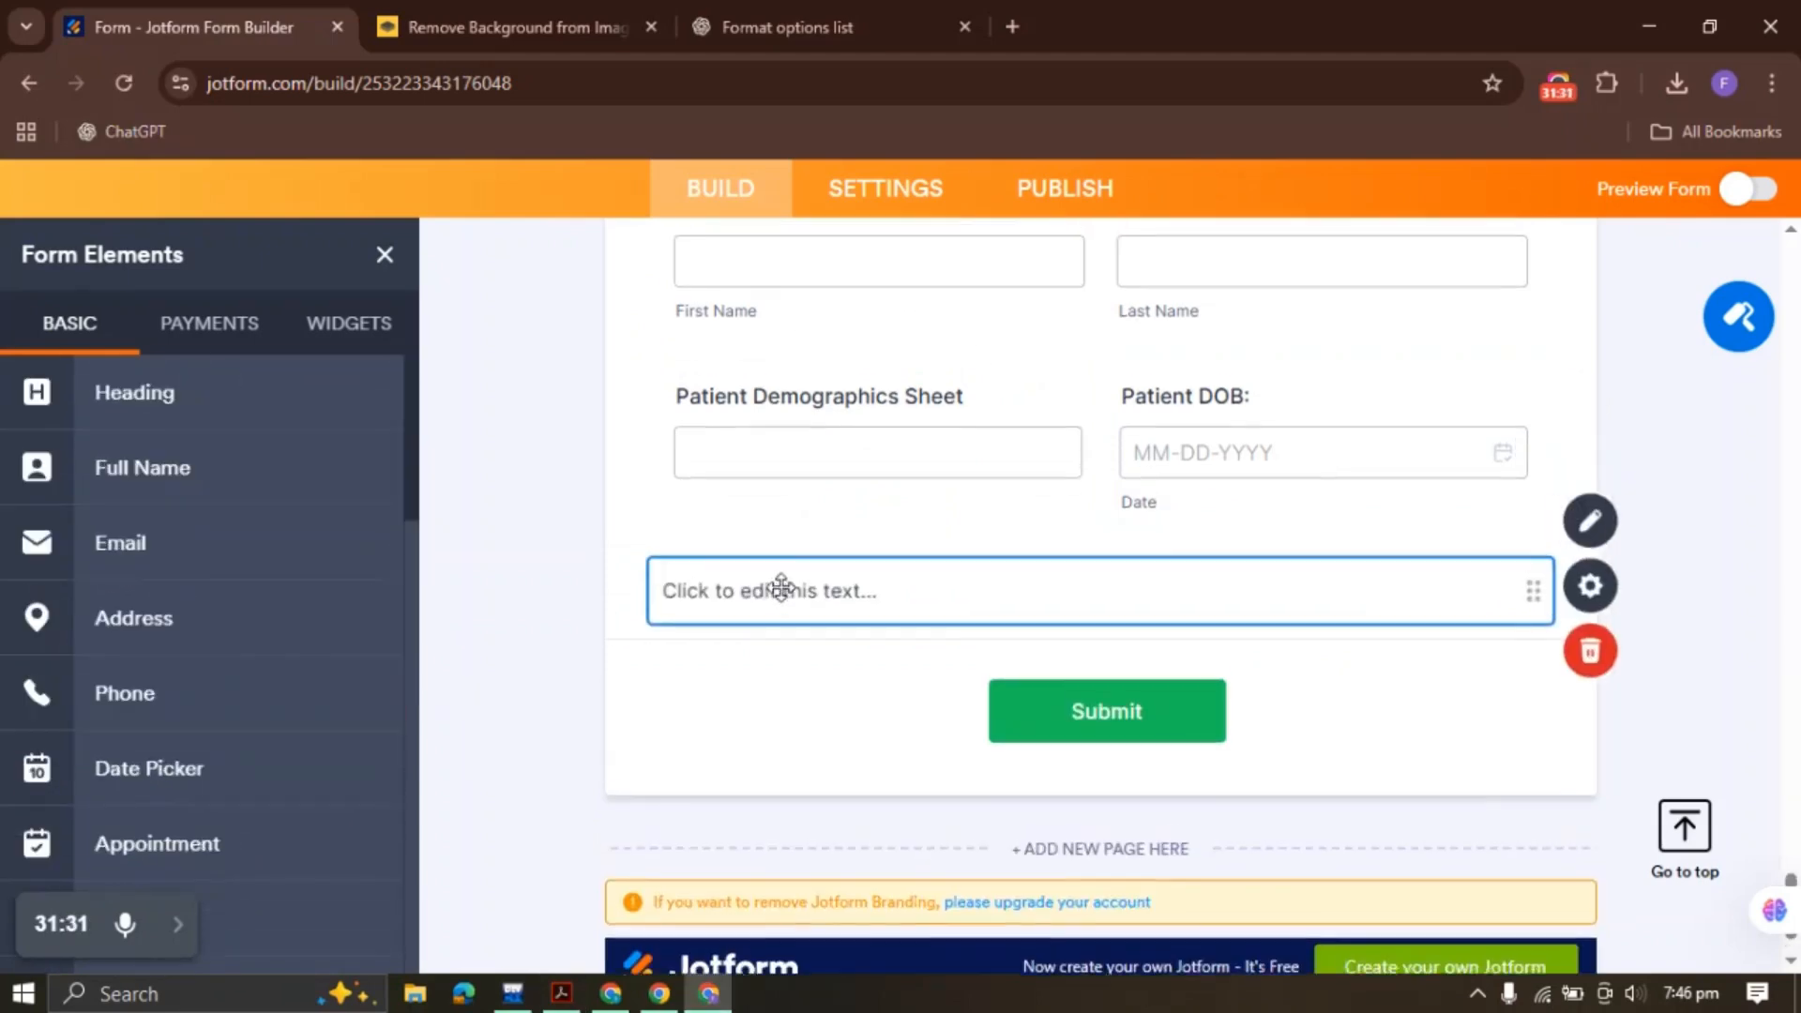
{"action": "left_click", "coordinate": [1578, 528]}
{"action": "key", "text": "ctrl+v"}
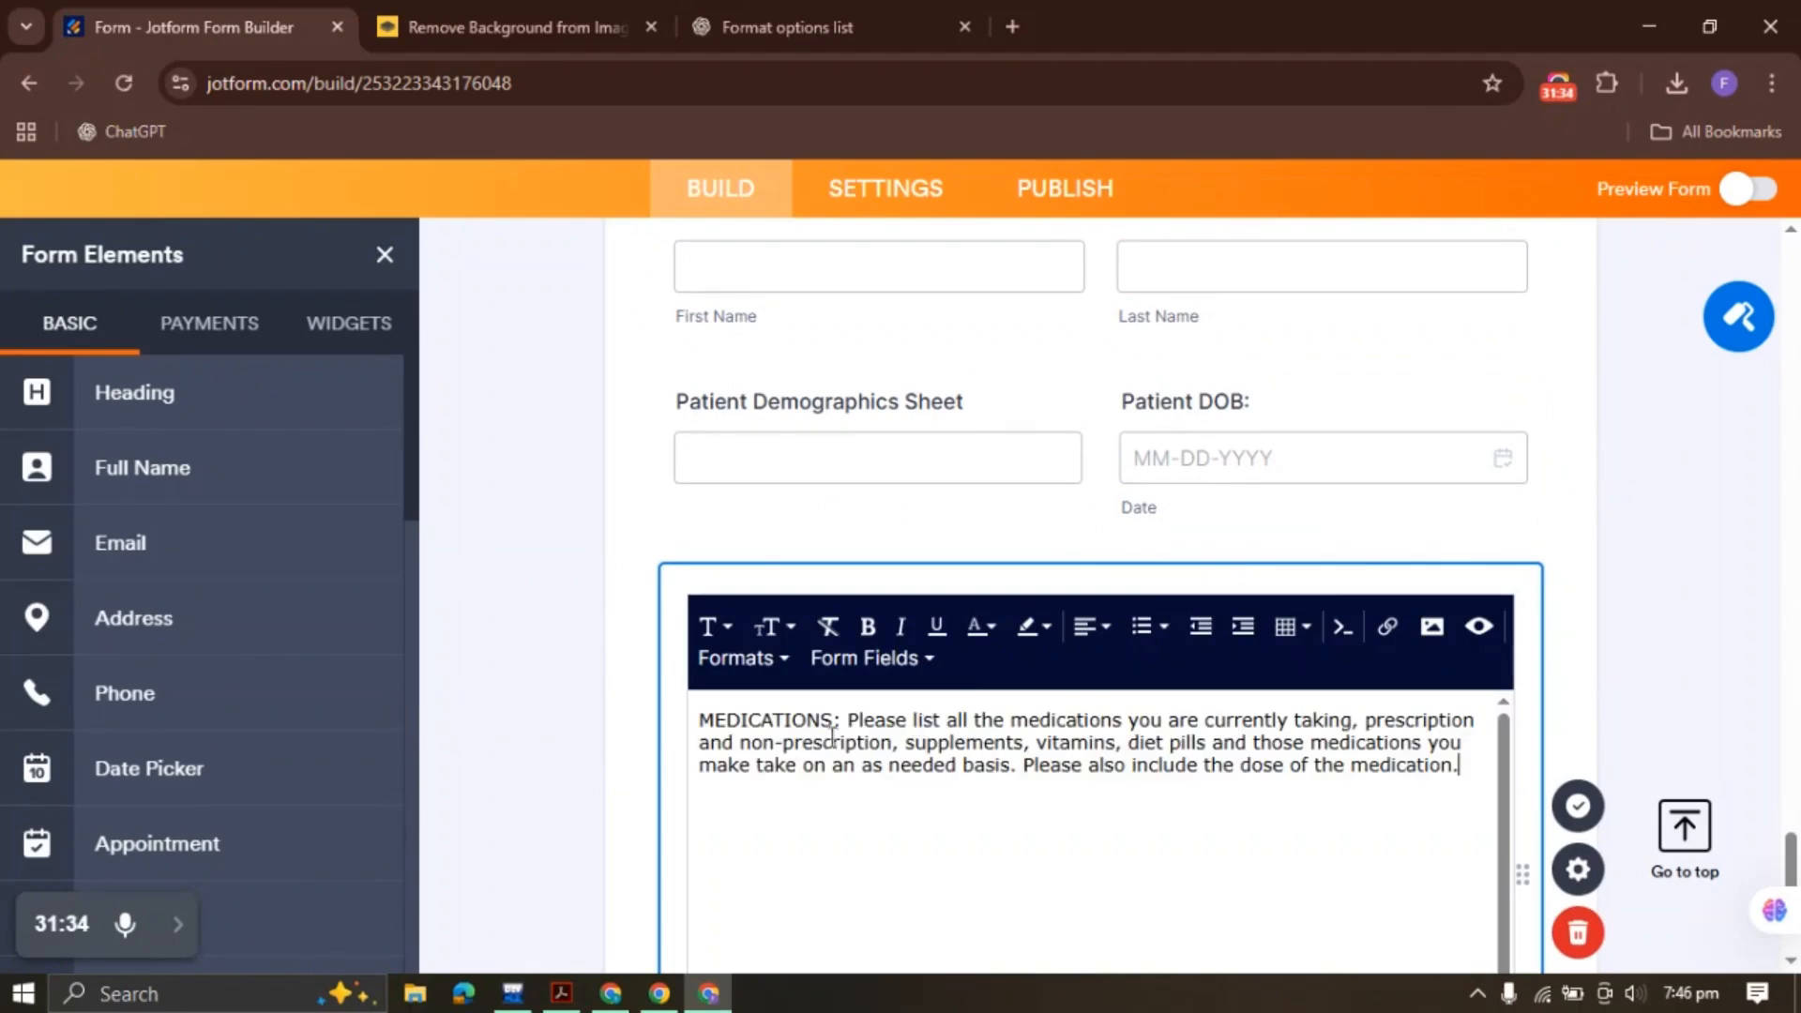
{"action": "left_click", "coordinate": [867, 626]}
{"action": "left_click", "coordinate": [1578, 807]}
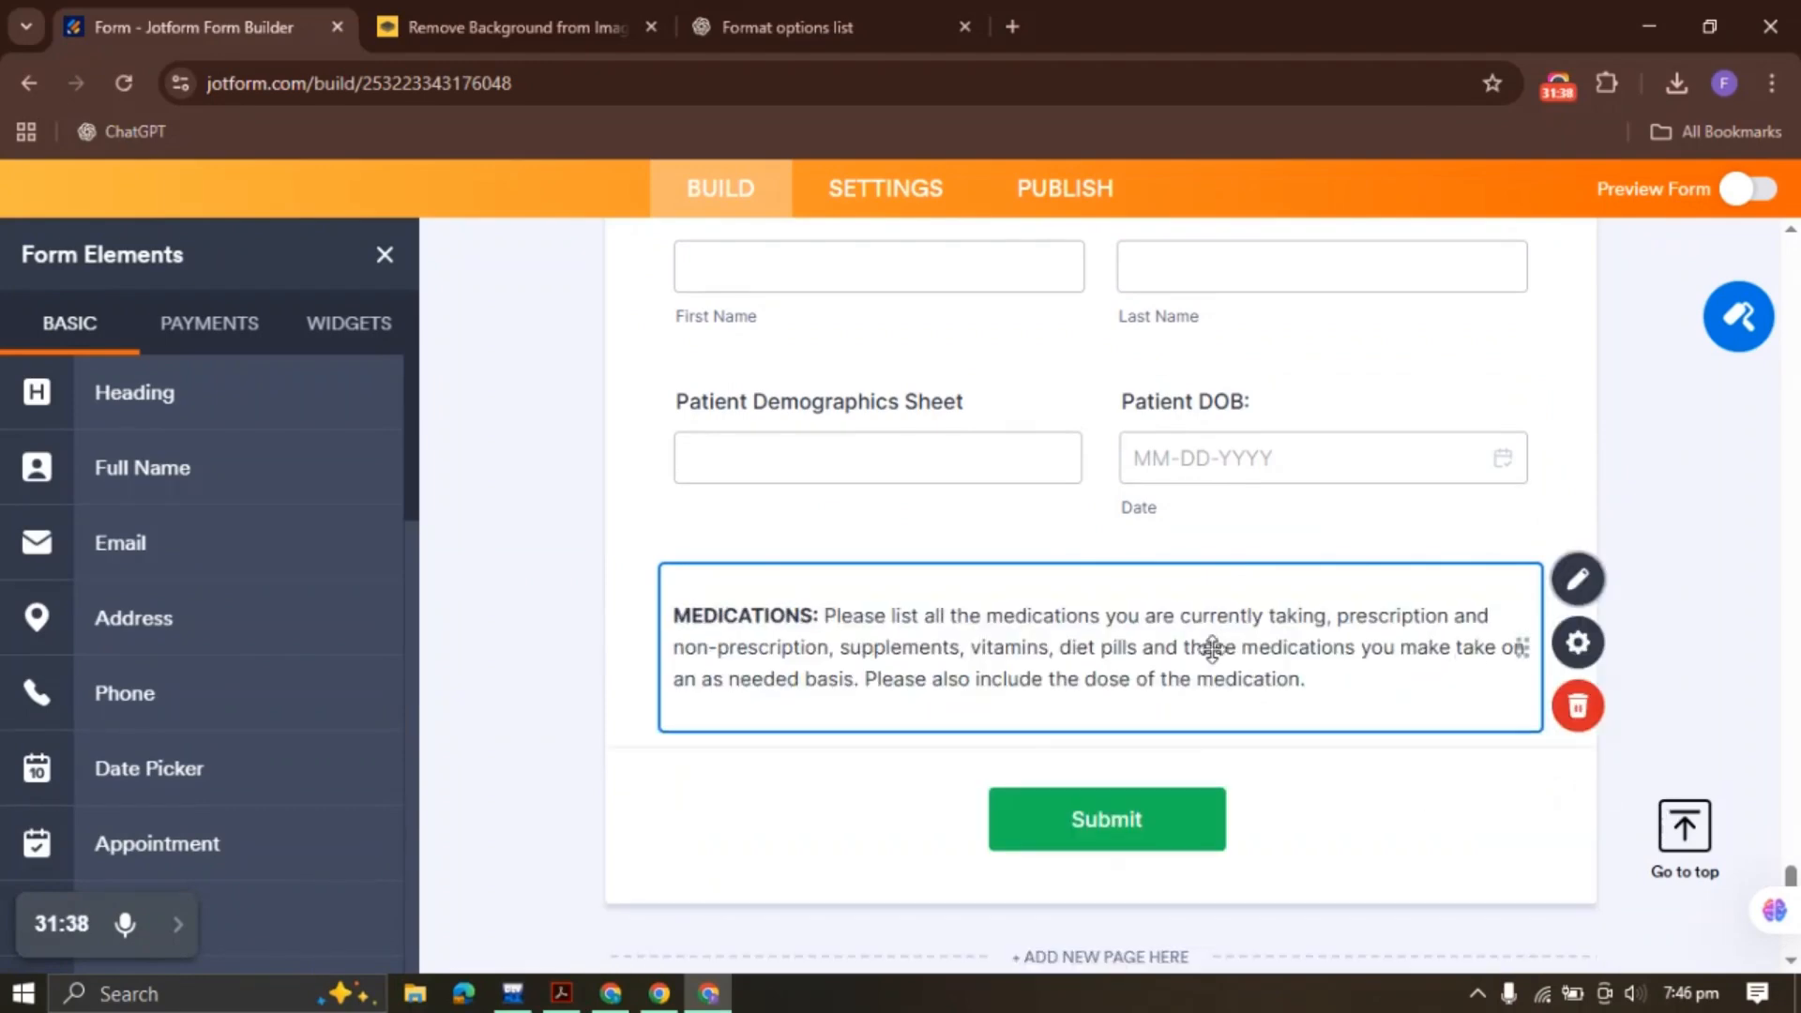
{"action": "left_click", "coordinate": [504, 578]}
{"action": "left_click", "coordinate": [847, 649]}
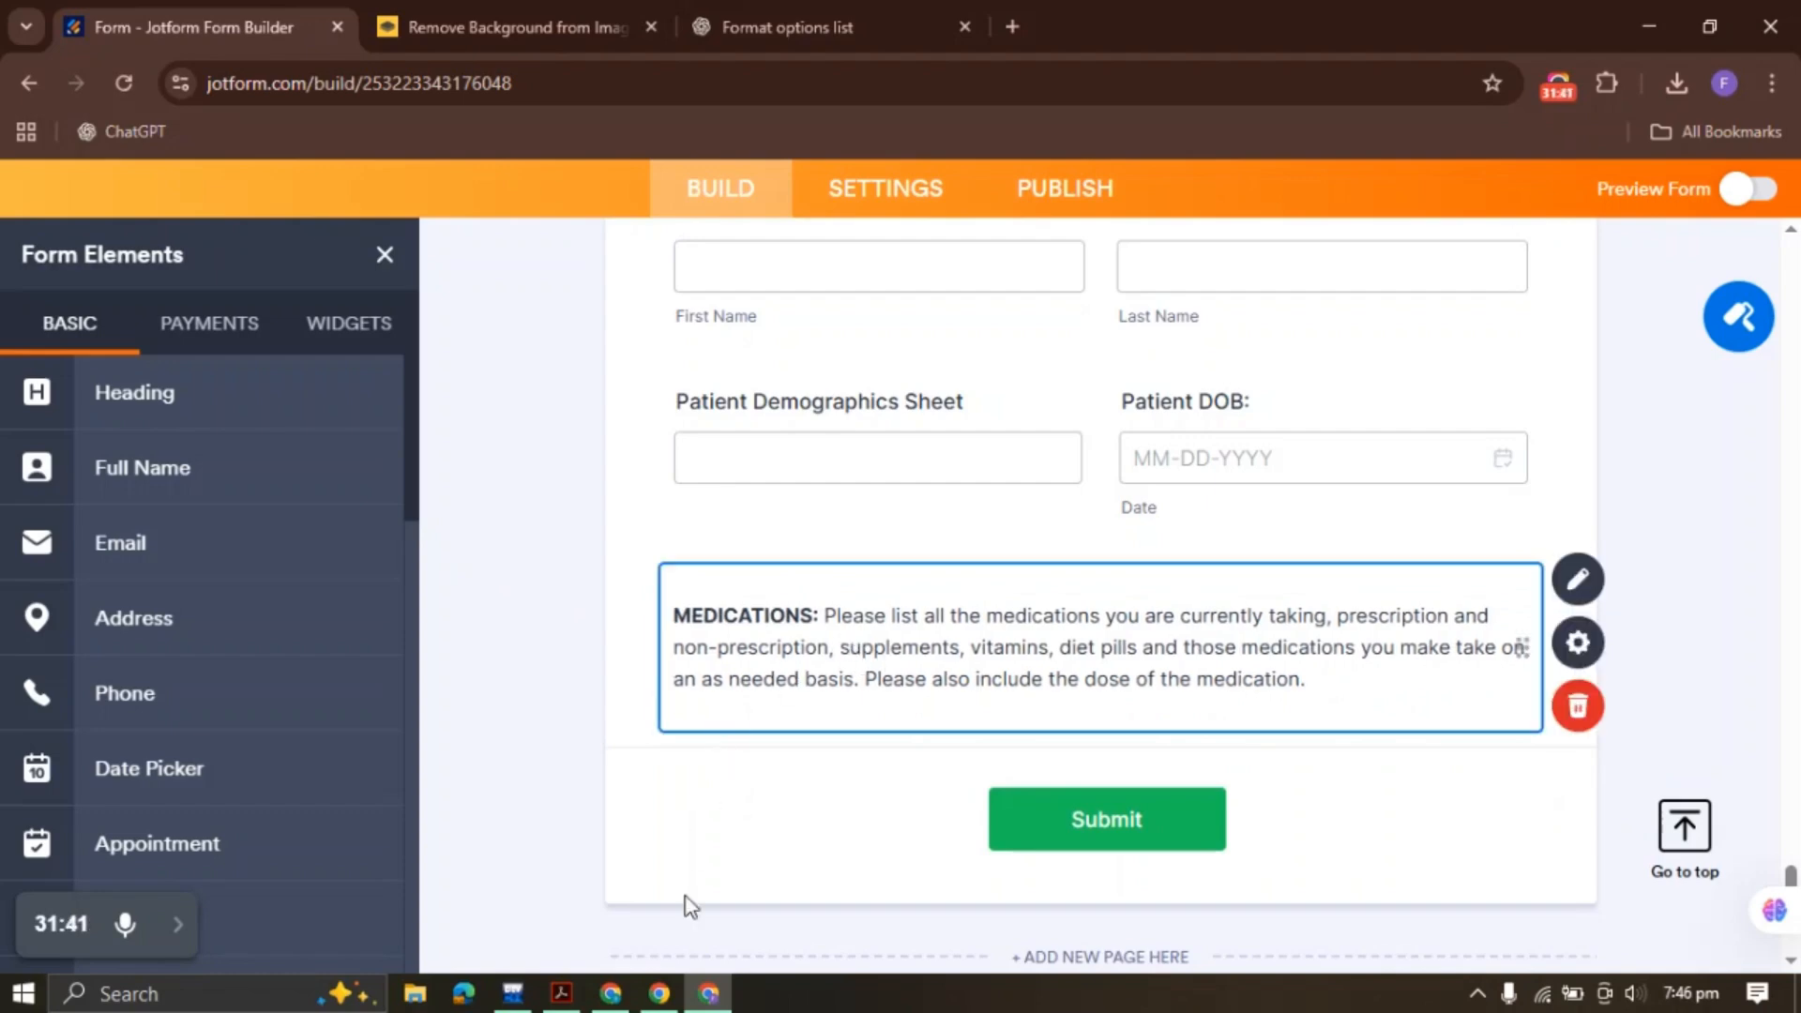
Copy the 'MEDICATIONS & DOSAGE:' heading from the PDF and return to Jotform
{"action": "left_click", "coordinate": [561, 994]}
{"action": "scroll", "coordinate": [554, 662], "scroll_direction": "down", "scroll_amount": 2}
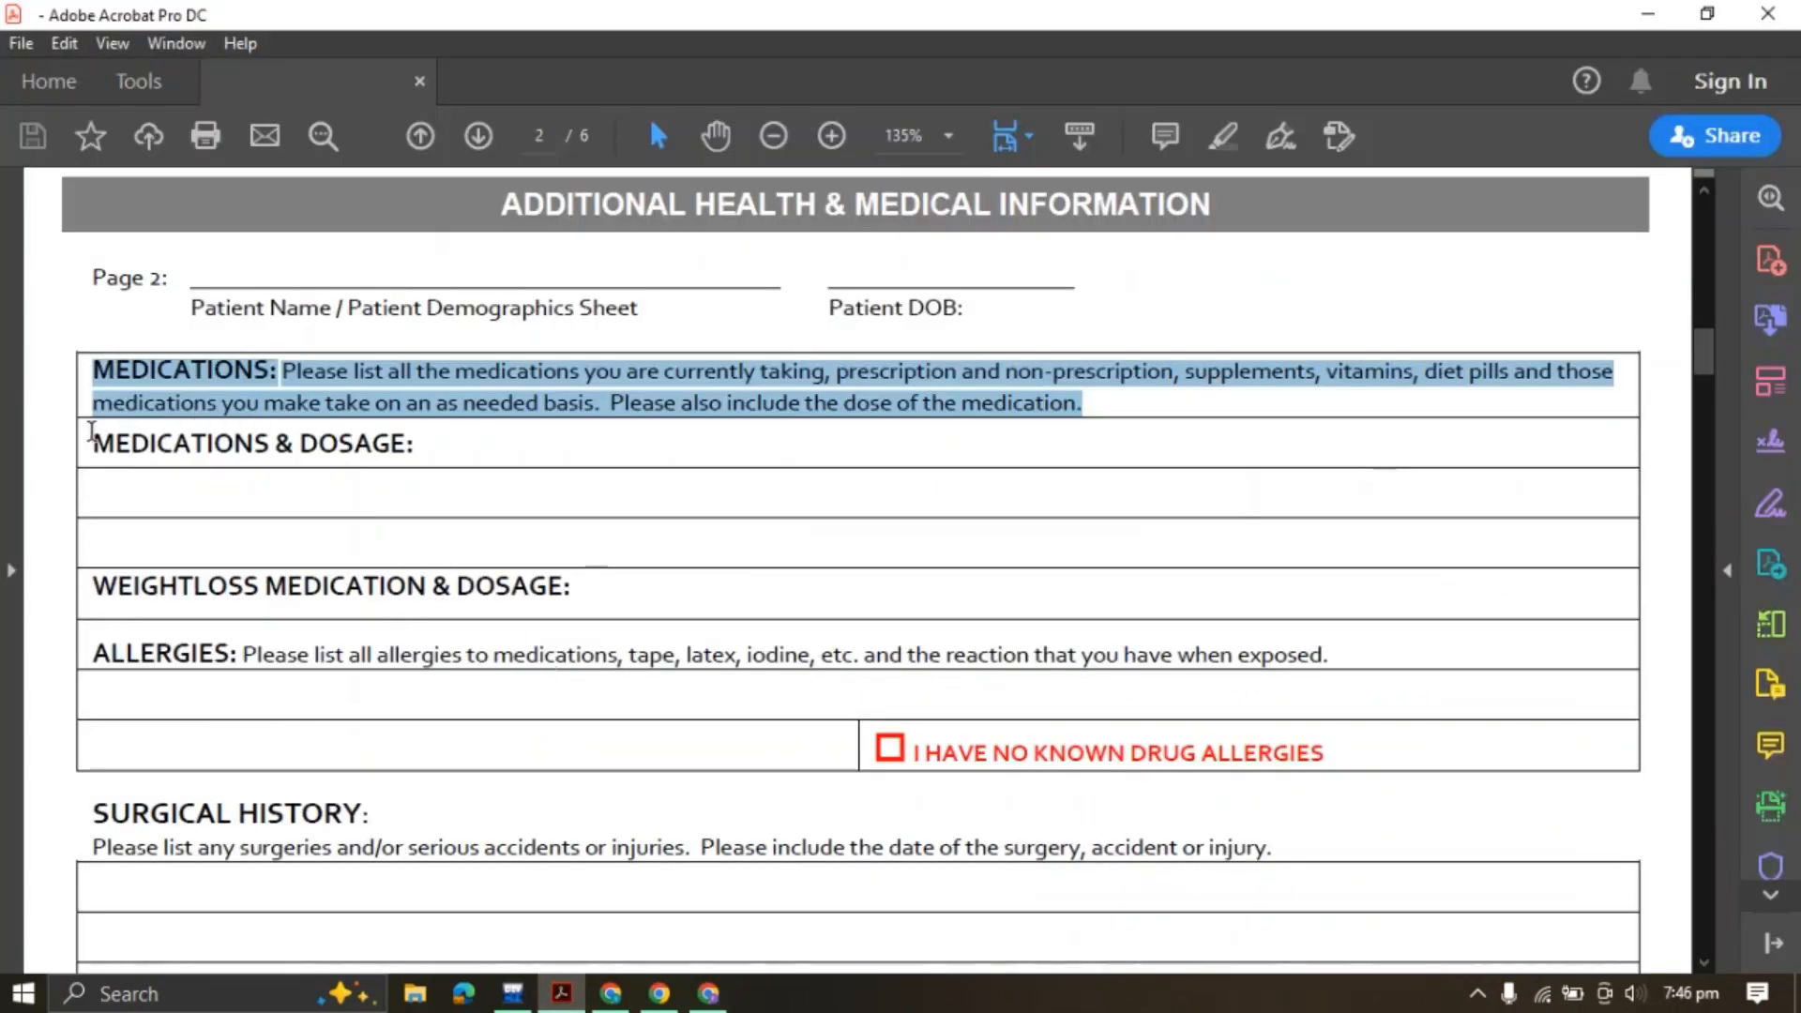
{"action": "left_click_drag", "start_coordinate": [91, 431], "coordinate": [467, 429]}
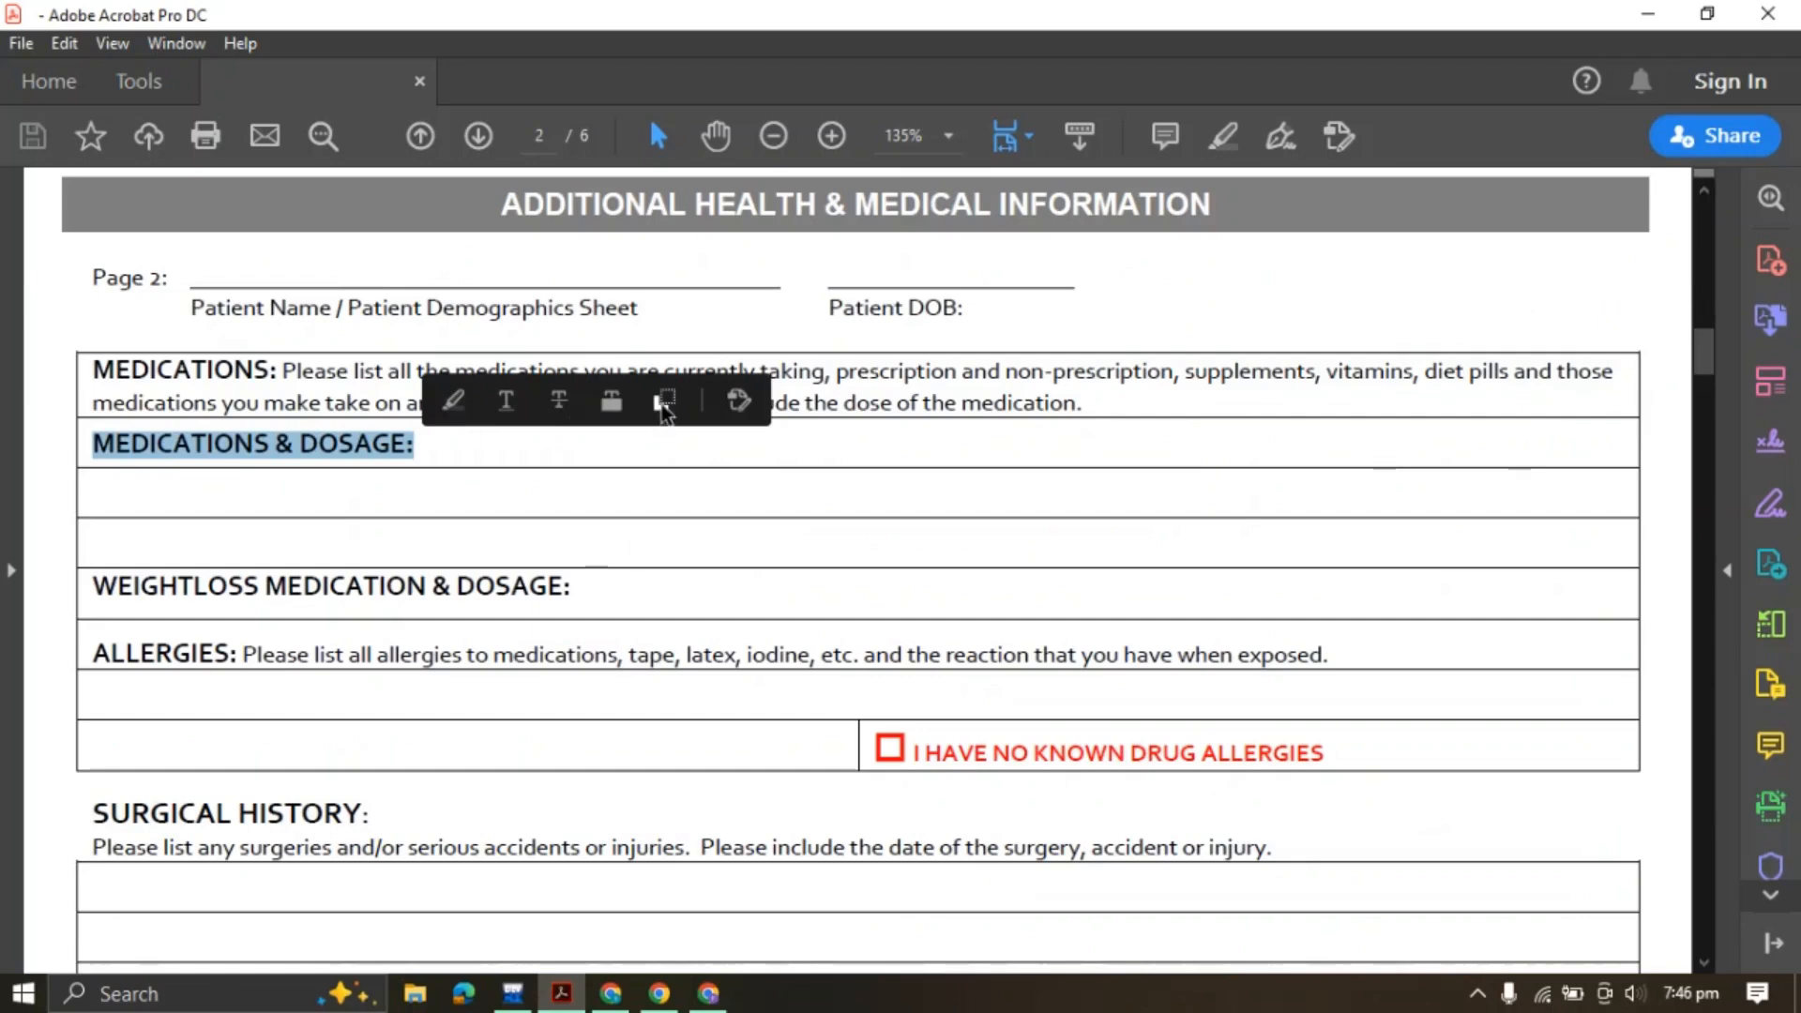
{"action": "left_click", "coordinate": [665, 404]}
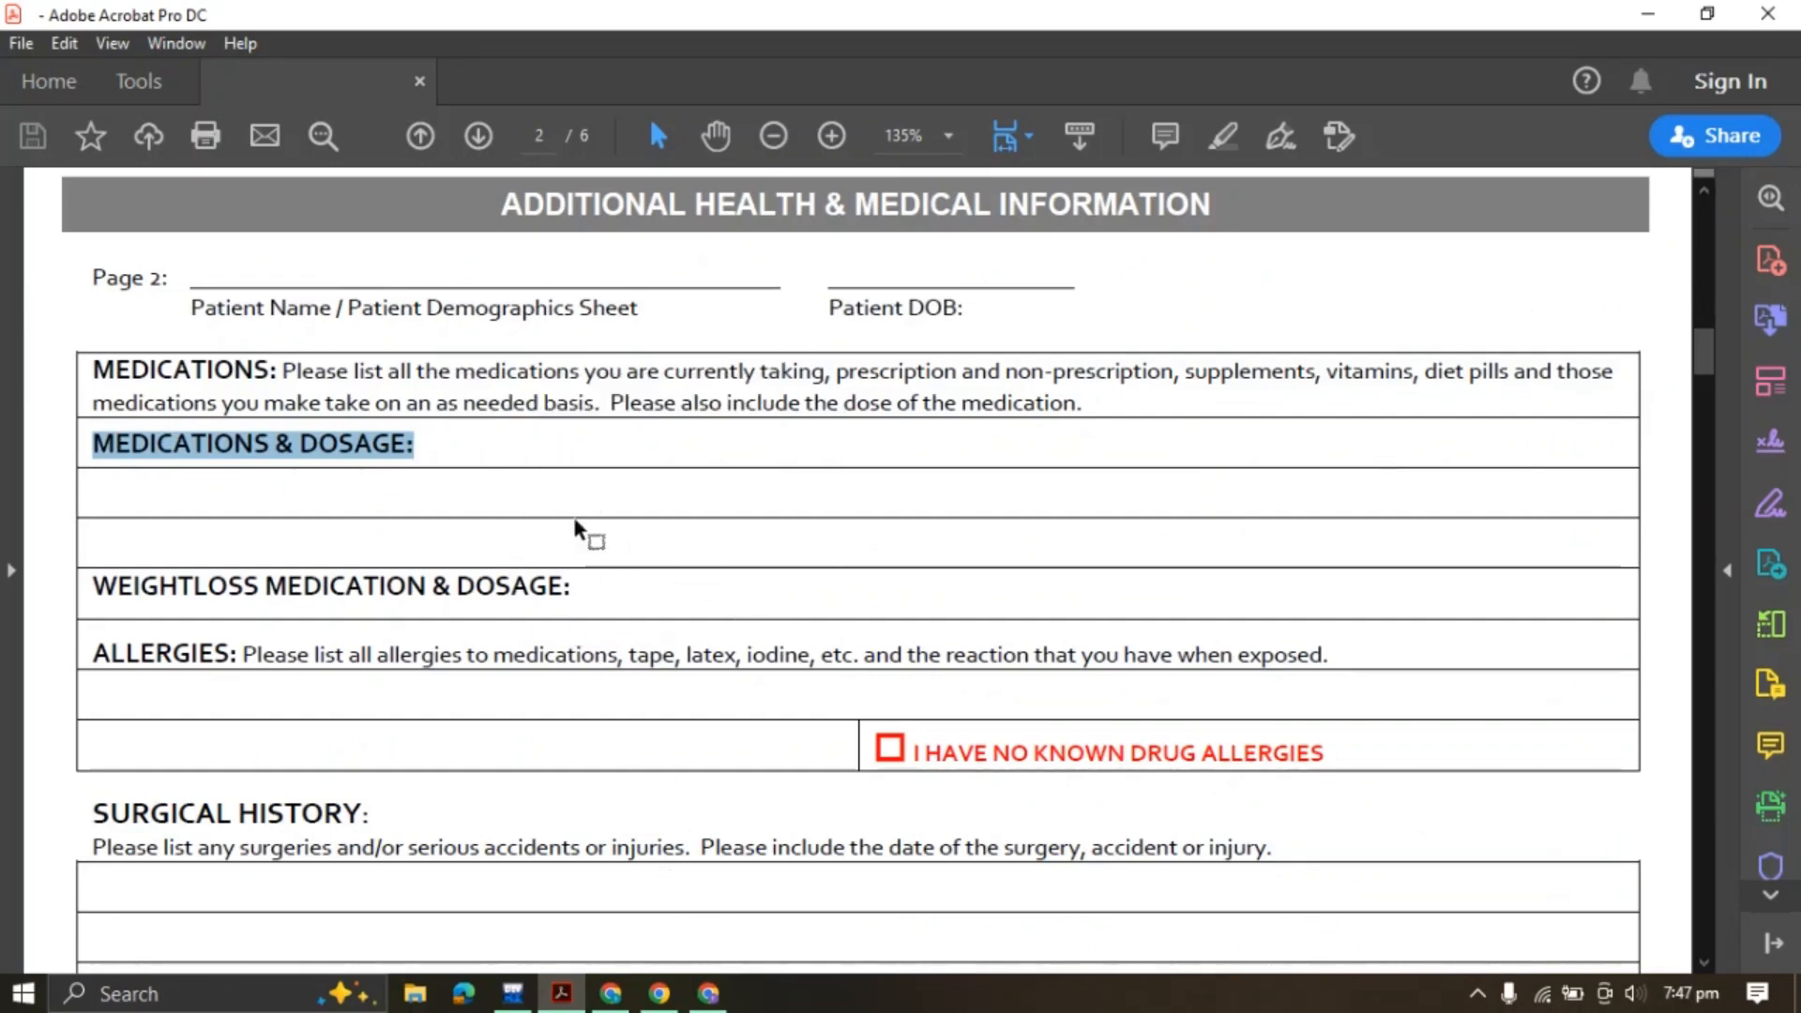
{"action": "left_click", "coordinate": [721, 992]}
Add a Long Text field labelled 'MEDICATIONS & DOSAGE:' below the medications paragraph
{"action": "scroll", "coordinate": [266, 591], "scroll_direction": "down", "scroll_amount": 5}
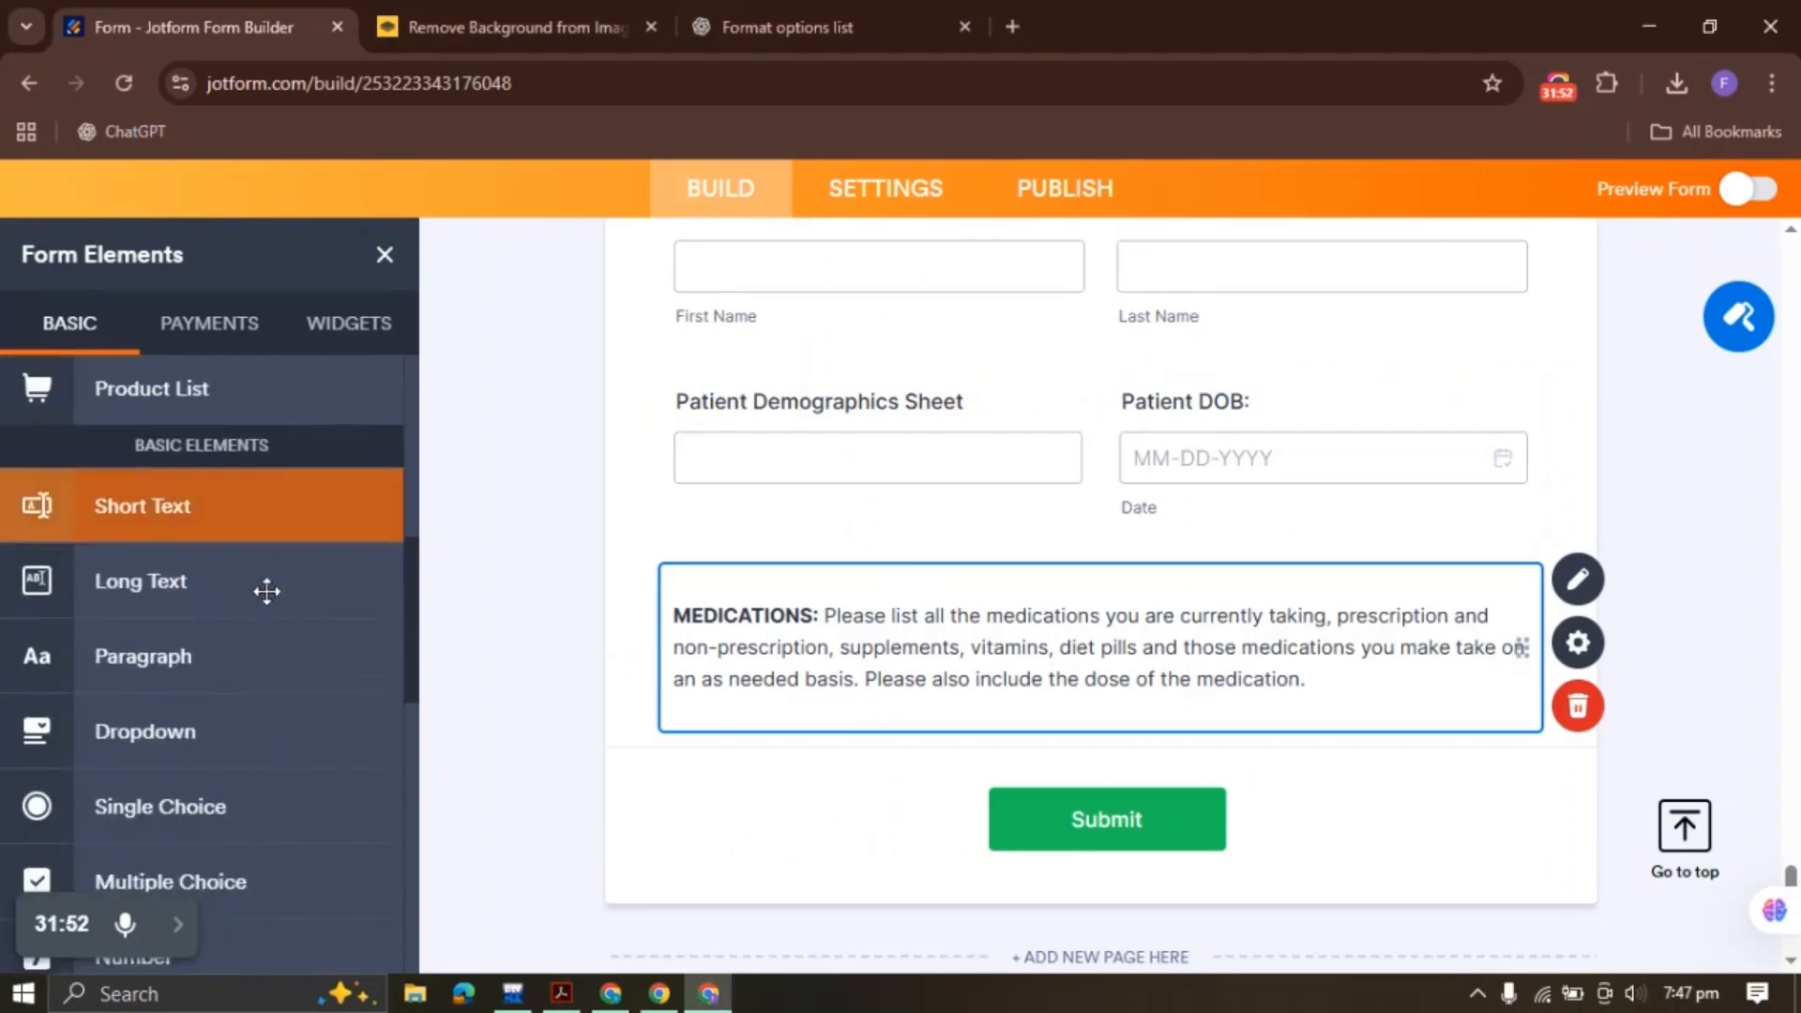
{"action": "scroll", "coordinate": [221, 453], "scroll_direction": "up", "scroll_amount": 10}
{"action": "left_click", "coordinate": [200, 635]}
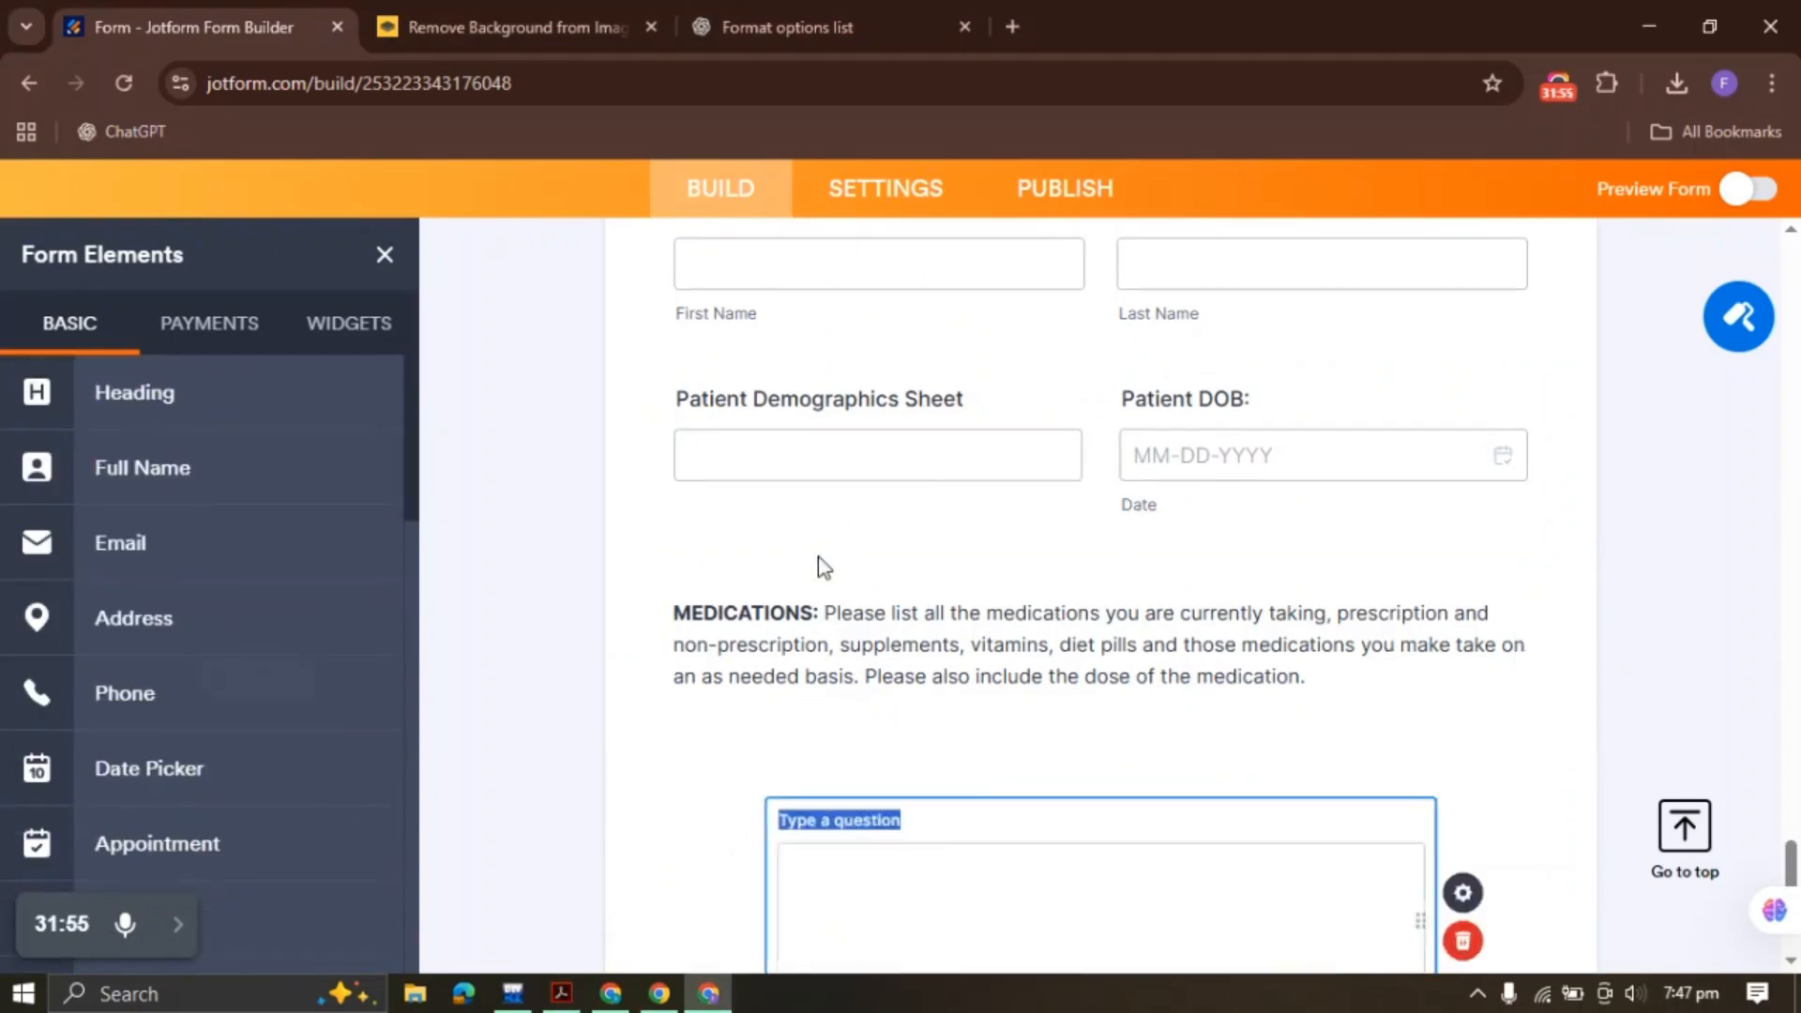
{"action": "key", "text": "ctrl+v"}
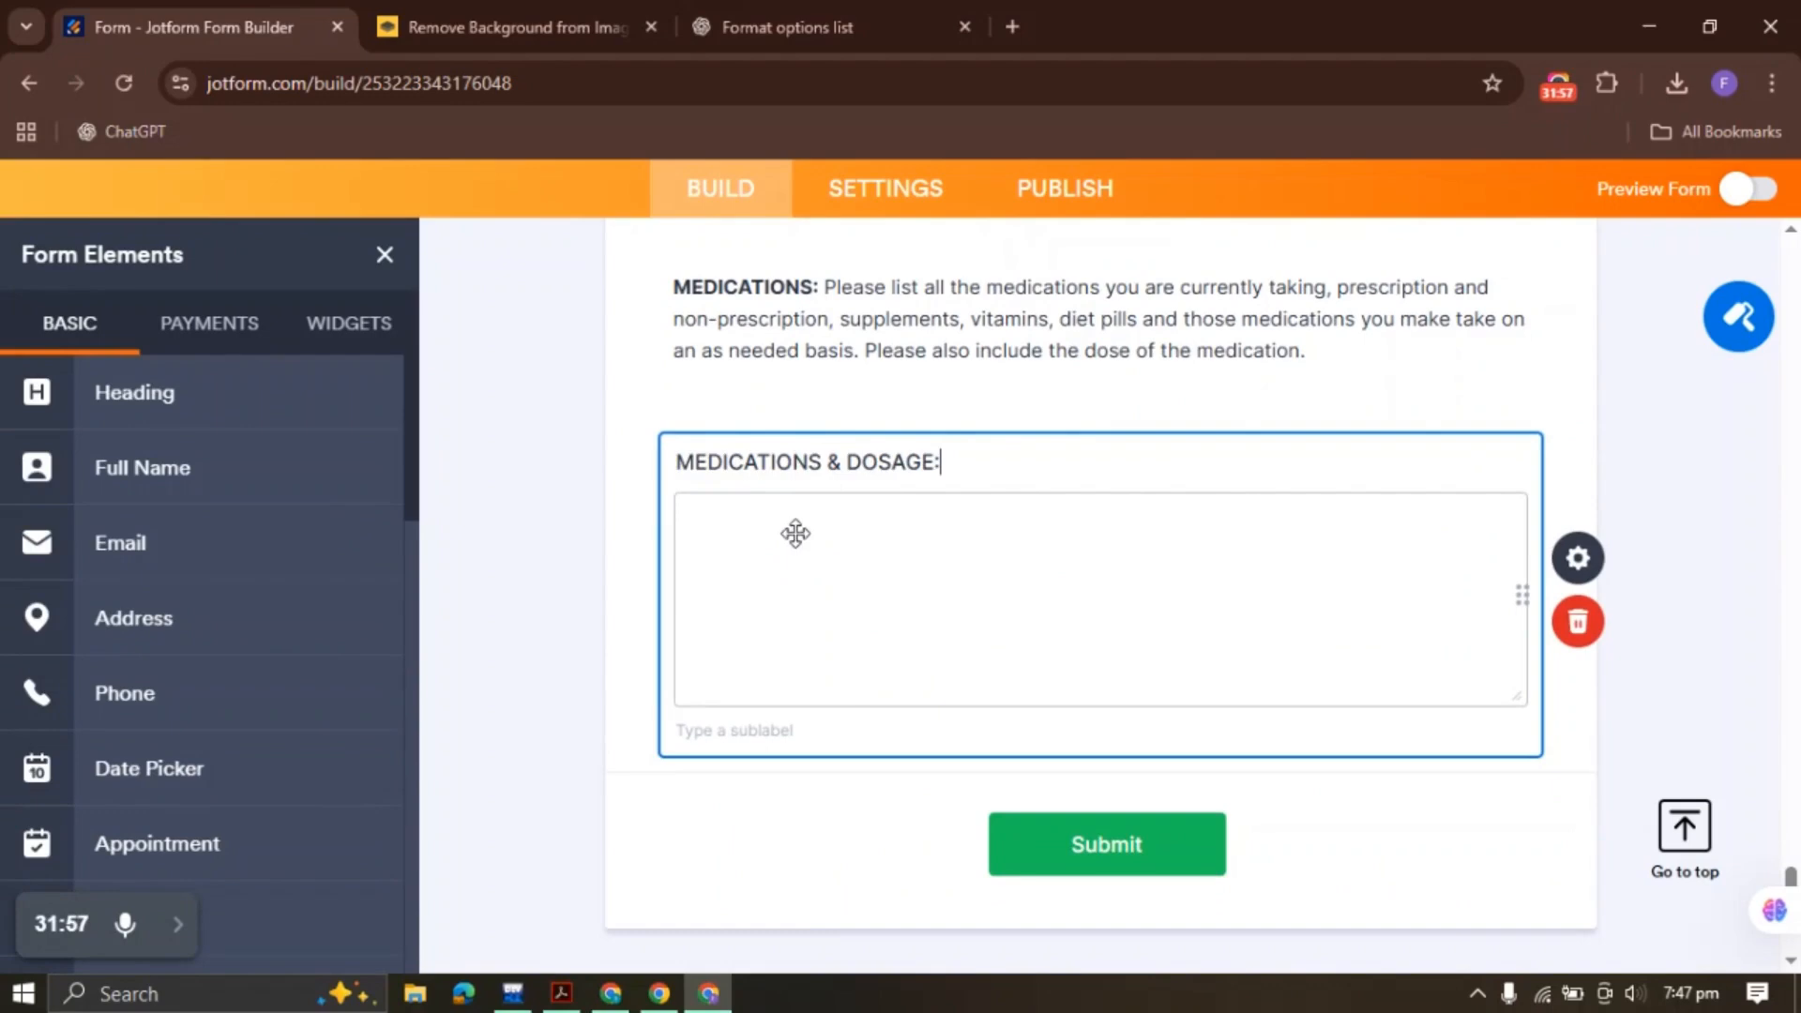
{"action": "left_click", "coordinate": [1600, 555]}
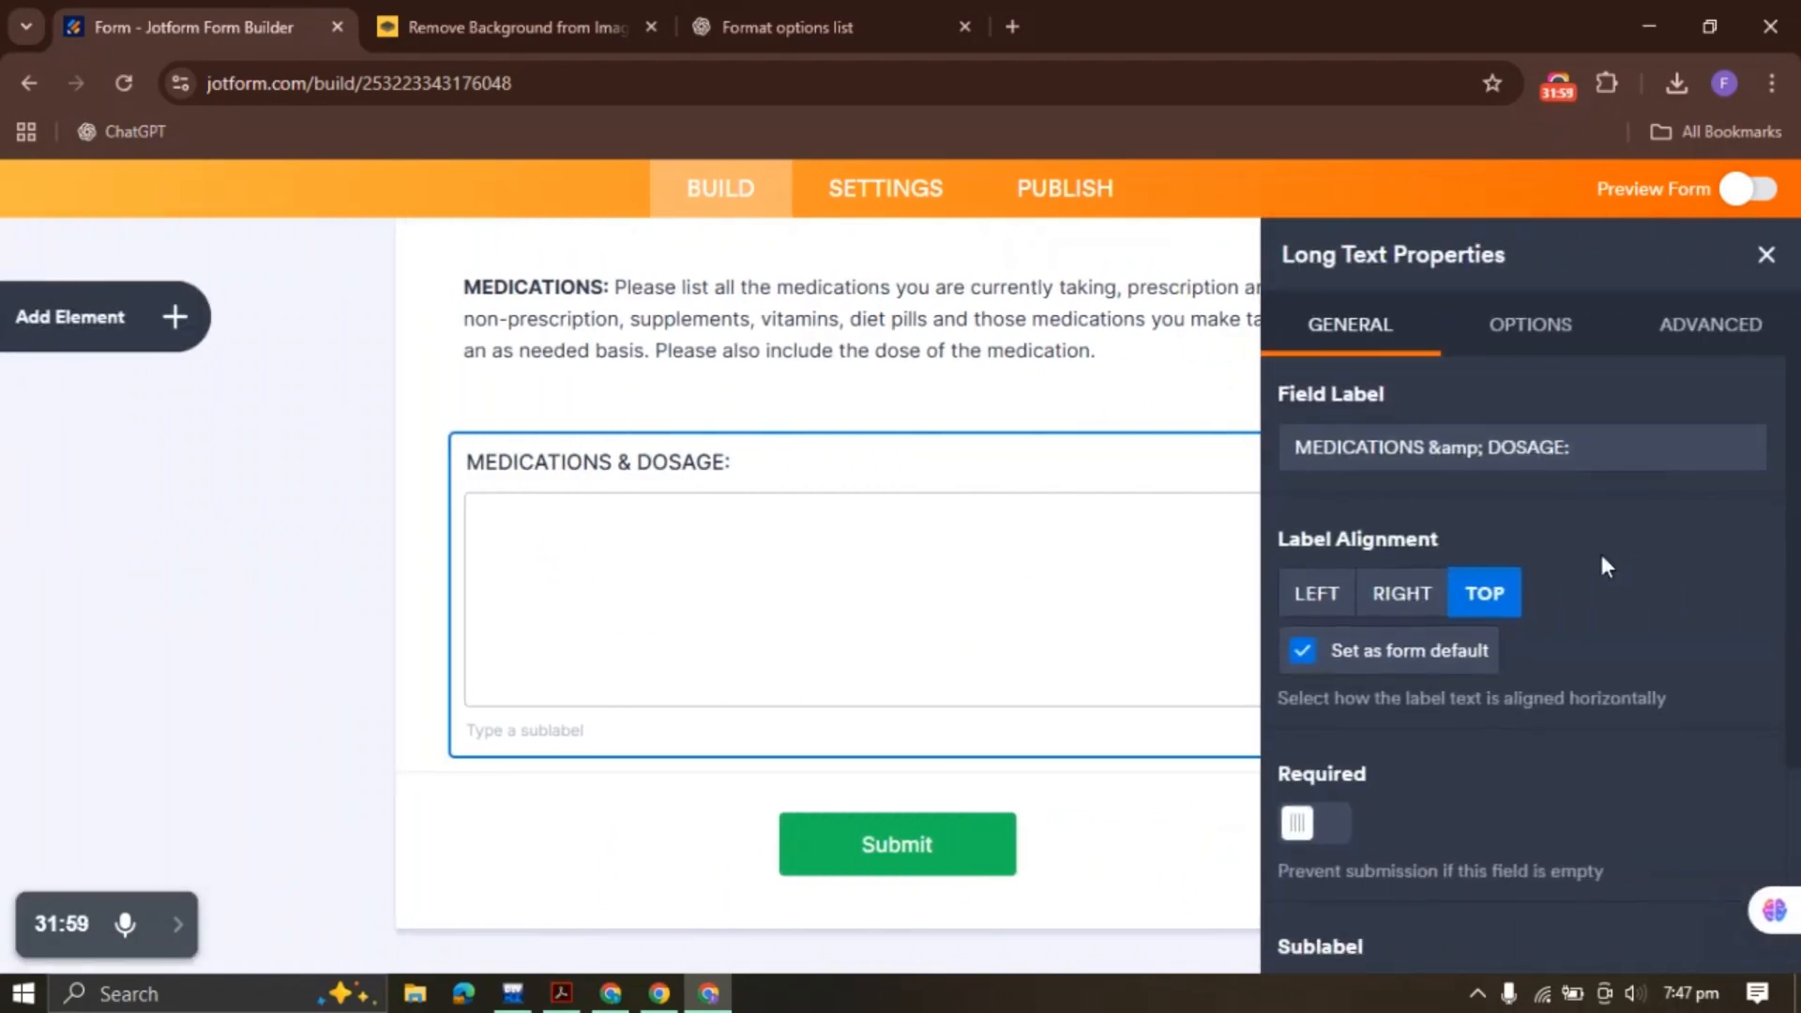
{"action": "scroll", "coordinate": [1601, 563], "scroll_direction": "down", "scroll_amount": 3}
{"action": "left_click", "coordinate": [1558, 328]}
{"action": "scroll", "coordinate": [1533, 584], "scroll_direction": "up", "scroll_amount": 3}
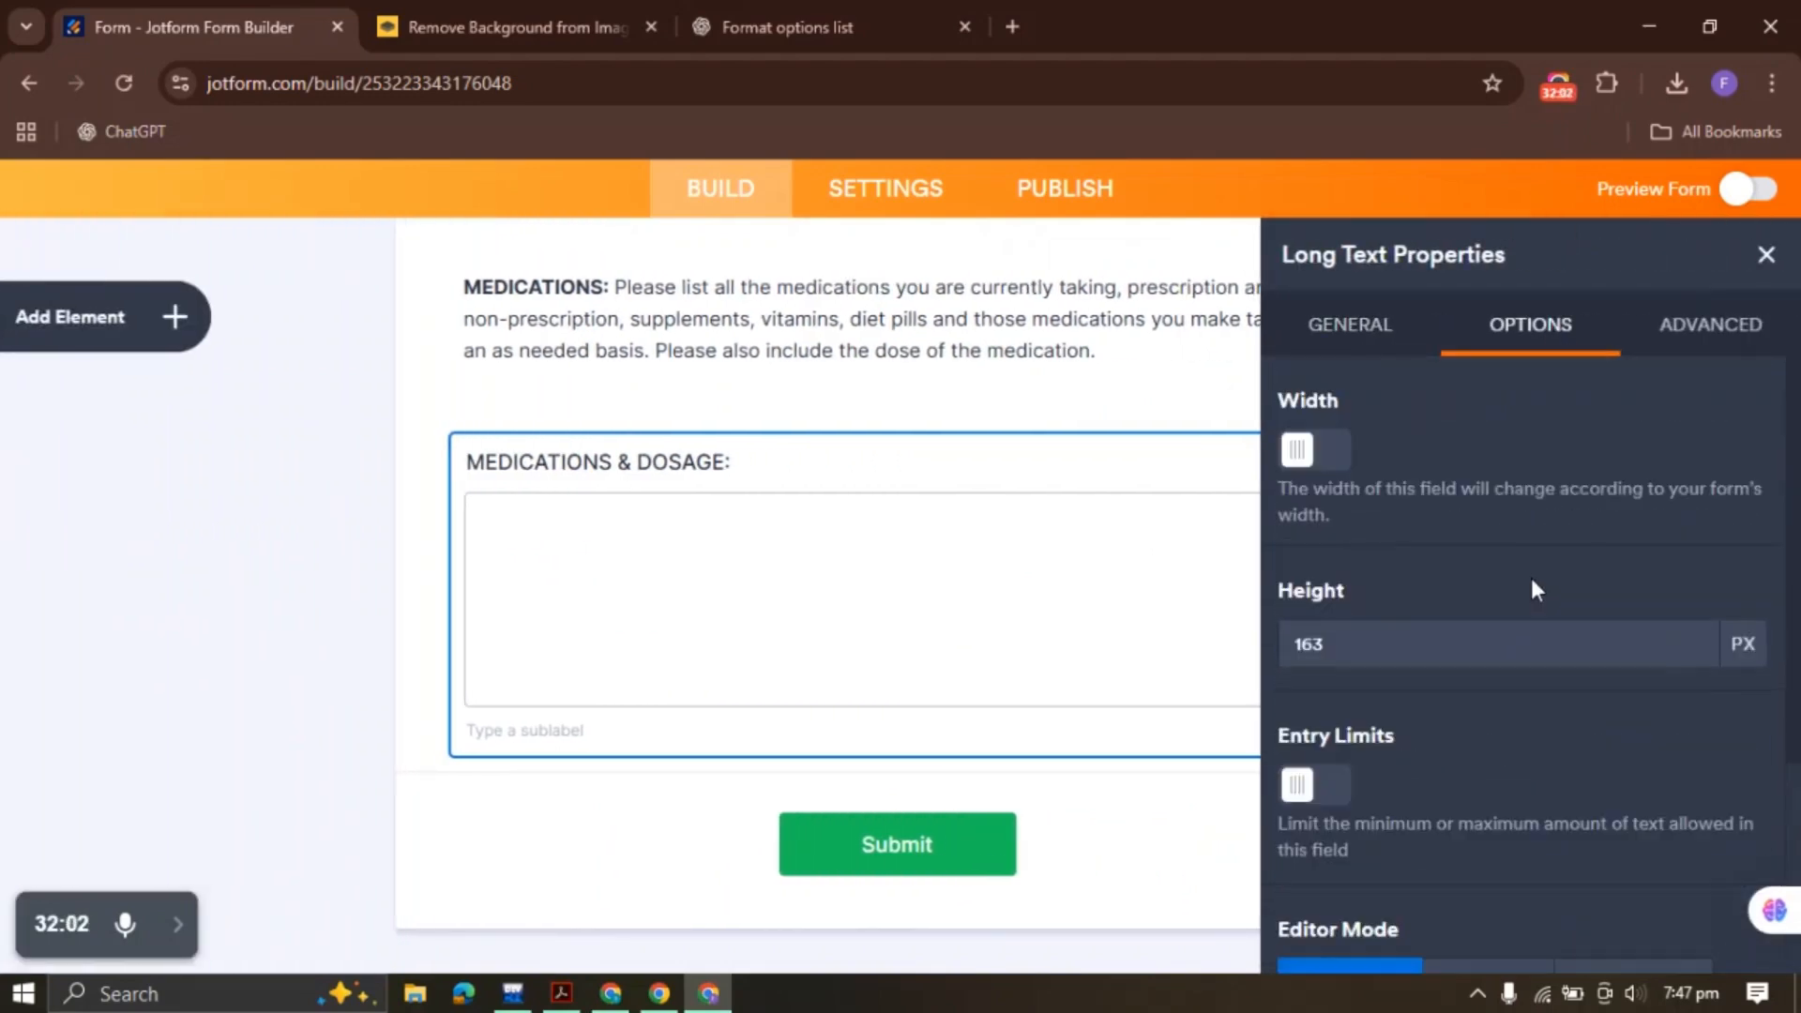
{"action": "scroll", "coordinate": [1531, 577], "scroll_direction": "down", "scroll_amount": 3}
{"action": "scroll", "coordinate": [1530, 577], "scroll_direction": "up", "scroll_amount": 3}
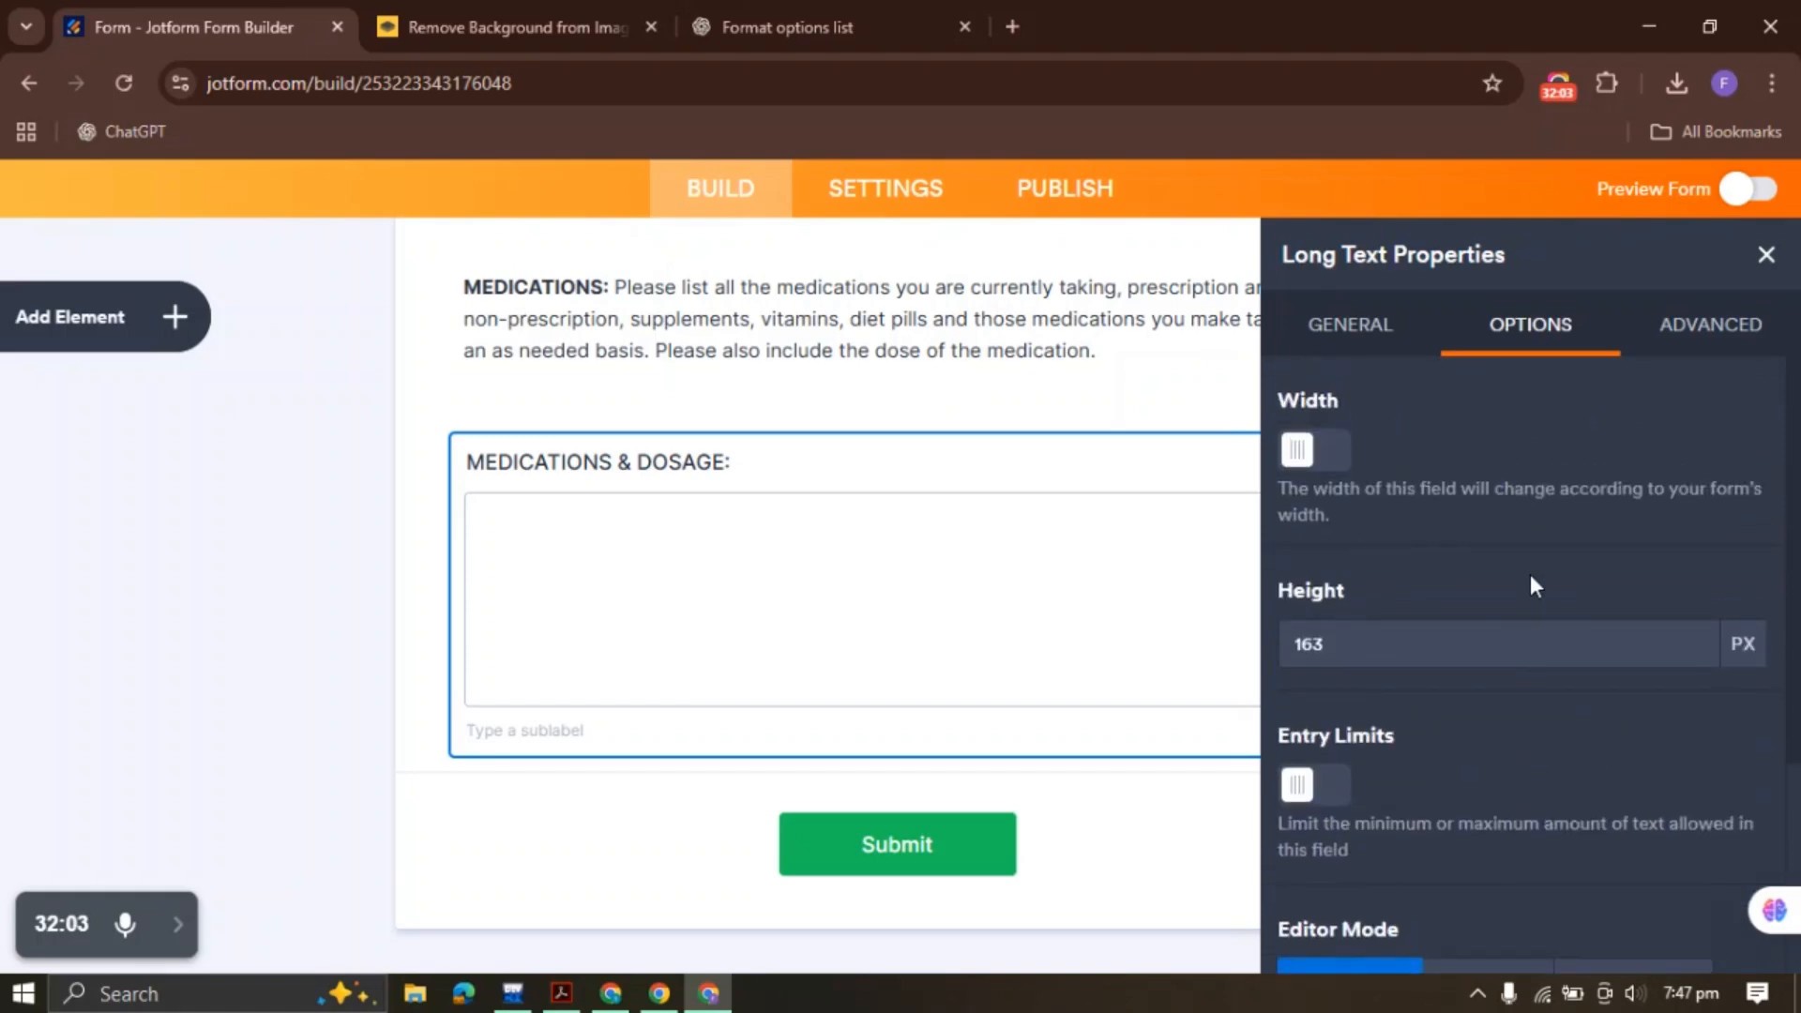
{"action": "left_click", "coordinate": [1701, 339]}
{"action": "scroll", "coordinate": [1526, 605], "scroll_direction": "up", "scroll_amount": 3}
{"action": "left_click", "coordinate": [1766, 255]}
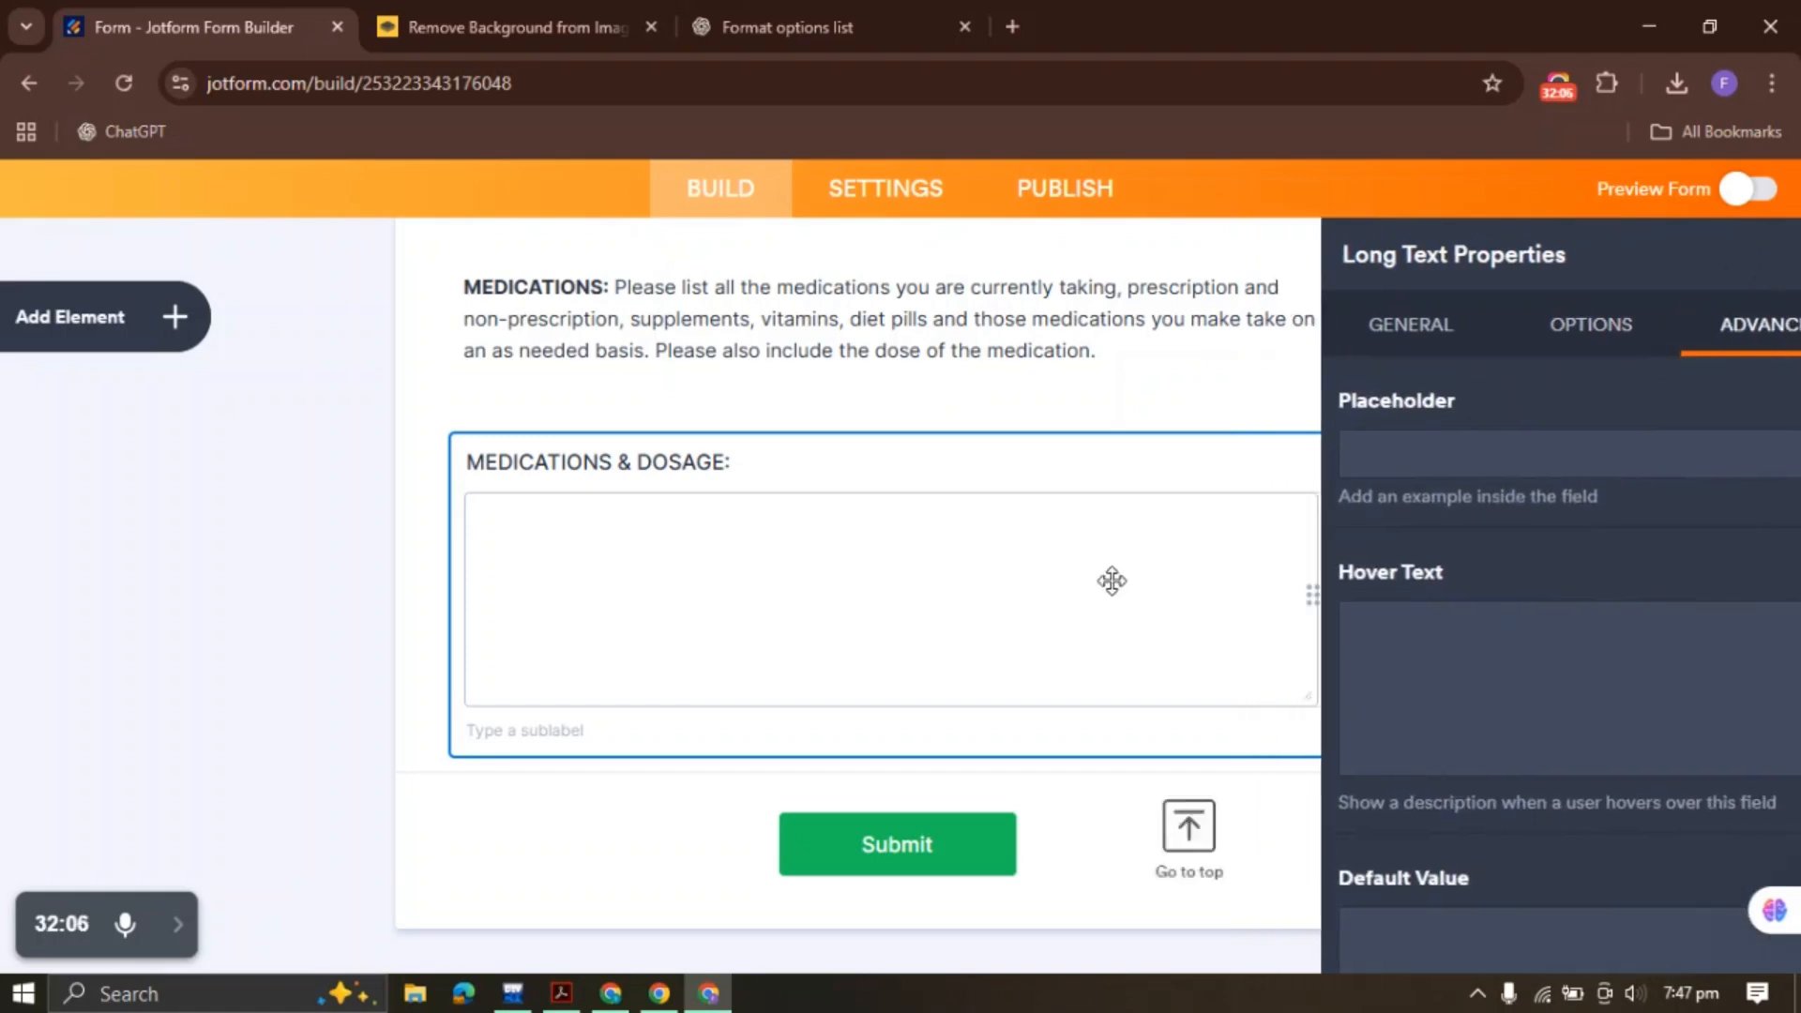
Copy the 'WEIGHTLOSS MEDICATION & DOSAGE:' heading from the PDF into the clipboard
{"action": "left_click", "coordinate": [563, 994]}
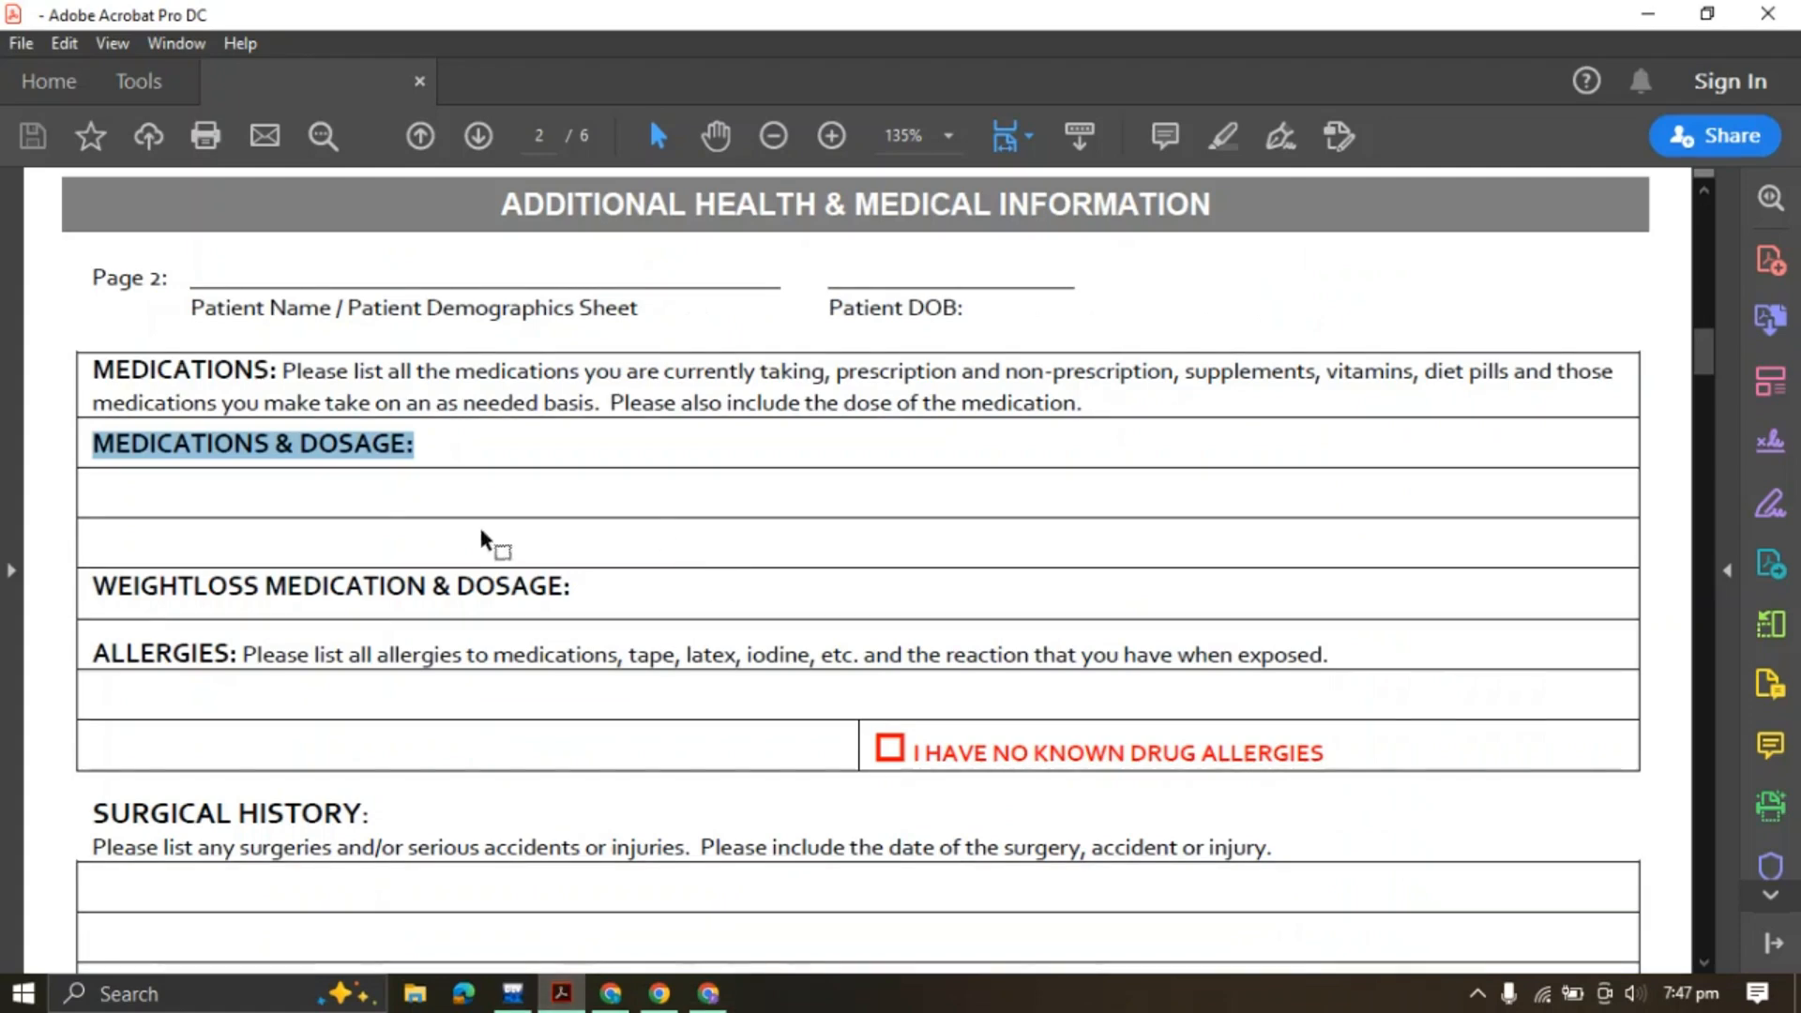
{"action": "left_click_drag", "start_coordinate": [94, 587], "coordinate": [656, 586]}
{"action": "left_click", "coordinate": [842, 544]}
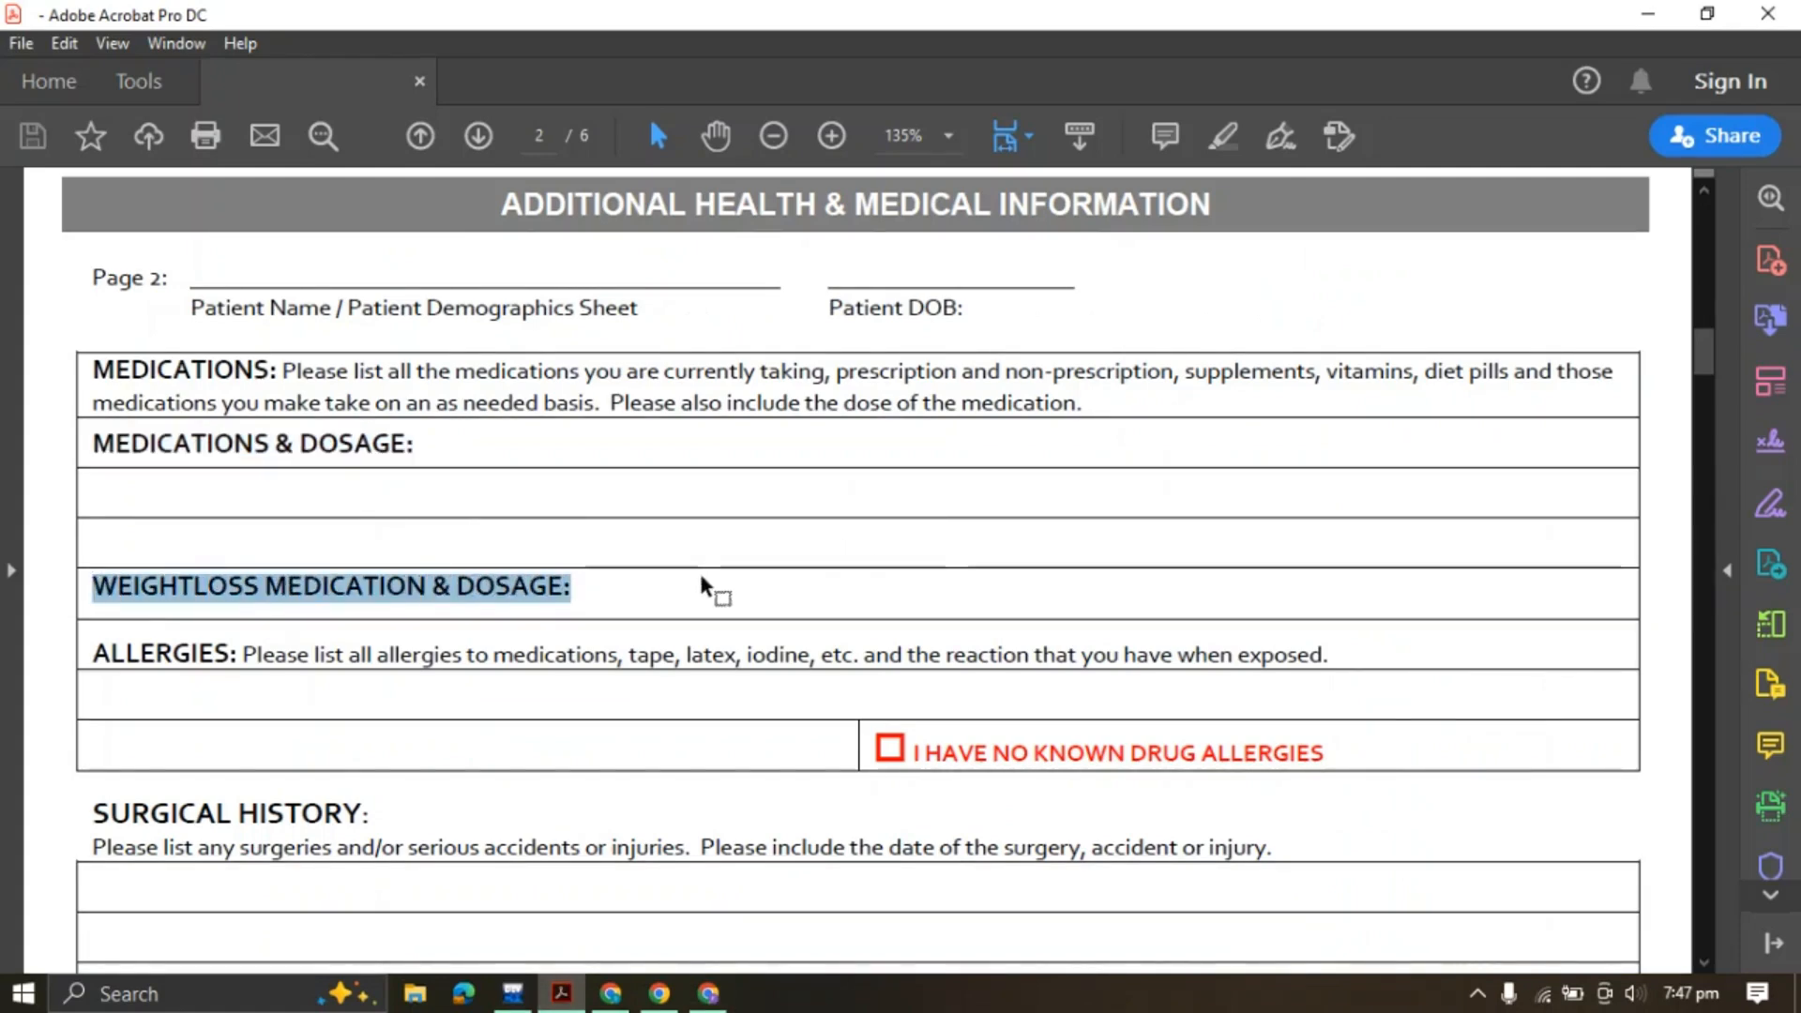
{"action": "left_click", "coordinate": [708, 994]}
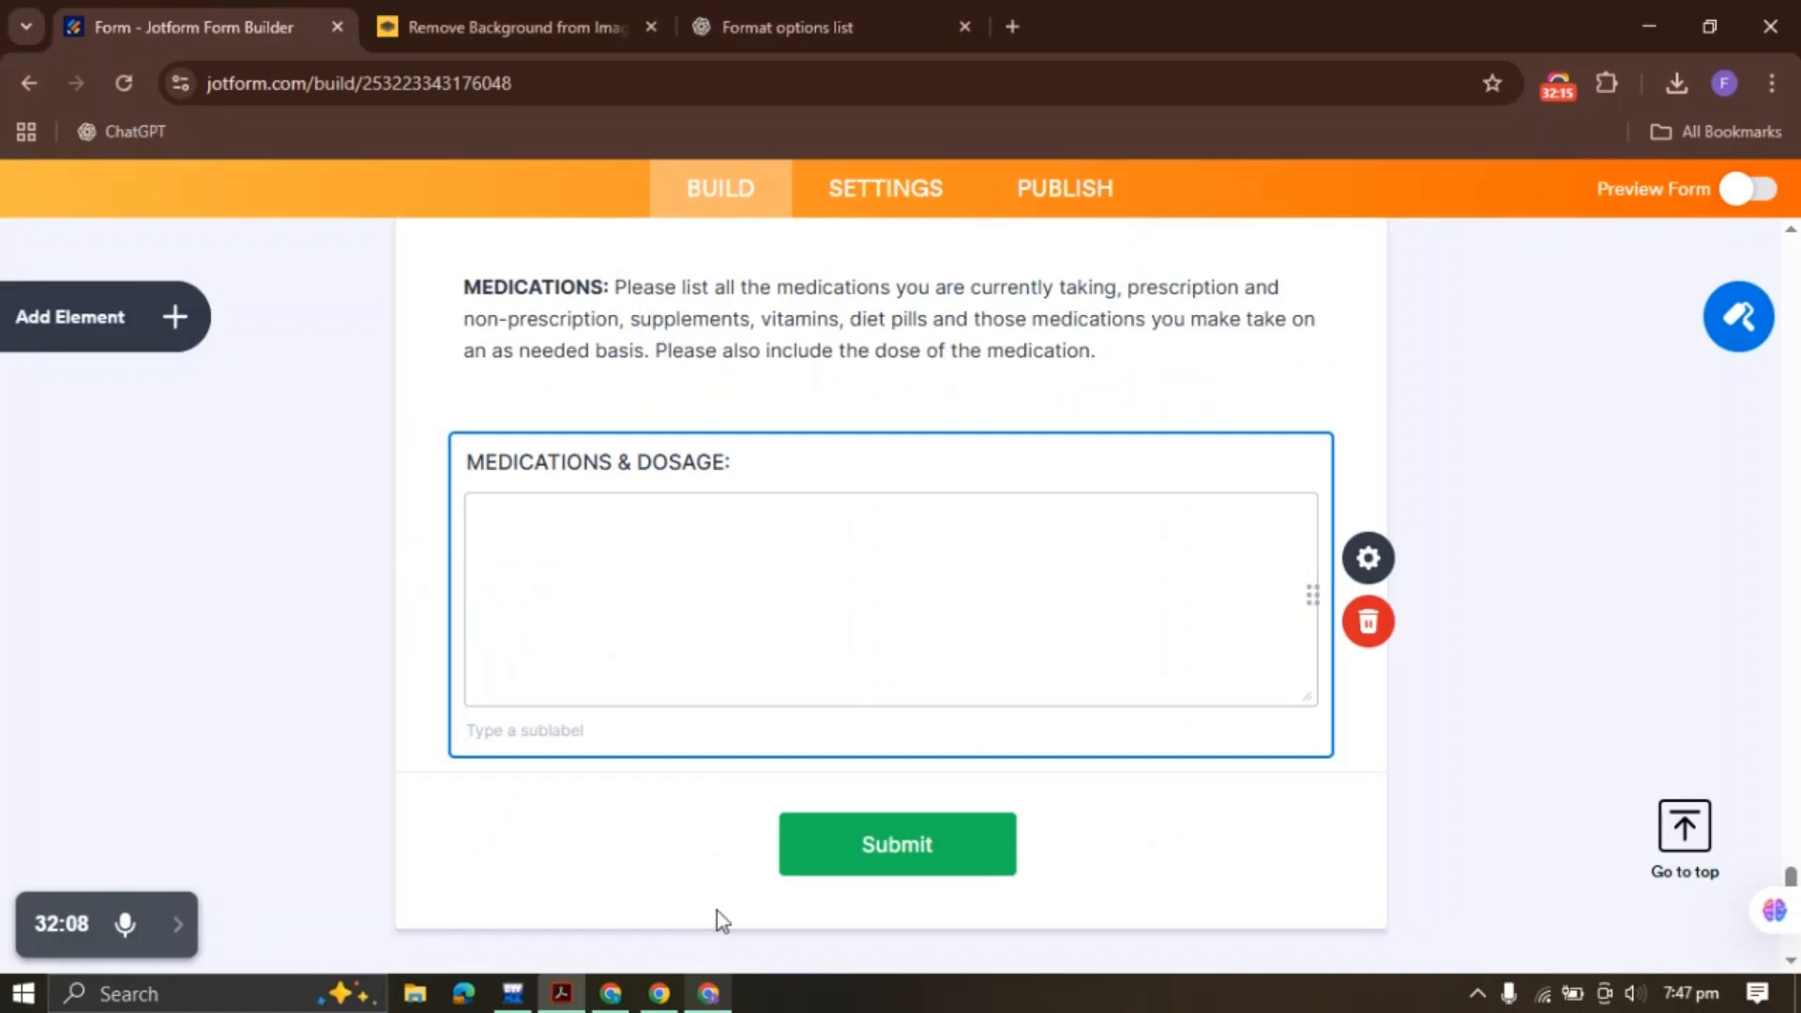
Duplicate the MEDICATIONS & DOSAGE field and relabel the copy 'WEIGHTLOSS MEDICATION & DOSAGE:'
{"action": "right_click", "coordinate": [605, 513]}
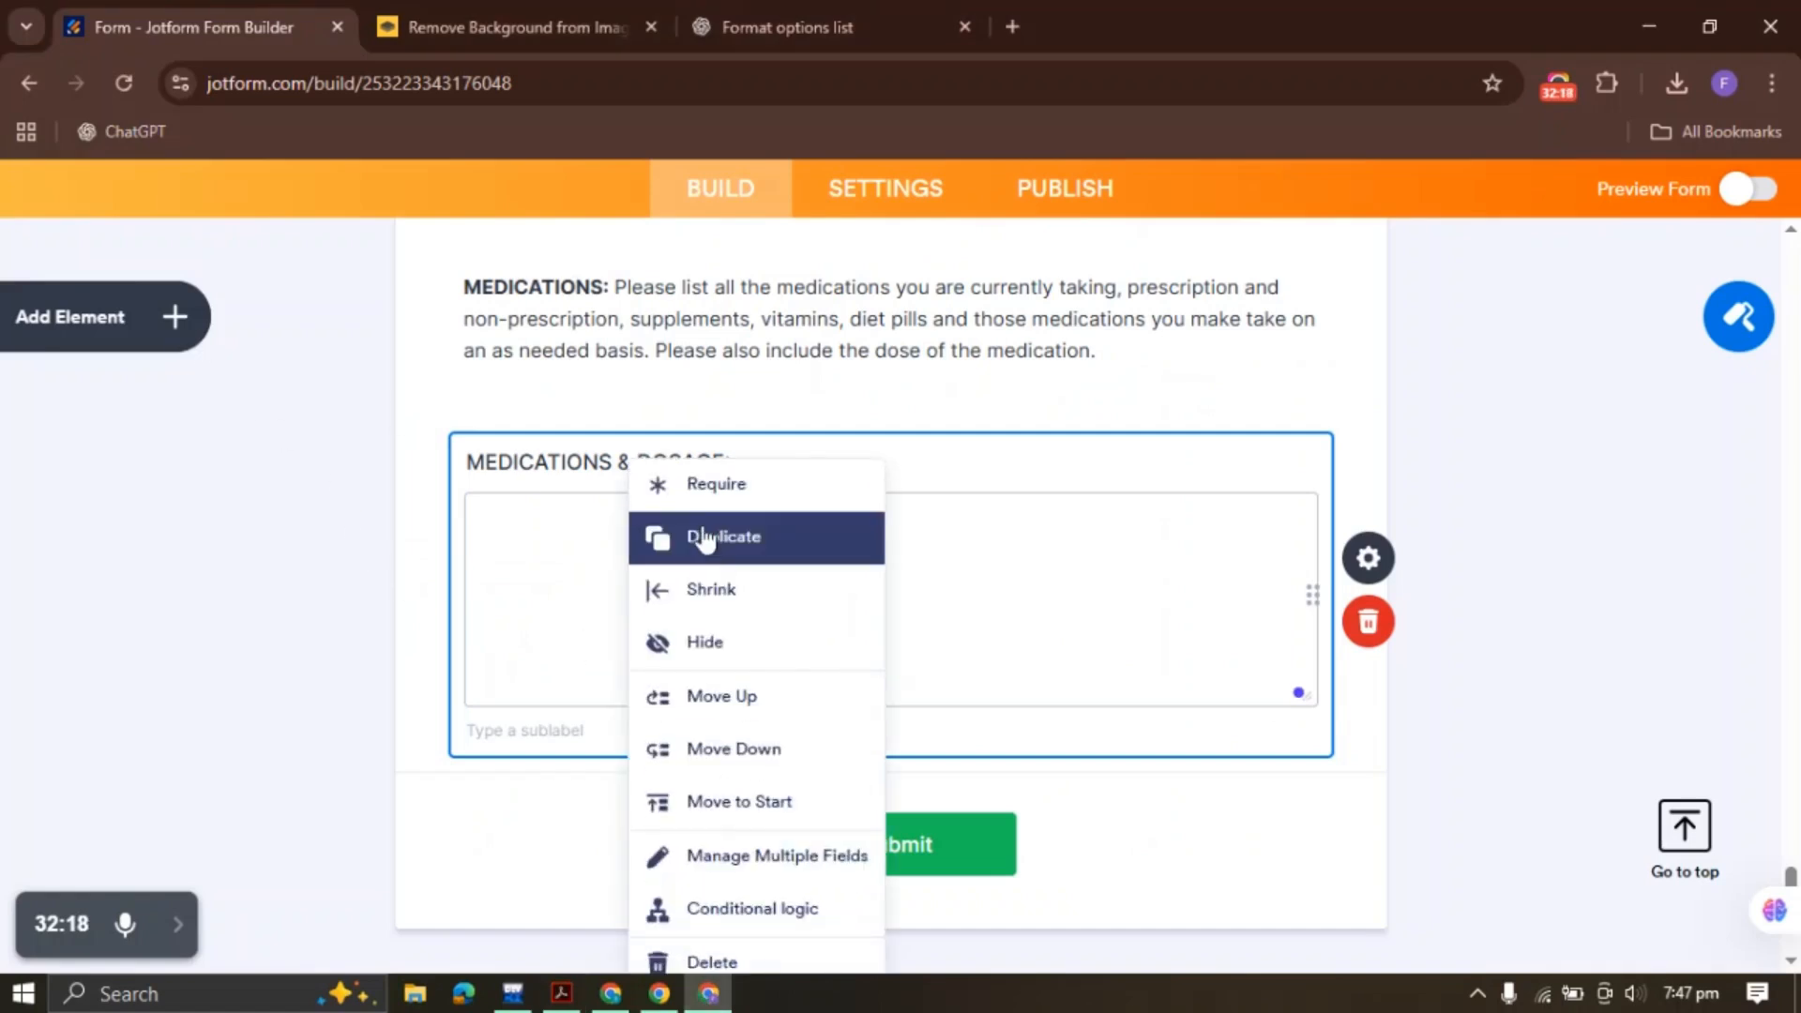
{"action": "left_click", "coordinate": [696, 531]}
{"action": "triple_click", "coordinate": [675, 782]}
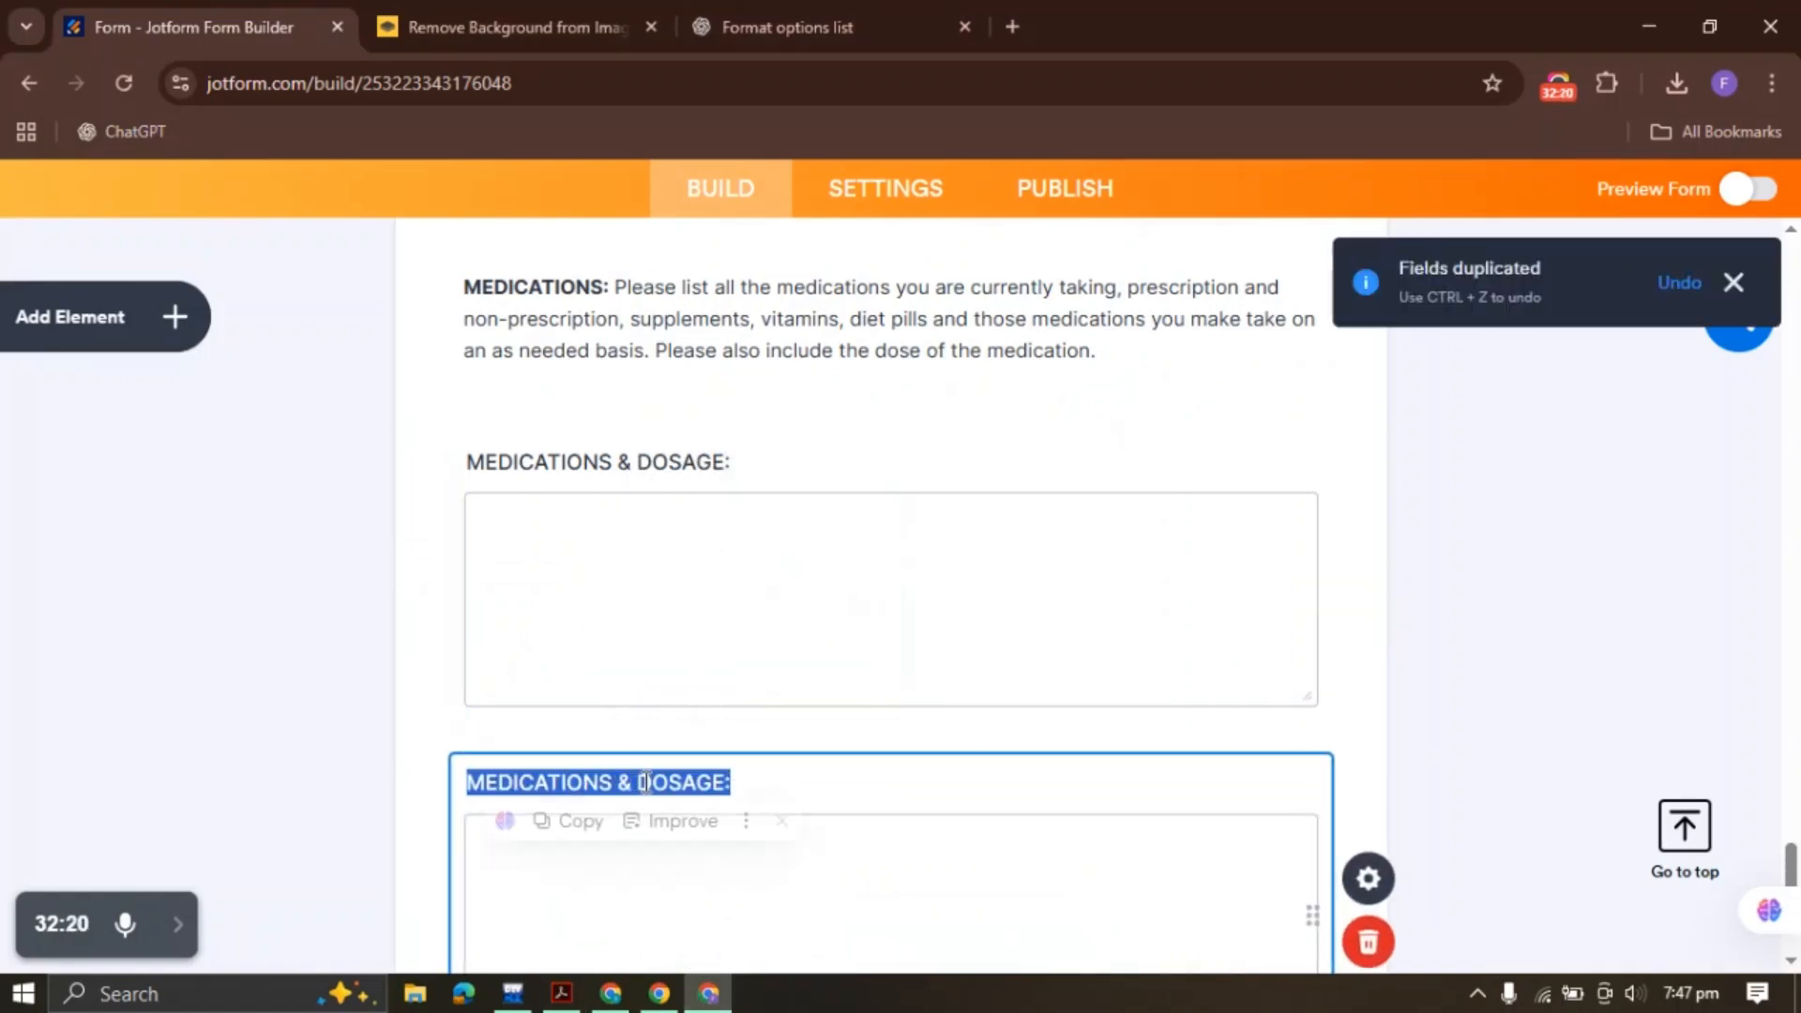
{"action": "key", "text": "ctrl+v"}
{"action": "scroll", "coordinate": [881, 609], "scroll_direction": "down", "scroll_amount": 3}
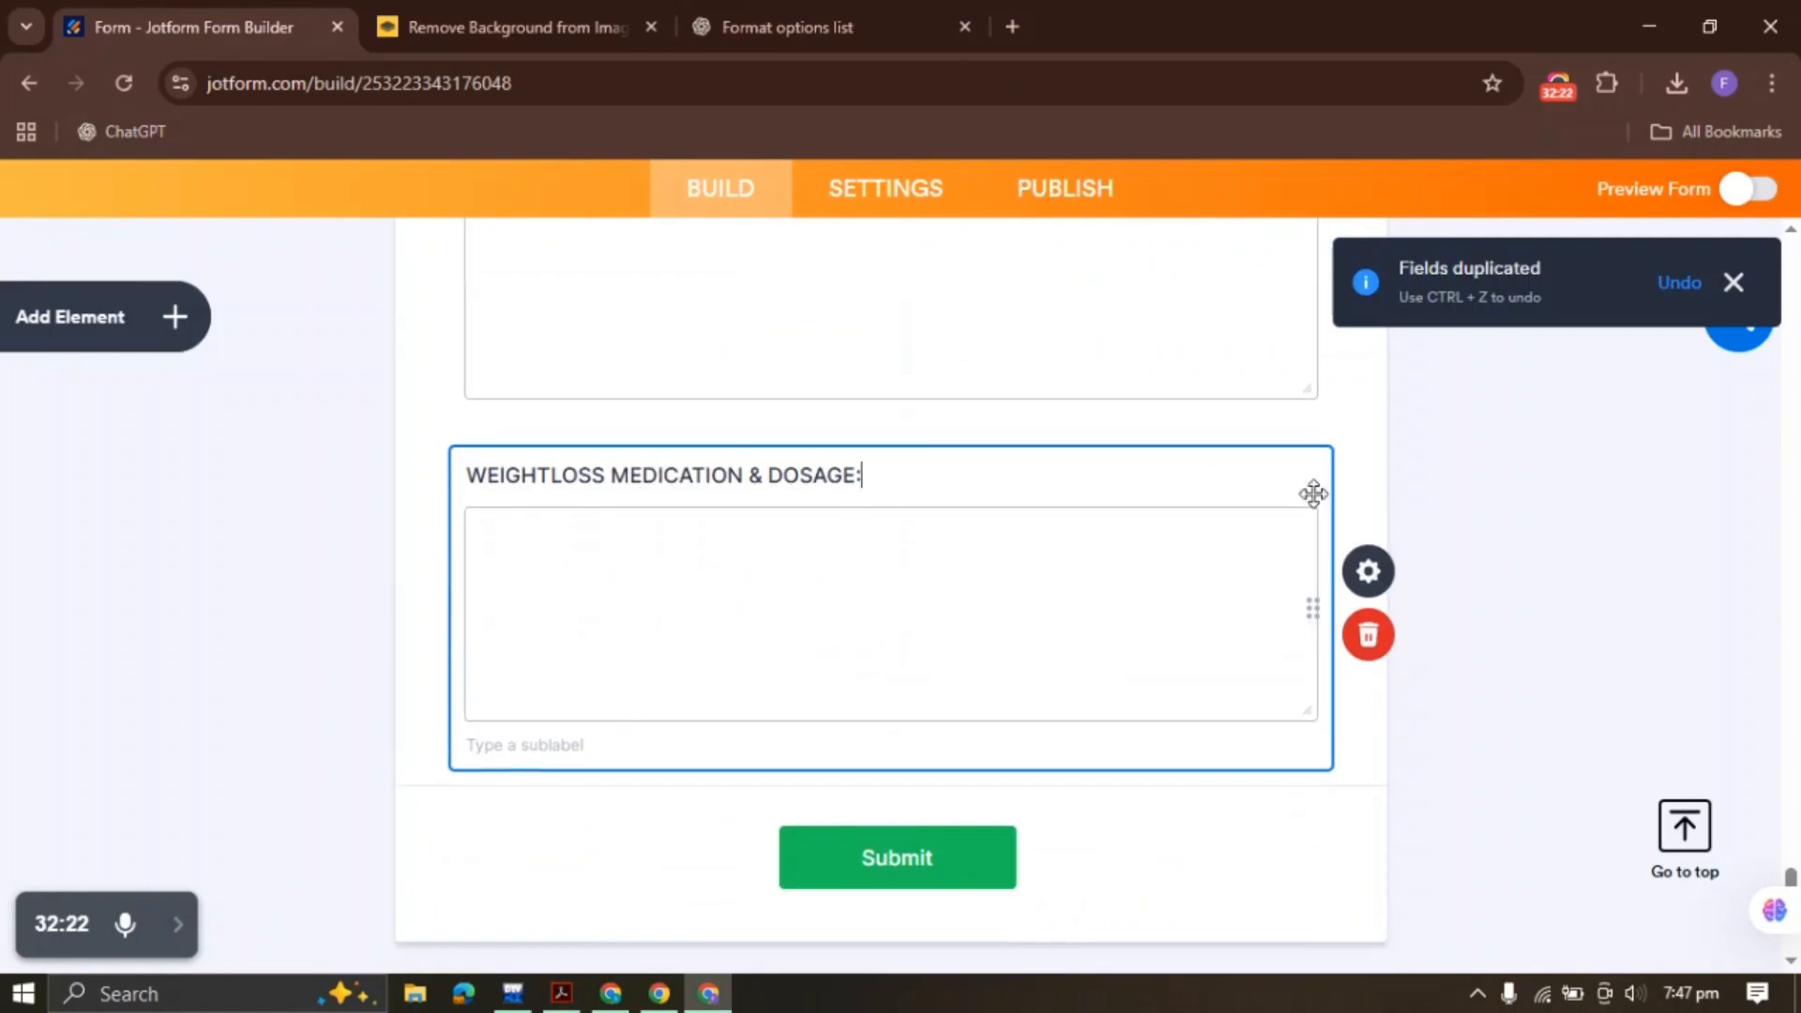
Shrink the weightloss field's box height to 58 px
{"action": "left_click", "coordinate": [1368, 567]}
{"action": "left_click", "coordinate": [1735, 279]}
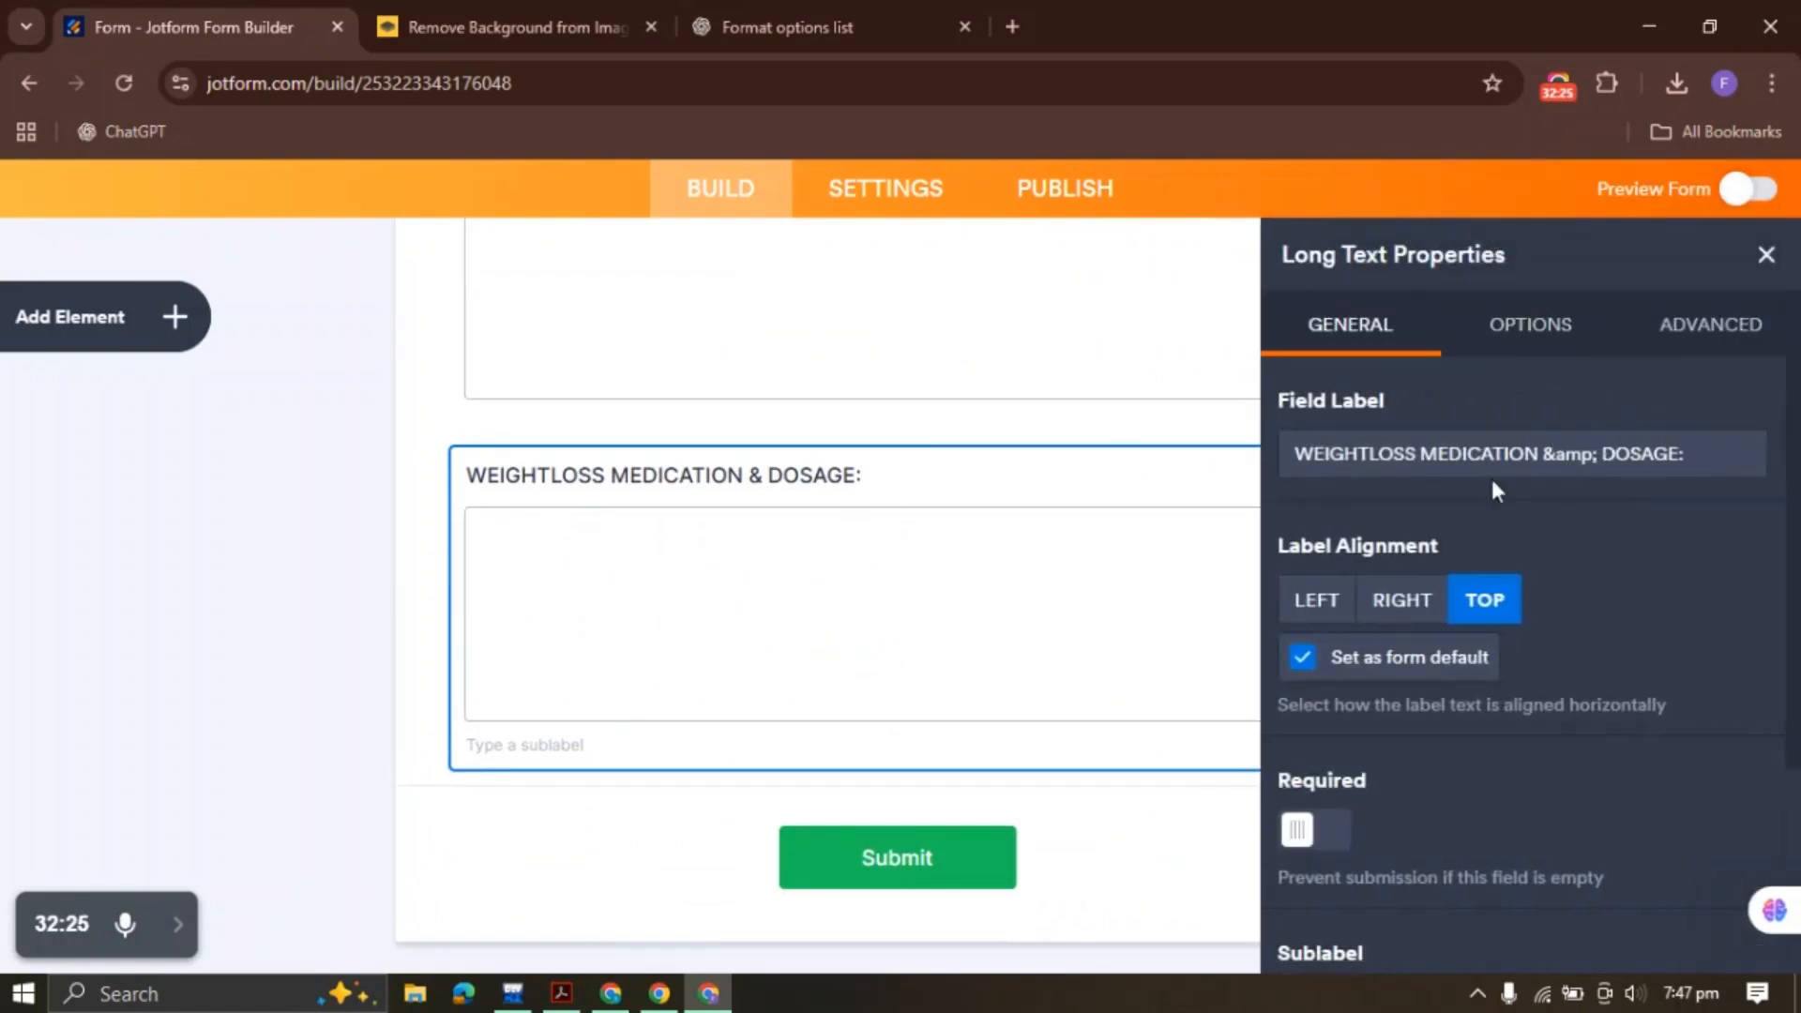
{"action": "left_click", "coordinate": [1530, 325]}
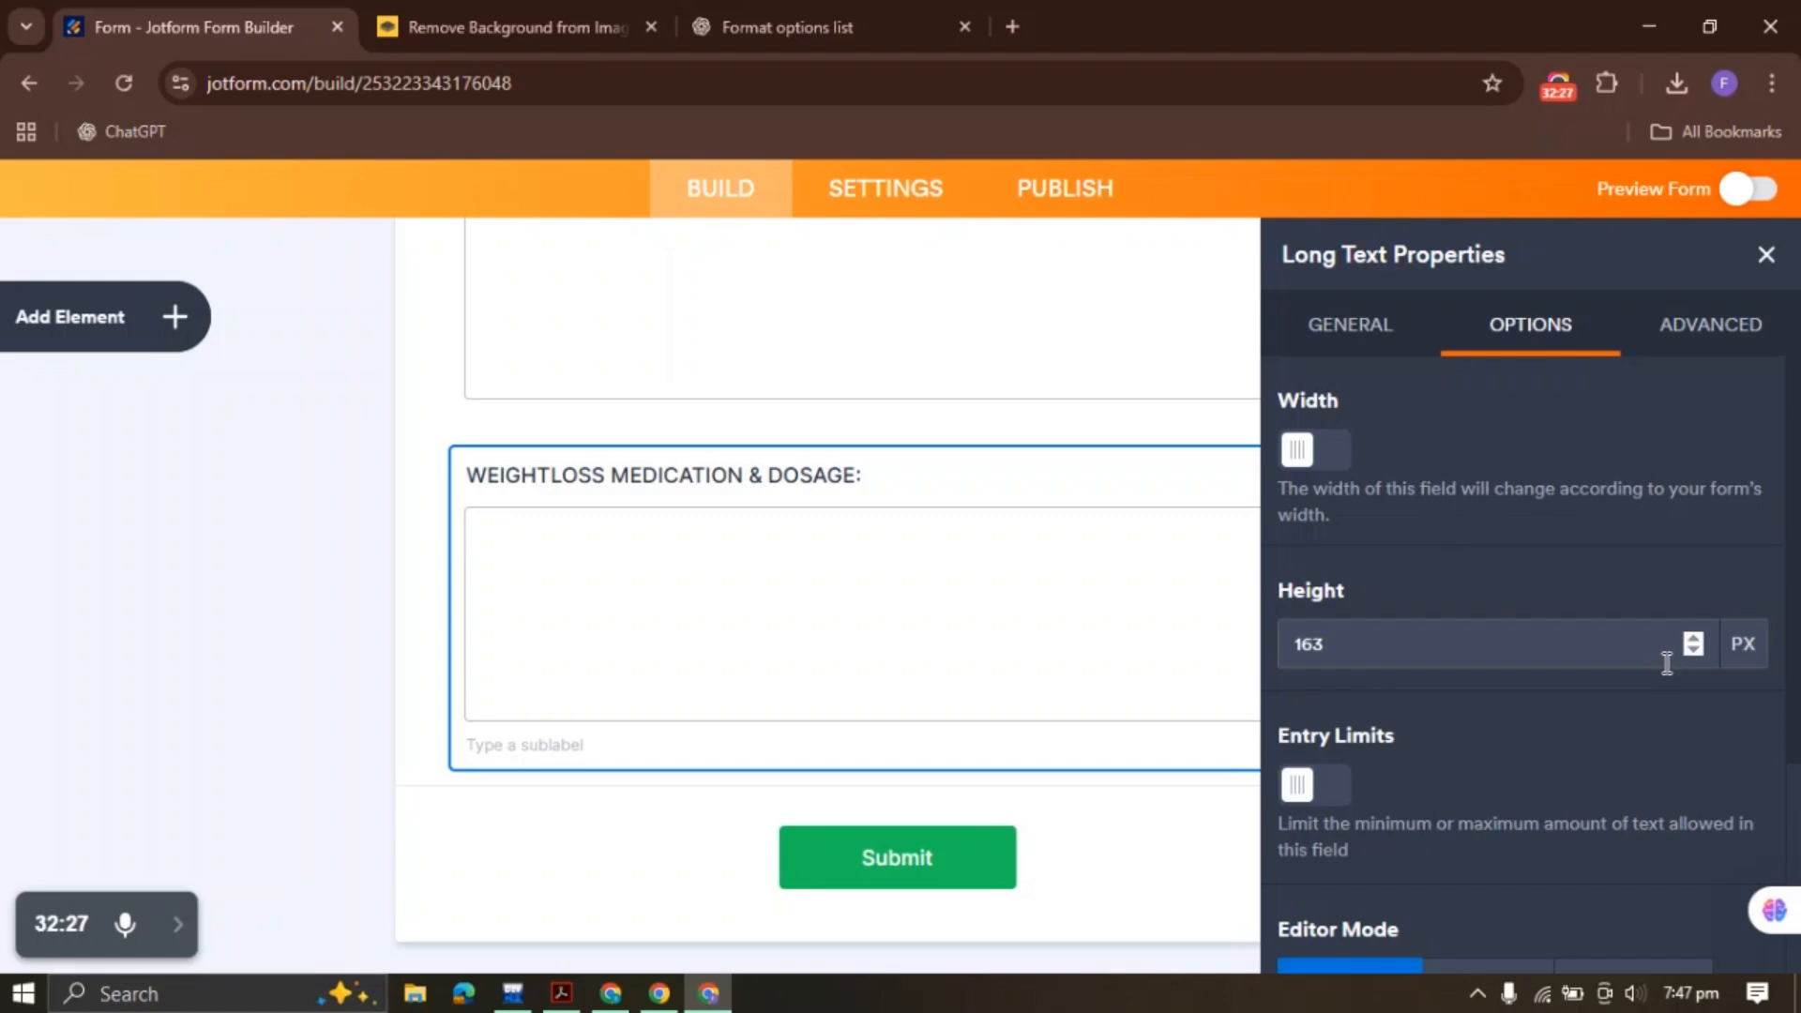
{"action": "left_click", "coordinate": [1693, 651]}
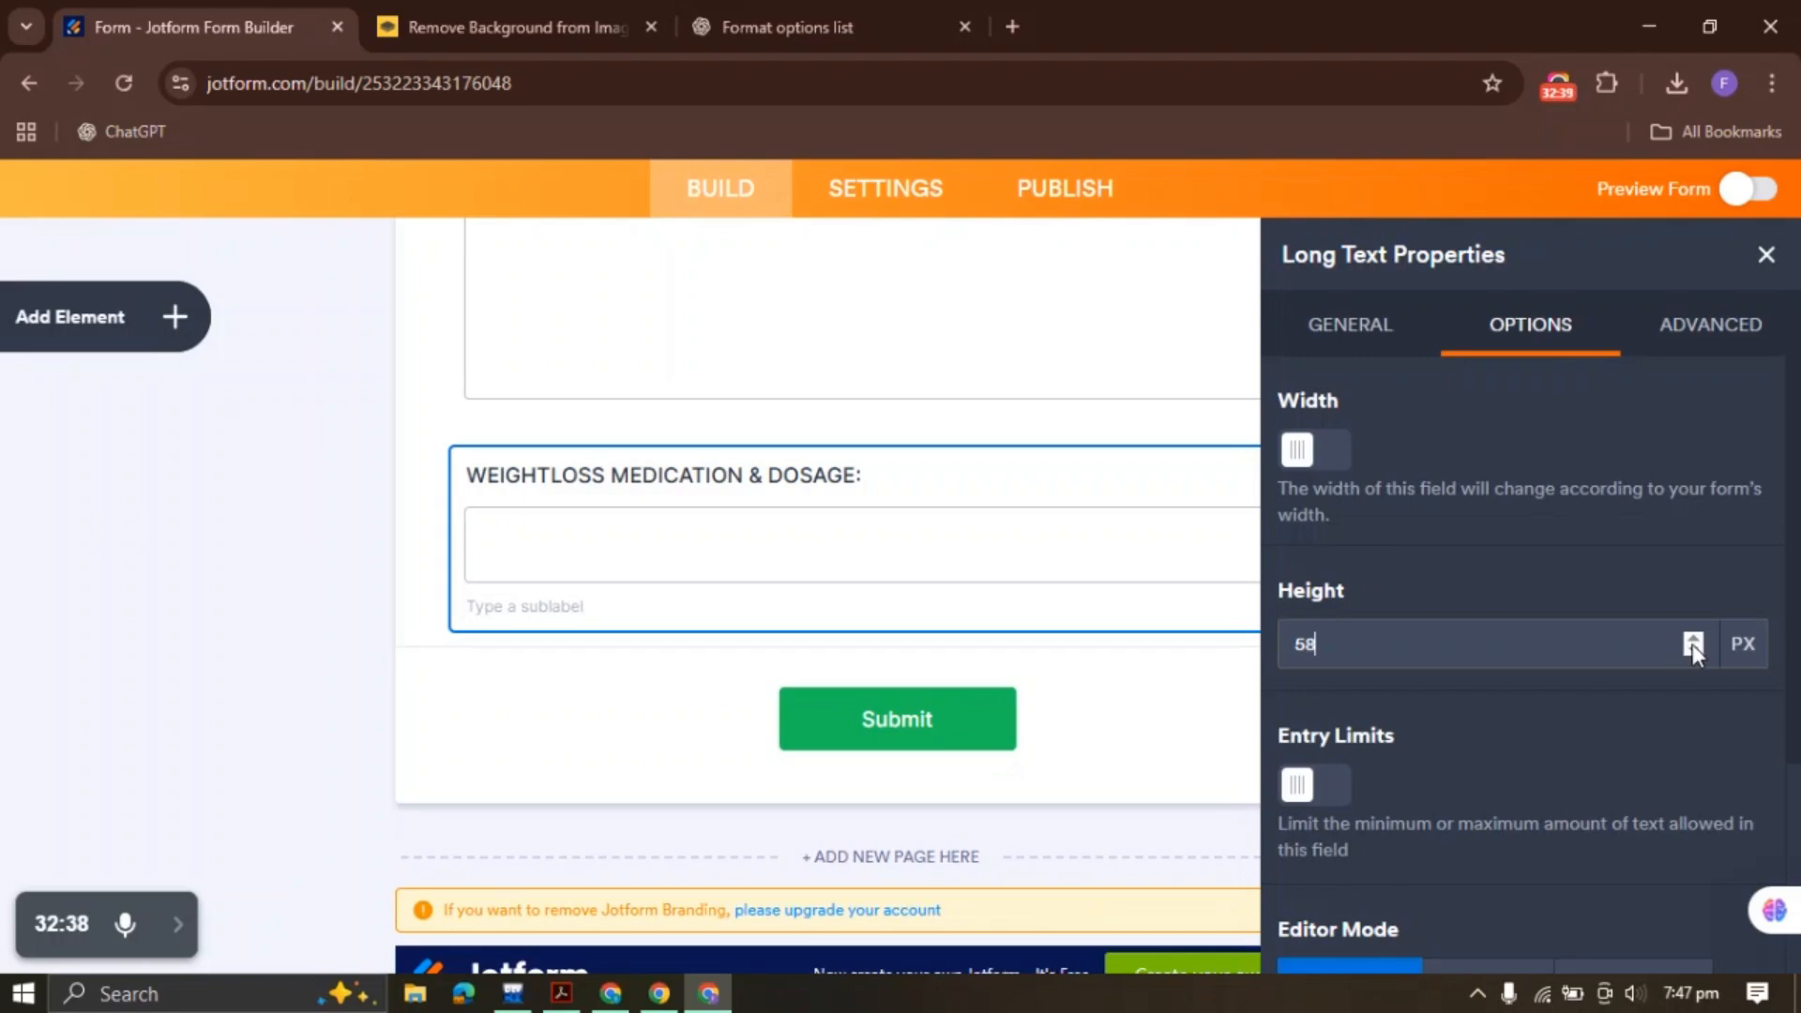
{"action": "left_click", "coordinate": [1767, 254]}
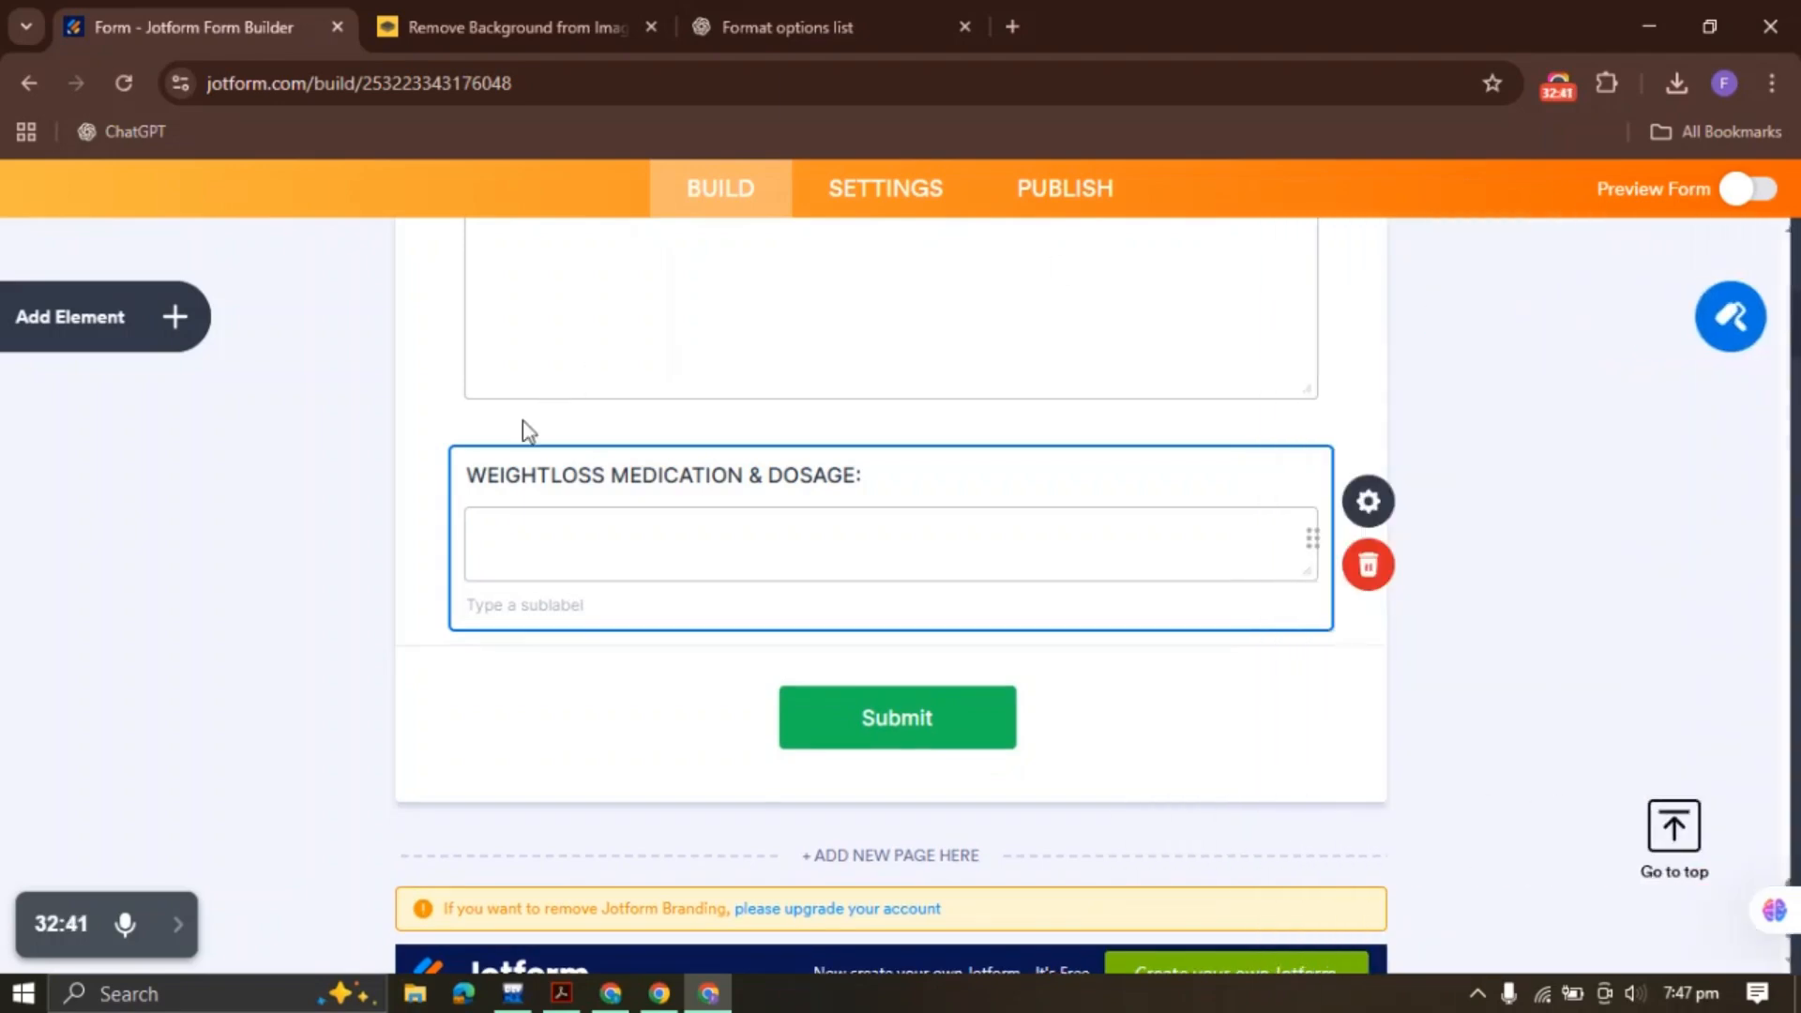
{"action": "scroll", "coordinate": [404, 535], "scroll_direction": "up", "scroll_amount": 3}
{"action": "scroll", "coordinate": [451, 544], "scroll_direction": "up", "scroll_amount": 1}
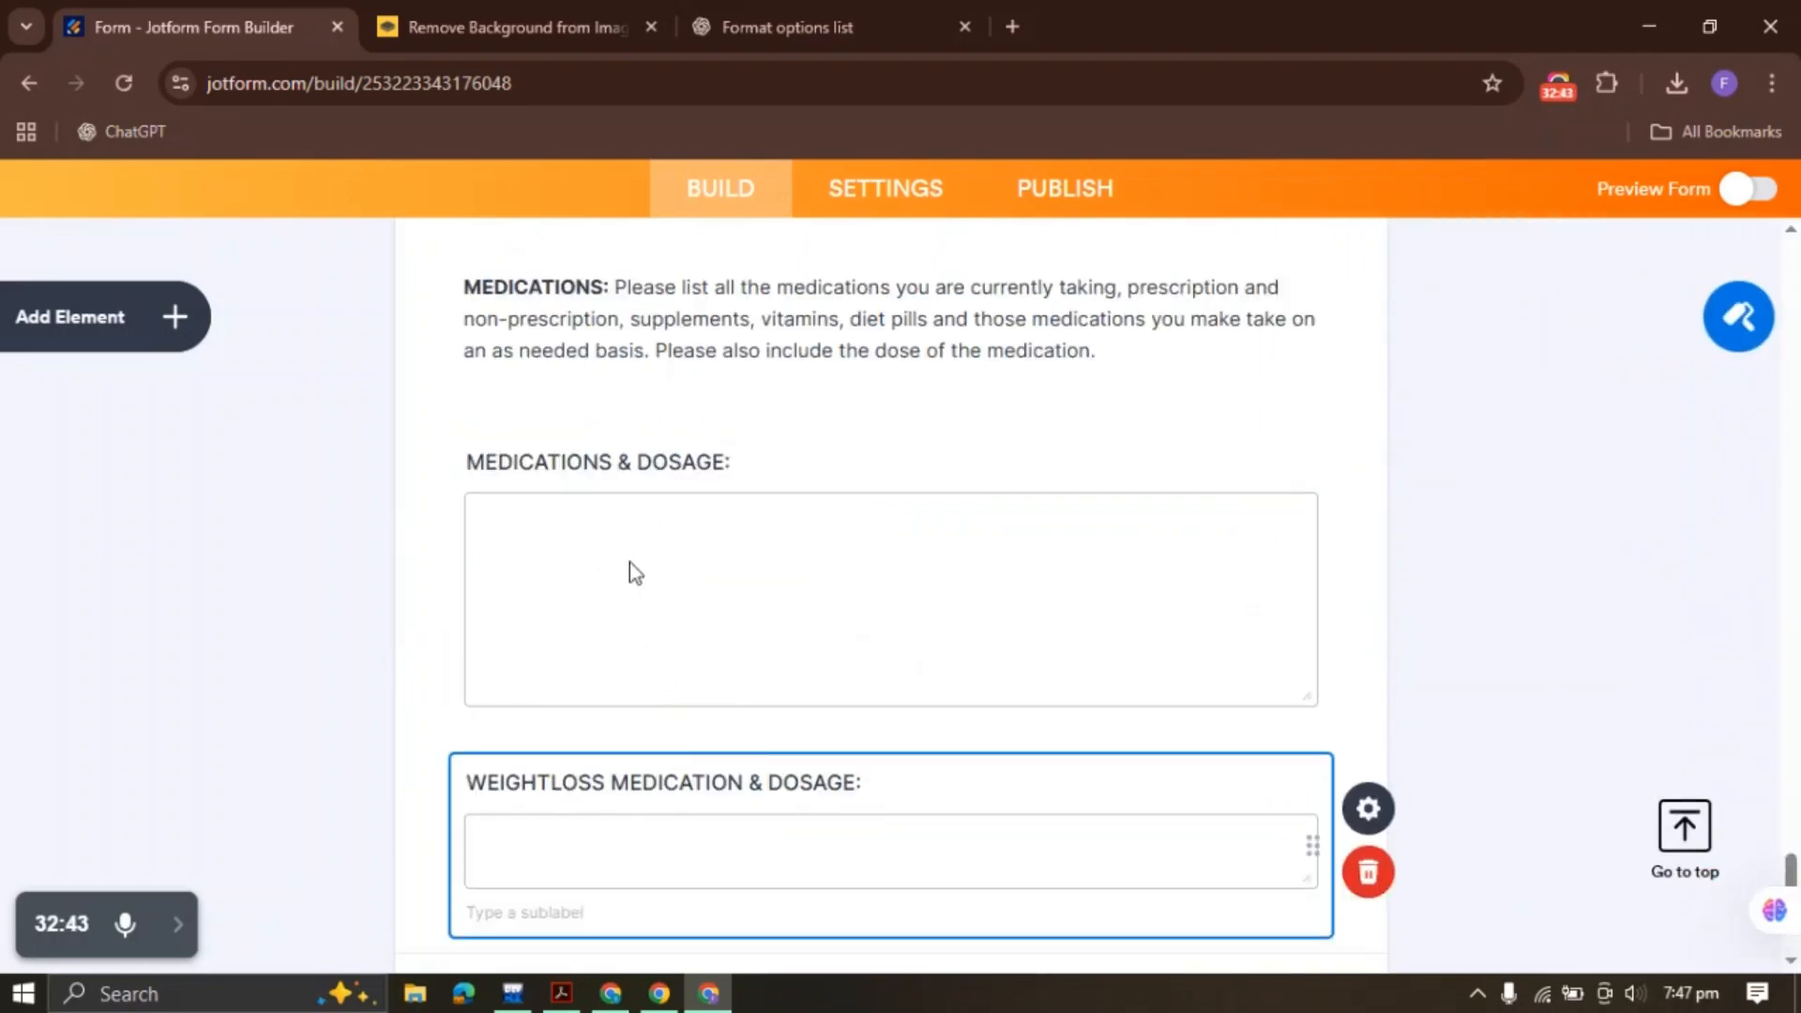
{"action": "scroll", "coordinate": [592, 648], "scroll_direction": "down", "scroll_amount": 3}
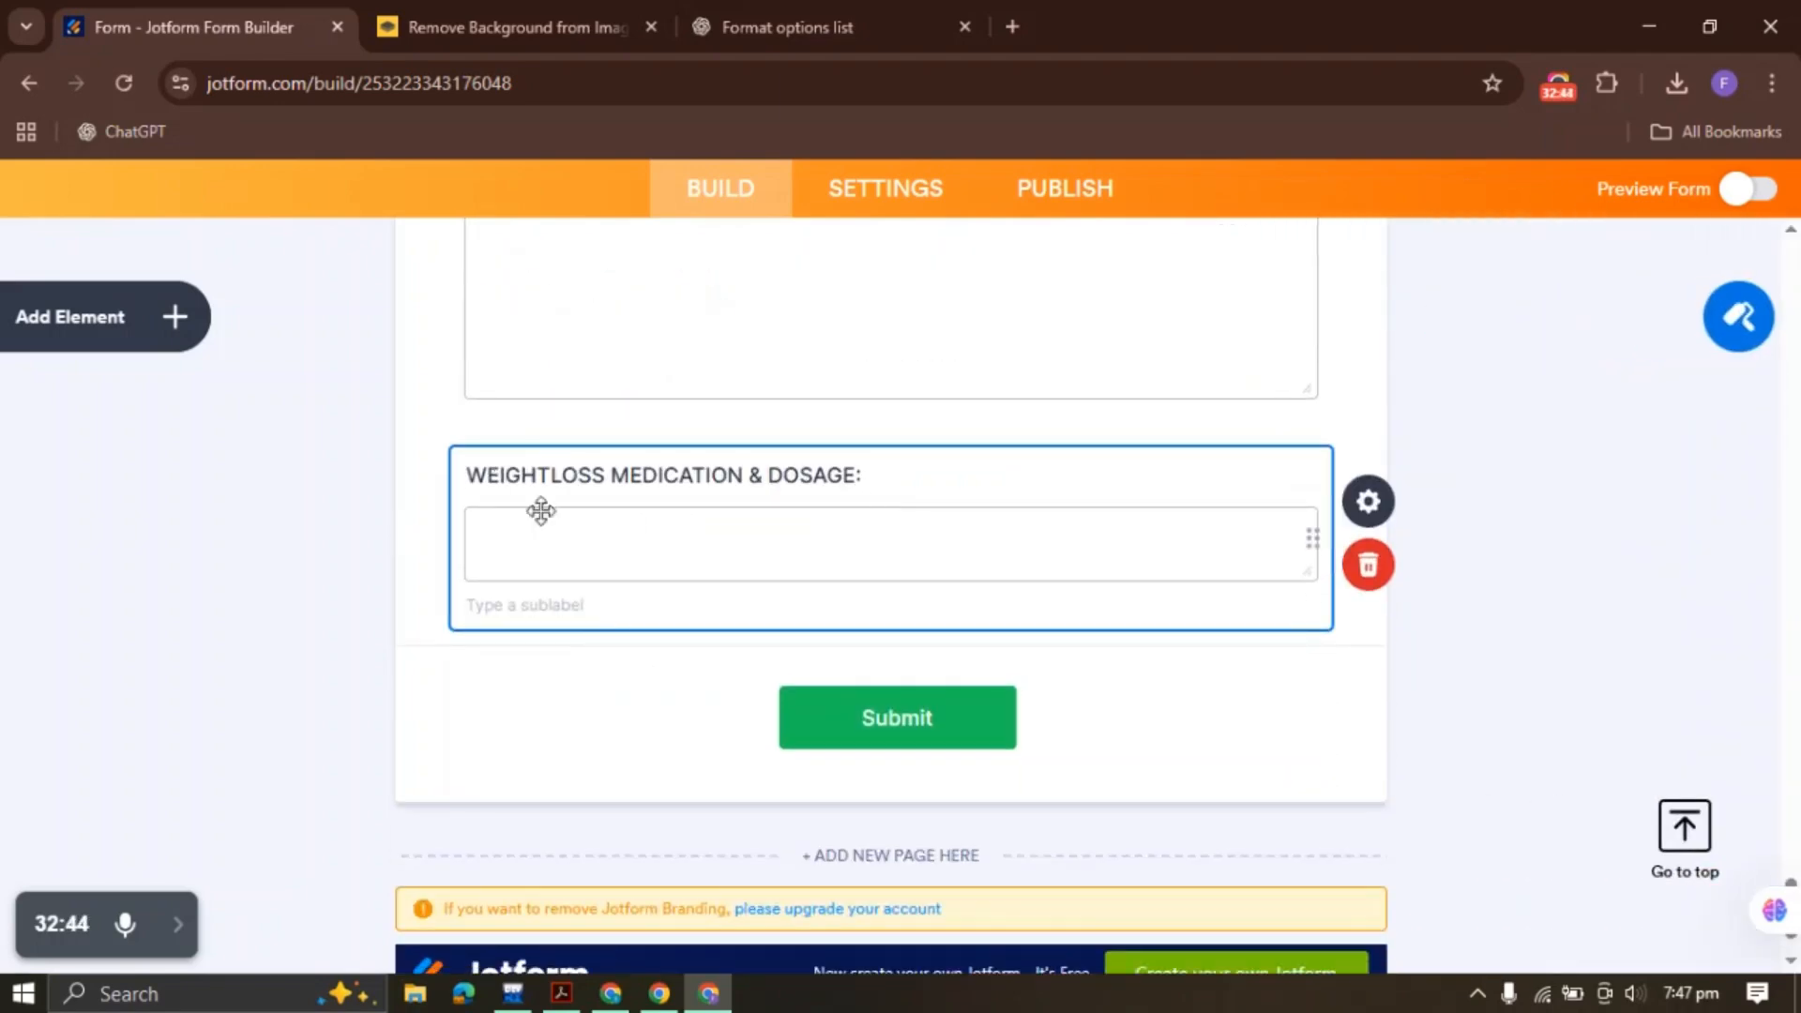
{"action": "left_click", "coordinate": [554, 1000]}
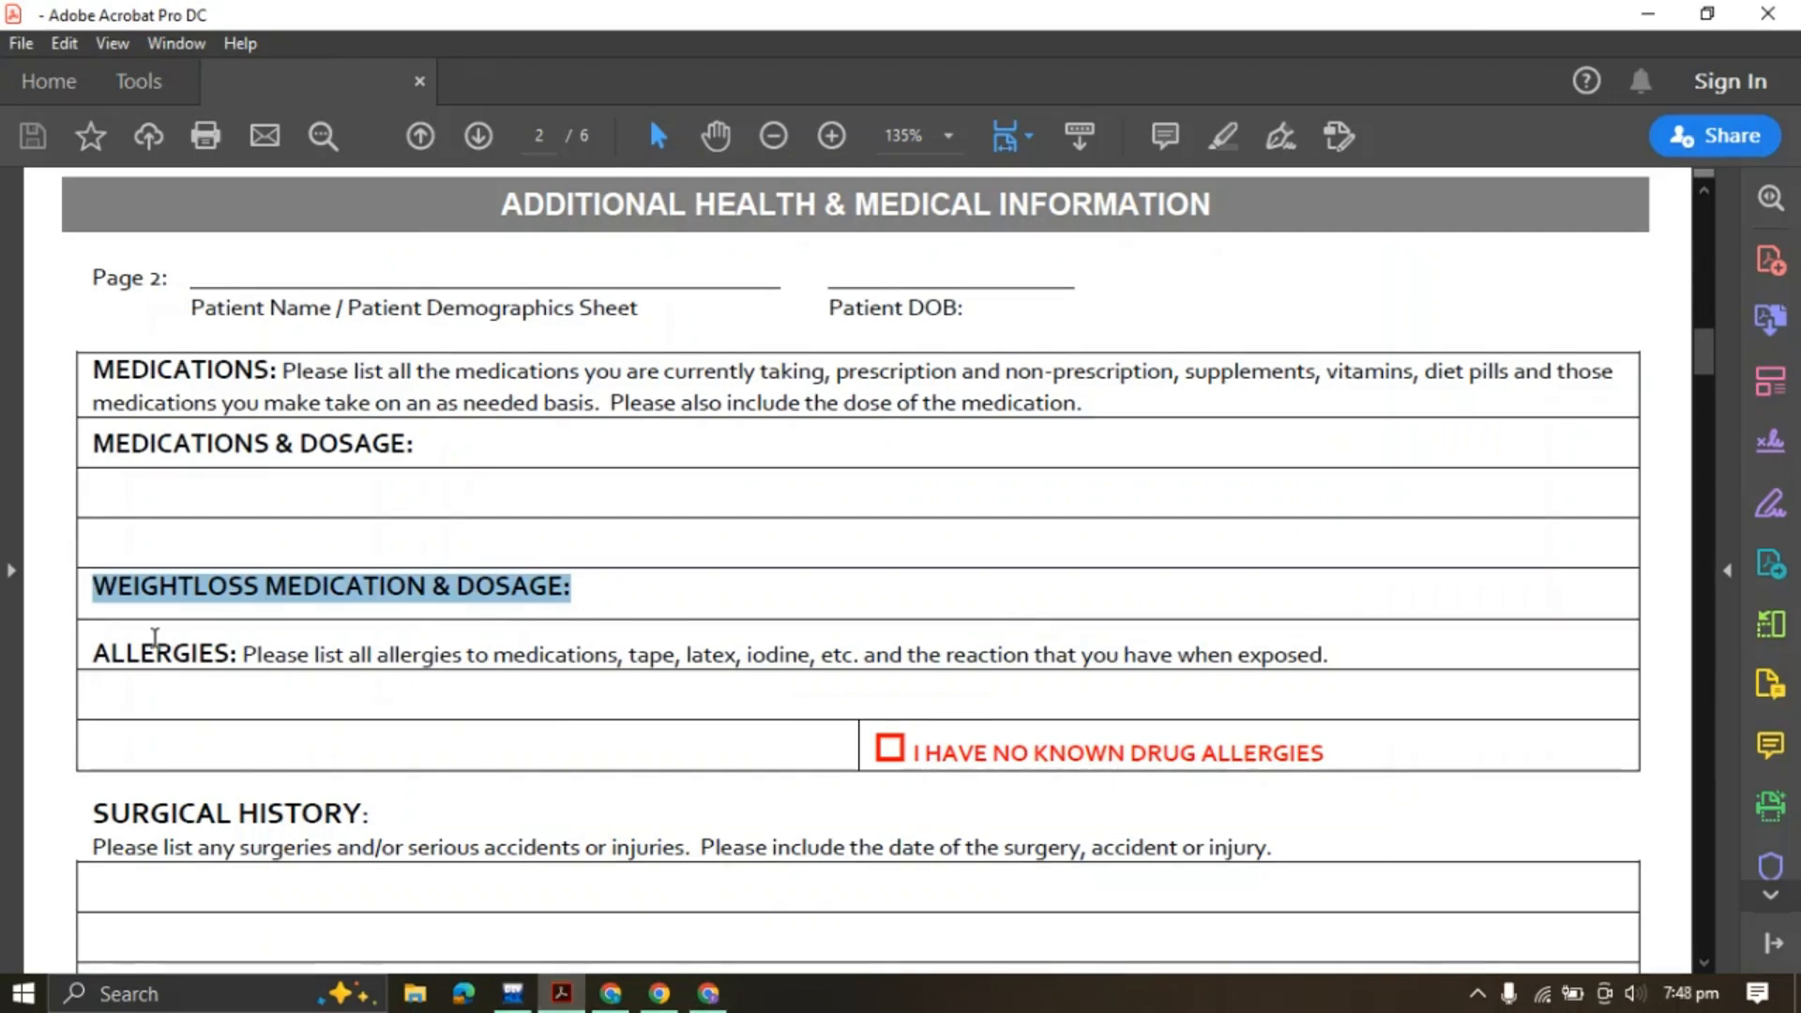
Copy the full ALLERGIES instruction line from the PDF, then go back to Jotform
{"action": "left_click_drag", "start_coordinate": [92, 654], "coordinate": [1263, 650]}
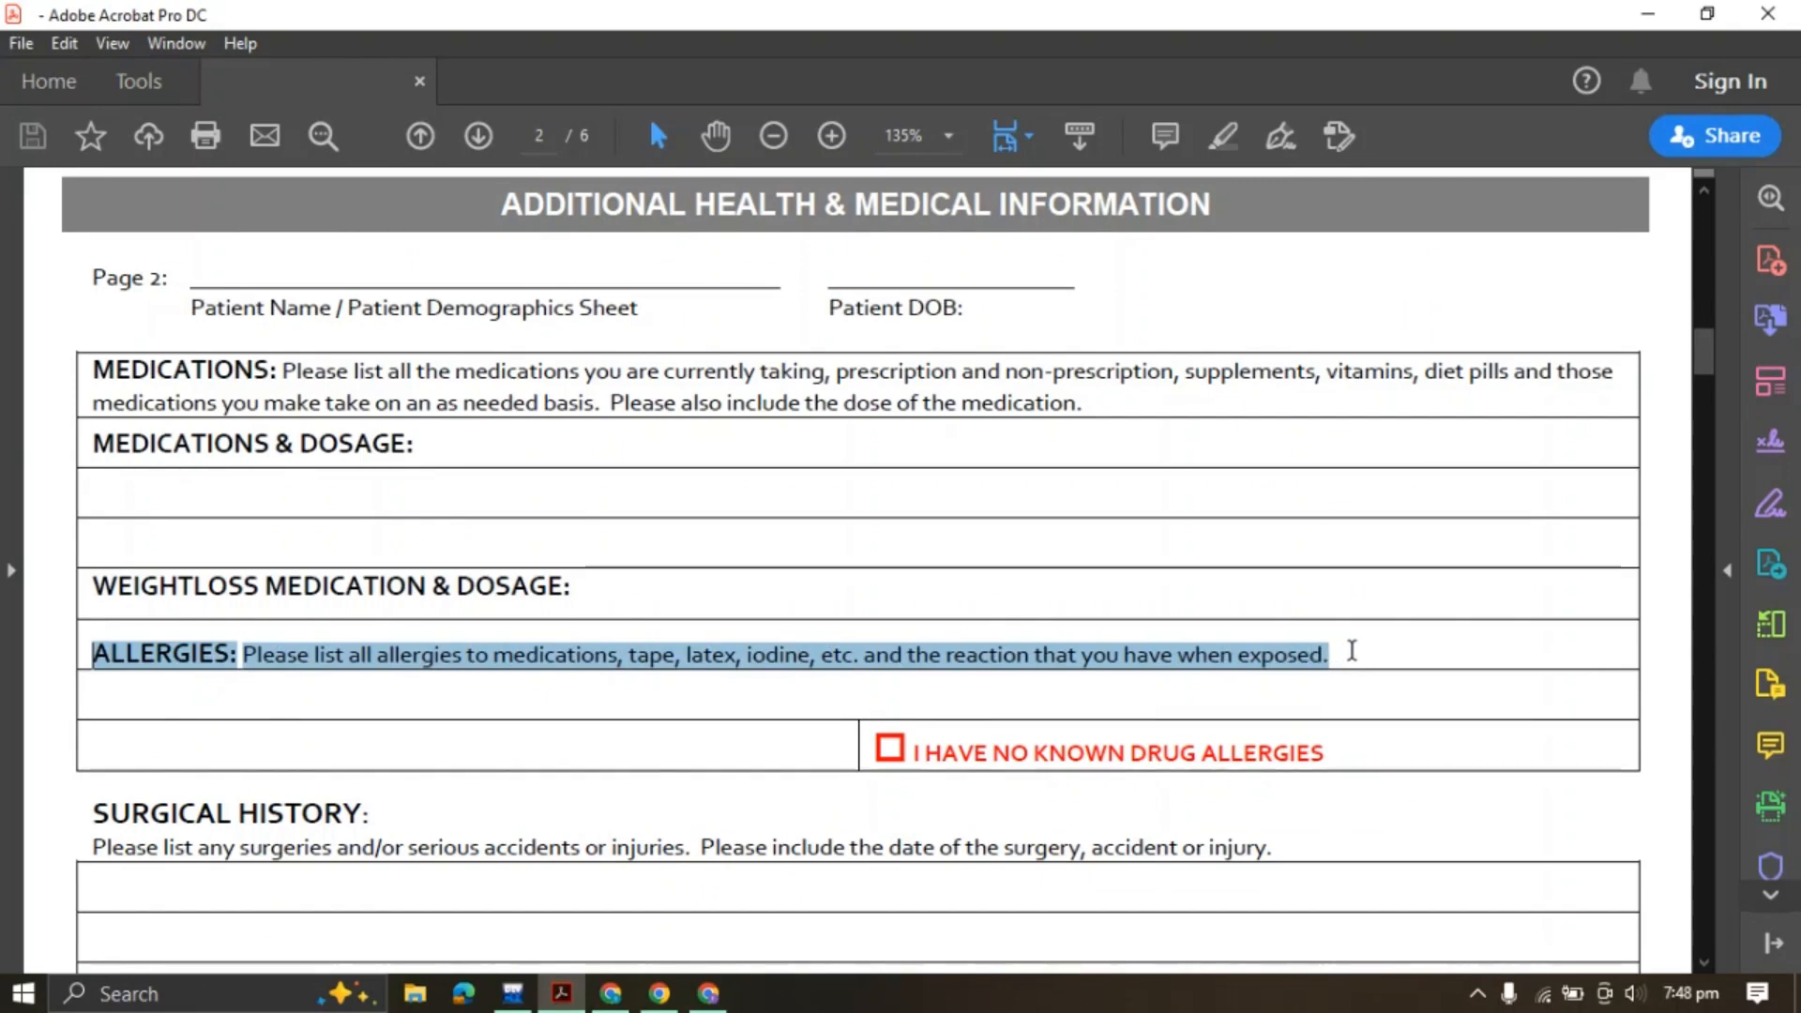
{"action": "left_click", "coordinate": [1585, 614]}
{"action": "left_click_drag", "start_coordinate": [494, 659], "coordinate": [1029, 754]}
{"action": "left_click_drag", "start_coordinate": [459, 738], "coordinate": [654, 744]}
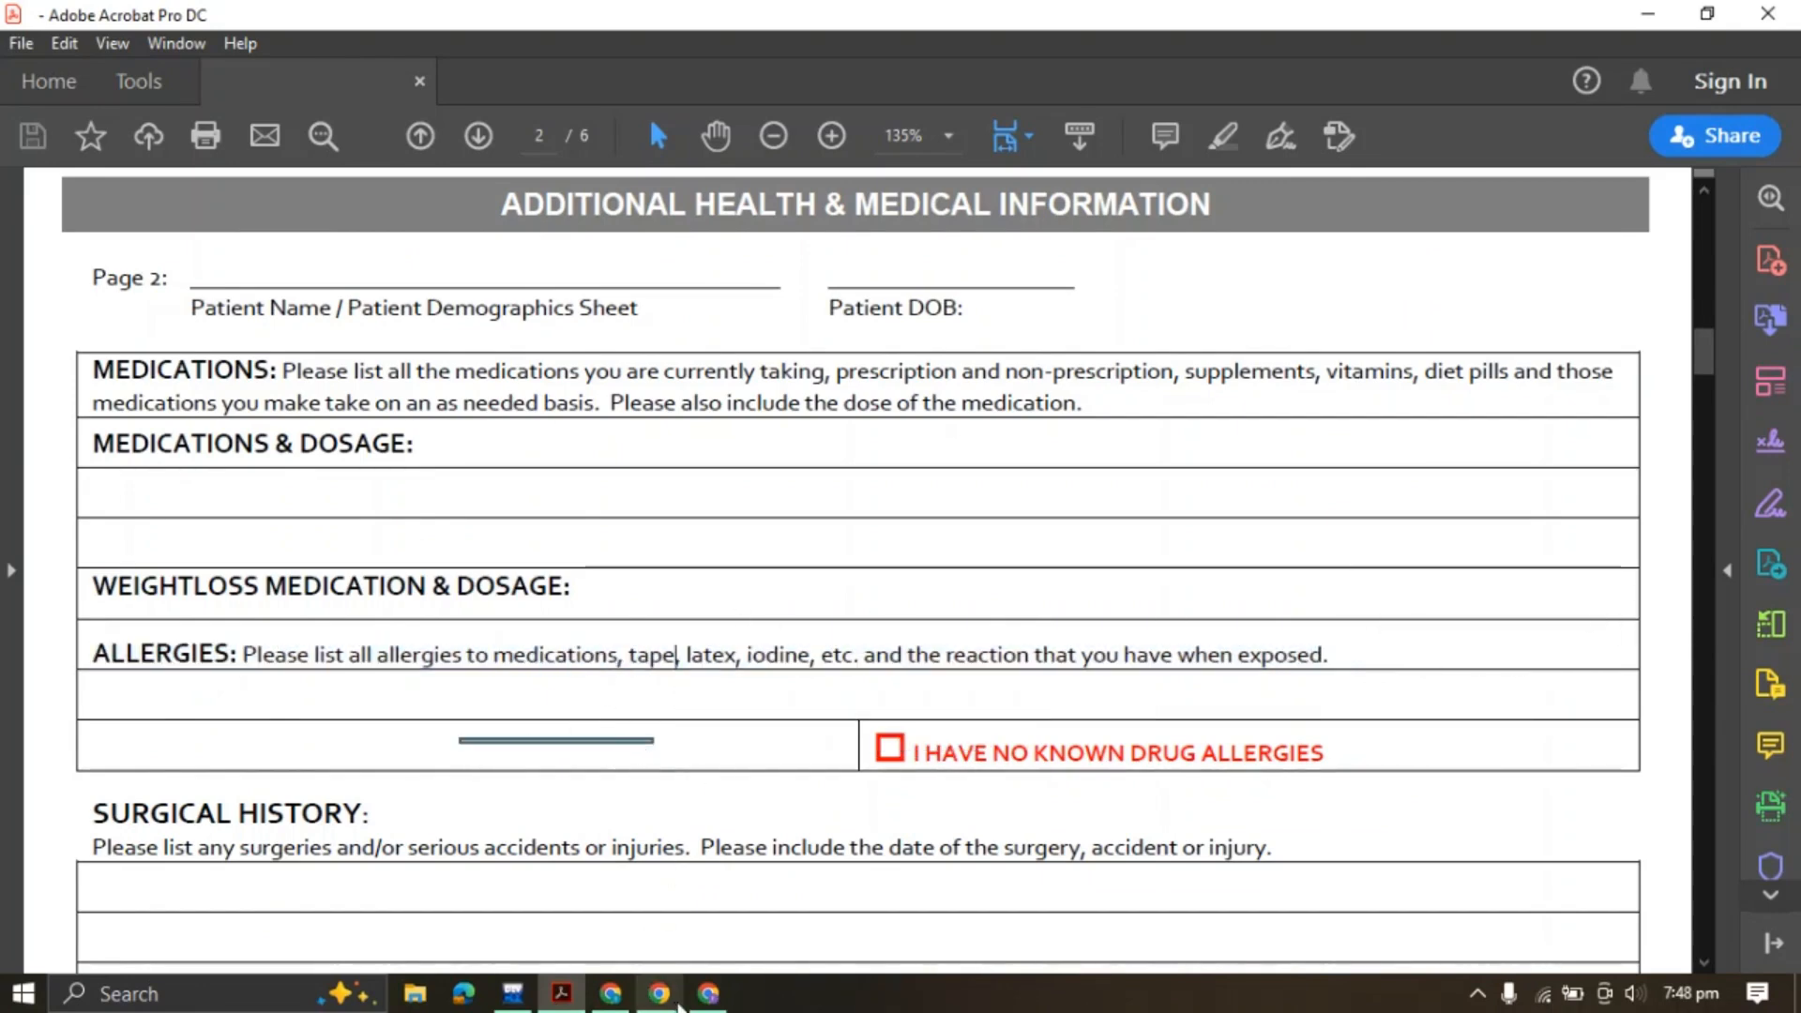
{"action": "left_click", "coordinate": [706, 992]}
Duplicate the weightloss medication field and relabel it with the ALLERGIES instructions
{"action": "right_click", "coordinate": [598, 531]}
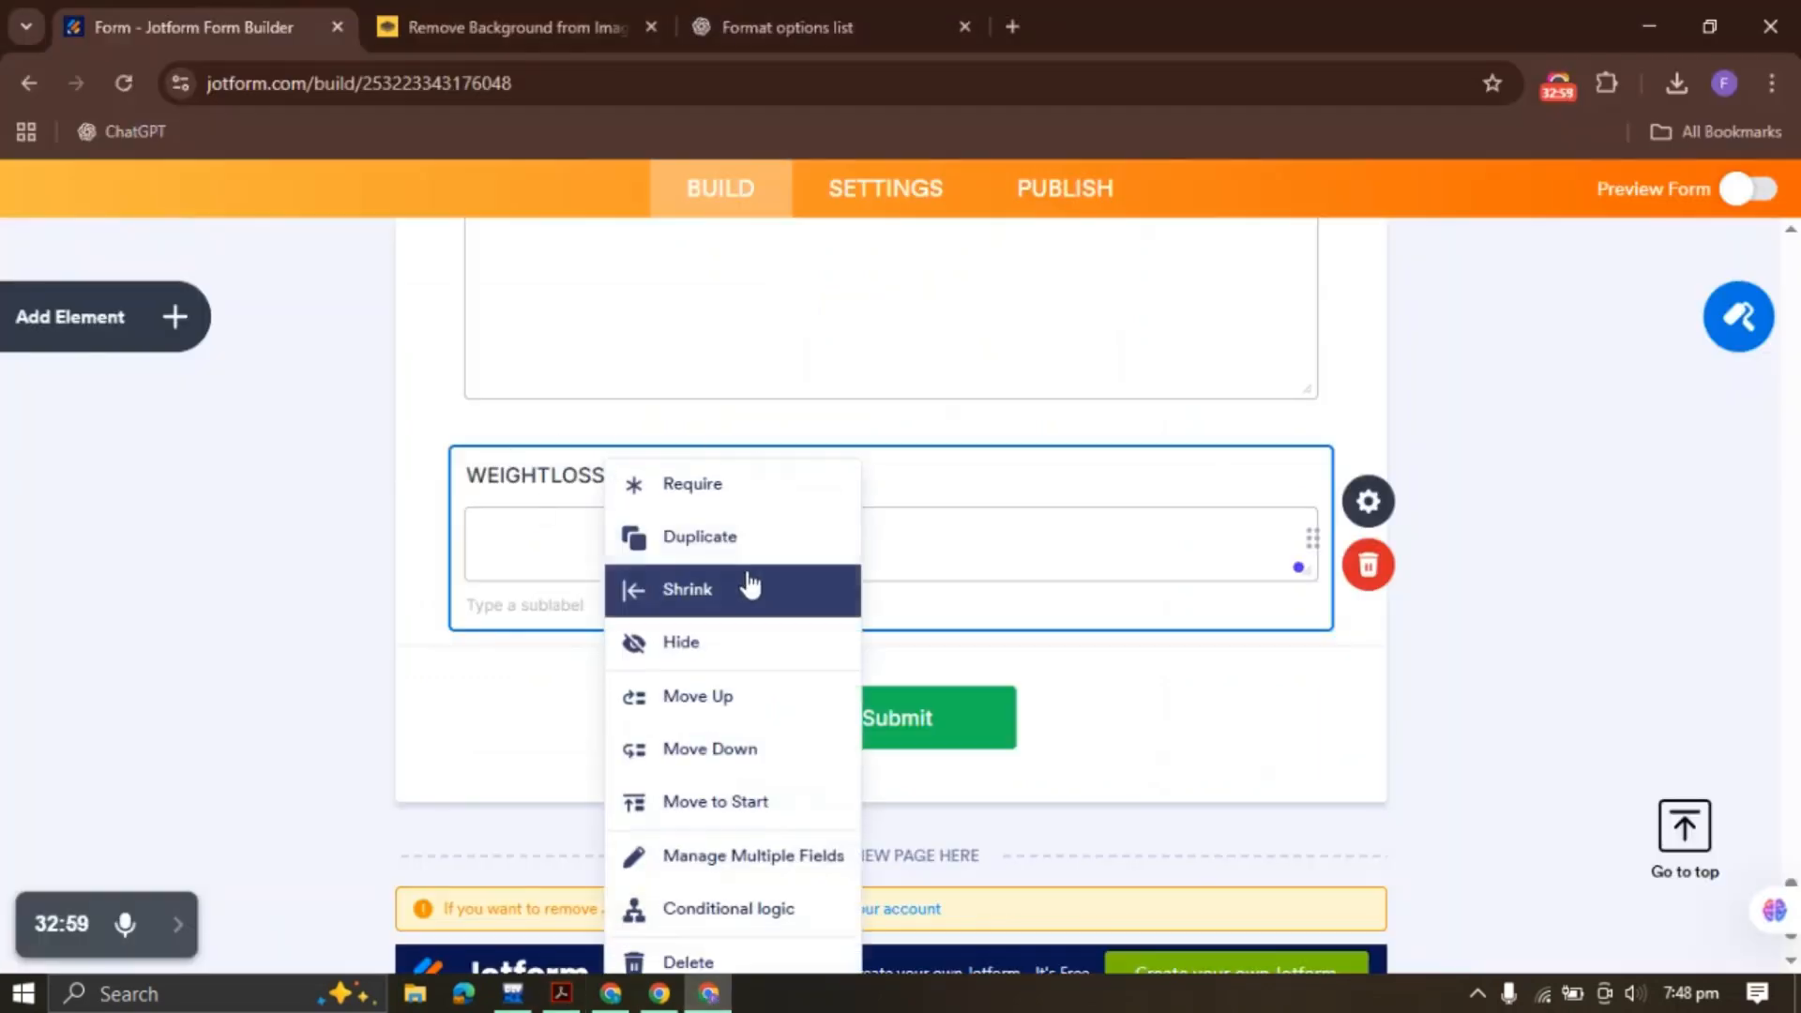
{"action": "left_click", "coordinate": [708, 555]}
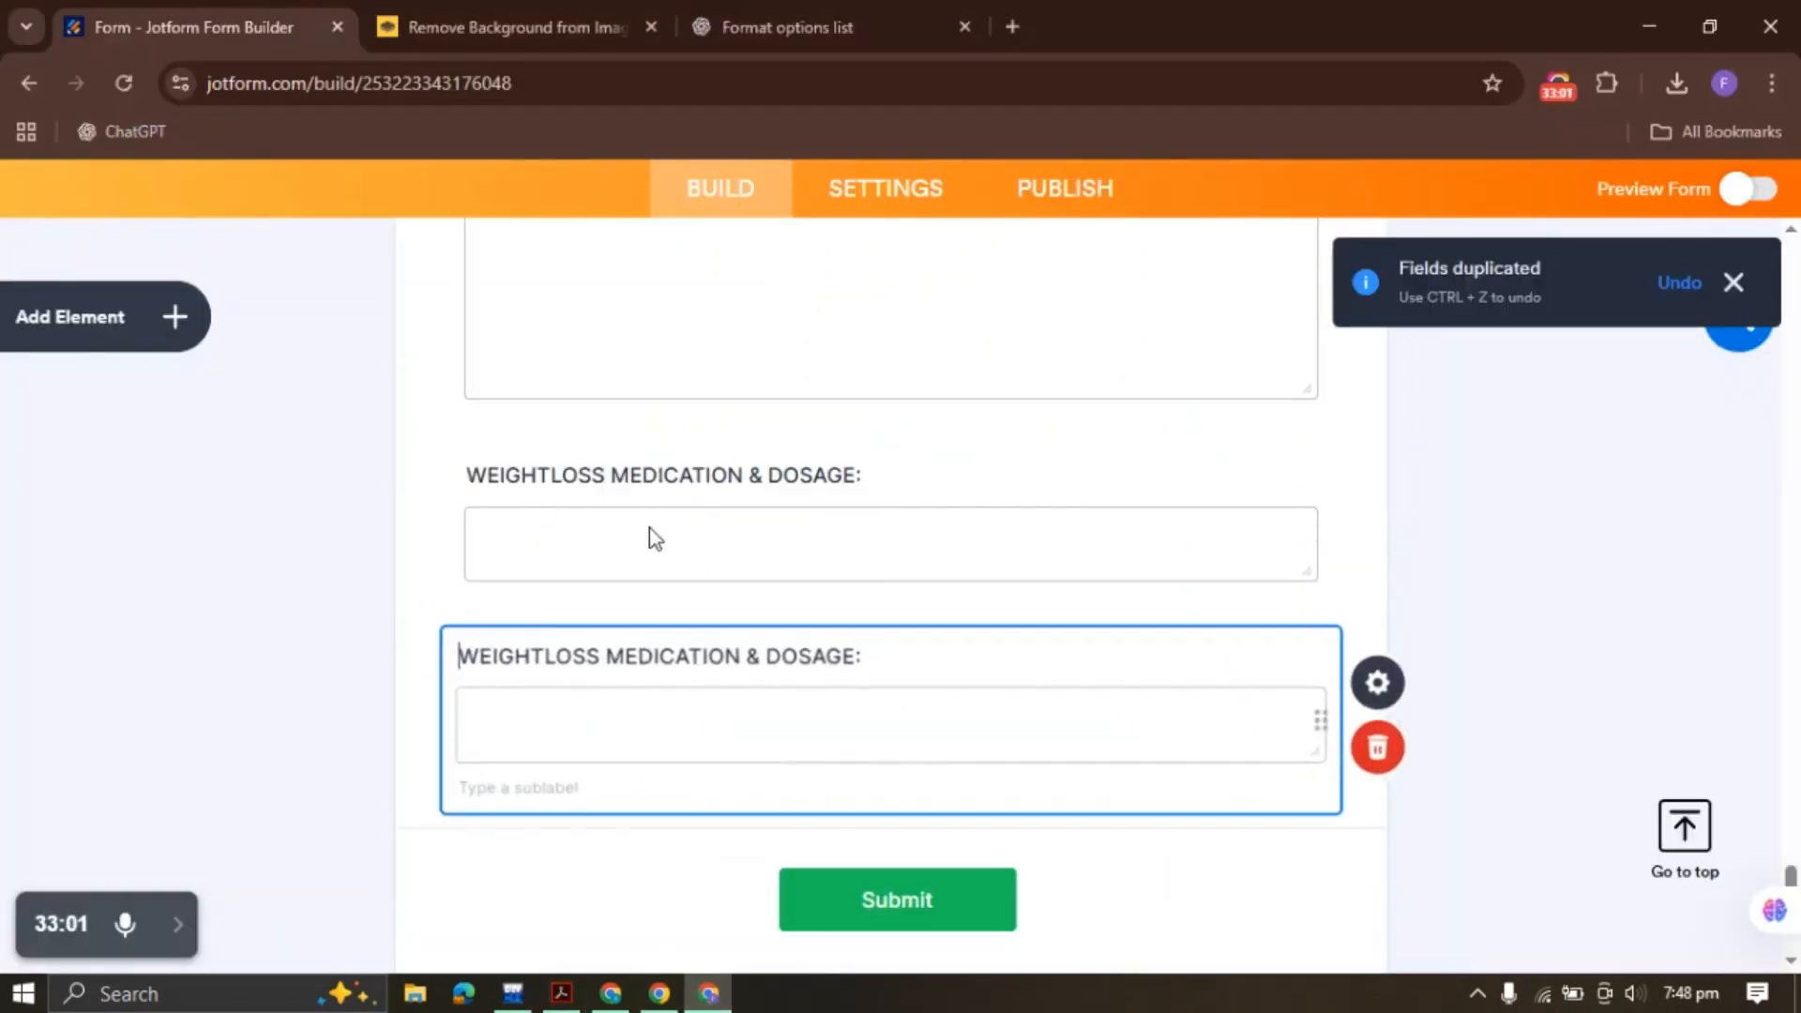
{"action": "left_click", "coordinate": [716, 651]}
{"action": "key", "text": "ctrl+a"}
{"action": "key", "text": "ctrl+v"}
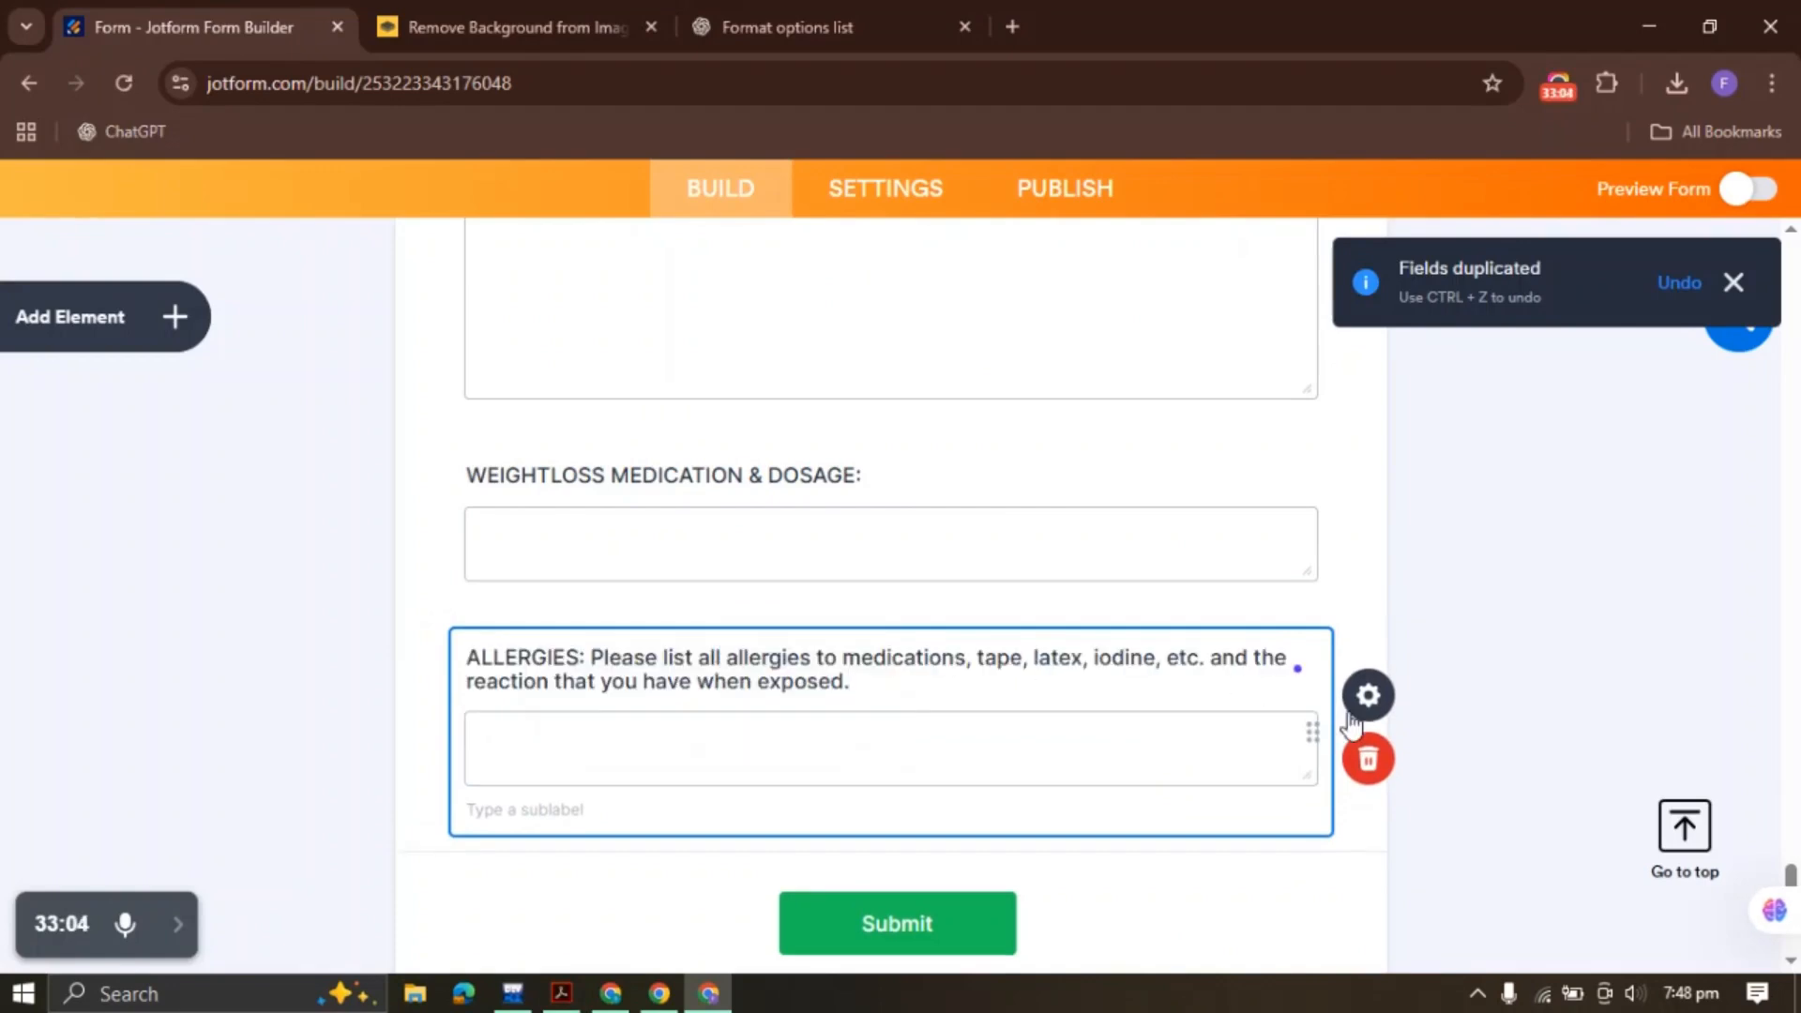
Set the ALLERGIES field's height to 100 px
{"action": "left_click", "coordinate": [1367, 695]}
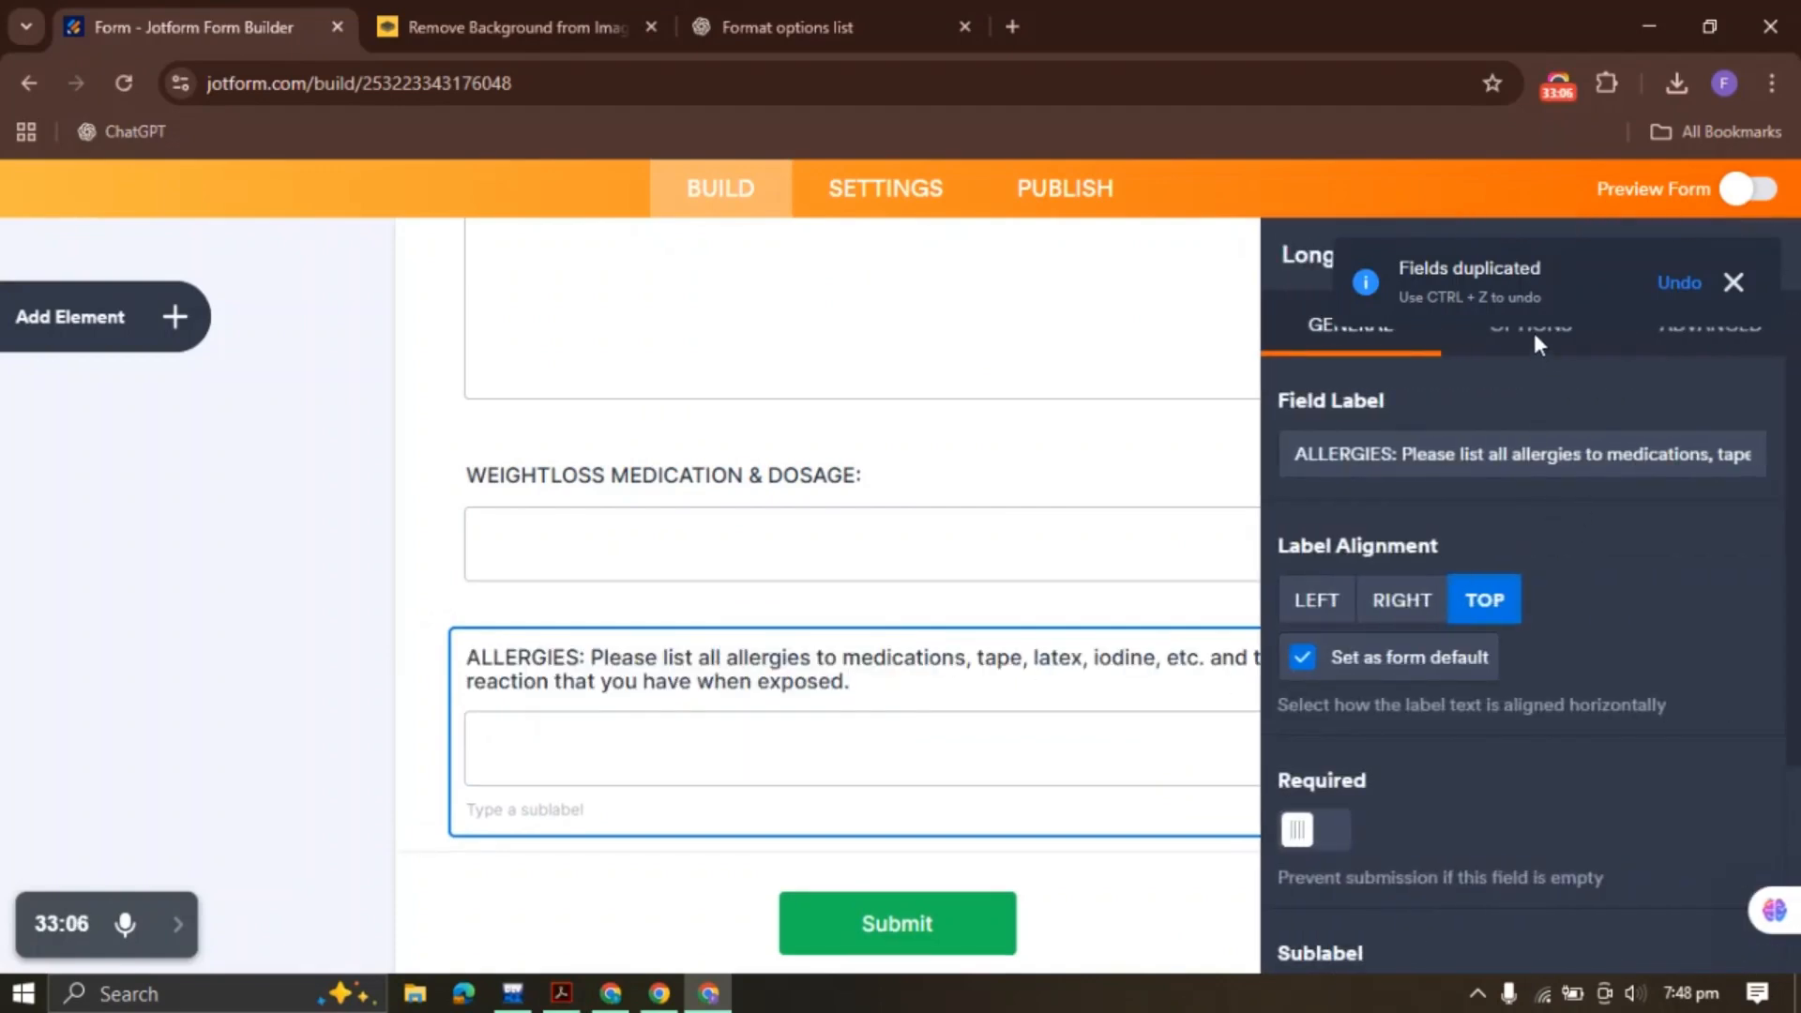
{"action": "left_click", "coordinate": [1734, 283]}
{"action": "left_click", "coordinate": [1499, 330]}
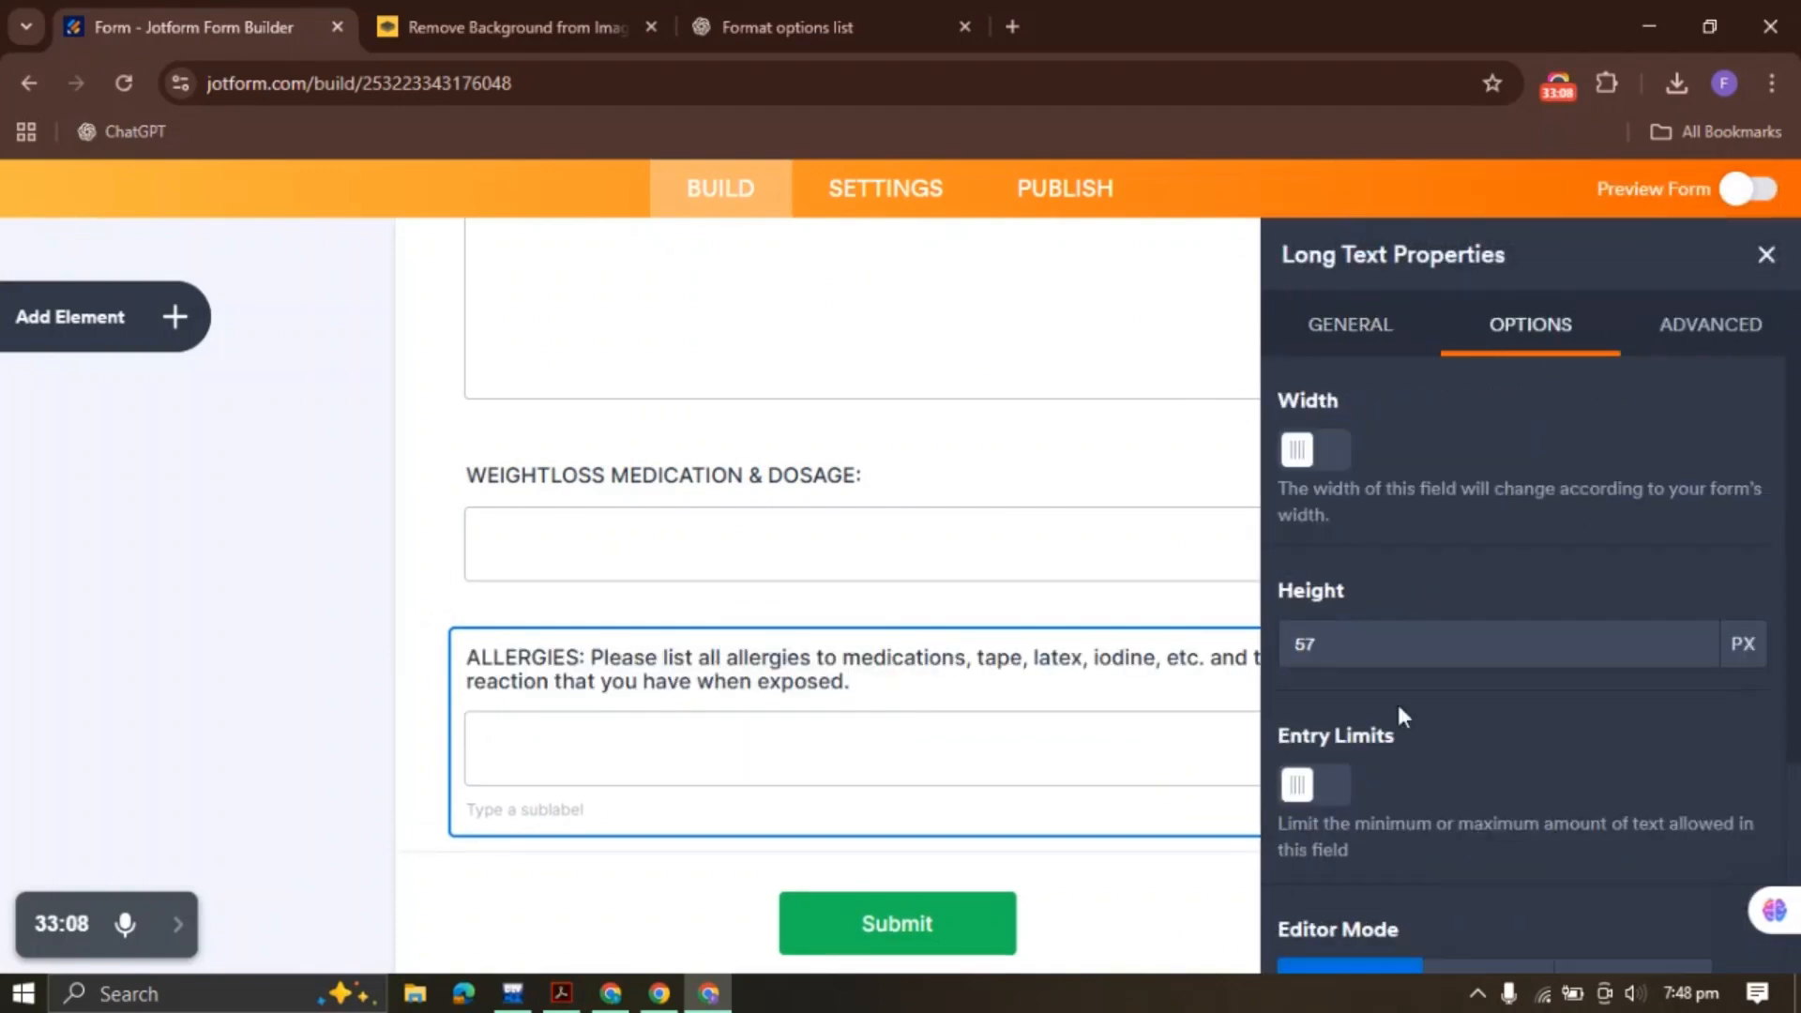
{"action": "left_click_drag", "start_coordinate": [1431, 654], "coordinate": [1244, 649]}
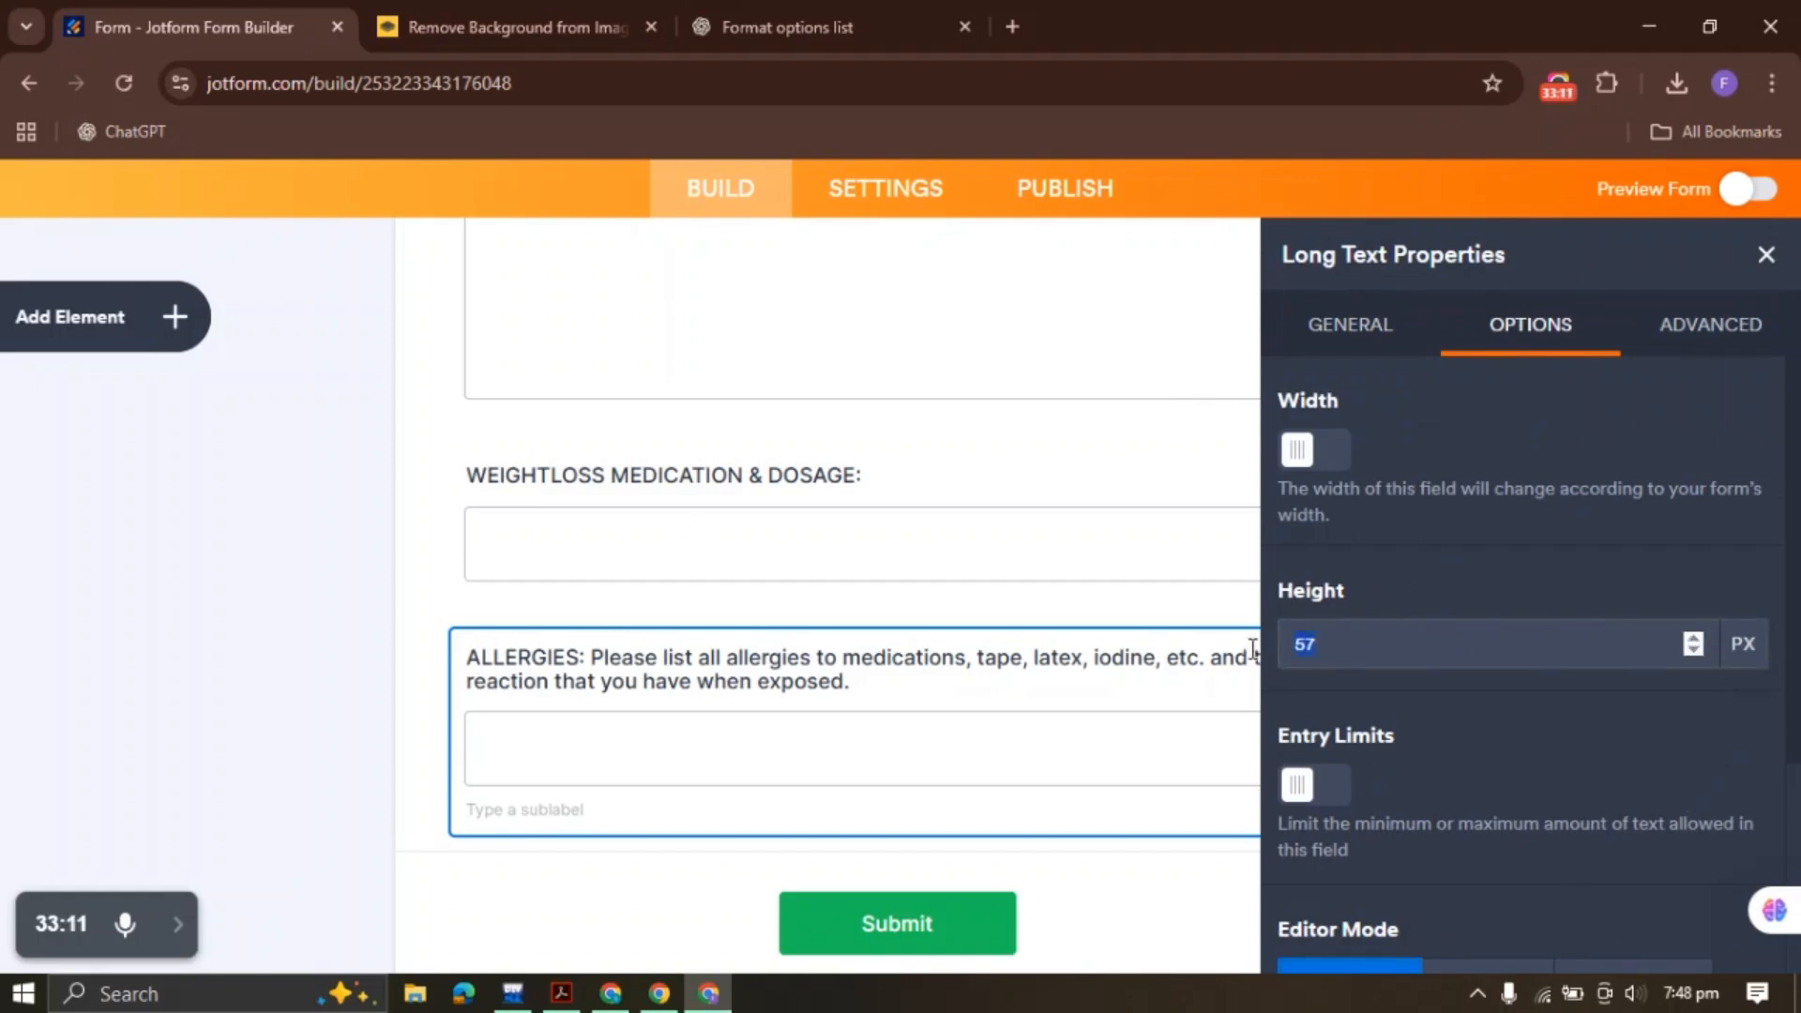
{"action": "type", "text": "100"}
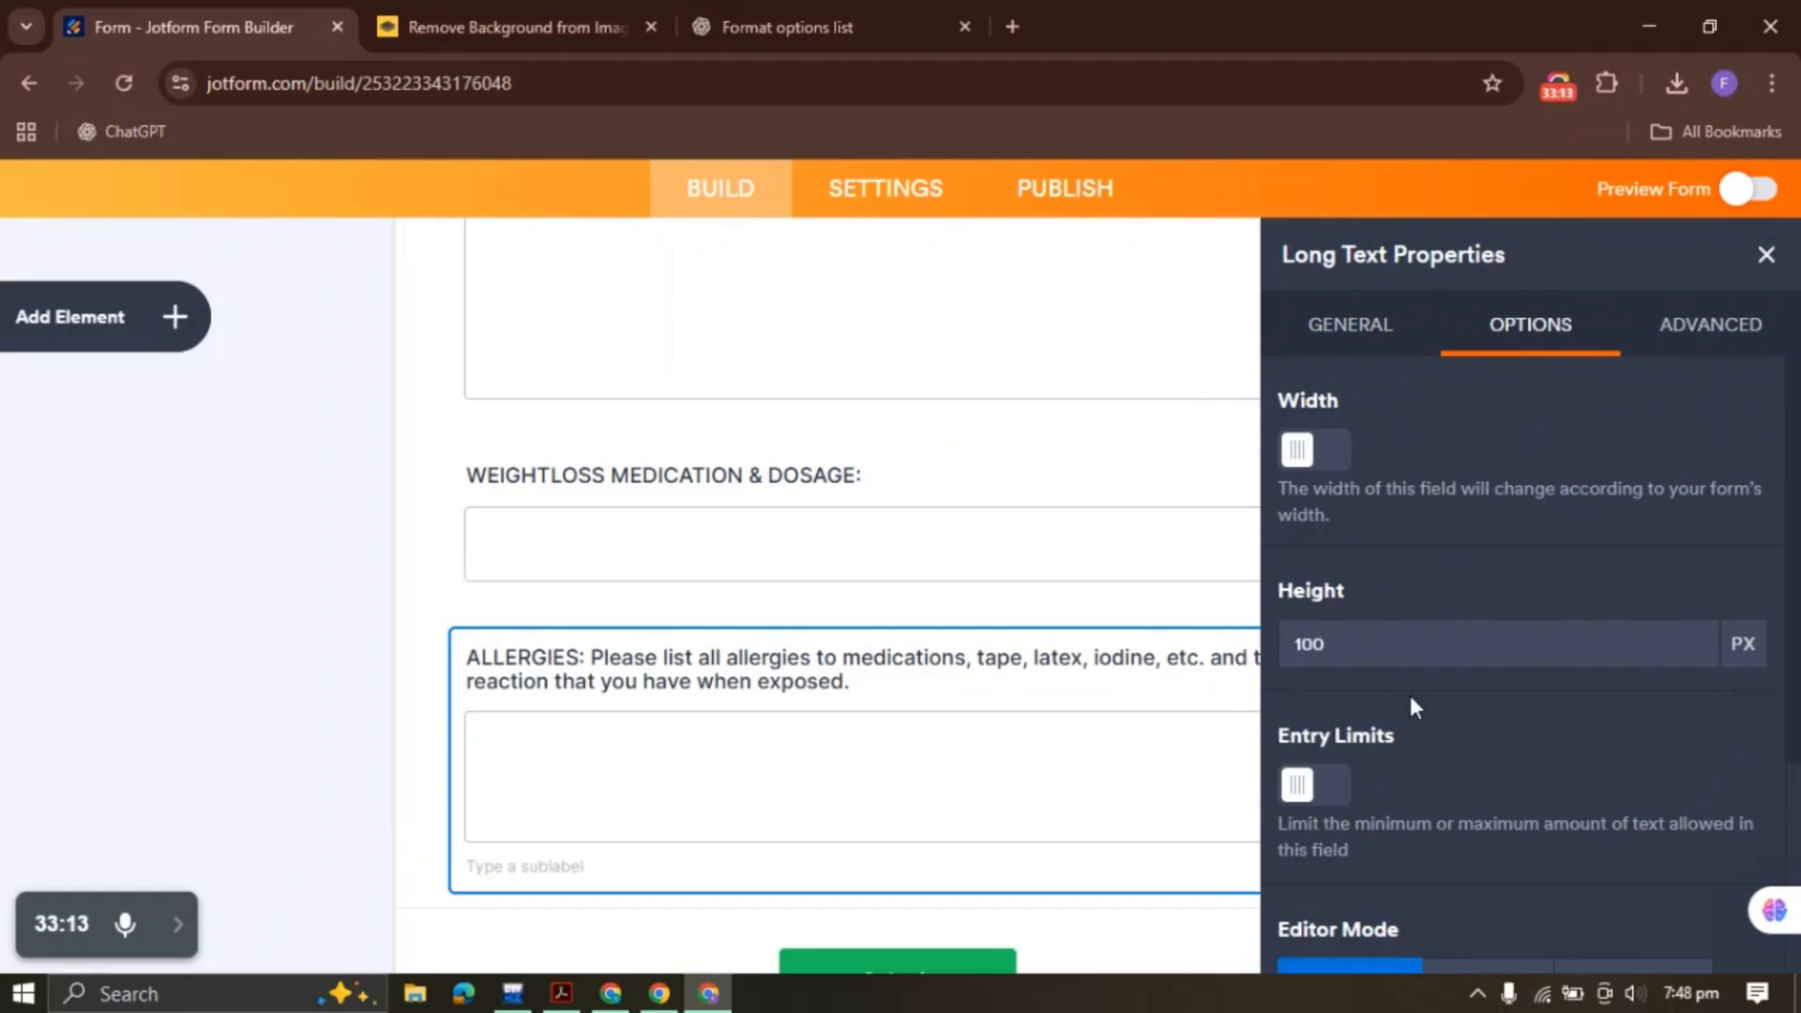
{"action": "left_click", "coordinate": [1767, 256]}
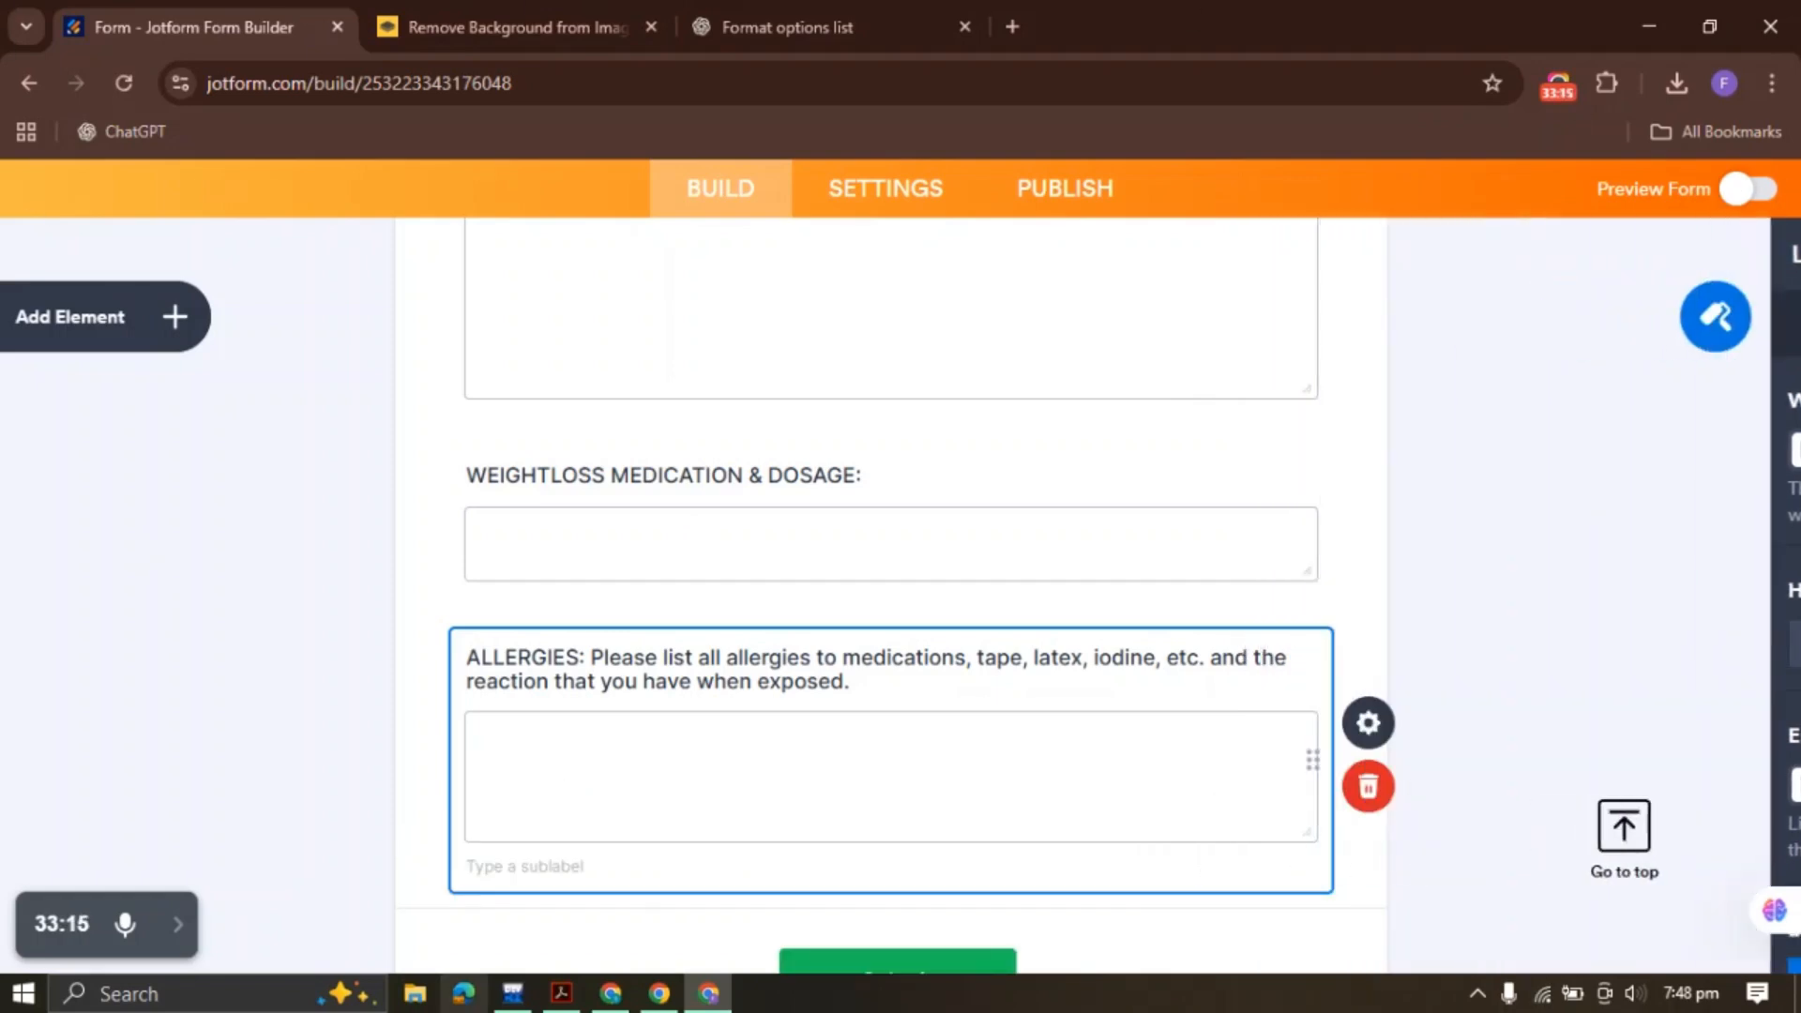
{"action": "left_click", "coordinate": [563, 994]}
{"action": "scroll", "coordinate": [566, 670], "scroll_direction": "down", "scroll_amount": 3}
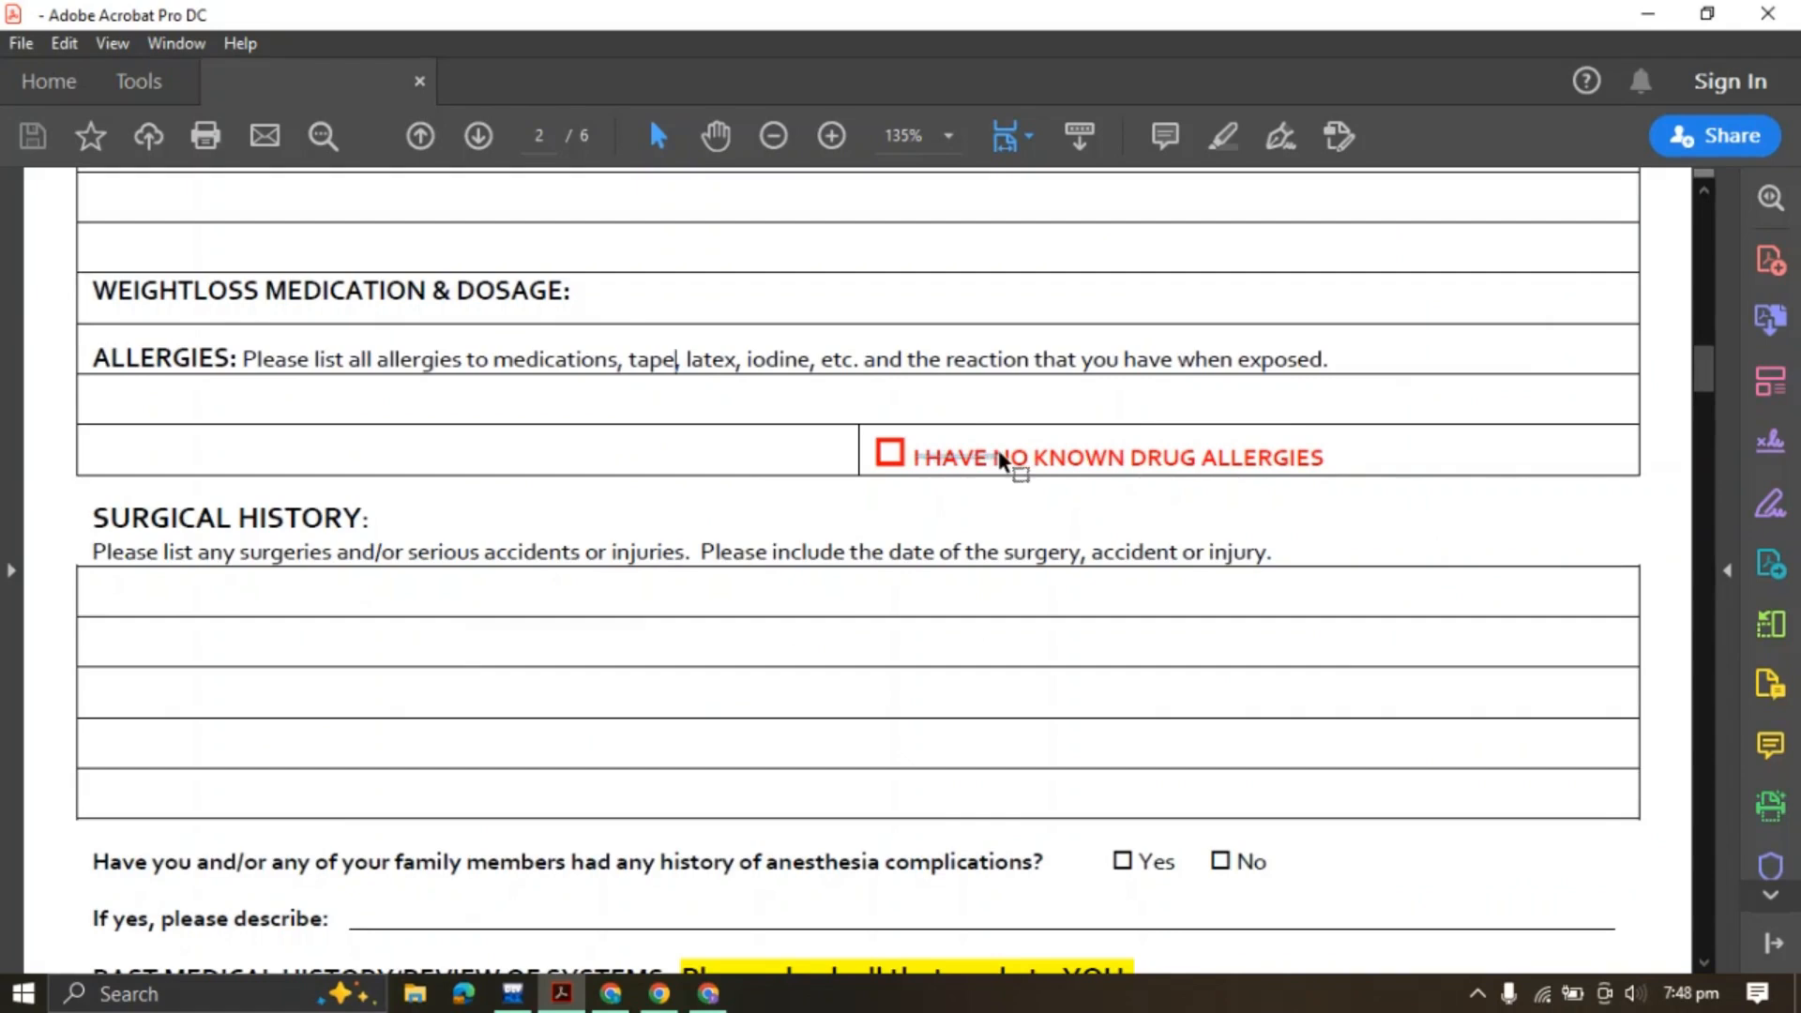
Copy 'I HAVE NO KNOWN DRUG ALLERGIES' from the PDF and return to Jotform
{"action": "triple_click", "coordinate": [960, 464]}
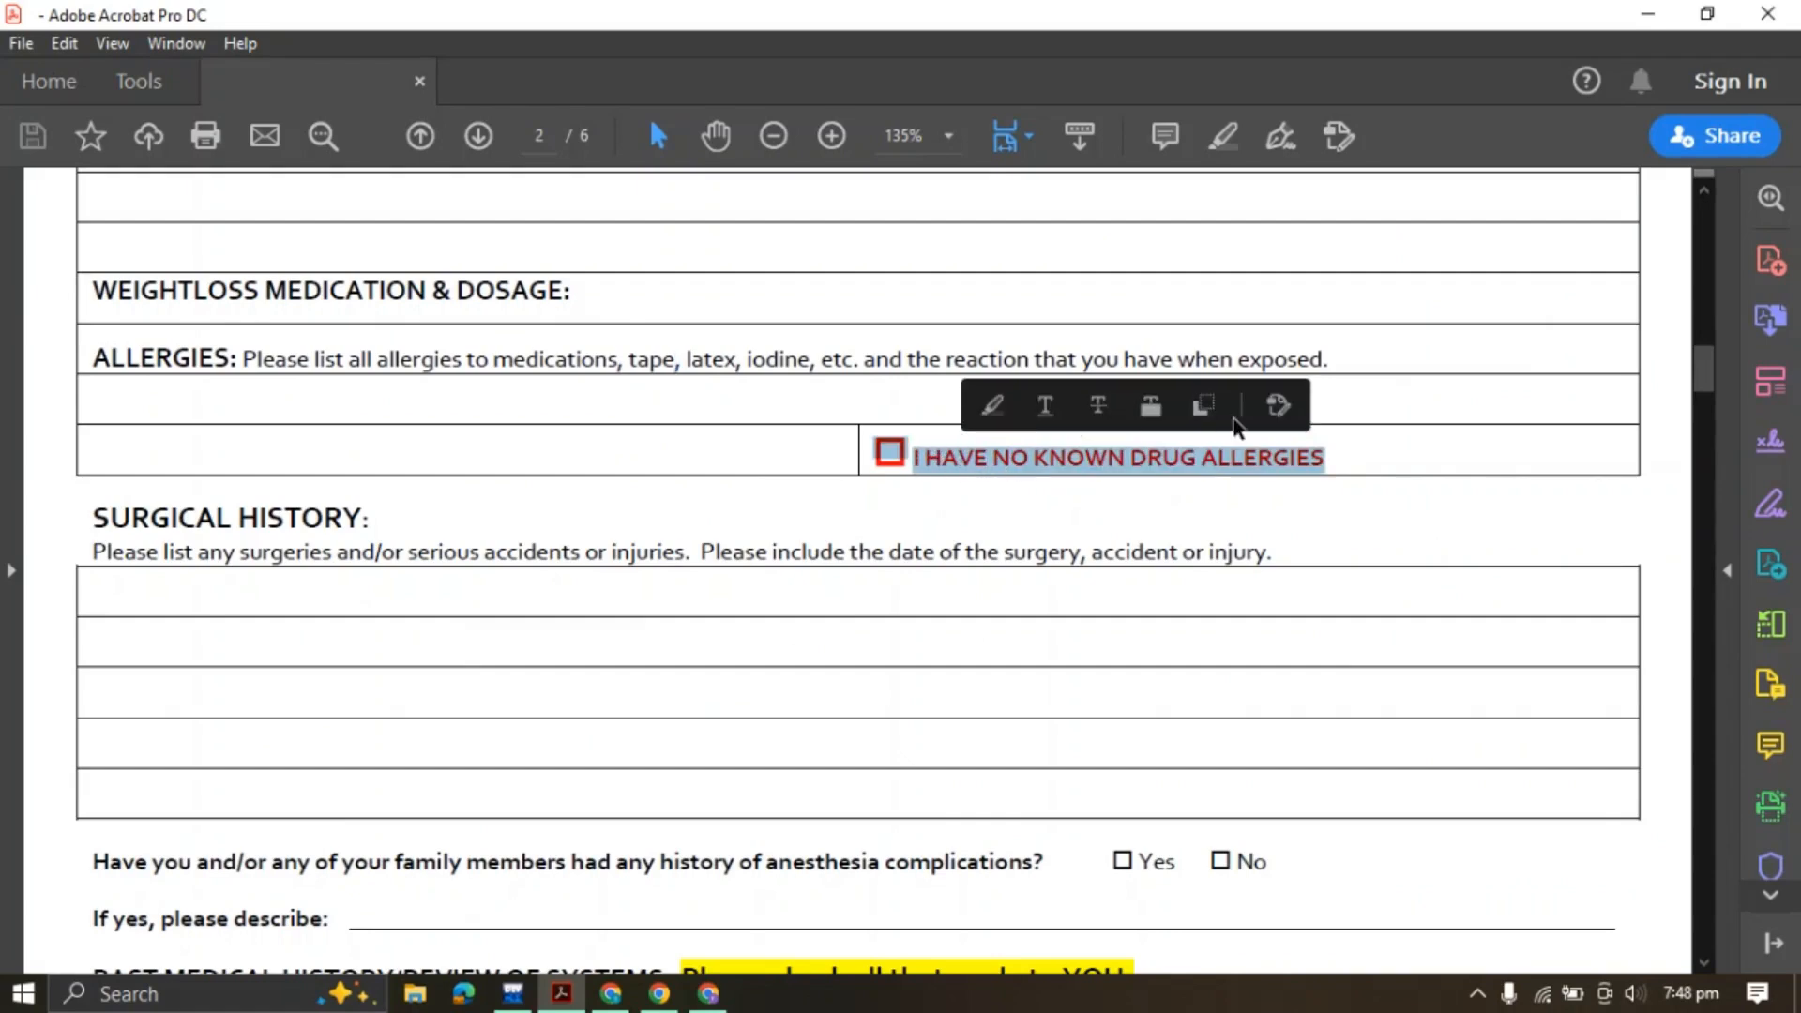
{"action": "left_click", "coordinate": [1203, 406]}
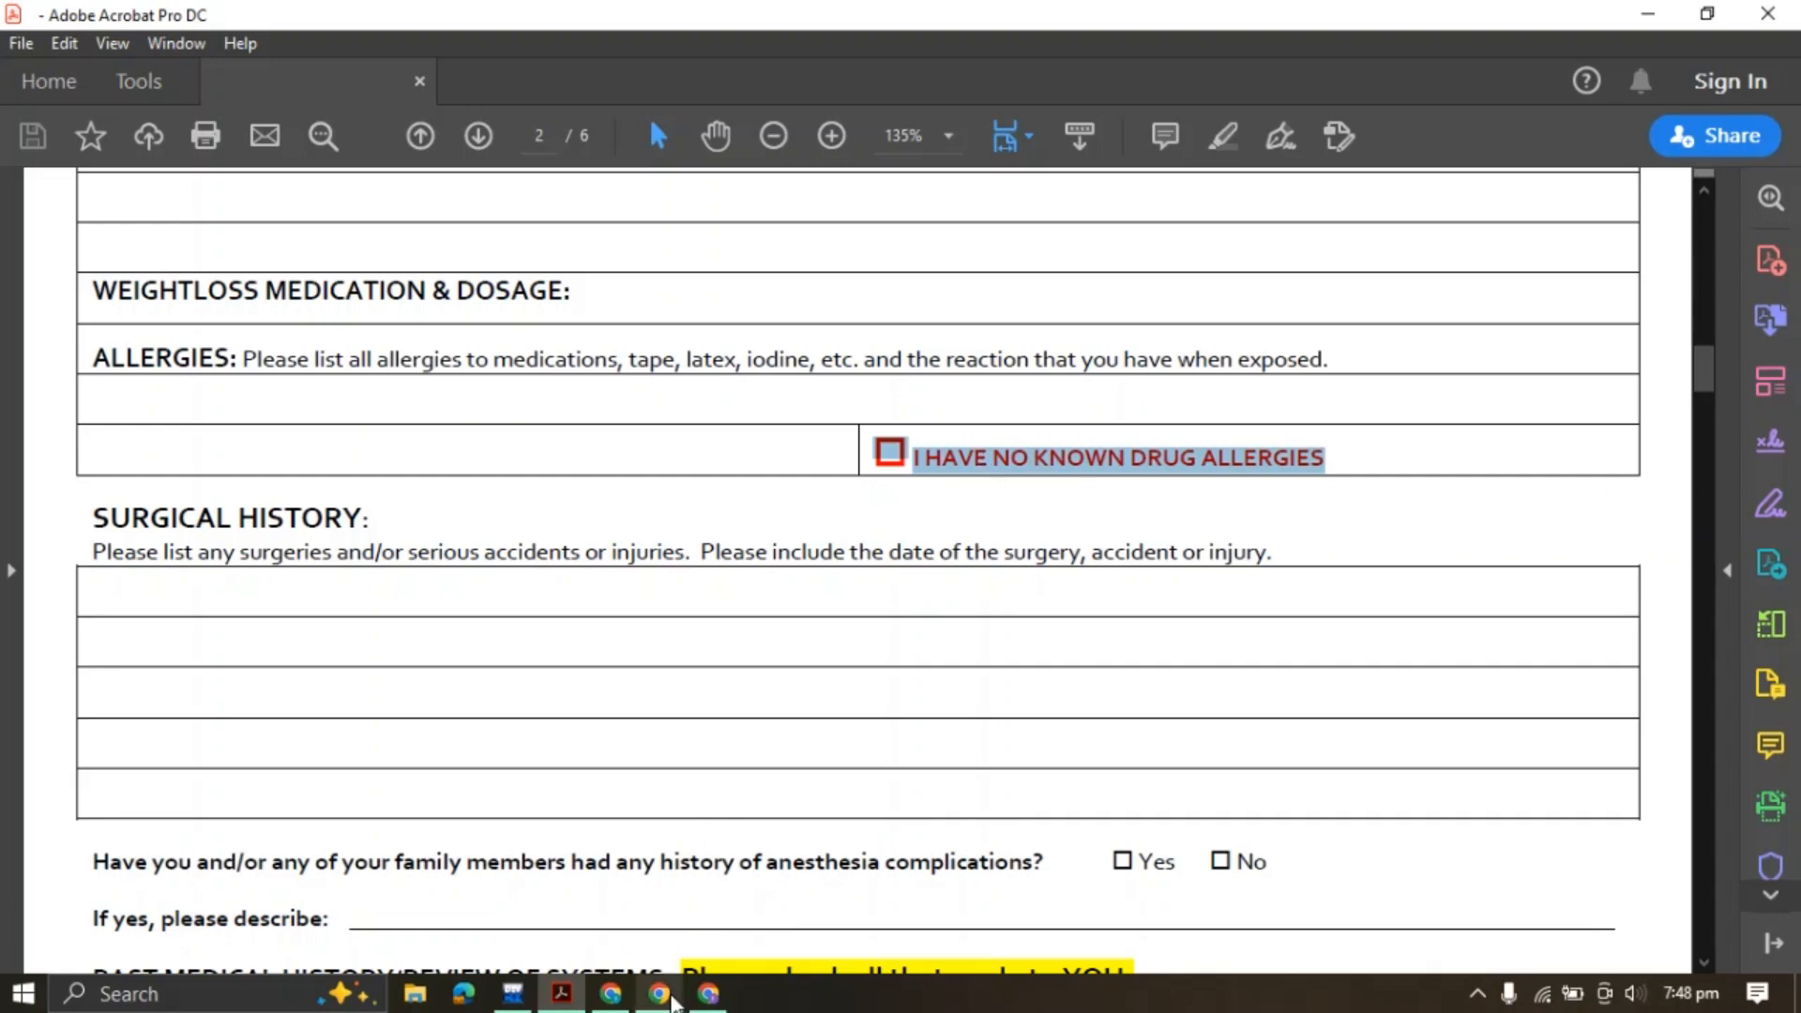
{"action": "left_click", "coordinate": [708, 995]}
Add an unlabelled Single Choice question whose only option is 'I HAVE NO KNOWN DRUG ALLERGIES'
{"action": "left_click", "coordinate": [176, 323]}
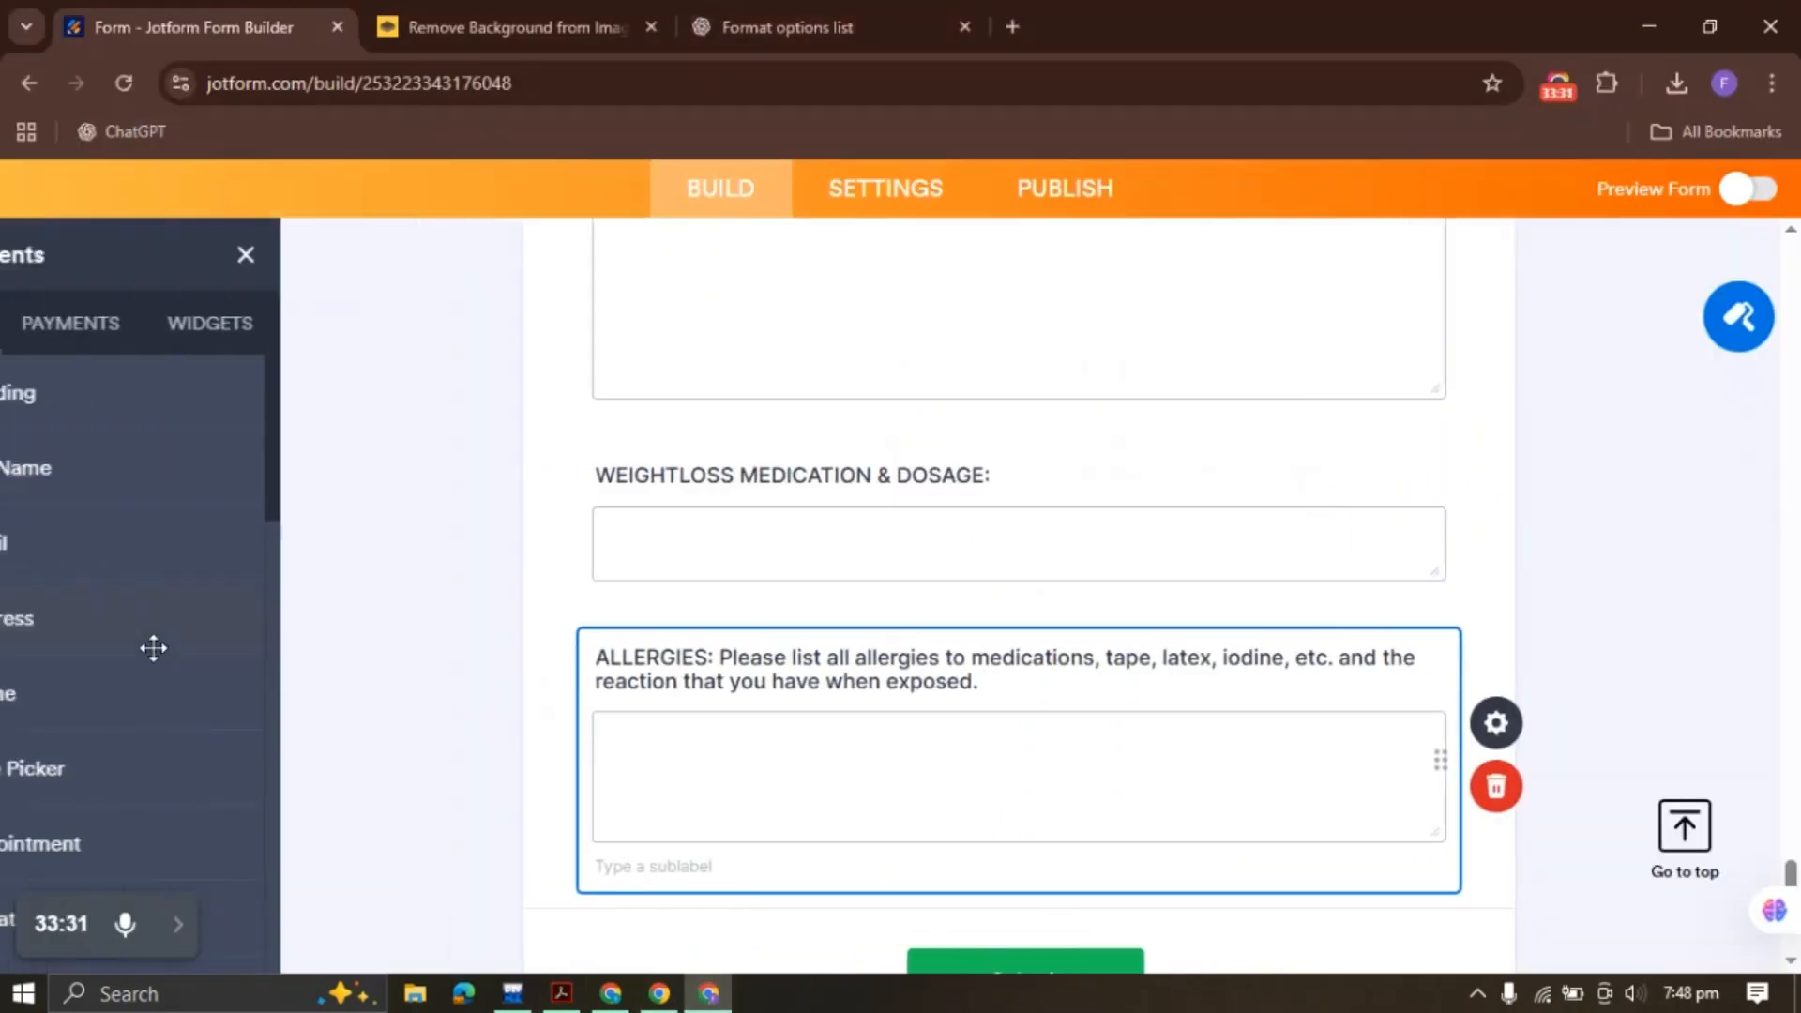
{"action": "scroll", "coordinate": [150, 647], "scroll_direction": "down", "scroll_amount": 10}
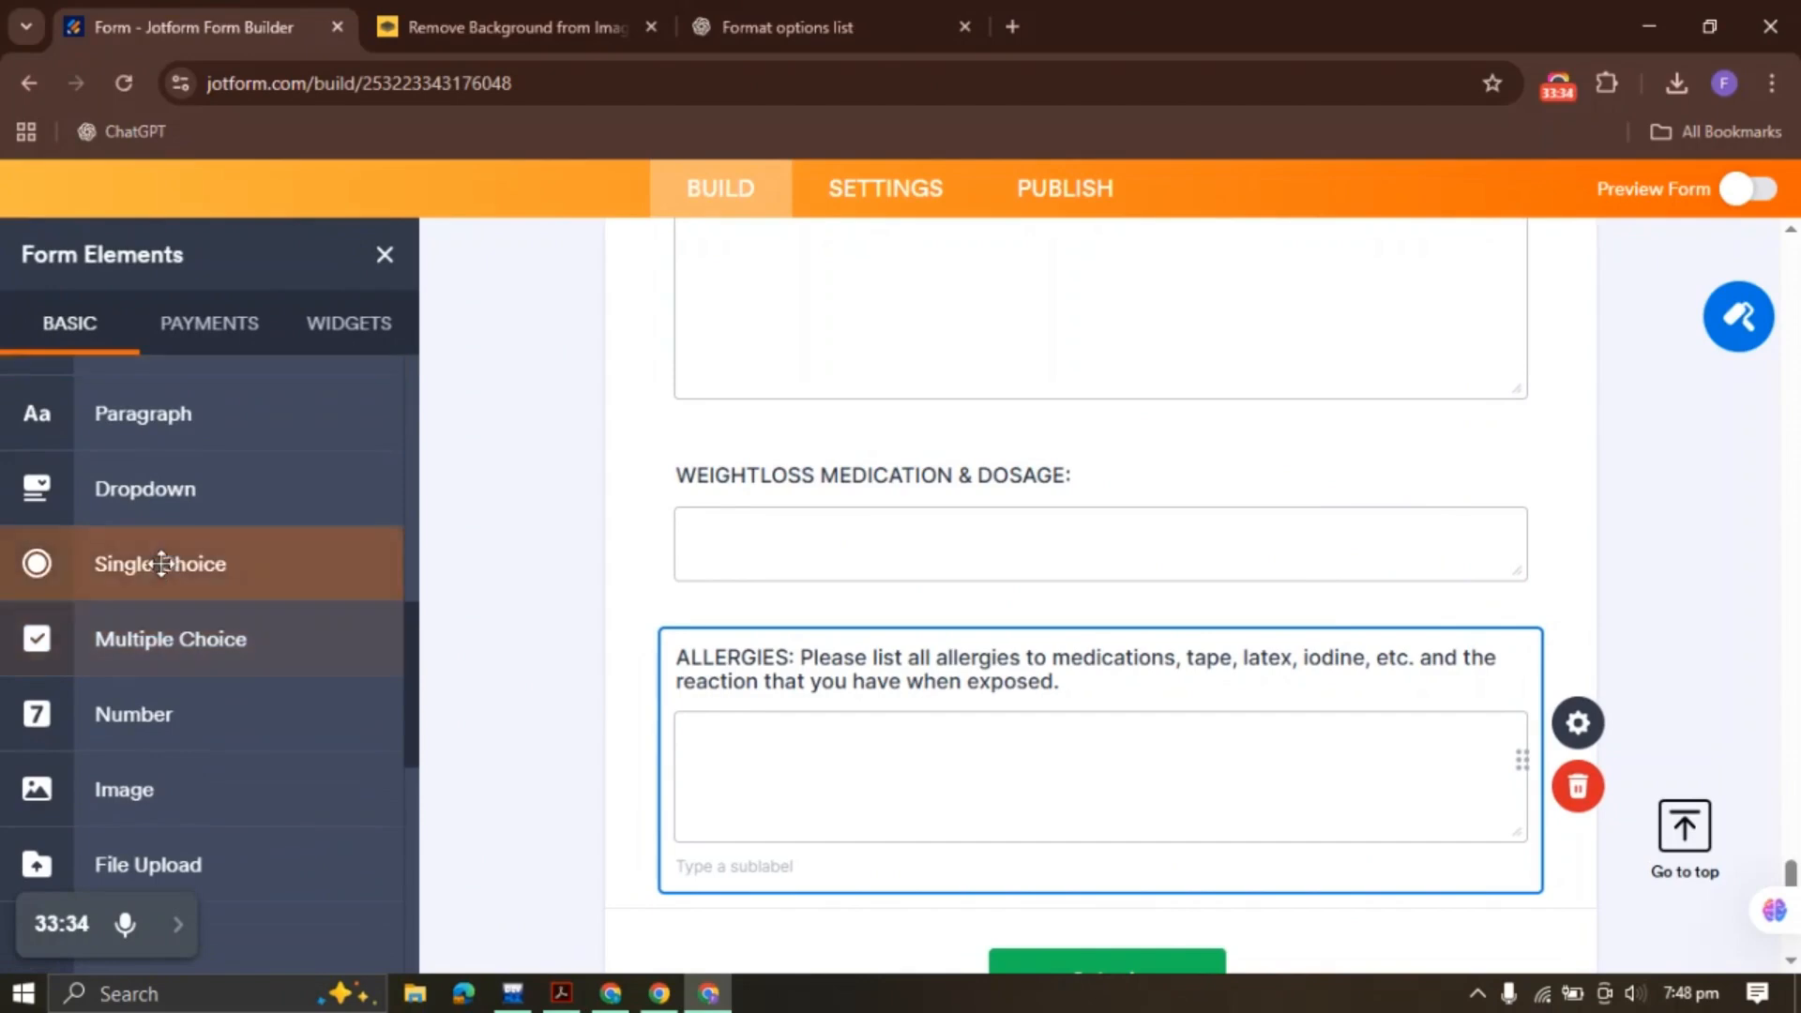
{"action": "left_click", "coordinate": [114, 571]}
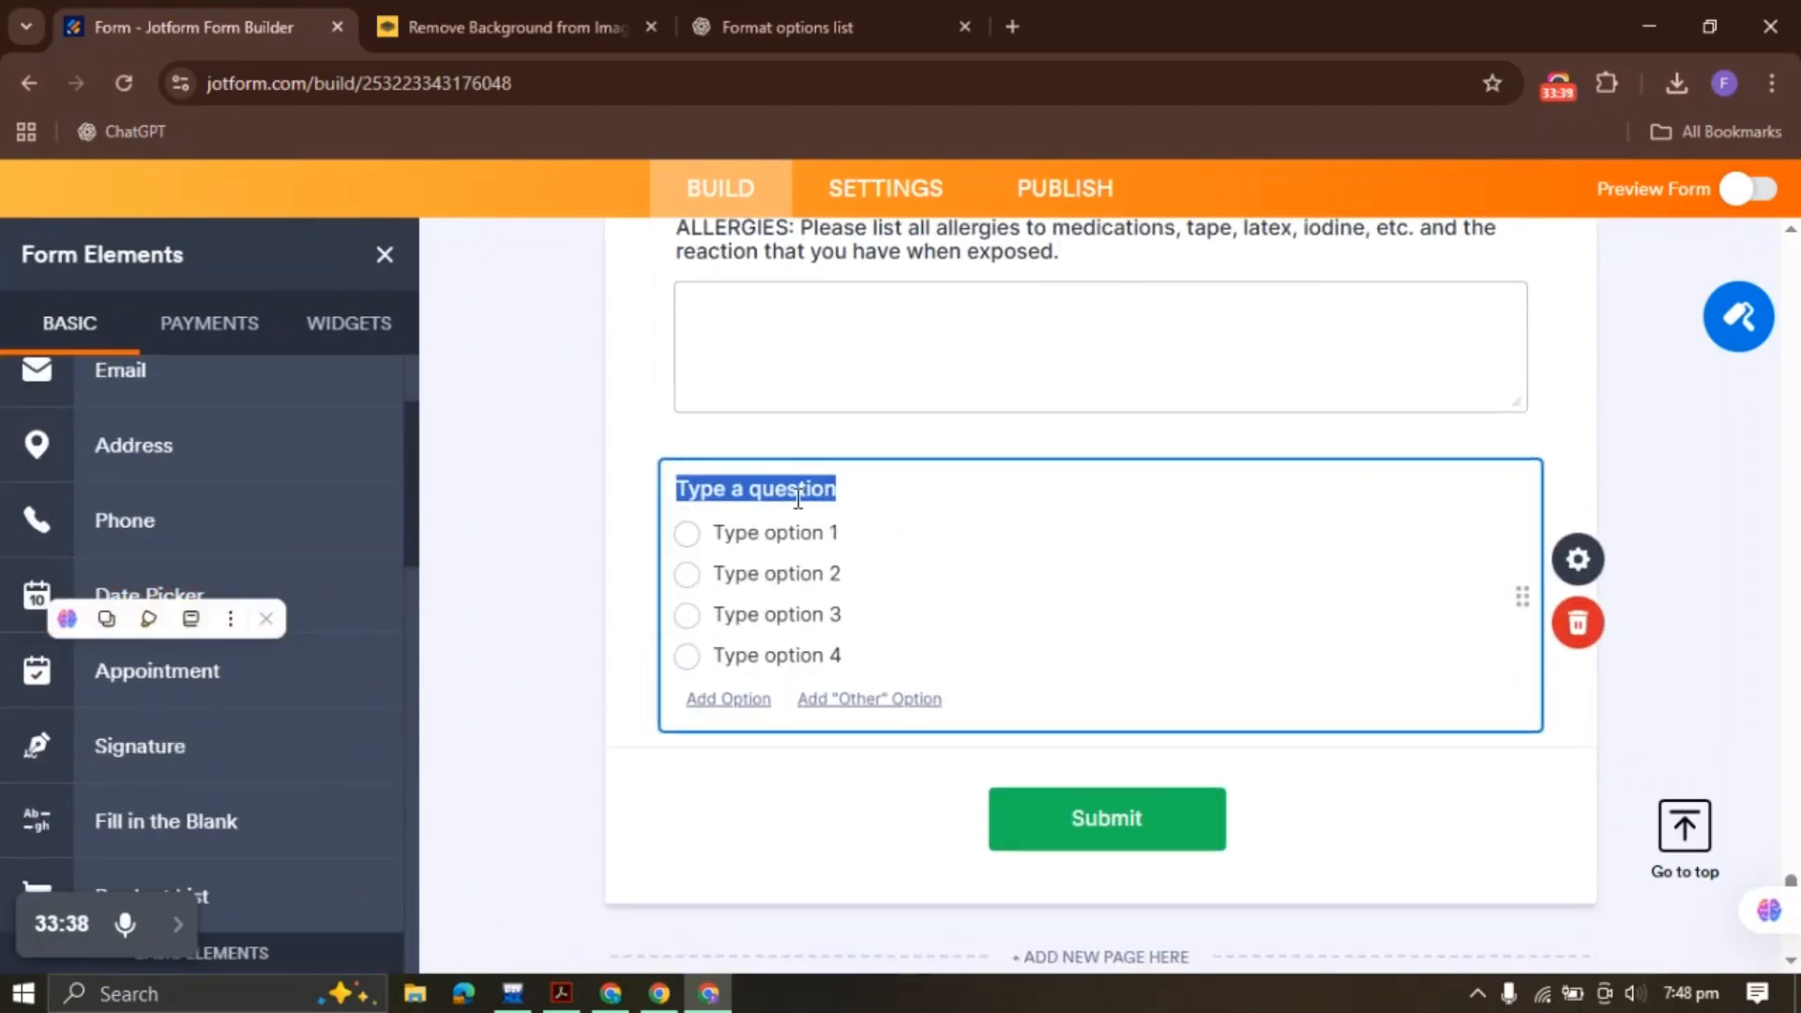
{"action": "key", "text": "BackSpace"}
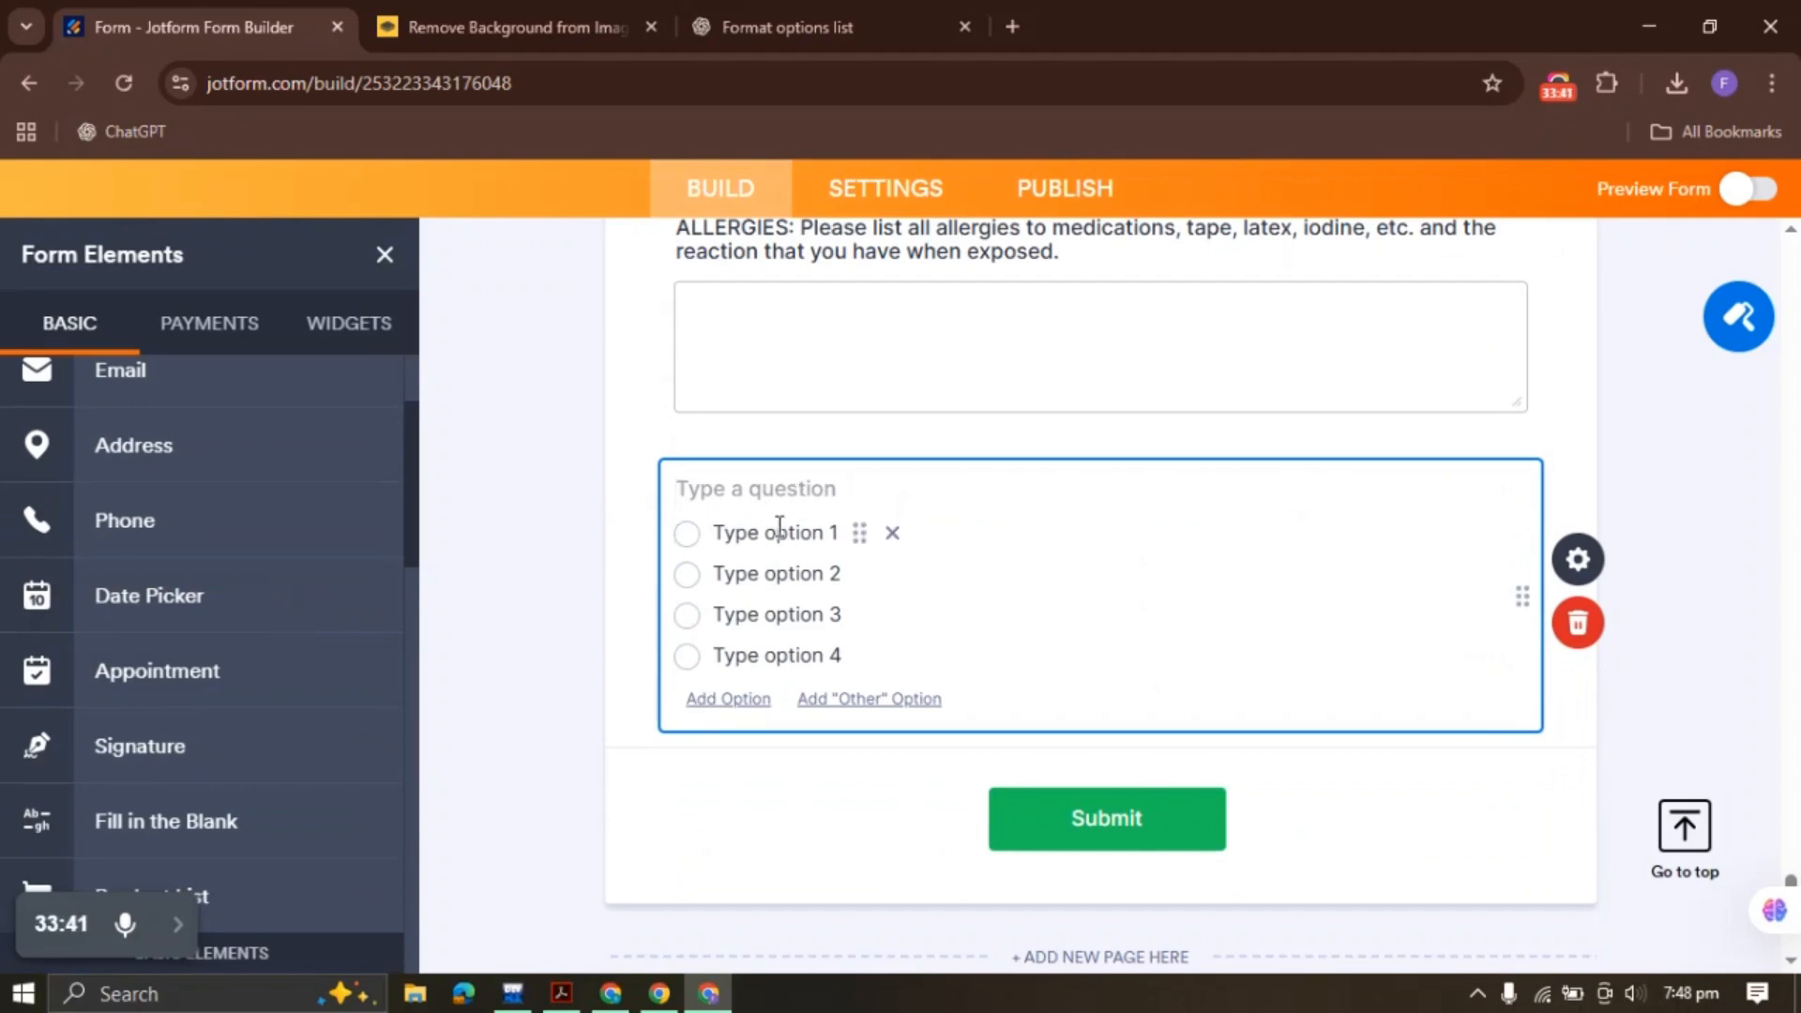
{"action": "left_click", "coordinate": [778, 527]}
{"action": "key", "text": "ctrl+v"}
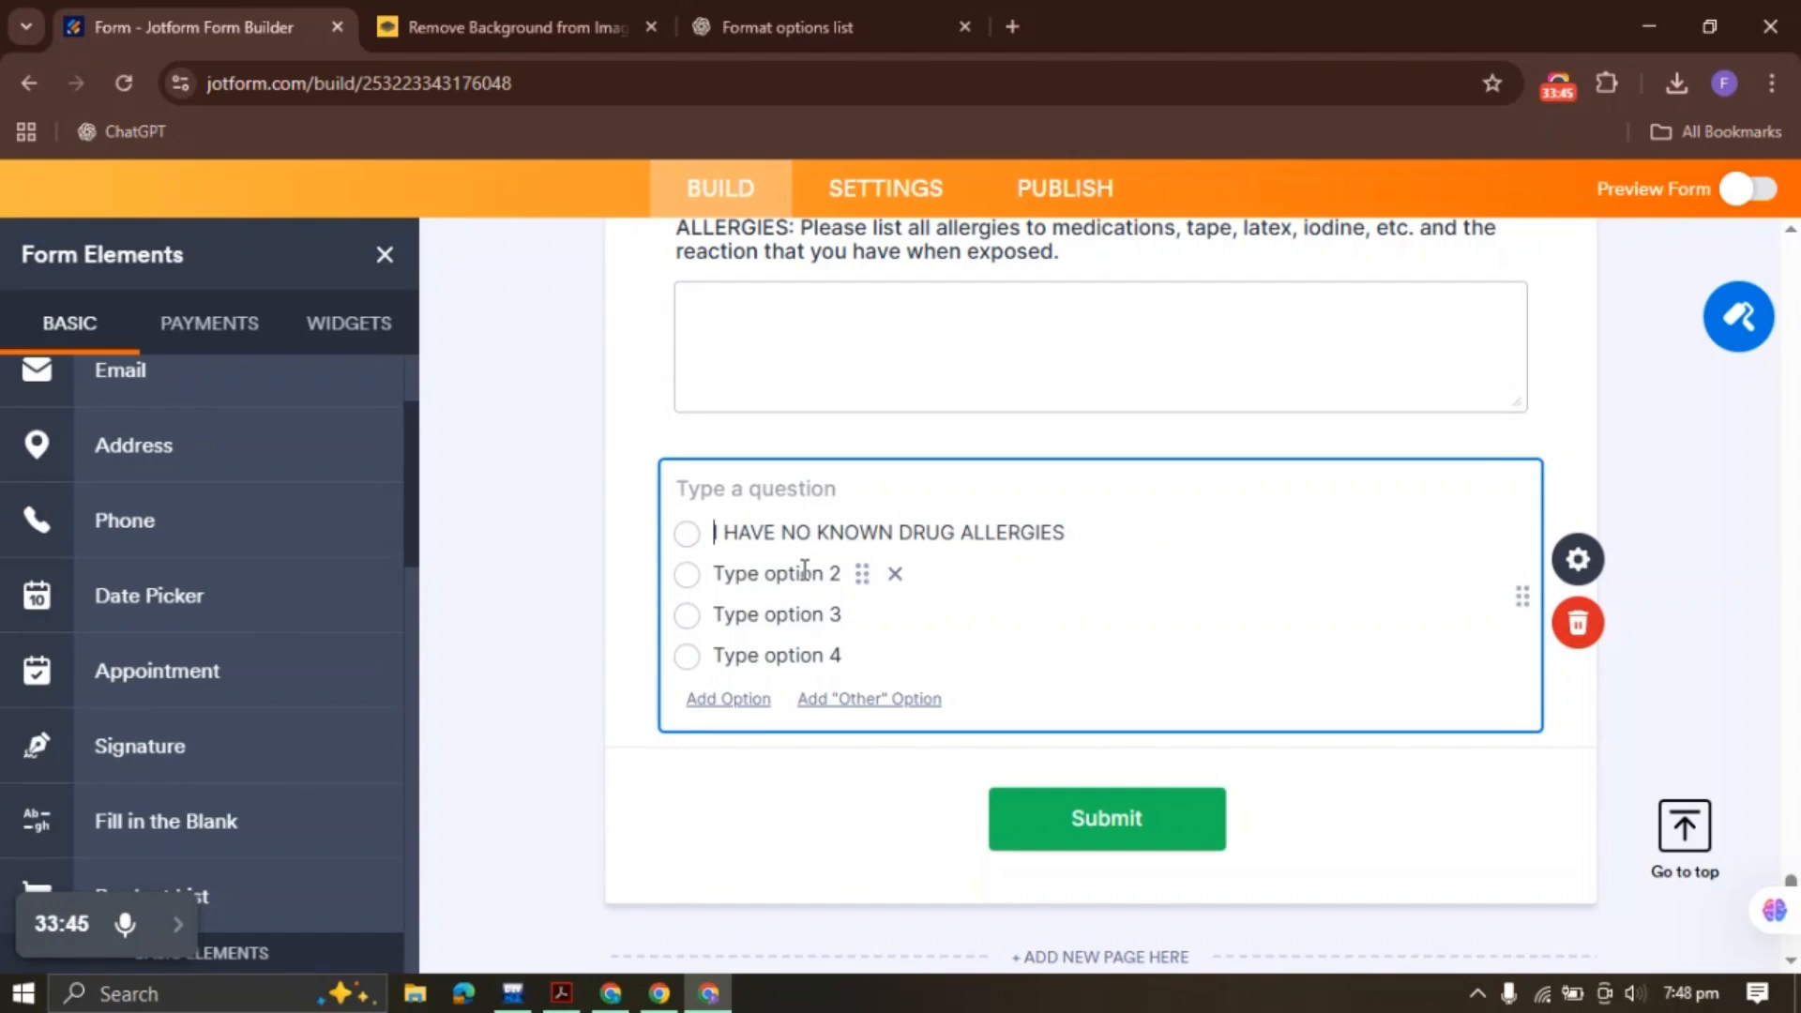
{"action": "left_click", "coordinate": [896, 575]}
{"action": "left_click", "coordinate": [894, 573]}
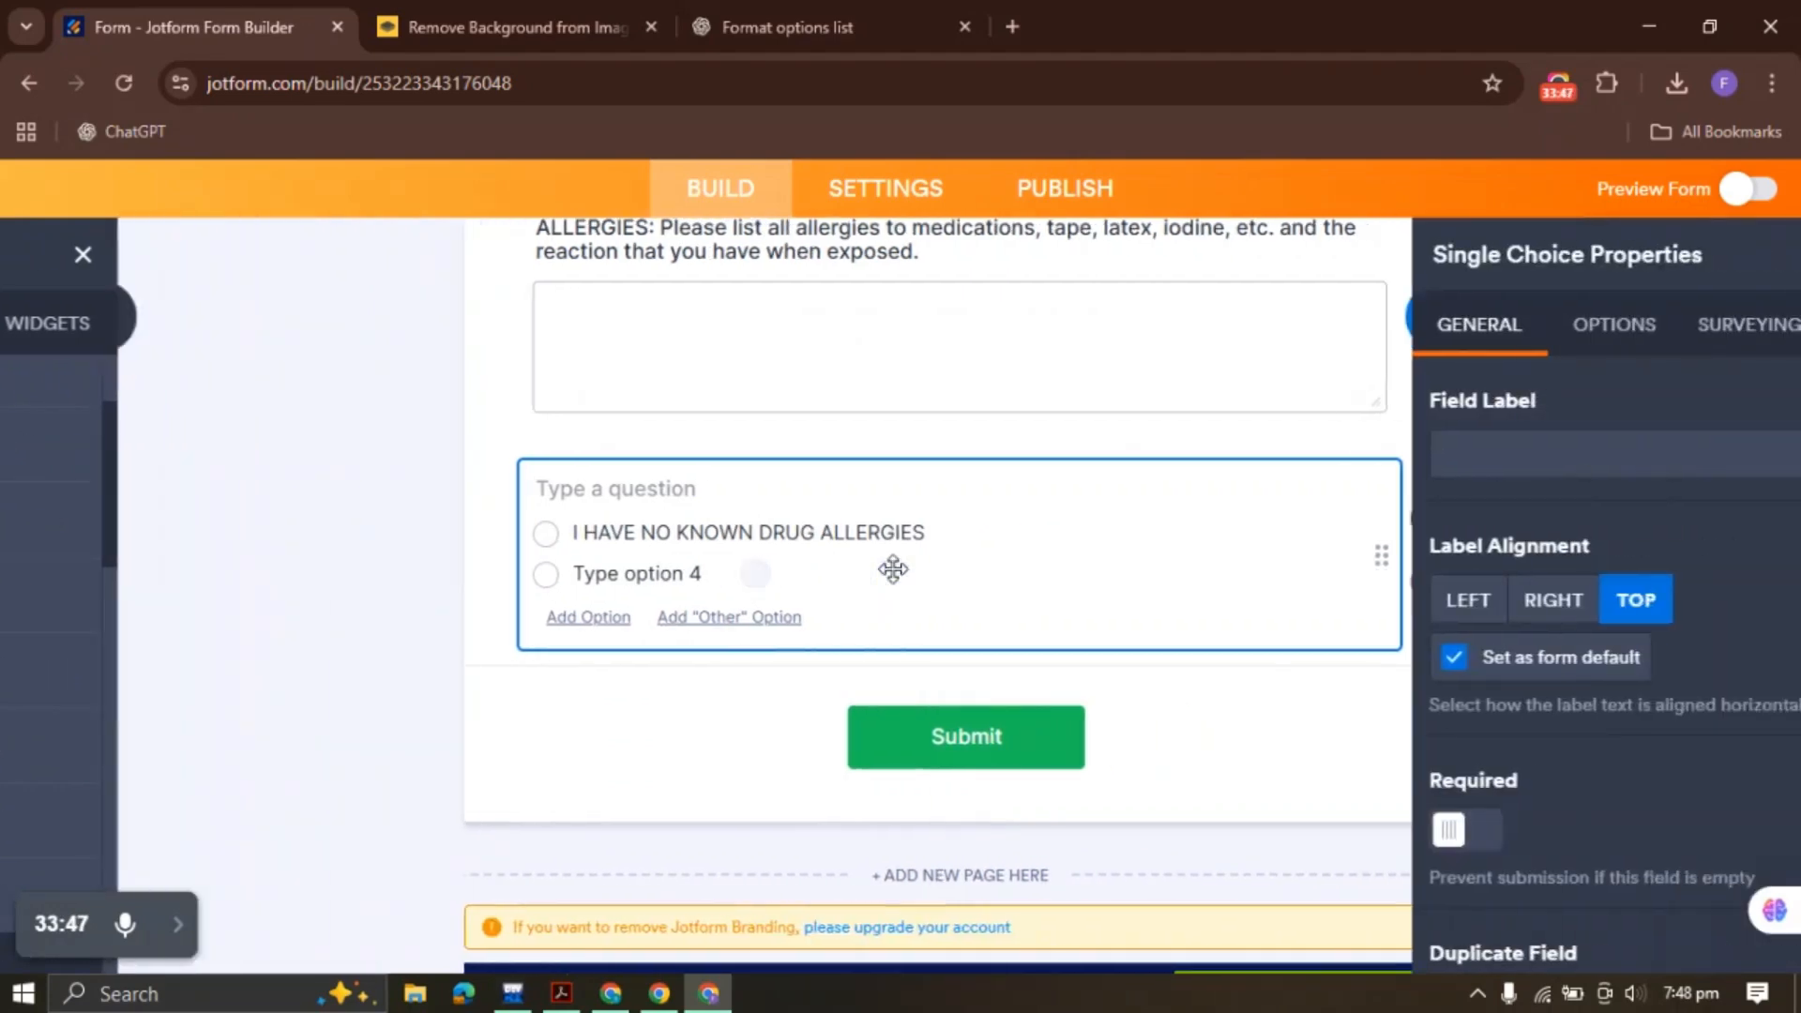
{"action": "left_click", "coordinate": [685, 575]}
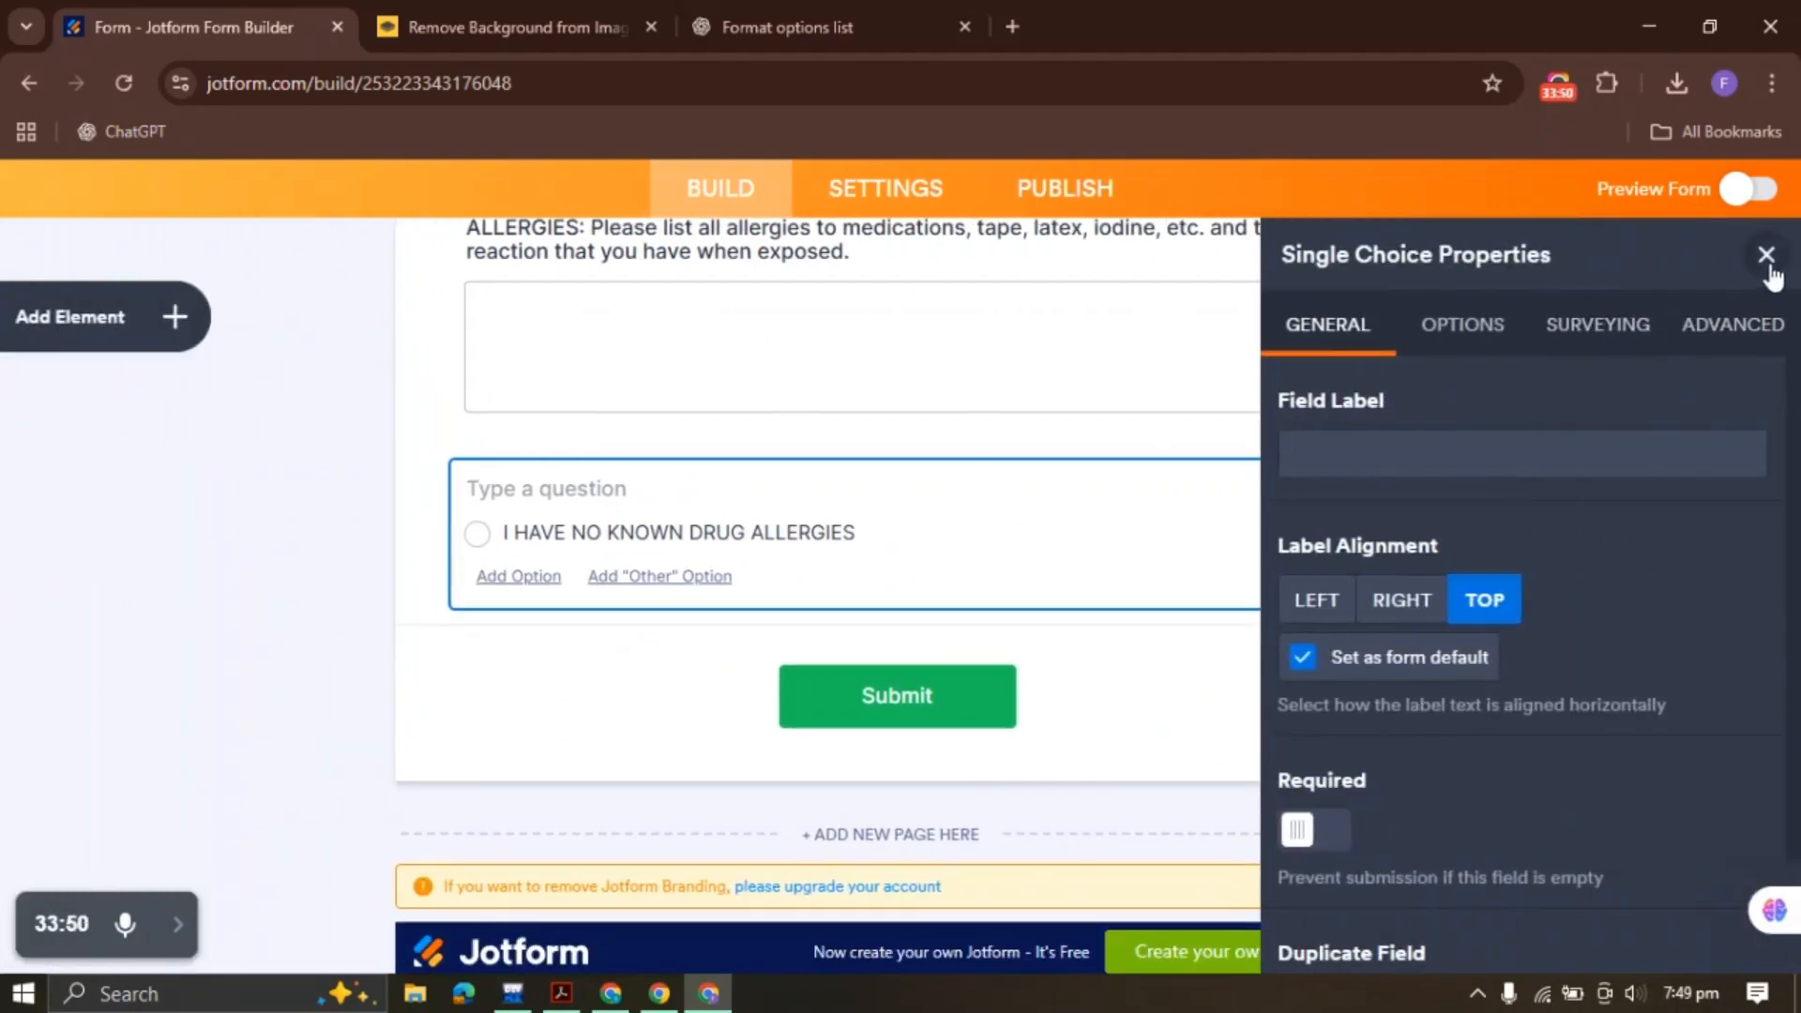
{"action": "left_click", "coordinate": [1764, 257]}
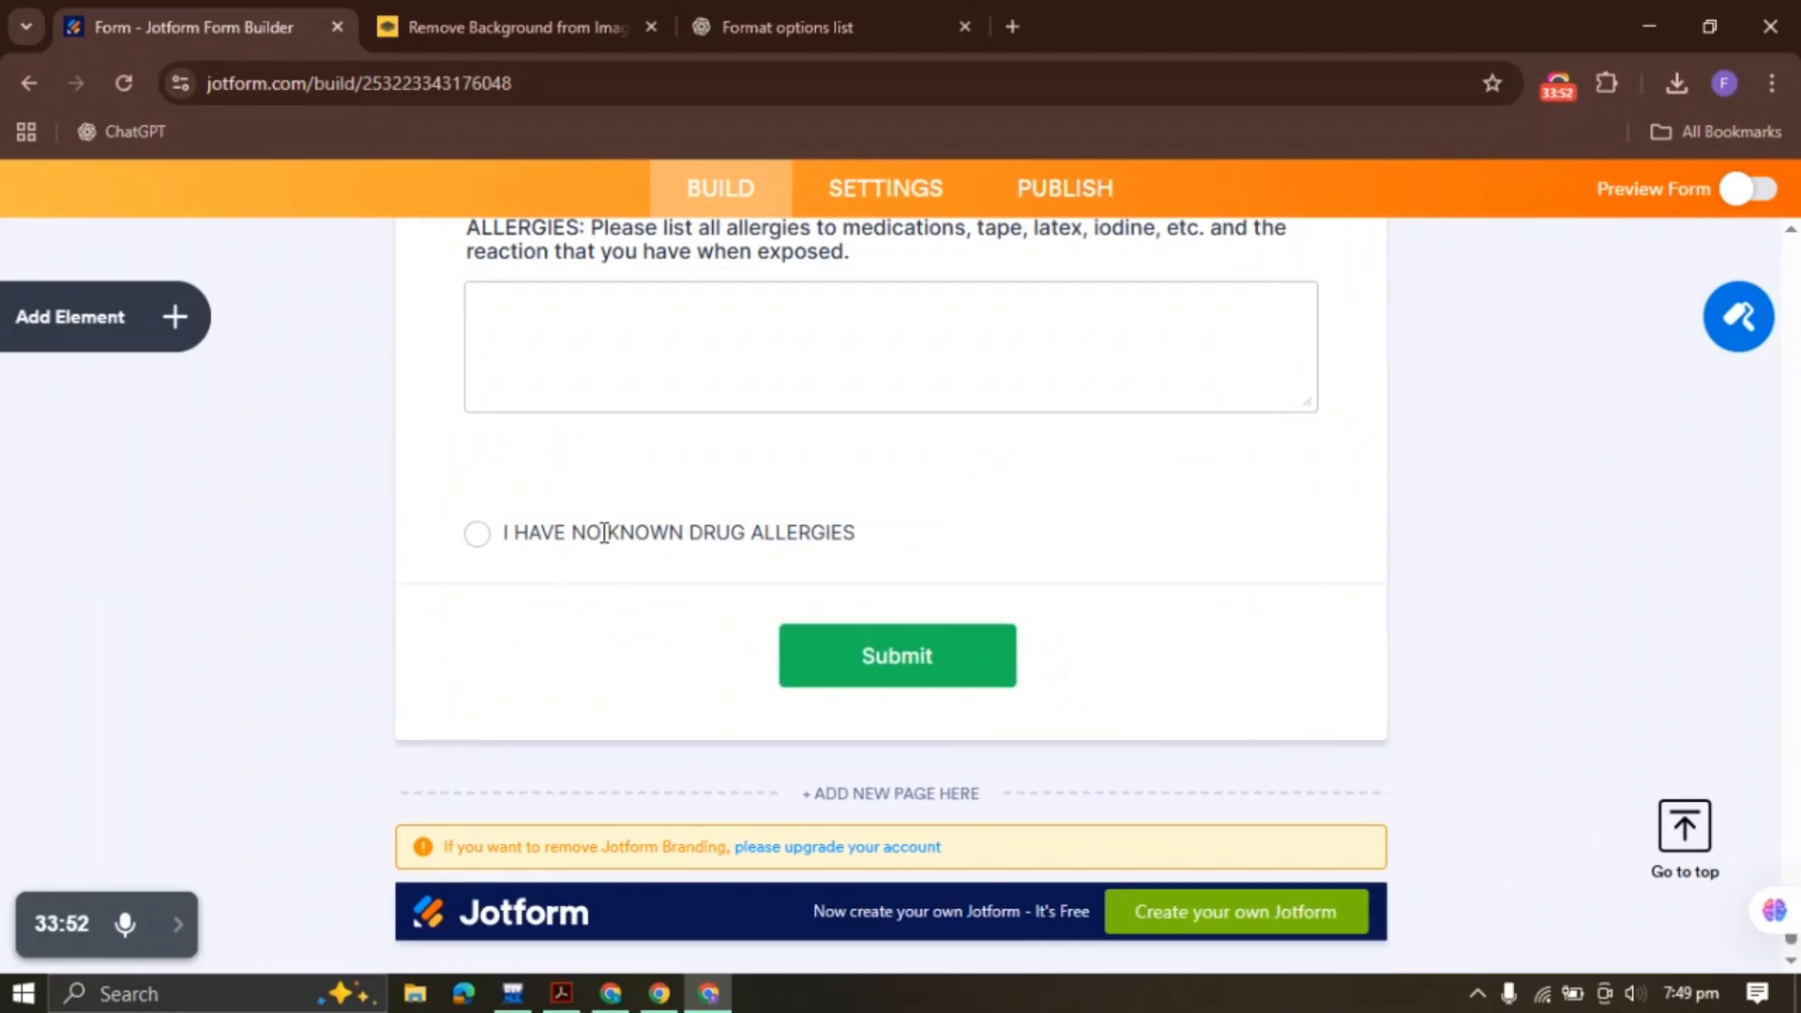
Make the drug allergies question required
{"action": "left_click", "coordinate": [650, 528]}
{"action": "right_click", "coordinate": [641, 507]}
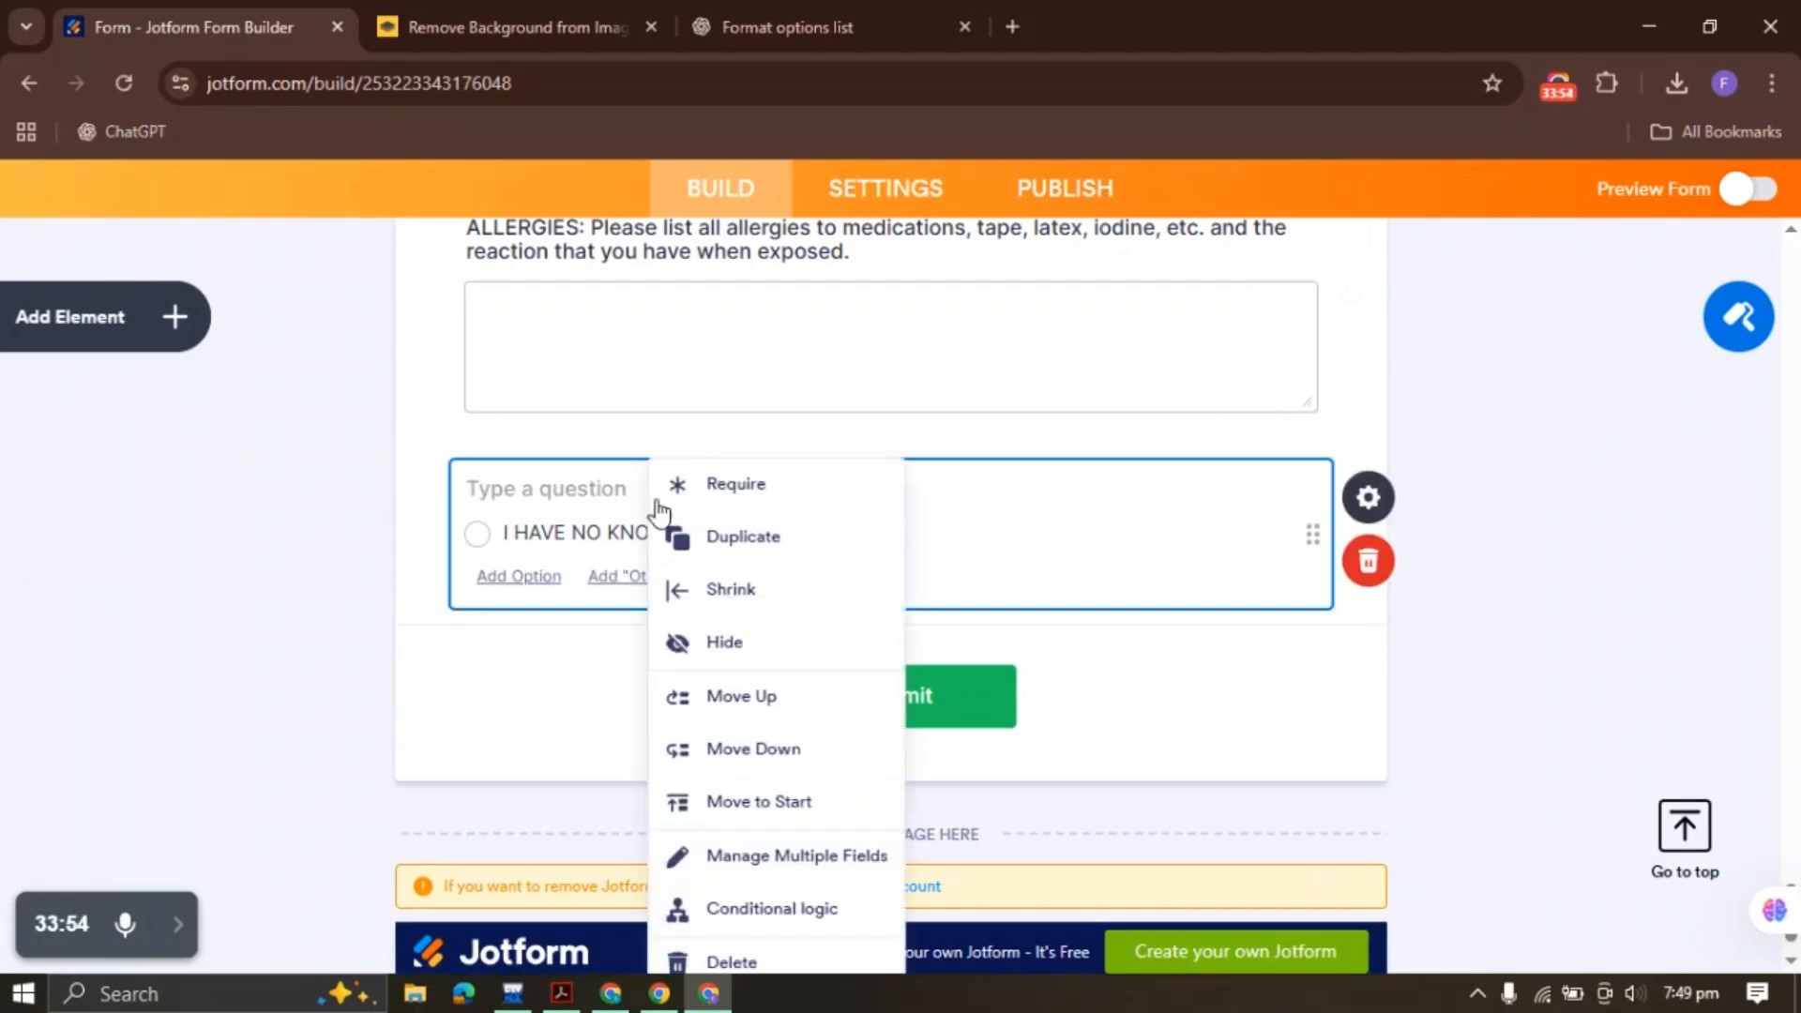
{"action": "left_click", "coordinate": [603, 532]}
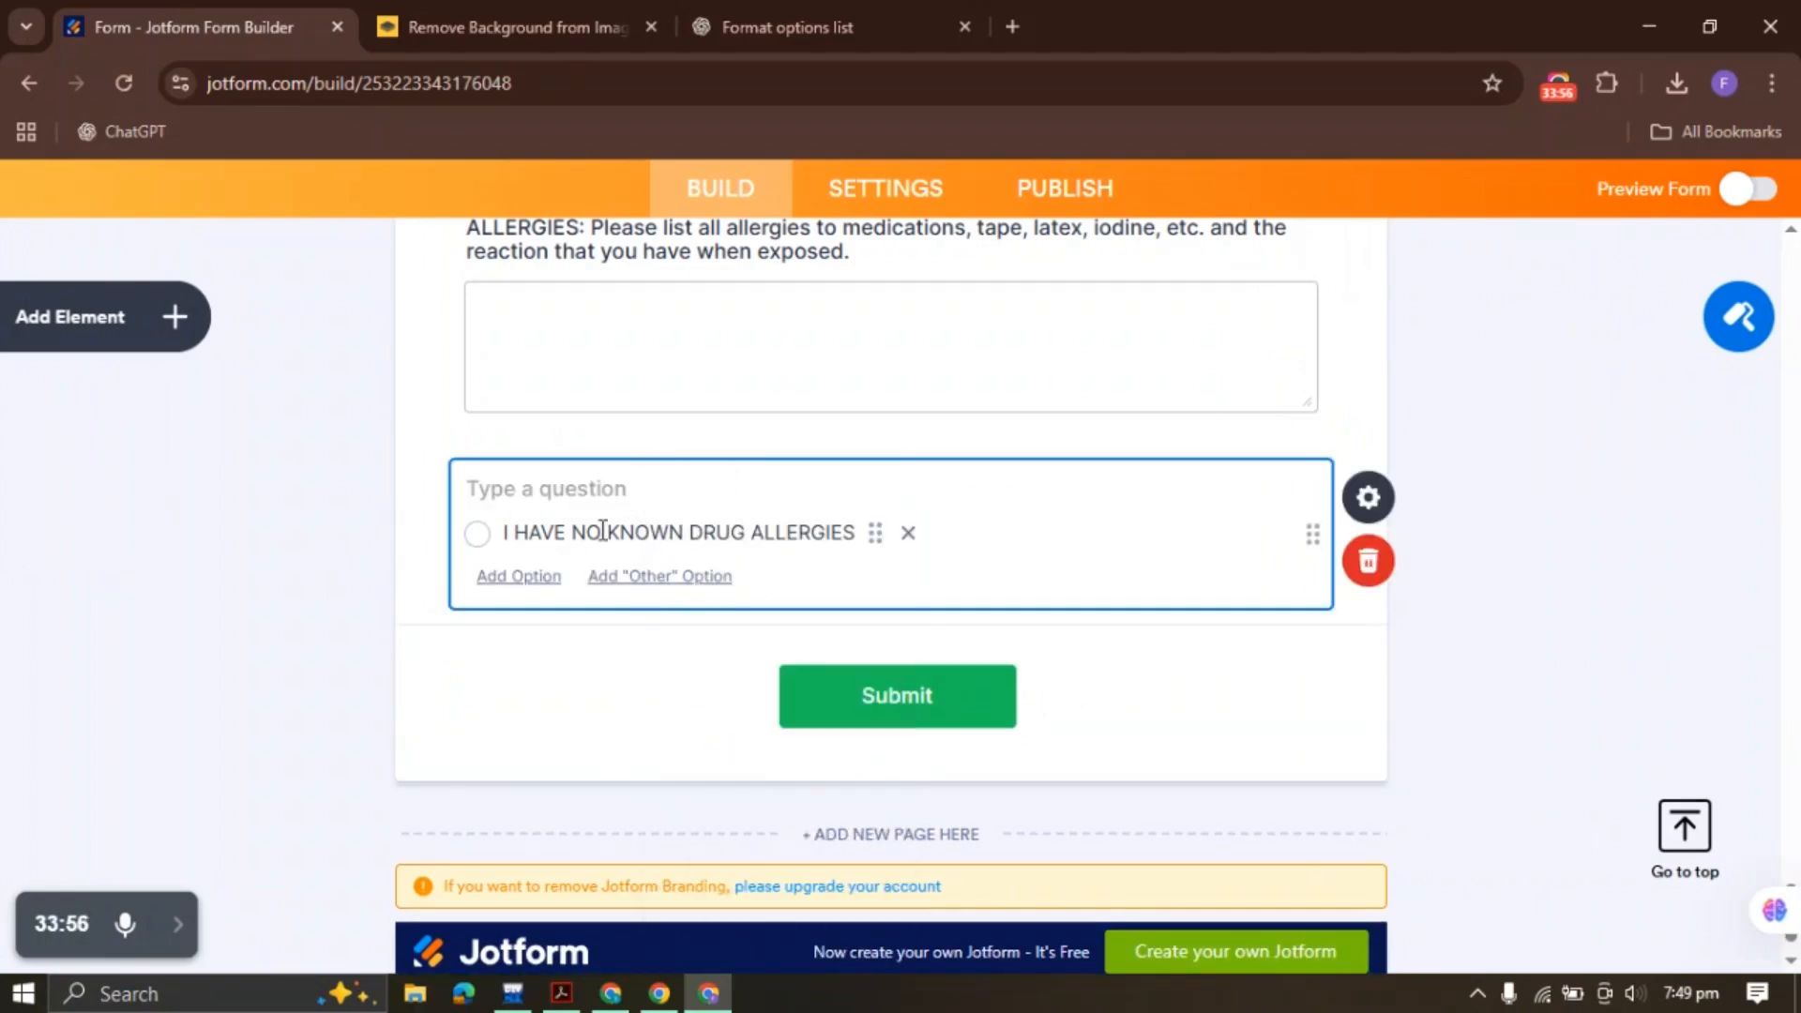
{"action": "left_click", "coordinate": [336, 521]}
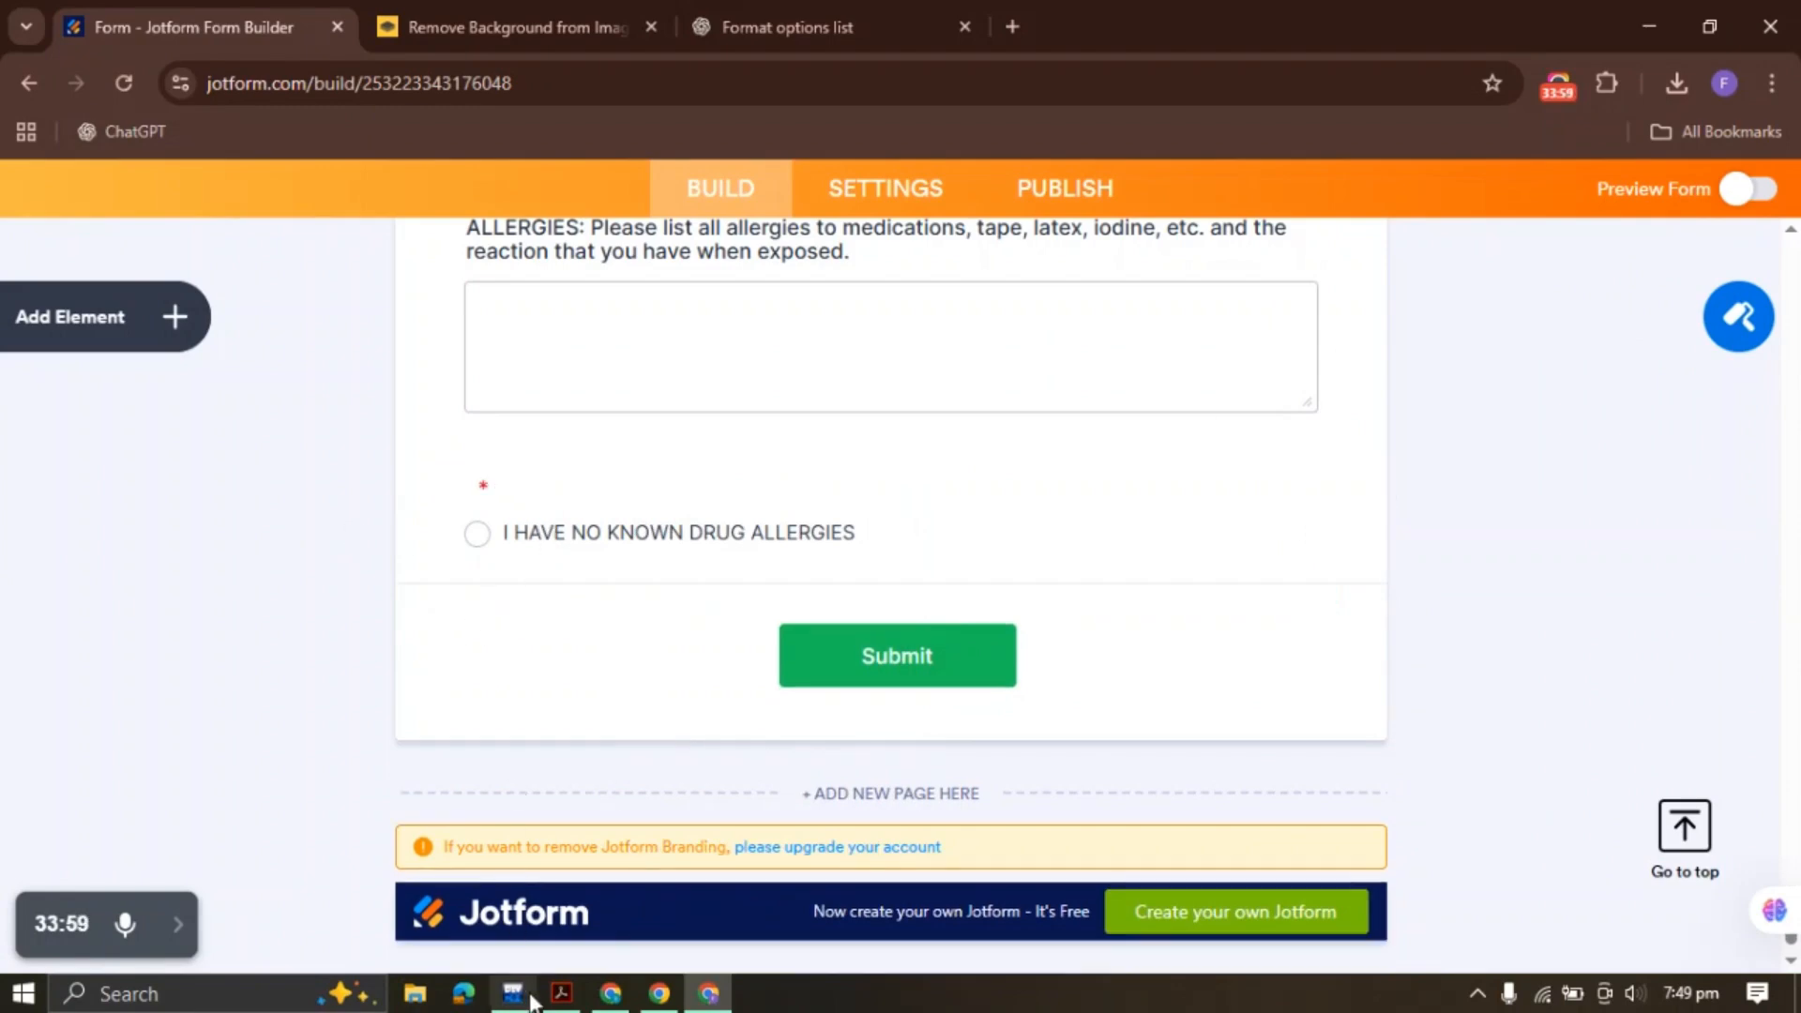
{"action": "left_click", "coordinate": [561, 994]}
{"action": "left_click", "coordinate": [1067, 462]}
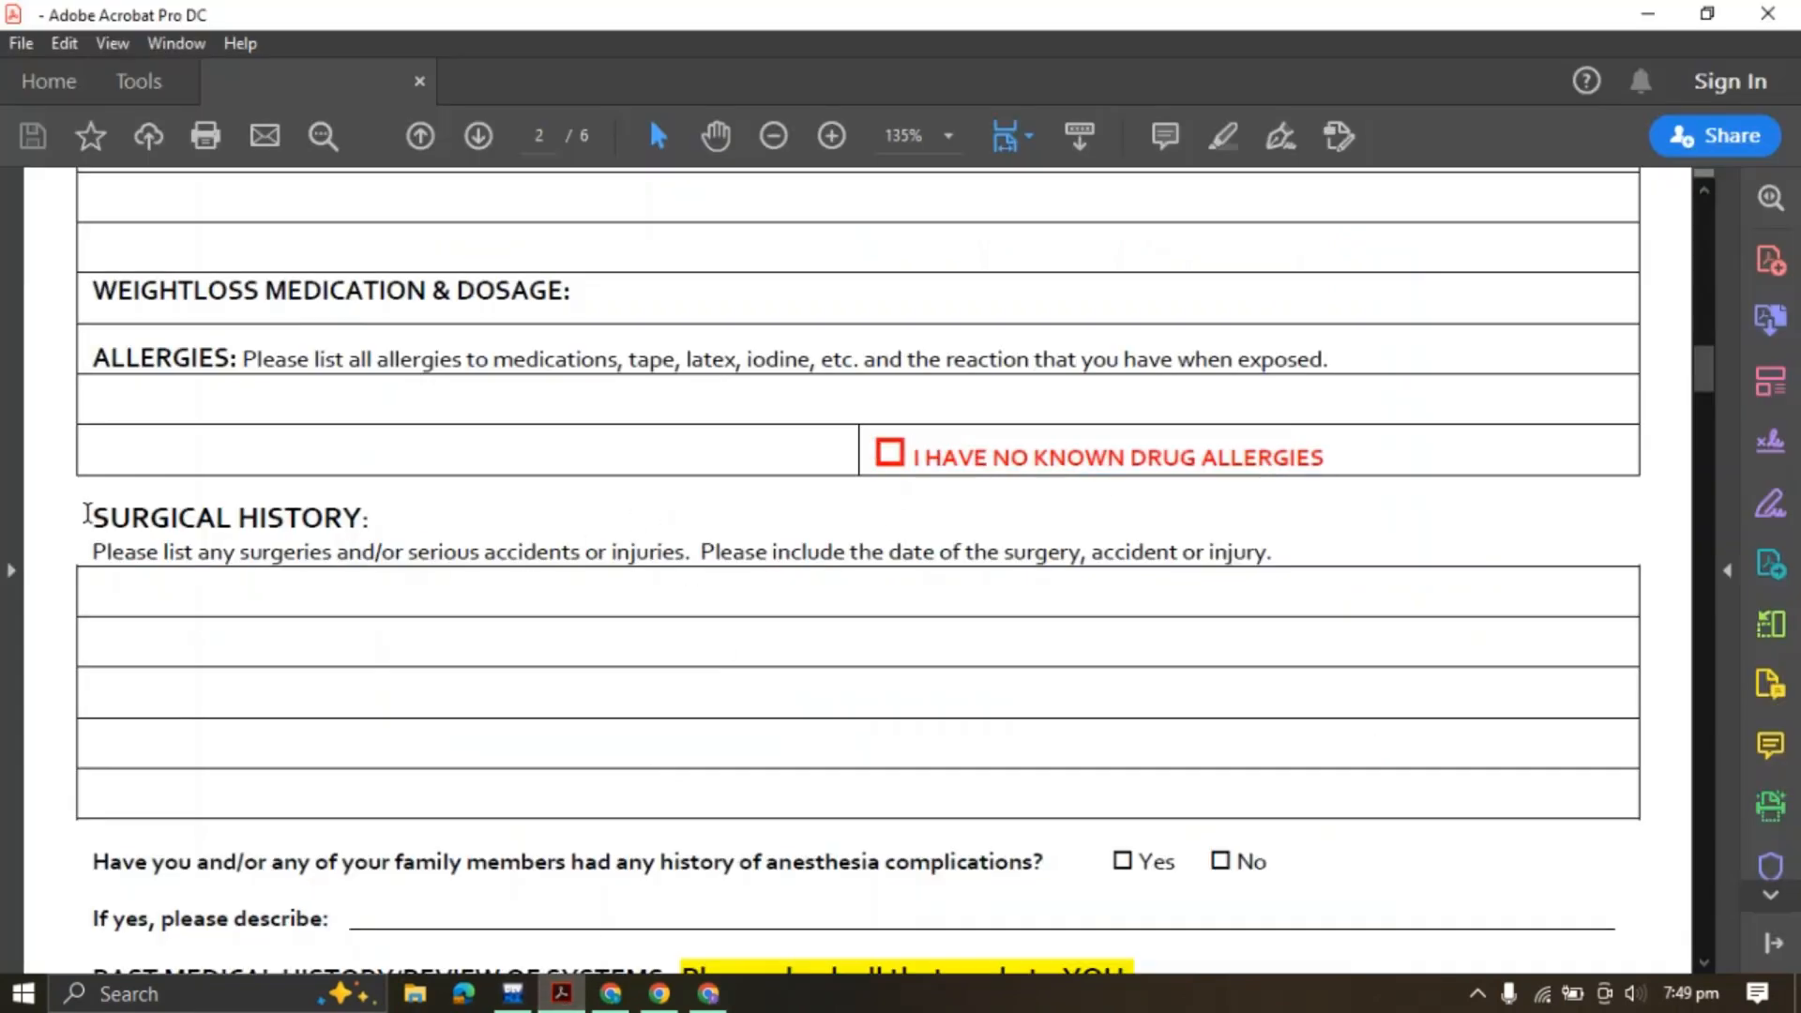
Copy 'SURGICAL HISTORY:' from the PDF and open Jotform's Add Element list
{"action": "left_click_drag", "start_coordinate": [98, 516], "coordinate": [396, 511]}
{"action": "left_click", "coordinate": [645, 476]}
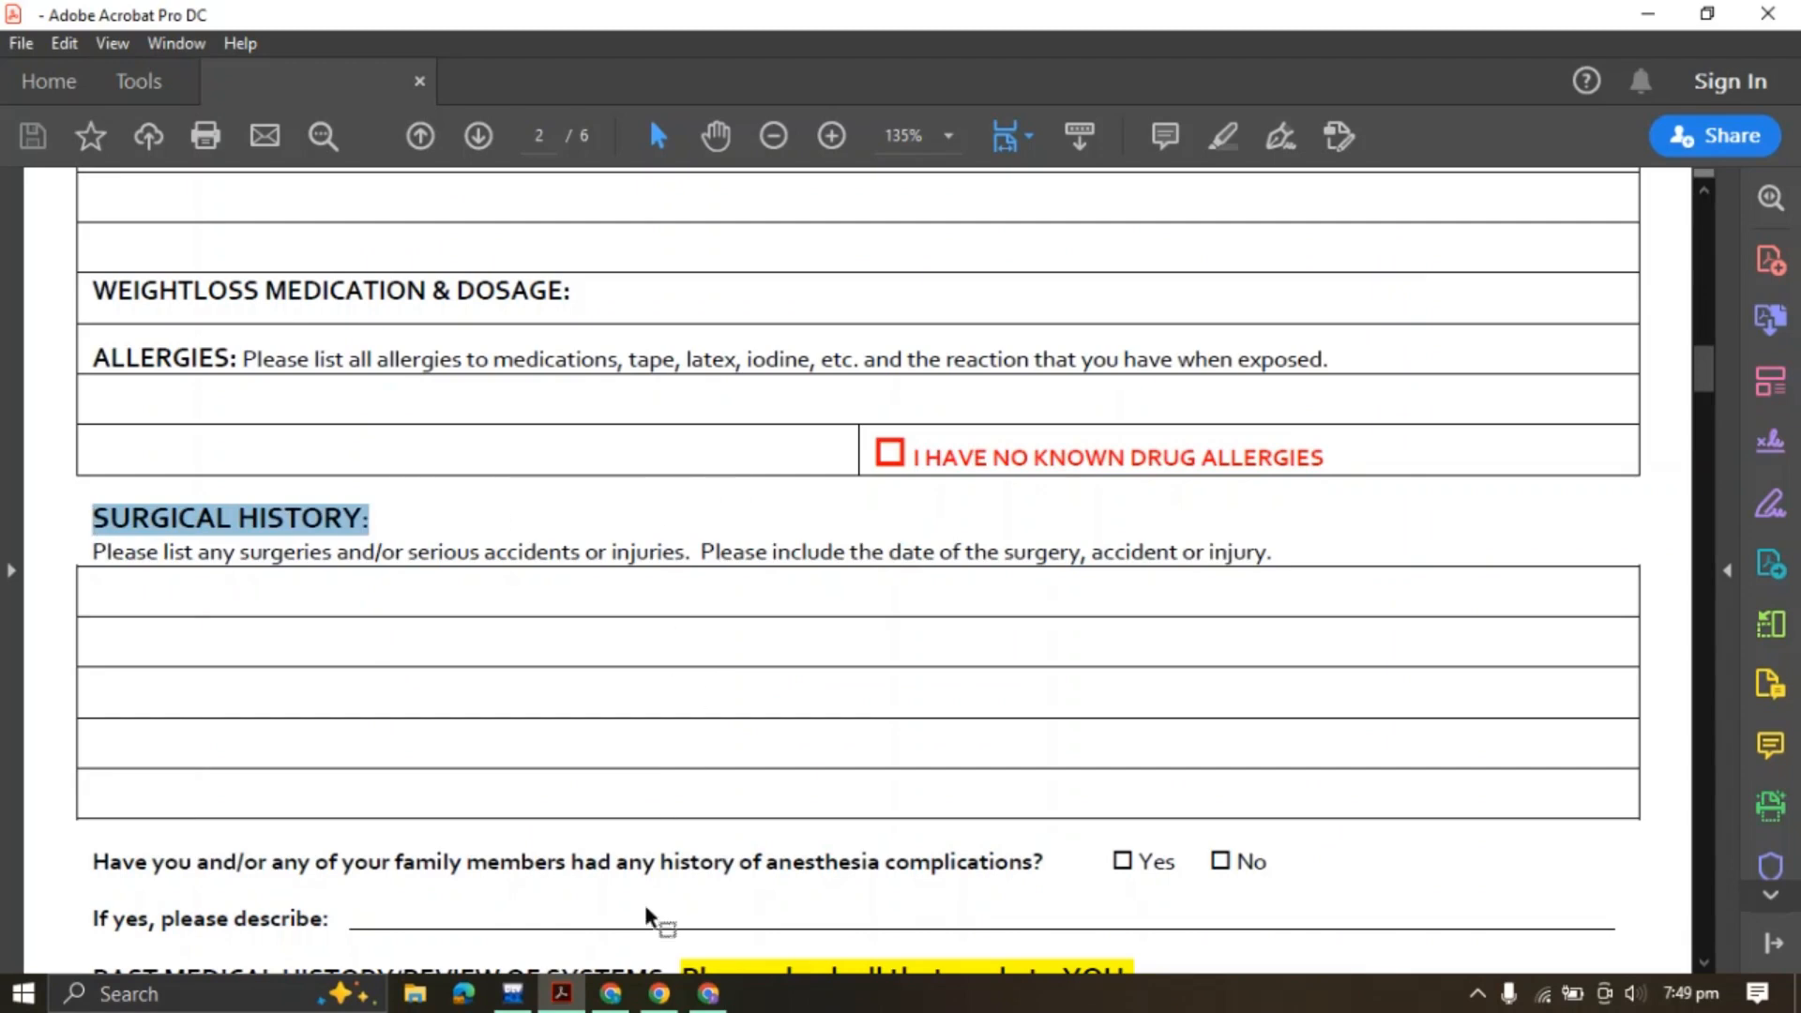
{"action": "left_click", "coordinate": [708, 994]}
{"action": "left_click", "coordinate": [169, 324]}
Add a centred 'SURGICAL HISTORY:' heading below the drug allergies question
{"action": "left_click", "coordinate": [688, 533]}
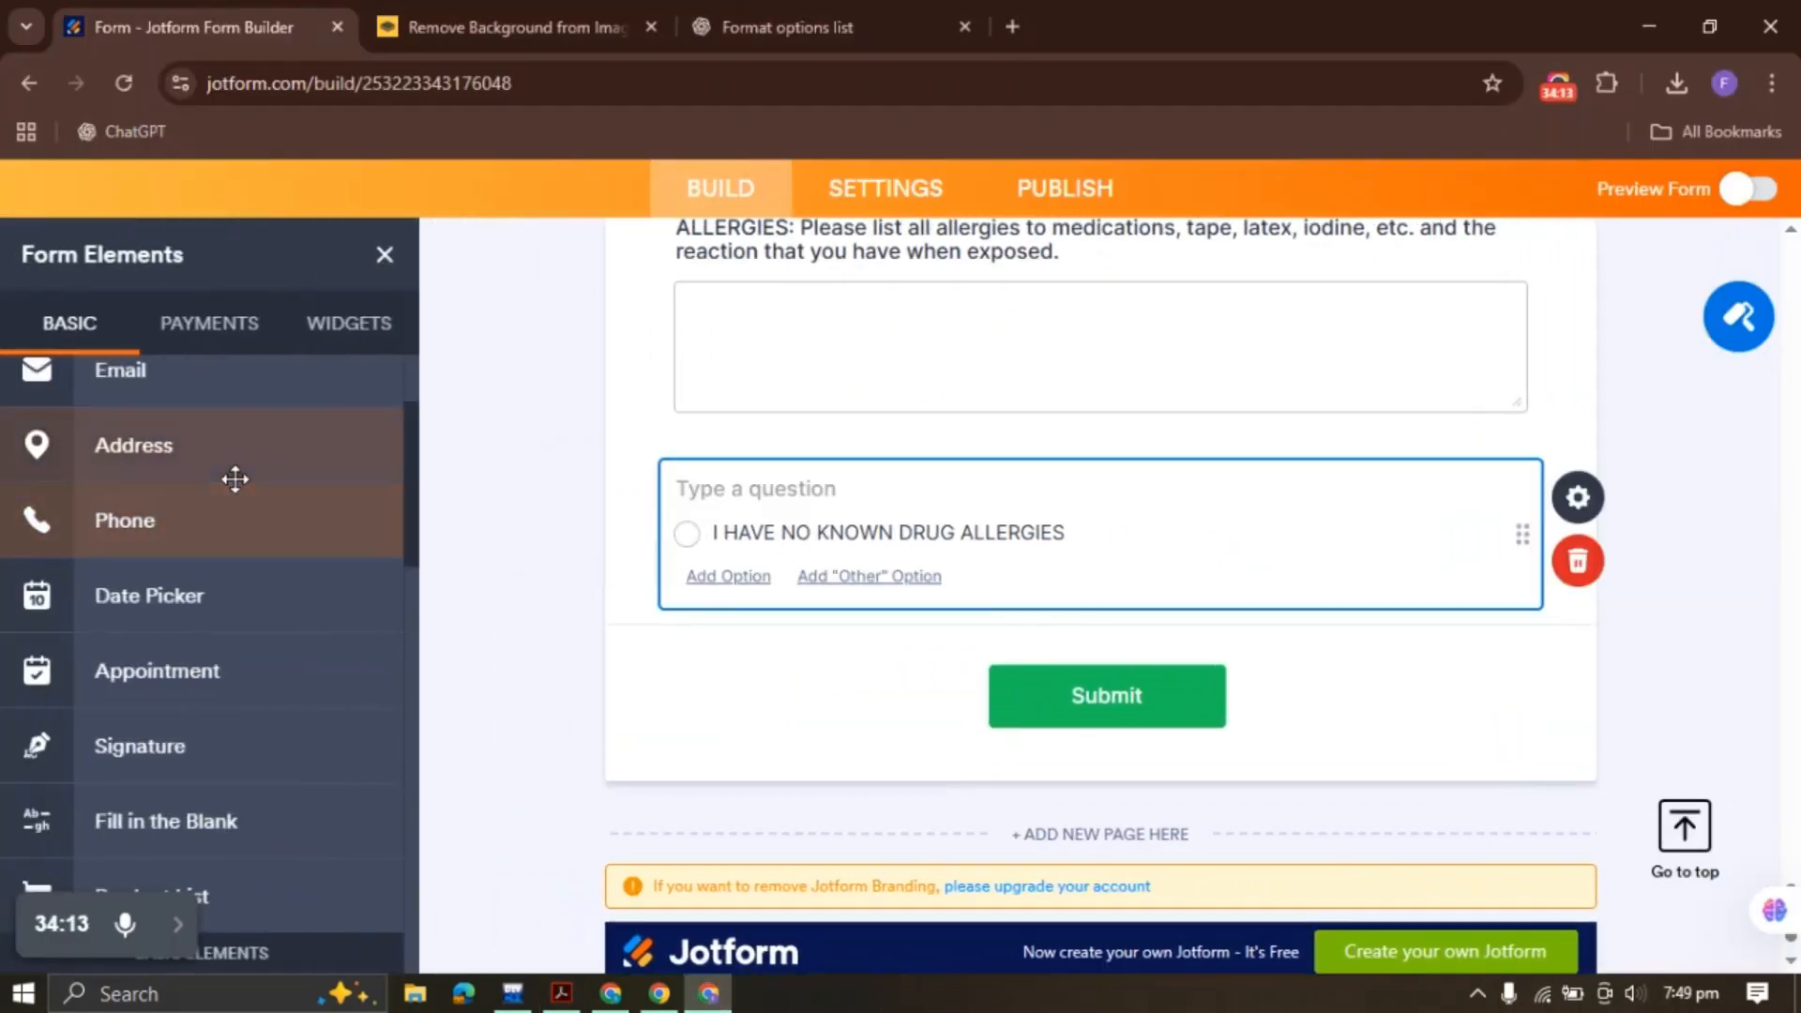
{"action": "scroll", "coordinate": [74, 570], "scroll_direction": "up", "scroll_amount": 2}
{"action": "left_click", "coordinate": [187, 405]}
{"action": "key", "text": "ctrl+v"}
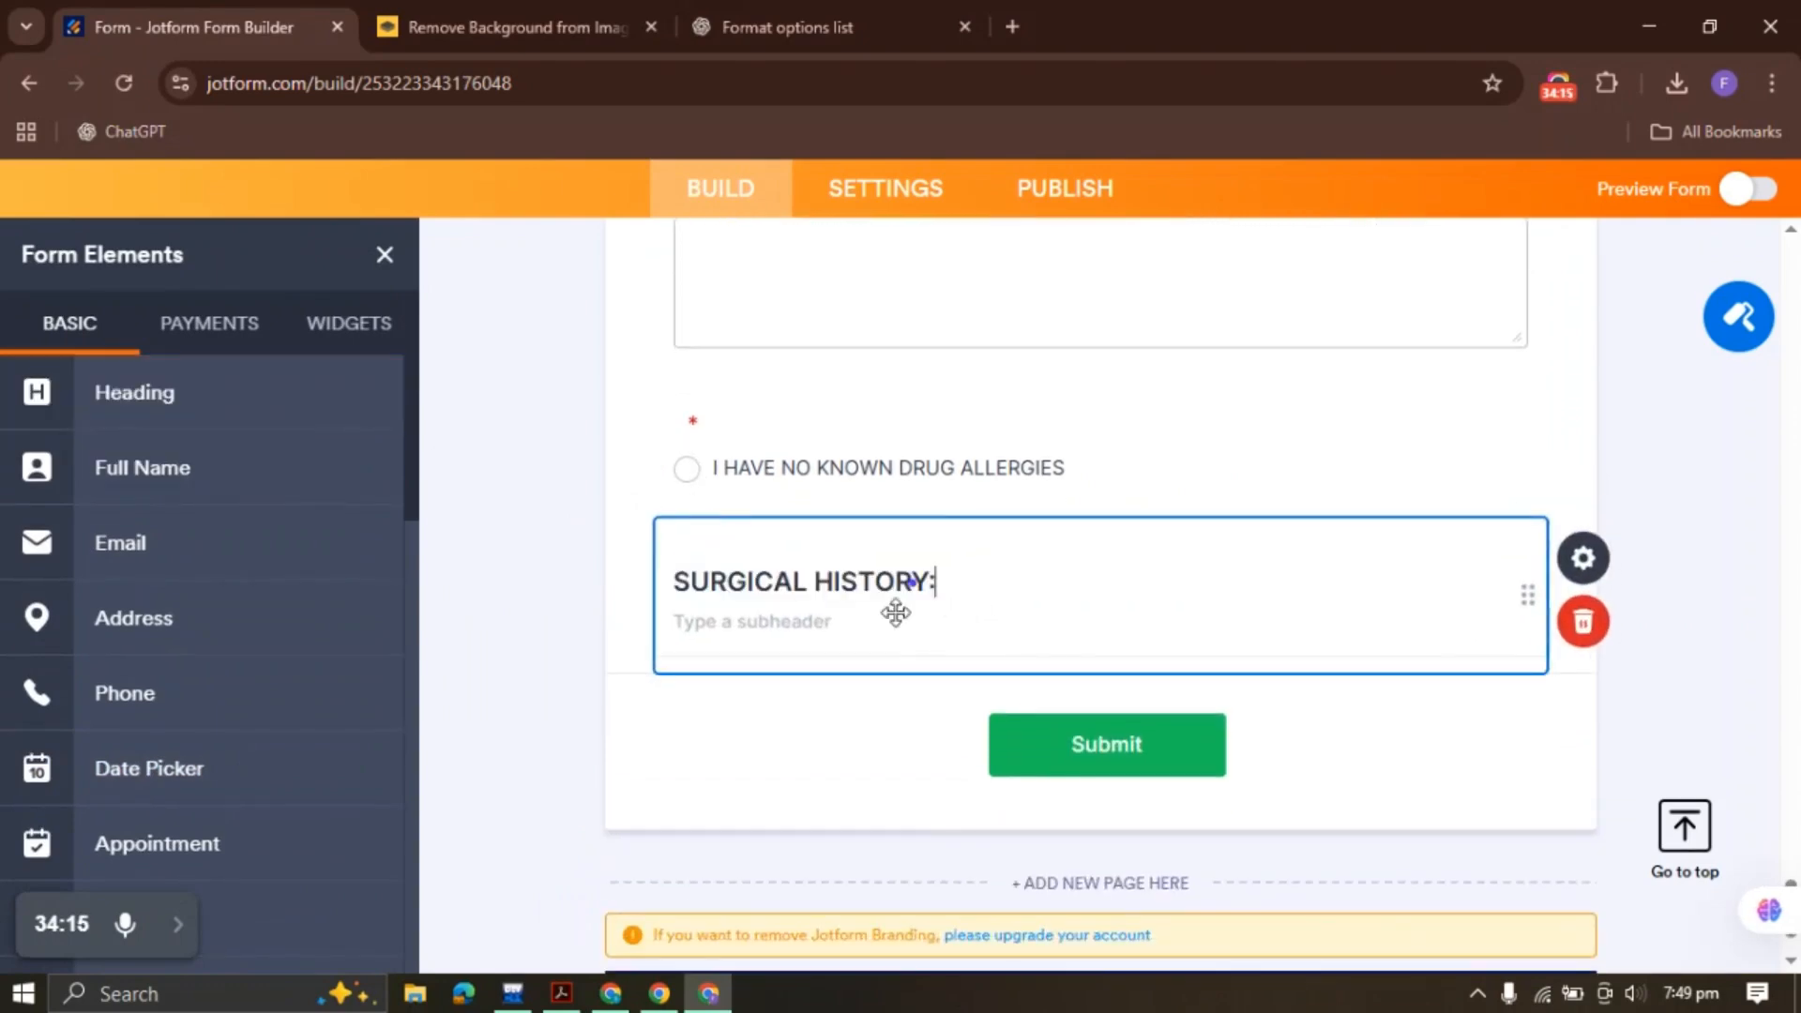
{"action": "left_click", "coordinate": [1613, 560]}
{"action": "left_click_drag", "start_coordinate": [1425, 924], "coordinate": [1436, 924]}
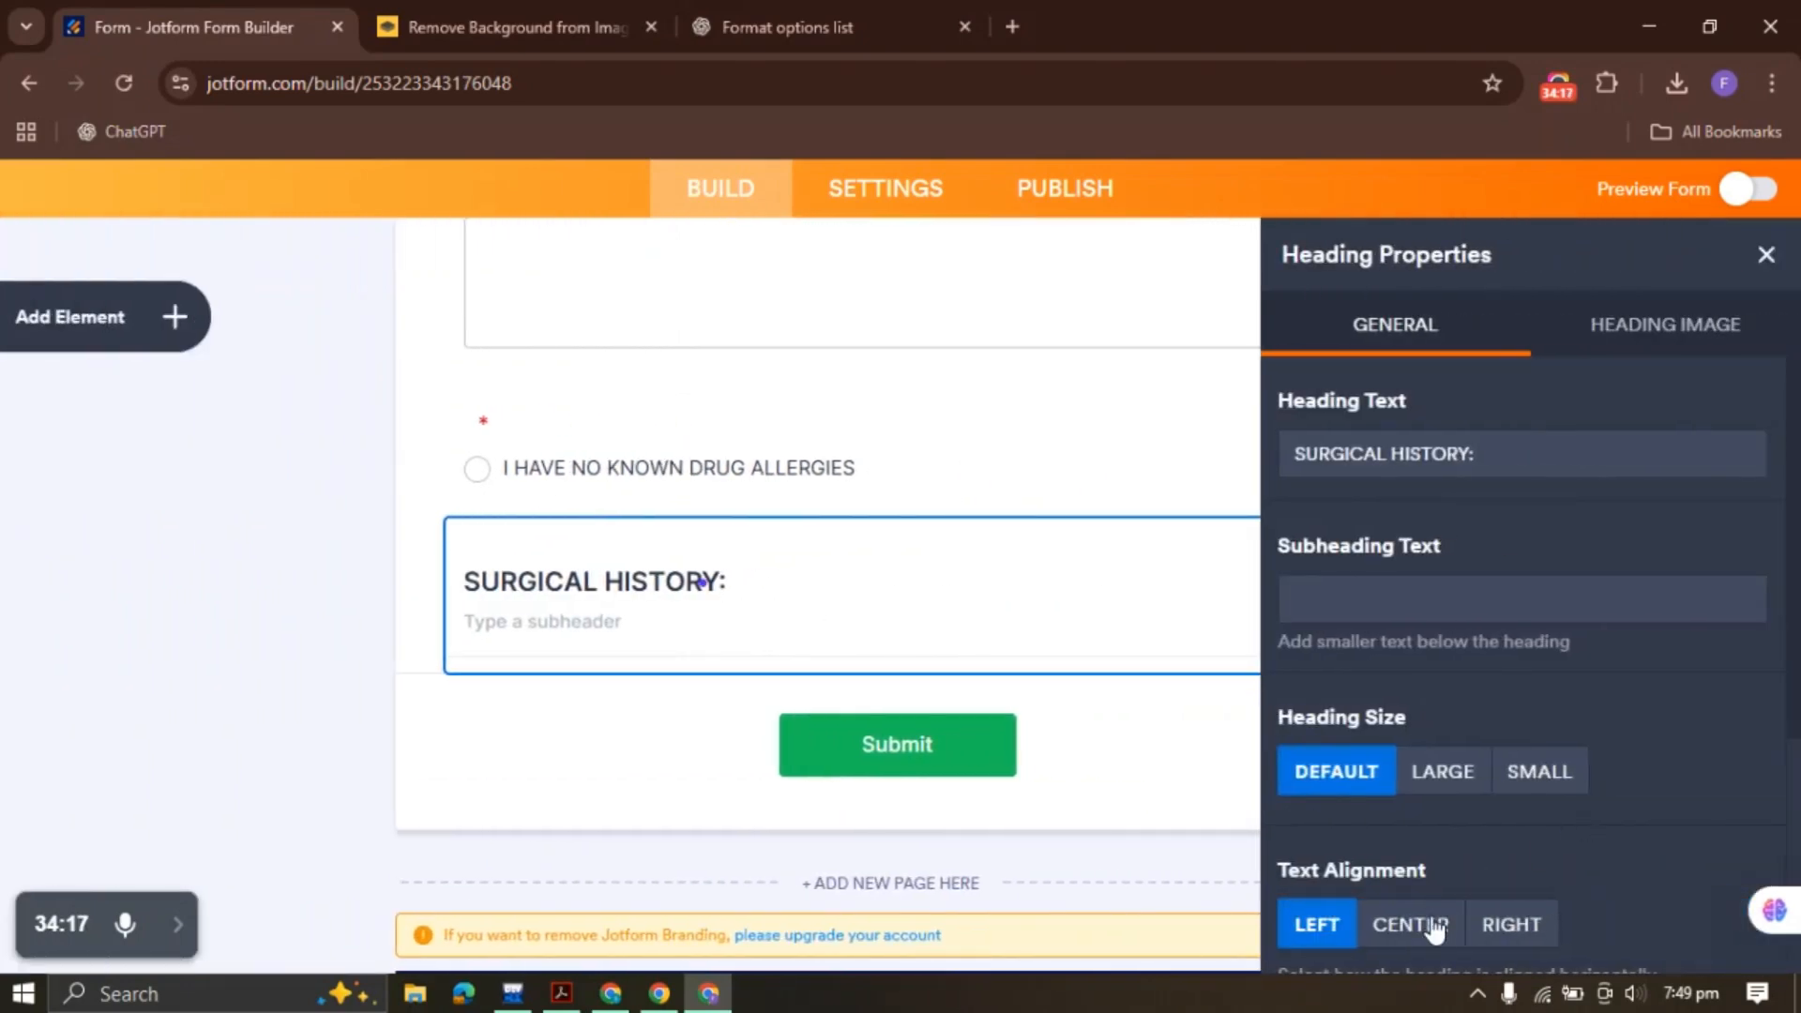
{"action": "left_click", "coordinate": [1766, 261]}
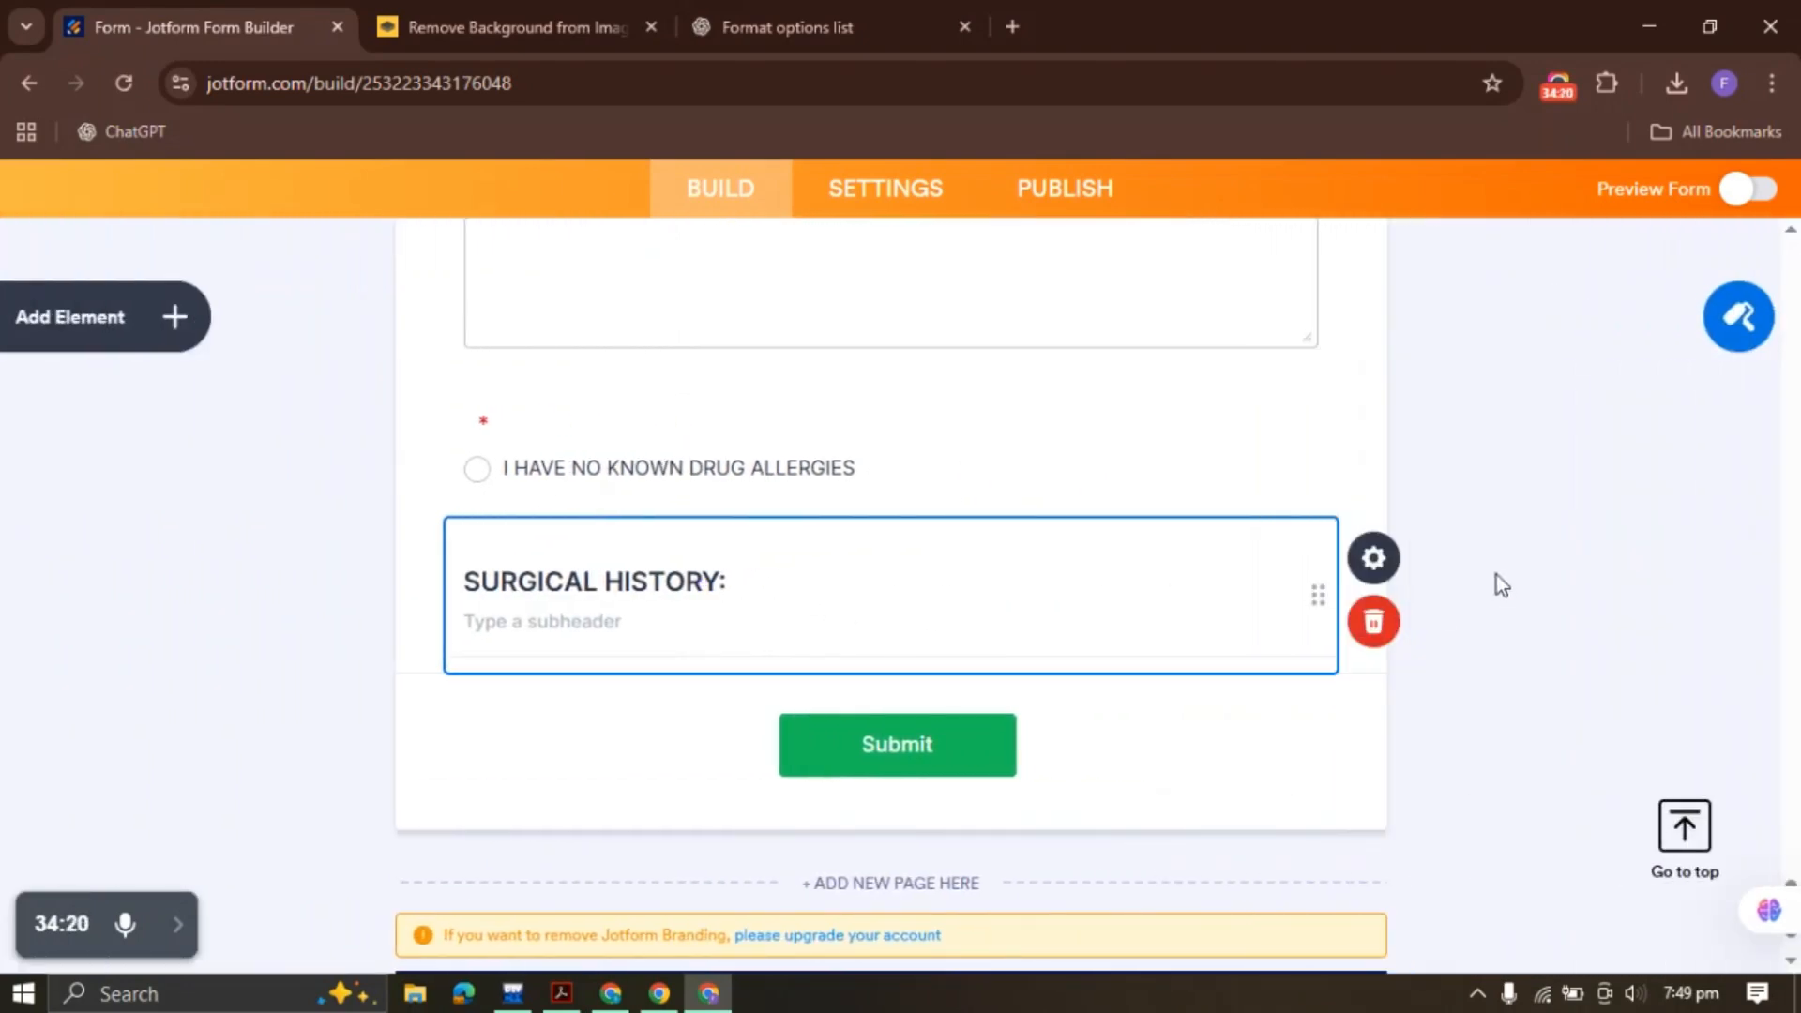
{"action": "left_click", "coordinate": [1429, 578]}
{"action": "left_click", "coordinate": [1425, 929]}
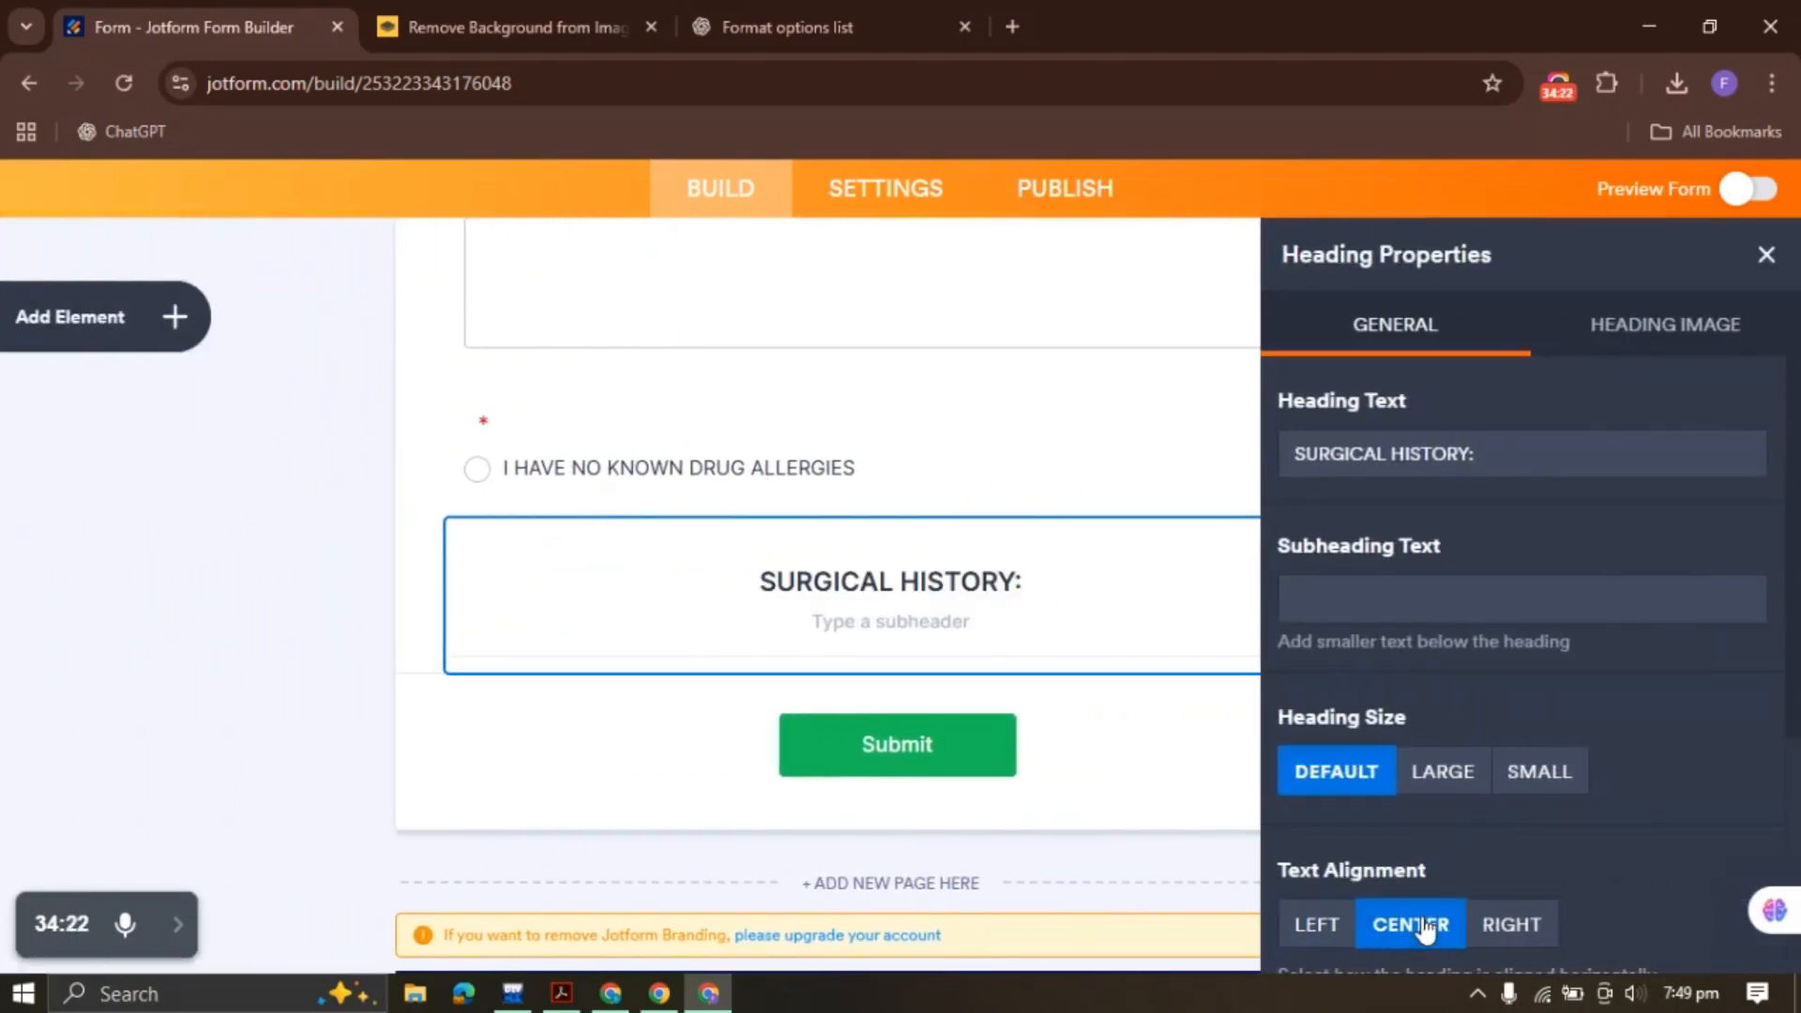
{"action": "left_click", "coordinate": [1767, 255]}
Copy the surgeries-and-injuries instruction sentence from the PDF
{"action": "left_click", "coordinate": [564, 994]}
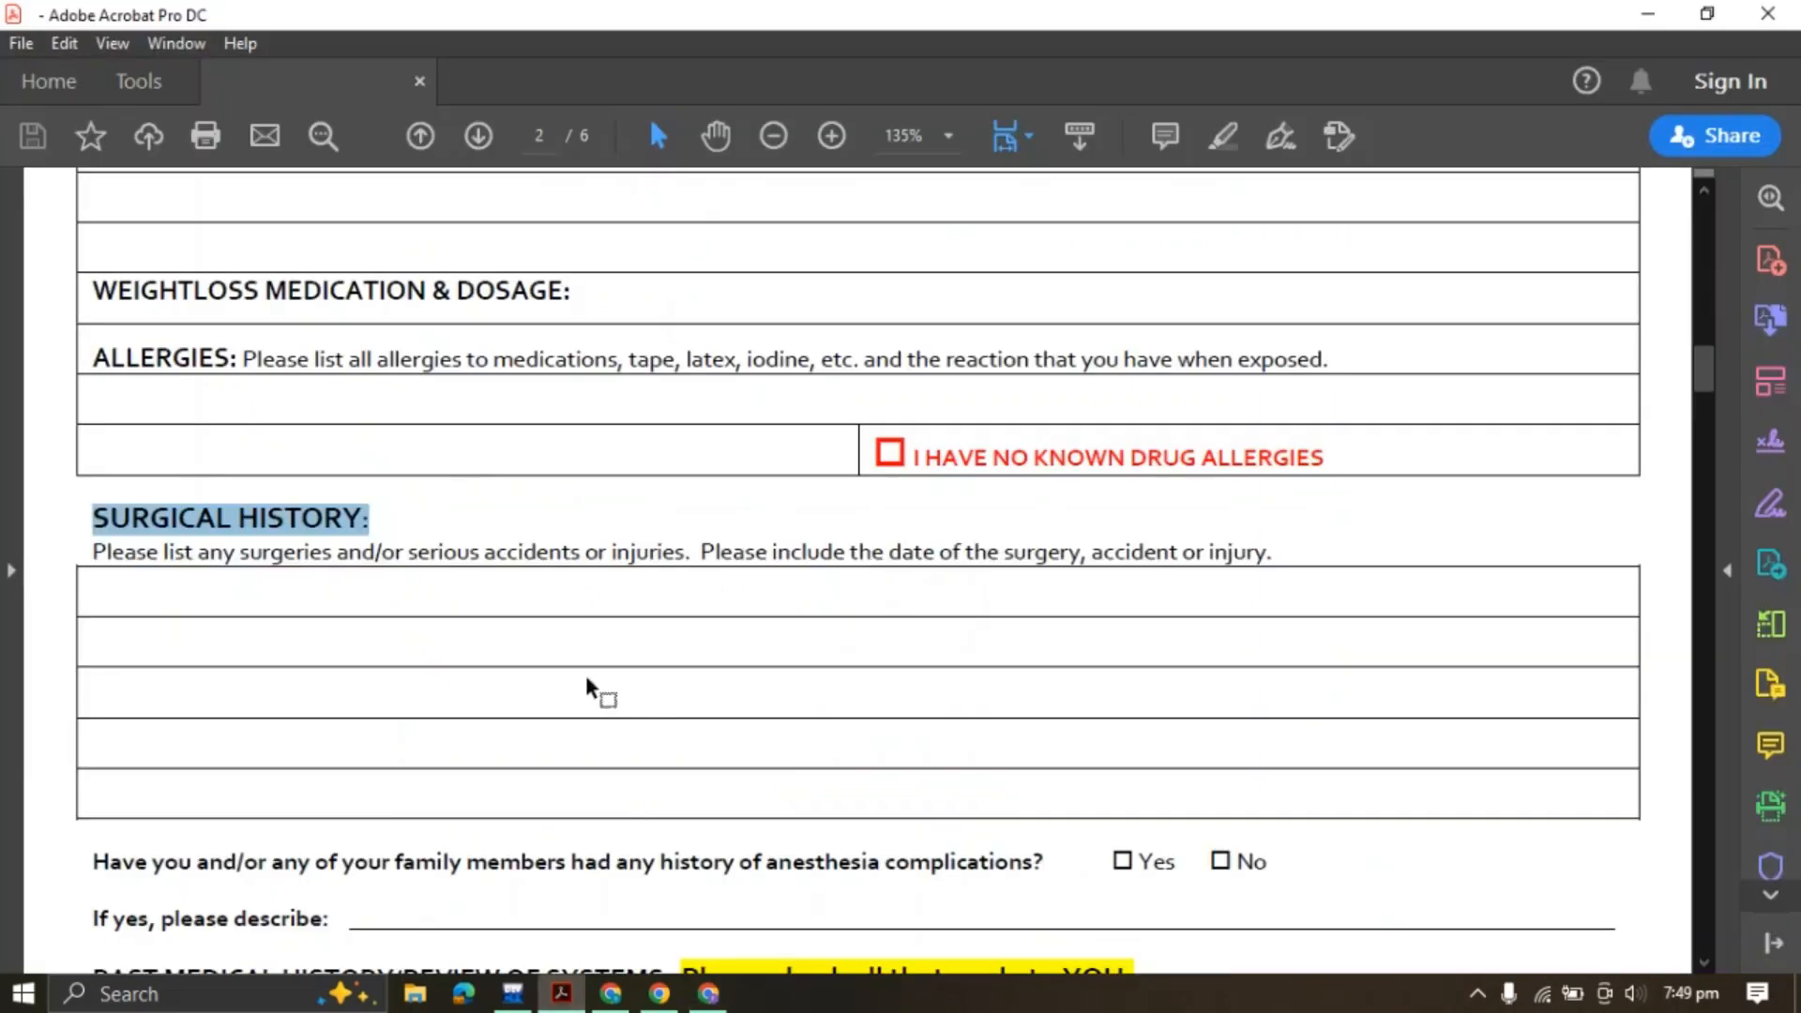
{"action": "left_click_drag", "start_coordinate": [94, 554], "coordinate": [1286, 537]}
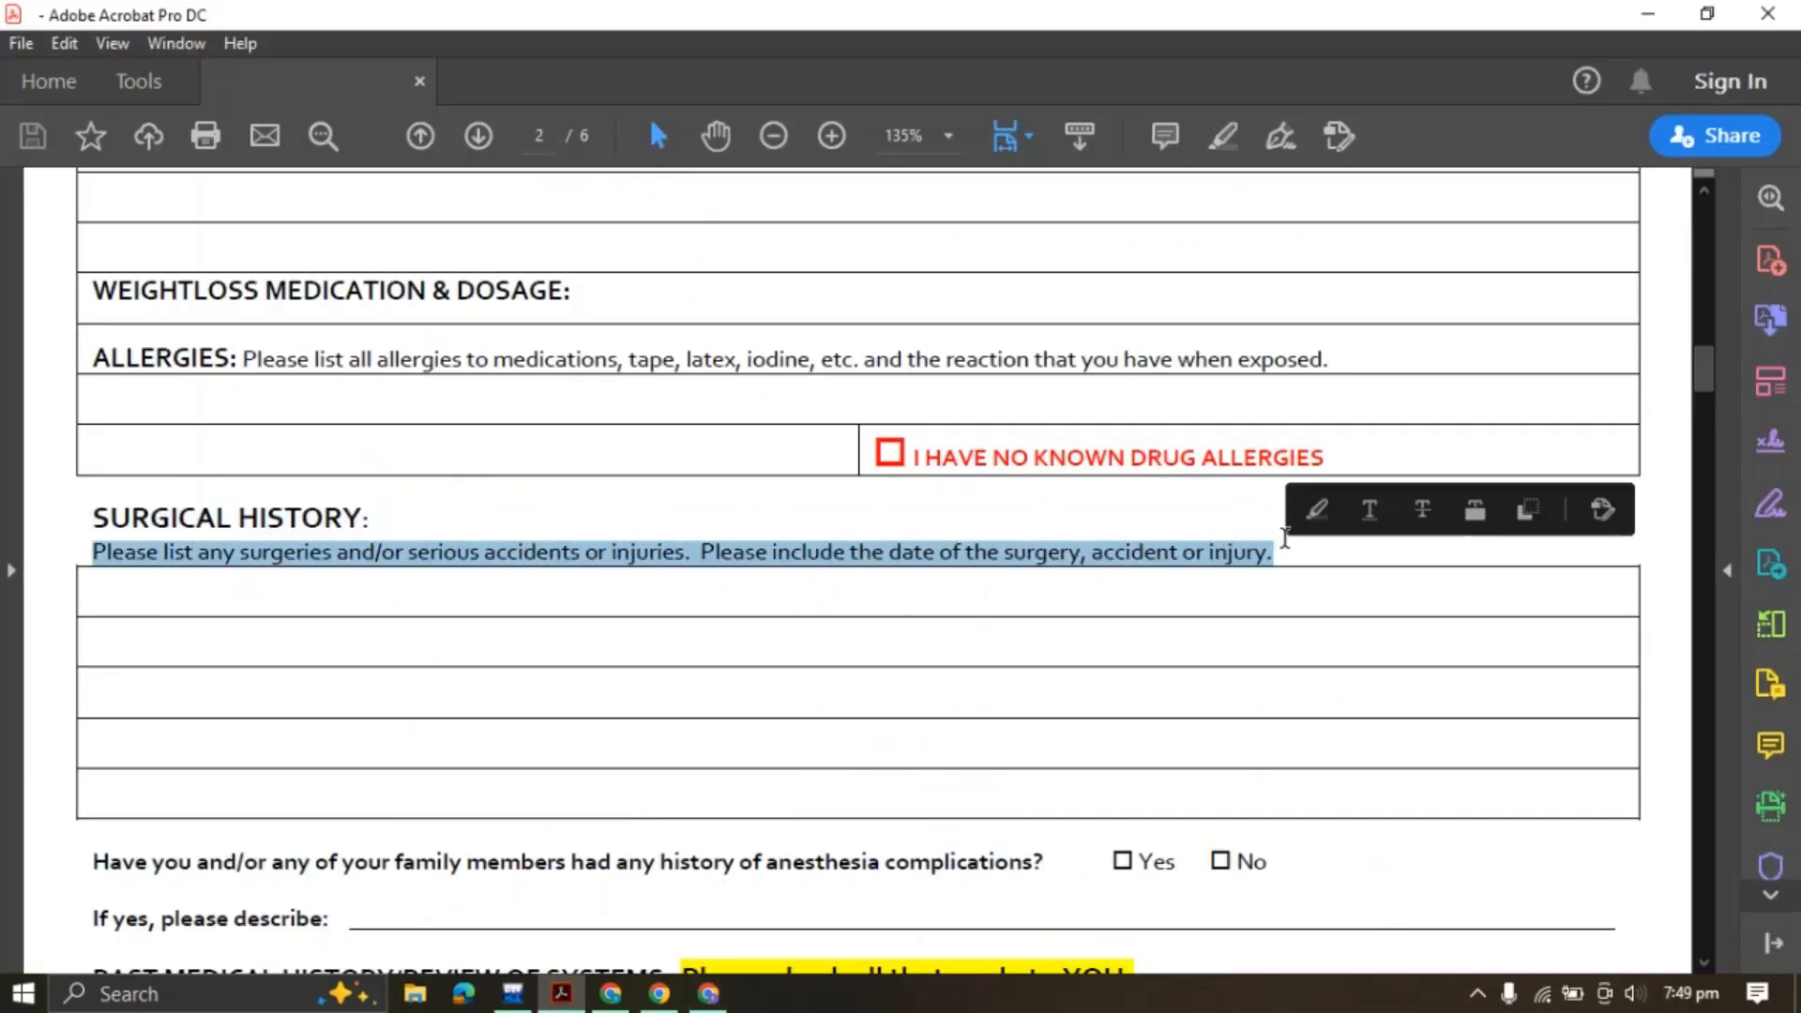
{"action": "left_click", "coordinate": [1520, 511]}
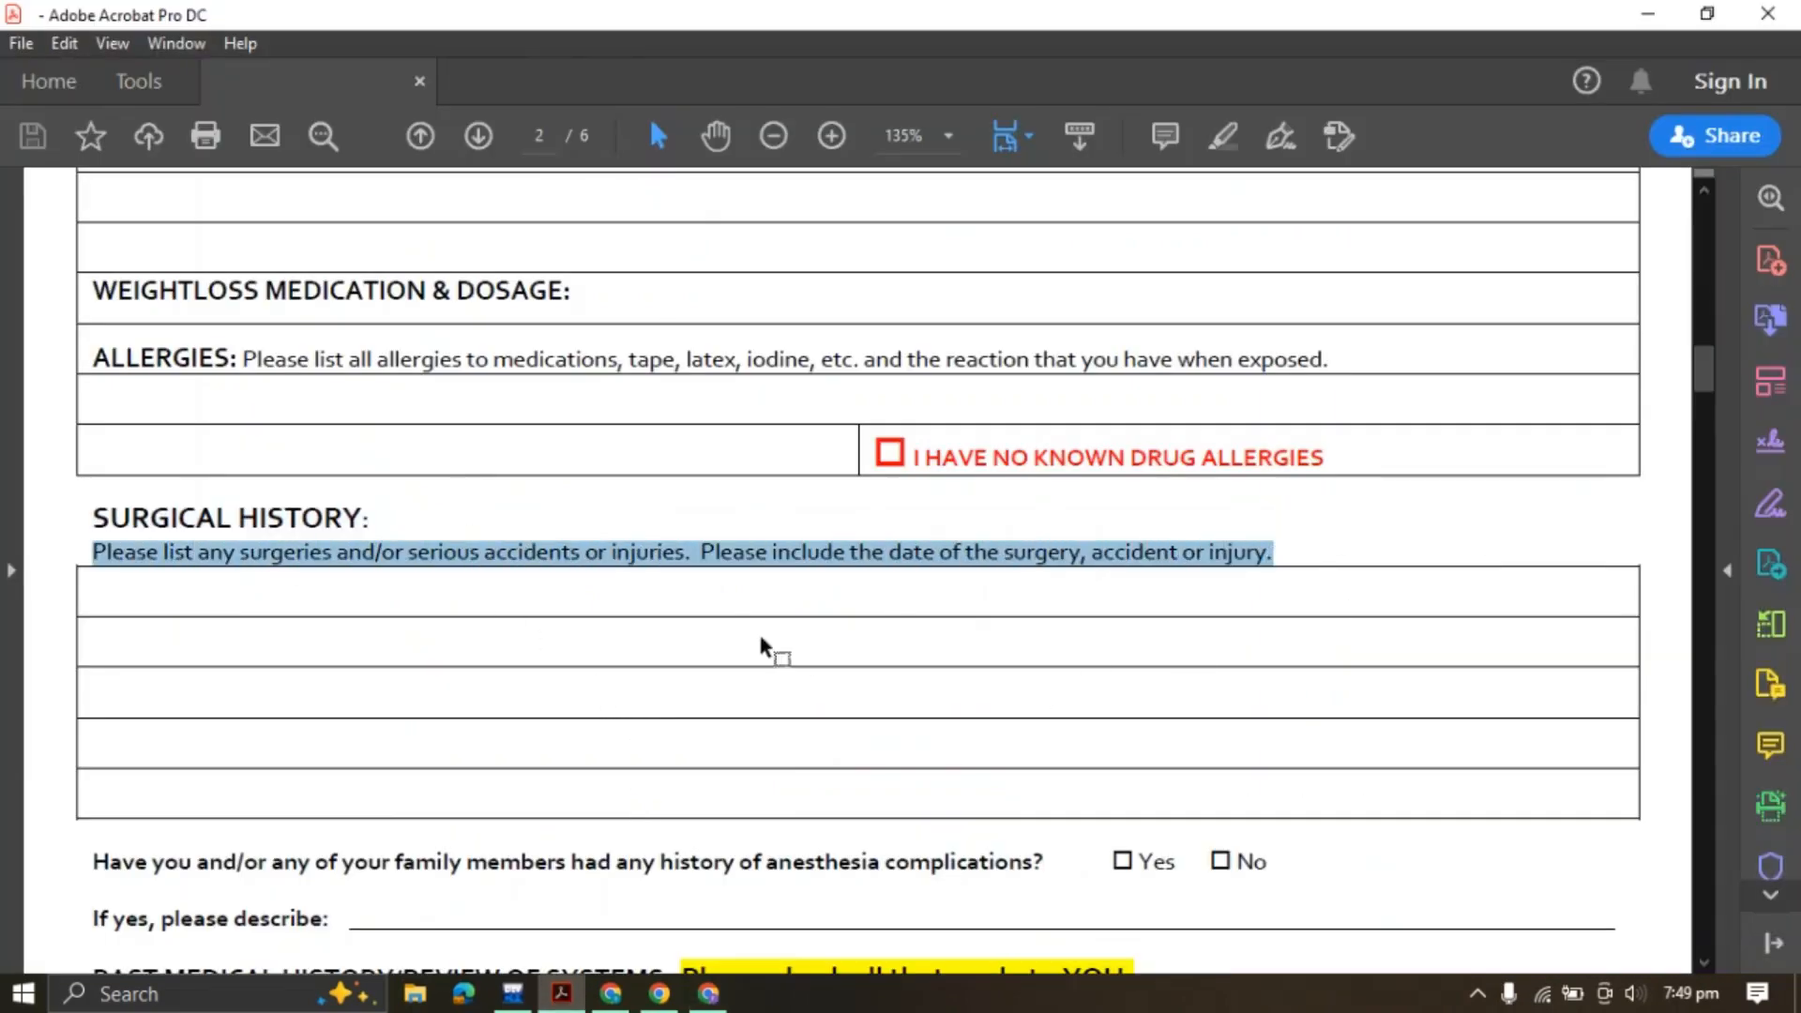
{"action": "left_click", "coordinate": [709, 994]}
Add a Long Text field labelled with the surgeries, accidents and injuries sentence
{"action": "left_click", "coordinate": [195, 330]}
{"action": "scroll", "coordinate": [132, 632], "scroll_direction": "down", "scroll_amount": 3}
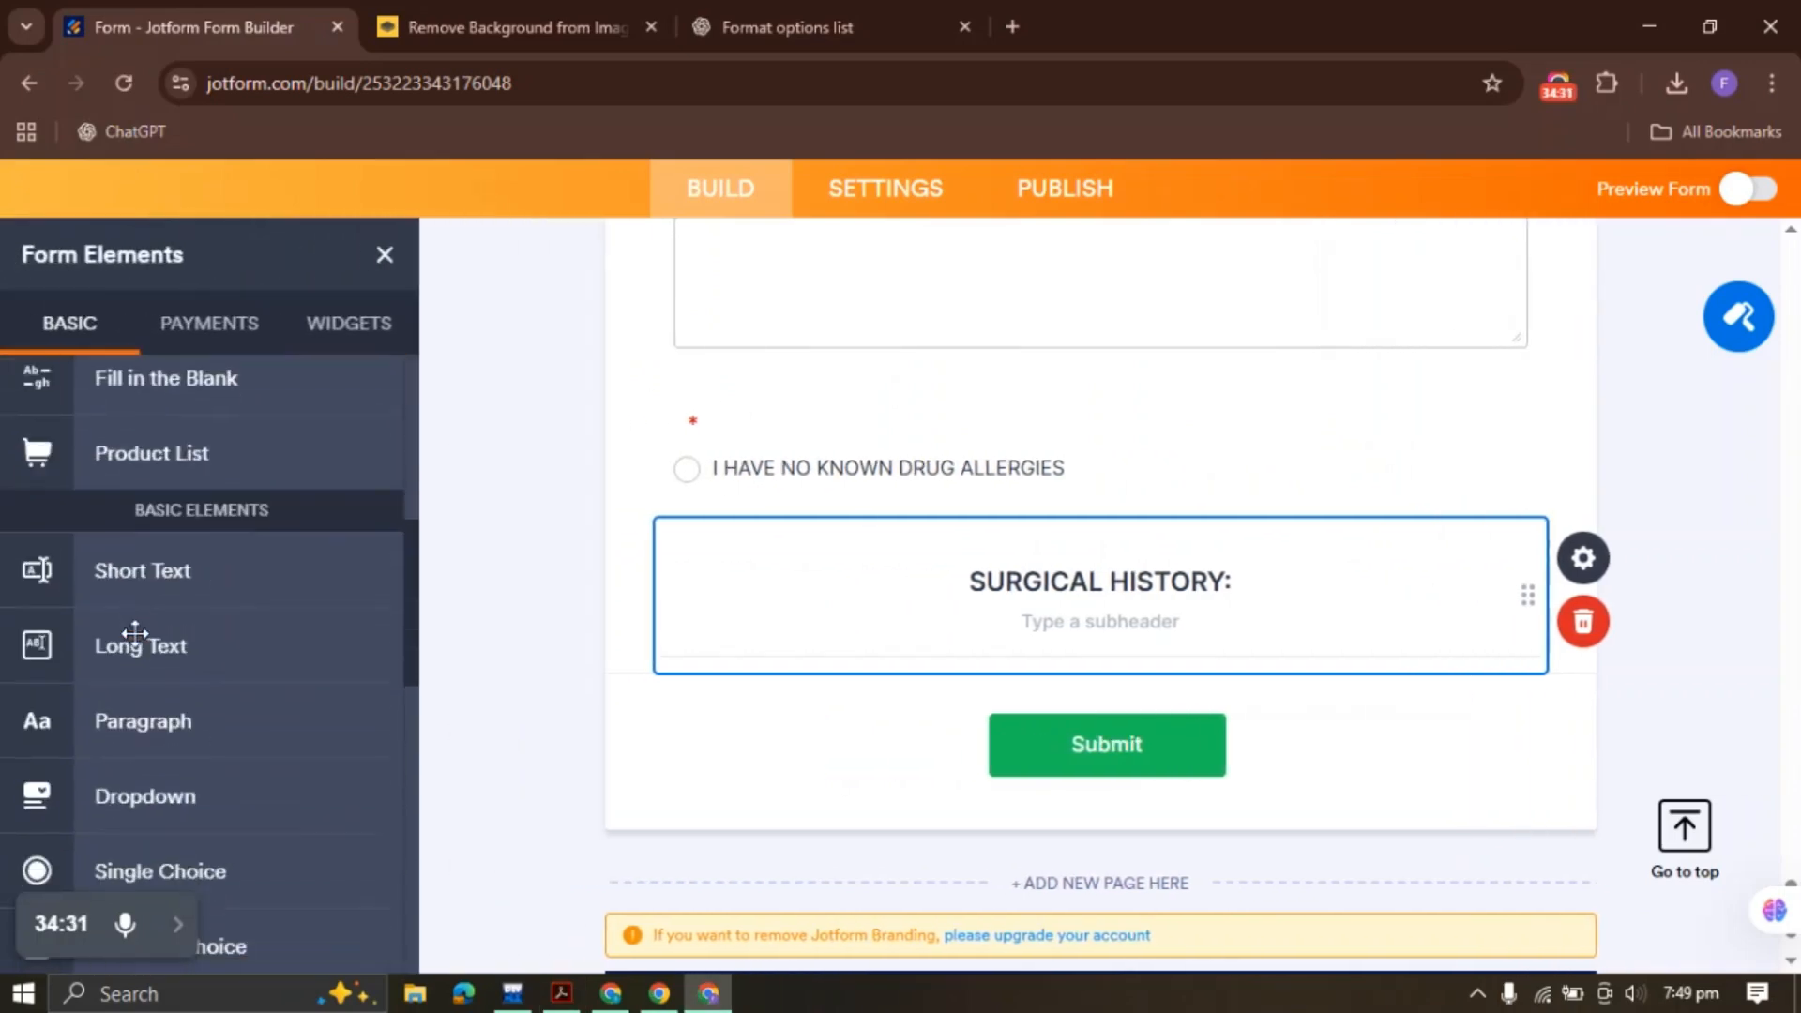
{"action": "left_click_drag", "start_coordinate": [188, 651], "coordinate": [924, 594]}
{"action": "key", "text": "ctrl+v"}
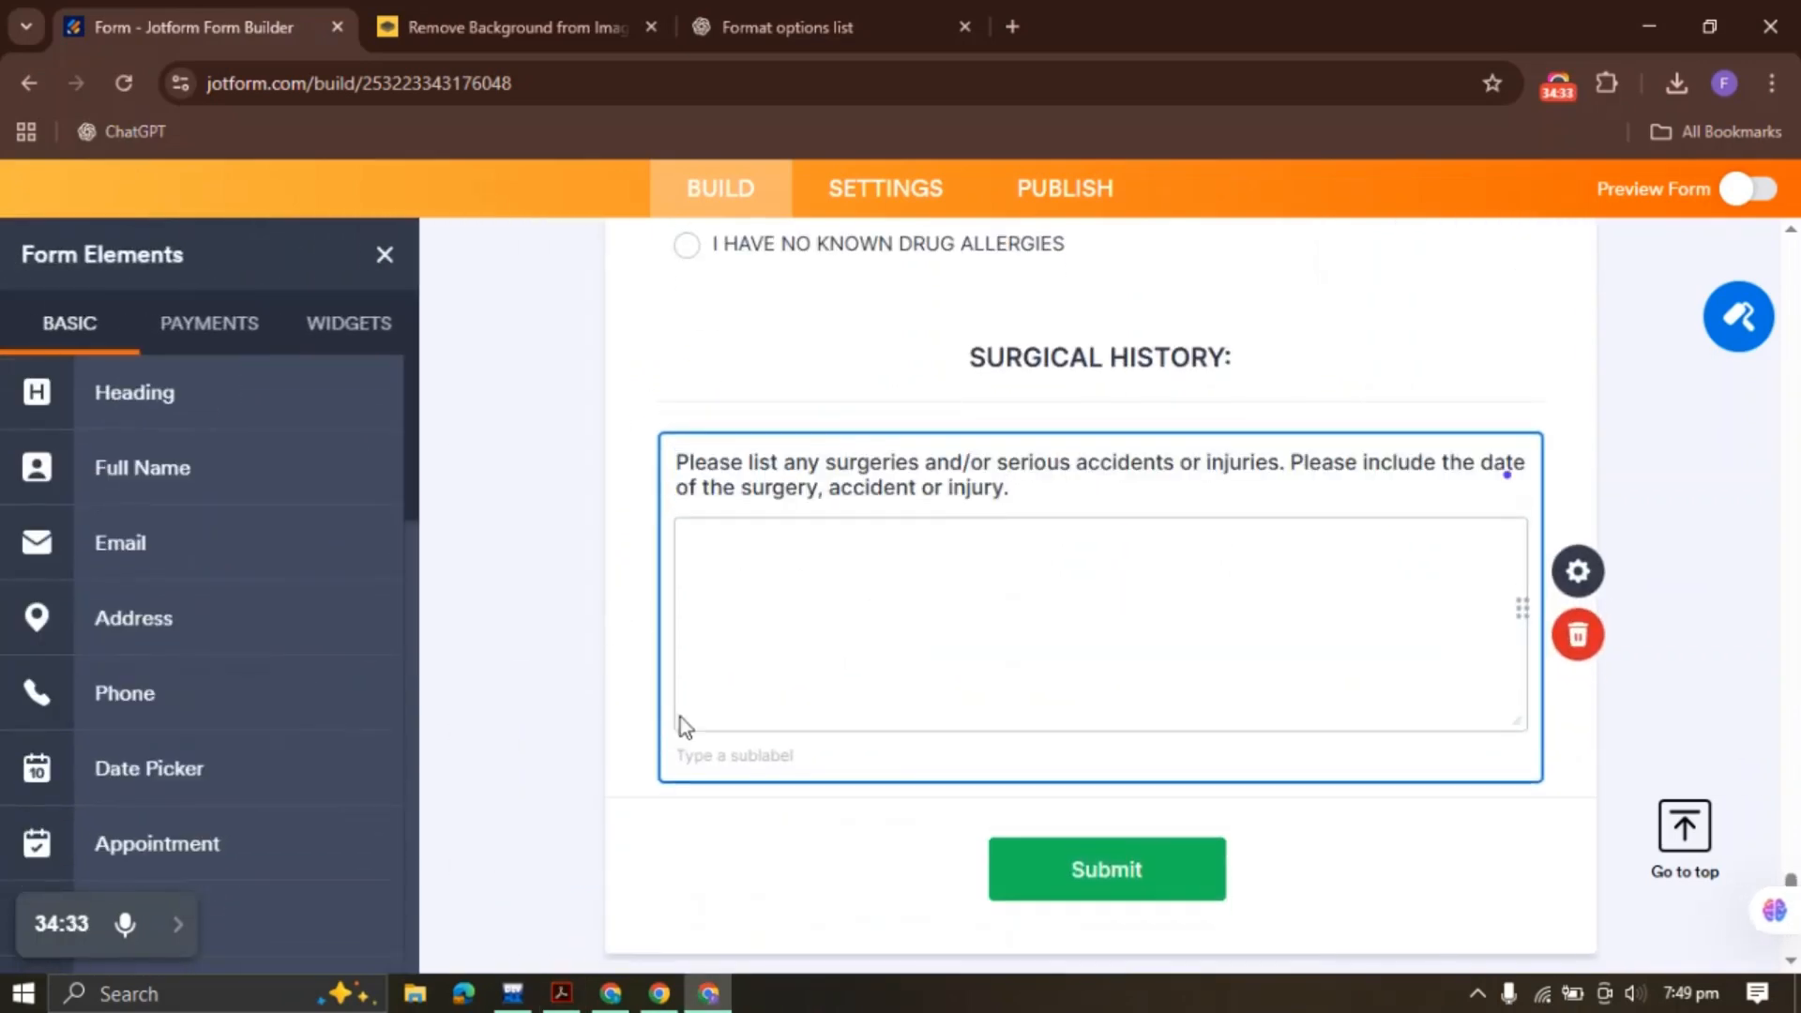
Copy the anesthesia-complications question from the PDF and return to Jotform
{"action": "left_click", "coordinate": [562, 994]}
{"action": "scroll", "coordinate": [663, 584], "scroll_direction": "down", "scroll_amount": 3}
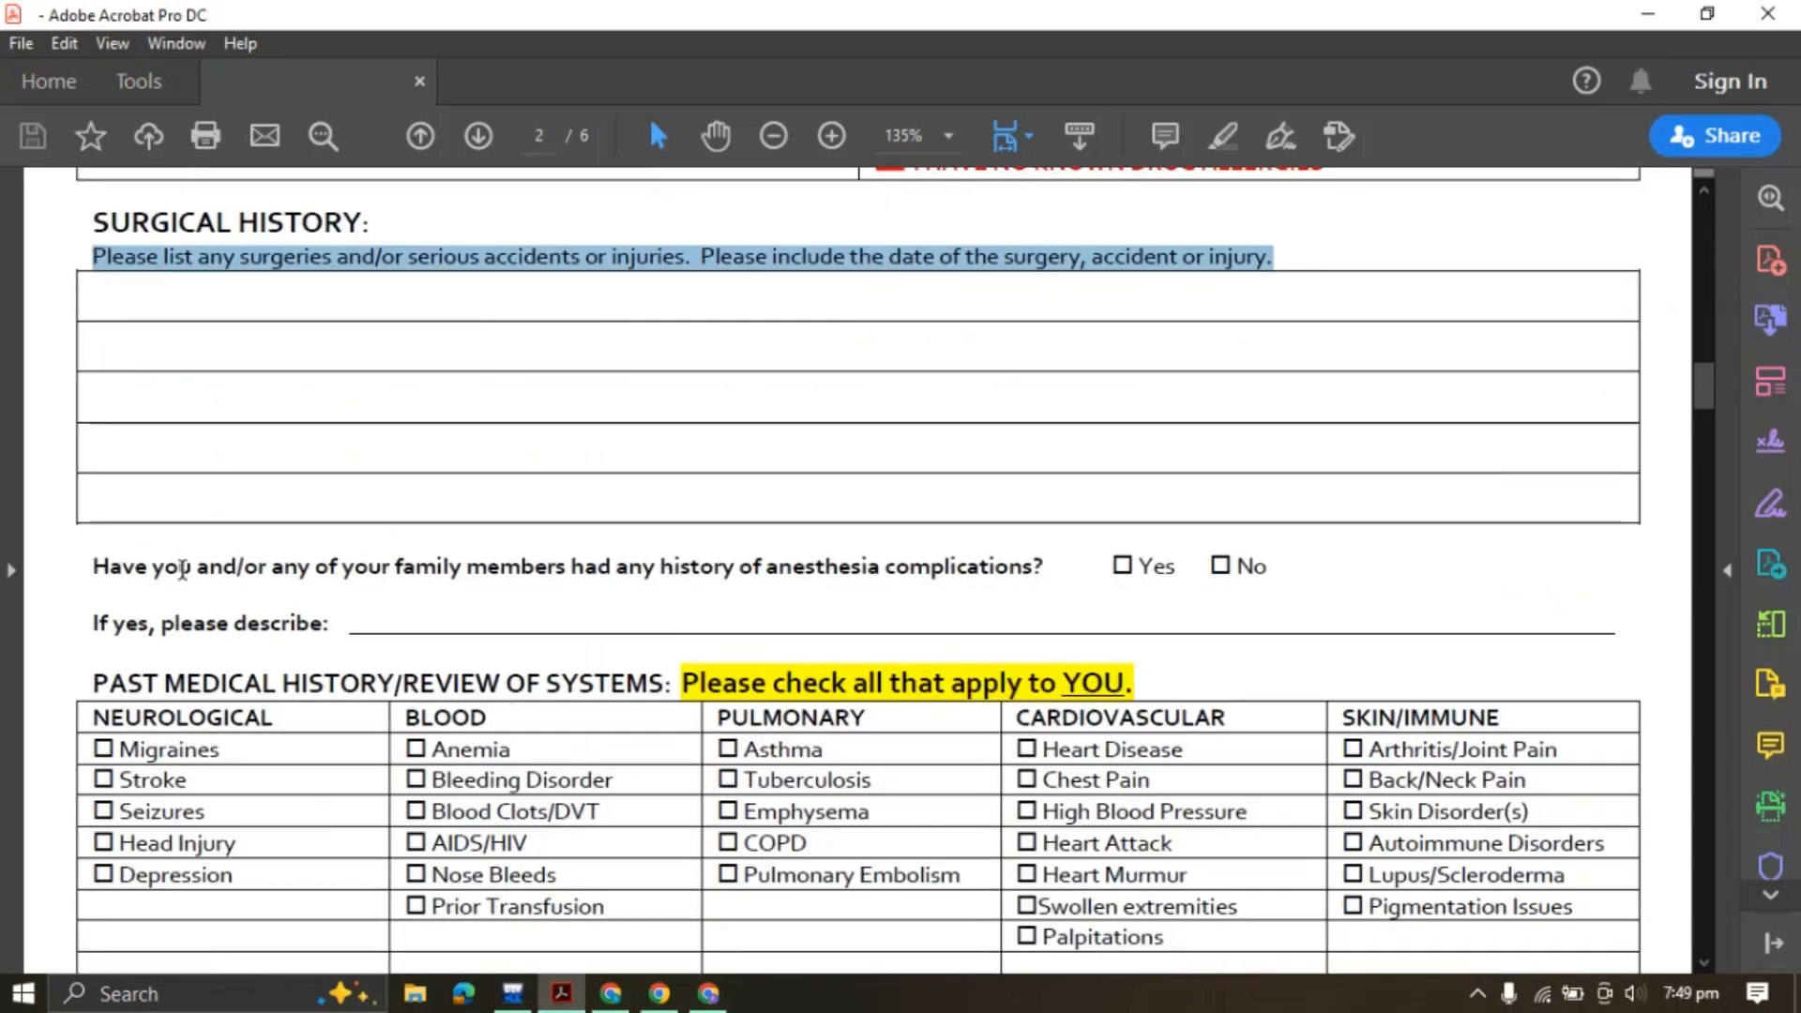
{"action": "left_click_drag", "start_coordinate": [93, 568], "coordinate": [1197, 564]}
{"action": "left_click", "coordinate": [1304, 531]}
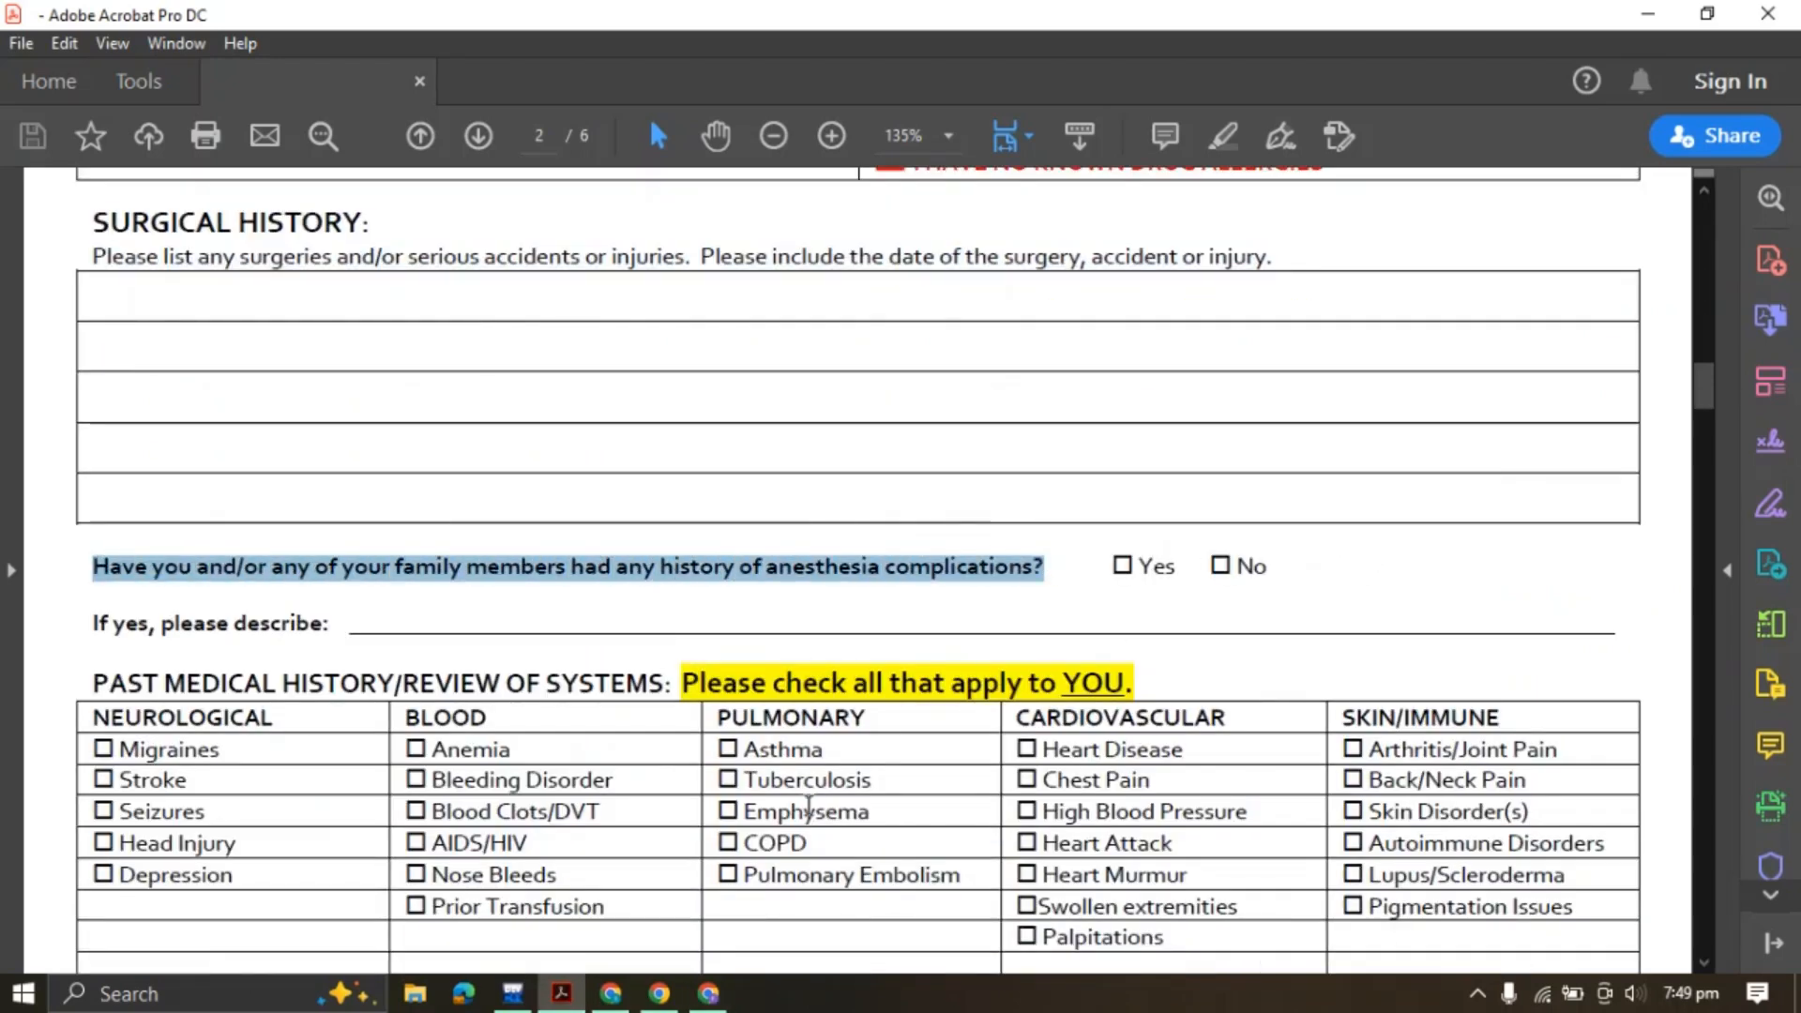
{"action": "left_click", "coordinate": [708, 993]}
{"action": "scroll", "coordinate": [842, 481], "scroll_direction": "up", "scroll_amount": 5}
{"action": "scroll", "coordinate": [836, 478], "scroll_direction": "up", "scroll_amount": 3}
Add a Single Choice anesthesia-complications question with options Yes and No
{"action": "scroll", "coordinate": [748, 510], "scroll_direction": "down", "scroll_amount": 8}
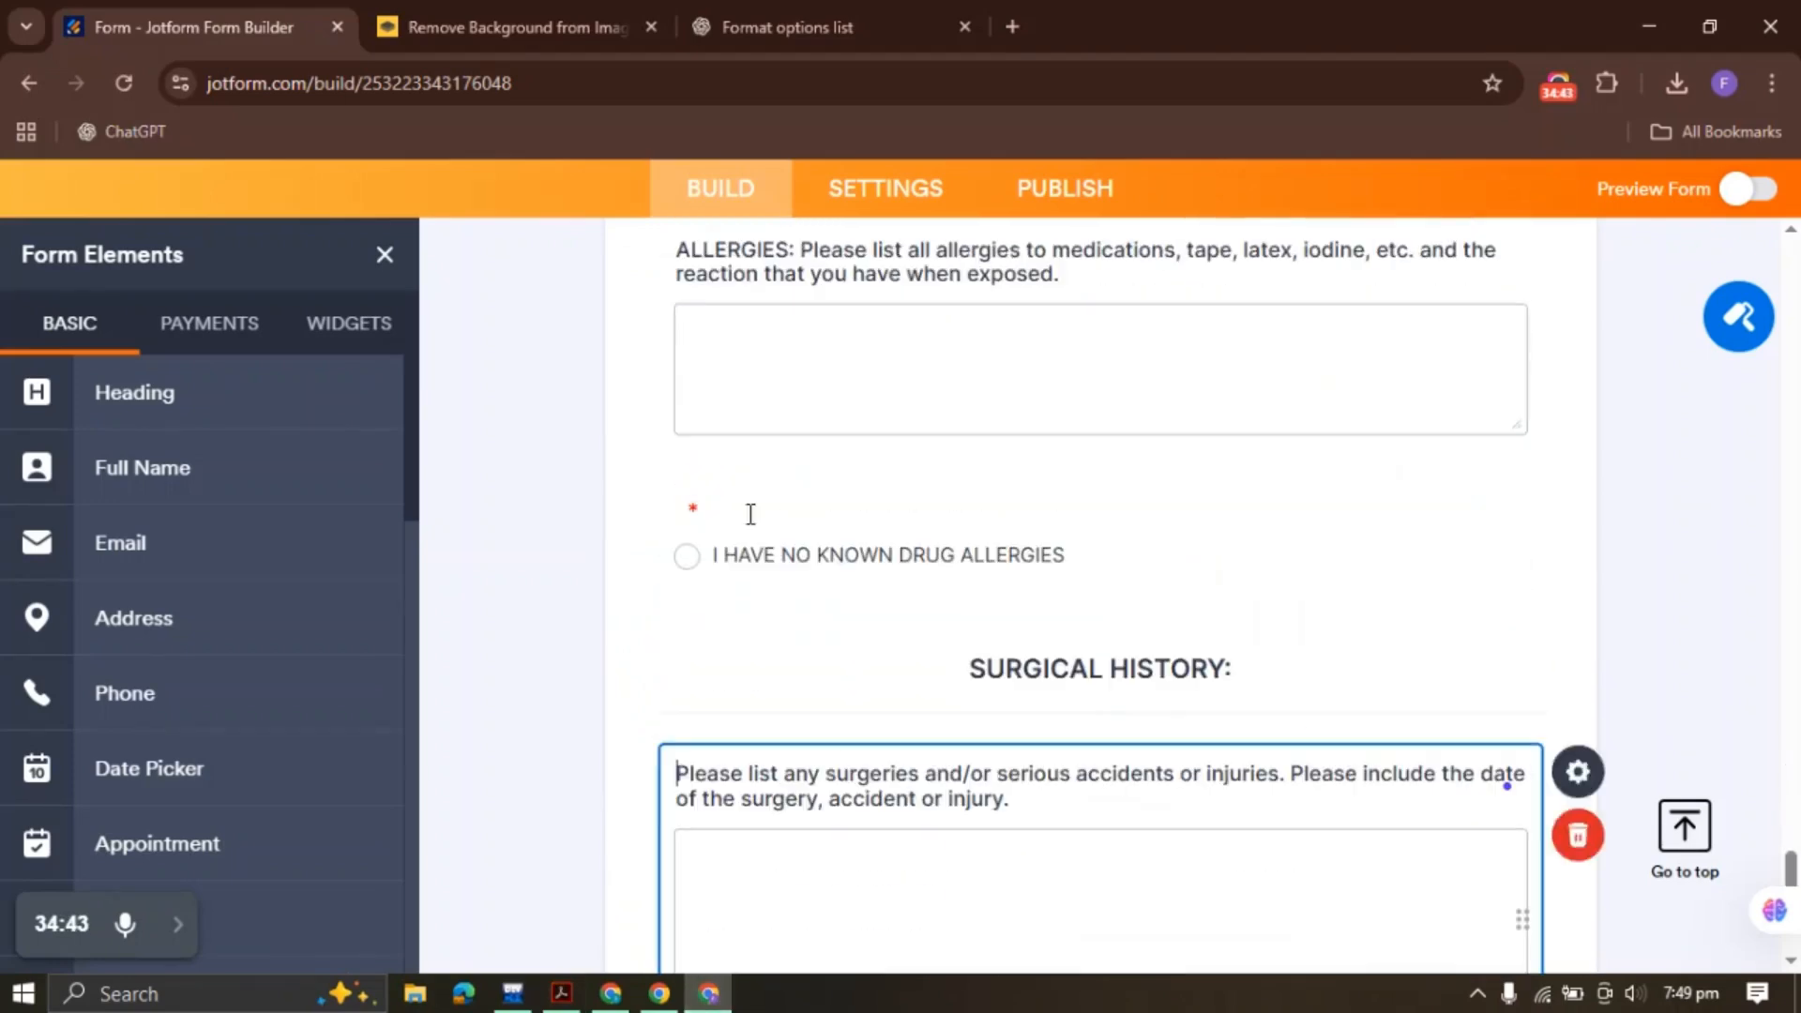
{"action": "scroll", "coordinate": [150, 632], "scroll_direction": "down", "scroll_amount": 10}
{"action": "scroll", "coordinate": [159, 612], "scroll_direction": "up", "scroll_amount": 2}
{"action": "scroll", "coordinate": [160, 612], "scroll_direction": "up", "scroll_amount": 5}
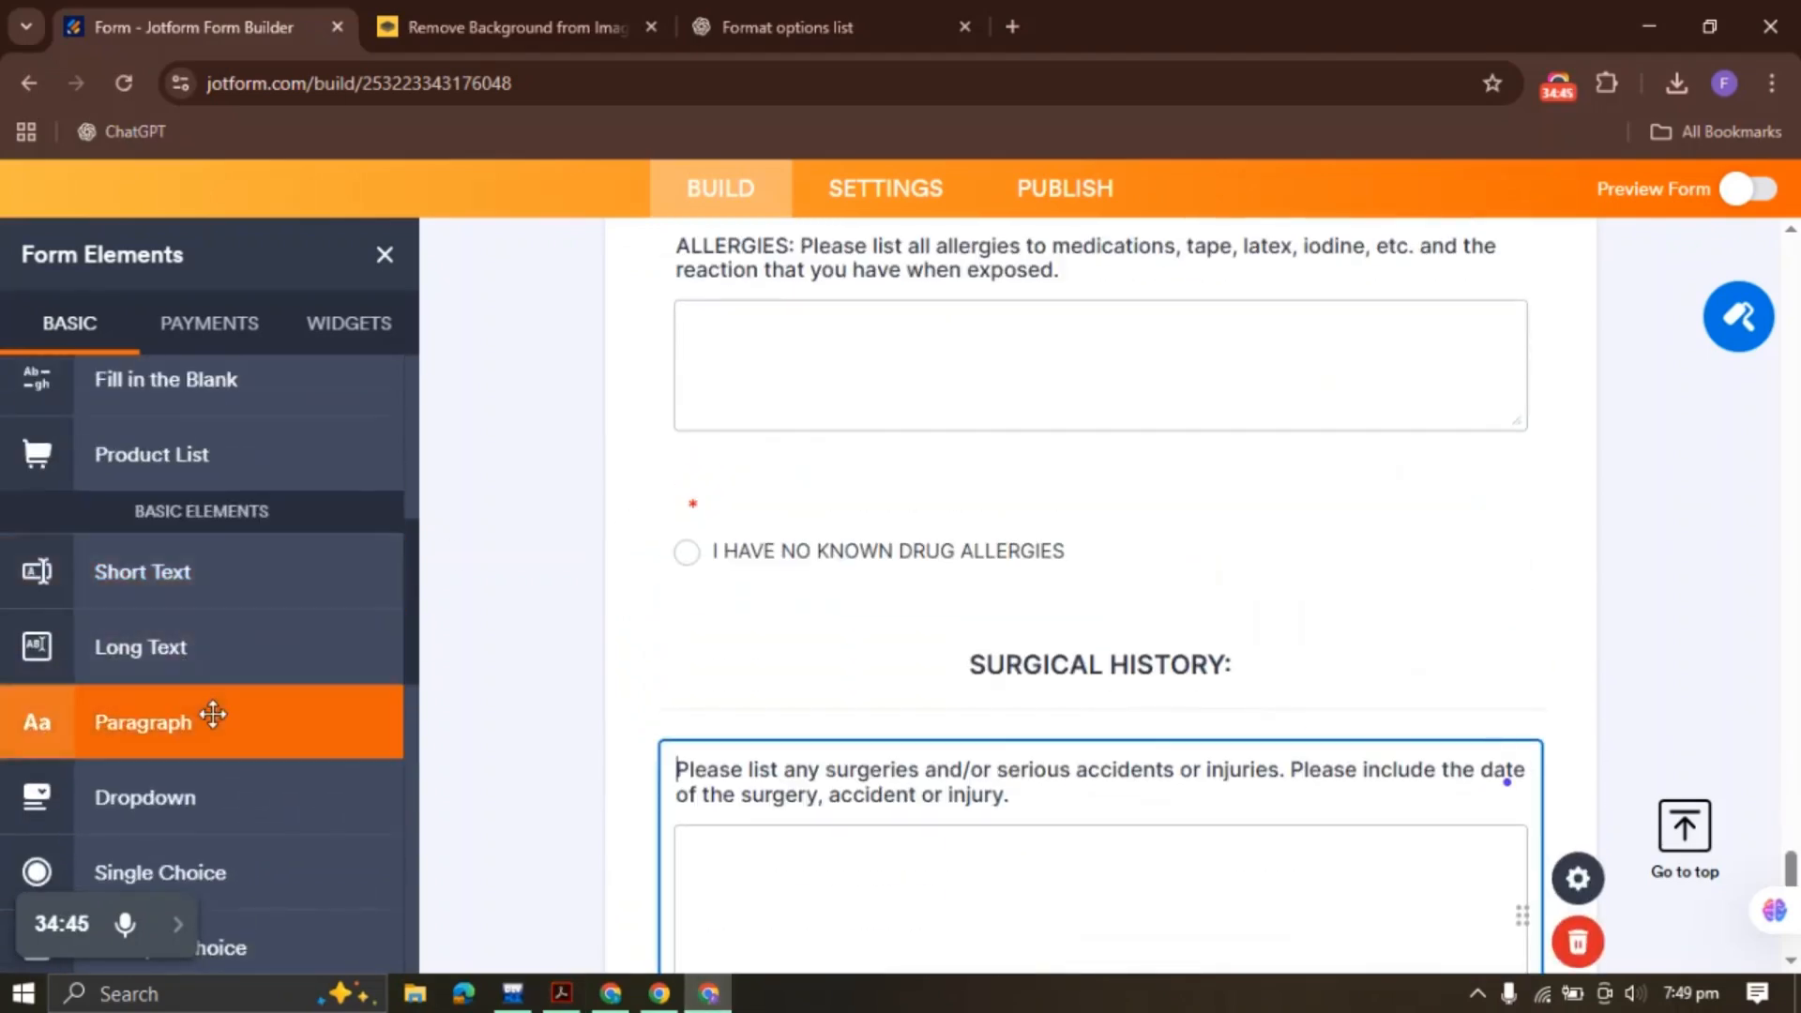
{"action": "scroll", "coordinate": [216, 675], "scroll_direction": "down", "scroll_amount": 3}
{"action": "left_click", "coordinate": [230, 587]}
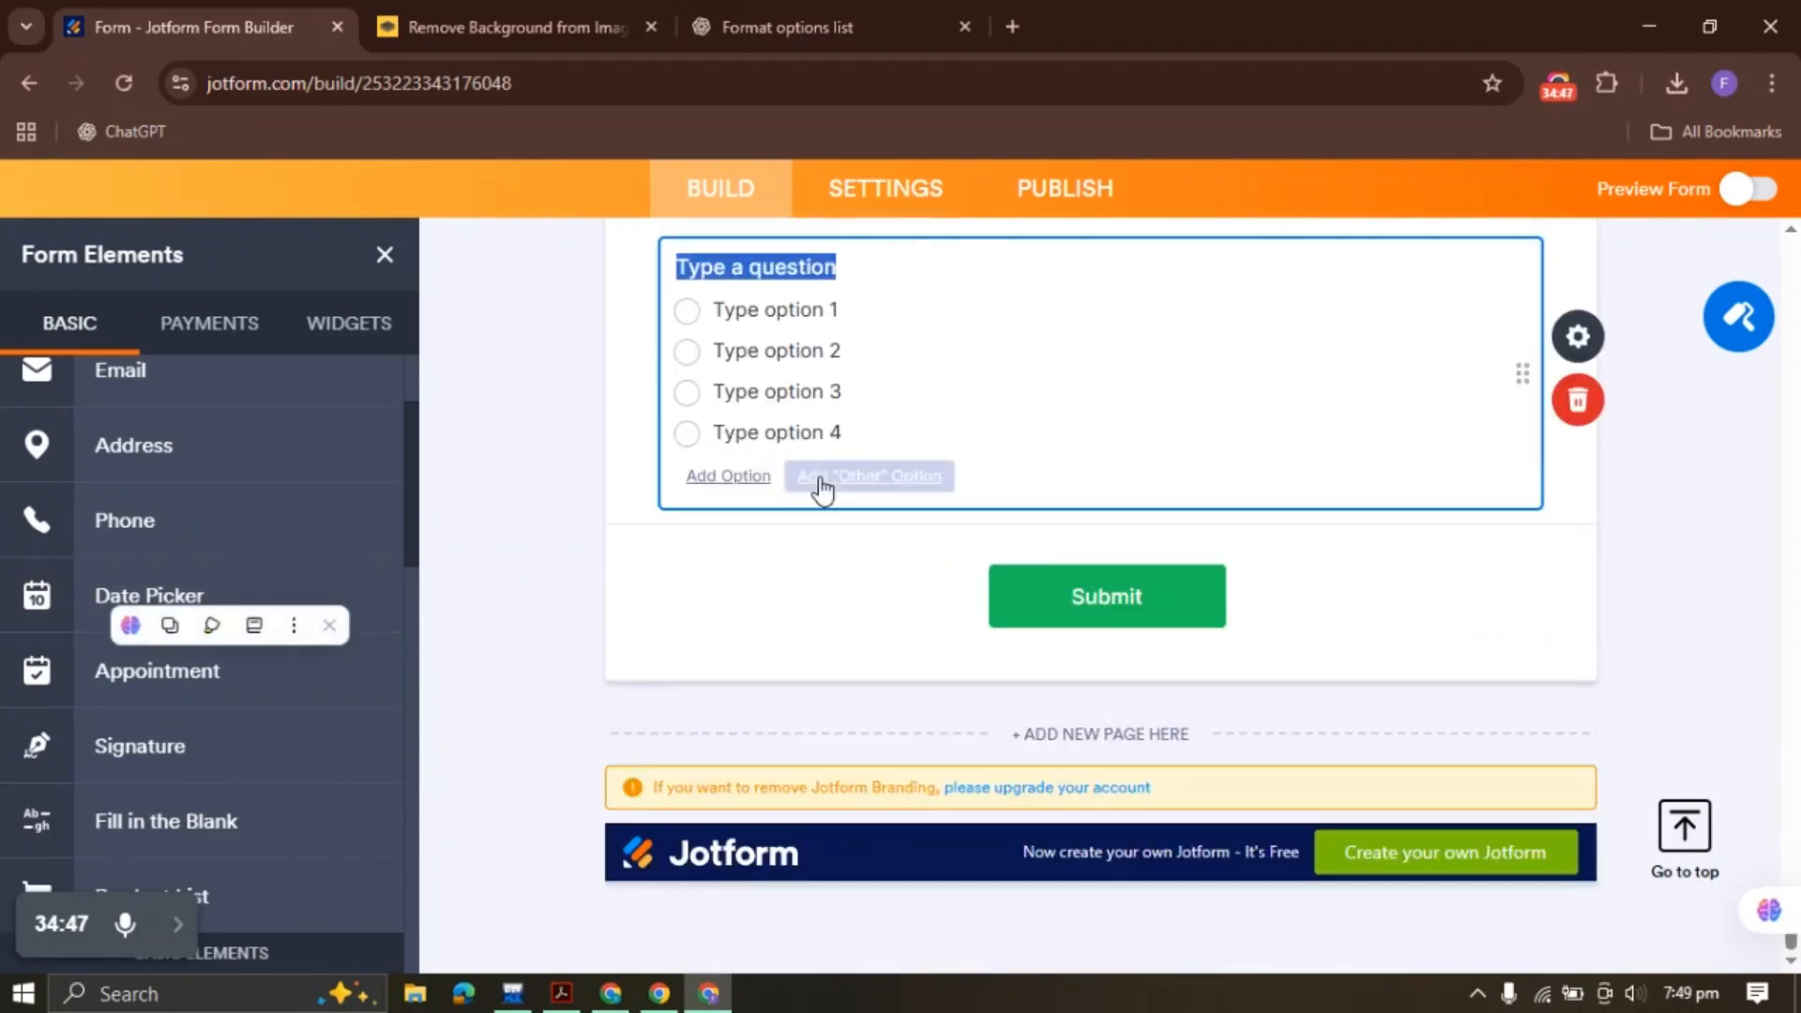
{"action": "key", "text": "ctrl+v"}
{"action": "left_click", "coordinate": [1578, 349]}
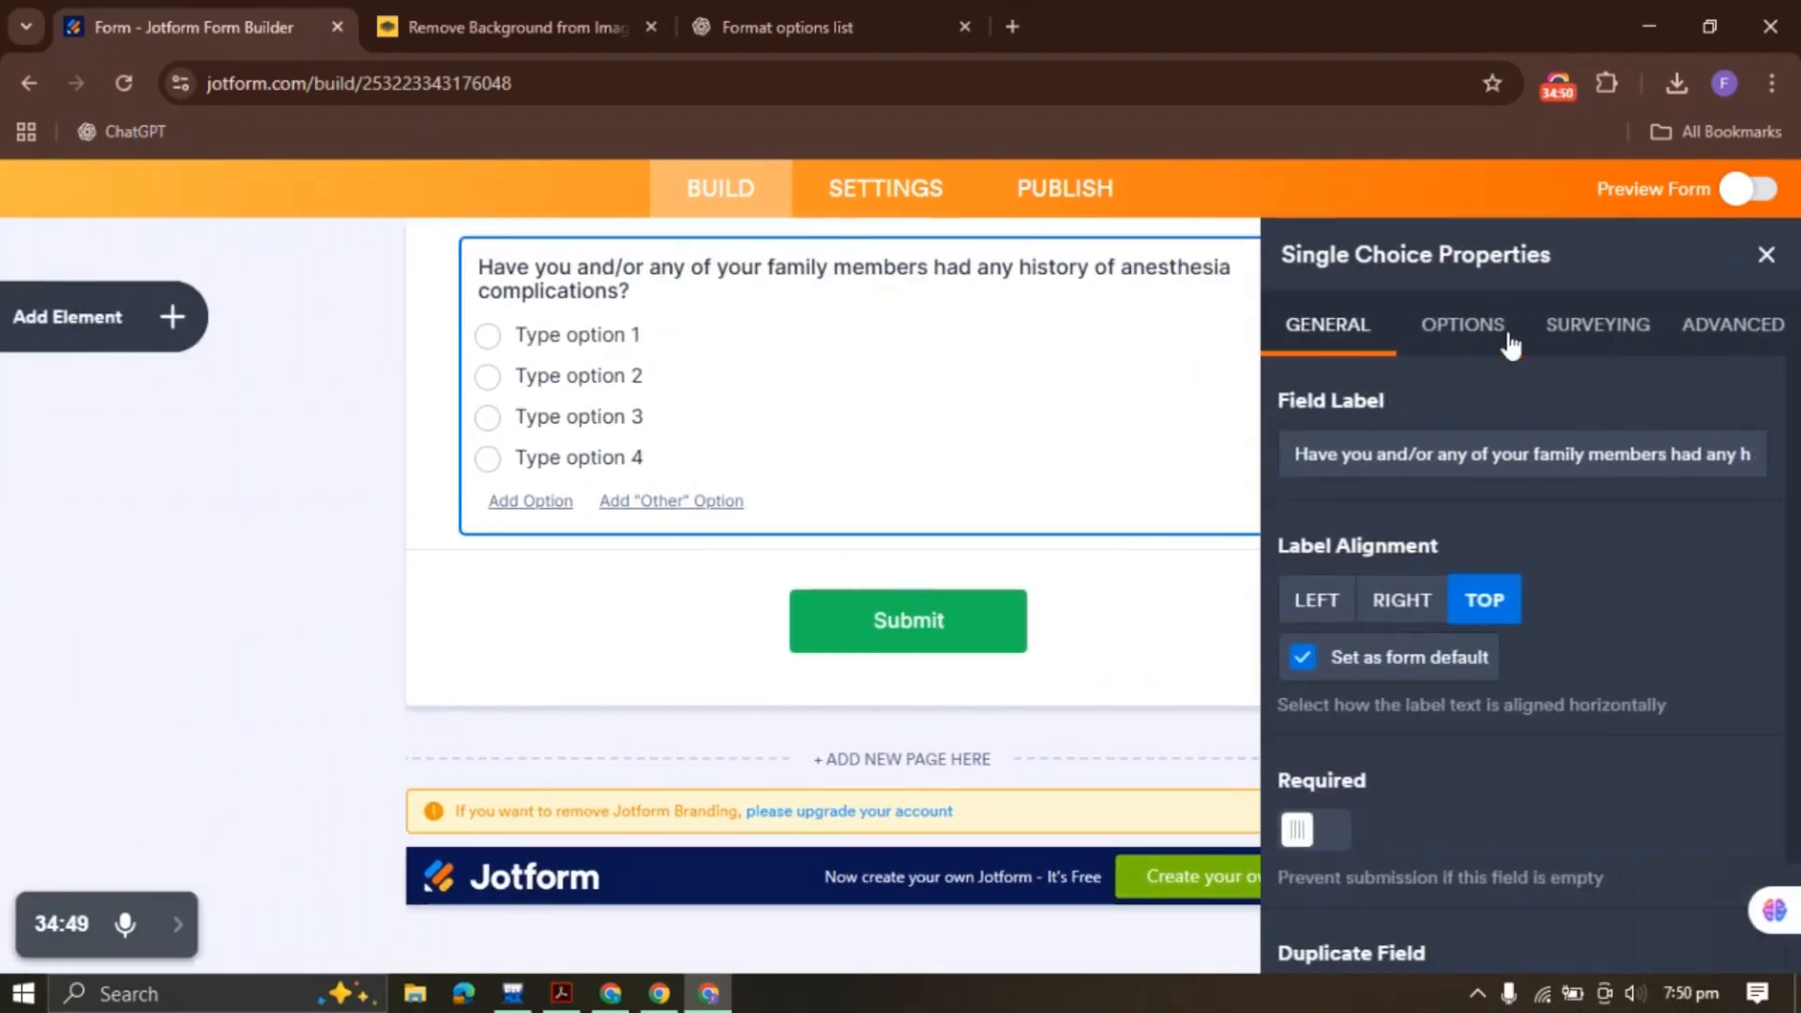
{"action": "left_click", "coordinate": [1463, 323]}
{"action": "left_click_drag", "start_coordinate": [1412, 552], "coordinate": [1280, 451]}
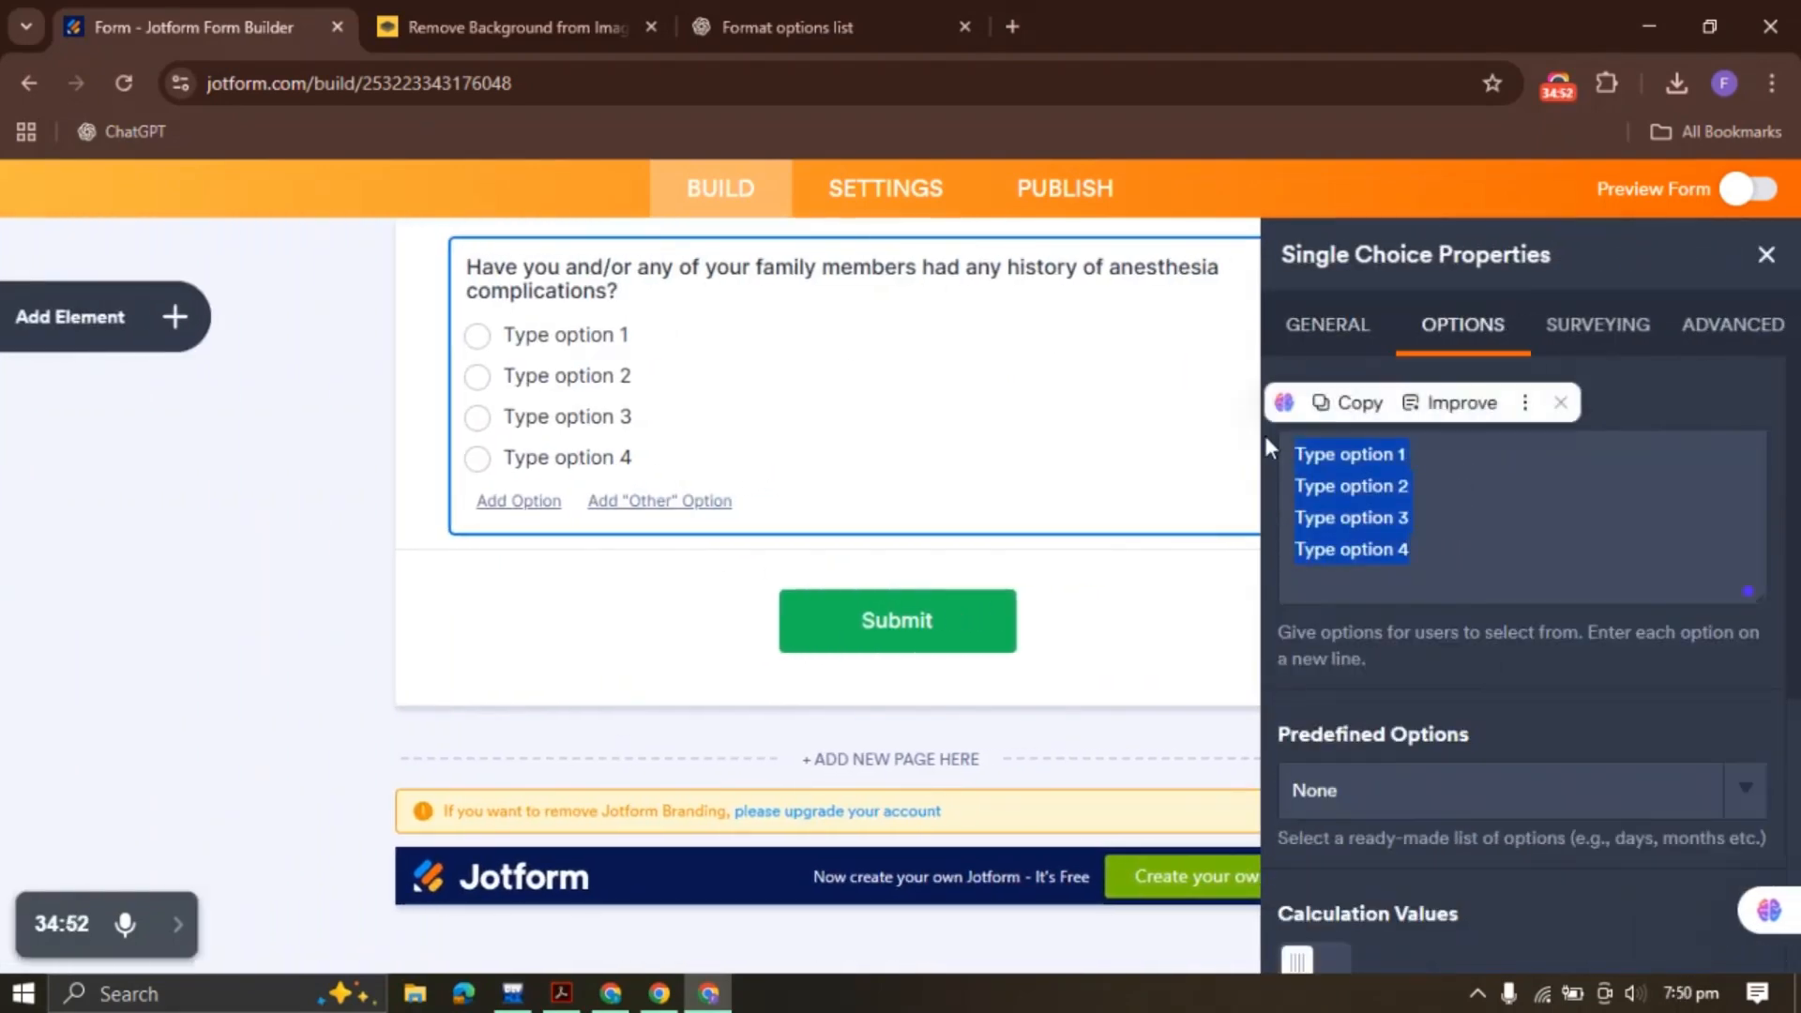
{"action": "key", "text": "BackSpace"}
{"action": "type", "text": "yes"}
{"action": "key", "text": "BackSpace"}
{"action": "key", "text": "BackSpace"}
{"action": "key", "text": "BackSpace"}
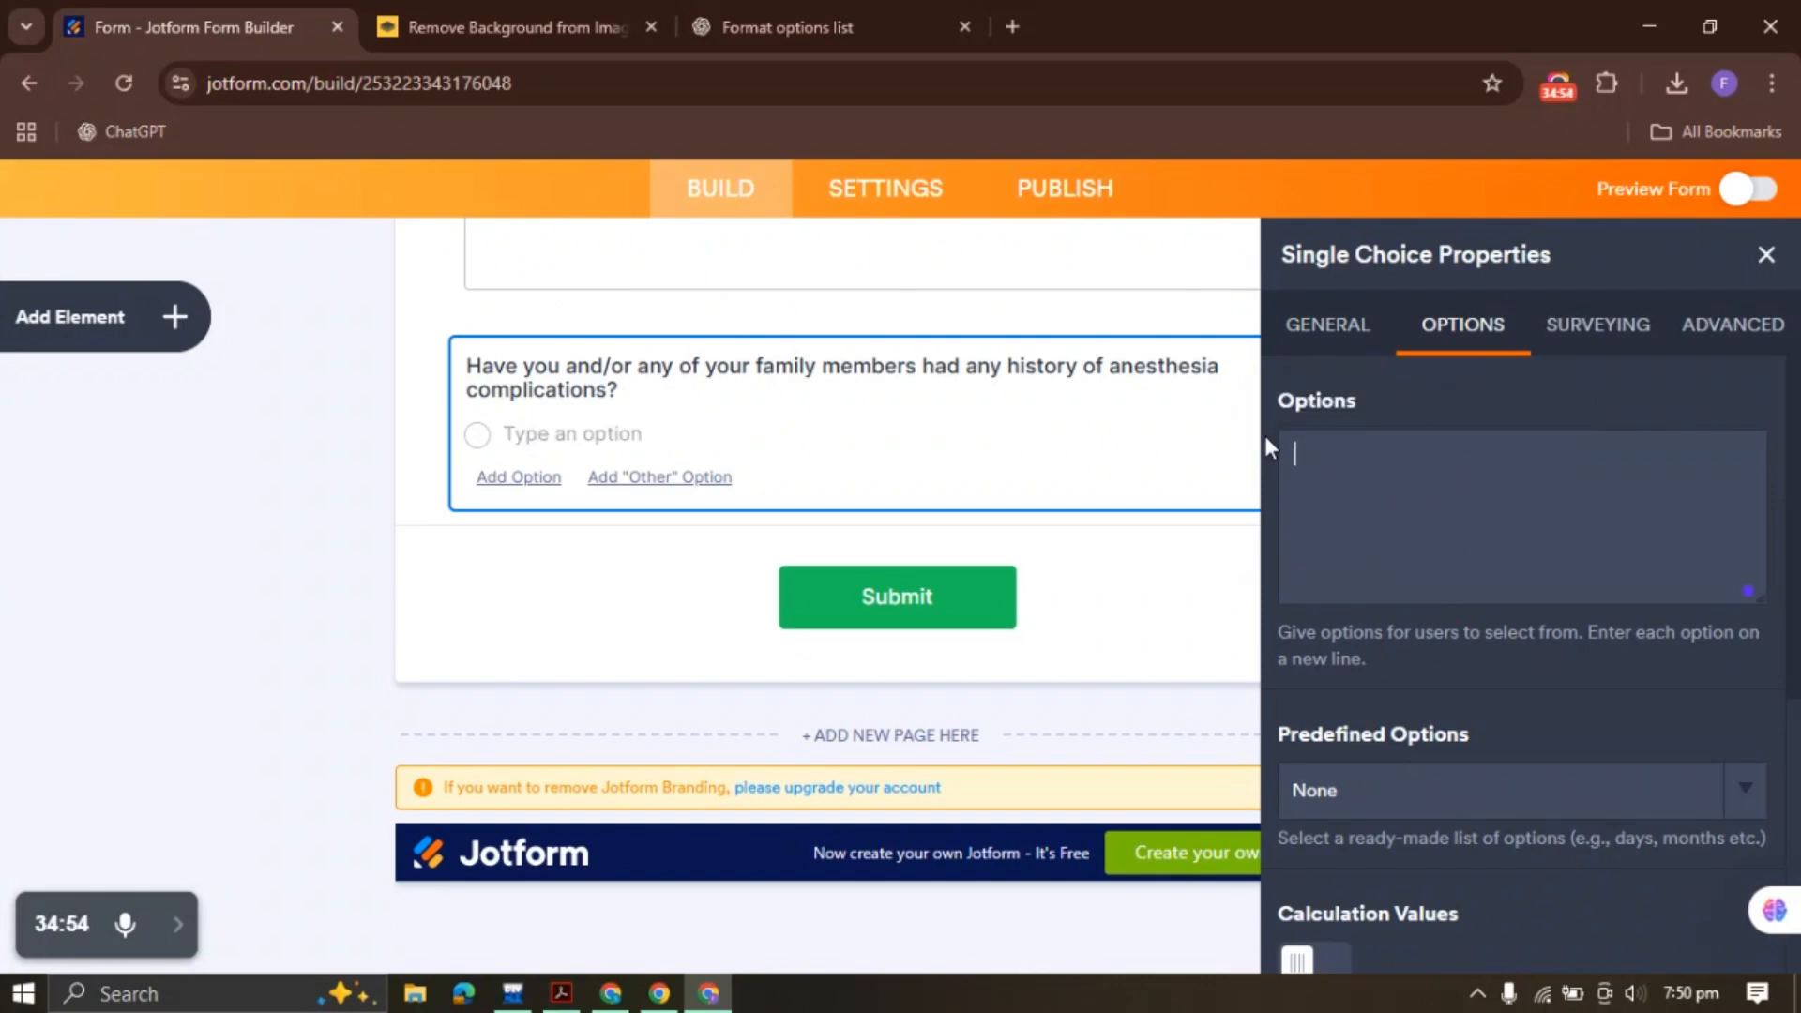
{"action": "type", "text": "Yes"}
{"action": "key", "text": "Return"}
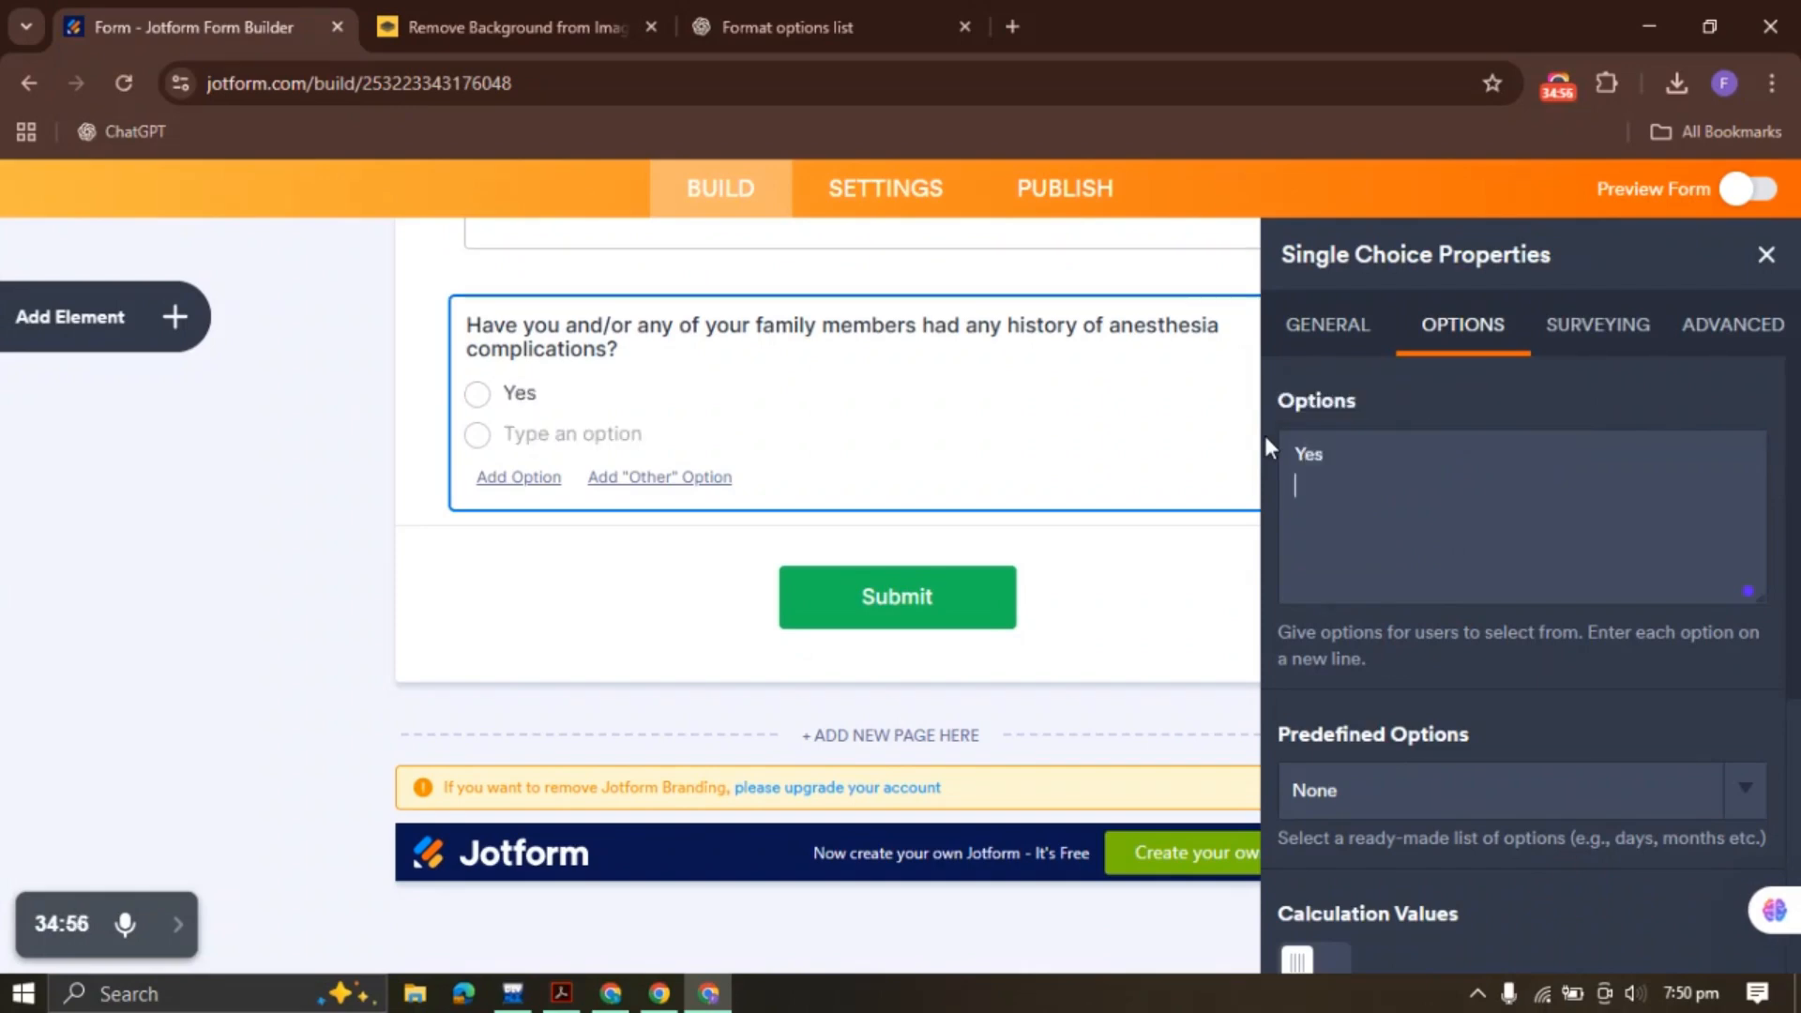
{"action": "type", "text": "No"}
{"action": "left_click", "coordinate": [1761, 255]}
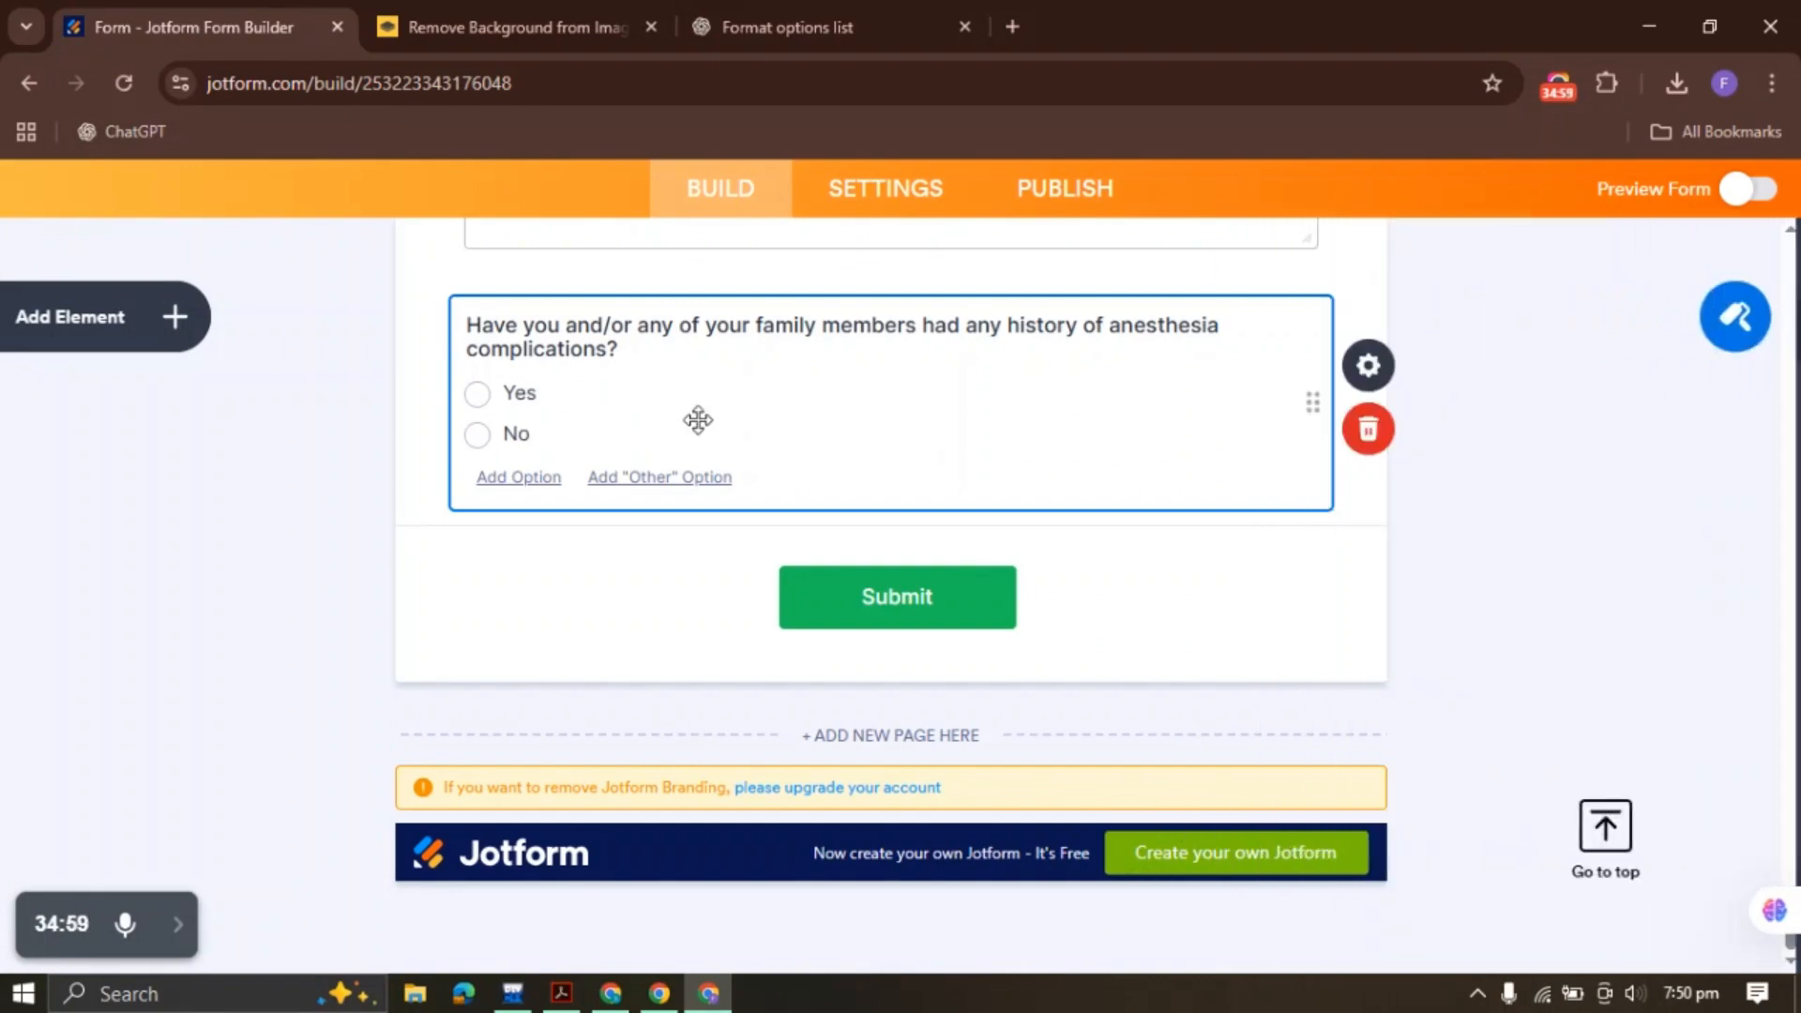
Spread the Yes and No options across two columns
{"action": "right_click", "coordinate": [697, 419]}
{"action": "left_click", "coordinate": [1373, 368]}
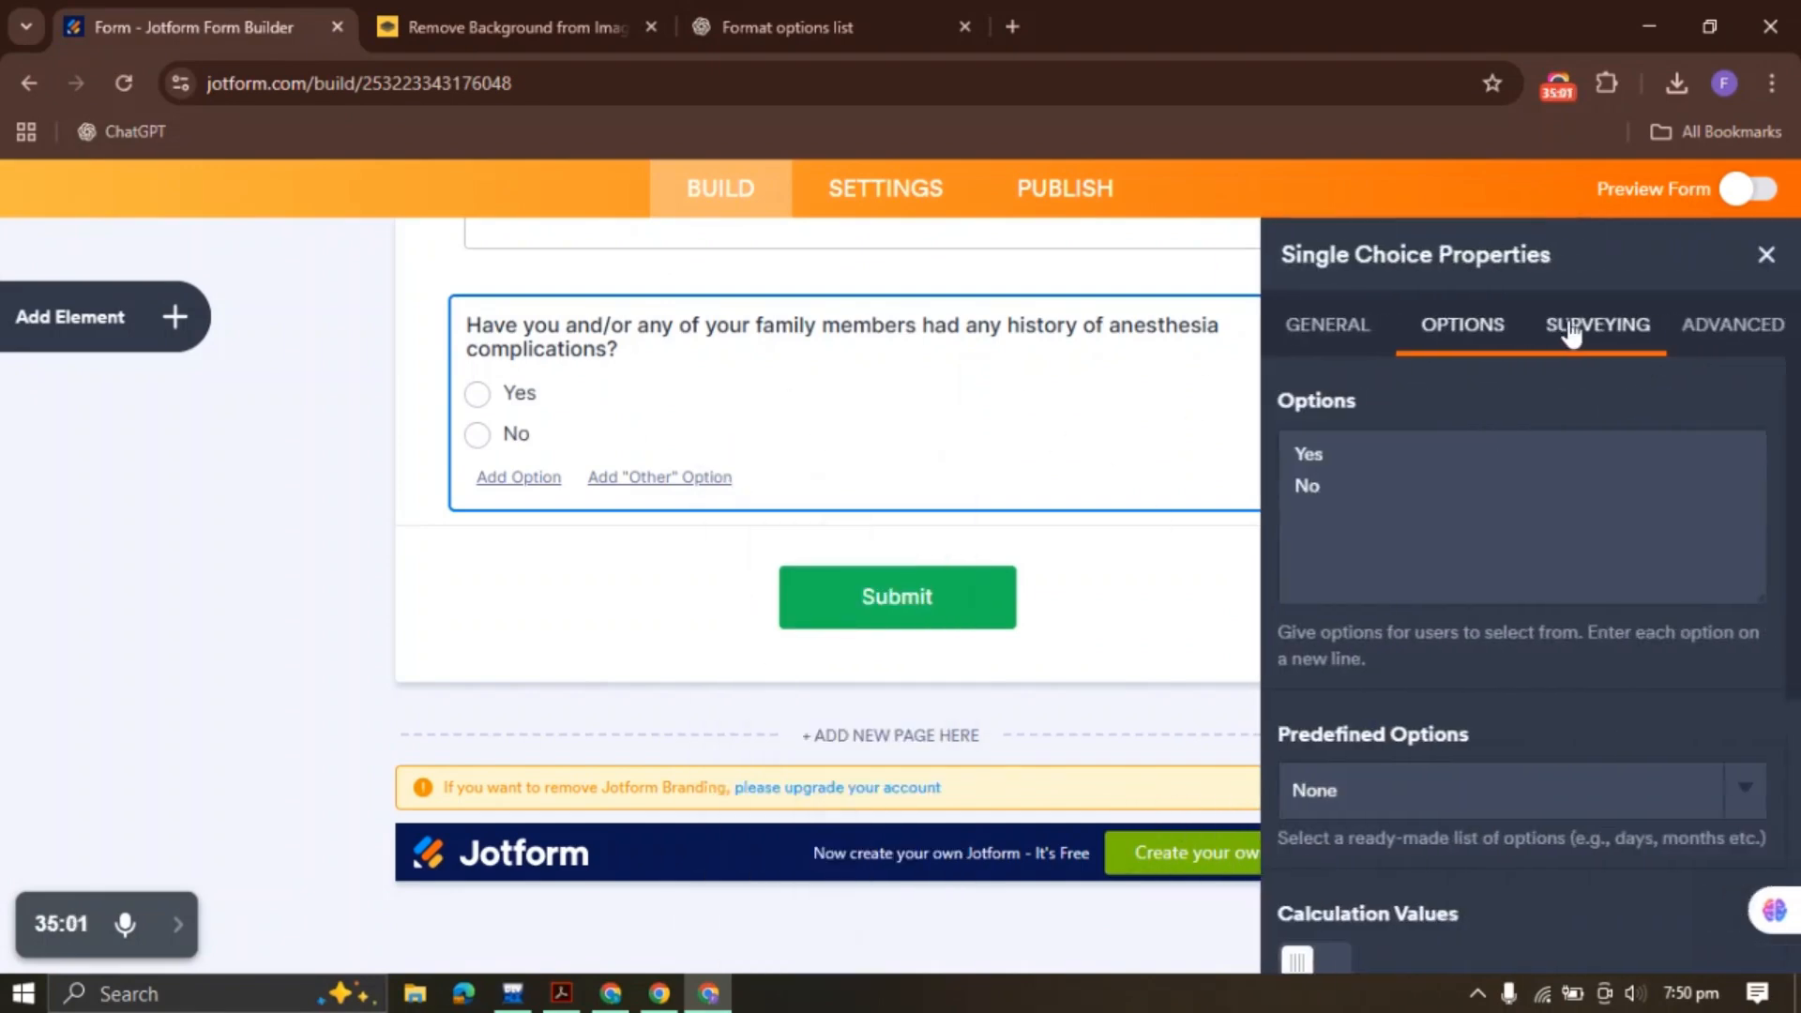
{"action": "scroll", "coordinate": [1393, 750], "scroll_direction": "down", "scroll_amount": 5}
{"action": "left_click", "coordinate": [1316, 846]}
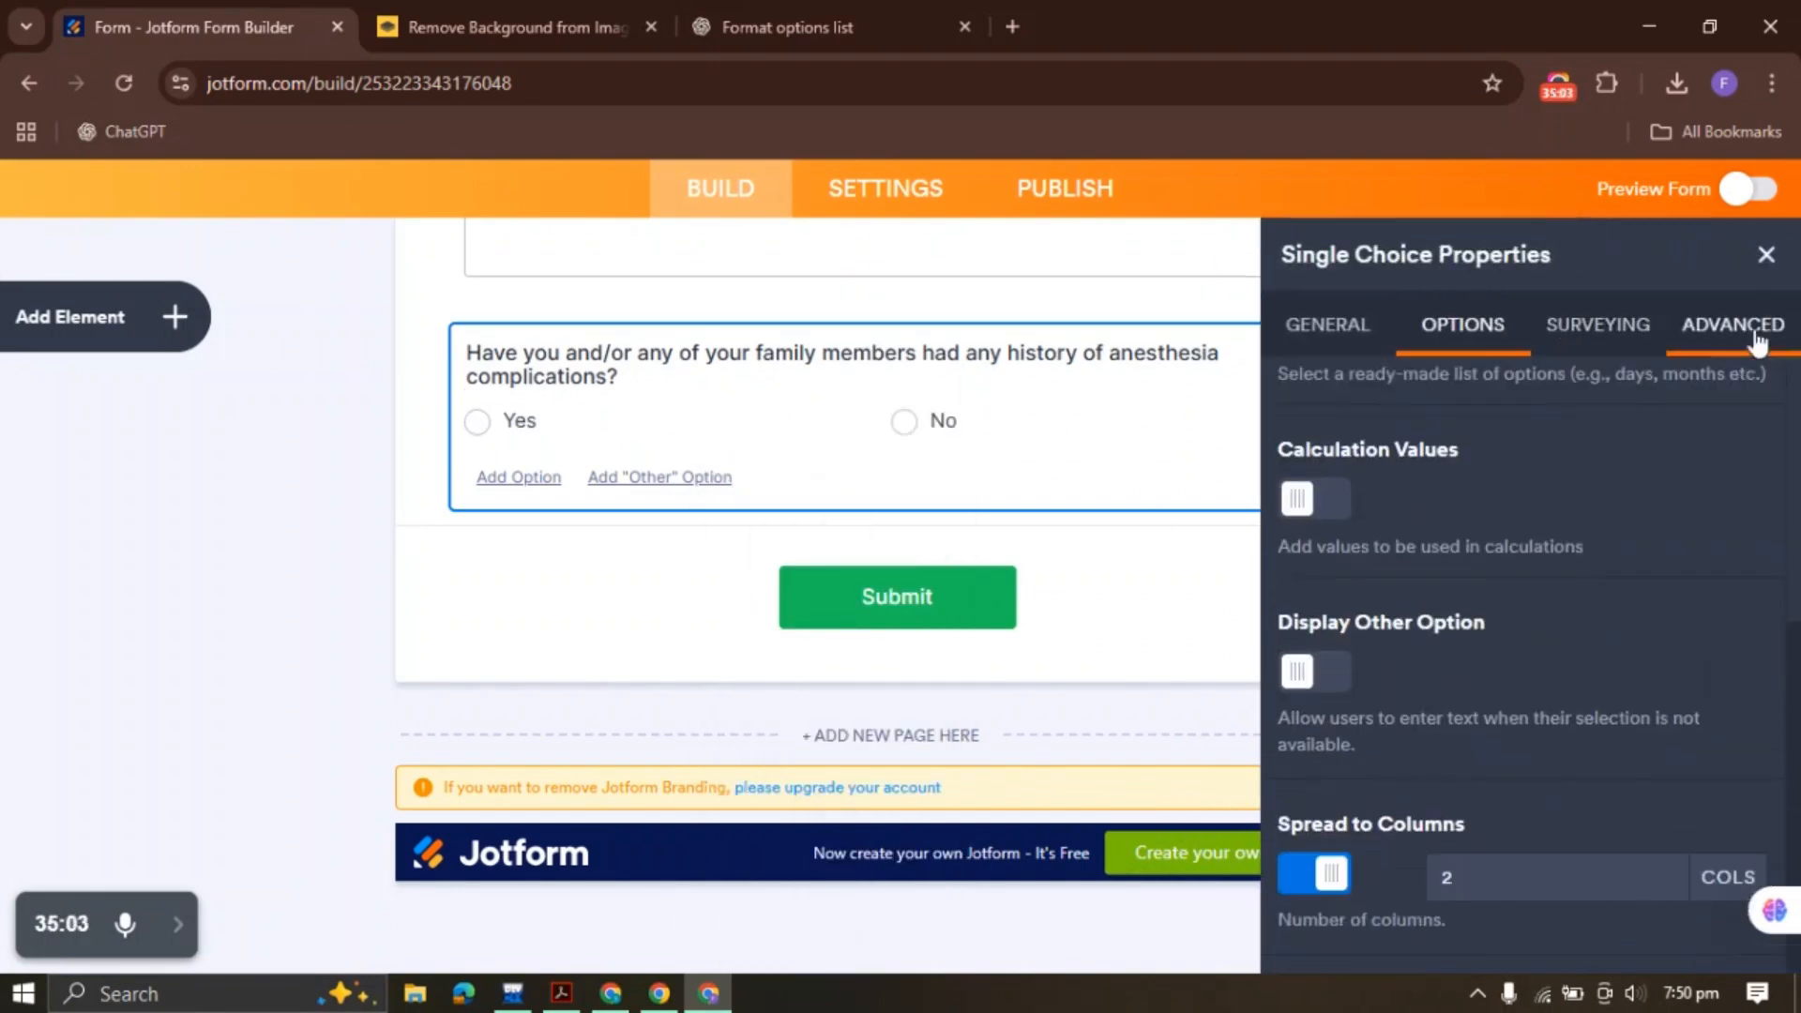
{"action": "left_click", "coordinate": [1764, 255]}
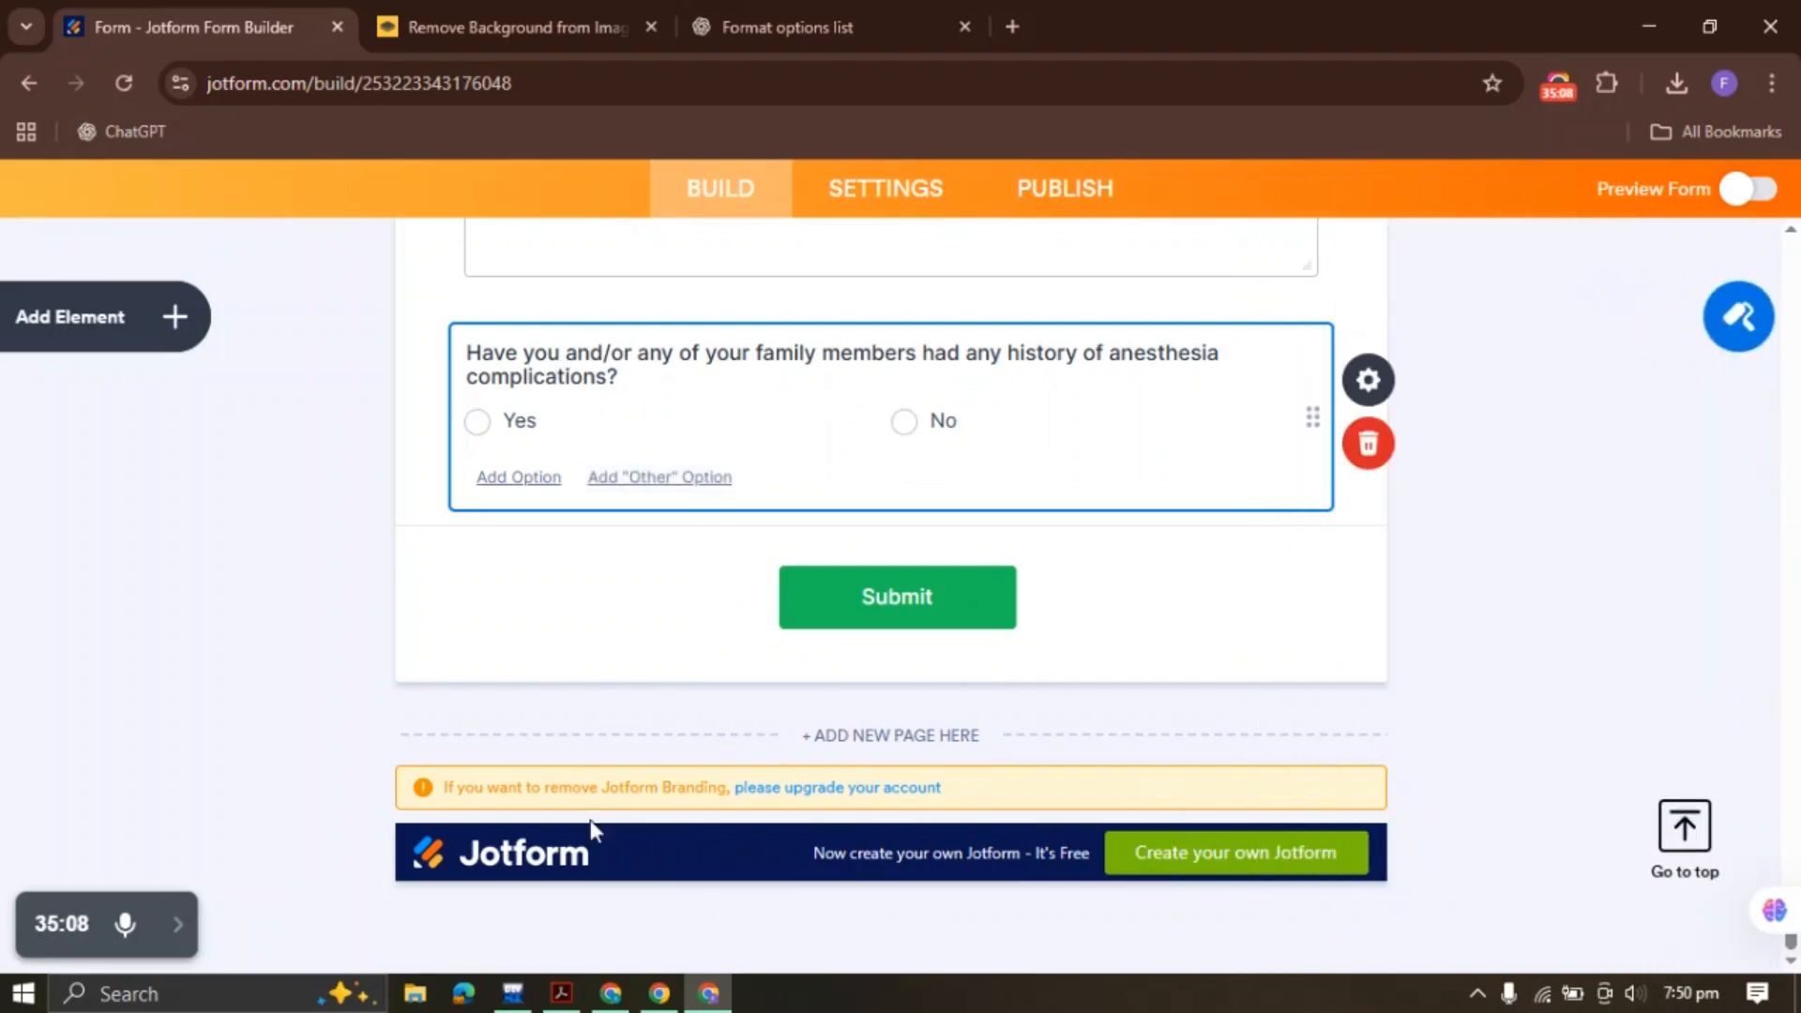
{"action": "left_click", "coordinate": [562, 993]}
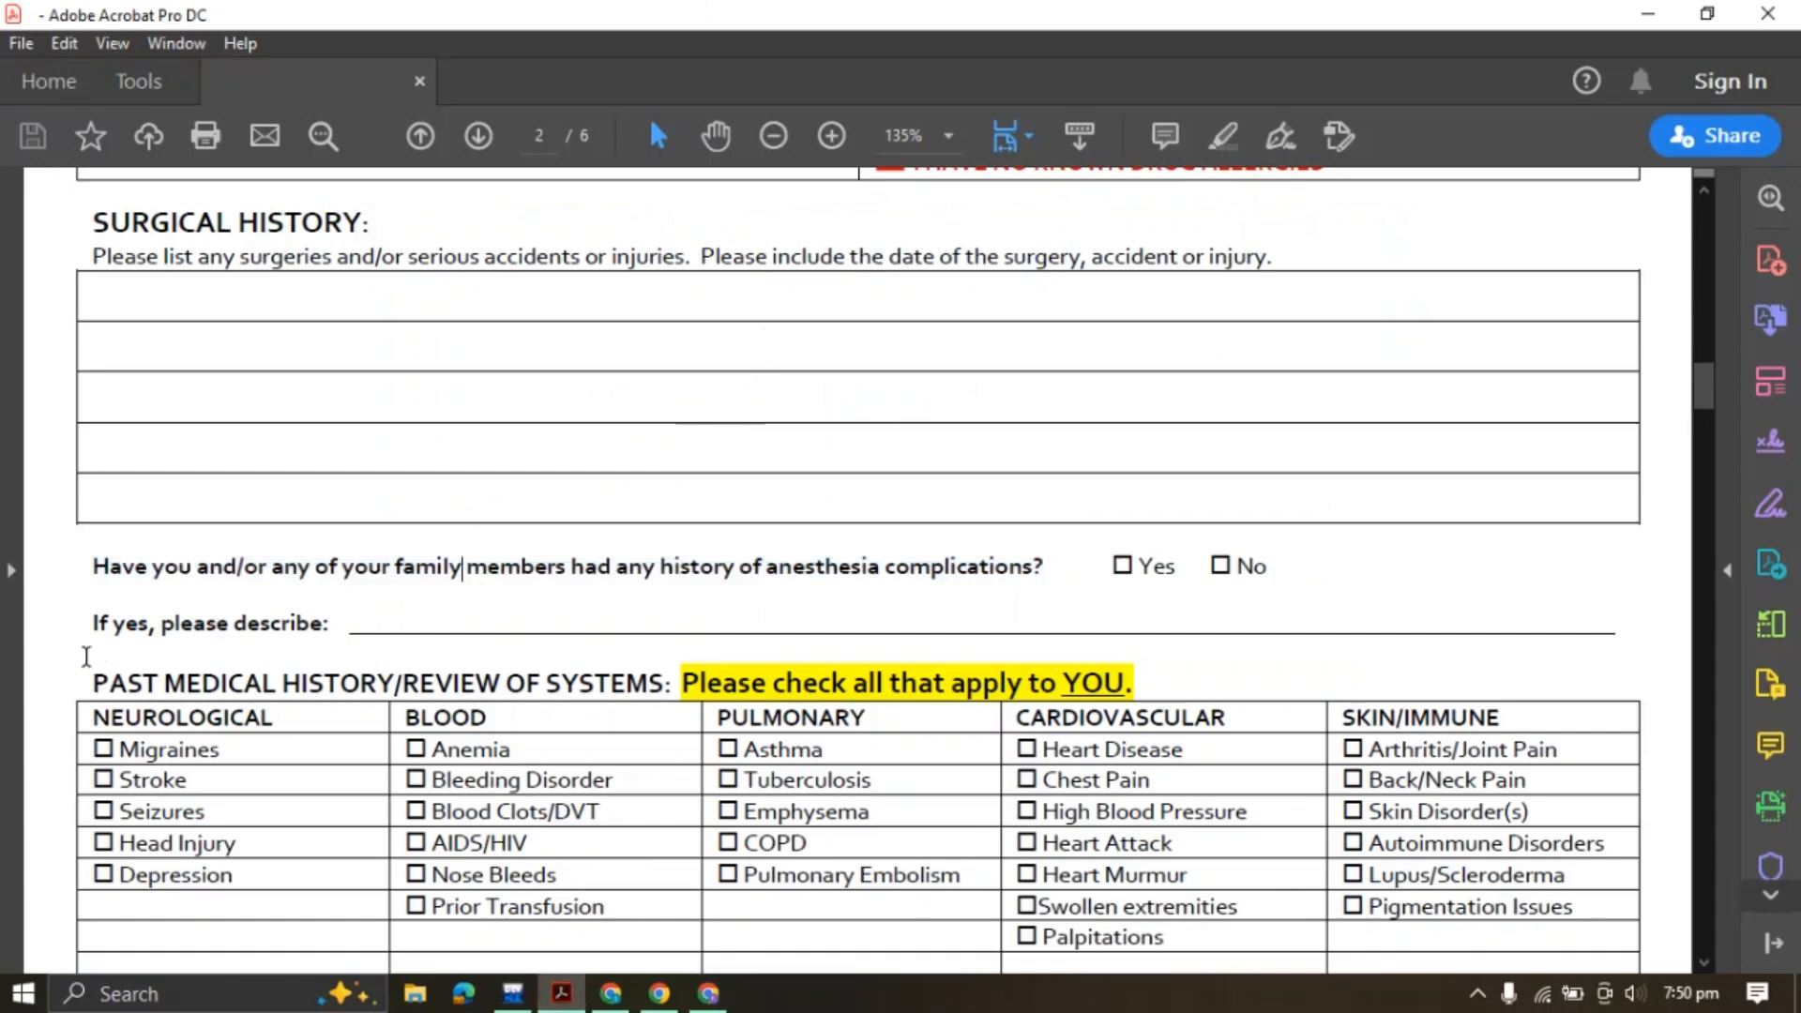
{"action": "left_click_drag", "start_coordinate": [94, 625], "coordinate": [329, 624]}
{"action": "key", "text": "ctrl+c"}
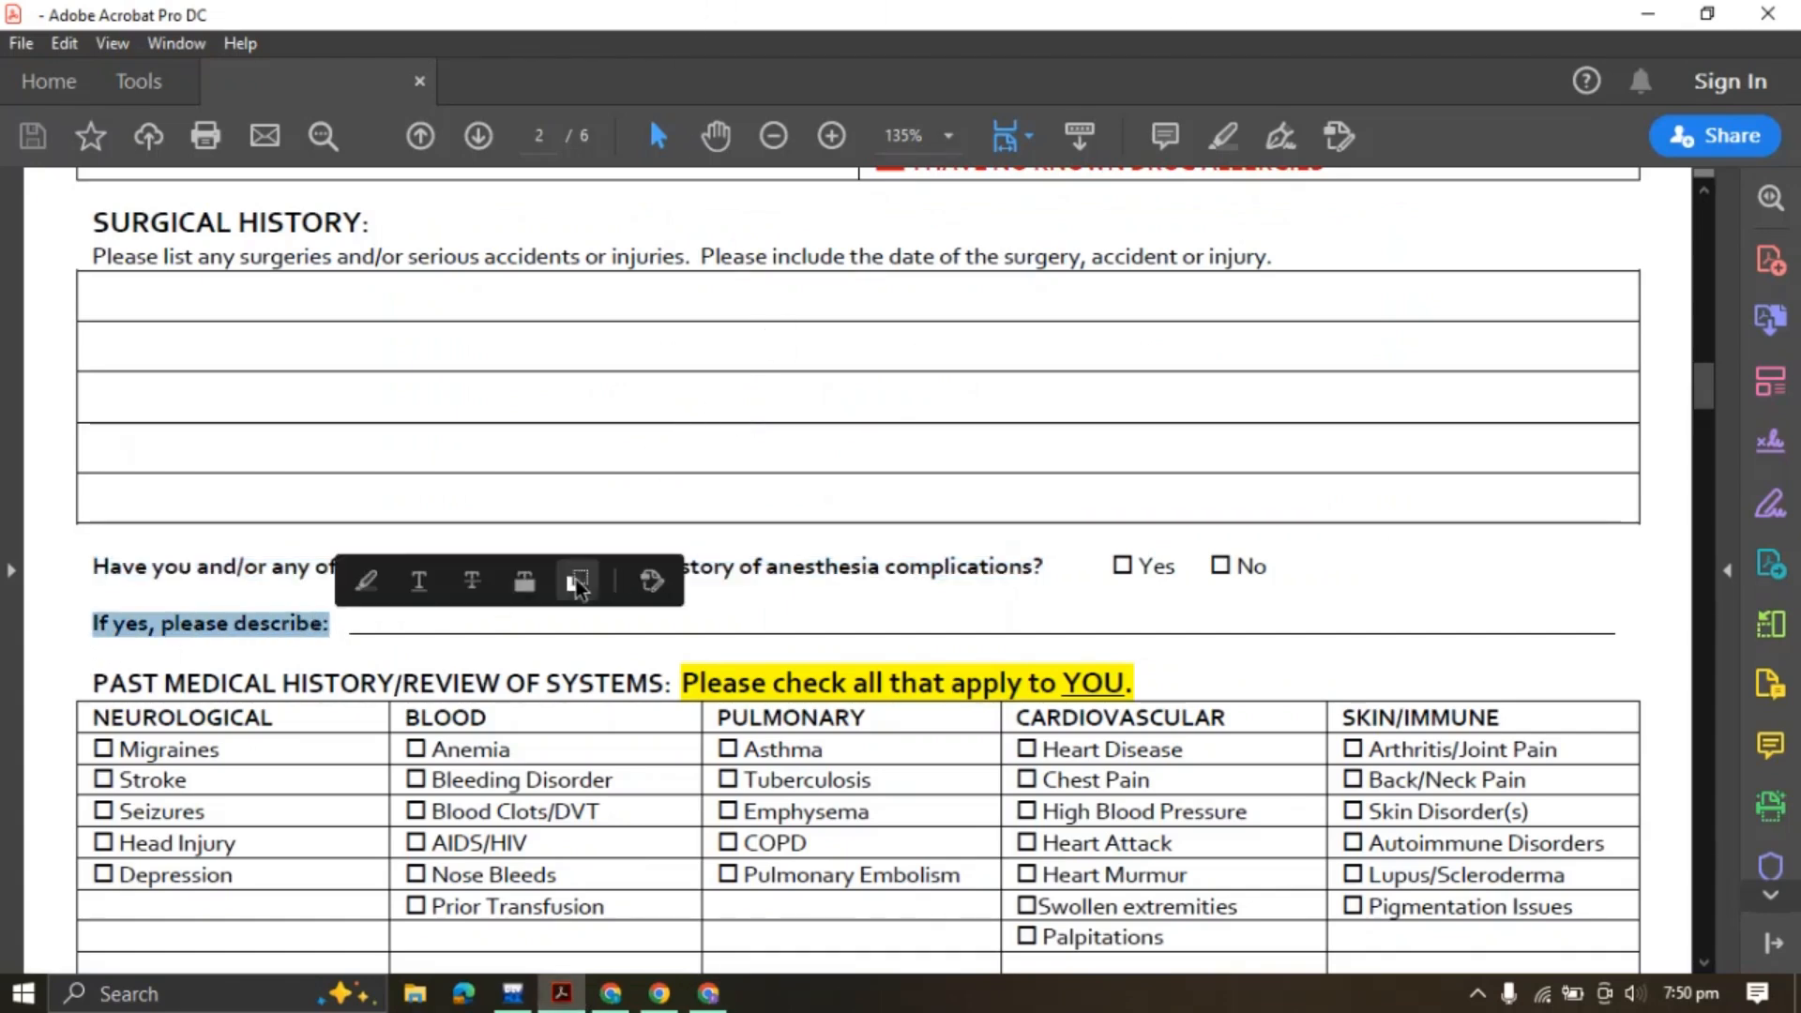
Add a Short Text field labelled 'If yes, please describe:' and shrink it to narrow width
{"action": "left_click", "coordinate": [708, 993]}
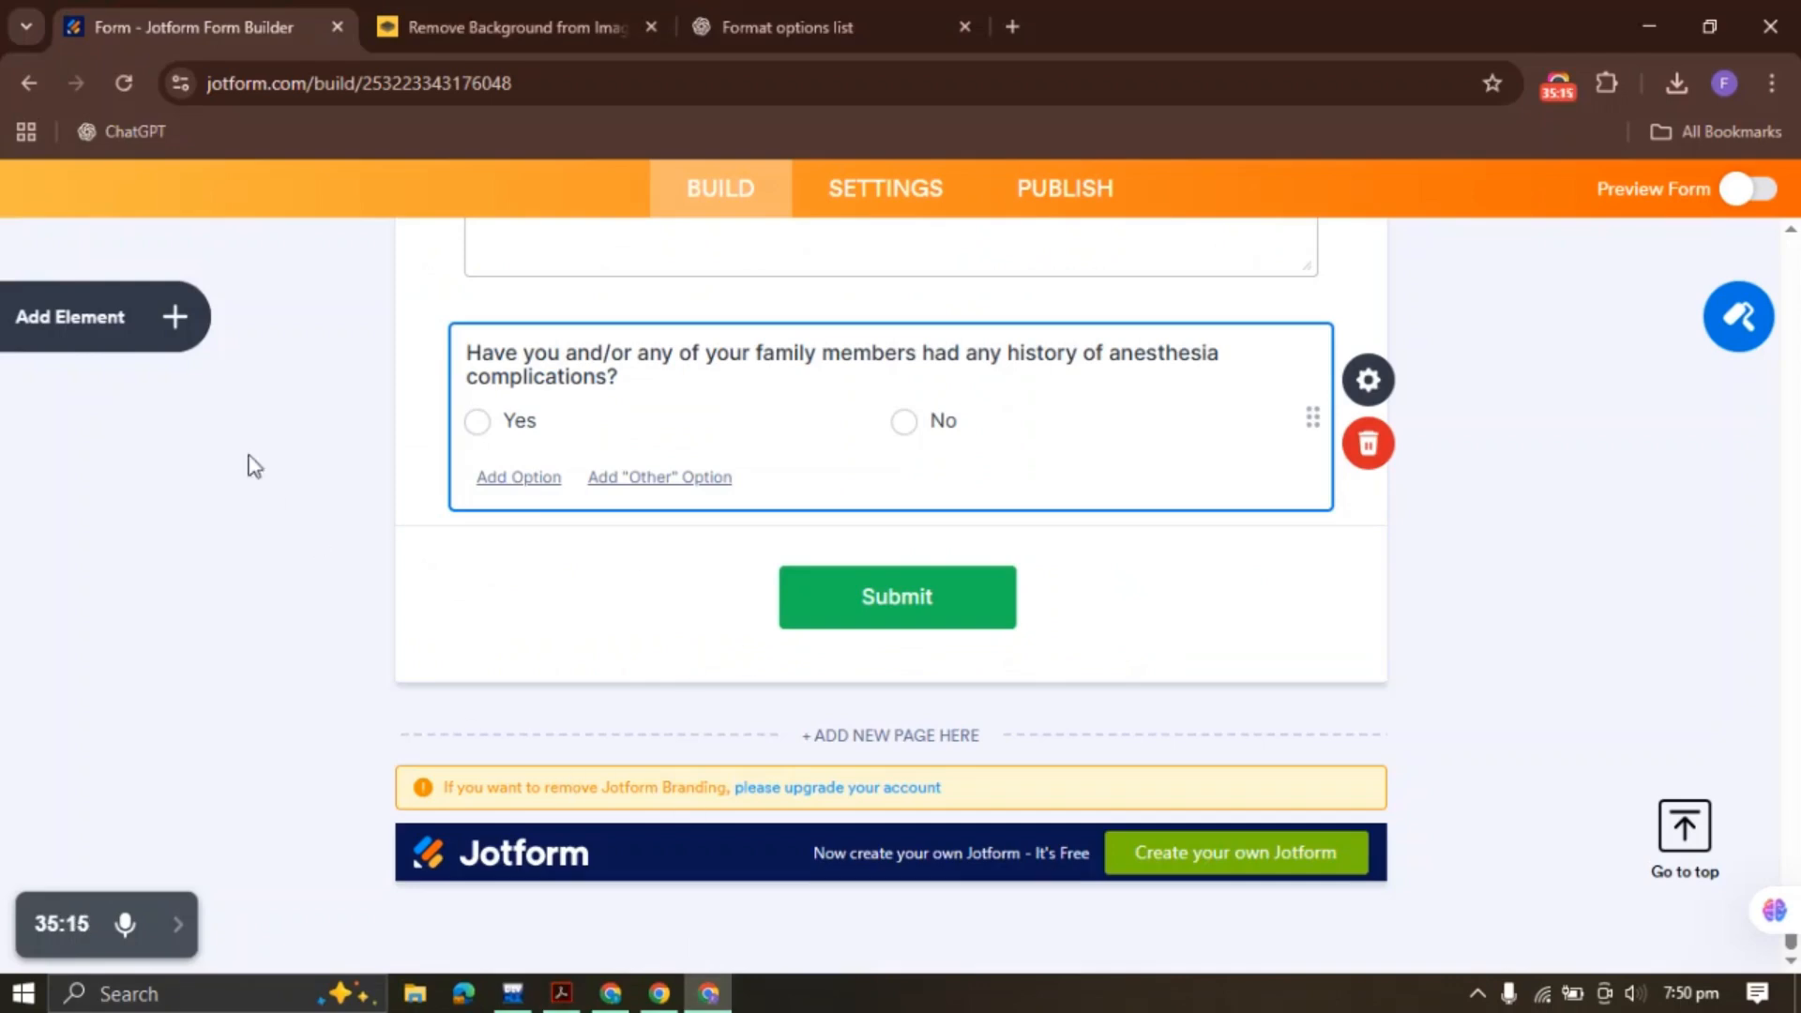
{"action": "left_click", "coordinate": [177, 319]}
{"action": "scroll", "coordinate": [225, 550], "scroll_direction": "down", "scroll_amount": 6}
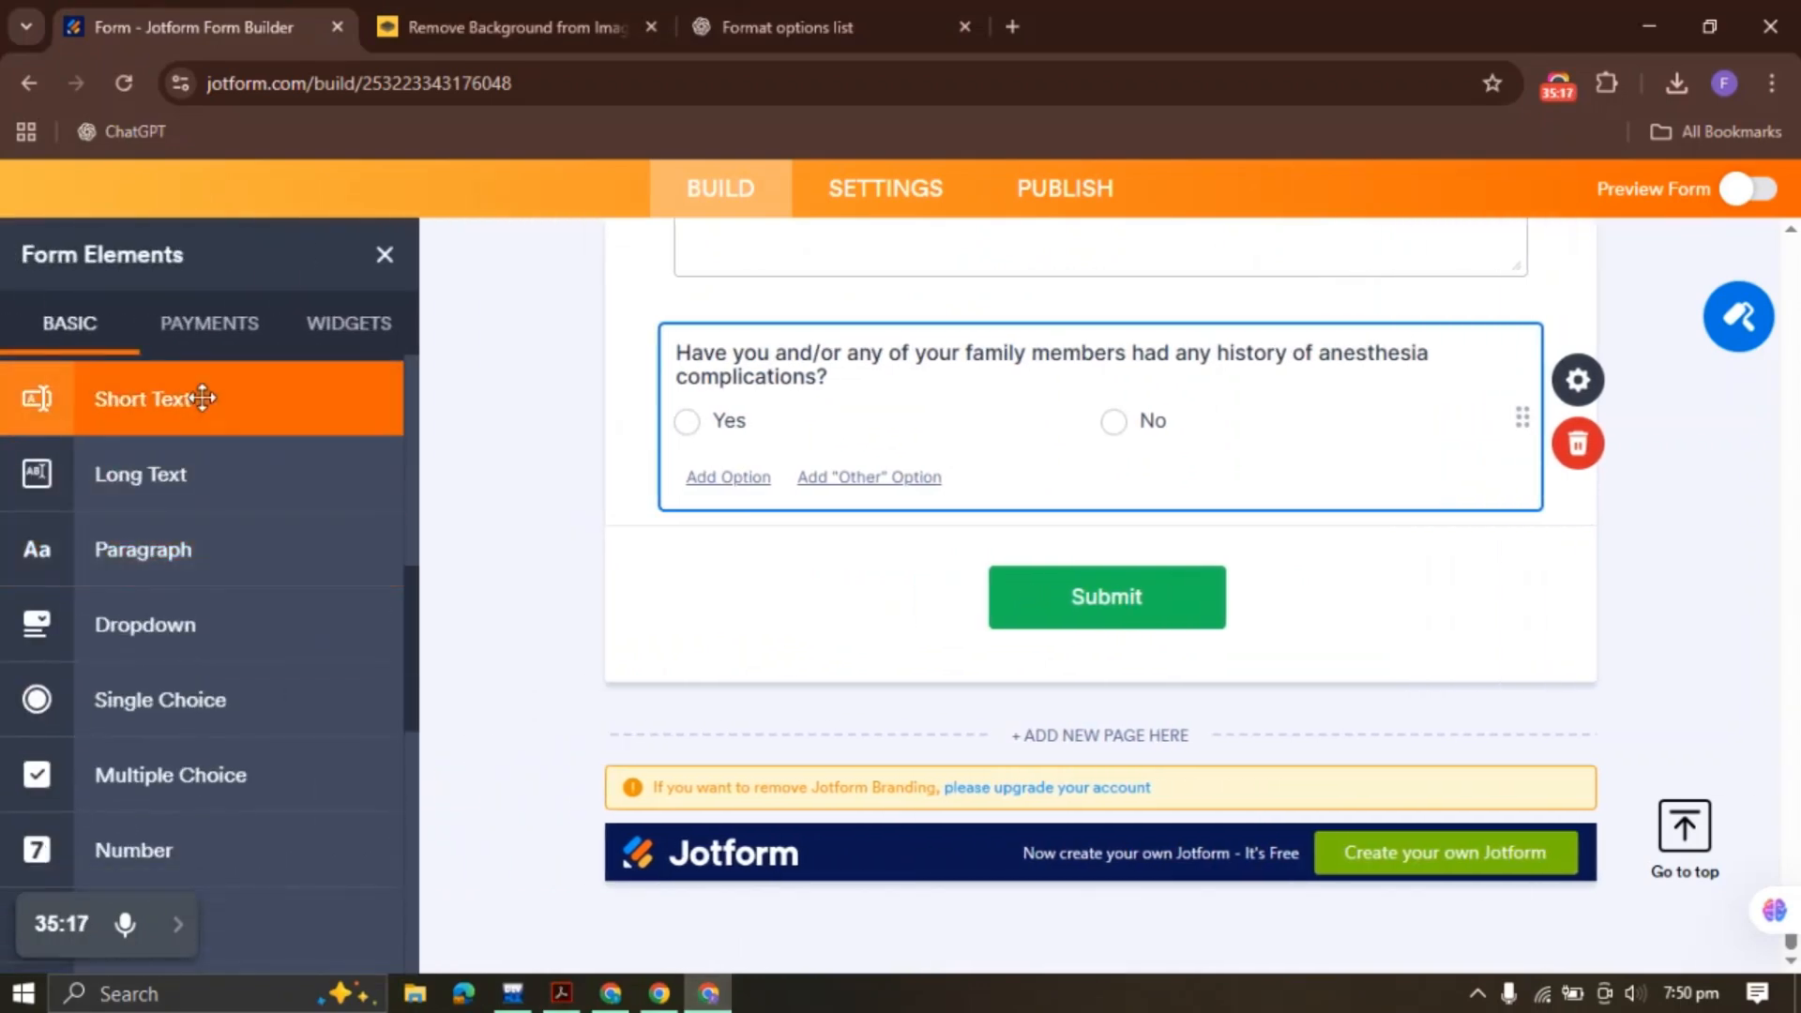
{"action": "left_click", "coordinate": [201, 394]}
{"action": "key", "text": "ctrl+v"}
{"action": "right_click", "coordinate": [896, 617]}
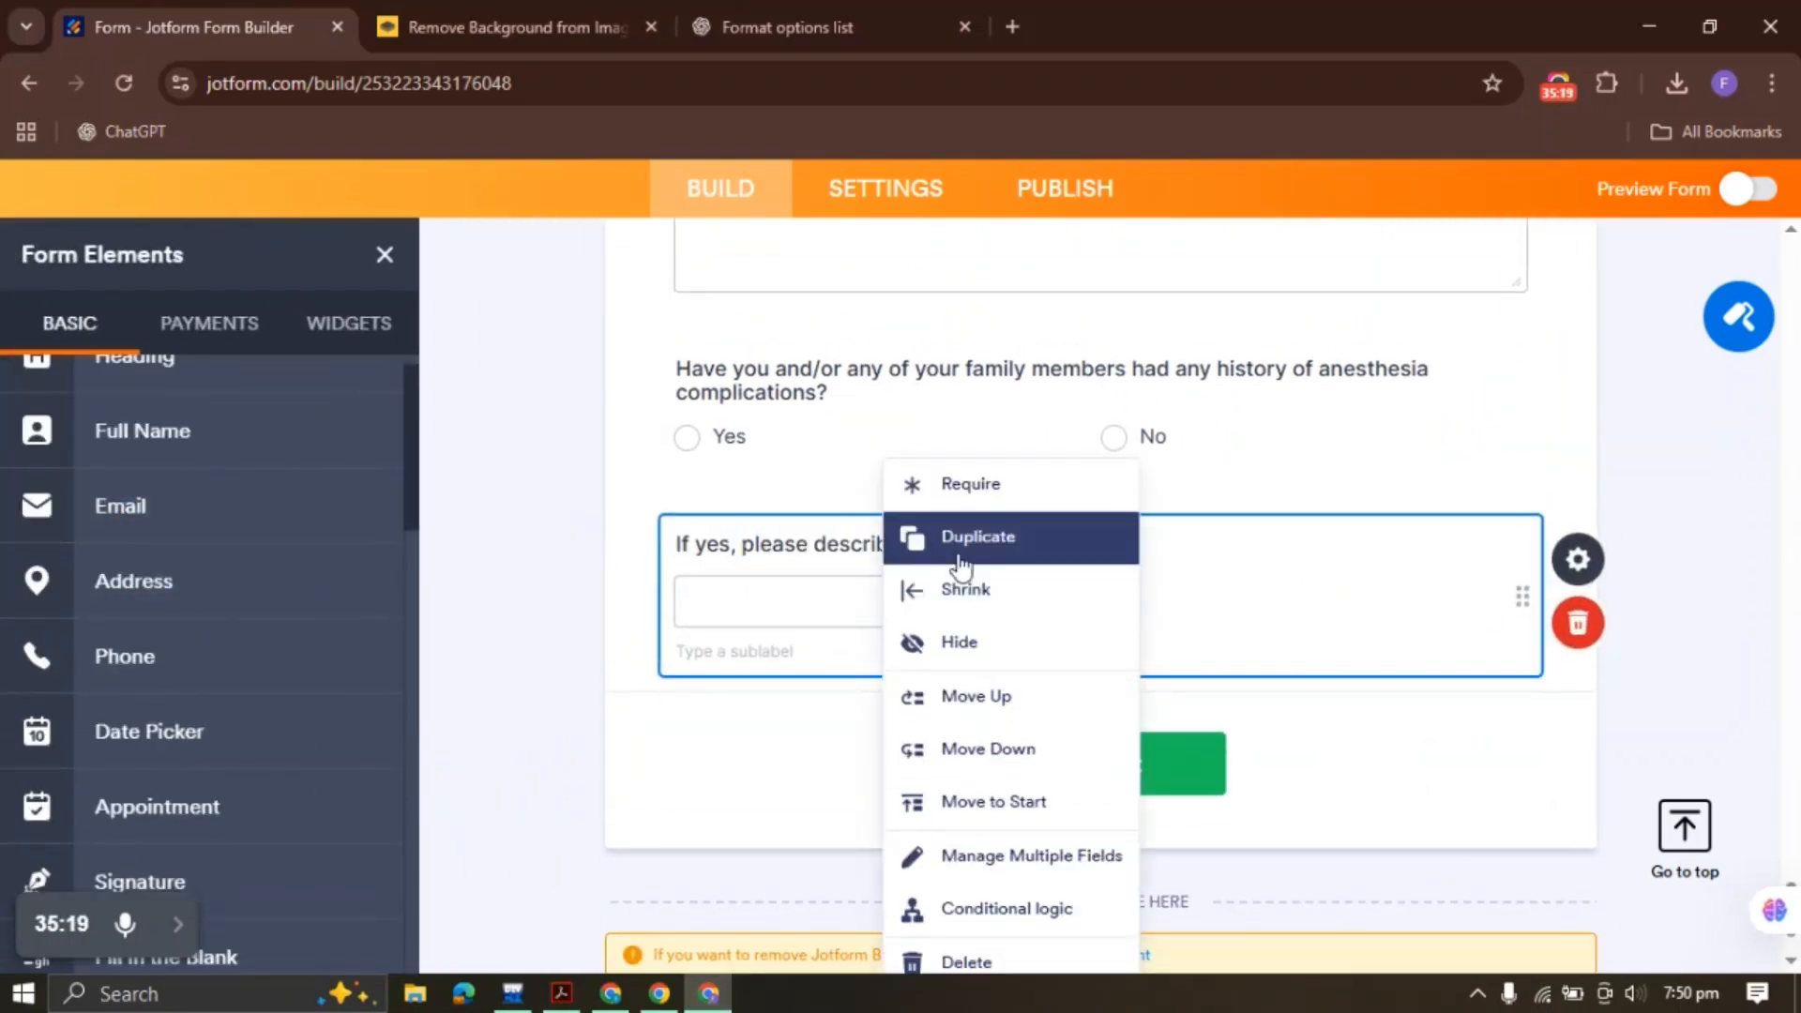
{"action": "left_click", "coordinate": [968, 585]}
{"action": "left_click", "coordinate": [561, 993]}
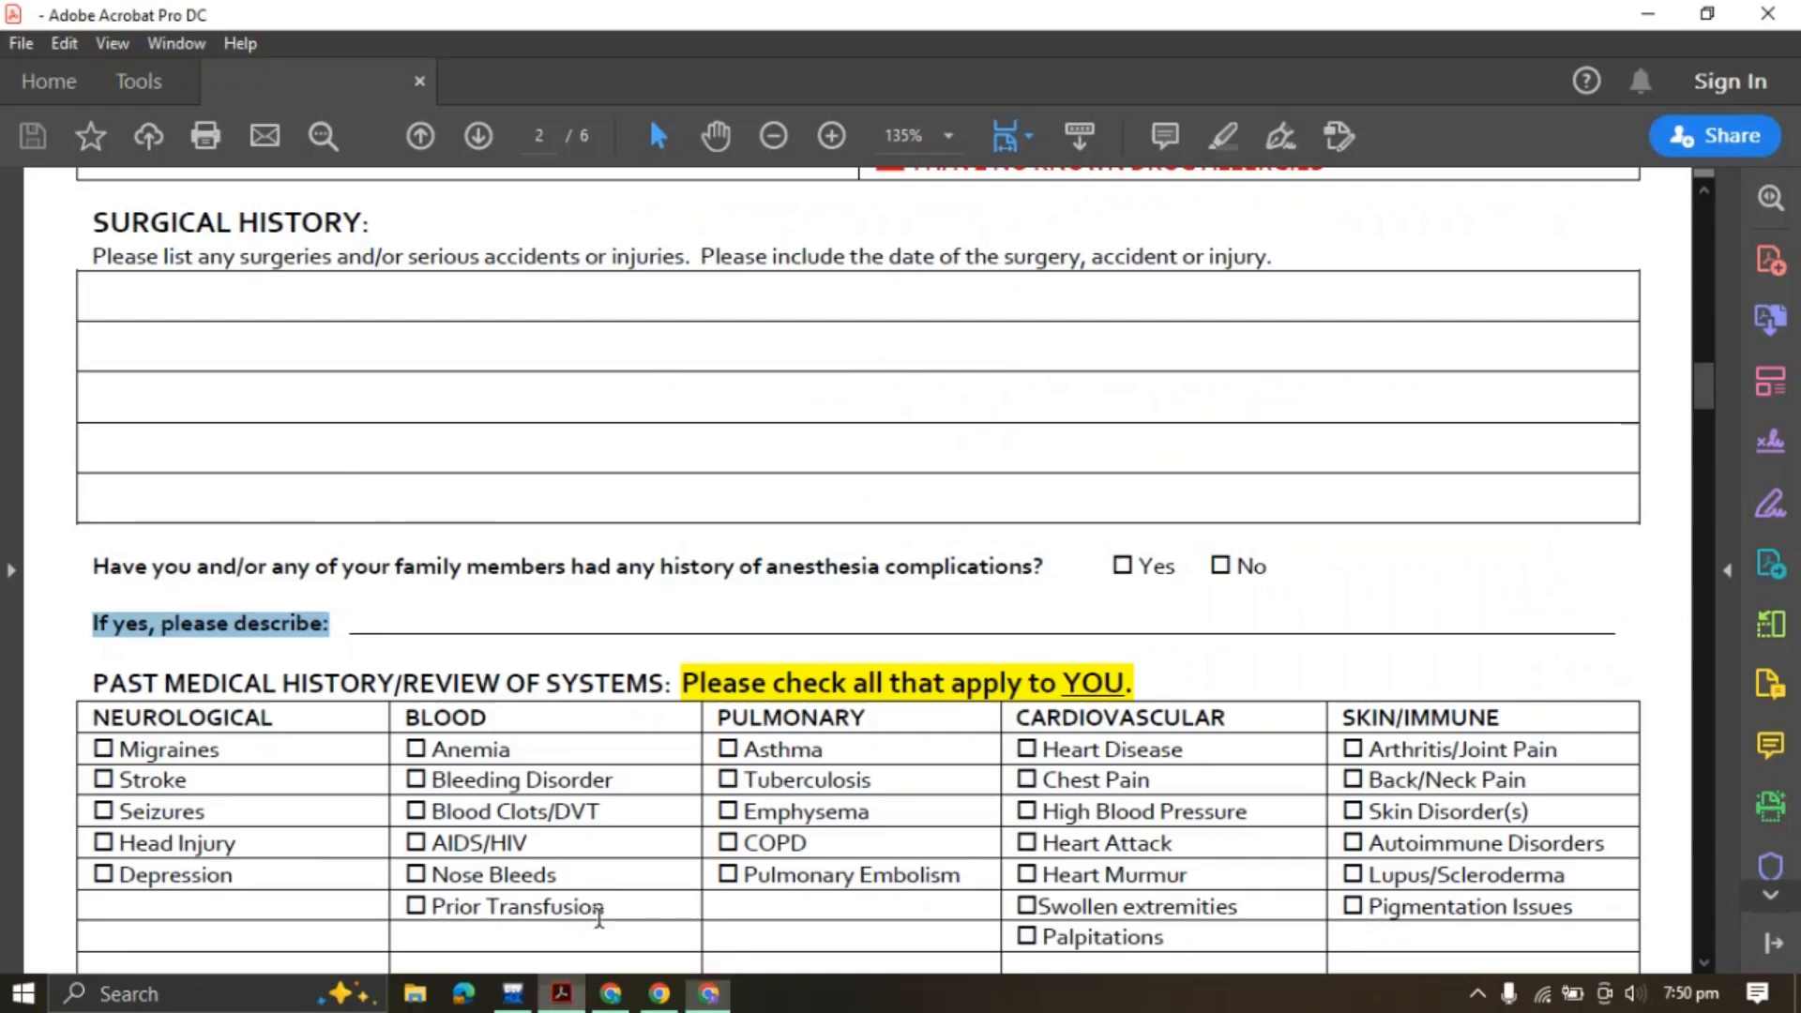
Scroll the PDF down to the PAST MEDICAL HISTORY/REVIEW OF SYSTEMS heading
{"action": "left_click_drag", "start_coordinate": [175, 544], "coordinate": [166, 541]}
{"action": "scroll", "coordinate": [98, 530], "scroll_direction": "down", "scroll_amount": 2}
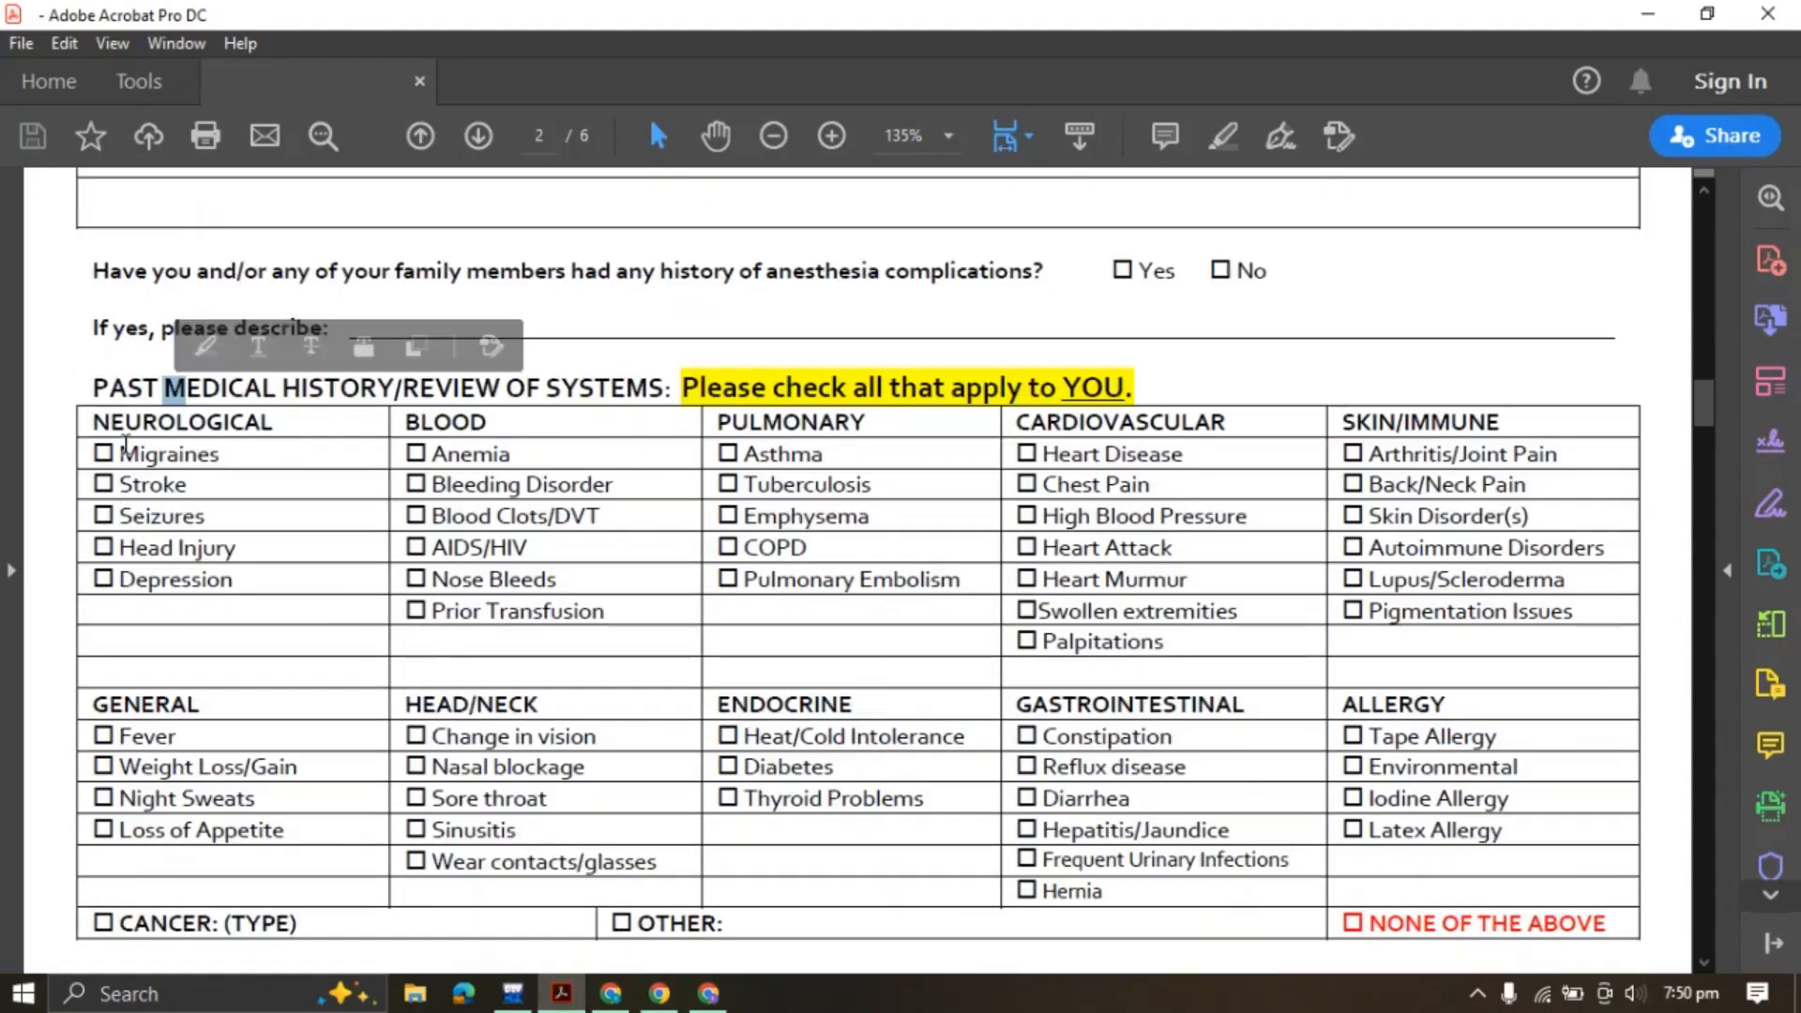
{"action": "left_click", "coordinate": [140, 394]}
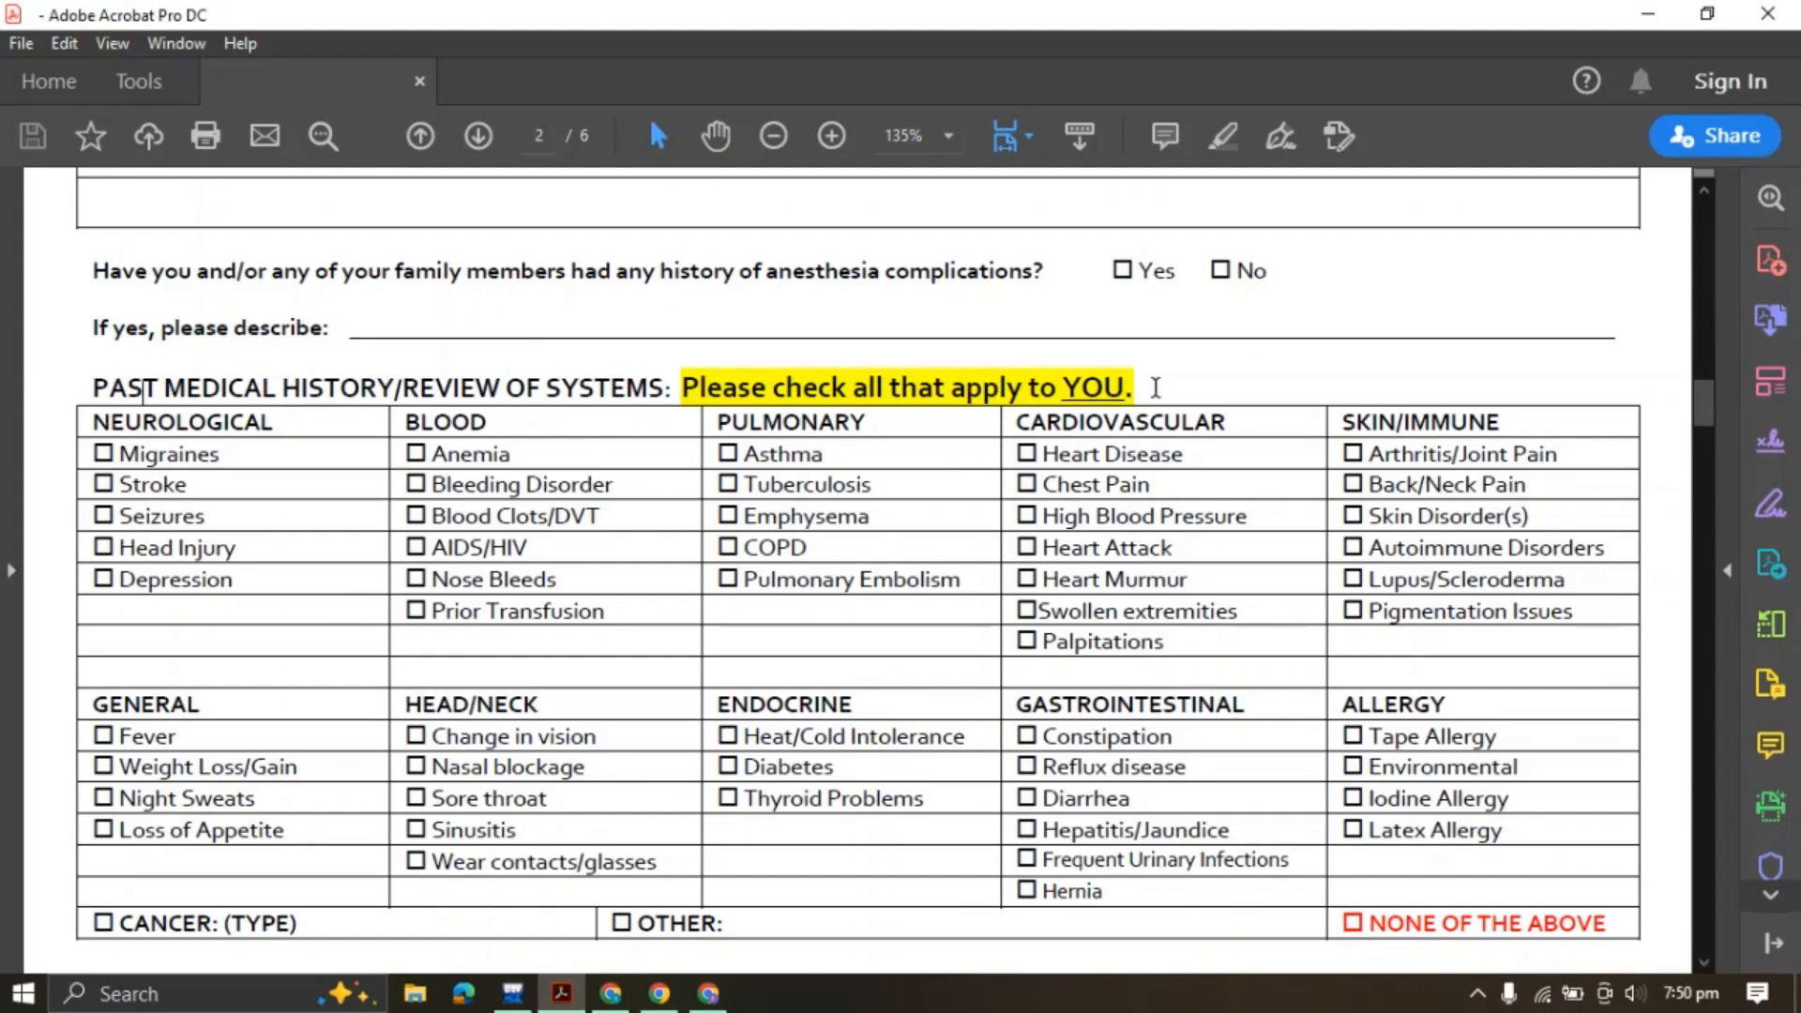
{"action": "left_click_drag", "start_coordinate": [97, 387], "coordinate": [1179, 379]}
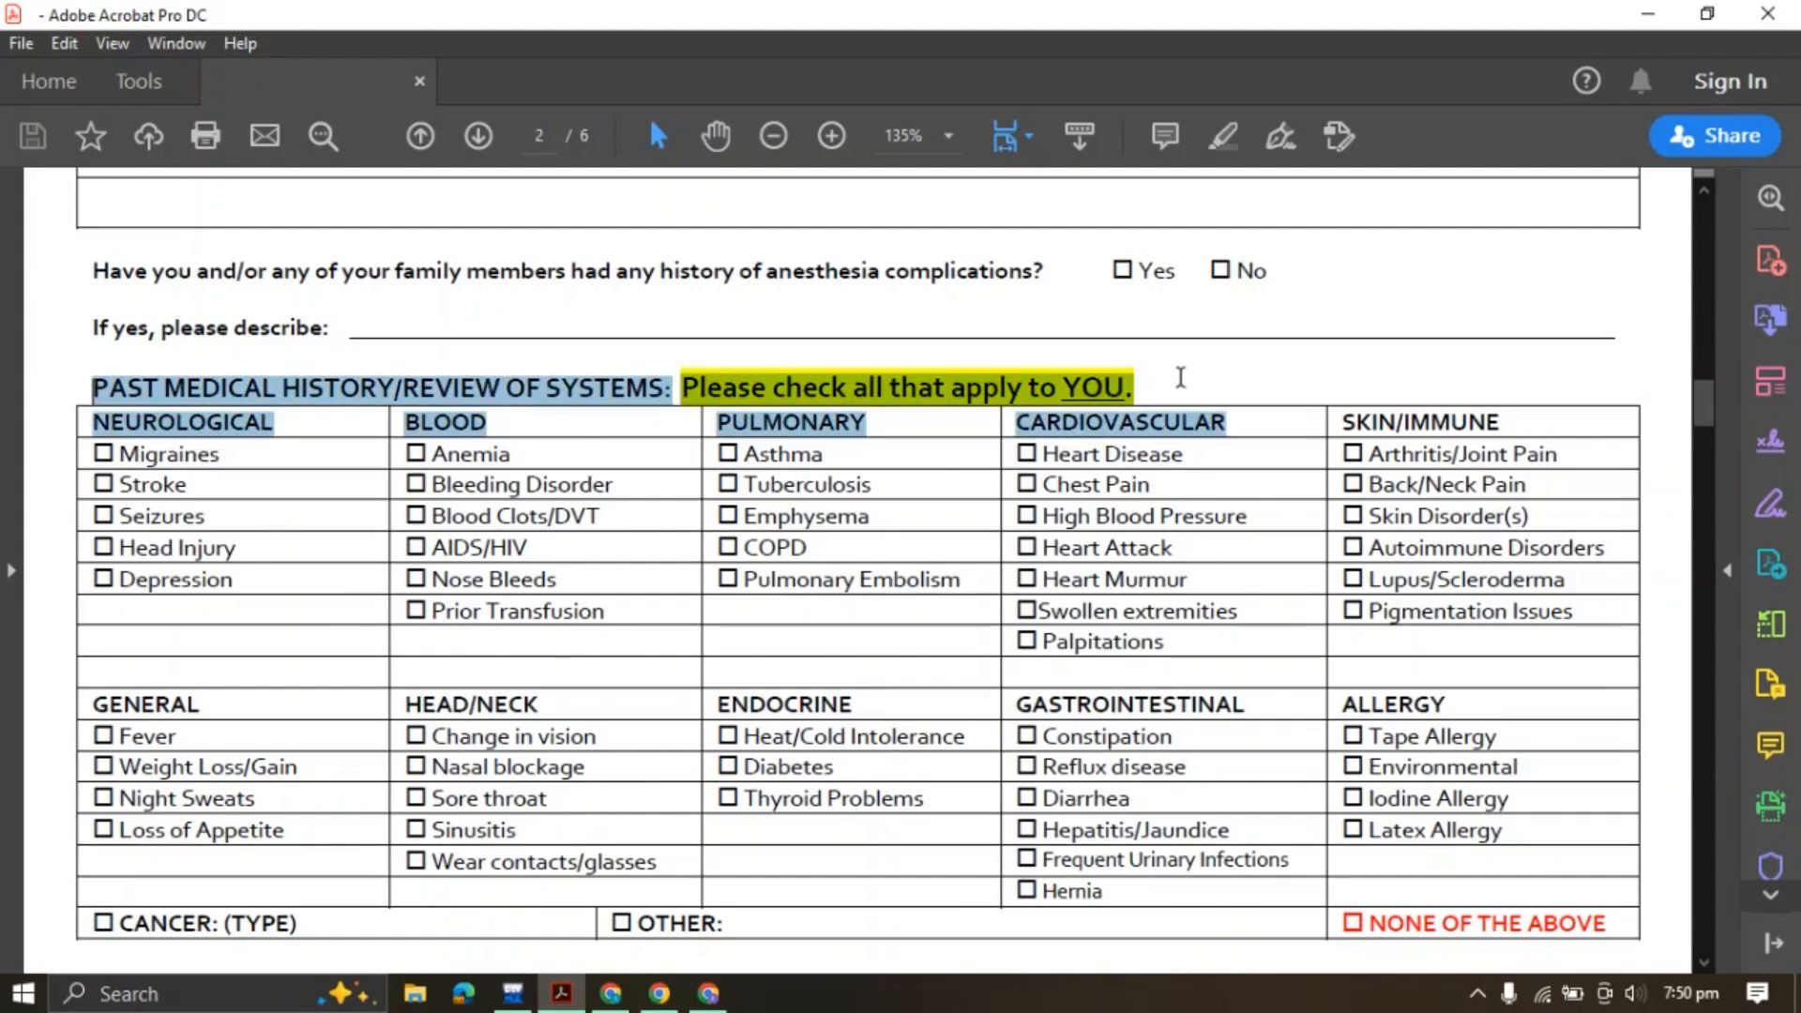
{"action": "left_click", "coordinate": [698, 389]}
Select and copy the whole PAST MEDICAL HISTORY/REVIEW OF SYSTEMS heading line
{"action": "double_click", "coordinate": [678, 390]}
{"action": "double_click", "coordinate": [678, 390]}
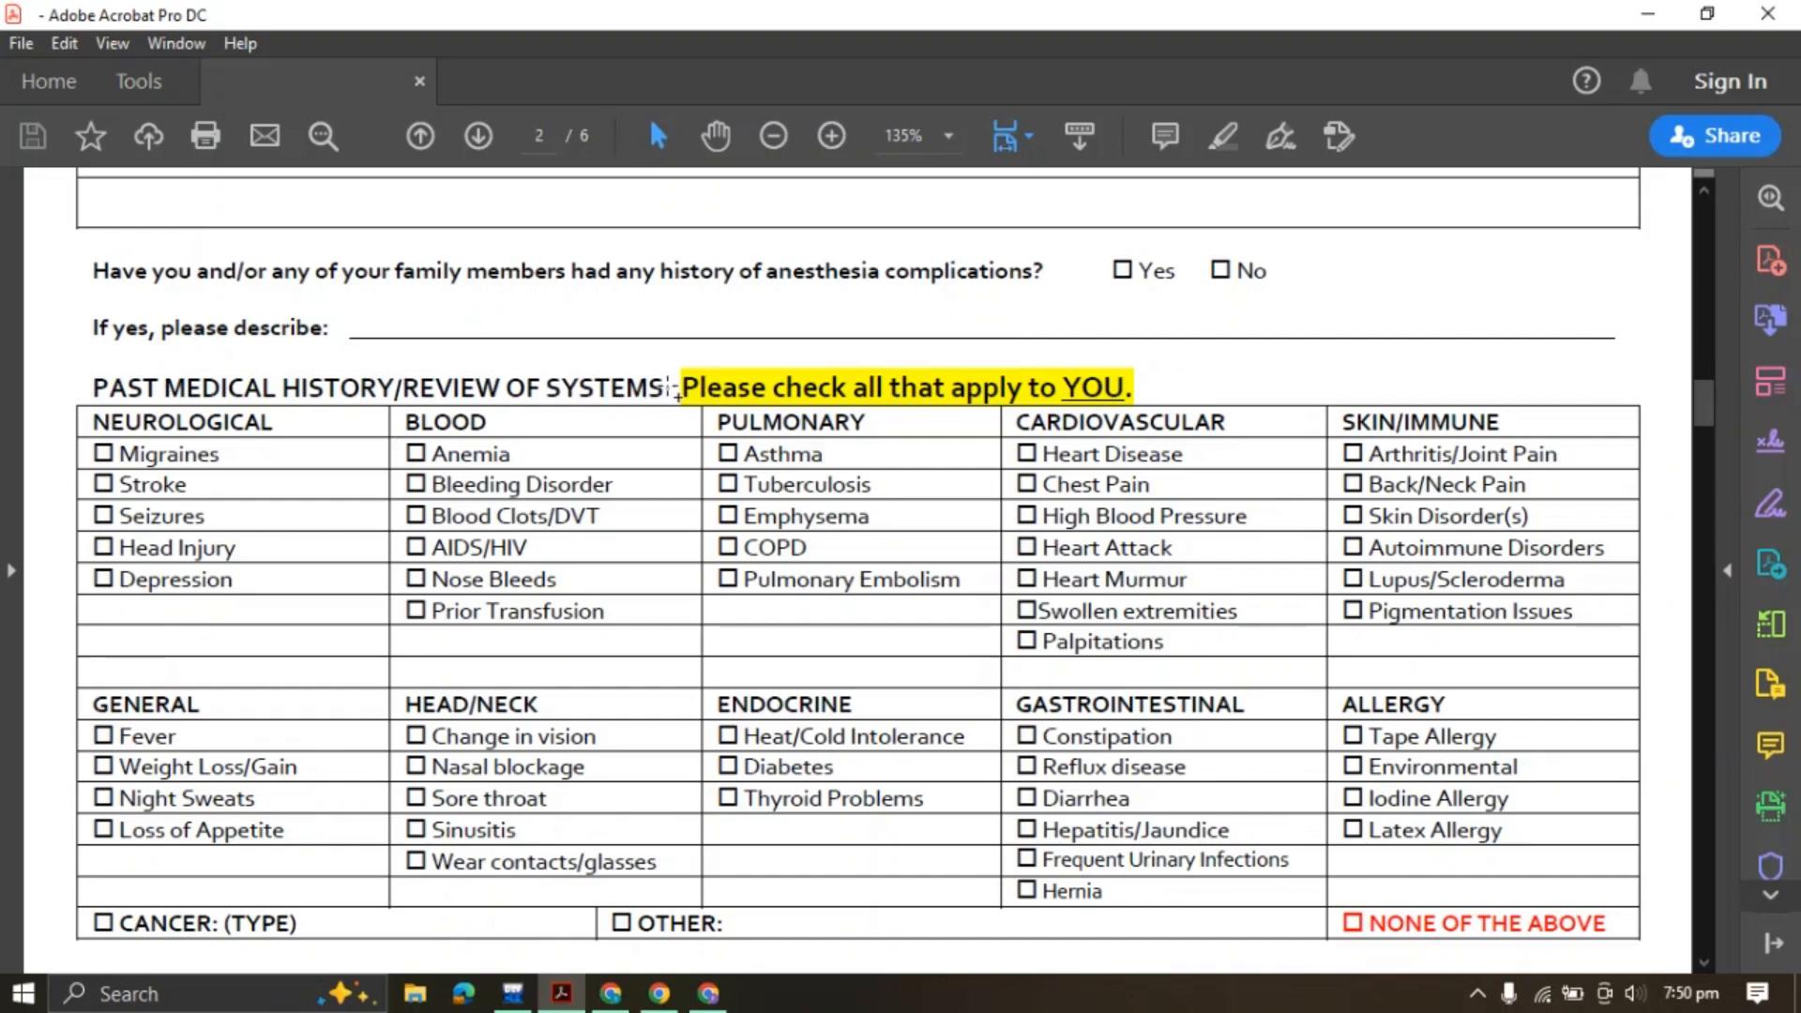
{"action": "left_click", "coordinate": [240, 394]}
{"action": "left_click_drag", "start_coordinate": [90, 389], "coordinate": [1135, 388]}
{"action": "left_click", "coordinate": [1336, 349]}
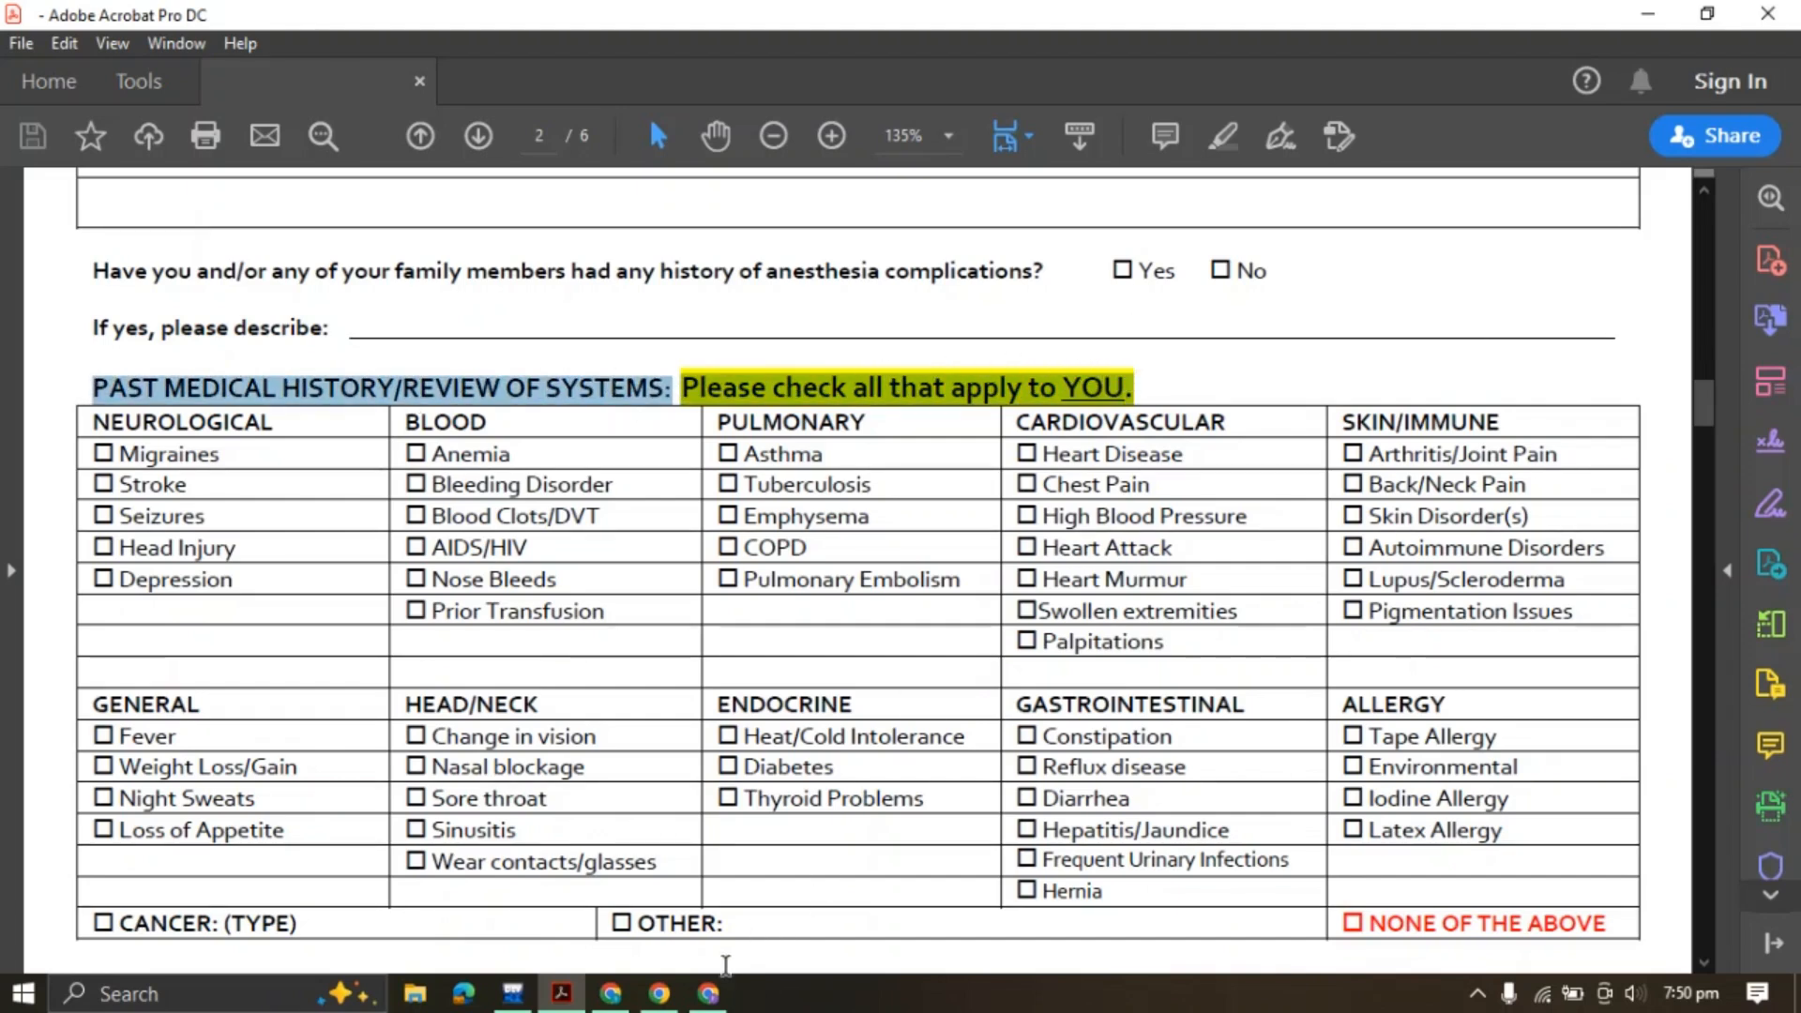
{"action": "left_click", "coordinate": [708, 993]}
{"action": "scroll", "coordinate": [143, 613], "scroll_direction": "down", "scroll_amount": 5}
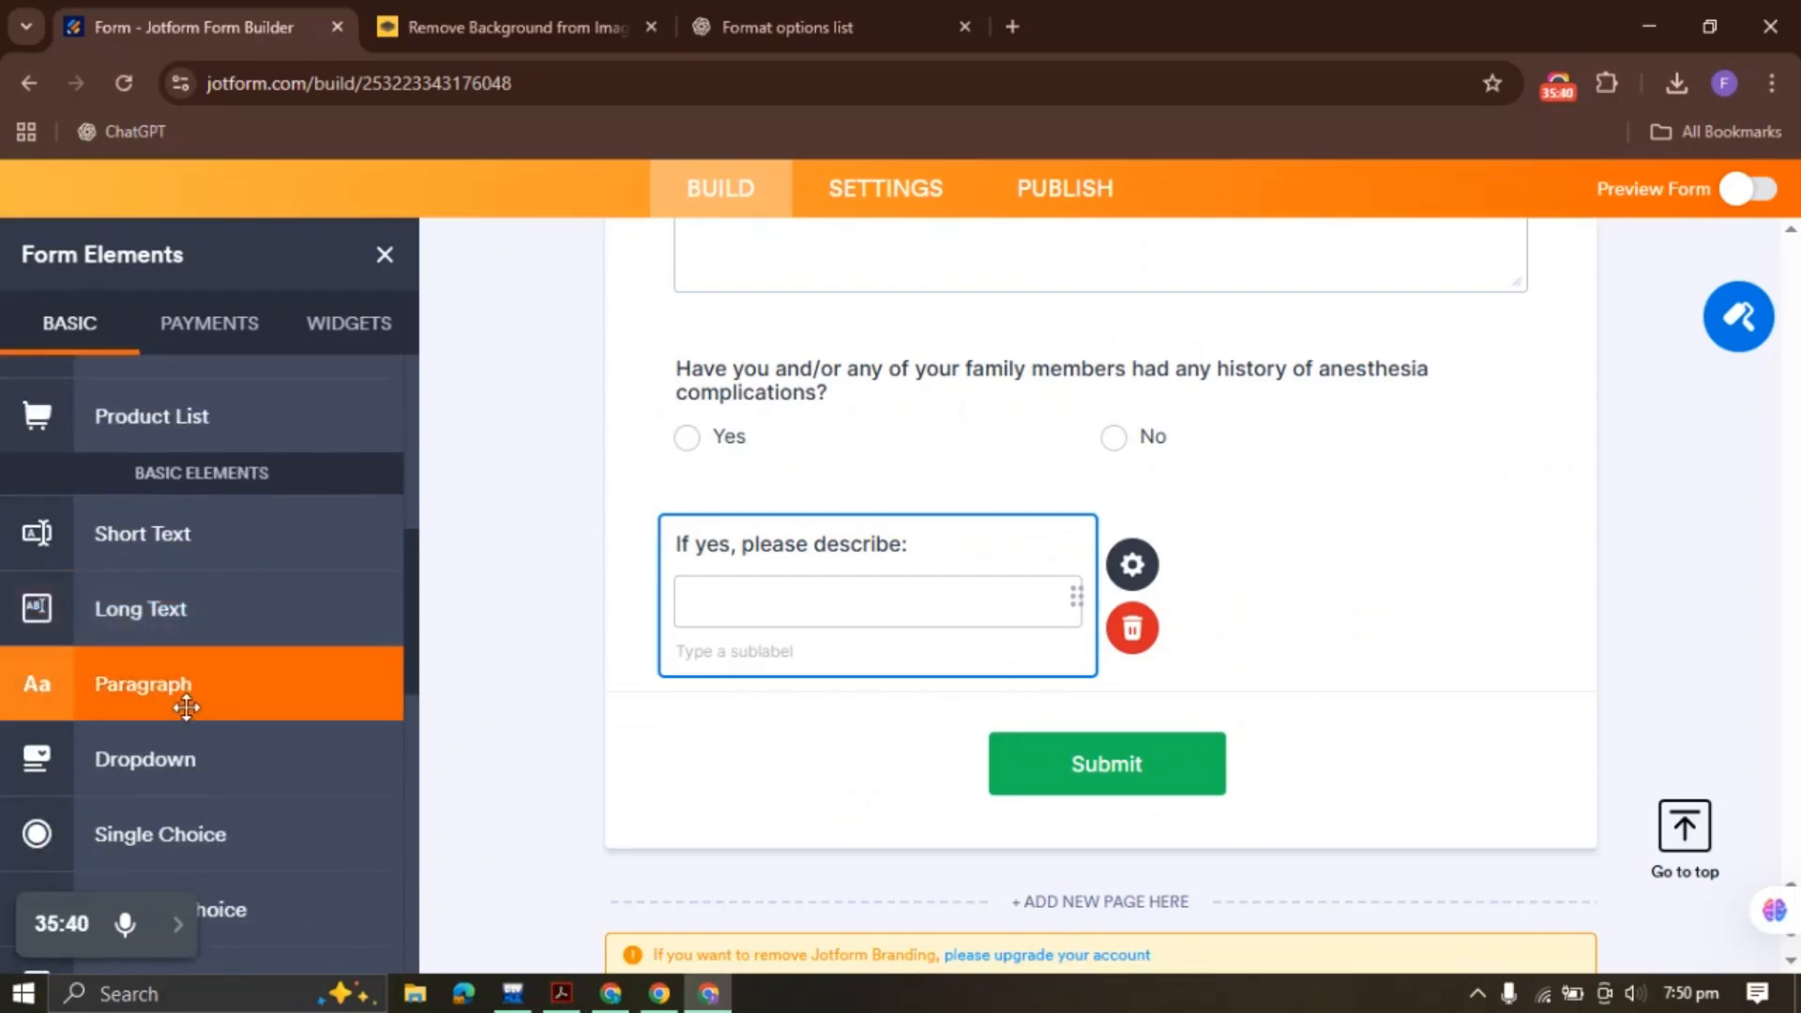
Add a Paragraph block containing 'PAST MEDICAL HISTORY/REVIEW OF SYSTEMS: Please check all that apply to YOU.'
{"action": "left_click", "coordinate": [178, 694]}
{"action": "left_click", "coordinate": [1580, 531]}
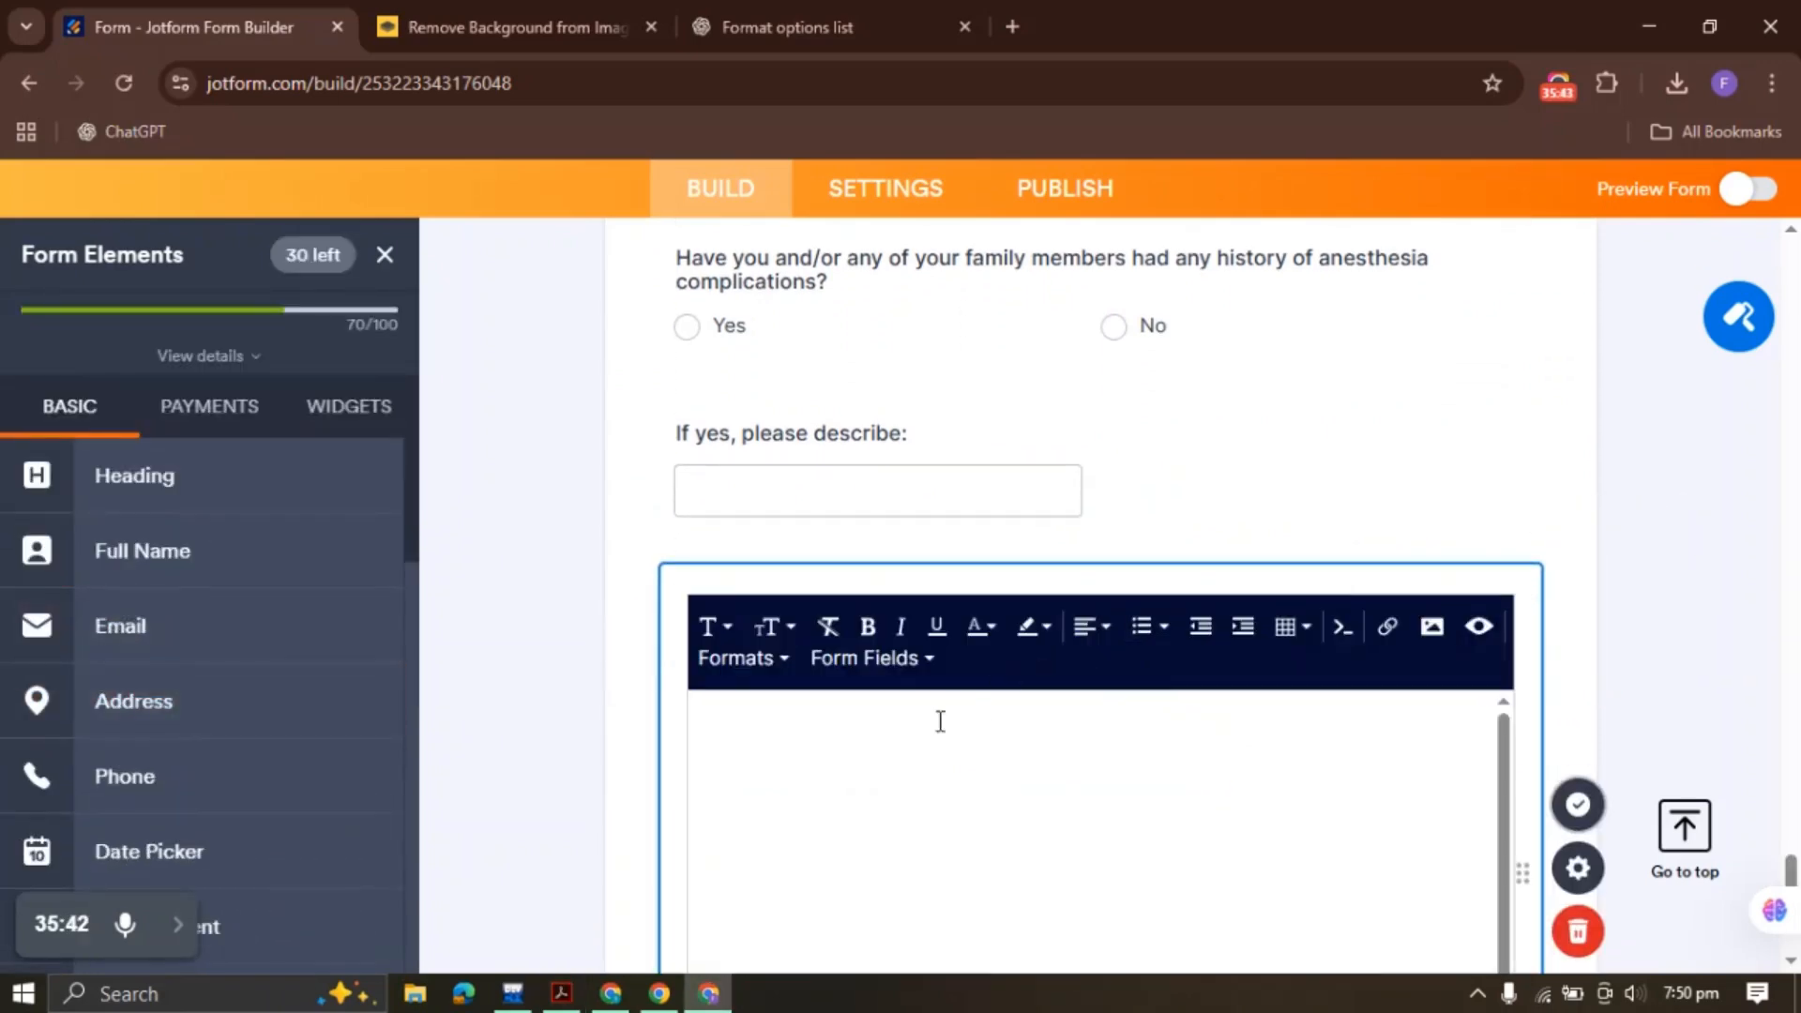
{"action": "key", "text": "ctrl+v"}
{"action": "left_click", "coordinate": [1578, 805]}
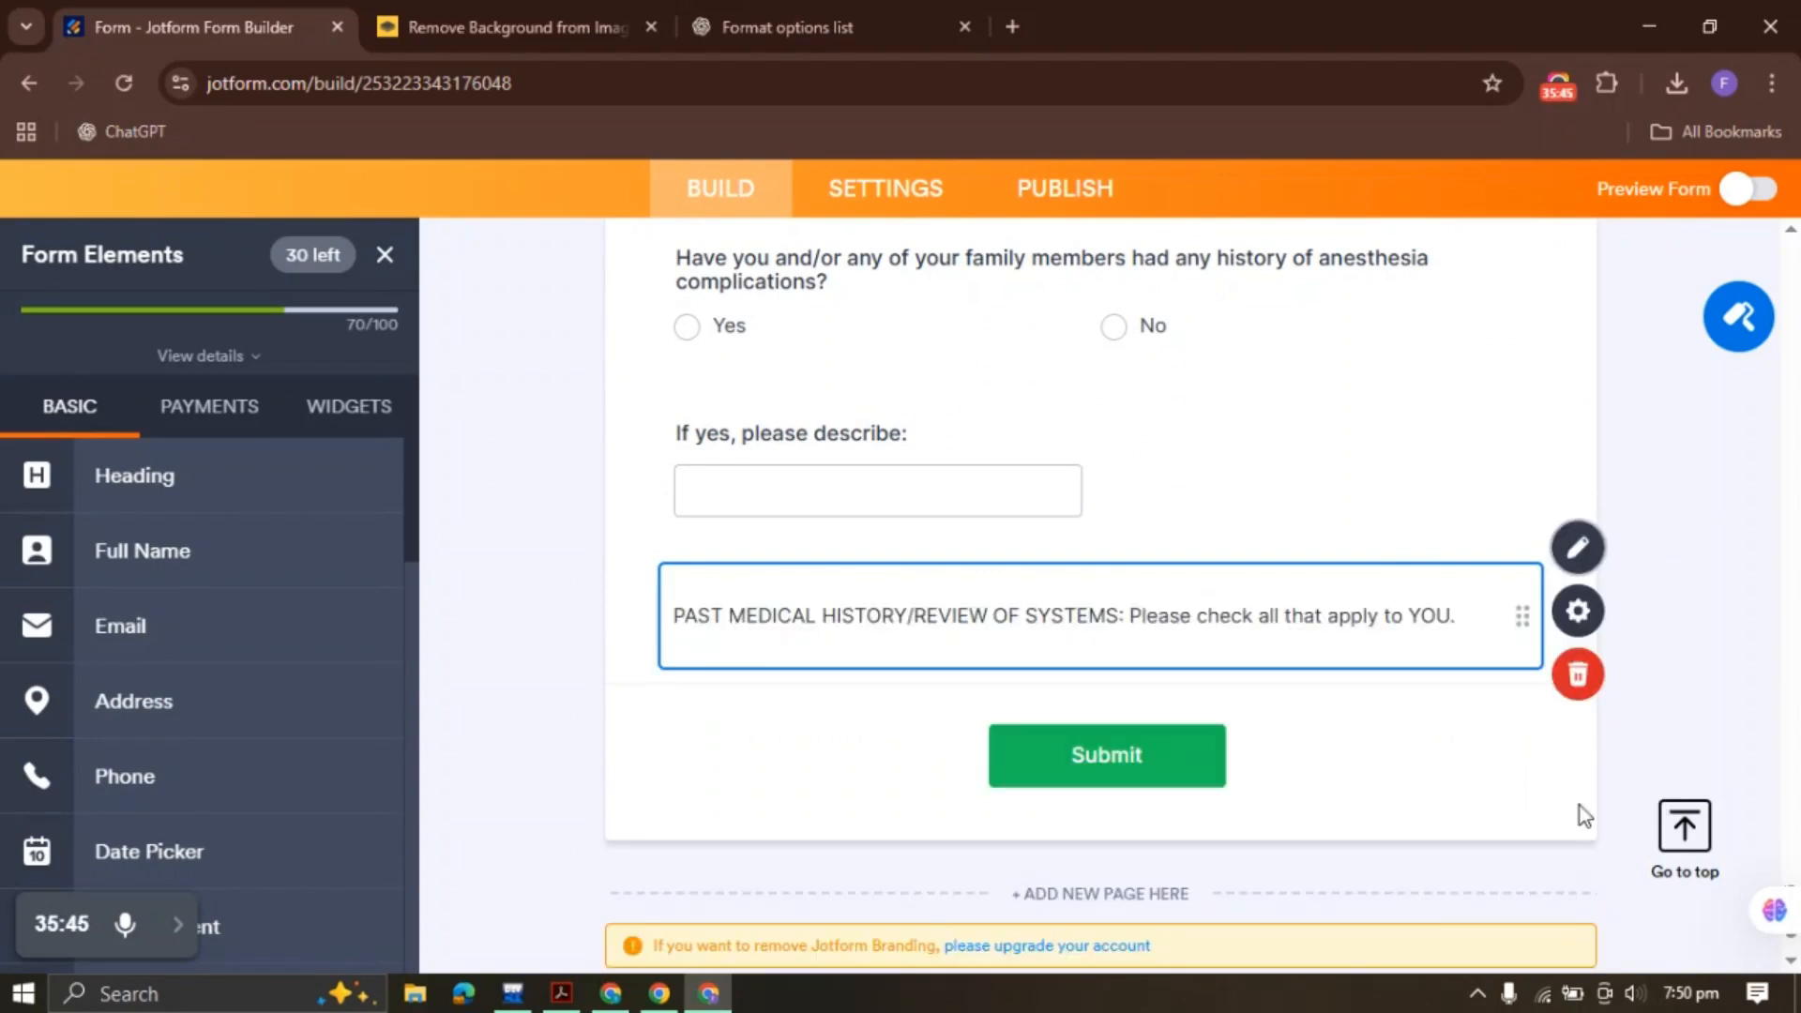
{"action": "left_click", "coordinate": [873, 623]}
{"action": "left_click", "coordinate": [562, 993]}
{"action": "left_click", "coordinate": [187, 419]}
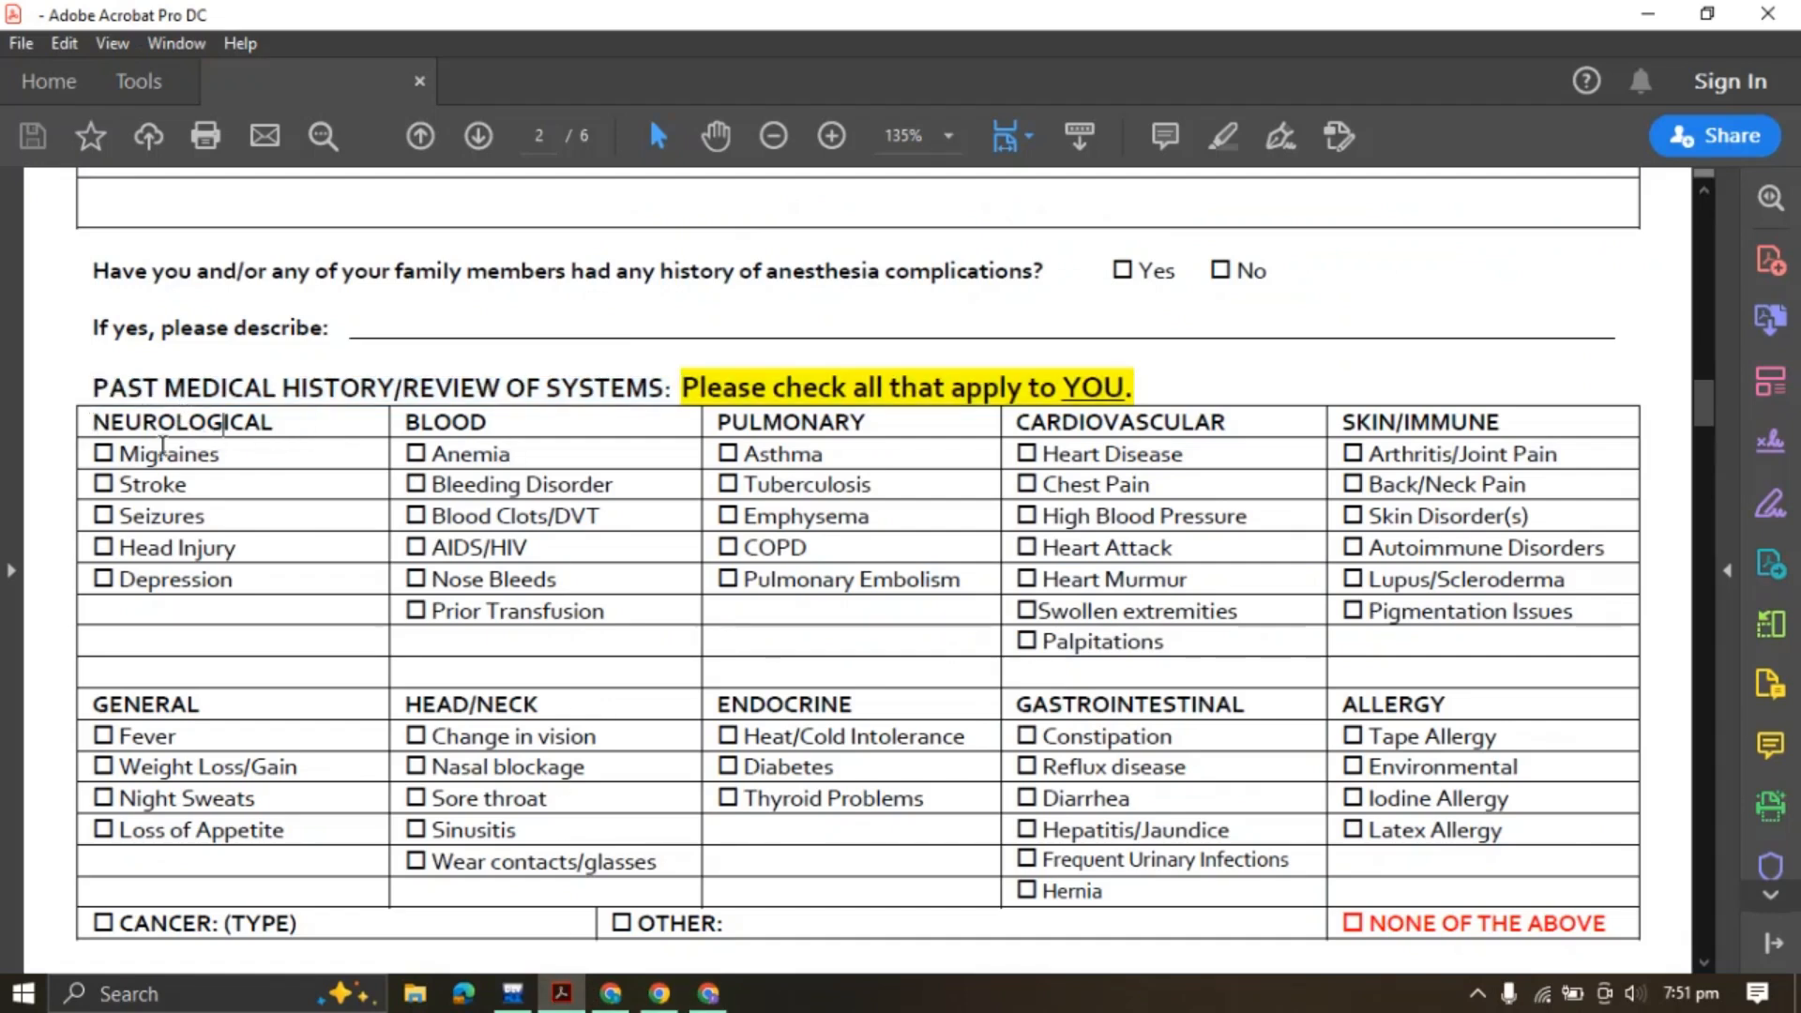
Select the NEUROLOGICAL heading in the PDF's history table, then return to Jotform
{"action": "left_click_drag", "start_coordinate": [162, 446], "coordinate": [139, 580]}
{"action": "left_click", "coordinate": [428, 484]}
{"action": "left_click_drag", "start_coordinate": [794, 379], "coordinate": [929, 387]}
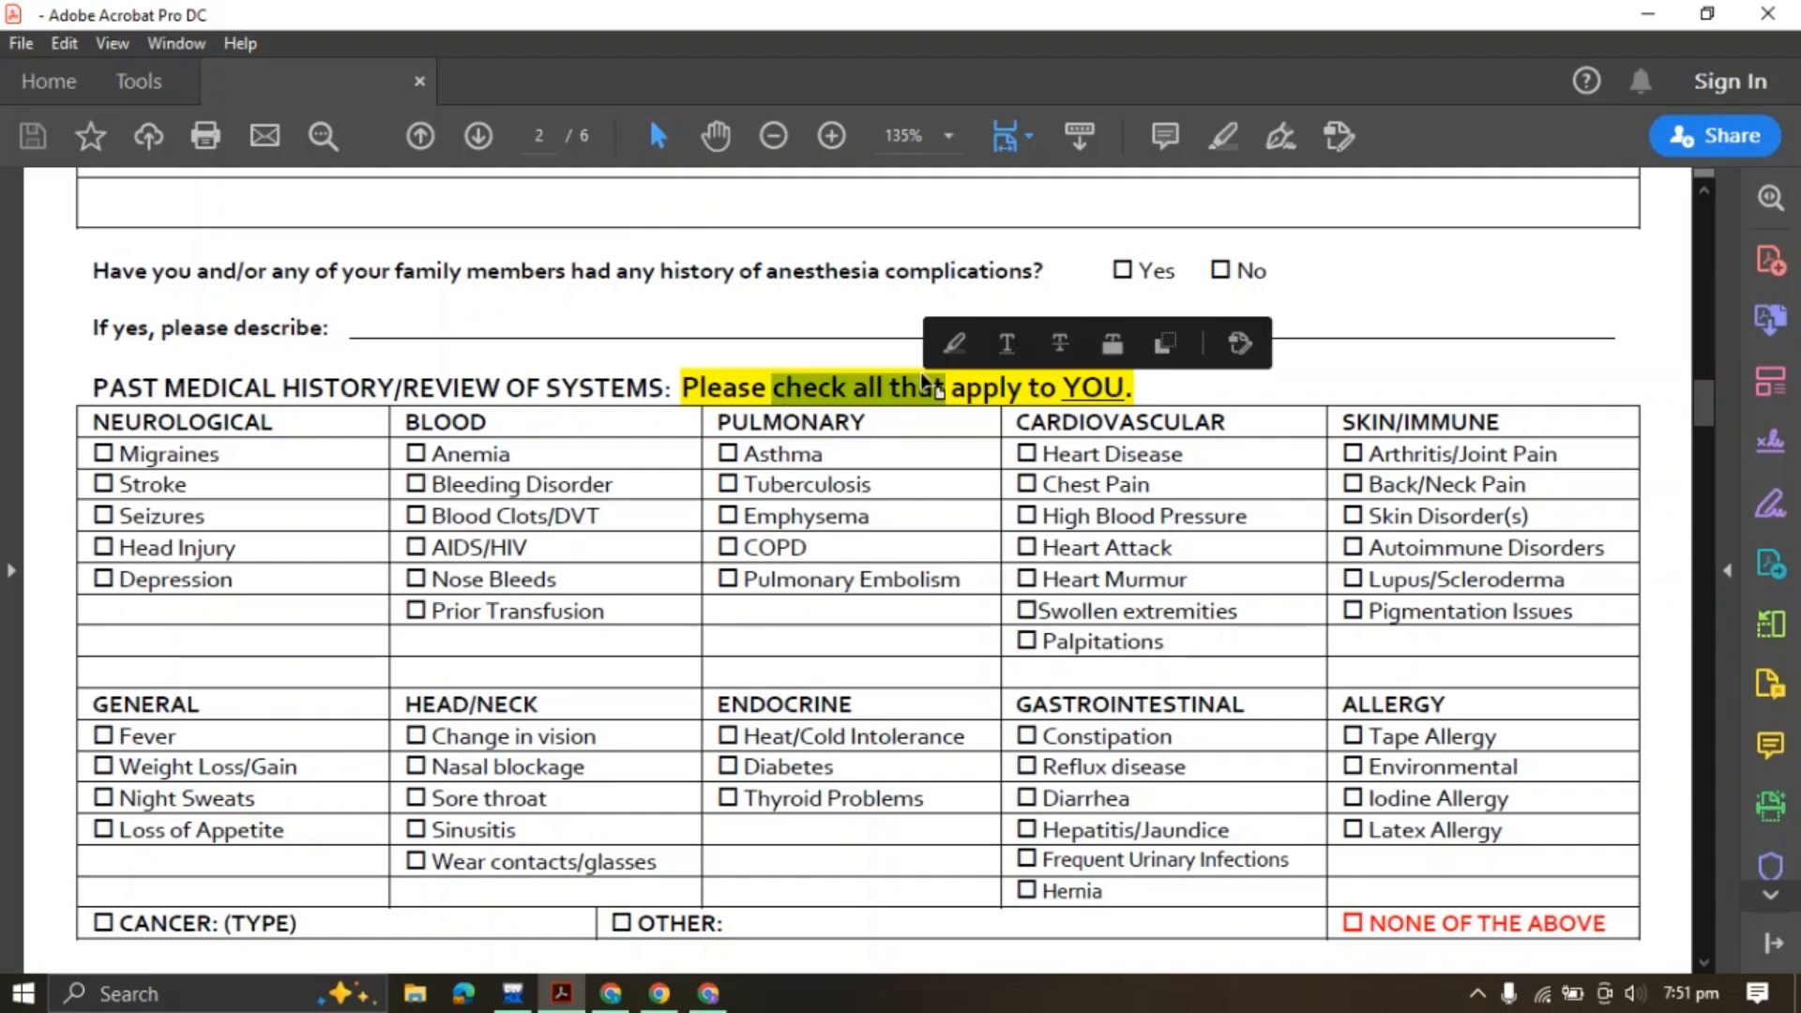
{"action": "left_click", "coordinate": [876, 386]}
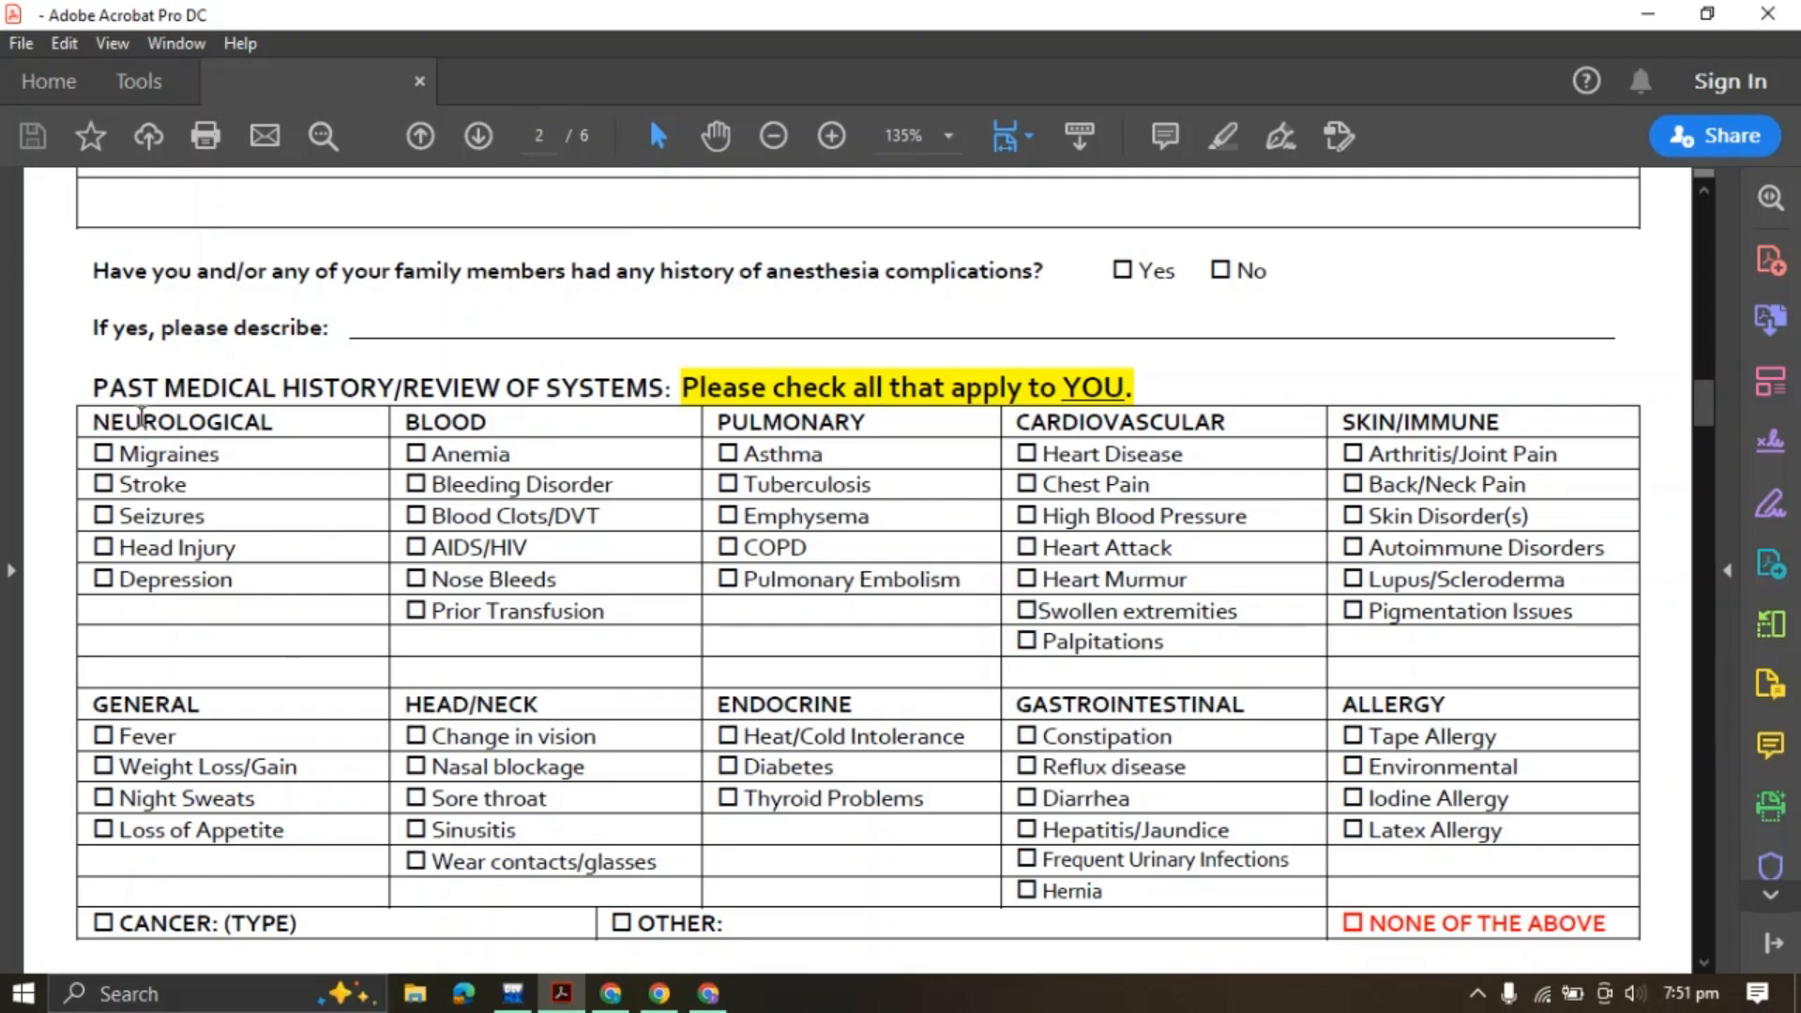
{"action": "left_click_drag", "start_coordinate": [96, 423], "coordinate": [274, 424]}
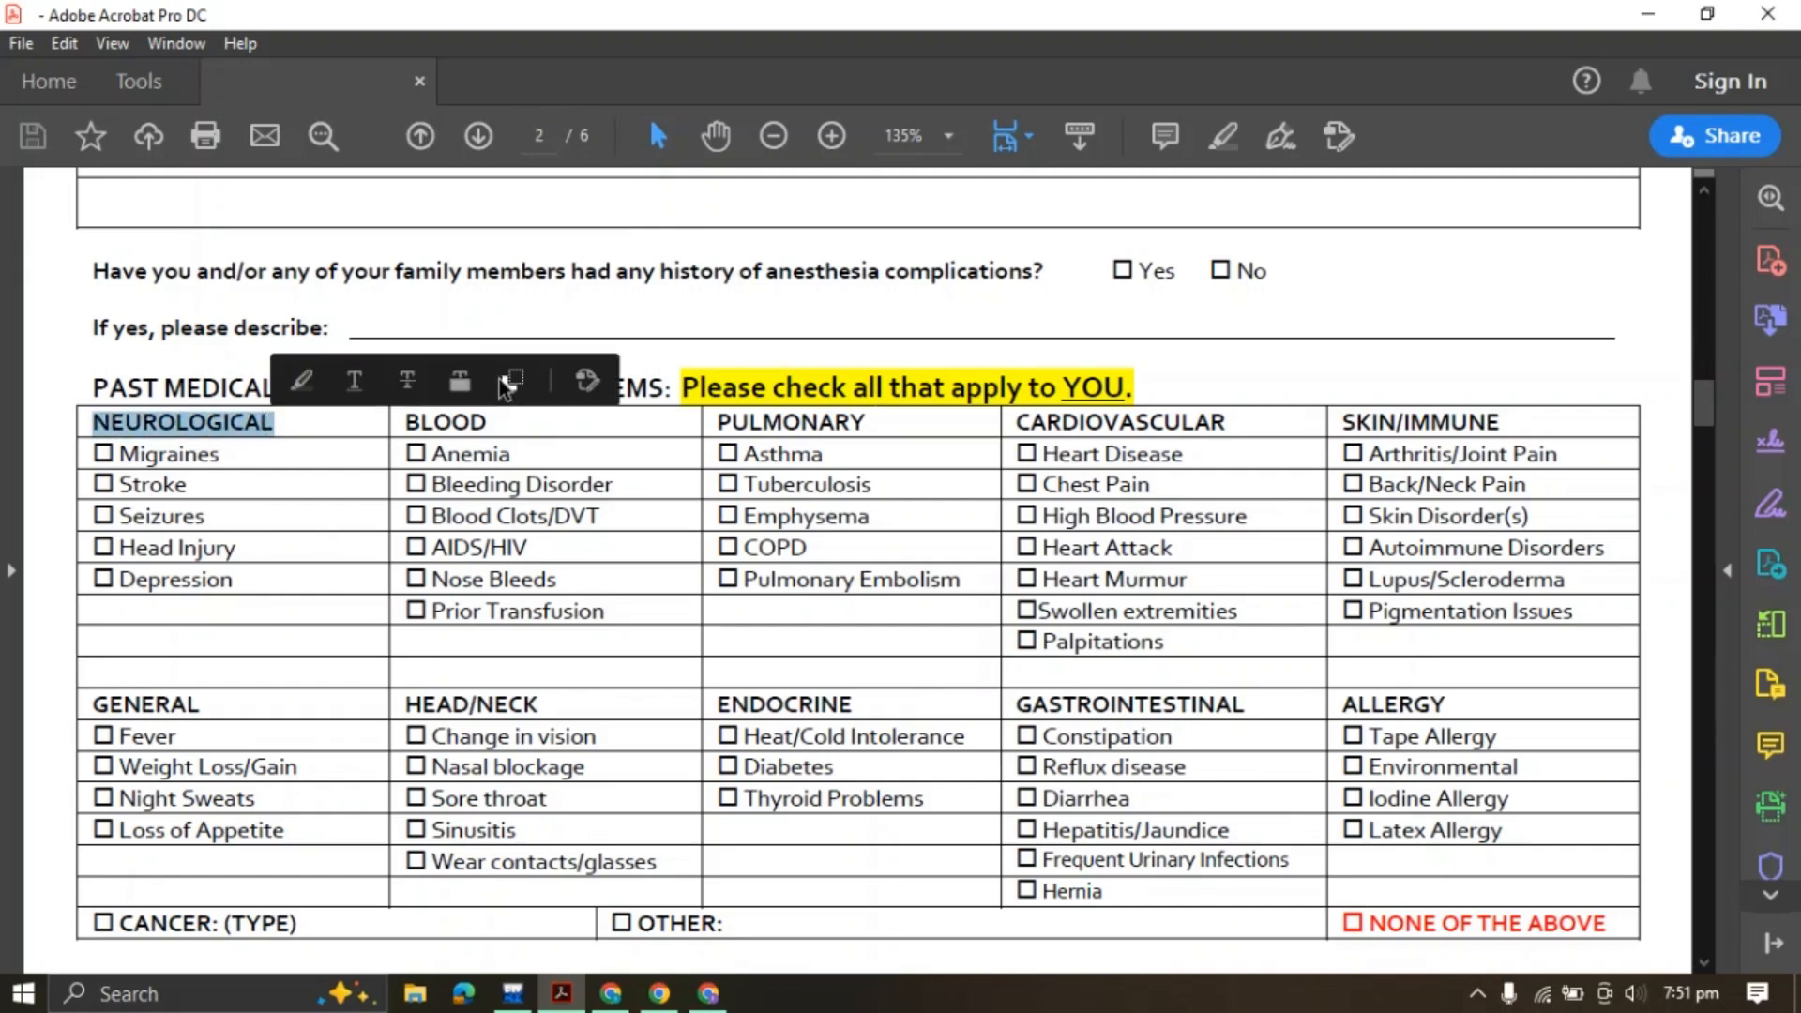
{"action": "left_click", "coordinate": [709, 993]}
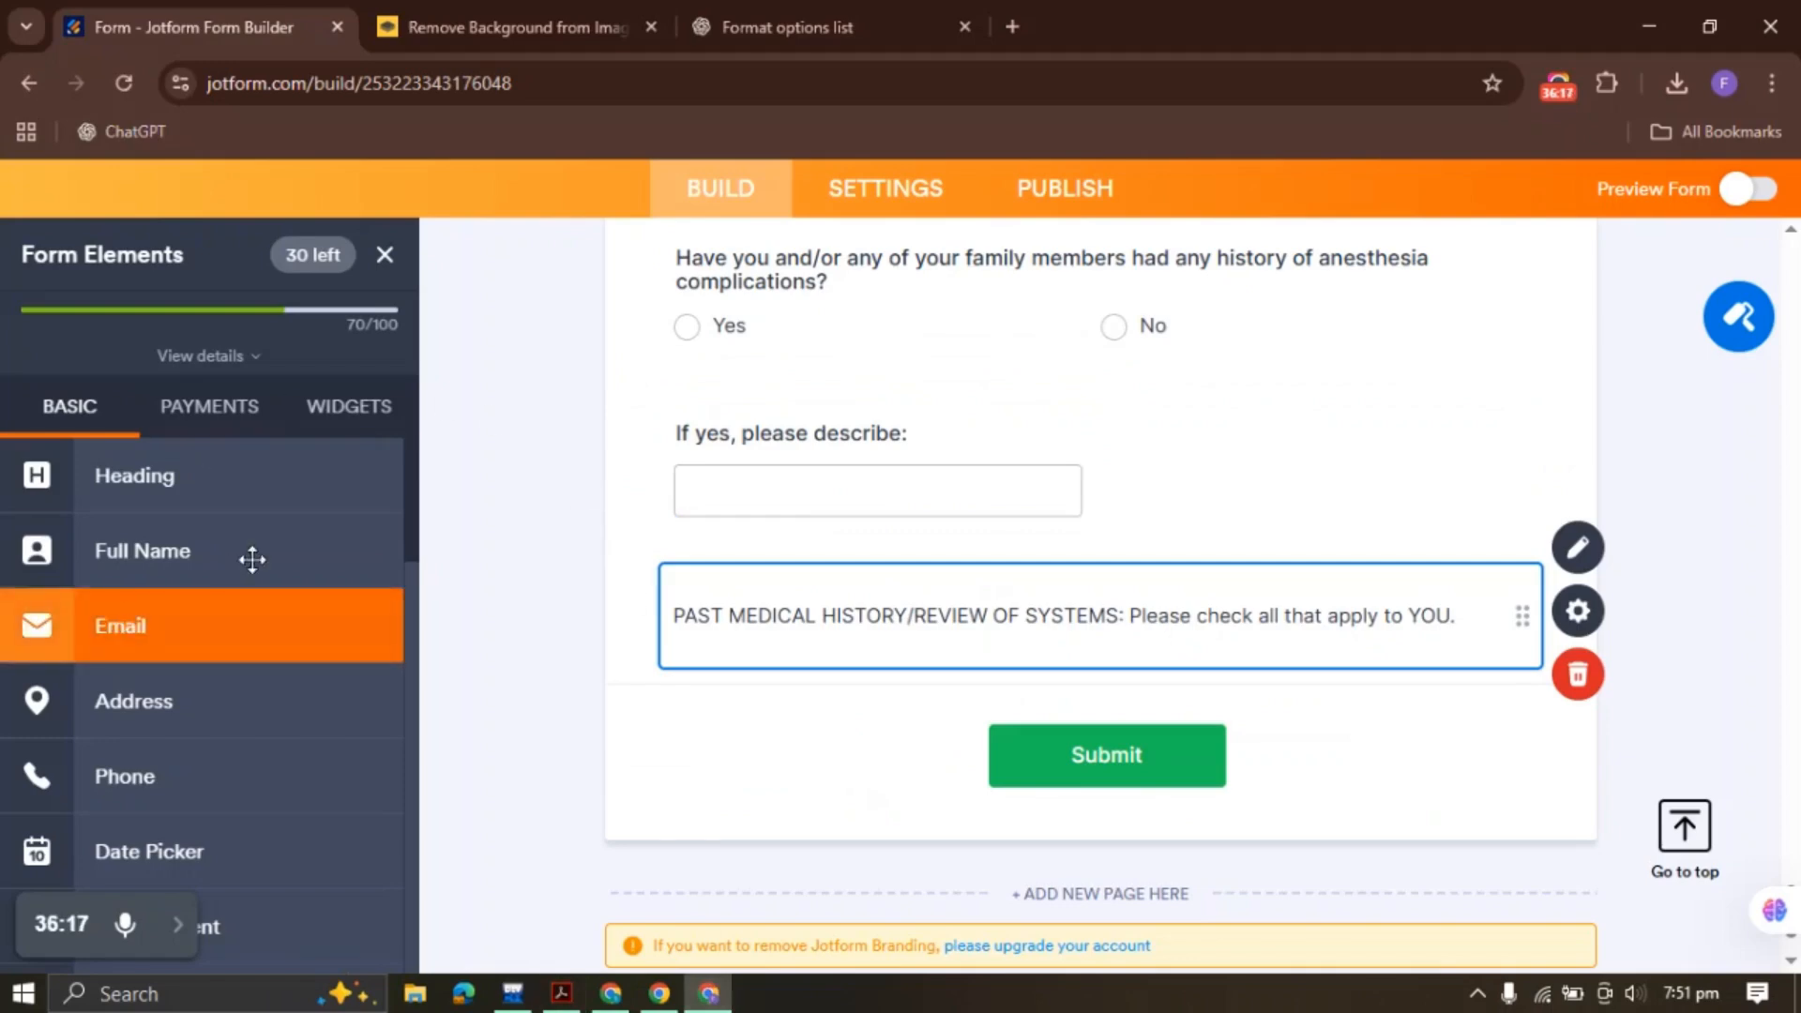
Add a Multiple Choice question labelled NEUROLOGICAL and delete its four default options
{"action": "scroll", "coordinate": [252, 694], "scroll_direction": "down", "scroll_amount": 10}
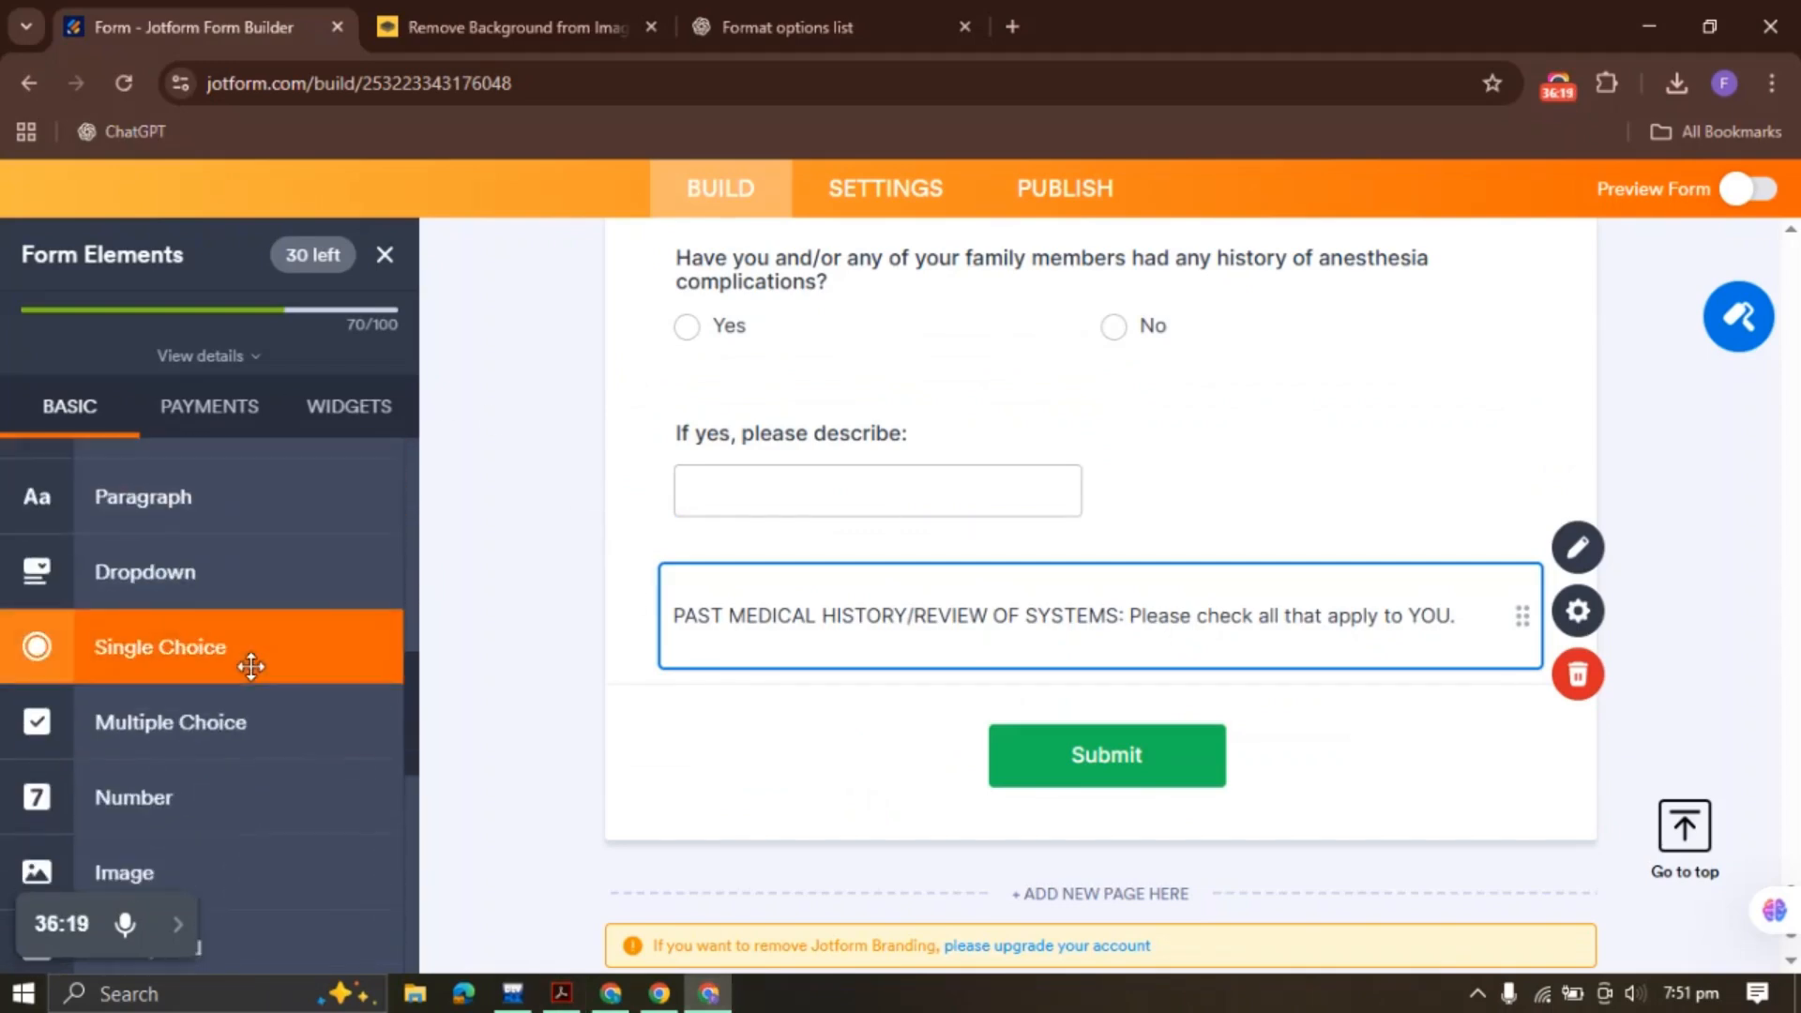
{"action": "left_click", "coordinate": [245, 721]}
{"action": "type", "text": "NEUROLOGICAL"}
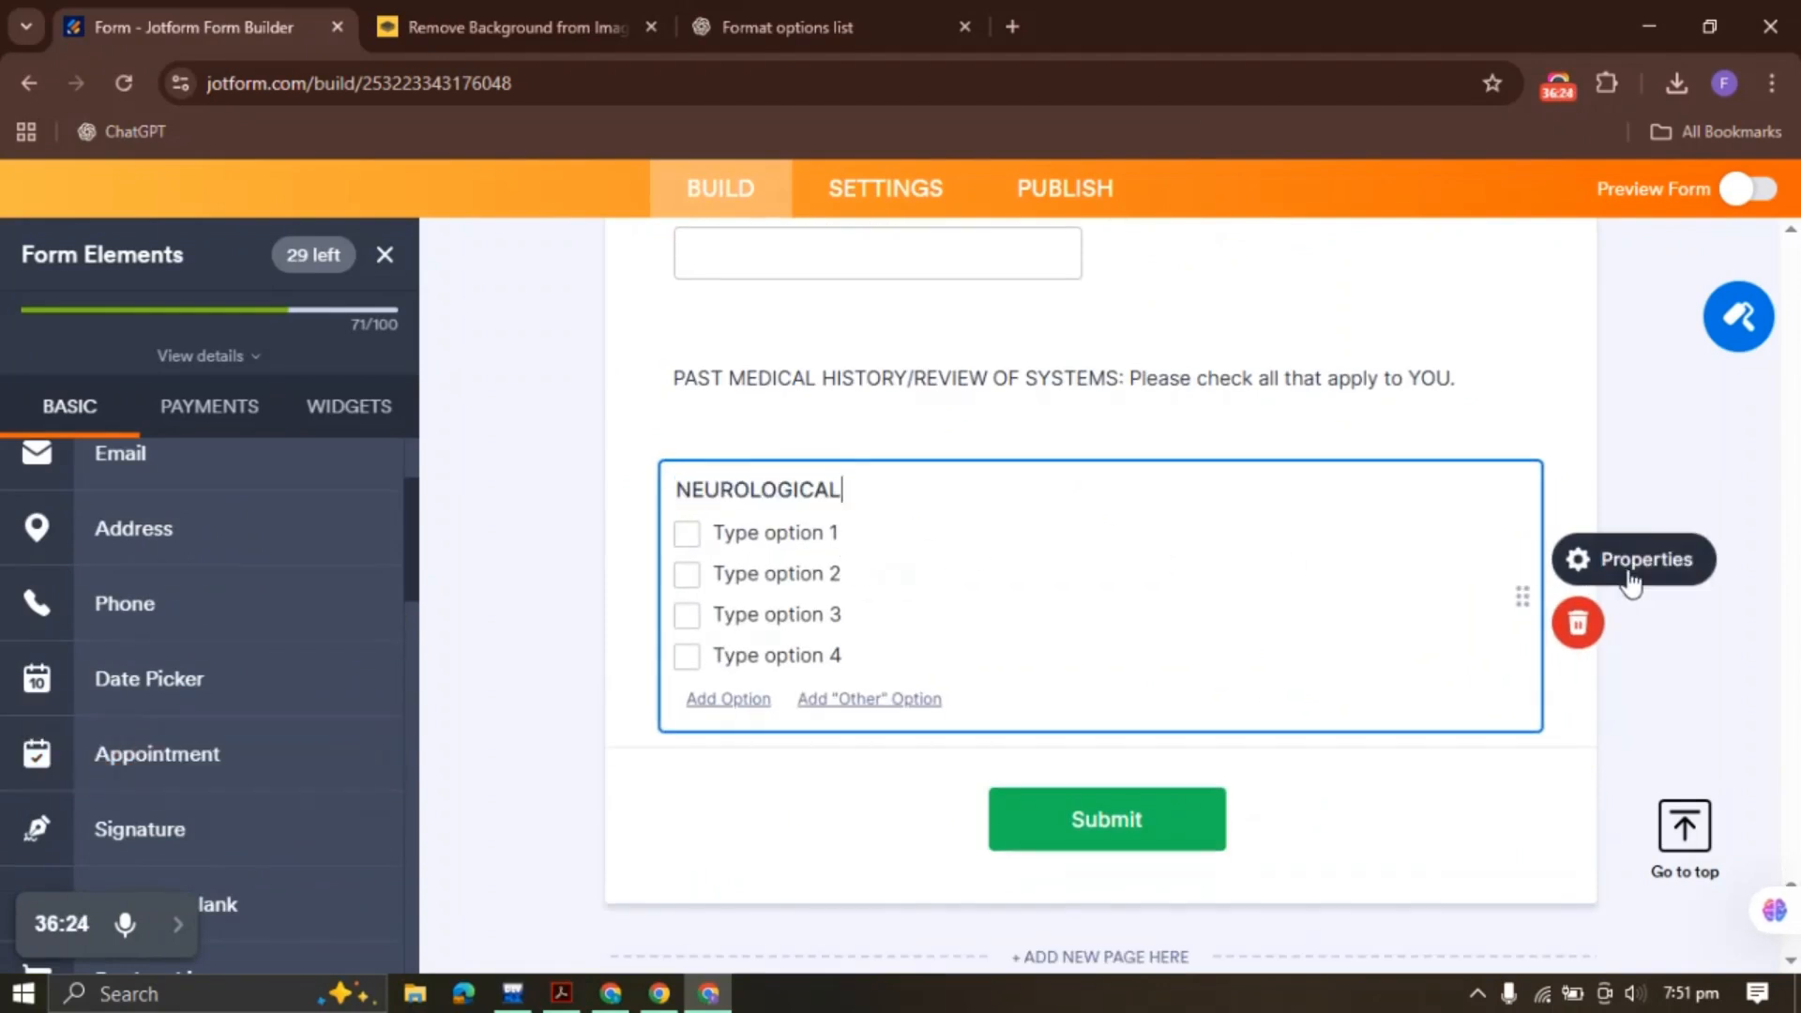
{"action": "left_click", "coordinate": [1631, 577]}
{"action": "left_click", "coordinate": [1495, 330]}
{"action": "left_click_drag", "start_coordinate": [1454, 556], "coordinate": [1260, 441]}
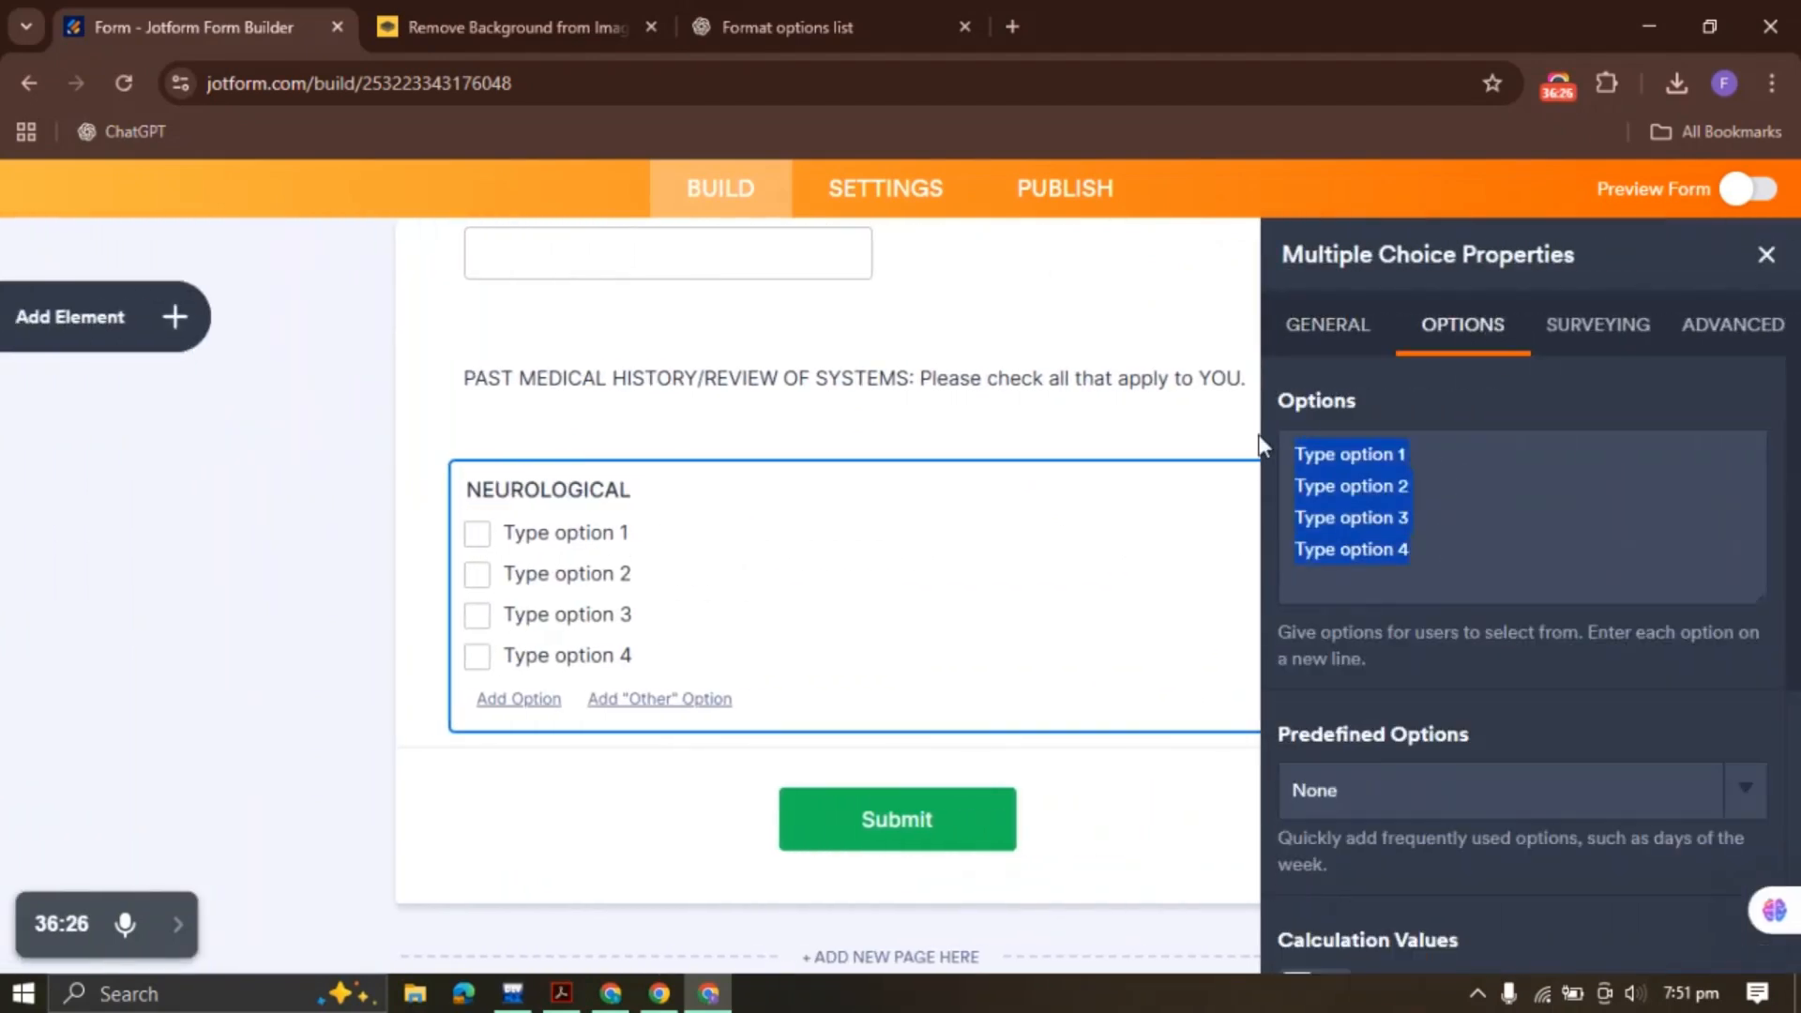
{"action": "key", "text": "BackSpace"}
Copy the full Past Medical History table from the PDF and open the 'Format options list' ChatGPT chat
{"action": "left_click", "coordinate": [561, 993]}
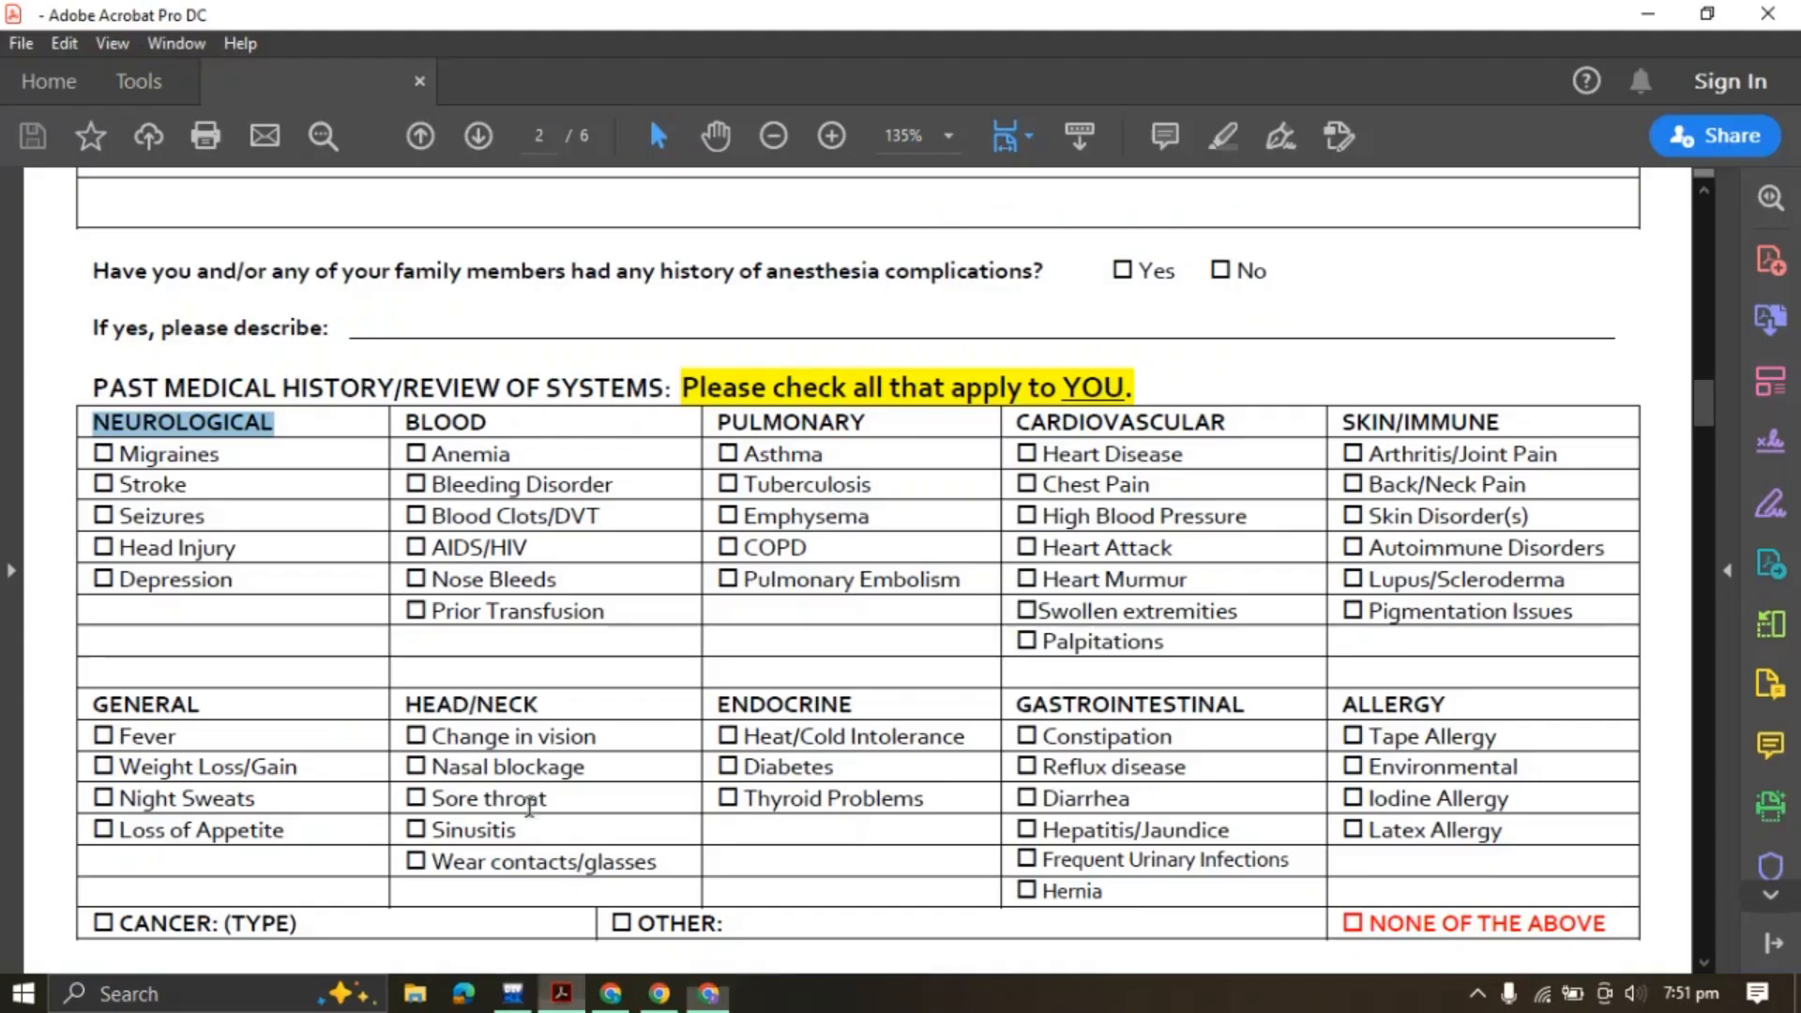
{"action": "left_click", "coordinate": [180, 509]}
{"action": "left_click_drag", "start_coordinate": [103, 452], "coordinate": [241, 598]}
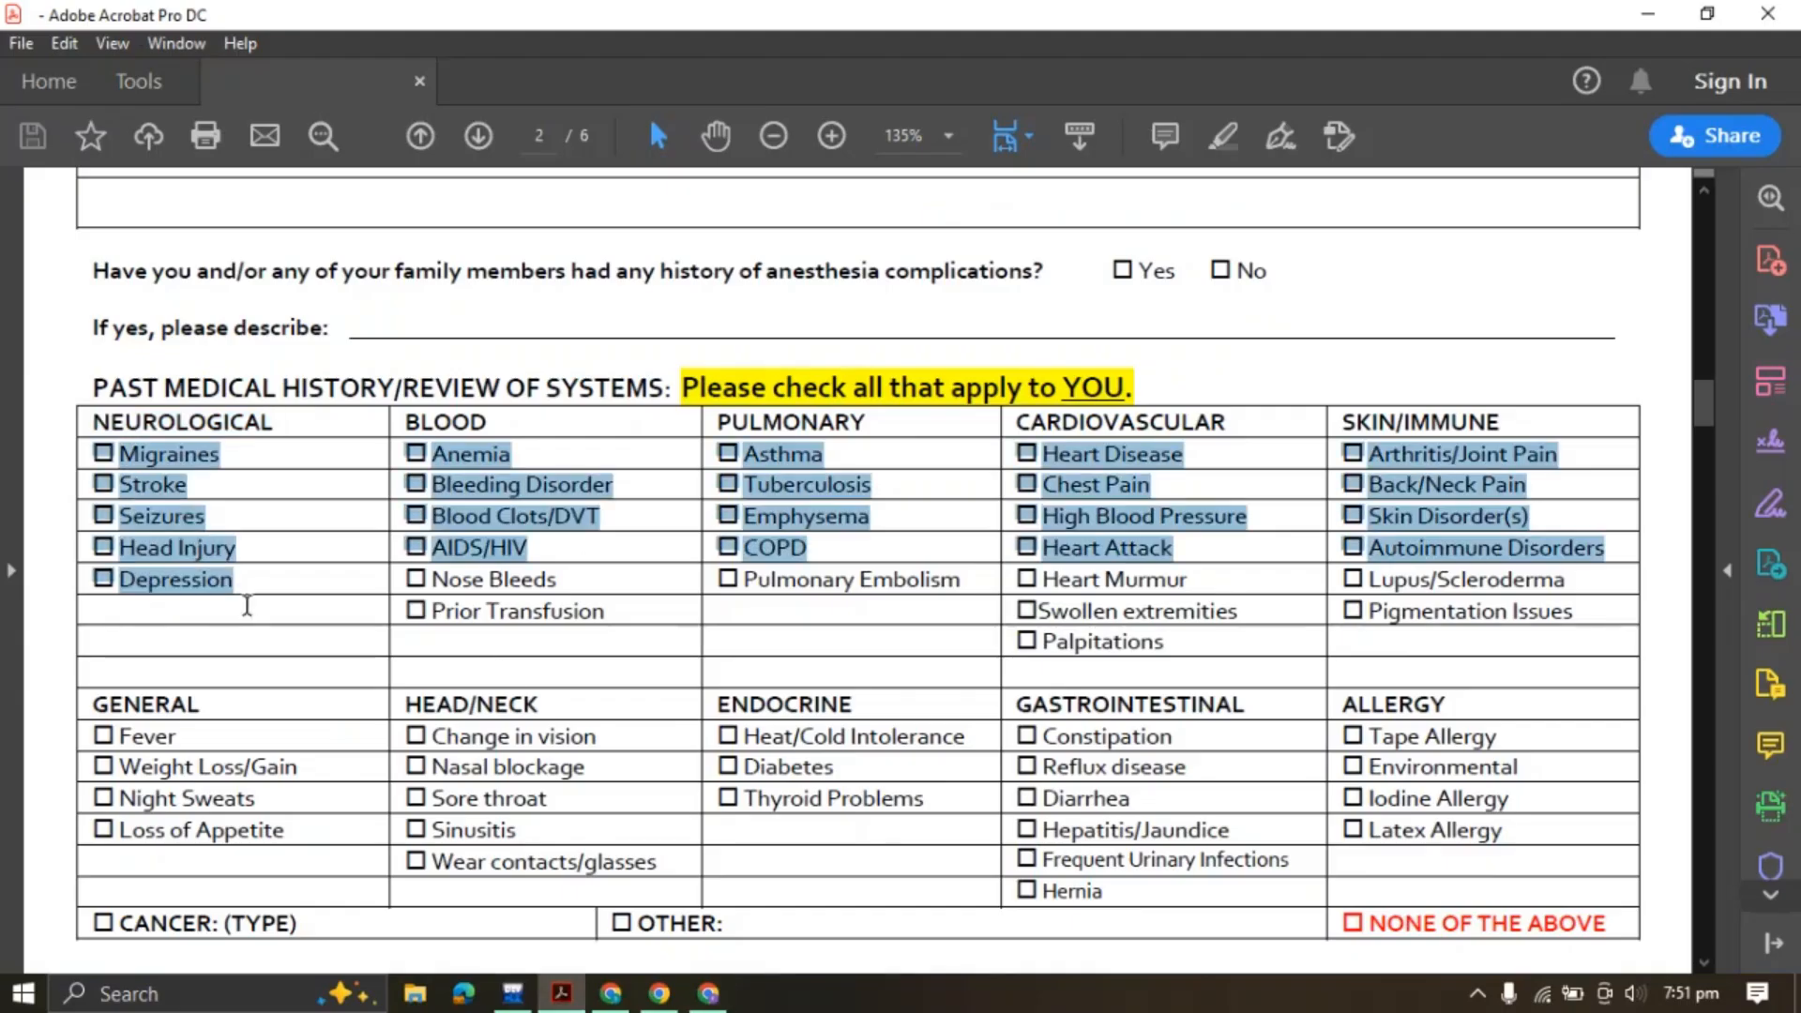
{"action": "left_click", "coordinate": [127, 465]}
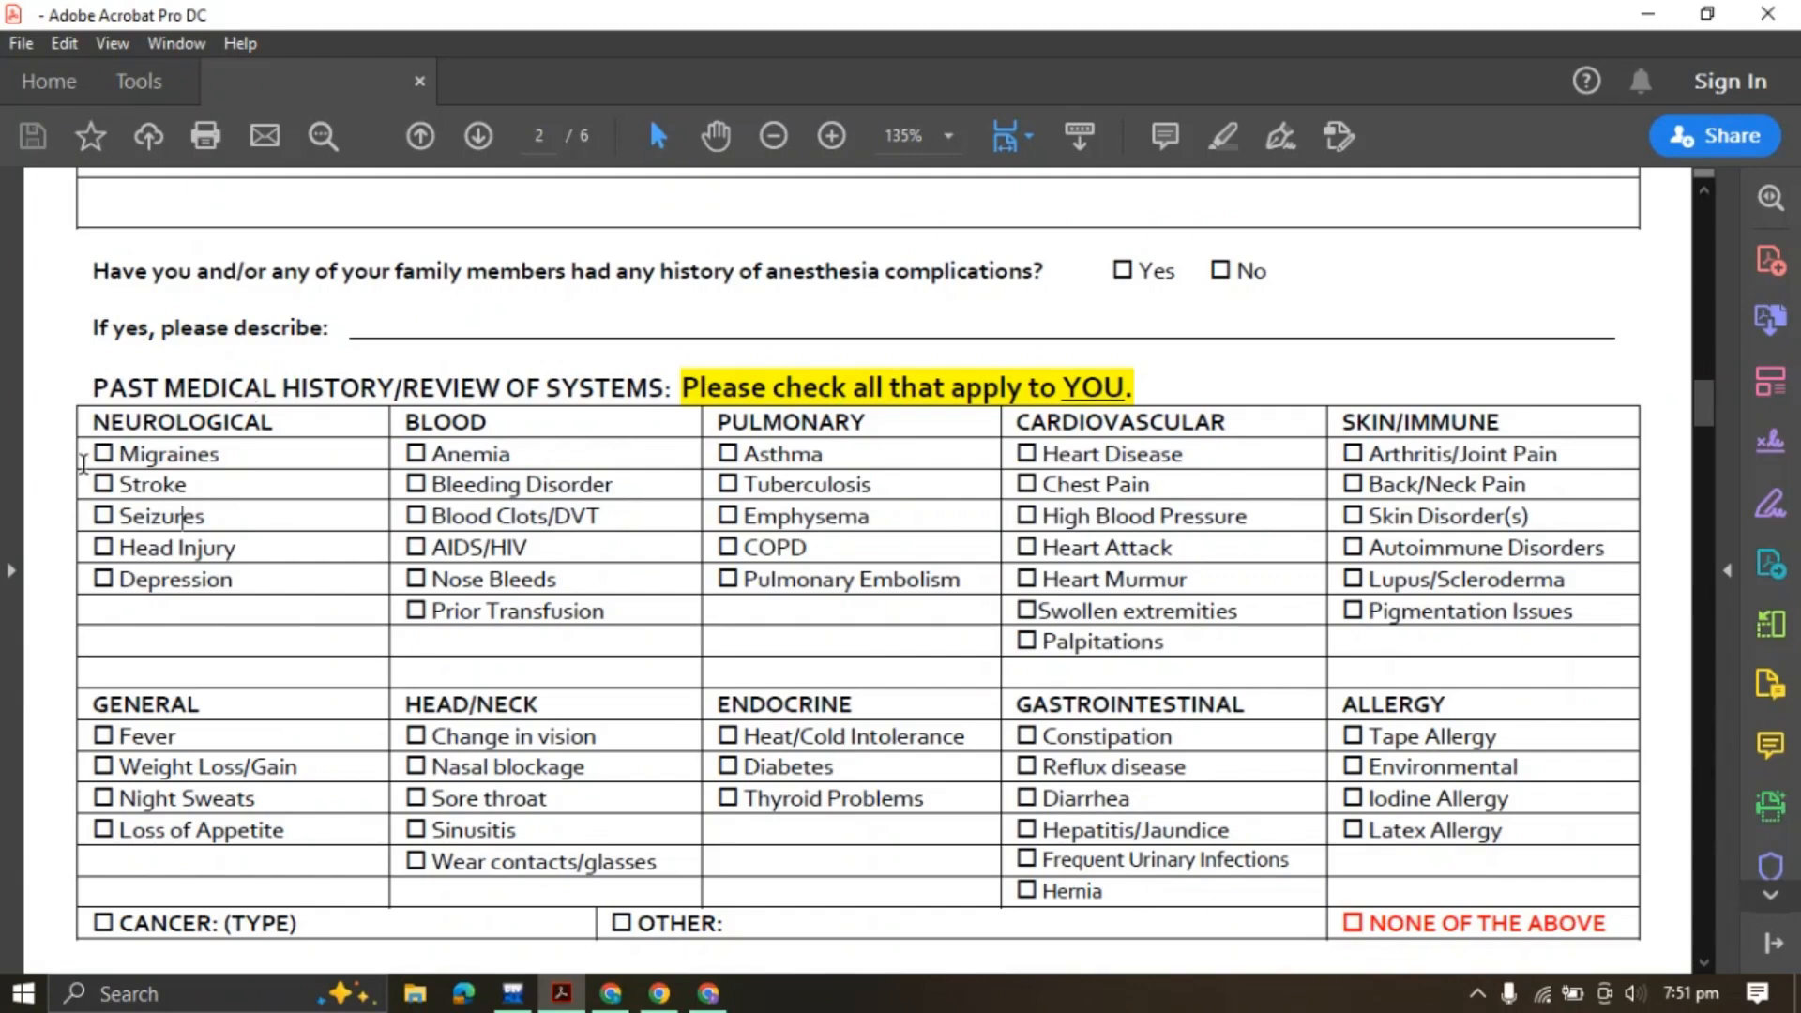
{"action": "left_click_drag", "start_coordinate": [96, 450], "coordinate": [300, 593]}
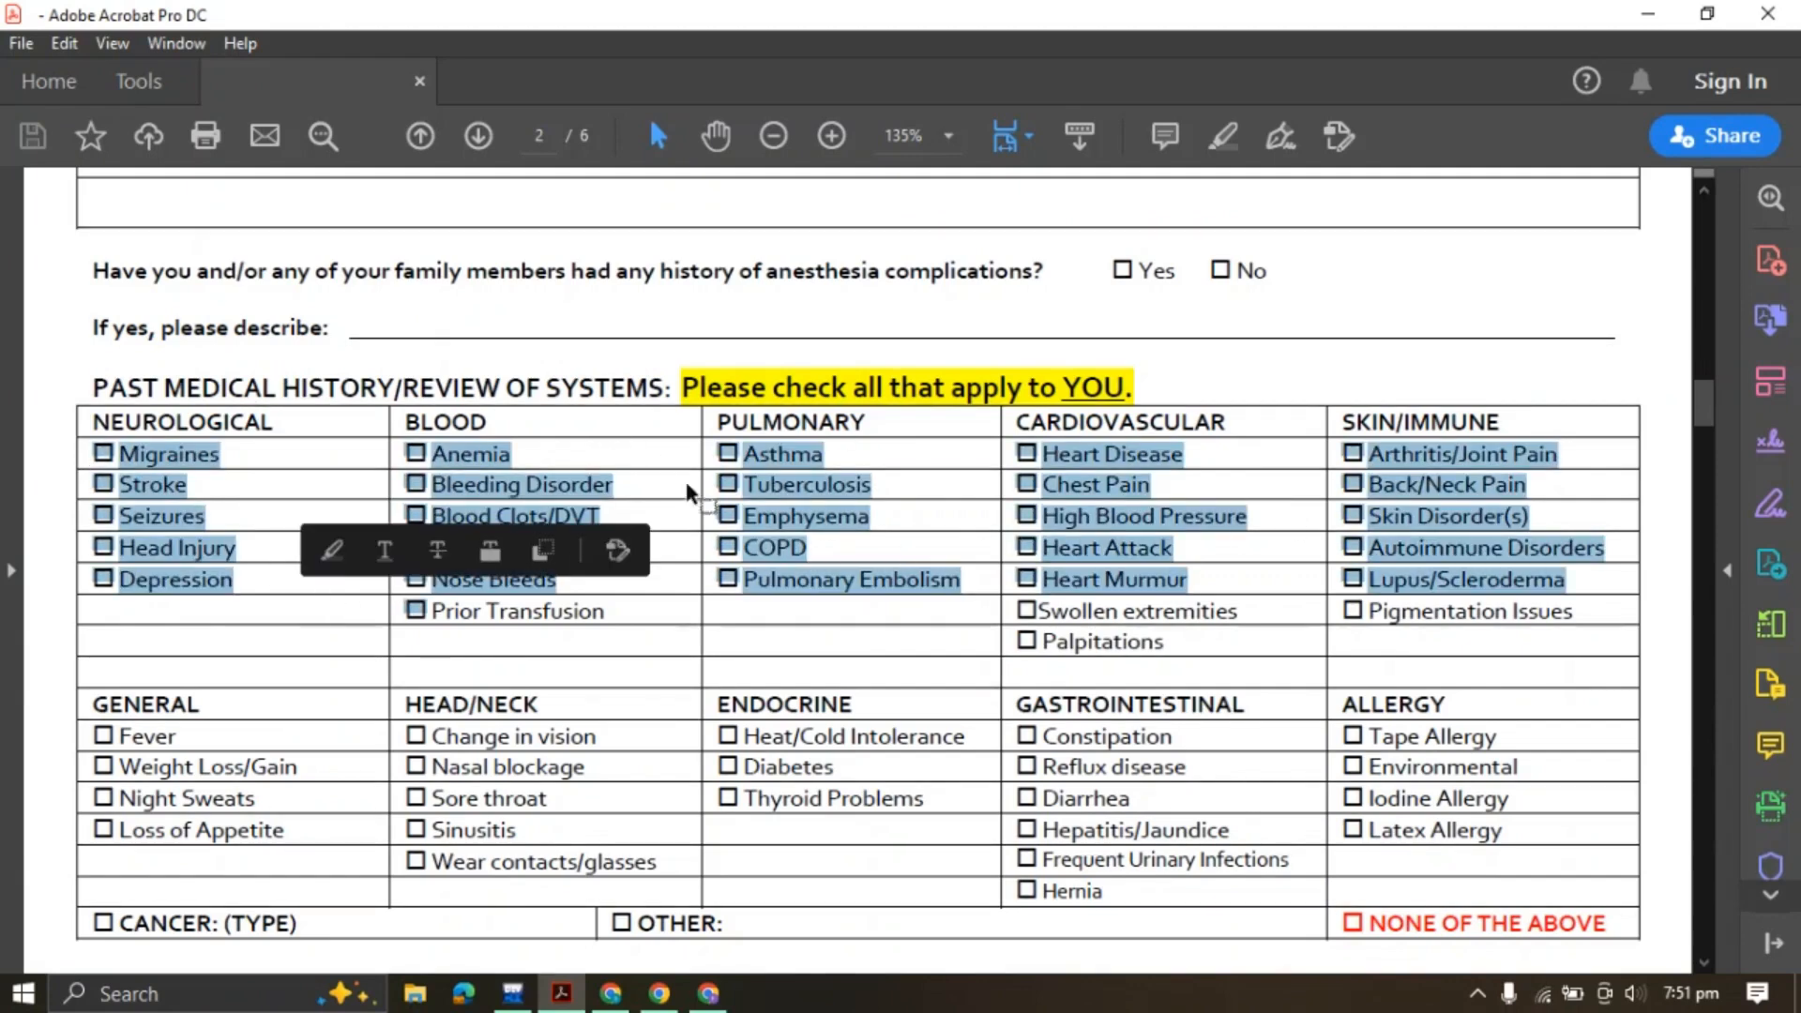
{"action": "left_click", "coordinate": [711, 507]}
{"action": "left_click_drag", "start_coordinate": [91, 423], "coordinate": [1107, 896]}
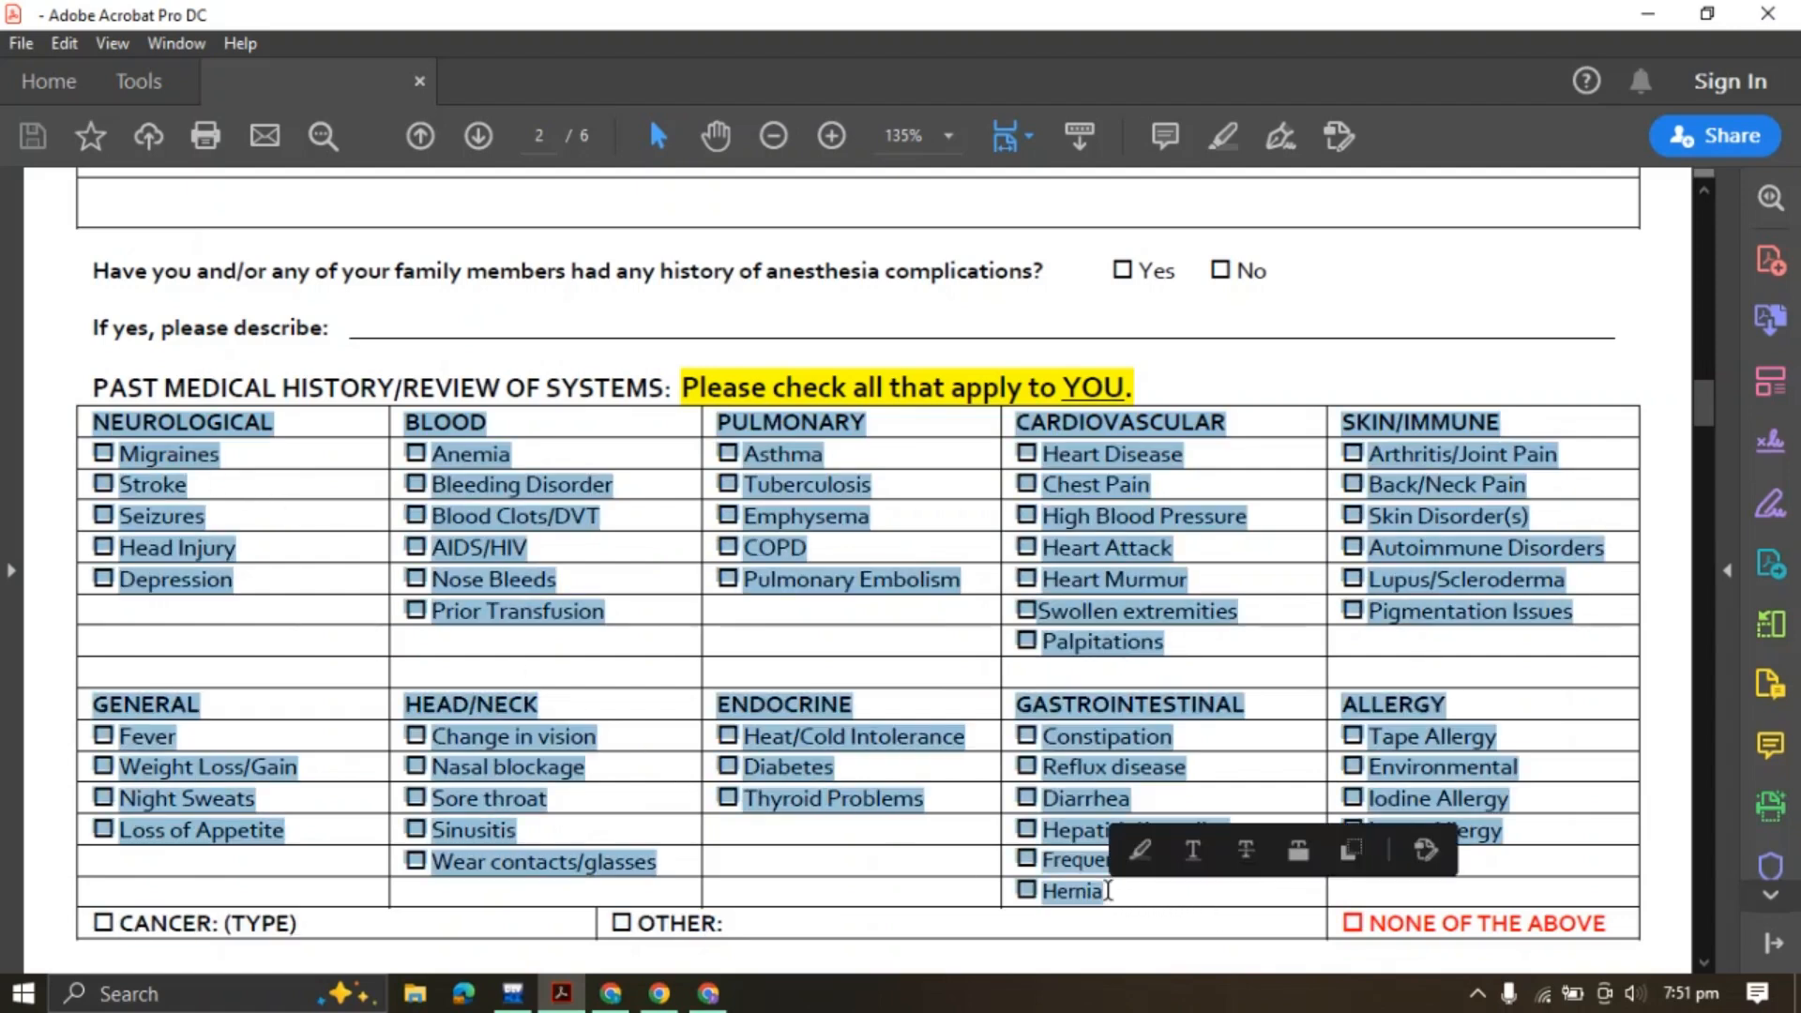
{"action": "left_click", "coordinate": [1351, 855]}
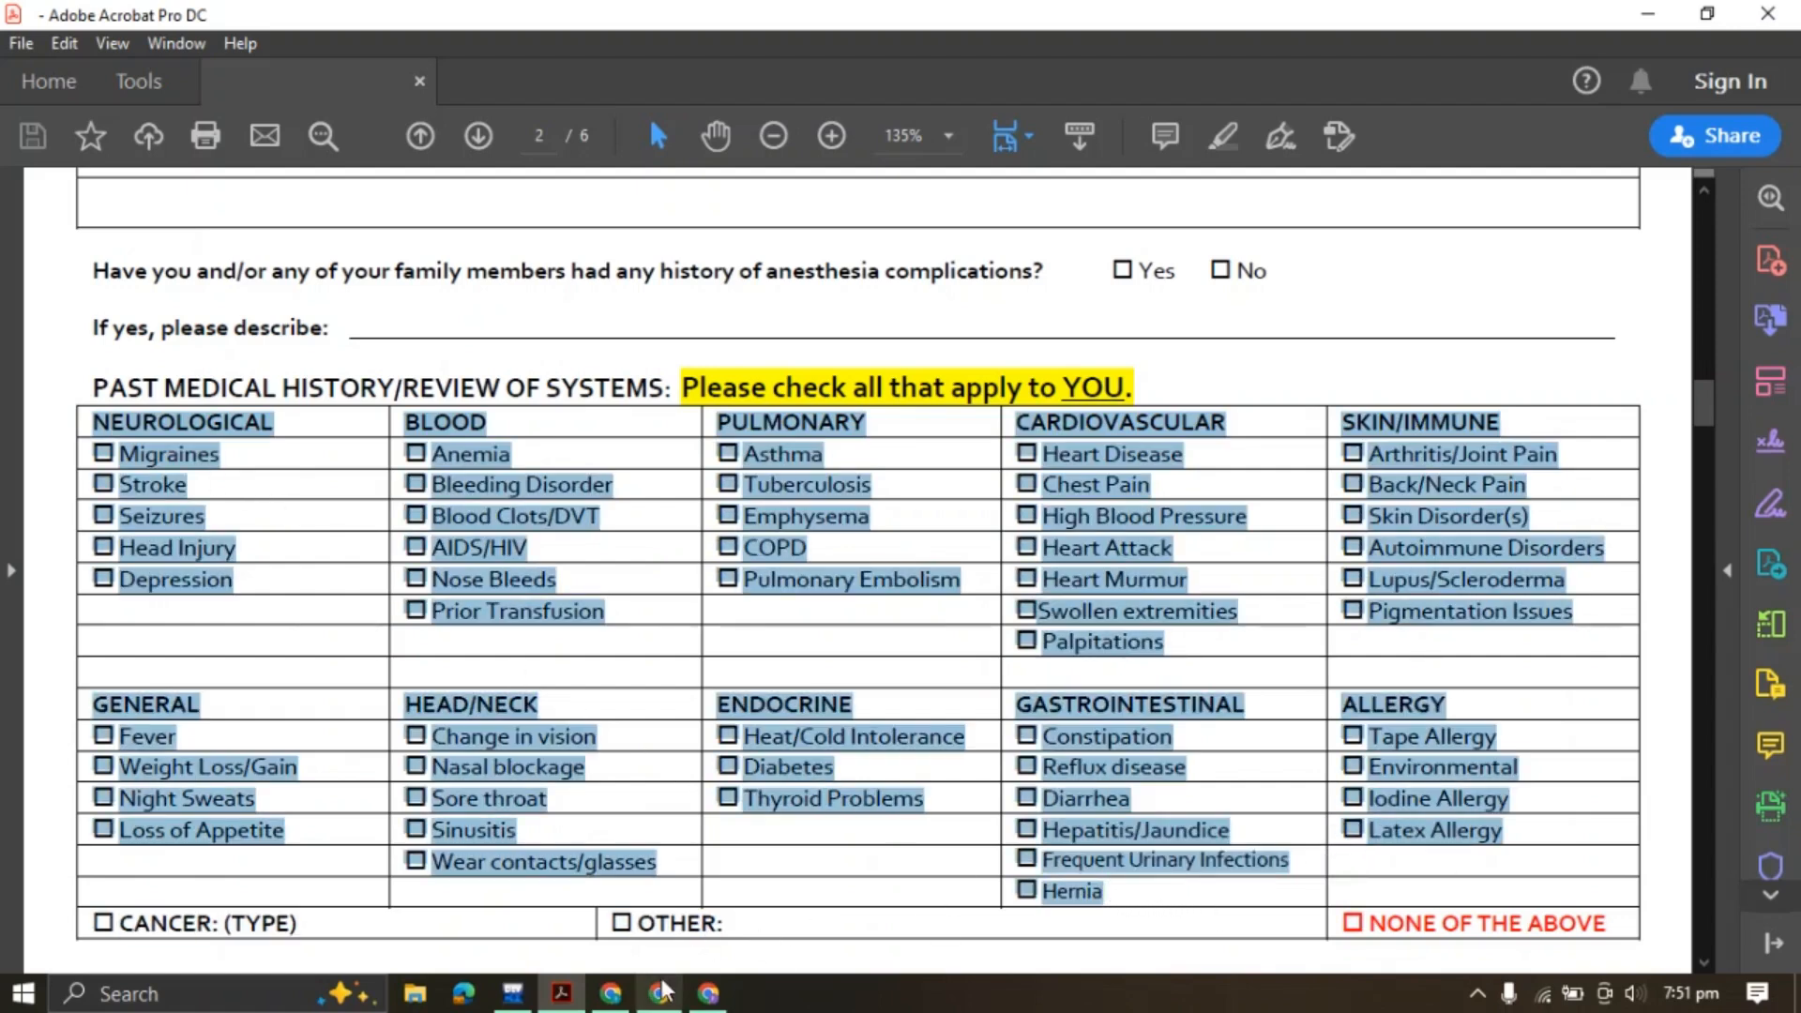
{"action": "left_click", "coordinate": [708, 994]}
{"action": "left_click", "coordinate": [742, 11]}
Ask ChatGPT to list each table section in bold with options on separate lines, then select the NEUROLOGICAL options
{"action": "left_click", "coordinate": [707, 885]}
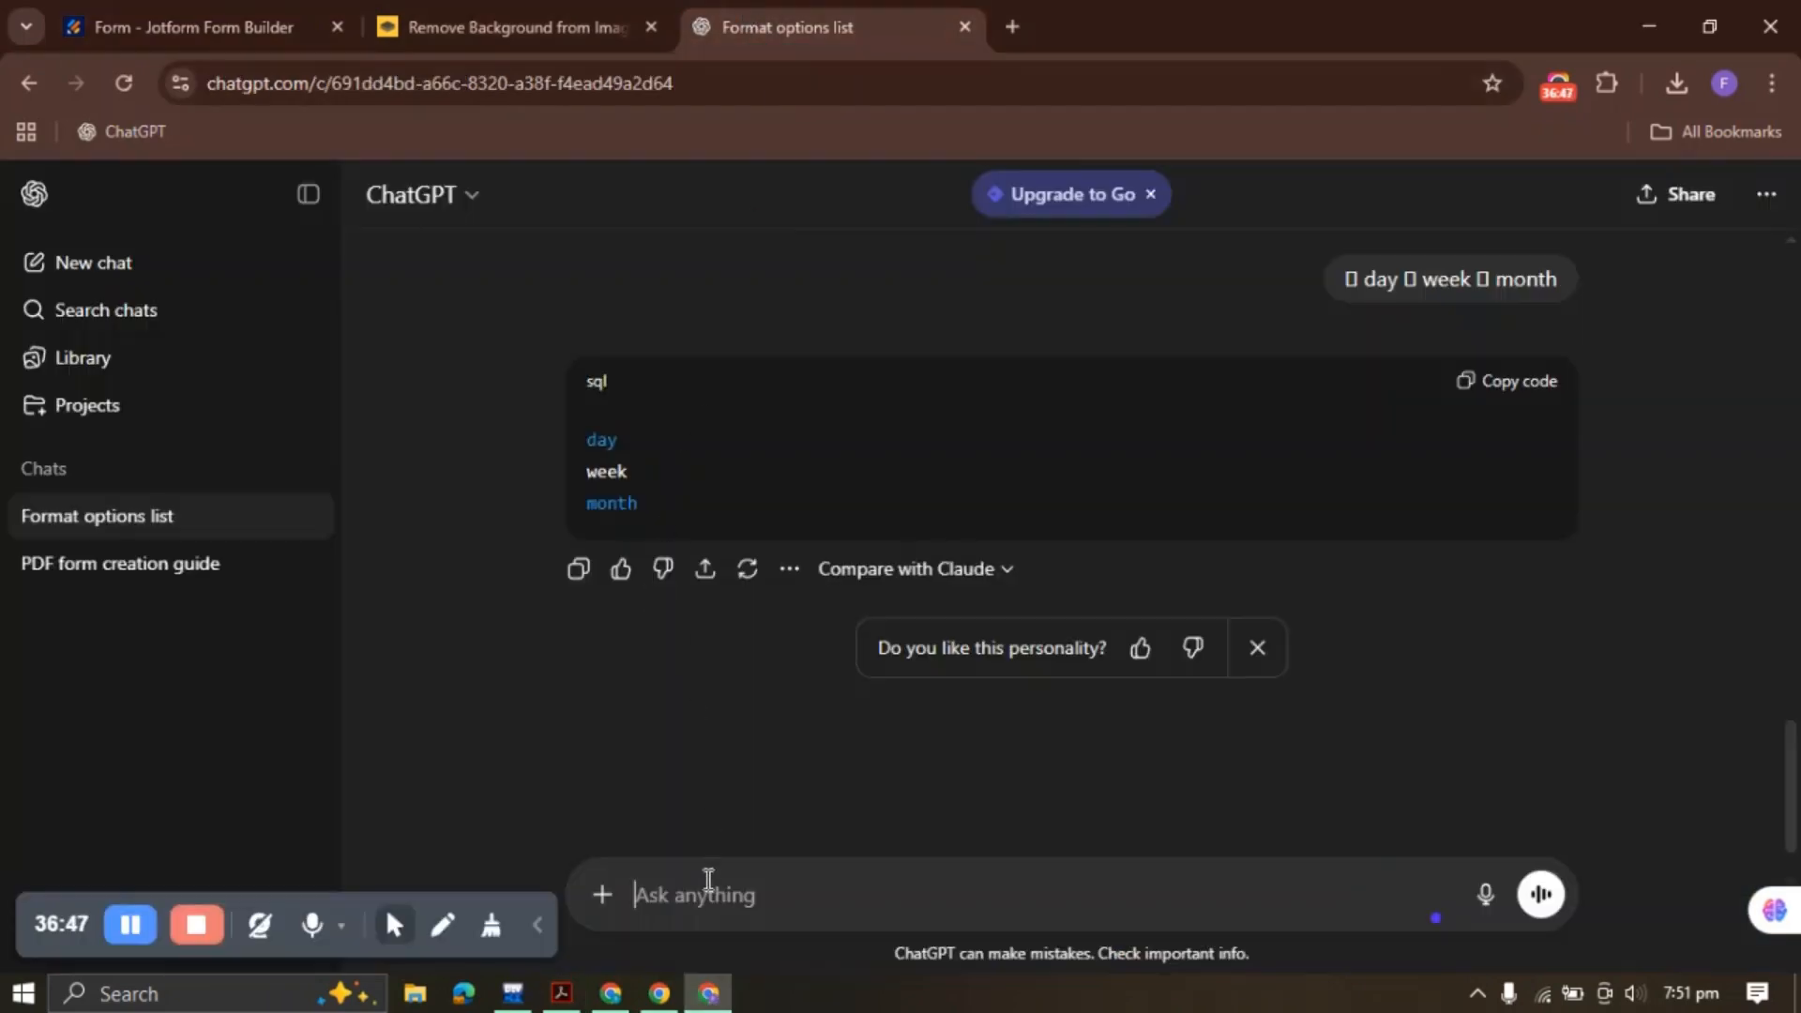
{"action": "type", "text": "here are teh"}
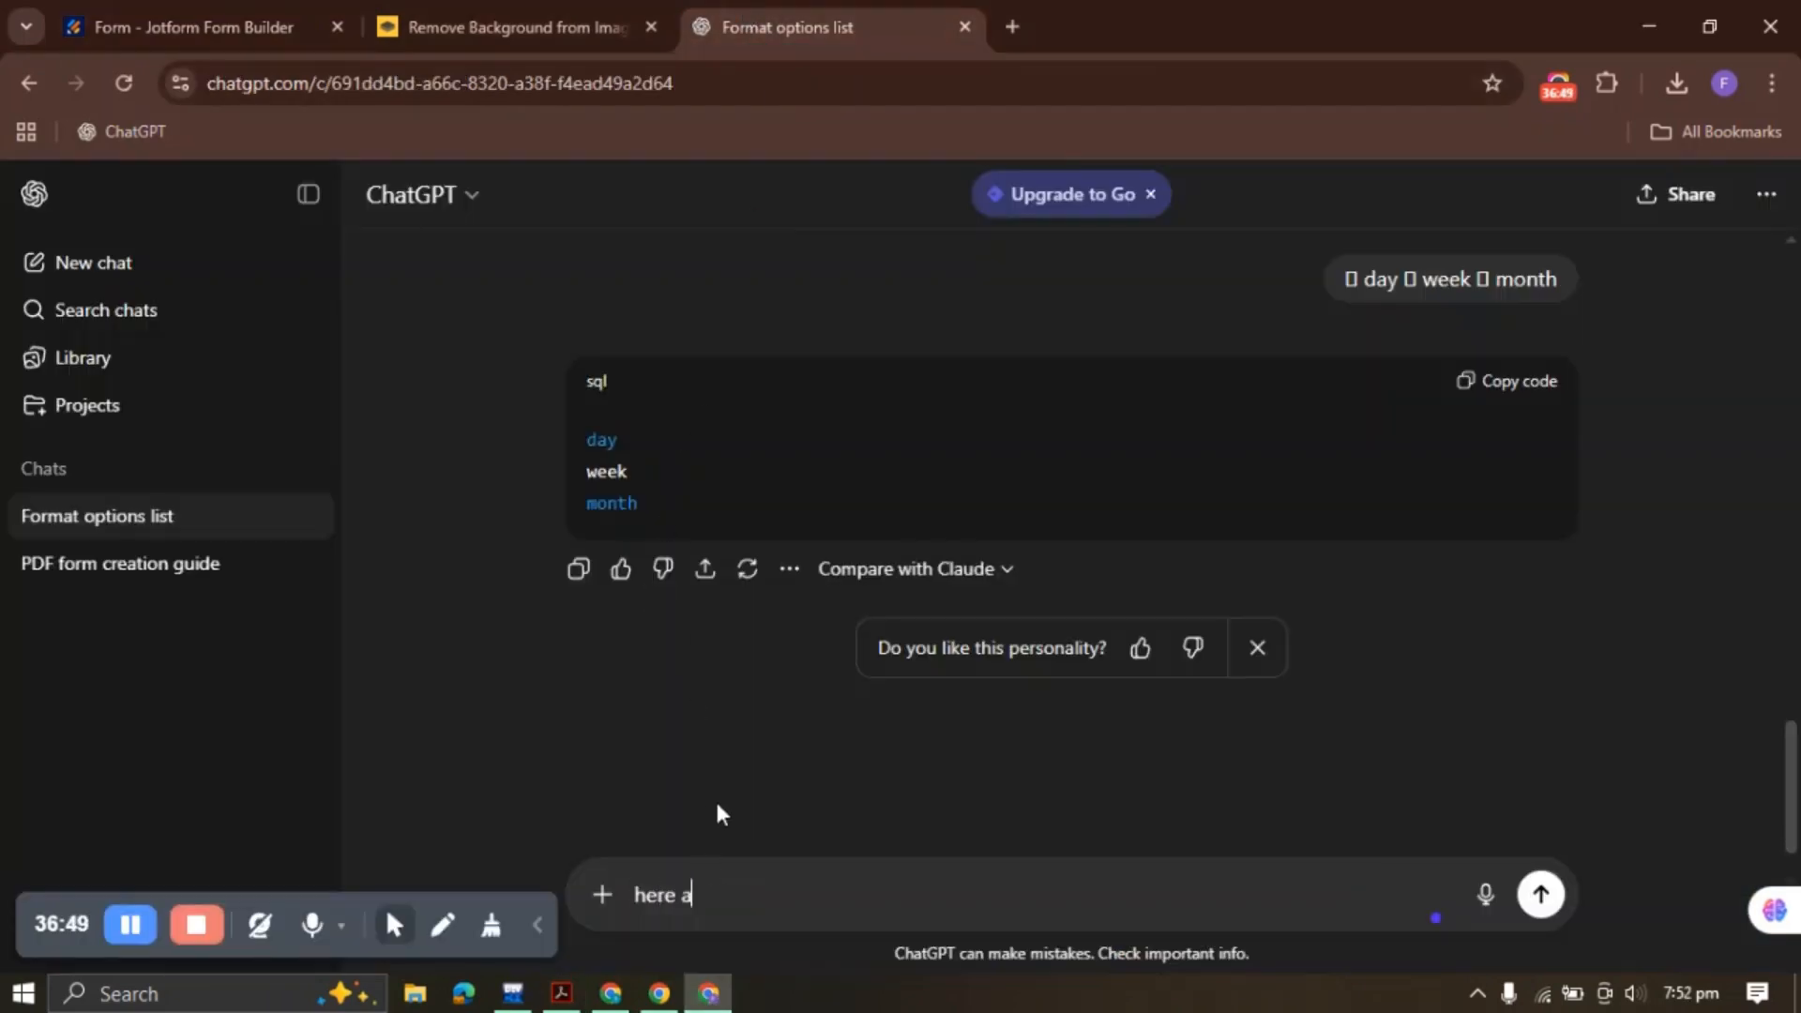
{"action": "key", "text": "BackSpace"}
{"action": "key", "text": "BackSpace"}
{"action": "type", "text": "he sections "}
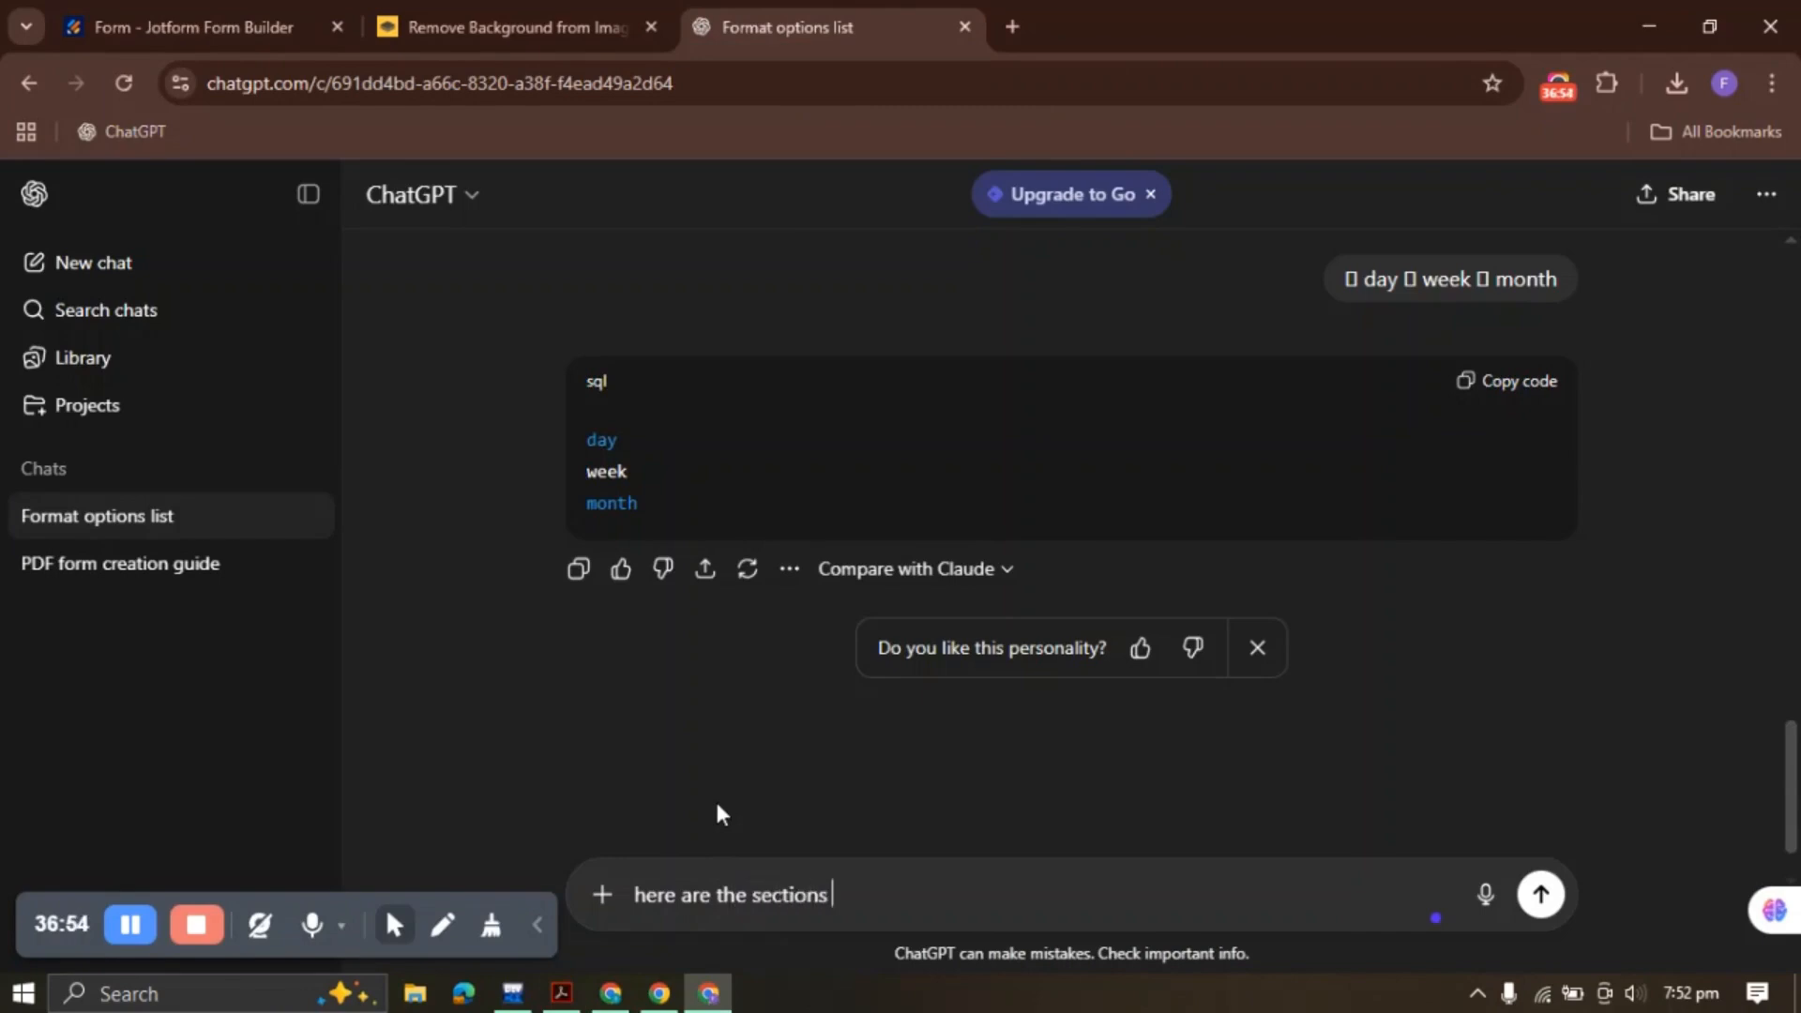
{"action": "type", "text": "and each section ah"}
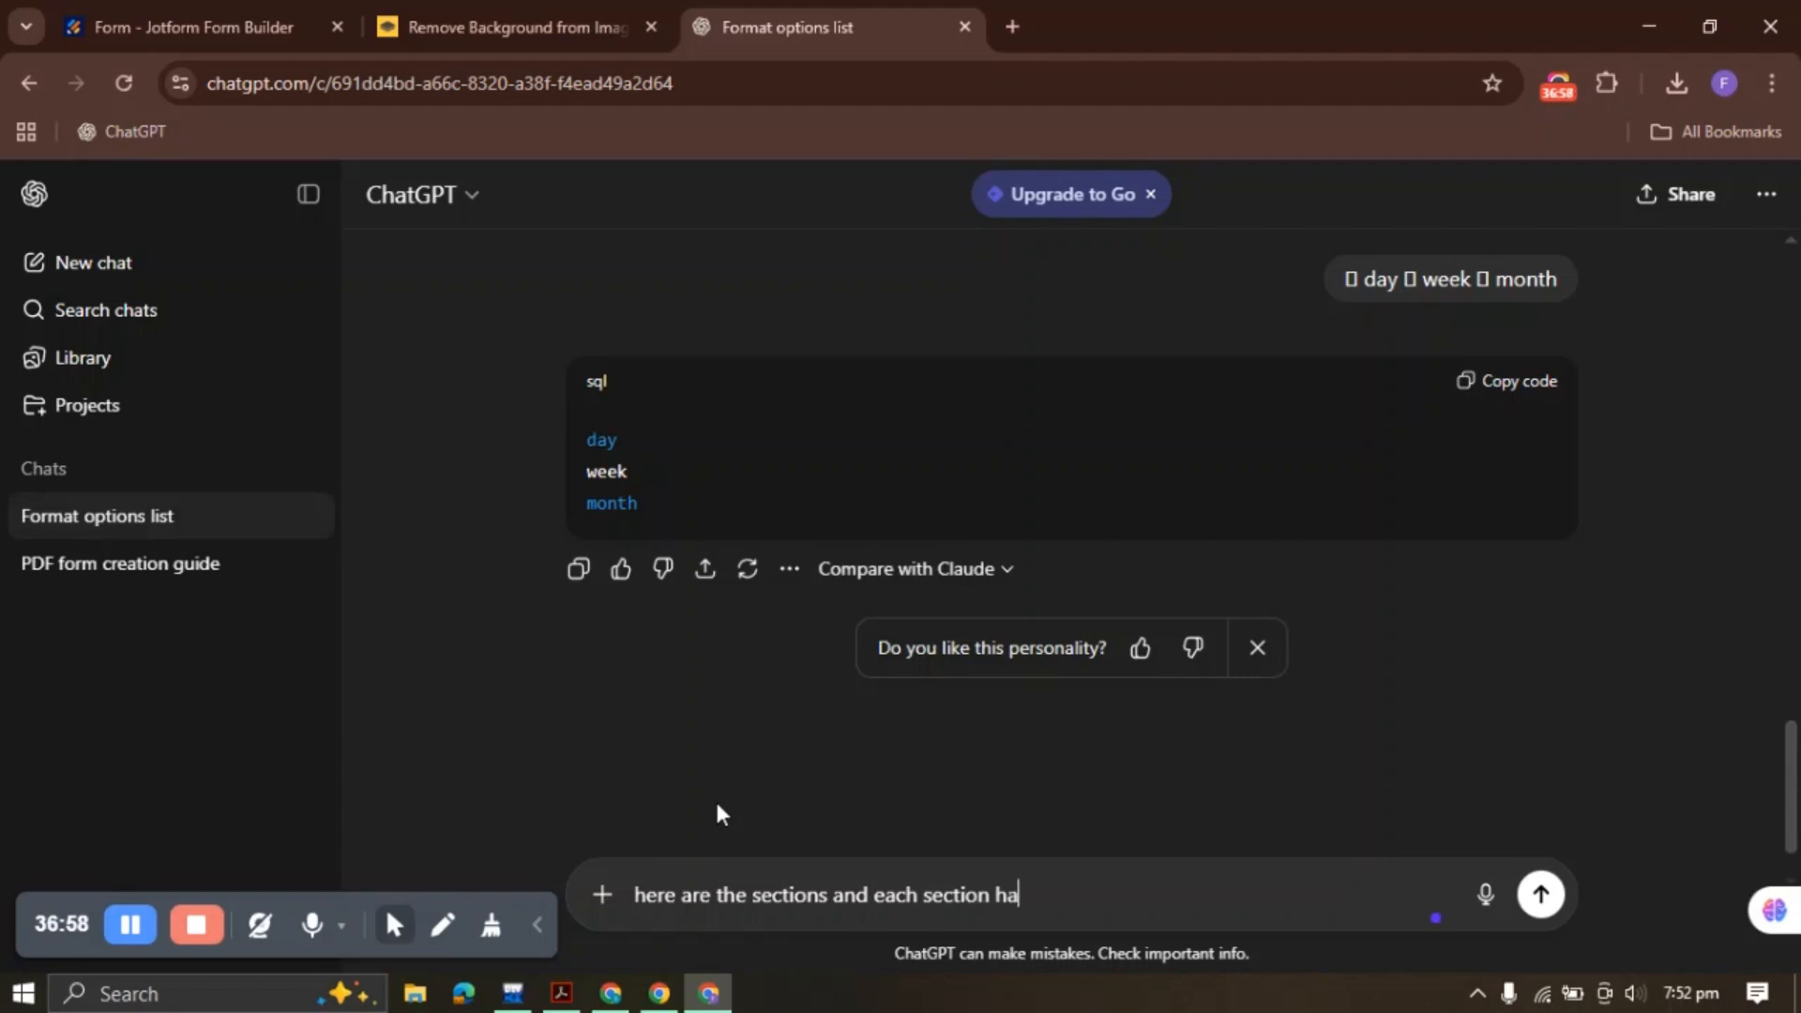
{"action": "type", "text": "options --"}
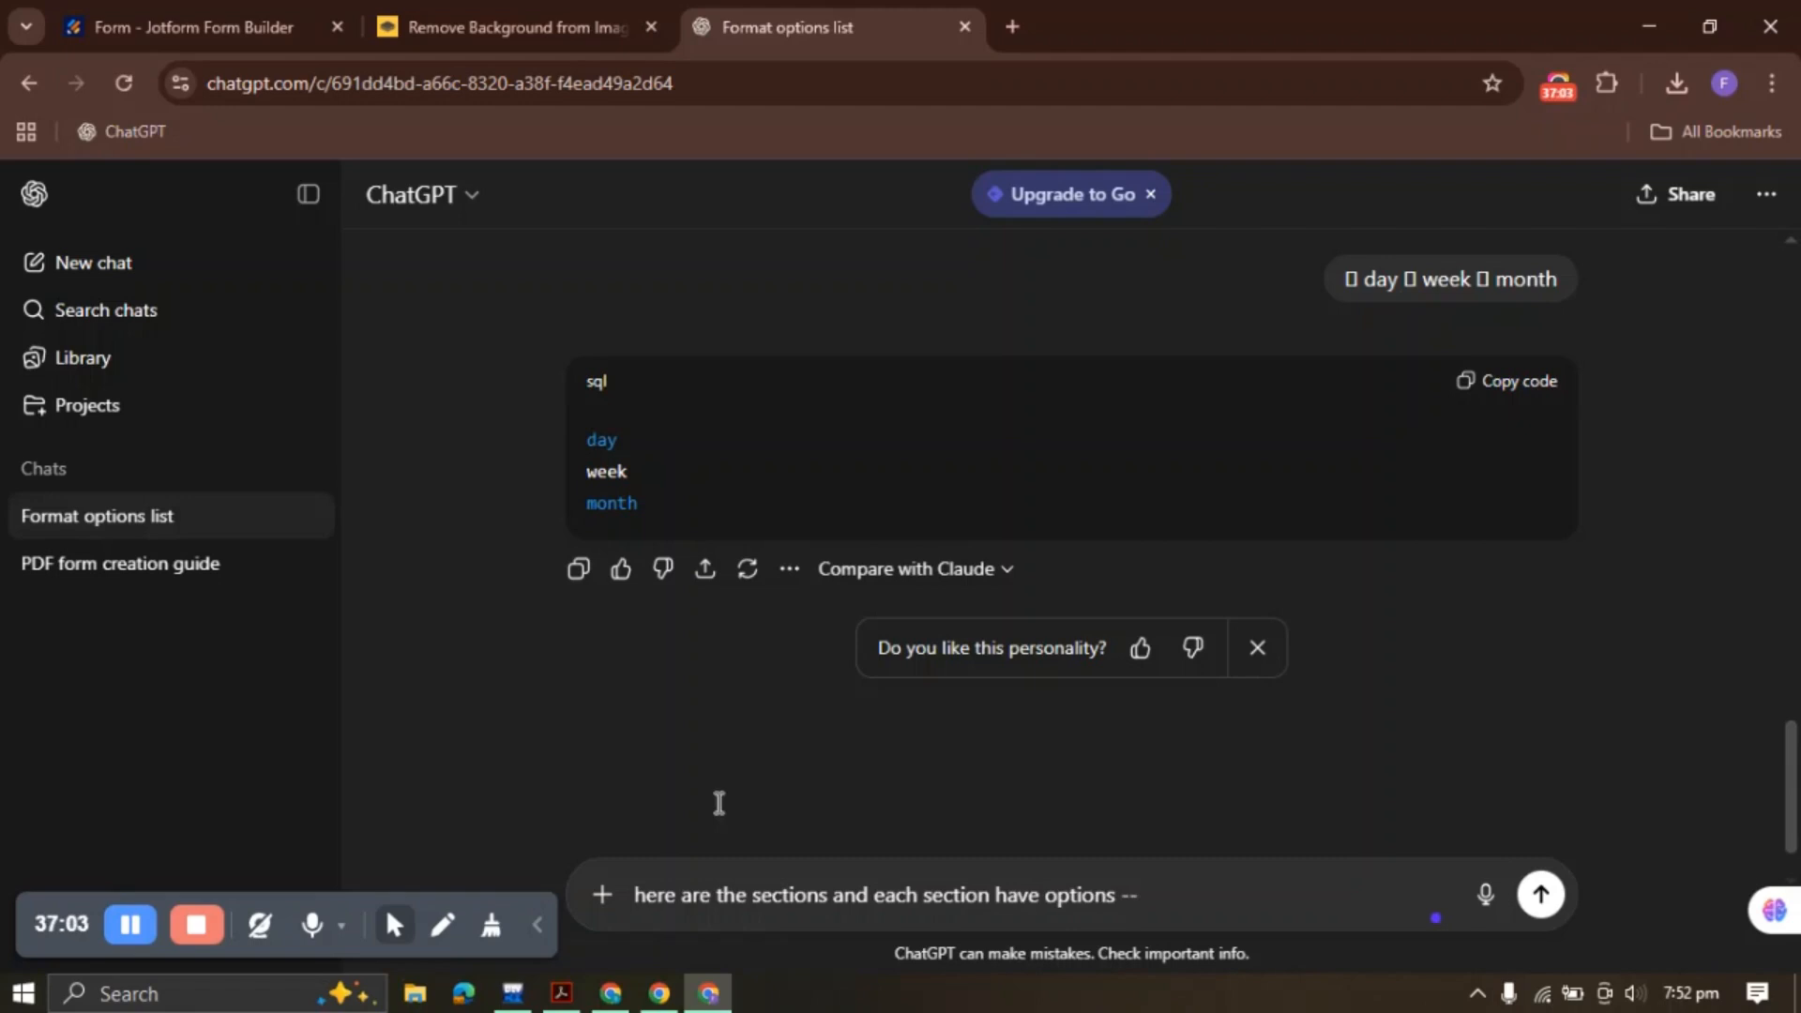
{"action": "key", "text": "ctrl+v"}
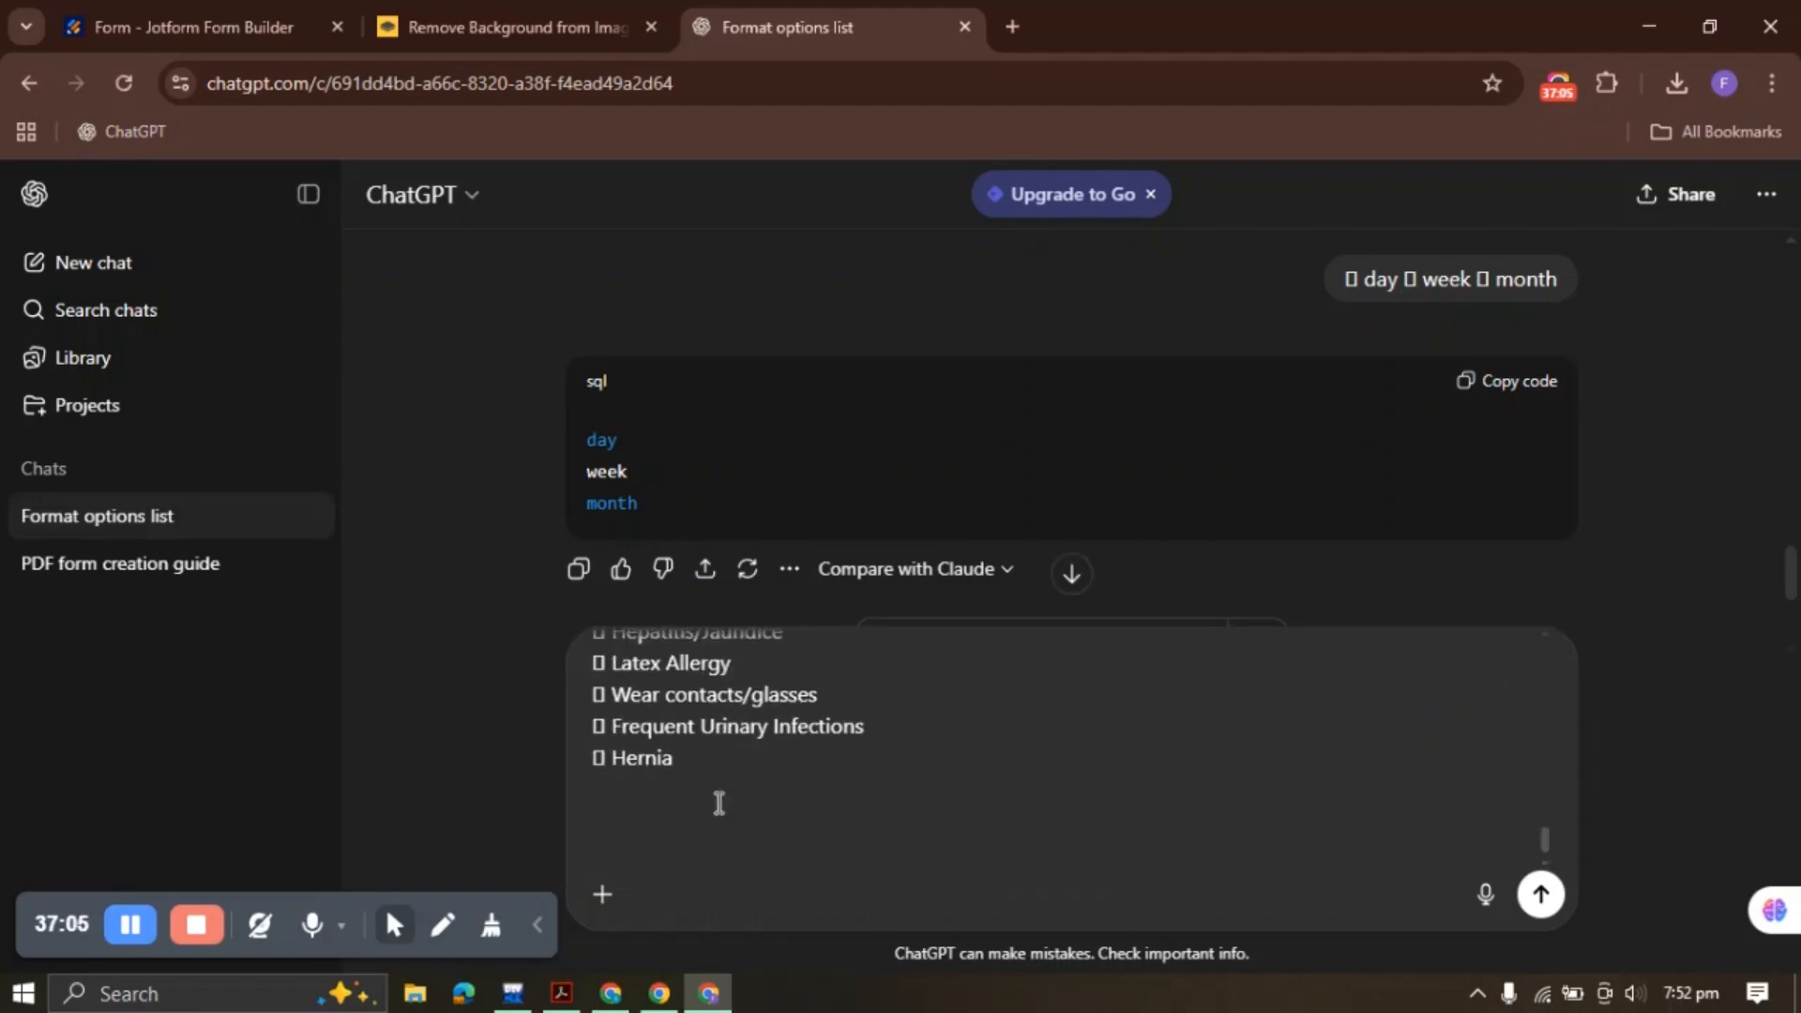
{"action": "type", "text": "you have to write "}
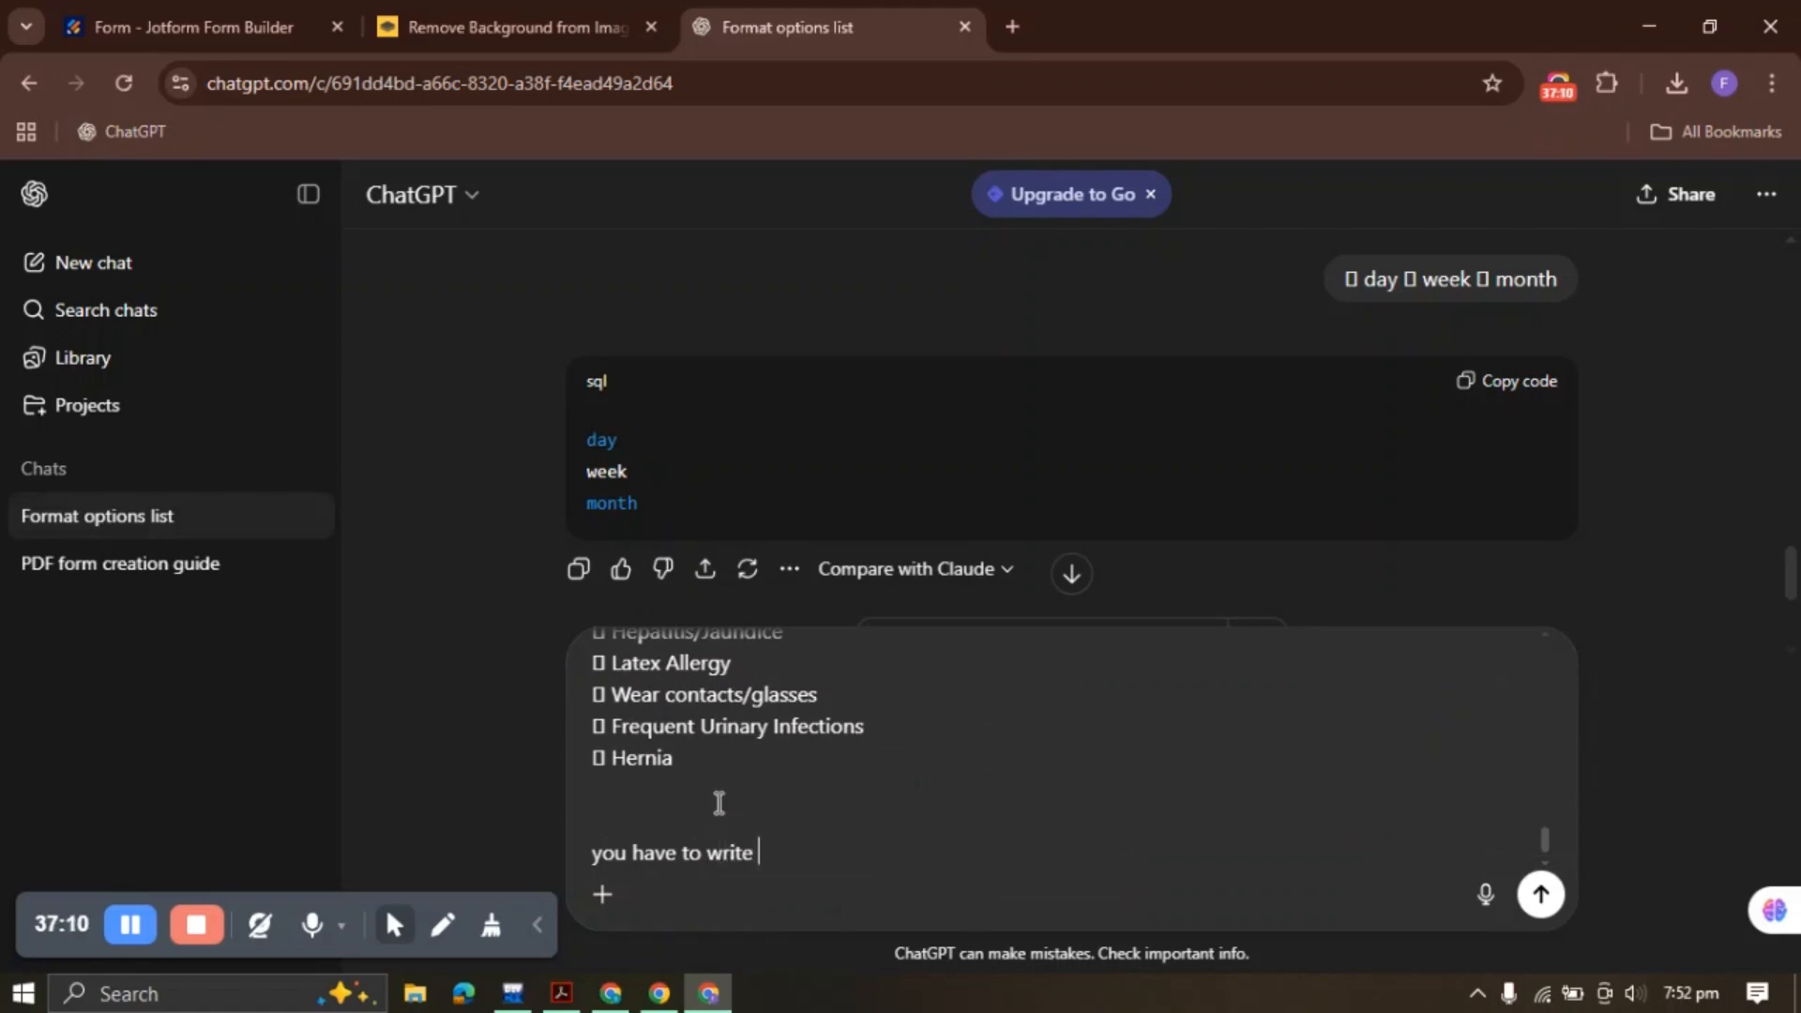
{"action": "type", "text": "the section name (bold"}
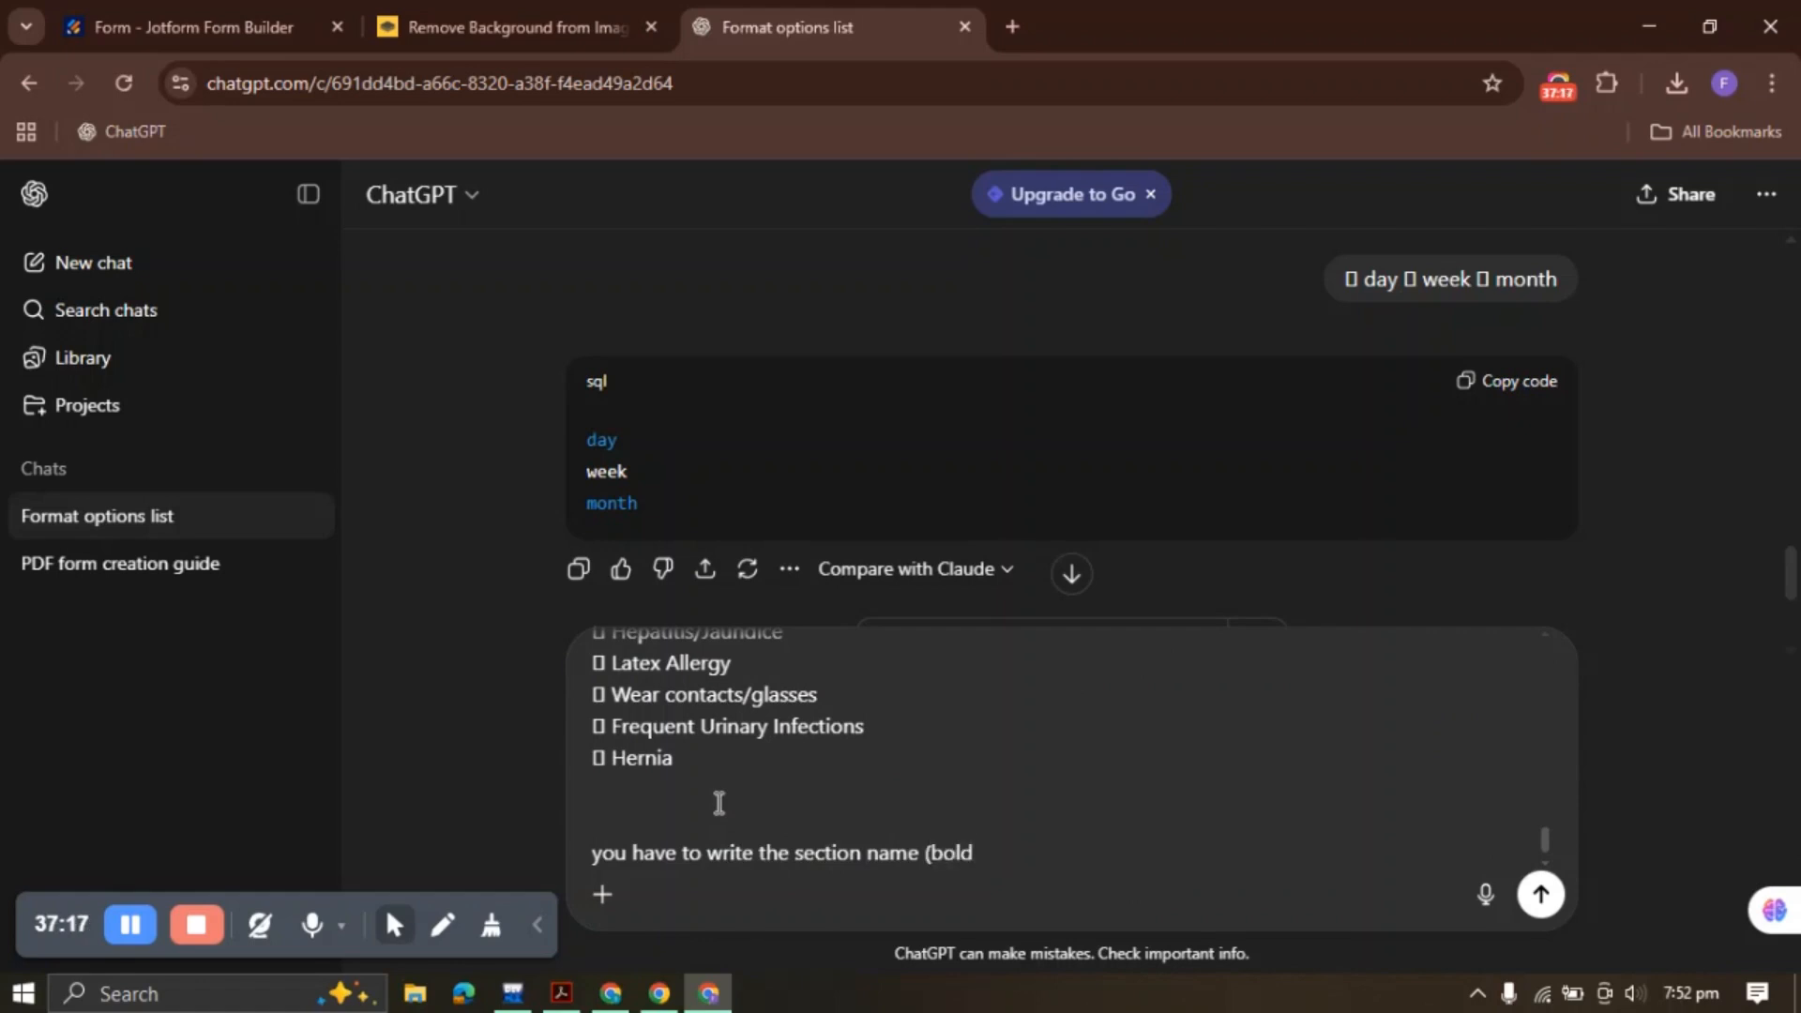
{"action": "type", "text": ") and all the options on"}
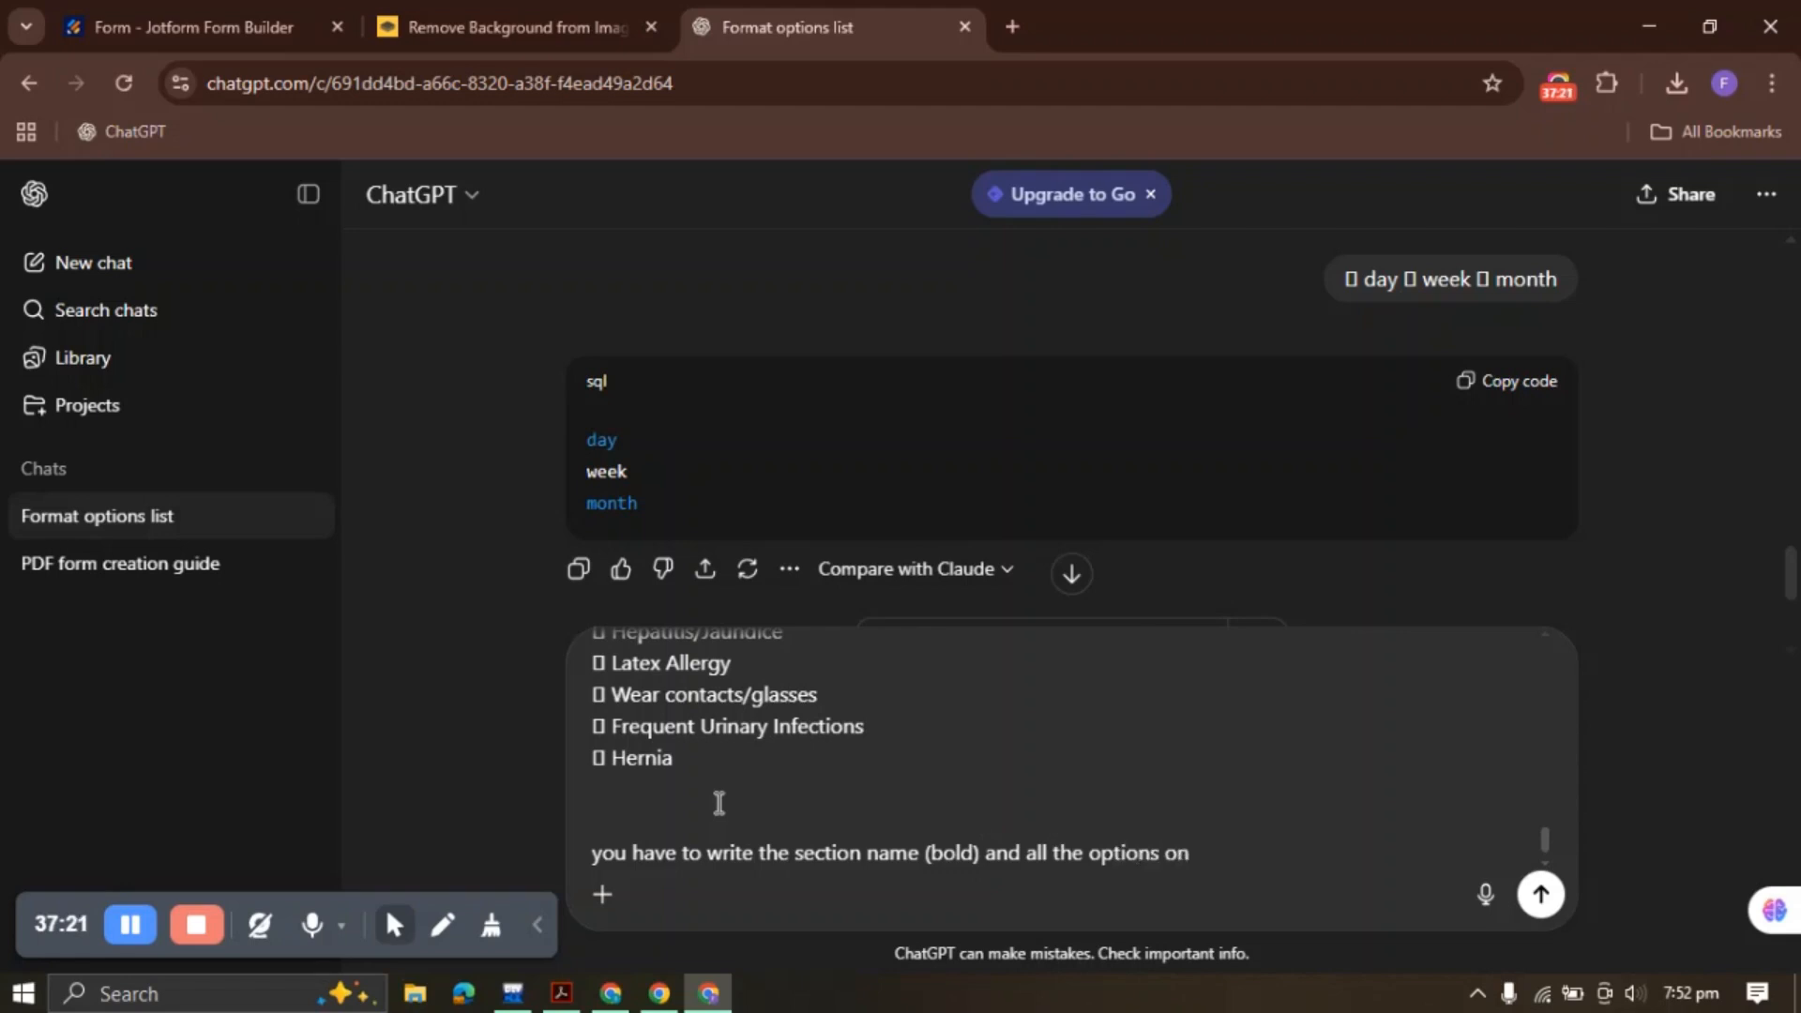
{"action": "type", "text": " separate line as above -- e"}
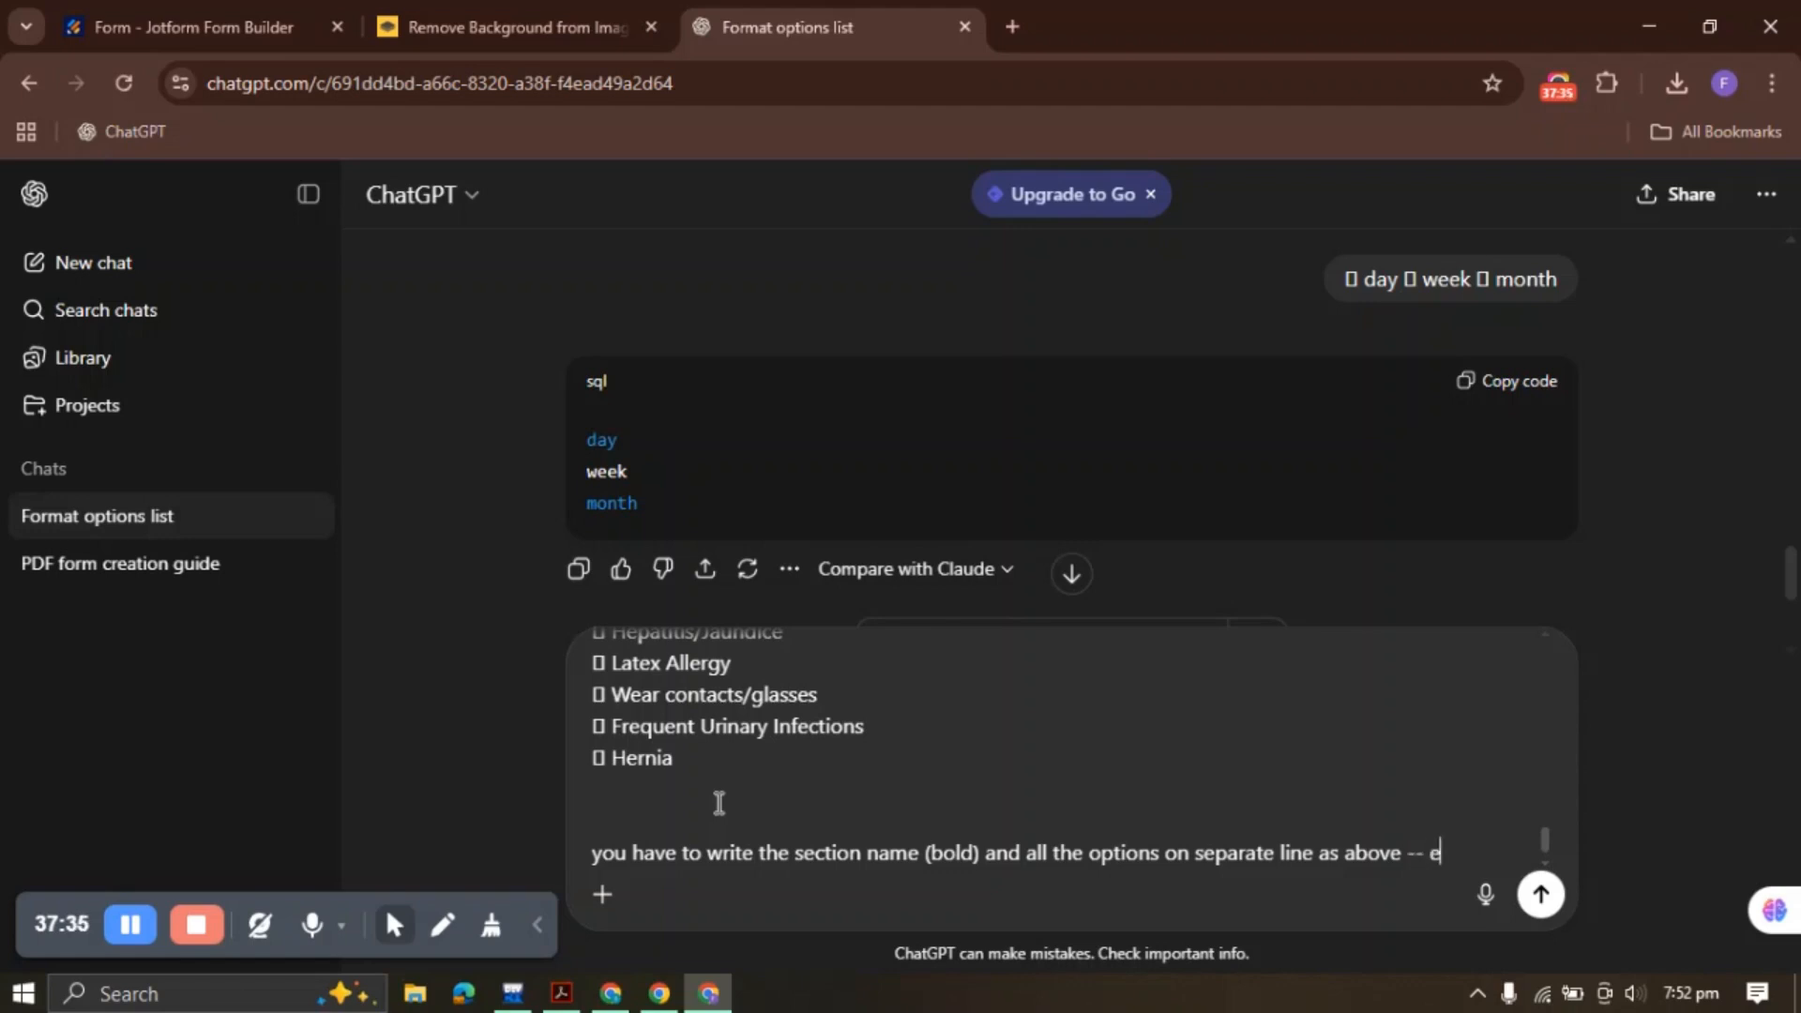
{"action": "type", "text": "rd havei"}
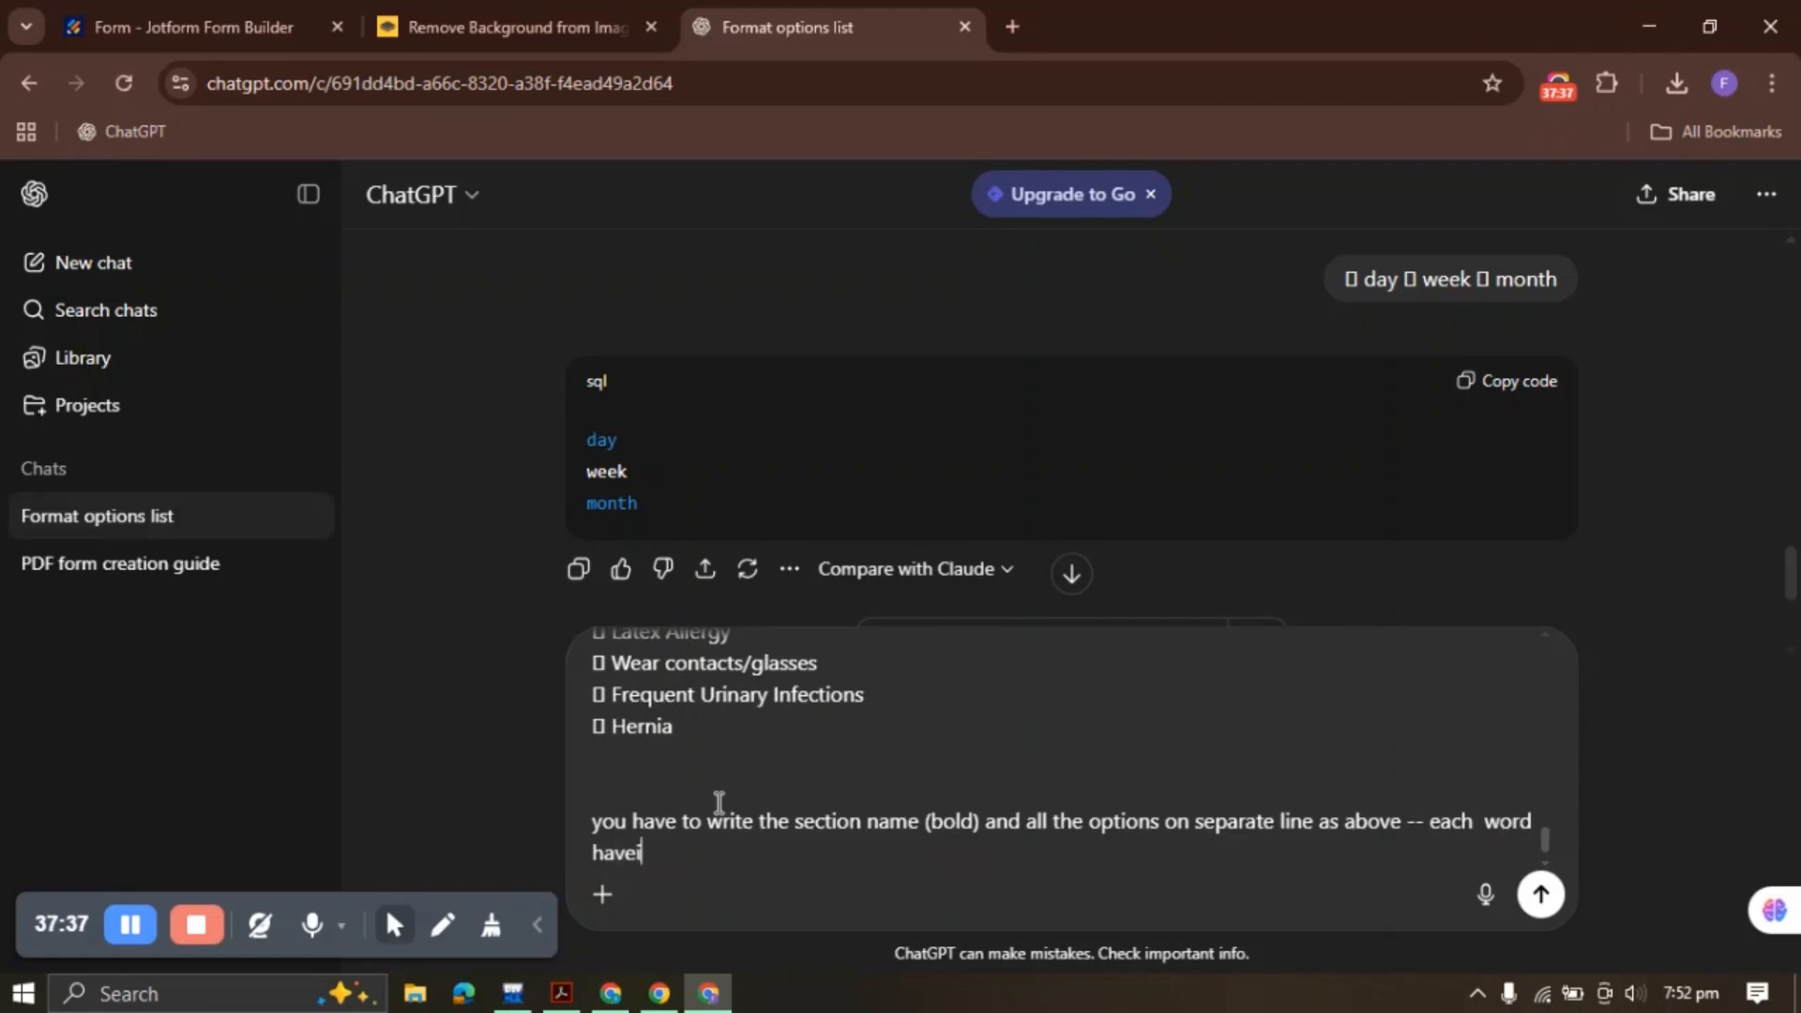
{"action": "key", "text": "BackSpace"}
{"action": "key", "text": "BackSpace"}
{"action": "type", "text": "ing a checkbox is an opt"}
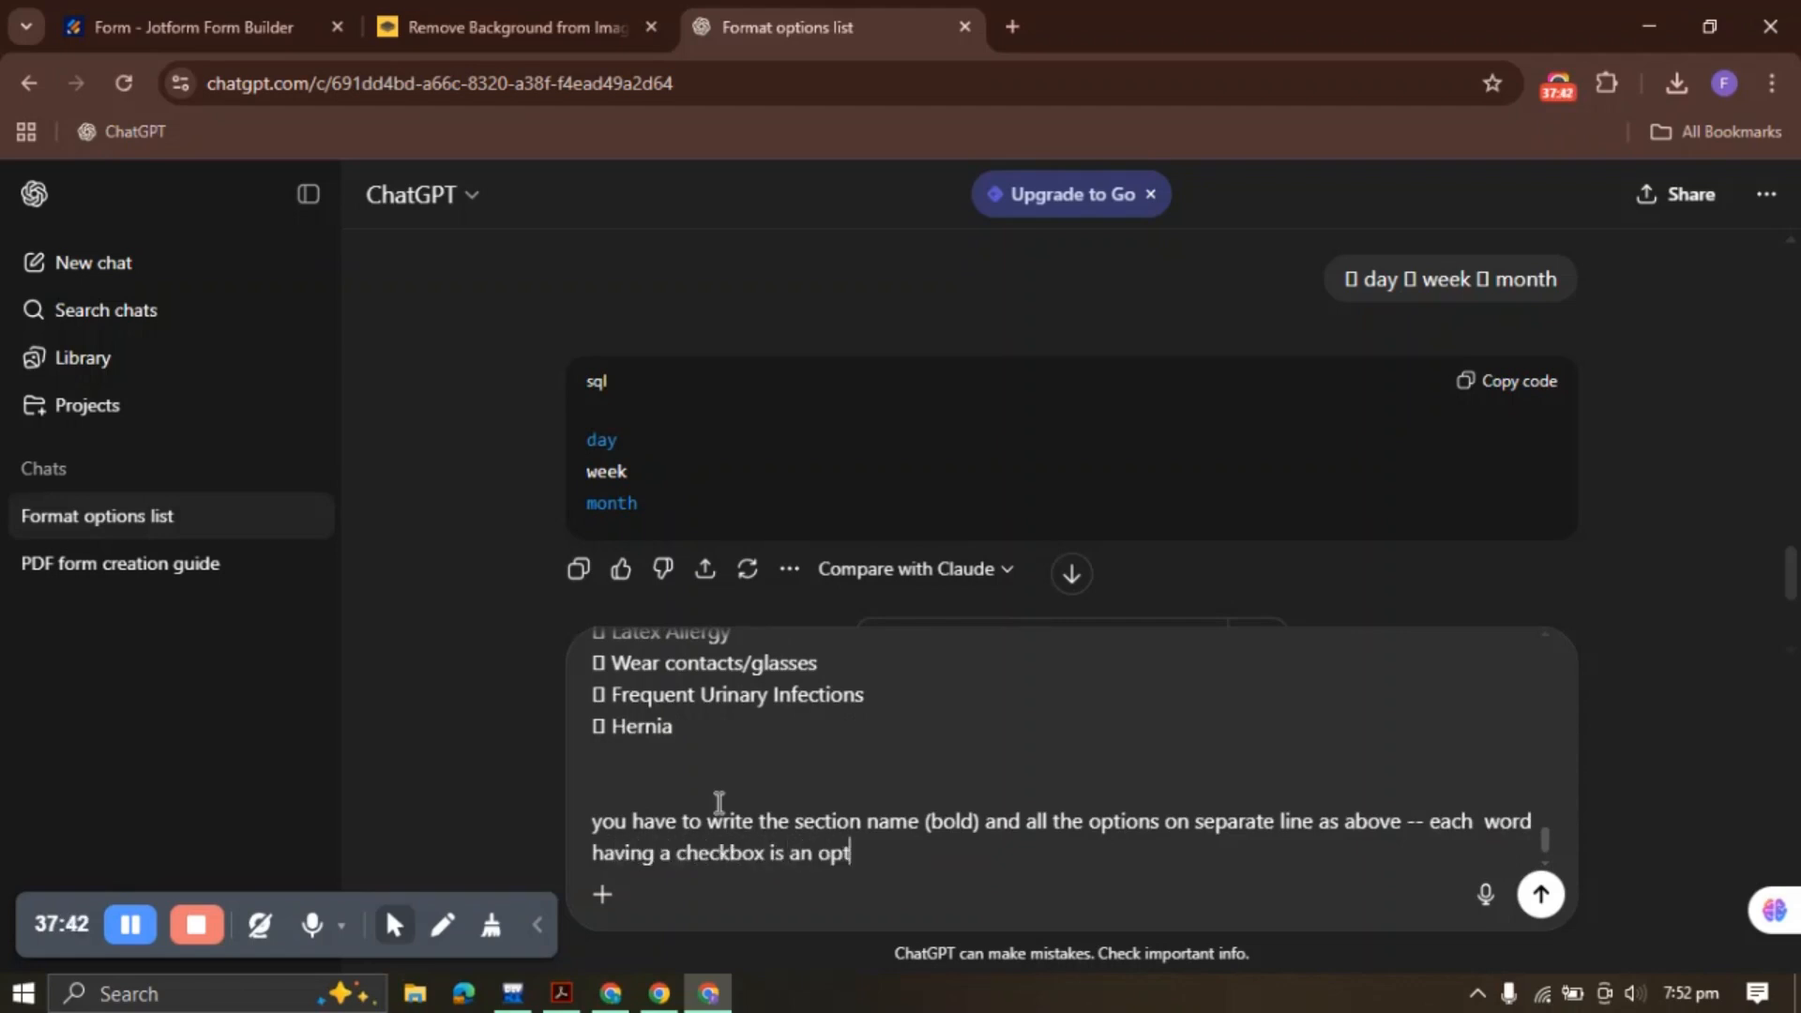
{"action": "type", "text": "ion and without "}
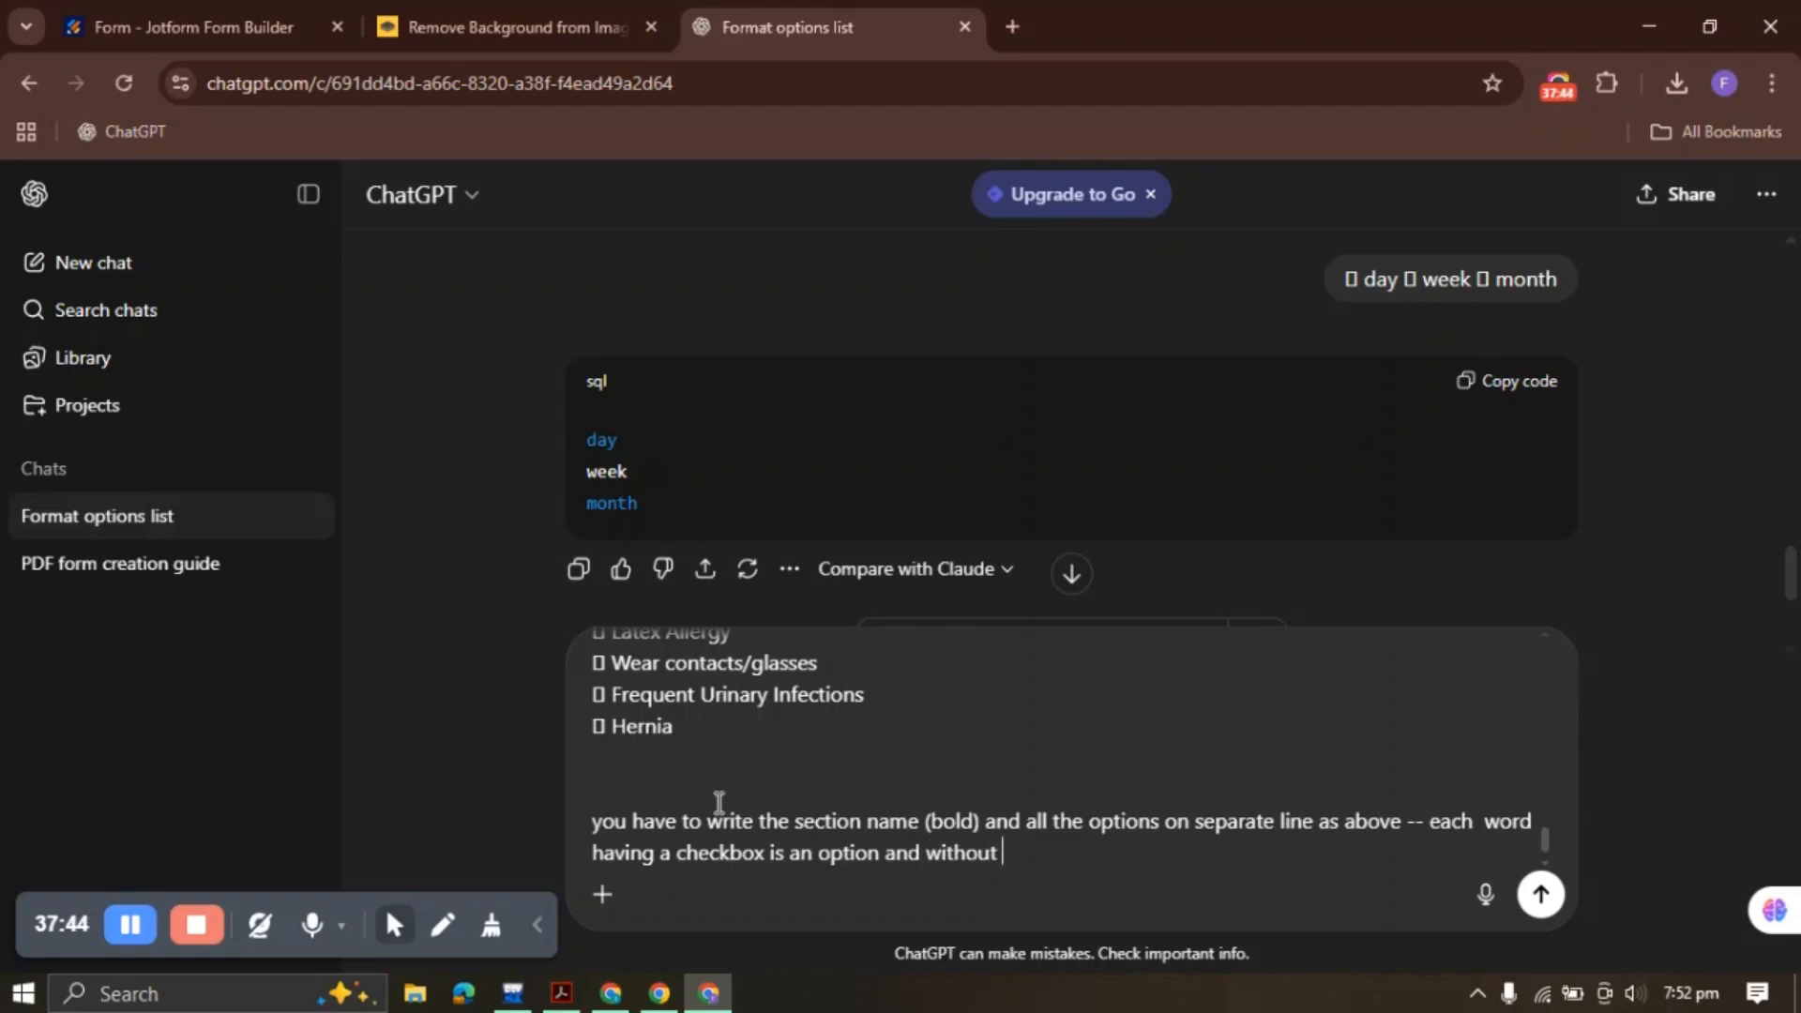
{"action": "type", "text": "chekbox is a seciton"}
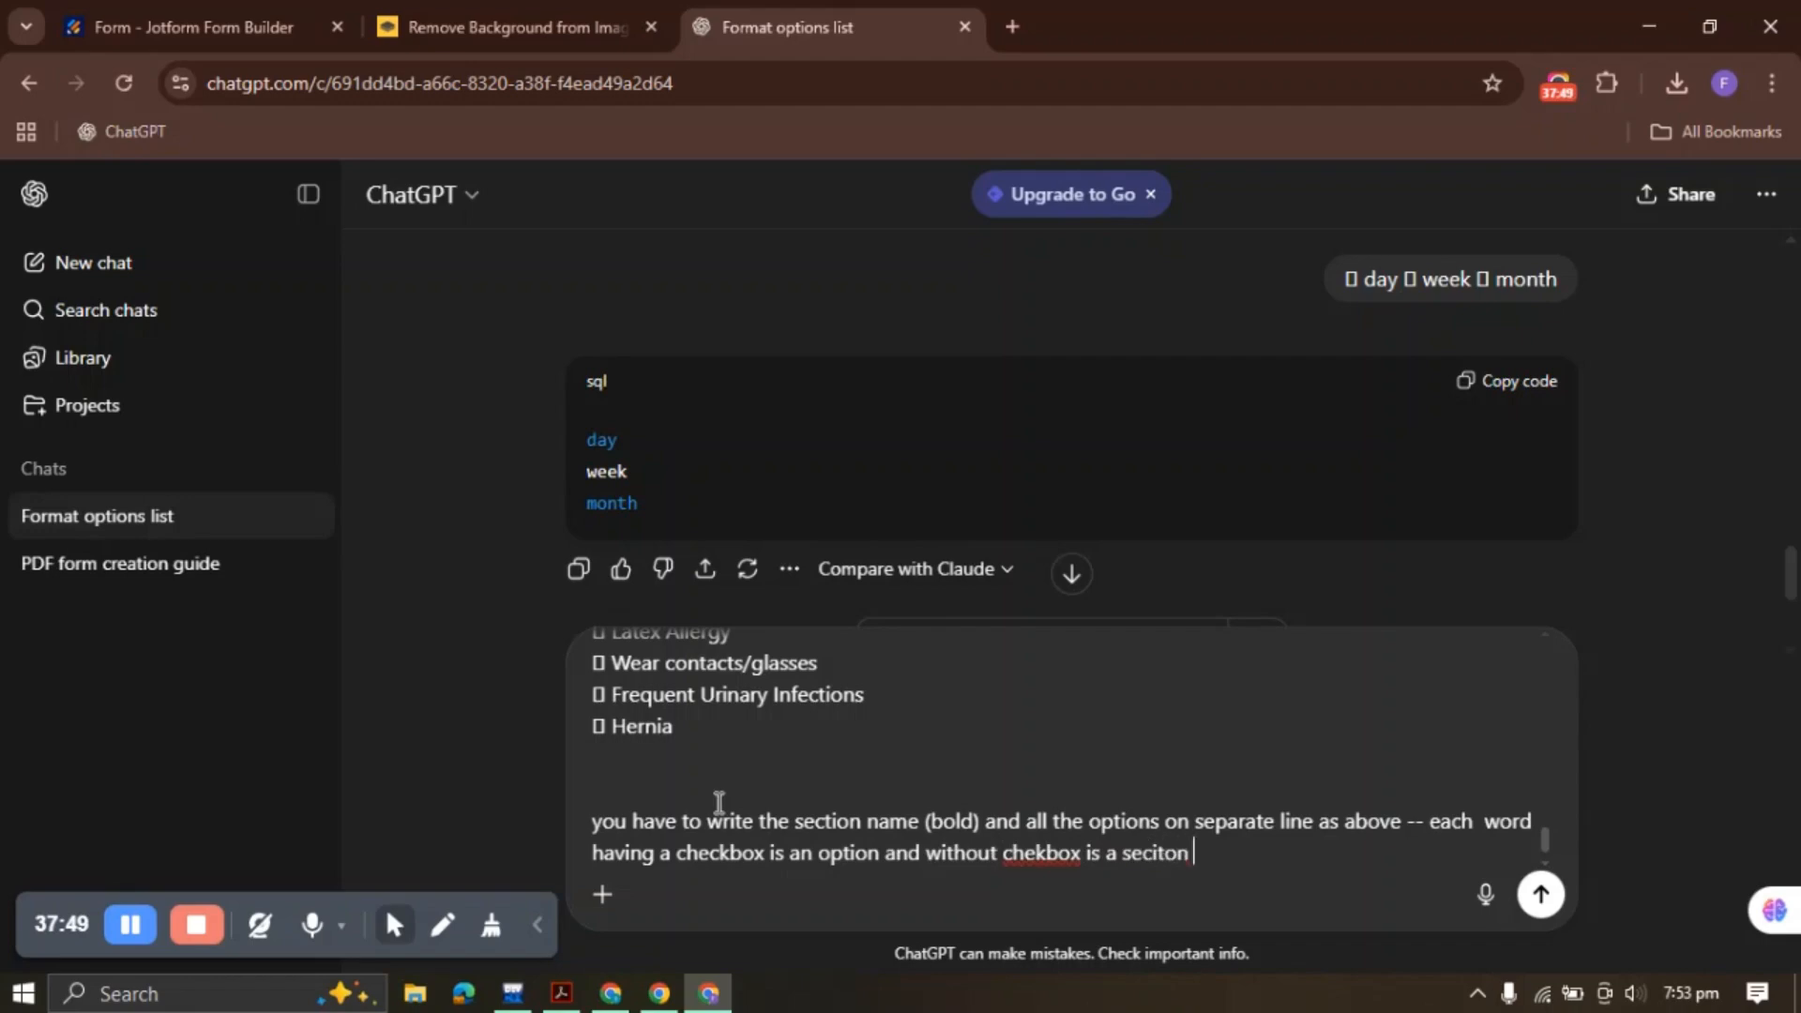
{"action": "key", "text": "Return"}
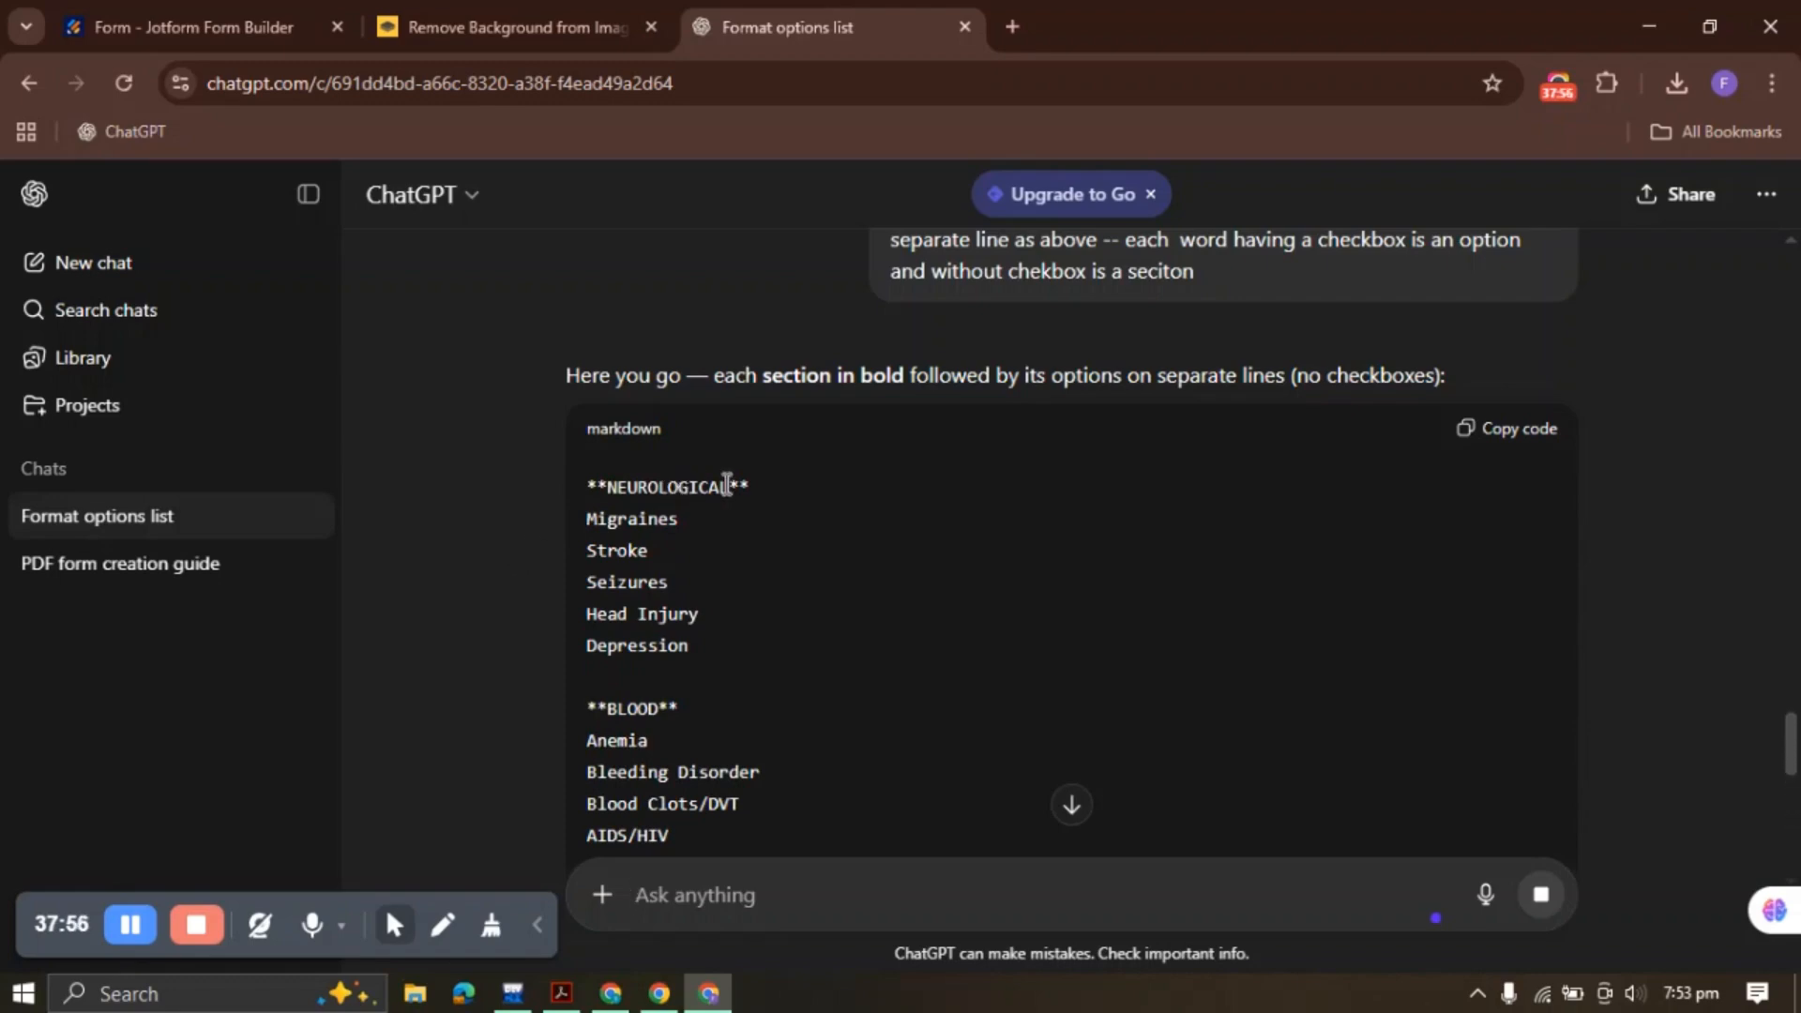
{"action": "left_click_drag", "start_coordinate": [588, 519], "coordinate": [704, 656]}
Fill NEUROLOGICAL with Migraines, Stroke, Seizures, Head Injury and Depression, spread across 2 columns
{"action": "left_click", "coordinate": [639, 692]}
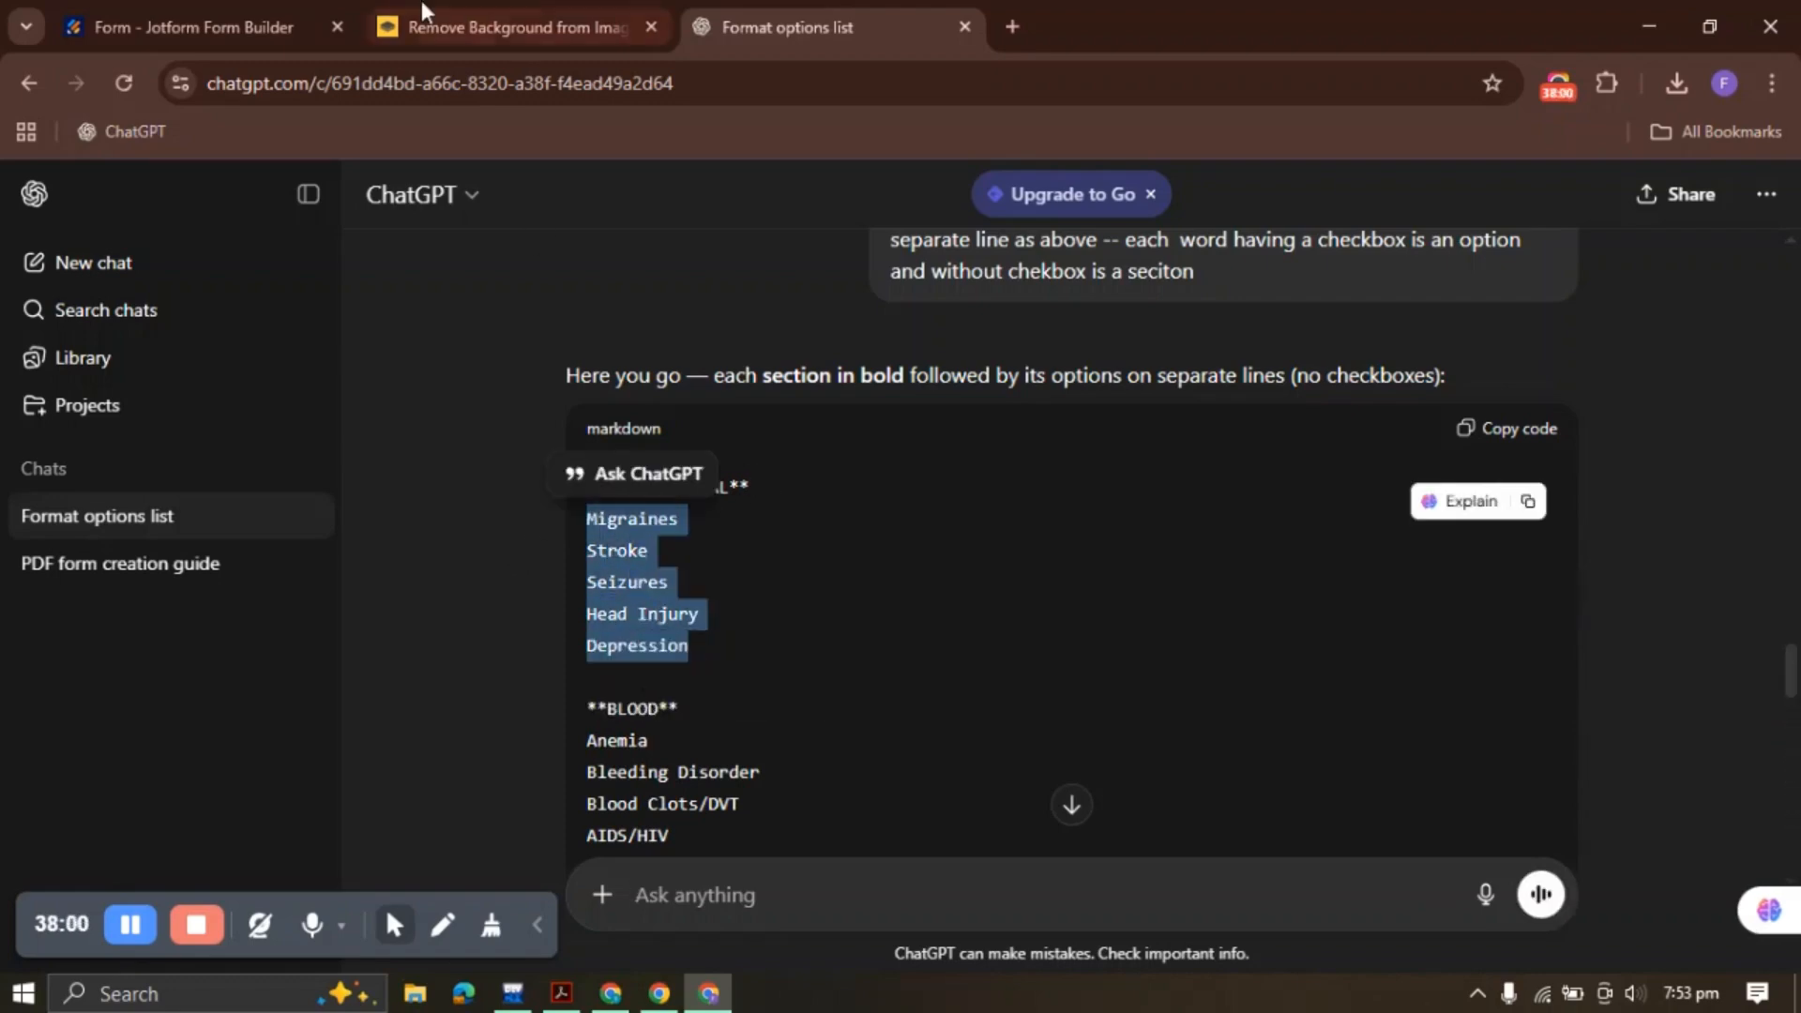
{"action": "left_click", "coordinate": [194, 27]}
{"action": "key", "text": "ctrl+v"}
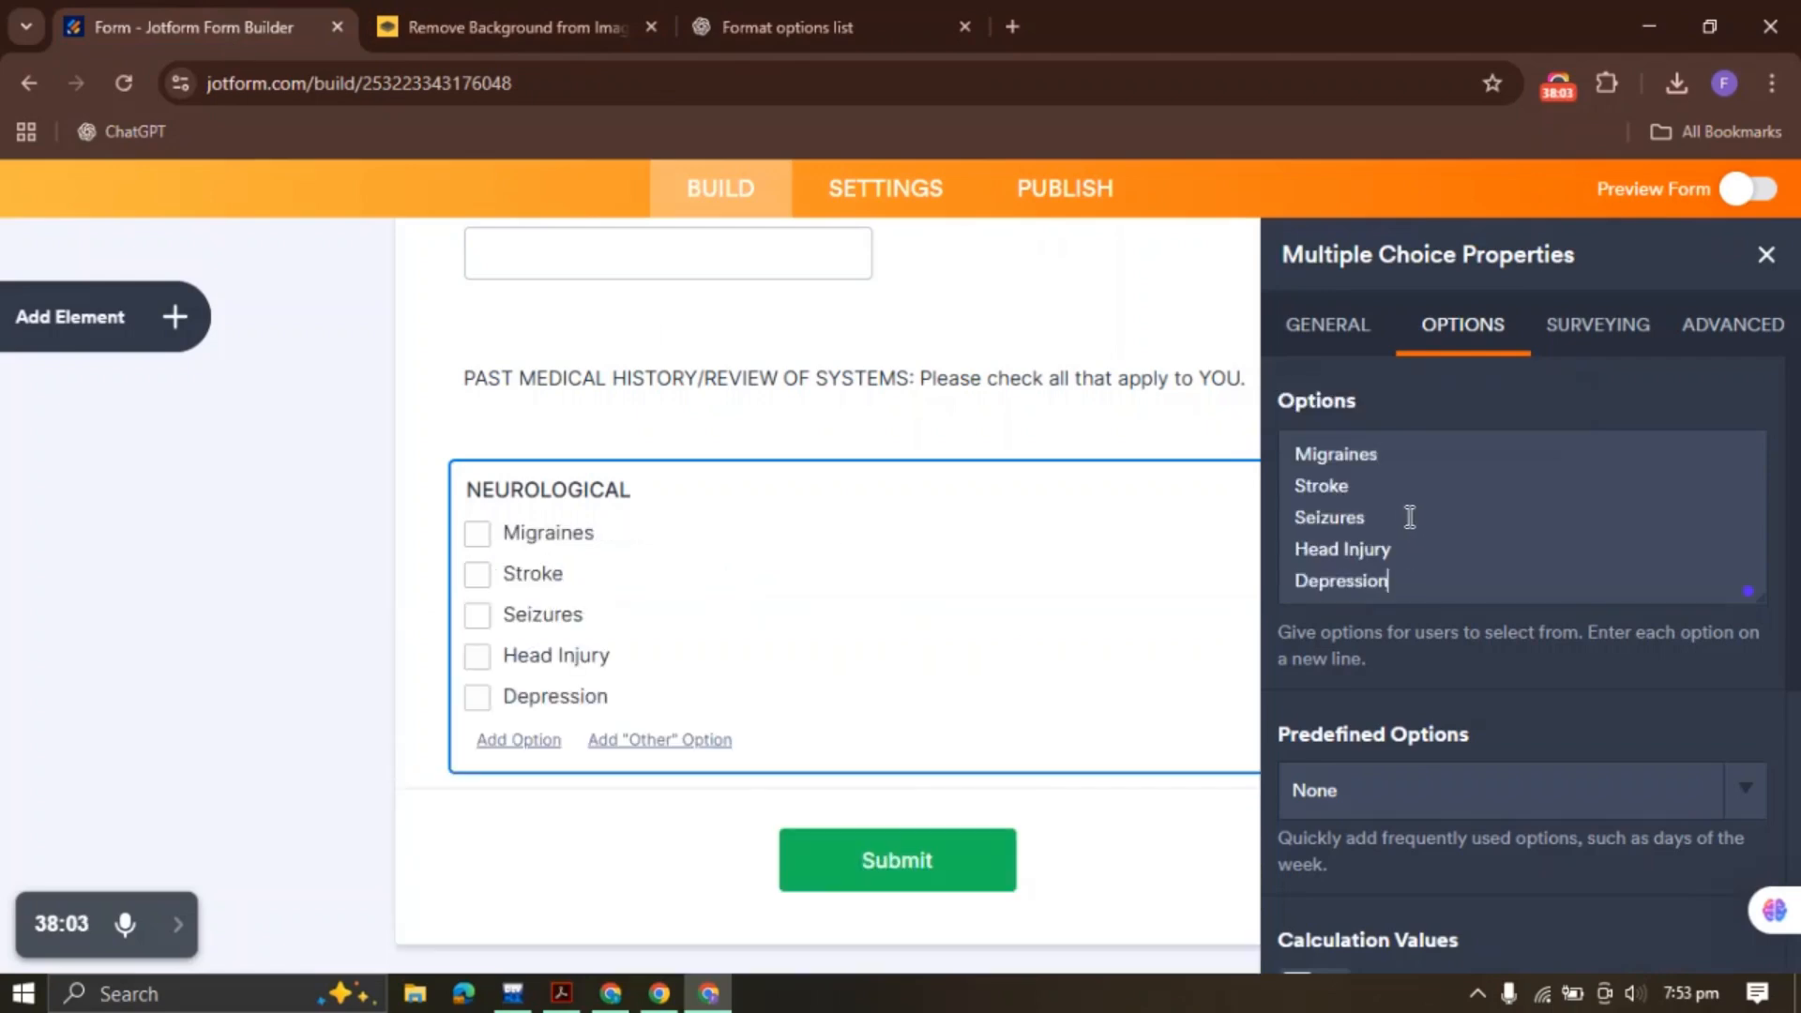
{"action": "scroll", "coordinate": [1514, 627], "scroll_direction": "down", "scroll_amount": 5}
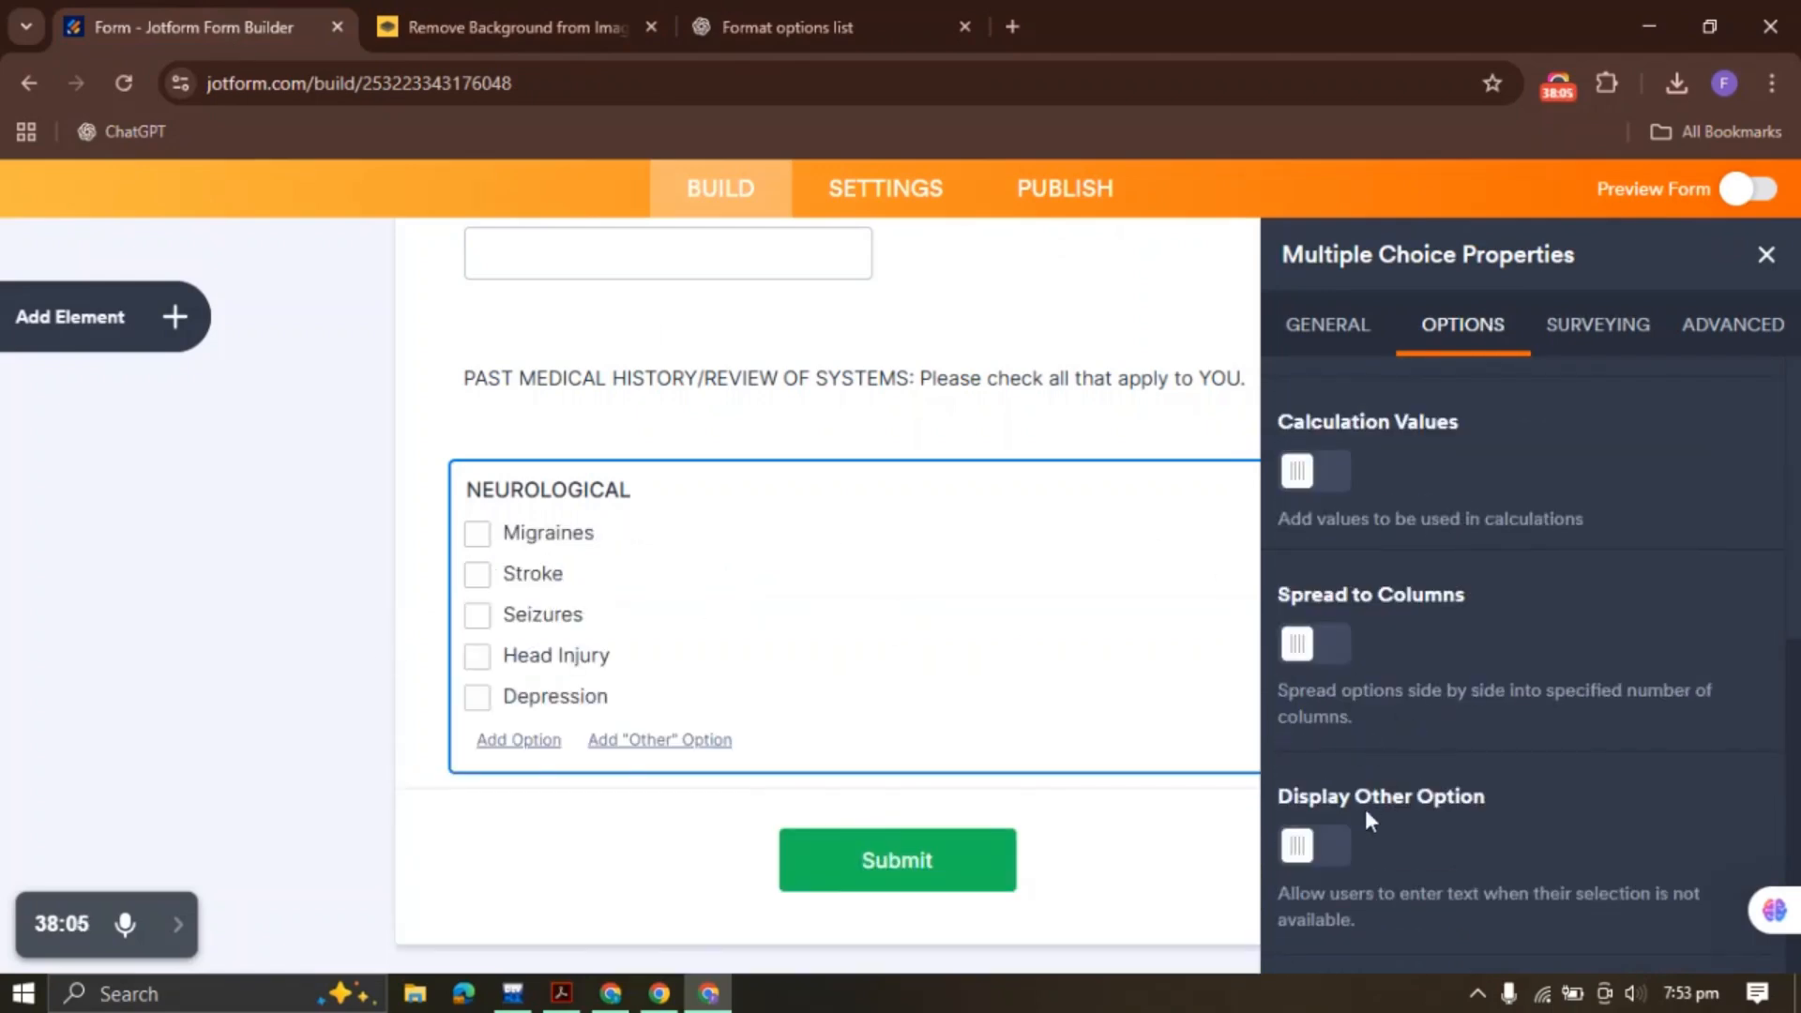
{"action": "left_click", "coordinate": [1339, 661]}
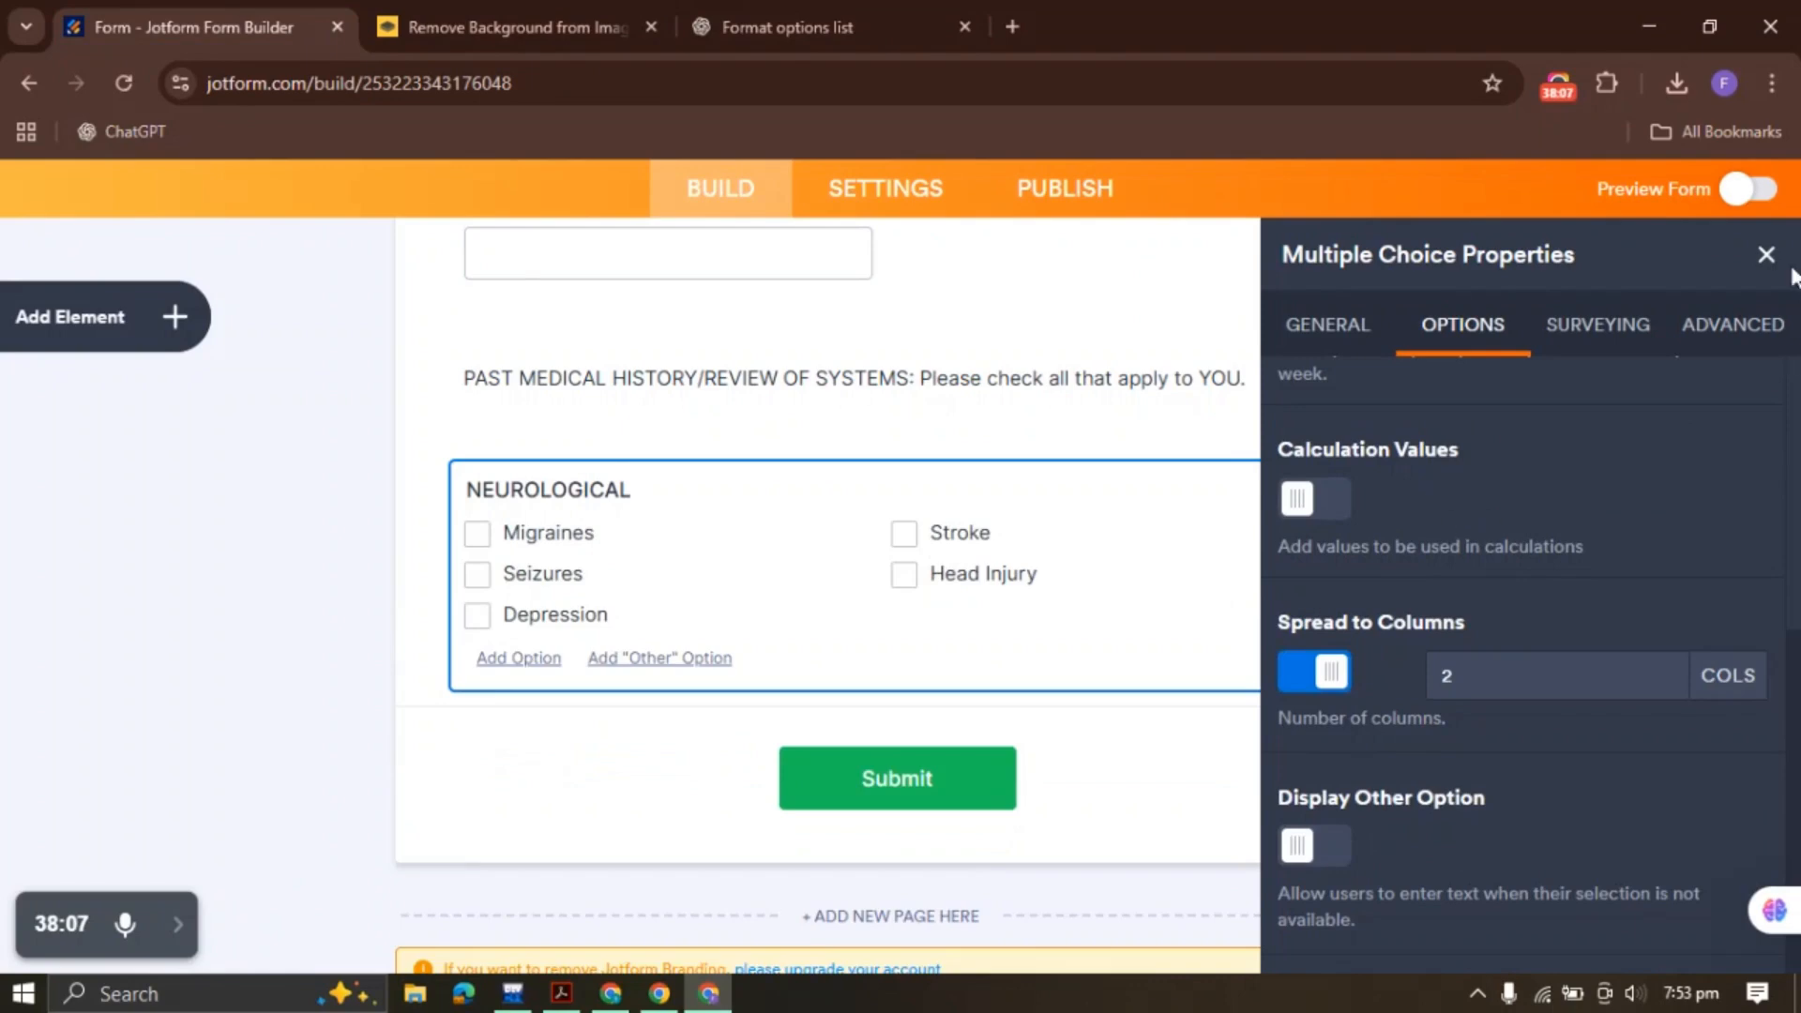
{"action": "left_click", "coordinate": [1765, 253]}
Duplicate the NEUROLOGICAL question
{"action": "right_click", "coordinate": [789, 552]}
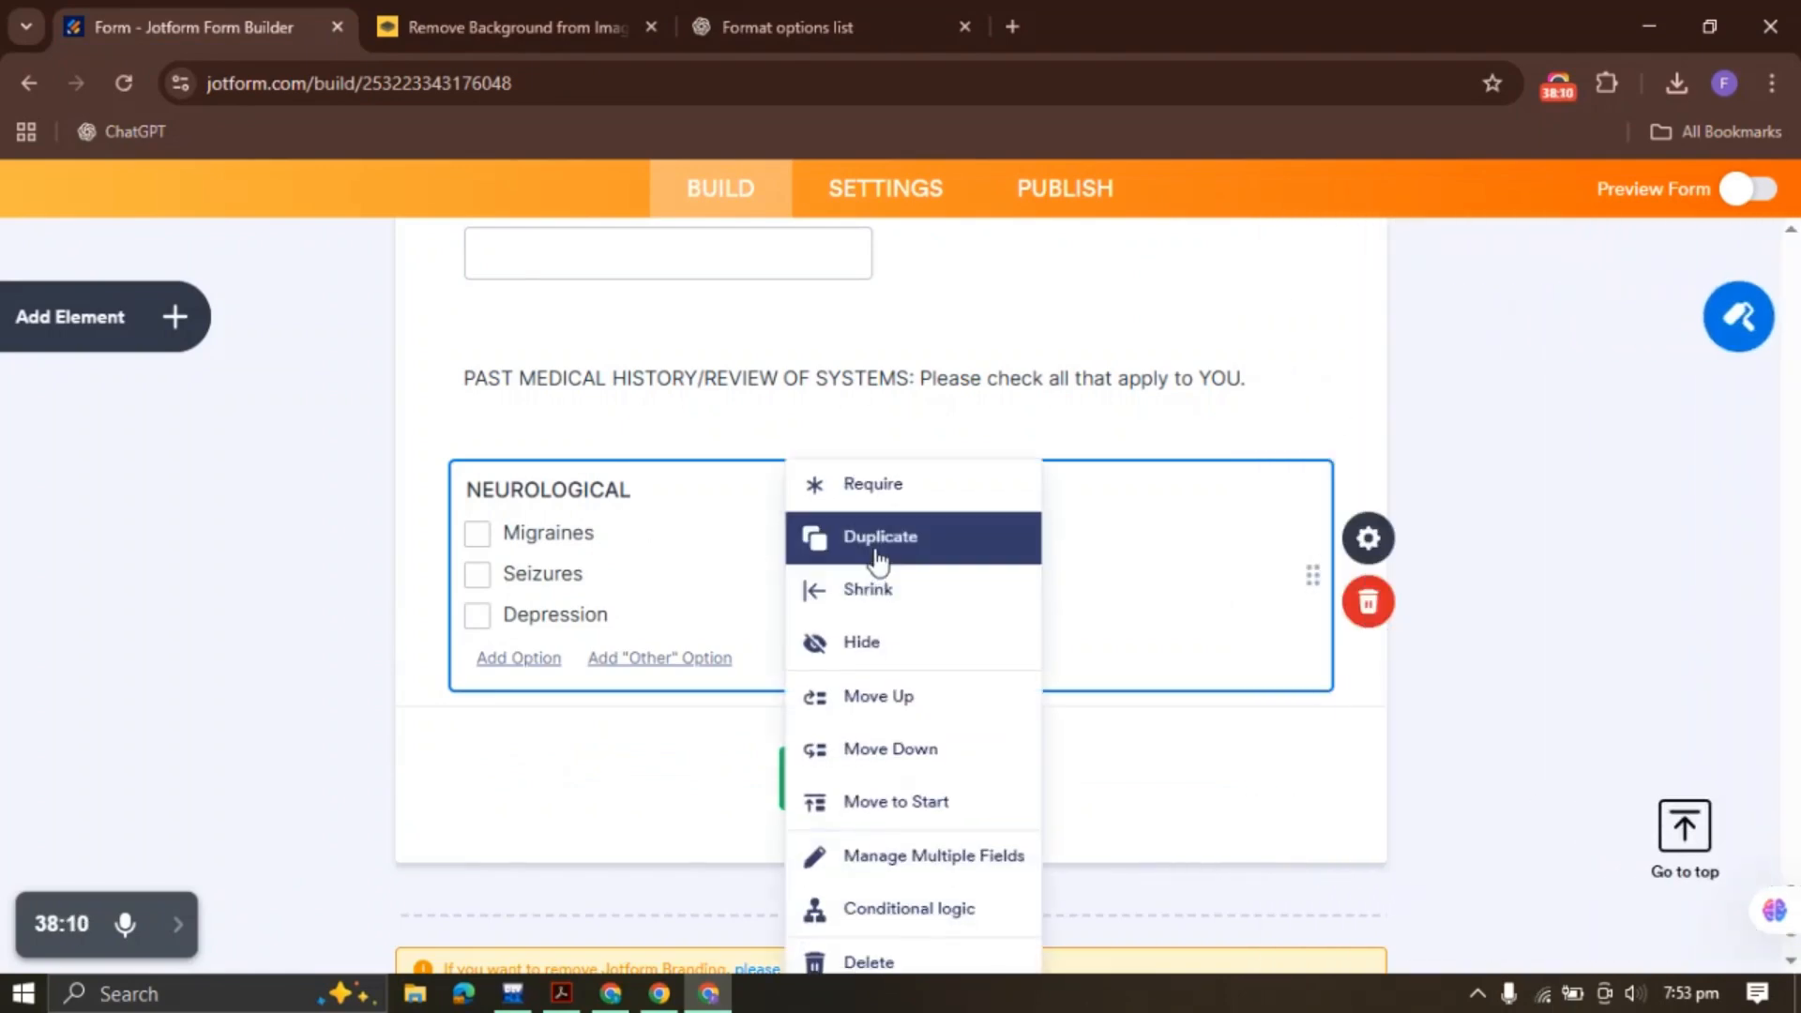
{"action": "left_click", "coordinate": [877, 560]}
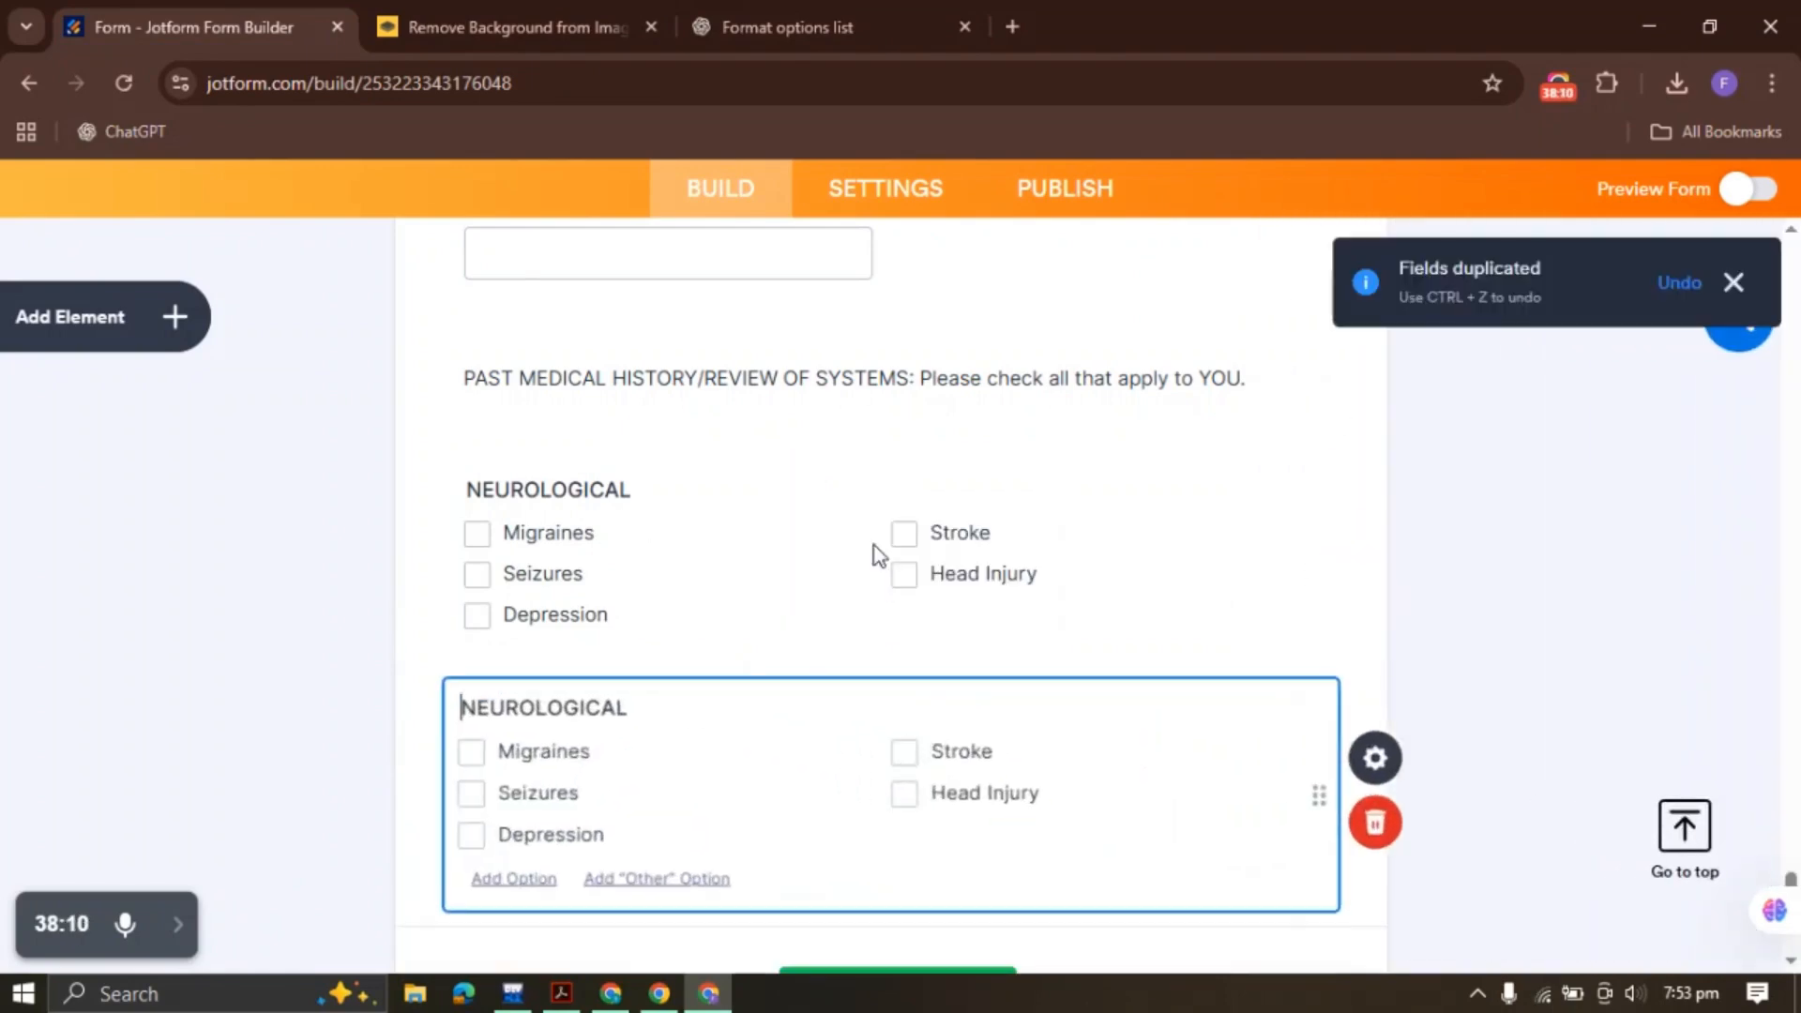
{"action": "left_click", "coordinate": [835, 11]}
{"action": "scroll", "coordinate": [638, 563], "scroll_direction": "down", "scroll_amount": 3}
Rename the duplicated question's label to BLOOD
{"action": "left_click", "coordinate": [609, 411]}
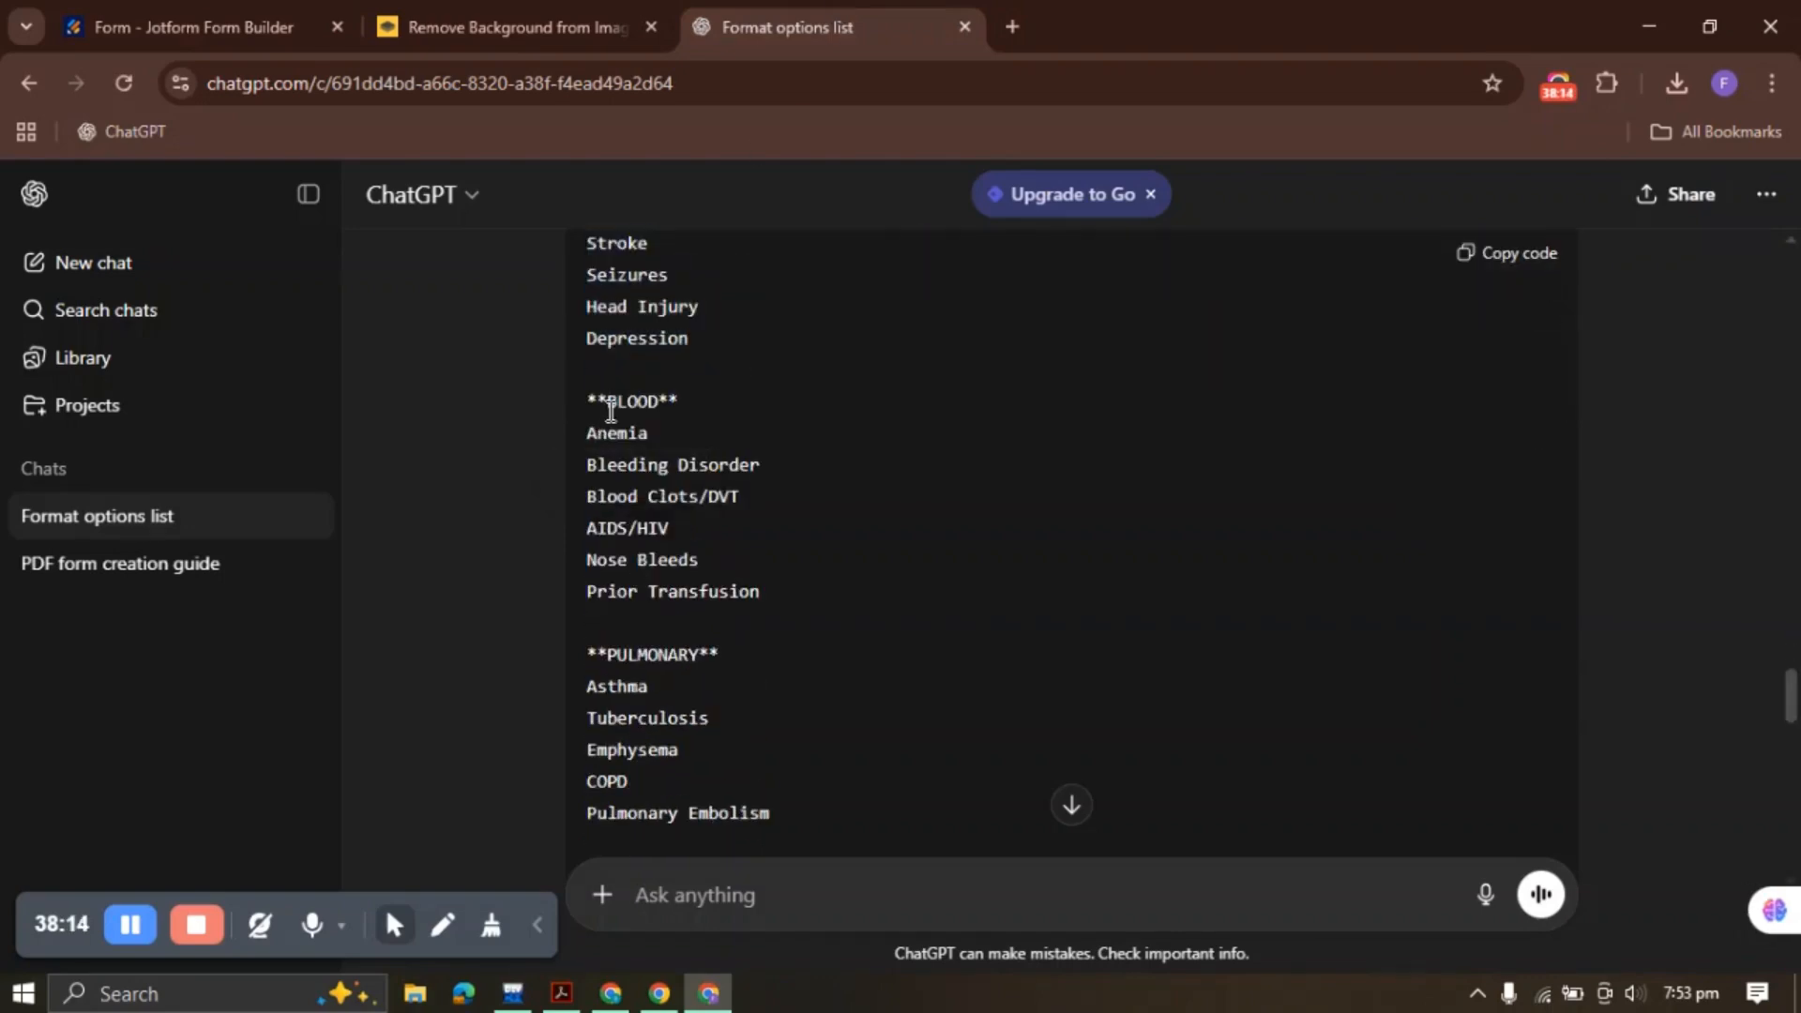
{"action": "left_click_drag", "start_coordinate": [610, 411], "coordinate": [661, 407]}
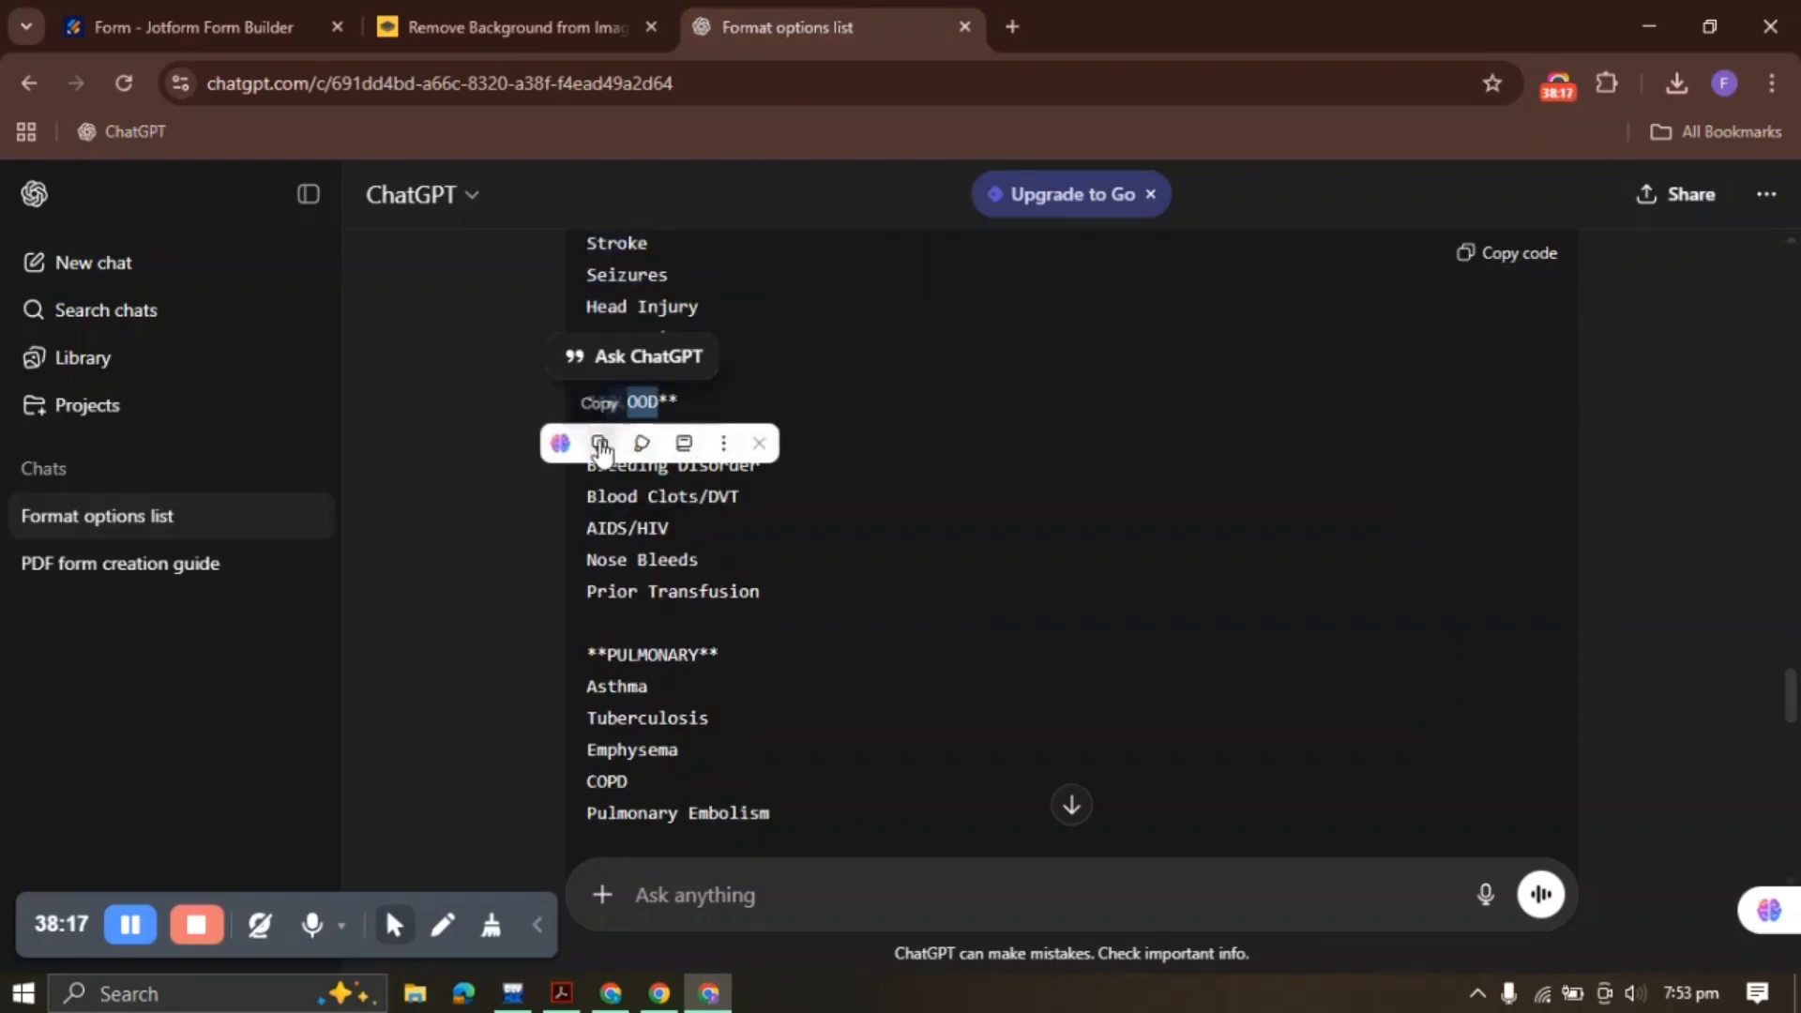
{"action": "left_click", "coordinate": [602, 449]}
{"action": "left_click", "coordinate": [160, 22]}
{"action": "left_click_drag", "start_coordinate": [634, 710], "coordinate": [464, 709]}
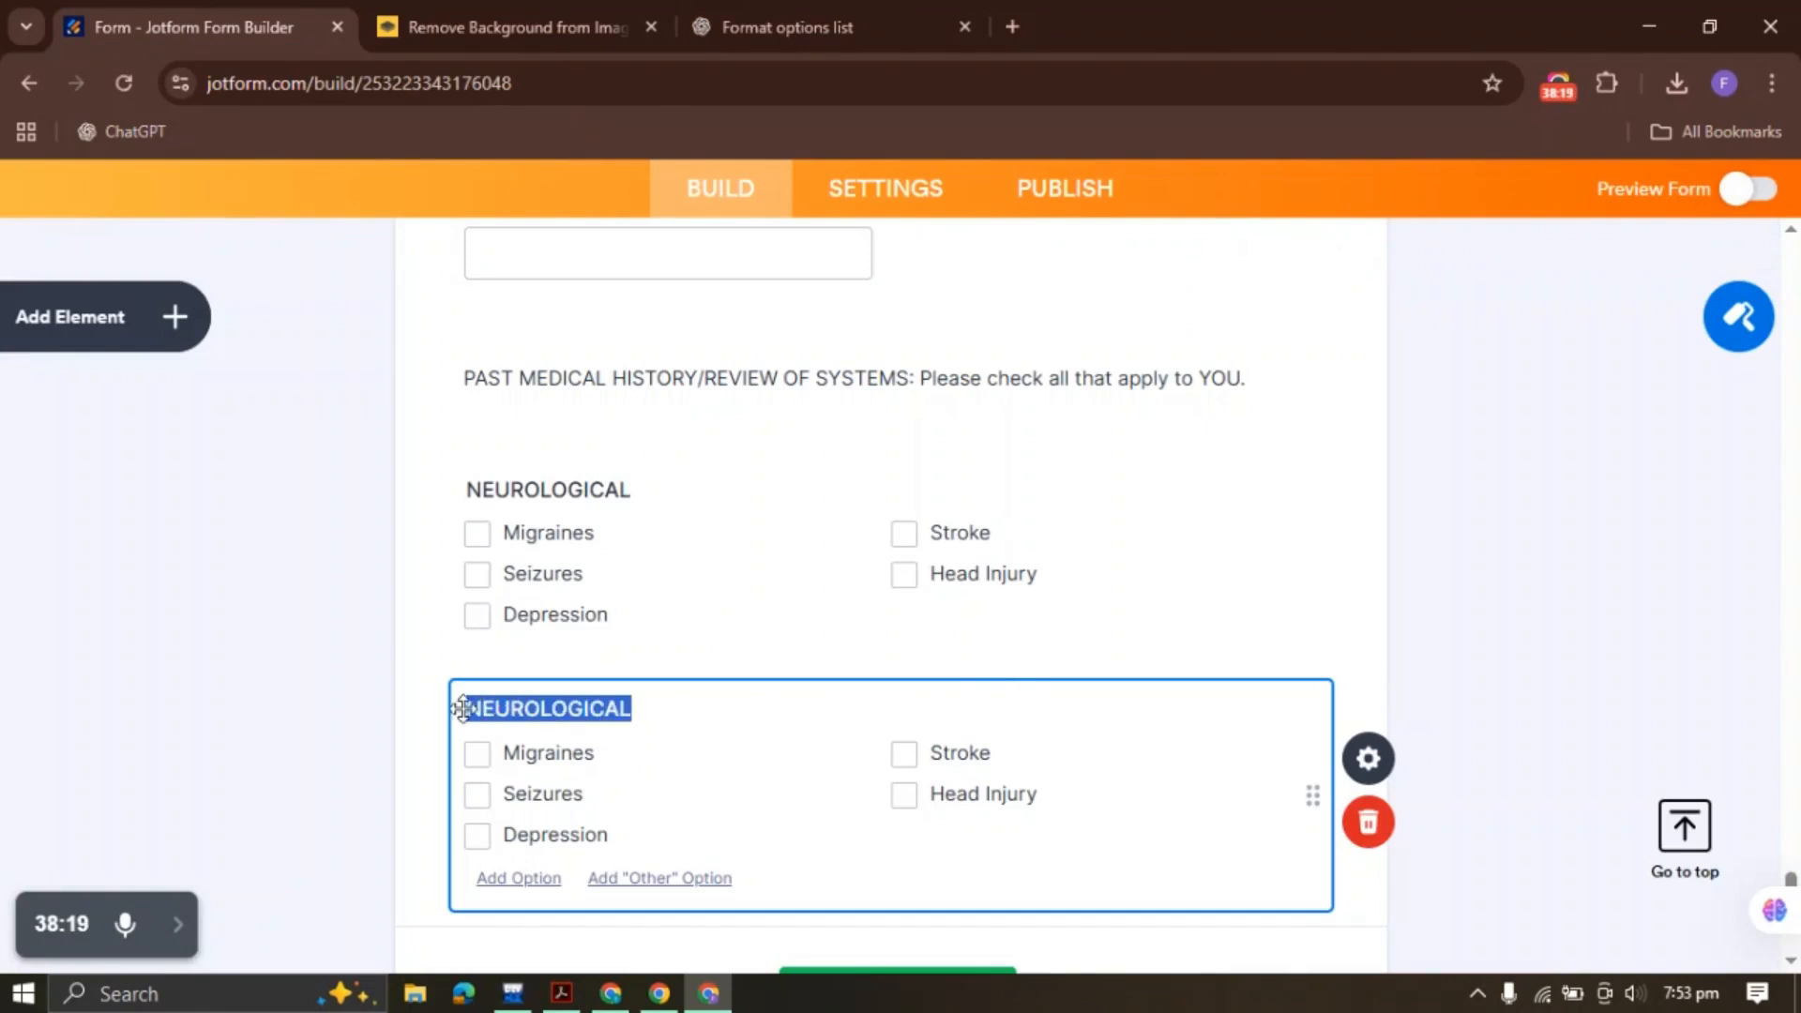
{"action": "key", "text": "ctrl+v"}
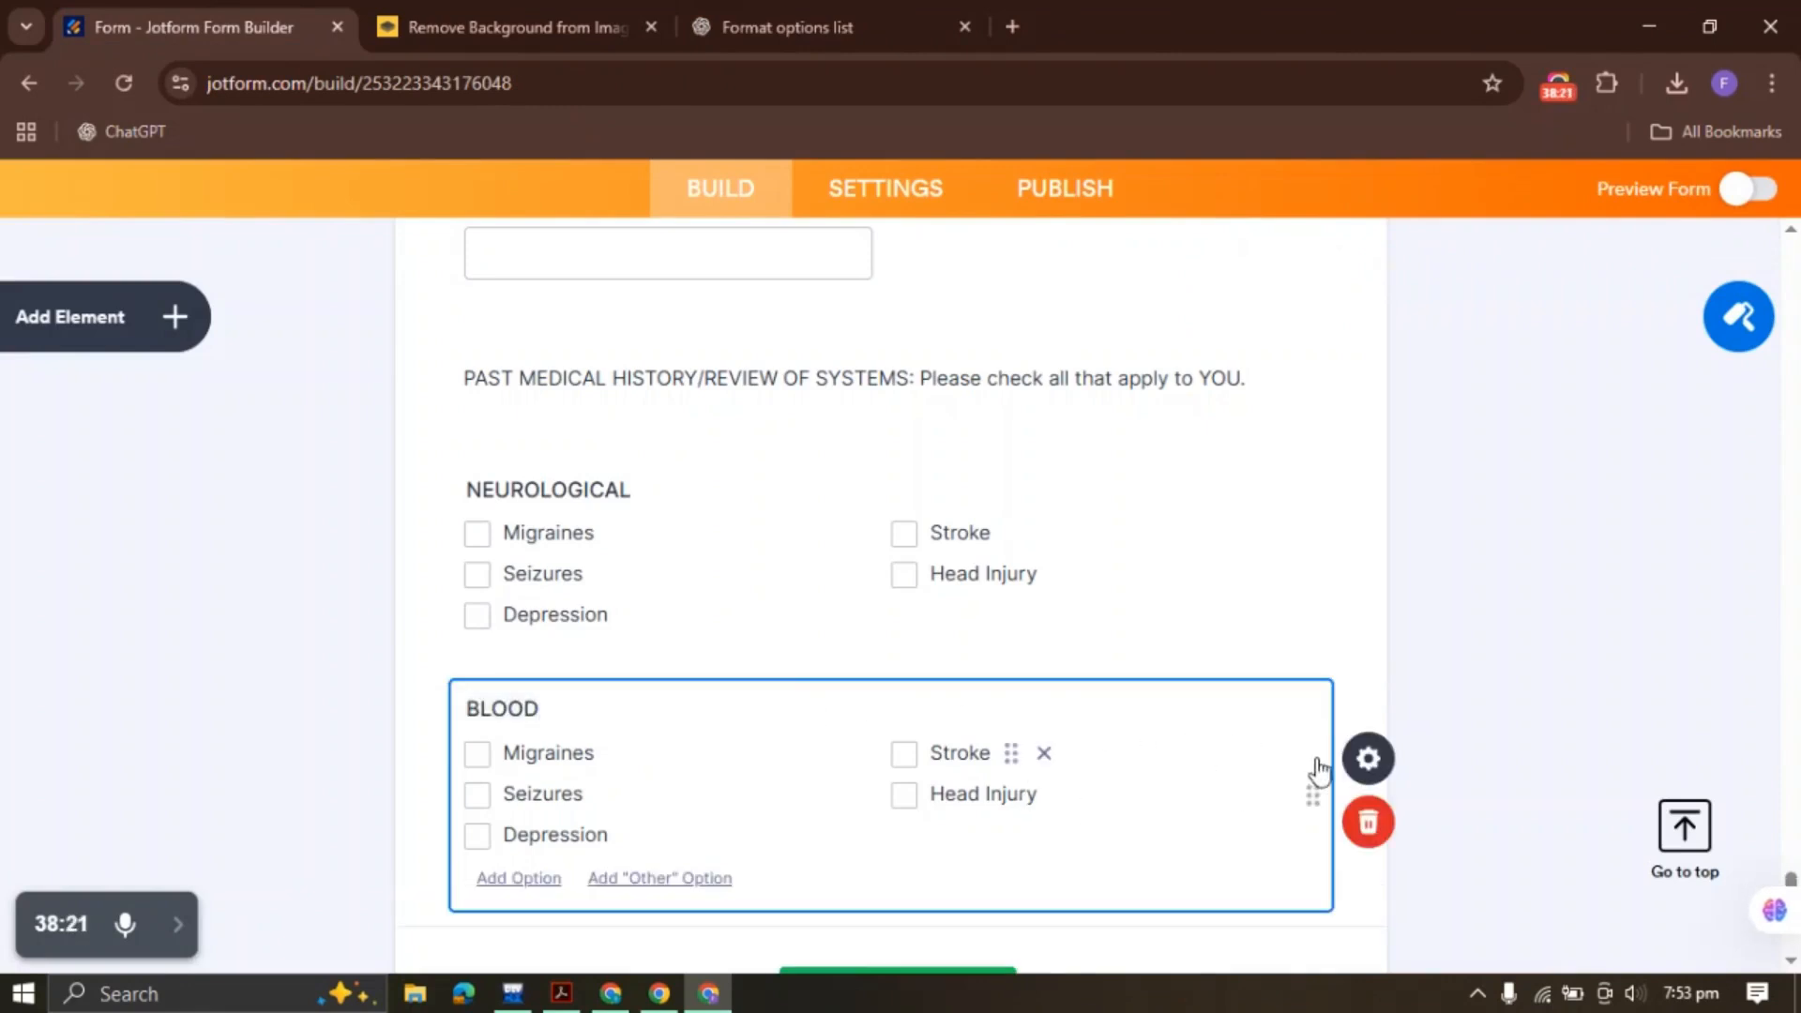
Replace its options with the six blood conditions, Anemia through Prior Transfusion
{"action": "left_click", "coordinate": [1368, 758]}
{"action": "left_click", "coordinate": [1501, 325]}
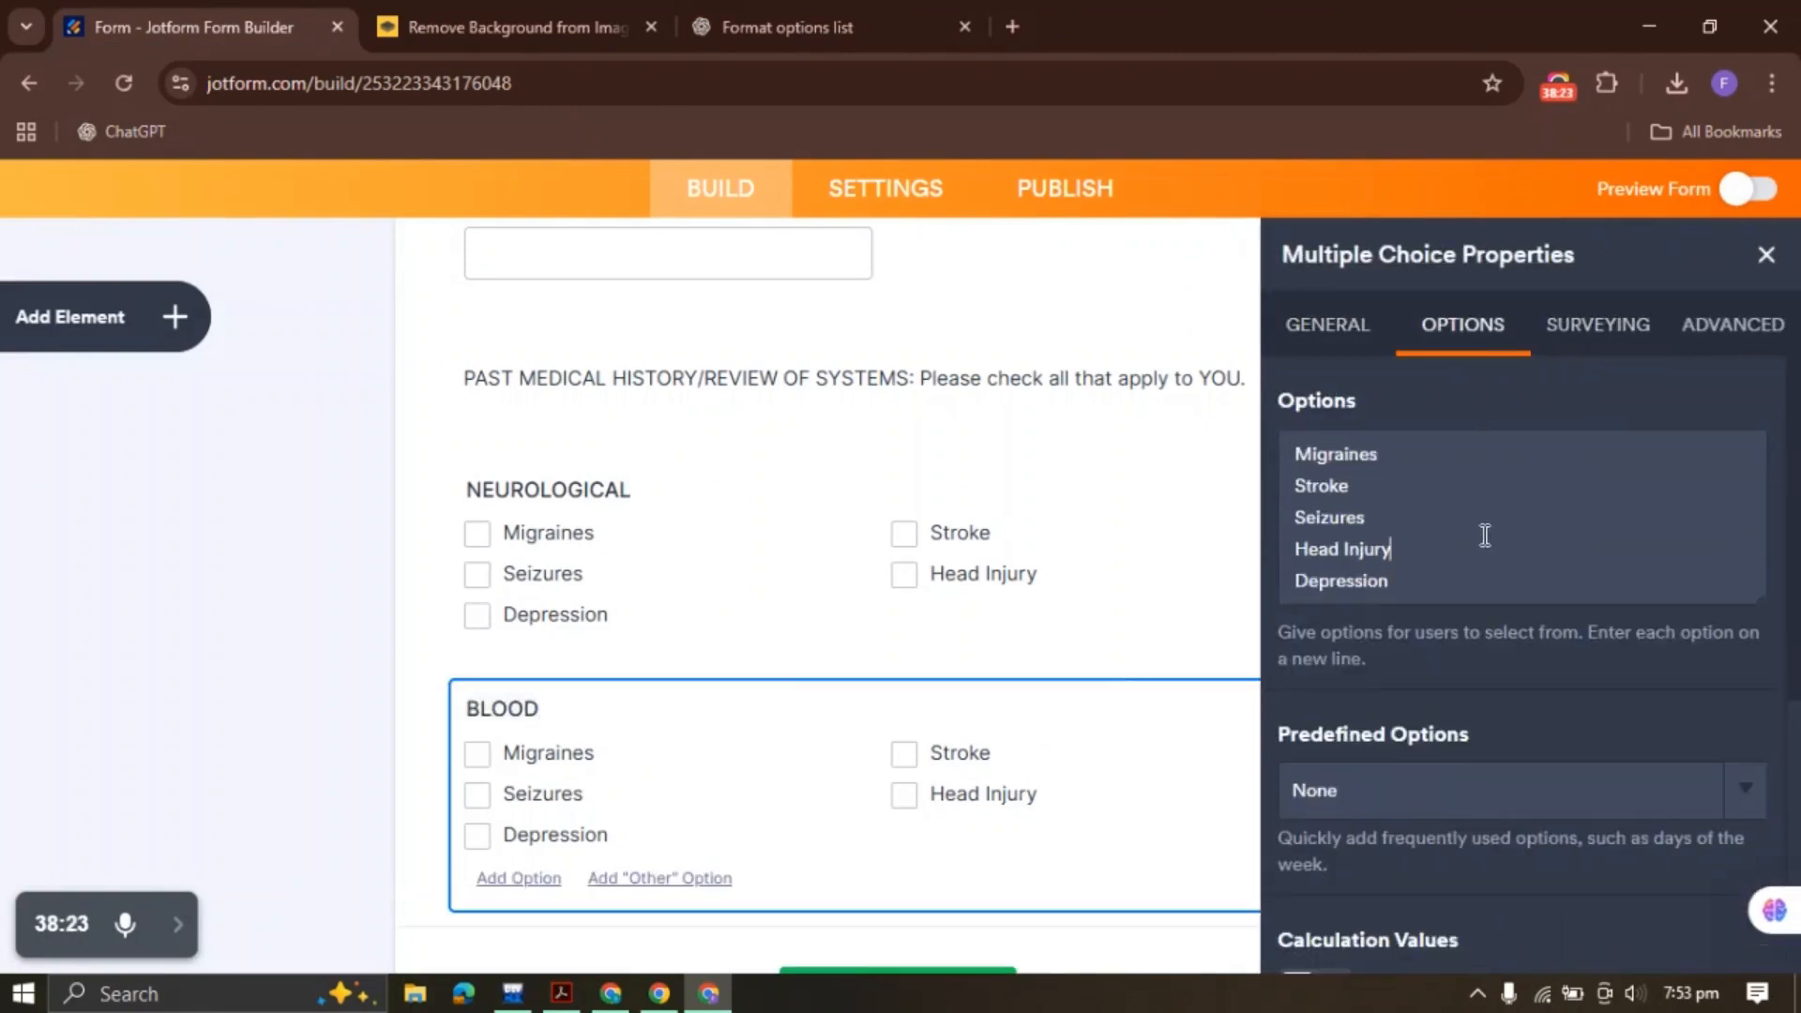
{"action": "key", "text": "ctrl+a"}
{"action": "key", "text": "BackSpace"}
{"action": "left_click", "coordinate": [788, 26]}
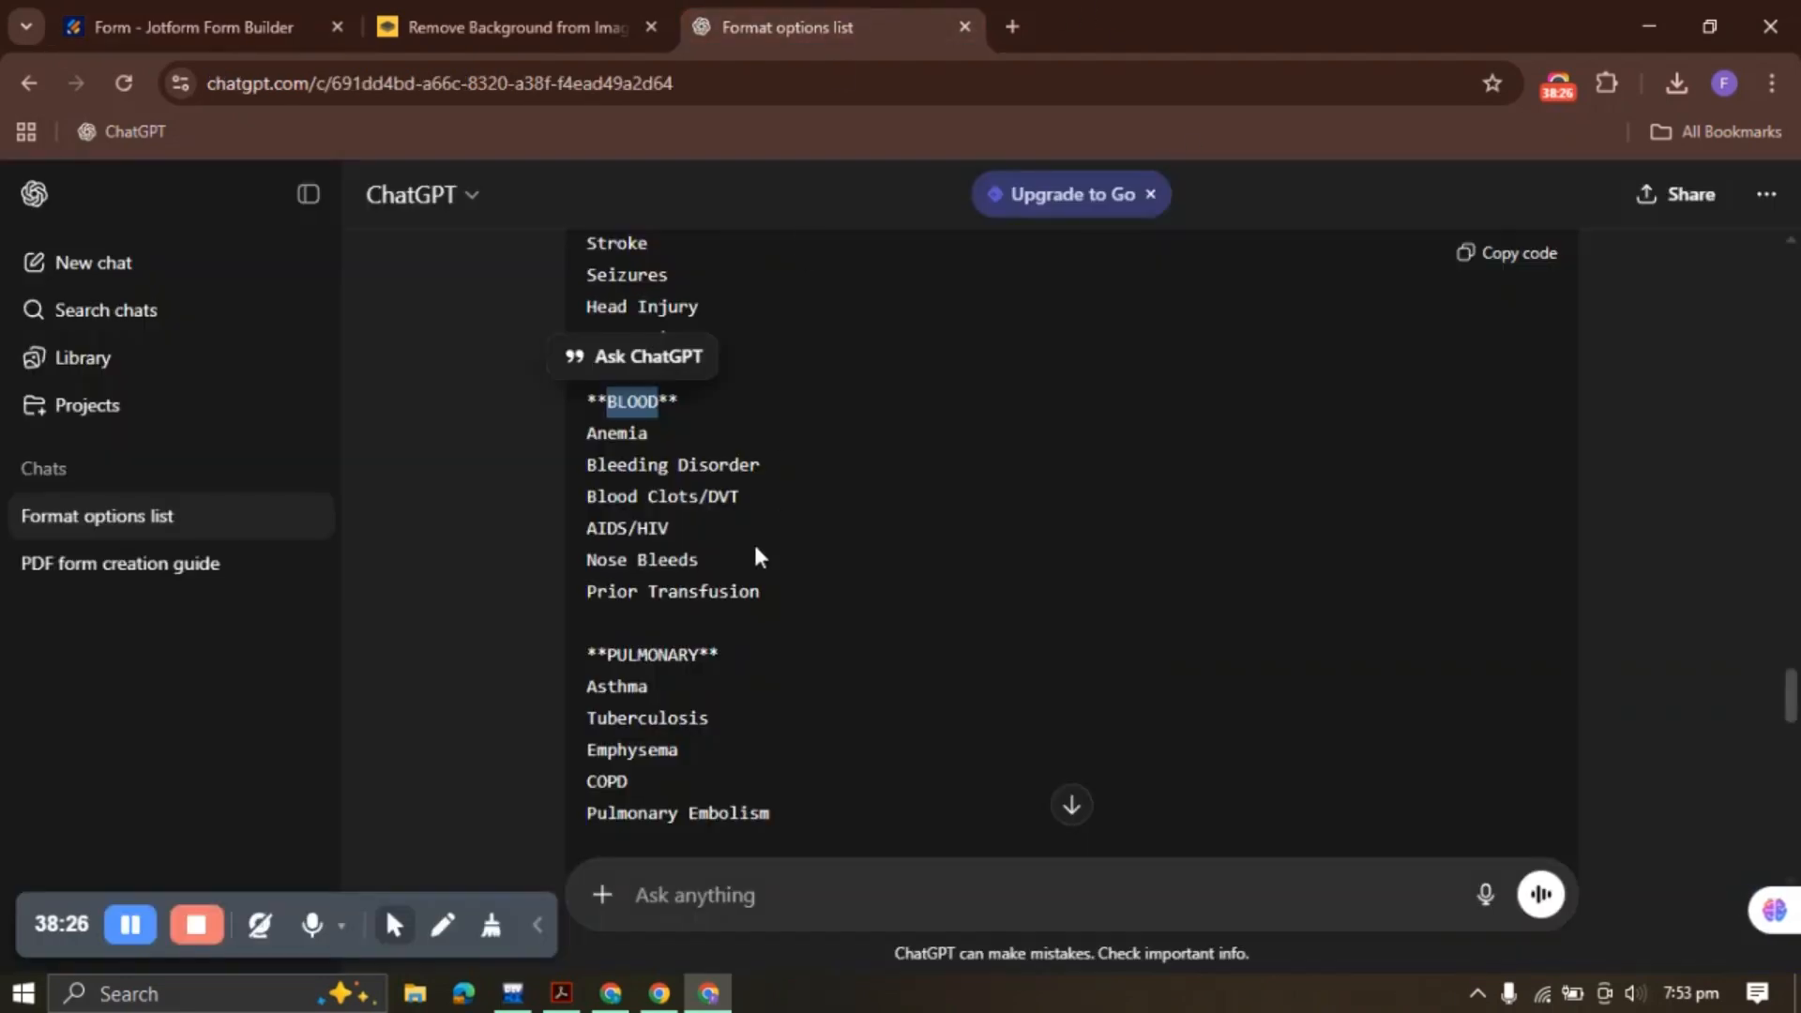
{"action": "left_click_drag", "start_coordinate": [588, 463], "coordinate": [790, 594]}
{"action": "left_click", "coordinate": [712, 634]}
{"action": "left_click", "coordinate": [187, 26]}
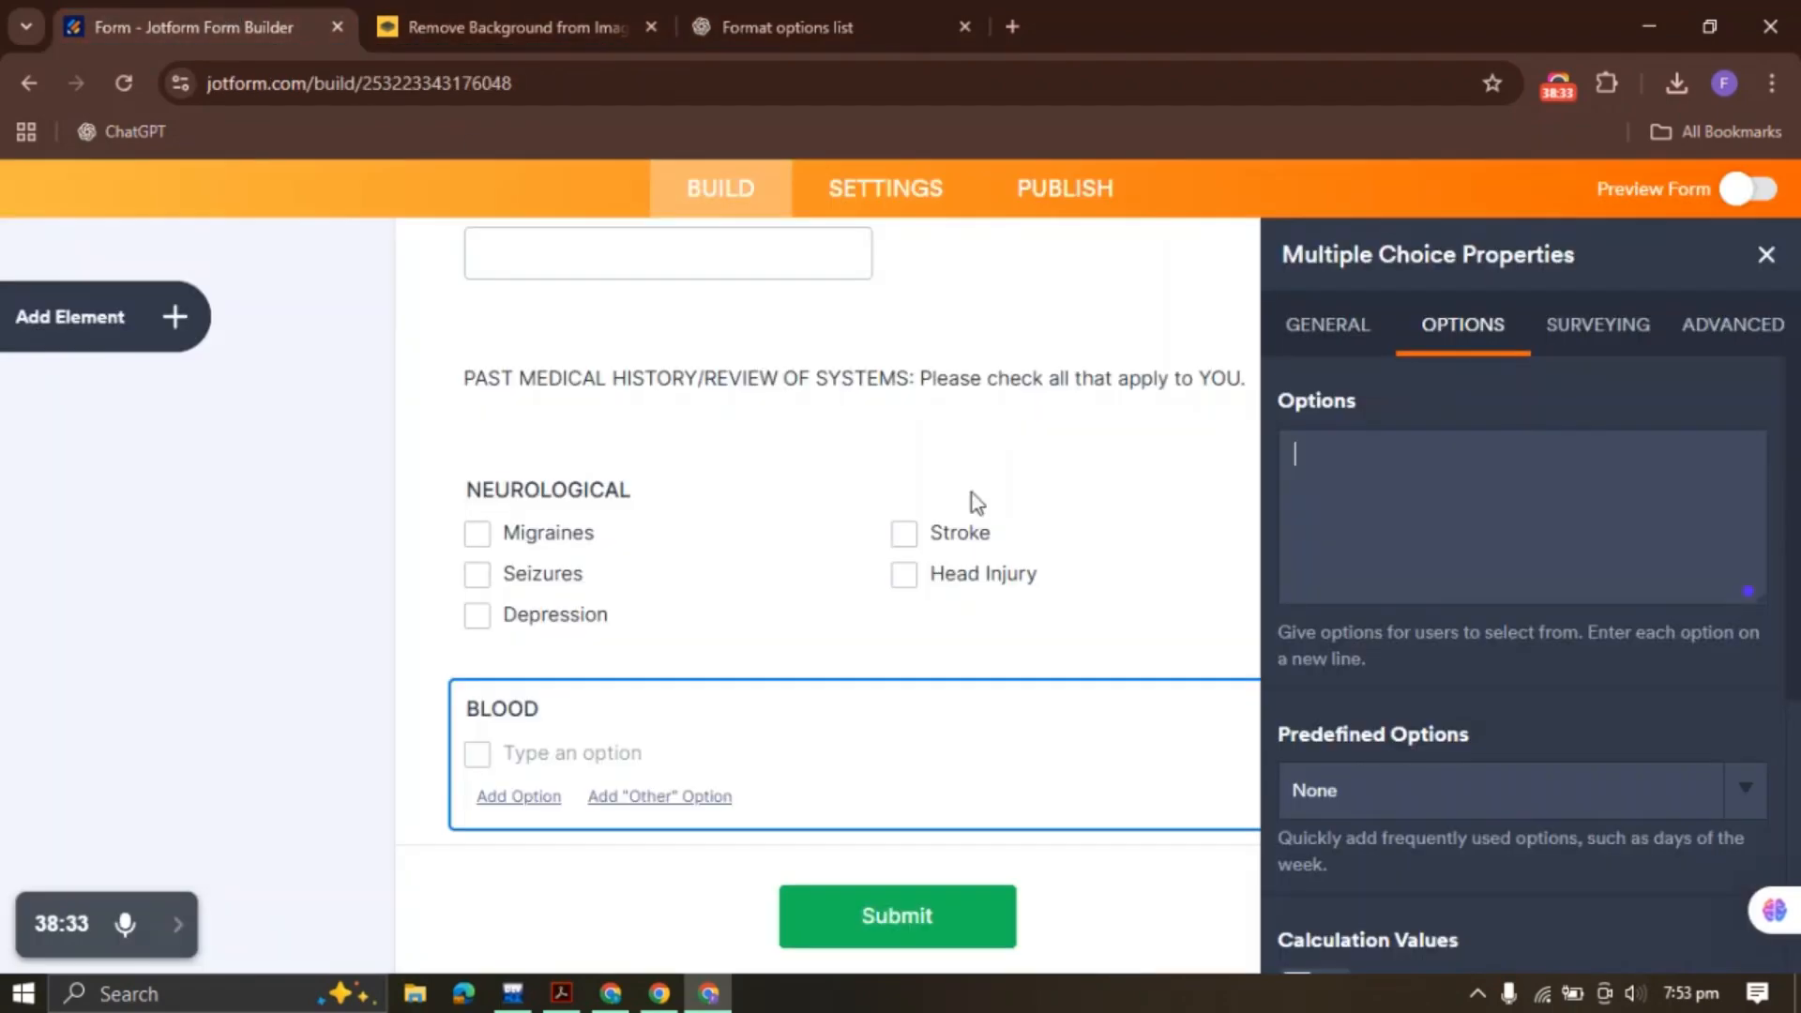
{"action": "left_click", "coordinate": [1339, 539]}
{"action": "key", "text": "ctrl+v"}
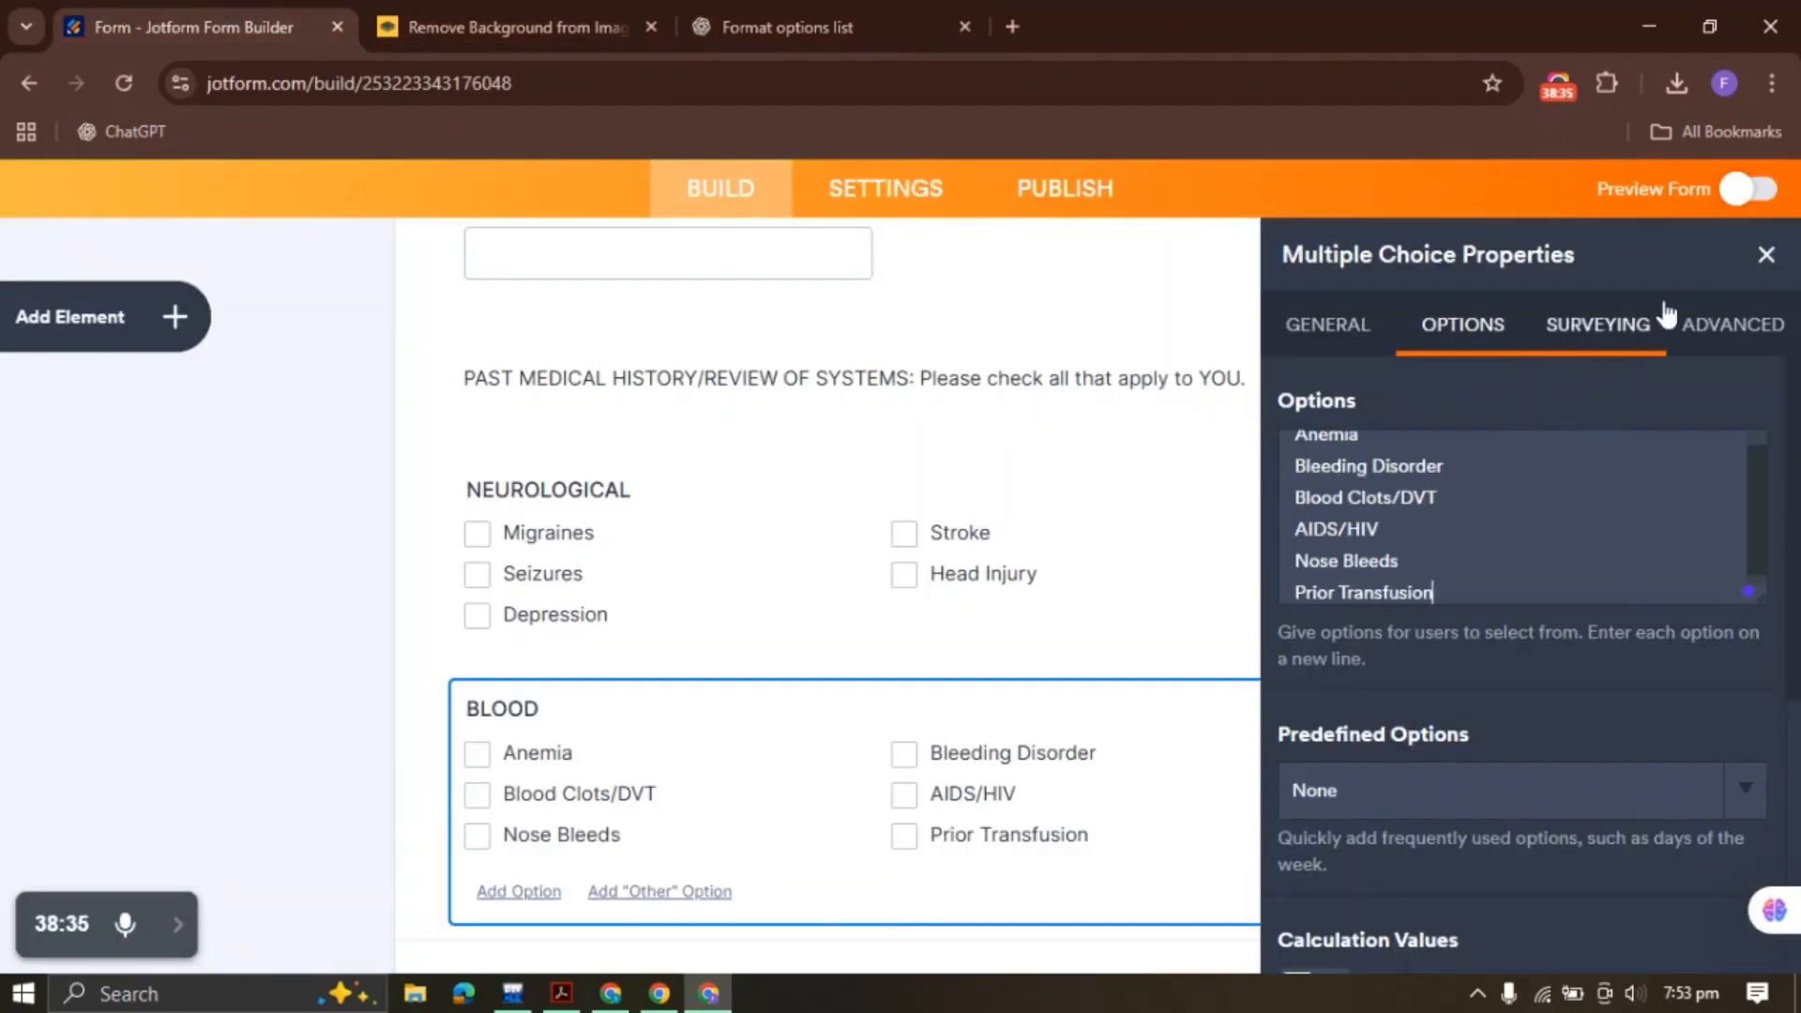
Duplicate the BLOOD question
{"action": "left_click", "coordinate": [1763, 257]}
{"action": "right_click", "coordinate": [841, 782]}
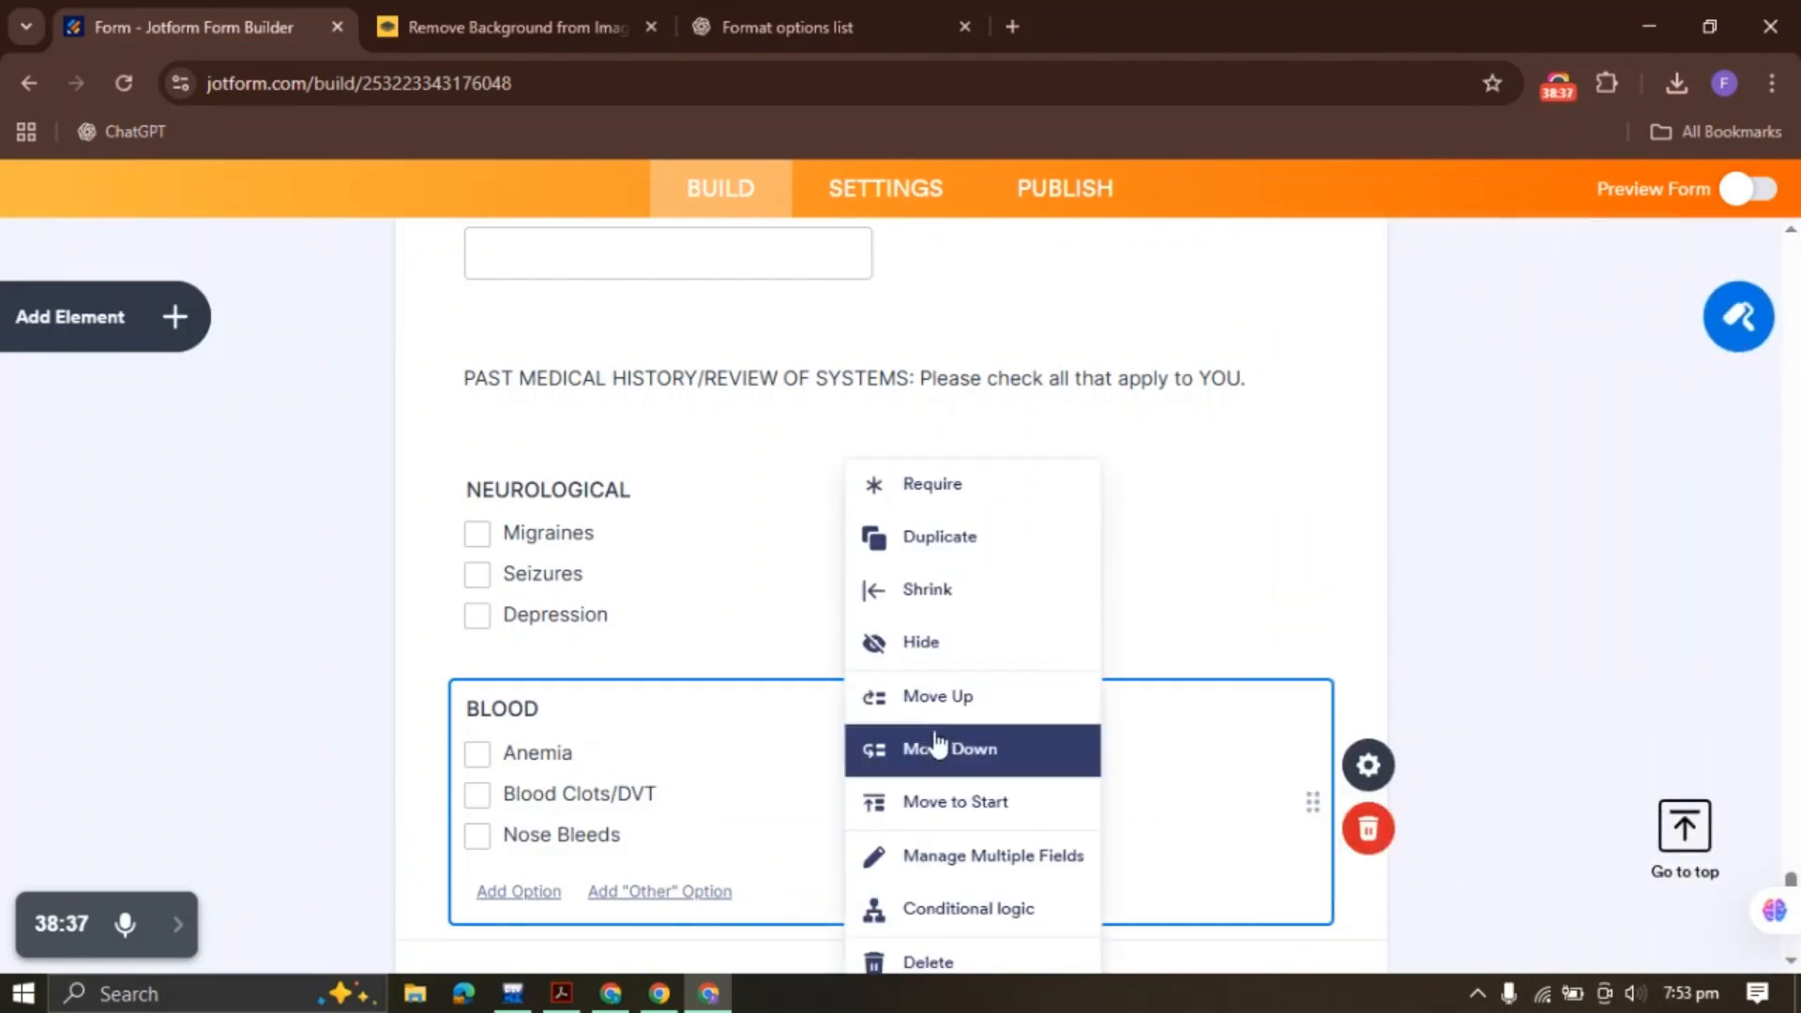
{"action": "left_click", "coordinate": [950, 553]}
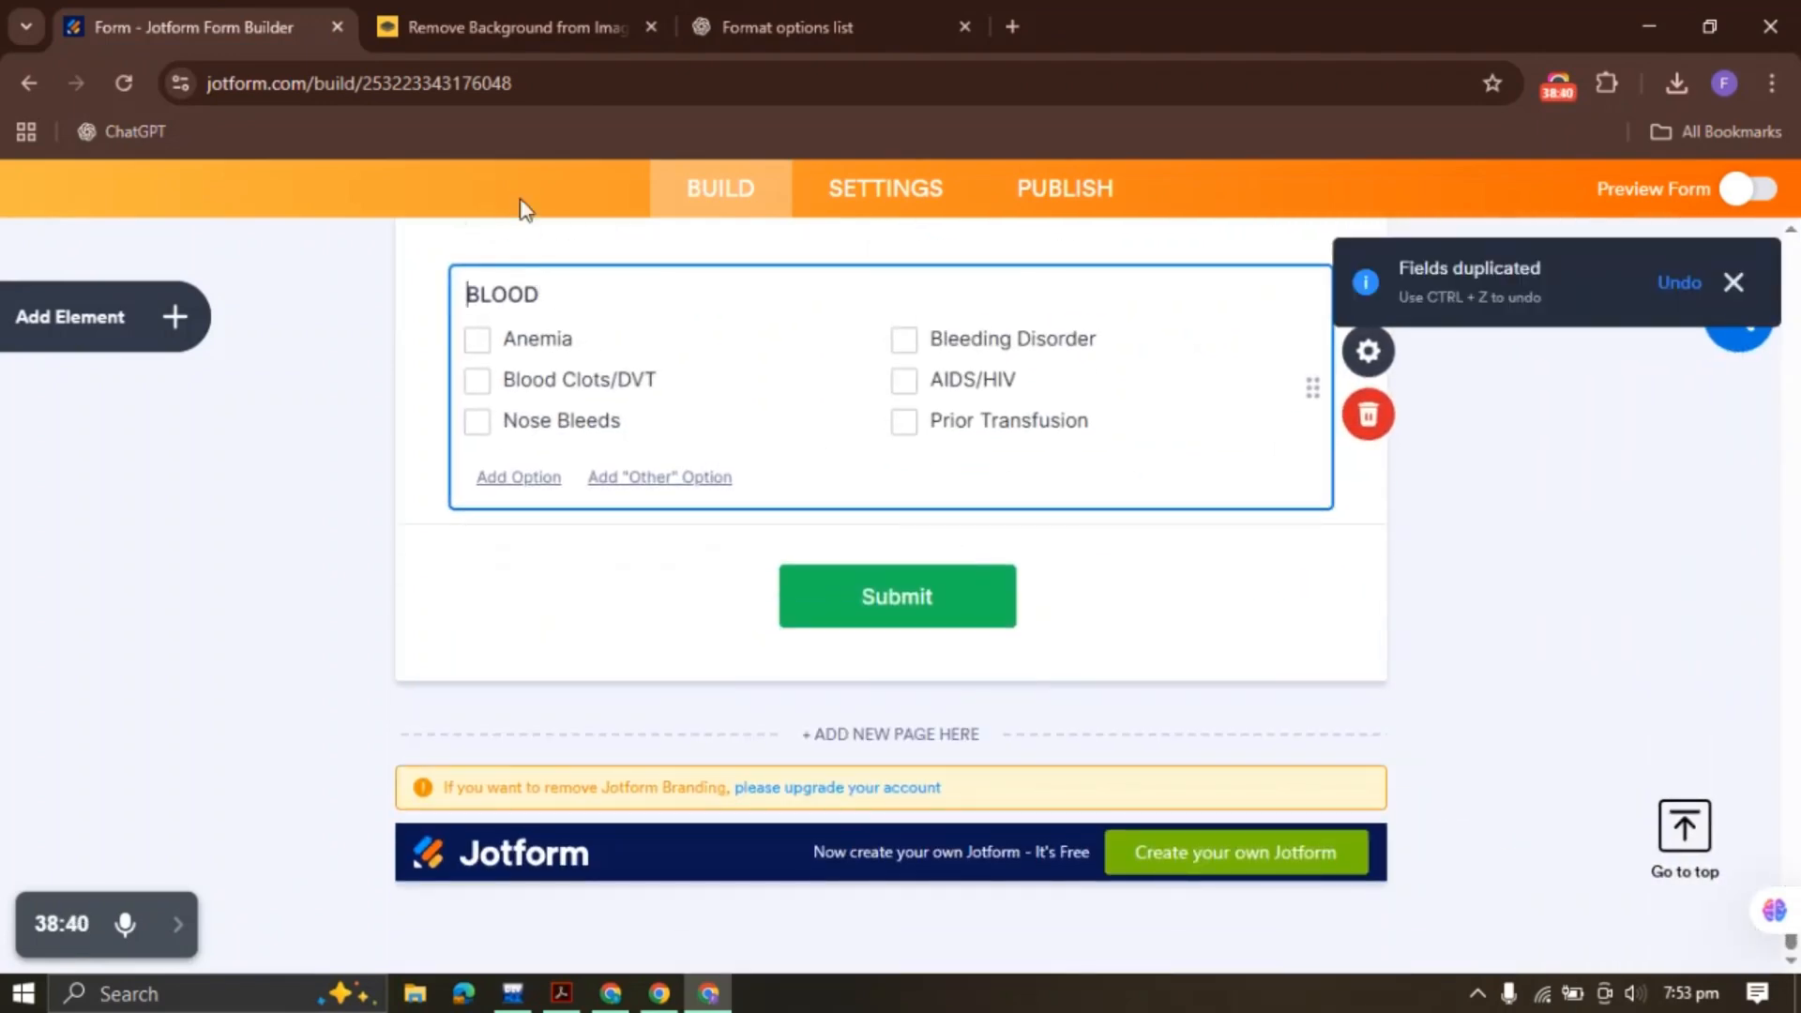
Rename the copied group's field label from BLOOD to PULMONARY
{"action": "left_click", "coordinate": [798, 26]}
{"action": "scroll", "coordinate": [549, 356], "scroll_direction": "down", "scroll_amount": 3}
{"action": "left_click", "coordinate": [632, 342]}
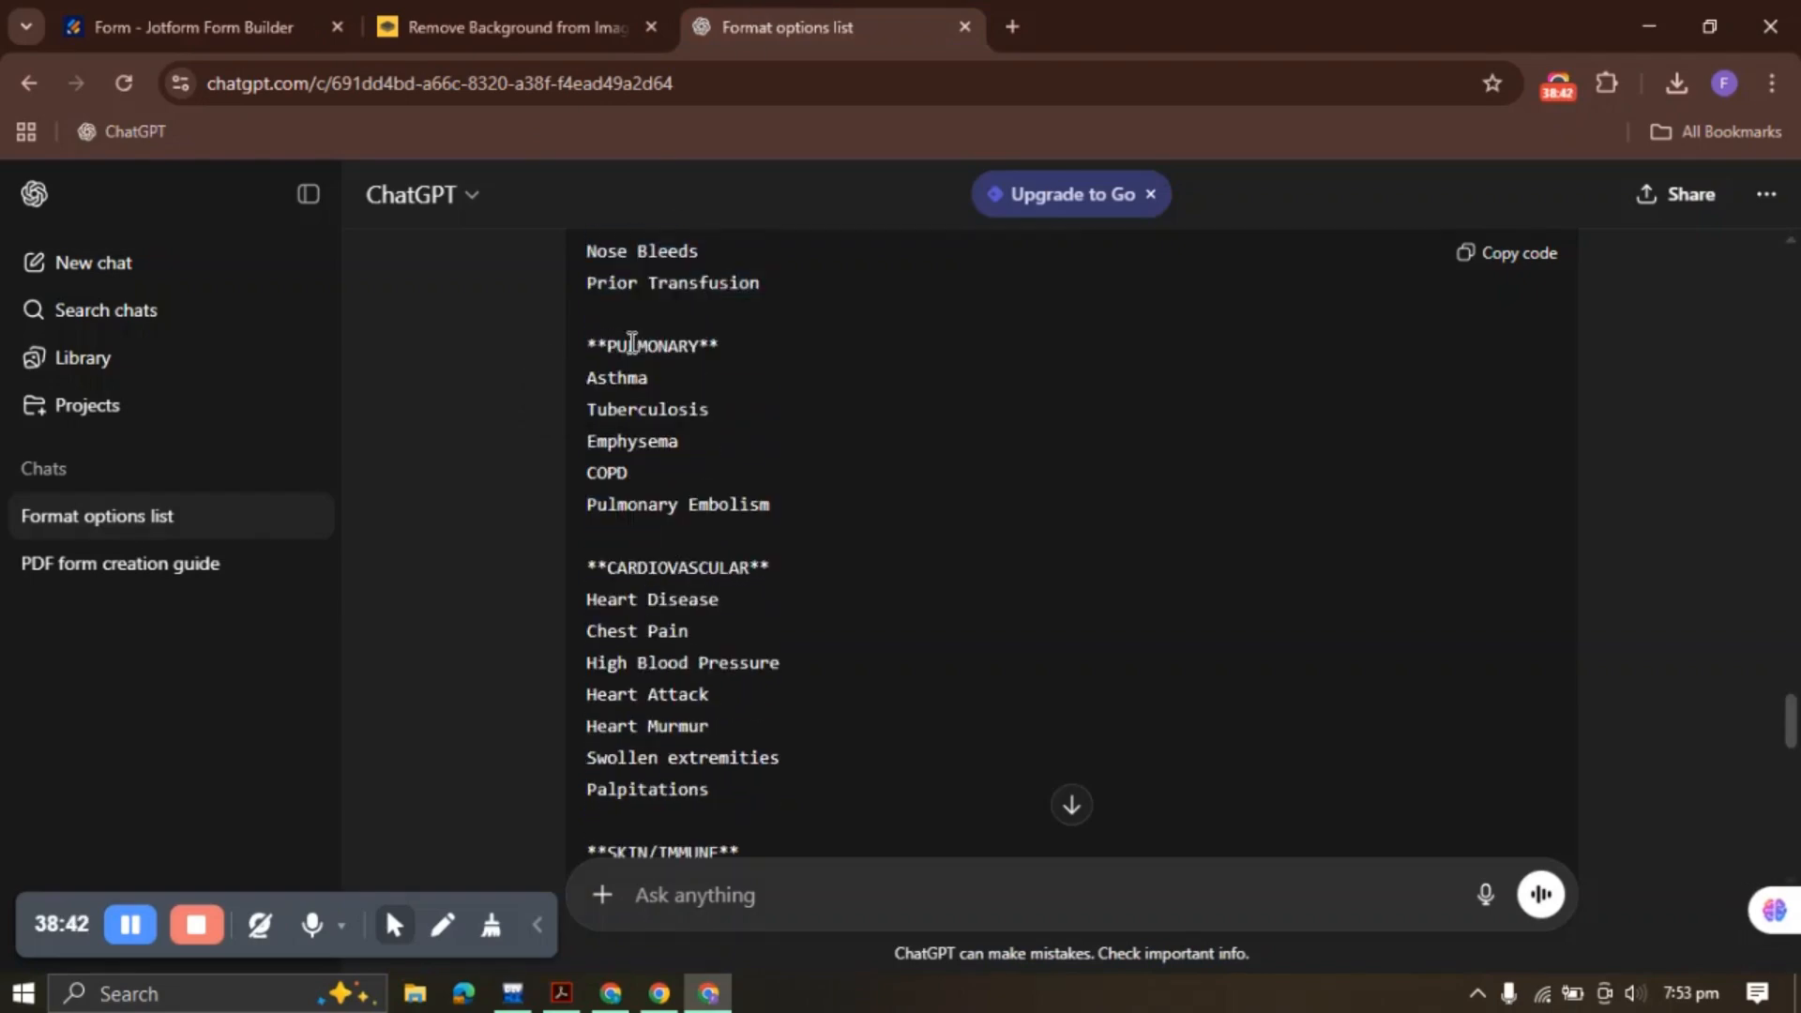
{"action": "left_click_drag", "start_coordinate": [608, 344], "coordinate": [690, 347]}
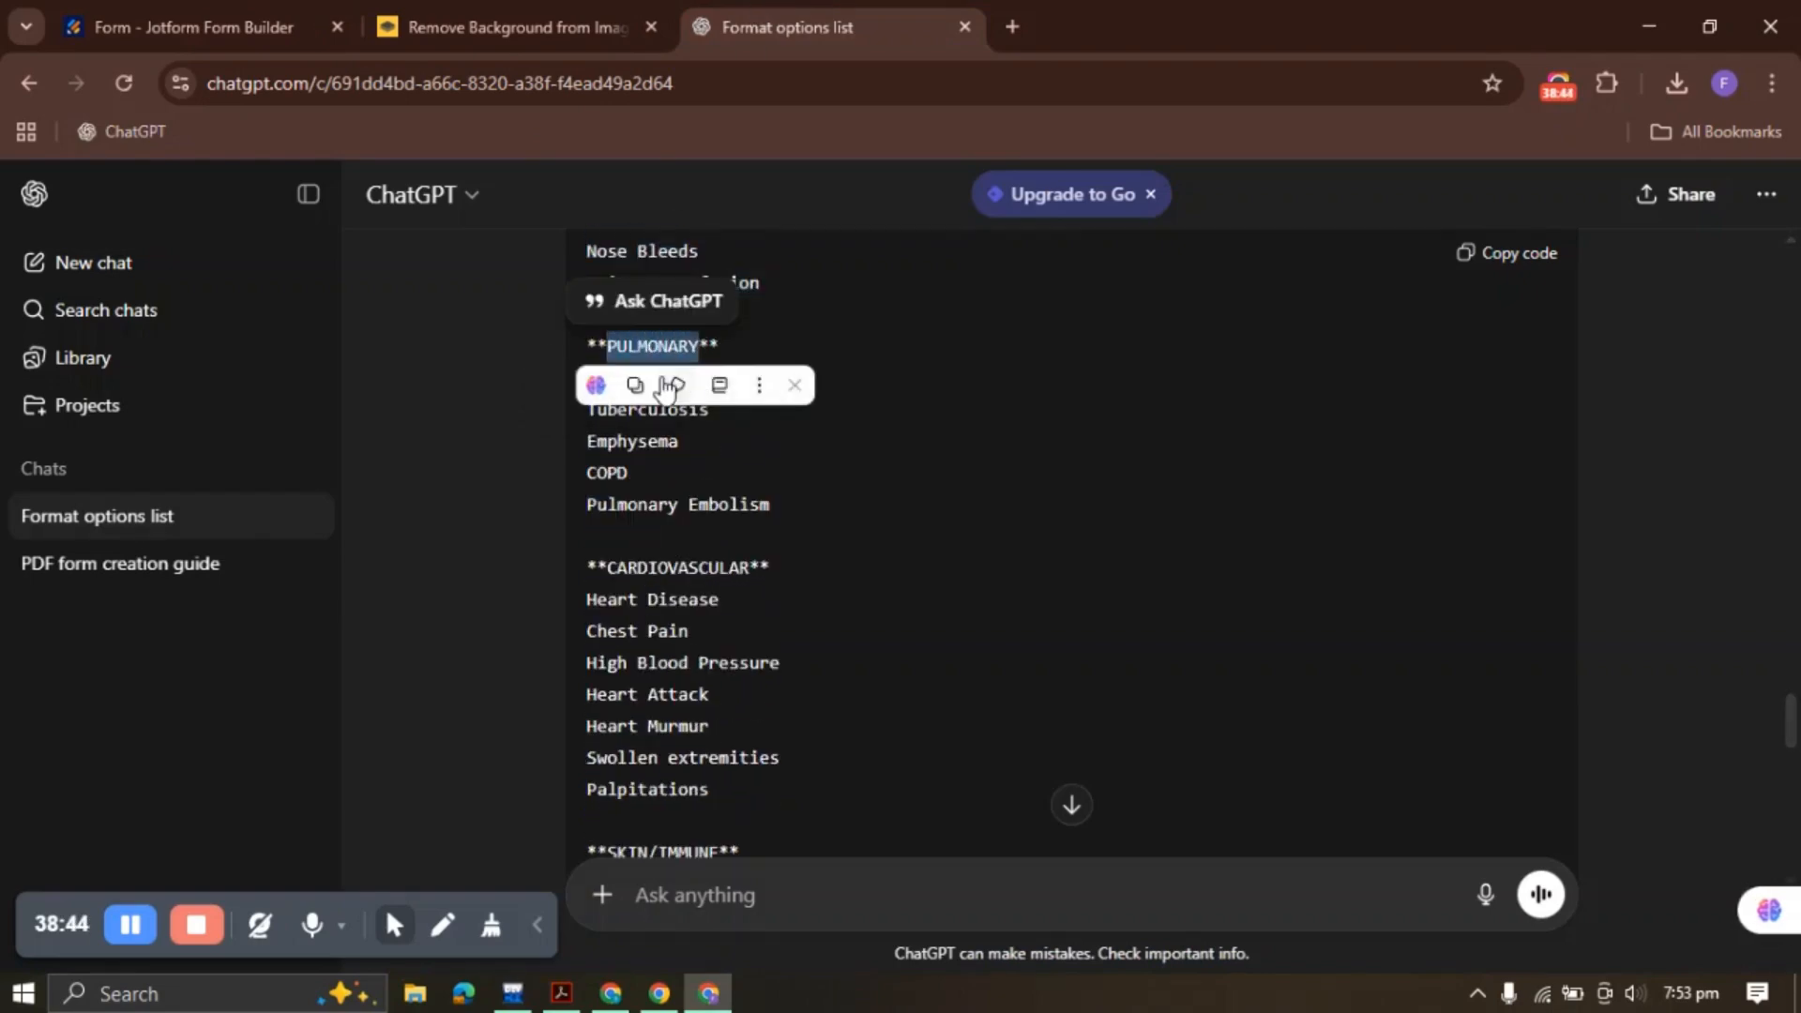
{"action": "left_click", "coordinate": [645, 386]}
{"action": "left_click", "coordinate": [192, 26]}
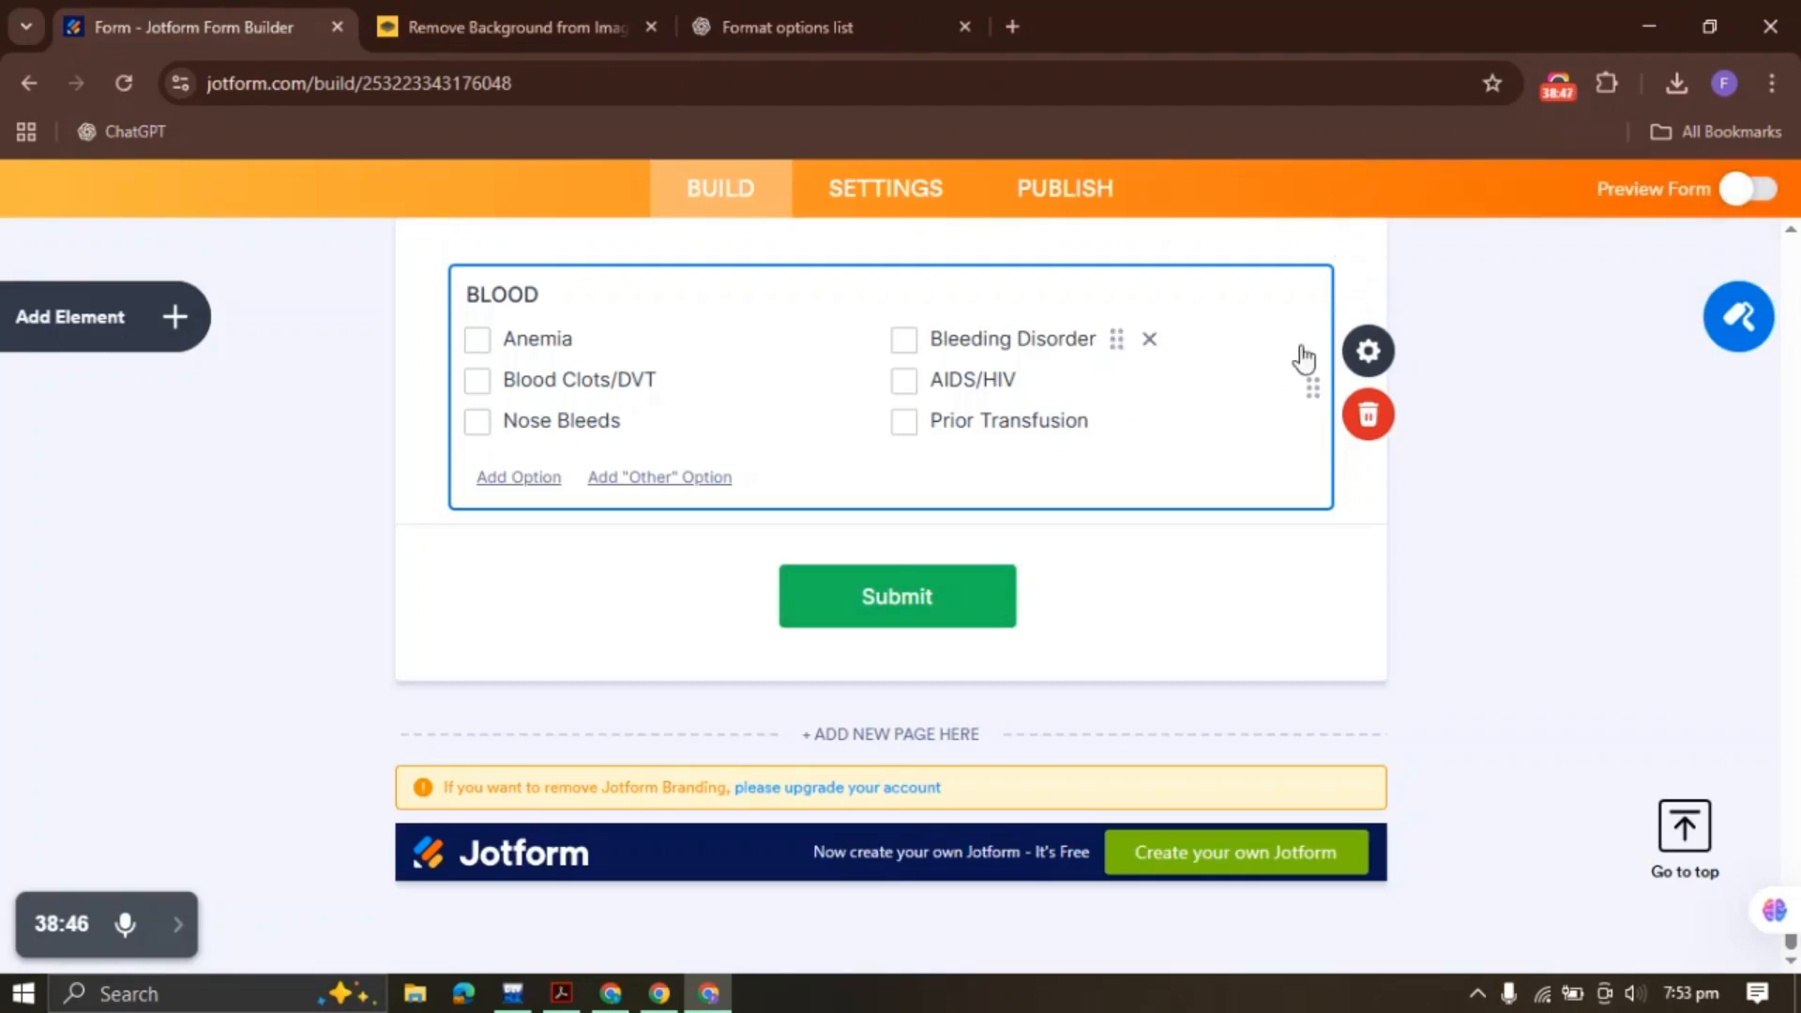
{"action": "left_click", "coordinate": [1365, 351]}
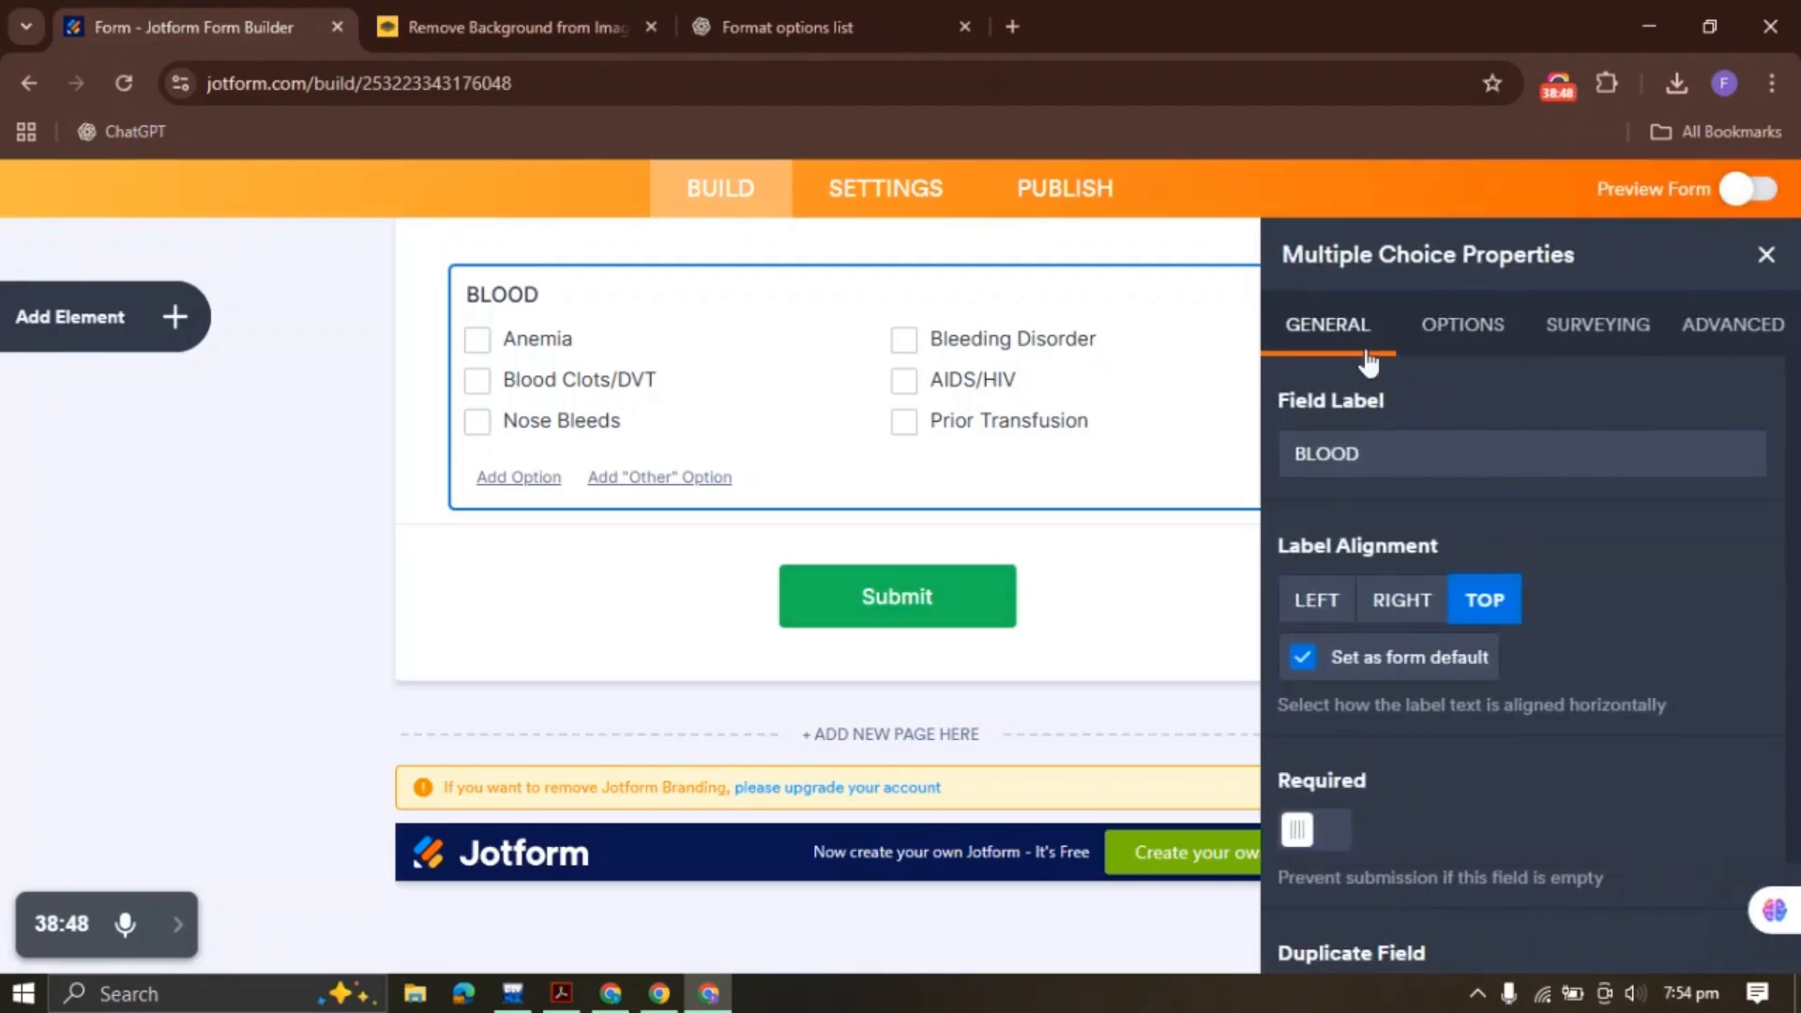
{"action": "double_click", "coordinate": [1370, 450]}
{"action": "key", "text": "ctrl+v"}
Replace its options with Asthma, Tuberculosis, Emphysema, COPD and Pulmonary Embolism
{"action": "left_click", "coordinate": [1462, 328]}
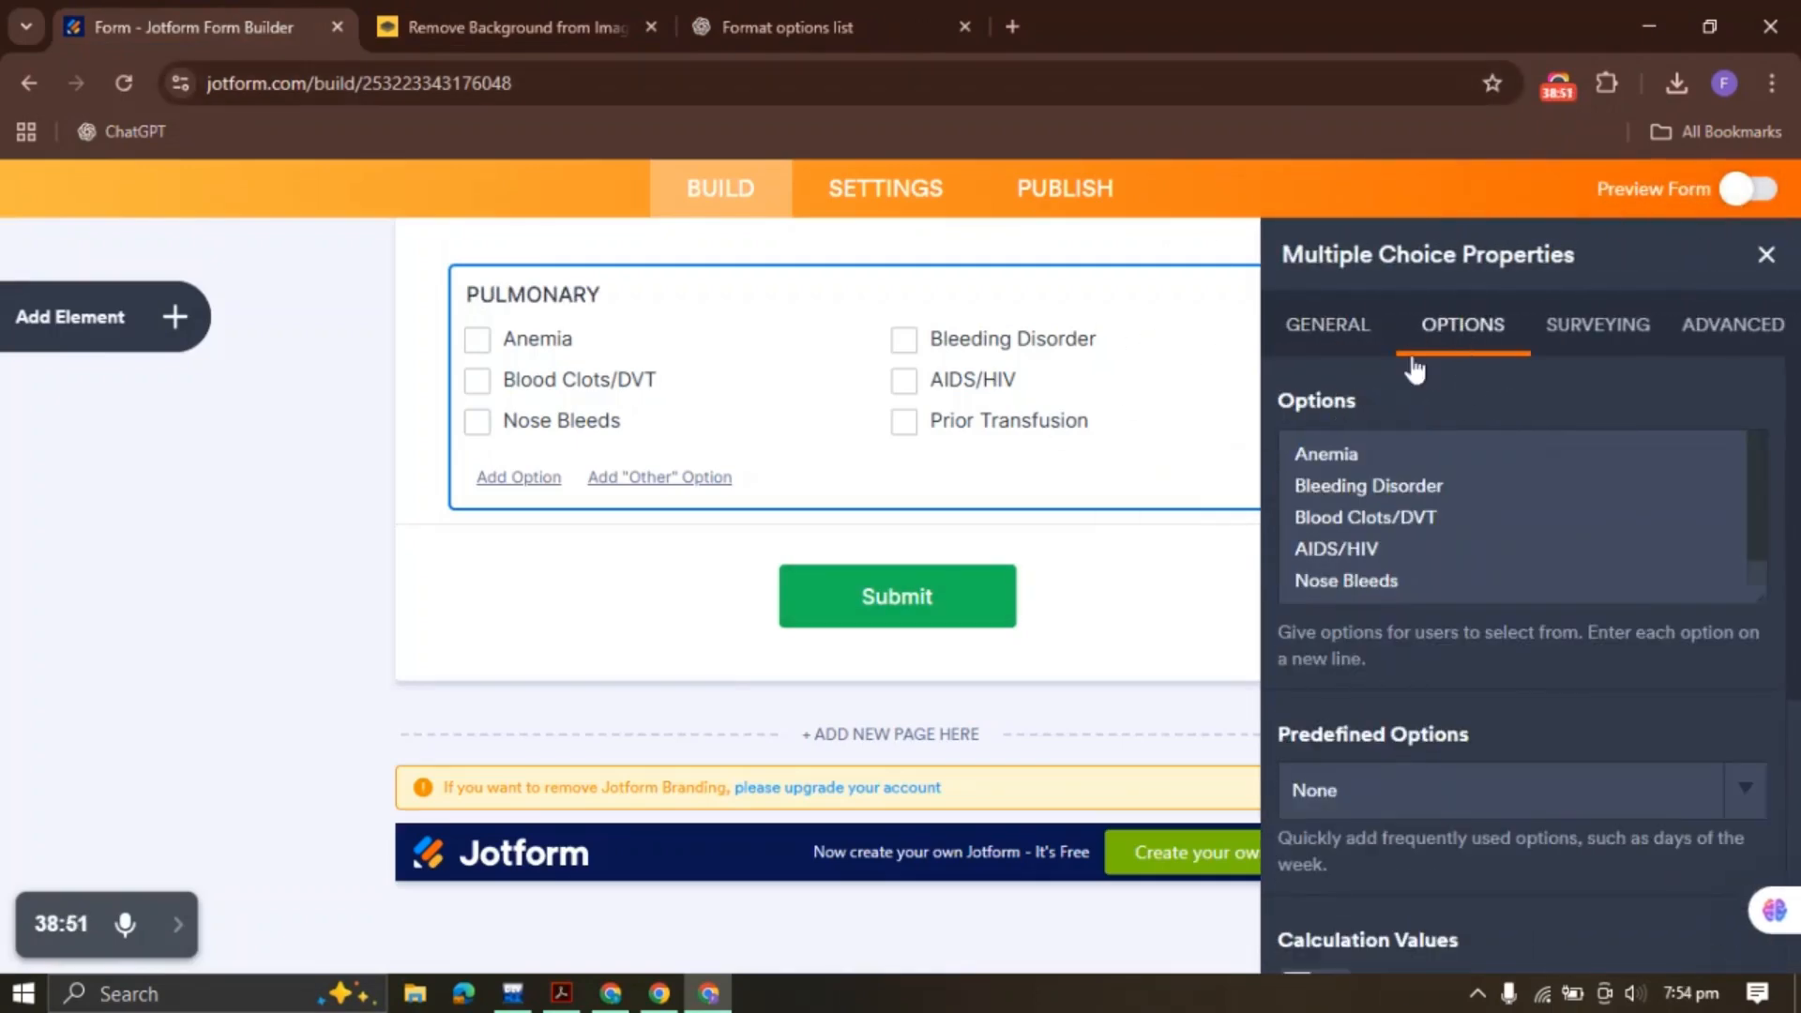
{"action": "left_click", "coordinate": [1423, 466]}
{"action": "key", "text": "ctrl+a"}
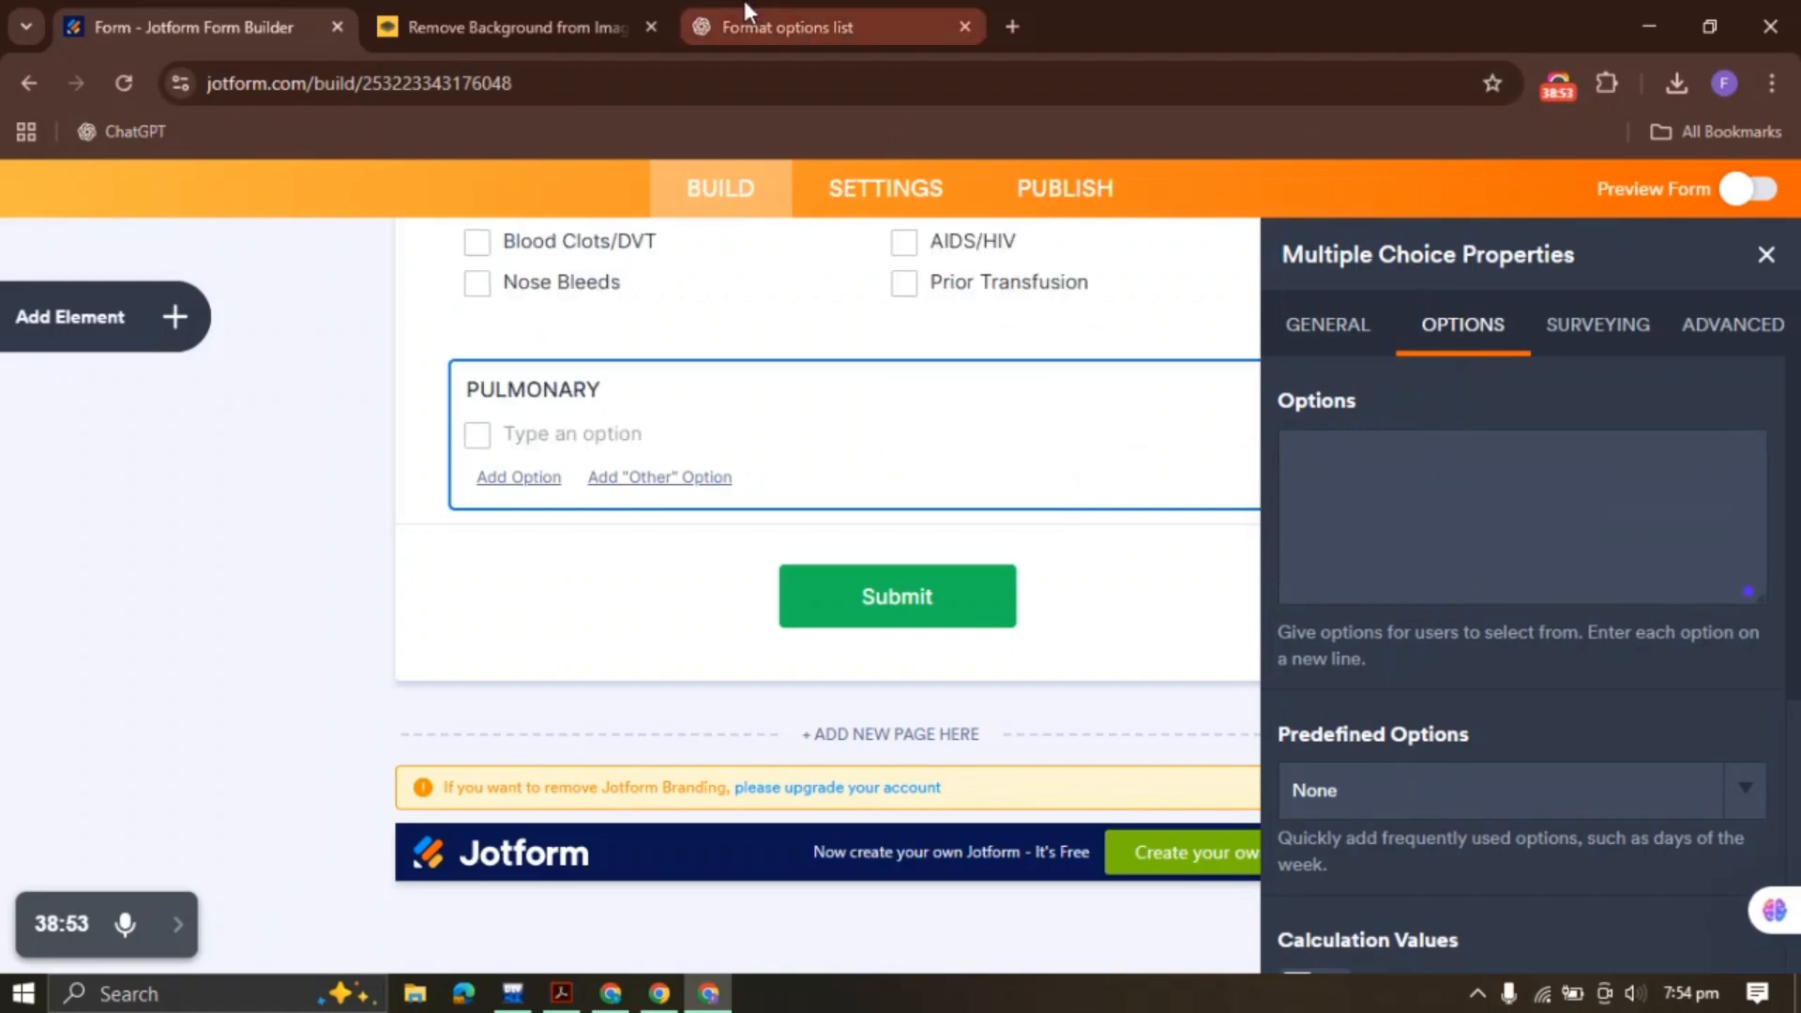
{"action": "left_click", "coordinate": [748, 15]}
{"action": "left_click_drag", "start_coordinate": [633, 473], "coordinate": [626, 443]}
{"action": "left_click", "coordinate": [505, 403]}
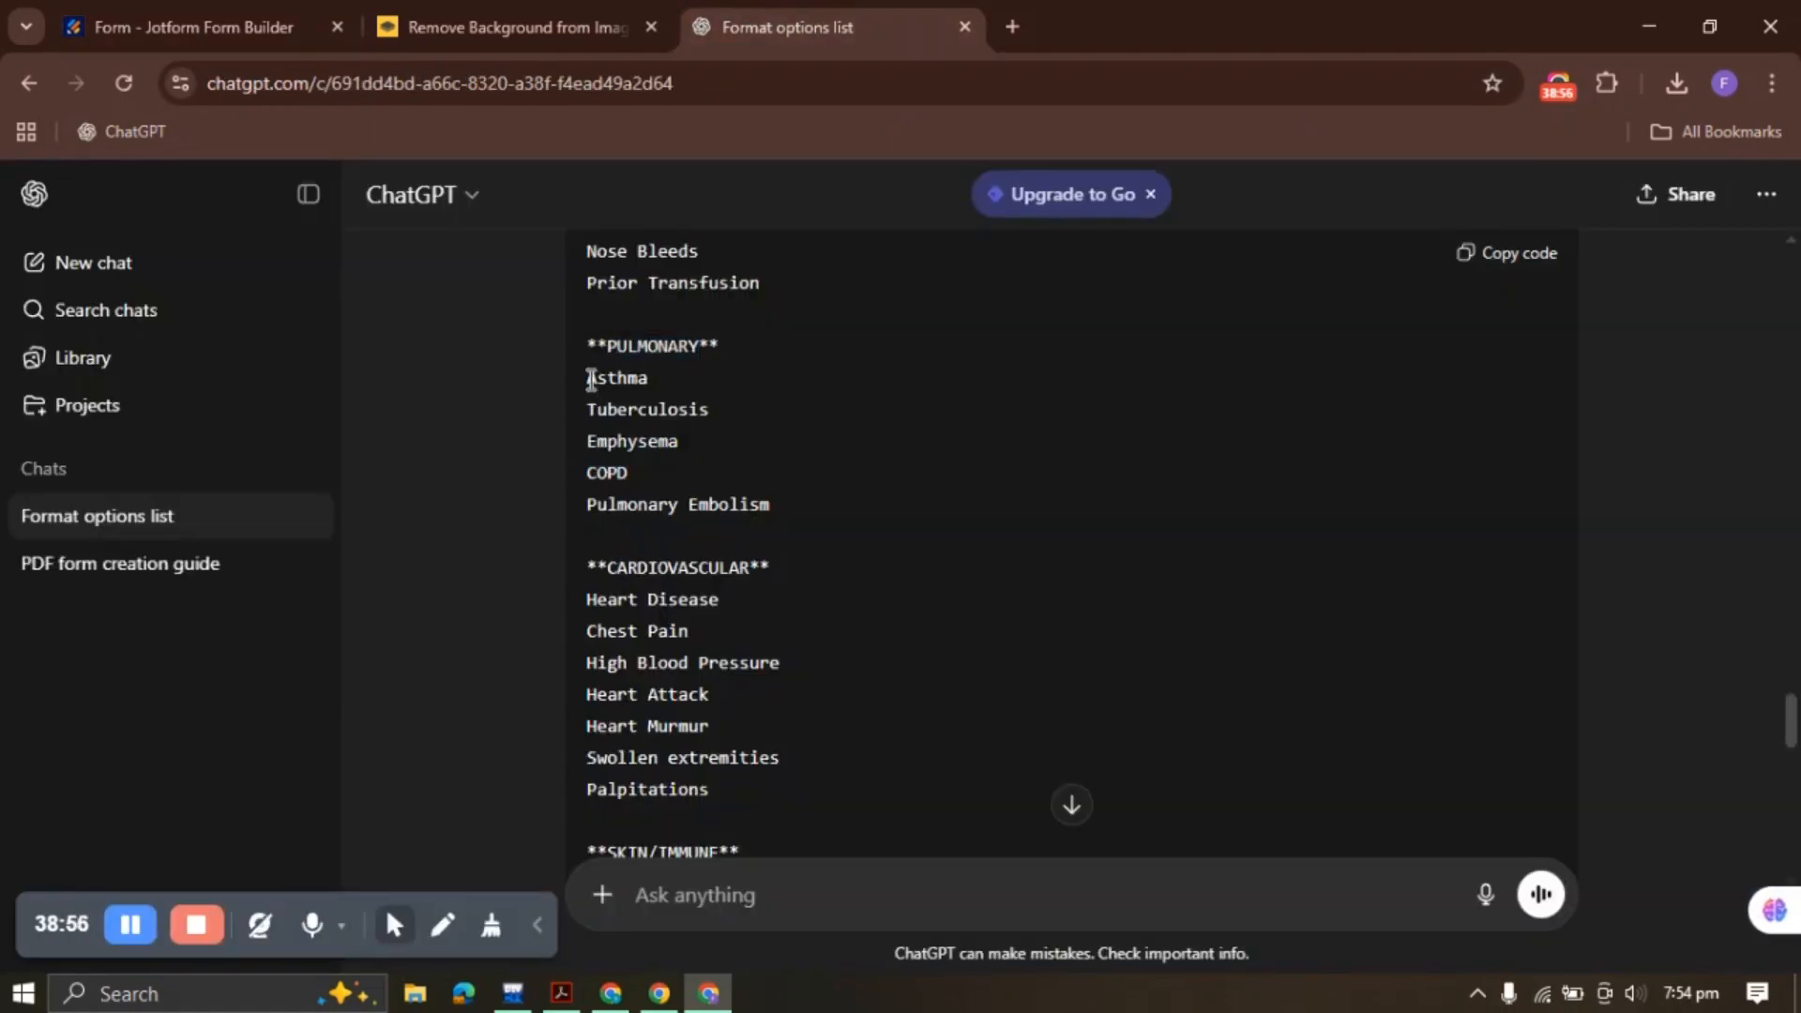
{"action": "left_click_drag", "start_coordinate": [590, 379], "coordinate": [800, 510]}
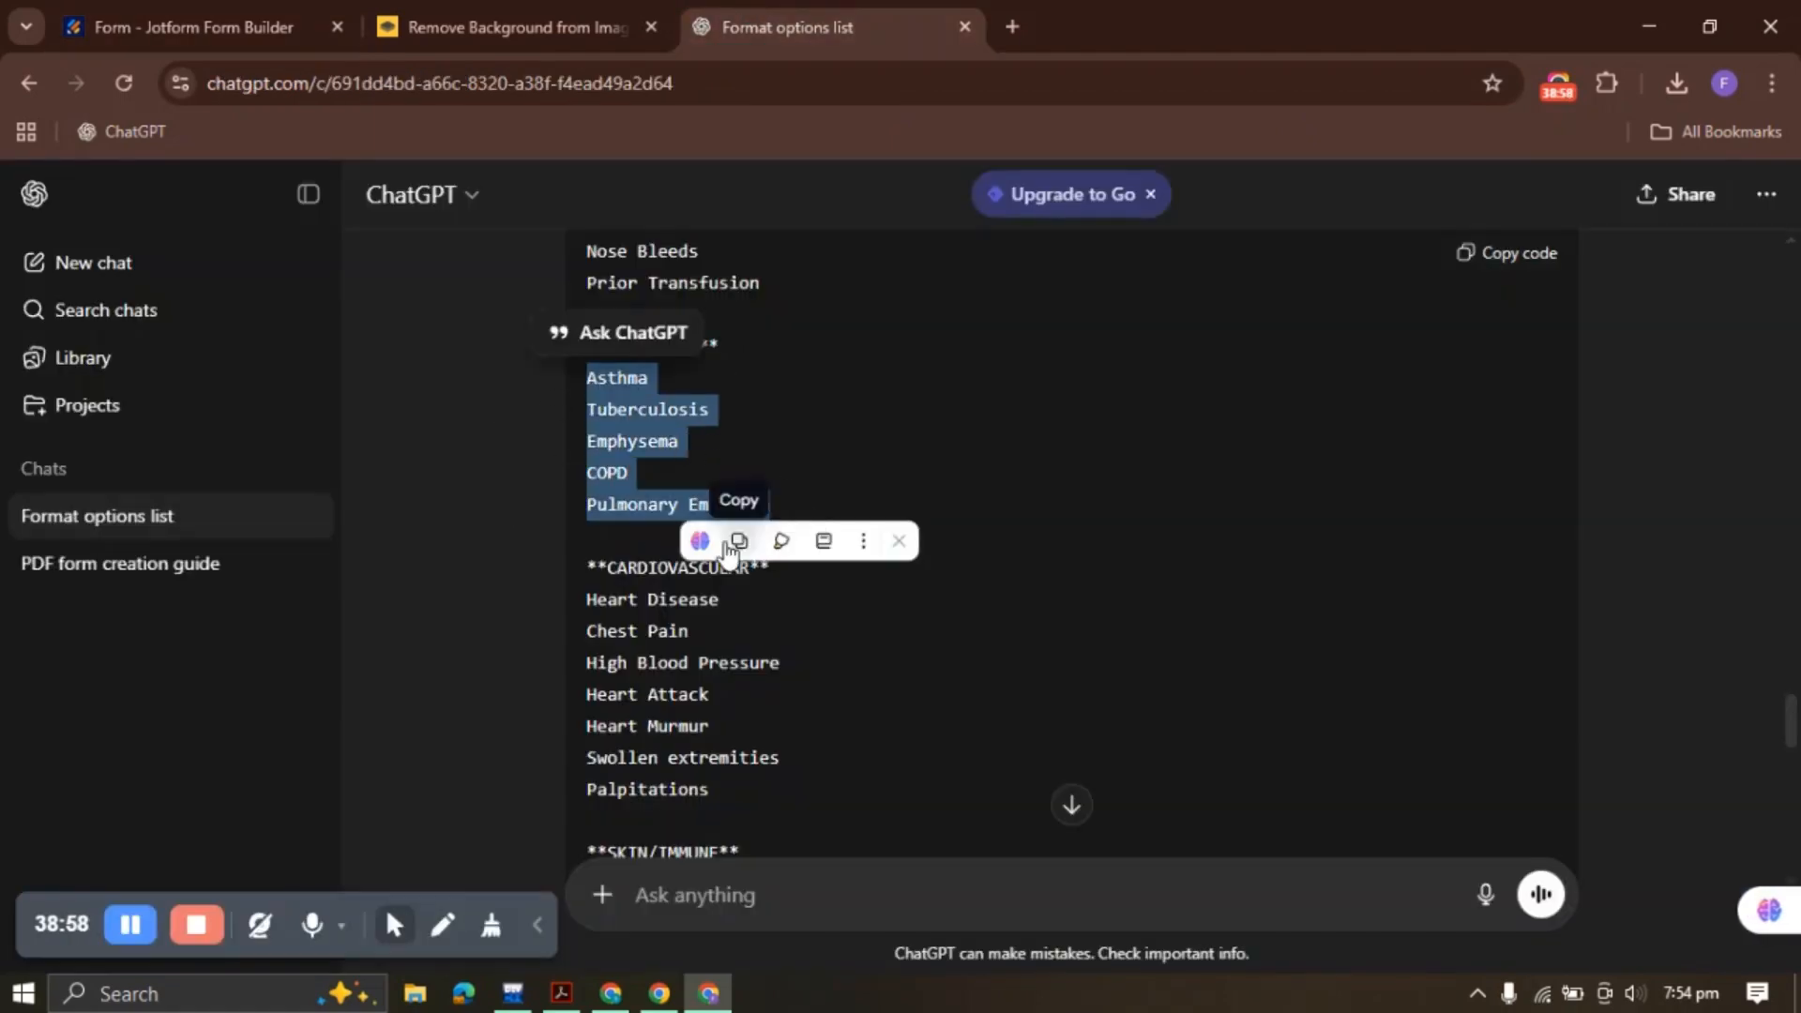
{"action": "left_click", "coordinate": [731, 543]}
{"action": "left_click", "coordinate": [193, 26]}
{"action": "key", "text": "ctrl+v"}
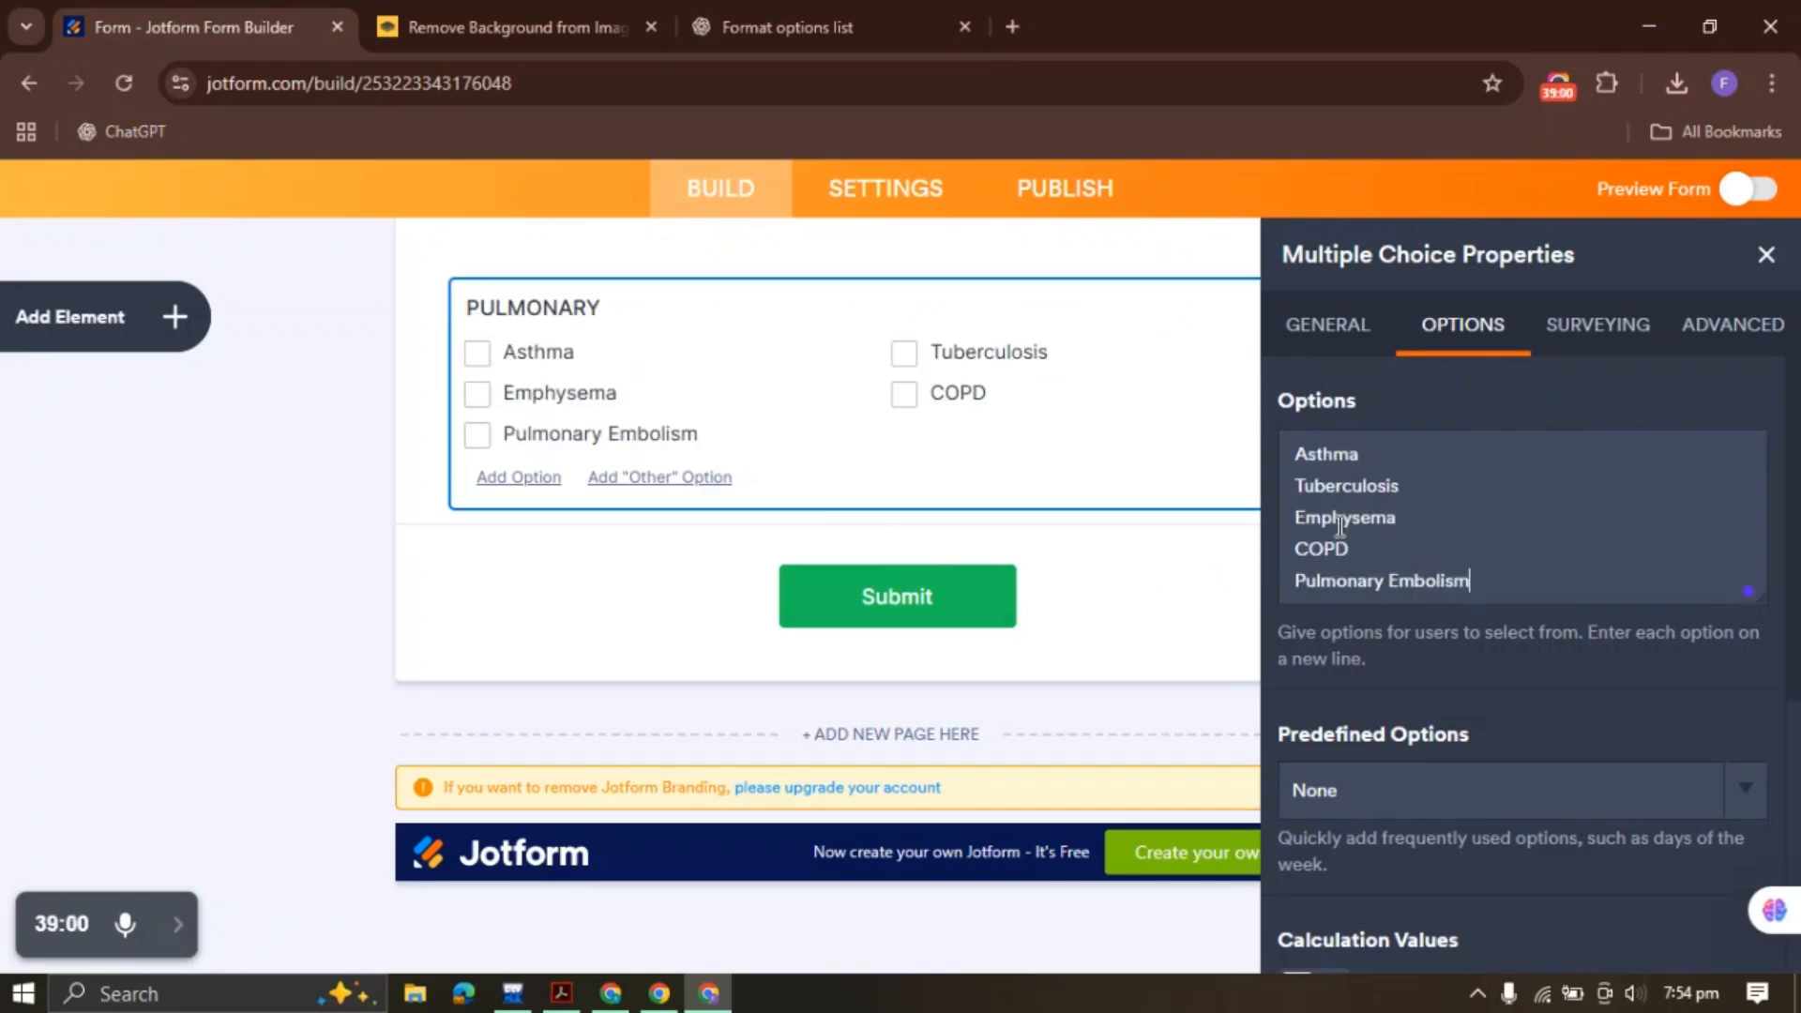
{"action": "left_click", "coordinate": [1764, 254]}
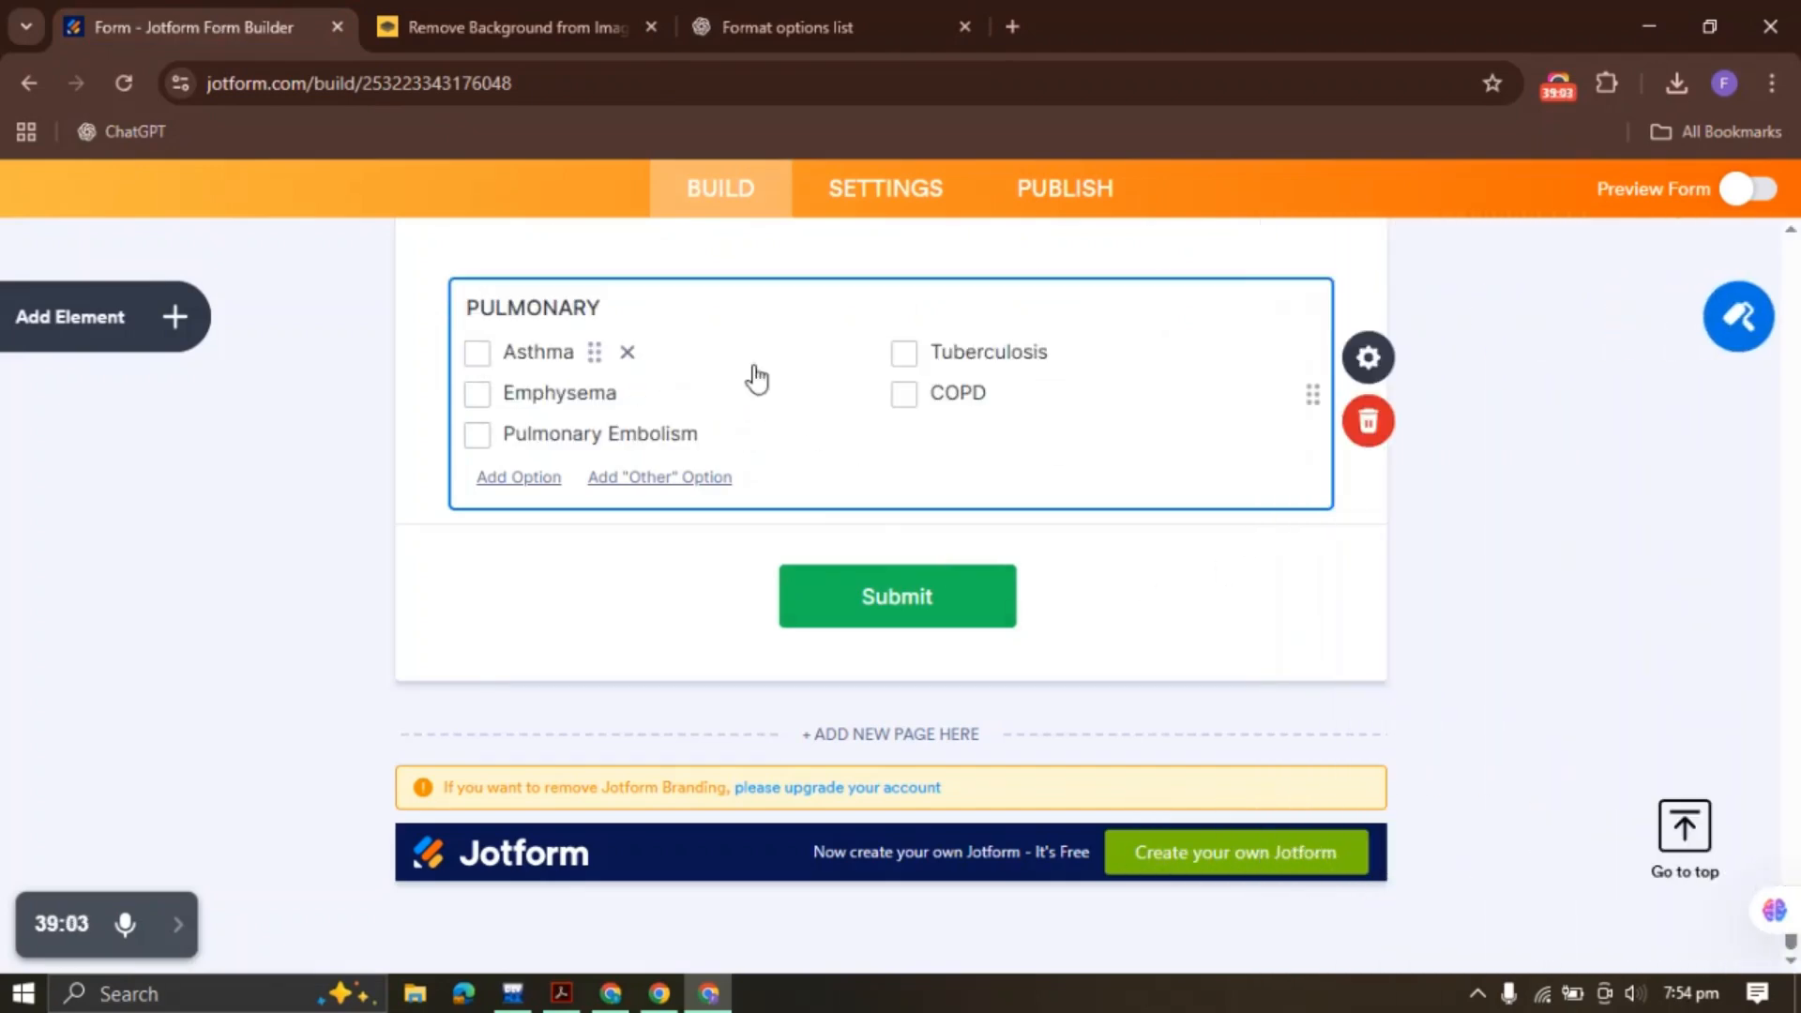
{"action": "right_click", "coordinate": [758, 378]}
Duplicate the PULMONARY group and relabel the copy CARDIOVASCULAR
{"action": "left_click", "coordinate": [826, 446]}
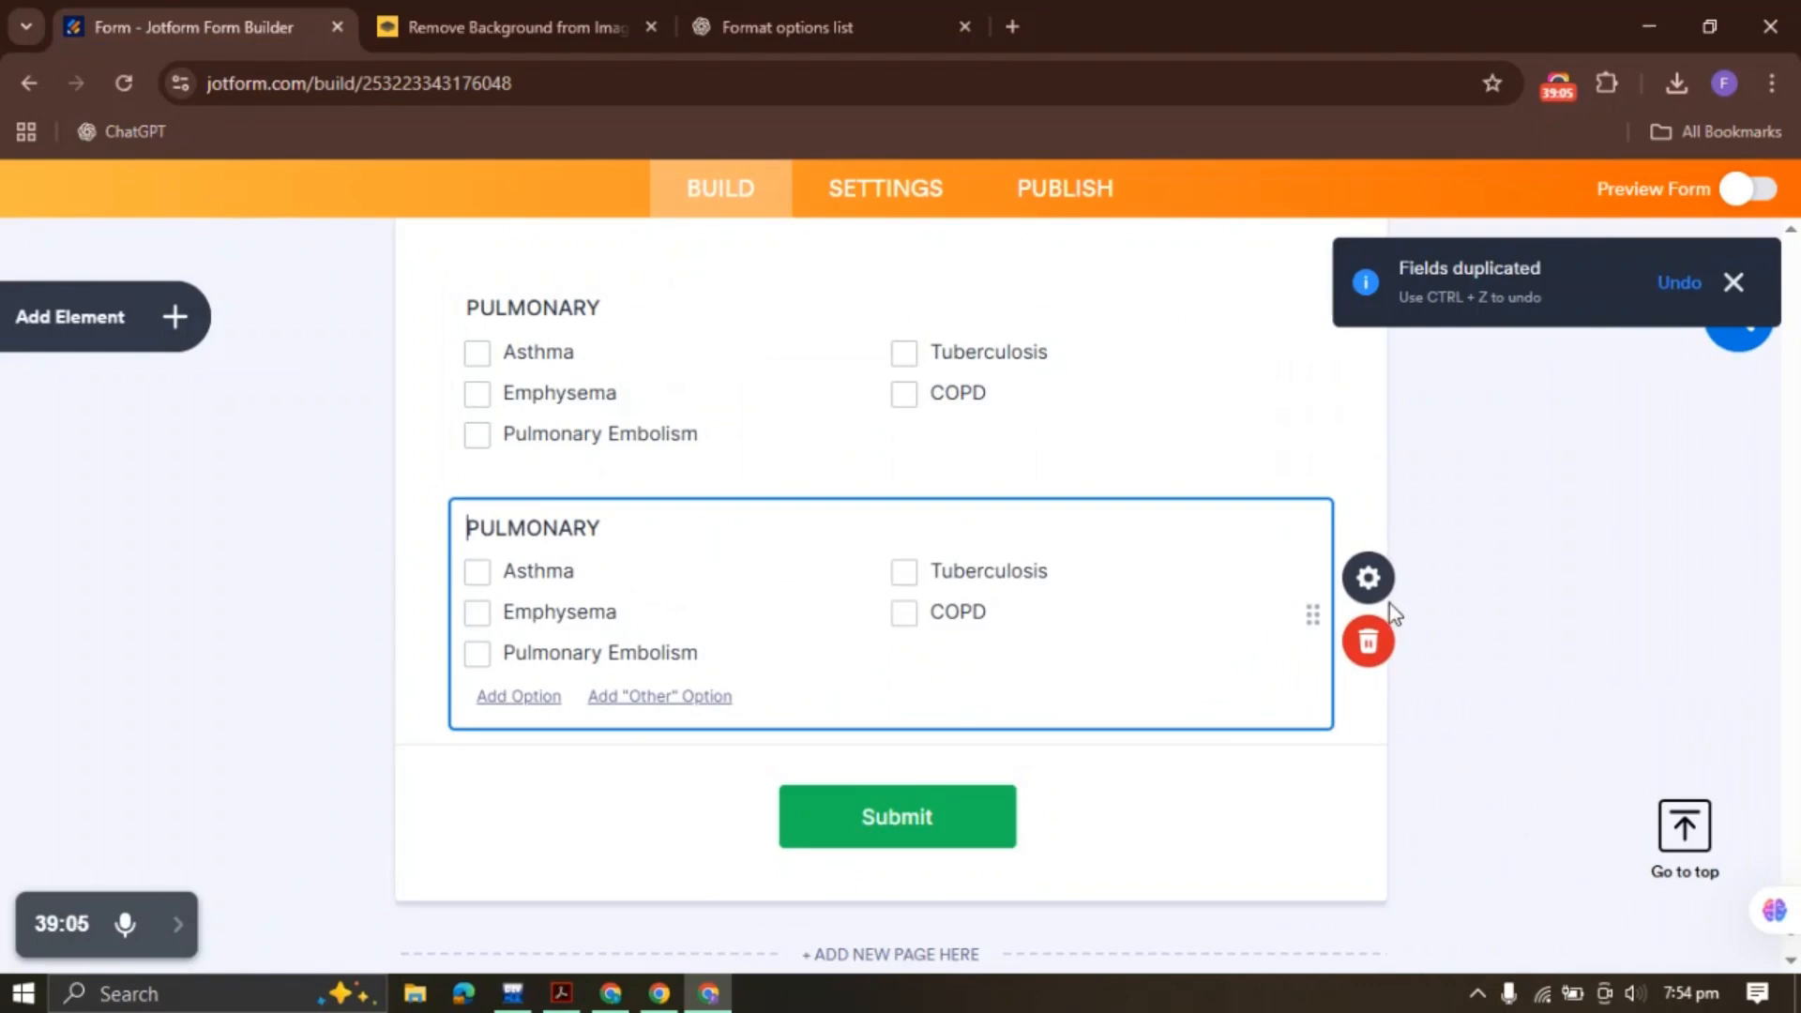
{"action": "left_click", "coordinate": [1370, 576]}
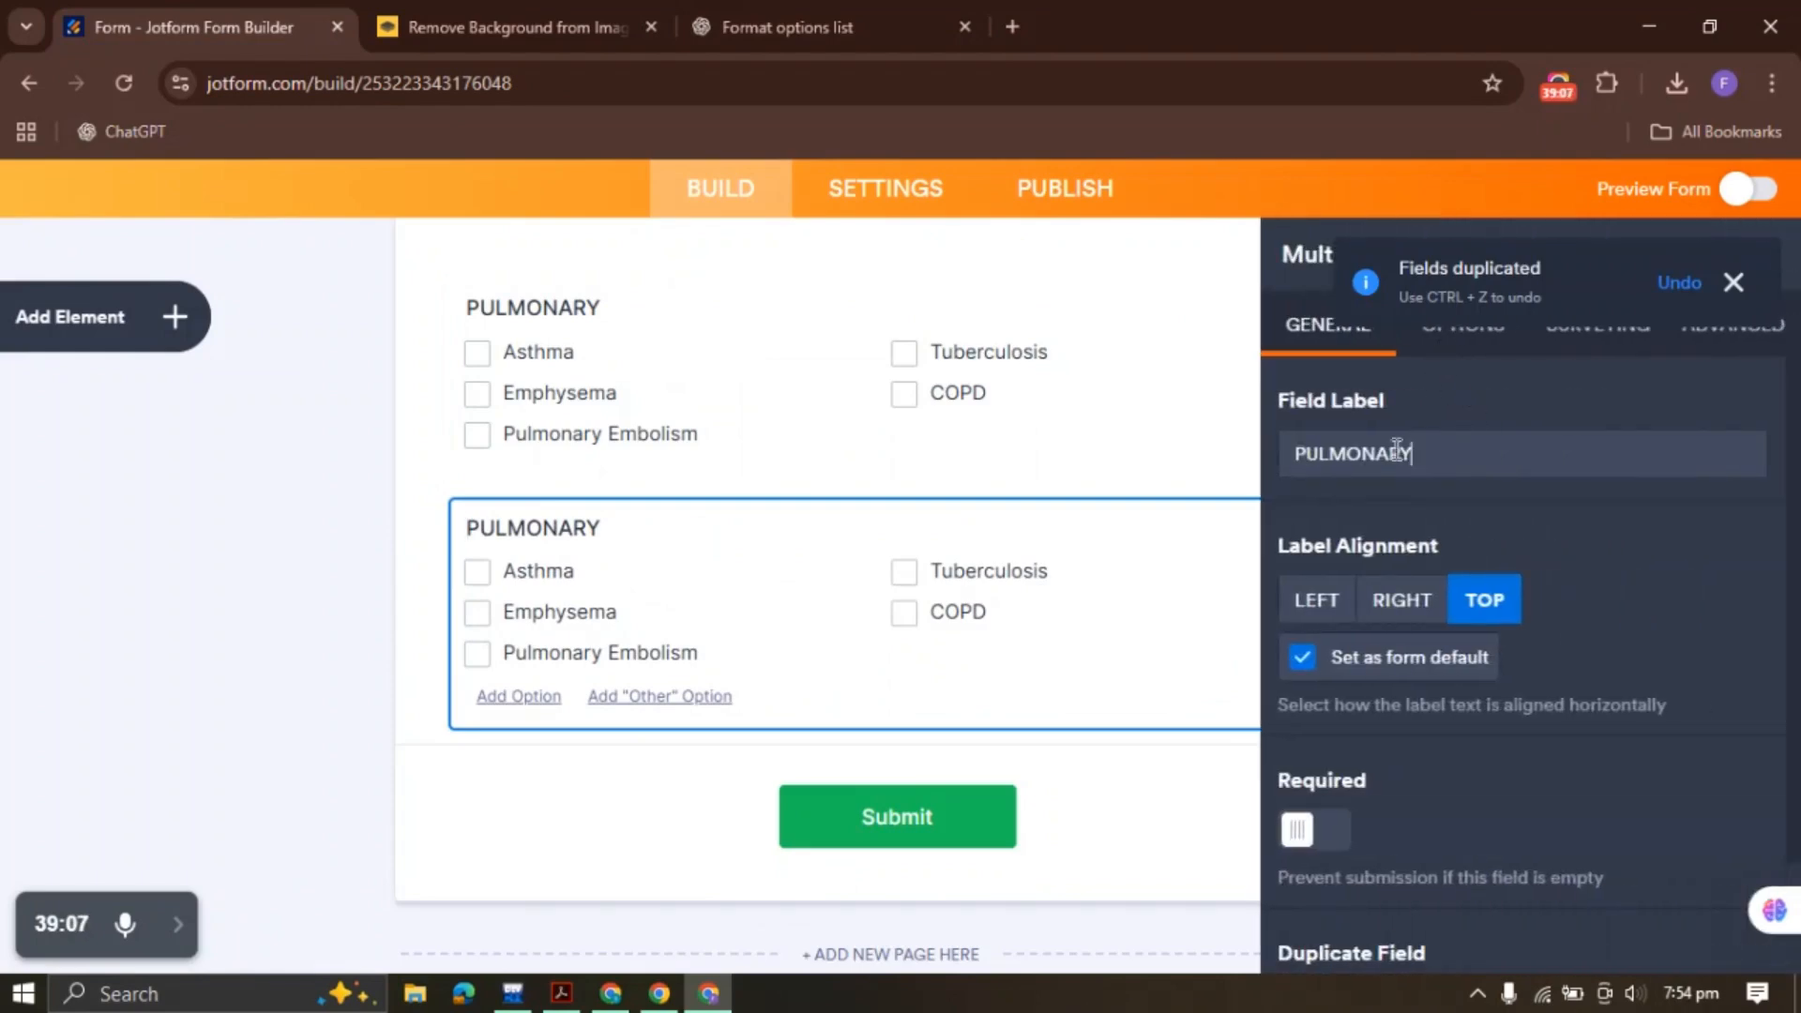
{"action": "left_click_drag", "start_coordinate": [1397, 450], "coordinate": [1274, 444]}
{"action": "key", "text": "BackSpace"}
{"action": "left_click", "coordinate": [783, 13]}
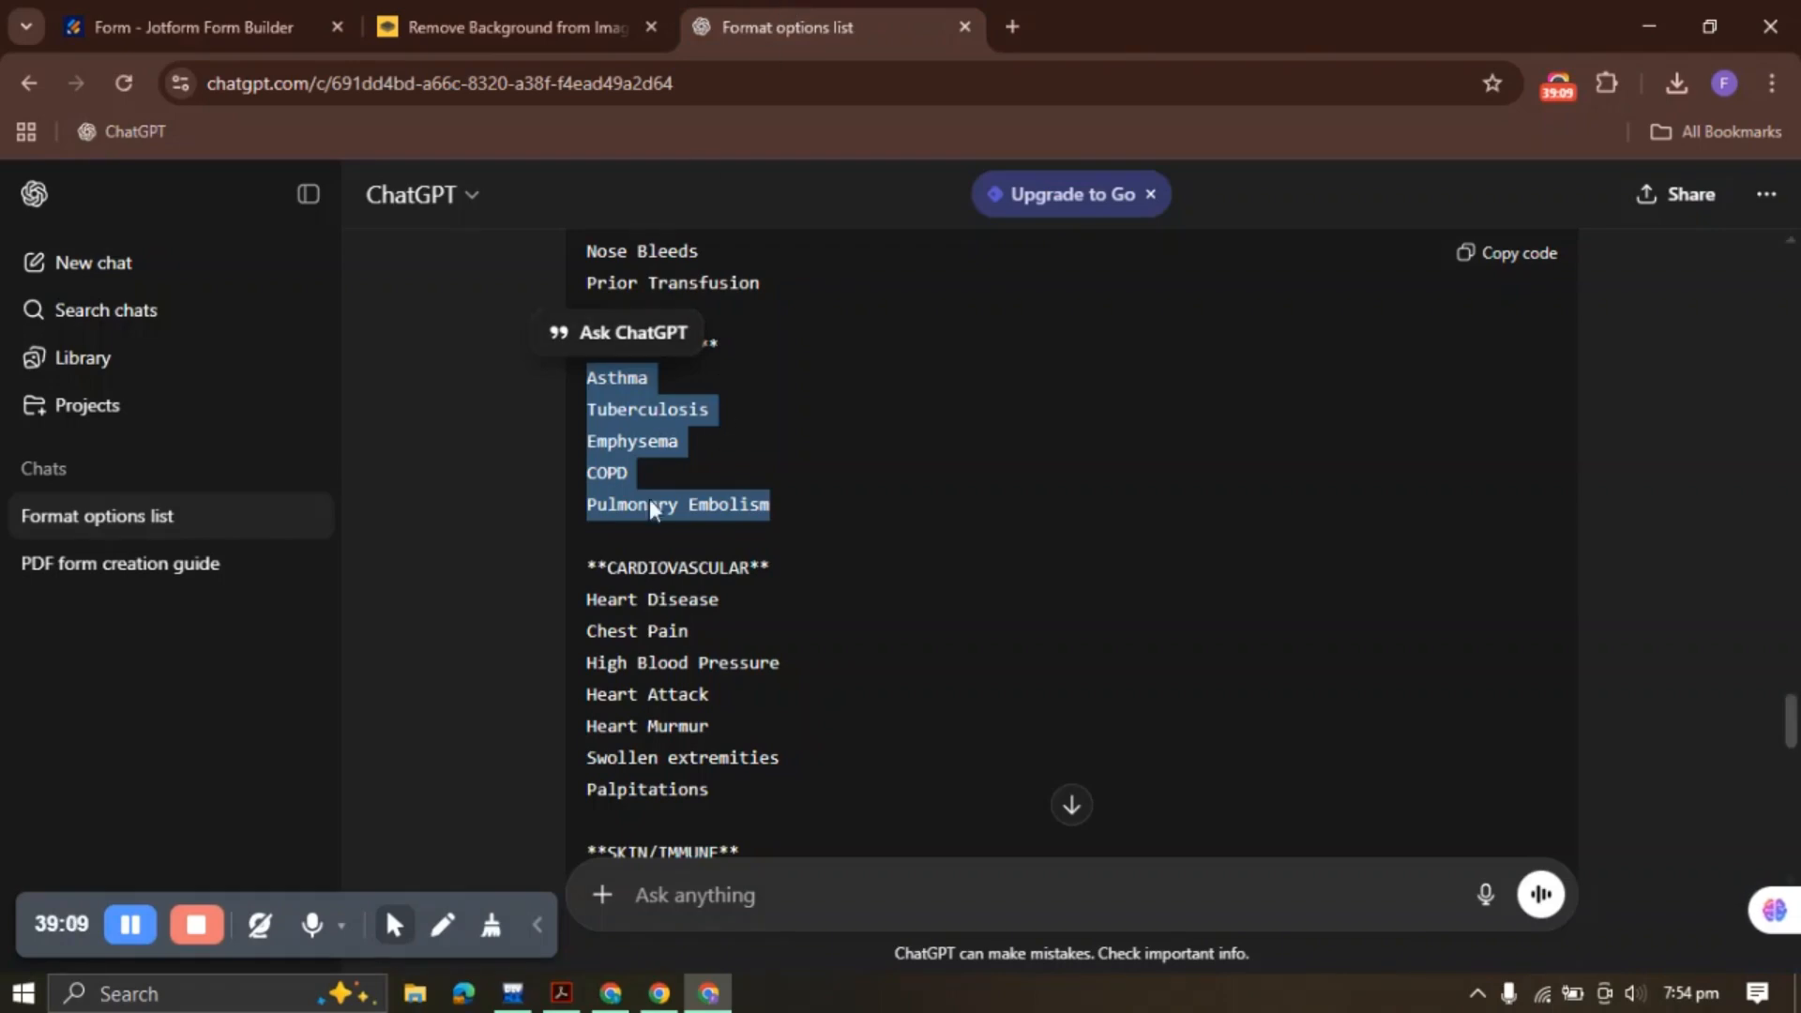
{"action": "left_click_drag", "start_coordinate": [610, 568], "coordinate": [751, 570]}
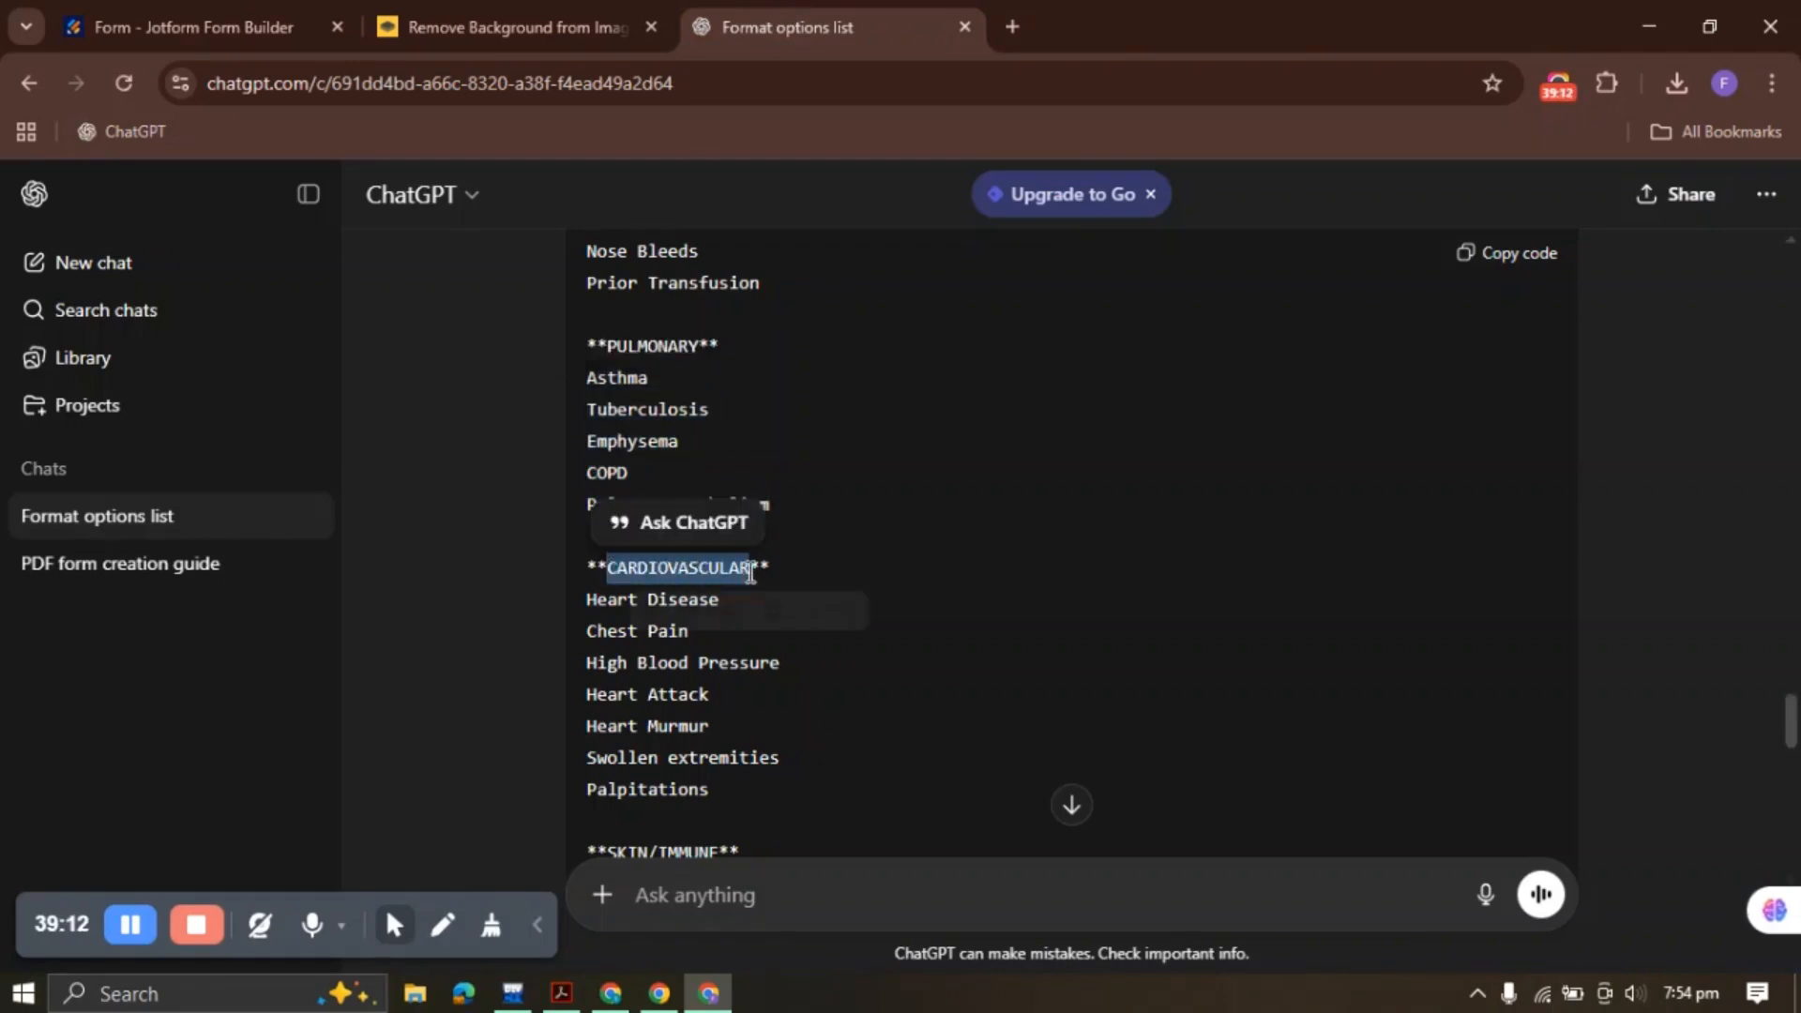
{"action": "left_click", "coordinate": [232, 13]}
{"action": "left_click", "coordinate": [1315, 455]}
{"action": "key", "text": "ctrl+v"}
Replace its options with Heart Disease, Chest Pain, High Blood Pressure, Heart Attack, Heart Murmur, Swollen extremities, Palpitations
{"action": "left_click", "coordinate": [1464, 326]}
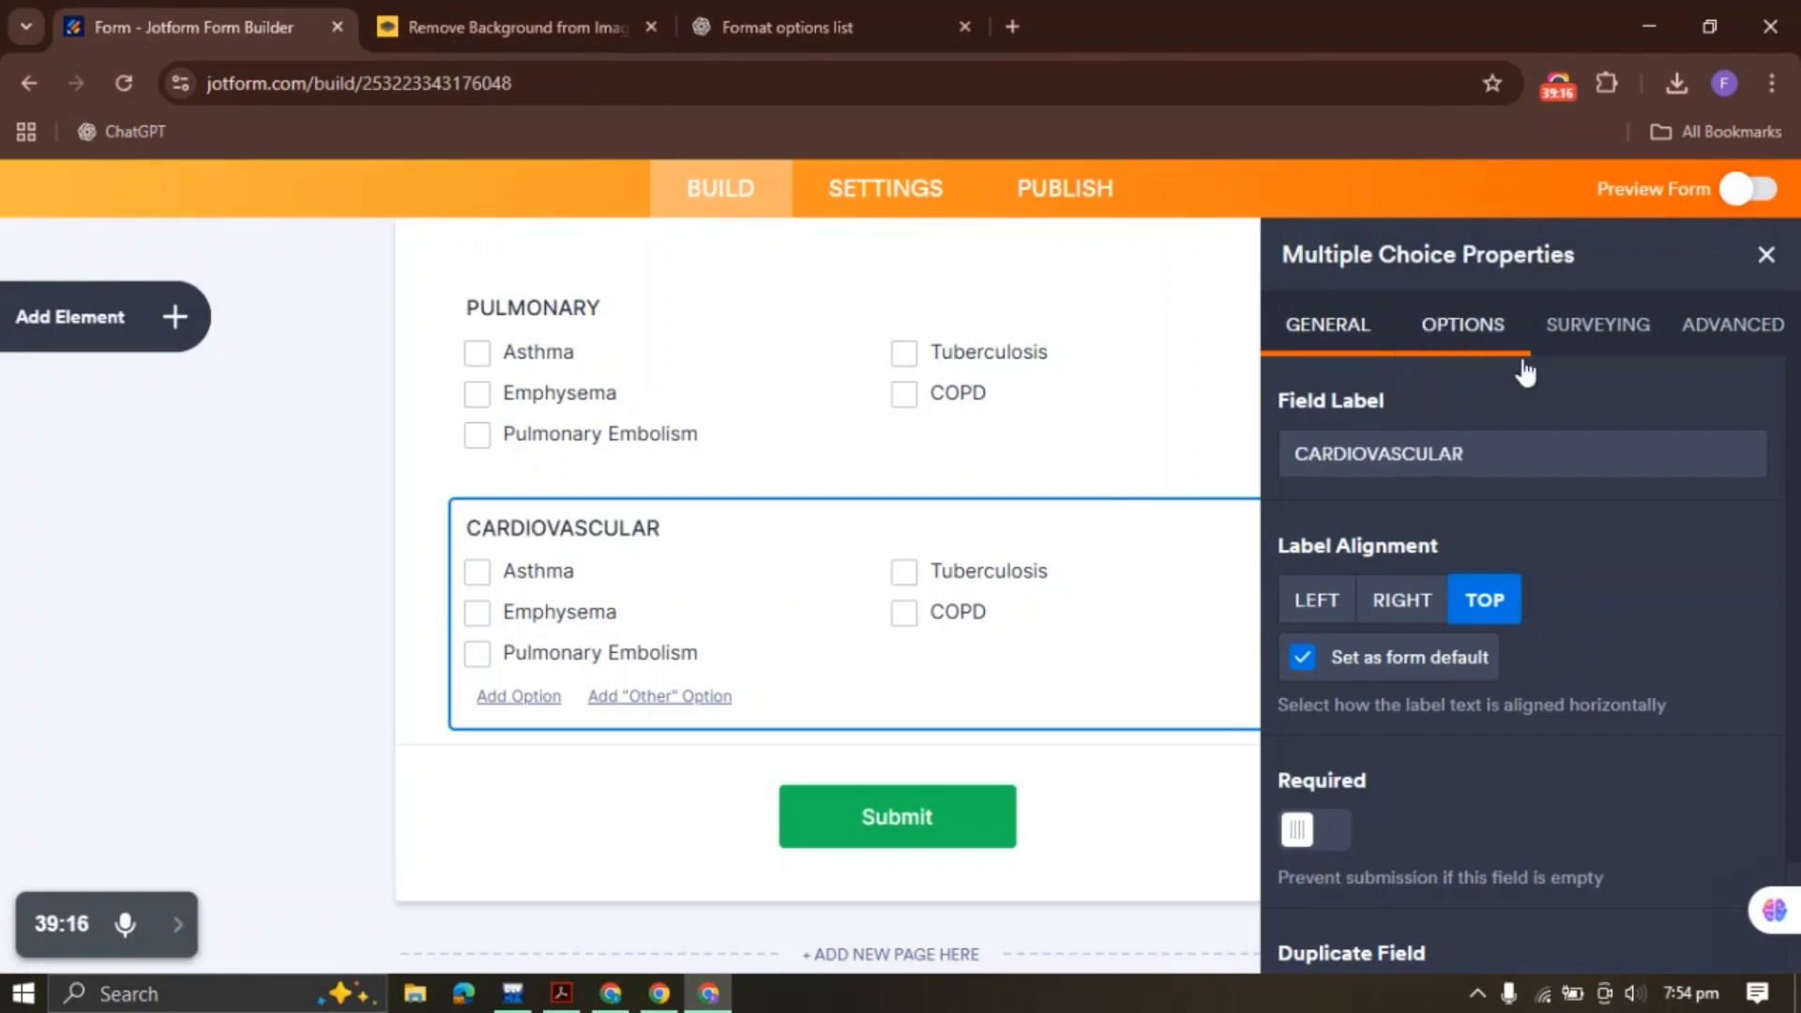
{"action": "left_click", "coordinate": [1466, 544]}
{"action": "key", "text": "ctrl+a"}
{"action": "key", "text": "BackSpace"}
{"action": "left_click", "coordinate": [788, 26]}
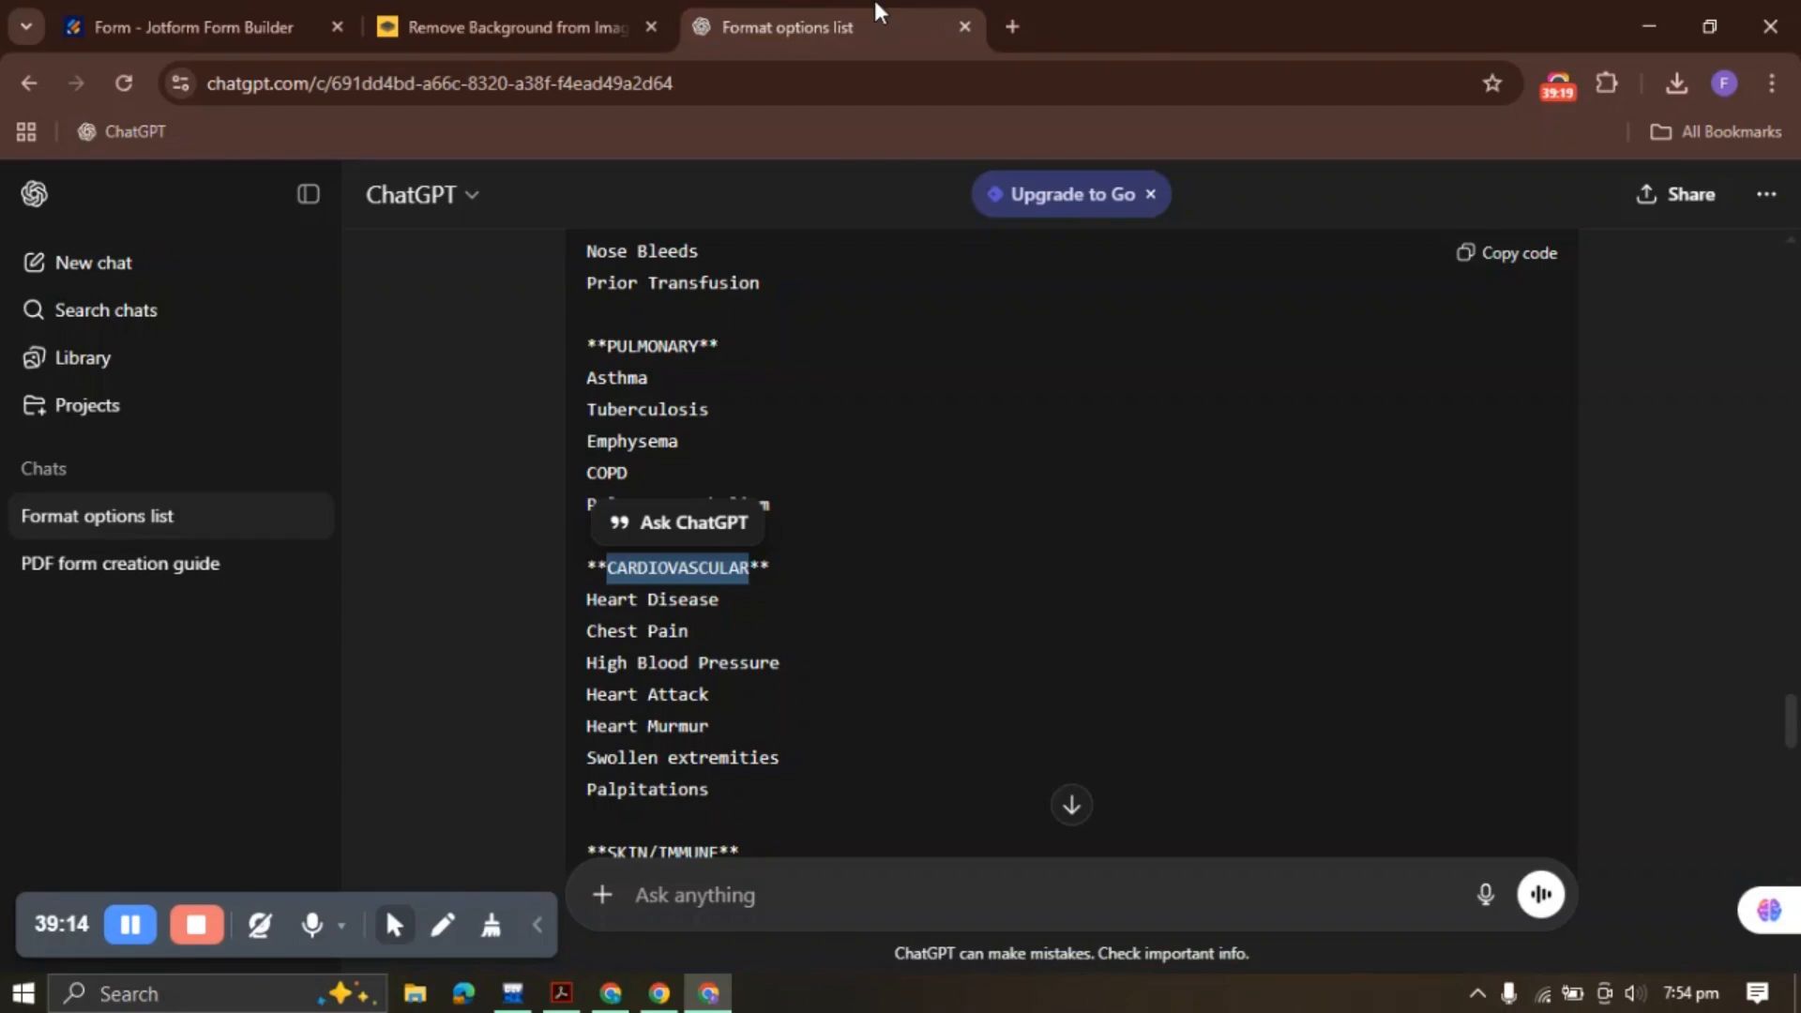
{"action": "left_click_drag", "start_coordinate": [590, 600], "coordinate": [736, 793]}
{"action": "left_click", "coordinate": [669, 830]}
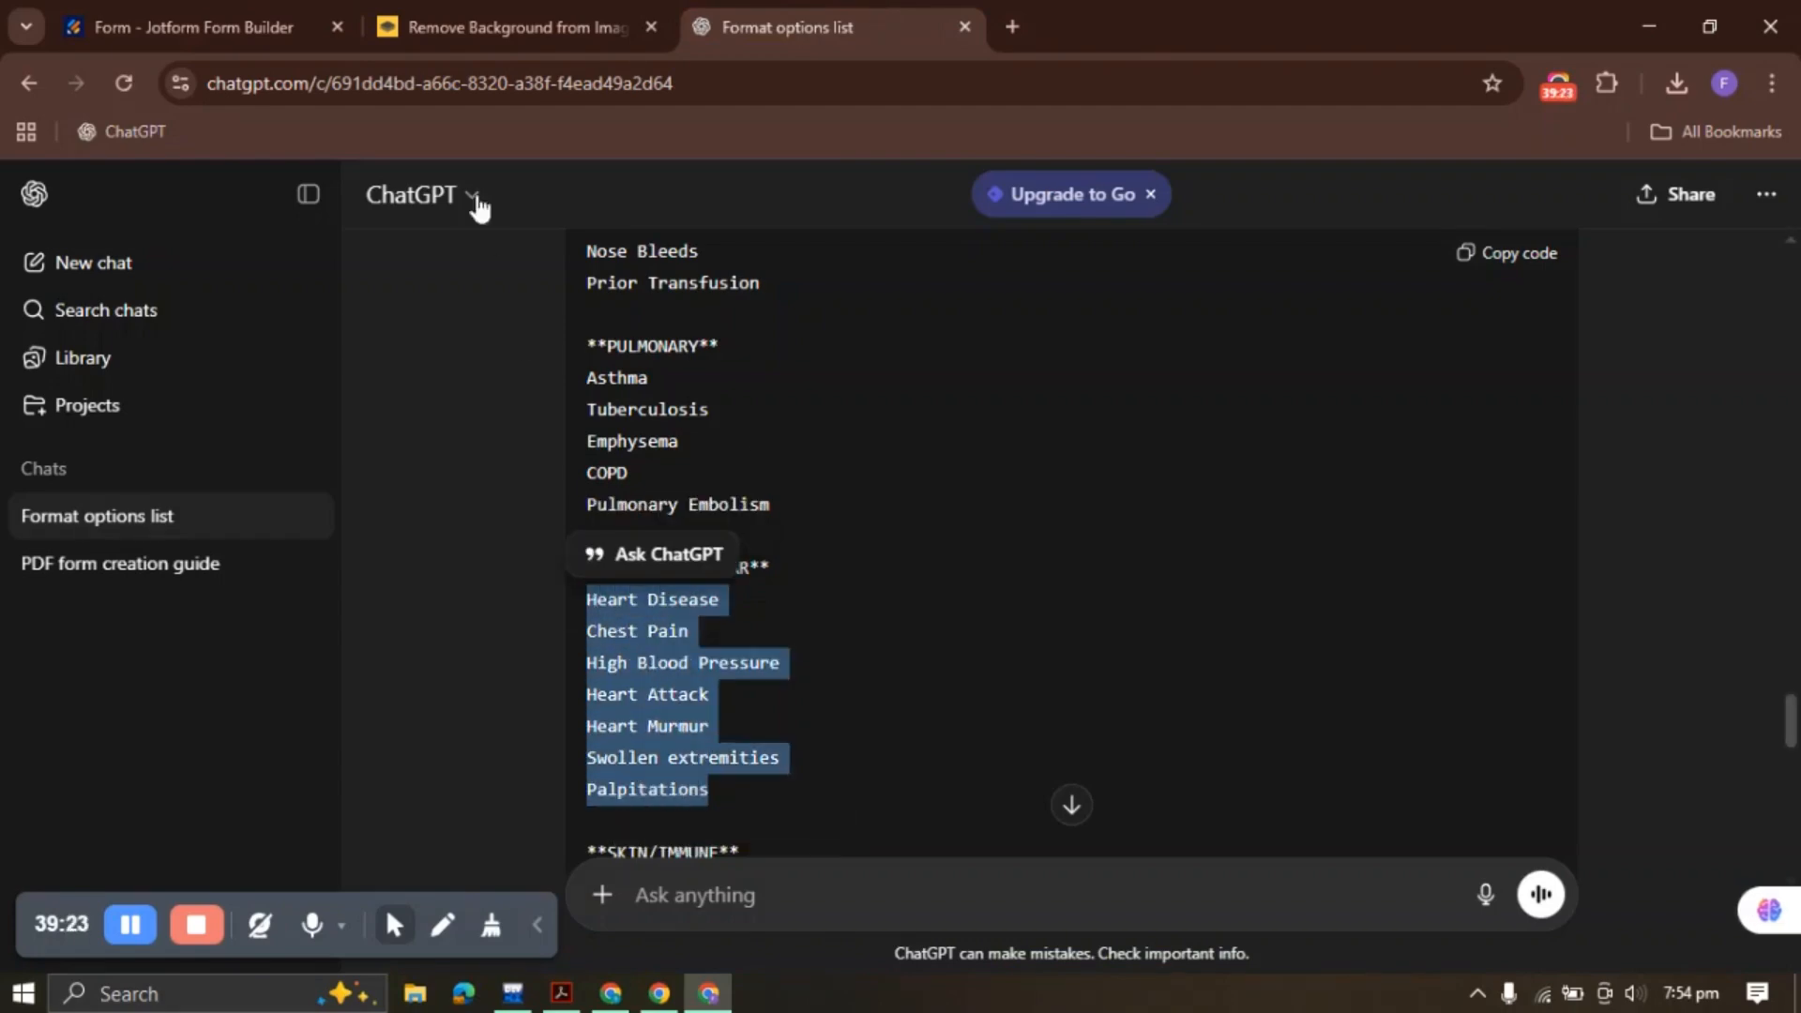
{"action": "left_click", "coordinate": [216, 26]}
{"action": "key", "text": "ctrl+v"}
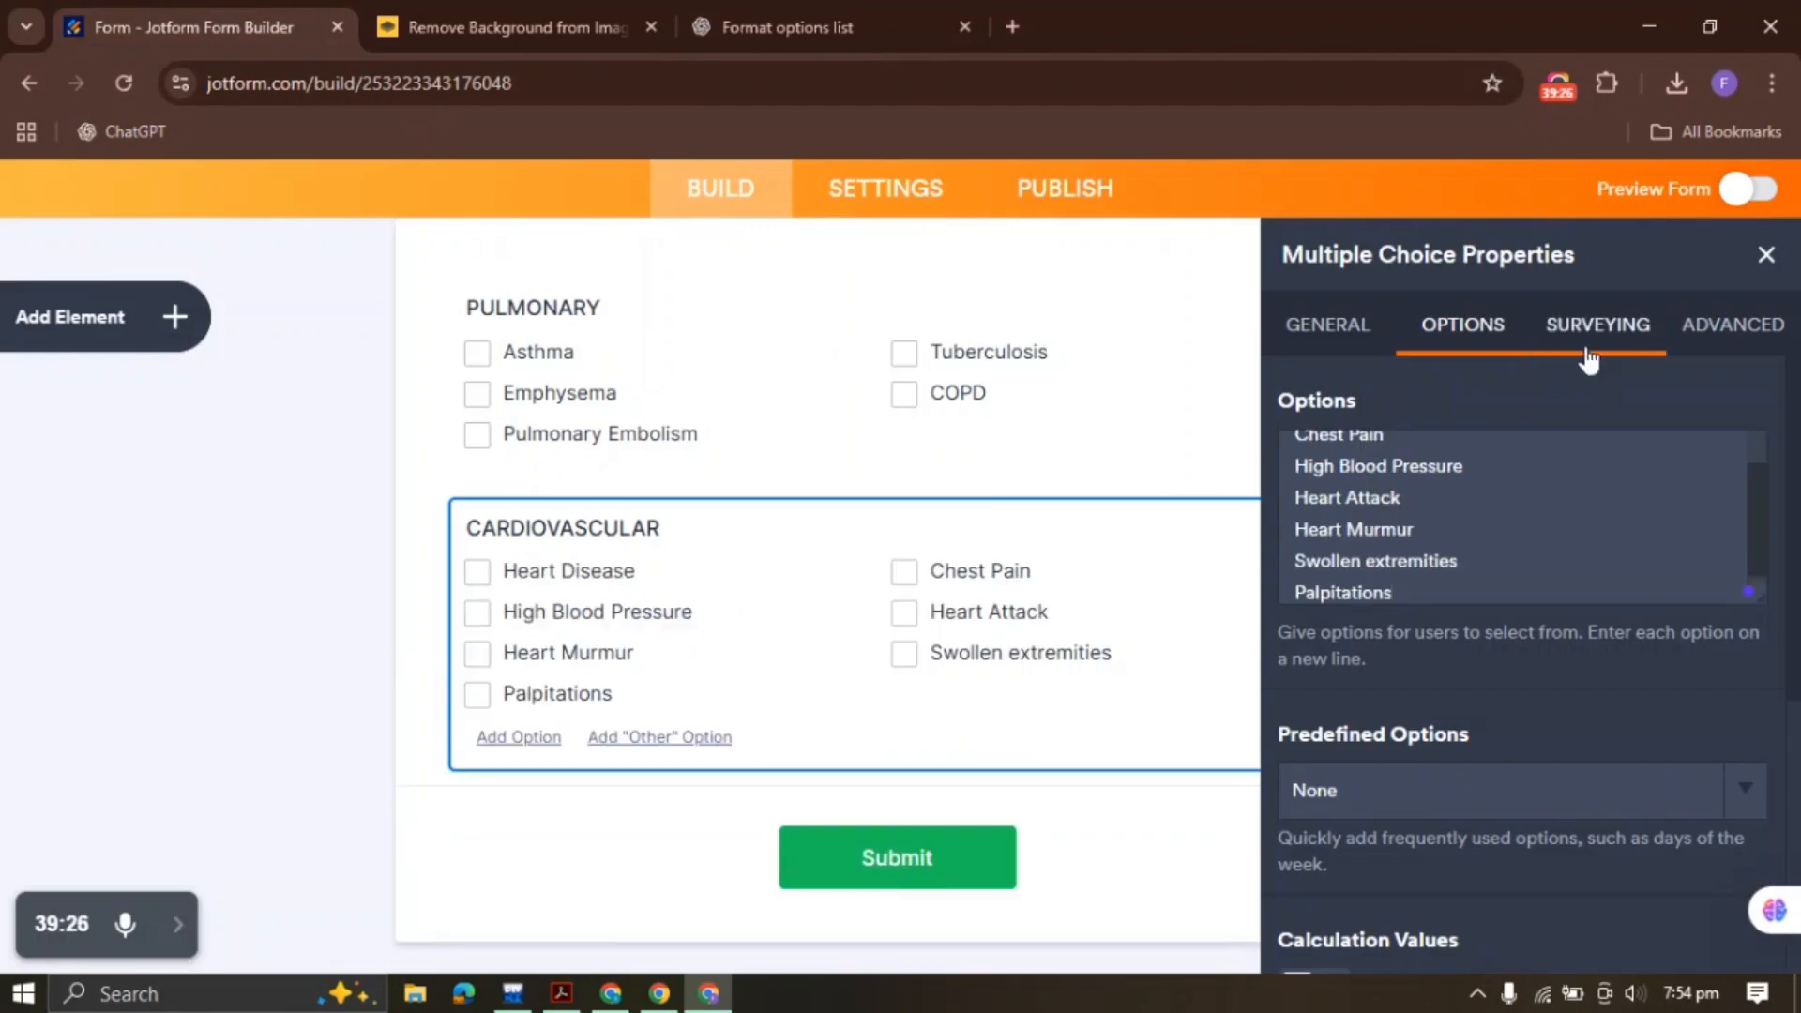
{"action": "left_click", "coordinate": [1766, 254]}
{"action": "right_click", "coordinate": [836, 596]}
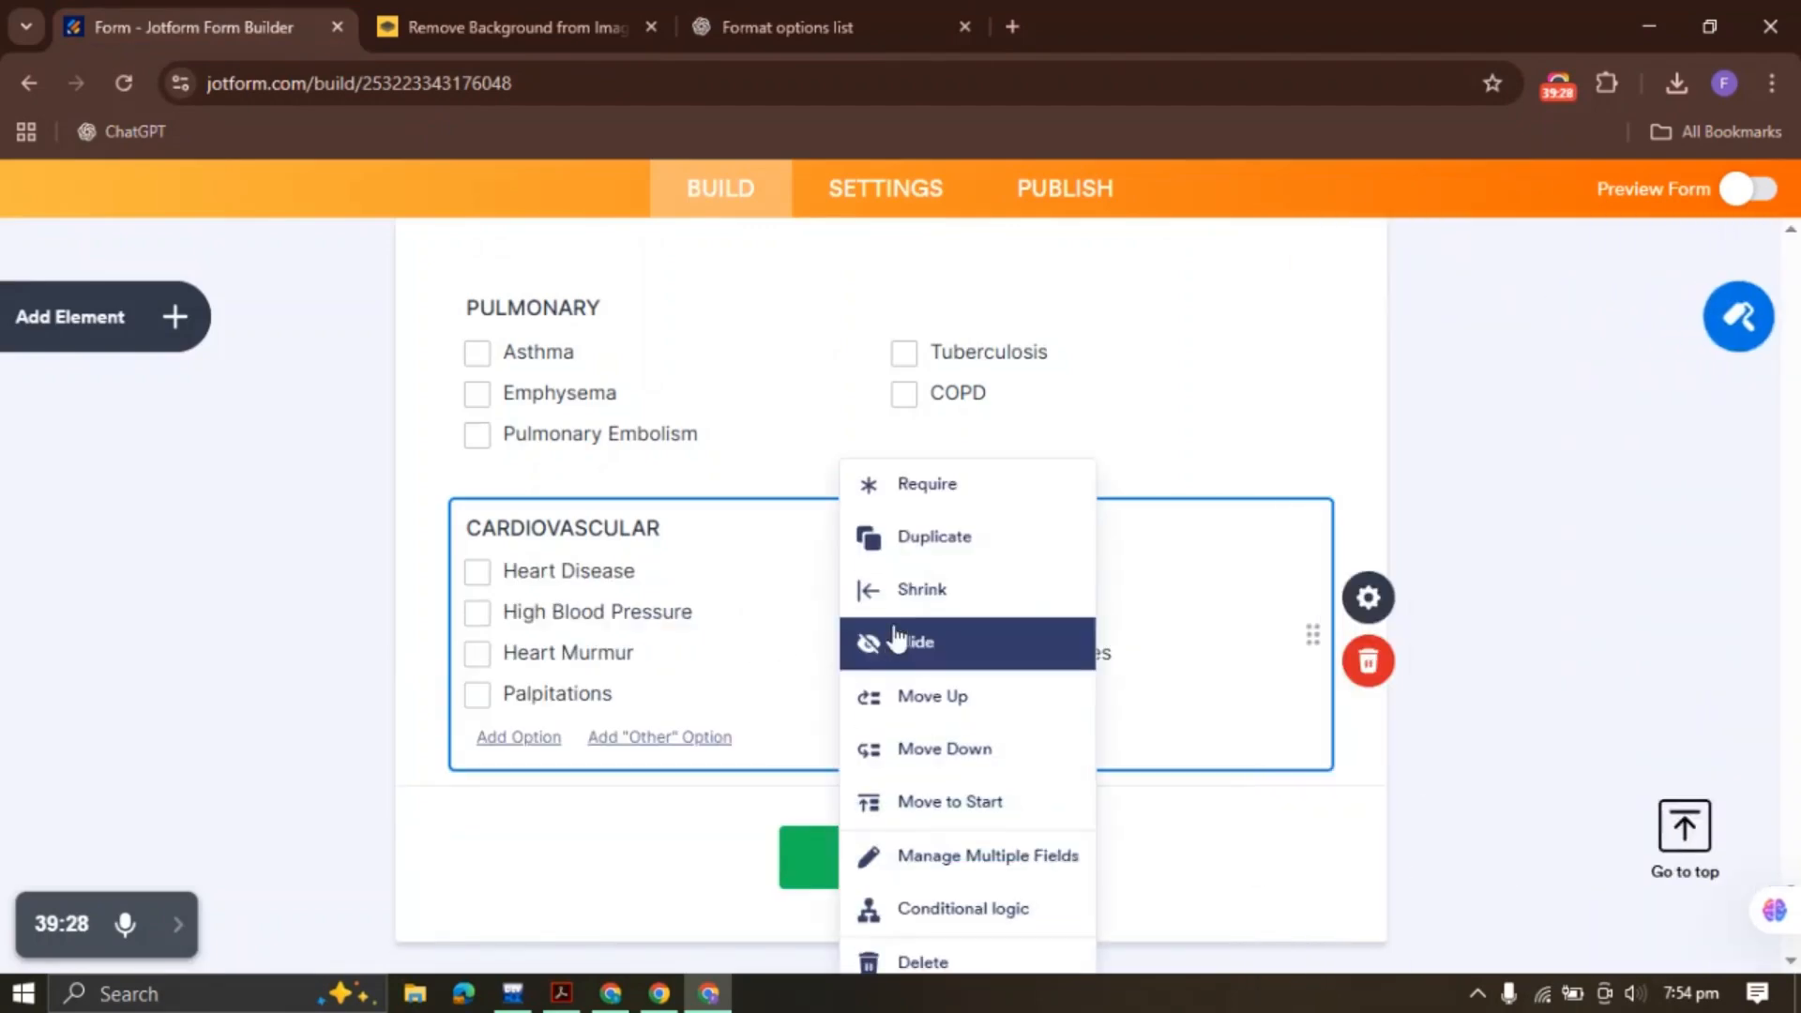
Duplicate the CARDIOVASCULAR group and relabel the copy SKIN/IMMUNE
{"action": "left_click", "coordinate": [933, 536]}
{"action": "left_click", "coordinate": [750, 27]}
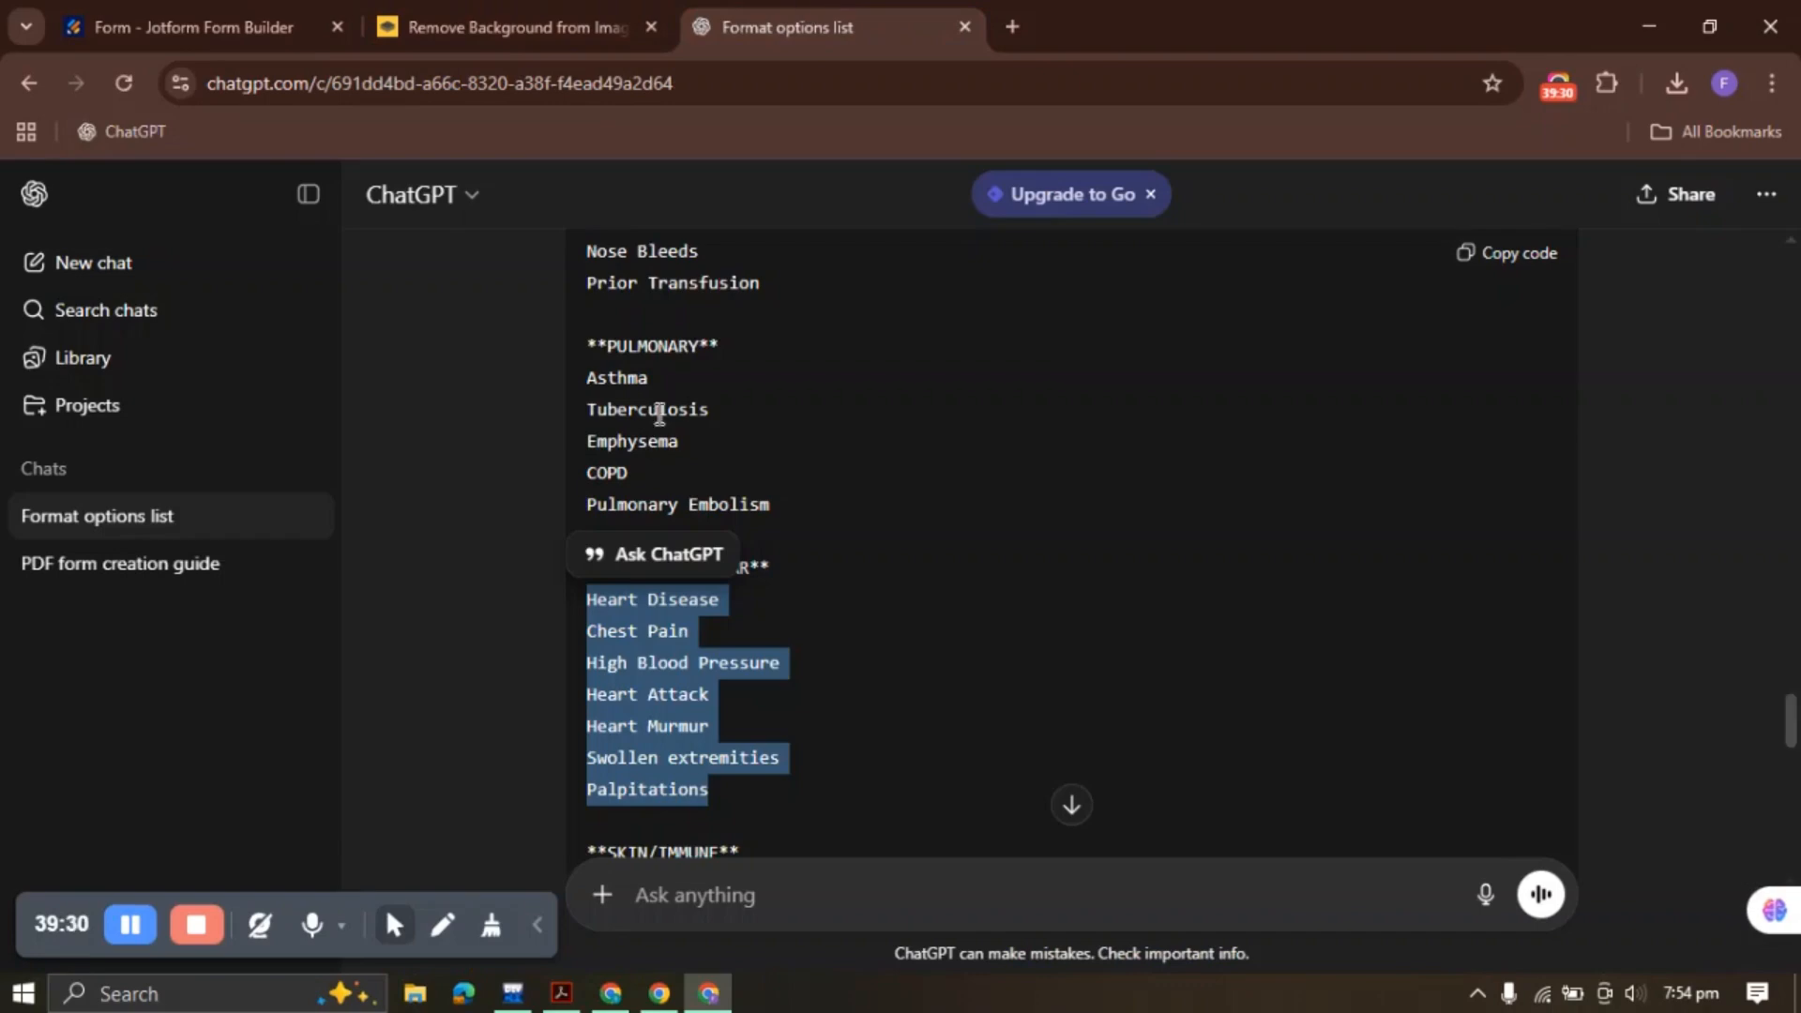
{"action": "scroll", "coordinate": [656, 413], "scroll_direction": "down", "scroll_amount": 3}
{"action": "triple_click", "coordinate": [646, 552]}
{"action": "left_click", "coordinate": [622, 554]}
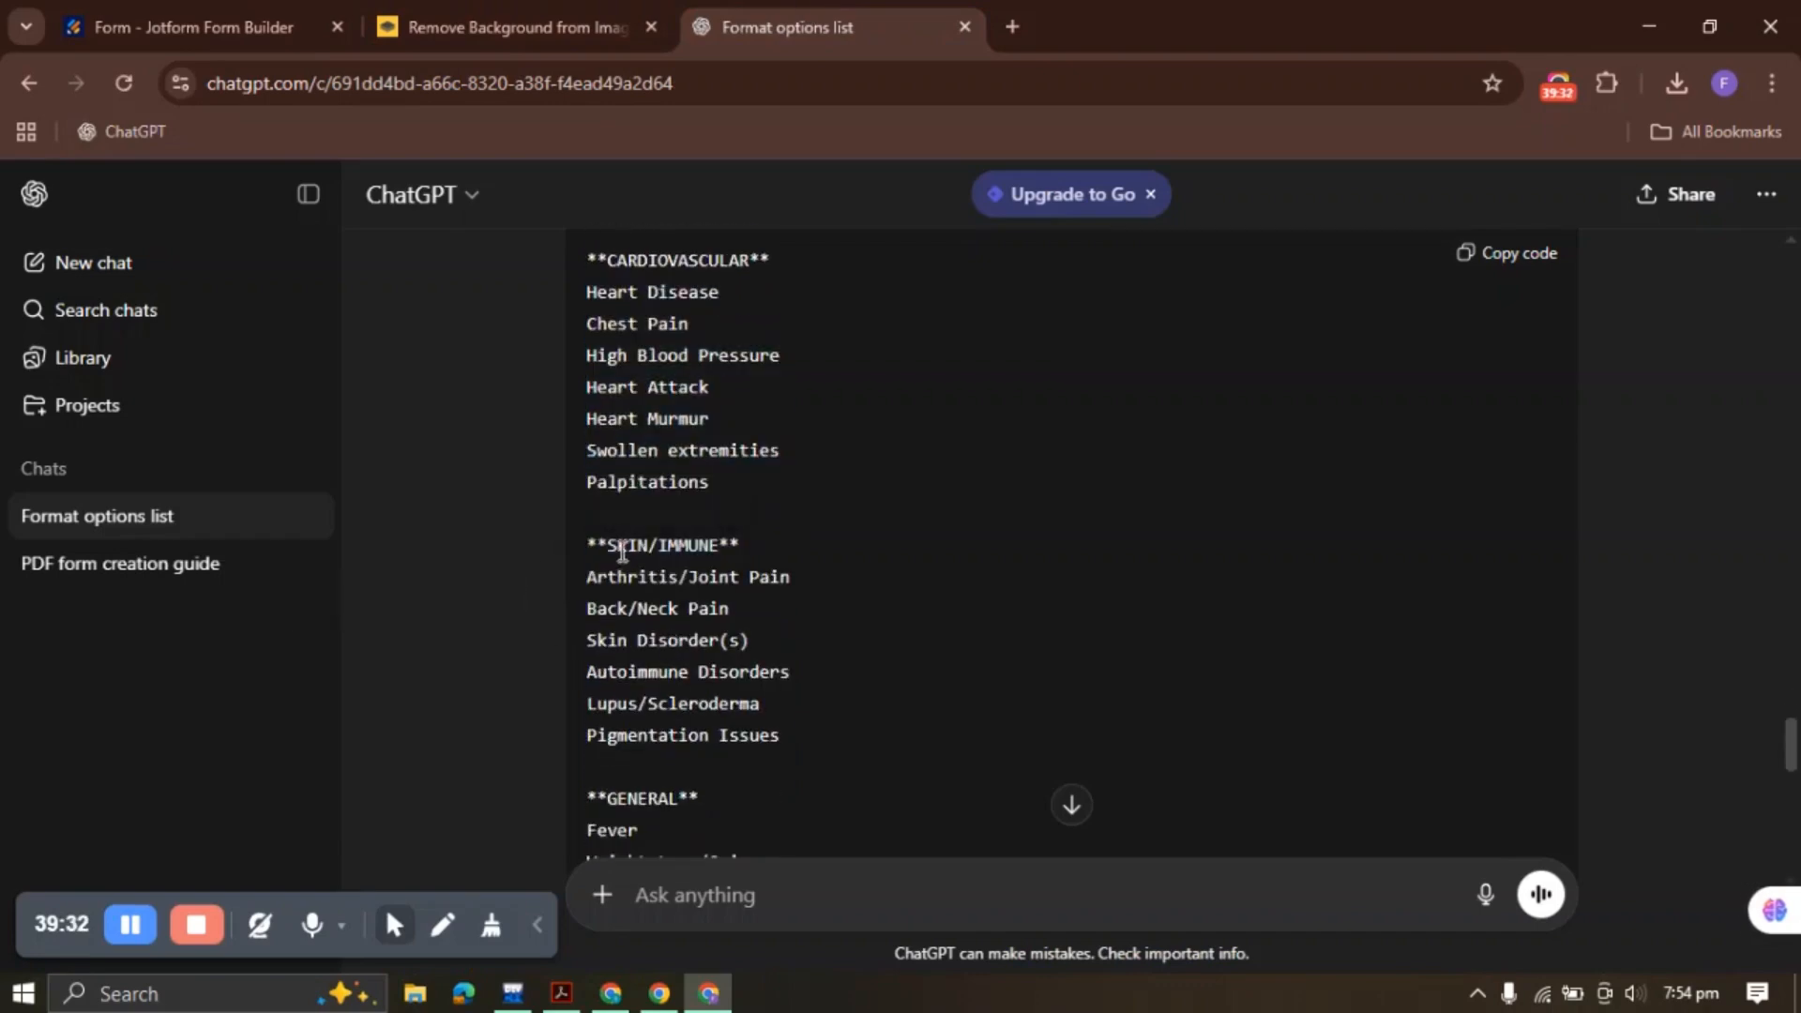
{"action": "left_click_drag", "start_coordinate": [611, 549], "coordinate": [728, 544]}
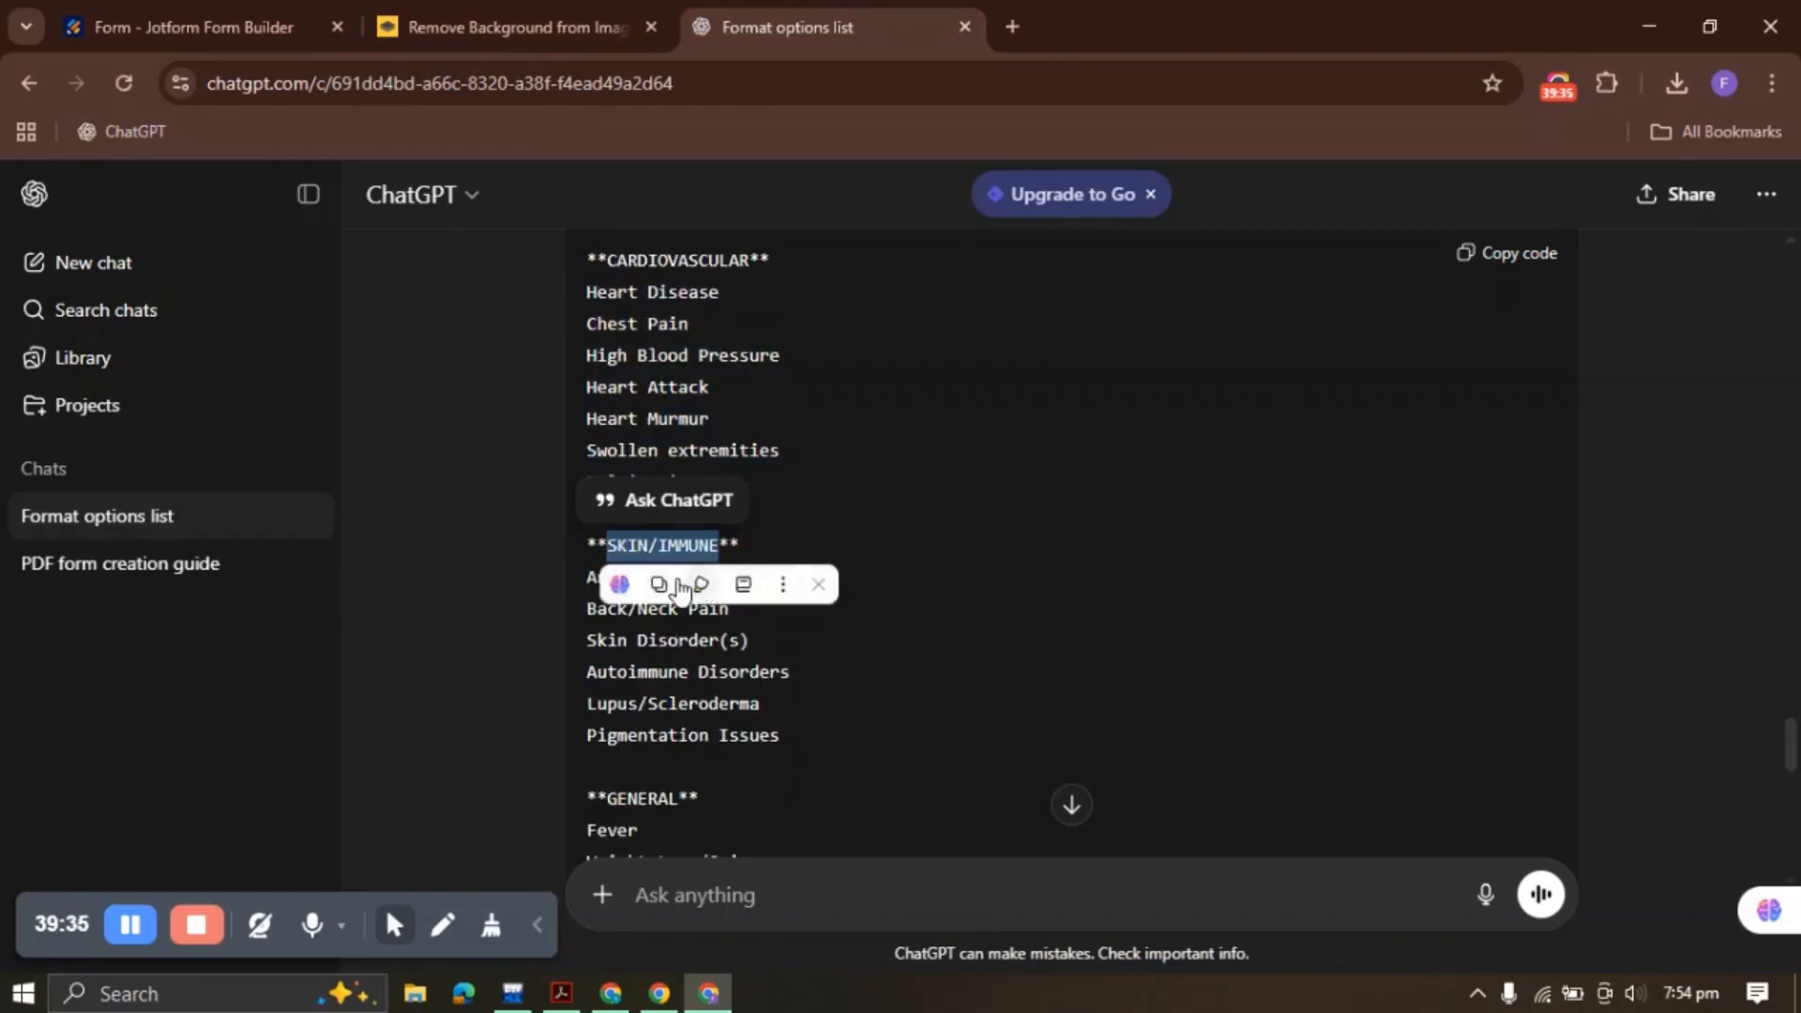
{"action": "left_click", "coordinate": [187, 26]}
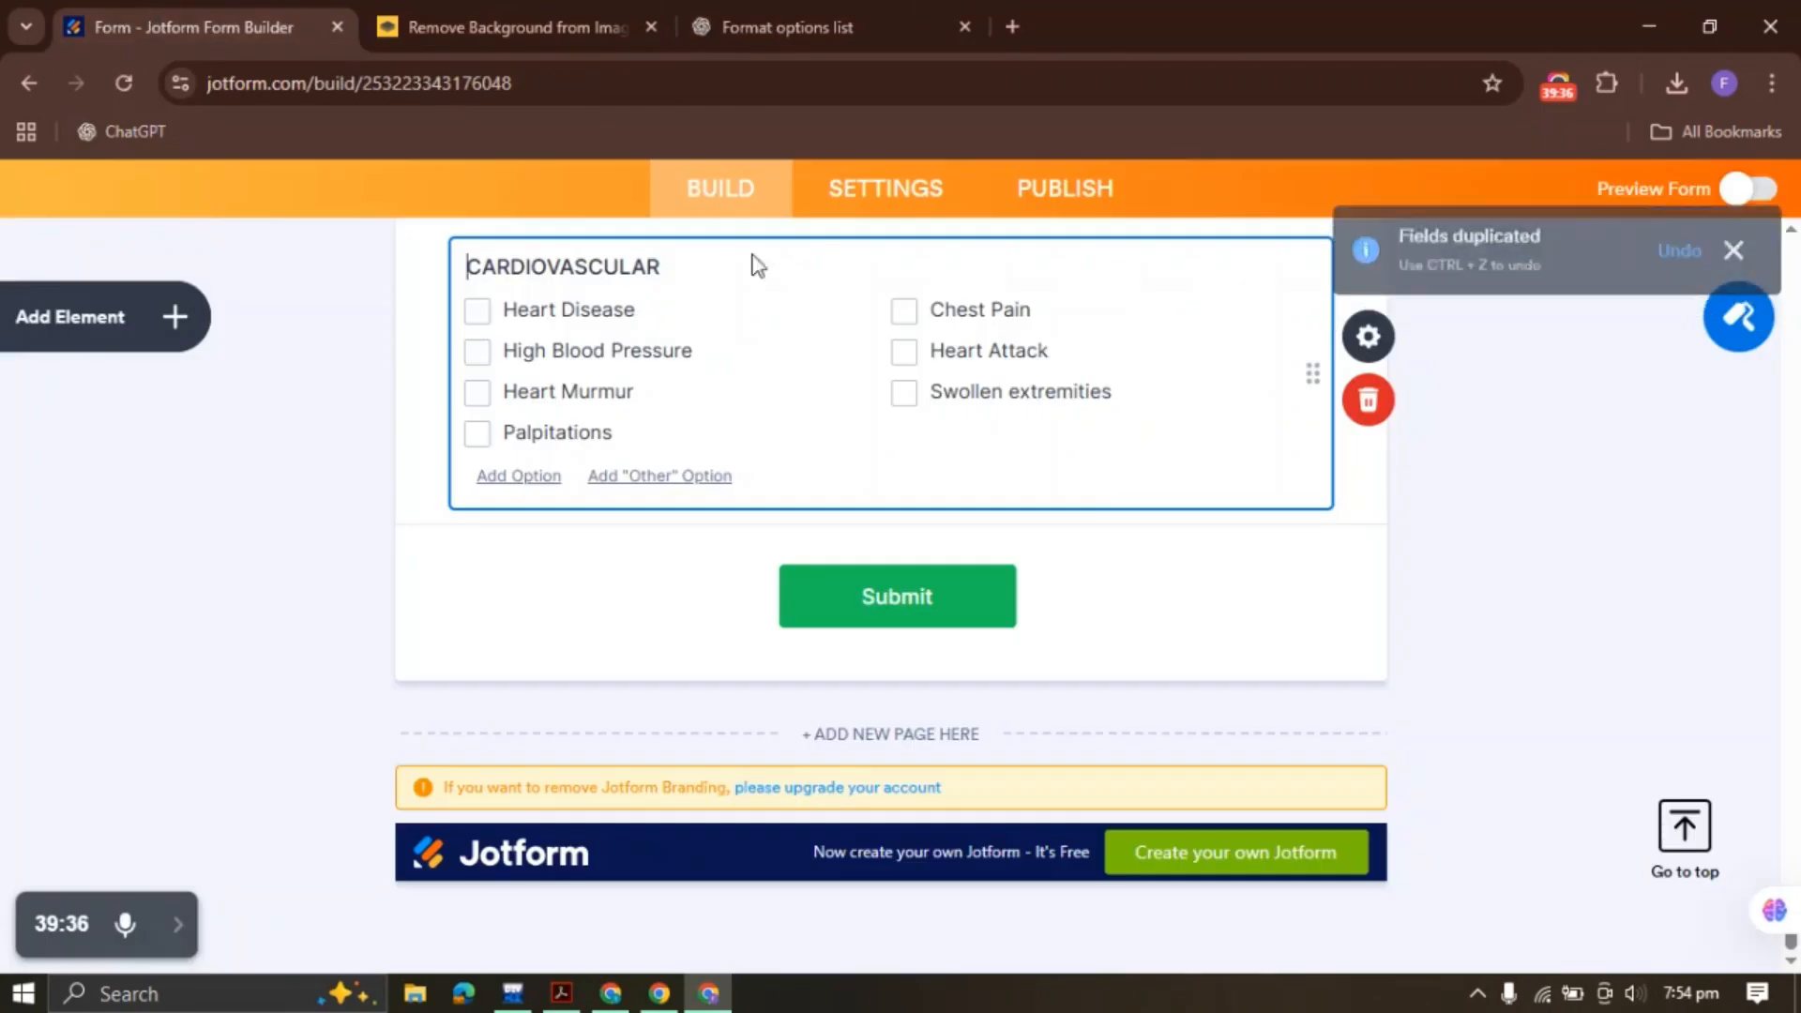
{"action": "left_click", "coordinate": [1367, 336]}
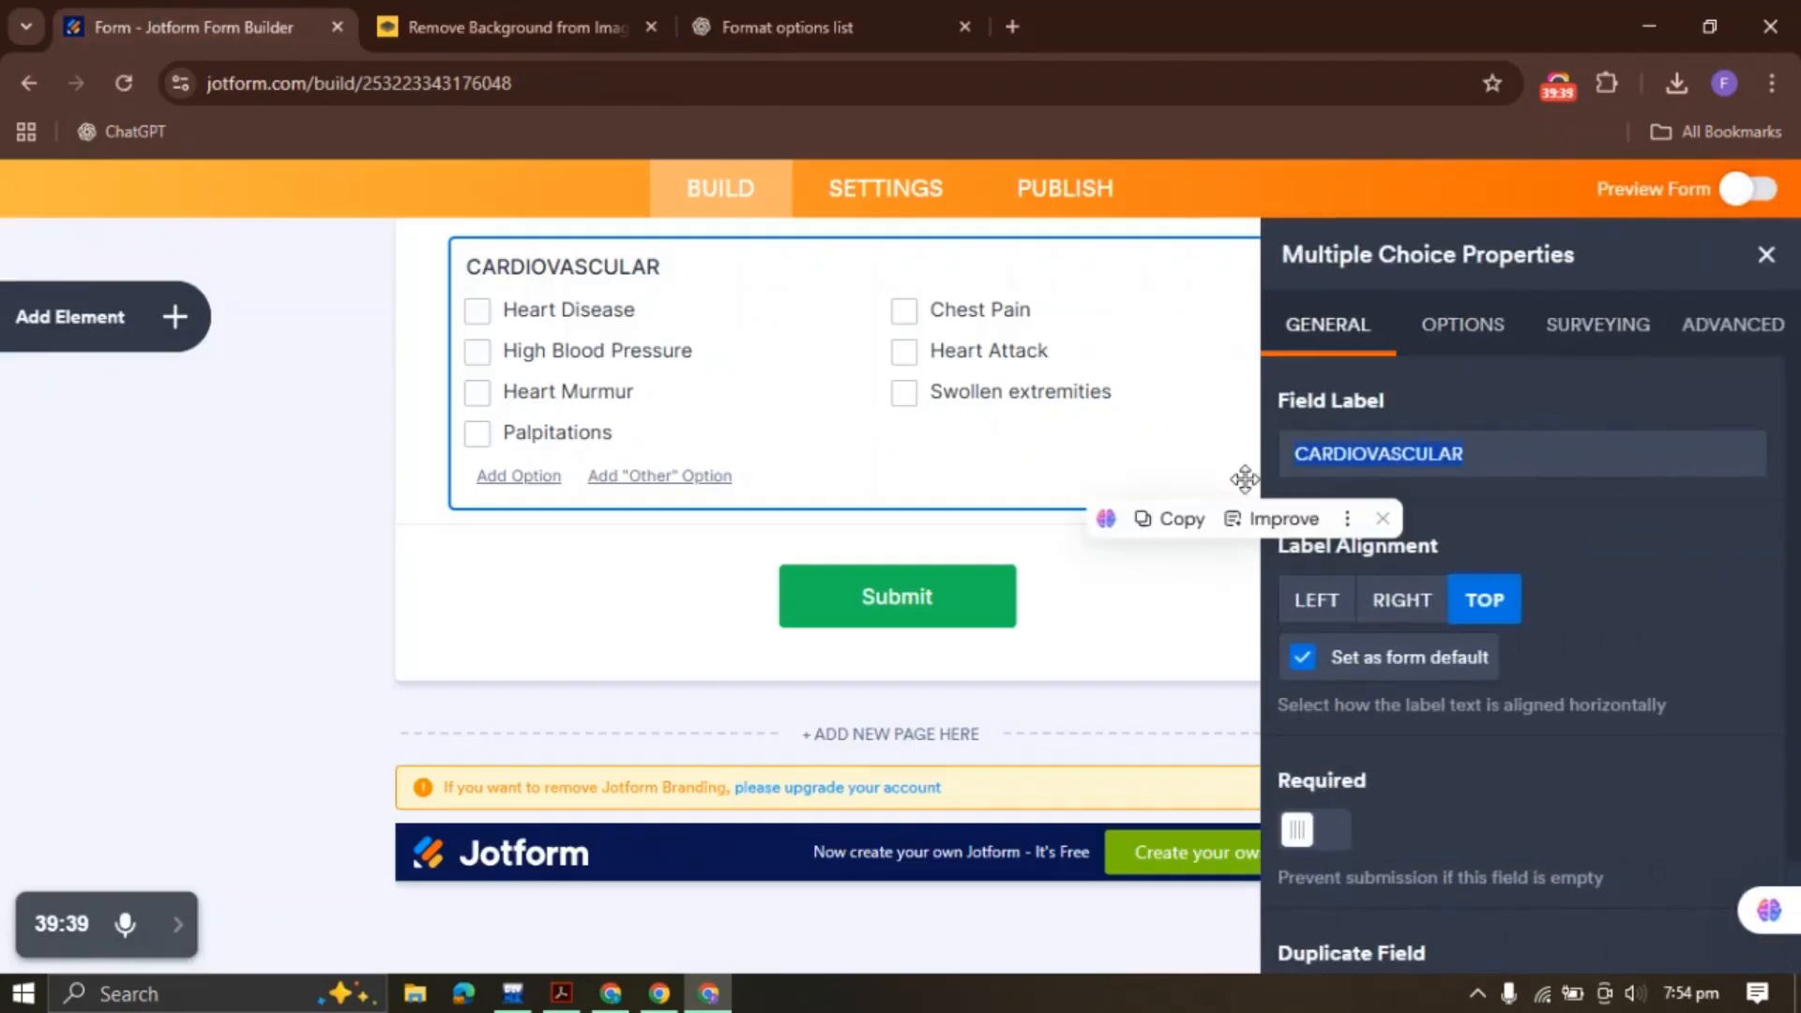
{"action": "key", "text": "ctrl+v"}
Replace its options with the six SKIN/IMMUNE conditions, Arthritis/Joint Pain through Pigmentation Issues
{"action": "left_click", "coordinate": [1462, 324]}
{"action": "left_click", "coordinate": [1410, 521]}
{"action": "key", "text": "ctrl+a"}
{"action": "key", "text": "BackSpace"}
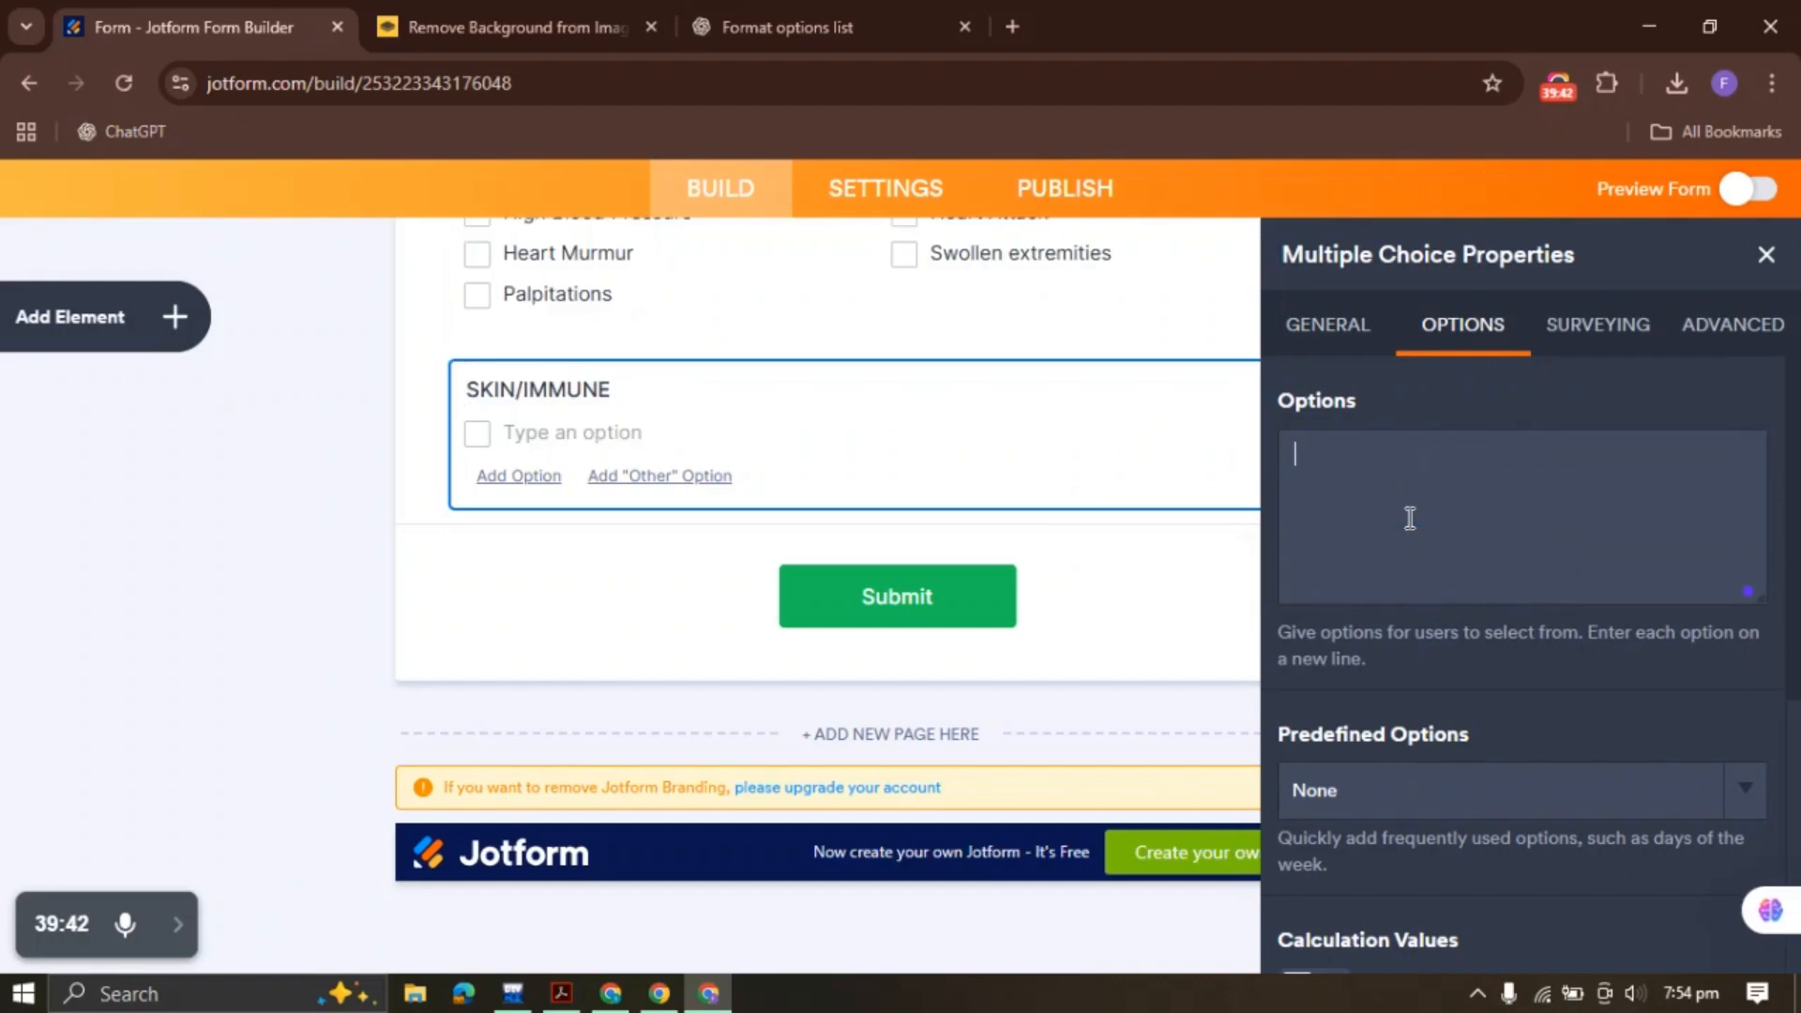
{"action": "left_click", "coordinate": [844, 27]}
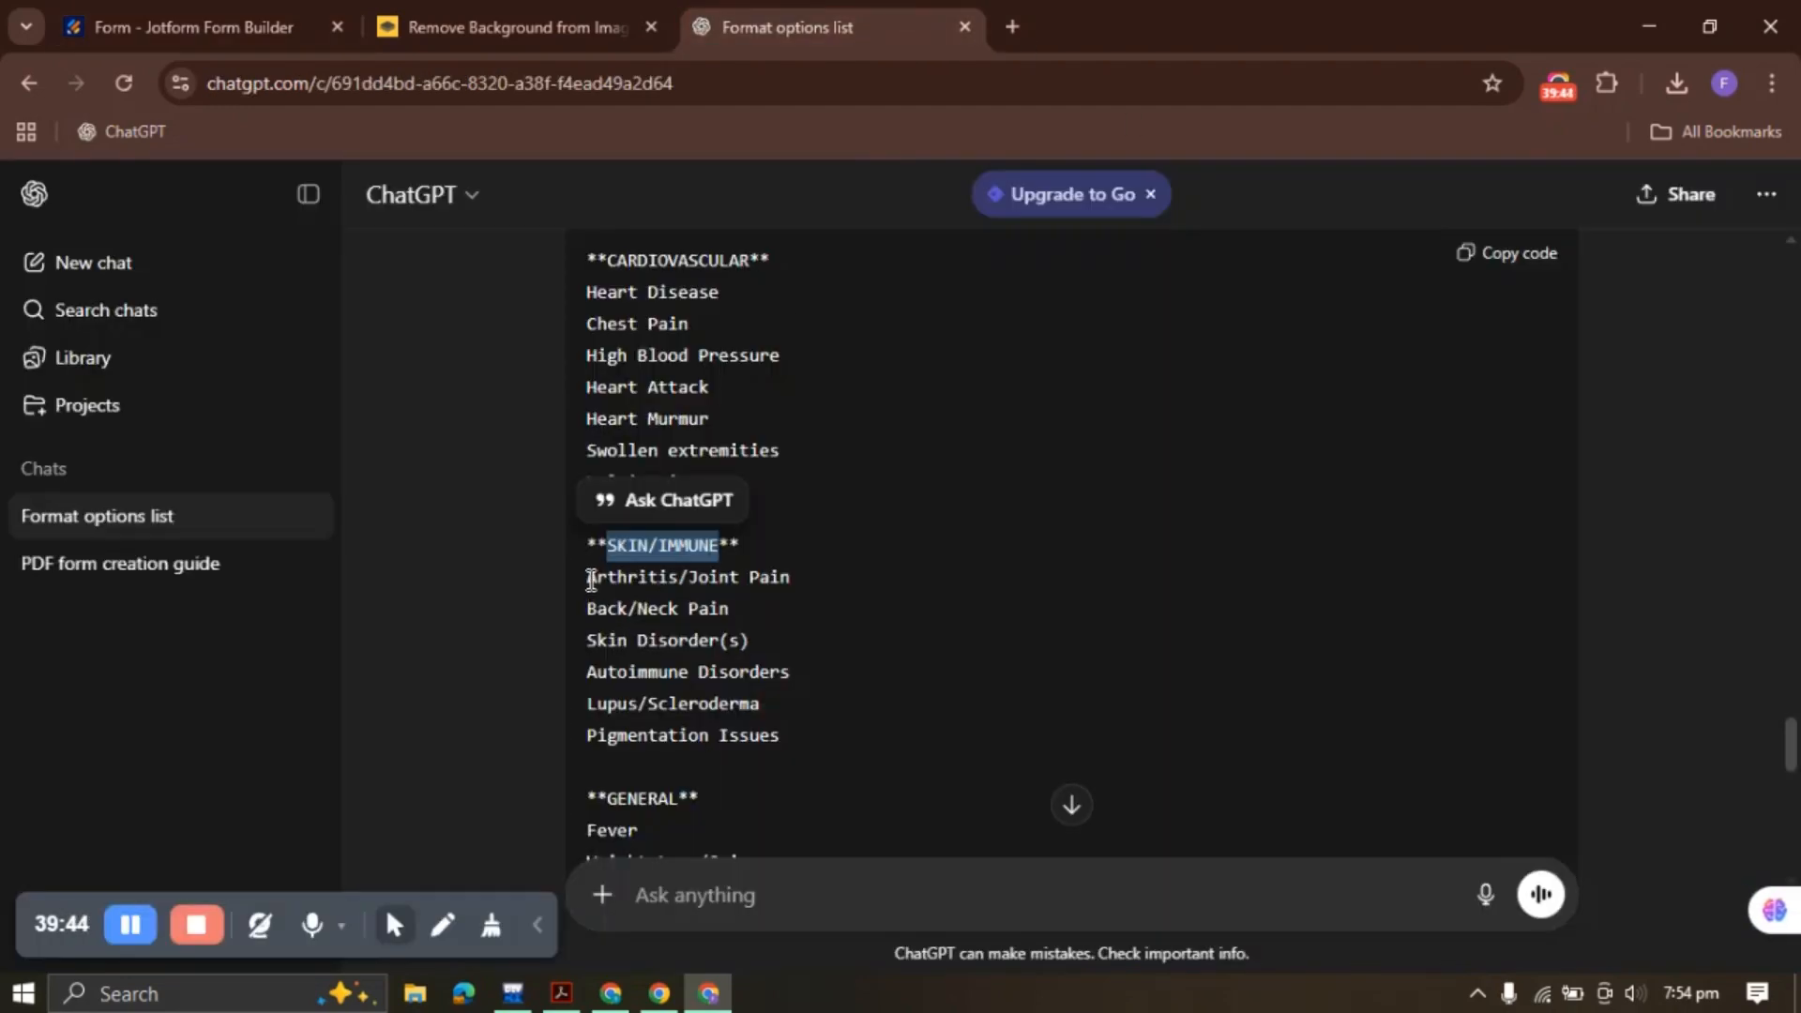
{"action": "left_click_drag", "start_coordinate": [591, 579], "coordinate": [802, 743]}
{"action": "key", "text": "ctrl+c"}
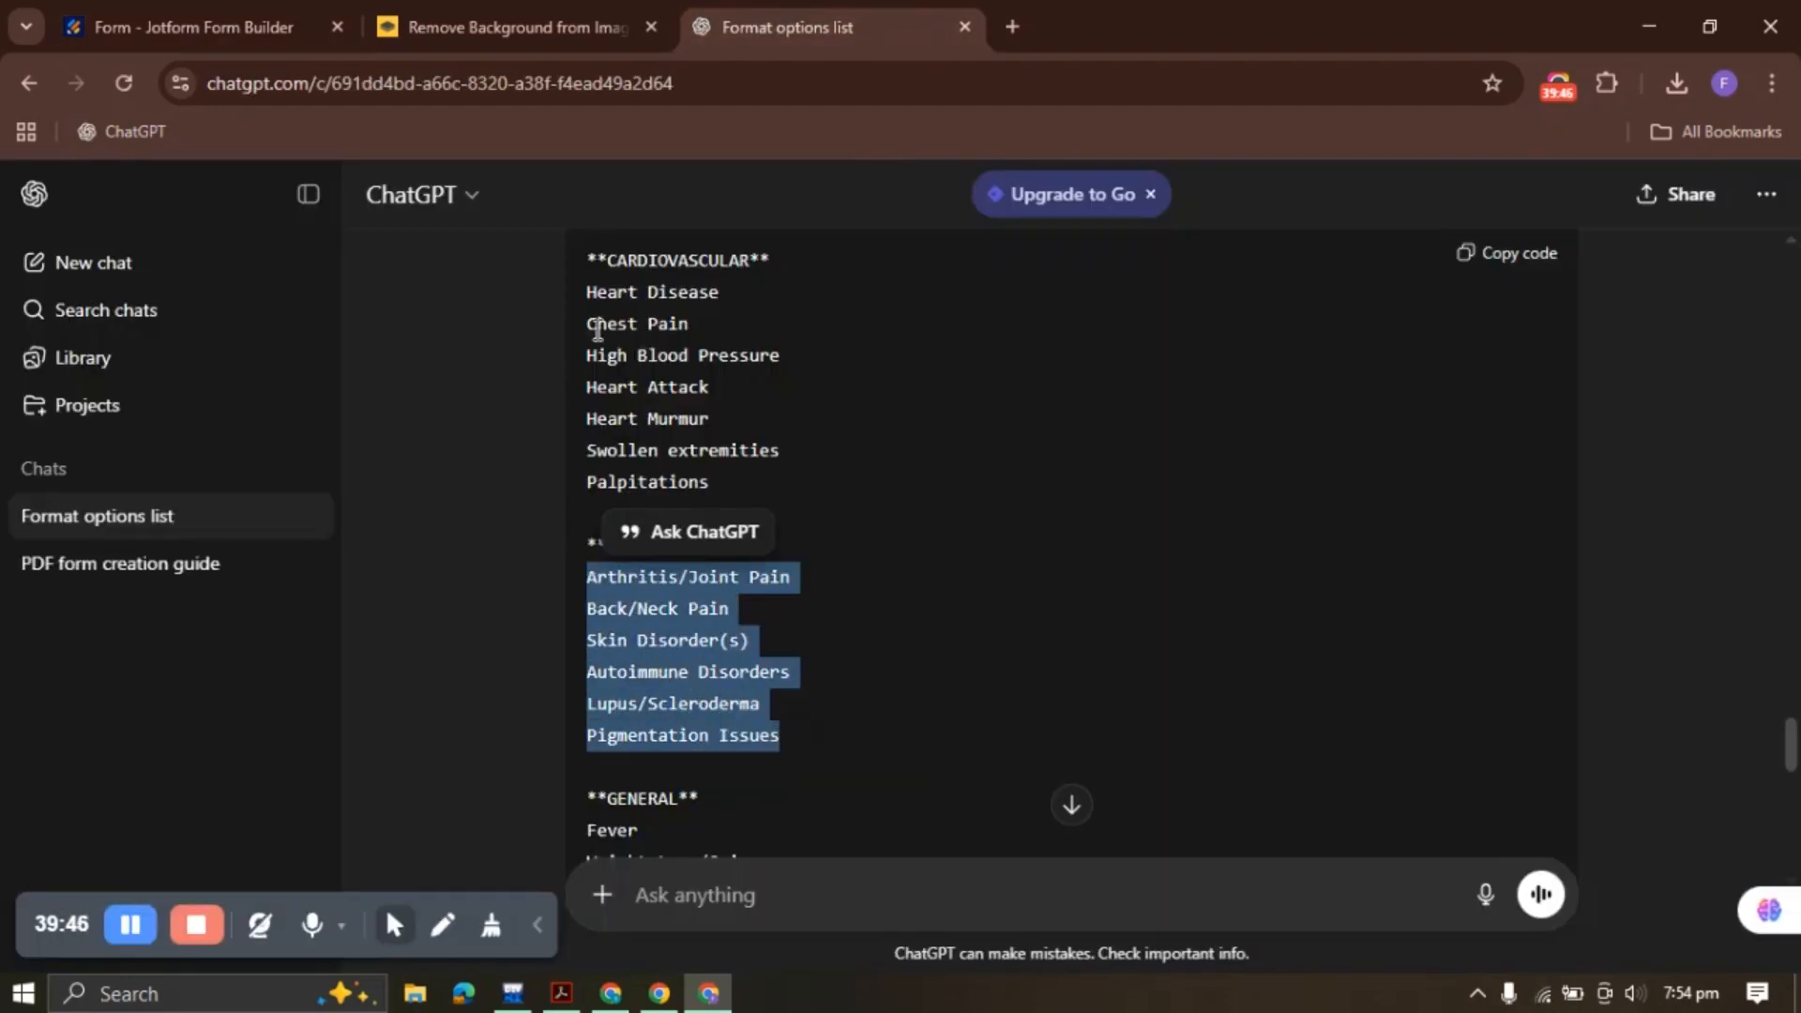
{"action": "left_click", "coordinate": [193, 27]}
{"action": "left_click", "coordinate": [1346, 597]}
{"action": "key", "text": "ctrl+v"}
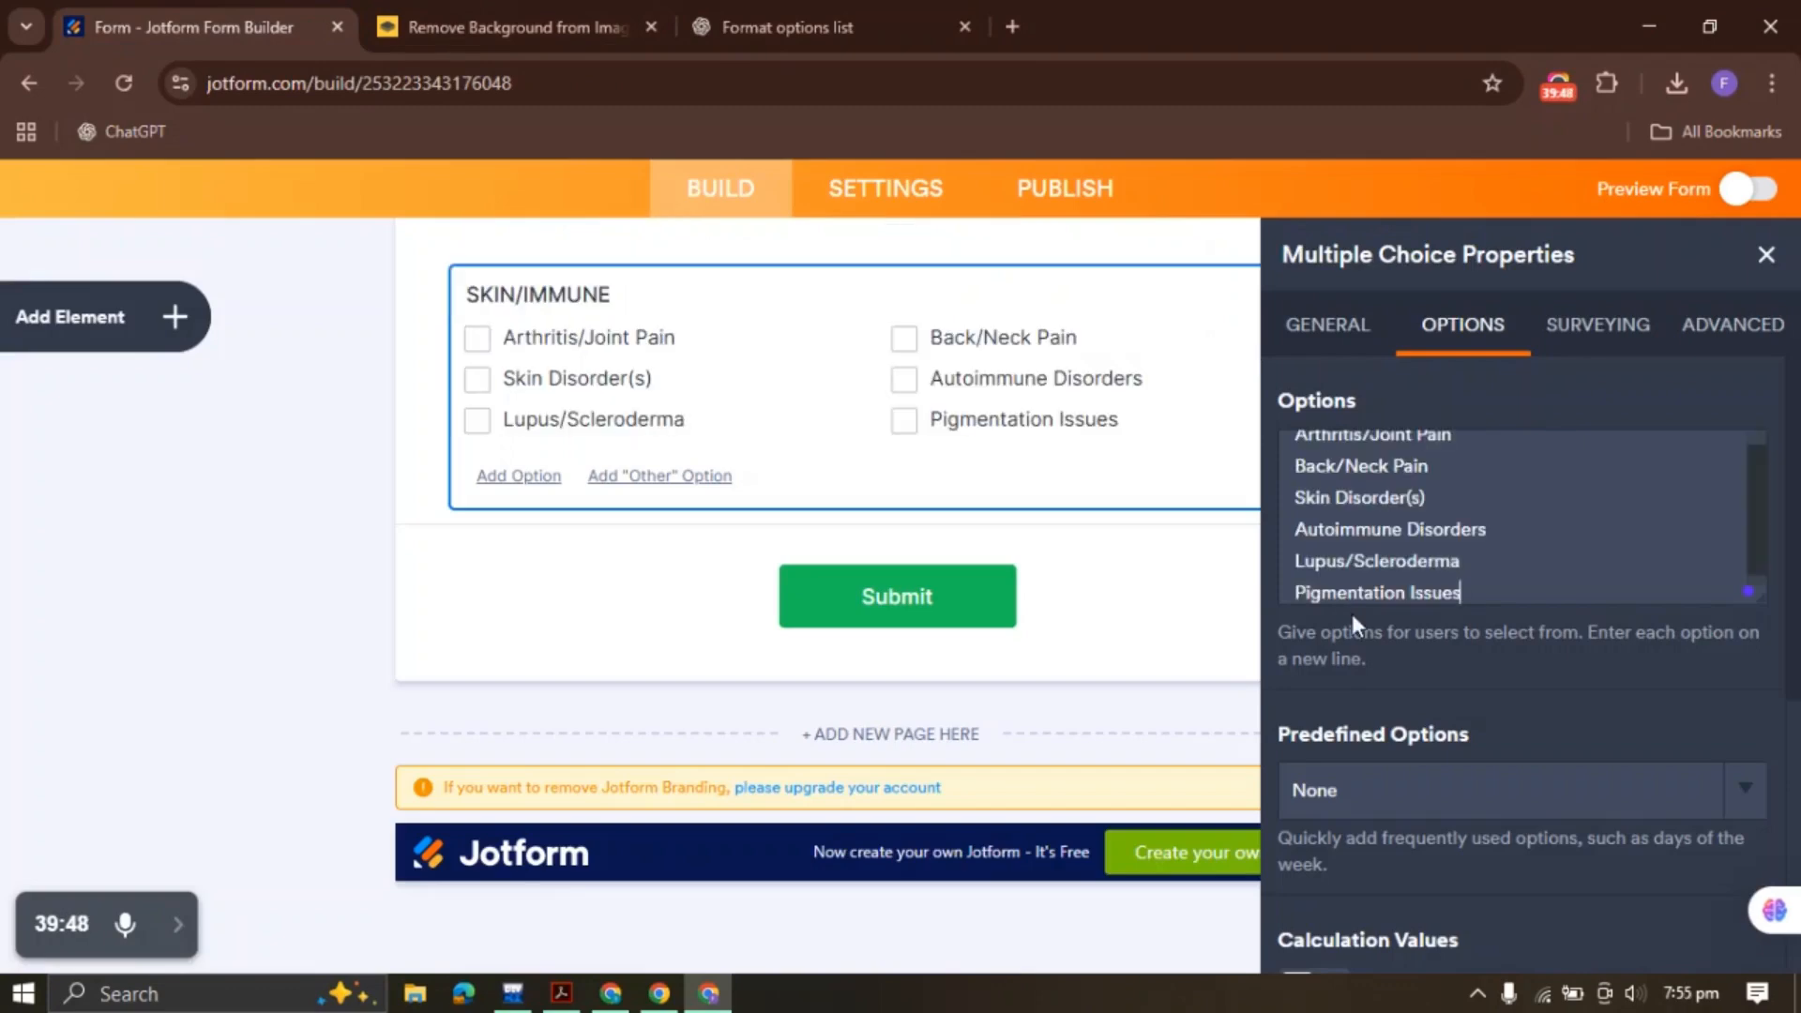
{"action": "left_click", "coordinate": [1767, 261]}
{"action": "right_click", "coordinate": [763, 360]}
Duplicate the SKIN/IMMUNE group and change the copy's heading to GENERAL
{"action": "left_click", "coordinate": [892, 445]}
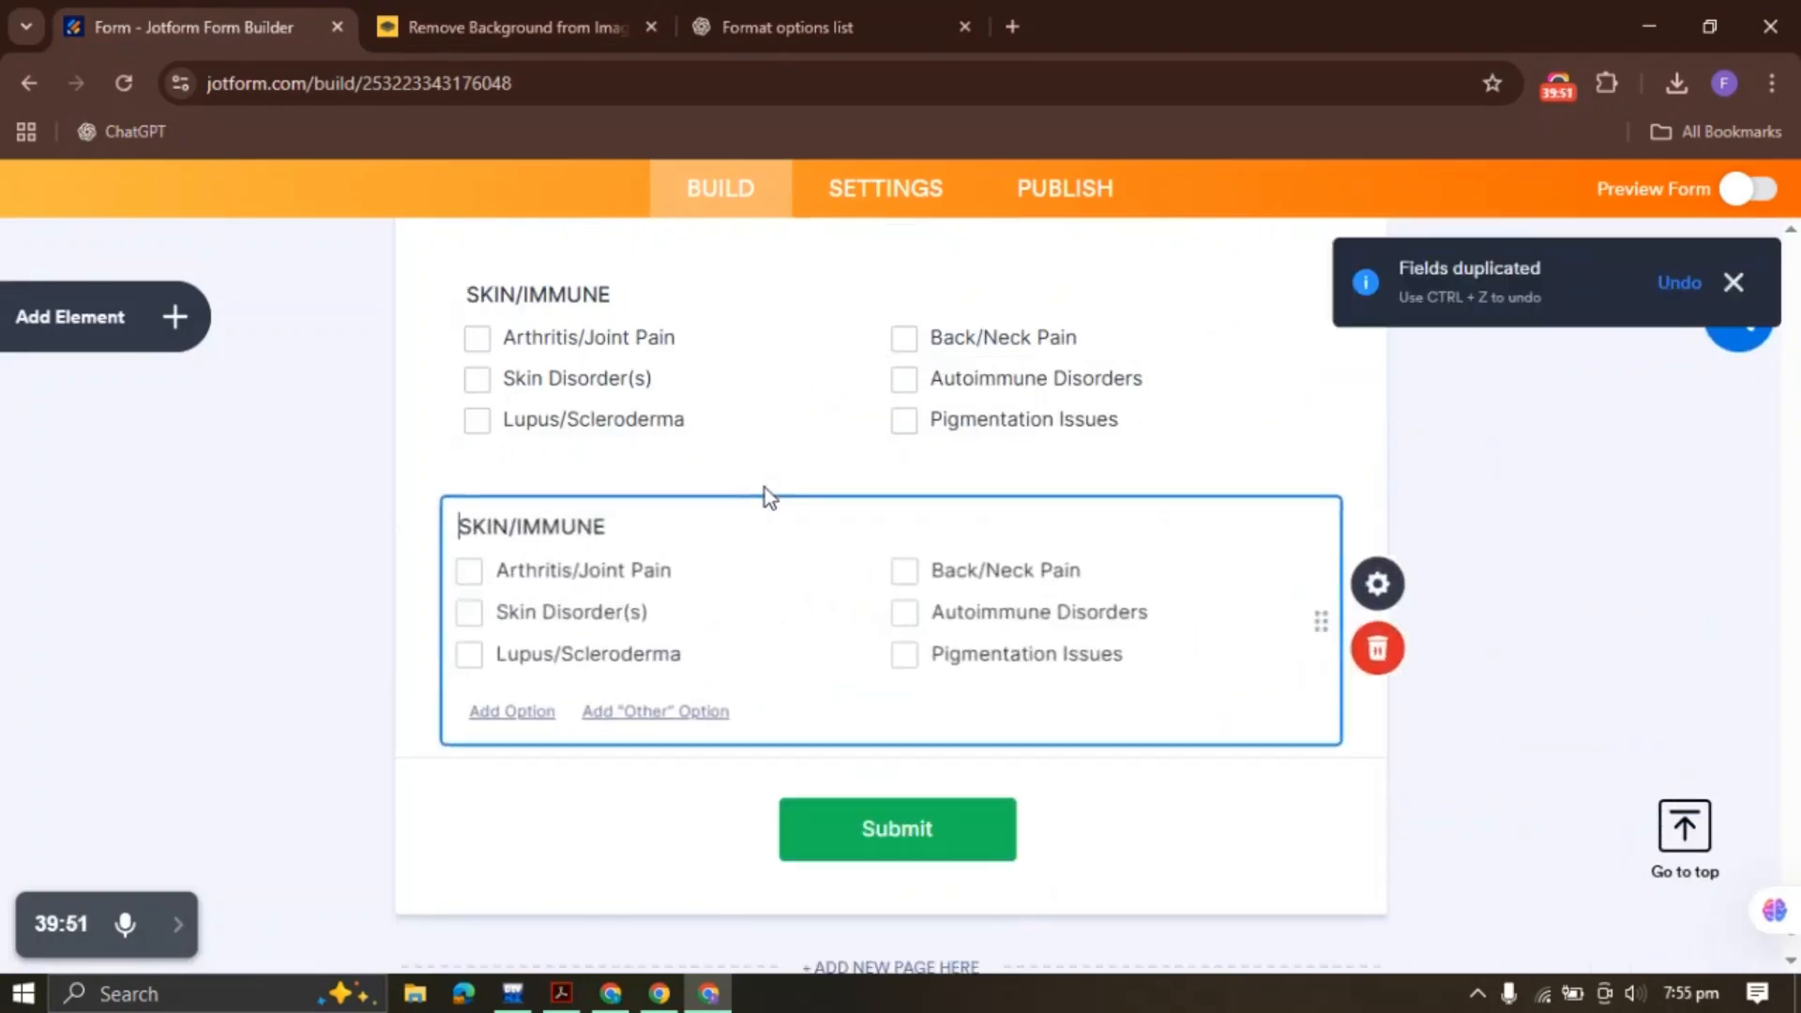
{"action": "scroll", "coordinate": [623, 380], "scroll_direction": "down", "scroll_amount": 2}
{"action": "left_click", "coordinate": [788, 26]}
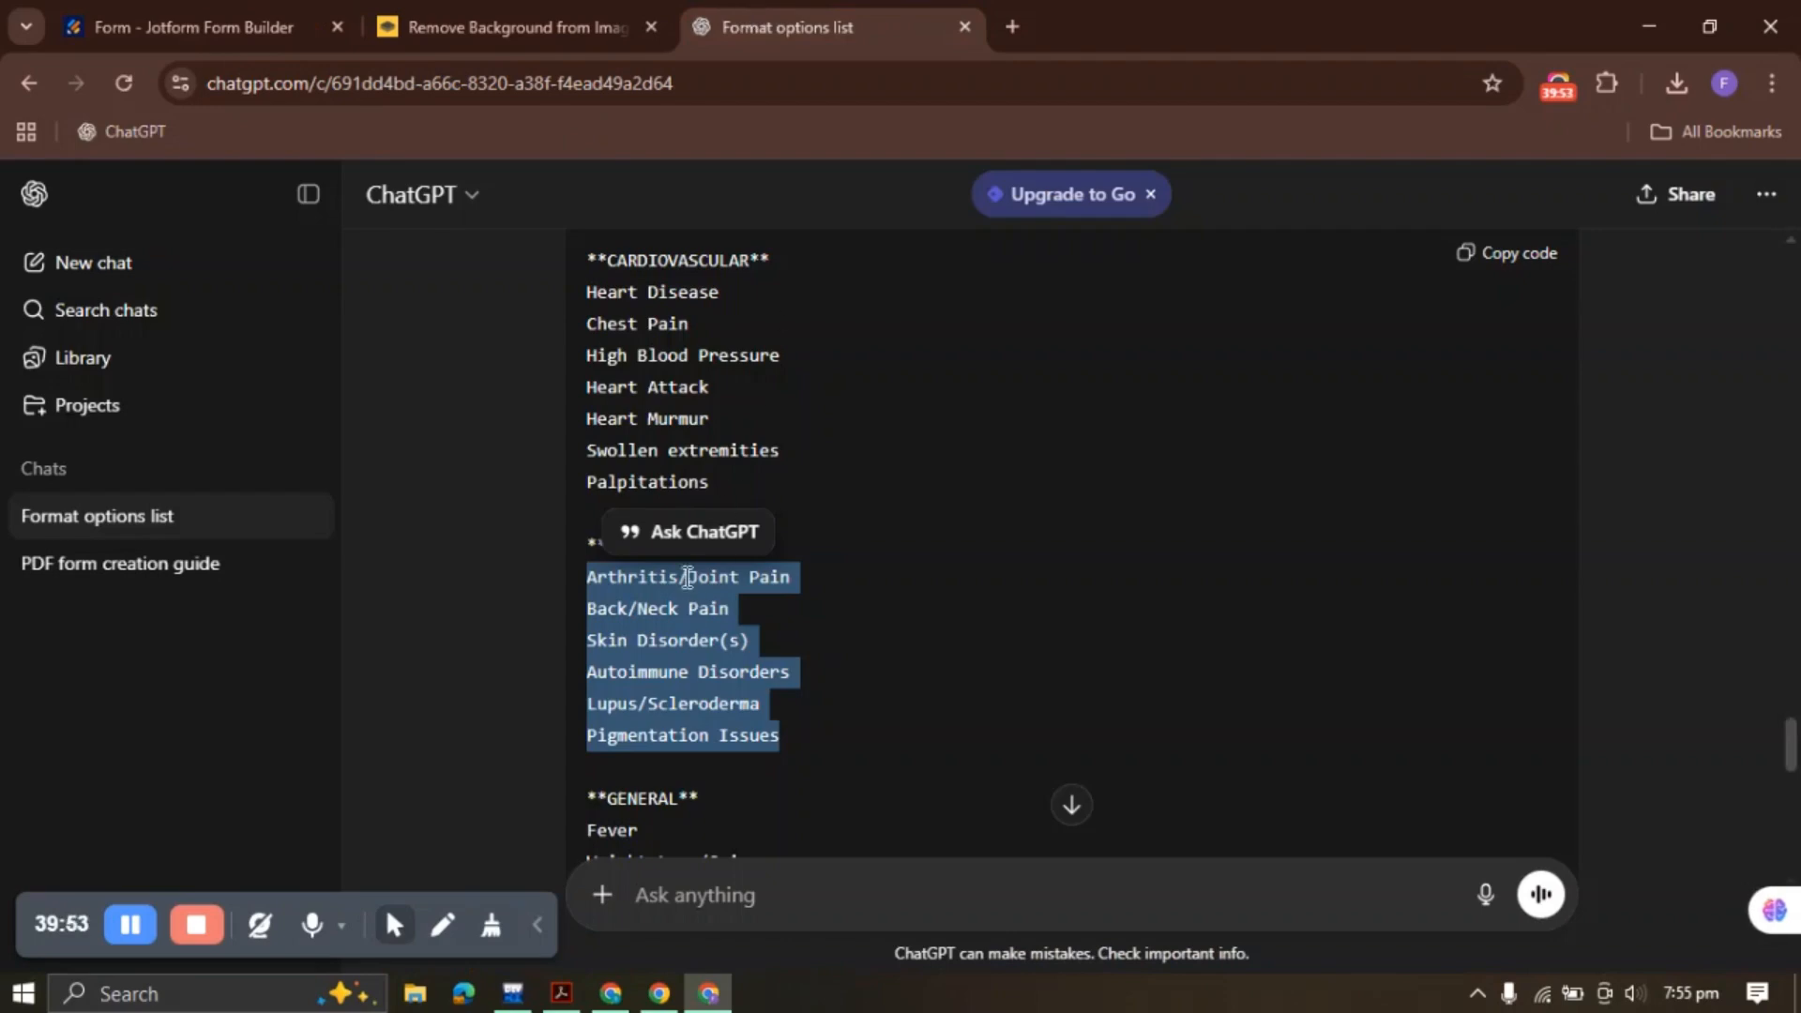
{"action": "scroll", "coordinate": [638, 525], "scroll_direction": "down", "scroll_amount": 3}
{"action": "left_click", "coordinate": [607, 492]}
{"action": "left_click_drag", "start_coordinate": [608, 490], "coordinate": [689, 489]}
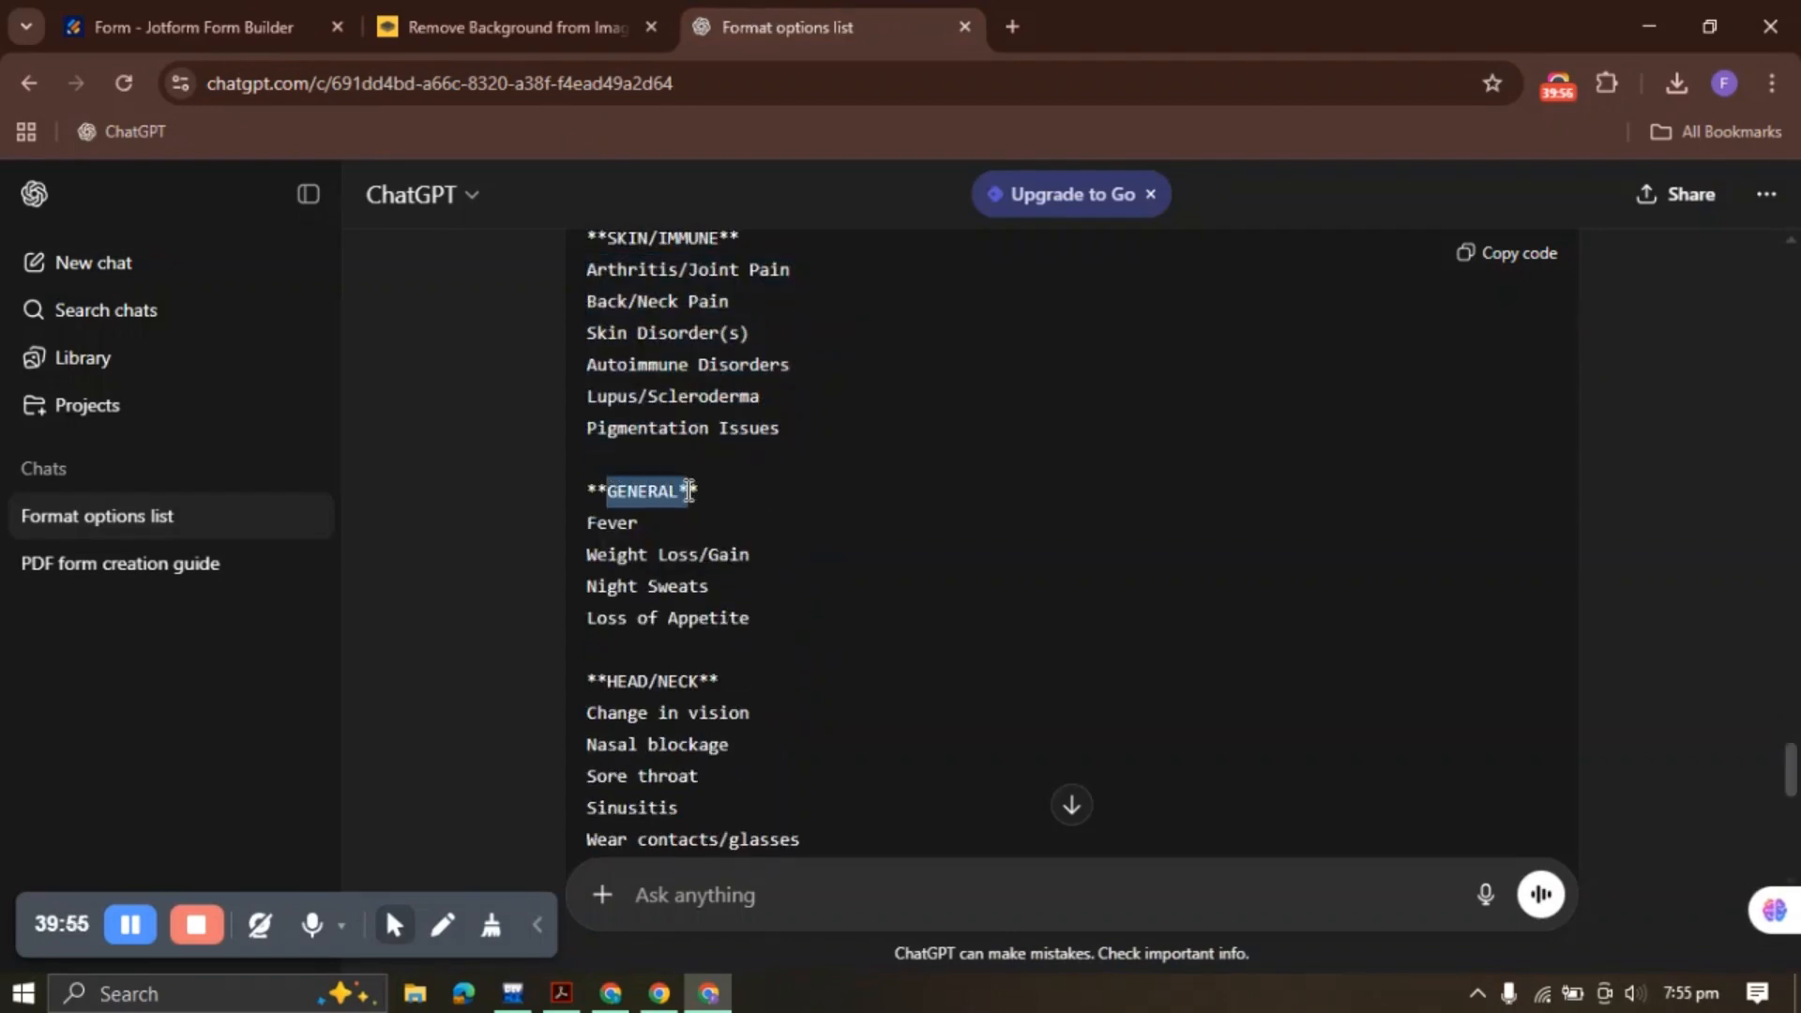
{"action": "key", "text": "ctrl+c"}
{"action": "left_click", "coordinate": [306, 33]}
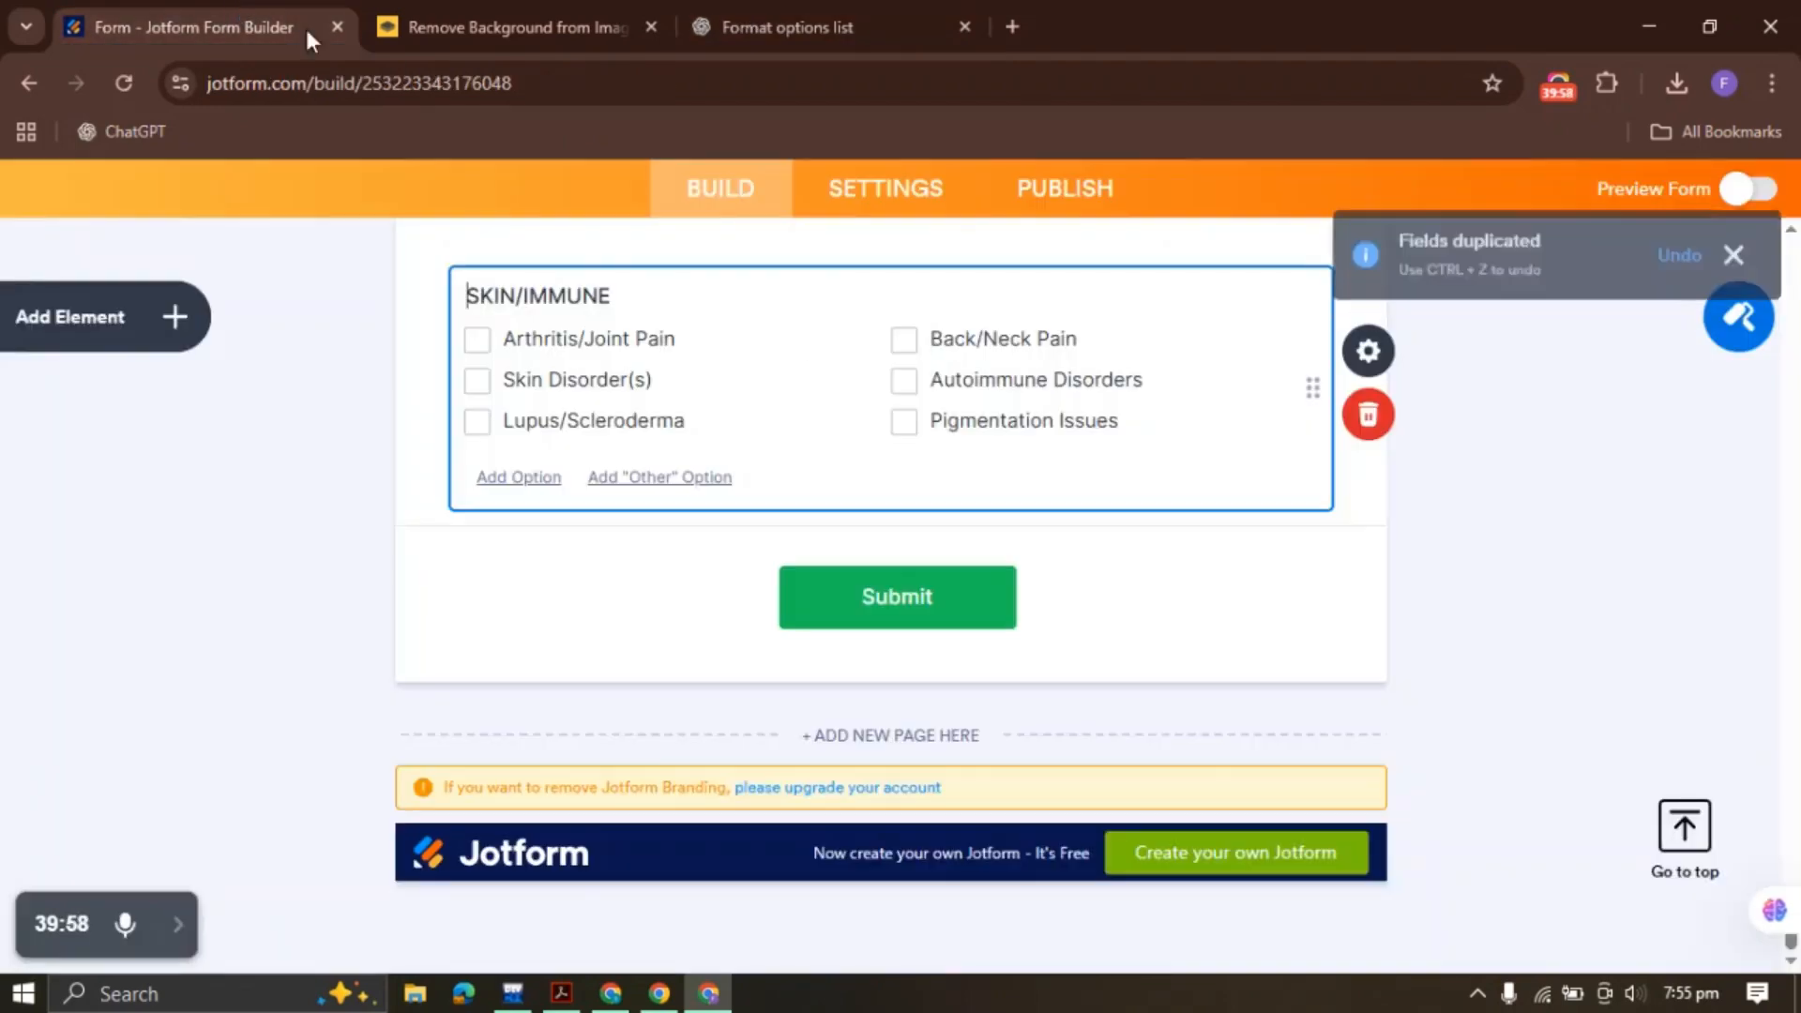
{"action": "left_click_drag", "start_coordinate": [641, 296], "coordinate": [442, 296]}
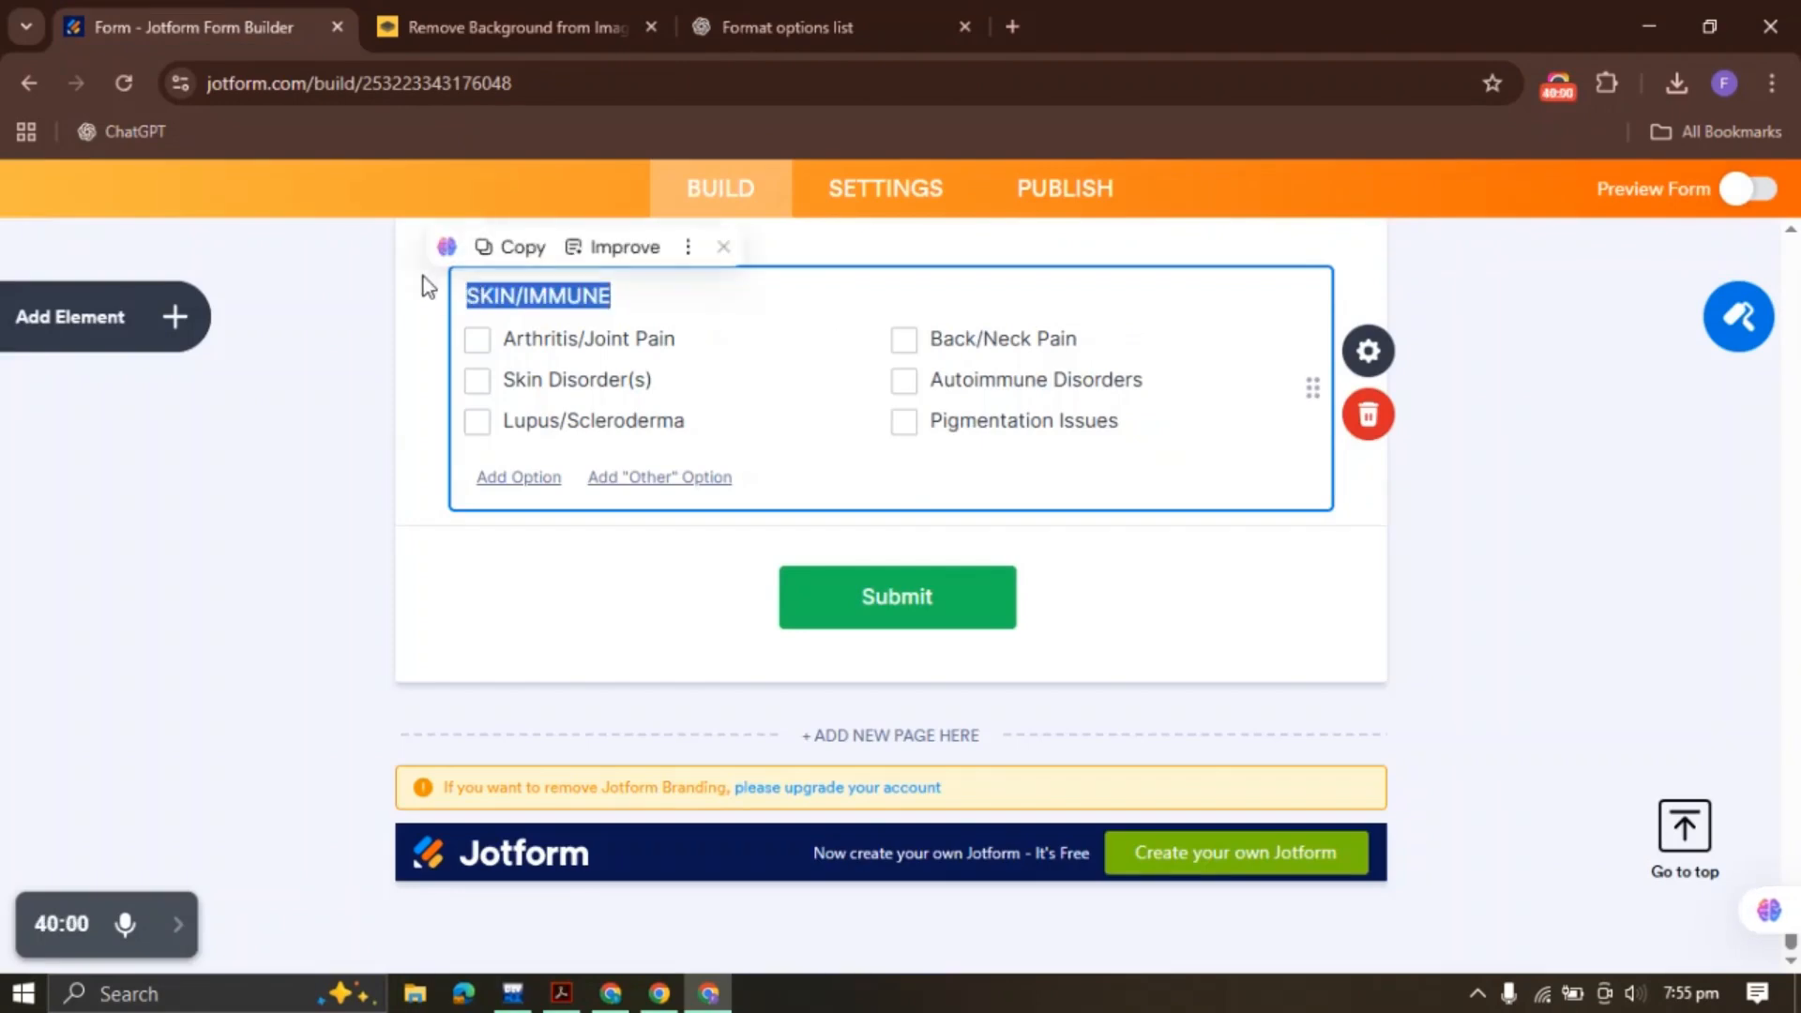
{"action": "key", "text": "ctrl+v"}
Set its options to Fever, Weight Loss/Gain, Night Sweats and Loss of Appetite
{"action": "left_click", "coordinate": [788, 27]}
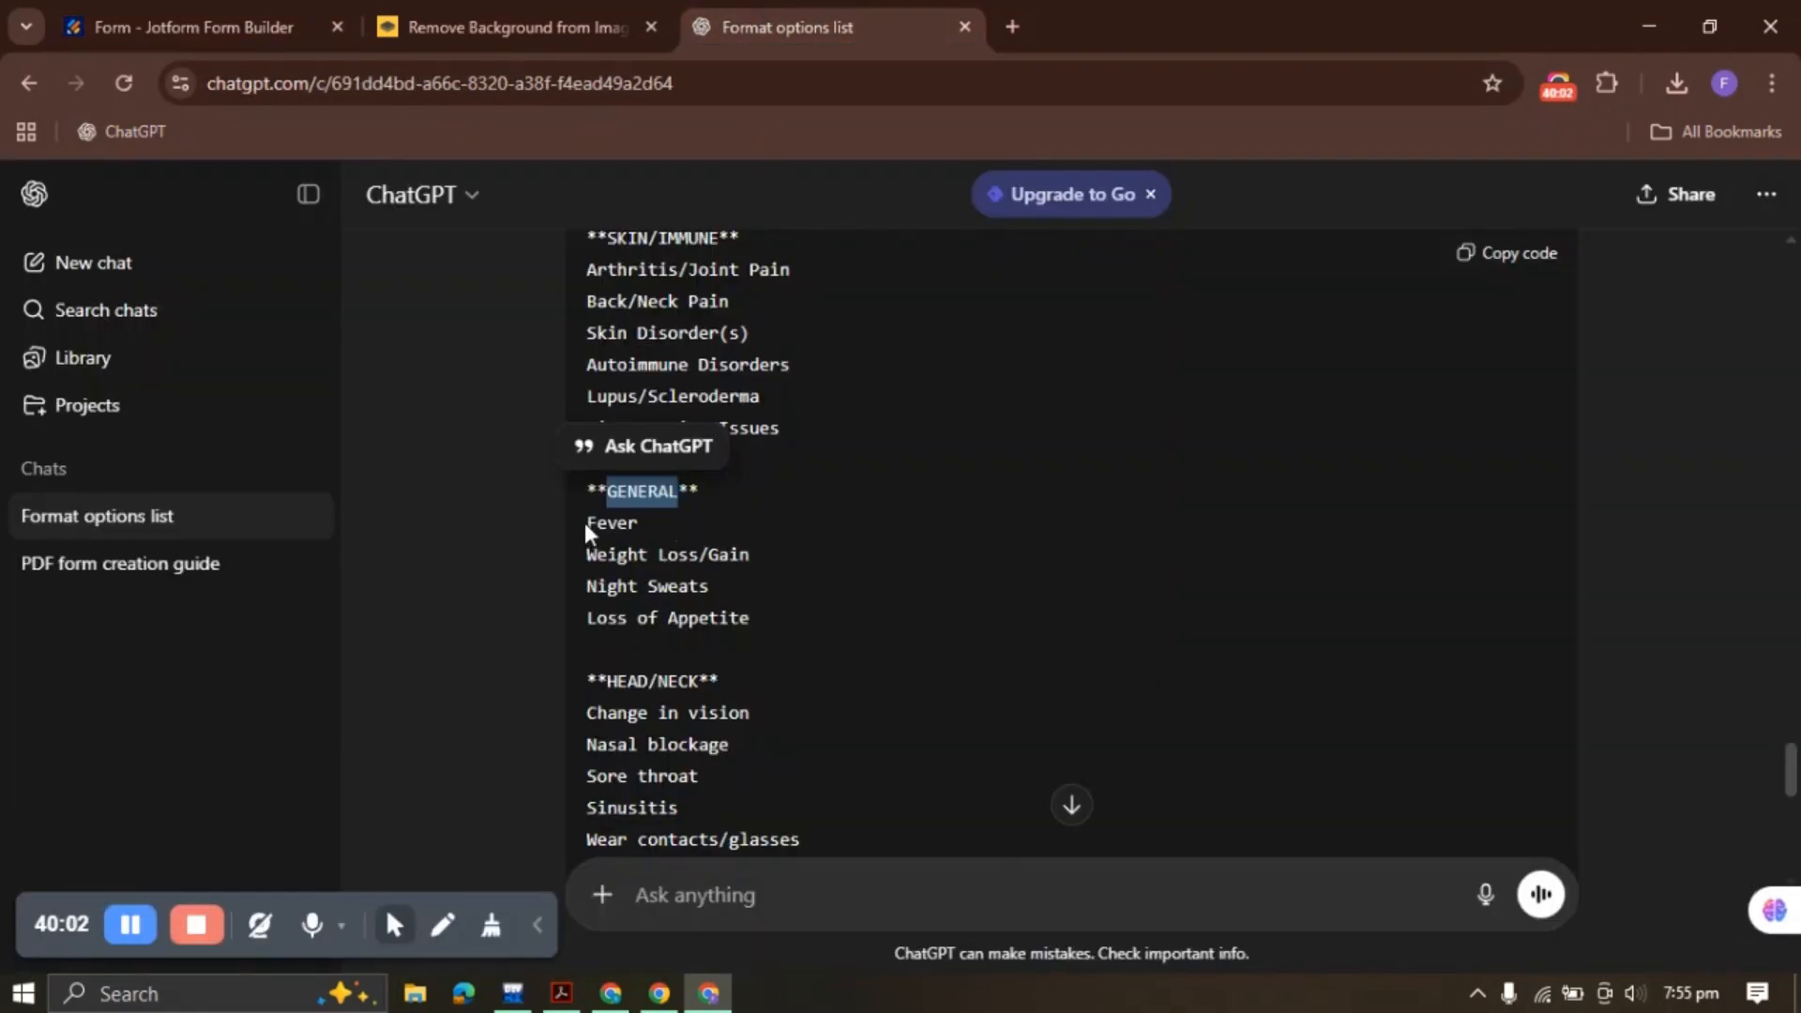
{"action": "left_click_drag", "start_coordinate": [586, 528], "coordinate": [755, 623]}
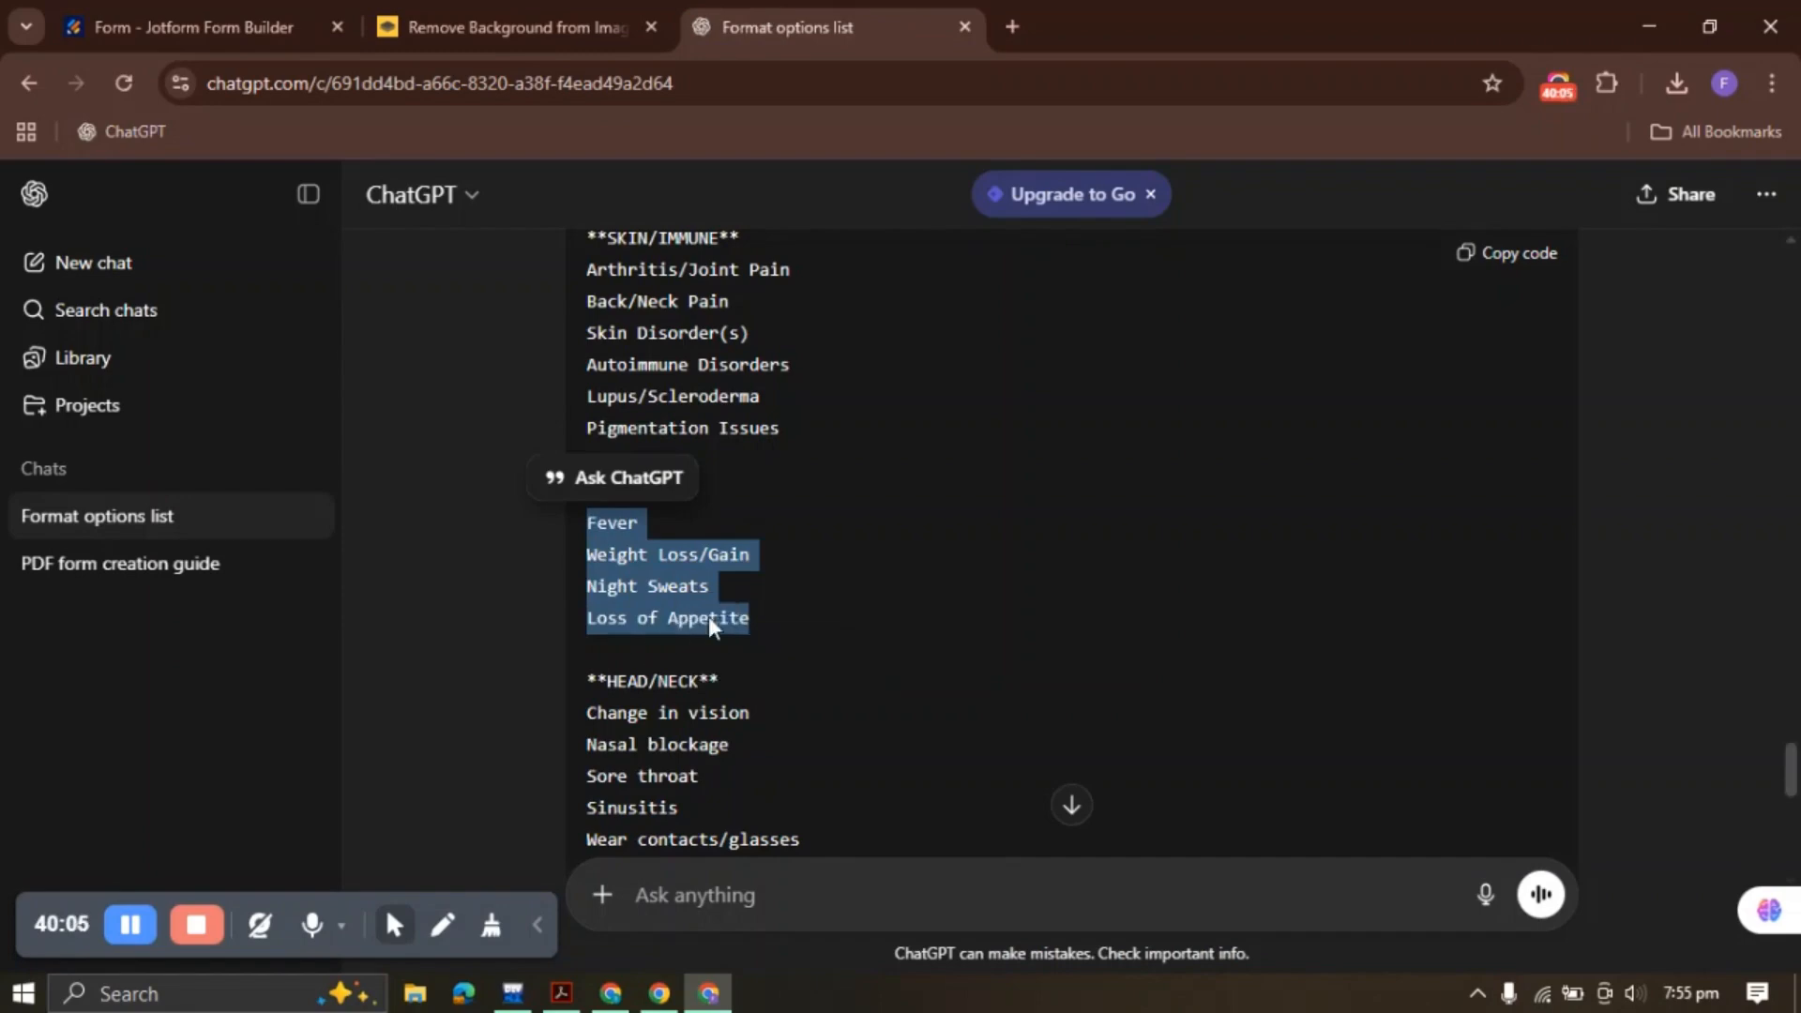
{"action": "left_click", "coordinate": [298, 30]}
{"action": "left_click", "coordinate": [1386, 357]}
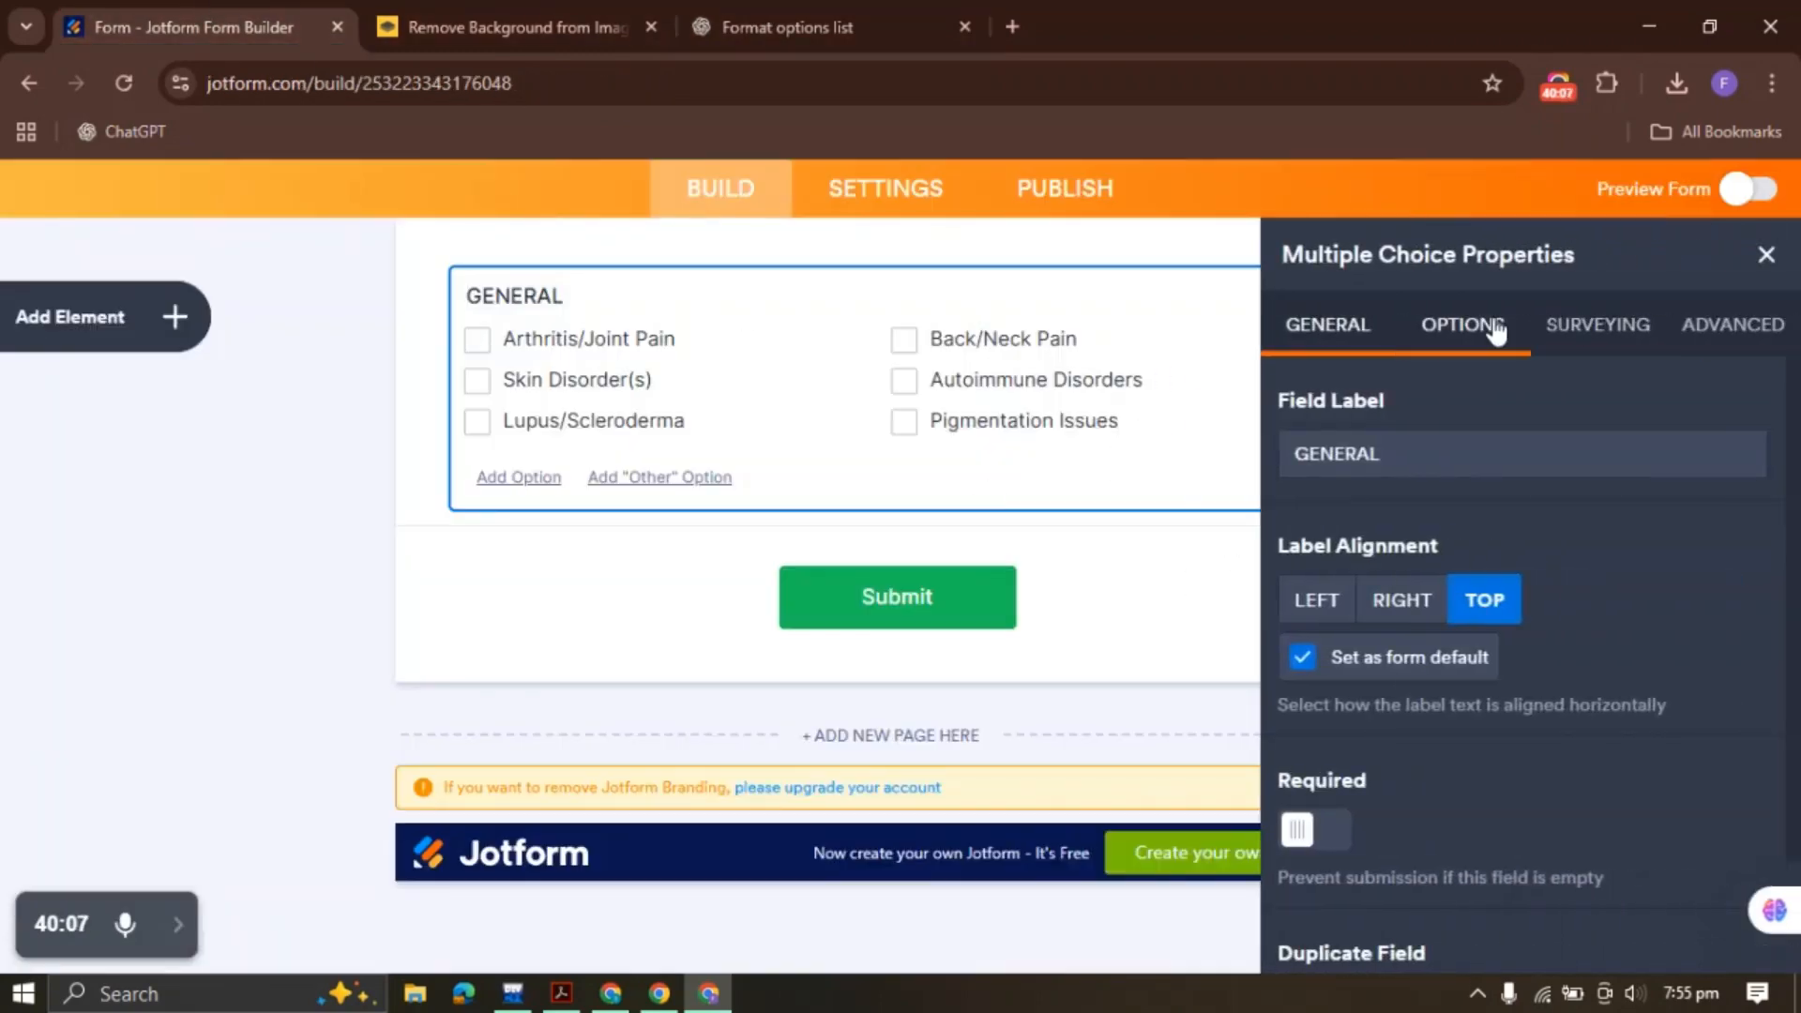
{"action": "left_click", "coordinate": [1491, 328]}
{"action": "key", "text": "ctrl+a"}
{"action": "type", "text": "\\"}
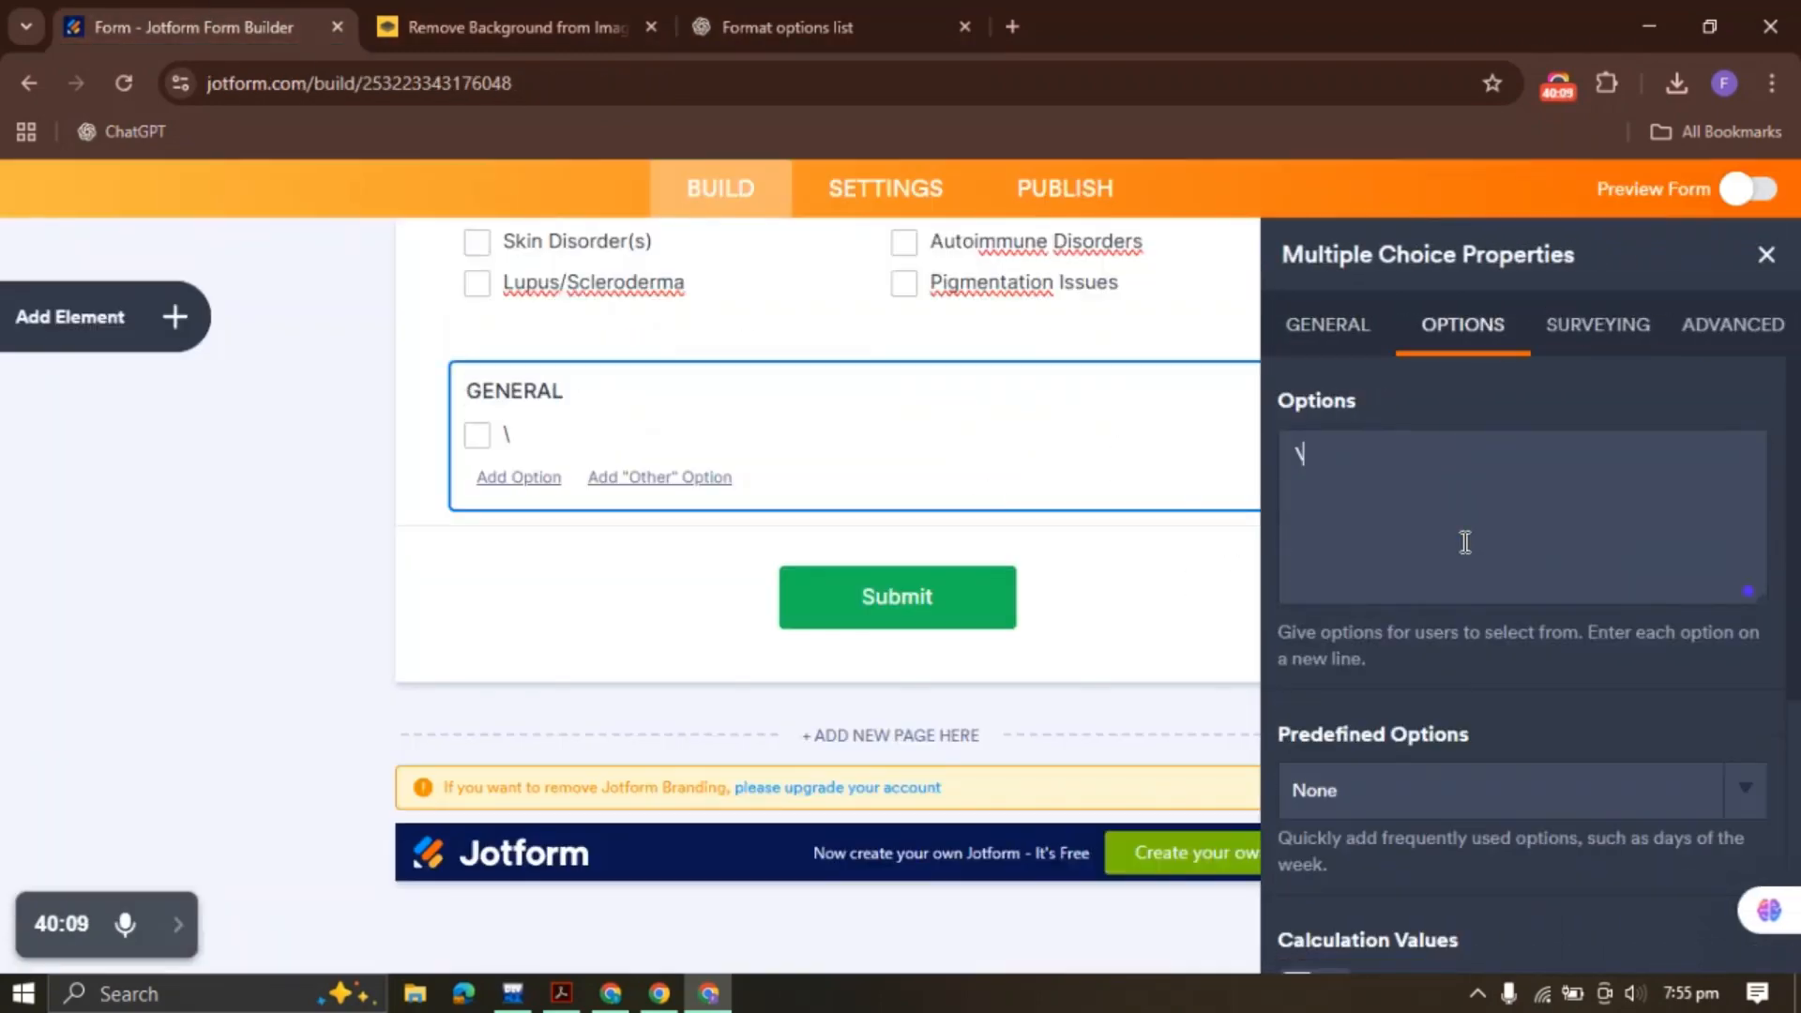
{"action": "key", "text": "ctrl+v"}
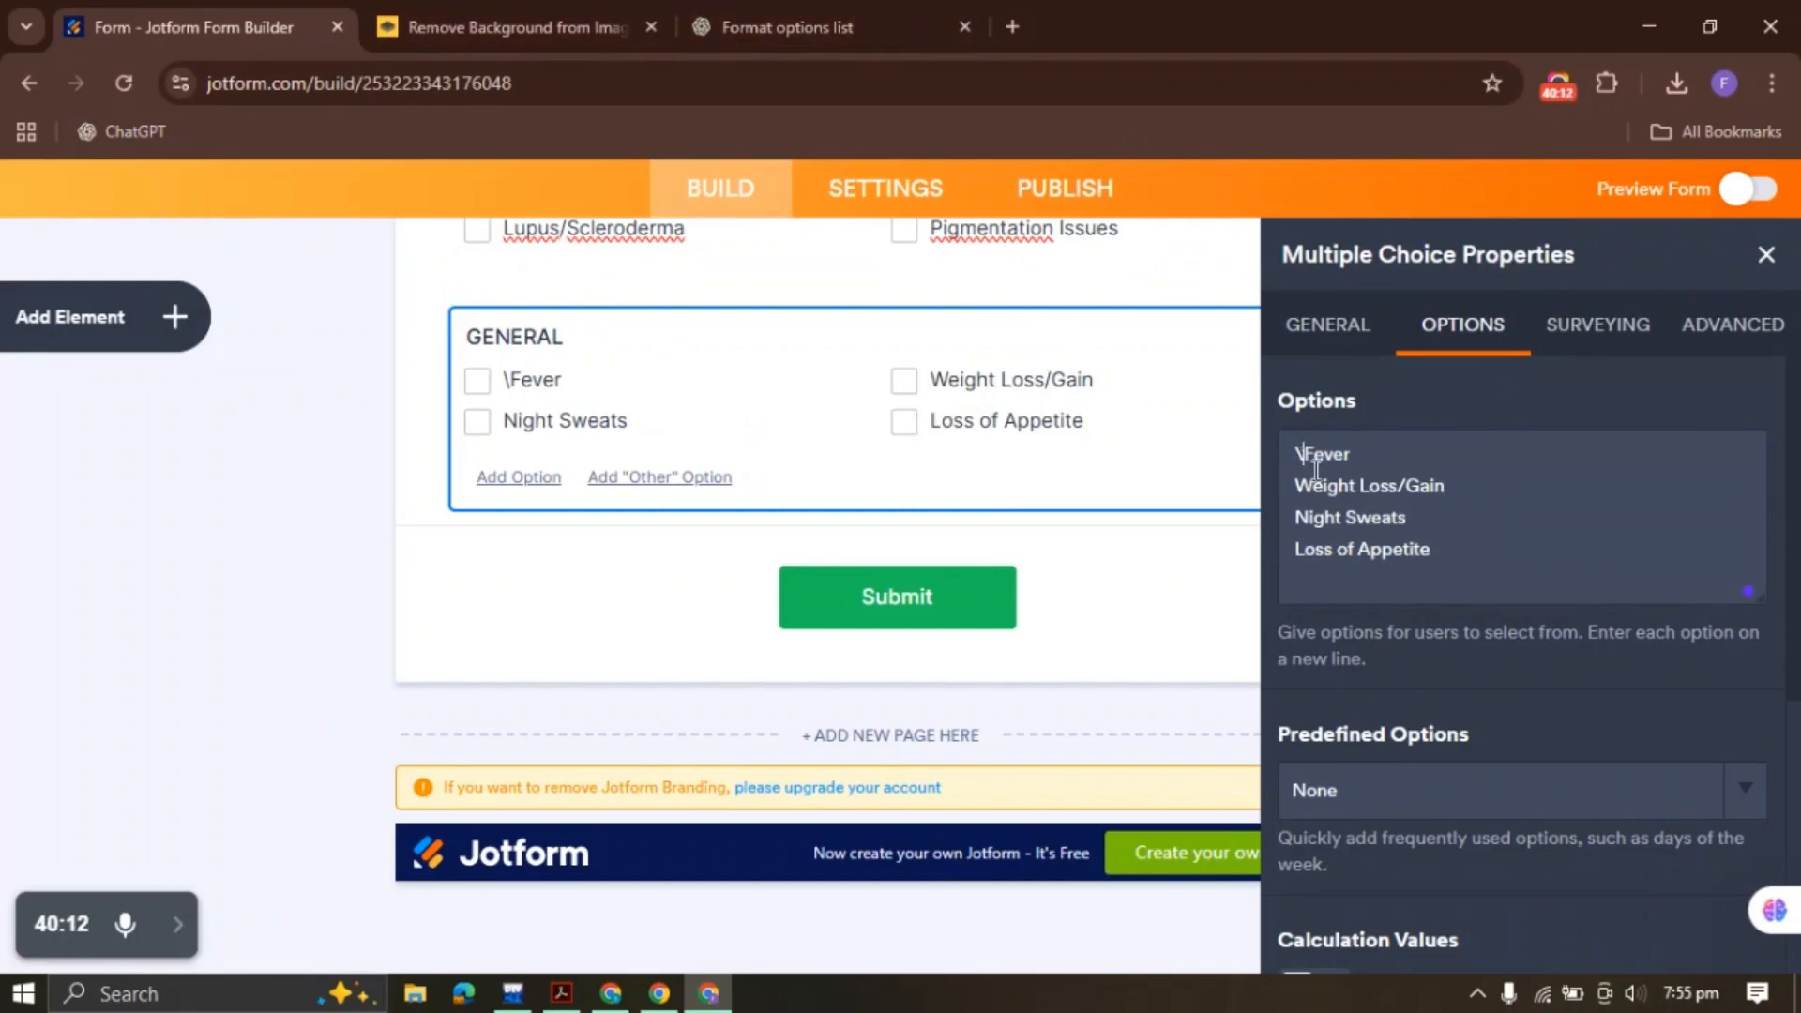
Copy the HEAD/NECK heading from the ChatGPT list for the next group
{"action": "left_click", "coordinate": [788, 26]}
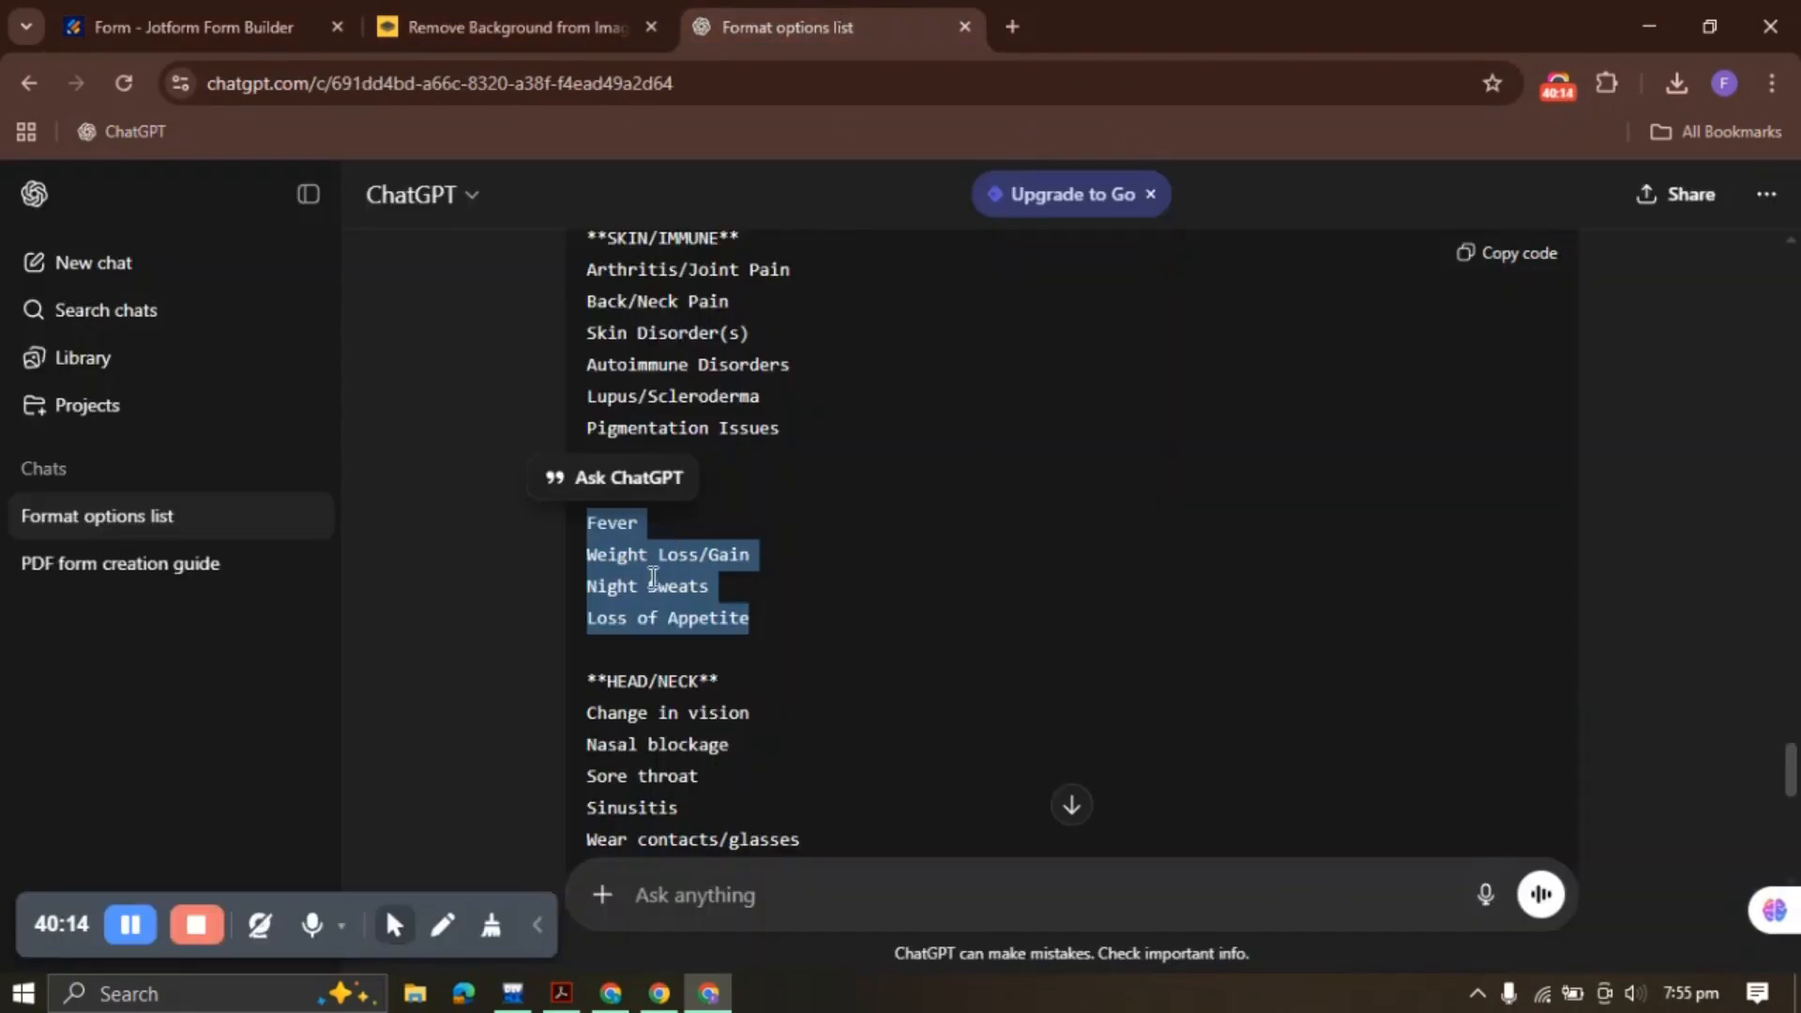
{"action": "scroll", "coordinate": [741, 547], "scroll_direction": "down", "scroll_amount": 3}
{"action": "left_click_drag", "start_coordinate": [607, 371], "coordinate": [699, 377]}
{"action": "key", "text": "ctrl+c"}
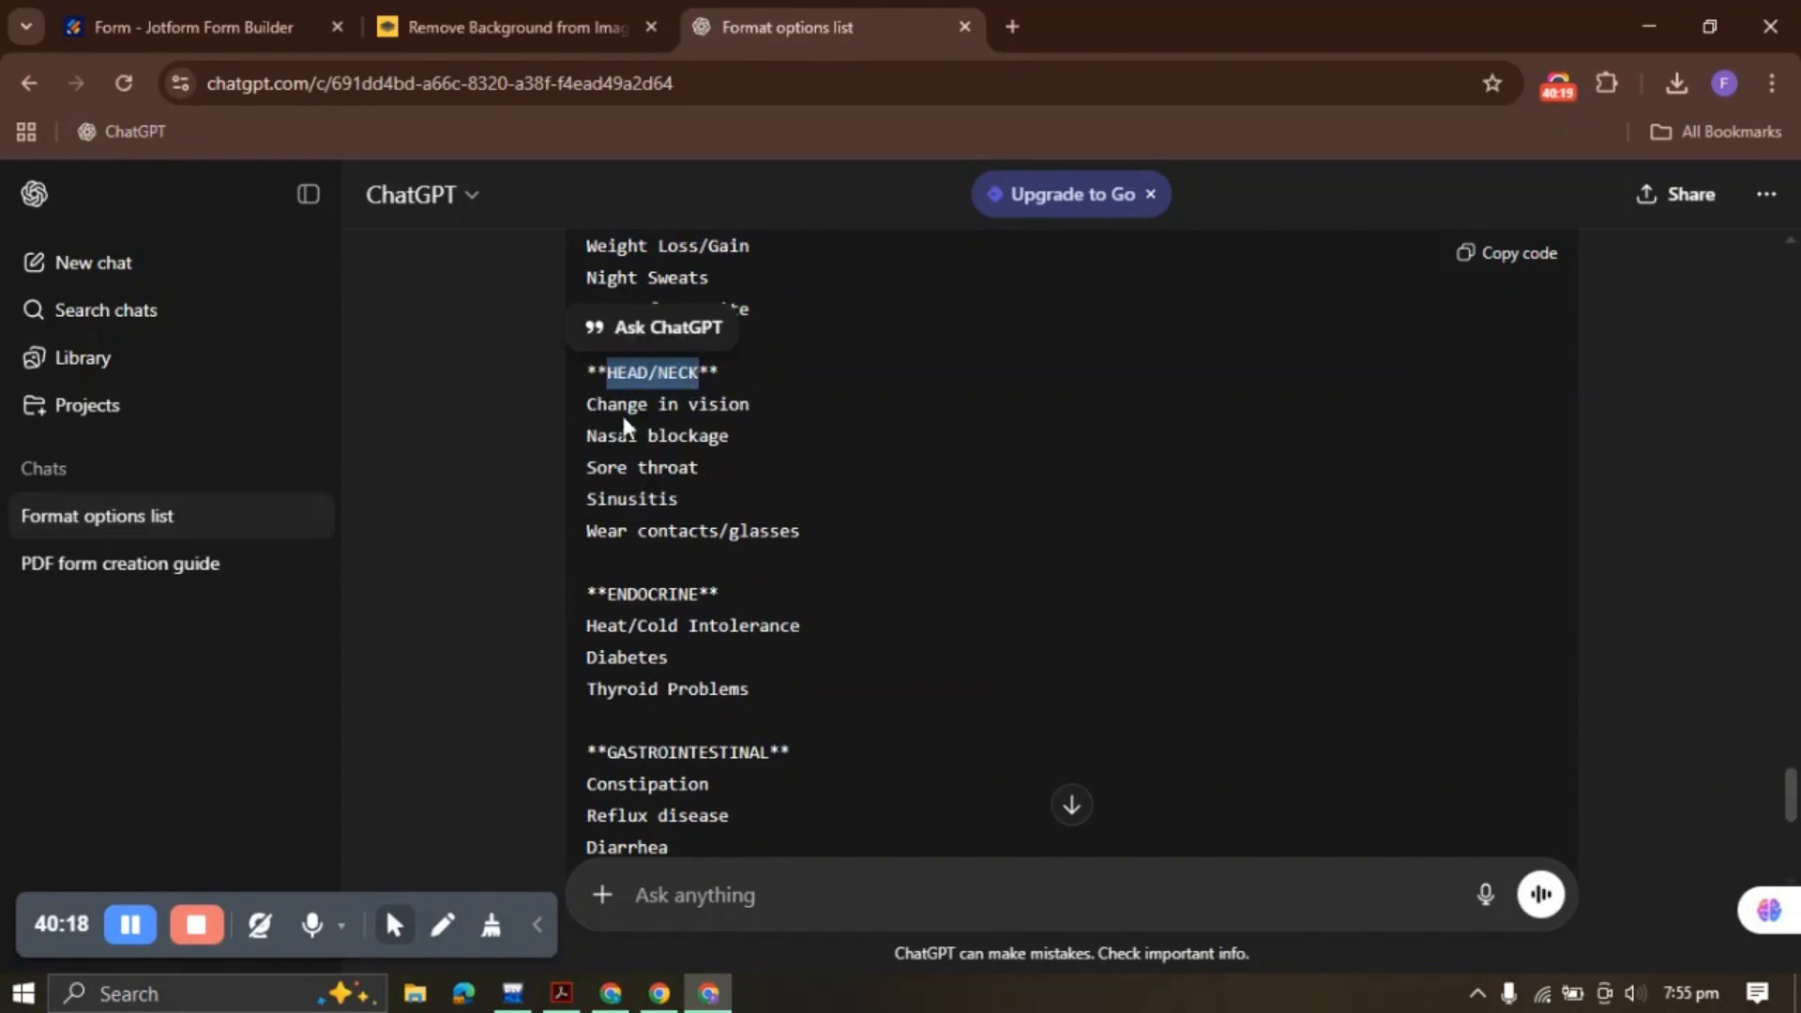
{"action": "left_click", "coordinate": [192, 27]}
{"action": "right_click", "coordinate": [660, 357]}
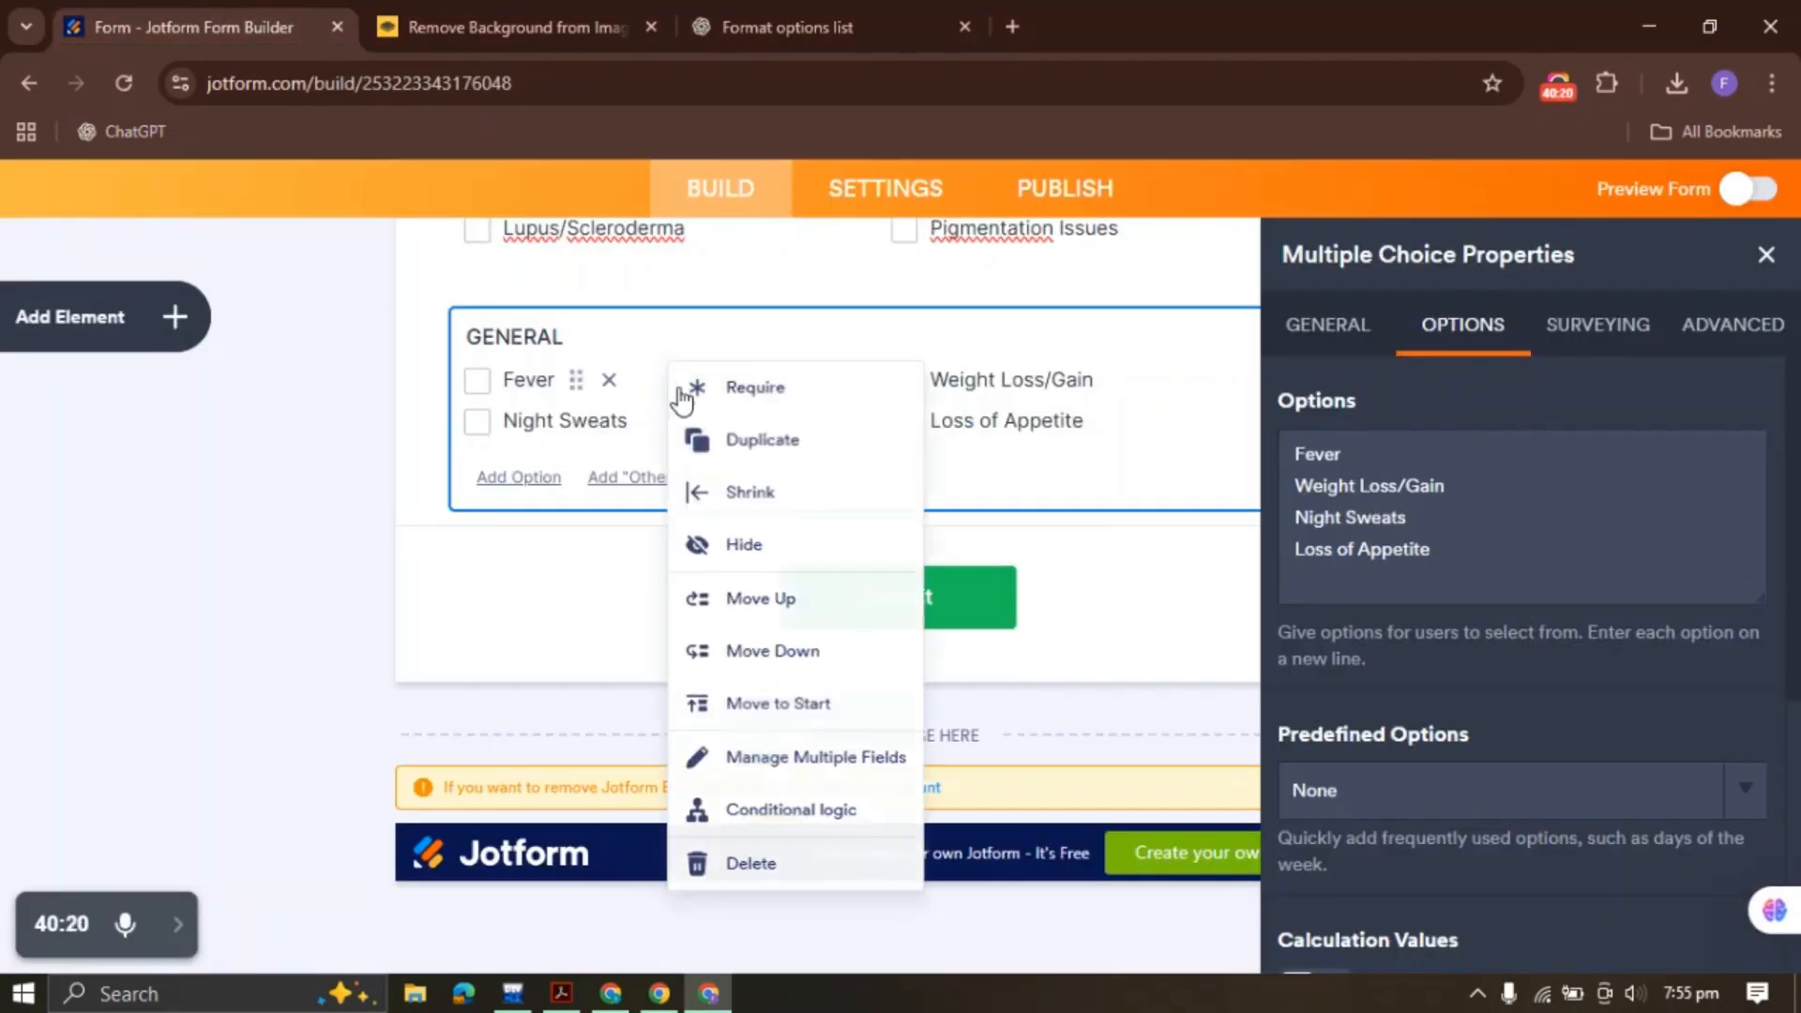
Duplicate the GENERAL group and relabel the copy HEAD/NECK
{"action": "left_click", "coordinate": [739, 443]}
{"action": "left_click_drag", "start_coordinate": [1414, 445], "coordinate": [1257, 452]}
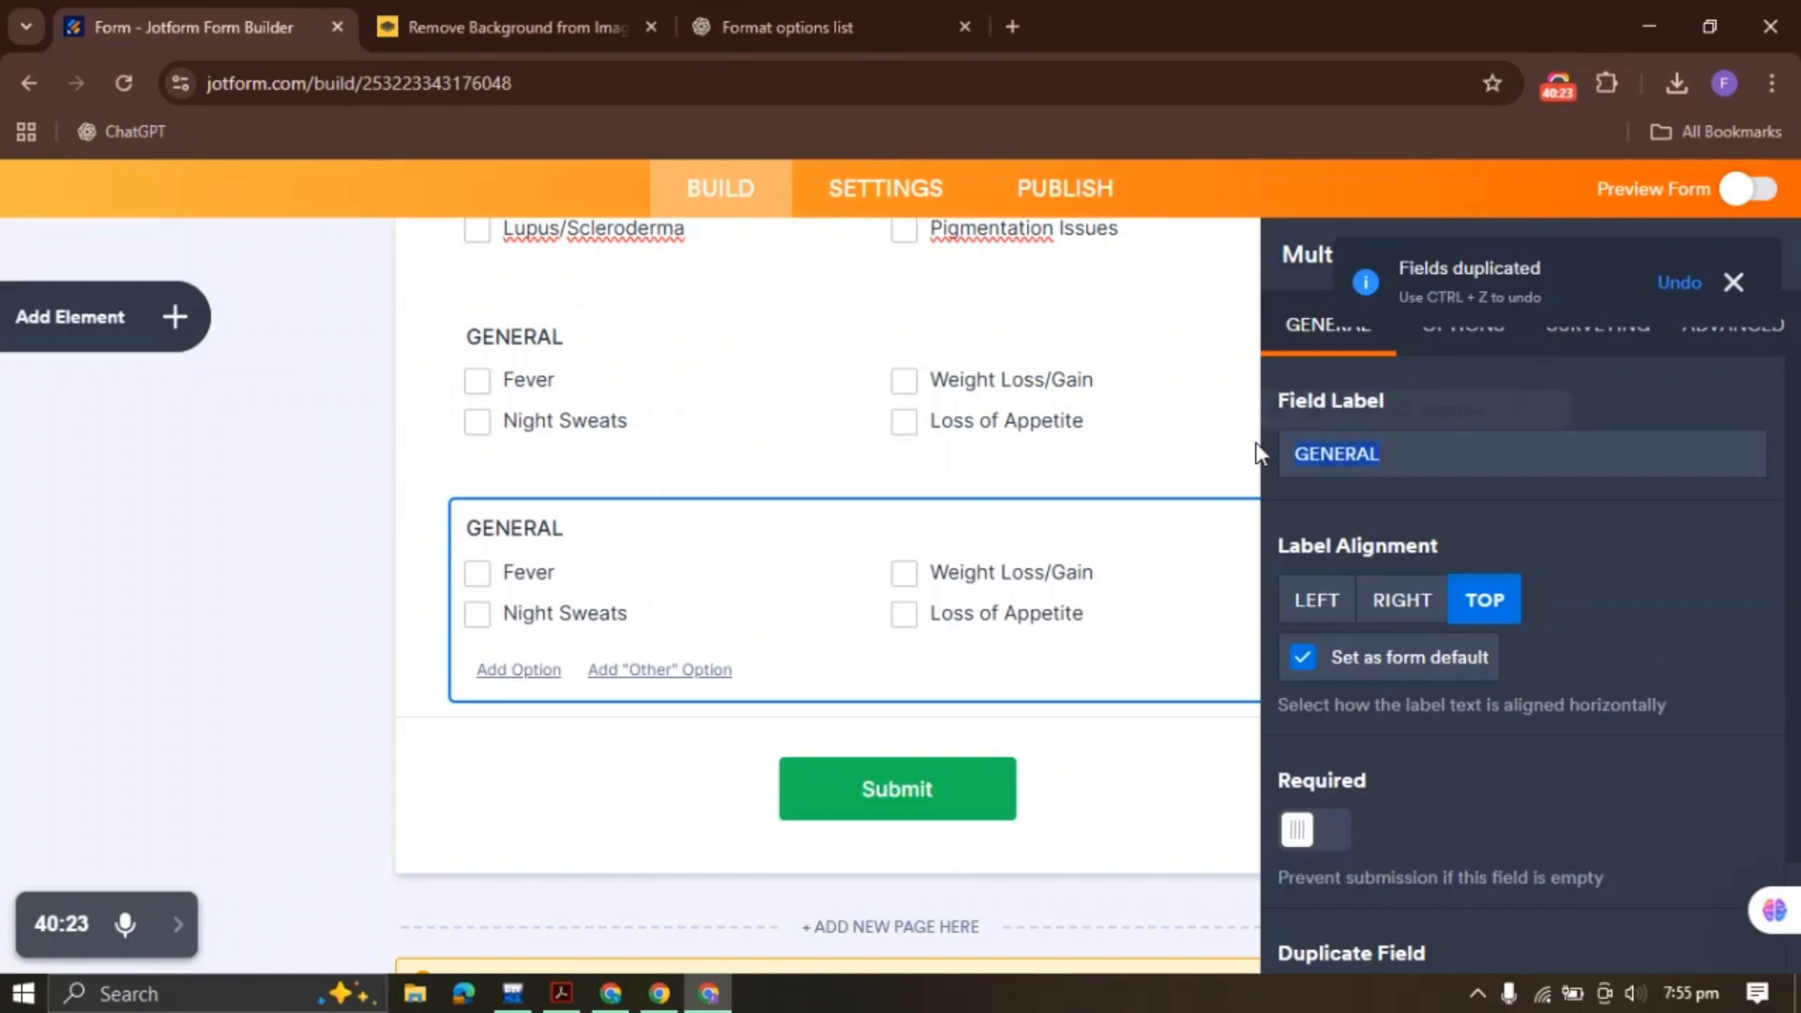
{"action": "key", "text": "ctrl+v"}
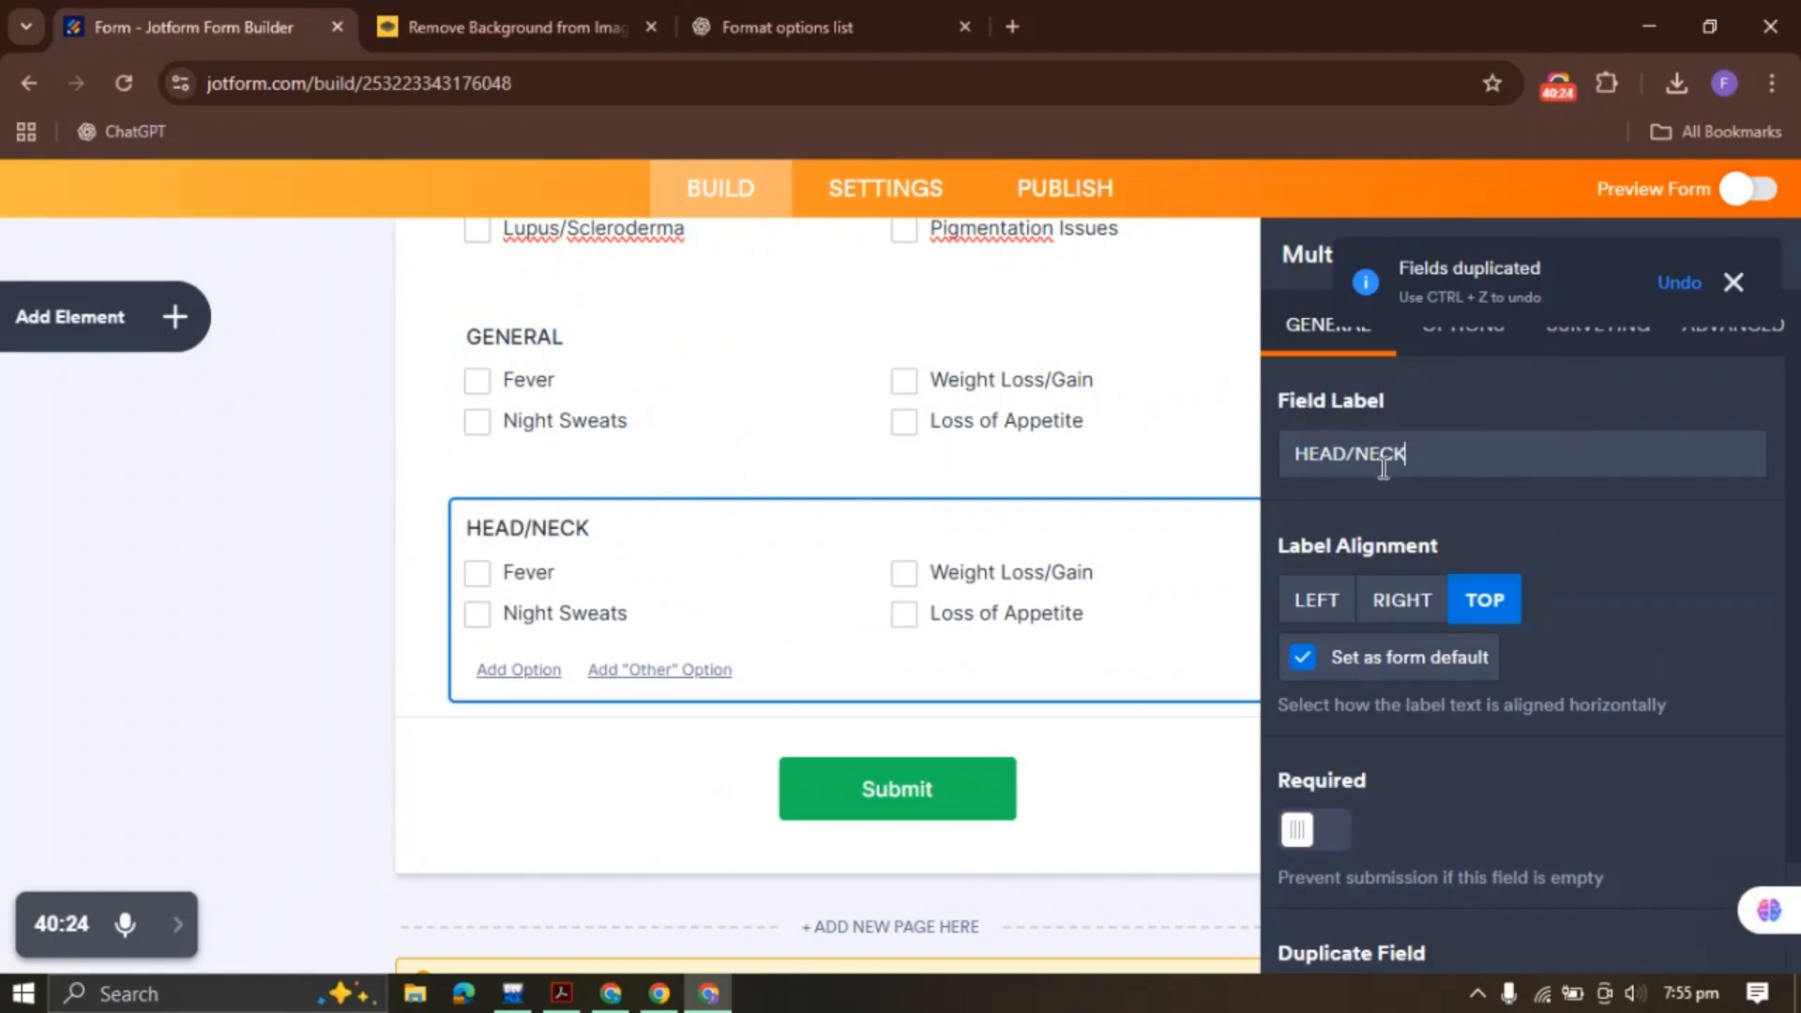
{"action": "left_click", "coordinate": [1734, 283]}
Replace the HEAD/NECK options with its five conditions from the ChatGPT list
{"action": "left_click", "coordinate": [1462, 324]}
{"action": "left_click", "coordinate": [1419, 506]}
{"action": "key", "text": "ctrl+a"}
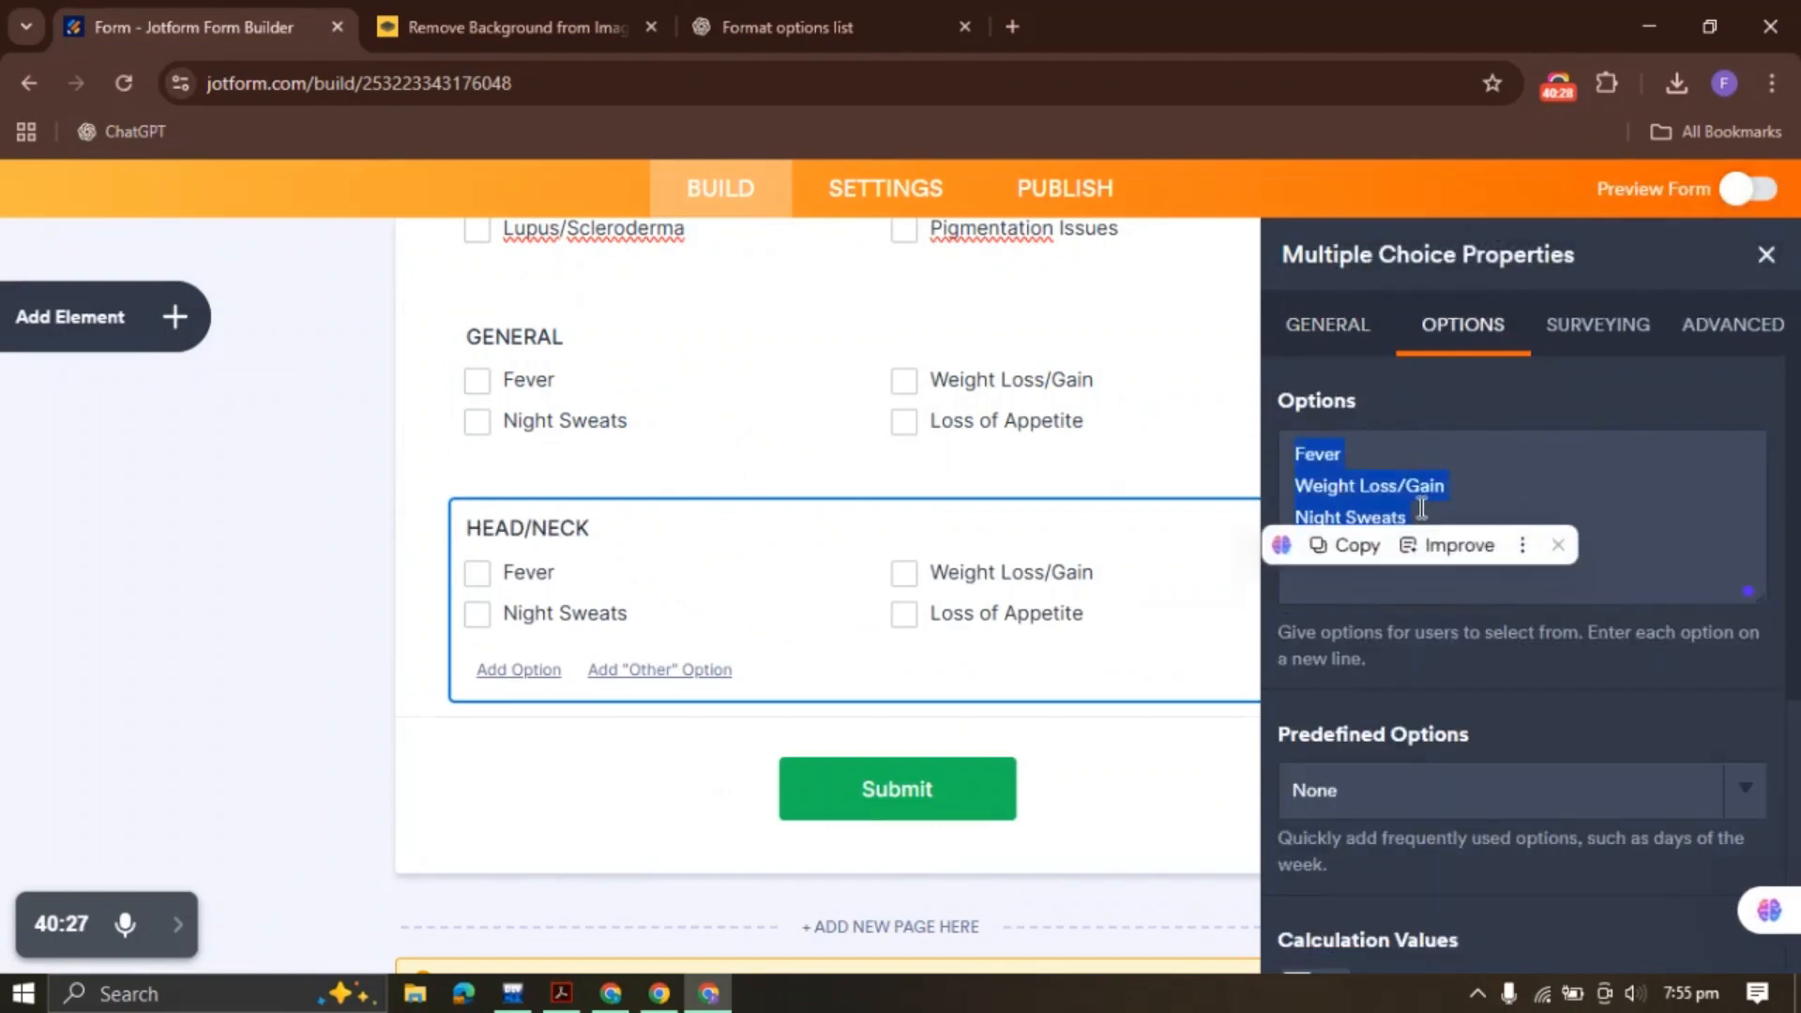
{"action": "key", "text": "BackSpace"}
{"action": "left_click", "coordinate": [756, 11]}
{"action": "left_click_drag", "start_coordinate": [589, 403], "coordinate": [805, 533]}
{"action": "left_click", "coordinate": [246, 22]}
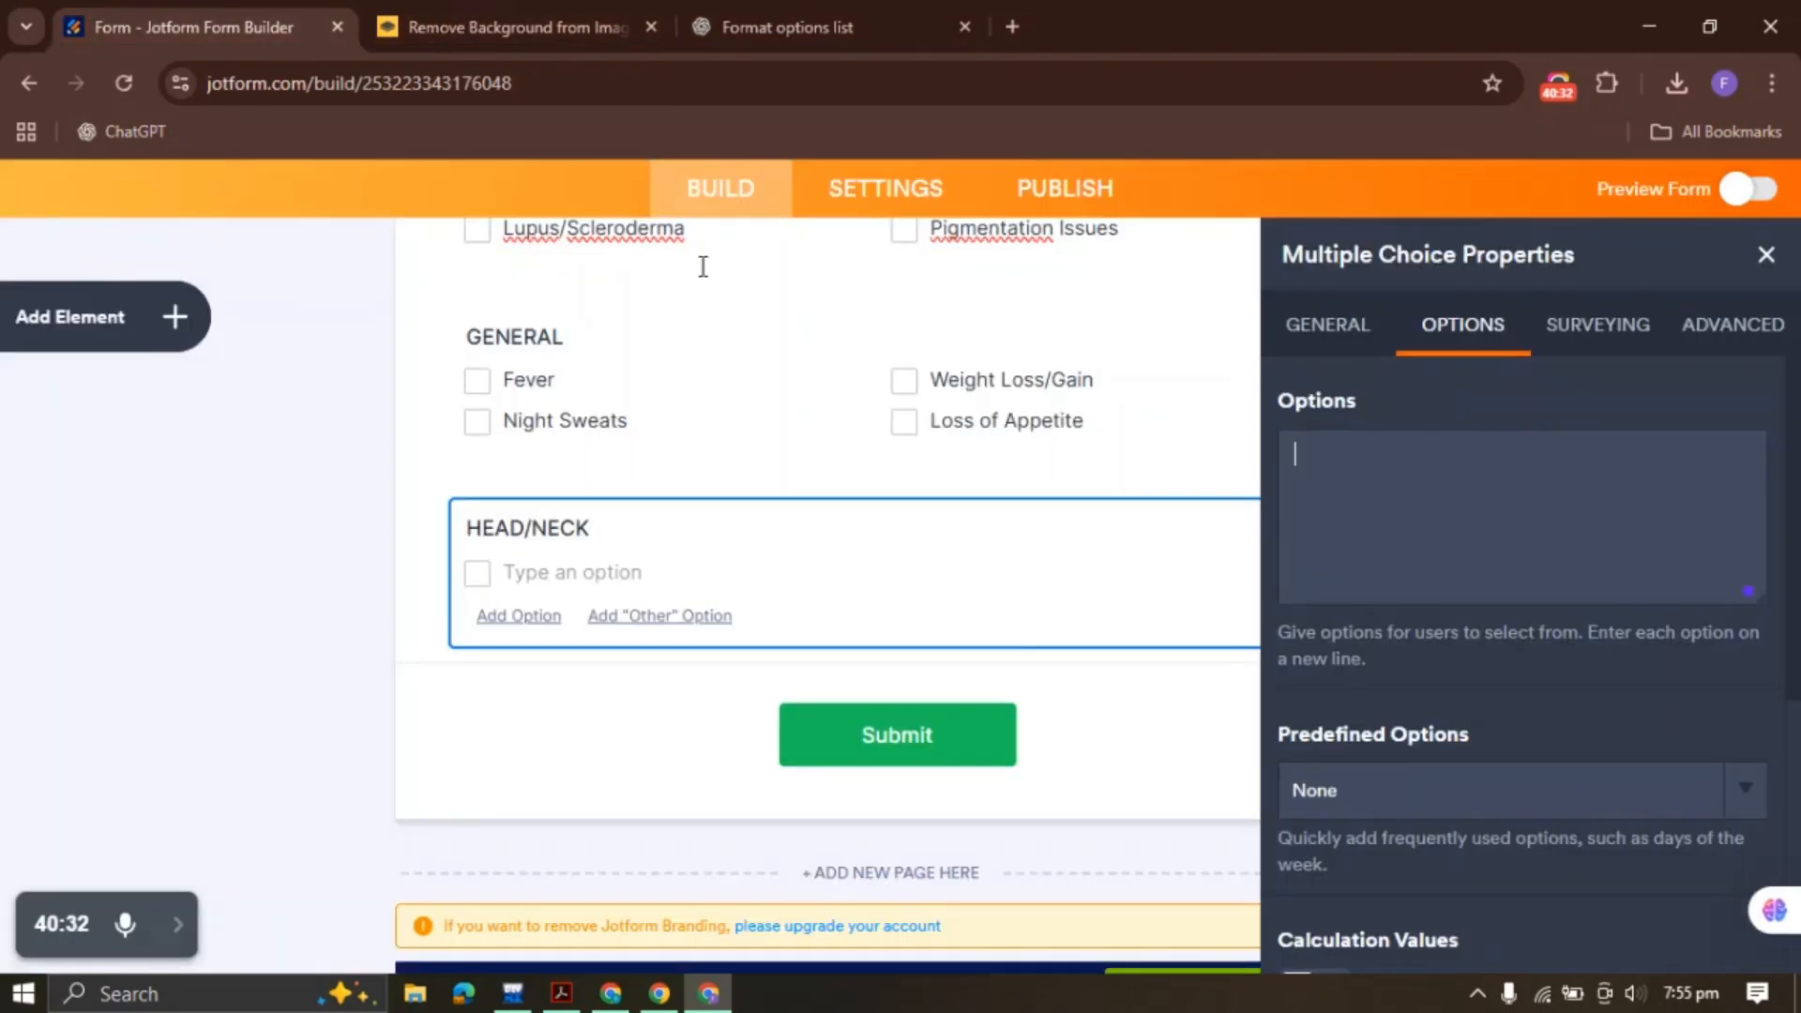
{"action": "key", "text": "ctrl+v"}
Duplicate HEAD/NECK and relabel the new copy ENDOCRINE
{"action": "right_click", "coordinate": [774, 593]}
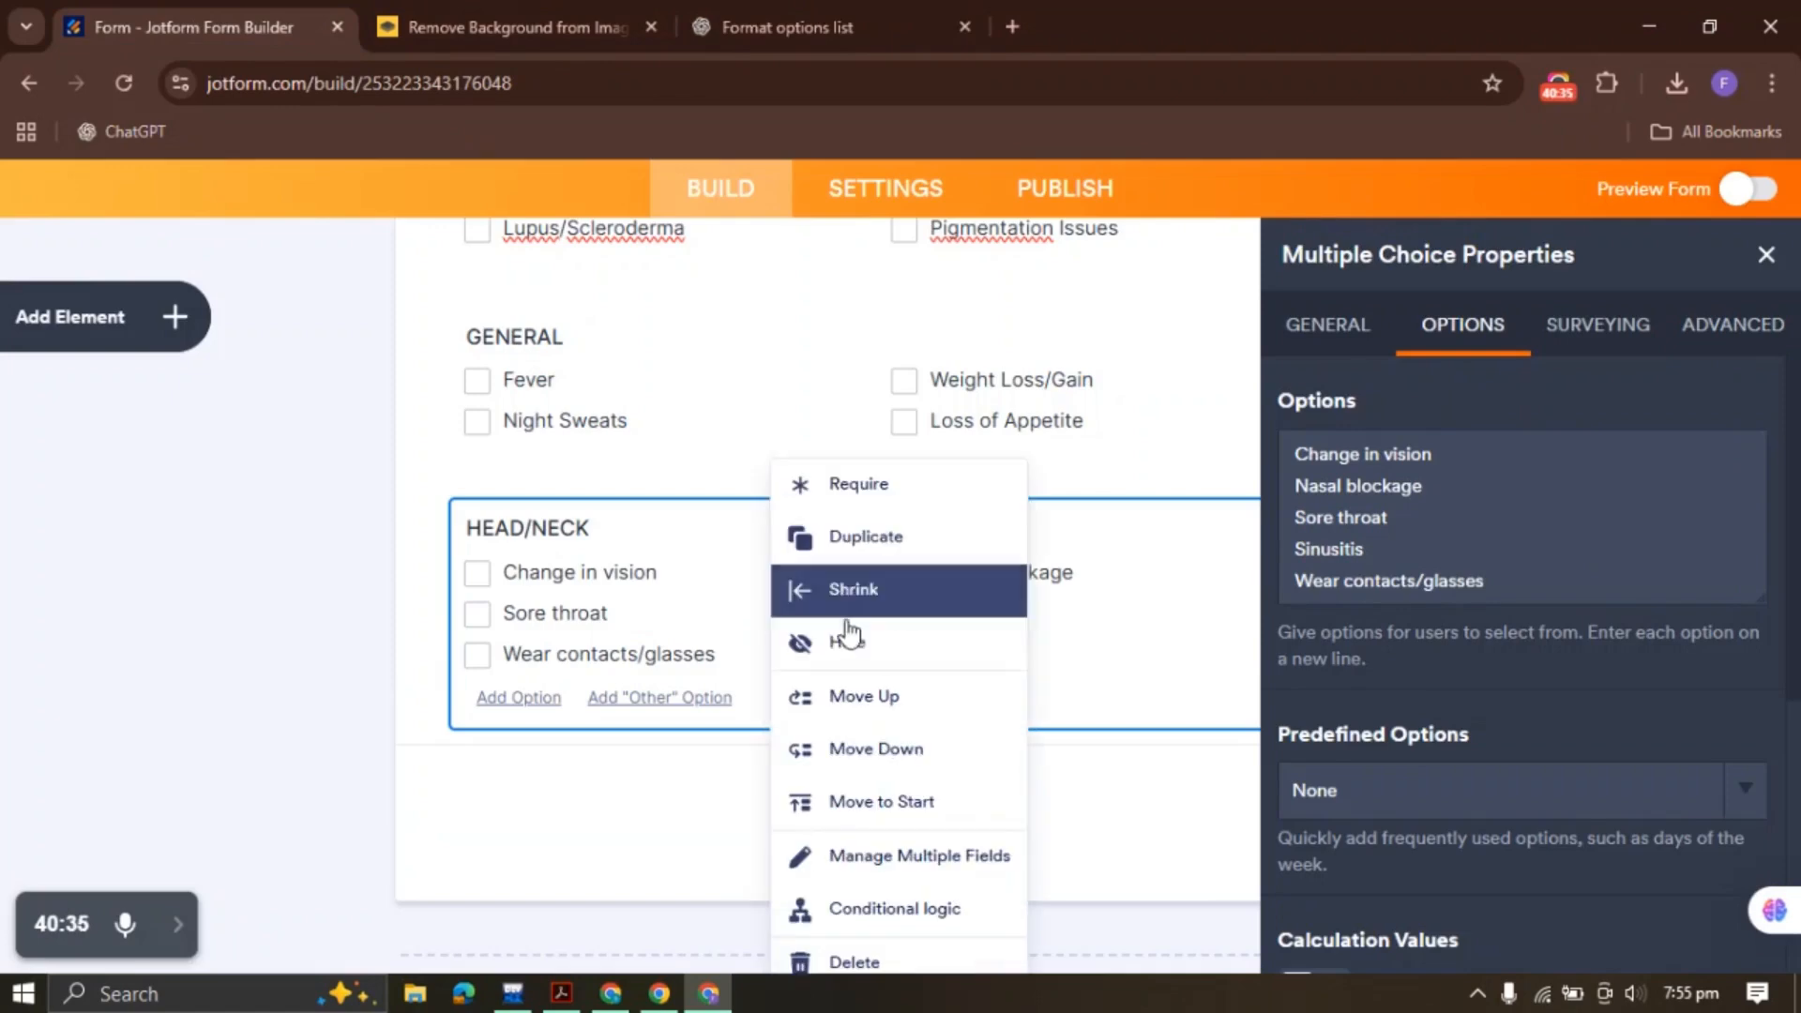
{"action": "left_click", "coordinate": [863, 541]}
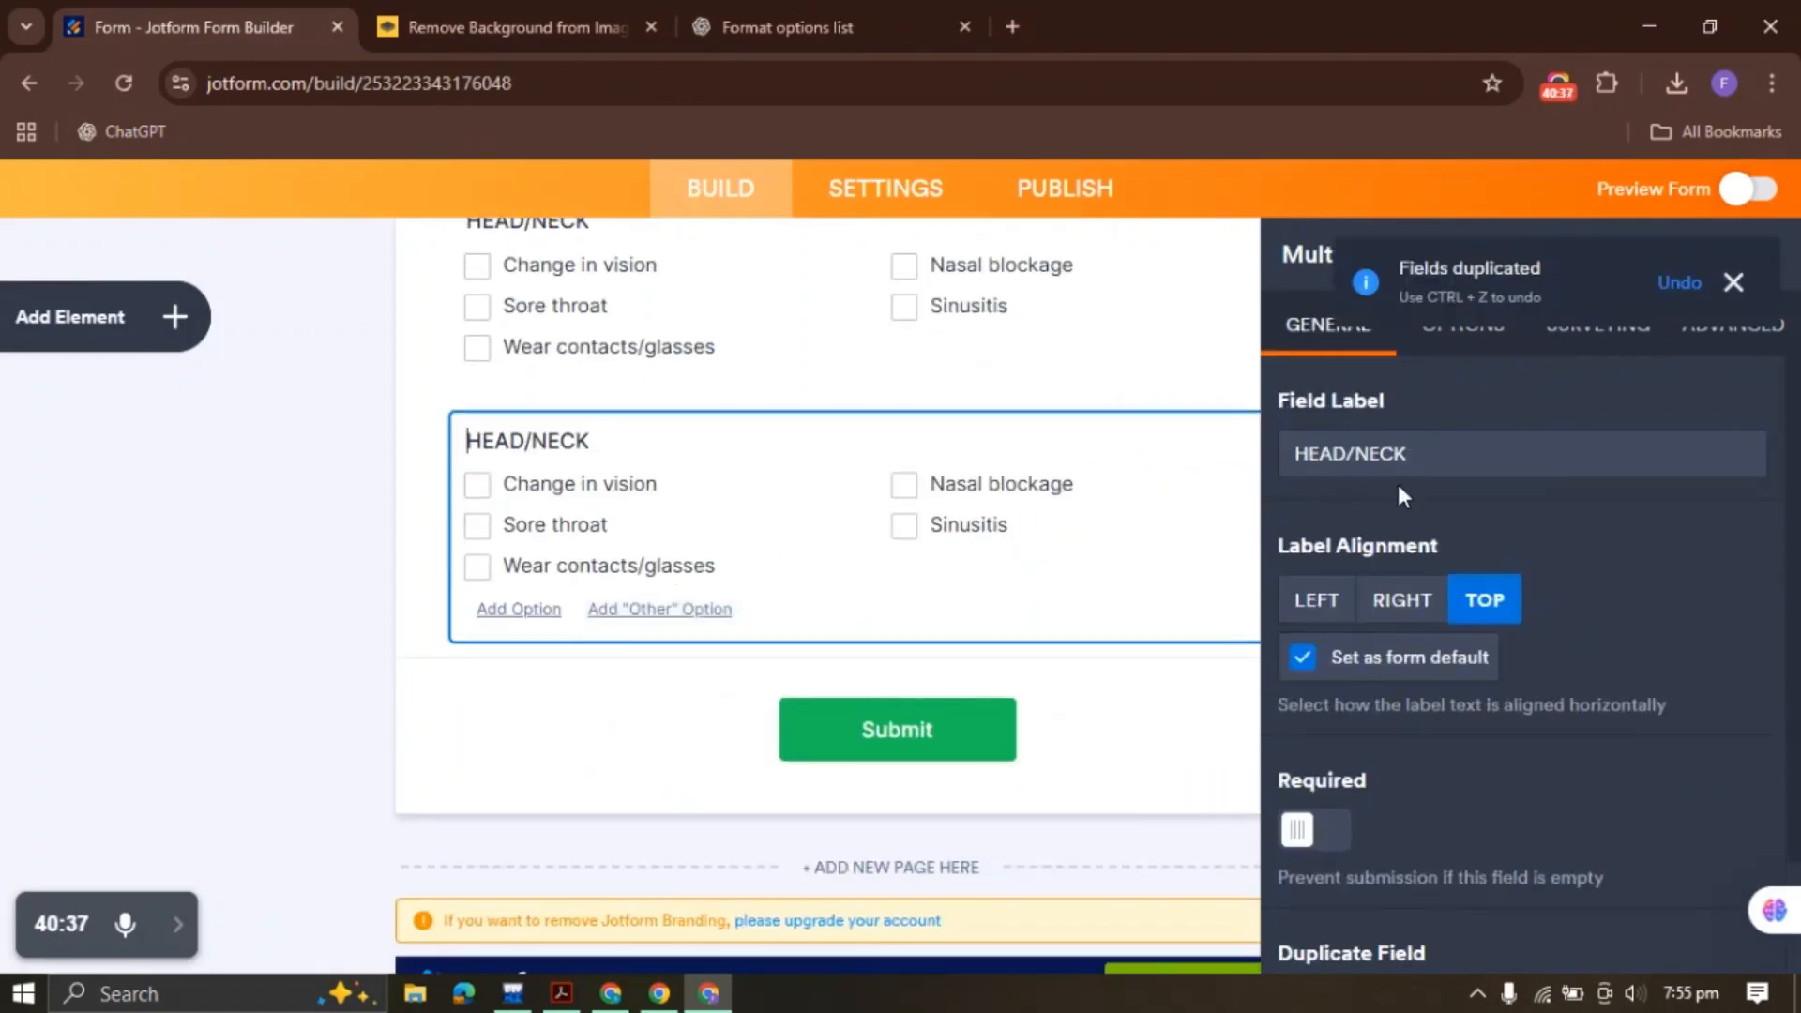
{"action": "left_click_drag", "start_coordinate": [1419, 459], "coordinate": [1262, 454]}
{"action": "left_click", "coordinate": [840, 15]}
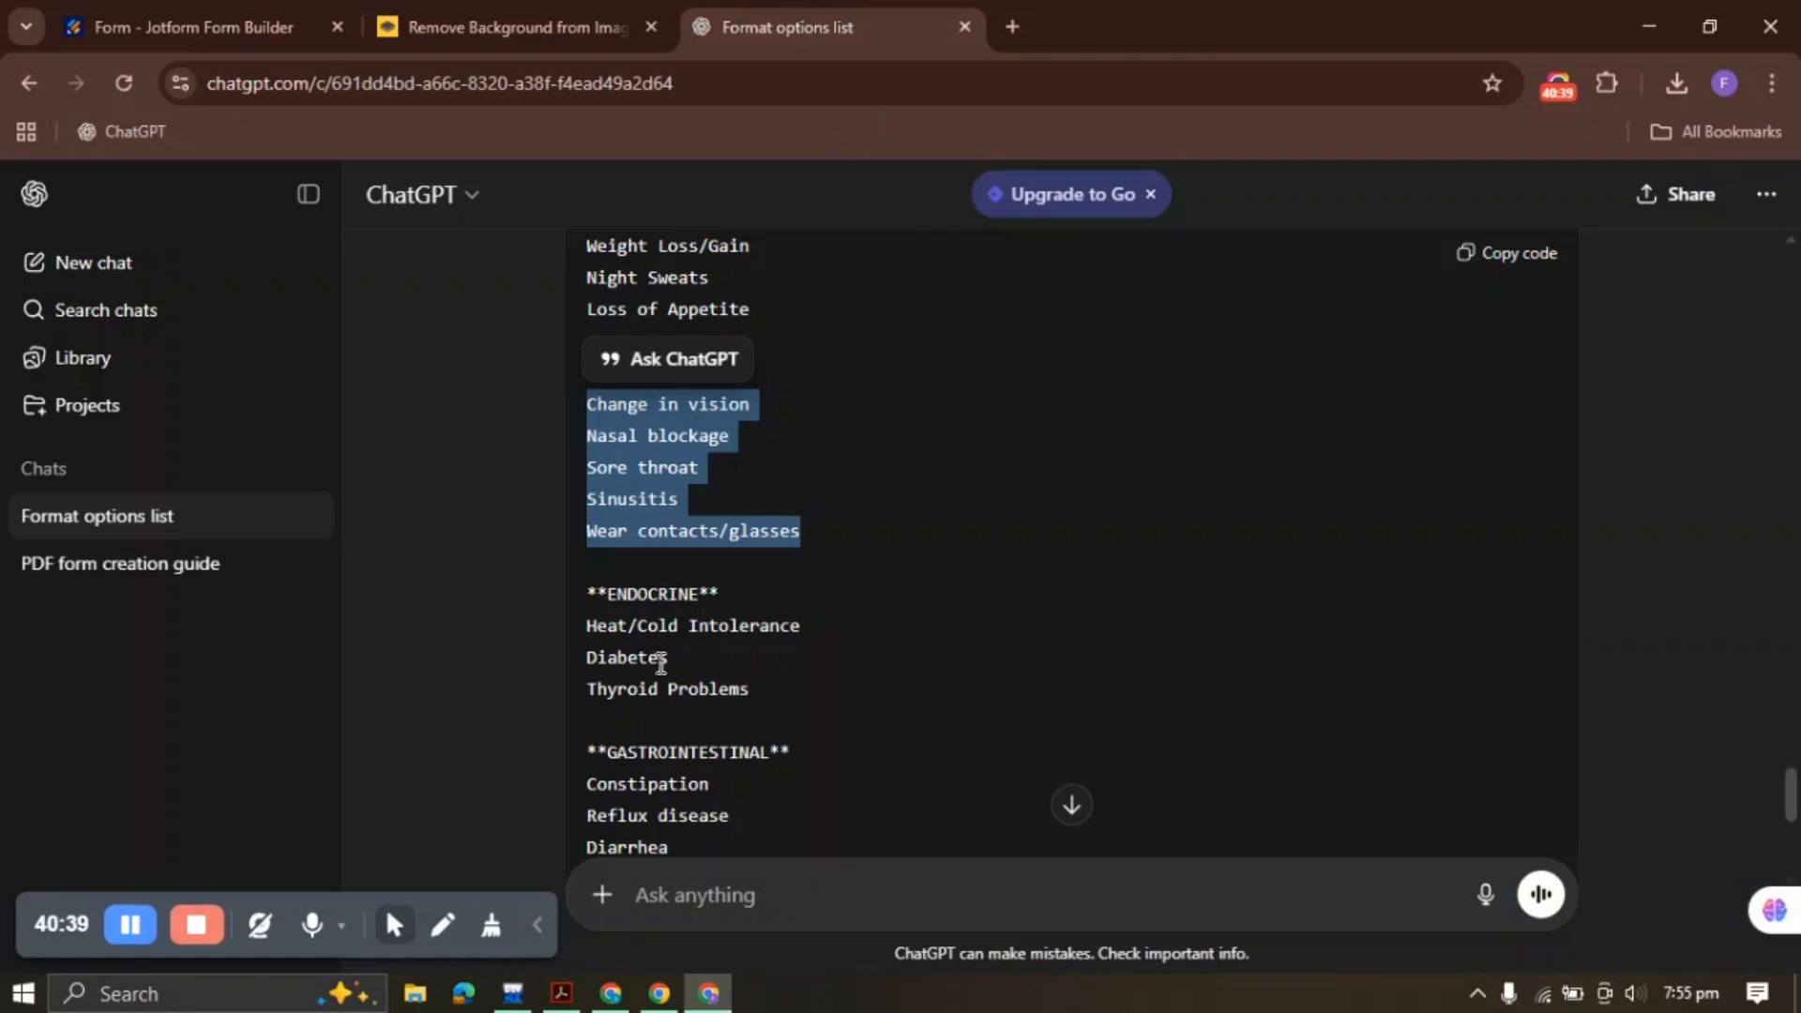
{"action": "left_click_drag", "start_coordinate": [610, 596], "coordinate": [693, 597]}
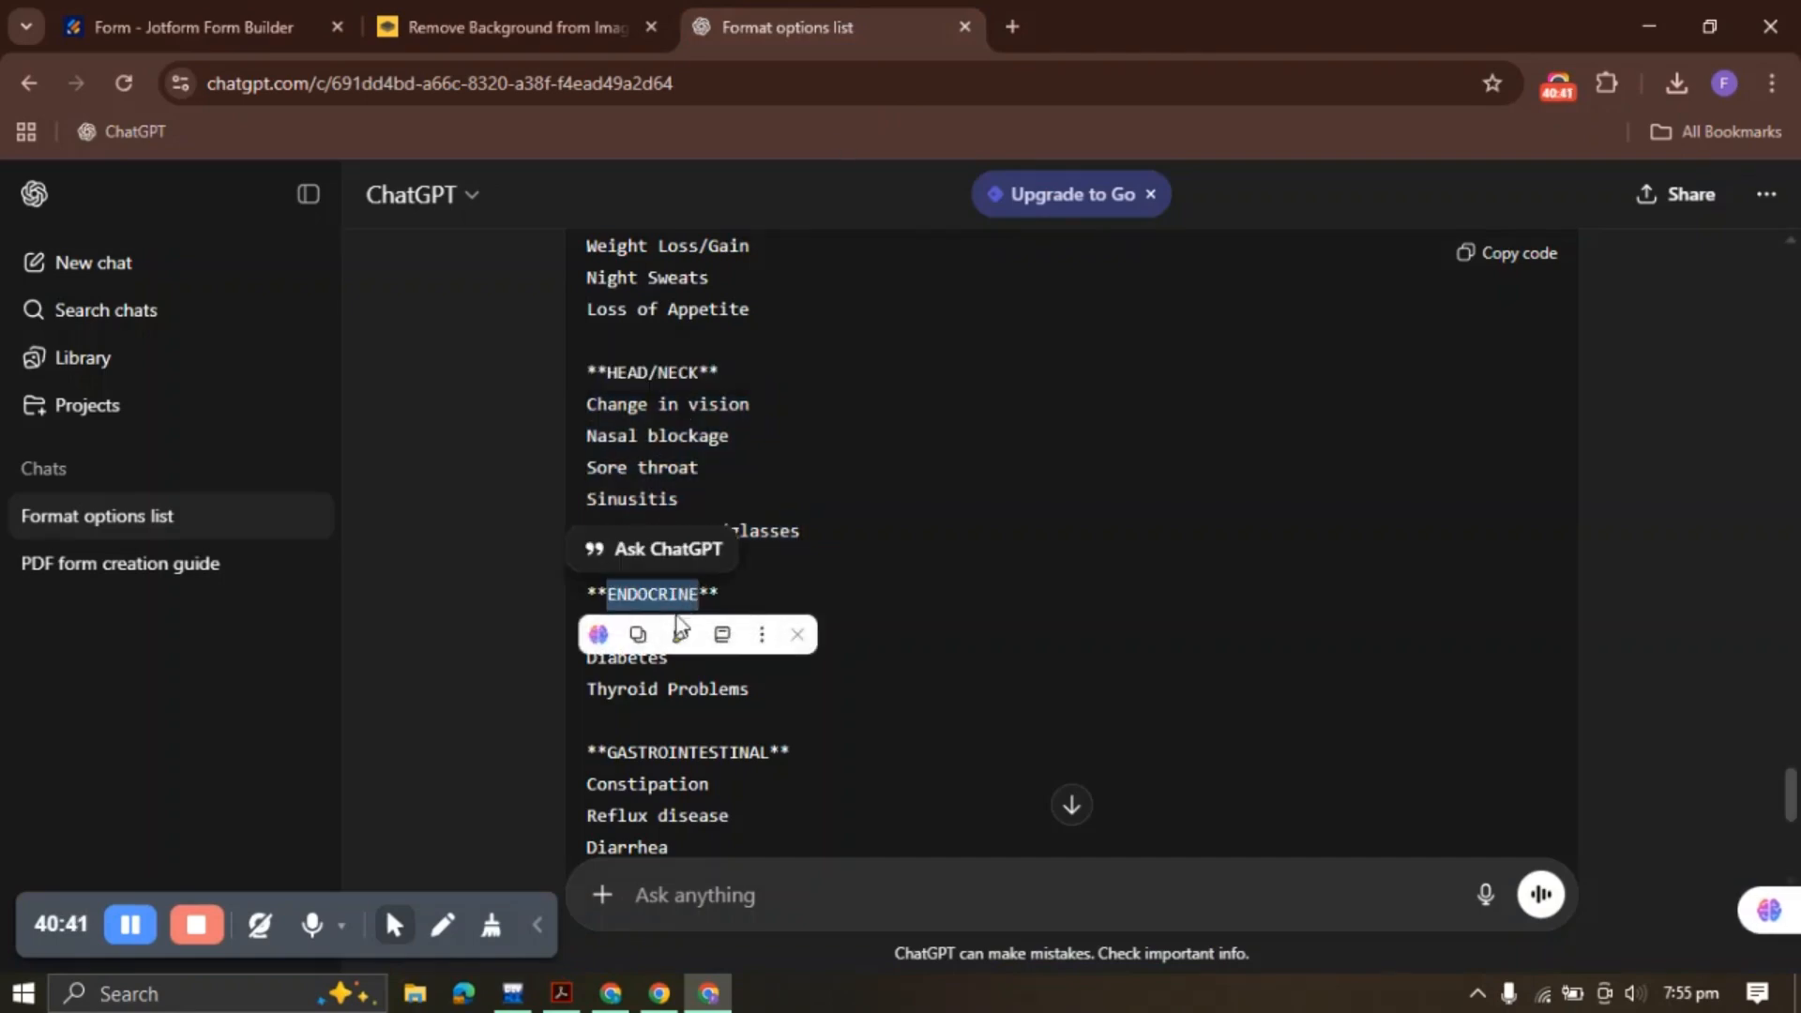
{"action": "left_click", "coordinate": [246, 21]}
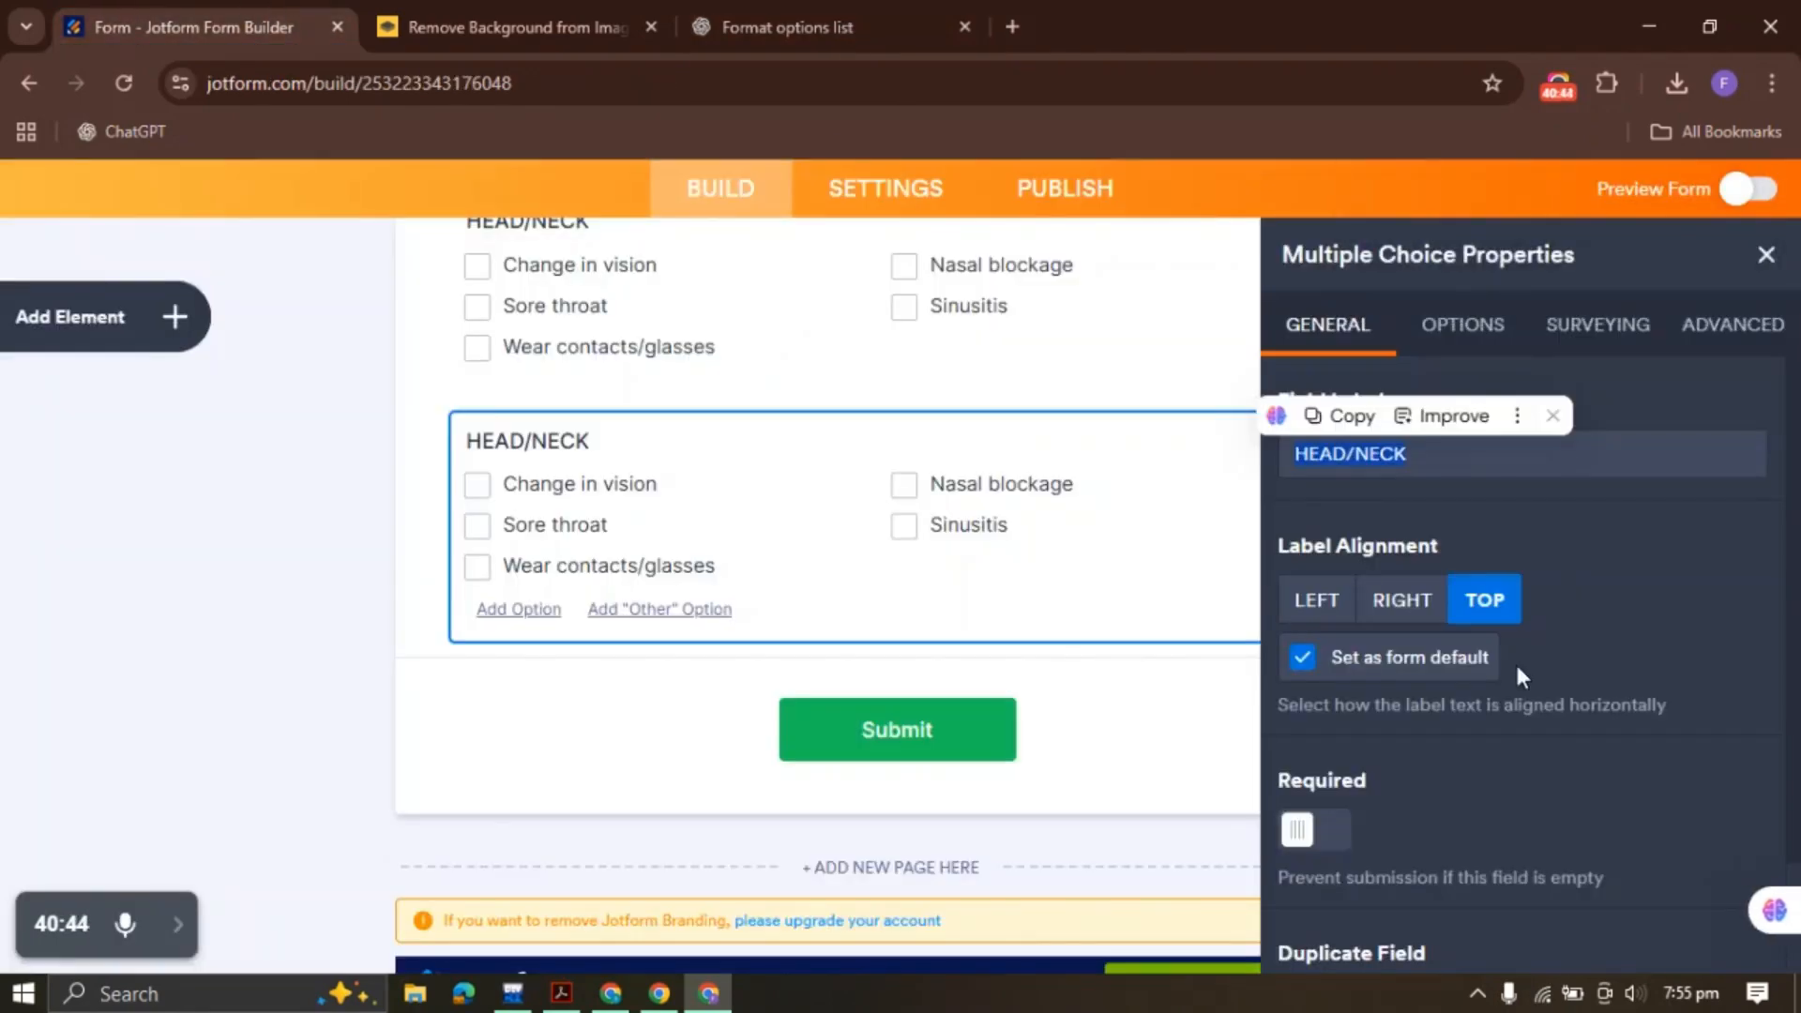
{"action": "key", "text": "ctrl+v"}
Set ENDOCRINE's options to Heat/Cold Intolerance, Diabetes and Thyroid Problems
{"action": "left_click", "coordinate": [1520, 342]}
{"action": "key", "text": "ctrl+a"}
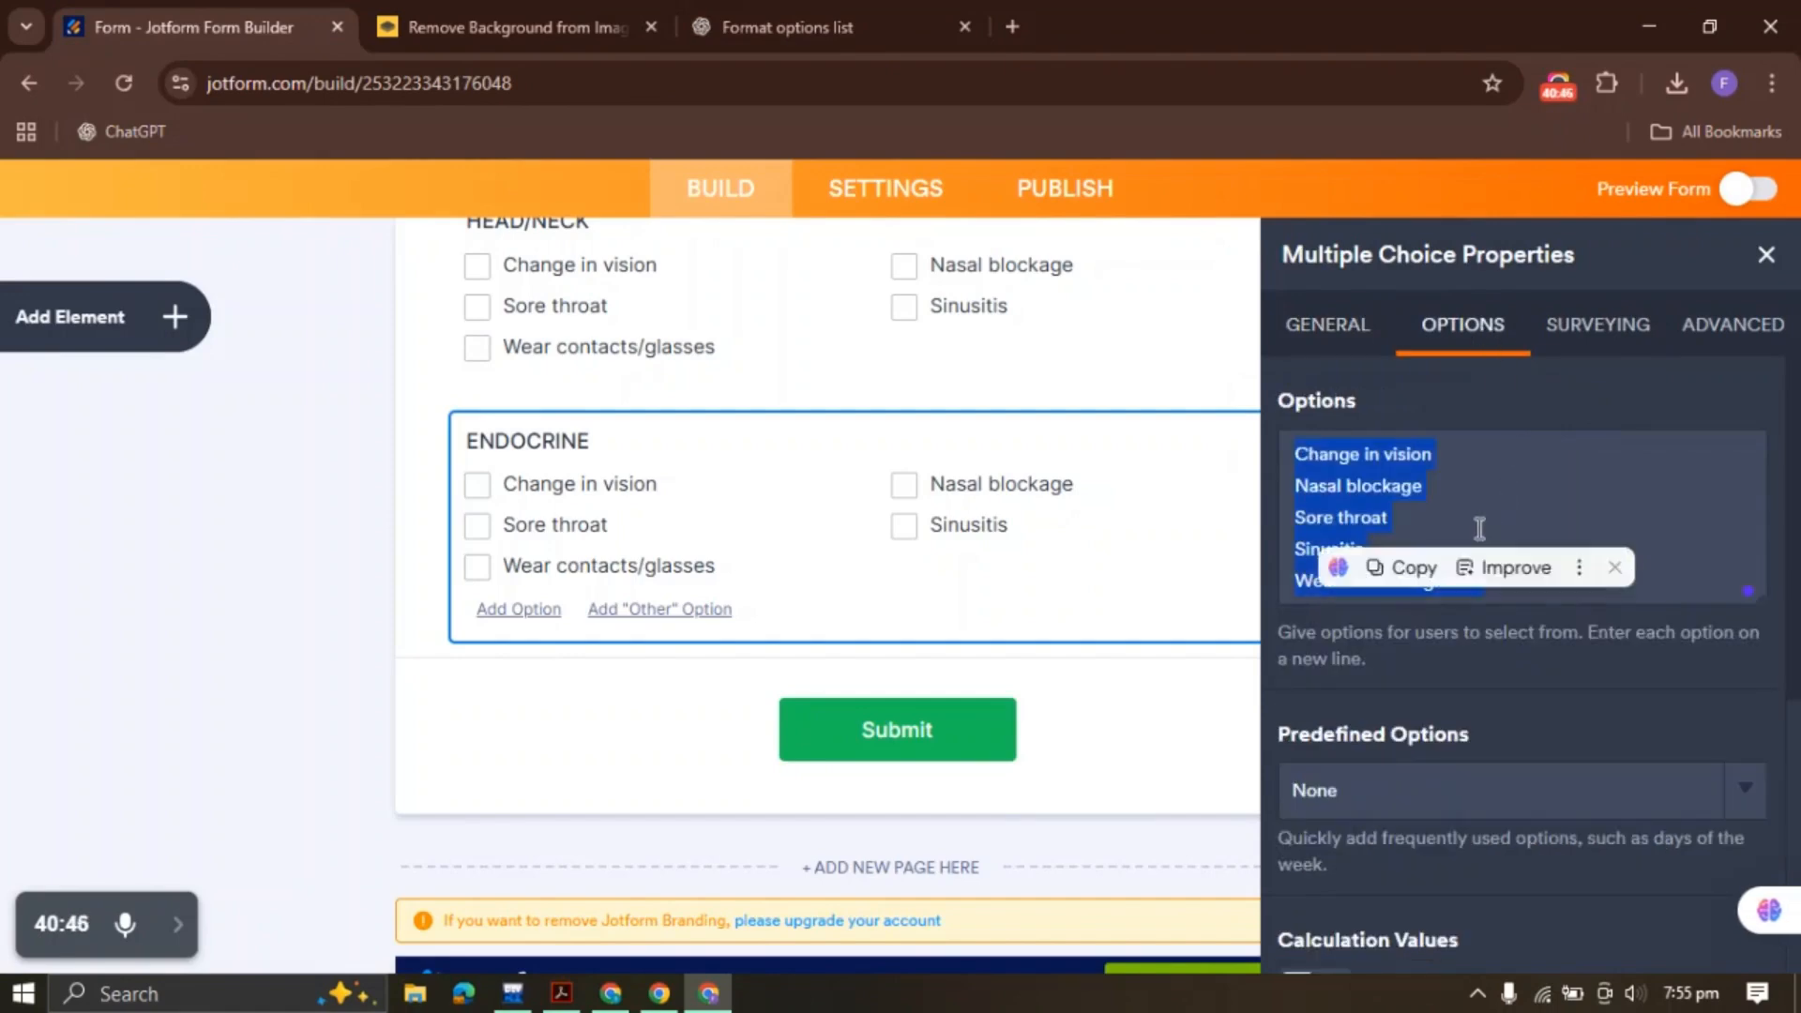
{"action": "key", "text": "BackSpace"}
{"action": "left_click", "coordinate": [779, 26]}
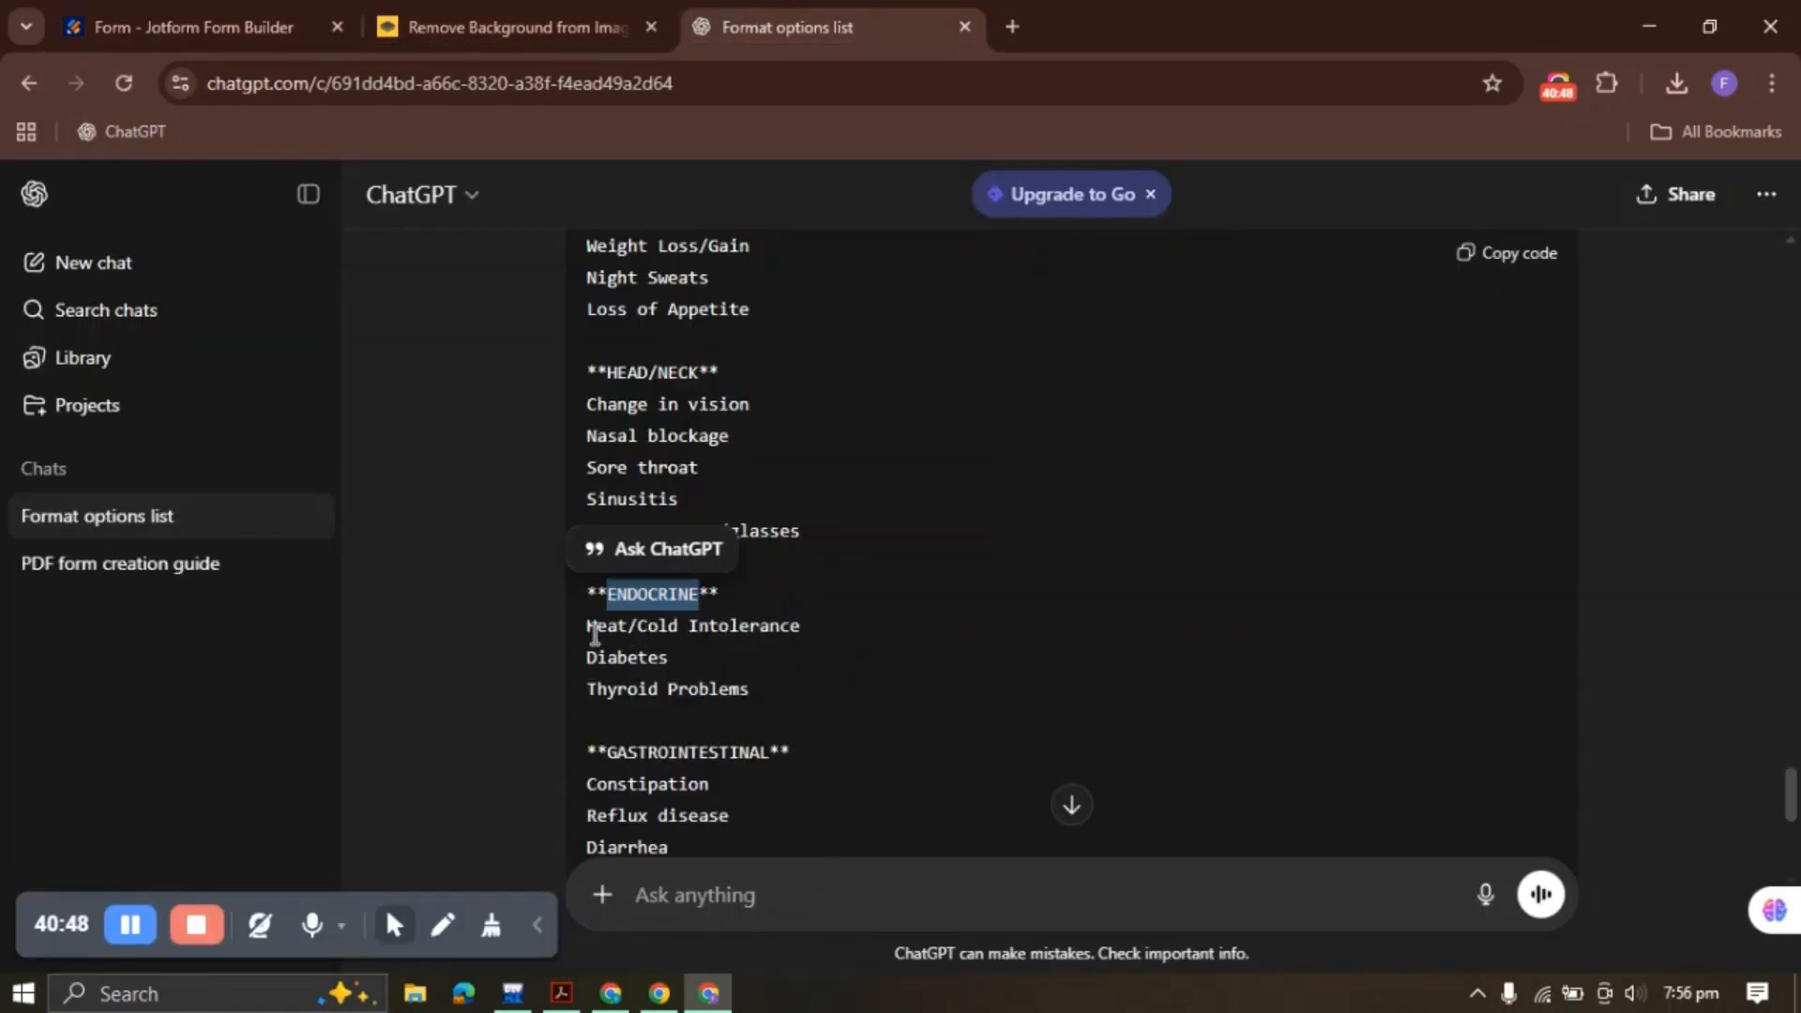
{"action": "left_click_drag", "start_coordinate": [594, 634], "coordinate": [807, 724]}
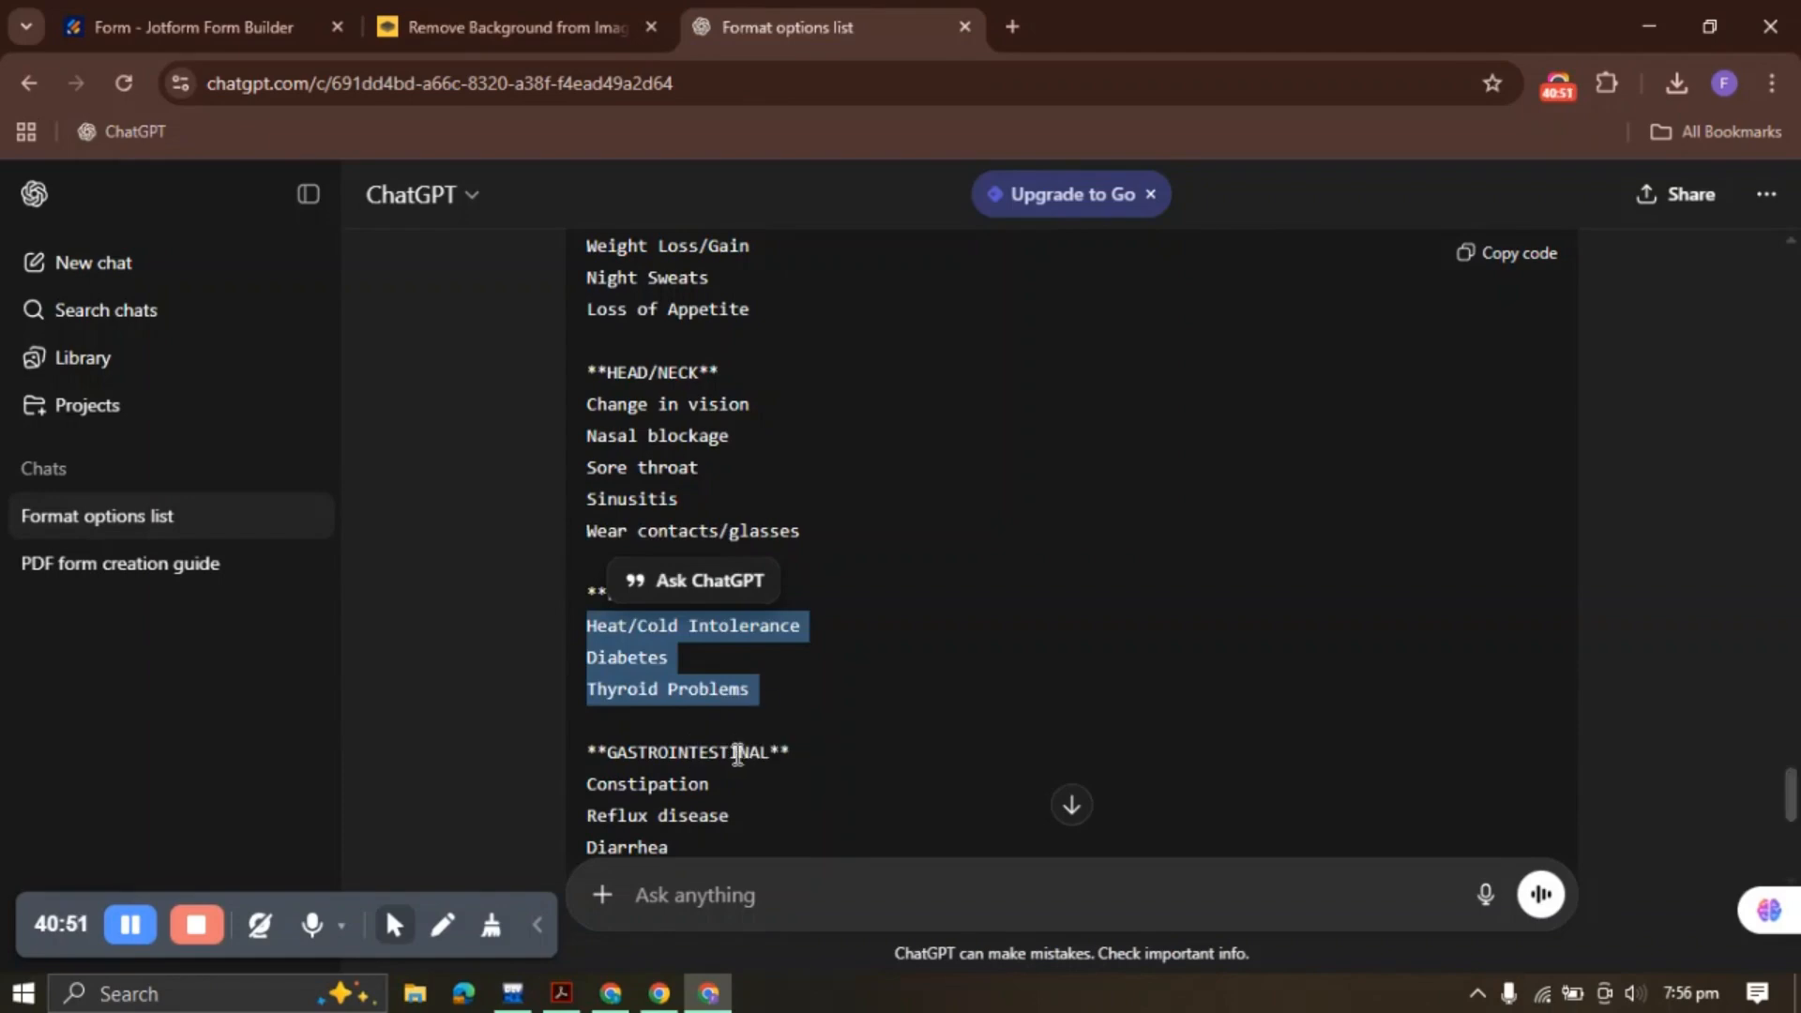
{"action": "left_click", "coordinate": [221, 28]}
{"action": "key", "text": "ctrl+v"}
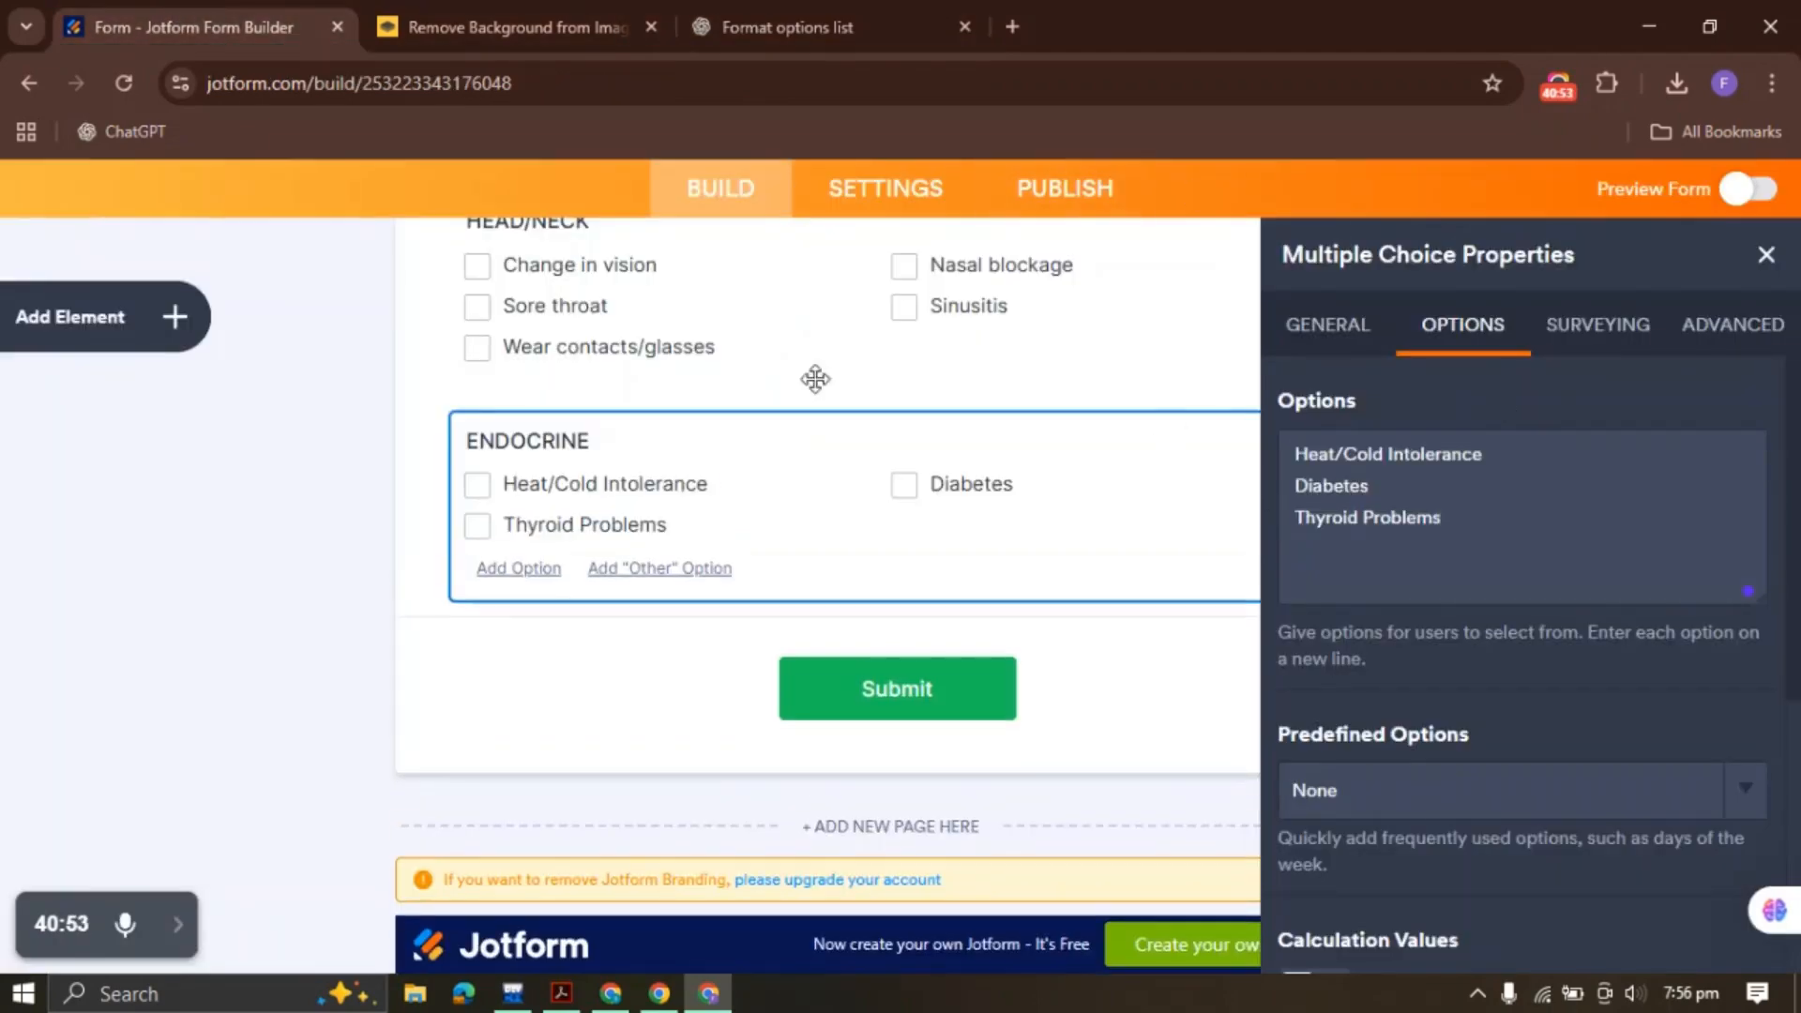
Duplicate ENDOCRINE and relabel the copy GASTROINTESTINAL
{"action": "right_click", "coordinate": [811, 504]}
{"action": "left_click", "coordinate": [952, 530]}
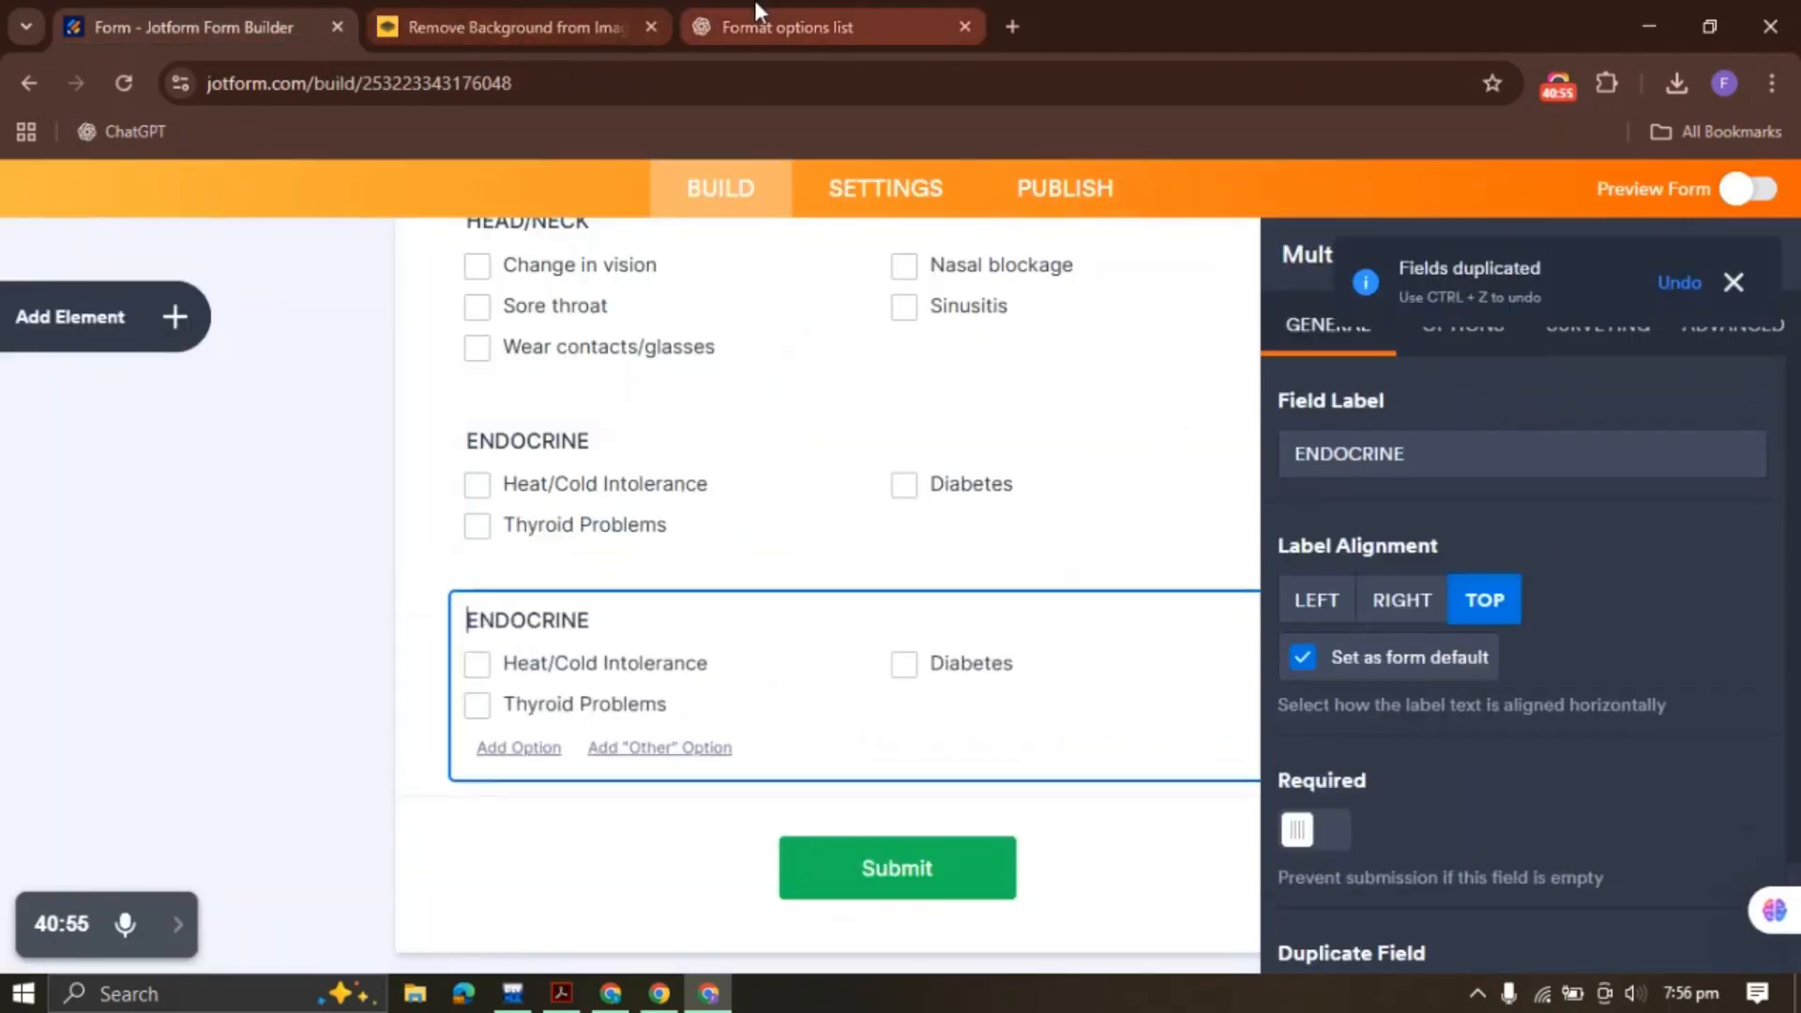
{"action": "left_click", "coordinate": [788, 28]}
{"action": "scroll", "coordinate": [672, 647], "scroll_direction": "down", "scroll_amount": 3}
{"action": "left_click_drag", "start_coordinate": [607, 444], "coordinate": [770, 448]}
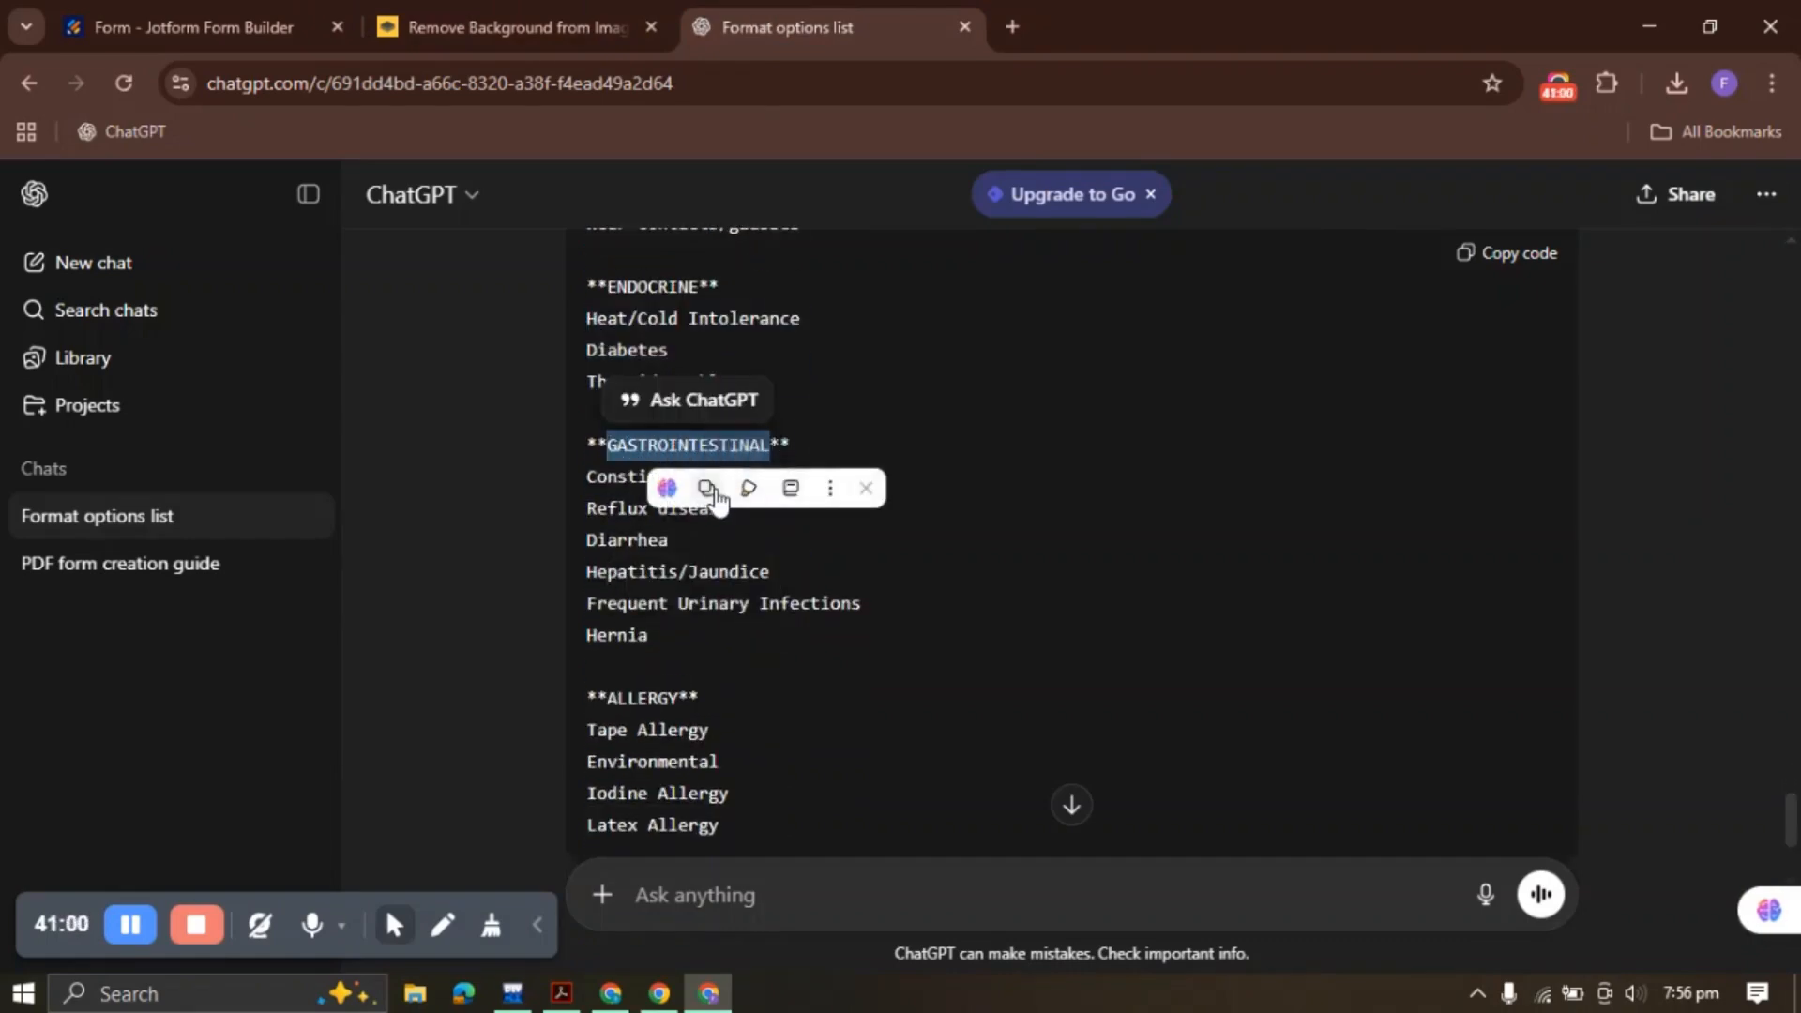
{"action": "key", "text": "ctrl+c"}
{"action": "left_click", "coordinate": [197, 27]}
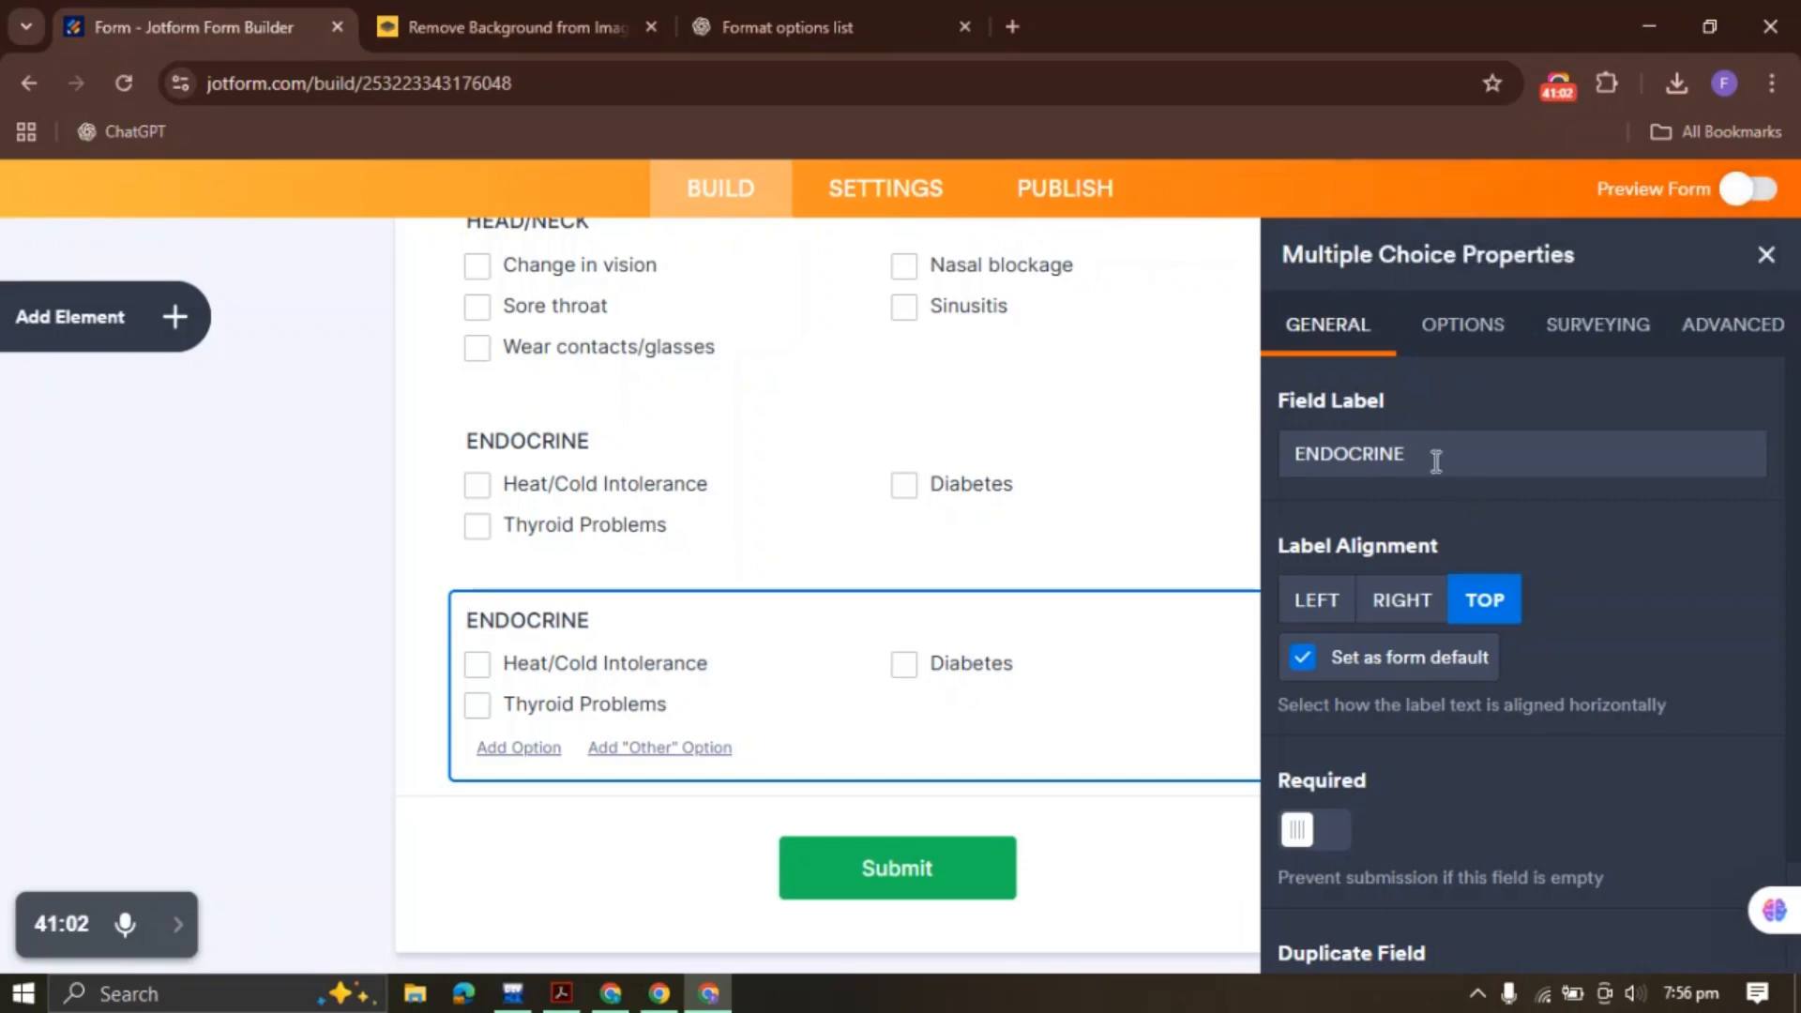
{"action": "double_click", "coordinate": [1436, 455]}
{"action": "key", "text": "ctrl+v"}
Replace its options with the six gastrointestinal conditions from the ChatGPT list
{"action": "left_click", "coordinate": [1460, 328]}
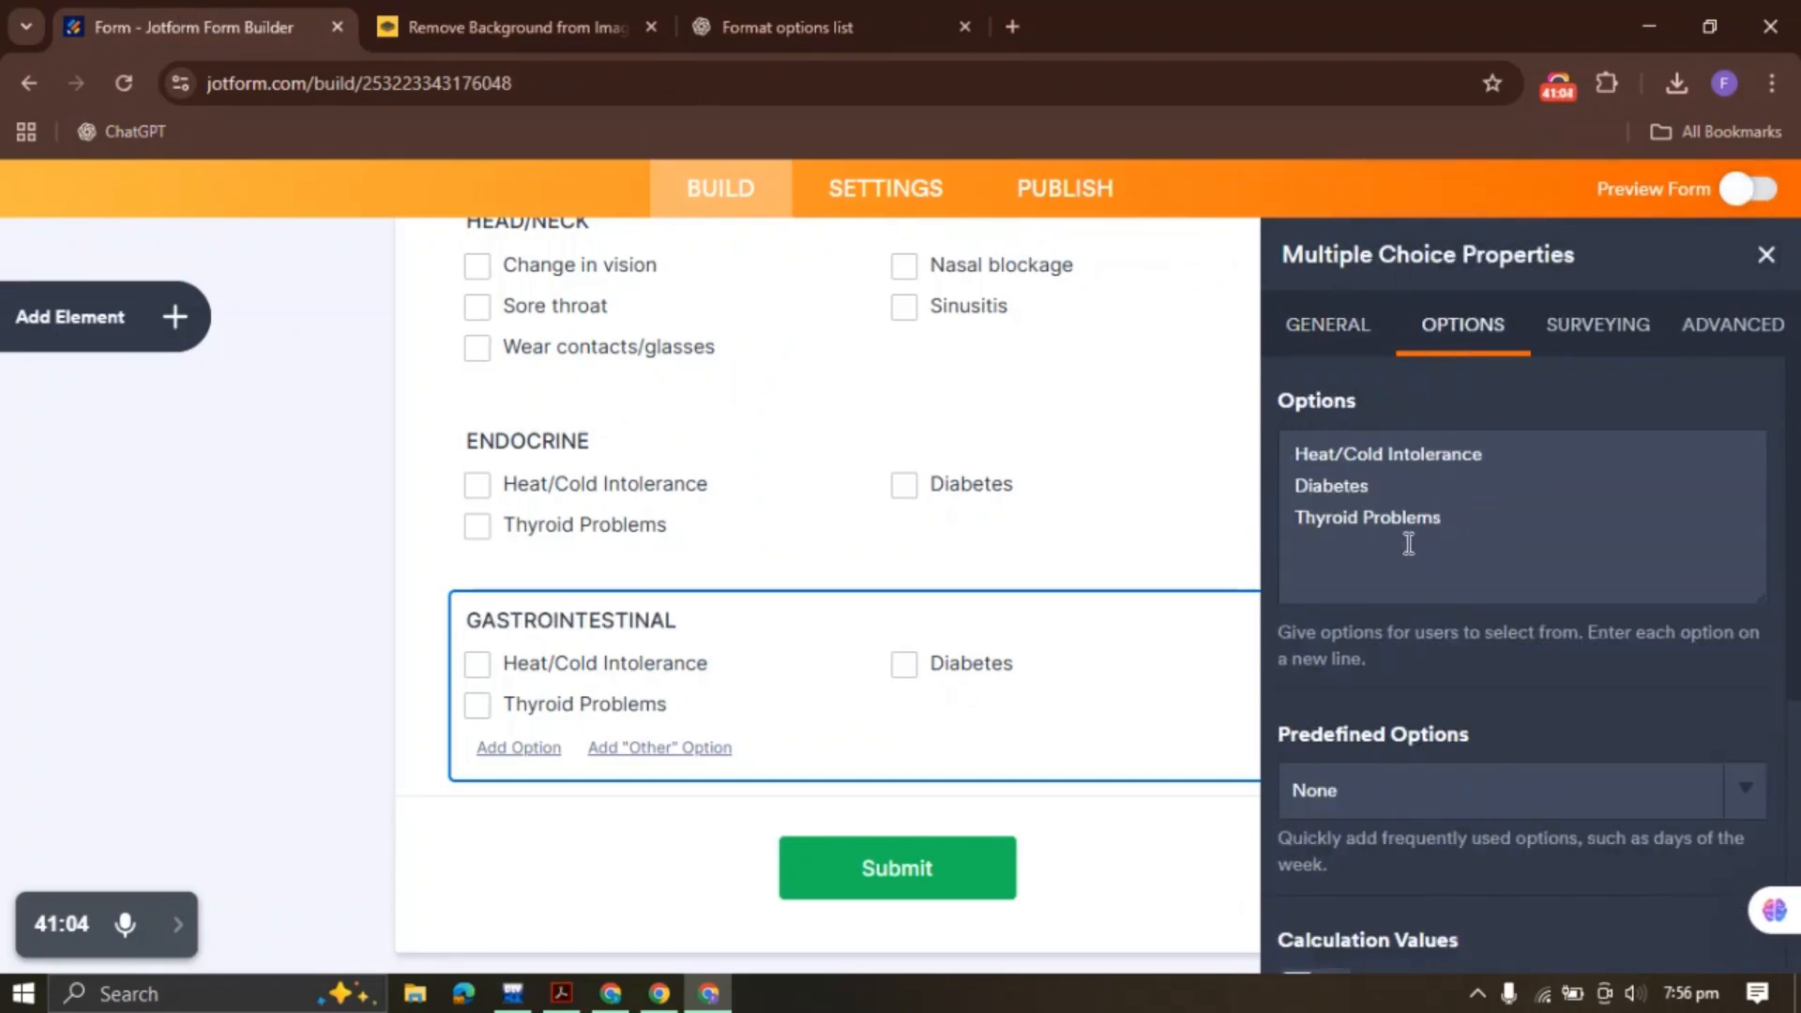
{"action": "key", "text": "ctrl+a"}
{"action": "key", "text": "BackSpace"}
{"action": "left_click", "coordinate": [900, 28]}
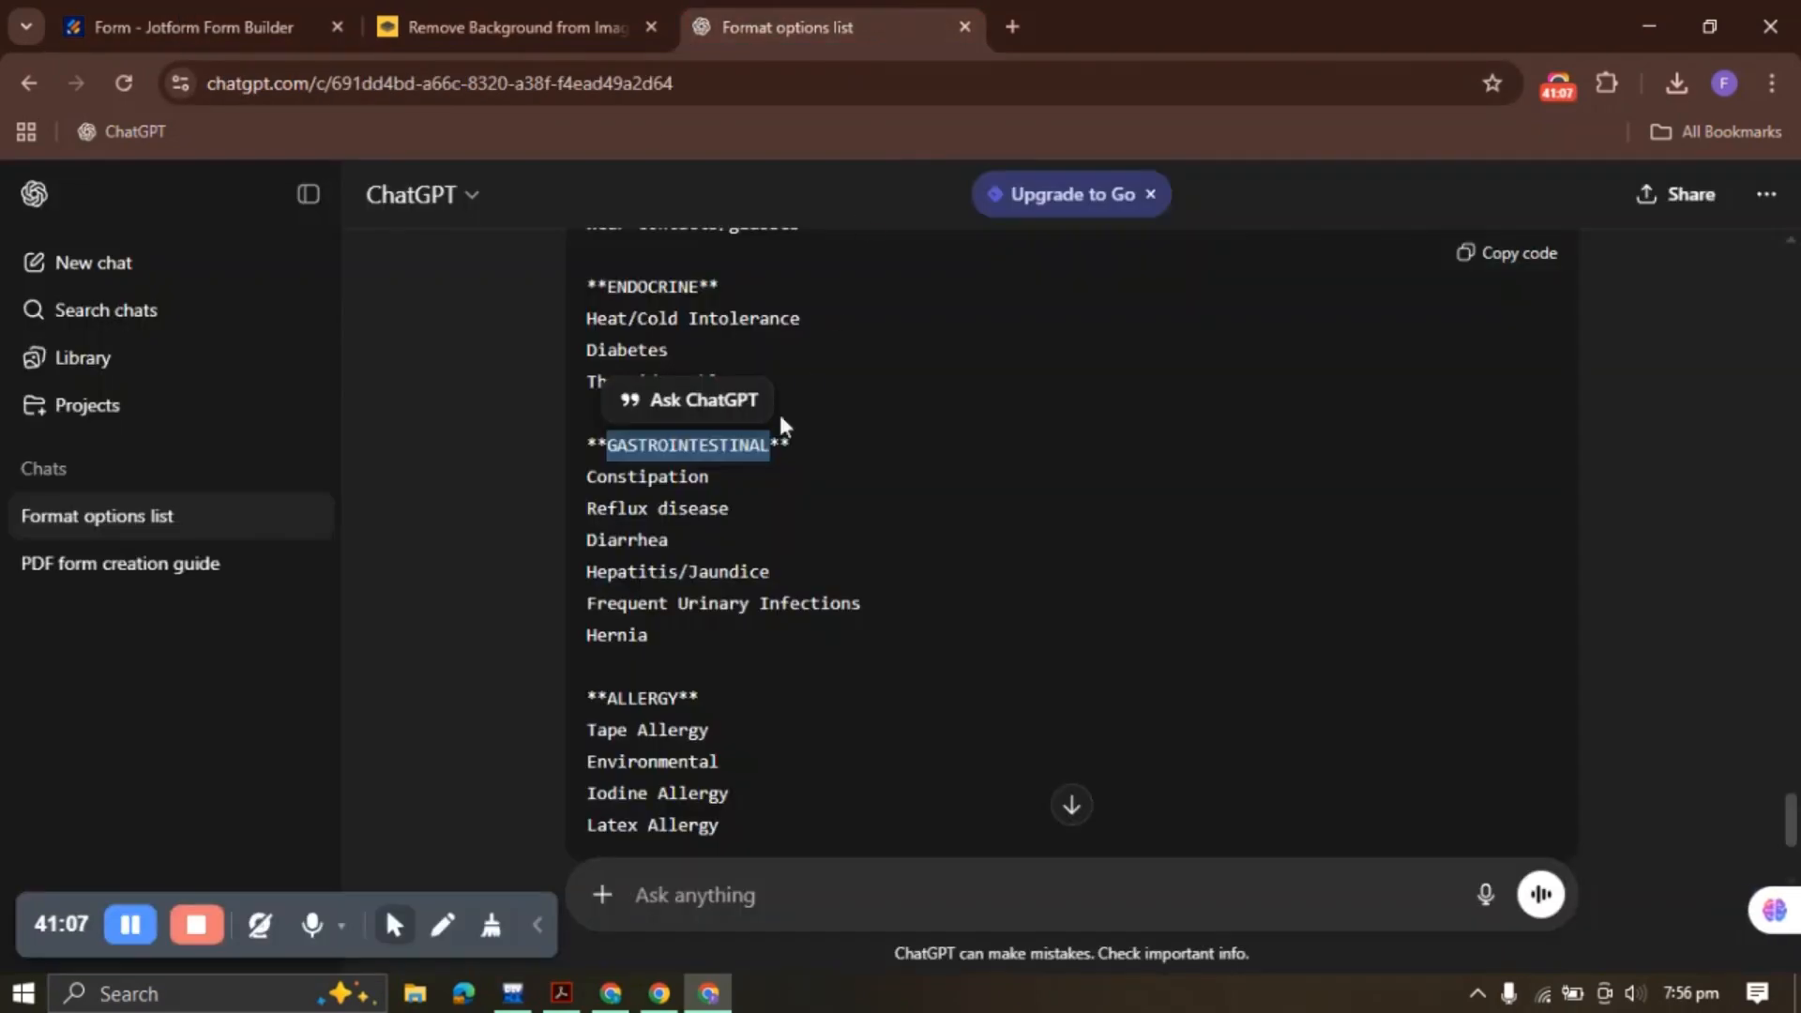
{"action": "left_click_drag", "start_coordinate": [591, 478], "coordinate": [684, 635]}
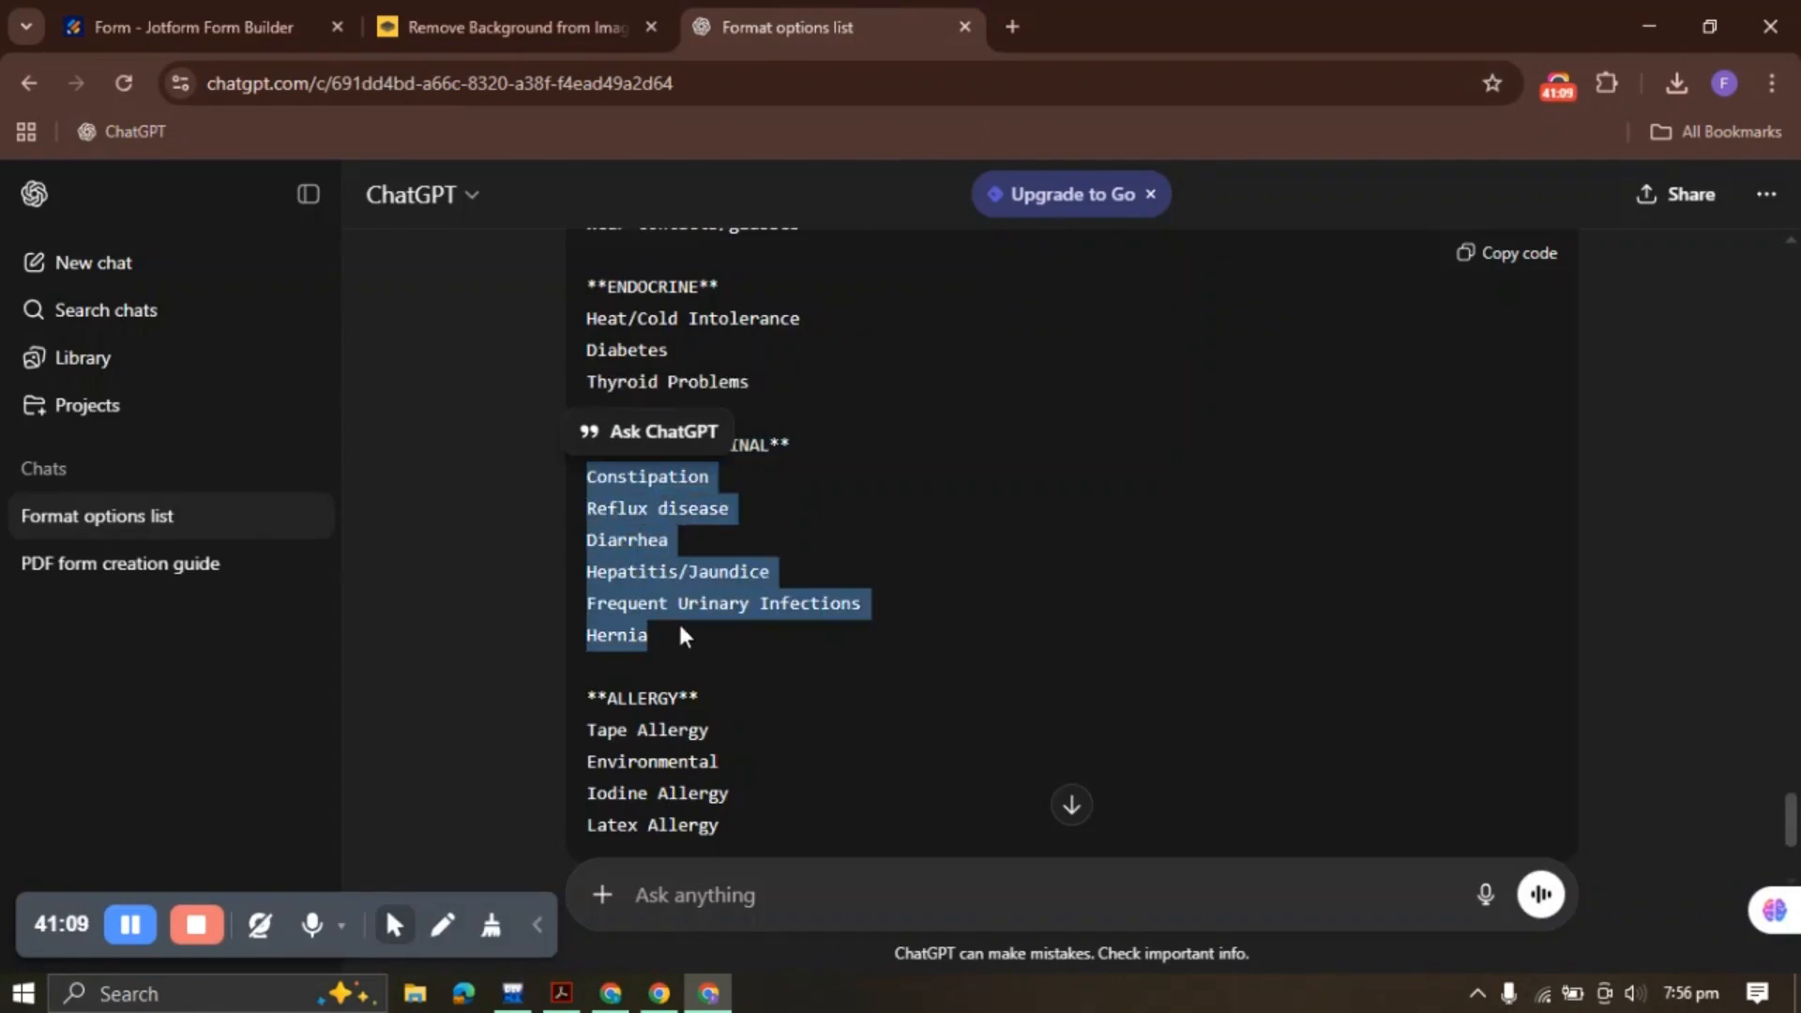
{"action": "left_click", "coordinate": [225, 28]}
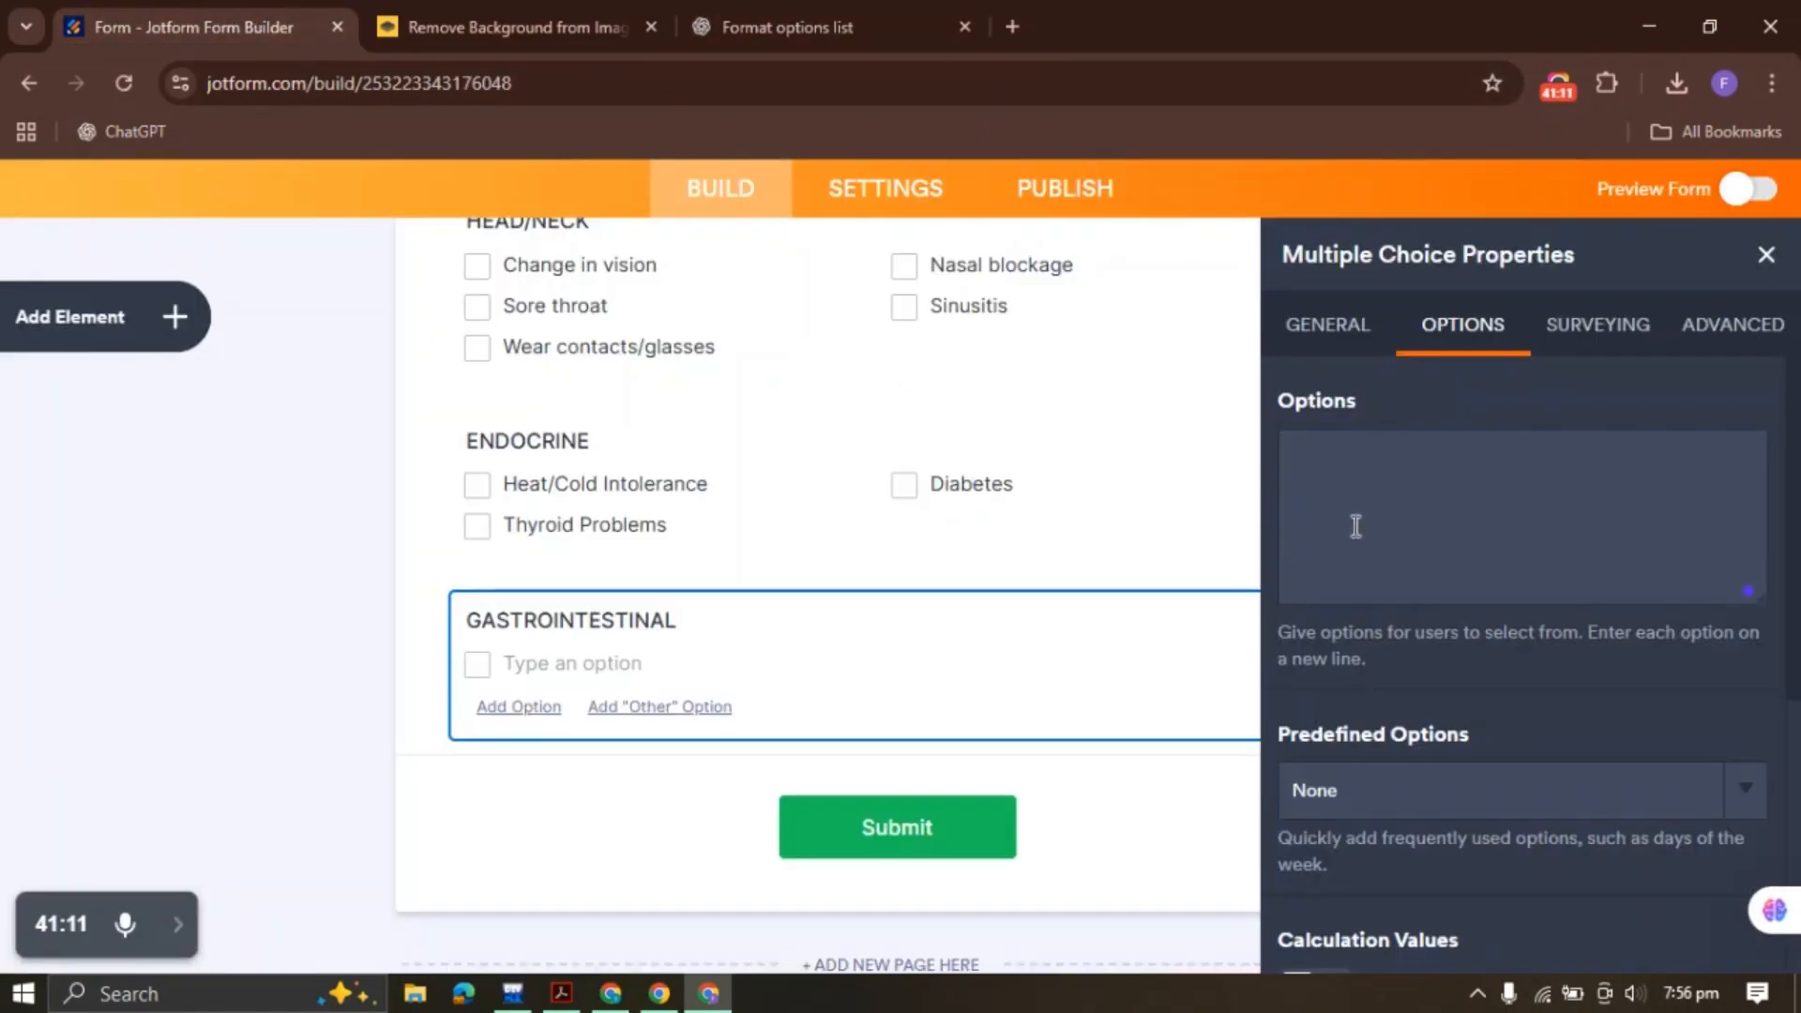
{"action": "key", "text": "ctrl+v"}
{"action": "left_click", "coordinate": [1766, 254]}
Duplicate GASTROINTESTINAL and relabel the new copy ALLERGY
{"action": "right_click", "coordinate": [816, 679]}
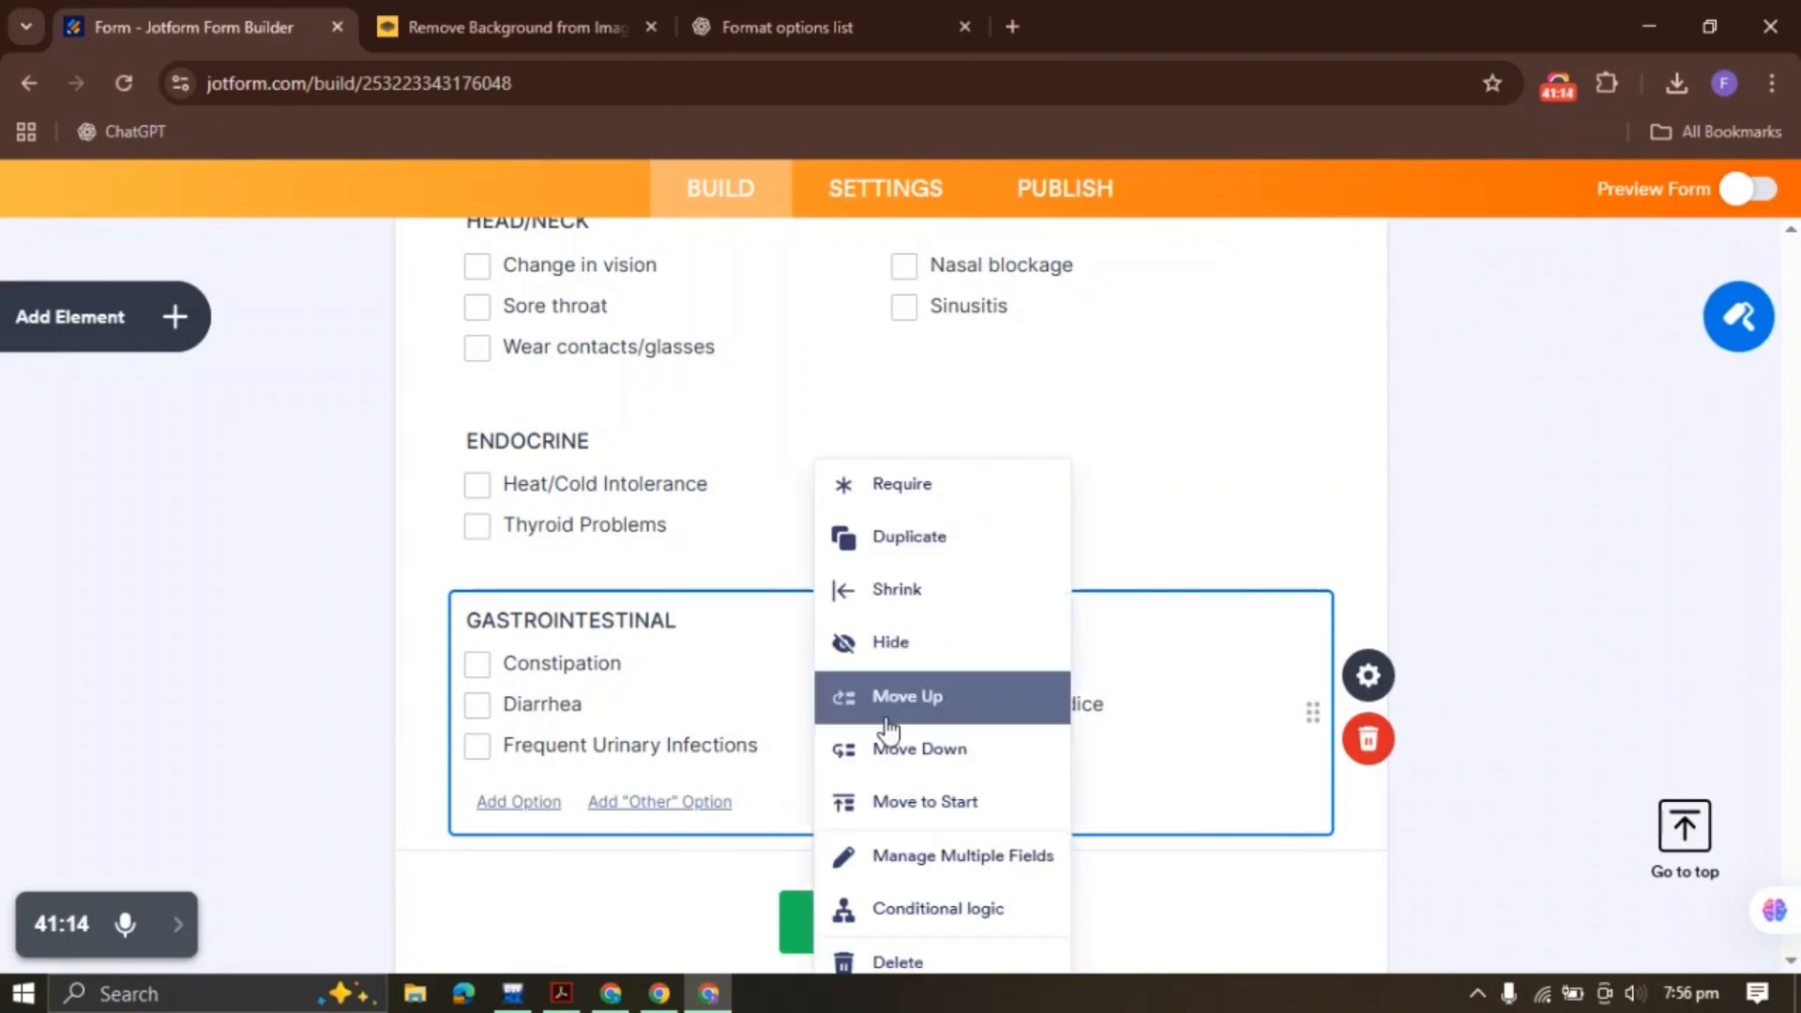
{"action": "left_click", "coordinate": [908, 535]}
{"action": "left_click", "coordinate": [788, 27]}
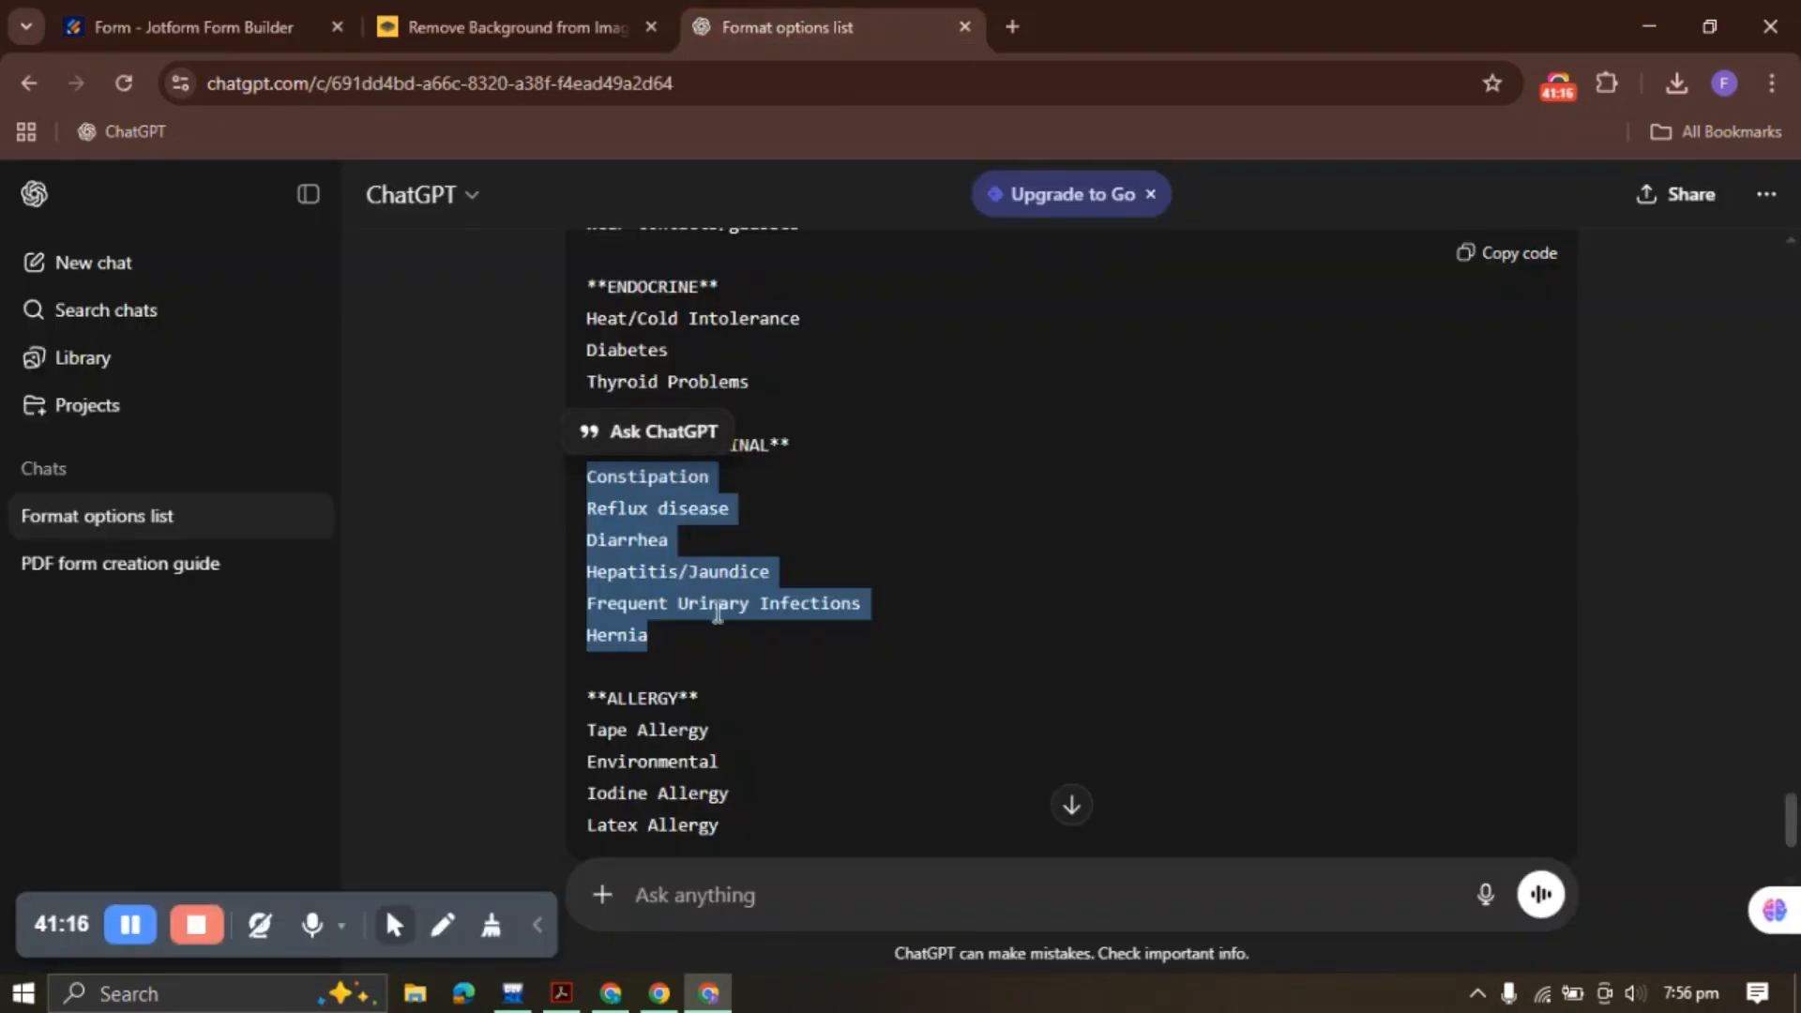
{"action": "scroll", "coordinate": [718, 611], "scroll_direction": "down", "scroll_amount": 3}
{"action": "left_click", "coordinate": [551, 493]}
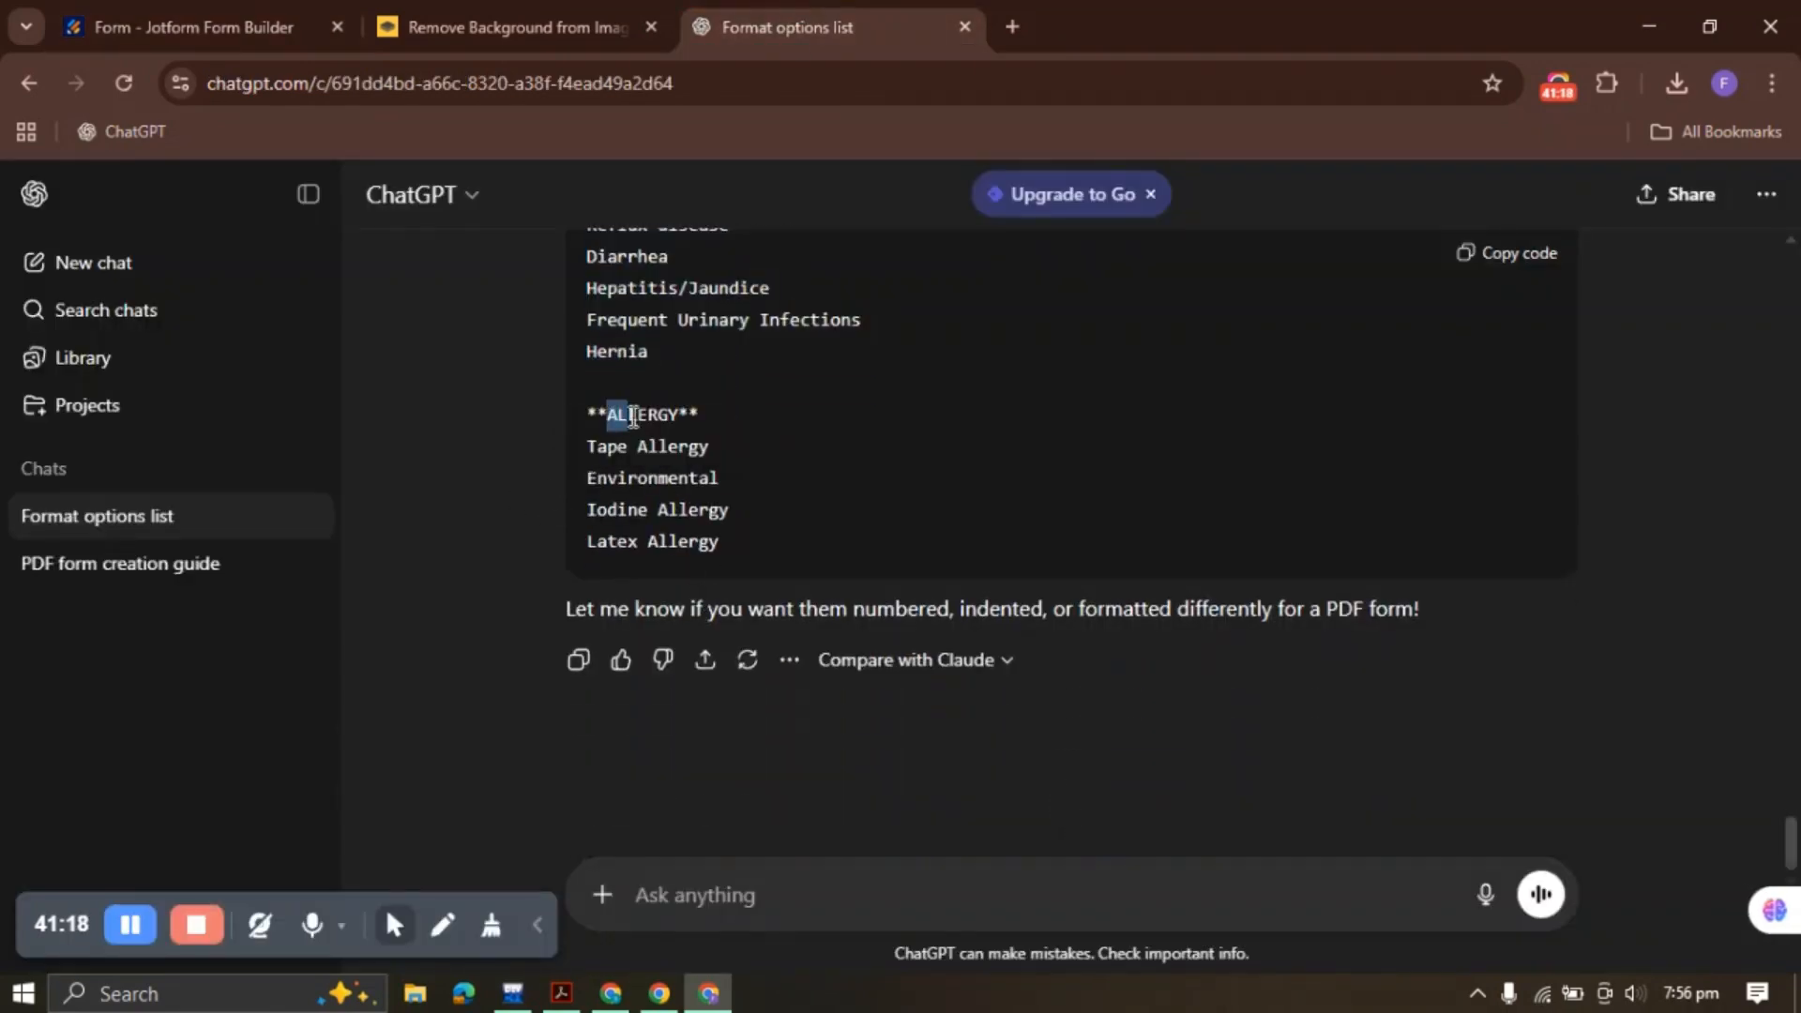
{"action": "left_click_drag", "start_coordinate": [674, 417], "coordinate": [688, 415]}
{"action": "left_click", "coordinate": [615, 474]}
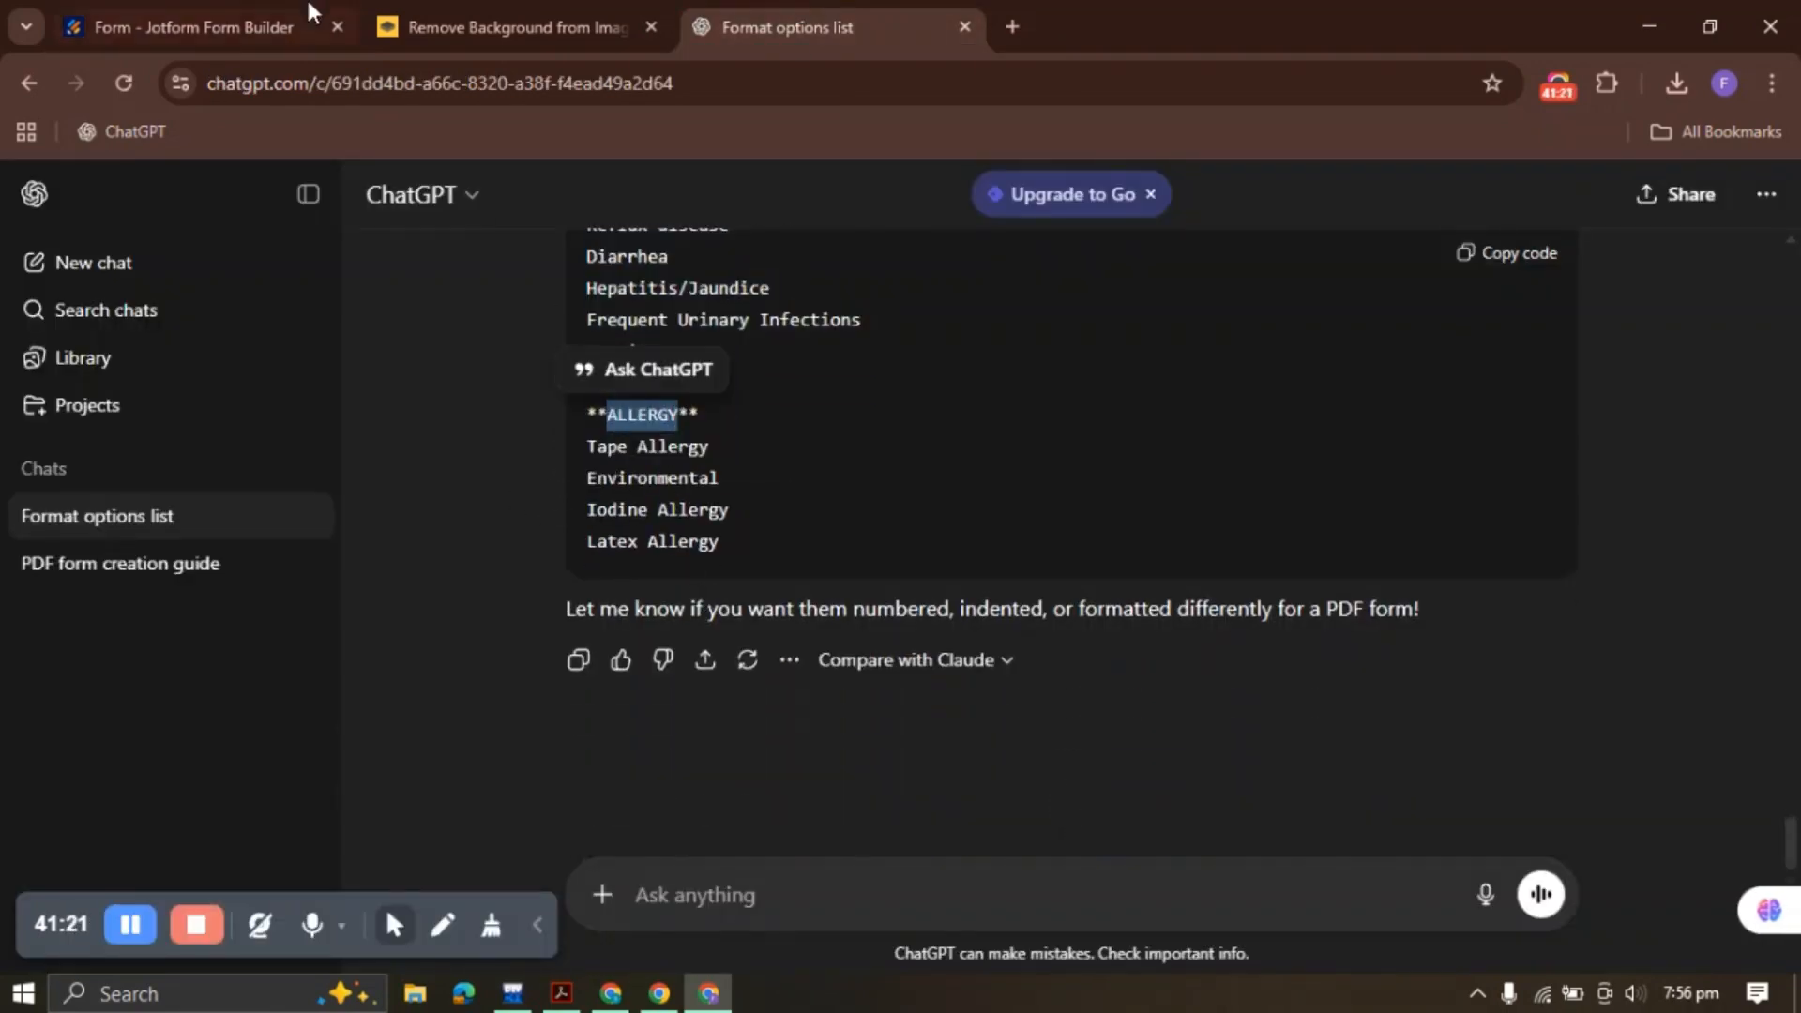
{"action": "left_click", "coordinate": [310, 20]}
{"action": "scroll", "coordinate": [669, 660], "scroll_direction": "down", "scroll_amount": 5}
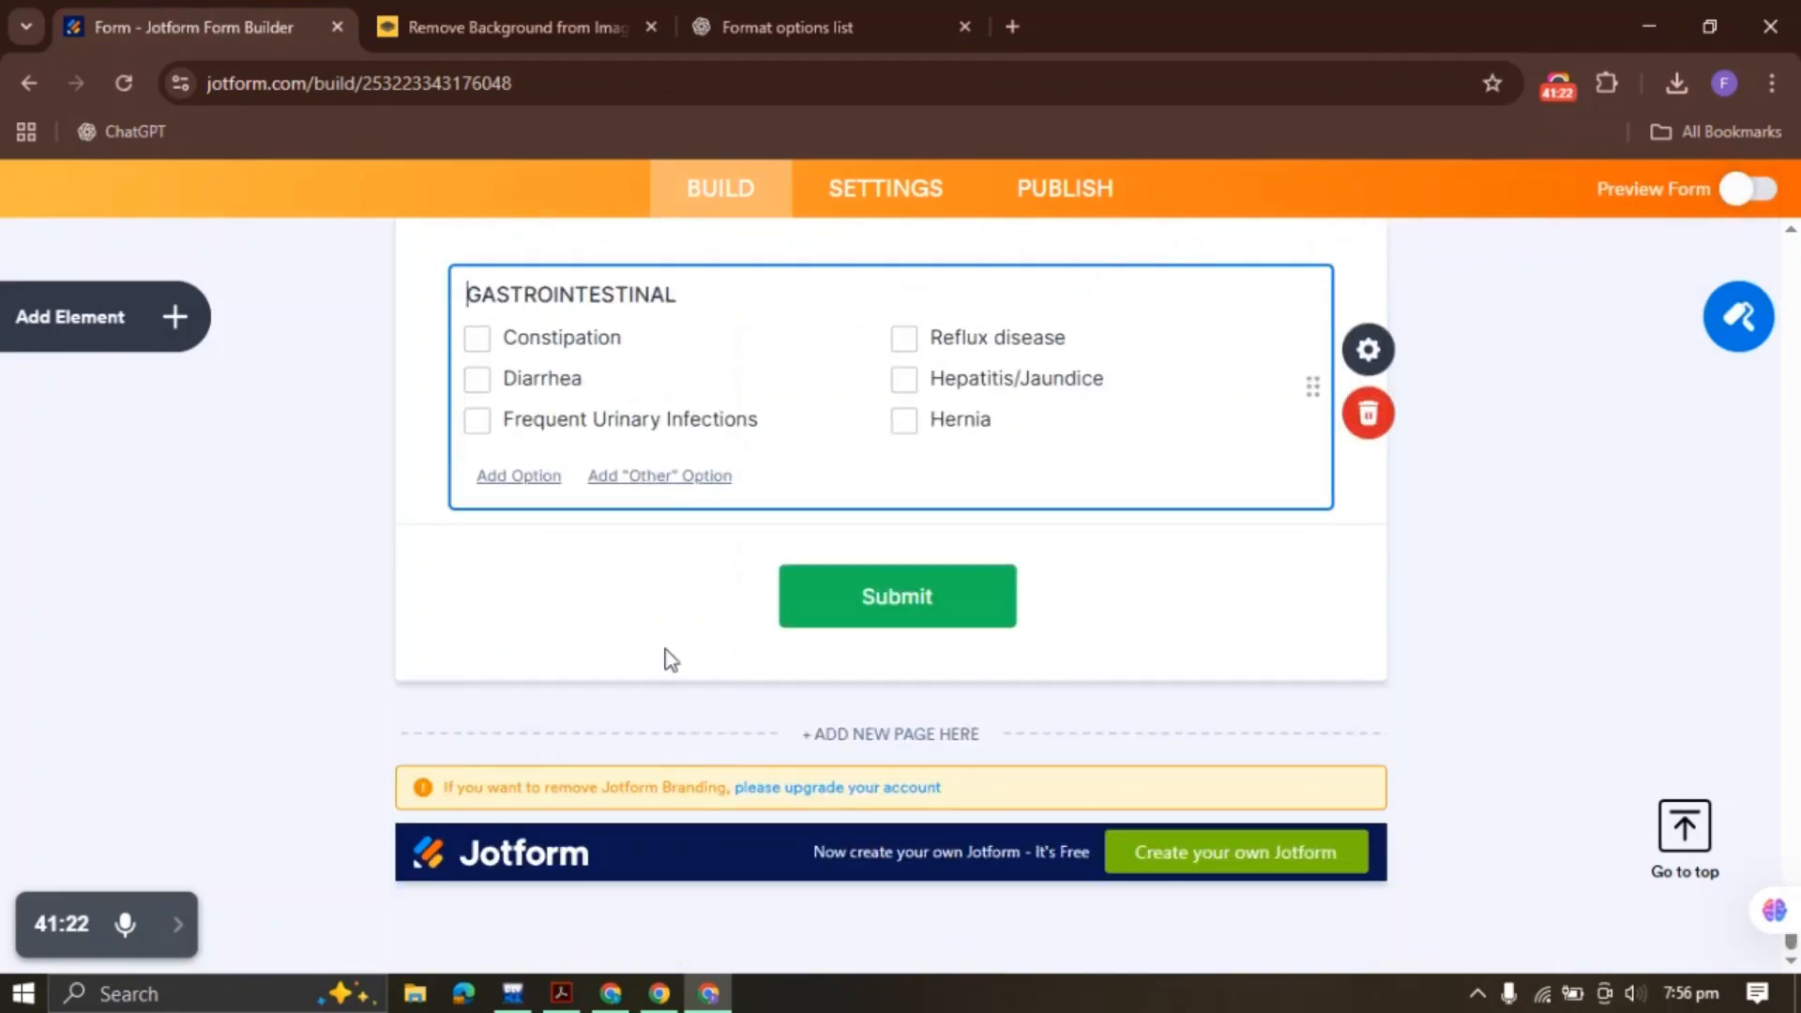
{"action": "double_click", "coordinate": [645, 291]}
{"action": "key", "text": "ctrl+v"}
Set ALLERGY's options to Tape Allergy, Environmental, Iodine Allergy and Latex Allergy
{"action": "left_click", "coordinate": [1368, 349]}
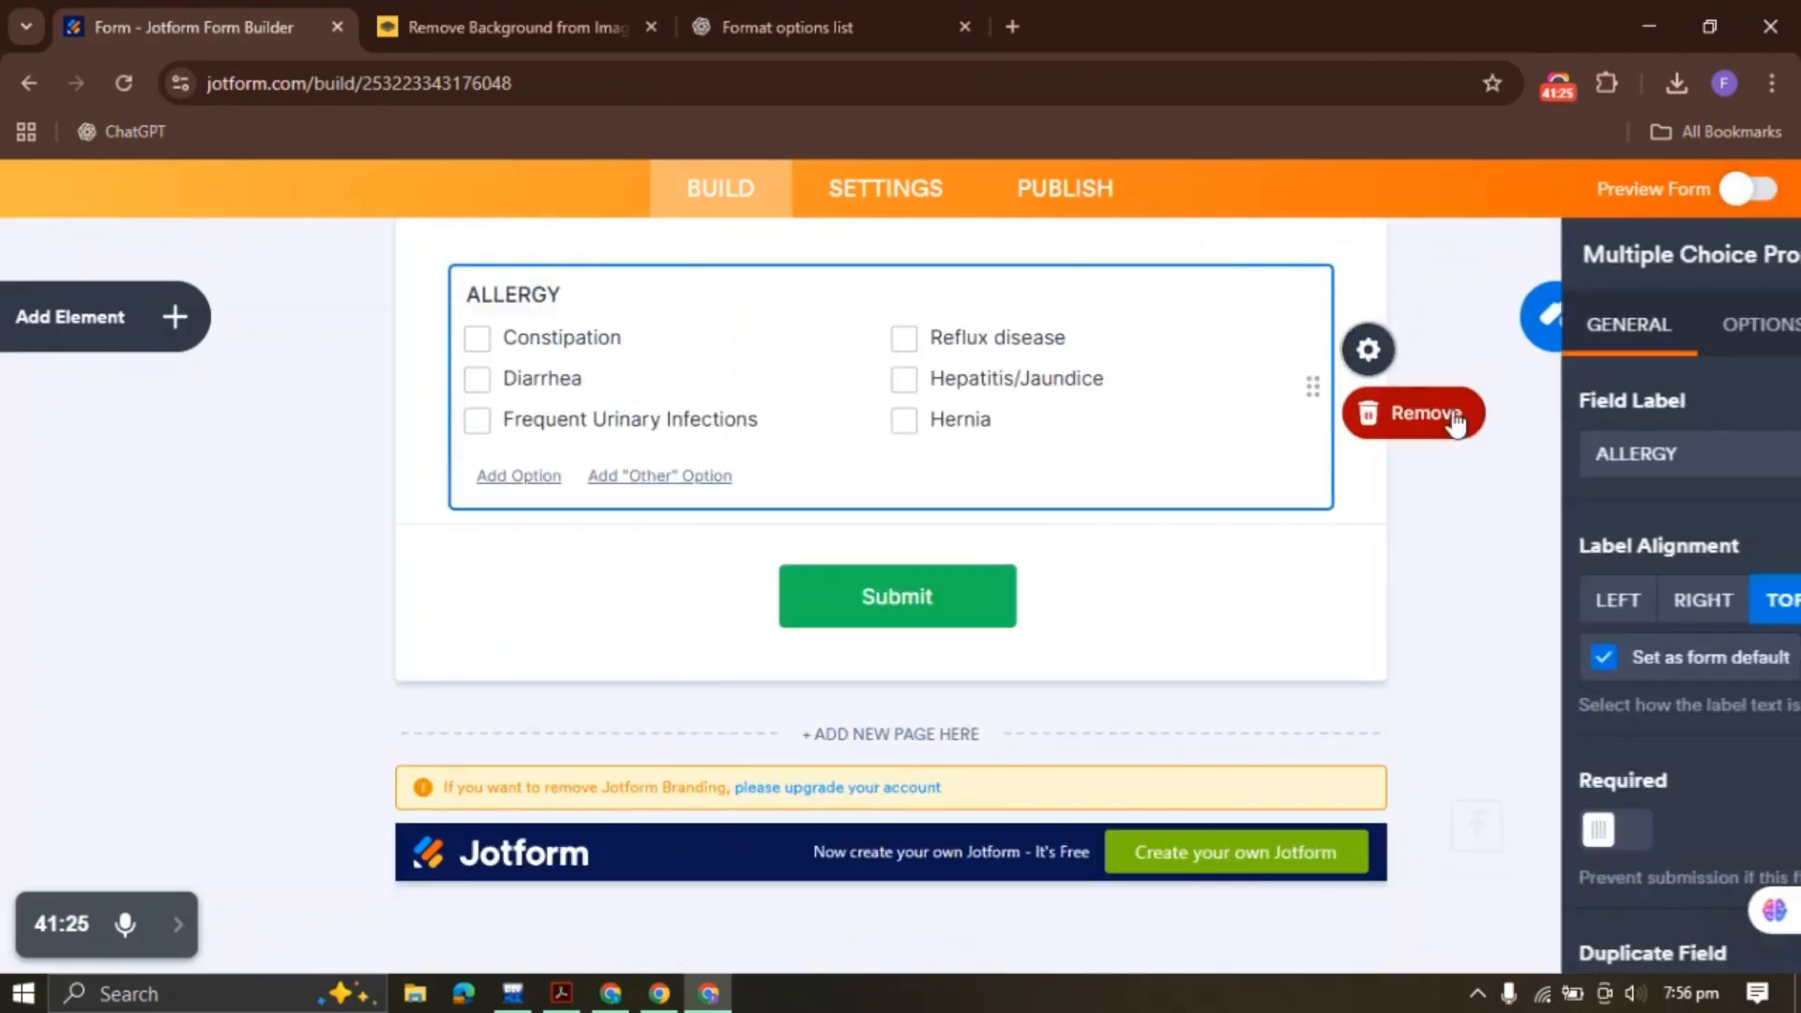
{"action": "left_click", "coordinate": [1468, 327]}
{"action": "key", "text": "ctrl+a"}
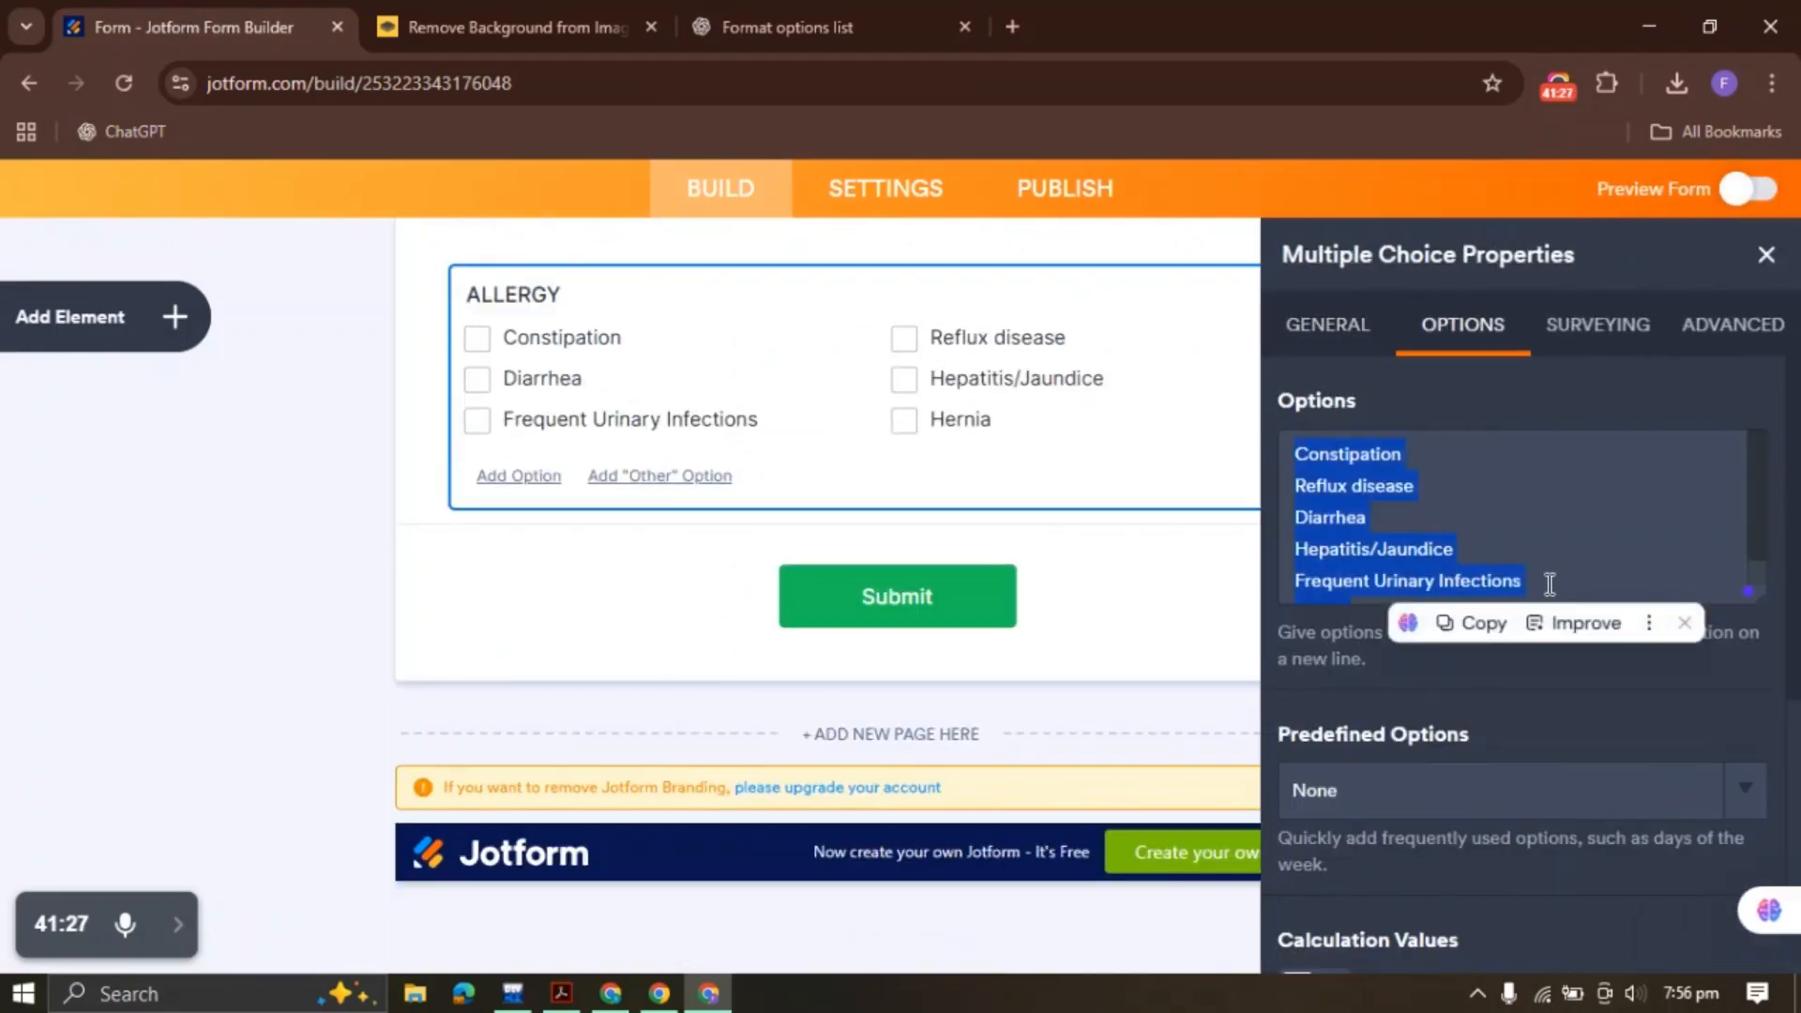
{"action": "key", "text": "BackSpace"}
{"action": "left_click", "coordinate": [778, 26]}
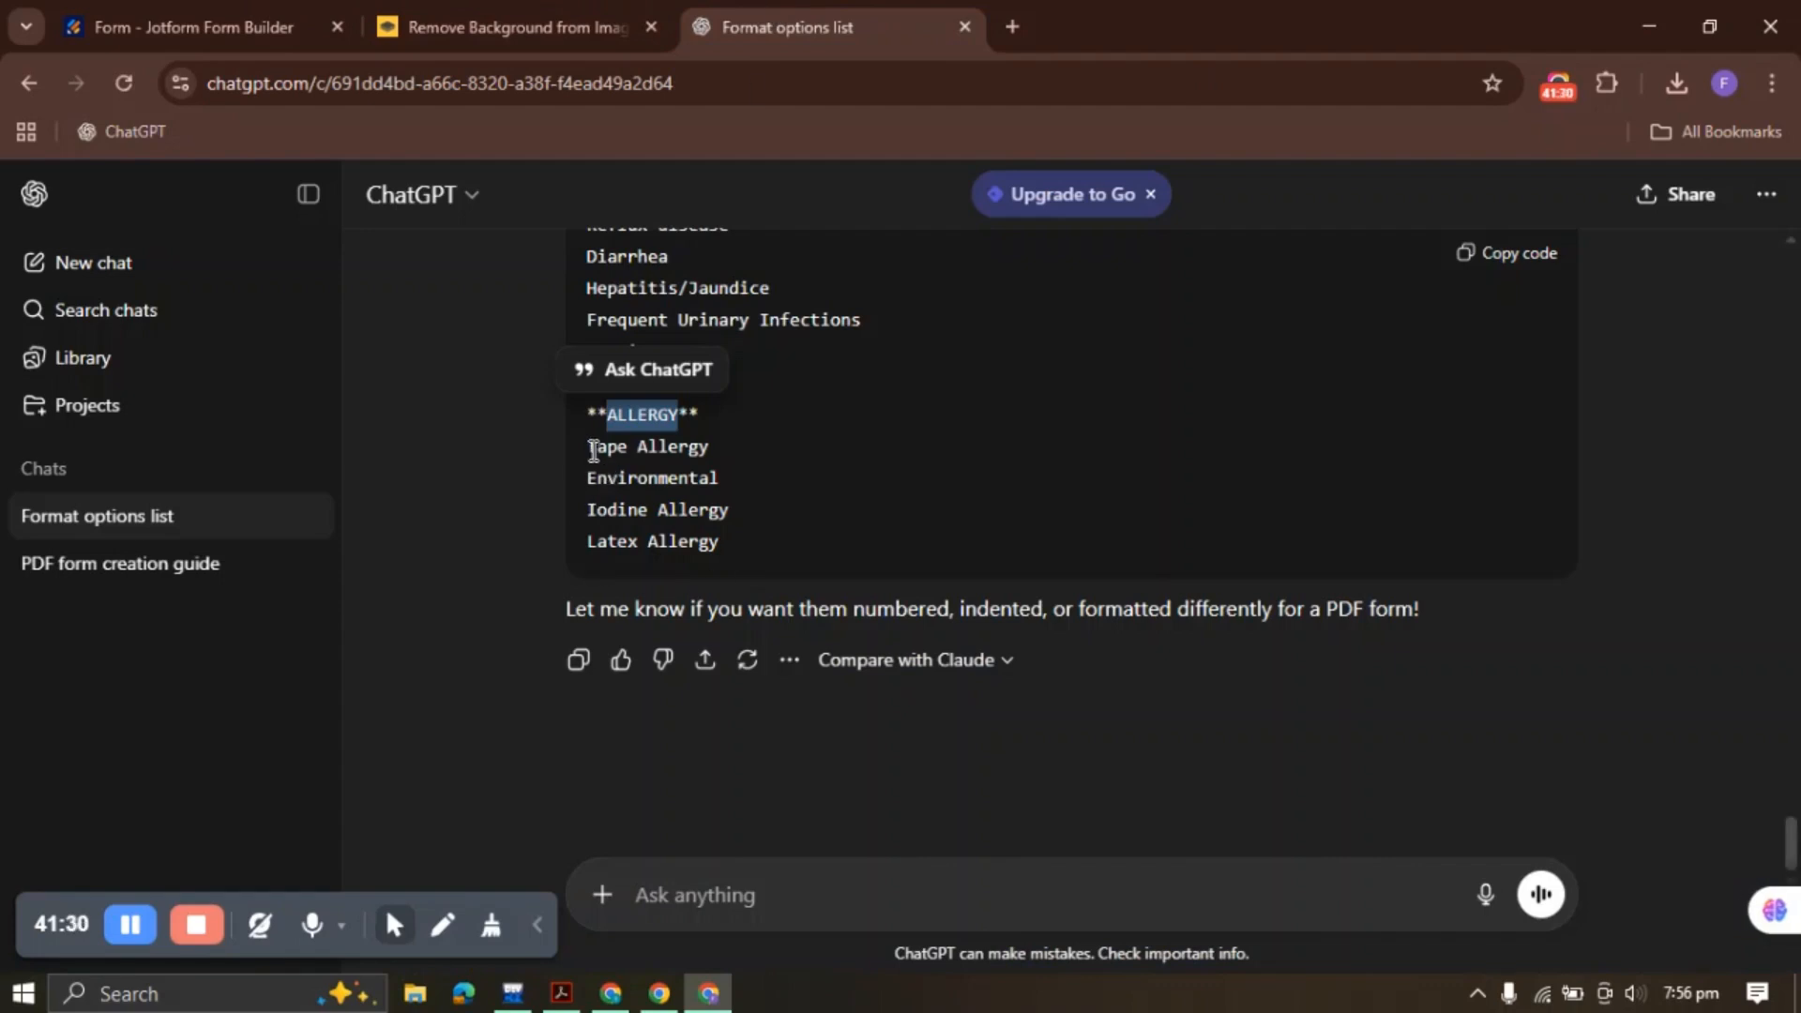
{"action": "left_click_drag", "start_coordinate": [593, 451], "coordinate": [760, 550]}
{"action": "left_click", "coordinate": [698, 585]}
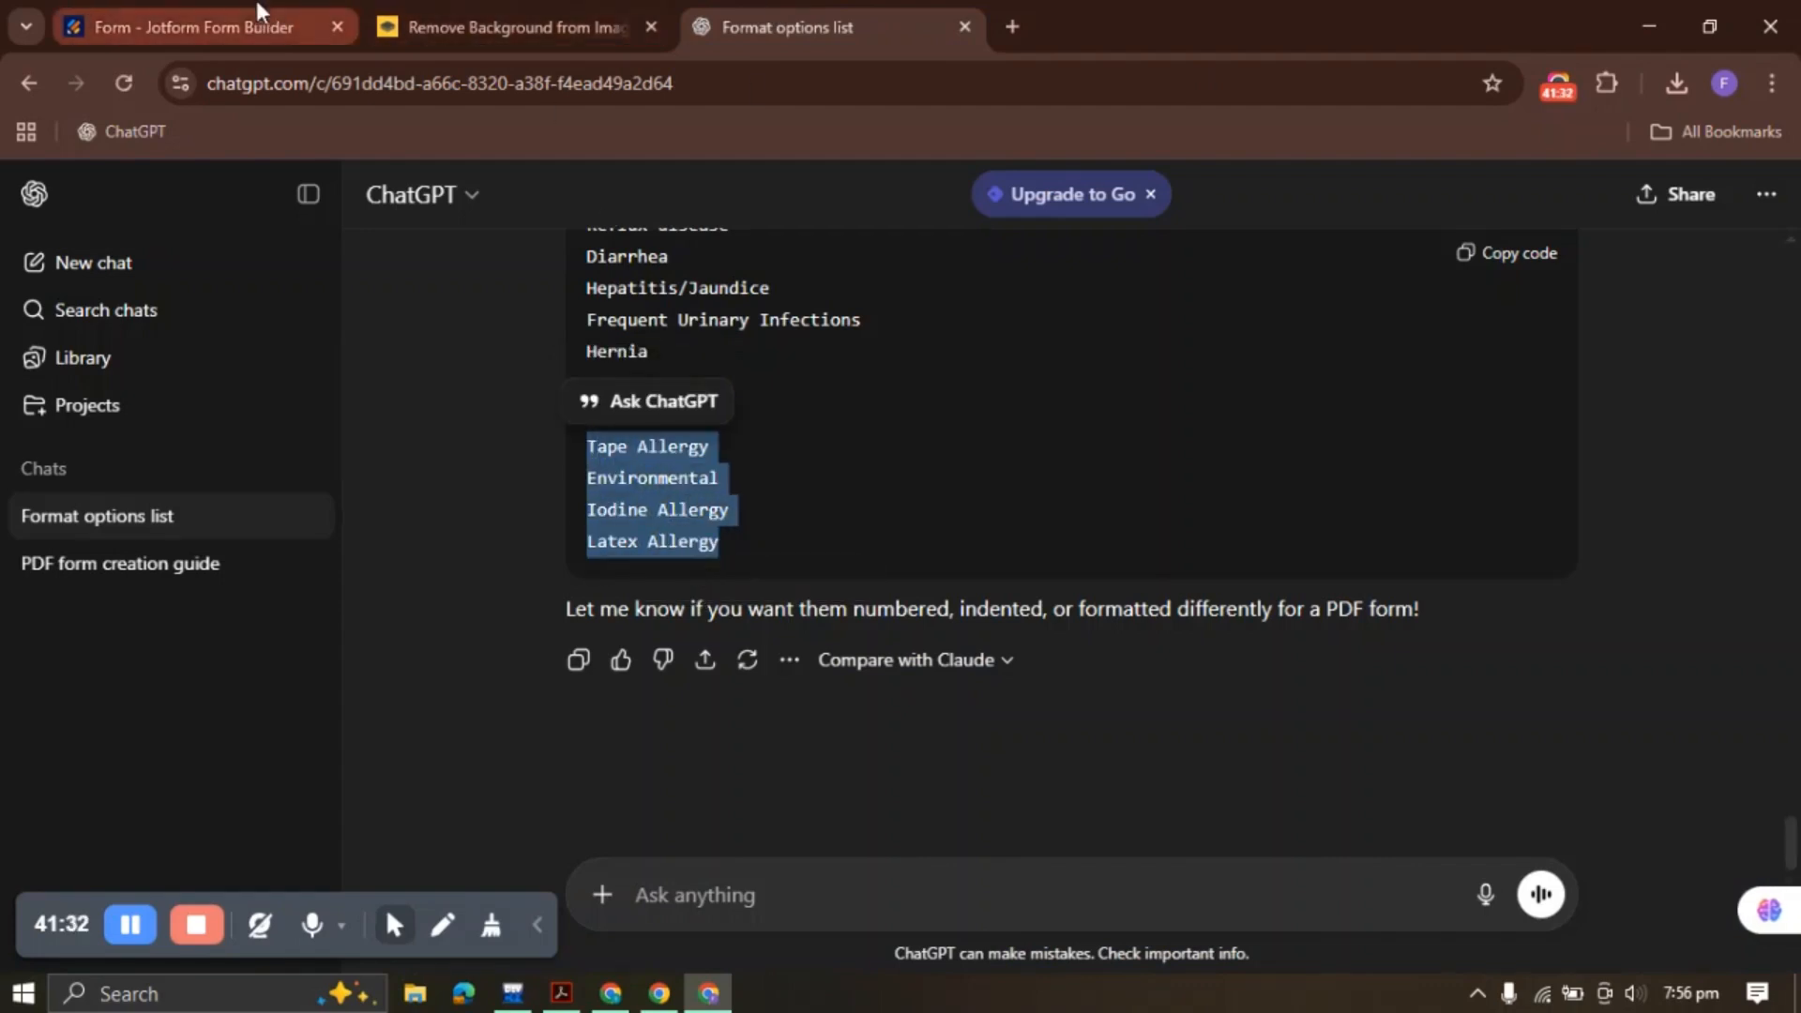
{"action": "left_click", "coordinate": [258, 13]}
{"action": "key", "text": "ctrl+v"}
{"action": "left_click", "coordinate": [1783, 255]}
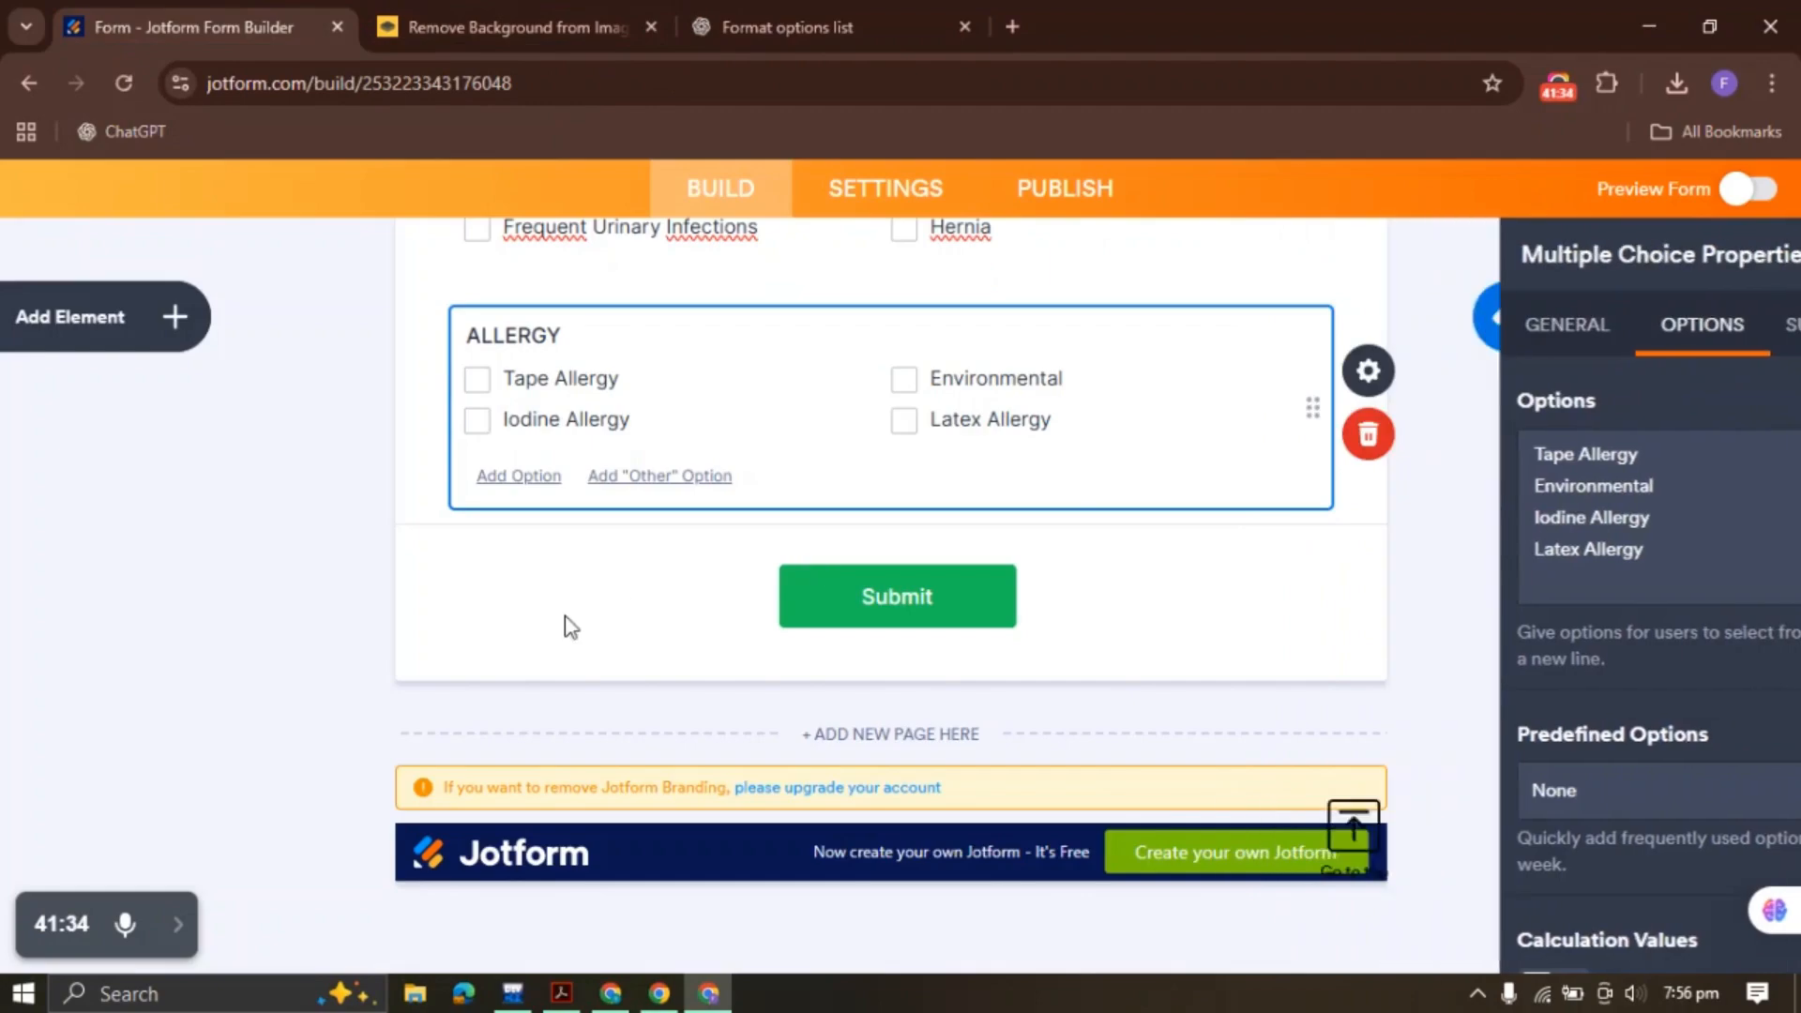
{"action": "scroll", "coordinate": [567, 619], "scroll_direction": "up", "scroll_amount": 15}
Bold the PAST MEDICAL HISTORY/REVIEW OF SYSTEMS heading line and save the text edit
{"action": "scroll", "coordinate": [567, 628], "scroll_direction": "down", "scroll_amount": 10}
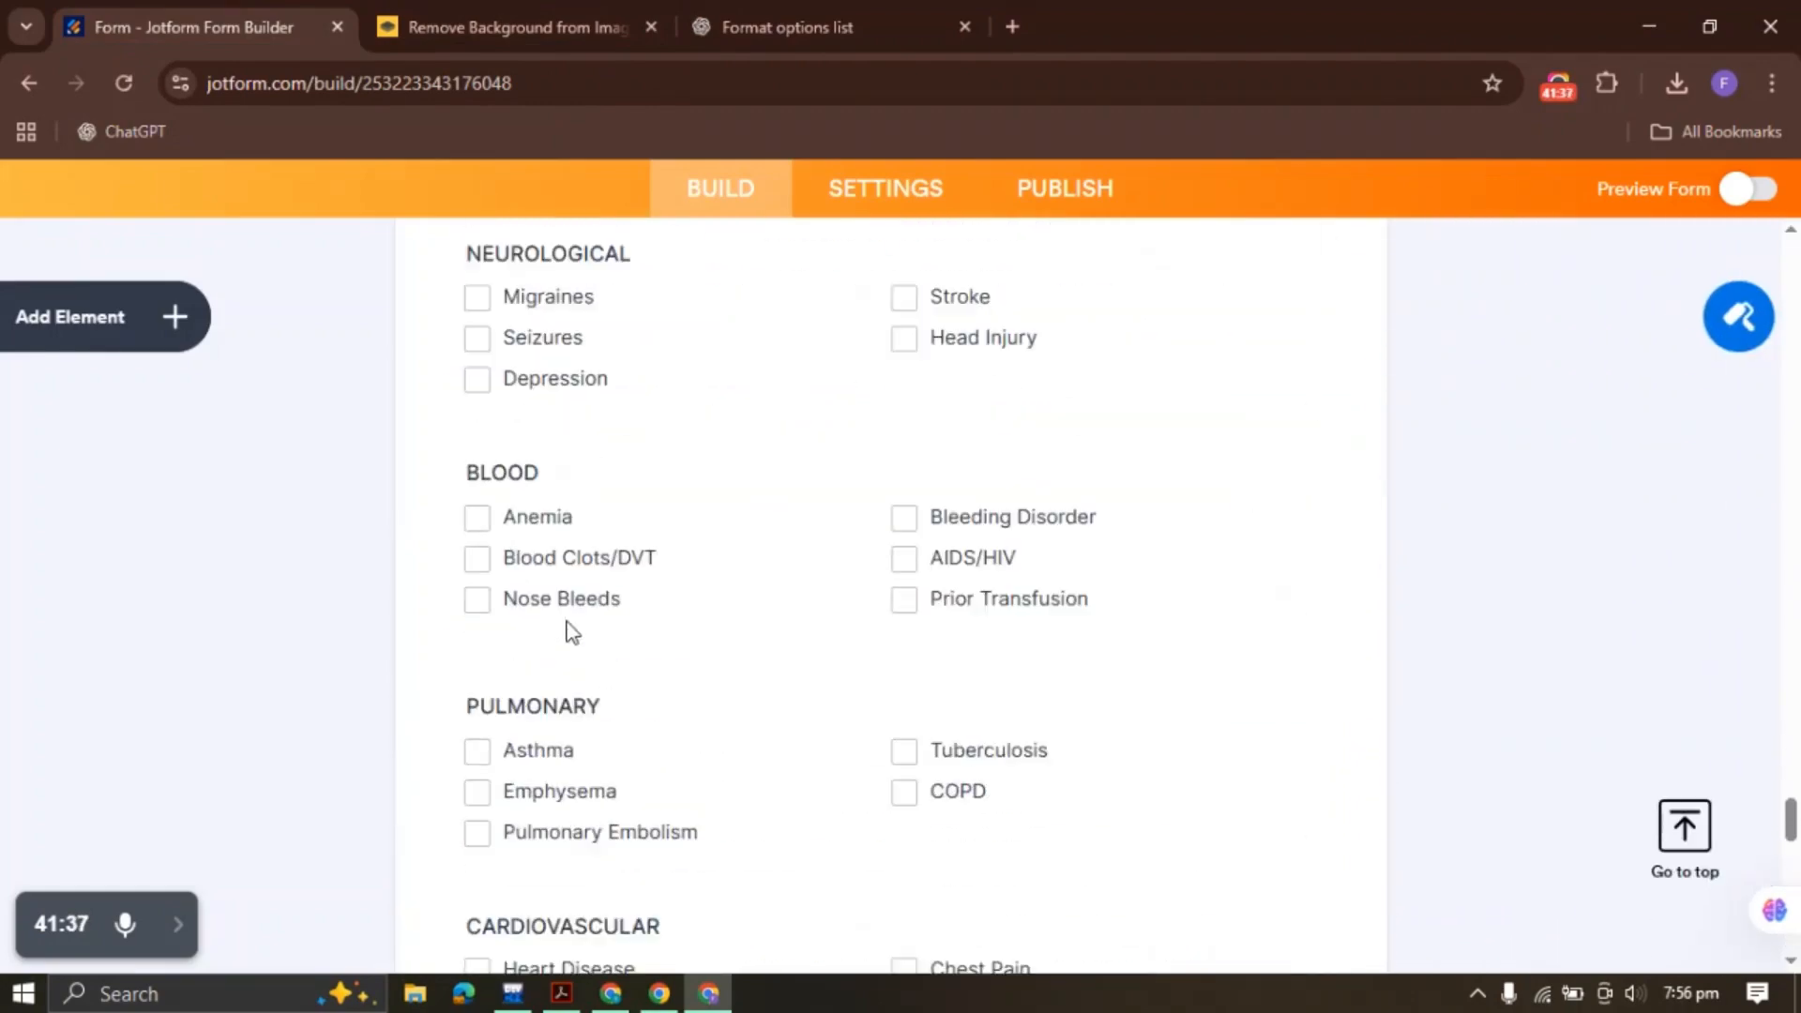
{"action": "scroll", "coordinate": [569, 622], "scroll_direction": "up", "scroll_amount": 5}
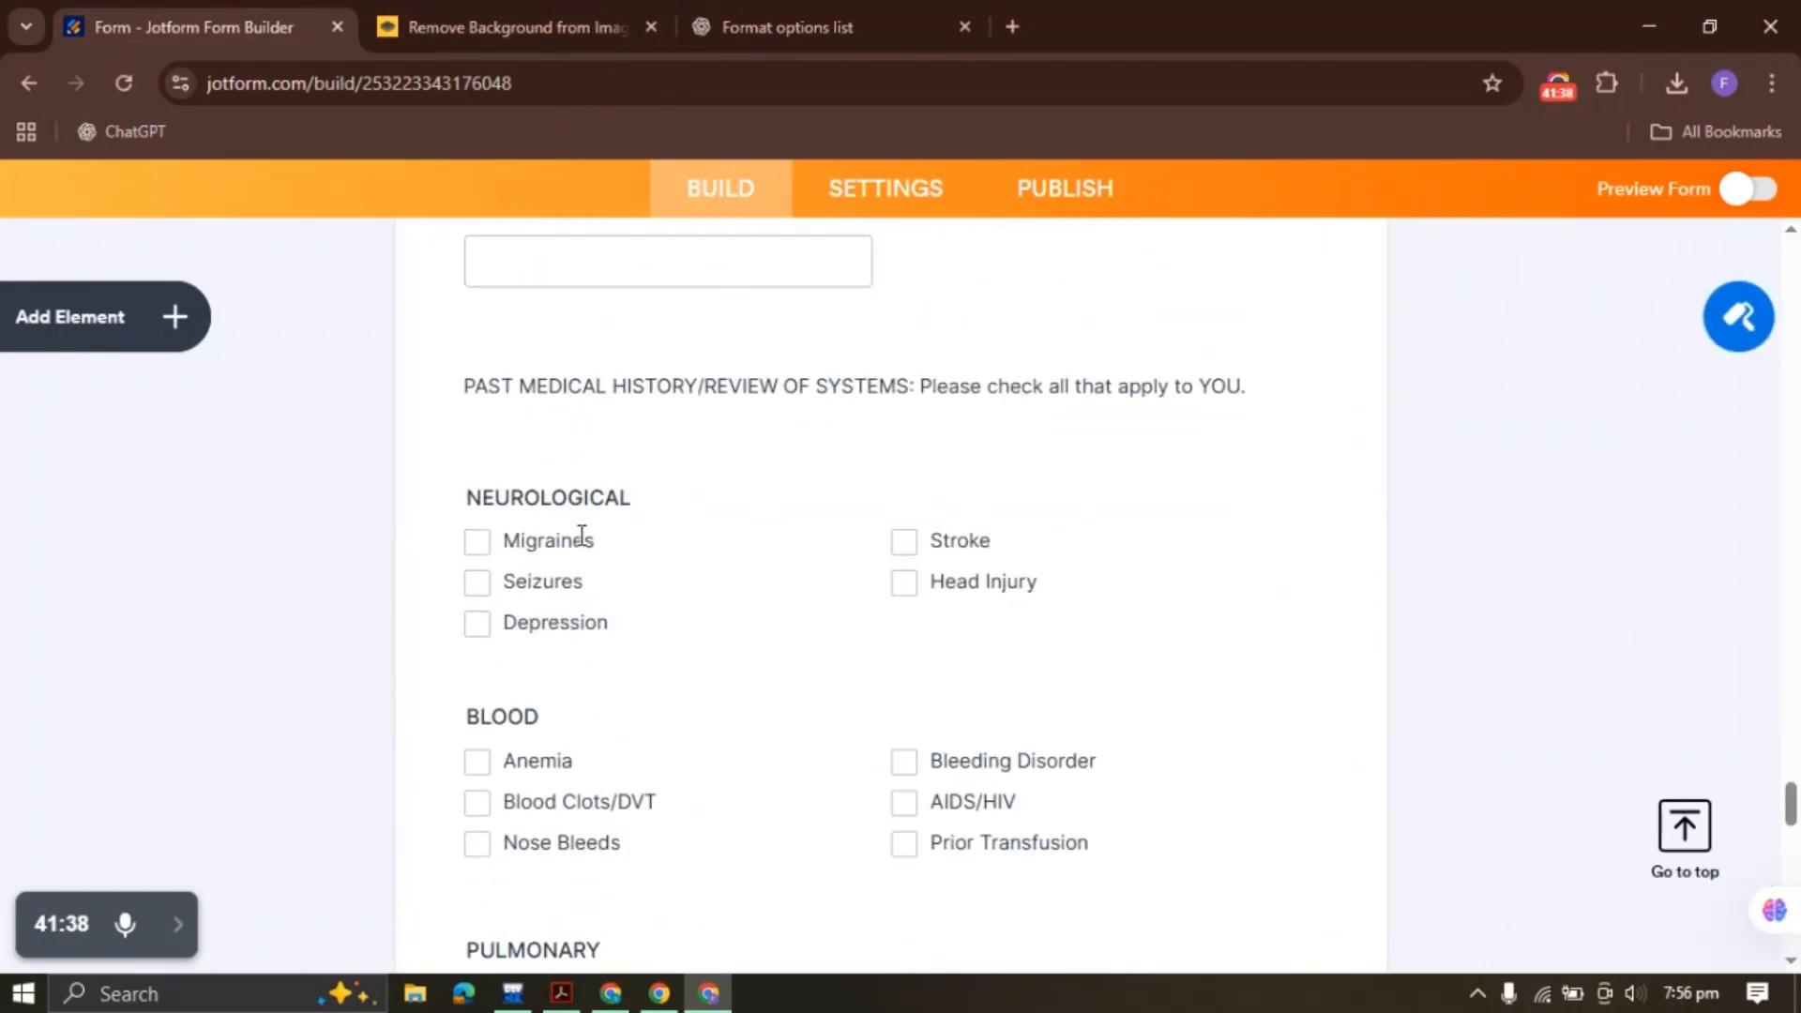
{"action": "left_click", "coordinate": [824, 392]}
{"action": "left_click", "coordinate": [1370, 273]}
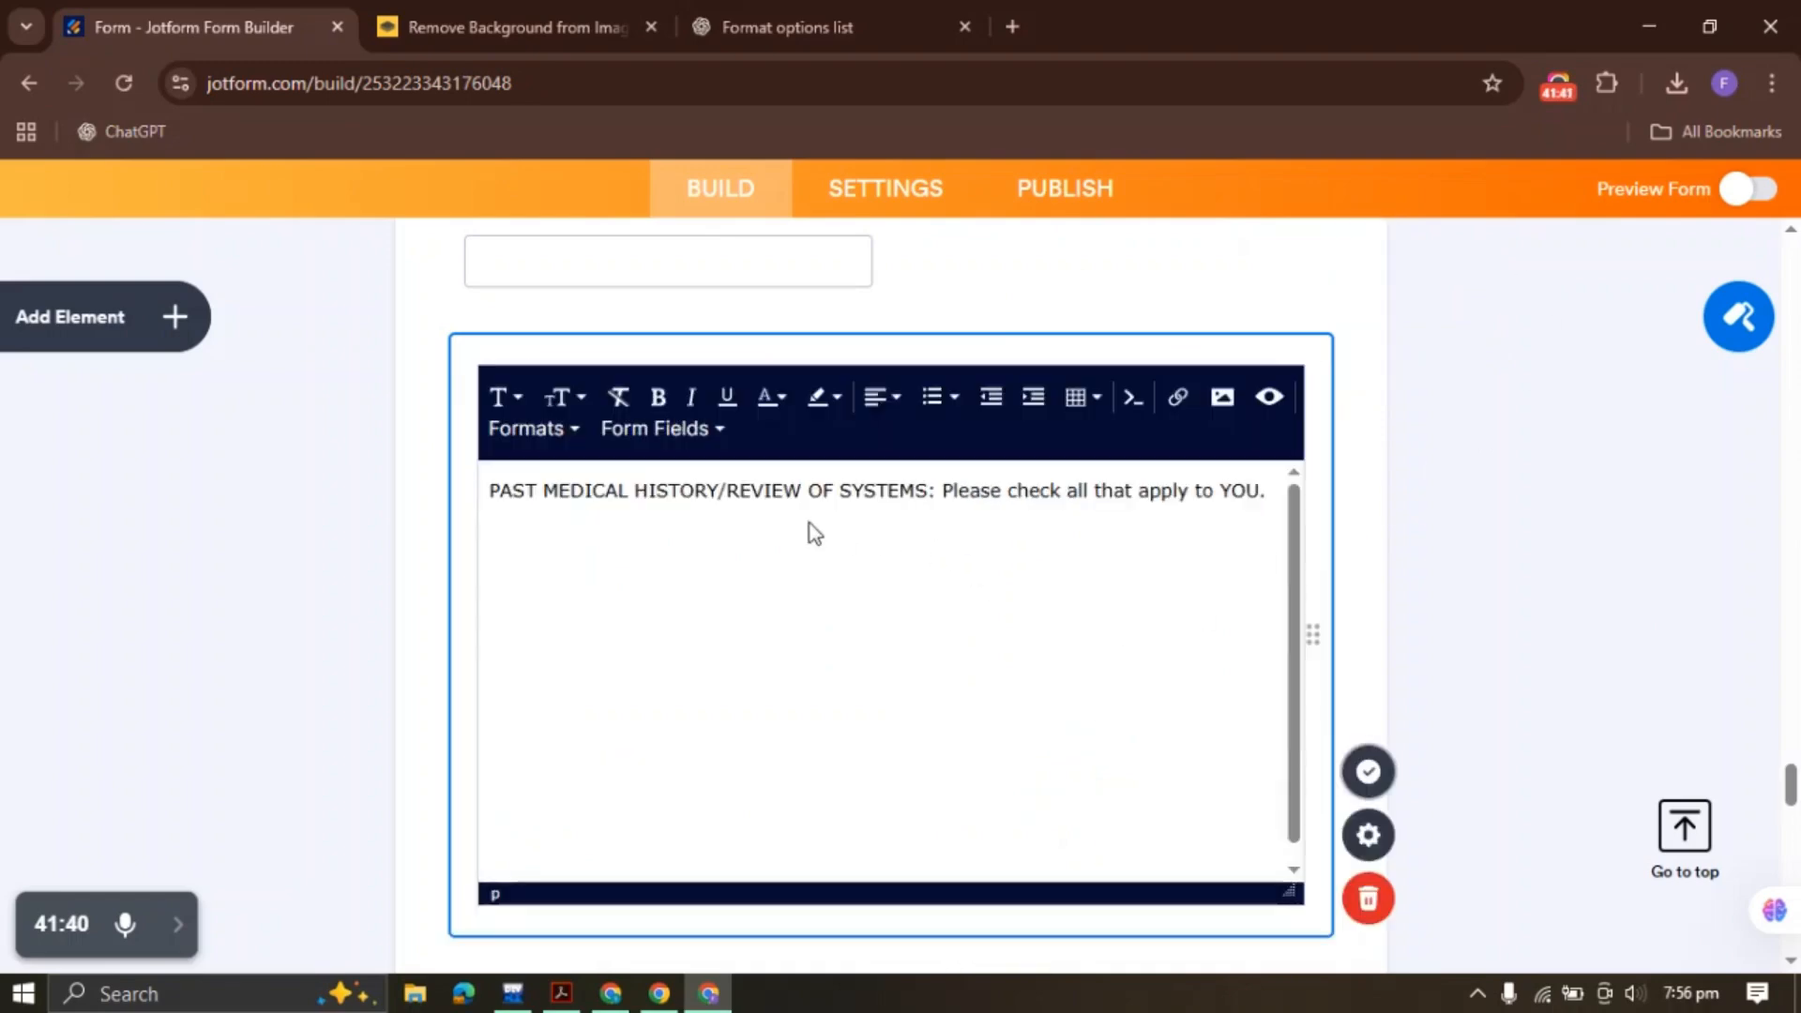
{"action": "triple_click", "coordinate": [804, 497]}
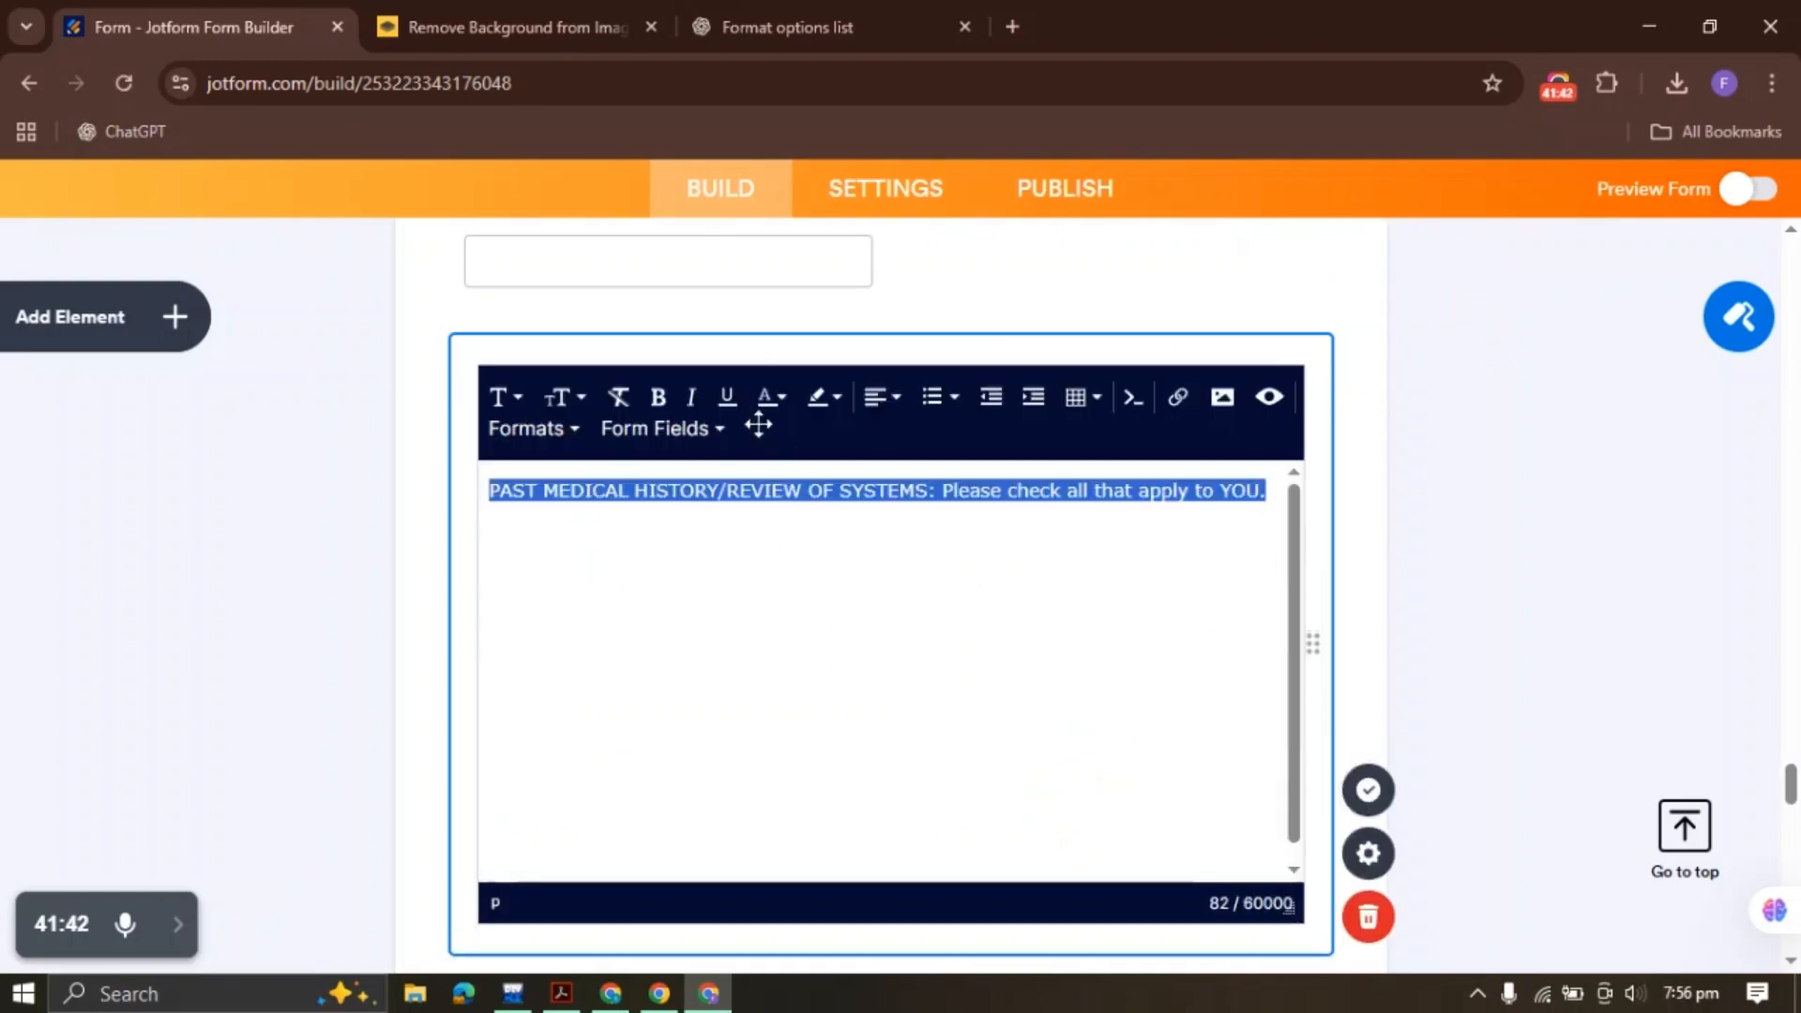
{"action": "left_click", "coordinate": [661, 399]}
{"action": "left_click", "coordinate": [1368, 790]}
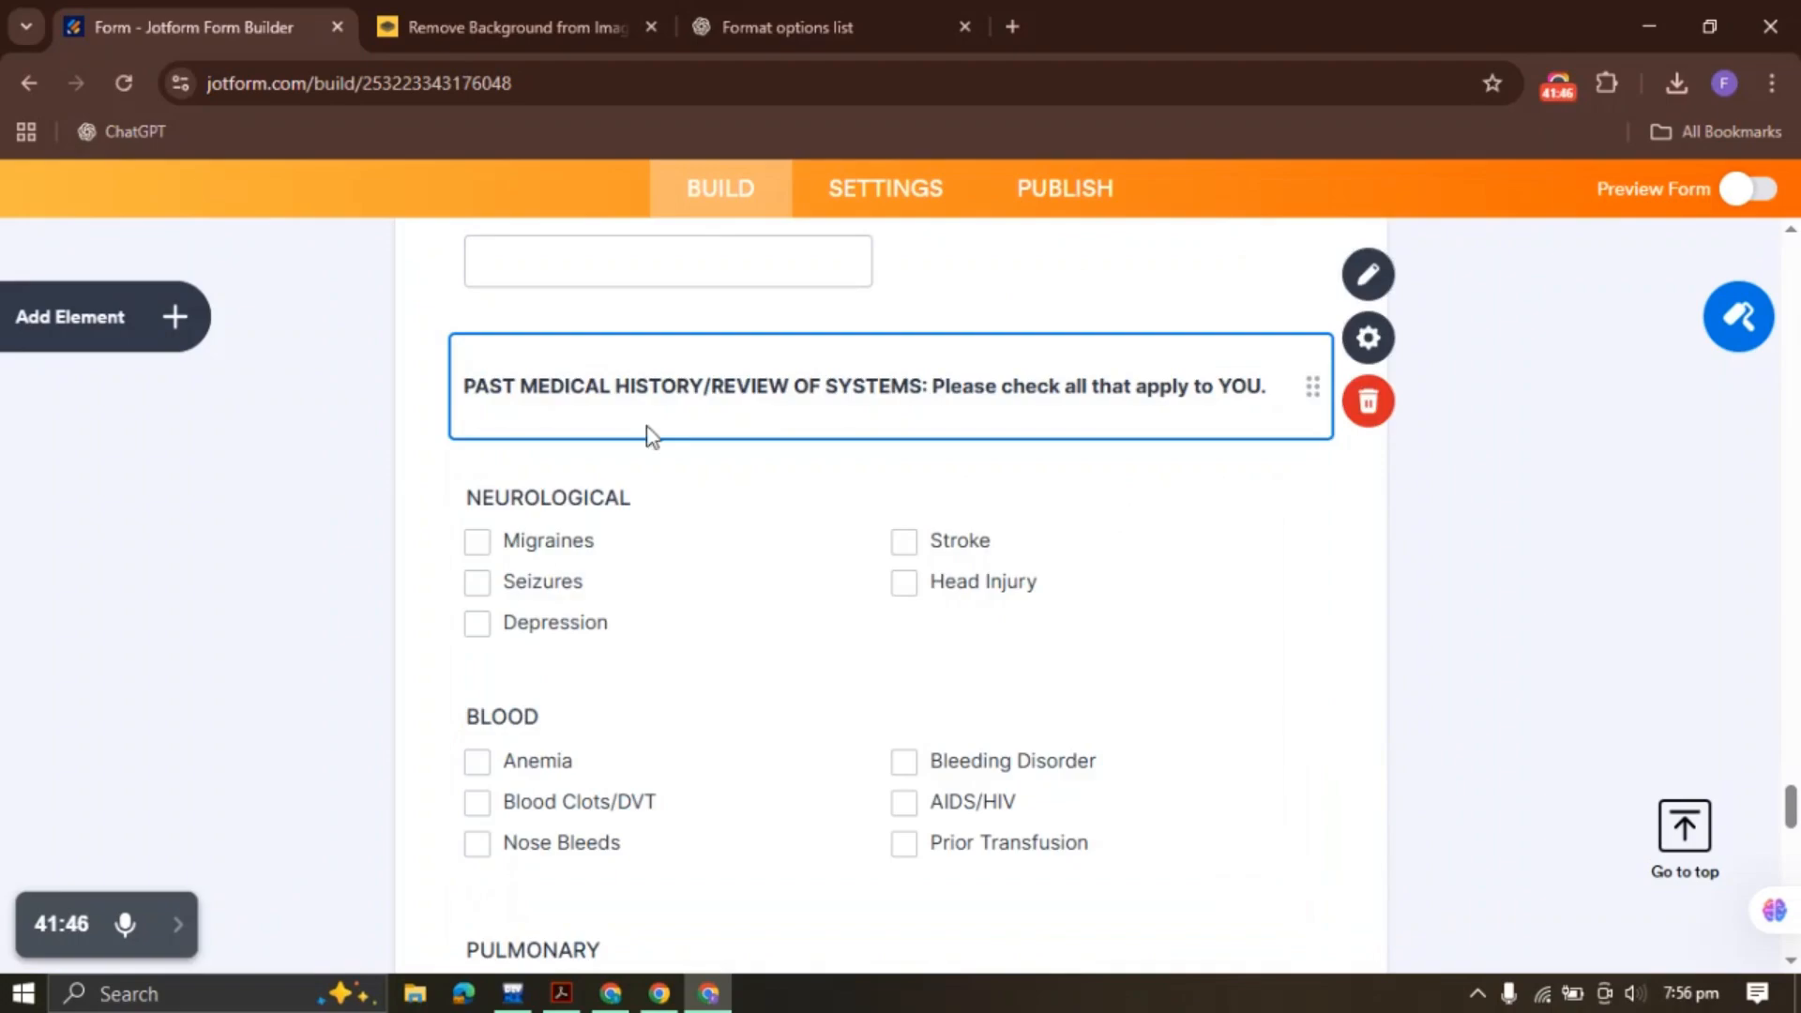
{"action": "scroll", "coordinate": [779, 447], "scroll_direction": "down", "scroll_amount": 15}
{"action": "left_click", "coordinate": [716, 519]}
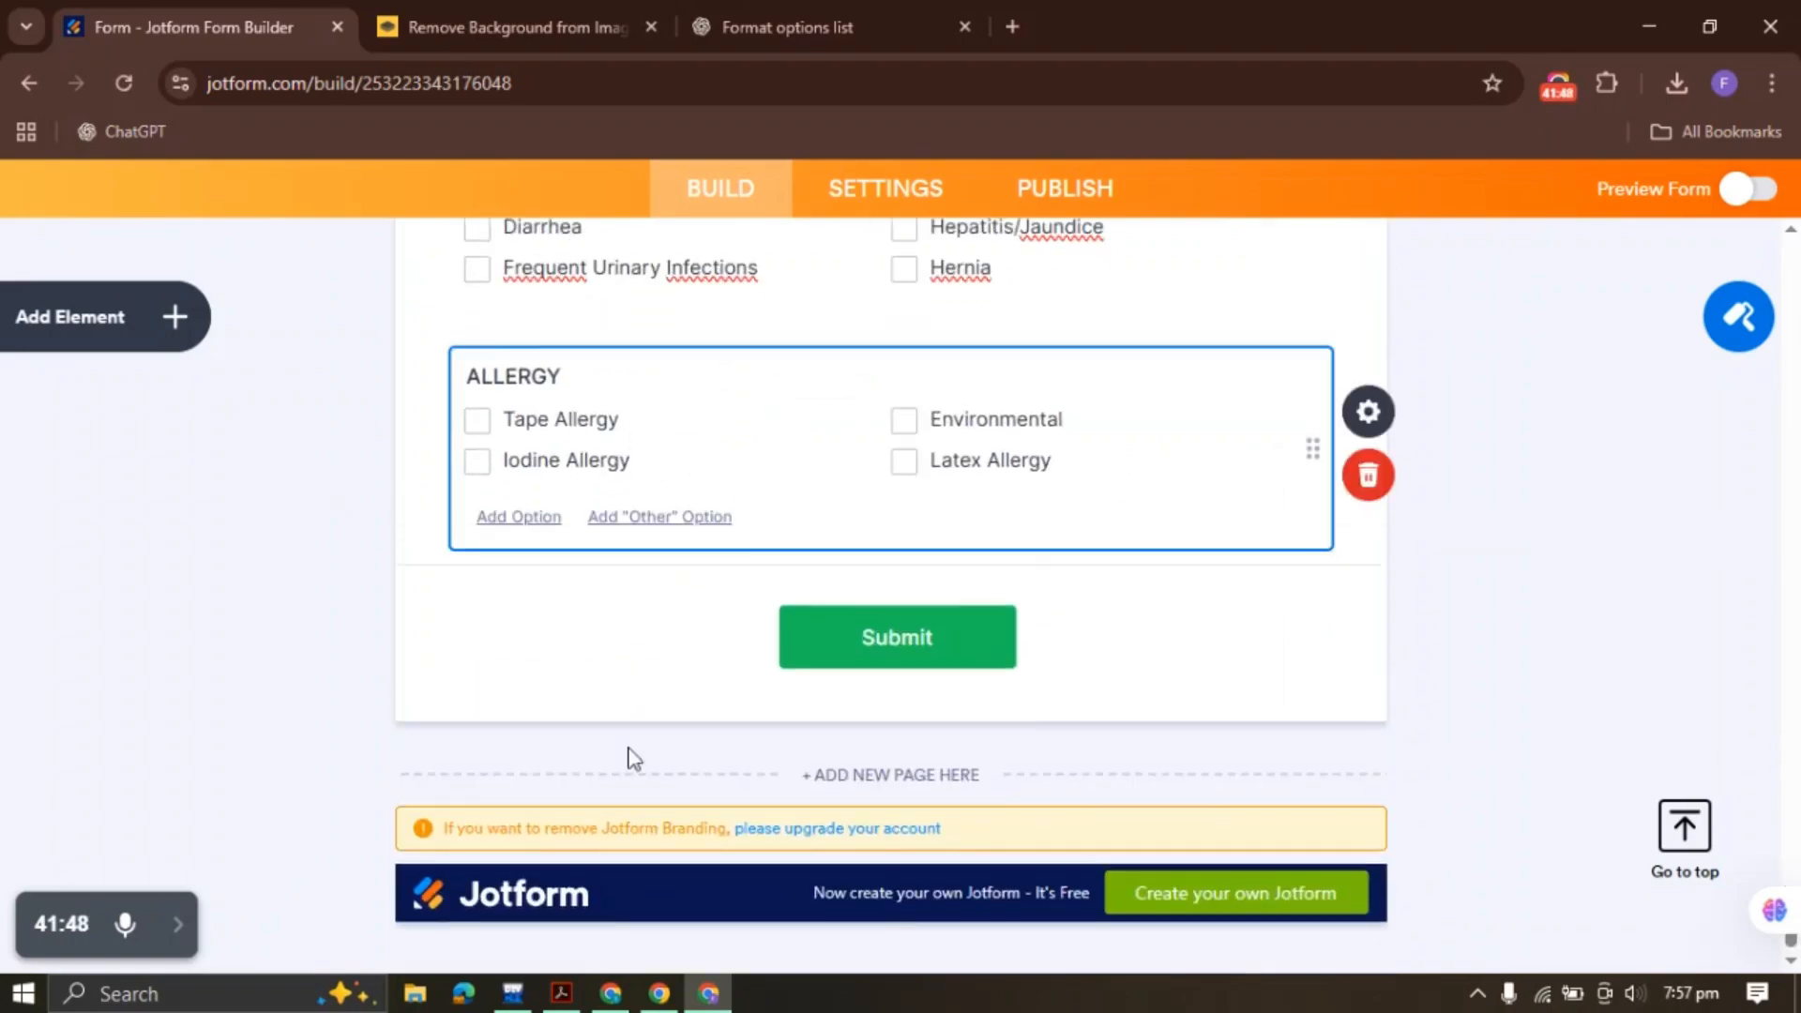
Bring the original PDF forward in Acrobat and review its ALLERGY heading
{"action": "left_click", "coordinate": [561, 993]}
{"action": "scroll", "coordinate": [1239, 643], "scroll_direction": "down", "scroll_amount": 2}
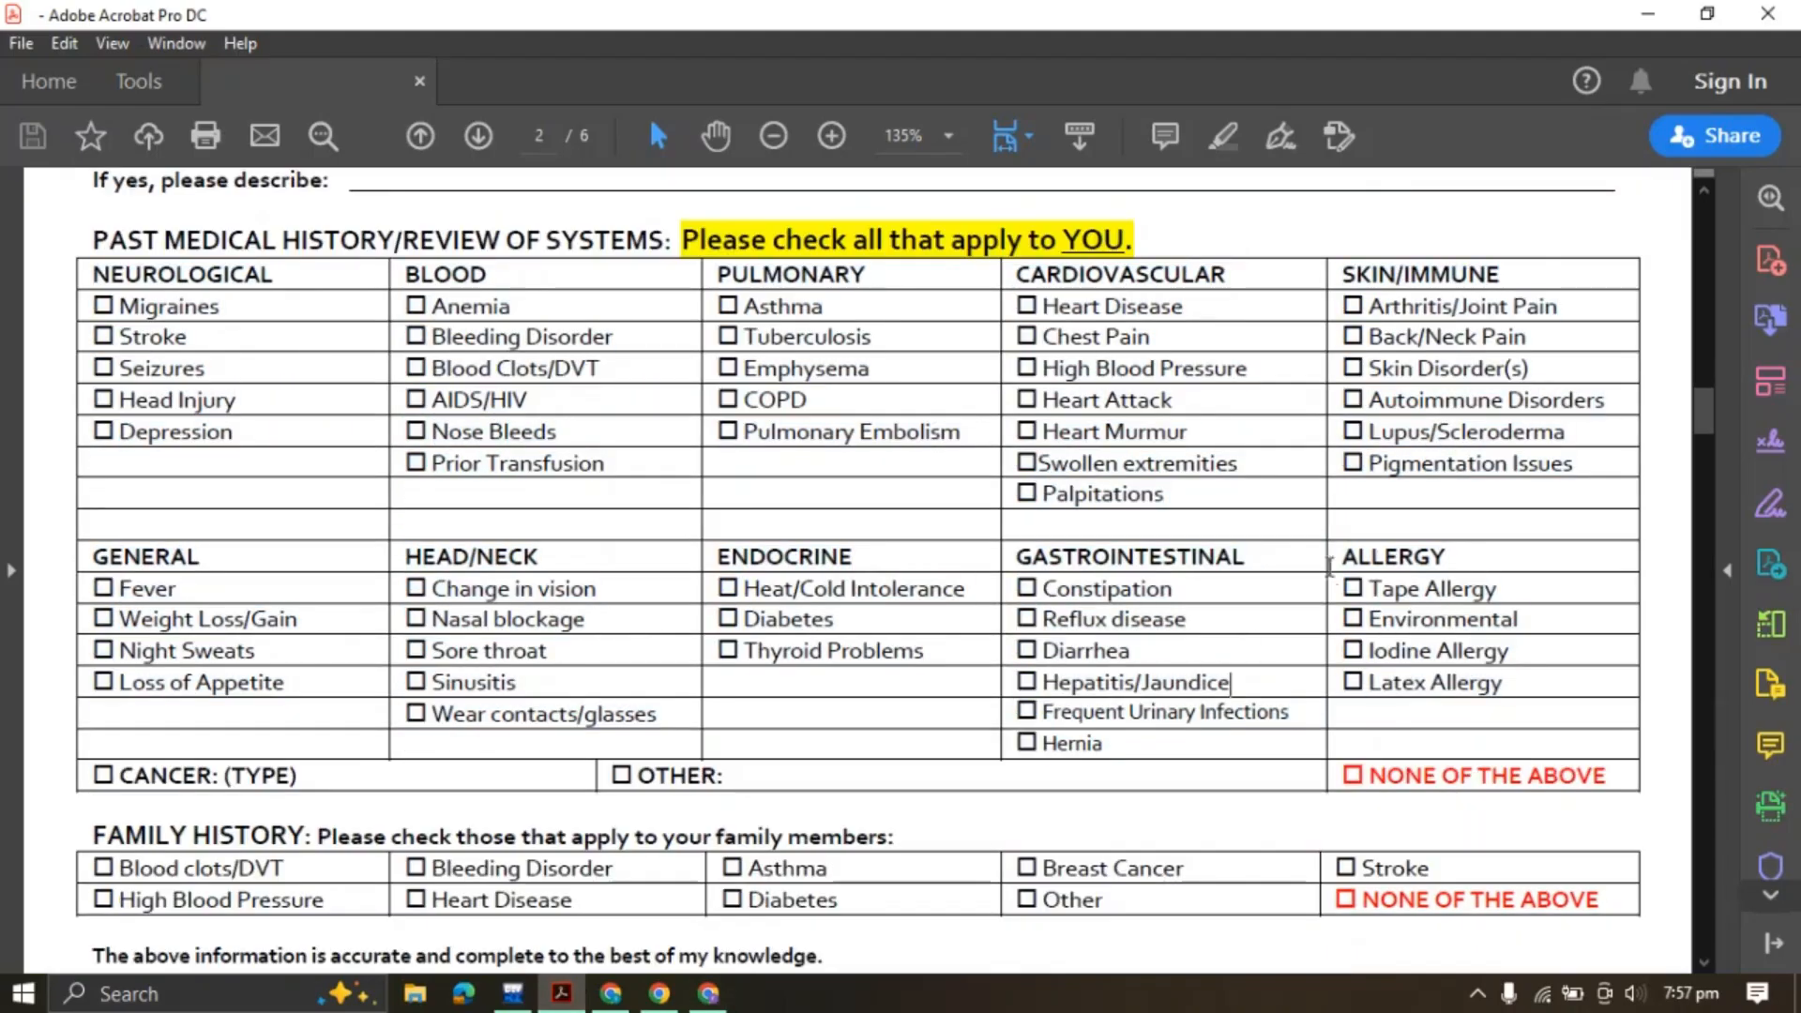
{"action": "left_click_drag", "start_coordinate": [1356, 544], "coordinate": [1403, 608]}
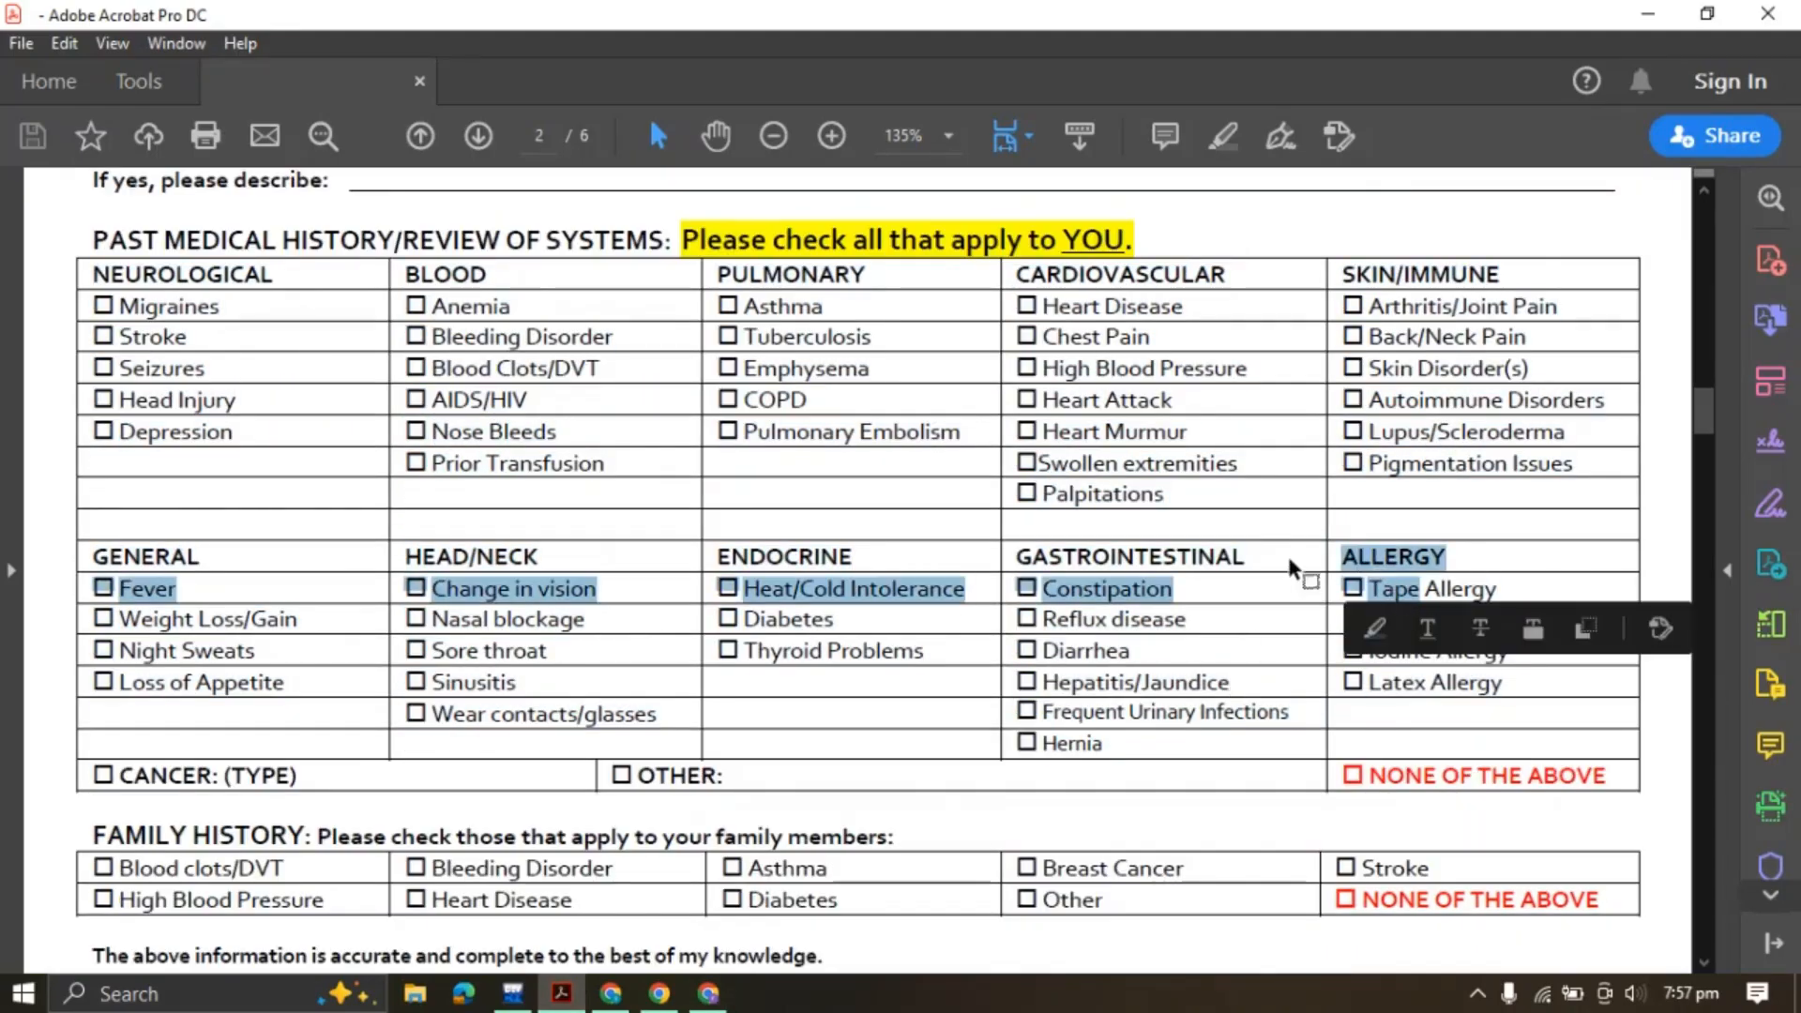
{"action": "left_click", "coordinate": [1385, 557]}
{"action": "scroll", "coordinate": [1385, 558], "scroll_direction": "down", "scroll_amount": 3}
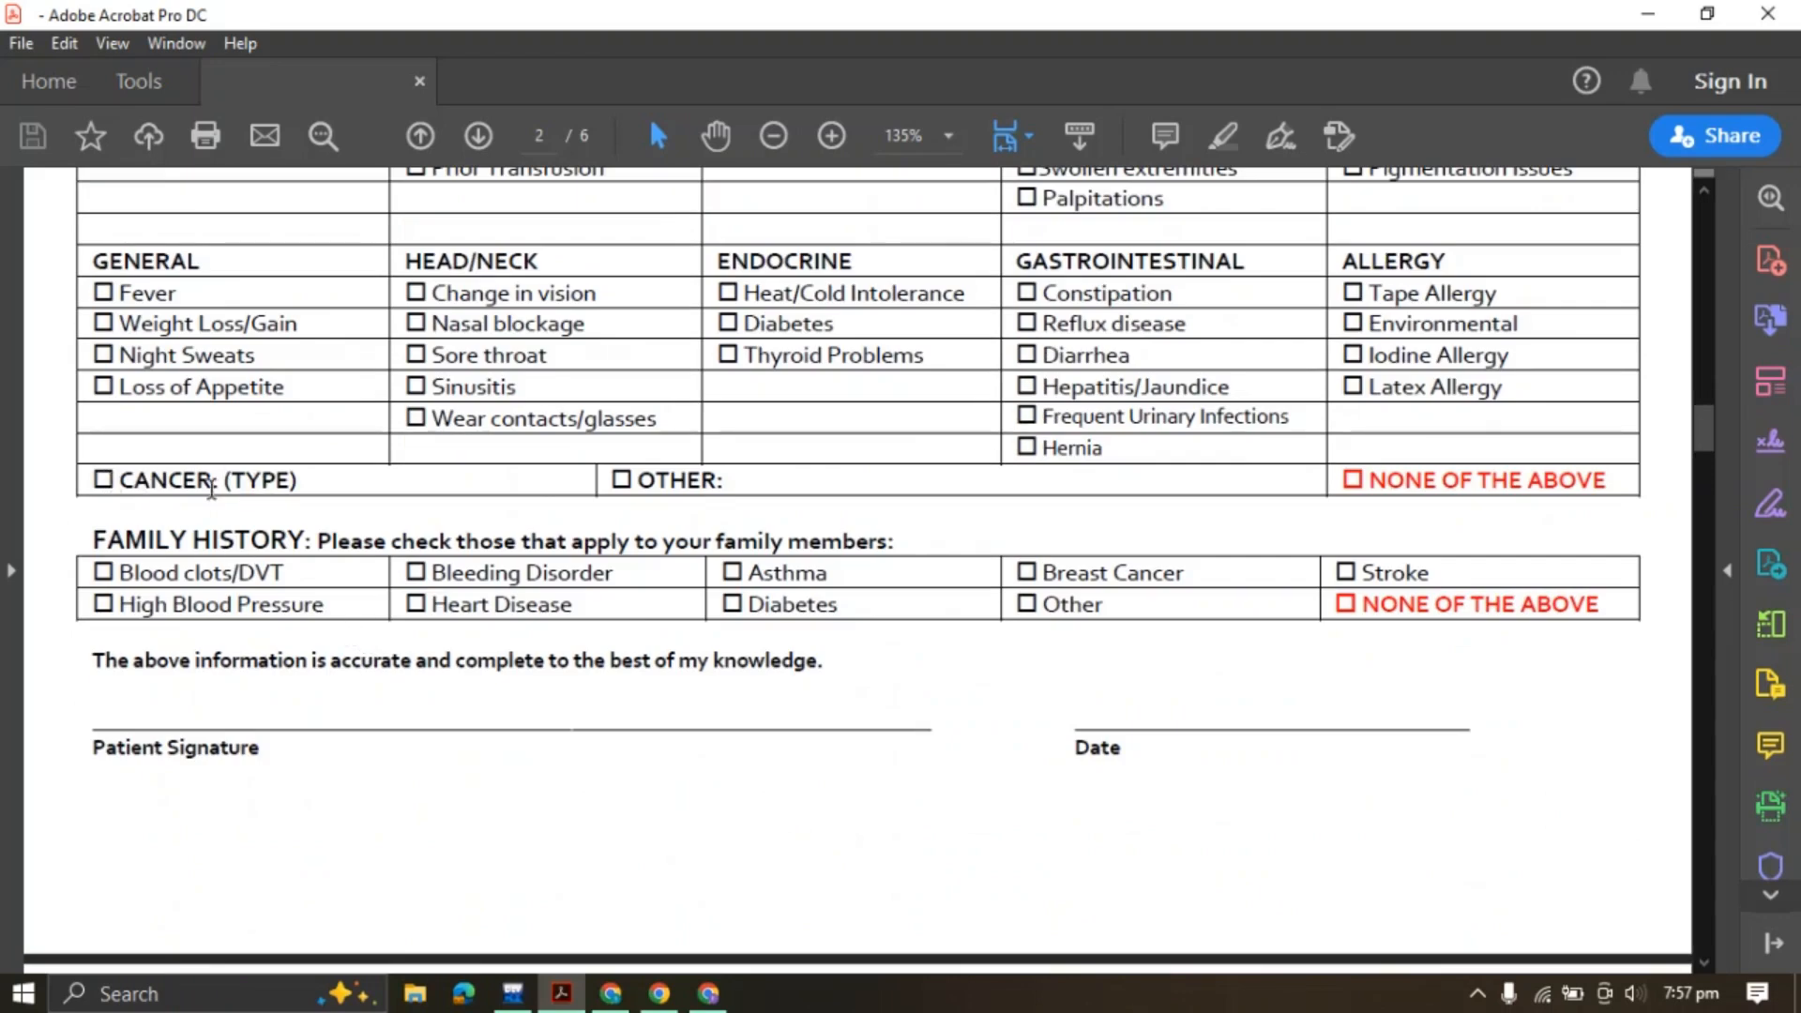
Review the PDF's CANCER: (TYPE), OTHER and NONE OF THE ABOVE row, then show Jotform's form elements list
{"action": "left_click_drag", "start_coordinate": [124, 480], "coordinate": [312, 484]}
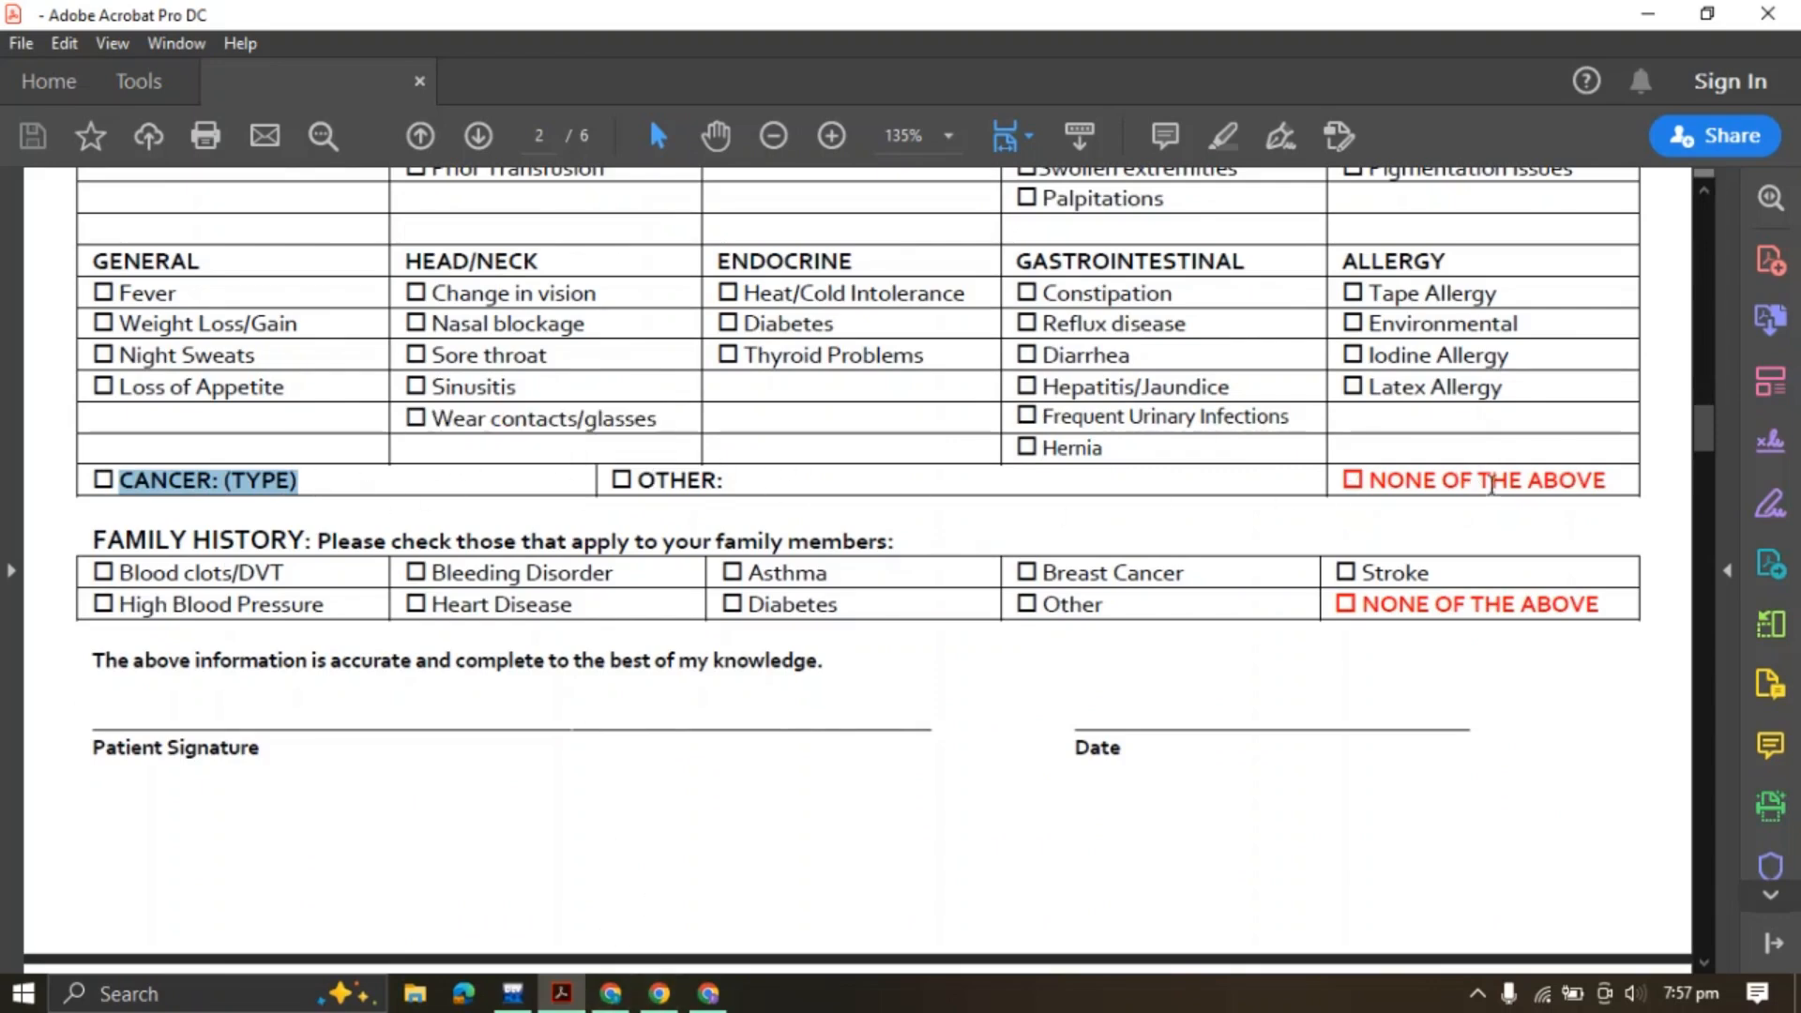
{"action": "left_click", "coordinate": [152, 484]}
{"action": "left_click_drag", "start_coordinate": [97, 480], "coordinate": [1612, 456]}
{"action": "left_click", "coordinate": [440, 517]}
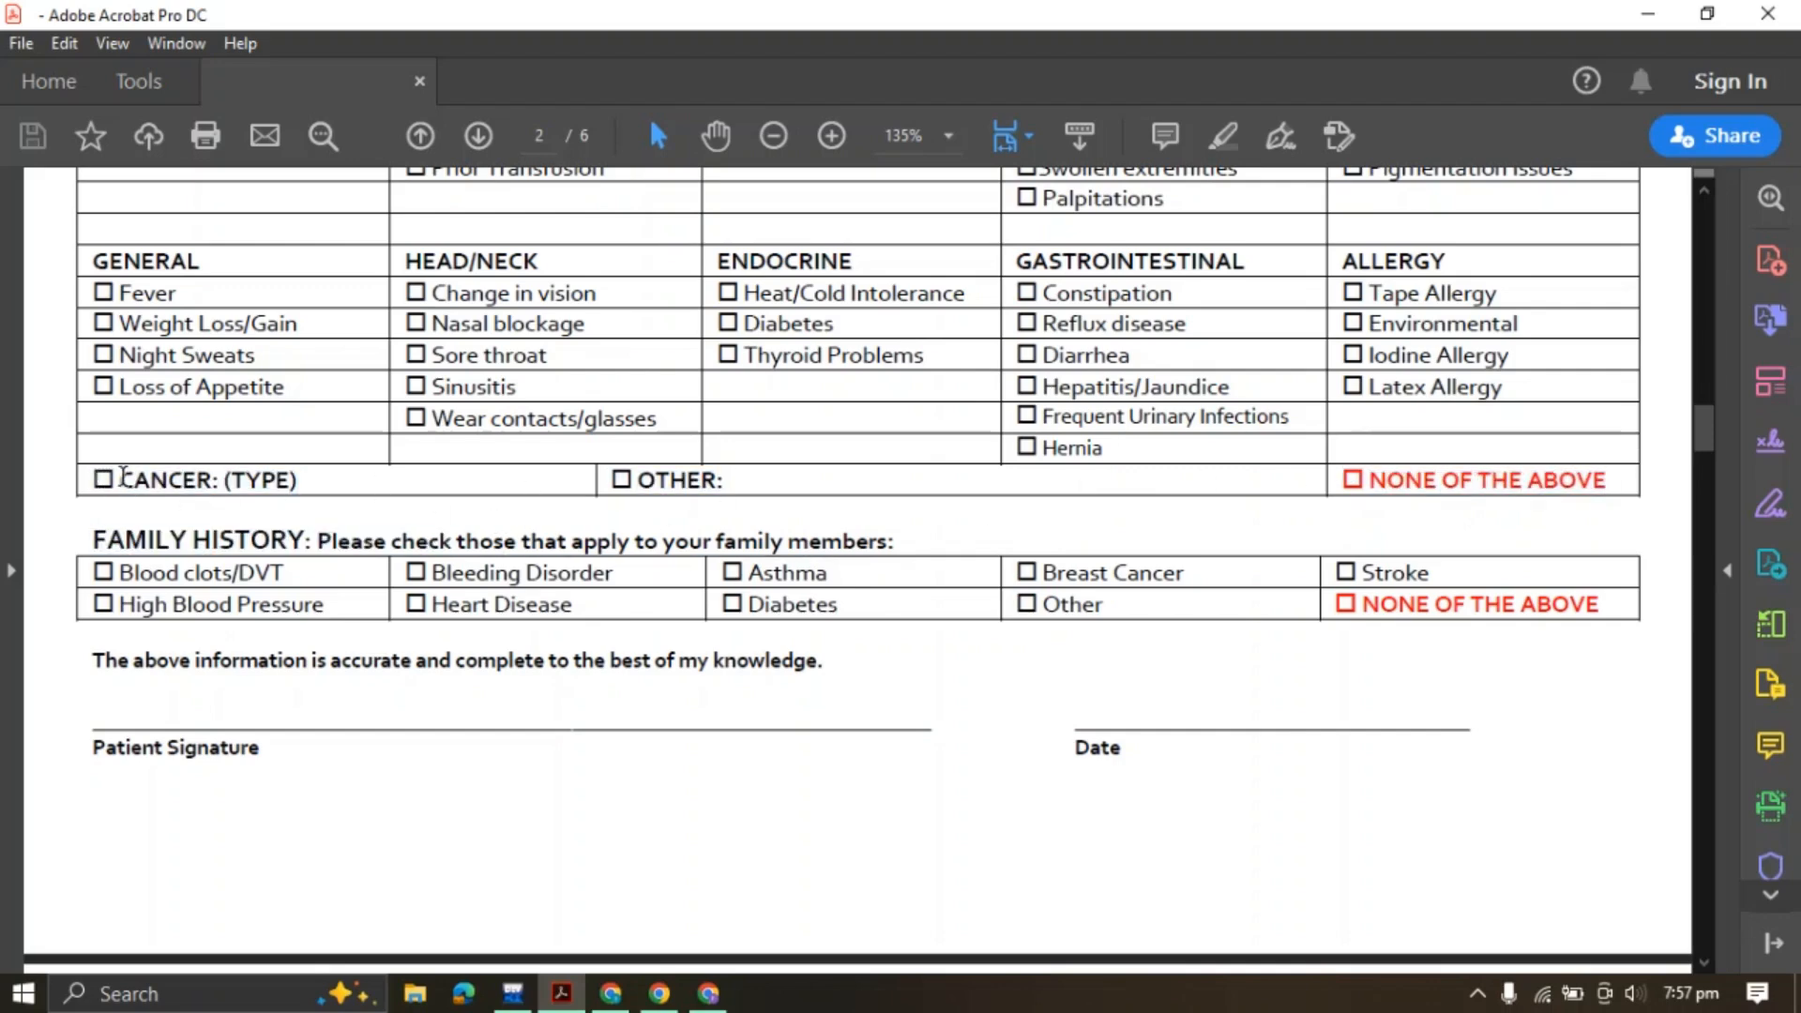
{"action": "left_click_drag", "start_coordinate": [123, 479], "coordinate": [363, 487]}
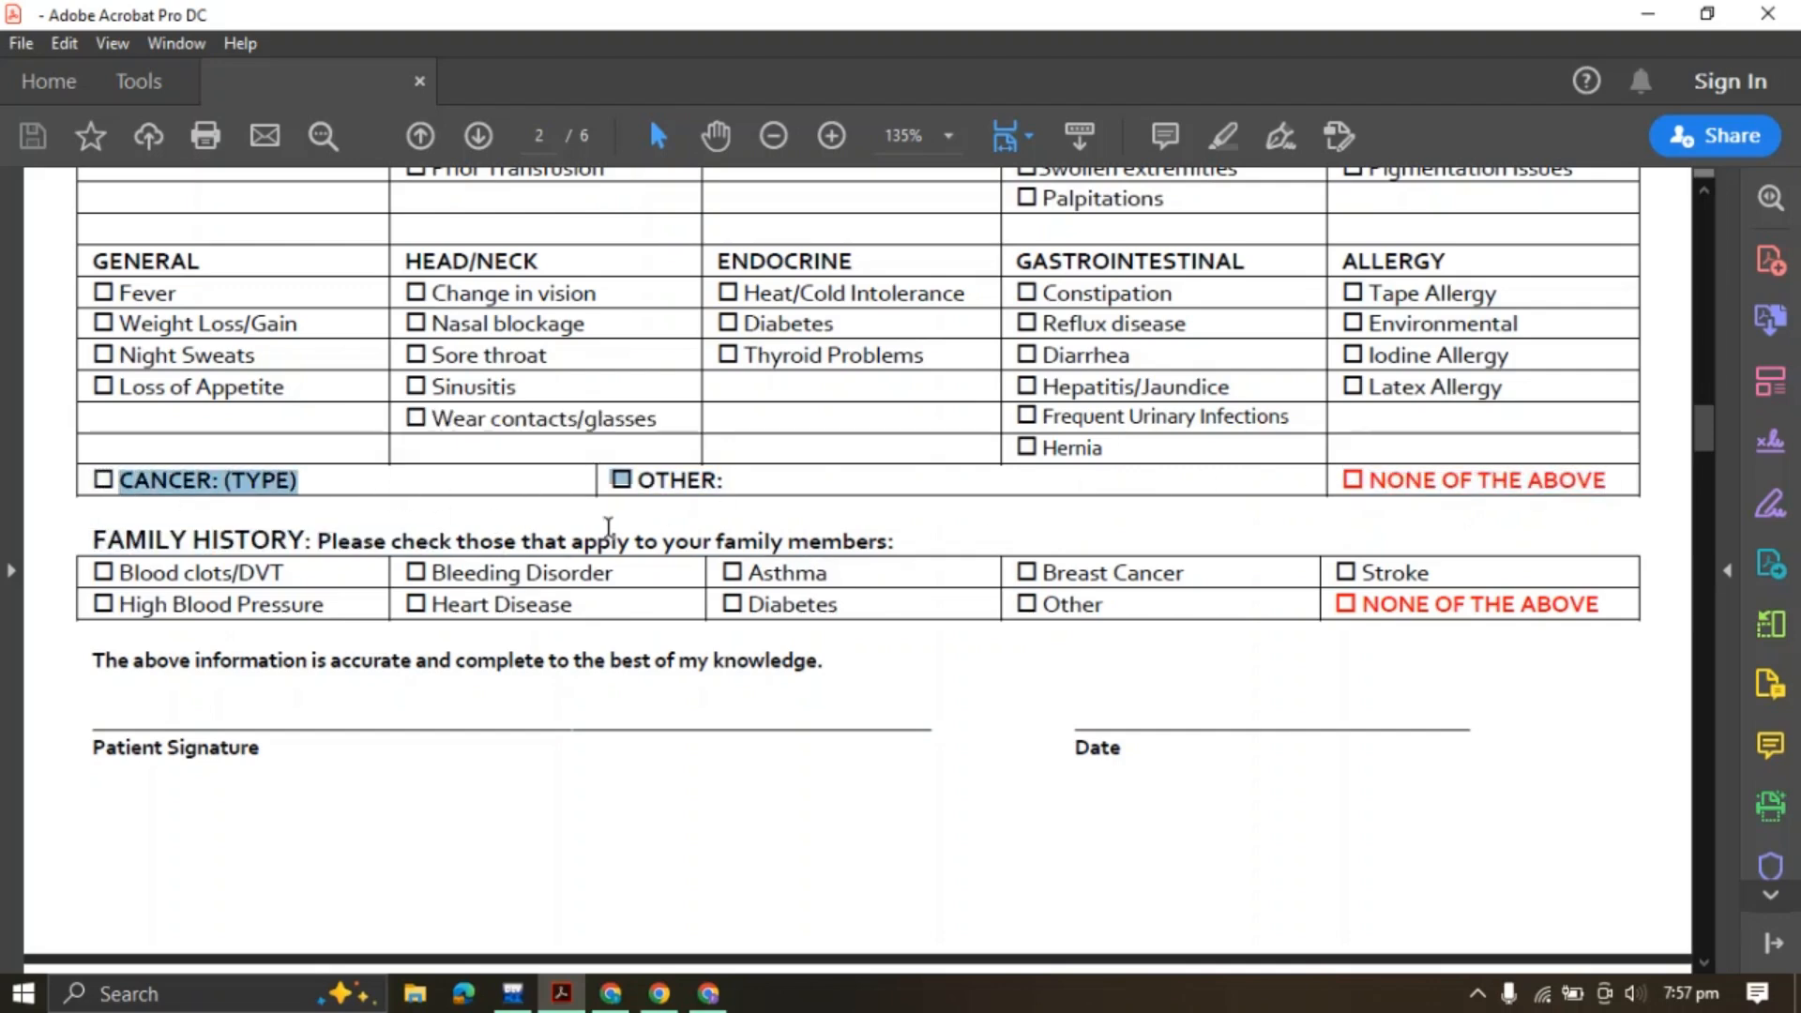
{"action": "left_click", "coordinate": [708, 994]}
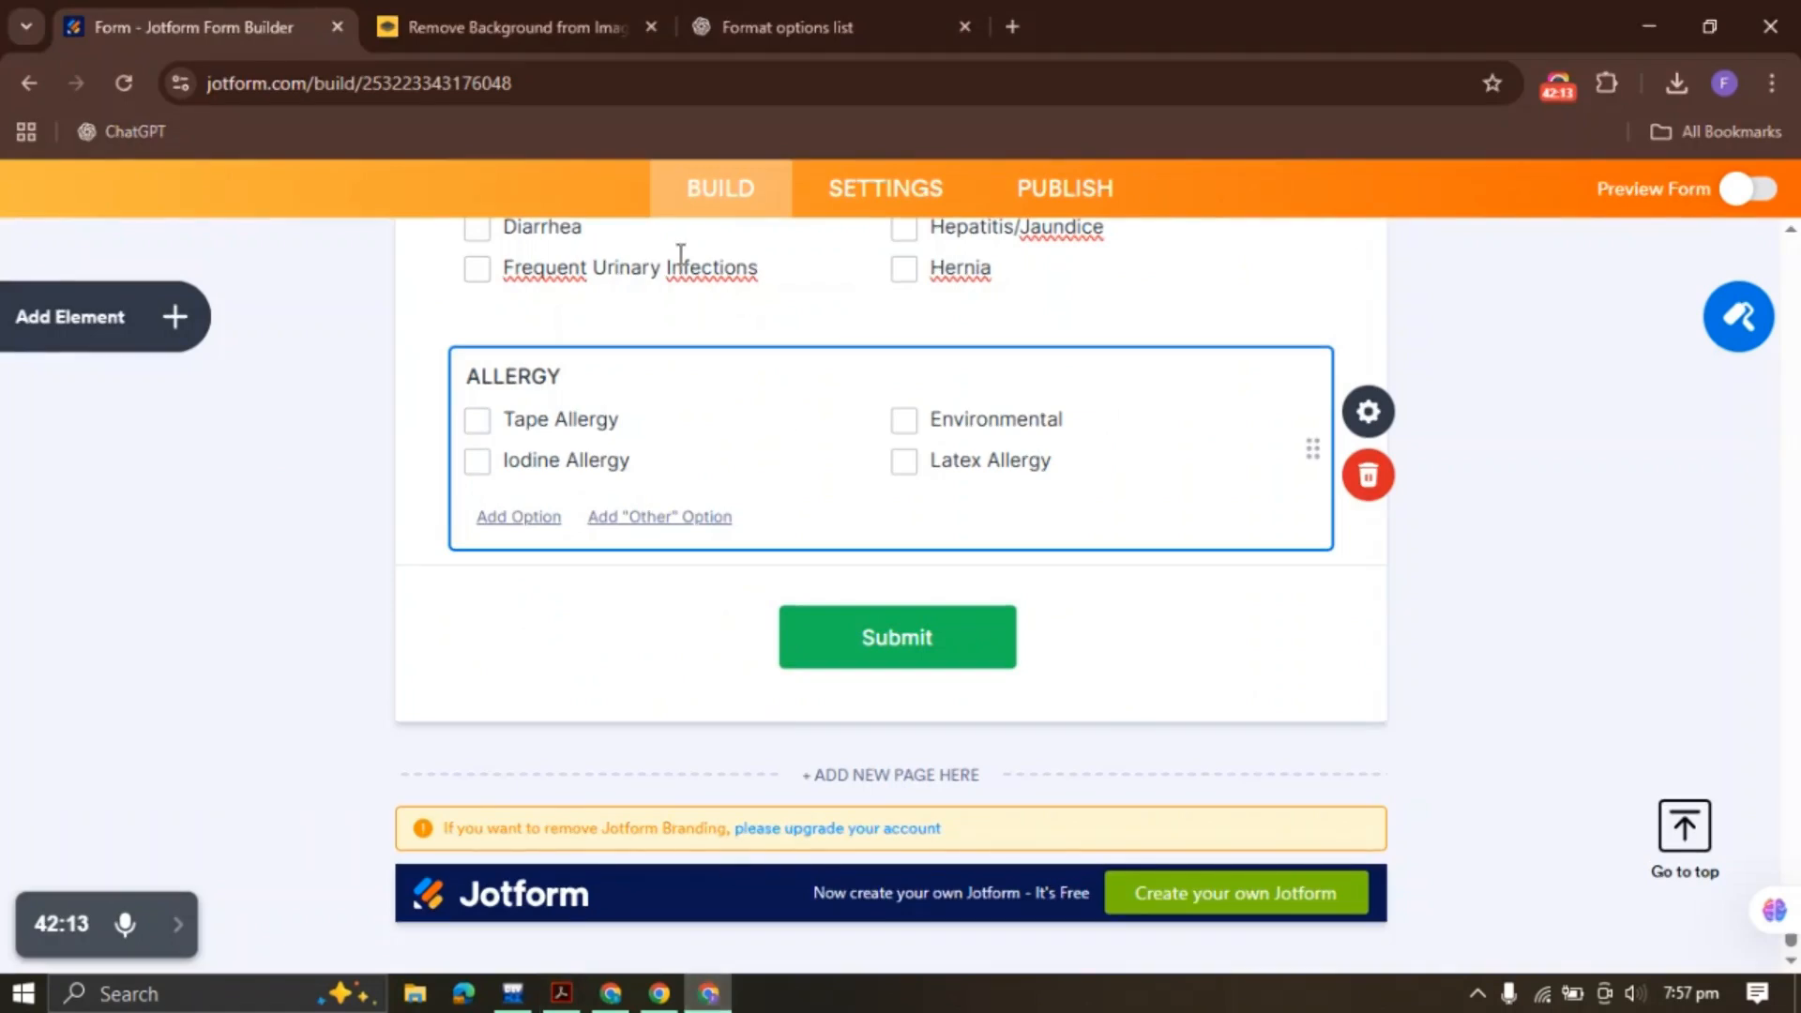
{"action": "left_click", "coordinate": [179, 314]}
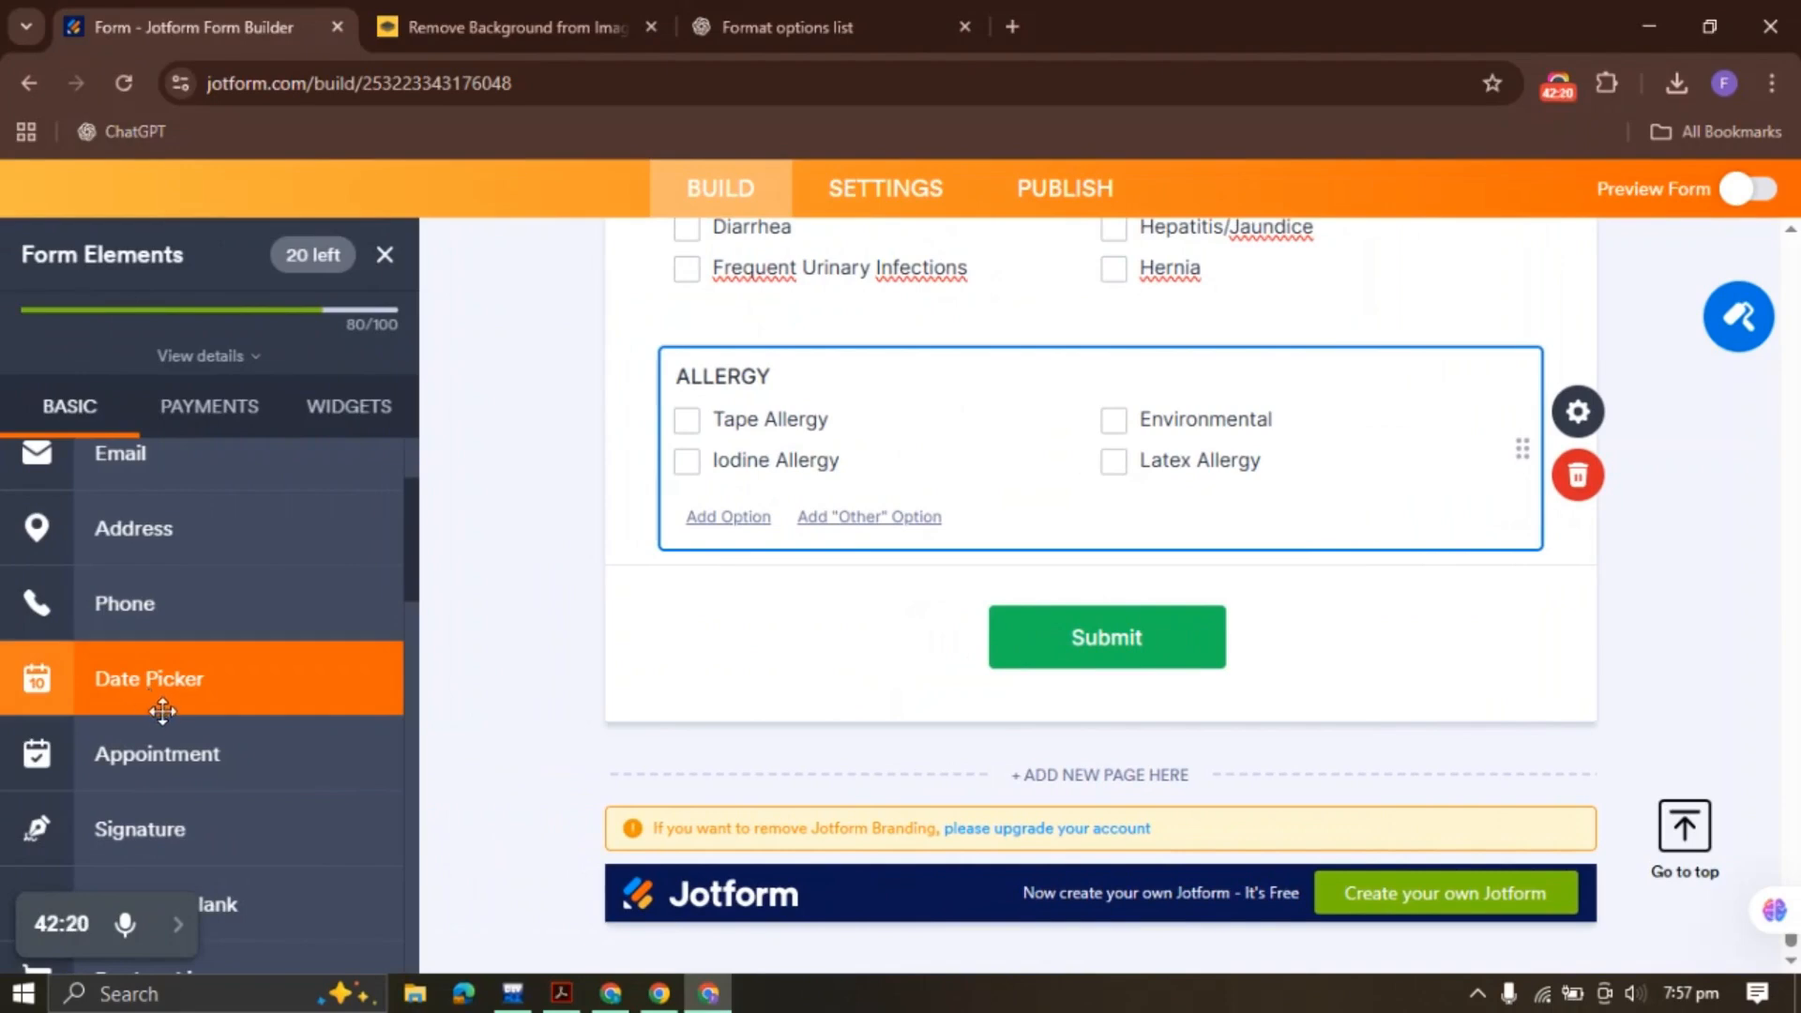
Add a Multiple Choice field below ALLERGY with CANCER: as its first option
{"action": "scroll", "coordinate": [161, 712], "scroll_direction": "down", "scroll_amount": 6}
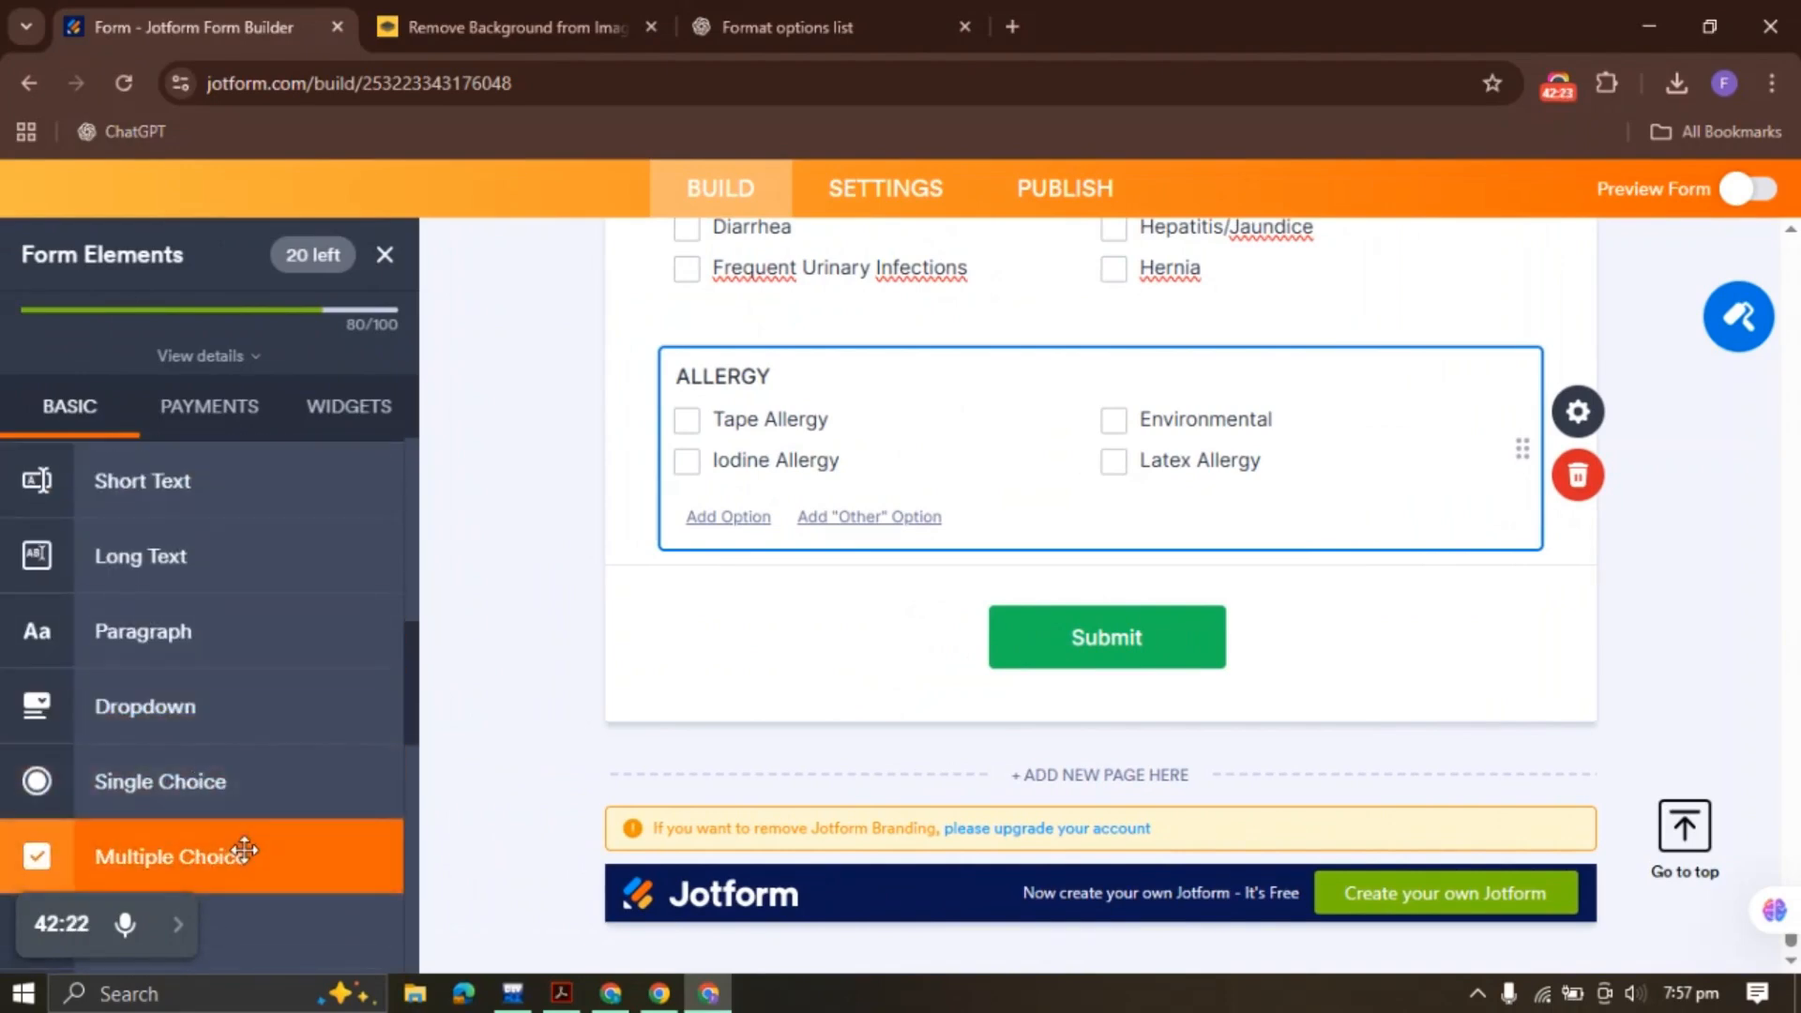
{"action": "left_click", "coordinate": [244, 849]}
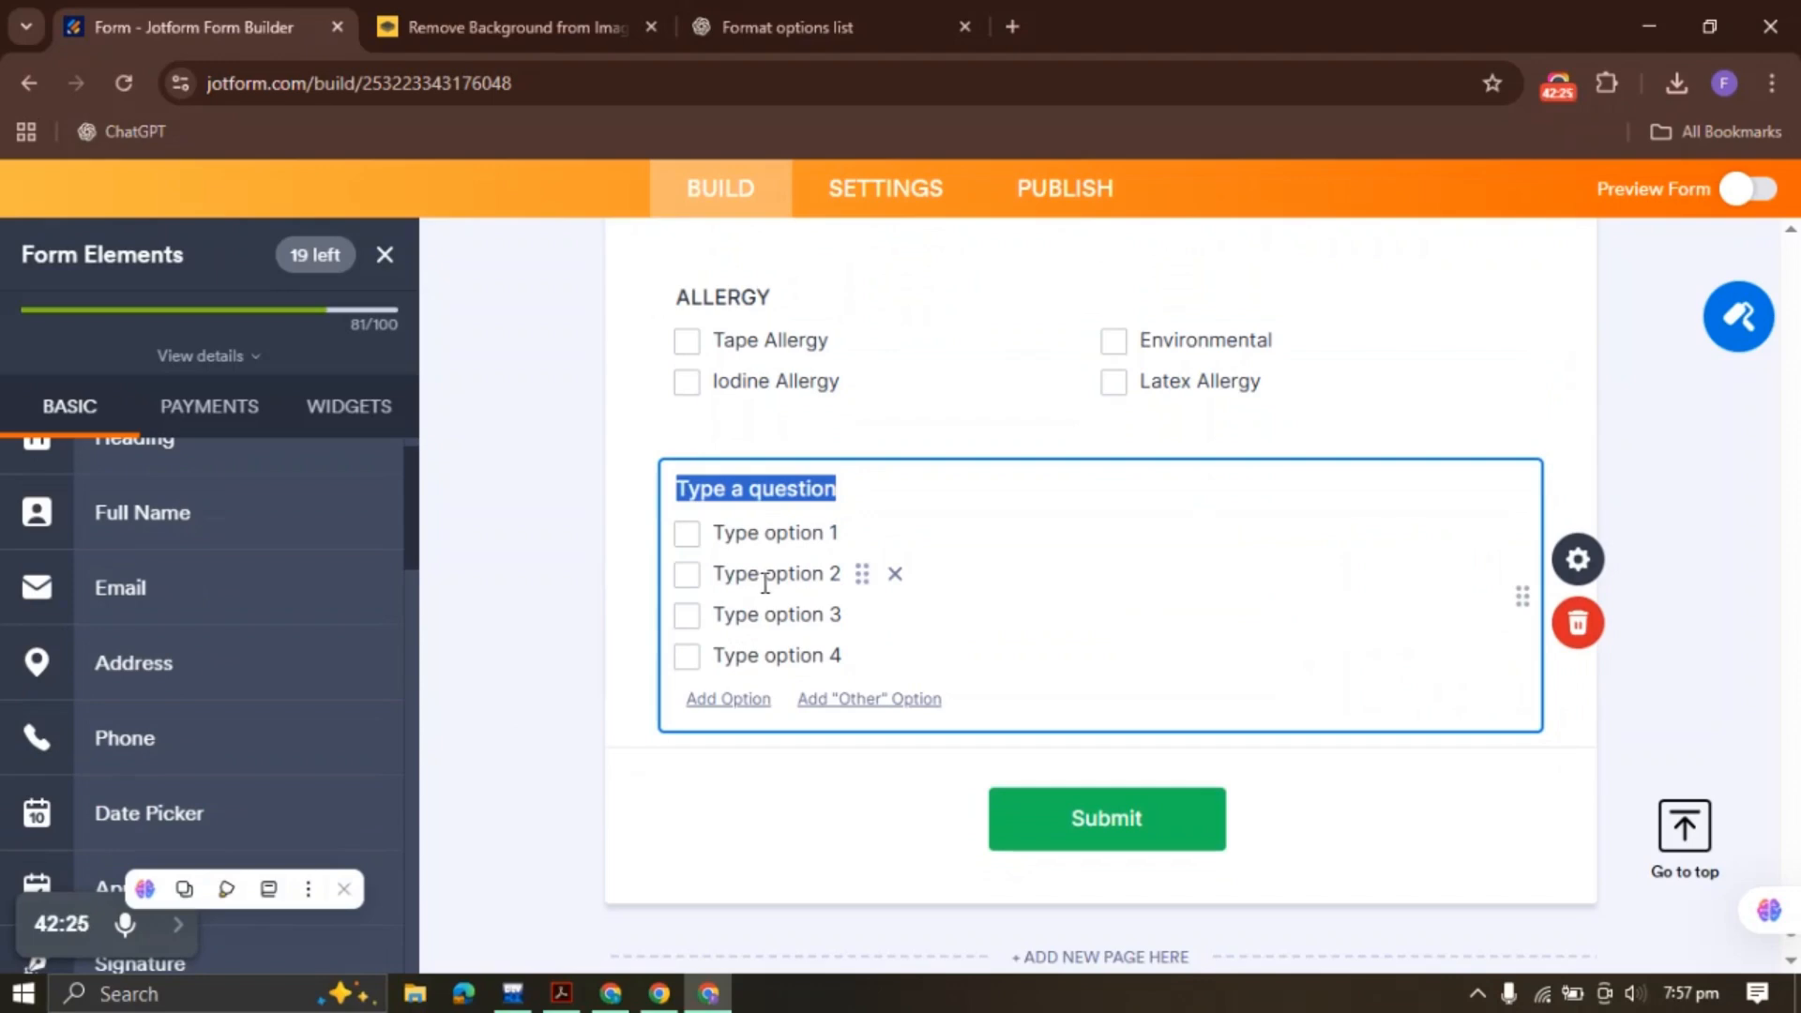
{"action": "key", "text": "BackSpace"}
{"action": "double_click", "coordinate": [760, 533]}
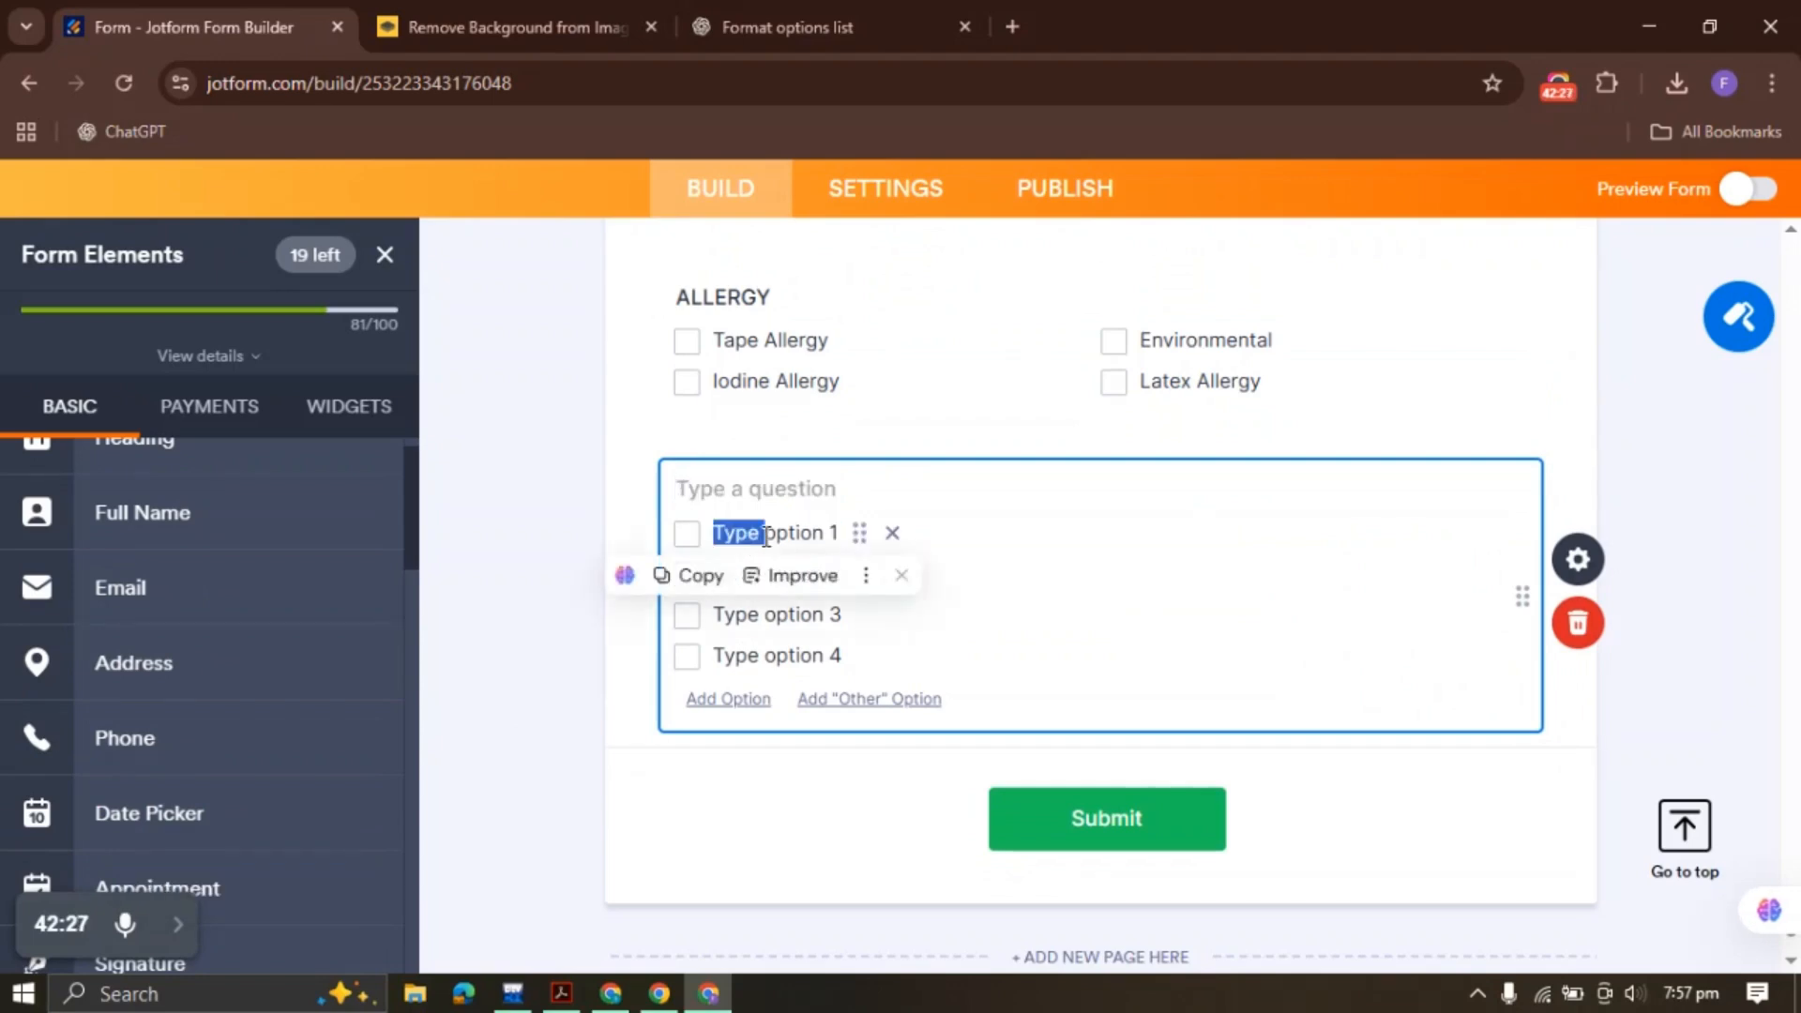
{"action": "double_click", "coordinate": [766, 533]}
{"action": "triple_click", "coordinate": [767, 532]}
{"action": "type", "text": "CANCER: (TYPE)"}
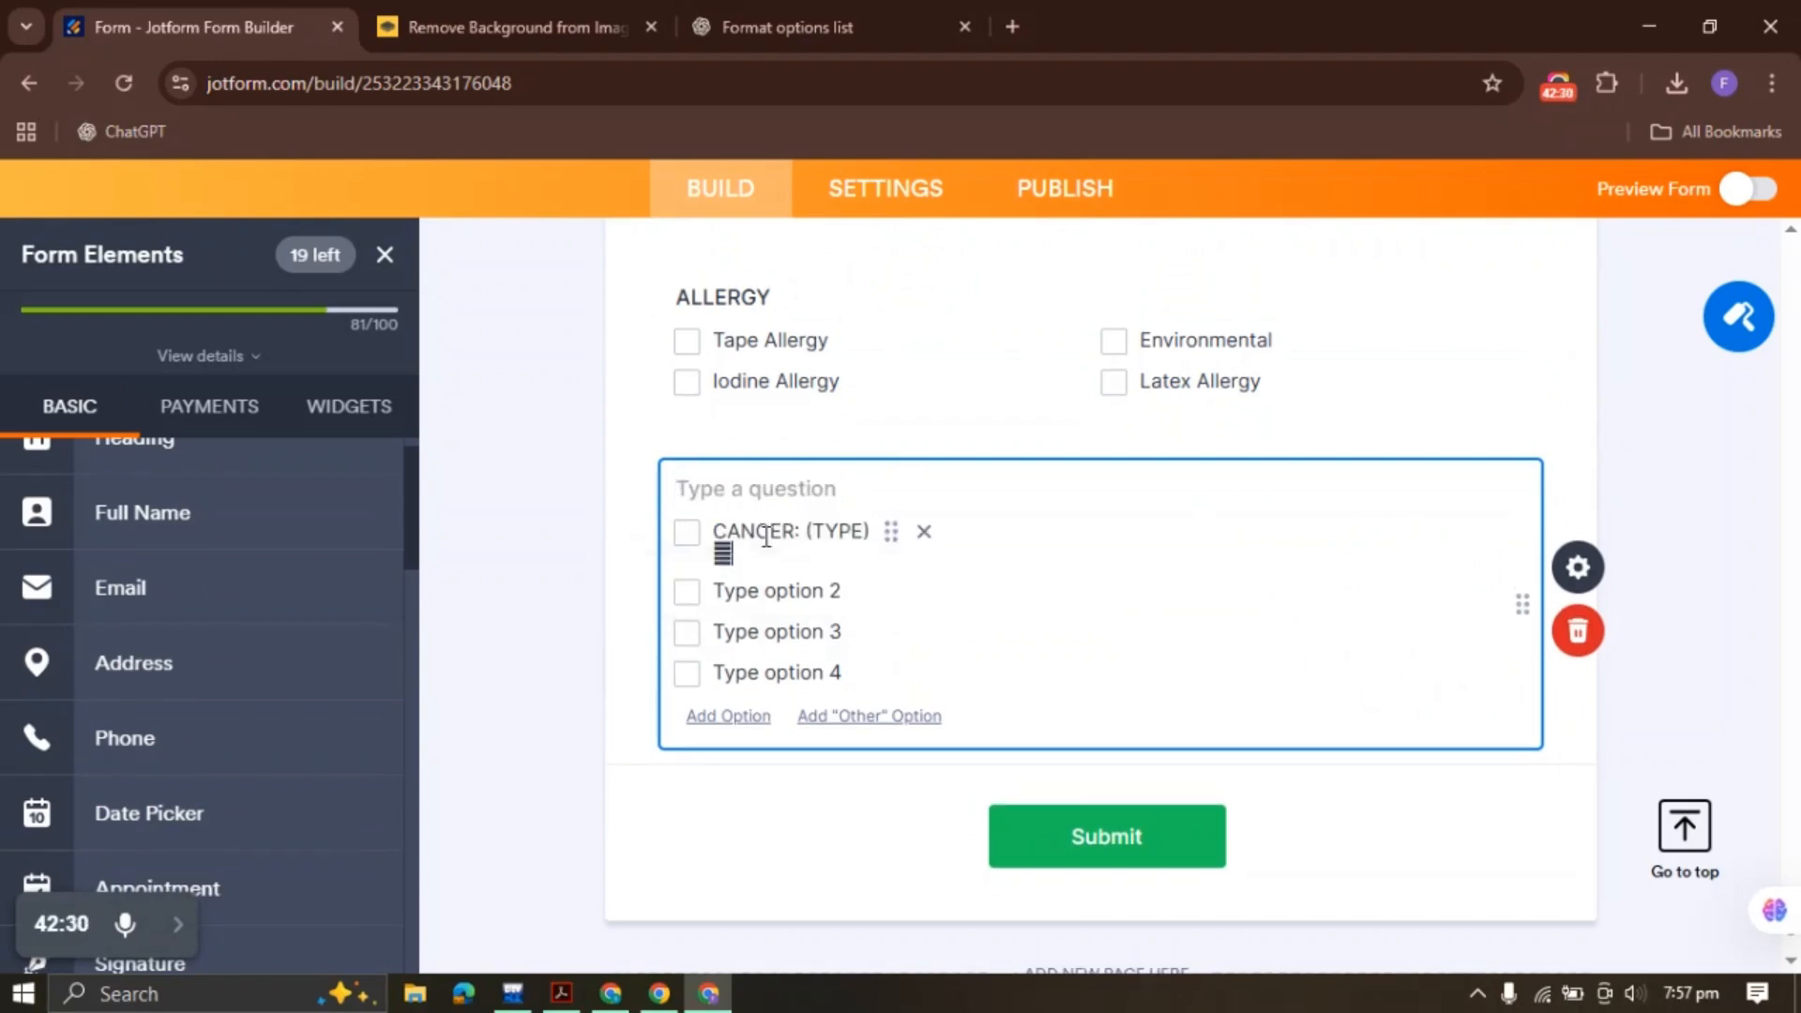
{"action": "key", "text": "BackSpace"}
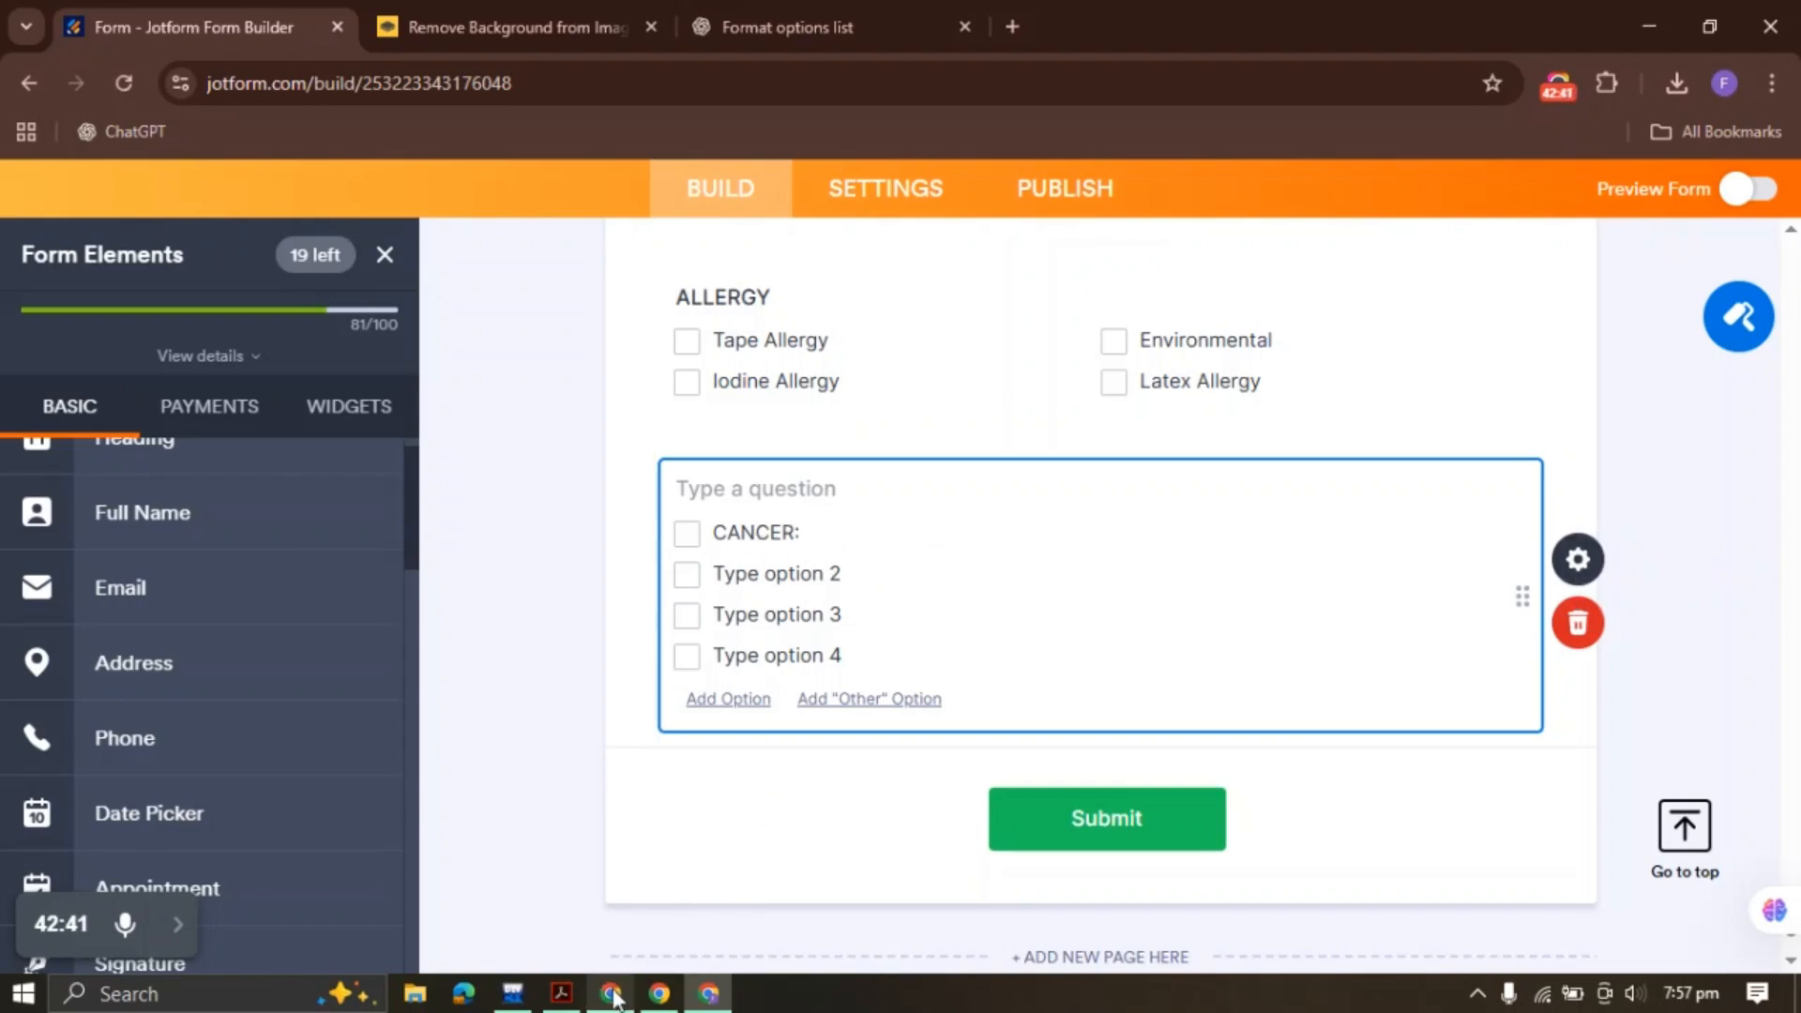
Check the PDF, then delete the three remaining placeholder options from the CANCER: field
{"action": "left_click", "coordinate": [561, 993]}
{"action": "left_click", "coordinate": [222, 493]}
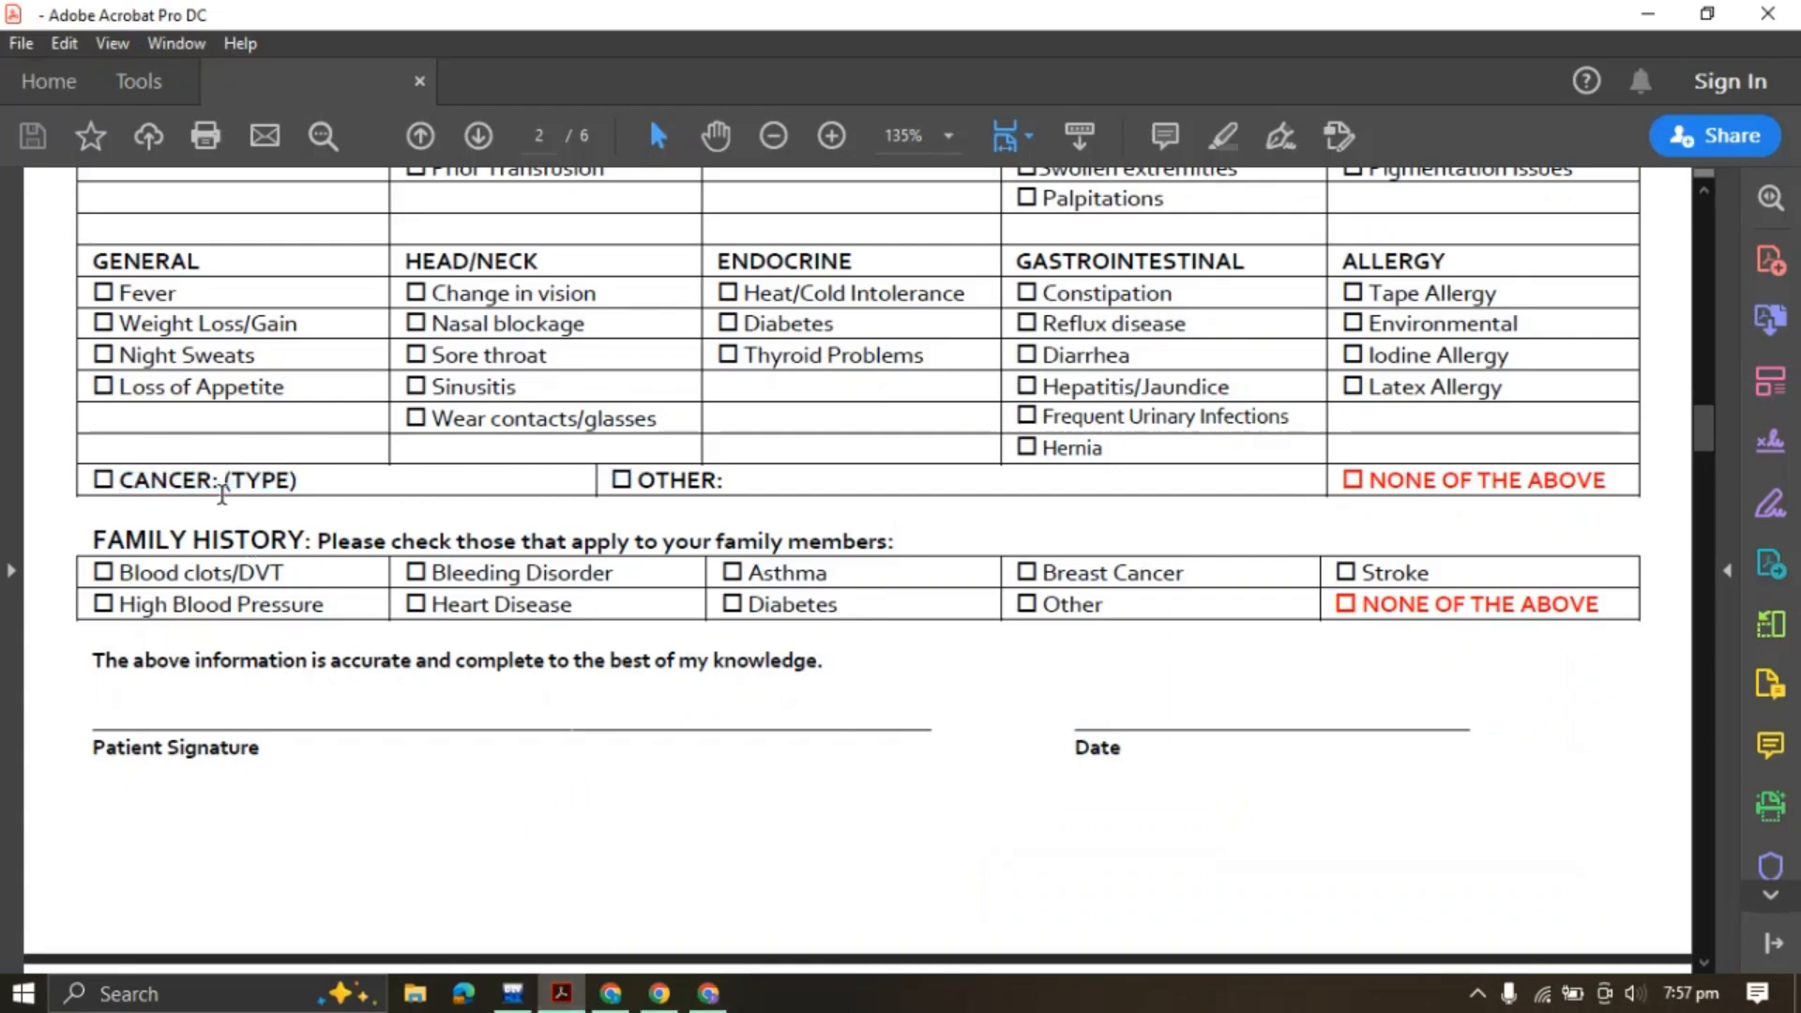
{"action": "left_click", "coordinate": [708, 994]}
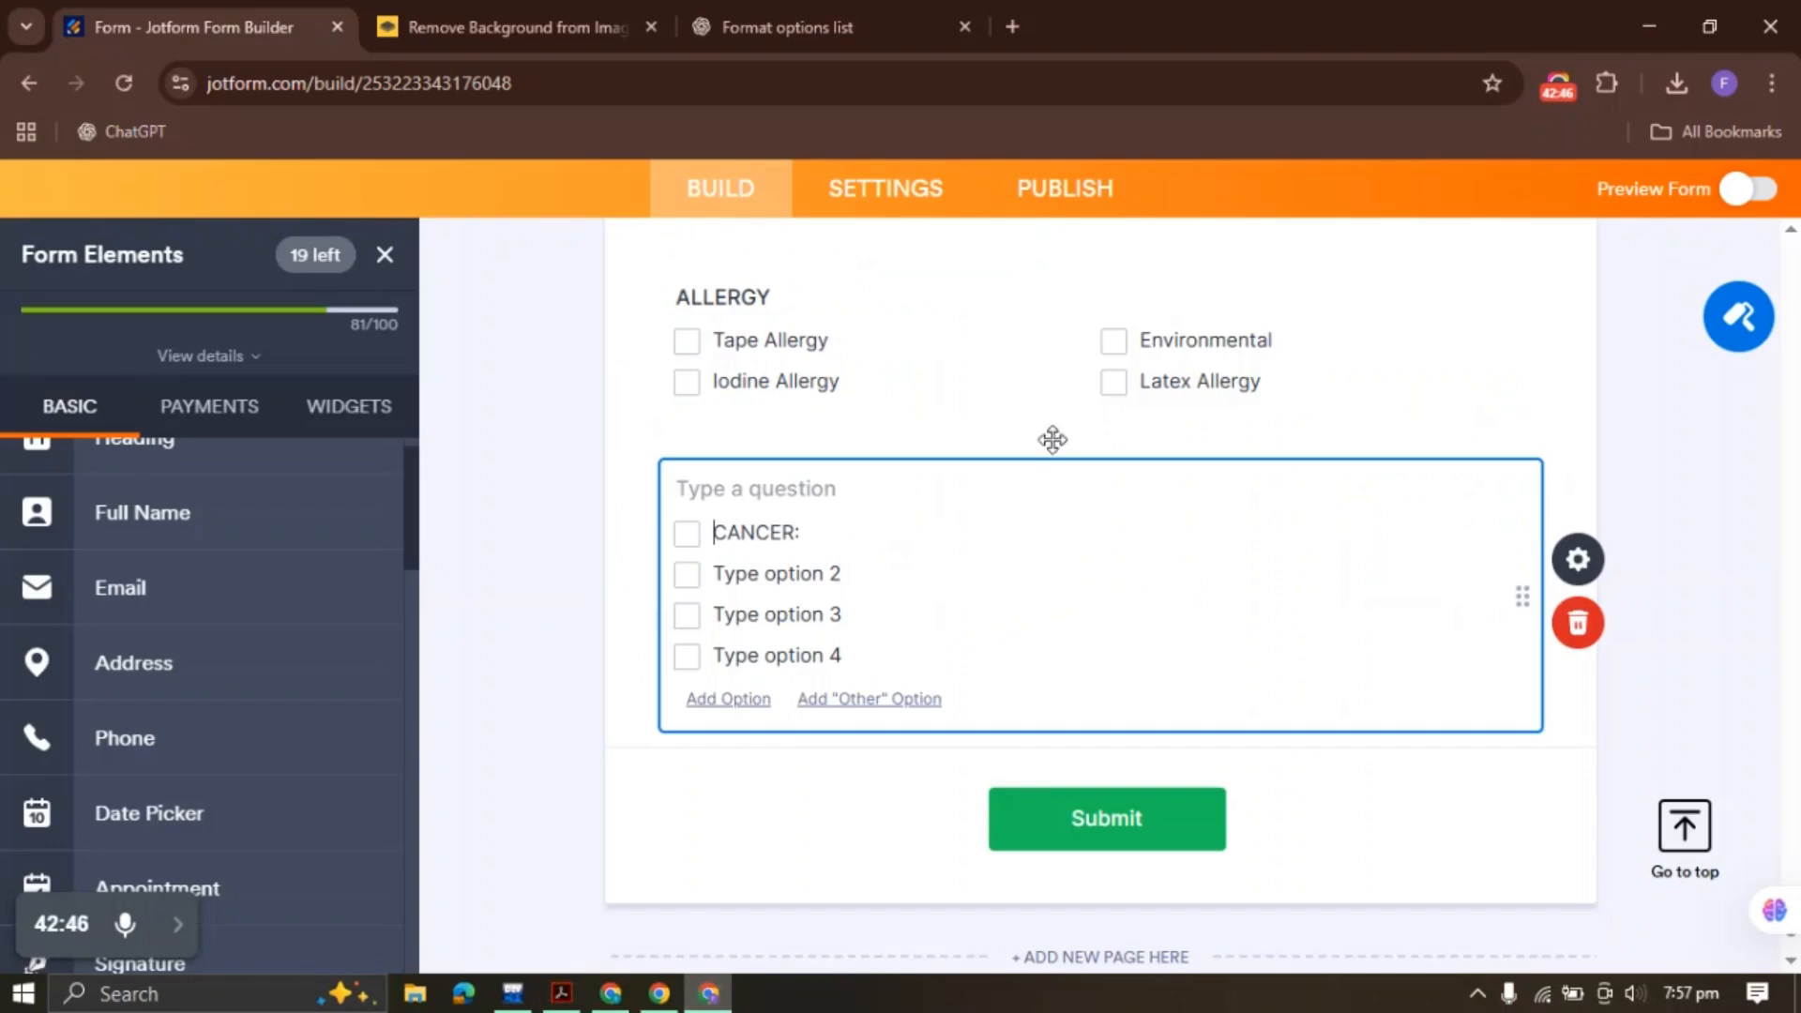
{"action": "left_click", "coordinate": [896, 574]}
{"action": "left_click", "coordinate": [896, 574]}
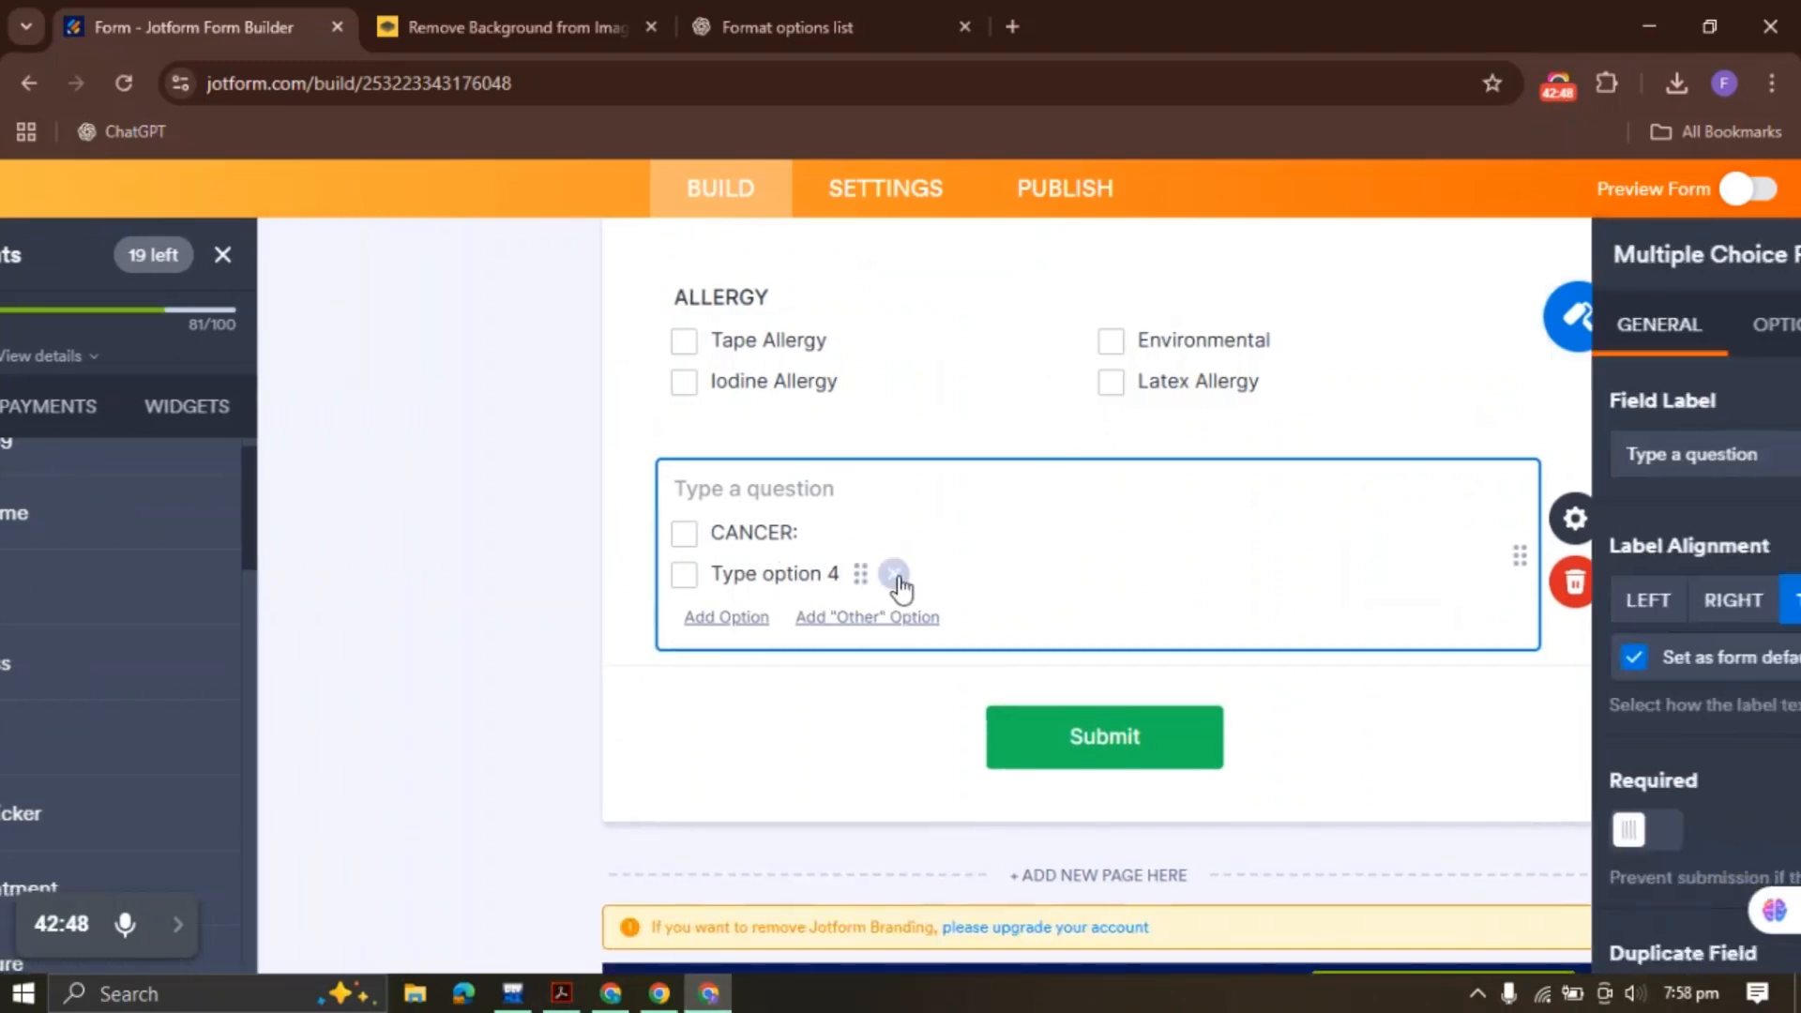
{"action": "left_click", "coordinate": [894, 579]}
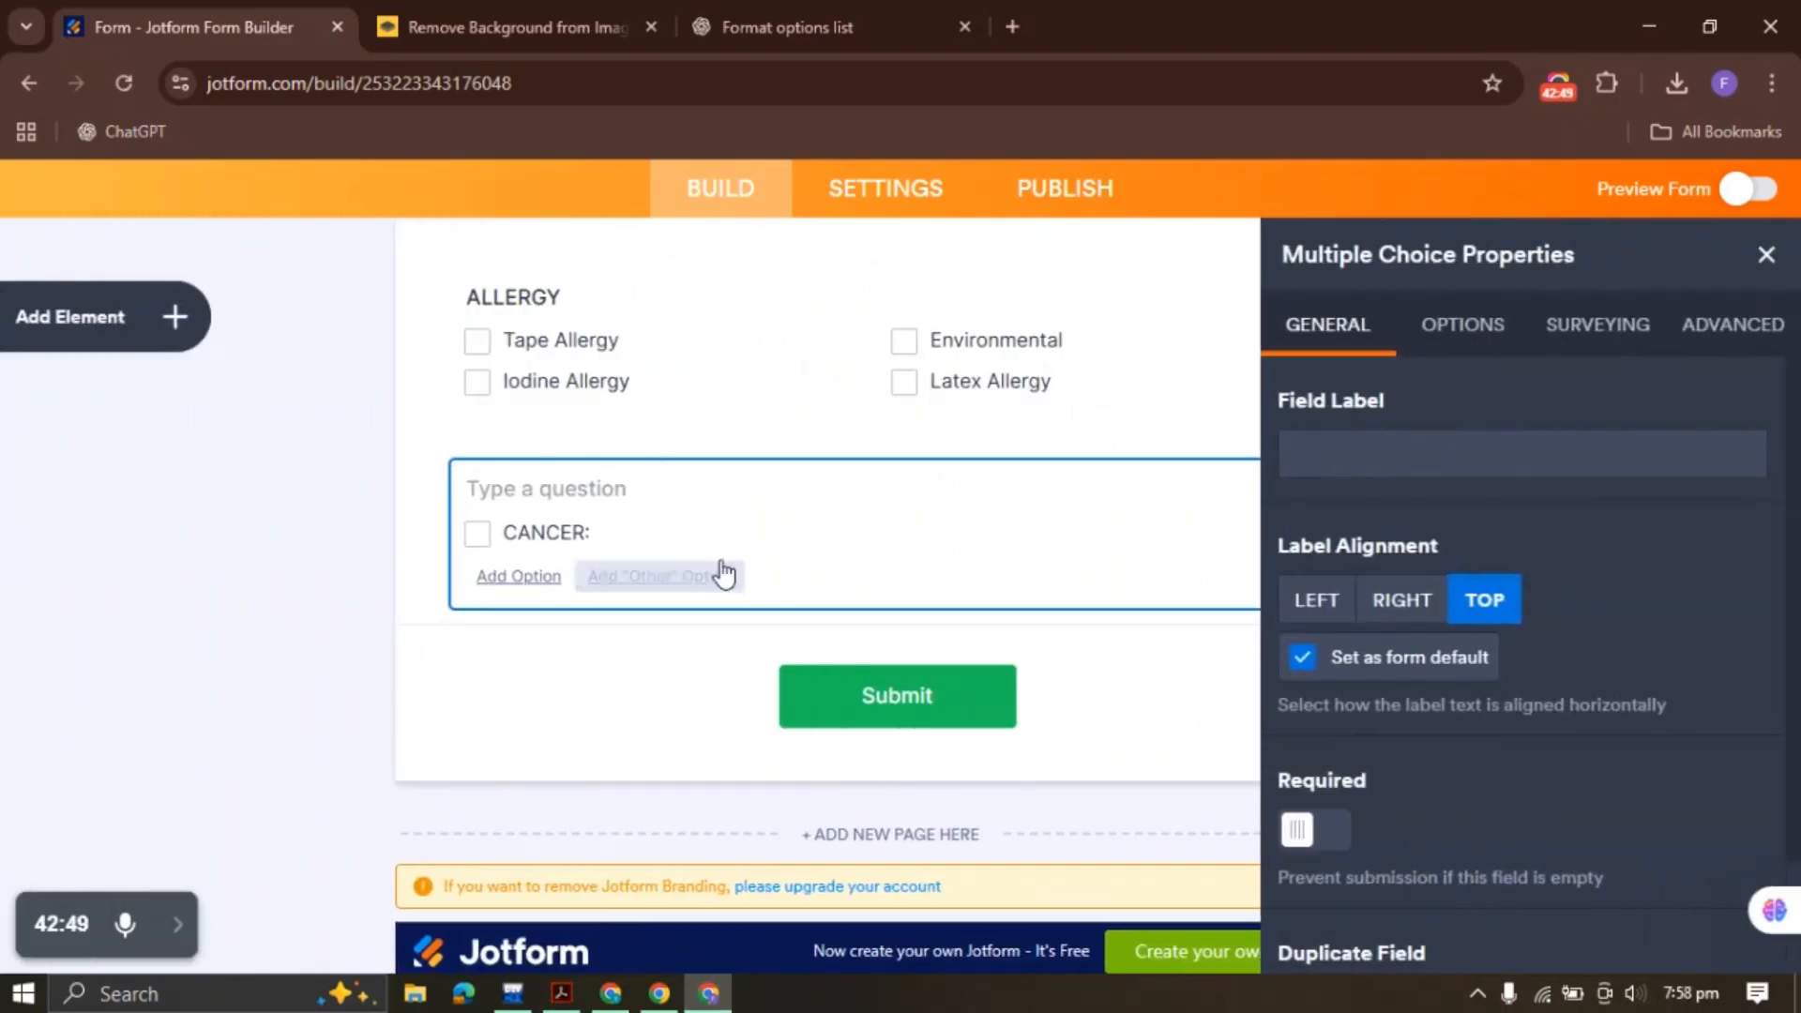
Shrink the CANCER: field to half width
{"action": "left_click", "coordinate": [1766, 257]}
{"action": "right_click", "coordinate": [649, 504]}
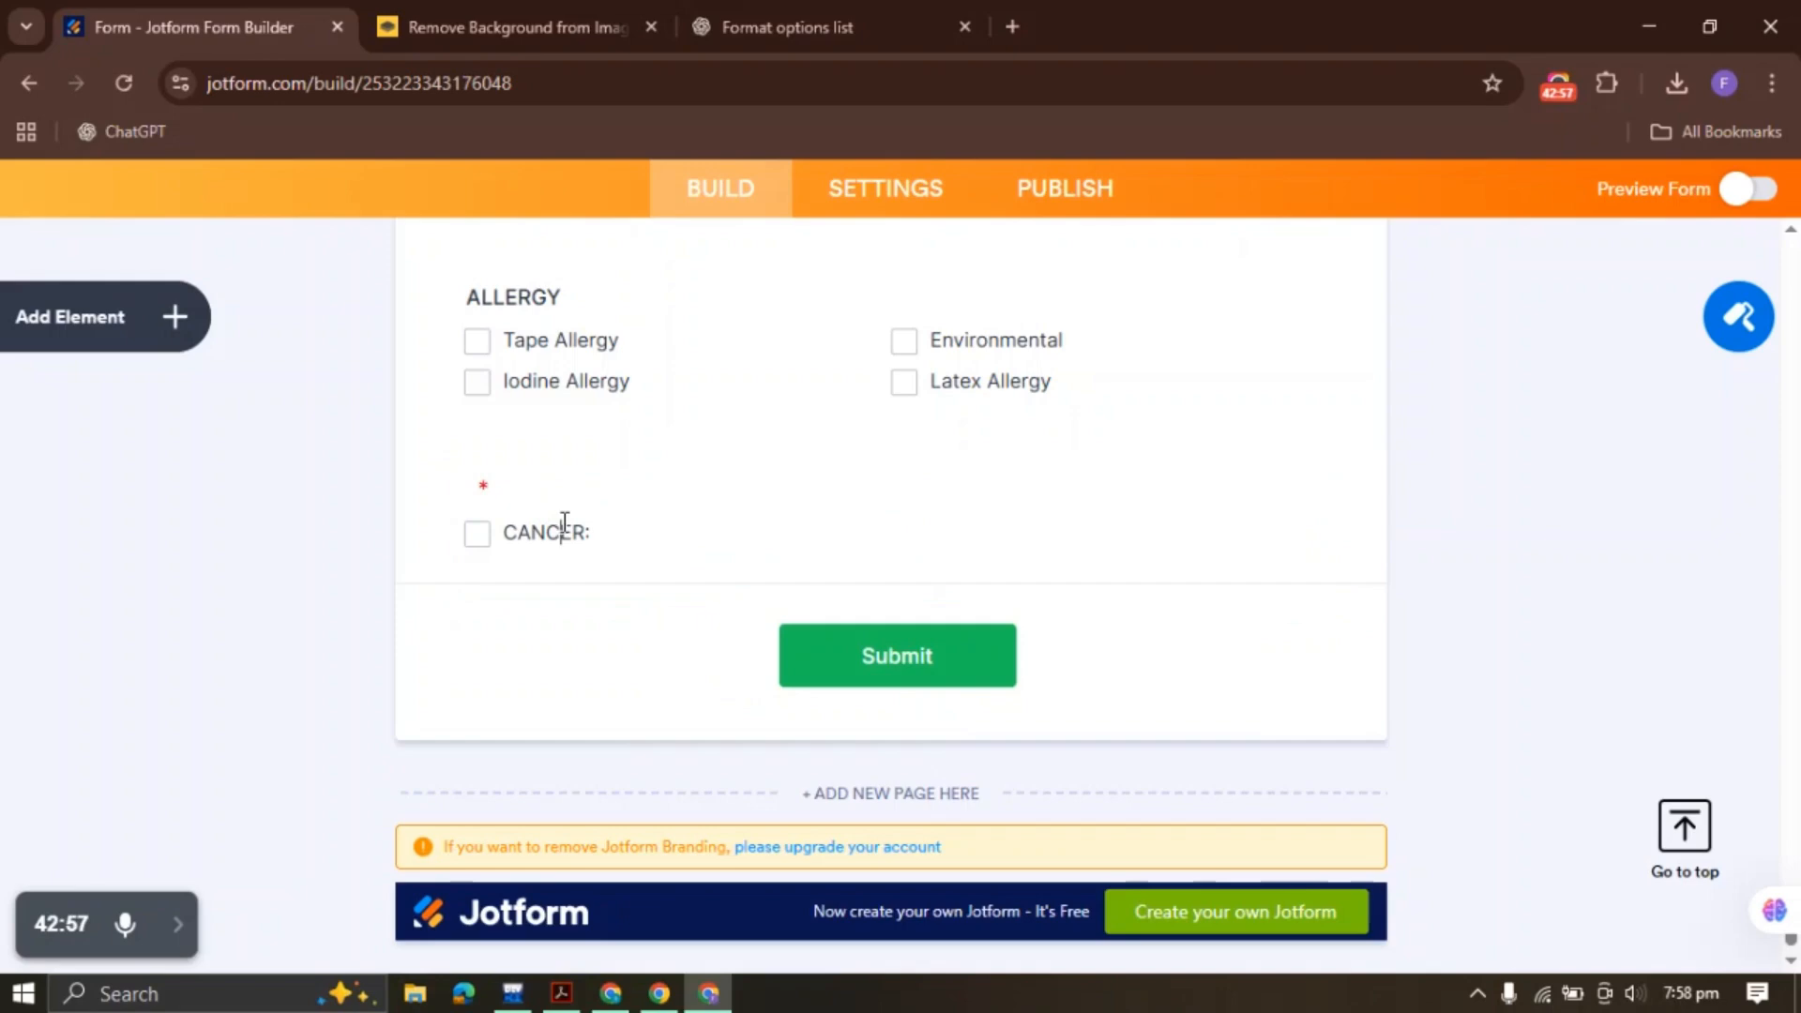
{"action": "left_click", "coordinate": [564, 523]}
{"action": "right_click", "coordinate": [626, 522]}
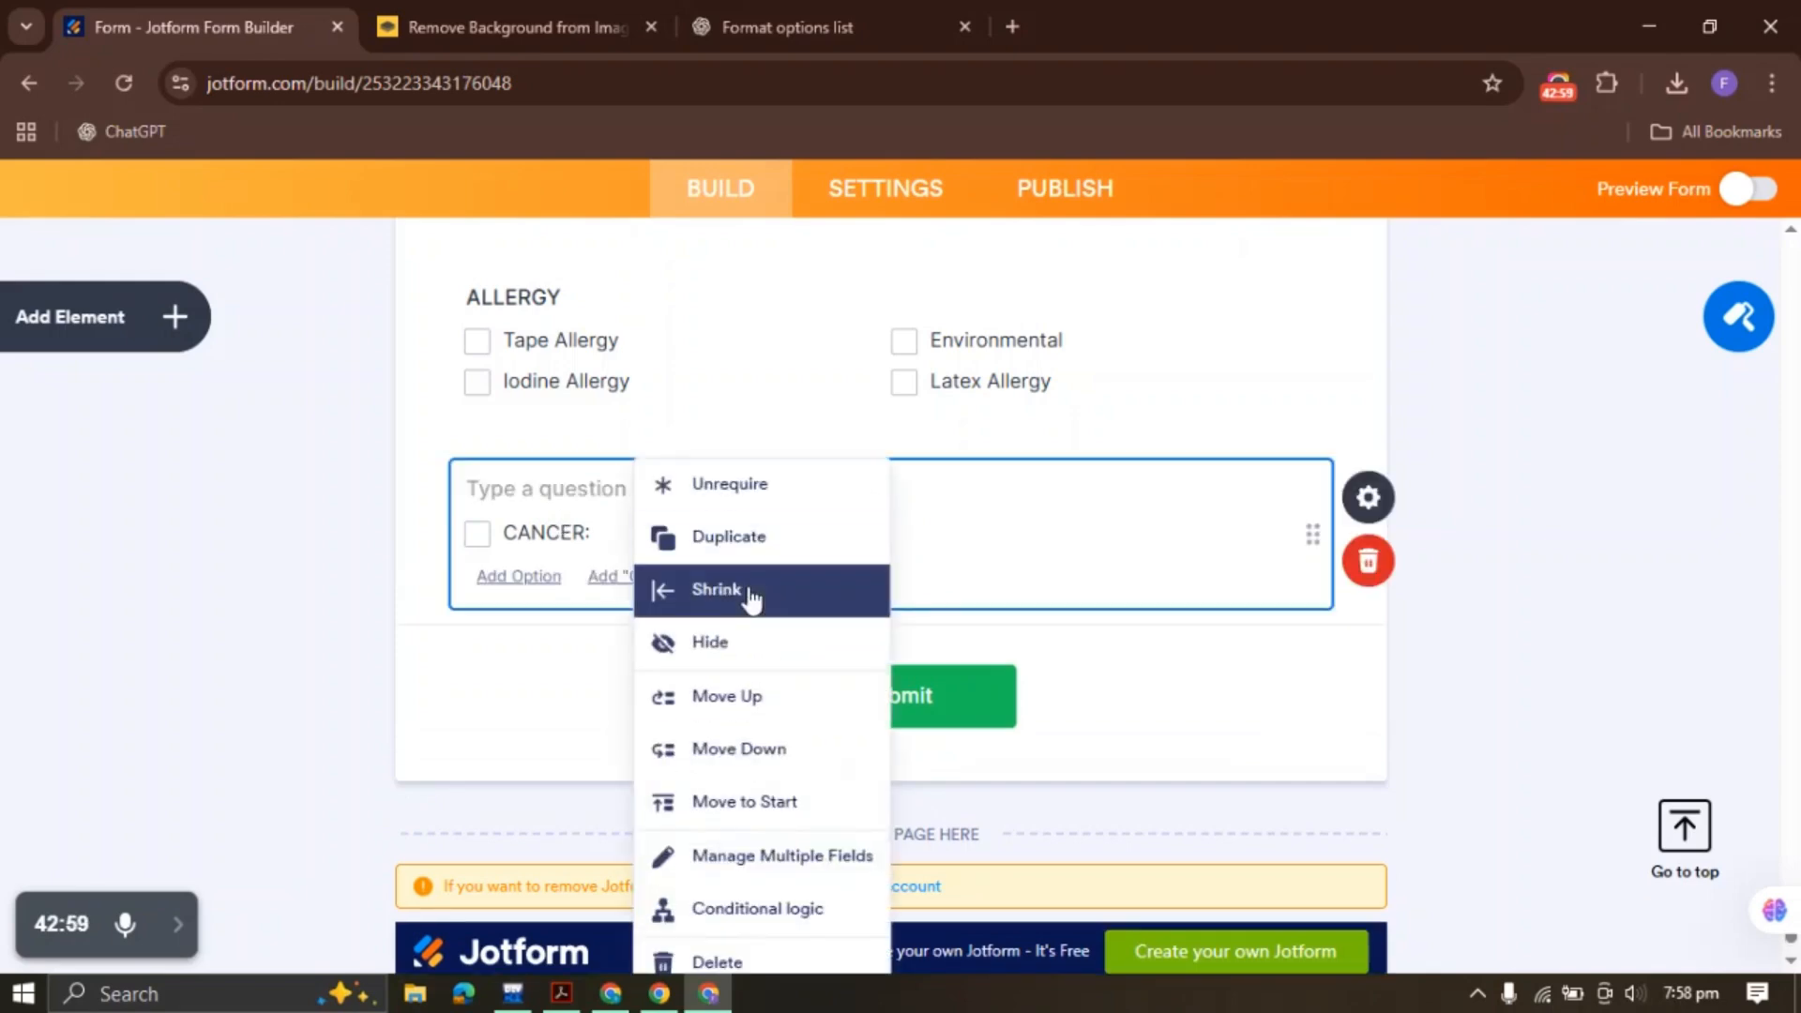
{"action": "left_click", "coordinate": [748, 587]}
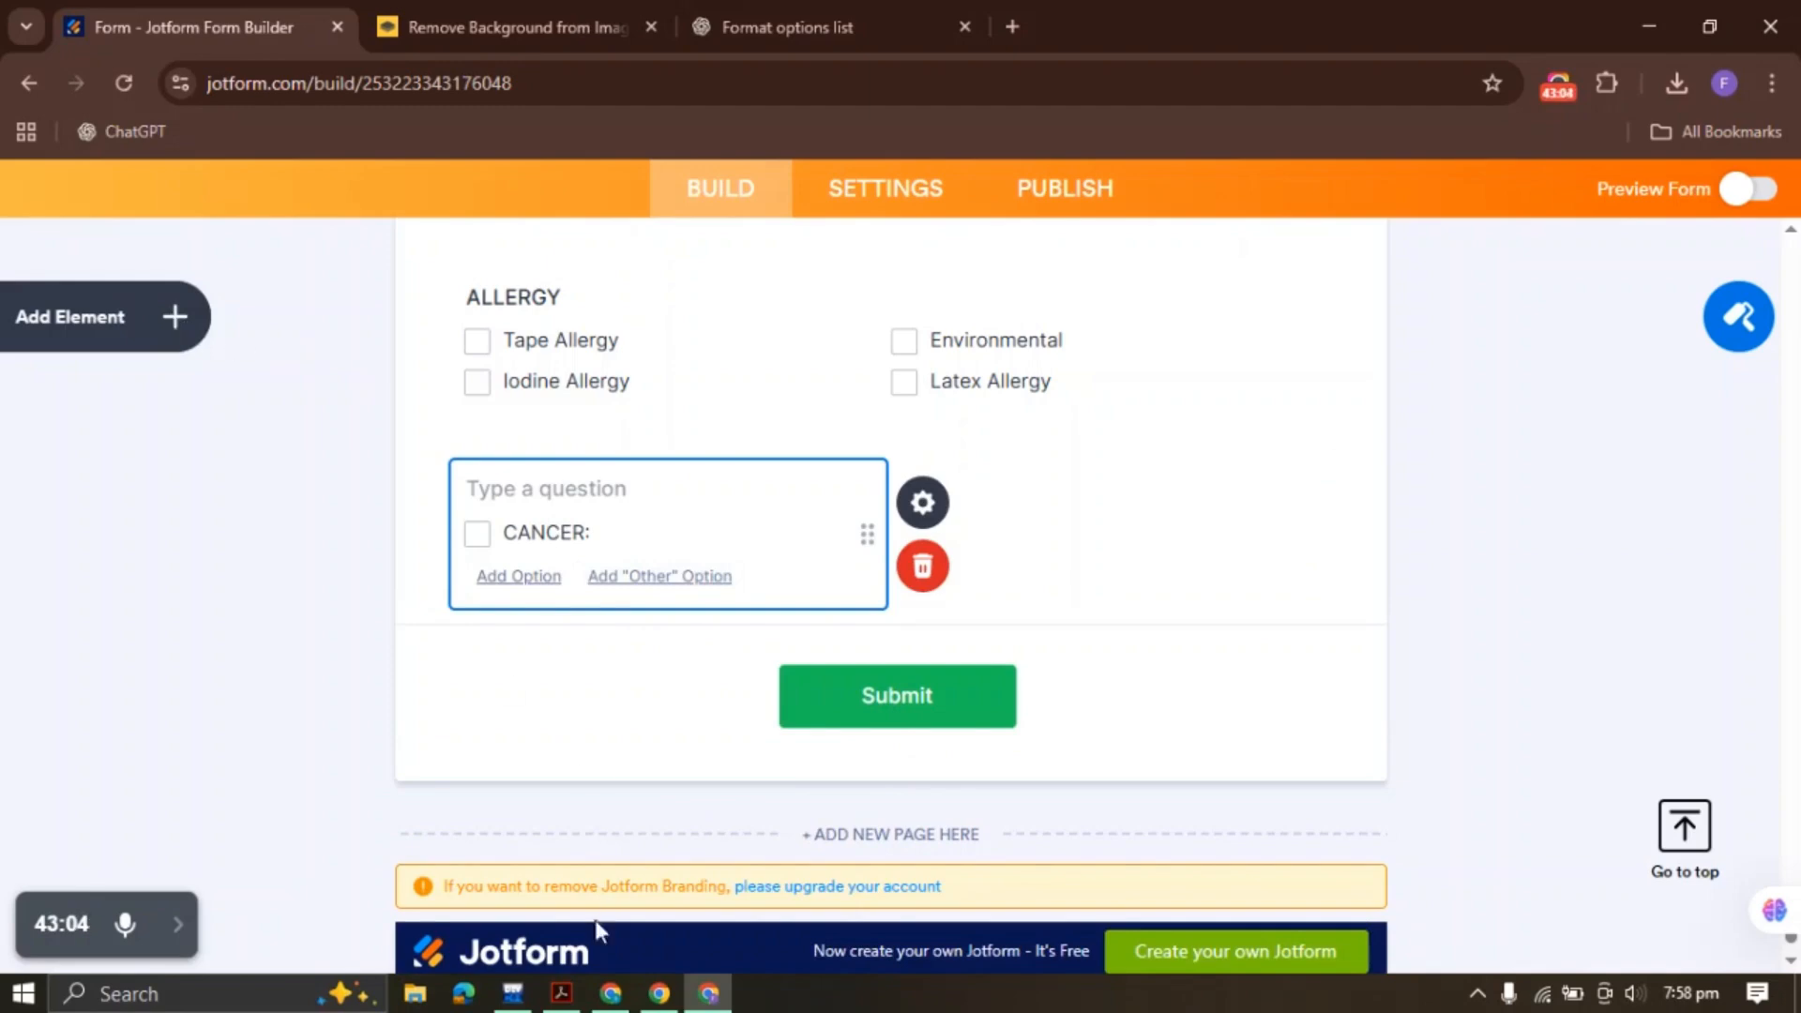
{"action": "left_click", "coordinate": [112, 316]}
{"action": "scroll", "coordinate": [229, 672], "scroll_direction": "down", "scroll_amount": 5}
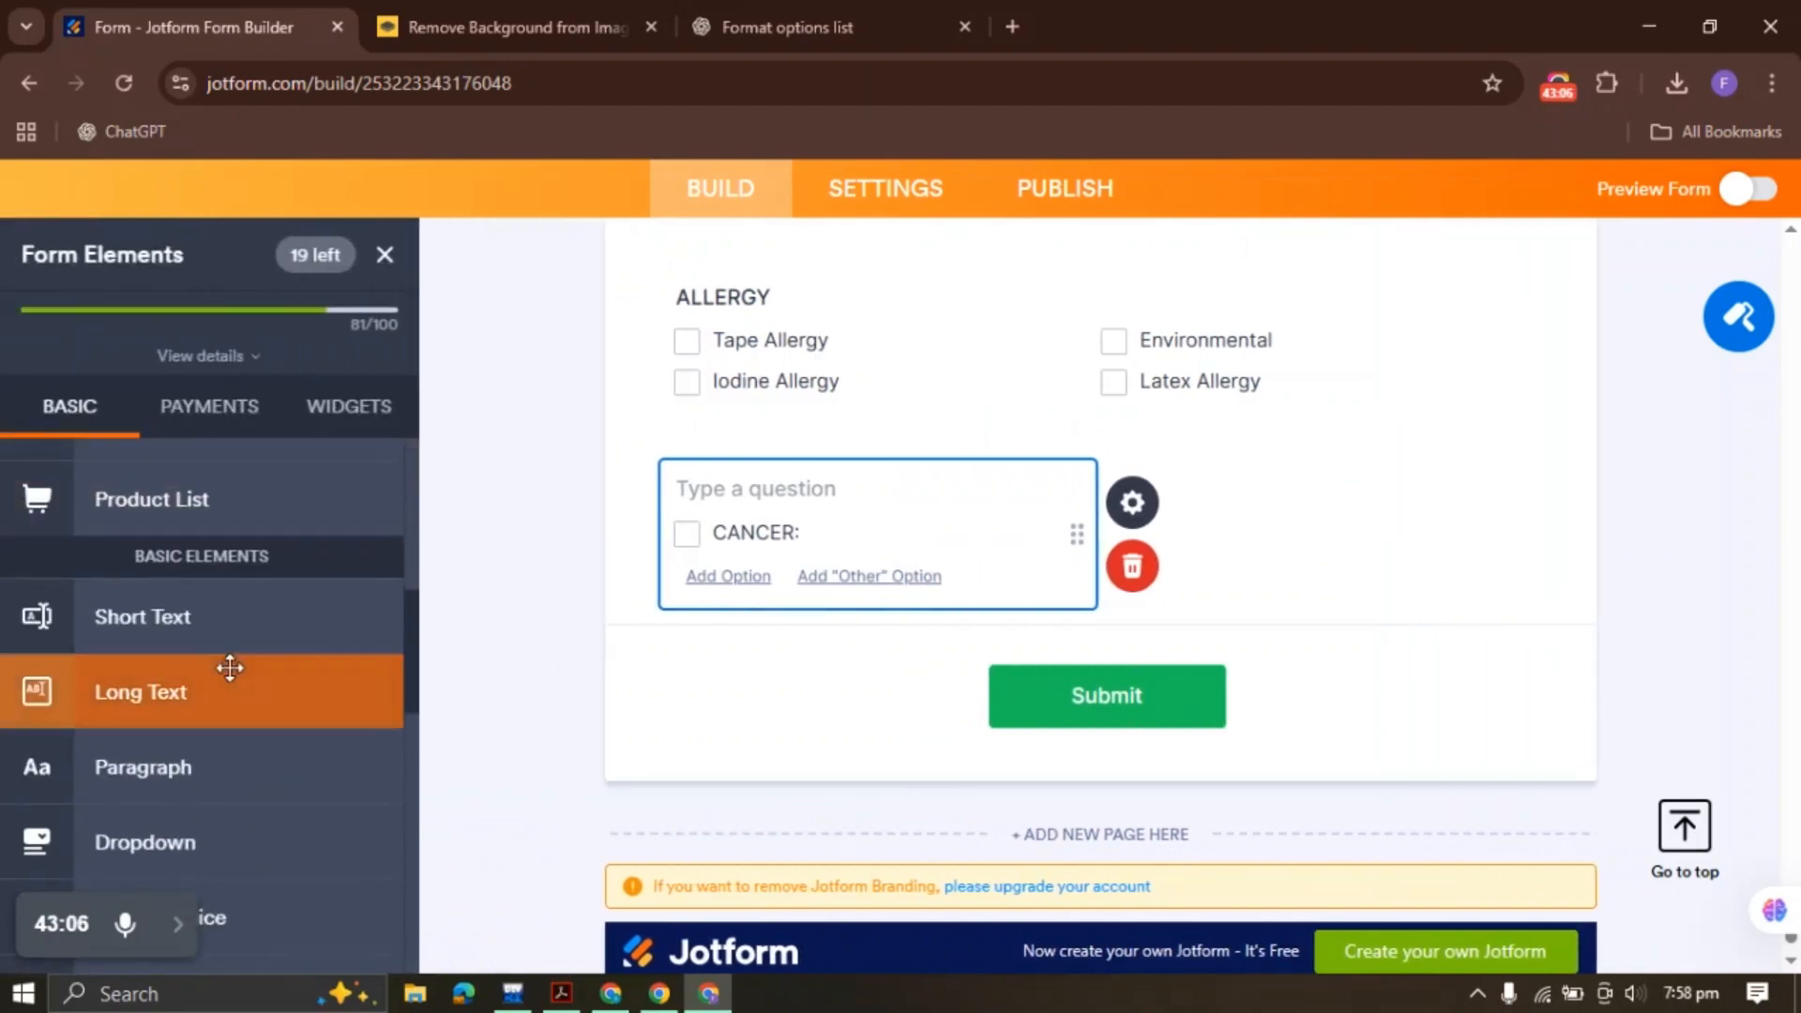
Add a Short Text field labelled (TYPE) and shrink it to sit beside CANCER:
{"action": "left_click", "coordinate": [190, 618]}
{"action": "type", "text": "CANCER: (TYPE)"}
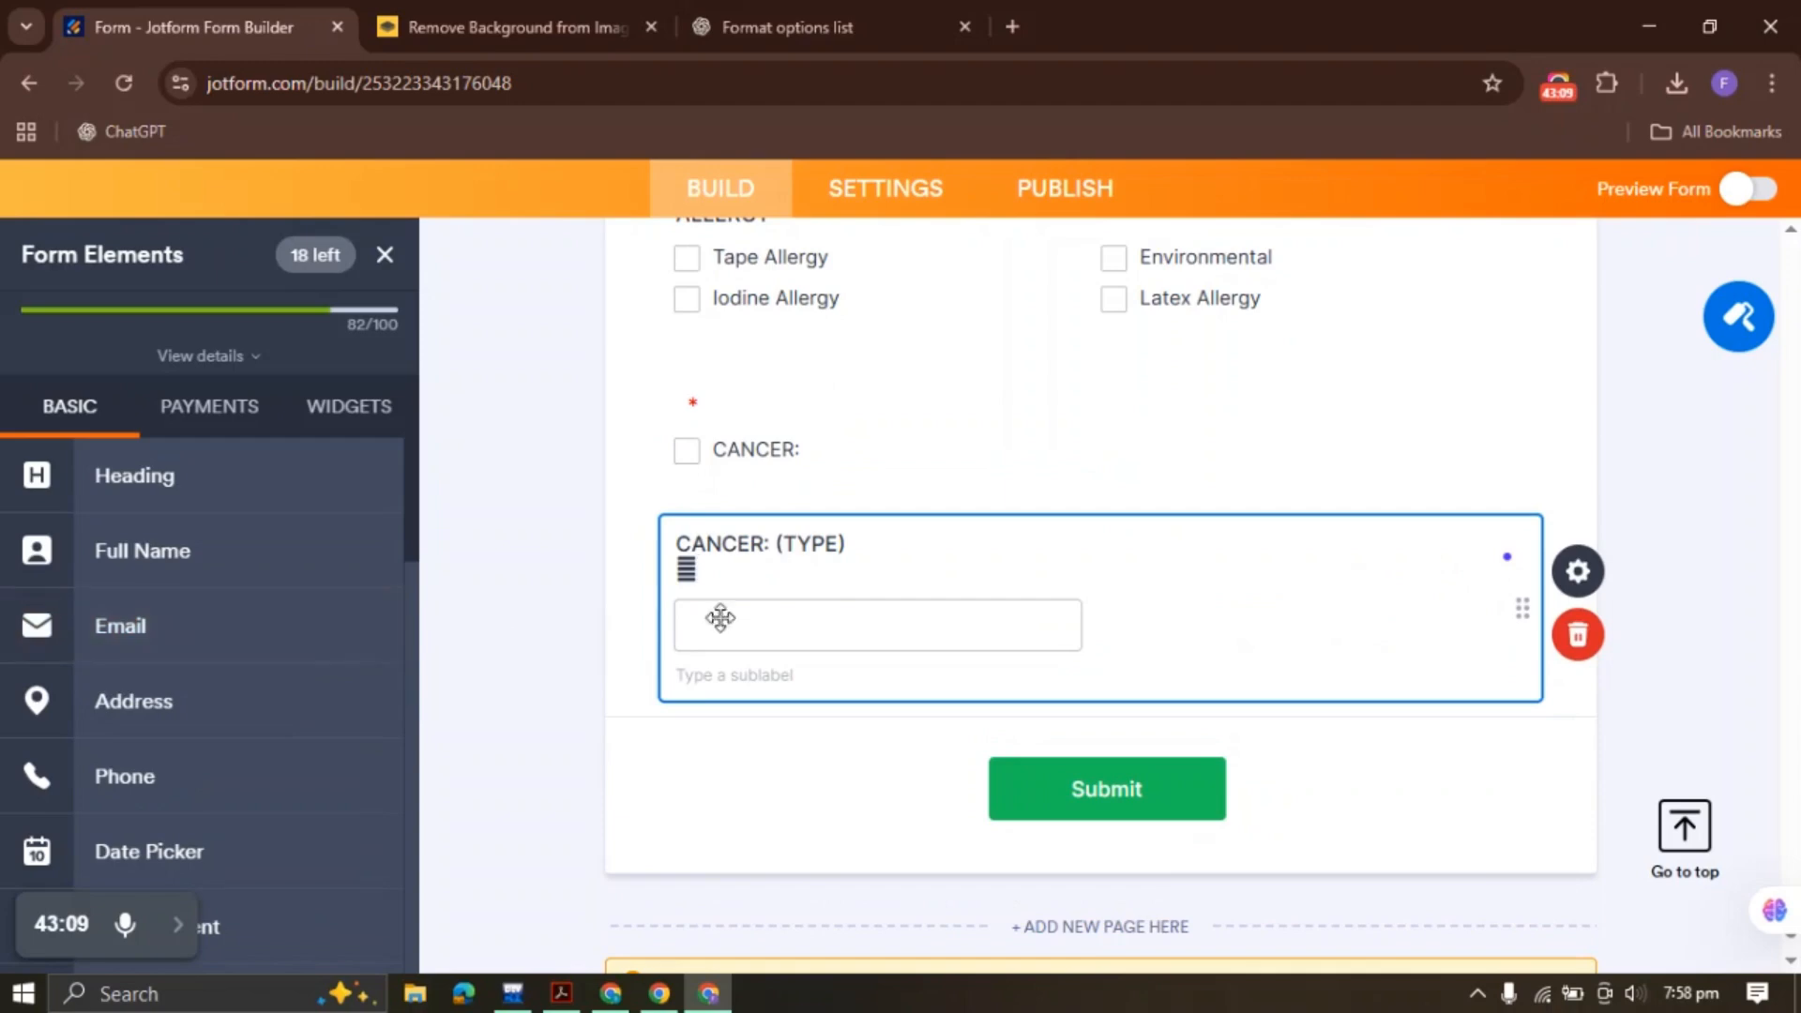
{"action": "left_click_drag", "start_coordinate": [770, 555], "coordinate": [676, 552]}
{"action": "key", "text": "BackSpace"}
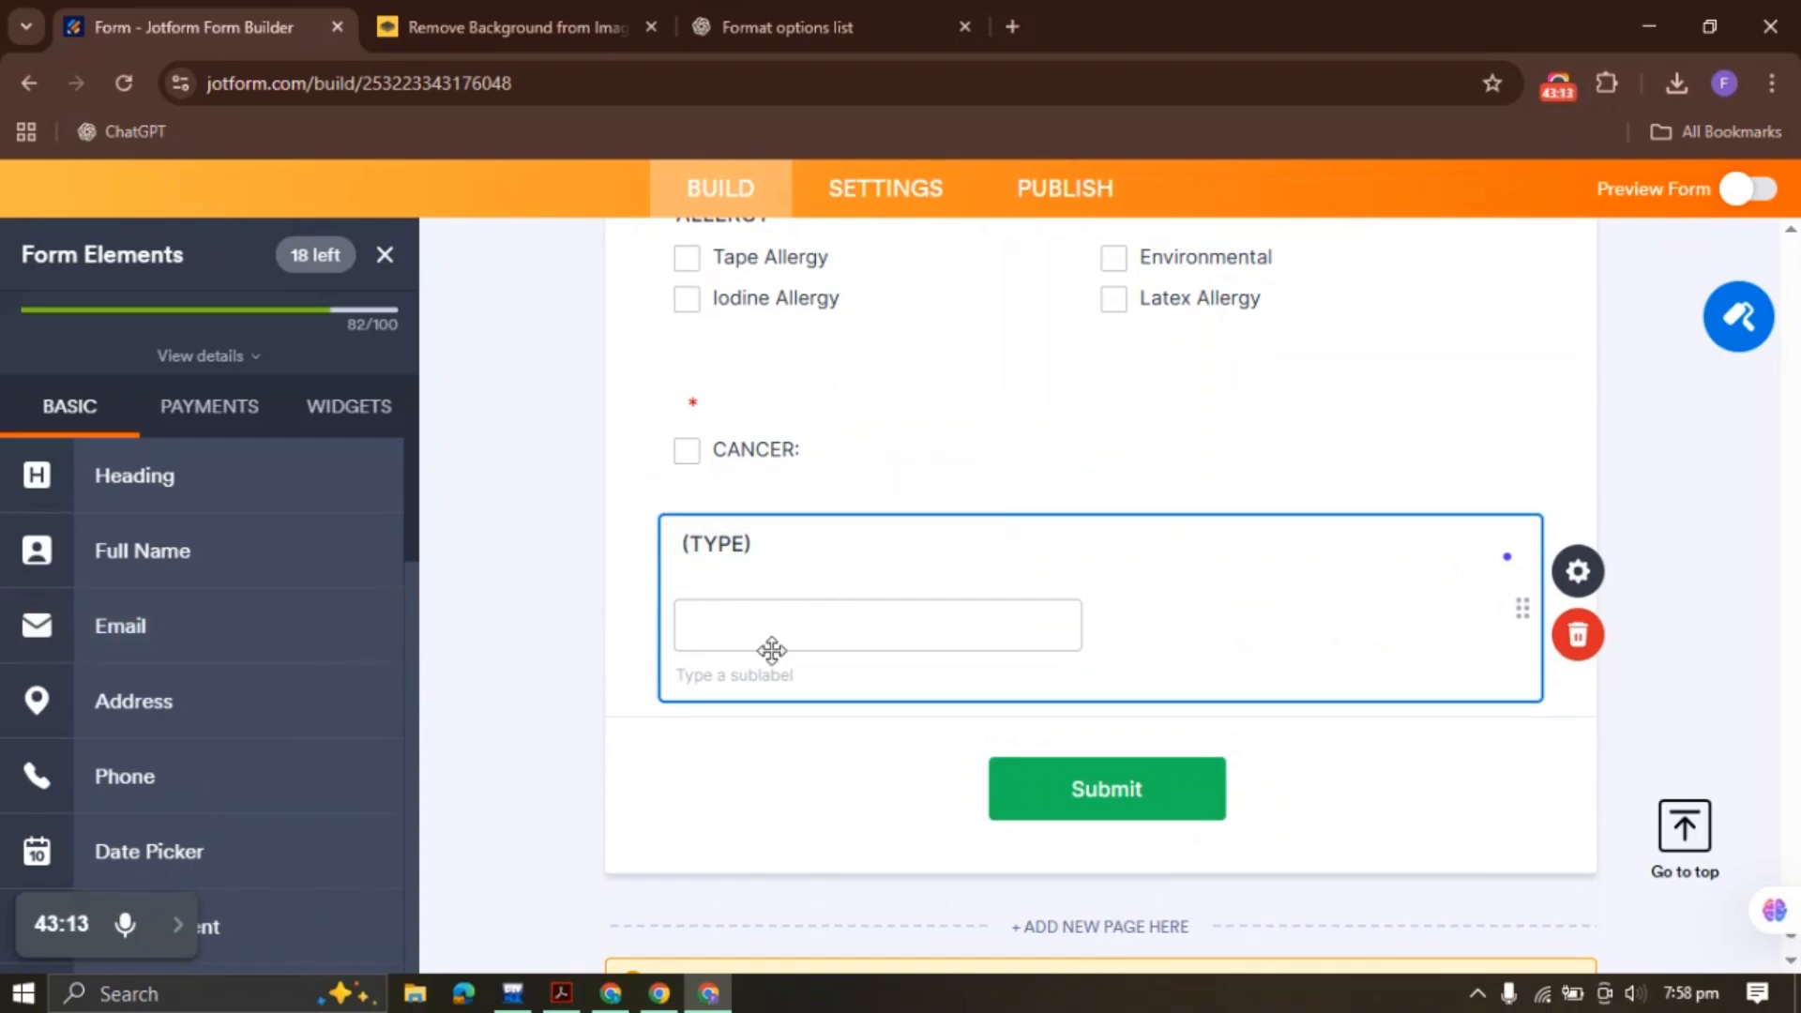
{"action": "right_click", "coordinate": [779, 619]}
{"action": "left_click", "coordinate": [866, 585]}
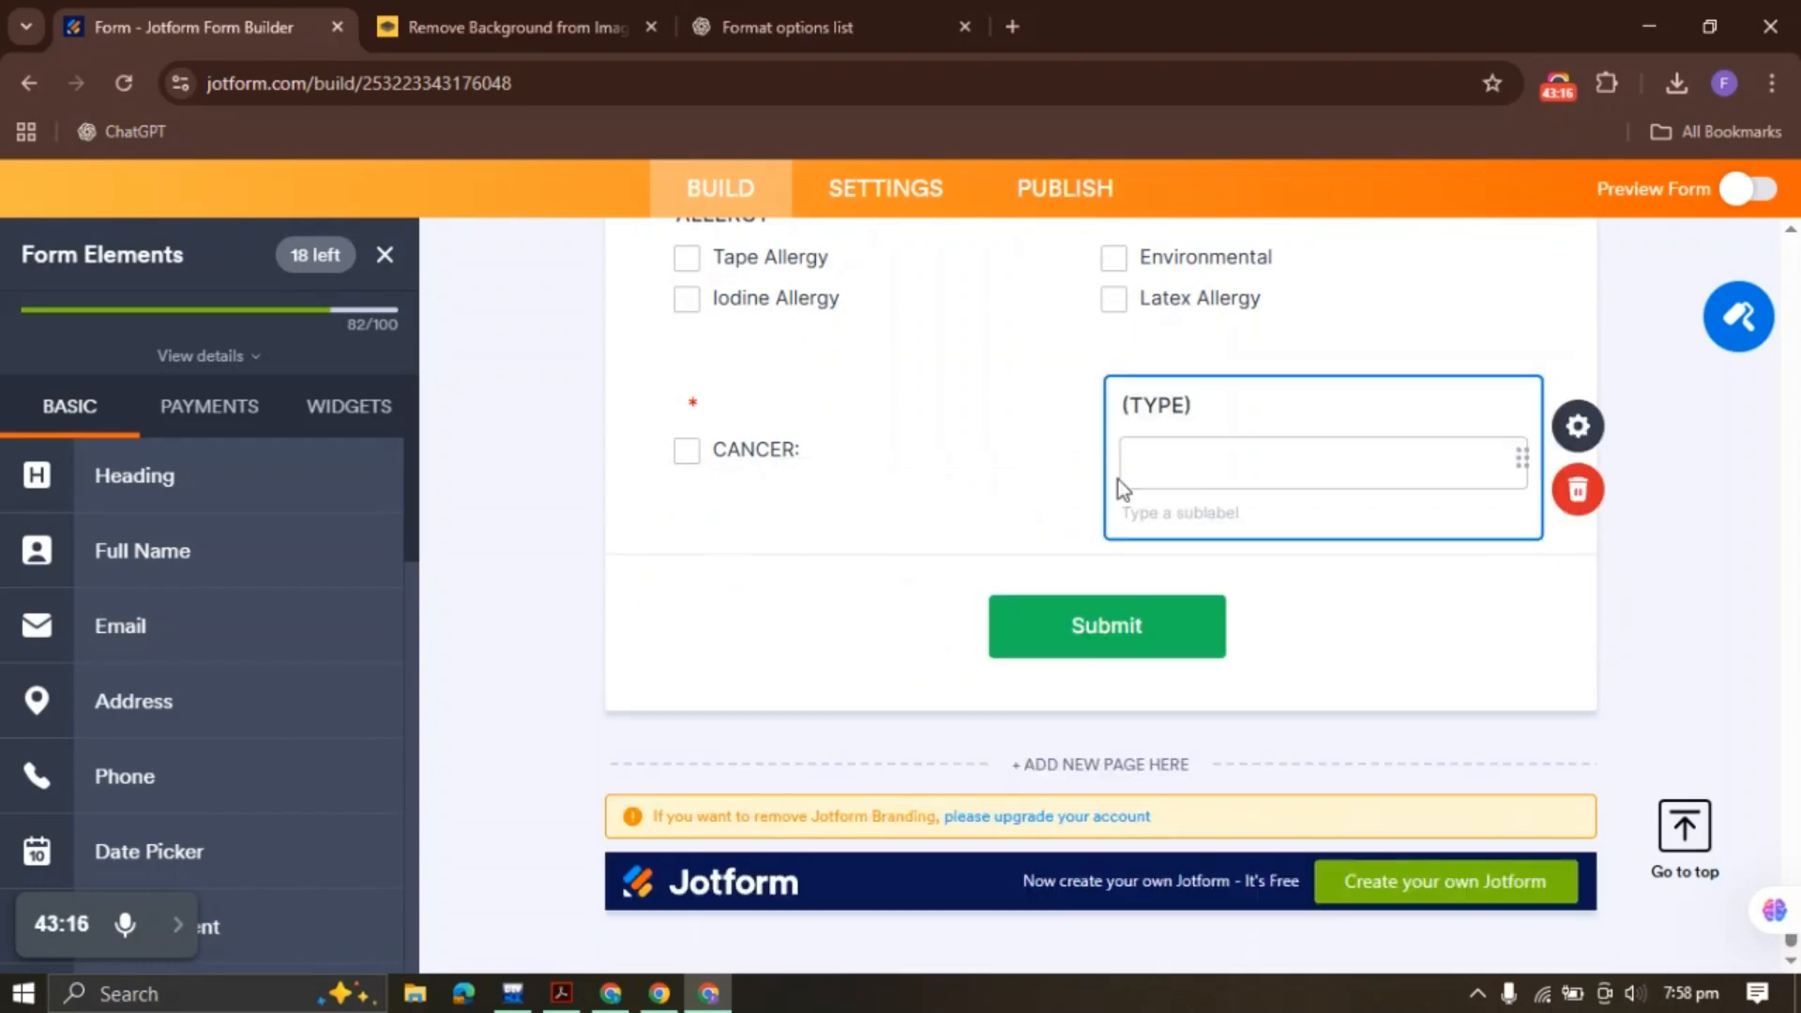
{"action": "left_click", "coordinate": [710, 460]}
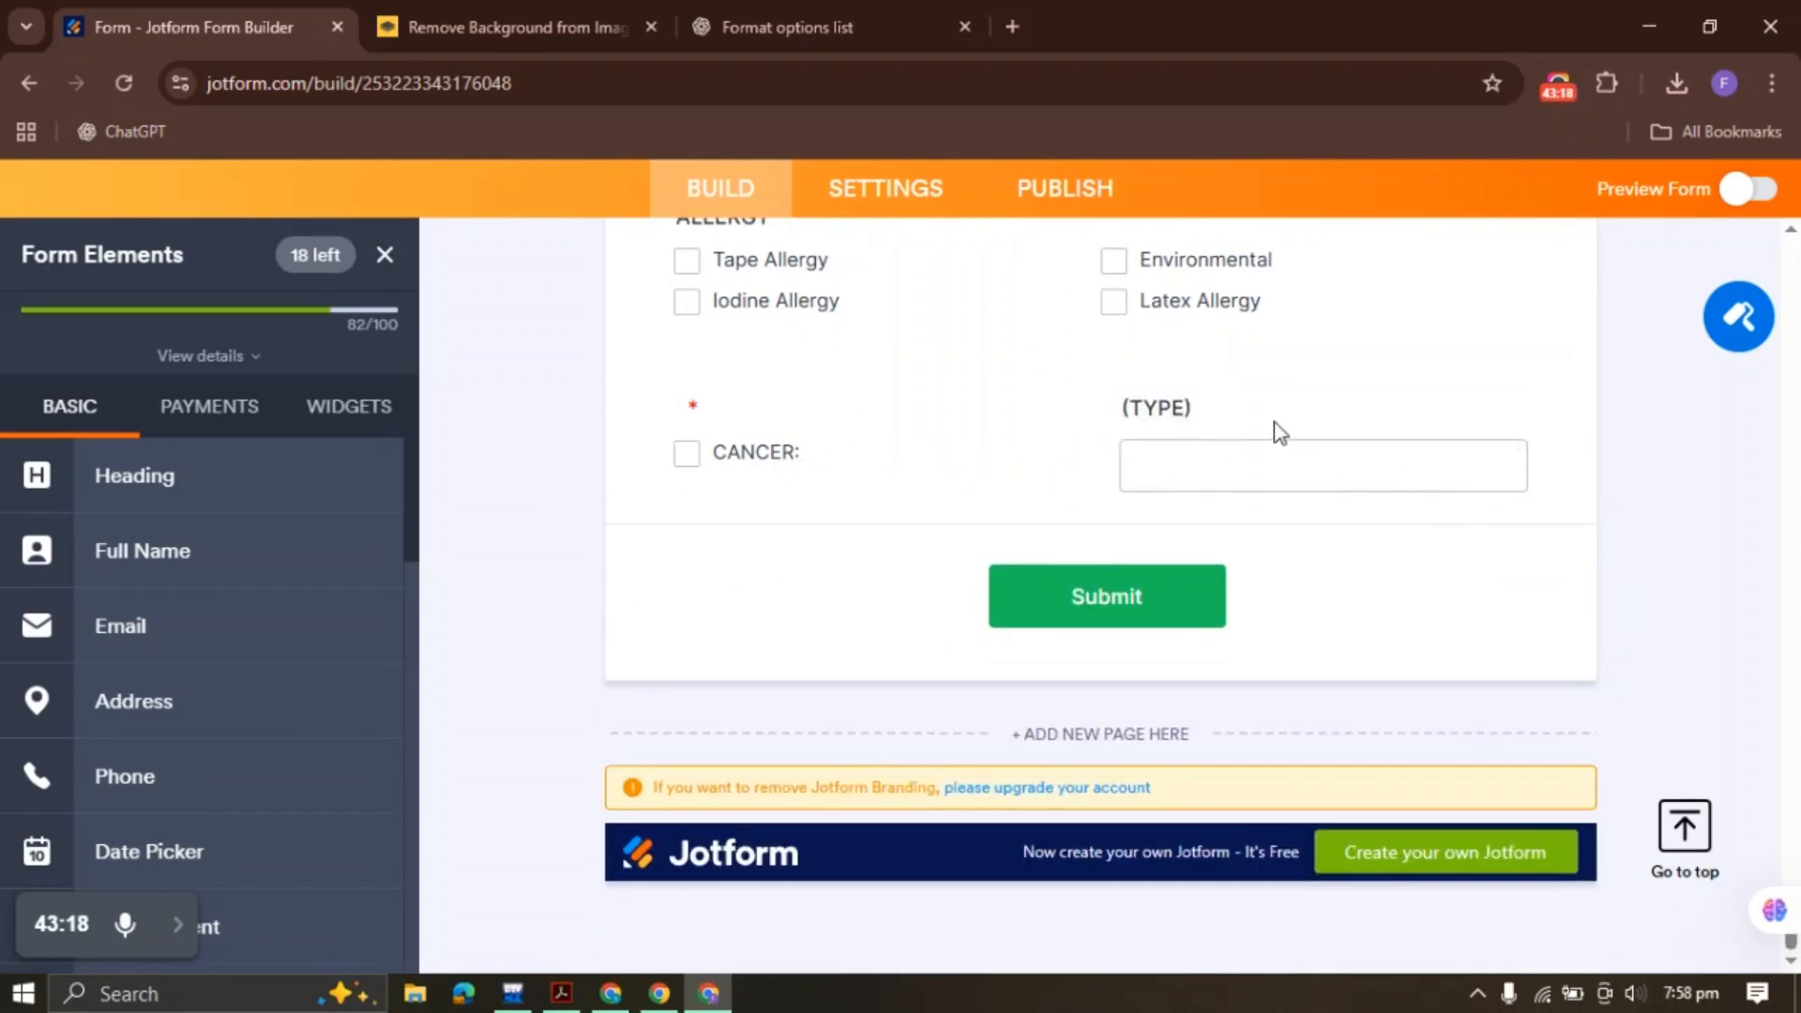
{"action": "left_click", "coordinate": [1199, 409]}
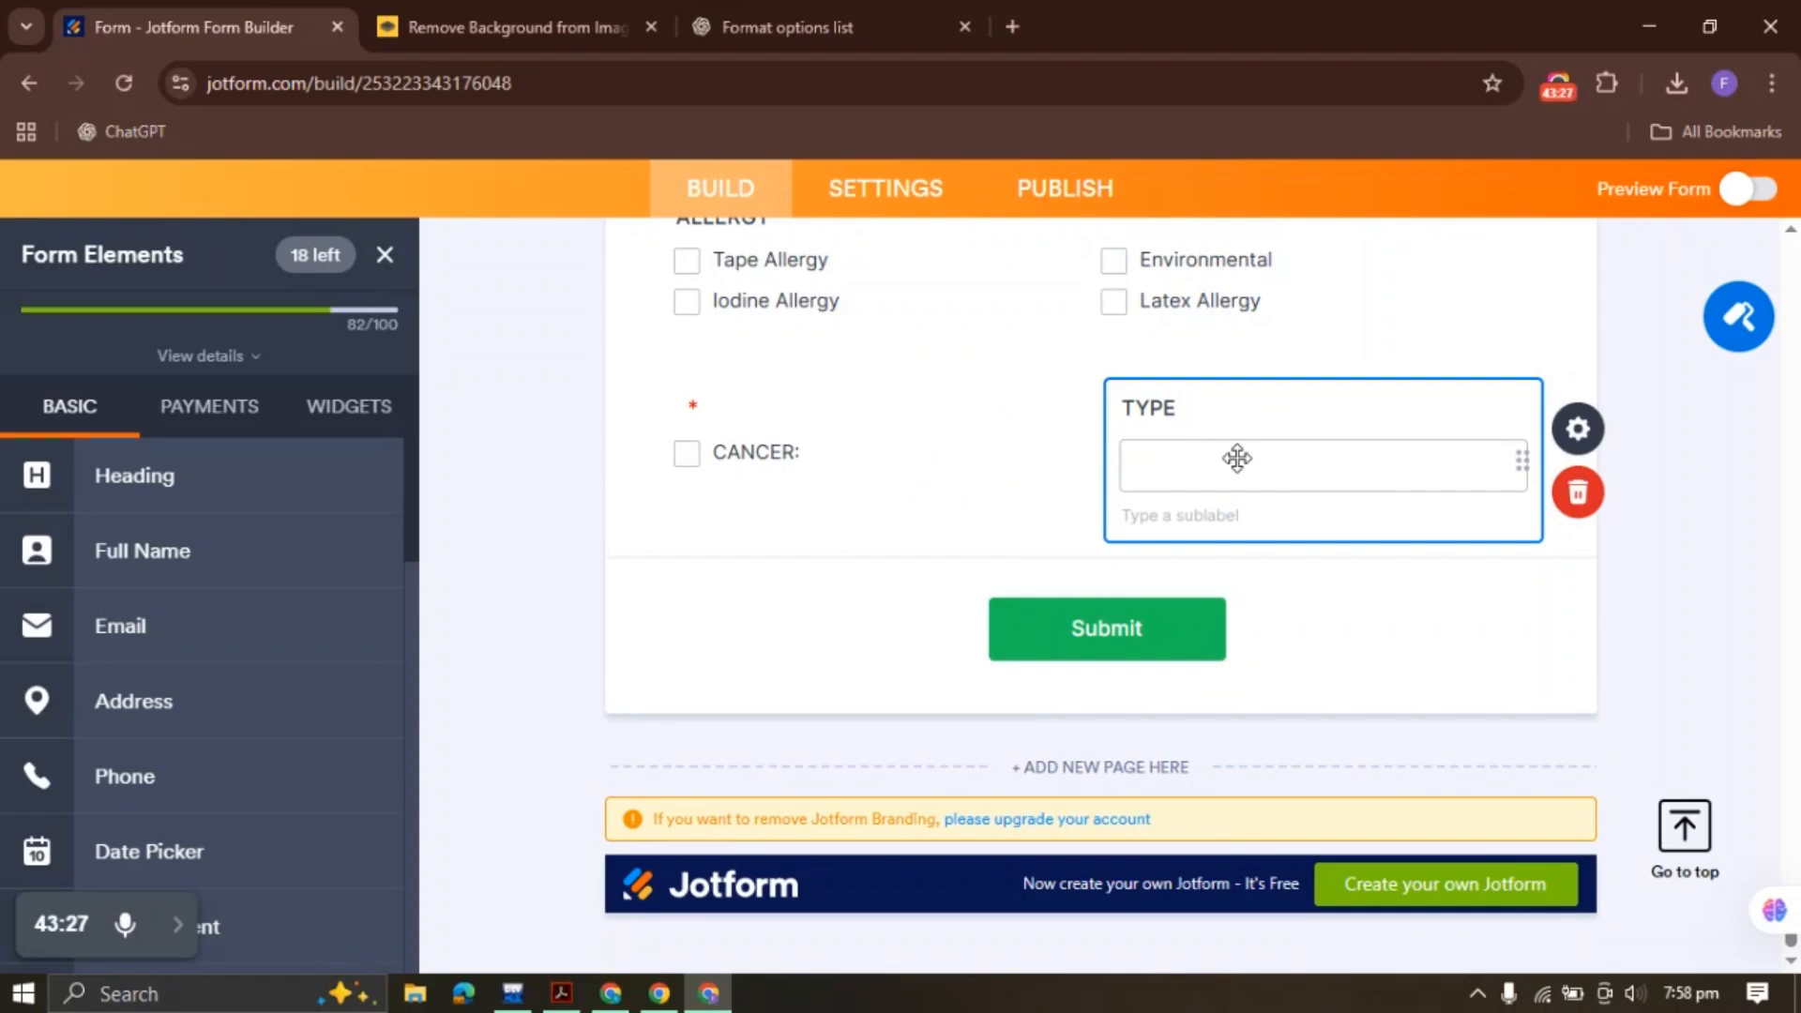
{"action": "left_click", "coordinate": [561, 993]}
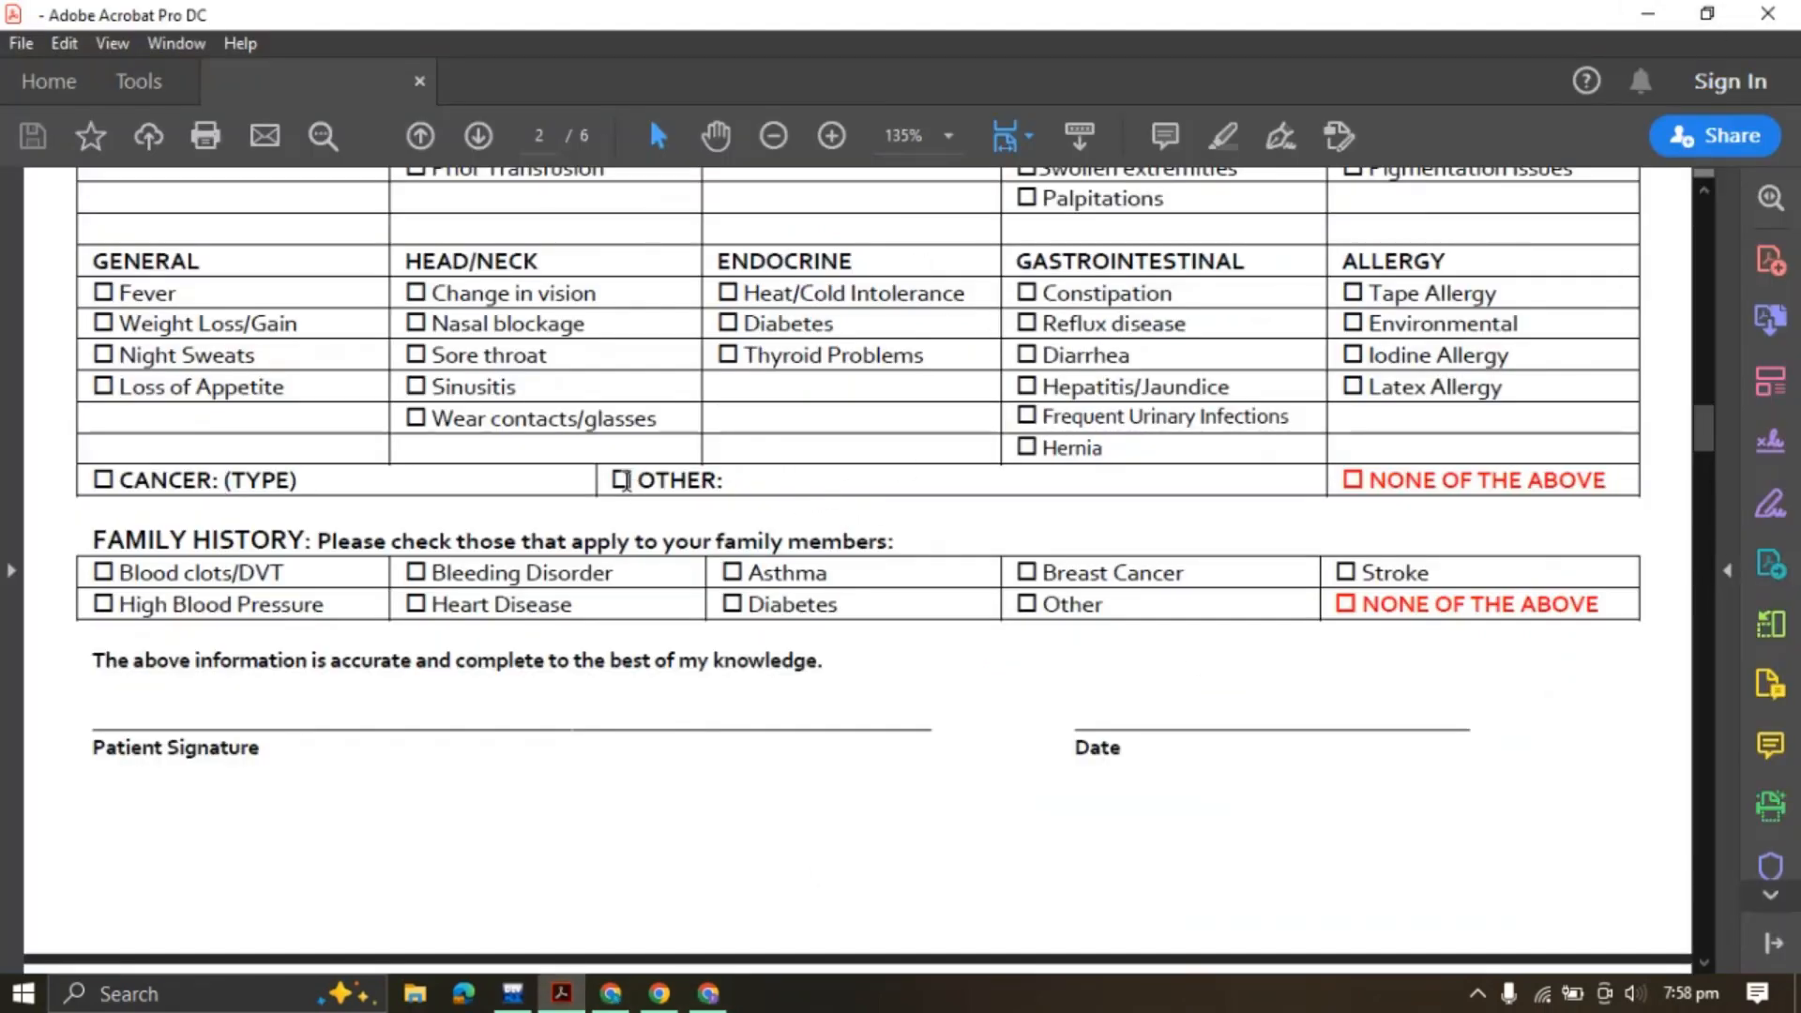
{"action": "left_click", "coordinate": [707, 994]}
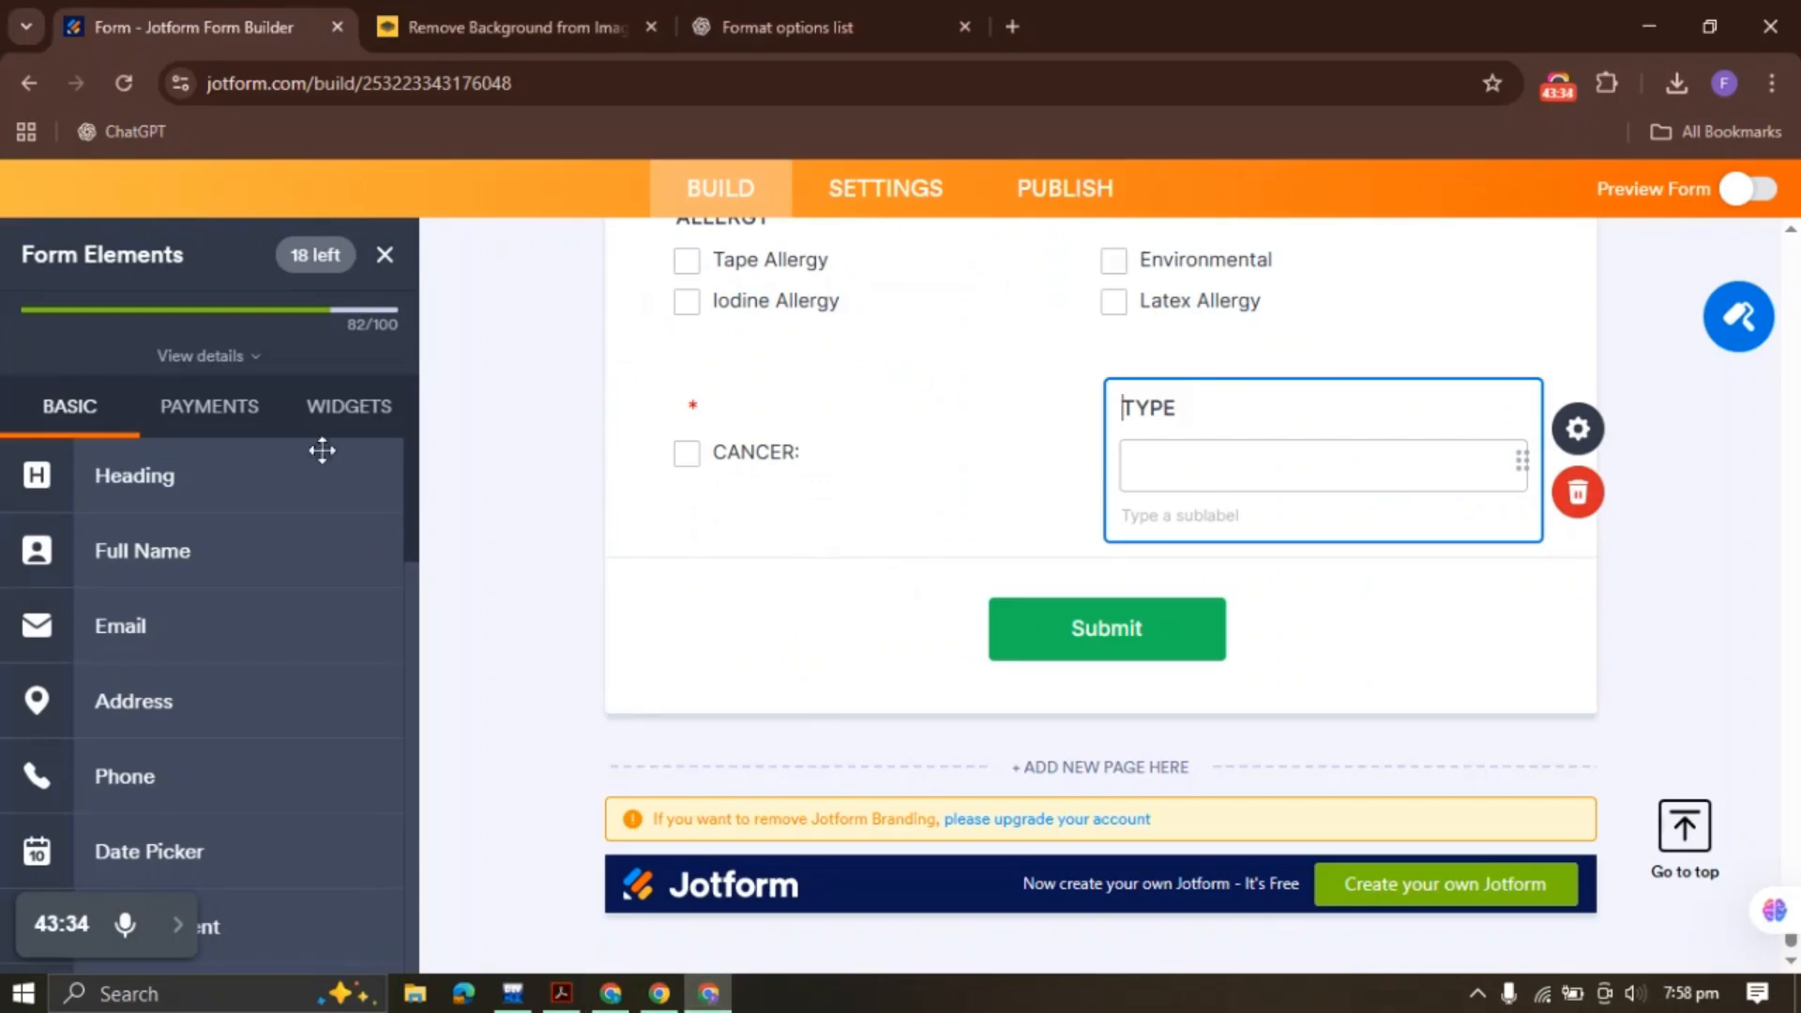
{"action": "scroll", "coordinate": [192, 654], "scroll_direction": "down", "scroll_amount": 10}
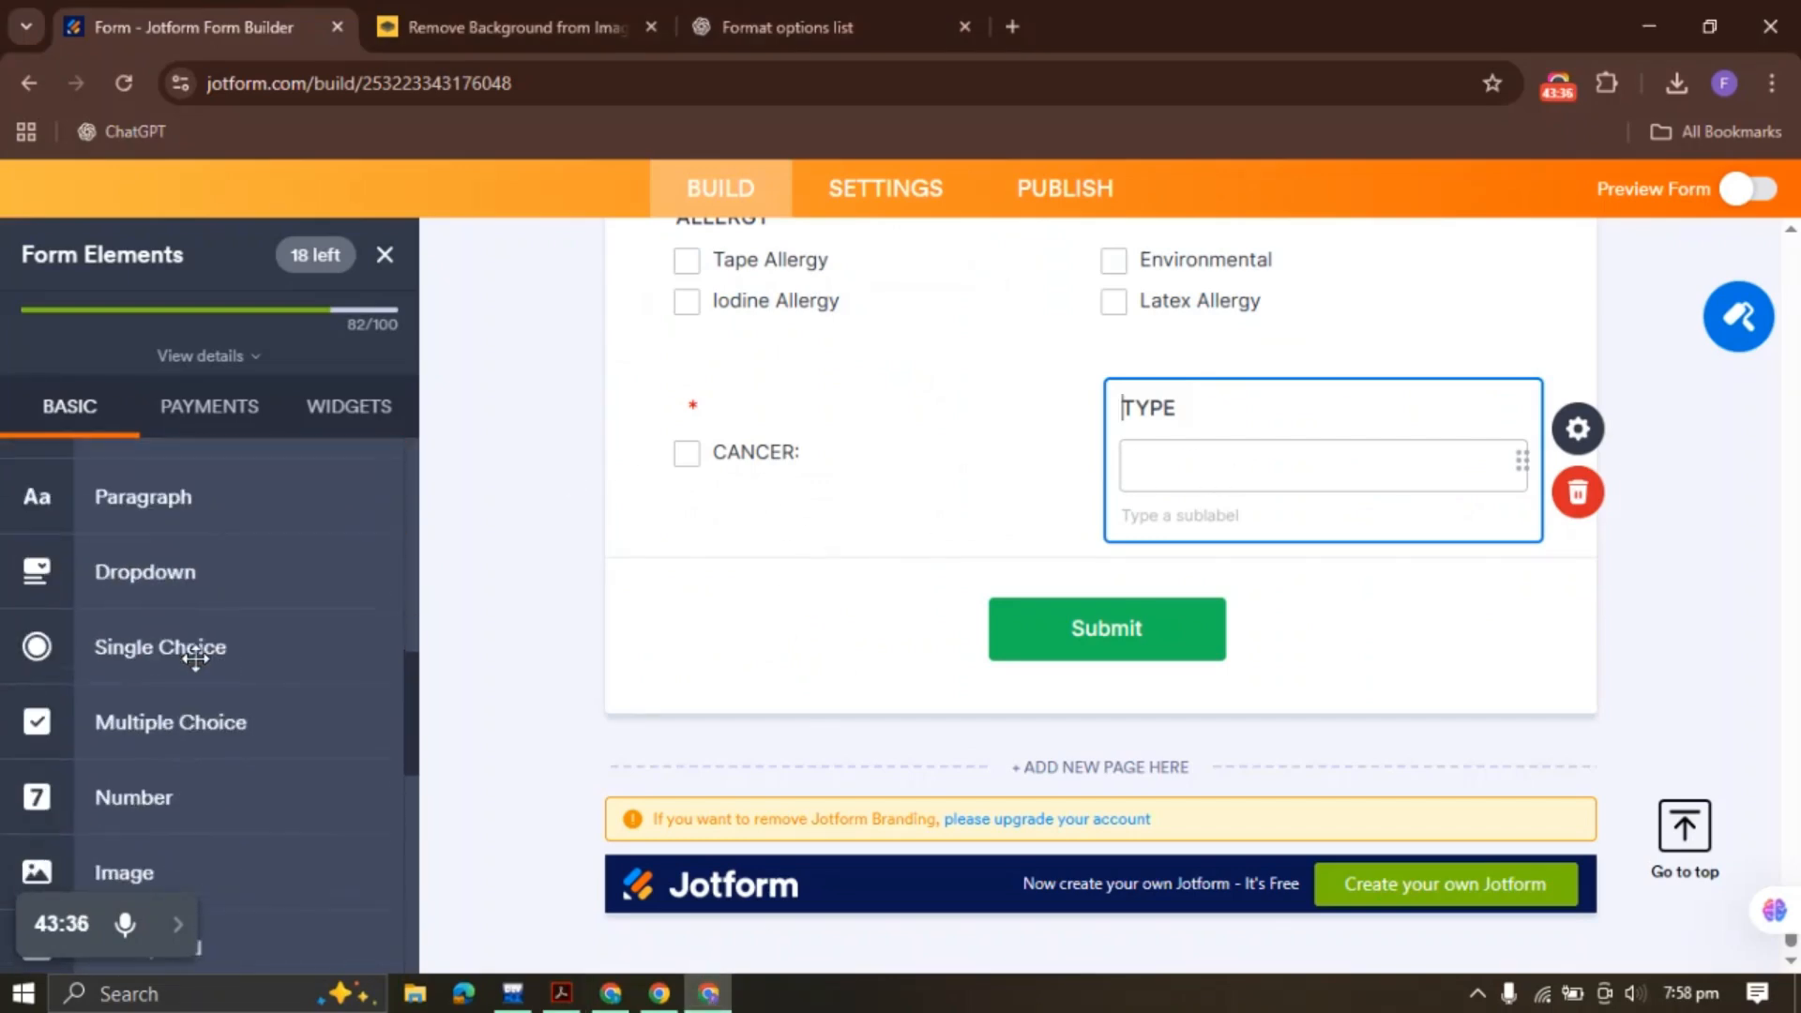
Add a single choice field below TYPE, clear its placeholder options and add an Other option
{"action": "left_click_drag", "start_coordinate": [233, 672], "coordinate": [641, 492]}
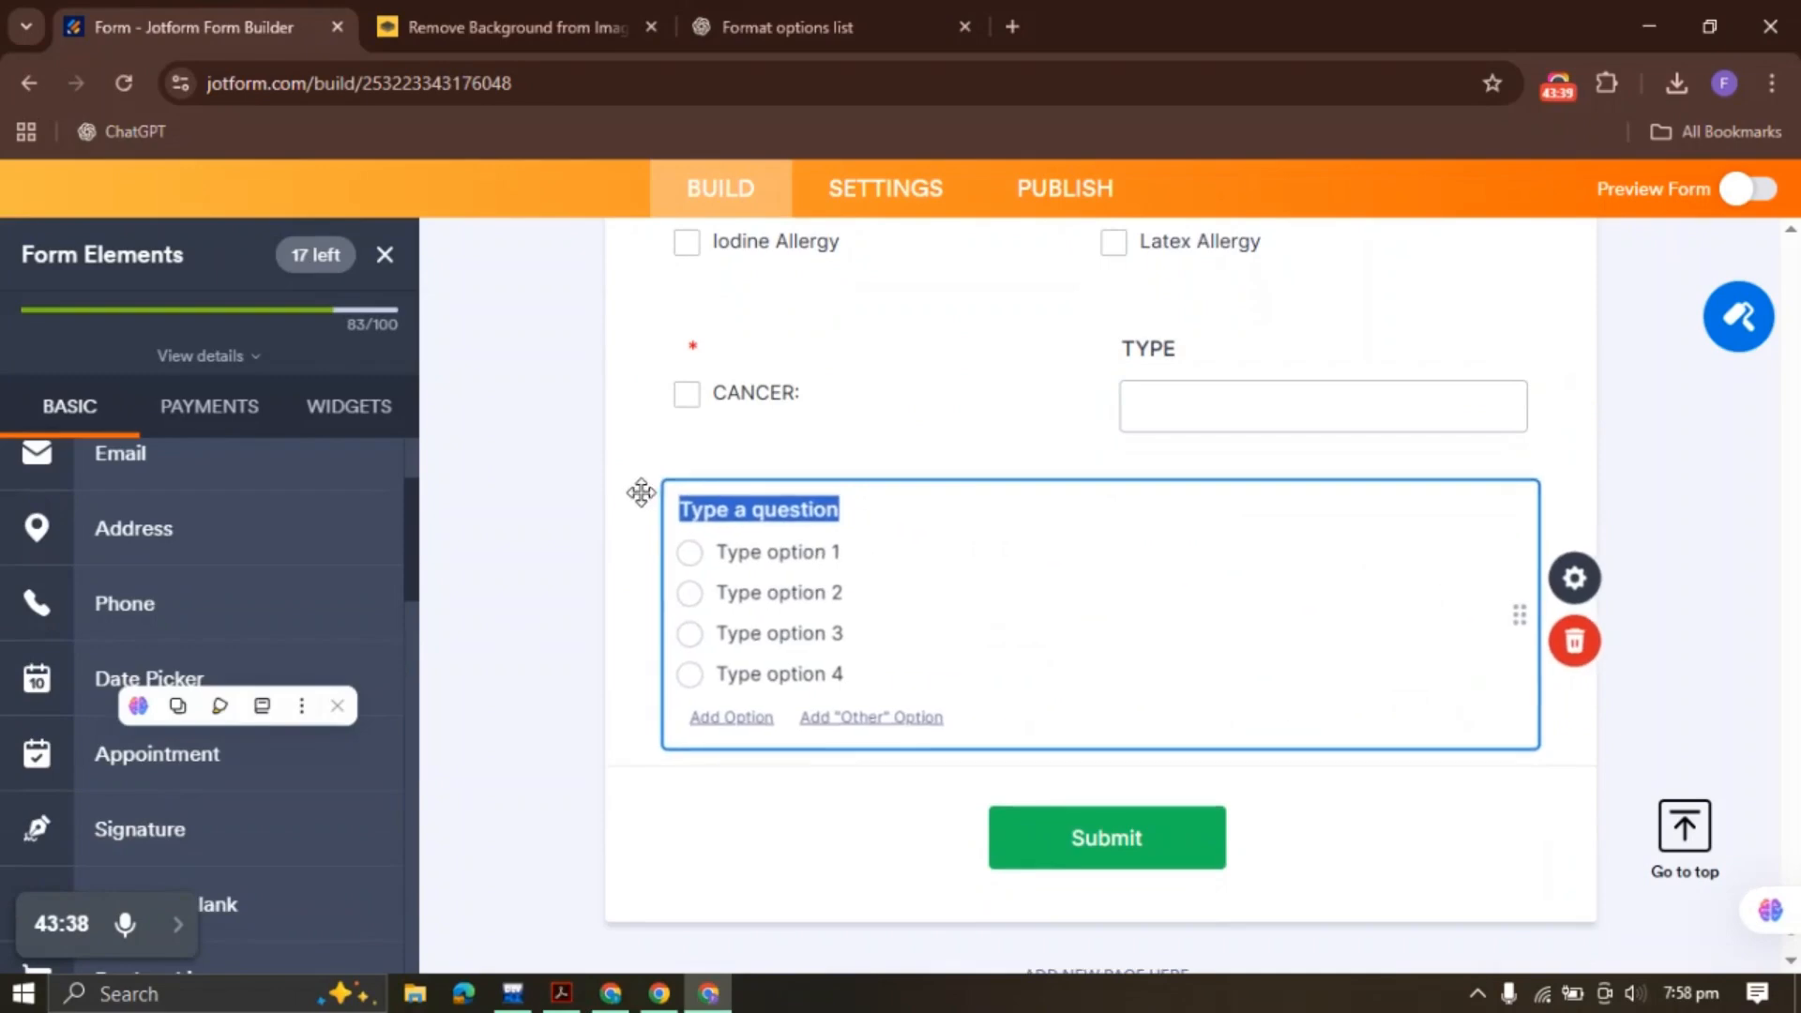
{"action": "left_click", "coordinate": [767, 514]}
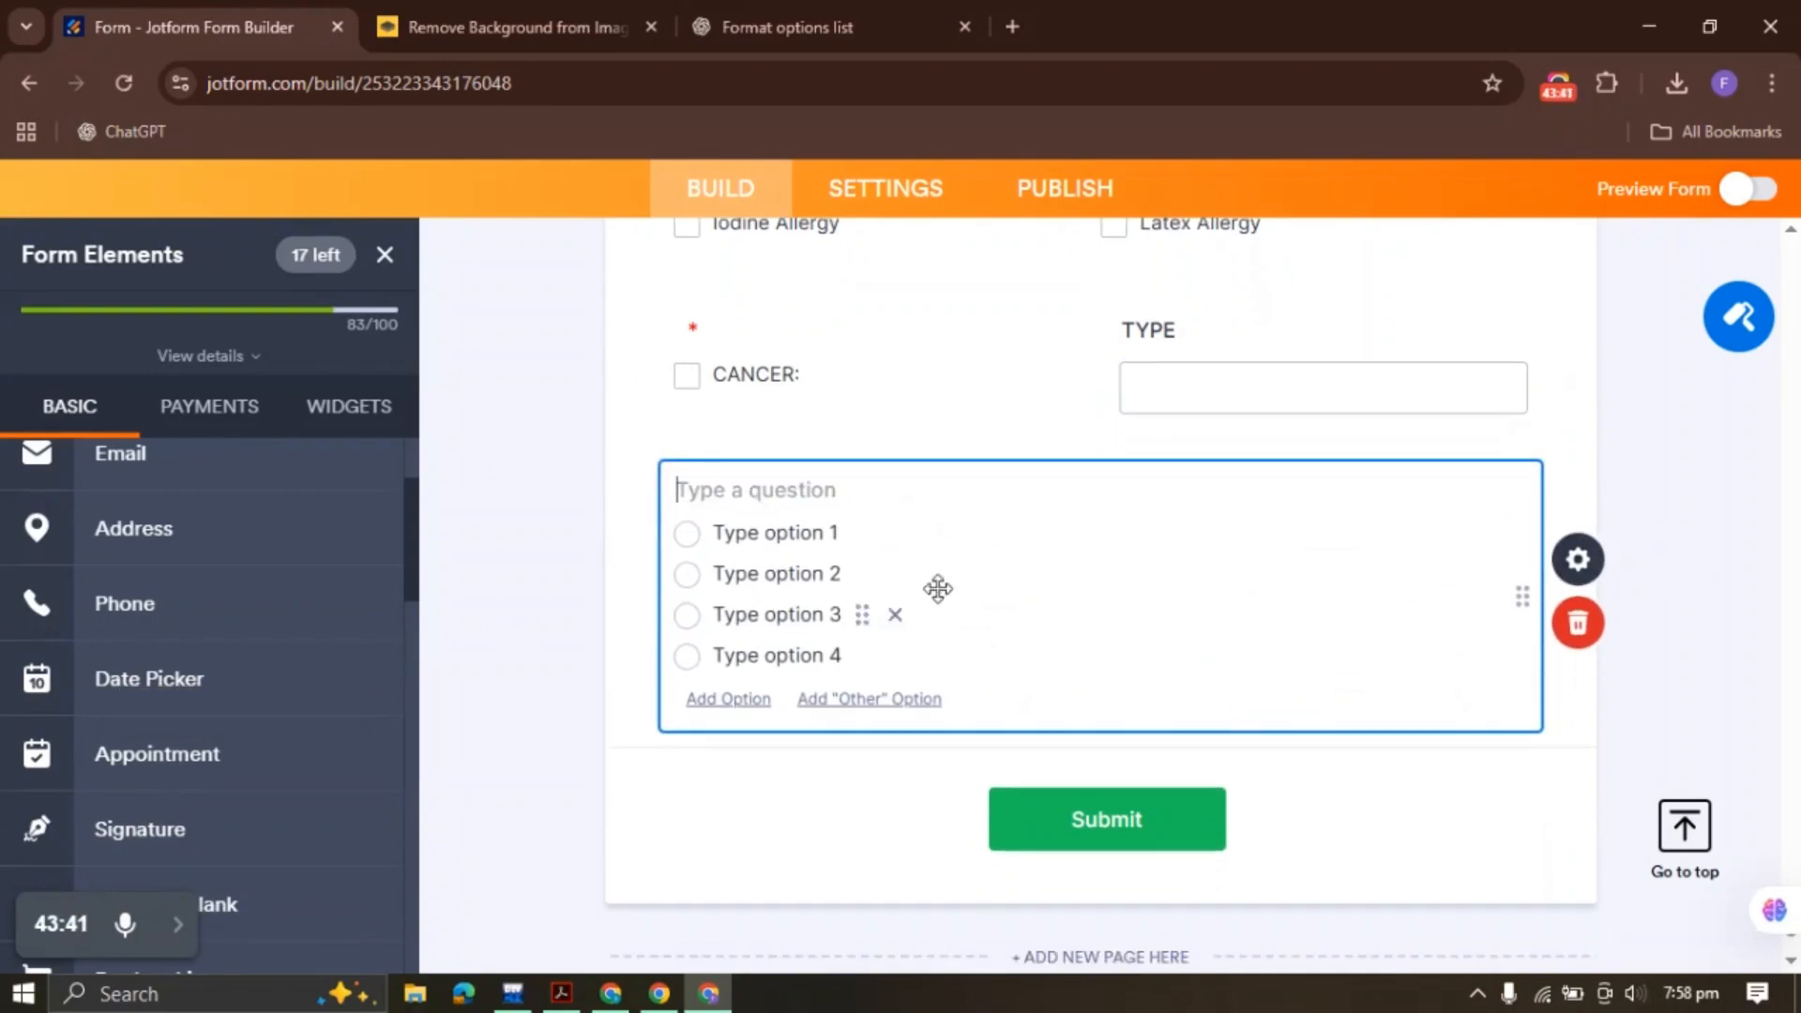
{"action": "left_click", "coordinate": [892, 535]}
{"action": "left_click", "coordinate": [891, 534]}
{"action": "left_click", "coordinate": [890, 534]}
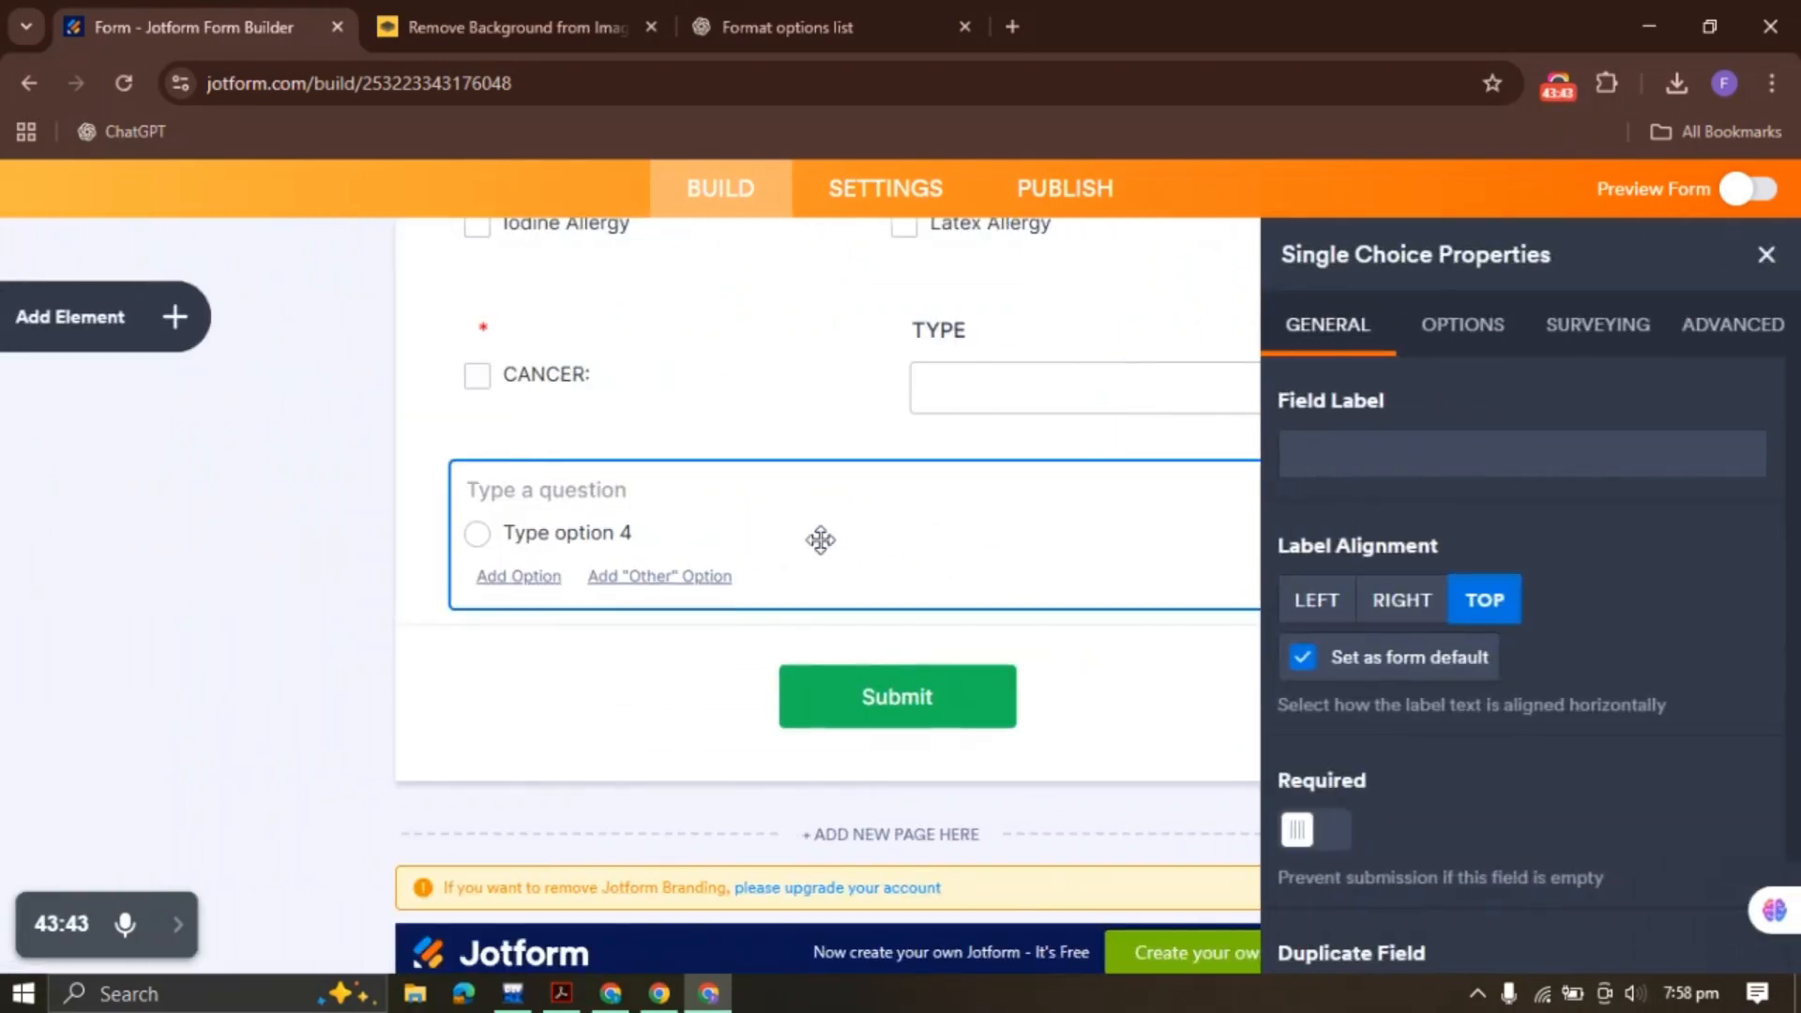
{"action": "left_click", "coordinate": [692, 535]}
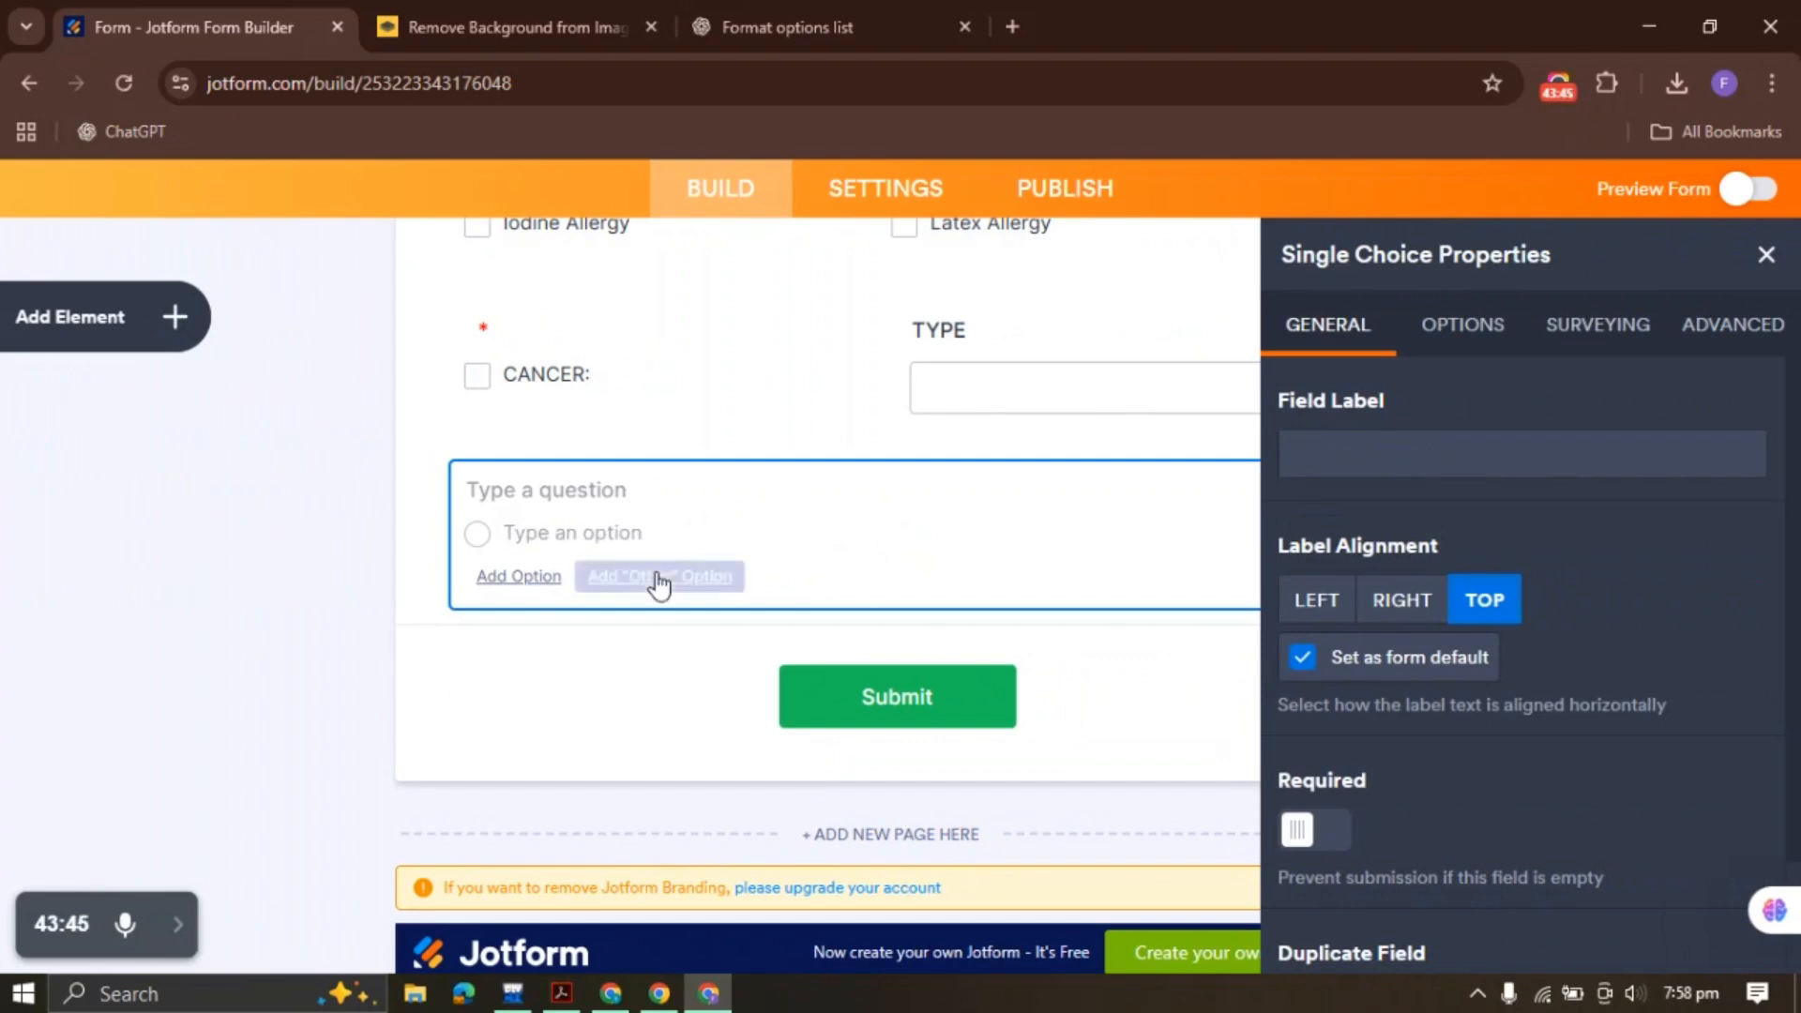
{"action": "left_click", "coordinate": [655, 579]}
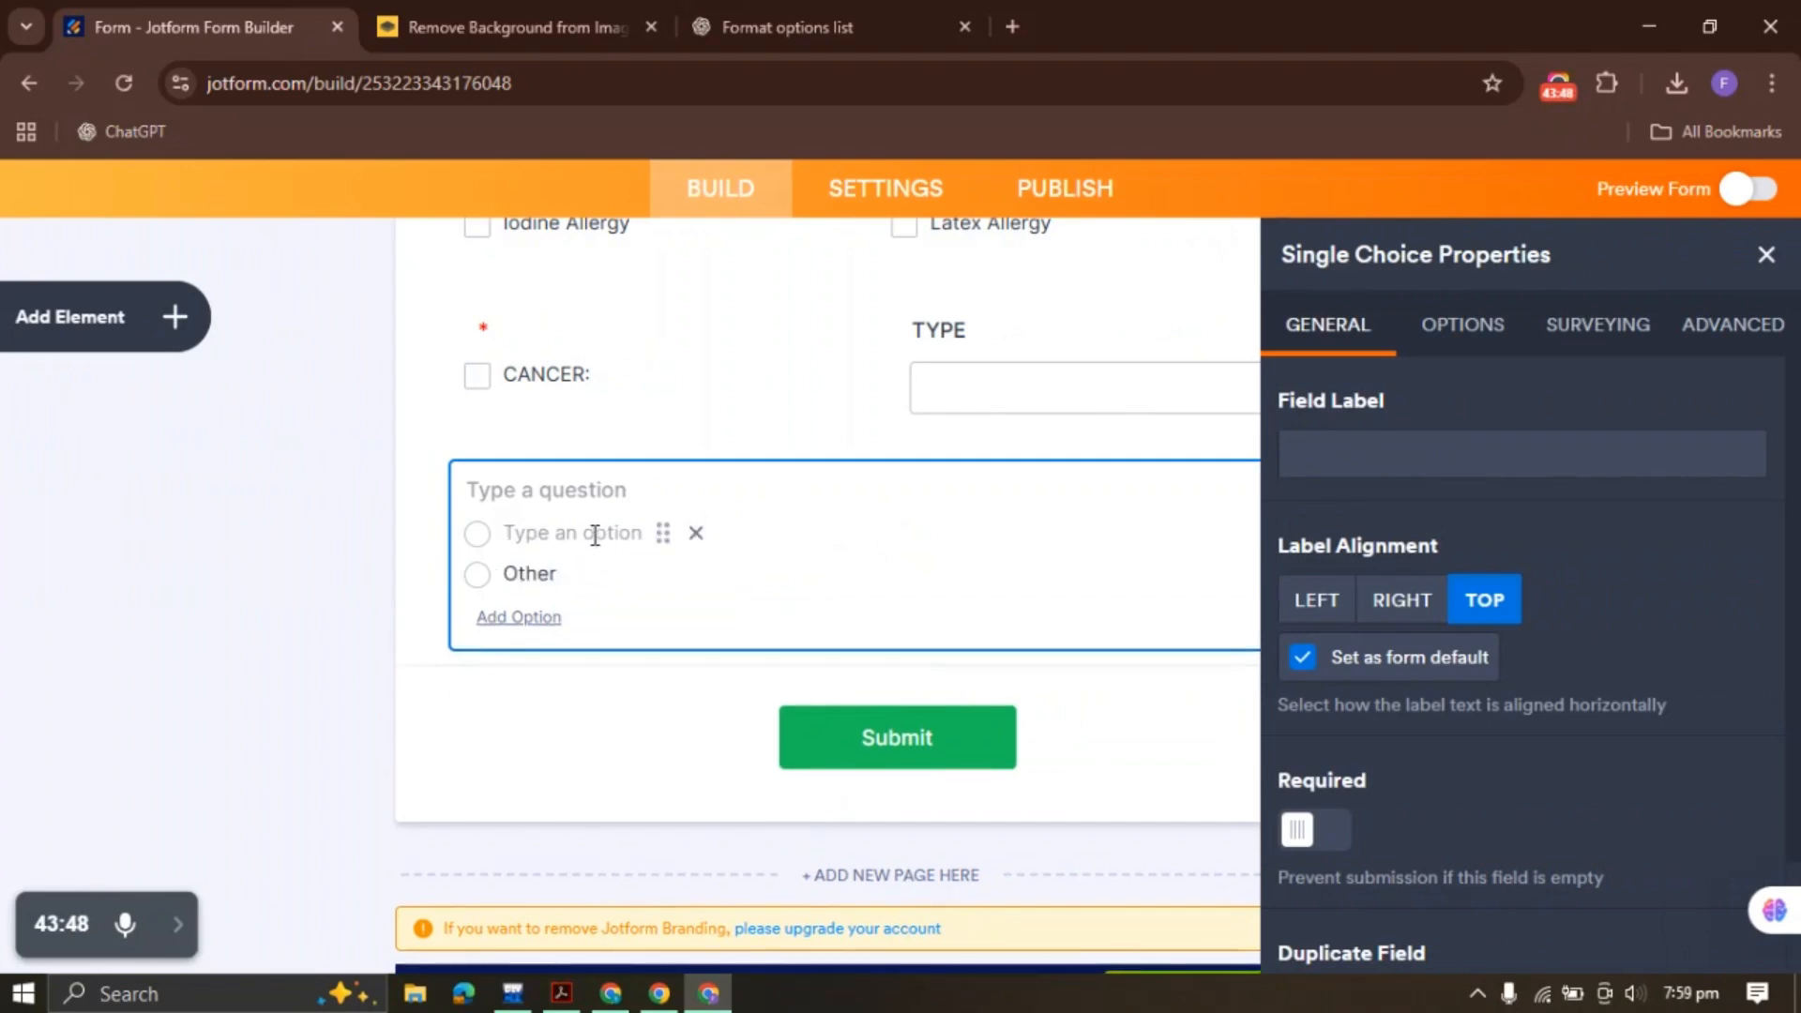
{"action": "left_click", "coordinate": [1465, 355]}
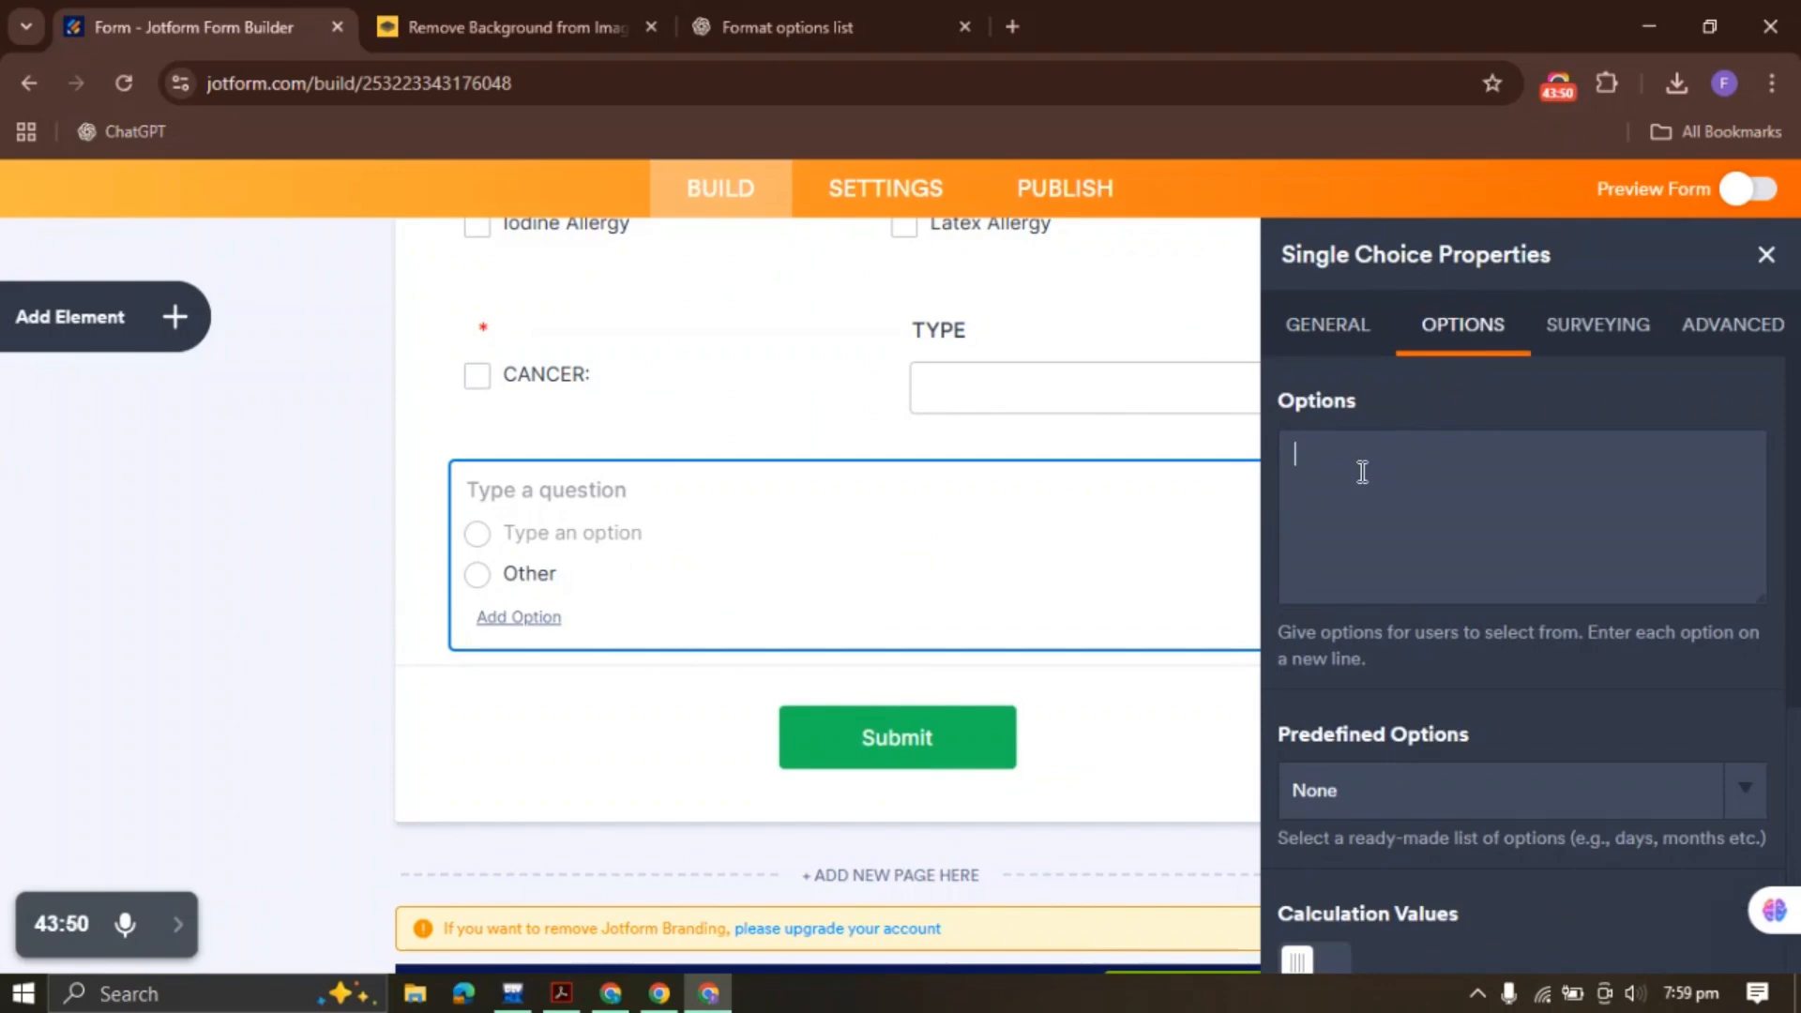
{"action": "left_click", "coordinate": [1782, 253]}
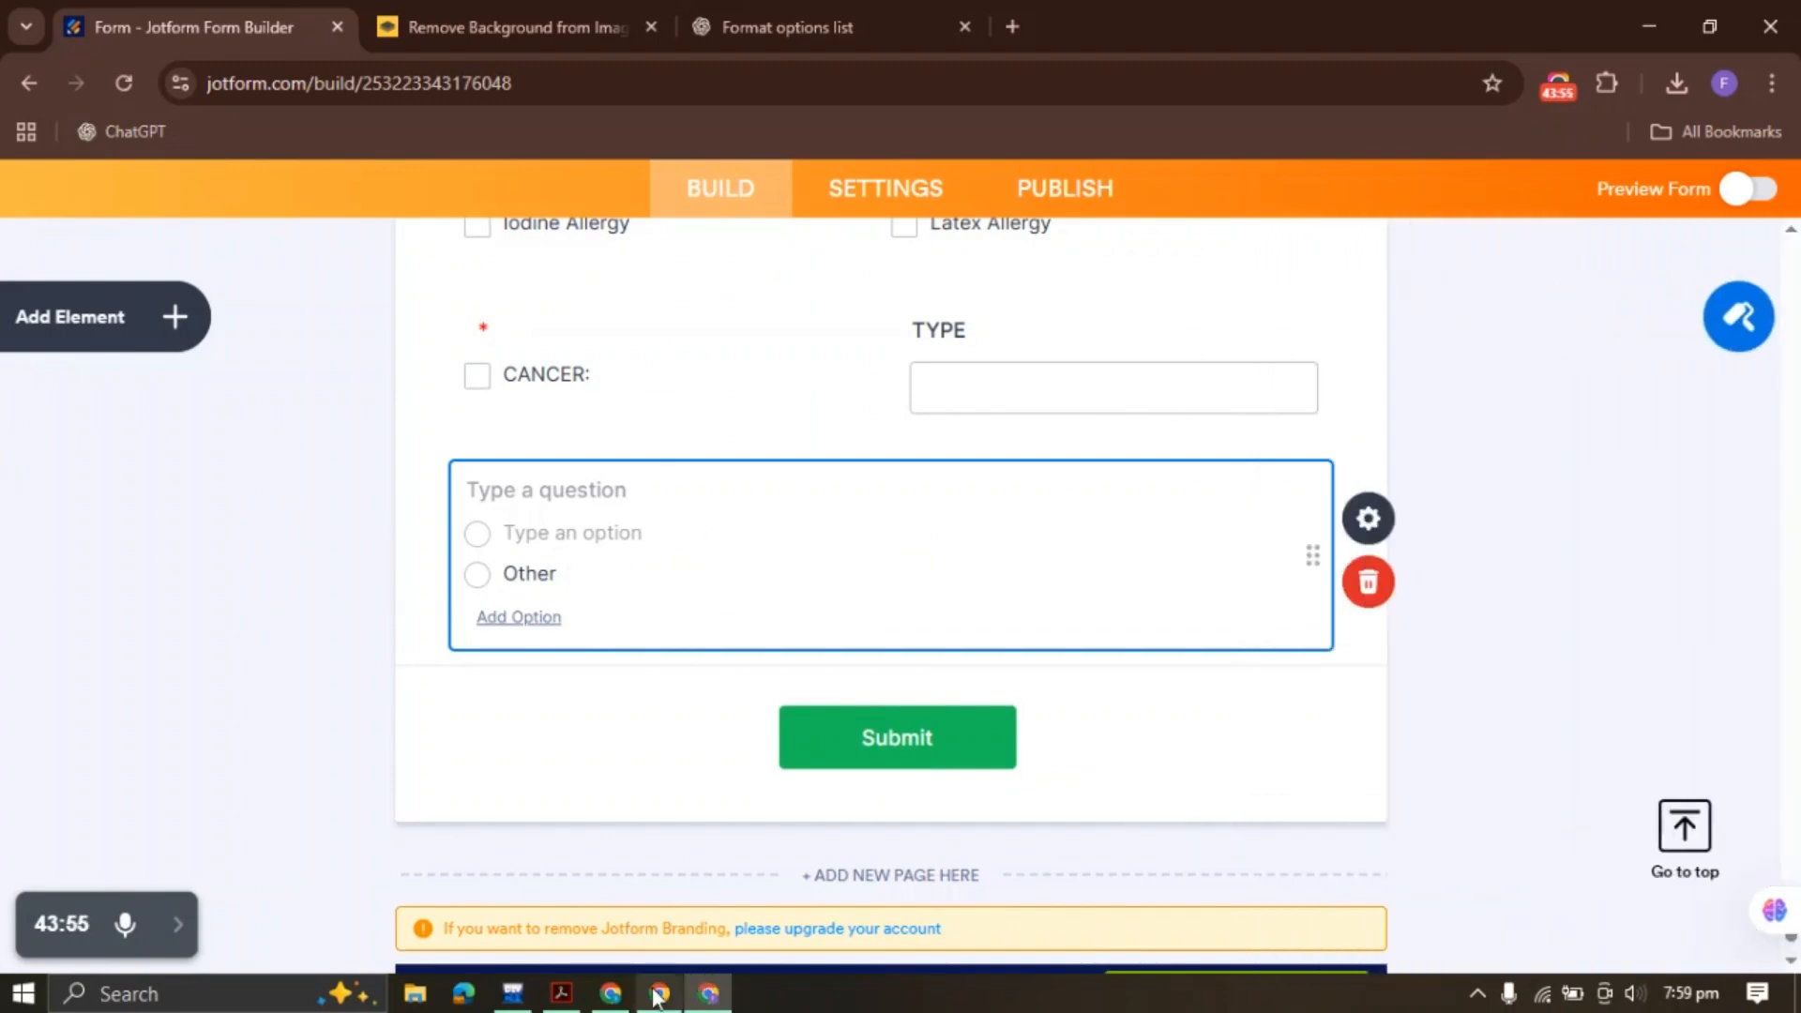
Copy NONE OF THE ABOVE from the PDF into its option, then delete that single choice field
{"action": "left_click", "coordinate": [561, 994]}
{"action": "left_click_drag", "start_coordinate": [1374, 480], "coordinate": [1606, 480]}
{"action": "key", "text": "ctrl+c"}
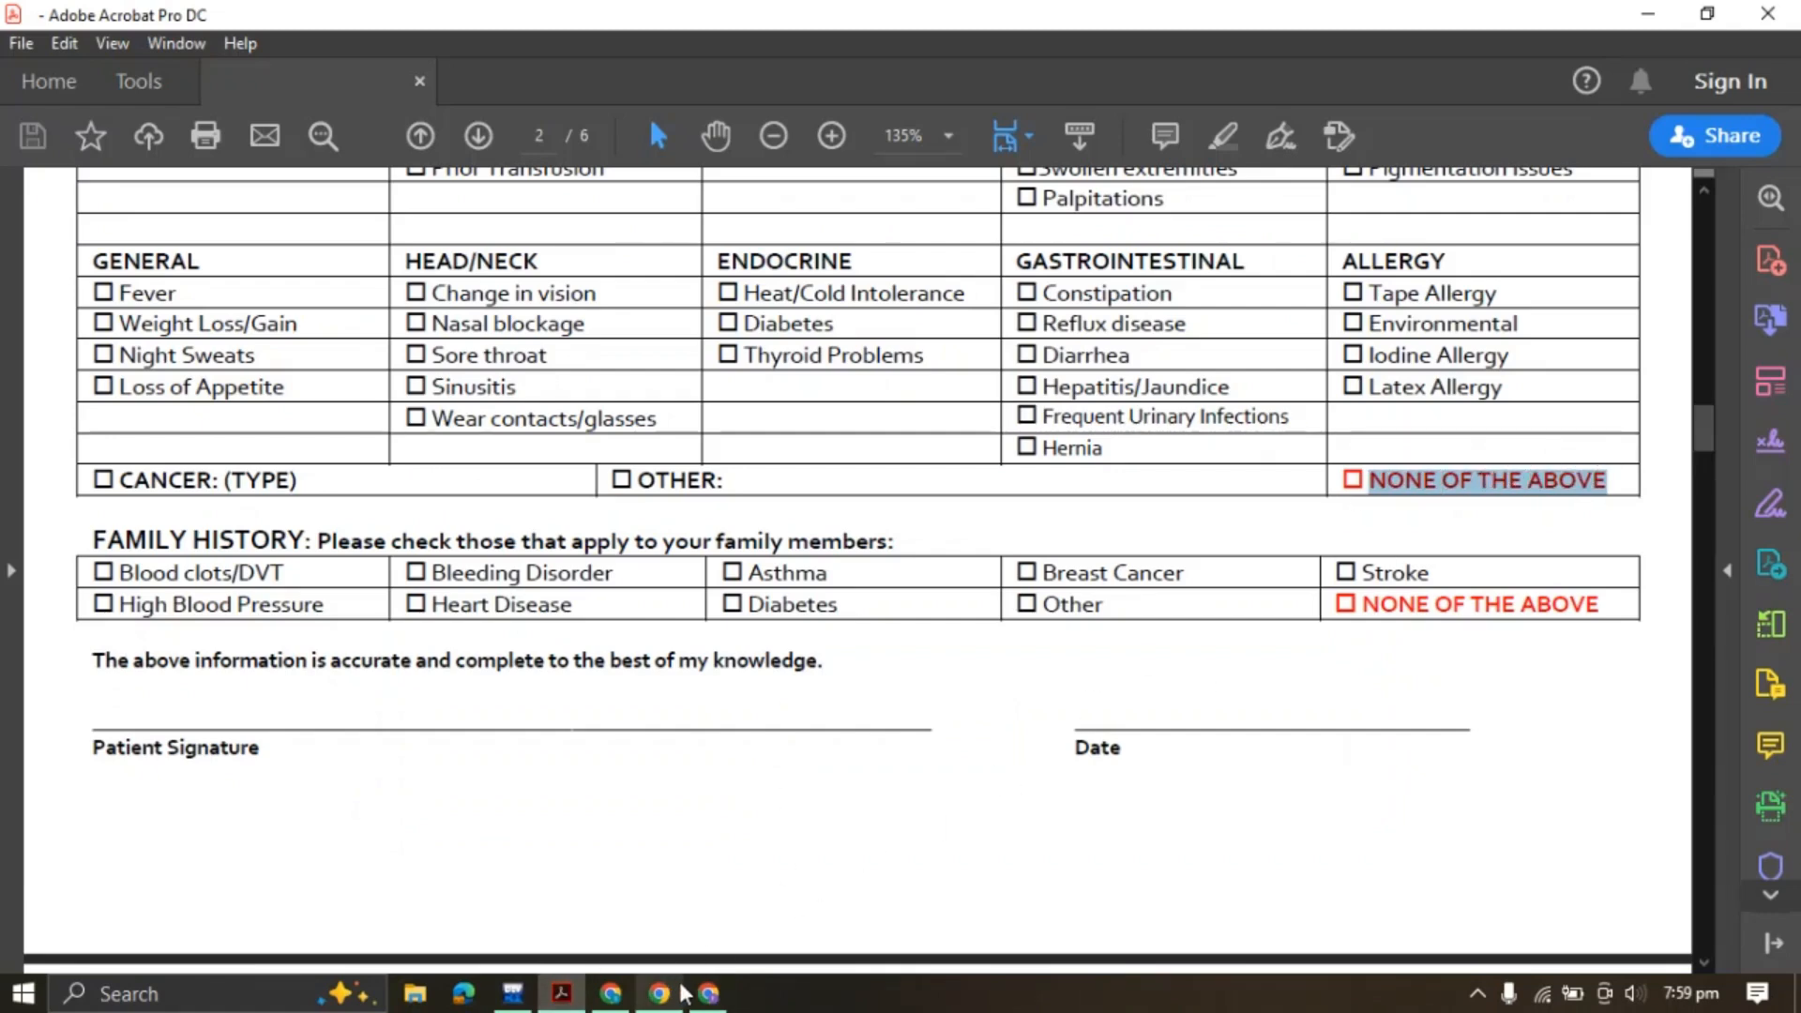
{"action": "left_click", "coordinate": [708, 993]}
{"action": "left_click", "coordinate": [575, 535]}
{"action": "key", "text": "ctrl+v"}
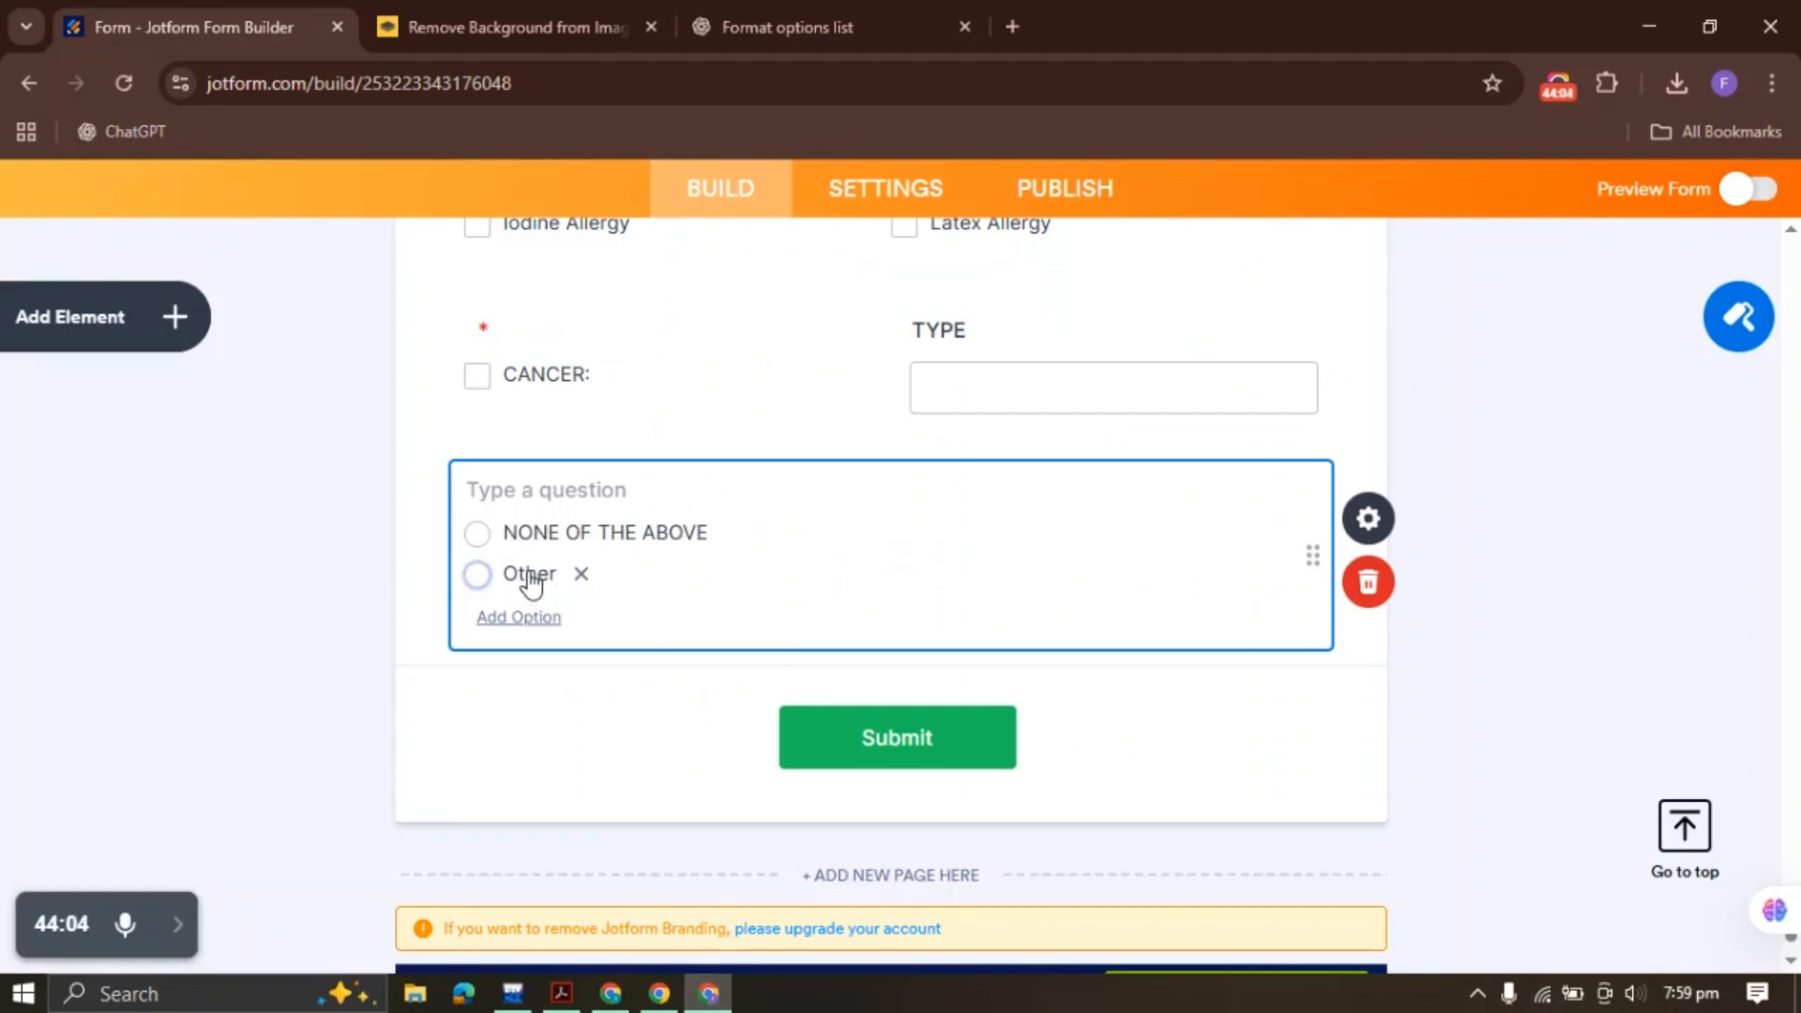
{"action": "left_click", "coordinate": [1367, 581]}
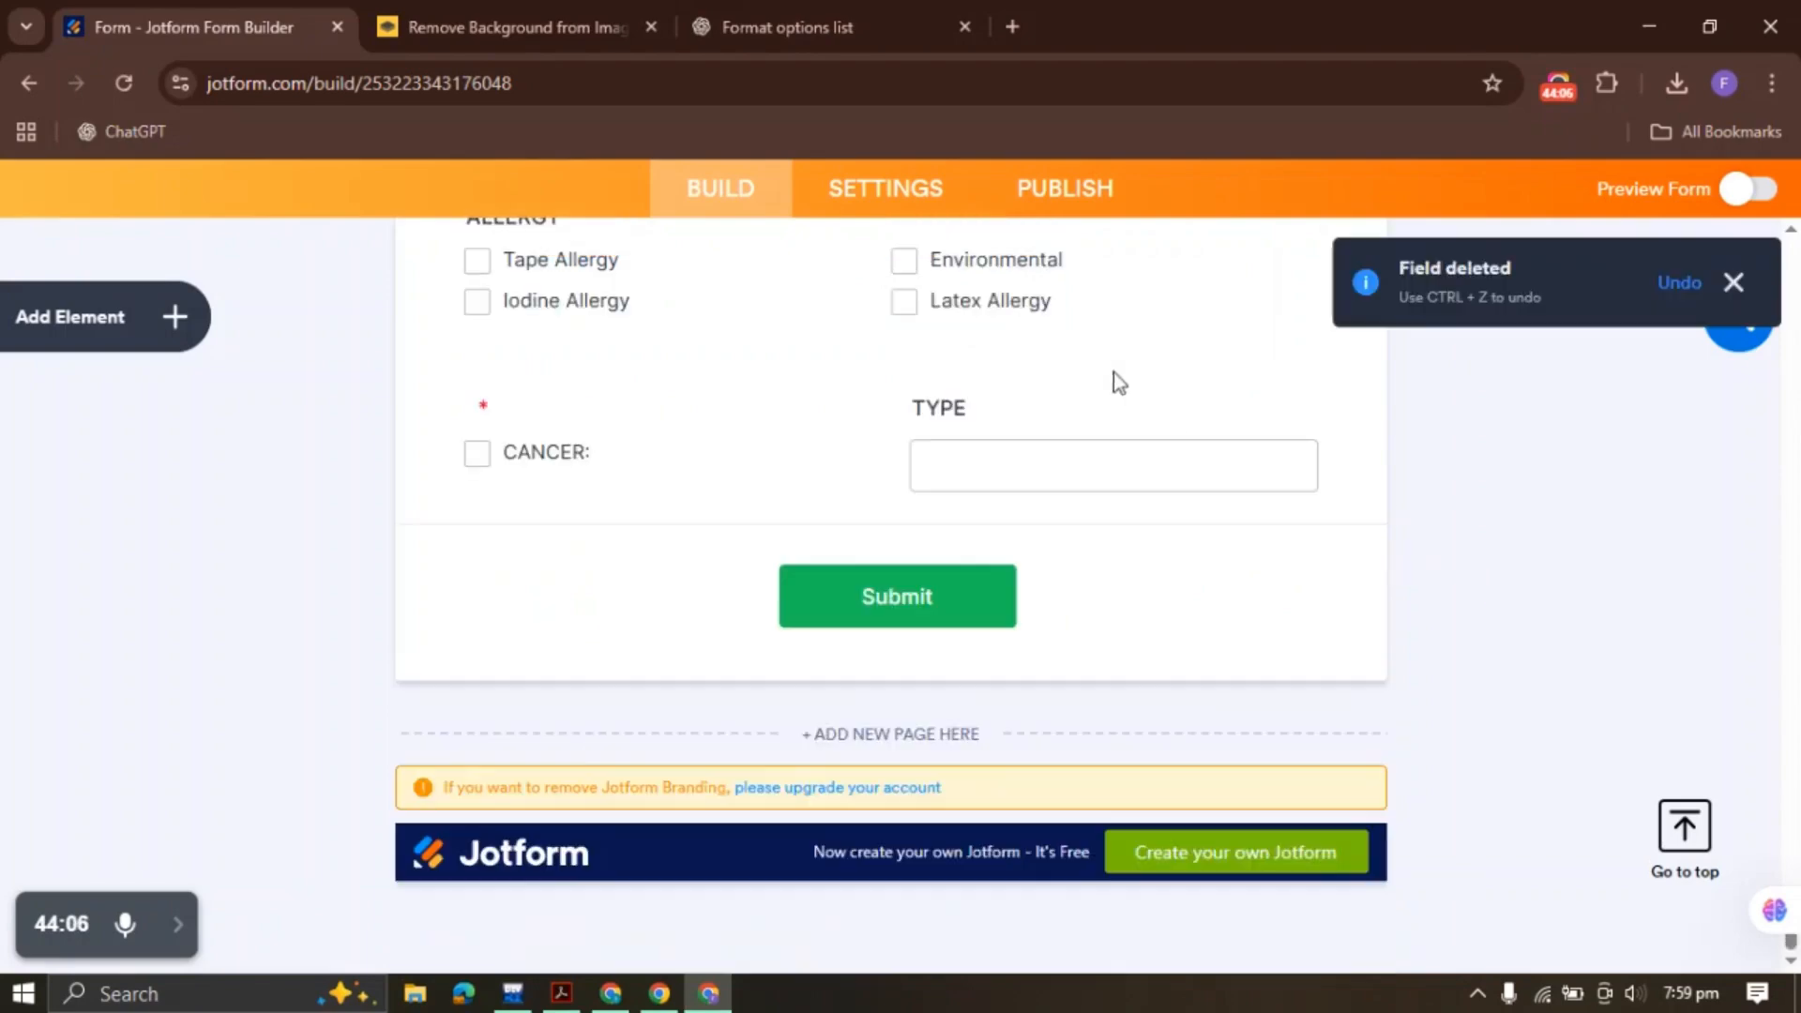
{"action": "left_click", "coordinate": [1029, 461]}
Add a Multiple Choice field with NONE OF THE ABOVE and Other, spread into two columns
{"action": "left_click", "coordinate": [177, 324]}
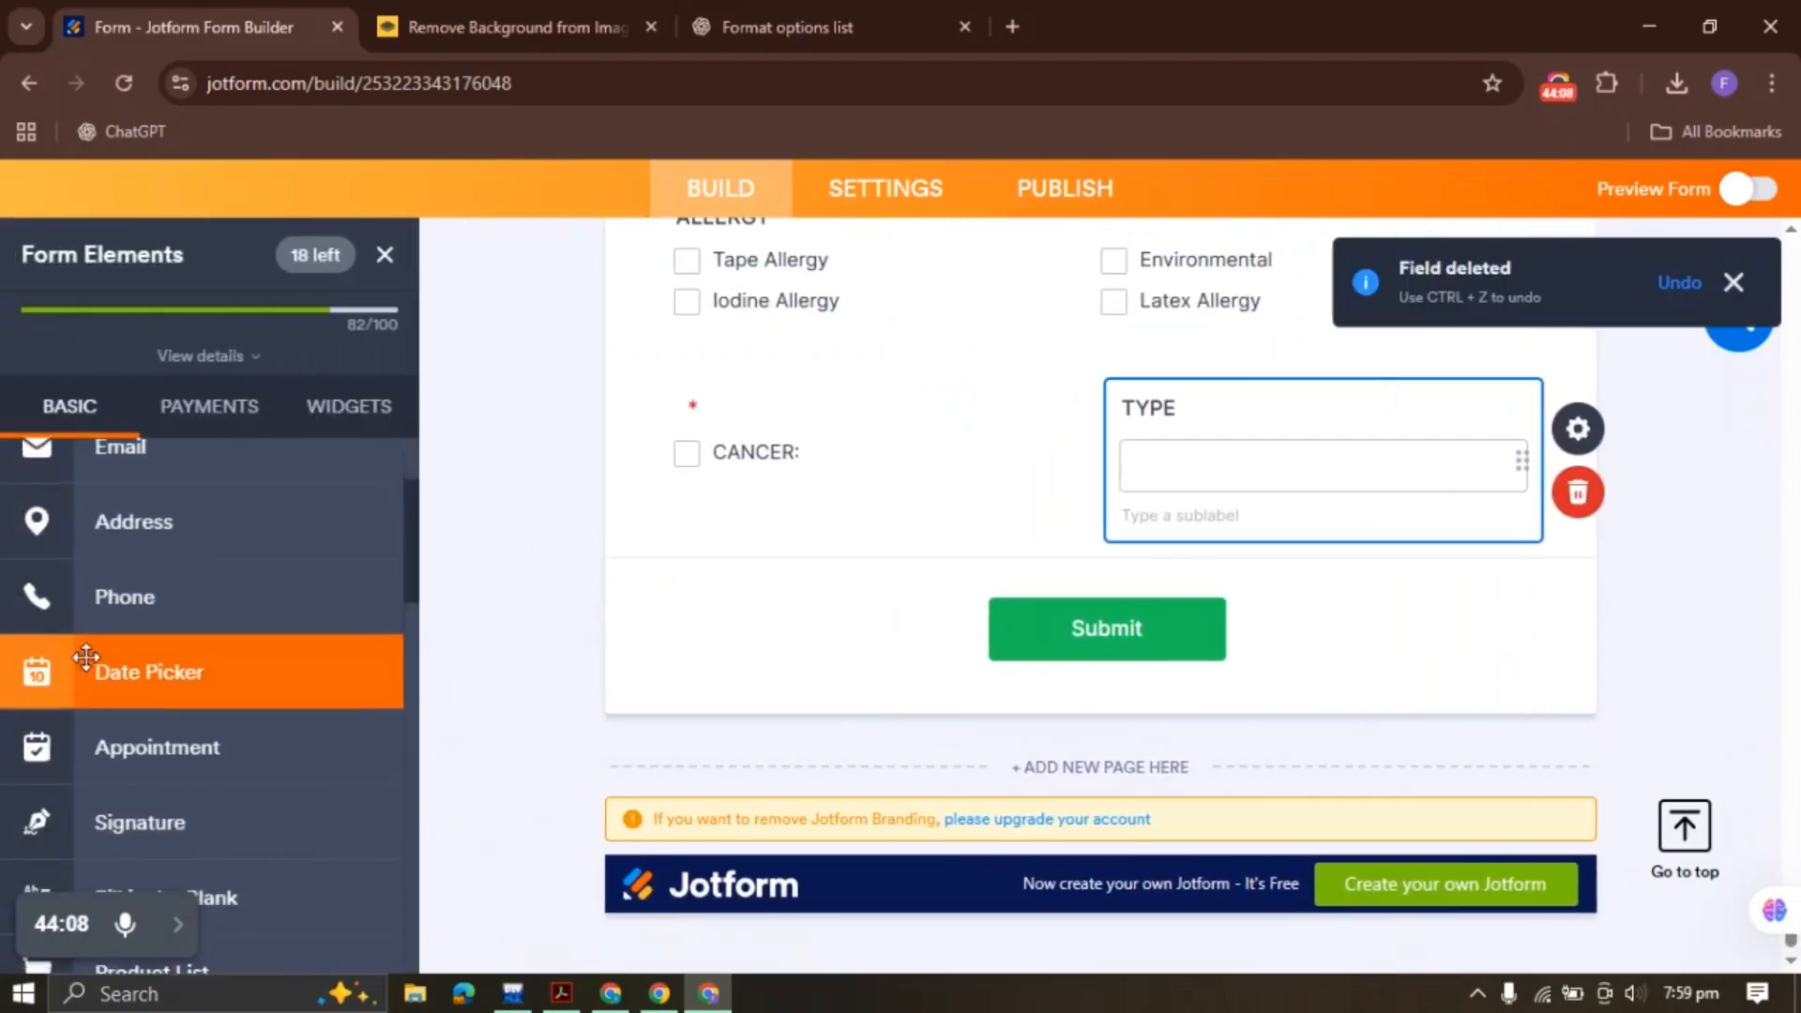
{"action": "left_click", "coordinate": [173, 535]}
{"action": "scroll", "coordinate": [172, 535], "scroll_direction": "up", "scroll_amount": 5}
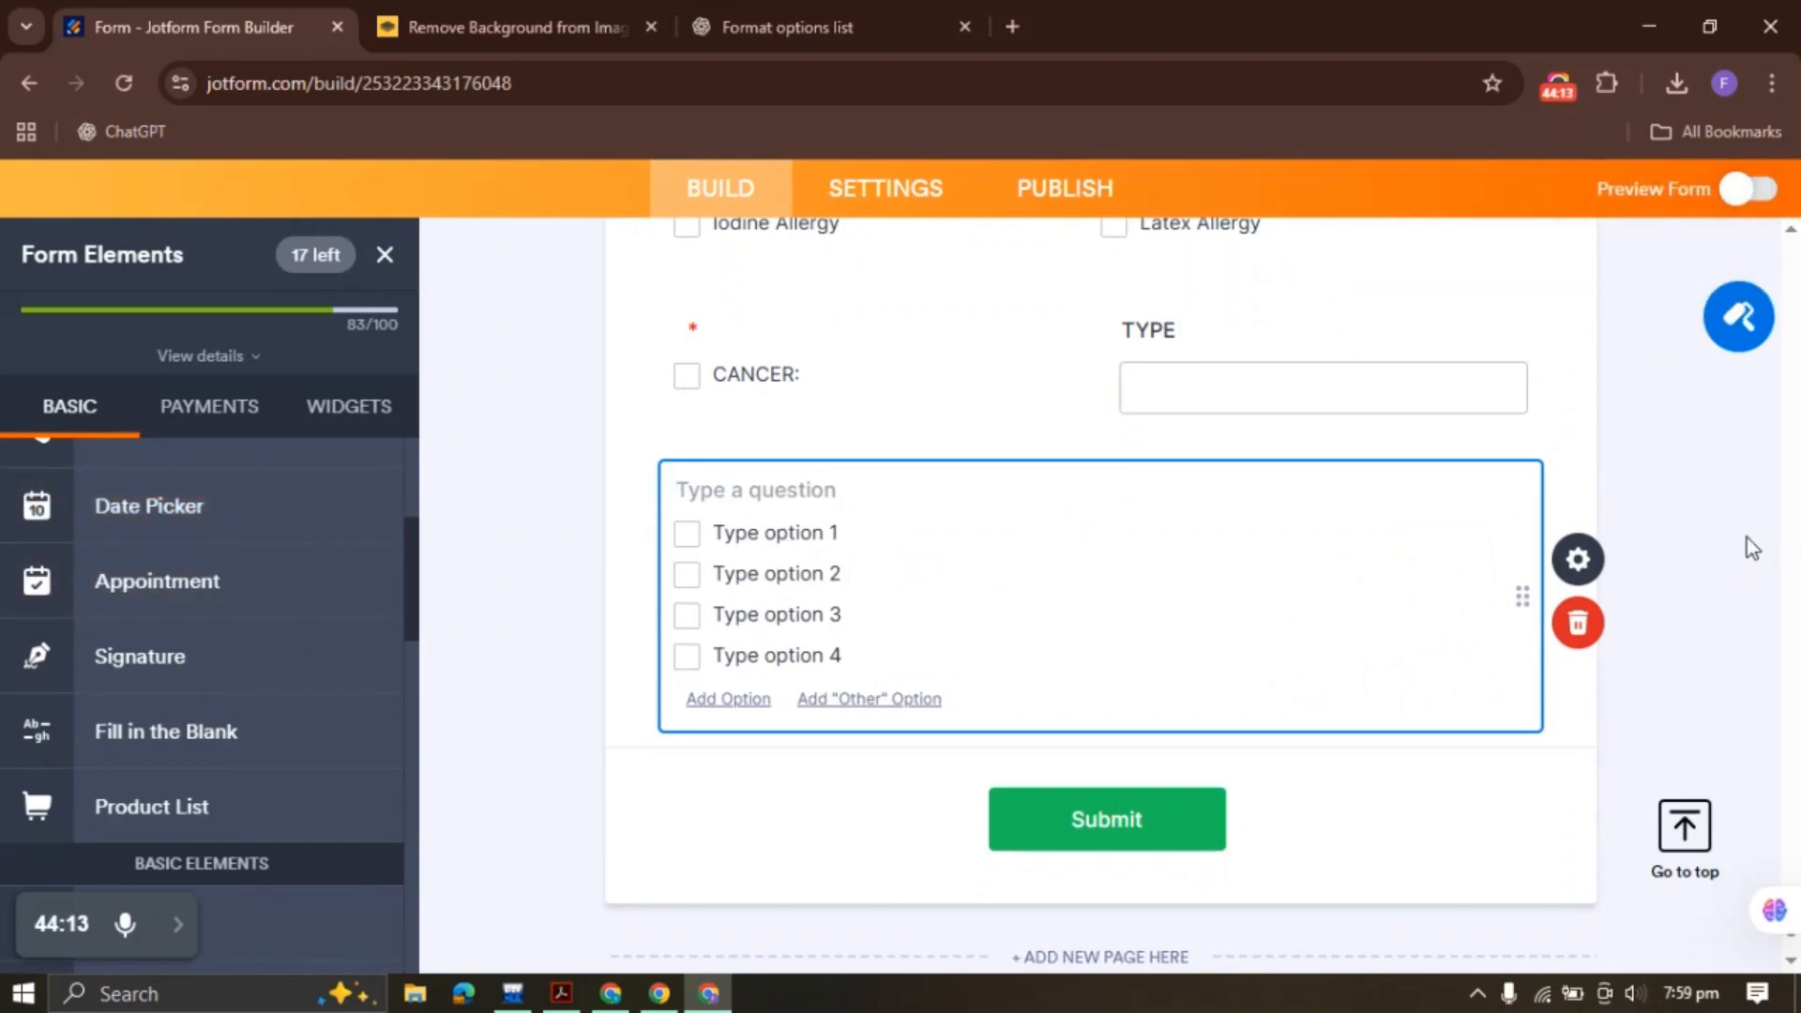
{"action": "left_click", "coordinate": [1598, 560]}
{"action": "left_click", "coordinate": [1462, 323]}
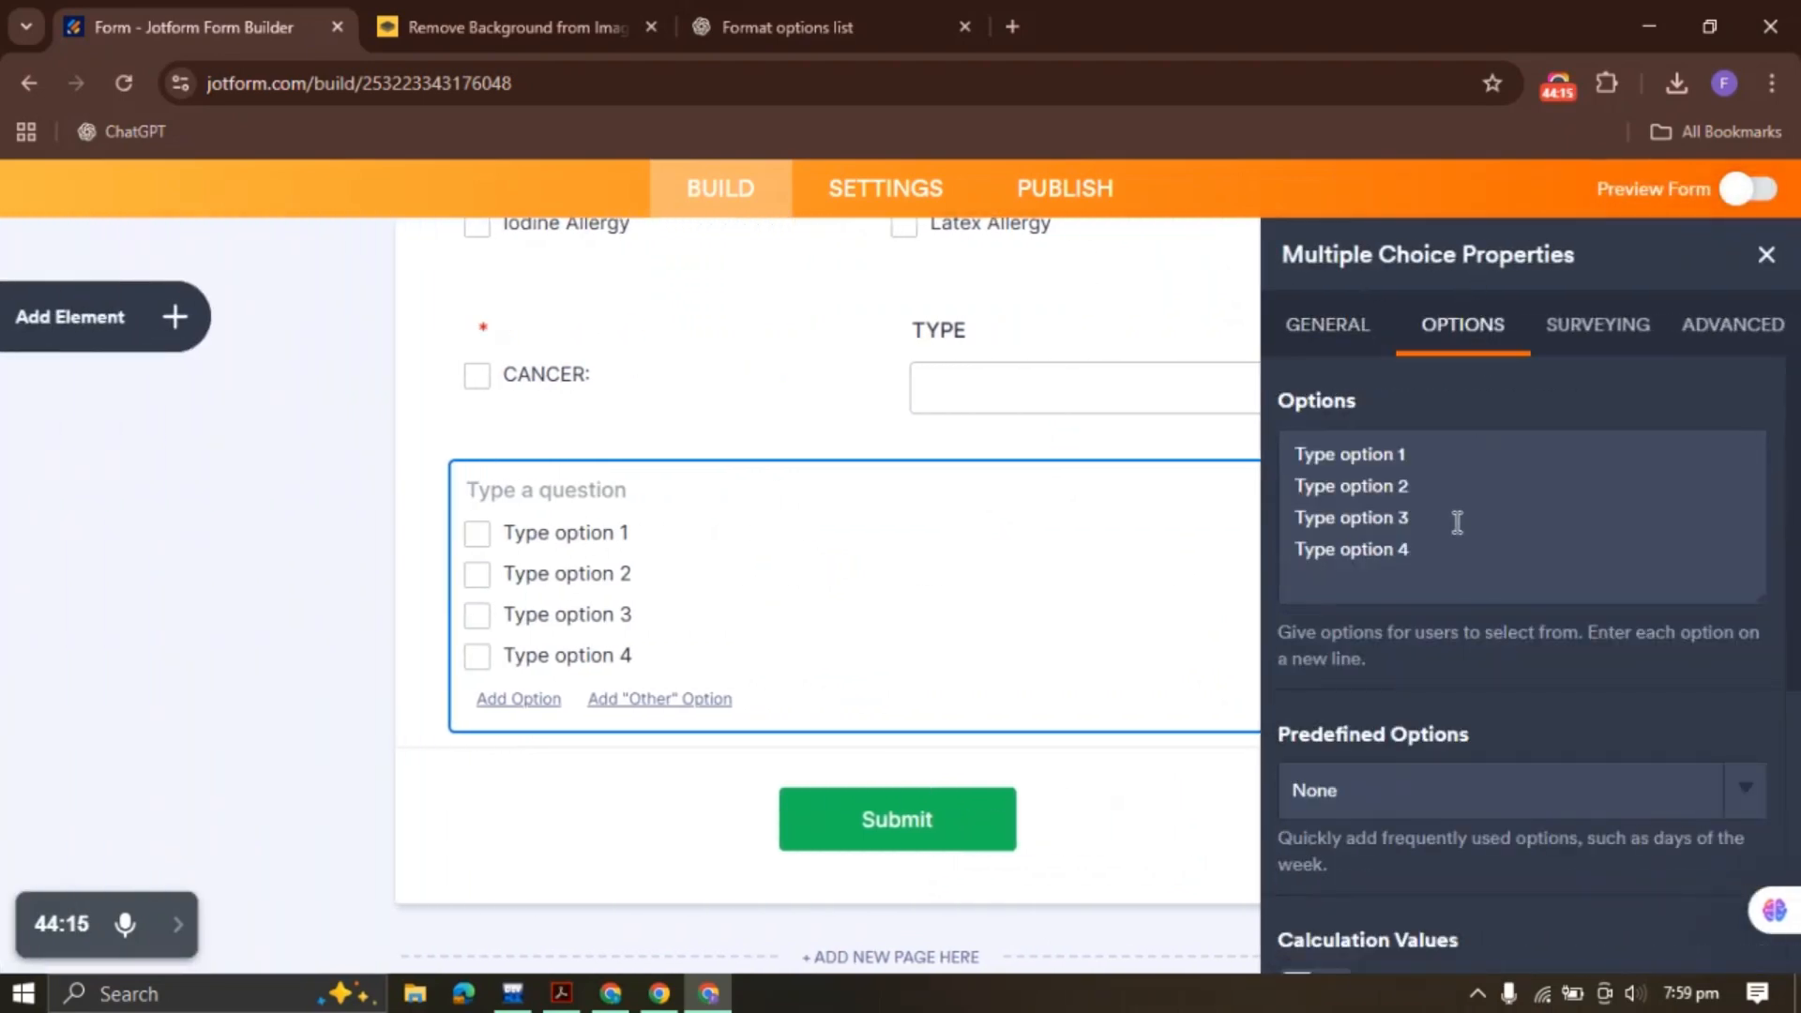
{"action": "key", "text": "ctrl+a"}
{"action": "key", "text": "BackSpace"}
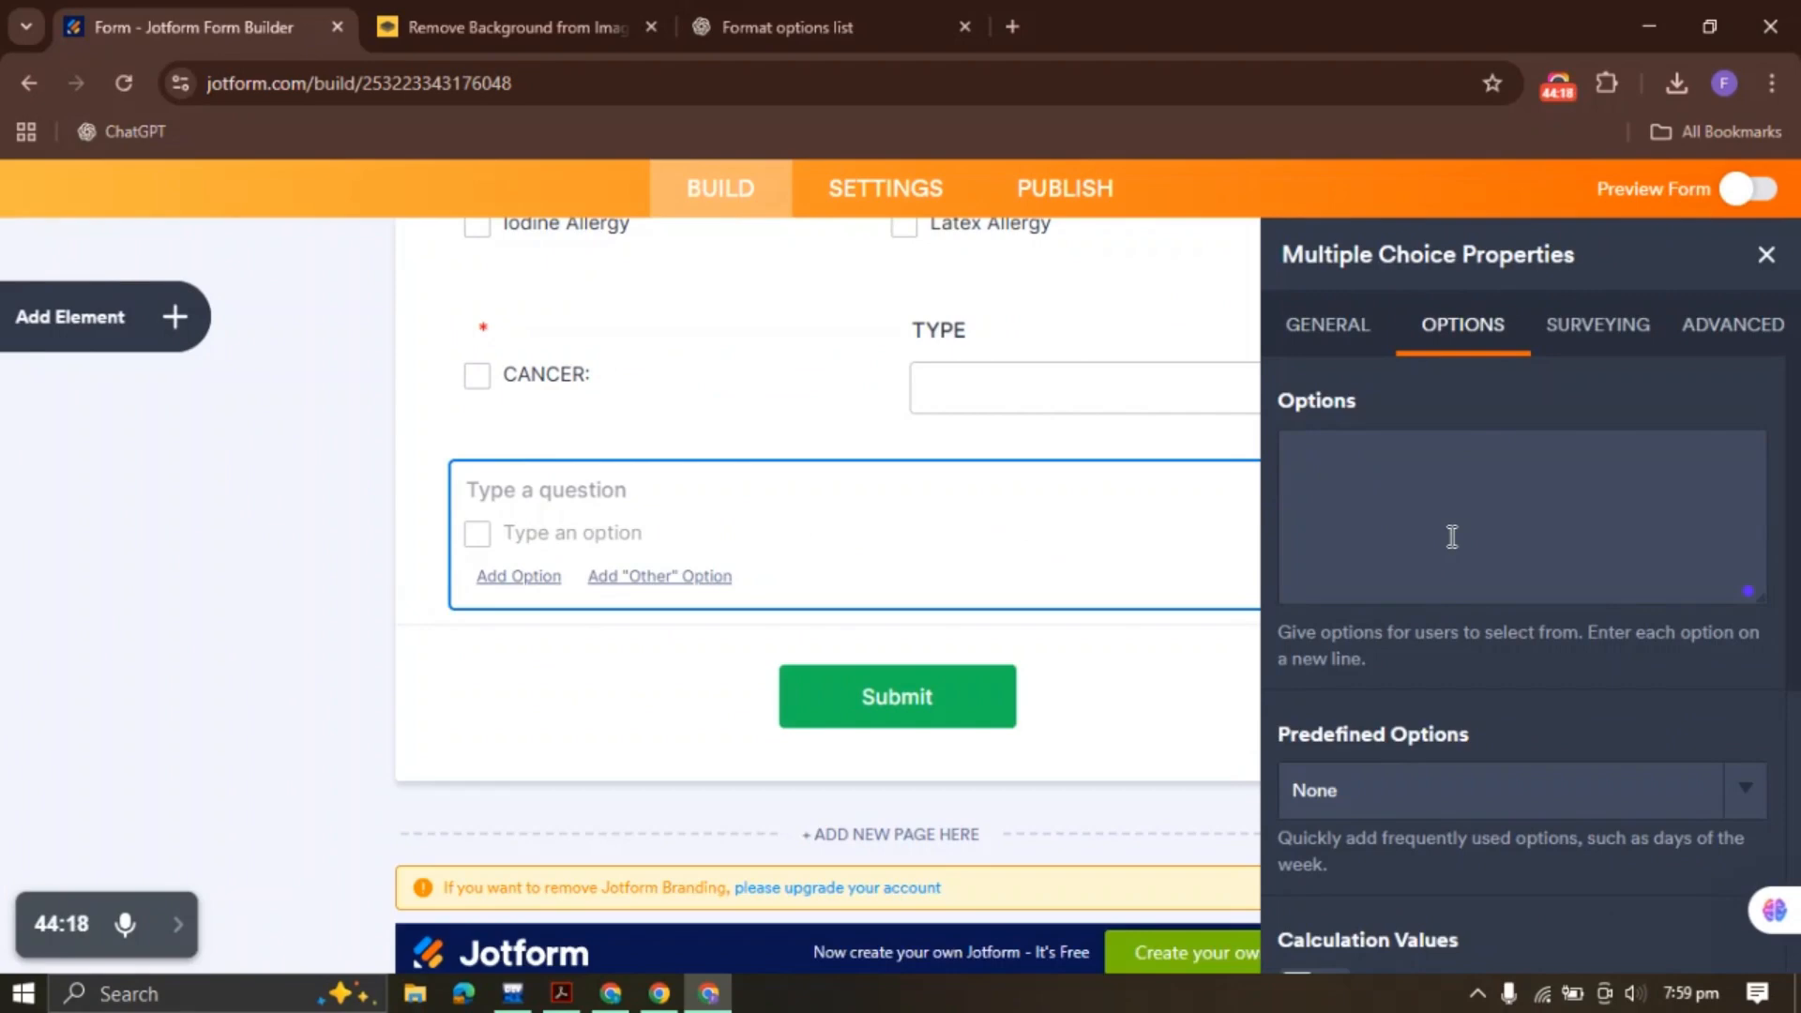
{"action": "key", "text": "ctrl+v"}
{"action": "scroll", "coordinate": [1402, 642], "scroll_direction": "down", "scroll_amount": 5}
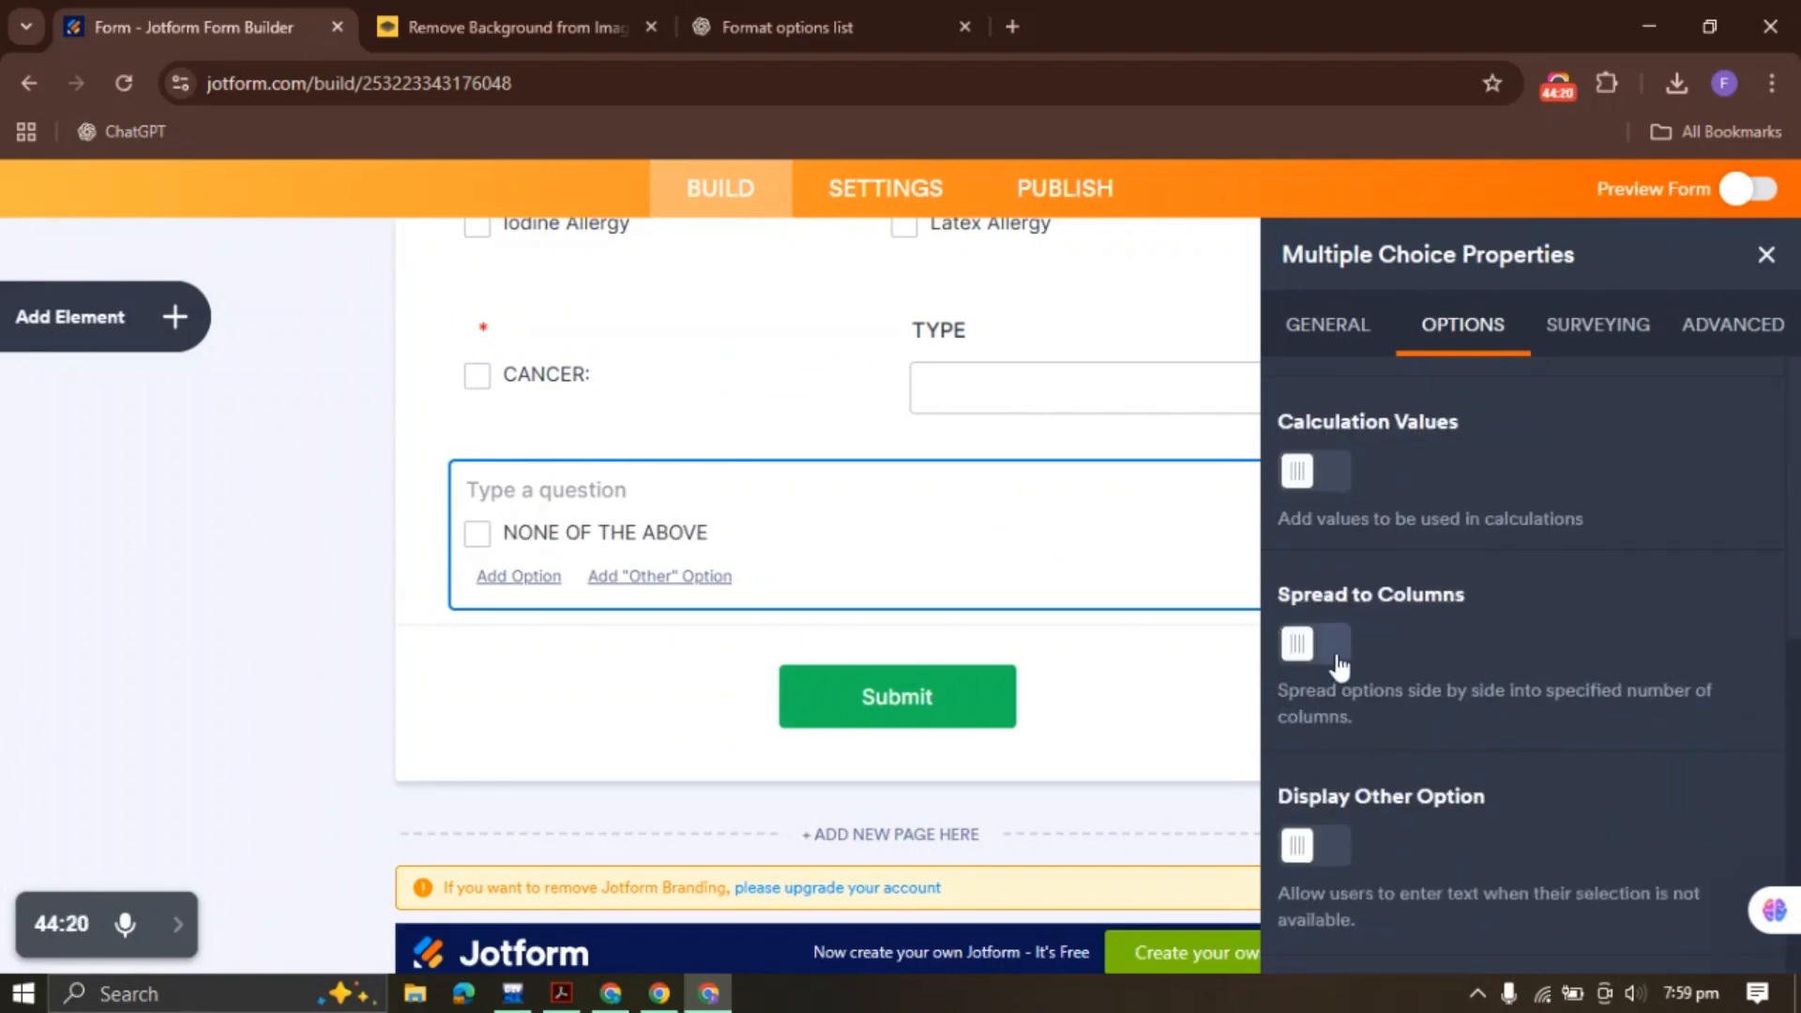
{"action": "left_click", "coordinate": [1339, 834]}
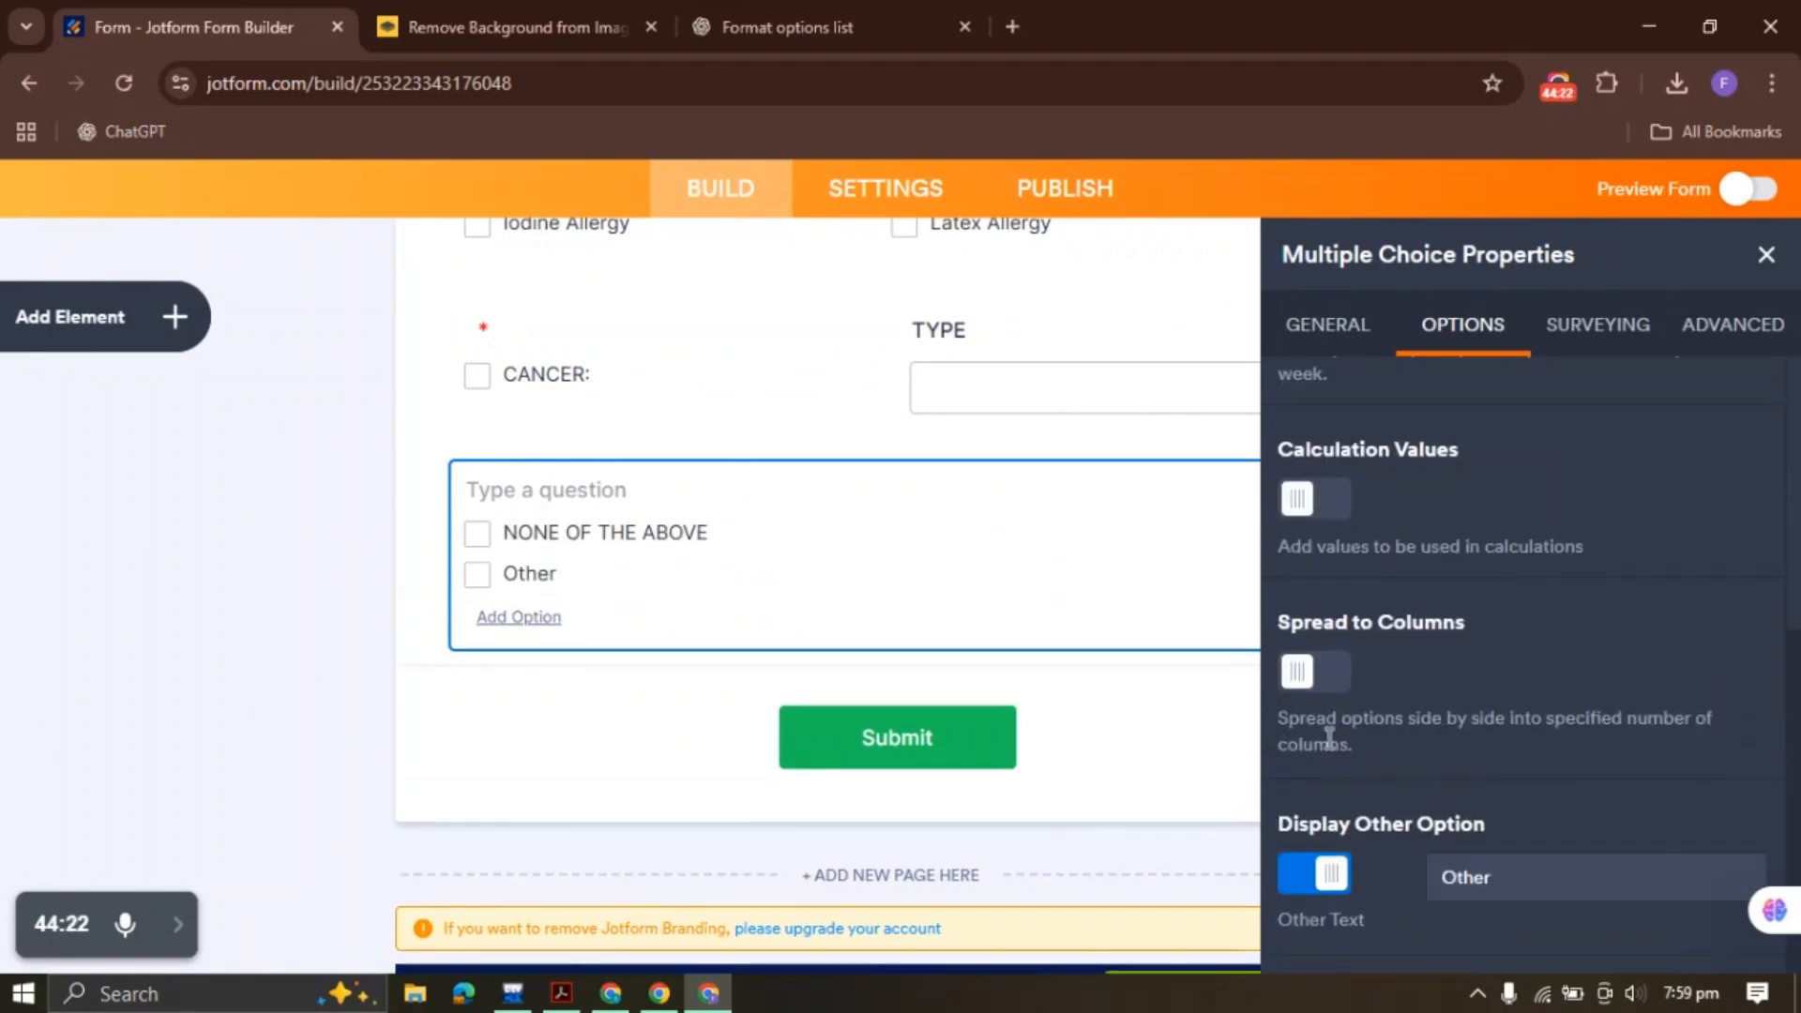
{"action": "left_click", "coordinate": [1304, 670]}
{"action": "left_click", "coordinate": [1767, 255]}
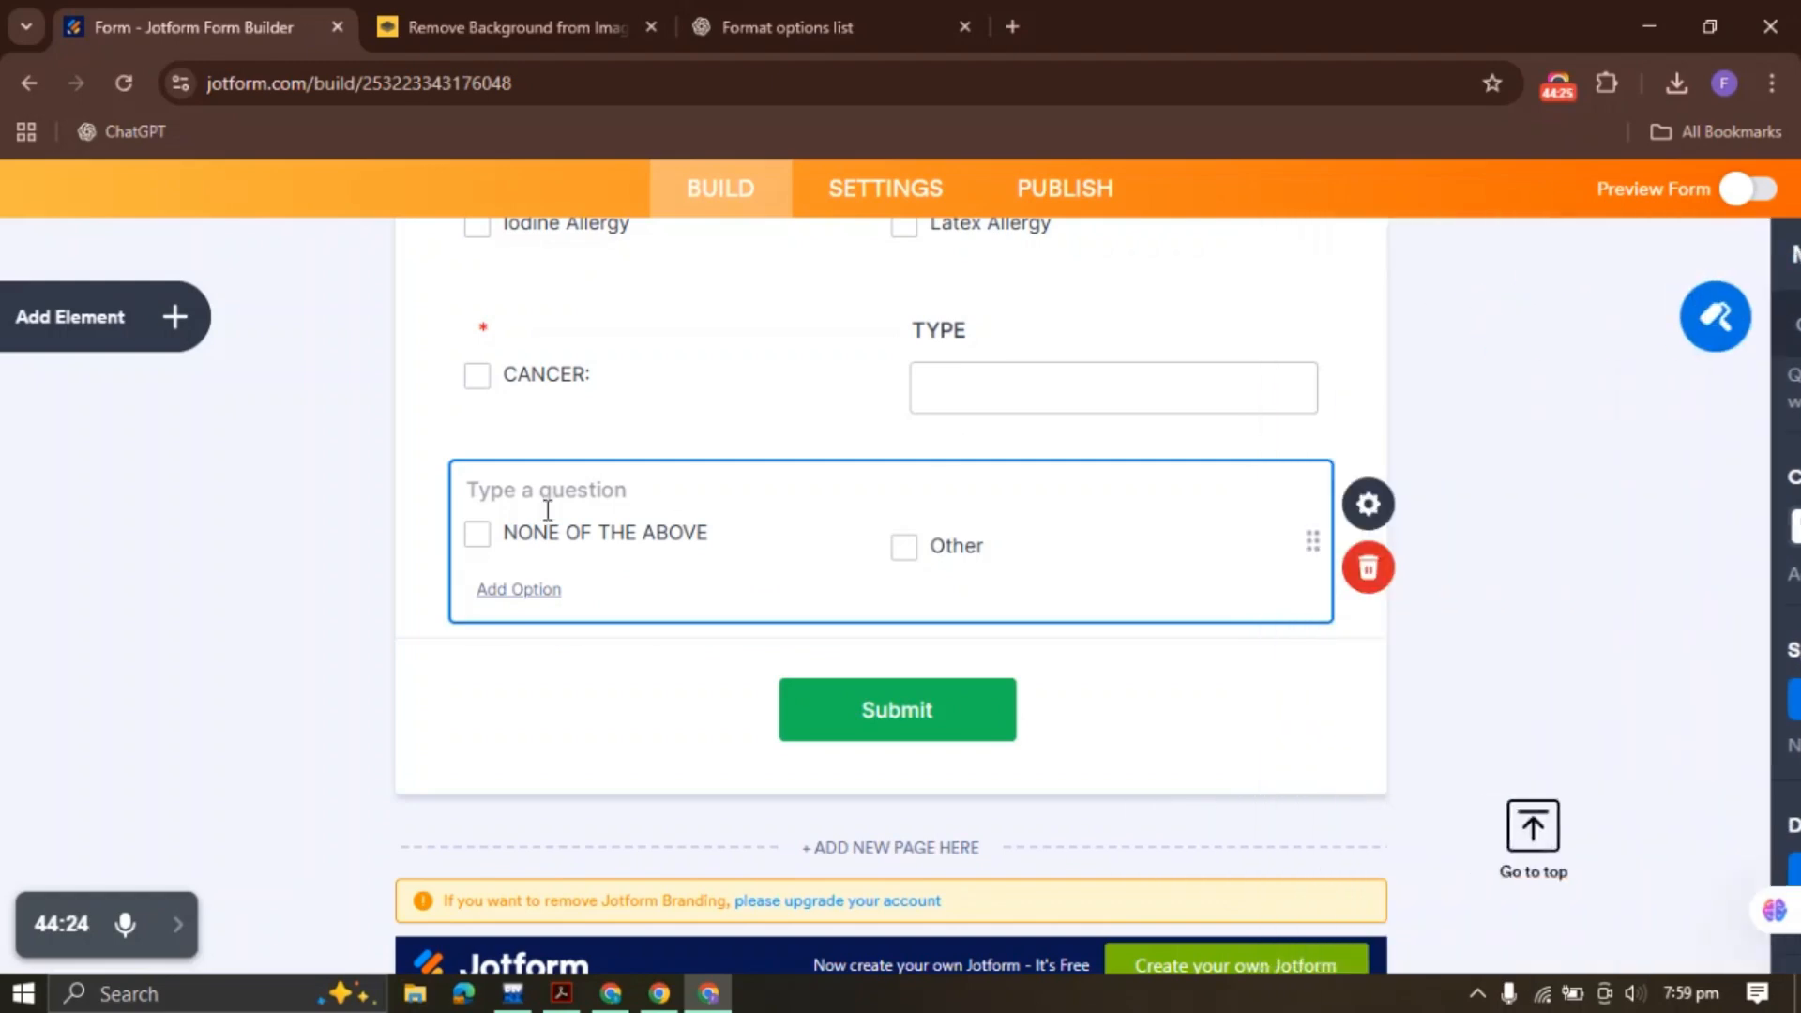
Copy the FAMILY HISTORY heading text from the PDF
{"action": "left_click", "coordinate": [561, 993]}
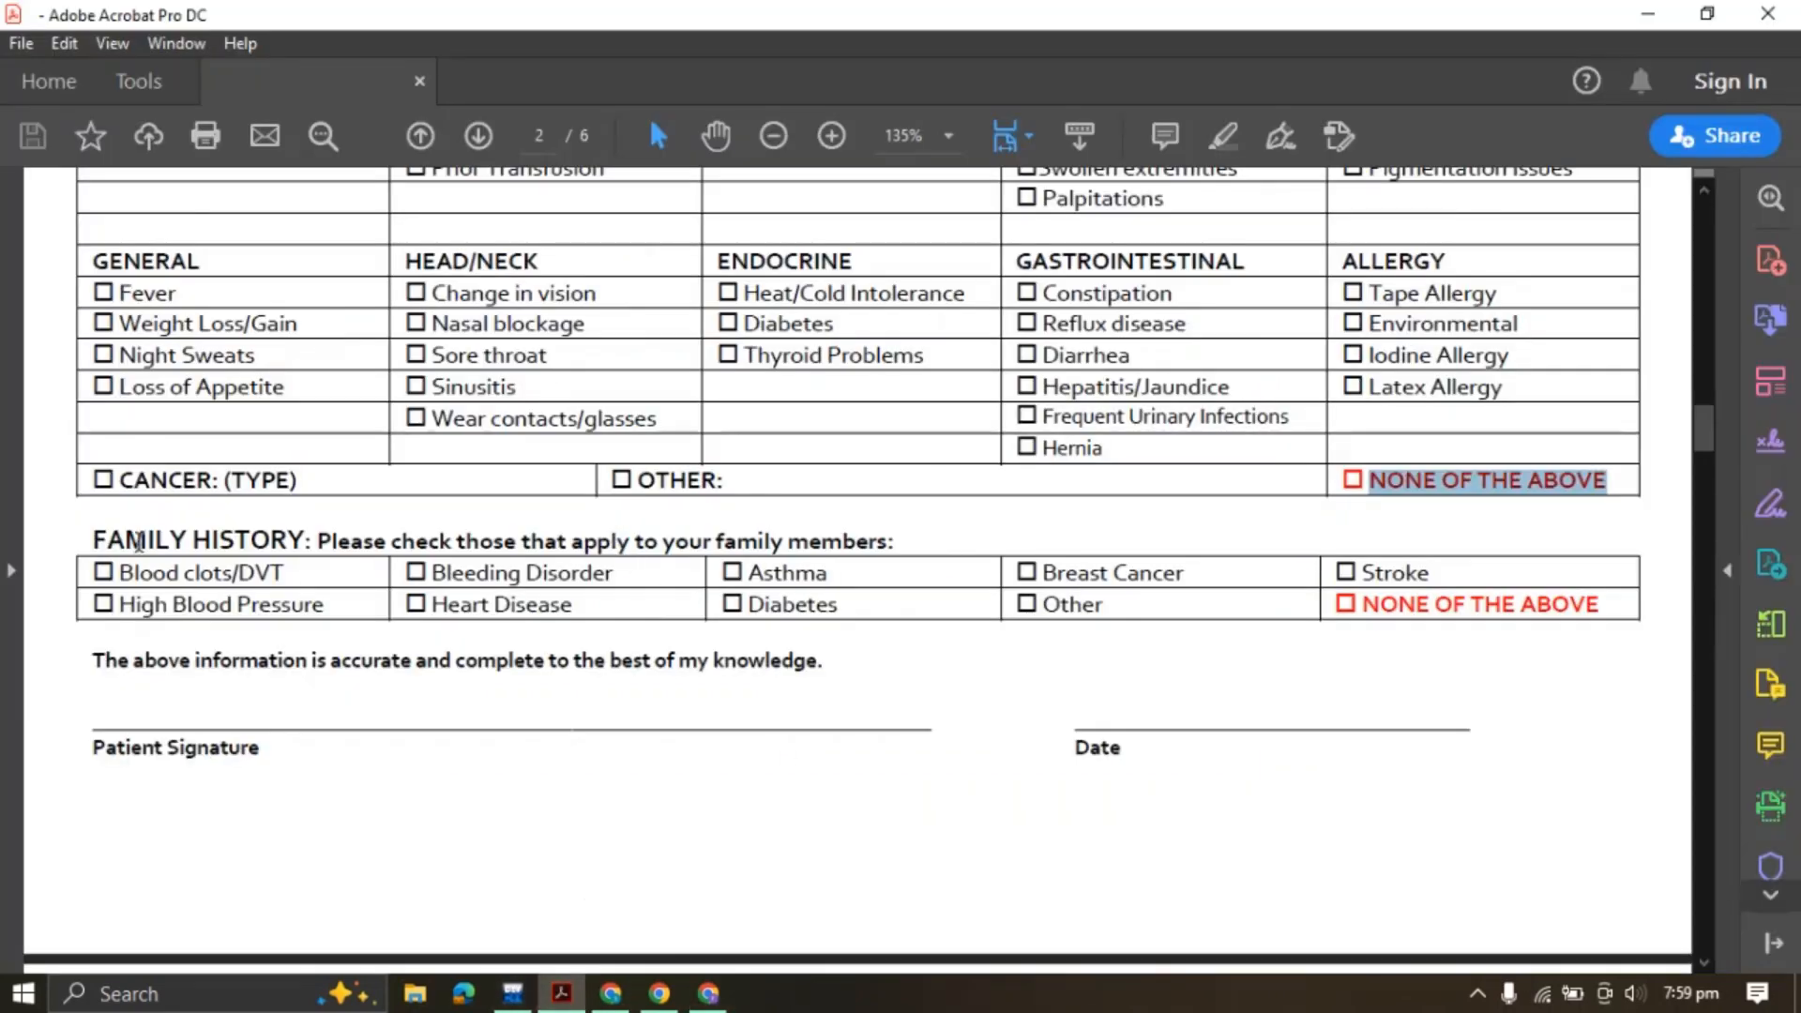
{"action": "left_click_drag", "start_coordinate": [86, 541], "coordinate": [901, 532]}
{"action": "key", "text": "ctrl+c"}
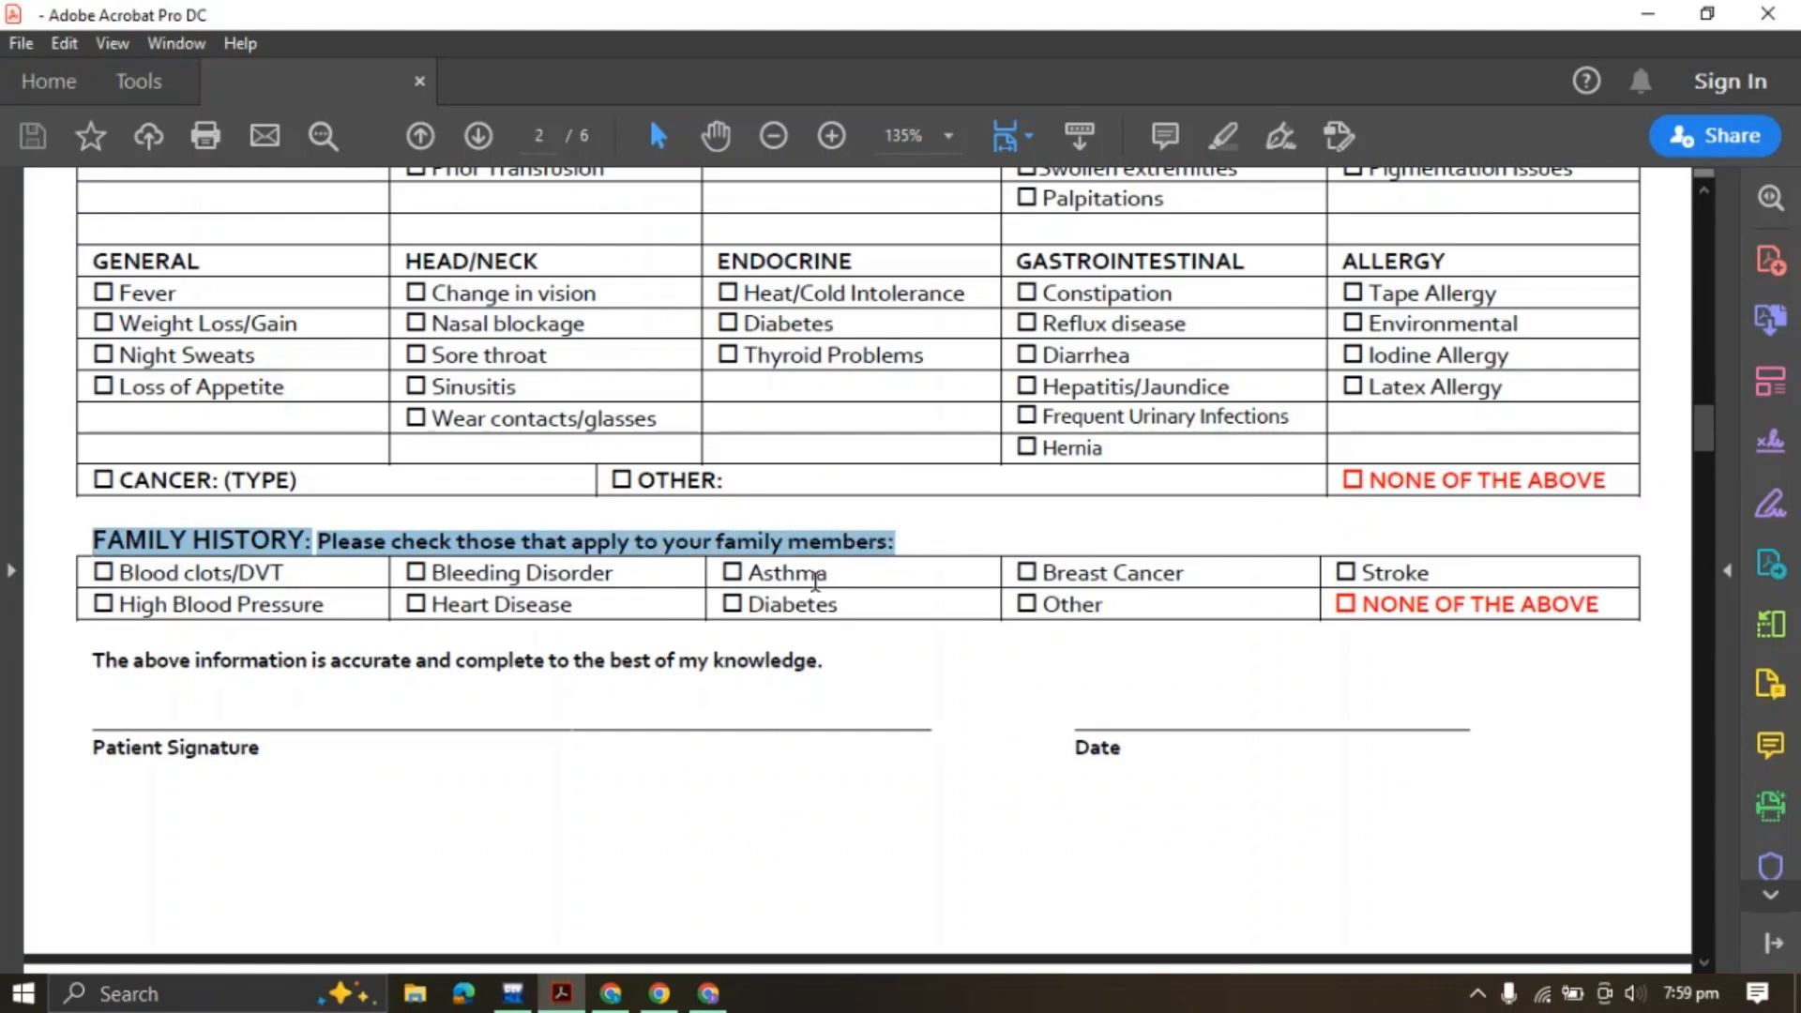
{"action": "left_click", "coordinate": [708, 994]}
{"action": "left_click", "coordinate": [178, 313]}
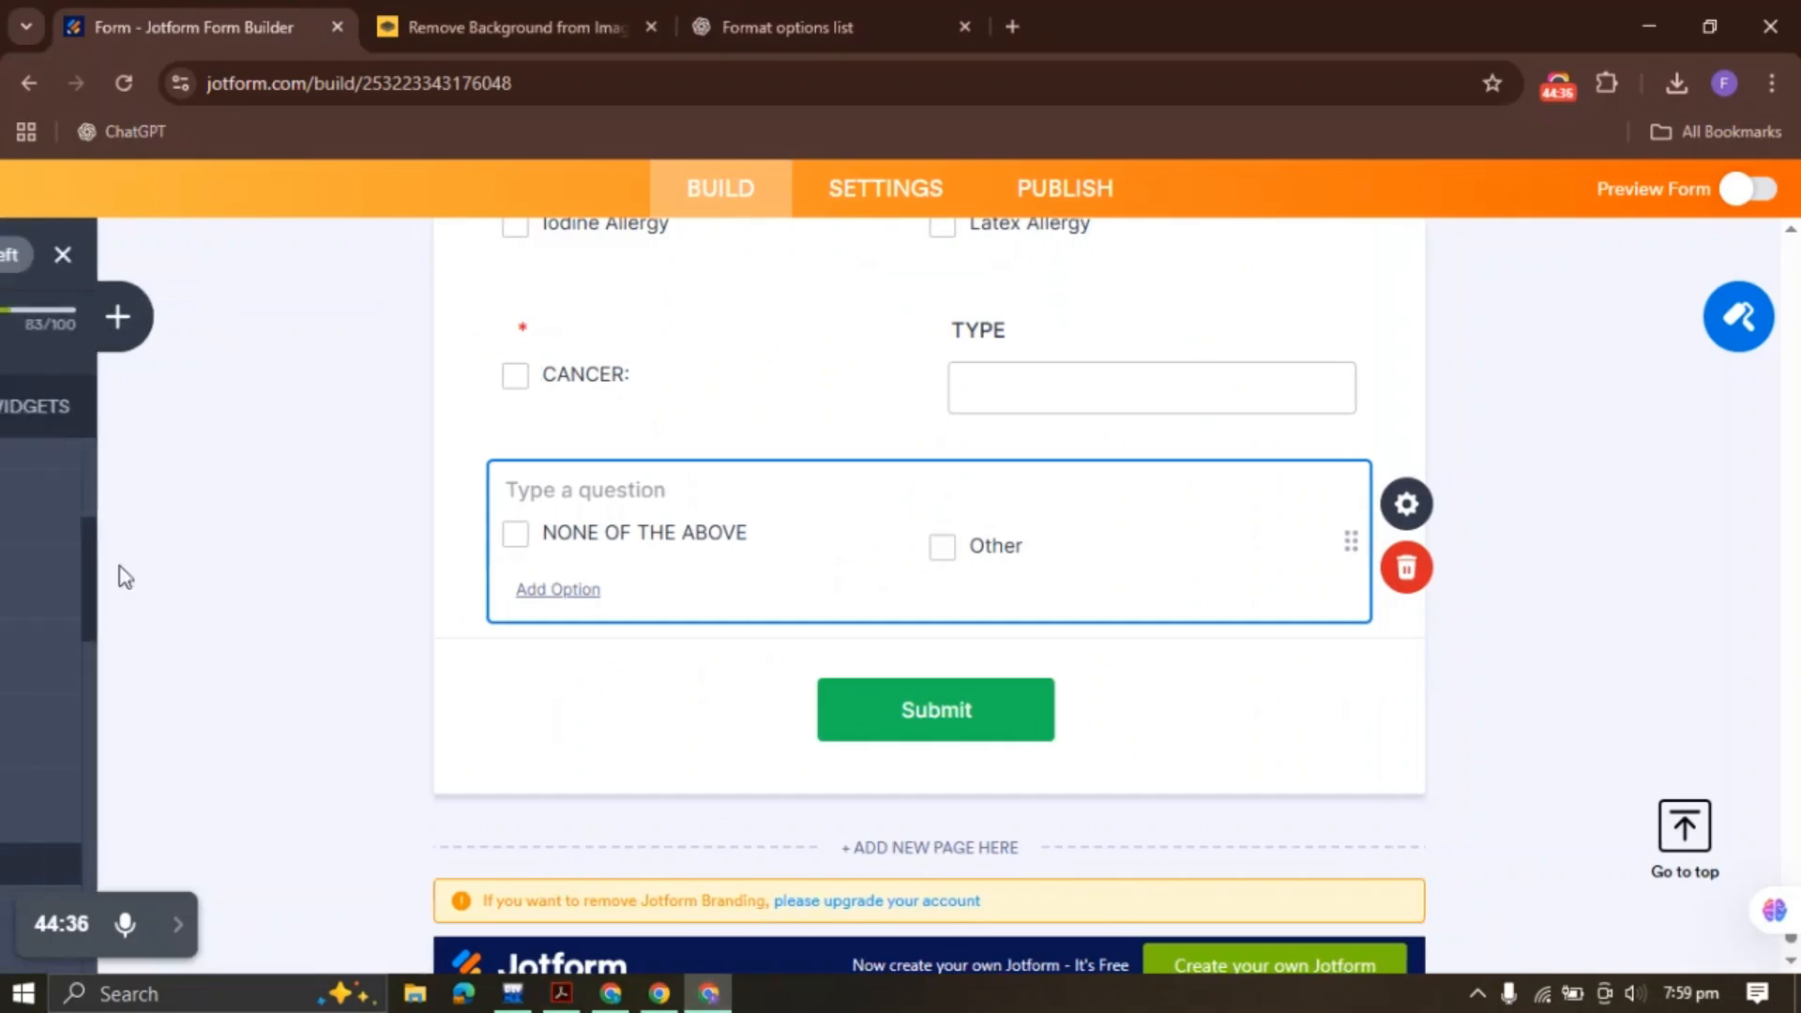
{"action": "scroll", "coordinate": [136, 667], "scroll_direction": "down", "scroll_amount": 5}
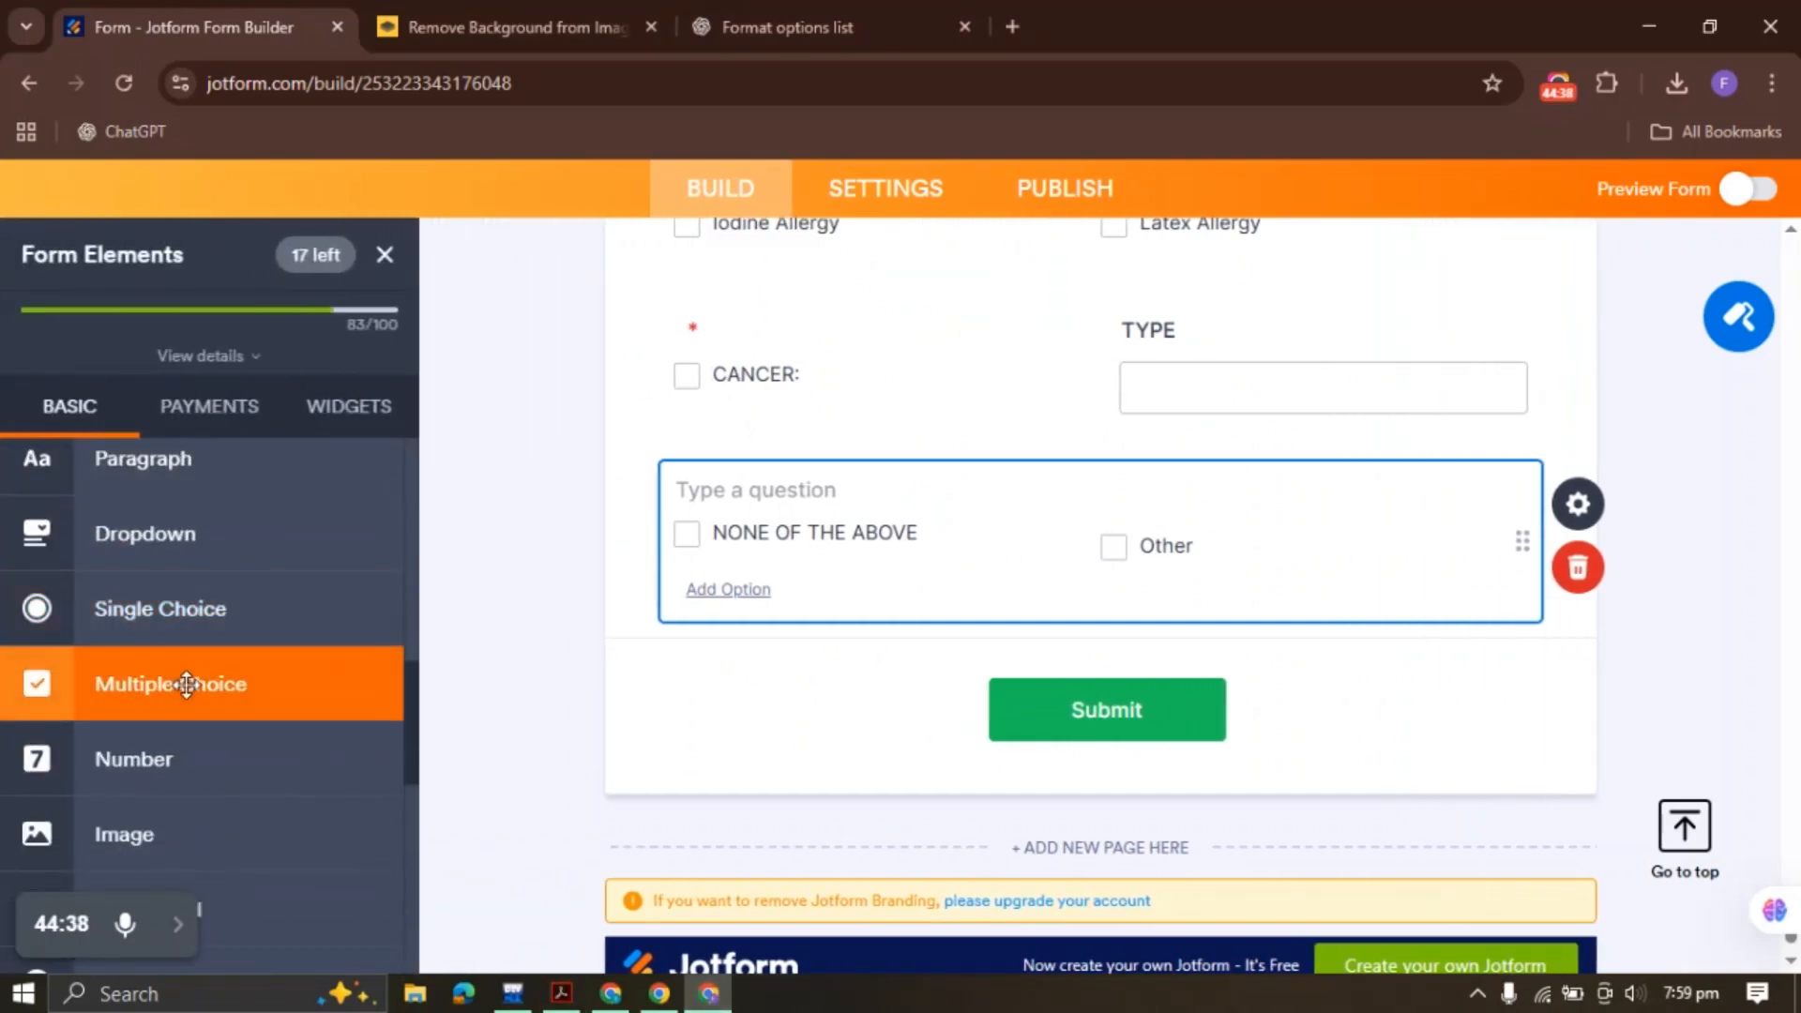
Add a Multiple Choice field labelled with the FAMILY HISTORY heading and delete its default options
{"action": "left_click_drag", "start_coordinate": [185, 684], "coordinate": [654, 636]}
{"action": "key", "text": "ctrl+v"}
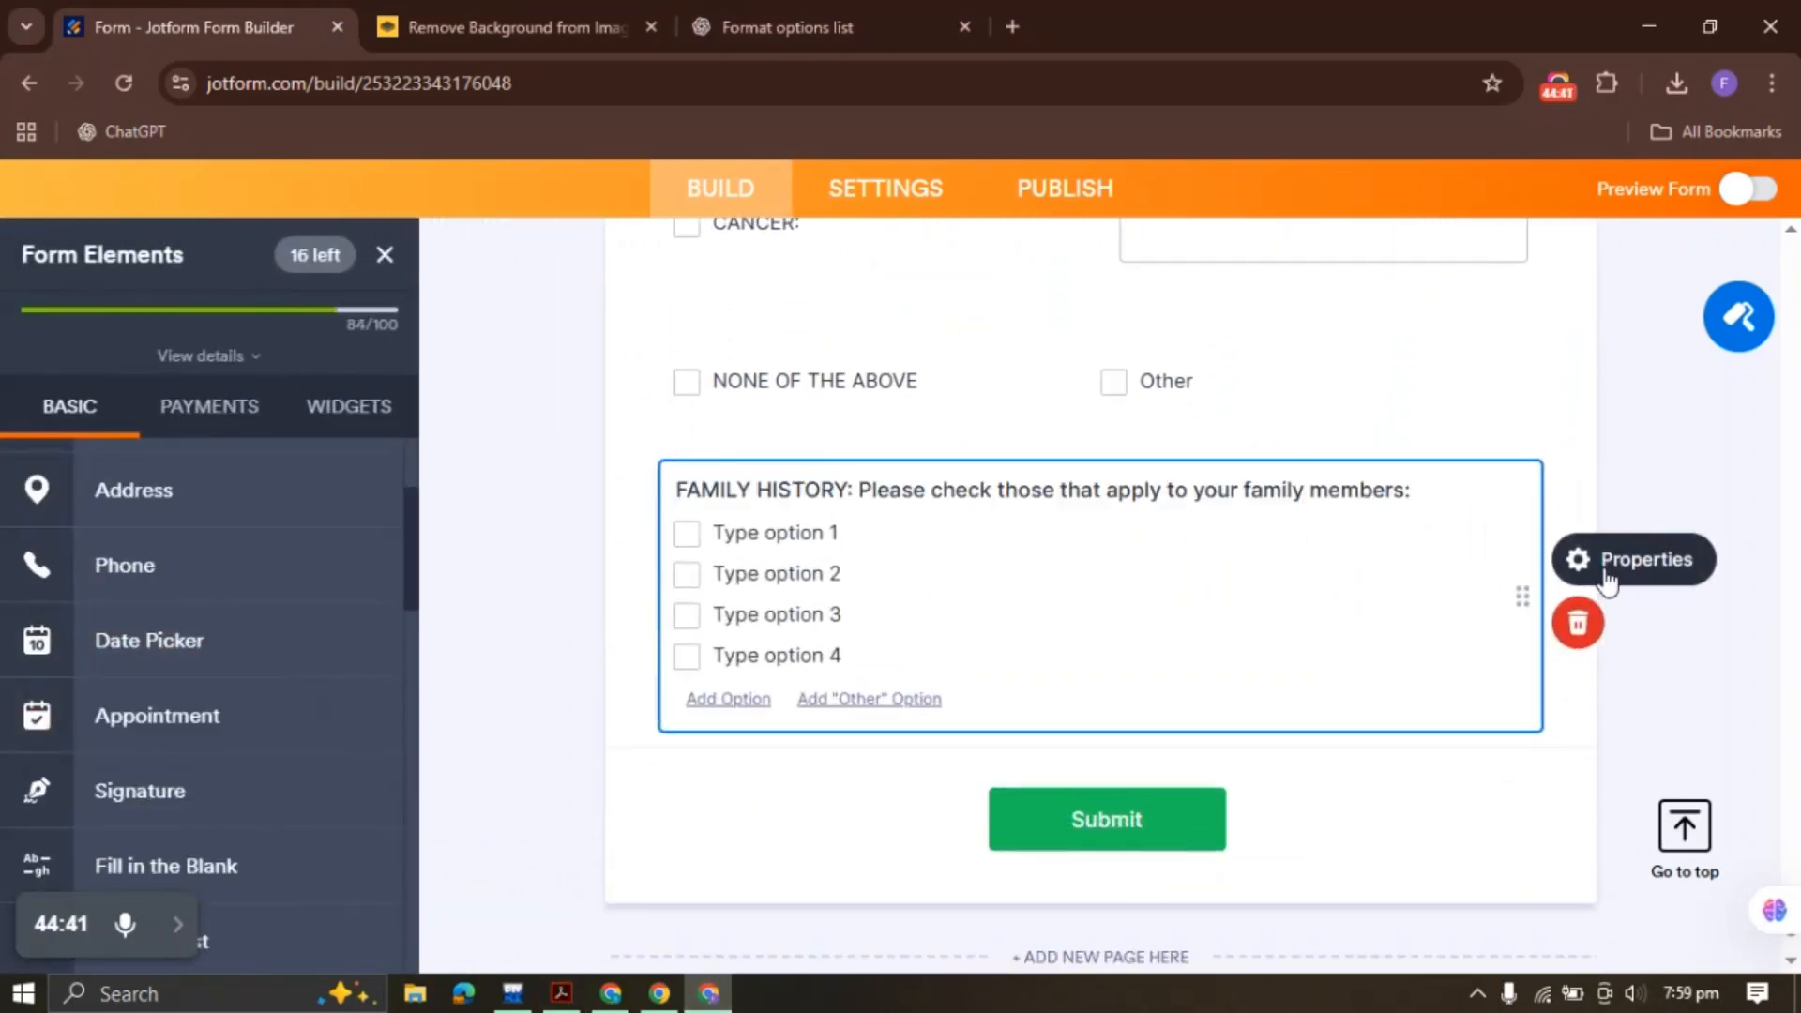
{"action": "left_click", "coordinate": [1573, 558]}
{"action": "left_click", "coordinate": [1465, 326]}
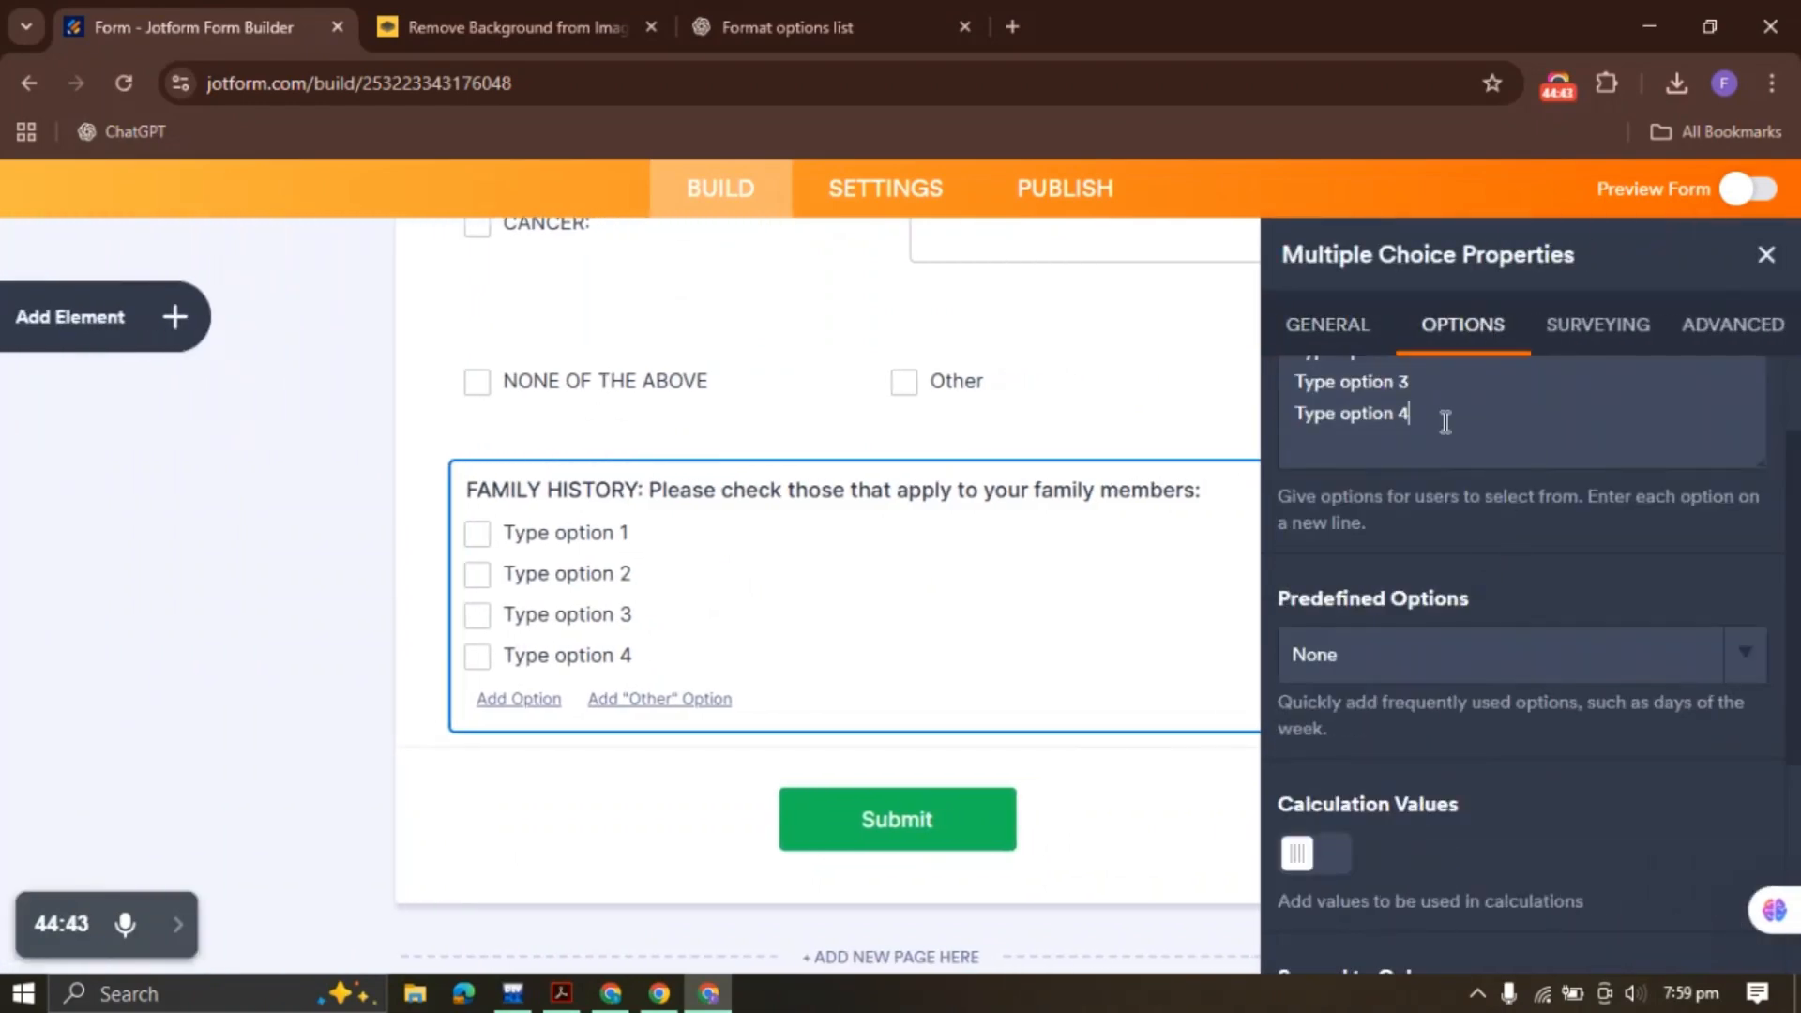
{"action": "key", "text": "ctrl+a"}
{"action": "key", "text": "BackSpace"}
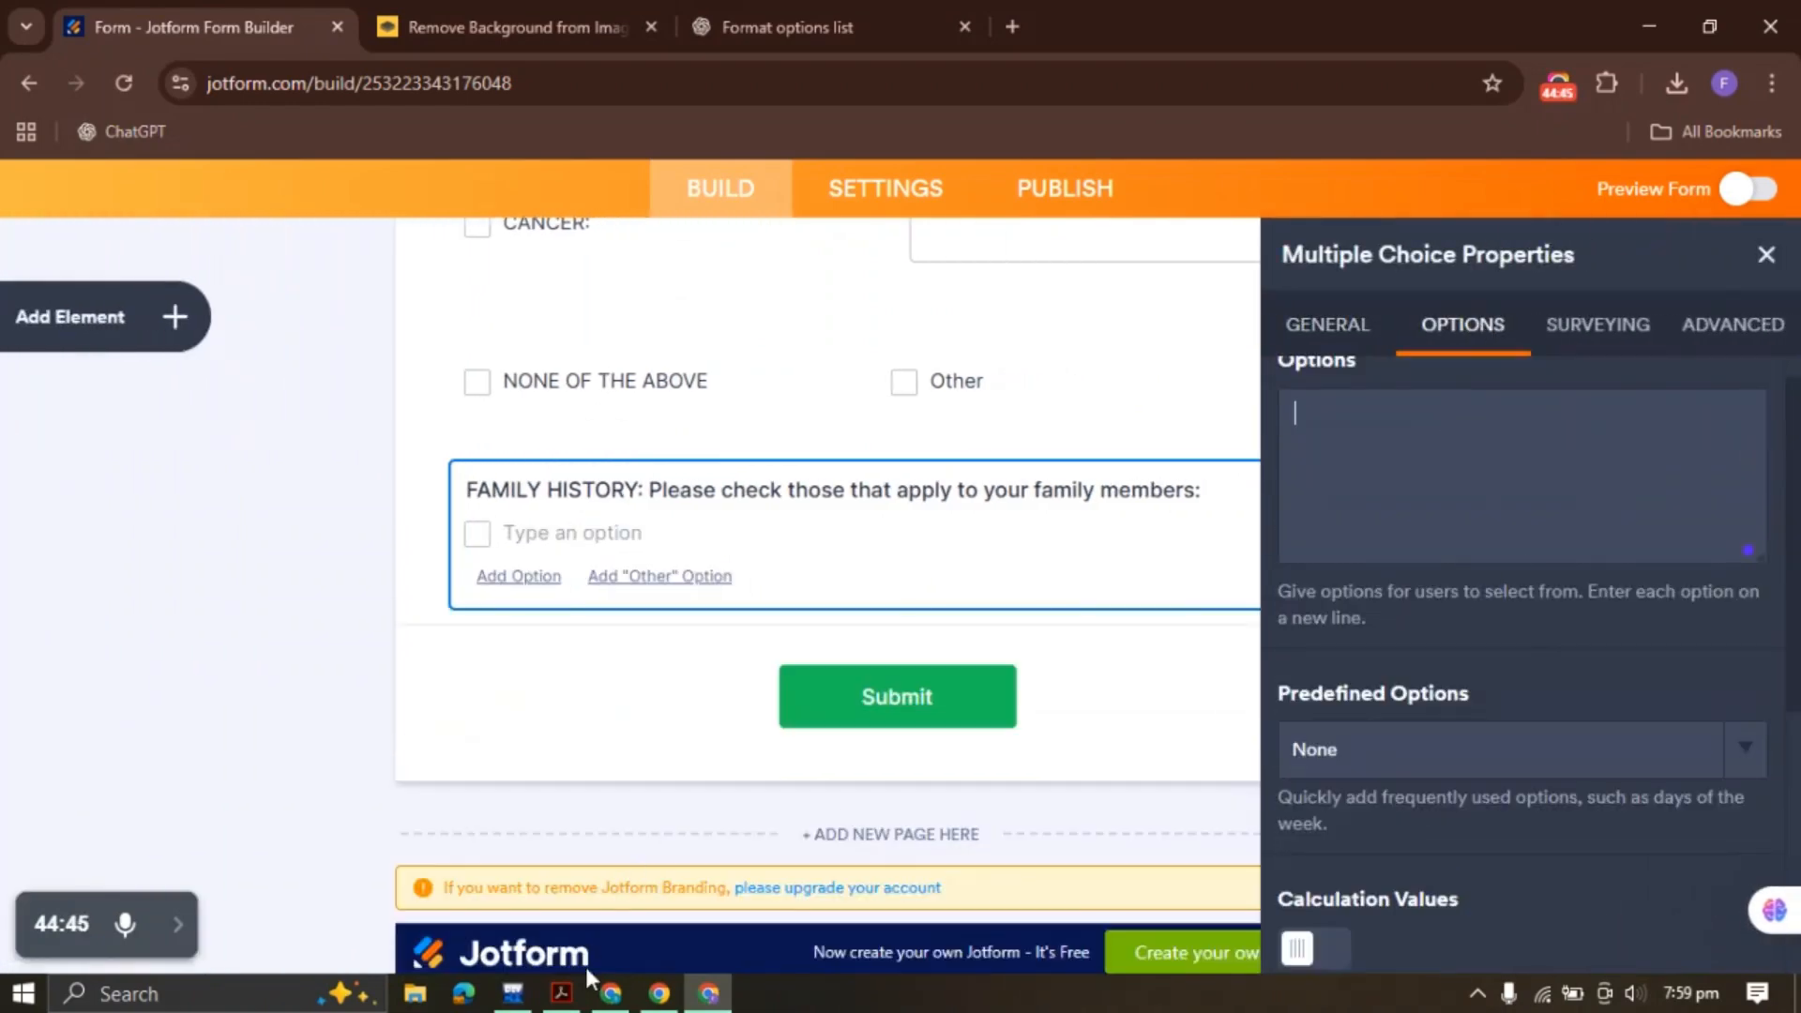
Copy the family history checklist items from the PDF for reformatting in ChatGPT
{"action": "left_click", "coordinate": [563, 994]}
{"action": "left_click_drag", "start_coordinate": [496, 648], "coordinate": [488, 611]}
{"action": "left_click", "coordinate": [221, 574]}
{"action": "left_click_drag", "start_coordinate": [91, 580], "coordinate": [1548, 581]}
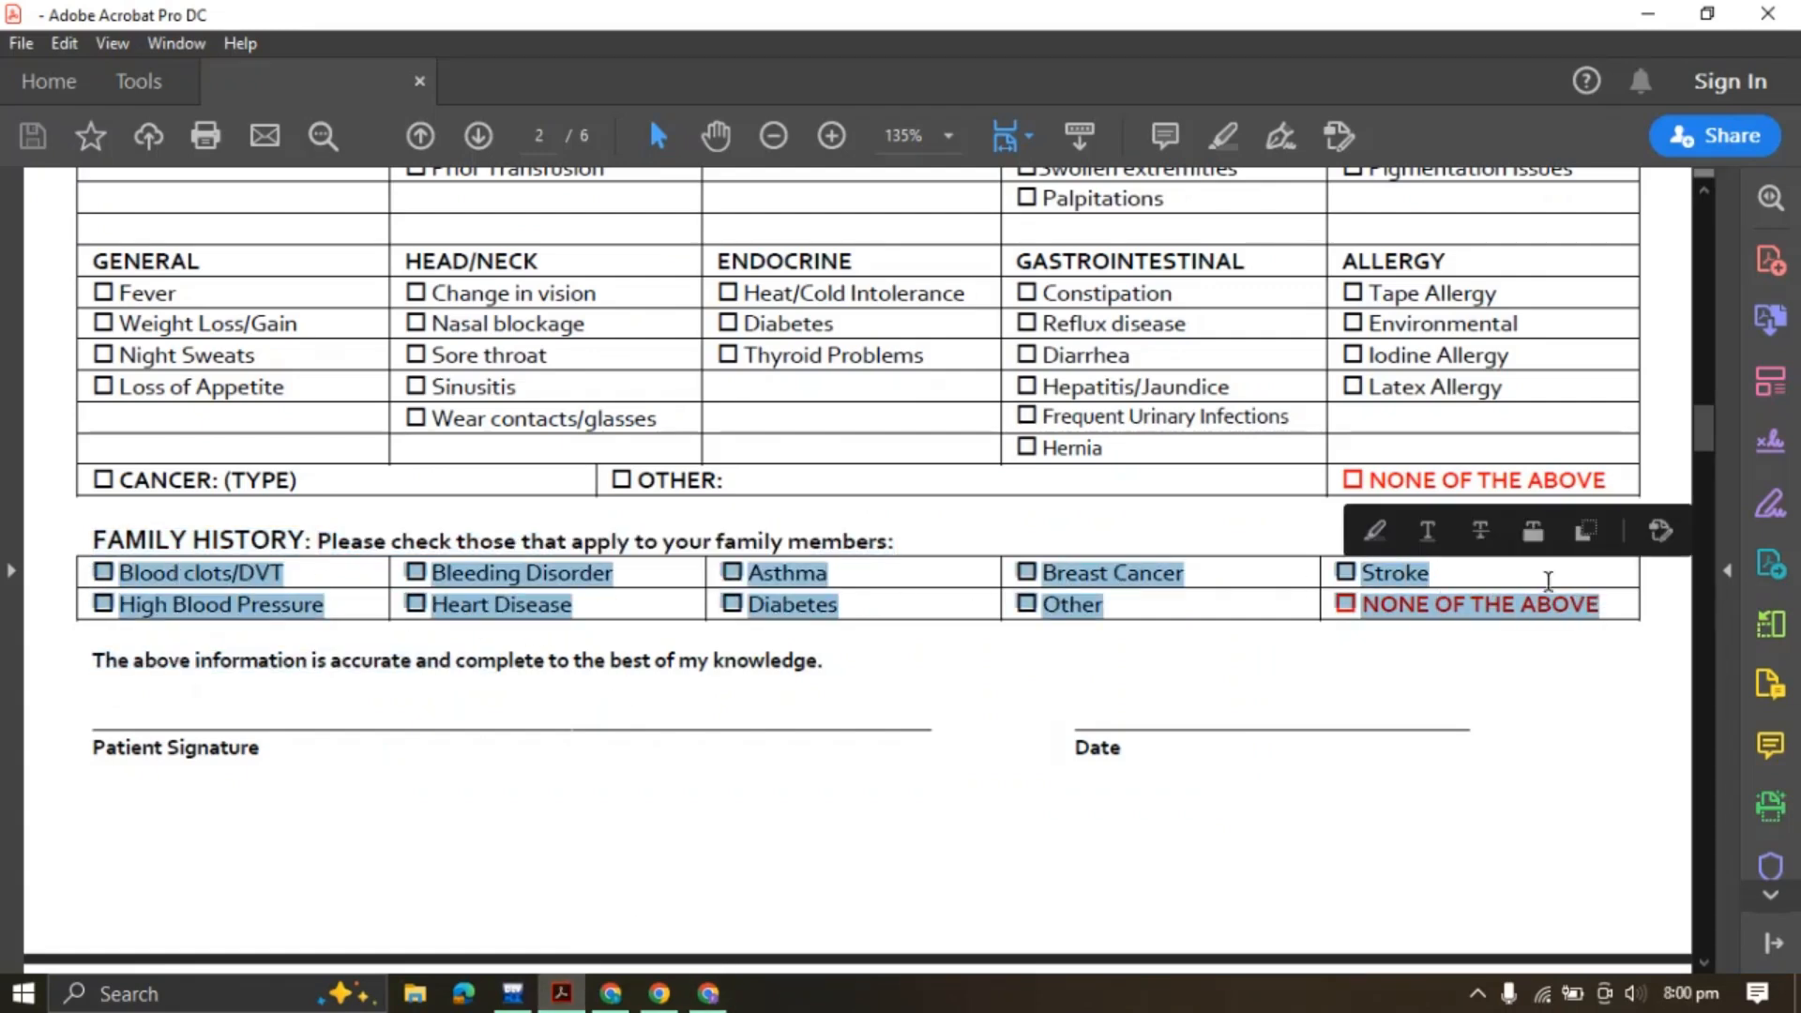
{"action": "left_click", "coordinate": [1590, 532]}
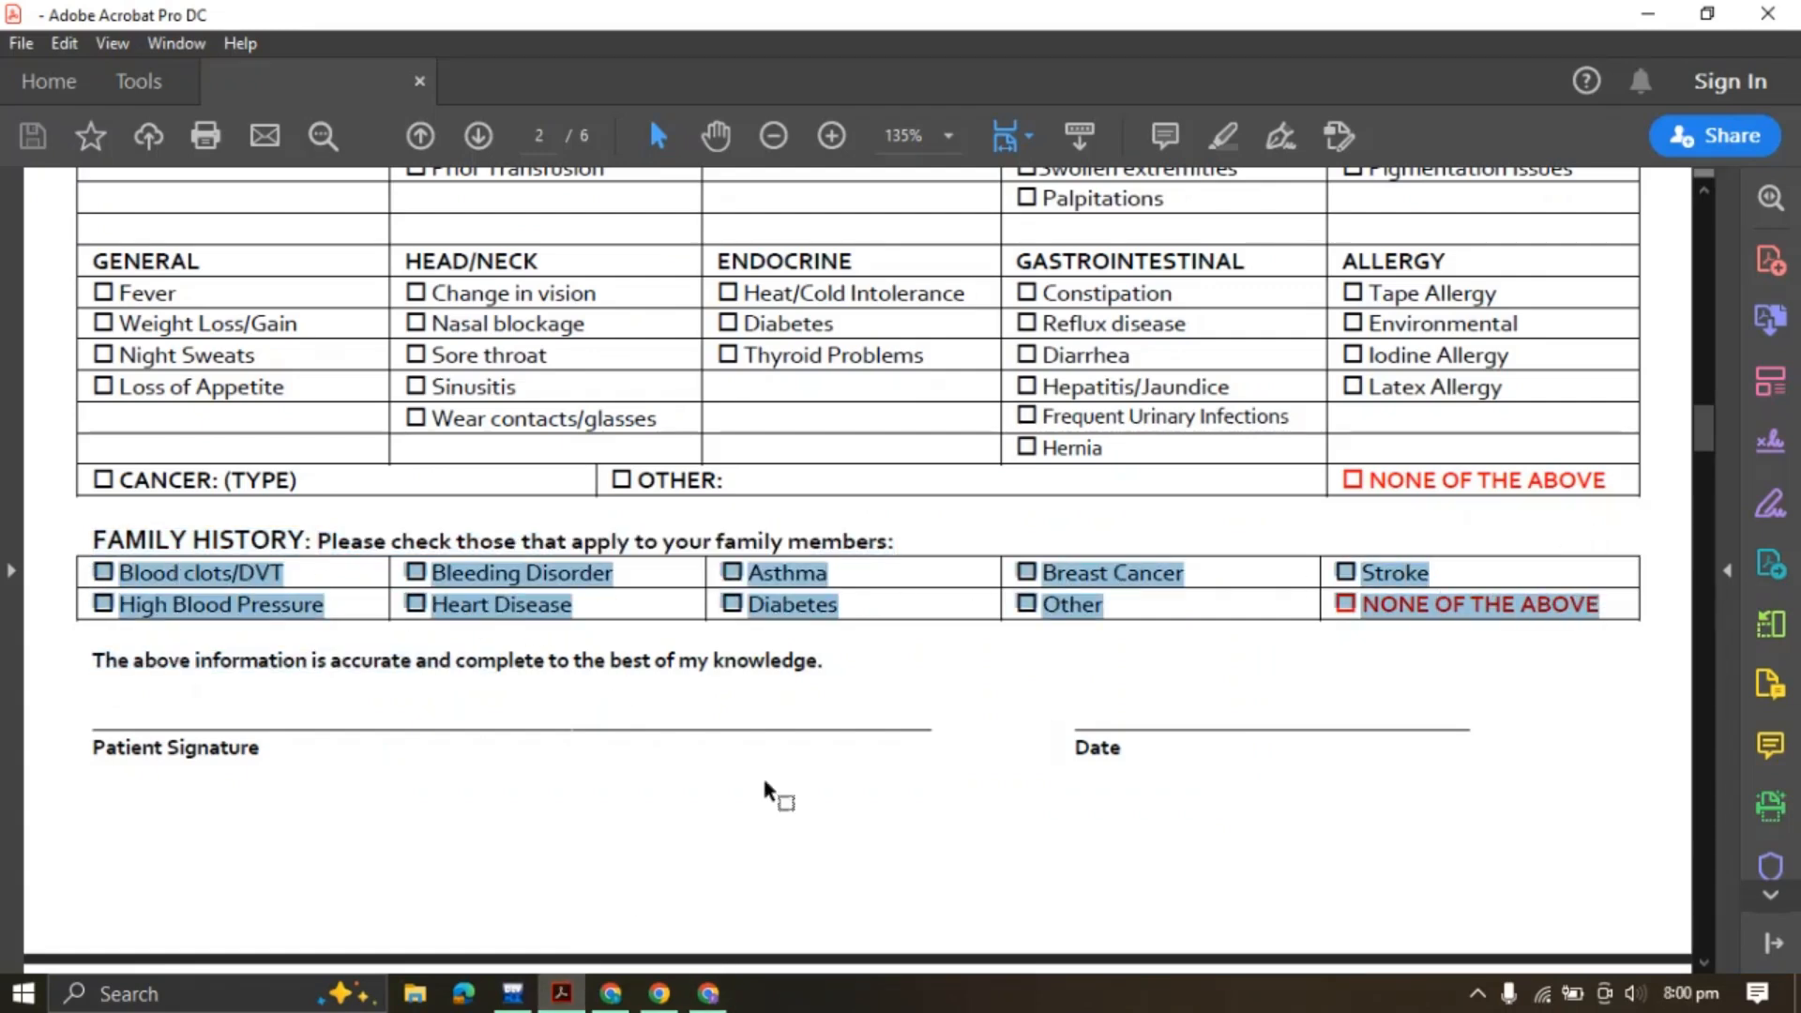
{"action": "left_click", "coordinate": [708, 994]}
{"action": "left_click", "coordinate": [741, 14]}
Paste the family history items into a new ChatGPT message and copy the earlier one-per-line prompt
{"action": "left_click", "coordinate": [685, 893]}
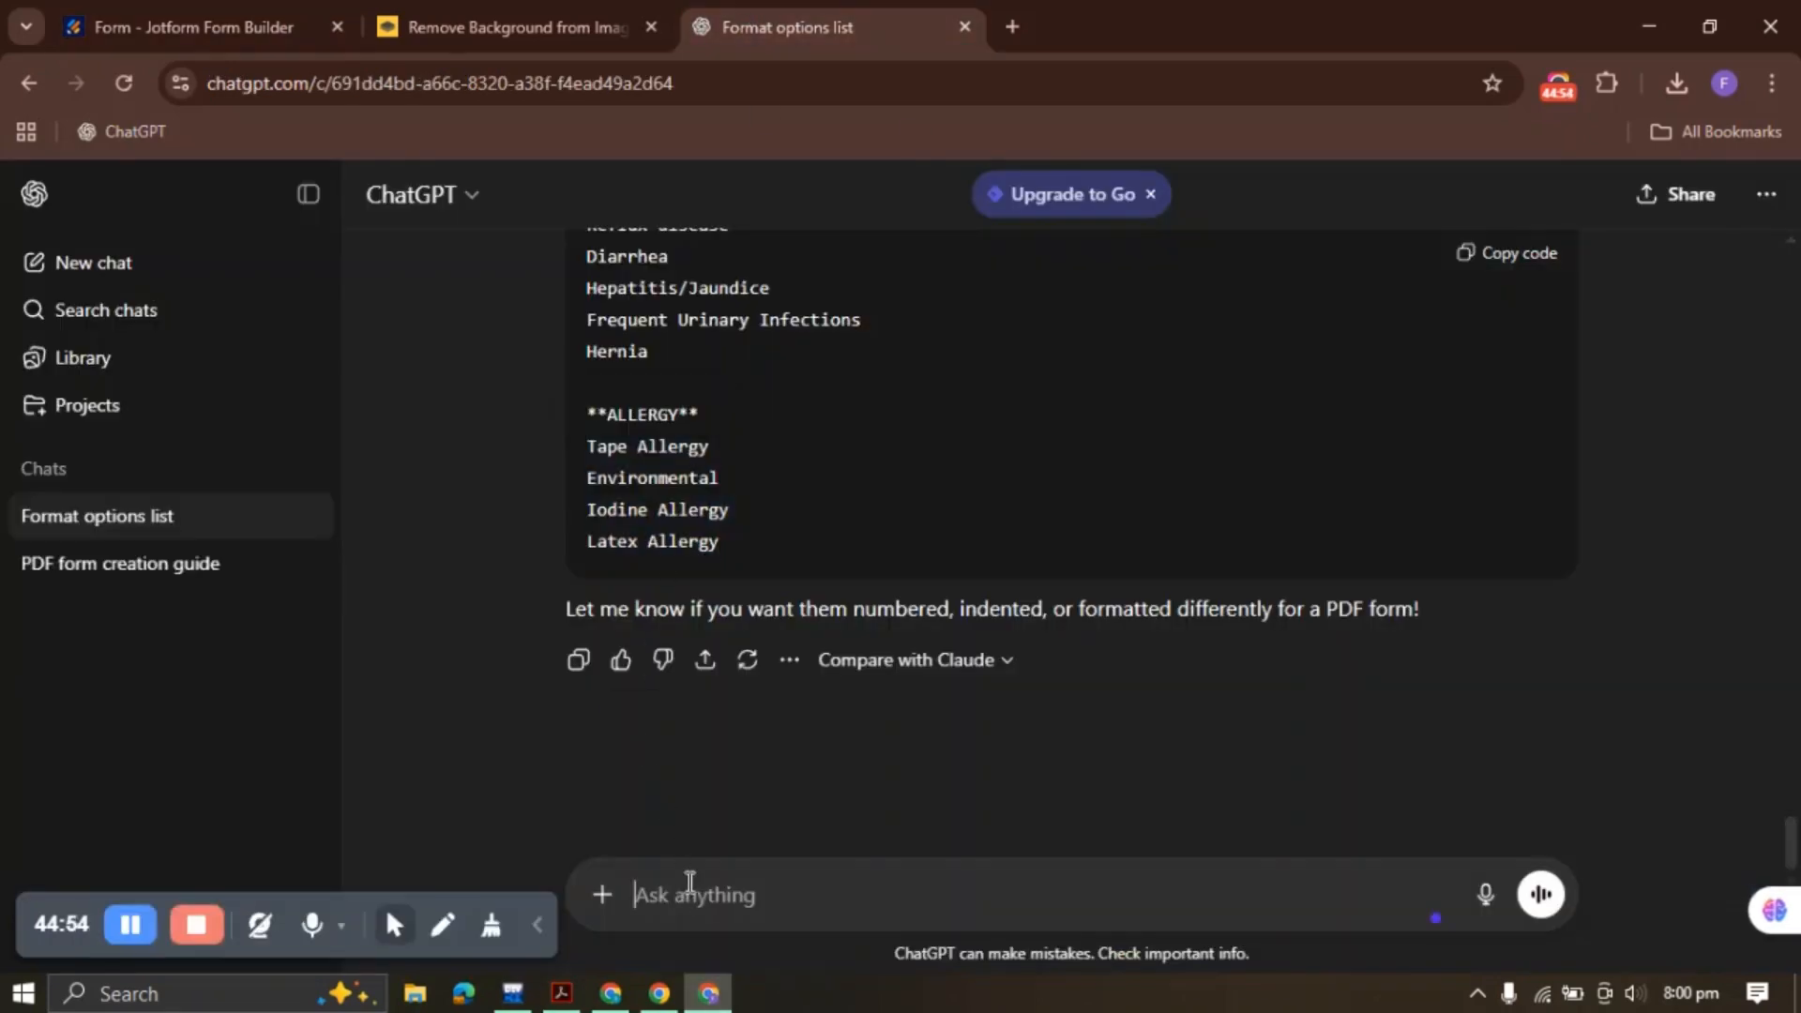
{"action": "key", "text": "ctrl+v"}
{"action": "scroll", "coordinate": [689, 881], "scroll_direction": "down", "scroll_amount": 5}
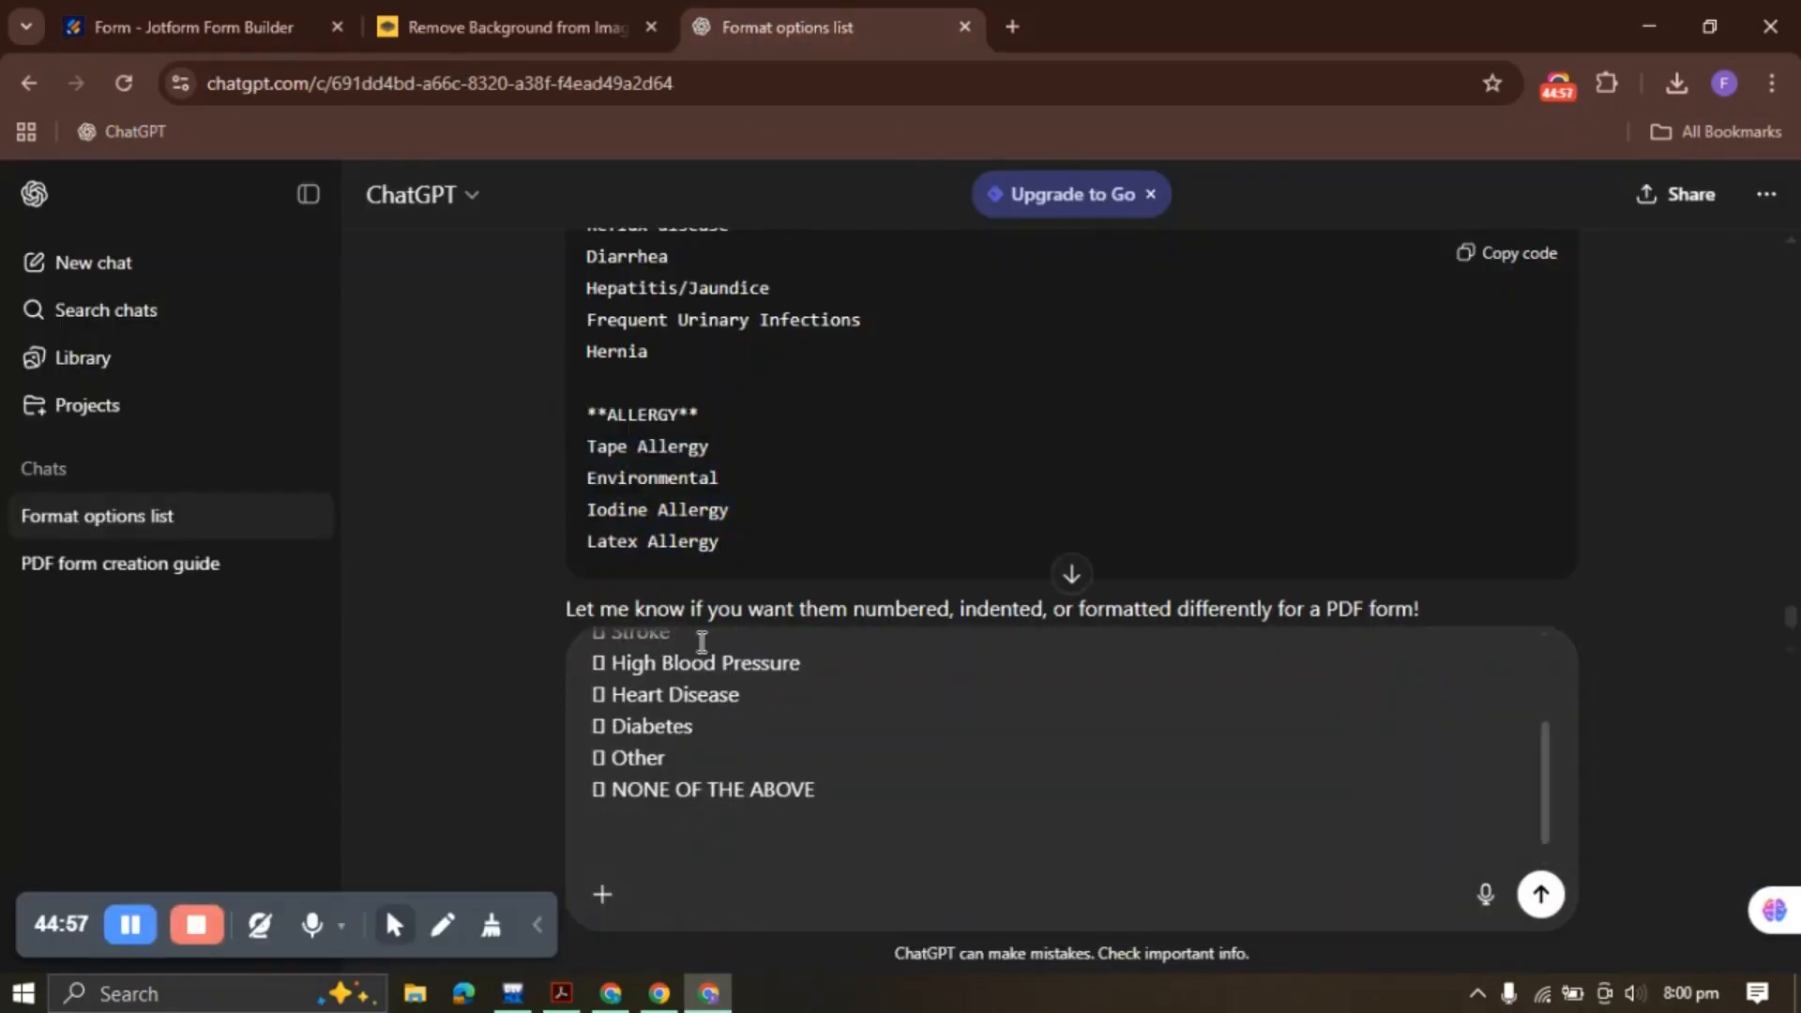
{"action": "scroll", "coordinate": [683, 522], "scroll_direction": "up", "scroll_amount": 10}
{"action": "scroll", "coordinate": [684, 533], "scroll_direction": "up", "scroll_amount": 15}
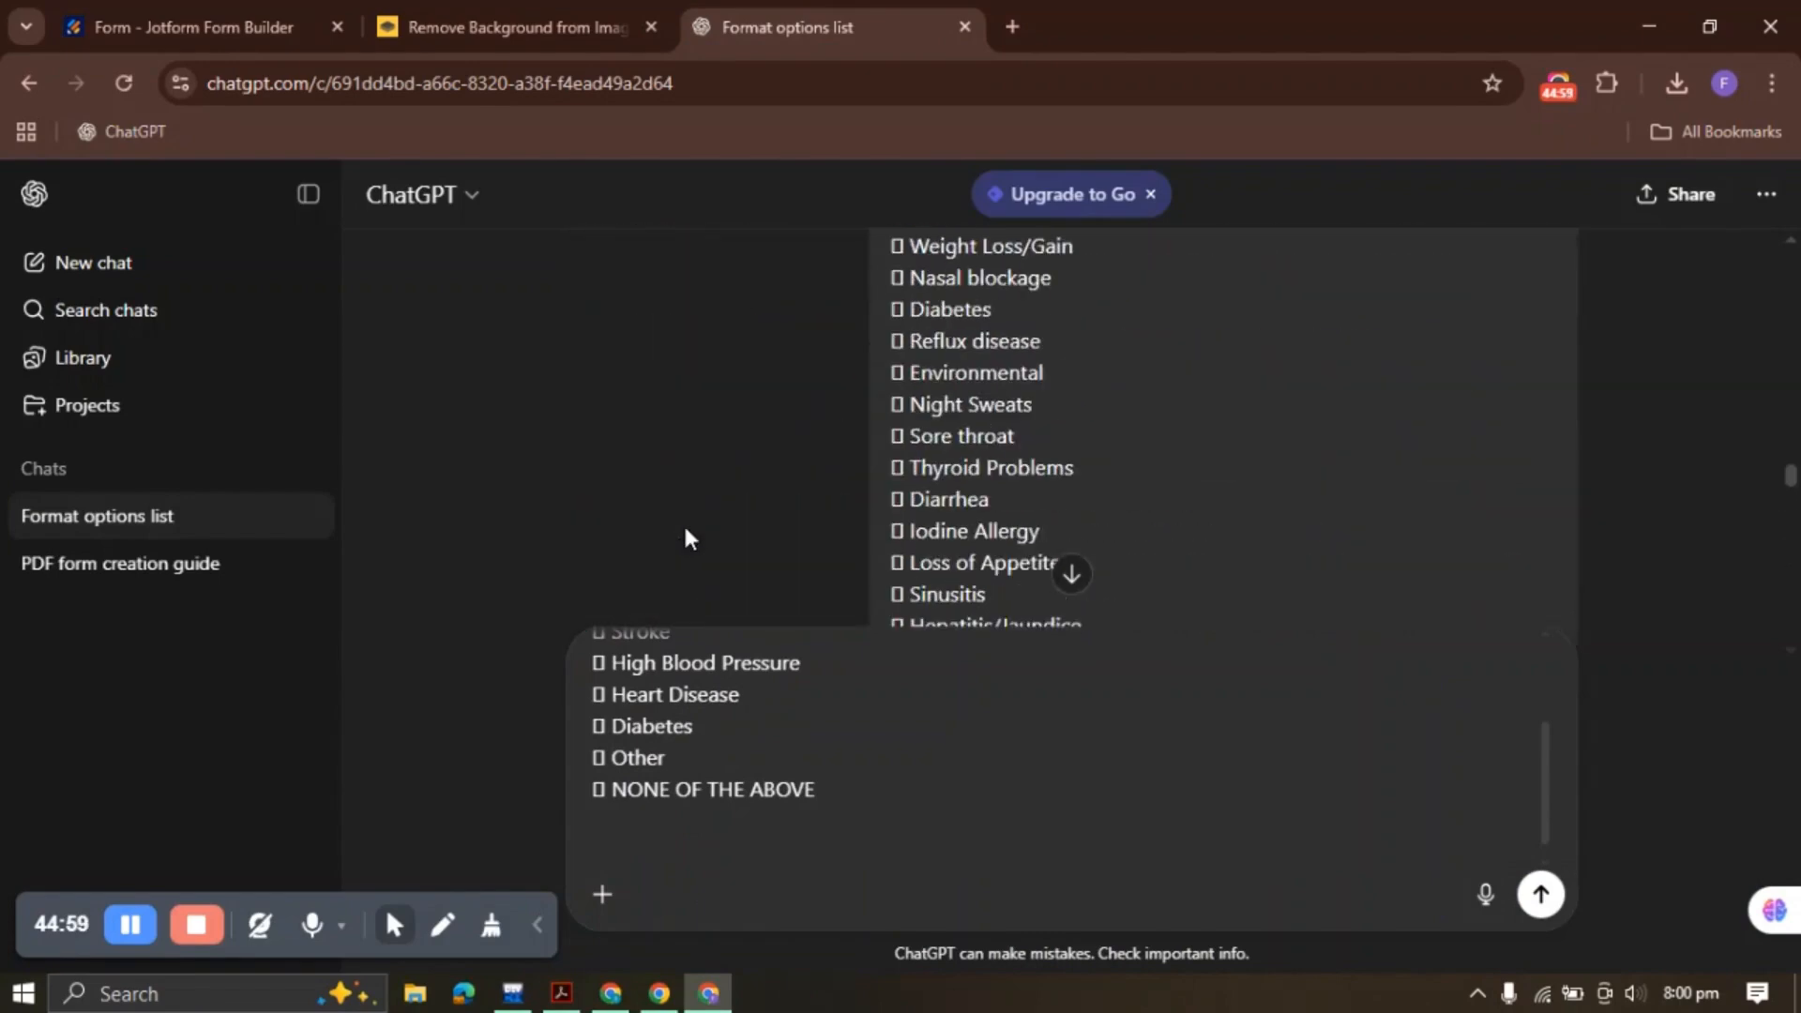
{"action": "scroll", "coordinate": [619, 563], "scroll_direction": "up", "scroll_amount": 15}
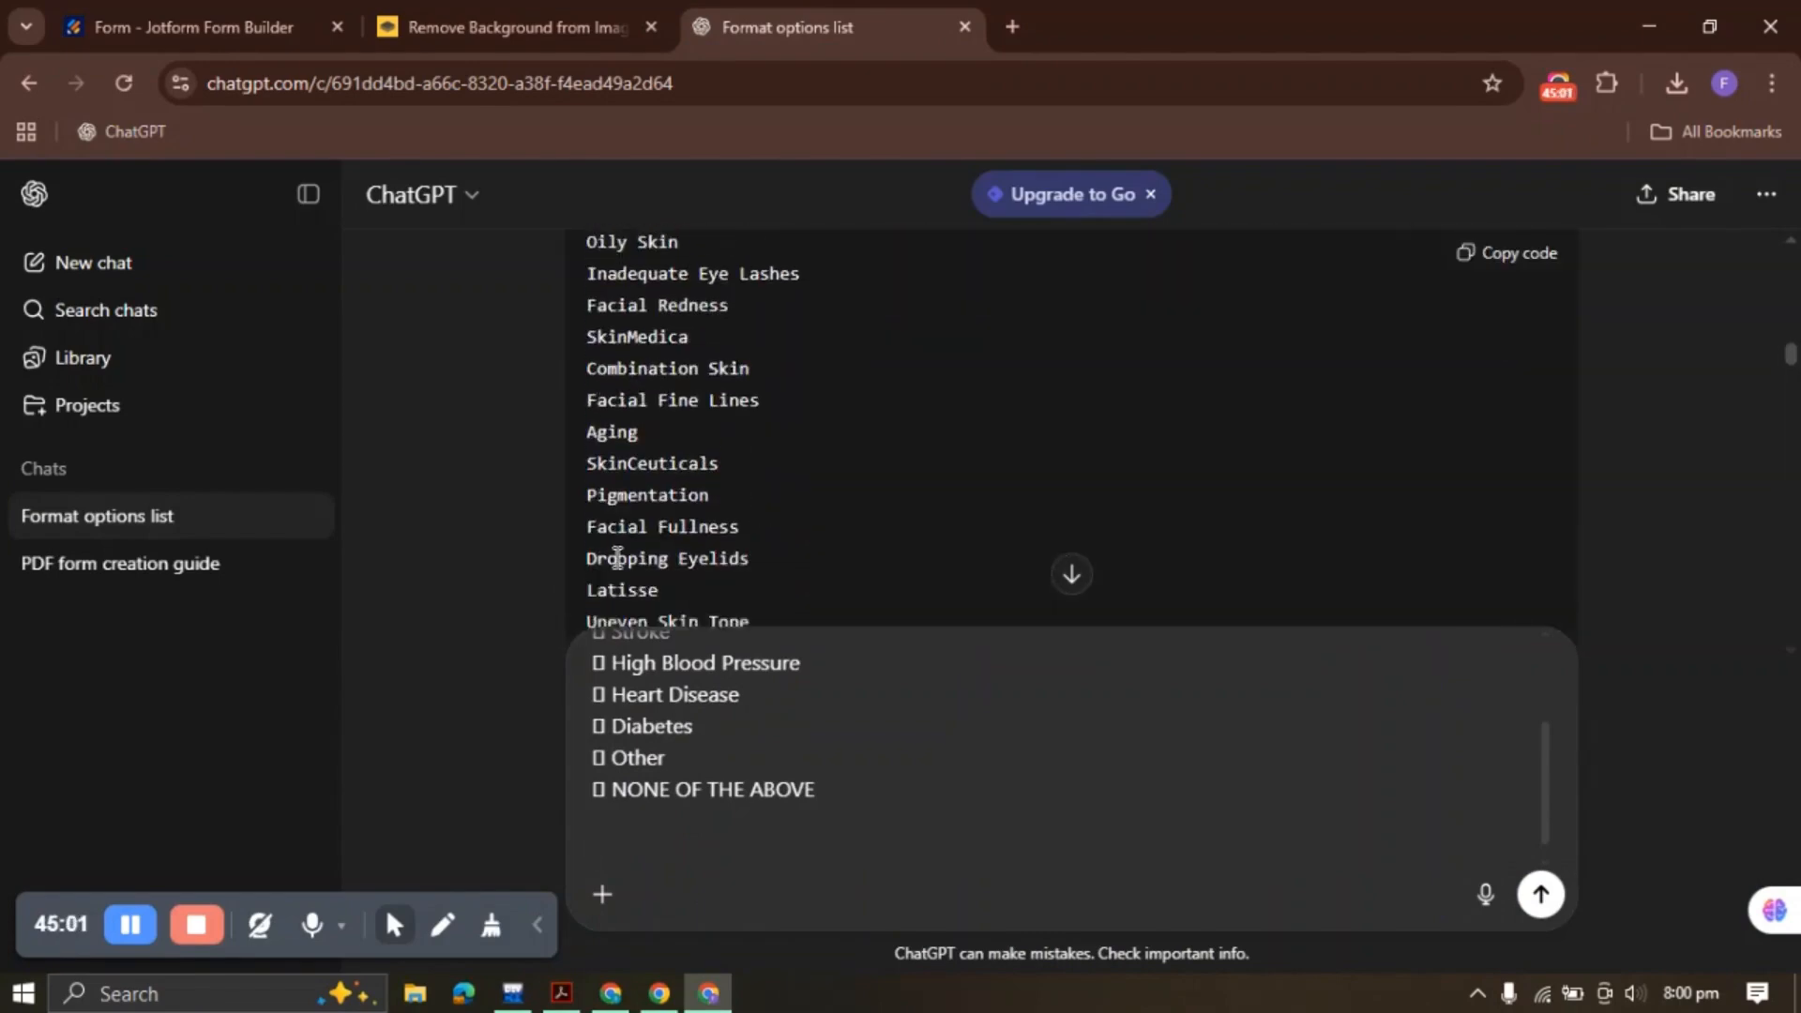
{"action": "scroll", "coordinate": [682, 472], "scroll_direction": "up", "scroll_amount": 15}
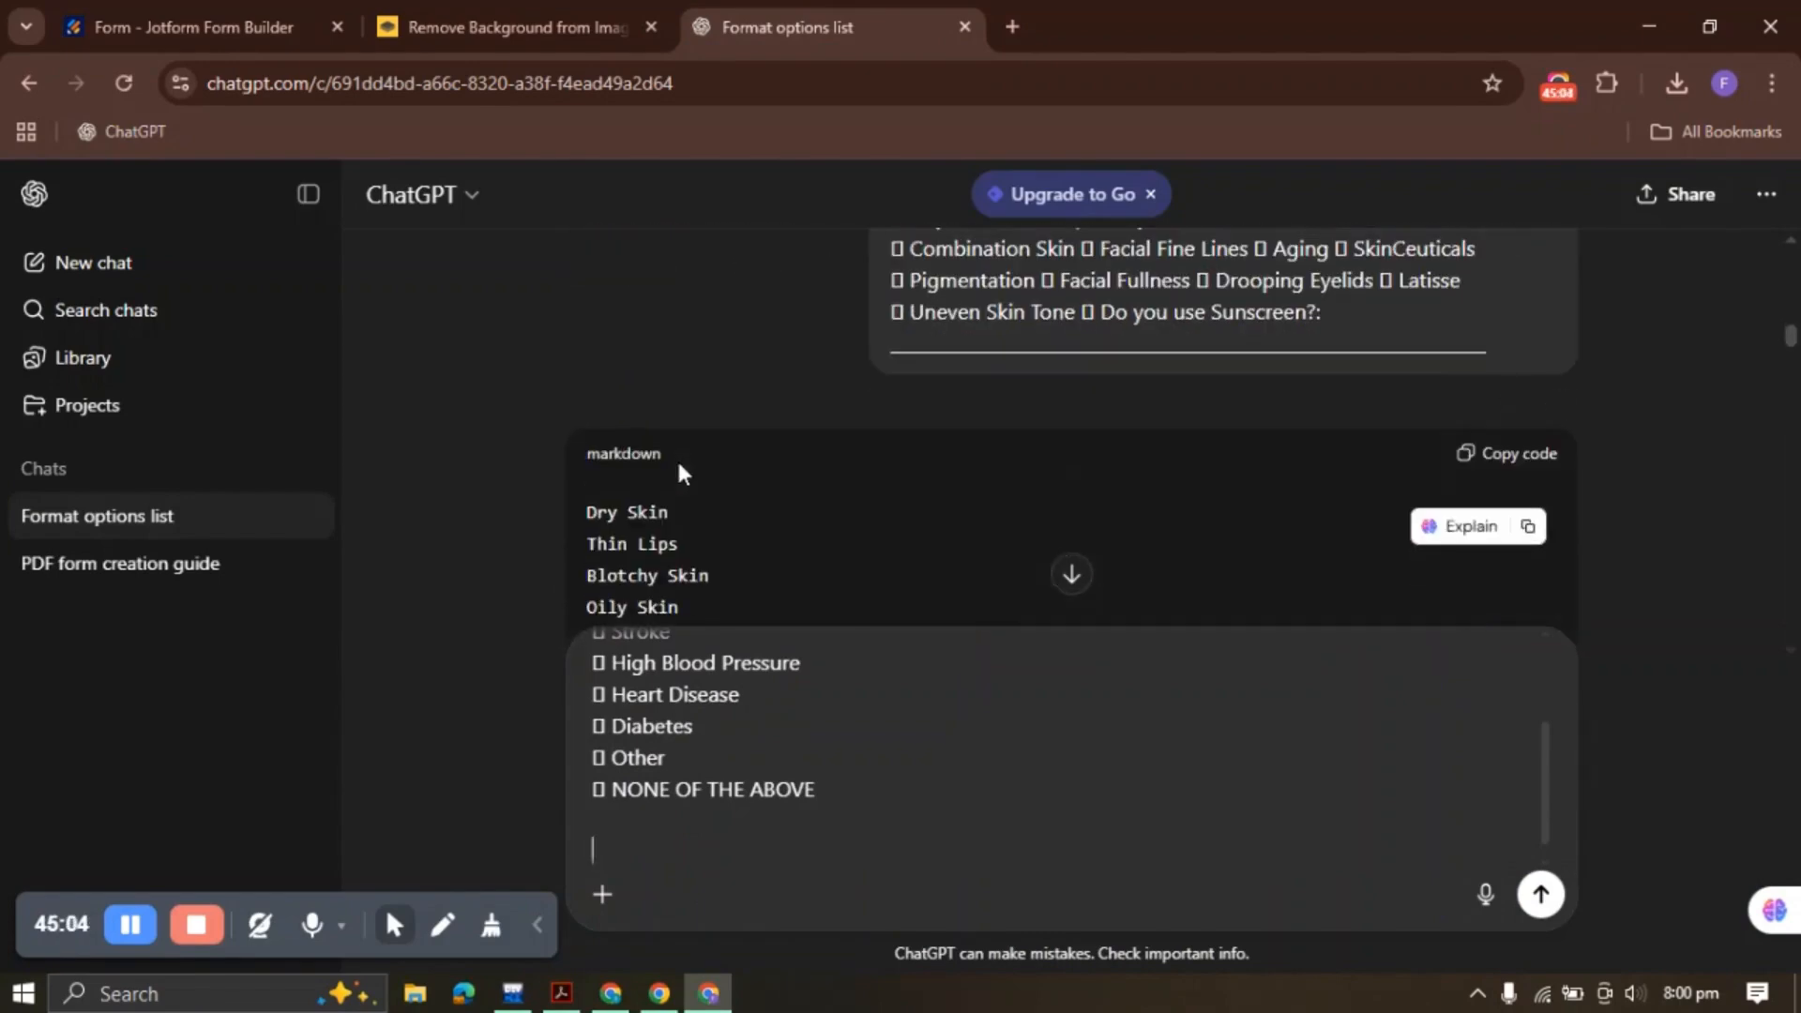
{"action": "scroll", "coordinate": [683, 471], "scroll_direction": "down", "scroll_amount": 3}
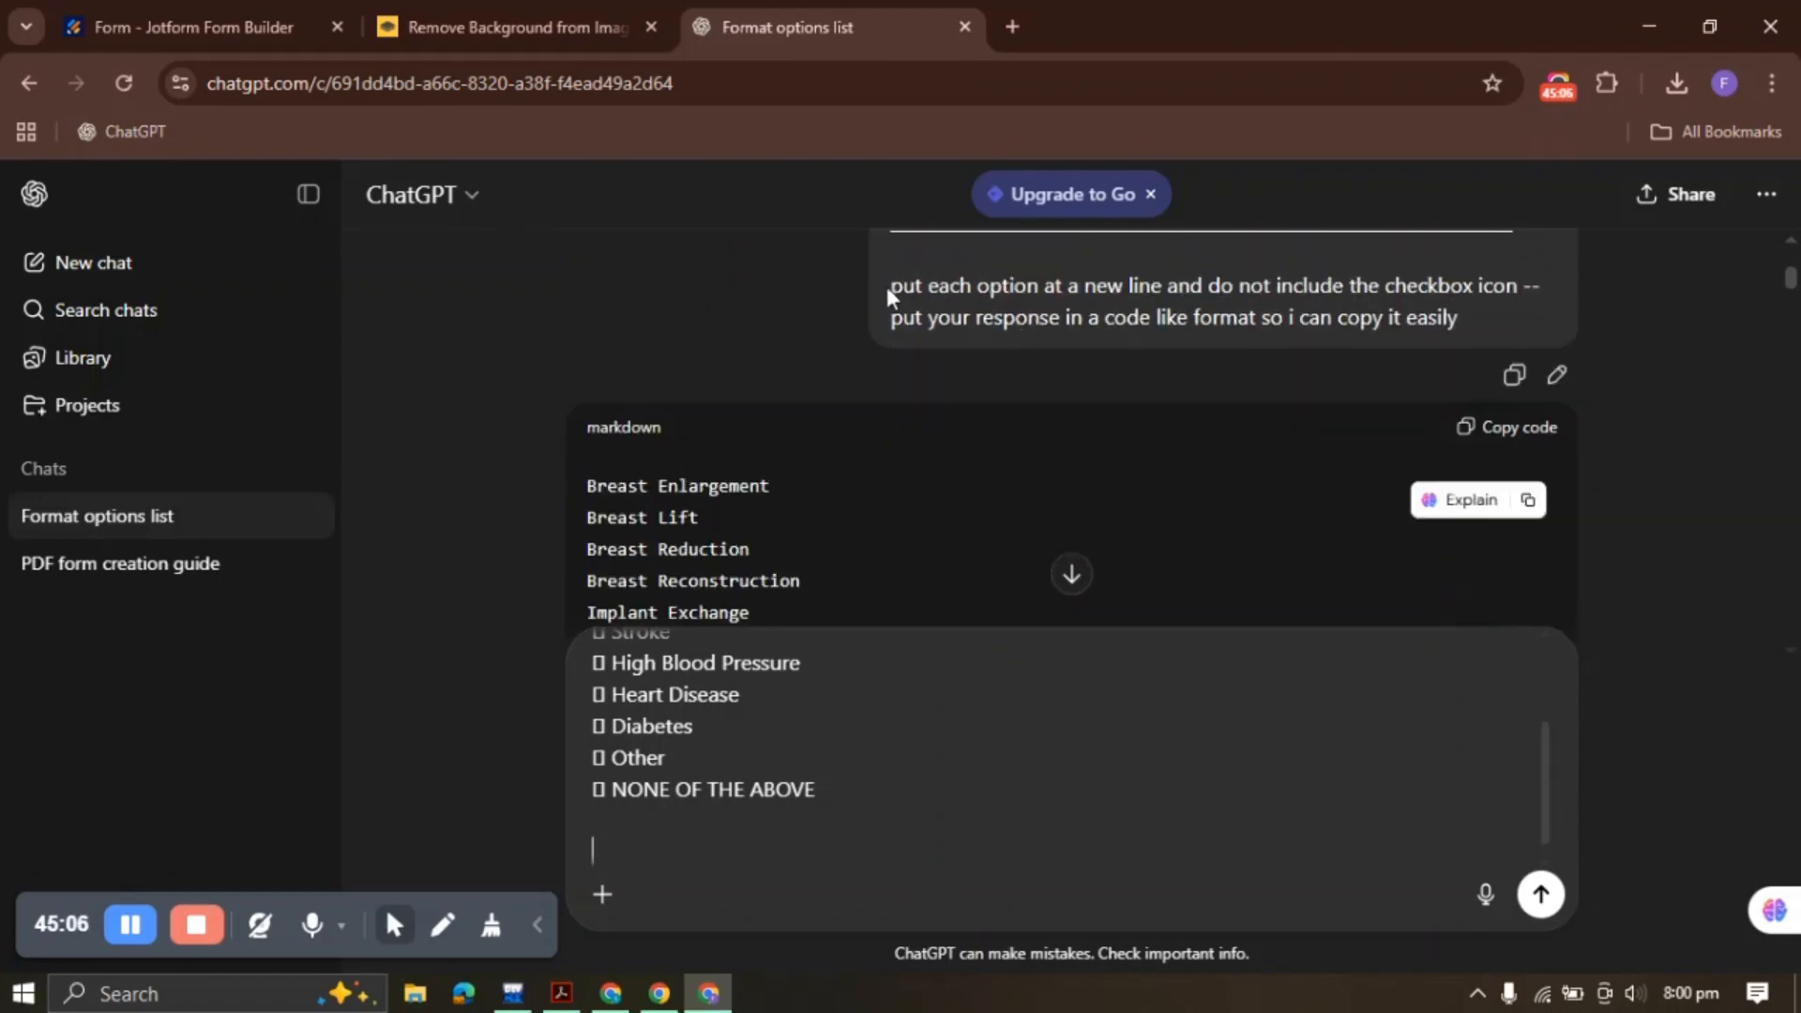
{"action": "left_click_drag", "start_coordinate": [891, 286], "coordinate": [1442, 312]}
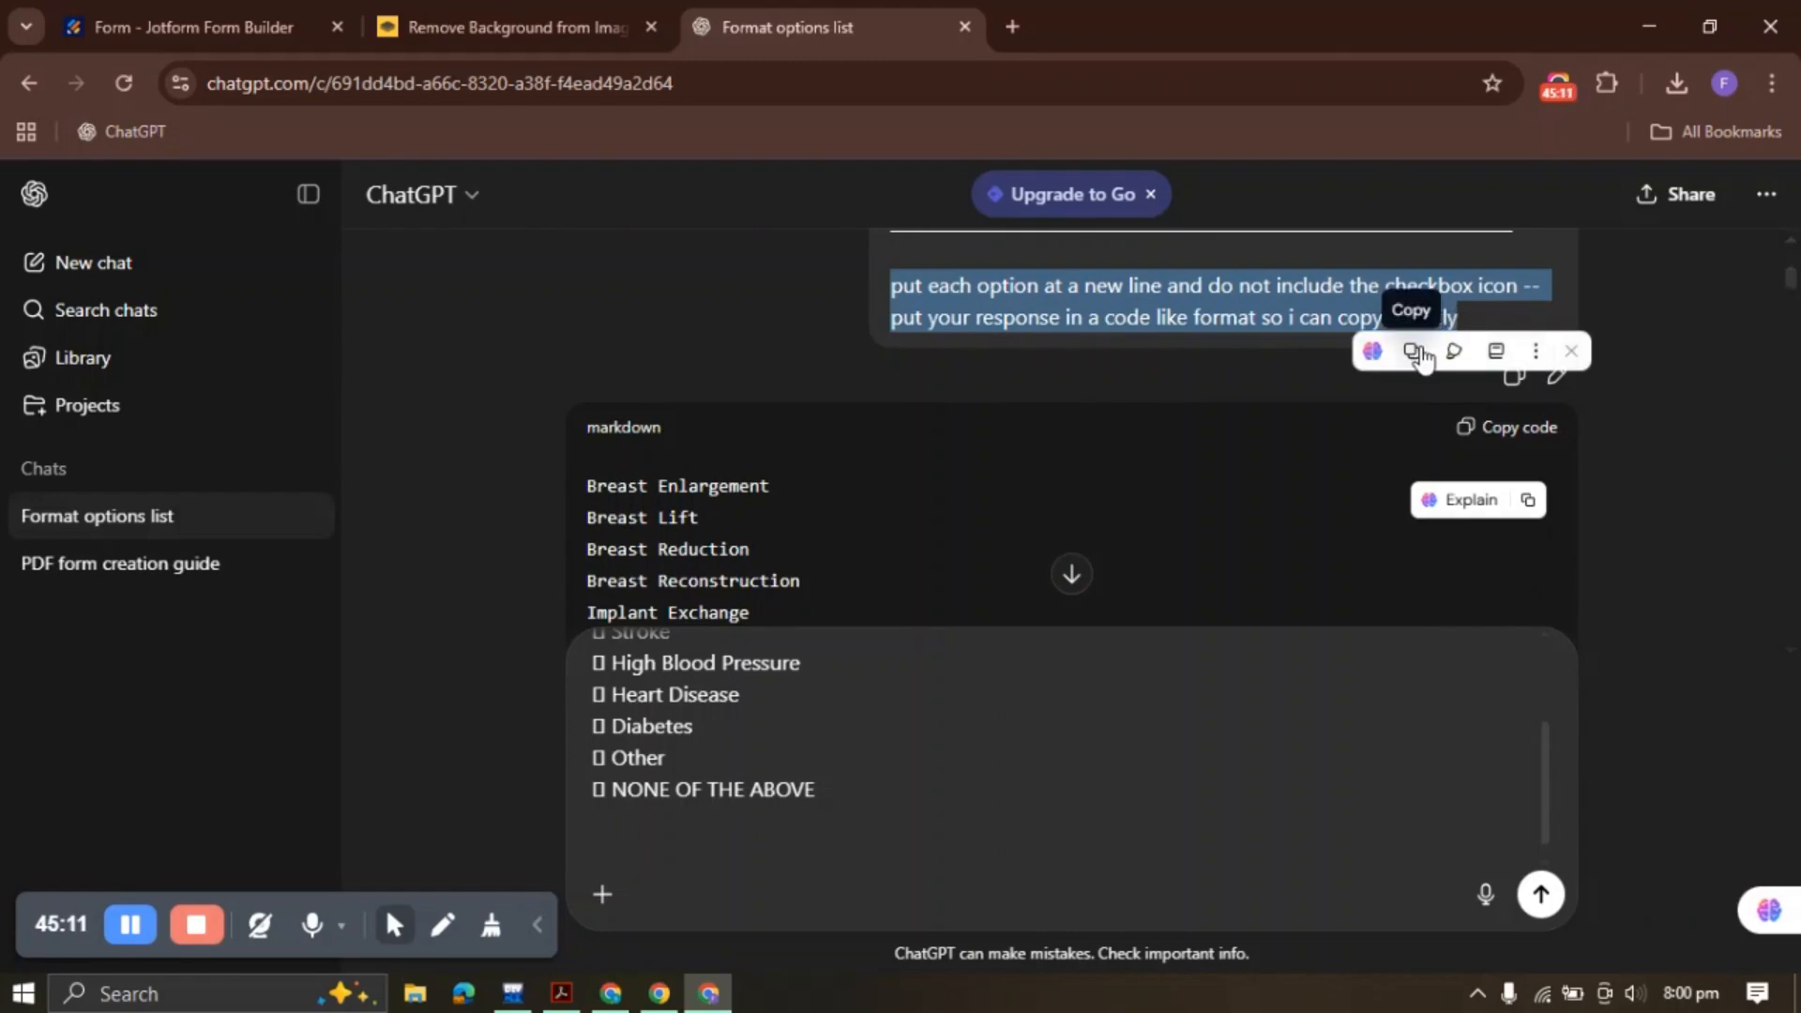
{"action": "left_click", "coordinate": [1418, 354]}
Send the items with the 'put each option at a new line' prompt and copy the reply
{"action": "left_click", "coordinate": [632, 851]}
{"action": "key", "text": "ctrl+v"}
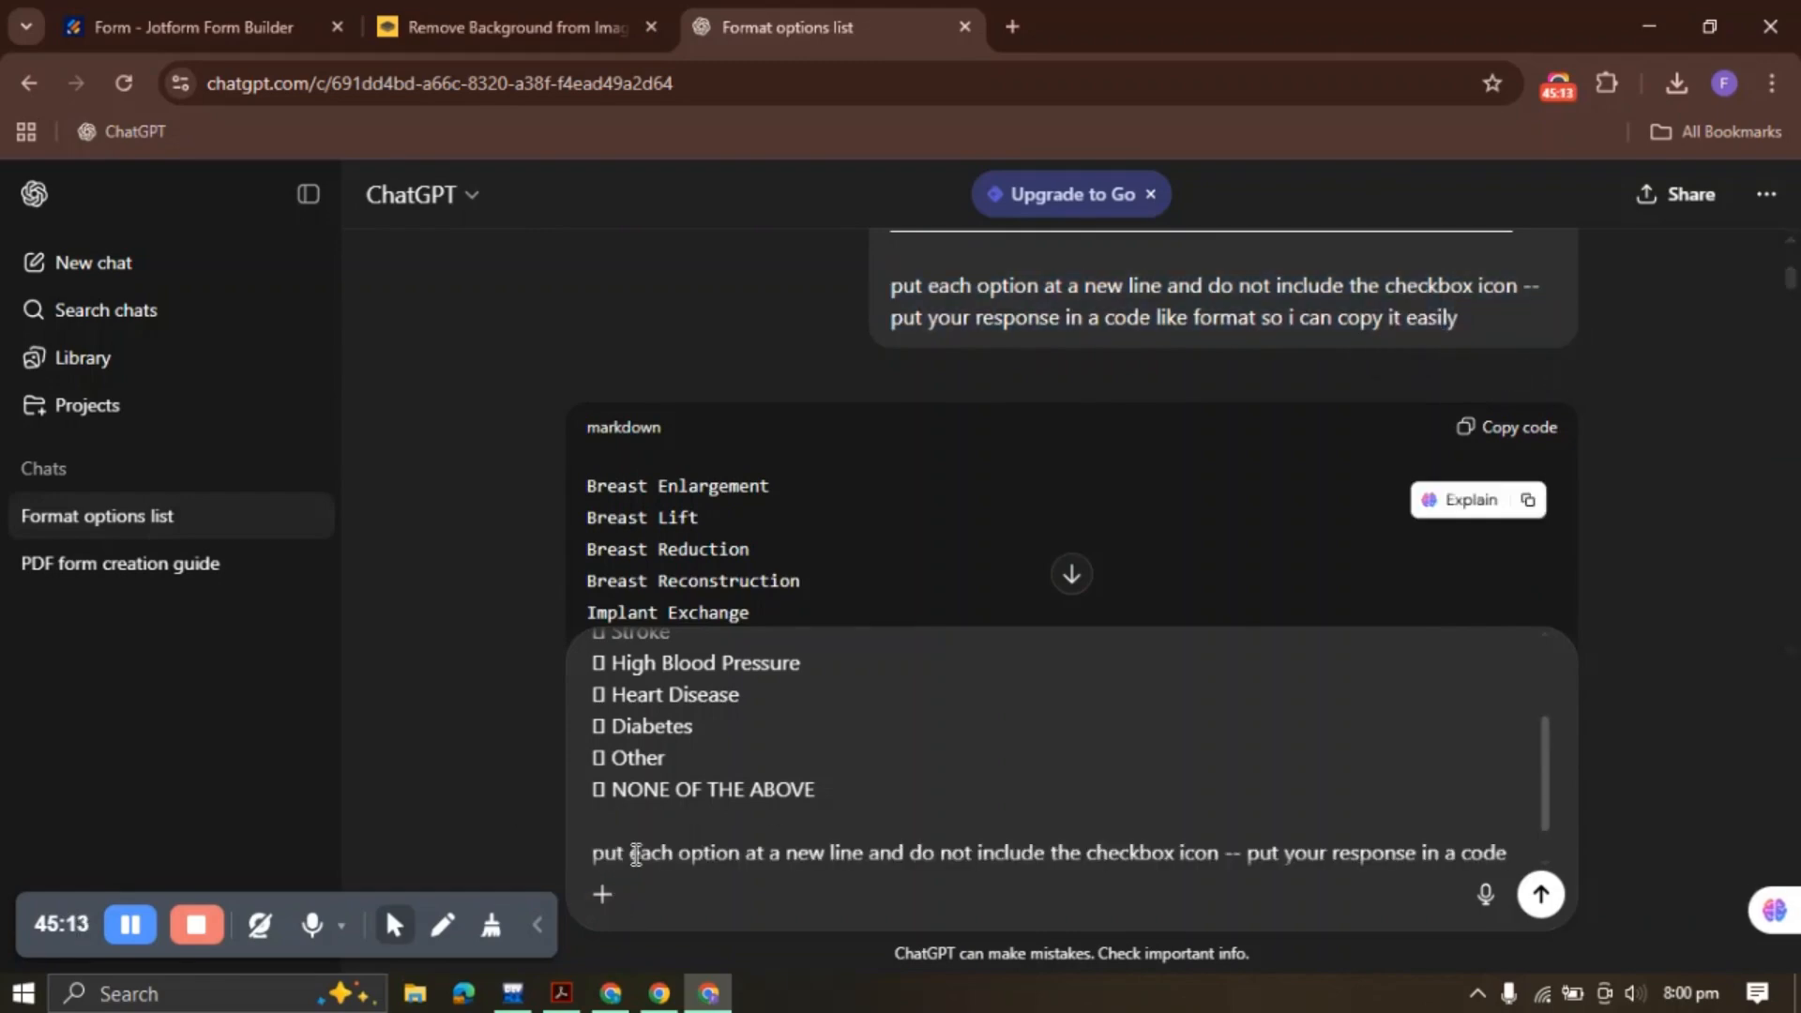
{"action": "left_click", "coordinate": [1540, 893]}
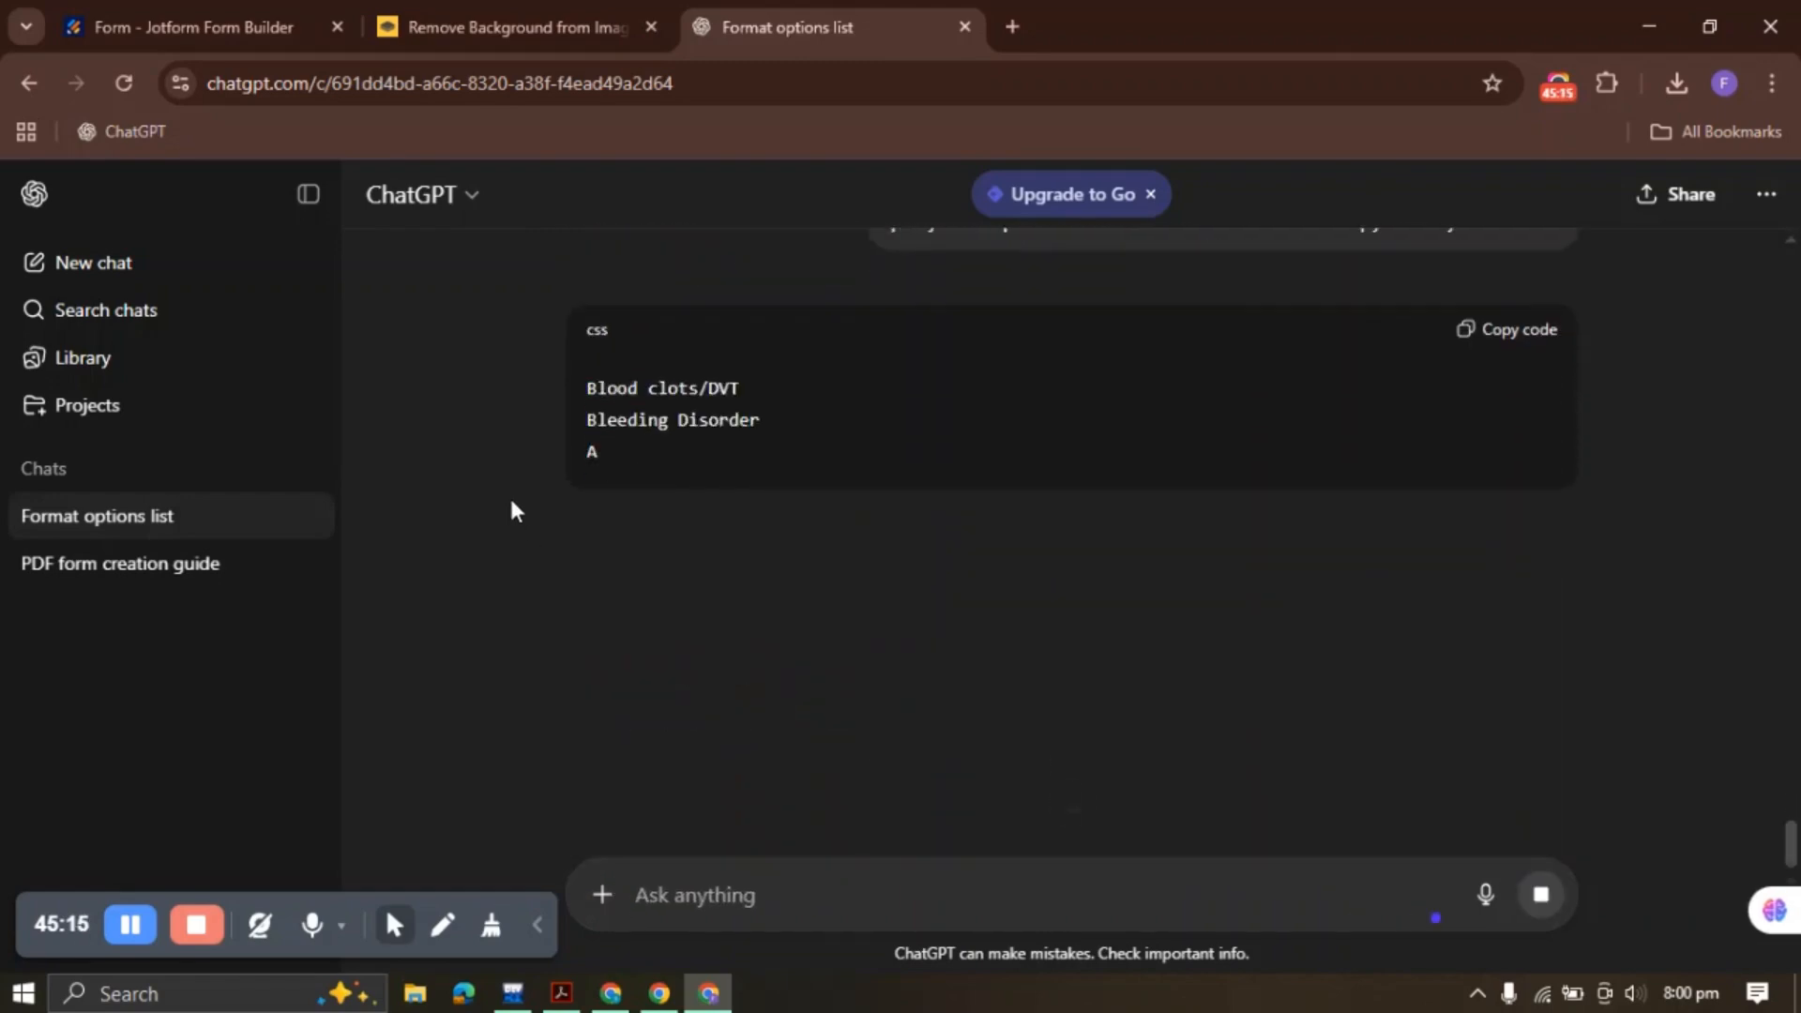
{"action": "left_click", "coordinate": [1505, 311]}
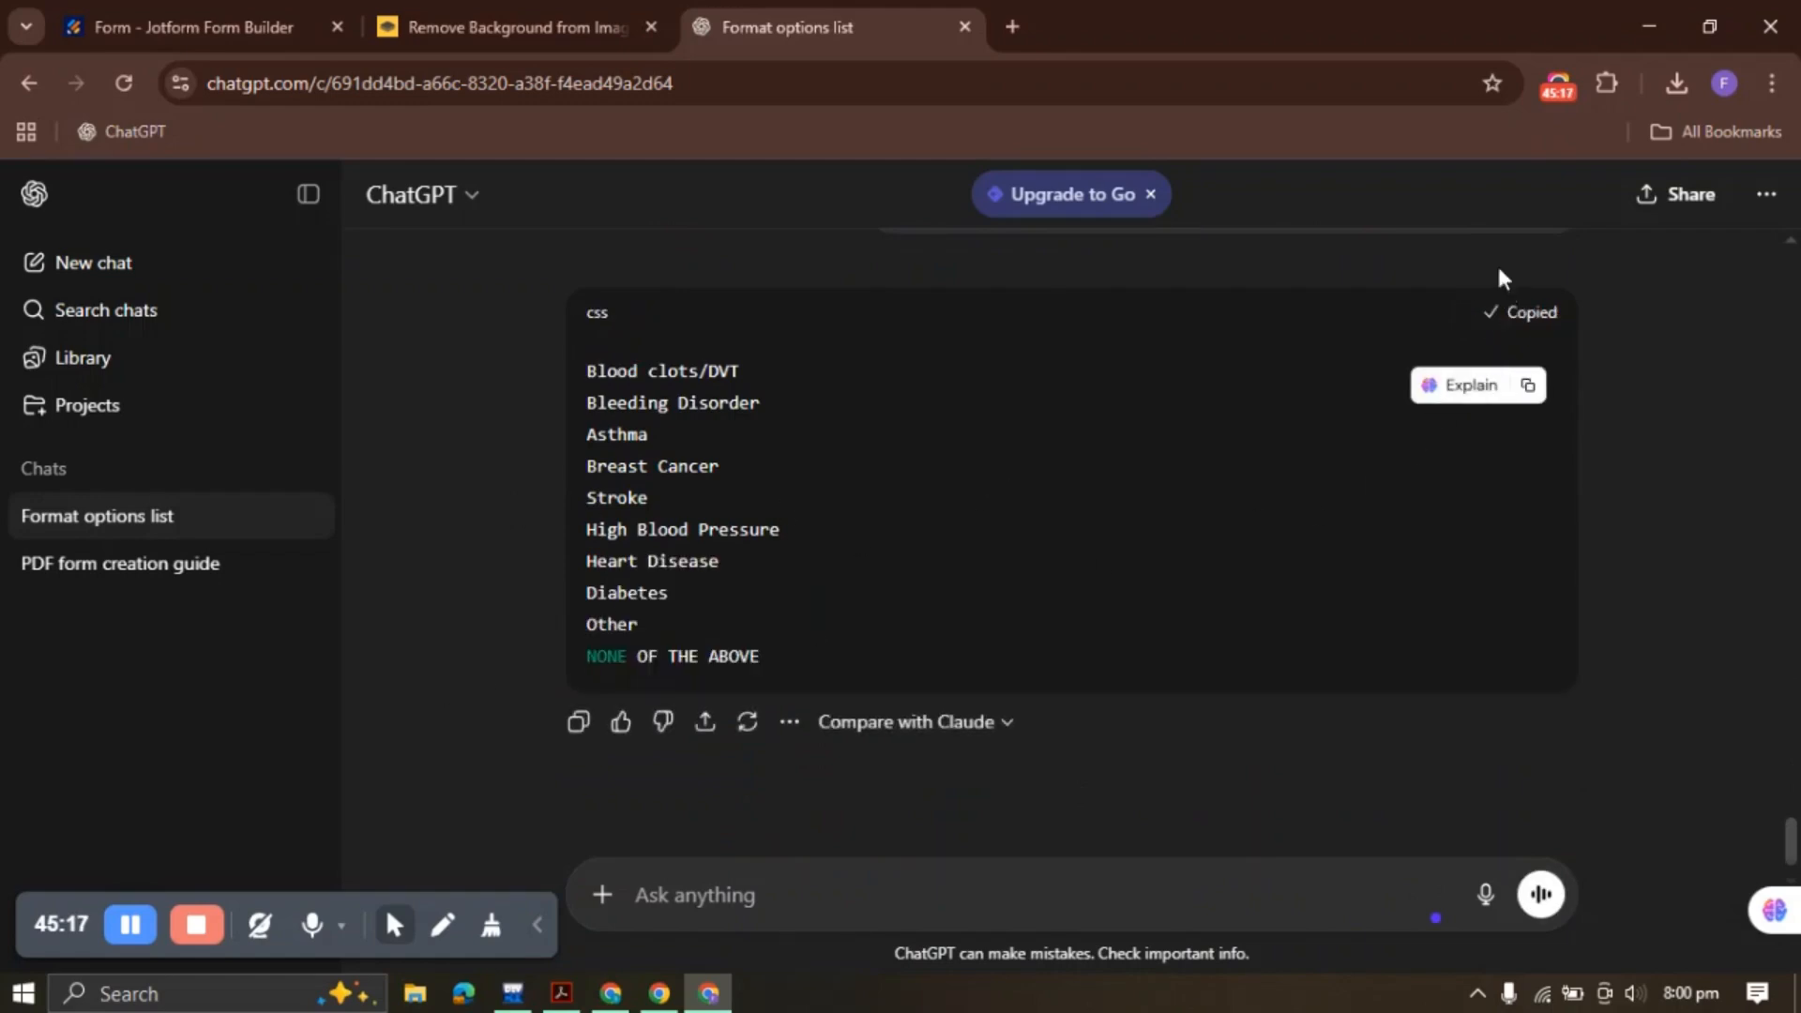
{"action": "left_click", "coordinate": [272, 26]}
Paste the ten family history options in two columns and delete the blank trailing option
{"action": "left_click", "coordinate": [1452, 503]}
{"action": "key", "text": "ctrl+v"}
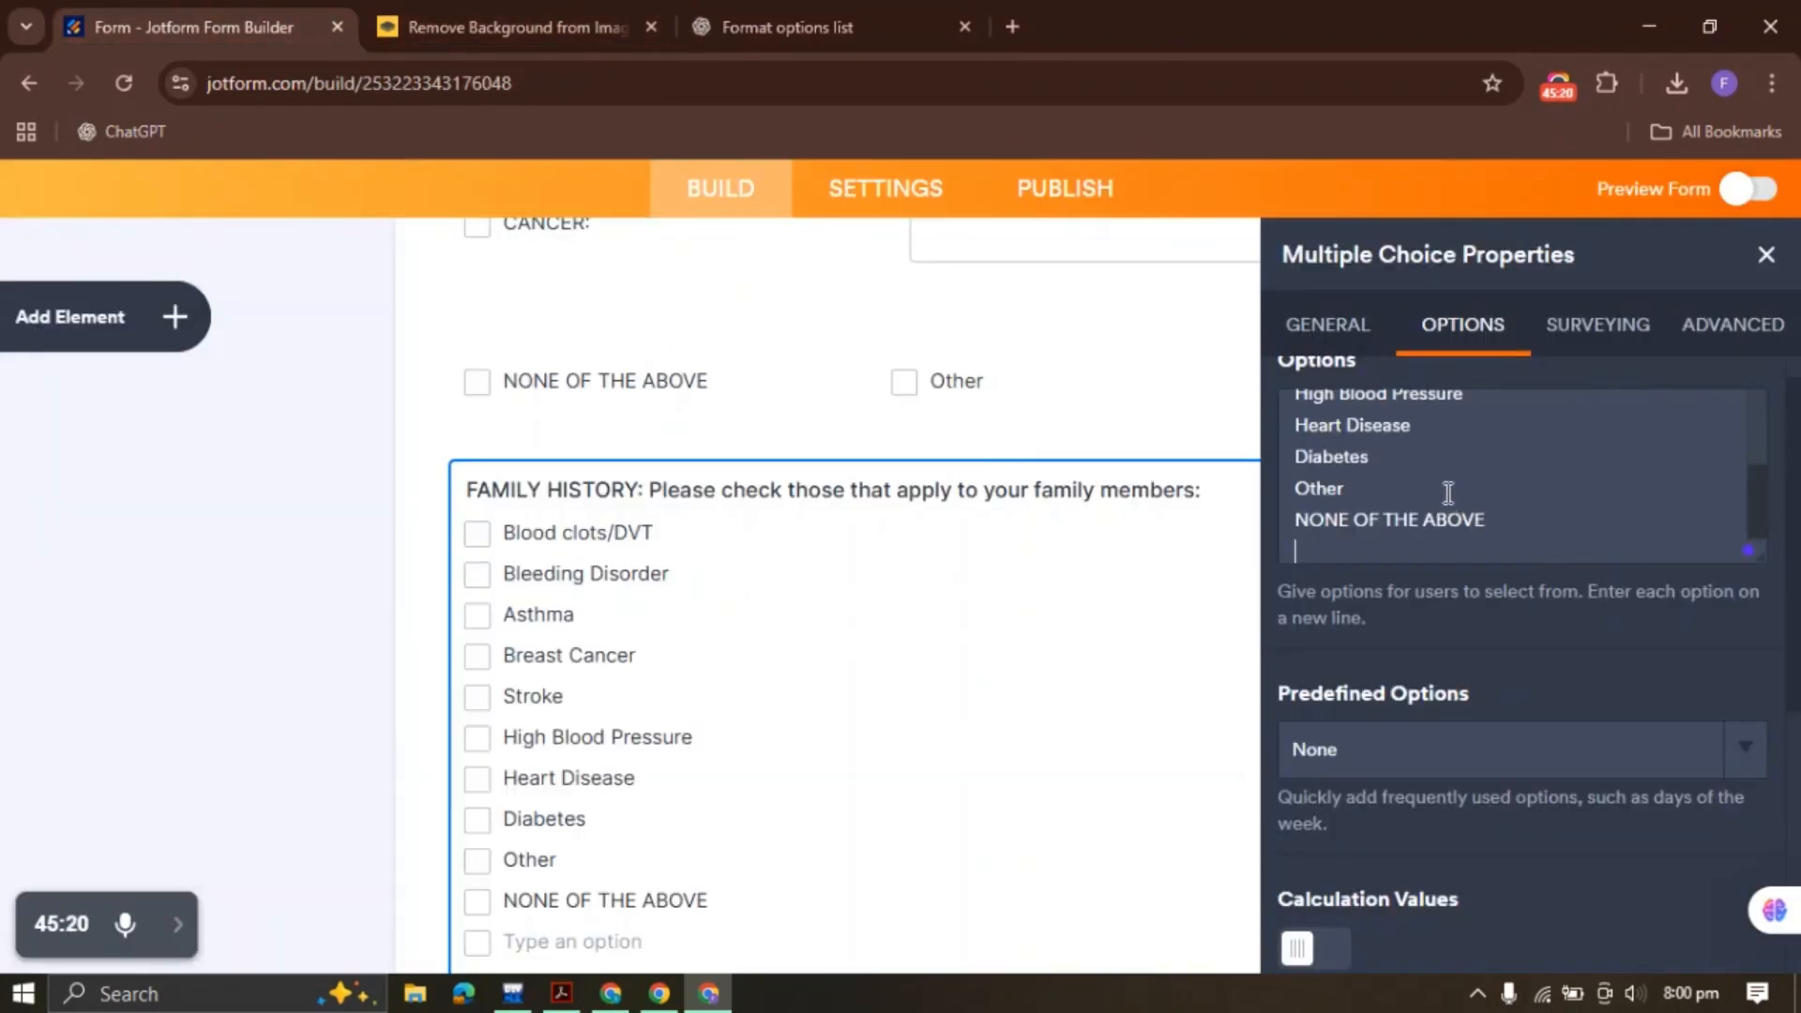
{"action": "scroll", "coordinate": [1431, 671], "scroll_direction": "down", "scroll_amount": 5}
{"action": "left_click", "coordinate": [1314, 644]}
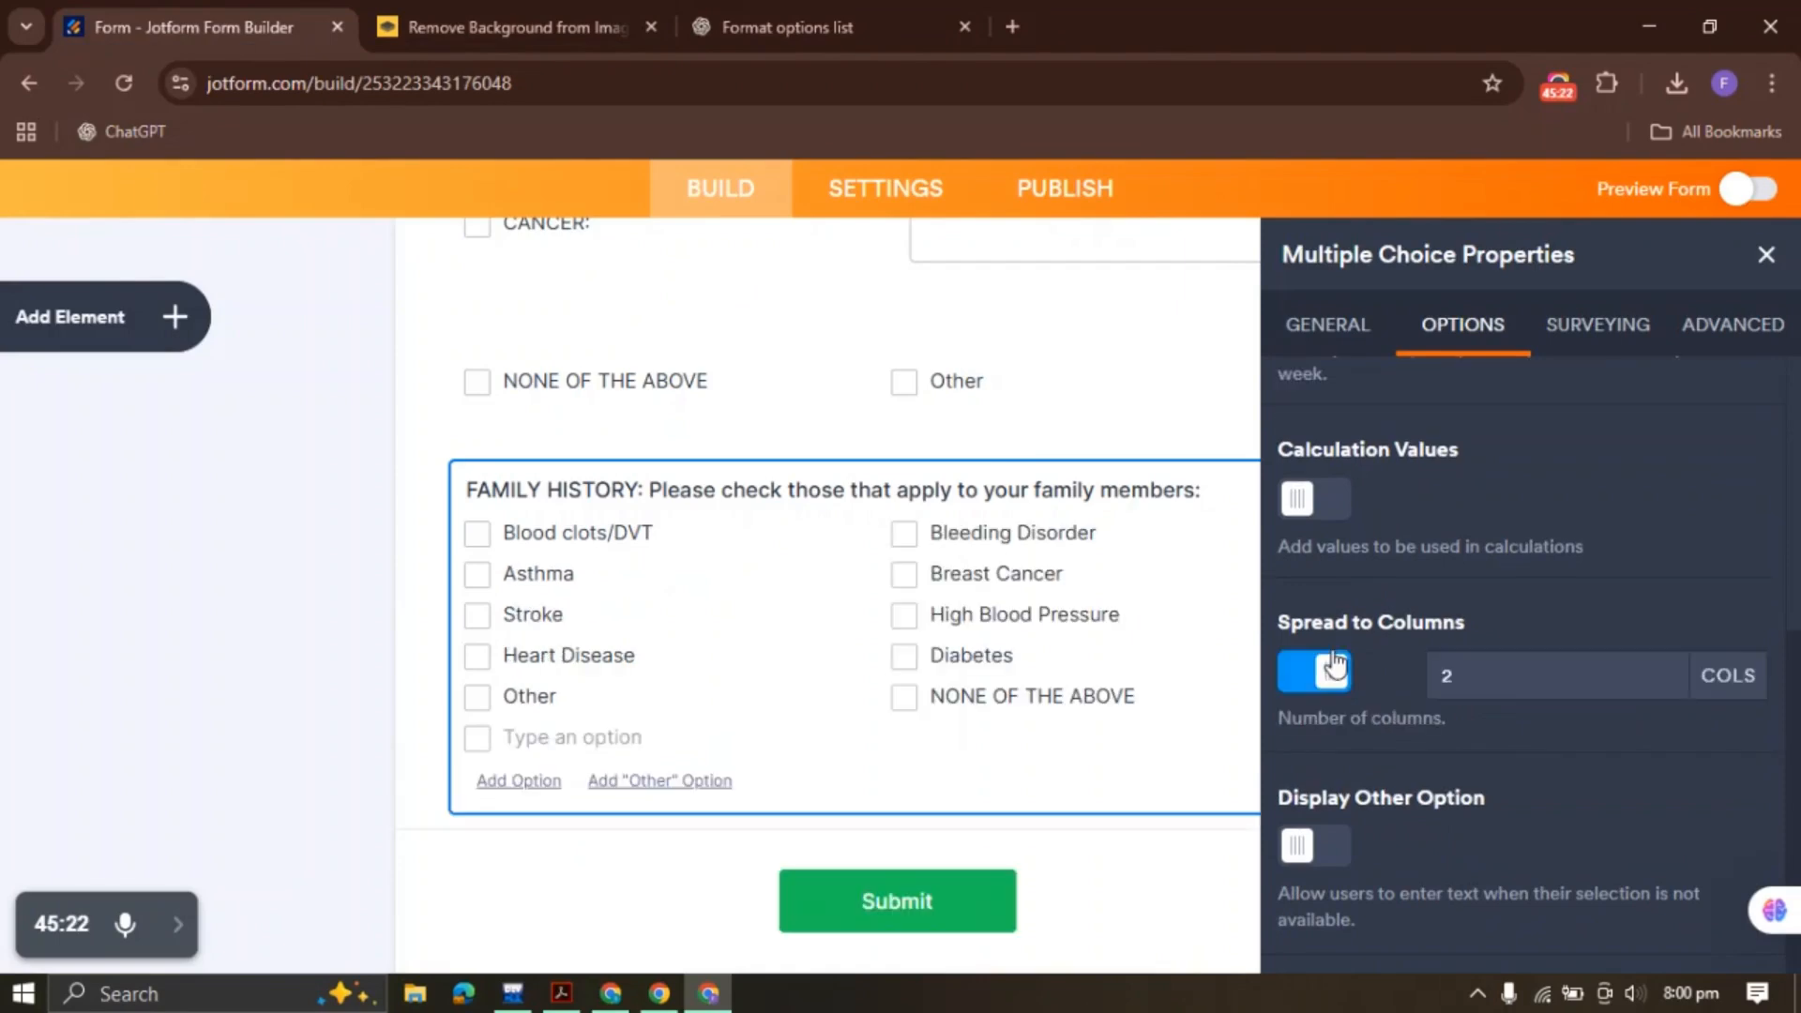
{"action": "left_click", "coordinate": [1766, 255]}
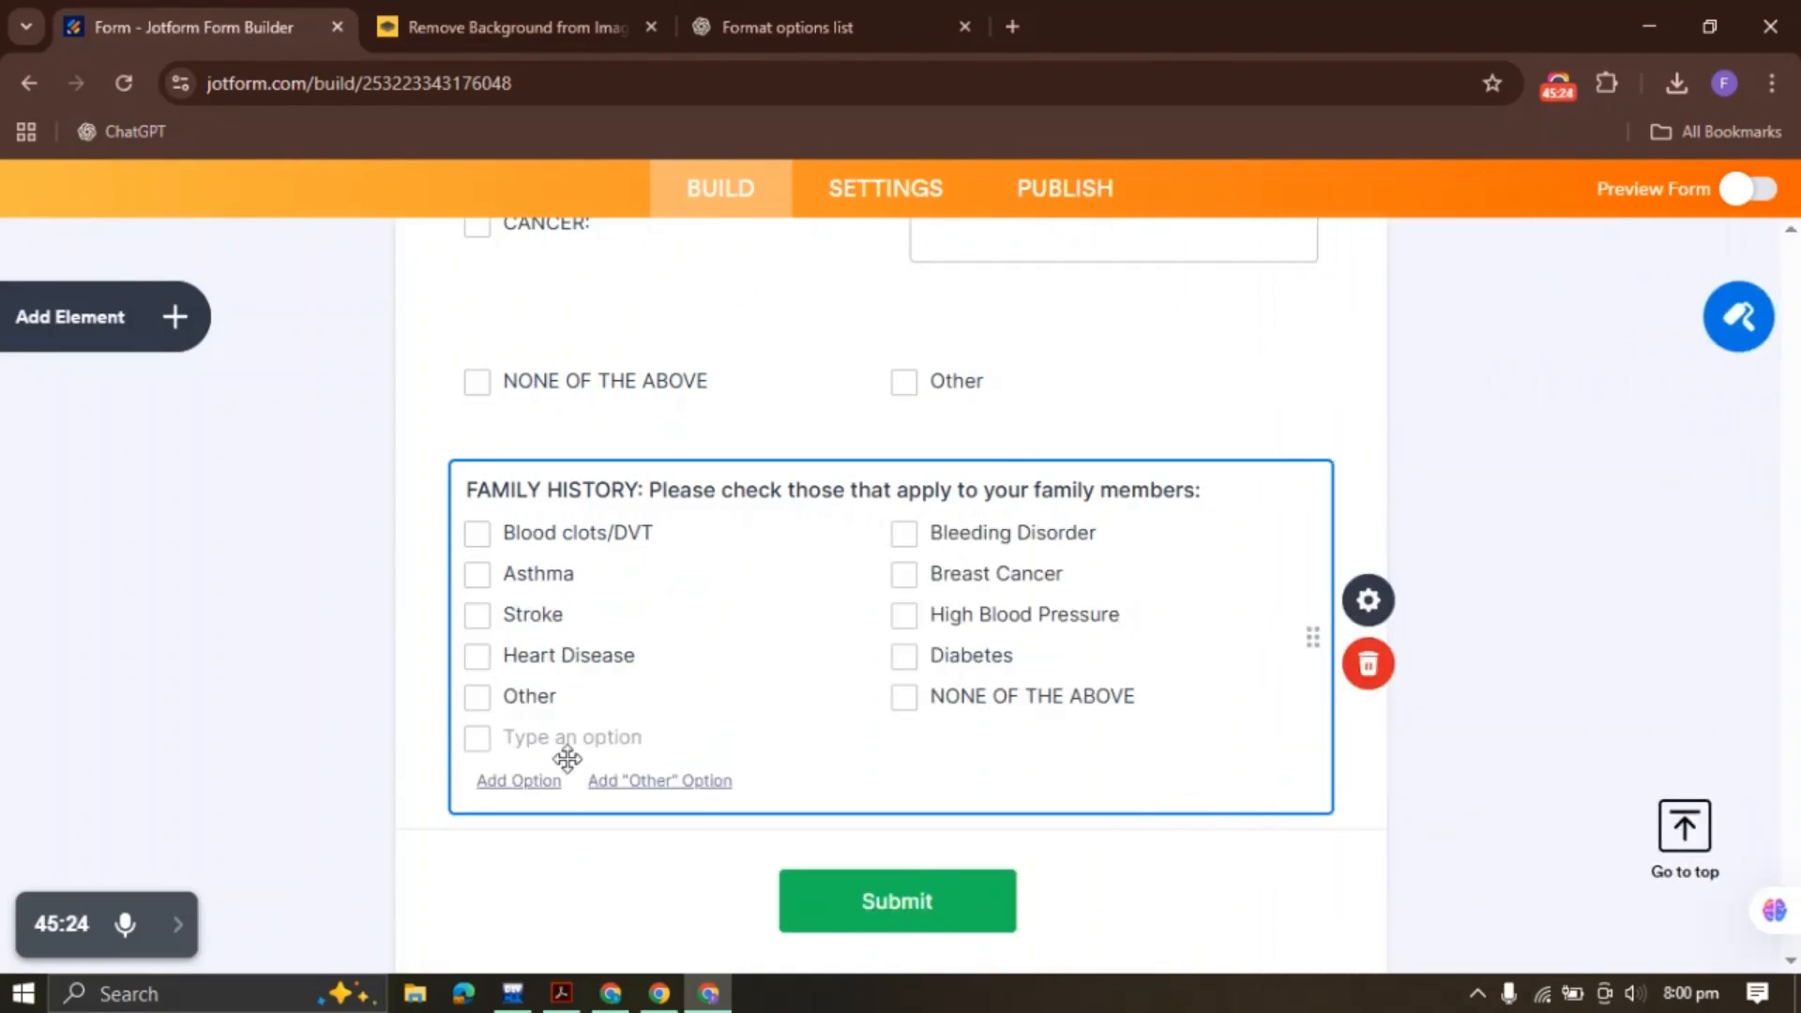
{"action": "left_click", "coordinate": [1368, 600]}
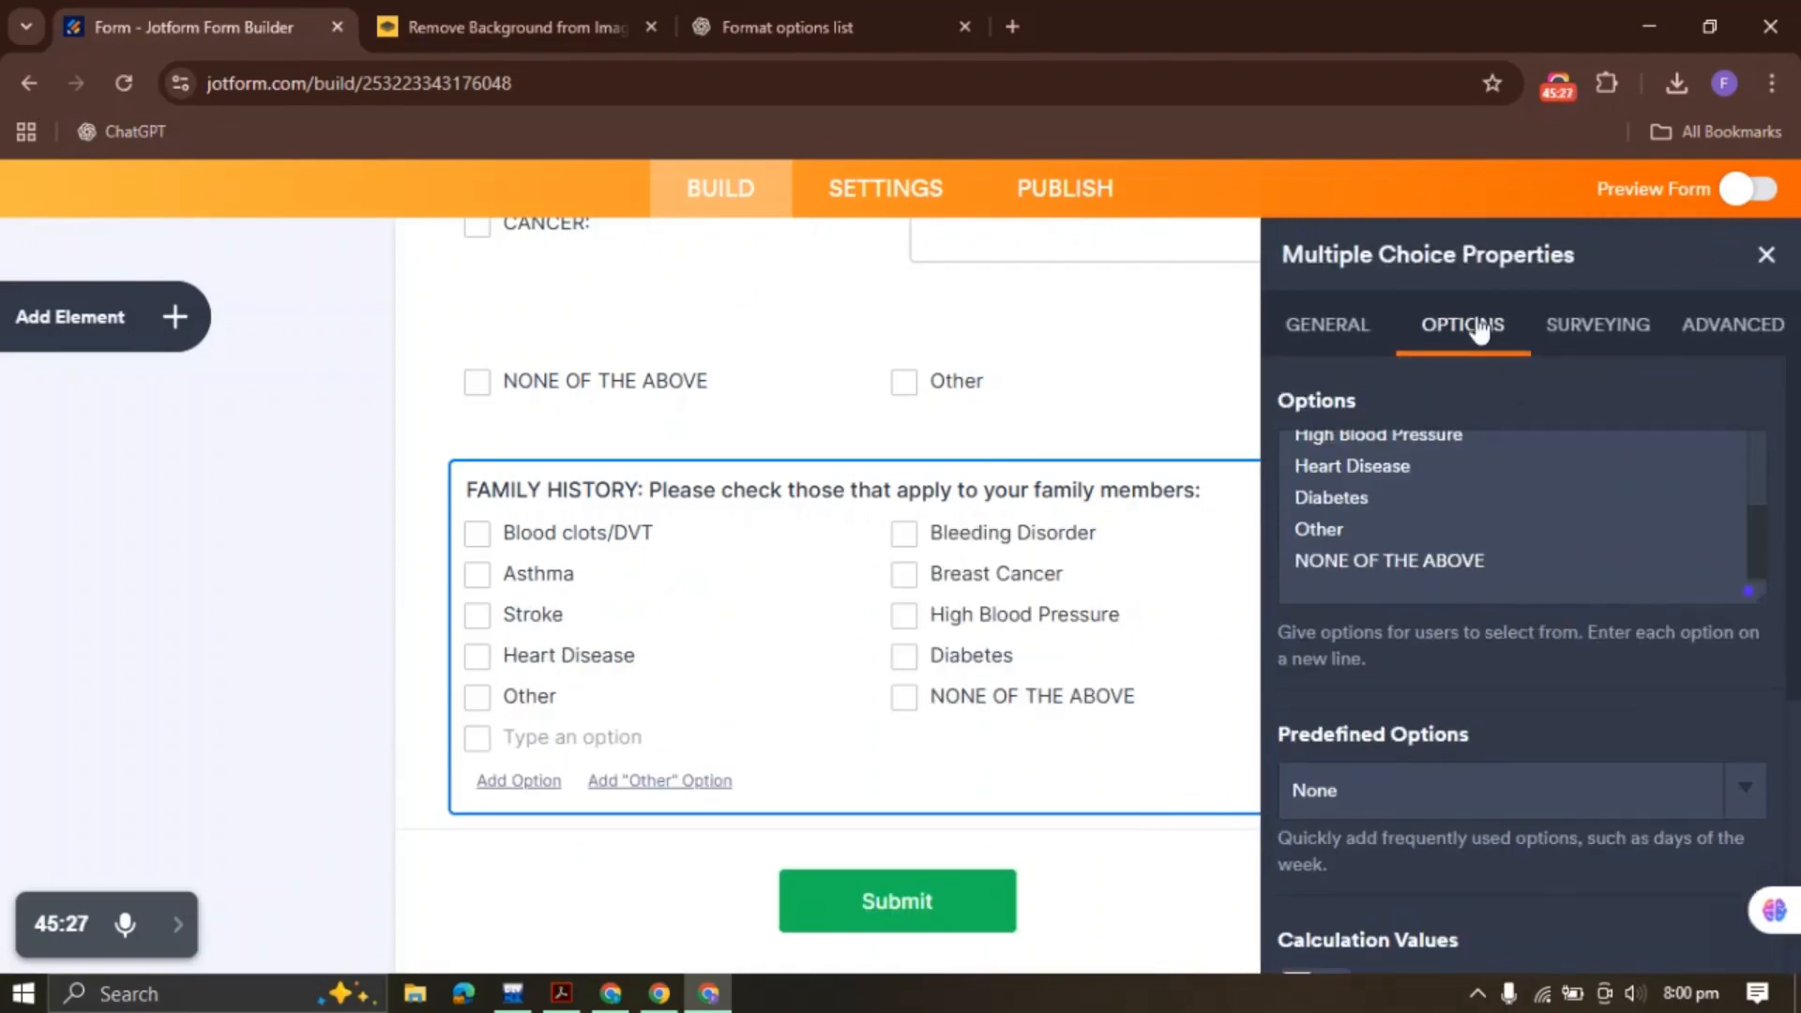
{"action": "scroll", "coordinate": [1414, 569], "scroll_direction": "down", "scroll_amount": 1}
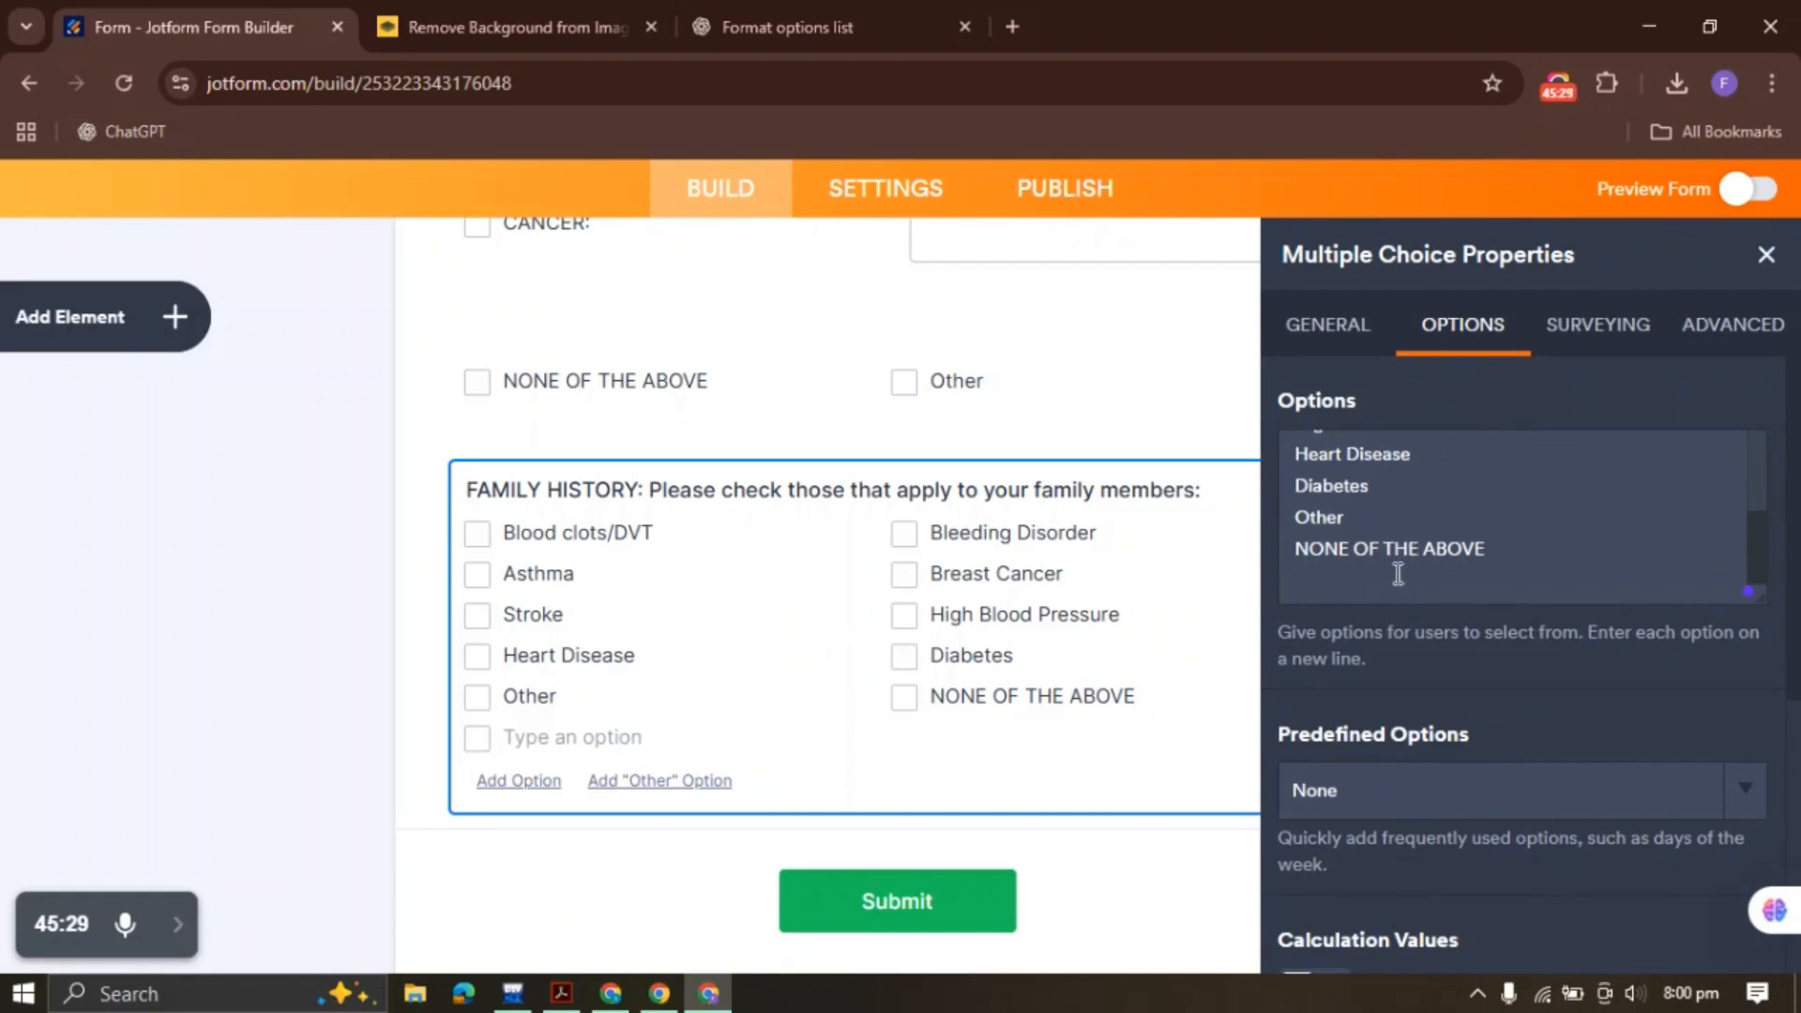
{"action": "key", "text": "BackSpace"}
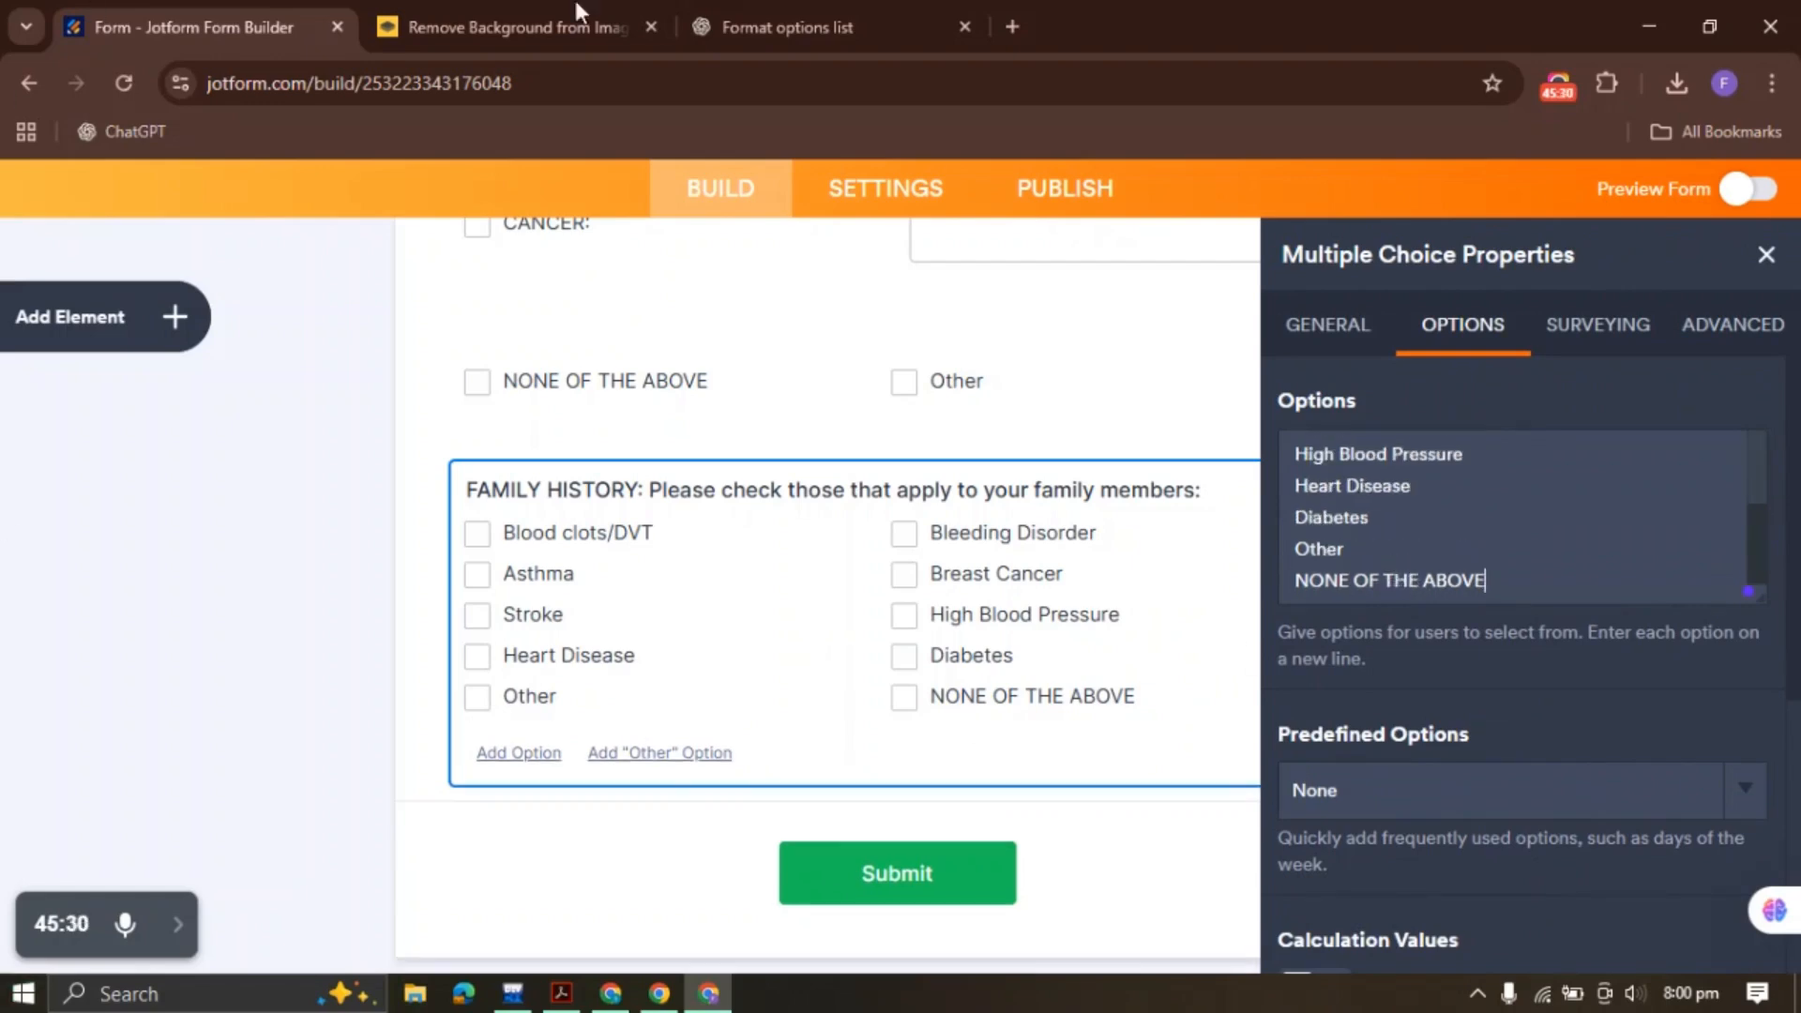
Copy the accuracy statement sentence from the PDF
{"action": "left_click", "coordinate": [561, 993]}
{"action": "left_click_drag", "start_coordinate": [90, 668], "coordinate": [829, 667]}
{"action": "left_click", "coordinate": [1077, 622]}
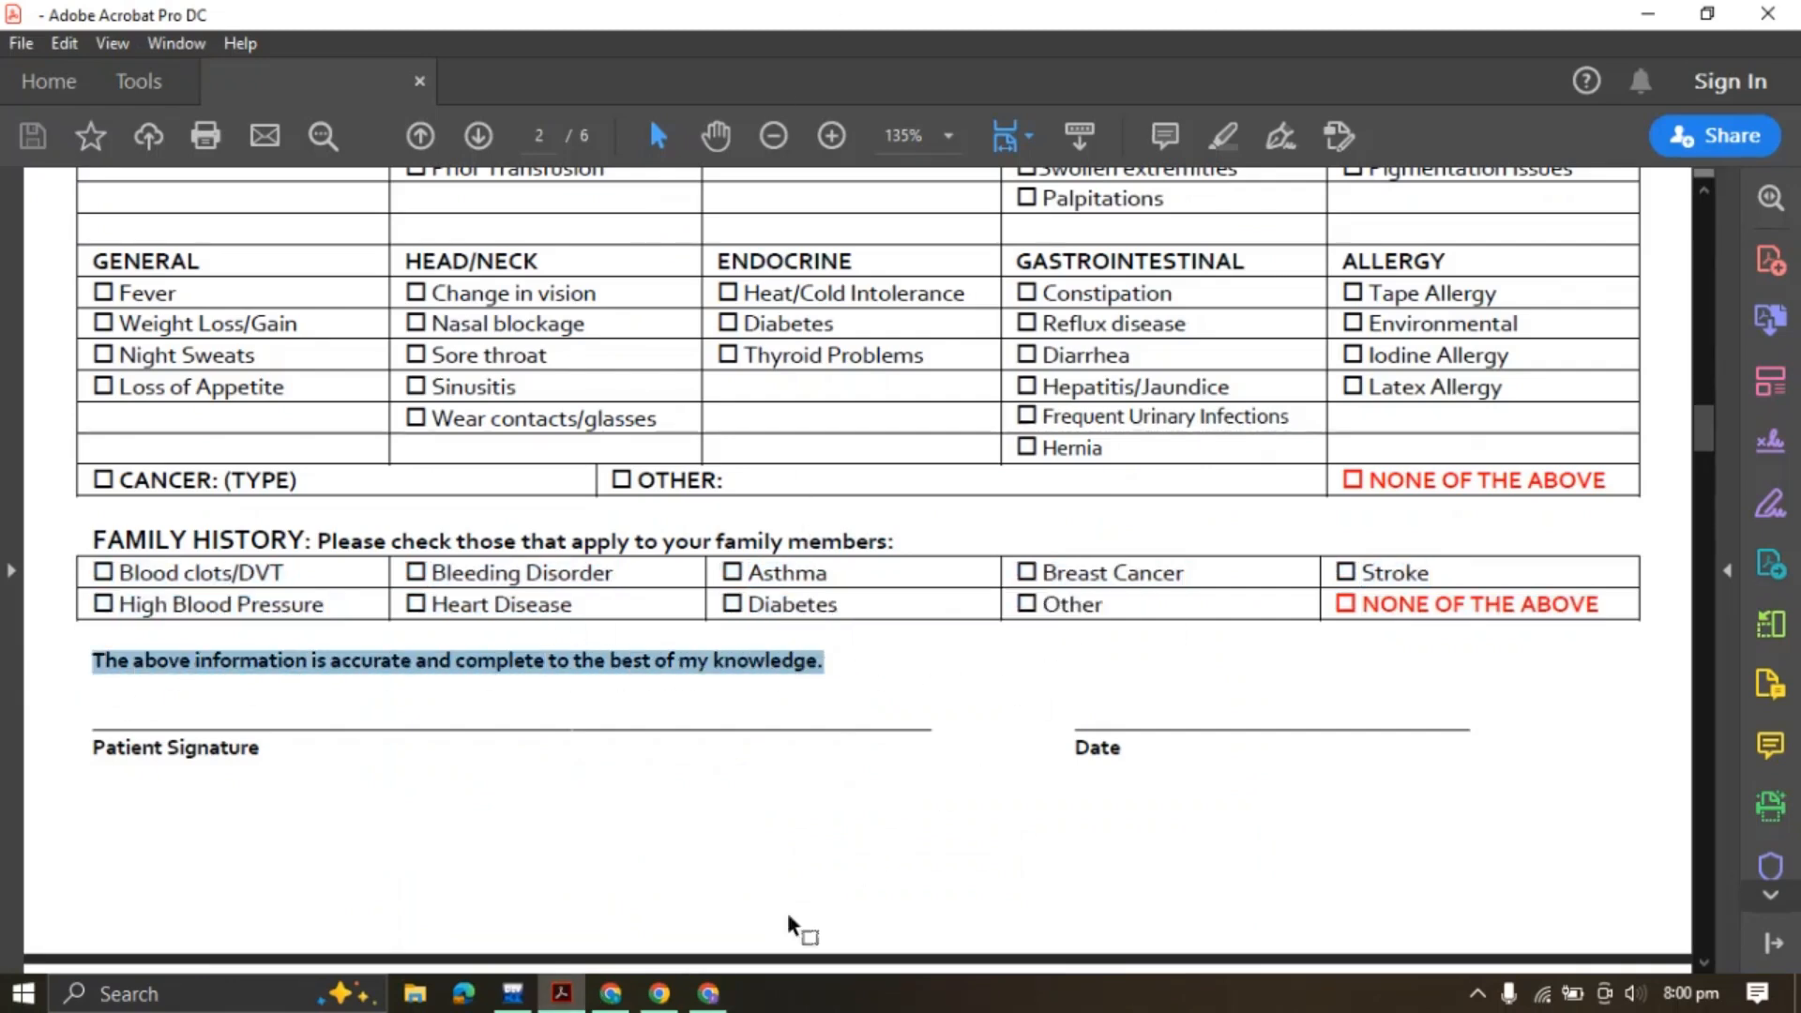
{"action": "left_click", "coordinate": [708, 993]}
{"action": "left_click", "coordinate": [175, 319]}
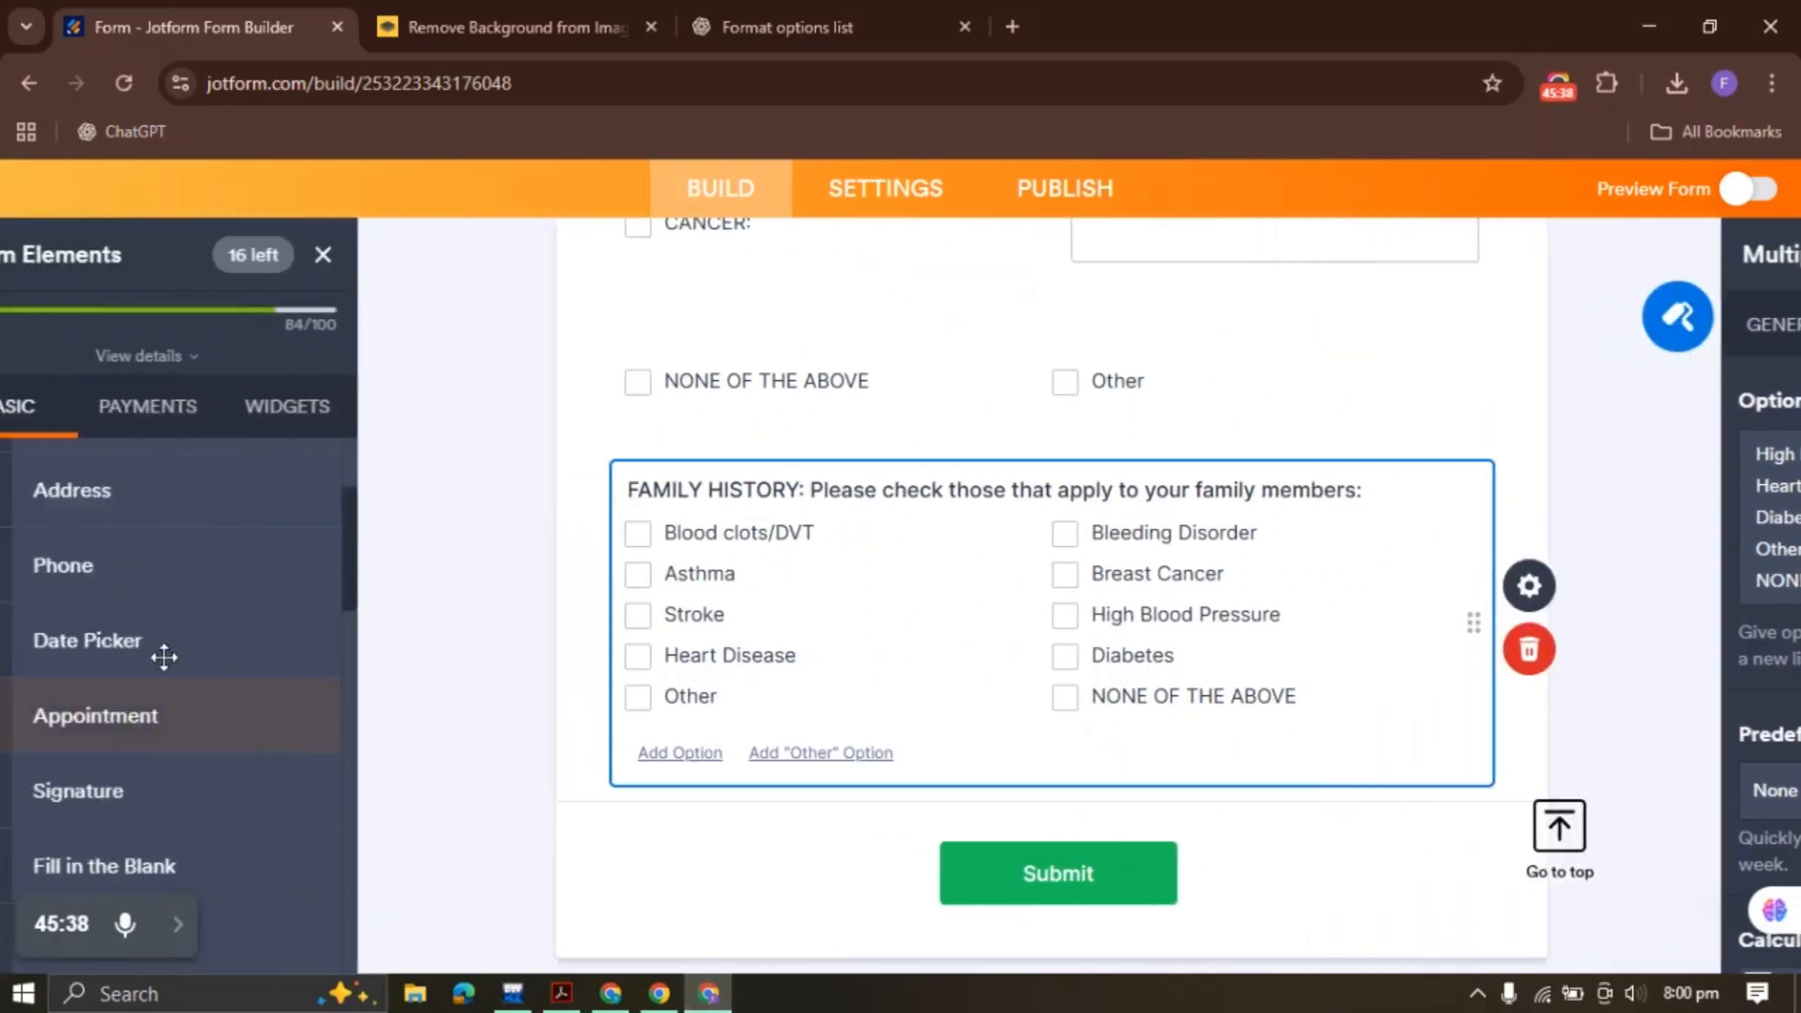
{"action": "scroll", "coordinate": [160, 635], "scroll_direction": "down", "scroll_amount": 4}
{"action": "scroll", "coordinate": [164, 633], "scroll_direction": "up", "scroll_amount": 6}
{"action": "left_click", "coordinate": [565, 990]}
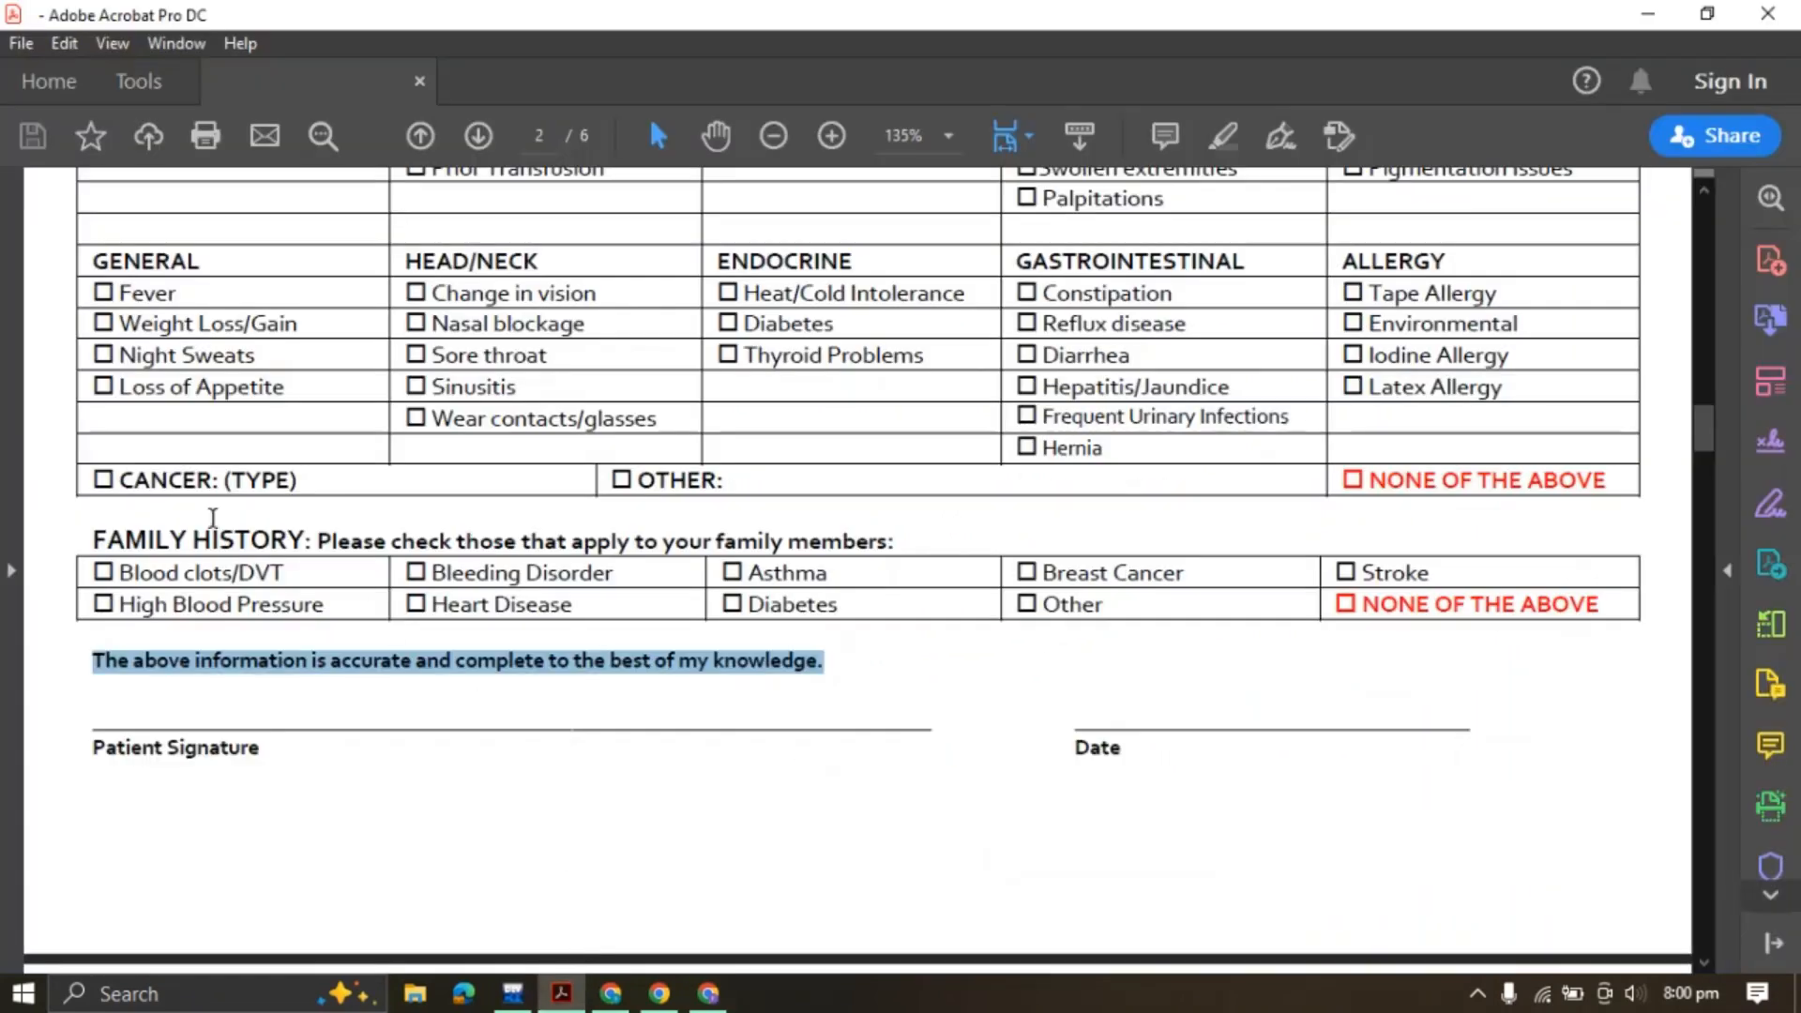
{"action": "left_click", "coordinate": [708, 992]}
Add a Paragraph containing the pasted accuracy sentence and make it bold
{"action": "scroll", "coordinate": [257, 615], "scroll_direction": "down", "scroll_amount": 6}
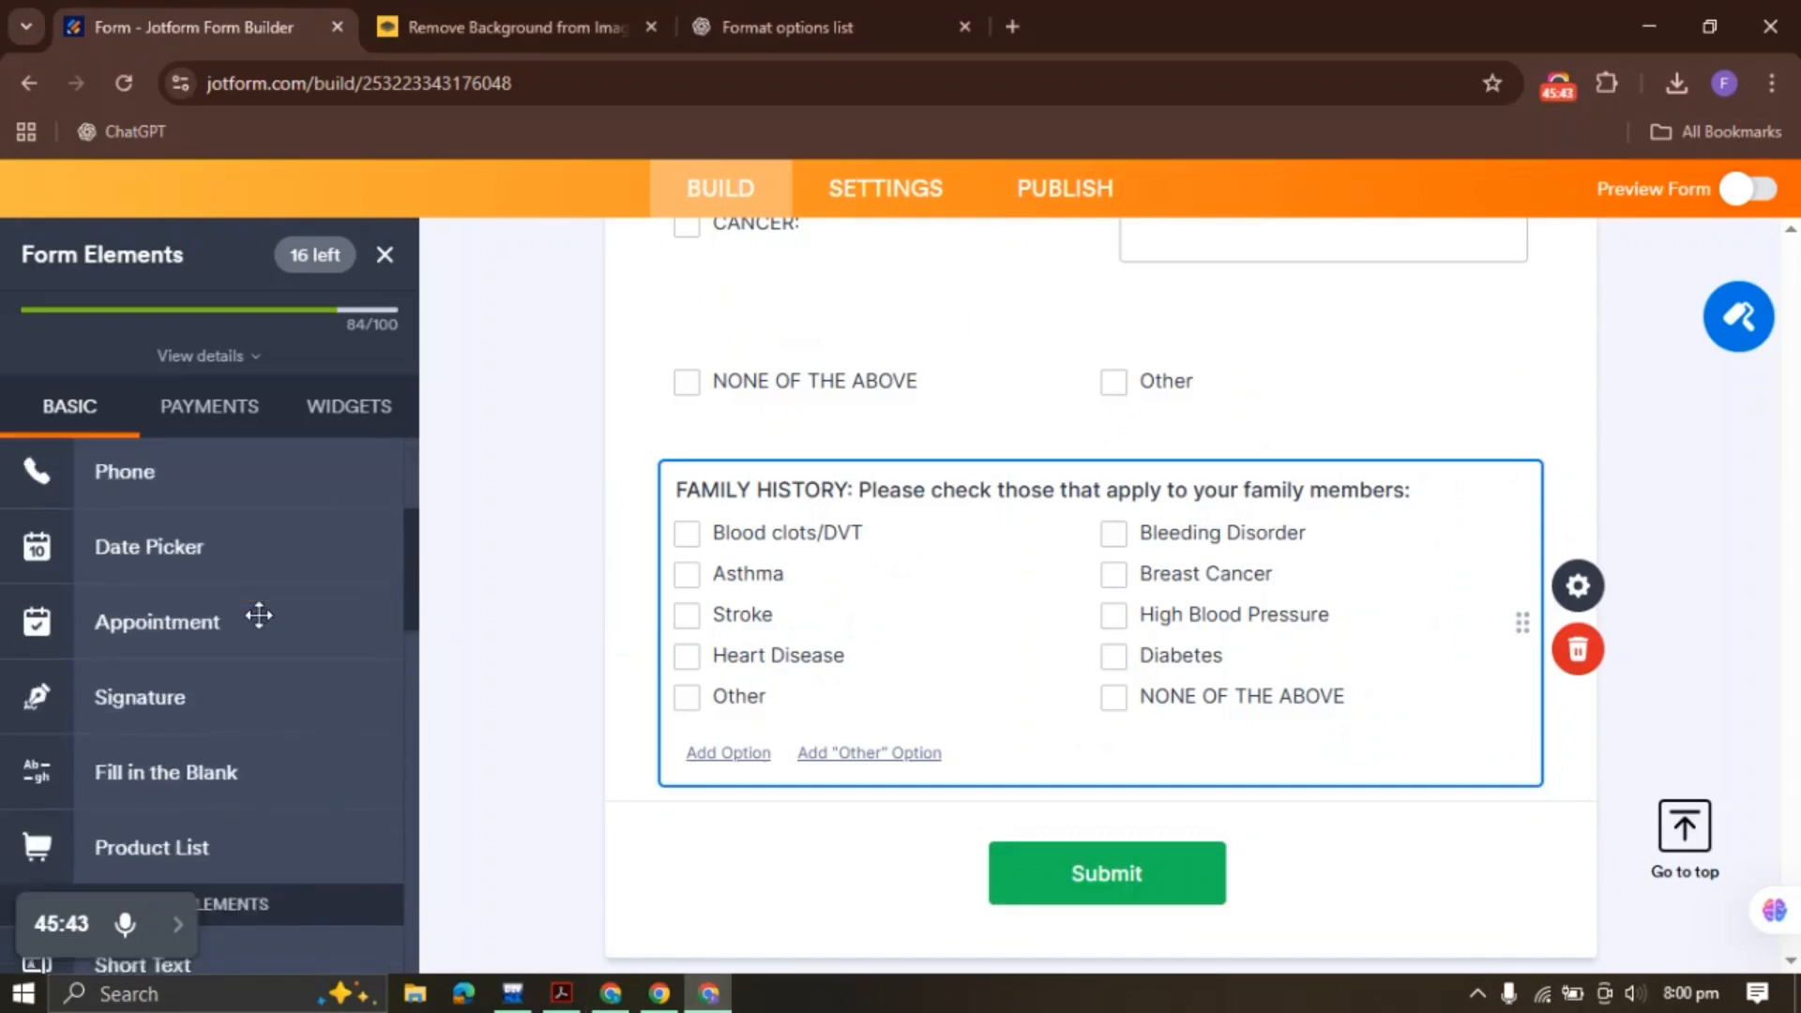
{"action": "left_click", "coordinate": [122, 805]}
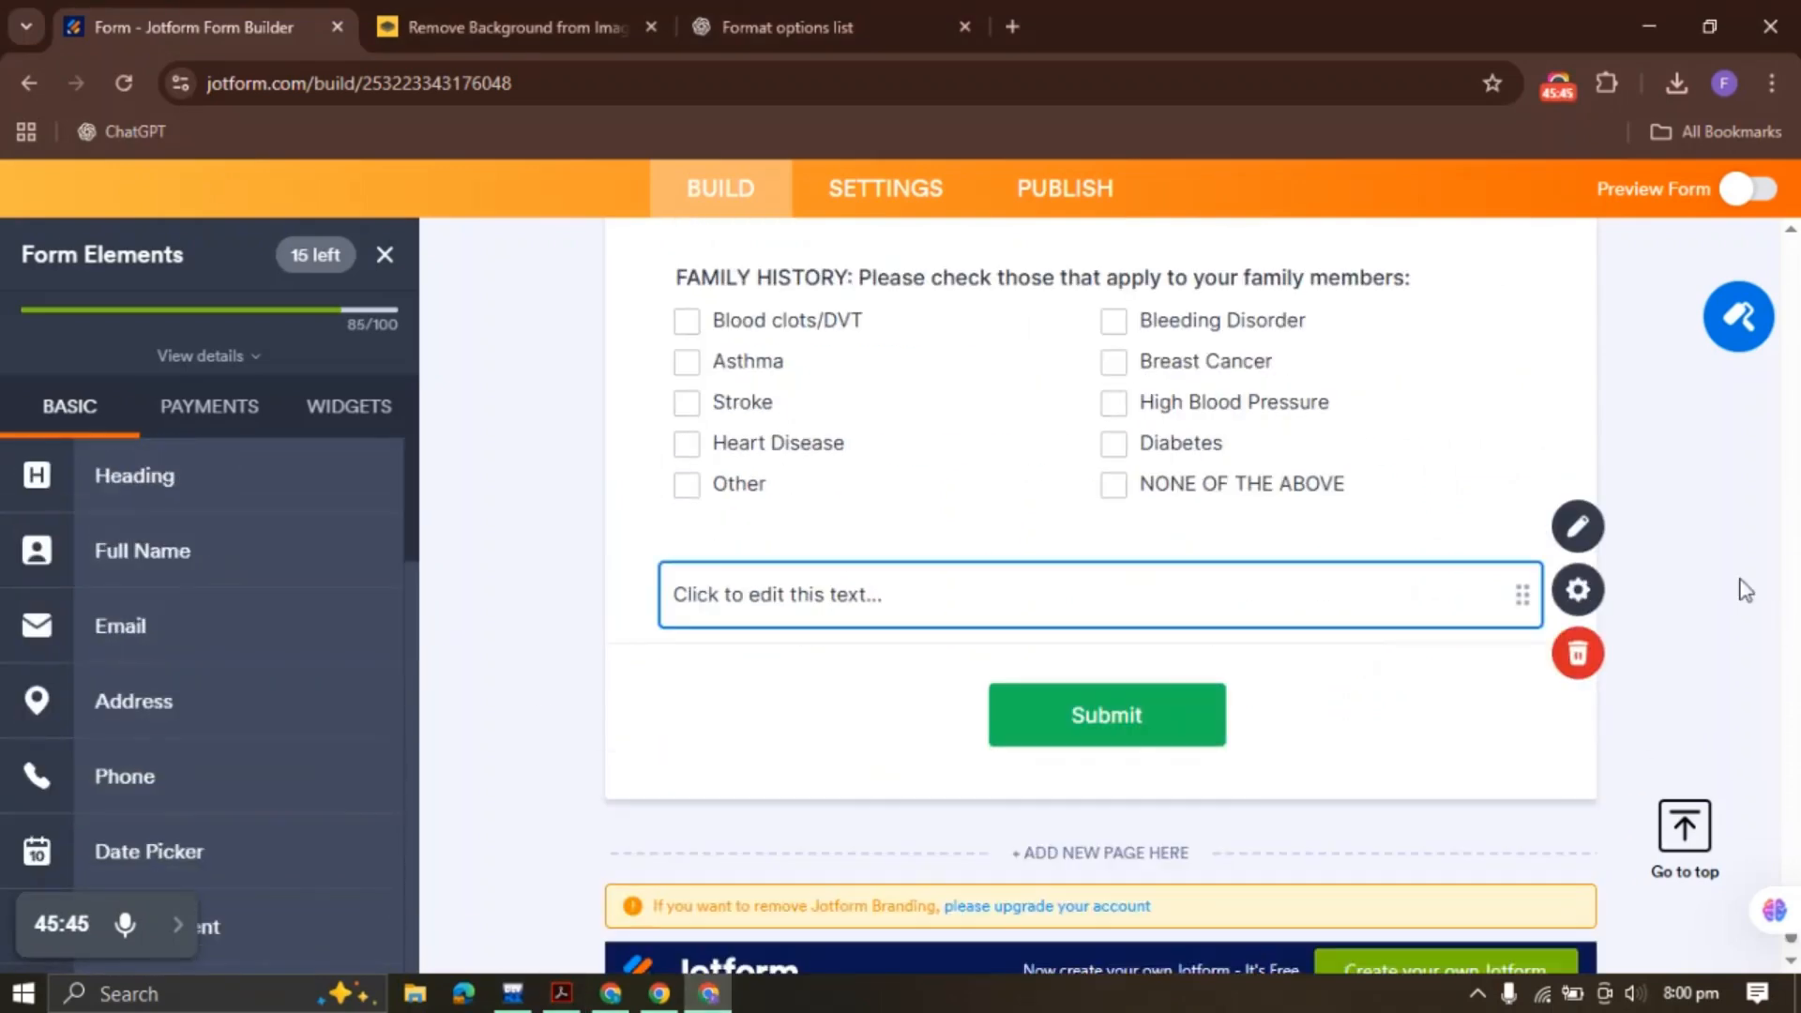
{"action": "left_click", "coordinate": [1588, 530]}
{"action": "left_click", "coordinate": [776, 728]}
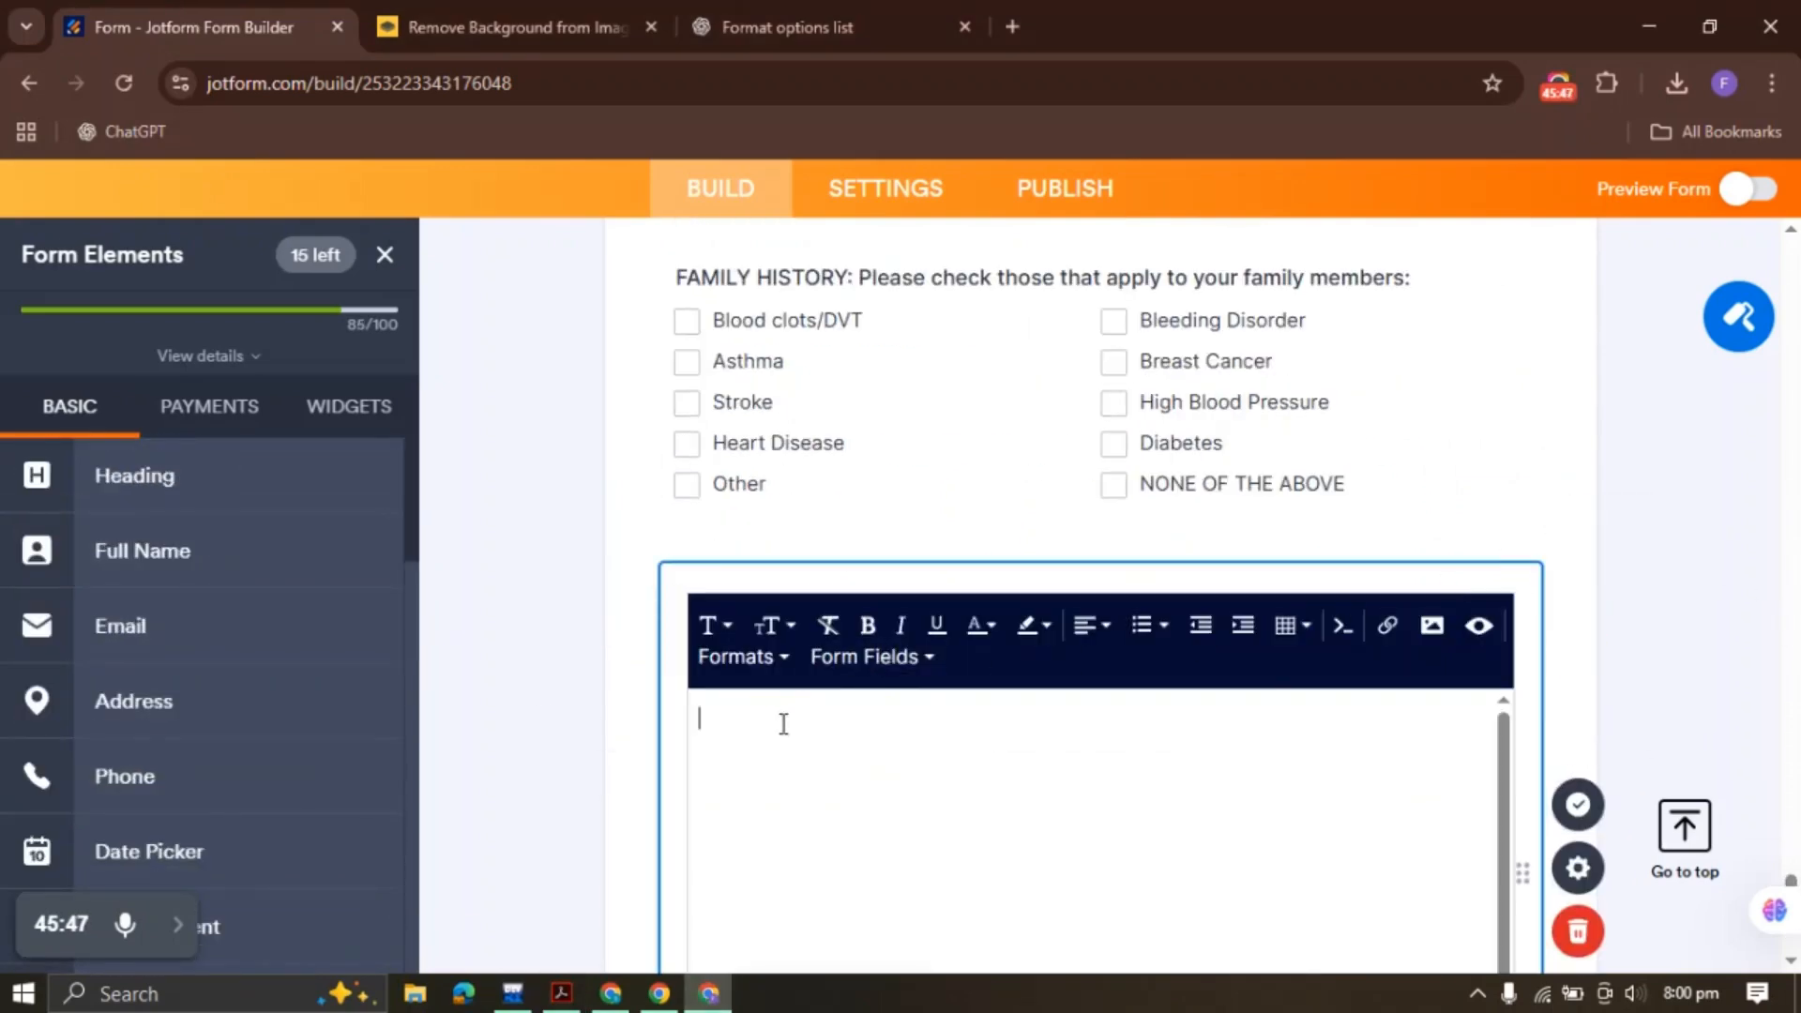
{"action": "key", "text": "ctrl+v"}
{"action": "left_click", "coordinate": [1578, 805]}
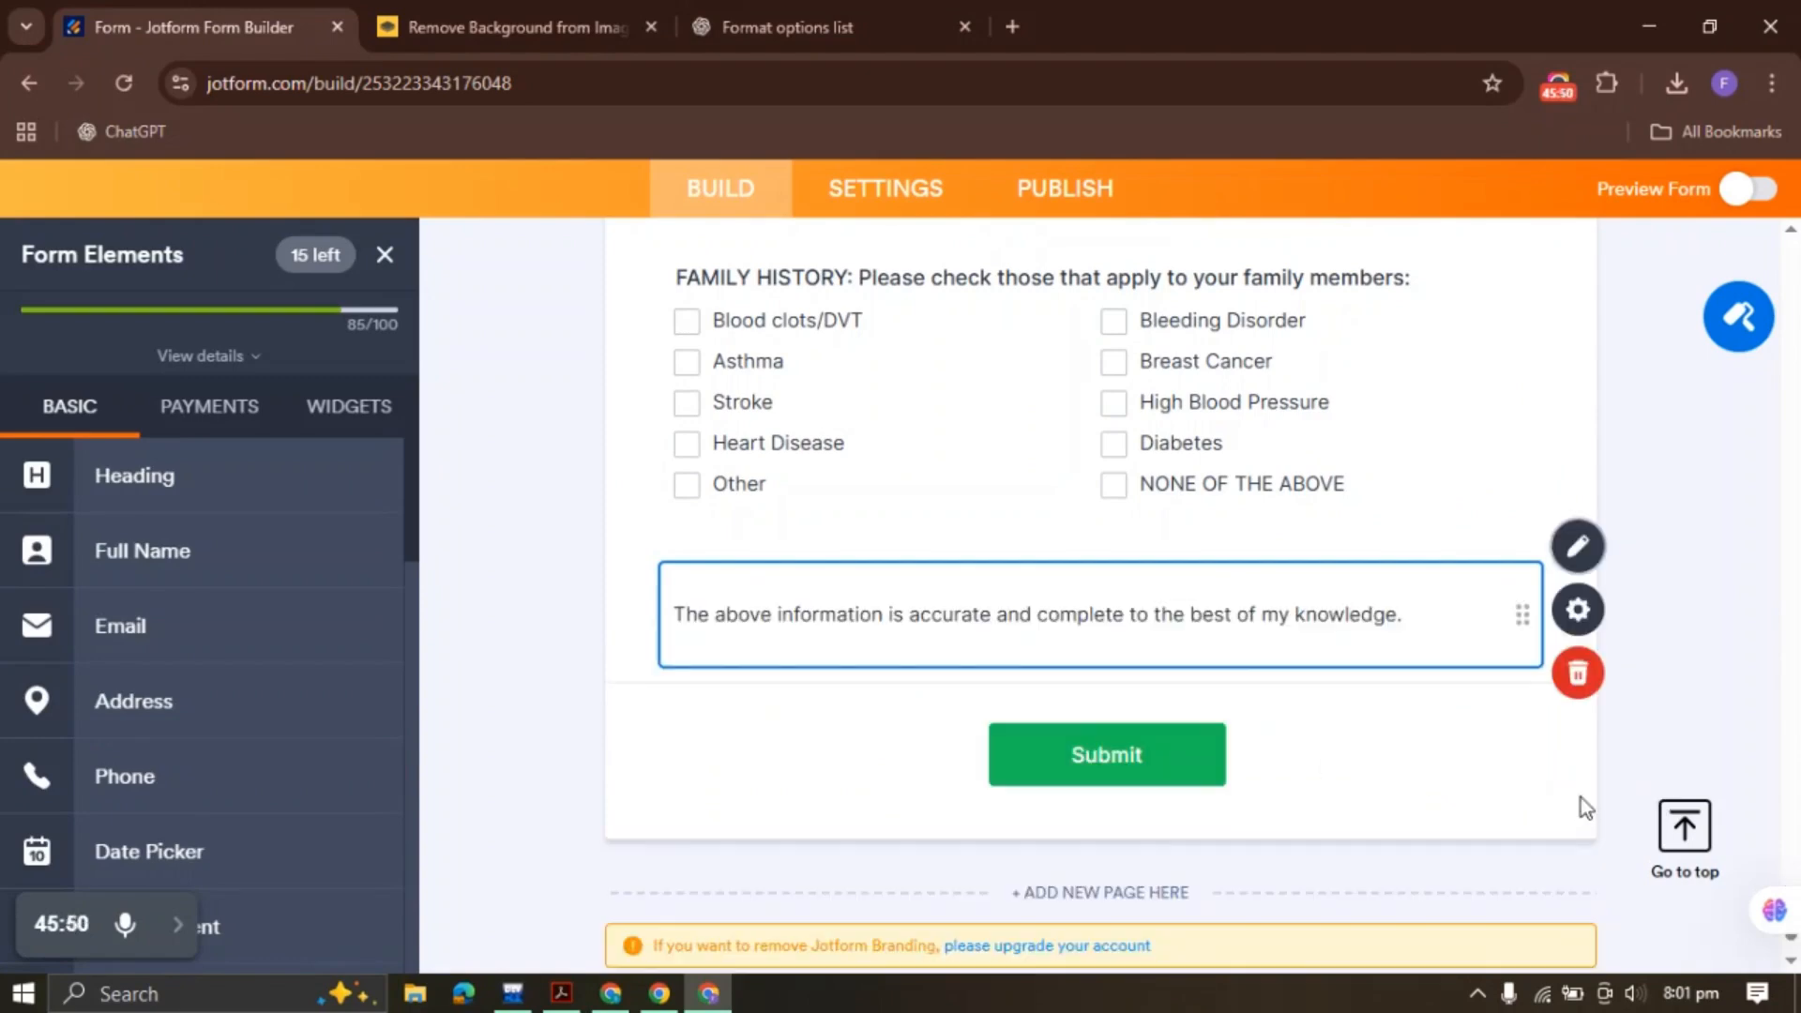
{"action": "left_click", "coordinate": [1578, 546]}
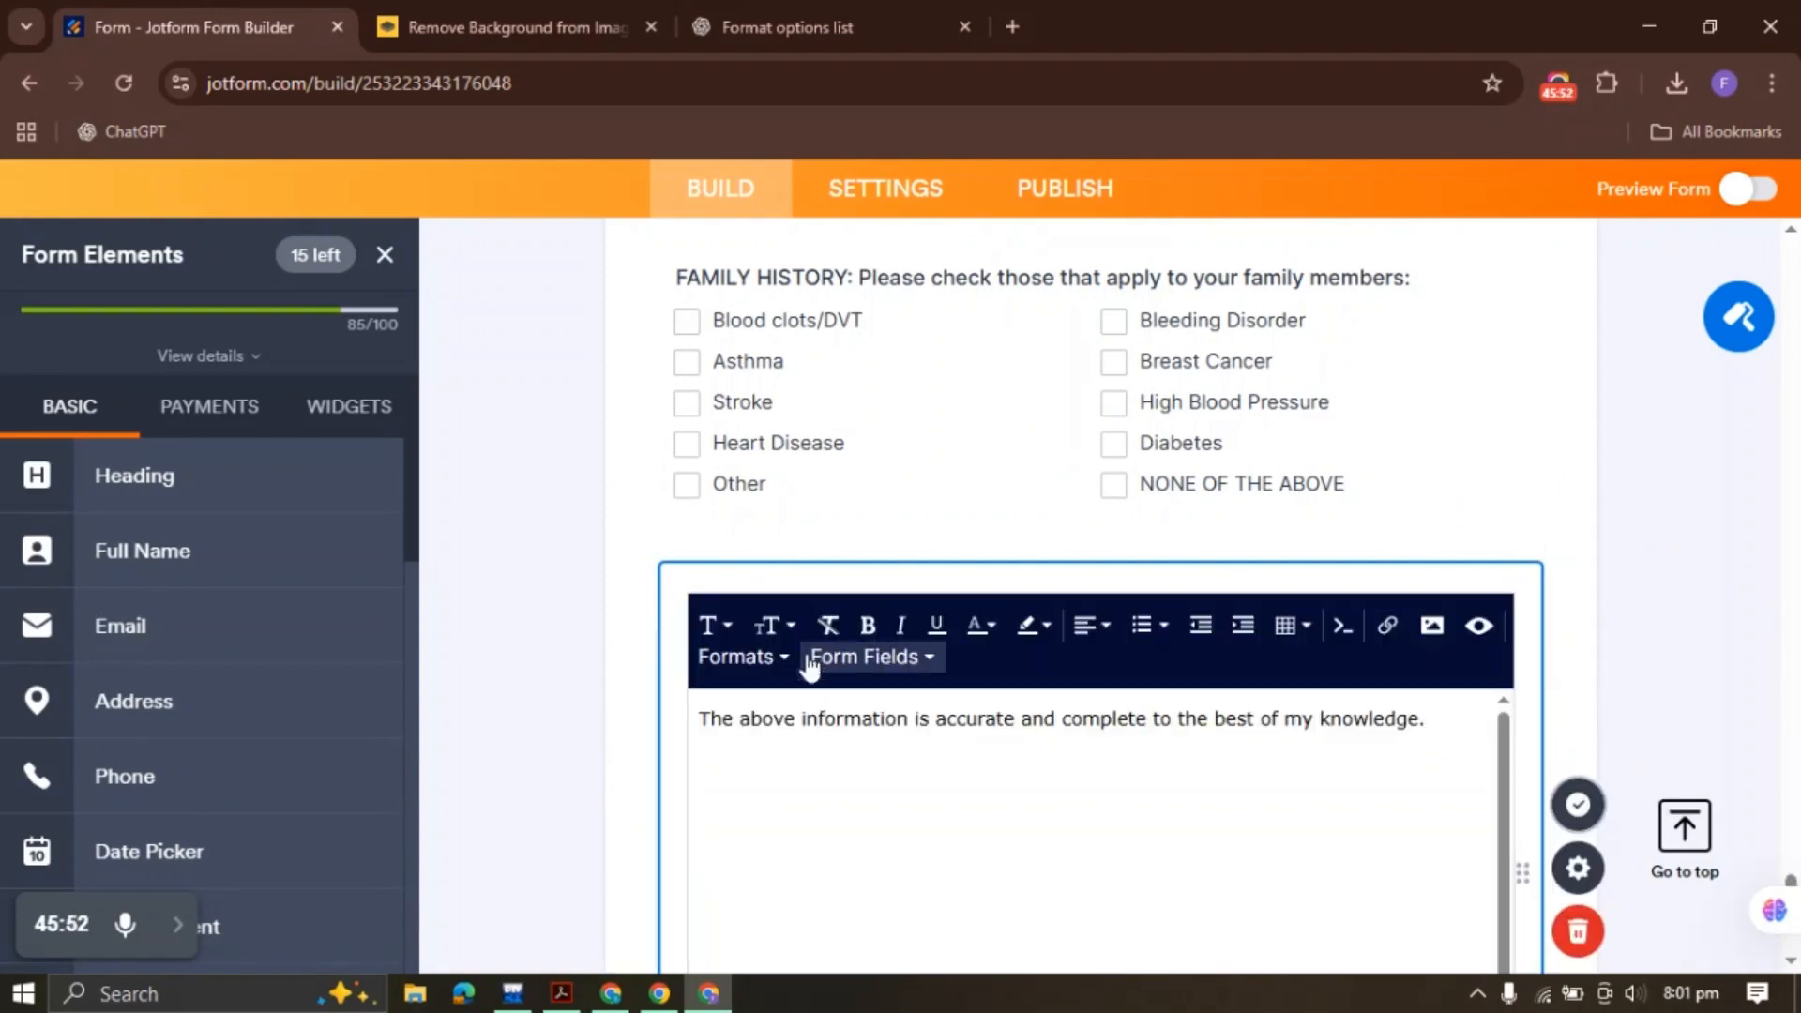
{"action": "left_click", "coordinate": [788, 741]}
{"action": "key", "text": "ctrl+a"}
{"action": "left_click", "coordinate": [867, 624]}
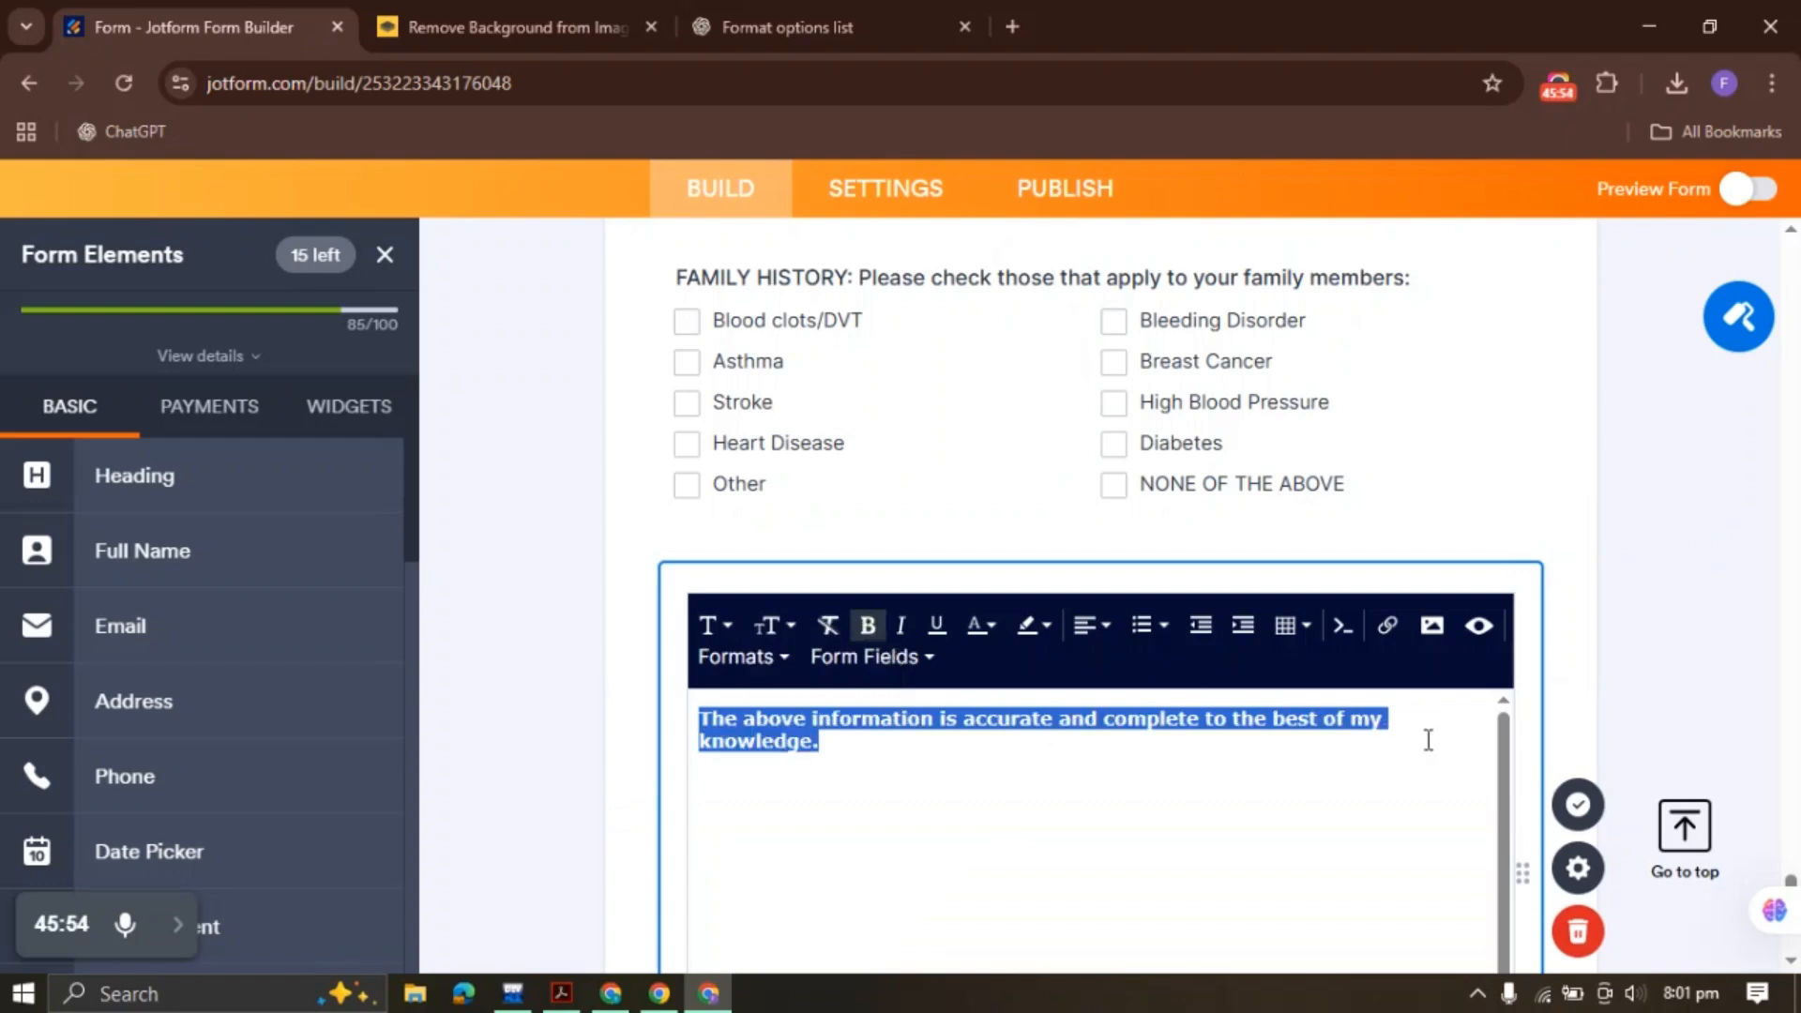
{"action": "left_click", "coordinate": [1586, 805]}
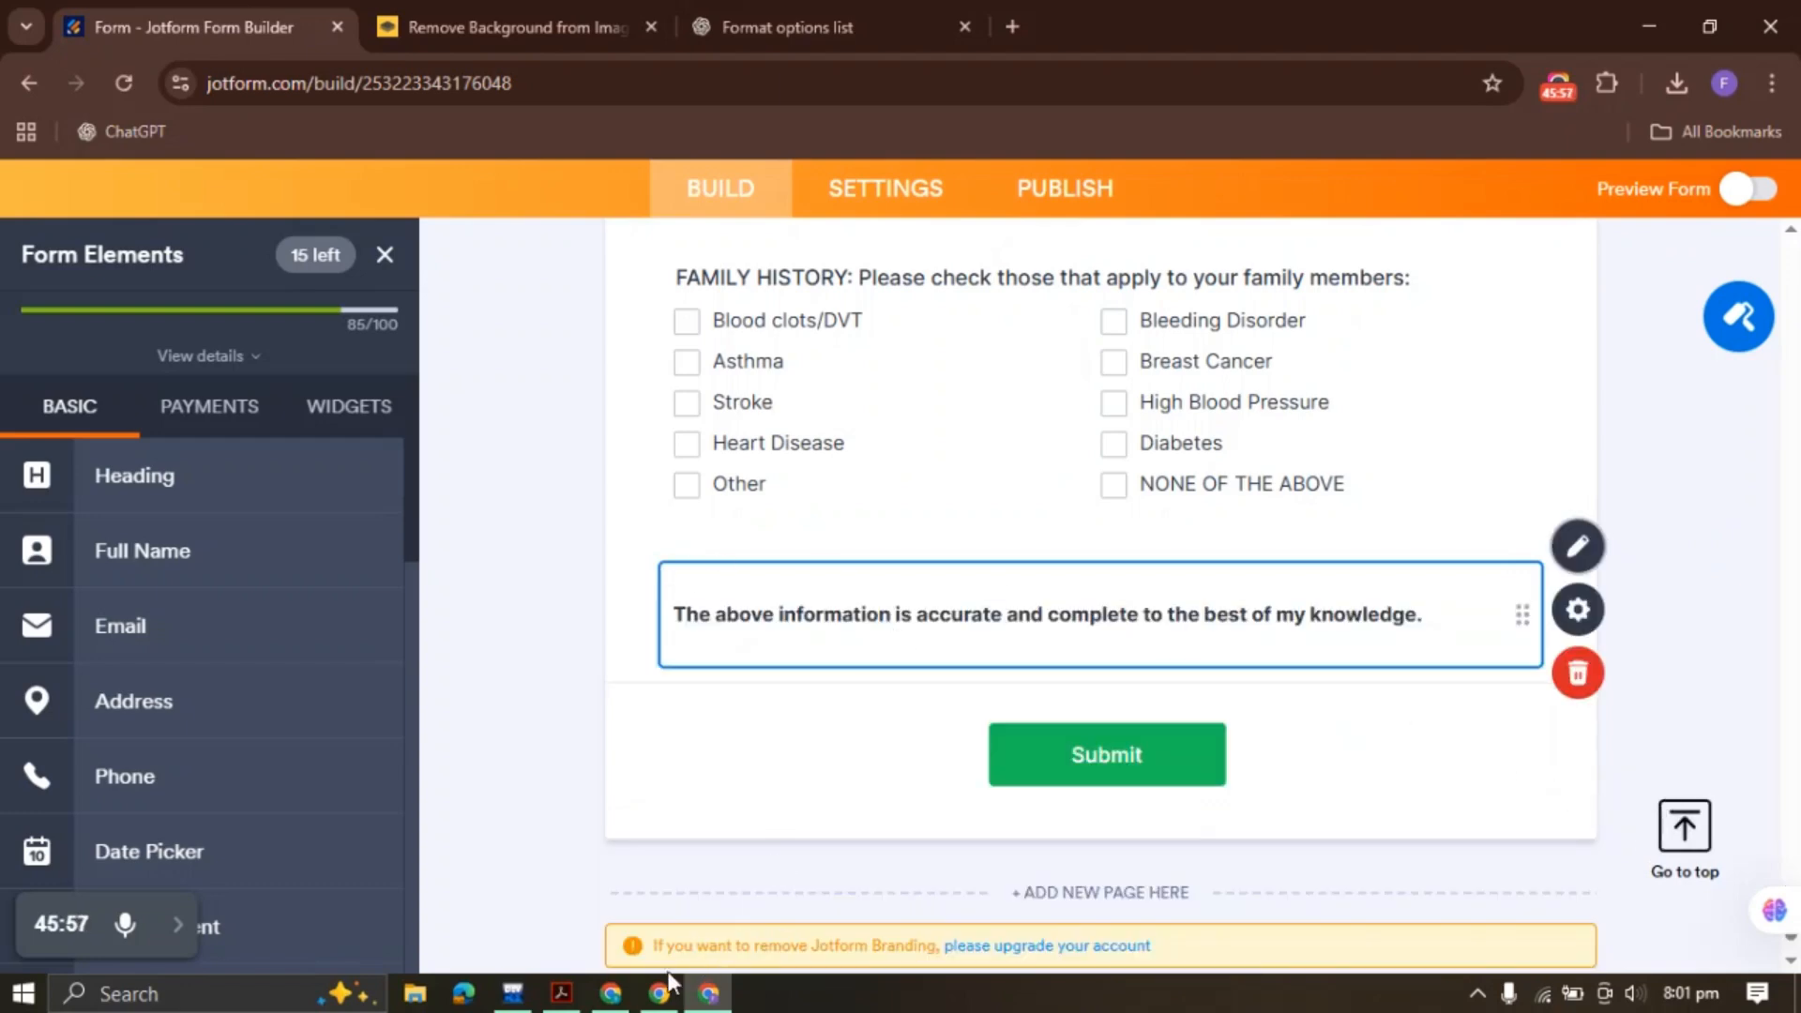
Copy the Patient Signature and Date line labels from the PDF
{"action": "left_click", "coordinate": [562, 994]}
{"action": "scroll", "coordinate": [498, 625], "scroll_direction": "down", "scroll_amount": 2}
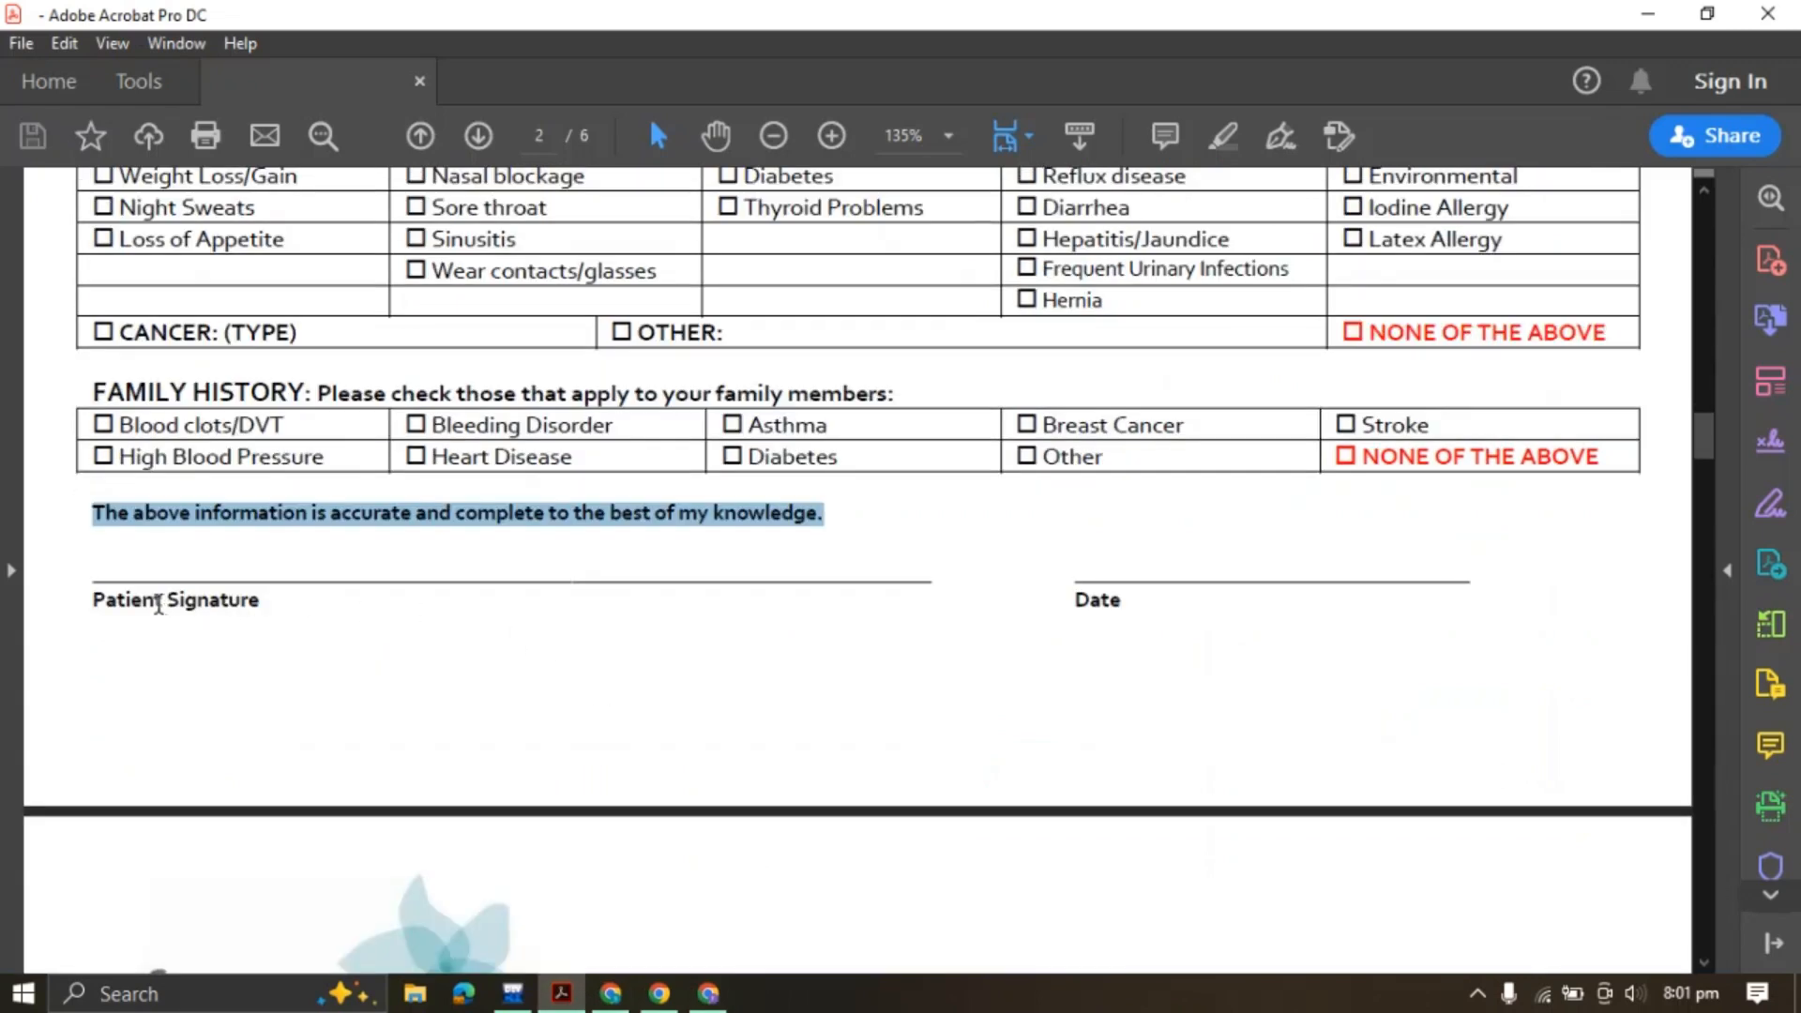
{"action": "left_click_drag", "start_coordinate": [106, 605], "coordinate": [267, 608]}
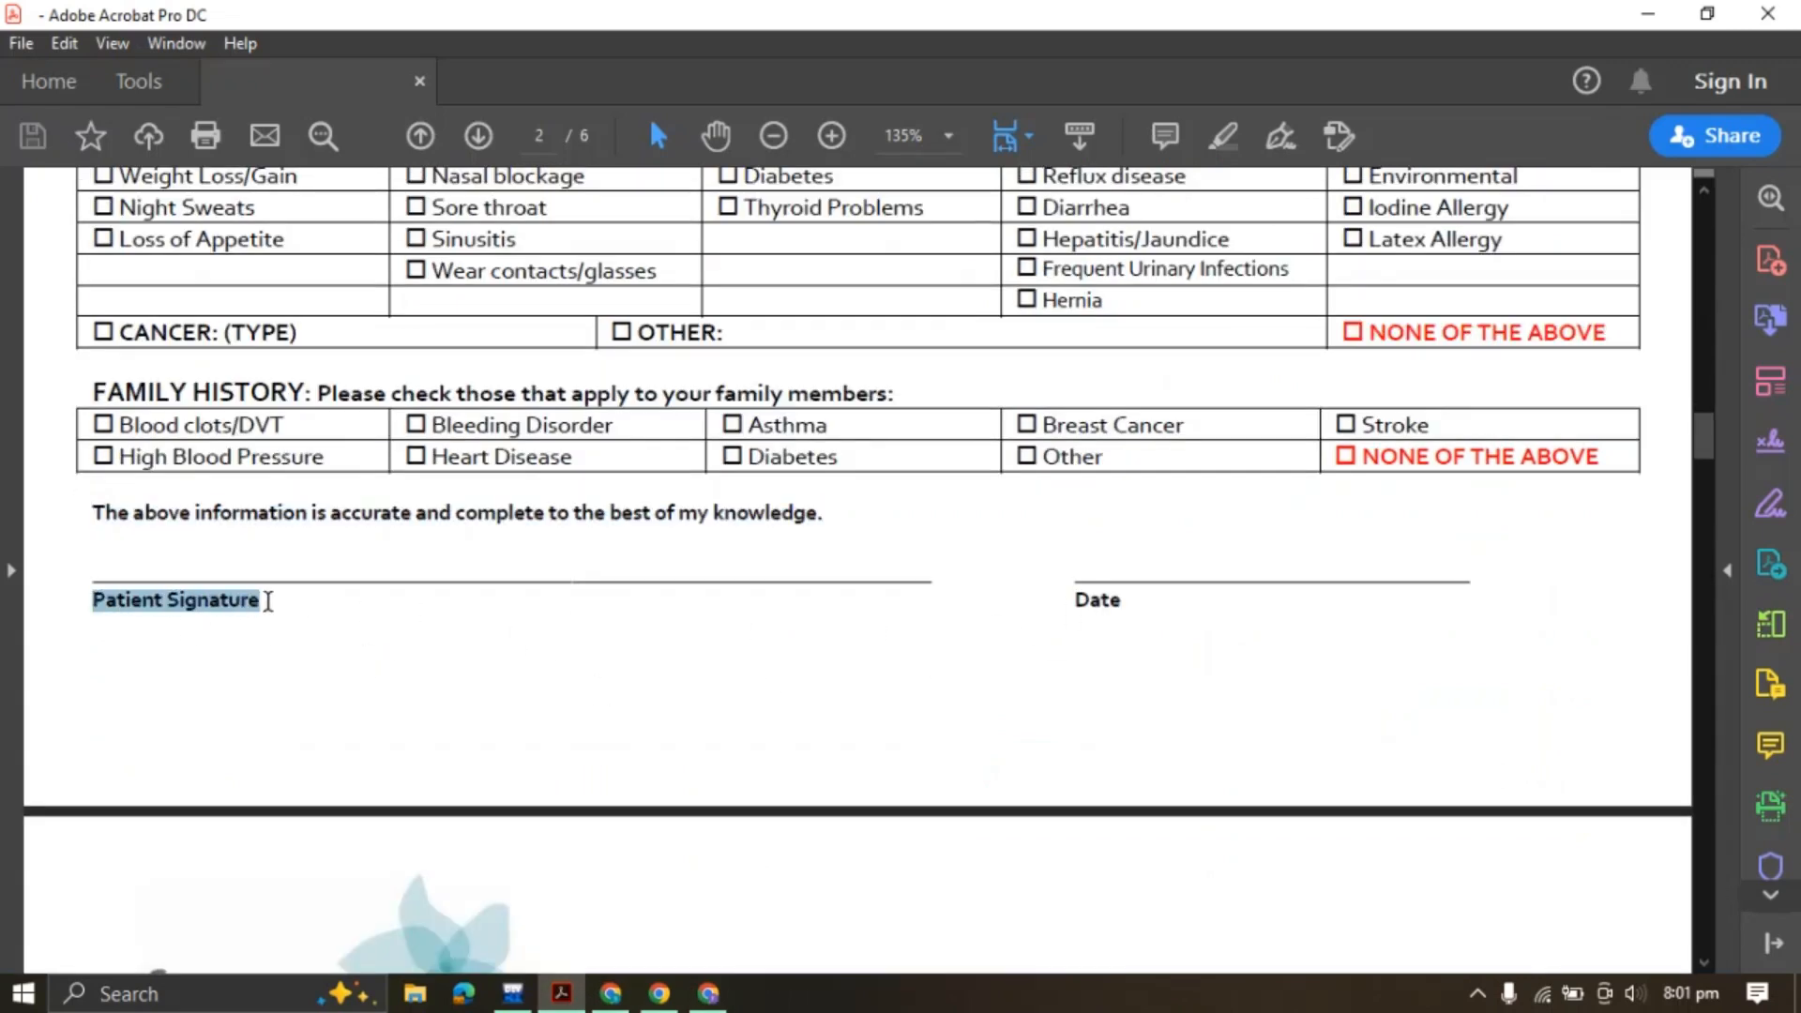
{"action": "left_click", "coordinate": [267, 607]}
{"action": "triple_click", "coordinate": [155, 605]}
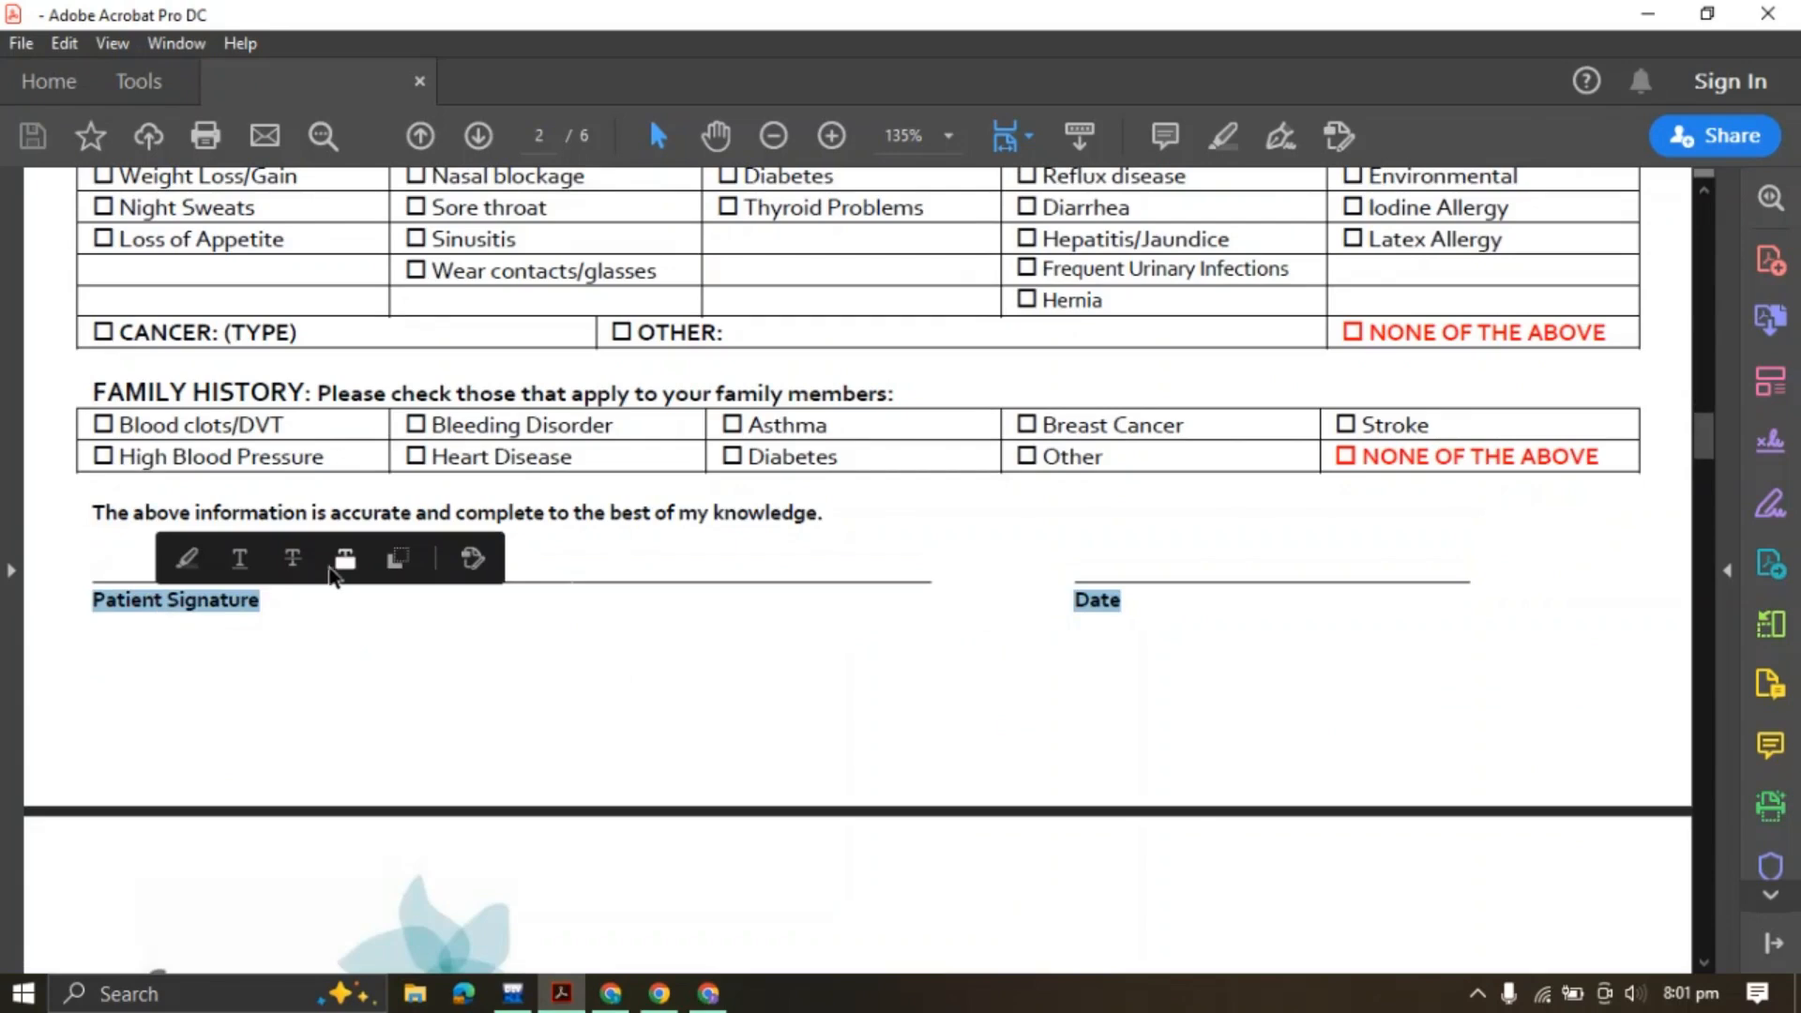
{"action": "left_click", "coordinate": [397, 559]}
Add a Patient Signature field below the accuracy statement and shrink it to half width
{"action": "left_click", "coordinate": [709, 993]}
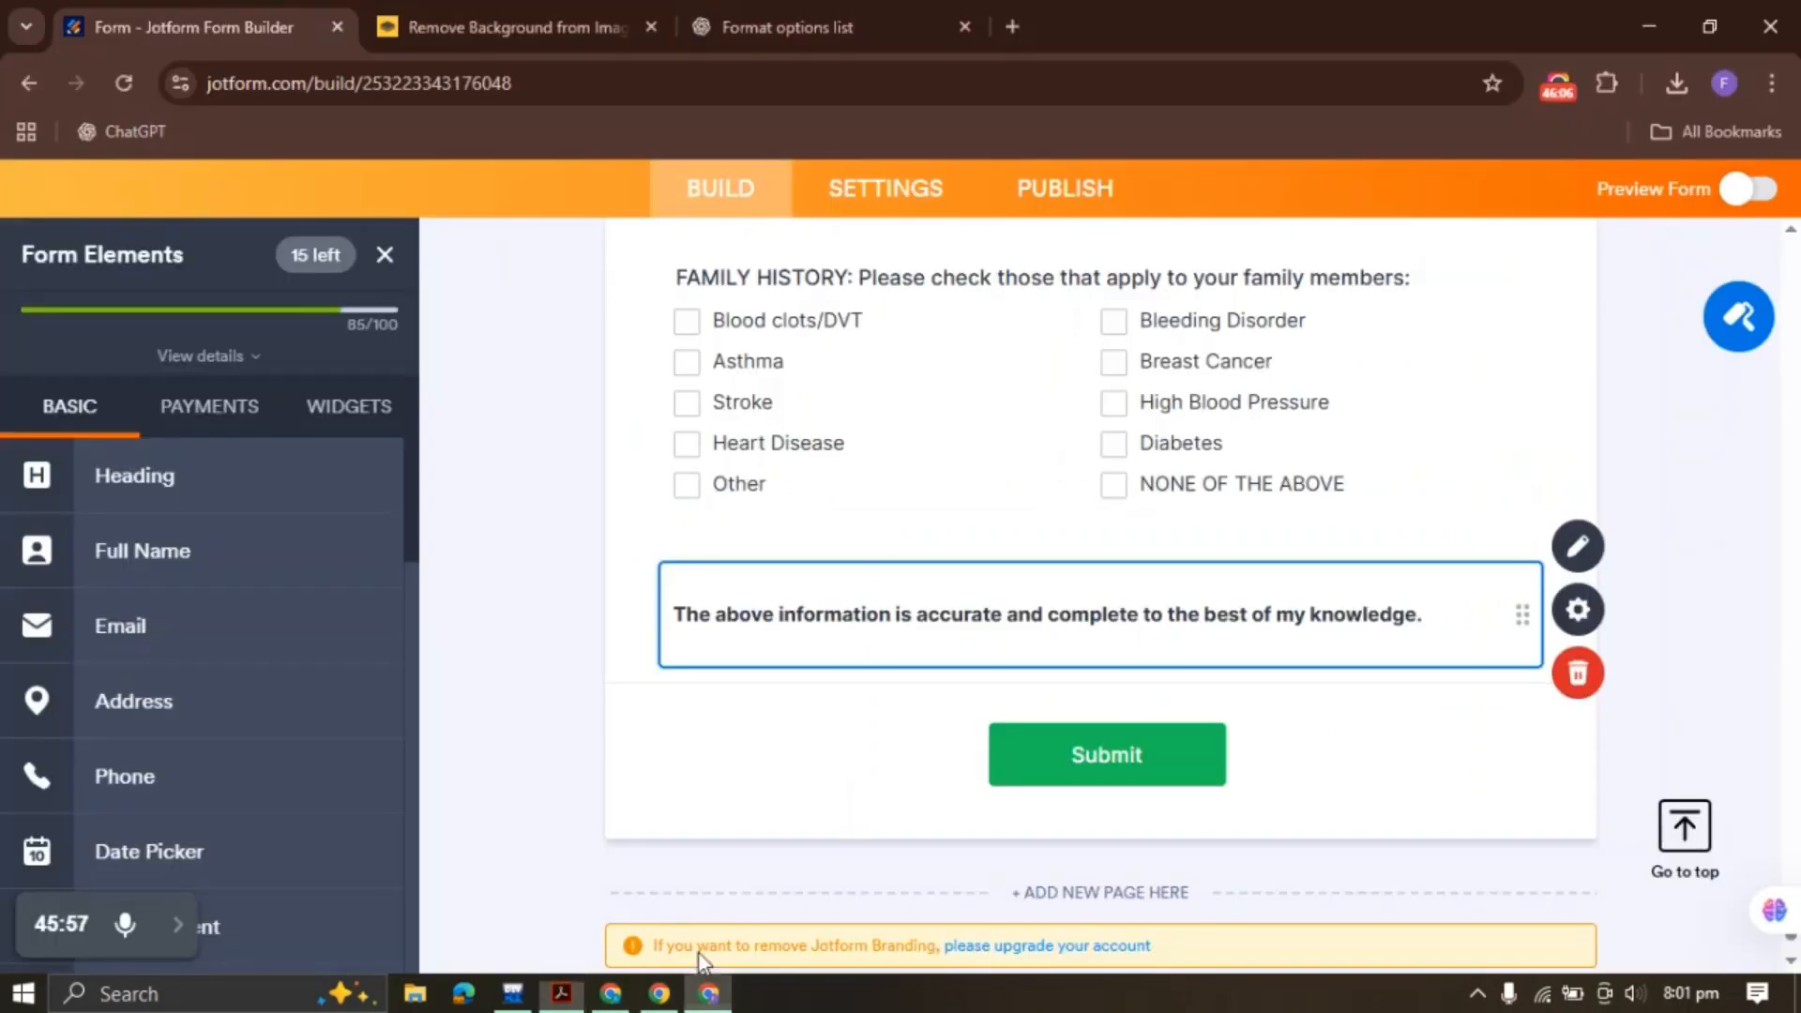
{"action": "scroll", "coordinate": [209, 591], "scroll_direction": "down", "scroll_amount": 8}
{"action": "scroll", "coordinate": [203, 601], "scroll_direction": "up", "scroll_amount": 1}
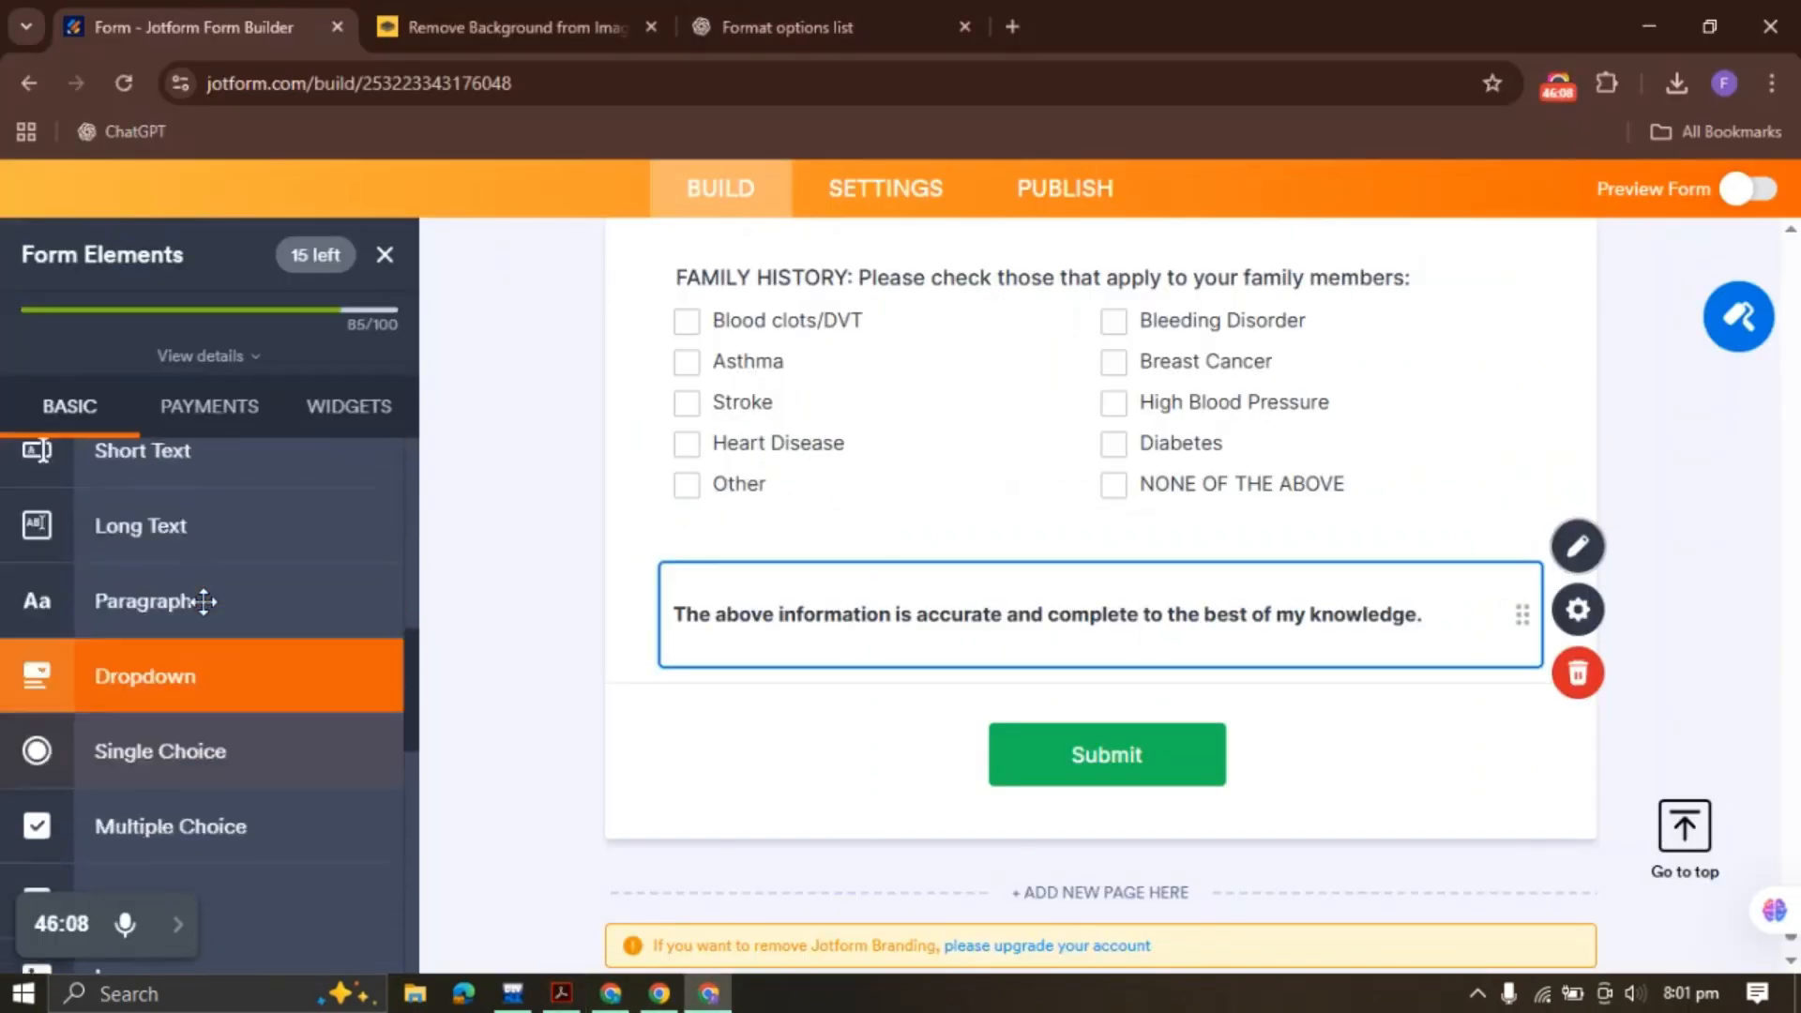
{"action": "scroll", "coordinate": [204, 601], "scroll_direction": "up", "scroll_amount": 5}
{"action": "left_click", "coordinate": [180, 692]}
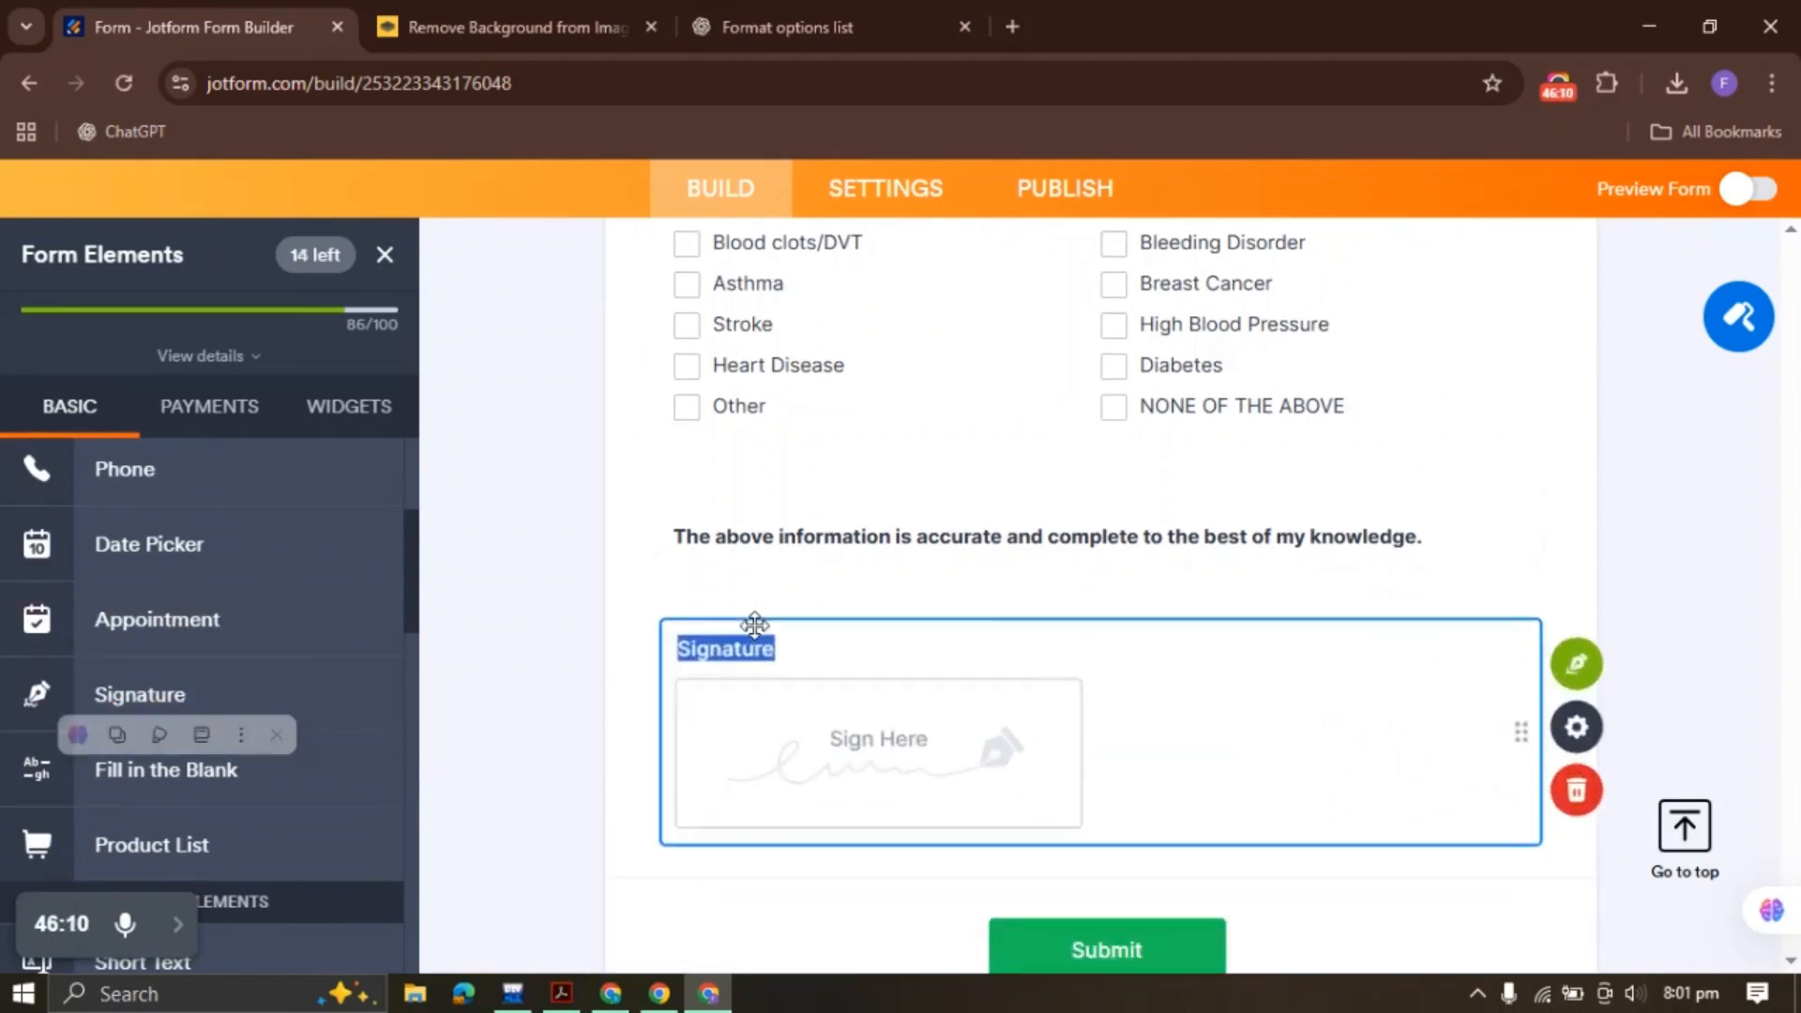
{"action": "key", "text": "ctrl+v"}
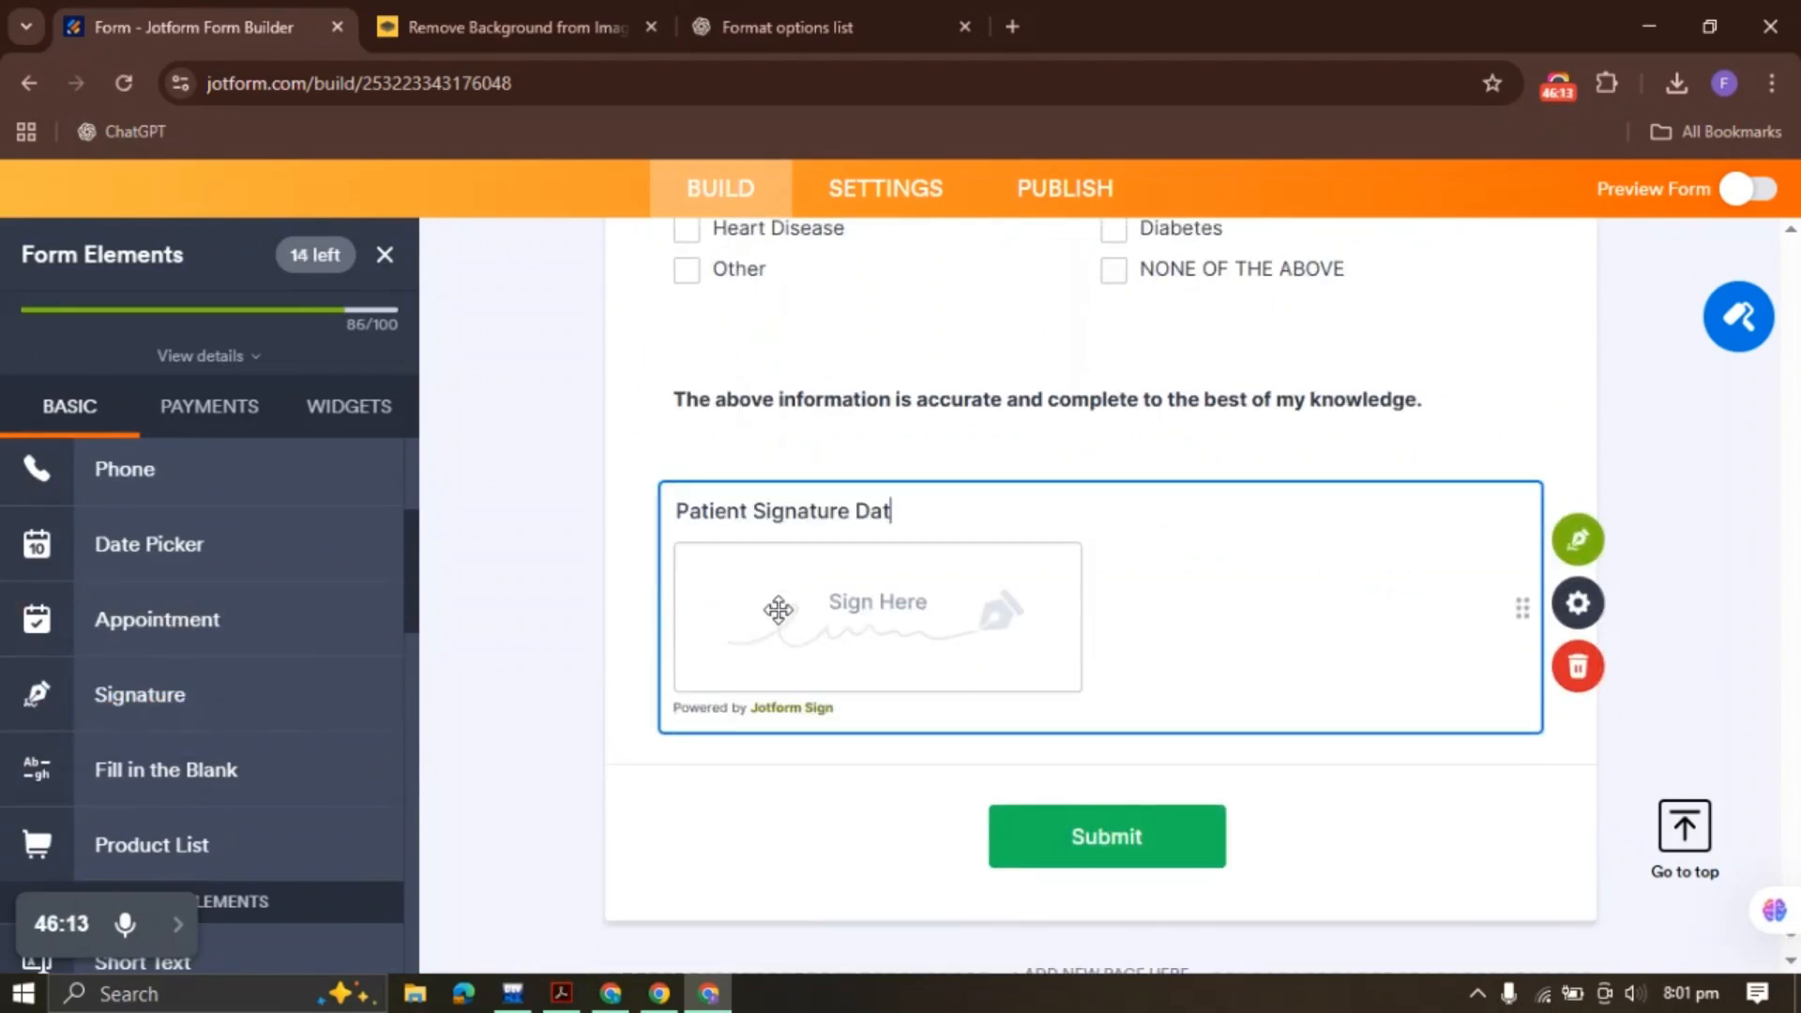
{"action": "right_click", "coordinate": [977, 607]}
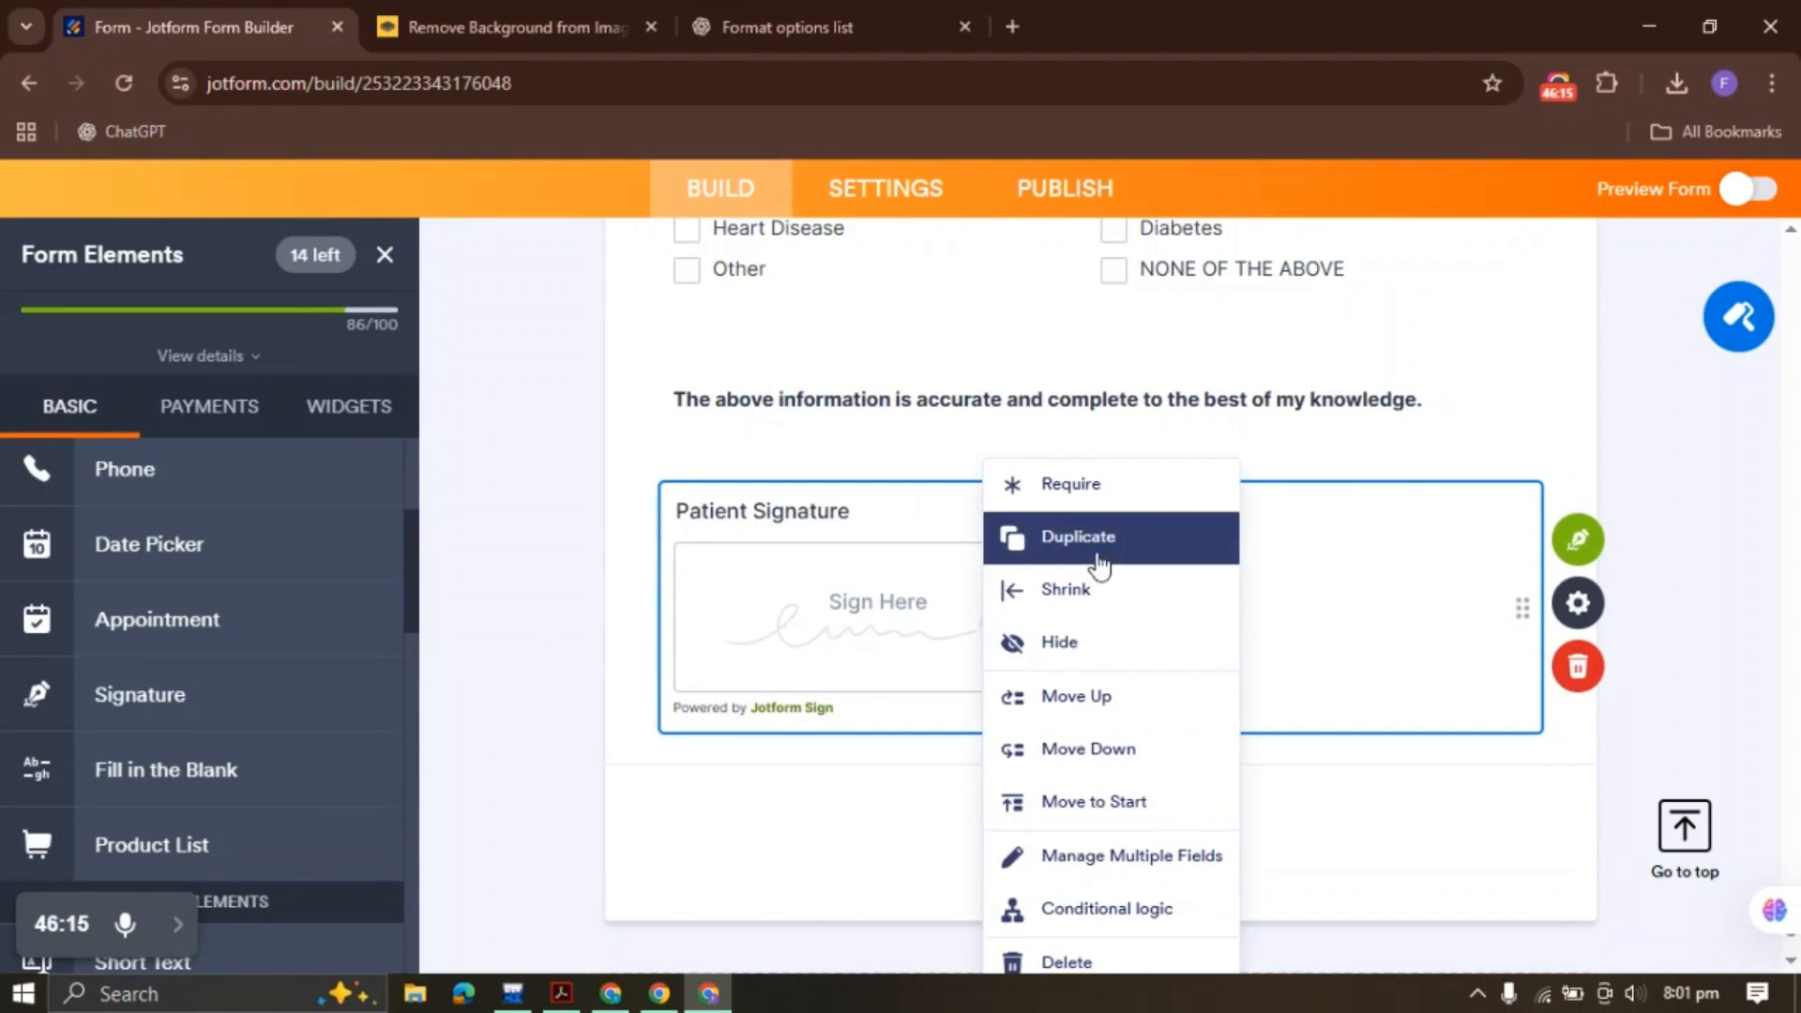
{"action": "left_click", "coordinate": [1094, 593]}
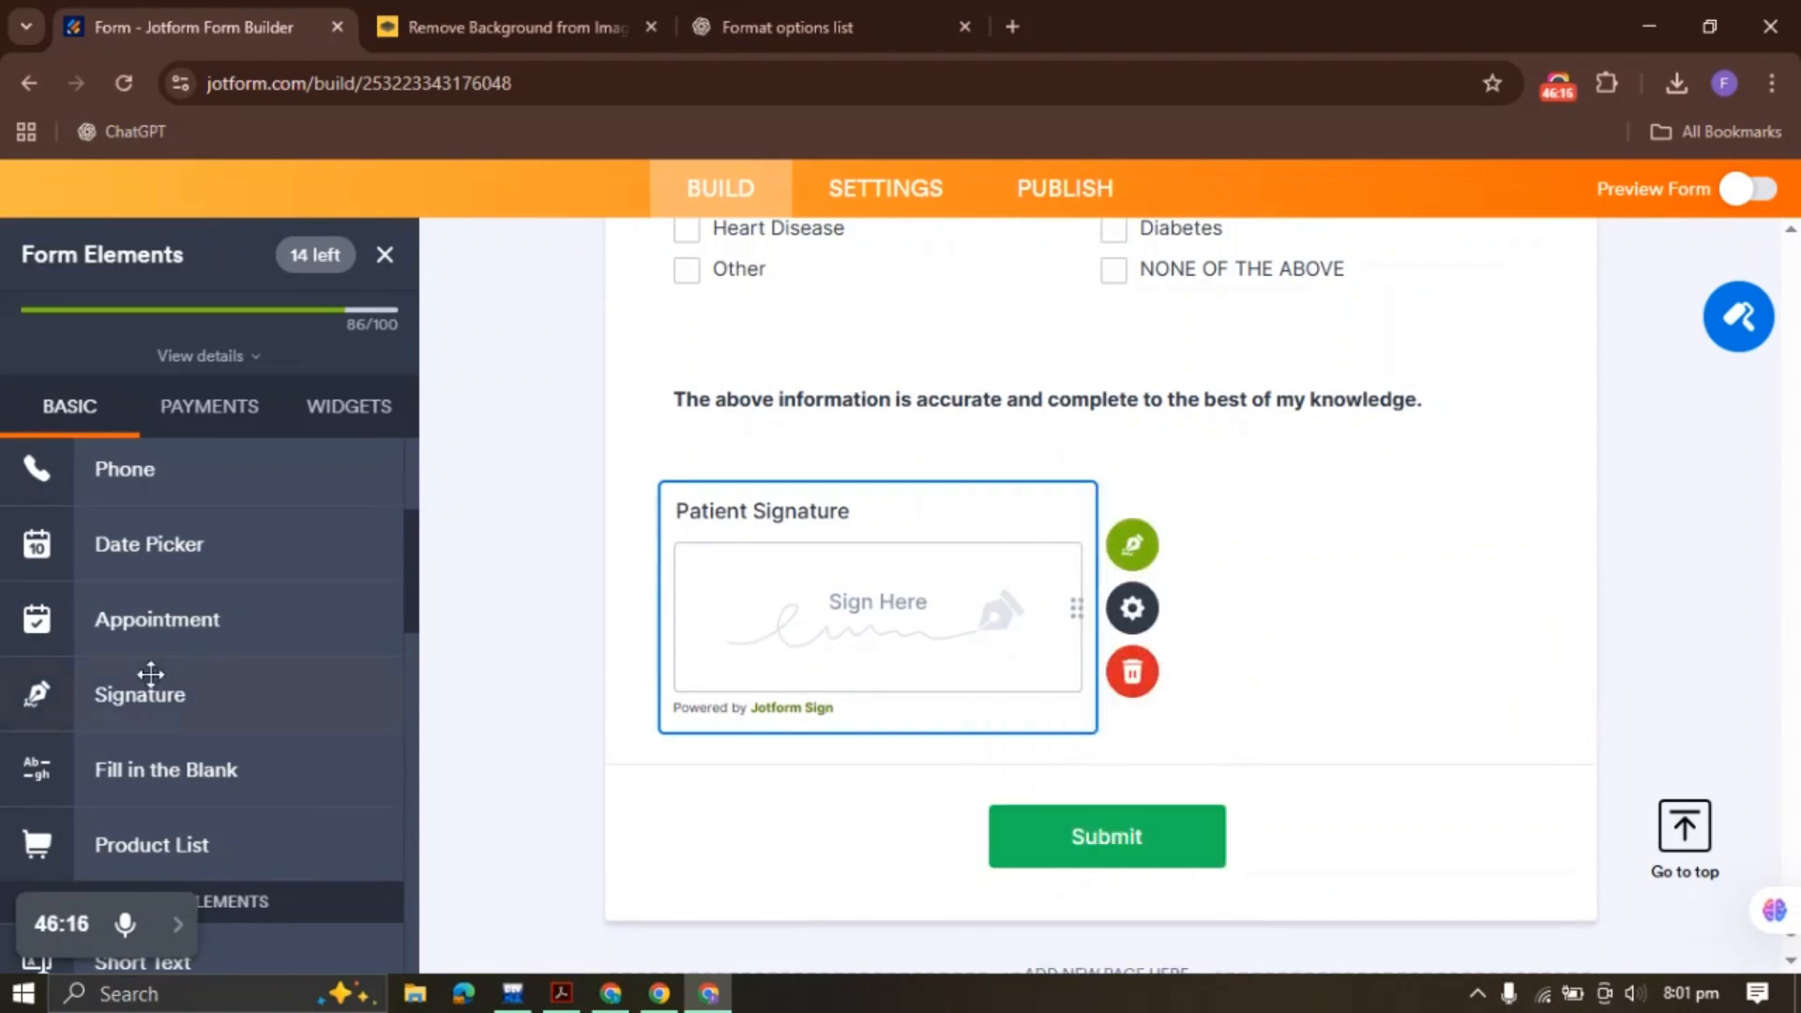
Add a Date field labelled Date and shrink it to sit beside Patient Signature
{"action": "left_click", "coordinate": [187, 544]}
{"action": "key", "text": "ctrl+v"}
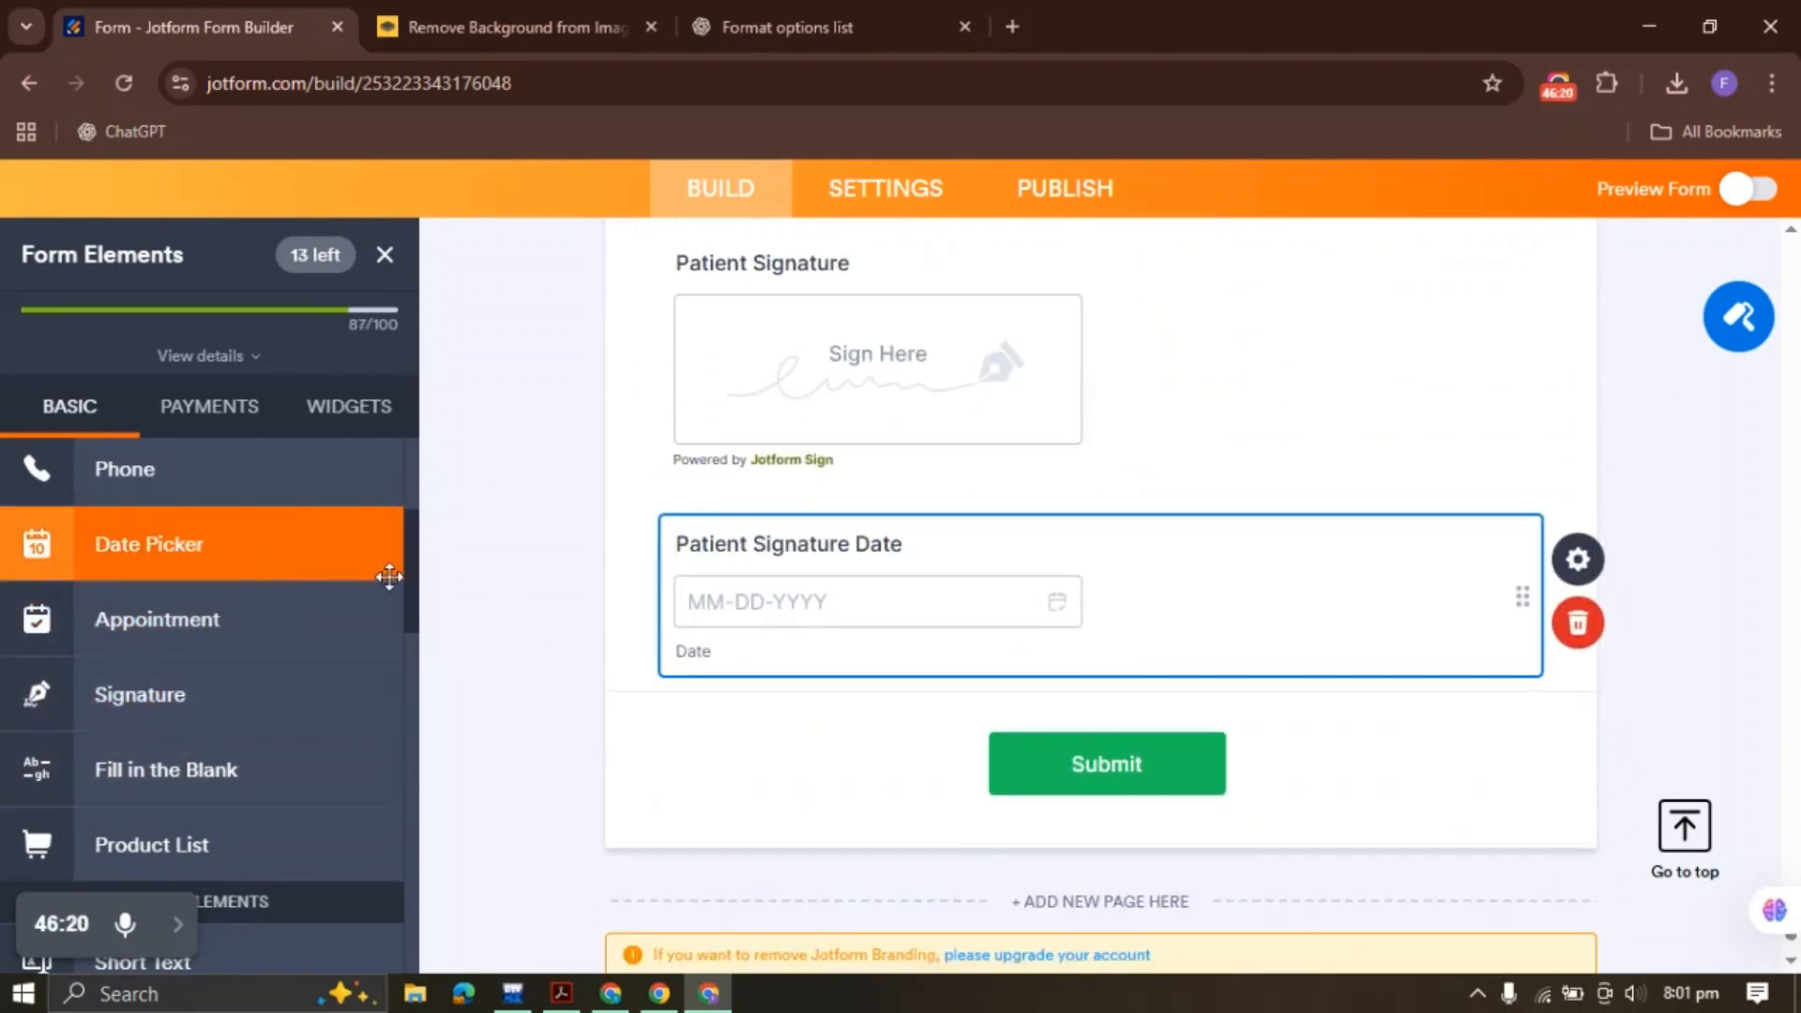
{"action": "key", "text": "ctrl+z"}
{"action": "right_click", "coordinate": [813, 559]}
{"action": "left_click", "coordinate": [766, 583]}
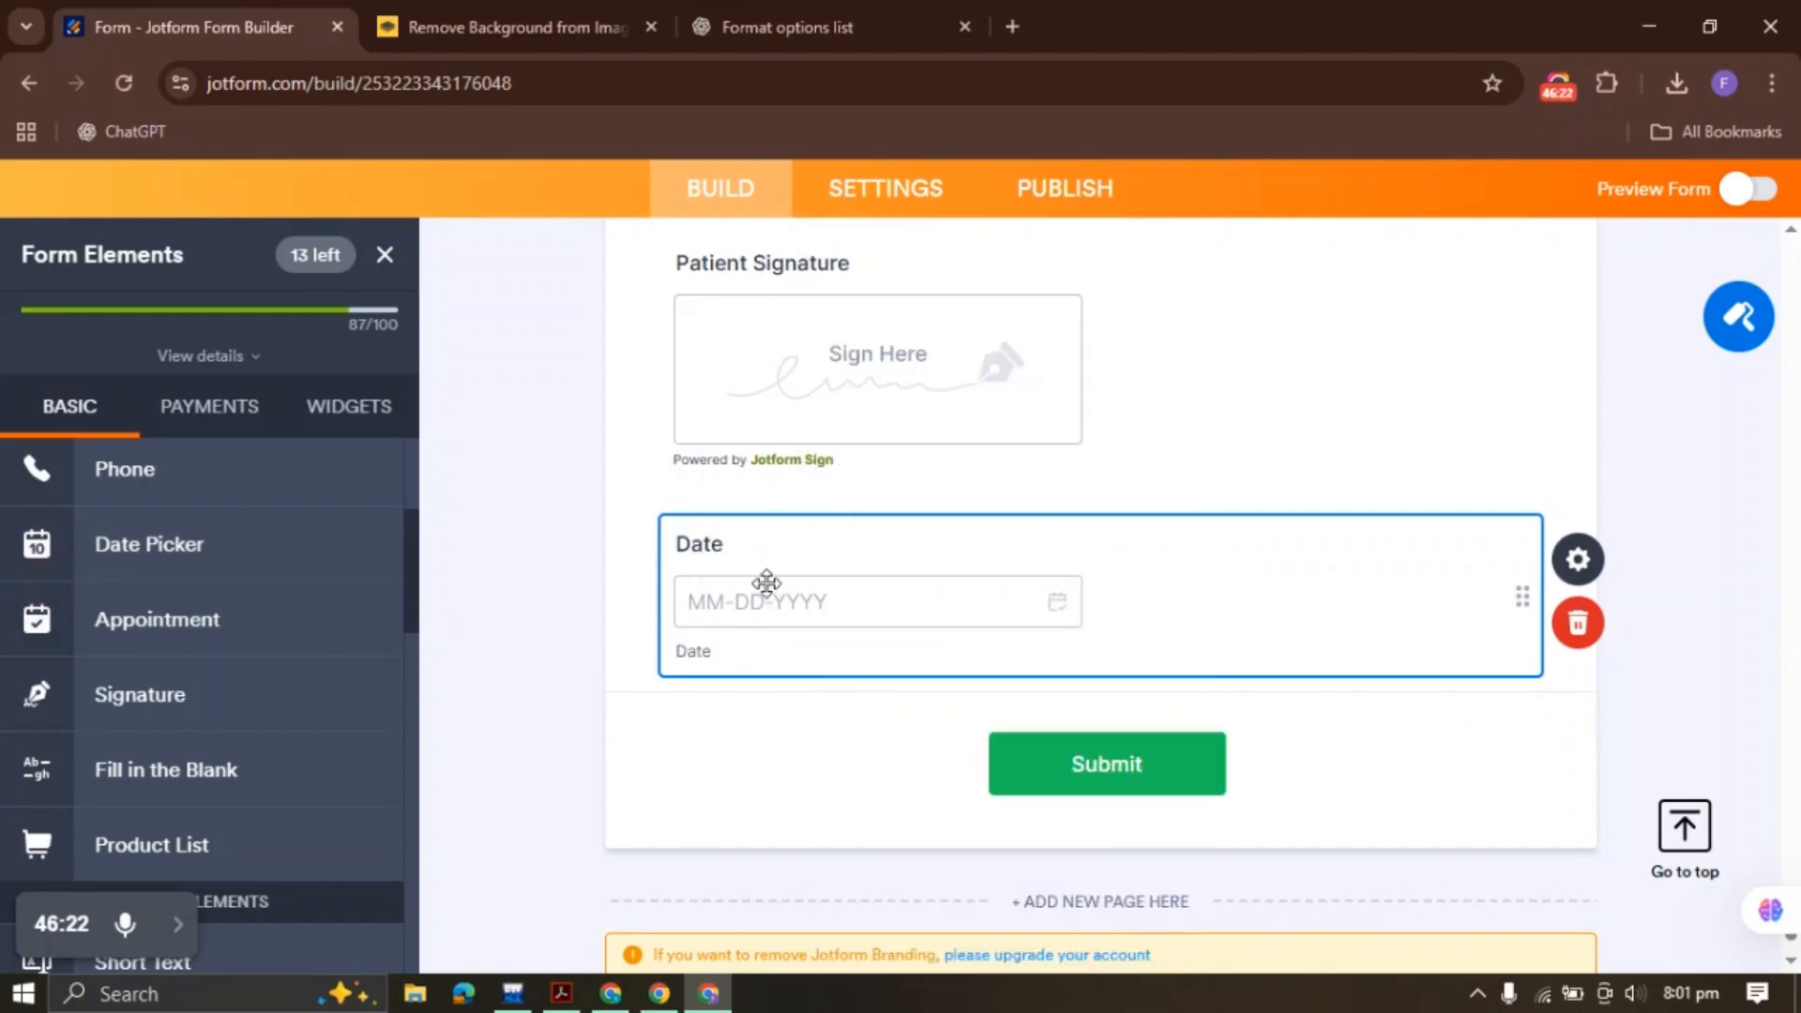
{"action": "right_click", "coordinate": [766, 583]}
{"action": "left_click", "coordinate": [886, 595]}
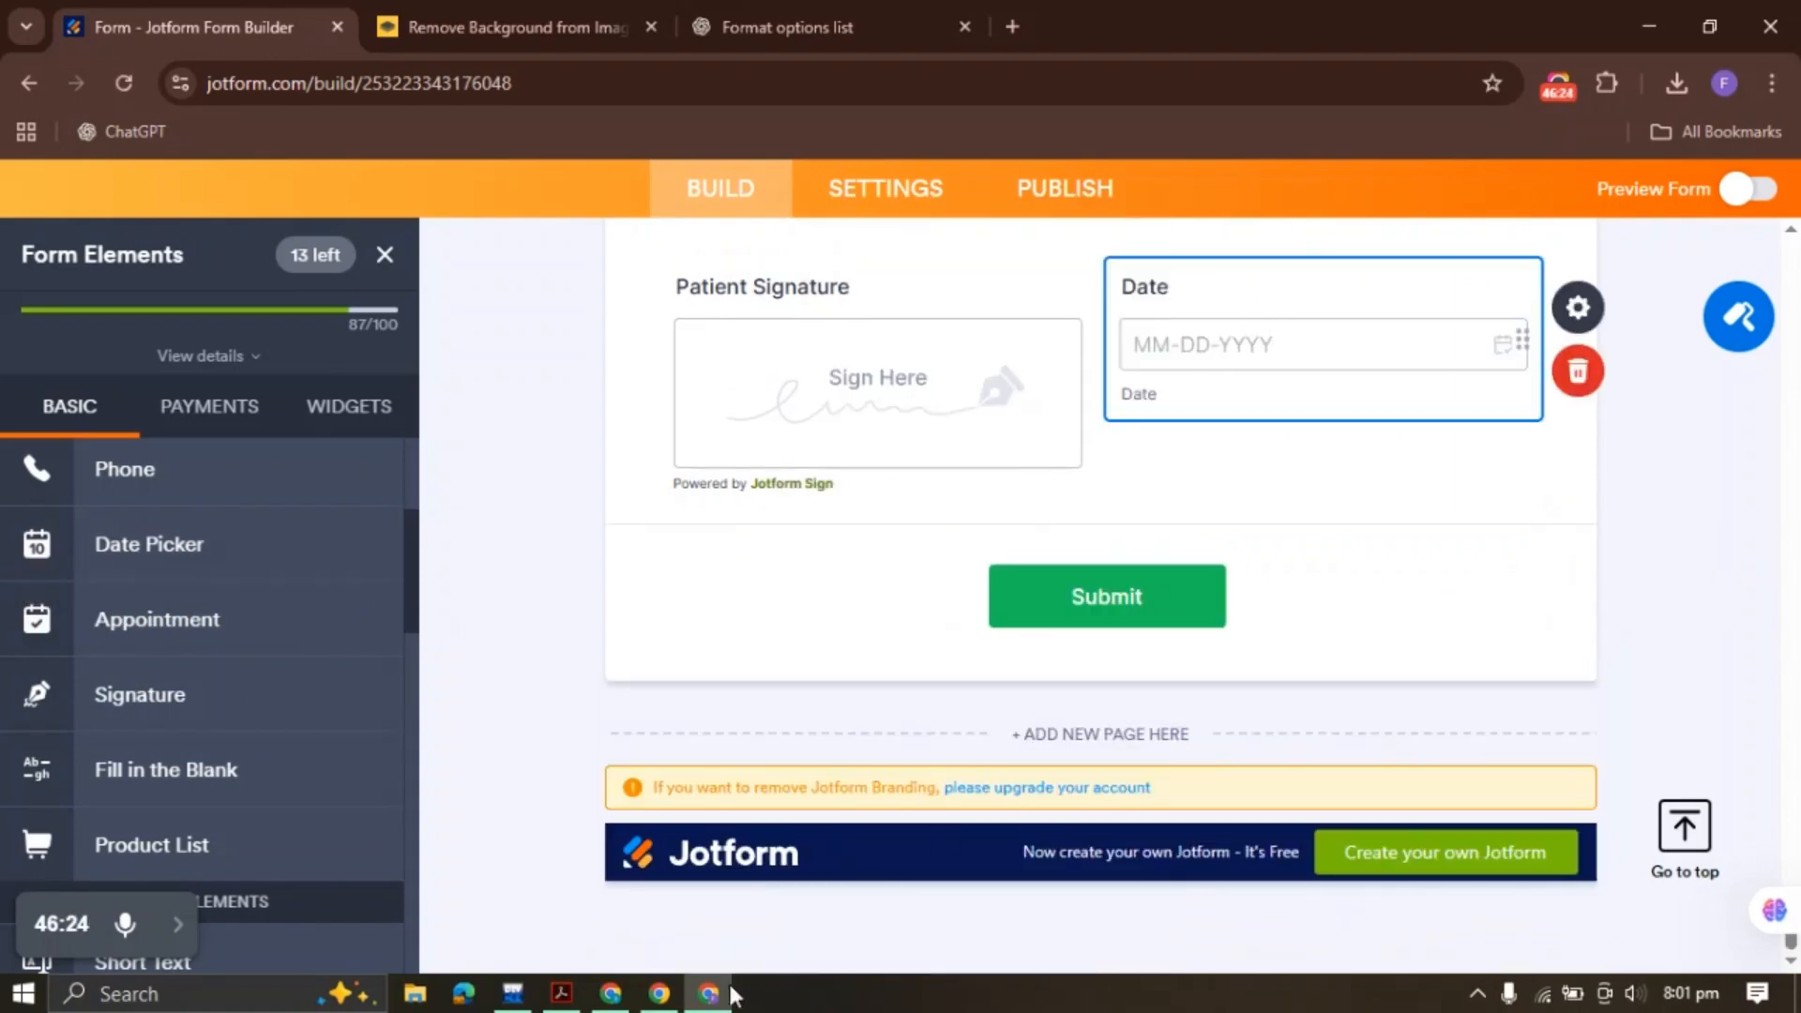
Select the FINANCIAL title in the policy PDF for reference
{"action": "left_click", "coordinate": [561, 993]}
{"action": "scroll", "coordinate": [704, 594], "scroll_direction": "down", "scroll_amount": 8}
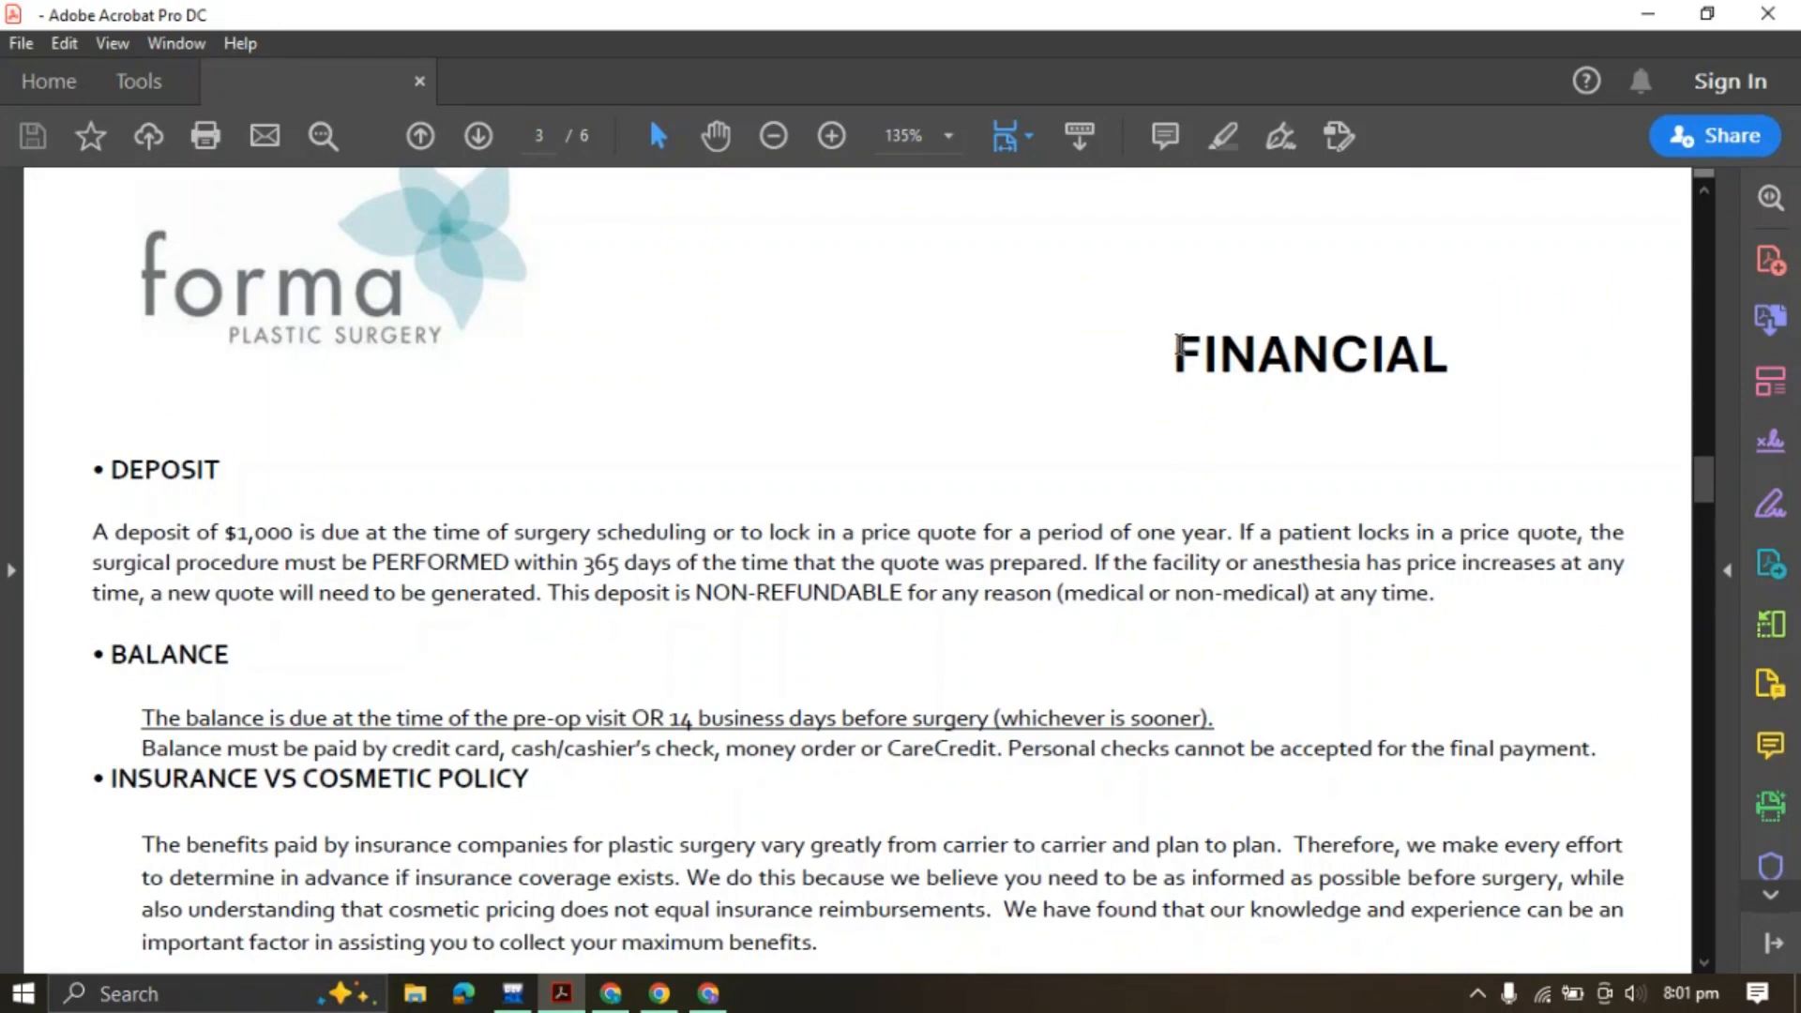
{"action": "left_click_drag", "start_coordinate": [1178, 348], "coordinate": [1459, 353]}
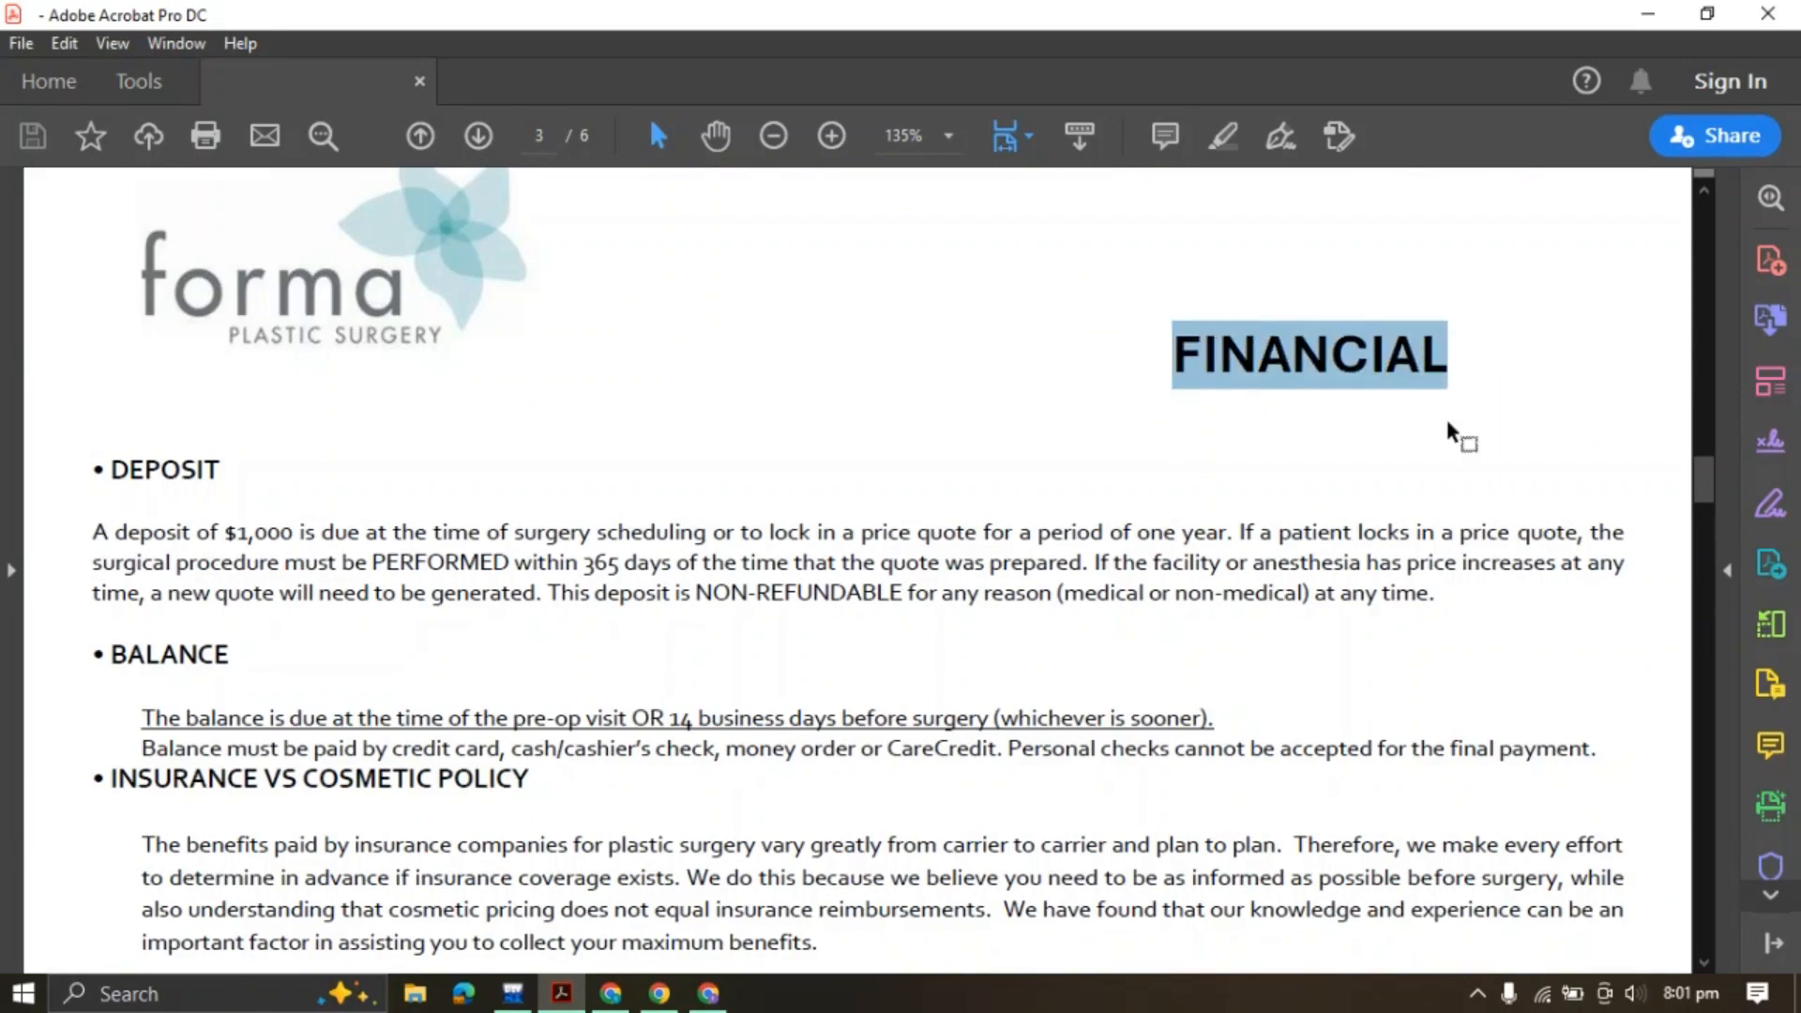
{"action": "left_click", "coordinate": [708, 994]}
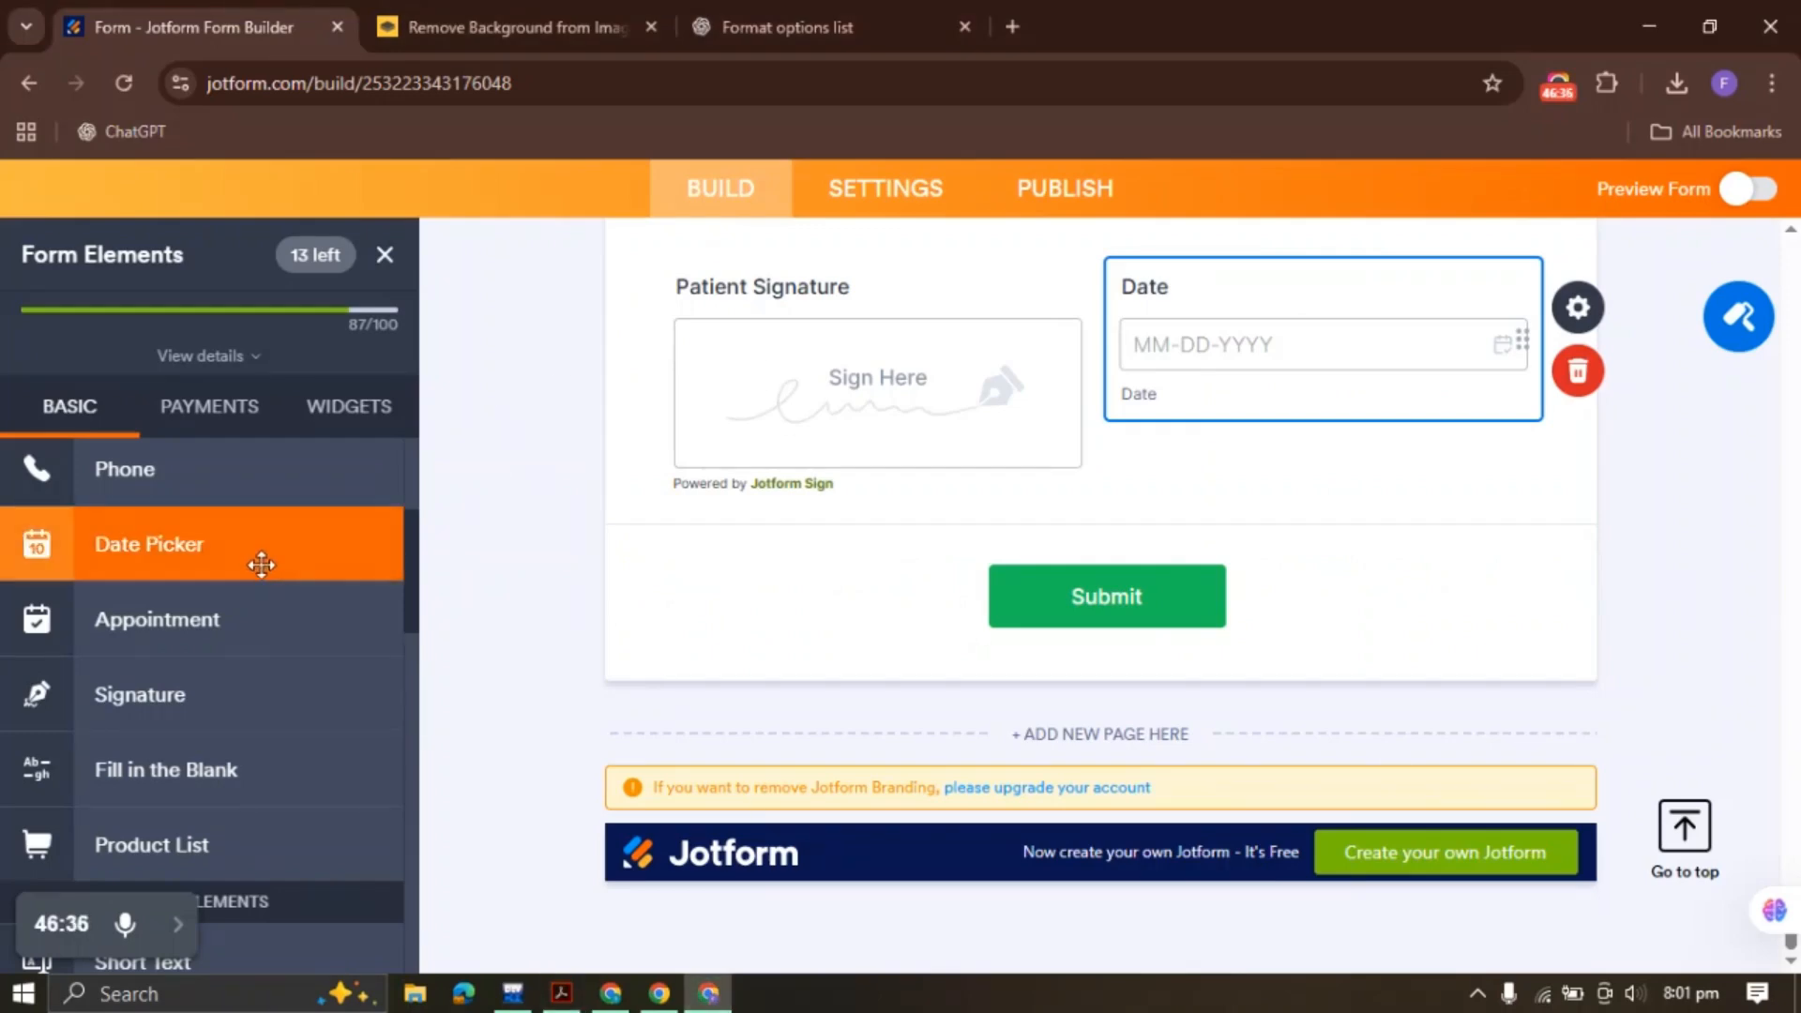
Add a paragraph text block above Submit, discarding an accidentally added heading
{"action": "scroll", "coordinate": [250, 610], "scroll_direction": "down", "scroll_amount": 2}
{"action": "scroll", "coordinate": [234, 563], "scroll_direction": "up", "scroll_amount": 5}
{"action": "left_click", "coordinate": [225, 491]}
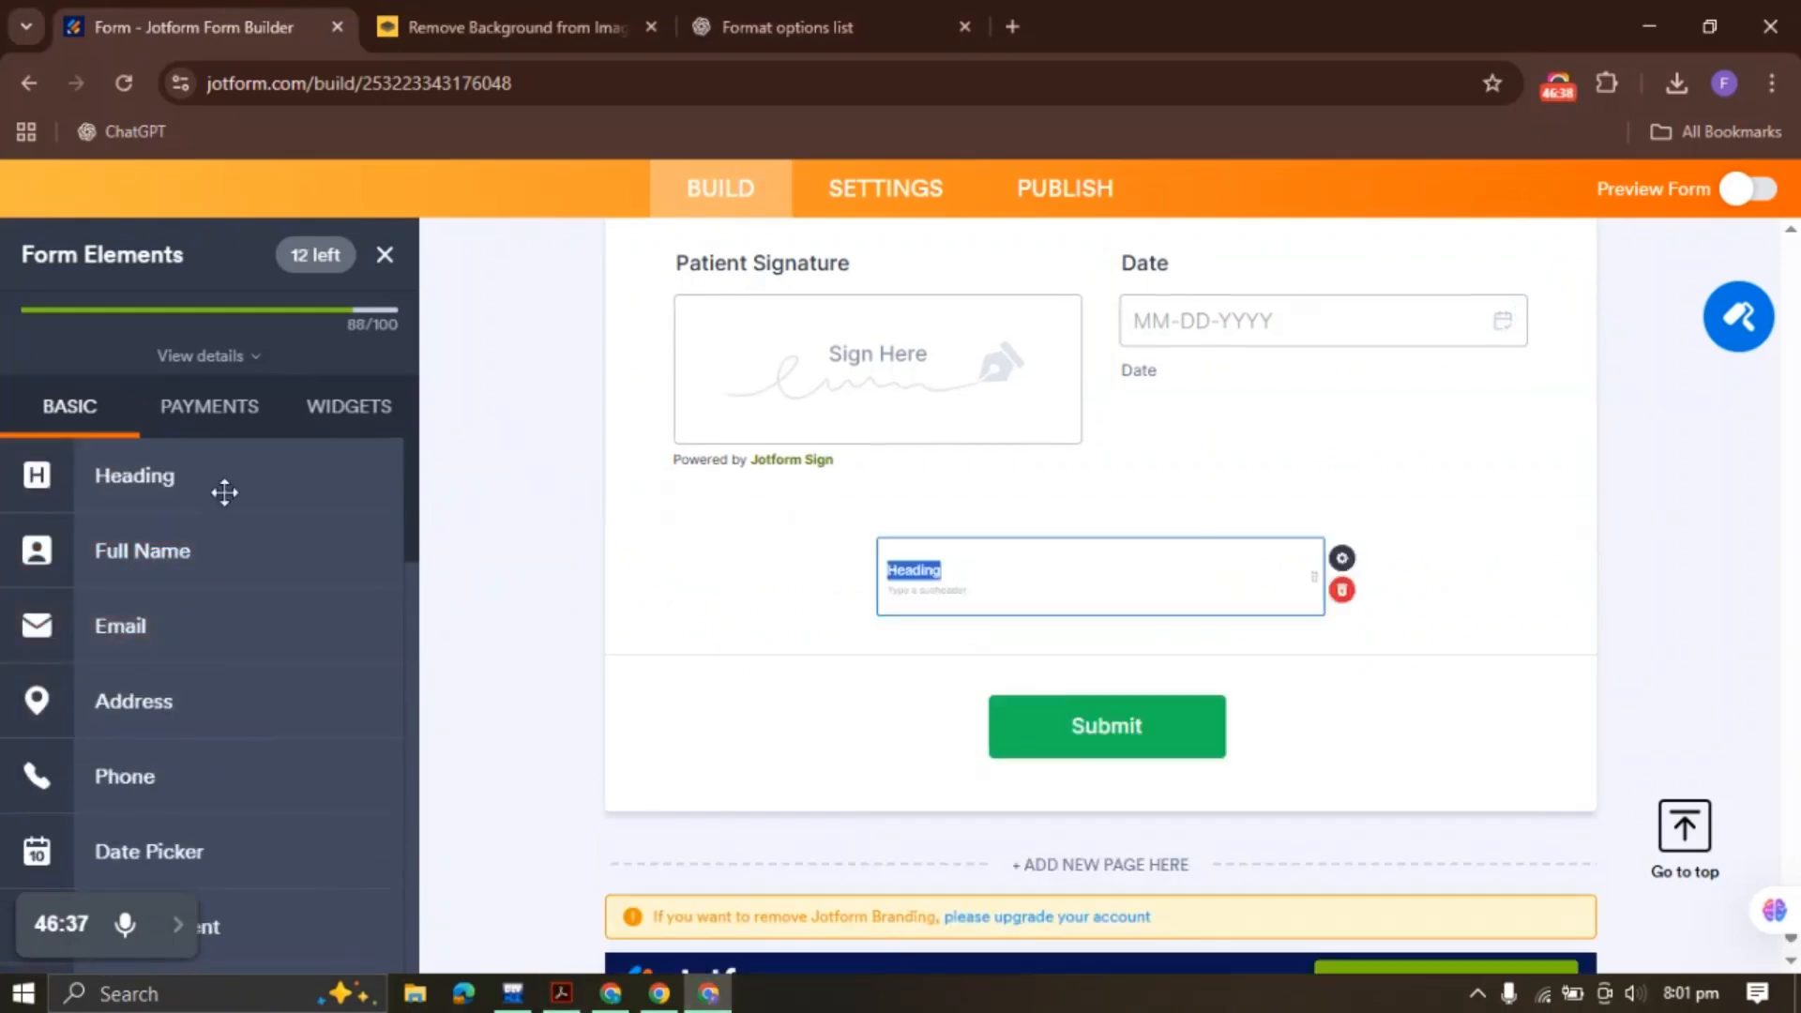
{"action": "left_click", "coordinate": [1579, 619]}
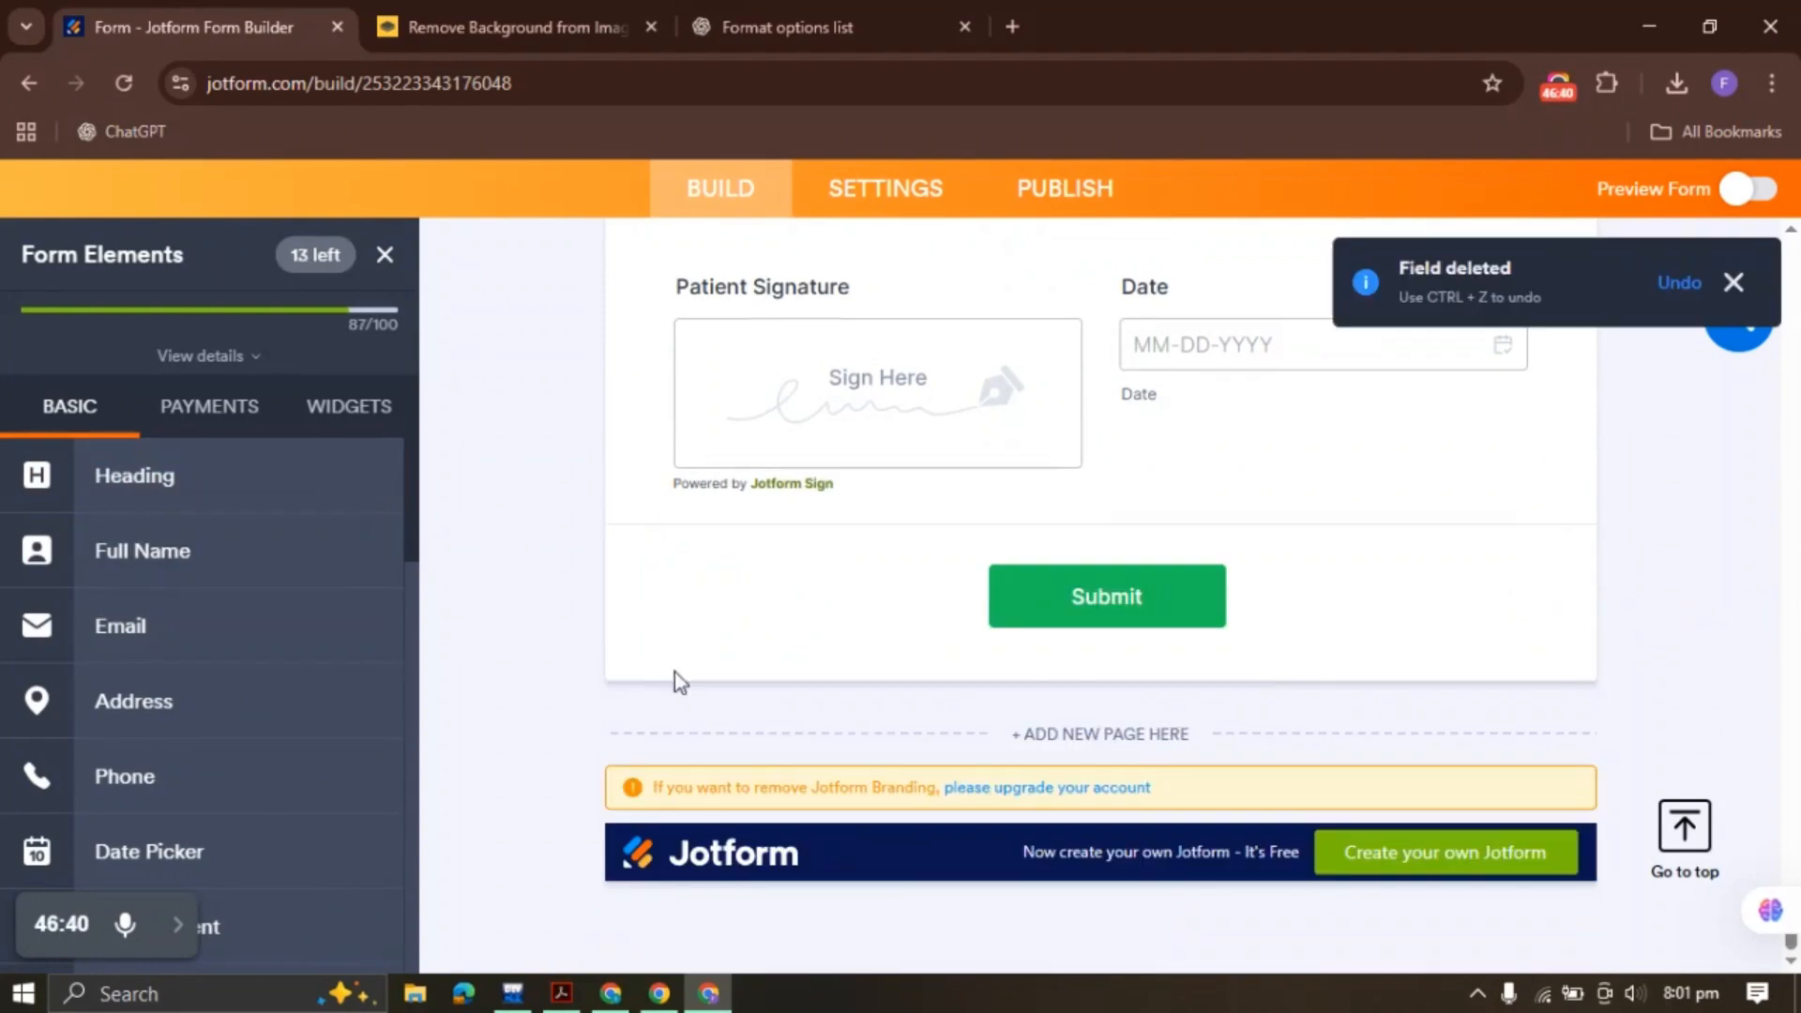
{"action": "left_click", "coordinate": [1139, 398]}
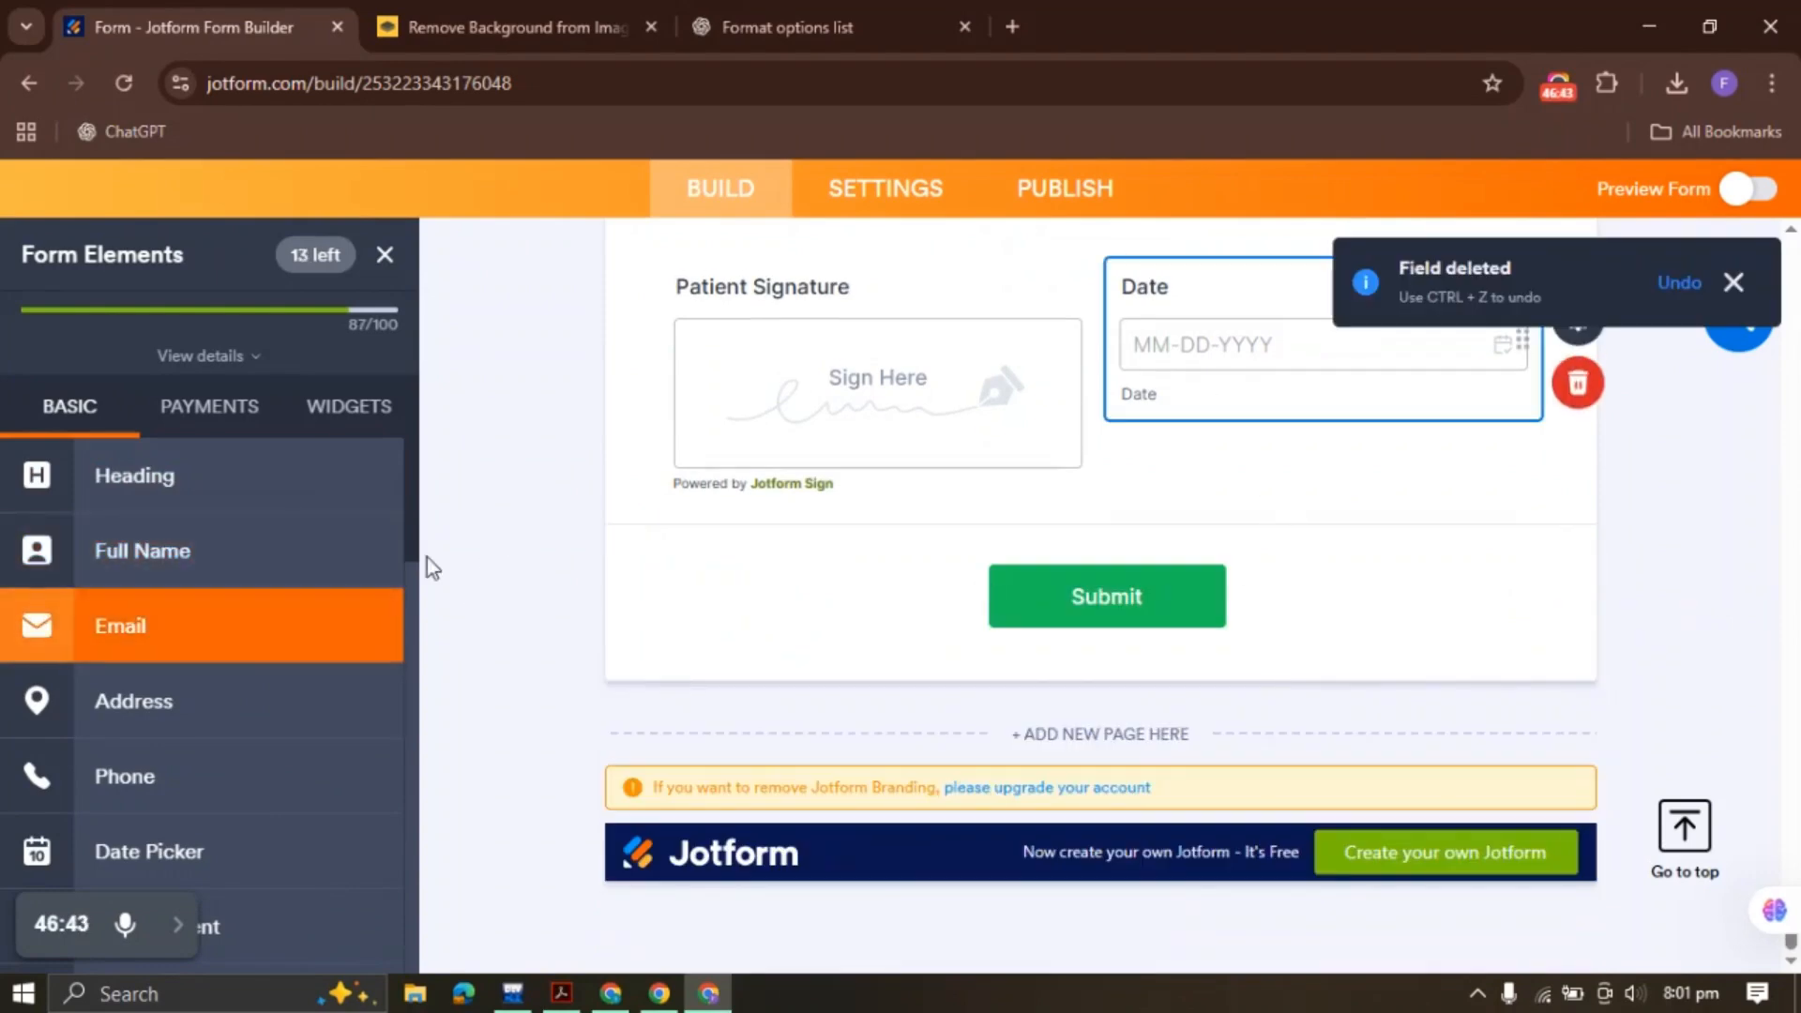
{"action": "scroll", "coordinate": [293, 611], "scroll_direction": "down", "scroll_amount": 10}
{"action": "left_click", "coordinate": [221, 507]}
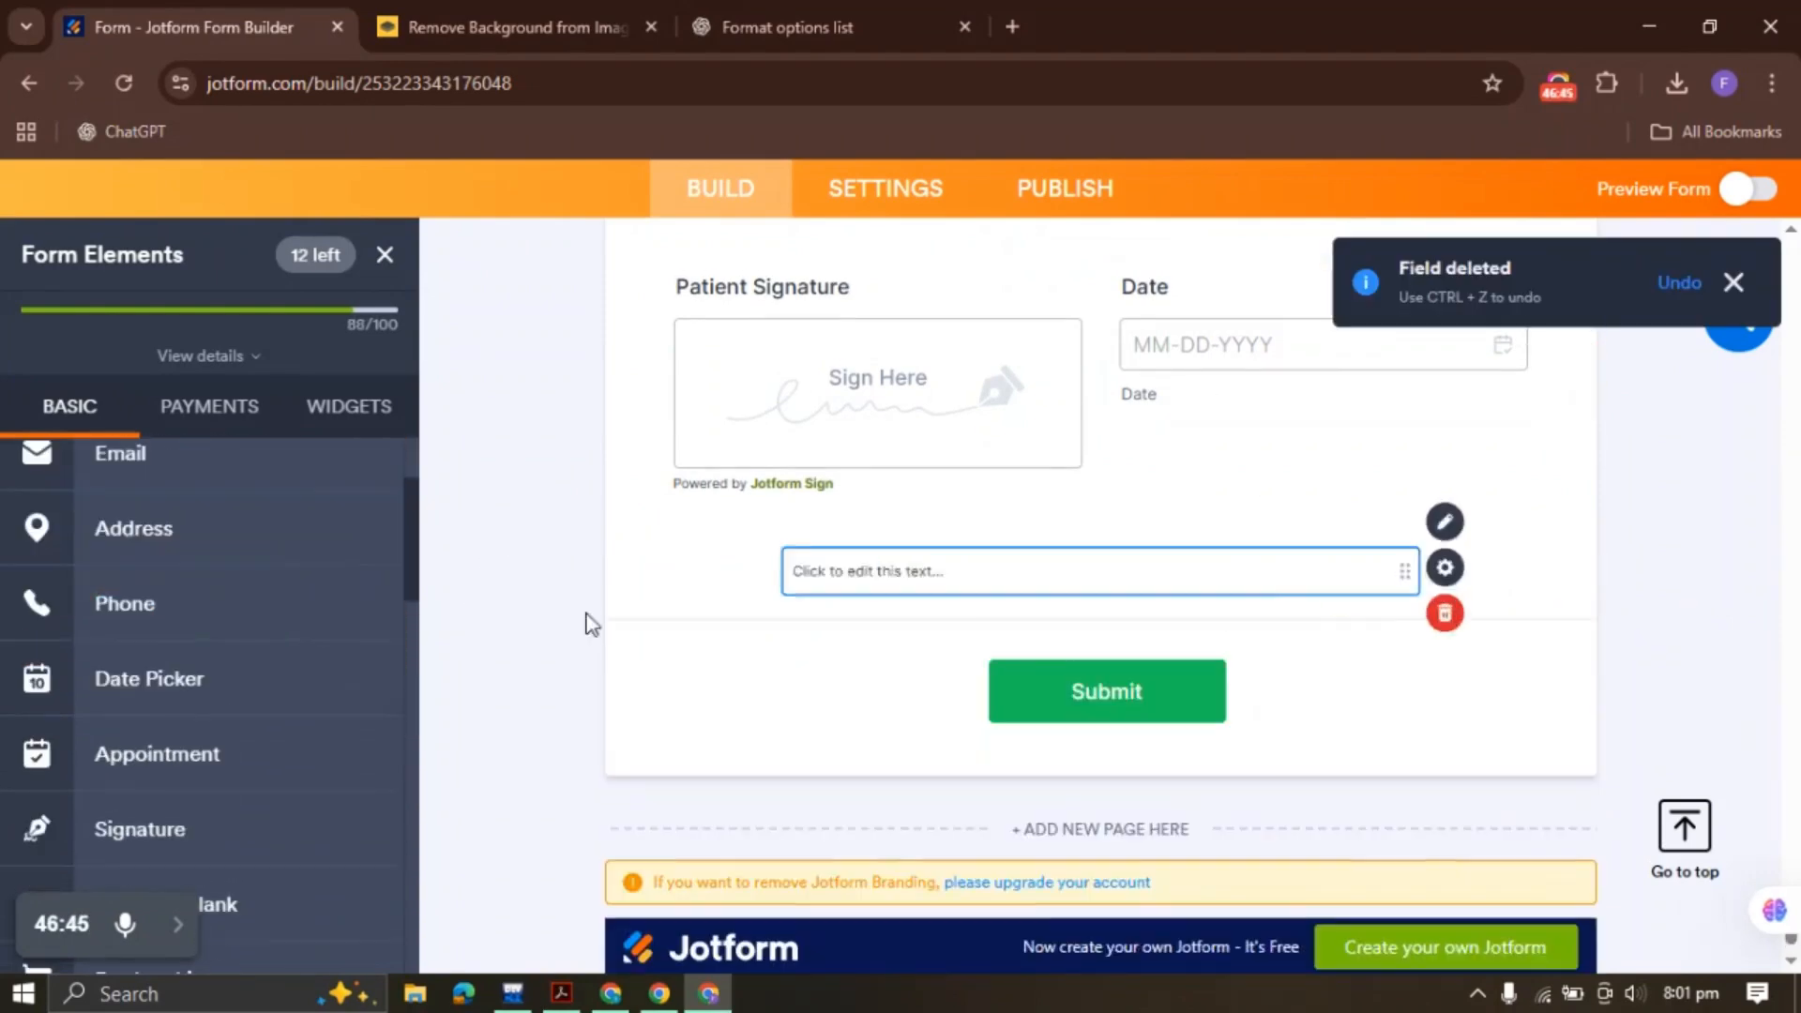
{"action": "left_click", "coordinate": [1578, 528]}
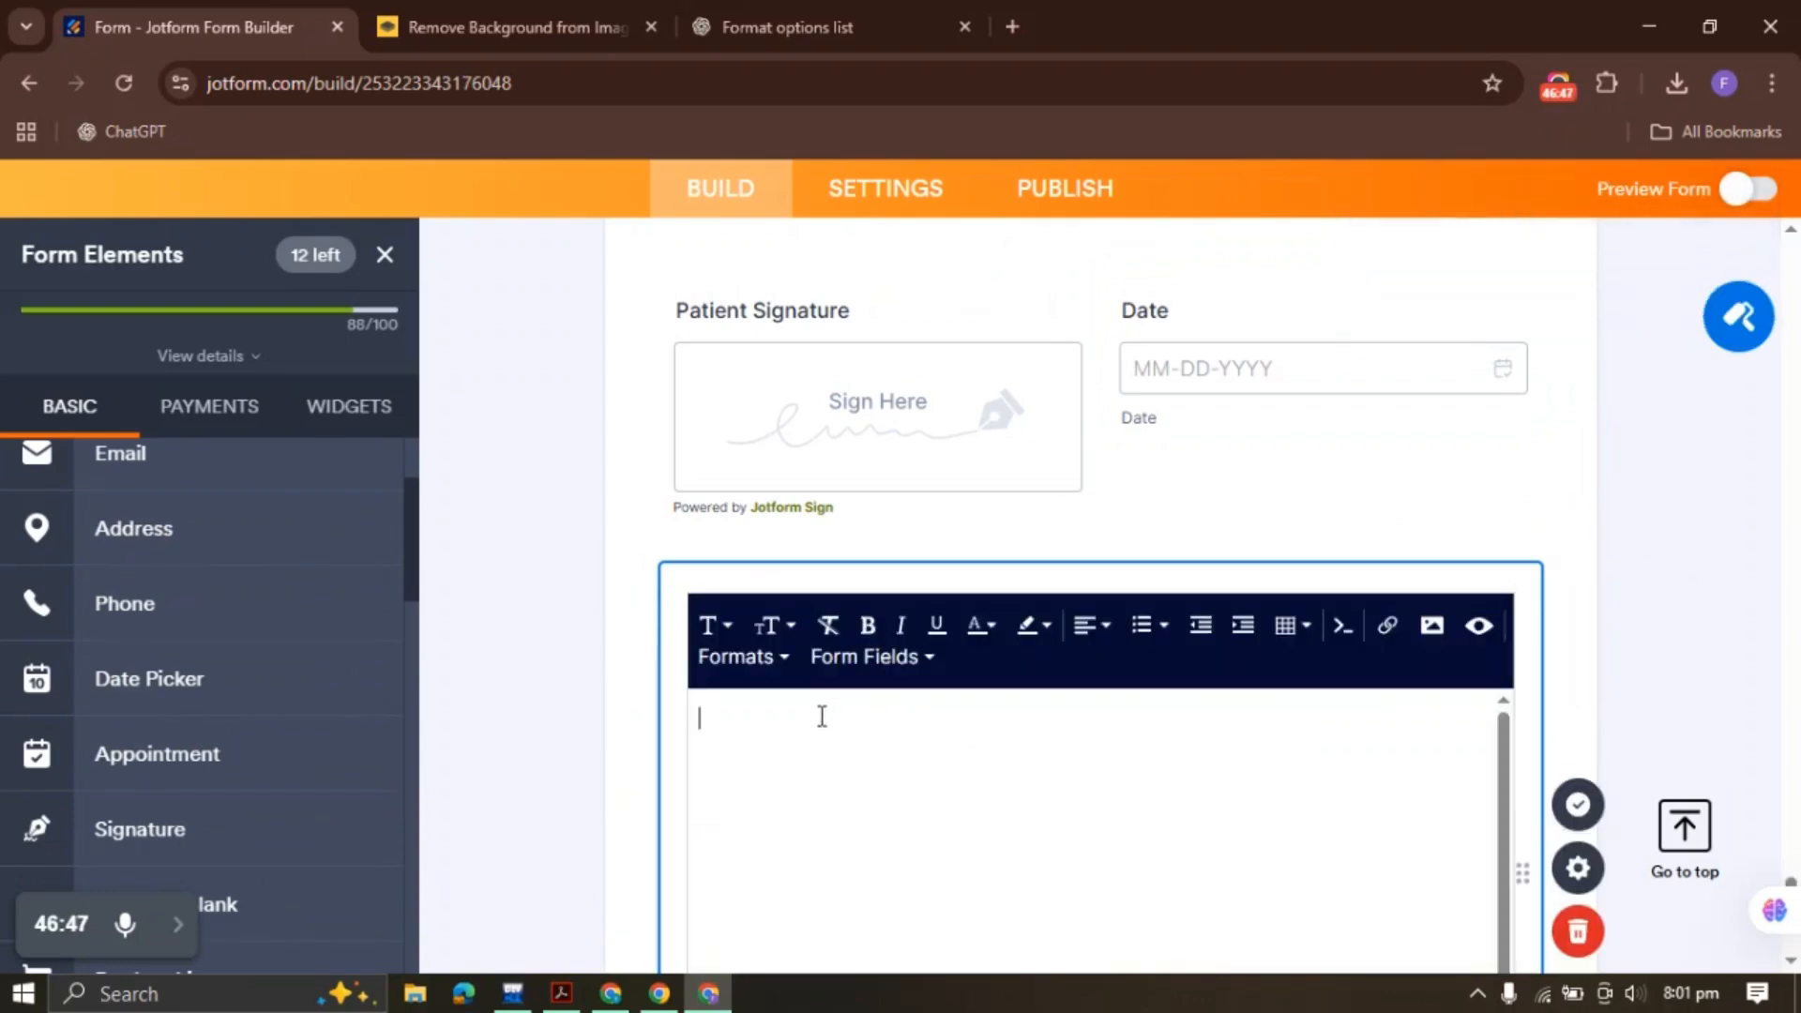
Make FINANCIAL bold, centred and much larger, then save the paragraph
{"action": "double_click", "coordinate": [848, 725]}
{"action": "left_click", "coordinate": [868, 624]}
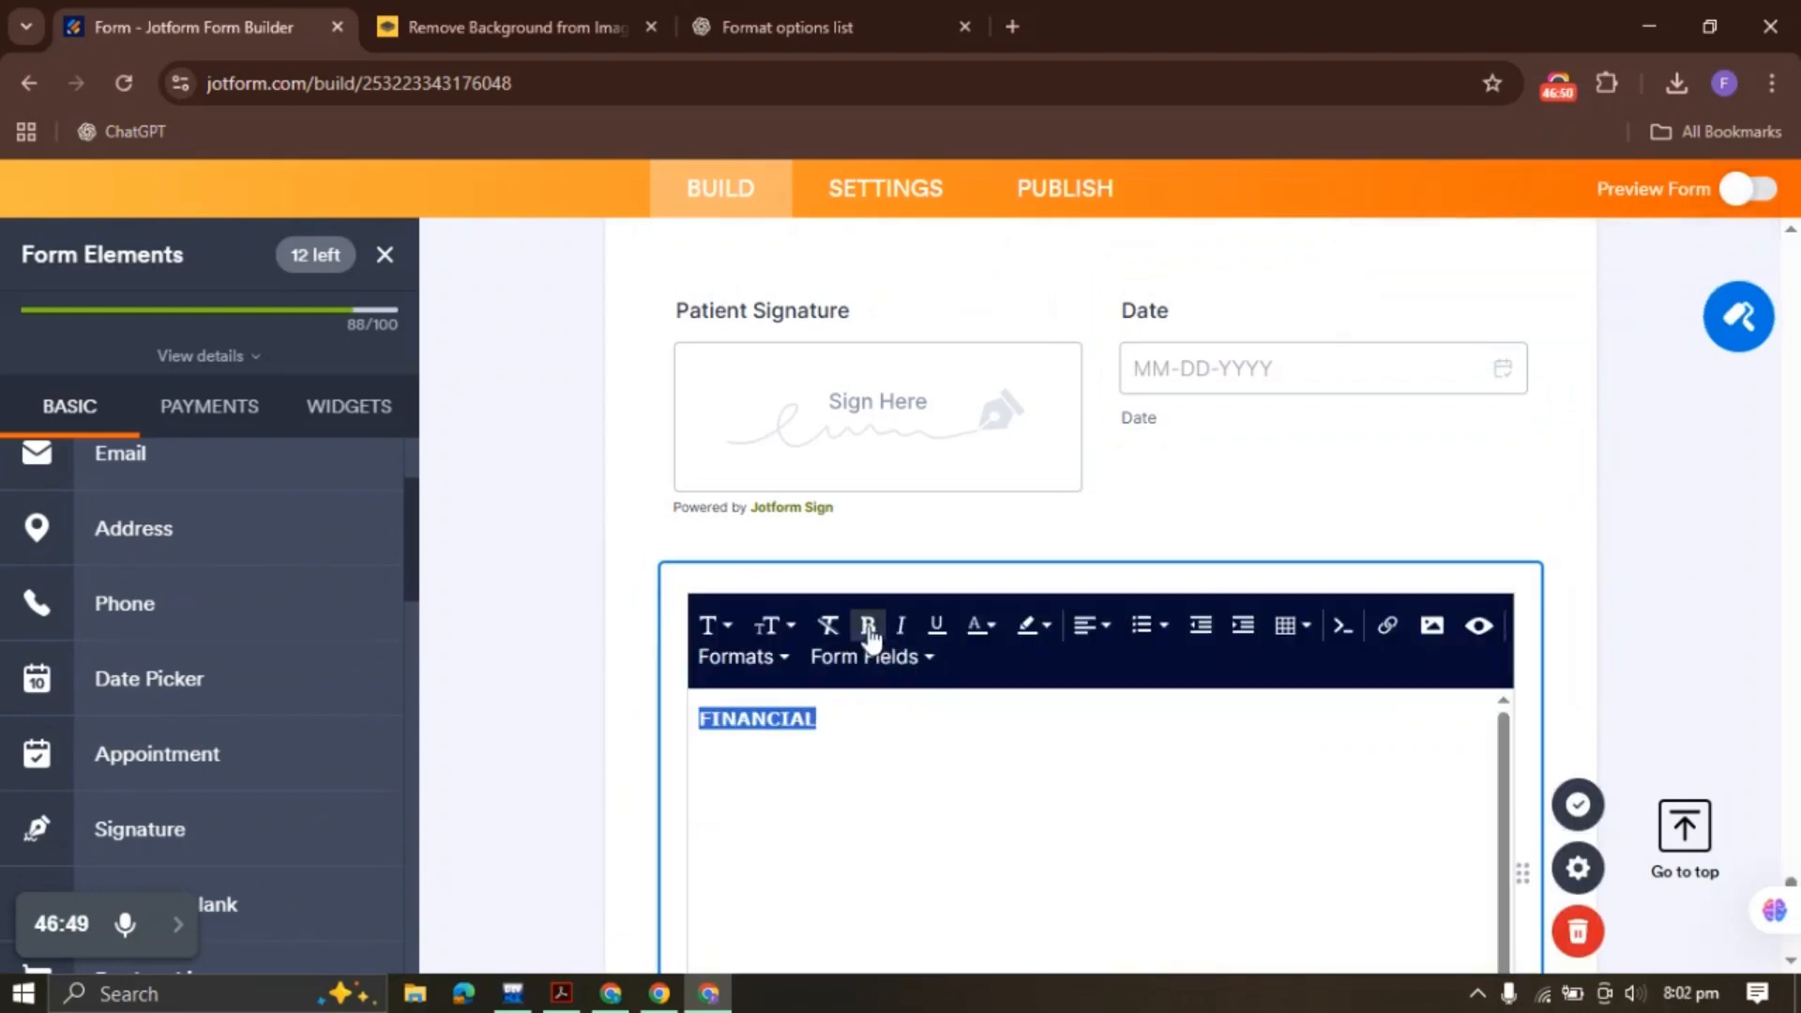
{"action": "left_click", "coordinate": [1087, 631]}
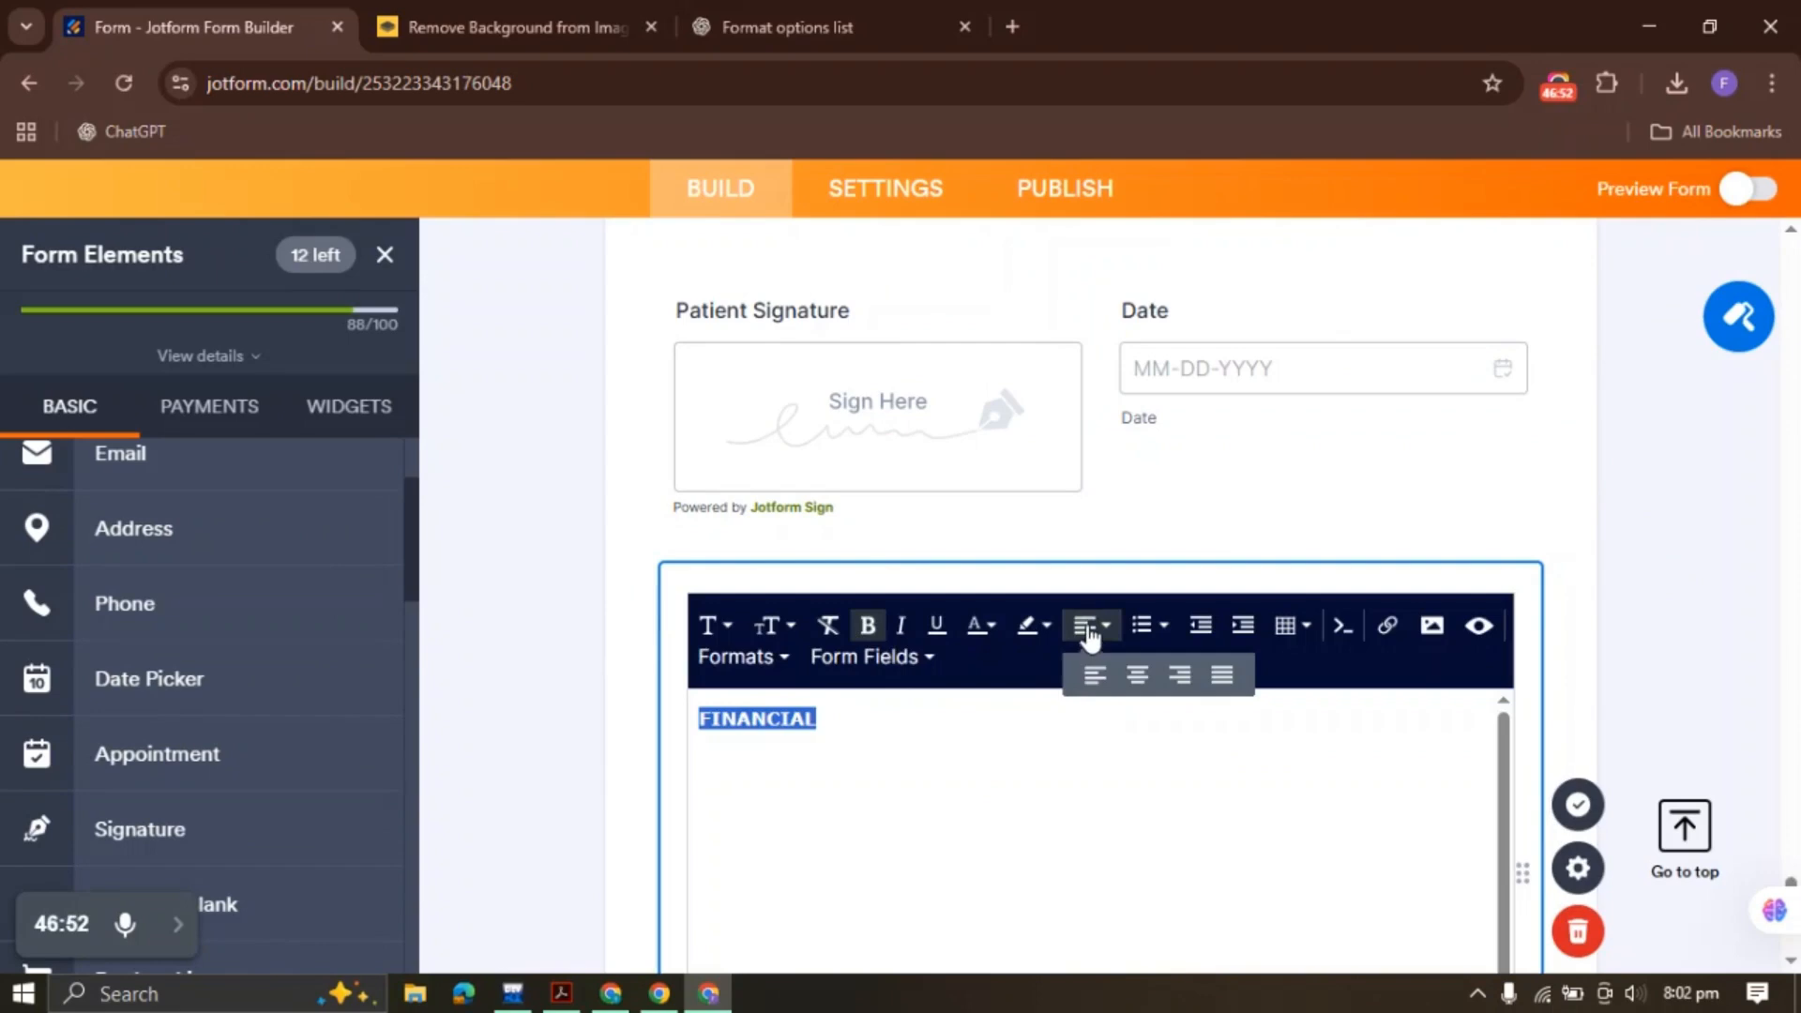
{"action": "left_click", "coordinate": [1138, 676]}
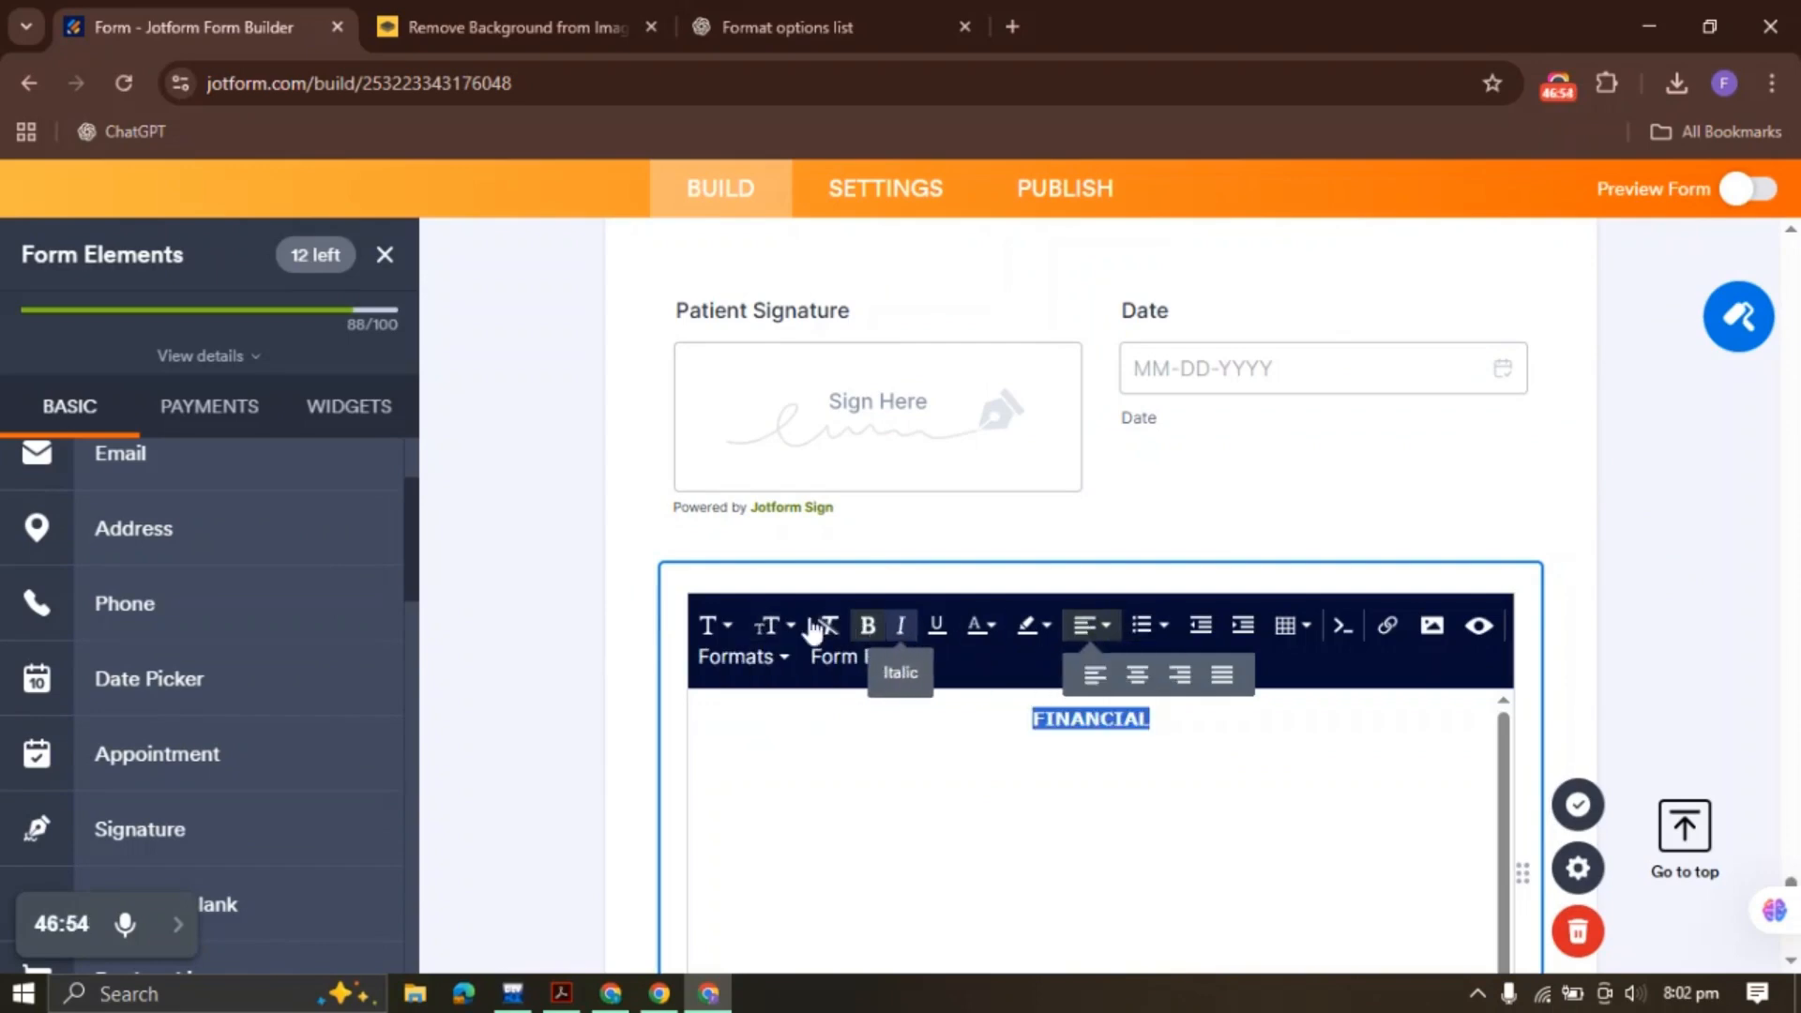
{"action": "left_click", "coordinate": [716, 625]}
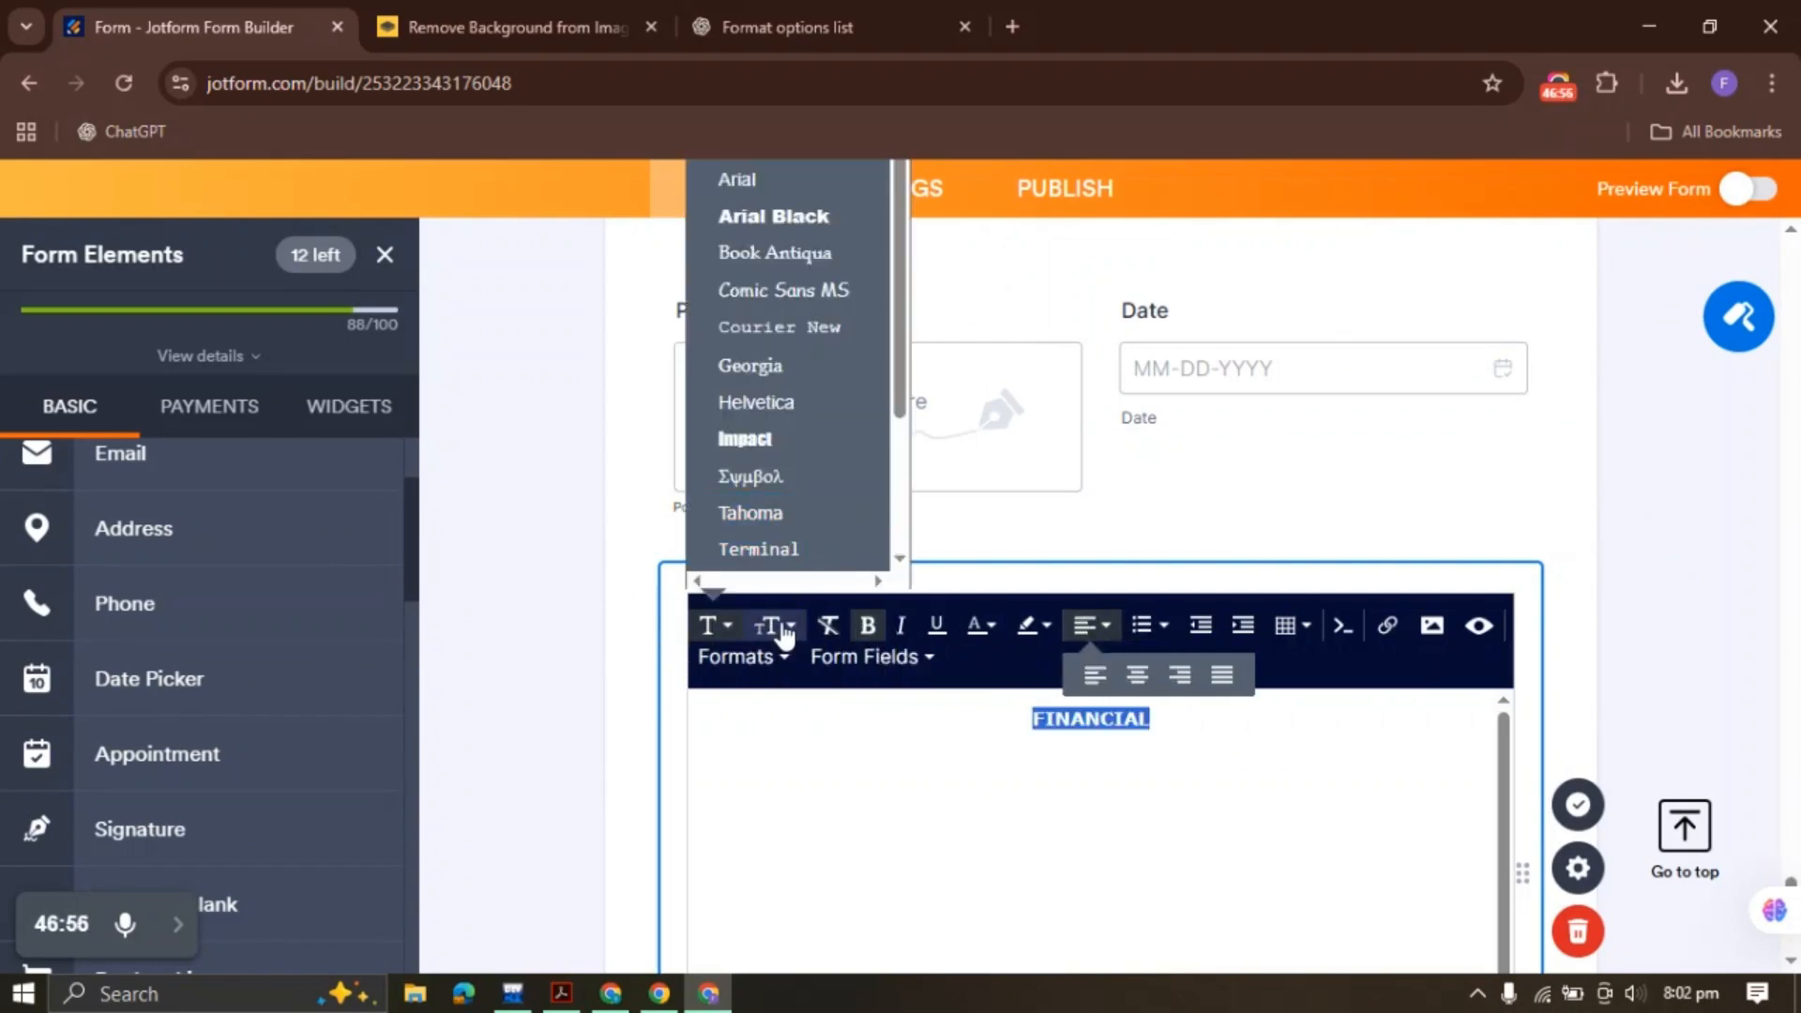
{"action": "left_click", "coordinate": [765, 631]}
{"action": "left_click", "coordinate": [770, 896]}
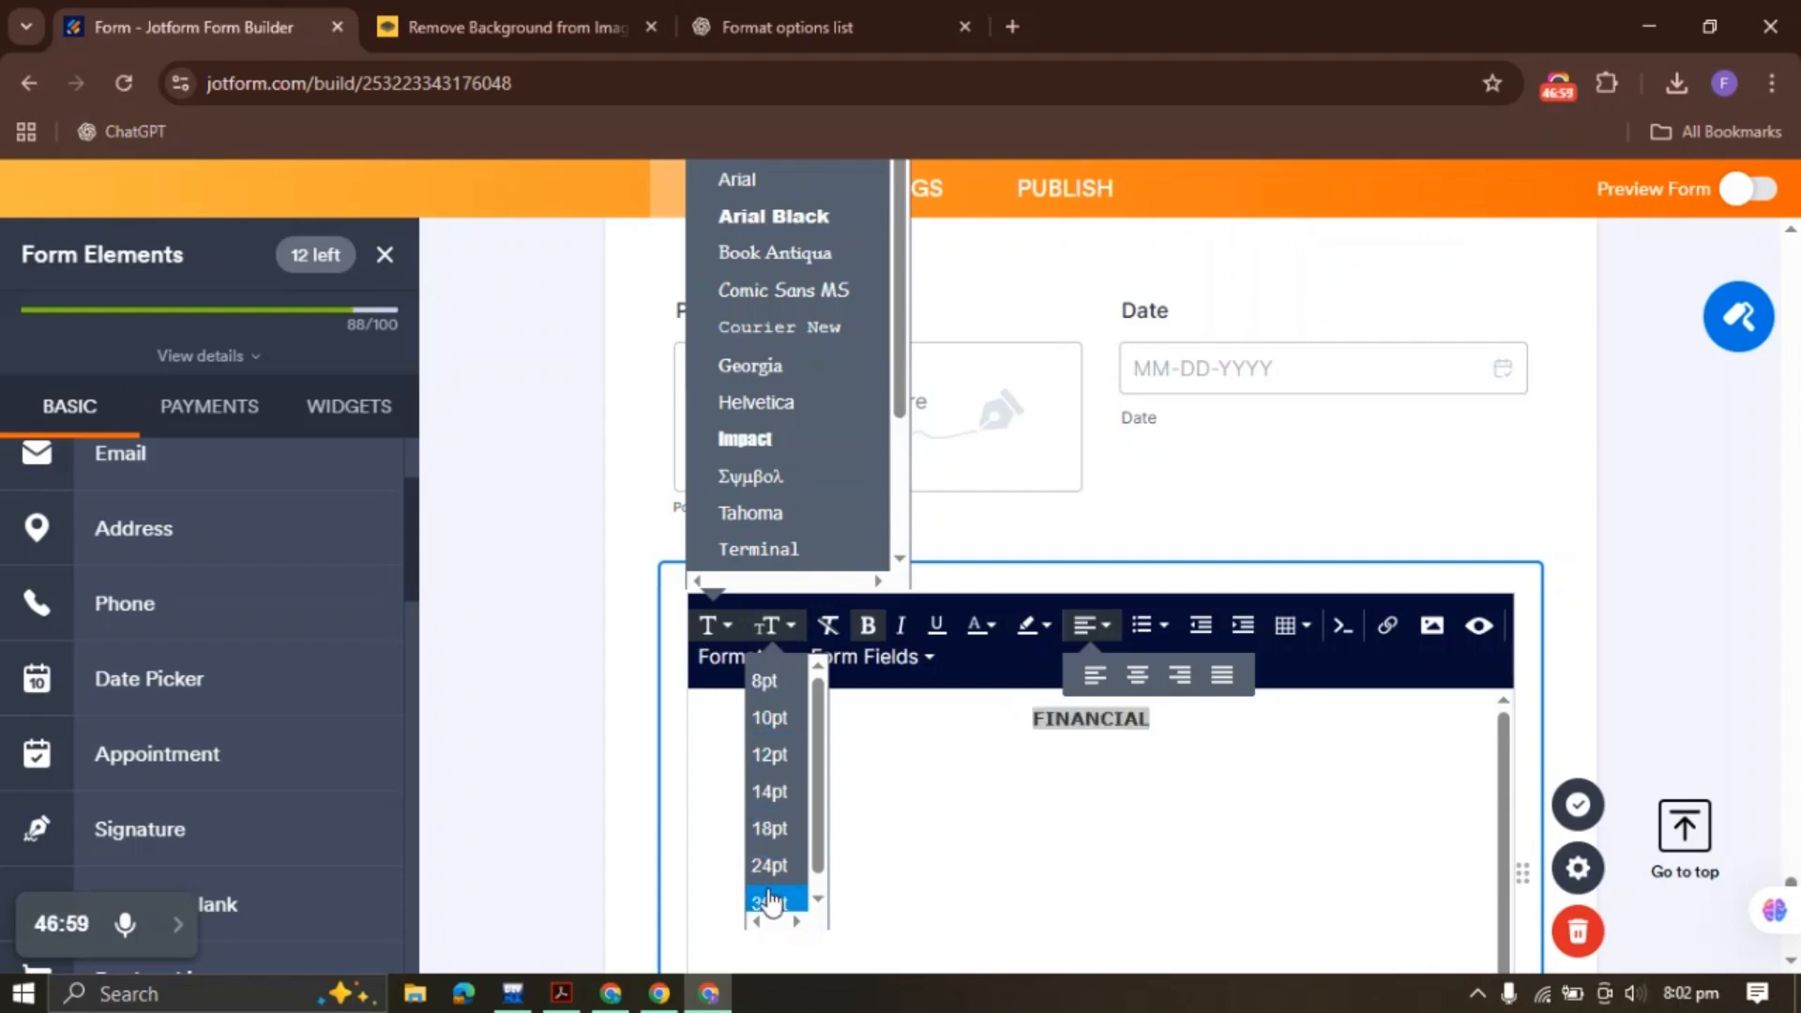
{"action": "left_click", "coordinate": [1578, 804]}
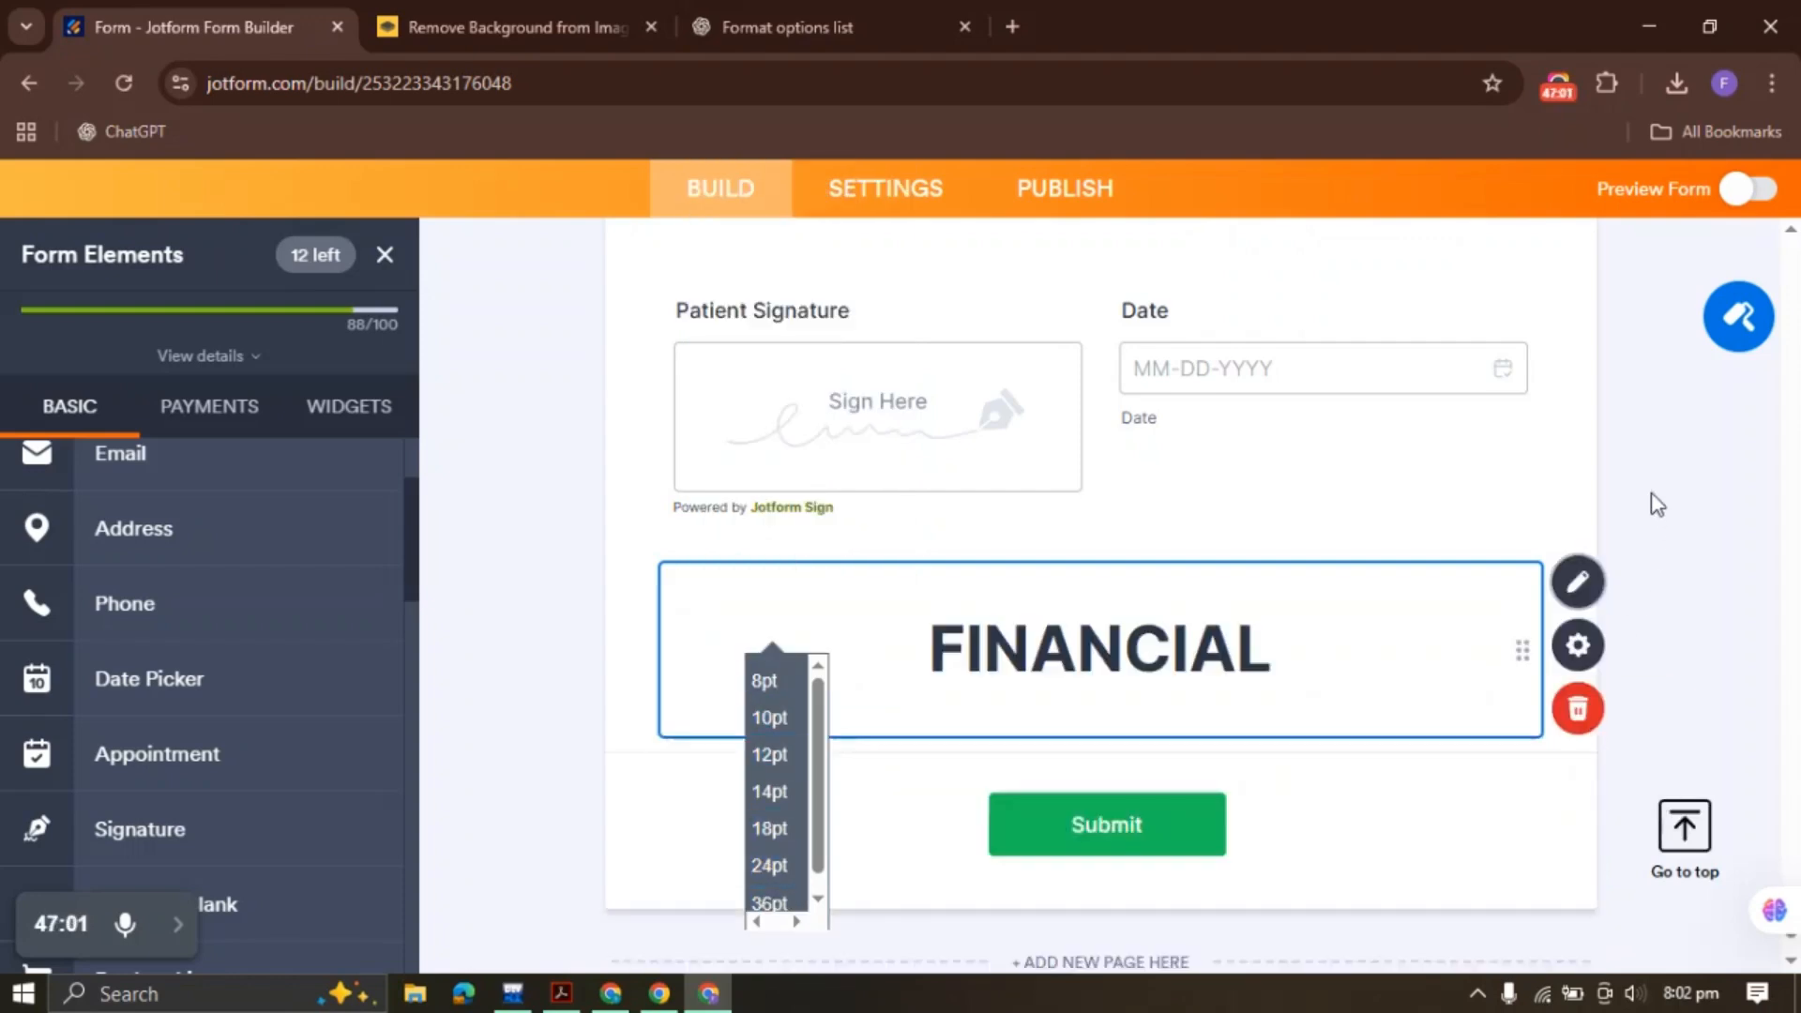
Reduce FINANCIAL to a smaller heading size and add a plain, left-aligned line below it
{"action": "left_click", "coordinate": [1578, 353]}
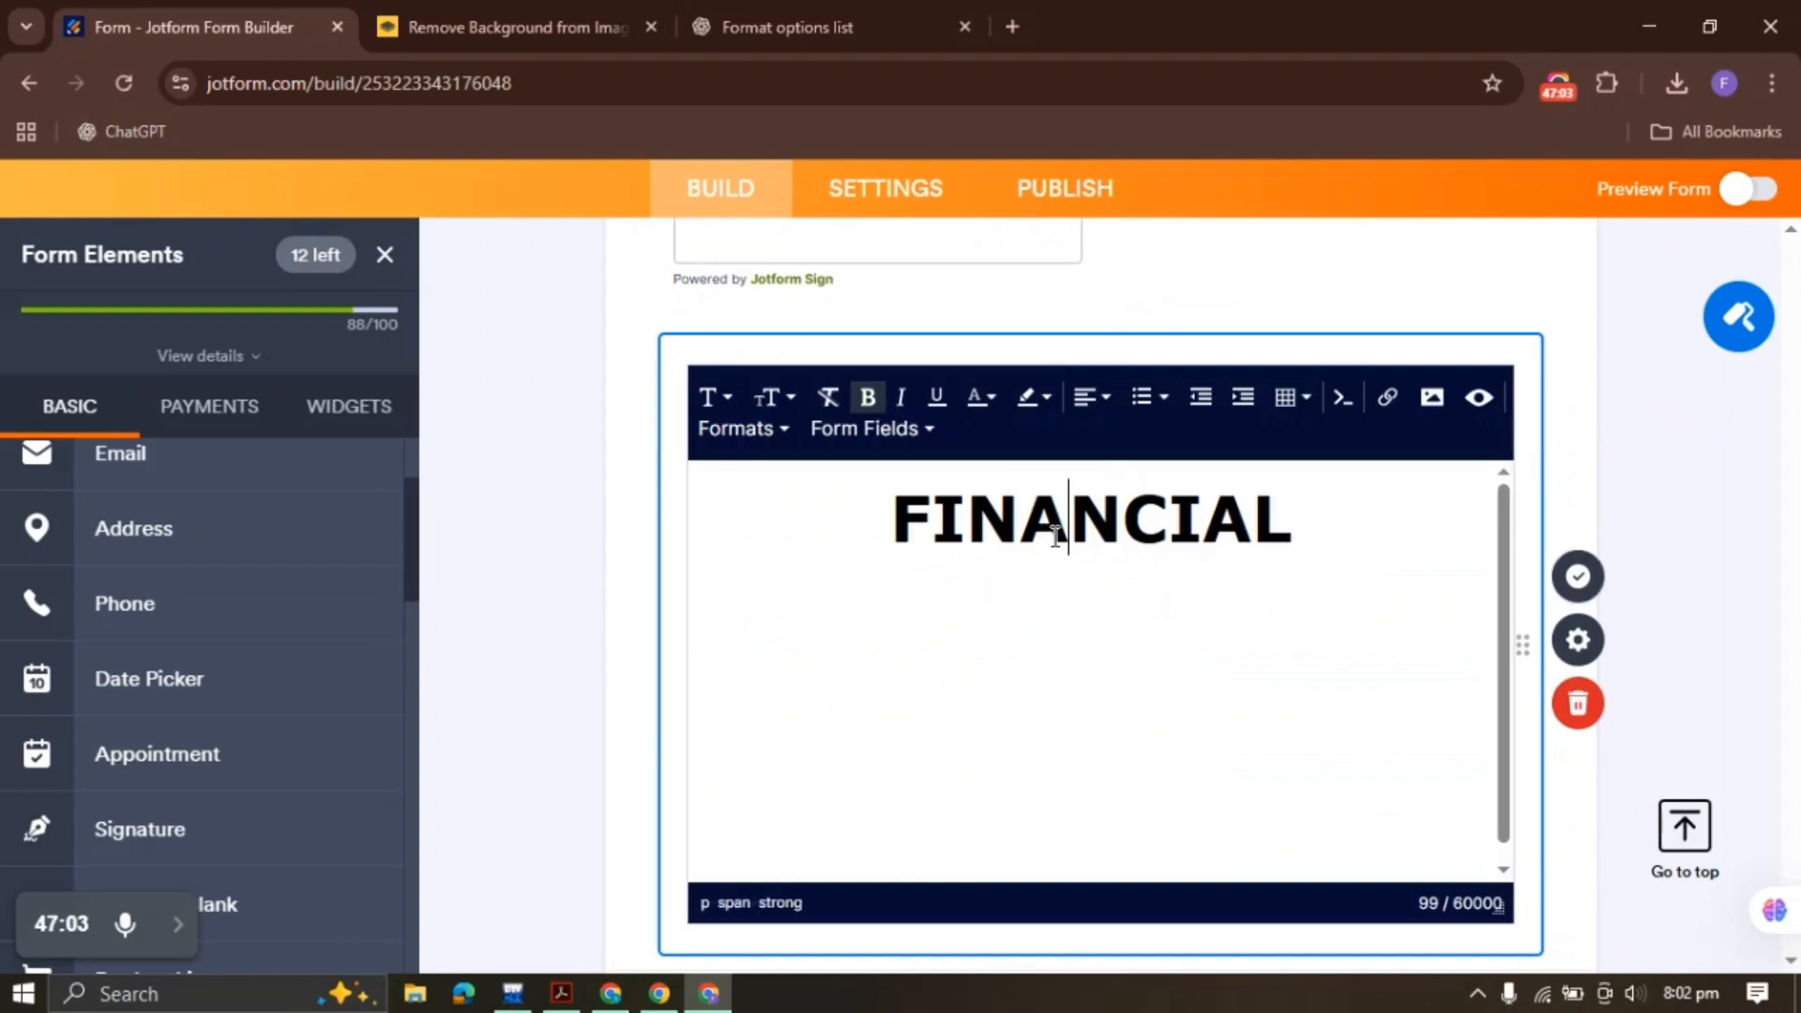
{"action": "double_click", "coordinate": [1057, 537]}
{"action": "left_click", "coordinate": [771, 397]}
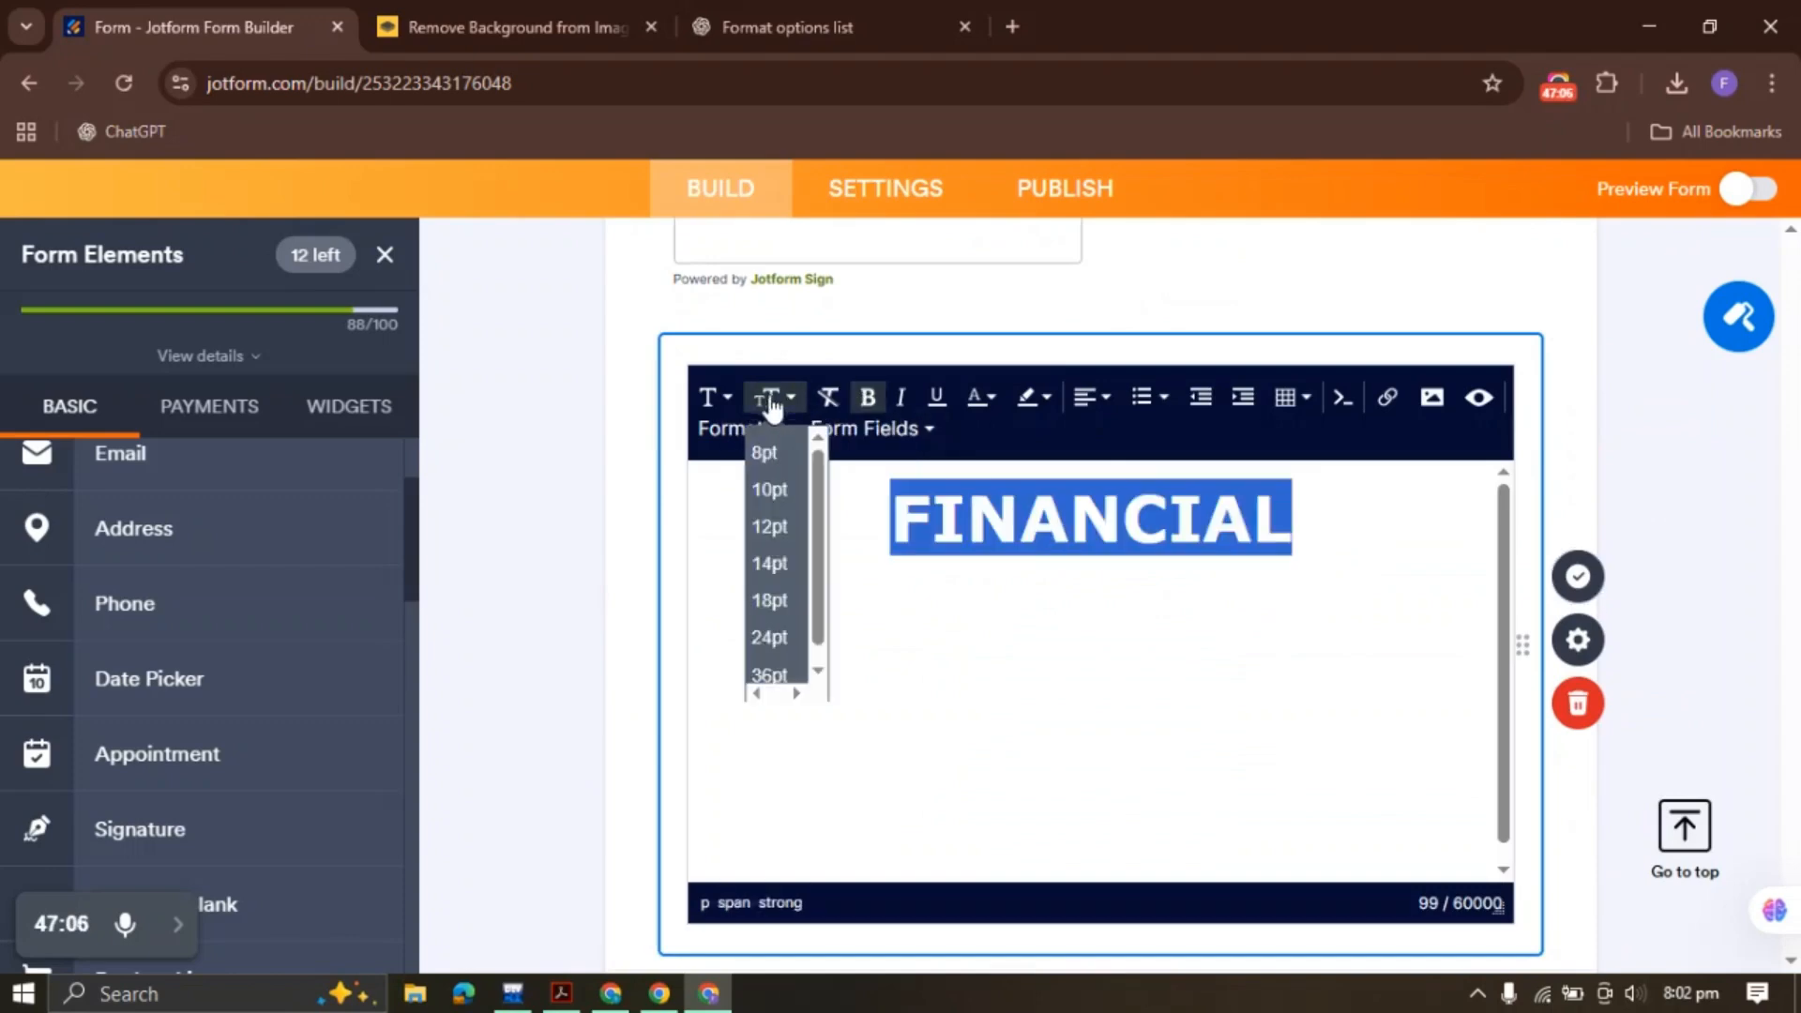
{"action": "left_click", "coordinate": [768, 598]}
{"action": "left_click", "coordinate": [1233, 501]}
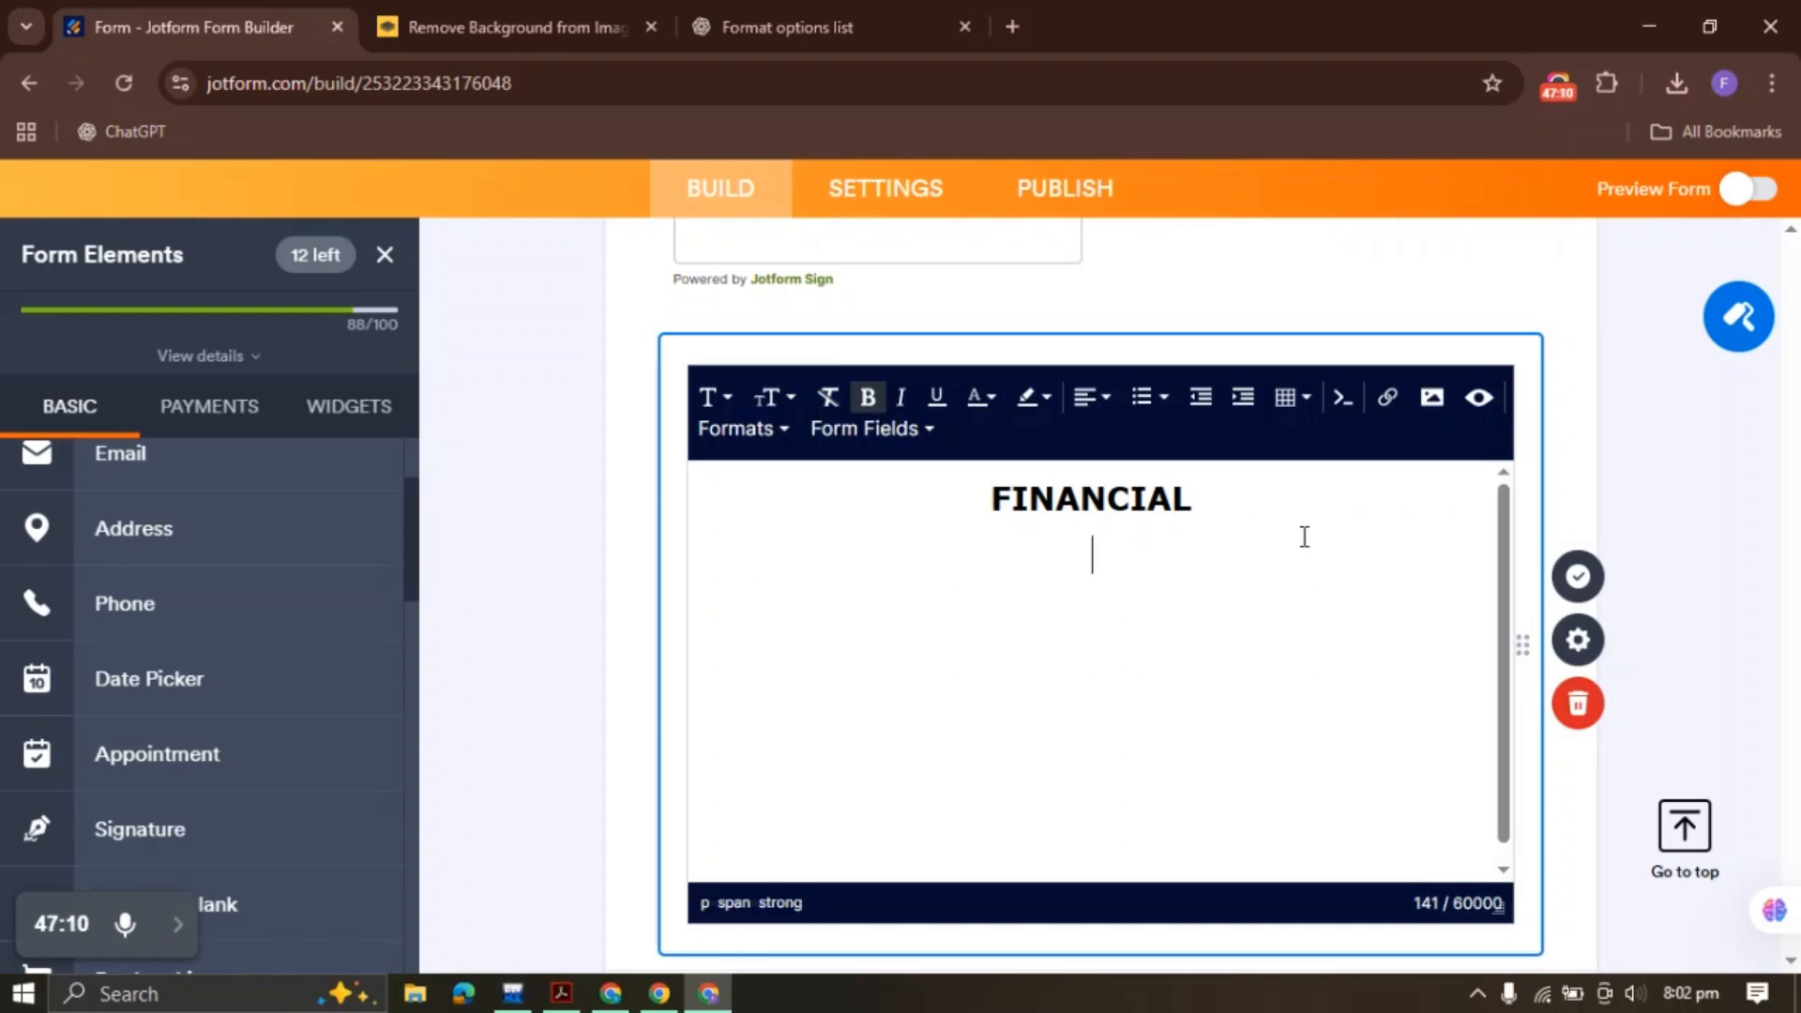
{"action": "left_click", "coordinate": [868, 397]}
{"action": "left_click", "coordinate": [771, 397]}
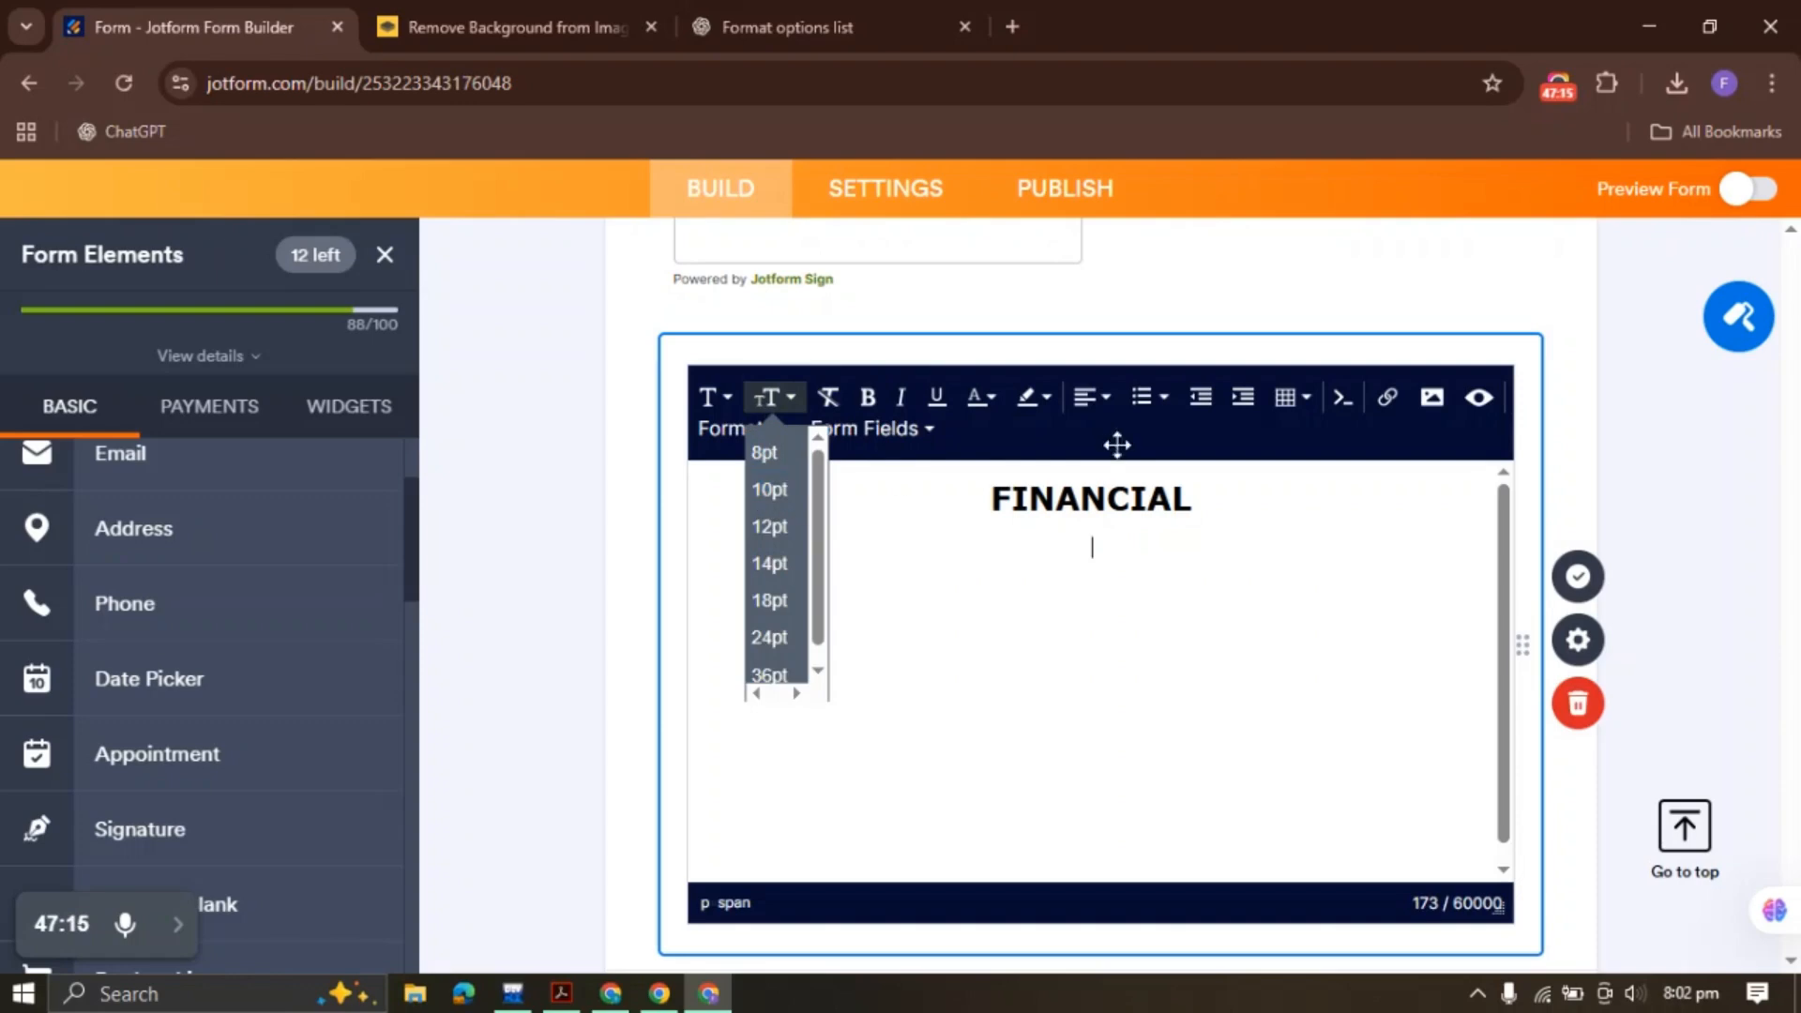
{"action": "left_click", "coordinate": [1088, 404]}
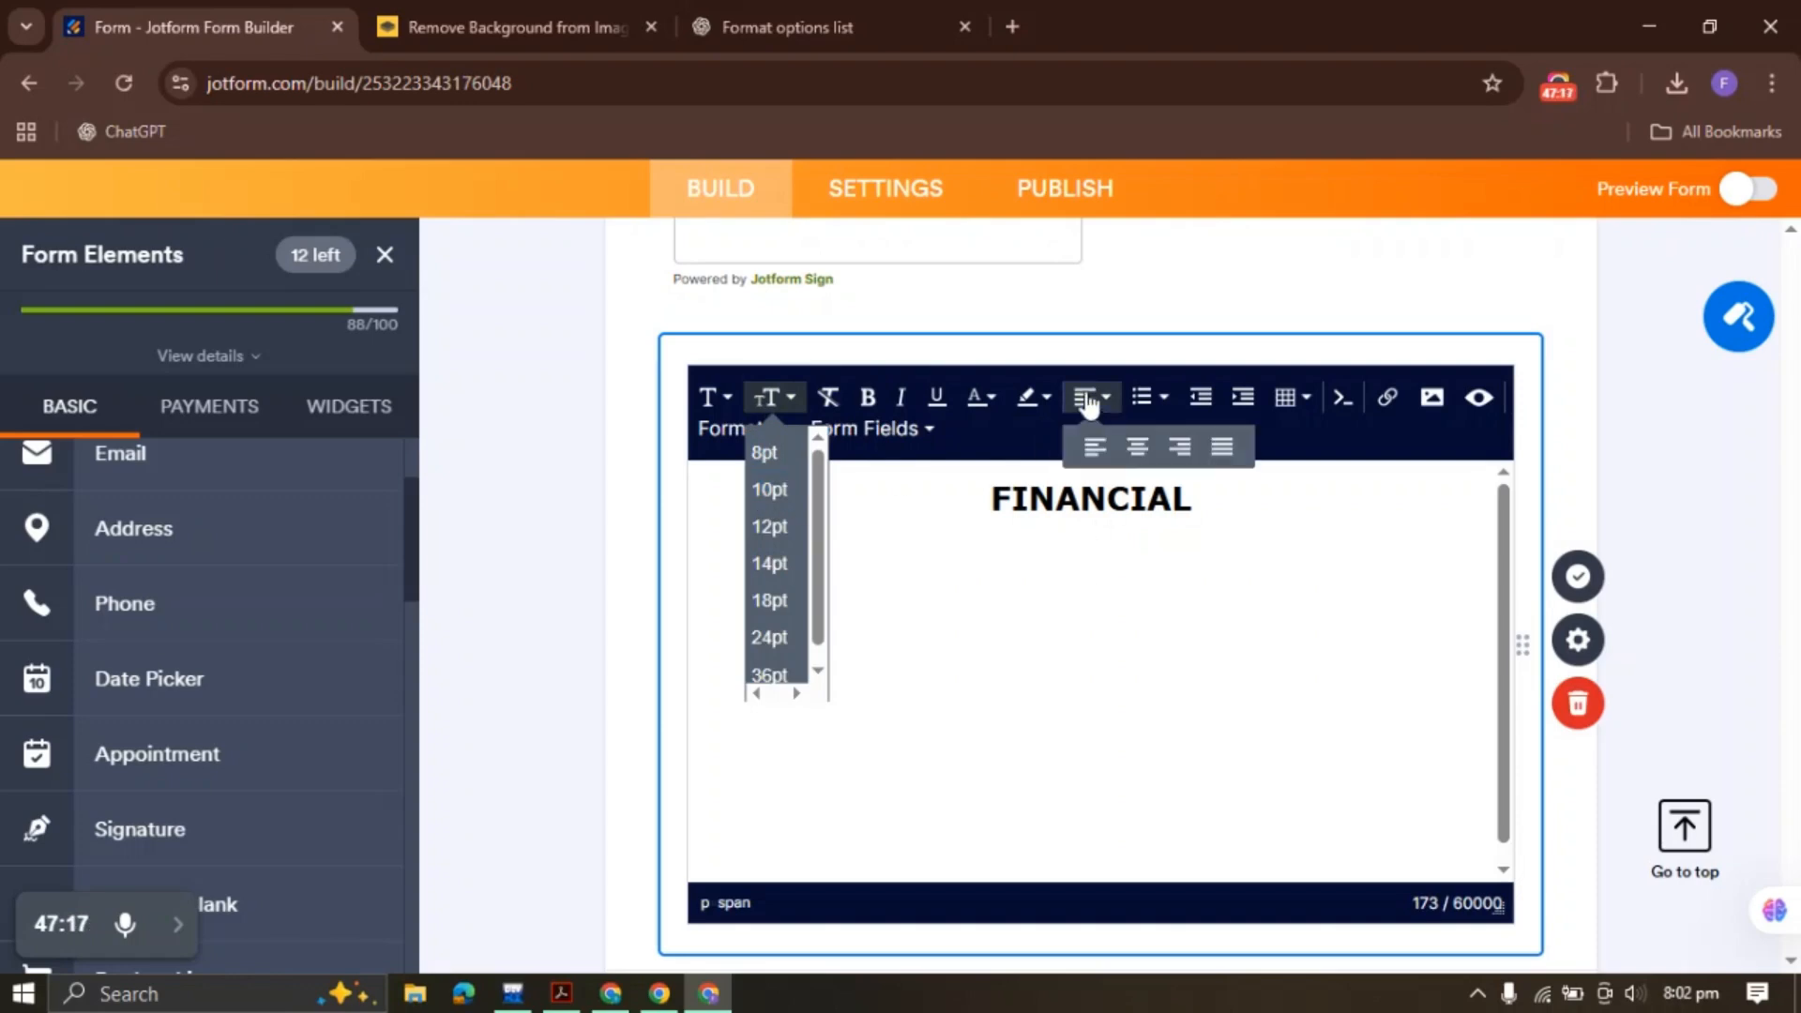
{"action": "left_click", "coordinate": [1094, 447]}
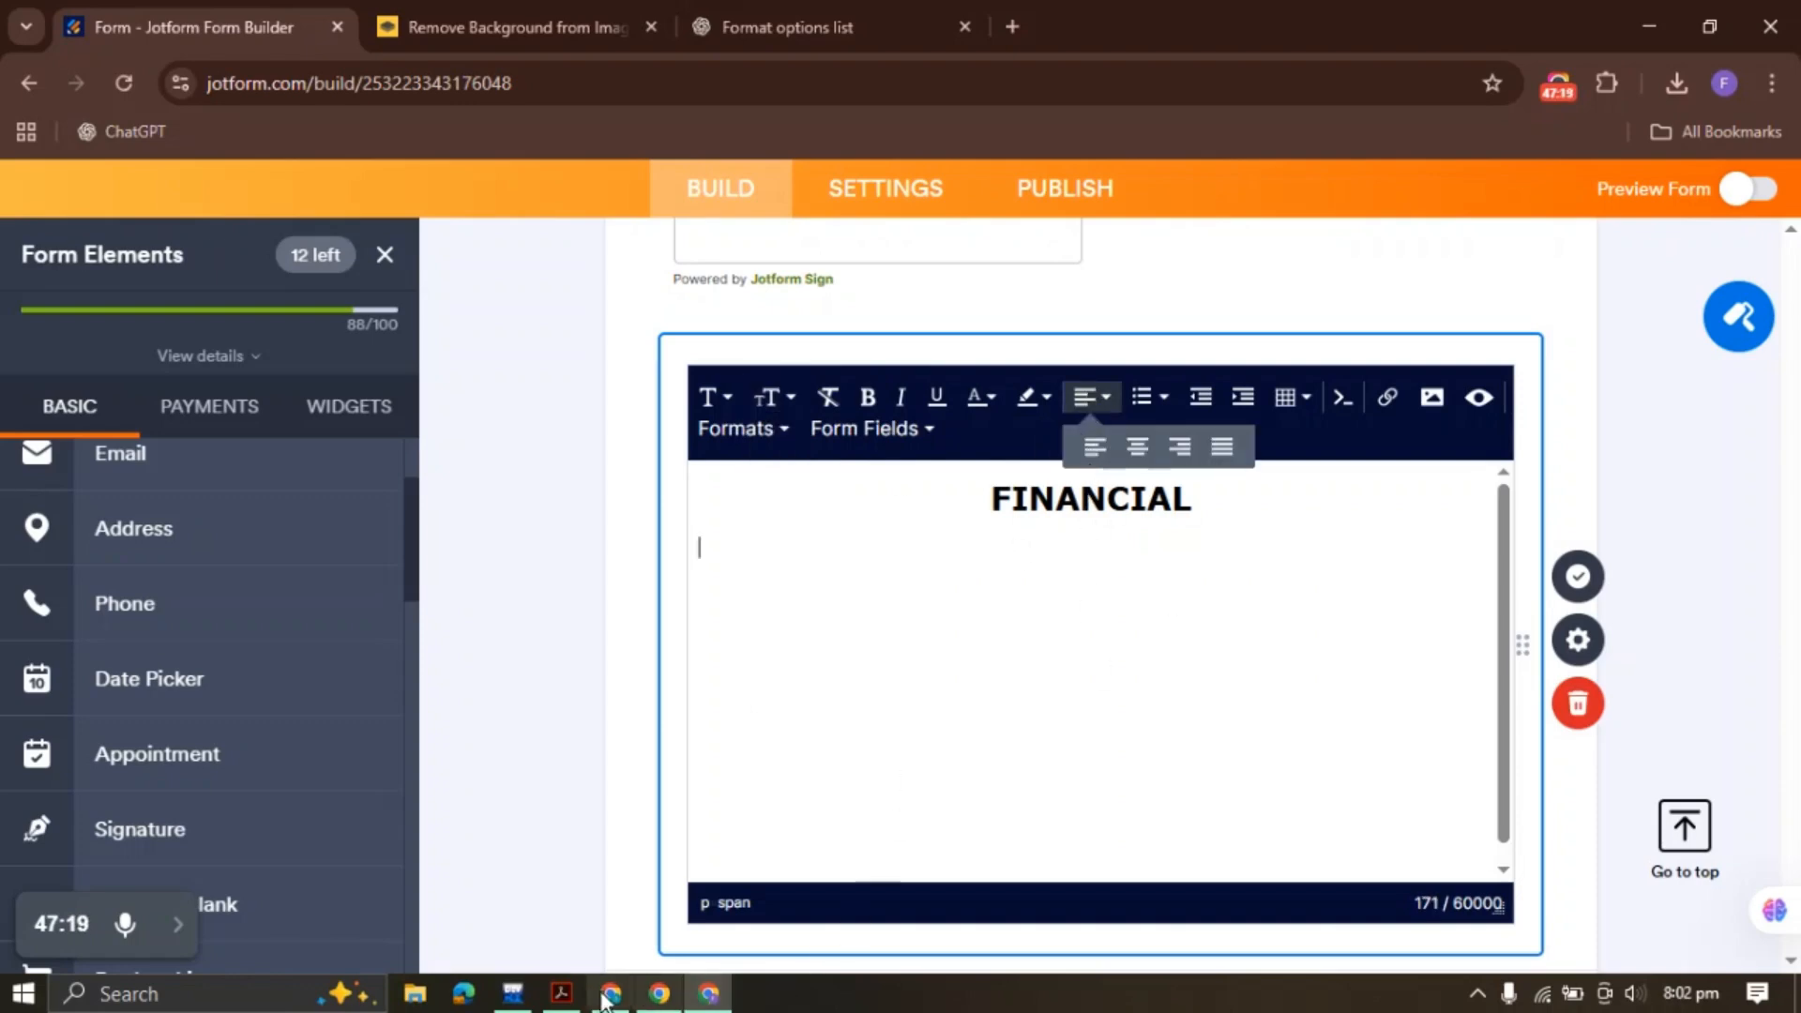
{"action": "left_click", "coordinate": [561, 994]}
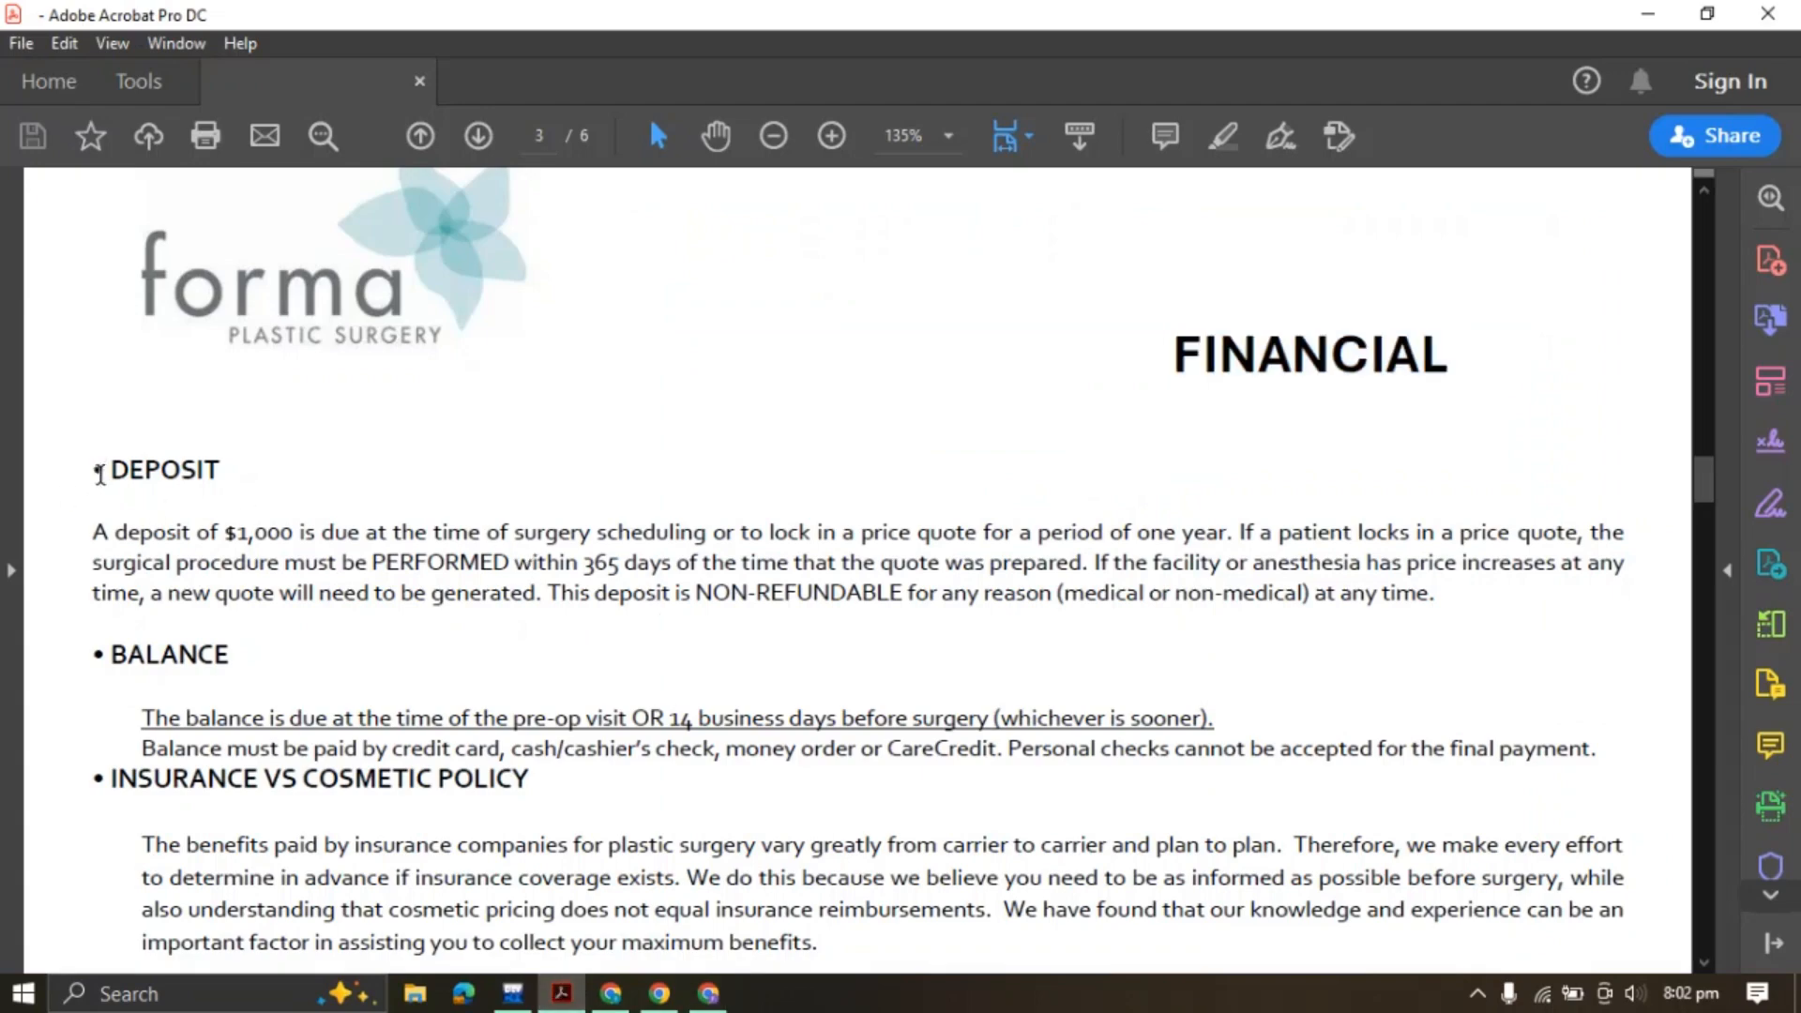
Copy the PDF's financial policy text from DEPOSIT through the acknowledgement sentence
{"action": "left_click_drag", "start_coordinate": [101, 474], "coordinate": [1286, 514]}
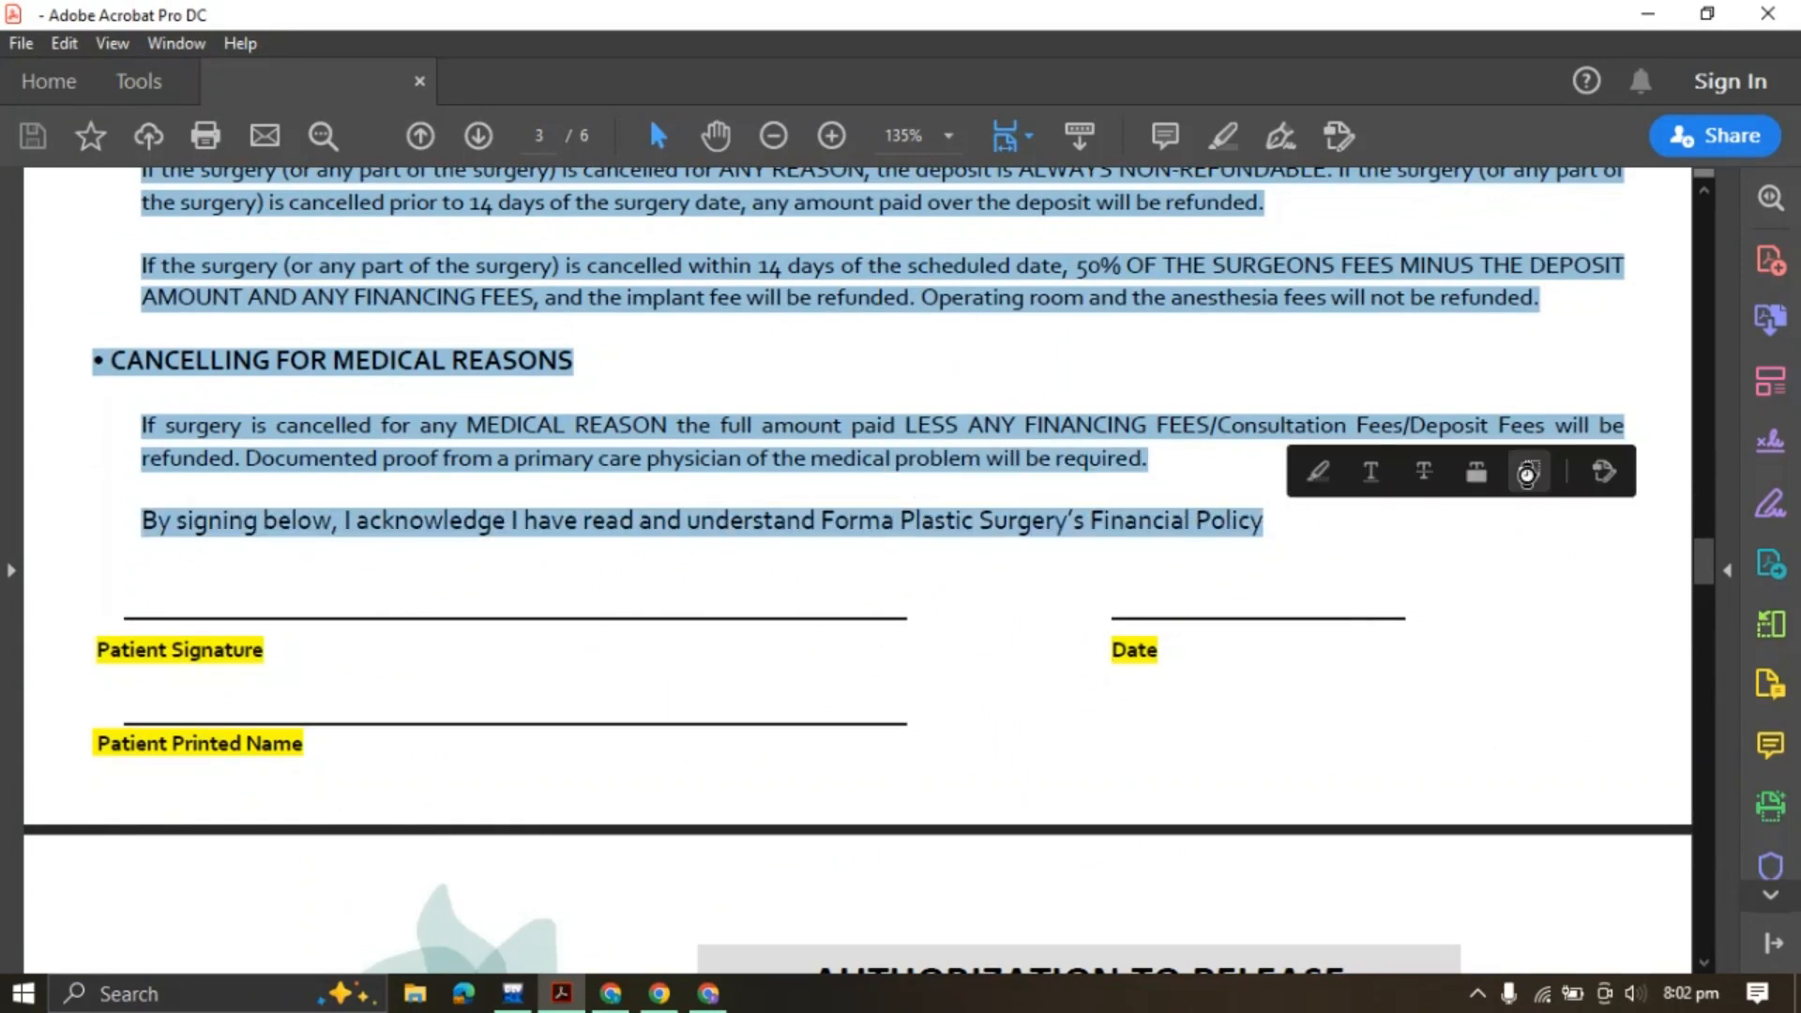
{"action": "left_click", "coordinate": [1527, 475]}
{"action": "left_click", "coordinate": [708, 993]}
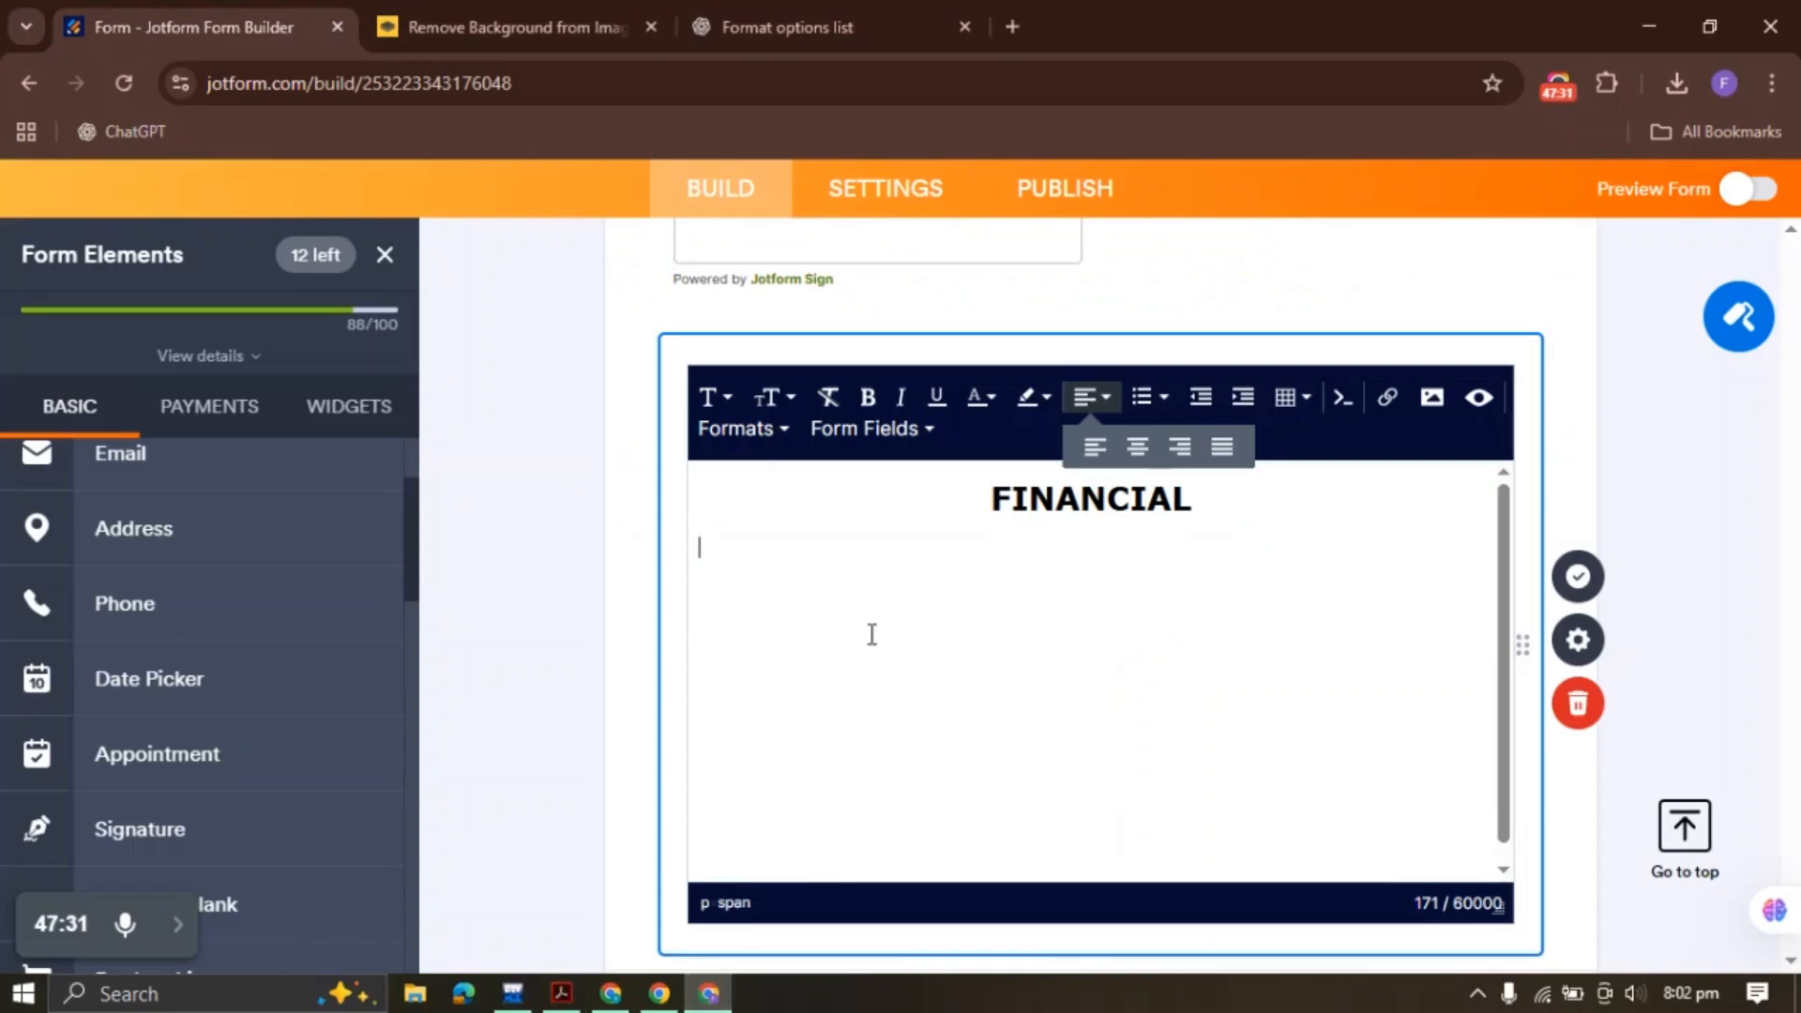
Paste the policy text under FINANCIAL and bold the DEPOSIT, BALANCE and INSURANCE VS COSMETIC POLICY headings
{"action": "key", "text": "ctrl+v"}
{"action": "scroll", "coordinate": [872, 634], "scroll_direction": "up", "scroll_amount": 15}
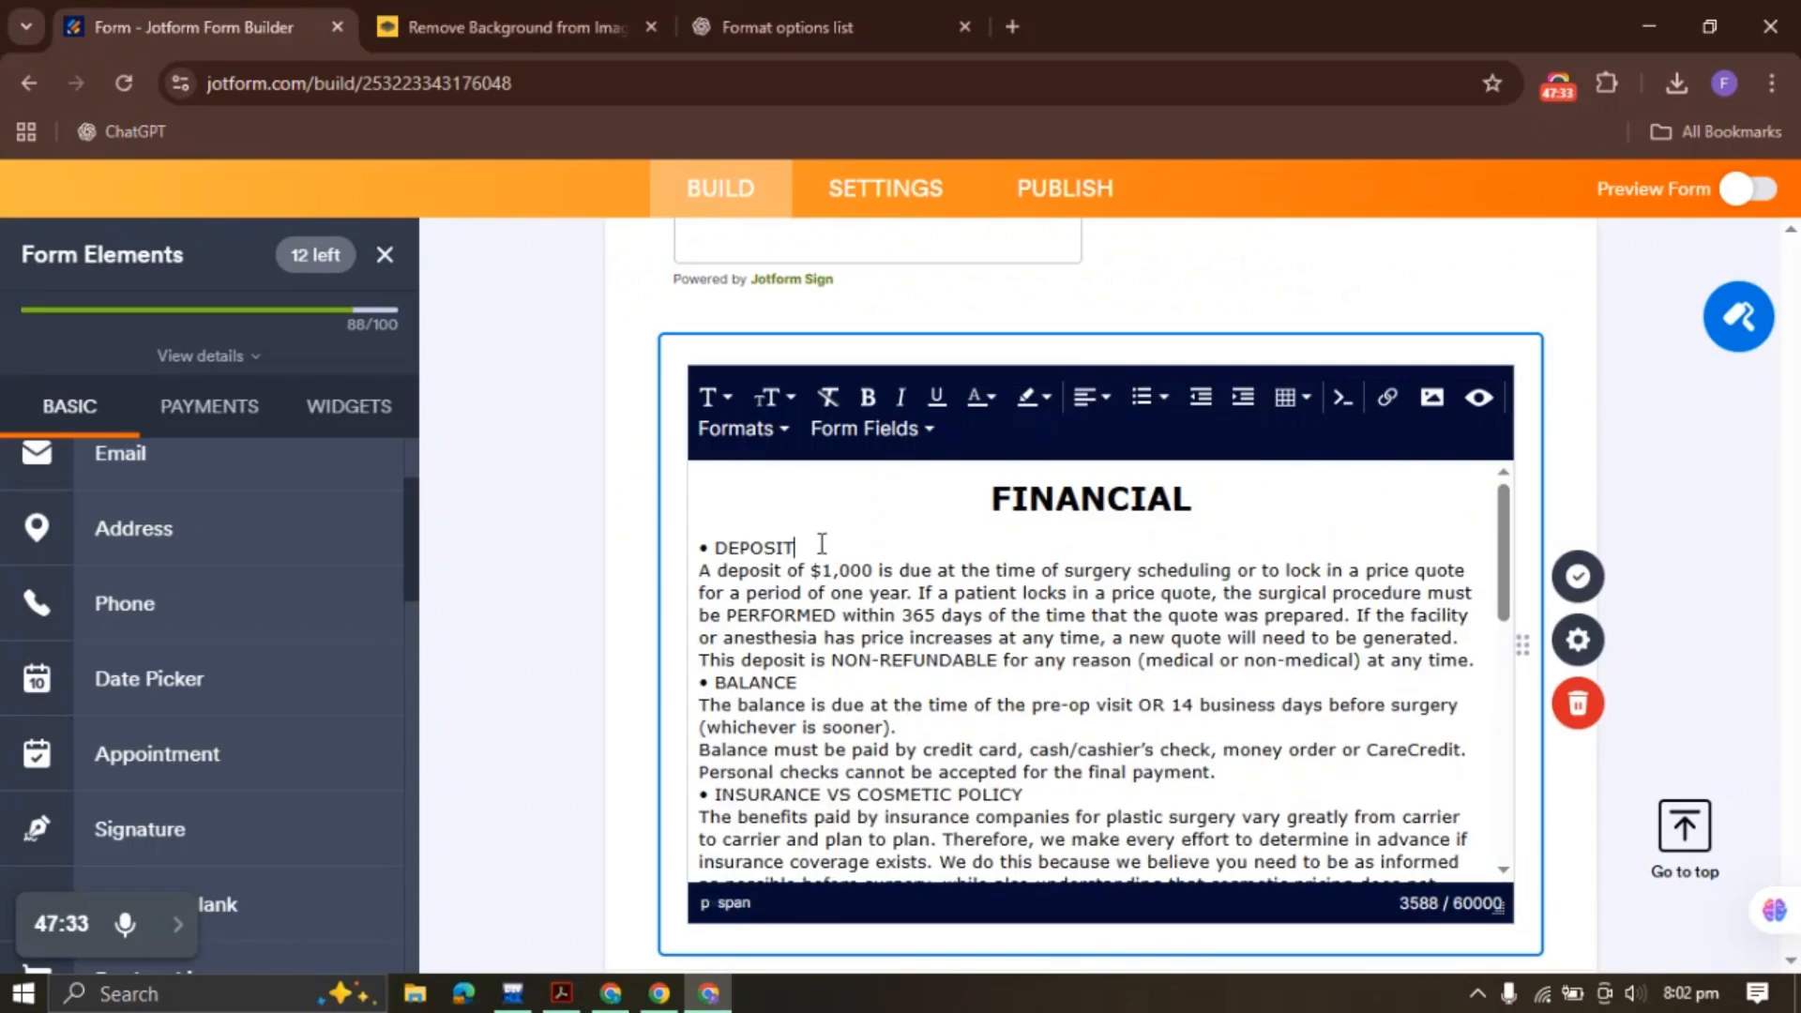
{"action": "left_click_drag", "start_coordinate": [802, 547], "coordinate": [701, 545]}
{"action": "left_click", "coordinate": [868, 397]}
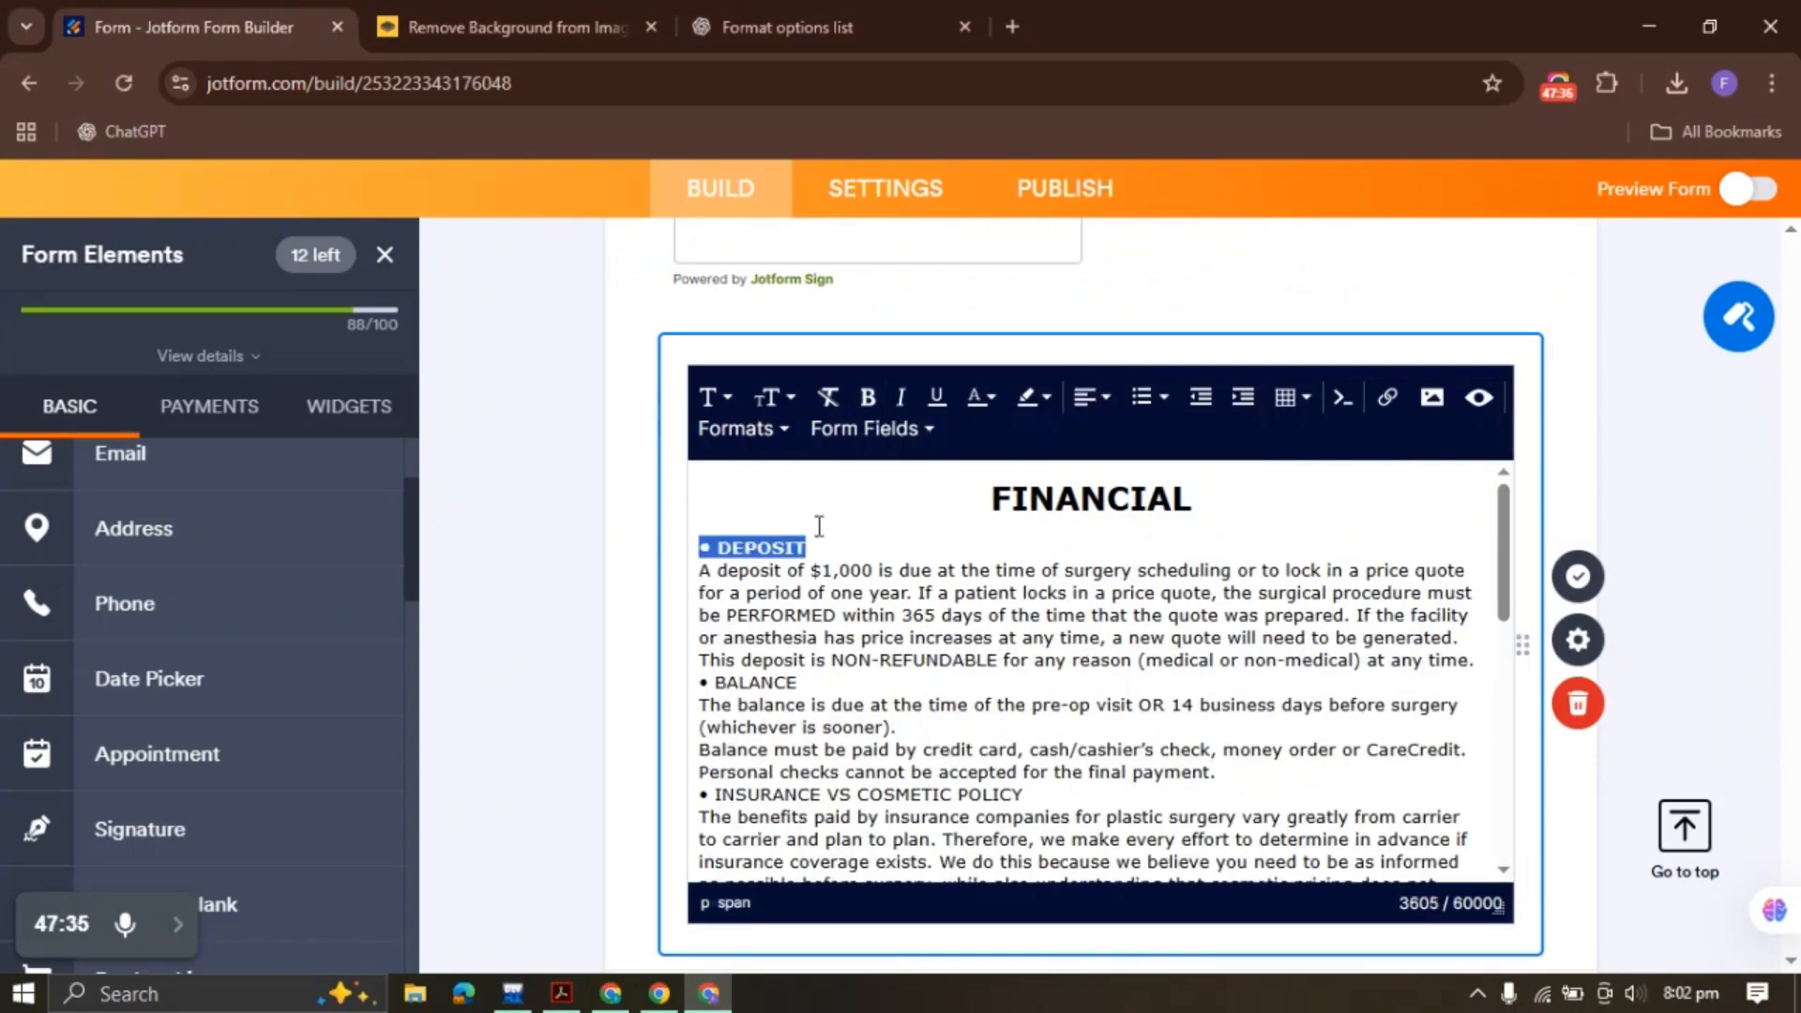
{"action": "left_click", "coordinate": [796, 571]}
{"action": "left_click_drag", "start_coordinate": [796, 682], "coordinate": [699, 683]}
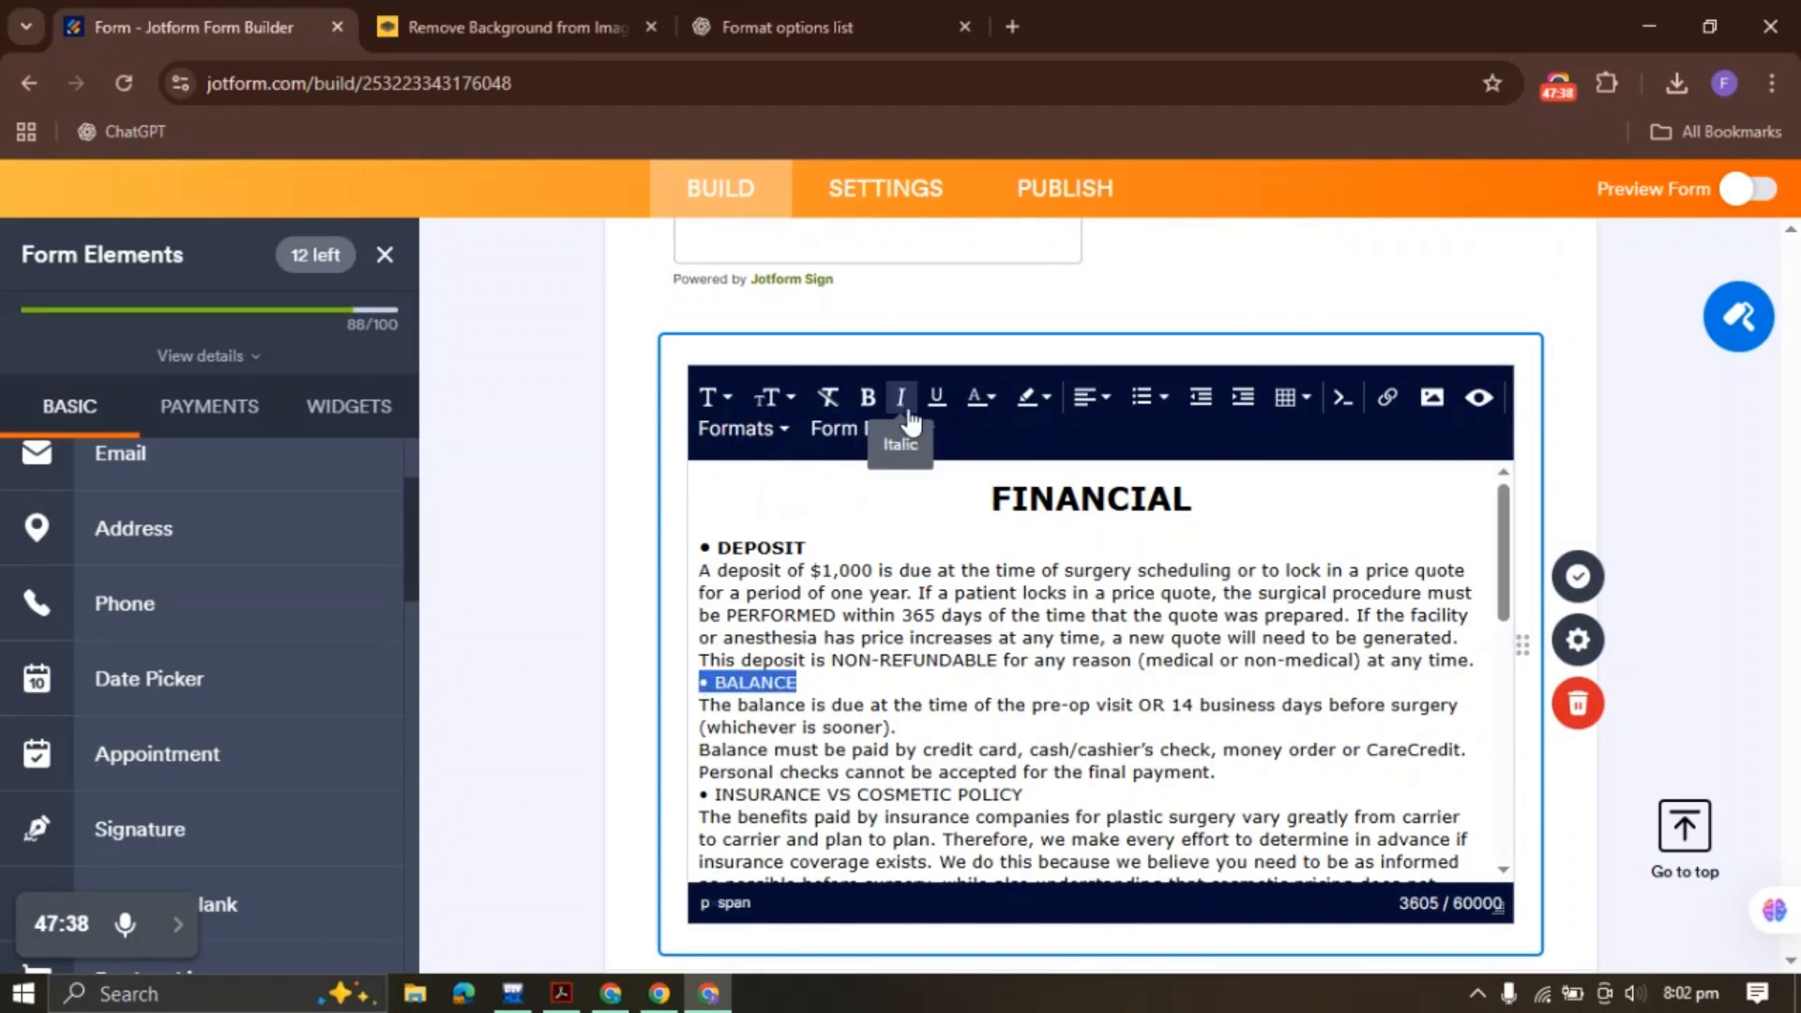
{"action": "left_click", "coordinate": [868, 397]}
{"action": "left_click", "coordinate": [761, 705]}
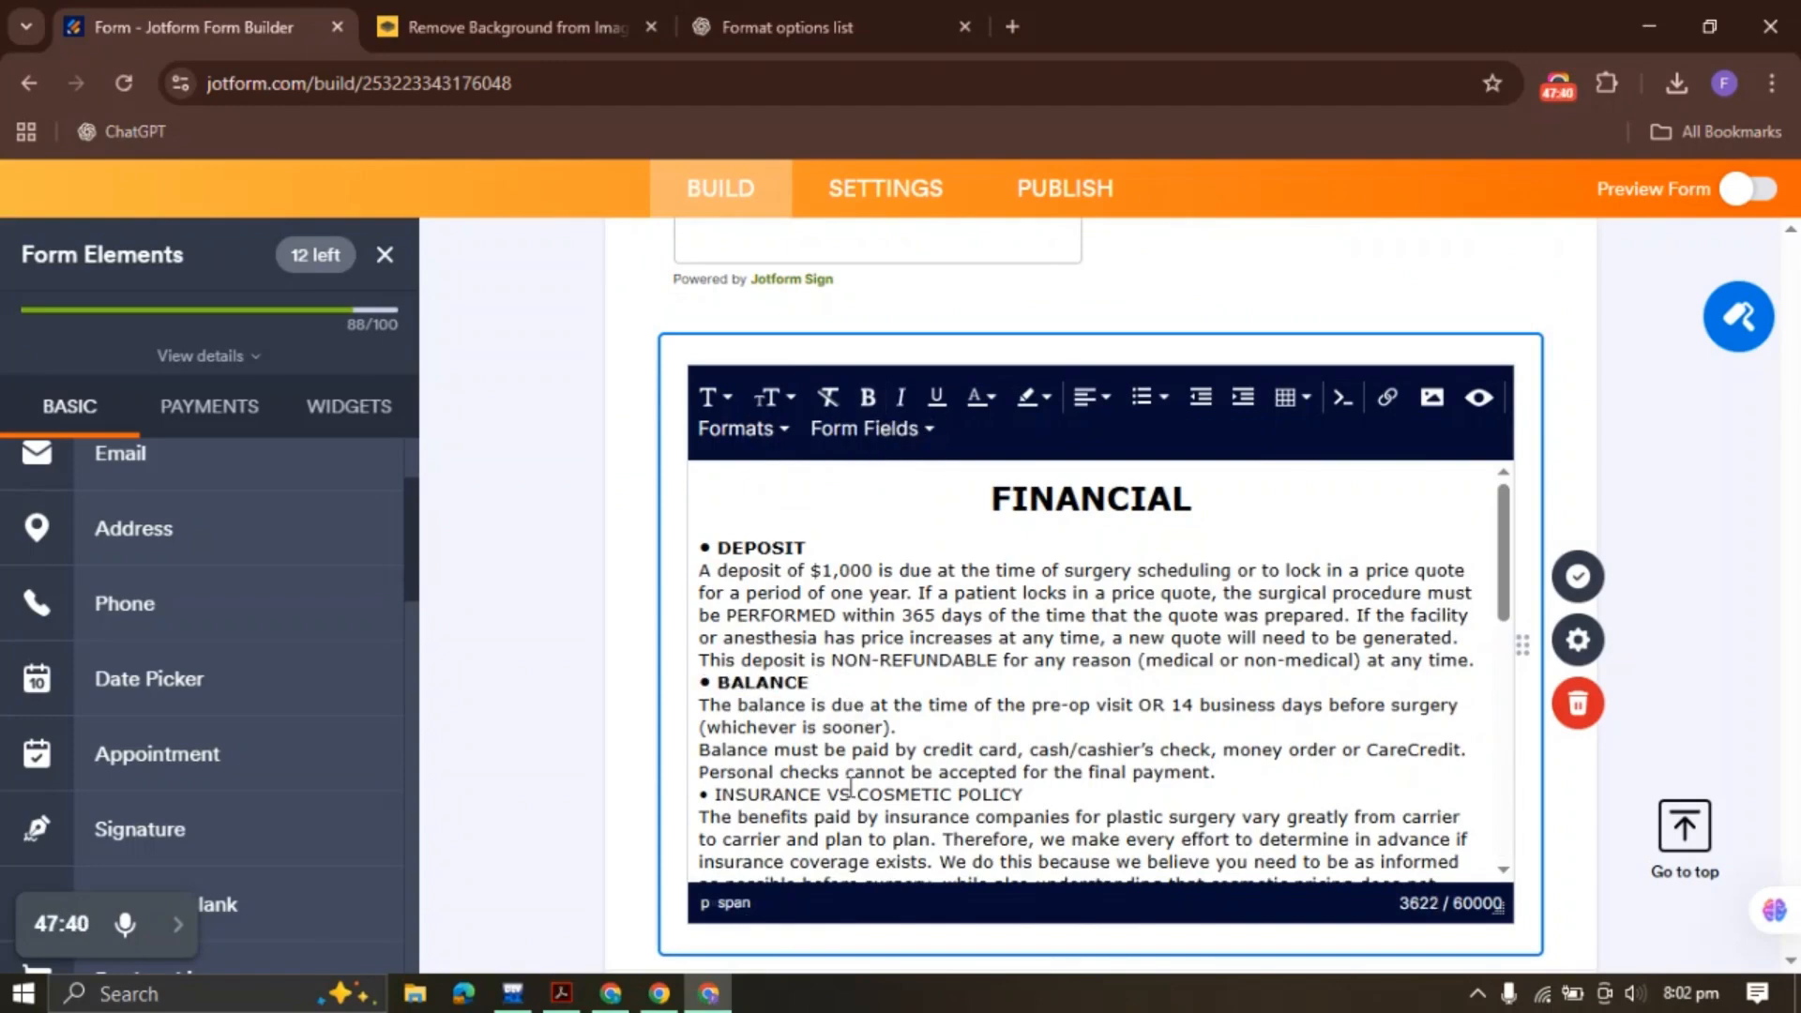
{"action": "left_click_drag", "start_coordinate": [1027, 795], "coordinate": [731, 795]}
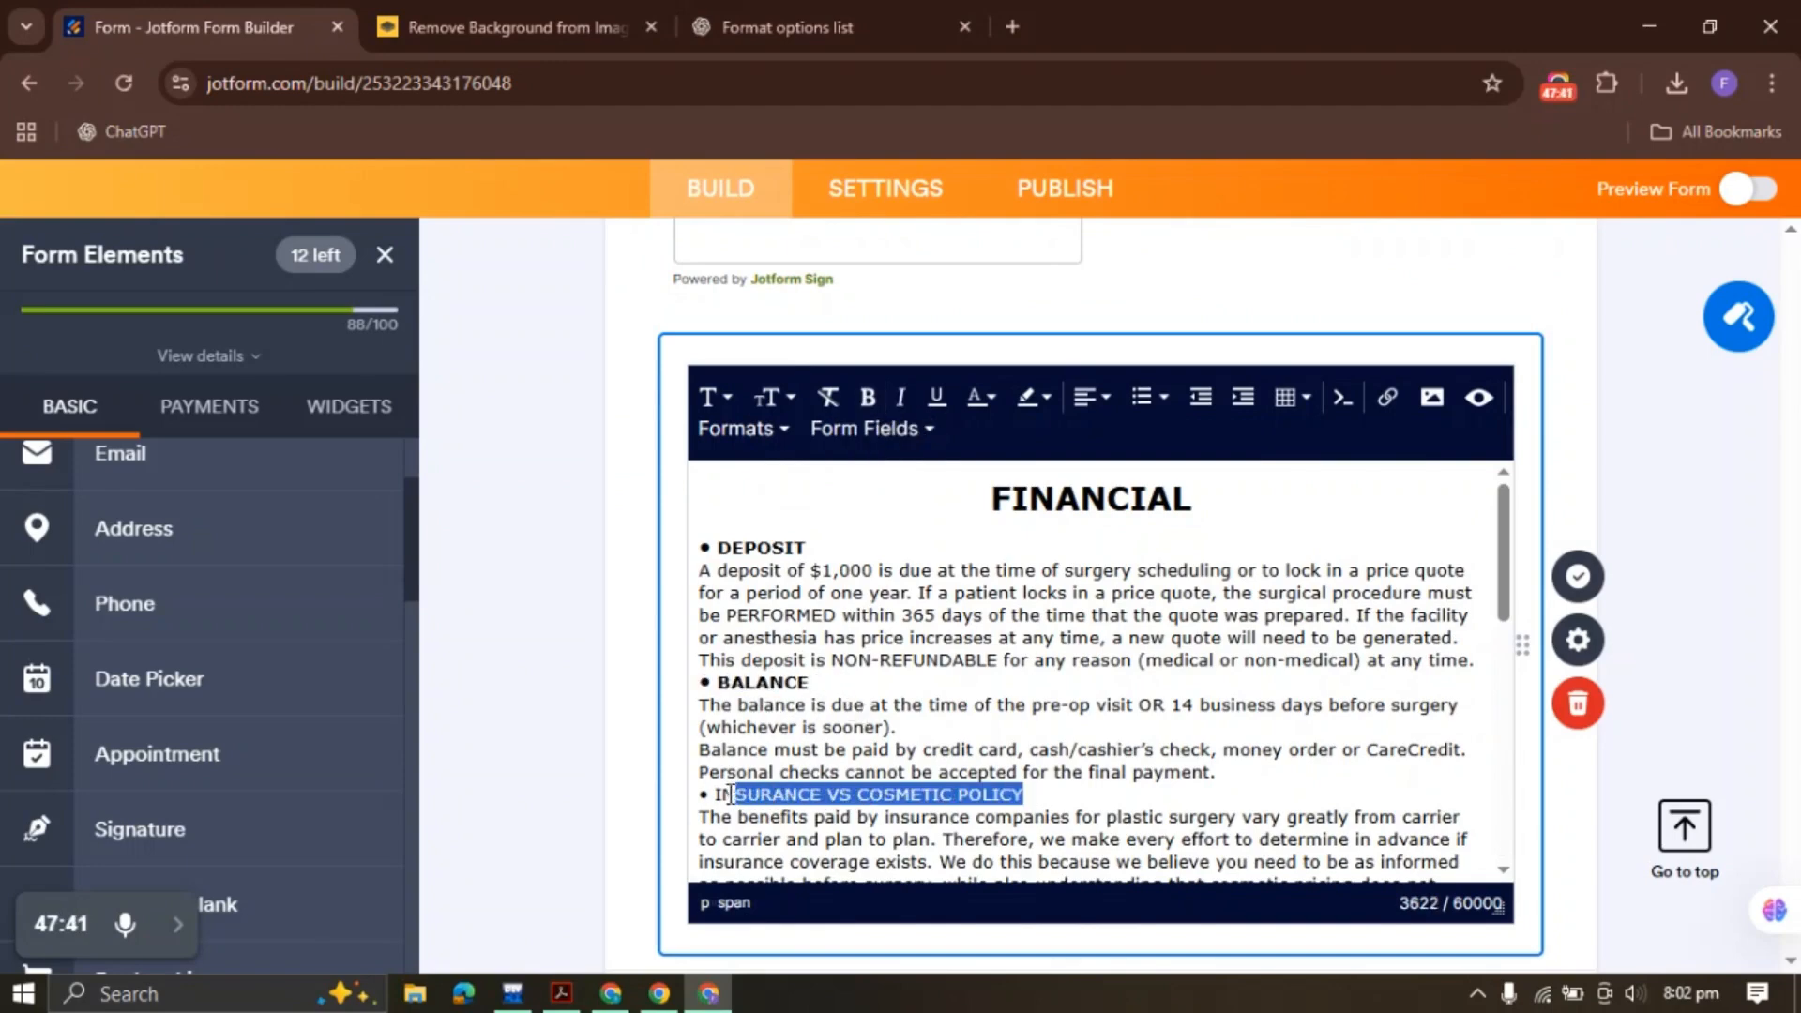
{"action": "left_click", "coordinate": [867, 397]}
{"action": "left_click", "coordinate": [838, 704]}
Bold the RESCHEDULING FOR NON-MEDICAL REASONS and RESCHEDULING FOR MEDICAL REASONS headings
{"action": "scroll", "coordinate": [881, 622], "scroll_direction": "down", "scroll_amount": 3}
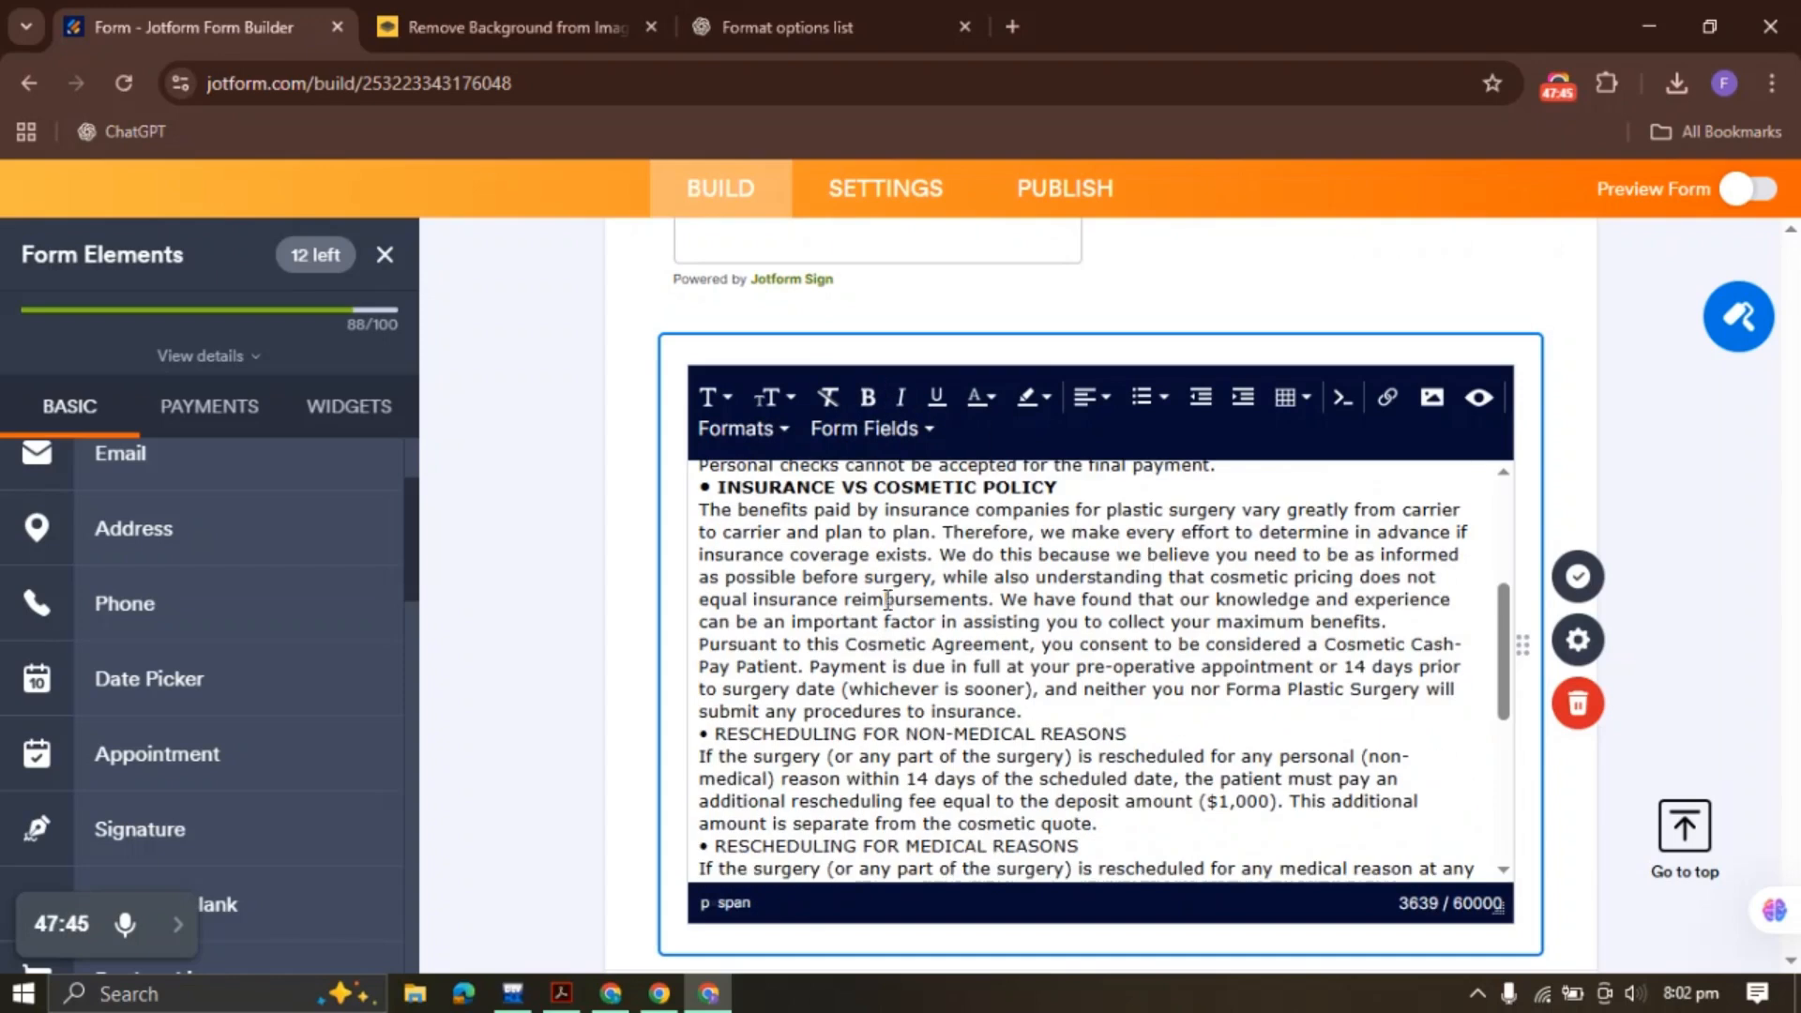
{"action": "left_click_drag", "start_coordinate": [1131, 735], "coordinate": [1128, 680]}
{"action": "left_click", "coordinate": [702, 743]}
{"action": "scroll", "coordinate": [709, 744], "scroll_direction": "up", "scroll_amount": 3}
{"action": "scroll", "coordinate": [821, 683], "scroll_direction": "down", "scroll_amount": 3}
{"action": "scroll", "coordinate": [821, 683], "scroll_direction": "down", "scroll_amount": 1}
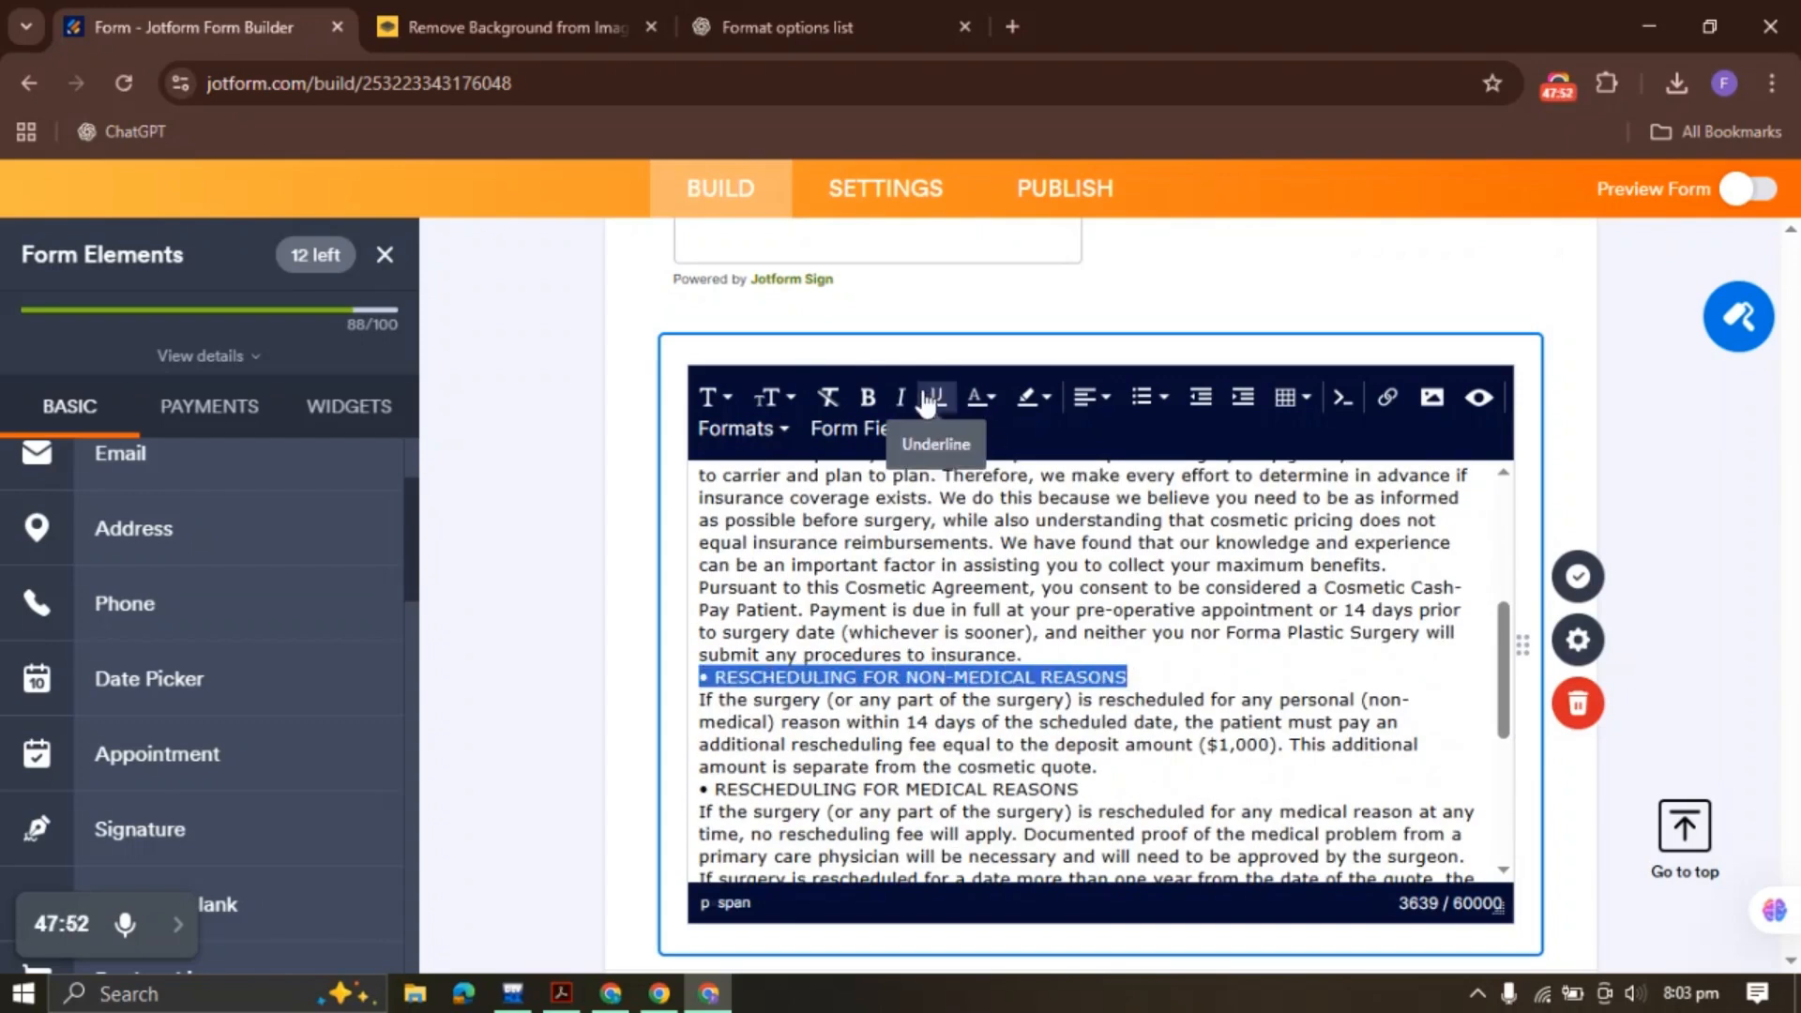
{"action": "left_click", "coordinate": [869, 398]}
{"action": "left_click_drag", "start_coordinate": [1088, 793], "coordinate": [702, 791]}
{"action": "left_click", "coordinate": [869, 397]}
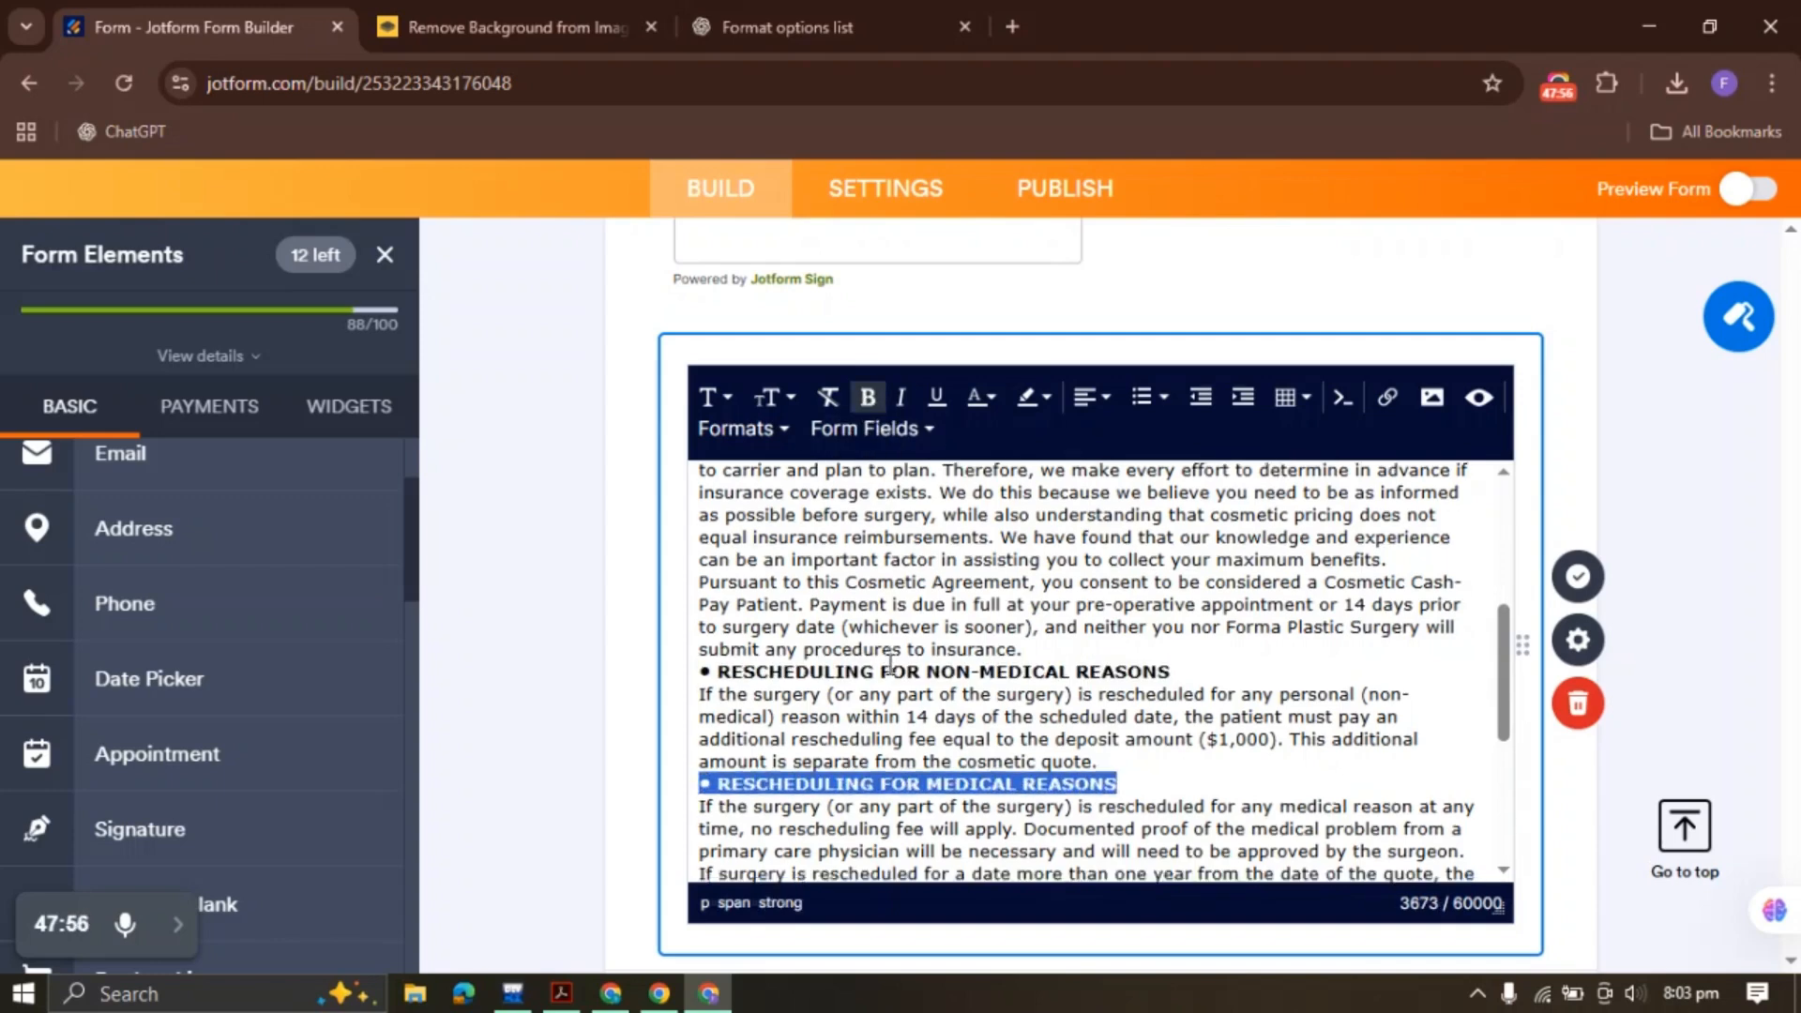
Bold the CANCELLING FOR NON-MEDICAL REASONS OR PREGNANCY and CANCELLING FOR MEDICAL REASONS headings
{"action": "scroll", "coordinate": [887, 624], "scroll_direction": "down", "scroll_amount": 3}
{"action": "left_click_drag", "start_coordinate": [1251, 639], "coordinate": [783, 639]}
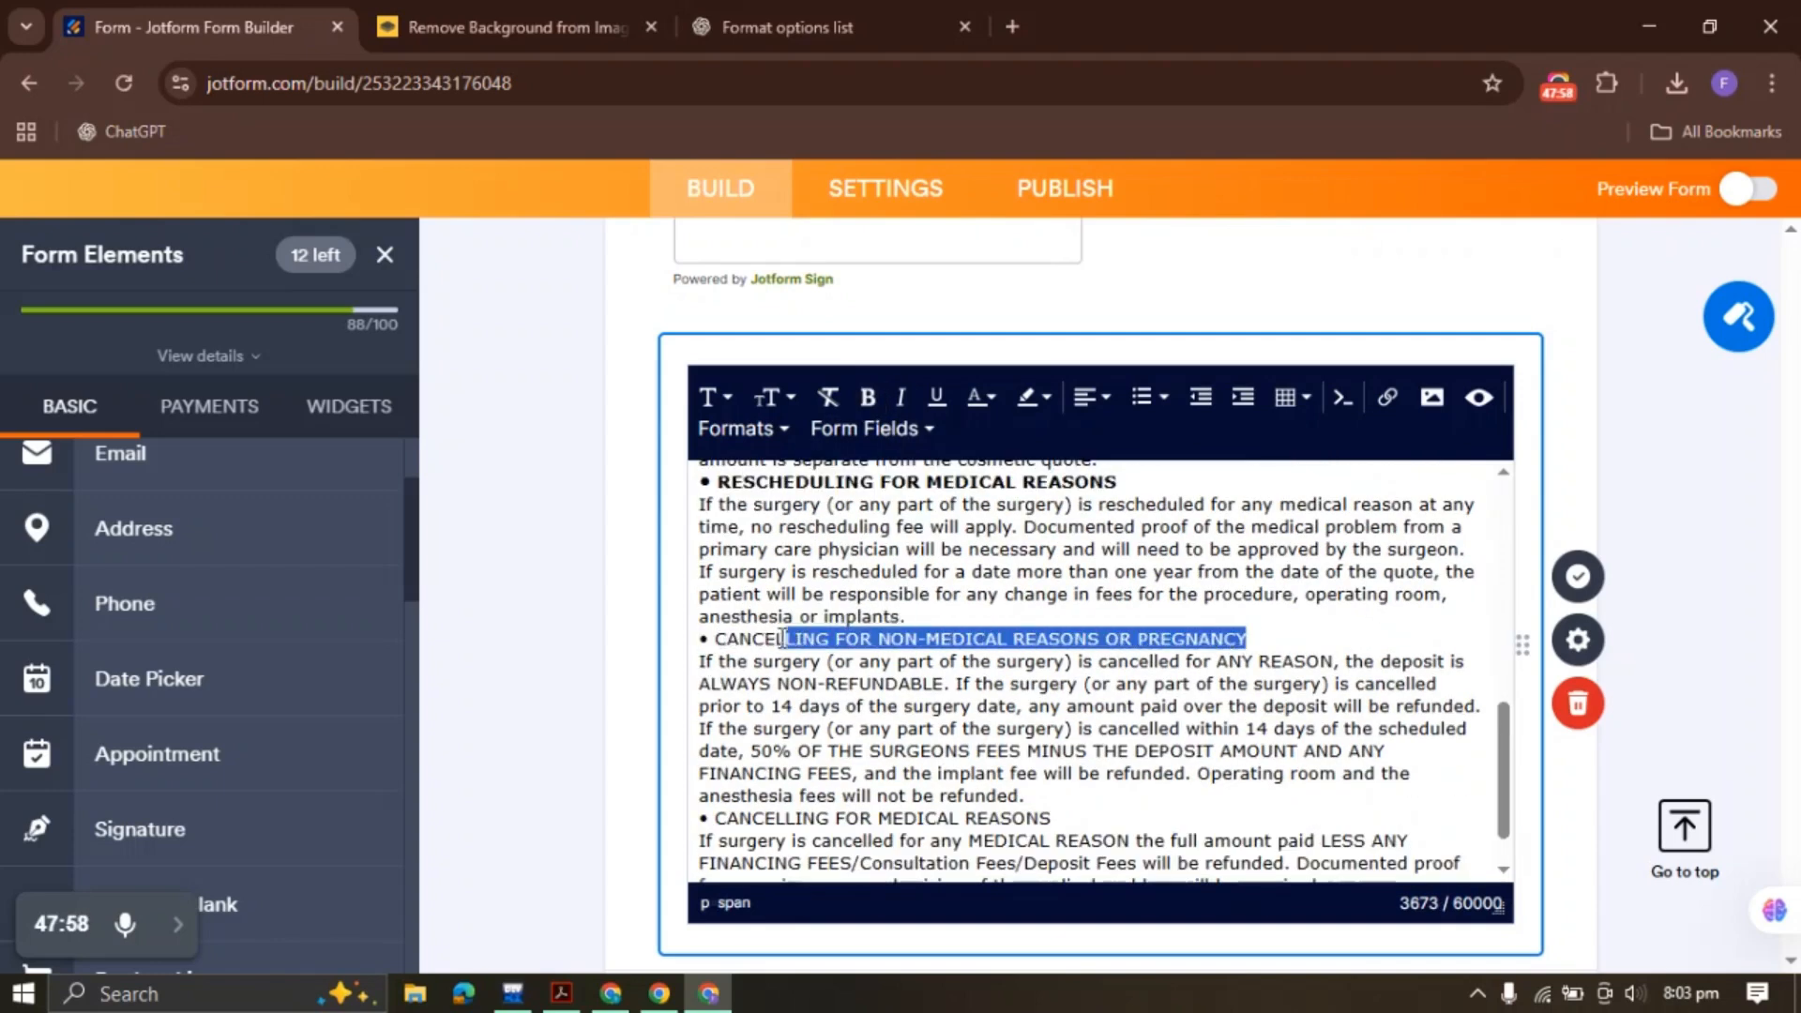
{"action": "left_click", "coordinate": [869, 397]}
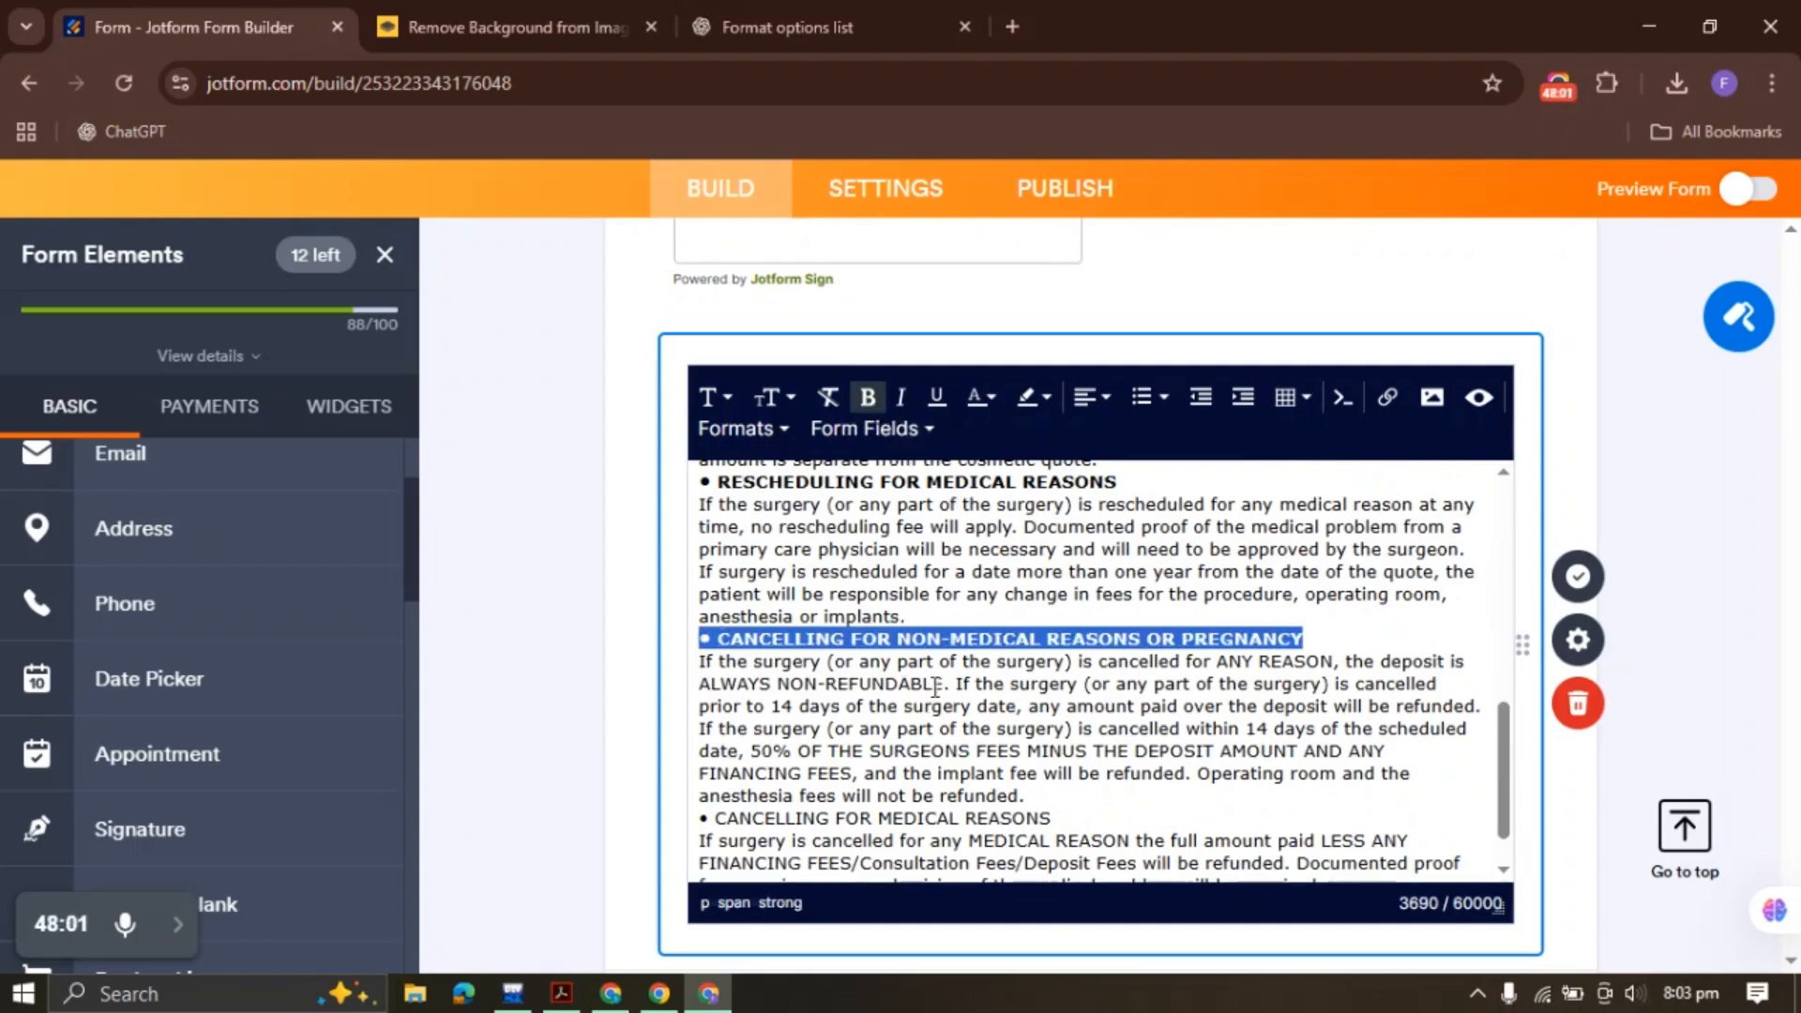
{"action": "left_click_drag", "start_coordinate": [1067, 818], "coordinate": [694, 818]}
{"action": "left_click", "coordinate": [713, 818]}
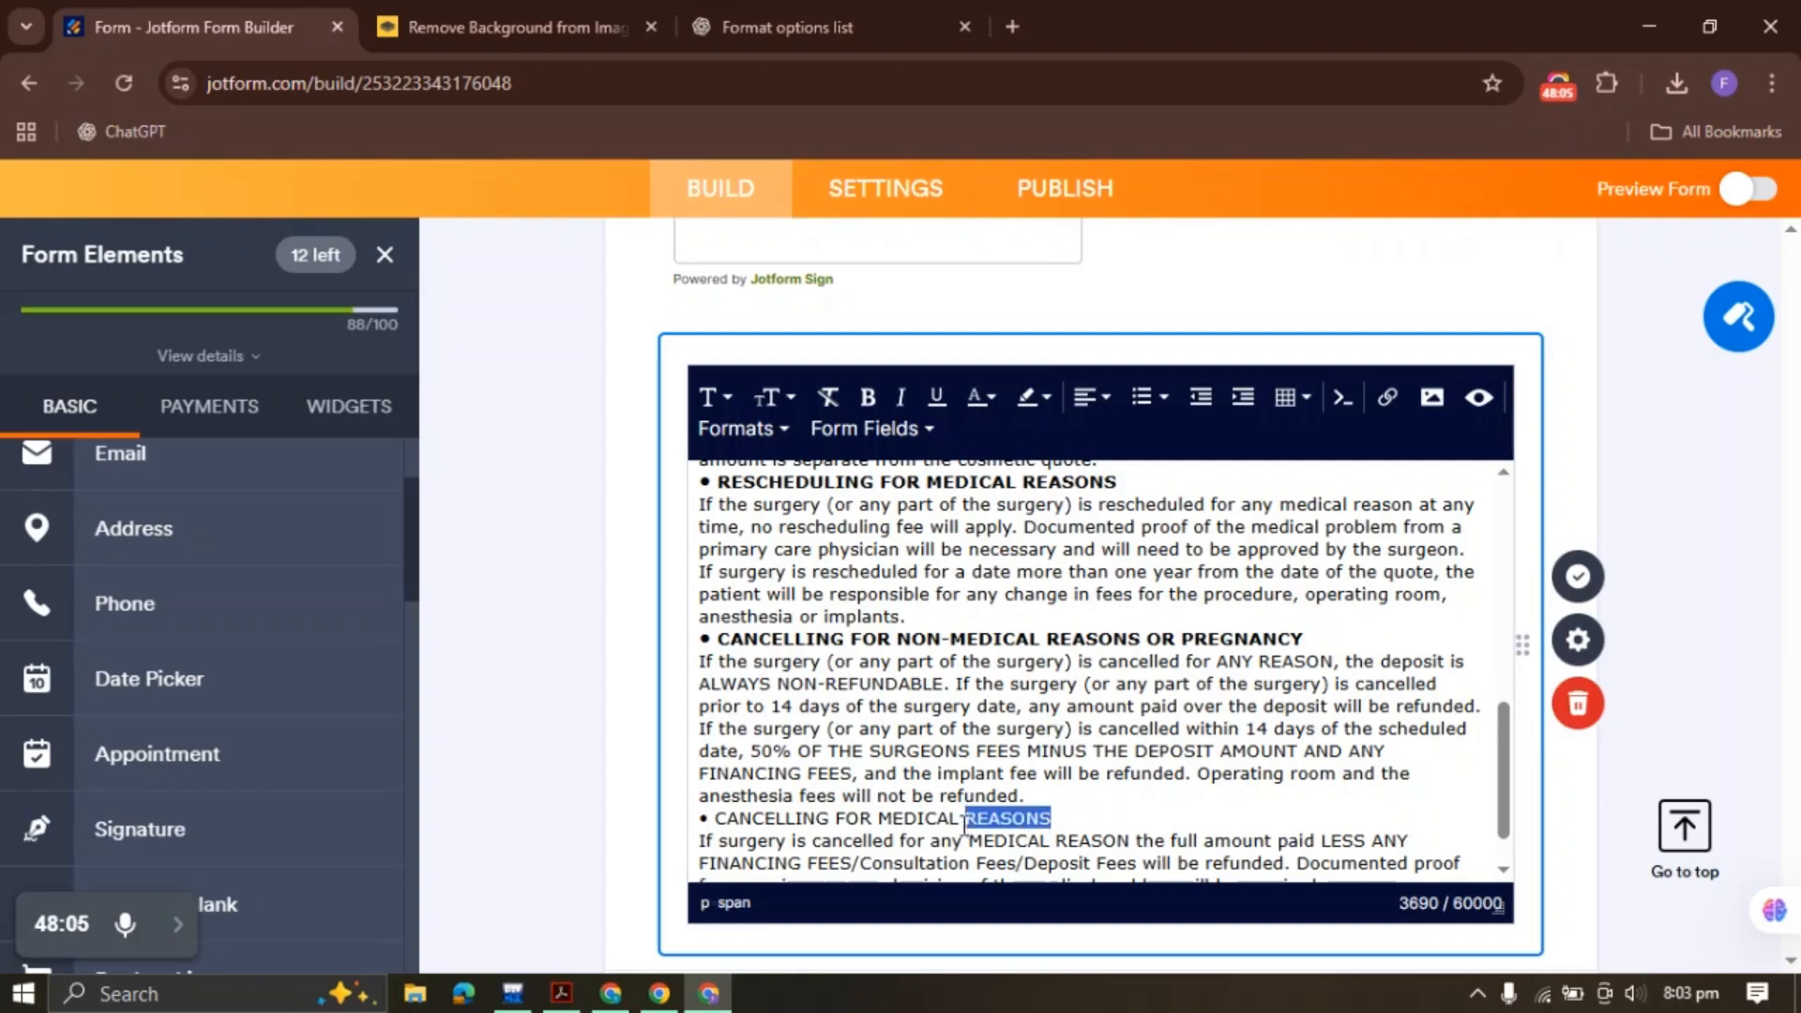
{"action": "left_click_drag", "start_coordinate": [965, 824], "coordinate": [759, 822]}
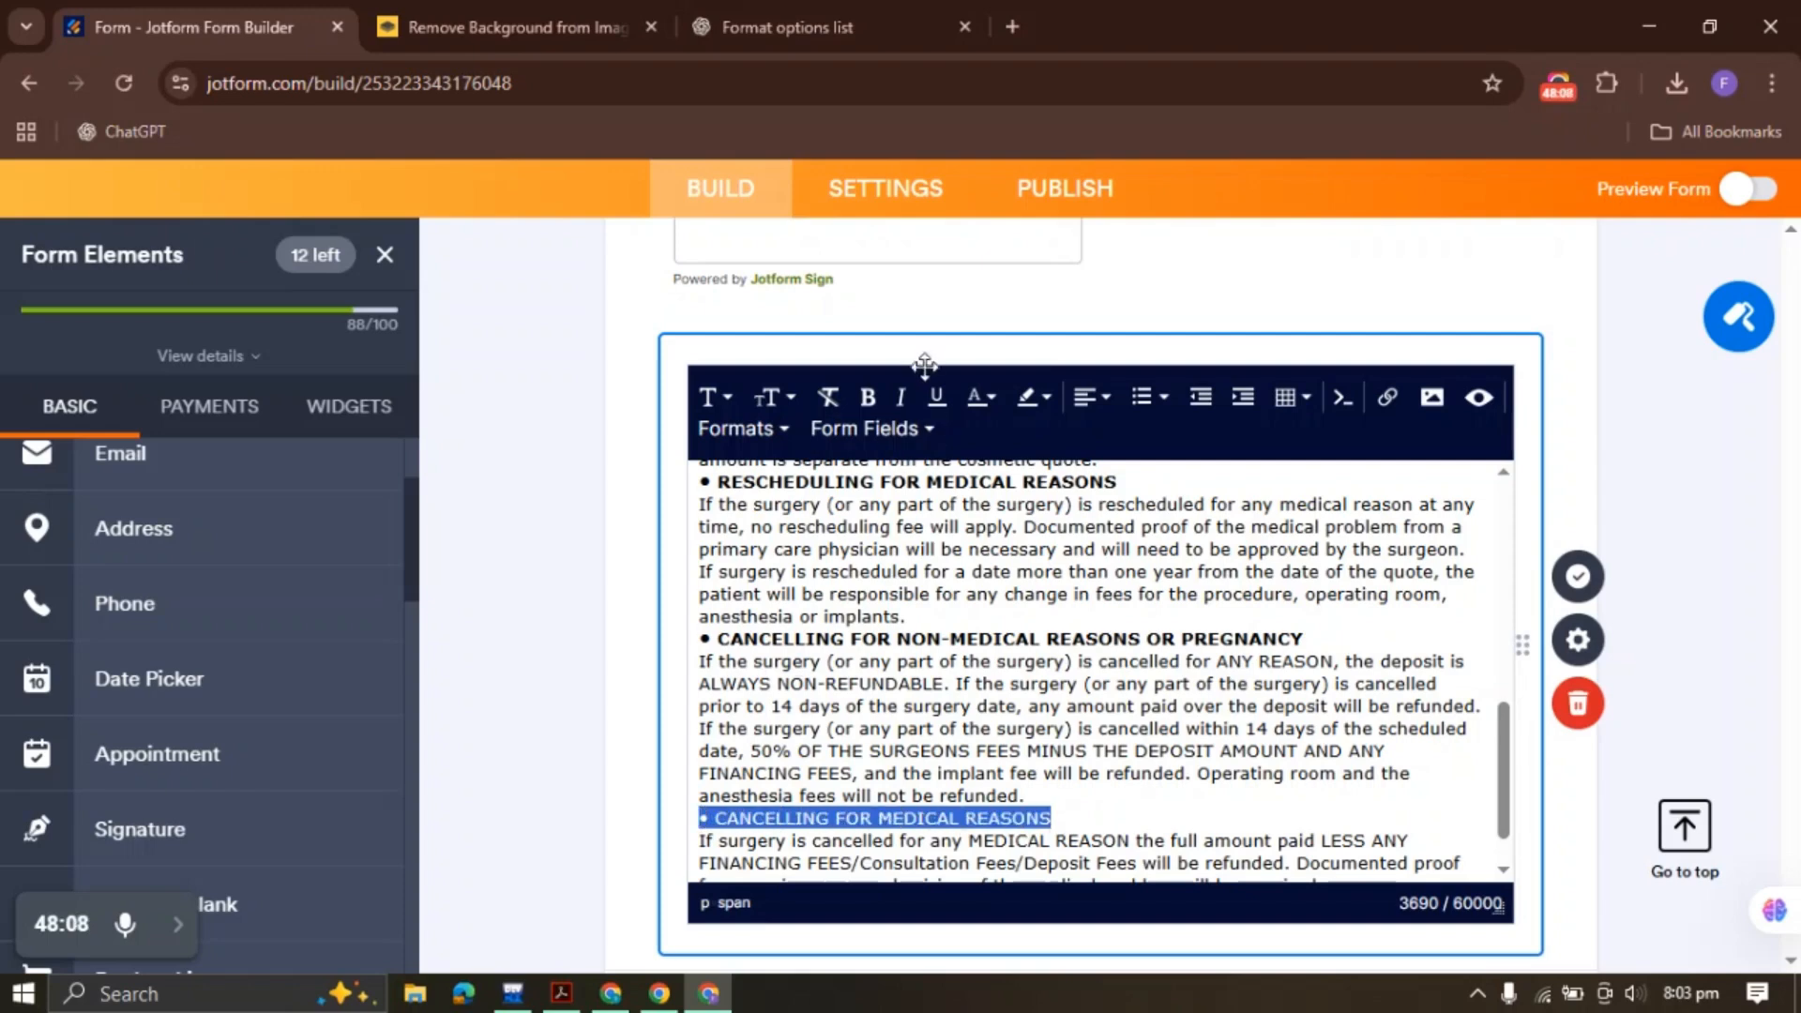
{"action": "left_click", "coordinate": [868, 397]}
Insert a blank line before the acknowledgement sentence, bold it, and save the text block
{"action": "scroll", "coordinate": [880, 671], "scroll_direction": "down", "scroll_amount": 1}
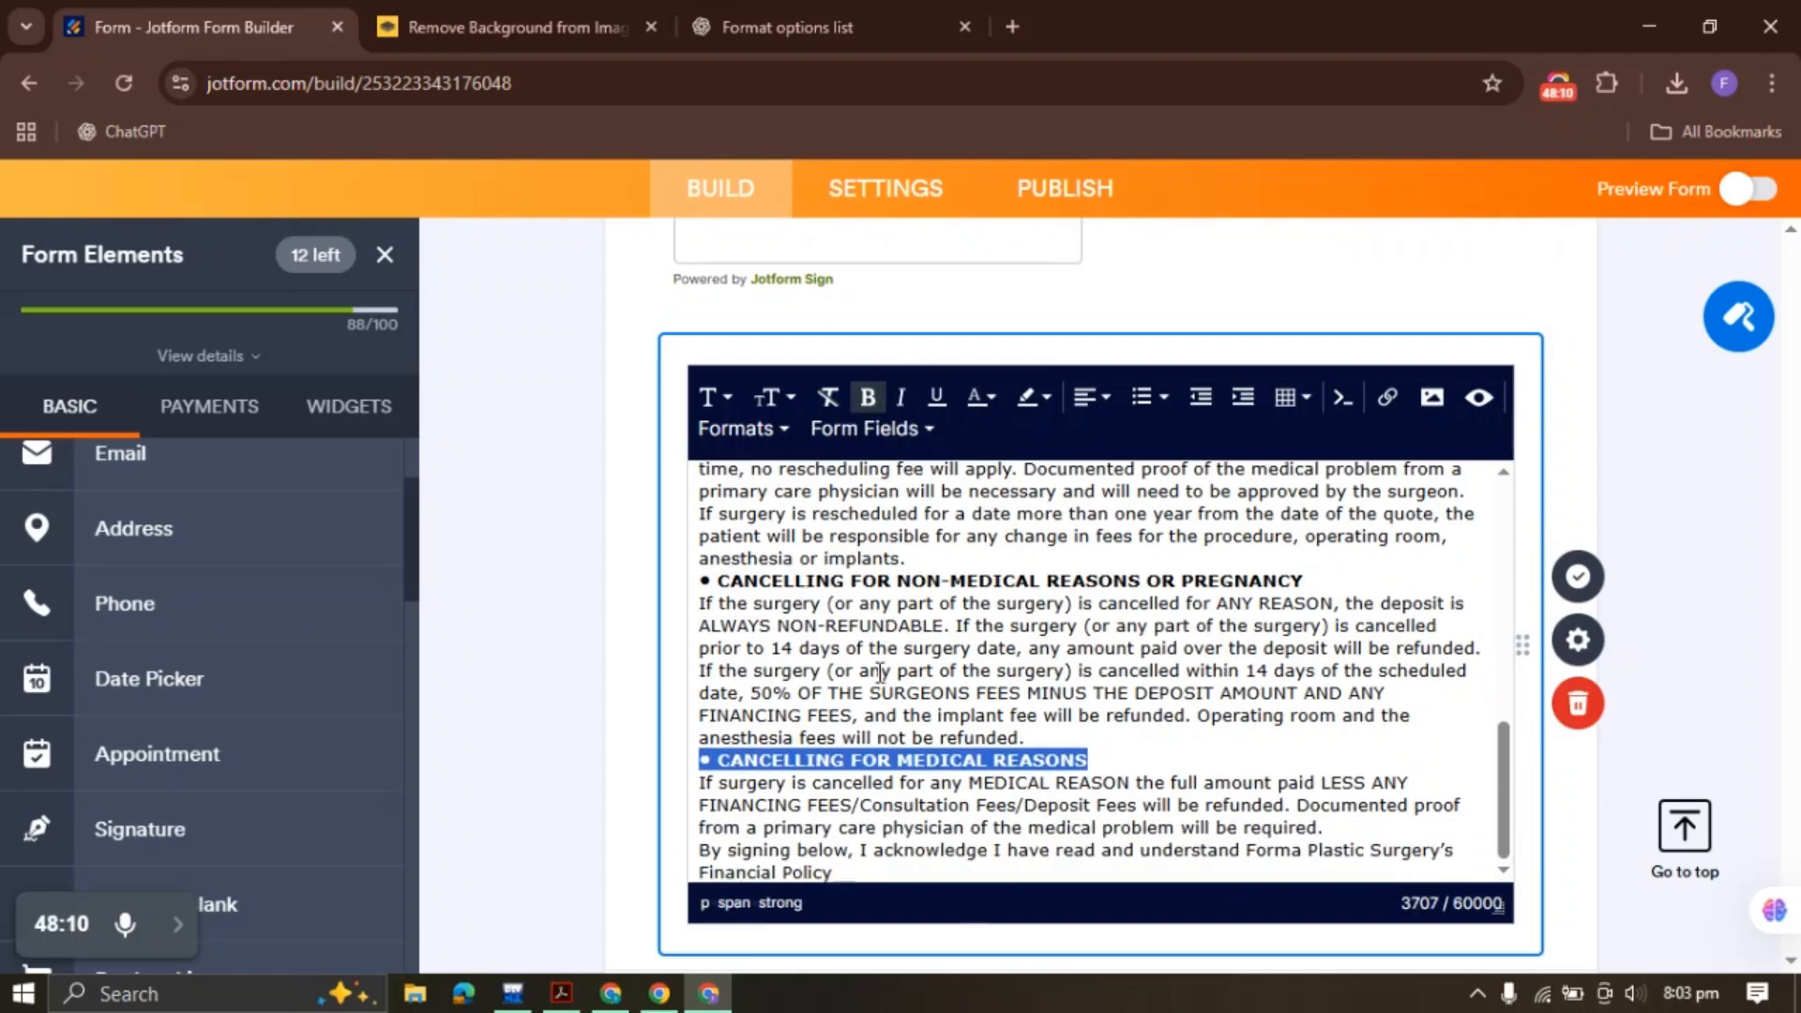
{"action": "scroll", "coordinate": [880, 671], "scroll_direction": "down", "scroll_amount": 3}
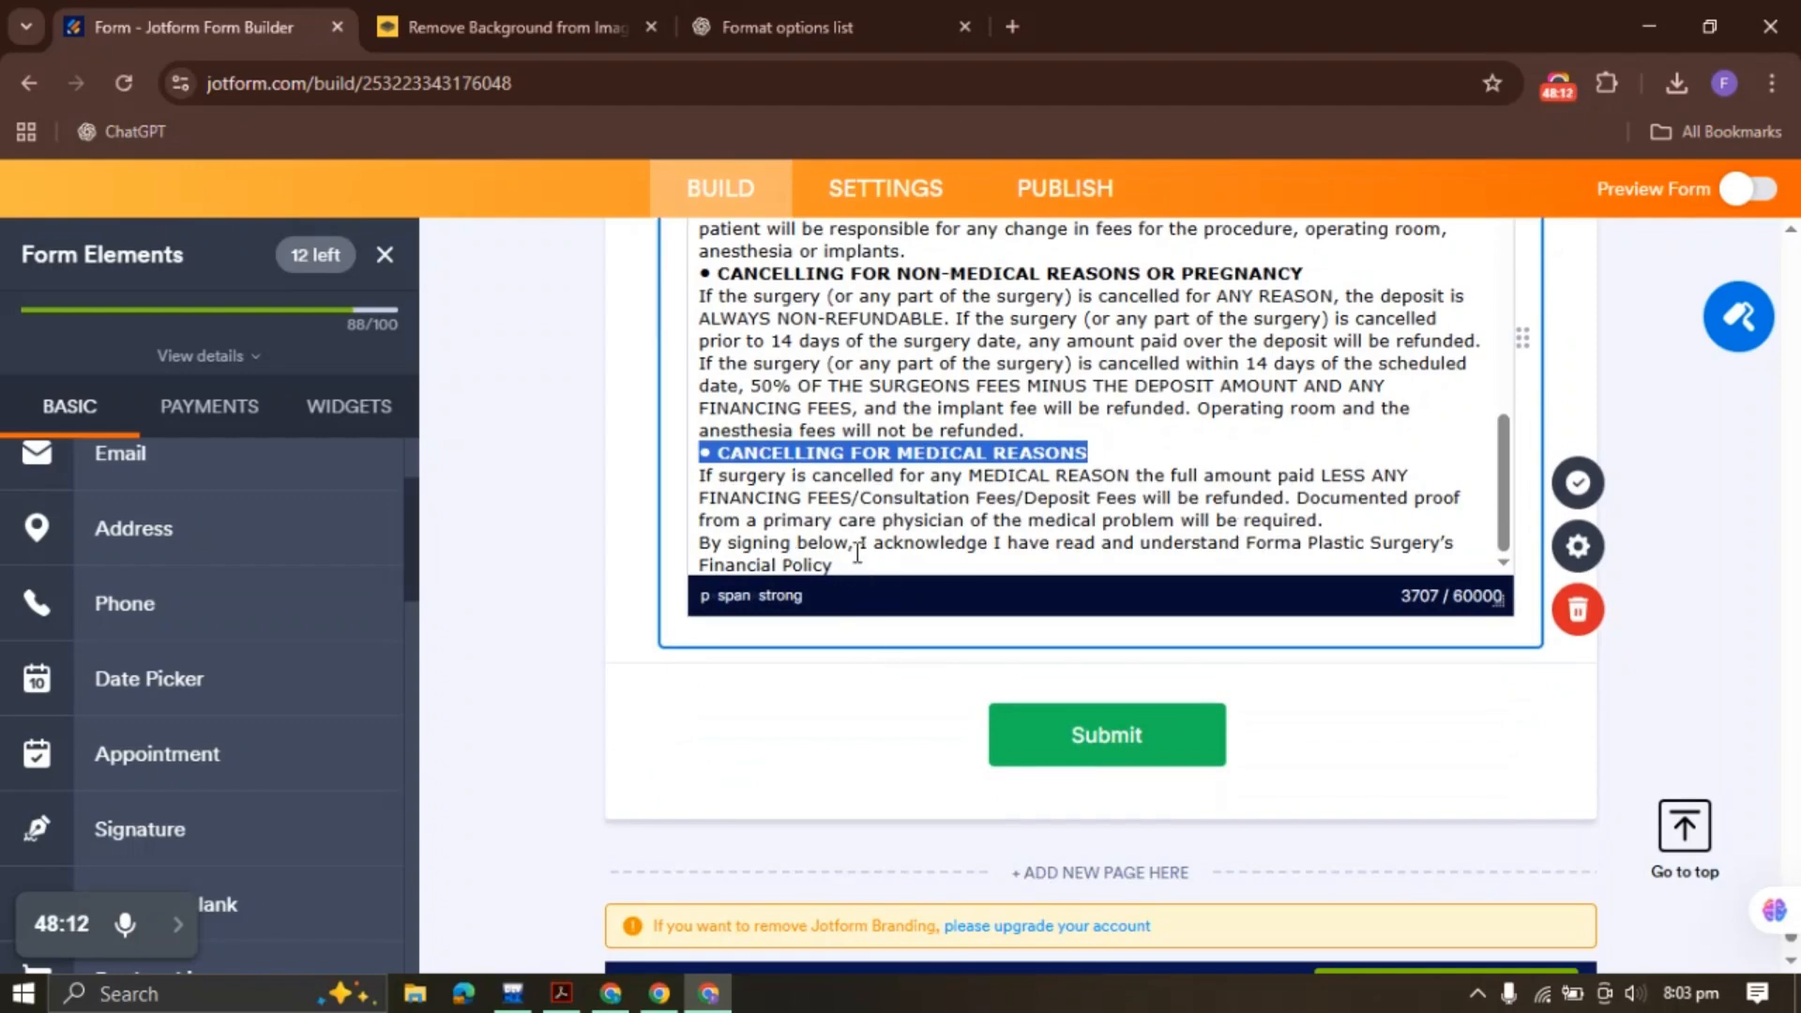
{"action": "left_click", "coordinate": [1324, 522]}
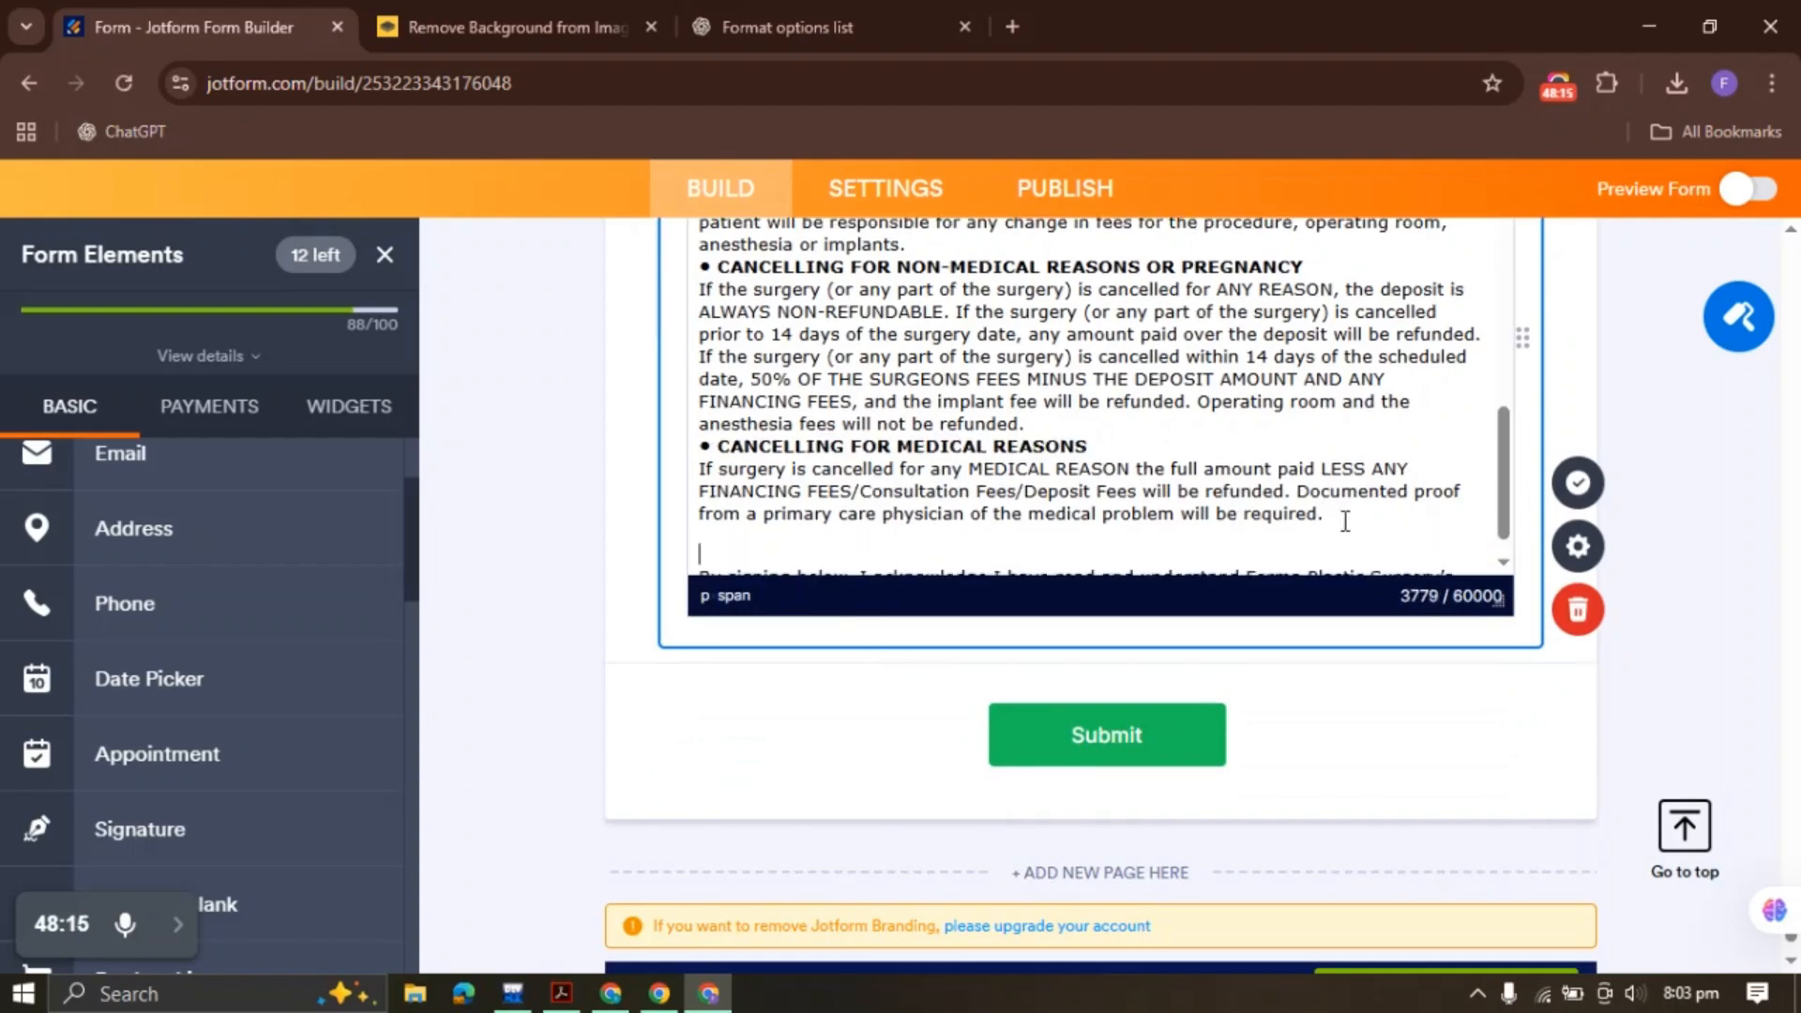
{"action": "key", "text": "Return"}
{"action": "left_click_drag", "start_coordinate": [833, 566], "coordinate": [712, 543]}
{"action": "left_click", "coordinate": [714, 546]}
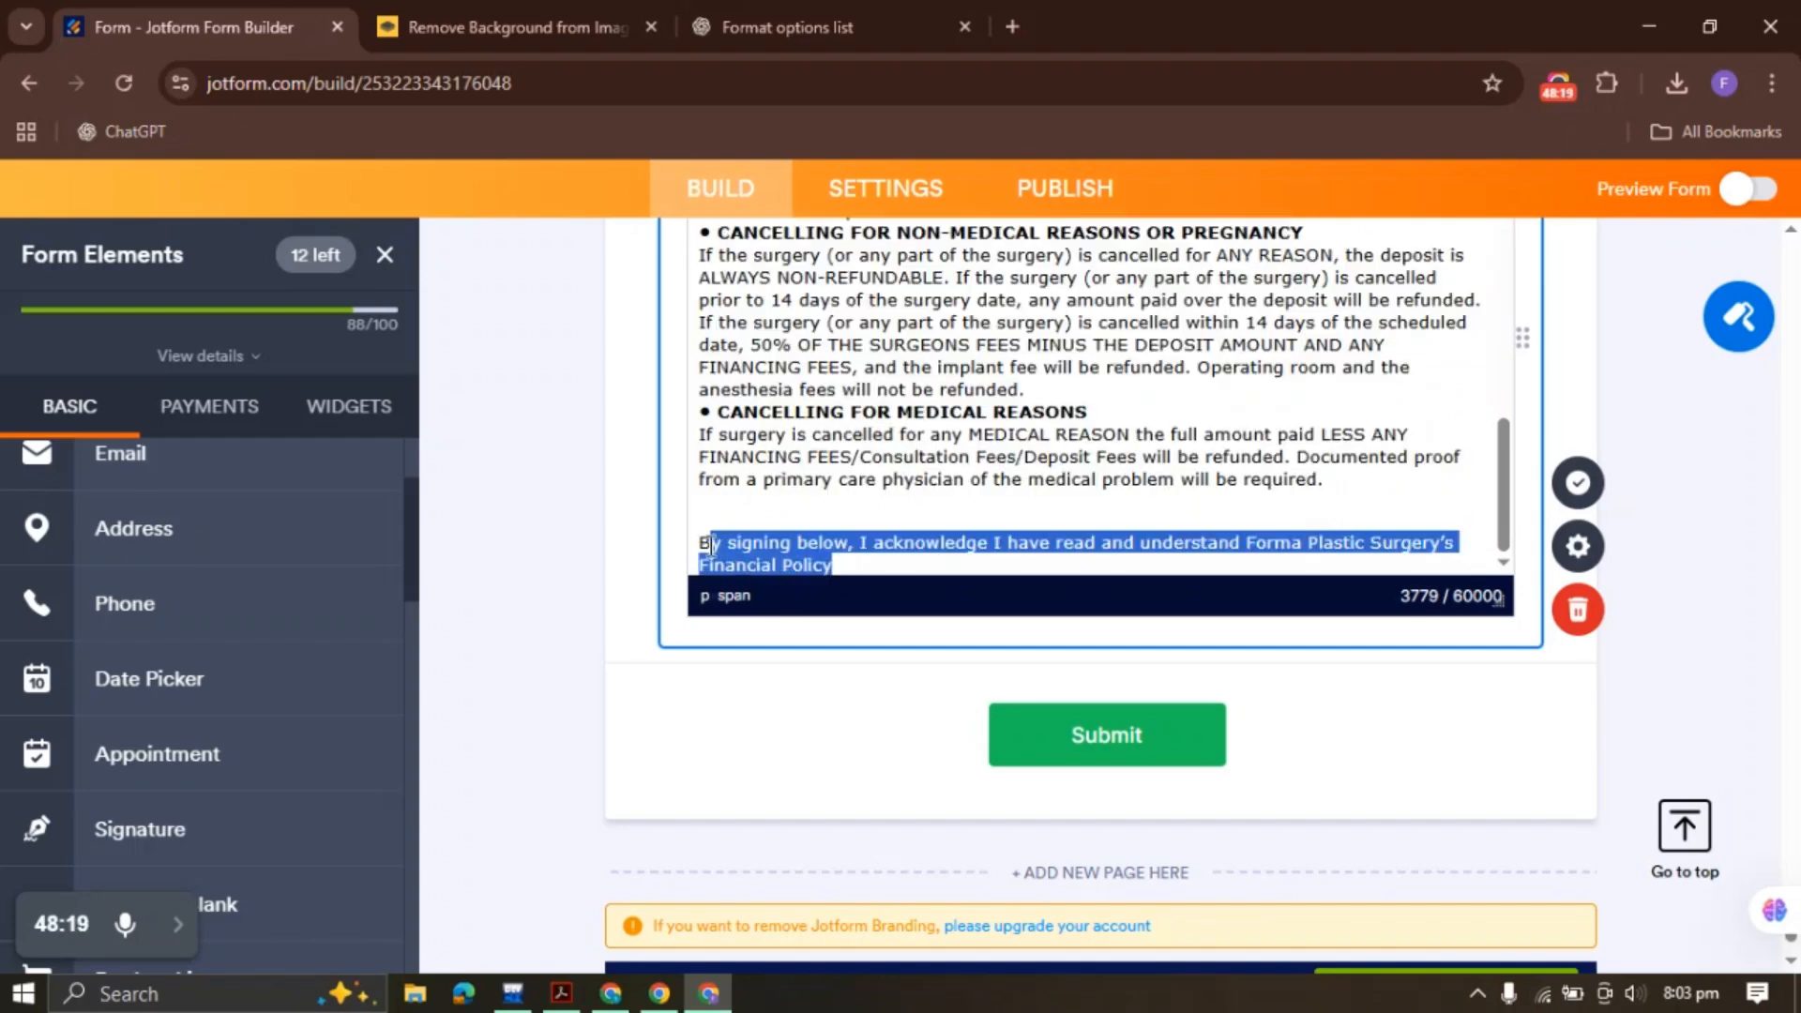
{"action": "scroll", "coordinate": [516, 465], "scroll_direction": "up", "scroll_amount": 3}
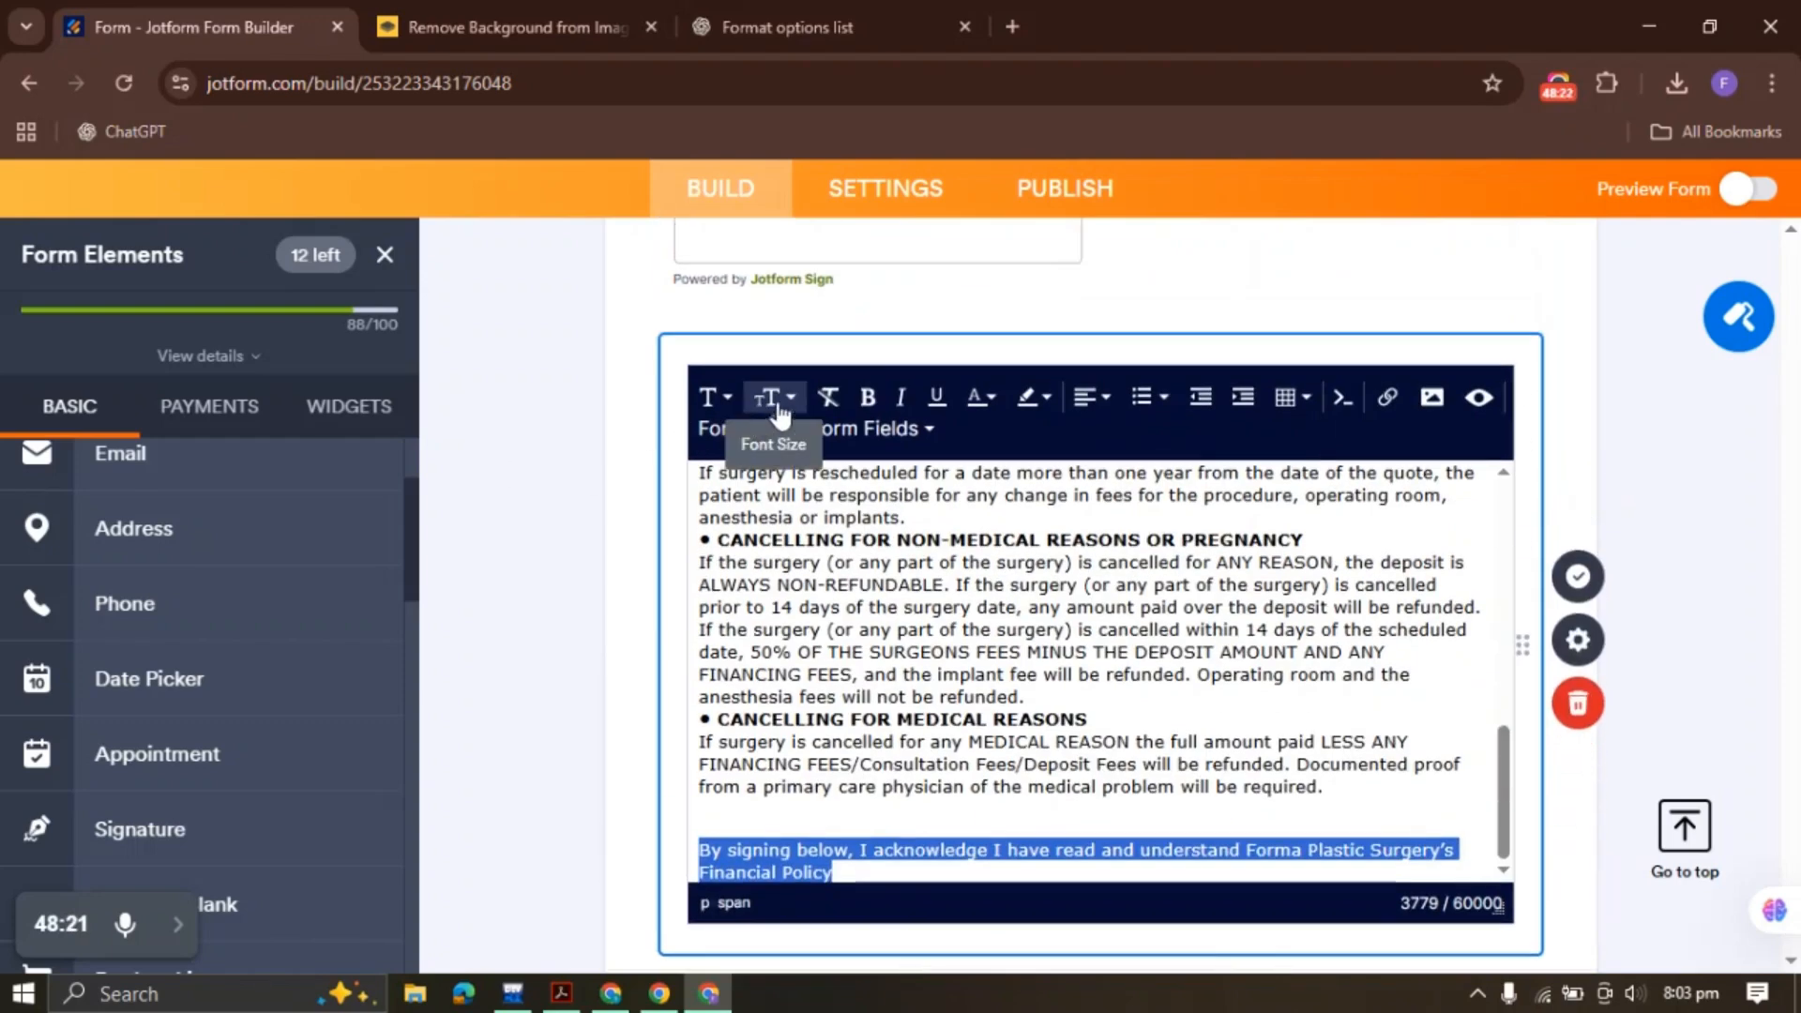
{"action": "left_click", "coordinate": [867, 397]}
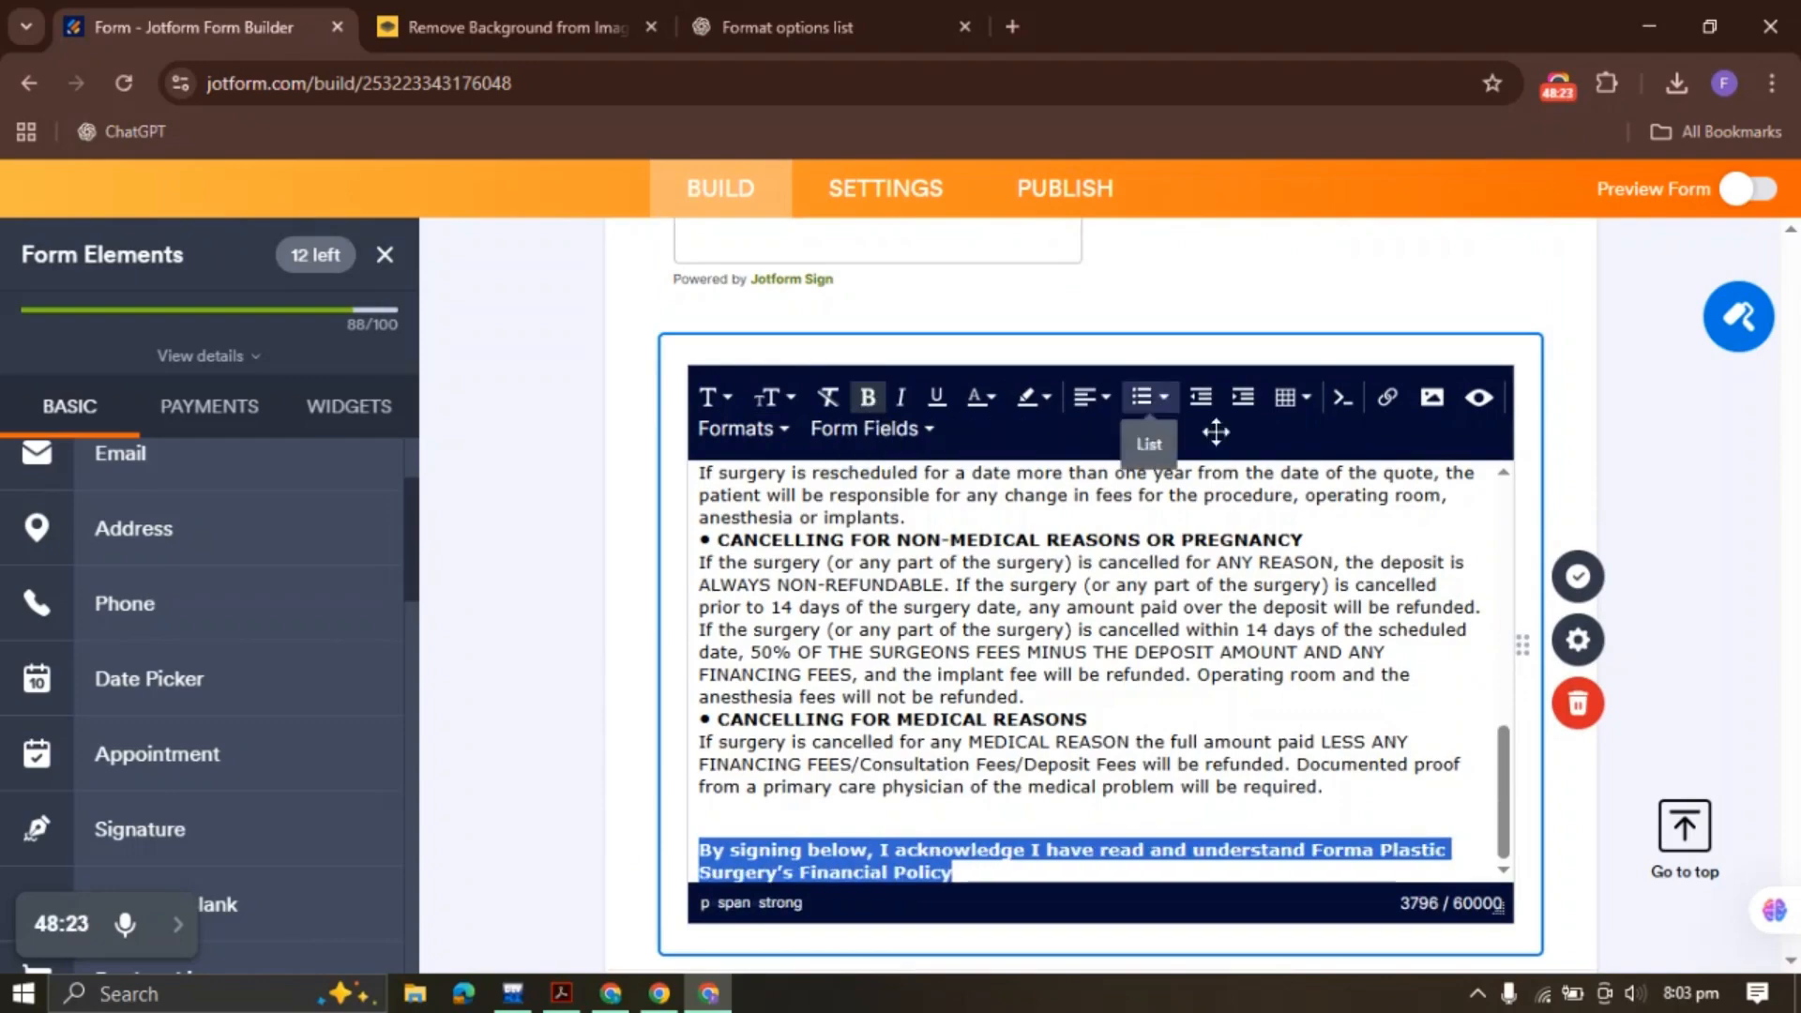
{"action": "left_click", "coordinate": [1600, 578]}
Select the Patient Signature label in the policy PDF and return to the form builder
{"action": "scroll", "coordinate": [969, 528], "scroll_direction": "down", "scroll_amount": 15}
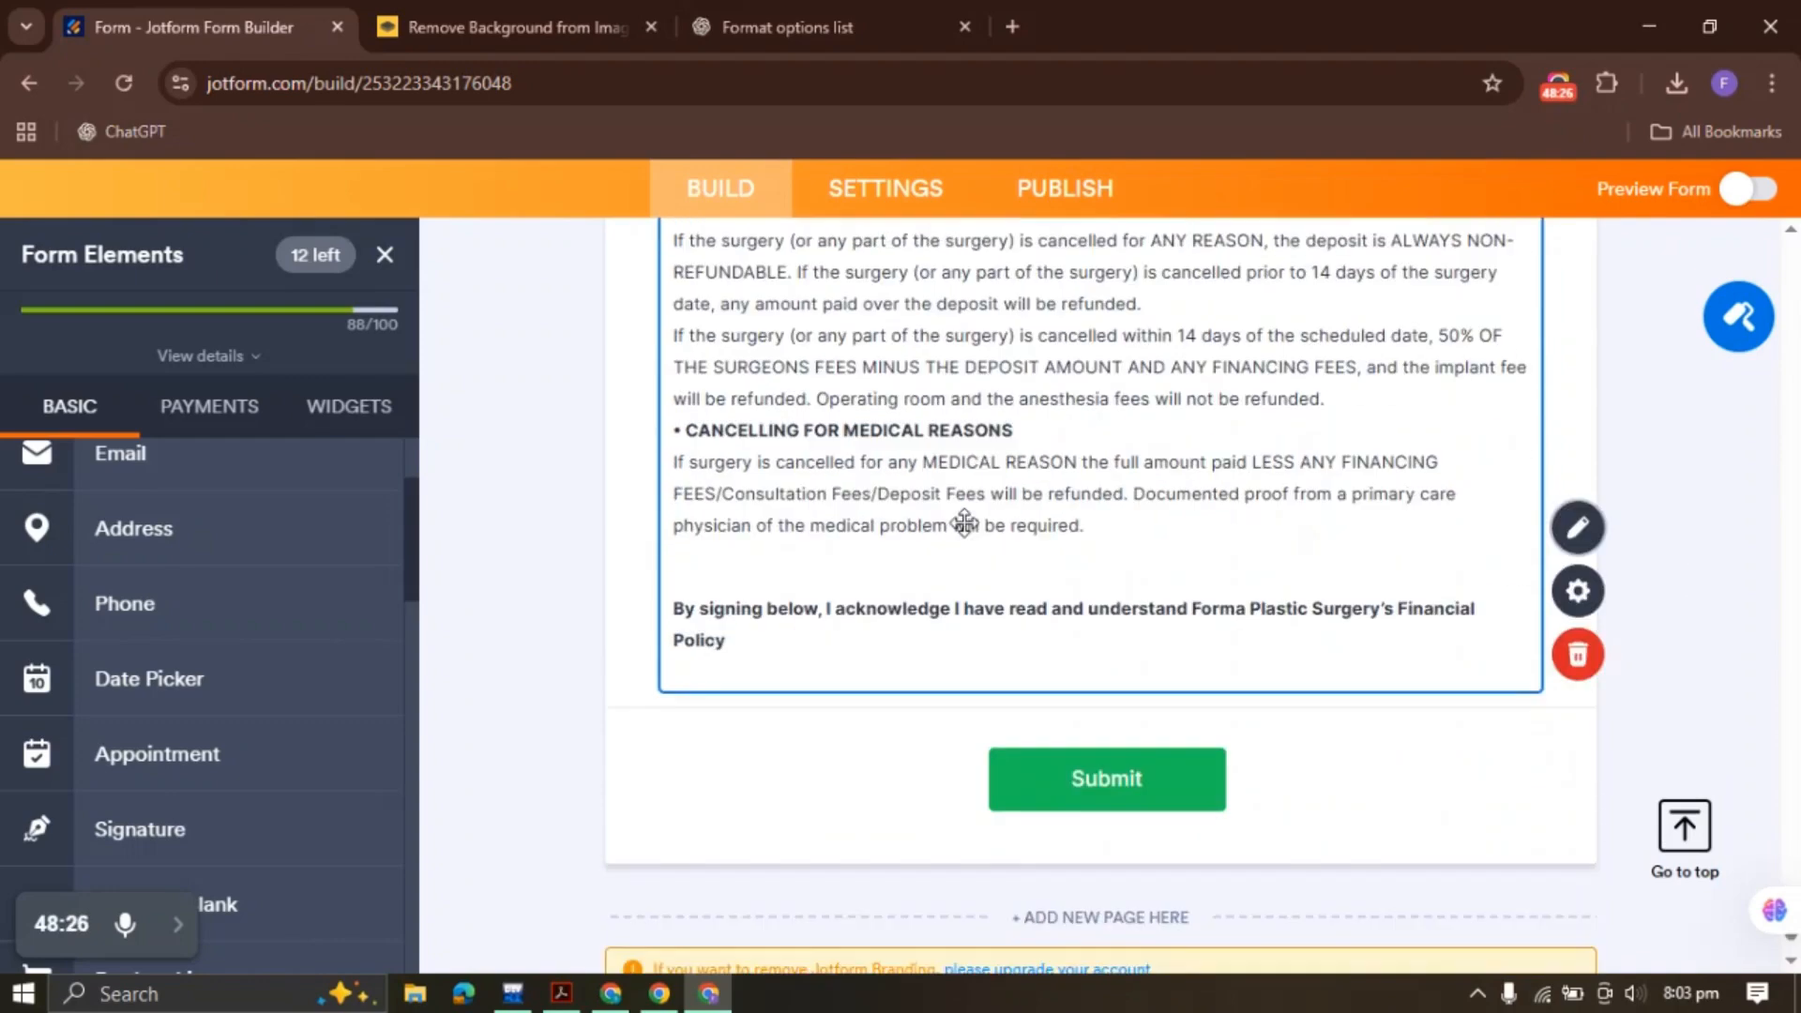
{"action": "left_click", "coordinate": [561, 995]}
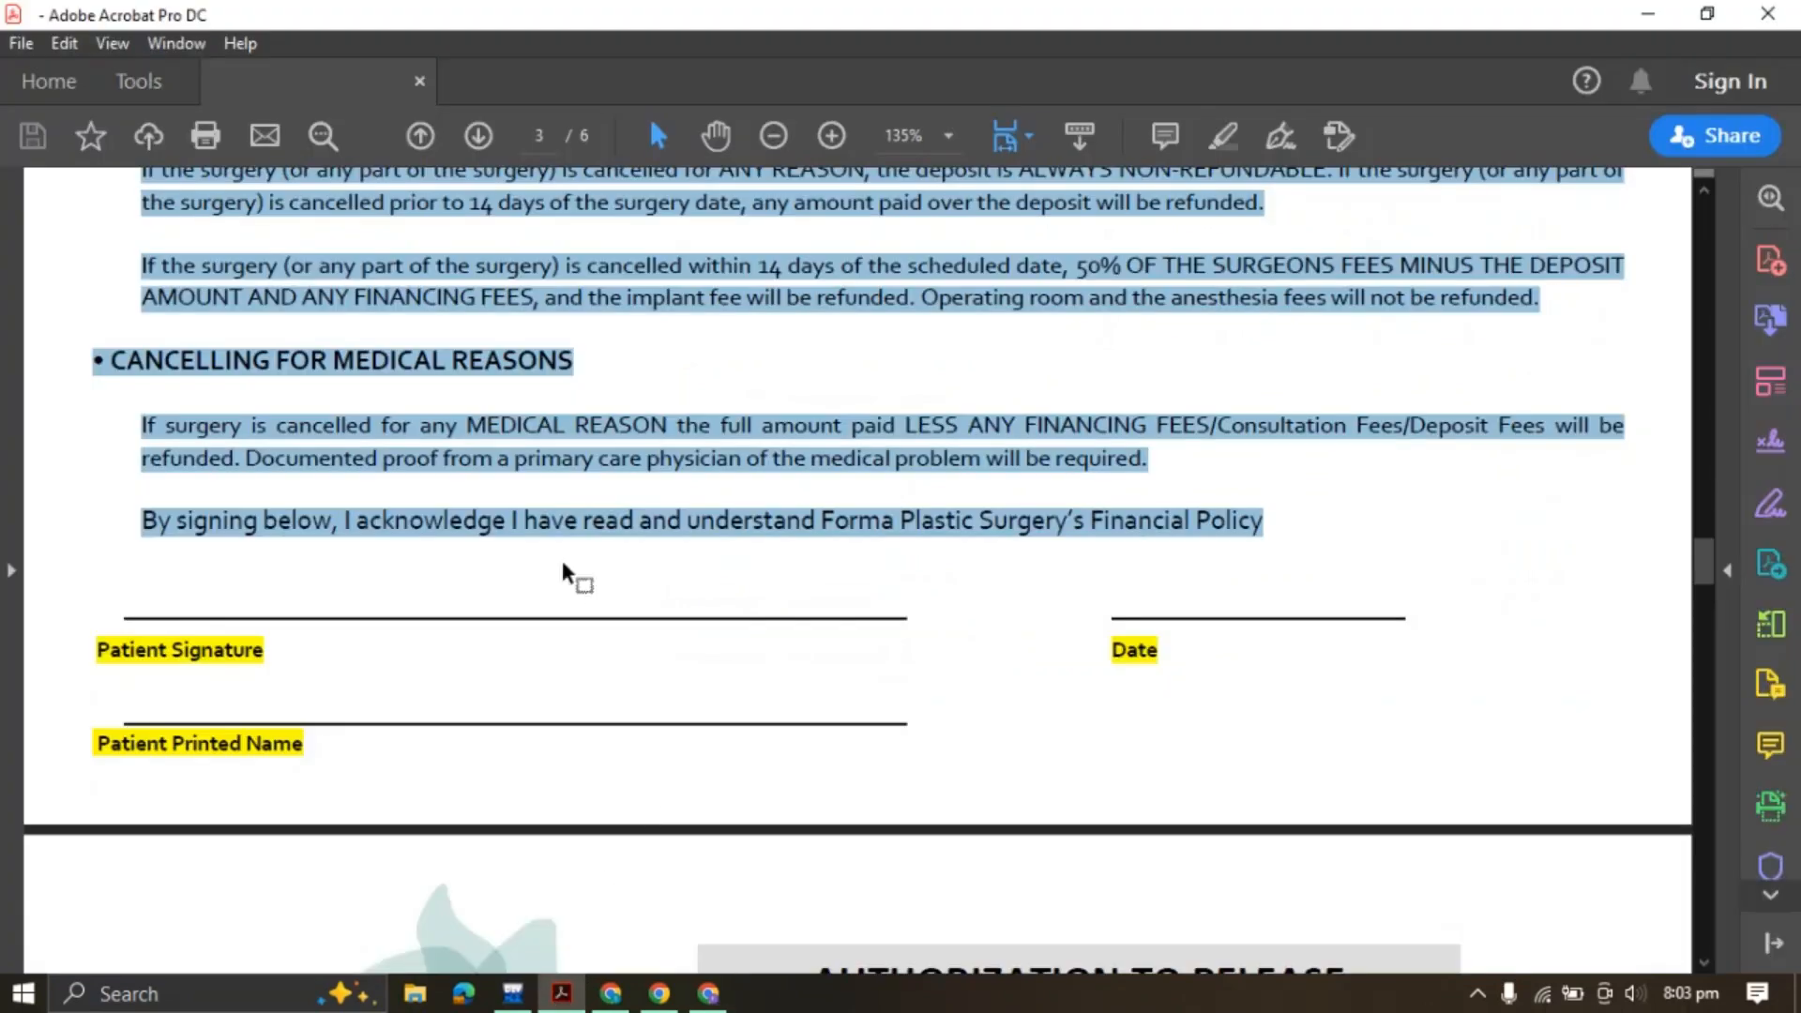
{"action": "left_click", "coordinate": [114, 645]}
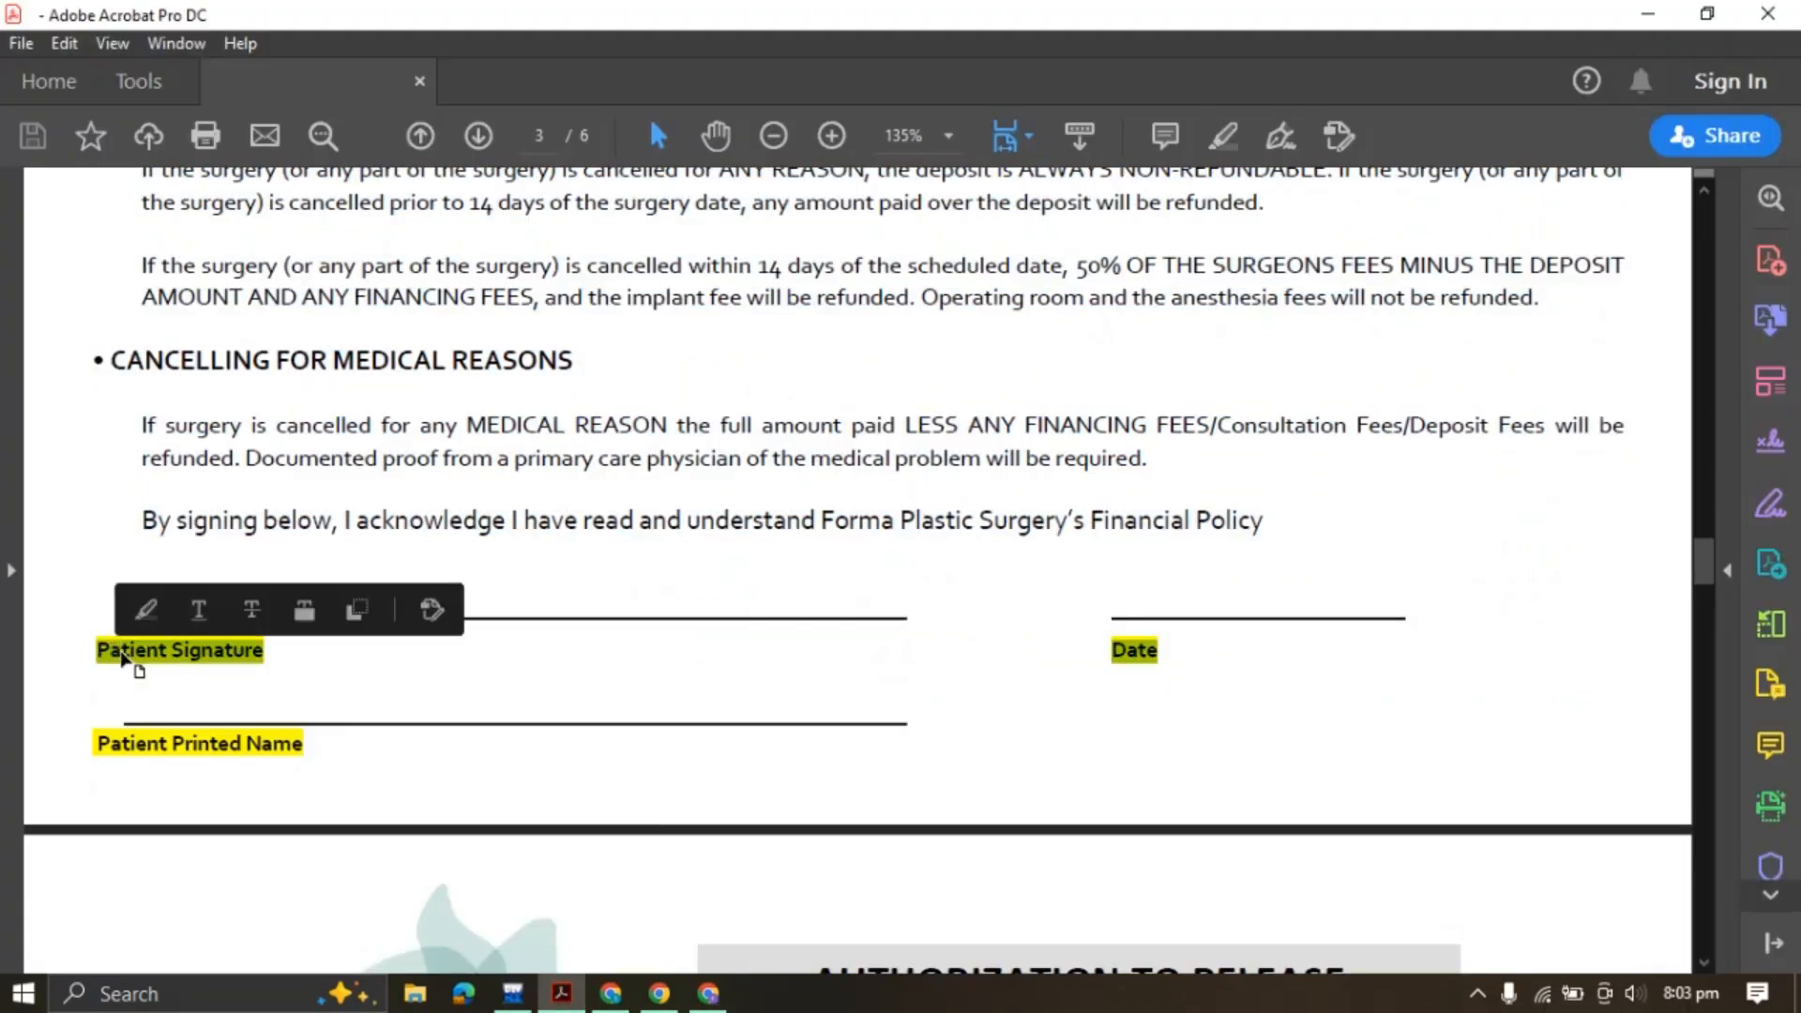
{"action": "triple_click", "coordinate": [120, 649]}
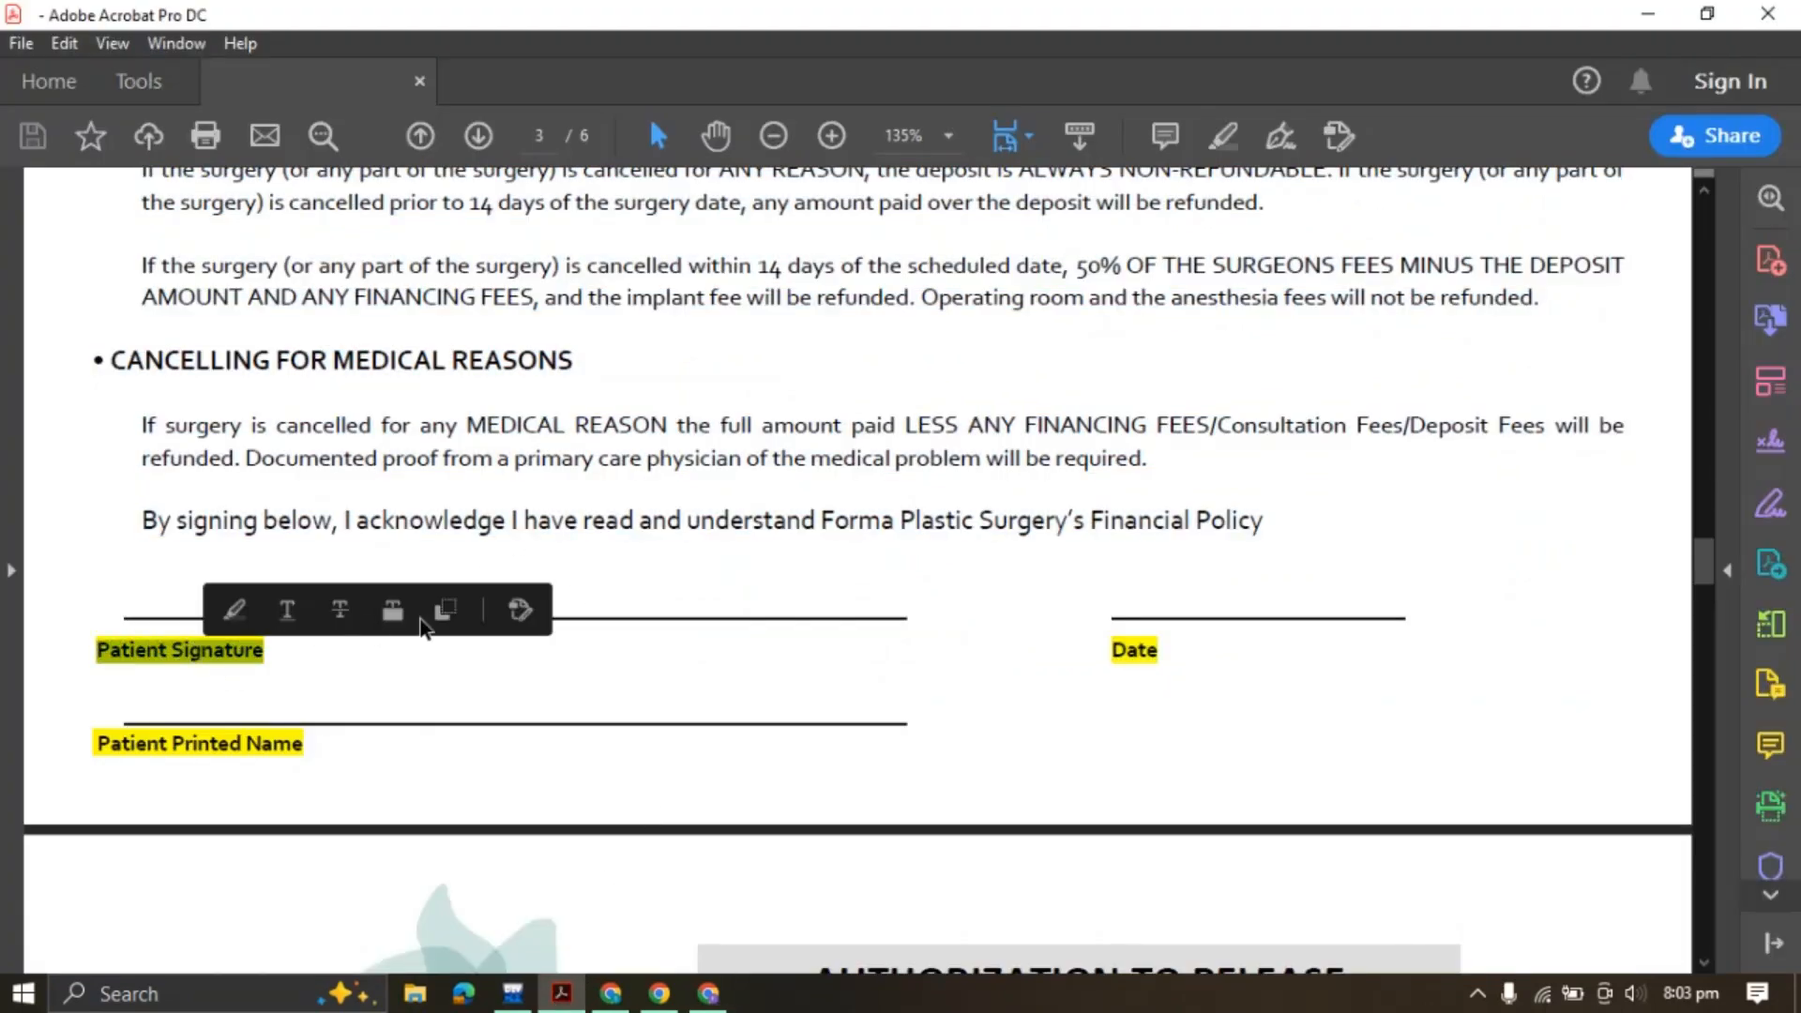
{"action": "left_click", "coordinate": [643, 993]}
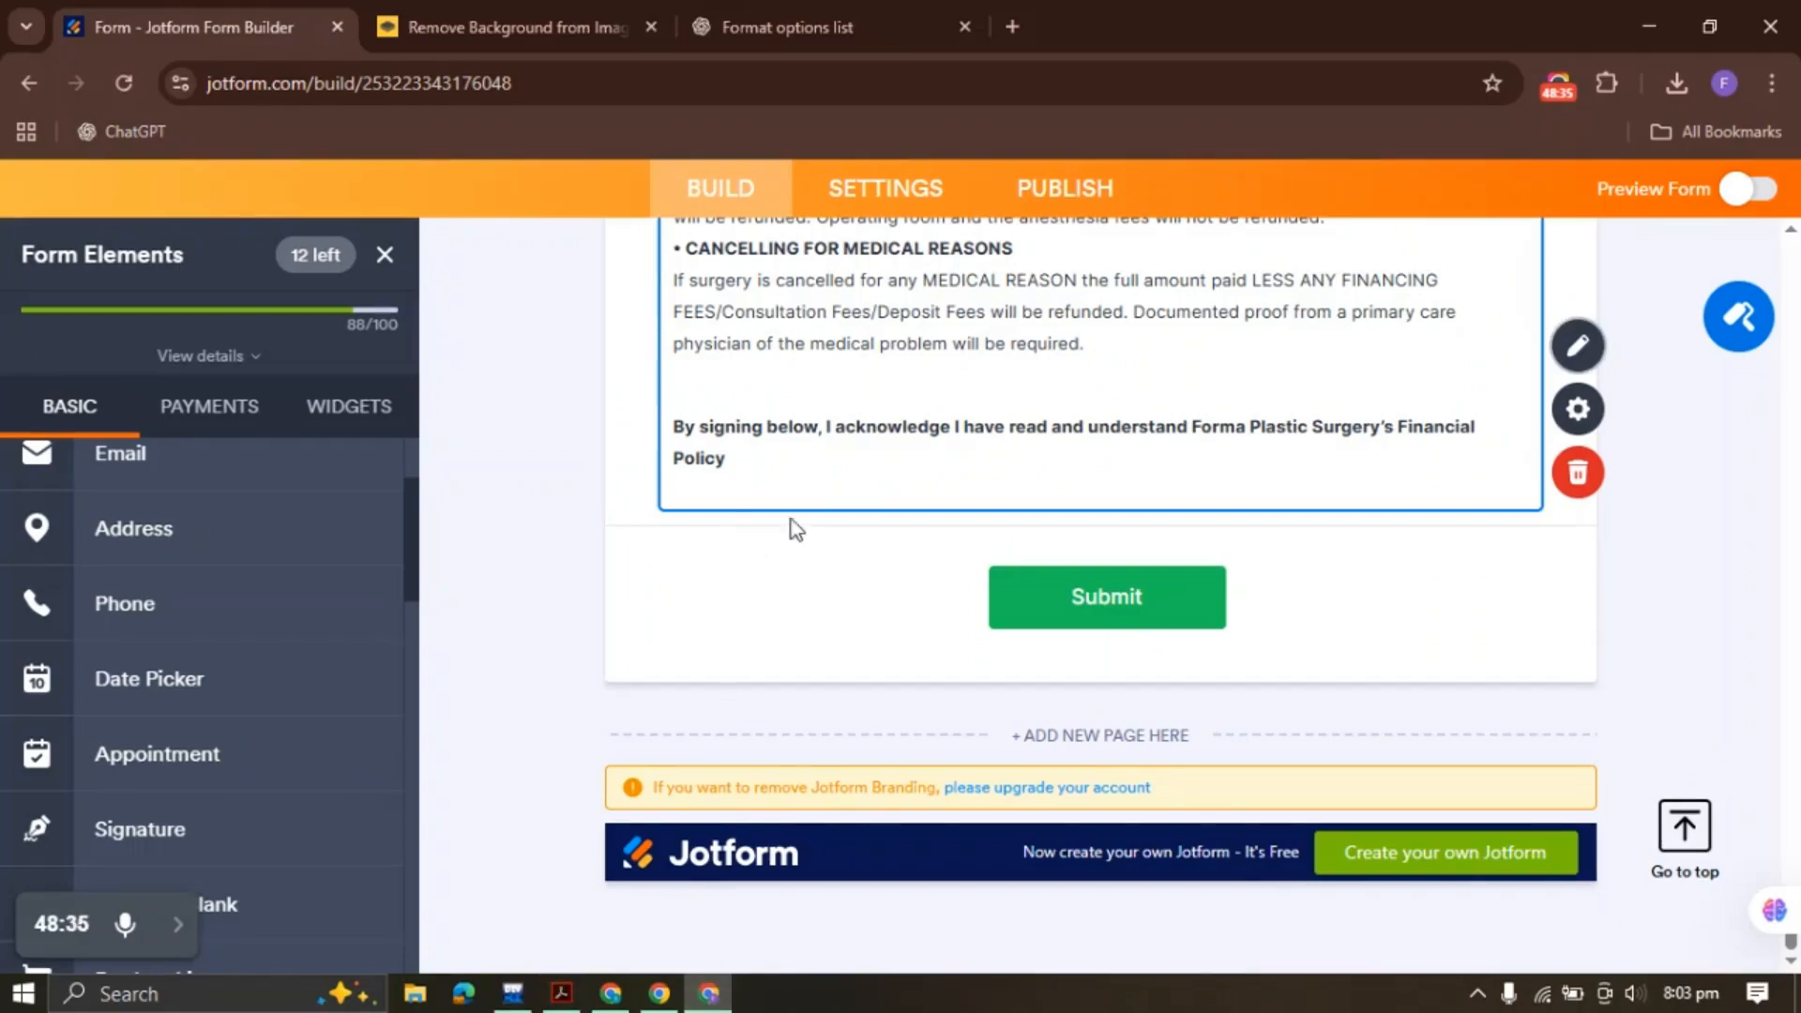
{"action": "scroll", "coordinate": [797, 507], "scroll_direction": "up", "scroll_amount": 15}
{"action": "scroll", "coordinate": [806, 489], "scroll_direction": "up", "scroll_amount": 6}
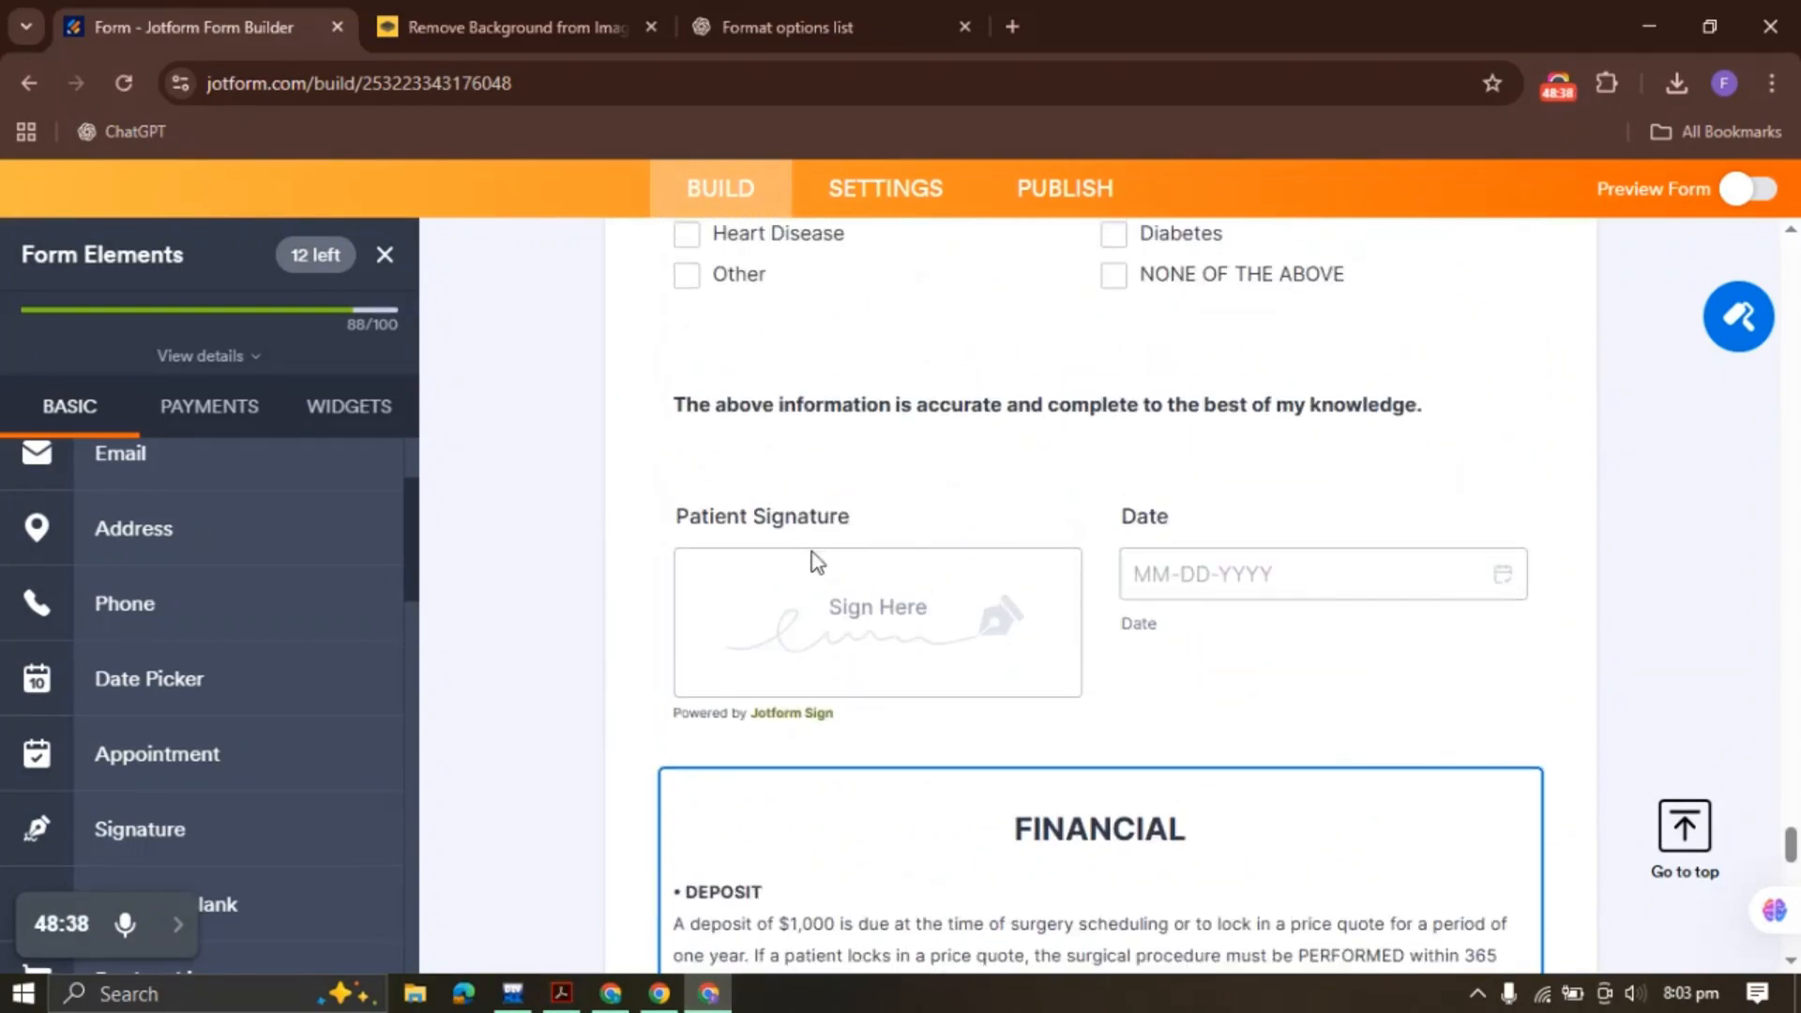
Duplicate the Patient Signature and Date fields and move both copies to the form's end
{"action": "left_click", "coordinate": [732, 643]}
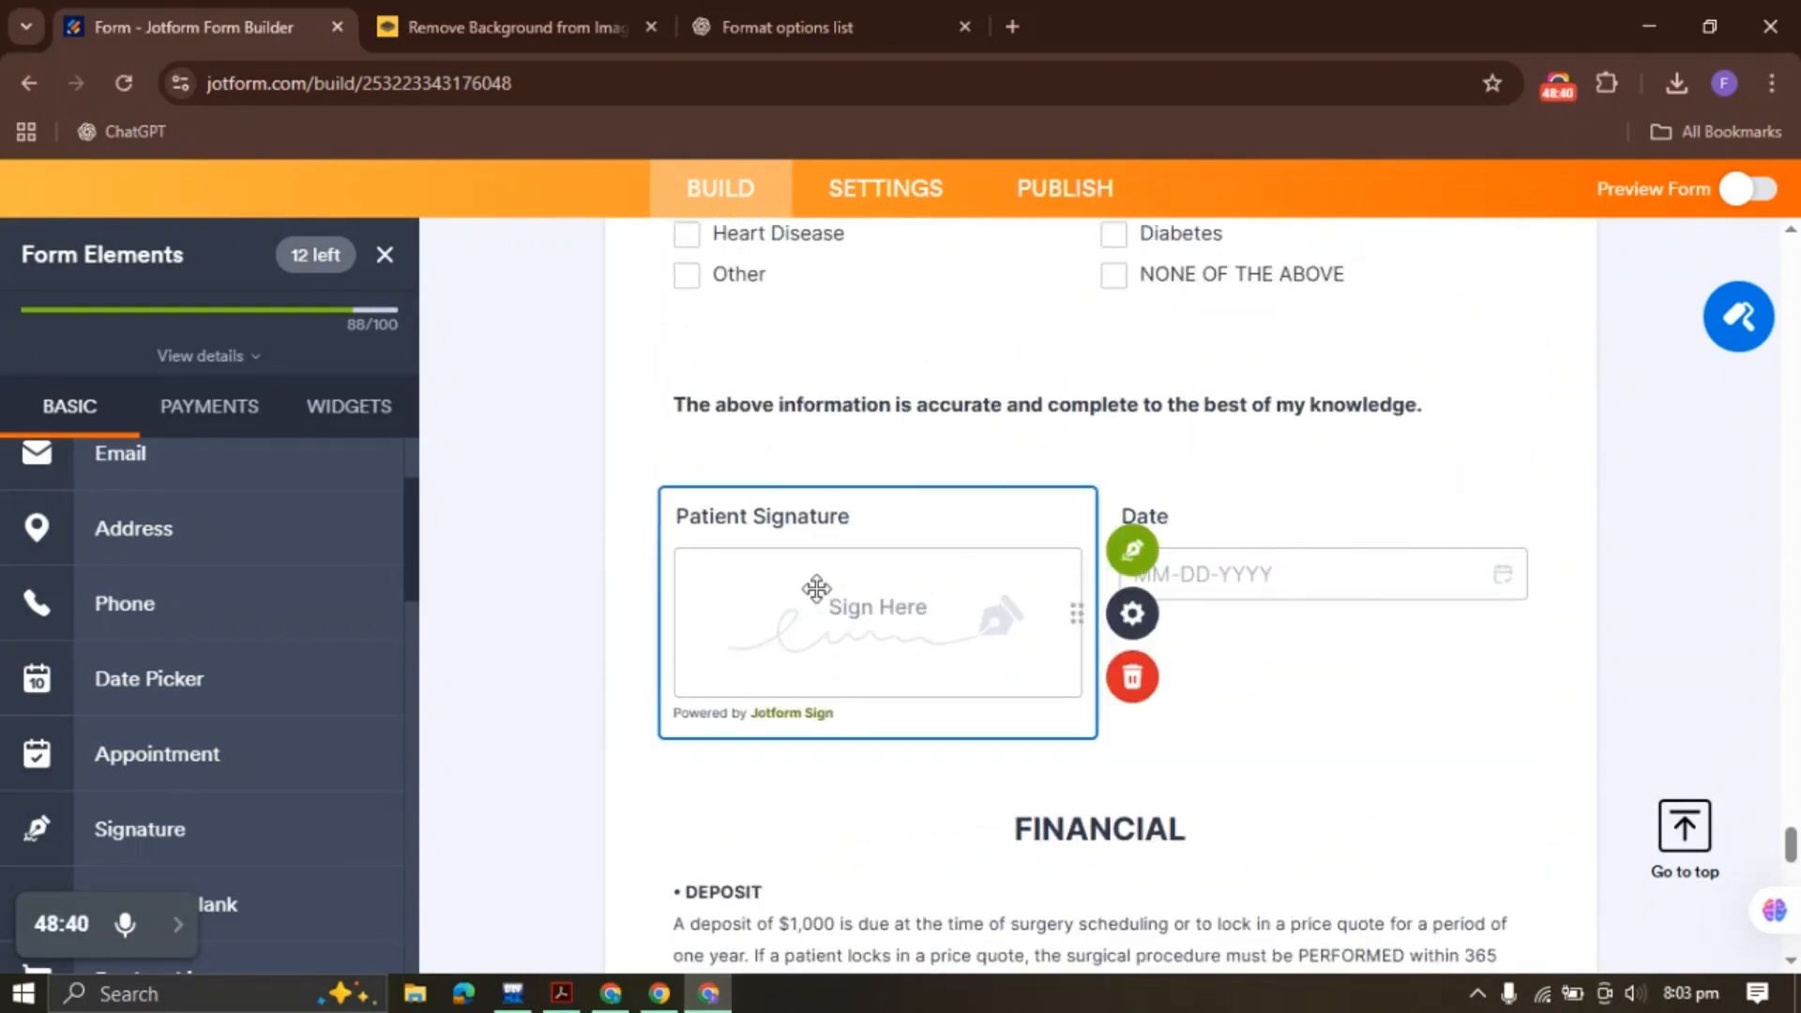
{"action": "right_click", "coordinate": [816, 591]}
{"action": "left_click", "coordinate": [927, 495]}
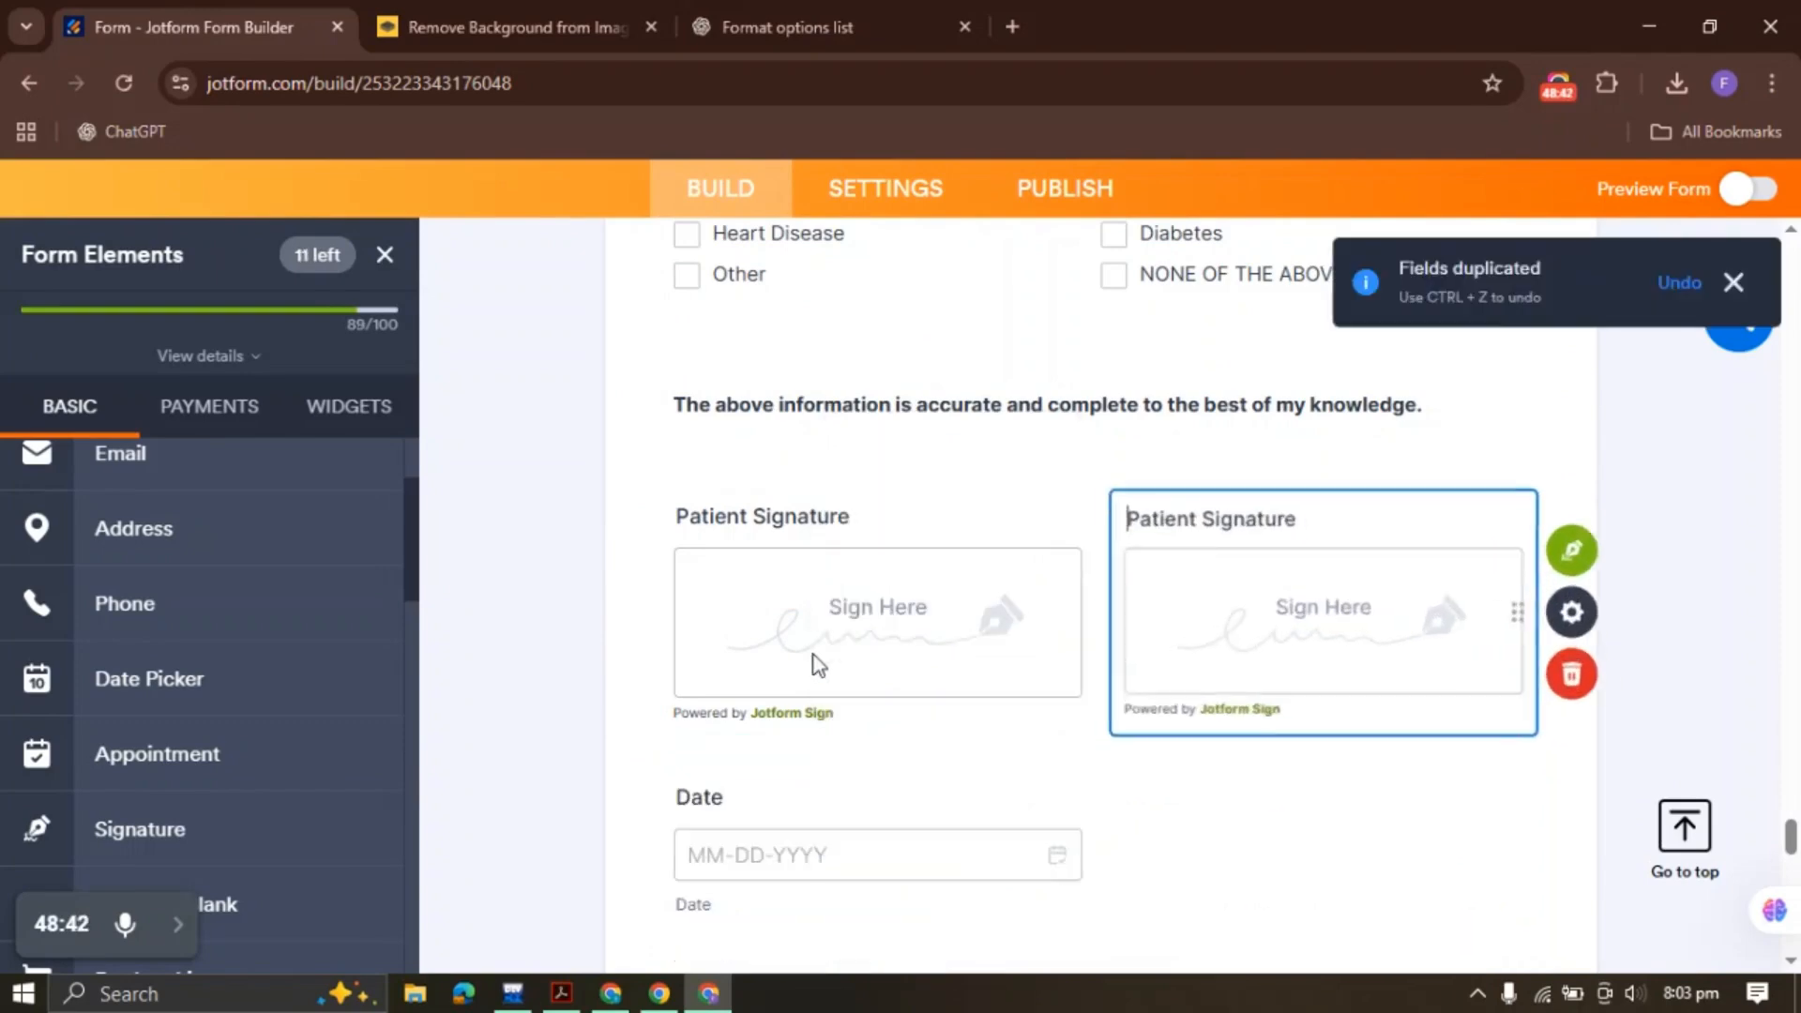
{"action": "right_click", "coordinate": [1255, 604]}
{"action": "left_click", "coordinate": [1388, 807]}
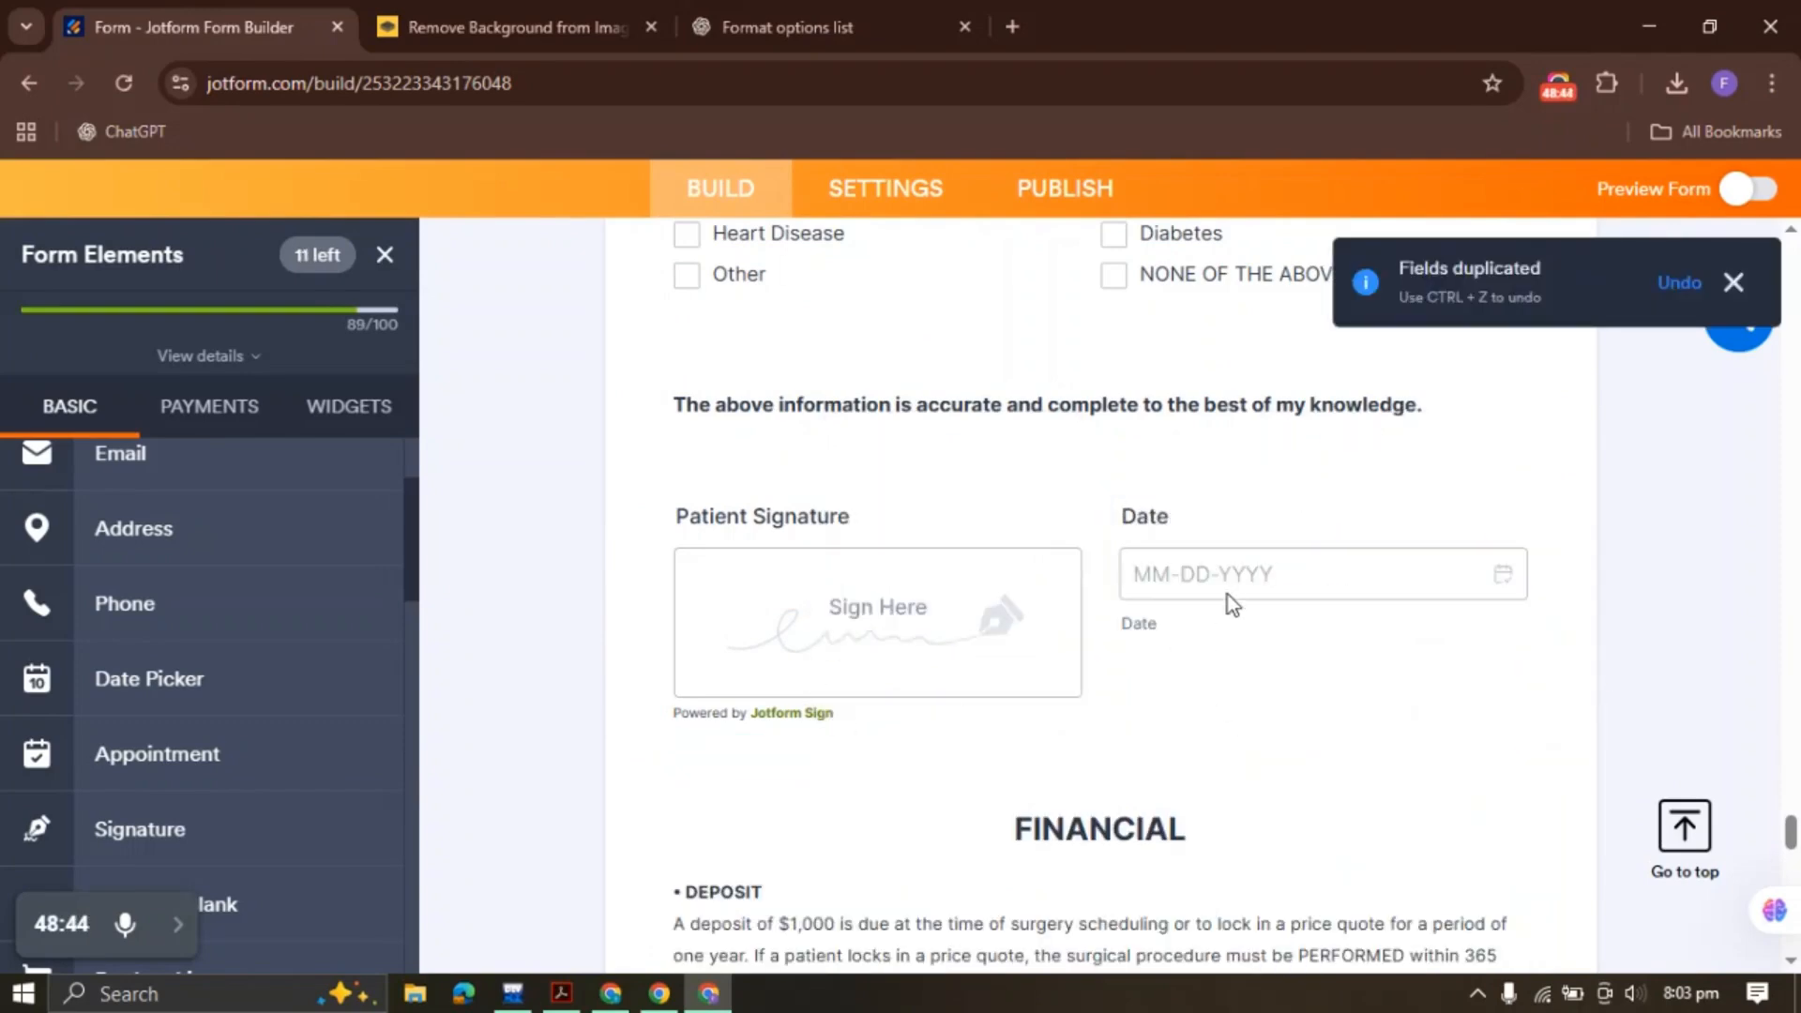
{"action": "left_click", "coordinate": [1209, 557]}
{"action": "right_click", "coordinate": [1298, 573]}
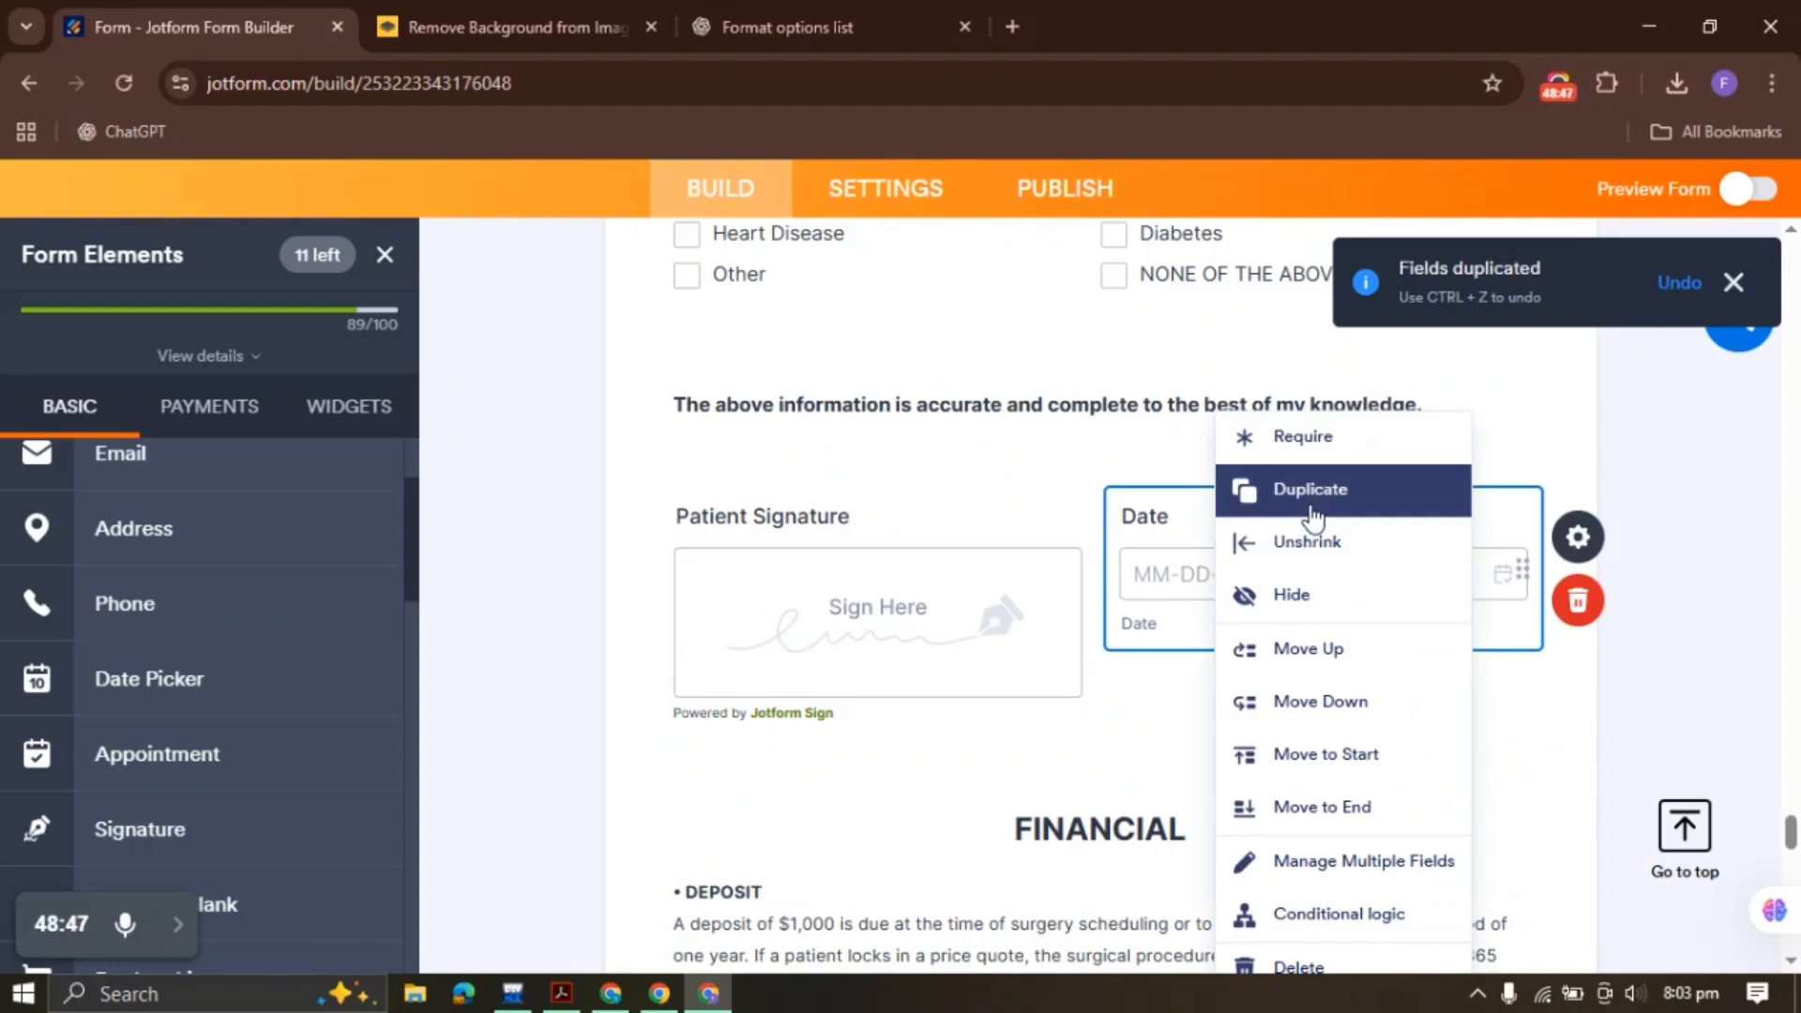
{"action": "left_click", "coordinate": [1306, 489]}
{"action": "right_click", "coordinate": [881, 815]}
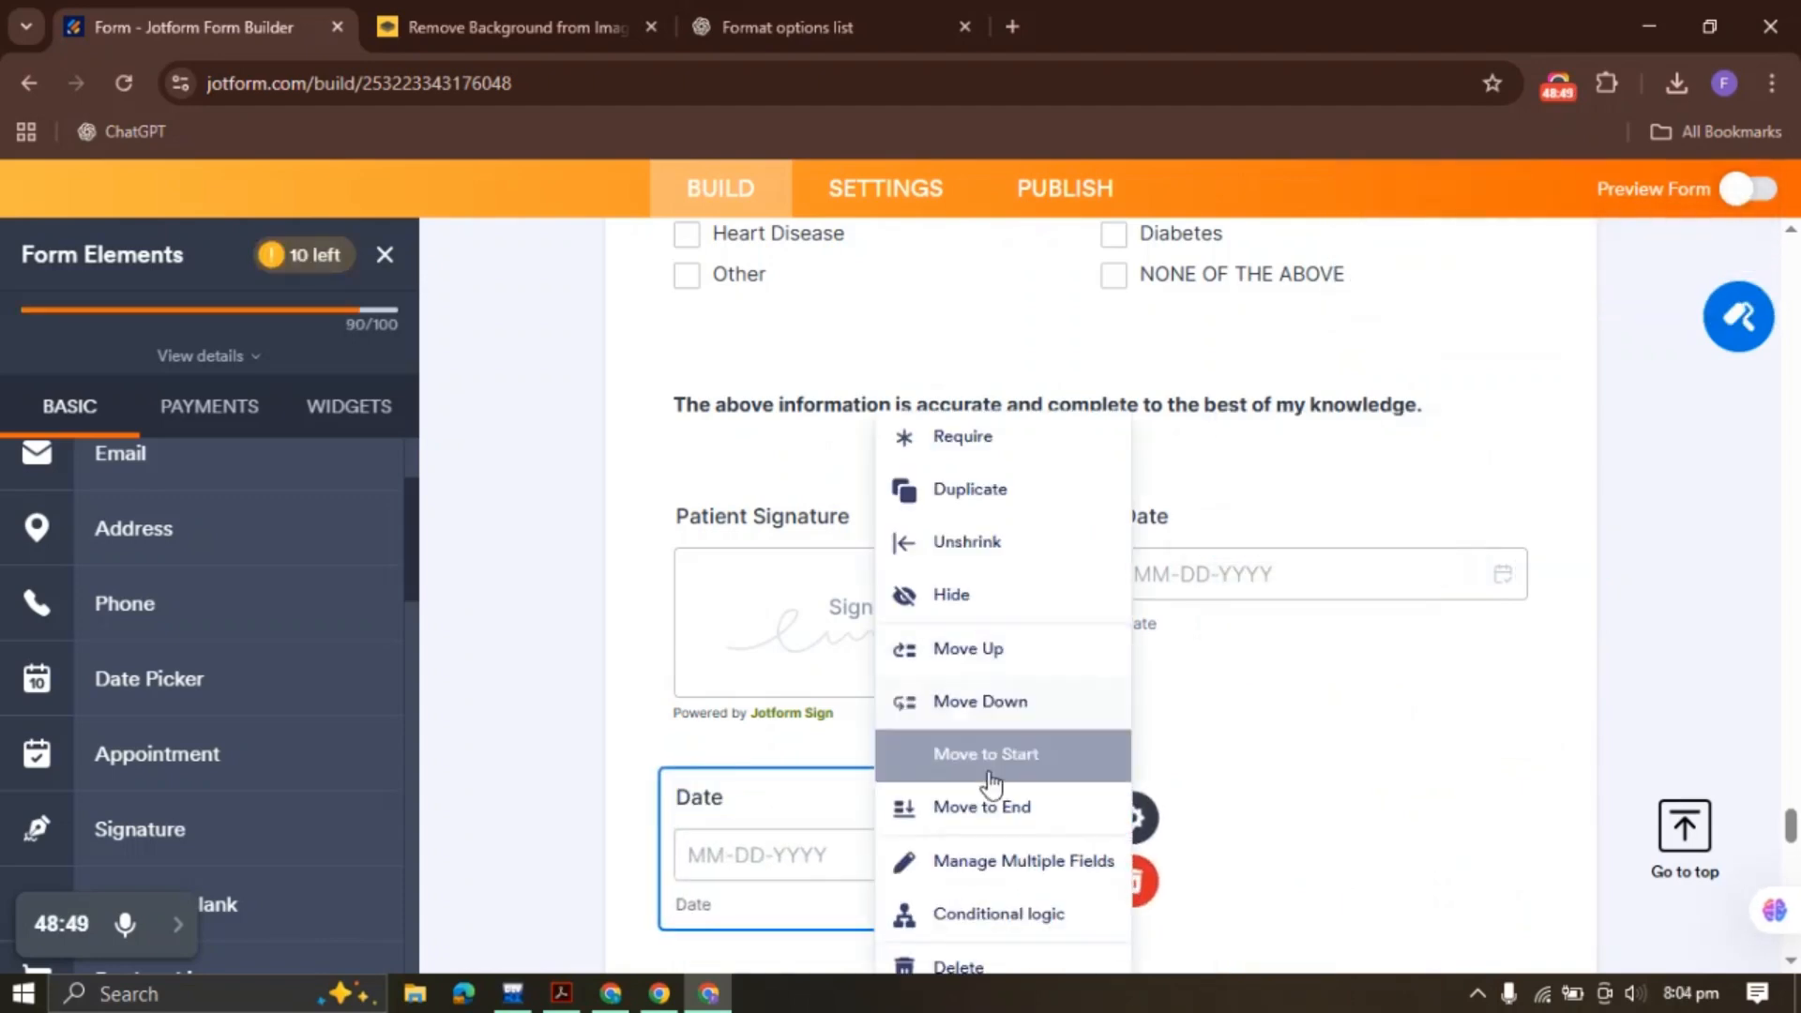
{"action": "left_click", "coordinate": [991, 809]}
{"action": "scroll", "coordinate": [972, 640], "scroll_direction": "down", "scroll_amount": 3}
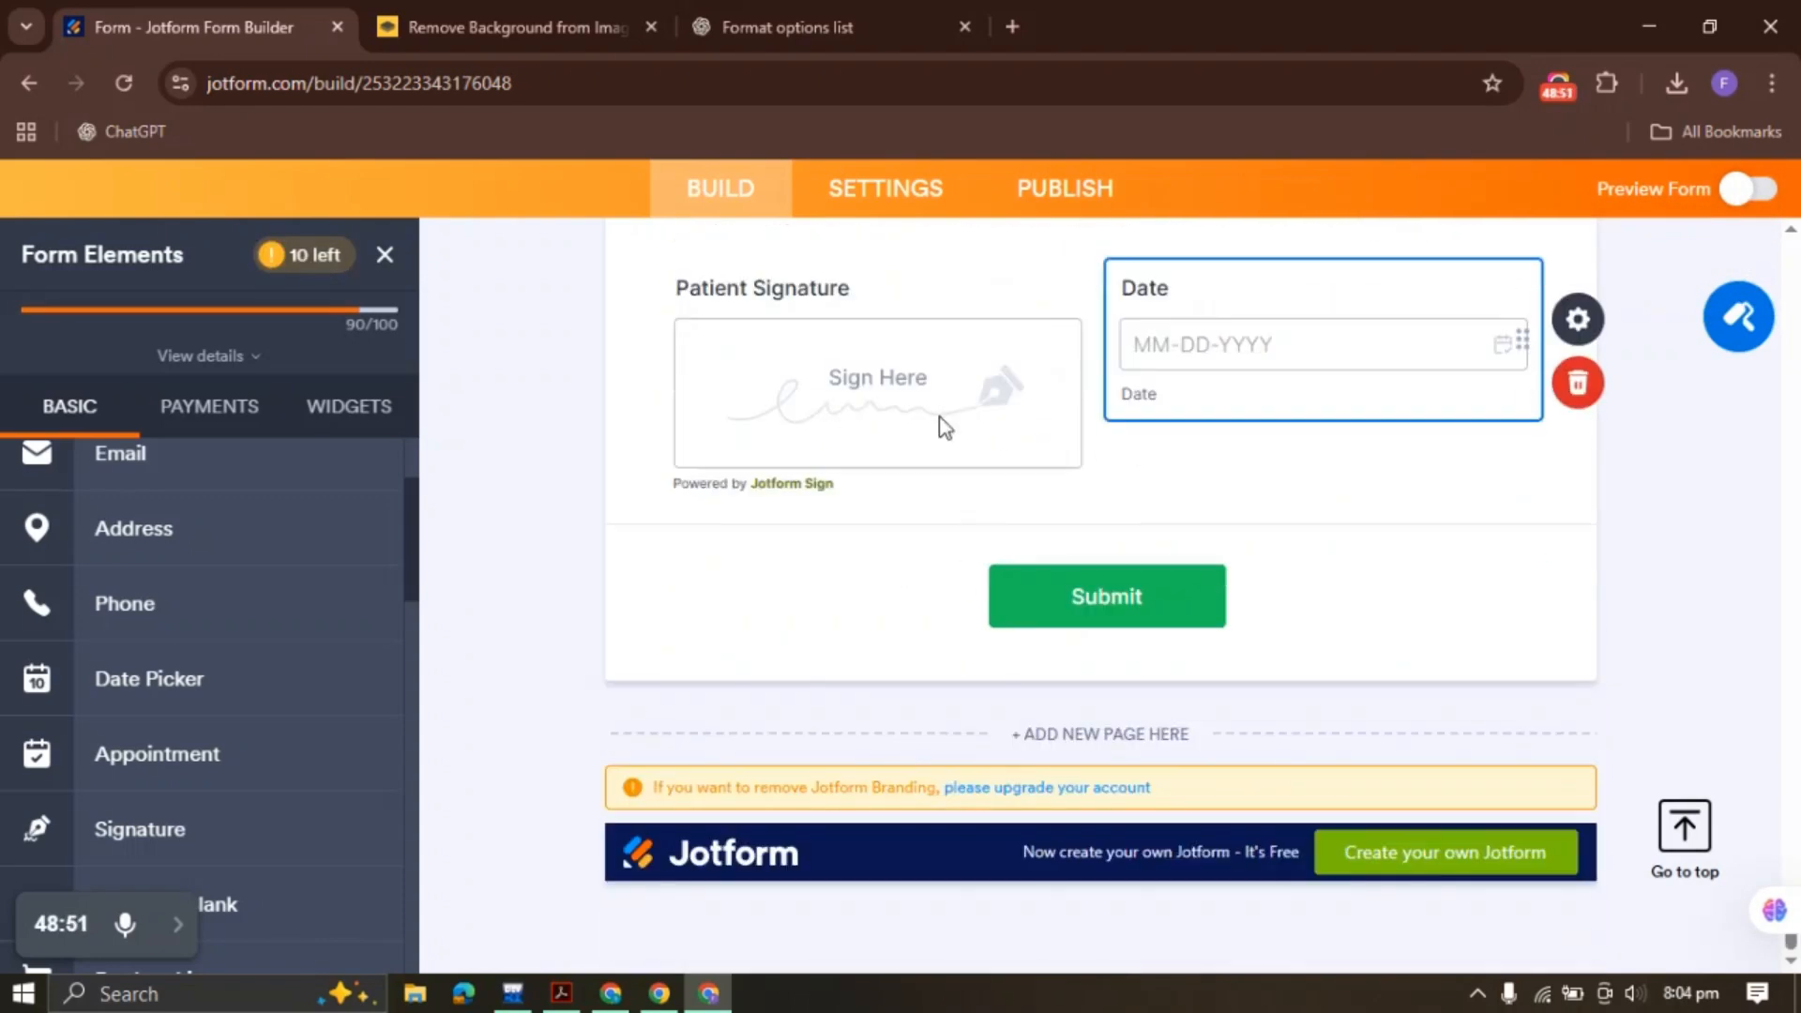
Add a Full Name field labelled Patient Printed Name, copied from the PDF, below the new signature
{"action": "left_click", "coordinate": [562, 994]}
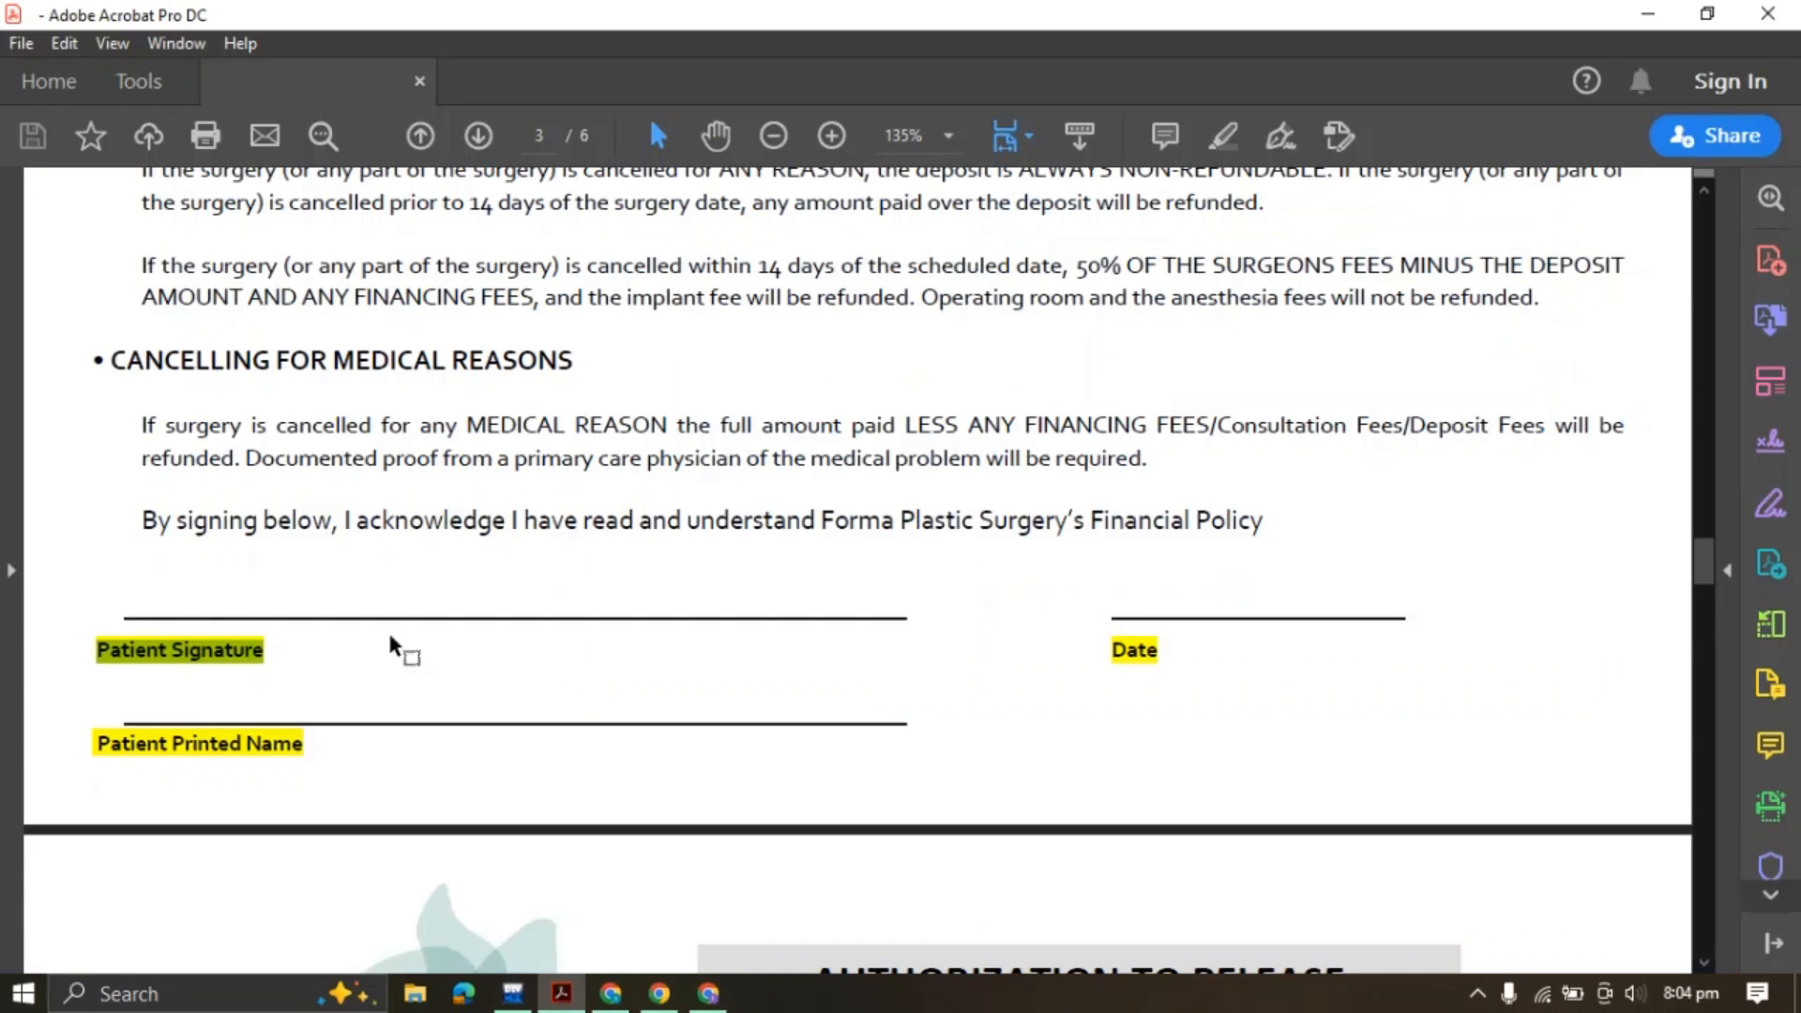
{"action": "left_click_drag", "start_coordinate": [99, 745], "coordinate": [299, 745]}
{"action": "key", "text": "ctrl+c"}
{"action": "left_click", "coordinate": [708, 993]}
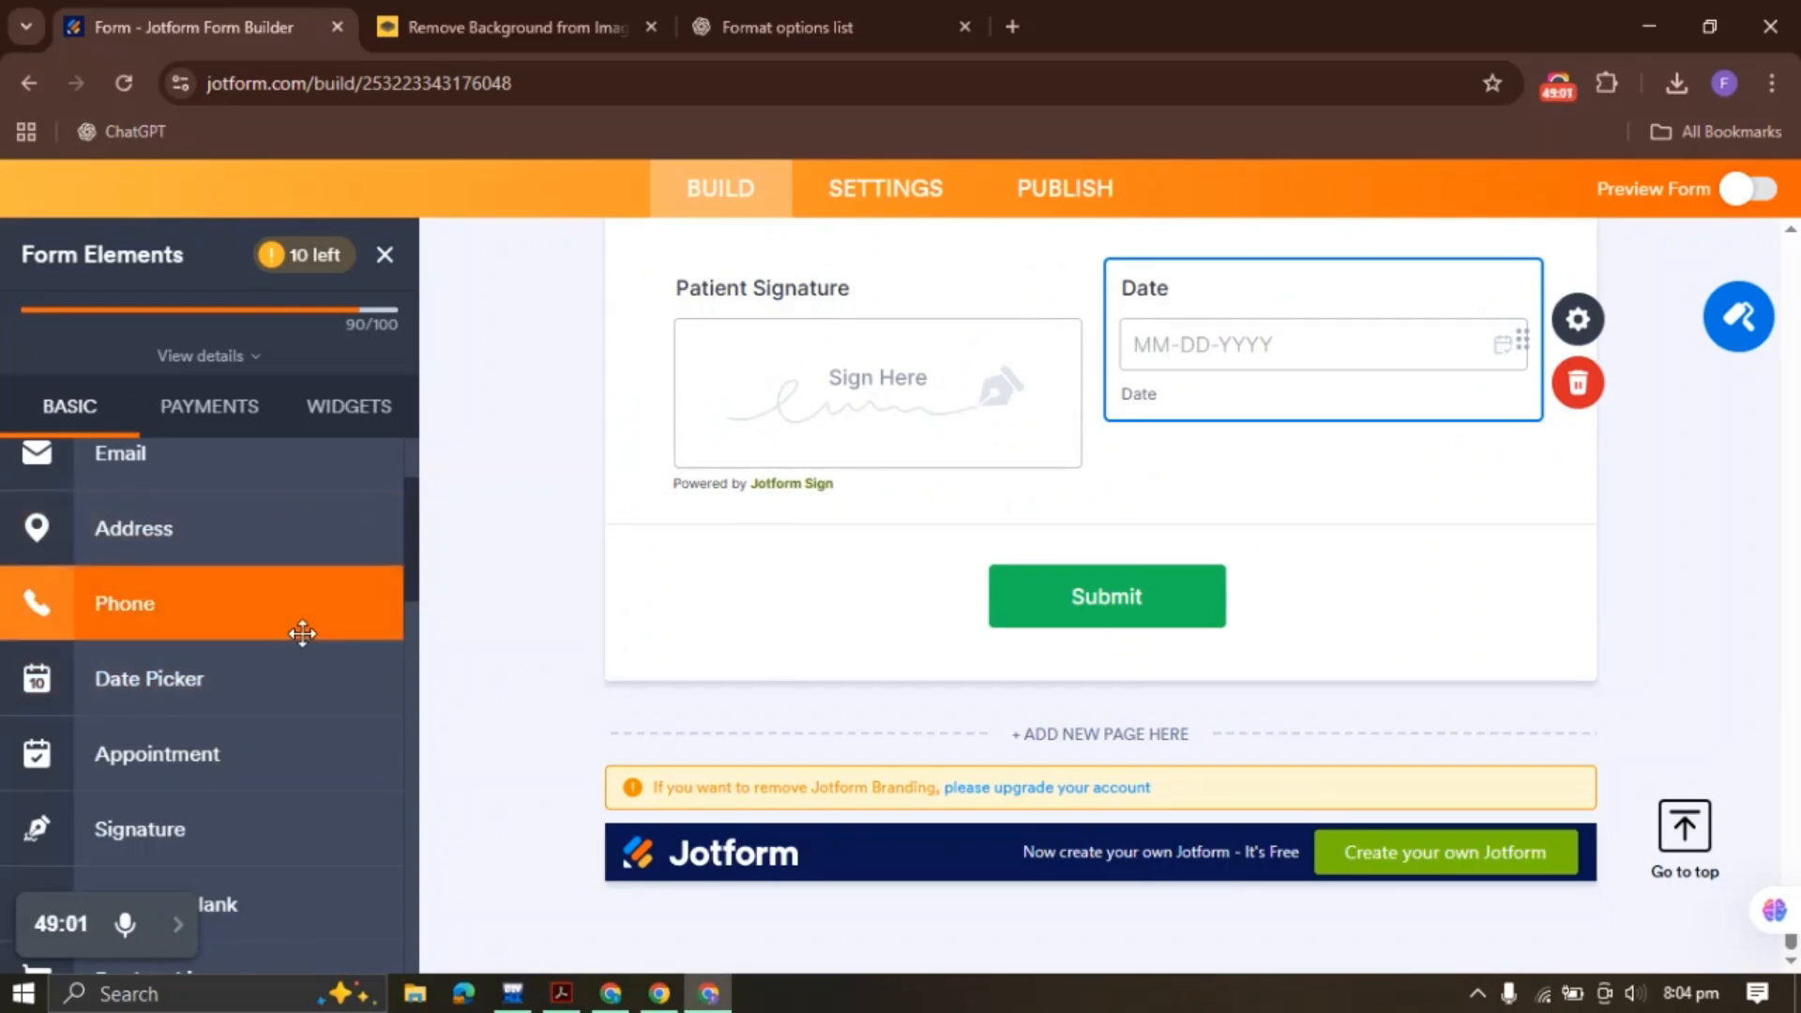
{"action": "left_click", "coordinate": [558, 994]}
{"action": "left_click", "coordinate": [708, 994]}
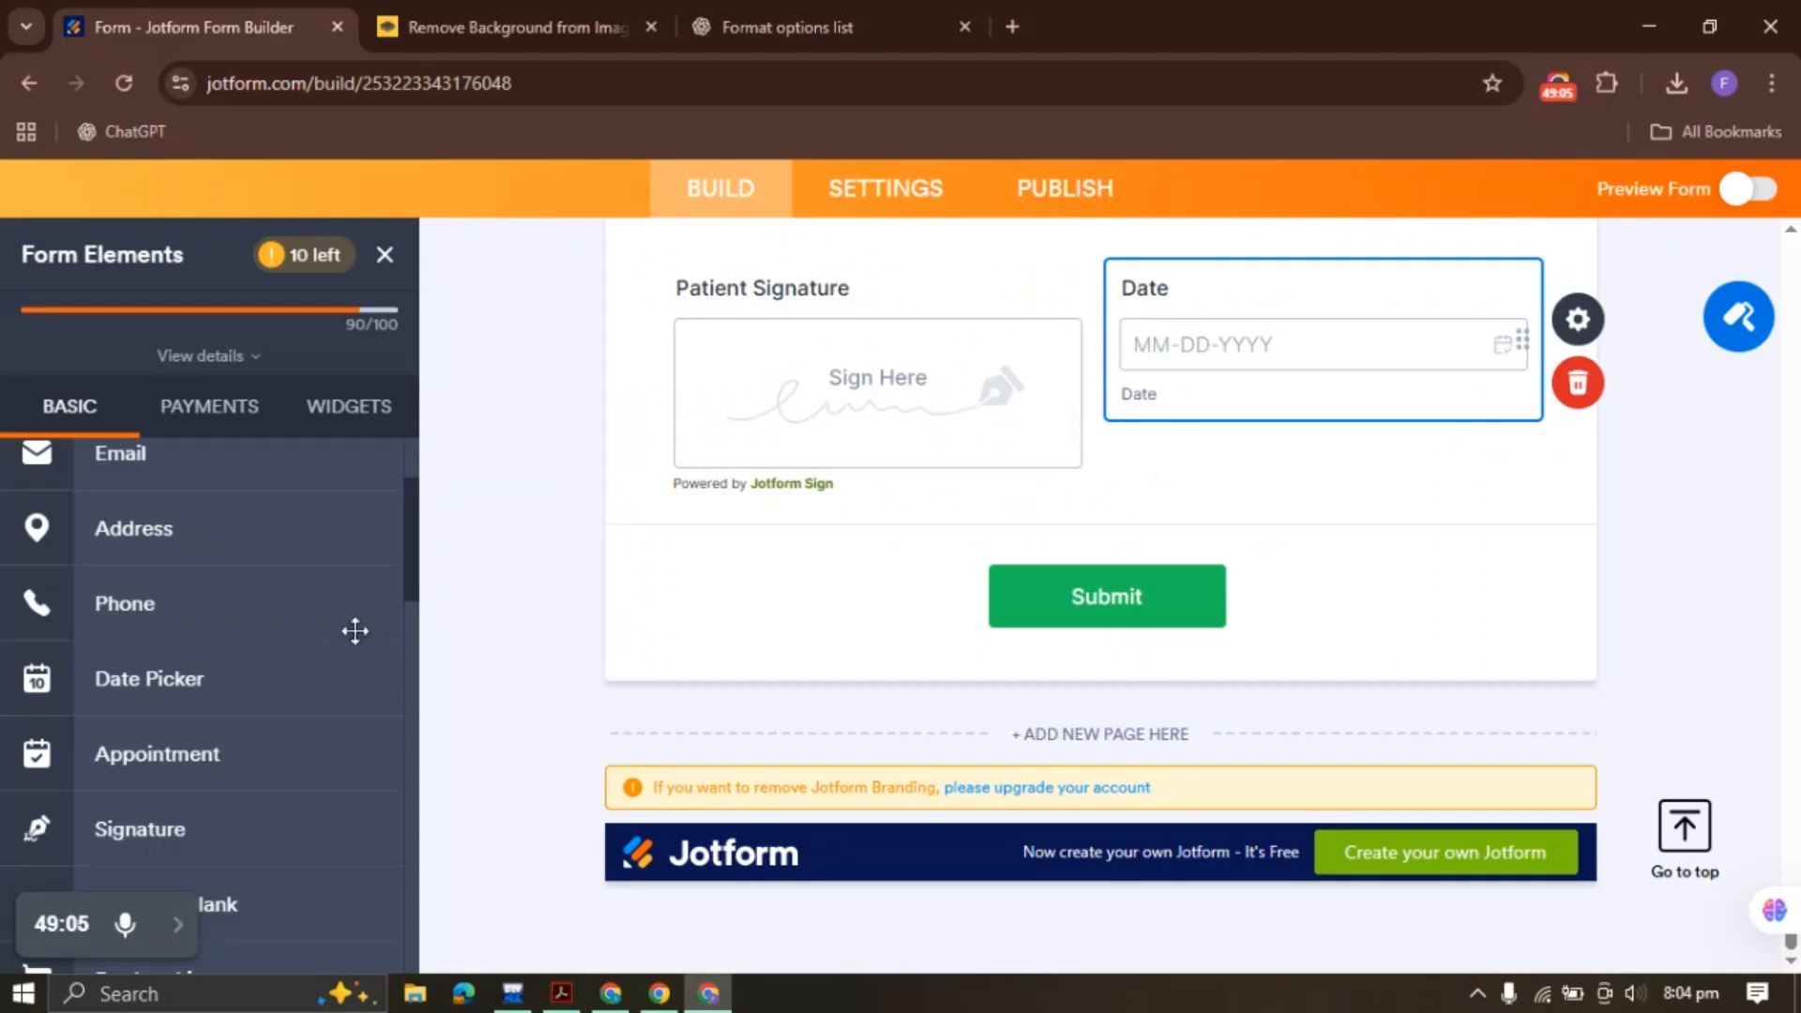
{"action": "left_click_drag", "start_coordinate": [179, 541], "coordinate": [824, 563]}
{"action": "key", "text": "ctrl+v"}
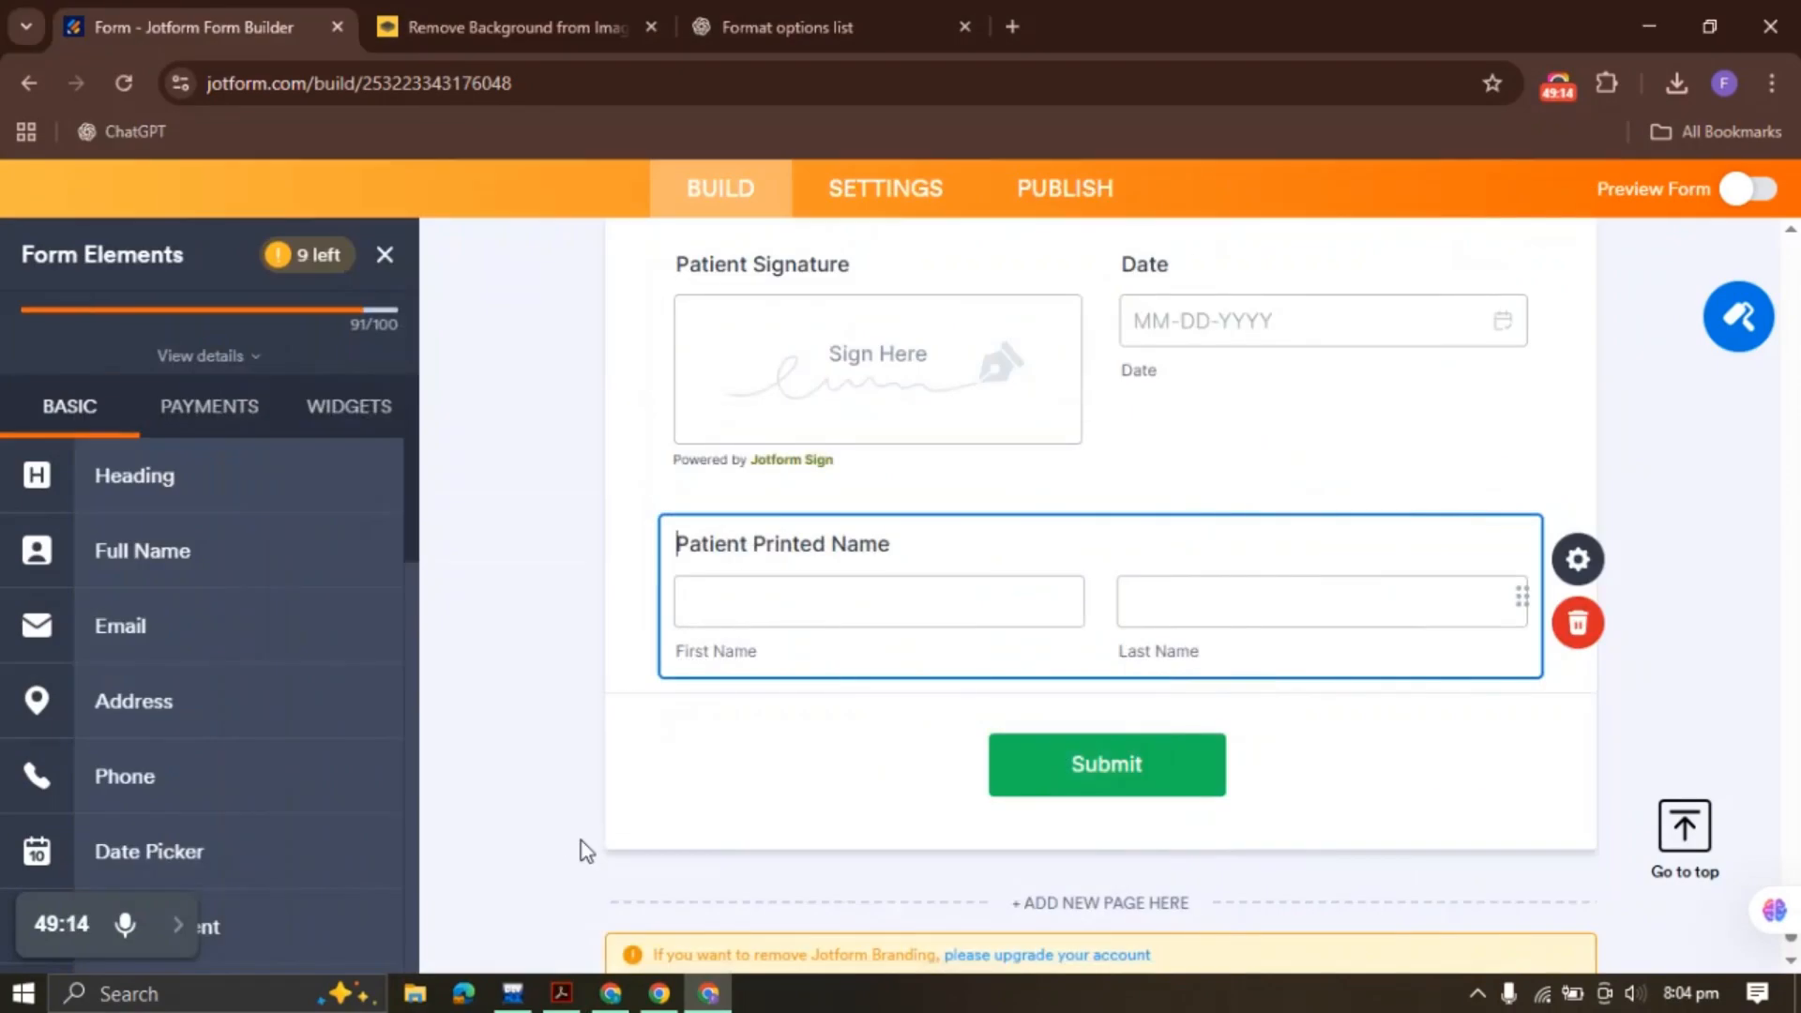
{"action": "left_click", "coordinate": [561, 993]}
Copy the AUTHORIZATION TO RELEASE MEDICAL IMAGING RECORDS heading from the PDF
{"action": "scroll", "coordinate": [621, 589], "scroll_direction": "down", "scroll_amount": 5}
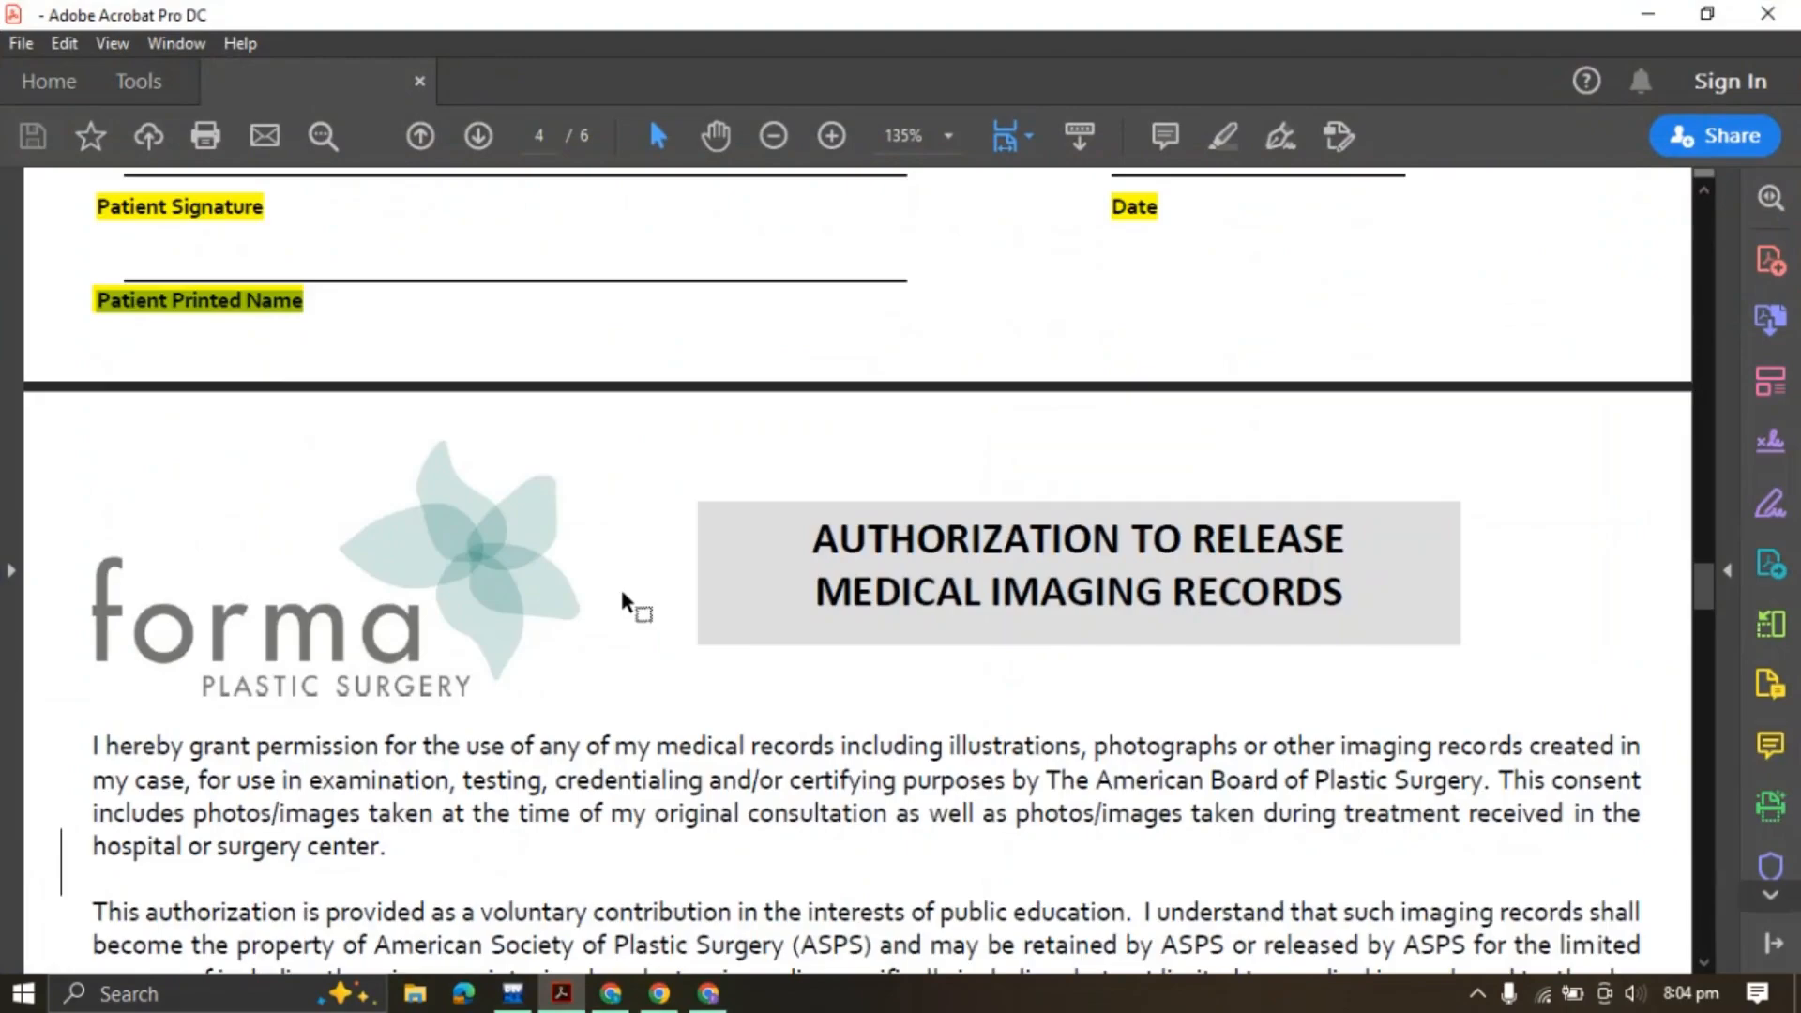
{"action": "left_click_drag", "start_coordinate": [810, 389], "coordinate": [1344, 450]}
{"action": "left_click", "coordinate": [1586, 389]}
{"action": "scroll", "coordinate": [657, 628], "scroll_direction": "down", "scroll_amount": 7}
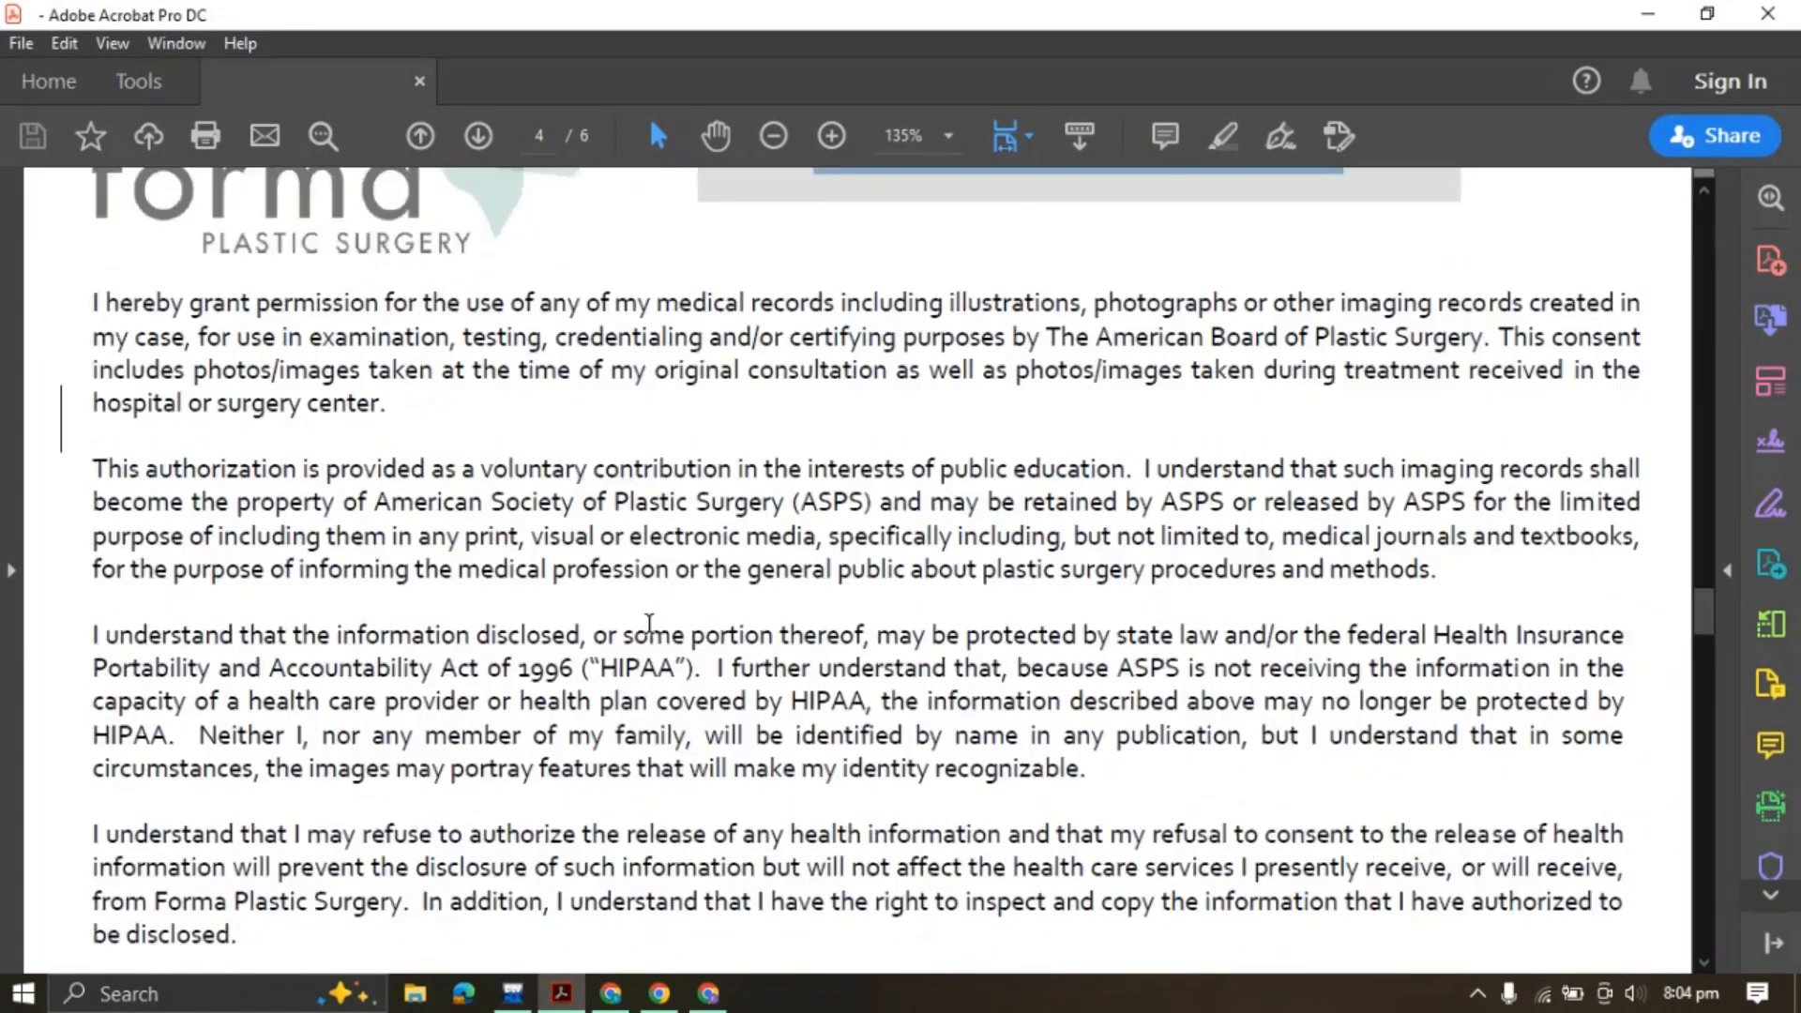
{"action": "scroll", "coordinate": [636, 622], "scroll_direction": "up", "scroll_amount": 6}
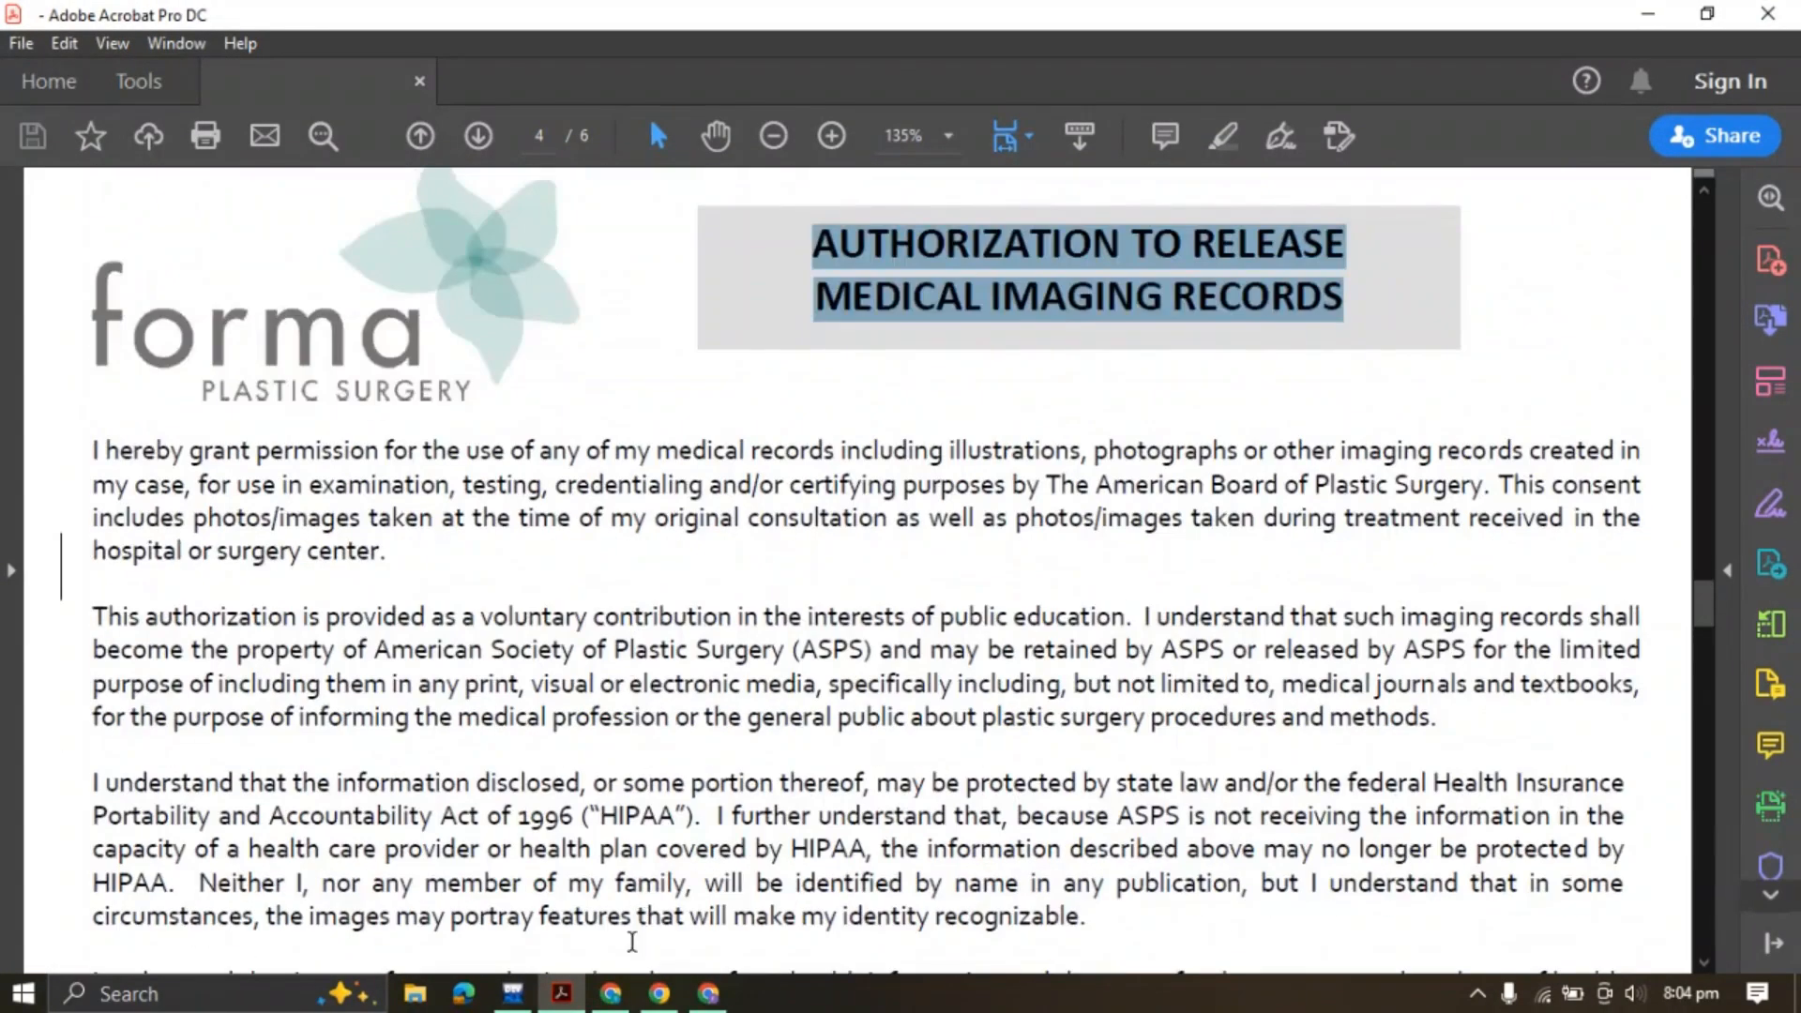
{"action": "left_click", "coordinate": [708, 993]}
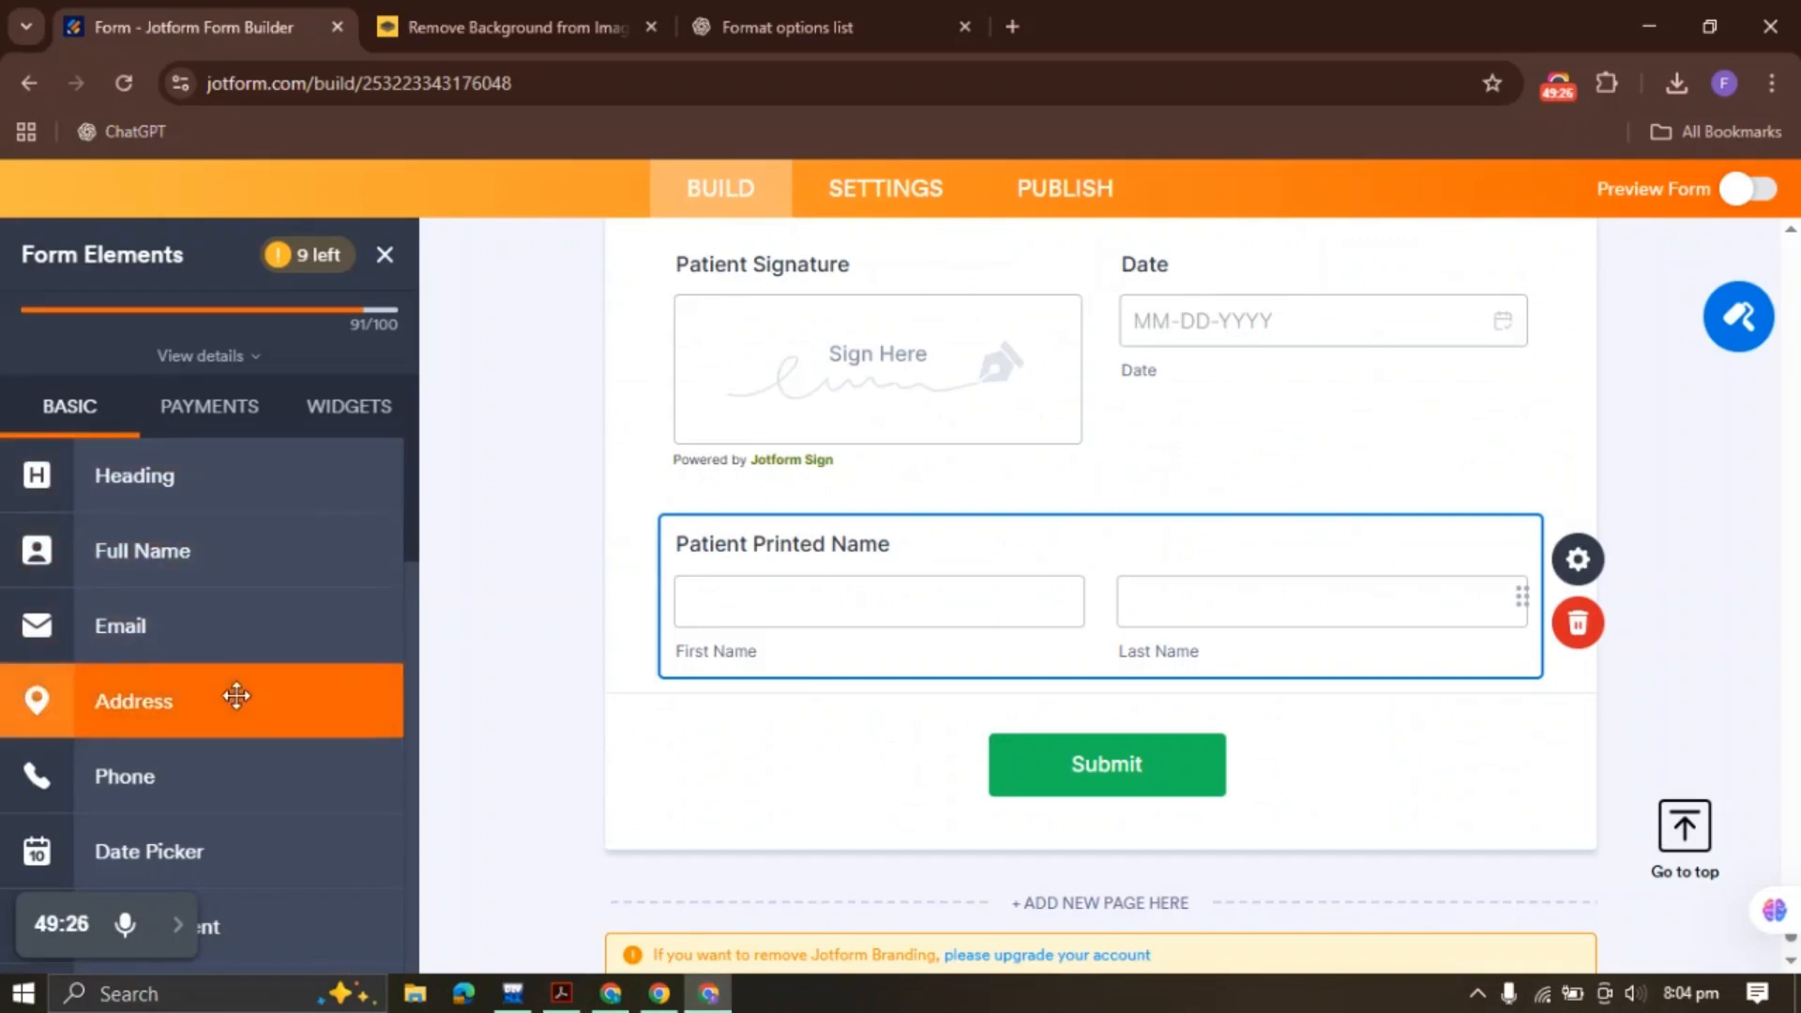
Add a paragraph block below Patient Printed Name and paste the heading as one line
{"action": "scroll", "coordinate": [234, 691], "scroll_direction": "down", "scroll_amount": 6}
{"action": "left_click", "coordinate": [193, 804]}
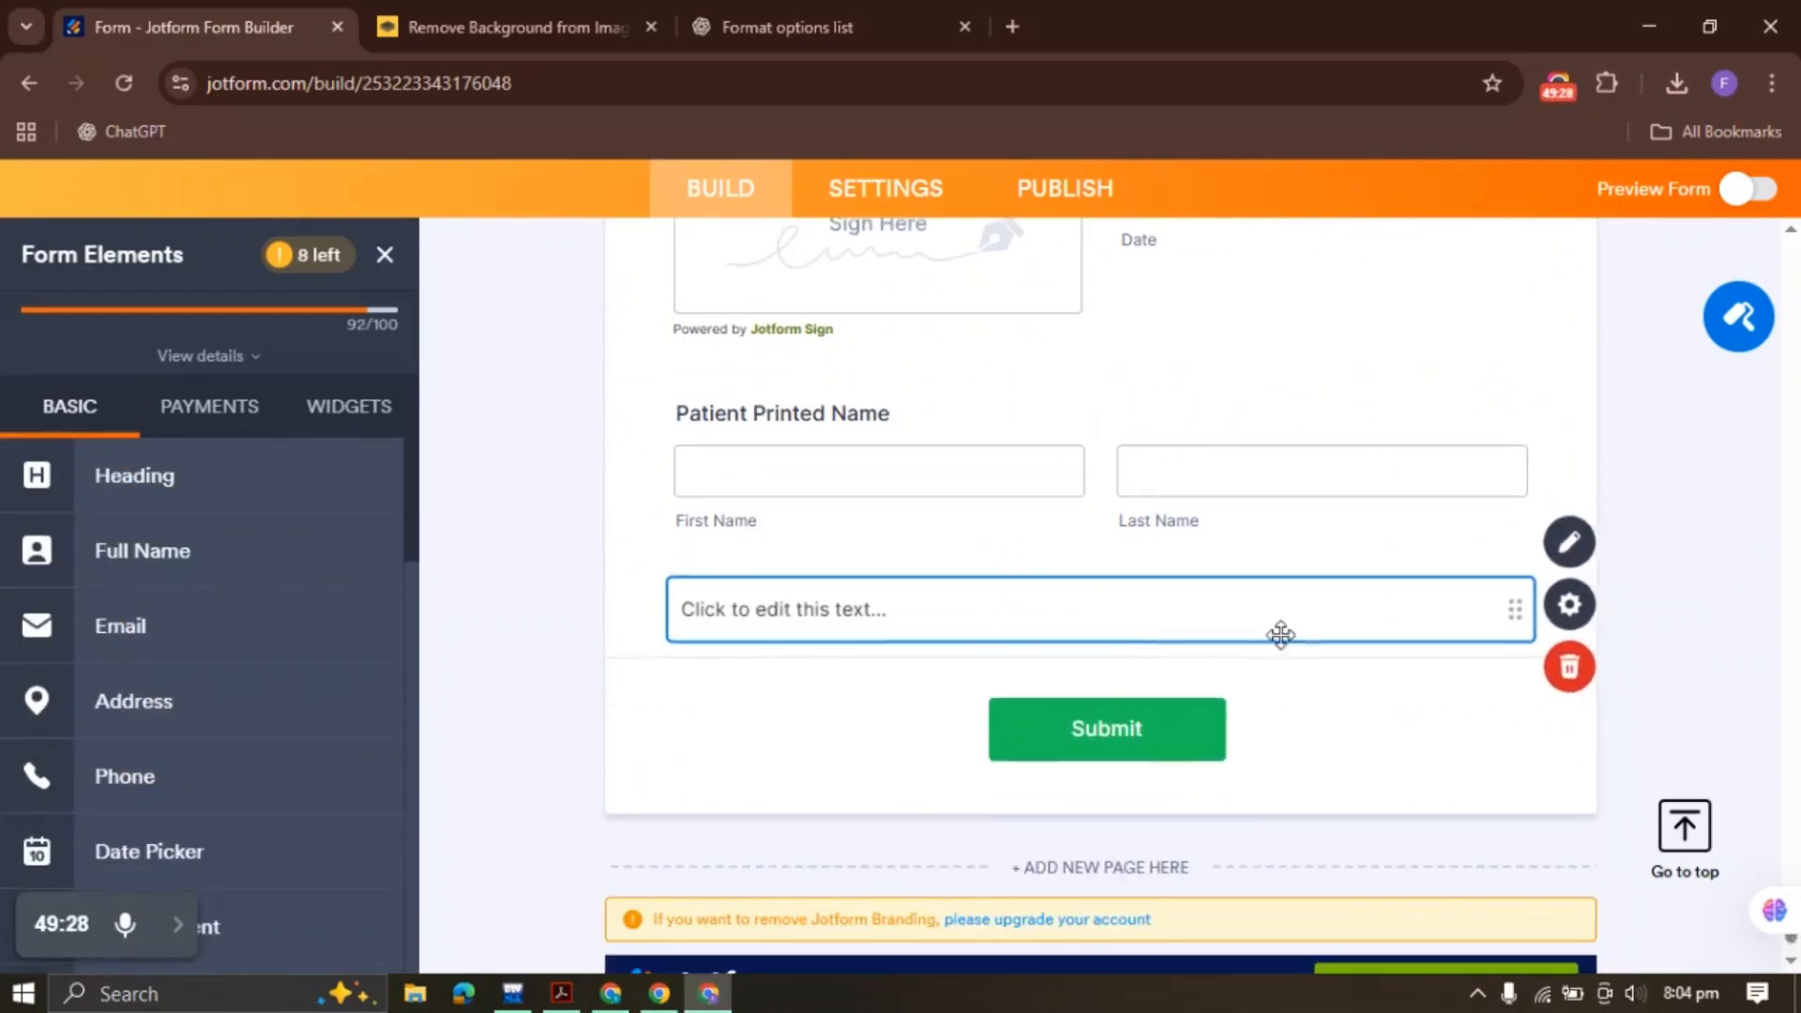
{"action": "left_click", "coordinate": [1594, 531]}
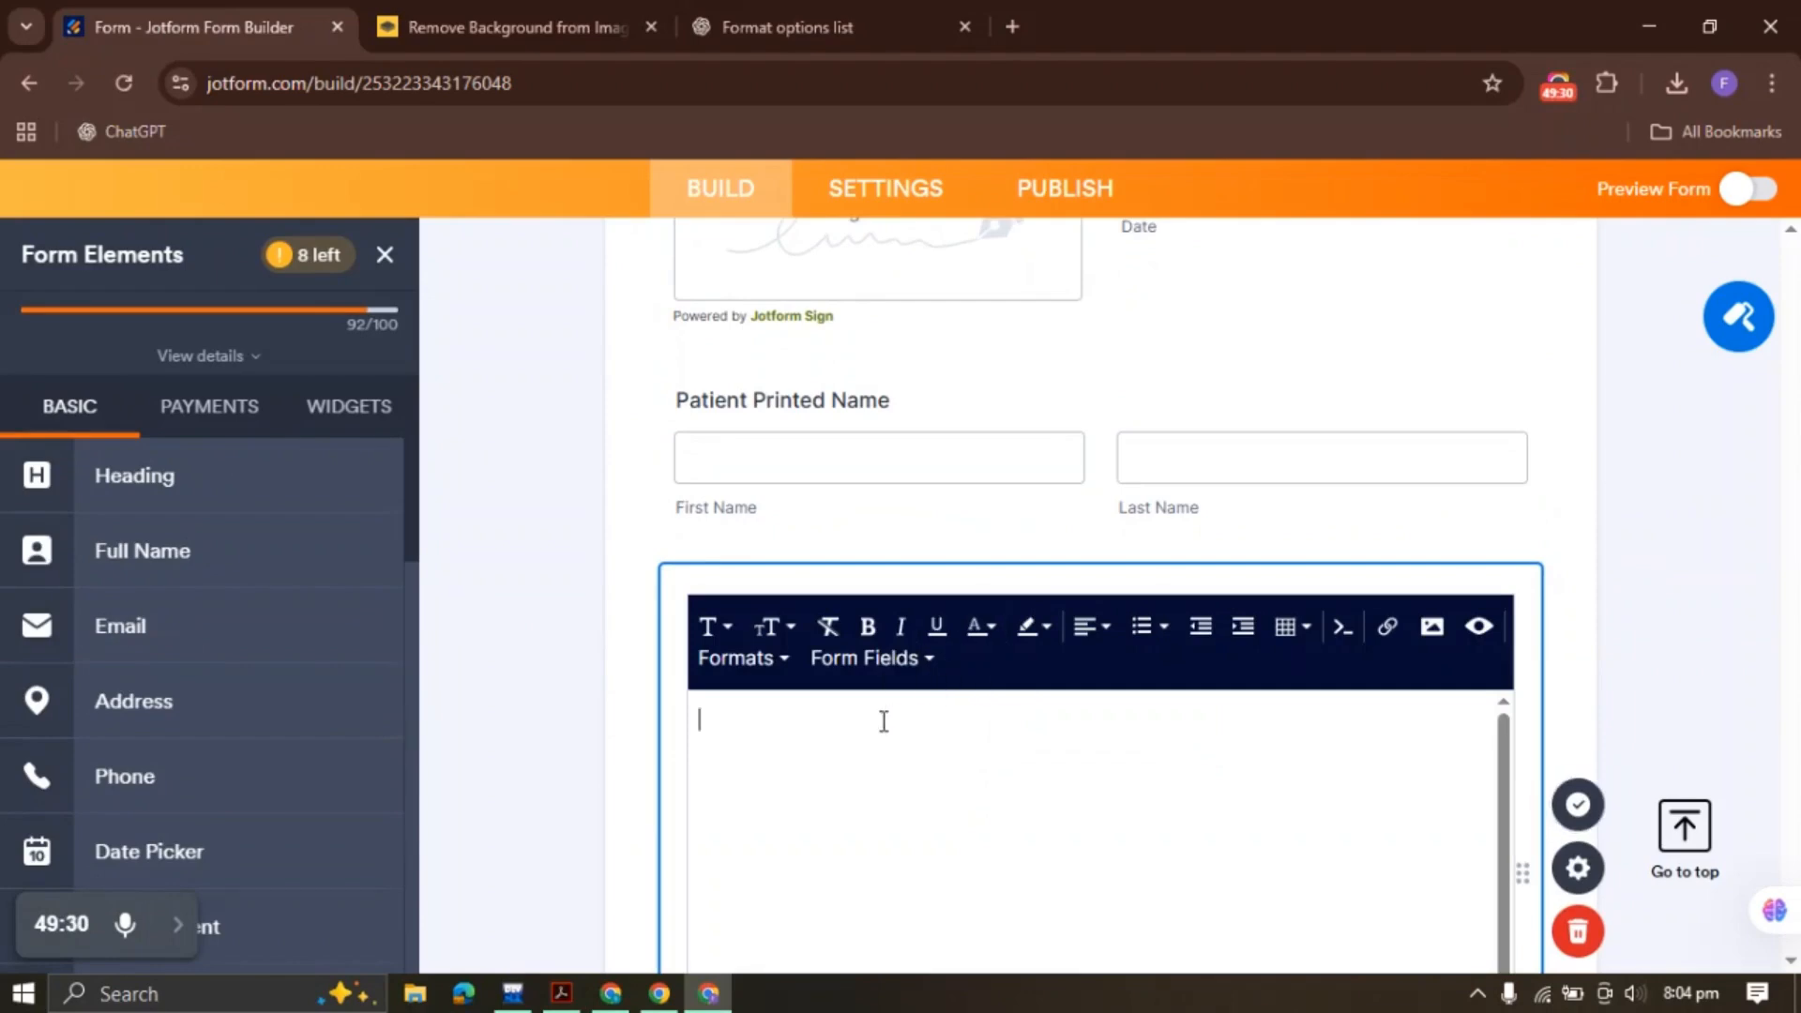
{"action": "key", "text": "ctrl+v"}
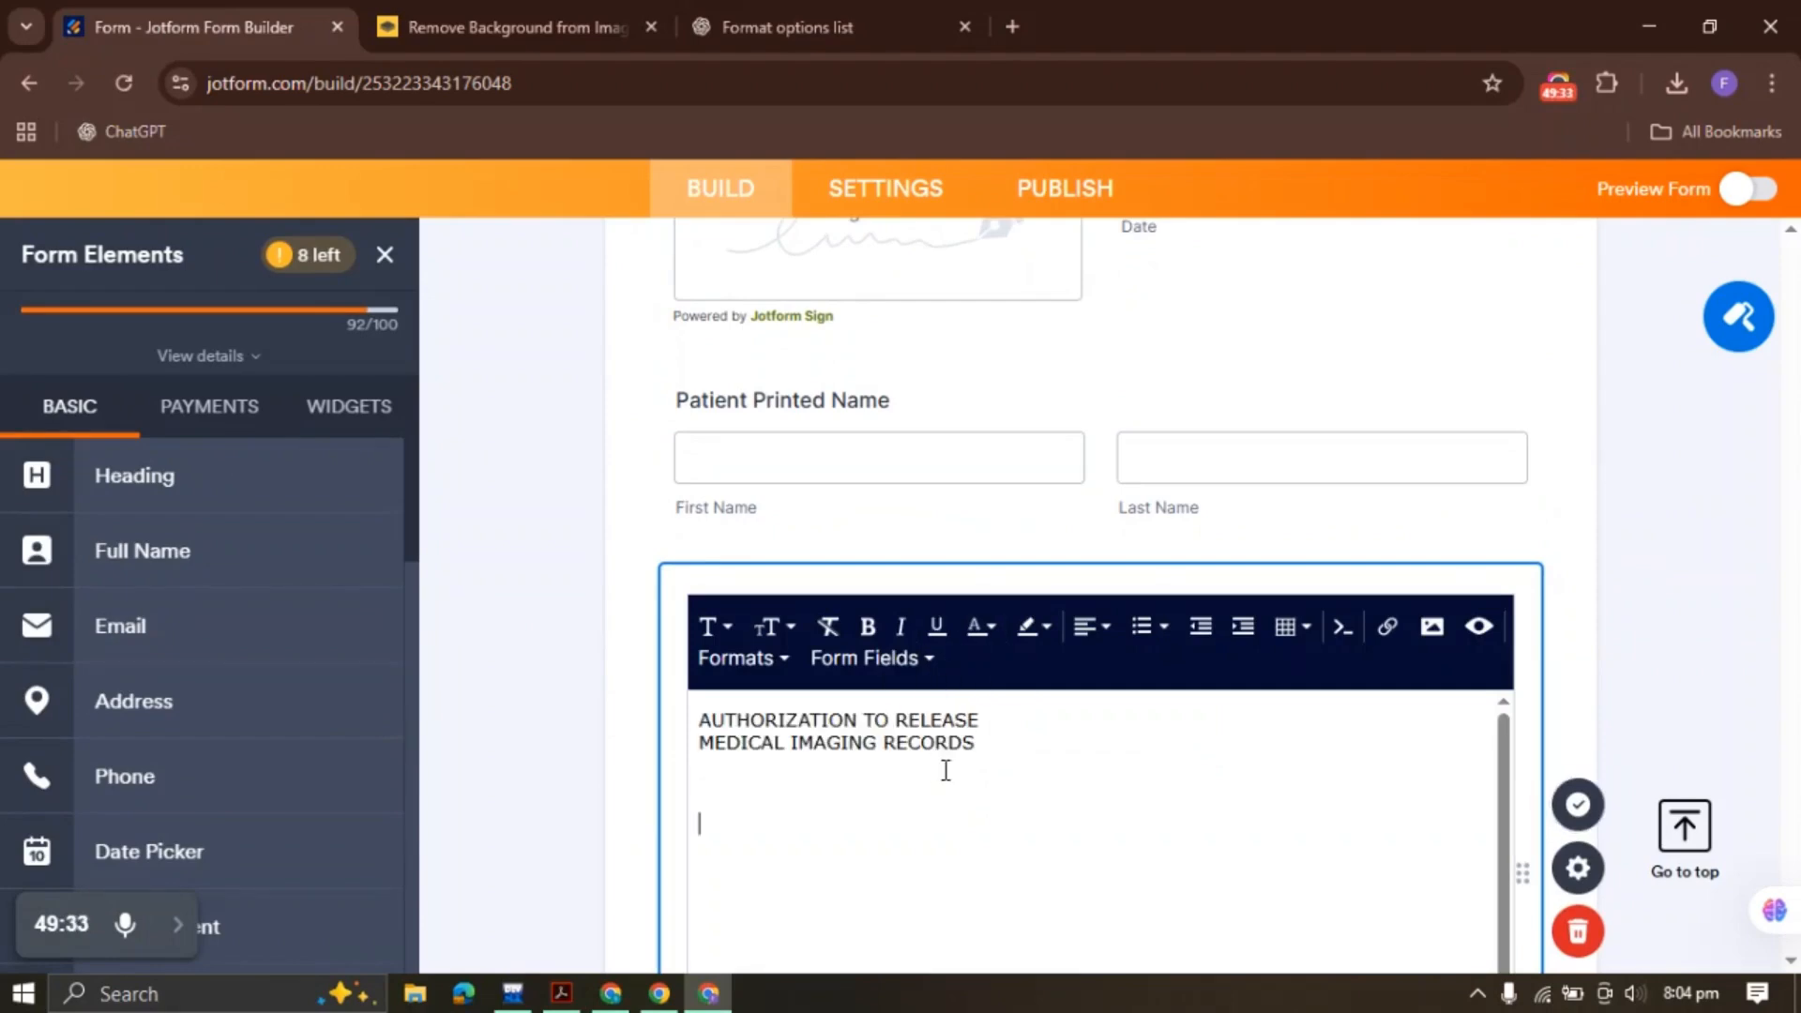
{"action": "left_click_drag", "start_coordinate": [947, 771], "coordinate": [713, 719]}
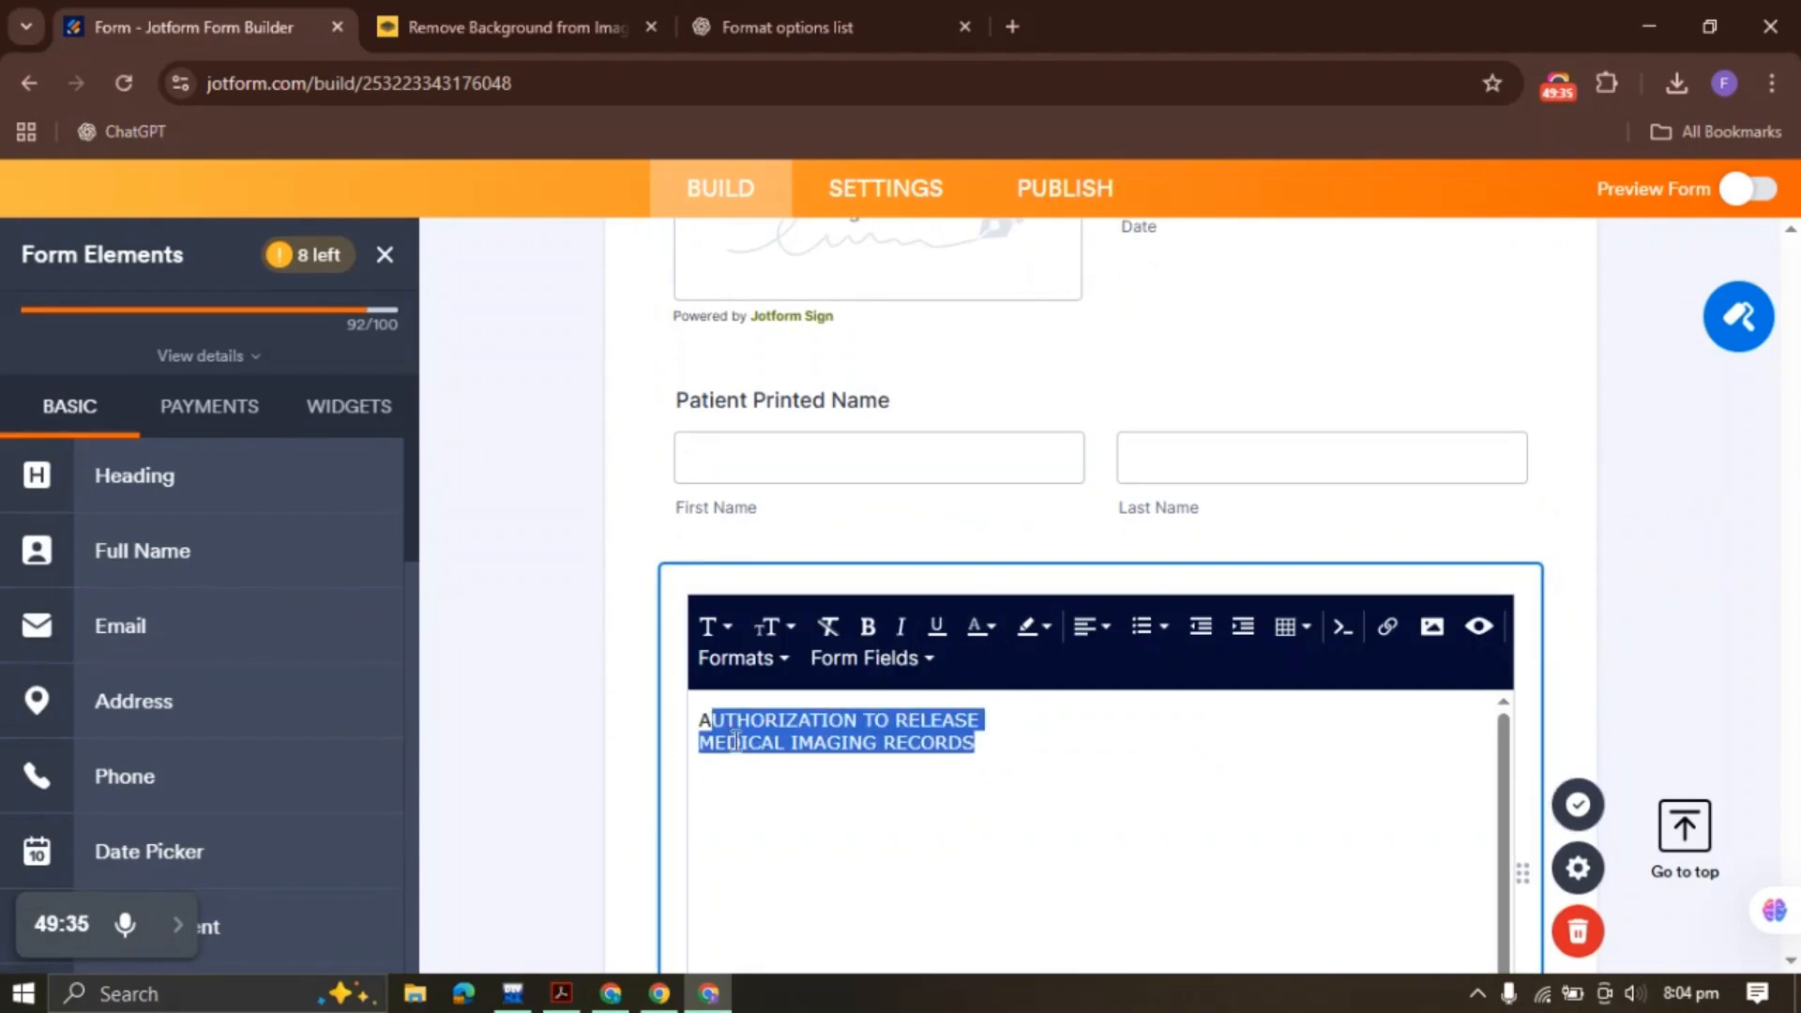
{"action": "left_click", "coordinate": [704, 748]}
{"action": "key", "text": "BackSpace"}
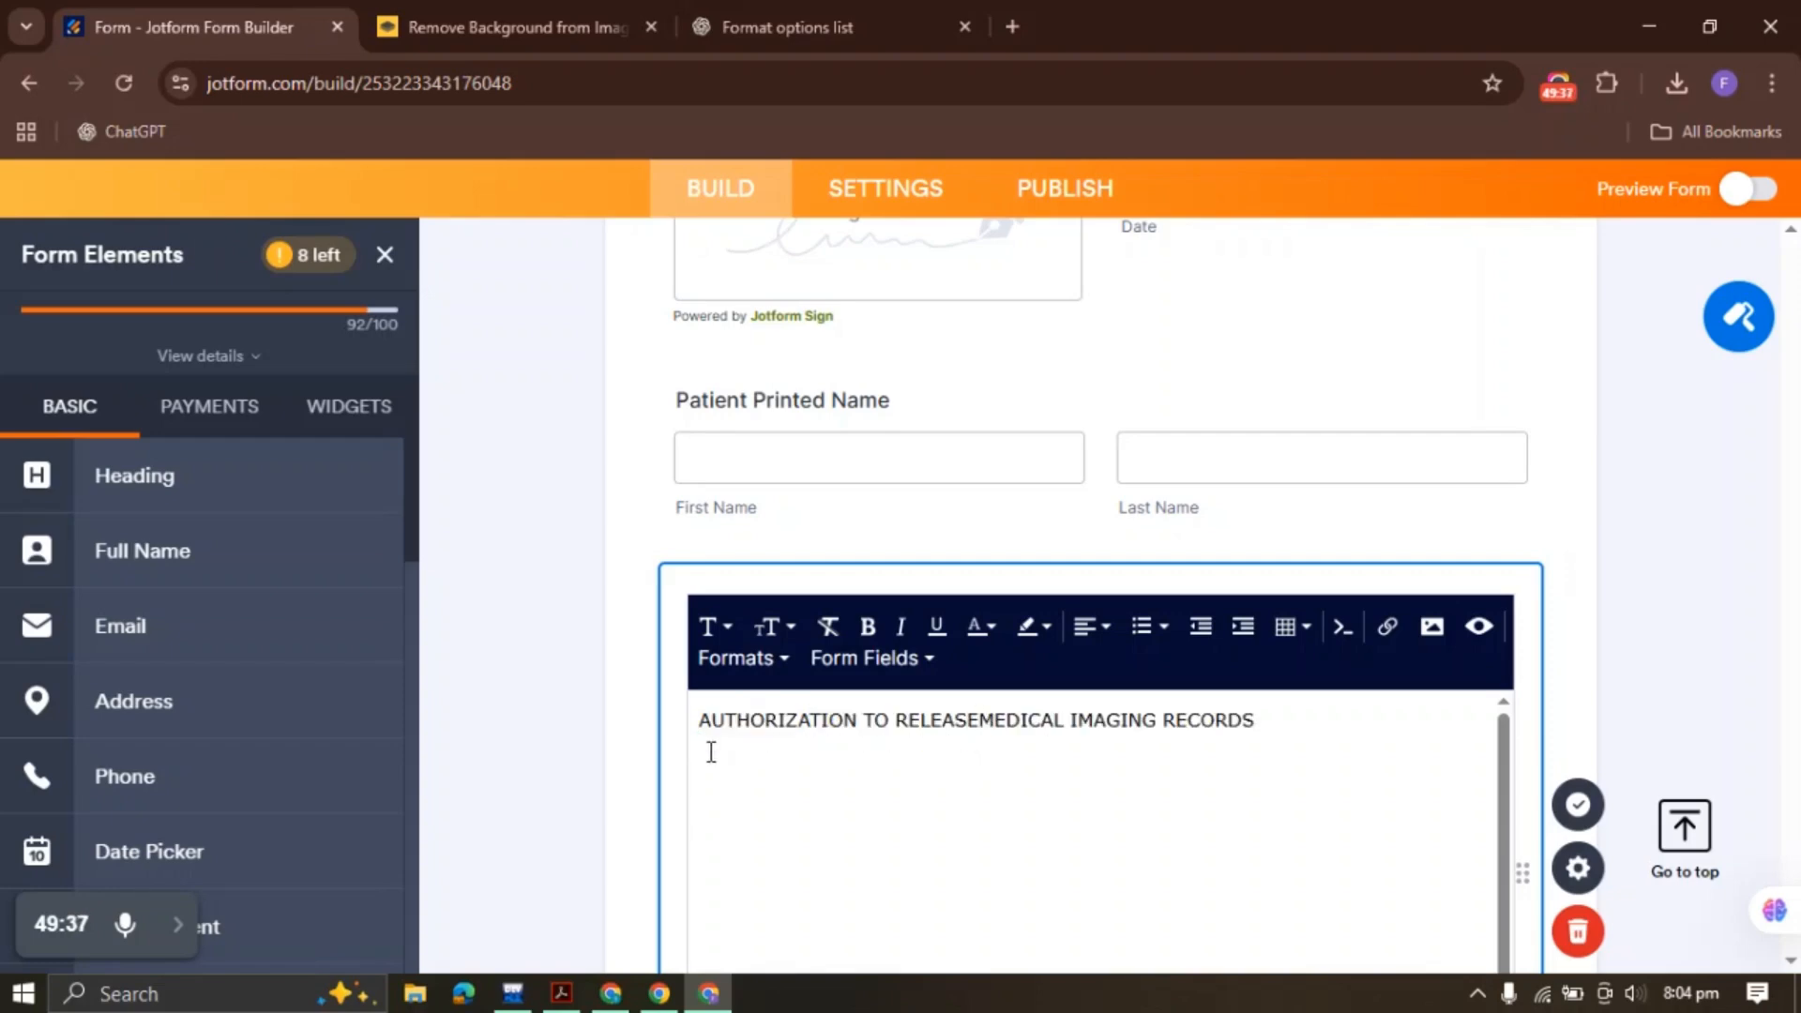
{"action": "key", "text": "ctrl+a"}
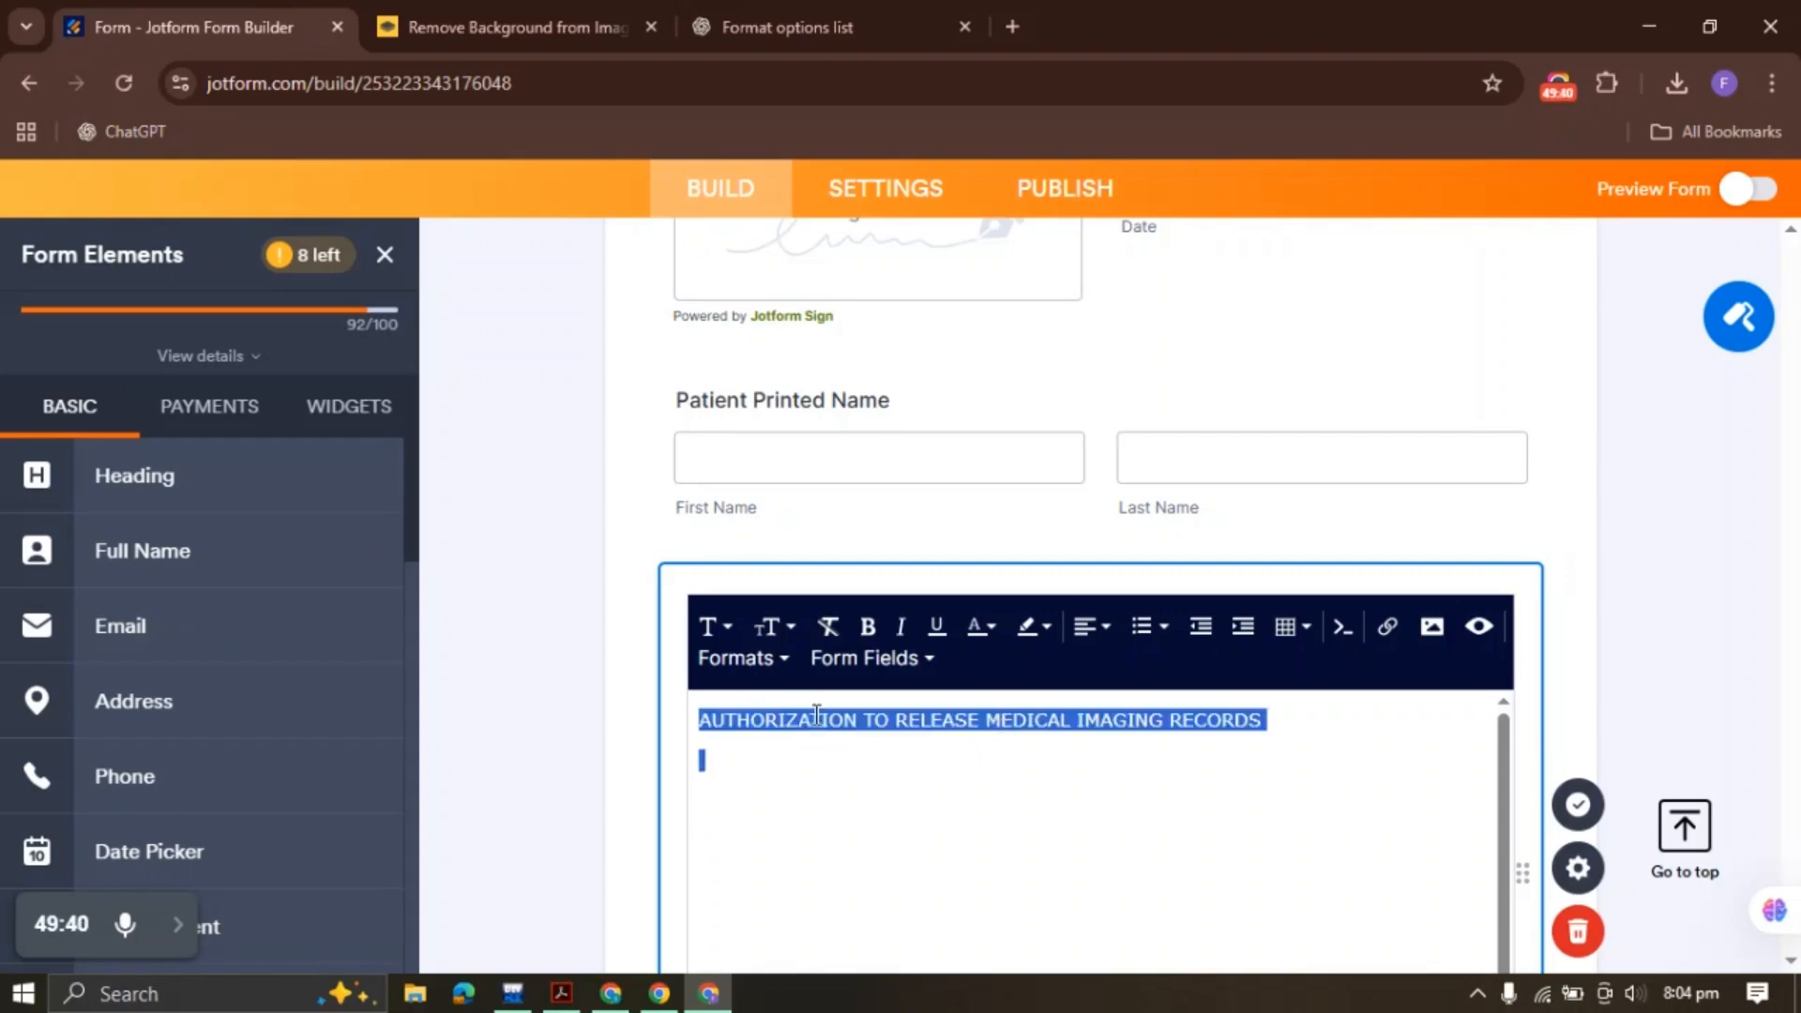
Make the heading bold, larger and centred, then reopen the block to add text below
{"action": "left_click_drag", "start_coordinate": [701, 720], "coordinate": [1208, 723]}
{"action": "left_click", "coordinate": [868, 626]}
{"action": "left_click", "coordinate": [772, 627]}
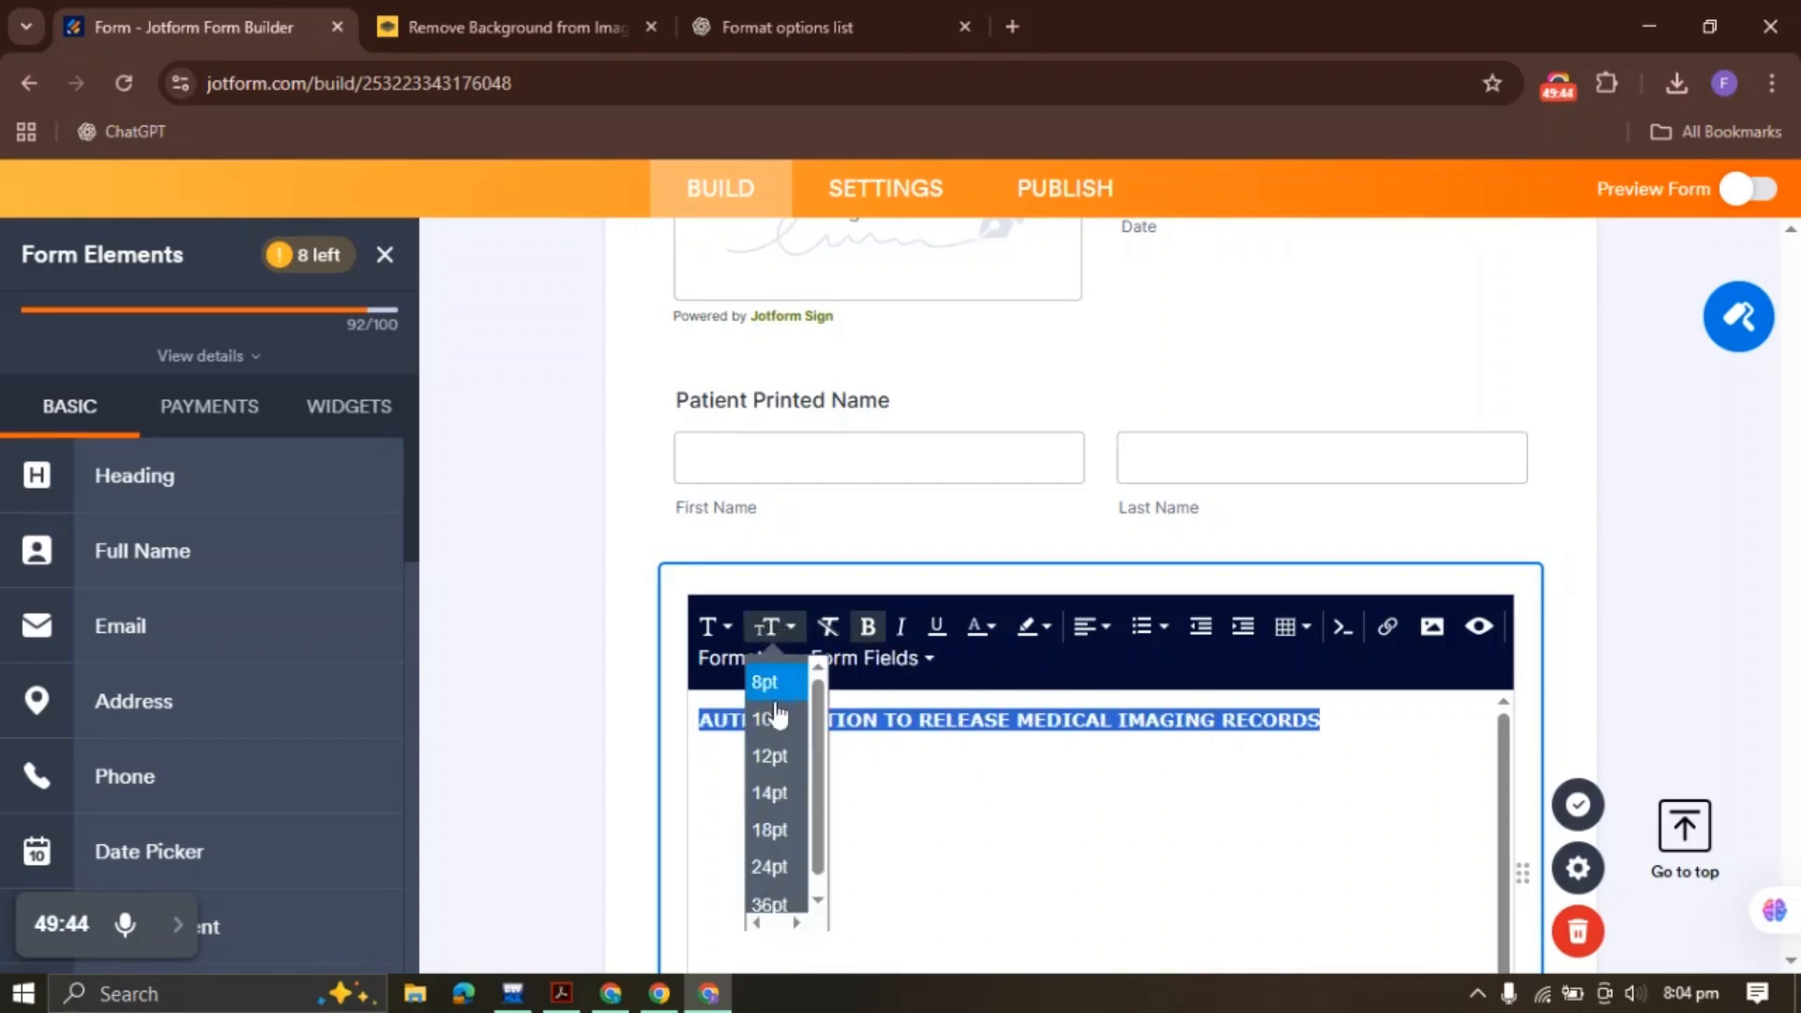
{"action": "left_click", "coordinate": [770, 829]}
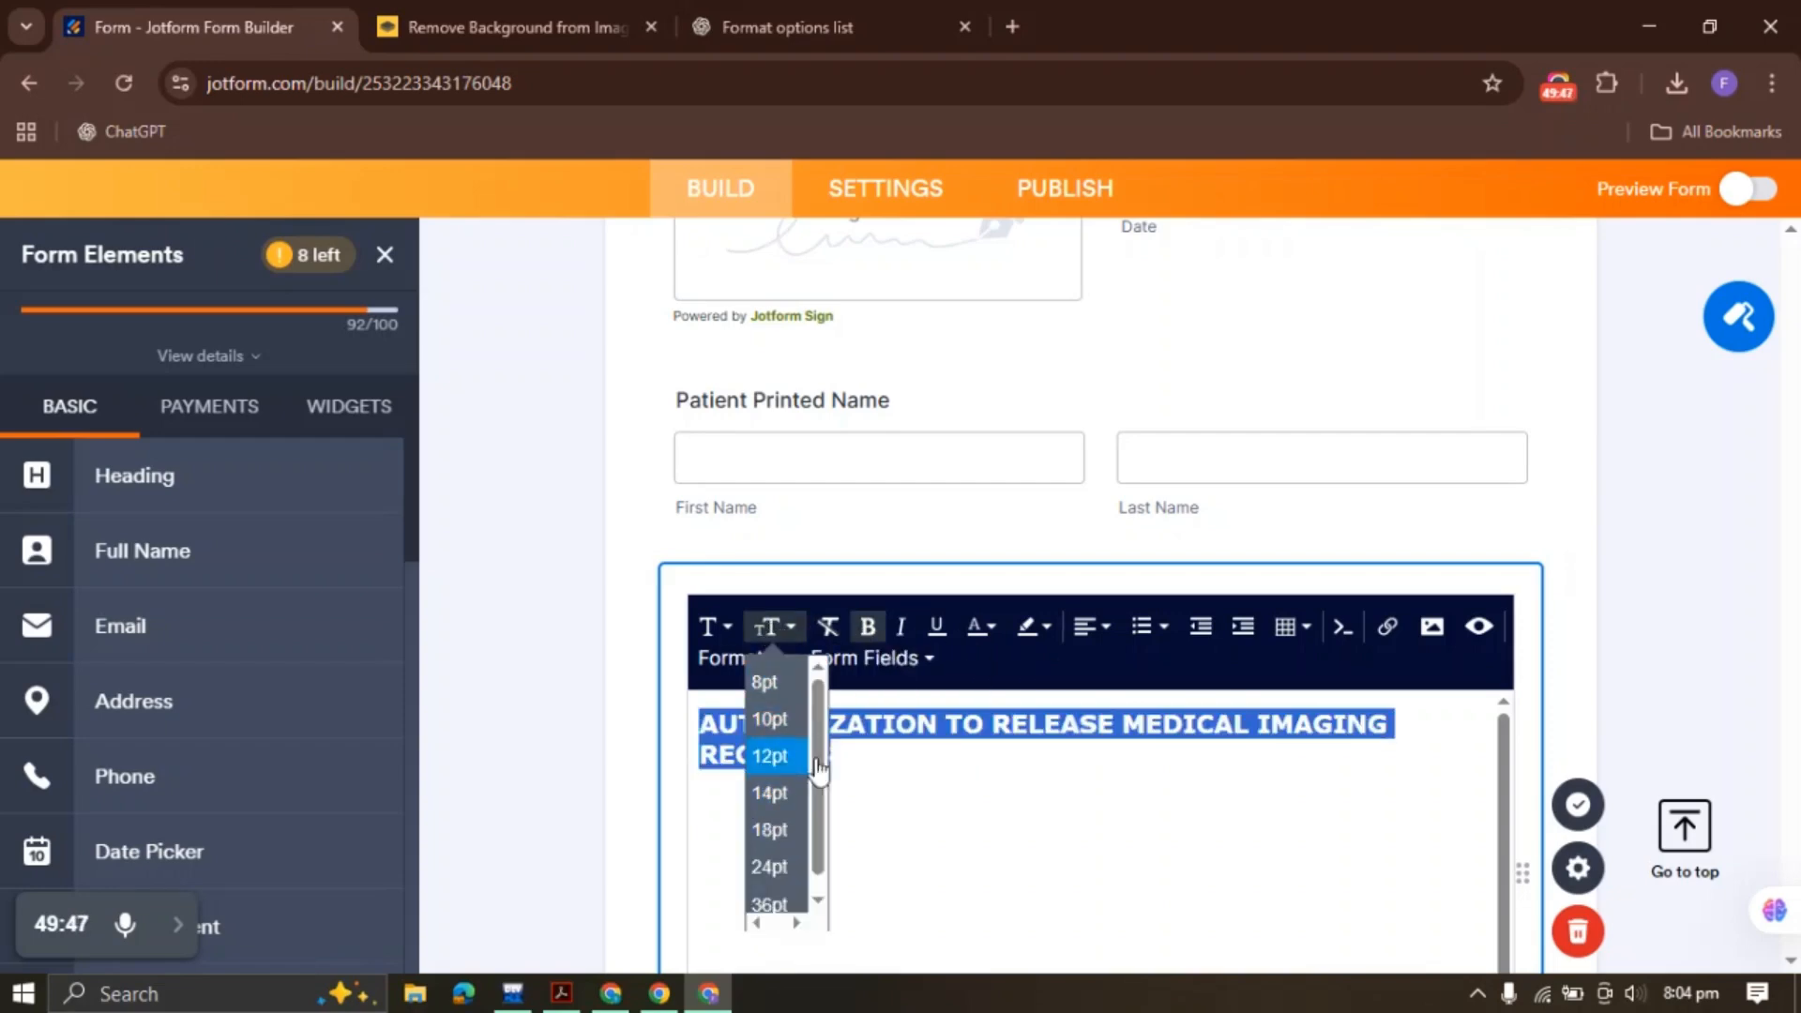
{"action": "left_click", "coordinate": [1090, 629]}
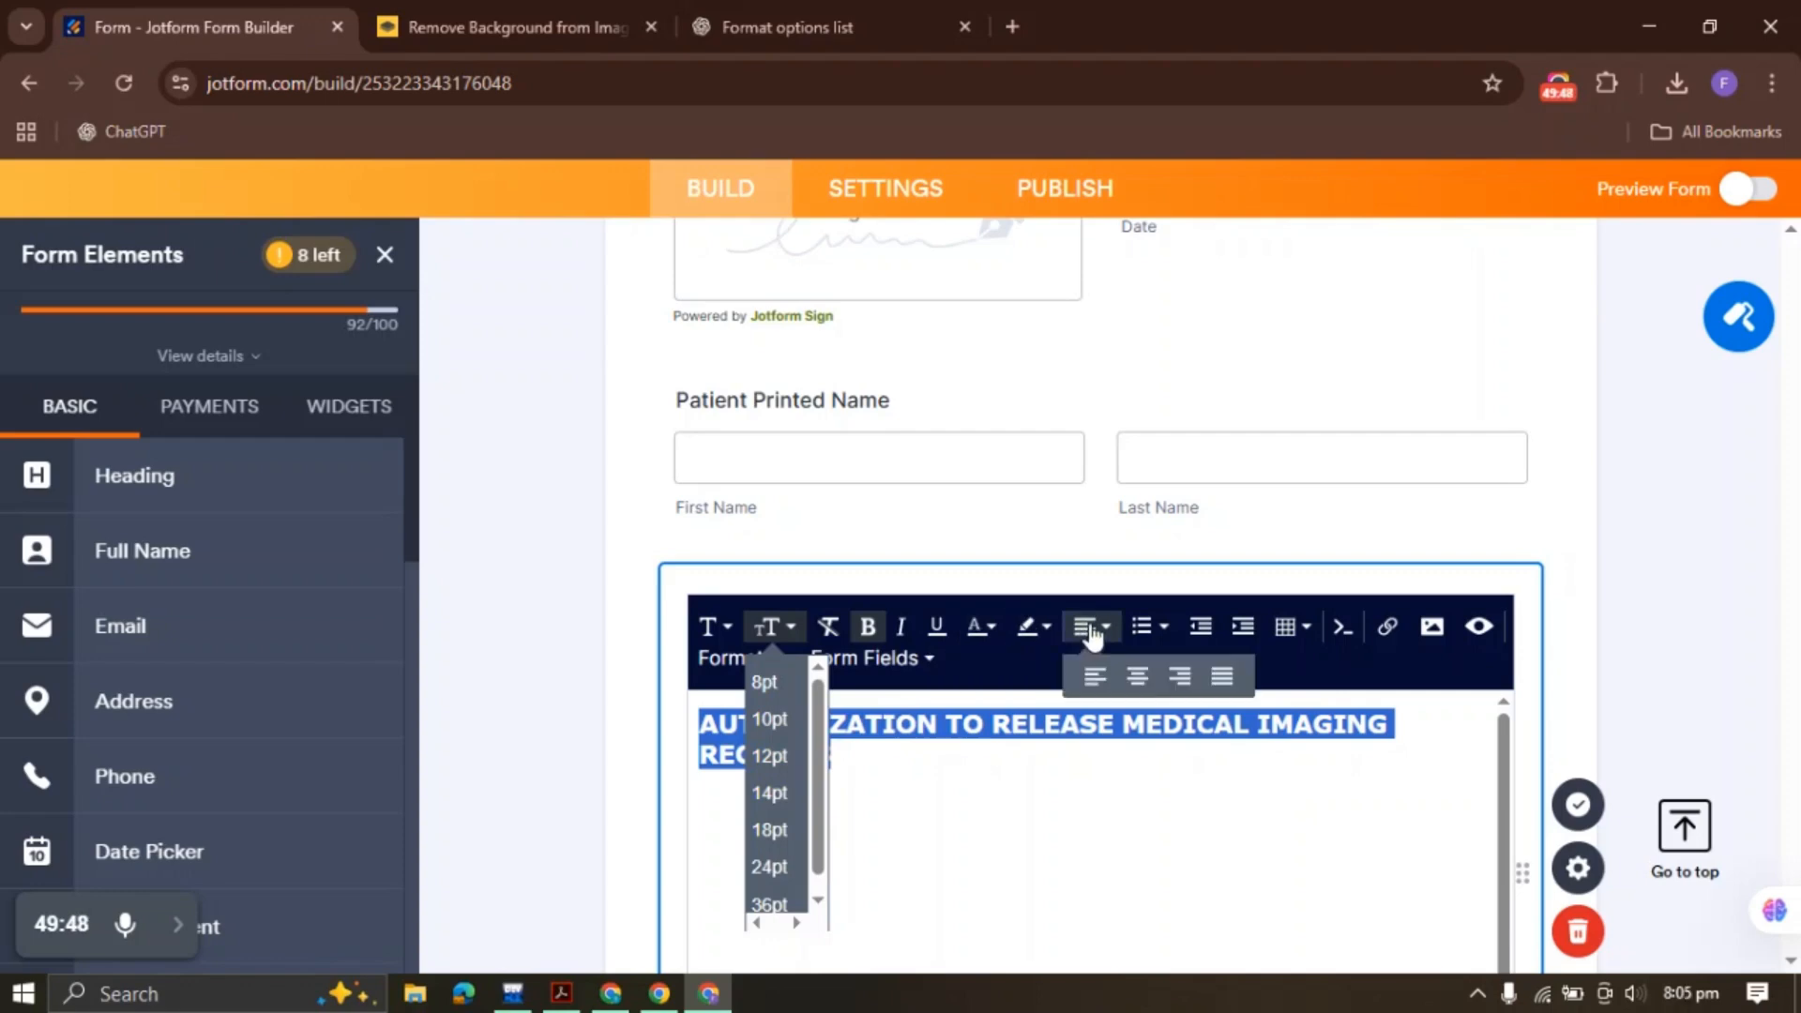
{"action": "left_click", "coordinate": [1138, 678]}
{"action": "left_click", "coordinate": [1579, 805]}
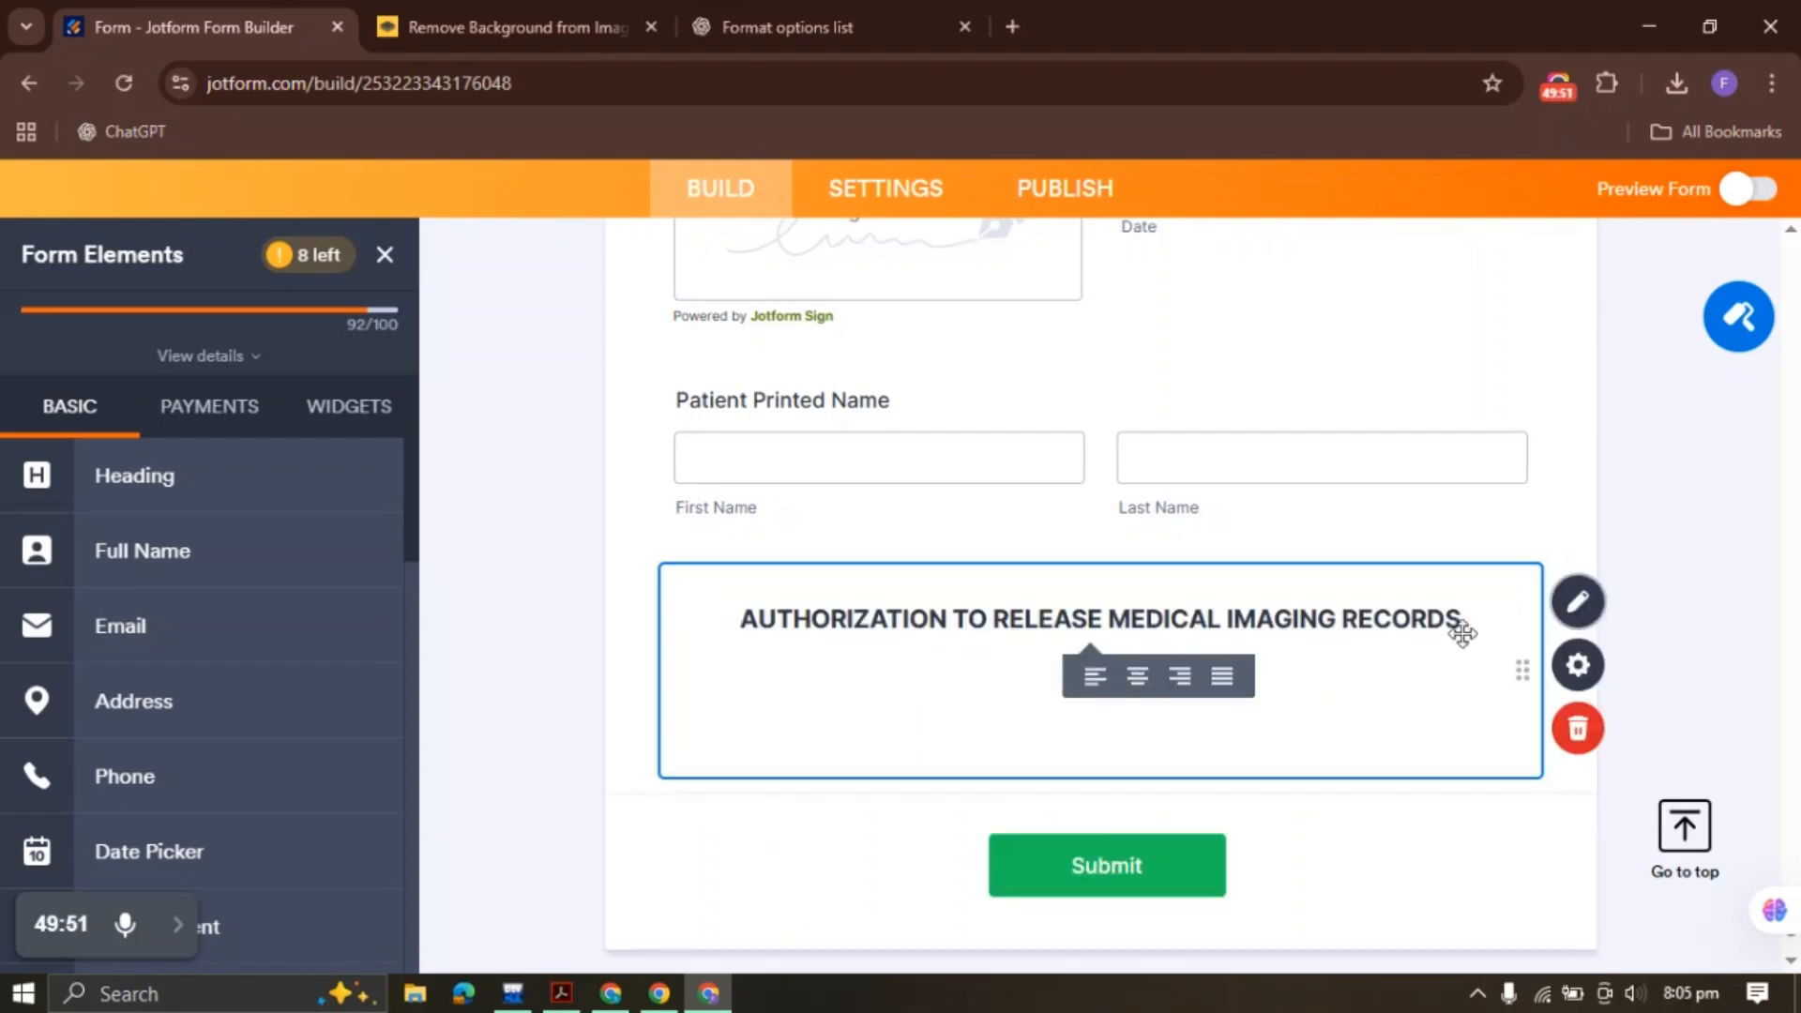
{"action": "left_click", "coordinate": [1579, 601]}
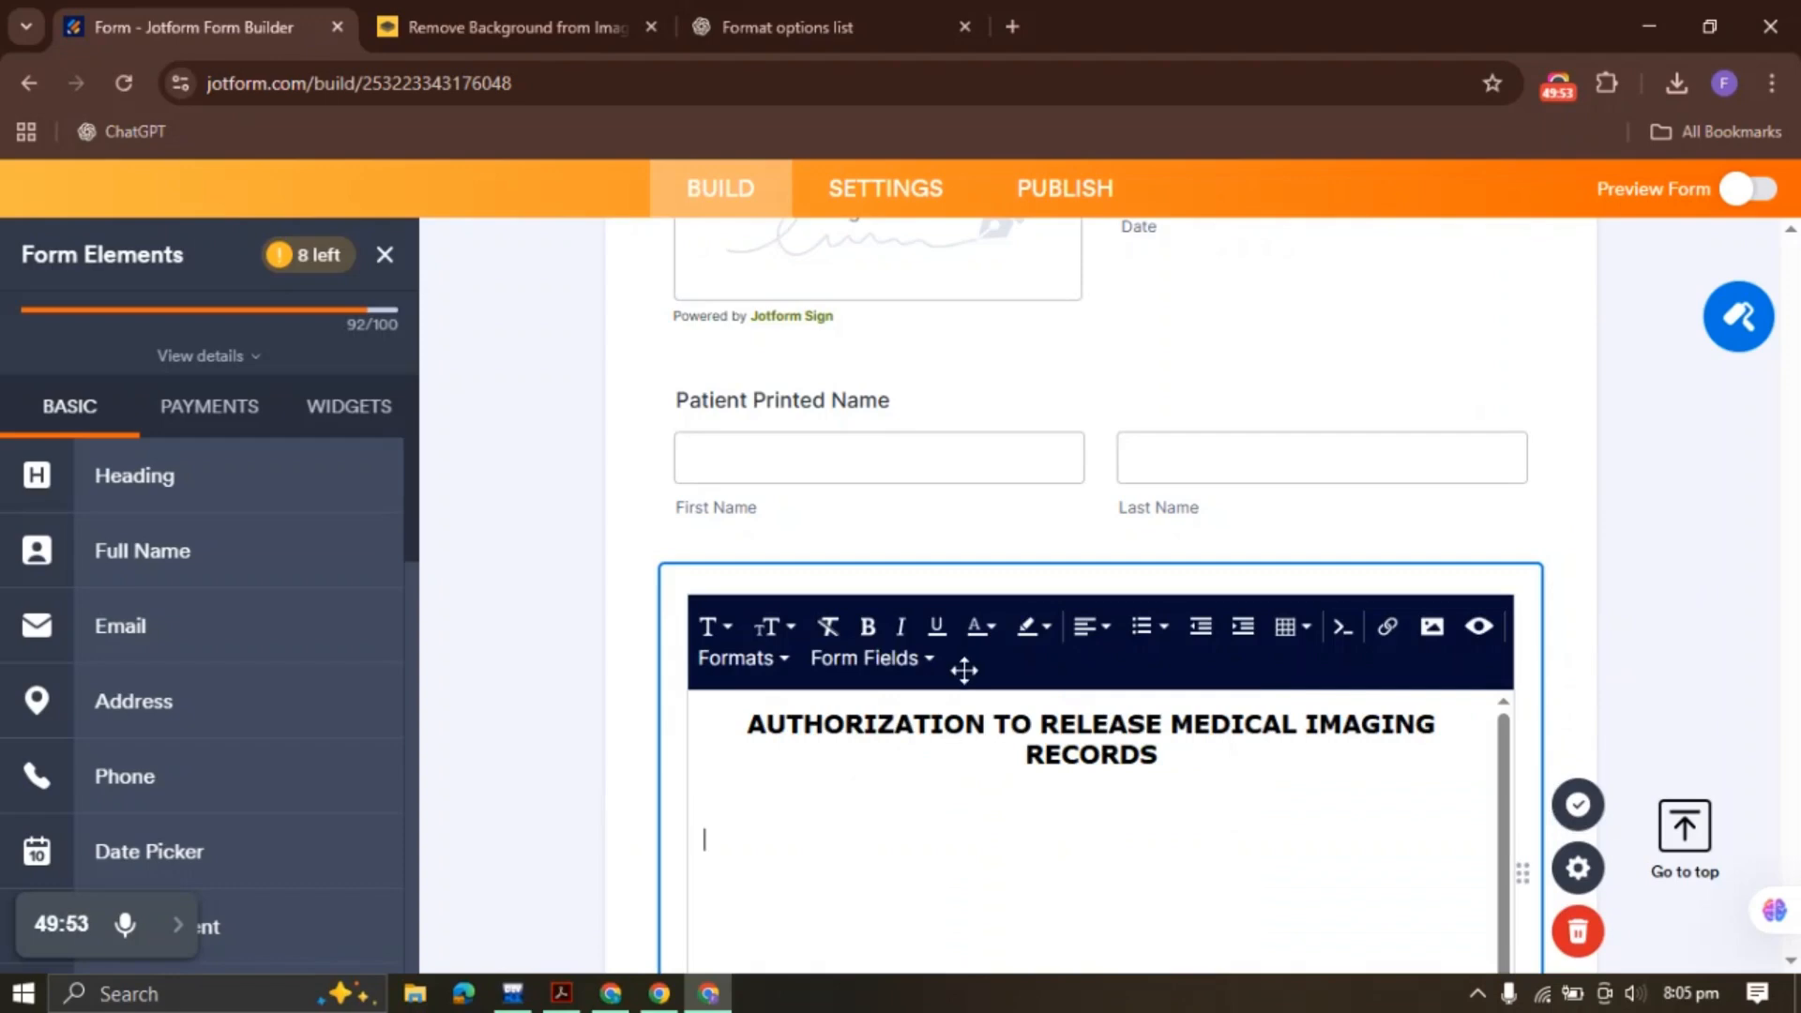
{"action": "scroll", "coordinate": [938, 657], "scroll_direction": "down", "scroll_amount": 5}
{"action": "scroll", "coordinate": [909, 647], "scroll_direction": "up", "scroll_amount": 3}
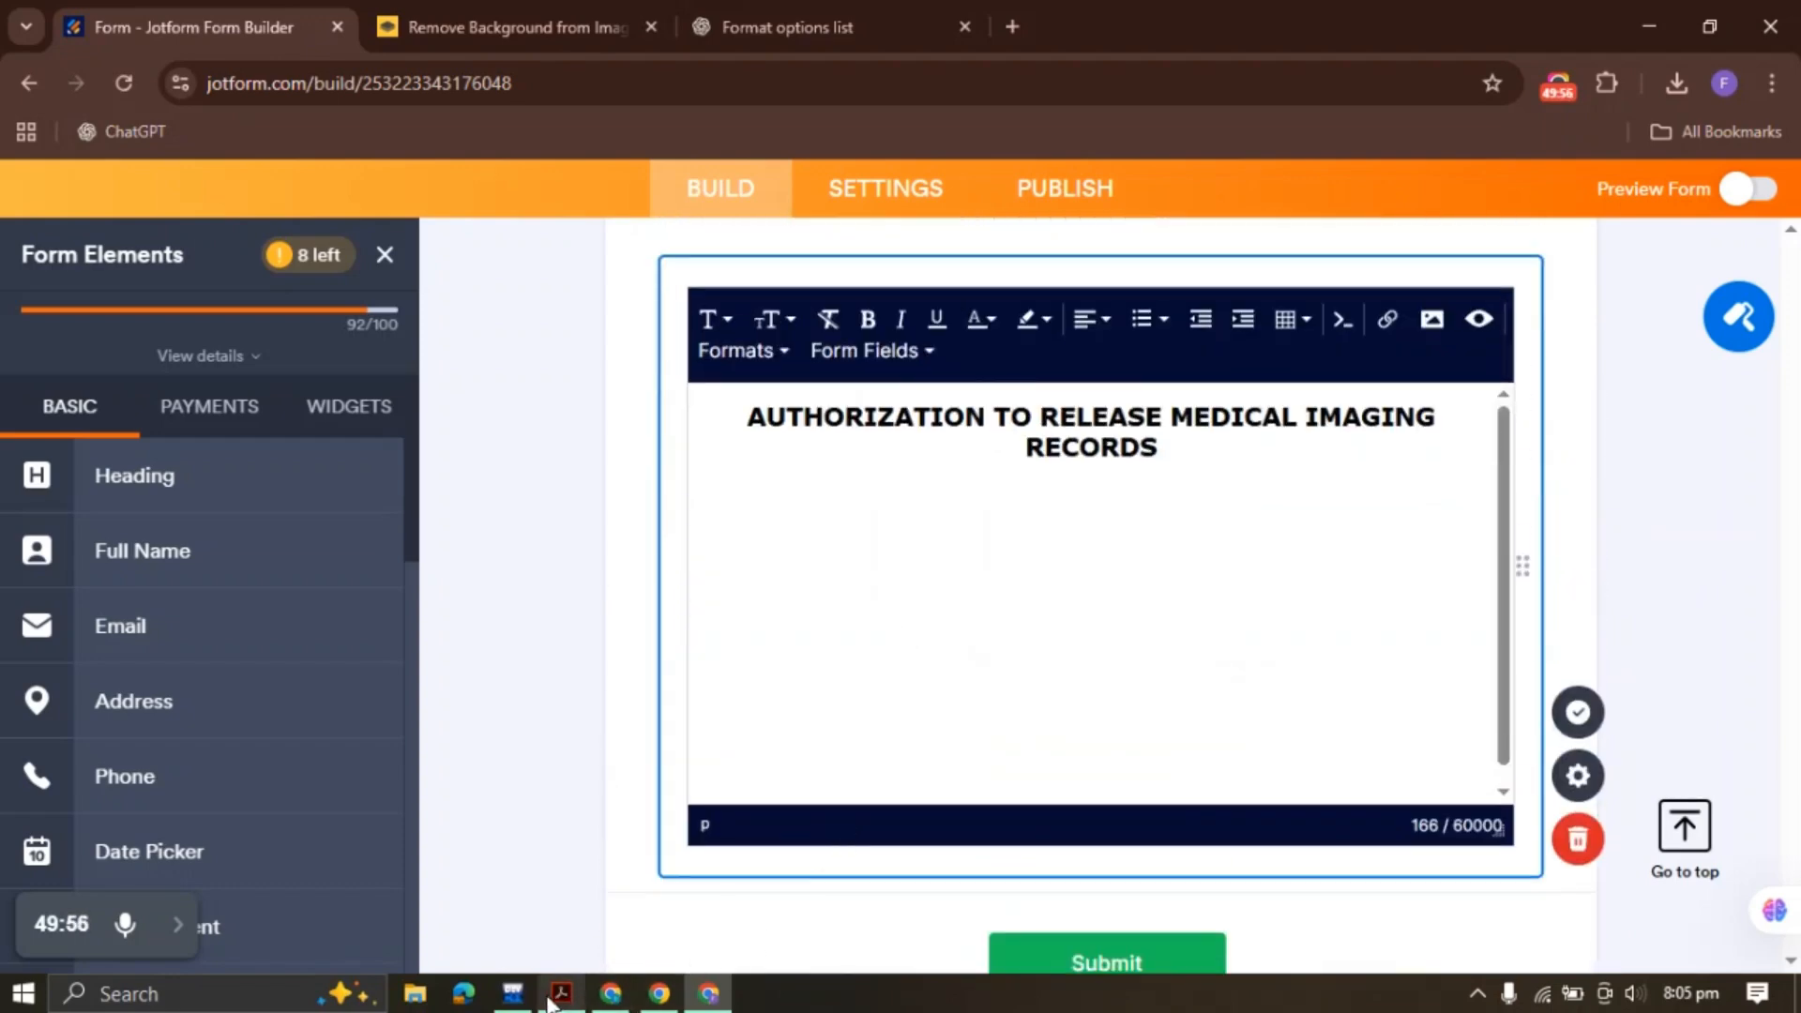
Copy the authorization and release consent paragraphs from the PDF, paste them into the block and save
{"action": "left_click", "coordinate": [561, 994]}
{"action": "mouse_move", "coordinate": [94, 452]}
{"action": "left_mouse_down"}
{"action": "mouse_move", "coordinate": [581, 938]}
{"action": "mouse_move", "coordinate": [581, 961]}
{"action": "mouse_move", "coordinate": [581, 492]}
{"action": "mouse_move", "coordinate": [695, 225]}
{"action": "mouse_move", "coordinate": [715, 128]}
{"action": "mouse_move", "coordinate": [763, 572]}
{"action": "mouse_move", "coordinate": [905, 971]}
{"action": "mouse_move", "coordinate": [845, 549]}
{"action": "mouse_move", "coordinate": [868, 465]}
{"action": "mouse_move", "coordinate": [1155, 485]}
{"action": "left_mouse_up"}
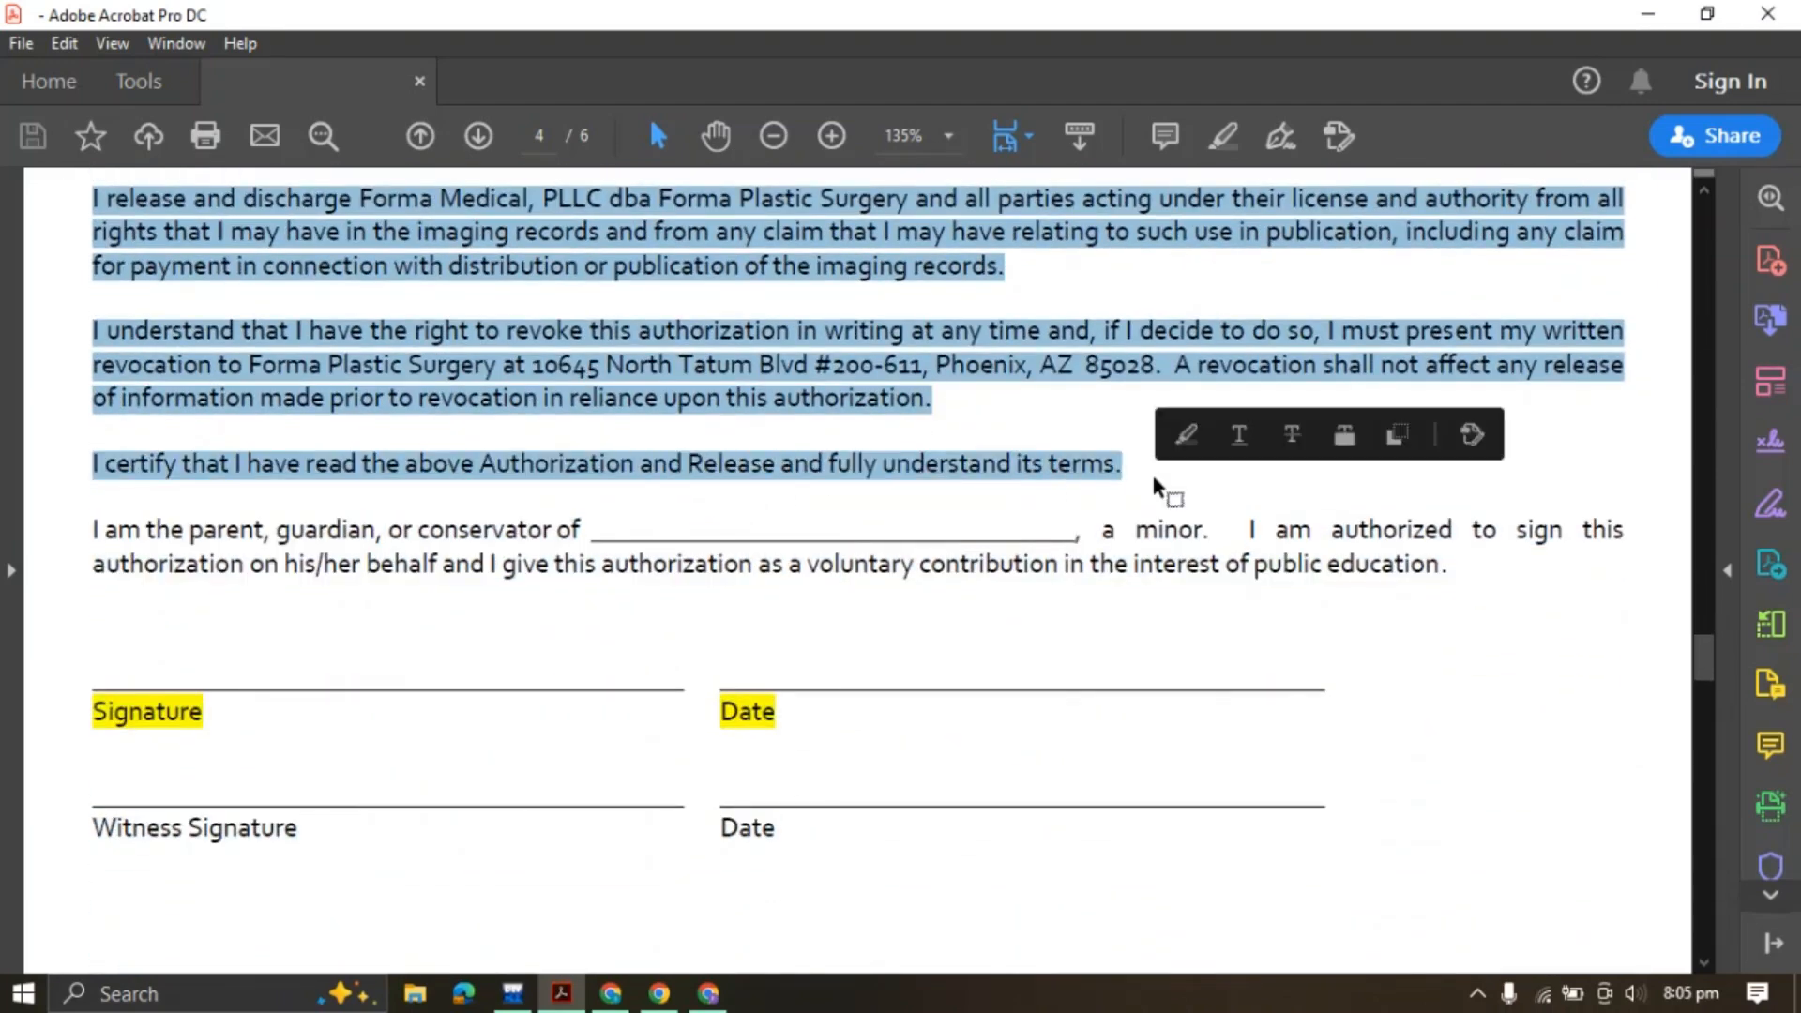
{"action": "left_click", "coordinate": [1399, 437]}
{"action": "left_click", "coordinate": [708, 993]}
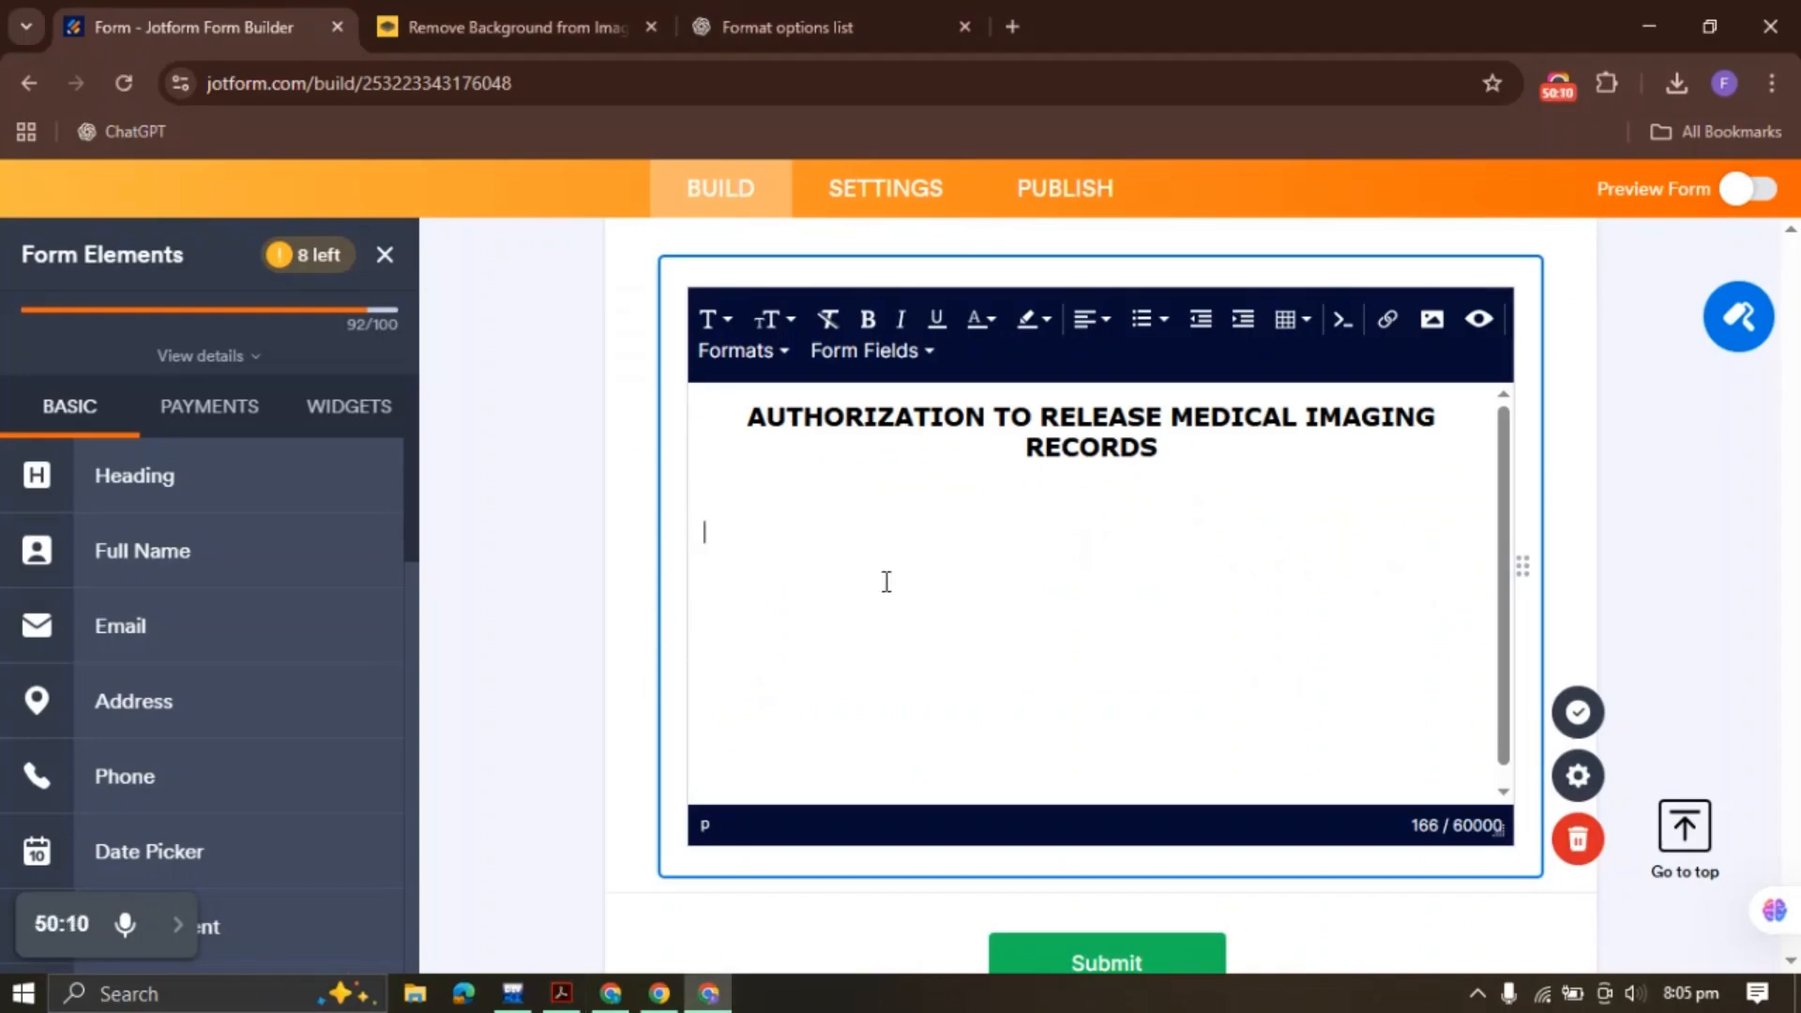
{"action": "key", "text": "ctrl+v"}
{"action": "left_click", "coordinate": [562, 993]}
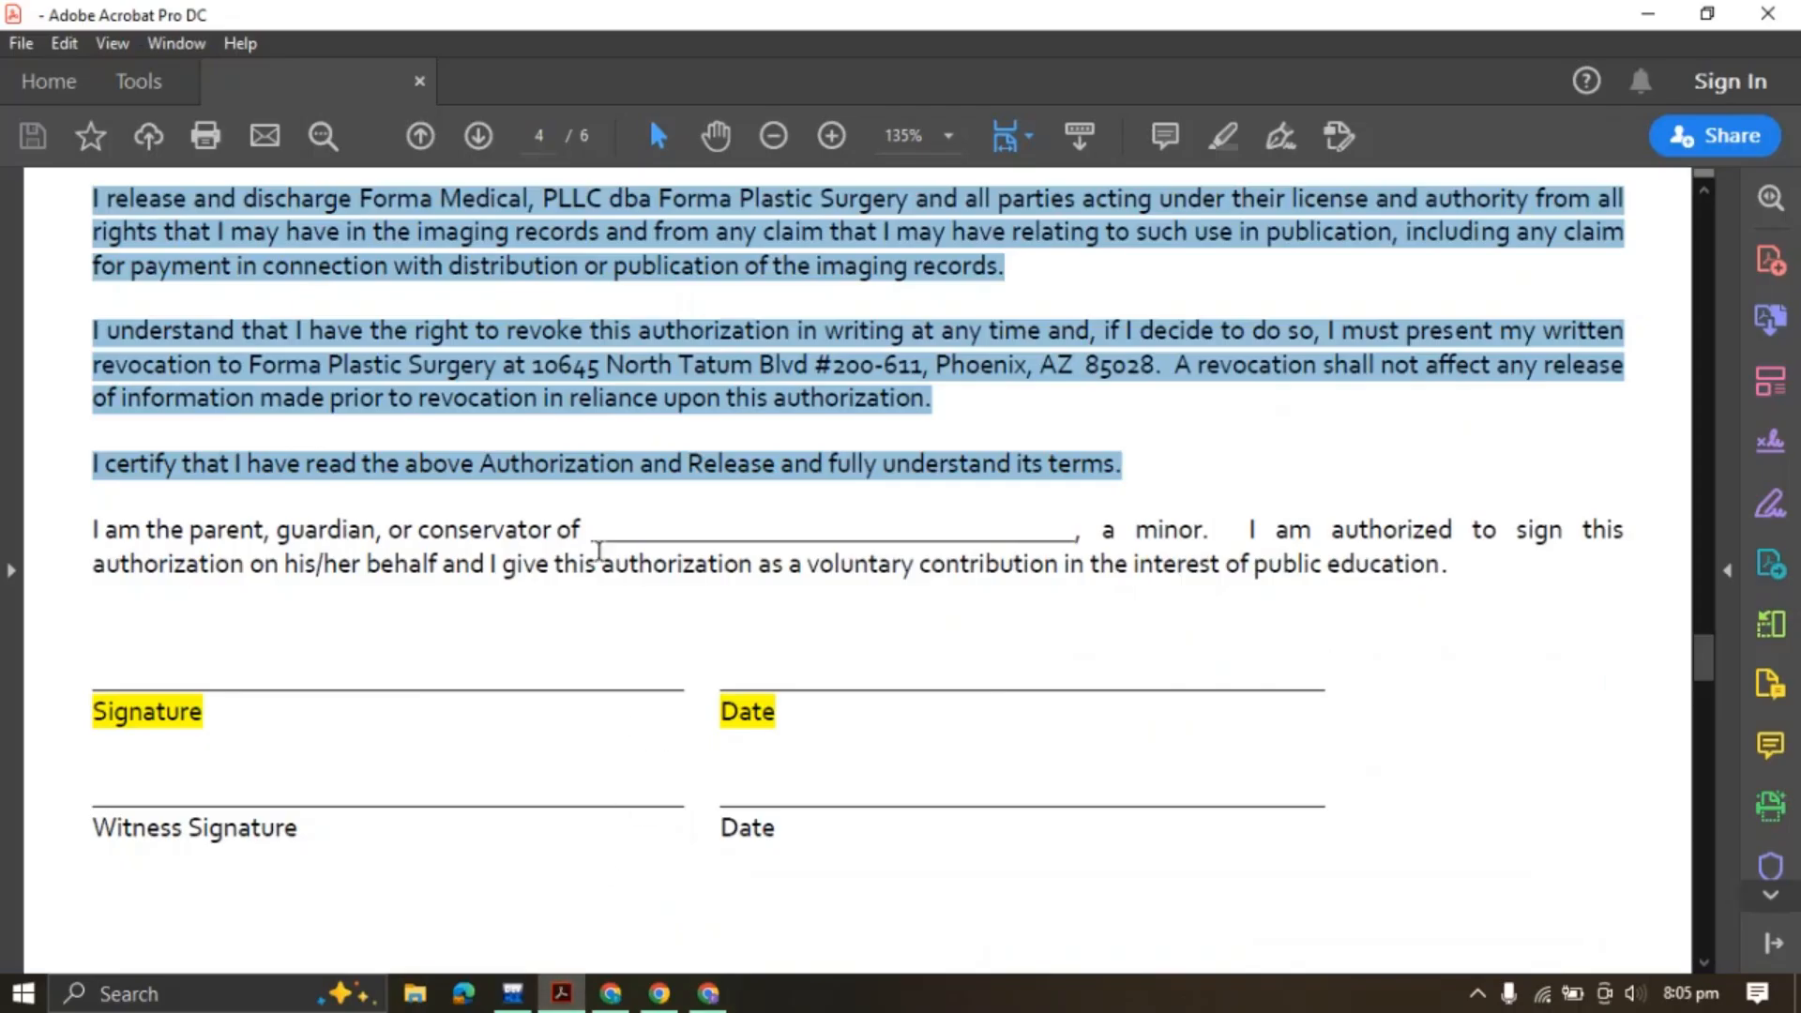
{"action": "scroll", "coordinate": [541, 516], "scroll_direction": "down", "scroll_amount": 2}
{"action": "left_click", "coordinate": [709, 993]}
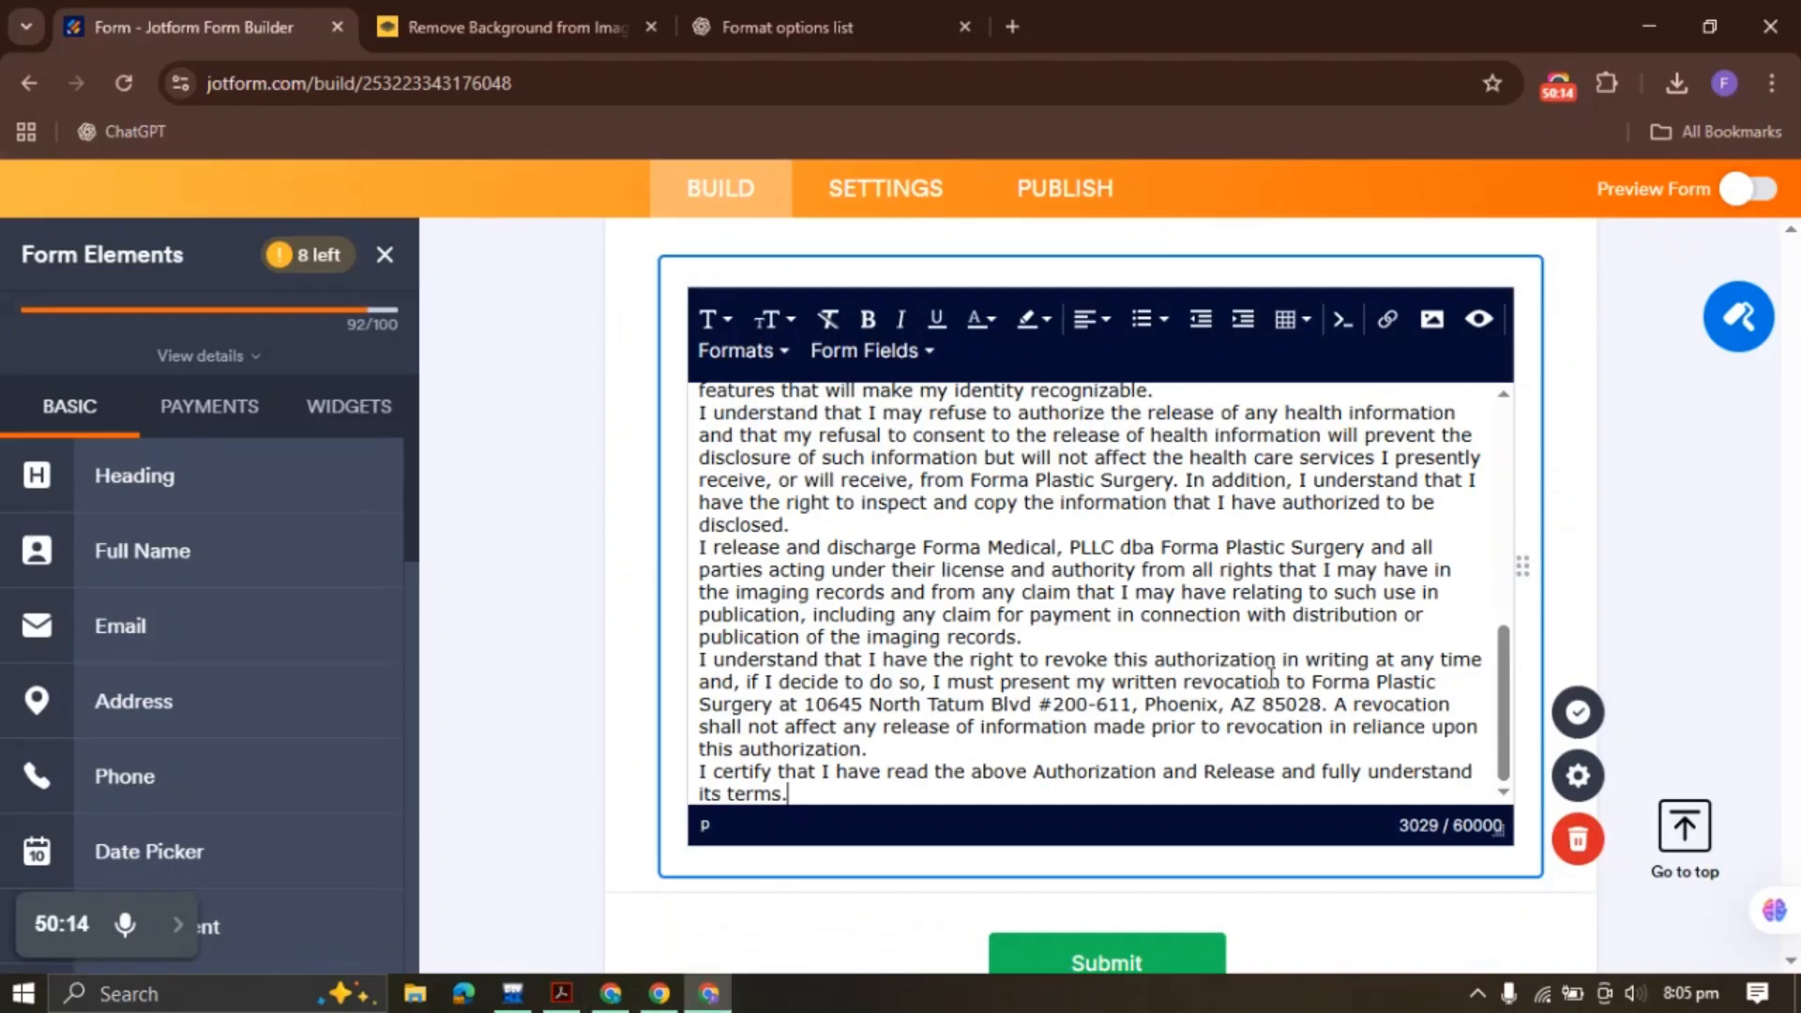
{"action": "left_click", "coordinate": [1586, 715]}
{"action": "scroll", "coordinate": [908, 472], "scroll_direction": "down", "scroll_amount": 8}
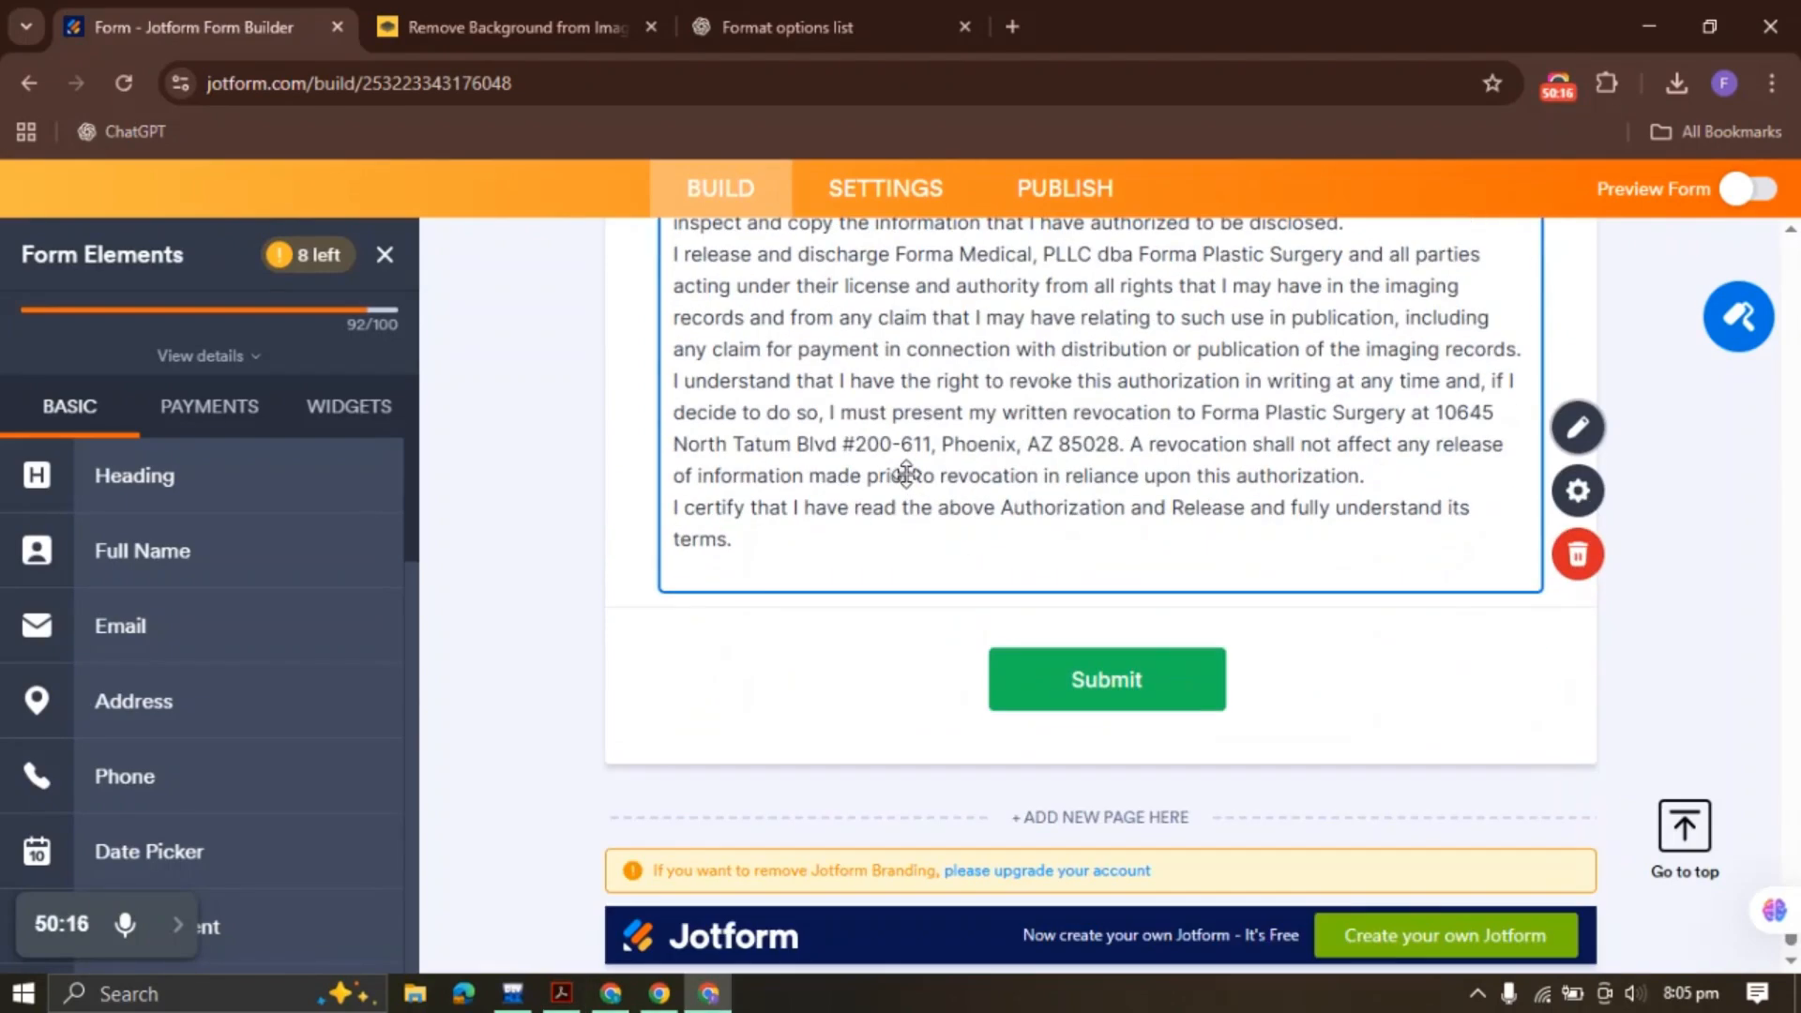
Check the PDF's guardian sentence and Signature label lines before returning to the form builder
{"action": "left_click", "coordinate": [581, 993]}
{"action": "scroll", "coordinate": [505, 553], "scroll_direction": "down", "scroll_amount": 2}
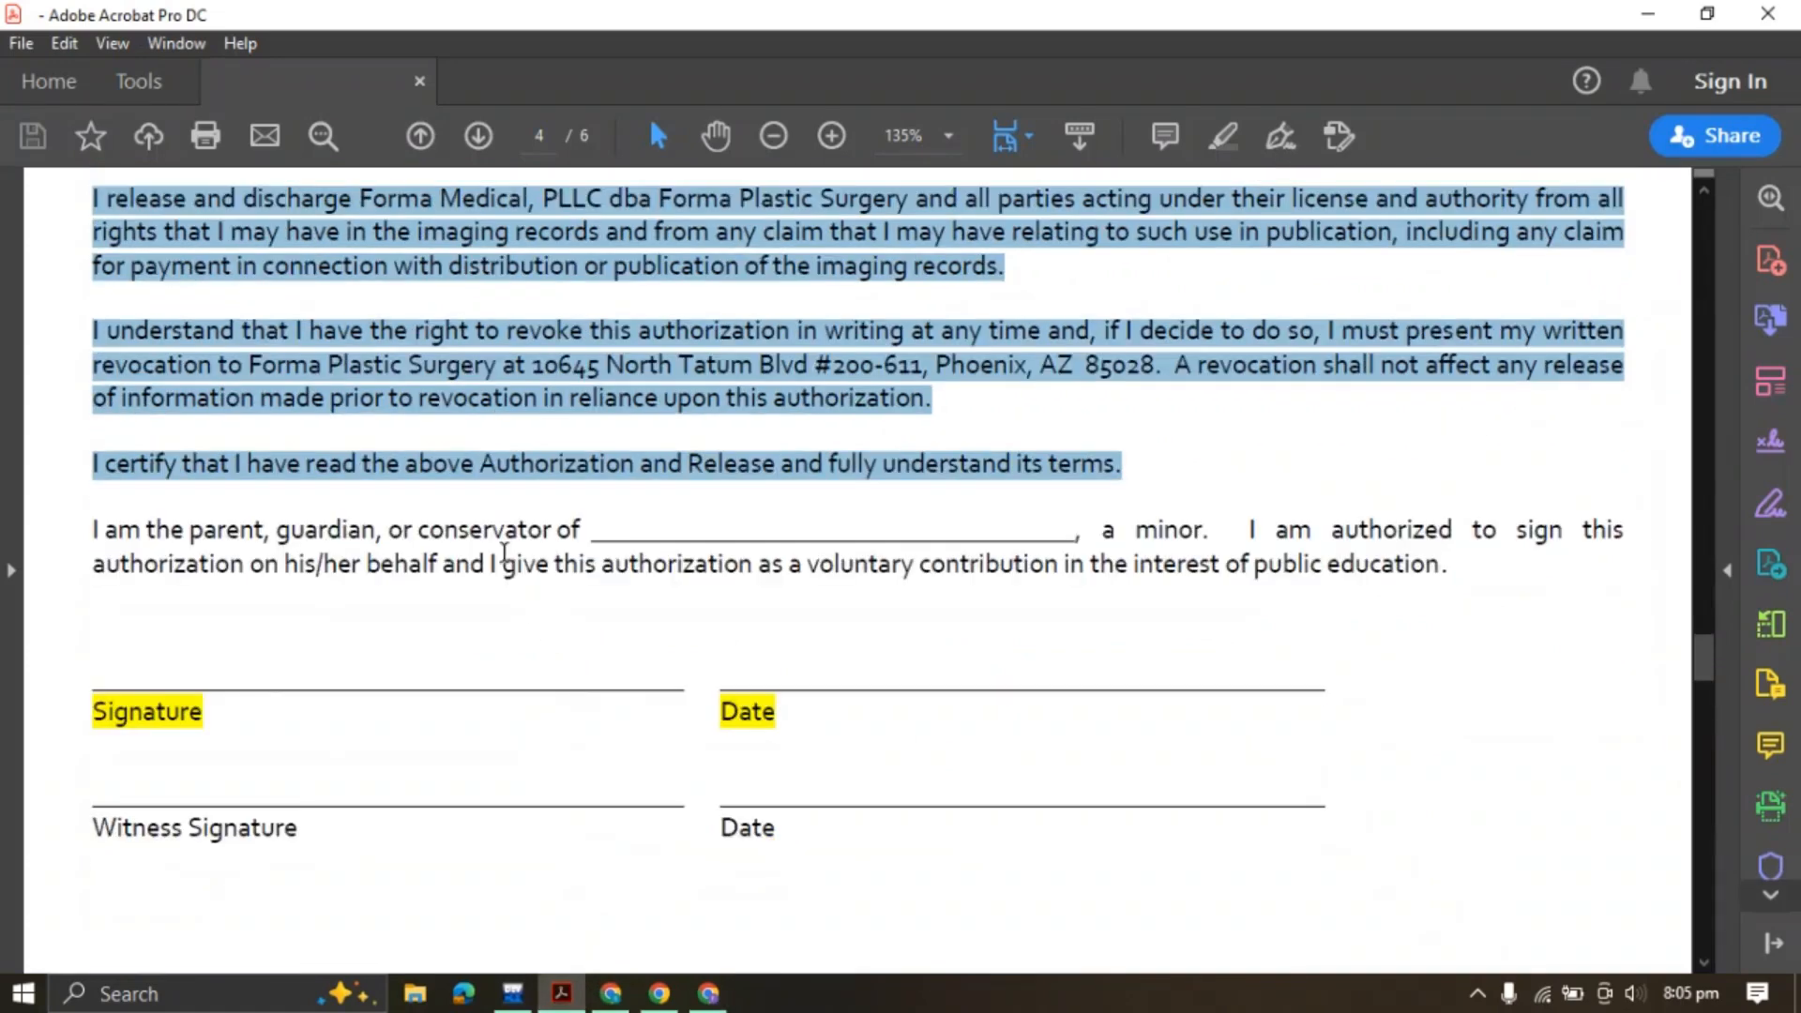
{"action": "left_click_drag", "start_coordinate": [485, 530], "coordinate": [957, 527]}
{"action": "left_click", "coordinate": [817, 533]}
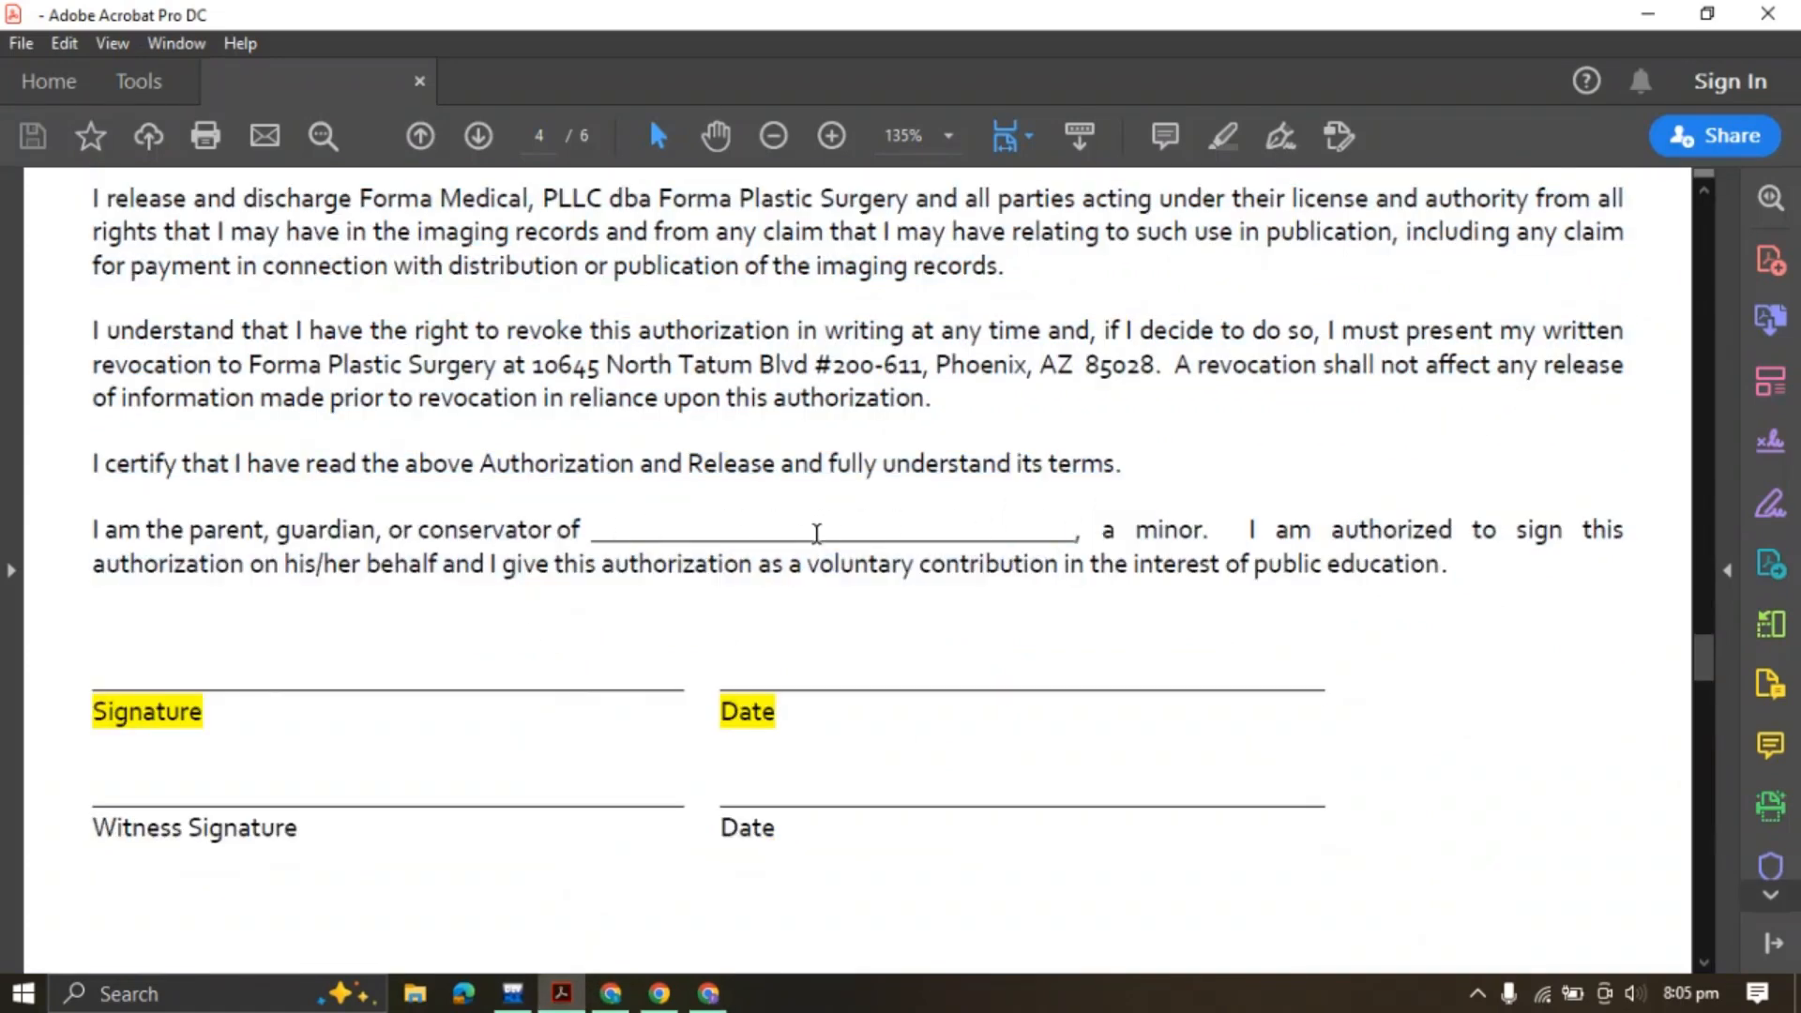
{"action": "scroll", "coordinate": [735, 530], "scroll_direction": "down", "scroll_amount": 2}
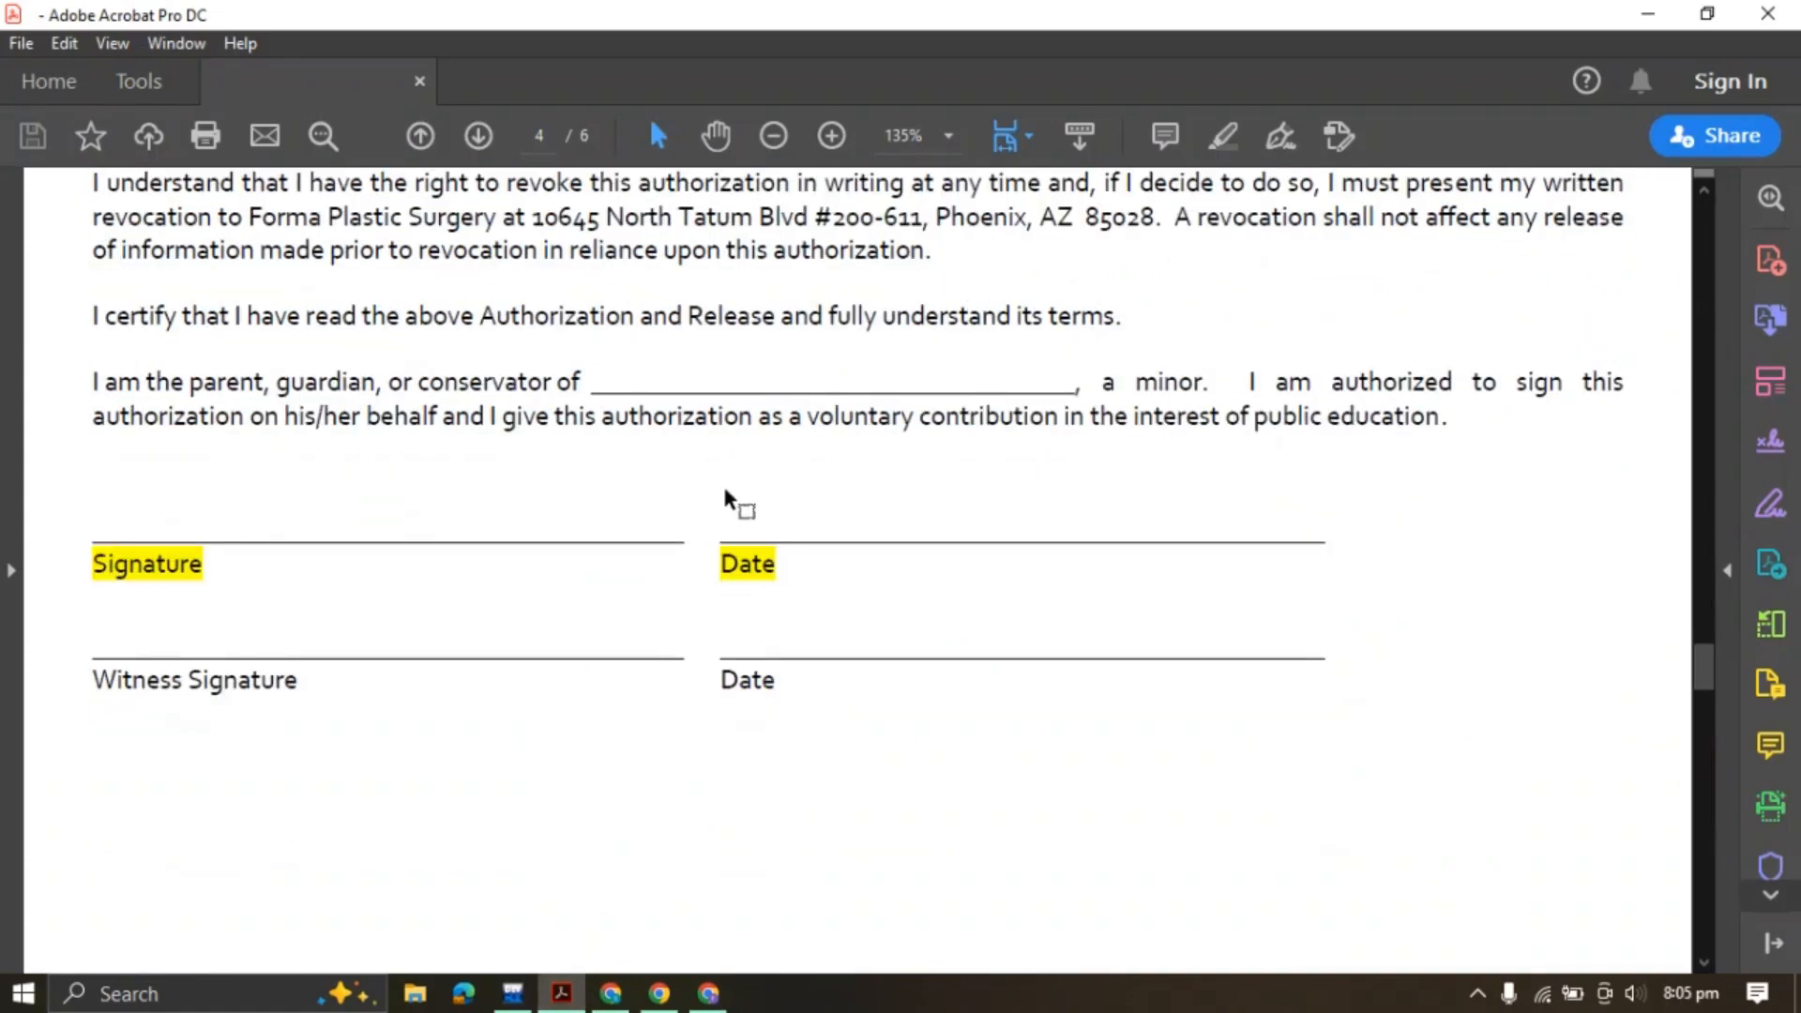
{"action": "left_click_drag", "start_coordinate": [100, 564], "coordinate": [202, 564]}
{"action": "left_click", "coordinate": [128, 567]}
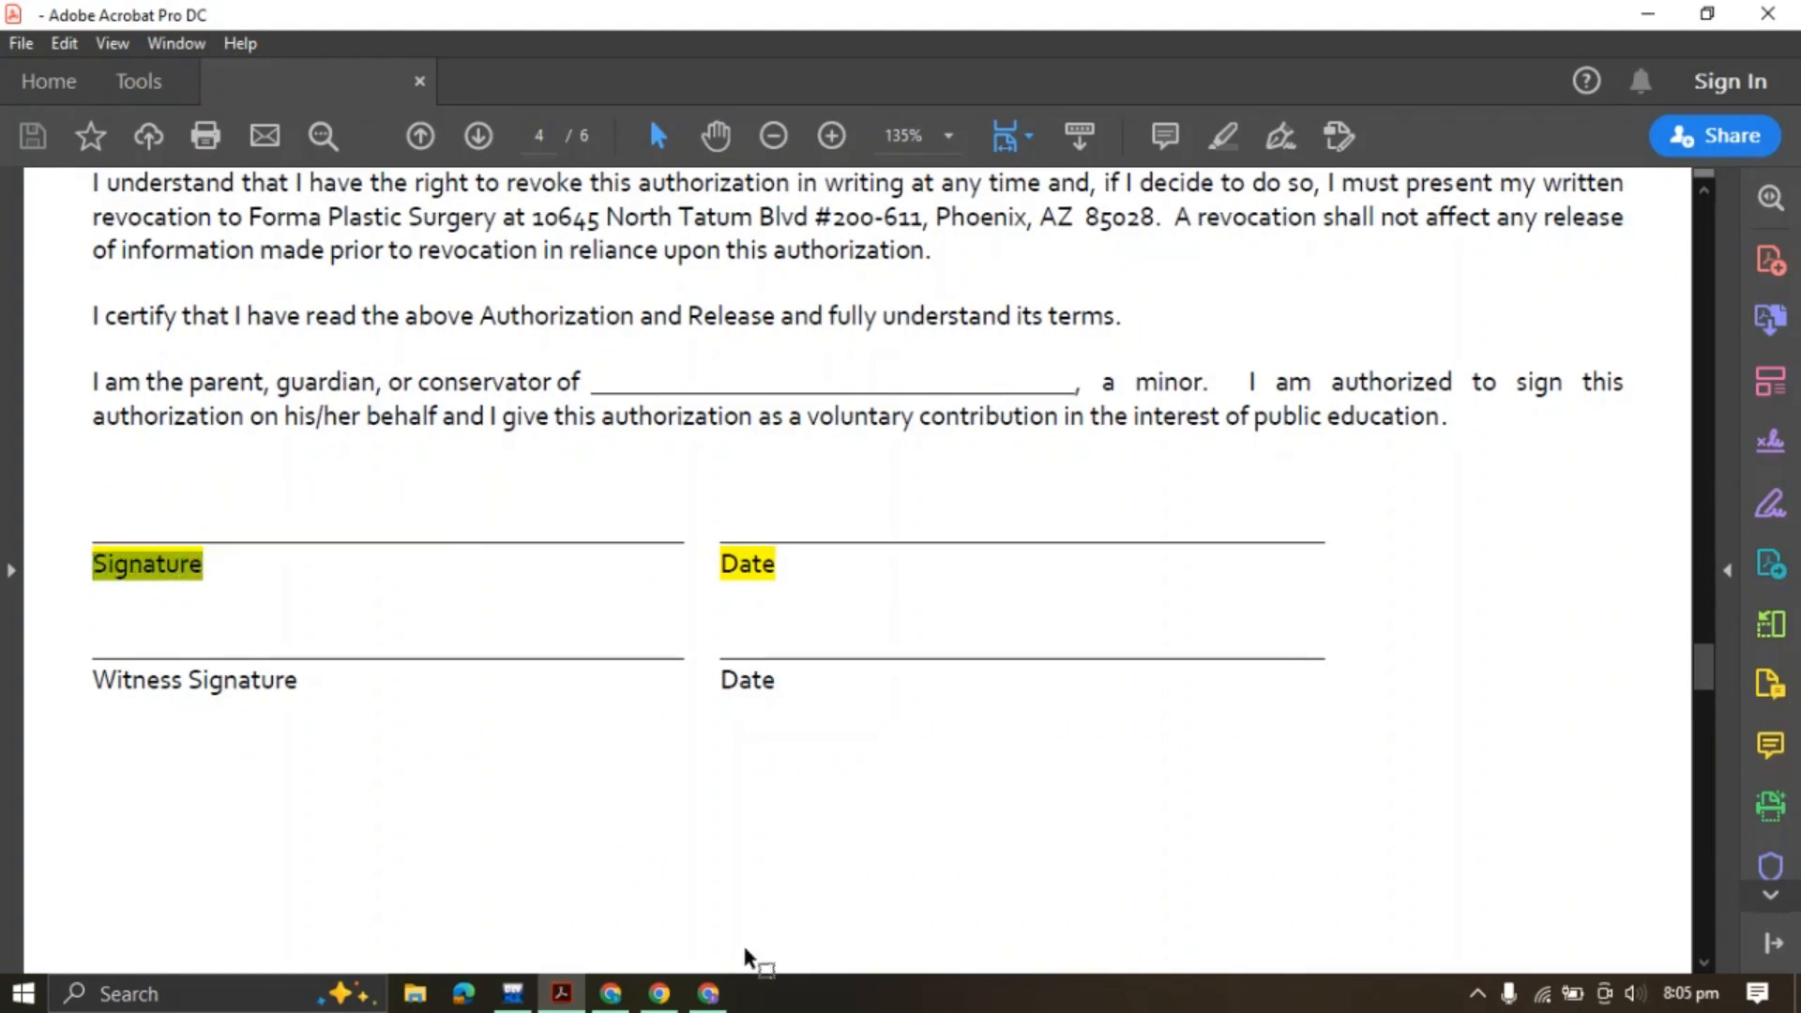
{"action": "left_click", "coordinate": [708, 993]}
Add a Signature field and a Date field below the consent text, both shrunk to sit side by side
{"action": "scroll", "coordinate": [196, 652], "scroll_direction": "down", "scroll_amount": 3}
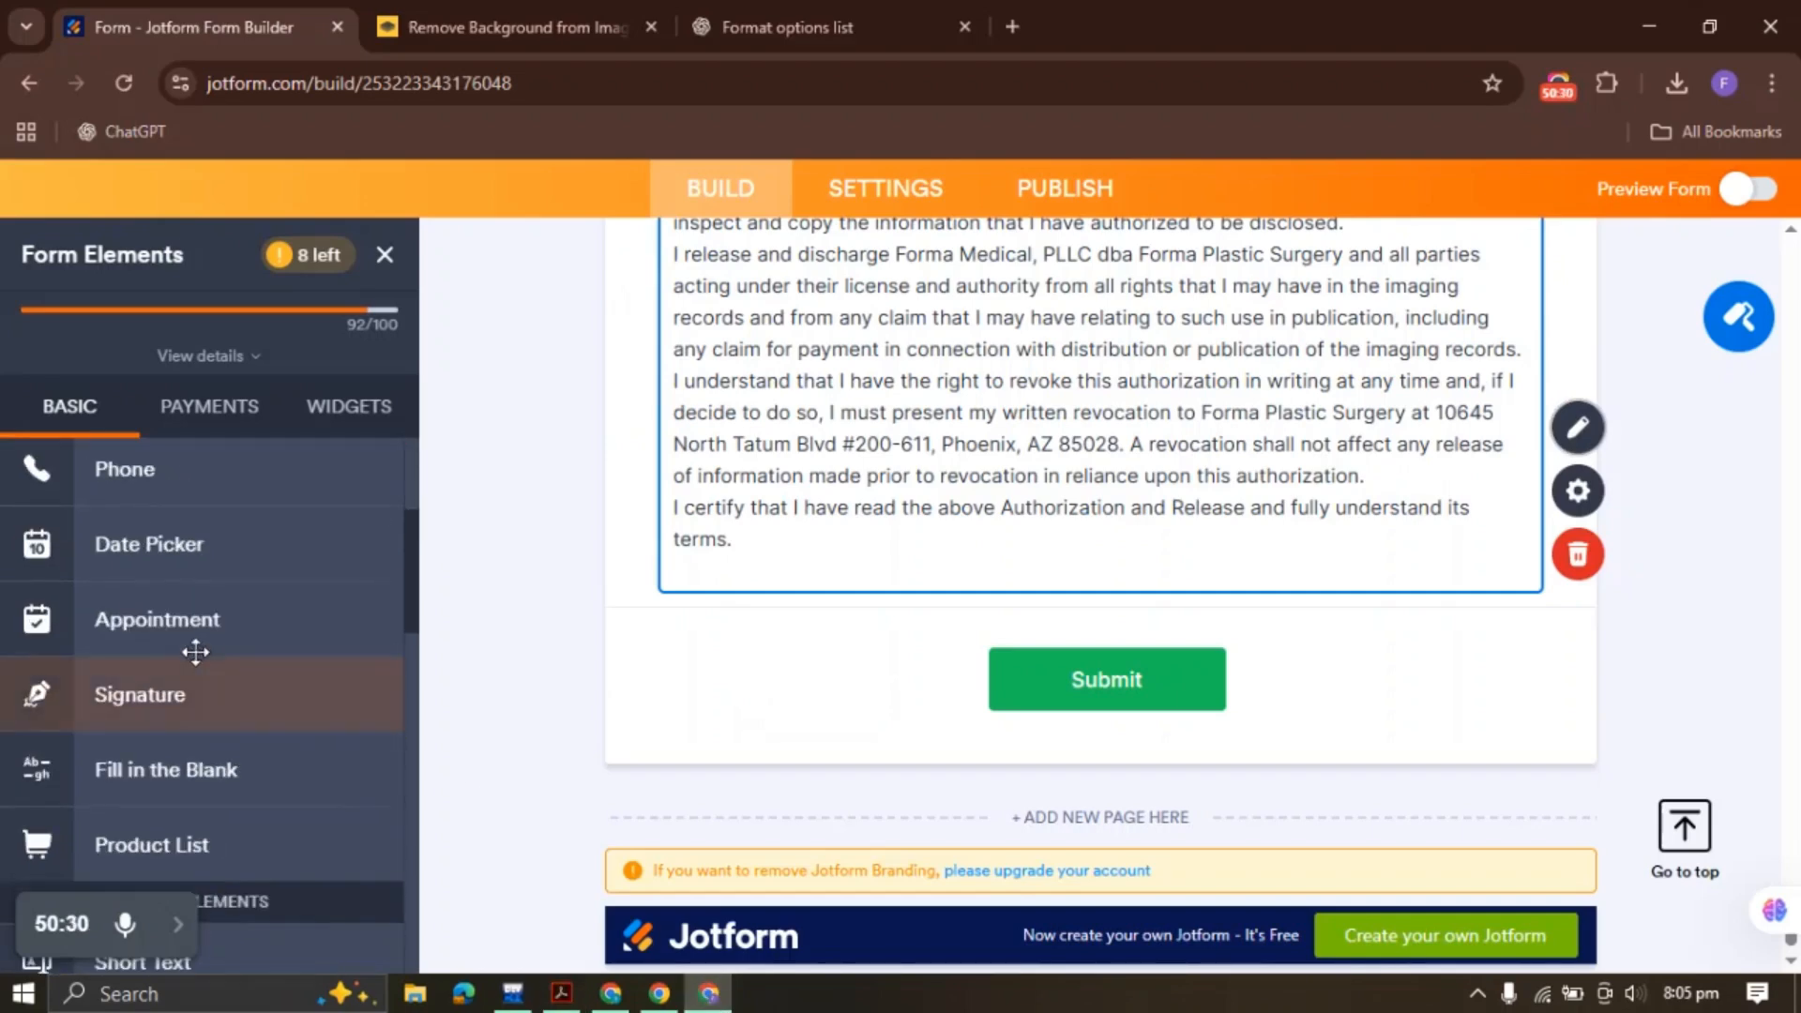
{"action": "left_click", "coordinate": [178, 684]}
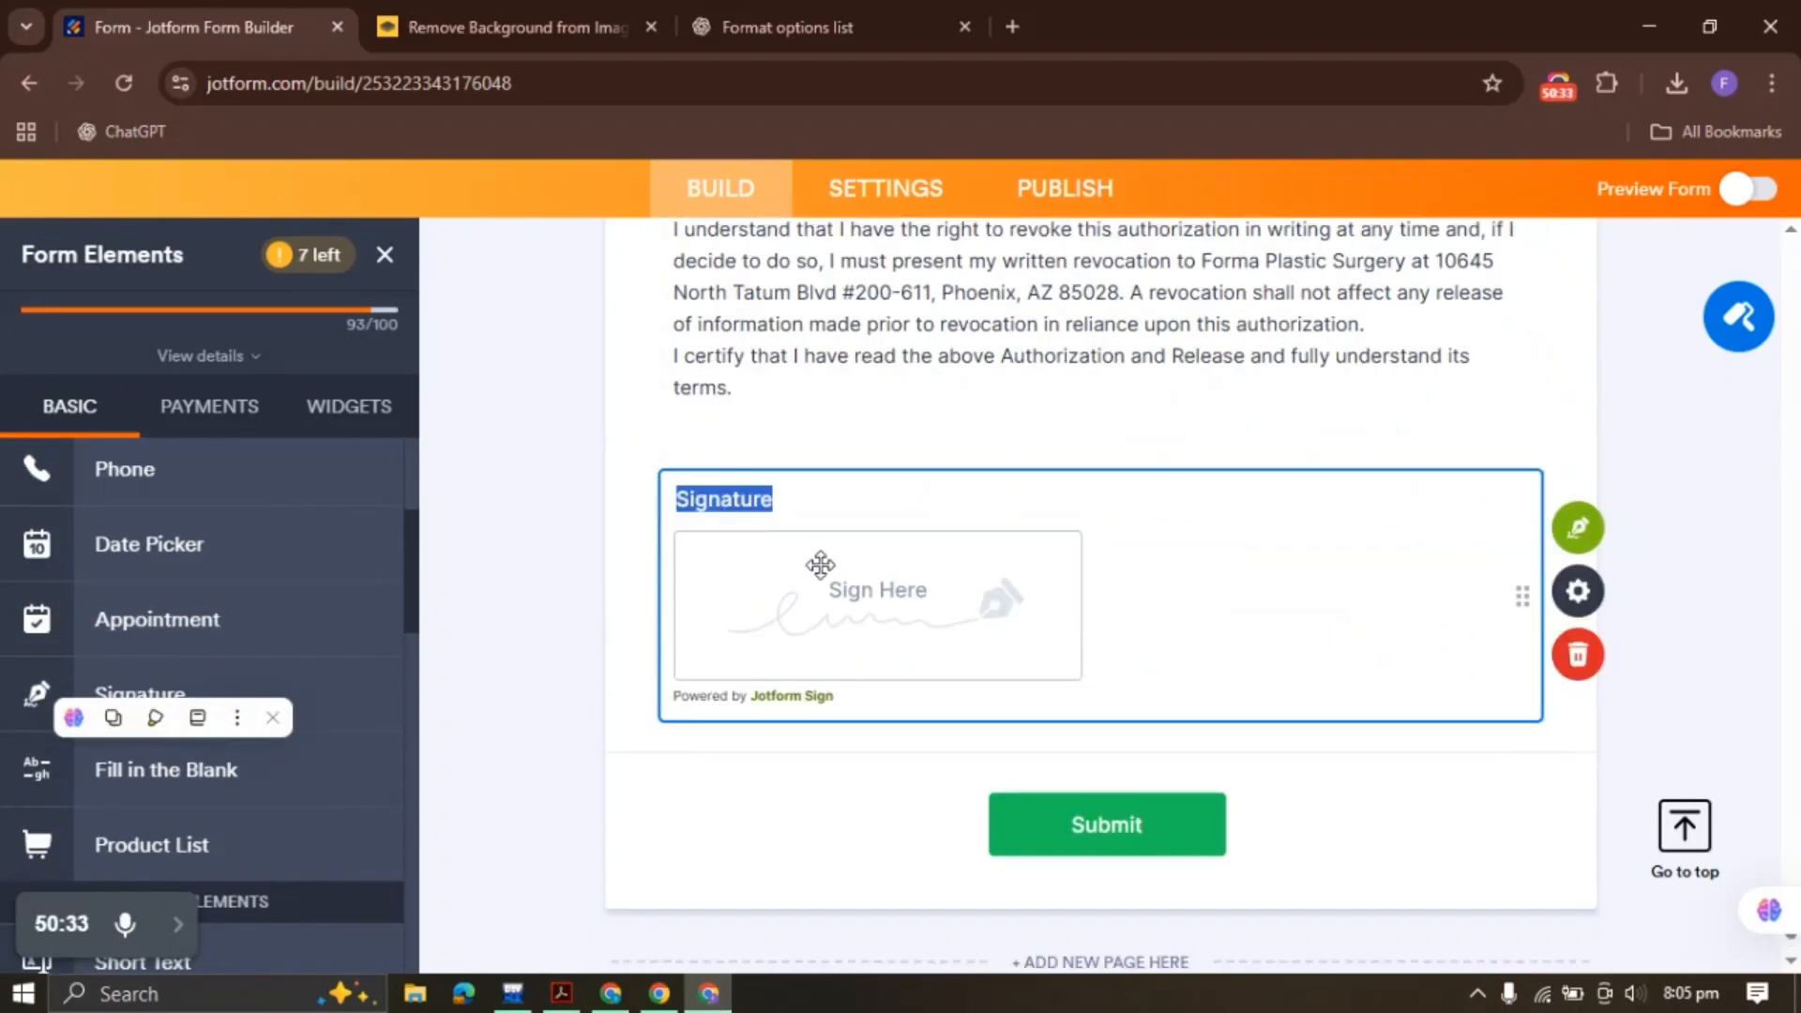
{"action": "right_click", "coordinate": [820, 566]}
{"action": "left_click", "coordinate": [929, 589]}
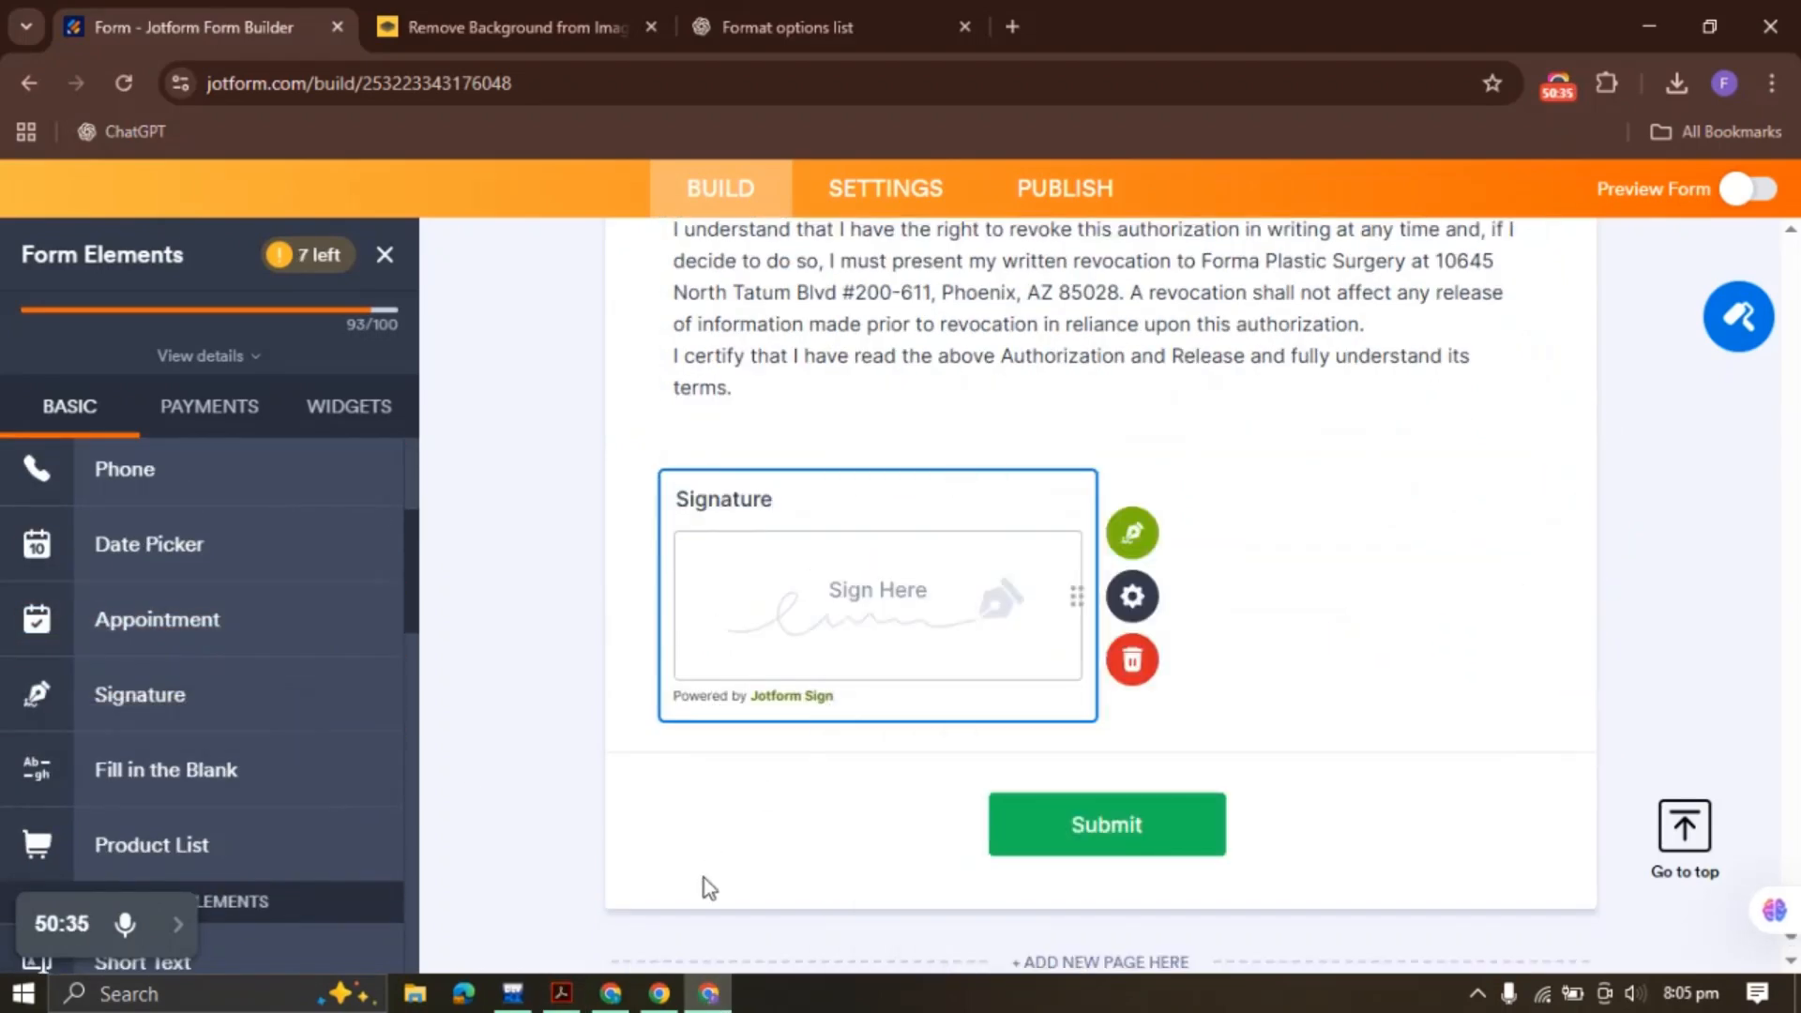
{"action": "left_click", "coordinate": [561, 993]}
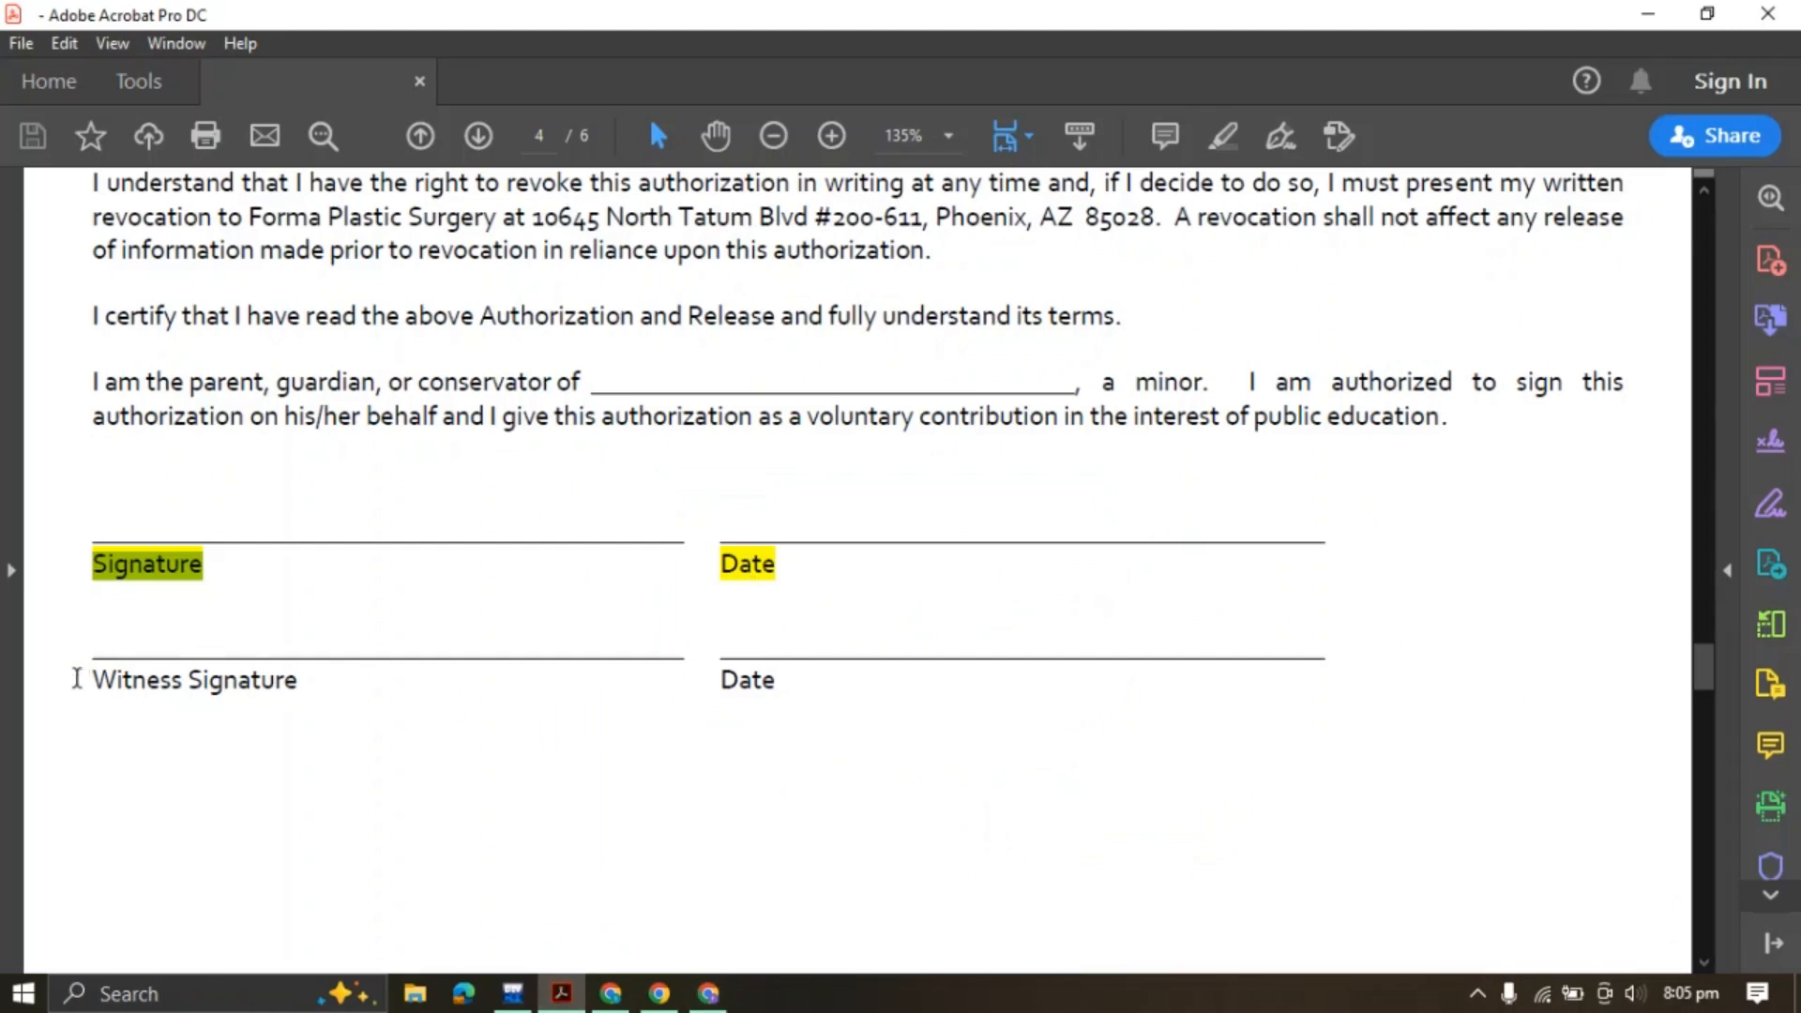
{"action": "left_click_drag", "start_coordinate": [94, 680], "coordinate": [298, 681]}
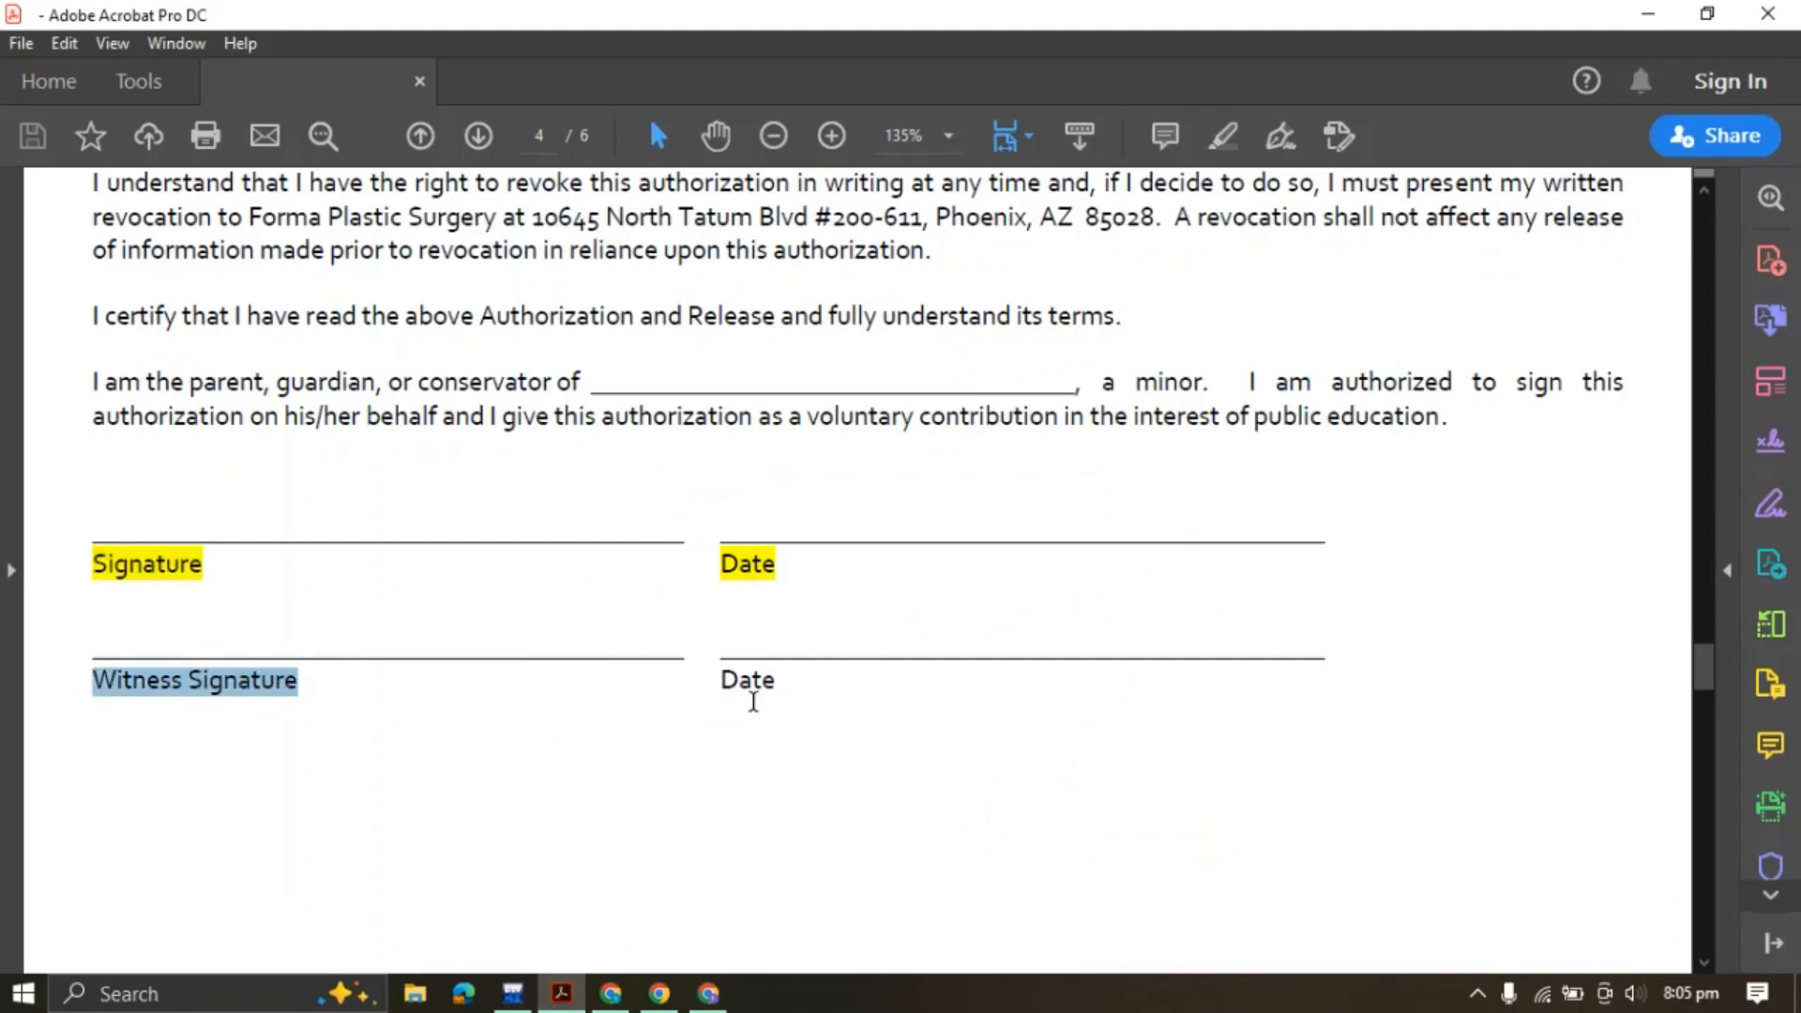
{"action": "left_click", "coordinate": [705, 992]}
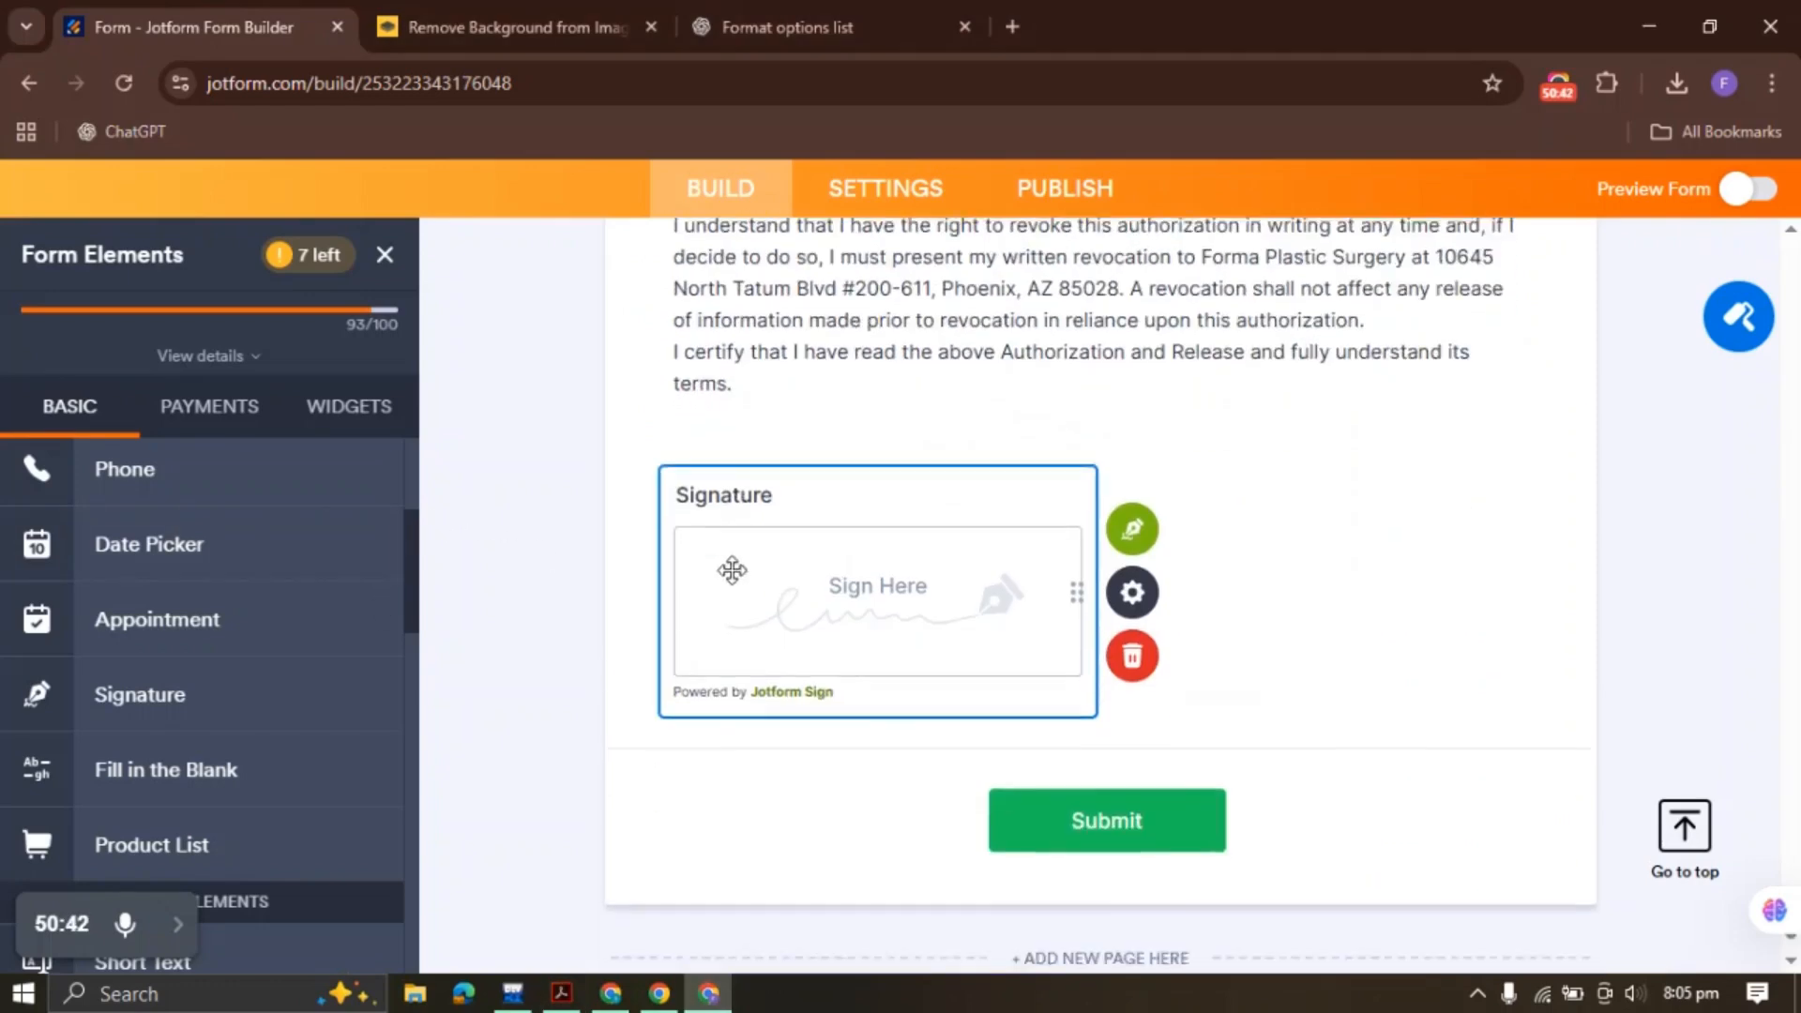
{"action": "scroll", "coordinate": [995, 563], "scroll_direction": "down", "scroll_amount": 3}
{"action": "left_click_drag", "start_coordinate": [226, 562], "coordinate": [856, 539]}
{"action": "right_click", "coordinate": [824, 600]}
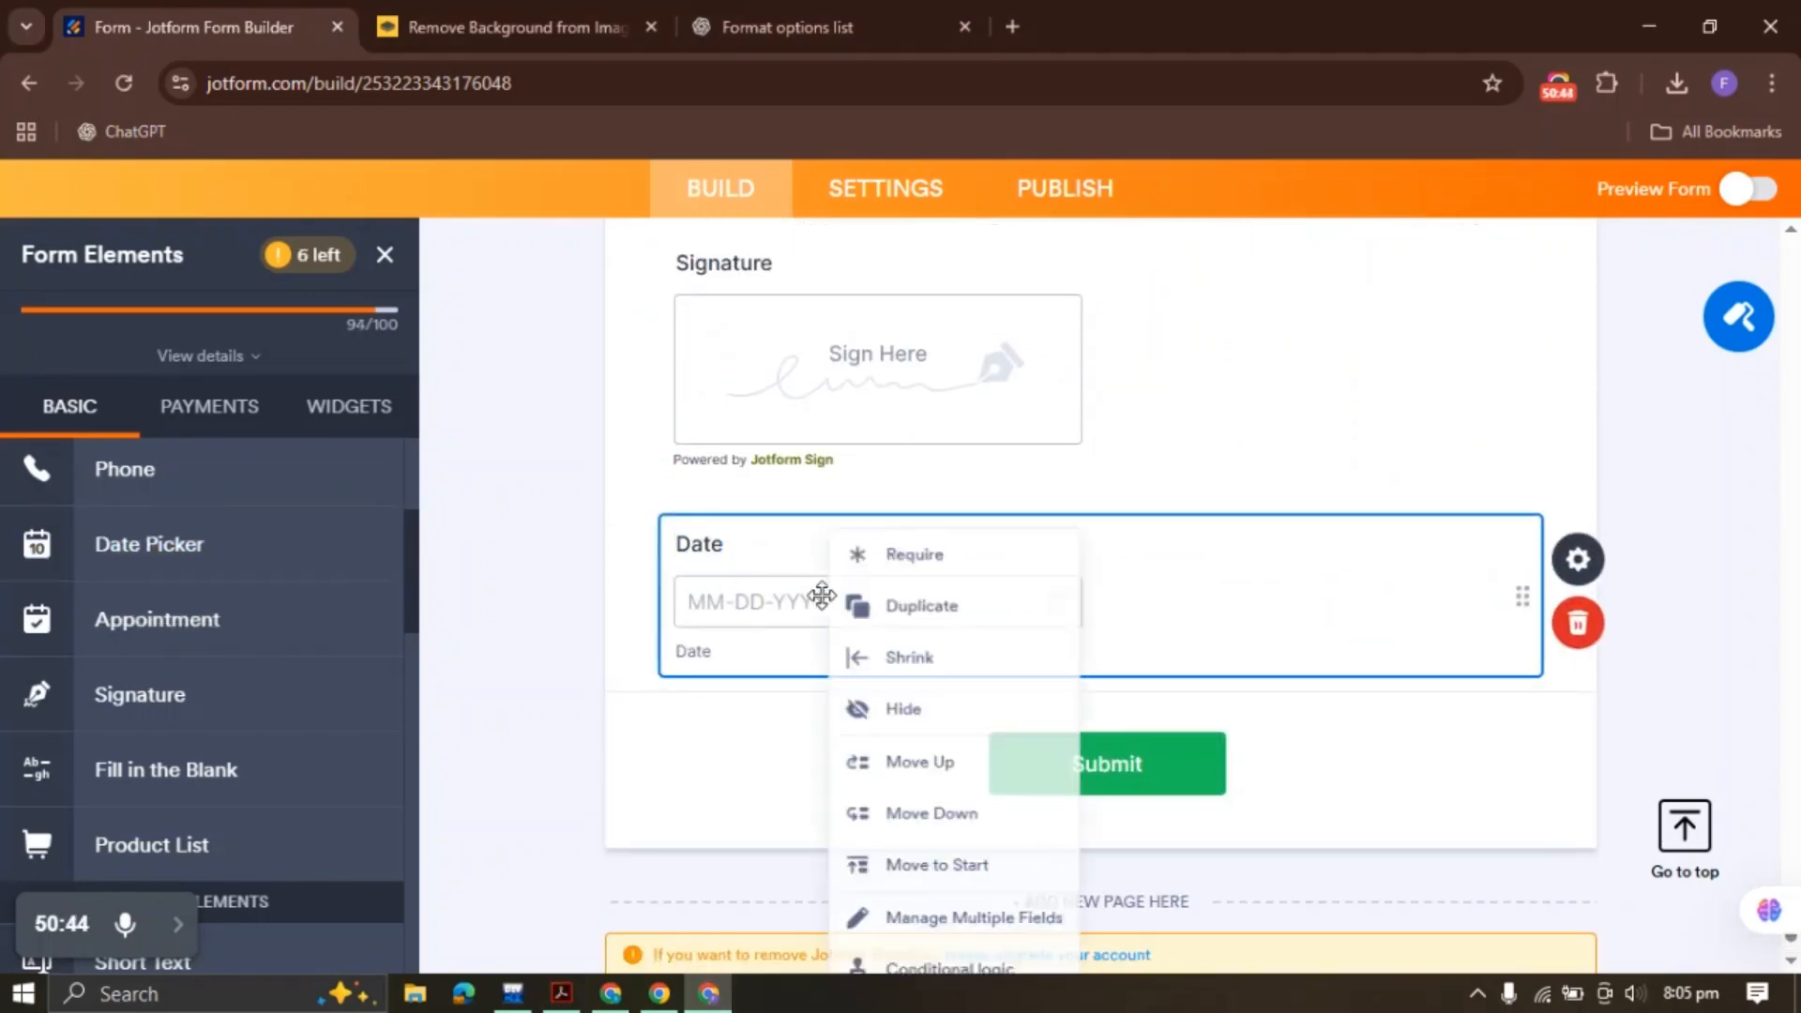
{"action": "left_click", "coordinate": [908, 593]}
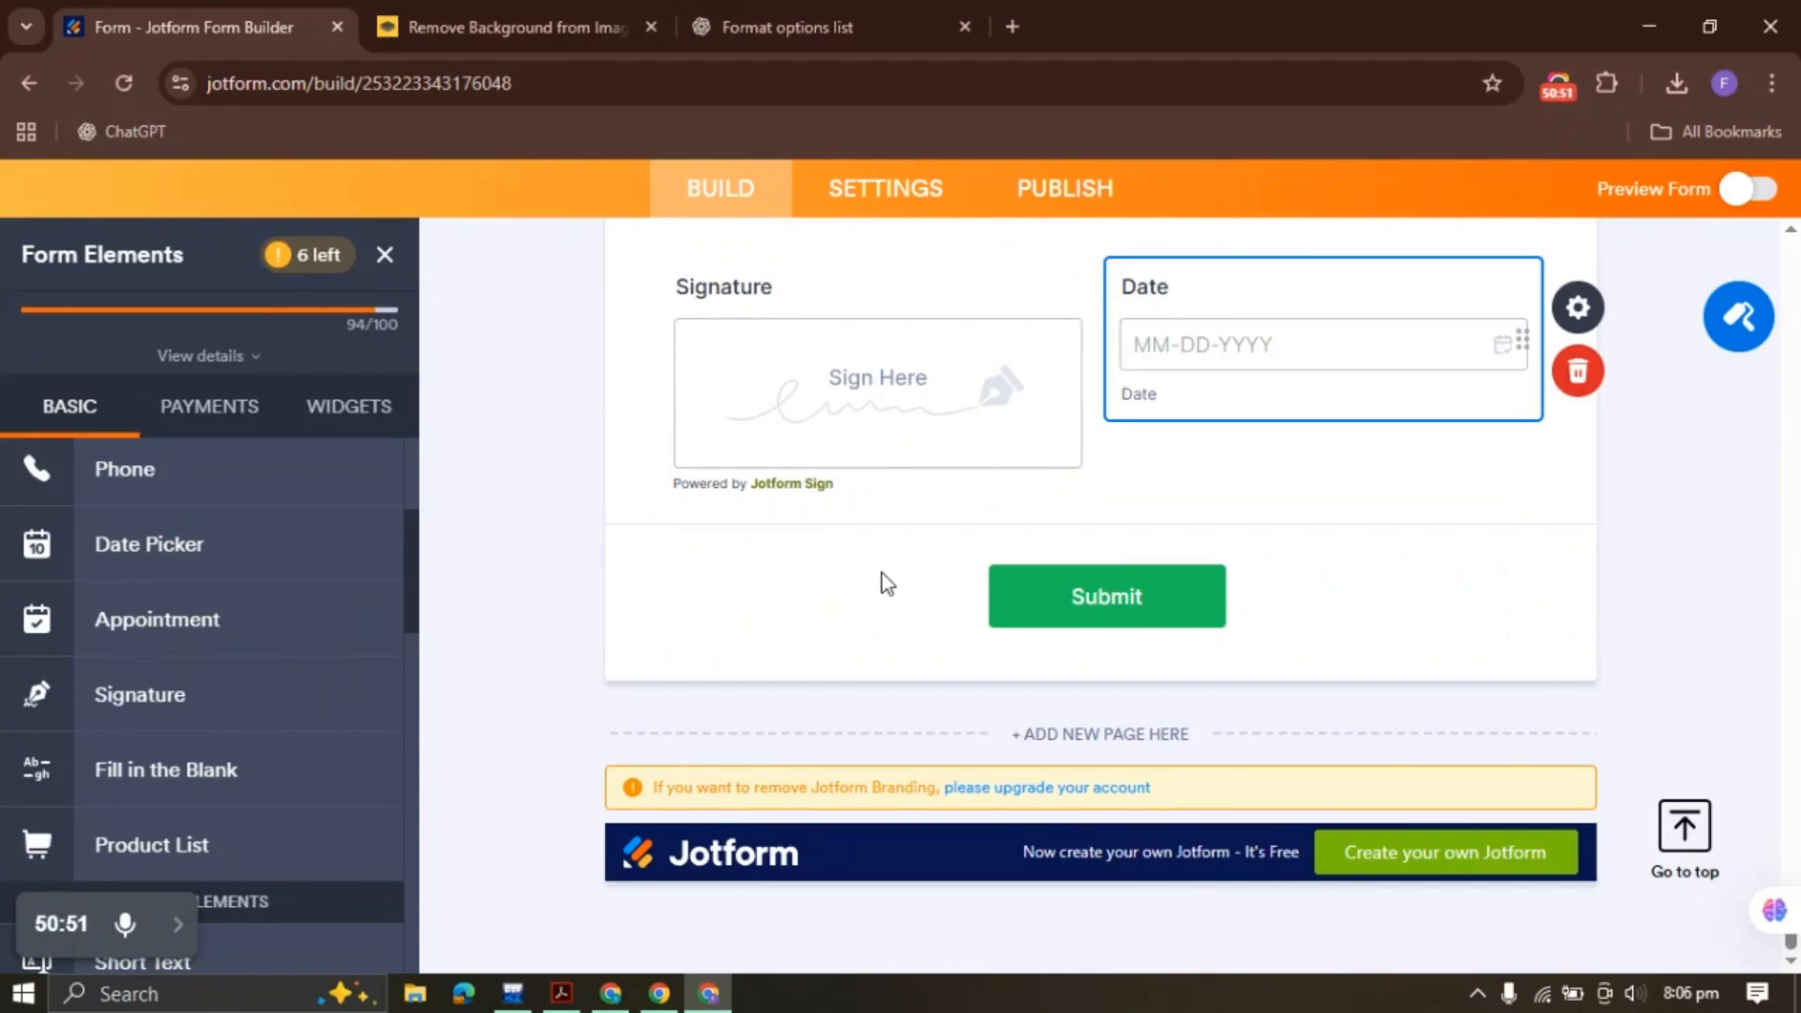
Duplicate the Signature field, move the copy to the end and rename it 'Witness Signature'
{"action": "right_click", "coordinate": [841, 371]}
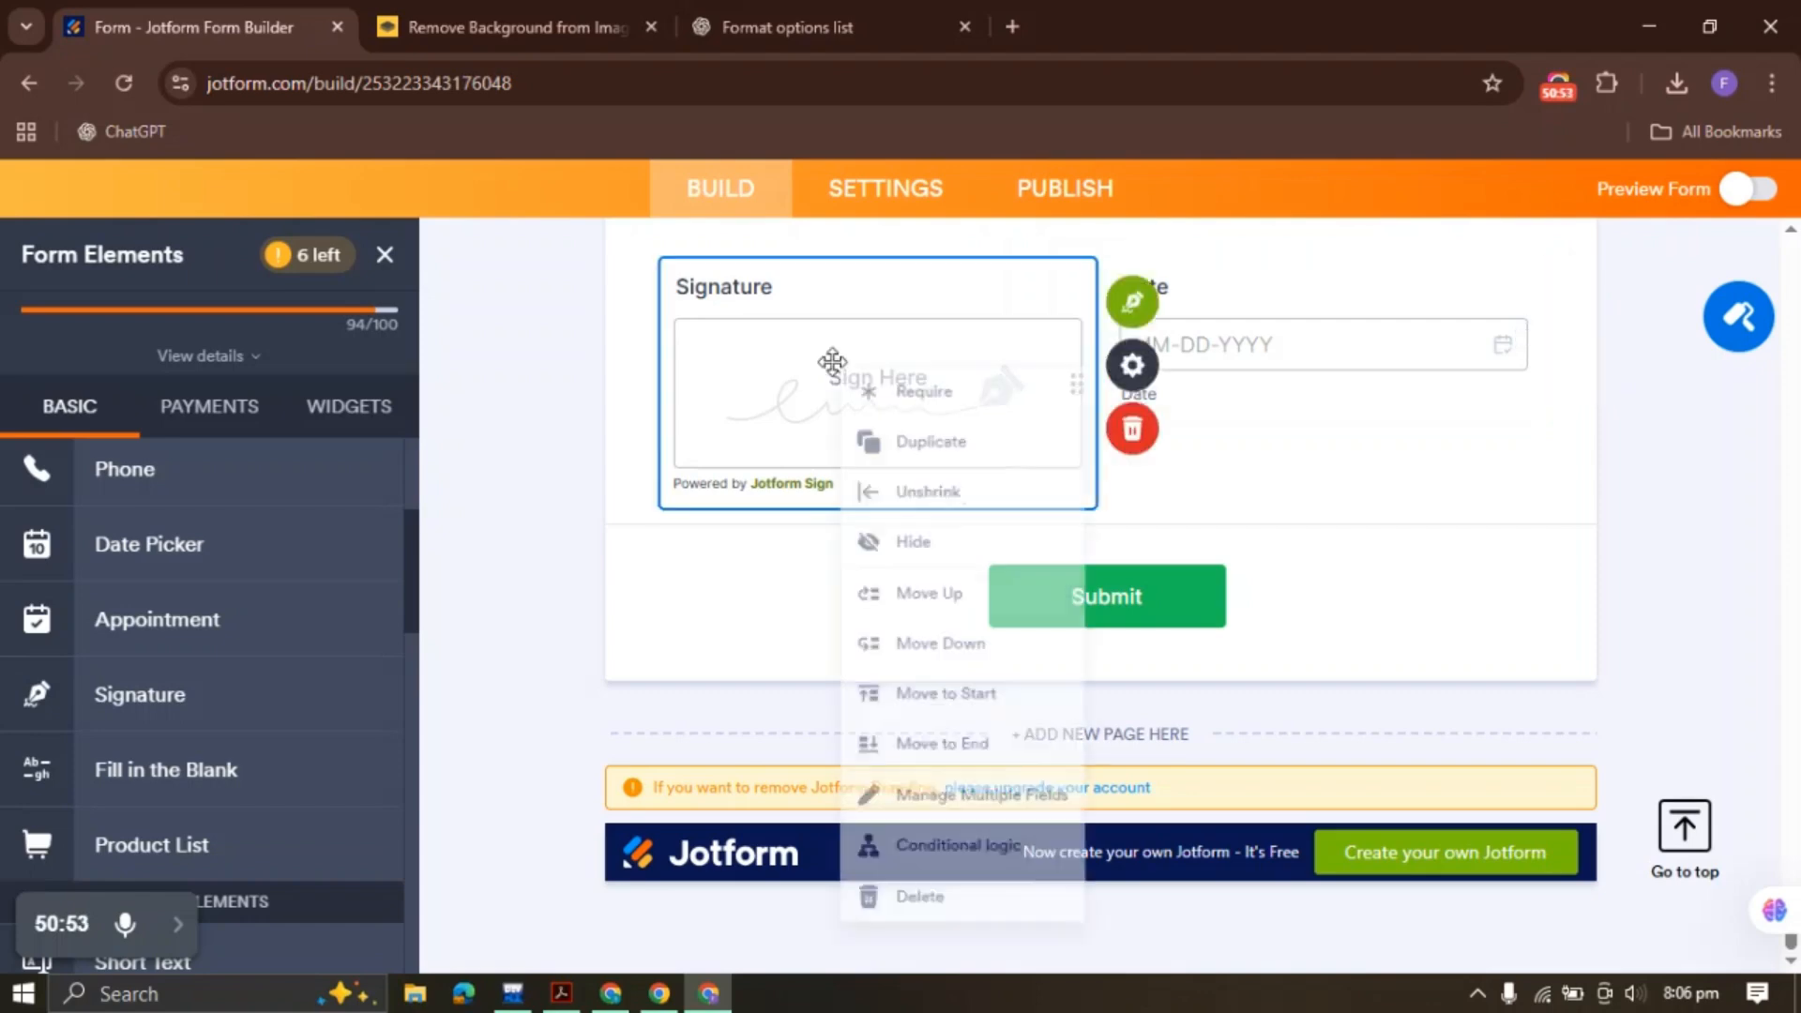
{"action": "left_click", "coordinate": [918, 442]}
{"action": "right_click", "coordinate": [1192, 378]}
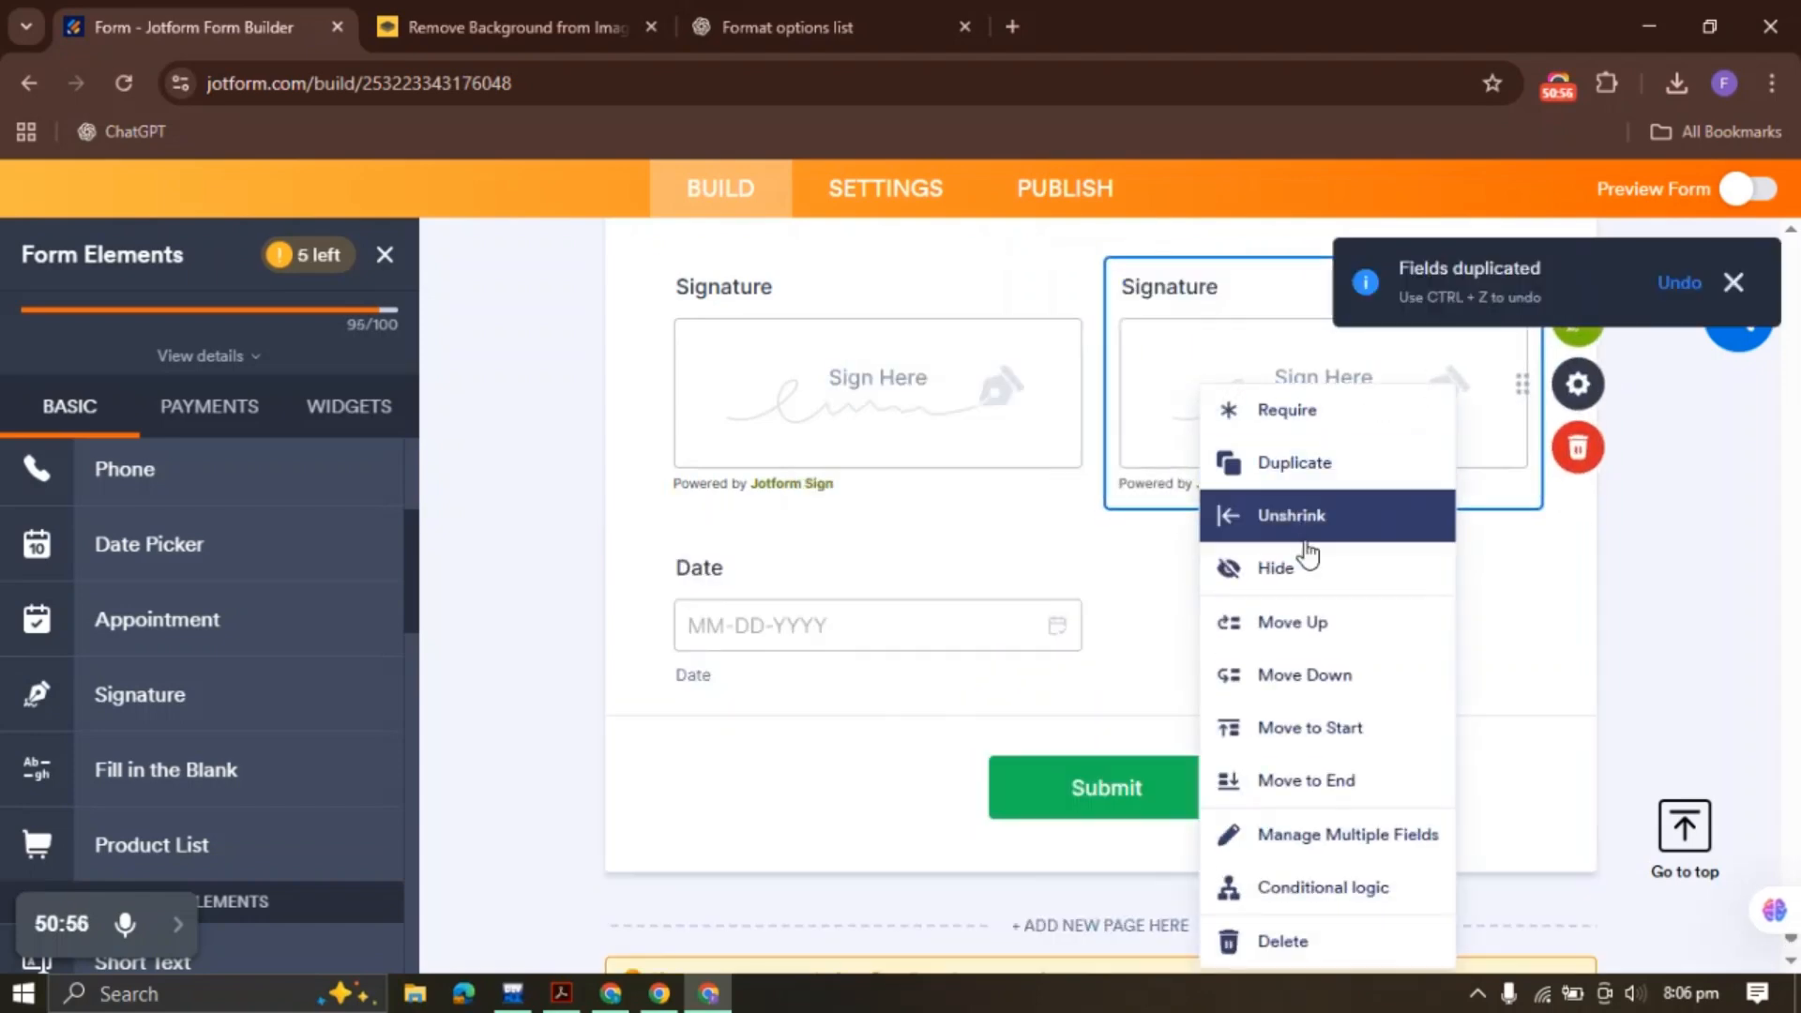
{"action": "left_click", "coordinate": [1296, 775]}
{"action": "double_click", "coordinate": [811, 569]}
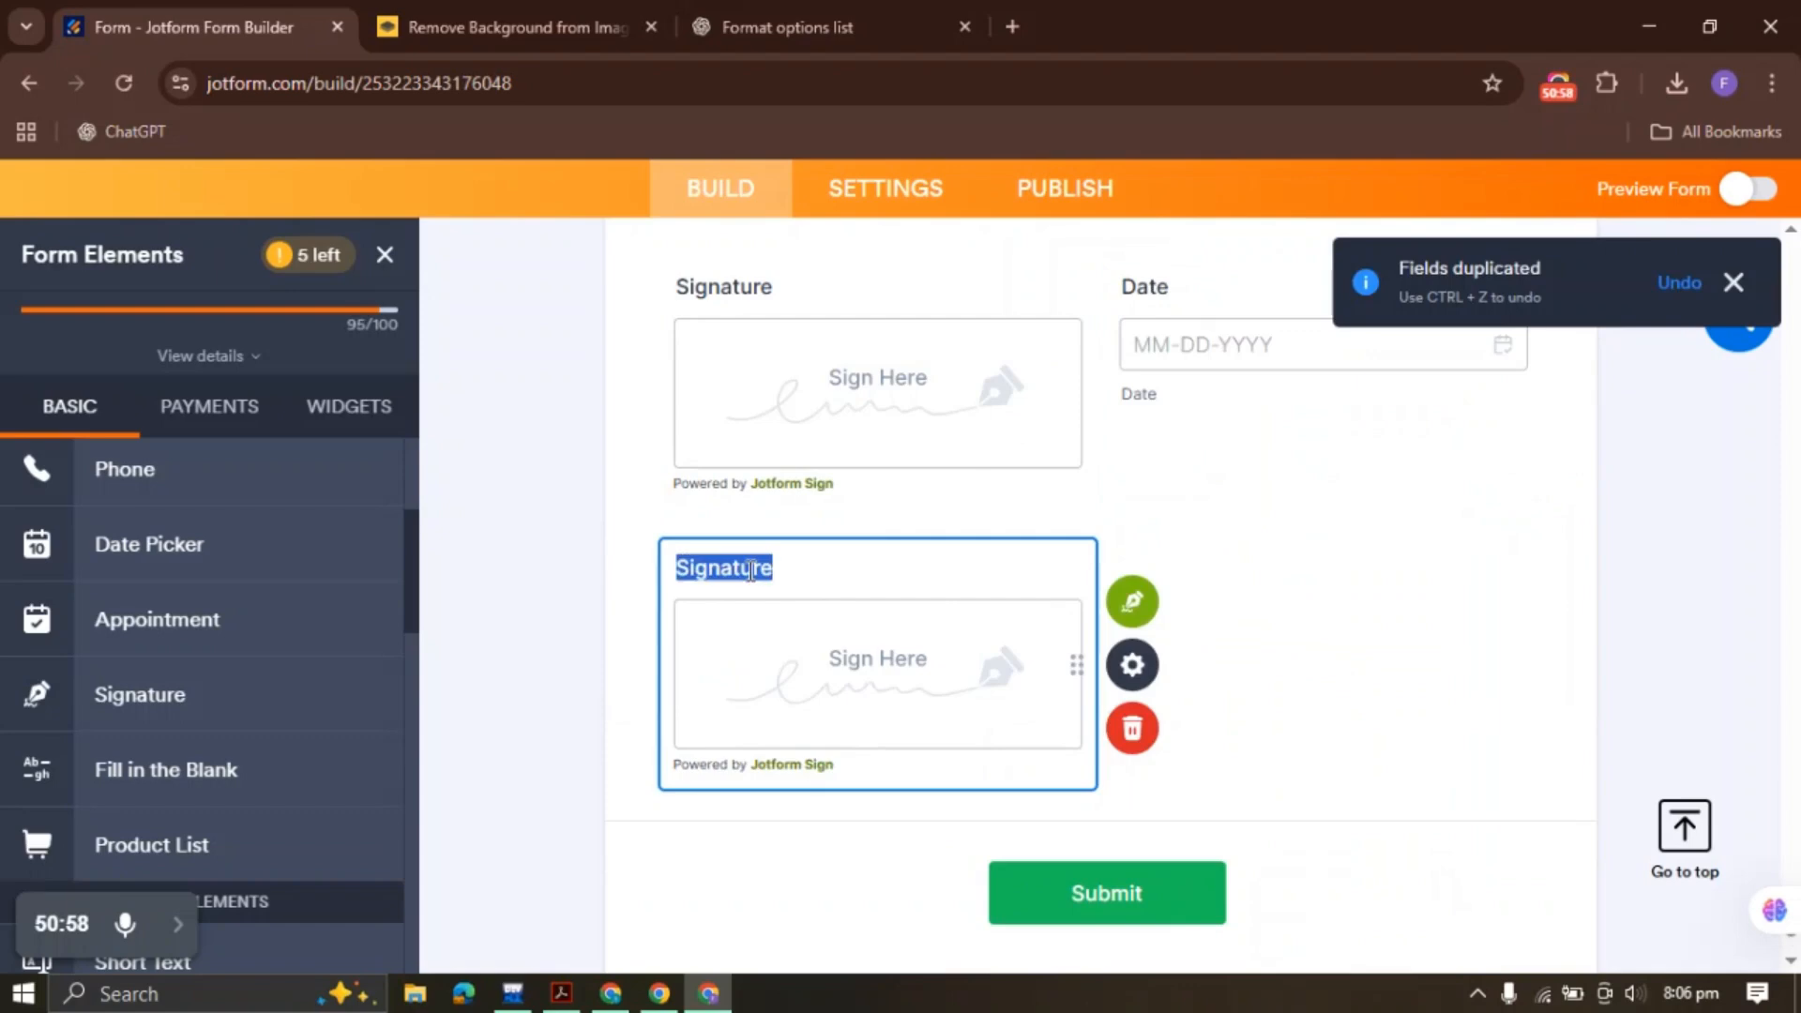
{"action": "type", "text": "Witness Signature"}
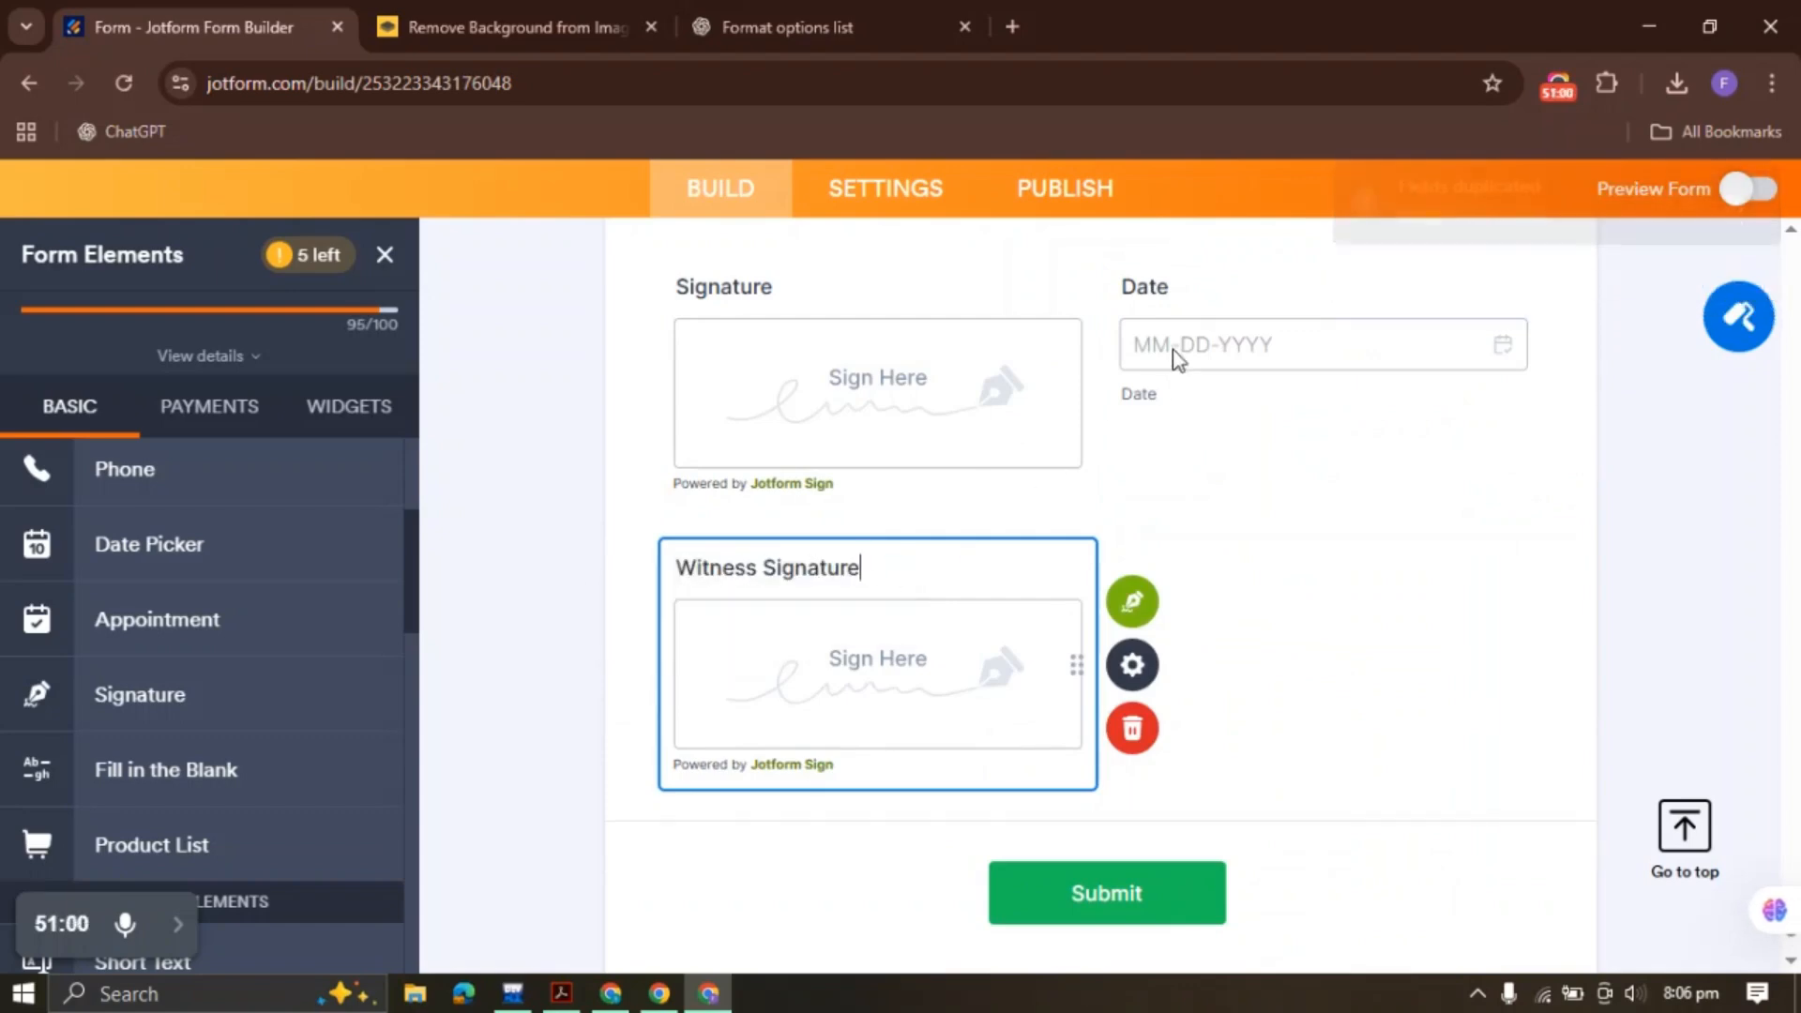
{"action": "left_click", "coordinate": [1173, 354]}
Add a shrunk Date field beside the Witness Signature field
{"action": "left_click", "coordinate": [677, 746]}
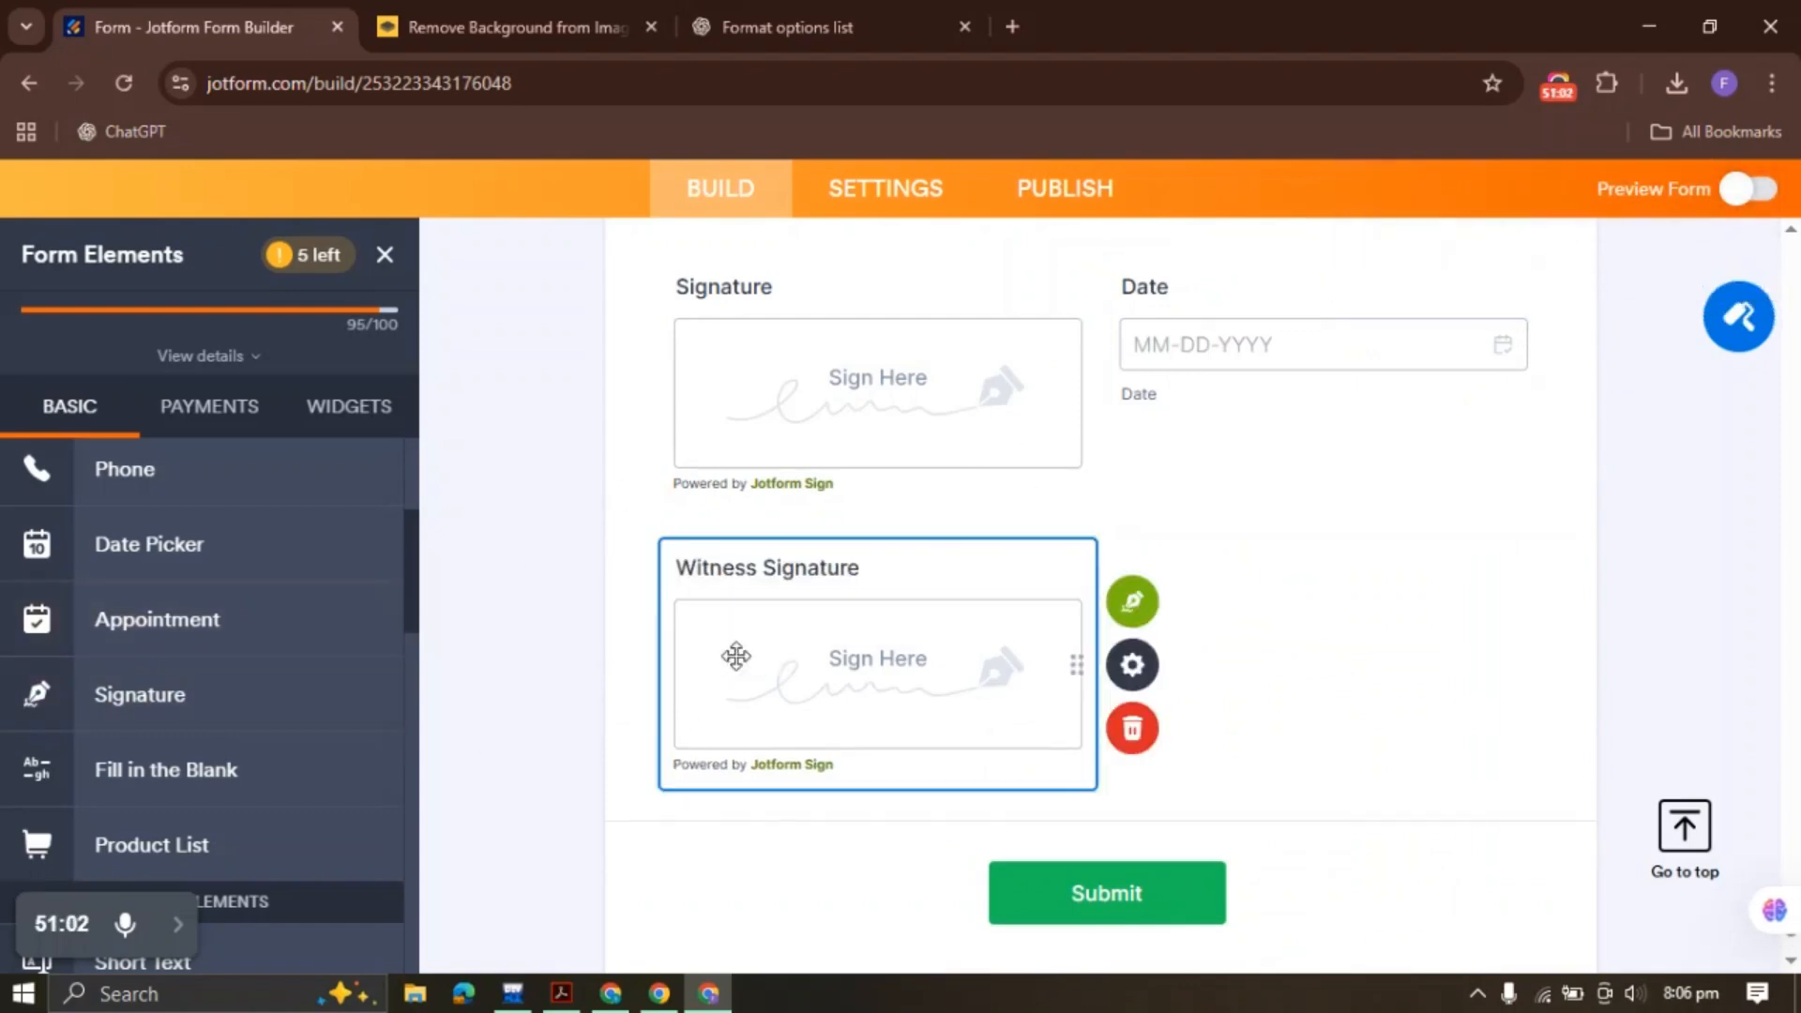
{"action": "left_click", "coordinate": [253, 555]}
{"action": "right_click", "coordinate": [837, 616]}
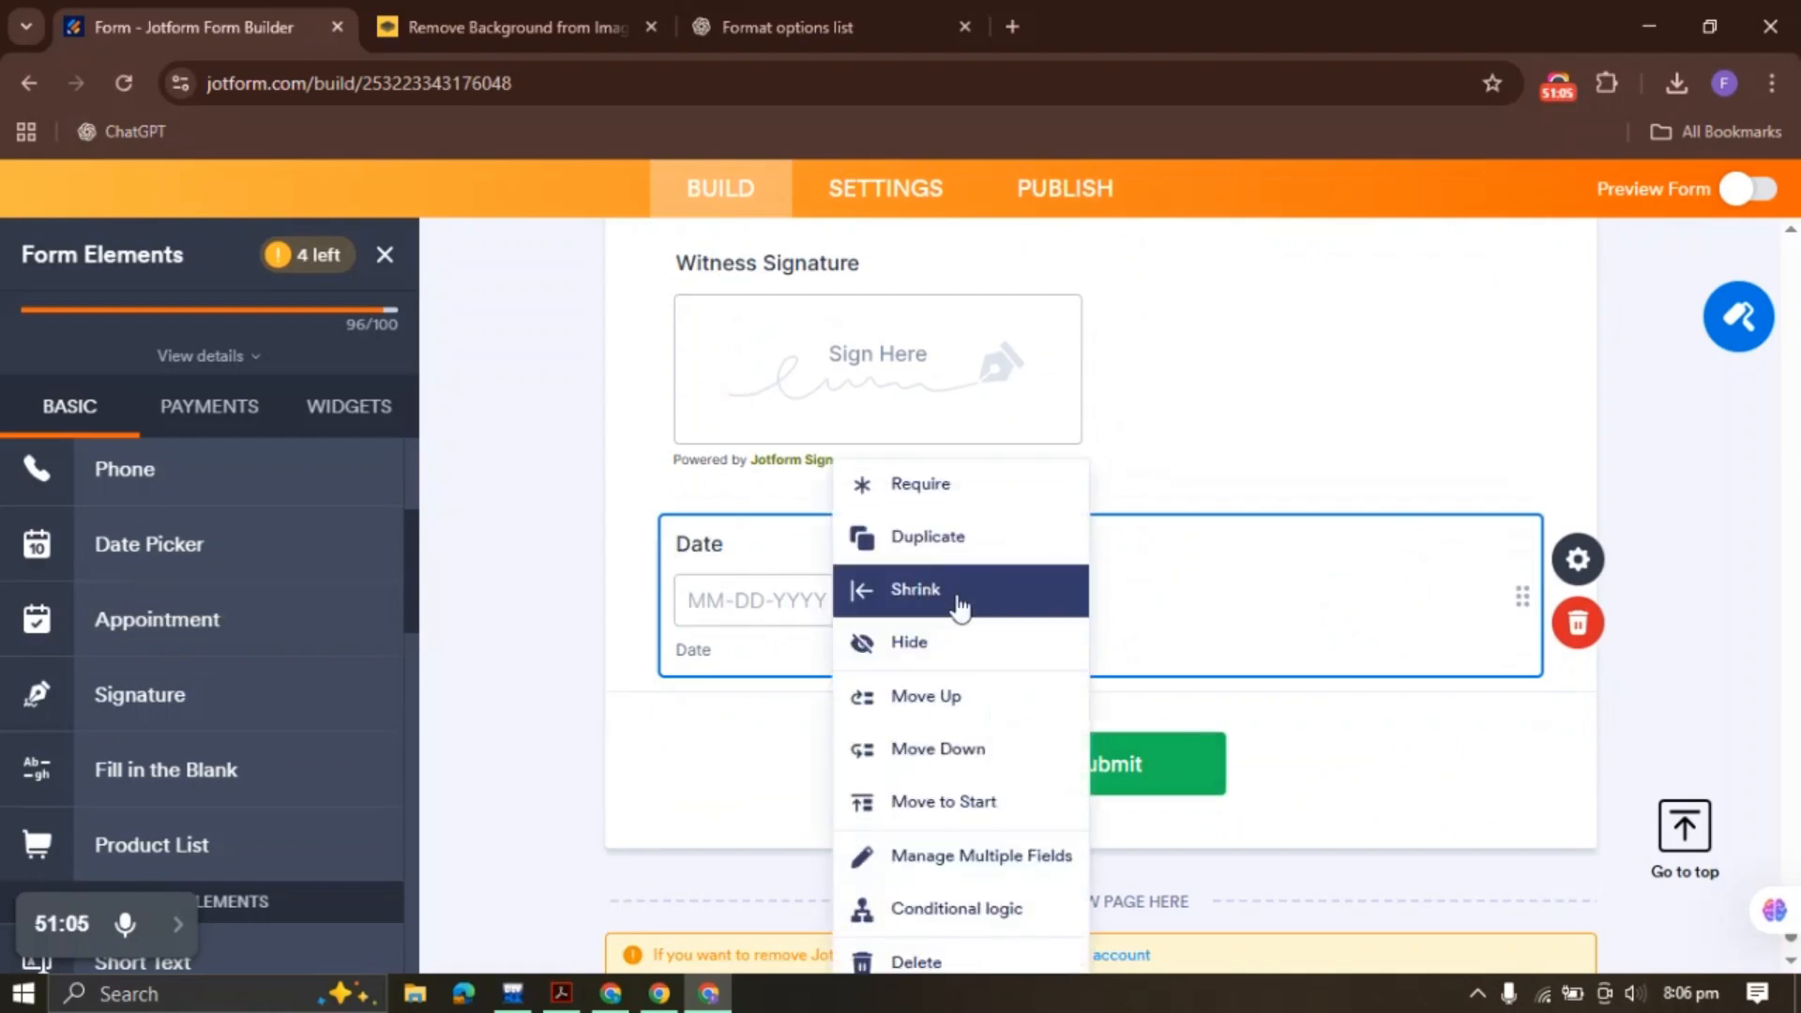
{"action": "left_click", "coordinate": [1029, 600]}
Copy the photo release title from the PDF and paste it into a new Paragraph block above Submit
{"action": "left_click", "coordinate": [561, 993]}
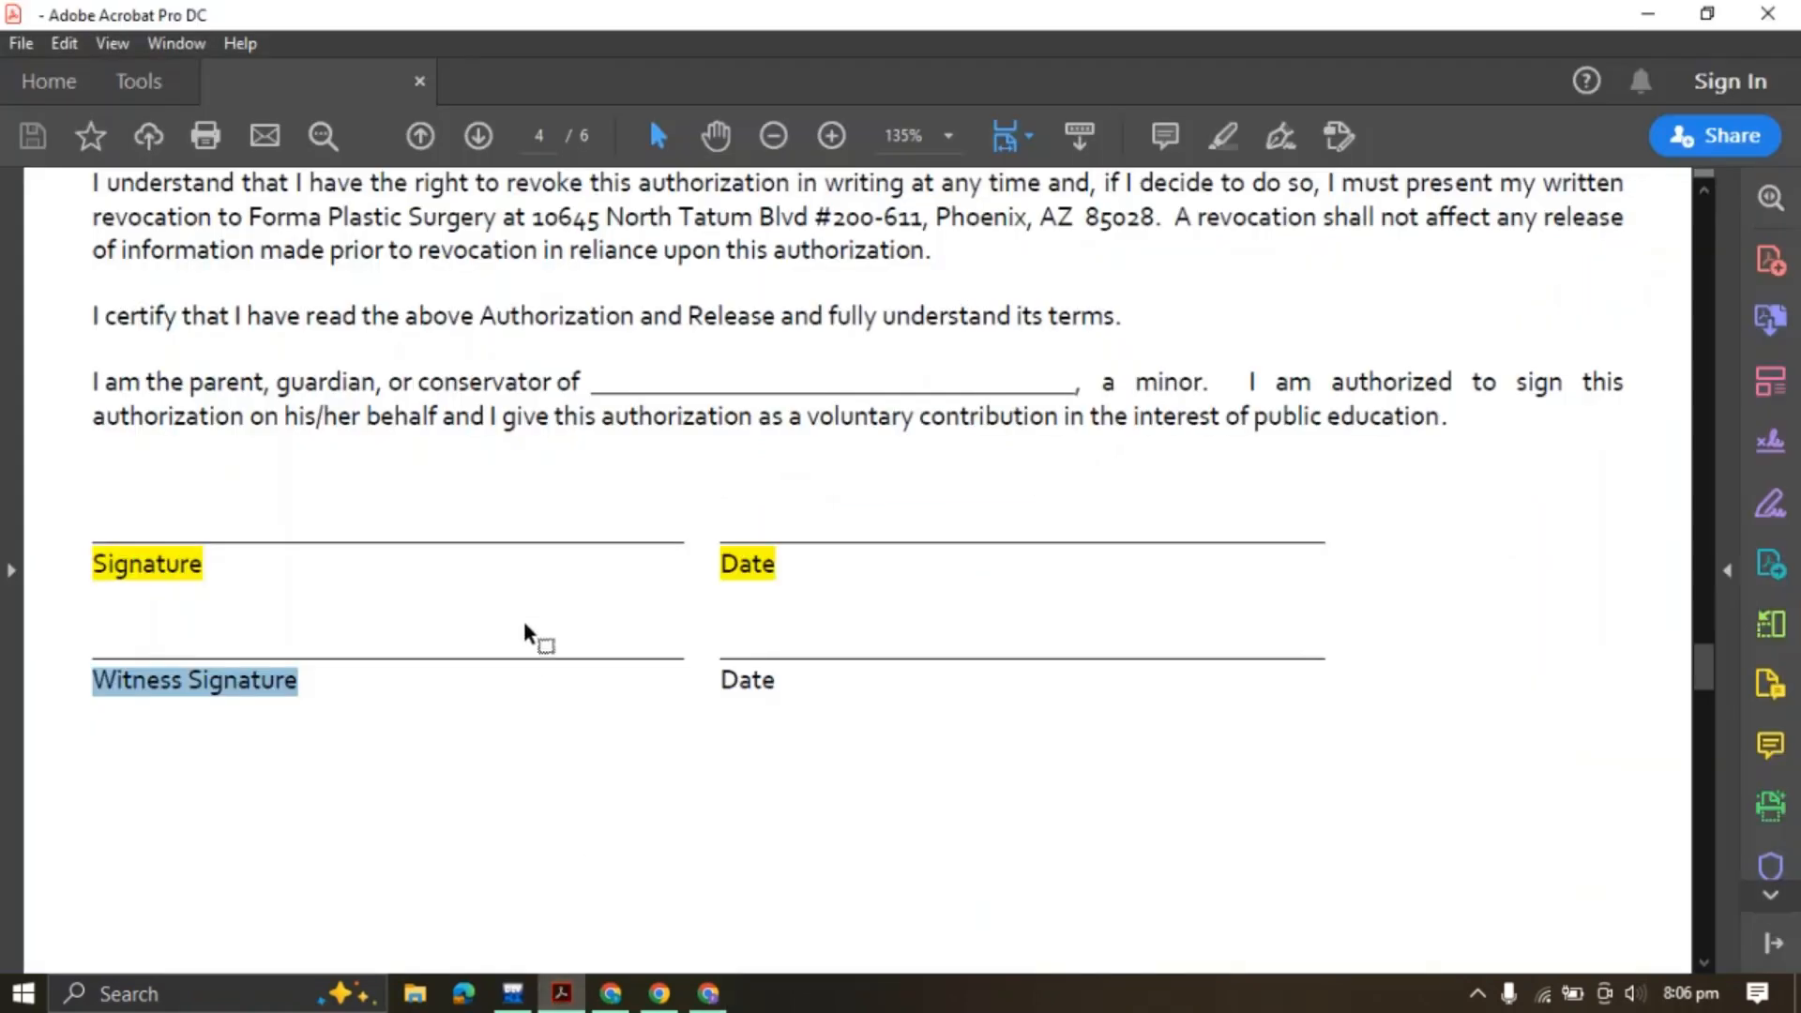
{"action": "scroll", "coordinate": [523, 610], "scroll_direction": "down", "scroll_amount": 10}
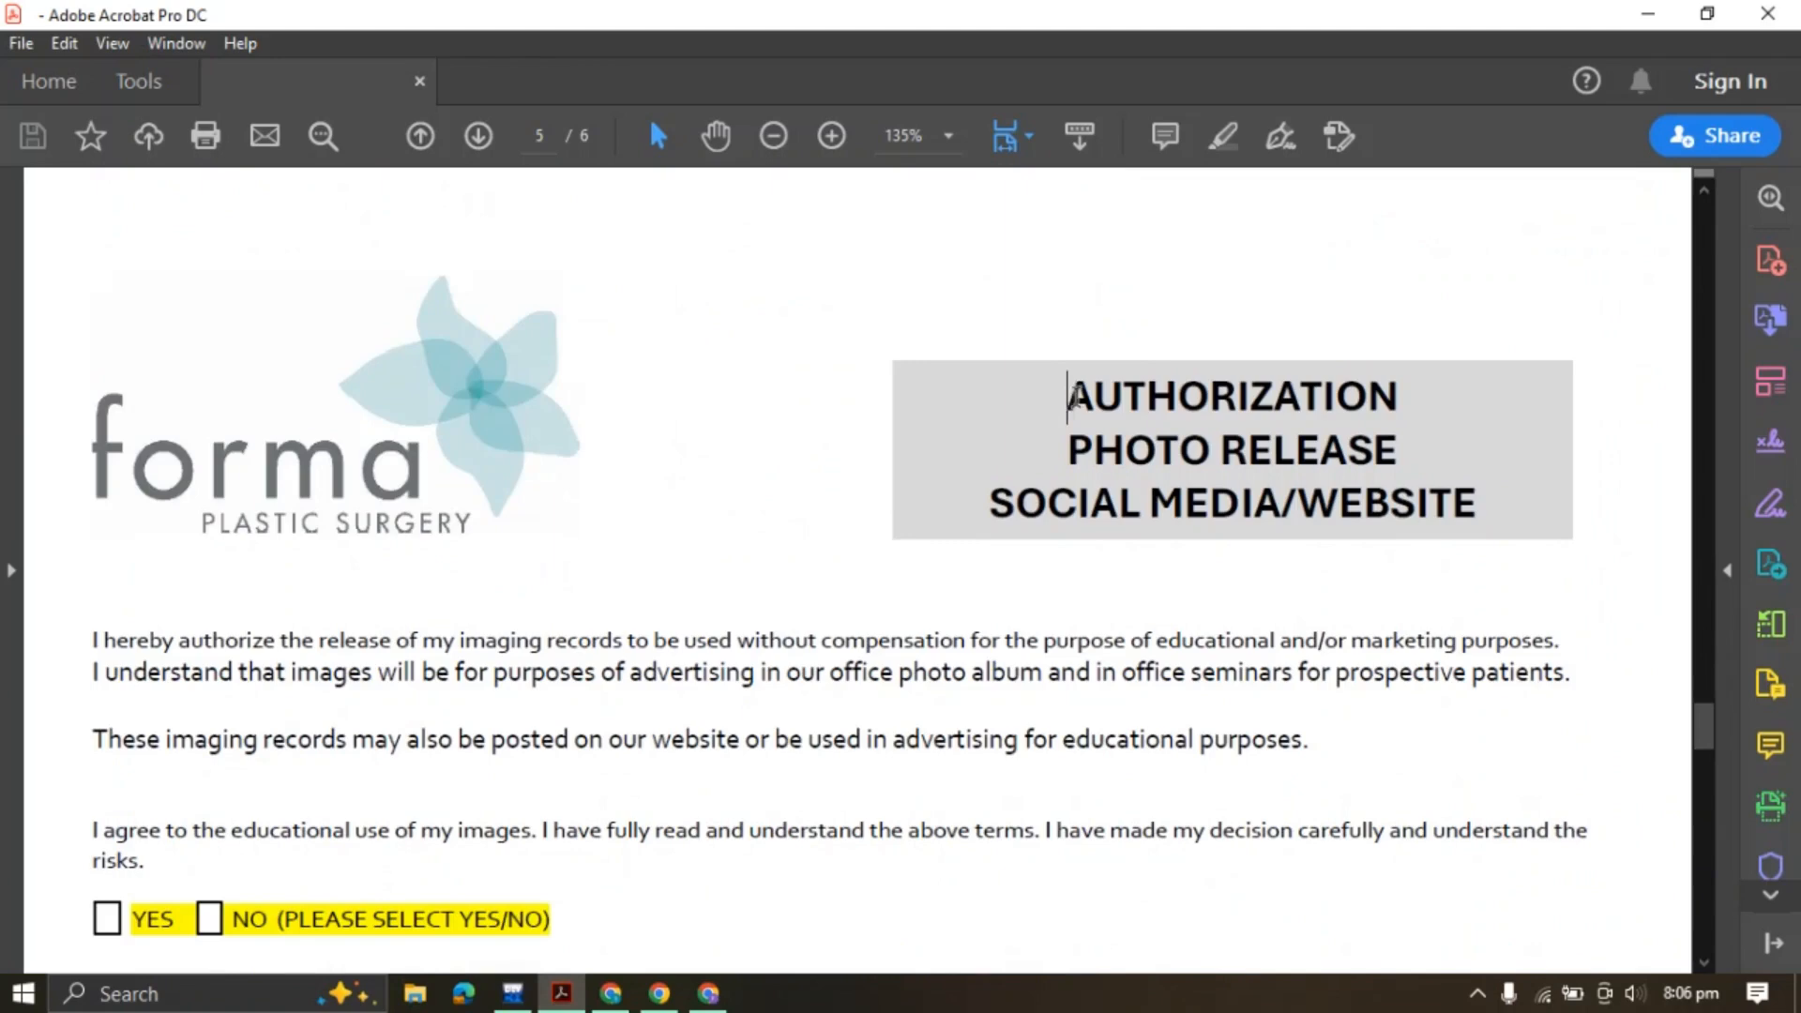
{"action": "left_click_drag", "start_coordinate": [1069, 396], "coordinate": [1455, 480]}
{"action": "key", "text": "ctrl+c"}
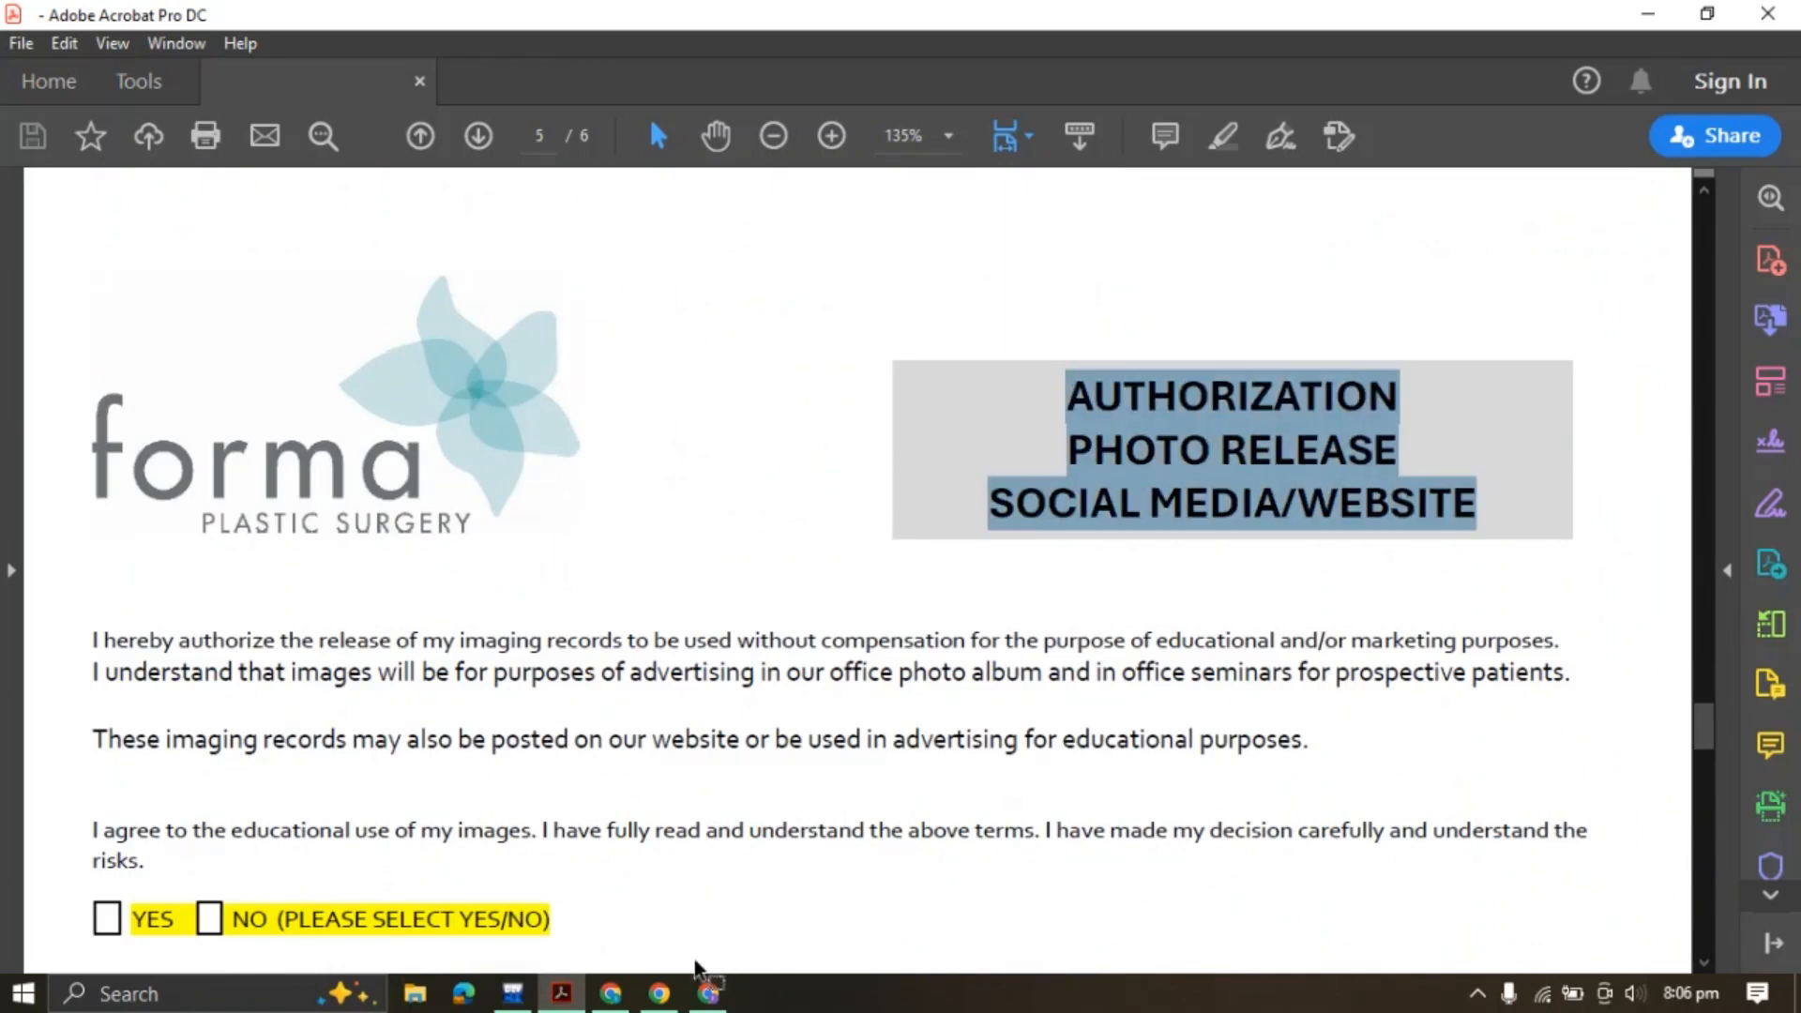
{"action": "scroll", "coordinate": [635, 676], "scroll_direction": "down", "scroll_amount": 3}
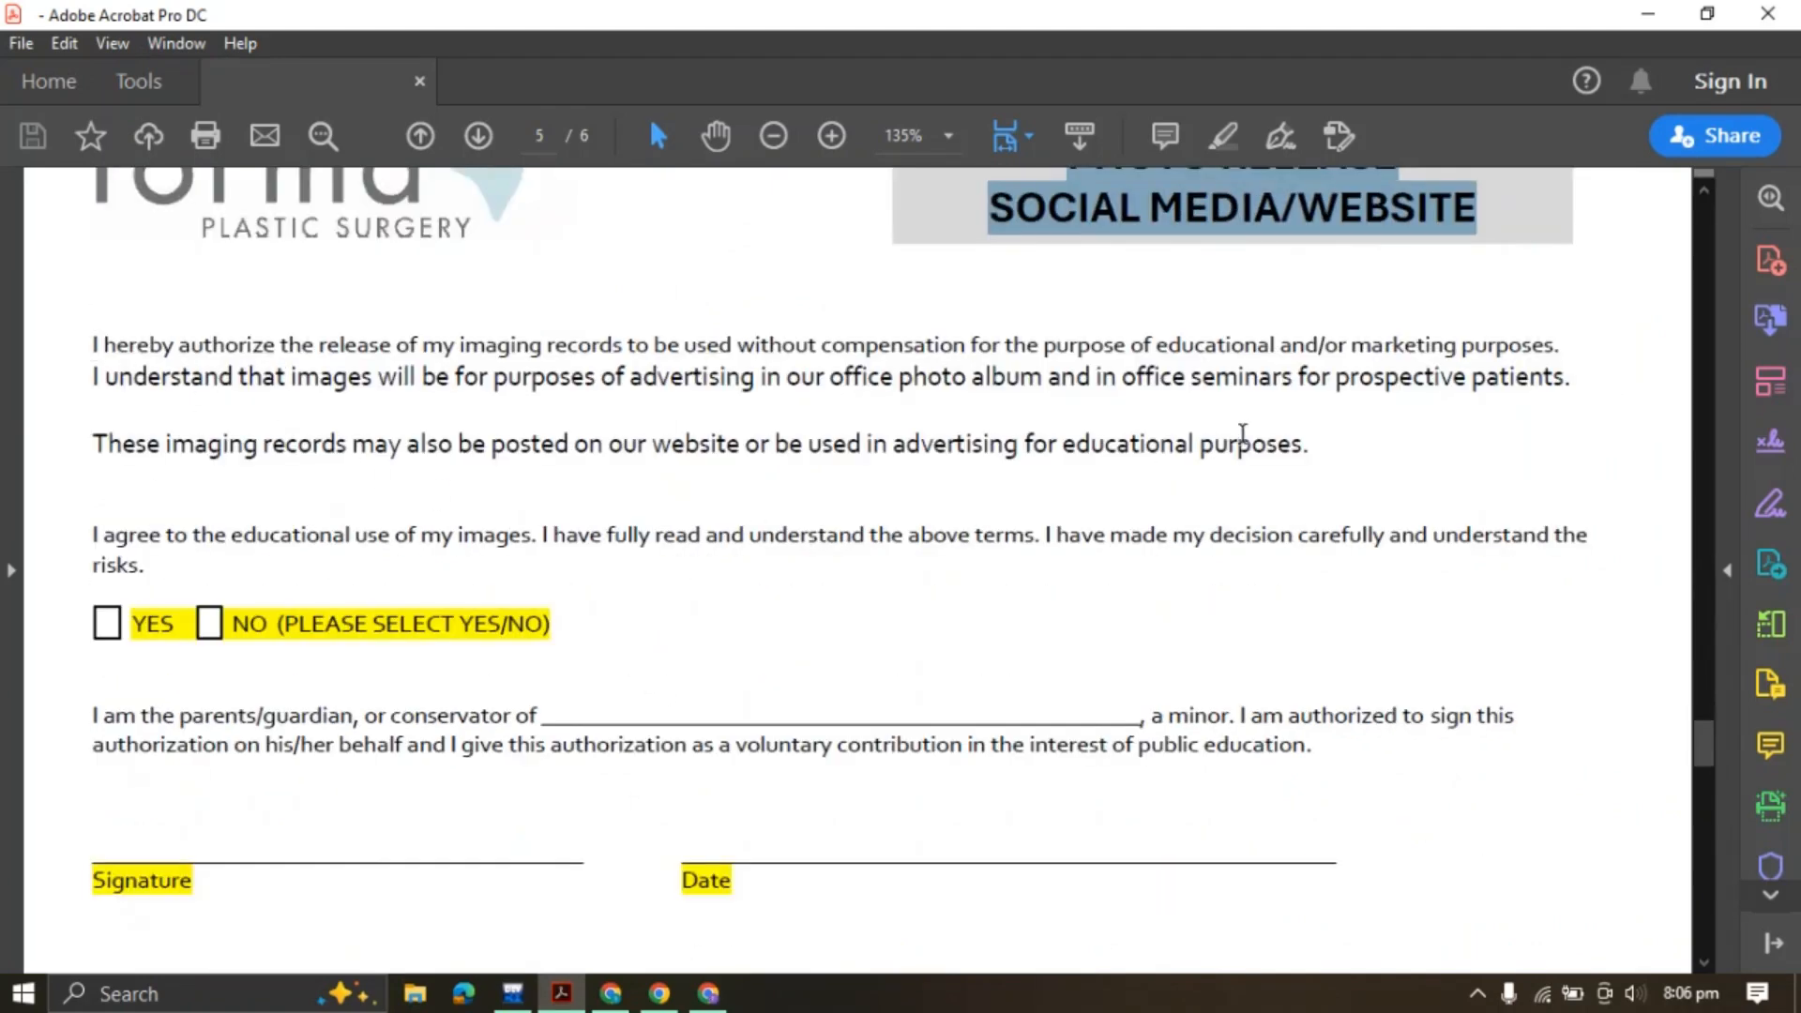
{"action": "scroll", "coordinate": [507, 614], "scroll_direction": "down", "scroll_amount": 5}
{"action": "scroll", "coordinate": [506, 614], "scroll_direction": "up", "scroll_amount": 2}
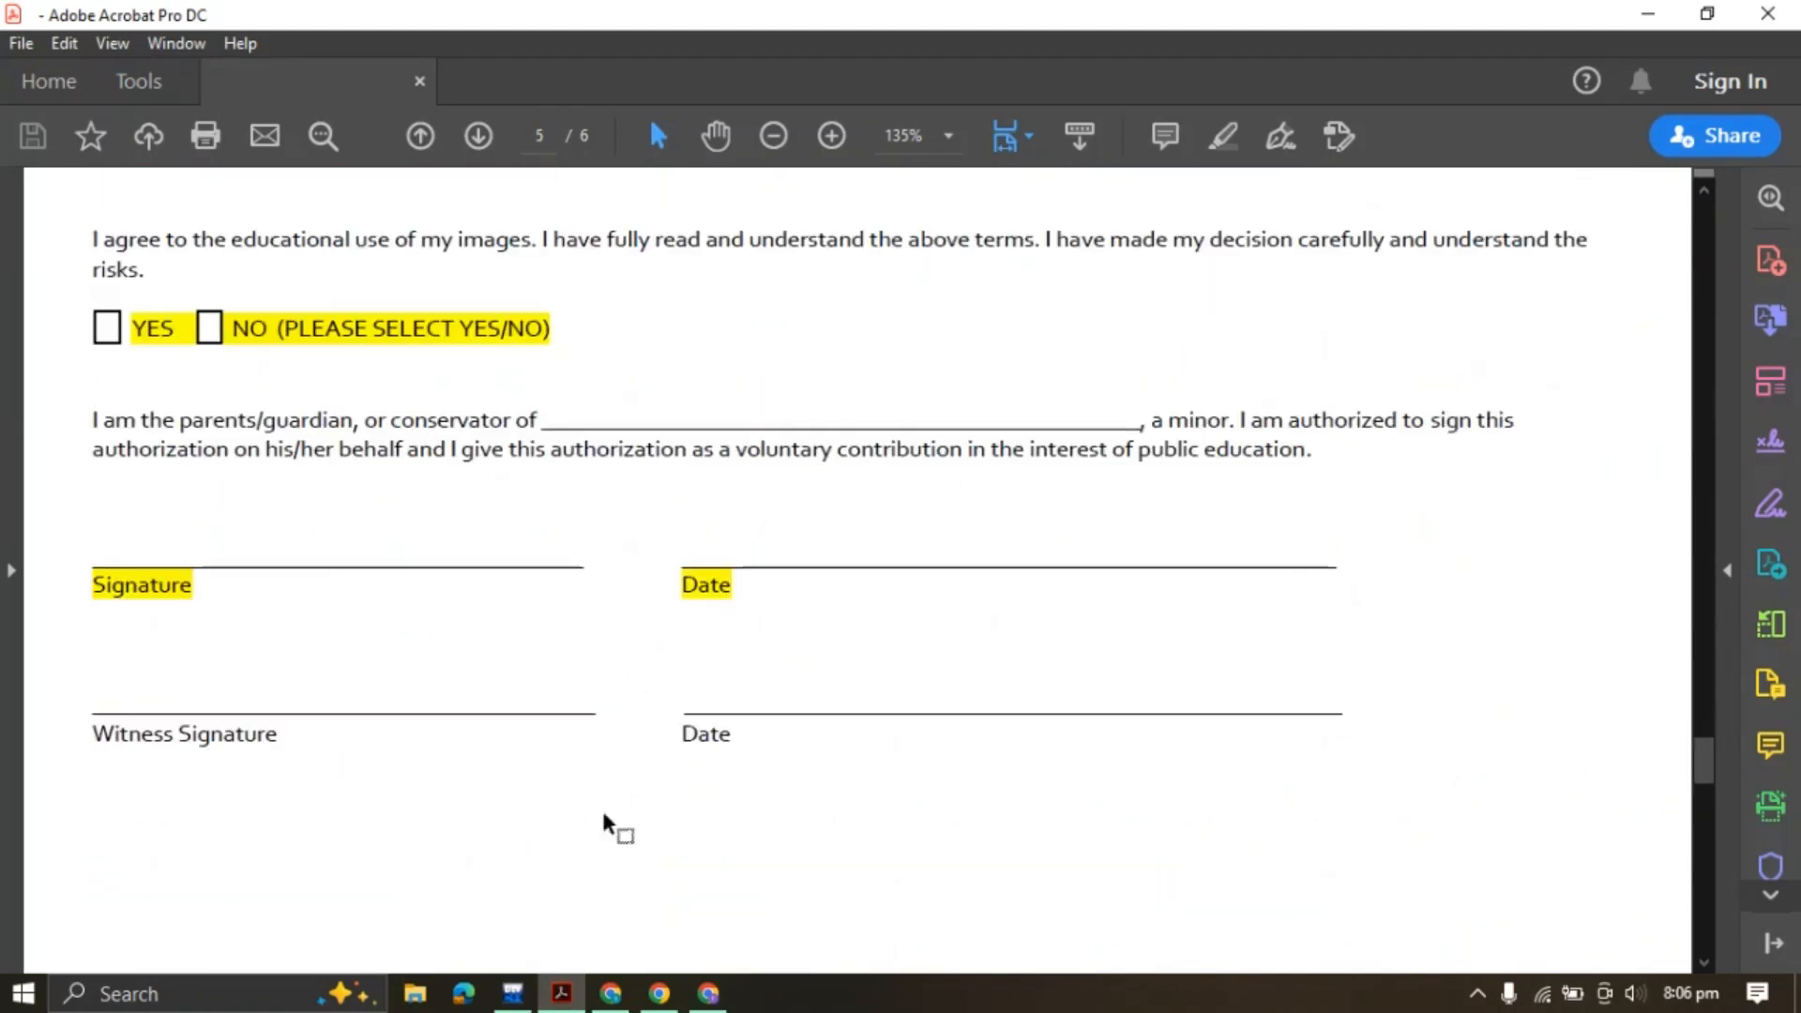
{"action": "left_click", "coordinate": [698, 992]}
{"action": "scroll", "coordinate": [244, 600], "scroll_direction": "up", "scroll_amount": 4}
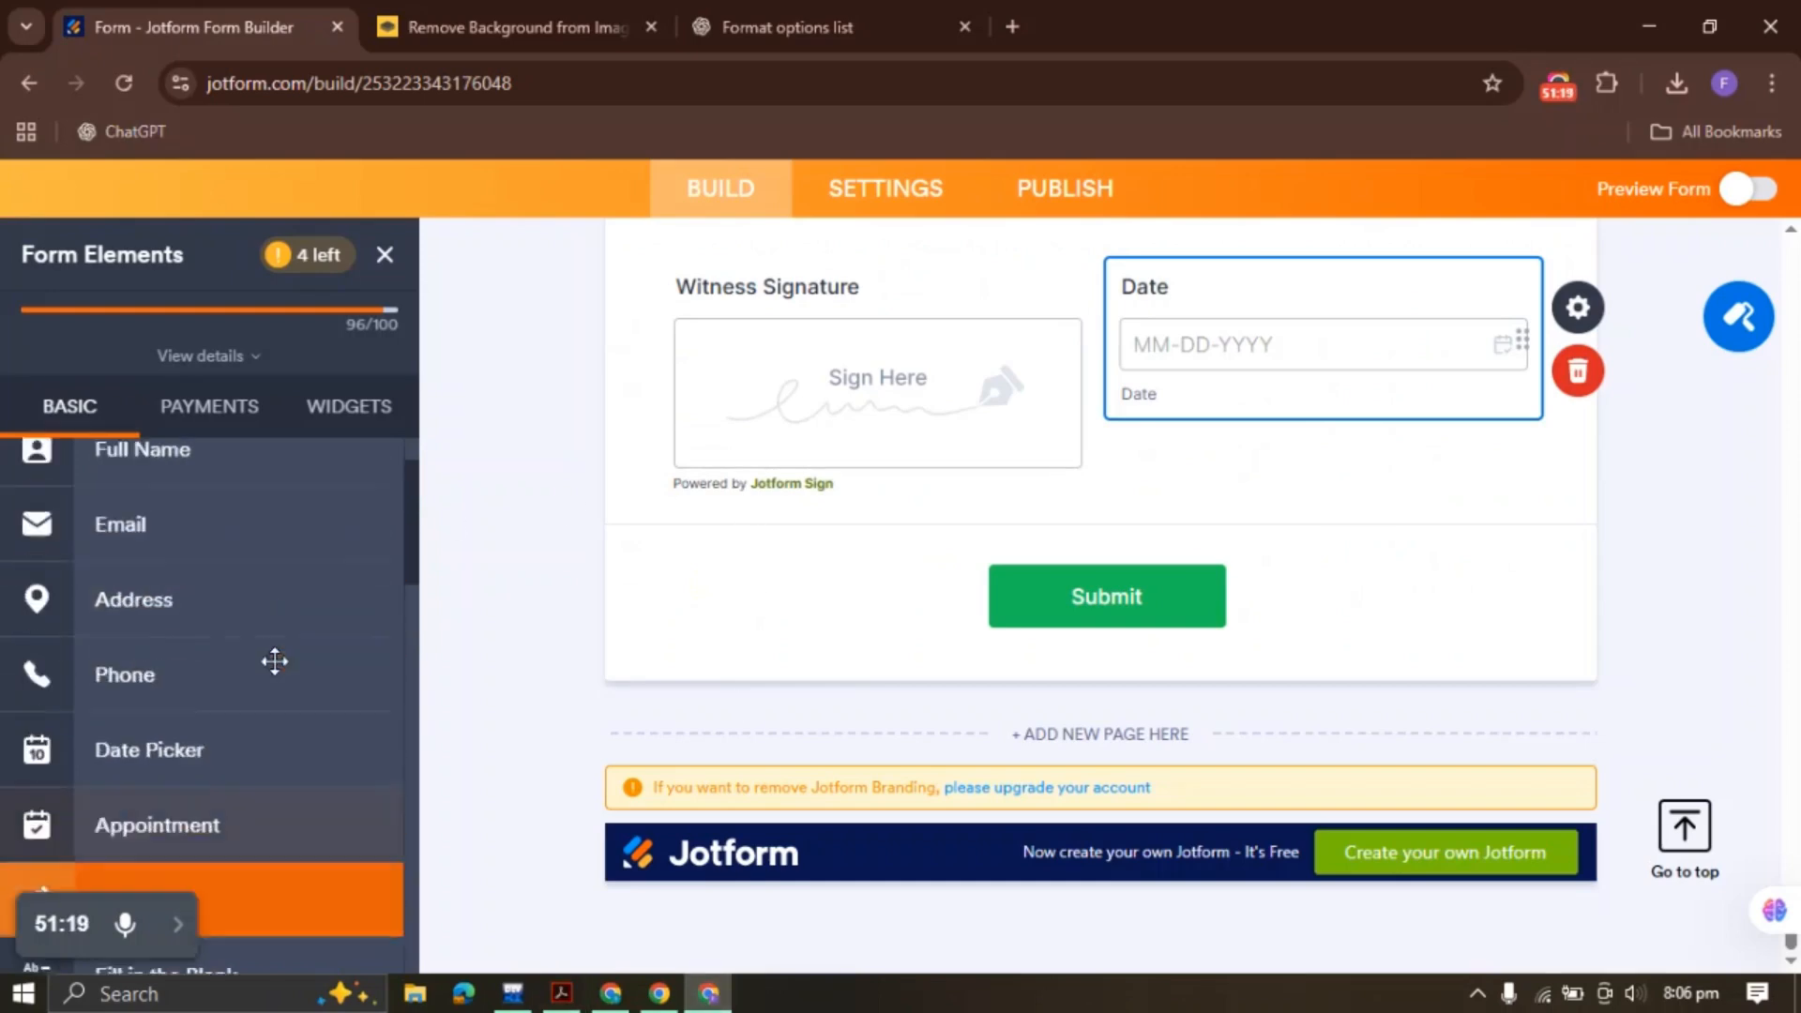
{"action": "scroll", "coordinate": [216, 535], "scroll_direction": "down", "scroll_amount": 8}
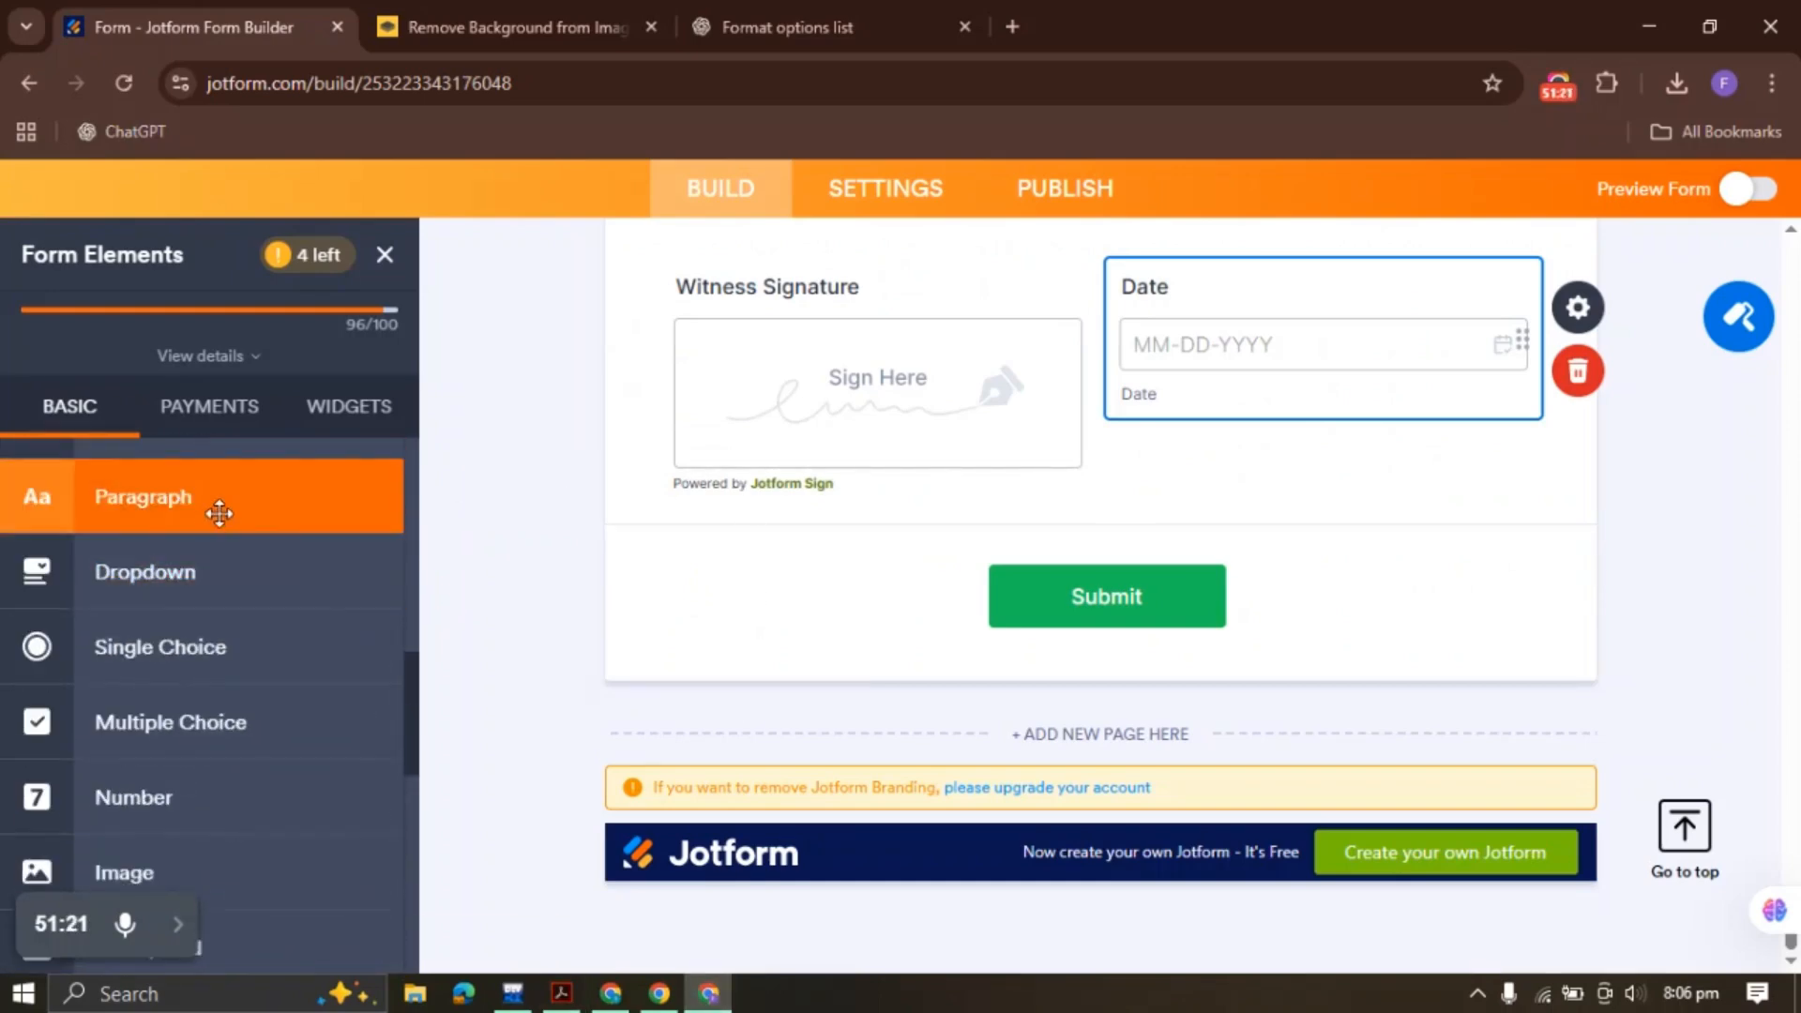
{"action": "left_click_drag", "start_coordinate": [213, 510], "coordinate": [1127, 533]}
{"action": "left_click", "coordinate": [1576, 526]}
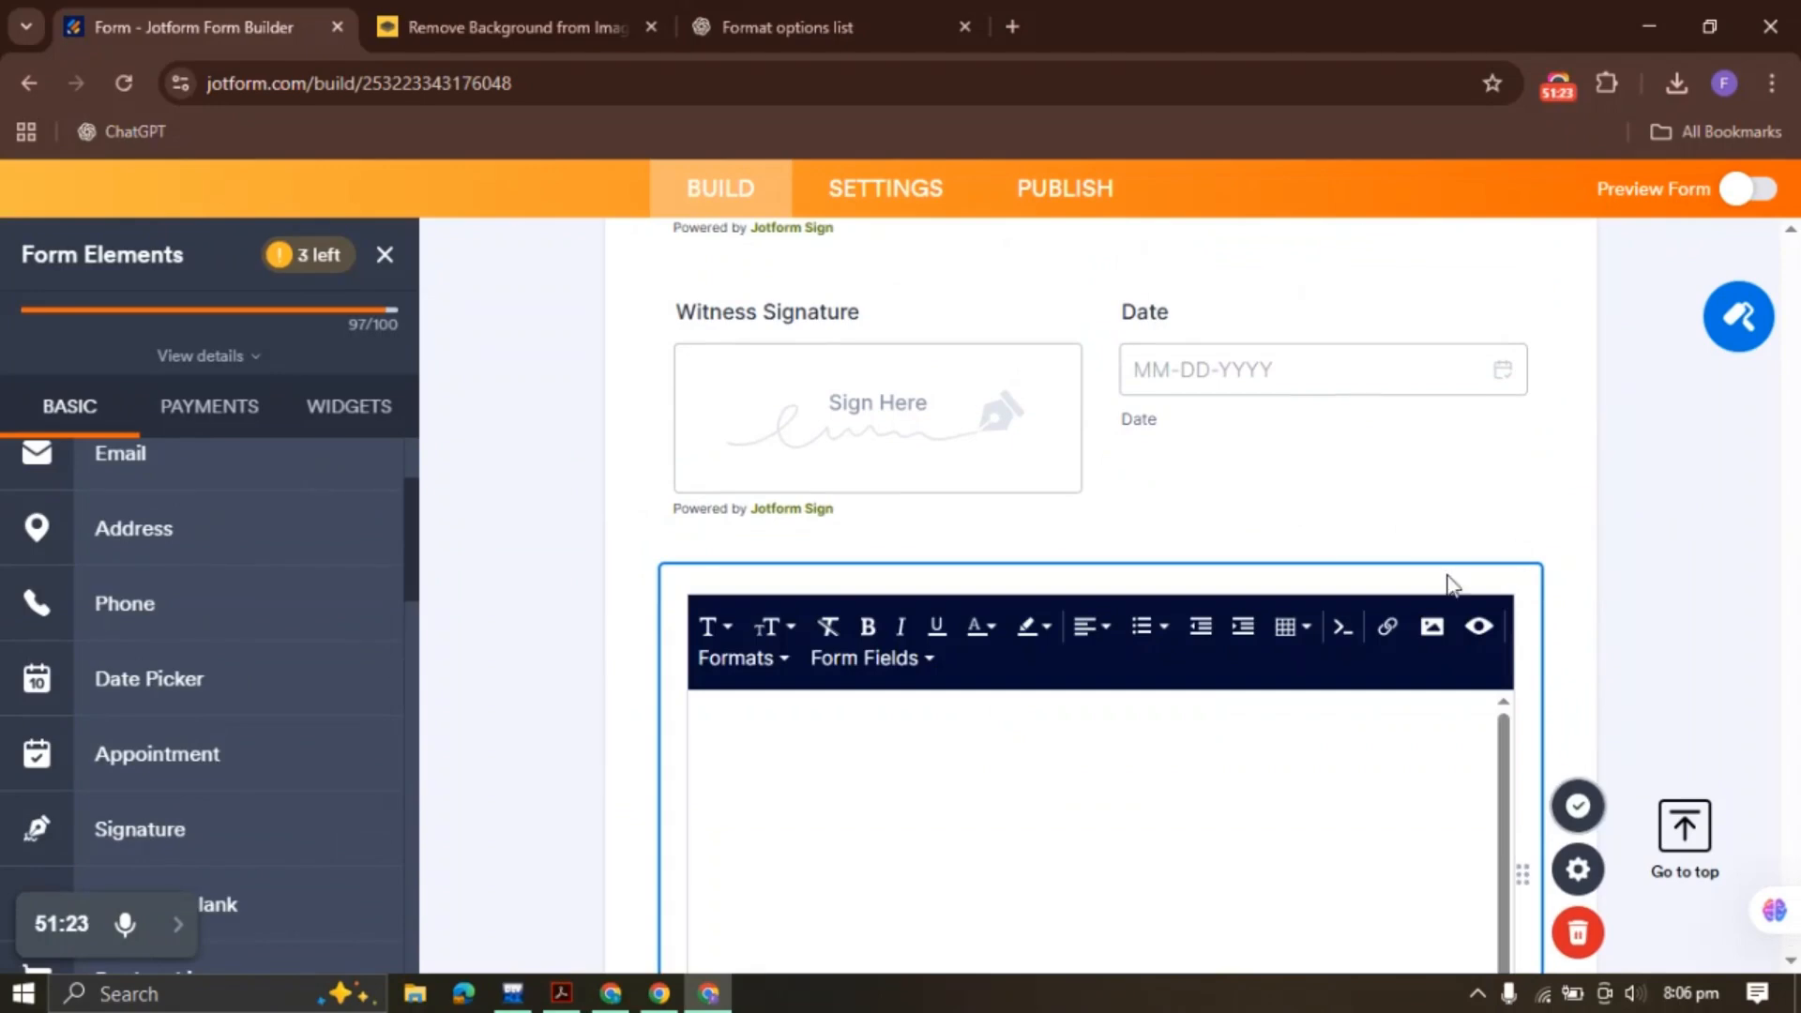
{"action": "key", "text": "ctrl+v"}
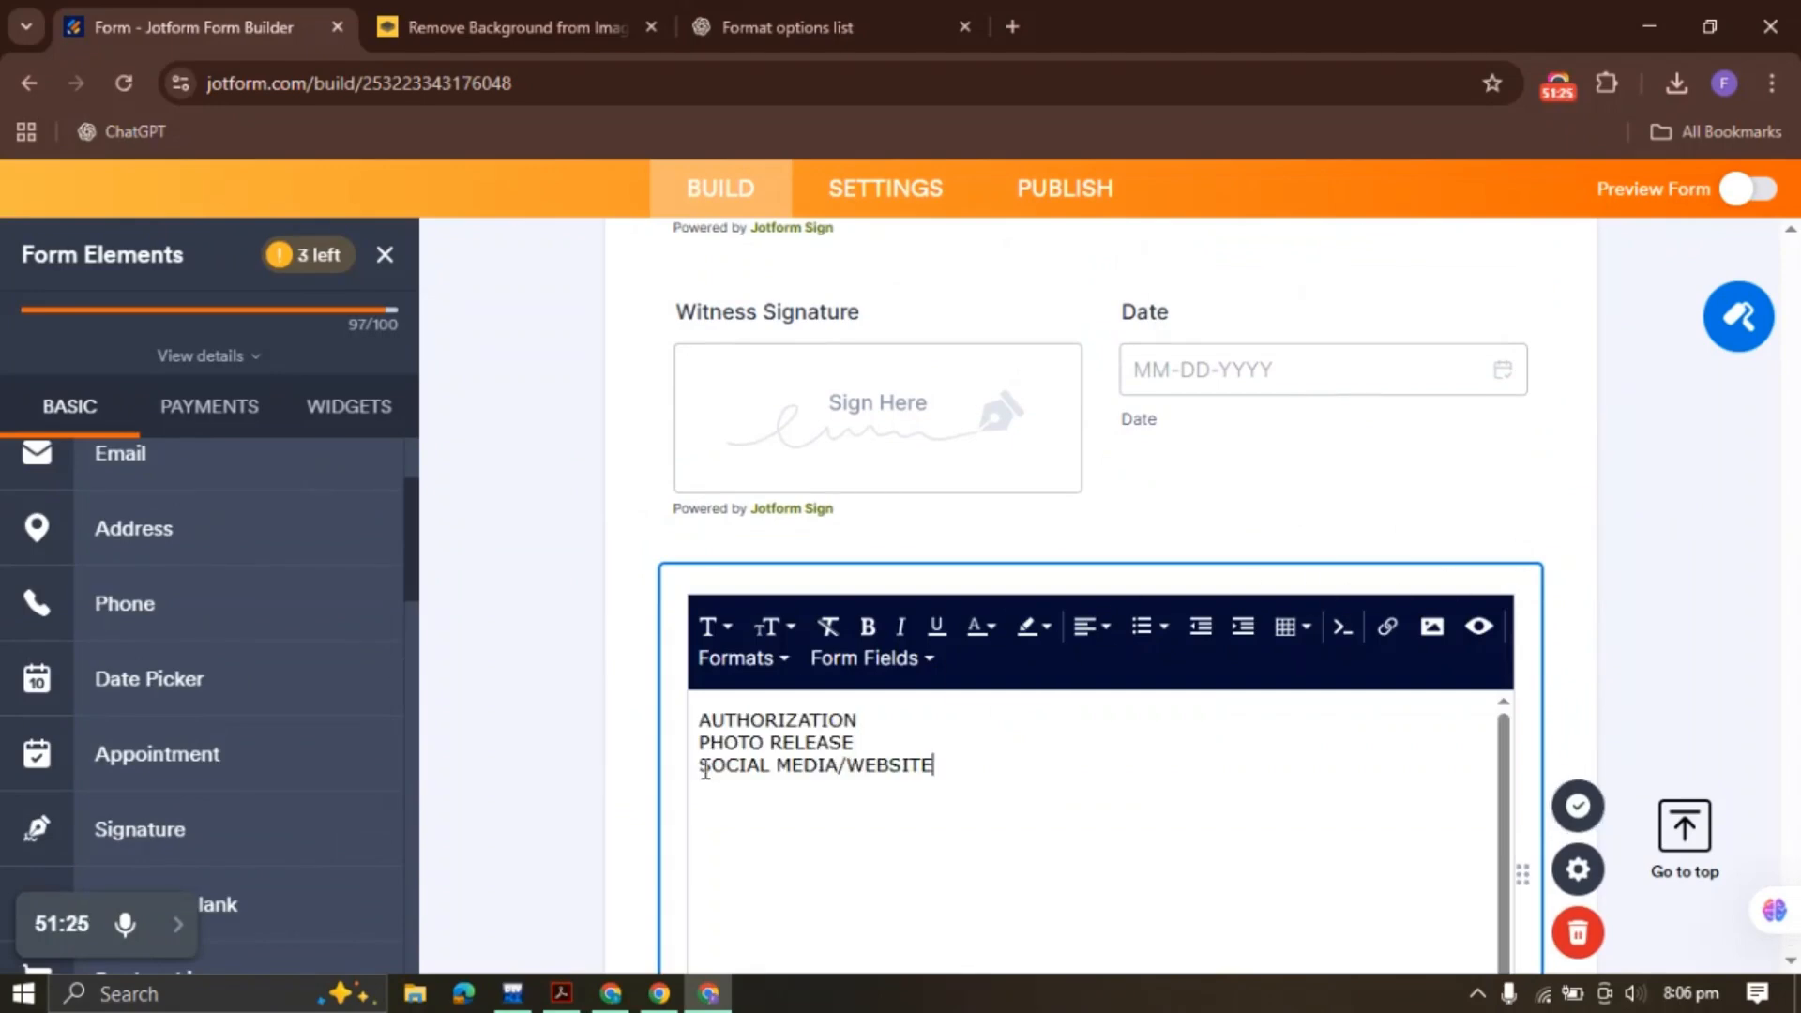
Join the heading onto one line and make it bold, larger and centred
{"action": "key", "text": "BackSpace"}
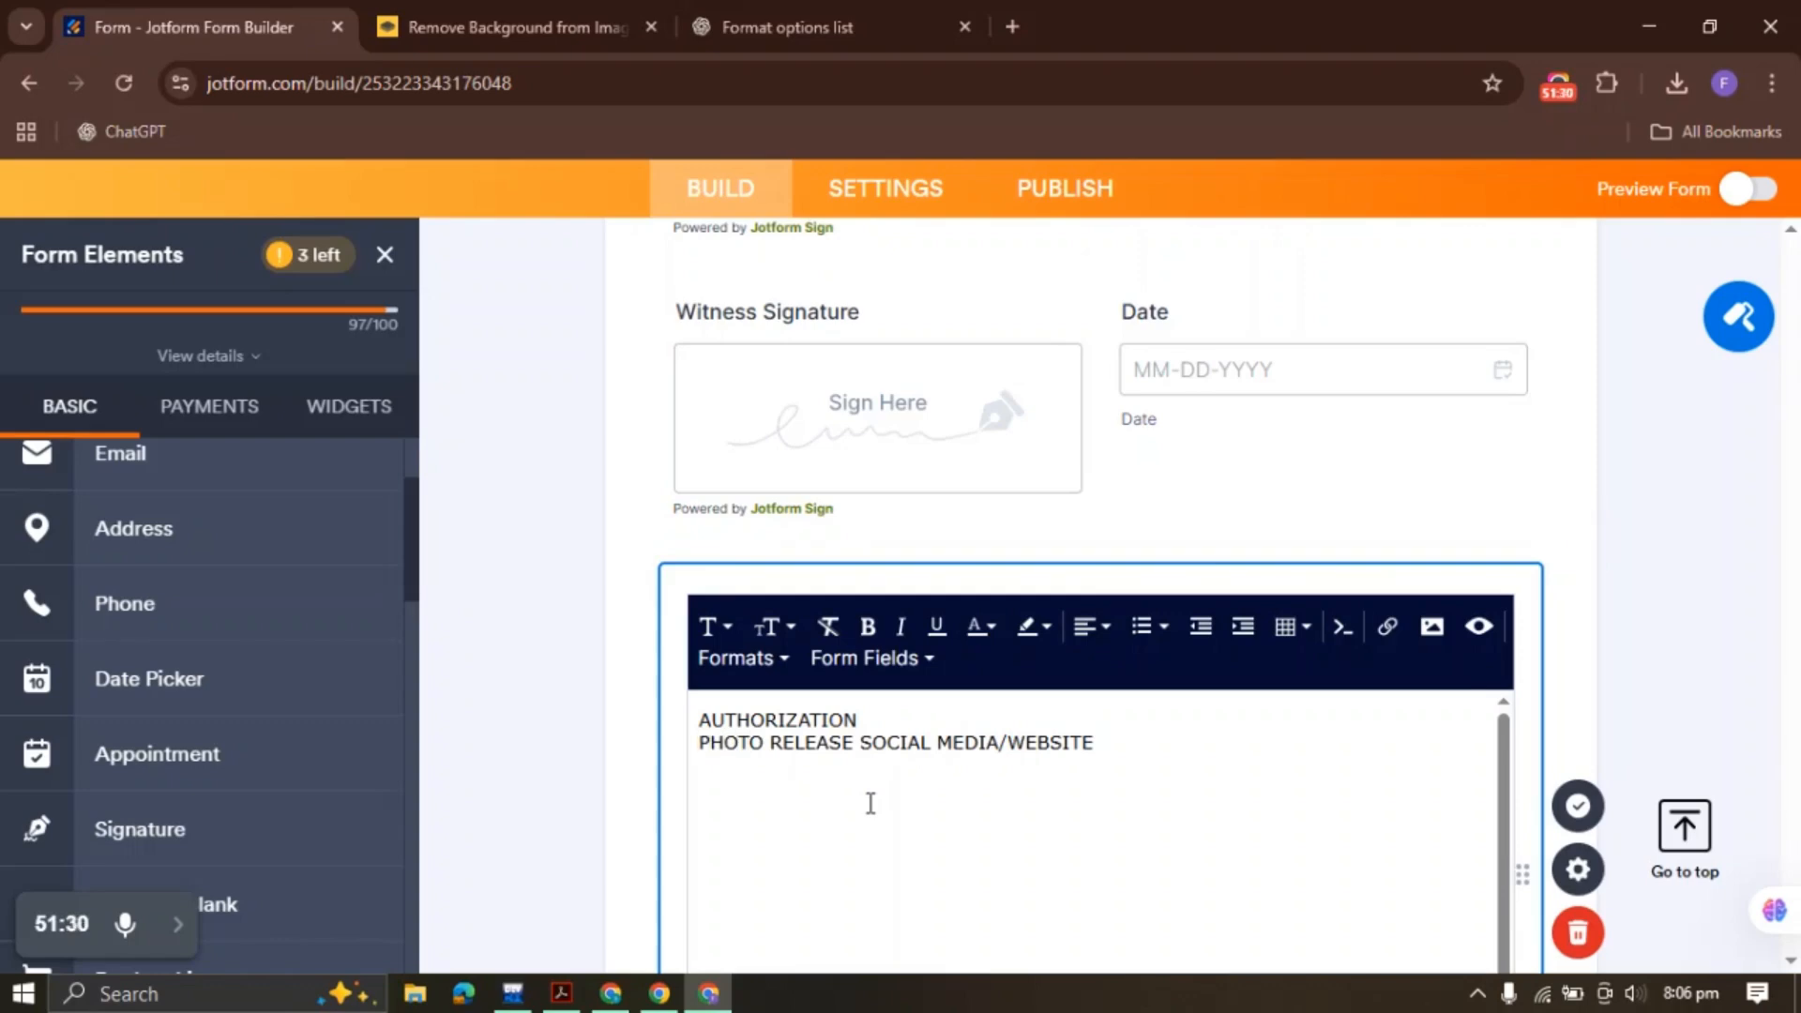
{"action": "key", "text": "BackSpace"}
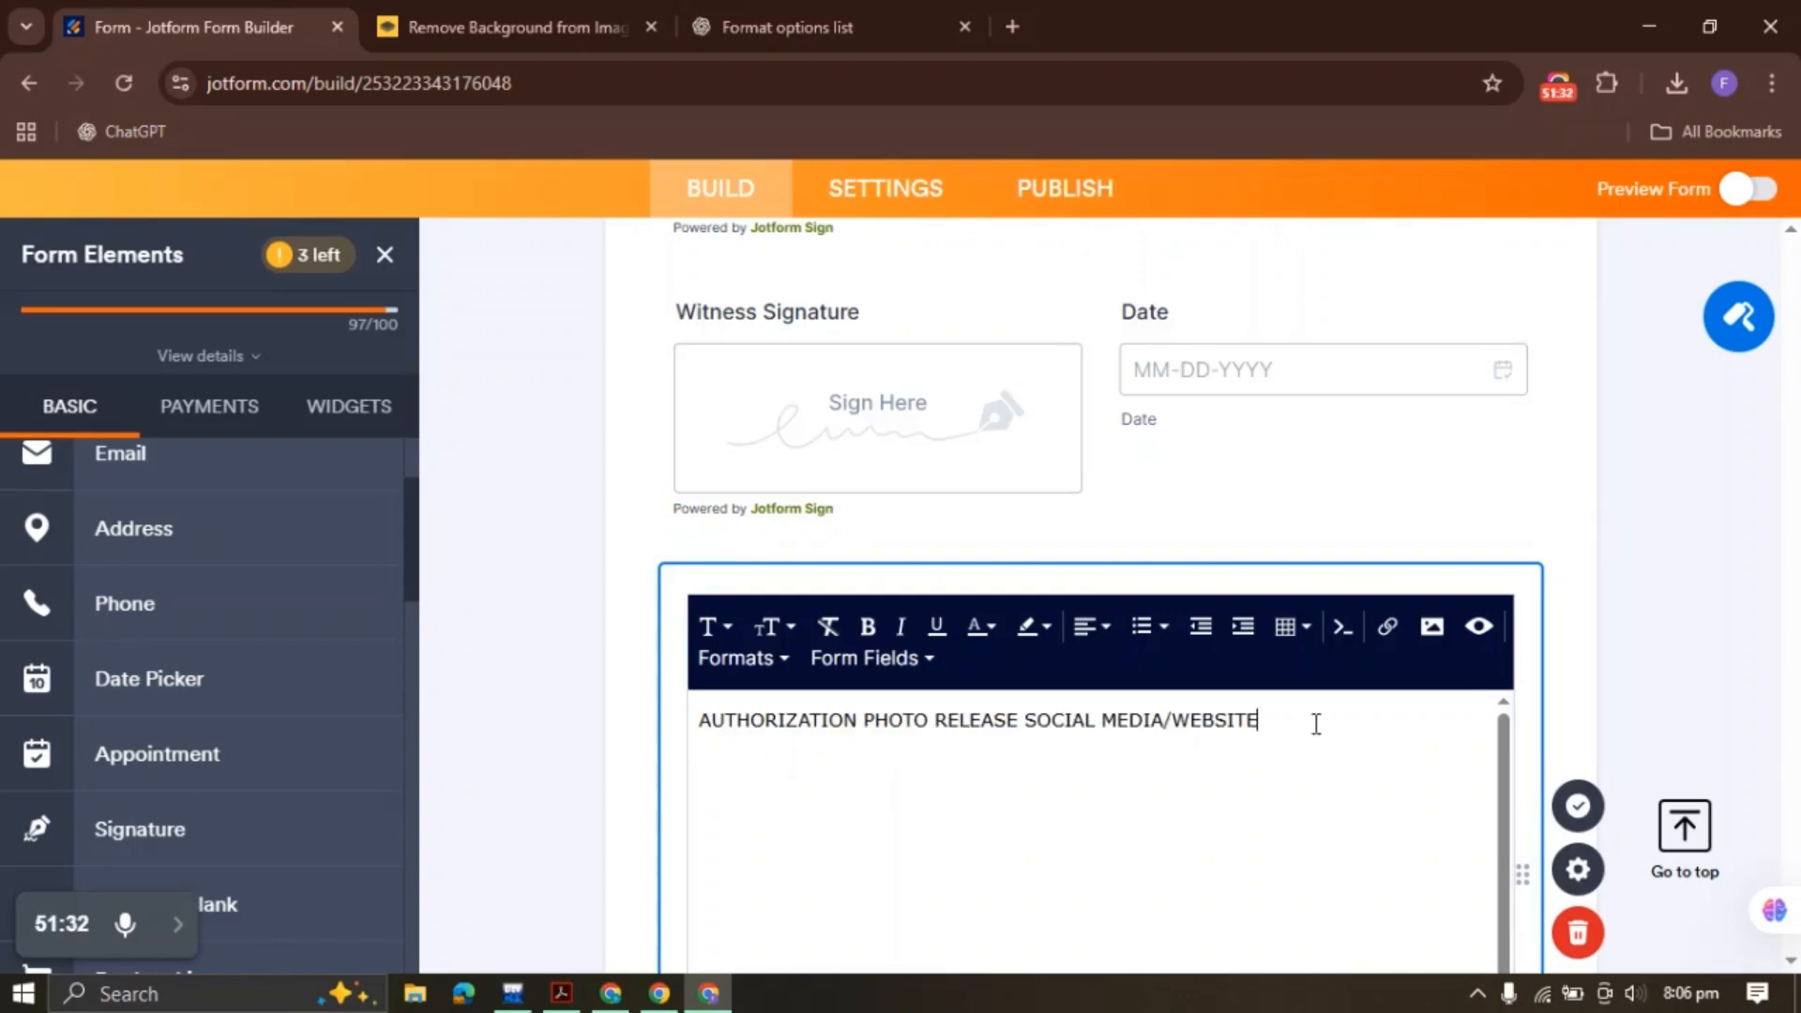
{"action": "left_click_drag", "start_coordinate": [1327, 711], "coordinate": [668, 723]}
{"action": "left_click", "coordinate": [868, 627]}
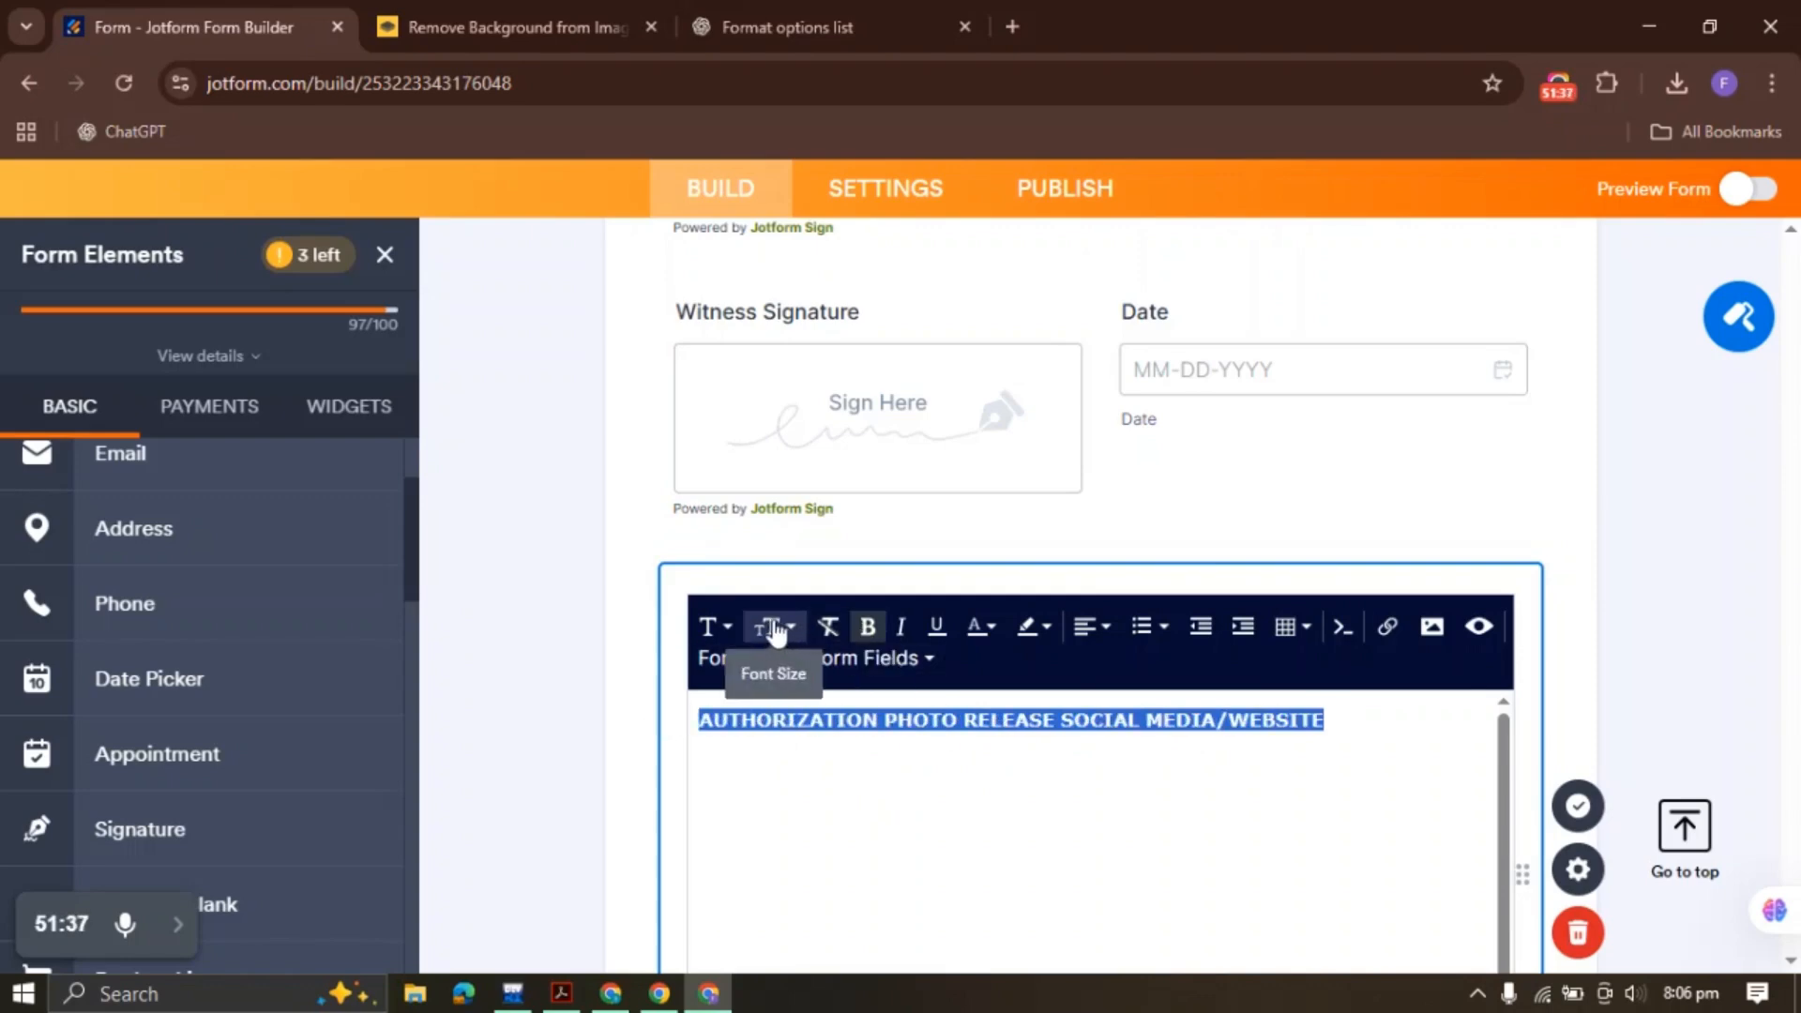
{"action": "left_click", "coordinate": [772, 627]}
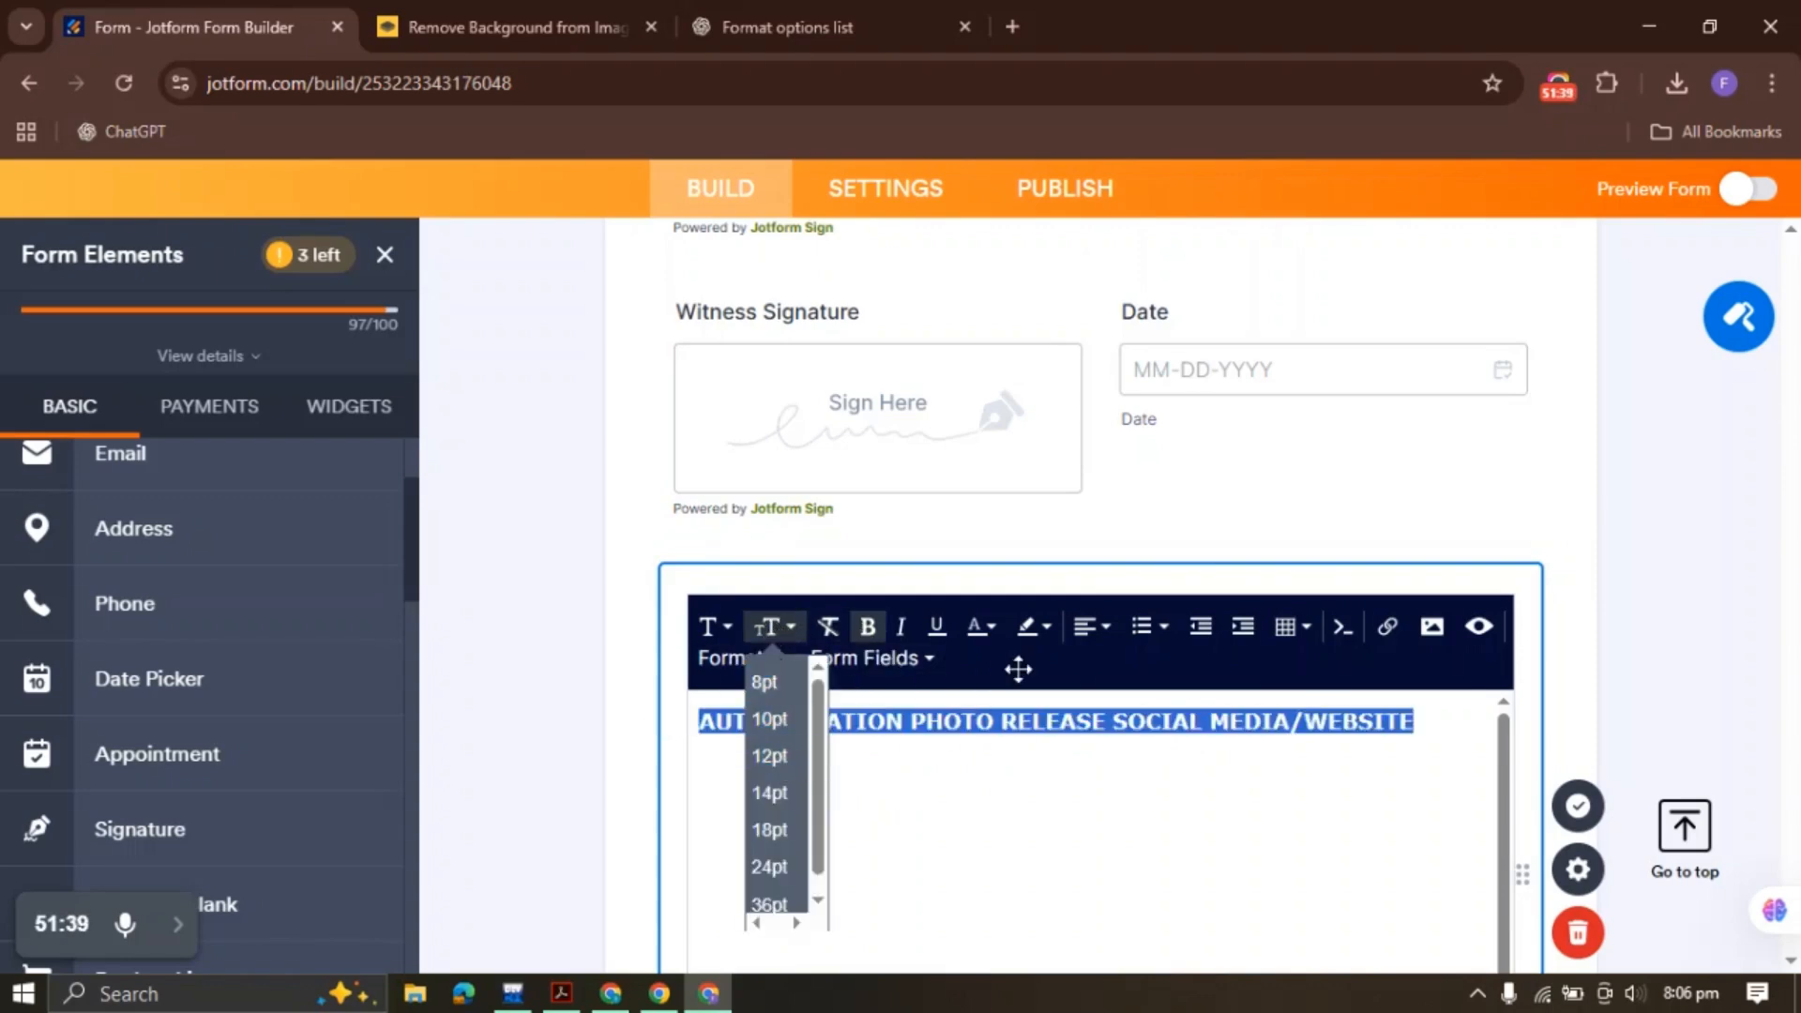
{"action": "left_click", "coordinate": [1088, 627]}
{"action": "left_click", "coordinate": [1133, 678]}
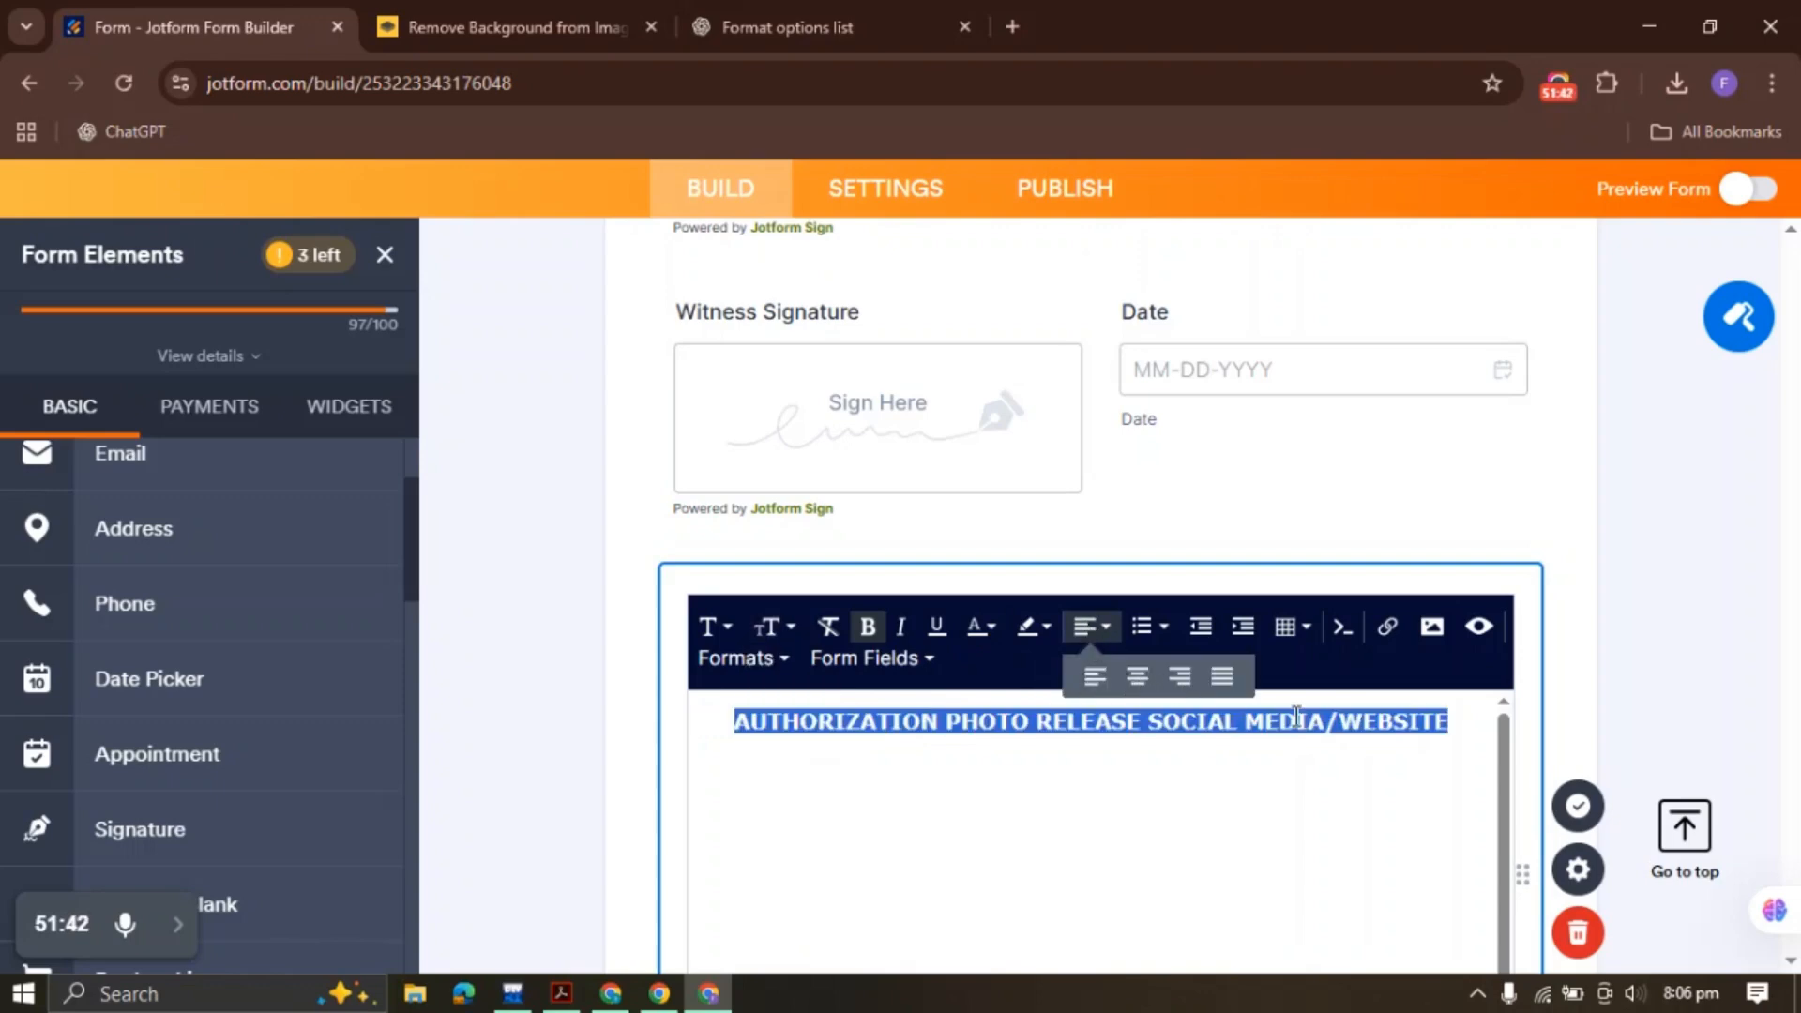
{"action": "left_click", "coordinate": [892, 832]}
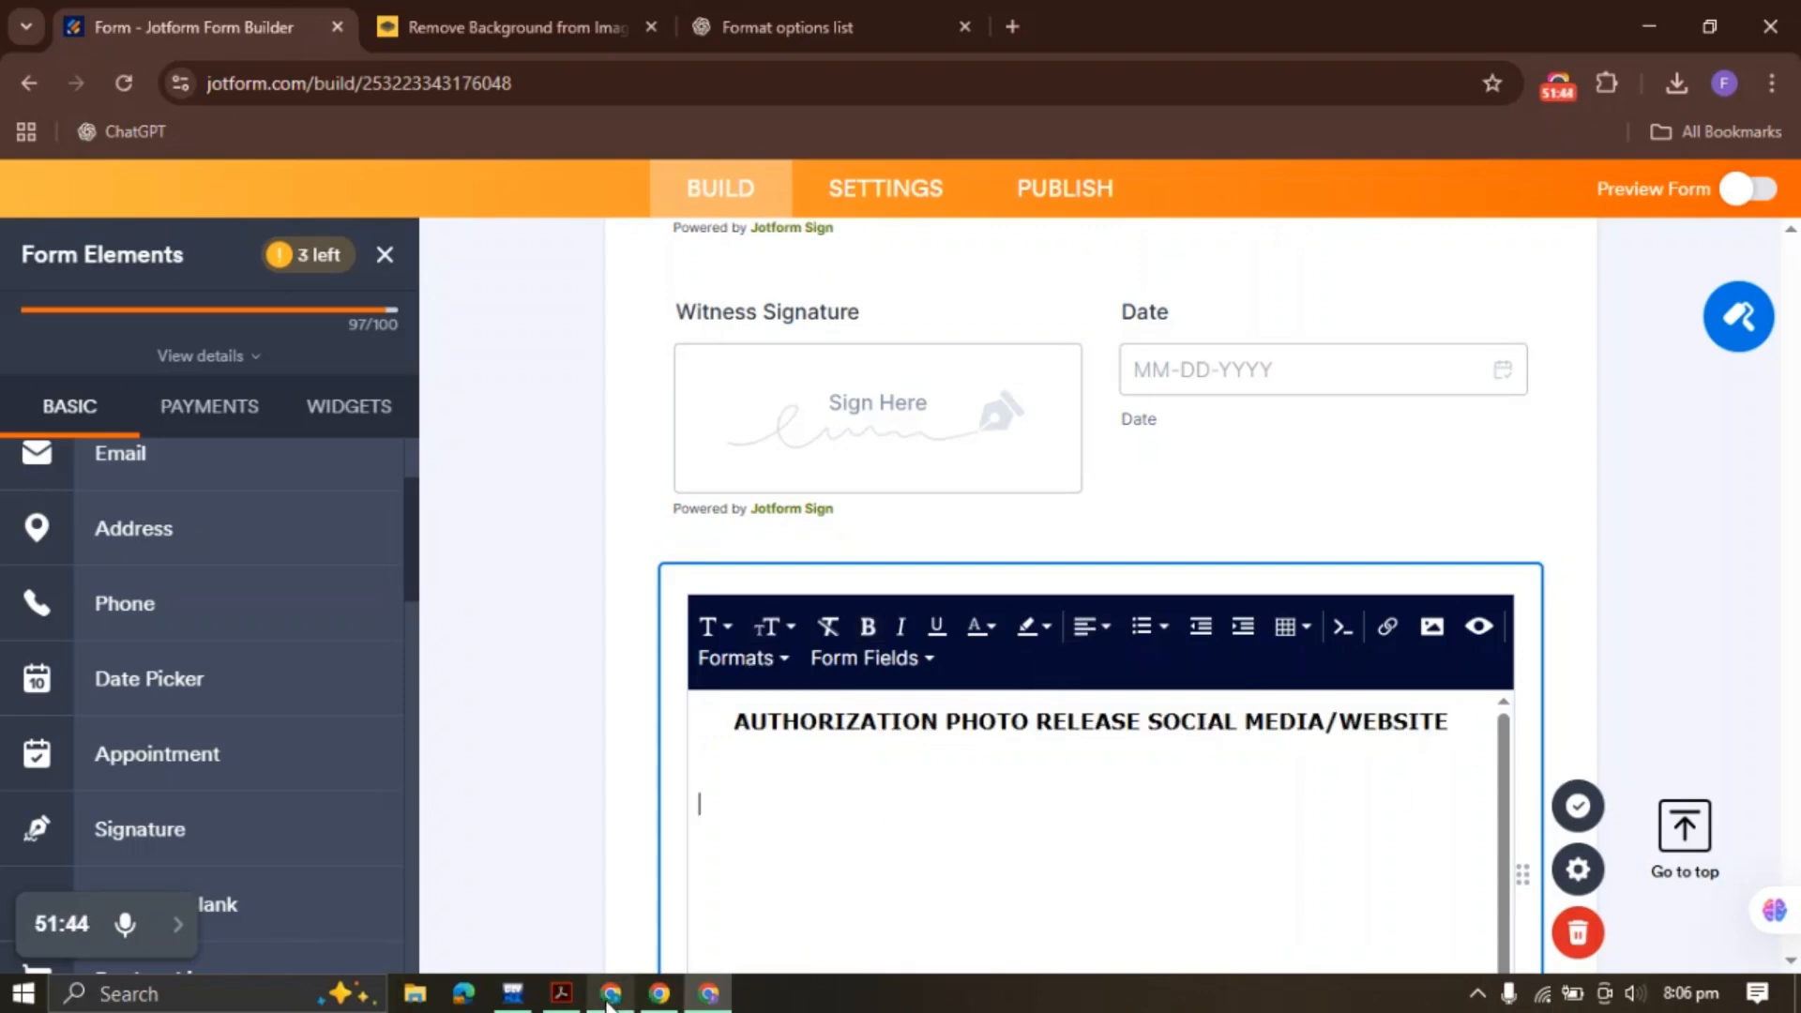
{"action": "left_click", "coordinate": [562, 994]}
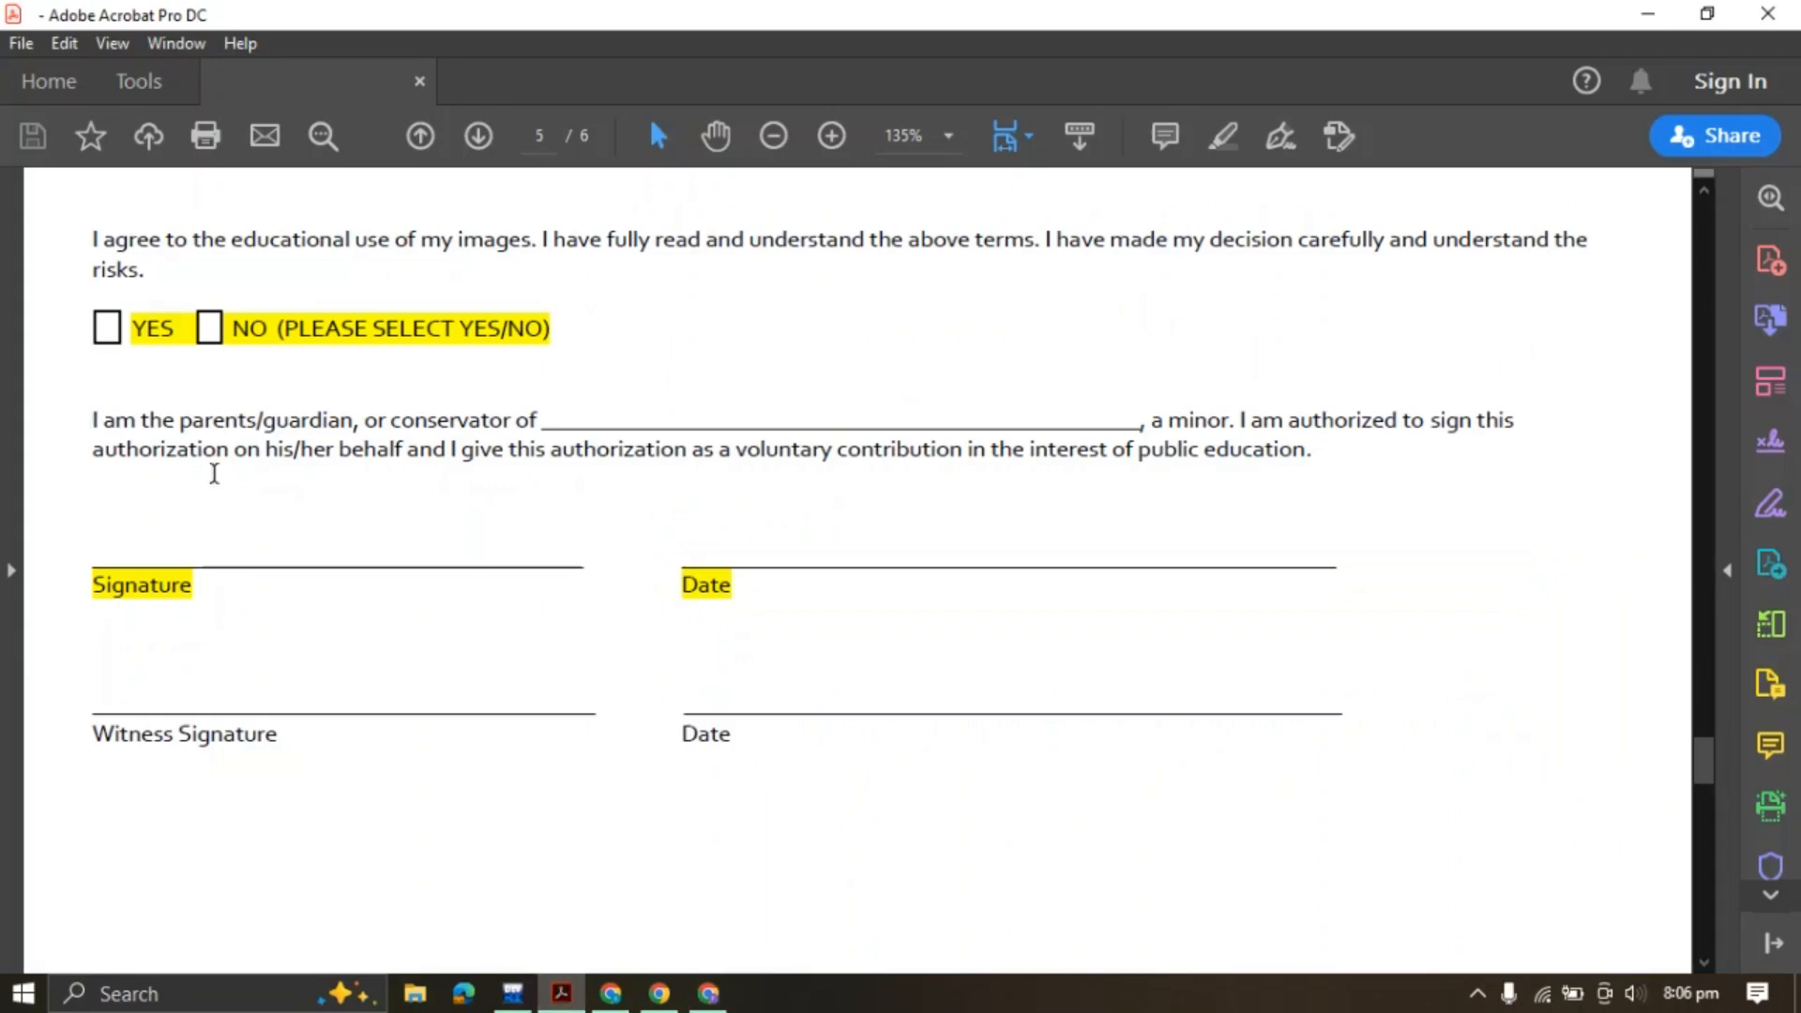
Paste the three 'I hereby authorize…' paragraphs from the PDF beneath the heading and save the block
{"action": "scroll", "coordinate": [214, 474], "scroll_direction": "up", "scroll_amount": 3}
{"action": "left_click_drag", "start_coordinate": [91, 344], "coordinate": [150, 570]}
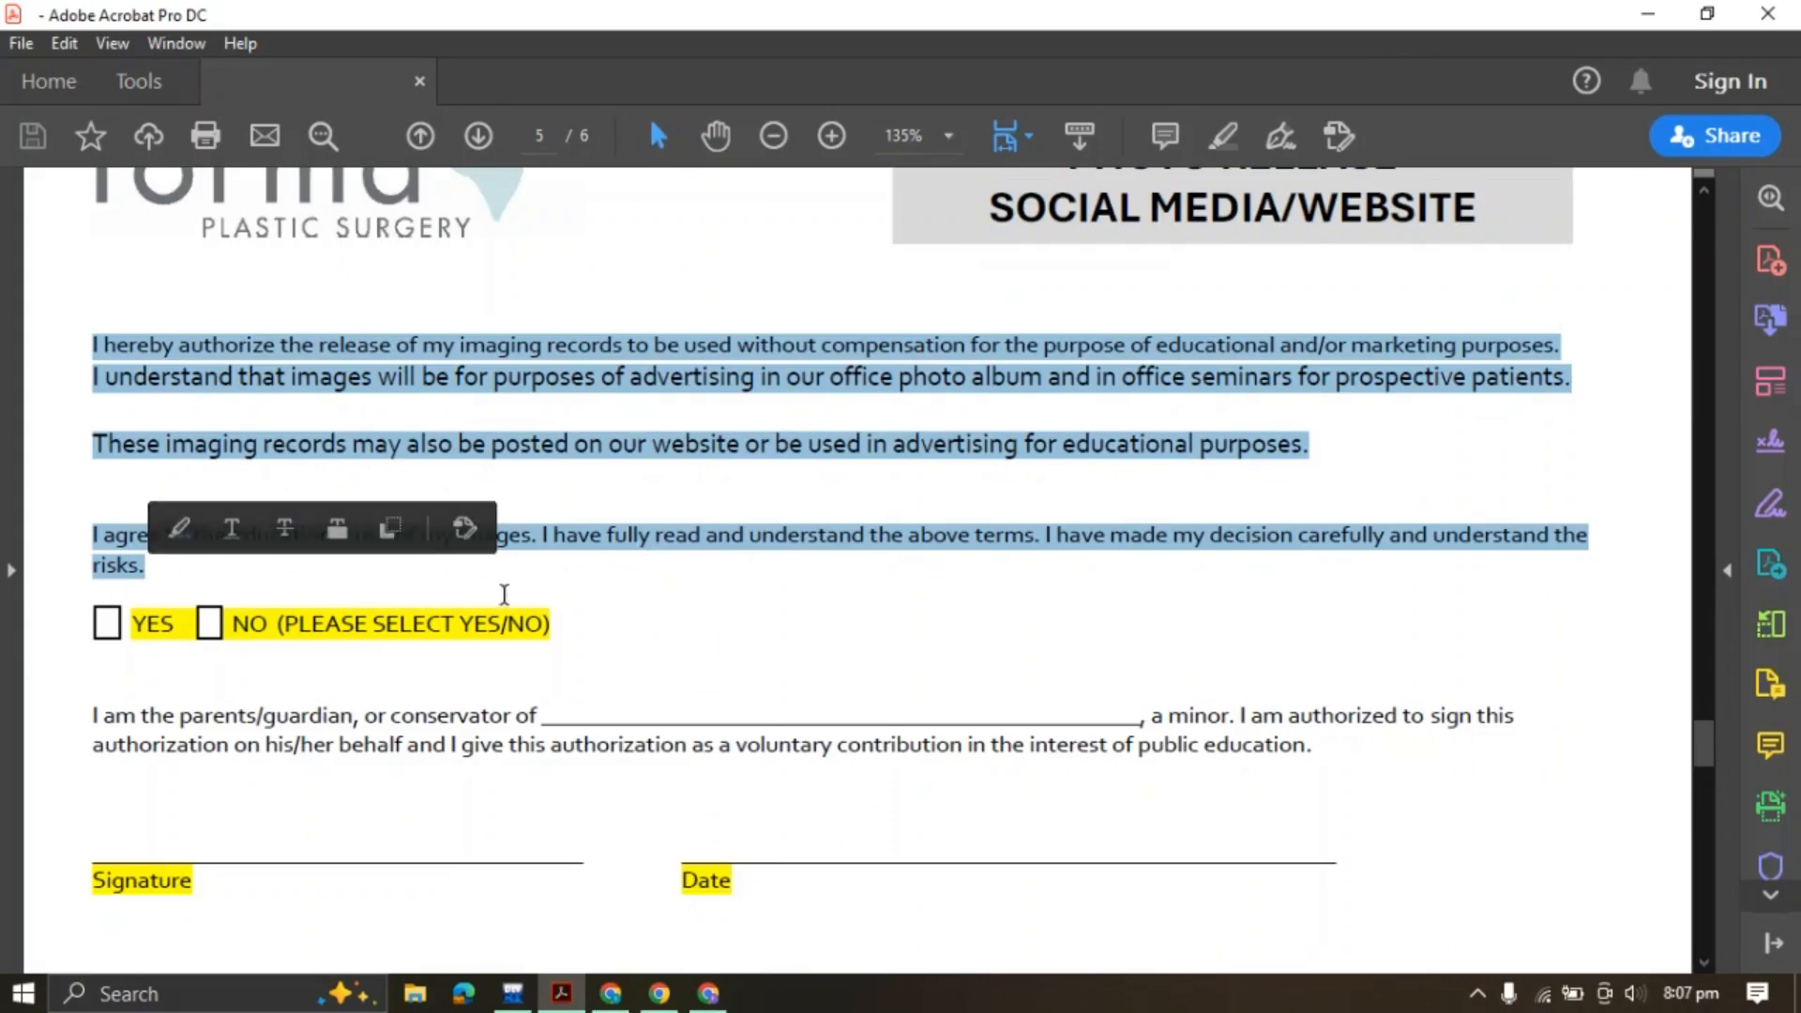
{"action": "left_click", "coordinate": [521, 544]}
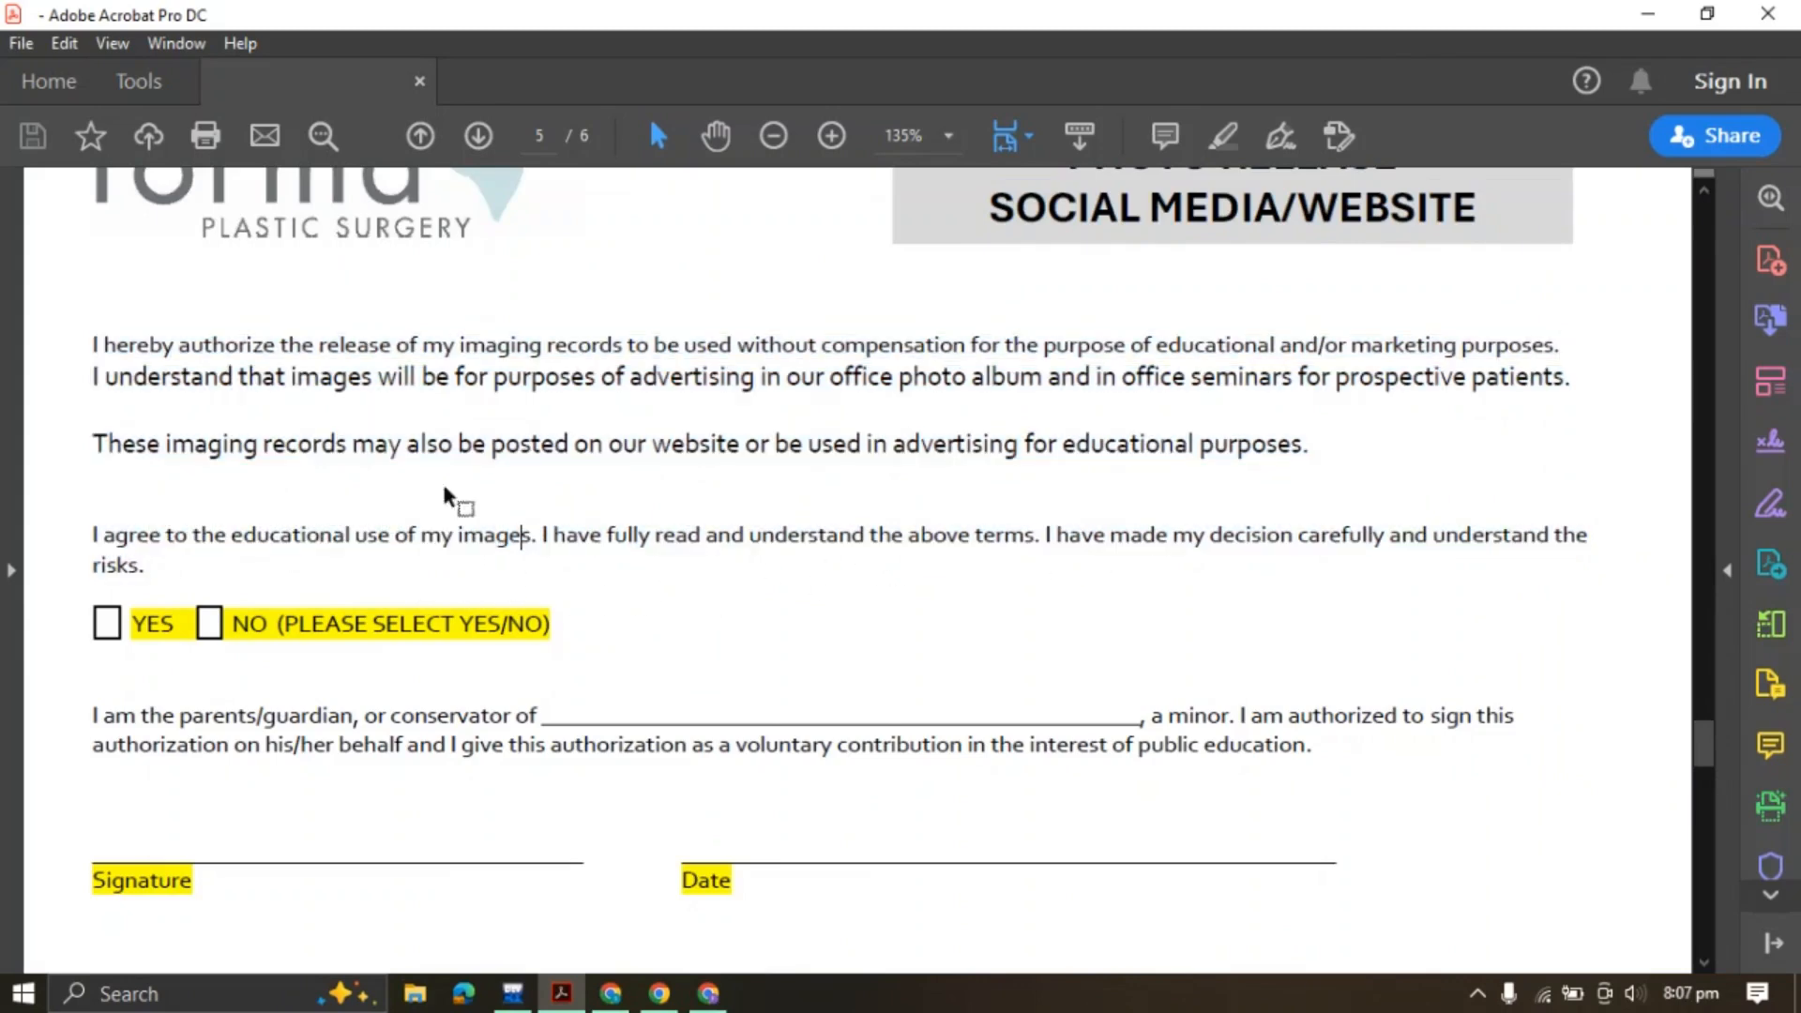
{"action": "left_click_drag", "start_coordinate": [97, 349], "coordinate": [1334, 448]}
{"action": "key", "text": "ctrl+c"}
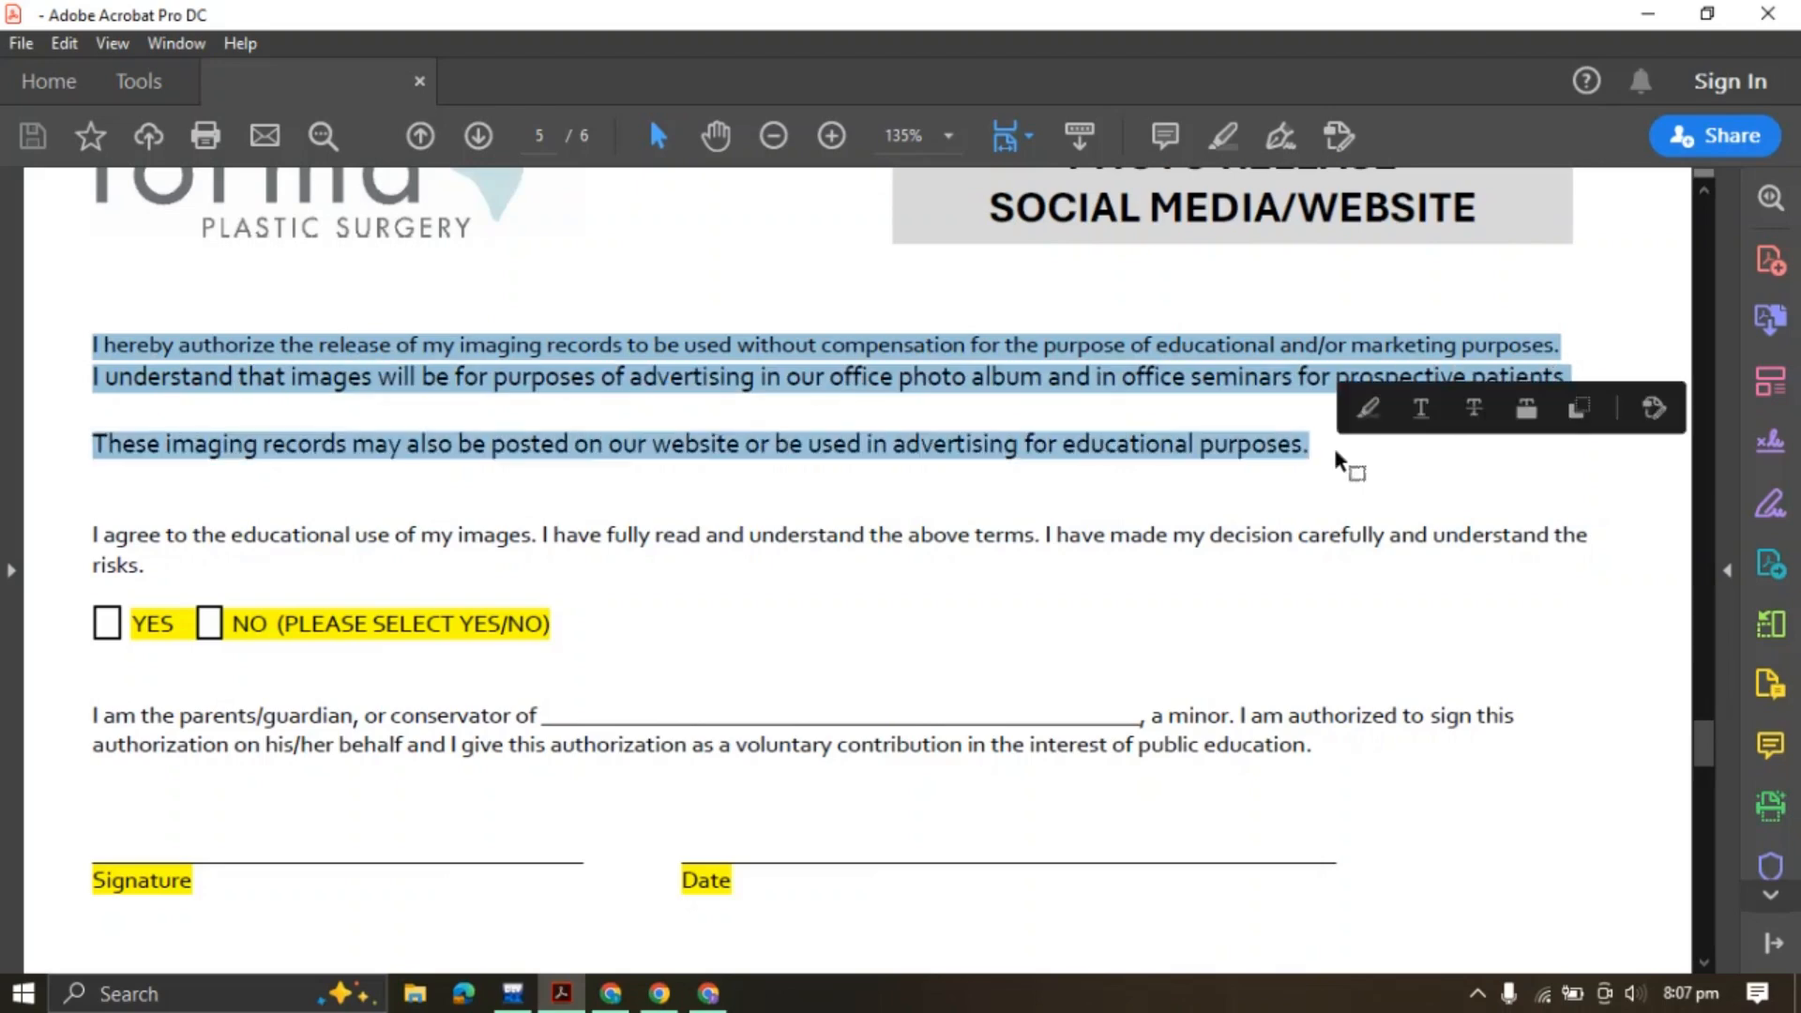
{"action": "left_click", "coordinate": [708, 993]}
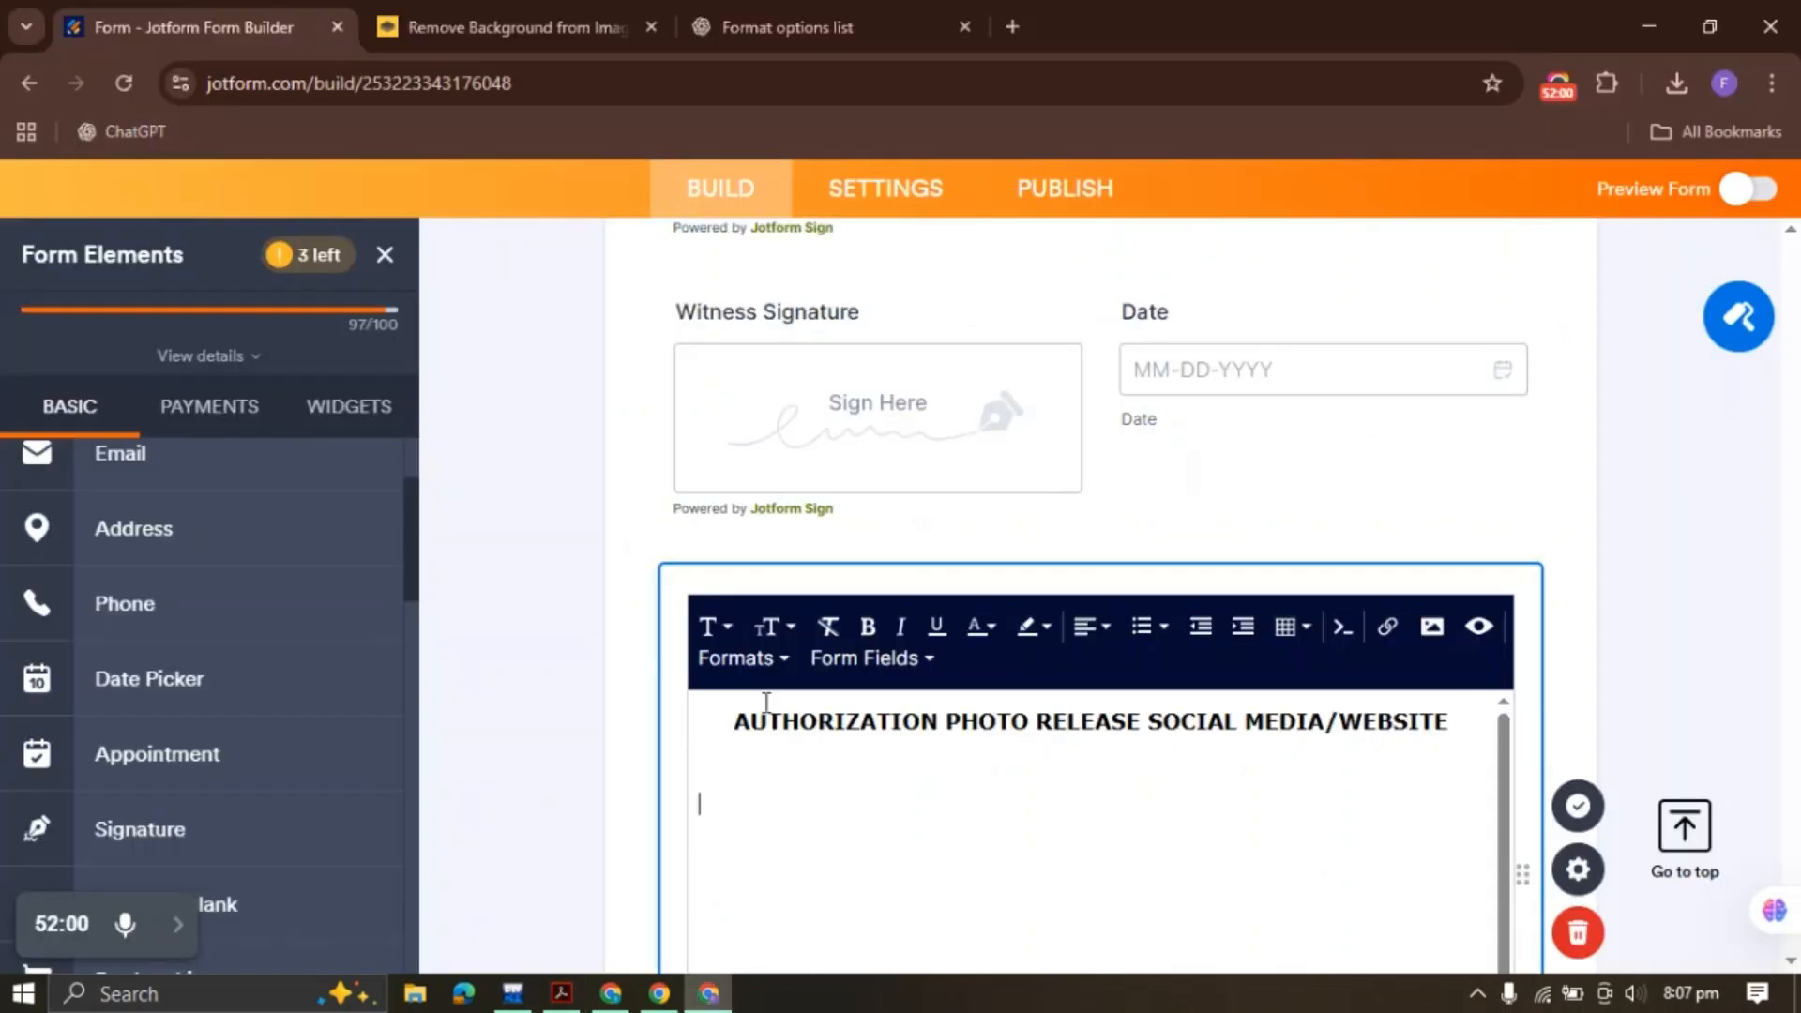
{"action": "key", "text": "ctrl+v"}
{"action": "left_click", "coordinate": [1578, 806]}
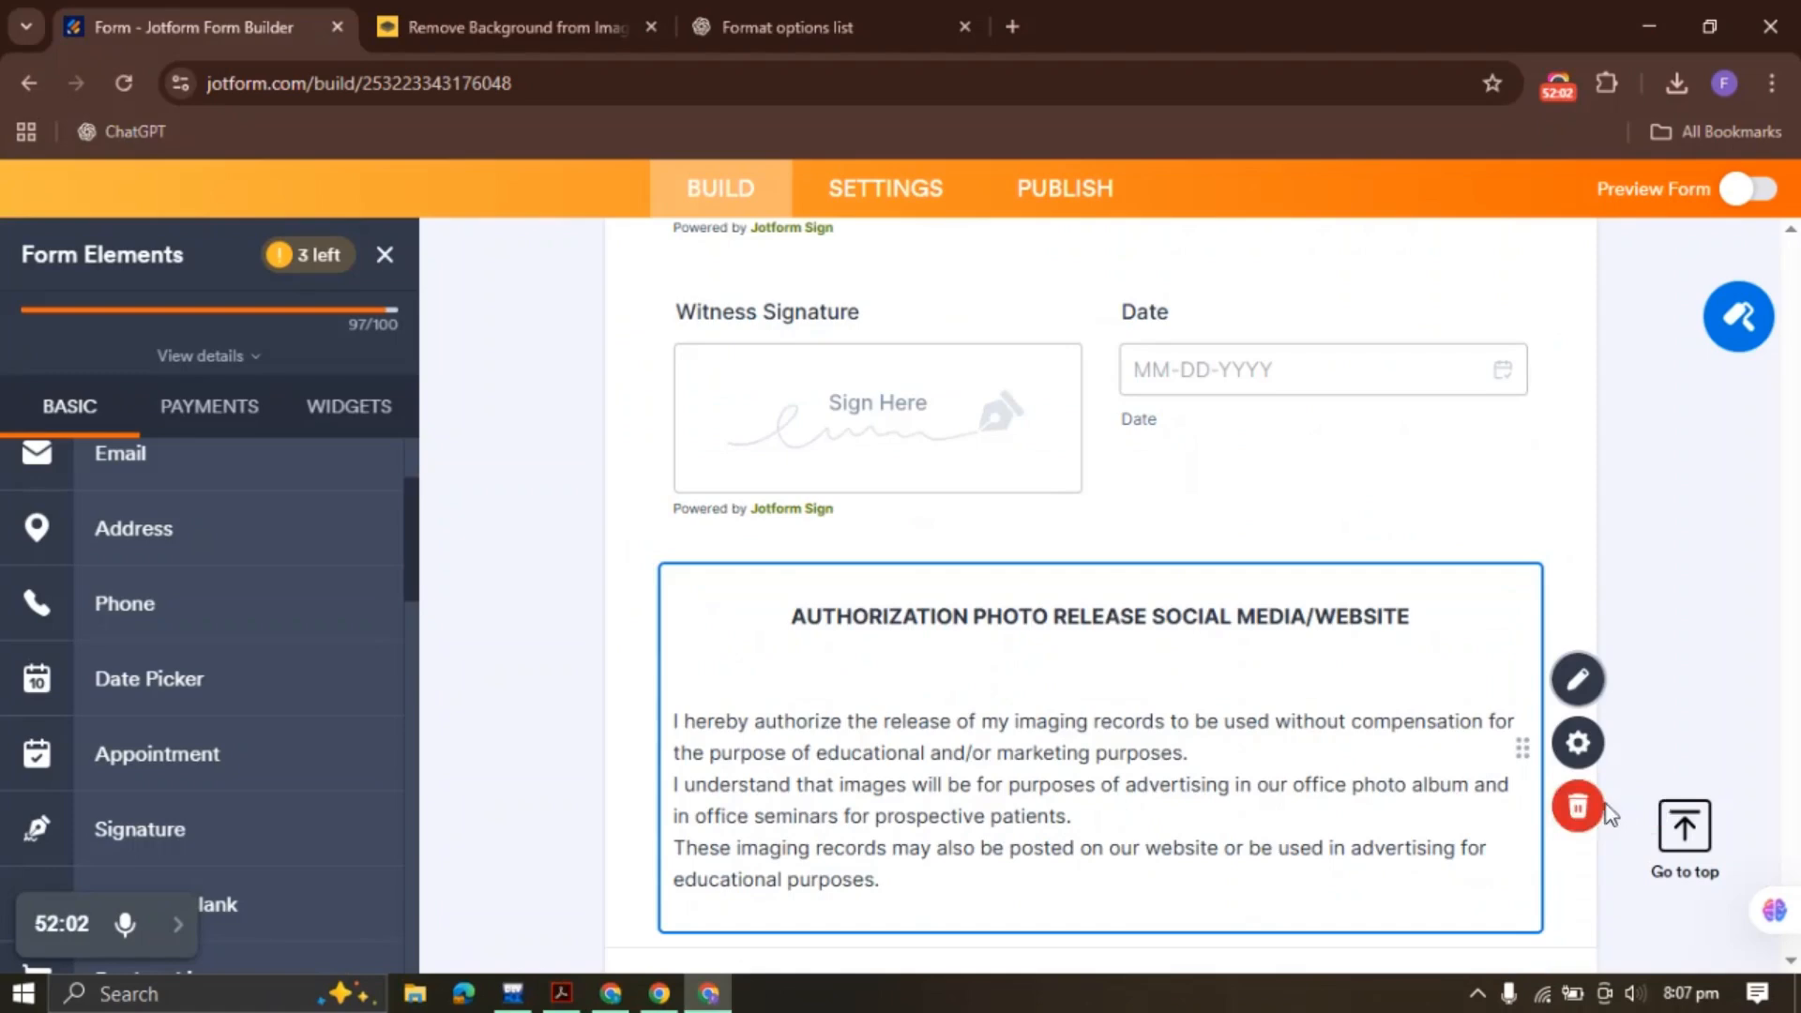
{"action": "scroll", "coordinate": [374, 482], "scroll_direction": "down", "scroll_amount": 3}
Add a Single Choice question labelled with the PDF's 'I agree…' educational image-use sentence
{"action": "scroll", "coordinate": [800, 587], "scroll_direction": "down", "scroll_amount": 4}
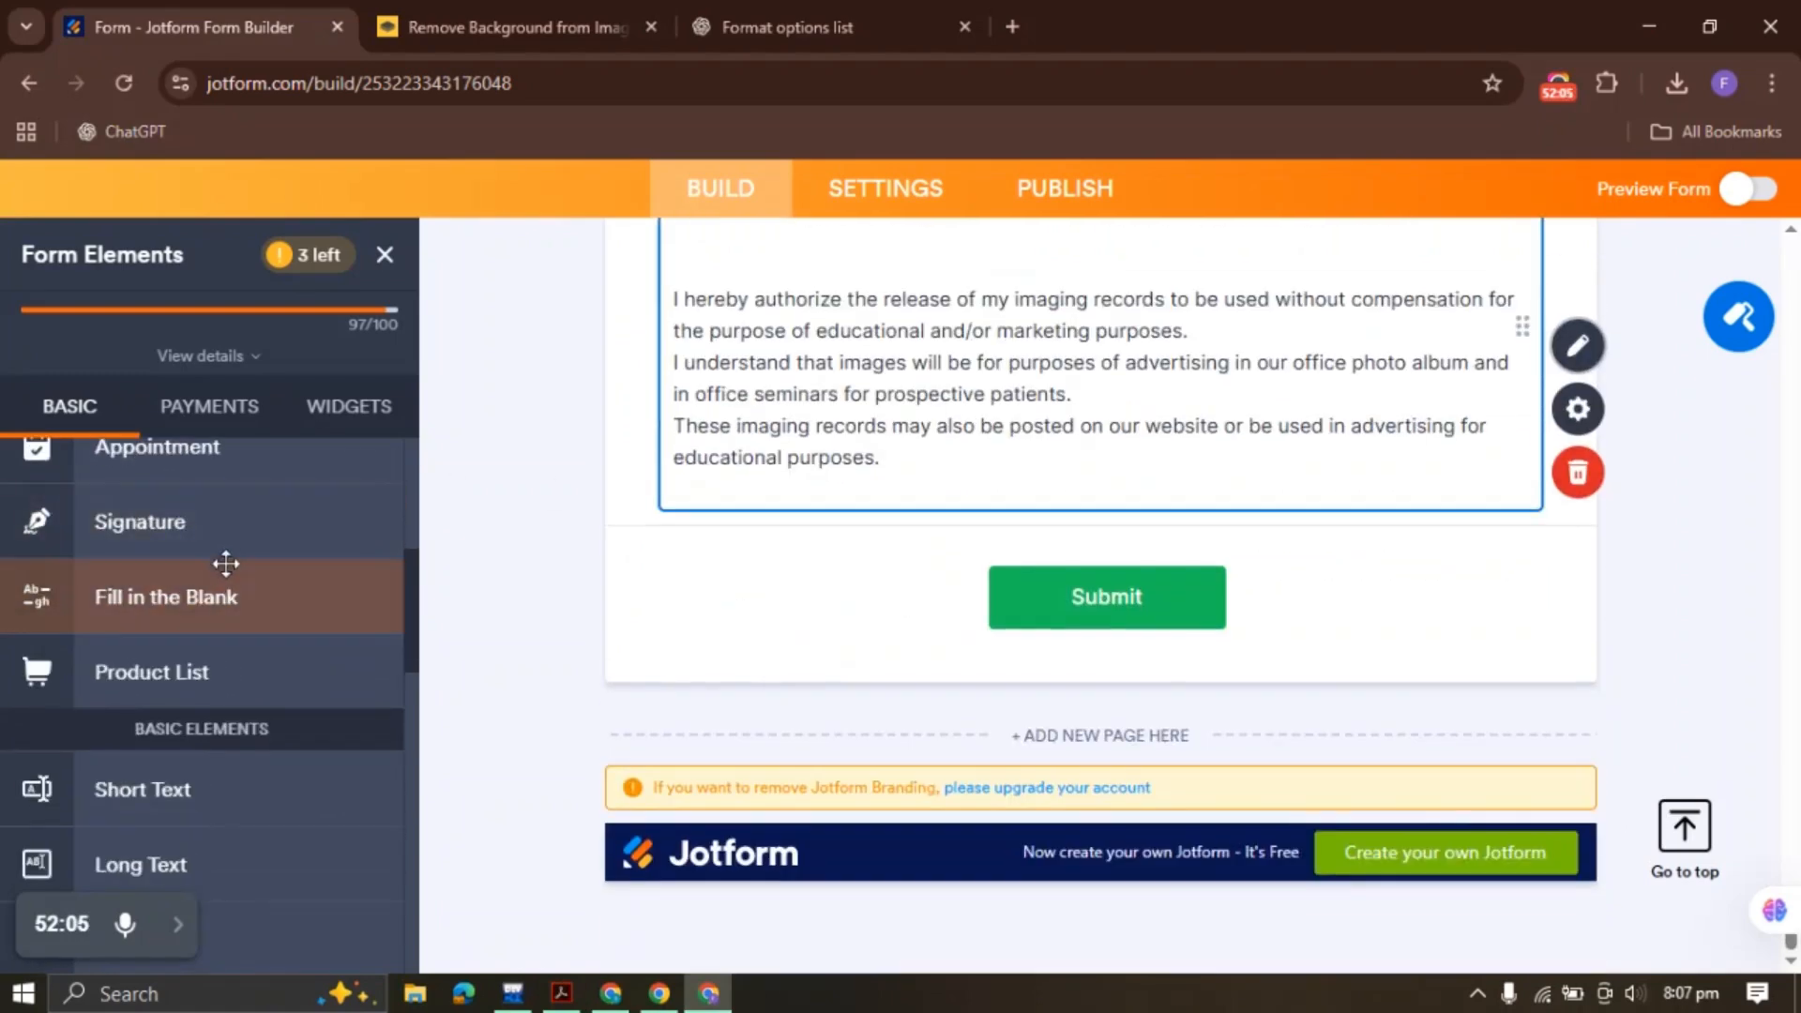
{"action": "scroll", "coordinate": [225, 568], "scroll_direction": "up", "scroll_amount": 1}
{"action": "scroll", "coordinate": [225, 568], "scroll_direction": "up", "scroll_amount": 2}
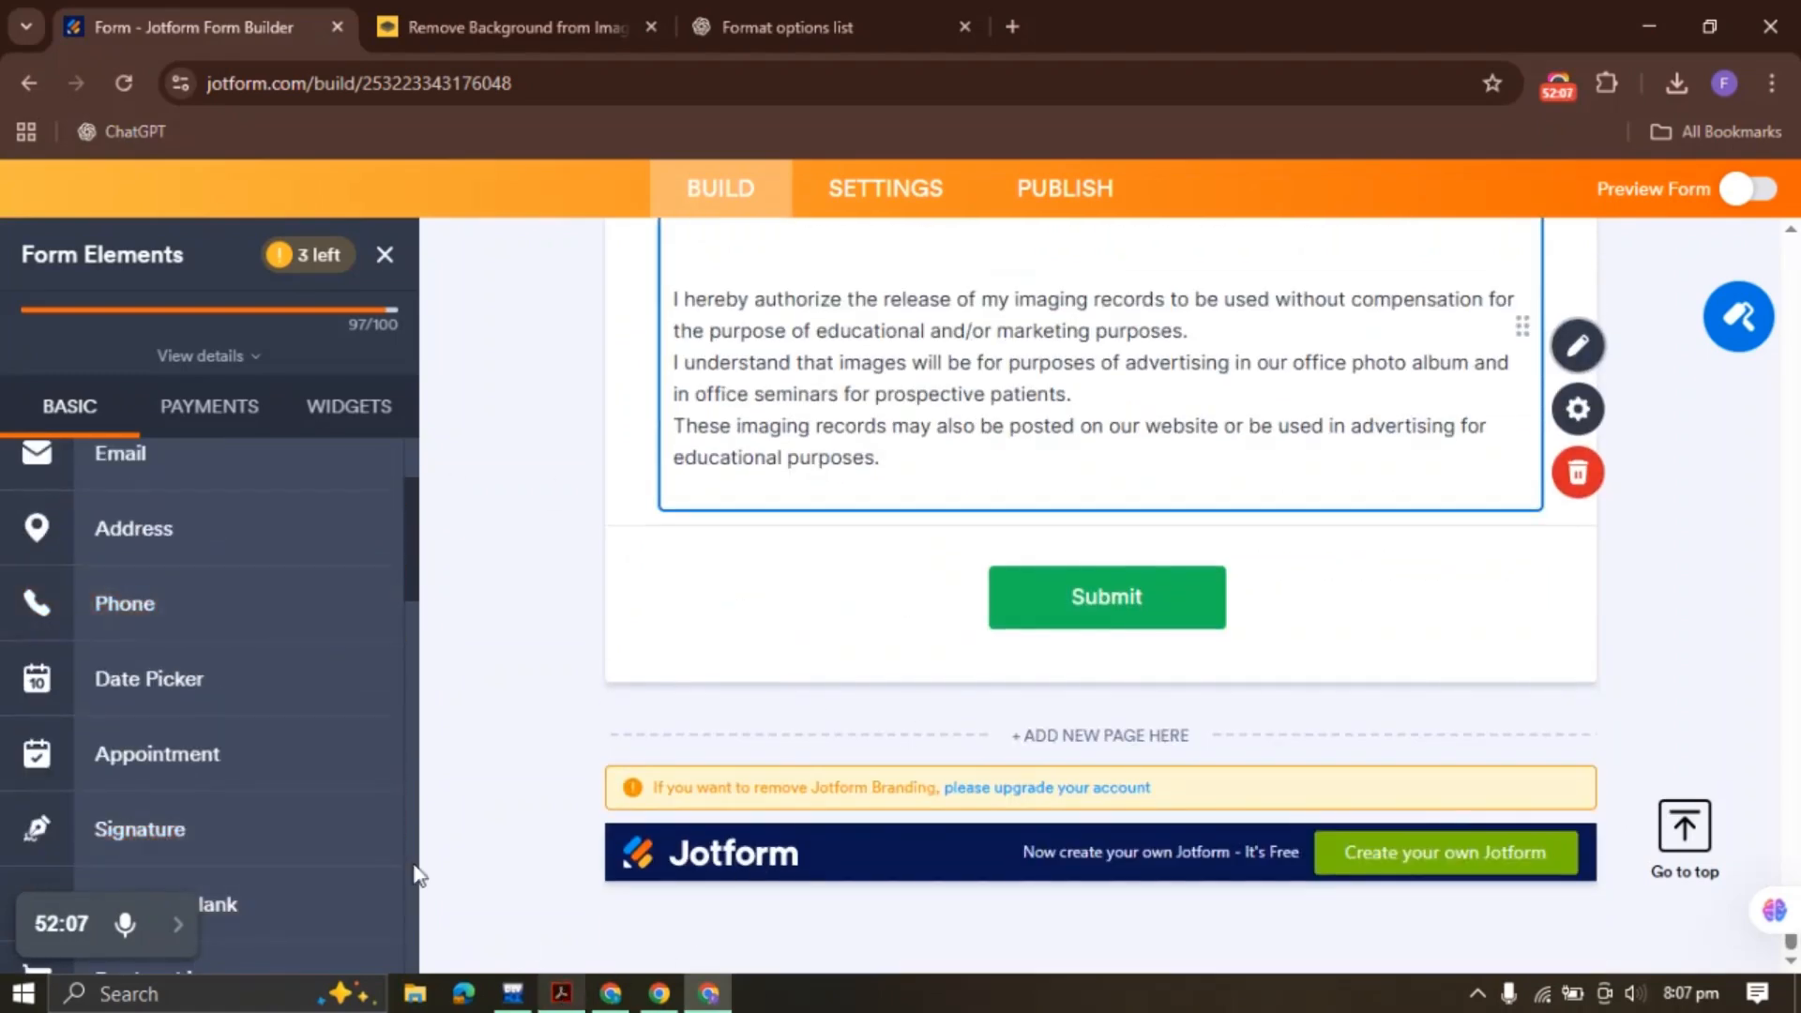
{"action": "scroll", "coordinate": [185, 672], "scroll_direction": "down", "scroll_amount": 3}
{"action": "scroll", "coordinate": [185, 672], "scroll_direction": "down", "scroll_amount": 2}
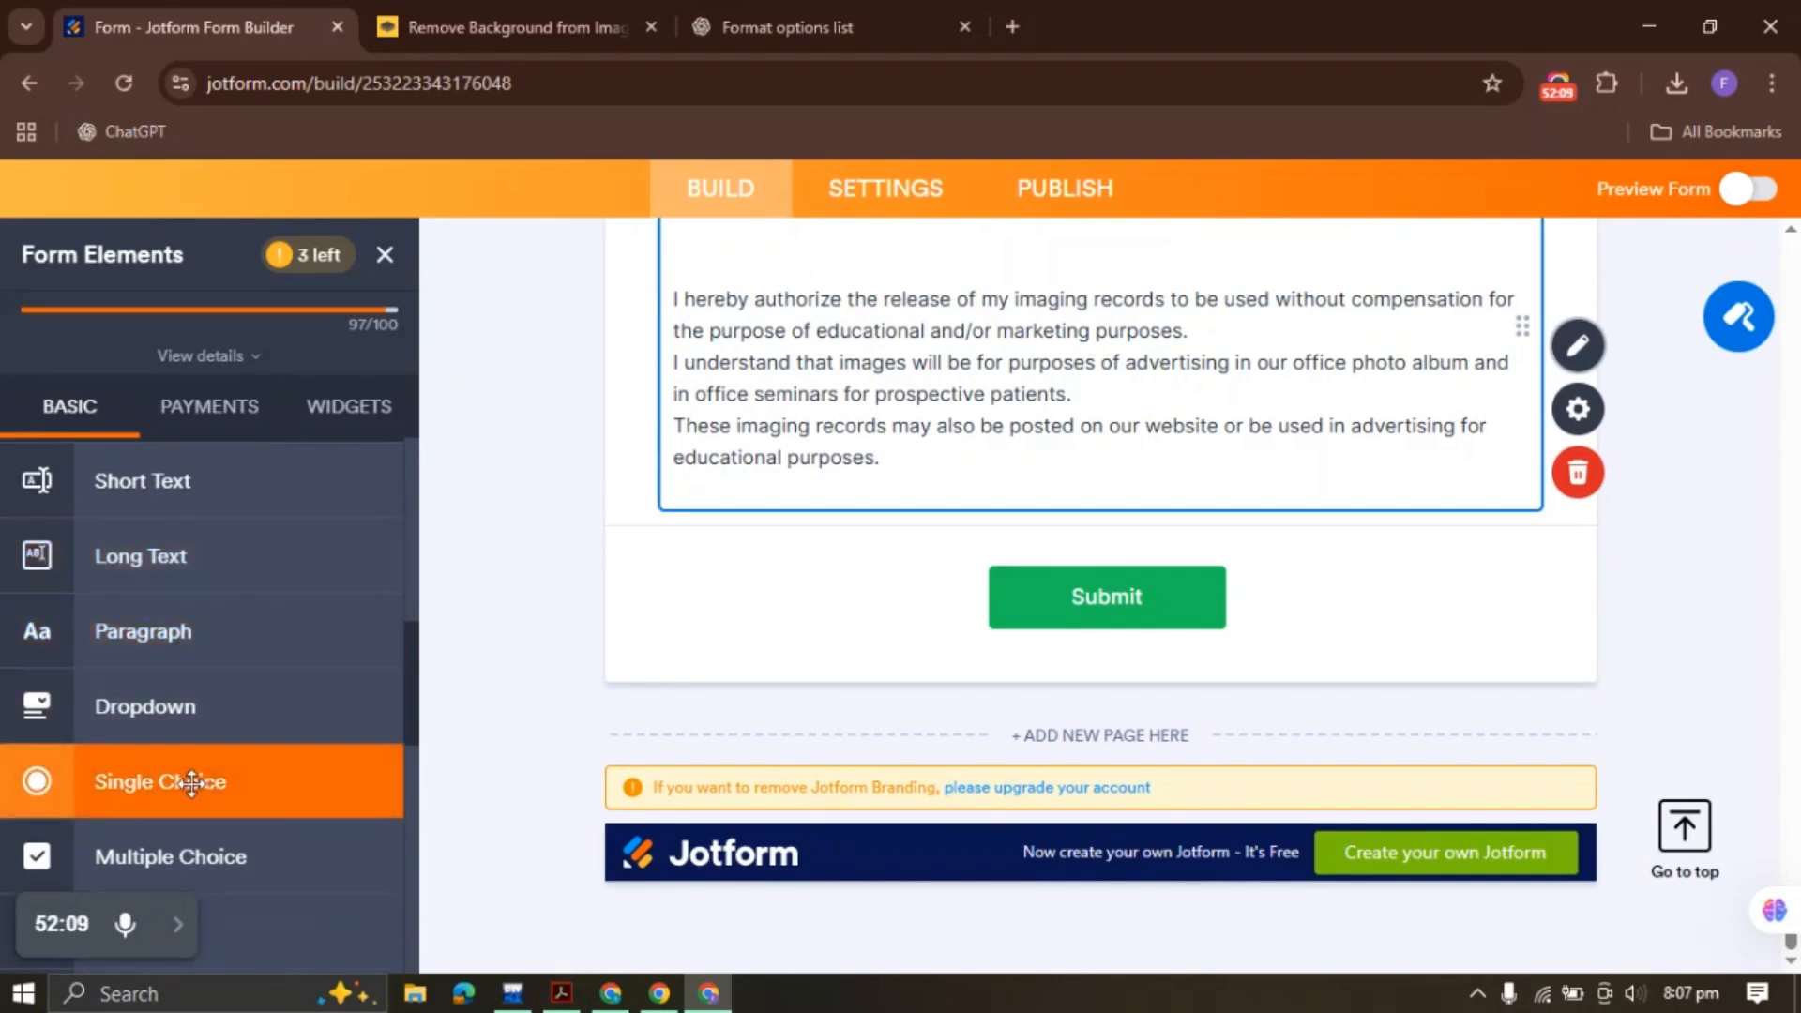
{"action": "left_click_drag", "start_coordinate": [184, 783], "coordinate": [692, 629]}
{"action": "left_click", "coordinate": [561, 994]}
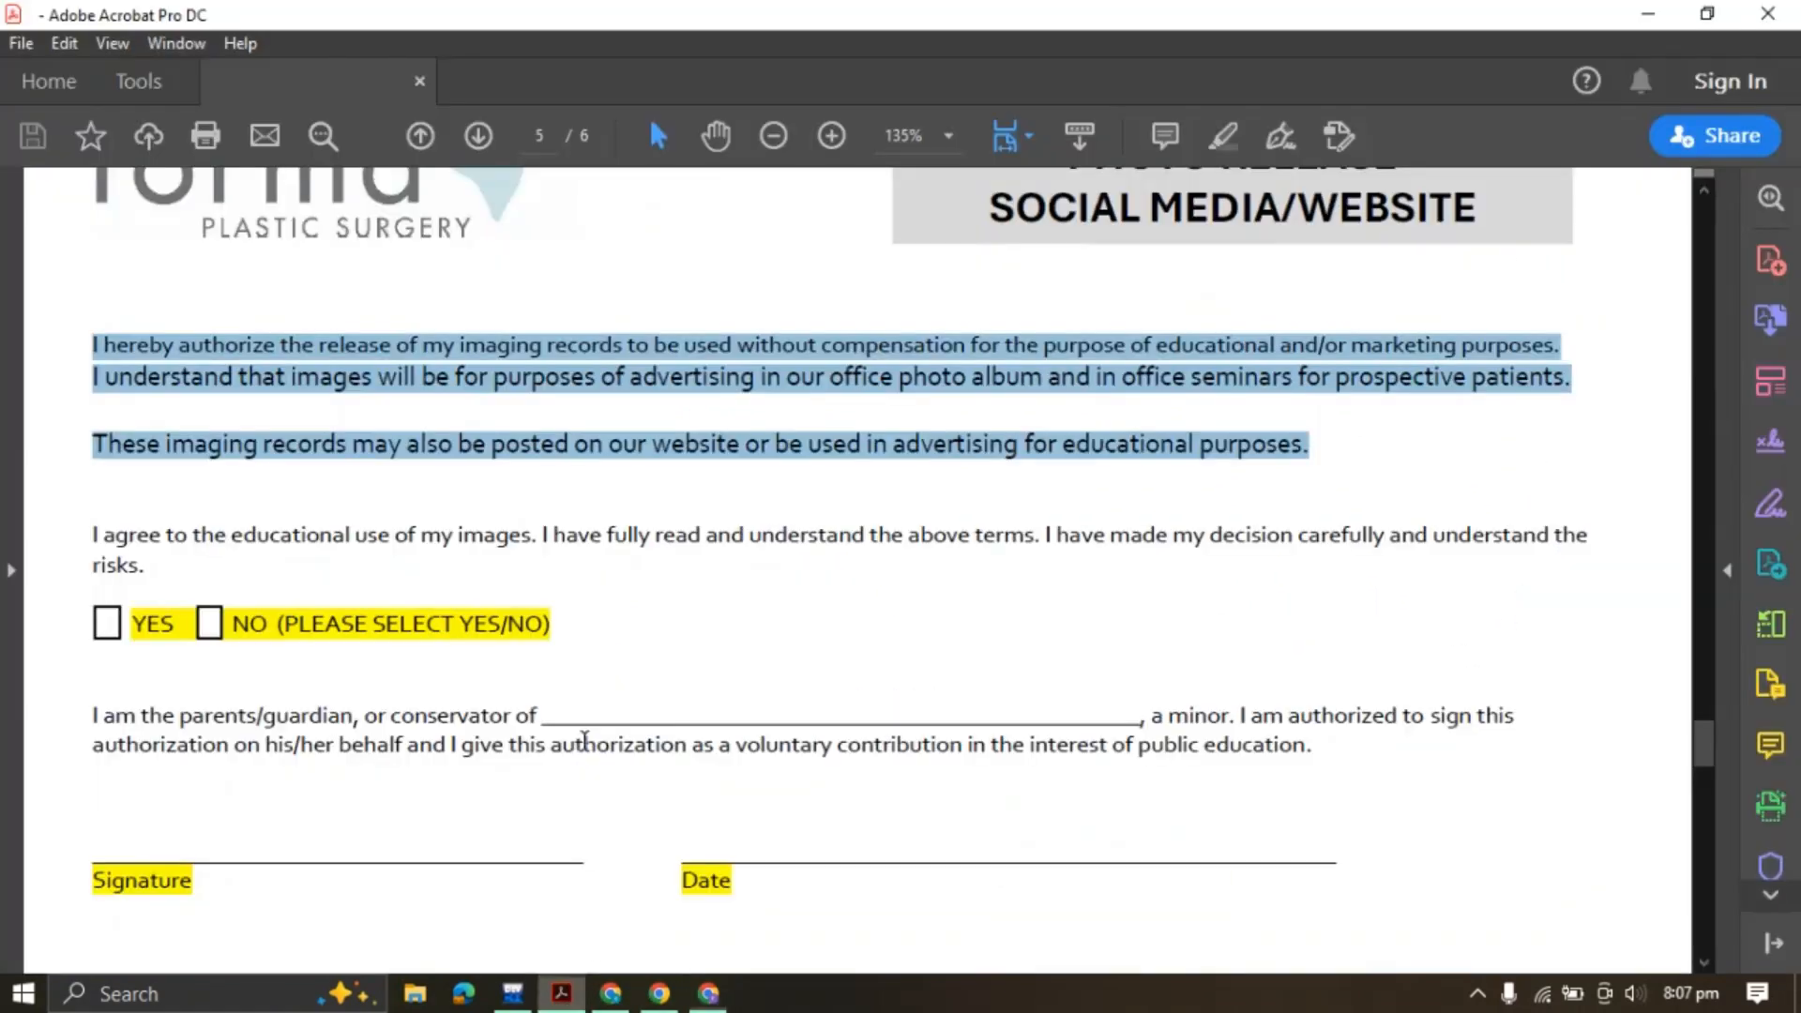
{"action": "left_click_drag", "start_coordinate": [91, 534], "coordinate": [157, 568]}
{"action": "key", "text": "ctrl+c"}
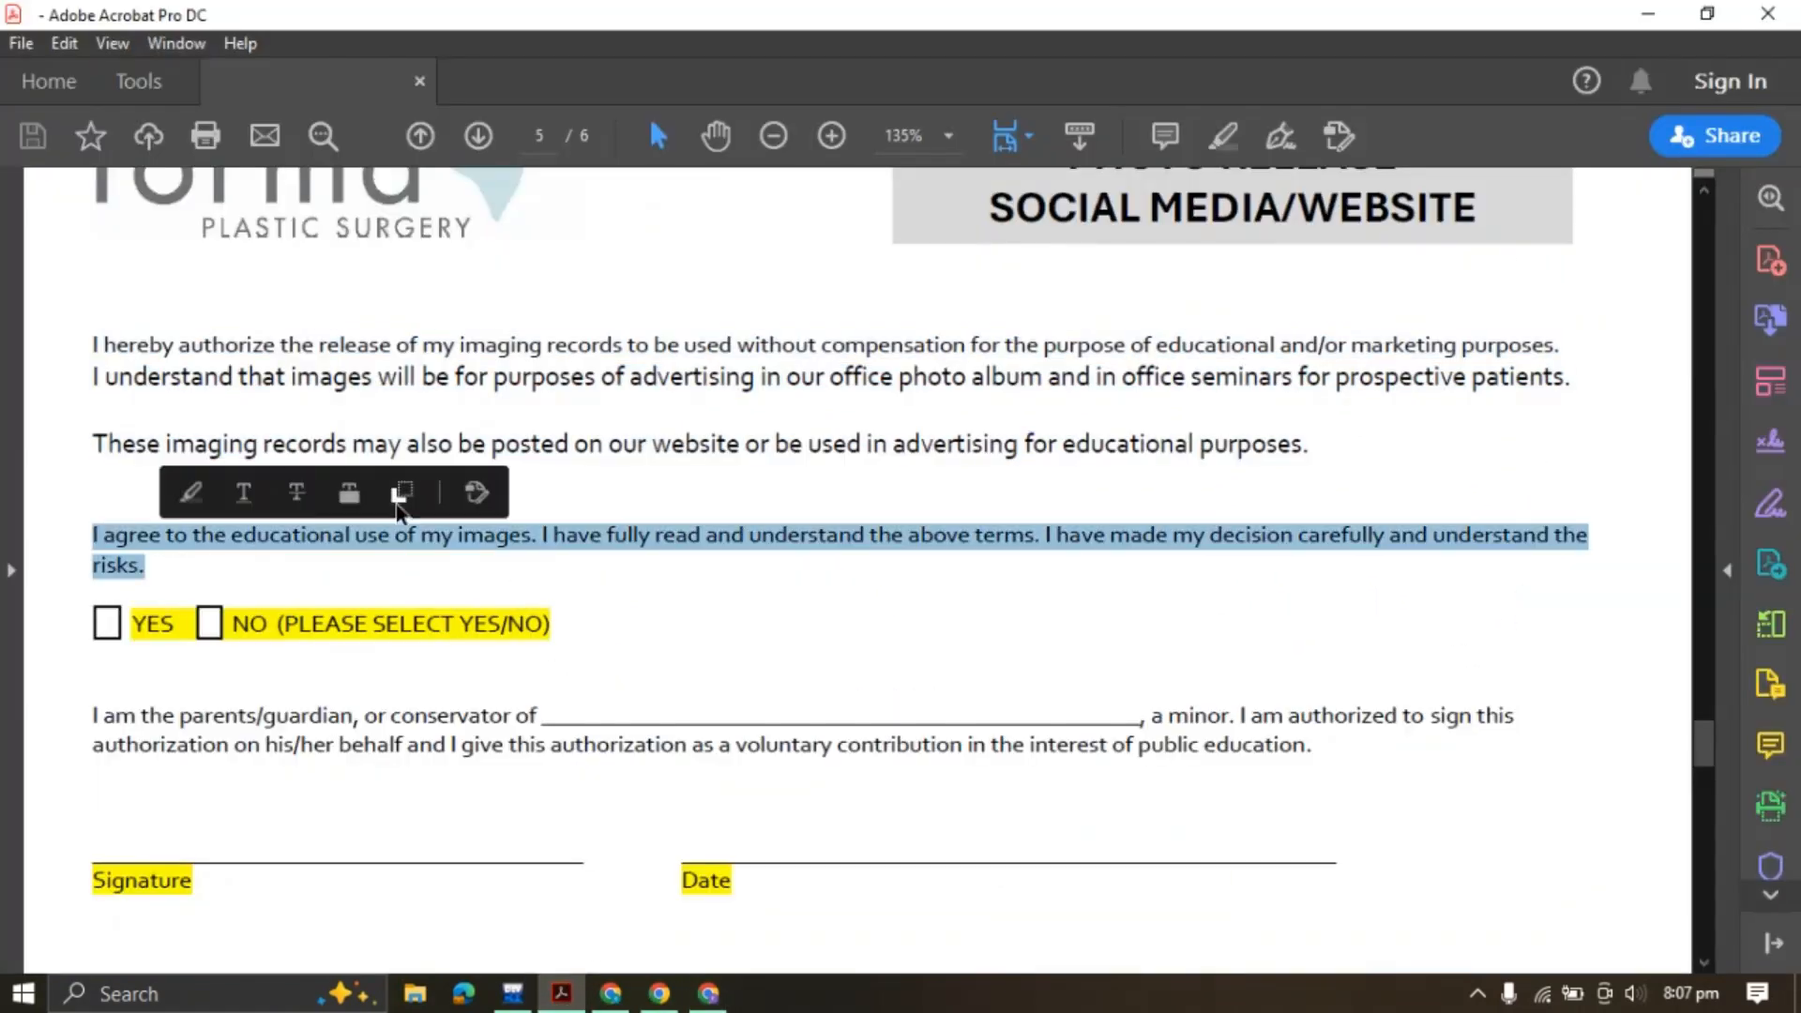
{"action": "left_click", "coordinate": [708, 993]}
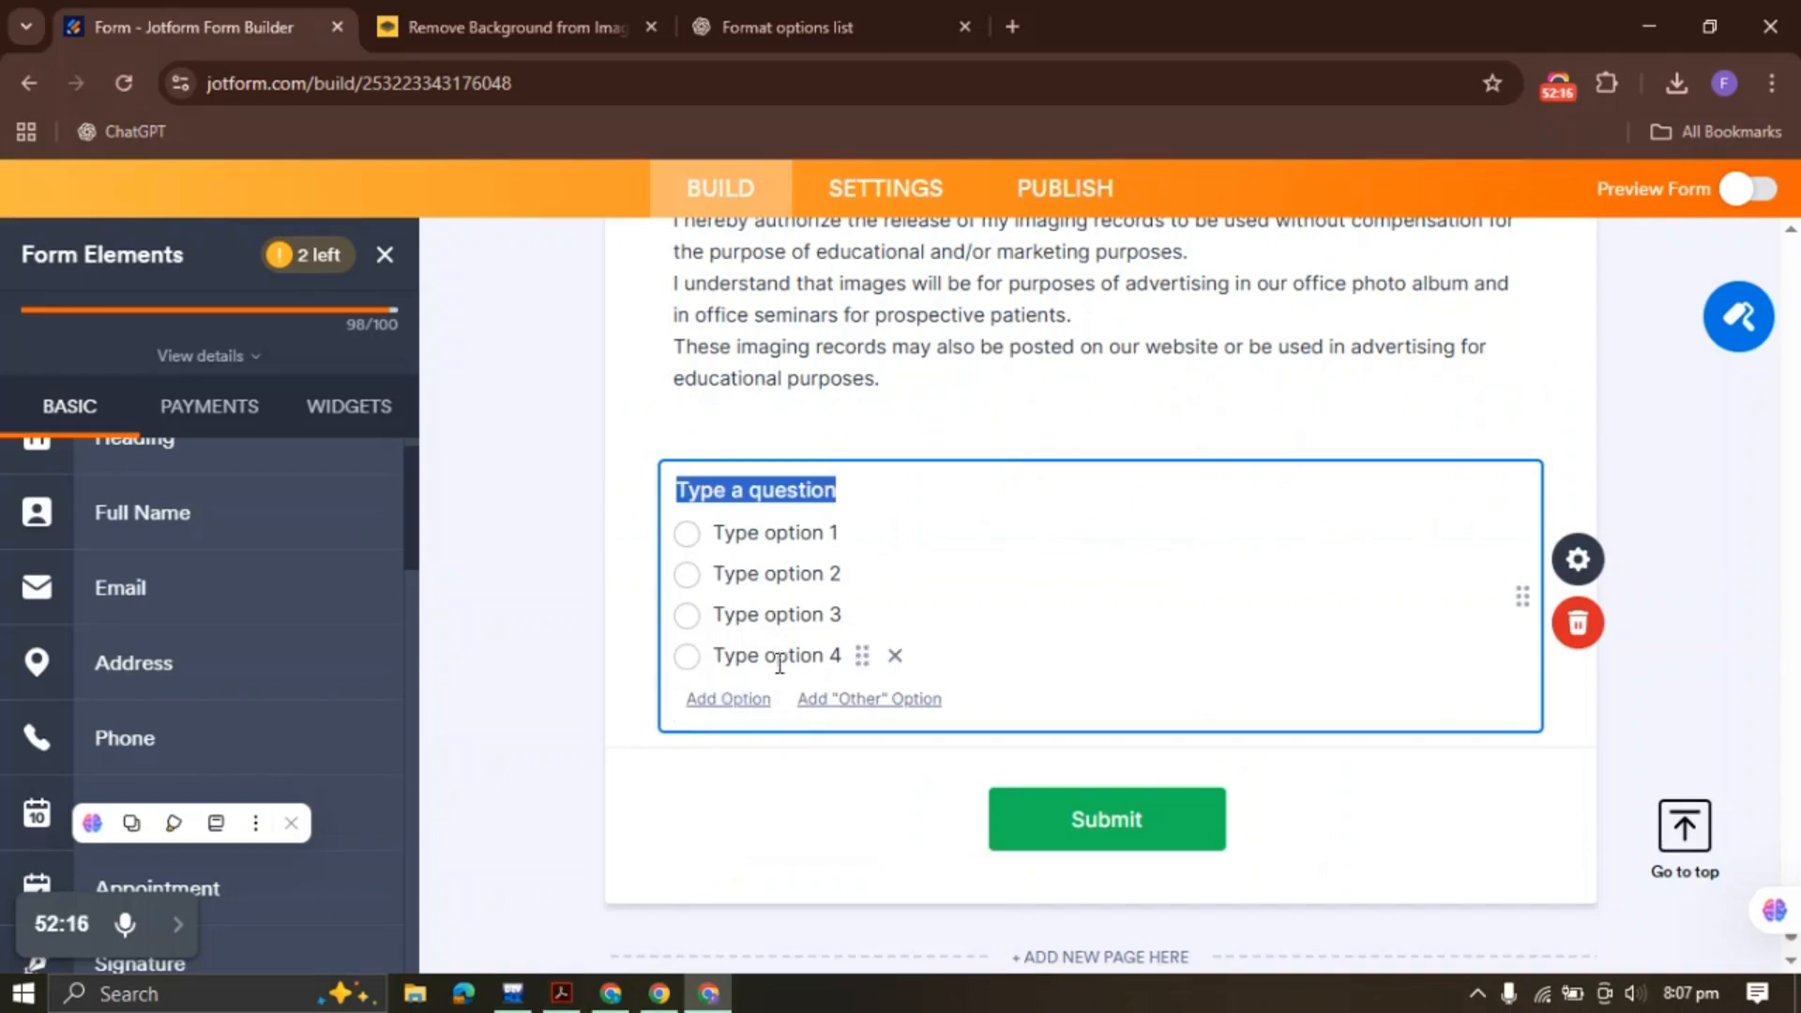
{"action": "key", "text": "ctrl+v"}
Replace the question's options with Yes and No and spread them into columns
{"action": "left_click", "coordinate": [1590, 581]}
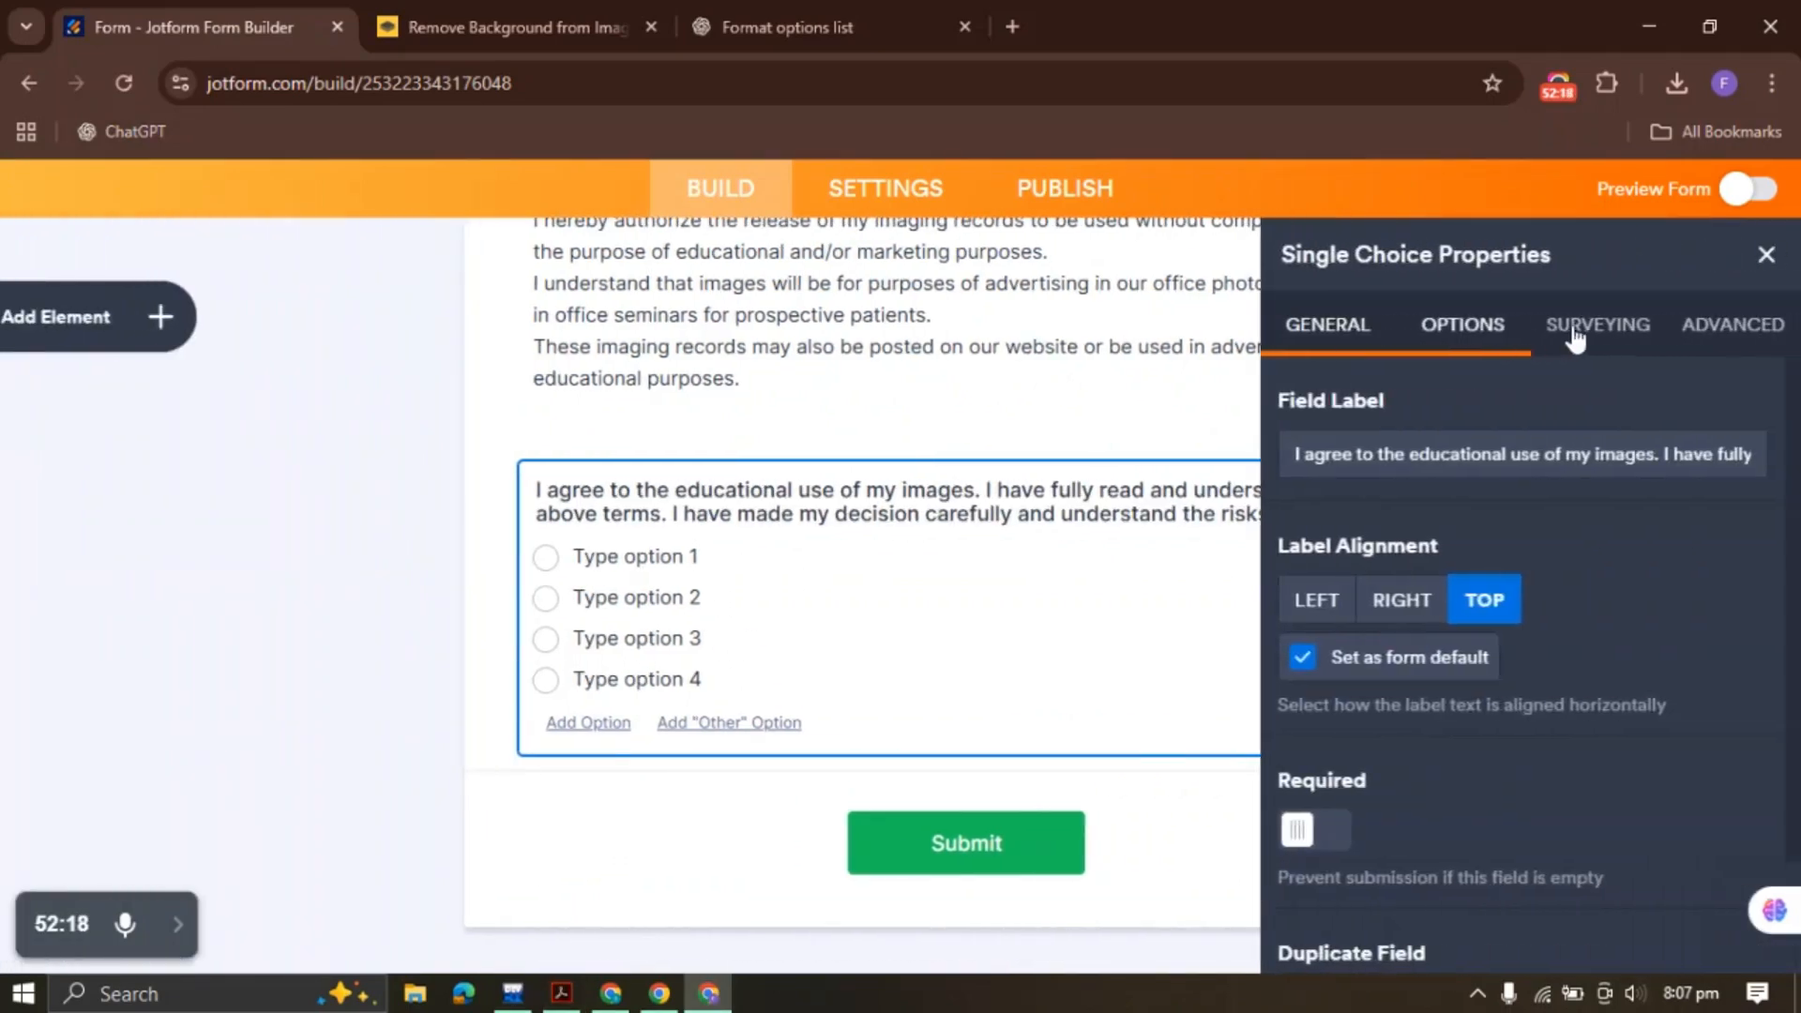
{"action": "left_click", "coordinate": [1501, 328]}
{"action": "left_click_drag", "start_coordinate": [1475, 568], "coordinate": [1274, 415]}
{"action": "key", "text": "BackSpace"}
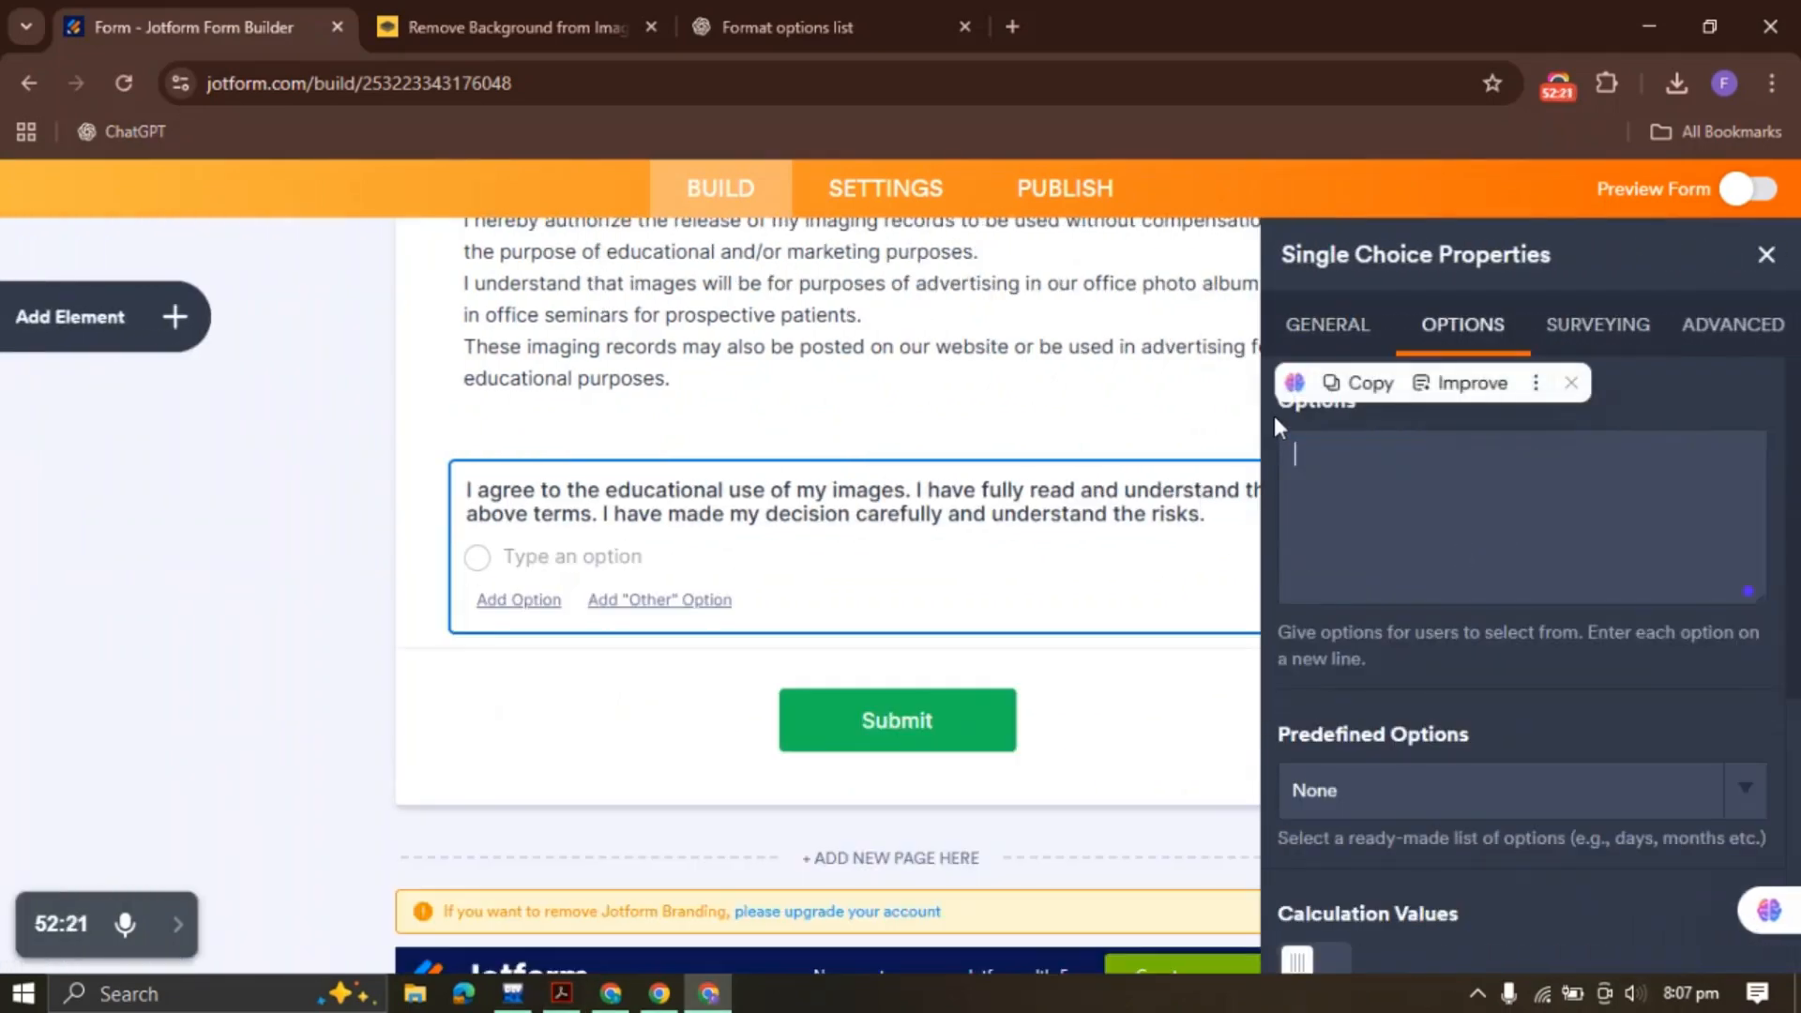
{"action": "type", "text": "Y:"}
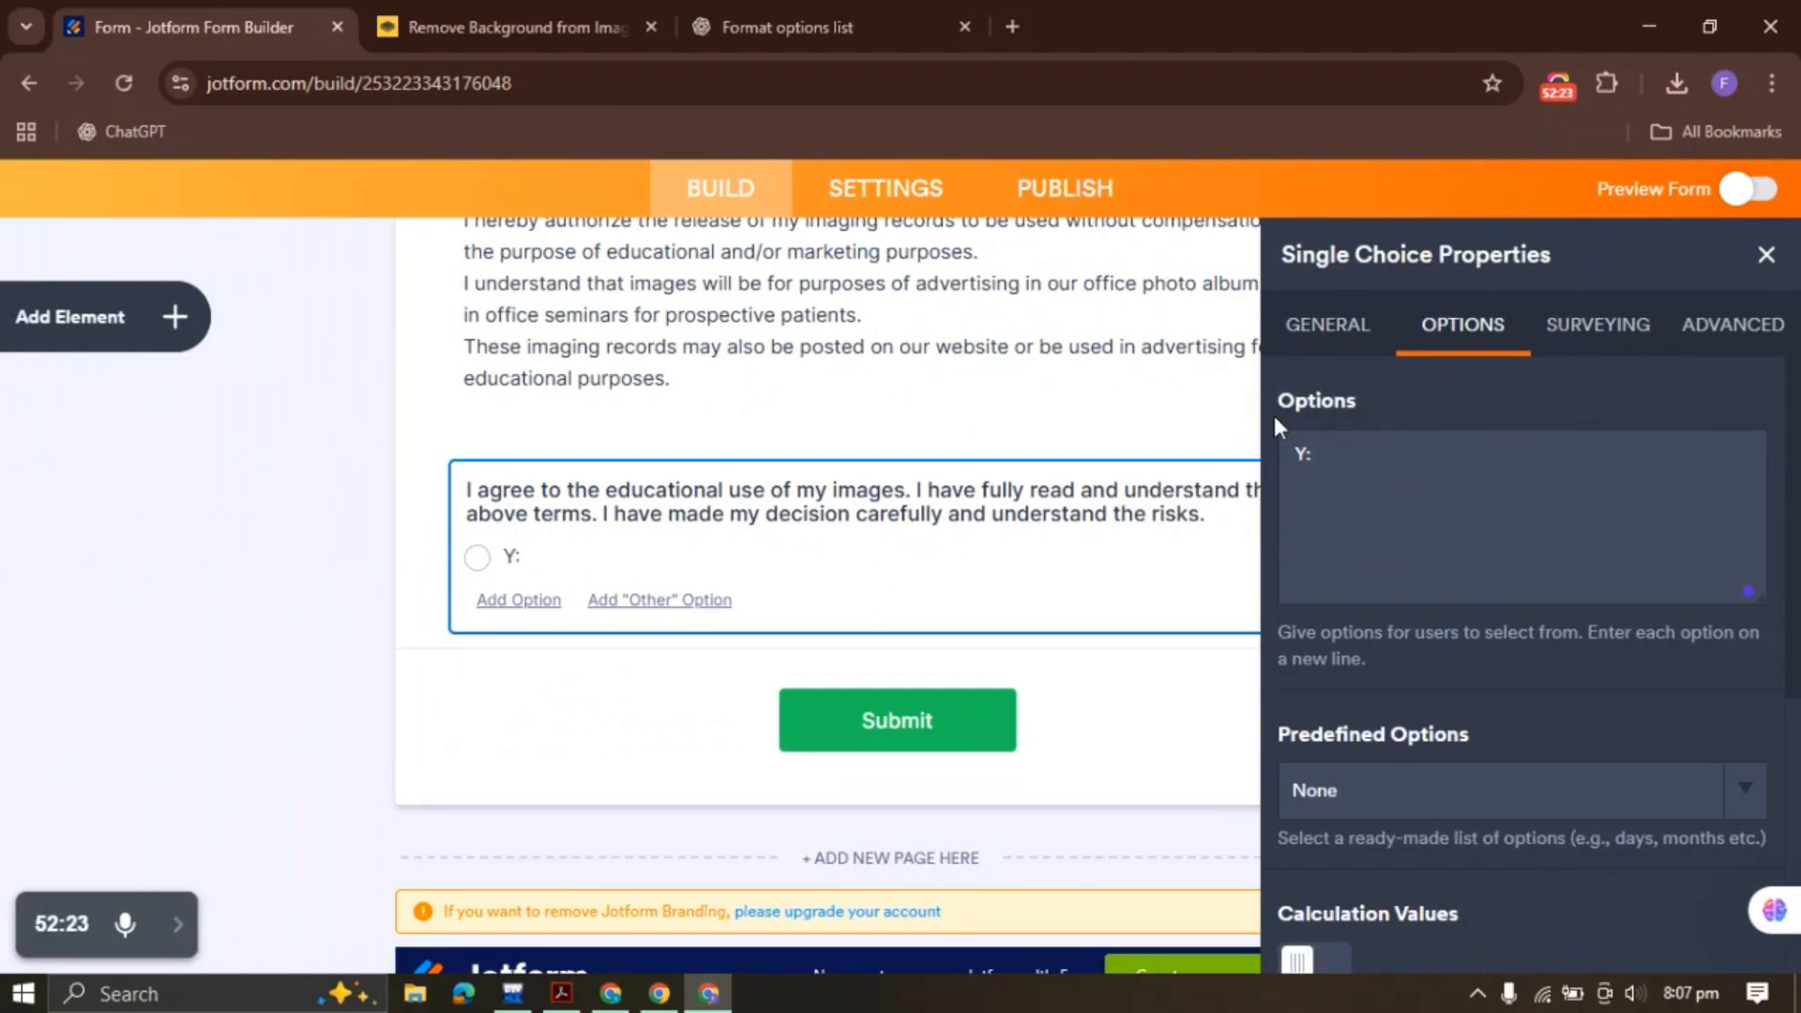
{"action": "type", "text": "eses"}
{"action": "key", "text": "Return"}
{"action": "type", "text": "No"}
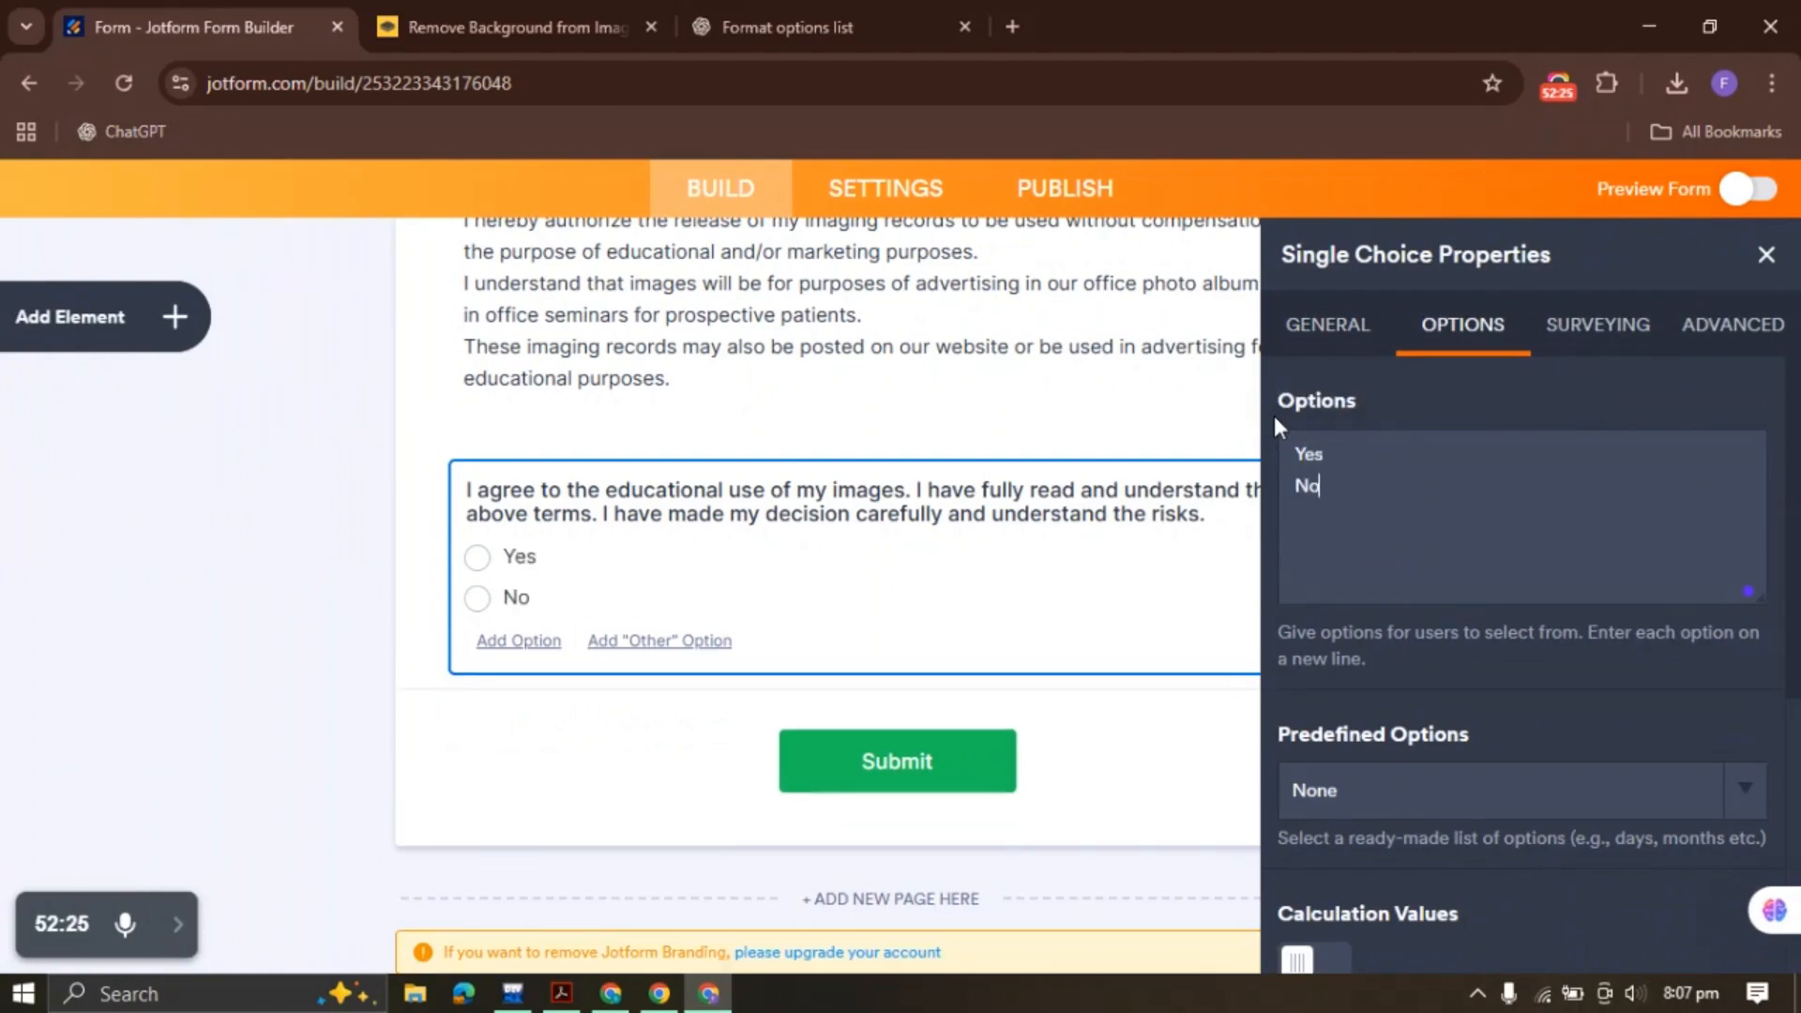
{"action": "scroll", "coordinate": [1527, 634], "scroll_direction": "down", "scroll_amount": 5}
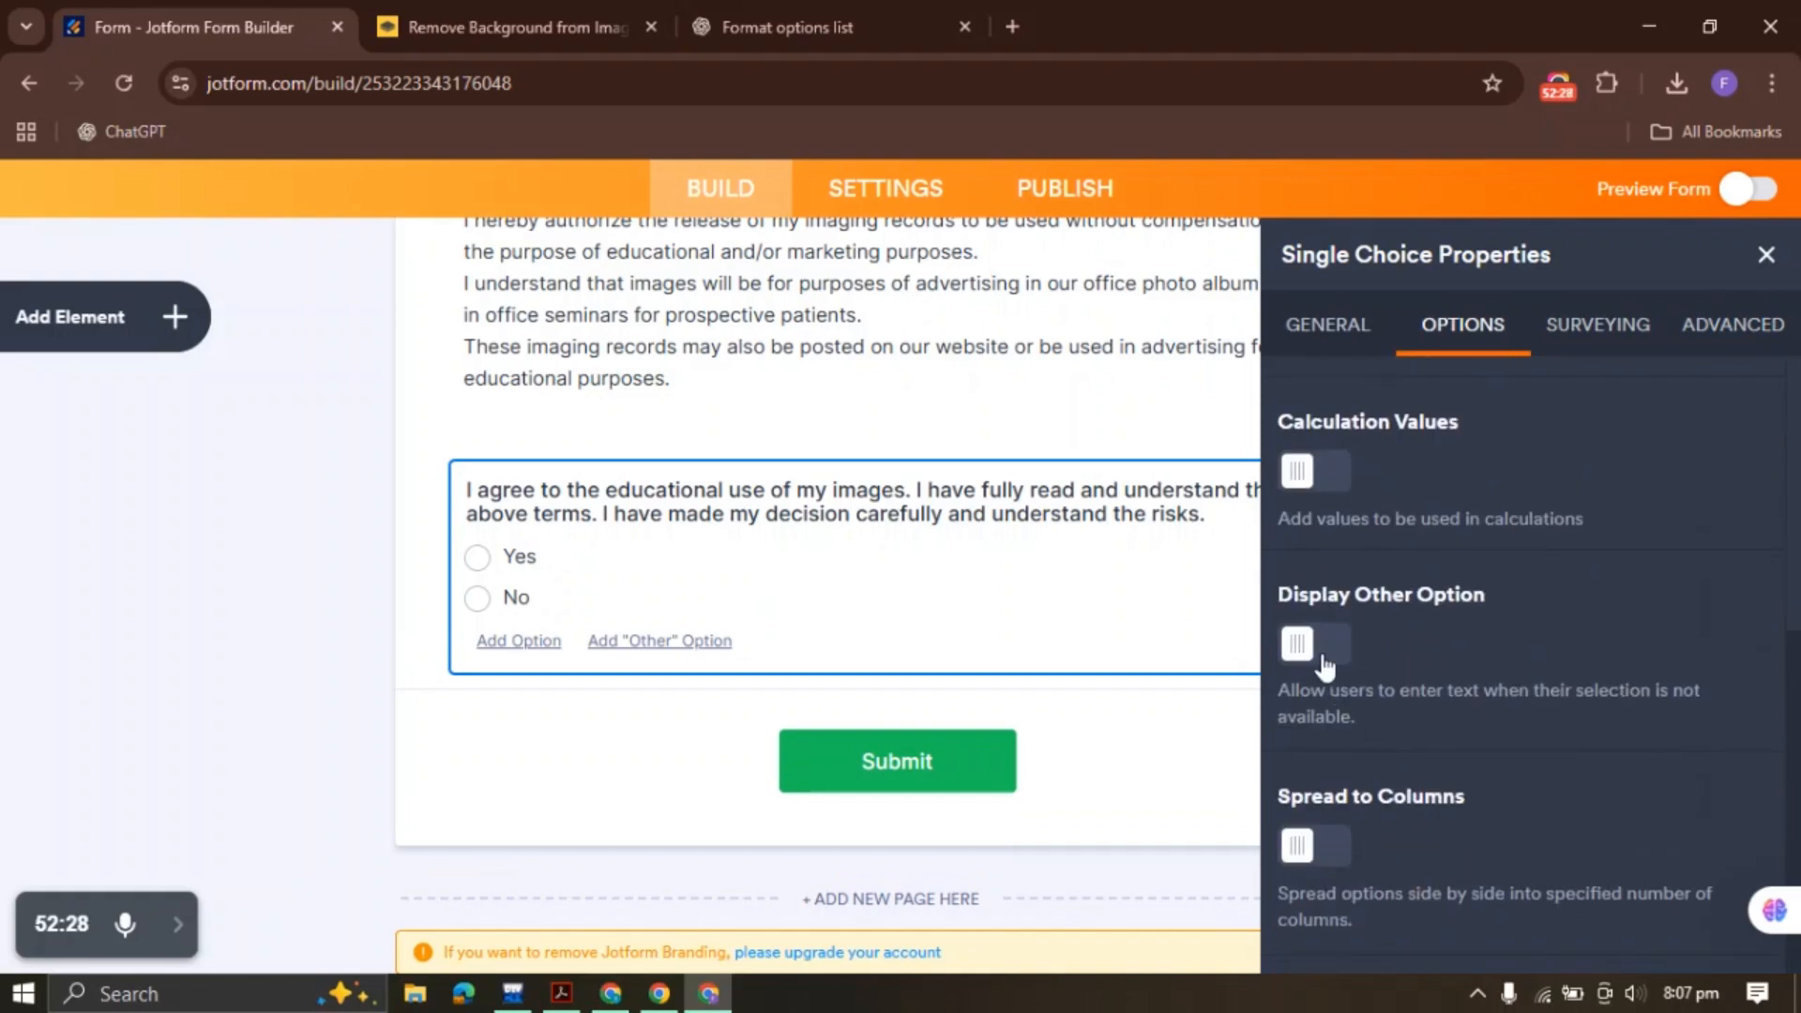
{"action": "left_click", "coordinate": [1336, 855]}
{"action": "left_click", "coordinate": [1767, 255]}
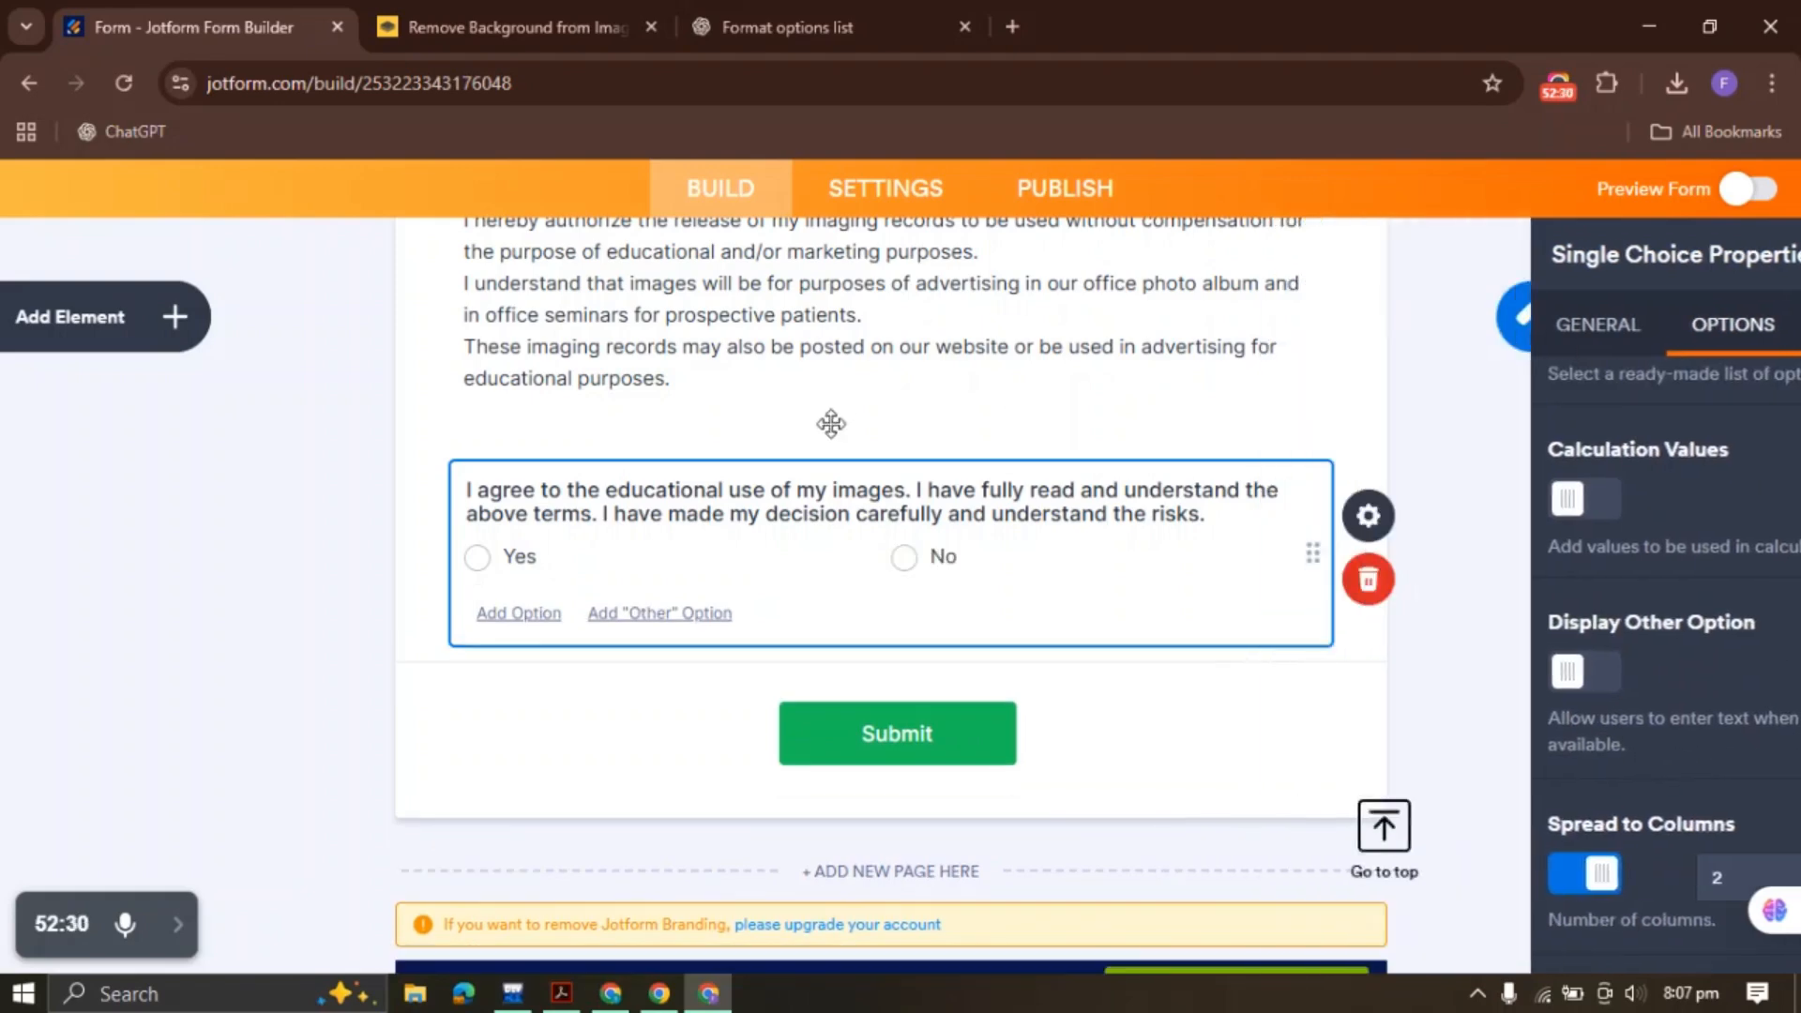
{"action": "left_click", "coordinate": [561, 993]}
{"action": "scroll", "coordinate": [515, 550], "scroll_direction": "down", "scroll_amount": 2}
Scroll past the PDF's conservator lines, then return to Jotform with the Form Elements list open
{"action": "left_click", "coordinate": [241, 569]}
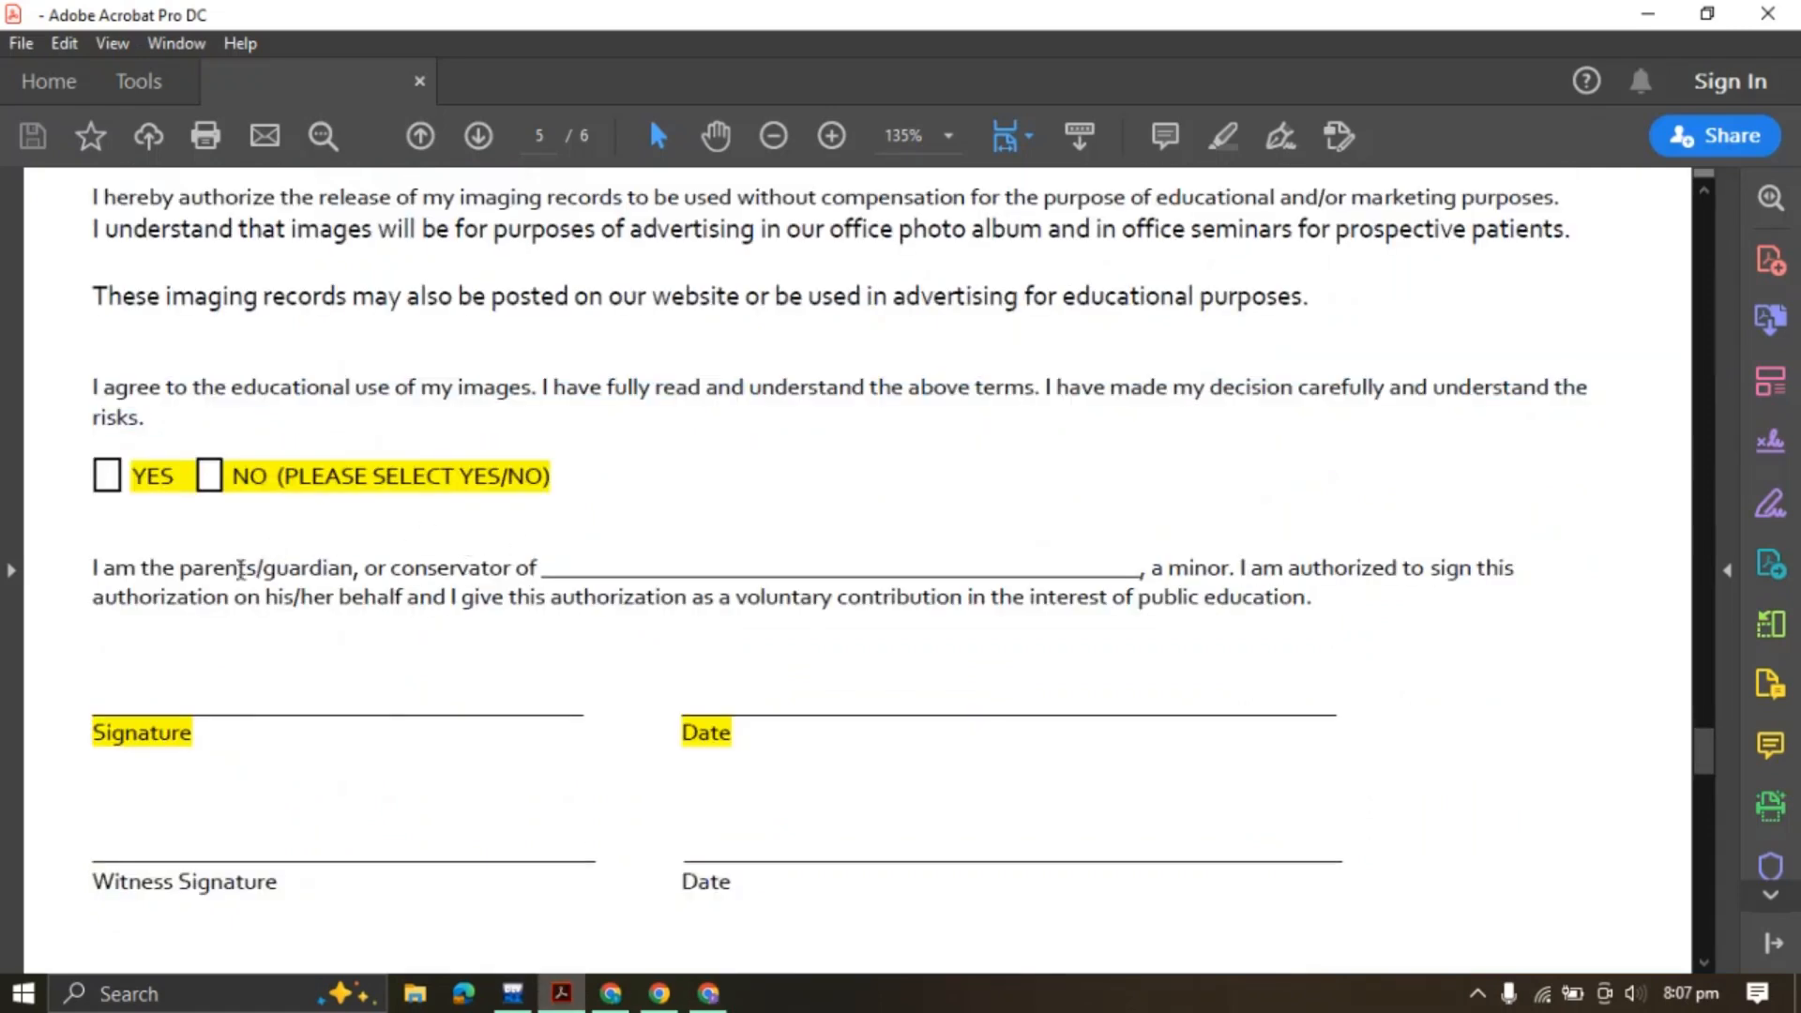
{"action": "scroll", "coordinate": [766, 569], "scroll_direction": "down", "scroll_amount": 2}
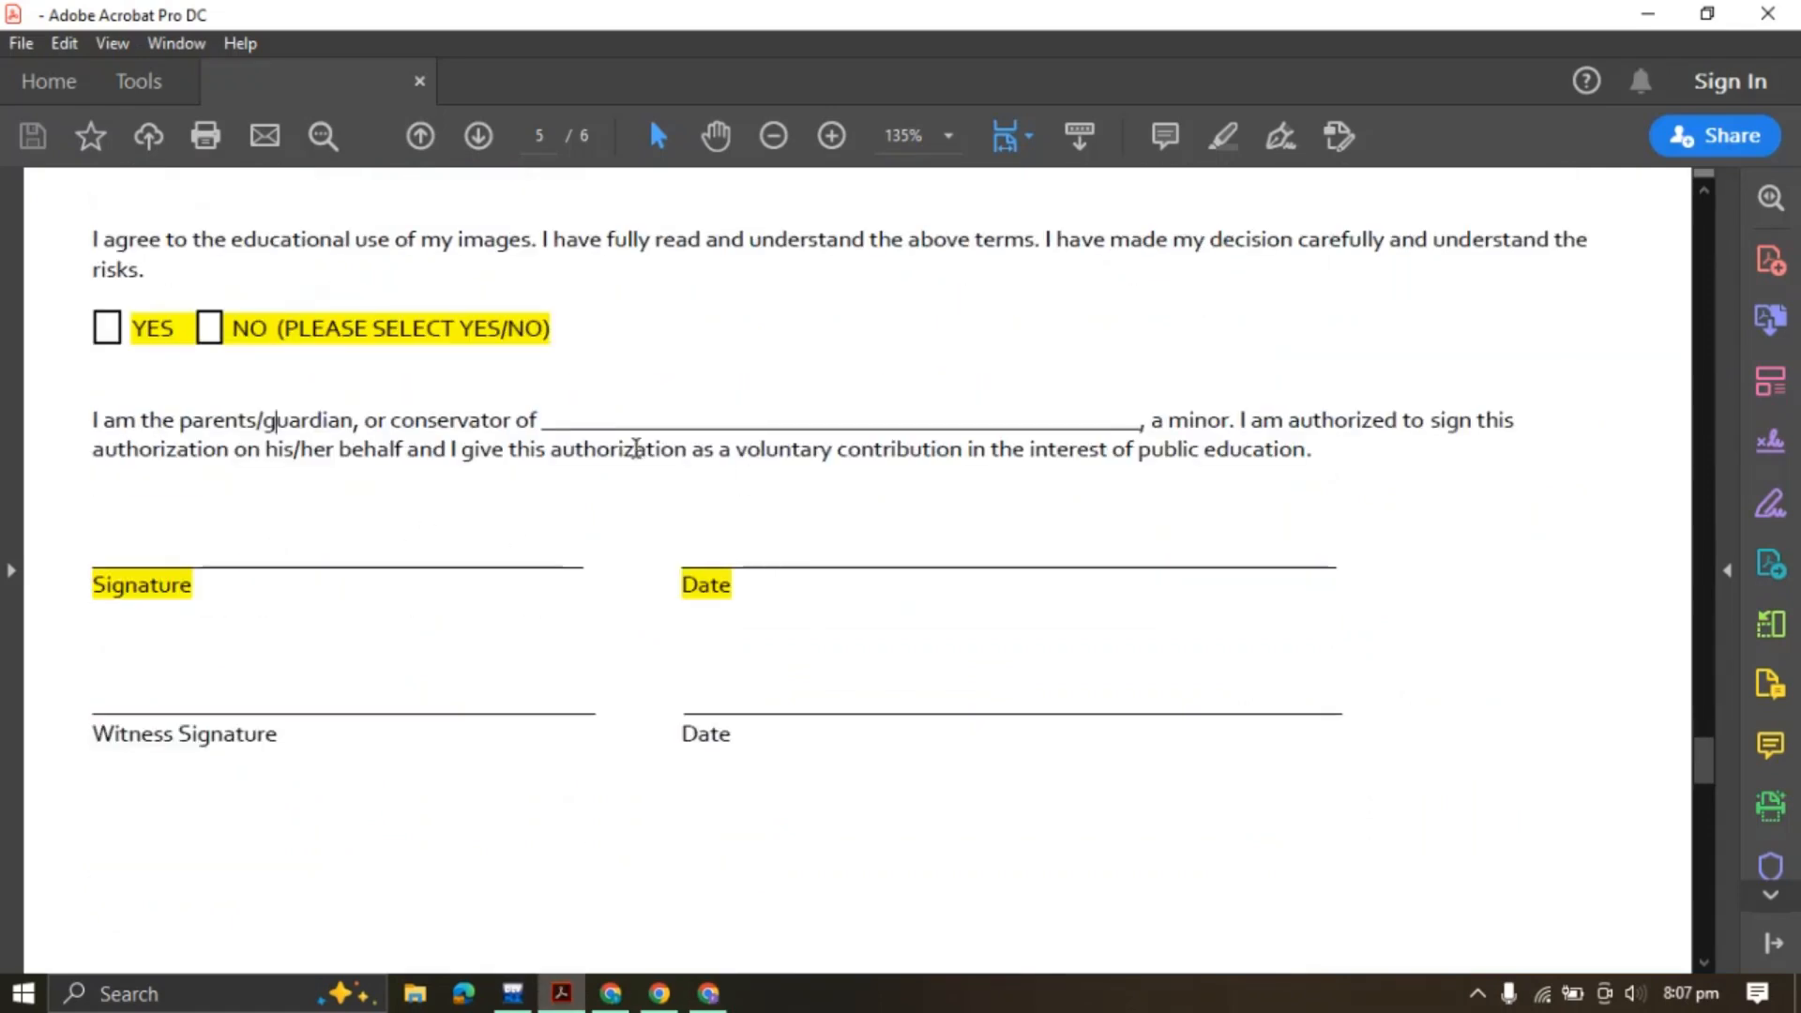
{"action": "left_click_drag", "start_coordinate": [499, 415], "coordinate": [707, 430]}
{"action": "left_click", "coordinate": [703, 422]}
{"action": "scroll", "coordinate": [739, 715], "scroll_direction": "down", "scroll_amount": 15}
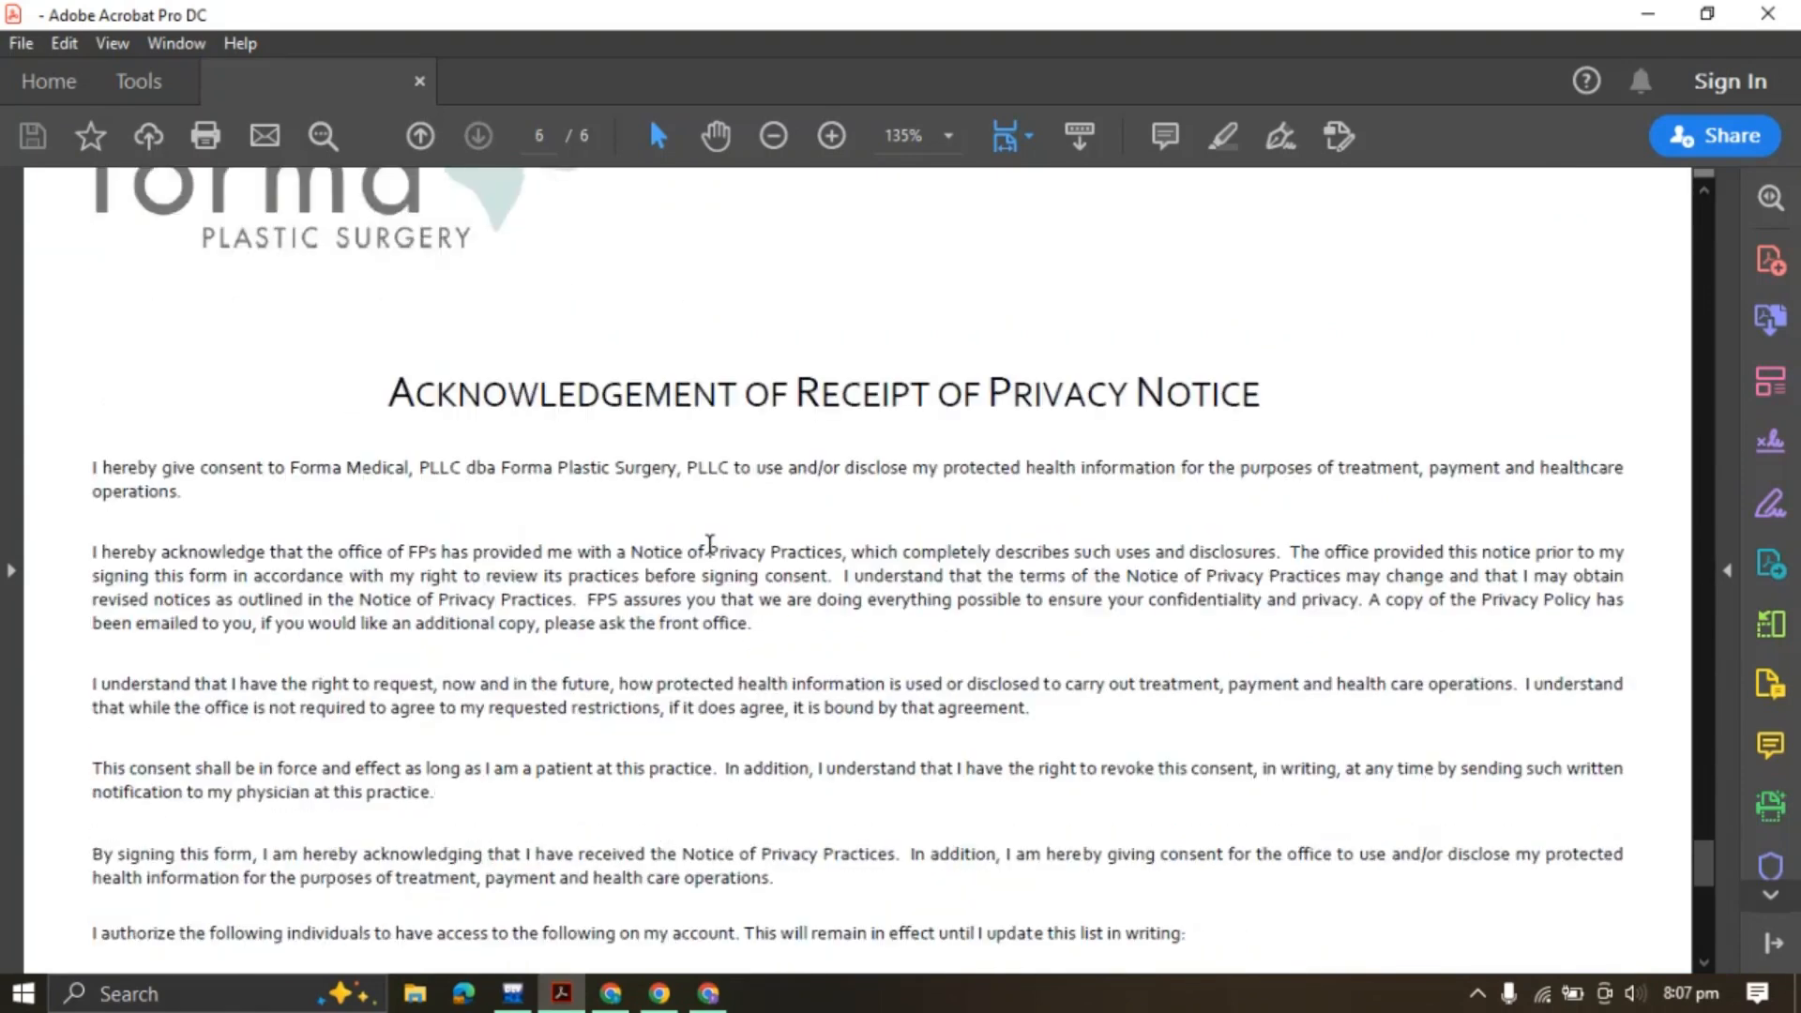
{"action": "scroll", "coordinate": [710, 544], "scroll_direction": "down", "scroll_amount": 2}
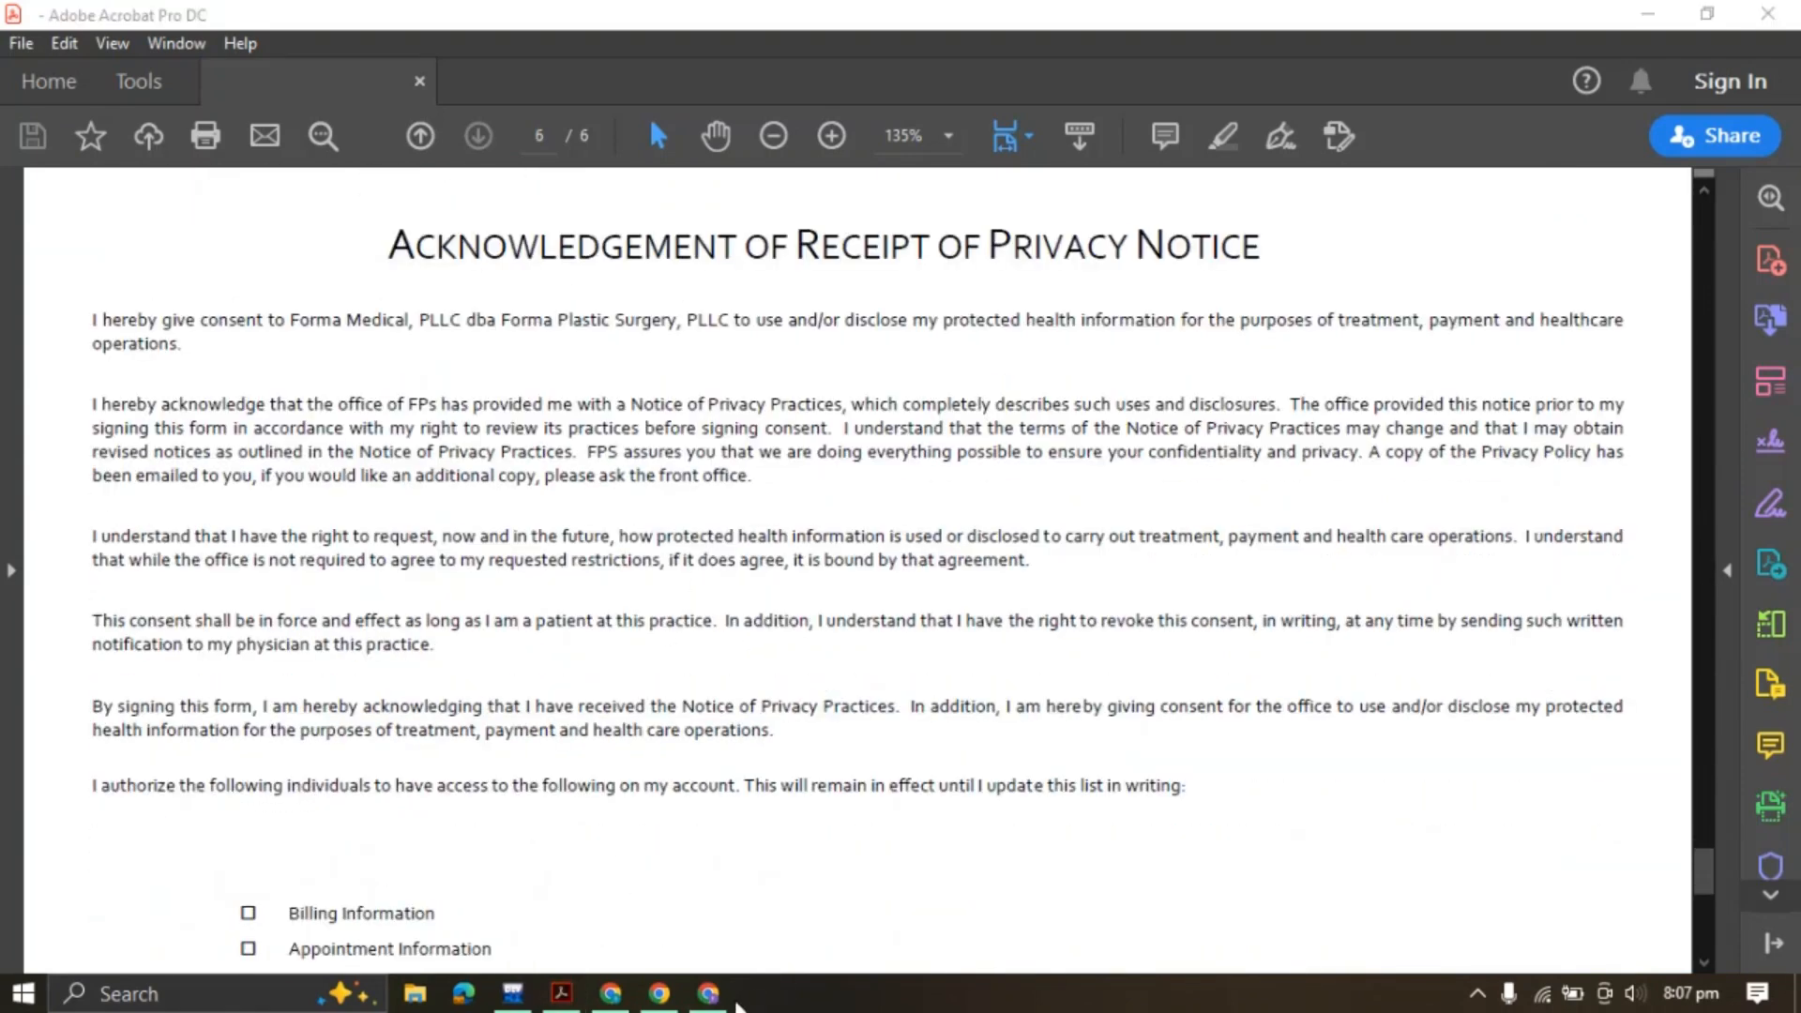
{"action": "left_click", "coordinate": [708, 993]}
{"action": "left_click", "coordinate": [178, 321]}
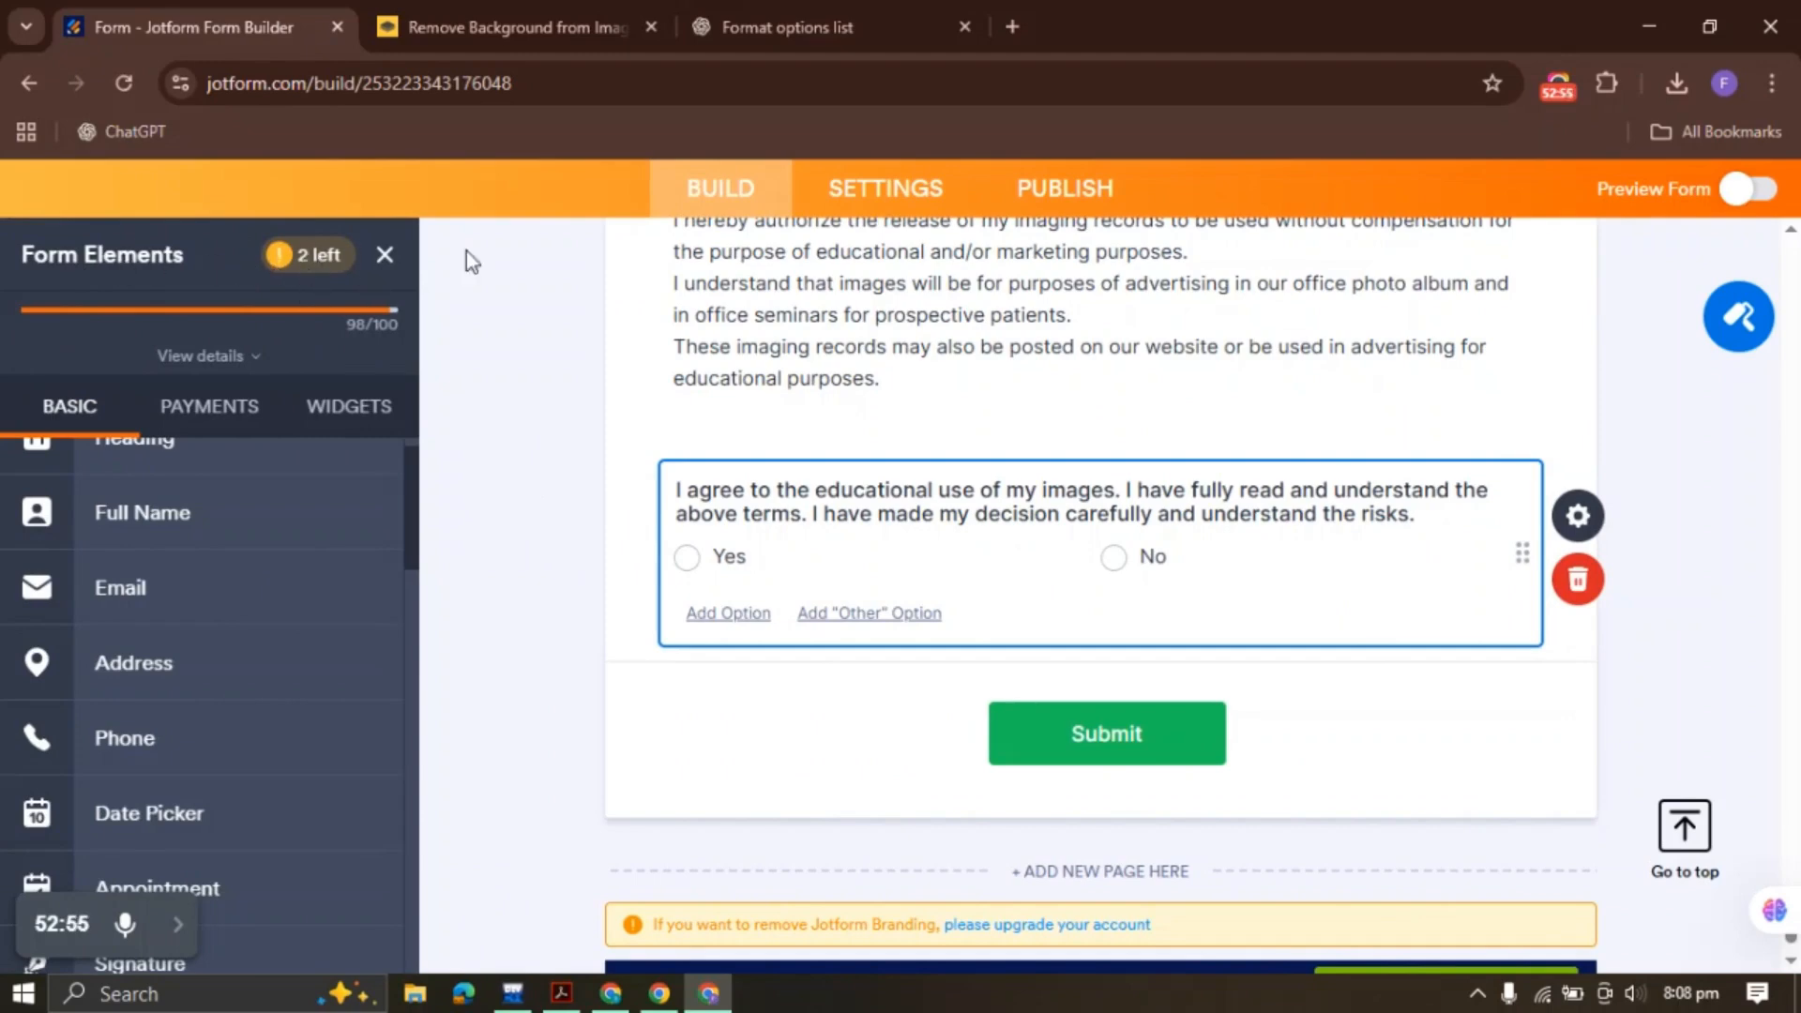
Duplicate the Signature field to the form's end and its Date field down beside it
{"action": "scroll", "coordinate": [756, 483], "scroll_direction": "up", "scroll_amount": 10}
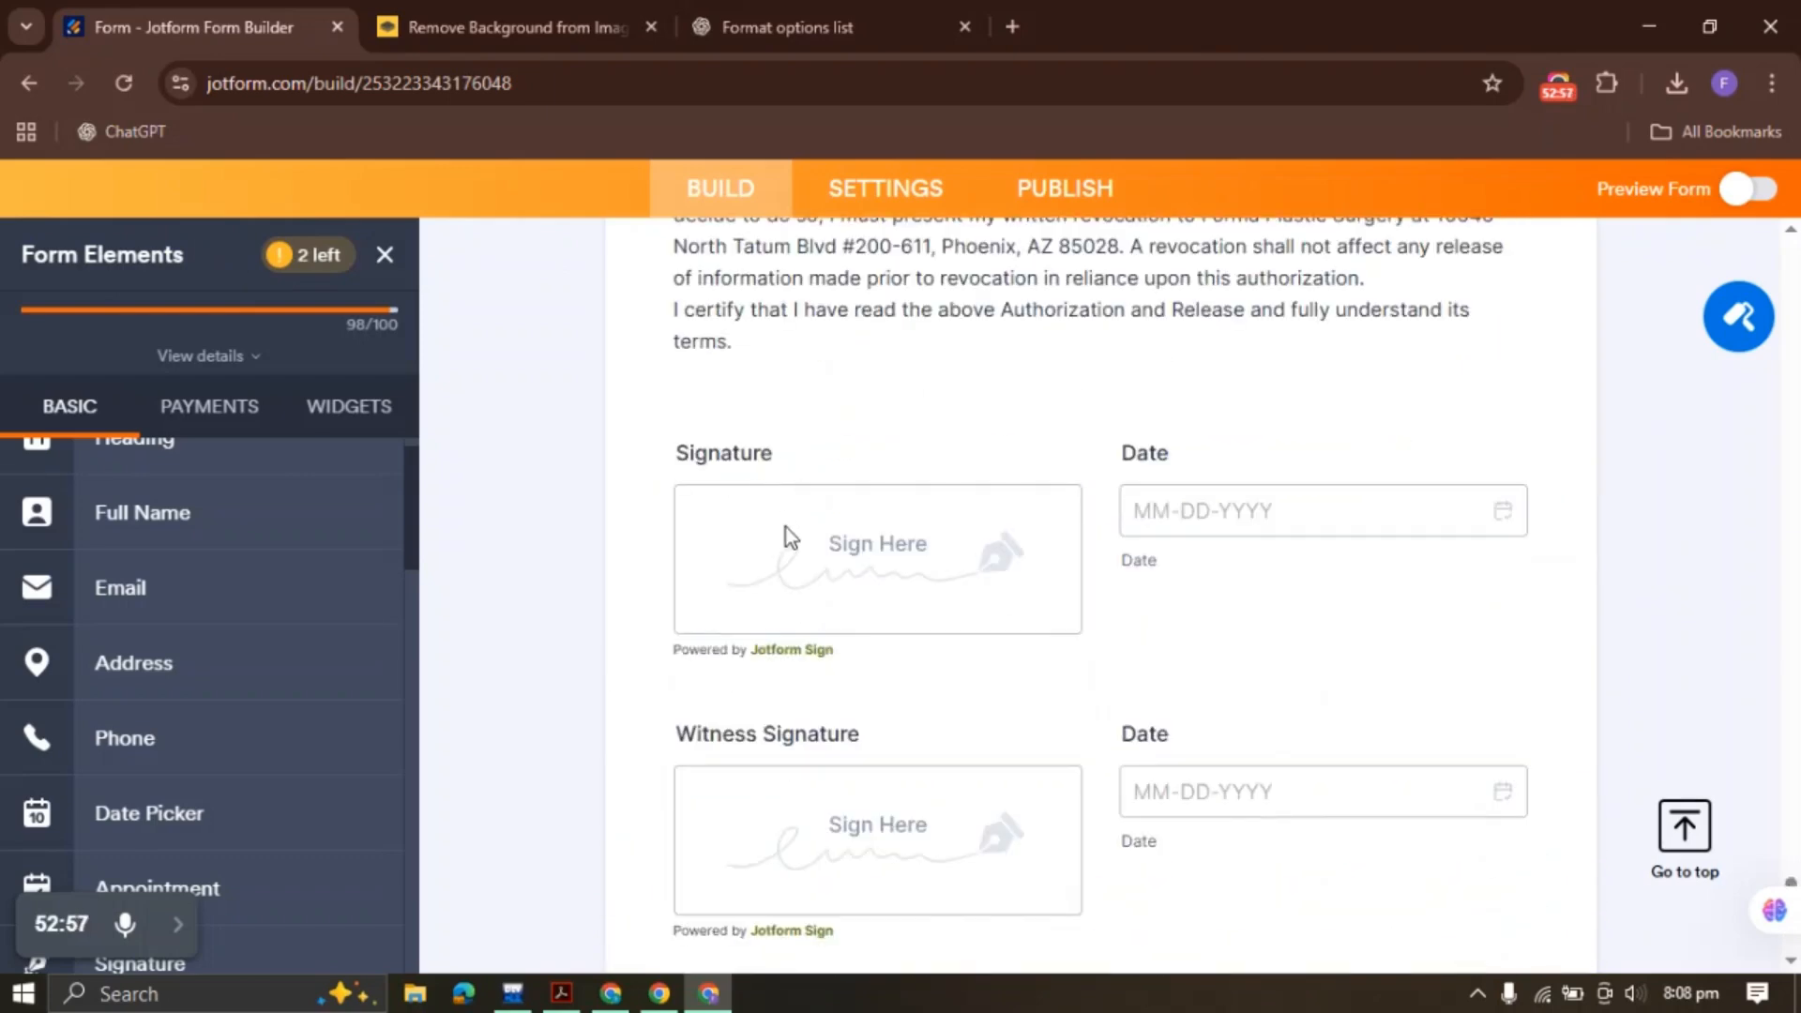
{"action": "left_click", "coordinate": [786, 528]}
{"action": "right_click", "coordinate": [793, 525]}
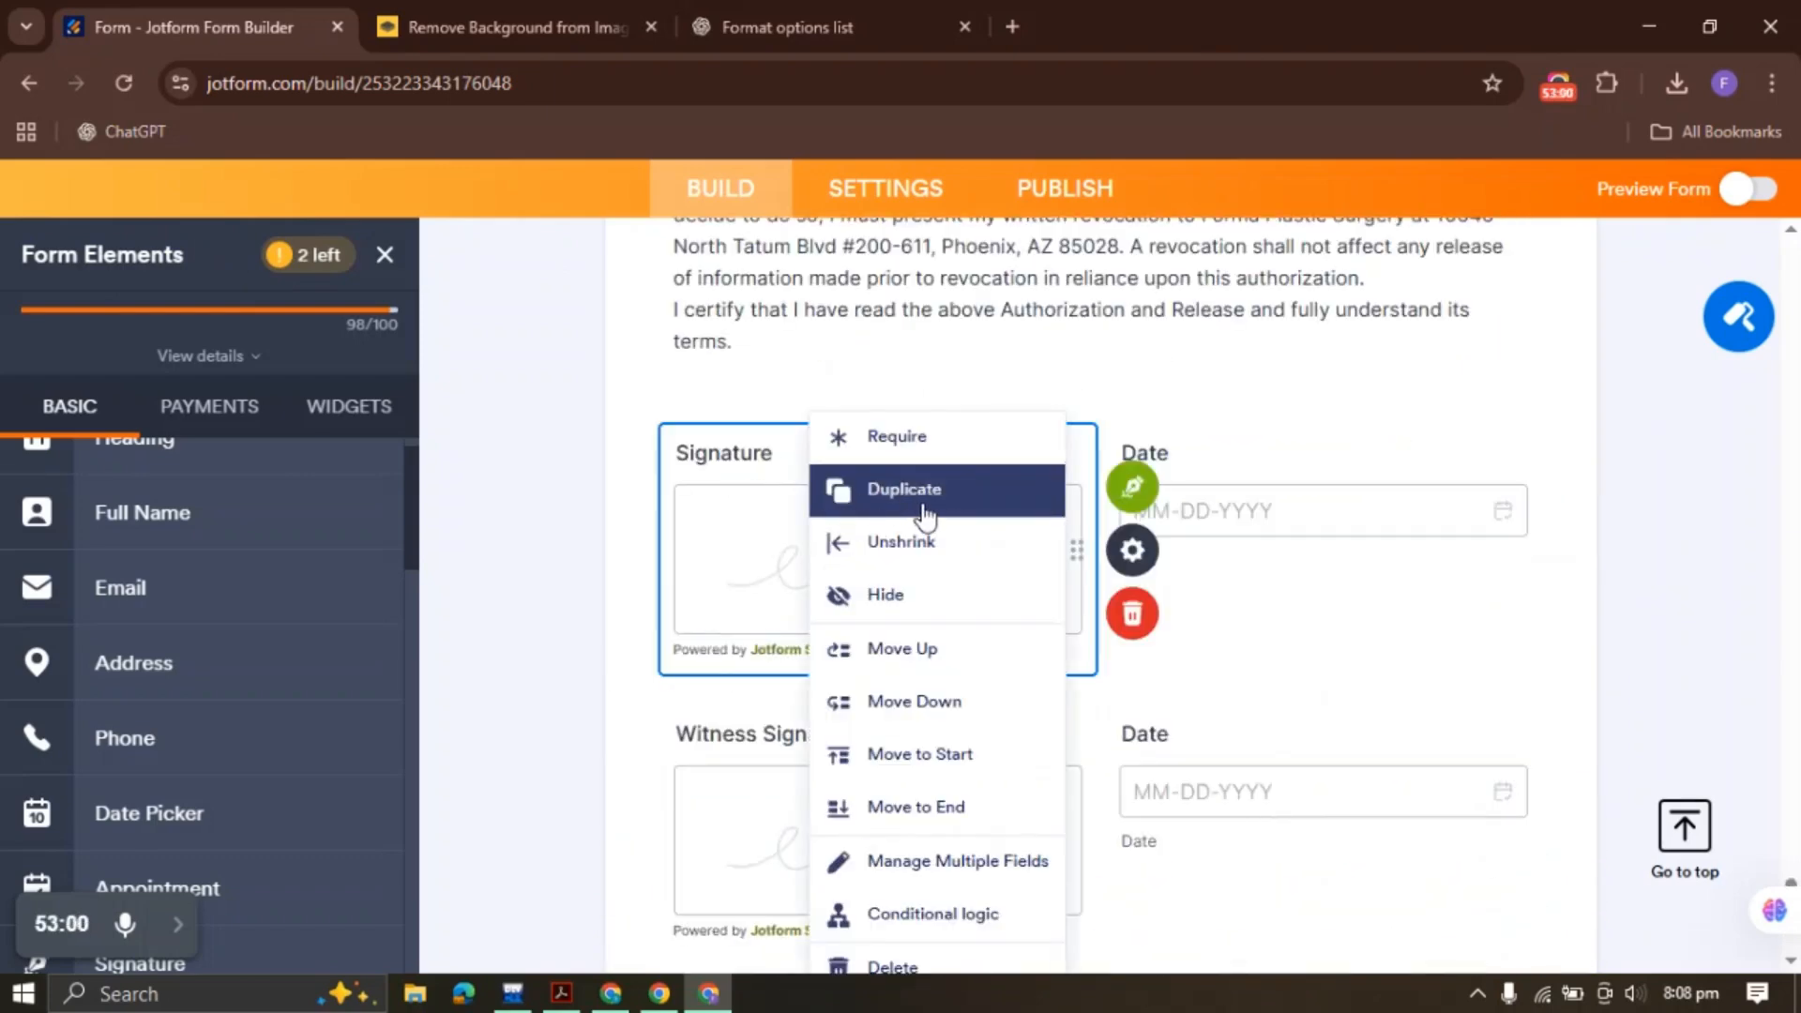
{"action": "left_click", "coordinate": [927, 514]}
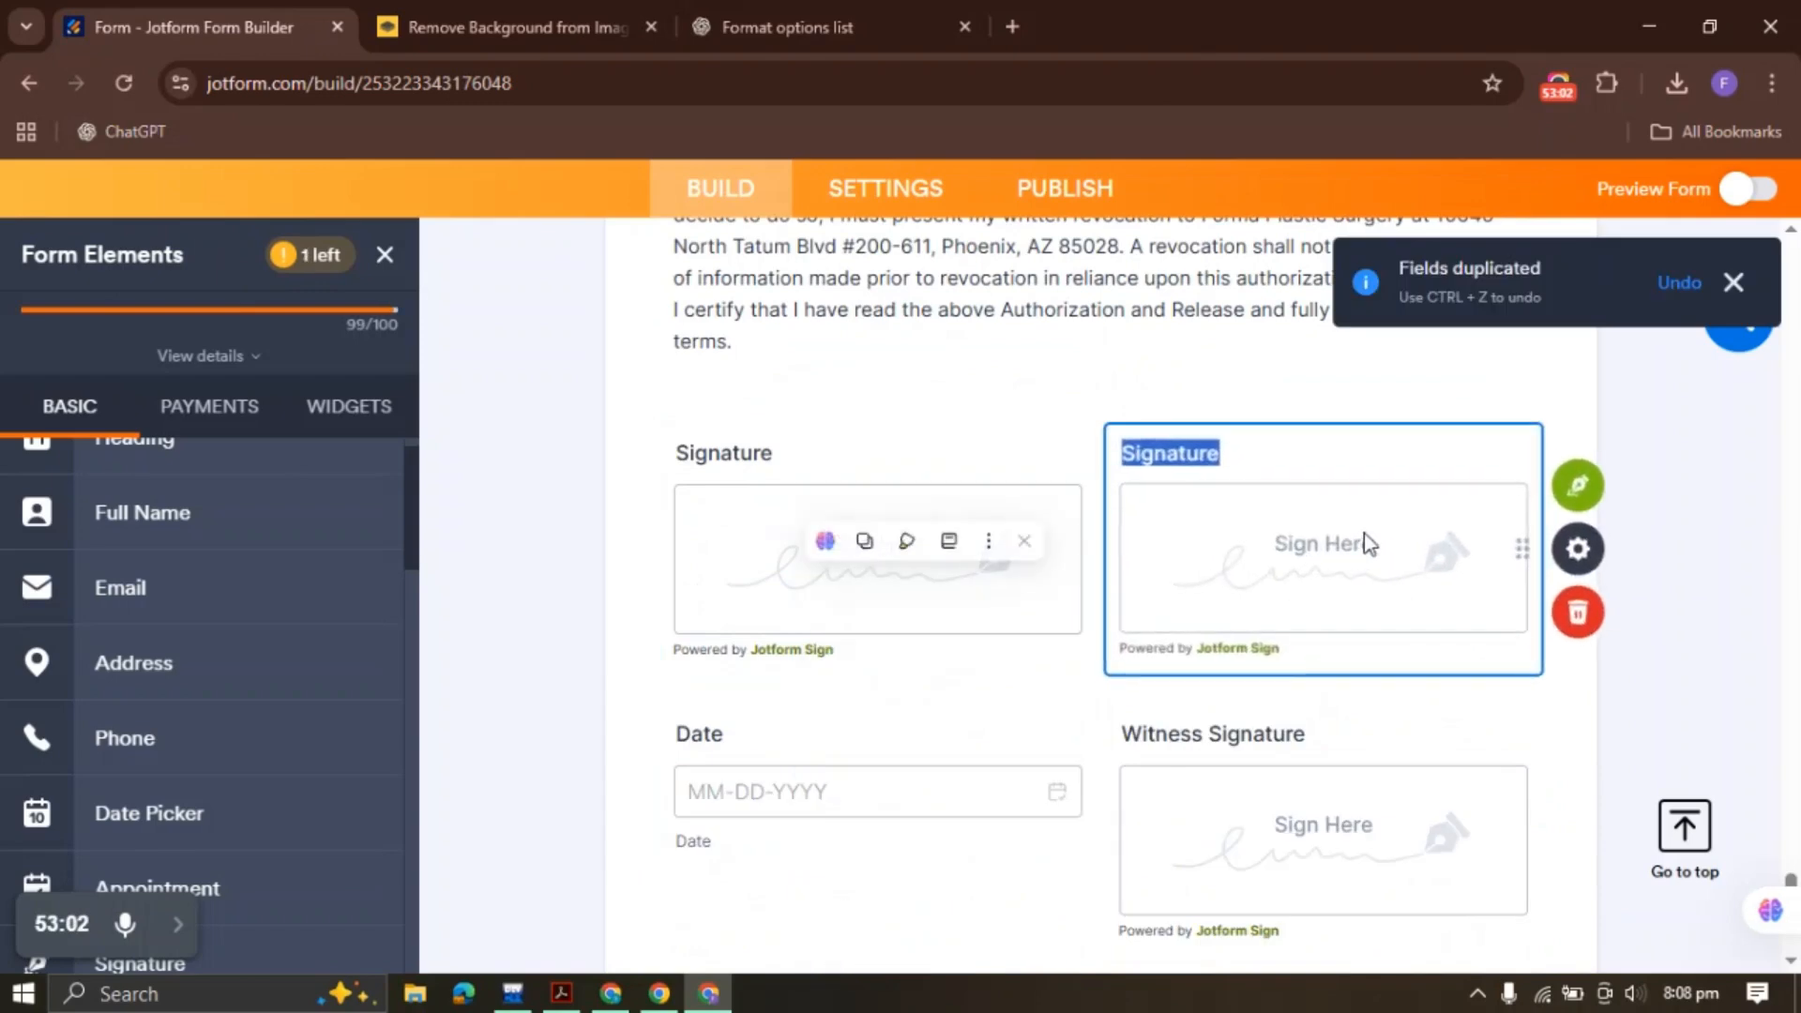
{"action": "right_click", "coordinate": [1361, 526]}
{"action": "left_click", "coordinate": [1471, 805]}
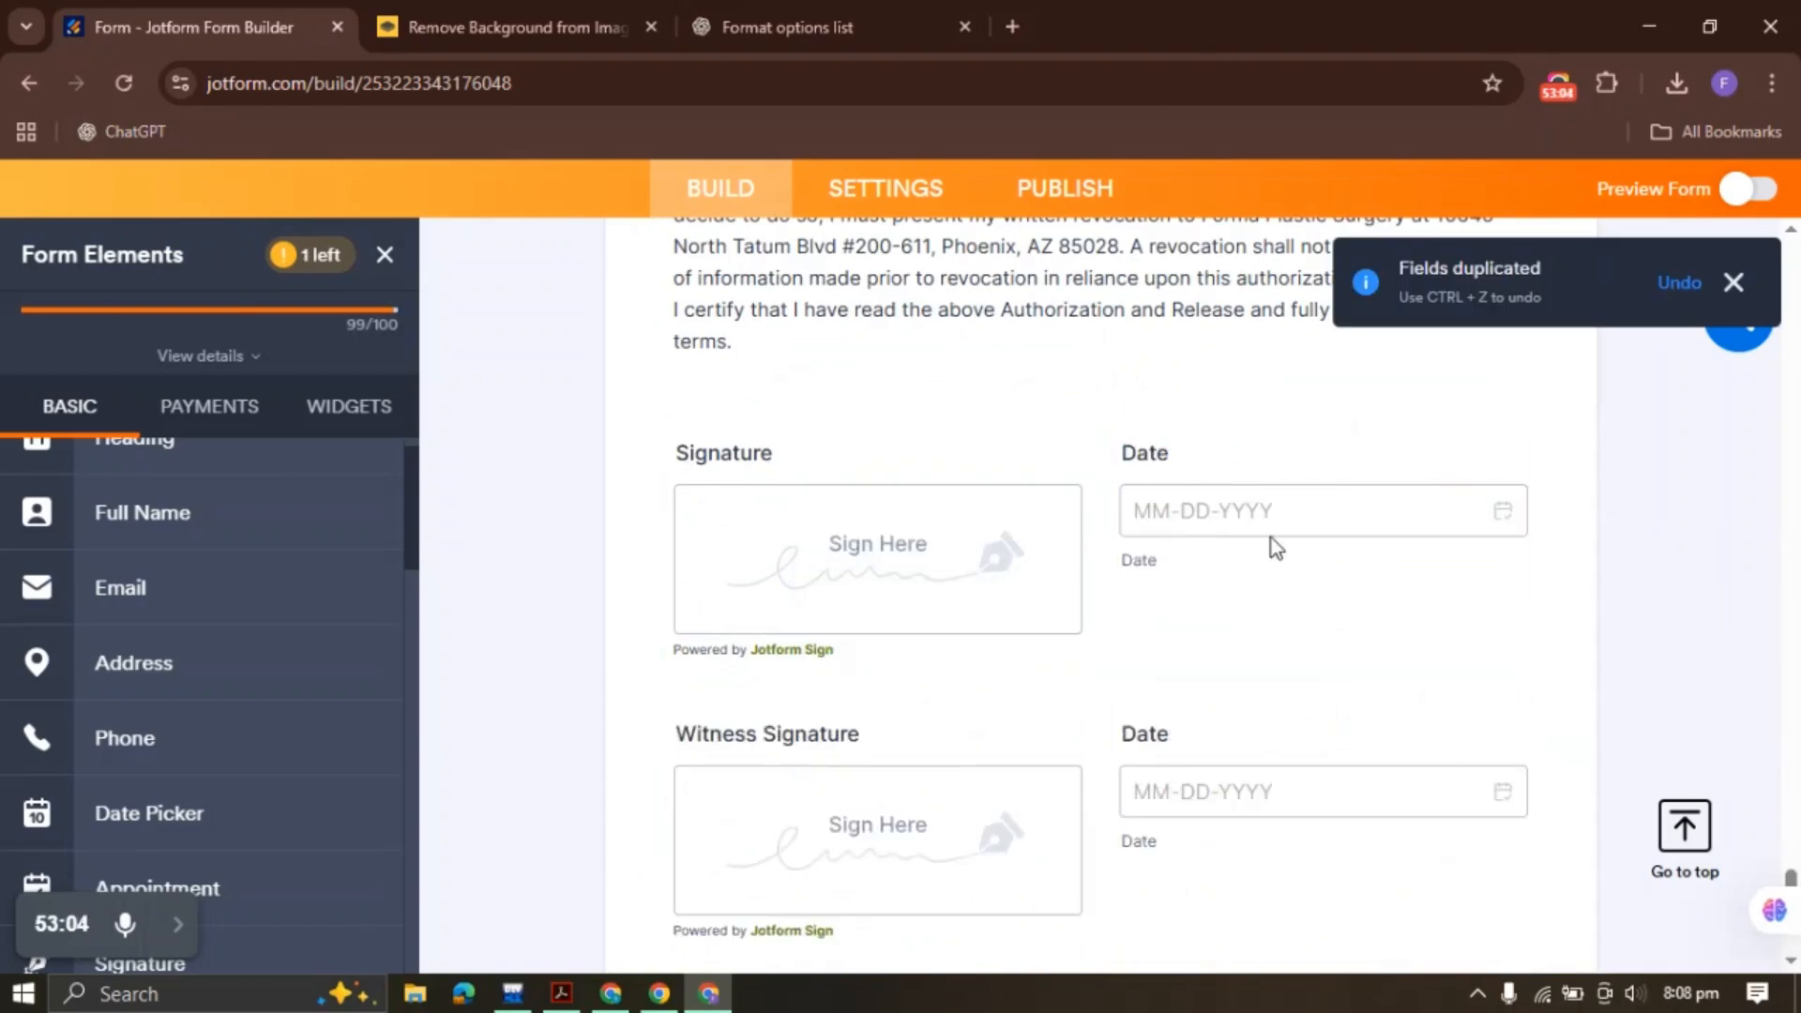
{"action": "left_click", "coordinate": [1253, 505]}
{"action": "right_click", "coordinate": [1268, 497]}
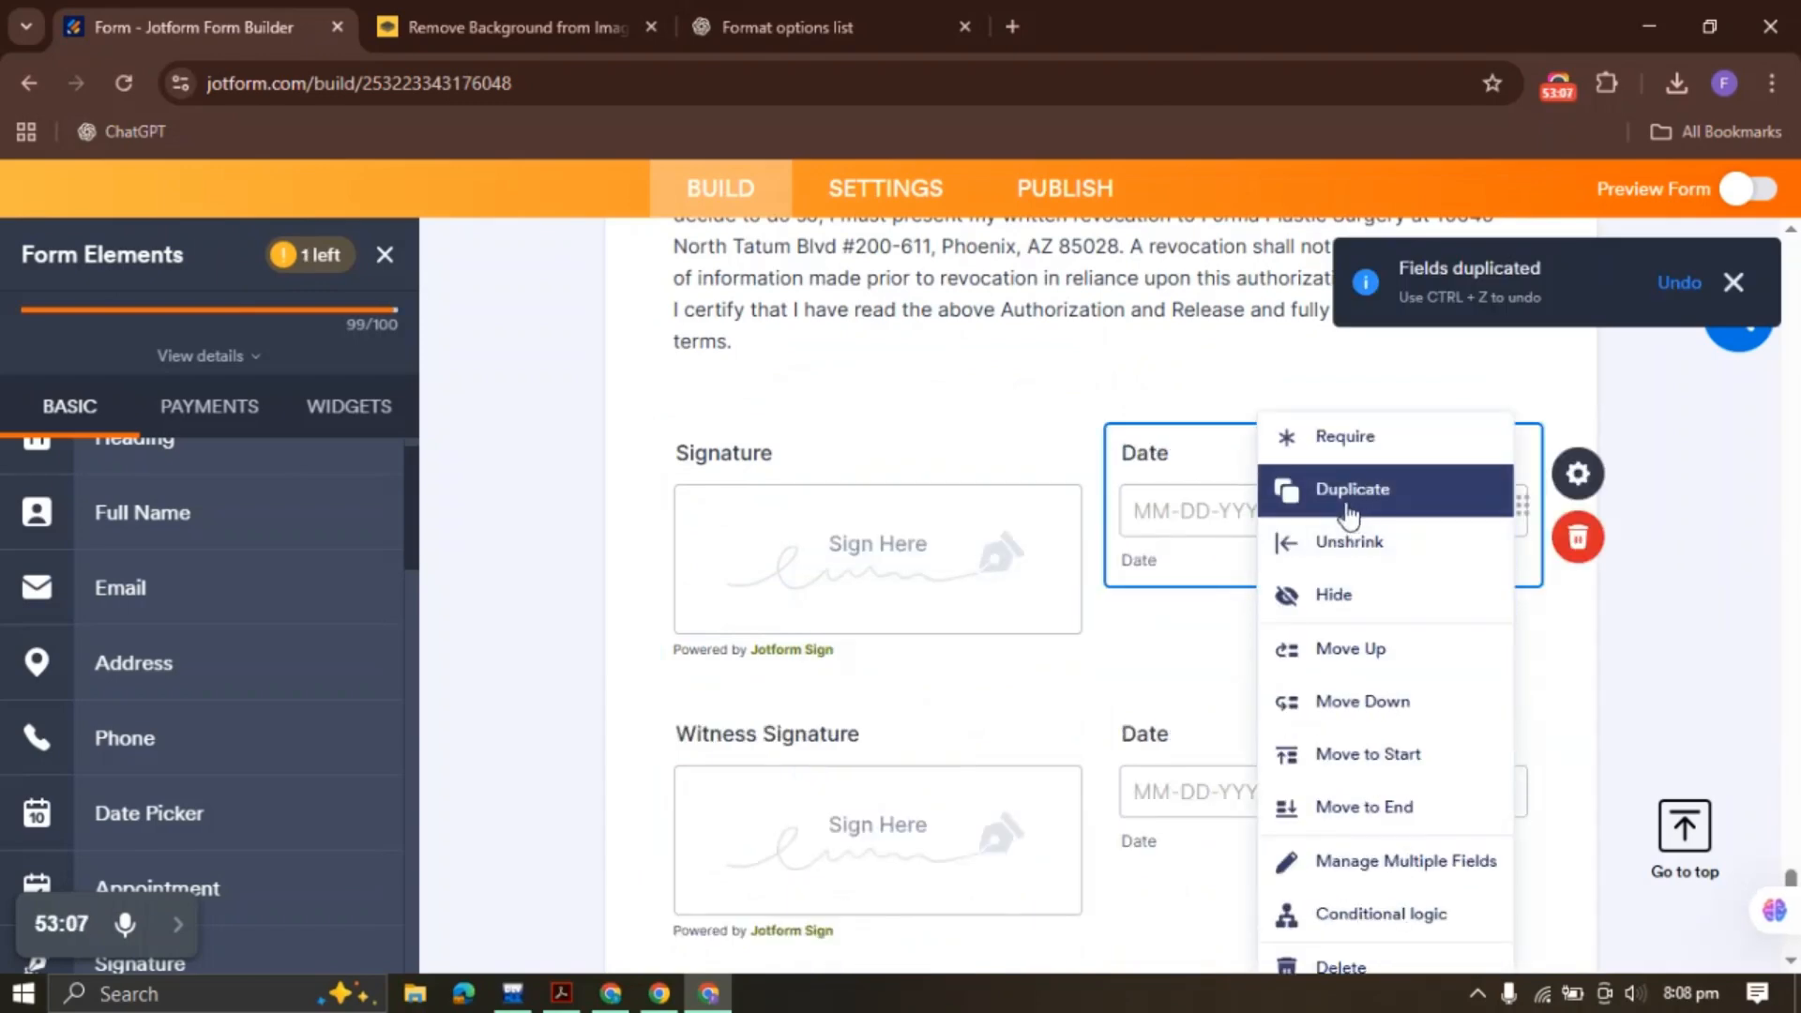
{"action": "left_click", "coordinate": [1358, 488]}
{"action": "right_click", "coordinate": [868, 758]}
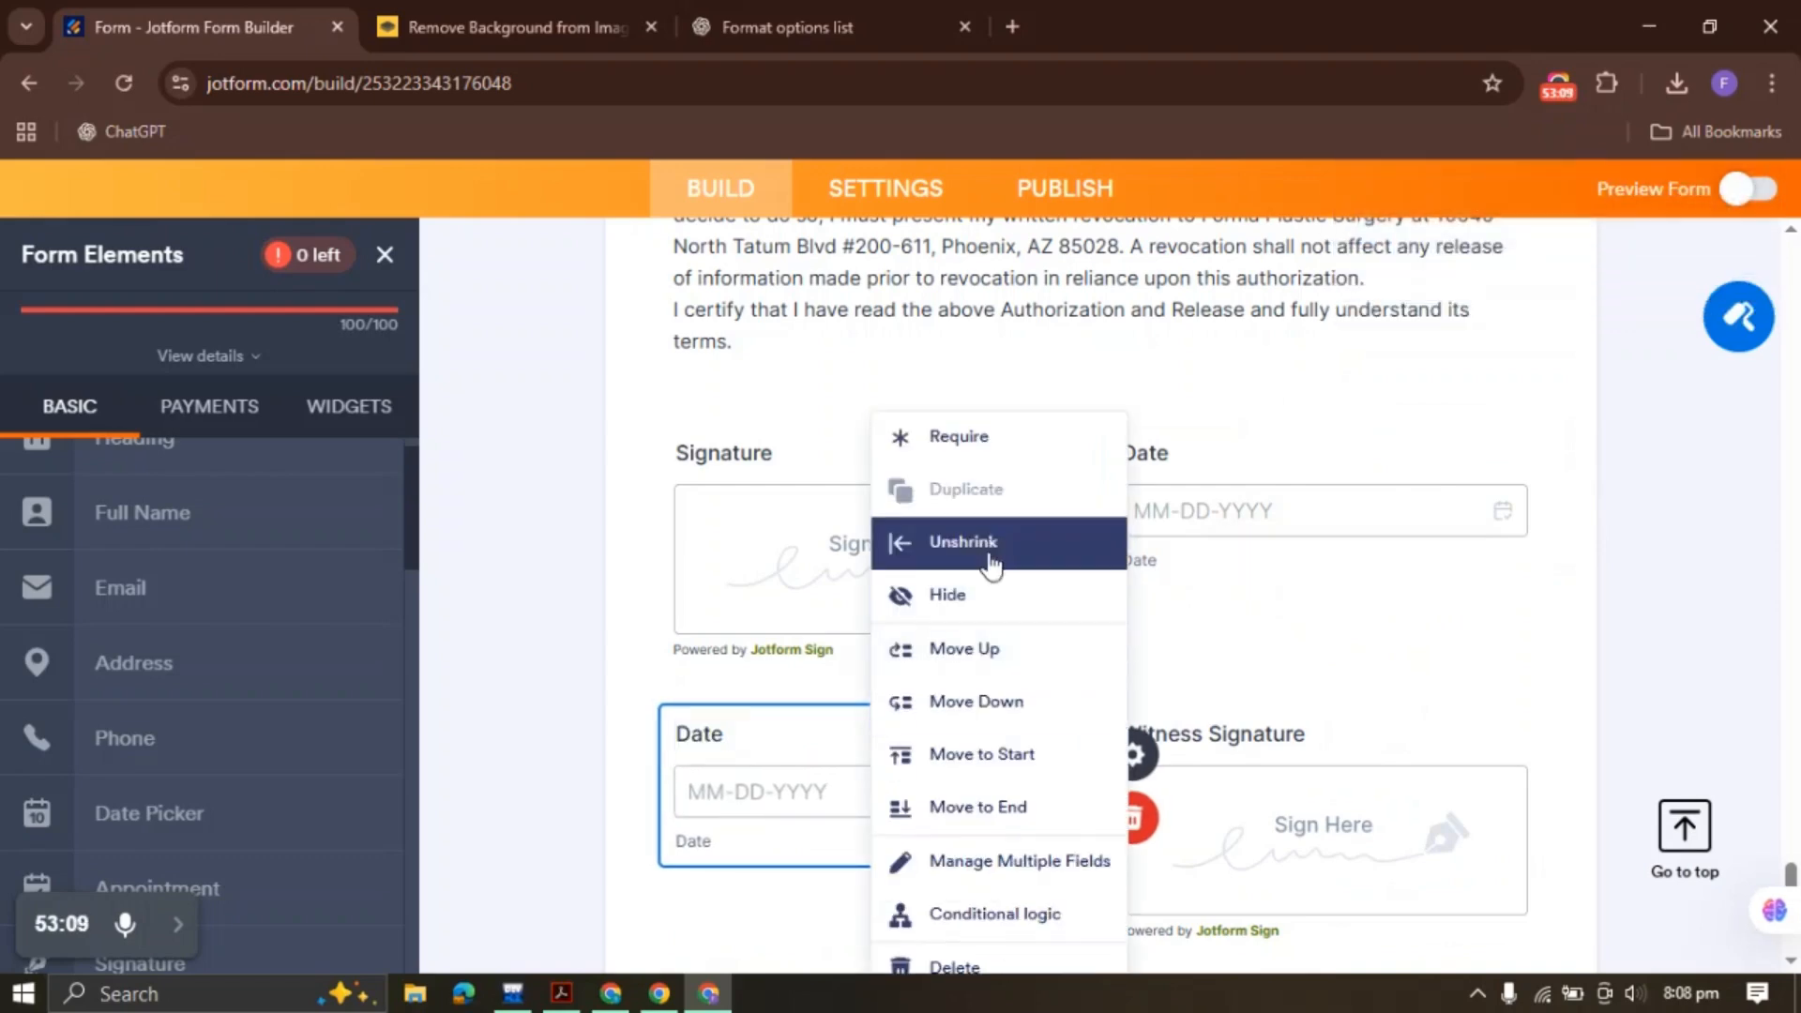
{"action": "left_click", "coordinate": [1002, 805]}
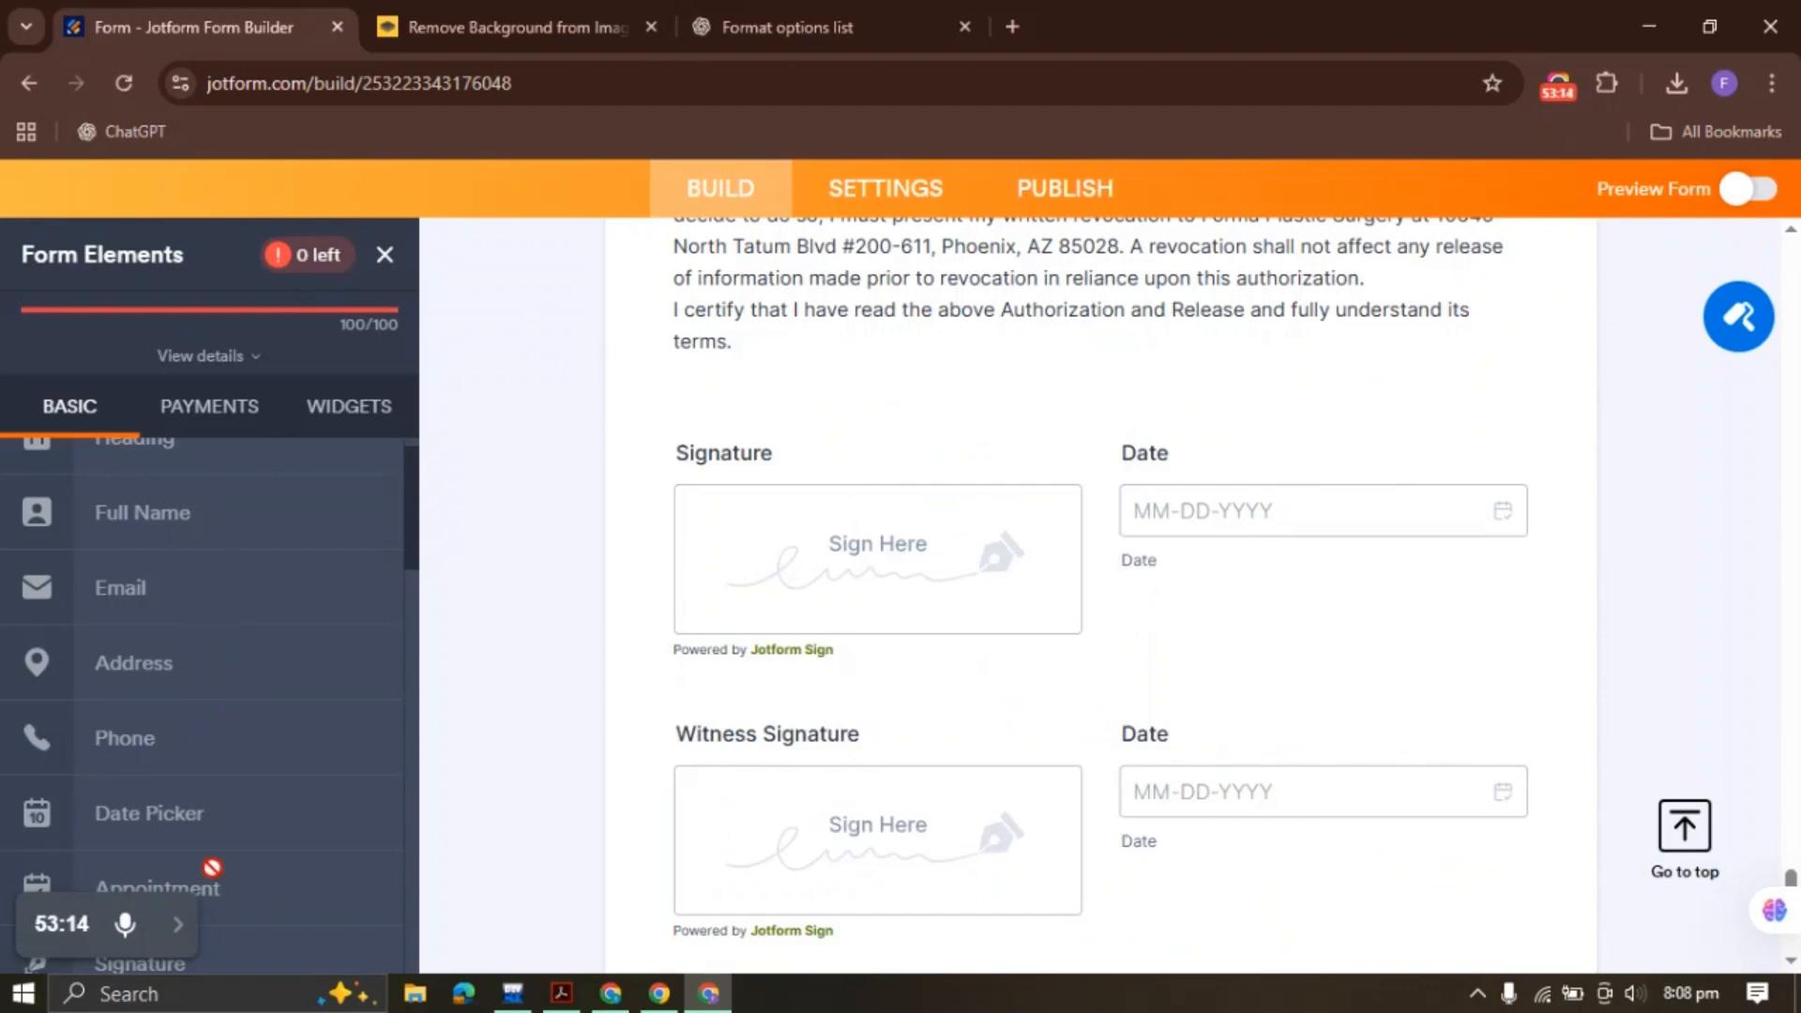
Try duplicating Witness Signature, dismiss the 100-element limit notice, and confirm the new end pair
{"action": "scroll", "coordinate": [212, 867], "scroll_direction": "up", "scroll_amount": 1}
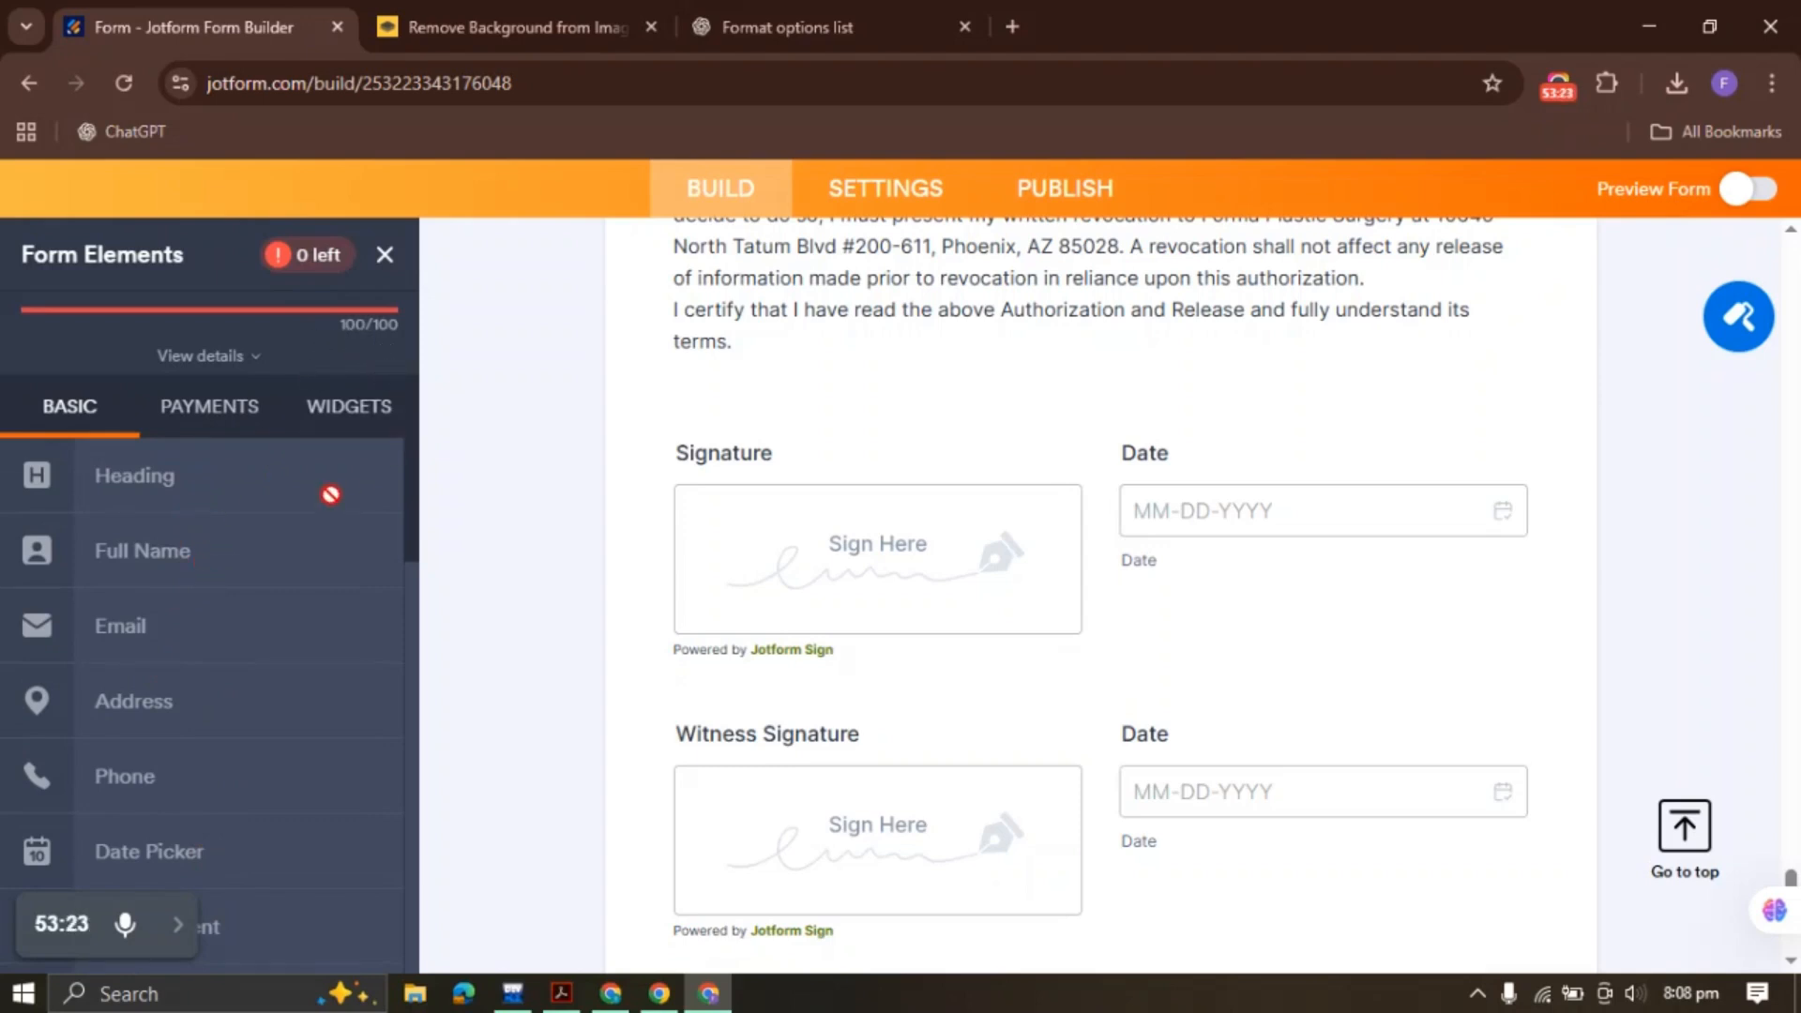
{"action": "scroll", "coordinate": [1032, 495], "scroll_direction": "down", "scroll_amount": 3}
{"action": "scroll", "coordinate": [1032, 483], "scroll_direction": "up", "scroll_amount": 3}
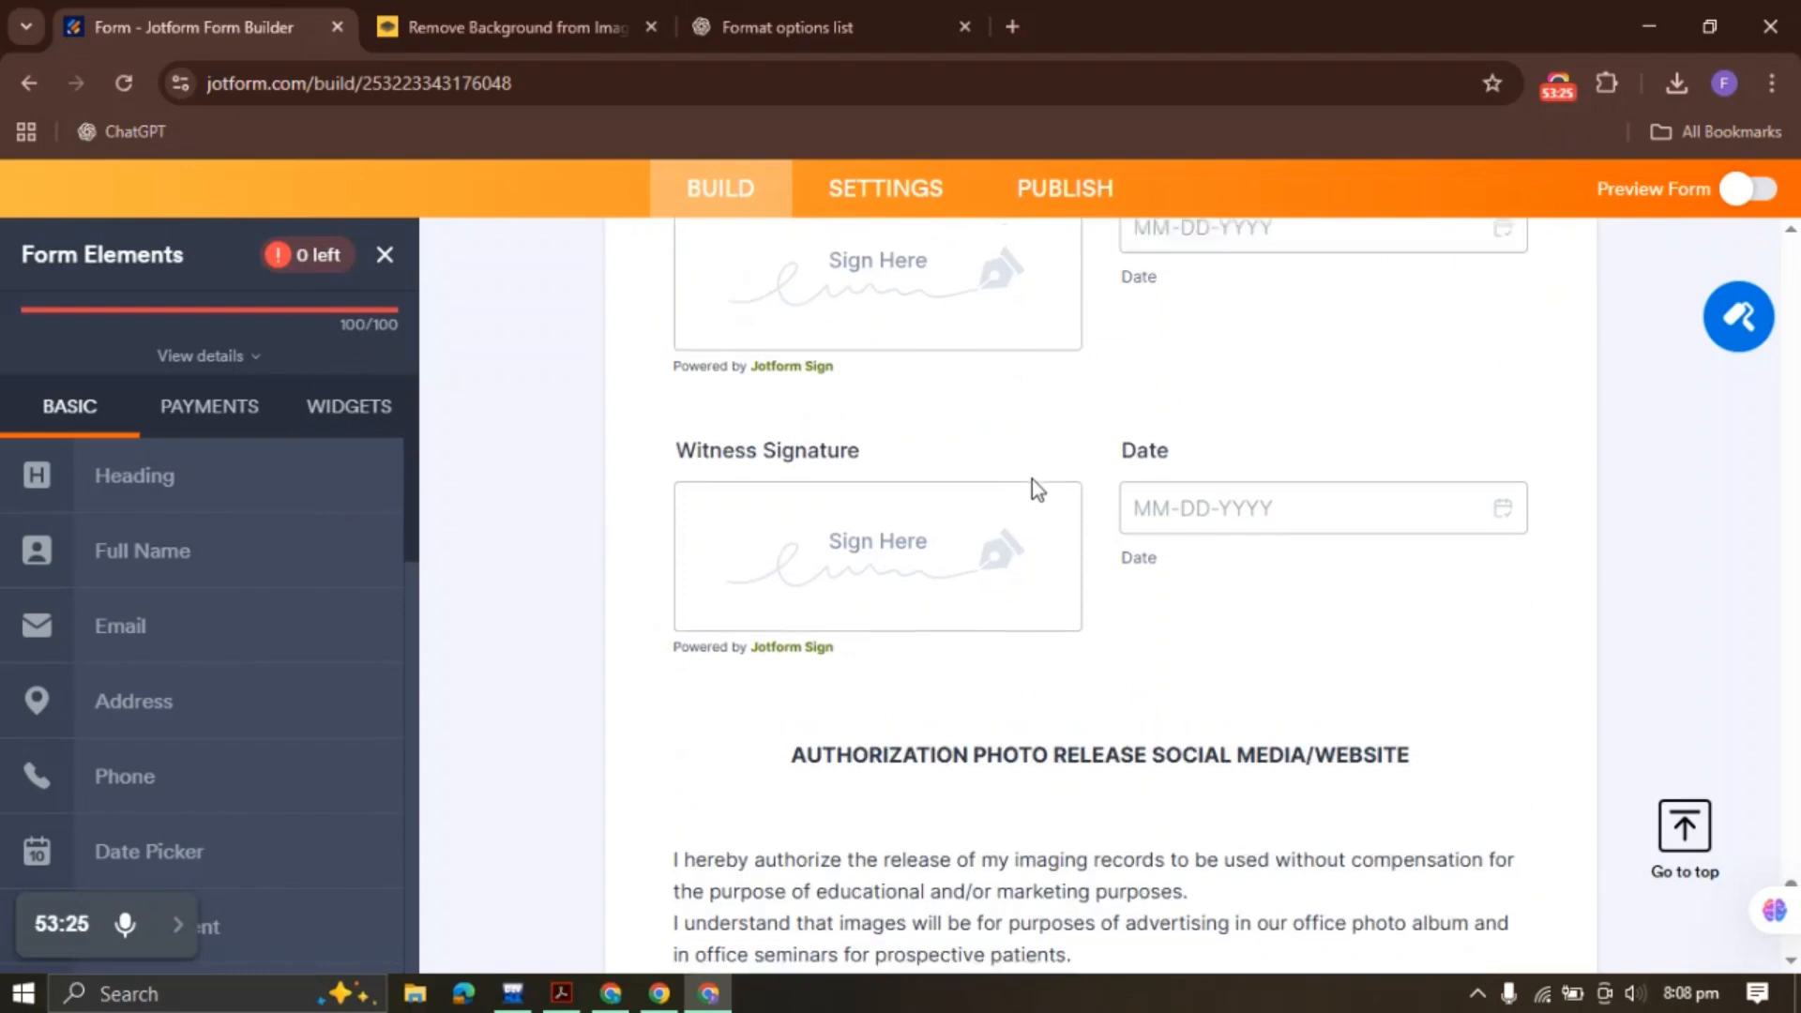
{"action": "left_click", "coordinate": [876, 800]}
{"action": "right_click", "coordinate": [847, 790]}
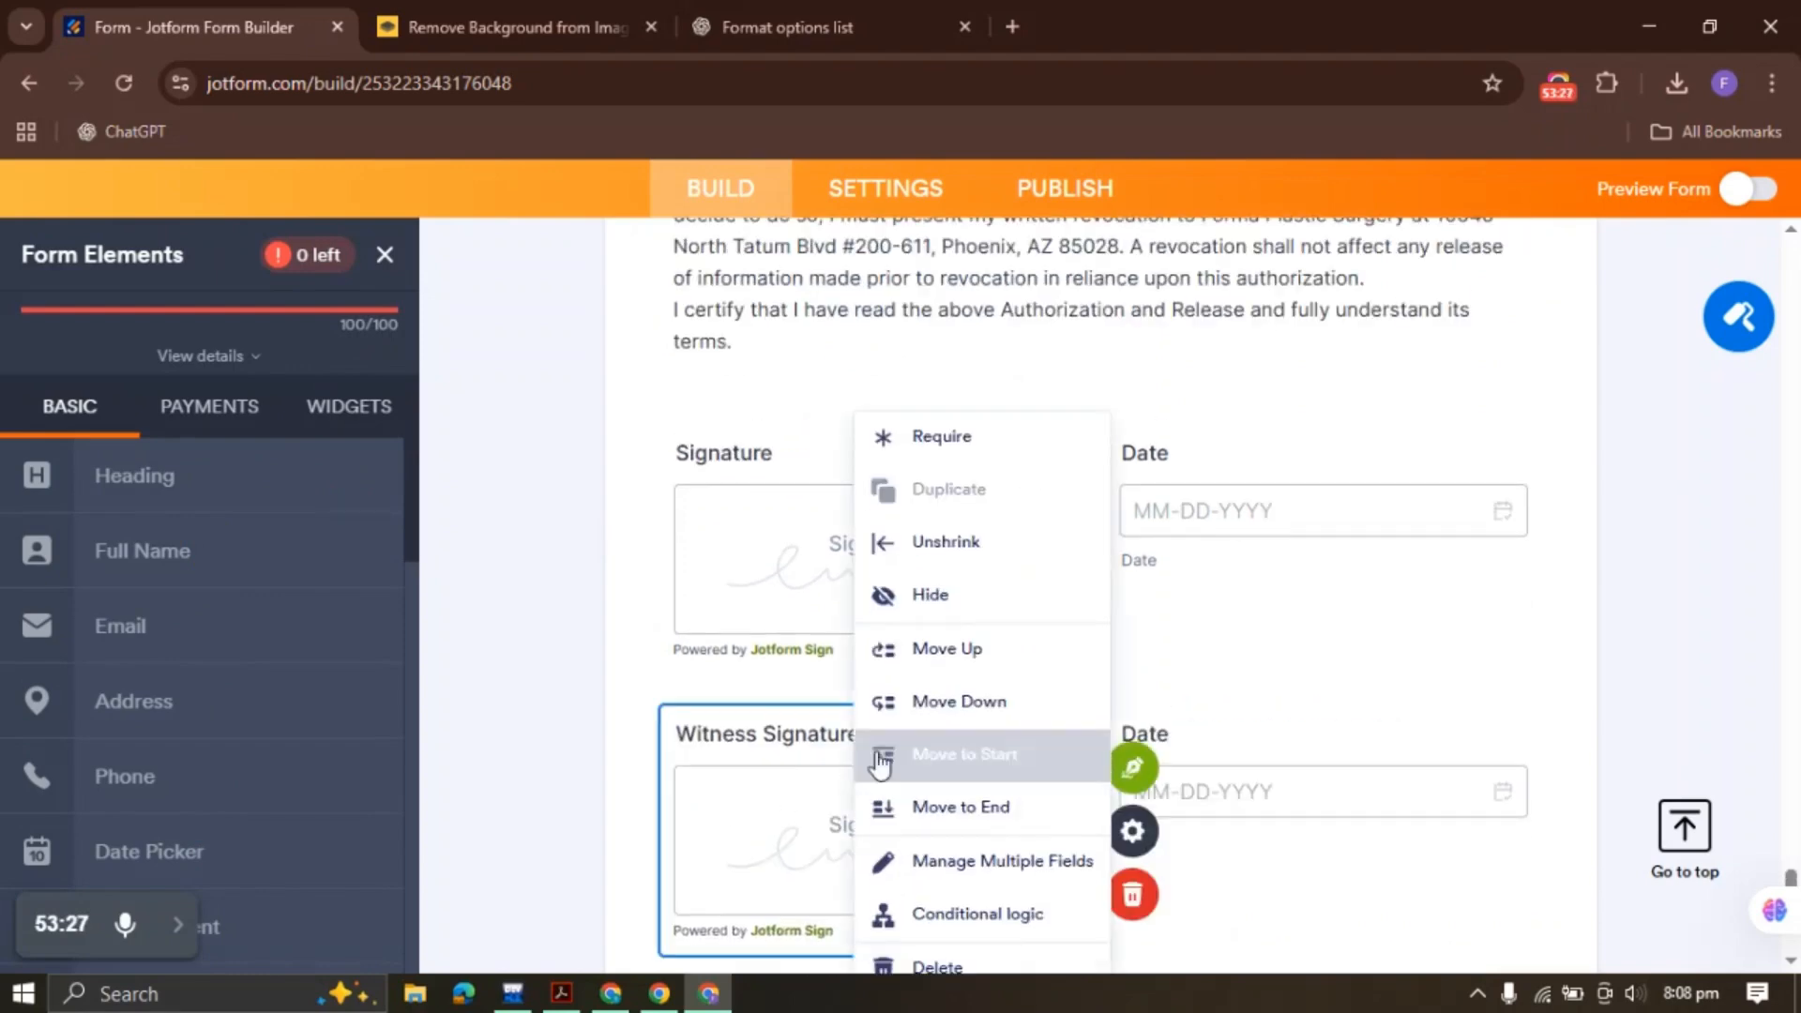
{"action": "left_click", "coordinate": [958, 506]}
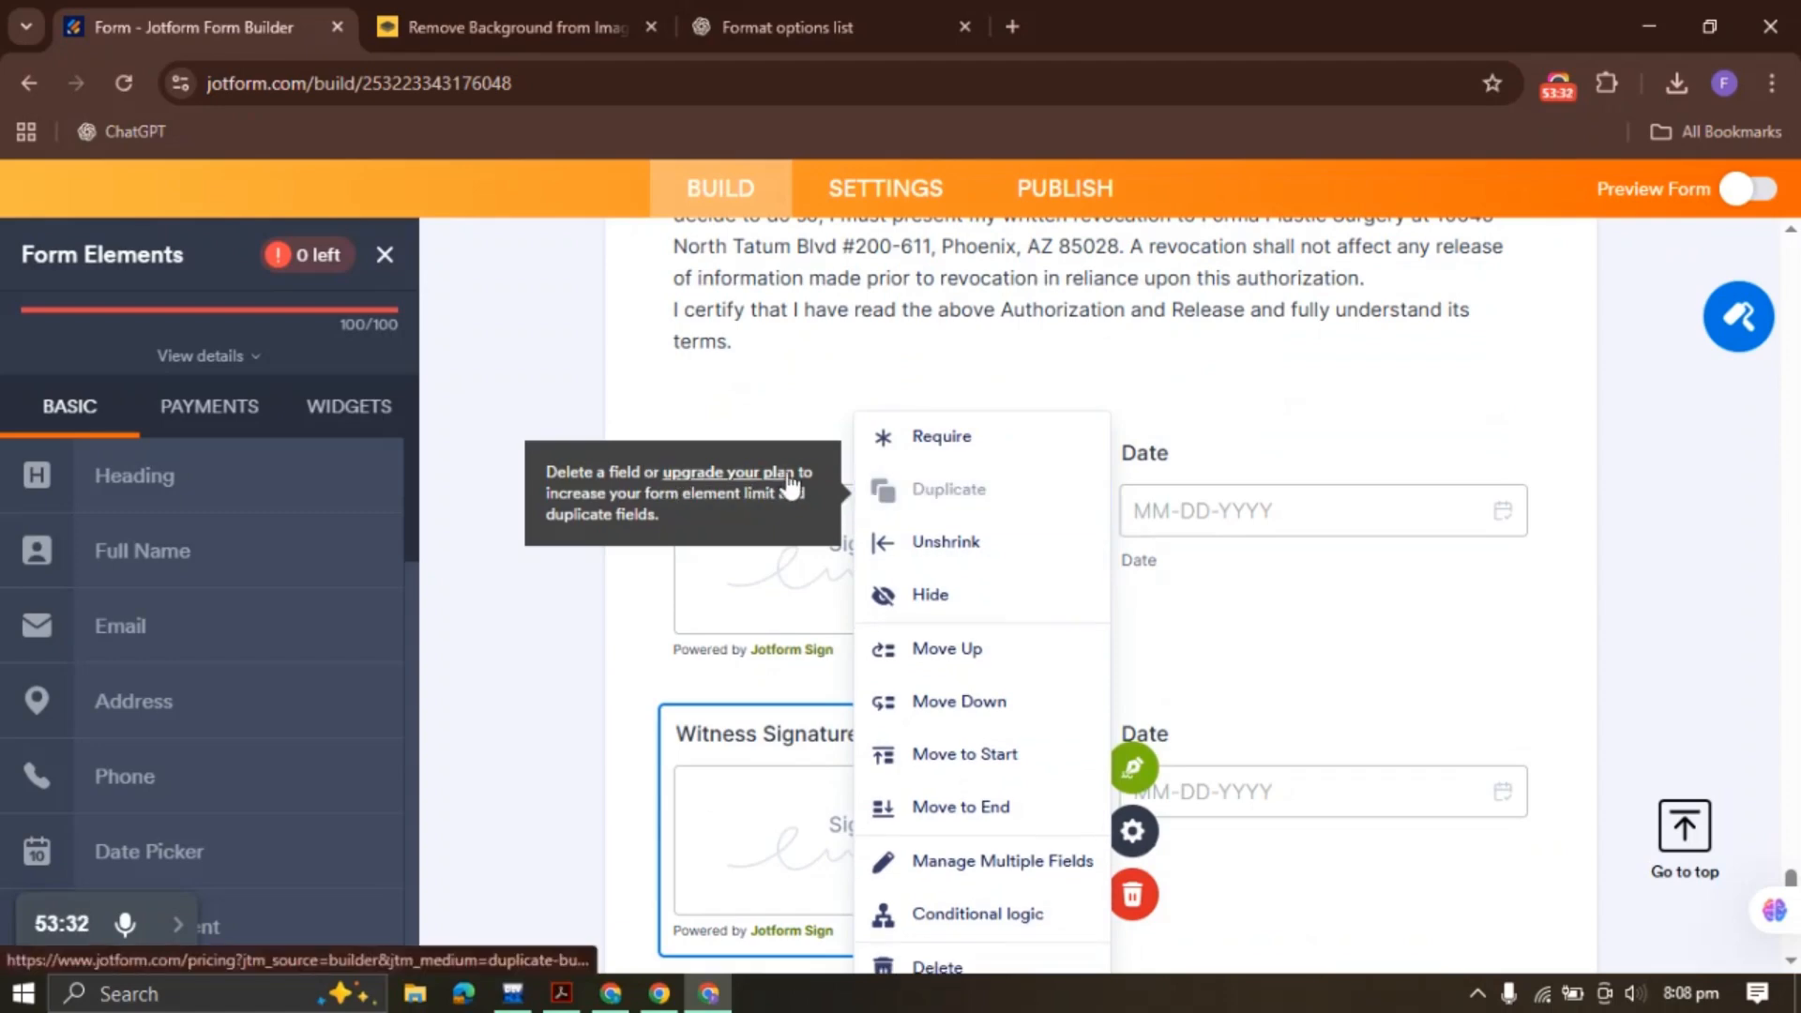
{"action": "left_click", "coordinate": [576, 610]}
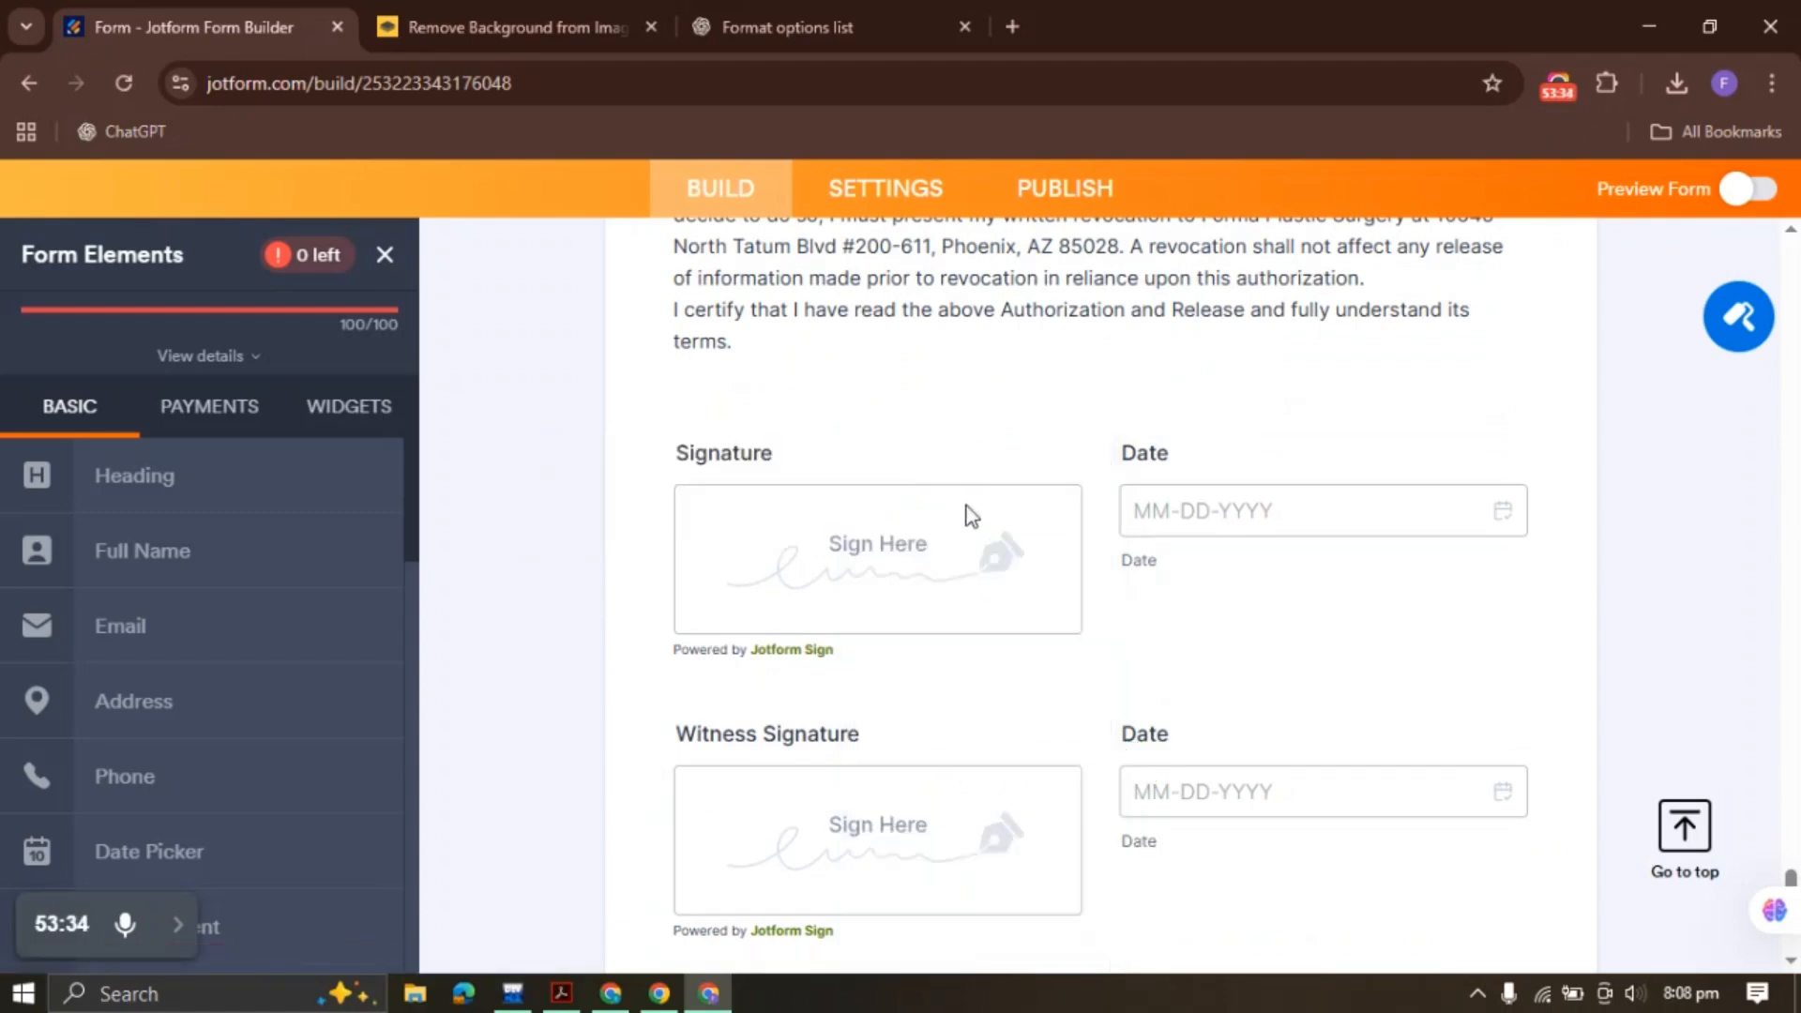
{"action": "scroll", "coordinate": [987, 471], "scroll_direction": "down", "scroll_amount": 15}
{"action": "left_click", "coordinate": [893, 392]}
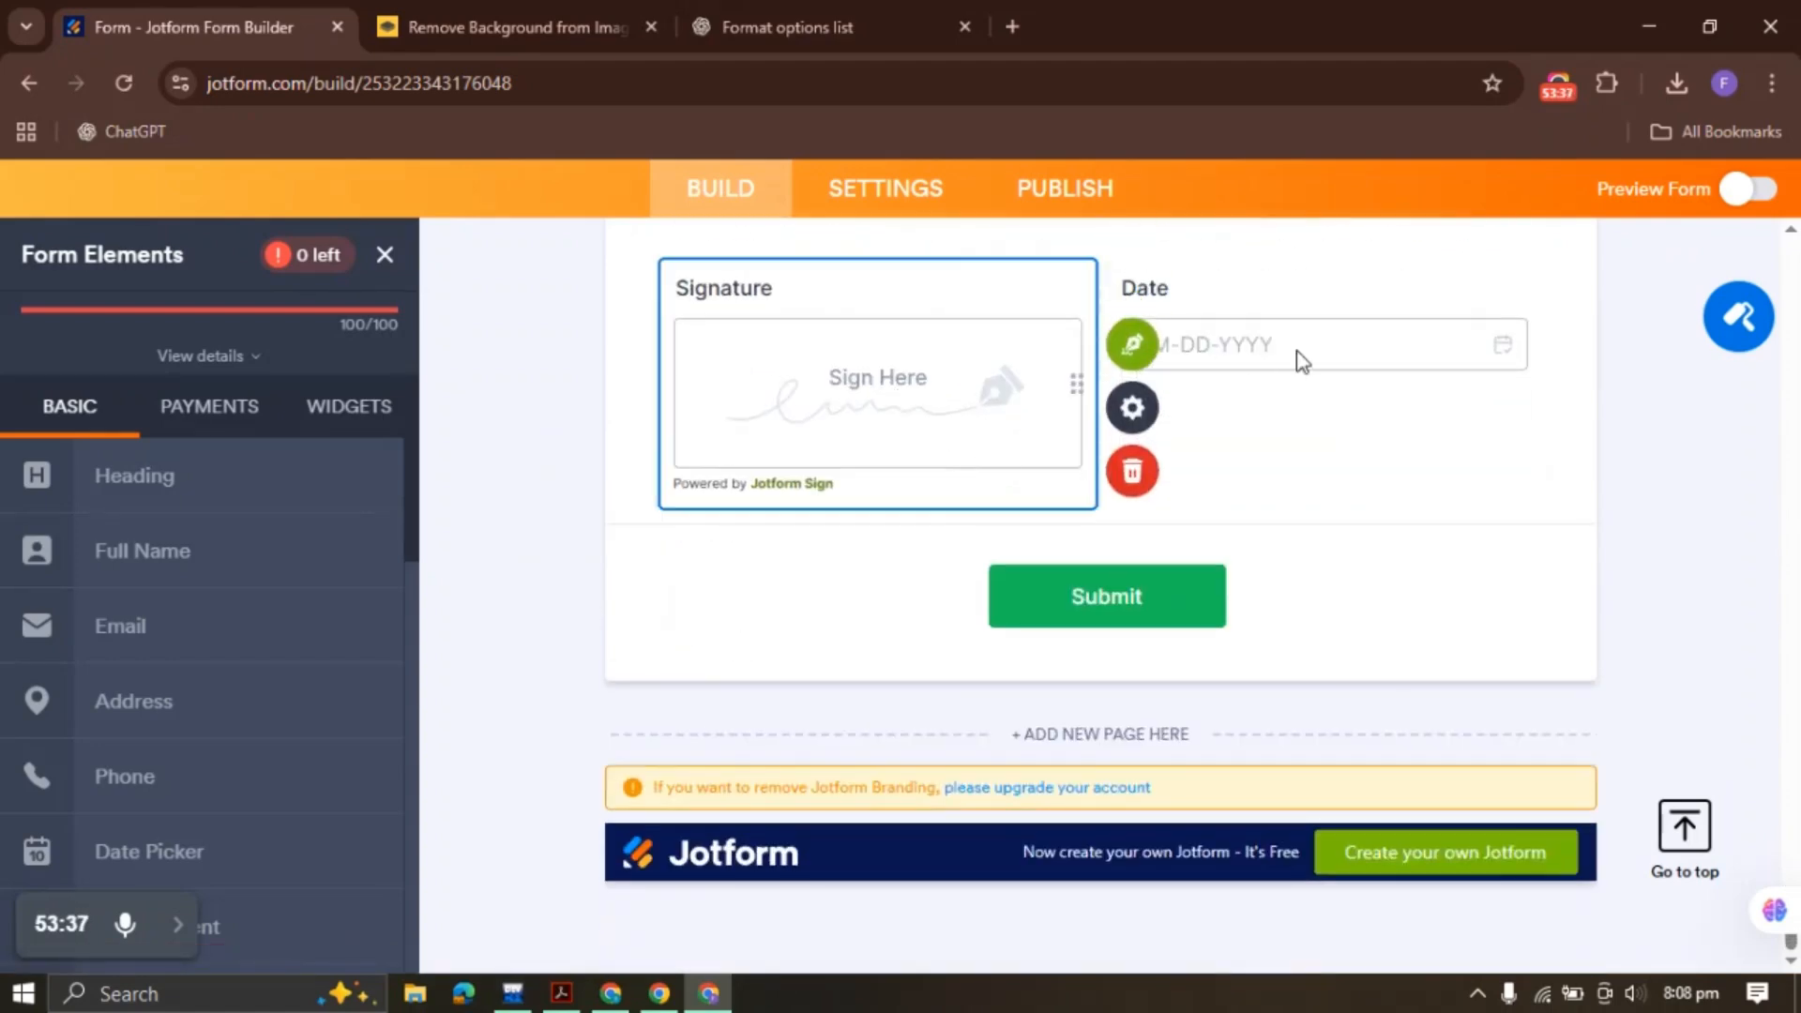
{"action": "left_click", "coordinate": [1293, 347]}
{"action": "left_click", "coordinate": [562, 994]}
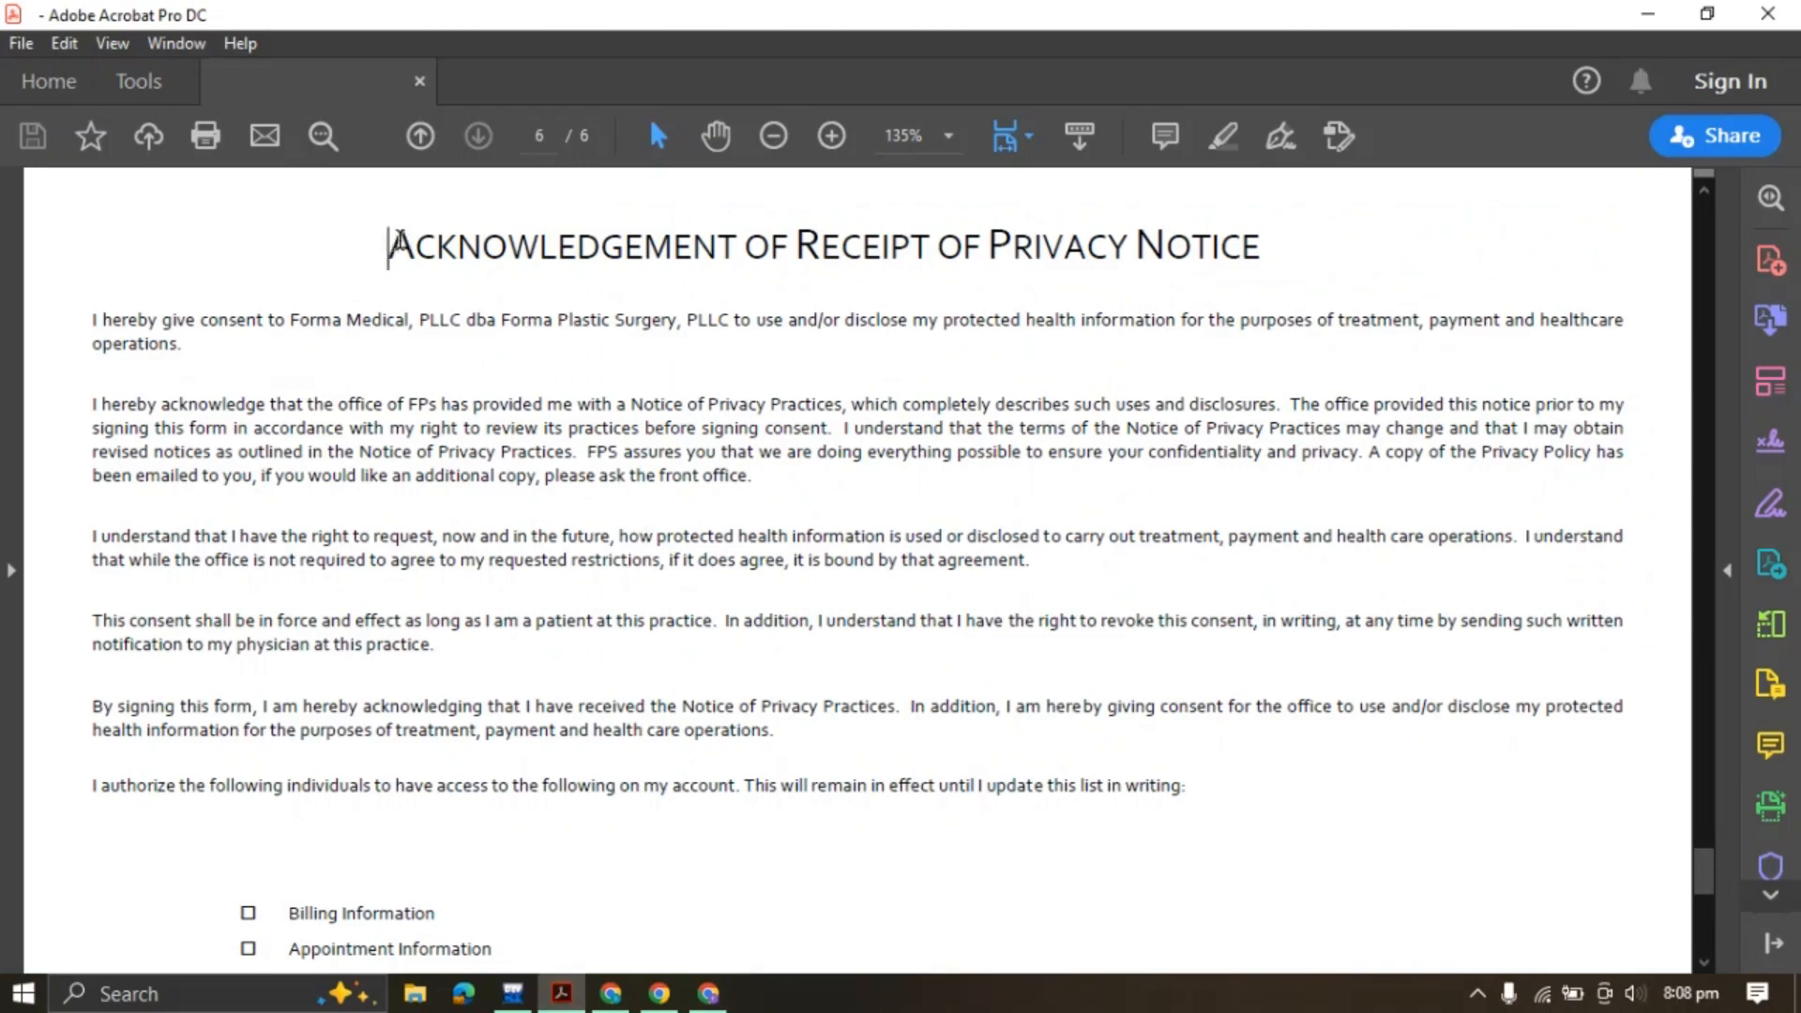
Review the privacy notice's title and opening paragraph in the PDF
{"action": "left_click_drag", "start_coordinate": [389, 246], "coordinate": [1247, 253]}
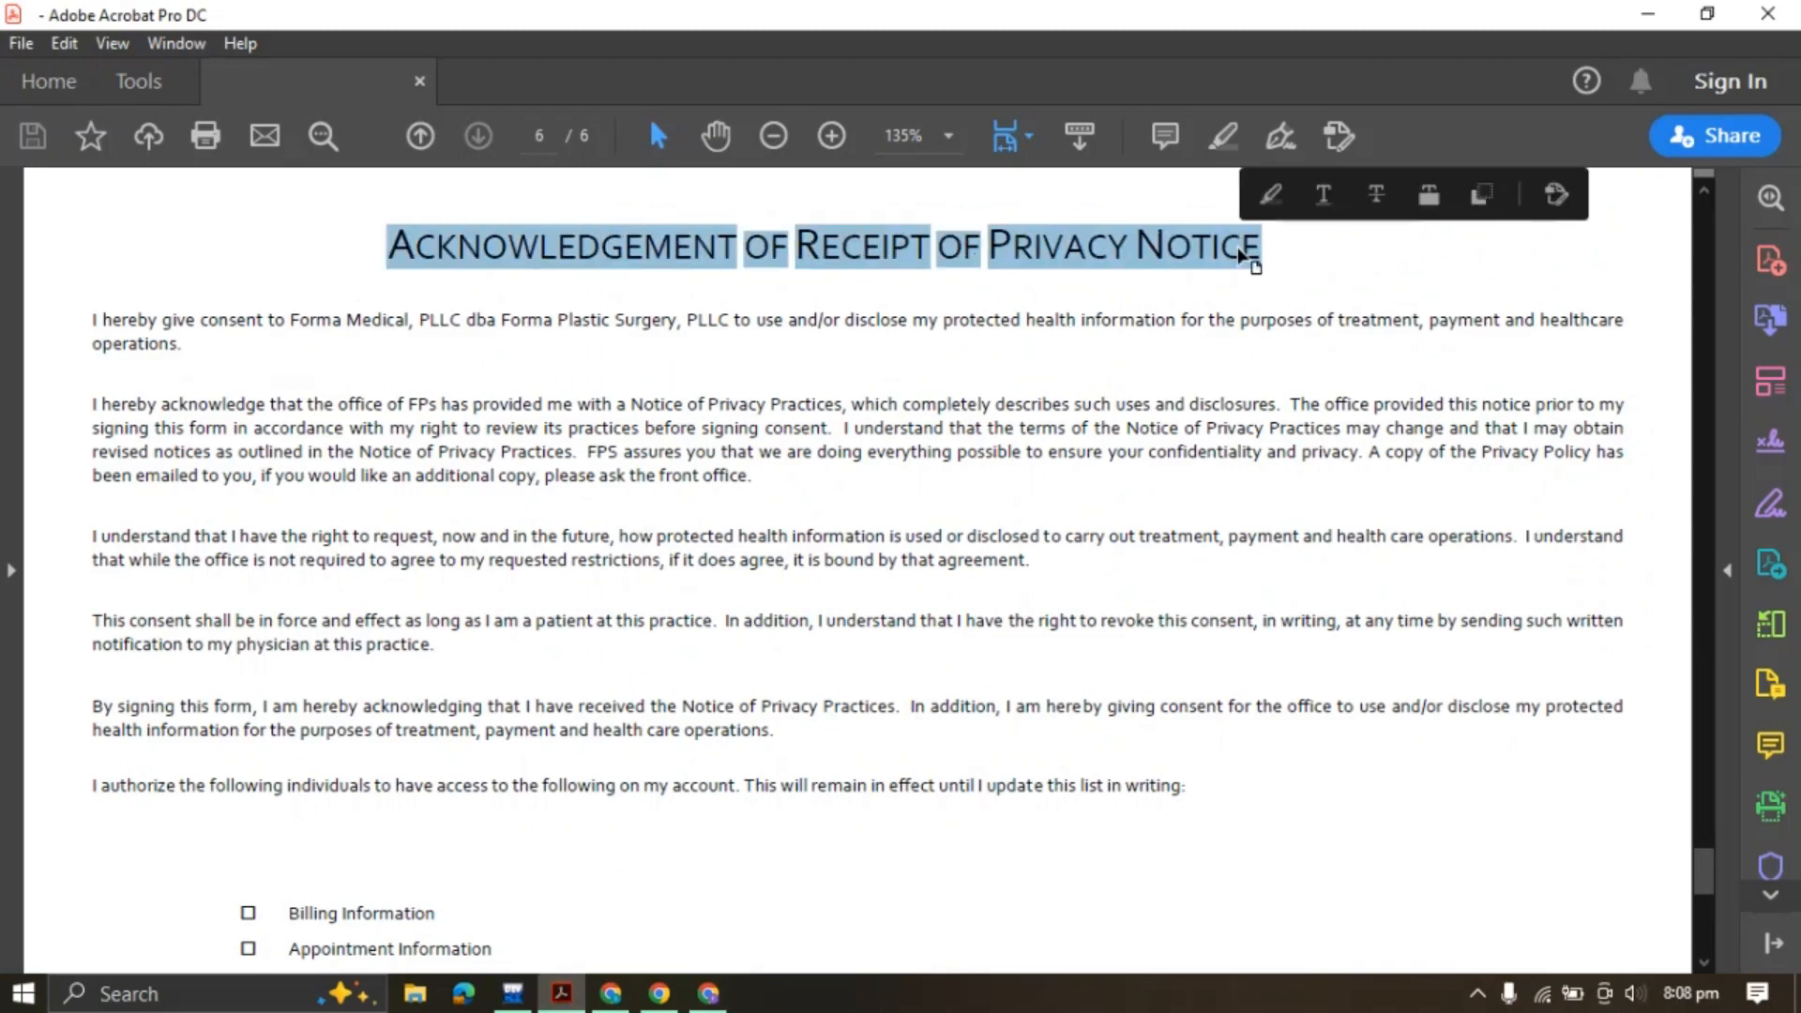
{"action": "left_click", "coordinate": [1101, 249]}
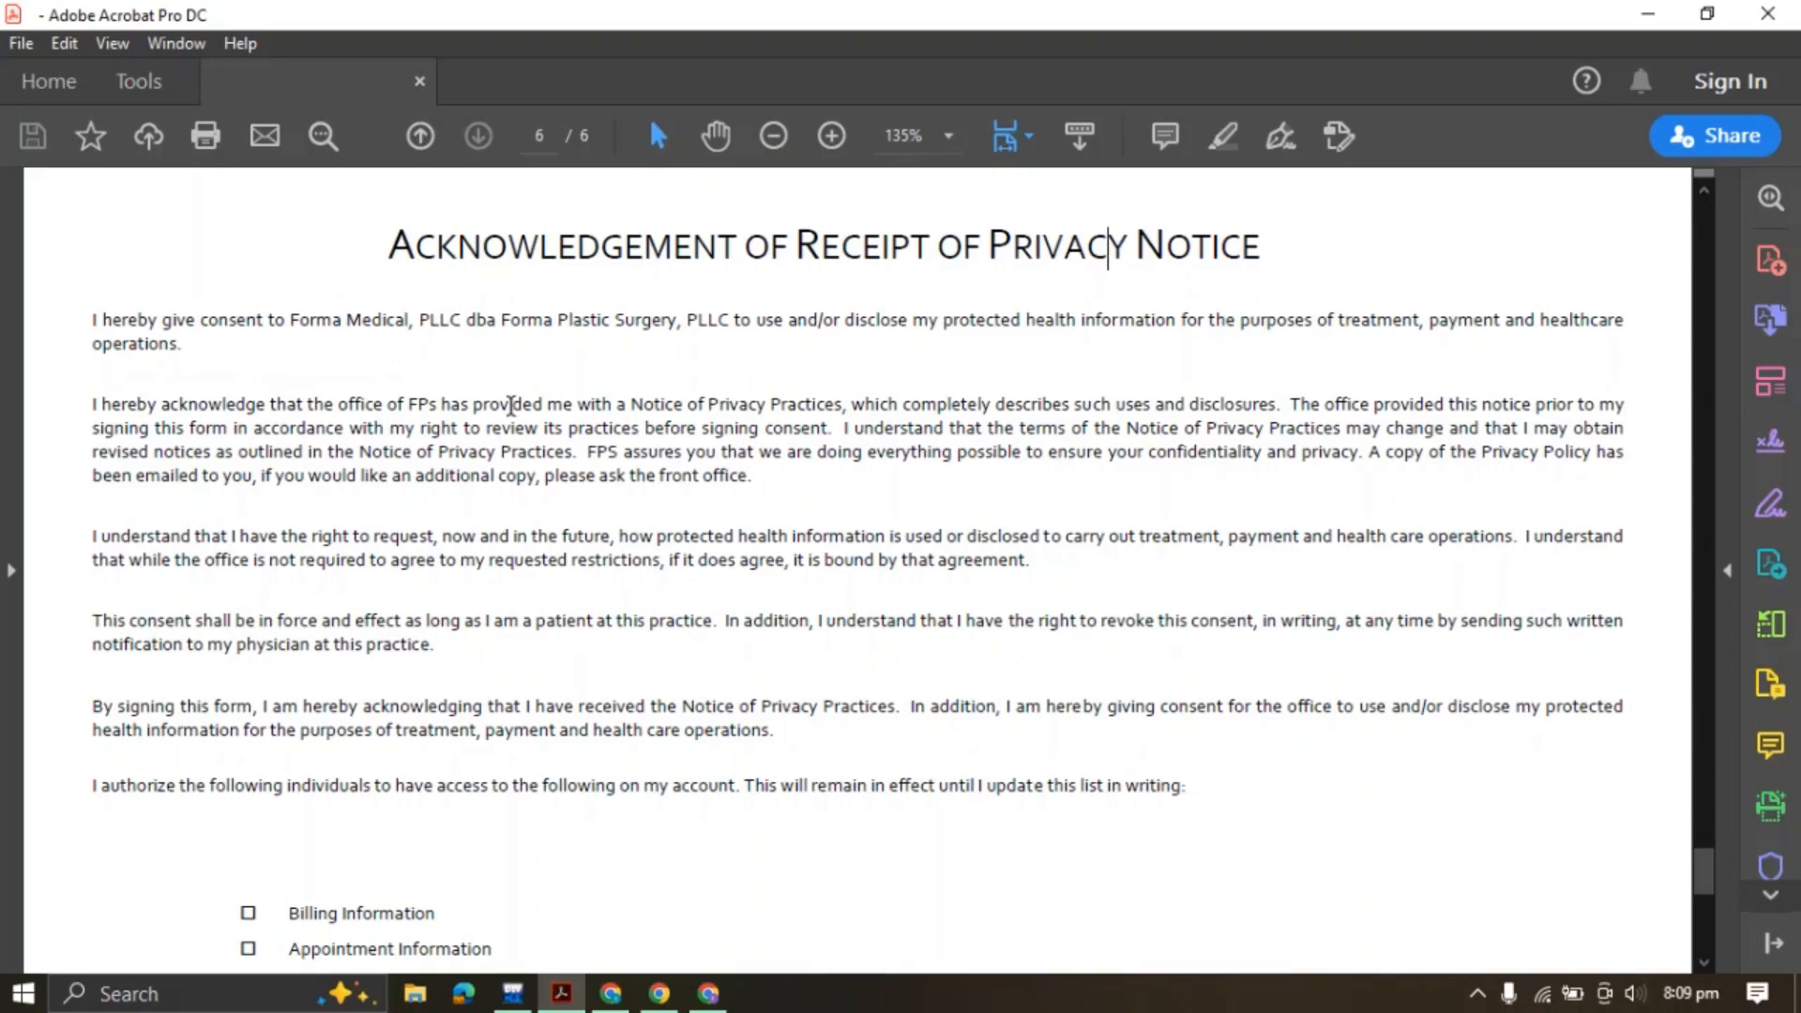
{"action": "left_click_drag", "start_coordinate": [103, 314], "coordinate": [969, 888]}
{"action": "left_click", "coordinate": [735, 703]}
Review the authorization line and the checkbox items from Billing Information down
{"action": "scroll", "coordinate": [603, 583], "scroll_direction": "down", "scroll_amount": 3}
{"action": "left_click_drag", "start_coordinate": [148, 496], "coordinate": [1178, 500]}
{"action": "left_click", "coordinate": [1156, 499]}
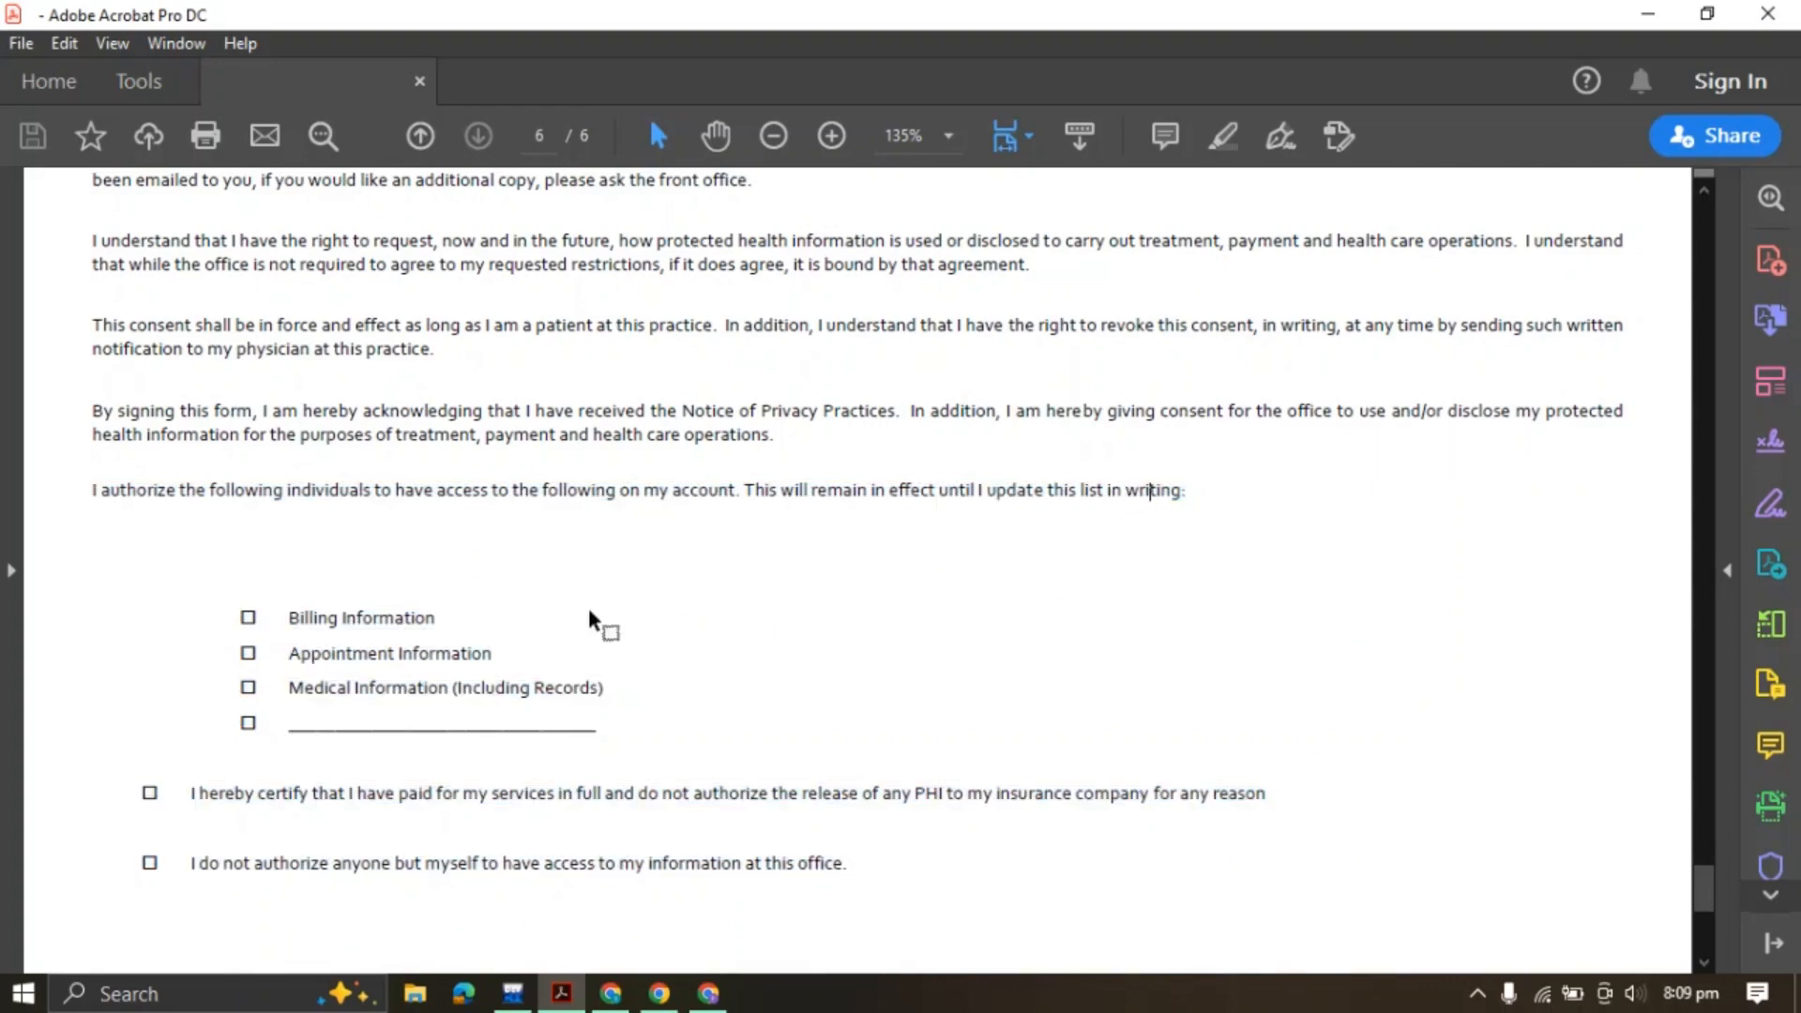
{"action": "left_click_drag", "start_coordinate": [262, 621], "coordinate": [431, 720]}
{"action": "left_click", "coordinate": [452, 623]}
Review the 'I hereby certify' statement and the line beneath it
{"action": "scroll", "coordinate": [328, 577], "scroll_direction": "down", "scroll_amount": 3}
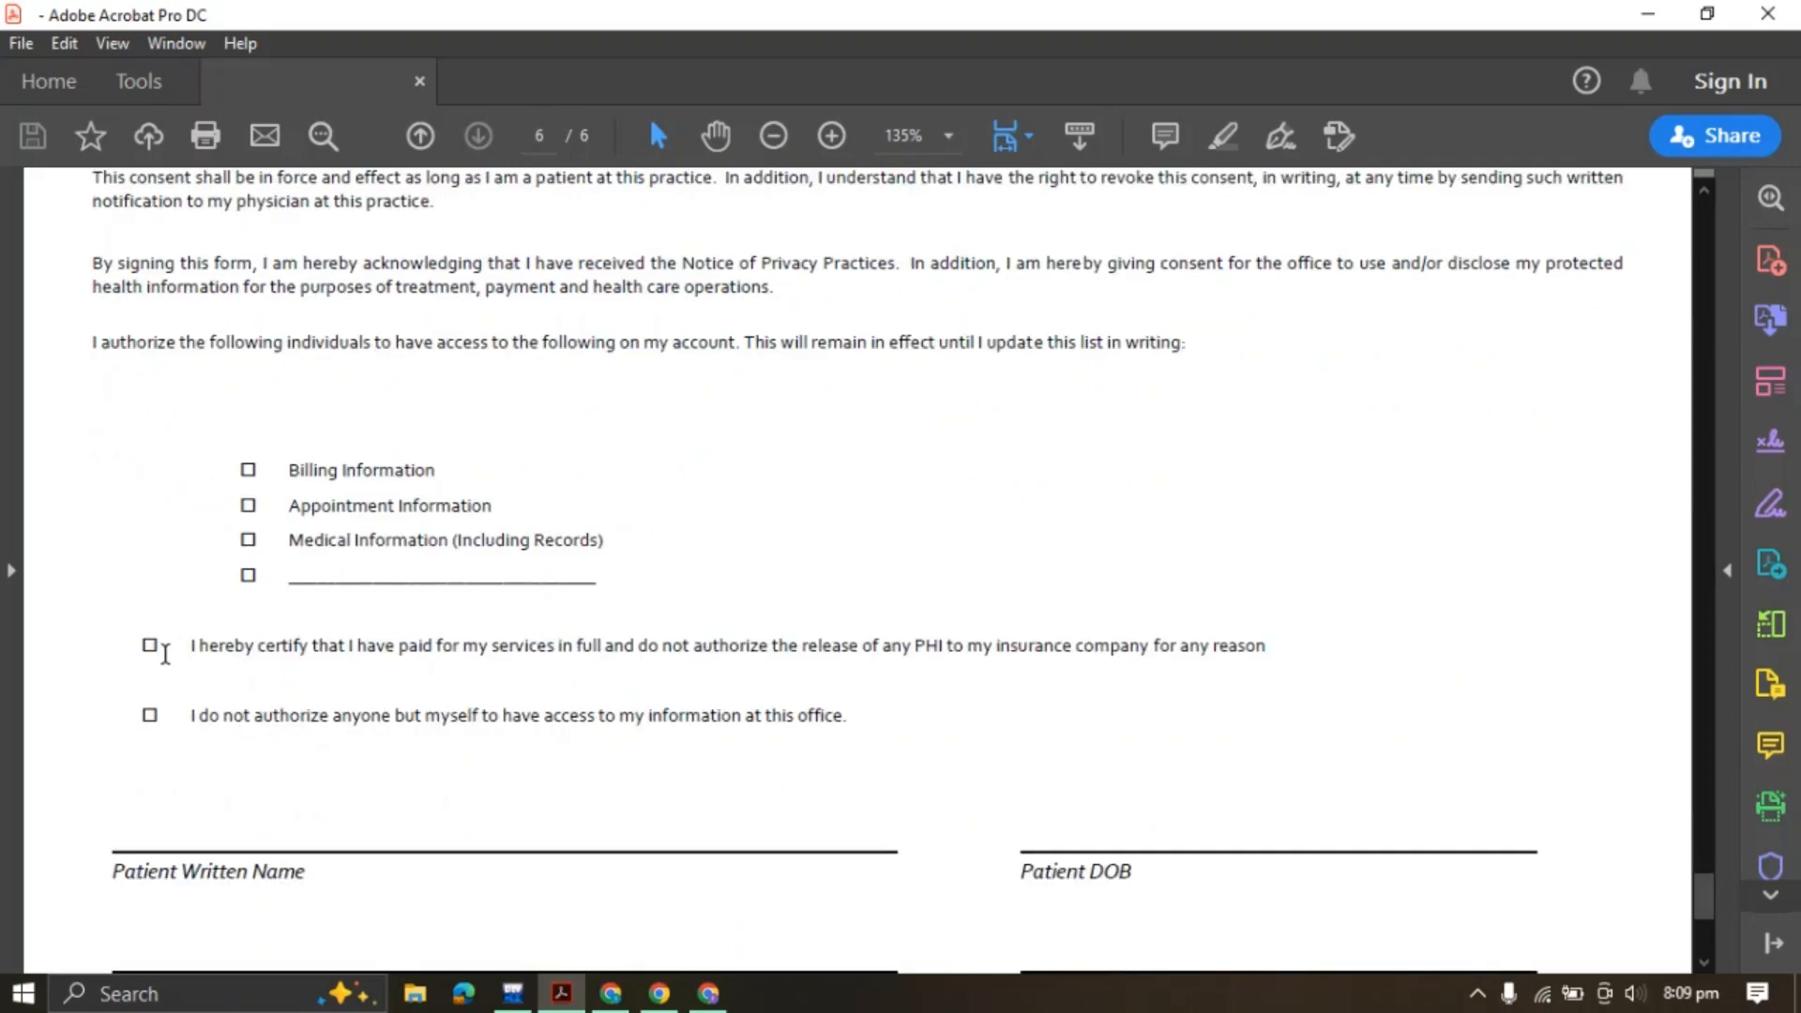
{"action": "left_click_drag", "start_coordinate": [165, 654], "coordinate": [1297, 645]}
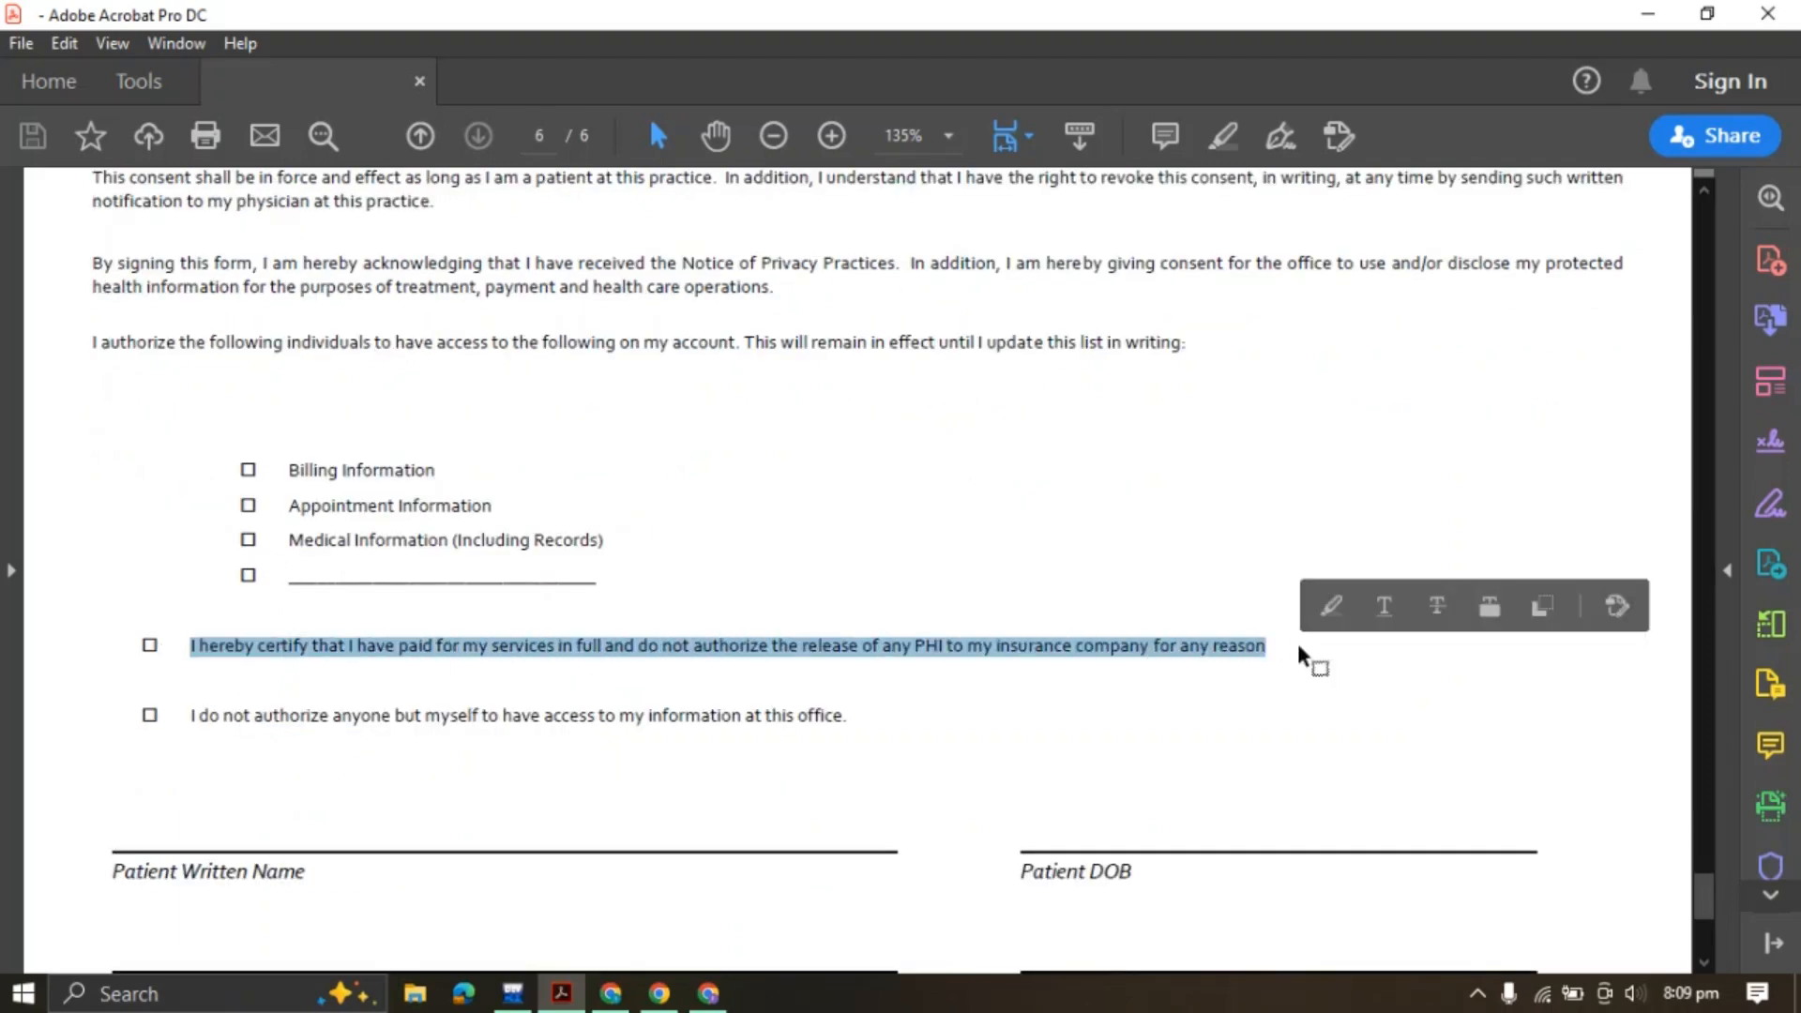
{"action": "left_click", "coordinate": [1059, 660]}
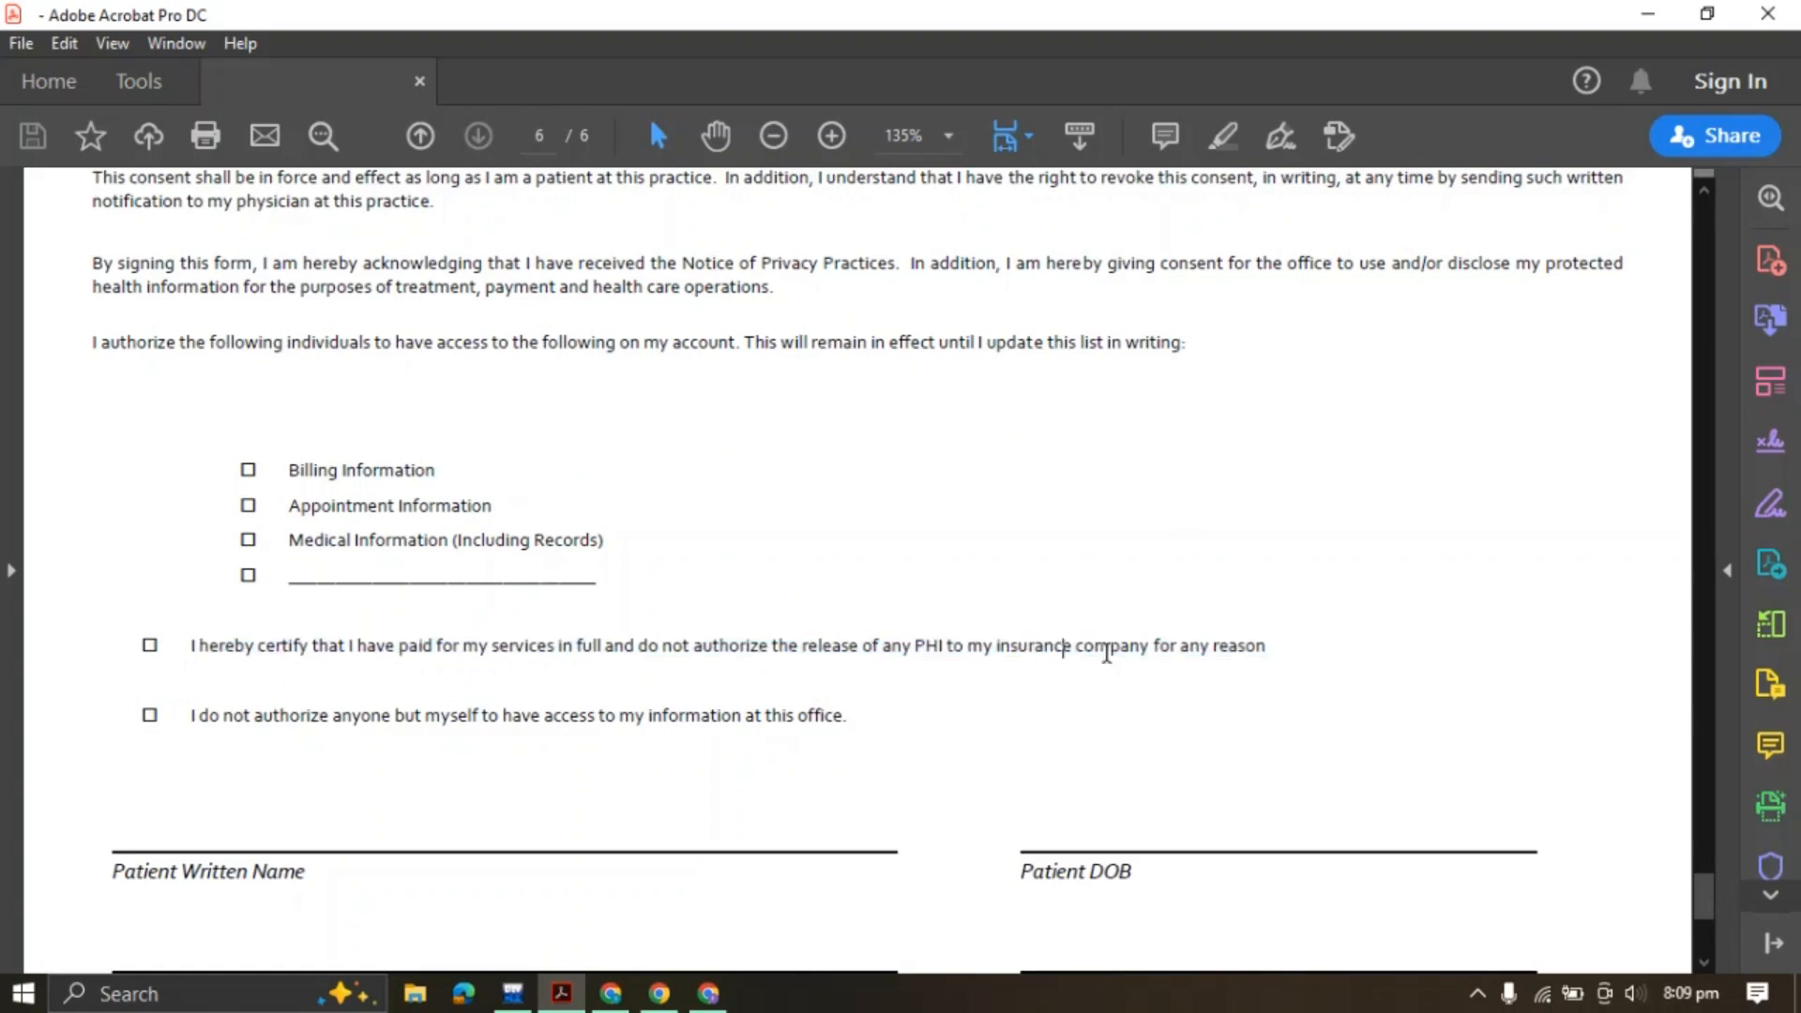
{"action": "left_click_drag", "start_coordinate": [191, 717], "coordinate": [498, 719]}
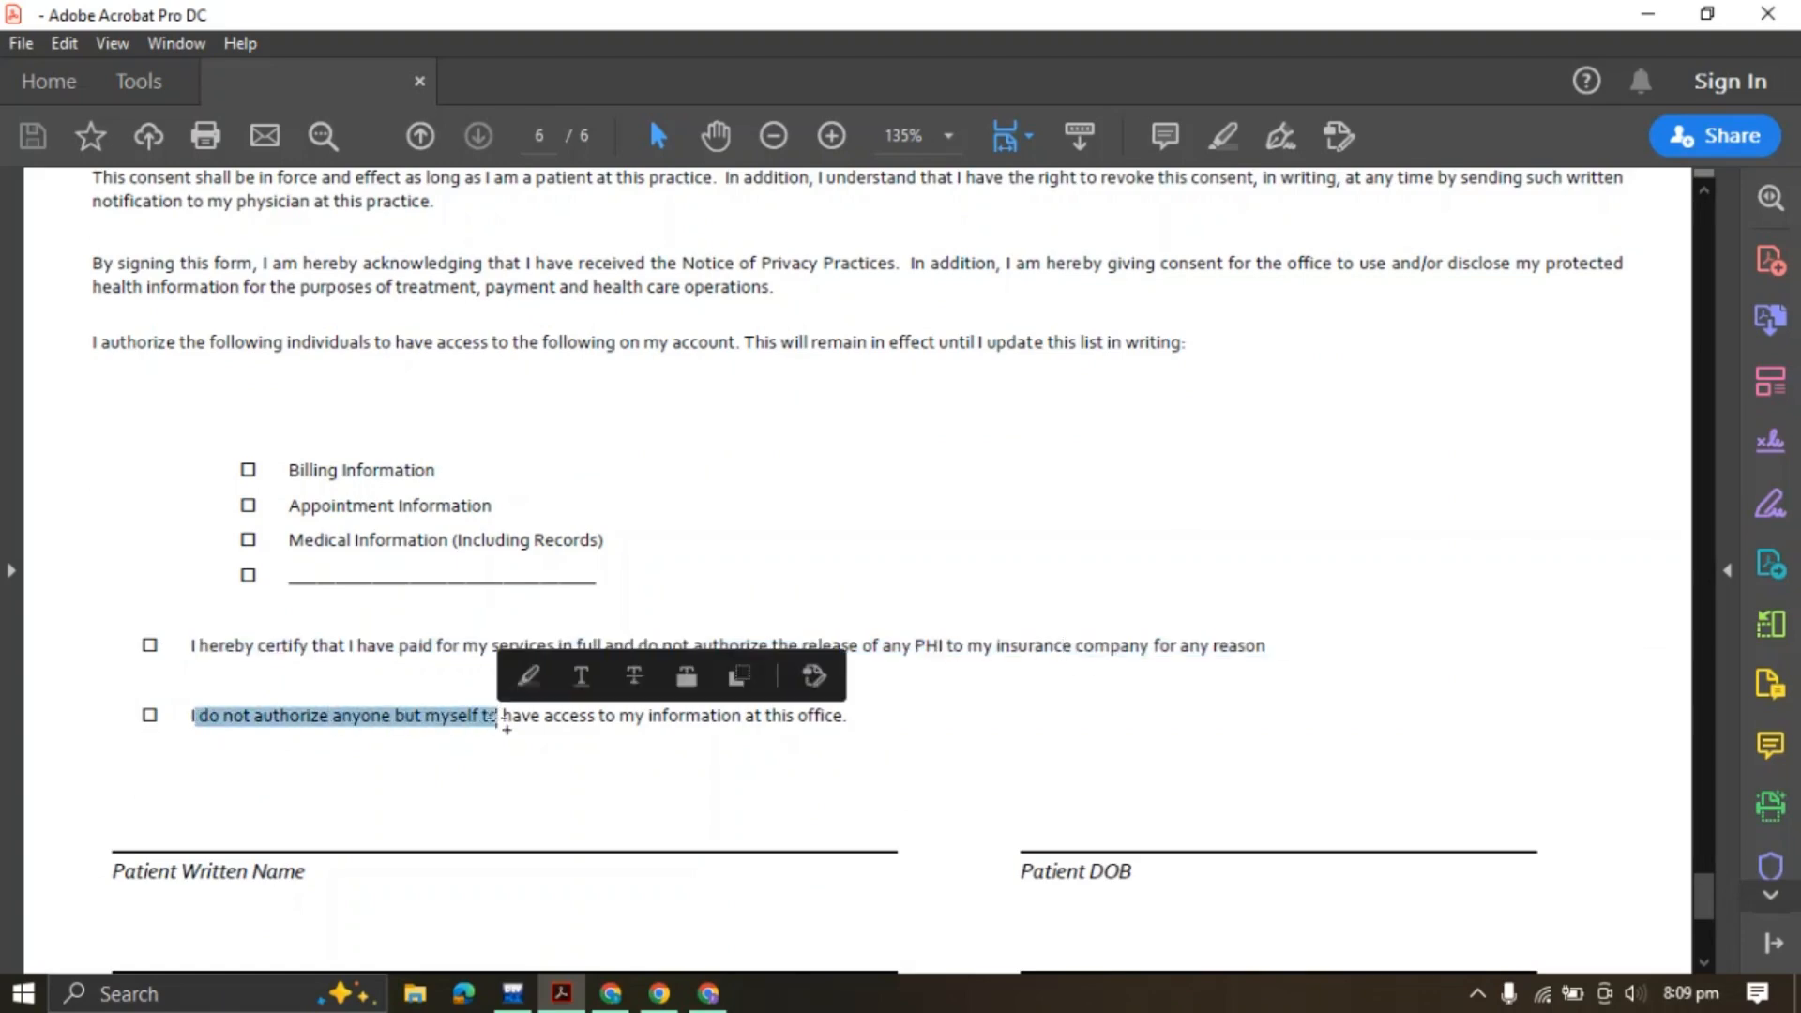
Check the Written Name, Patient DOB, Date and Expiration Date labels, then return to Jotform
{"action": "scroll", "coordinate": [394, 578], "scroll_direction": "down", "scroll_amount": 5}
{"action": "left_click_drag", "start_coordinate": [182, 579], "coordinate": [301, 589]}
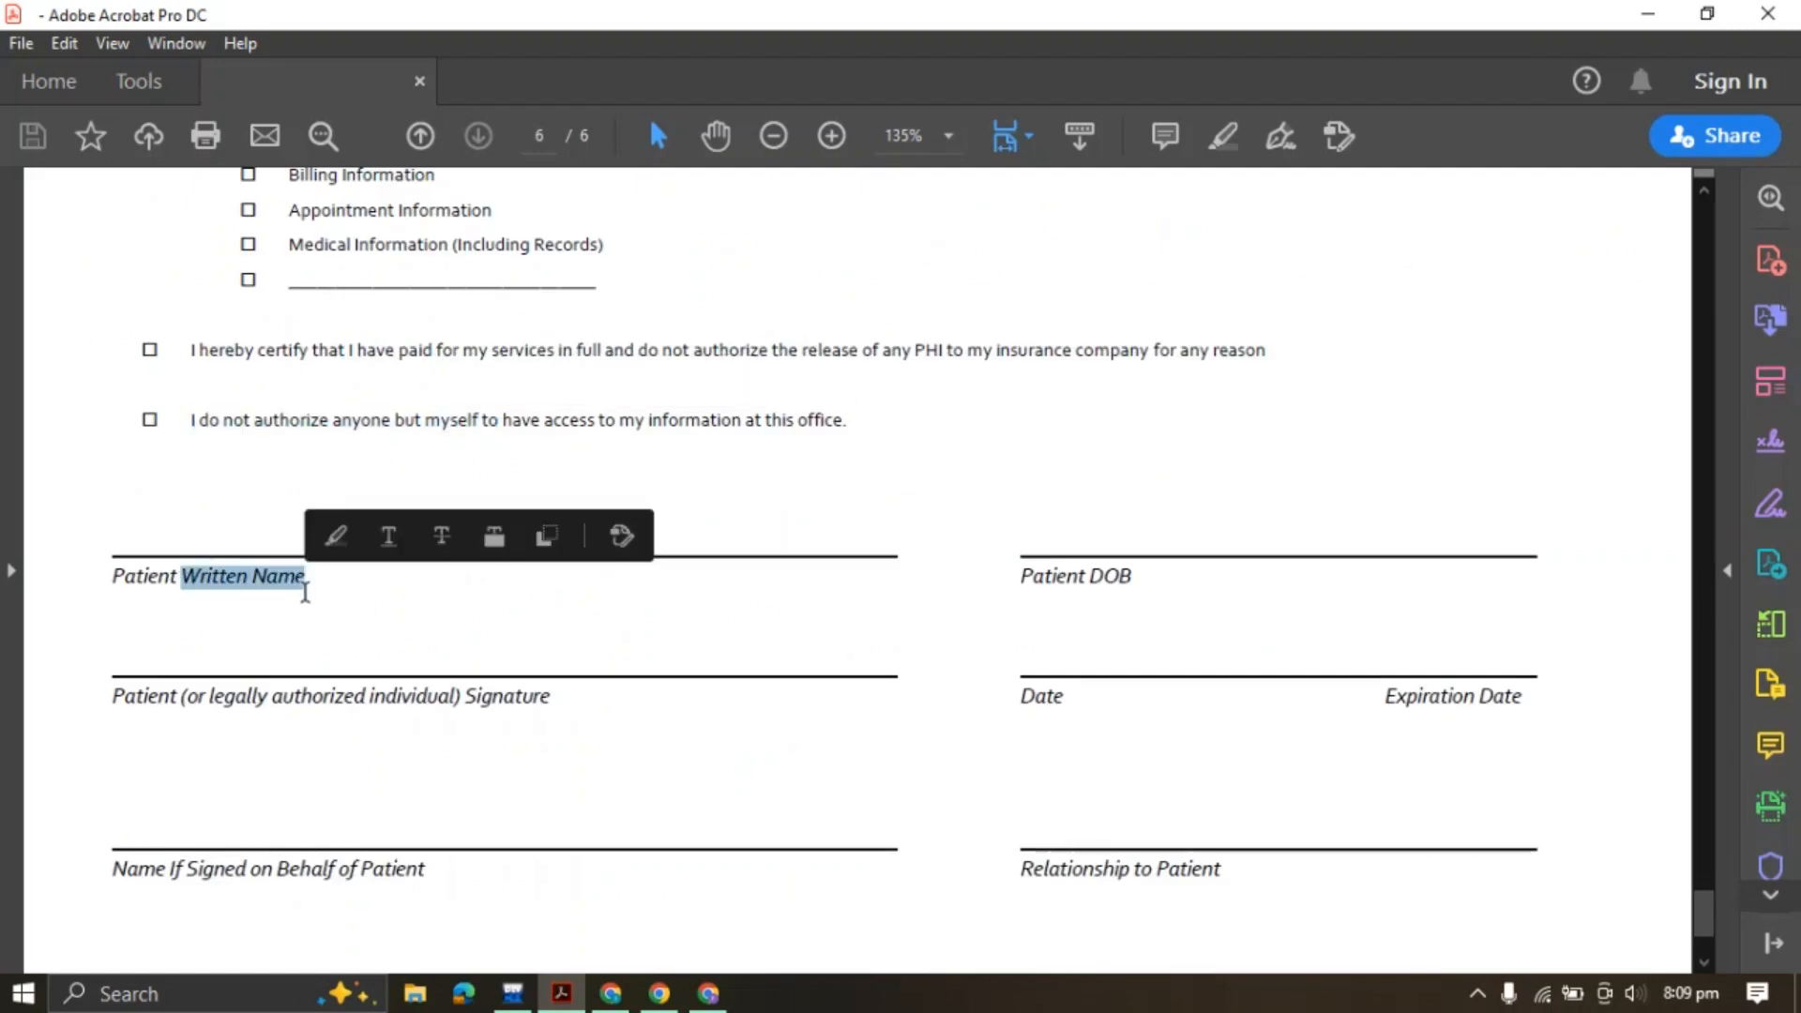
{"action": "left_click", "coordinate": [277, 589]}
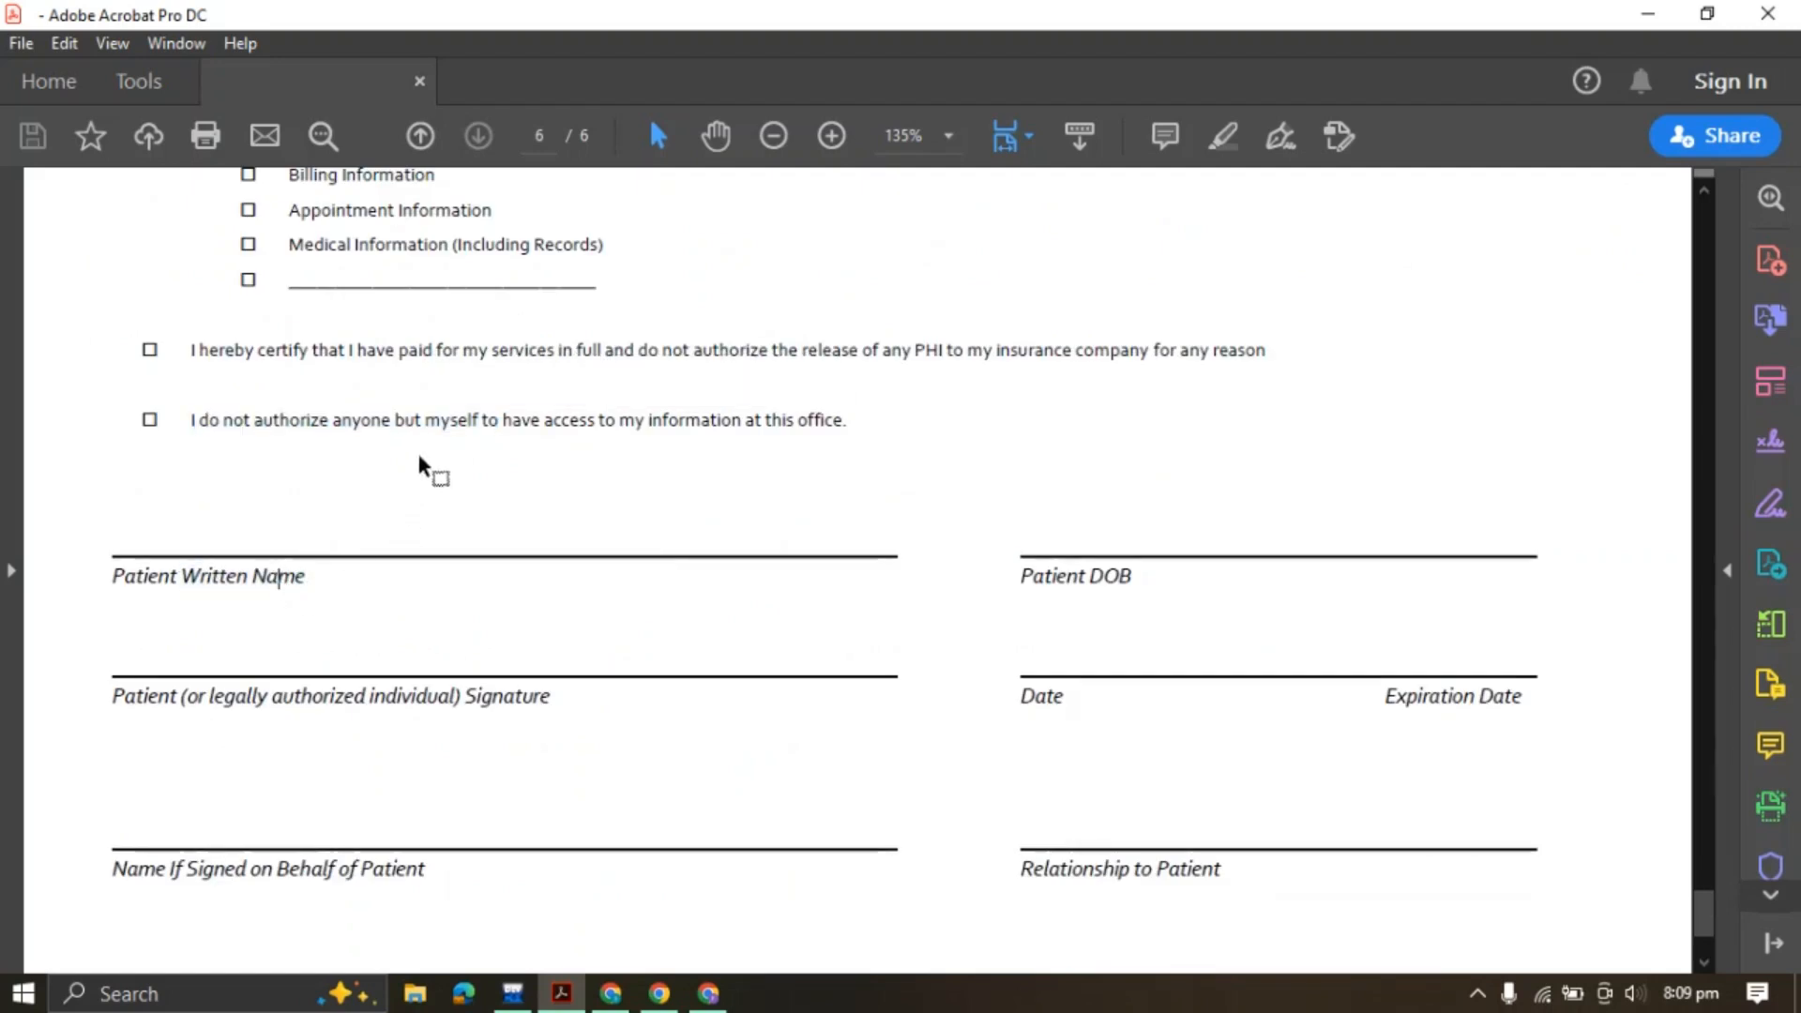
{"action": "left_click_drag", "start_coordinate": [1017, 579], "coordinate": [1167, 584]}
{"action": "scroll", "coordinate": [929, 534], "scroll_direction": "down", "scroll_amount": 3}
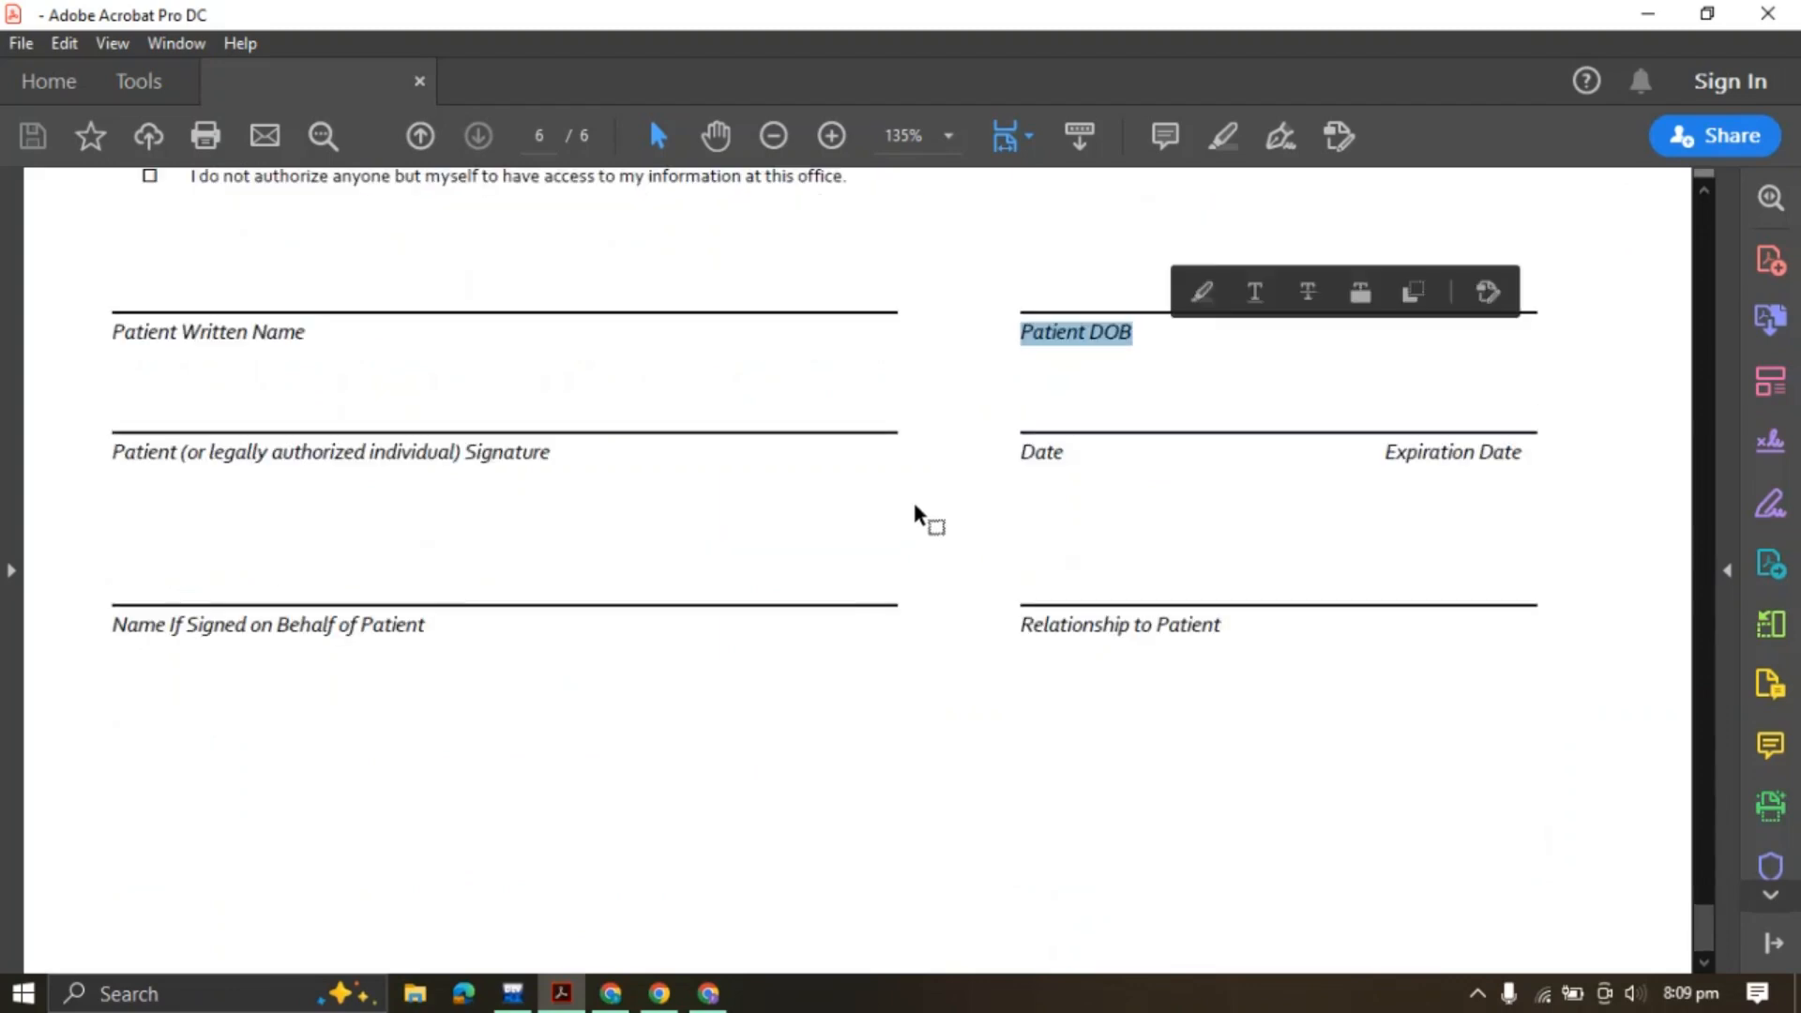
{"action": "left_click", "coordinate": [239, 449]}
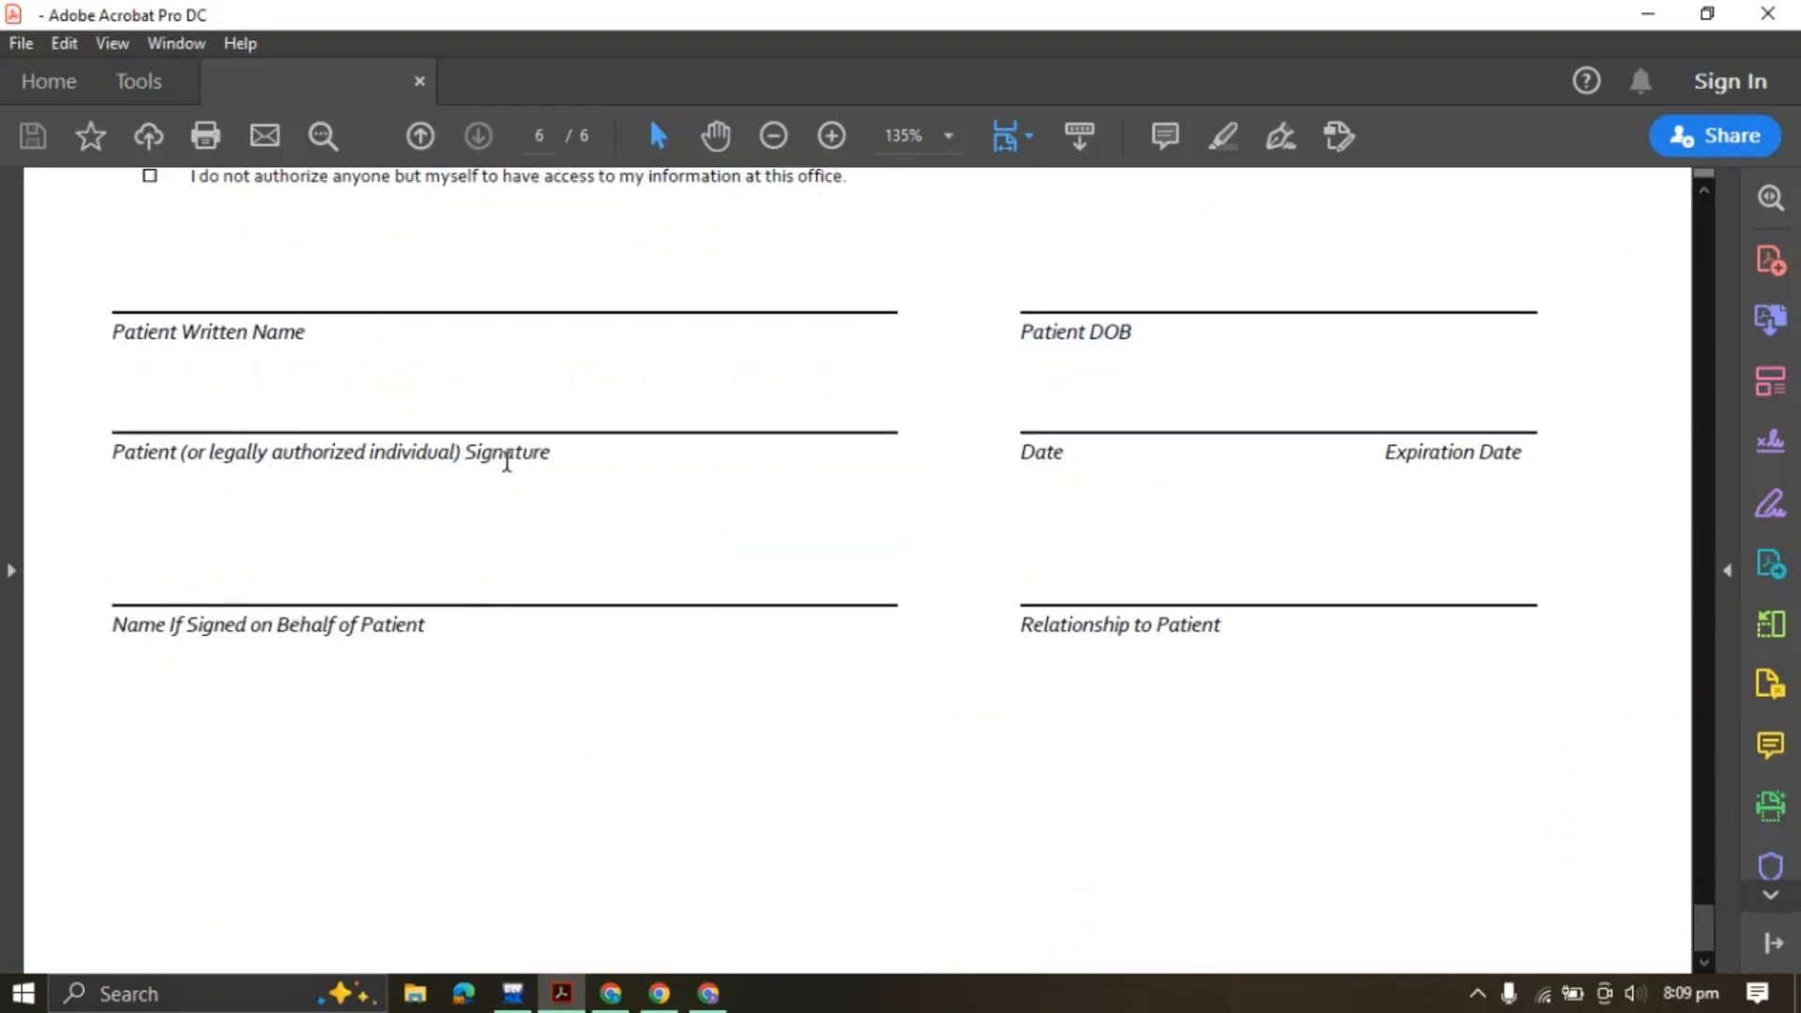
{"action": "left_click_drag", "start_coordinate": [1020, 454], "coordinate": [1114, 459]}
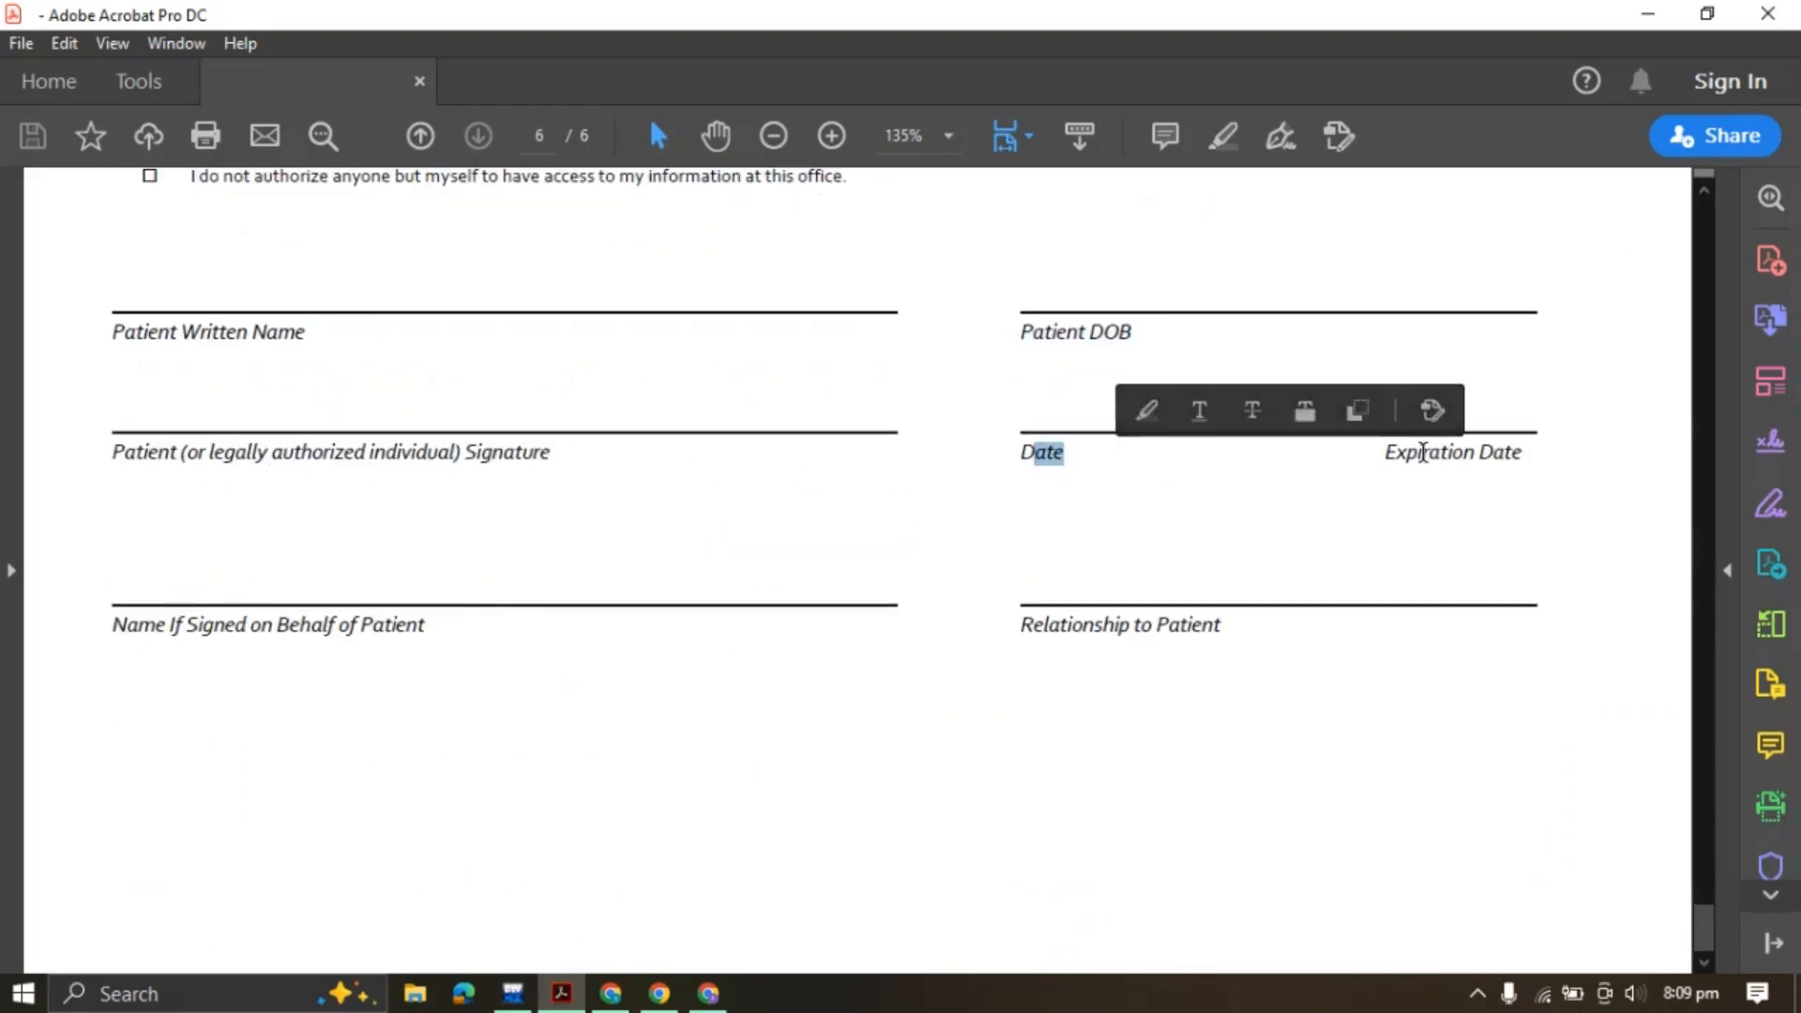
{"action": "left_click_drag", "start_coordinate": [1384, 454], "coordinate": [1562, 469]}
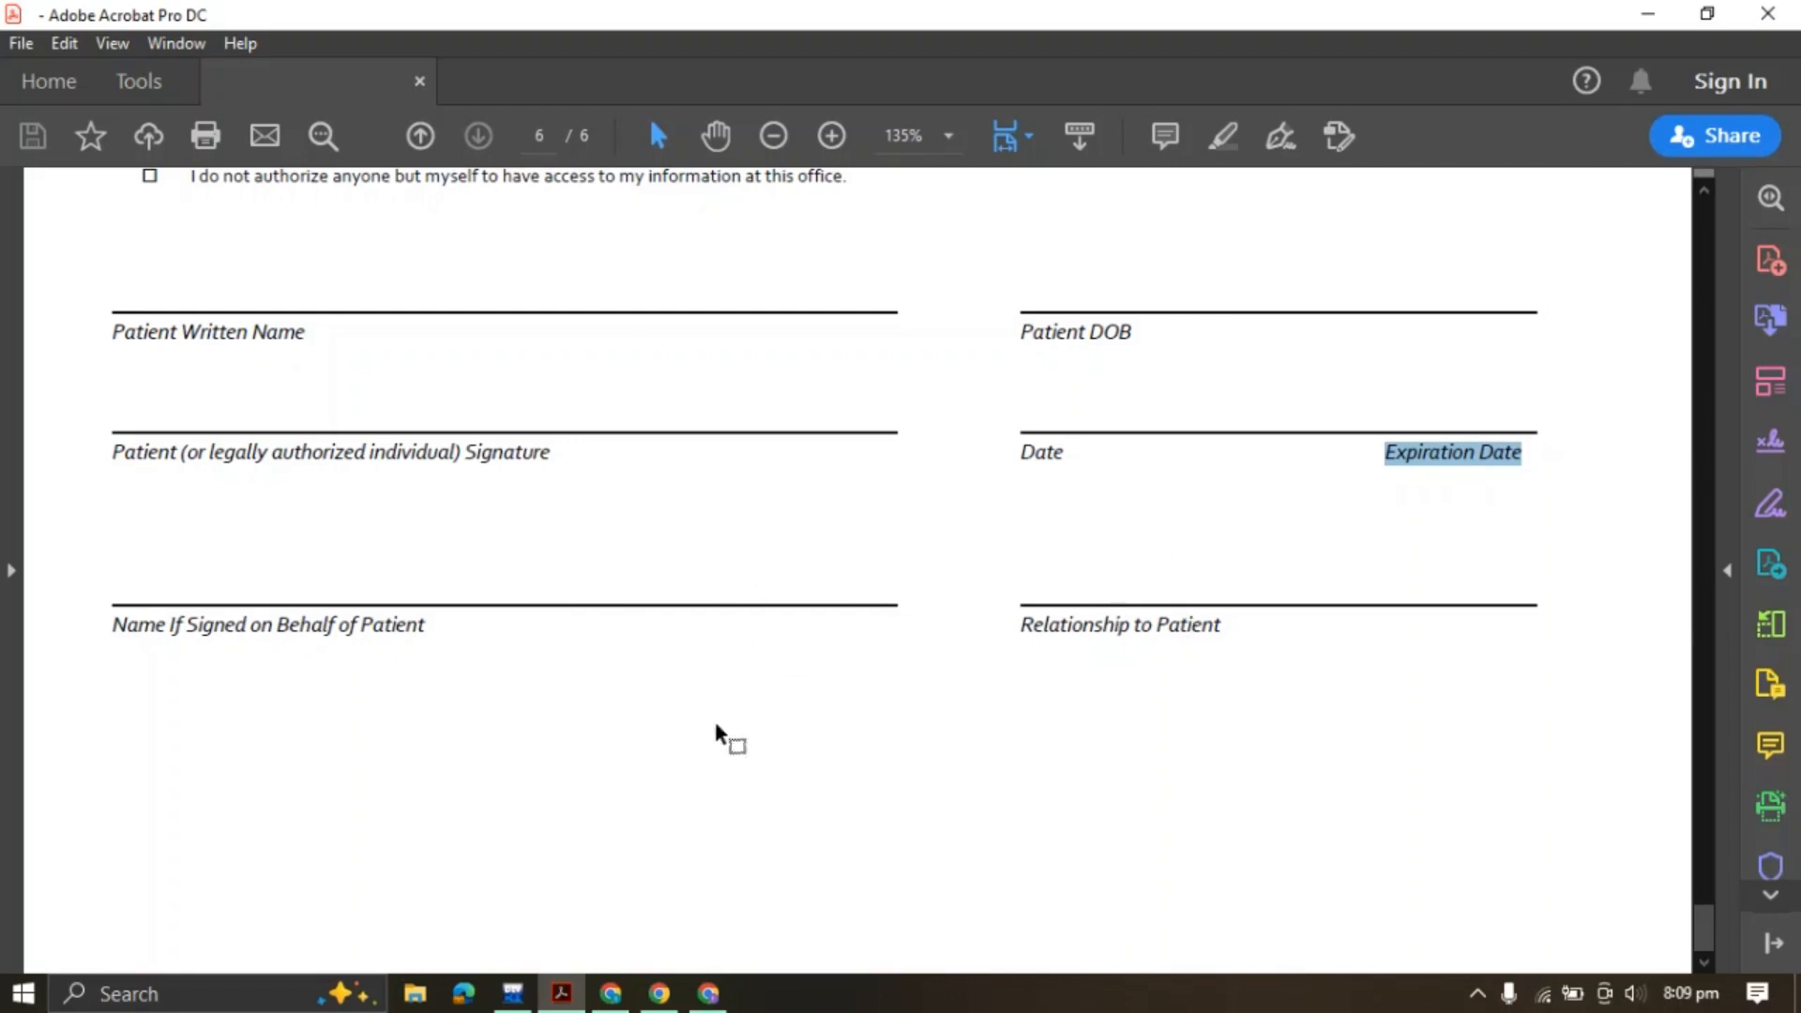
{"action": "left_click", "coordinate": [708, 994]}
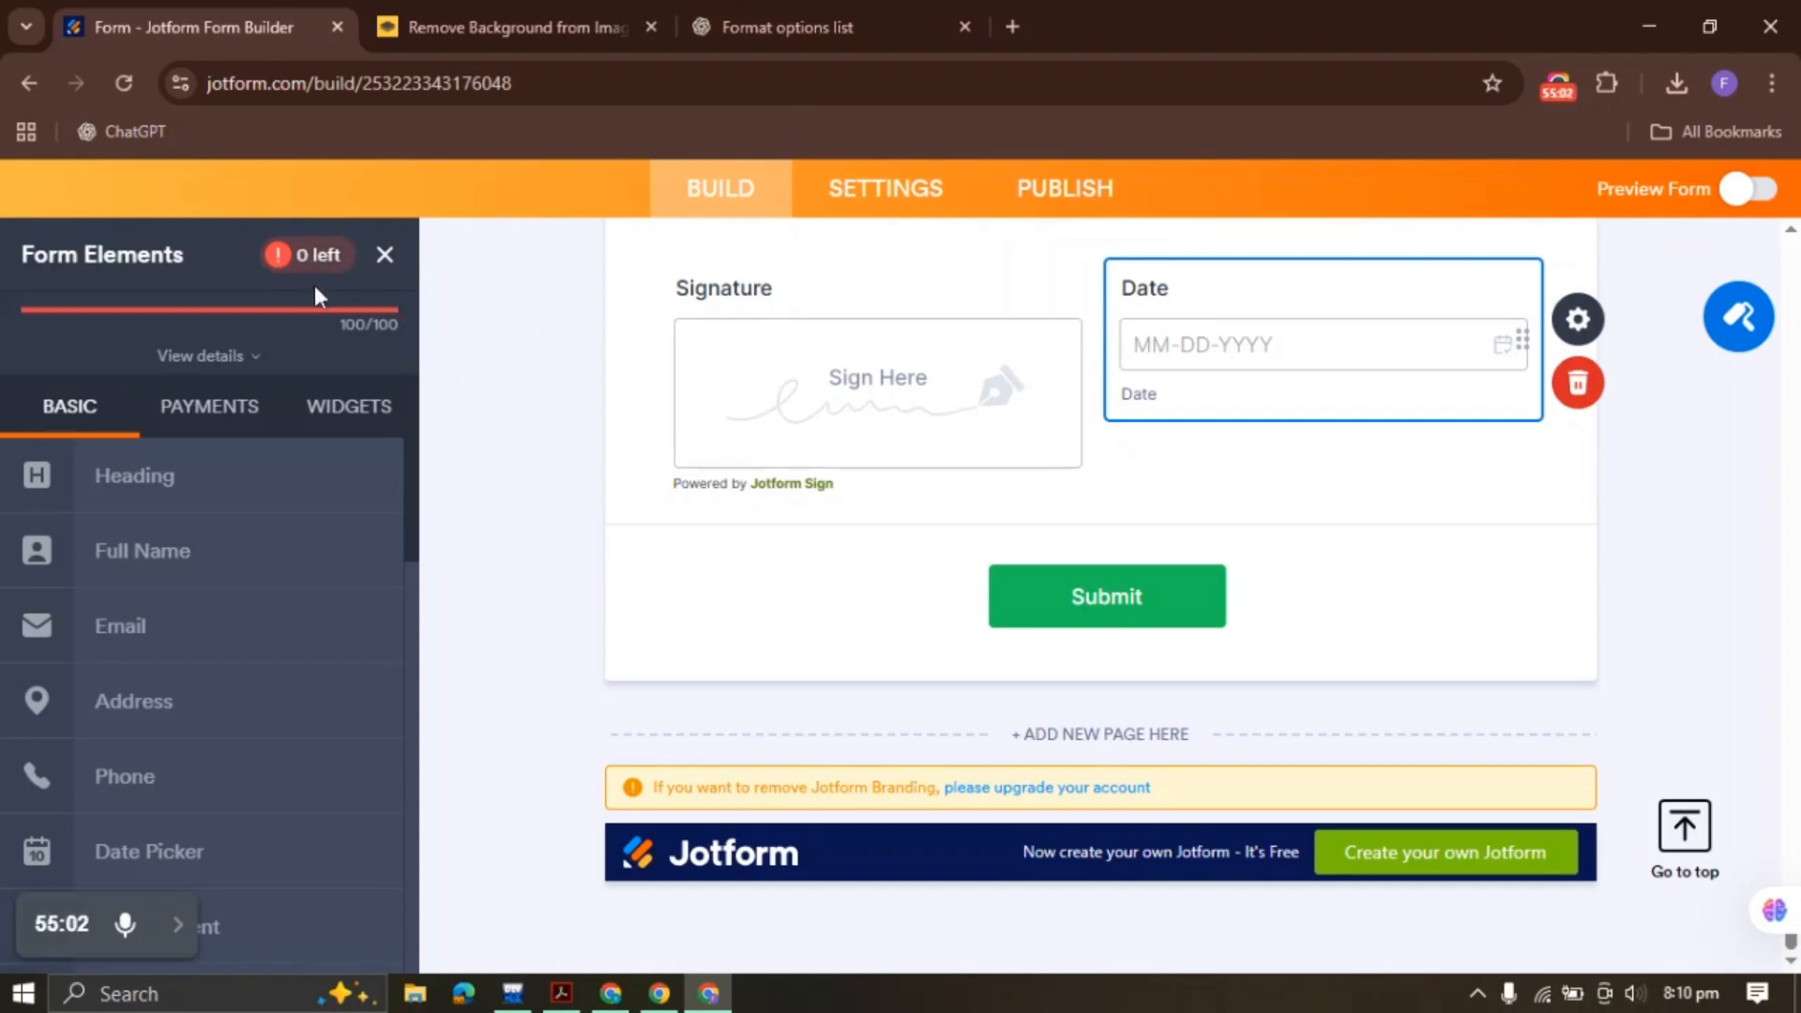
Return to the top of the patient form and select all 100 elements with Ctrl+A
{"action": "scroll", "coordinate": [610, 516], "scroll_direction": "up", "scroll_amount": 10}
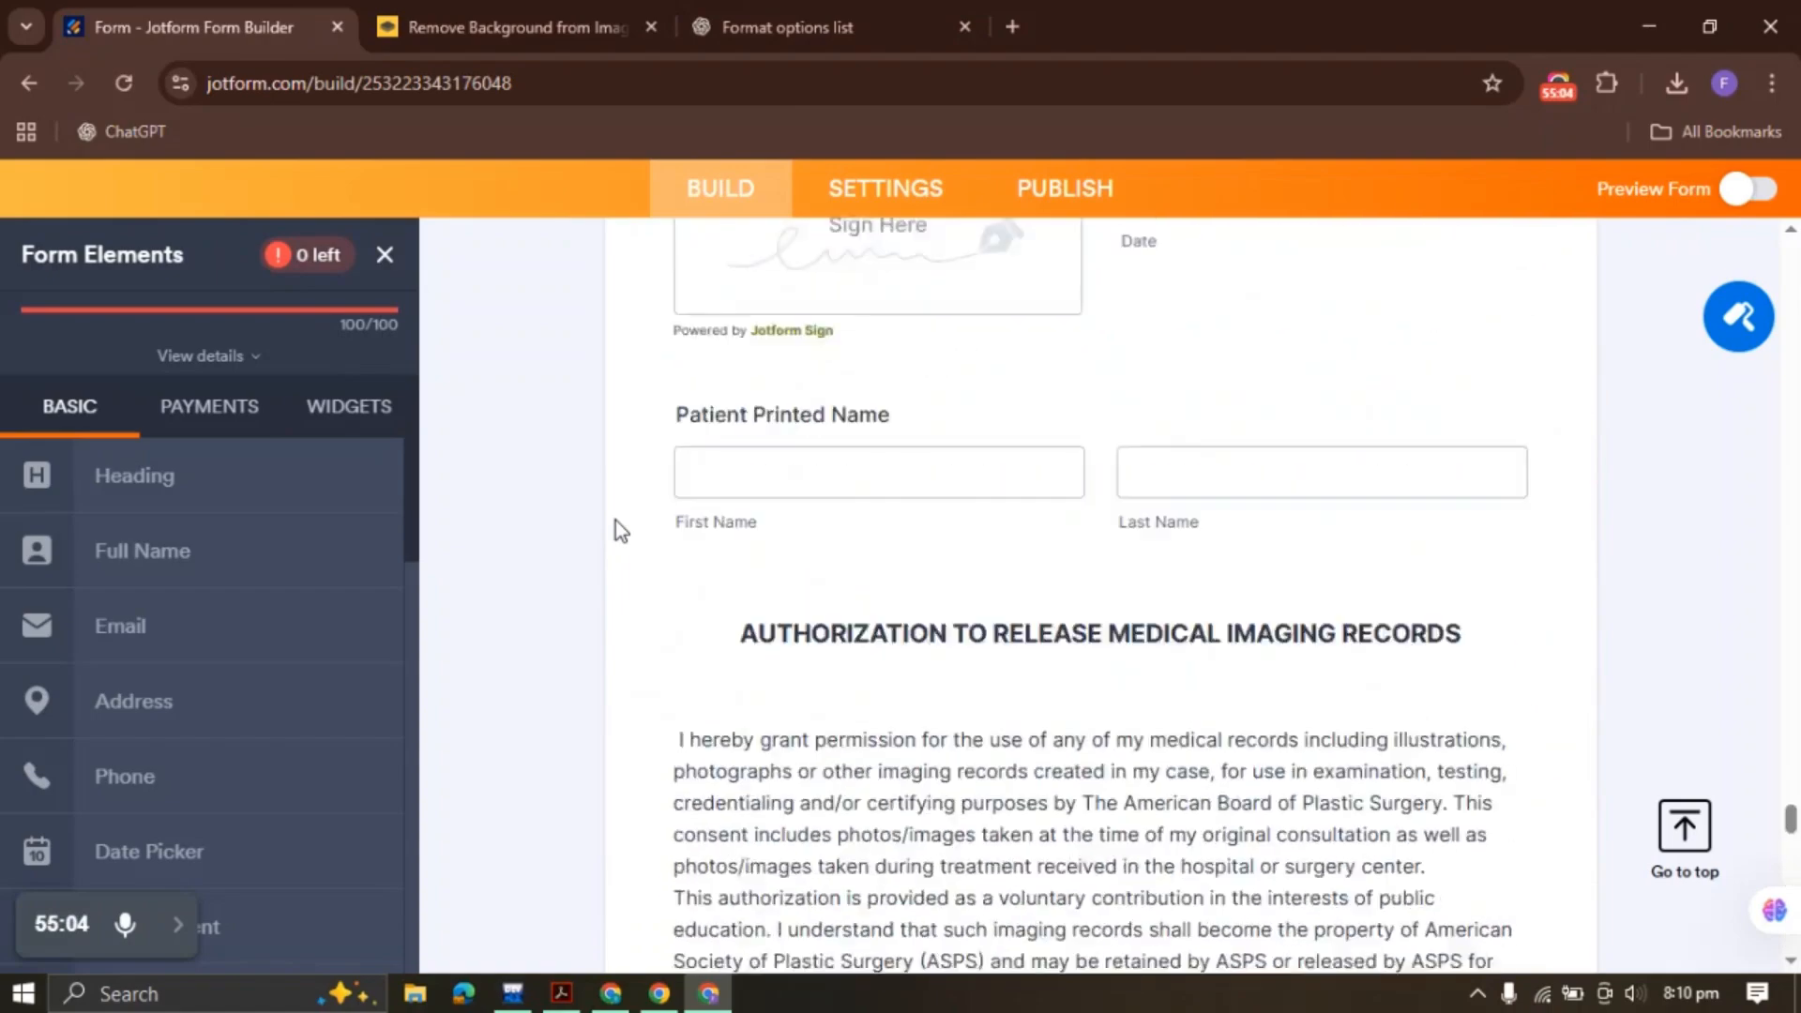
{"action": "scroll", "coordinate": [615, 519], "scroll_direction": "up", "scroll_amount": 15}
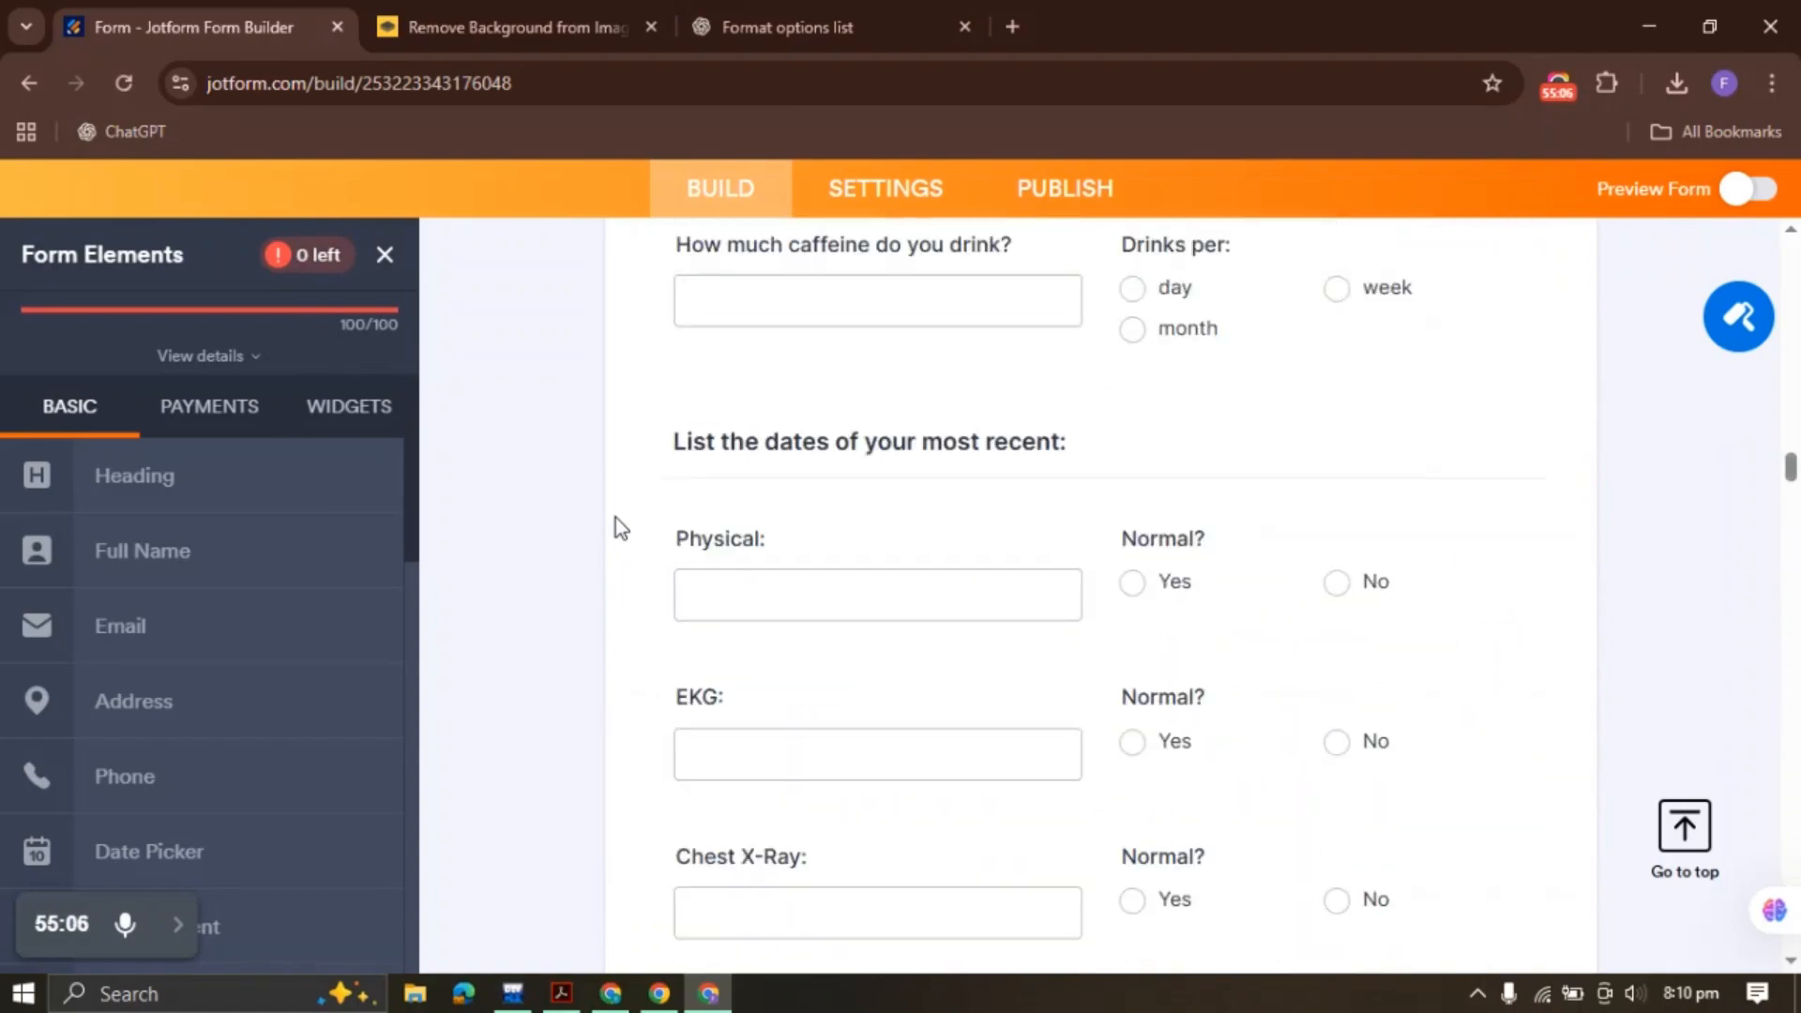
{"action": "scroll", "coordinate": [616, 518], "scroll_direction": "up", "scroll_amount": 10}
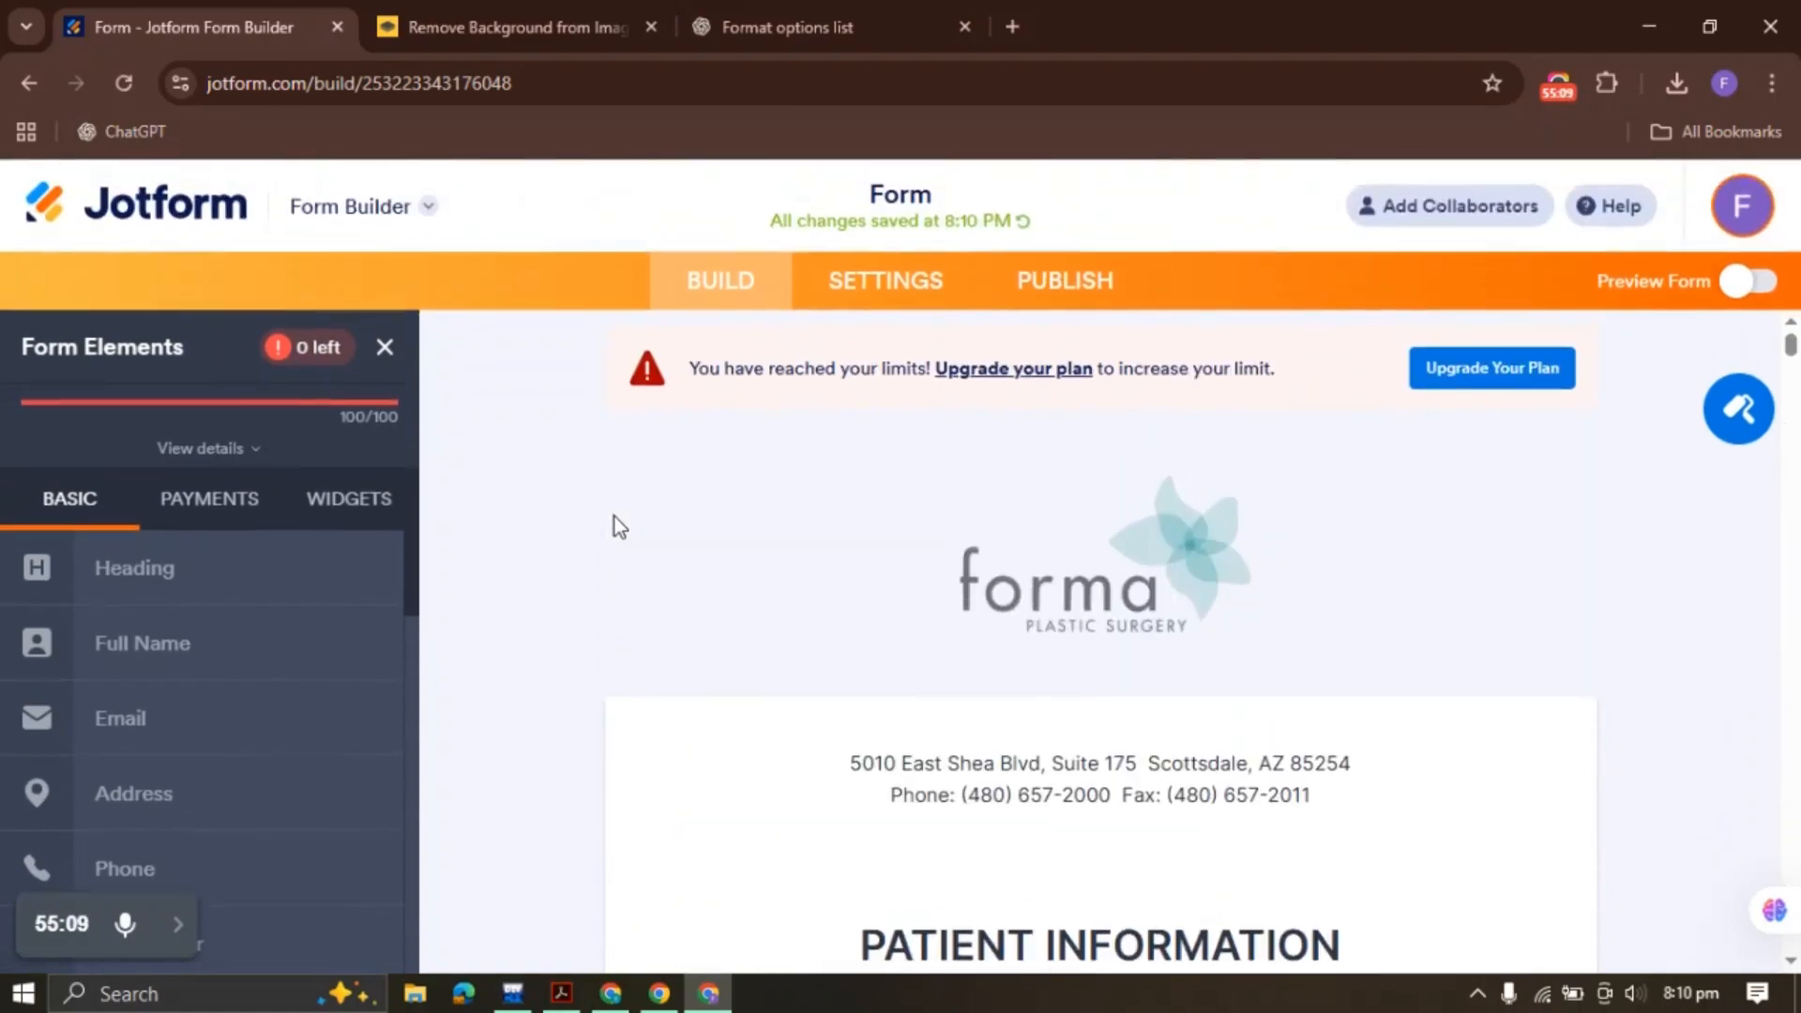
{"action": "scroll", "coordinate": [615, 516], "scroll_direction": "down", "scroll_amount": 1}
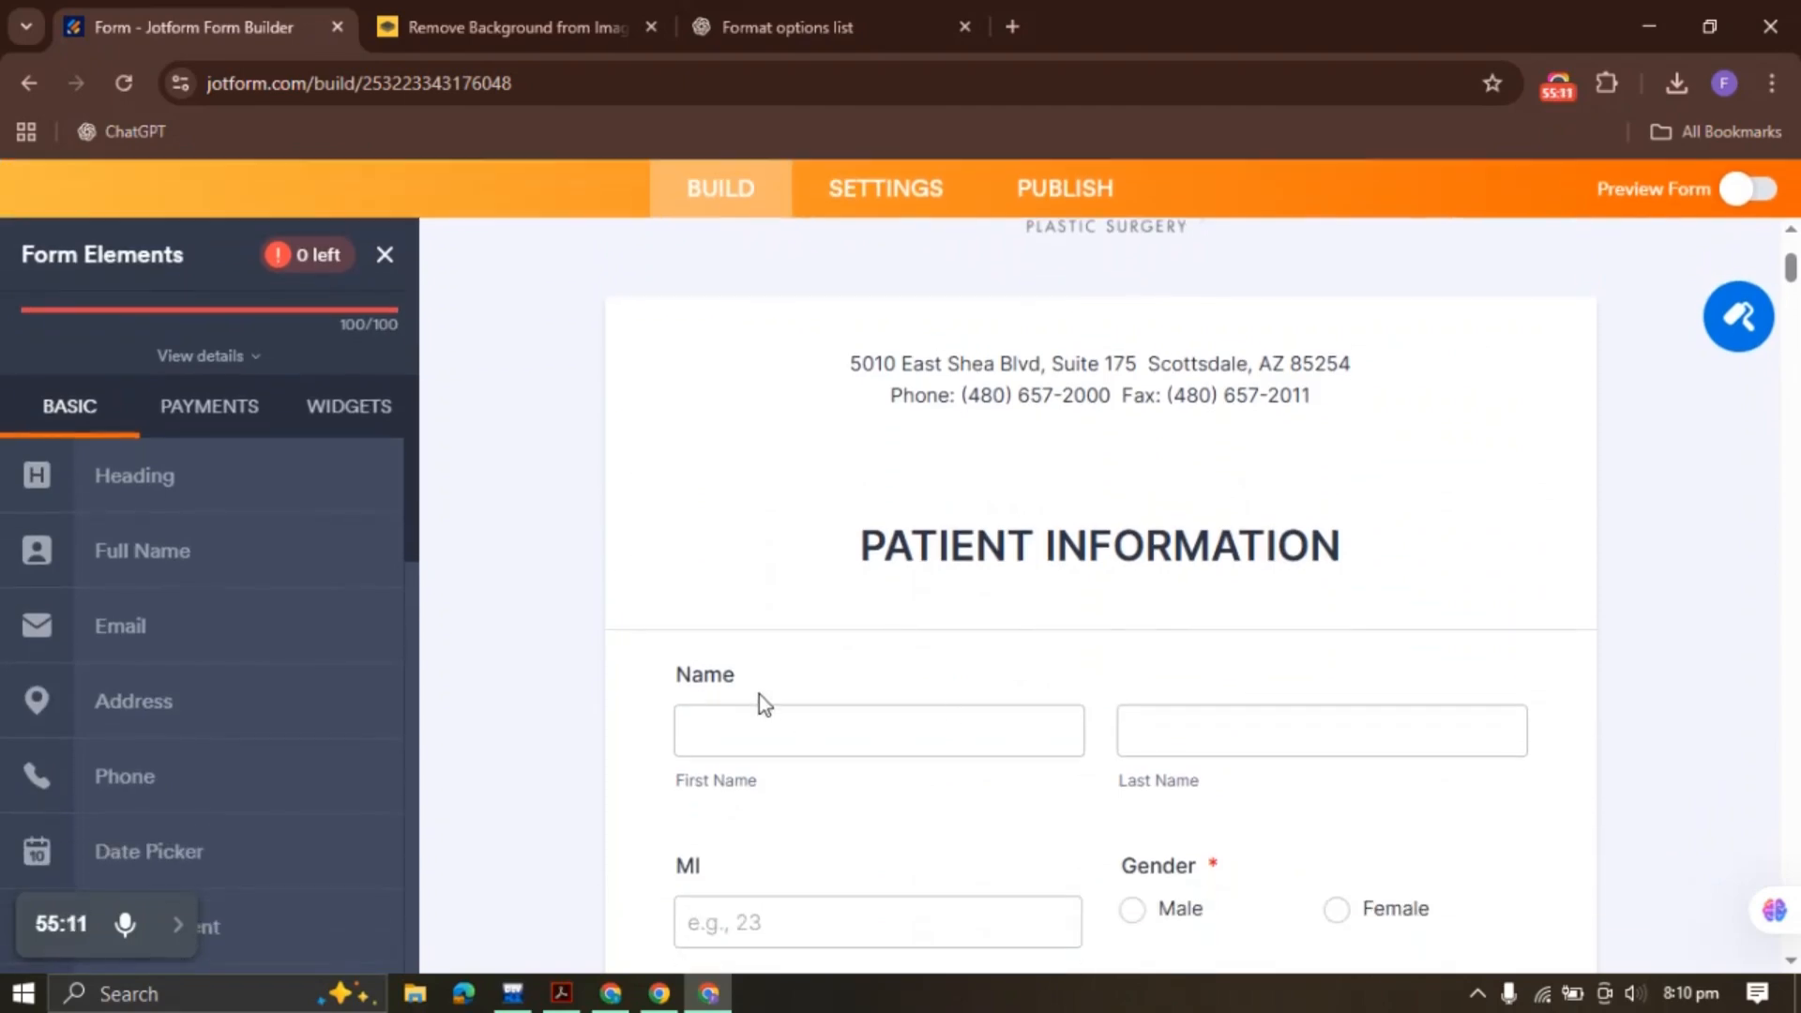
{"action": "key", "text": "ctrl+a"}
Apply Require to all selected fields, then clear the selection
{"action": "scroll", "coordinate": [759, 694], "scroll_direction": "down", "scroll_amount": 20}
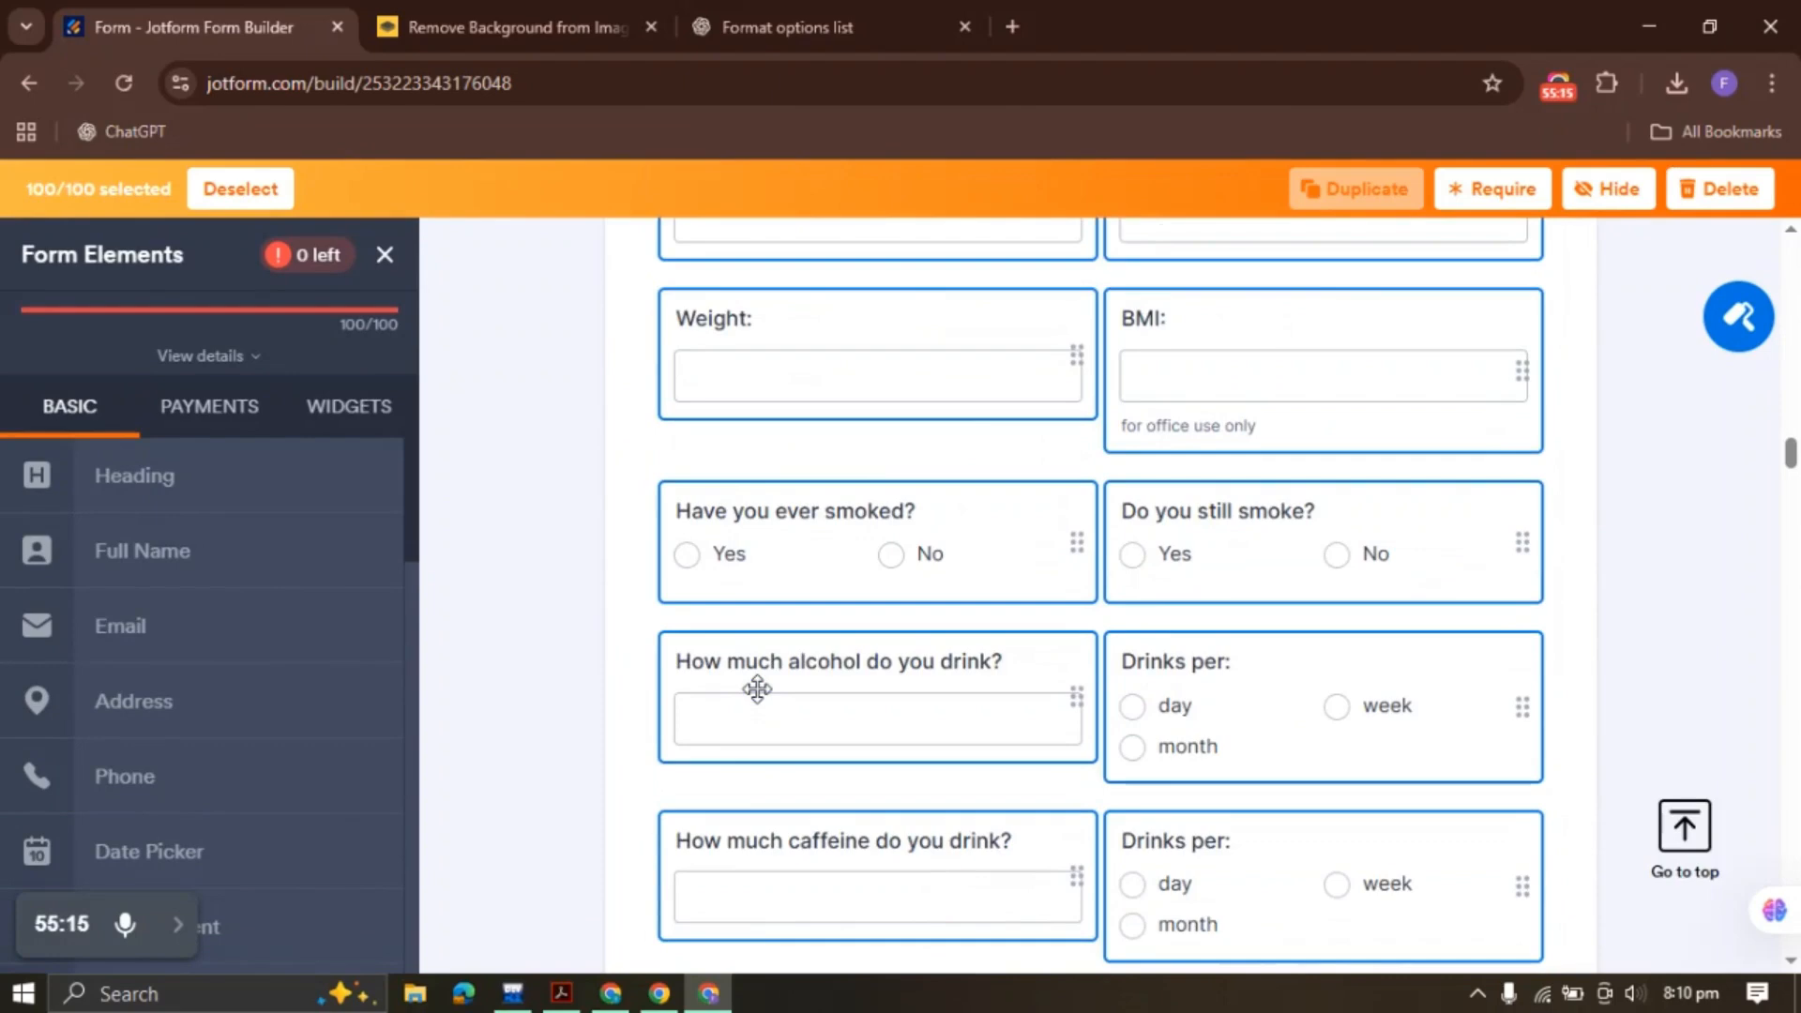
{"action": "left_click", "coordinate": [1490, 197]}
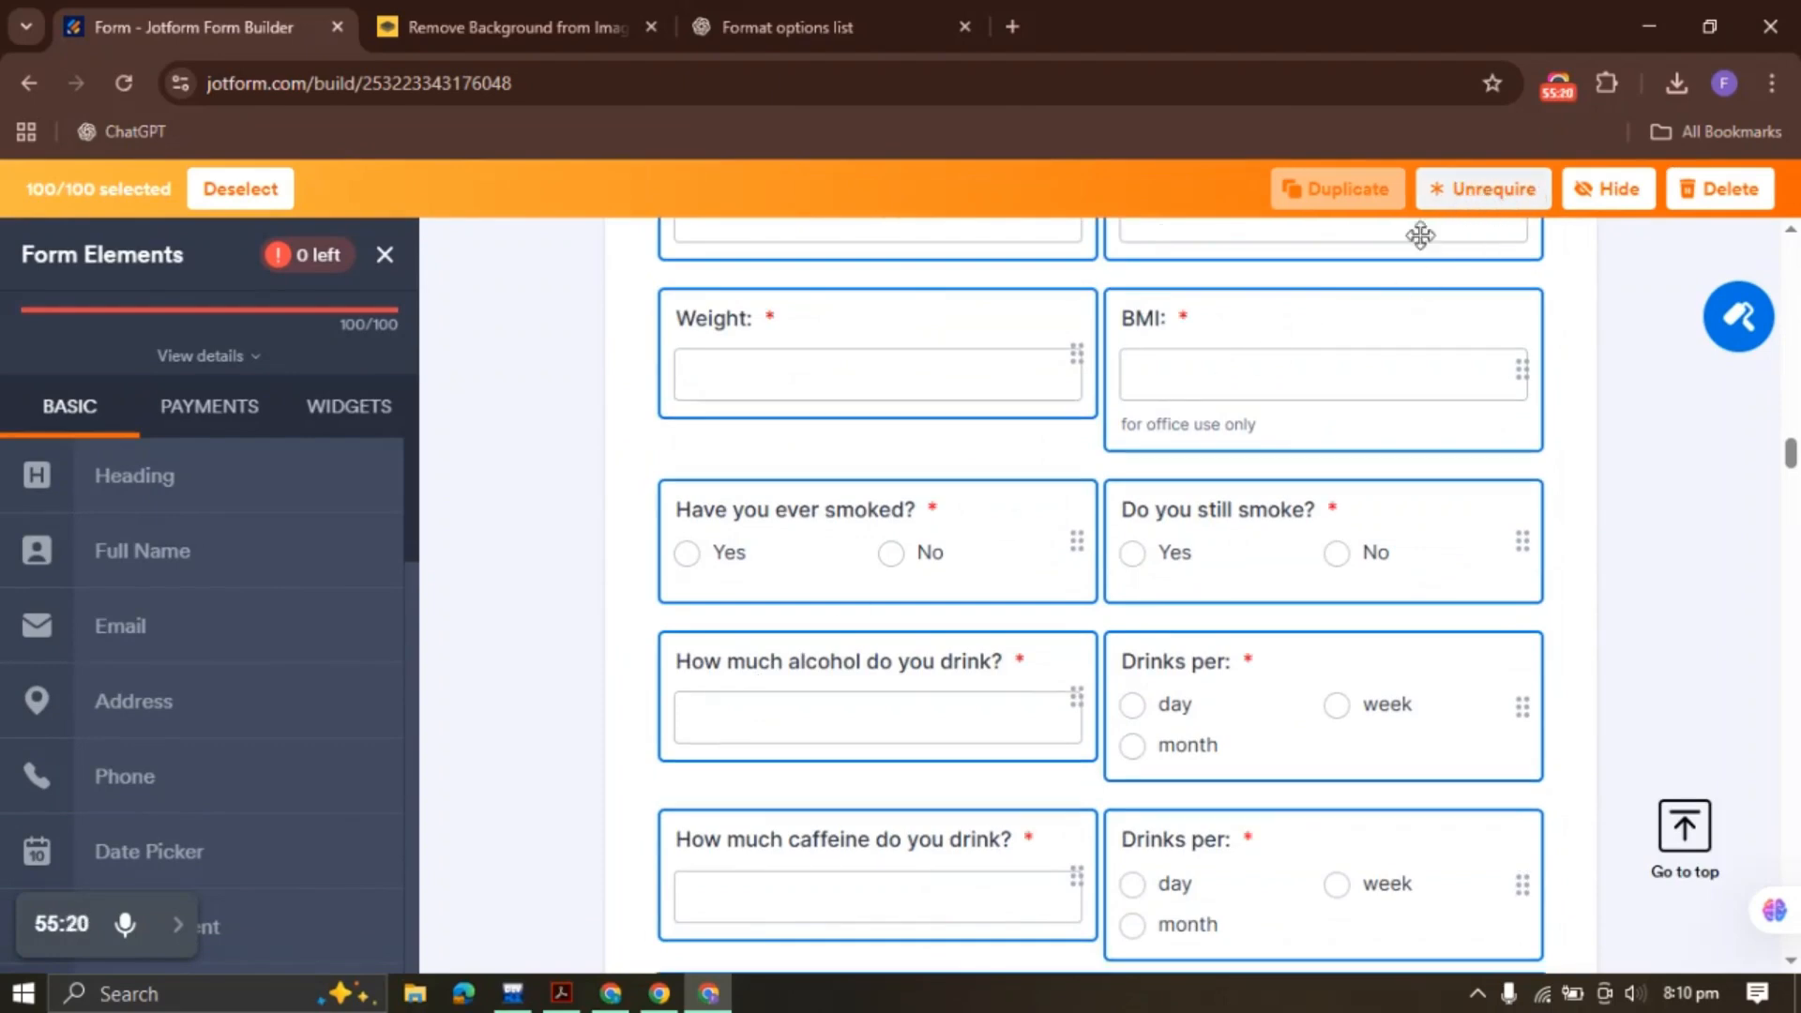
{"action": "scroll", "coordinate": [1121, 426], "scroll_direction": "up", "scroll_amount": 20}
{"action": "scroll", "coordinate": [1123, 438], "scroll_direction": "down", "scroll_amount": 4}
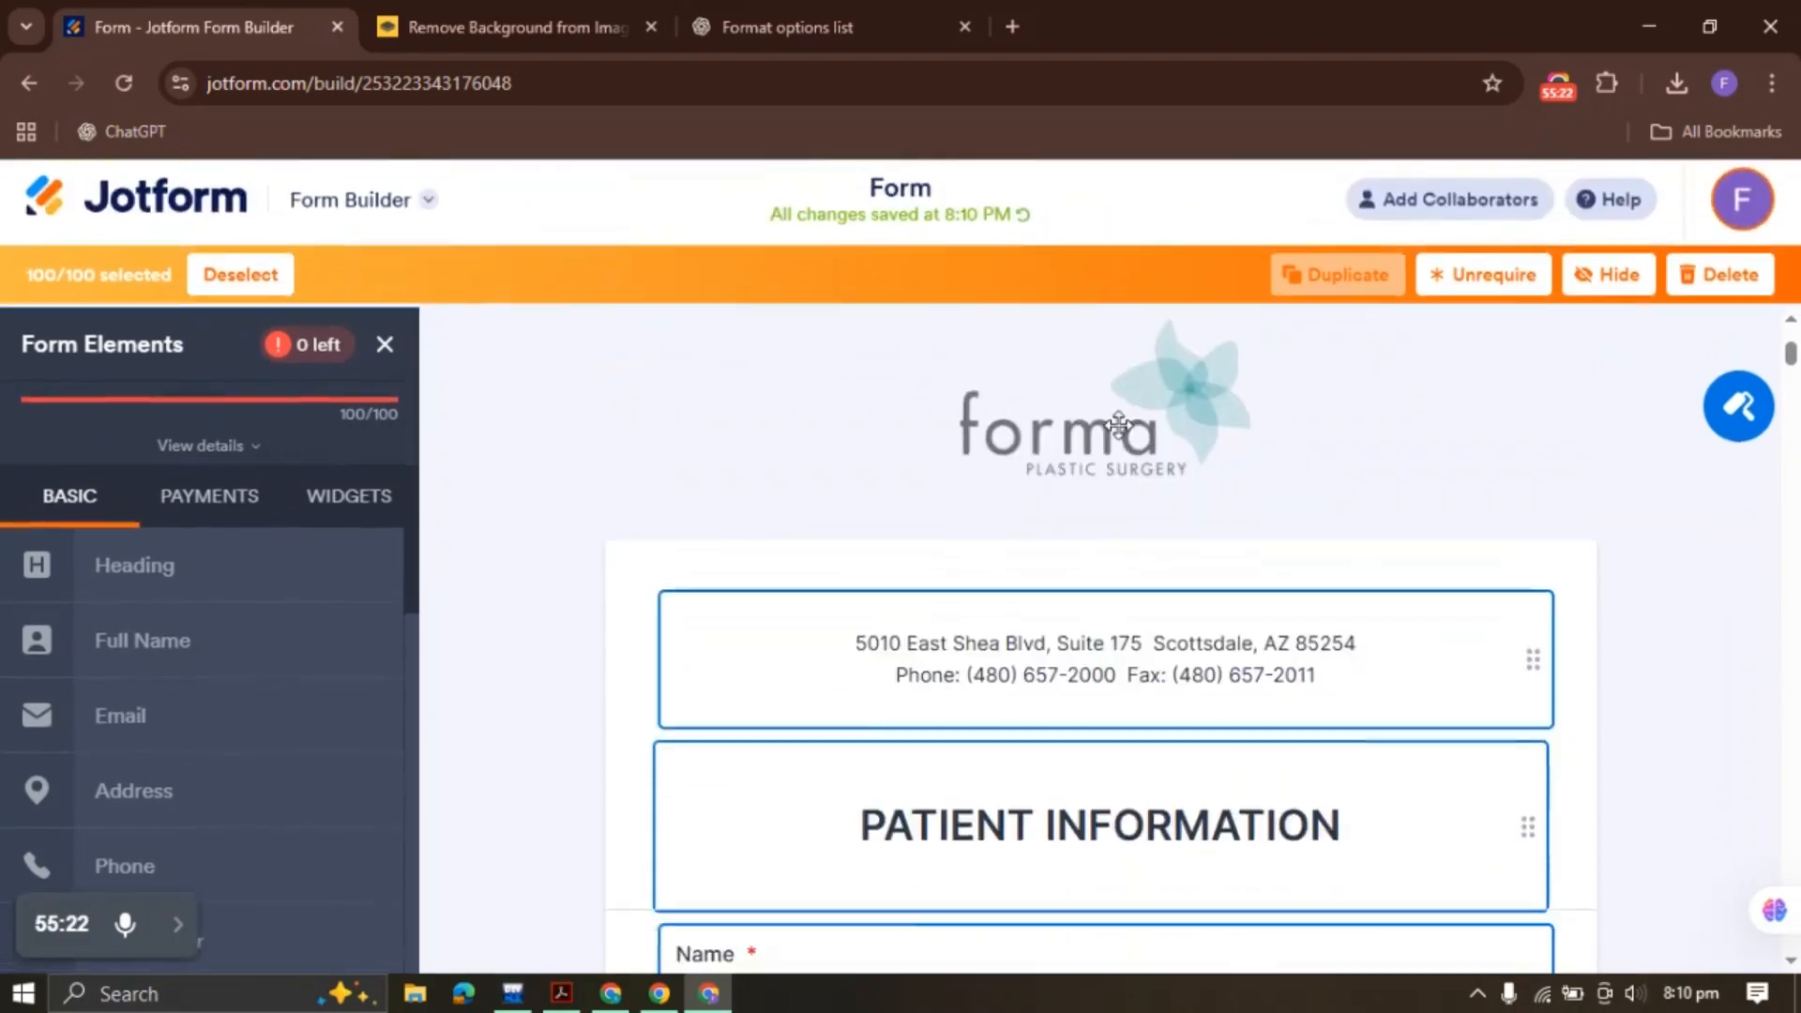
{"action": "left_click", "coordinate": [956, 595]}
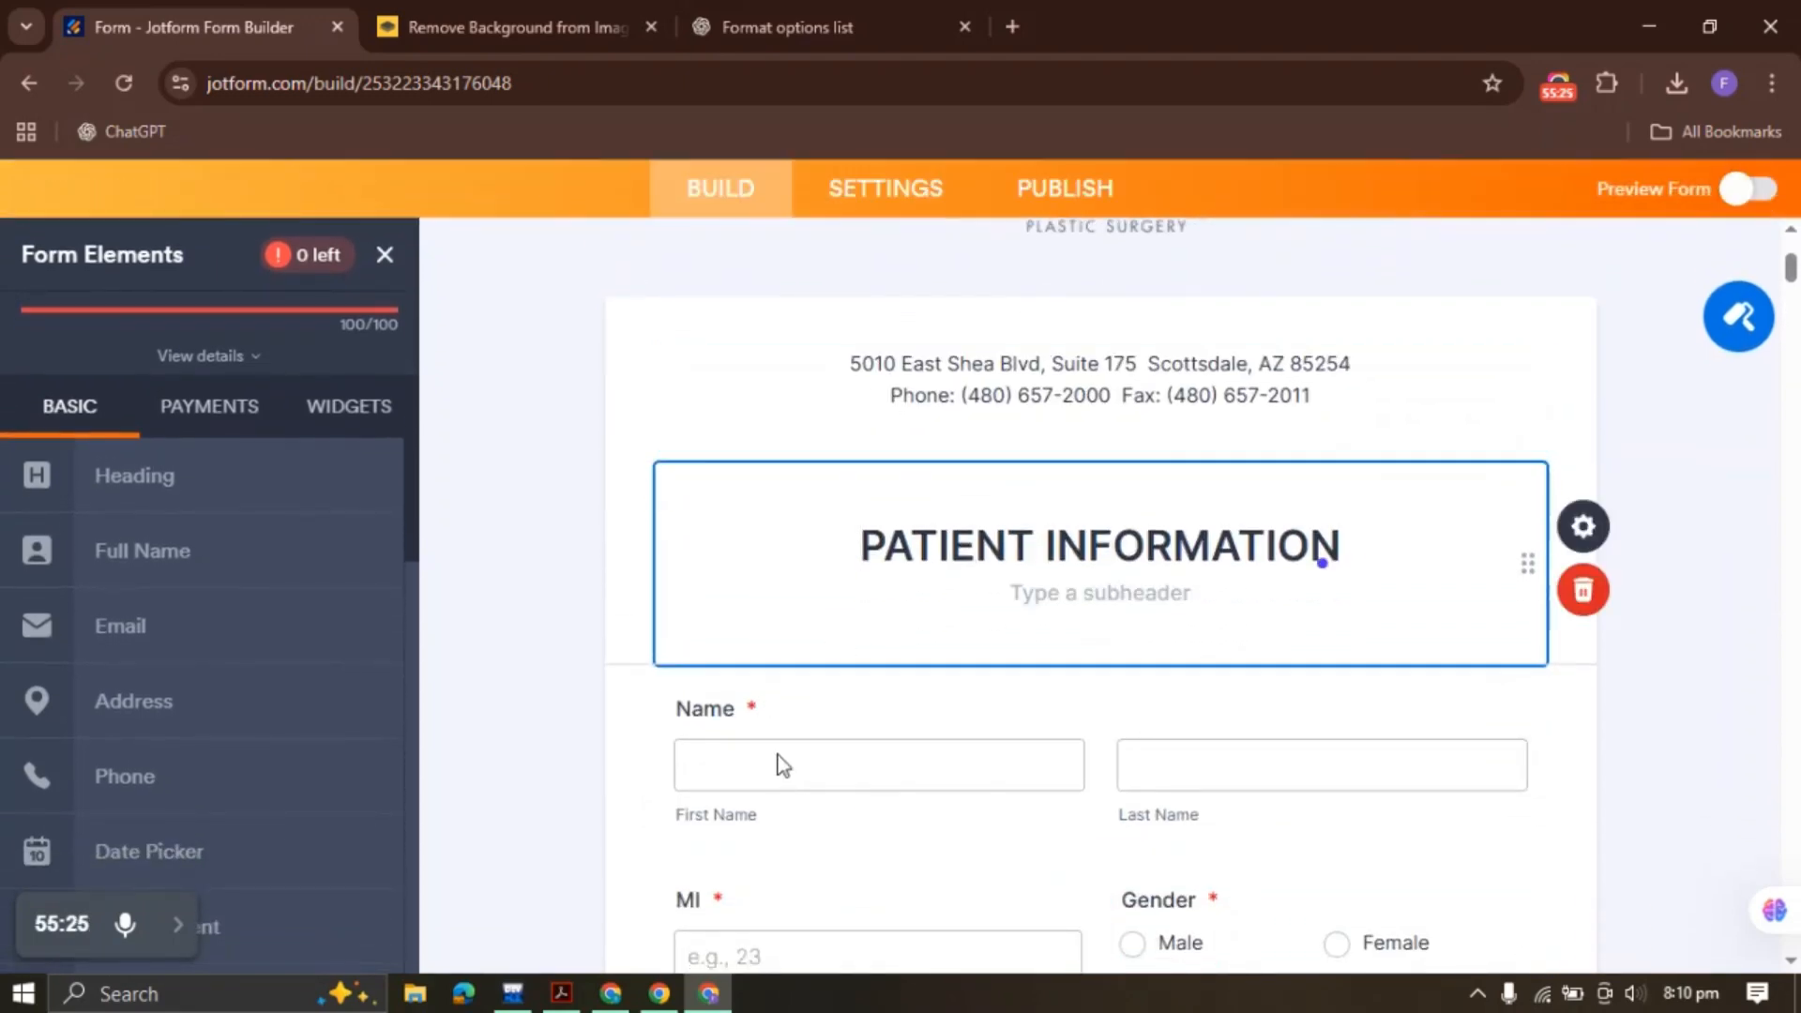
Check the Address label and surrounding fields for the required asterisks
{"action": "scroll", "coordinate": [806, 732], "scroll_direction": "down", "scroll_amount": 6}
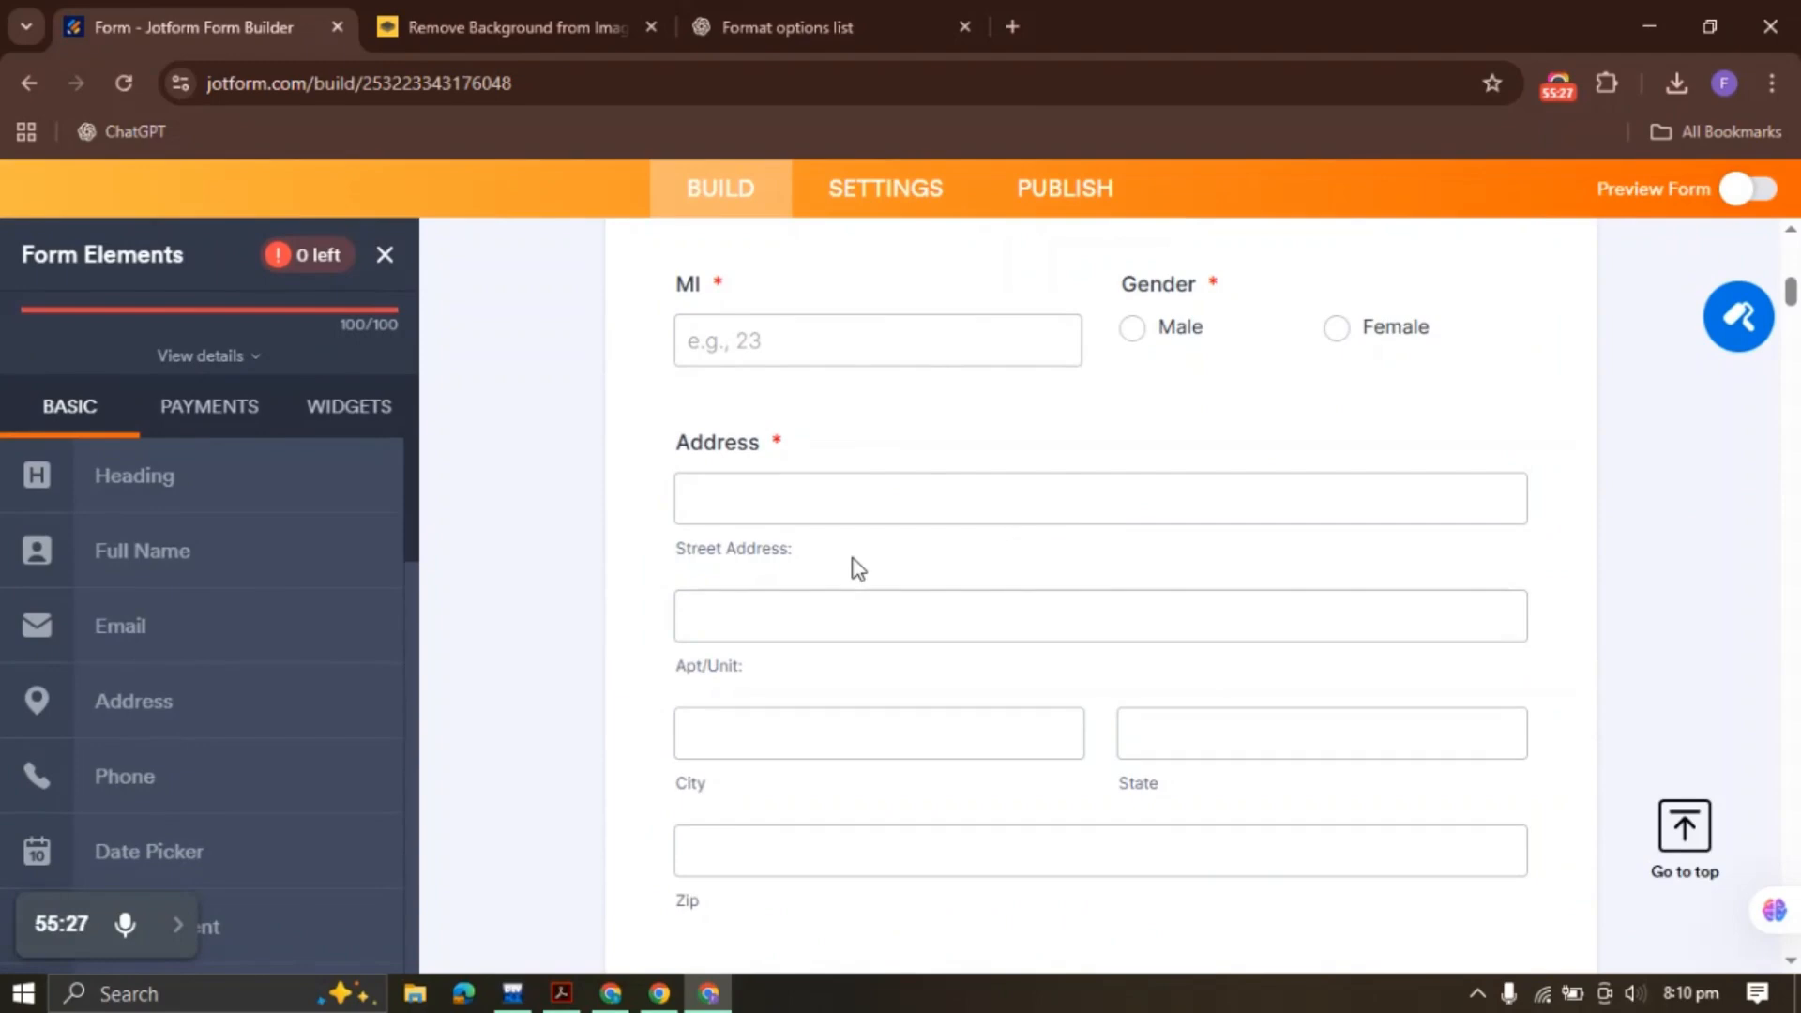
{"action": "double_click", "coordinate": [778, 439]}
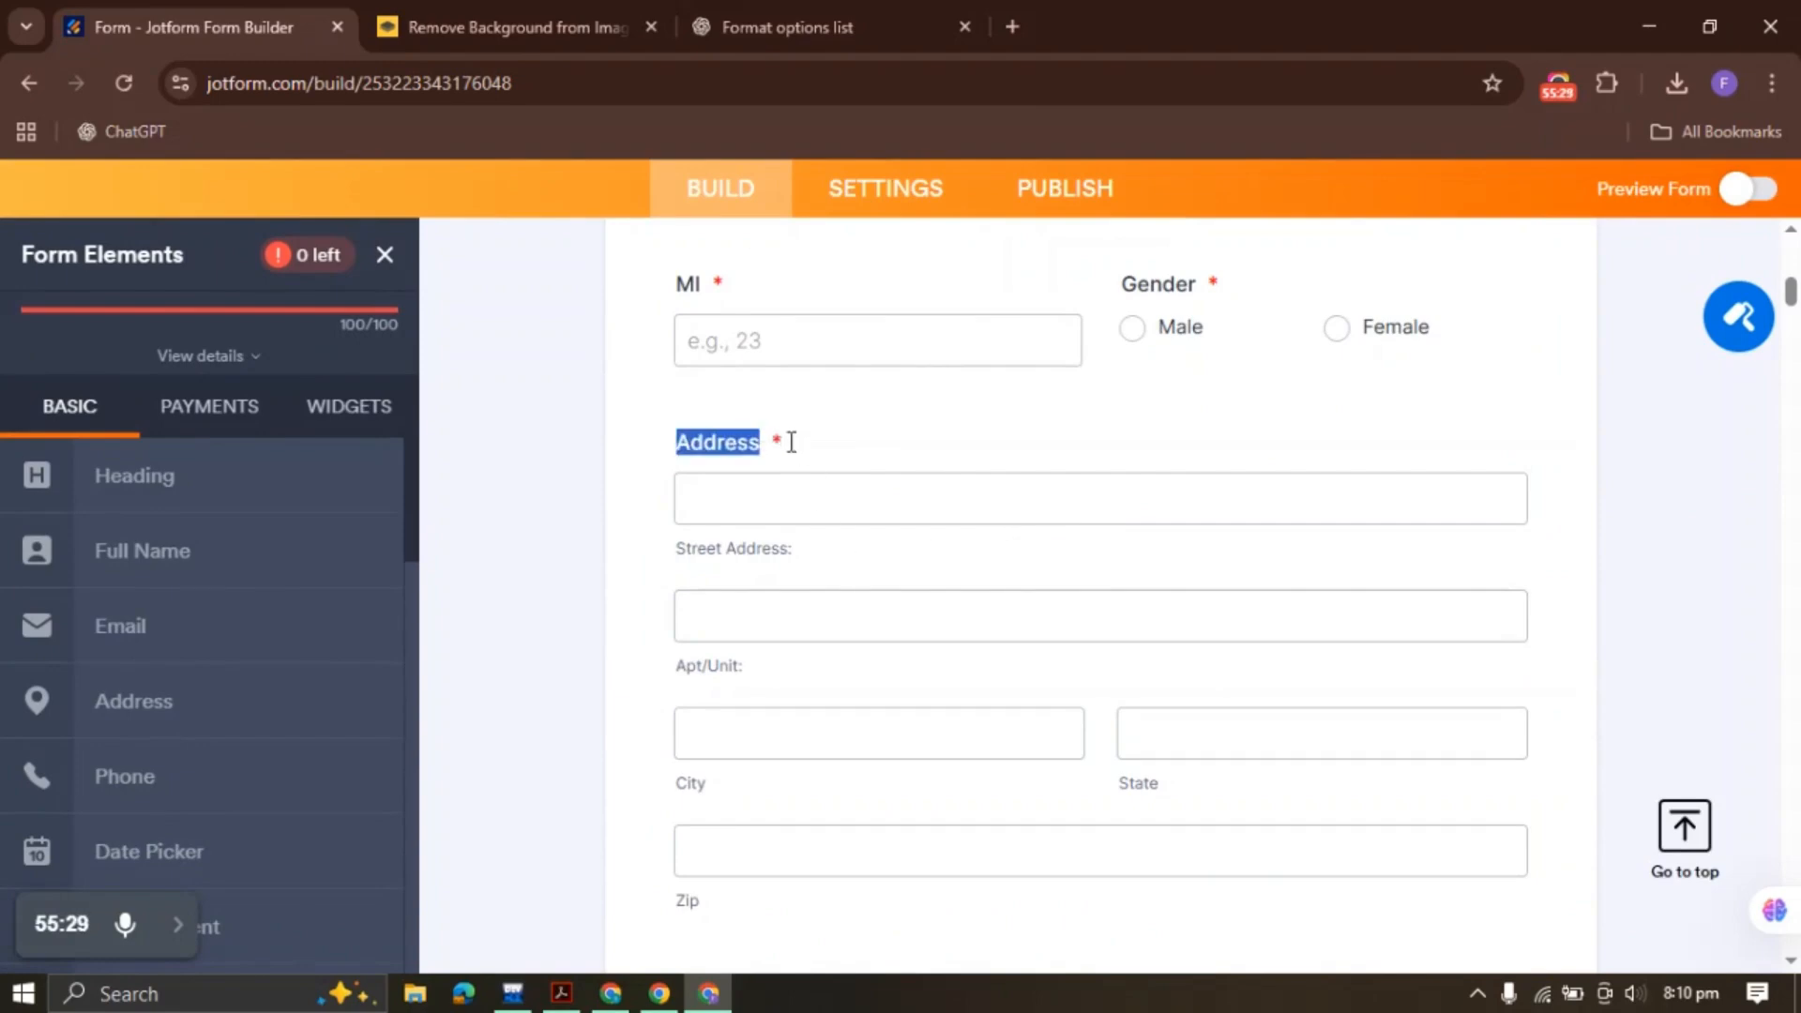
{"action": "scroll", "coordinate": [822, 553], "scroll_direction": "down", "scroll_amount": 6}
{"action": "scroll", "coordinate": [823, 550], "scroll_direction": "down", "scroll_amount": 5}
{"action": "scroll", "coordinate": [824, 549], "scroll_direction": "up", "scroll_amount": 20}
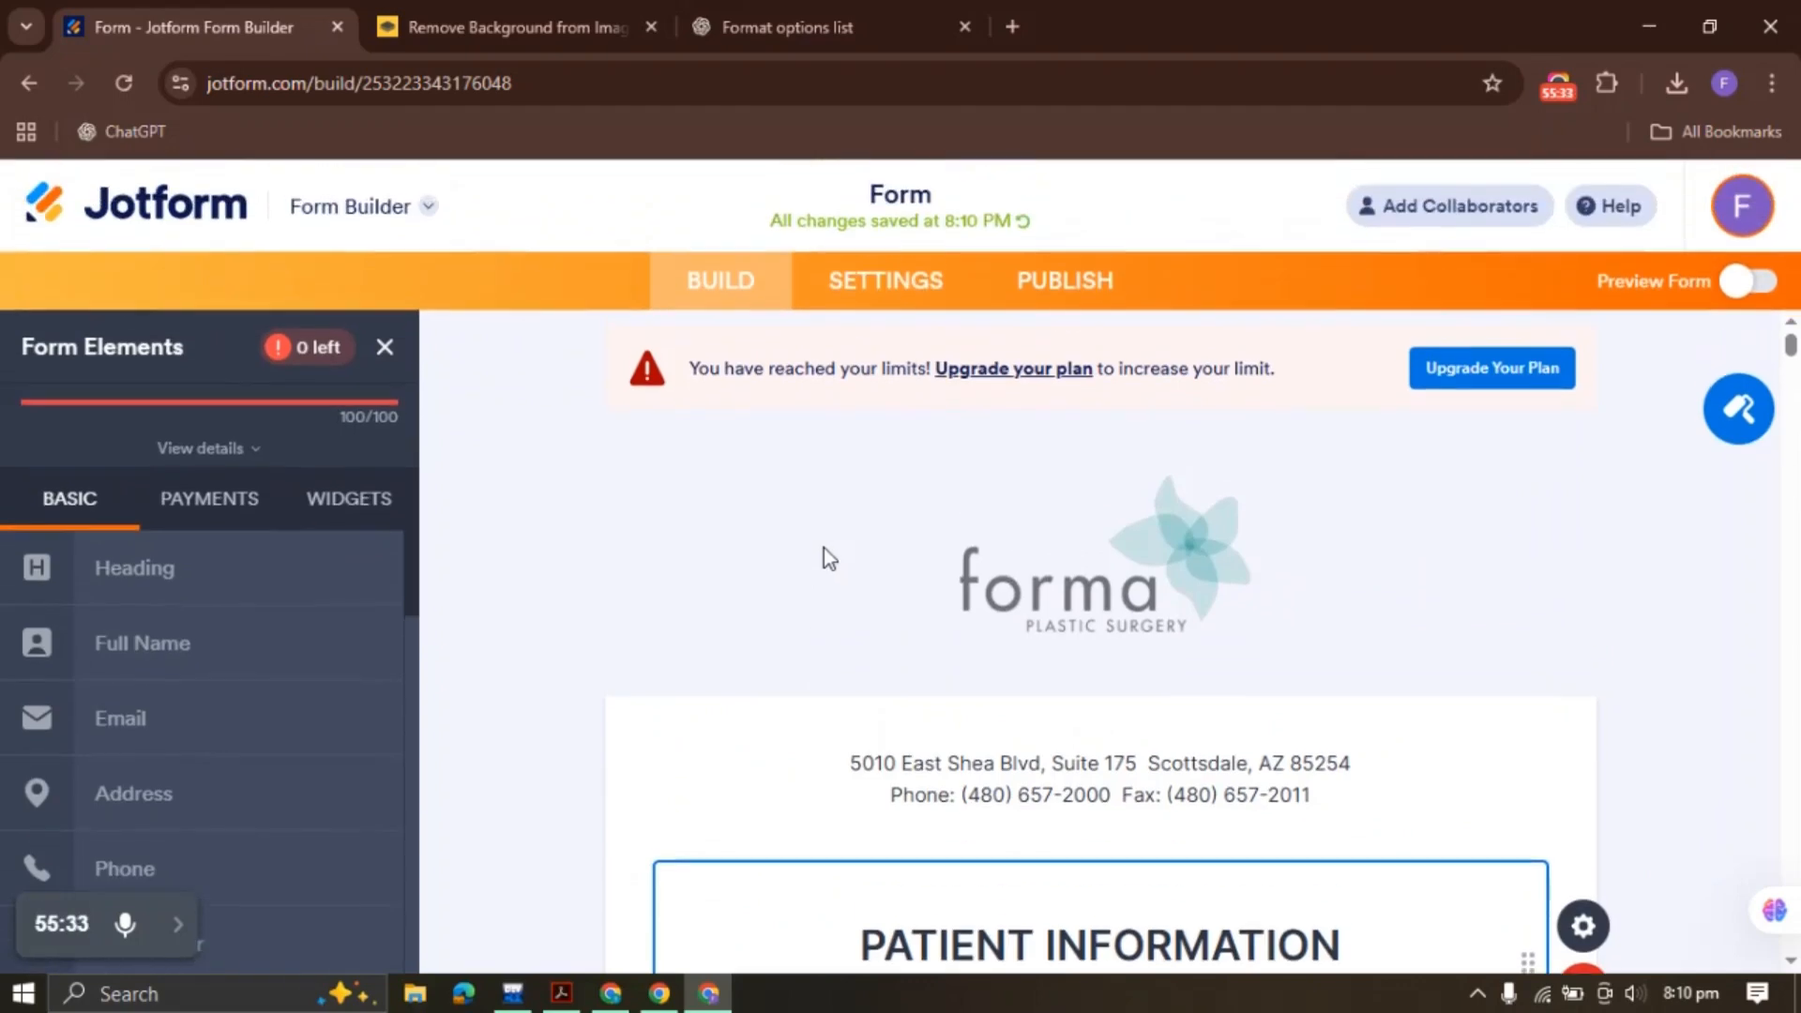
Rename the form to 'Forma Plastic Surgery' and go to its Publish page
{"action": "double_click", "coordinate": [908, 190]}
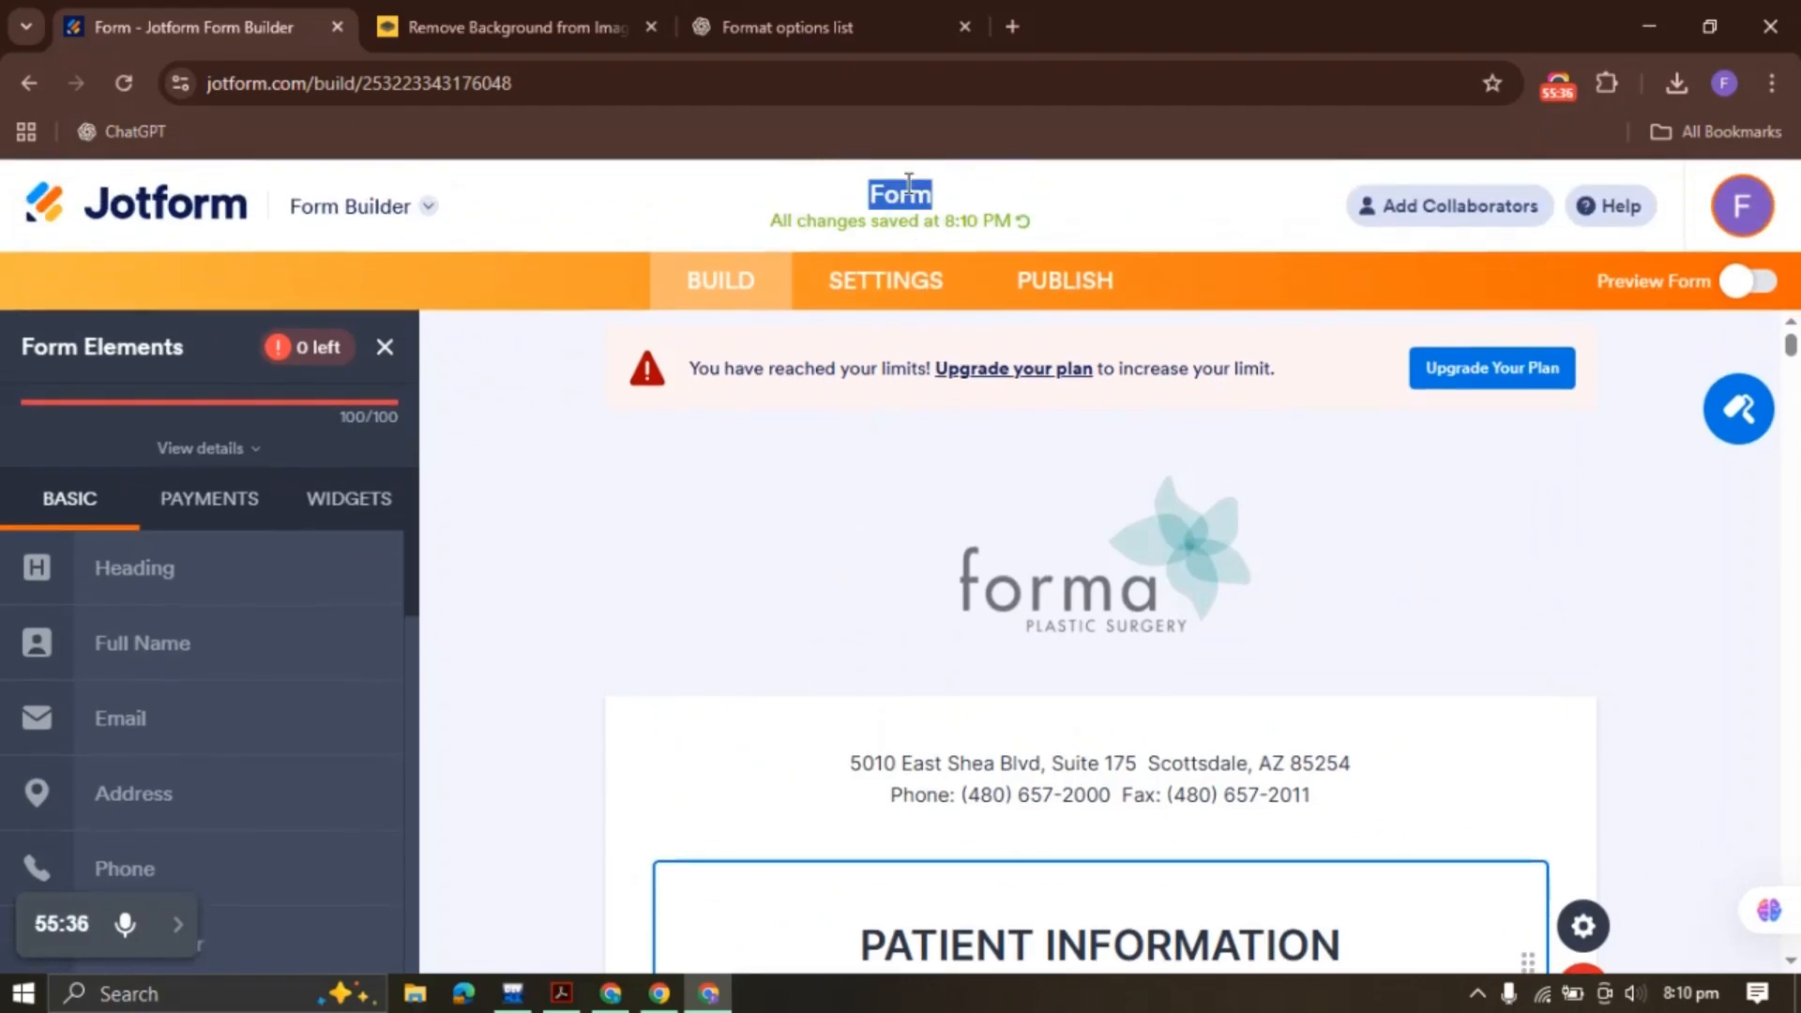
{"action": "type", "text": "Fomra"}
{"action": "key", "text": "BackSpace"}
{"action": "key", "text": "BackSpace"}
{"action": "key", "text": "BackSpace"}
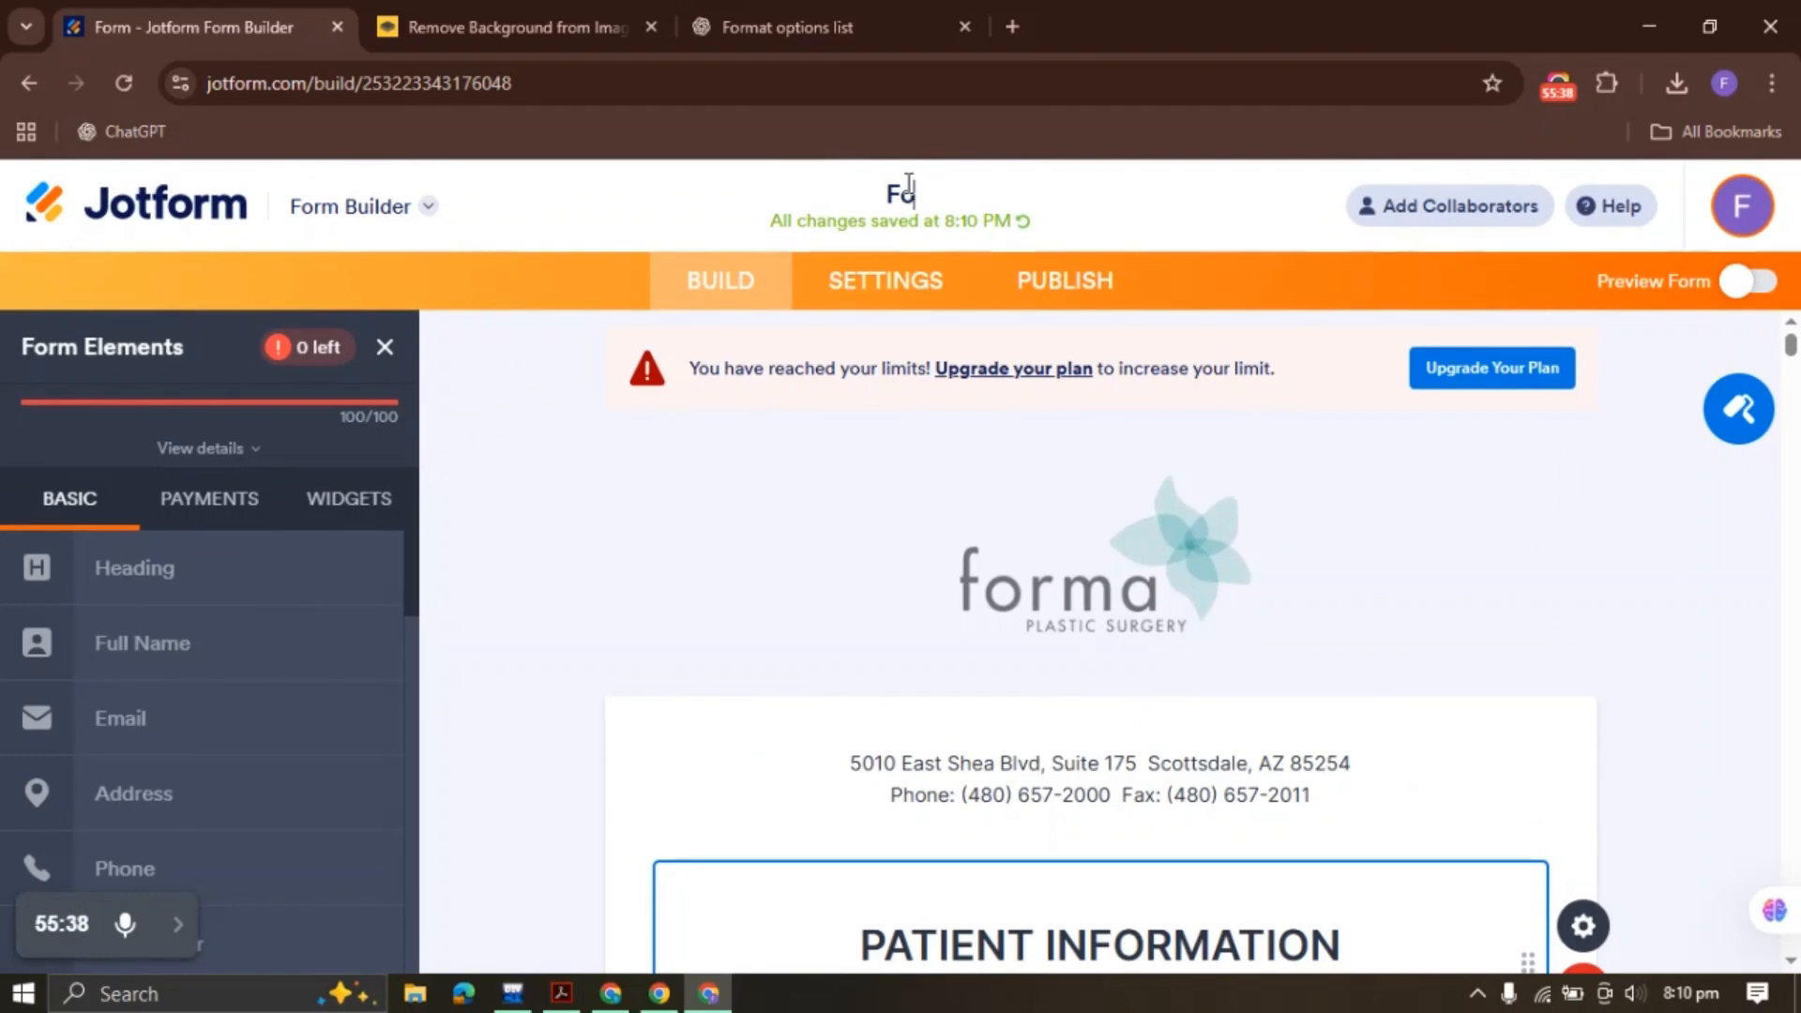
{"action": "type", "text": "rma Plastic Surgery"}
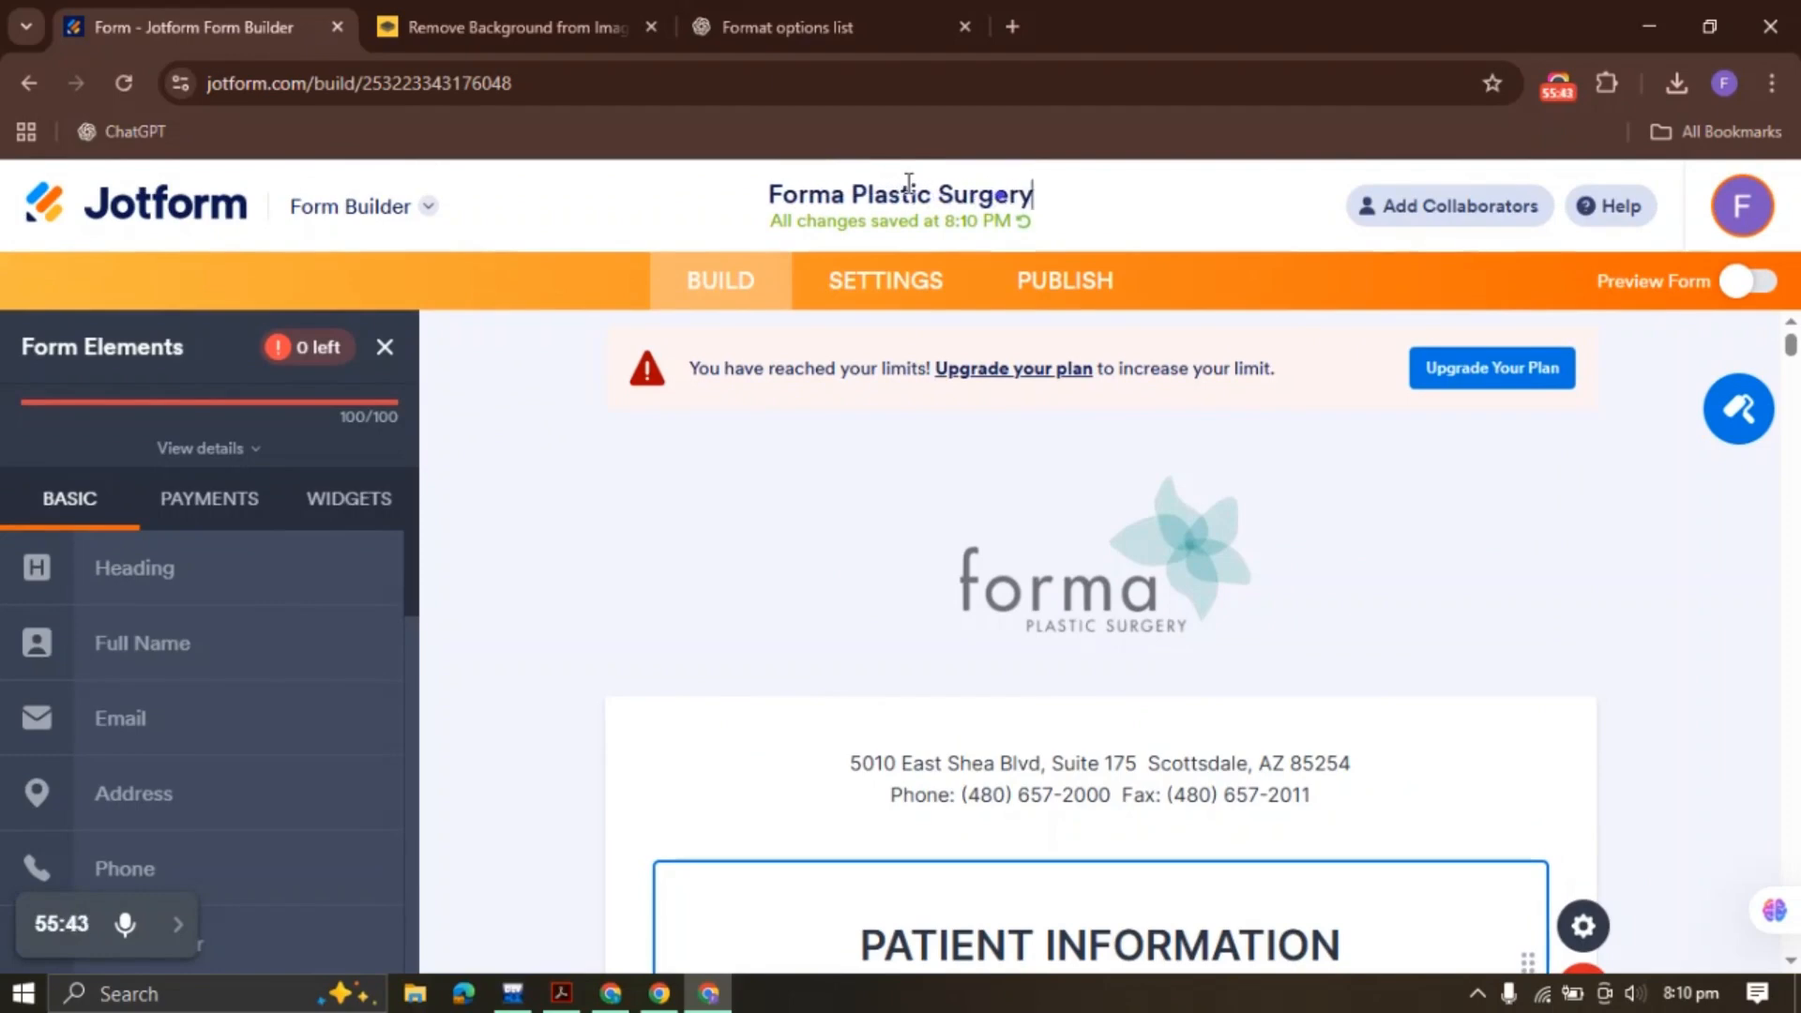
{"action": "key", "text": "Return"}
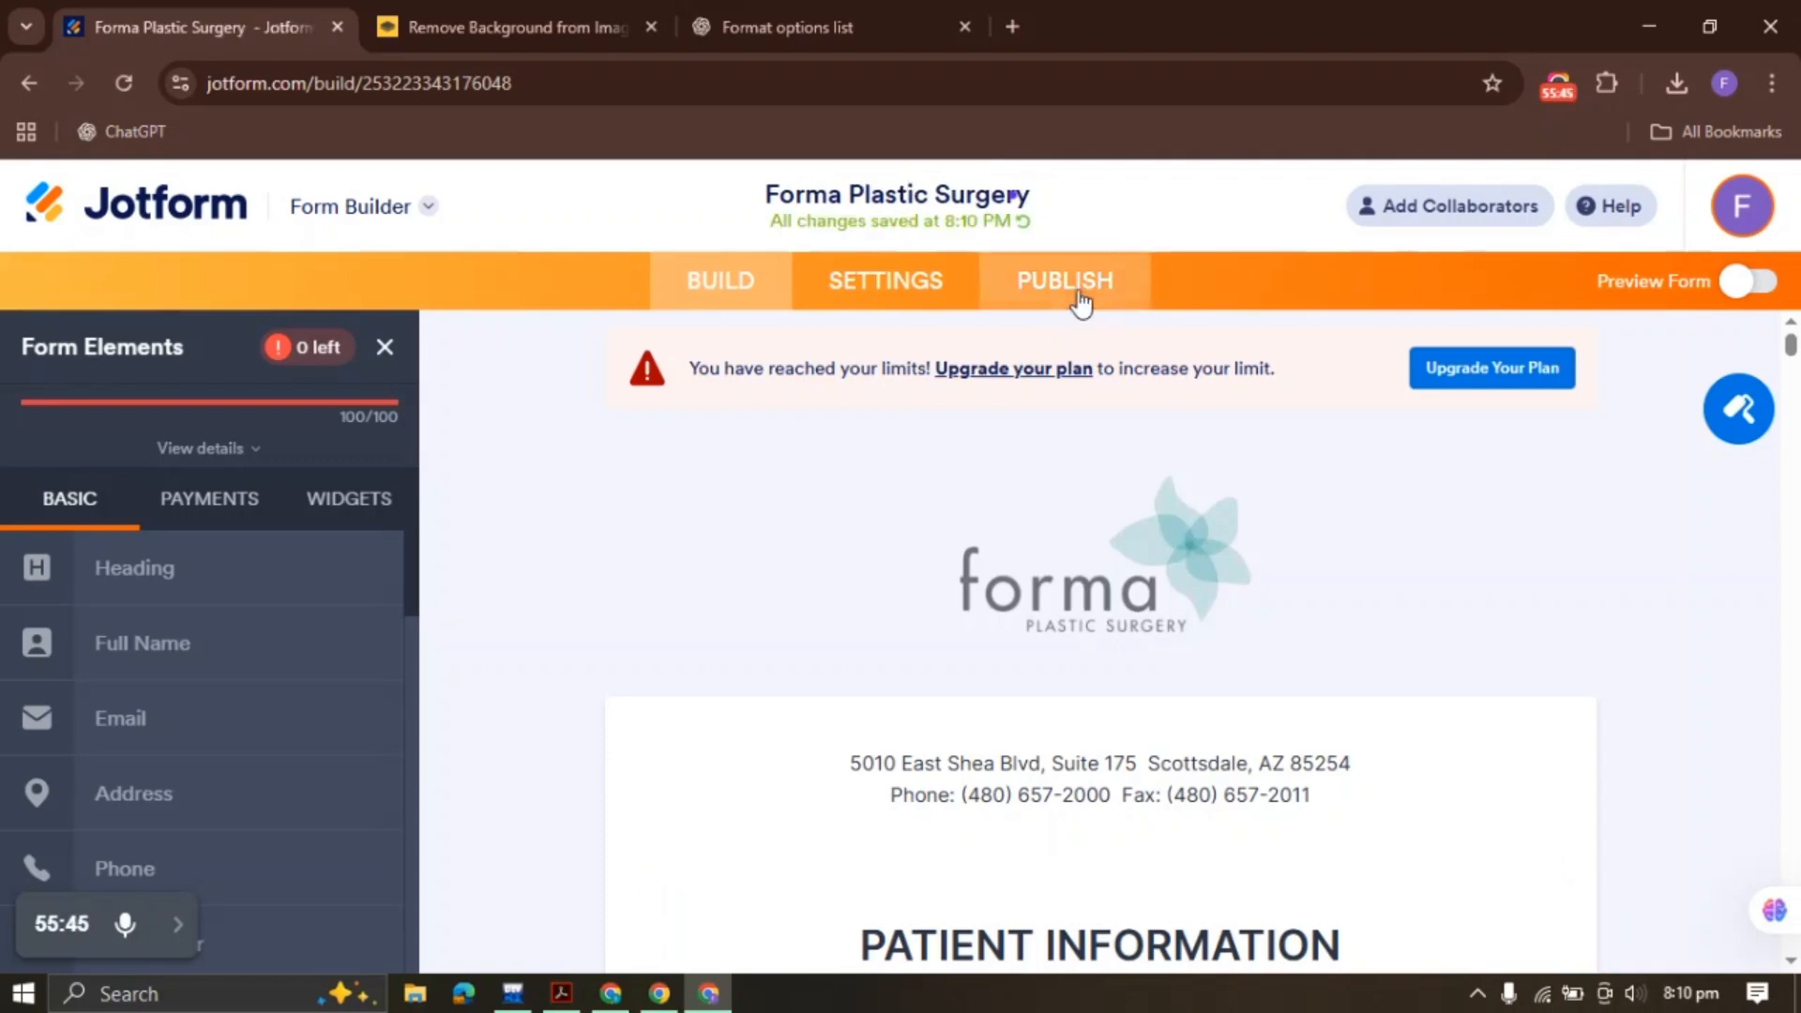
{"action": "left_click", "coordinate": [1066, 309]}
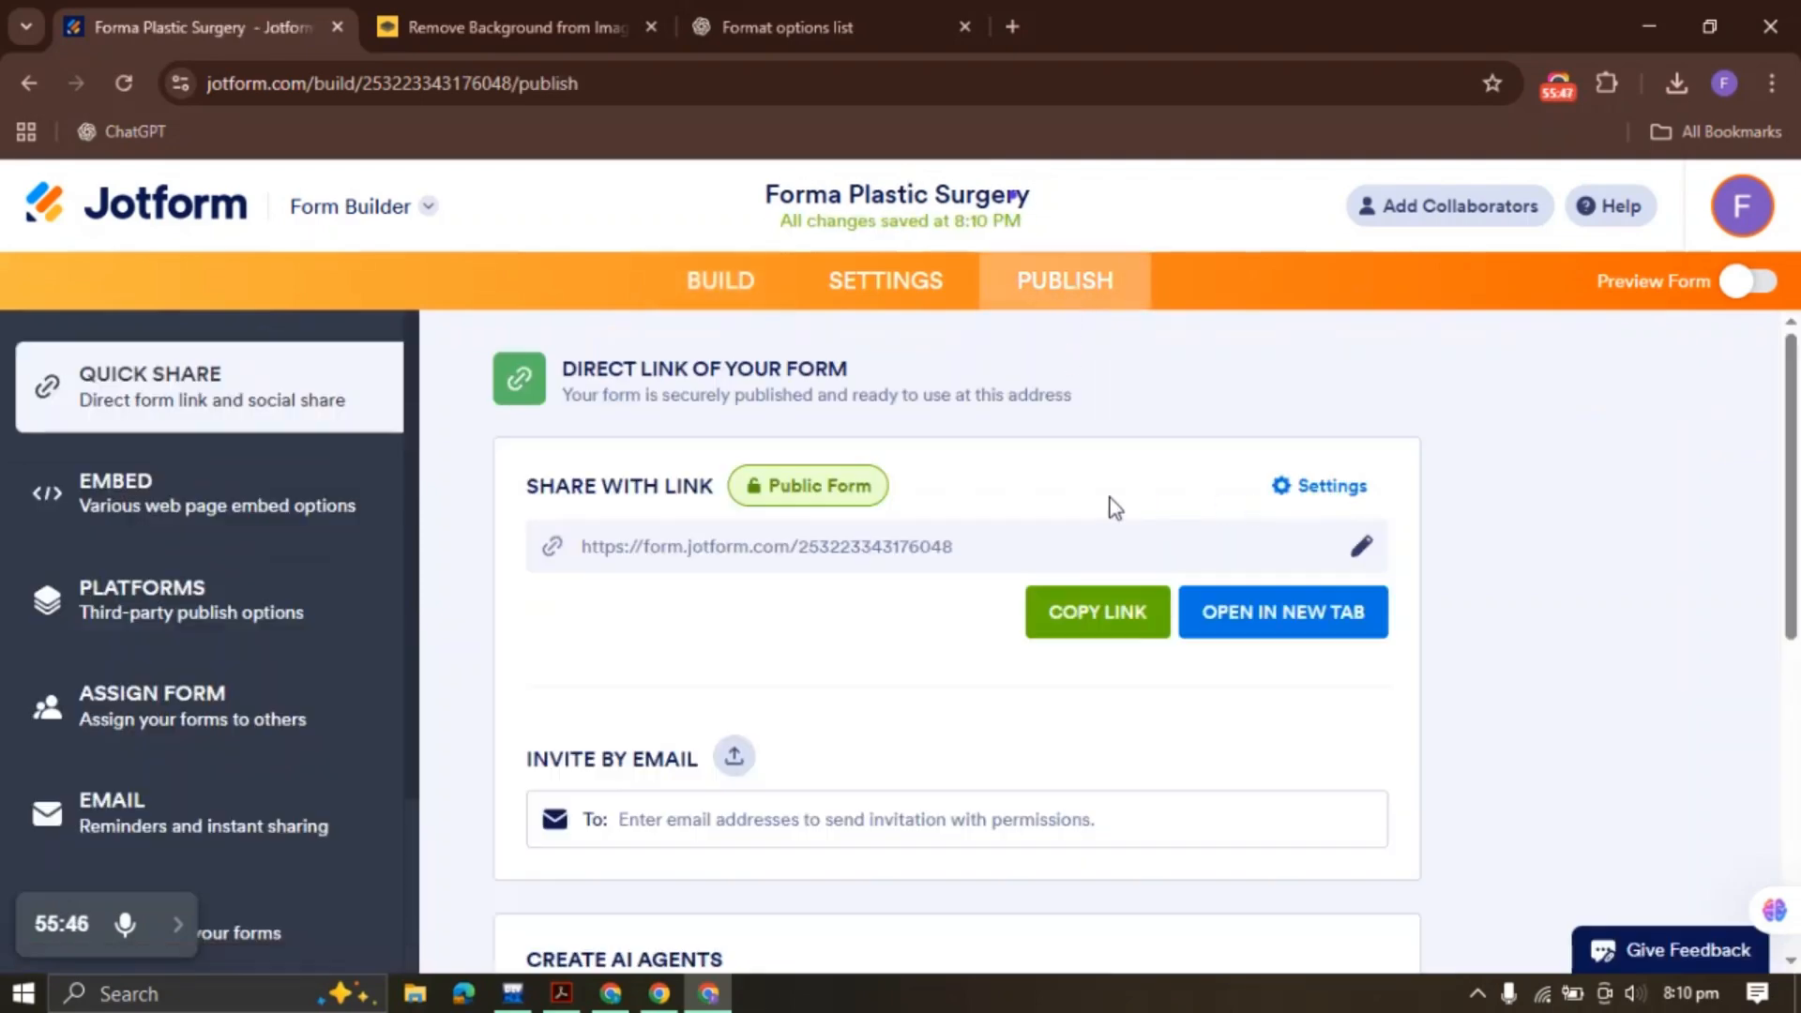
Open the live form in a new tab and try the First Name and MI fields
{"action": "left_click", "coordinate": [1253, 611]}
{"action": "left_click", "coordinate": [318, 32]}
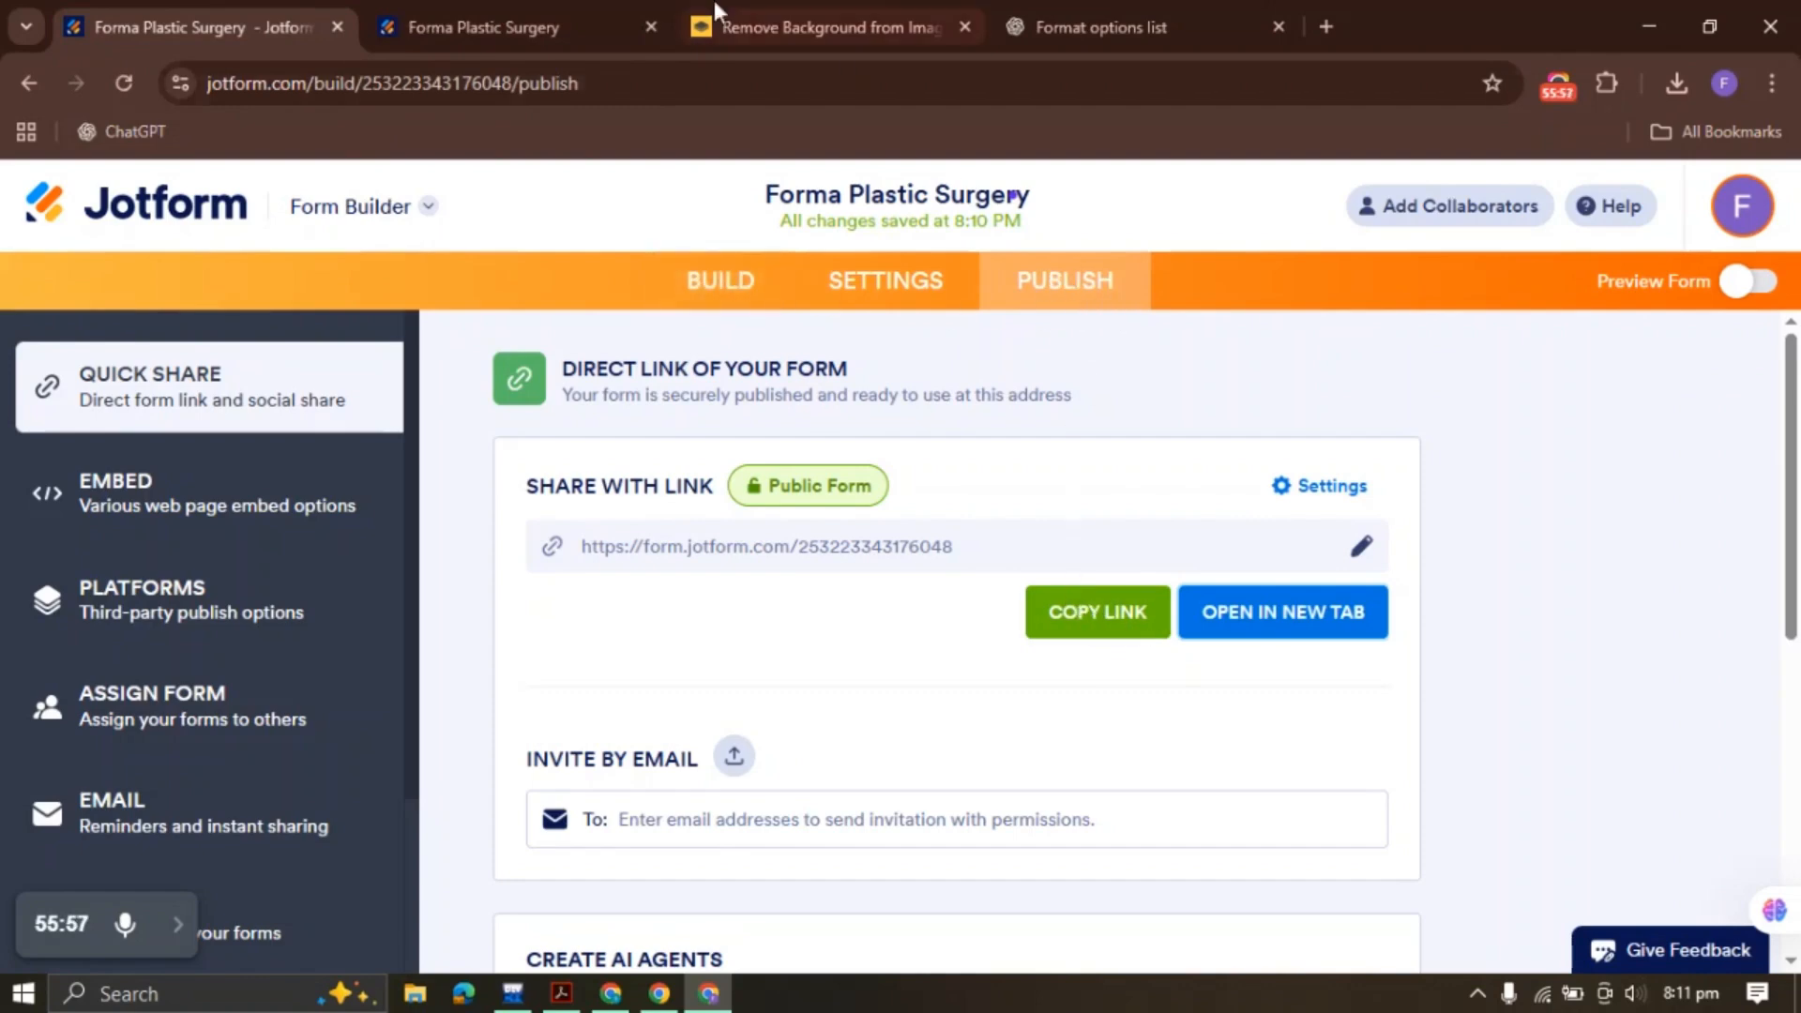
{"action": "left_click", "coordinate": [504, 12]}
{"action": "scroll", "coordinate": [696, 464], "scroll_direction": "down", "scroll_amount": 3}
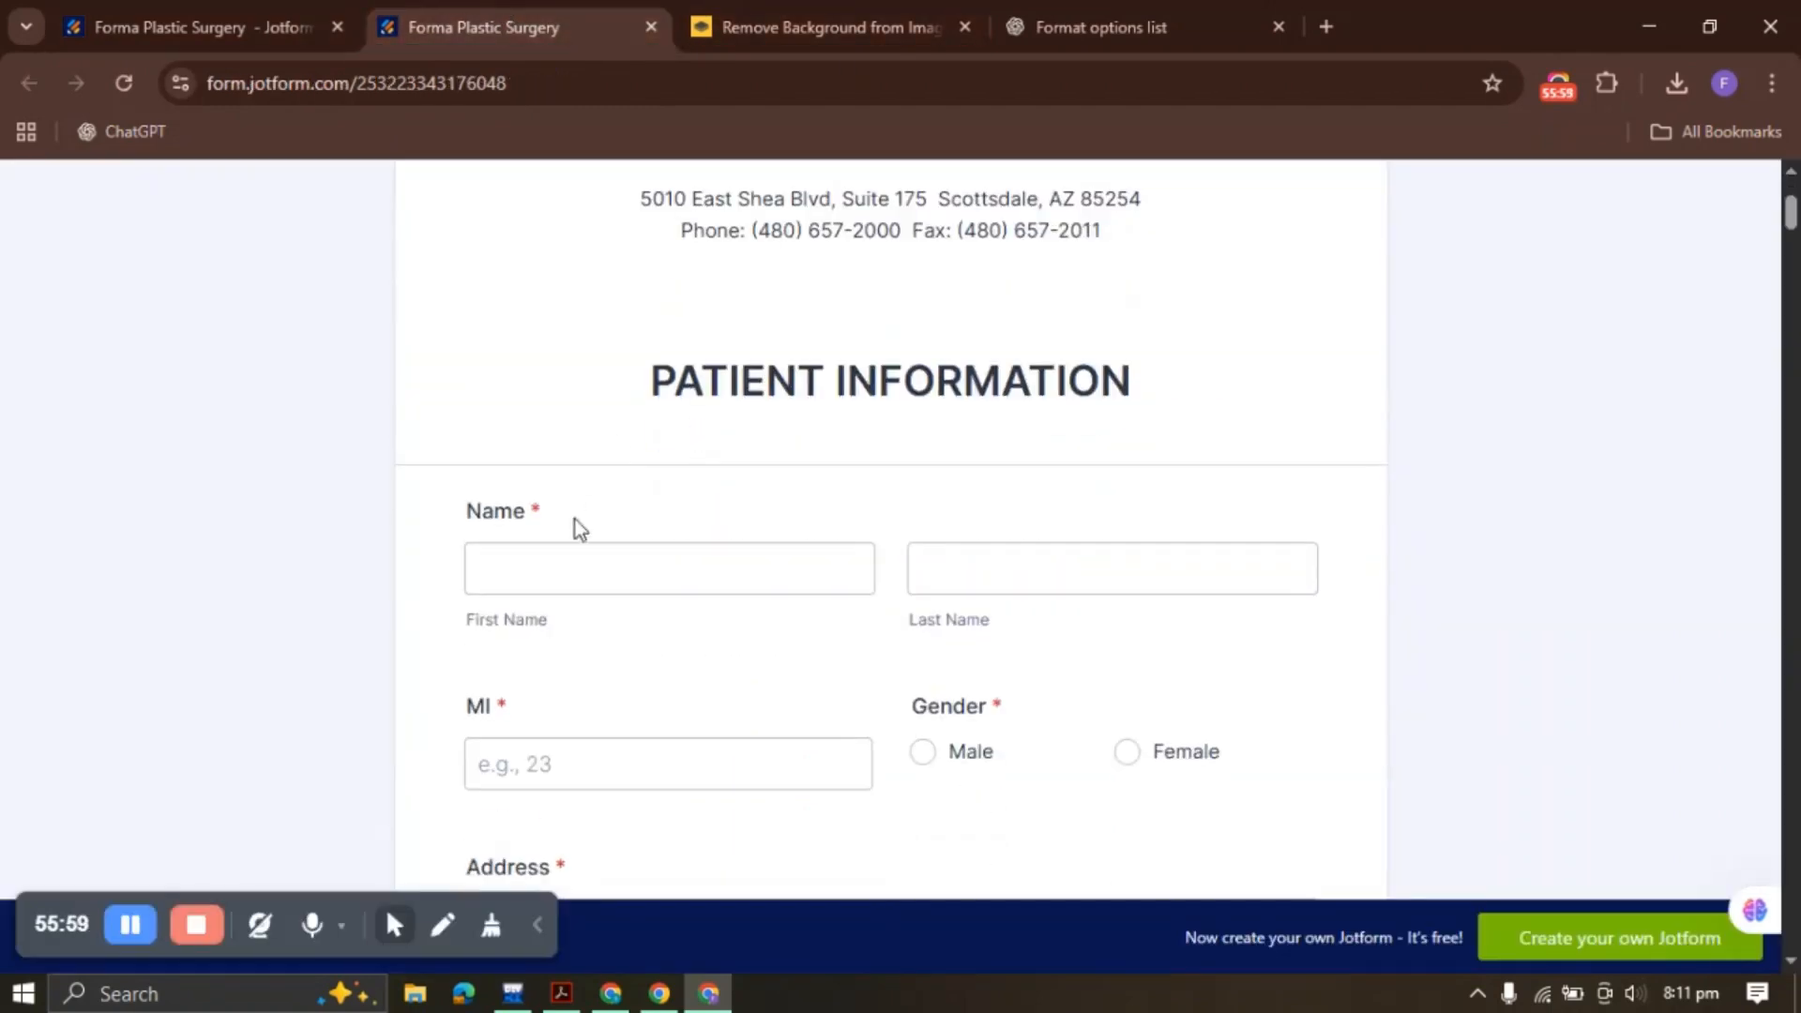
{"action": "left_click", "coordinate": [570, 577]}
{"action": "left_click", "coordinate": [623, 763]}
{"action": "scroll", "coordinate": [771, 549], "scroll_direction": "down", "scroll_amount": 3}
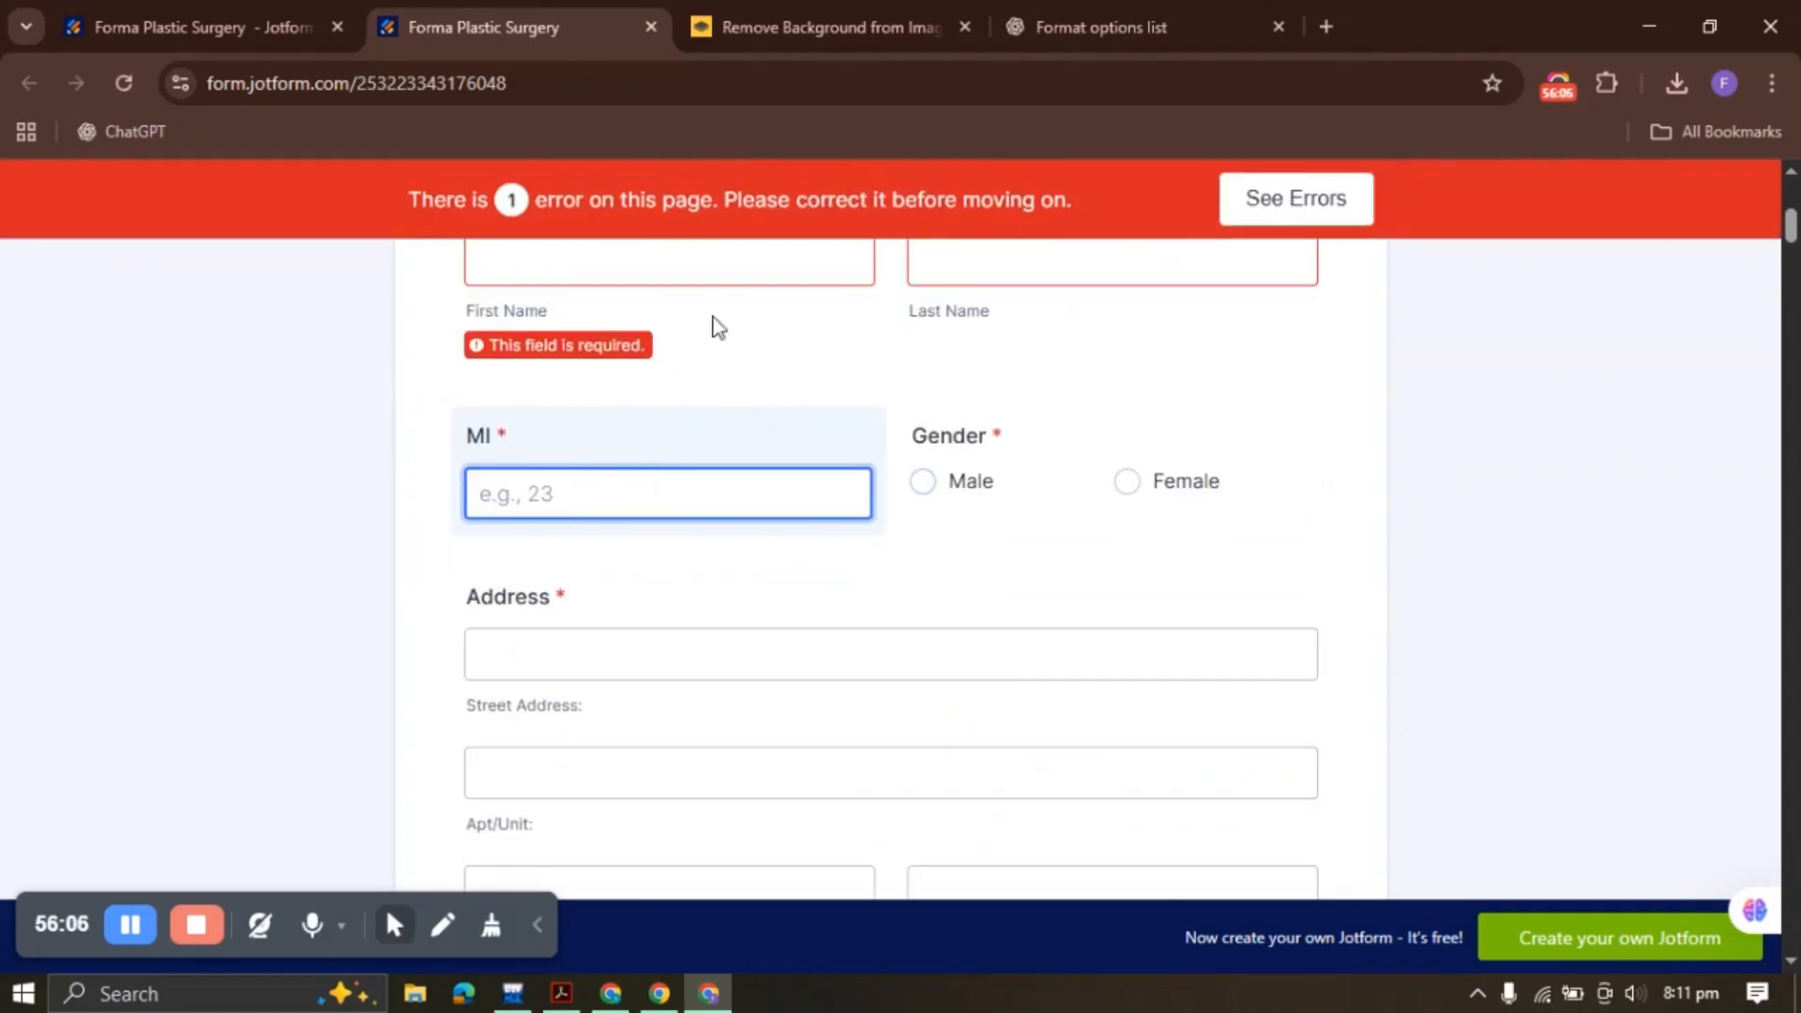
Reapply Require to all fields in the builder, then reload the live form
{"action": "left_click", "coordinate": [312, 13]}
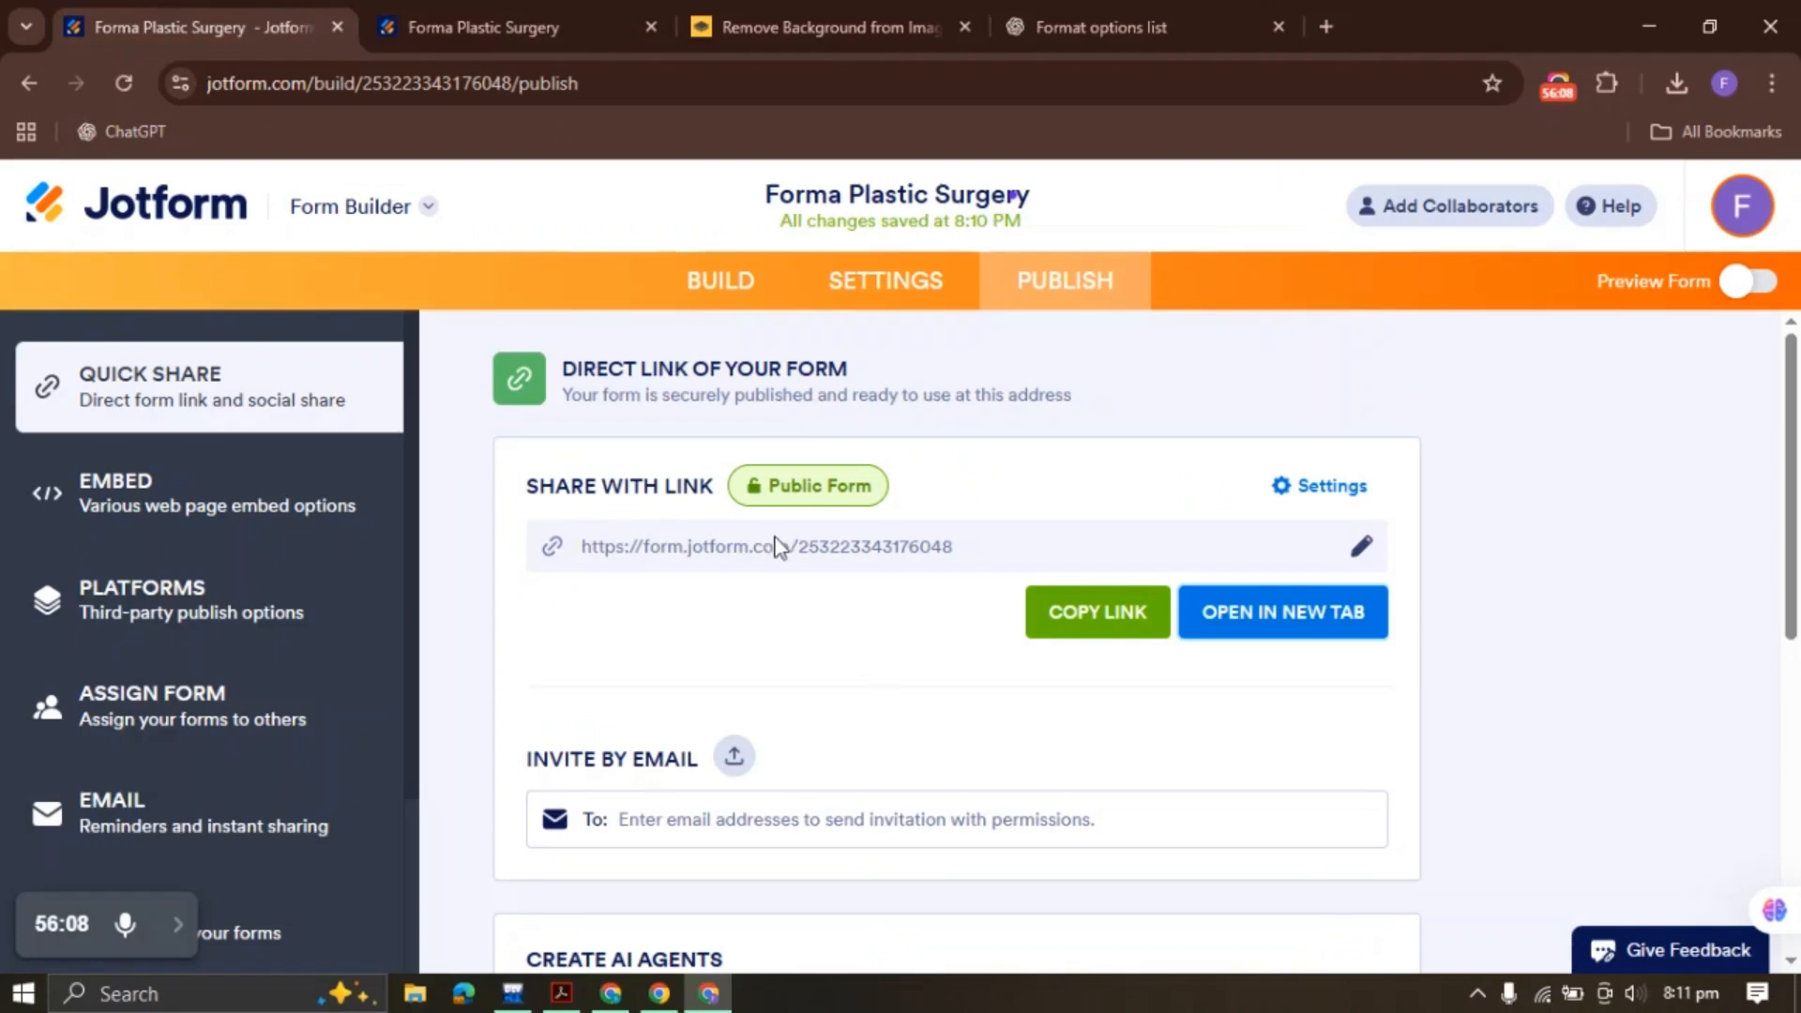
{"action": "left_click", "coordinate": [732, 282]}
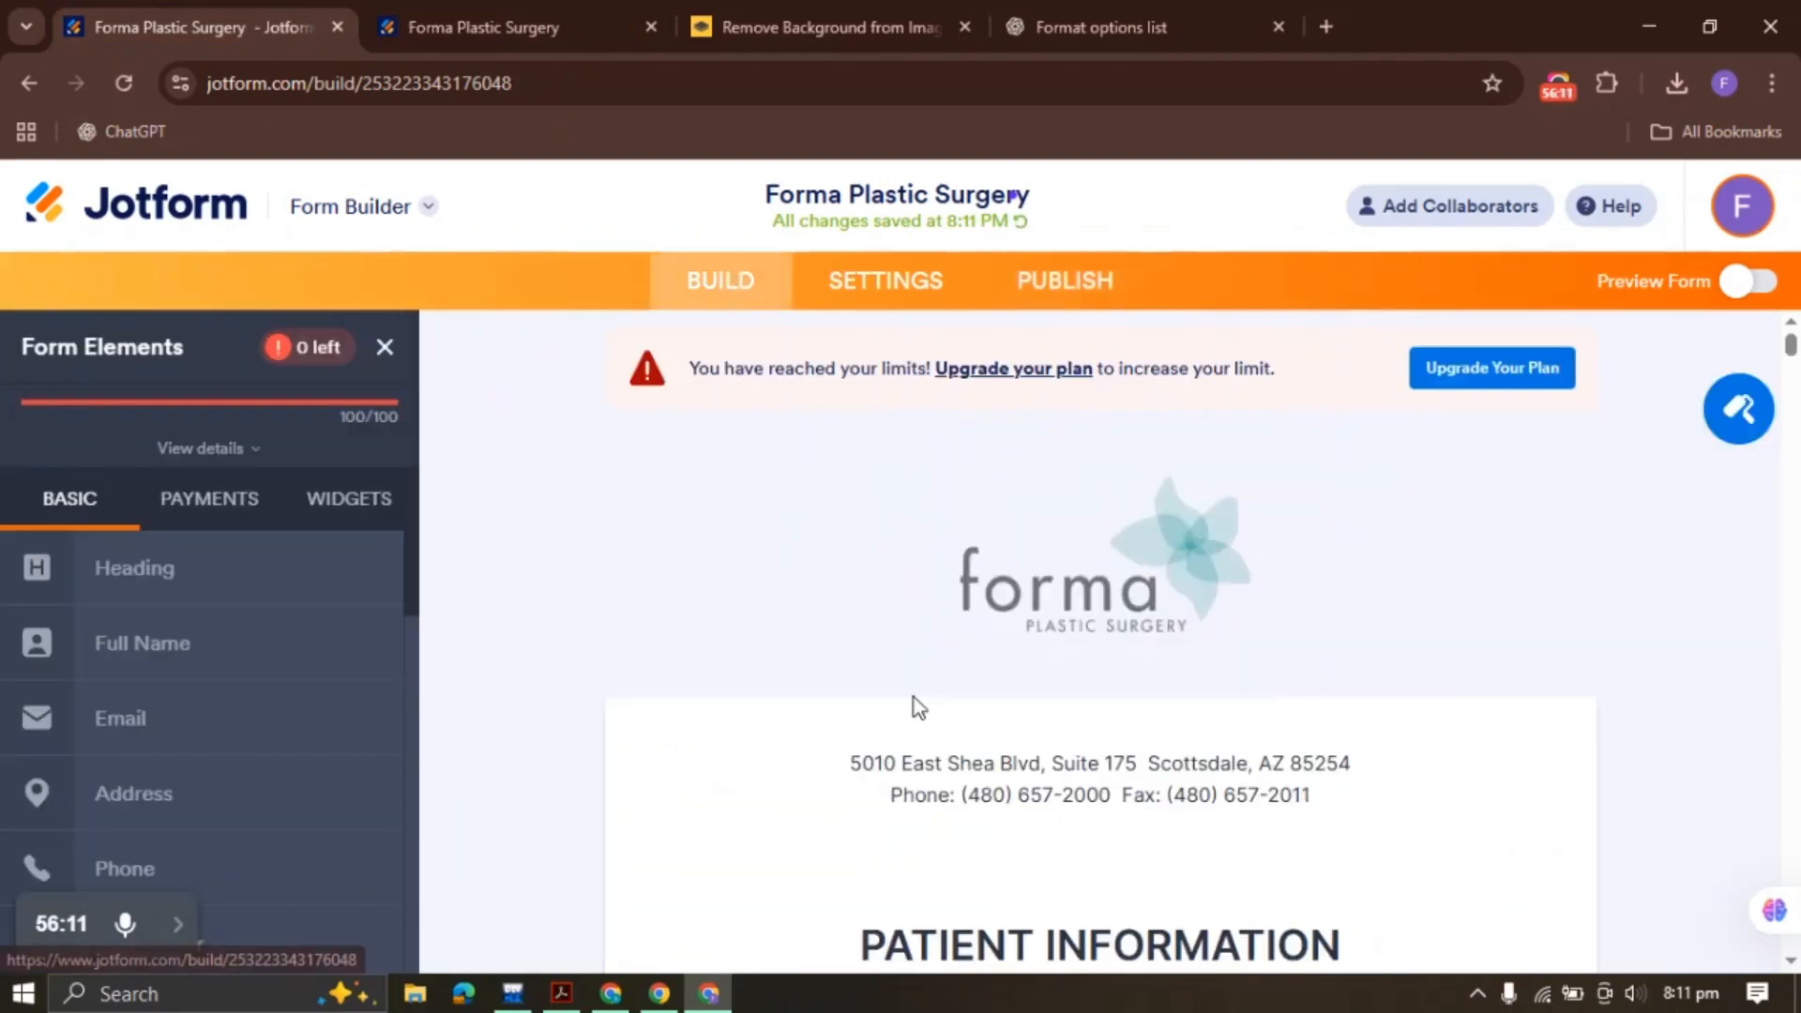
{"action": "key", "text": "ctrl+a"}
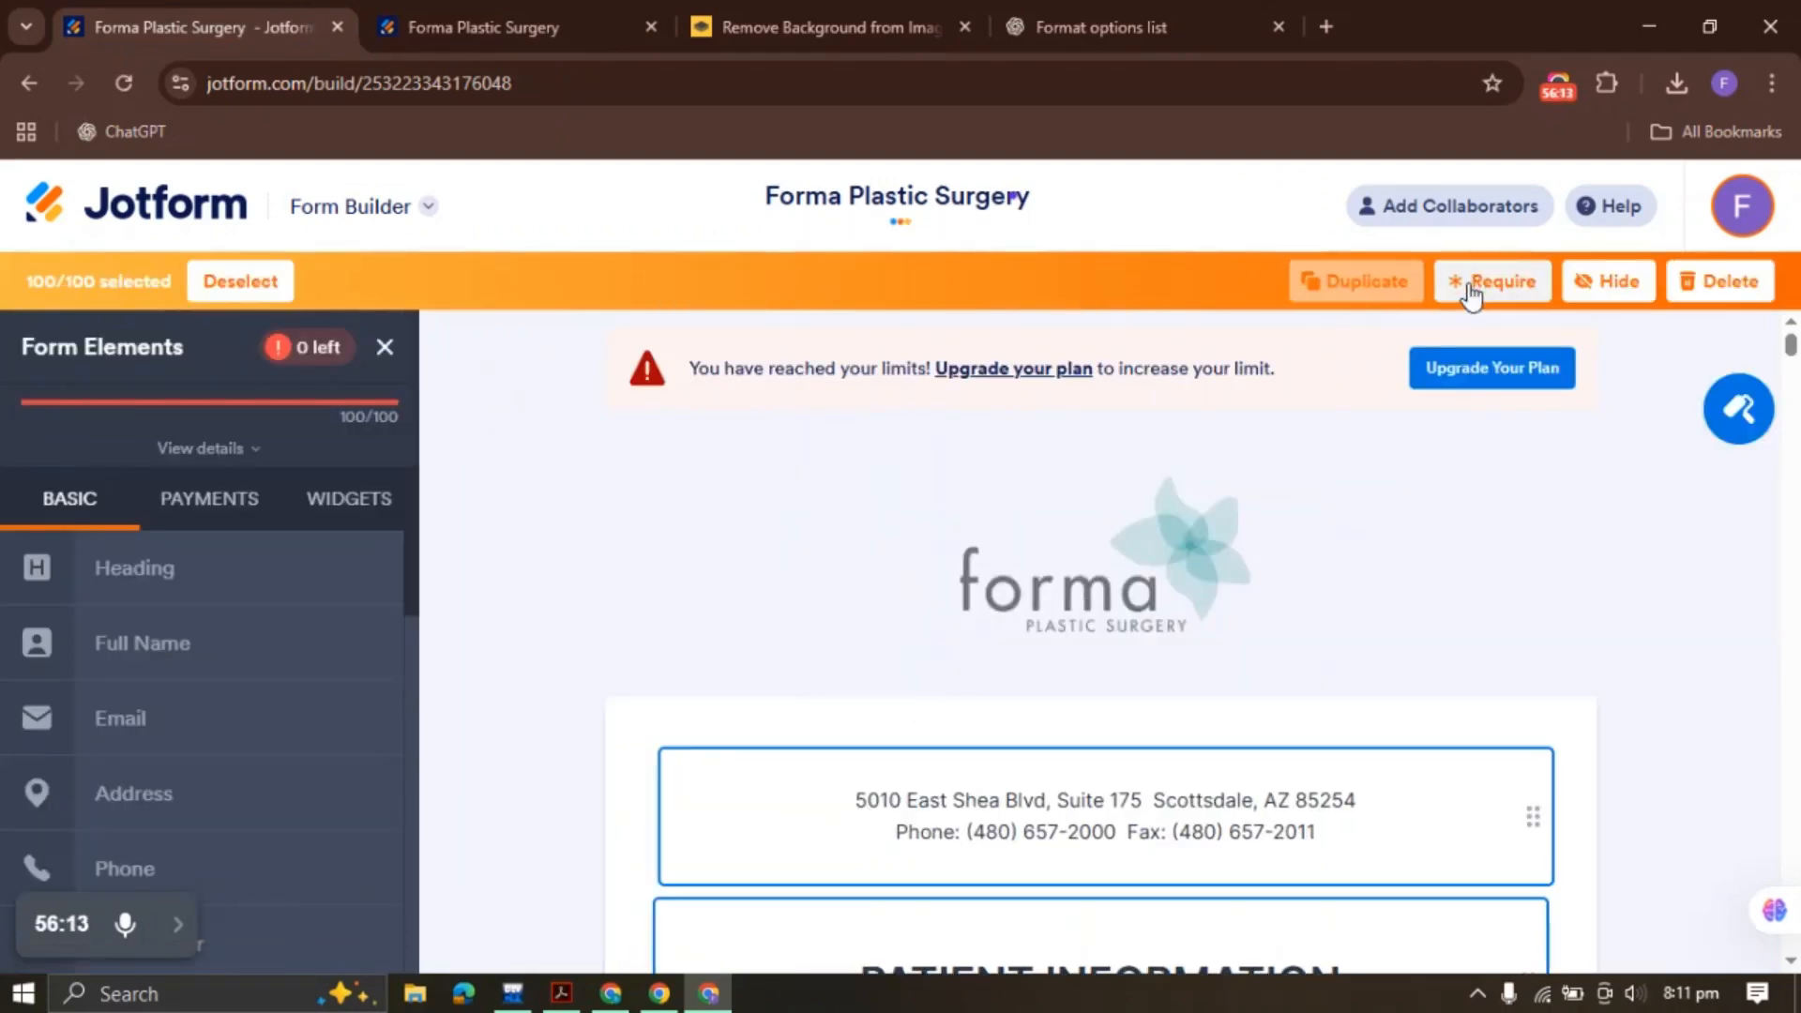
{"action": "left_click", "coordinate": [1471, 294]}
{"action": "left_click", "coordinate": [528, 33]}
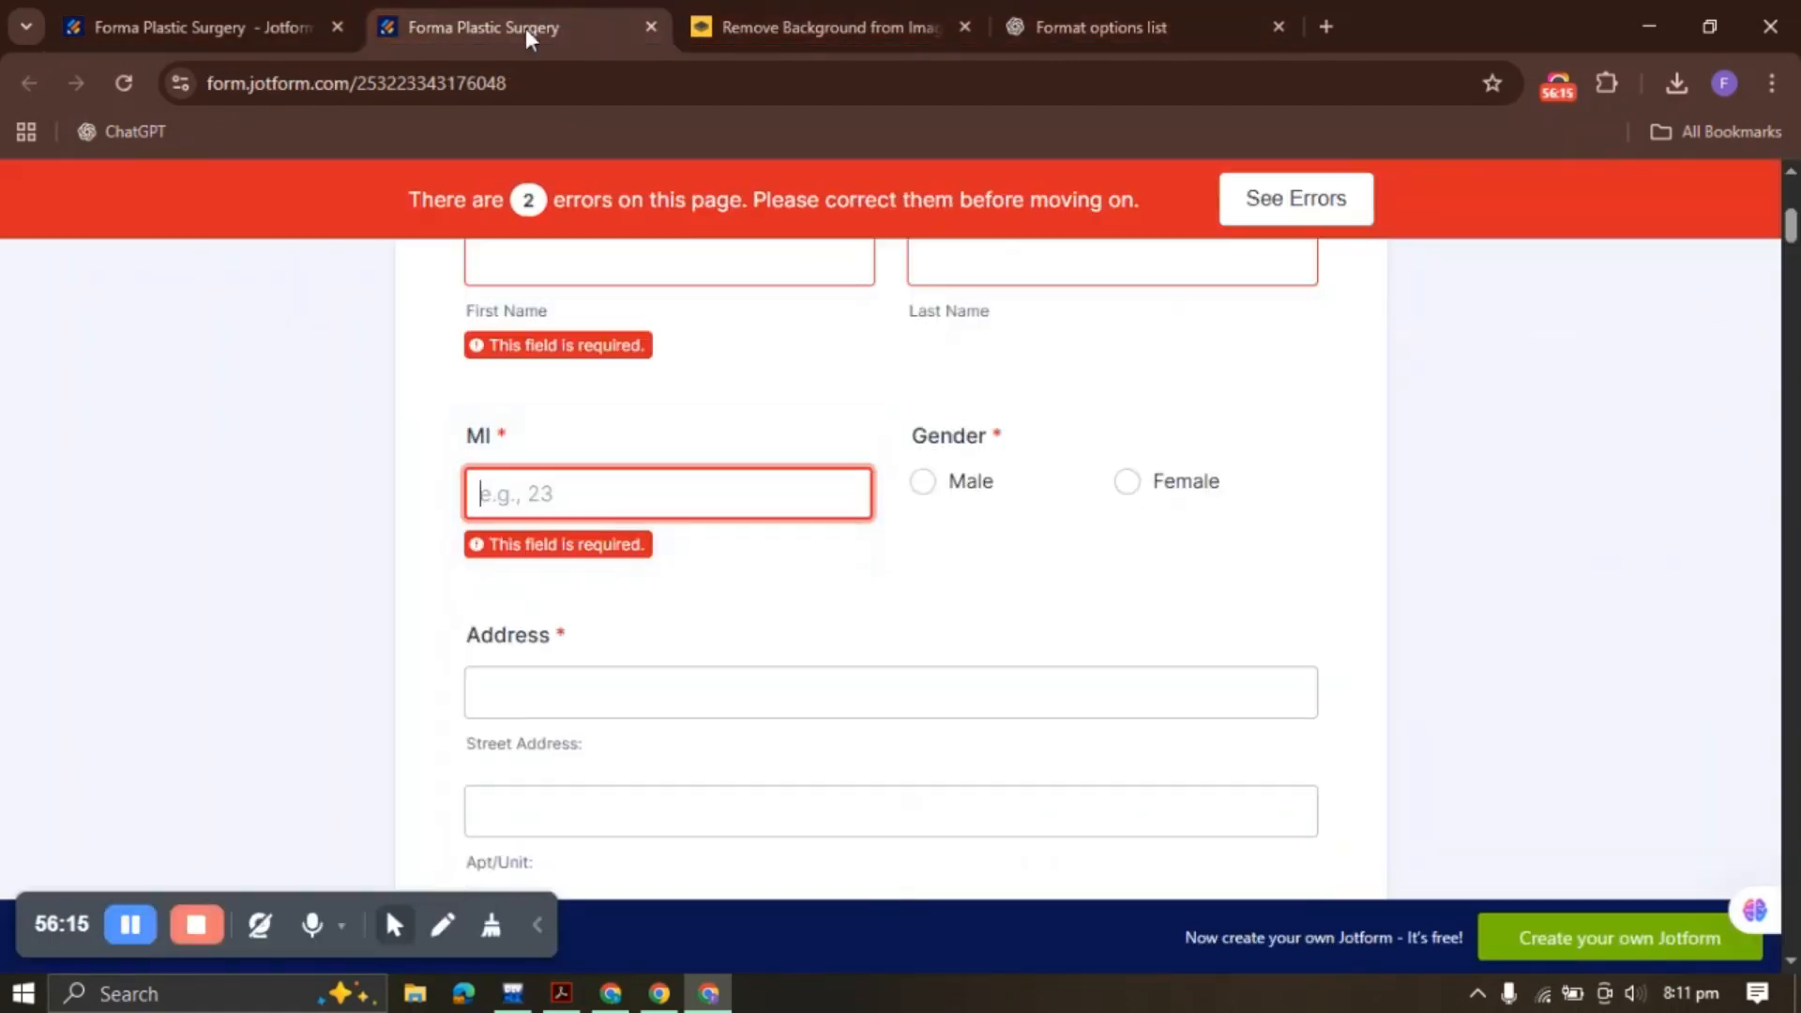
{"action": "left_click", "coordinate": [121, 97]}
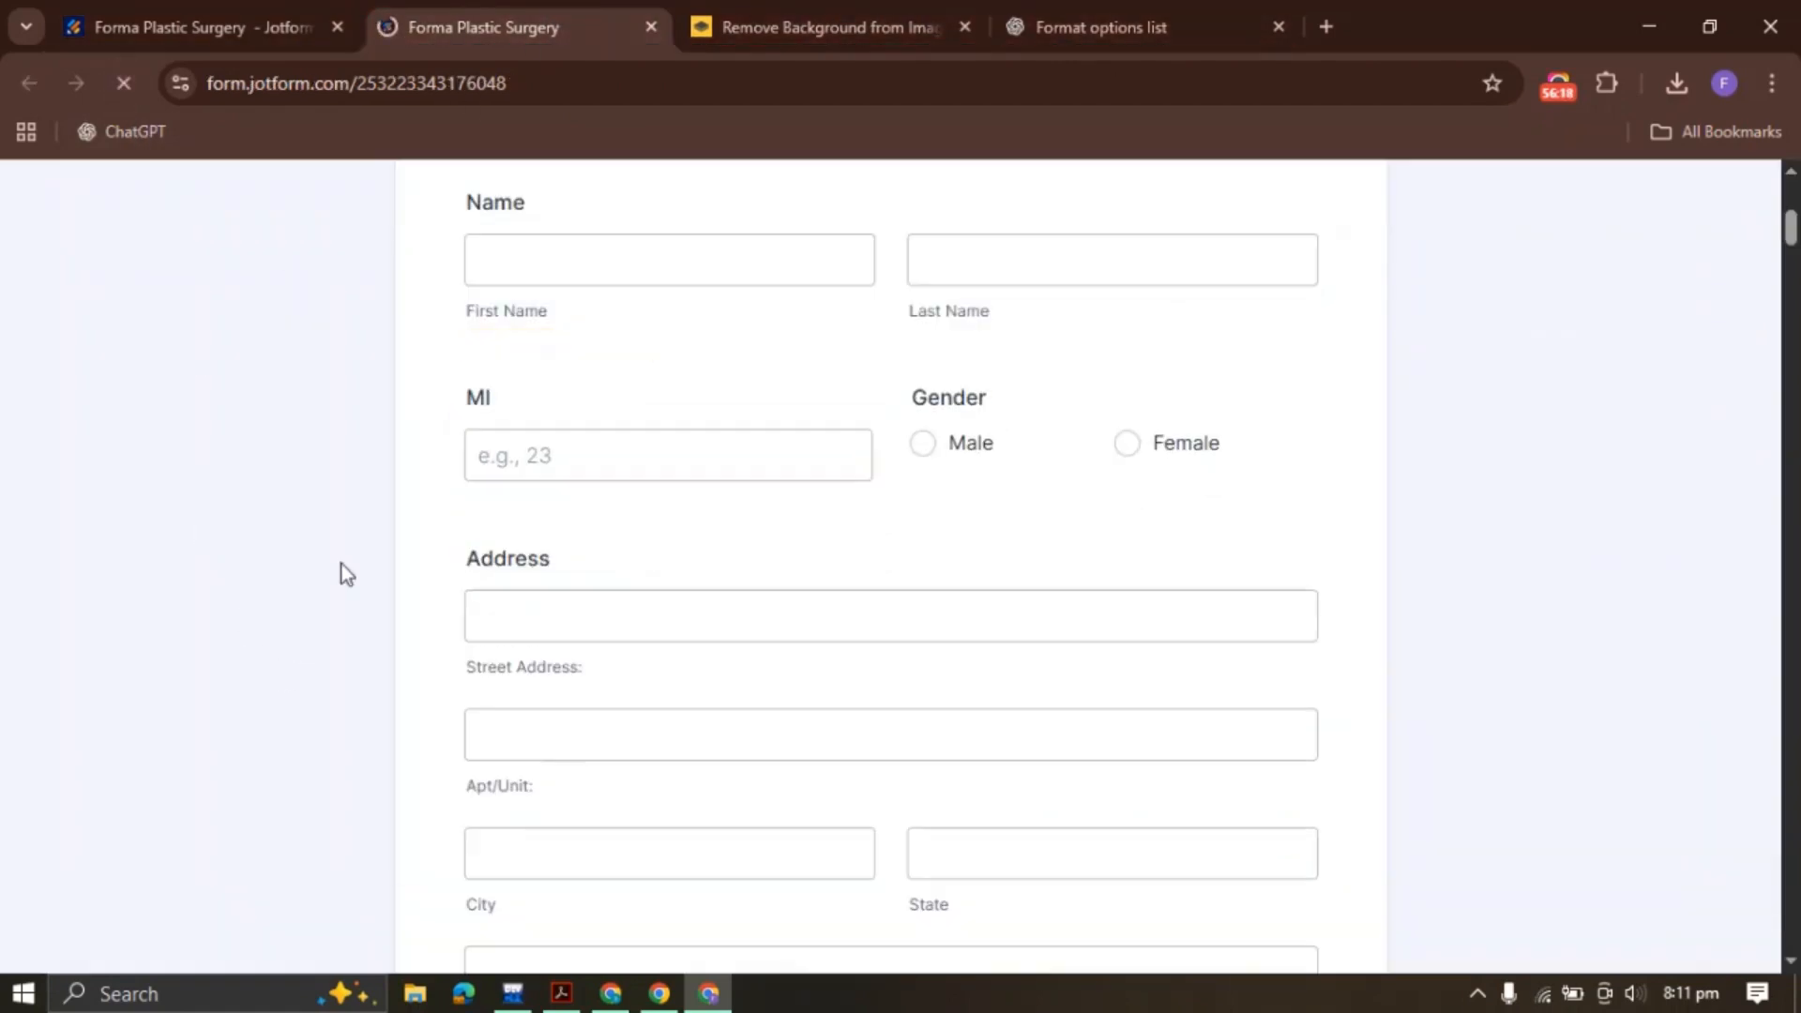
Retest the name fields, choose Female for Gender, and try address, phone, birth date and email
{"action": "left_click", "coordinate": [575, 262]}
{"action": "left_click", "coordinate": [574, 469]}
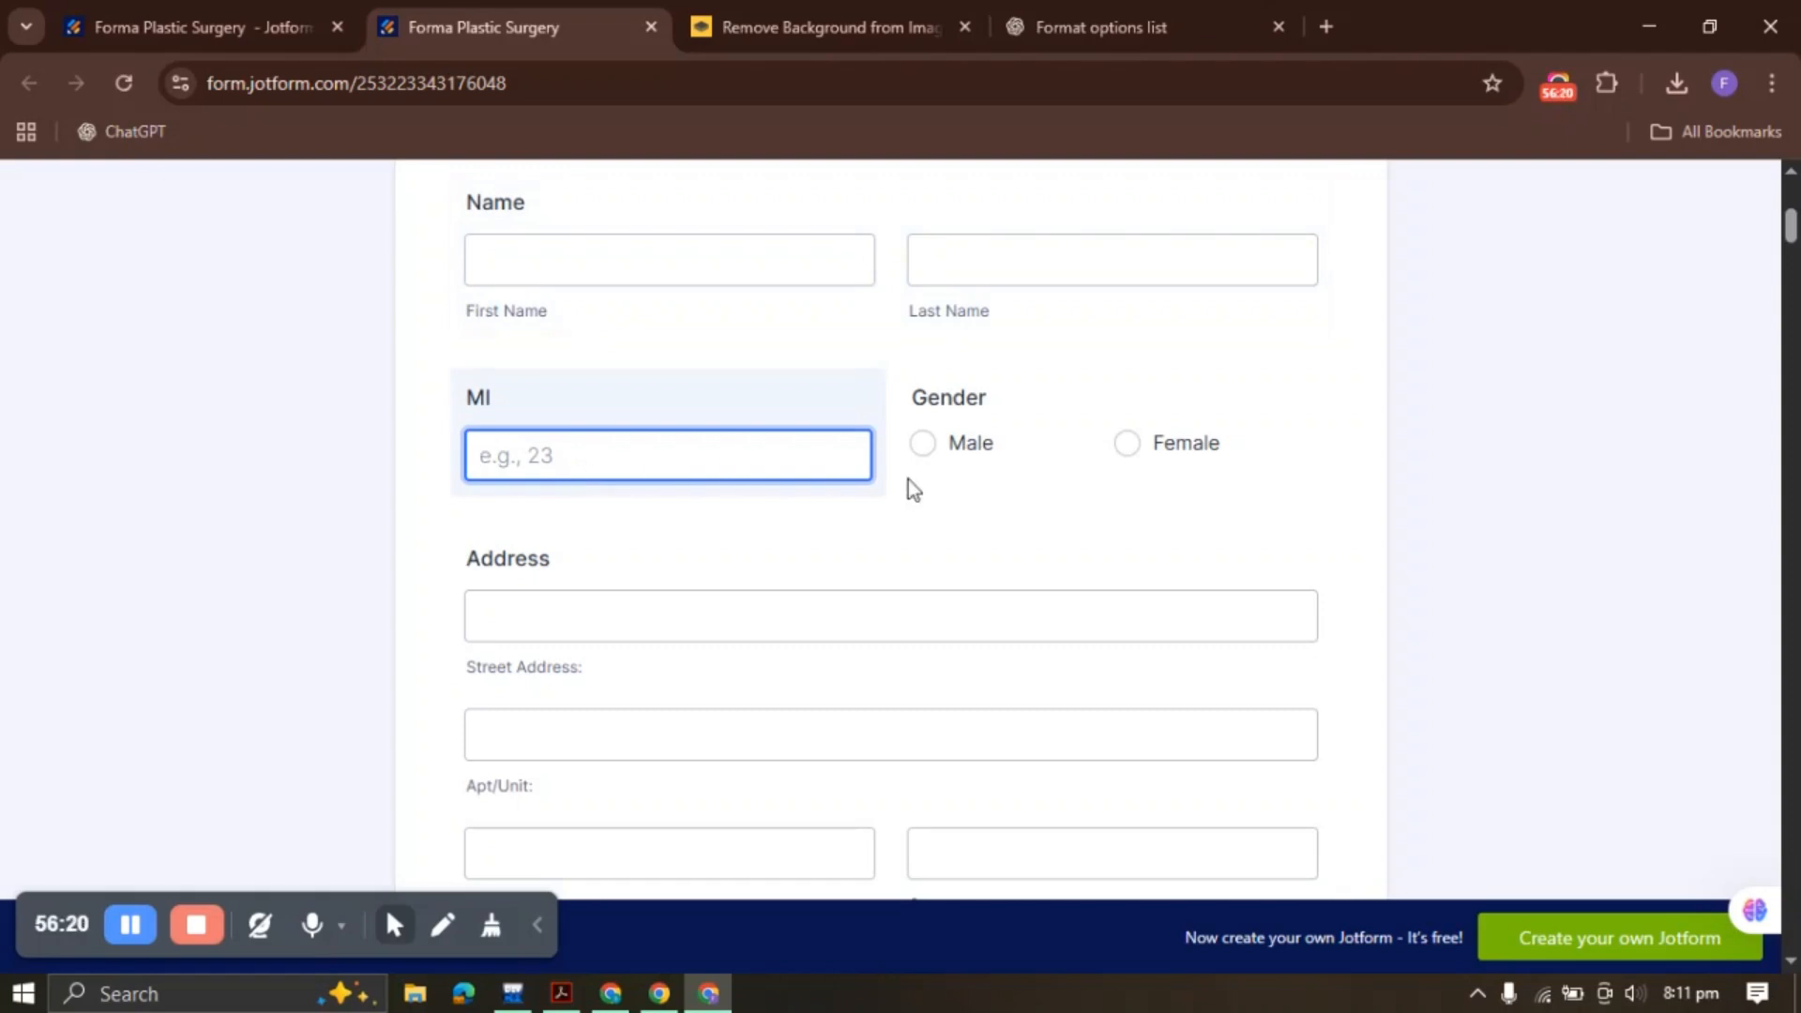
{"action": "left_click", "coordinate": [923, 442]}
{"action": "left_click", "coordinate": [1127, 444]}
{"action": "left_click", "coordinate": [656, 612]}
{"action": "scroll", "coordinate": [660, 586], "scroll_direction": "down", "scroll_amount": 3}
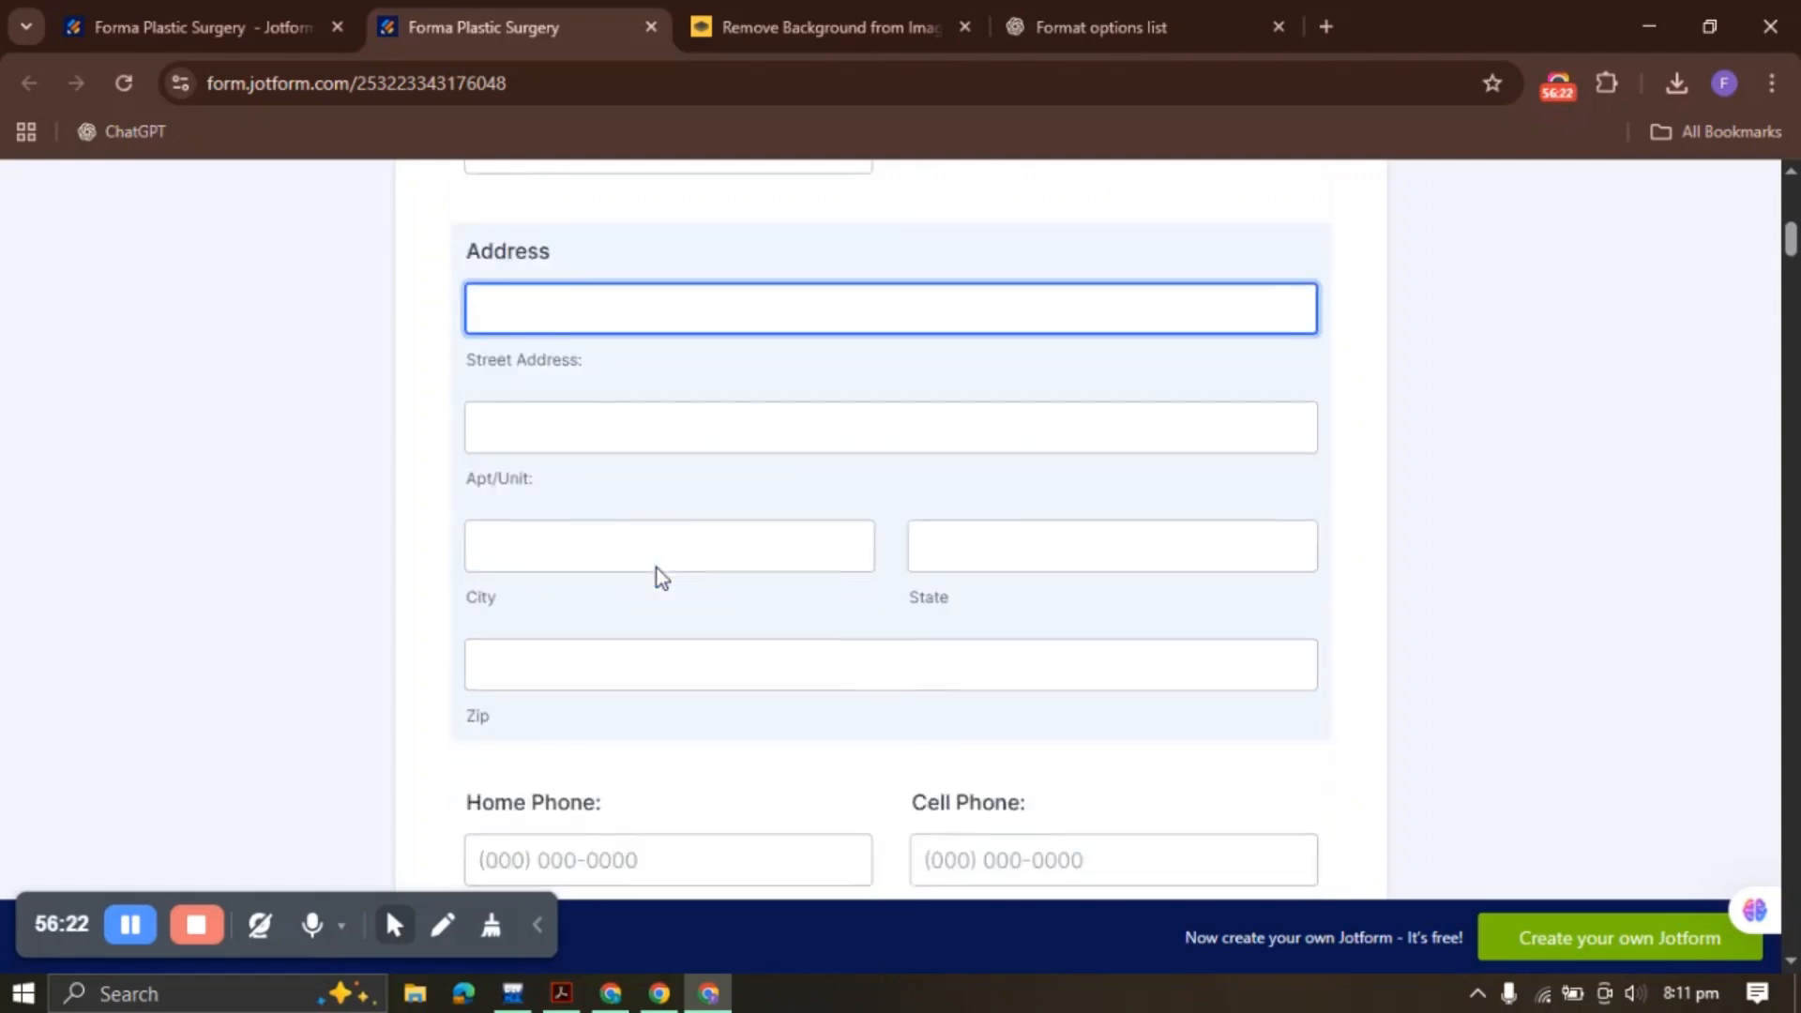
{"action": "scroll", "coordinate": [661, 577], "scroll_direction": "down", "scroll_amount": 3}
{"action": "left_click", "coordinate": [945, 551]}
{"action": "scroll", "coordinate": [644, 611], "scroll_direction": "down", "scroll_amount": 3}
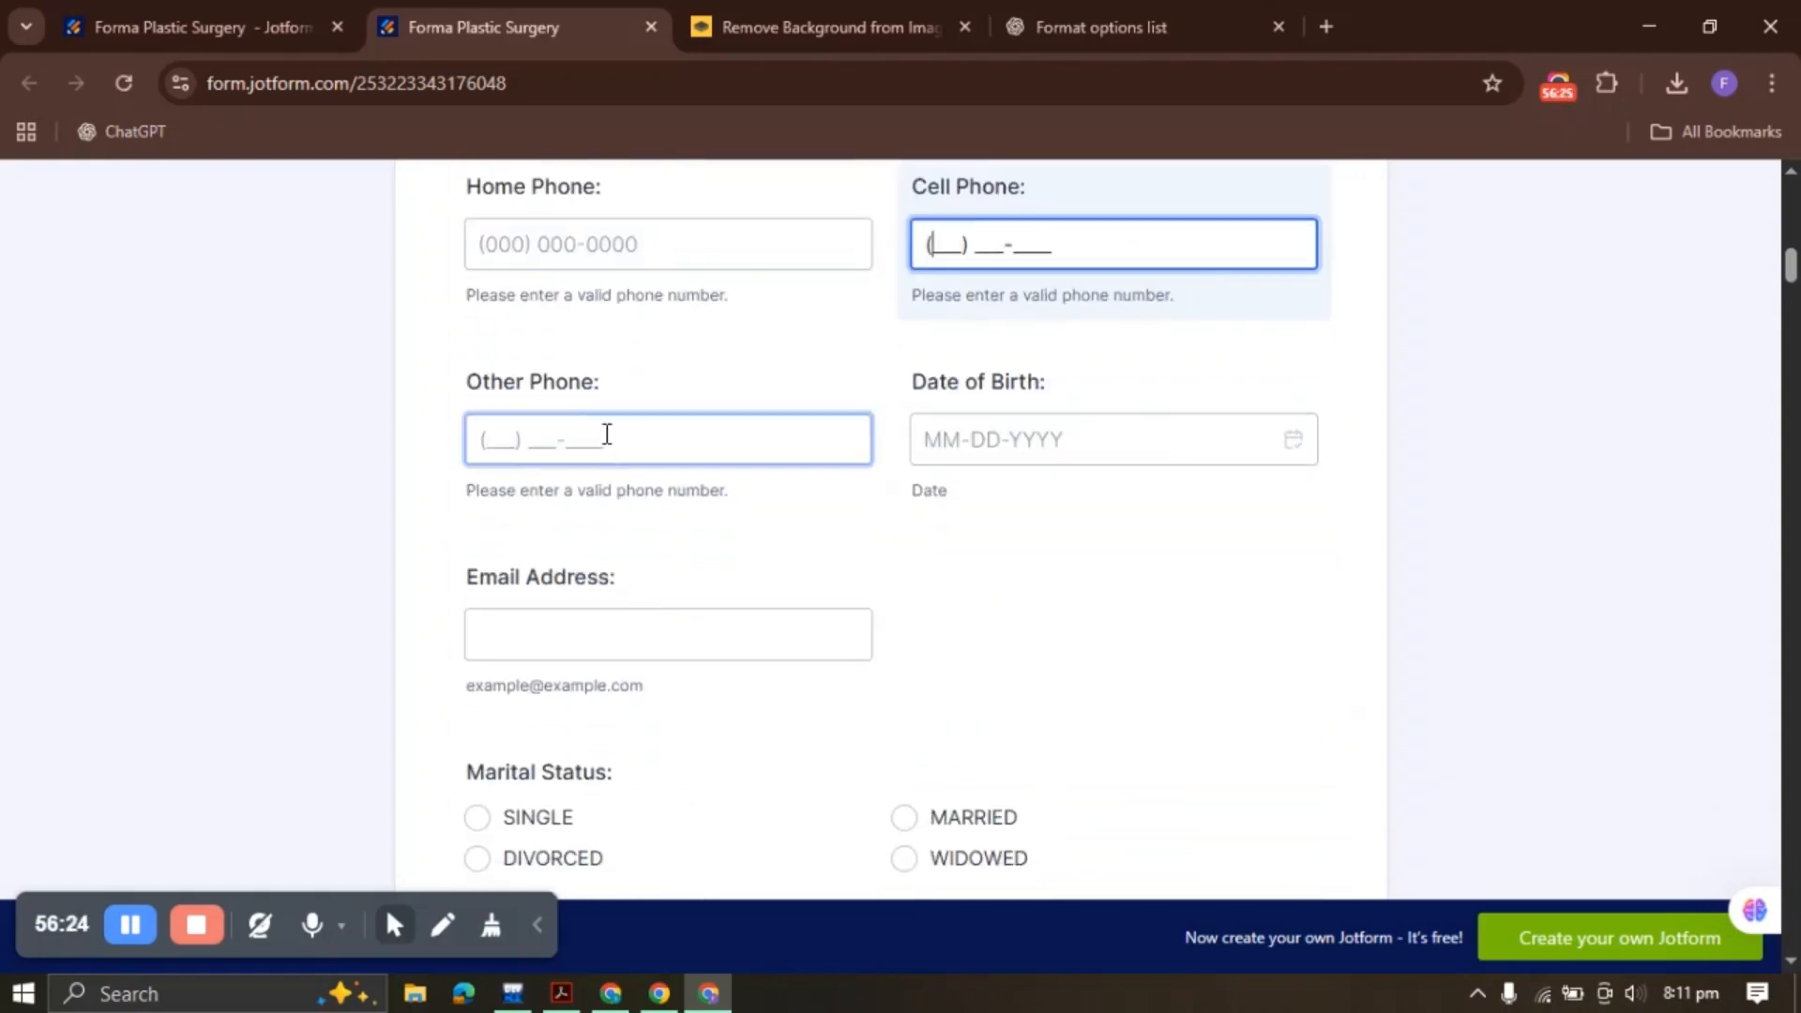
{"action": "left_click", "coordinate": [1161, 457]}
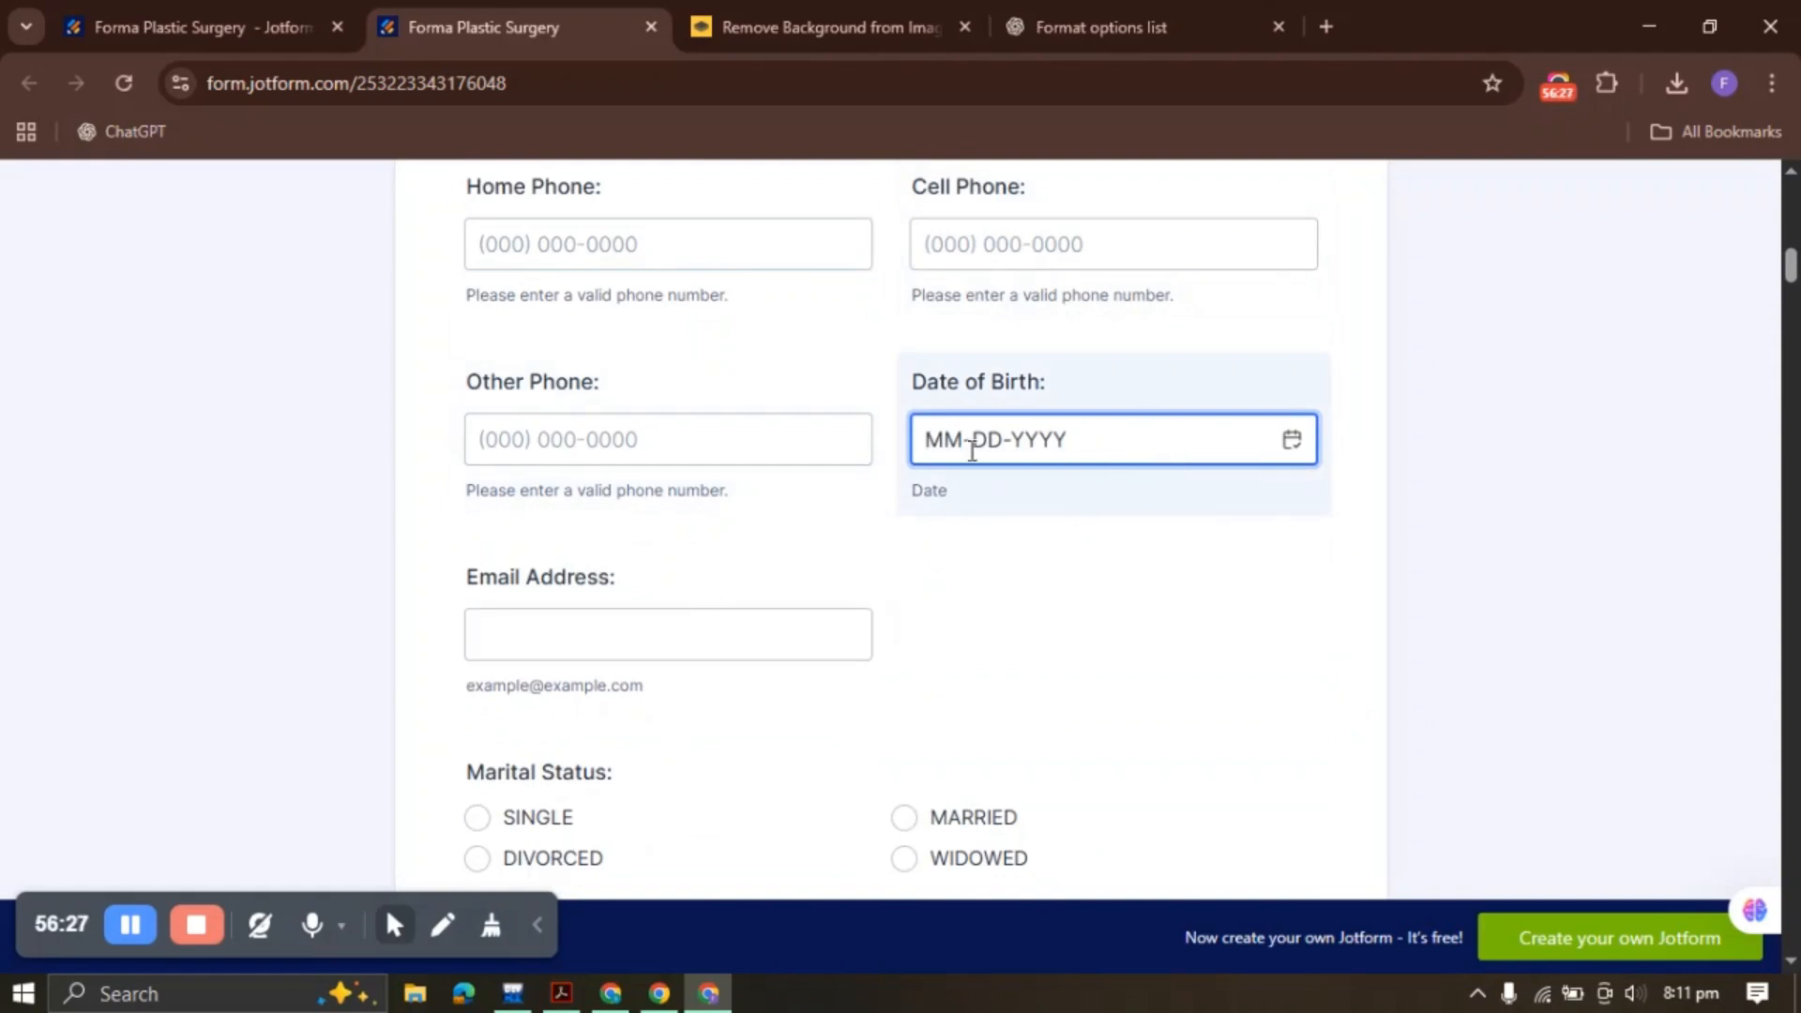
{"action": "left_click", "coordinate": [603, 628]}
Set Marital Status to MARRIED and move through the remaining fields to the form's end
{"action": "scroll", "coordinate": [603, 623], "scroll_direction": "down", "scroll_amount": 3}
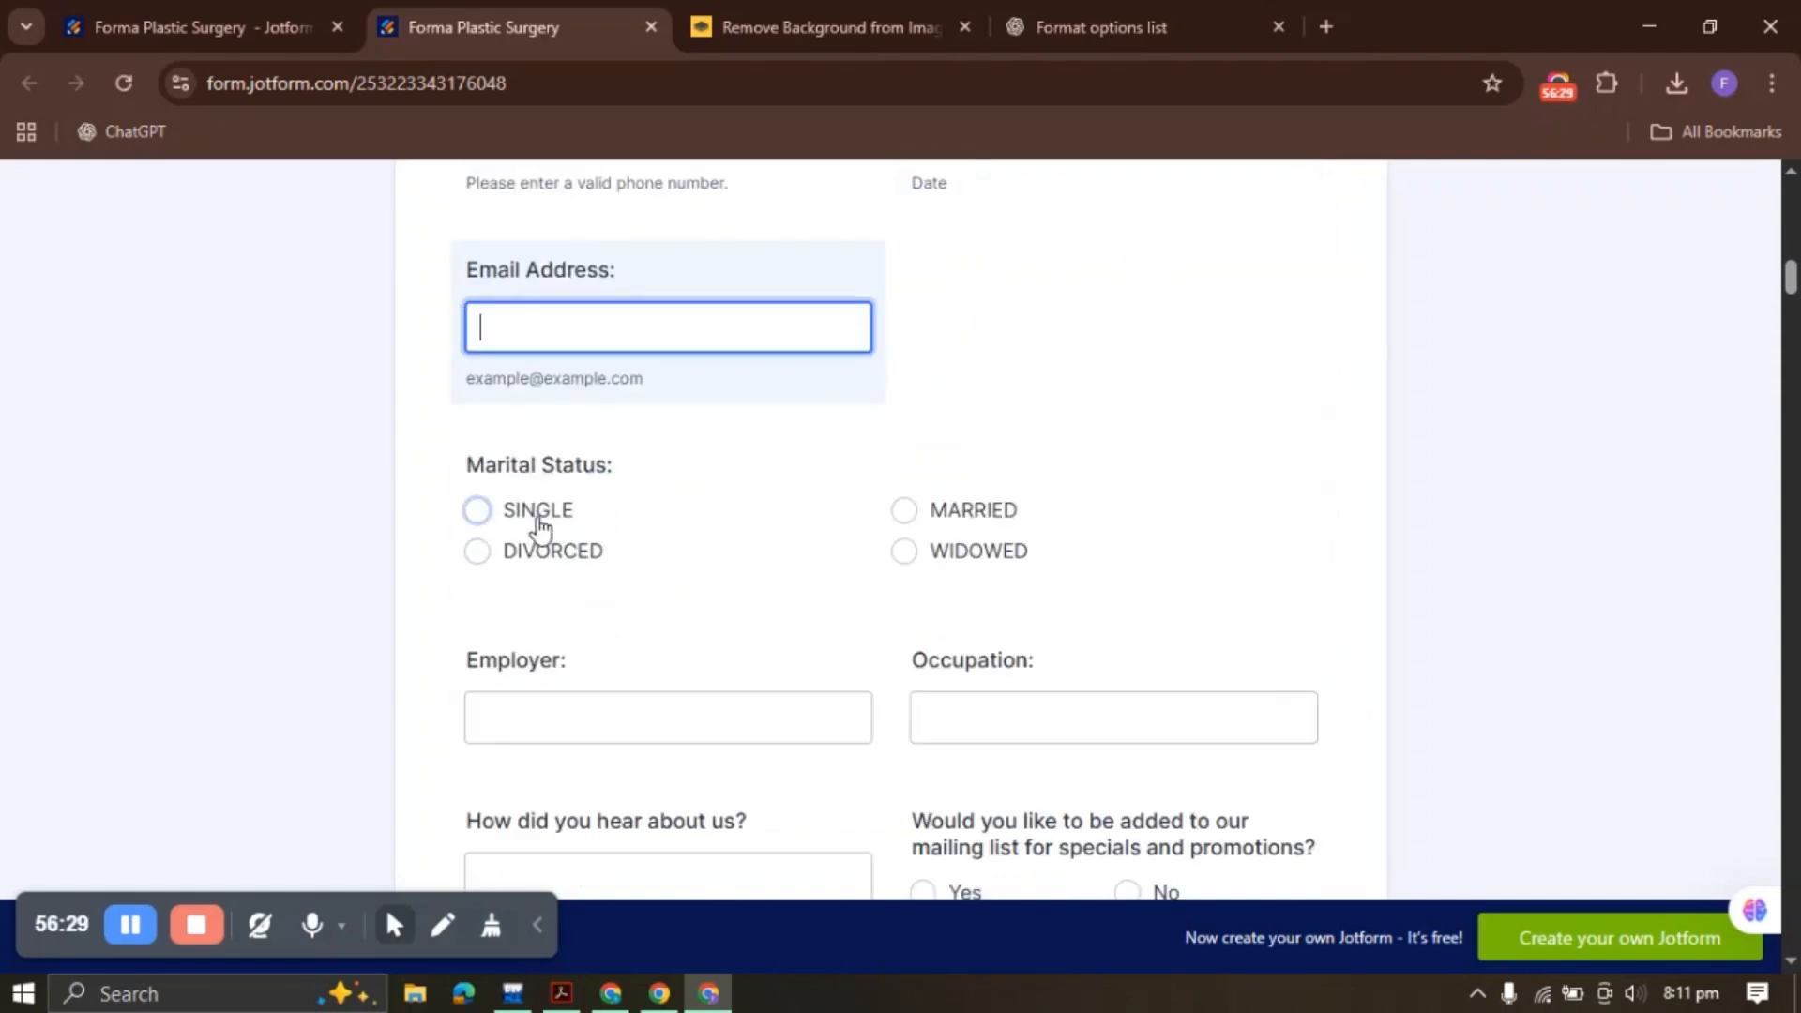
{"action": "left_click", "coordinate": [544, 551]}
{"action": "left_click", "coordinate": [904, 551]}
{"action": "left_click", "coordinate": [904, 509]}
{"action": "scroll", "coordinate": [901, 562], "scroll_direction": "down", "scroll_amount": 3}
{"action": "key", "text": "Tab"}
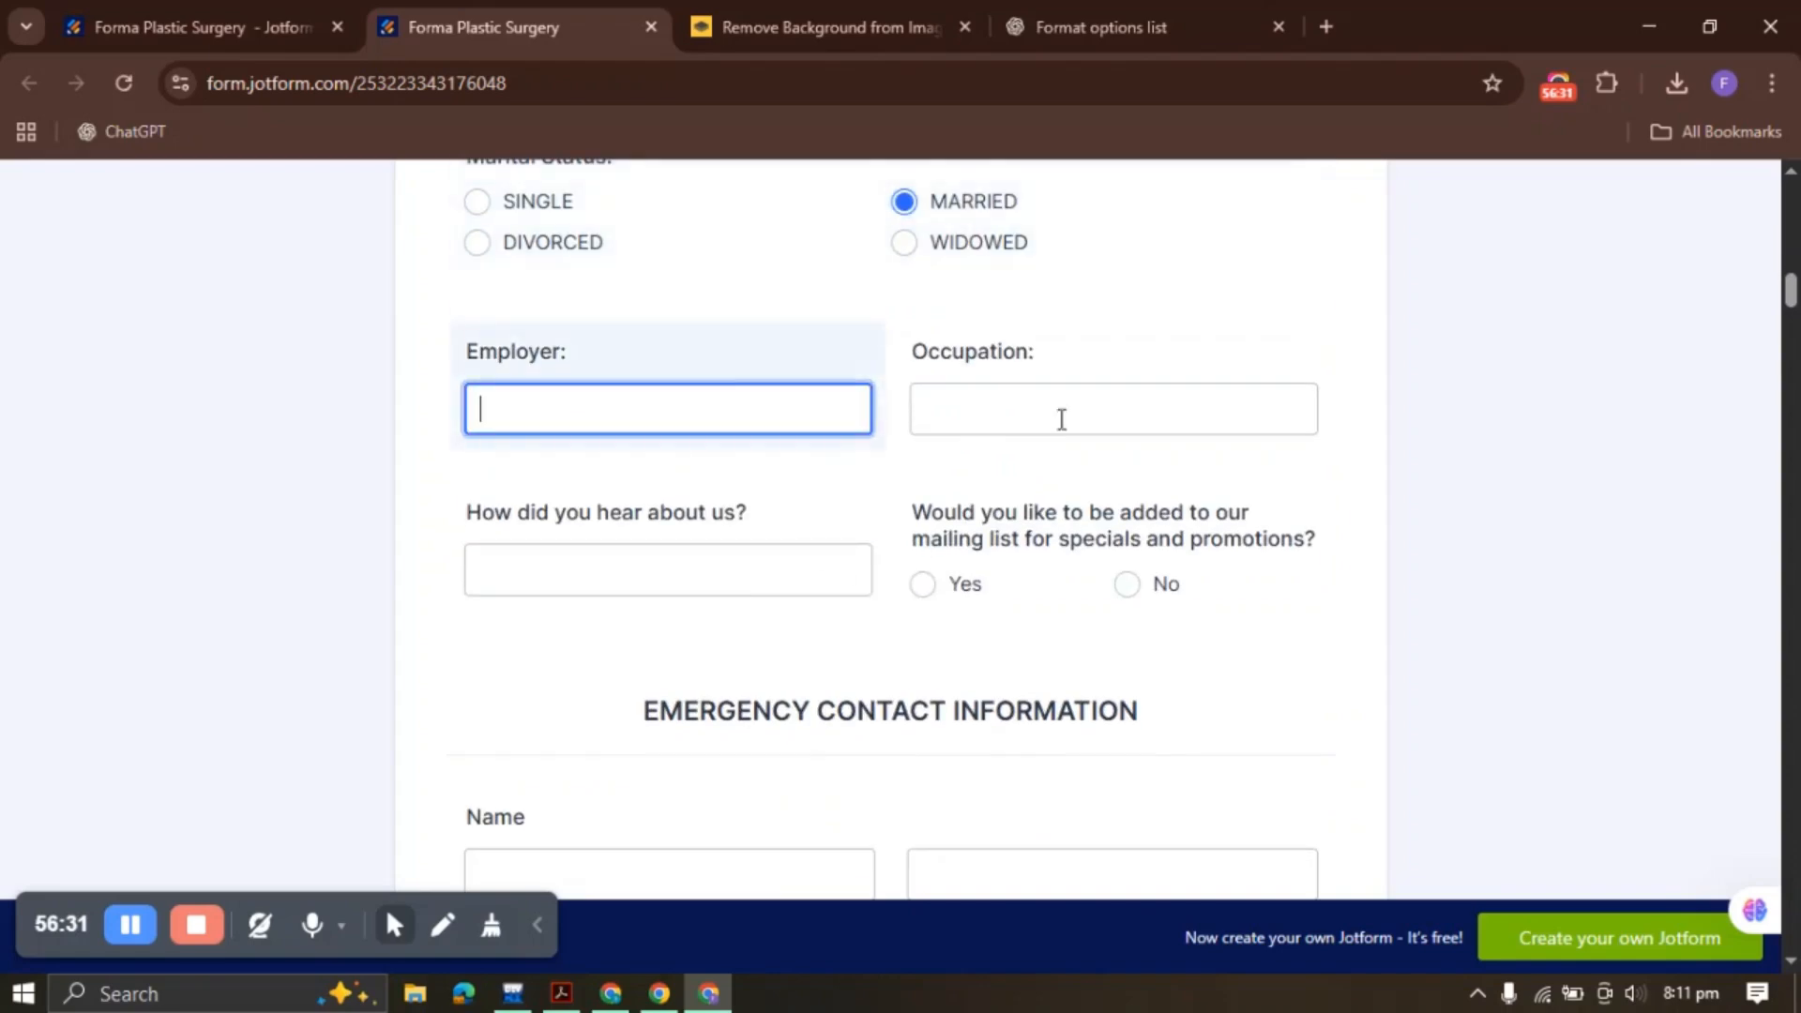
{"action": "key", "text": "Tab"}
{"action": "key", "text": "Tab"}
{"action": "scroll", "coordinate": [1047, 601], "scroll_direction": "down", "scroll_amount": 12}
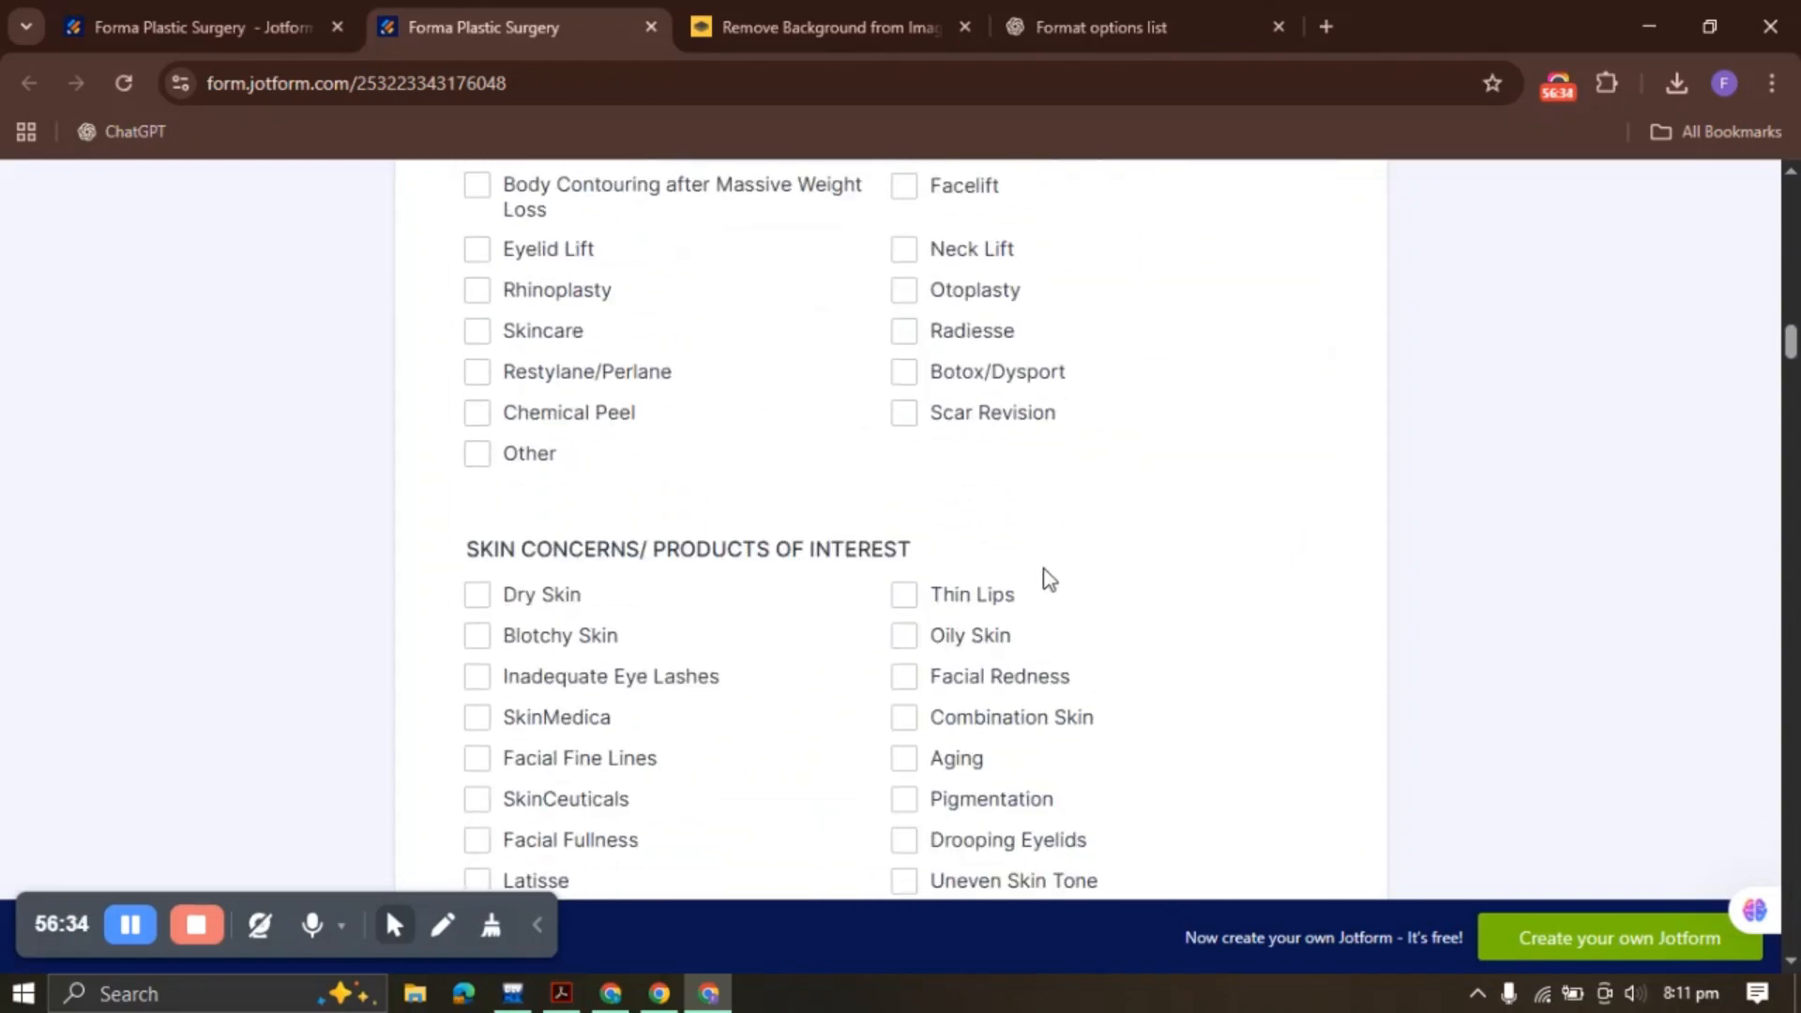
{"action": "scroll", "coordinate": [1048, 577], "scroll_direction": "down", "scroll_amount": 20}
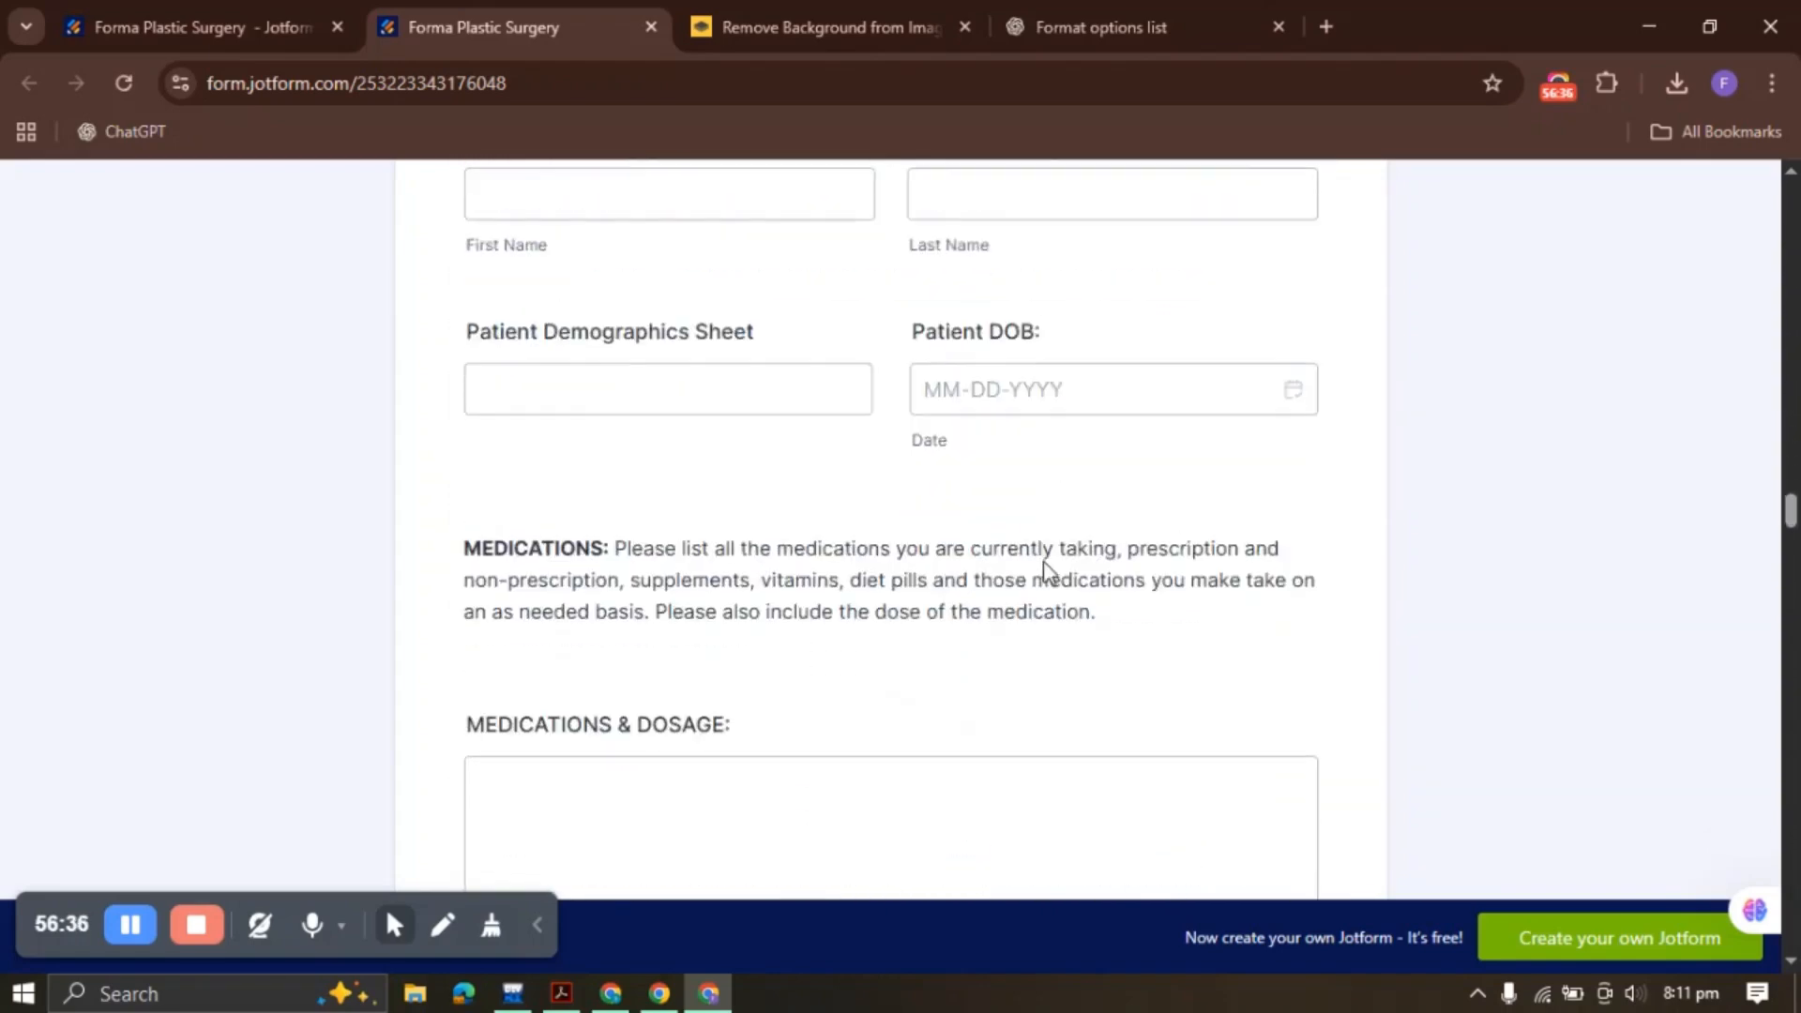
{"action": "scroll", "coordinate": [1047, 573], "scroll_direction": "down", "scroll_amount": 20}
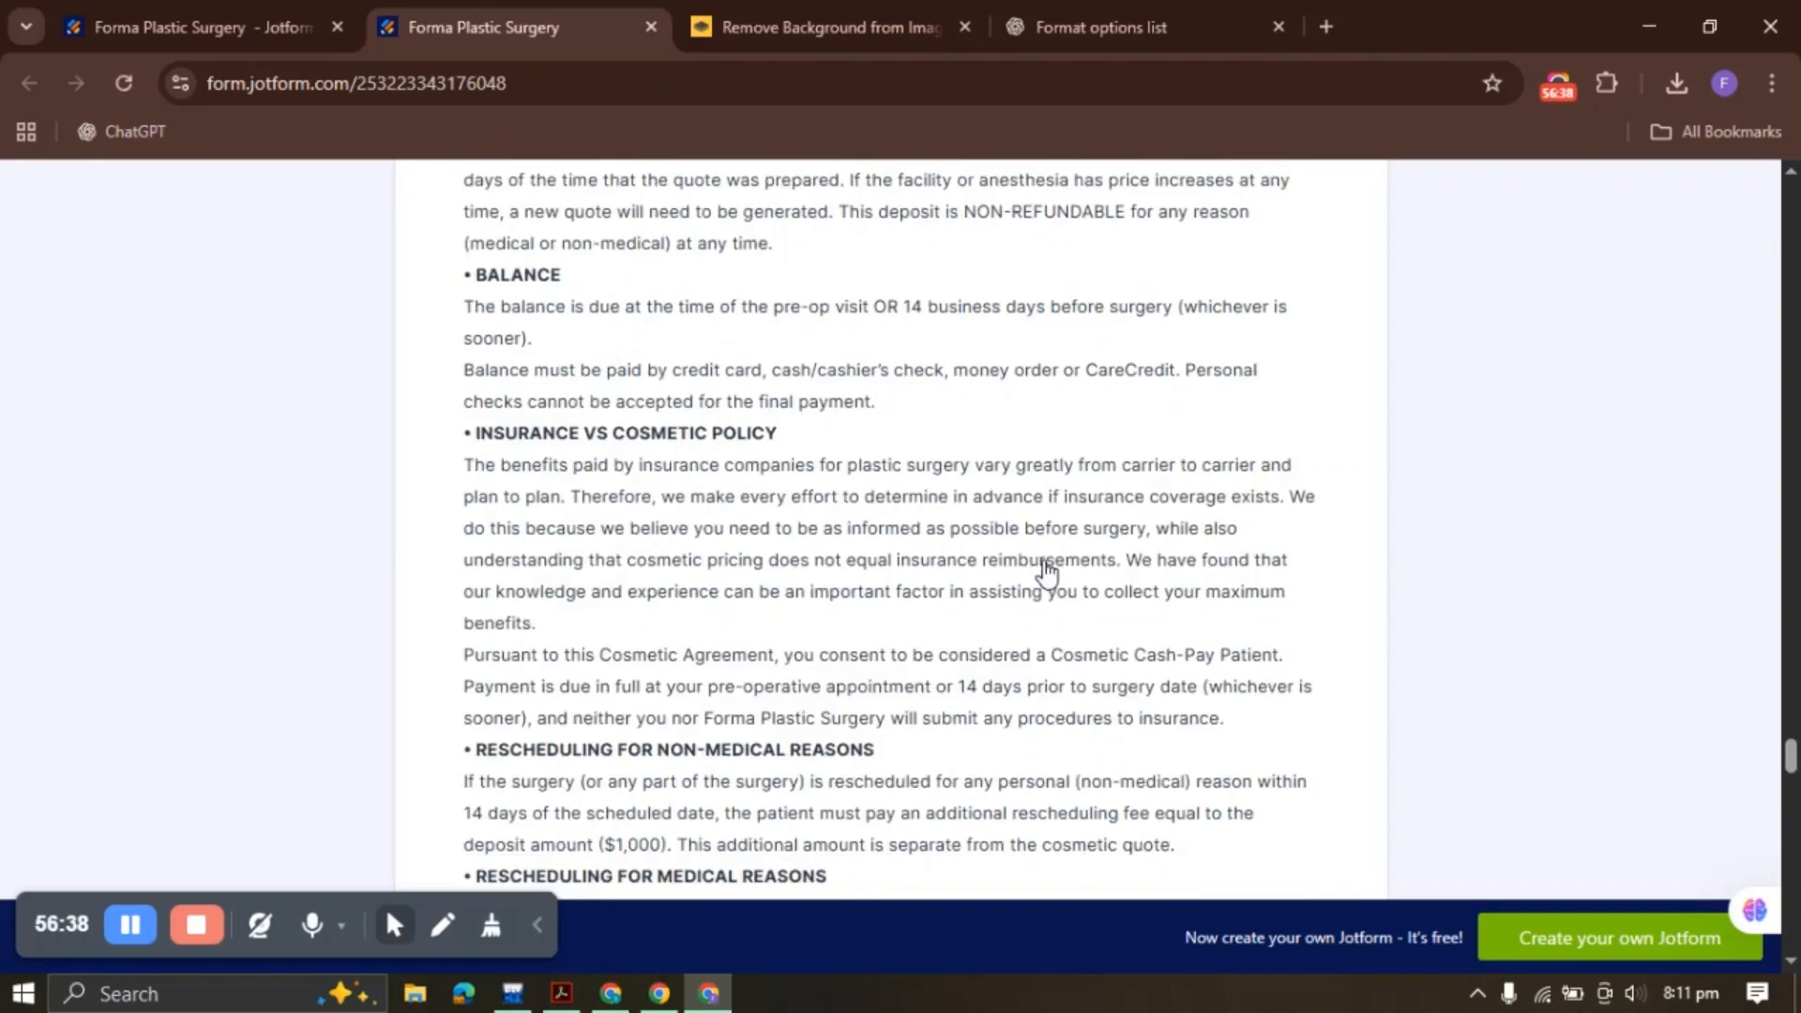
{"action": "scroll", "coordinate": [1048, 570], "scroll_direction": "down", "scroll_amount": 20}
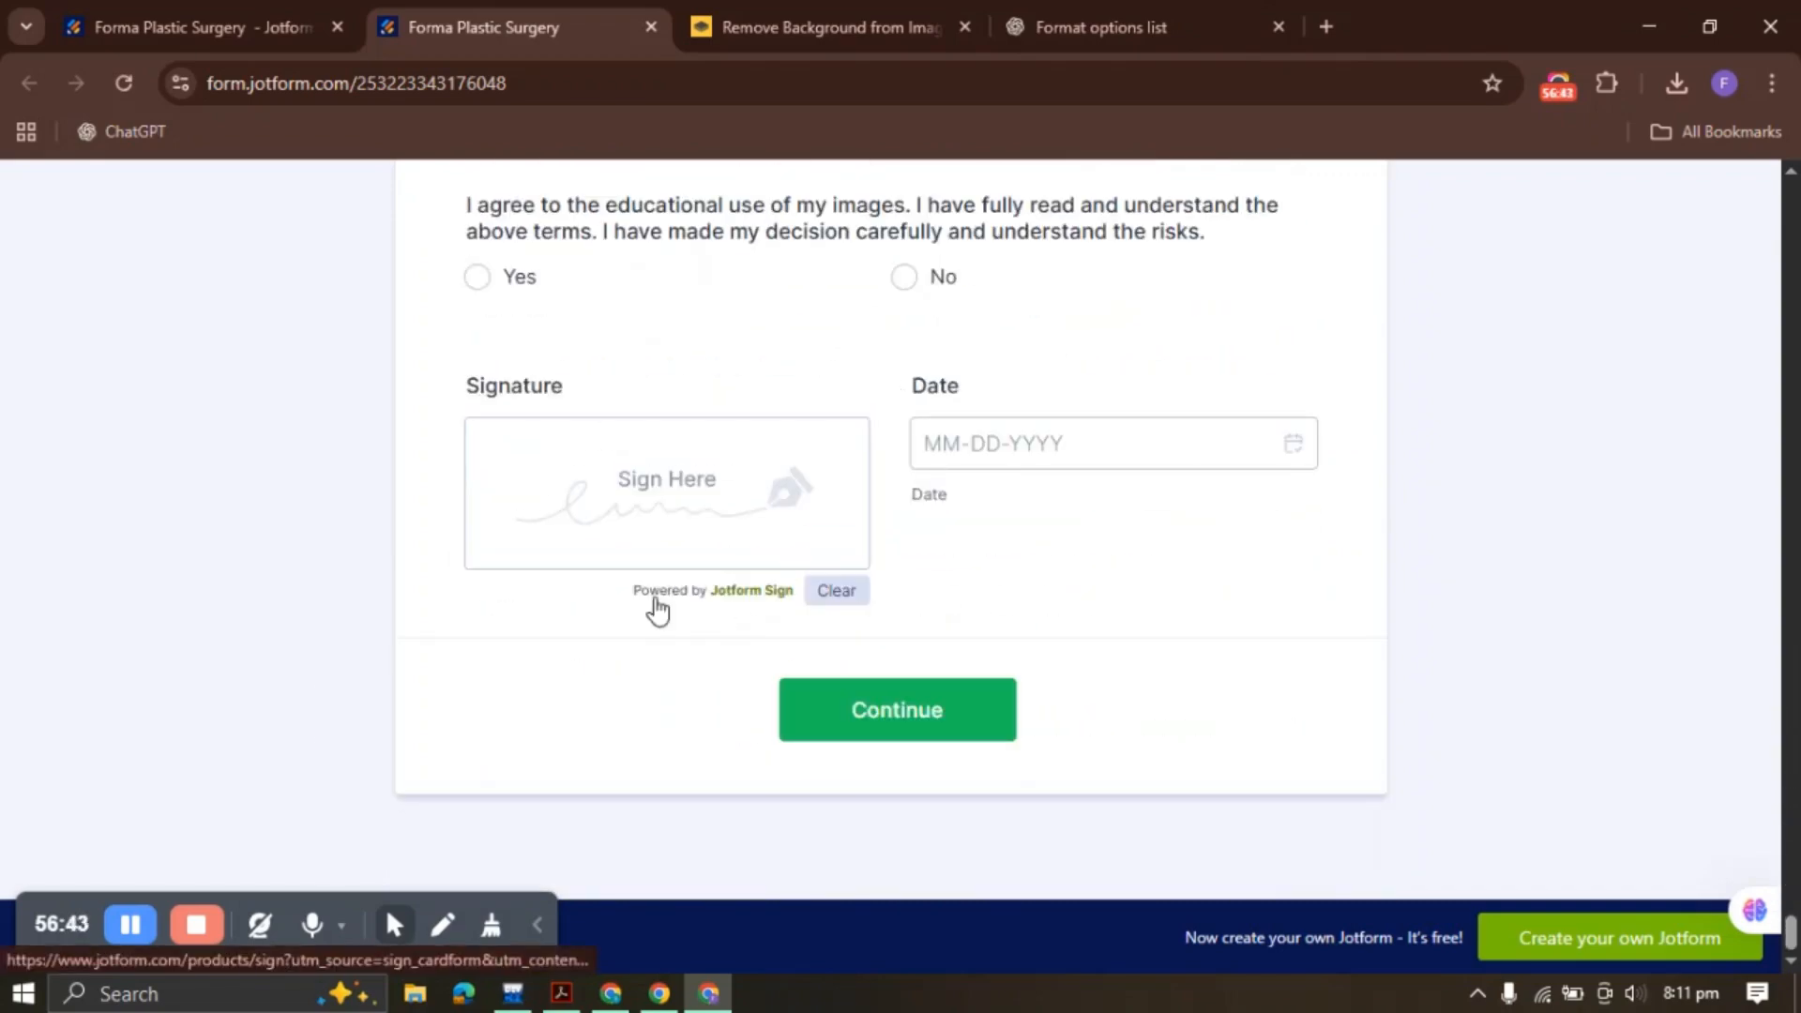
{"action": "scroll", "coordinate": [657, 609], "scroll_direction": "up", "scroll_amount": 20}
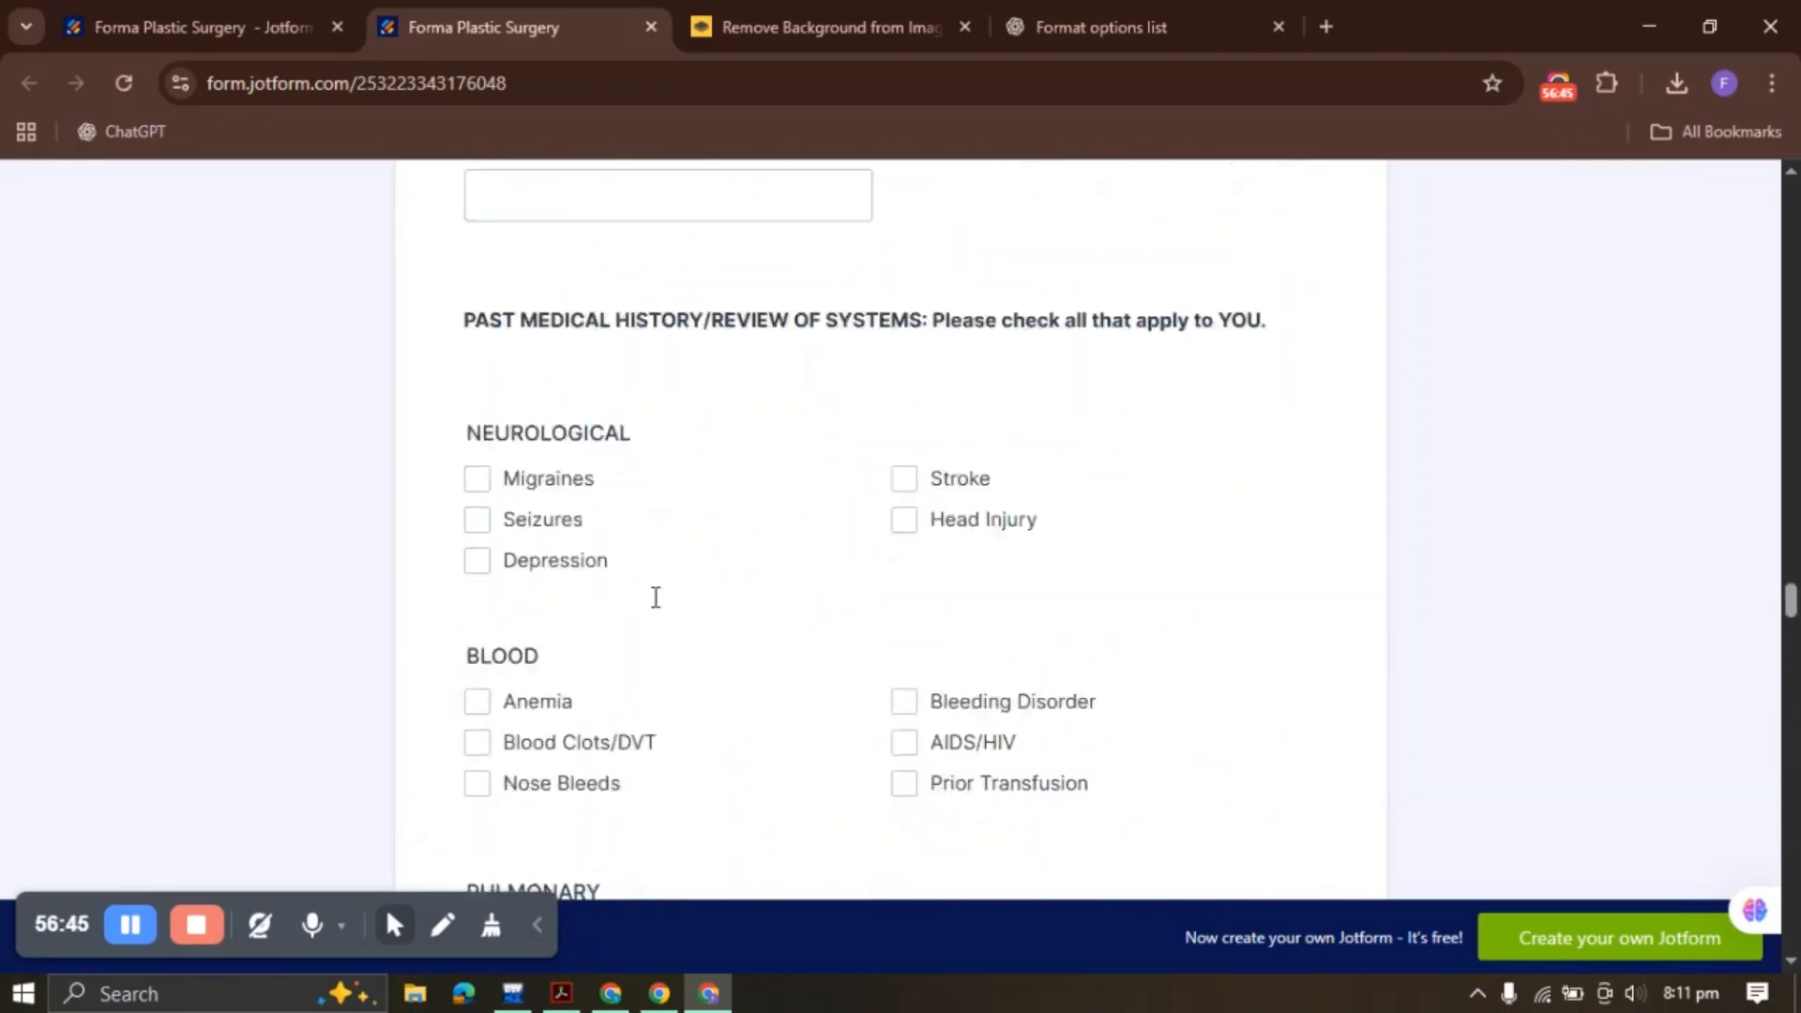
{"action": "scroll", "coordinate": [656, 598], "scroll_direction": "up", "scroll_amount": 20}
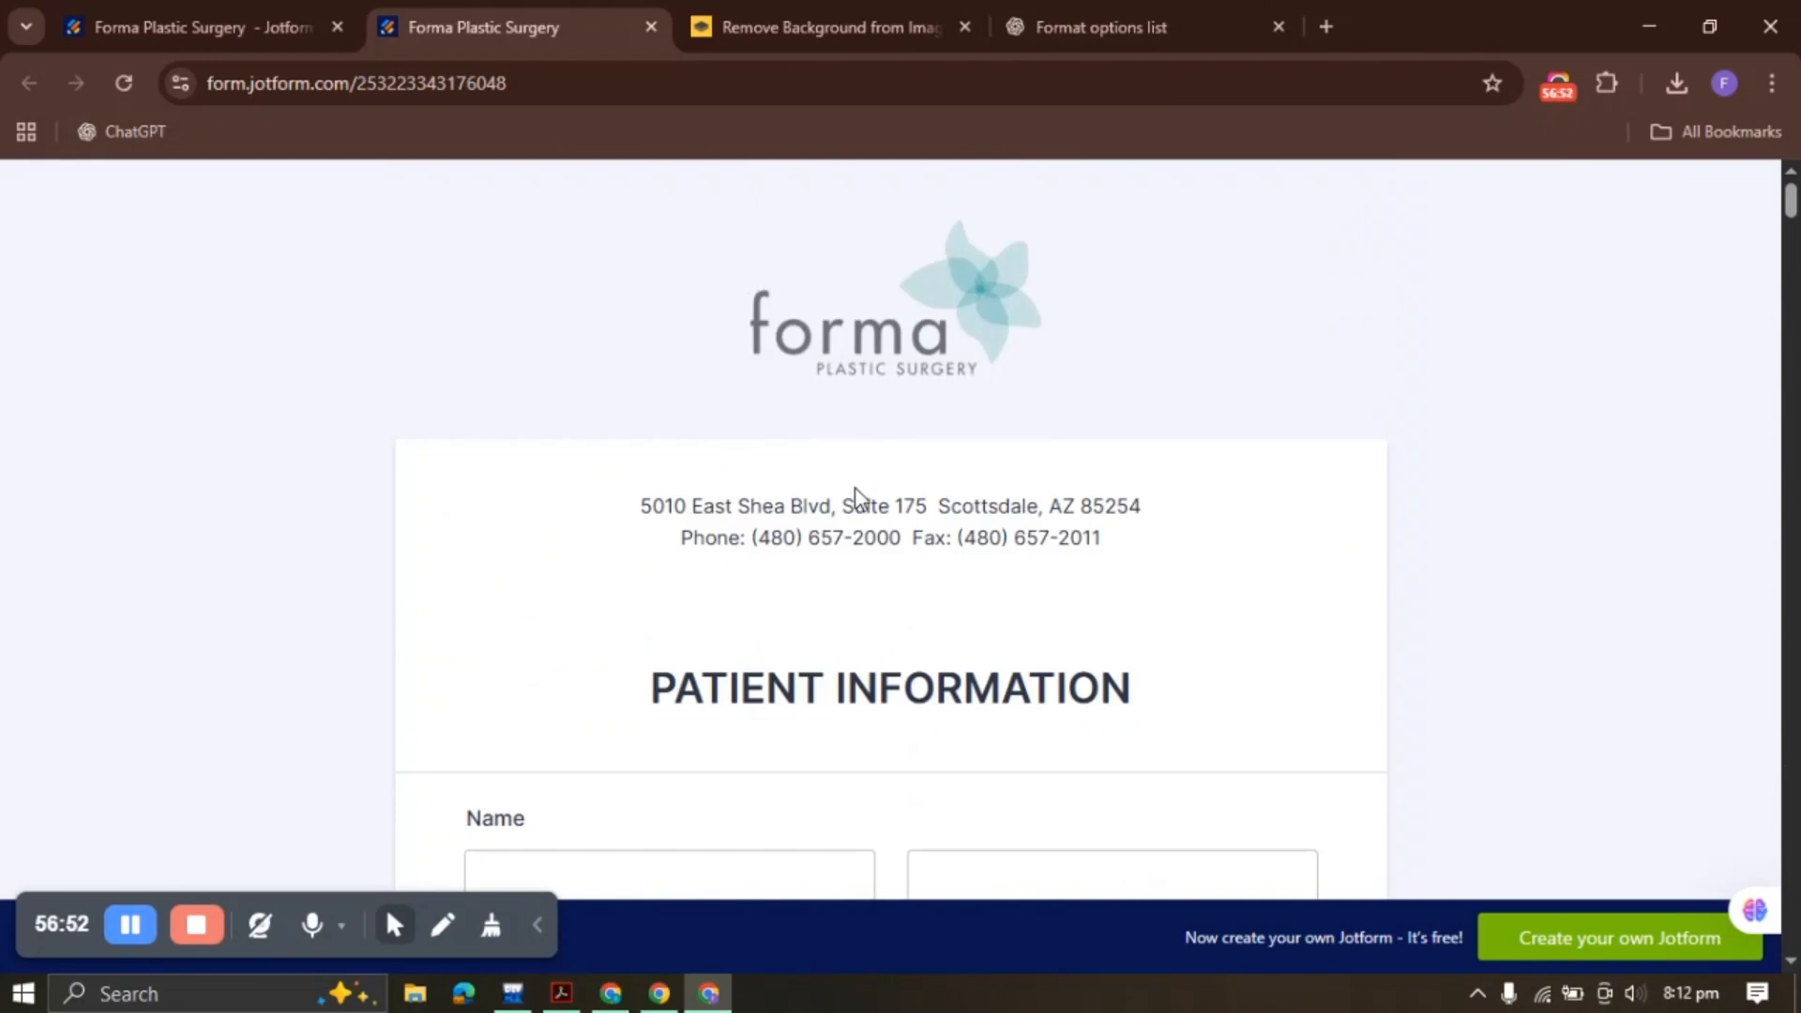
{"action": "scroll", "coordinate": [859, 492], "scroll_direction": "down", "scroll_amount": 3}
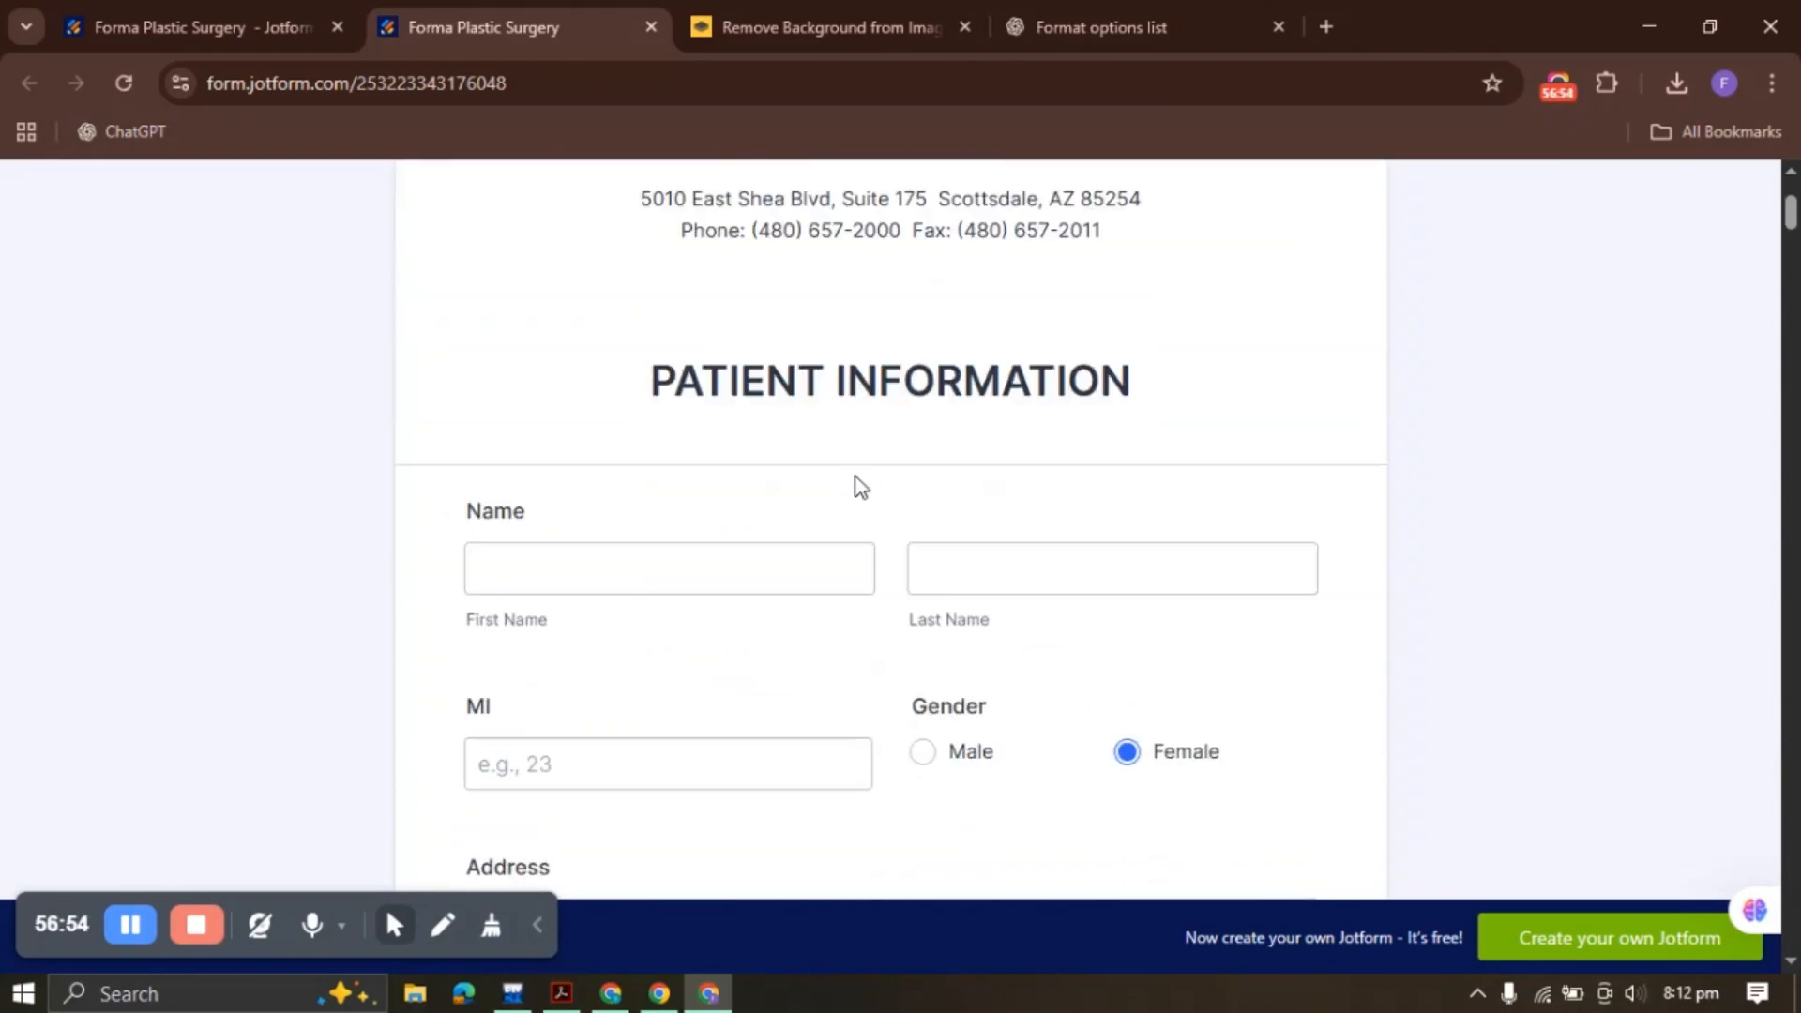
Return to the builder tab and scroll the Forma Plastic Surgery form down to Submit and back
{"action": "left_click", "coordinate": [349, 13]}
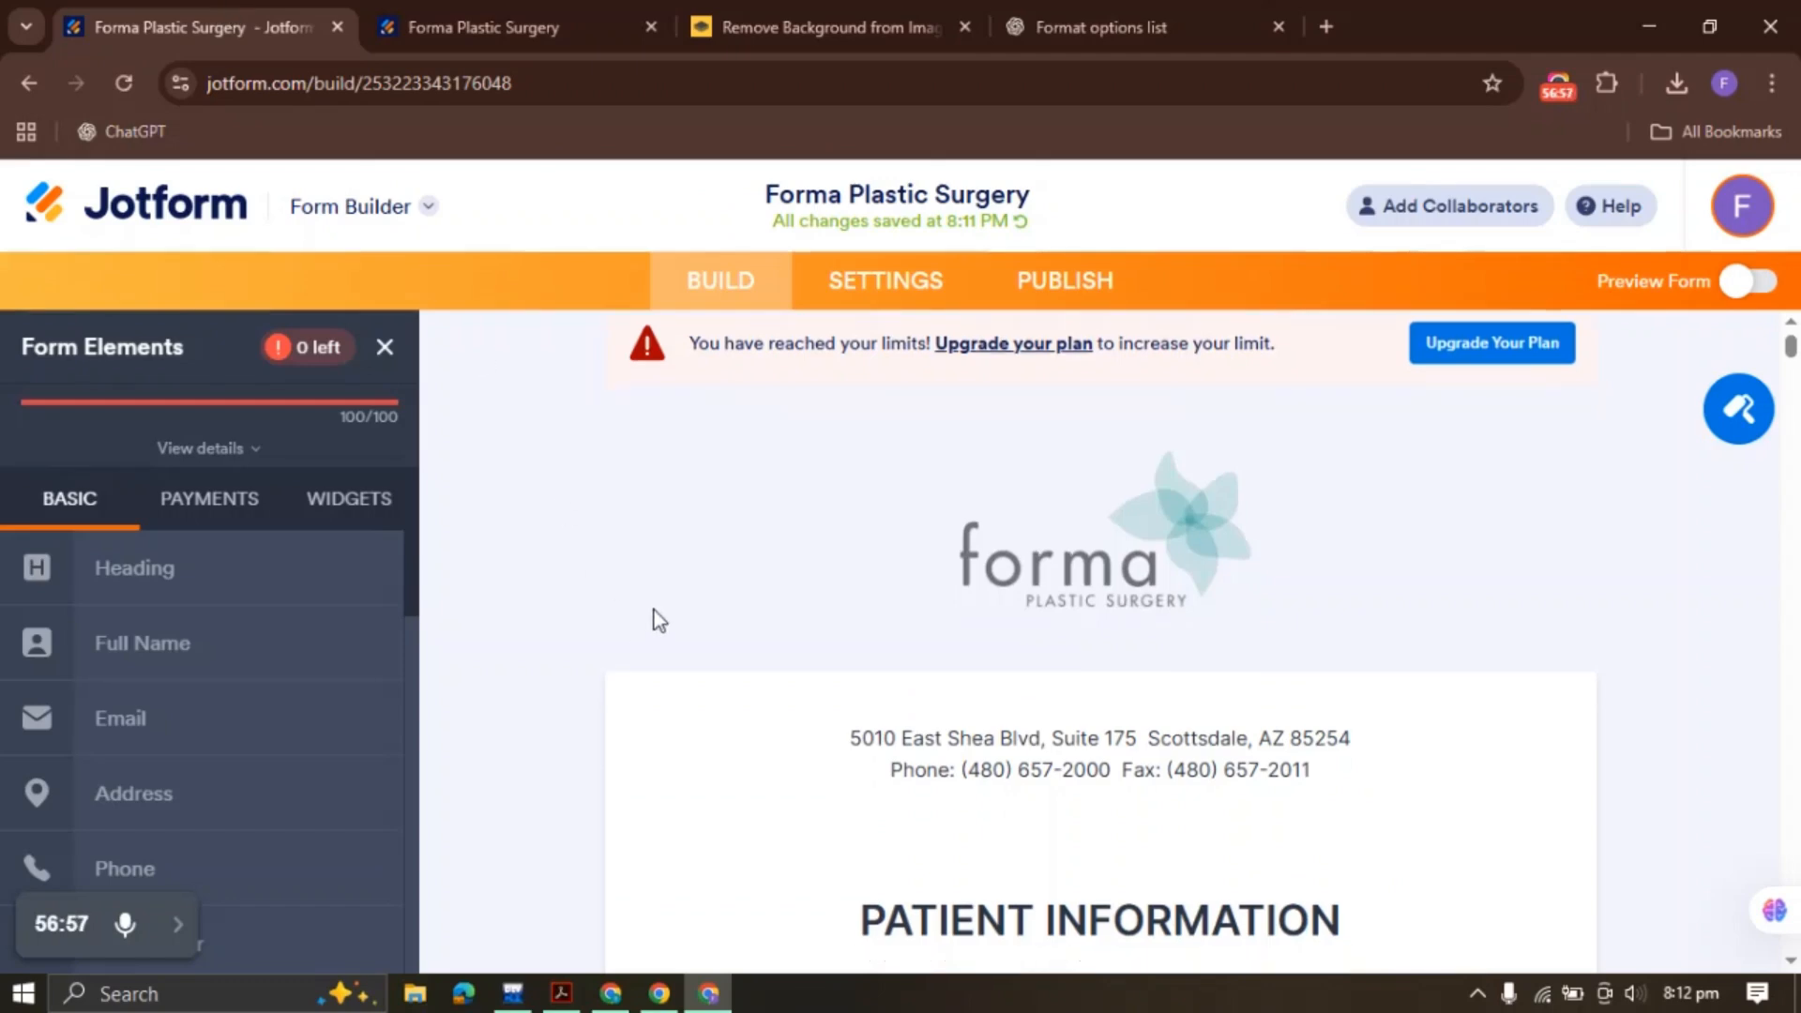
{"action": "scroll", "coordinate": [655, 610], "scroll_direction": "down", "scroll_amount": 10}
{"action": "scroll", "coordinate": [623, 578], "scroll_direction": "down", "scroll_amount": 15}
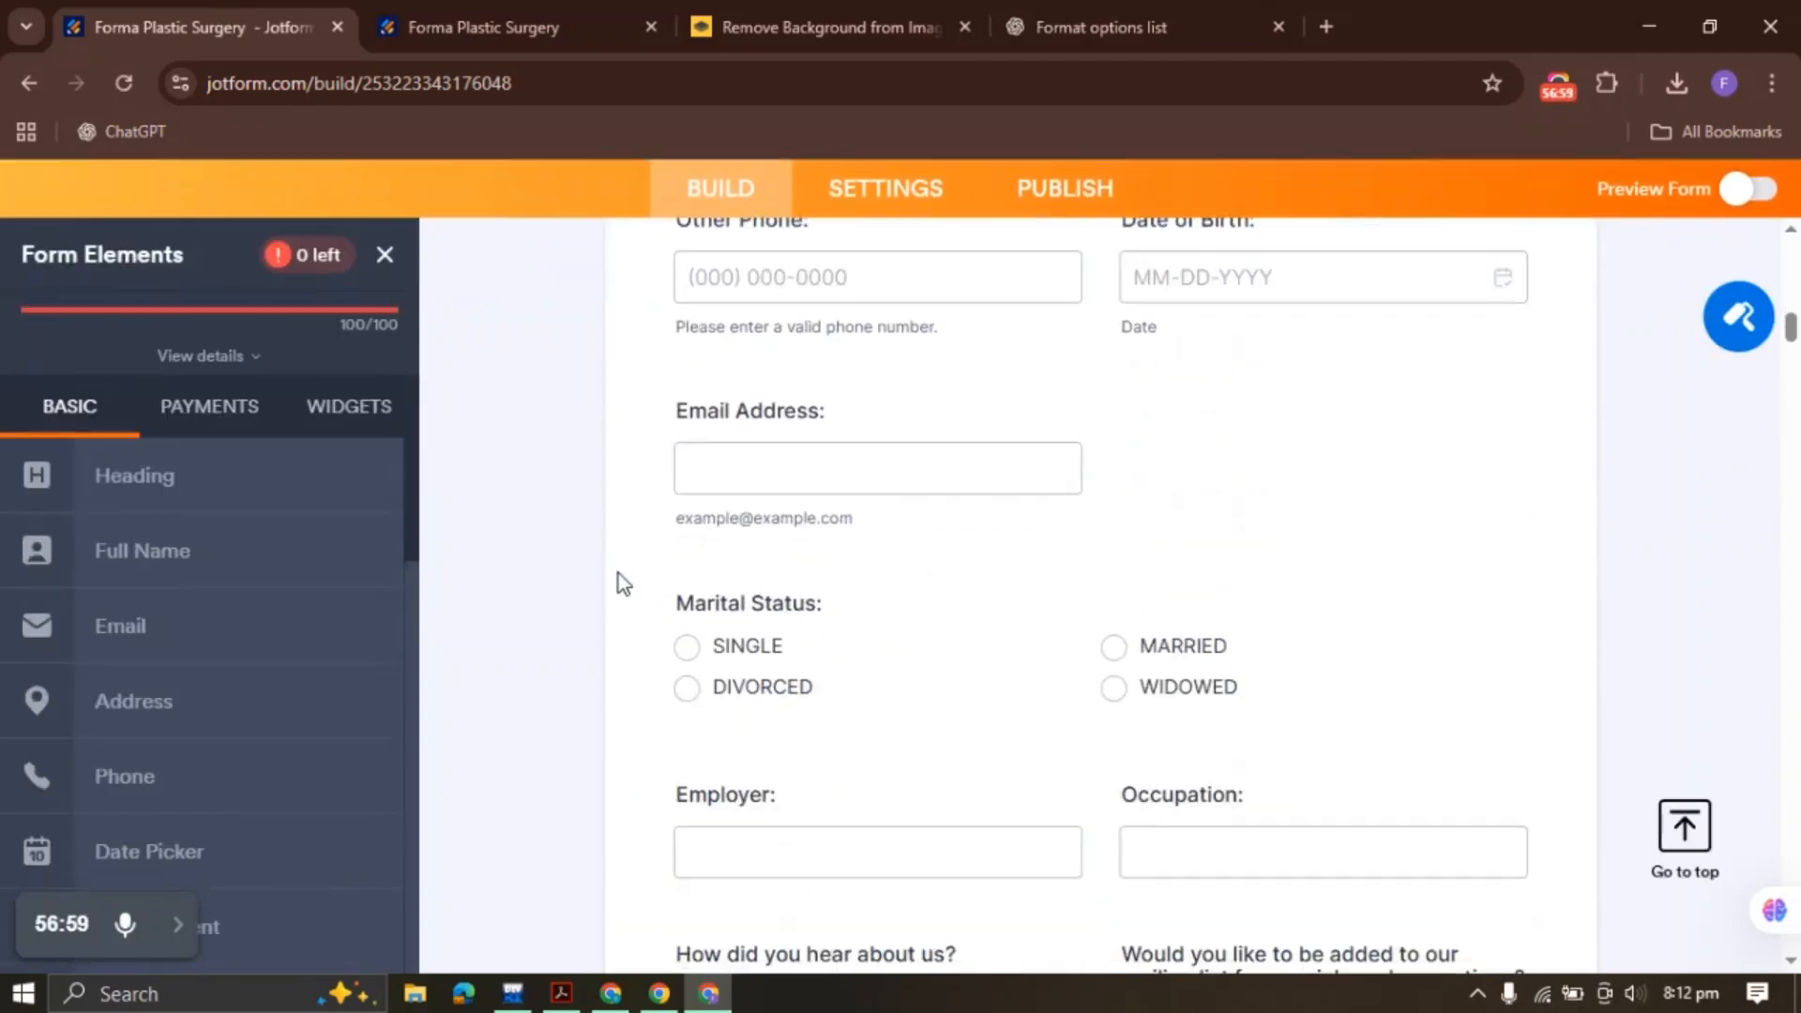
{"action": "scroll", "coordinate": [617, 584], "scroll_direction": "down", "scroll_amount": 15}
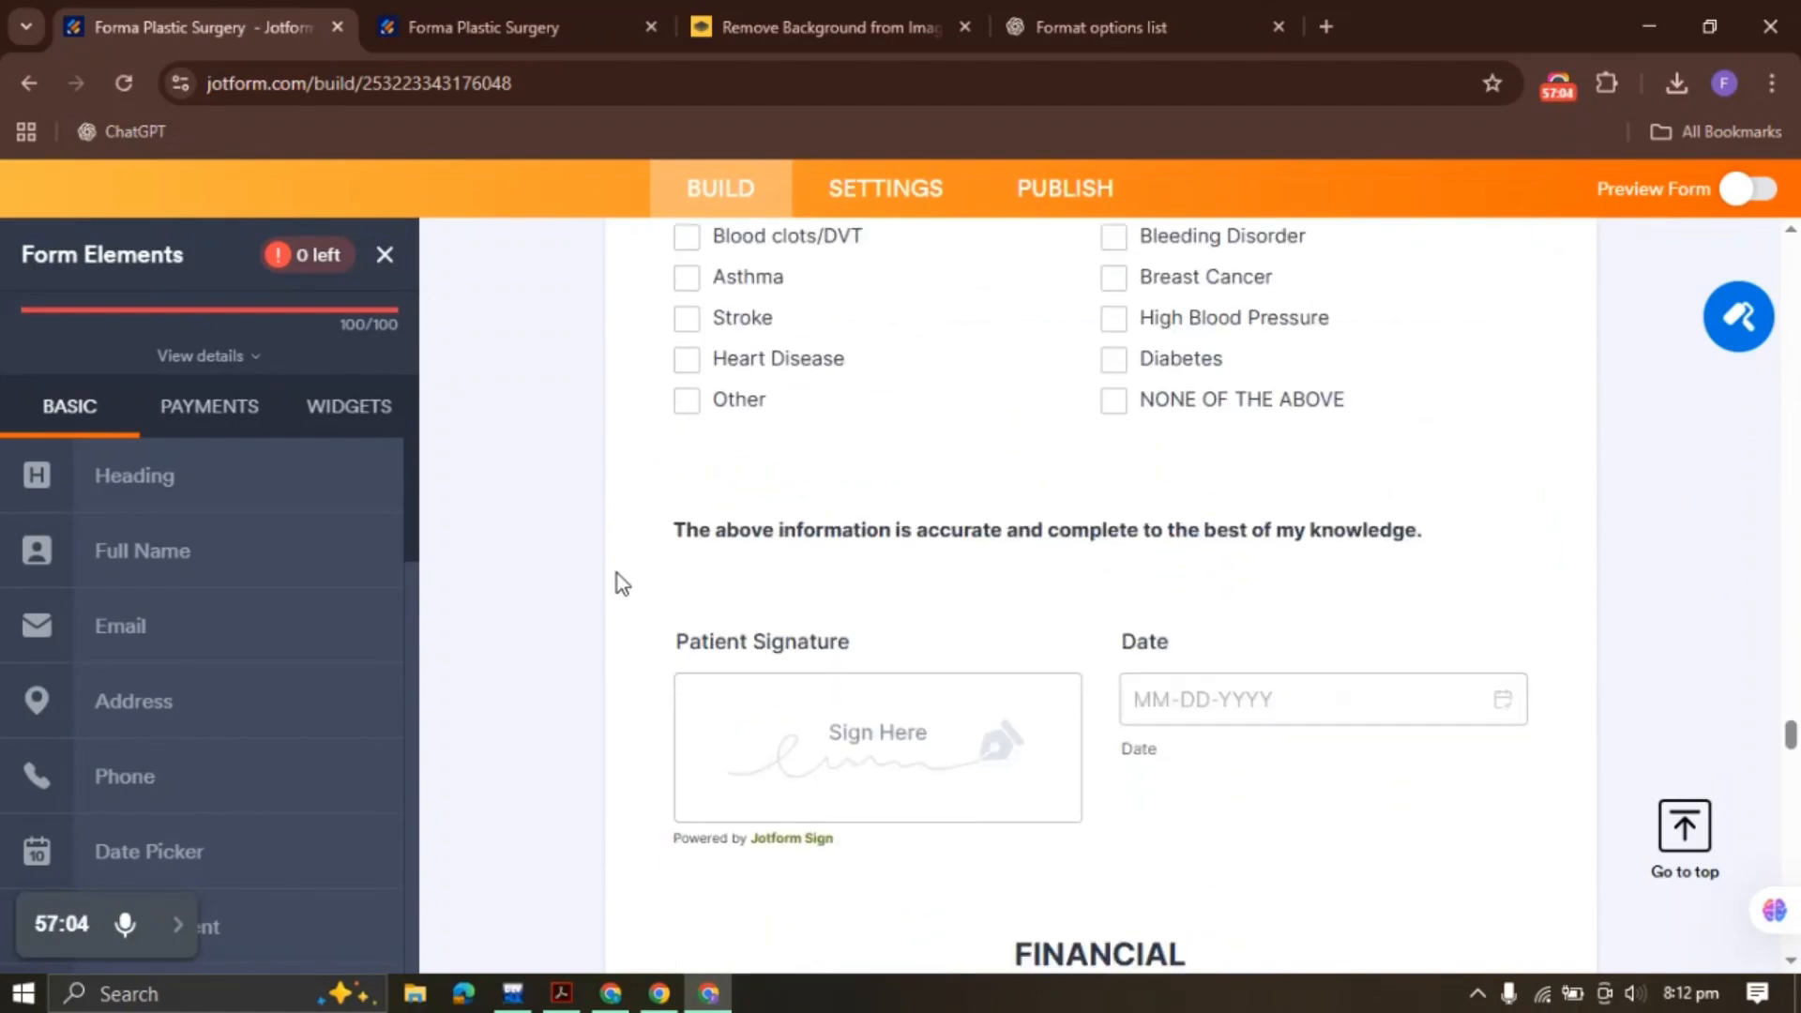
{"action": "scroll", "coordinate": [618, 584], "scroll_direction": "down", "scroll_amount": 20}
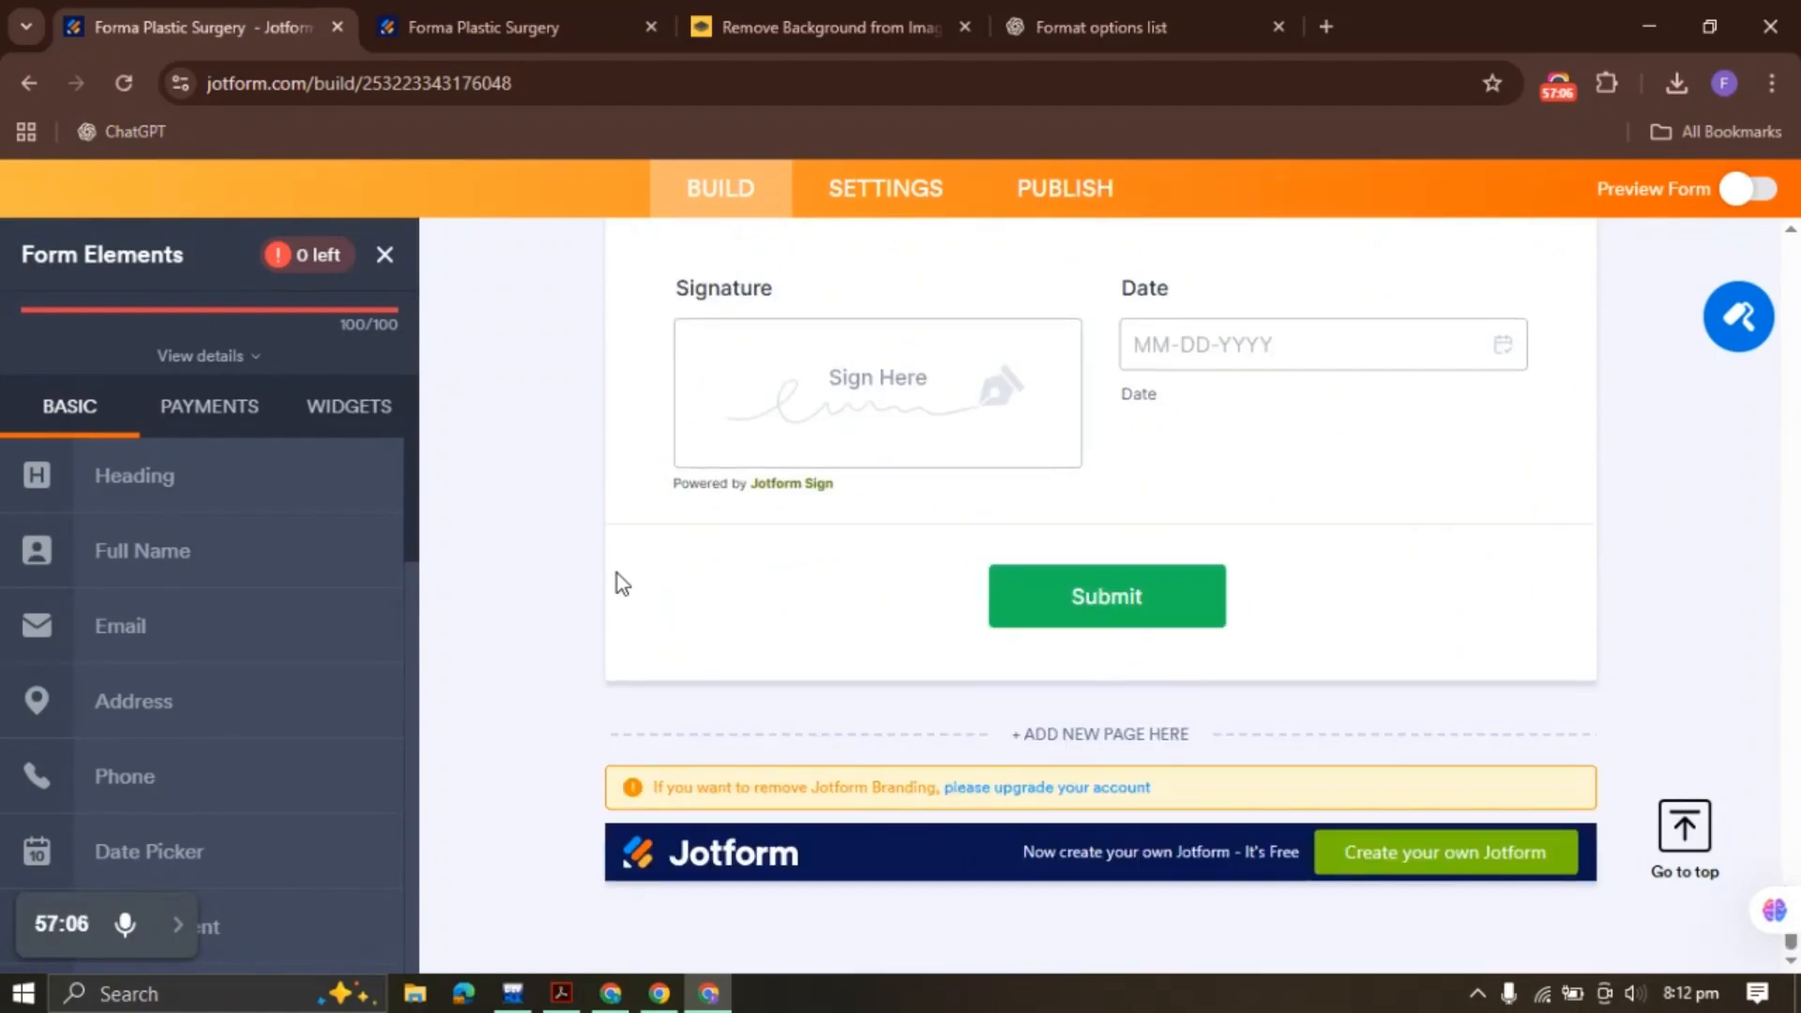
{"action": "scroll", "coordinate": [619, 582], "scroll_direction": "up", "scroll_amount": 20}
{"action": "scroll", "coordinate": [617, 573], "scroll_direction": "up", "scroll_amount": 20}
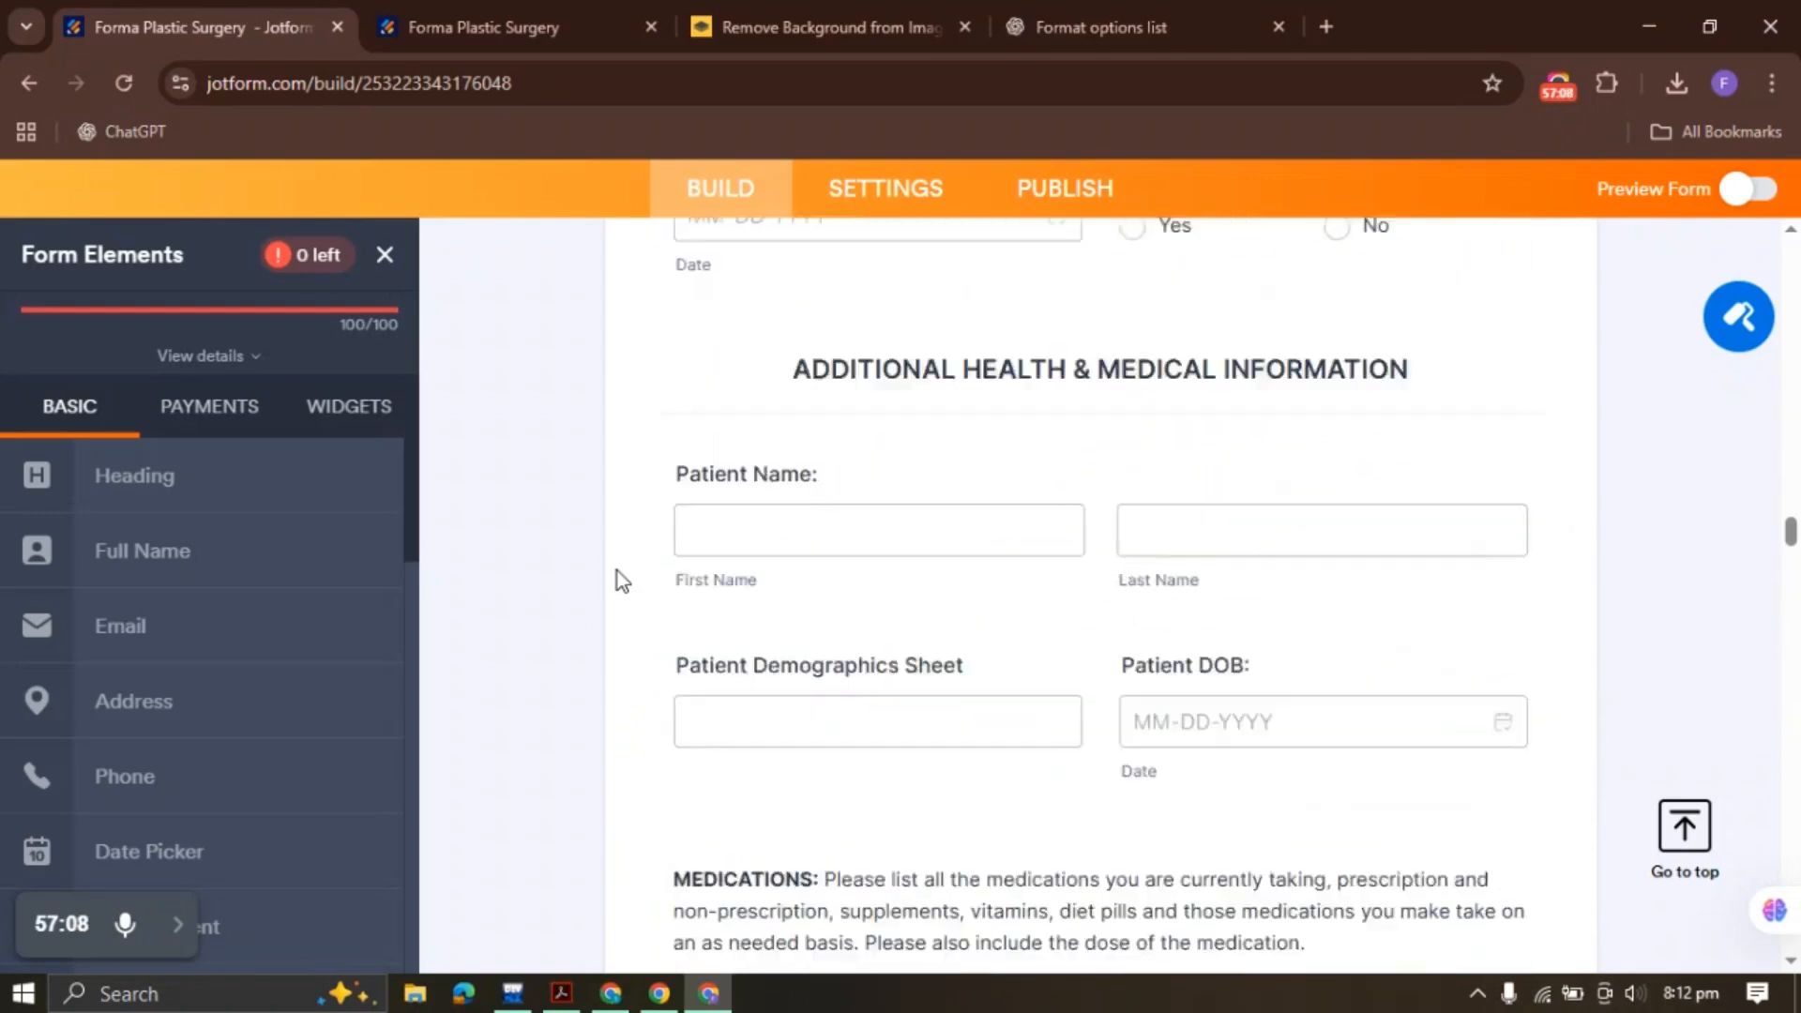
{"action": "scroll", "coordinate": [615, 572], "scroll_direction": "up", "scroll_amount": 2}
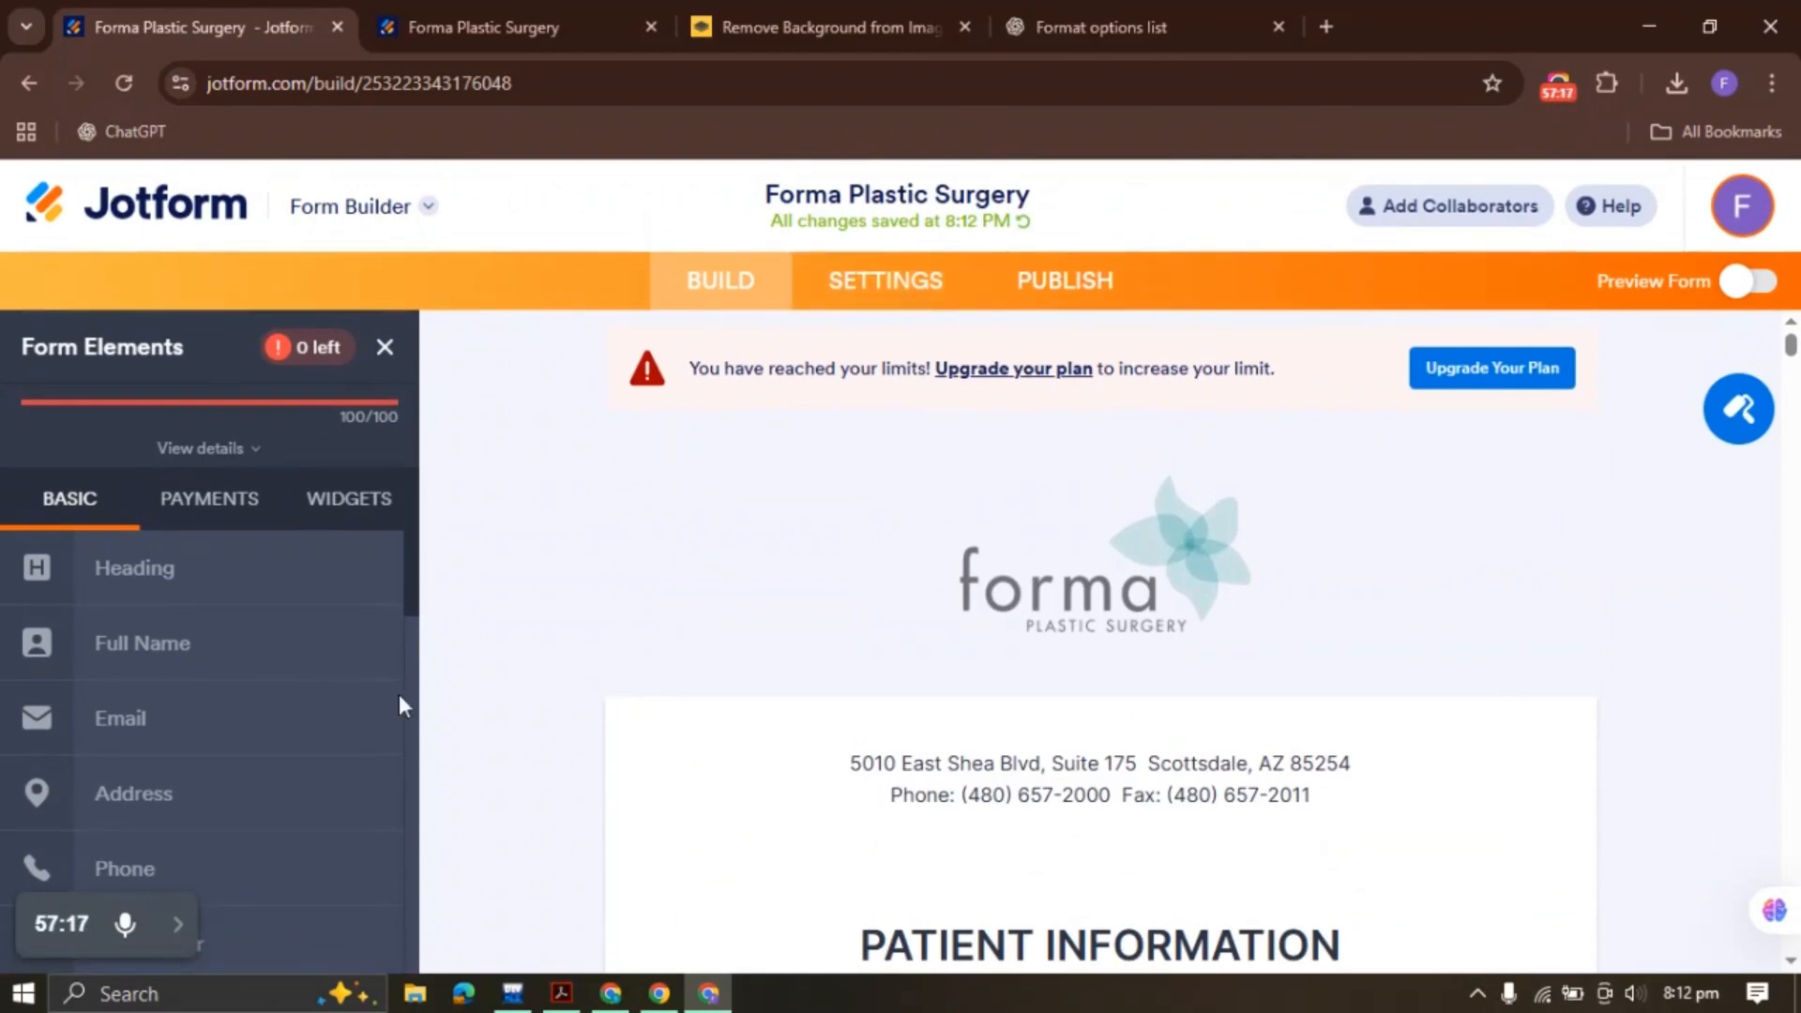
{"action": "scroll", "coordinate": [244, 760], "scroll_direction": "down", "scroll_amount": 6}
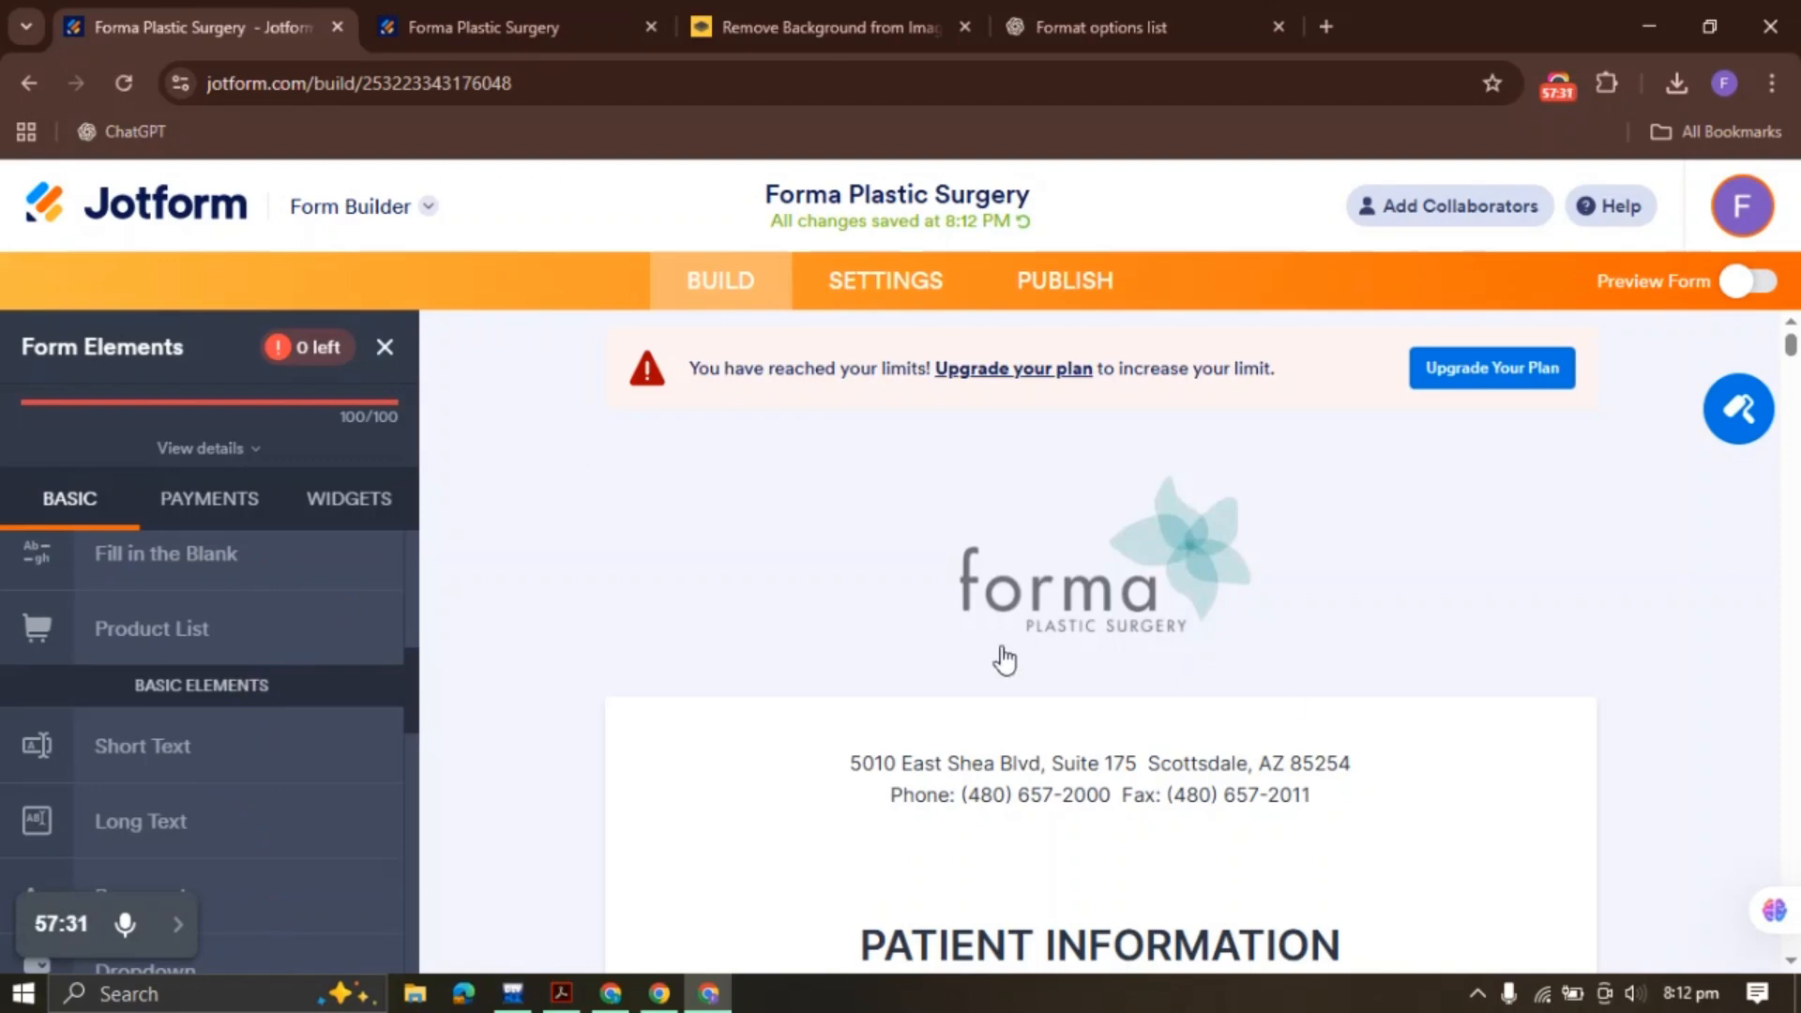
Visit Settings, Conditions and Build, ending on the Publish page with the direct share link
{"action": "left_click", "coordinate": [915, 280]}
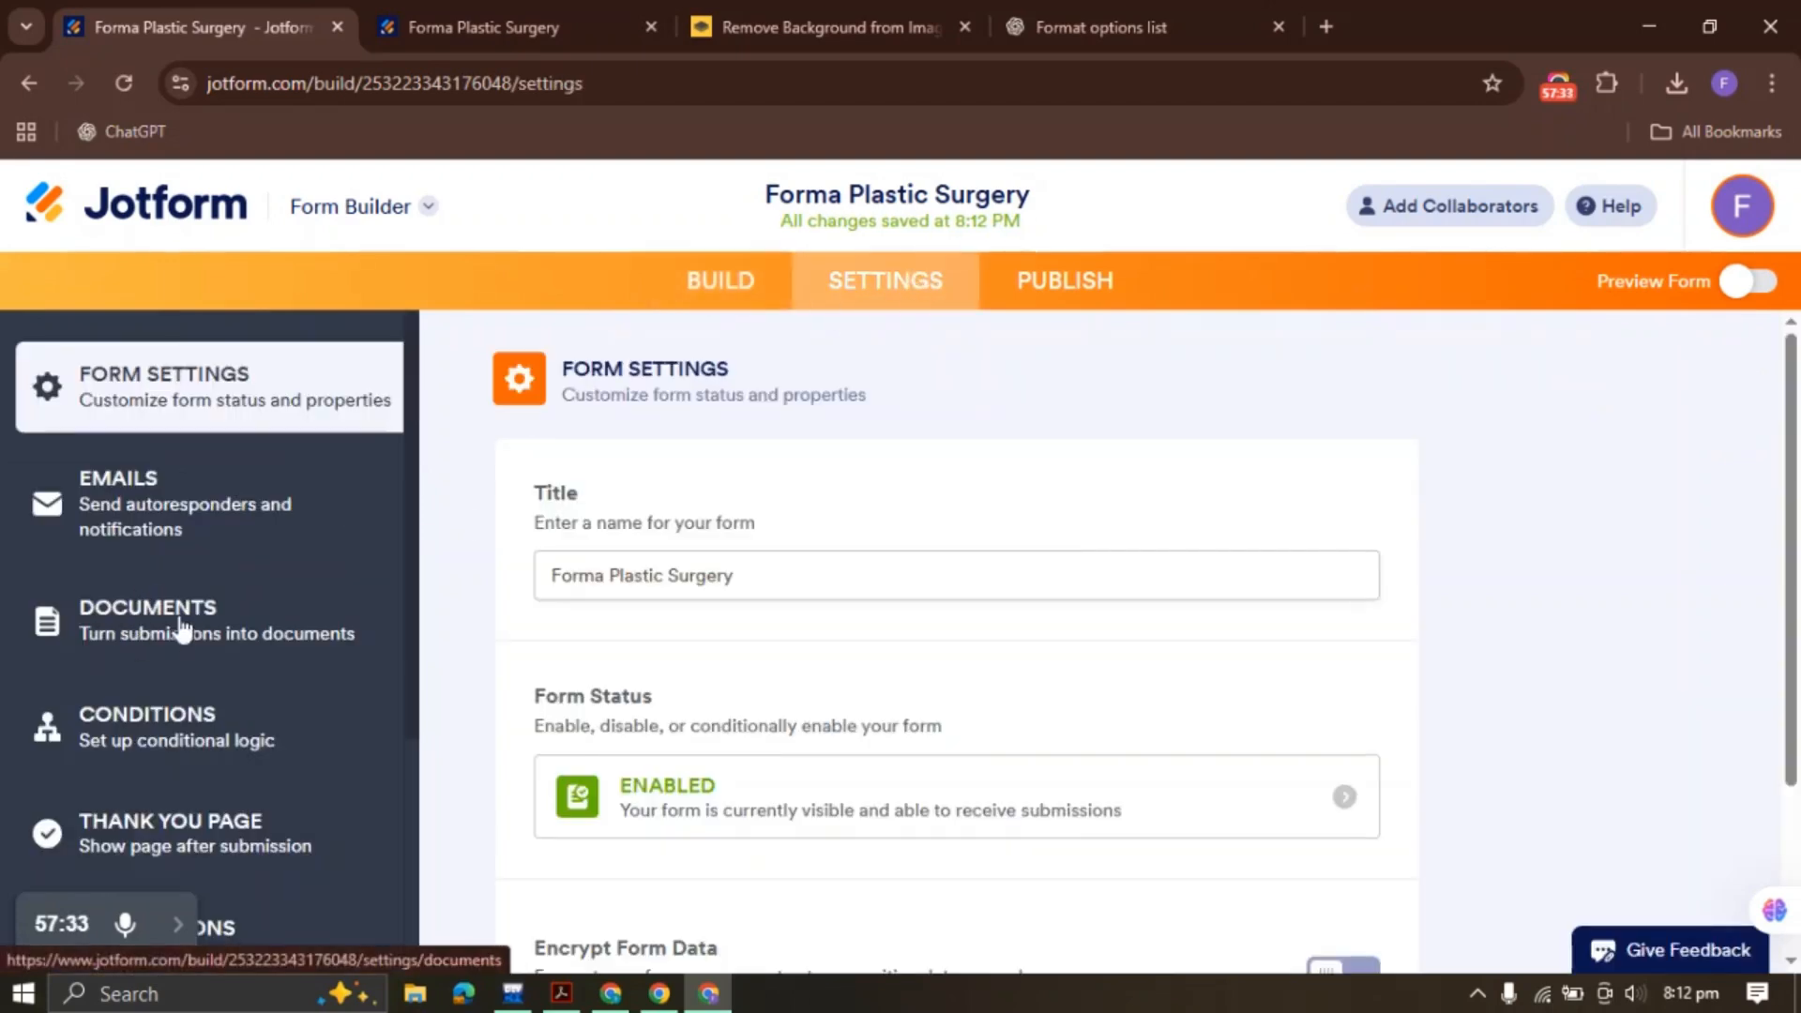
{"action": "left_click", "coordinate": [192, 740]}
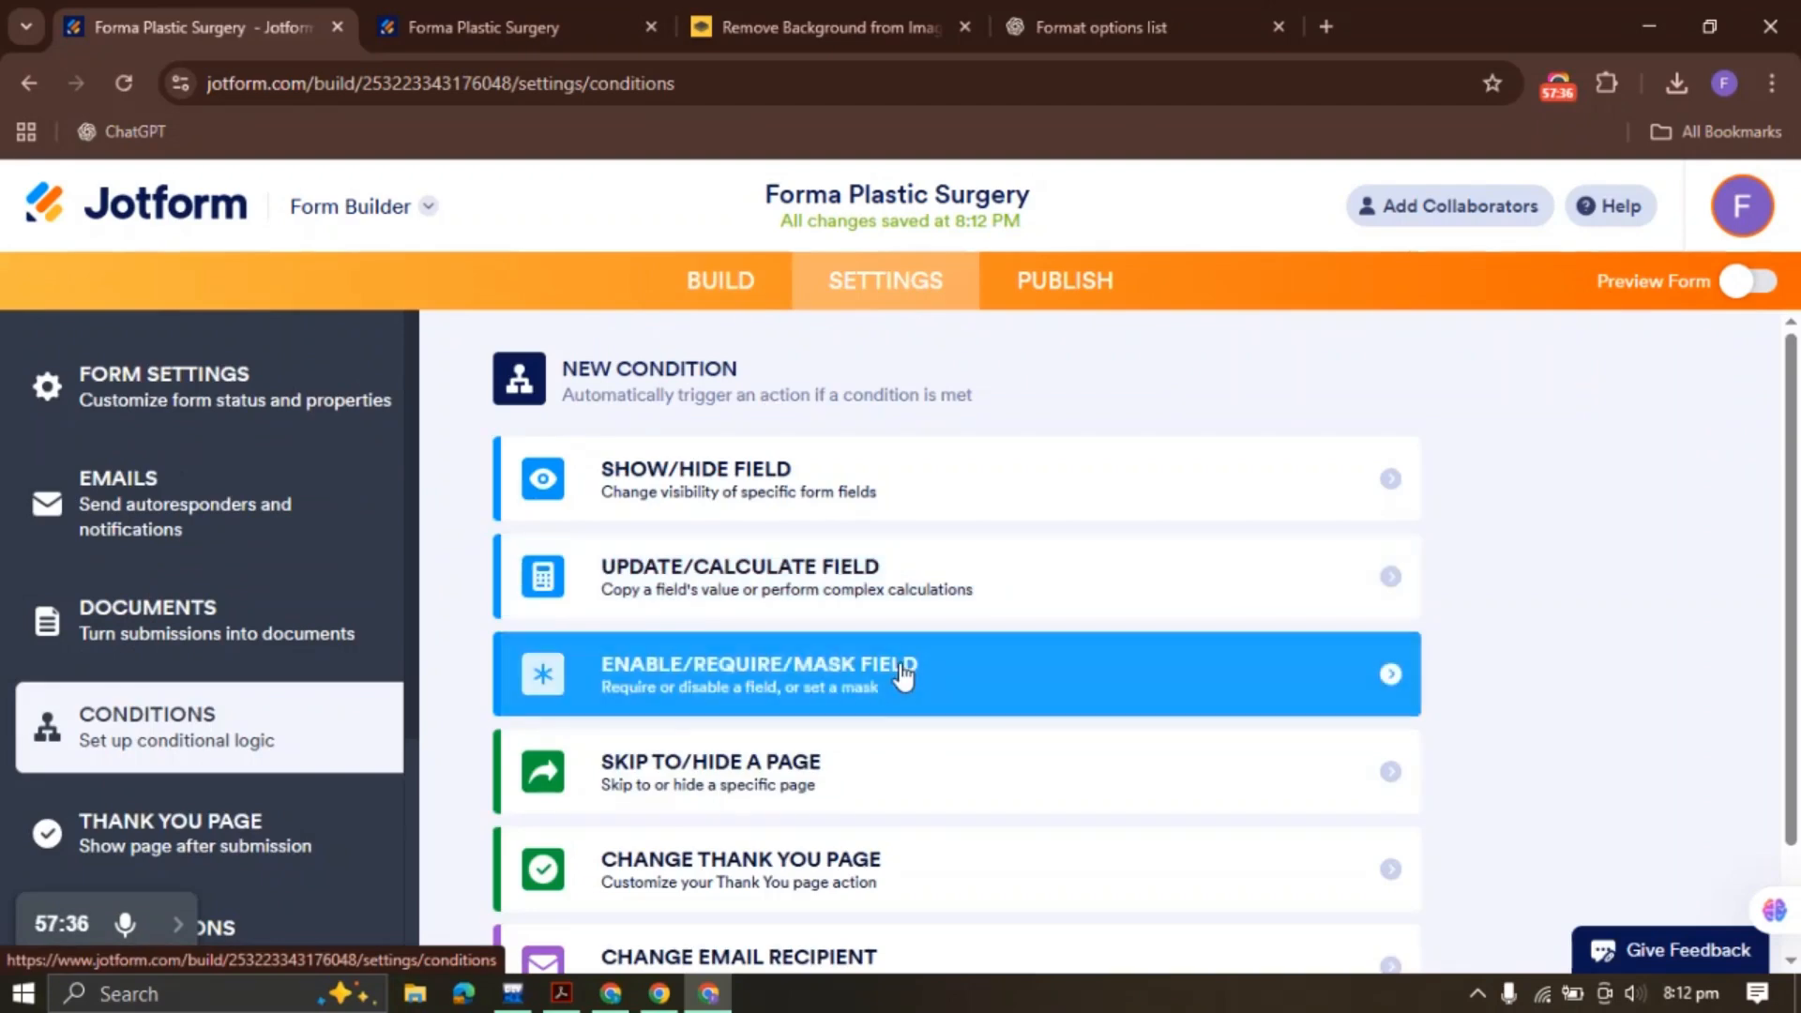
{"action": "left_click", "coordinate": [1078, 300]}
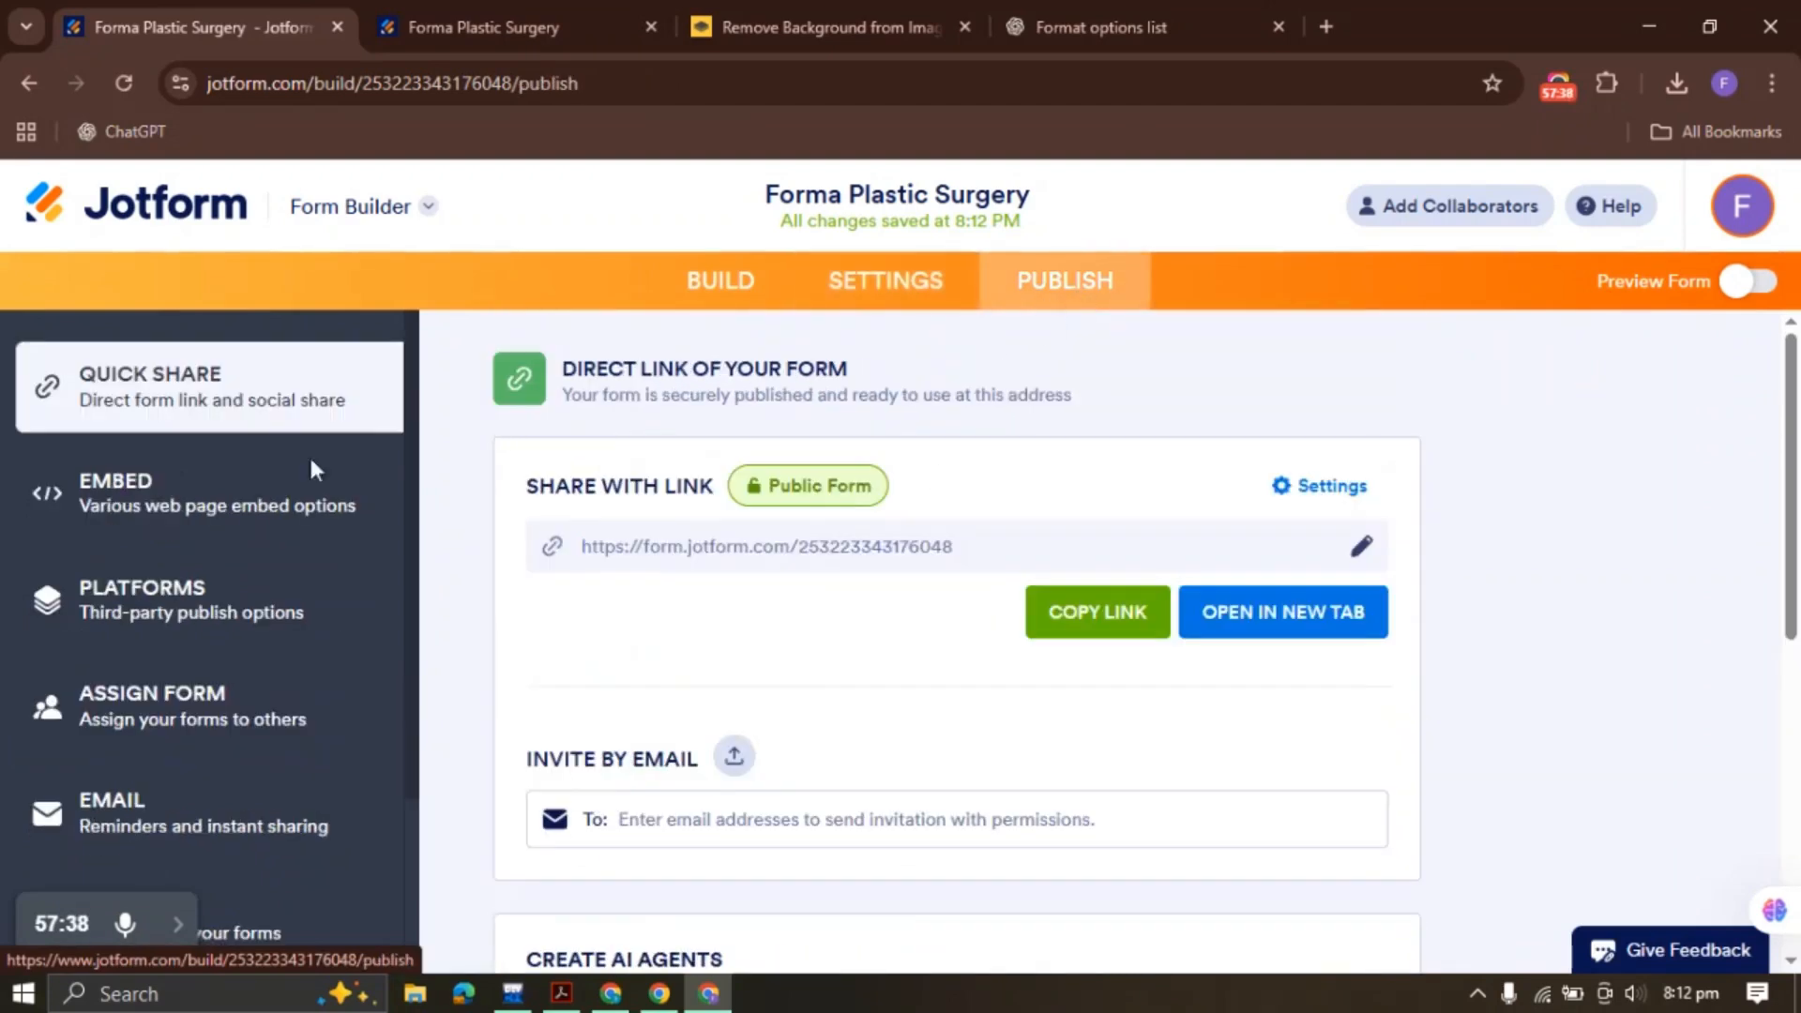
{"action": "left_click", "coordinate": [736, 281]}
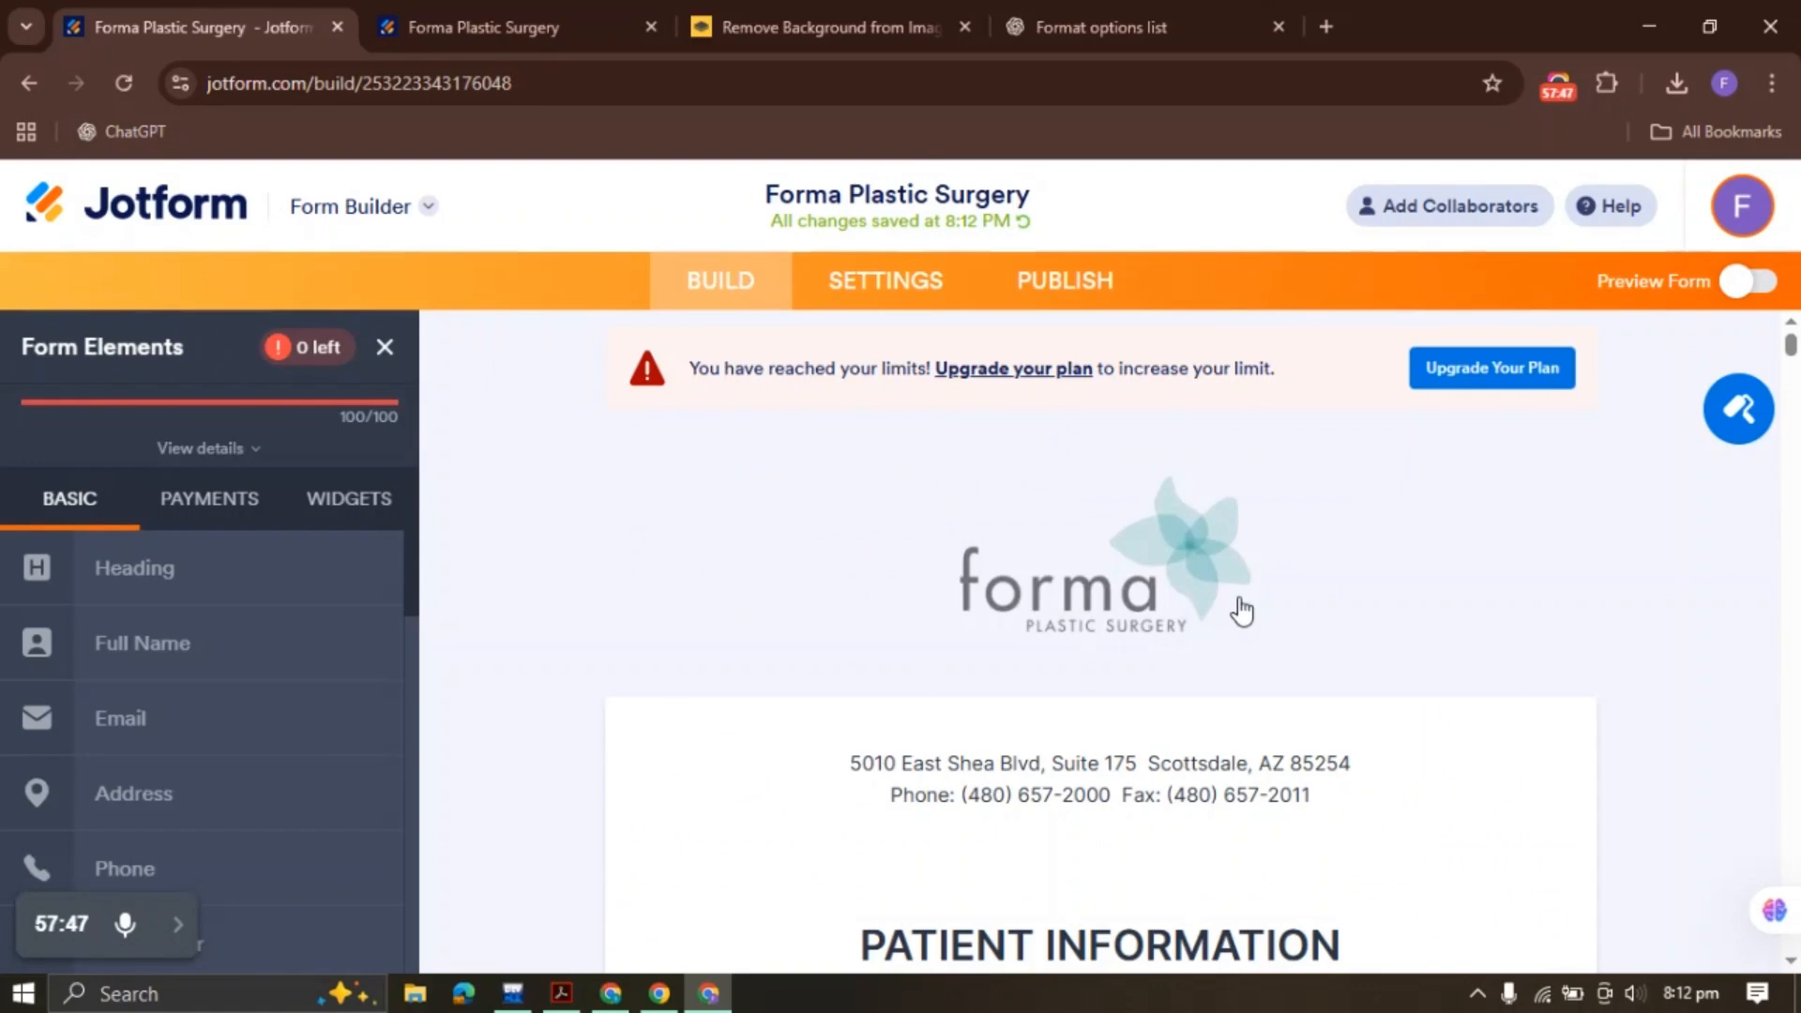
{"action": "left_click", "coordinate": [1091, 302]}
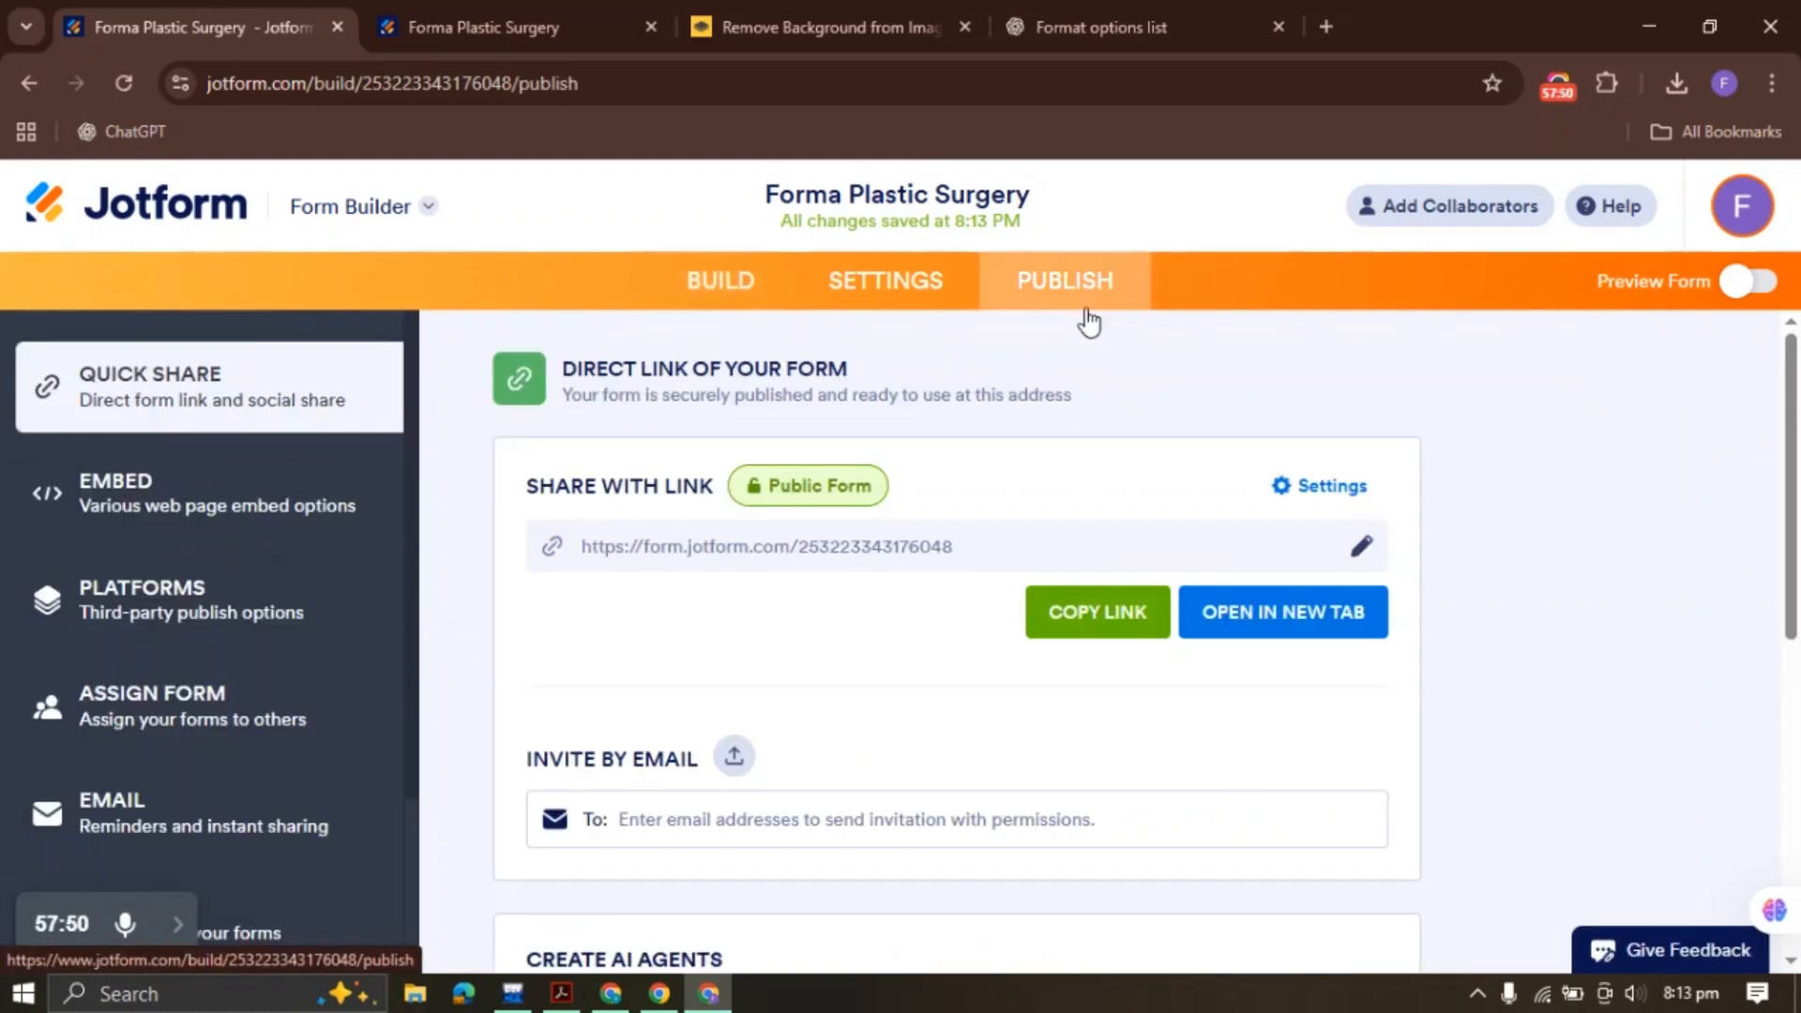